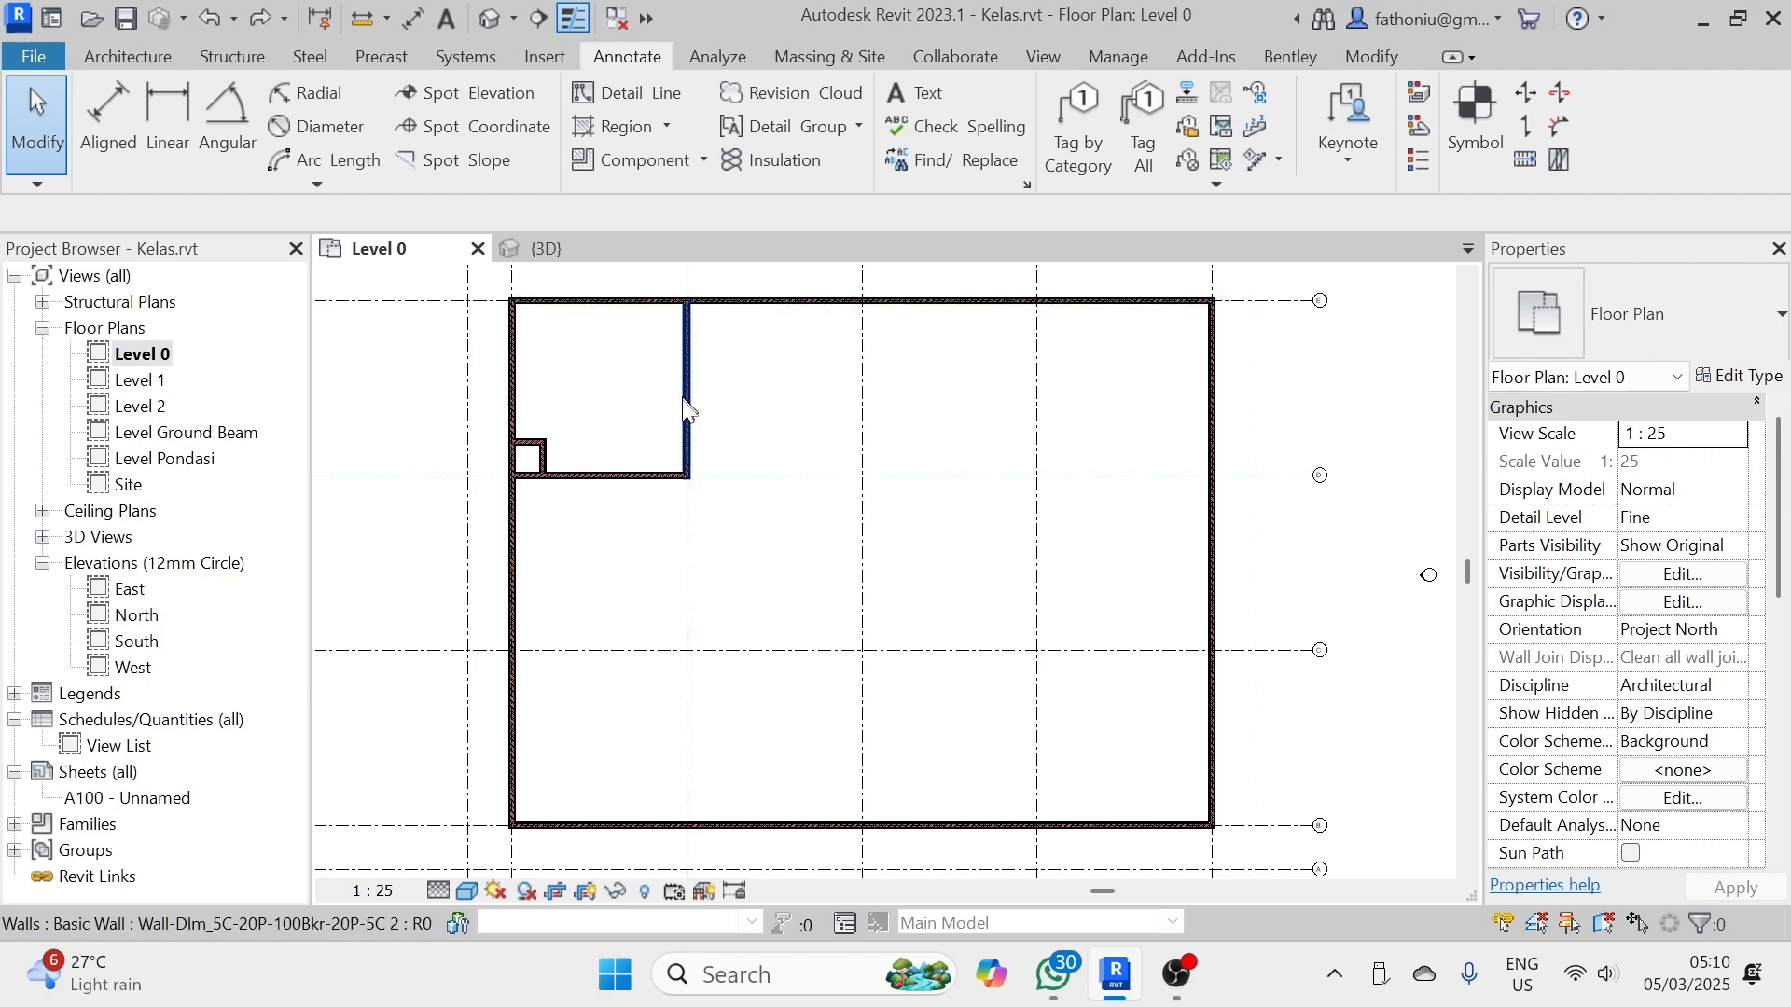
- Examine the small square enclosure in the corner of the upper-left room on the Level 0 floor plan
middle_click_drag(772, 430, 781, 478)
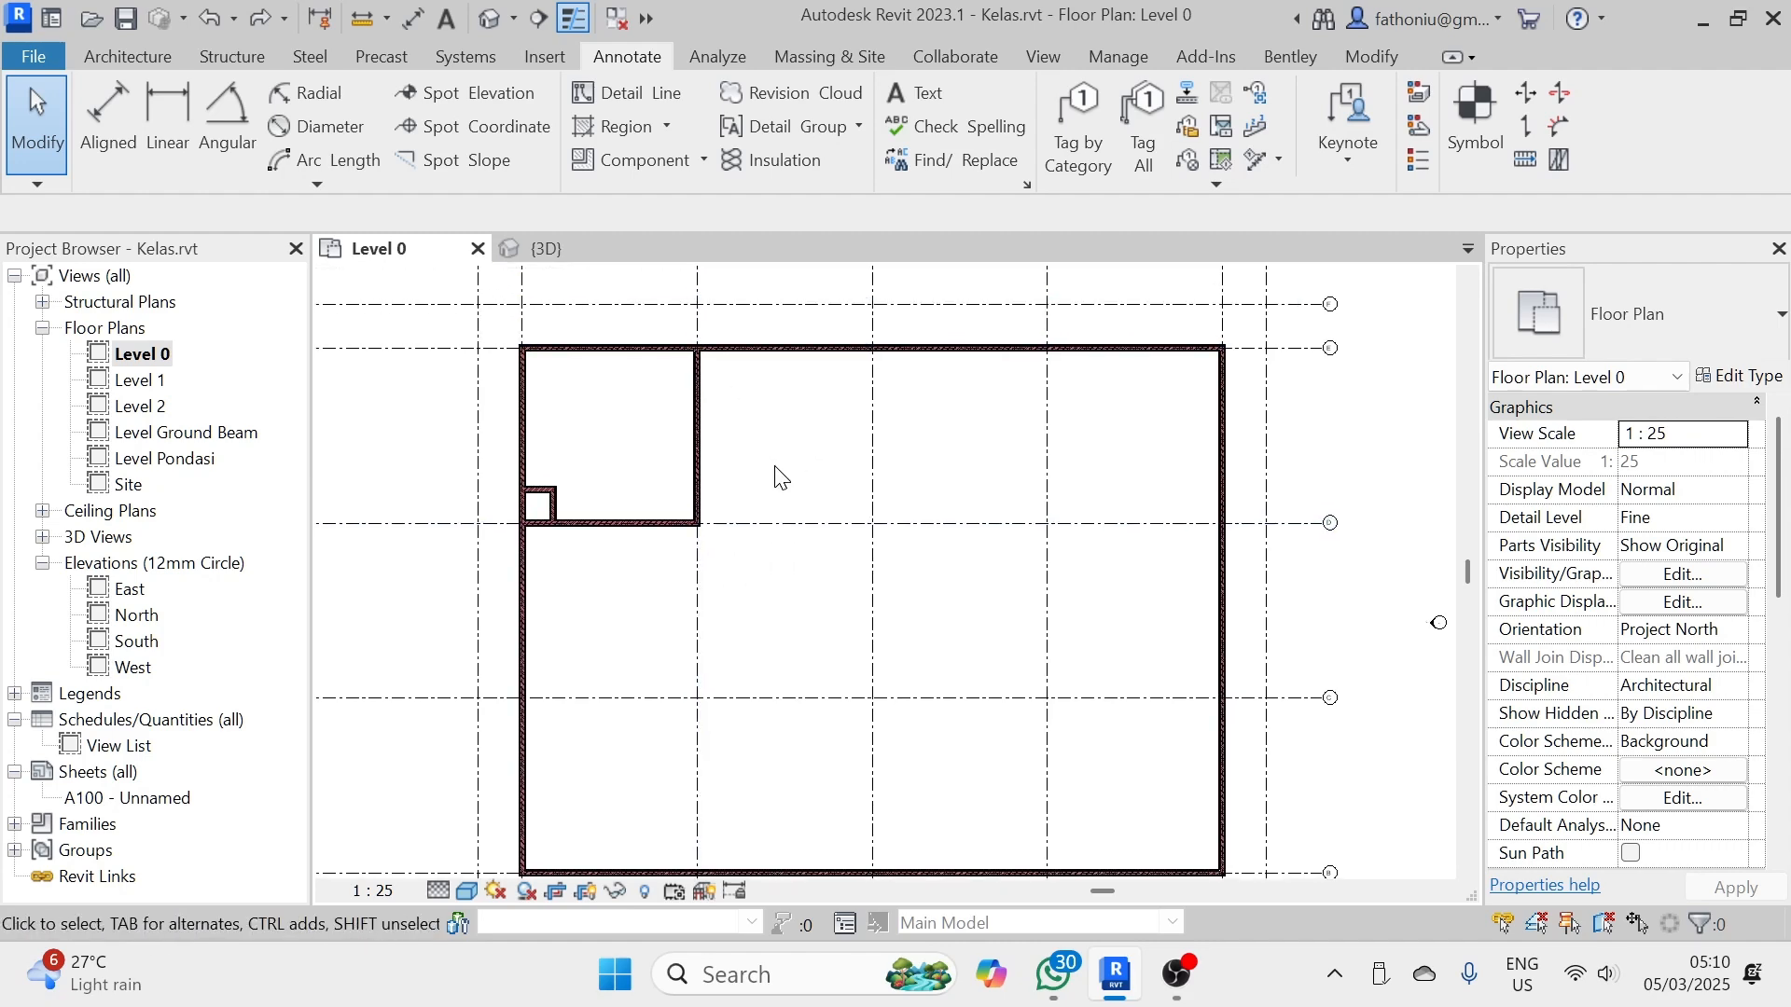
scroll(779, 558, "up", 1)
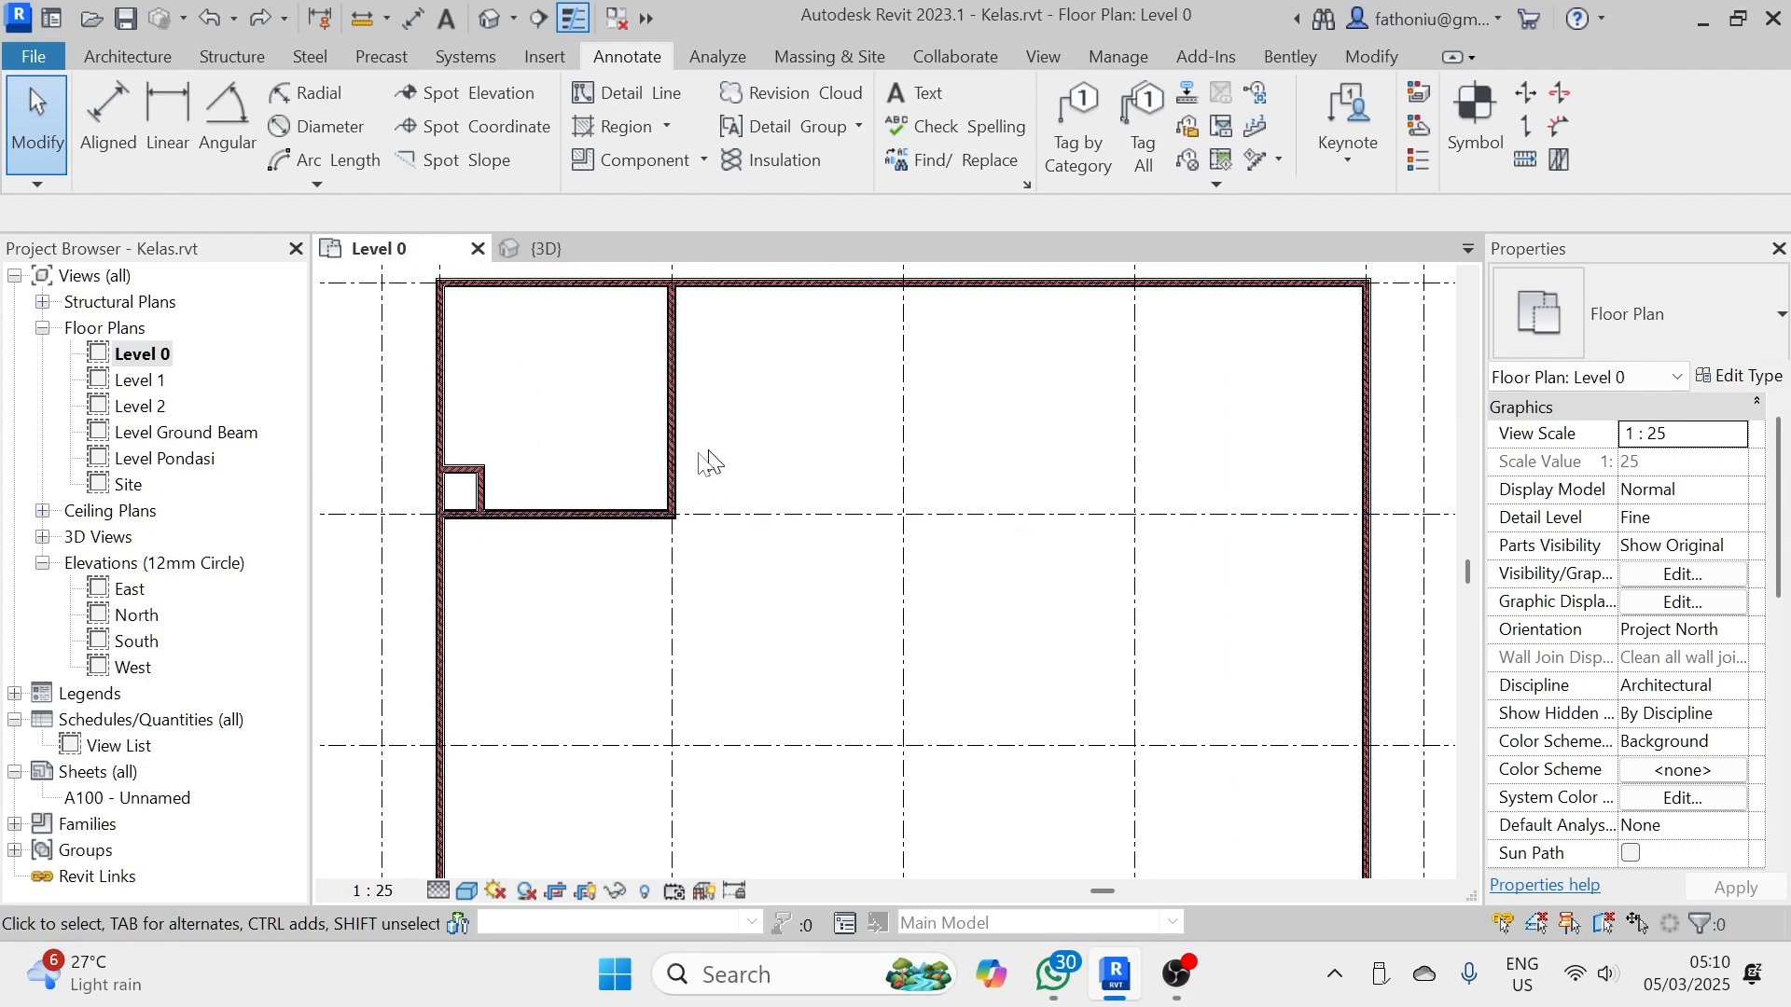
middle_click_drag(863, 537, 946, 535)
scroll(543, 476, "up", 2)
scroll(660, 477, "down", 2)
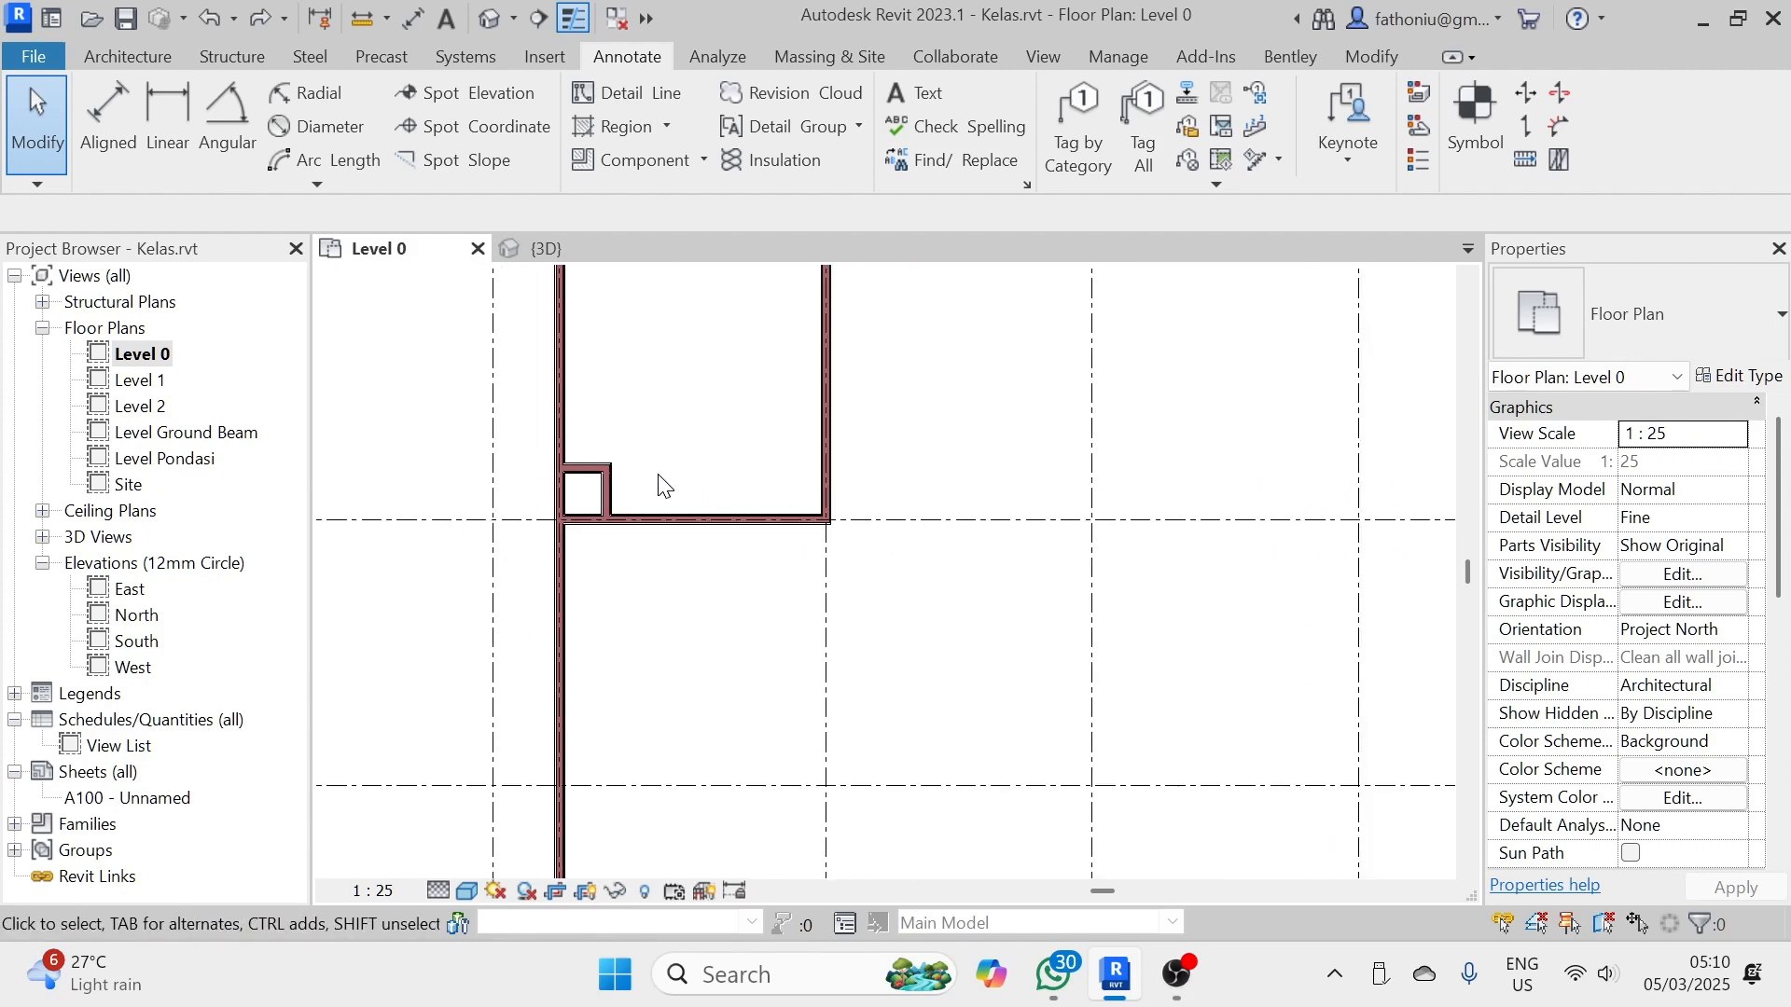
scroll(754, 485, "down", 1)
middle_click_drag(779, 438, 661, 461)
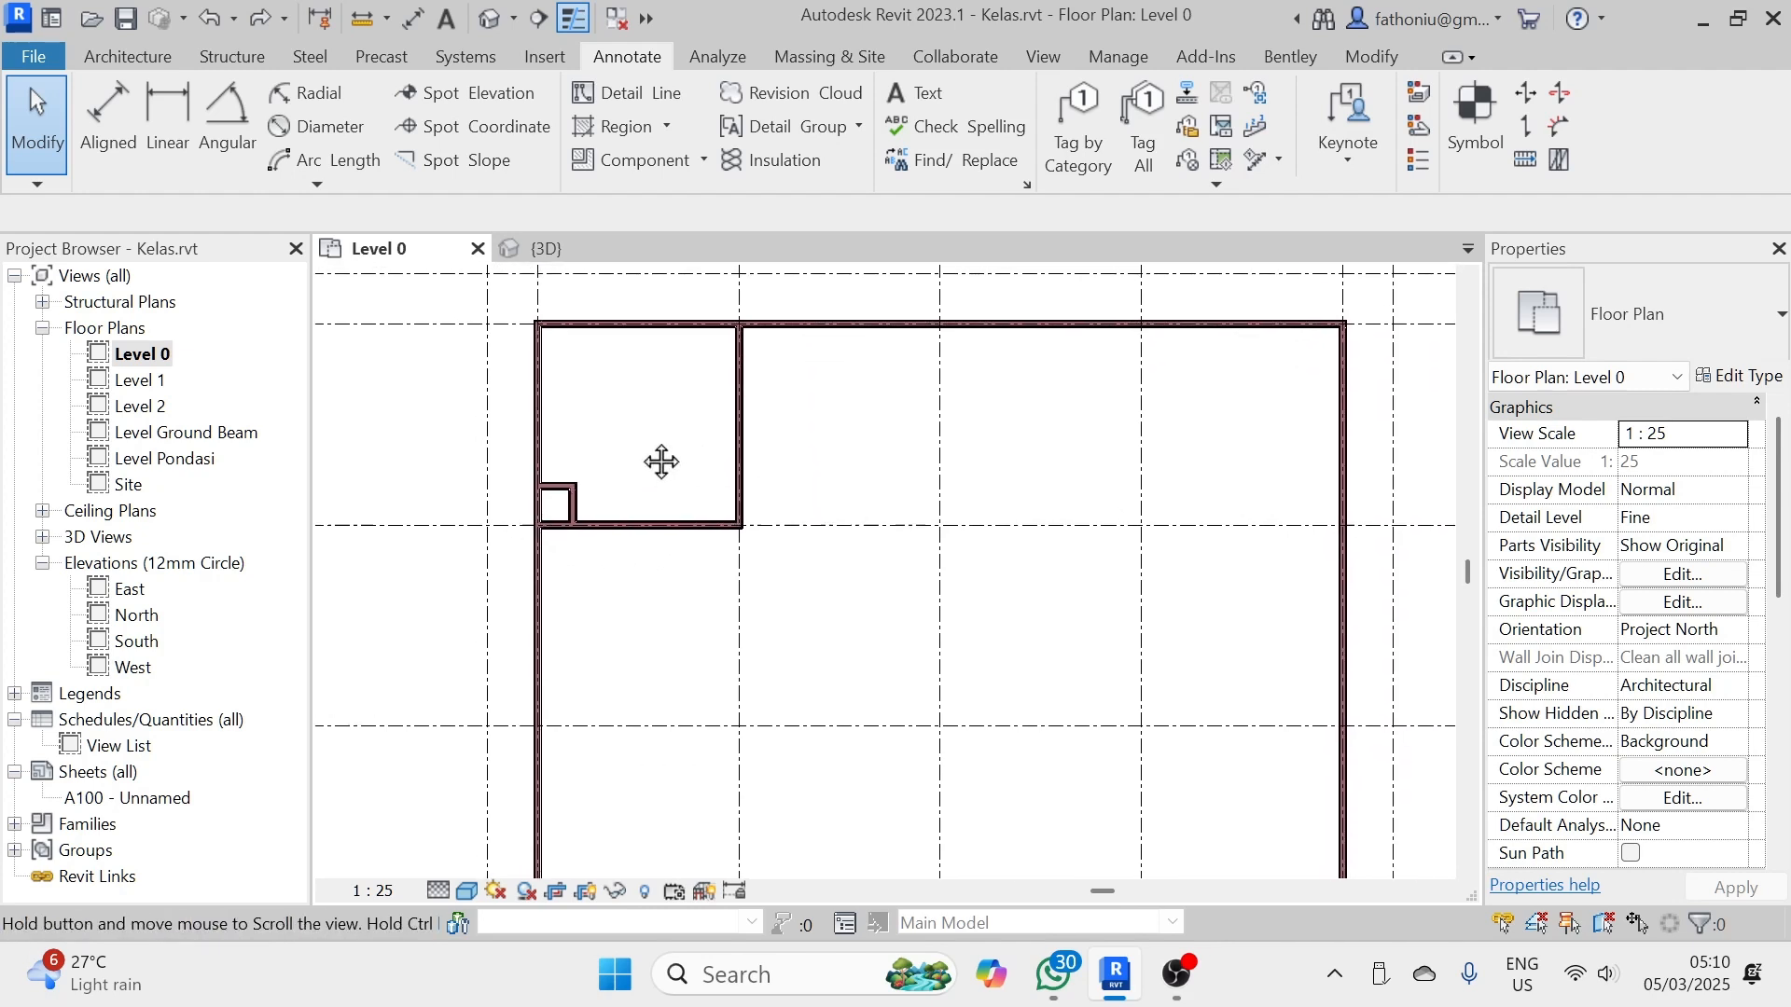
scroll(529, 473, "up", 2)
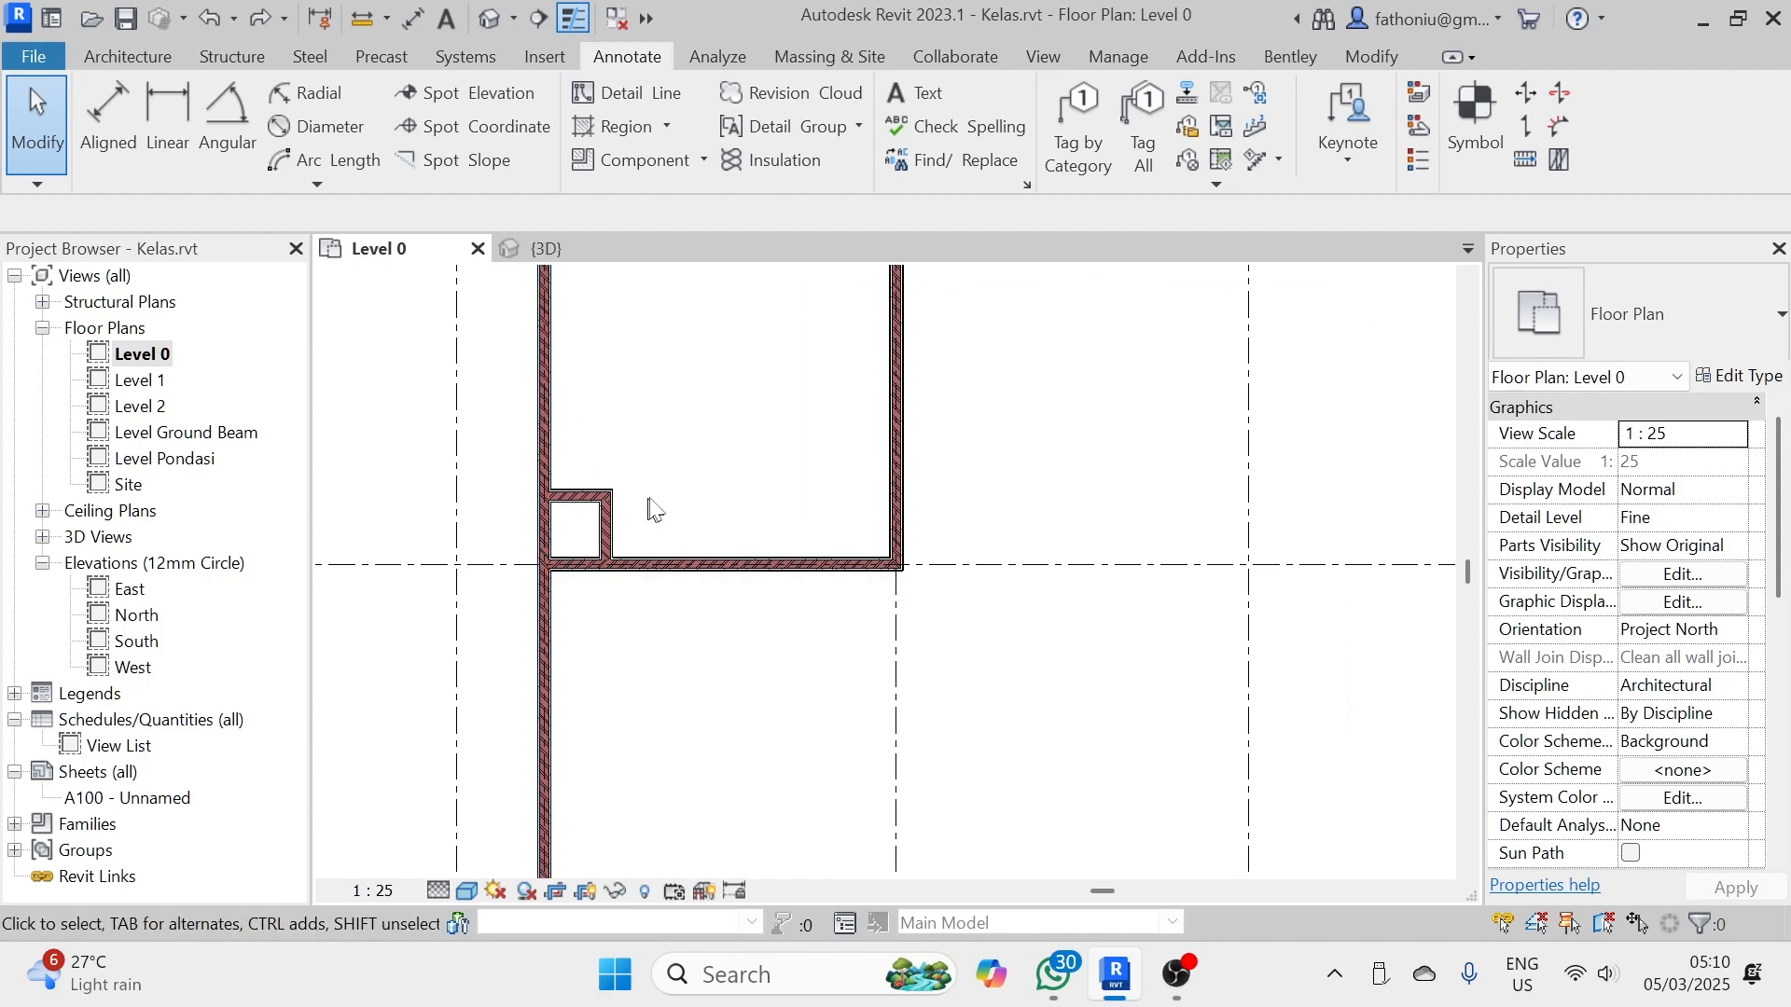
middle_click_drag(647, 508, 690, 530)
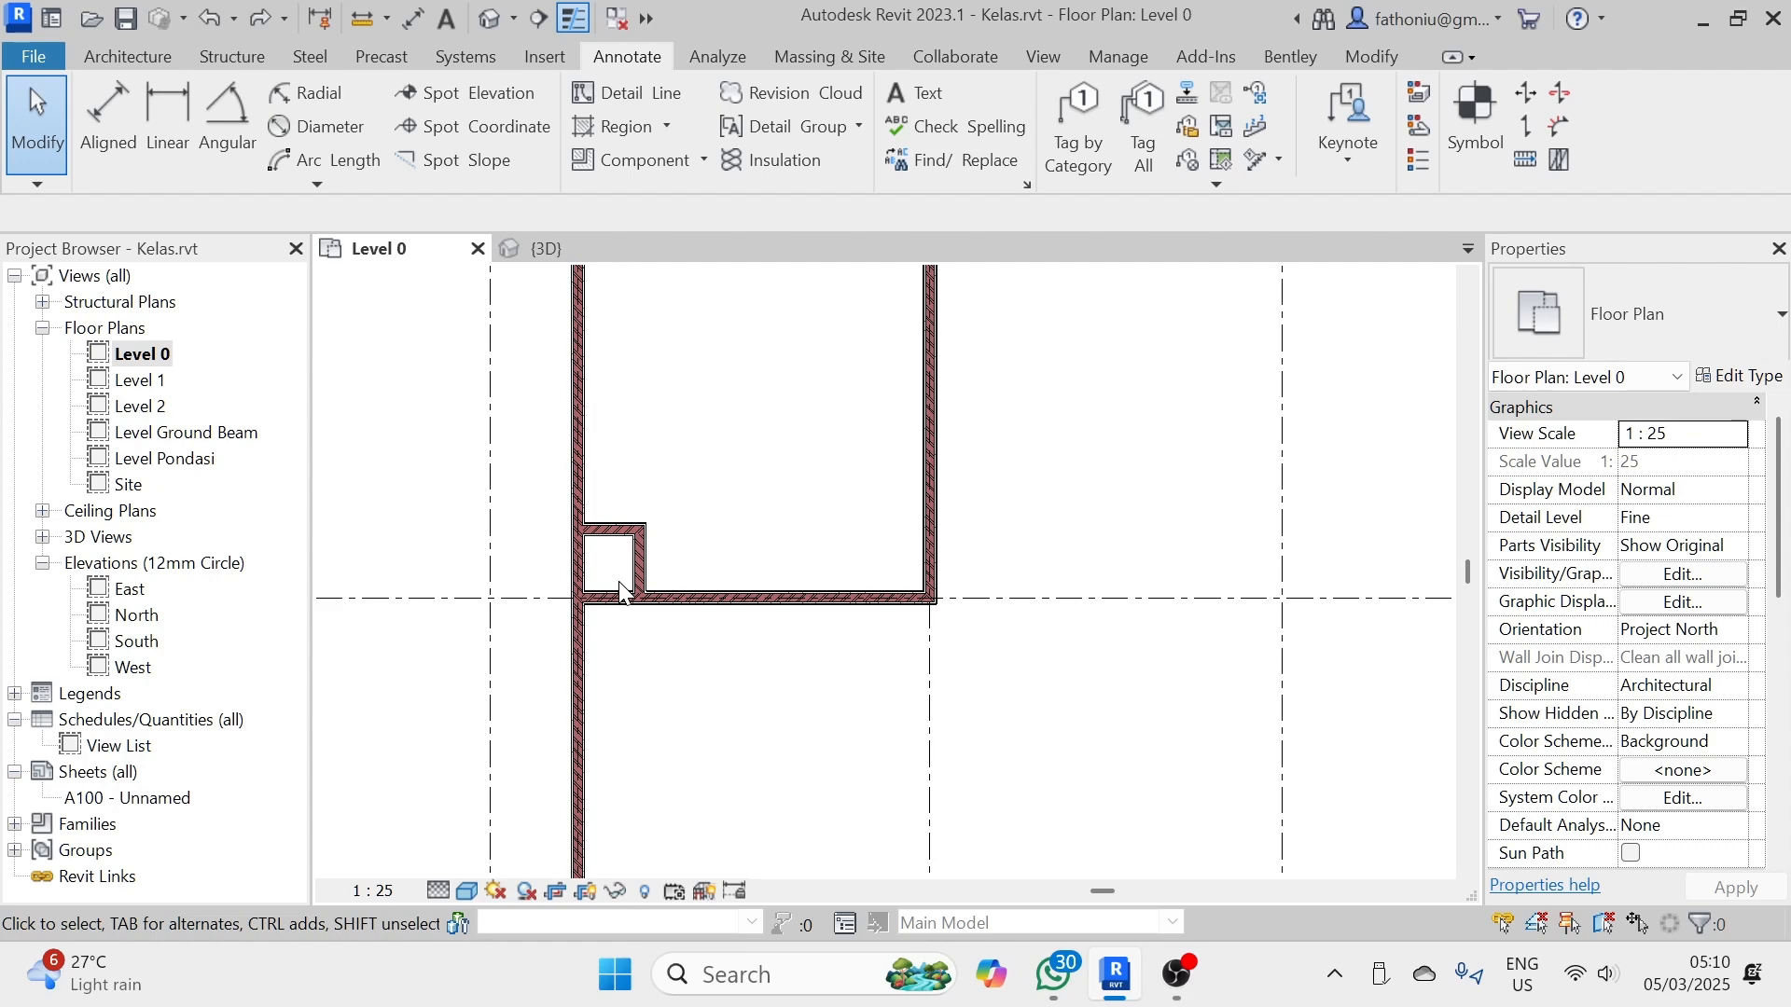
middle_click_drag(625, 584, 711, 591)
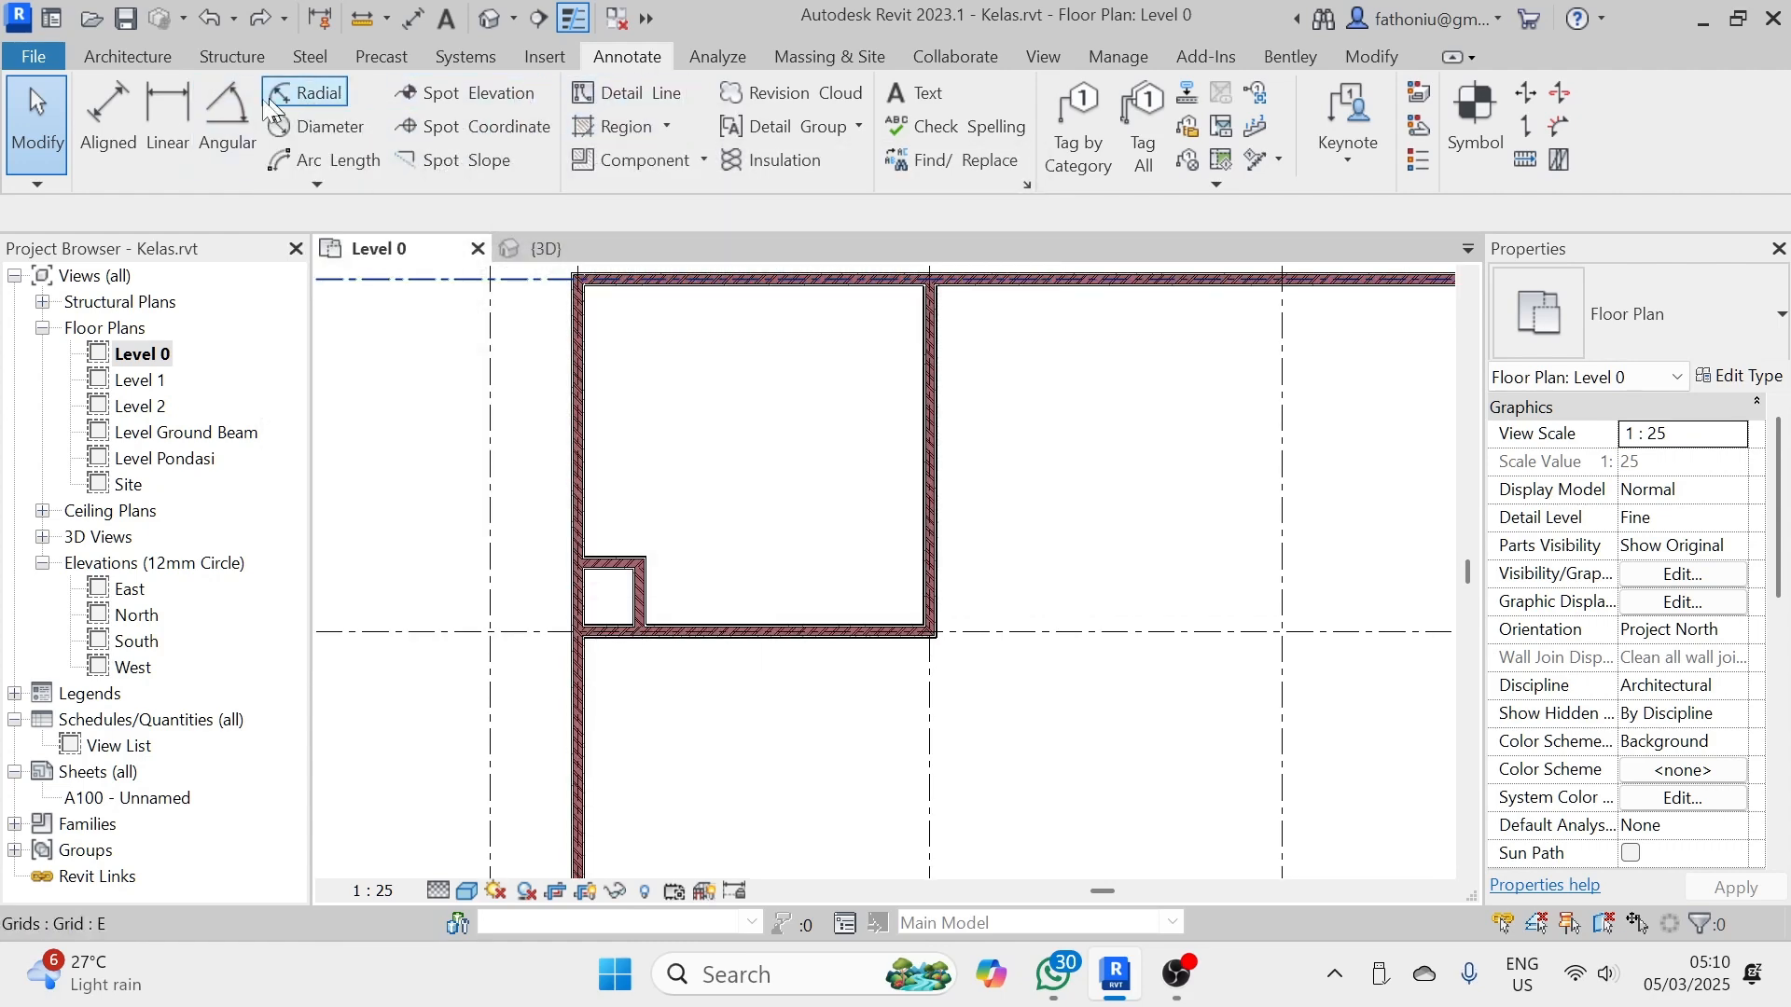
- Add an aligned dimension from the small corner enclosure's upper wall to the horizontal grid line along its lower wall
left_click(107, 110)
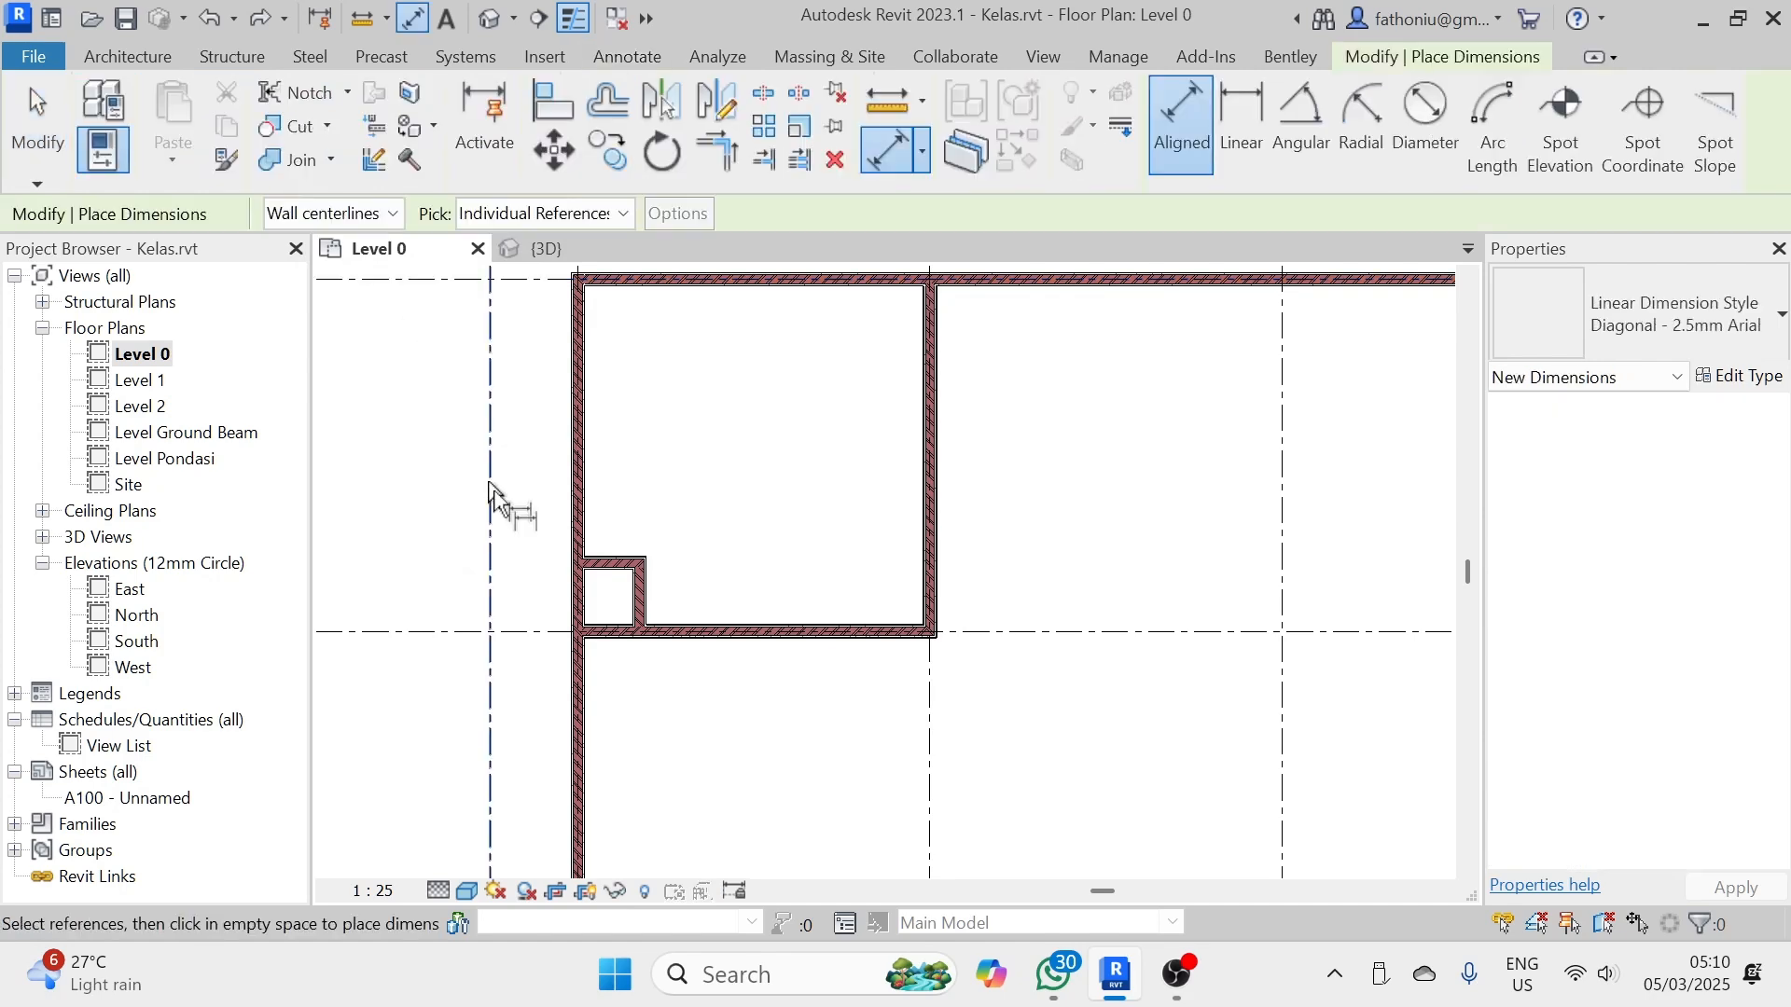
left_click(599, 569)
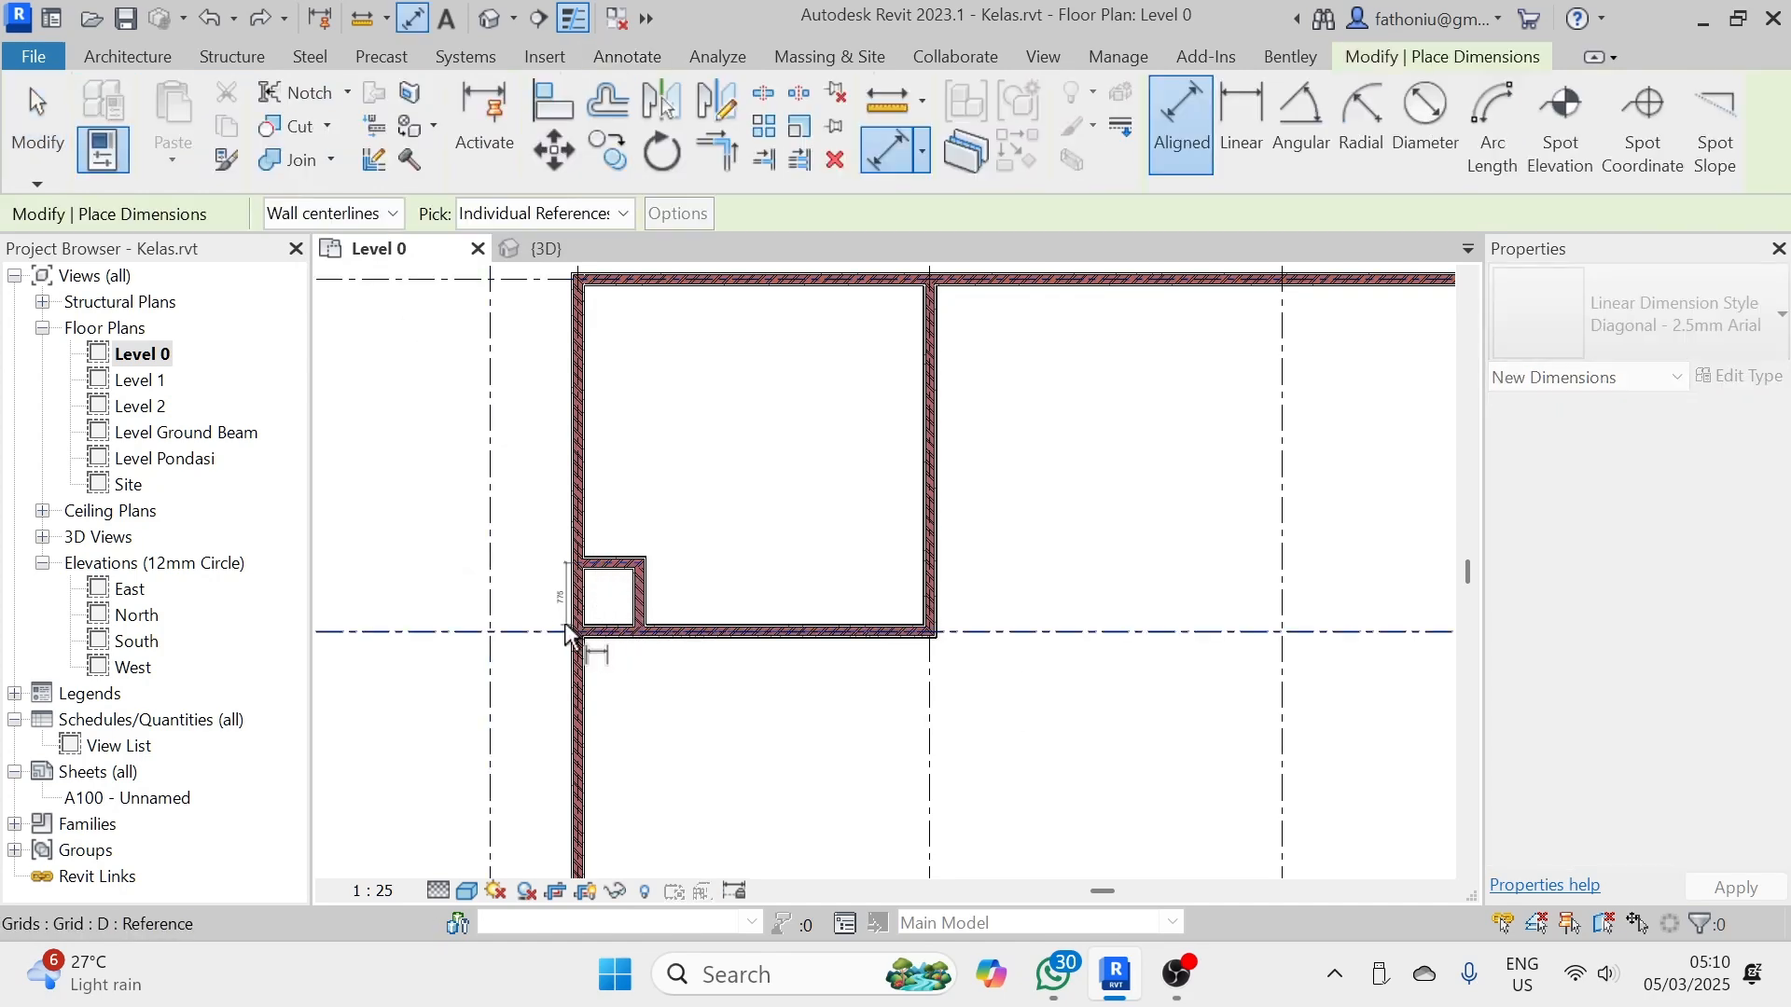
left_click(579, 635)
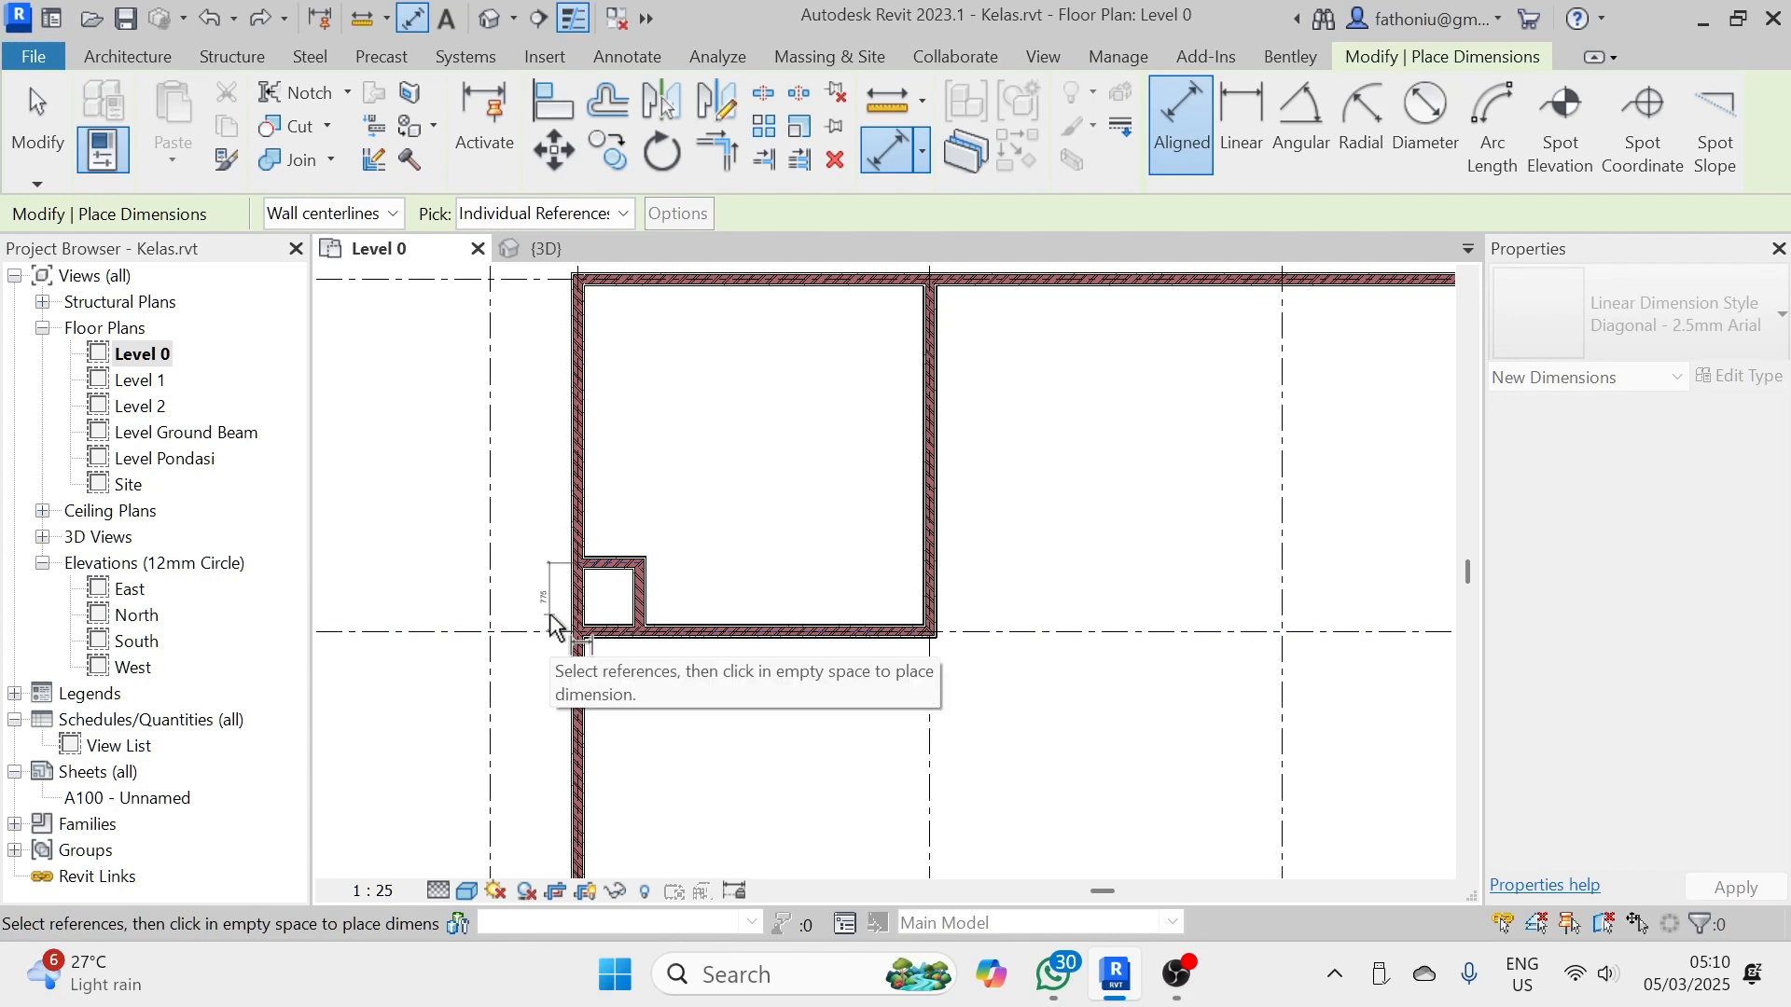
left_click(552, 617)
scroll(560, 588, "up", 4)
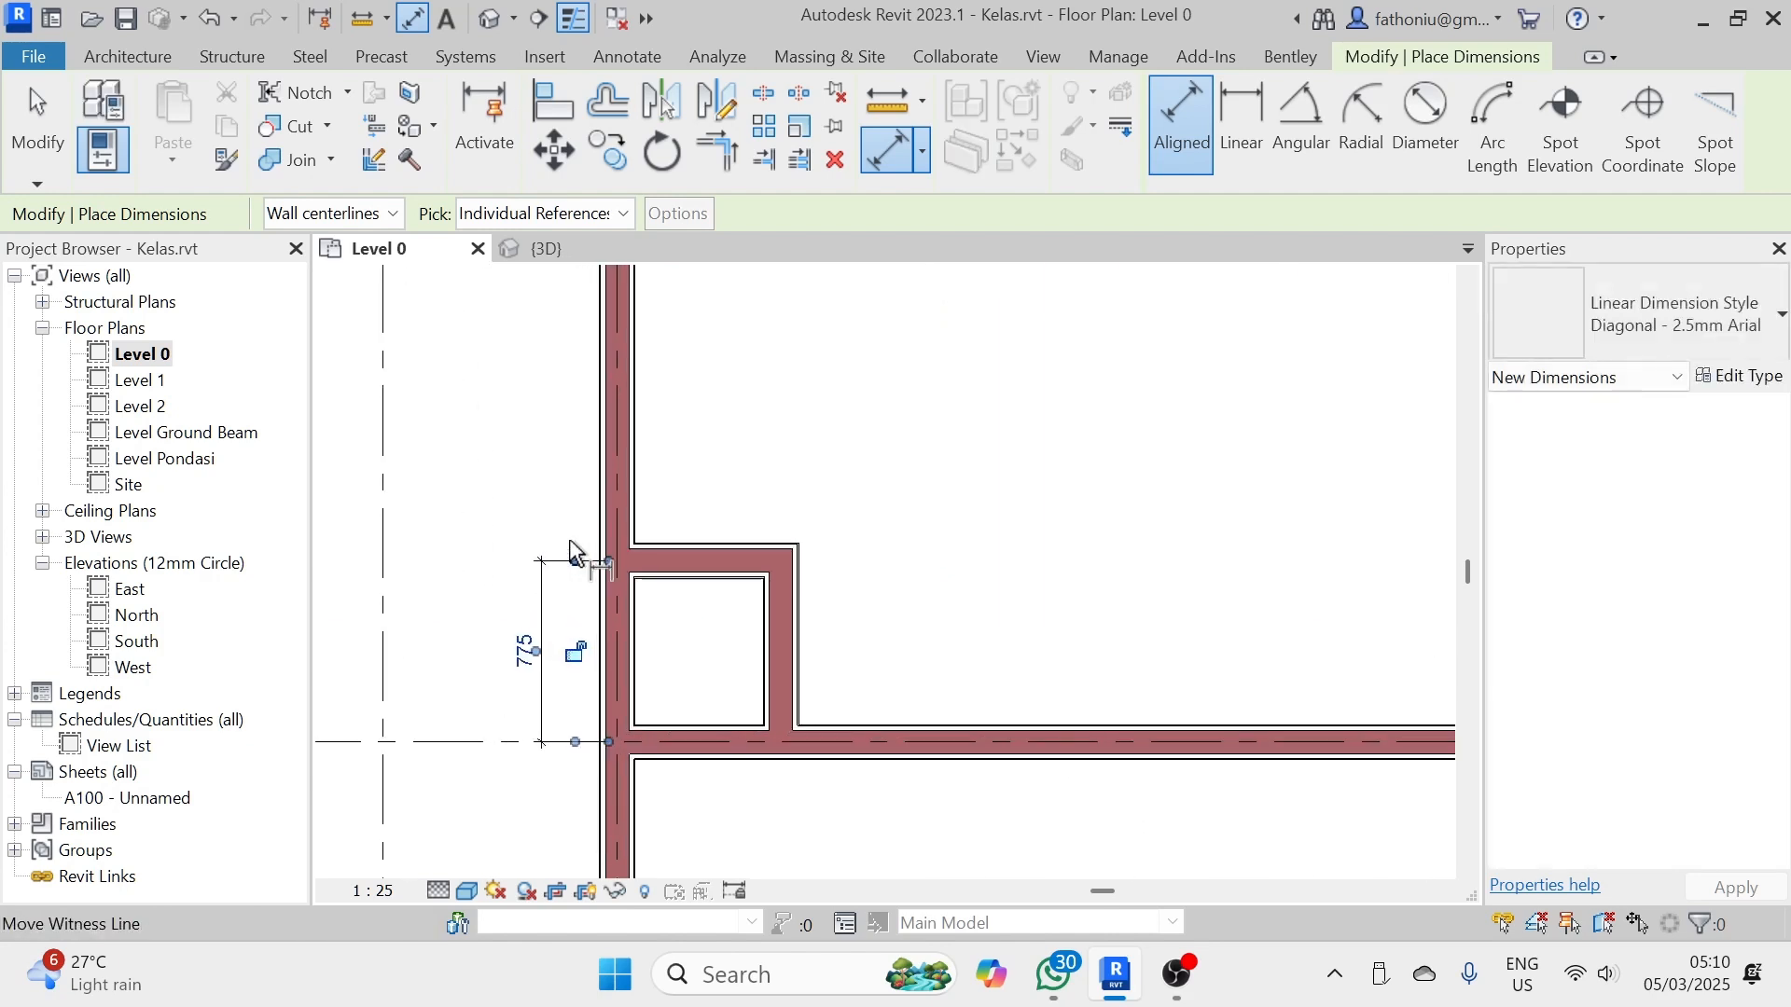
- Add an aligned dimension for the corner enclosure's width, from the outer left wall to its right wall
left_click(620, 610)
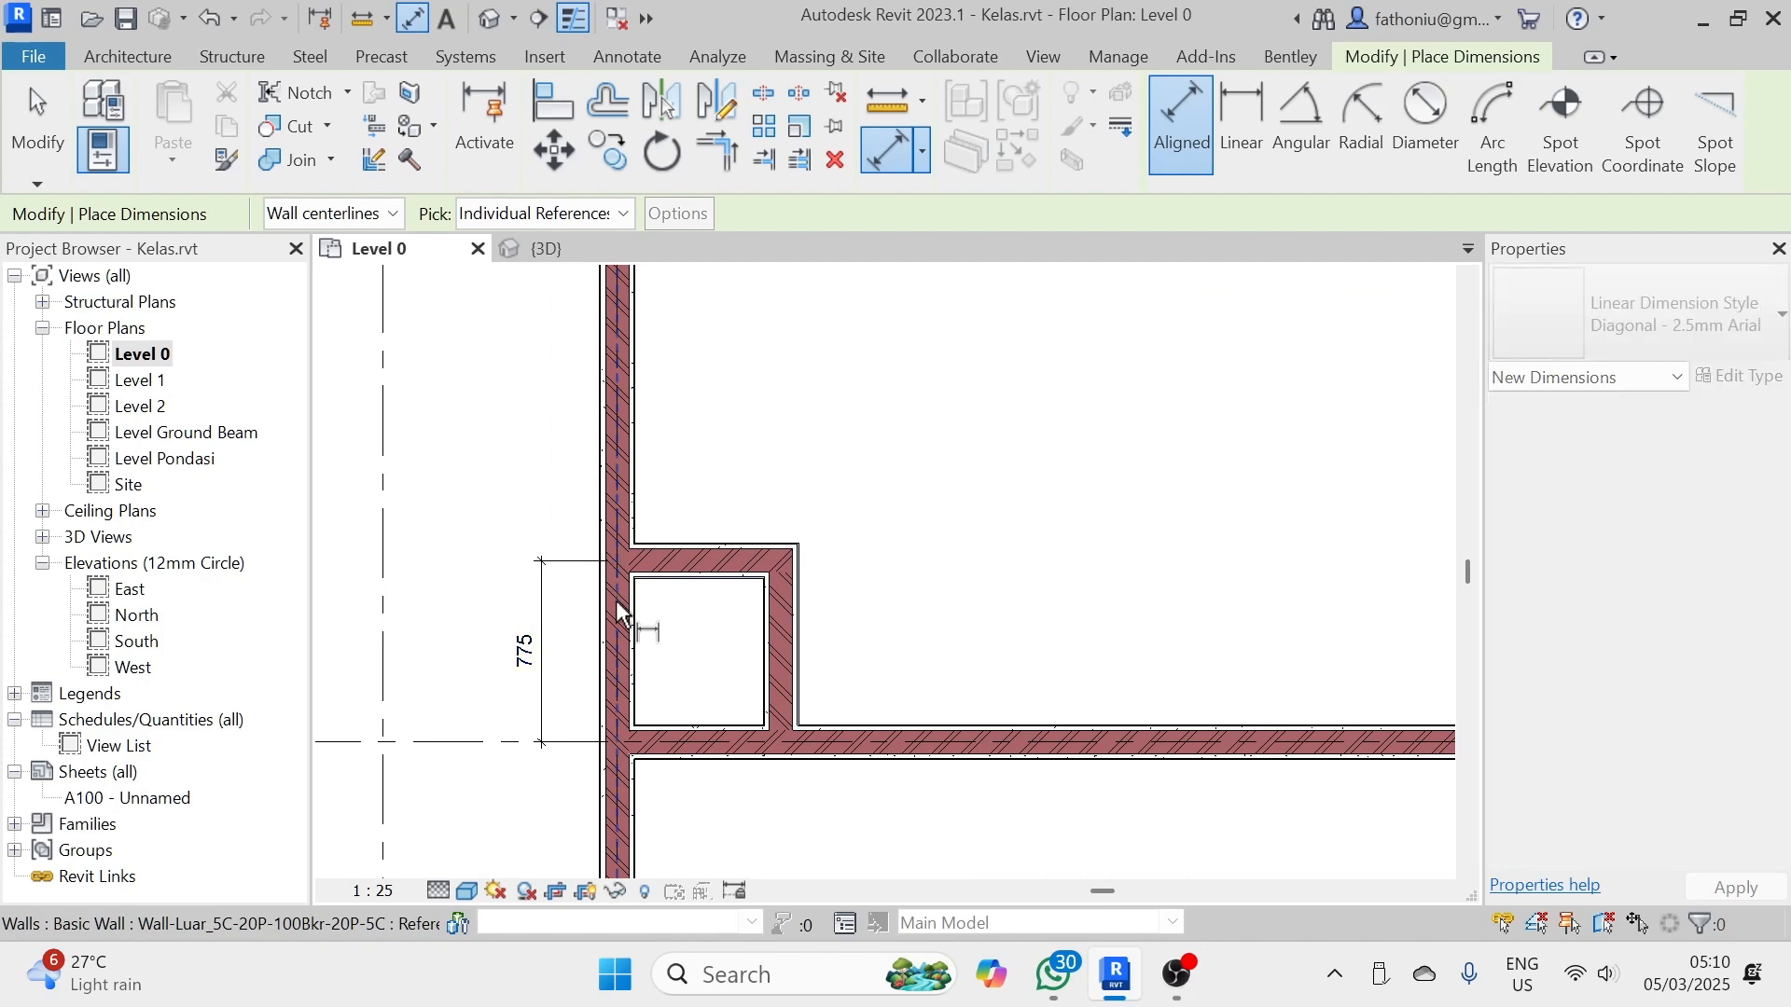
left_click(788, 529)
left_click(782, 513)
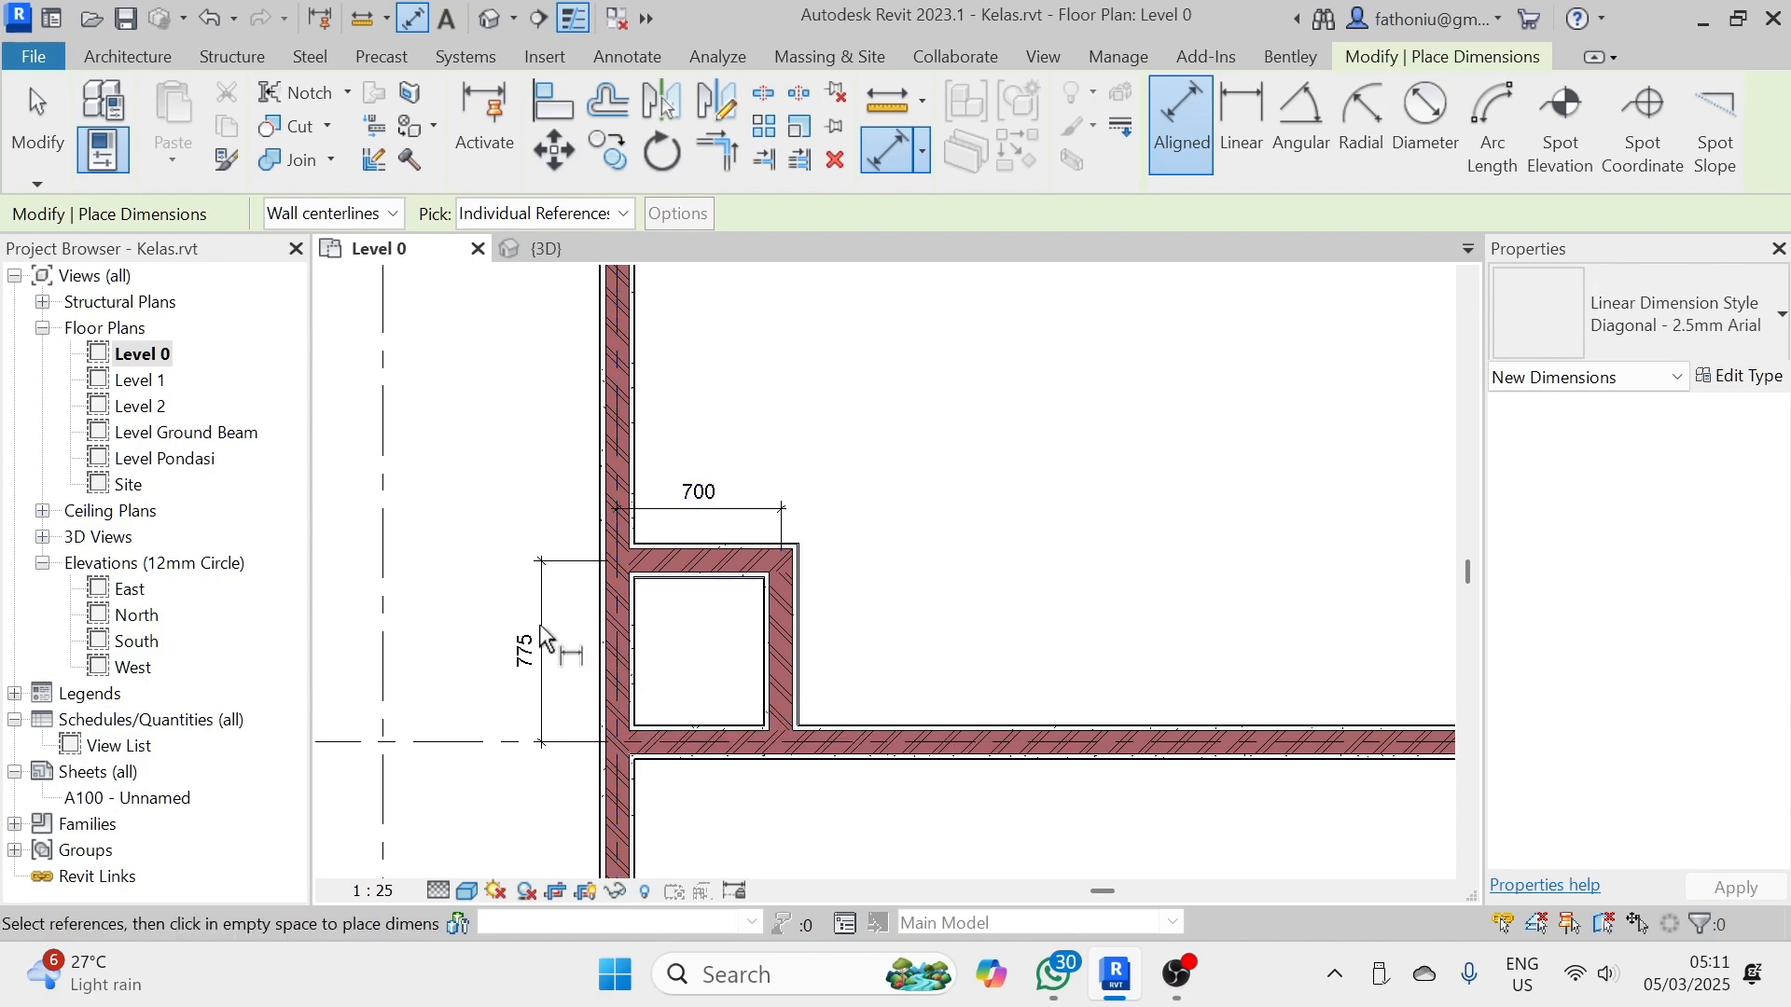
key("Escape")
key("Escape")
left_click(533, 656)
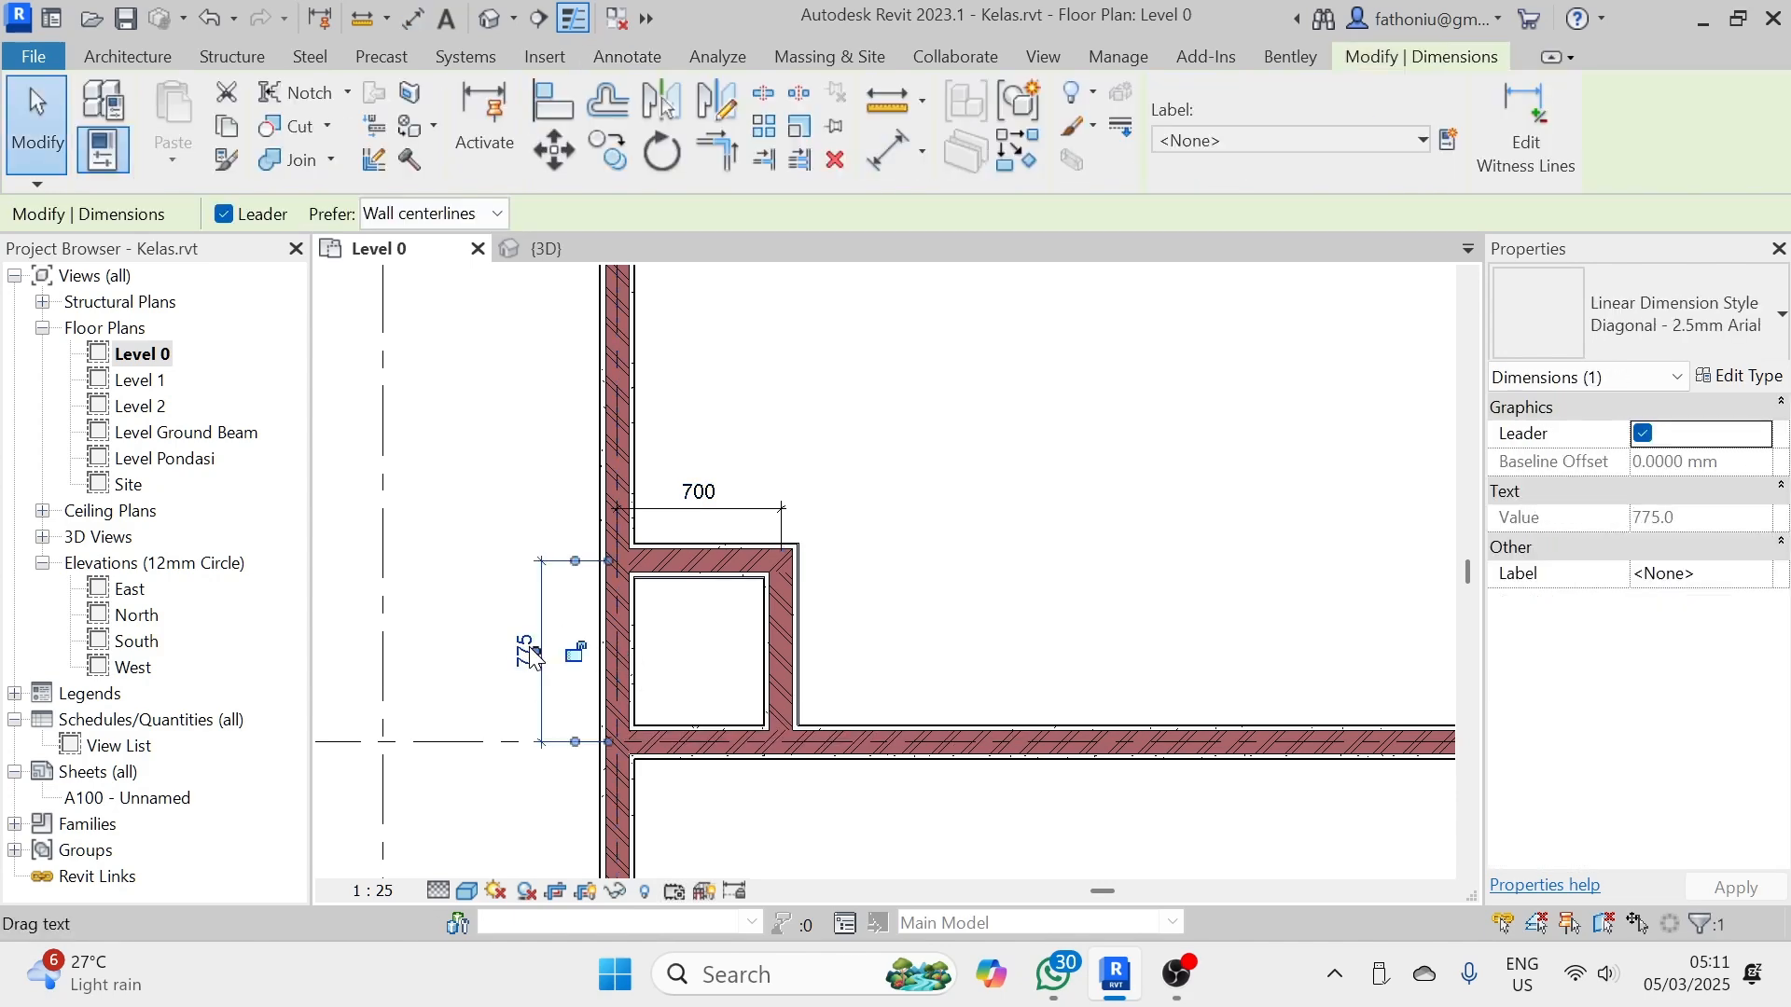
left_click(533, 656)
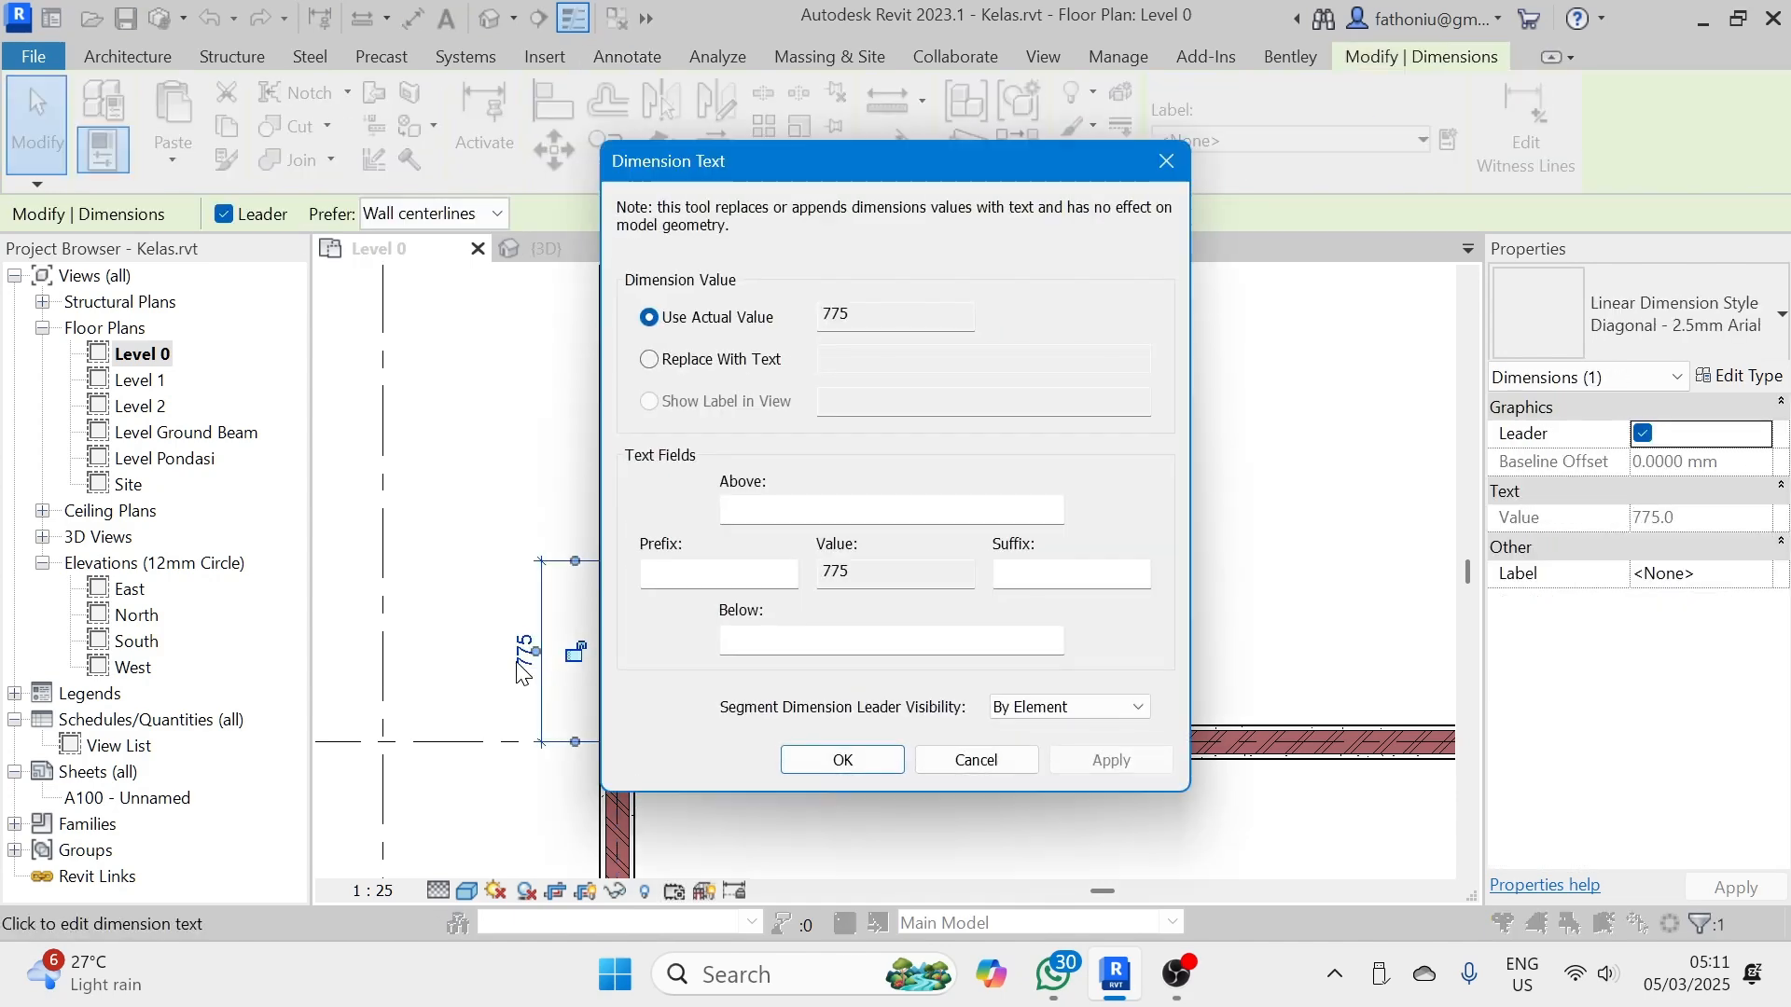
left_click(976, 761)
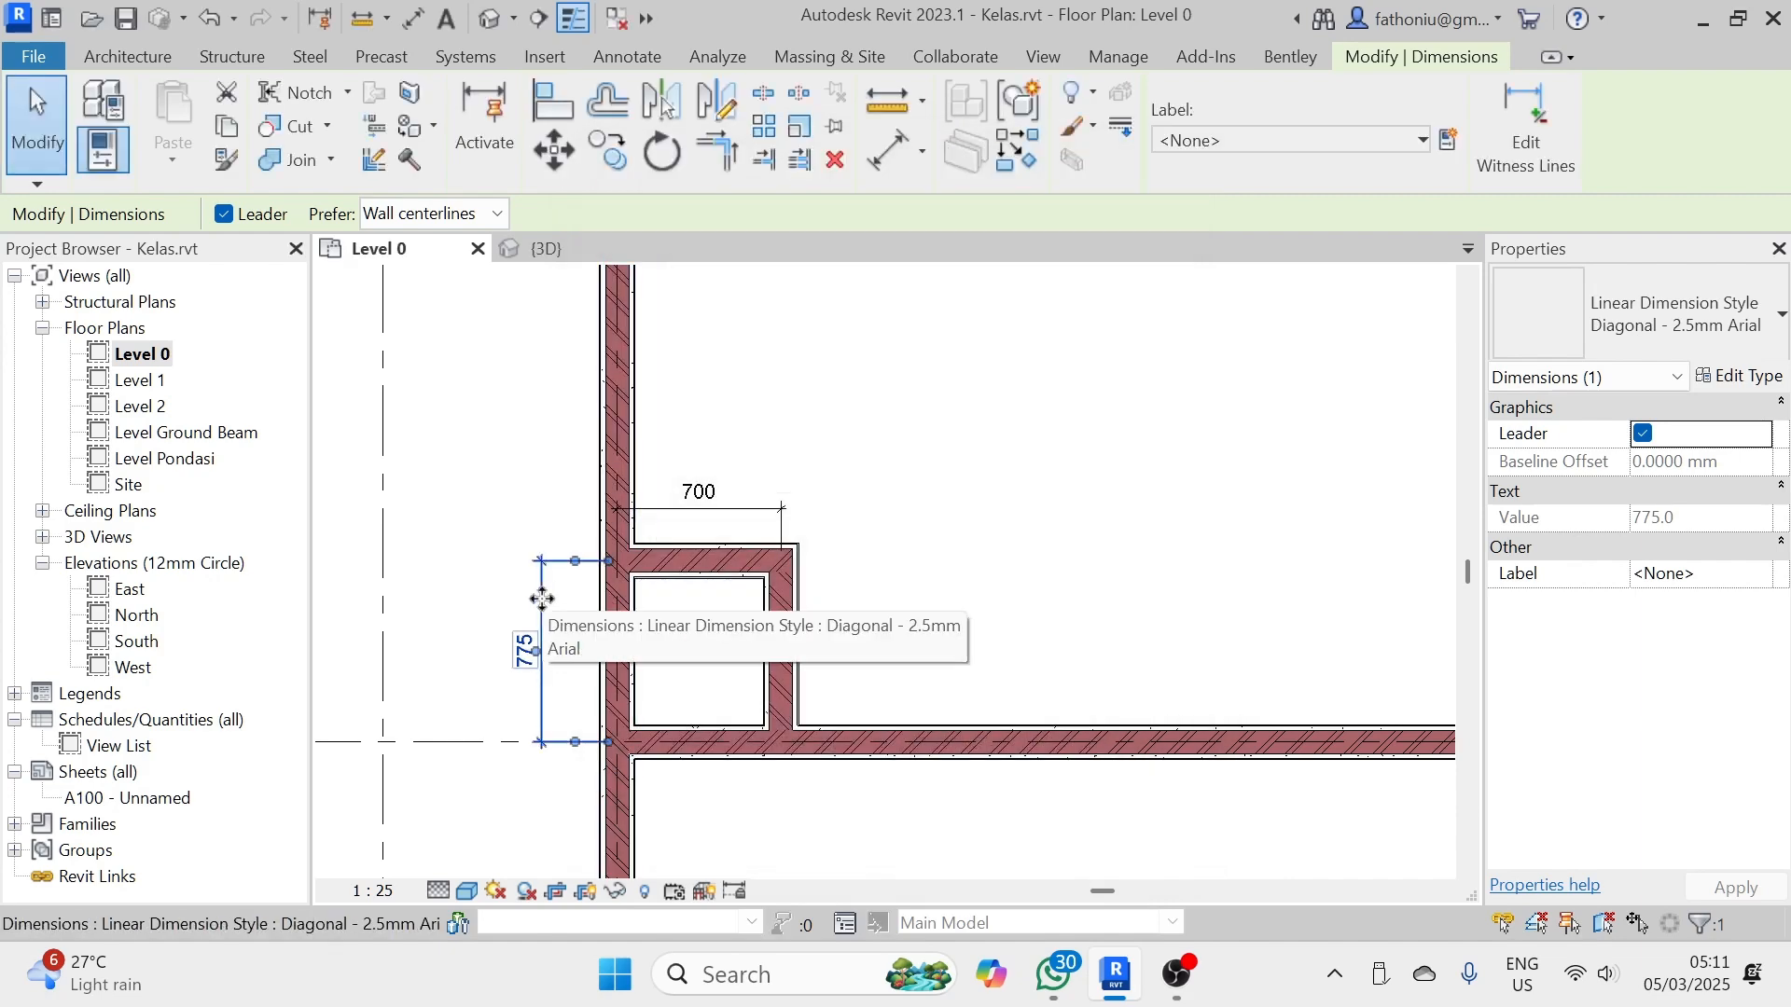
key("Escape")
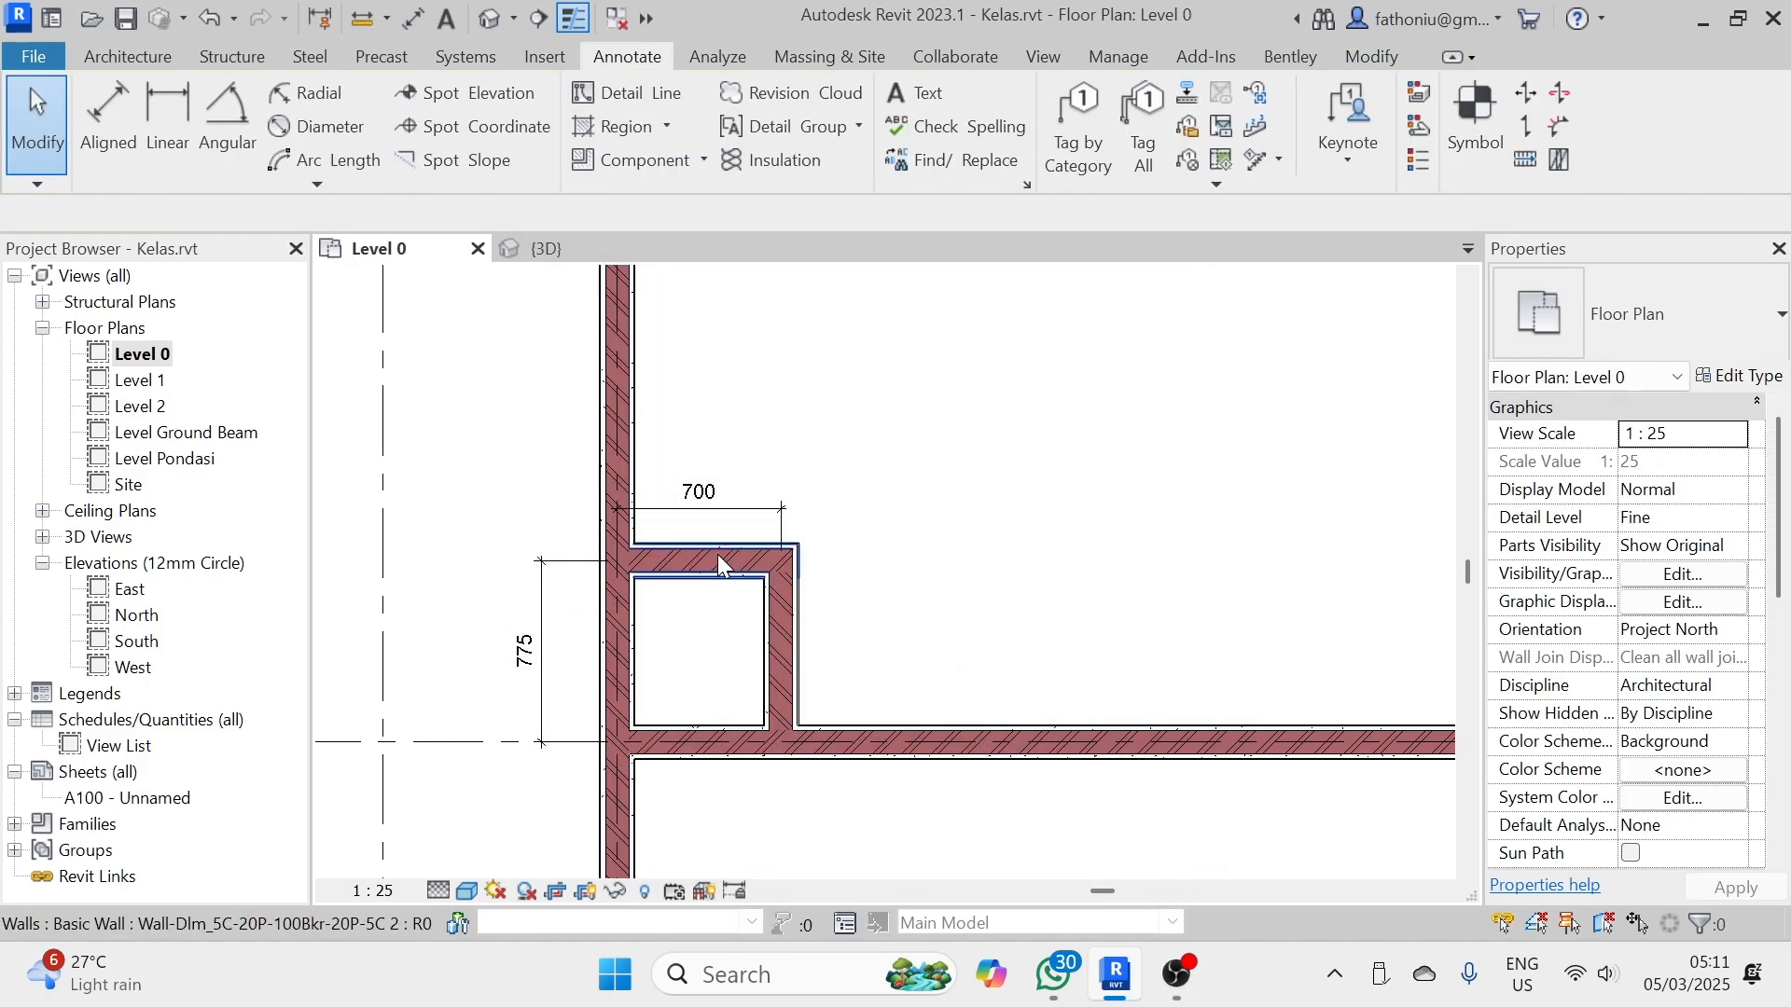
- Move the corner enclosure's upper wall closer to the lower wall and set the dimensioned distance between them to 700 mm
left_click(716, 553)
mouse_move(716, 554)
left_mouse_down()
mouse_move(711, 607)
mouse_move(716, 588)
left_mouse_up()
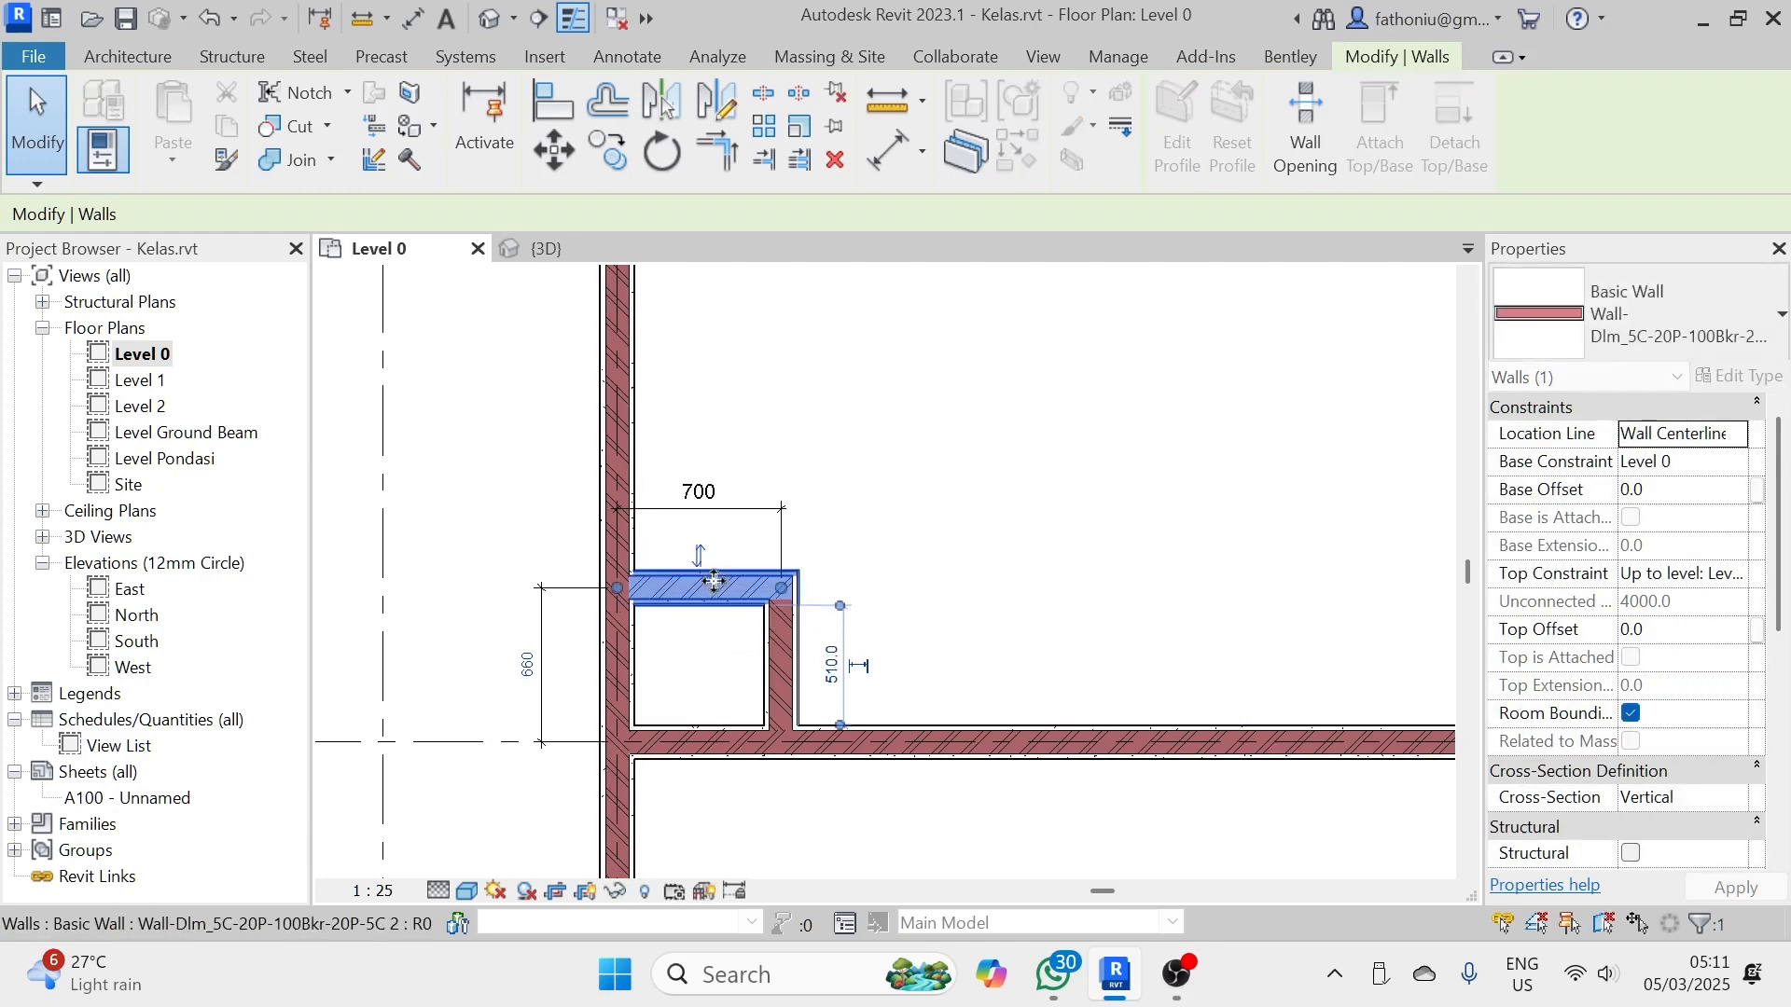
left_click(522, 664)
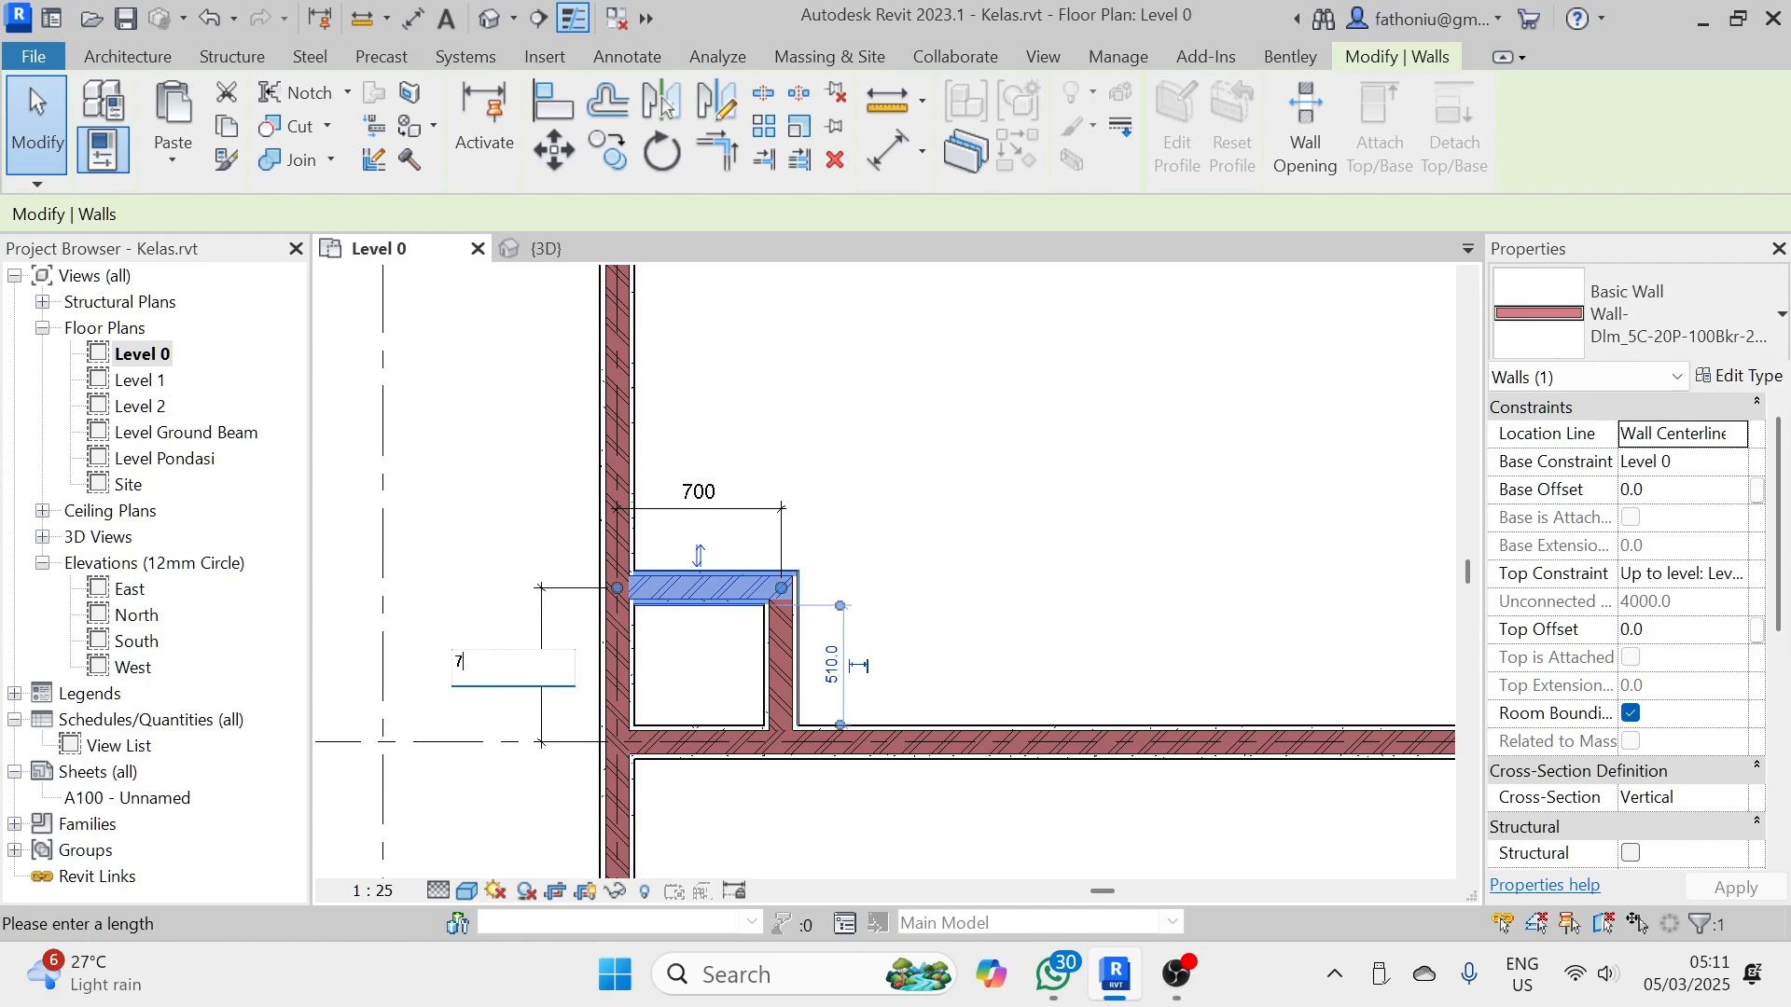
key("Return")
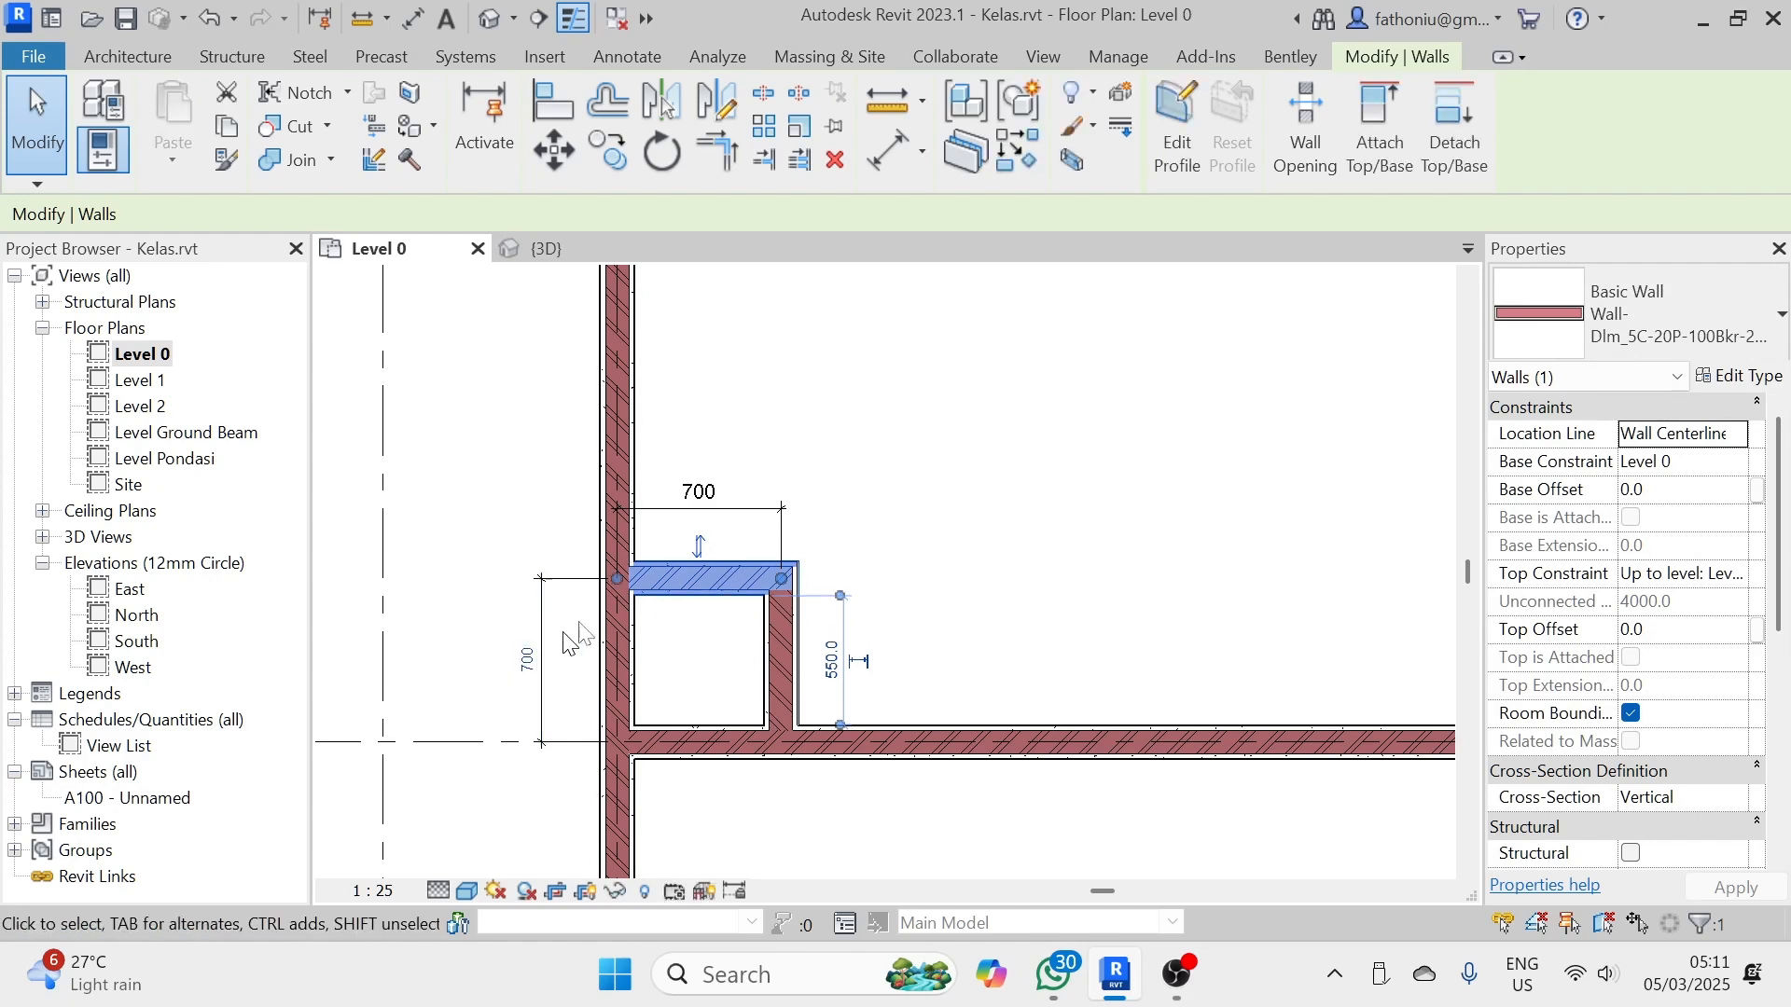
left_click(868, 452)
- Draw a 4000 mm horizontal Wall-Dlm_5C-20P-100Bkr-20P-5C 2 wall across the upper-left room, centred 1500 mm below the top wall's inner face
scroll(899, 559, "down", 4)
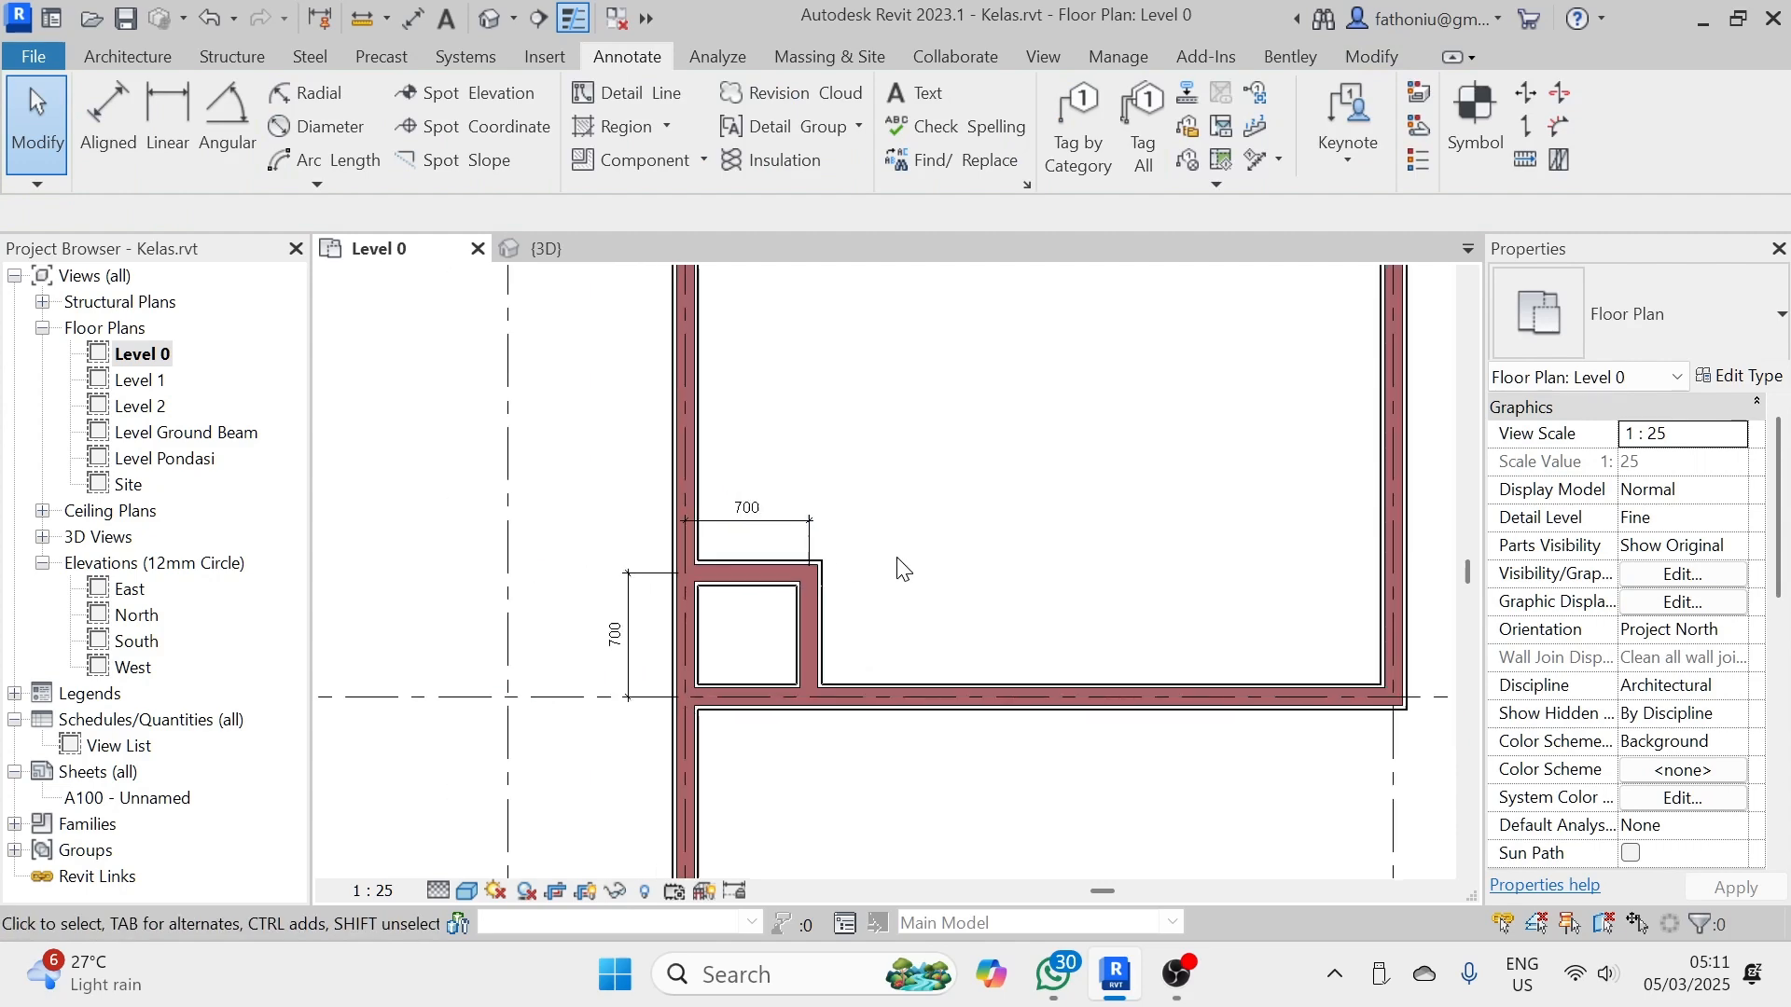
scroll(808, 645, "down", 1)
middle_click_drag(848, 542, 819, 670)
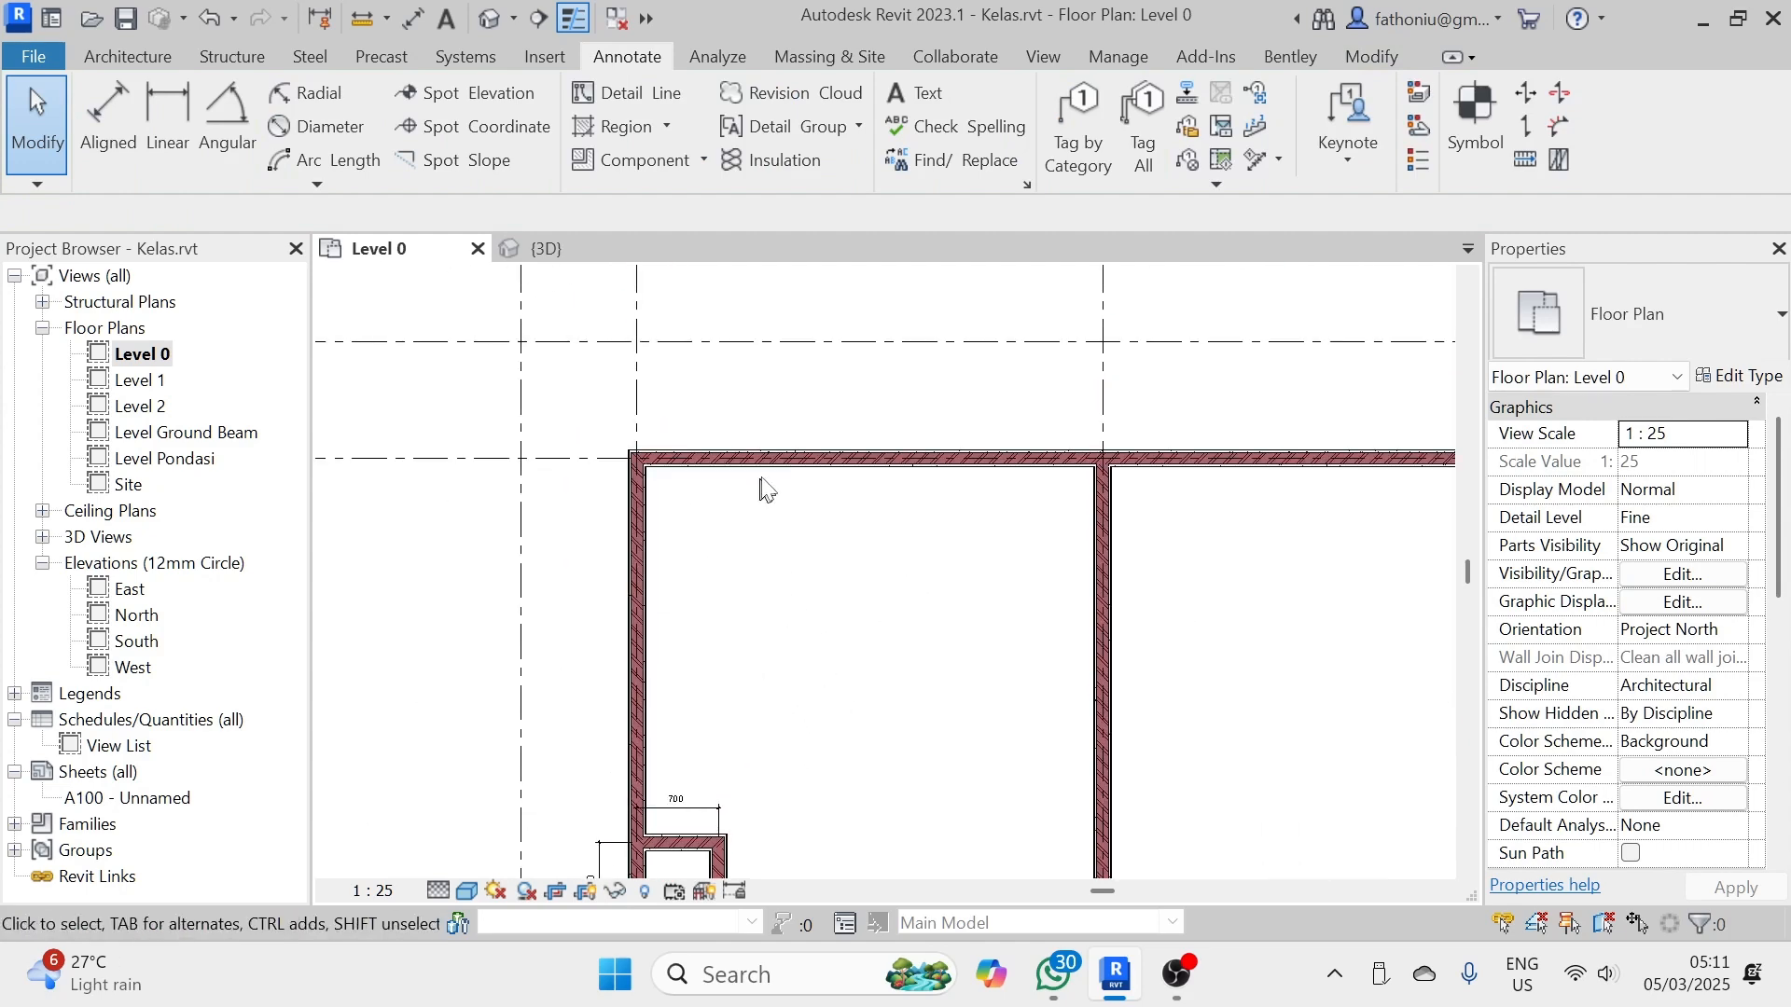
middle_click_drag(794, 591, 743, 551)
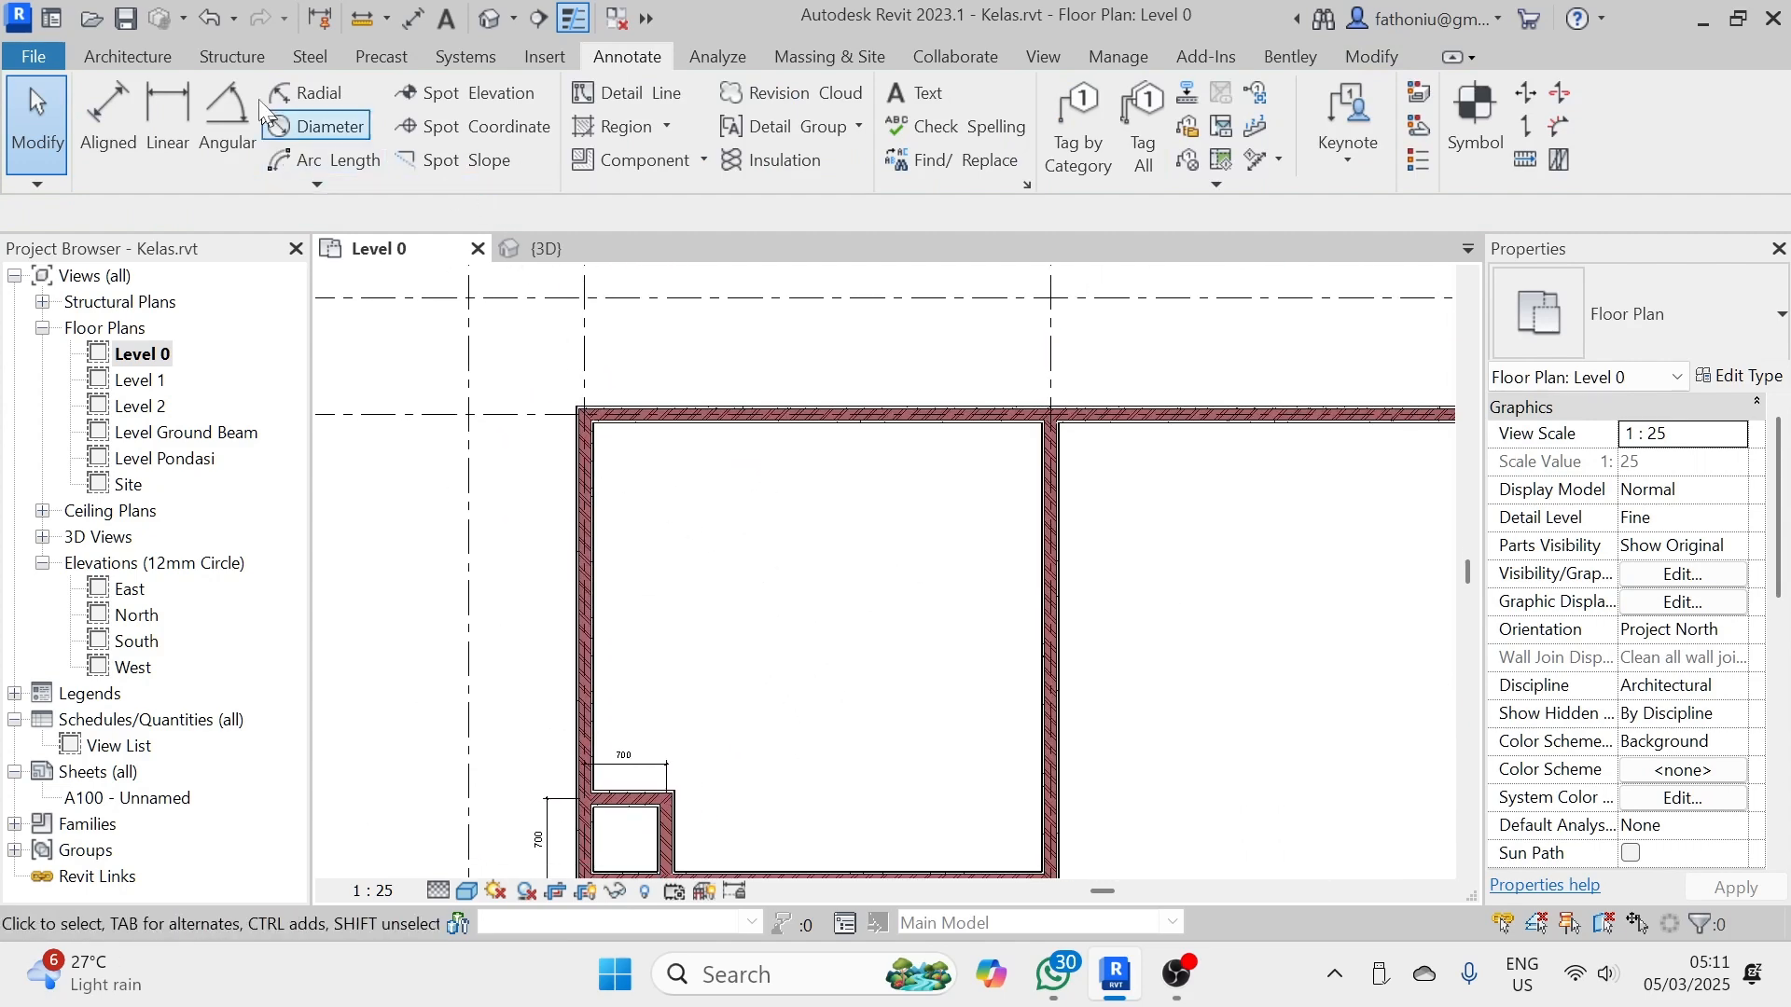
left_click(121, 59)
left_click(110, 105)
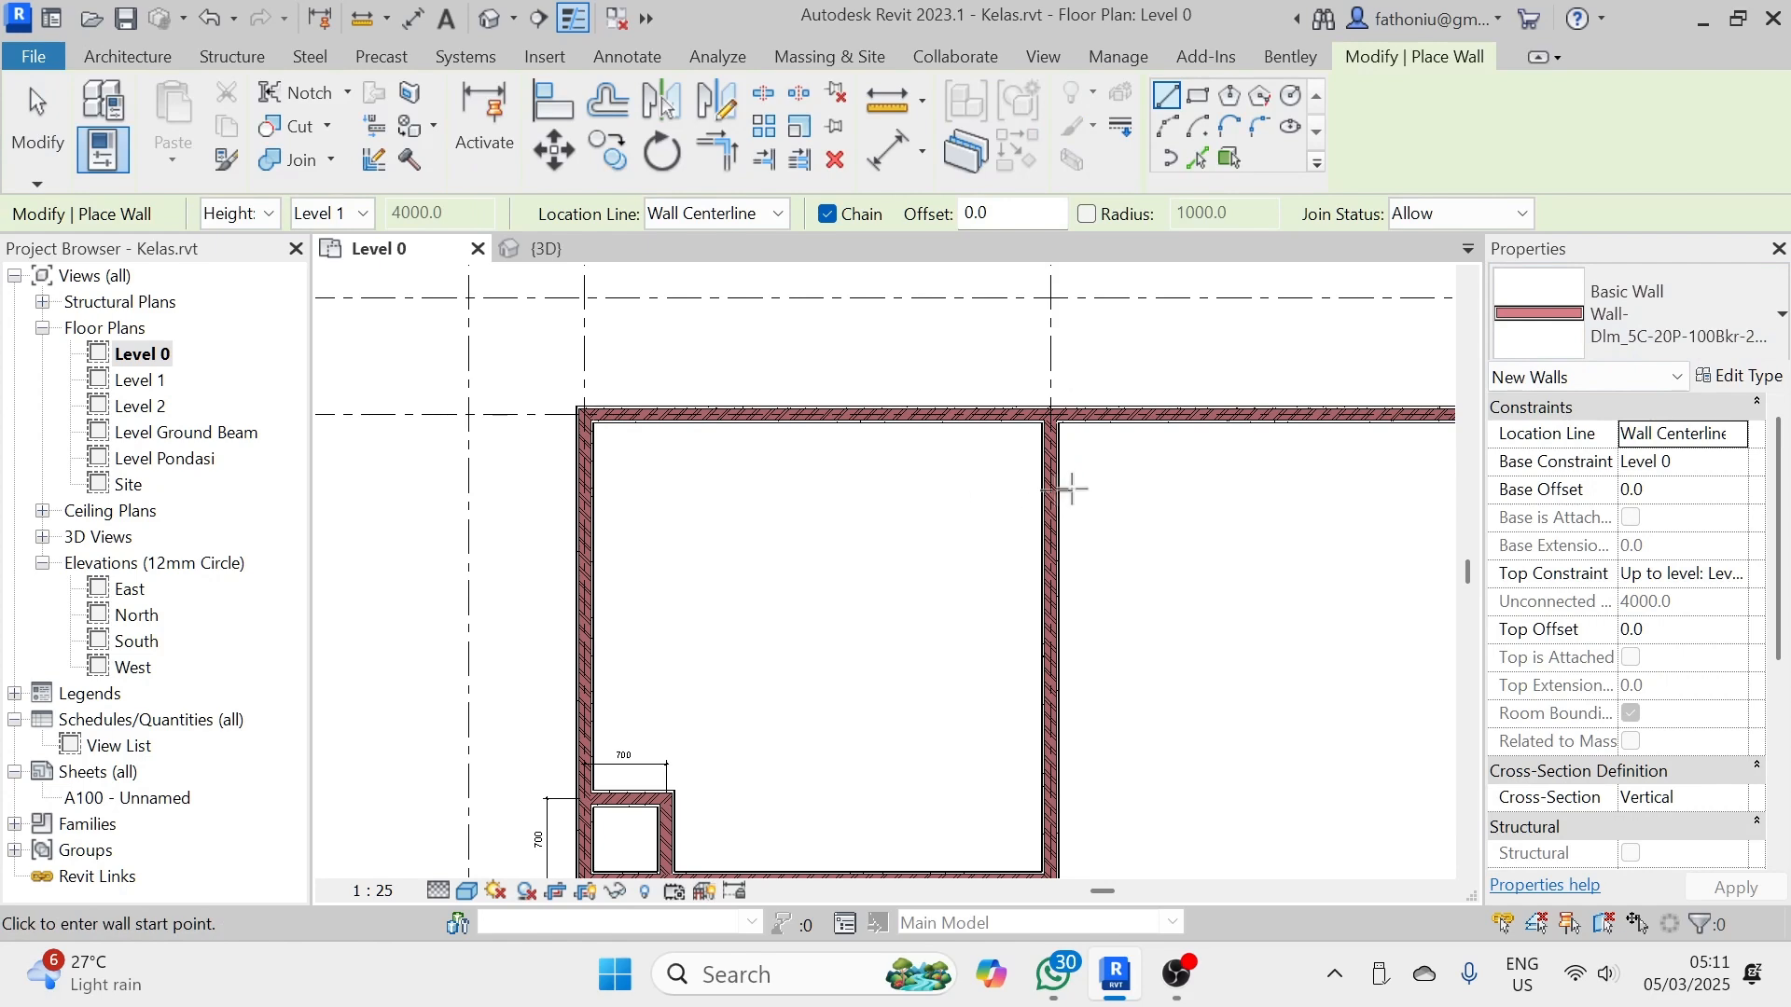
left_click(1780, 315)
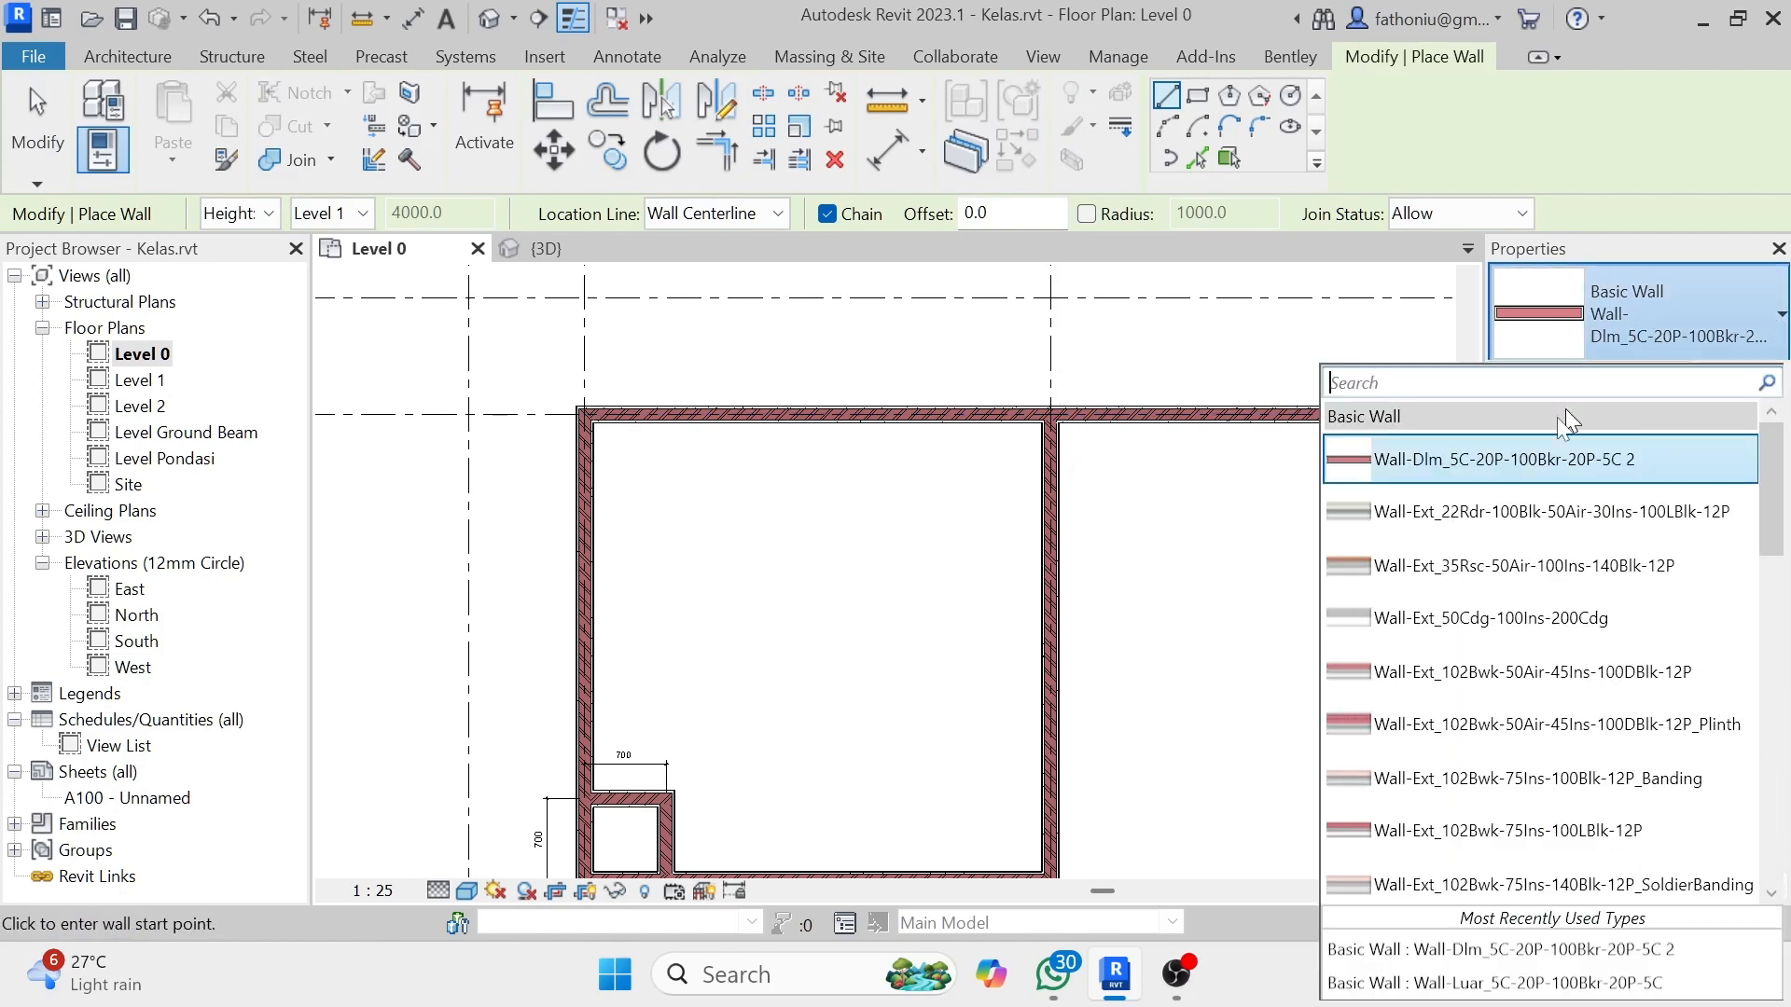
scroll(1486, 759, "down", 3)
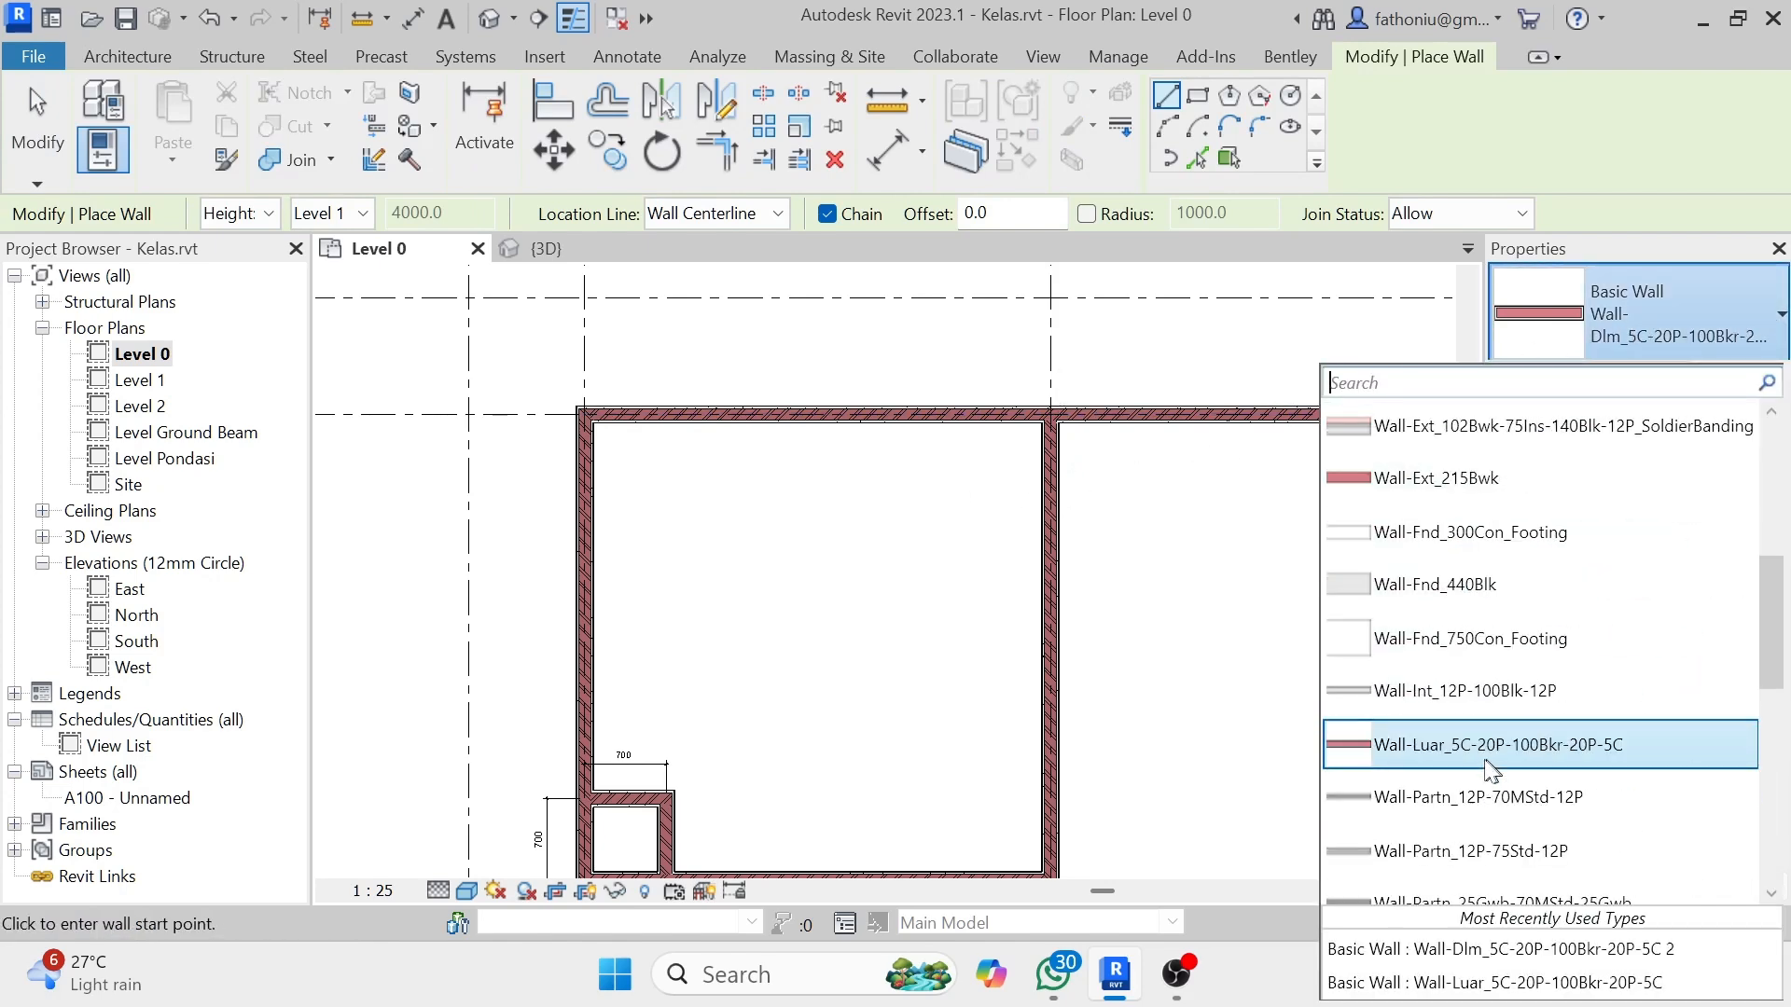
scroll(1486, 746, "up", 3)
left_click(1418, 460)
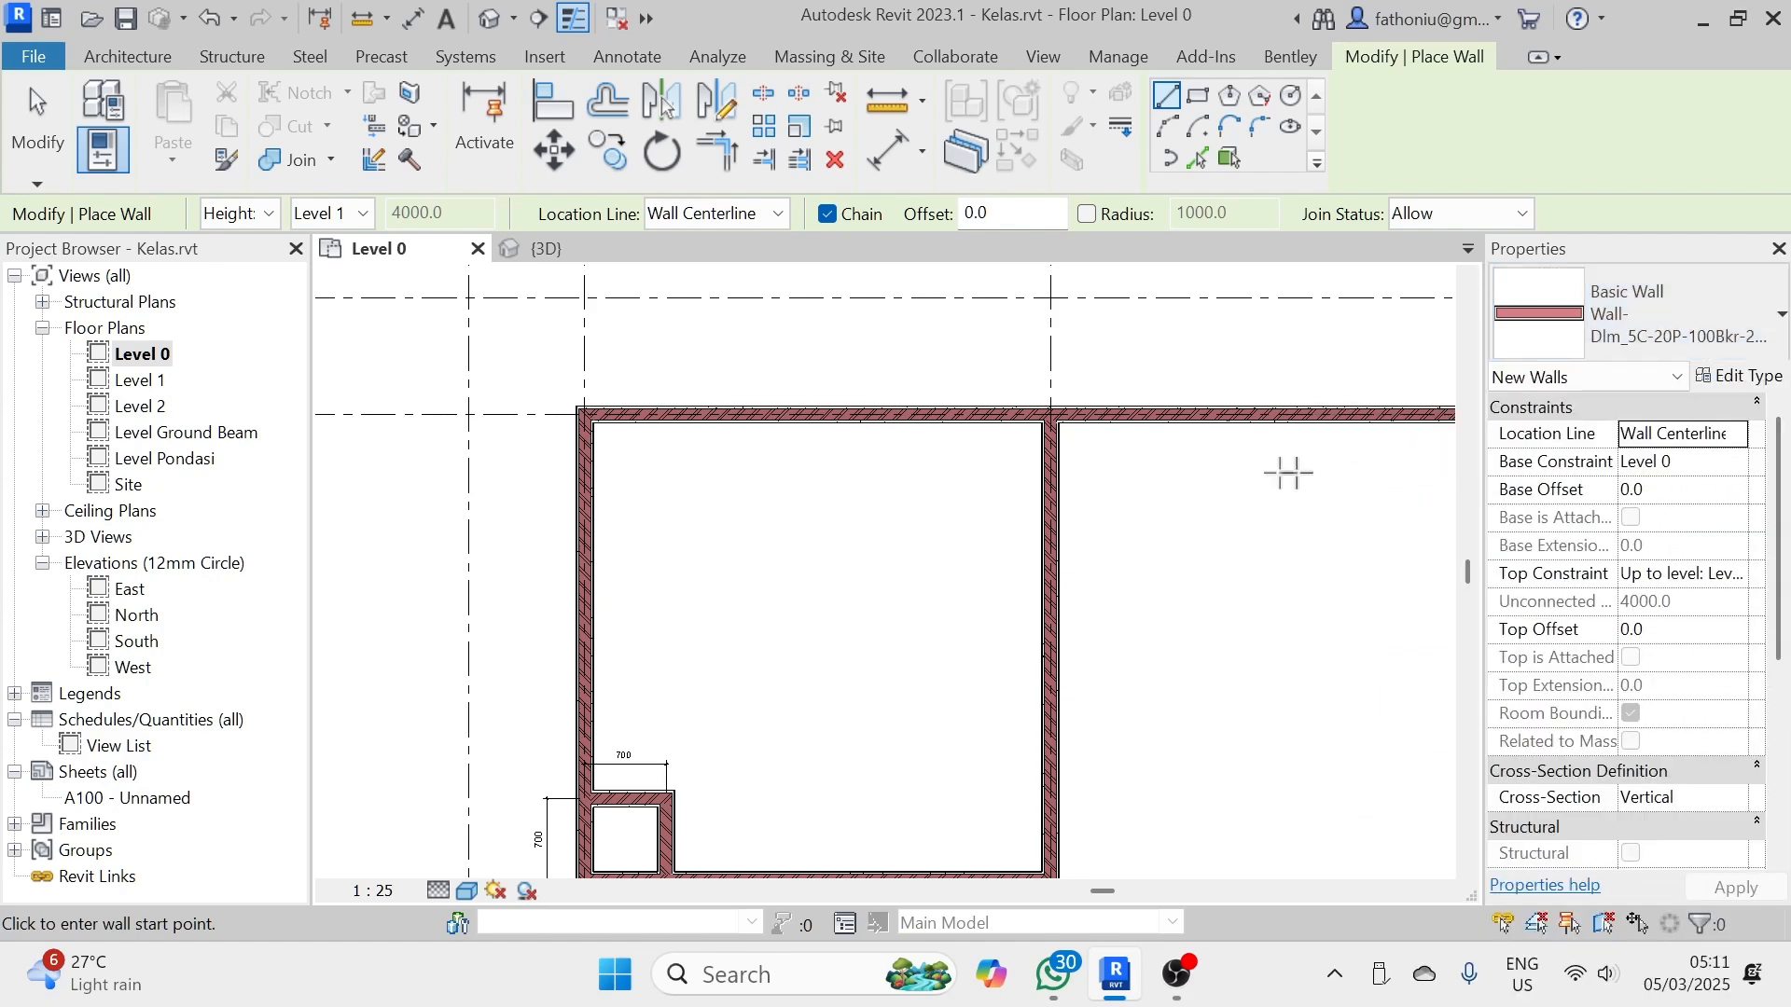
left_click(585, 413)
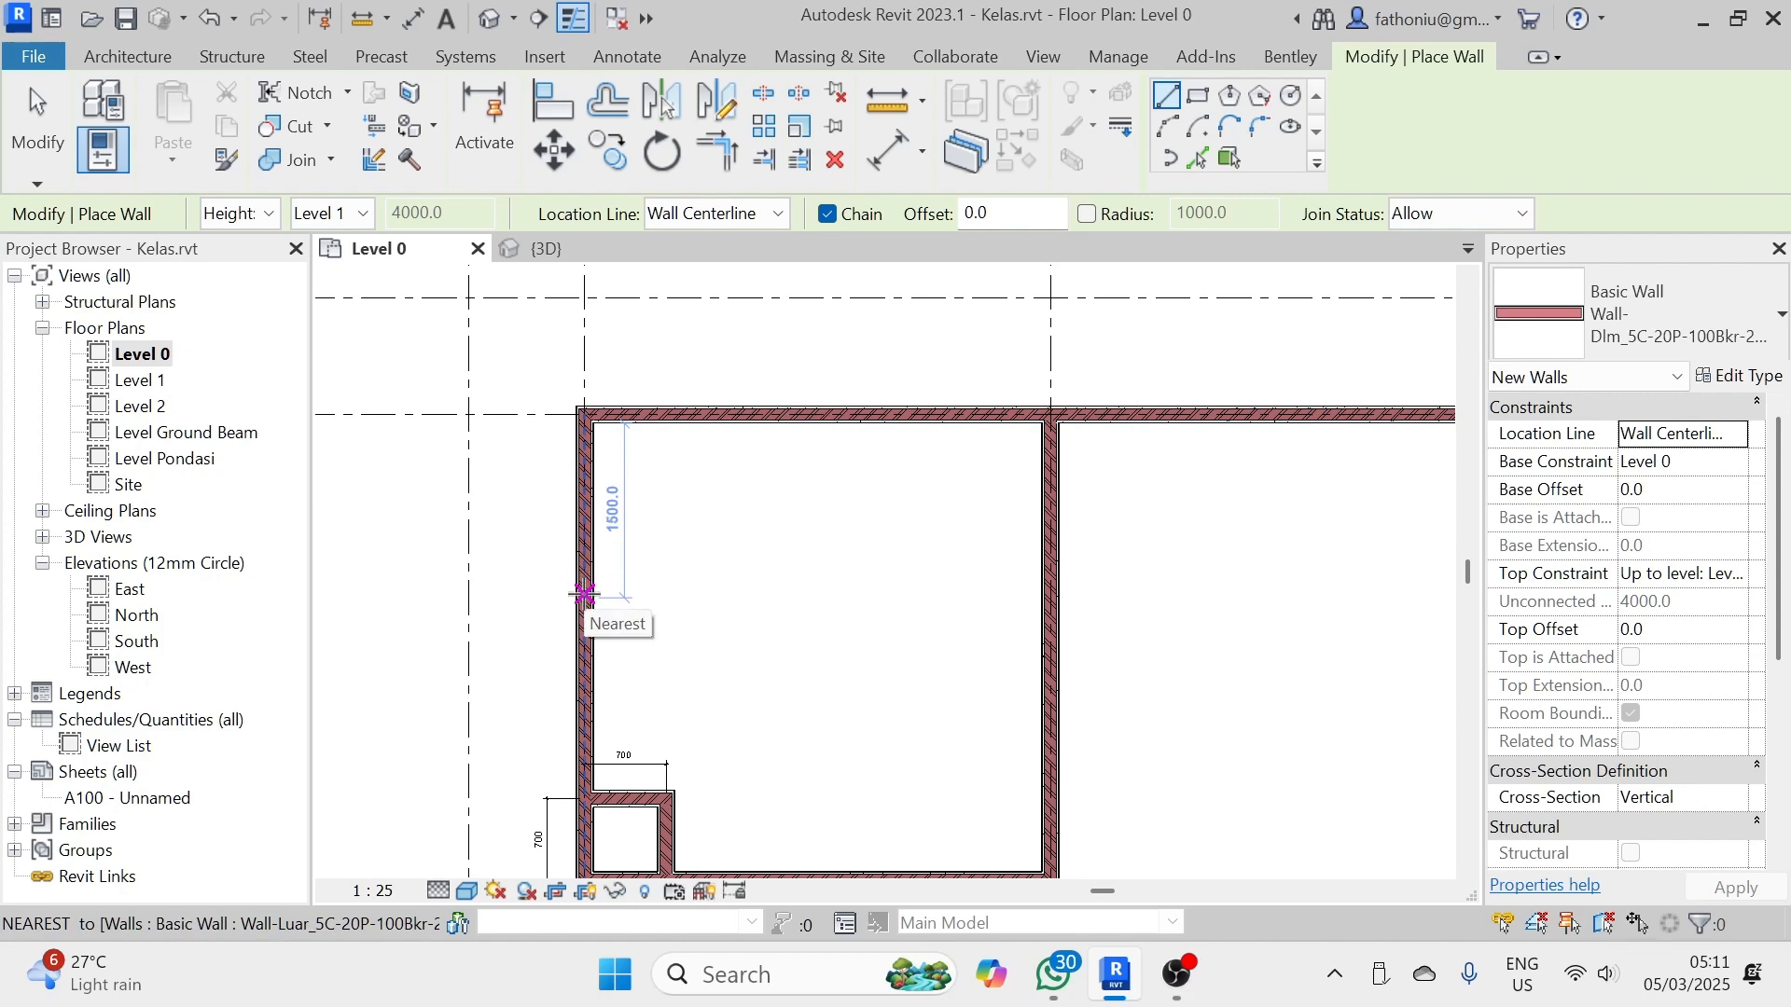
scroll(585, 594, "up", 2)
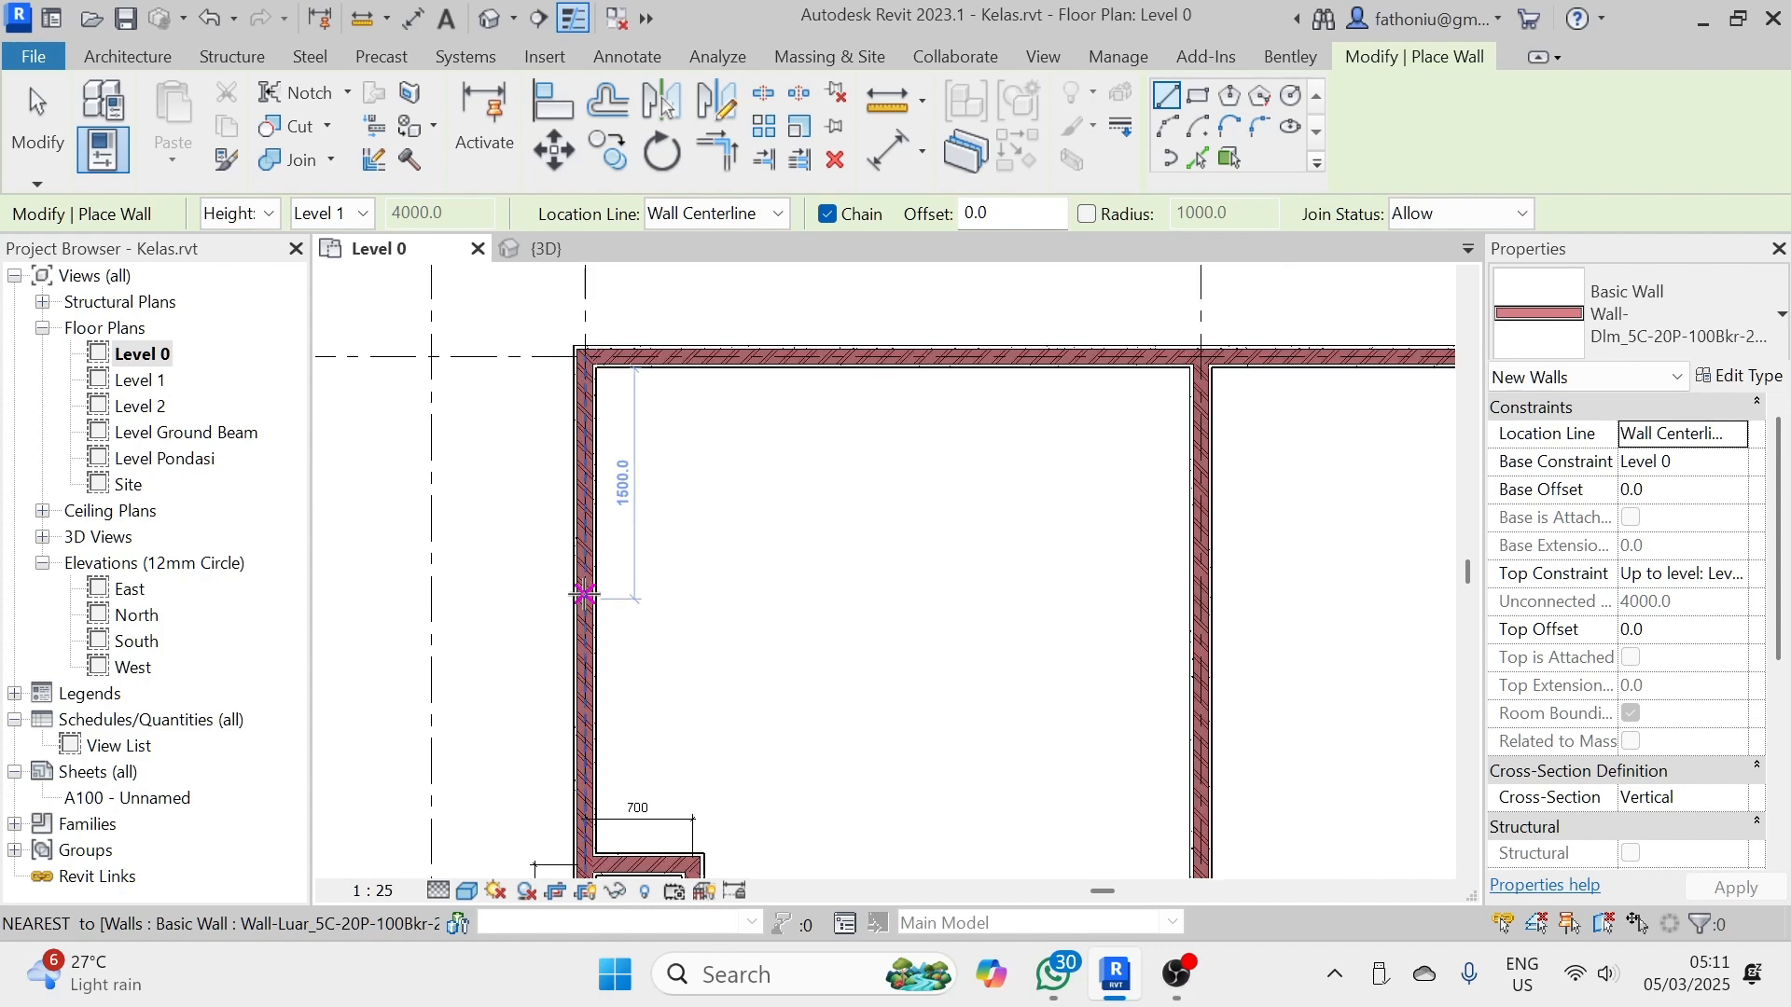
left_click(584, 594)
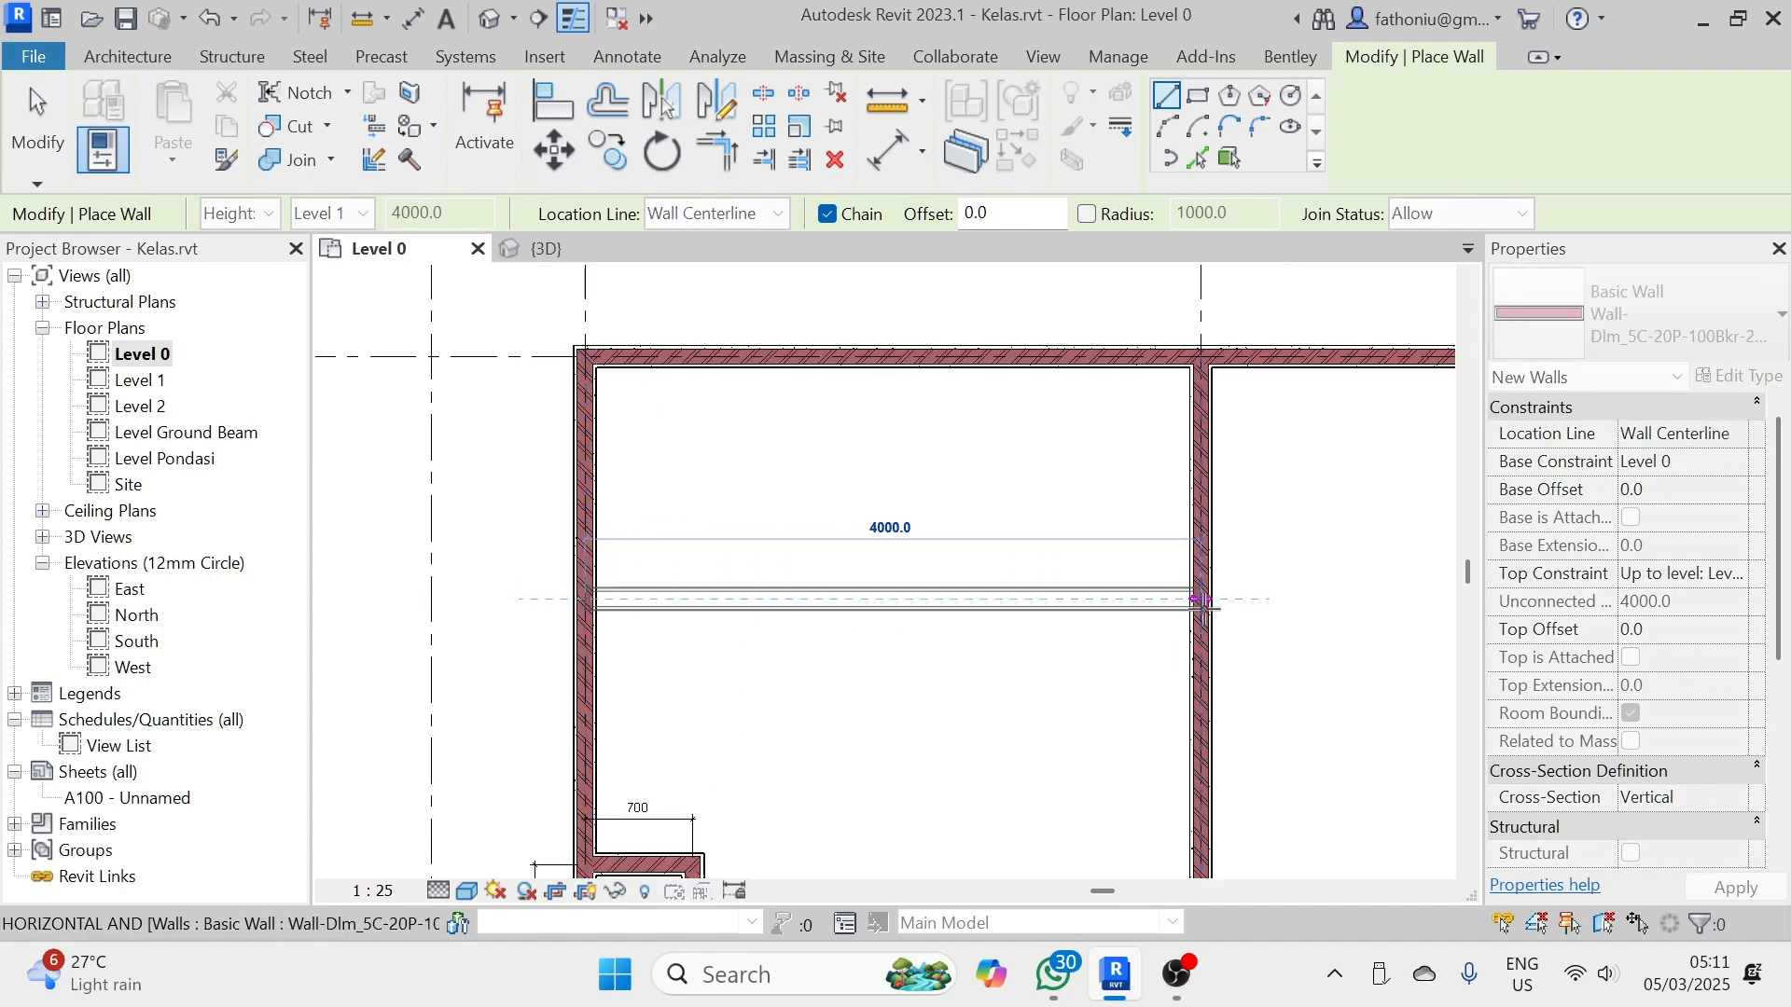
left_click(1202, 602)
key("Escape")
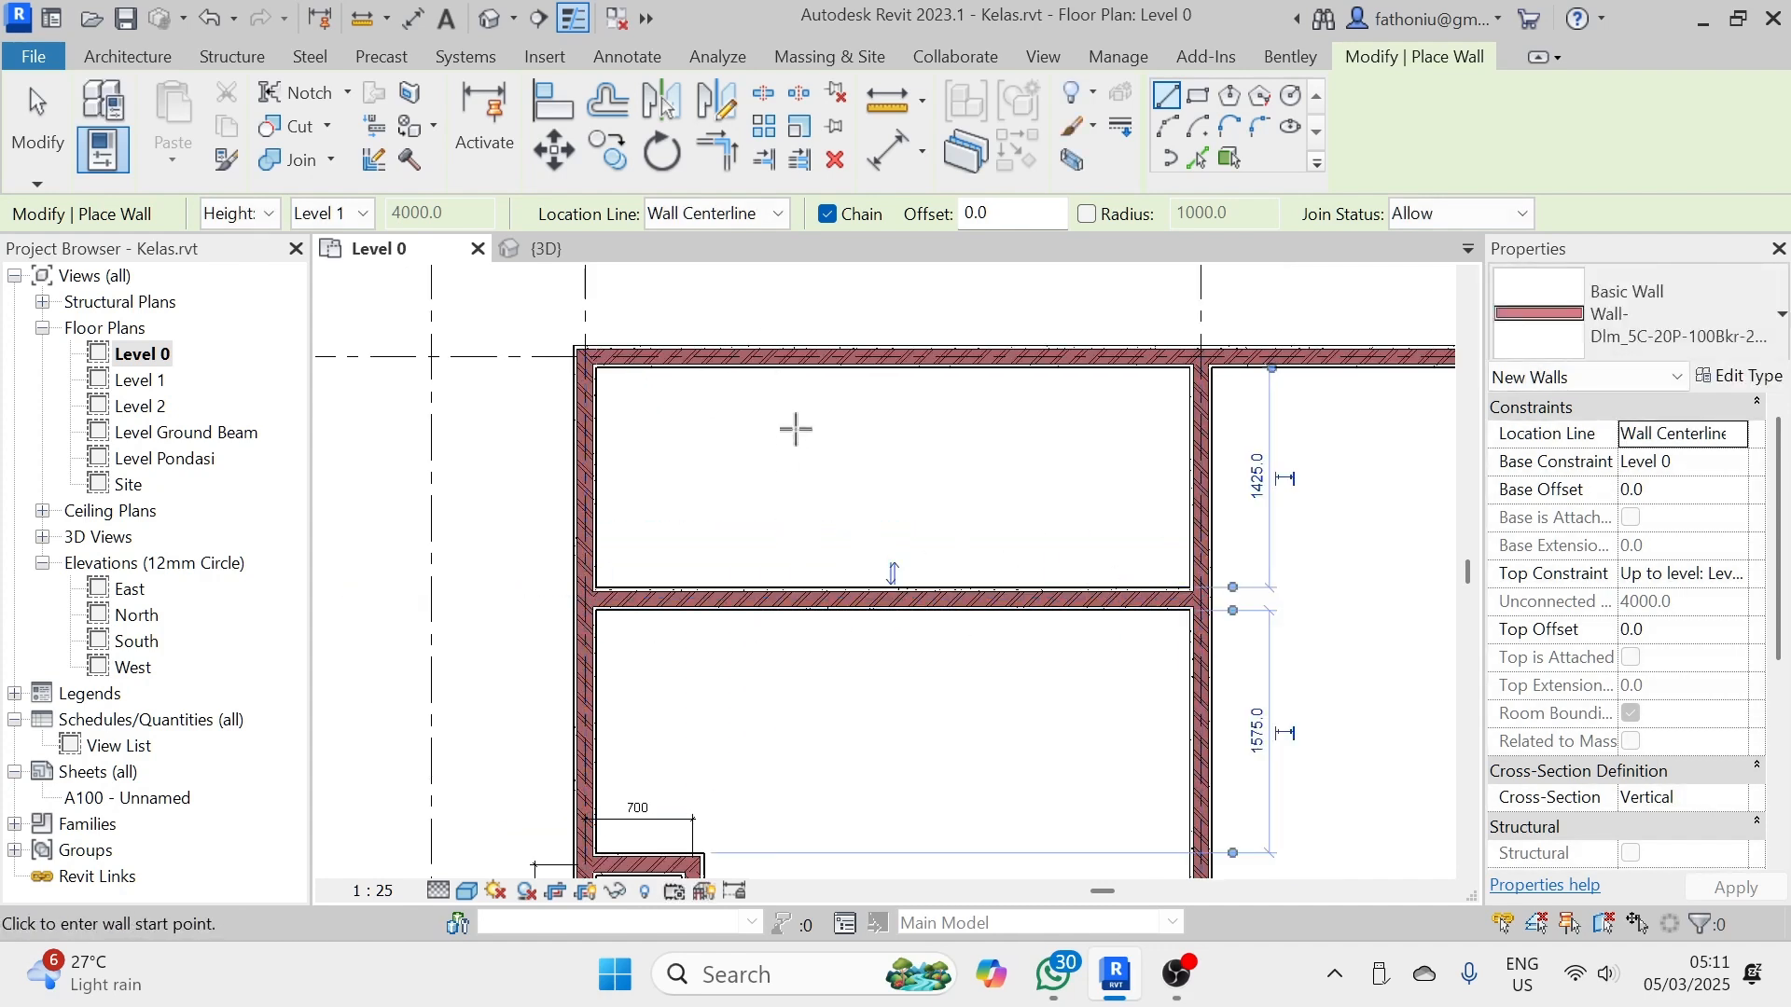
- Draw two vertical partition walls, each 1575 mm long, from the top wall to the new horizontal wall, dividing the strip into three compartments
left_click(752, 356)
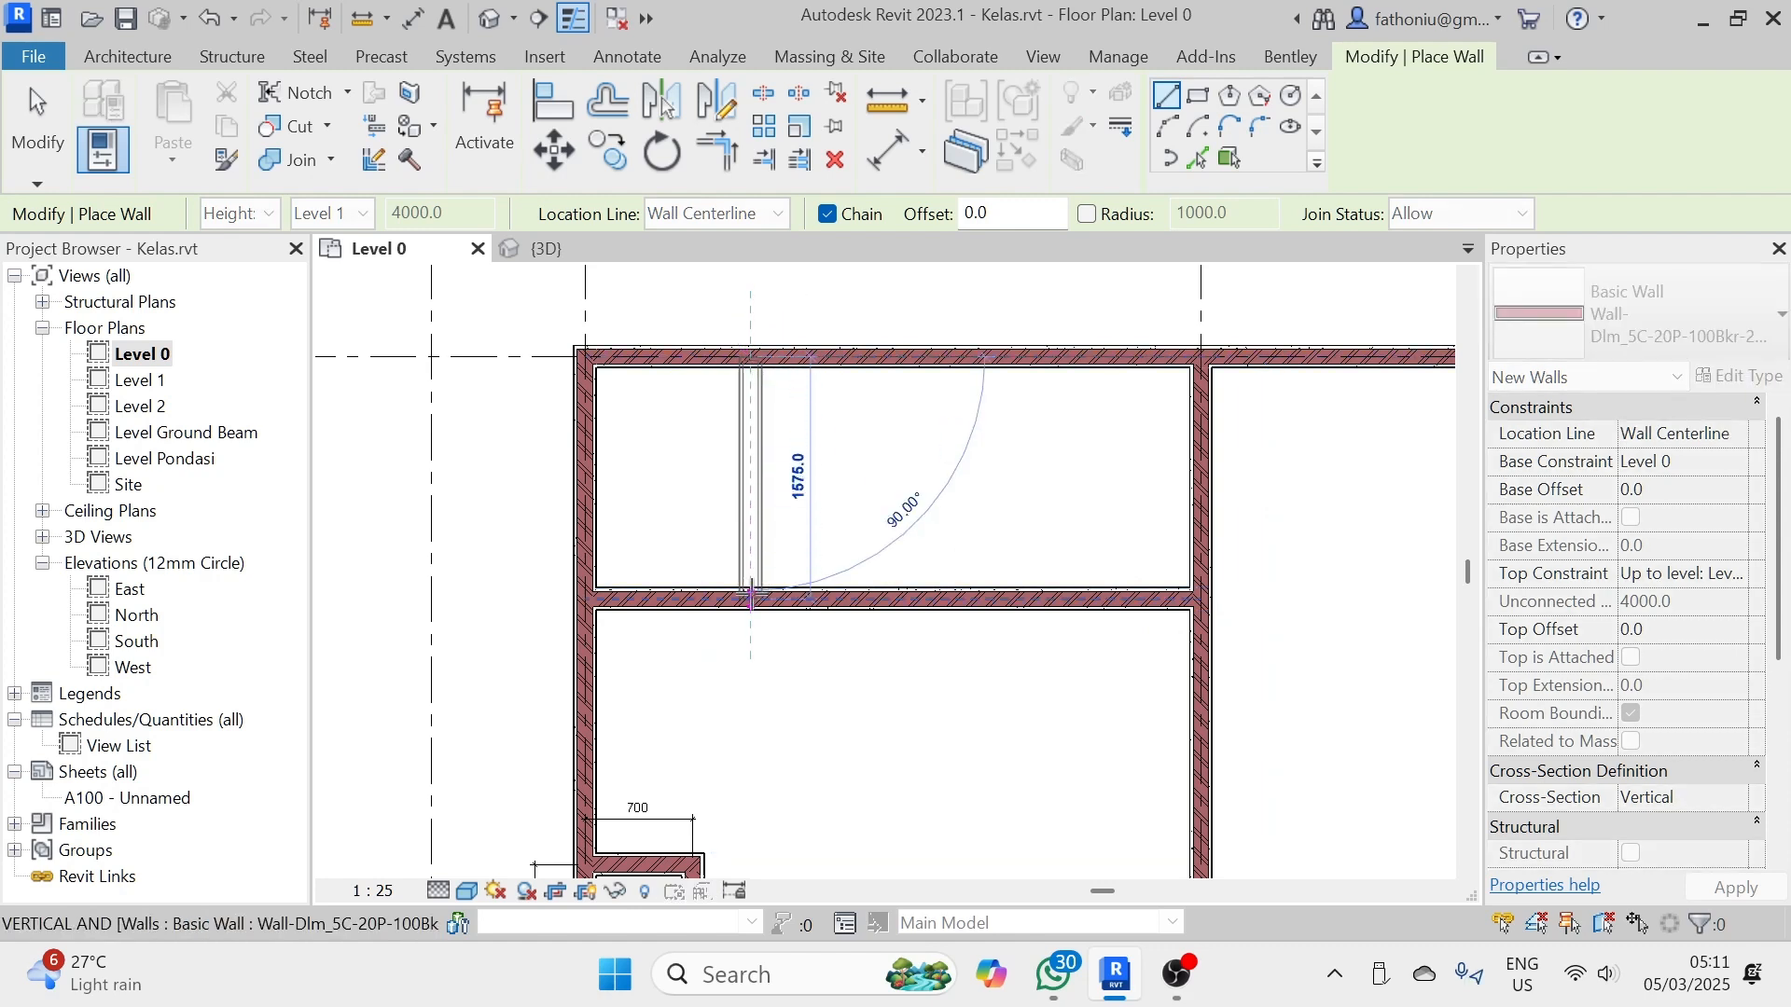
left_click(751, 599)
key("Escape")
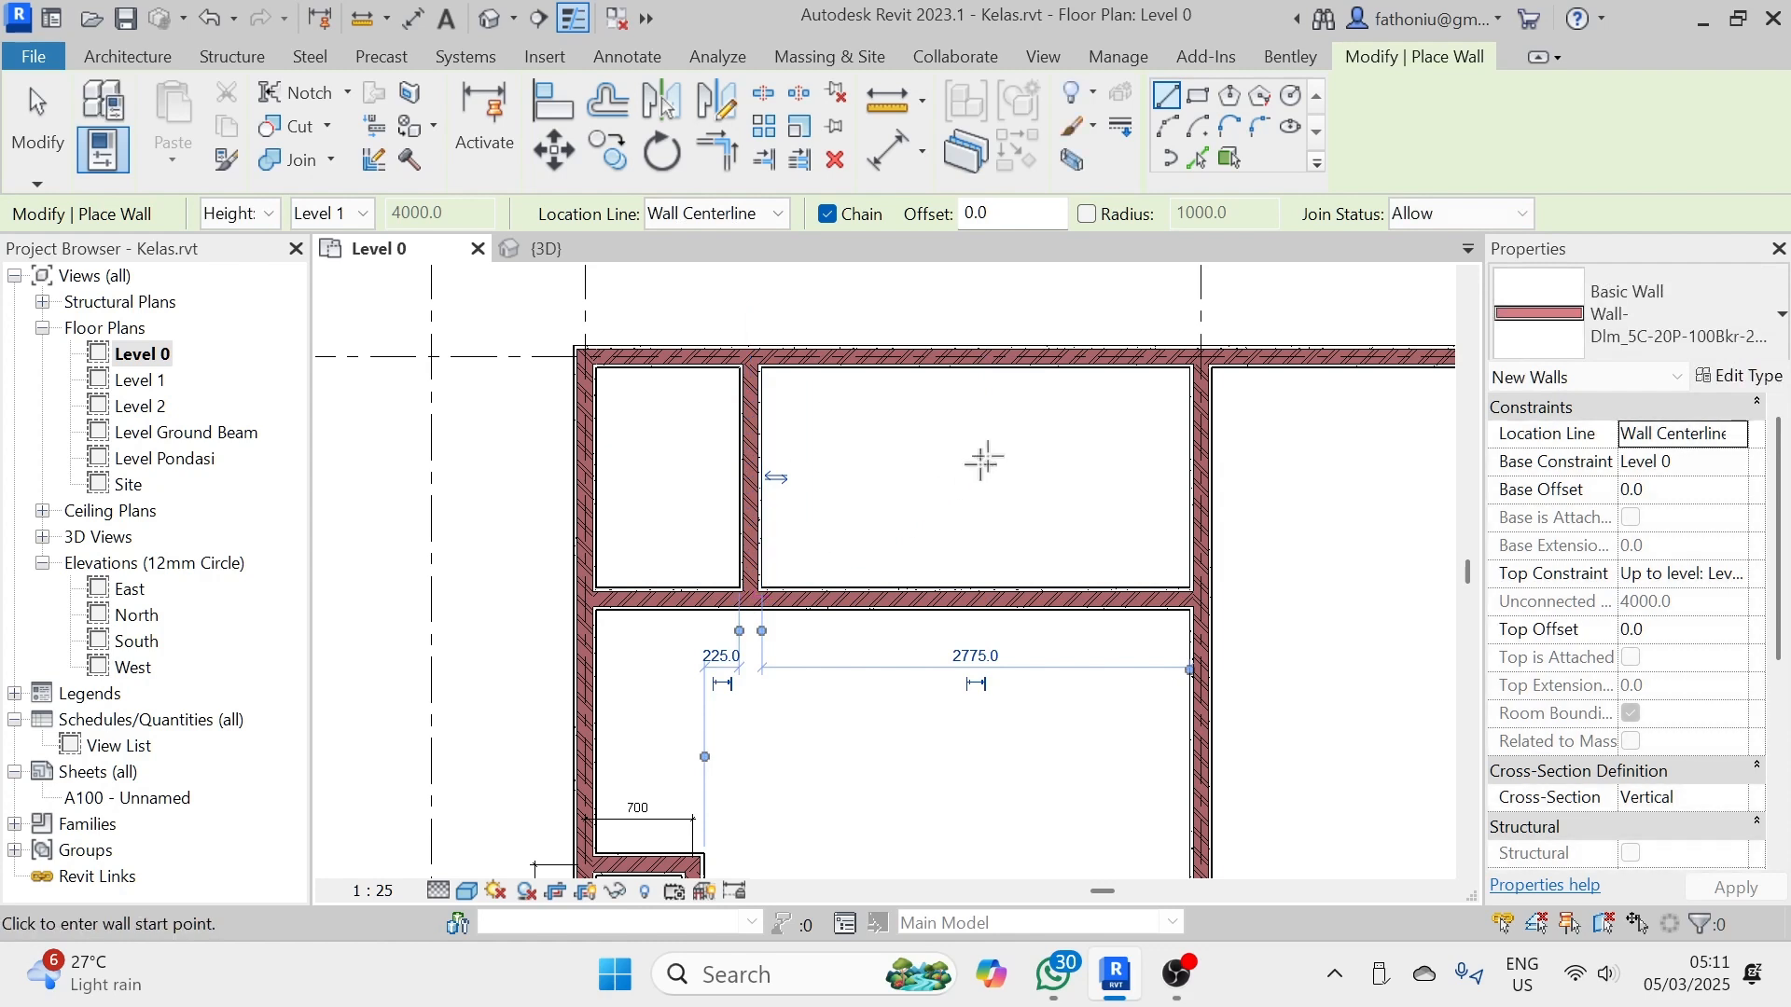
left_click(930, 356)
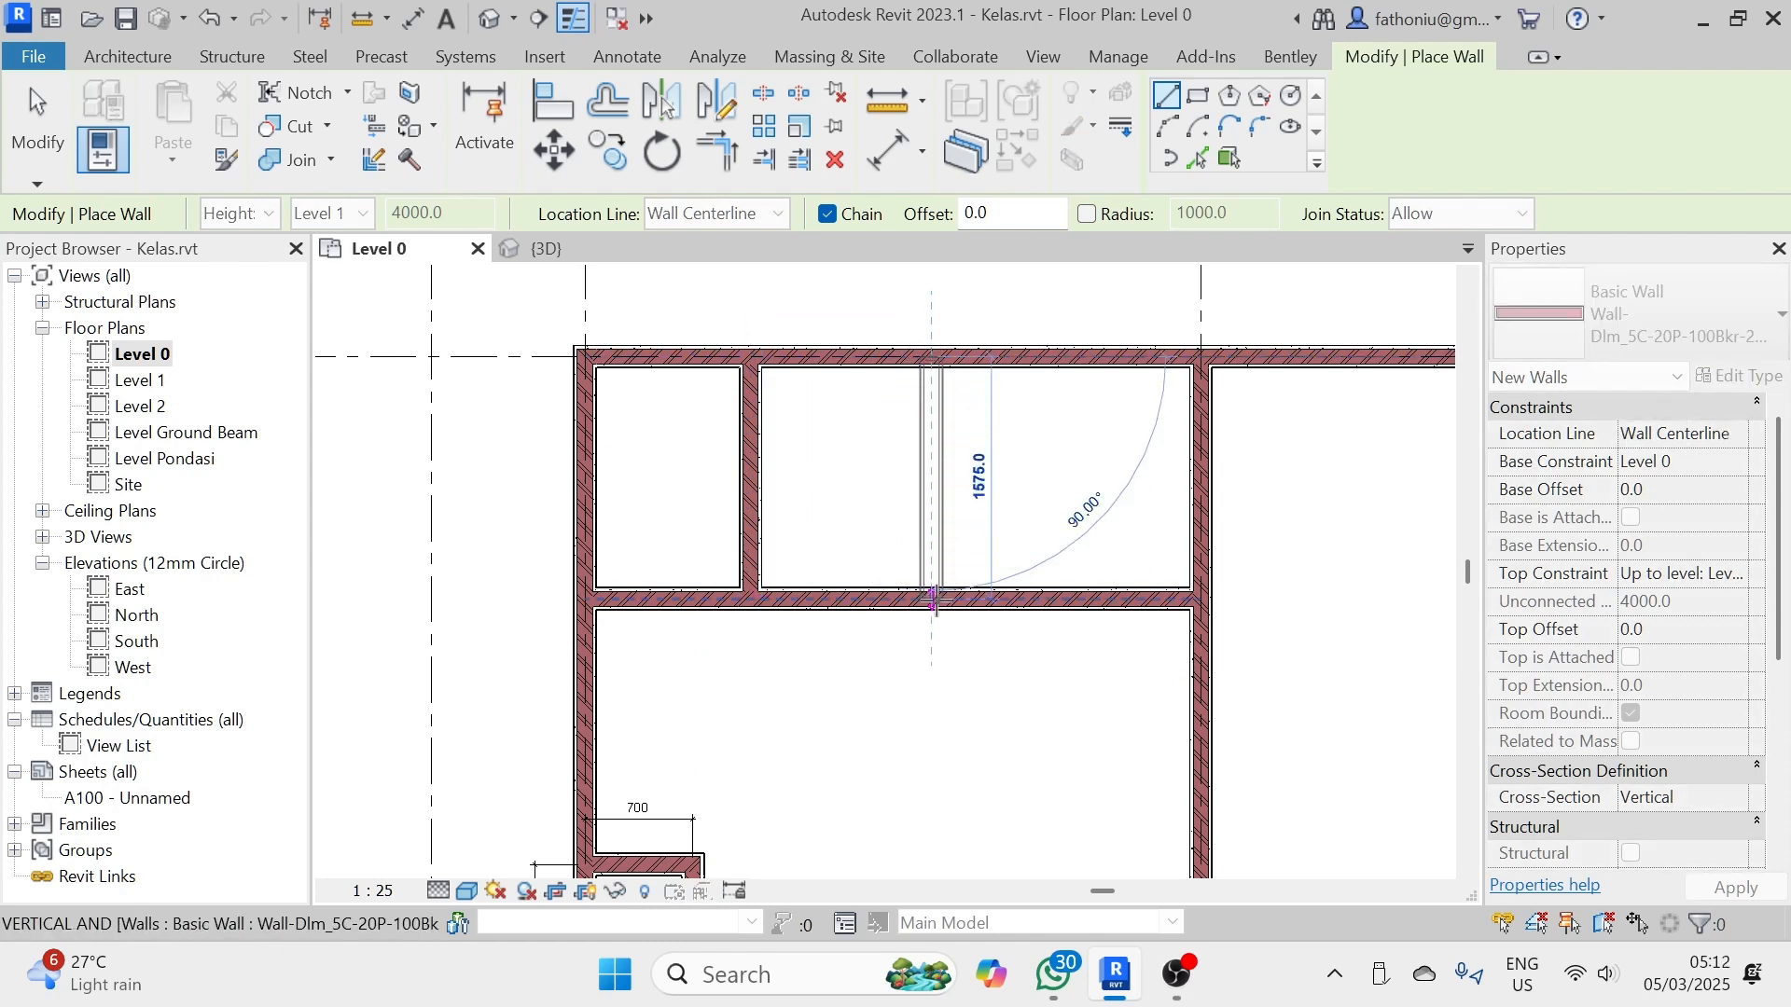
left_click(933, 599)
key("Escape")
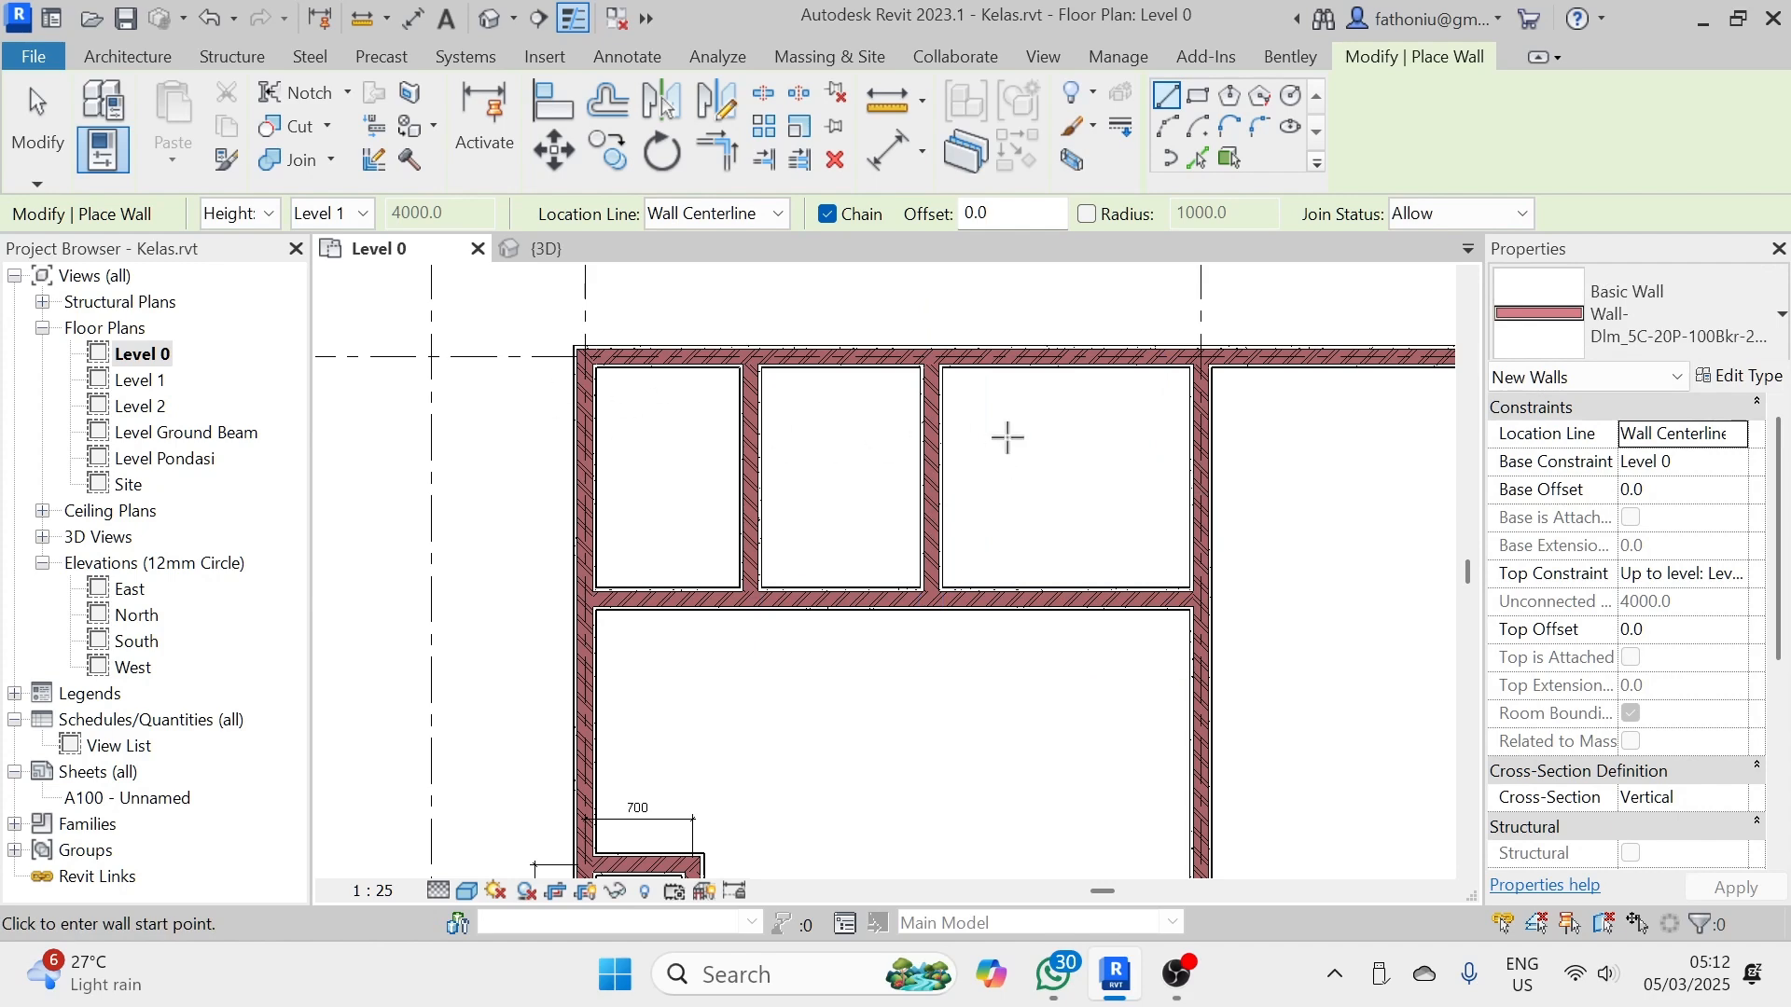
- Add an aligned dimension string across the centrelines of the strip's four vertical walls, placed above the top wall
key("Escape")
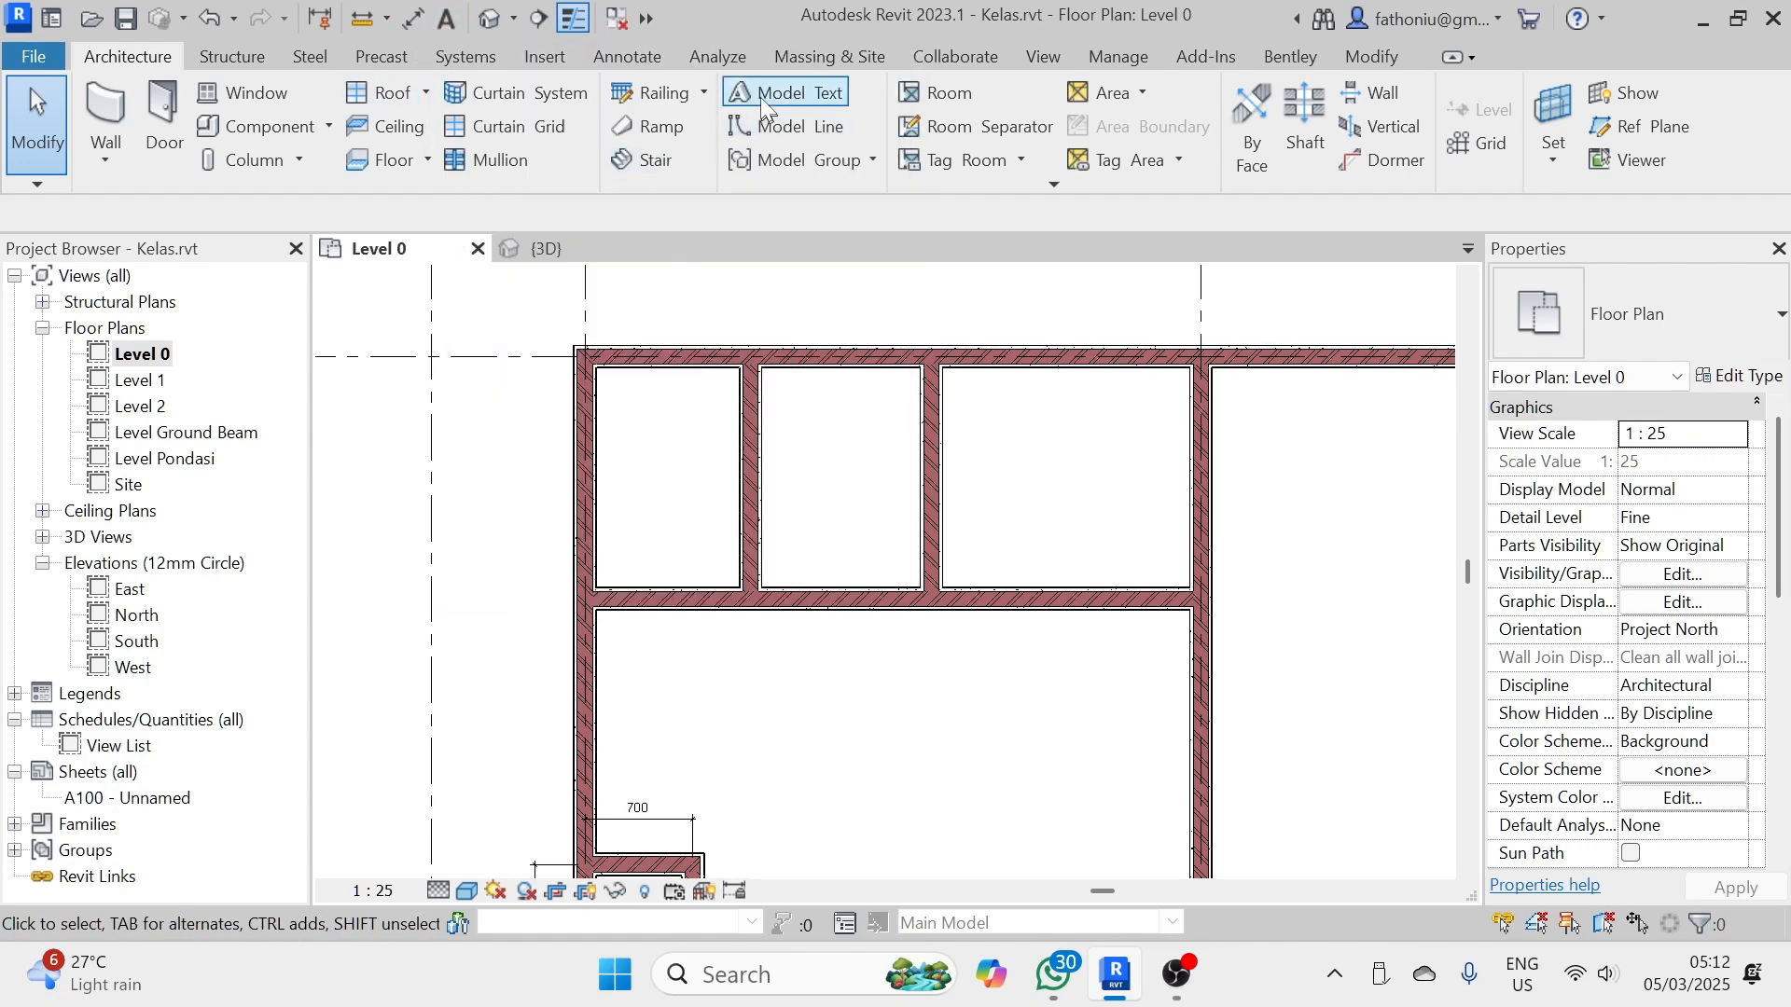
left_click(644, 58)
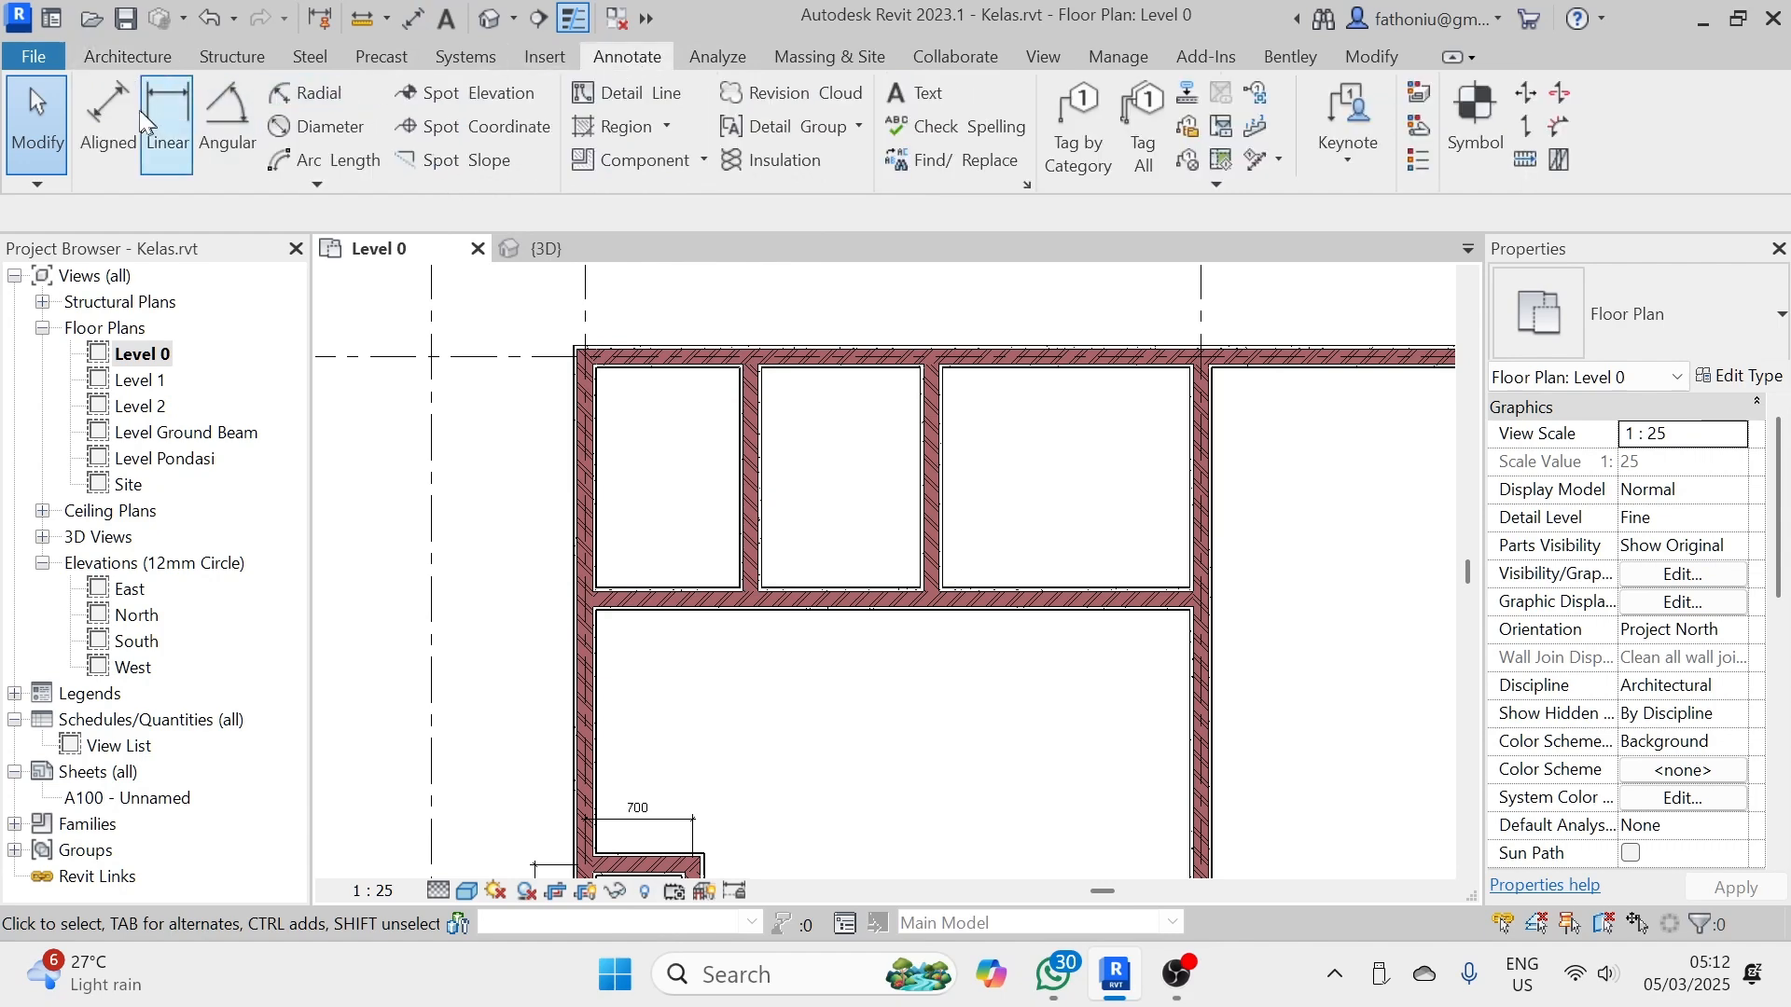
left_click(123, 108)
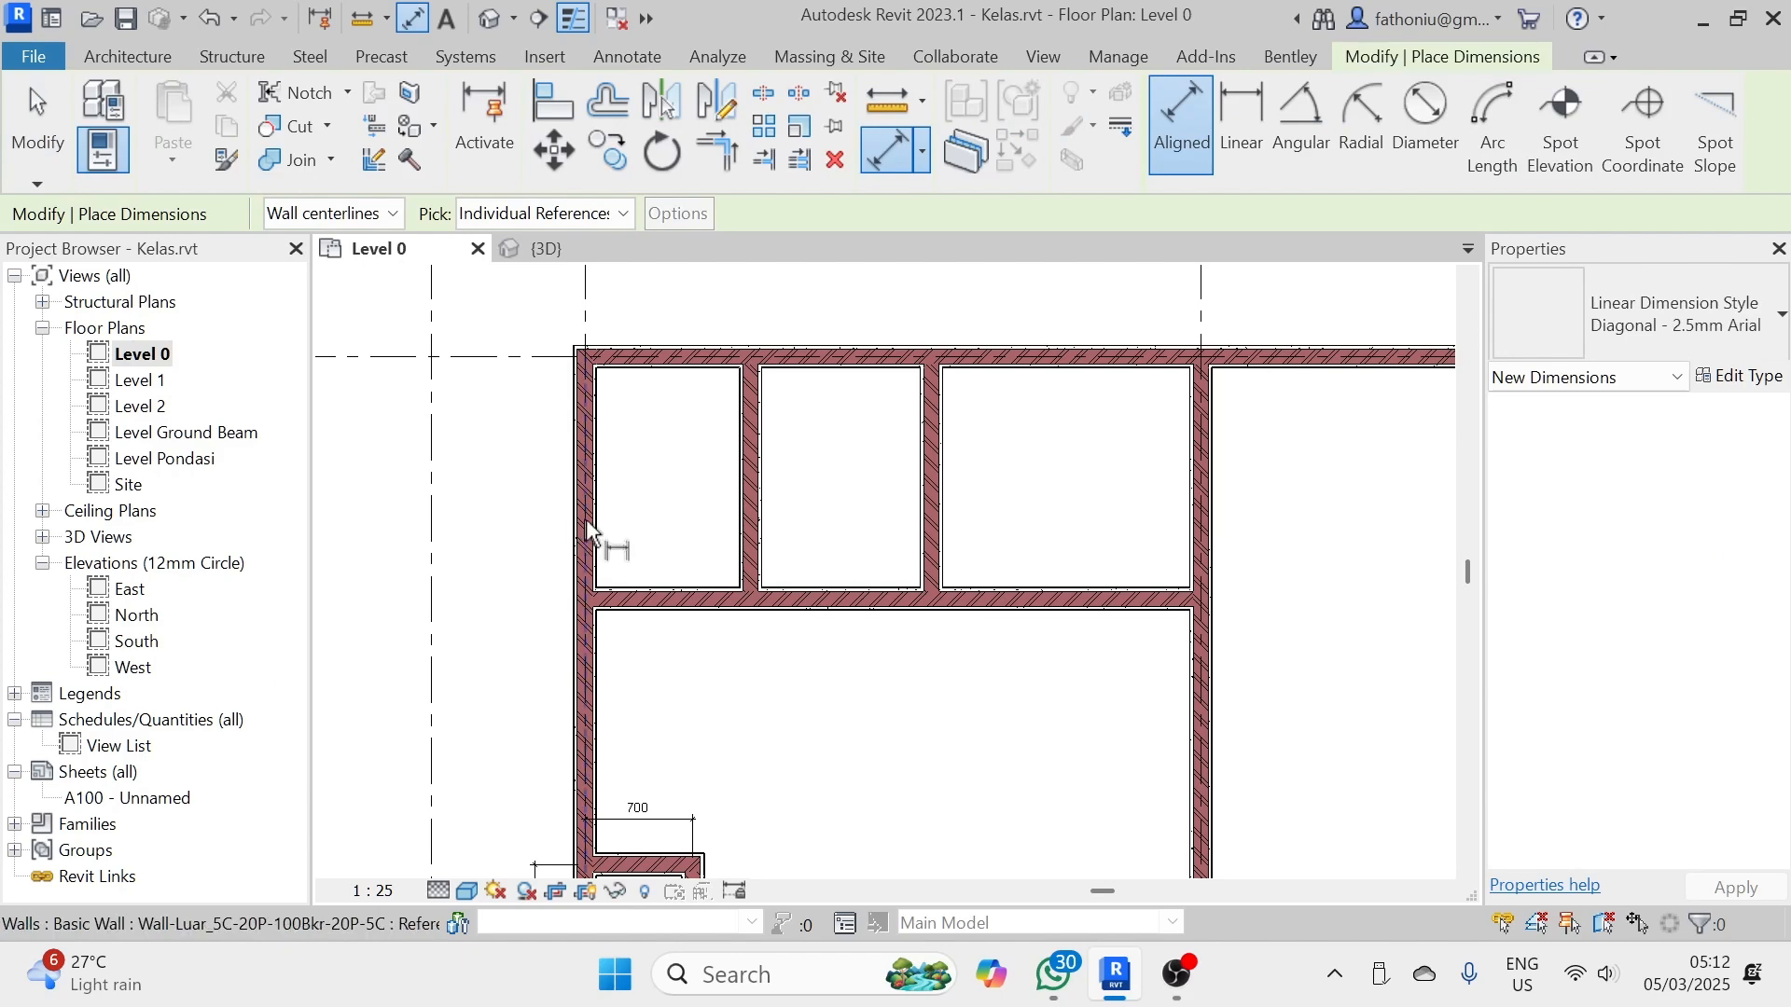
scroll(584, 526, "up", 2)
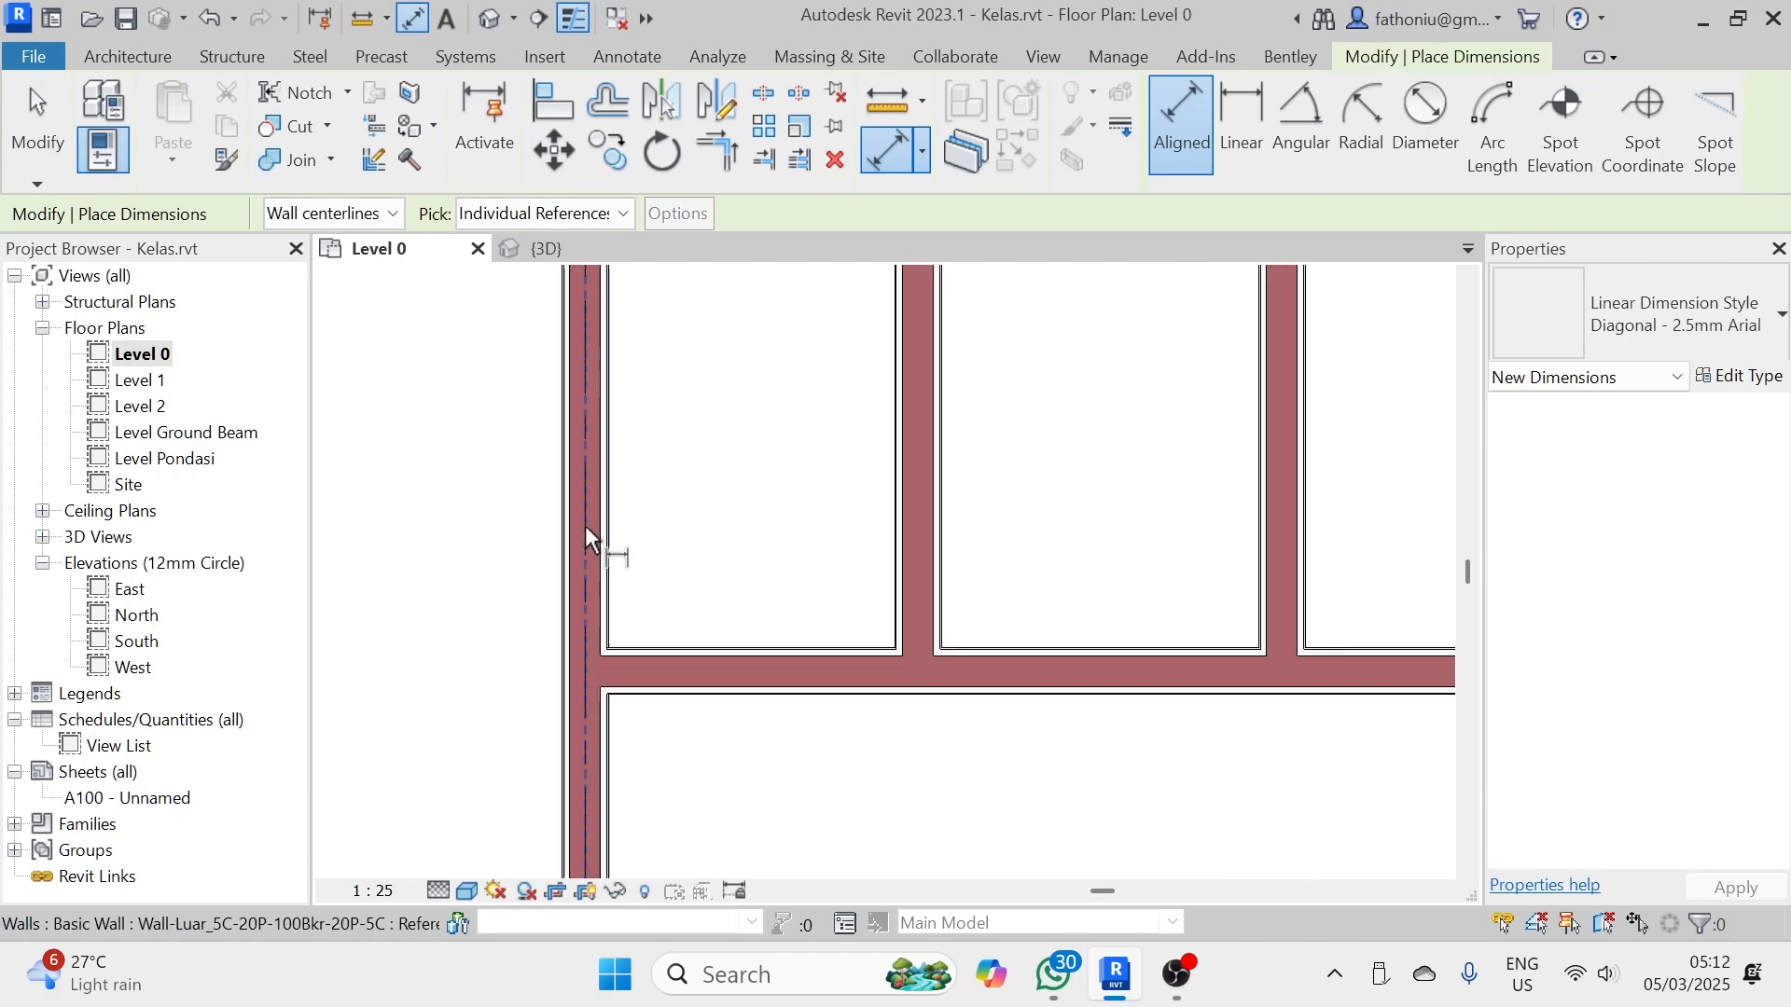
scroll(584, 522, "down", 2)
scroll(547, 463, "up", 3)
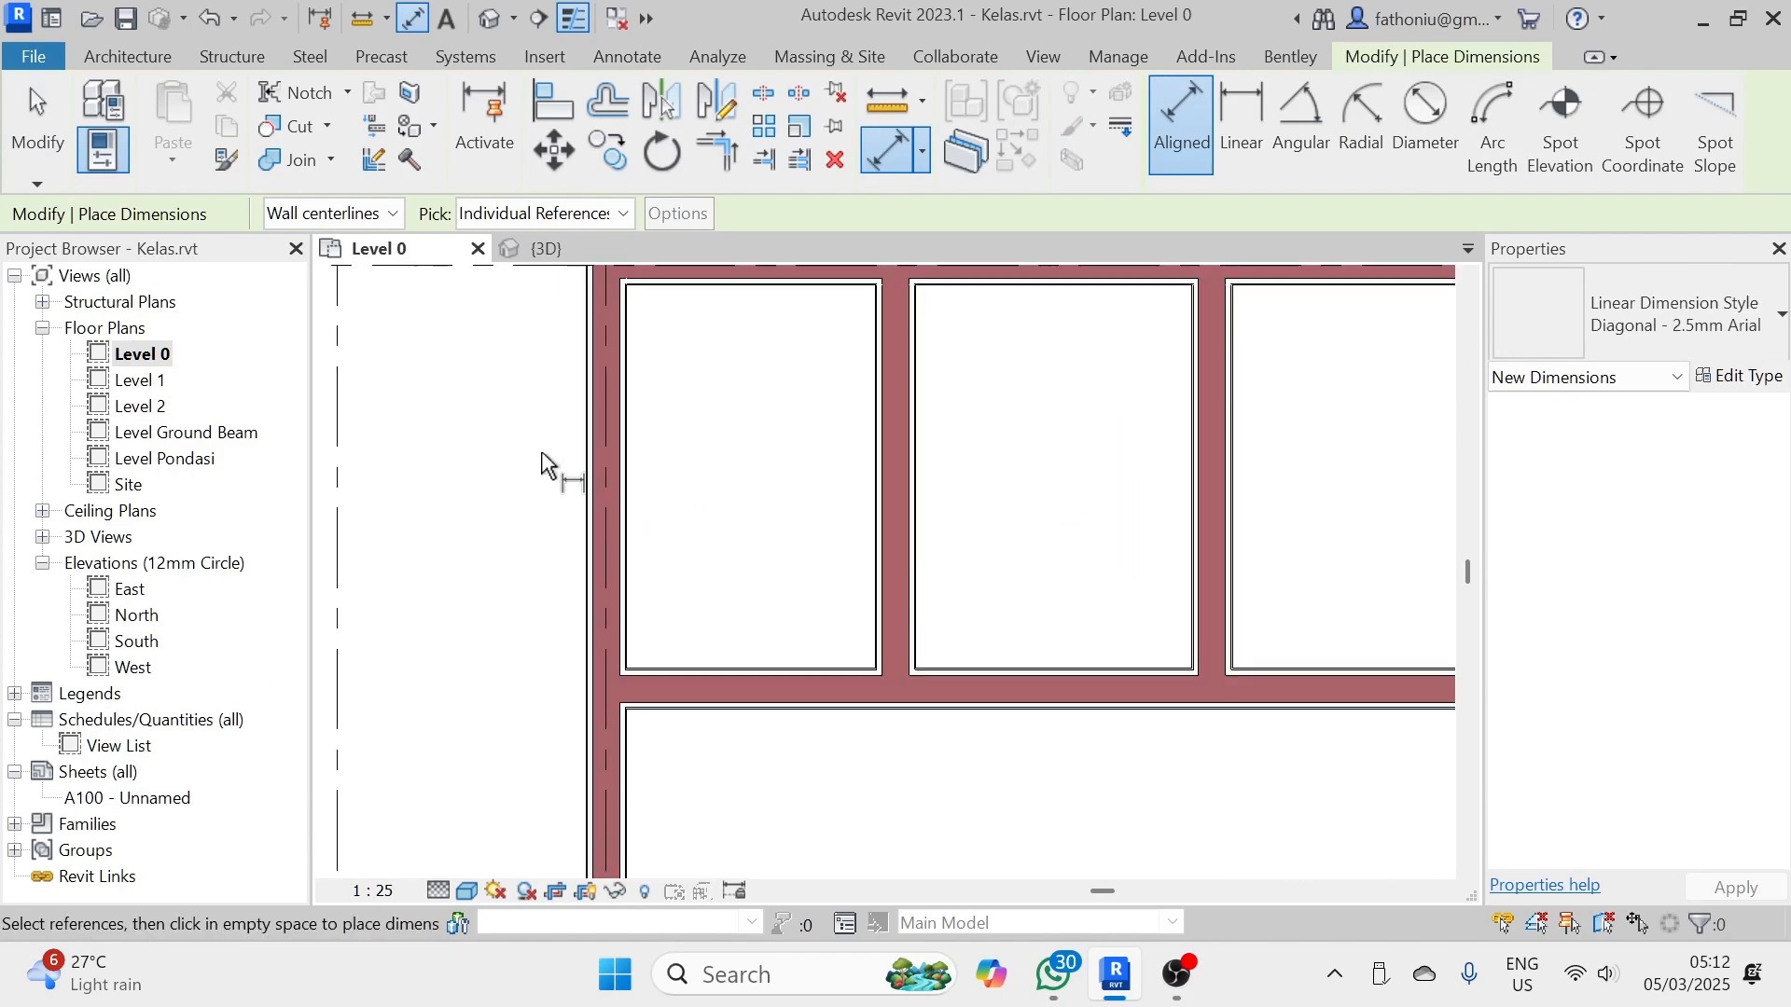
scroll(547, 464, "down", 3)
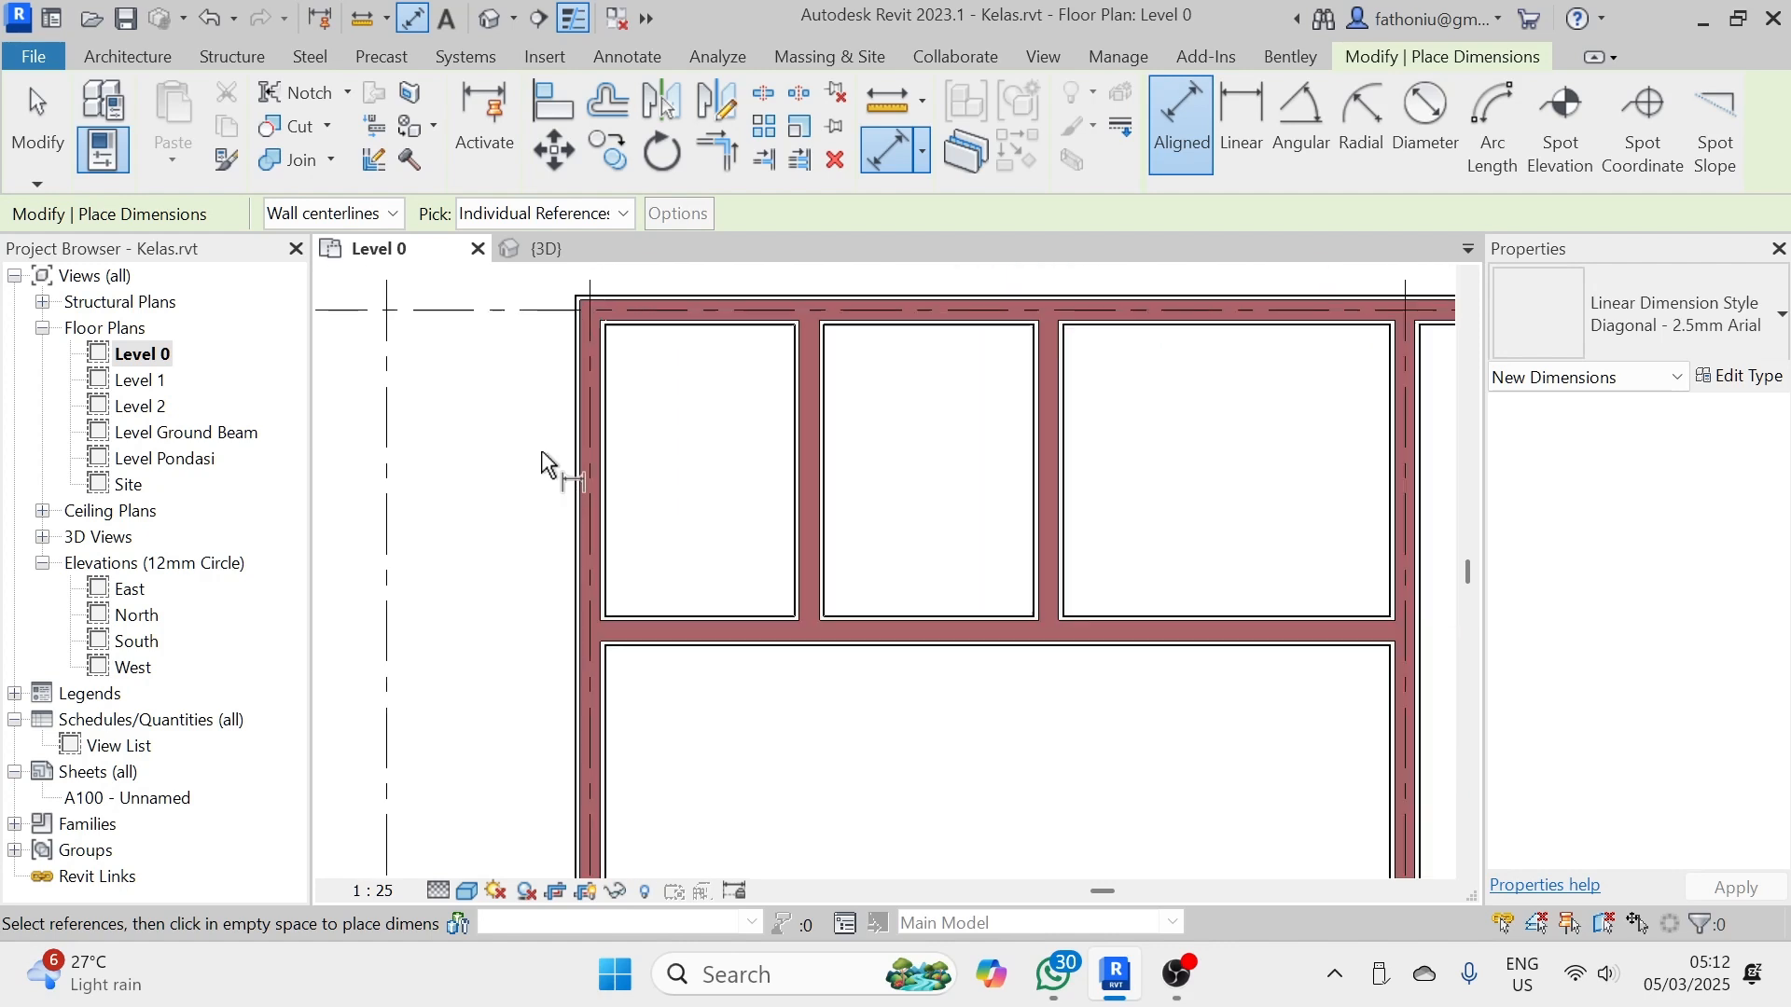
left_click(592, 467)
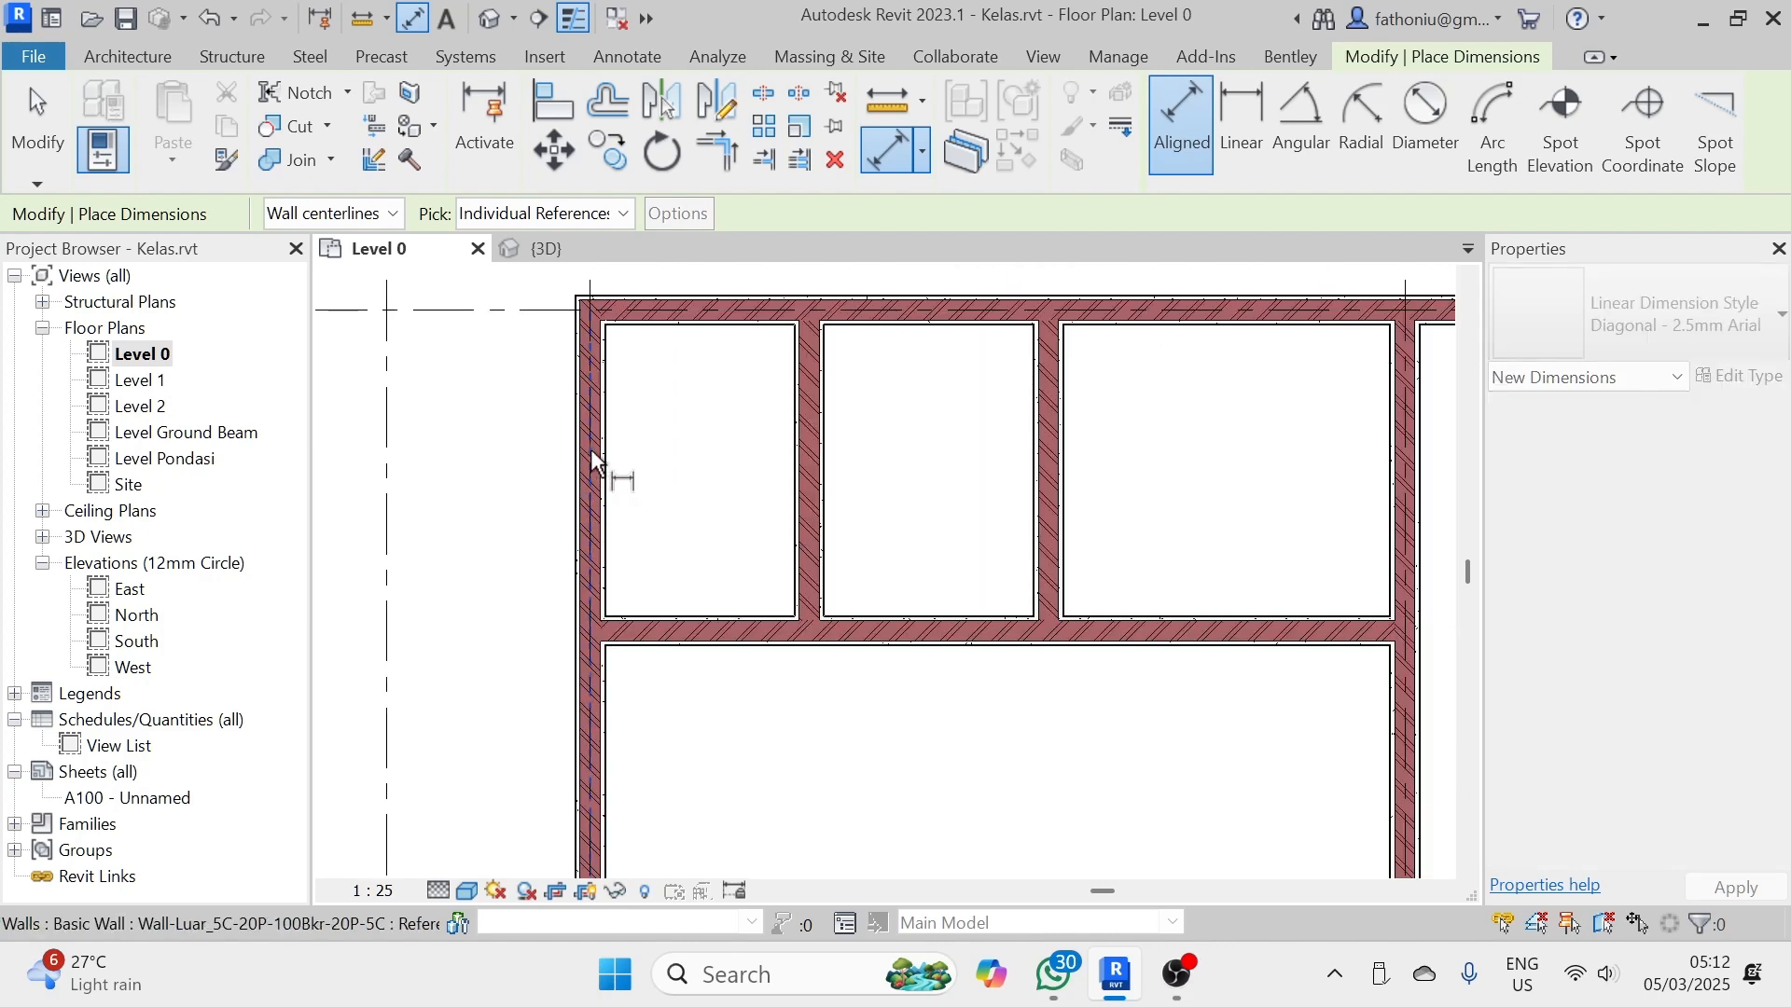
left_click(810, 470)
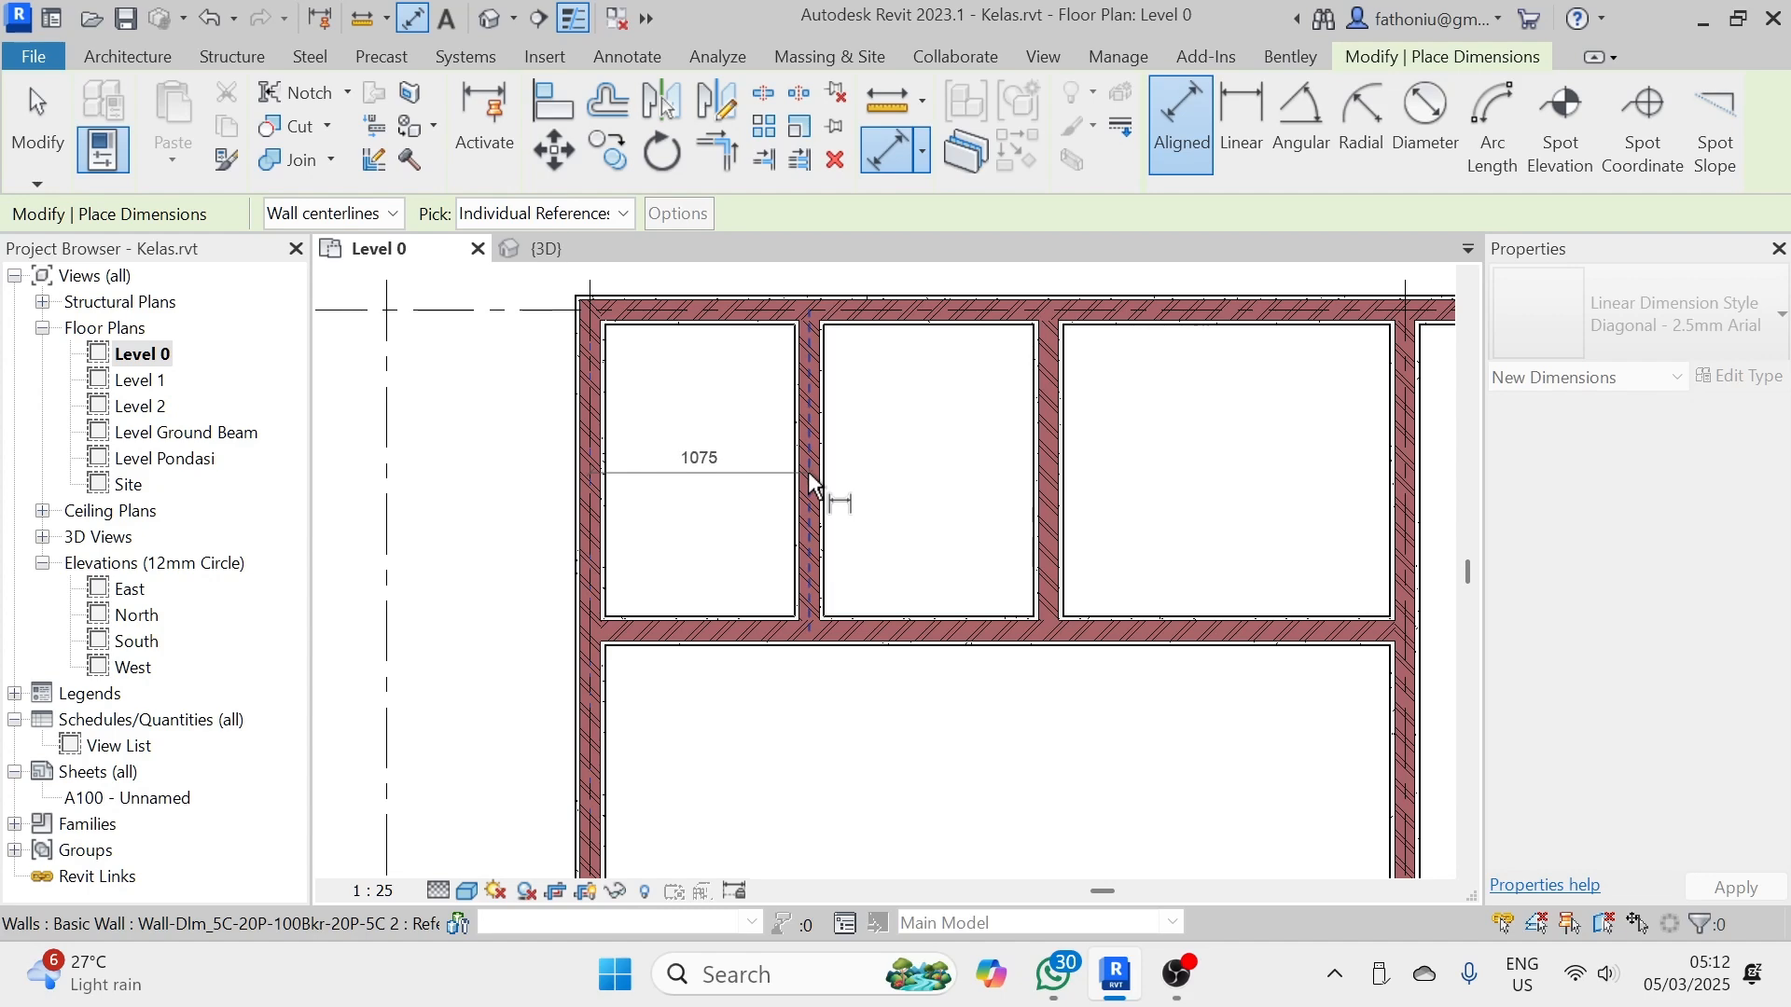
left_click(1049, 484)
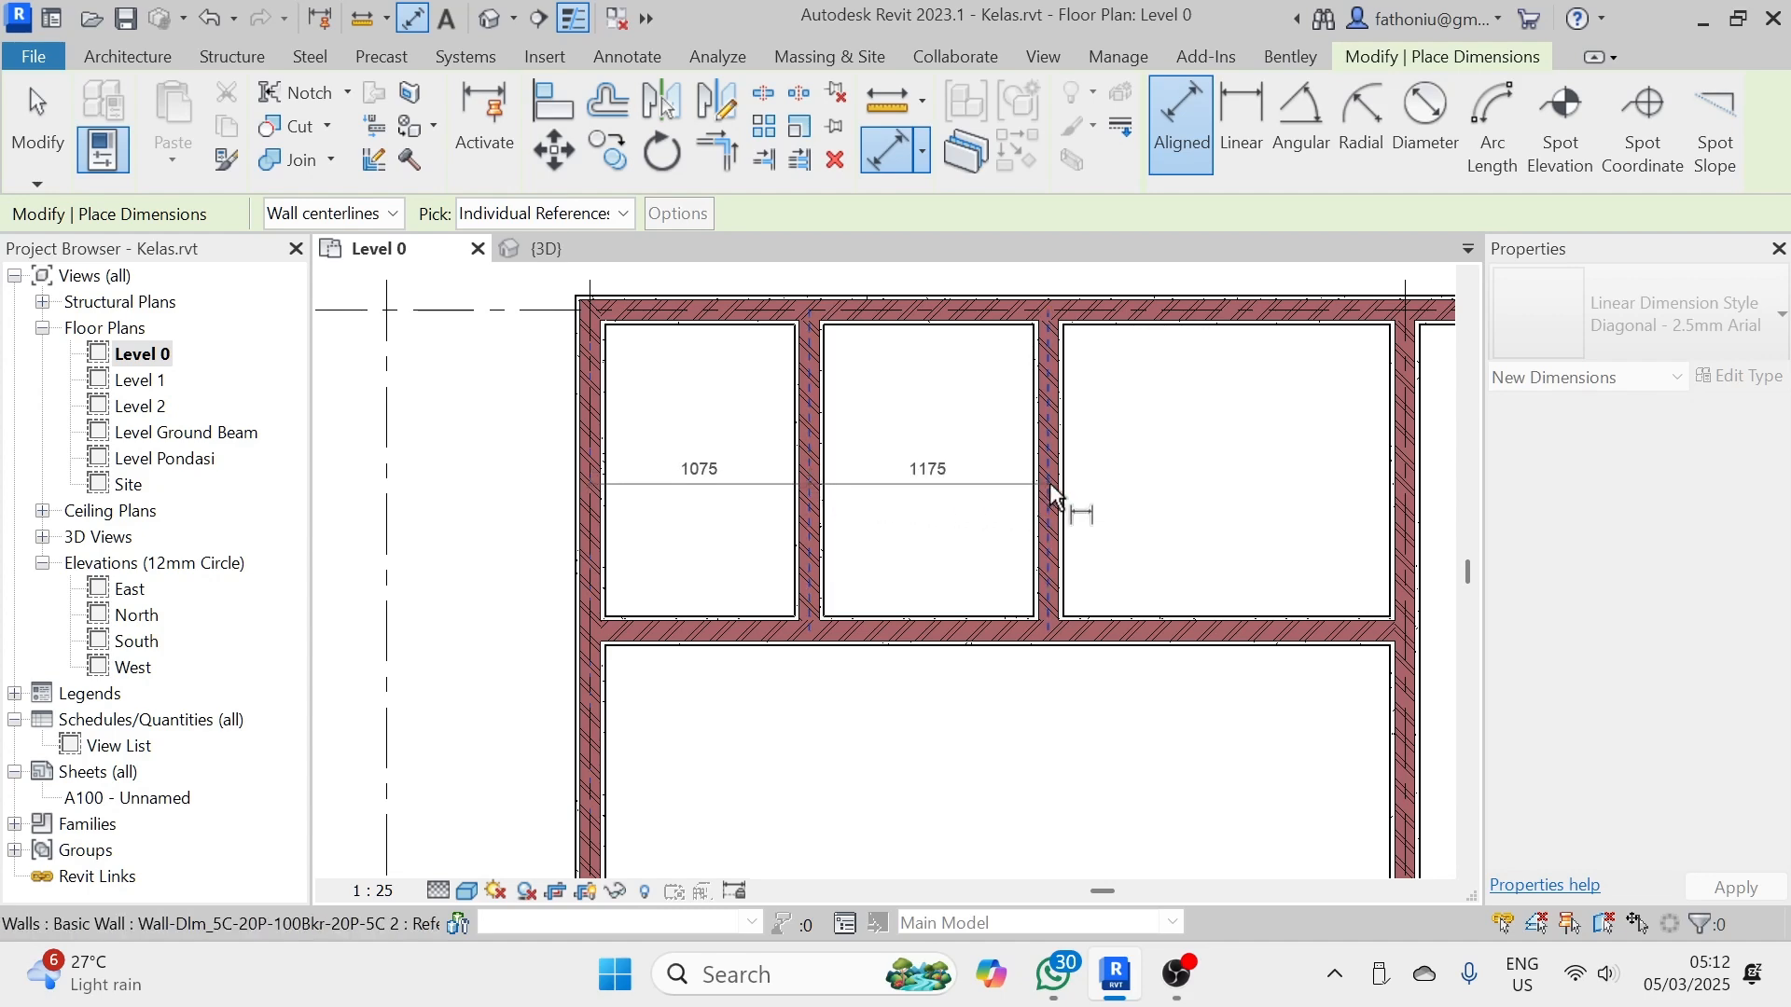
scroll(1413, 523, "up", 2)
left_click(1413, 523)
scroll(1219, 452, "down", 3)
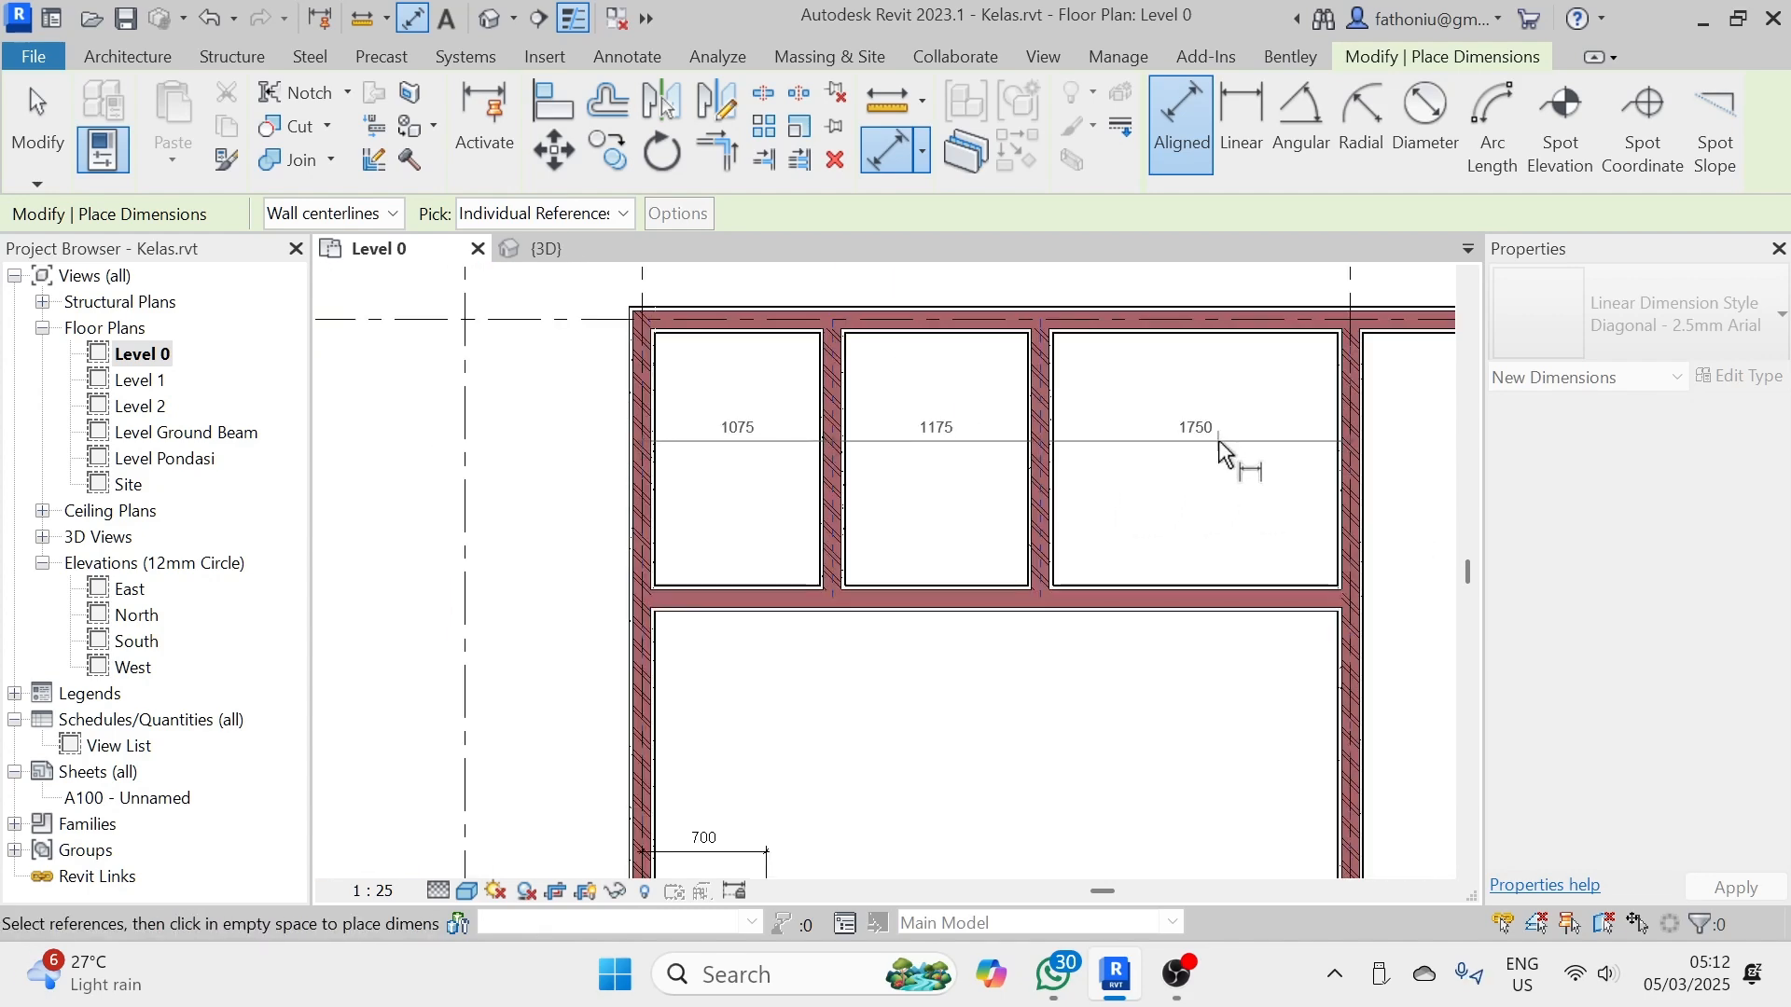
scroll(1107, 351, "down", 2)
middle_click_drag(1107, 352, 1052, 459)
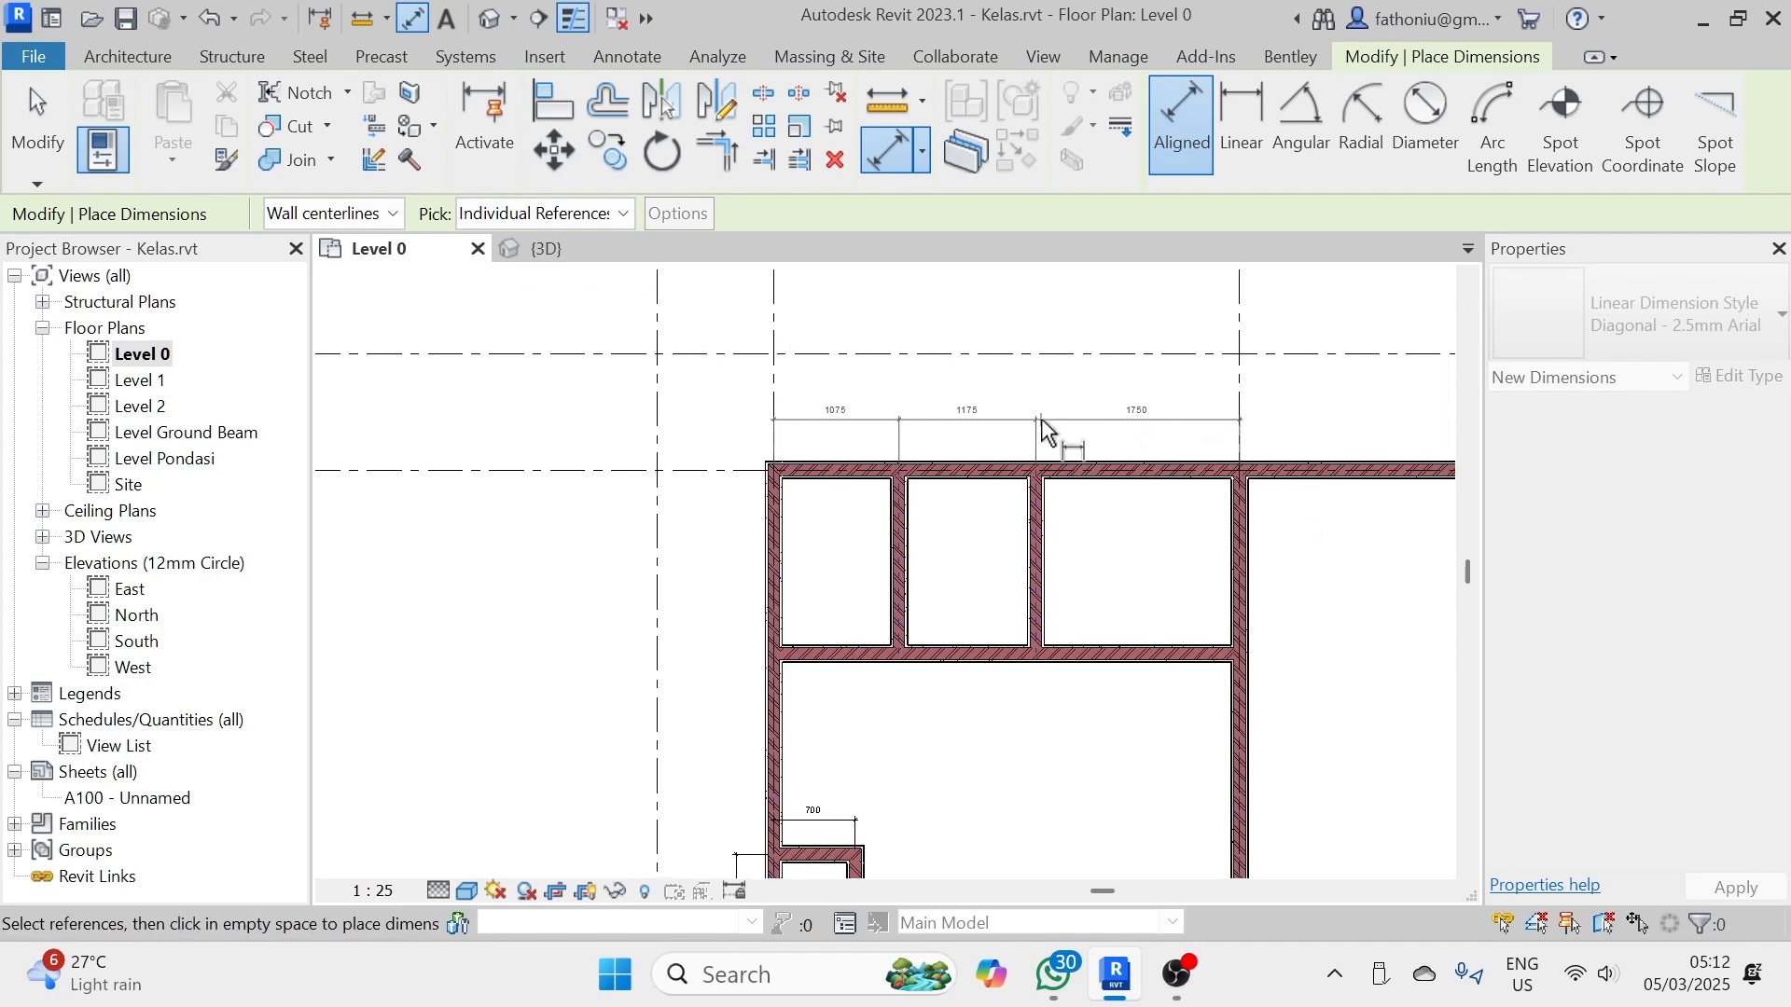
left_click(1040, 418)
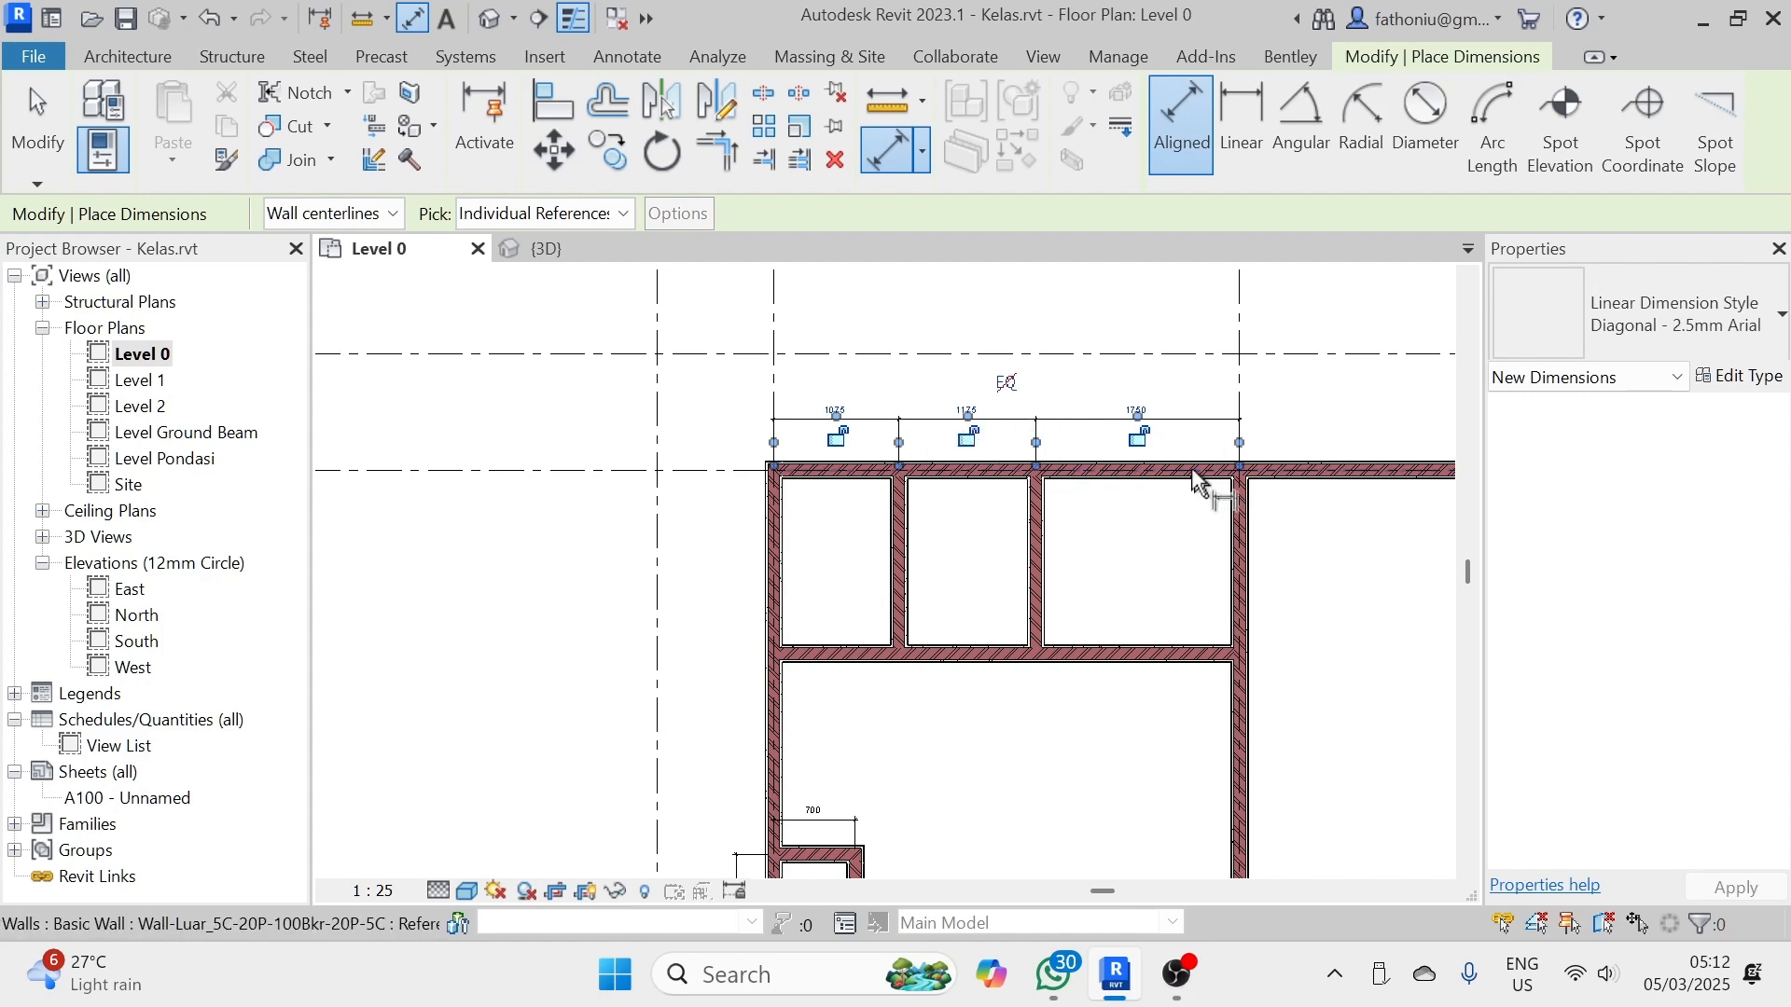
- Apply the equality constraint to the dimension string to space the two partition walls evenly
left_click(1007, 384)
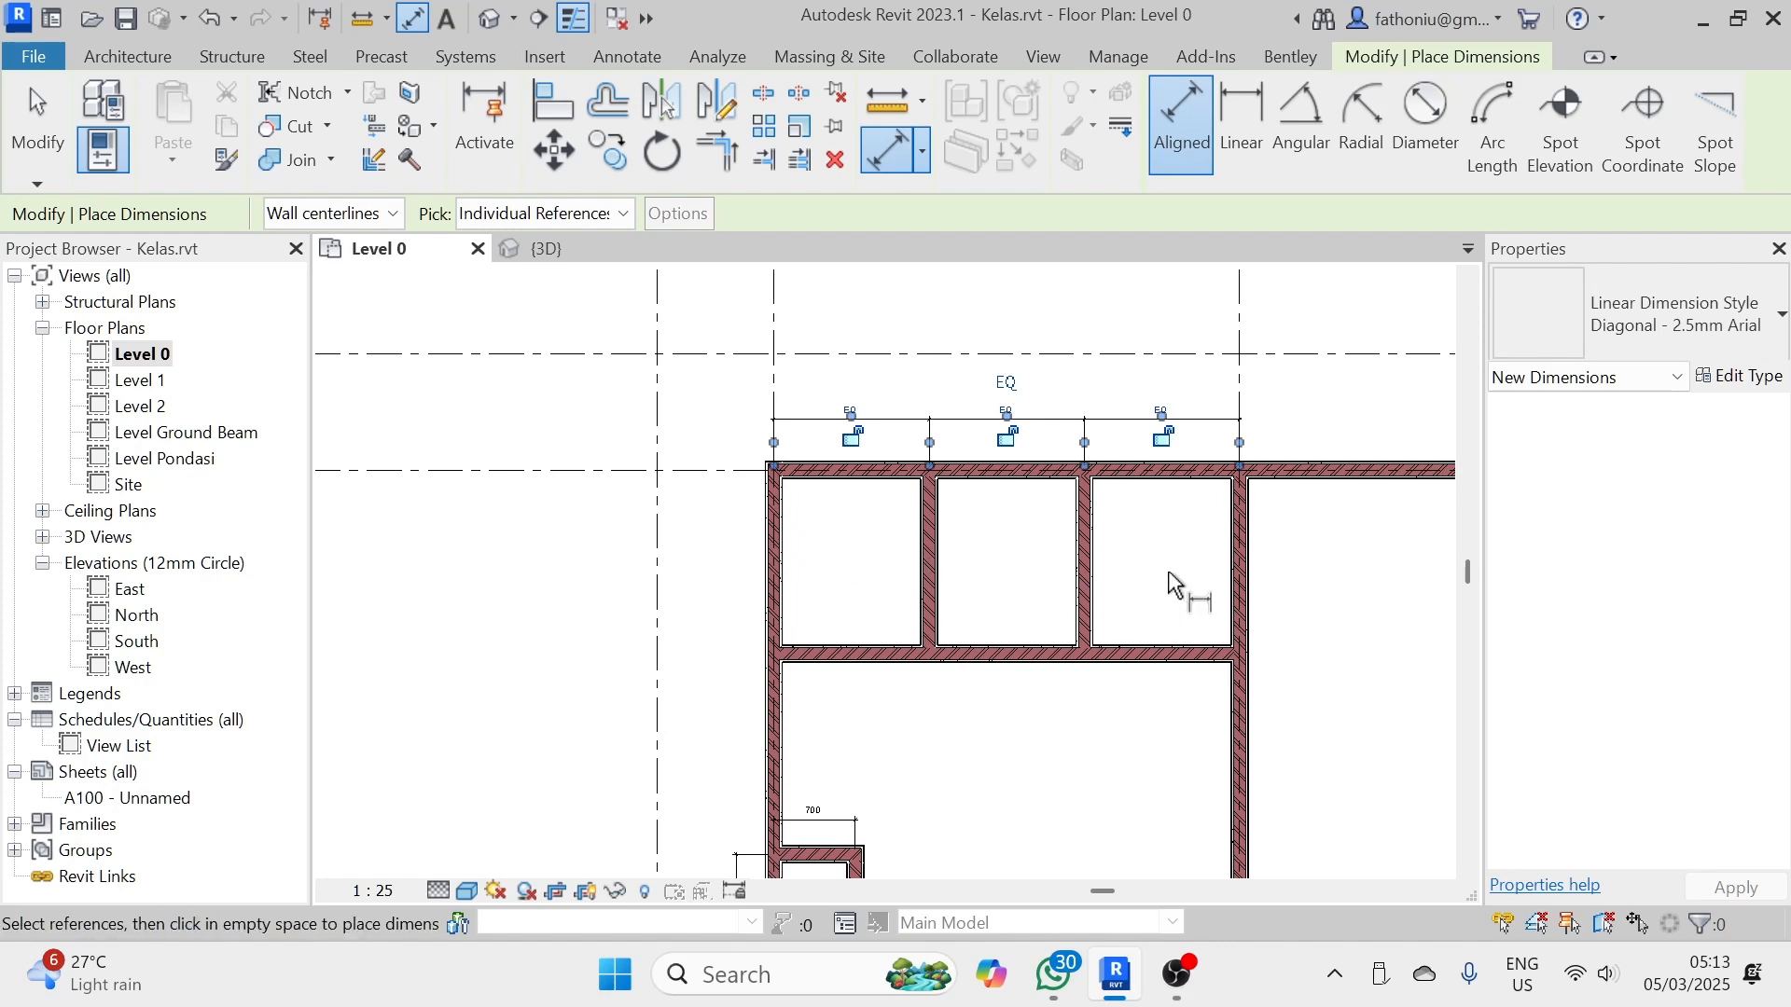
scroll(912, 439, "up", 1)
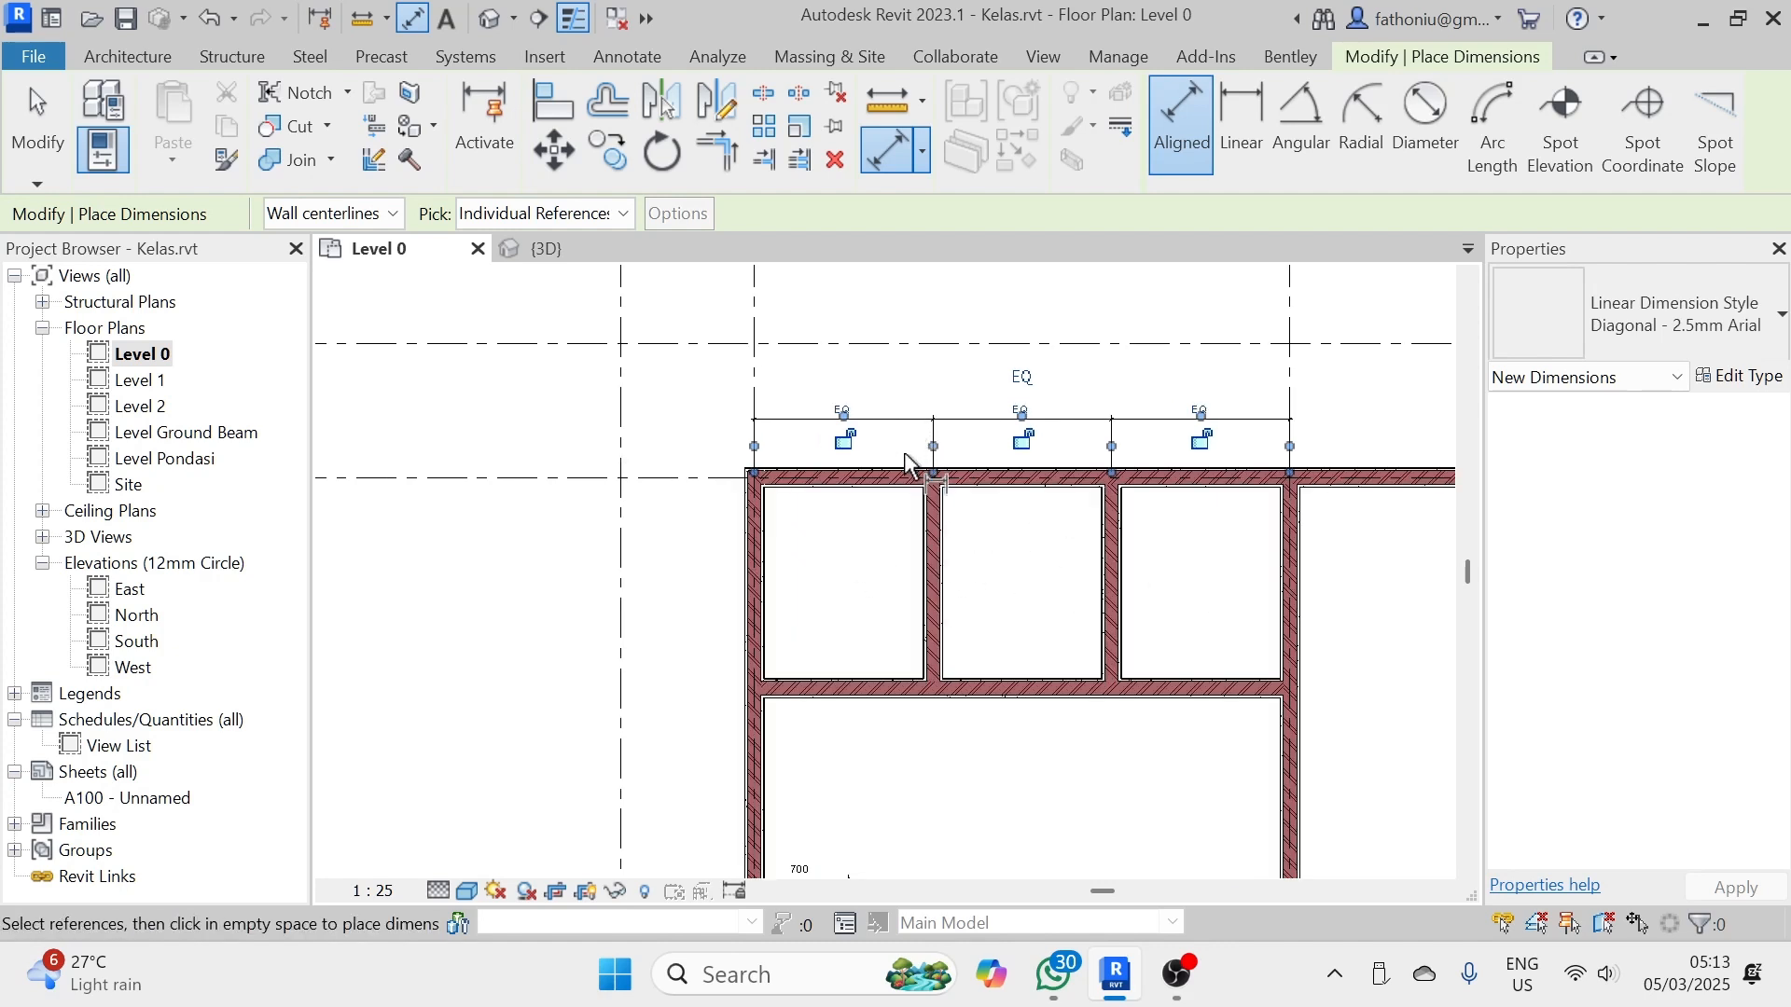
left_click(927, 520)
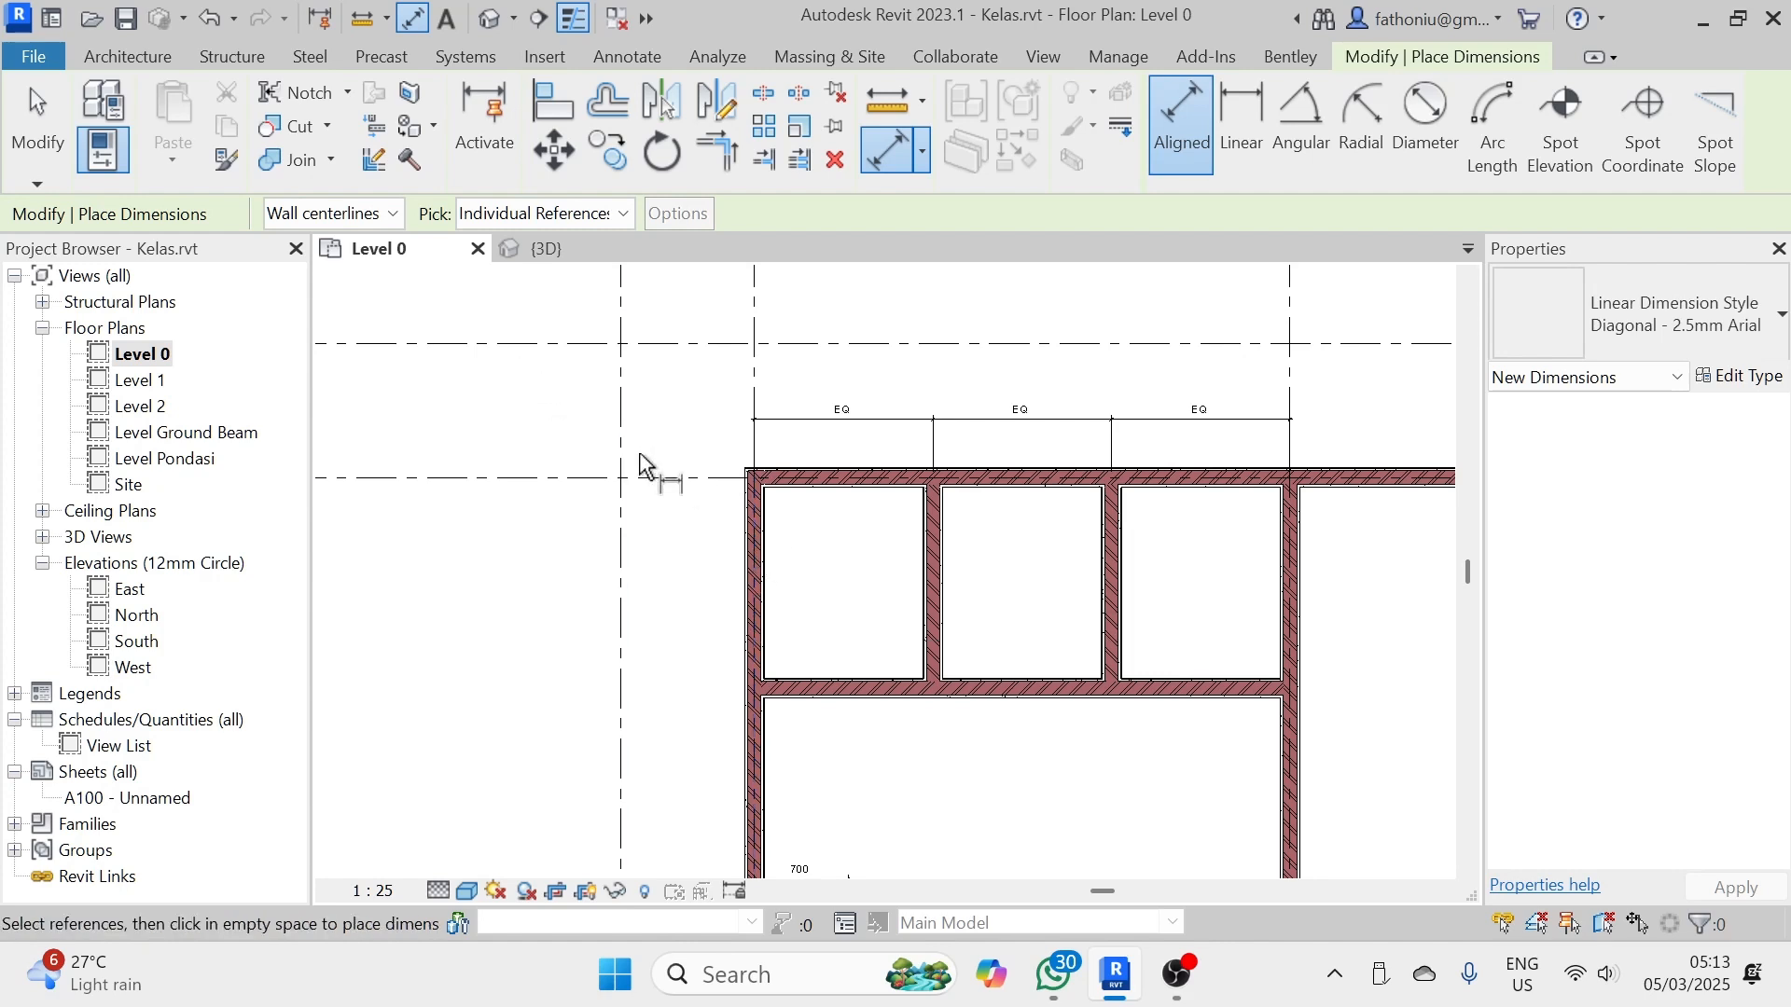
- Add a second aligned dimension string across the same four walls, placed between the equality dimension and the top wall
left_click(758, 584)
left_click(931, 578)
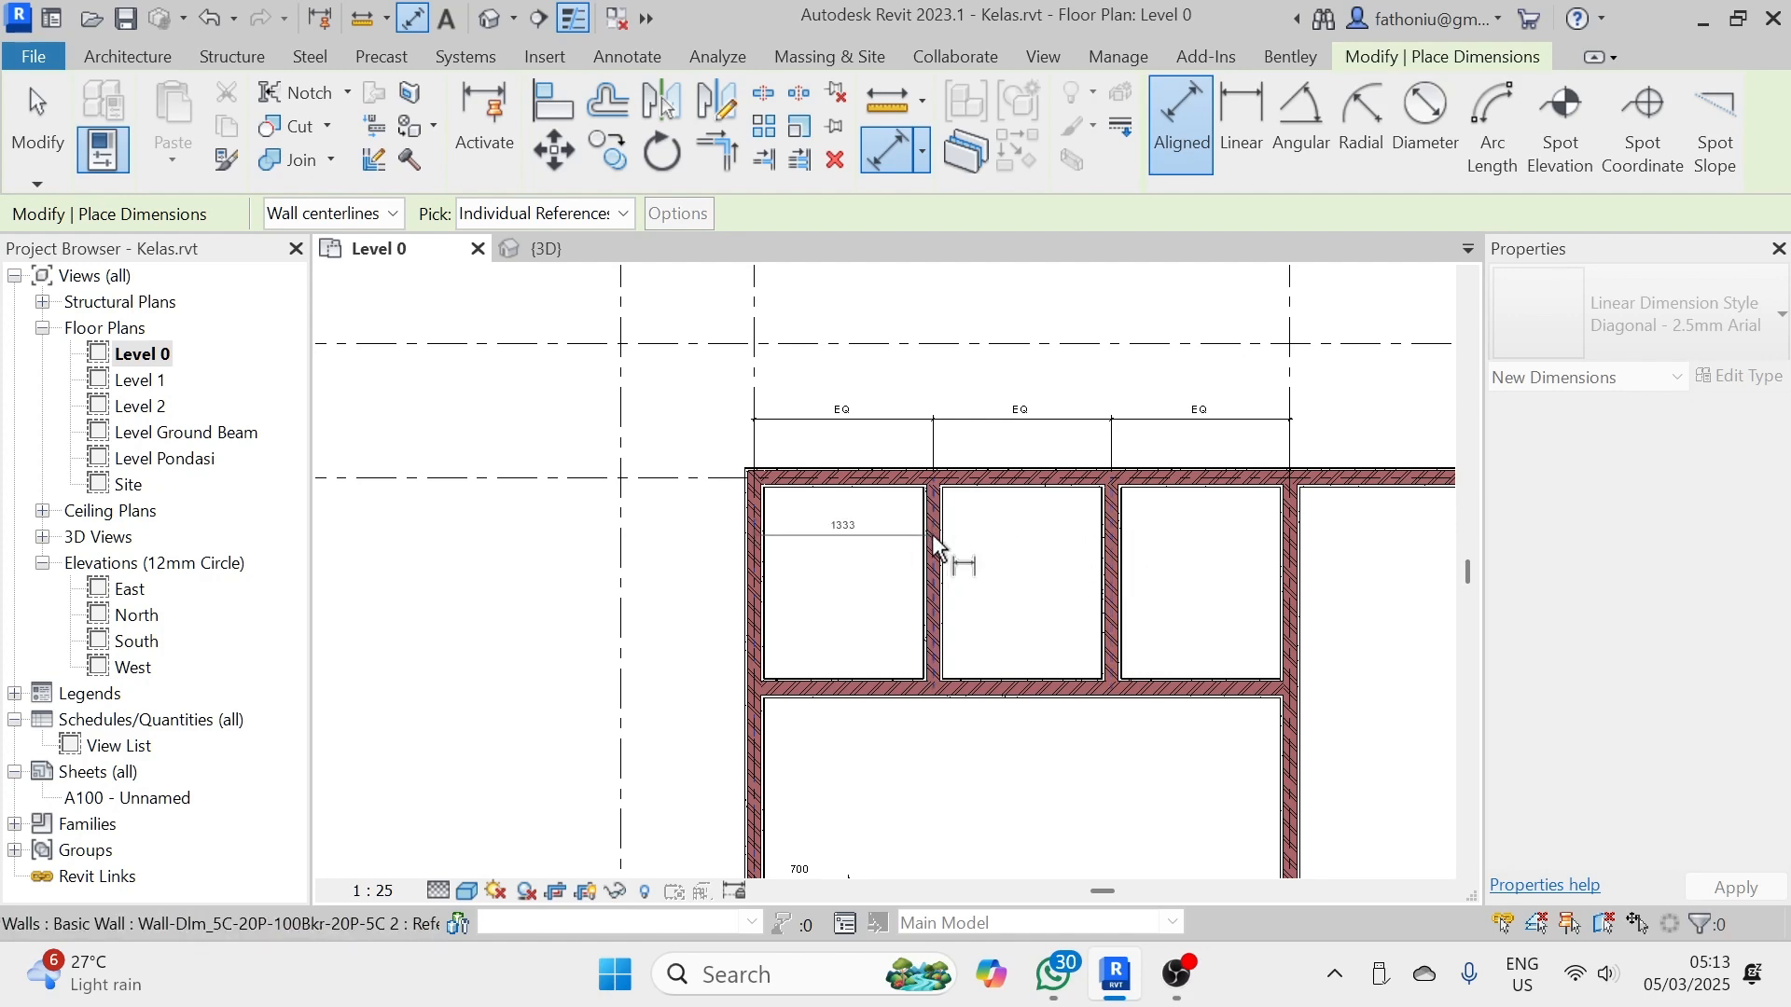
left_click(1110, 556)
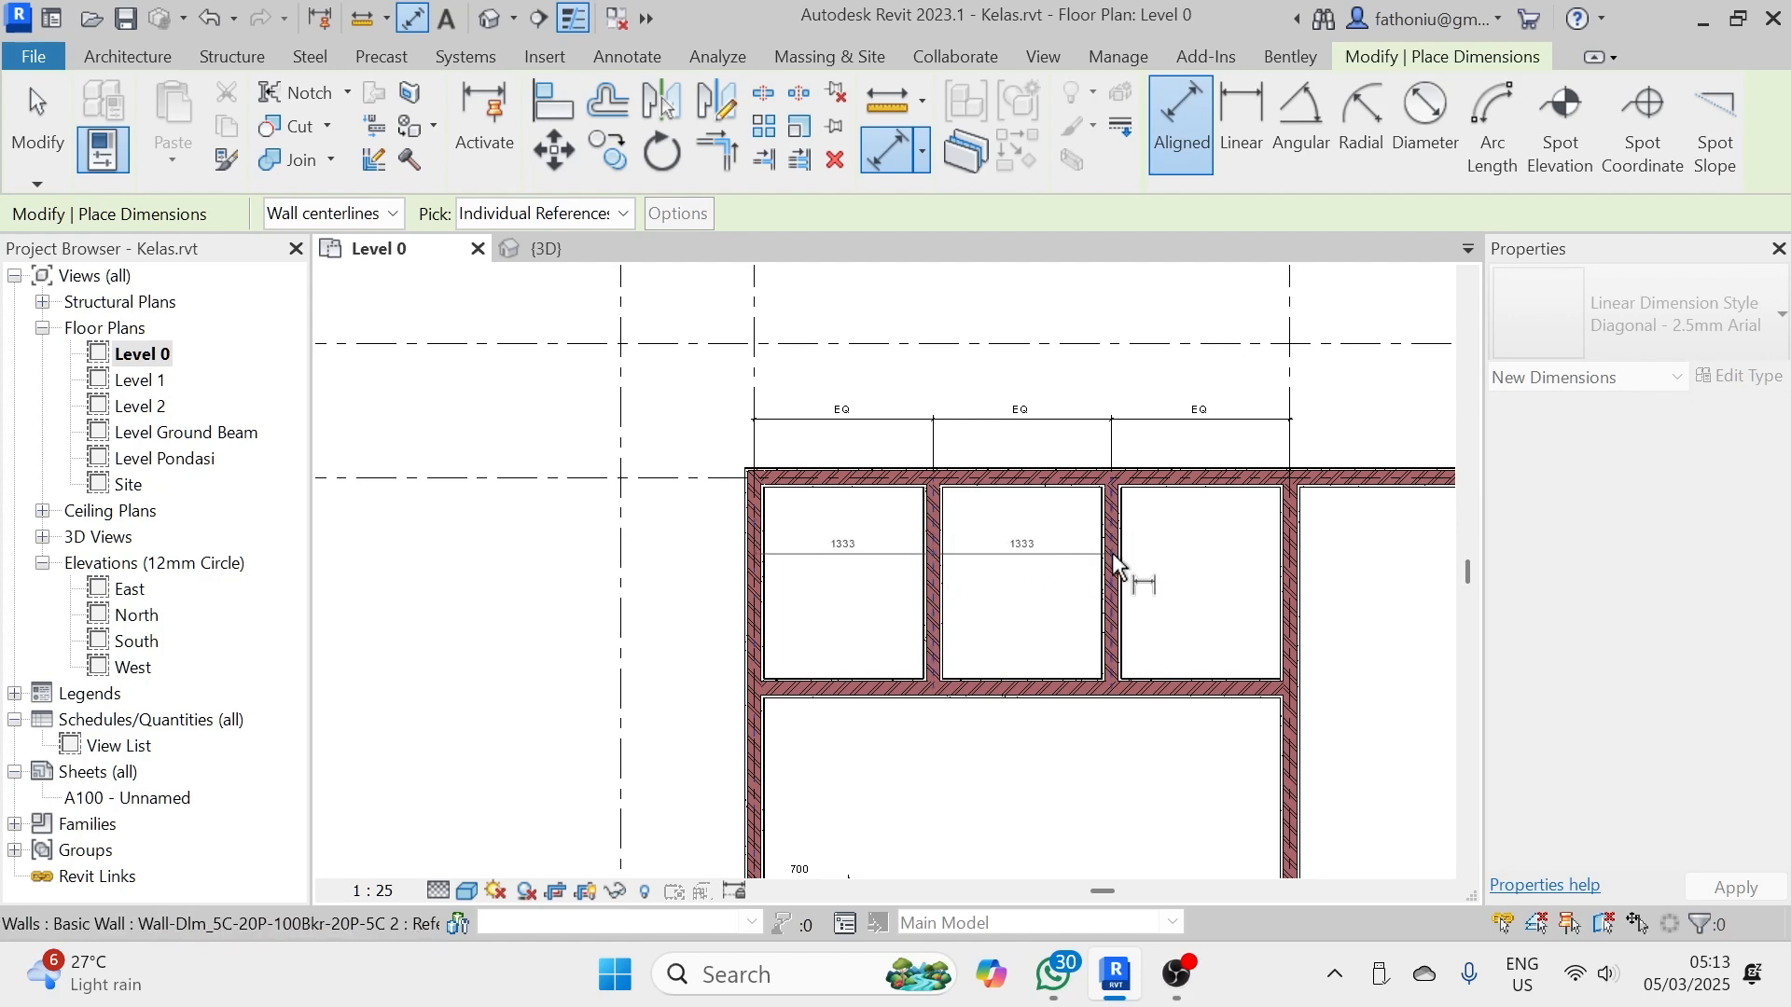
left_click(1289, 558)
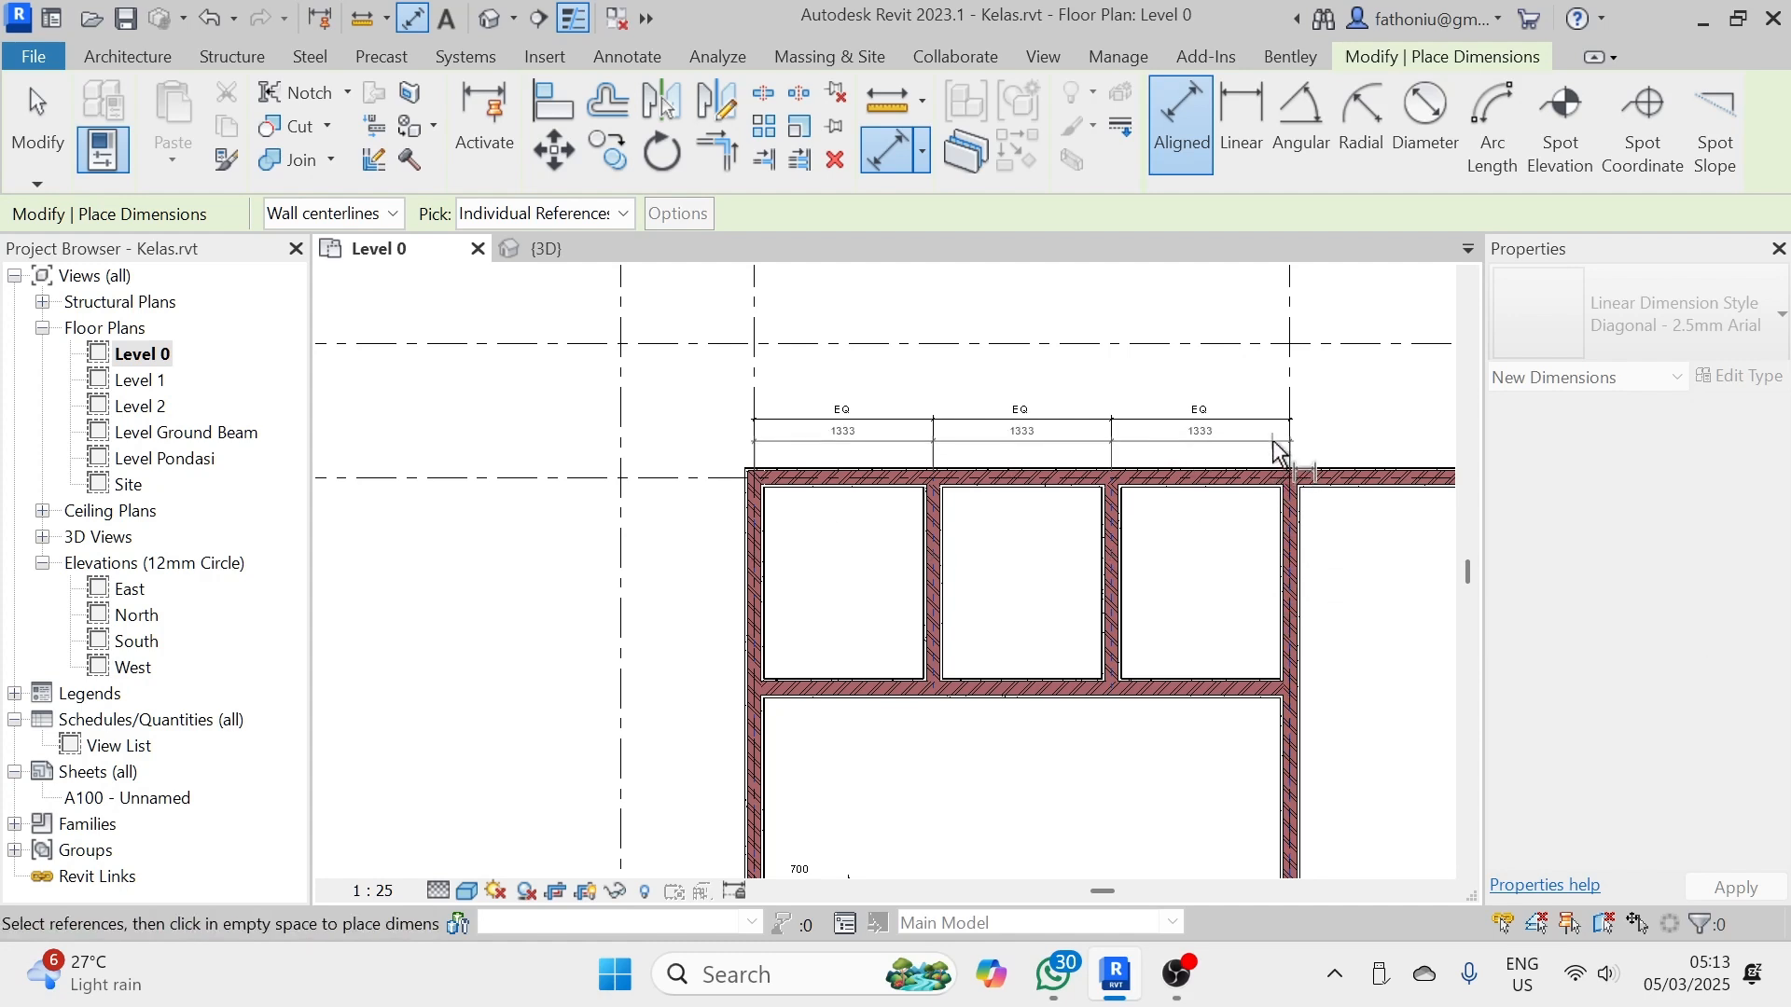
left_click(1280, 452)
key("Escape")
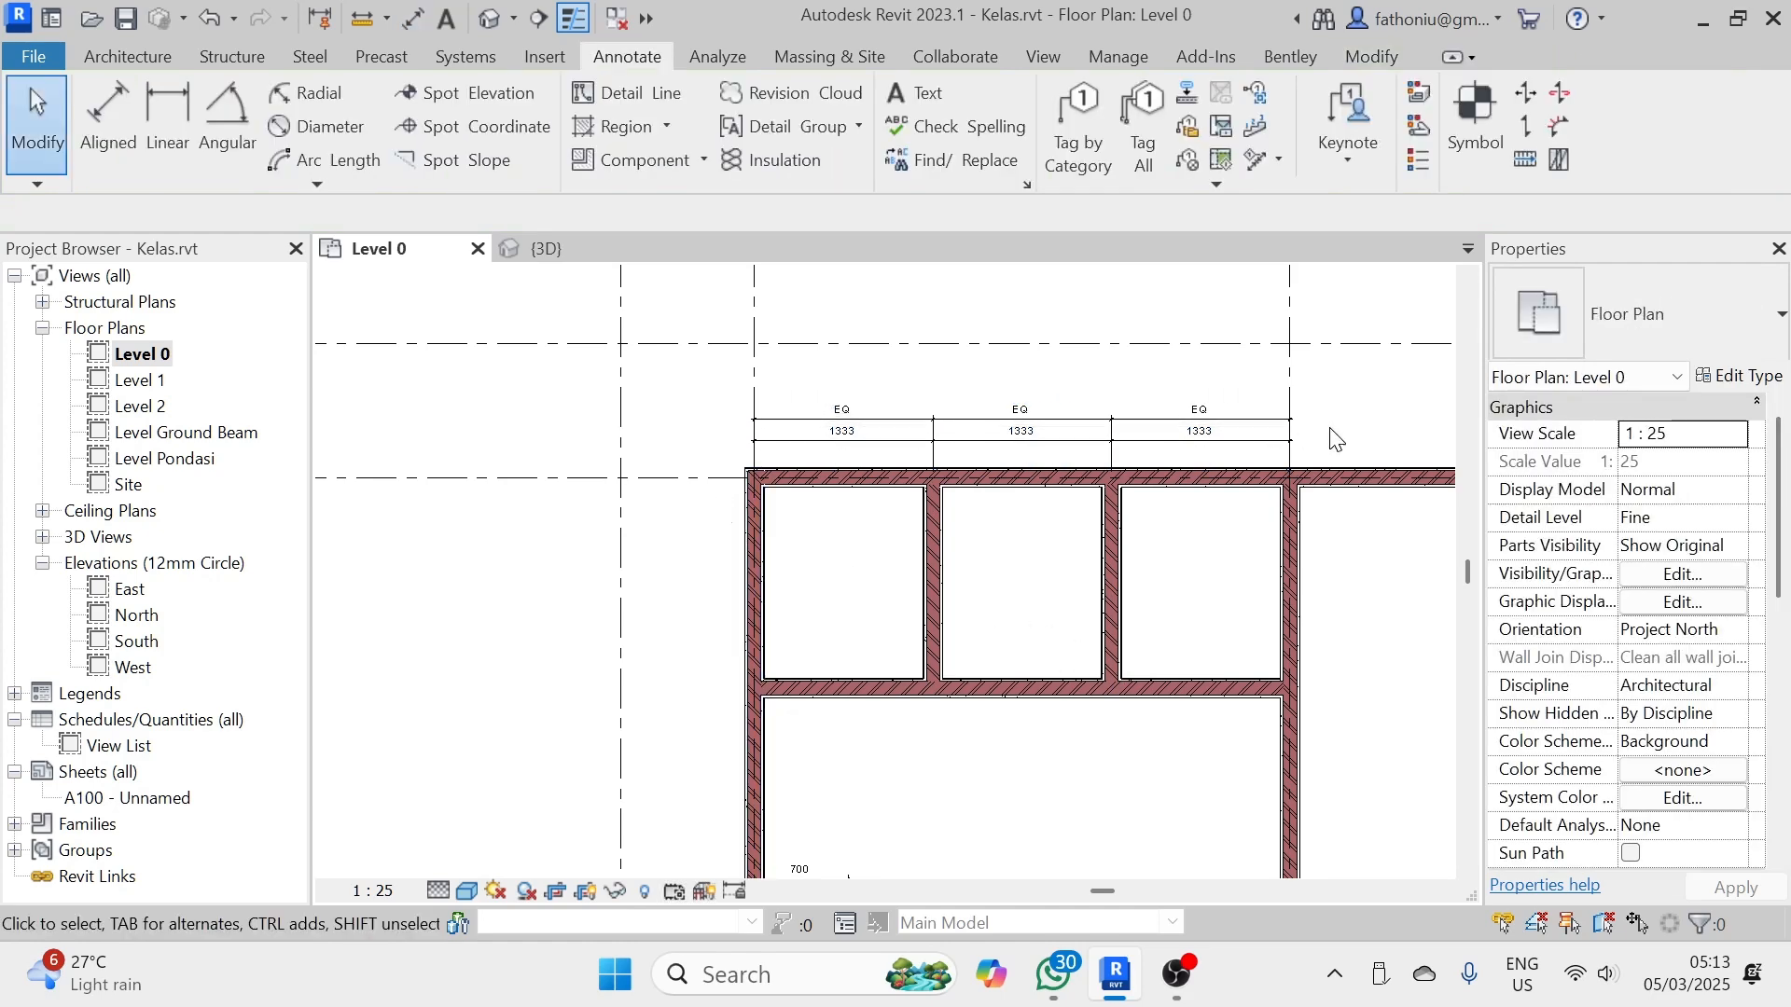
- Delete the equality dimension string above the compartments and remove its constraints from the walls
left_click_drag(1299, 433, 1071, 376)
key("Escape")
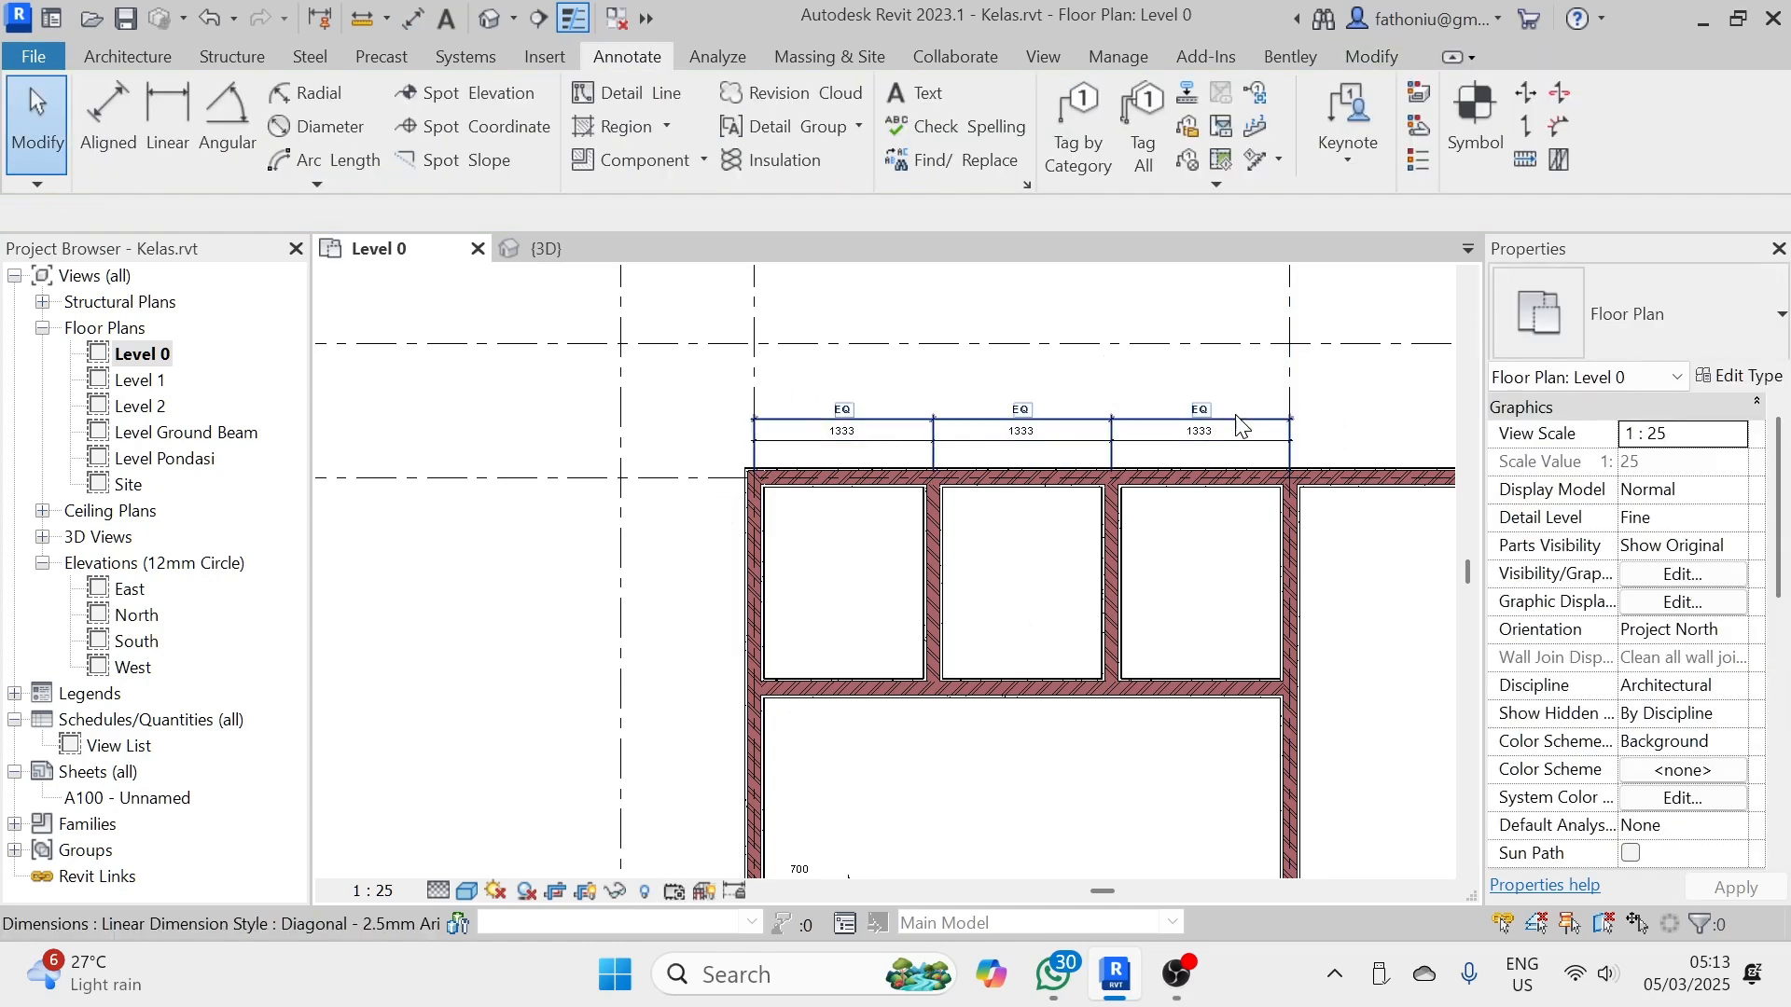
left_click(1257, 422)
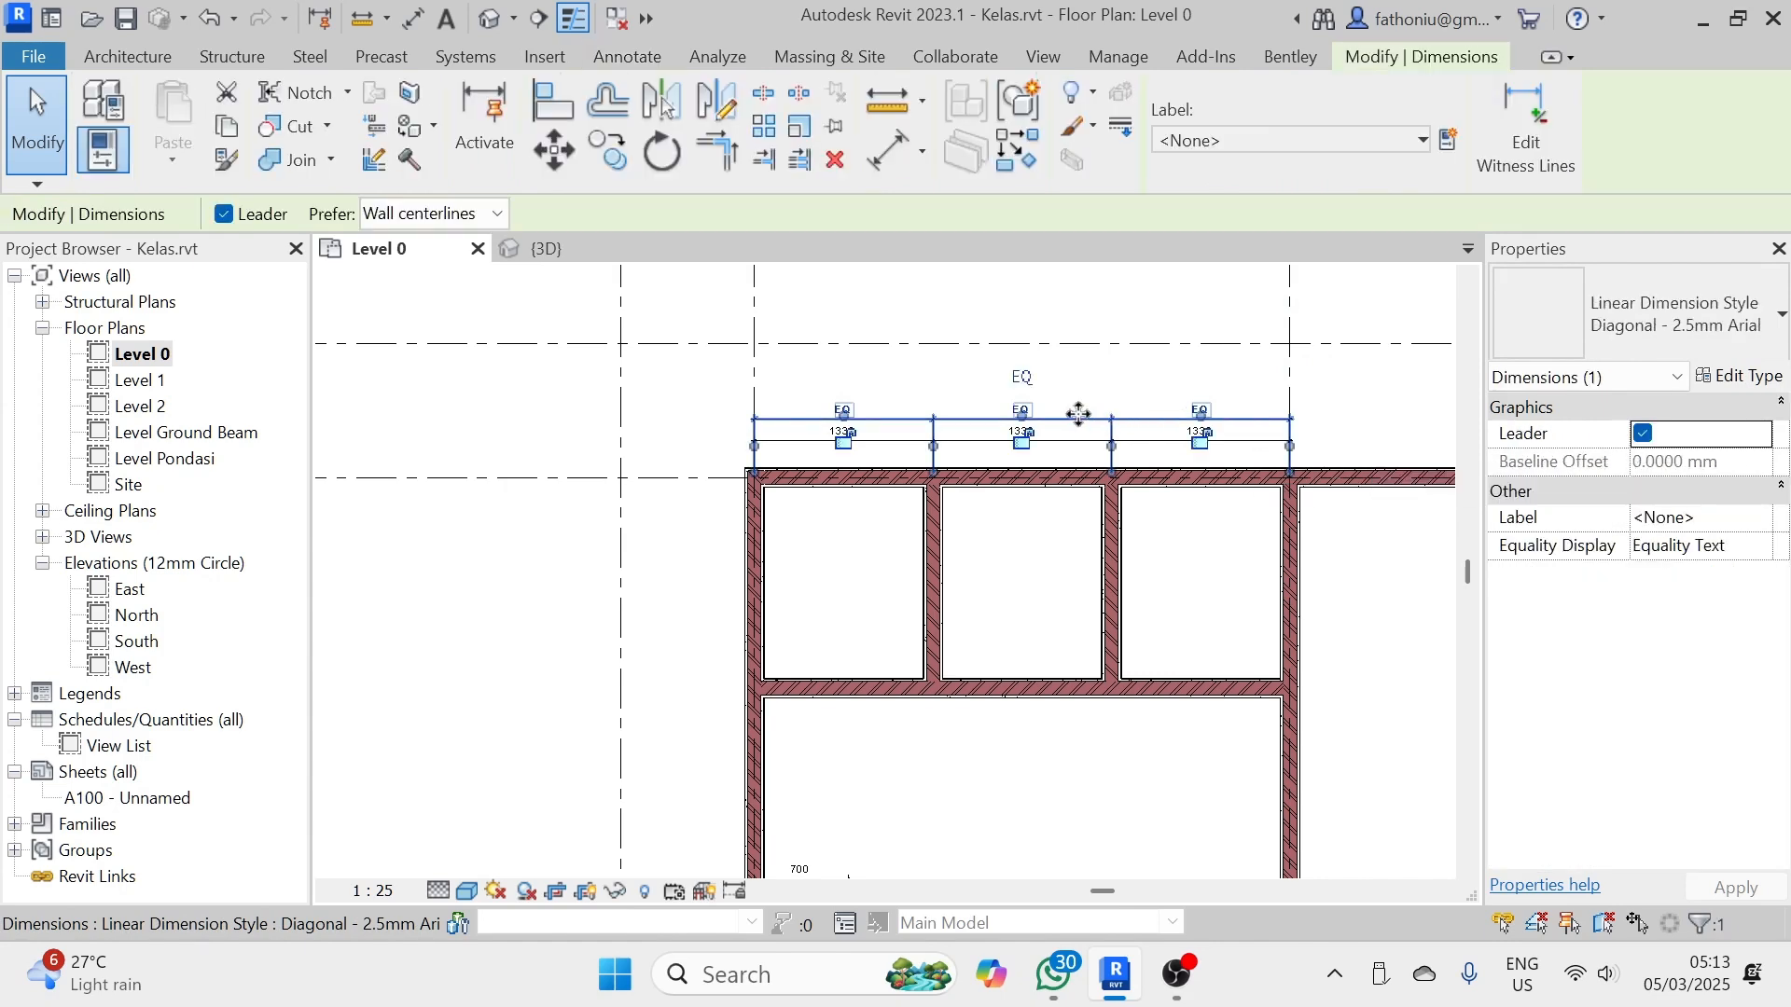
key("Delete")
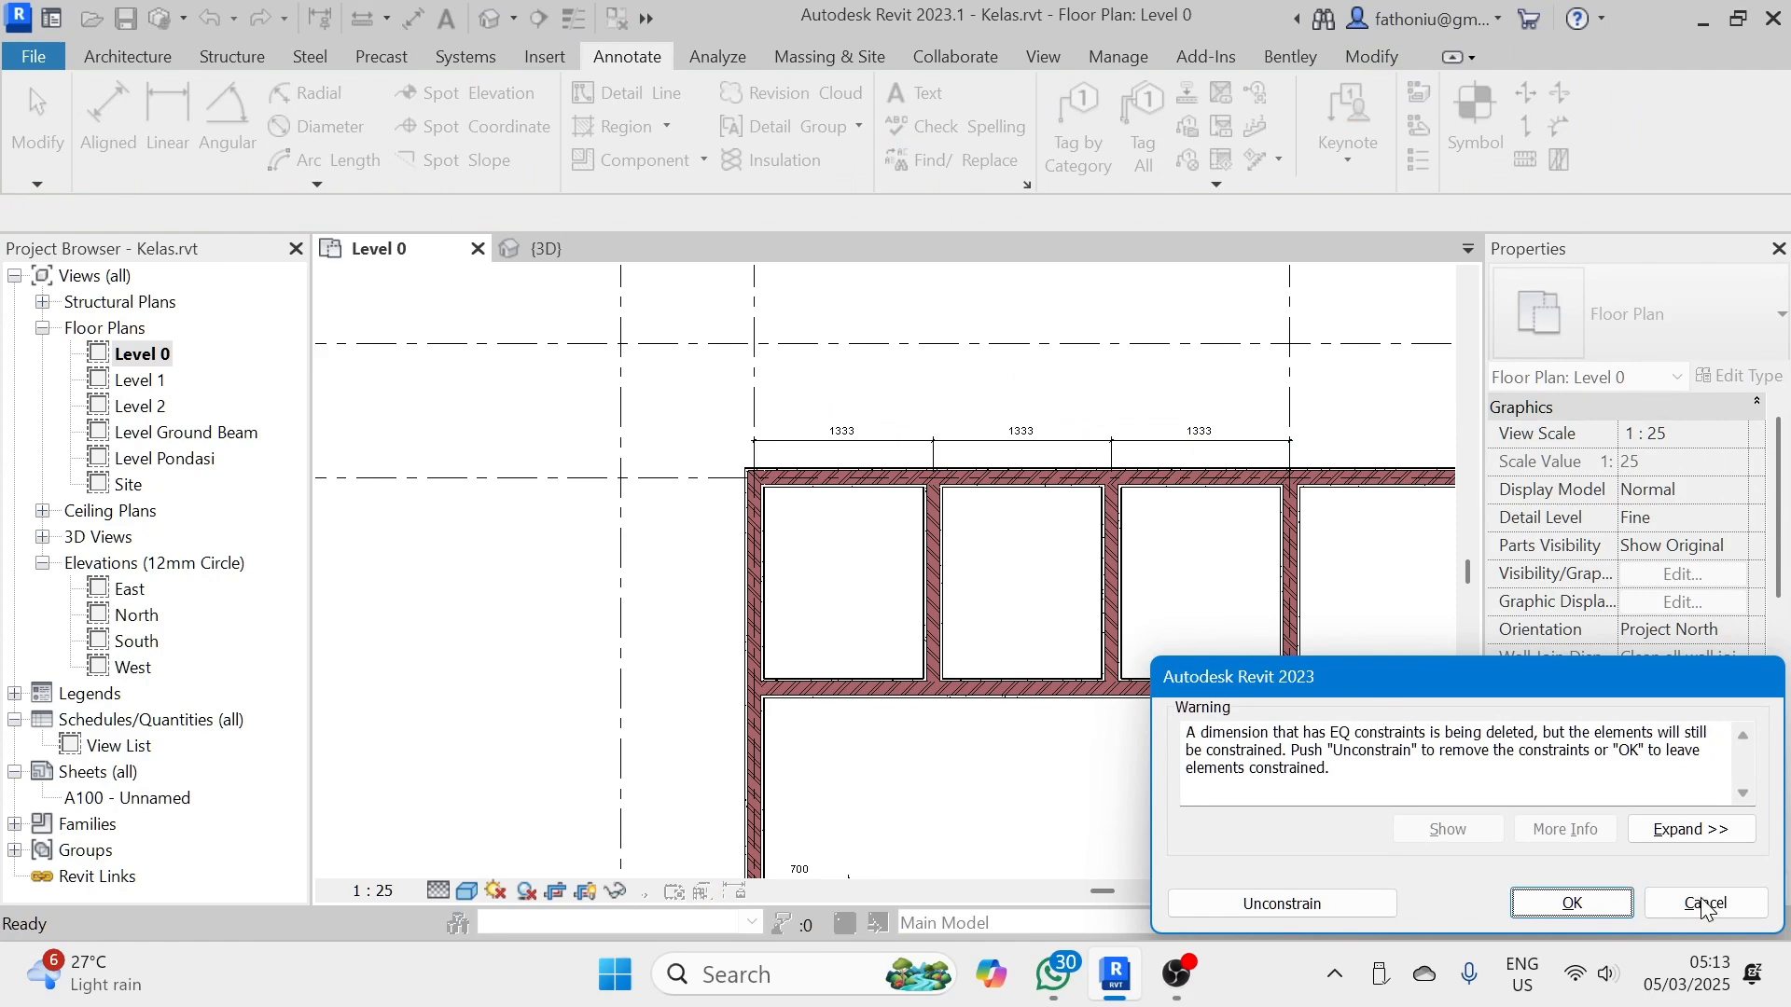
left_click(1283, 901)
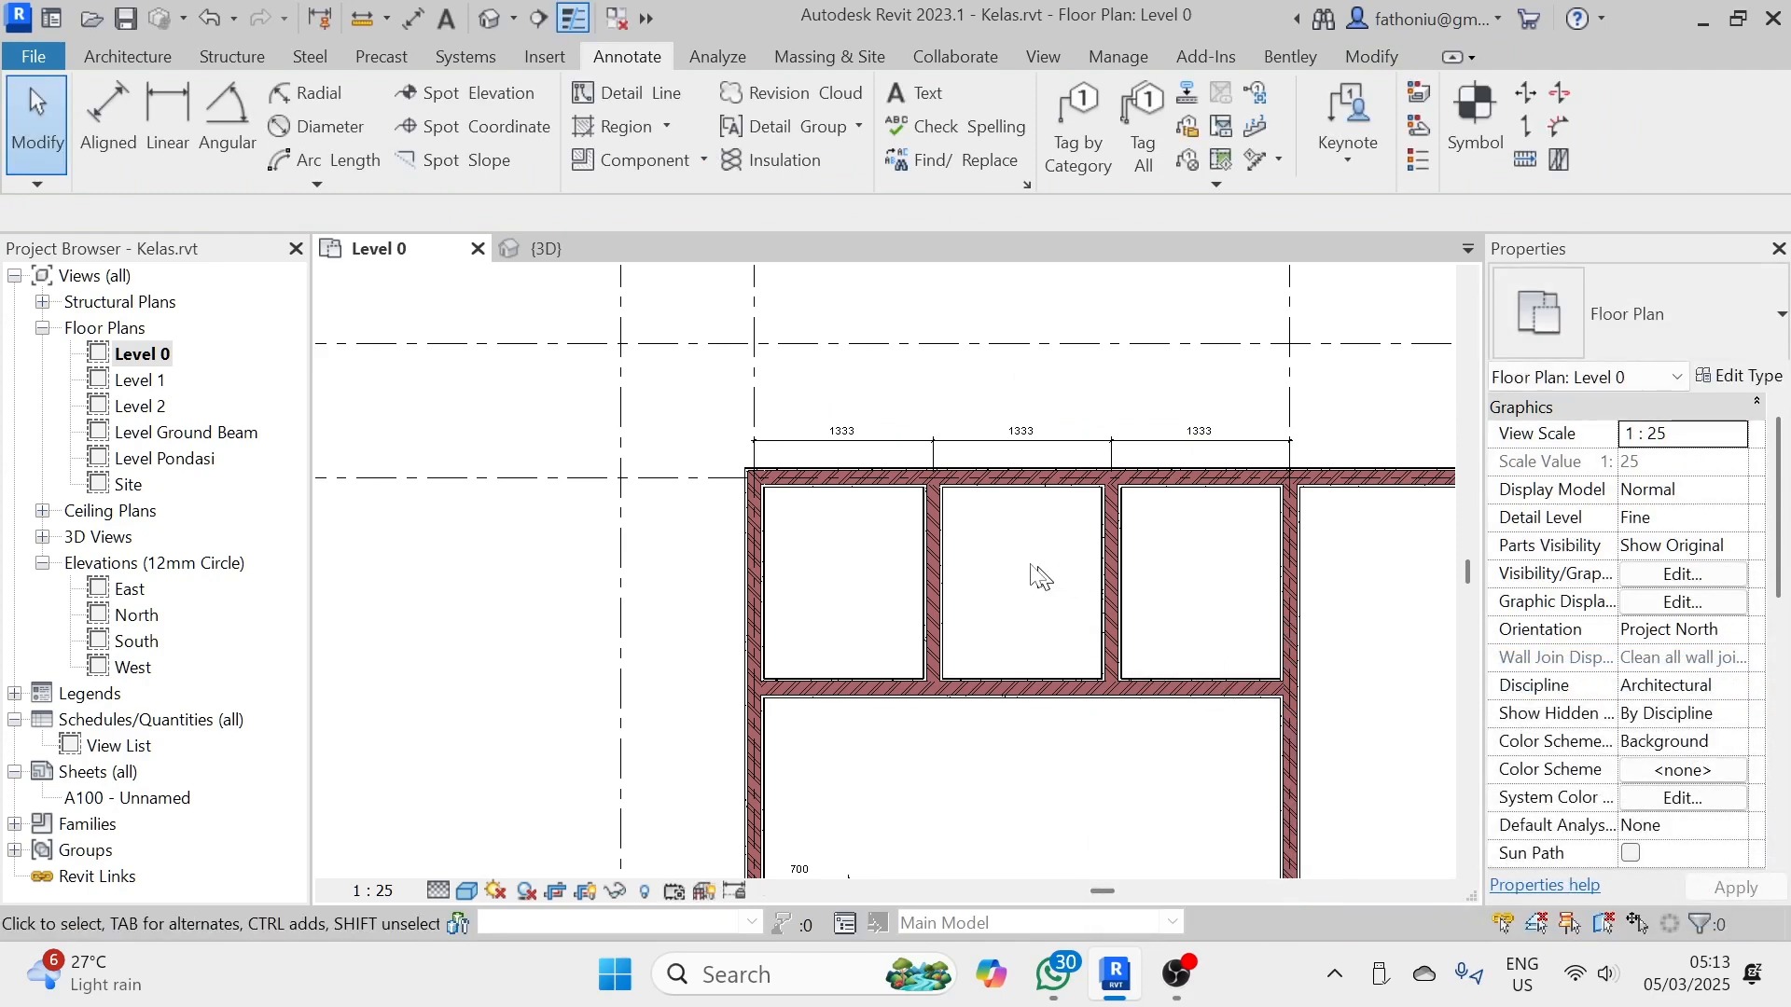
- Draw a vertical interior wall along grid 3 from the upper-left room's lower-right corner down to the bottom outer wall
scroll(1179, 572, "down", 1)
middle_click_drag(1179, 572, 1115, 552)
scroll(1017, 539, "down", 1)
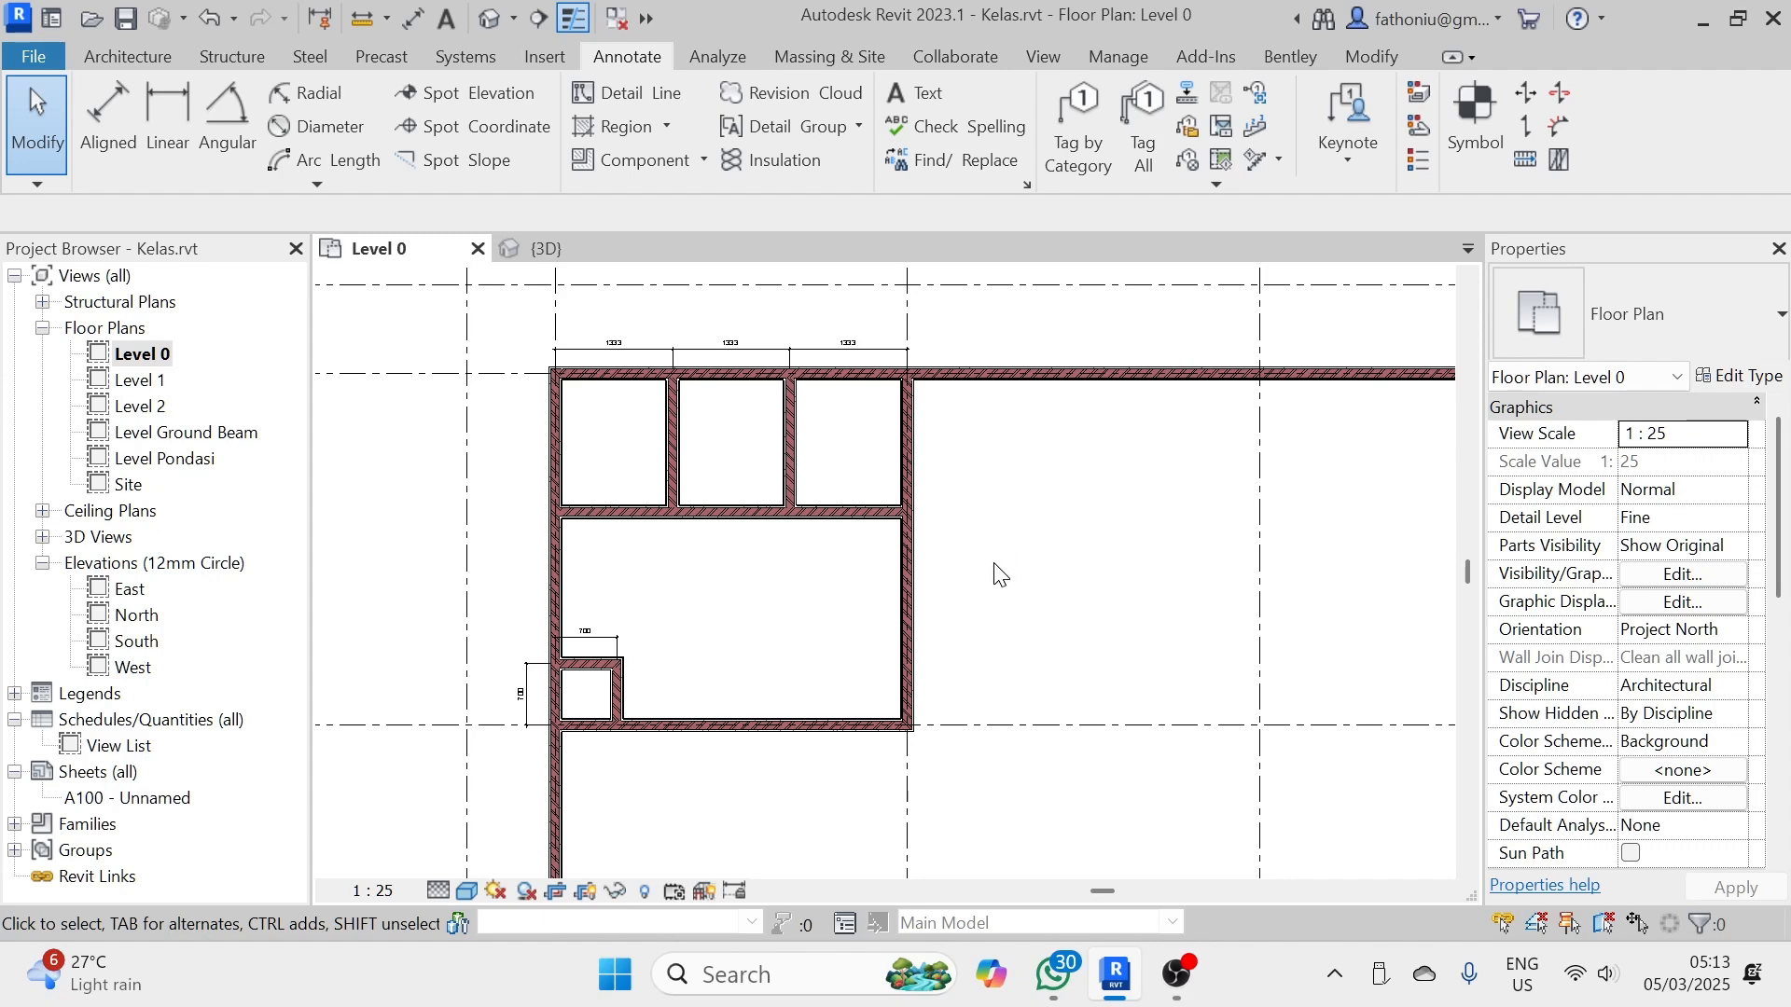
middle_click_drag(1000, 574, 952, 427)
scroll(919, 500, "down", 1)
scroll(919, 508, "down", 1)
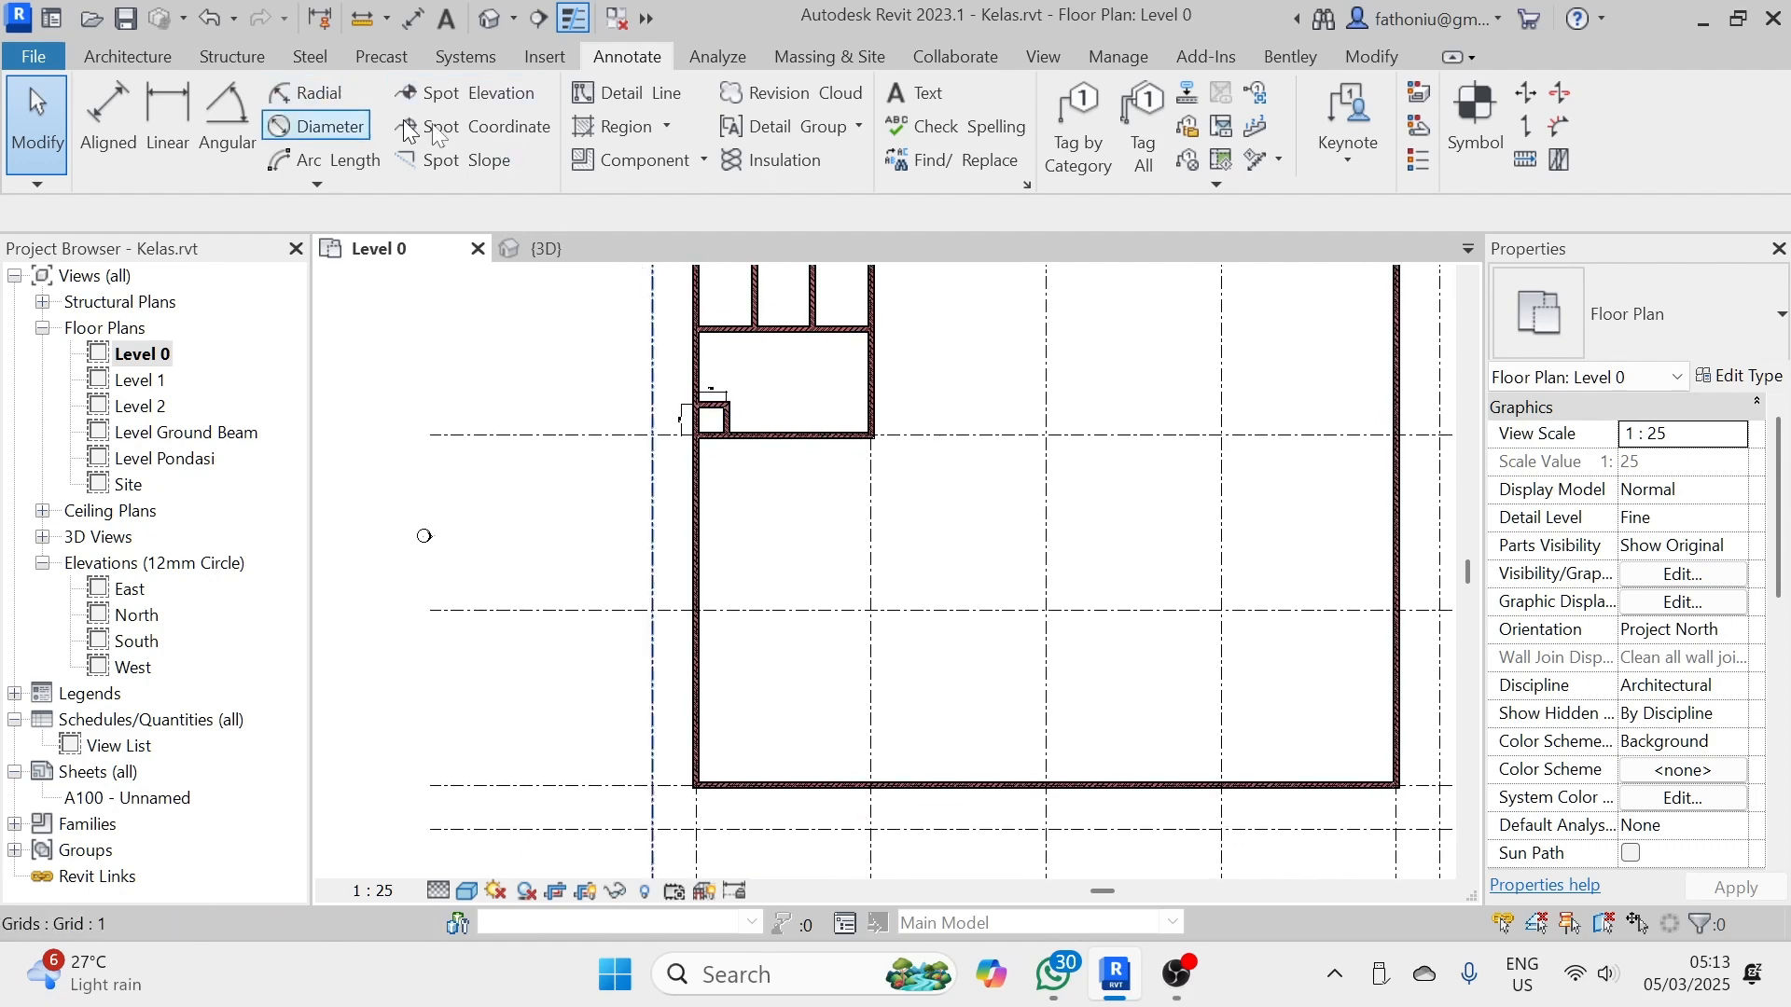
left_click(117, 56)
key("w")
key("a")
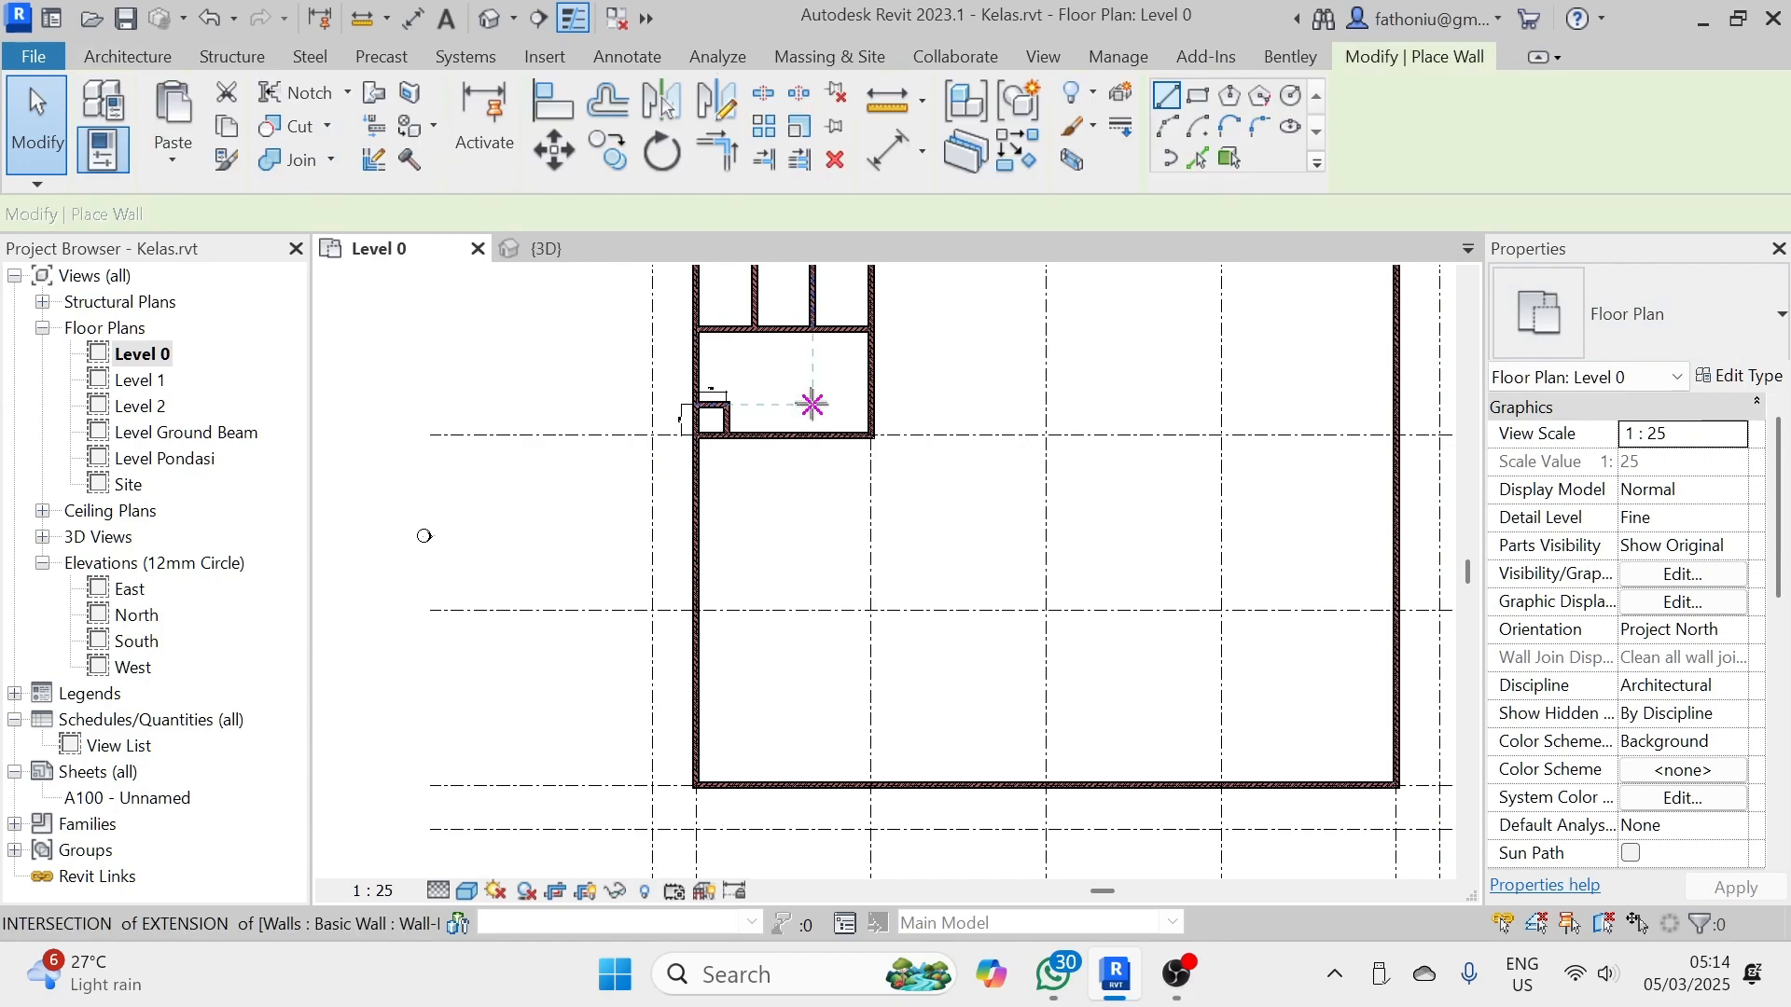
left_click(871, 436)
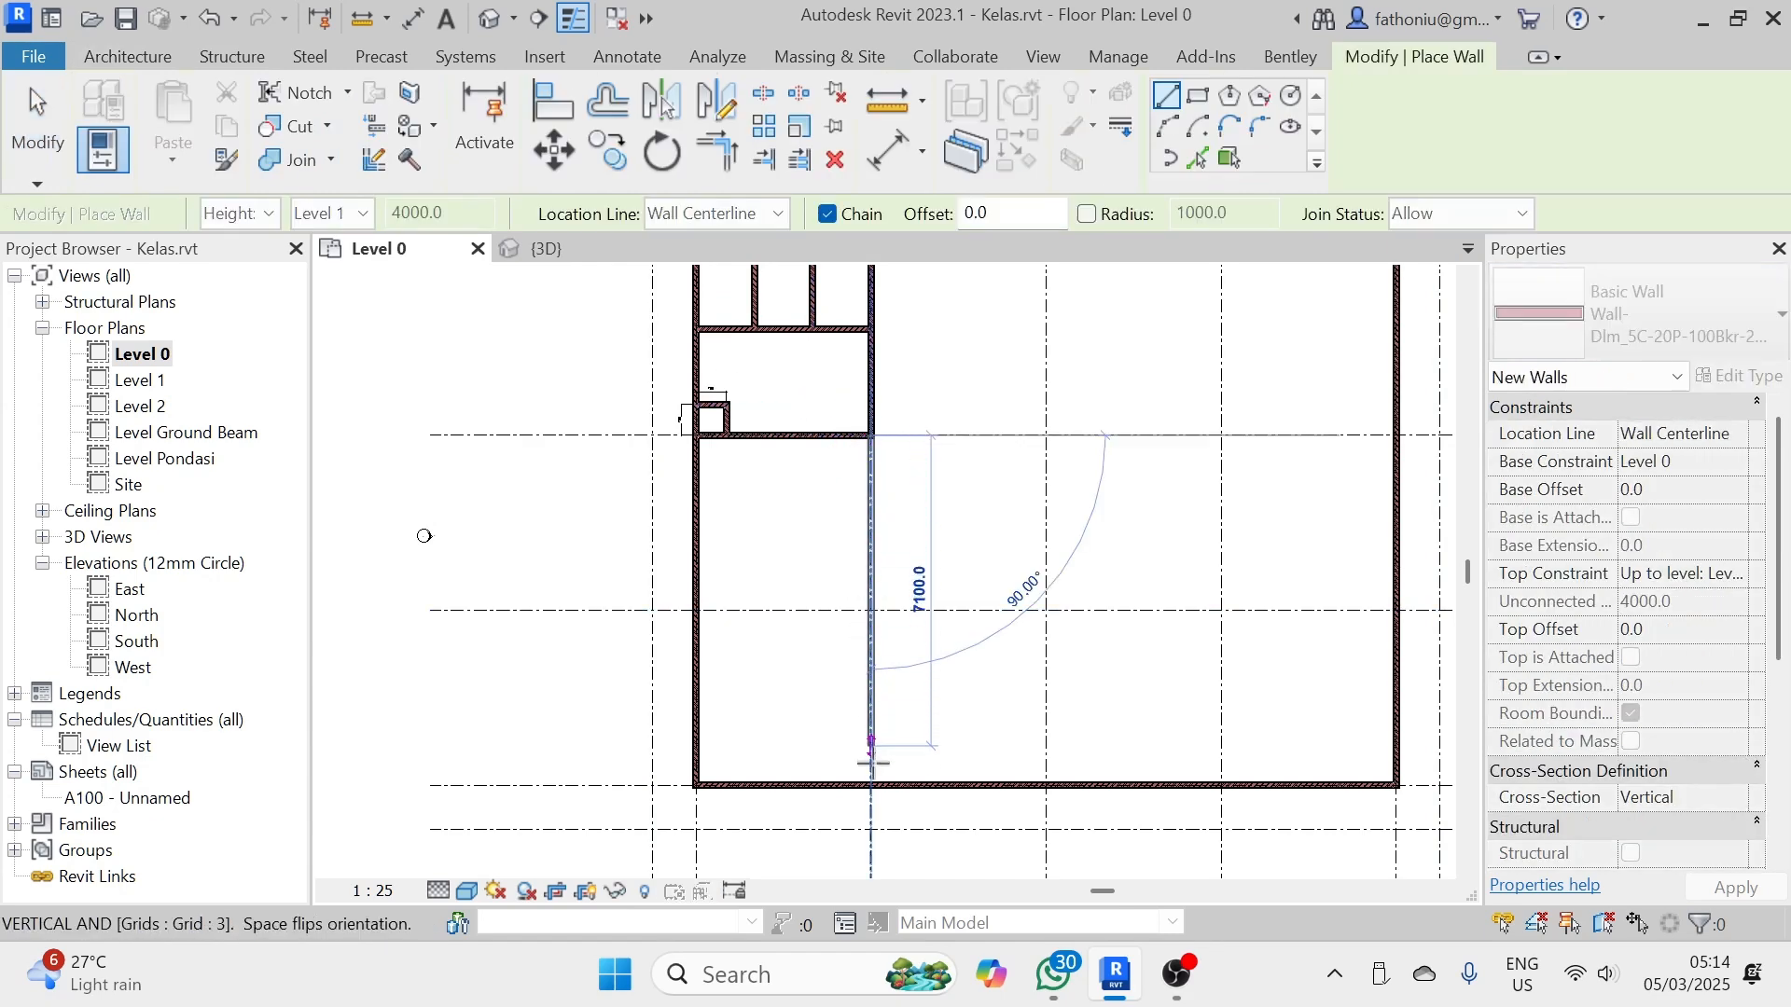
key("Escape")
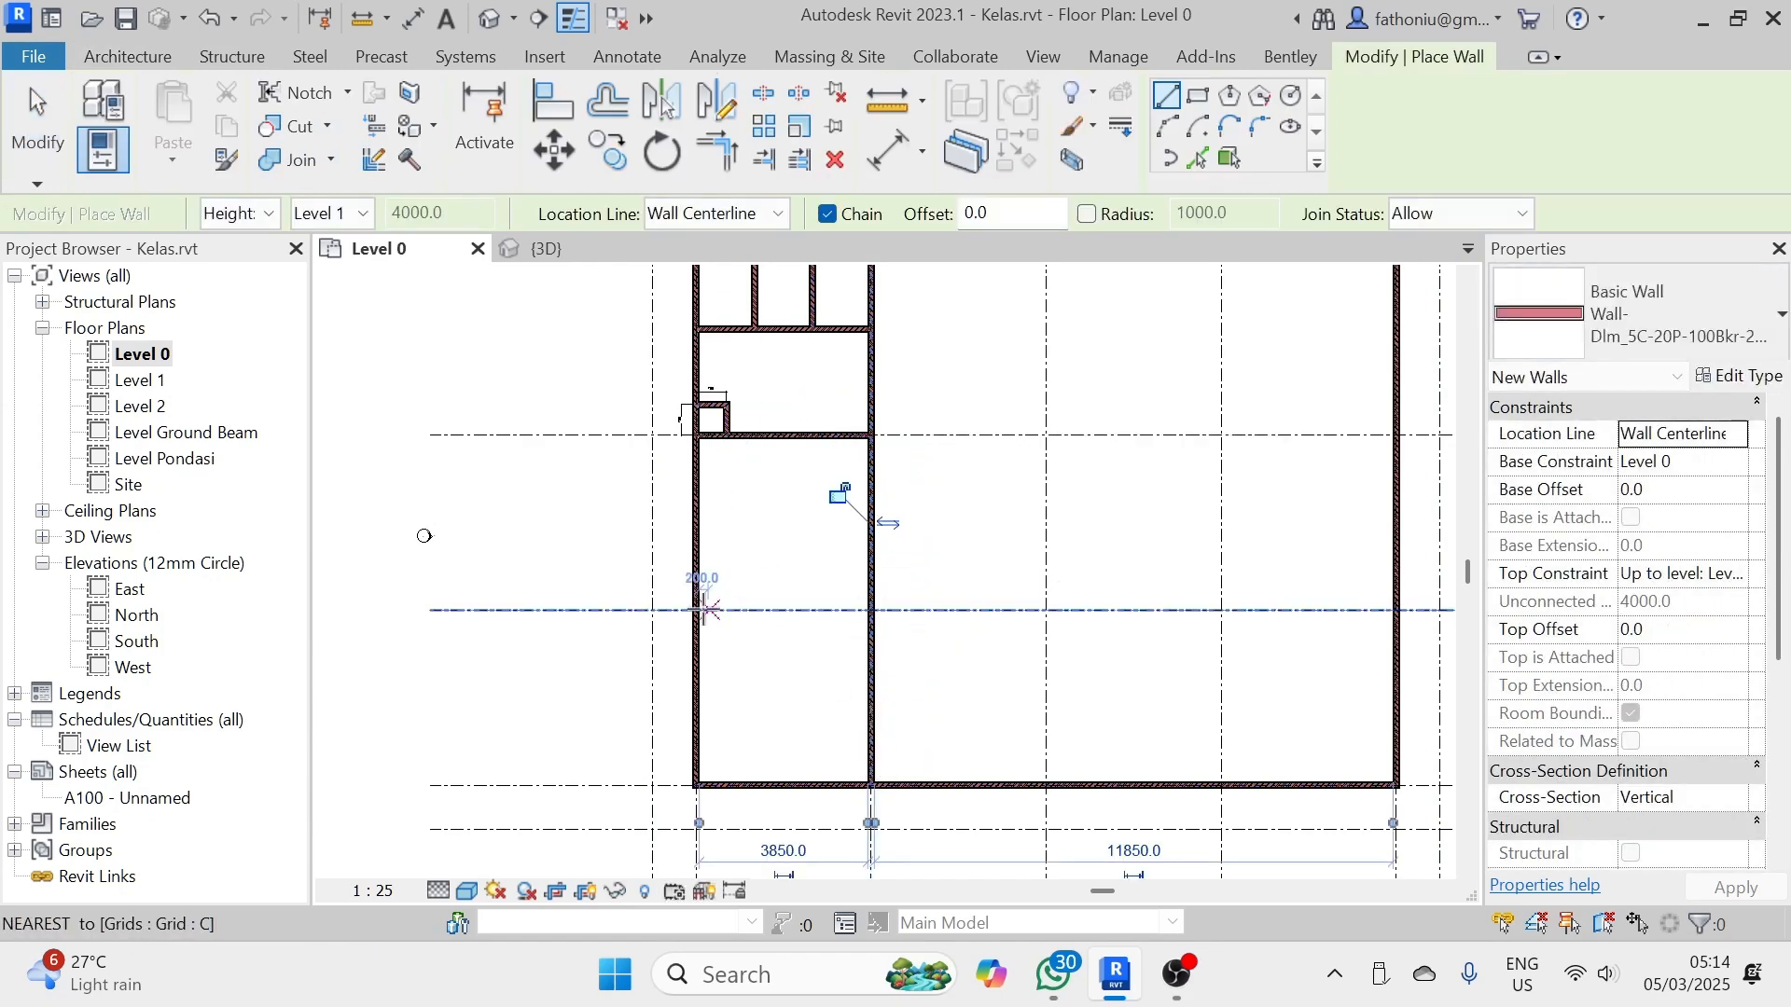
- Draw a 4000 mm horizontal wall along grid C from the left outer wall to the grid 3 wall
left_click(695, 611)
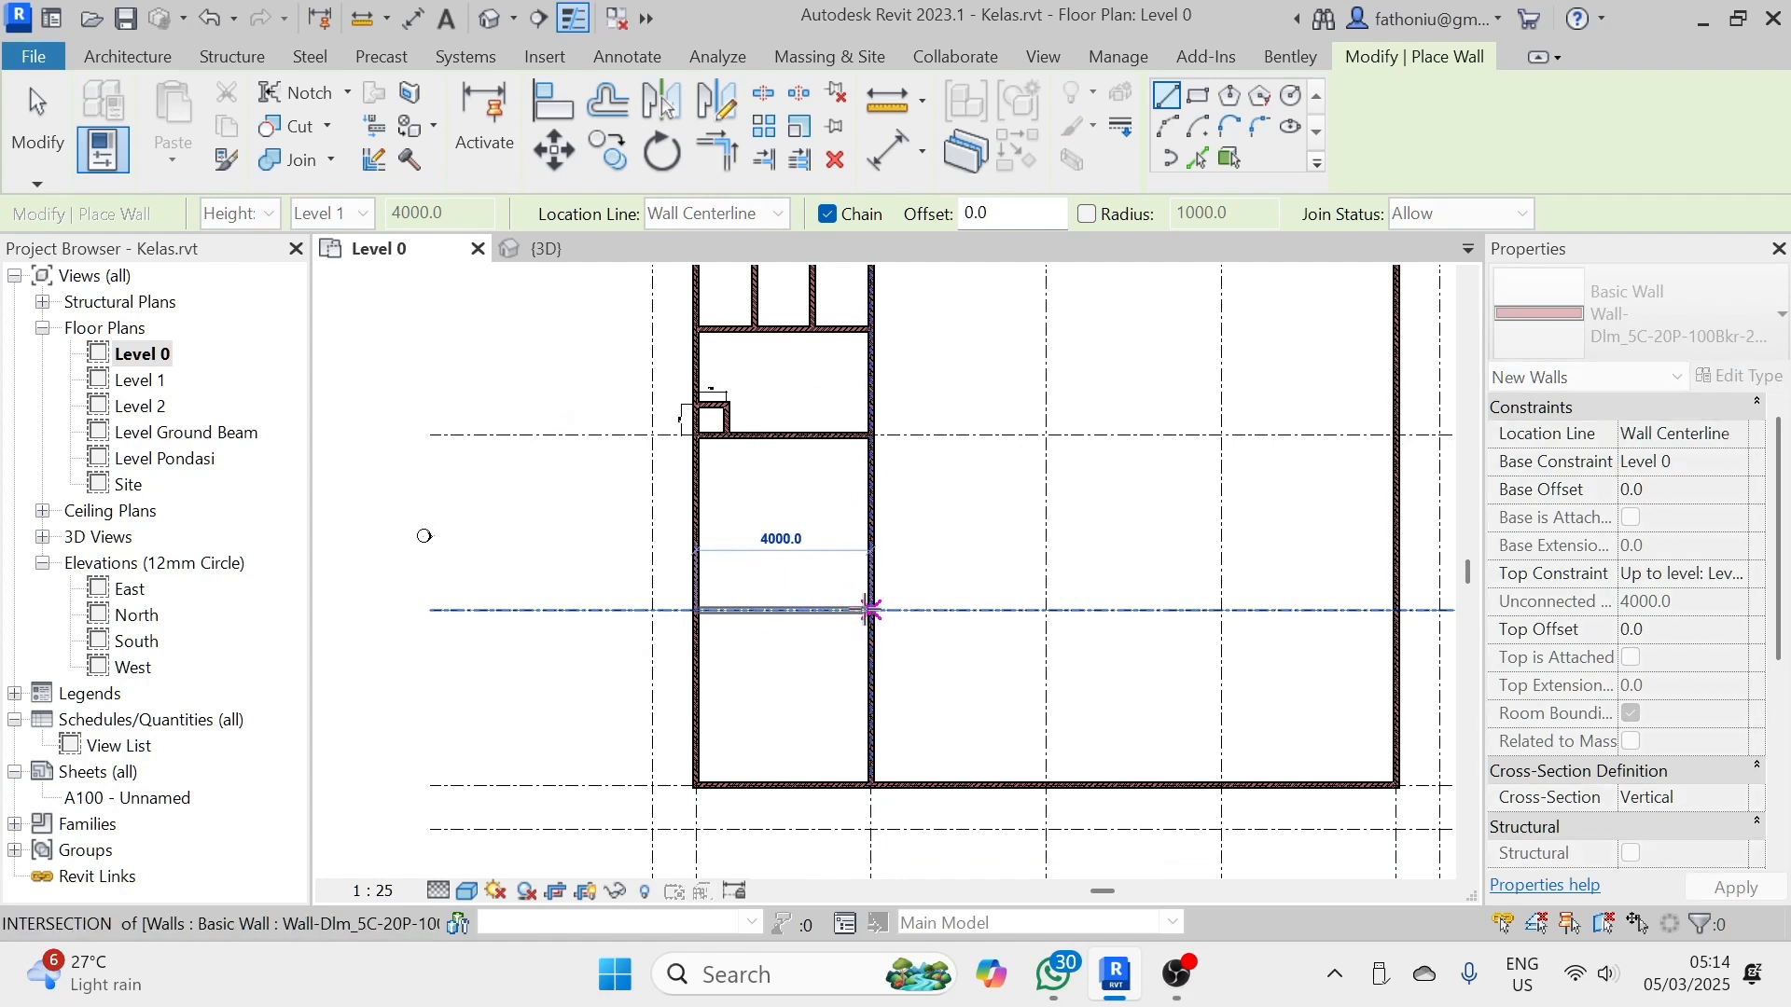
left_click(870, 611)
key("Escape")
- Enclose the upper-right corner room with a 4000 mm wall down grid 5 and a wall along grid D to the right outer wall
middle_click_drag(1128, 406, 907, 550)
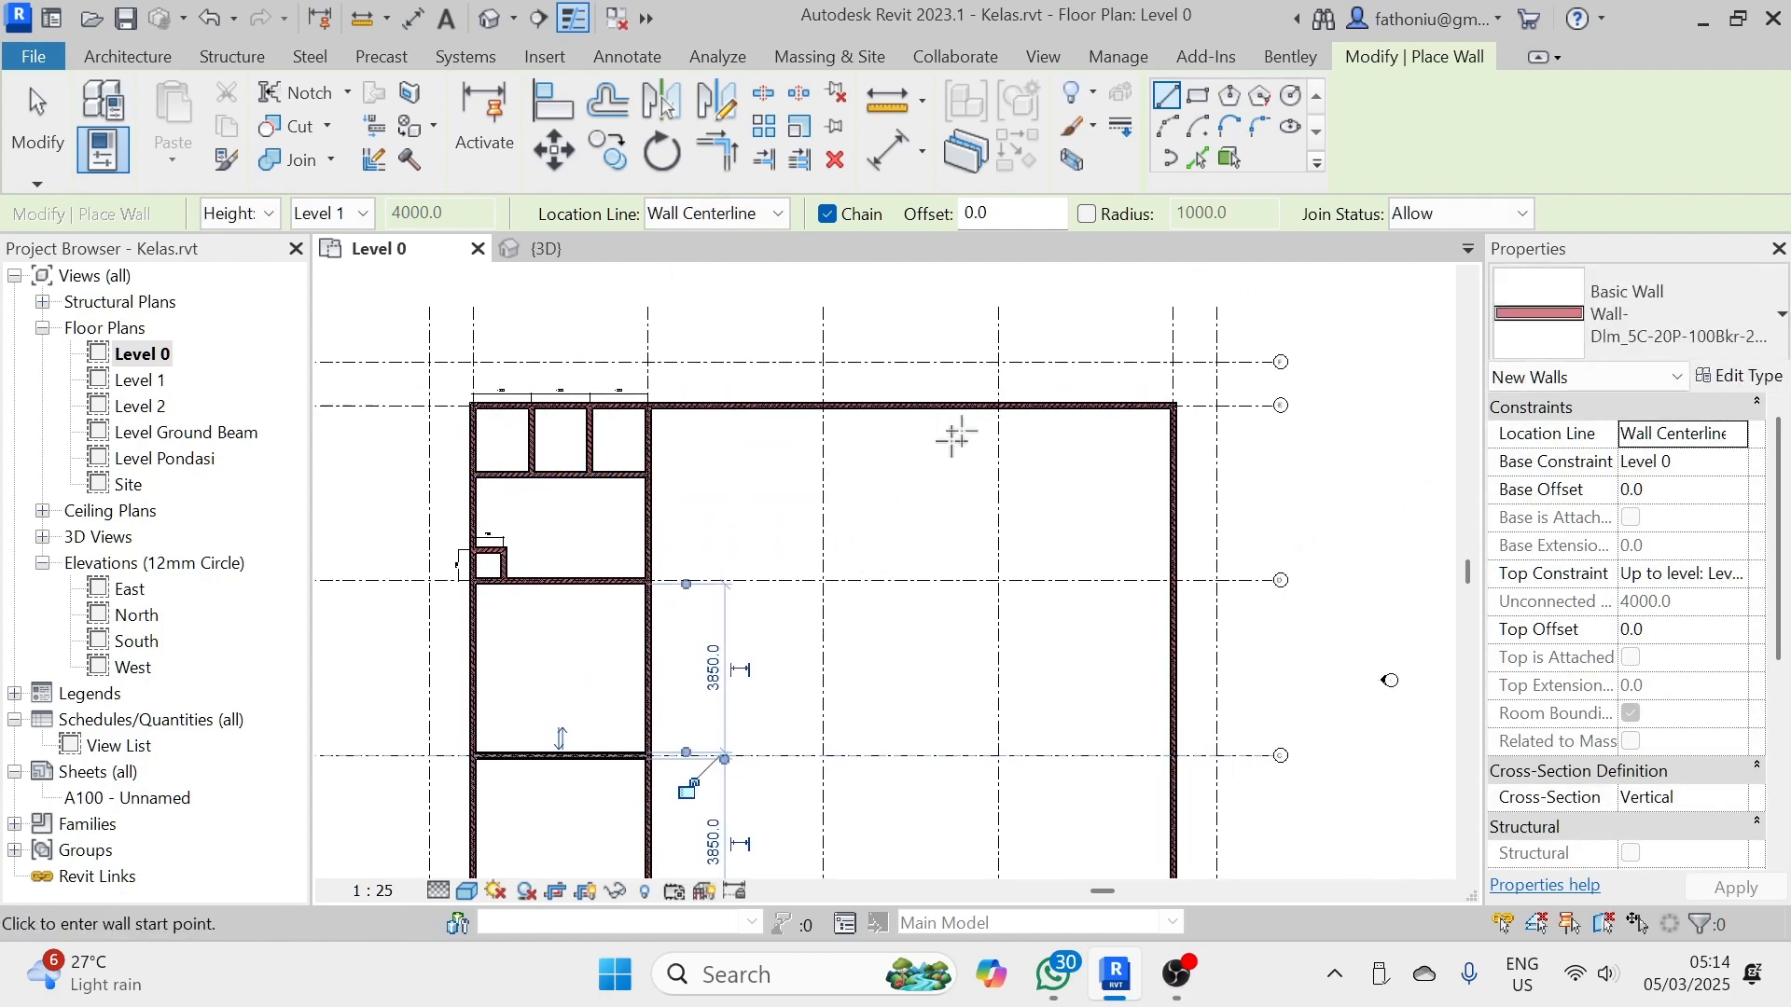
left_click(999, 405)
left_click(999, 580)
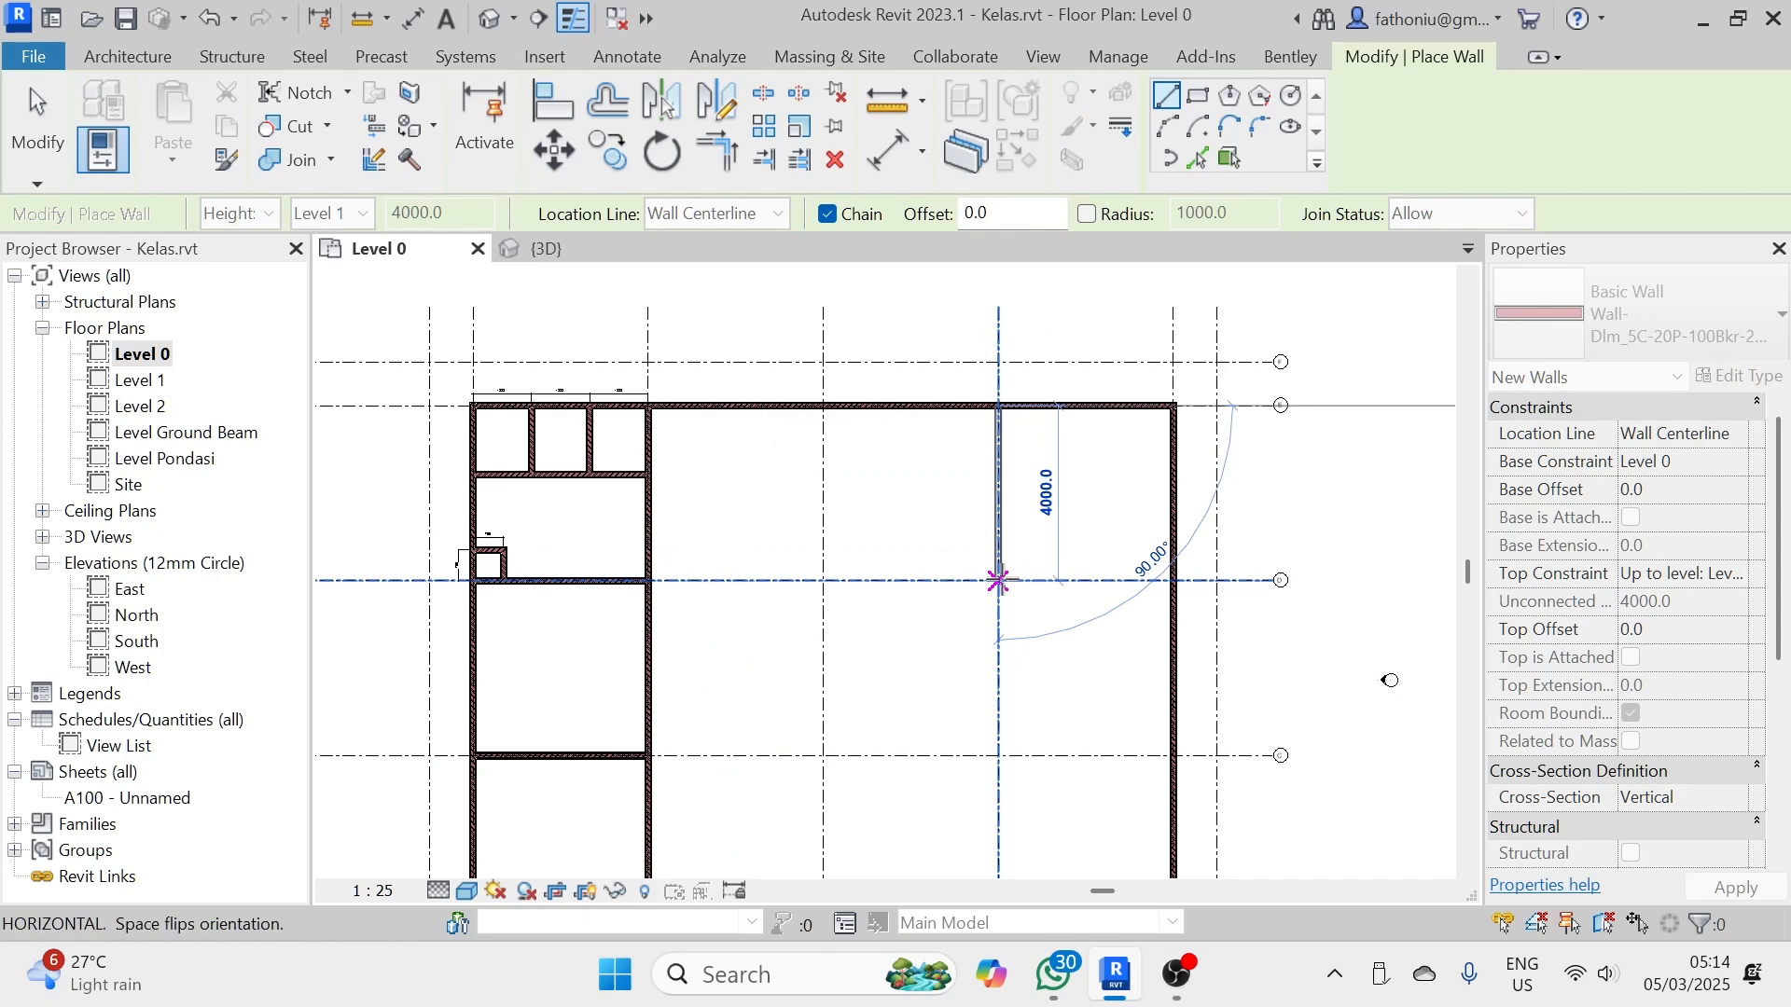
left_click(1173, 580)
key("Escape")
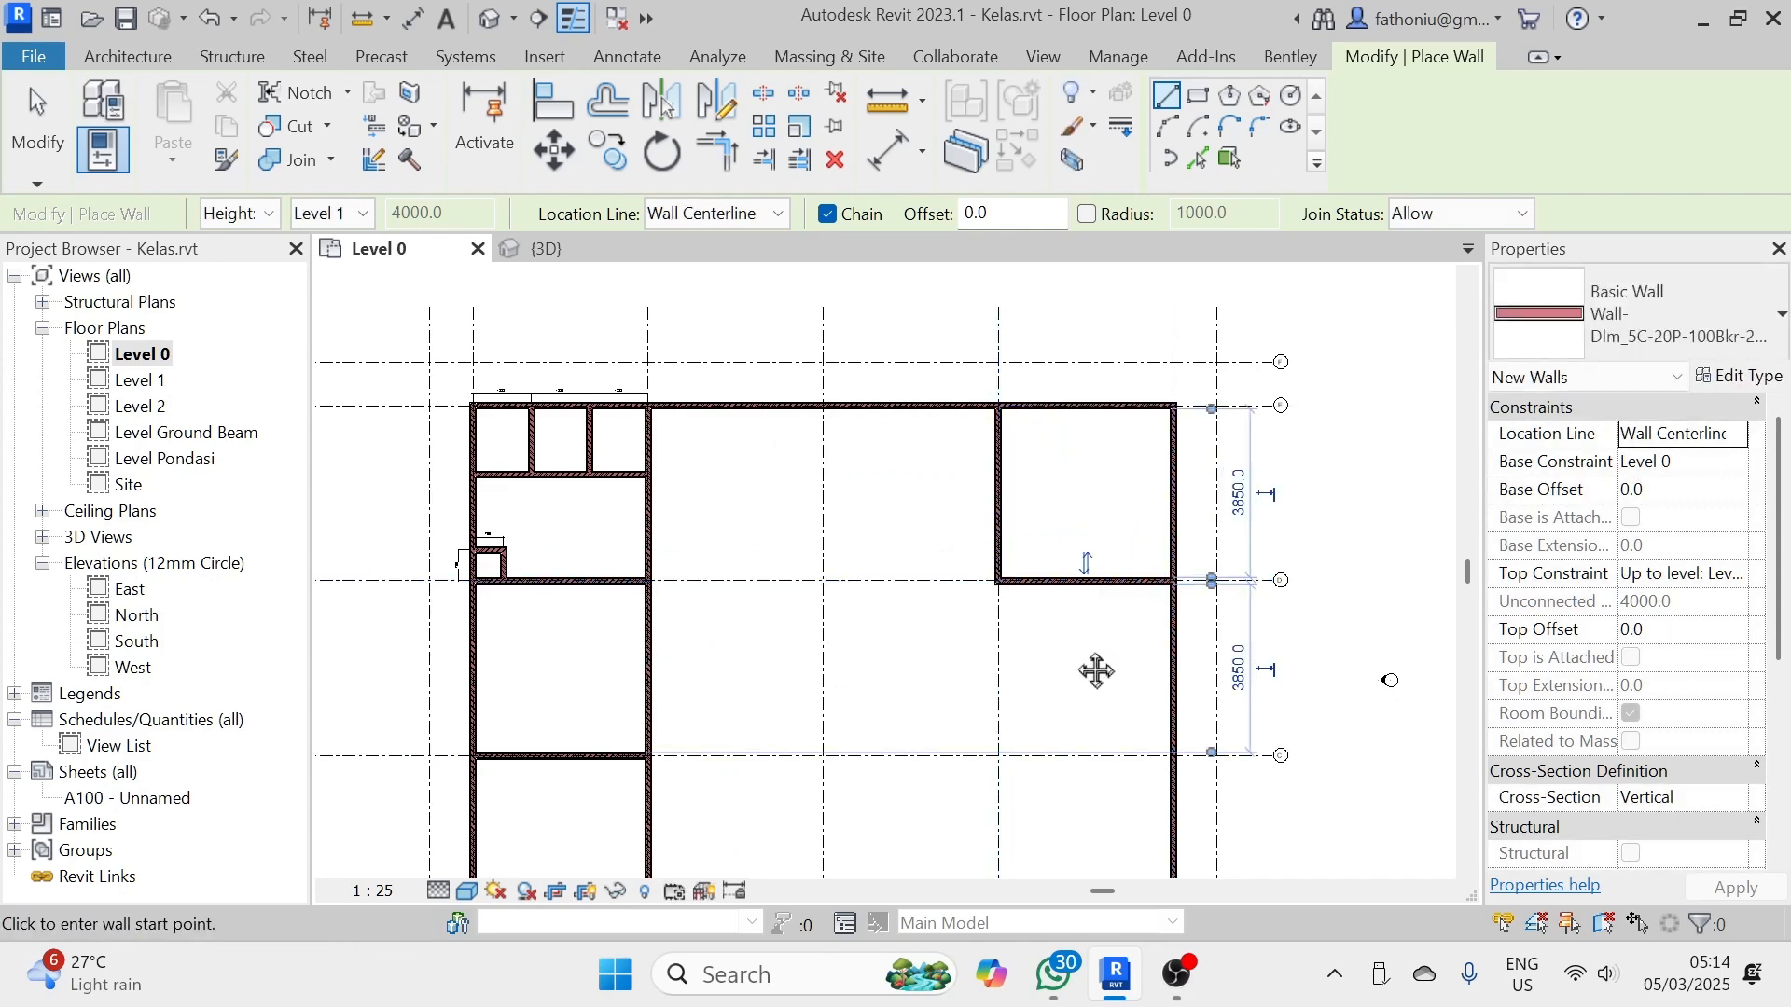
- Enclose the lower-right corner room with a wall along grid C to grid 5 and a wall down grid 5 to the bottom outer wall
middle_click_drag(1087, 668, 1034, 533)
left_click(1120, 621)
left_click(946, 621)
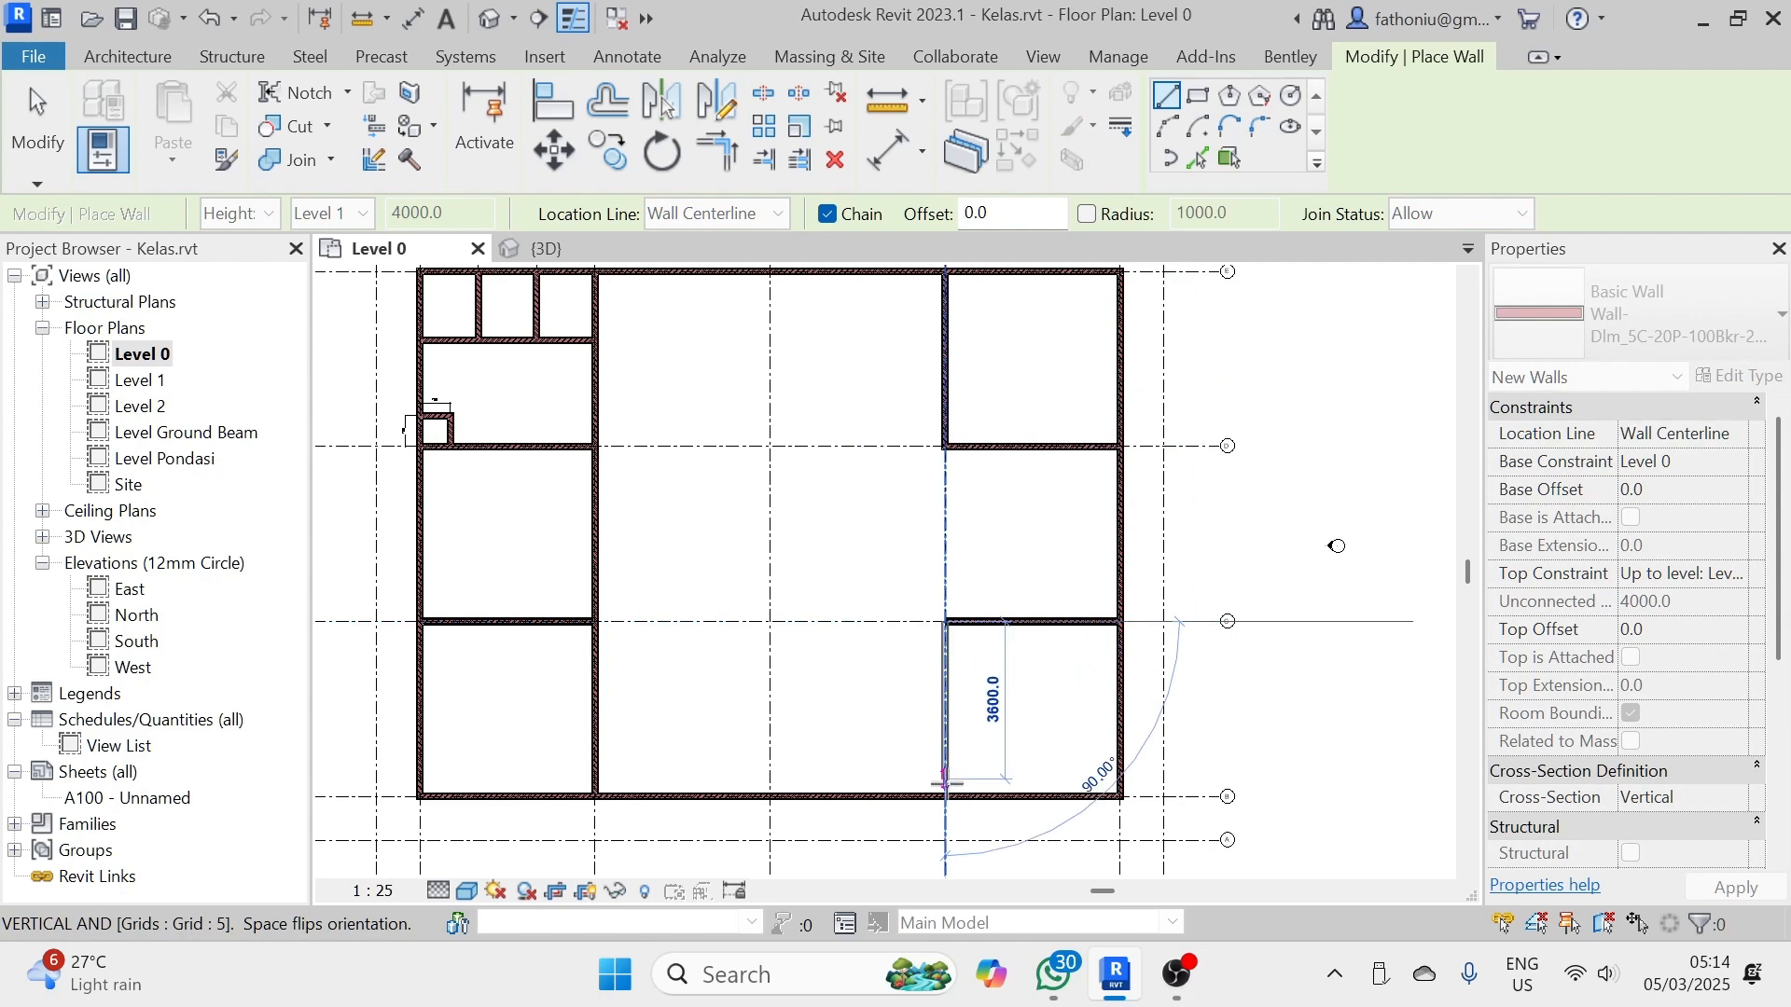
left_click(945, 795)
key("Escape")
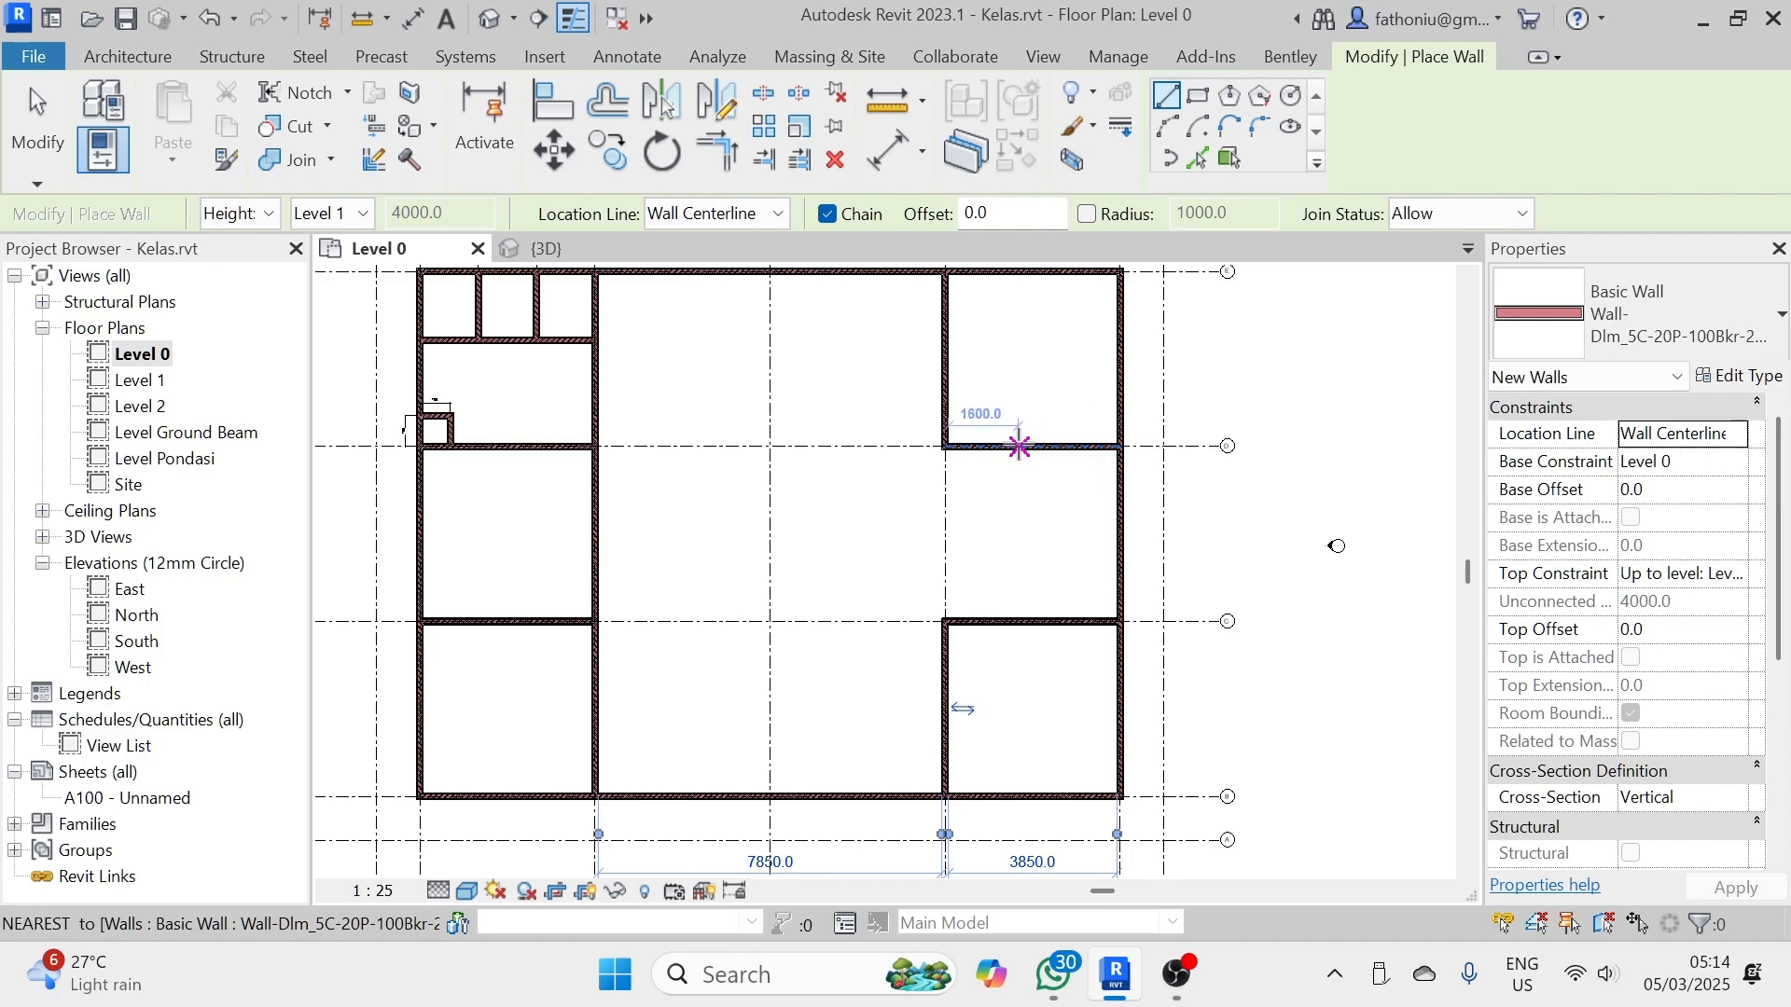
scroll(1032, 444, "up", 3)
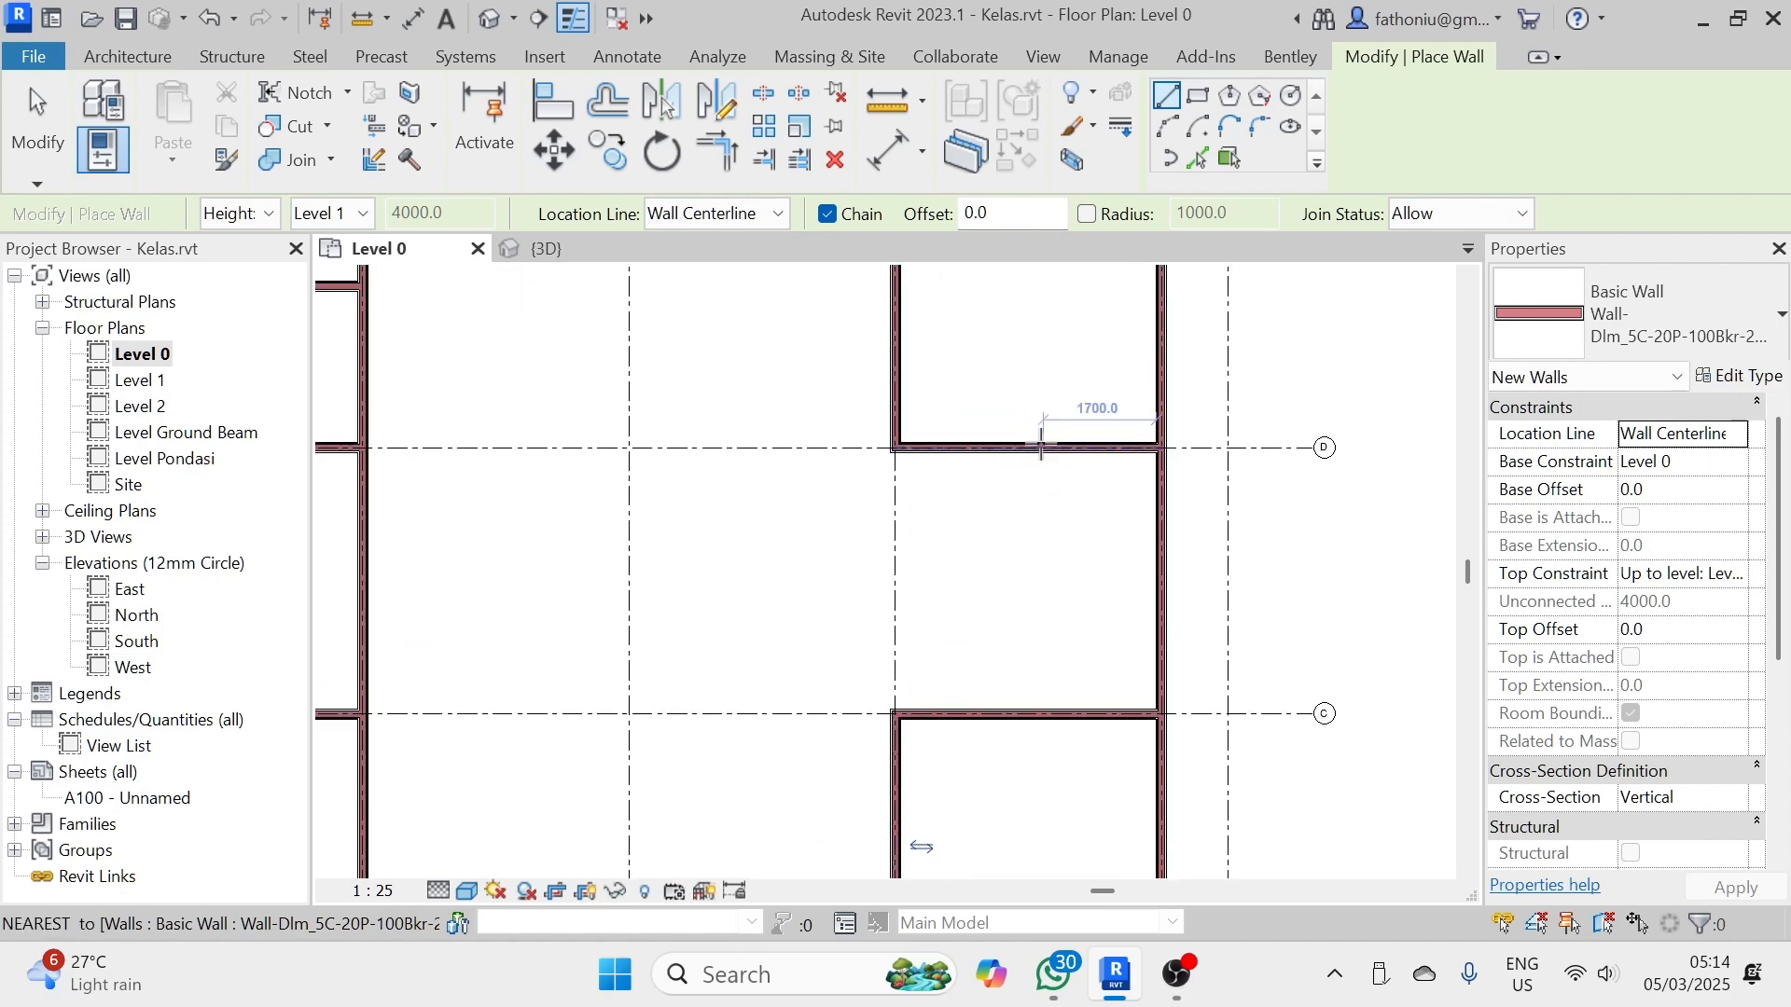
- Draw a vertical wall from the grid D wall down to the grid C wall, about 2000 mm from the right outer wall
scroll(1032, 445, "down", 4)
left_click(1033, 445)
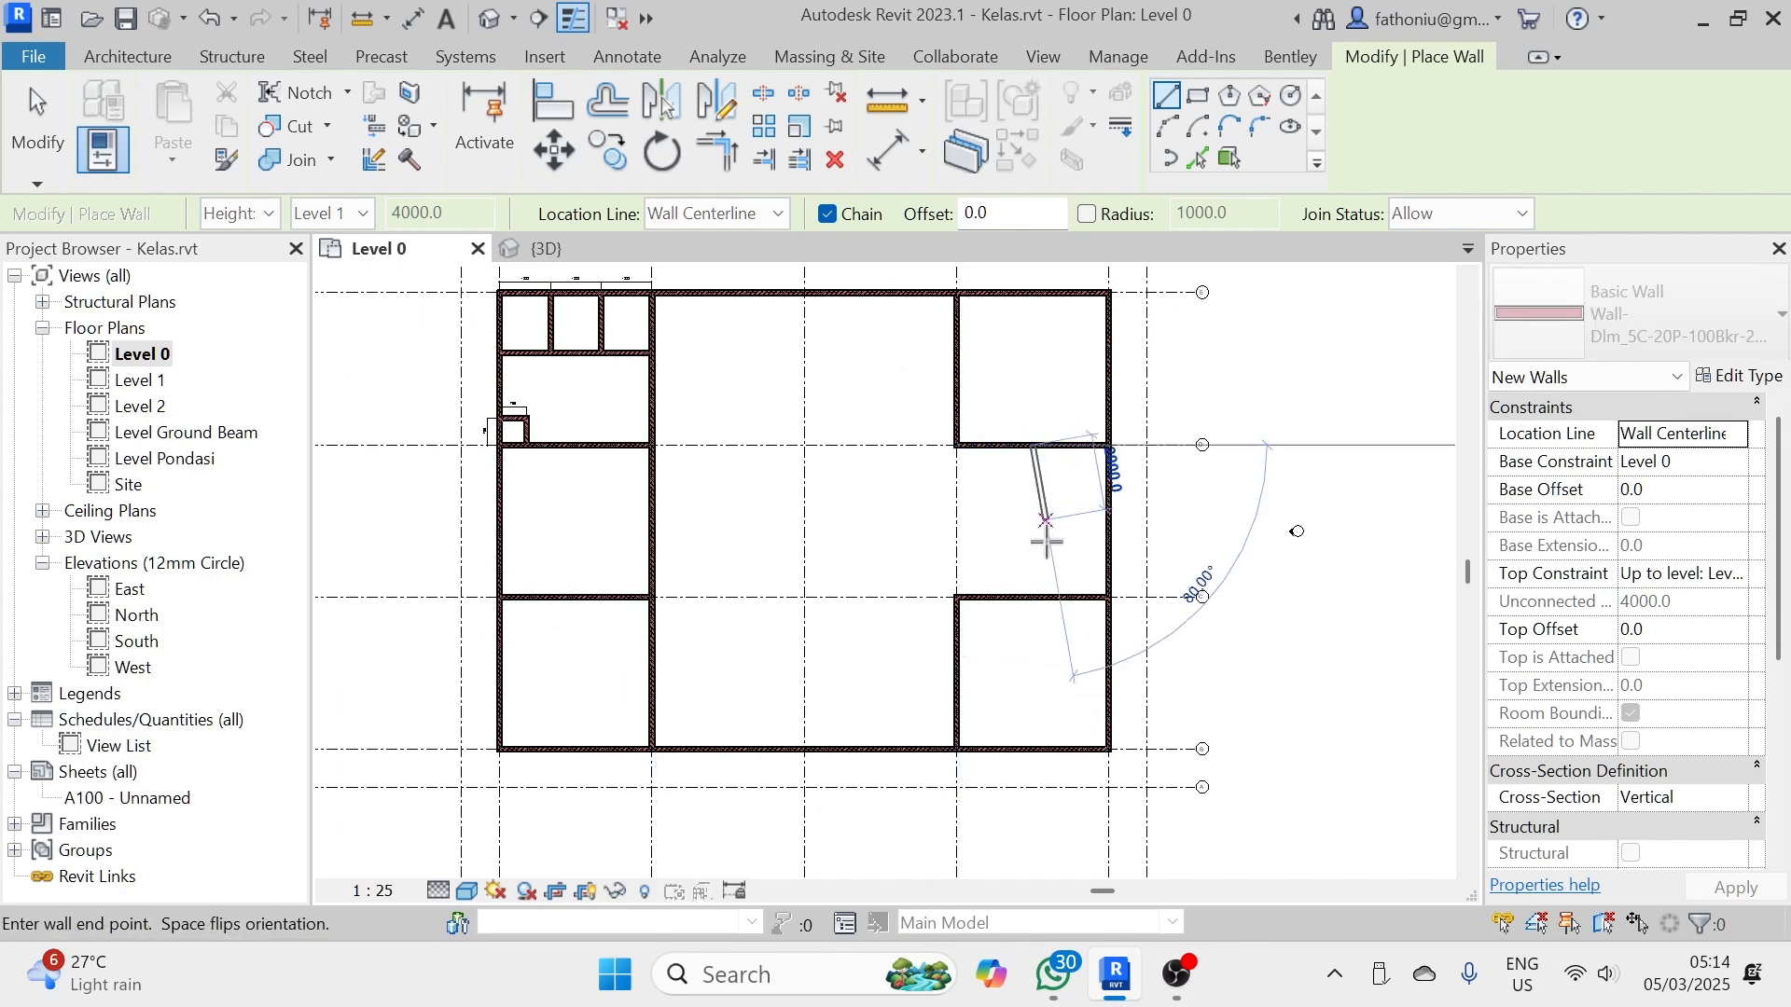
left_click(1032, 597)
key("Escape")
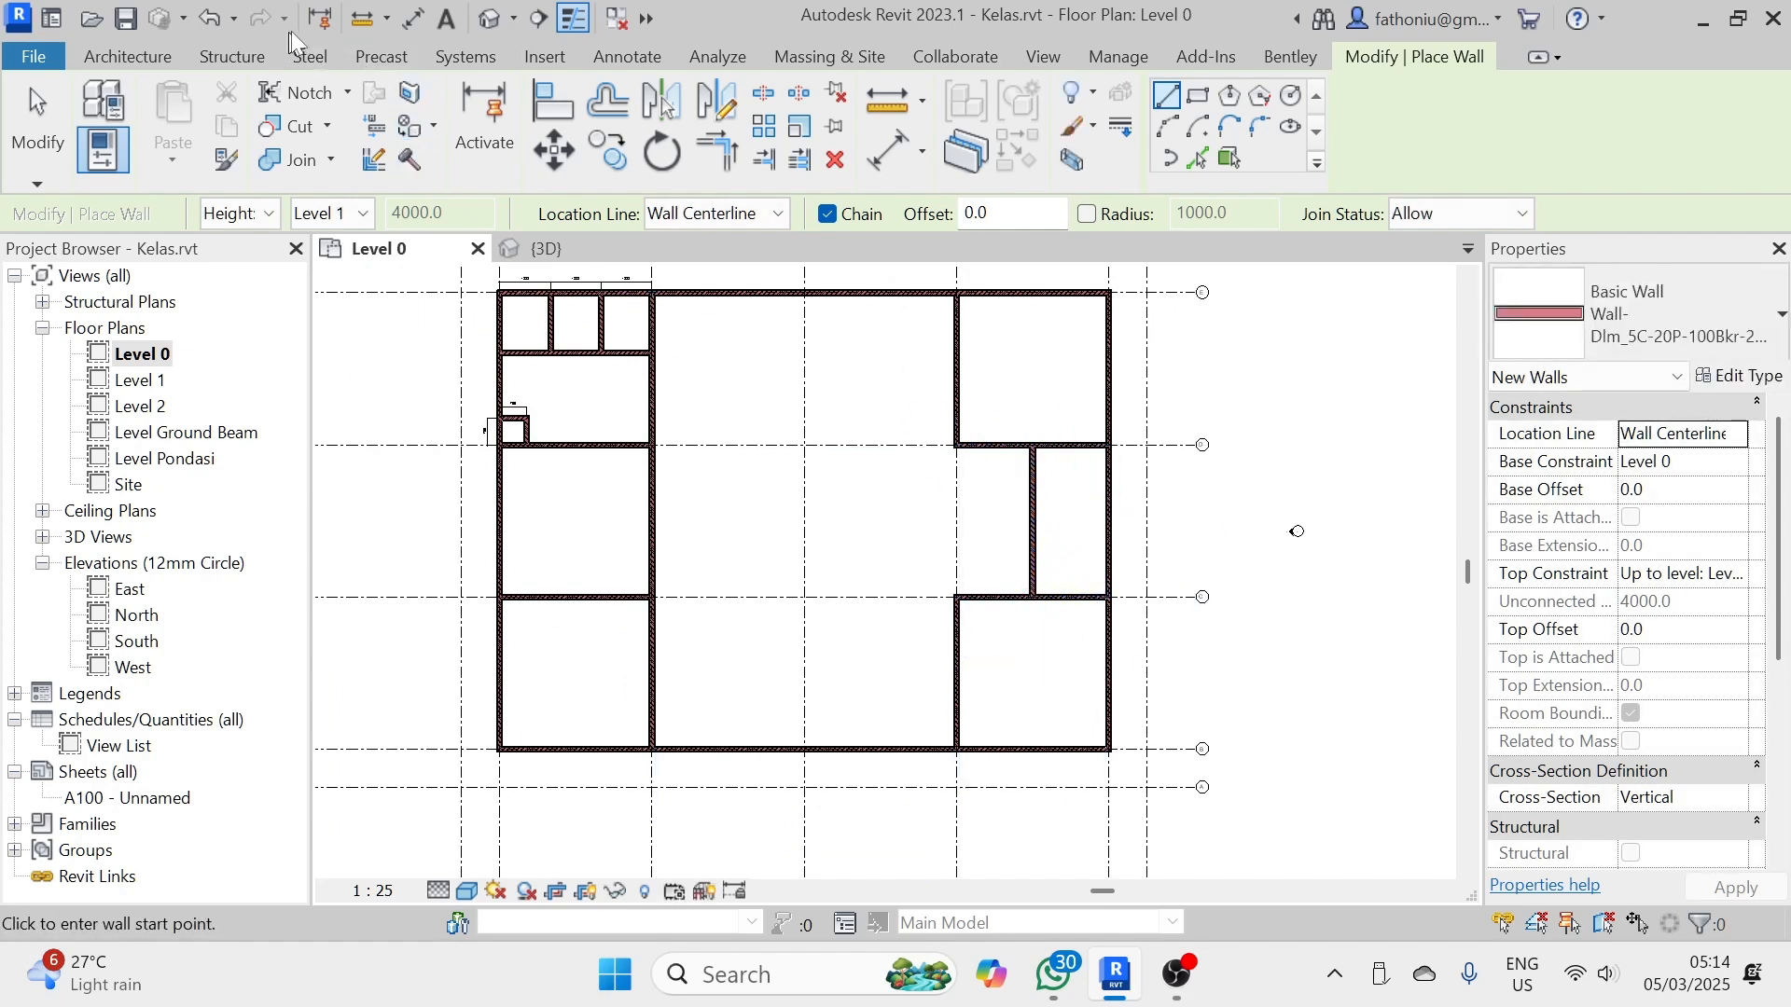
- Add an aligned dimension between the short vertical wall and the right outer wall, placed above the wall on grid E
left_click(413, 21)
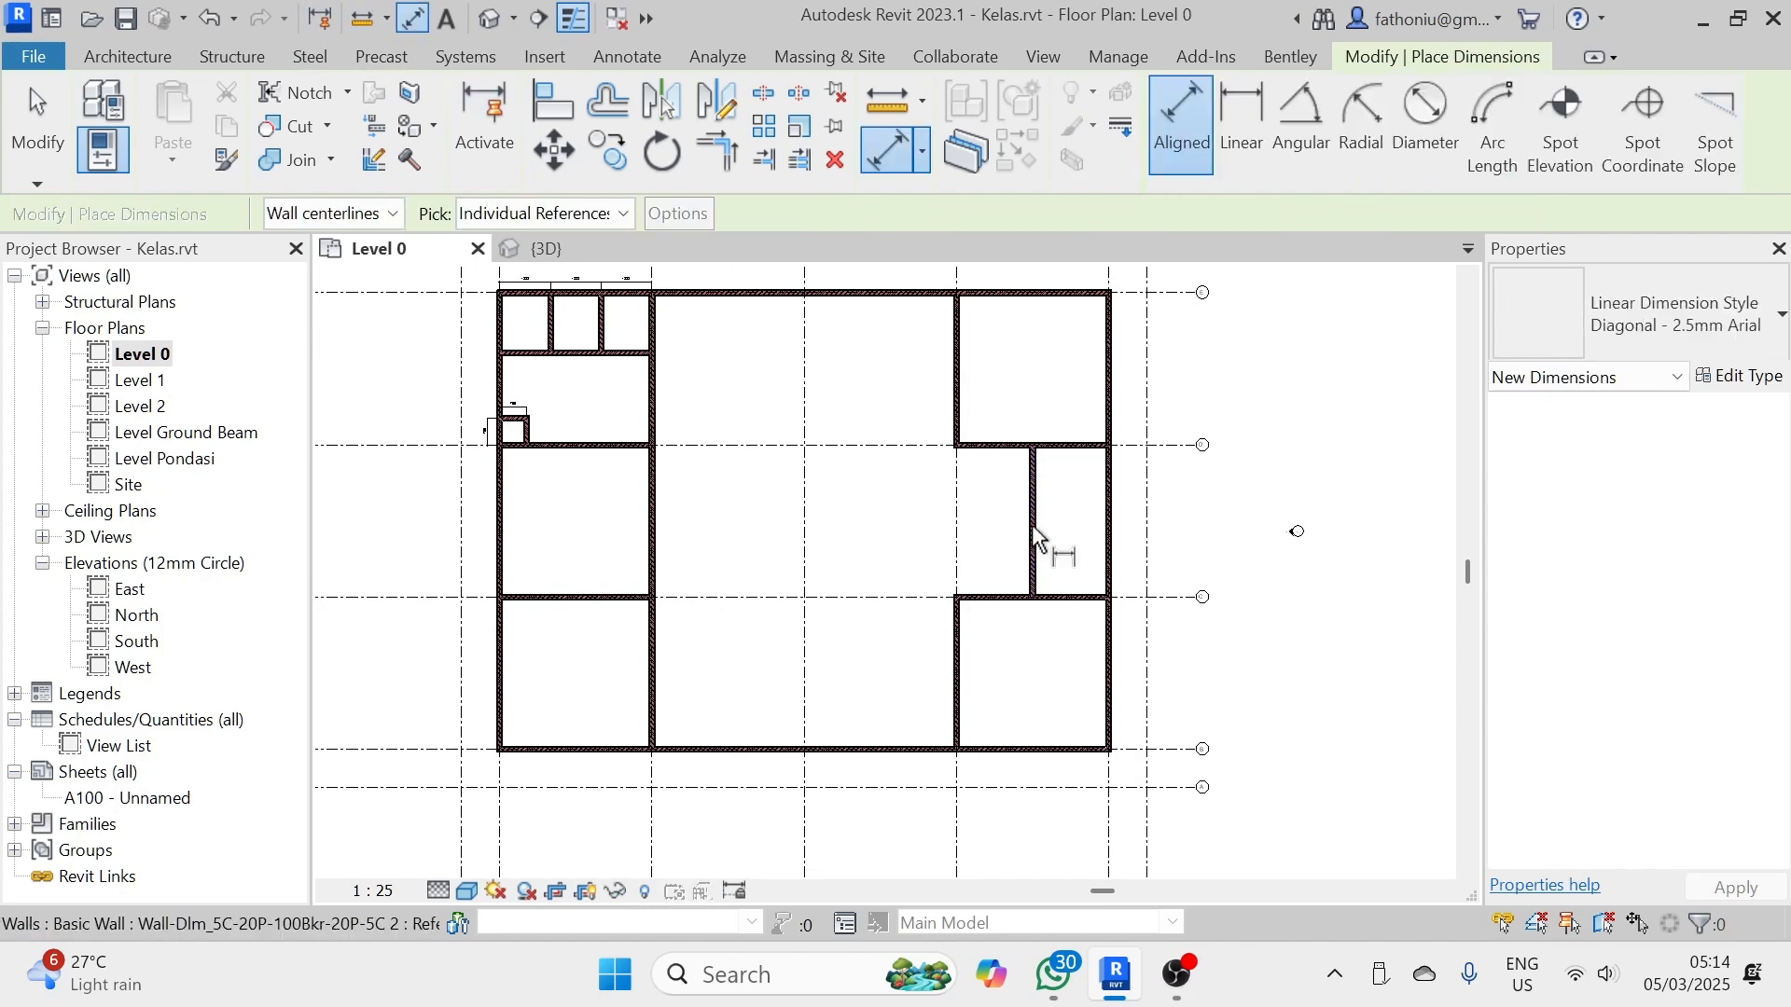
left_click(1110, 528)
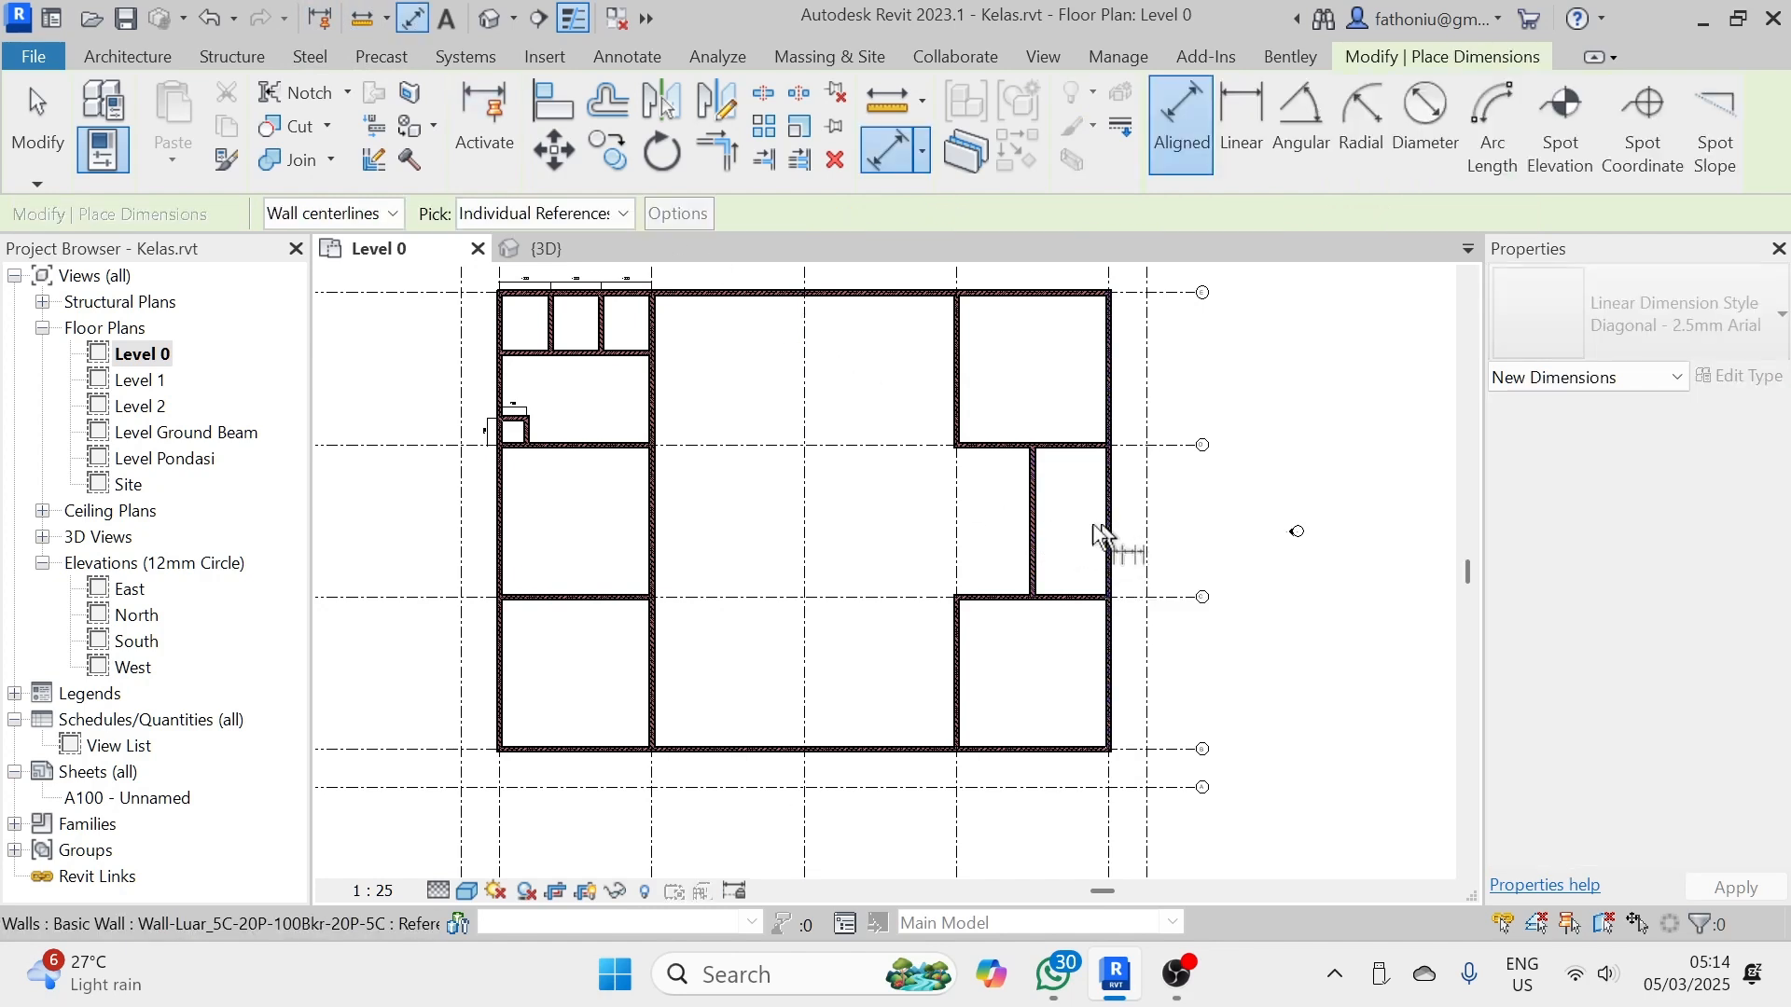
left_click(1035, 528)
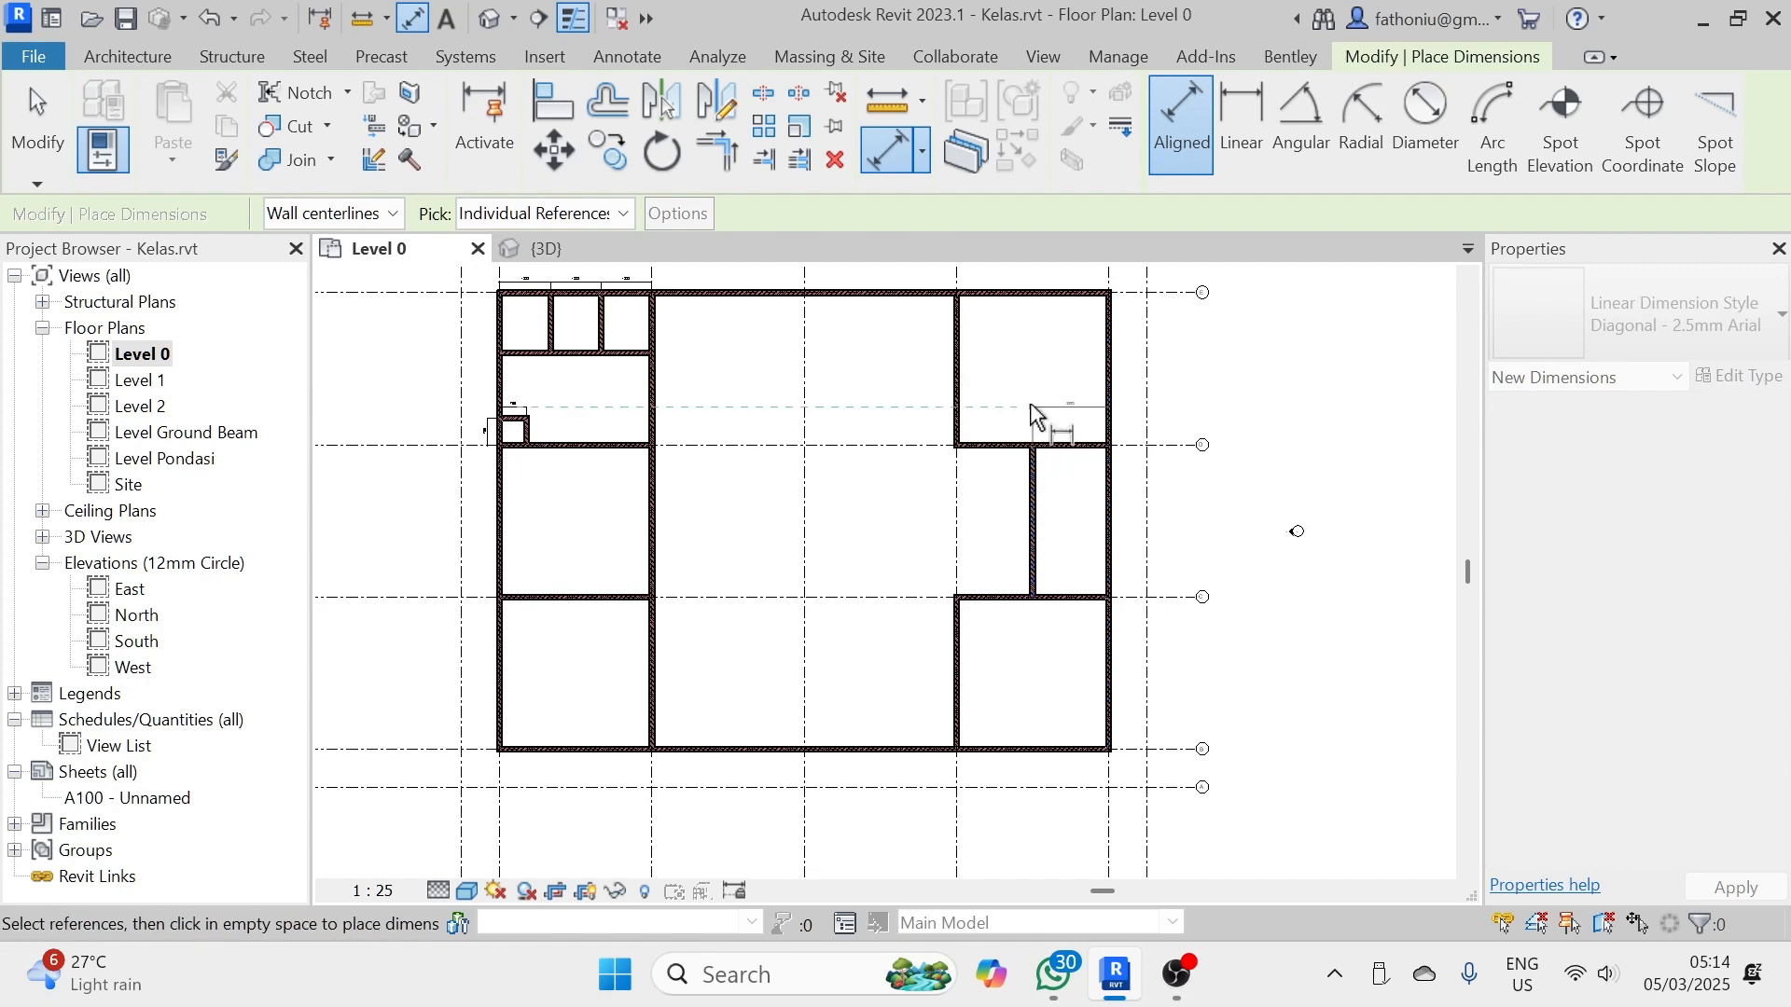
key("Escape")
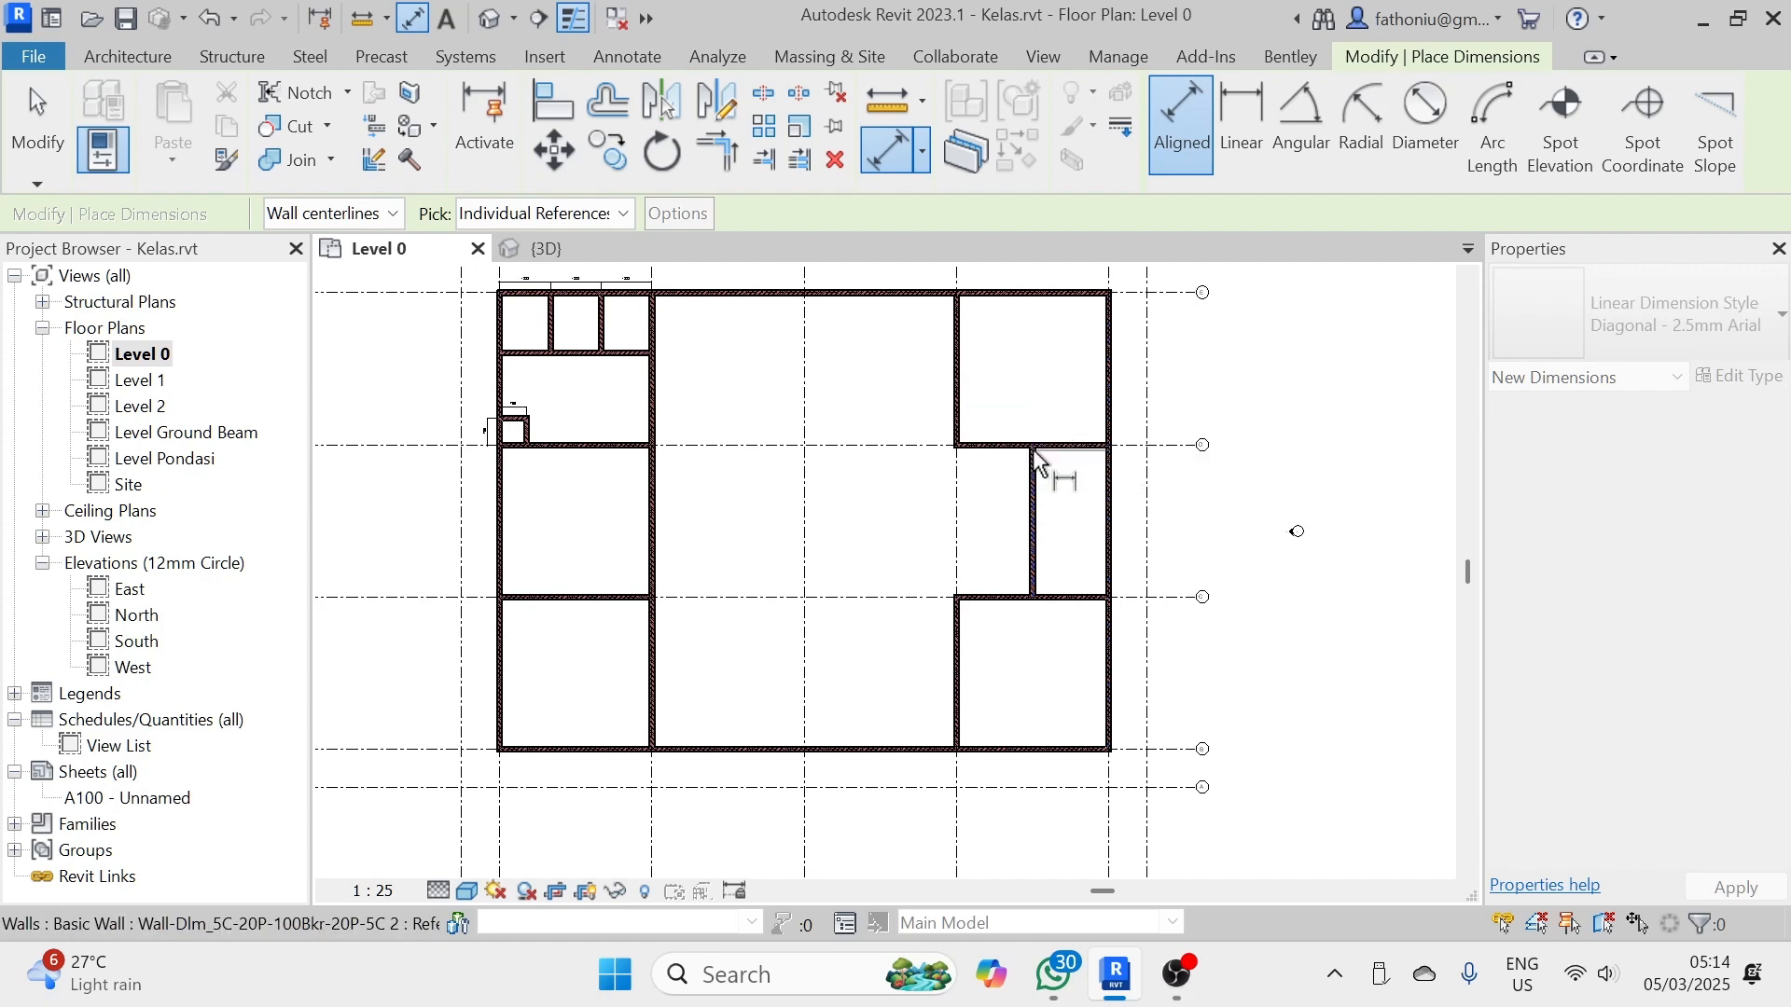
middle_click_drag(1039, 343, 1020, 692)
left_click(1037, 373)
scroll(1052, 503, "up", 2)
scroll(1037, 571, "up", 4)
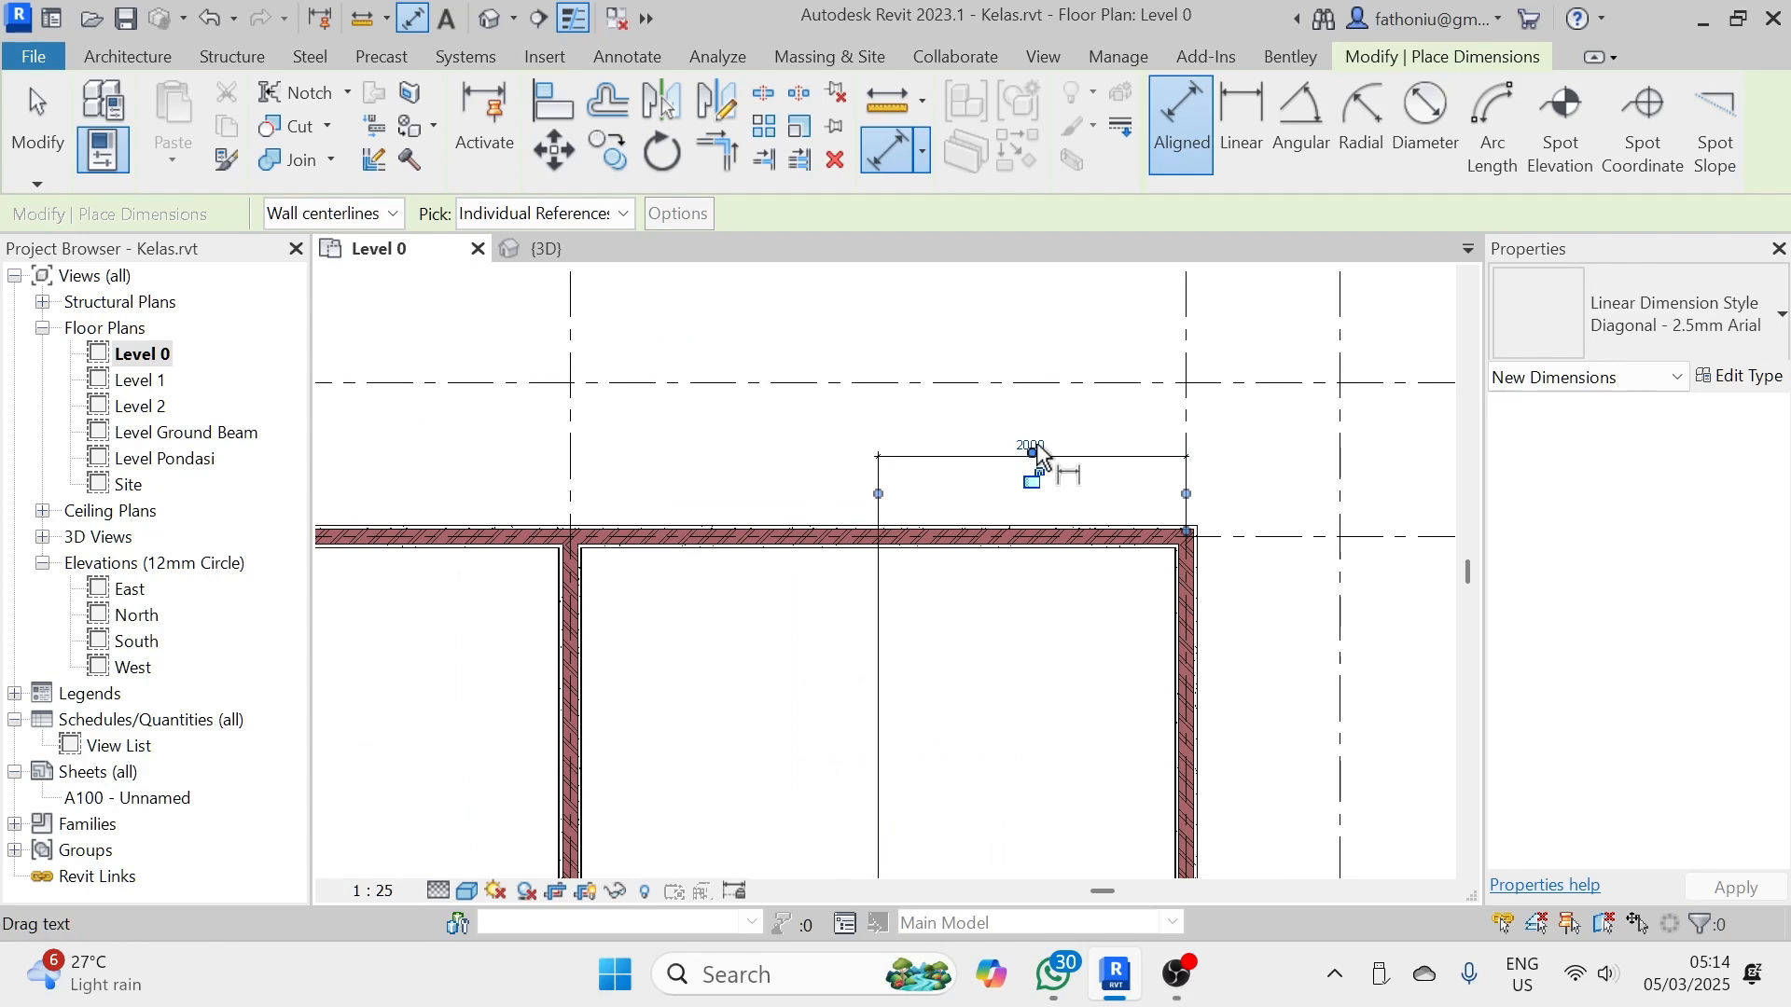
key("Escape")
key("Escape")
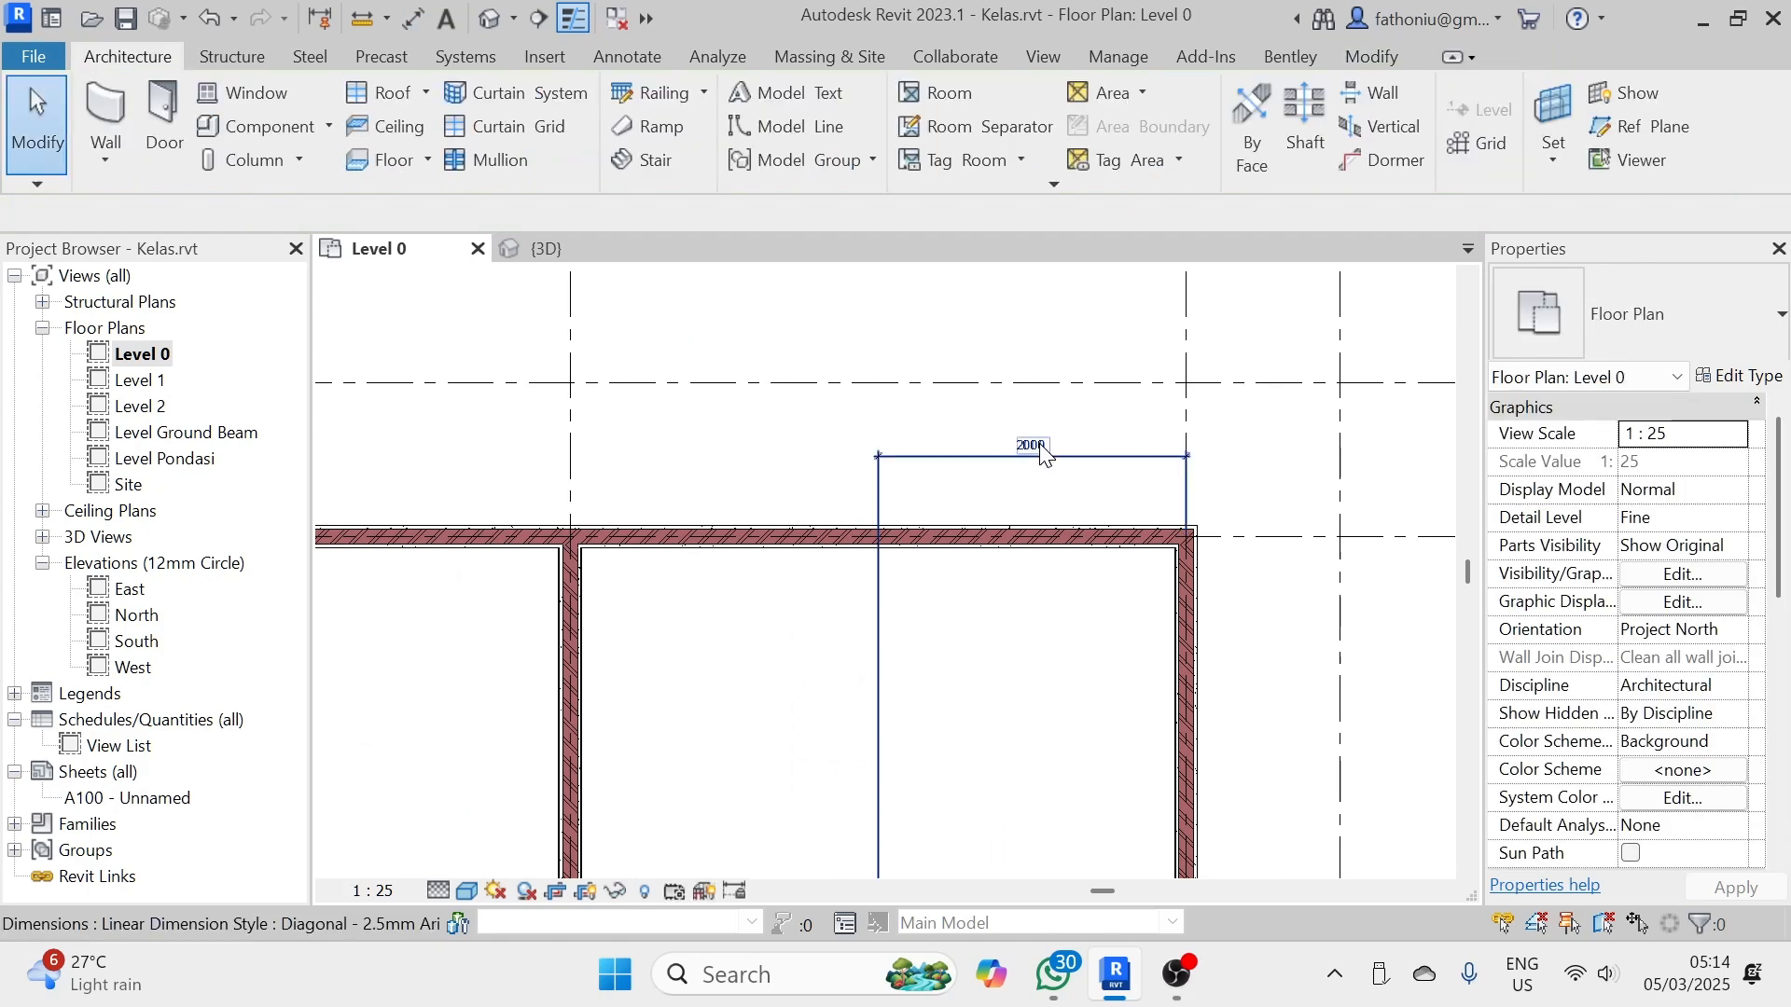
- Move the new dimension's text slightly farther above its dimension line
left_click(1038, 445)
left_click_drag(1038, 445, 1035, 434)
left_click(960, 591)
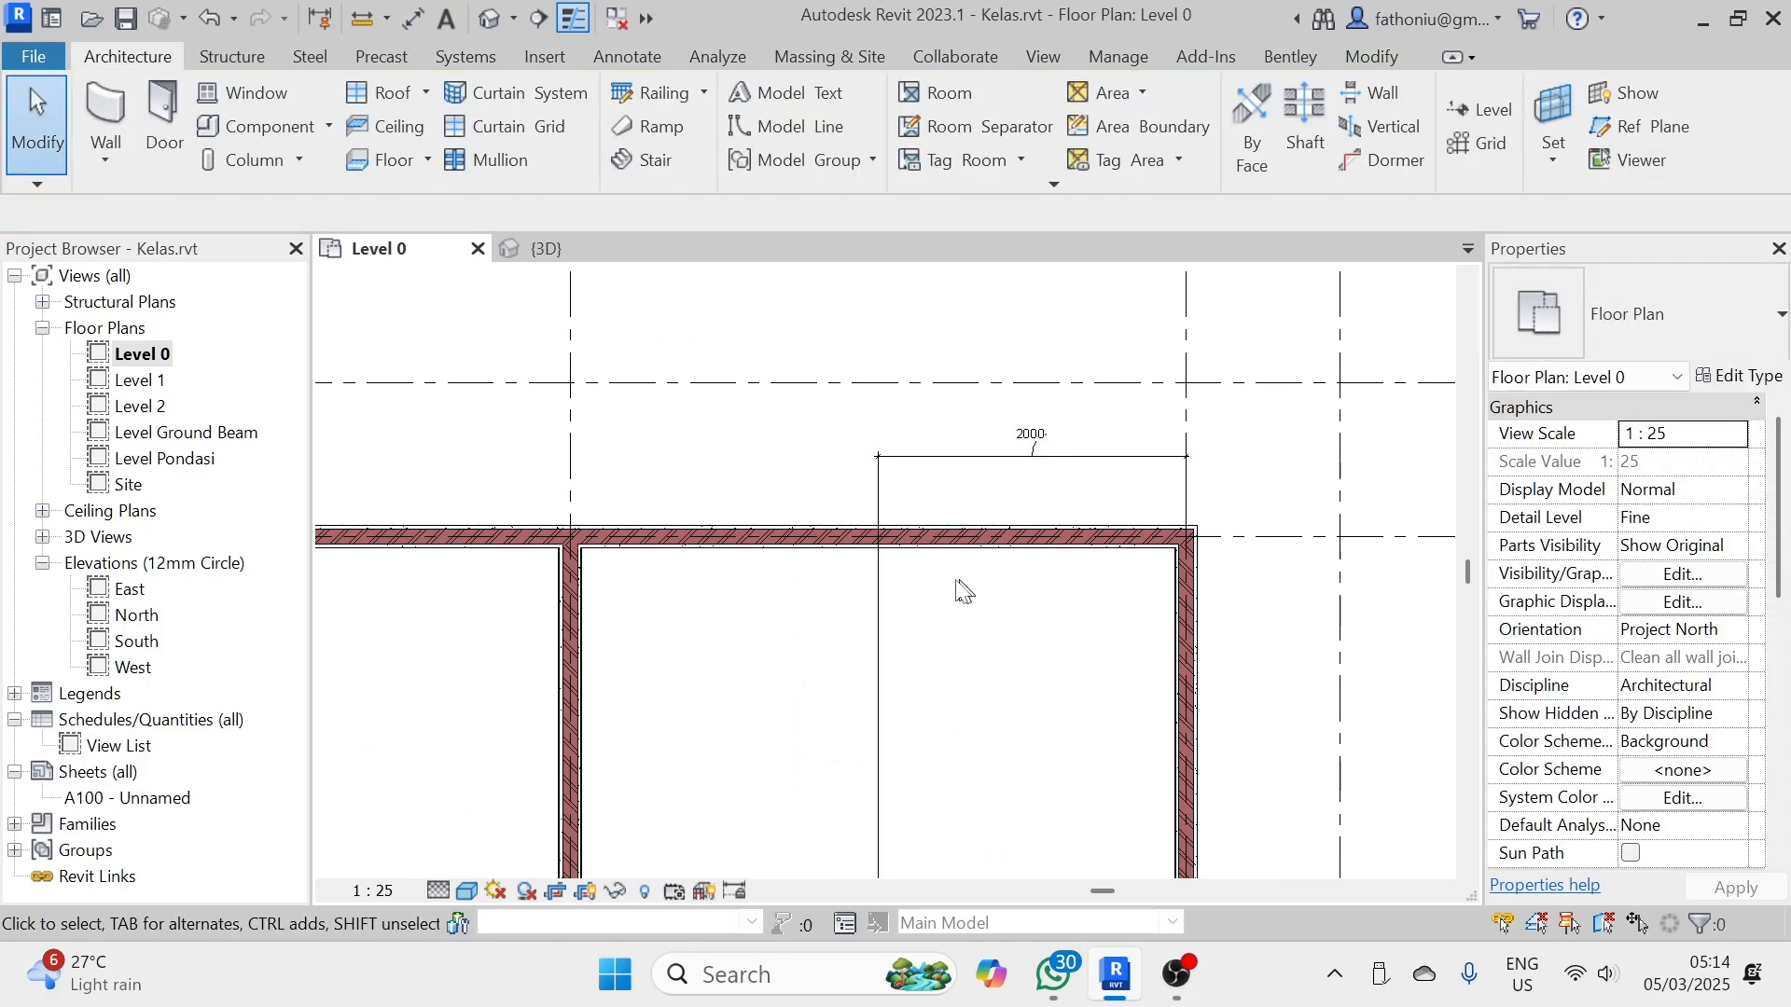
- Move the short vertical wall between grids C and D so its dimension to the right outer wall is 3000 mm
left_click(878, 643)
scroll(912, 627, "down", 3)
middle_click_drag(947, 663, 903, 322)
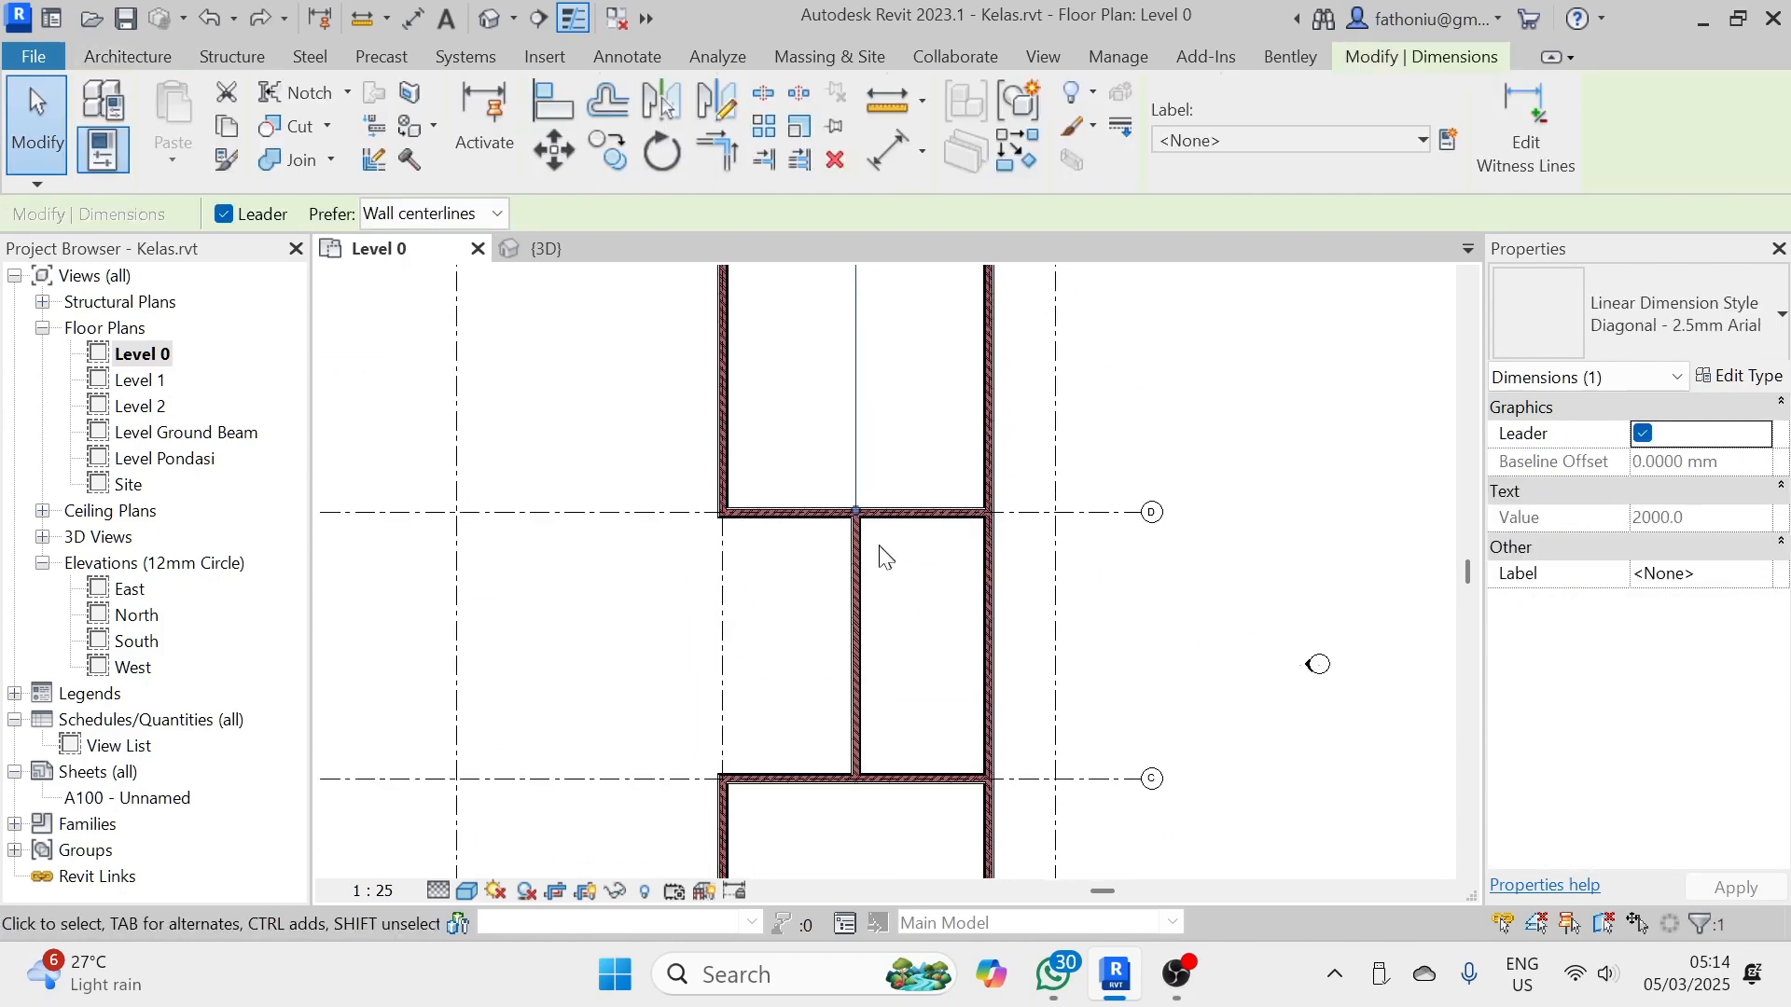
left_click_drag(868, 580, 818, 641)
middle_click_drag(887, 480, 903, 684)
left_click(900, 415)
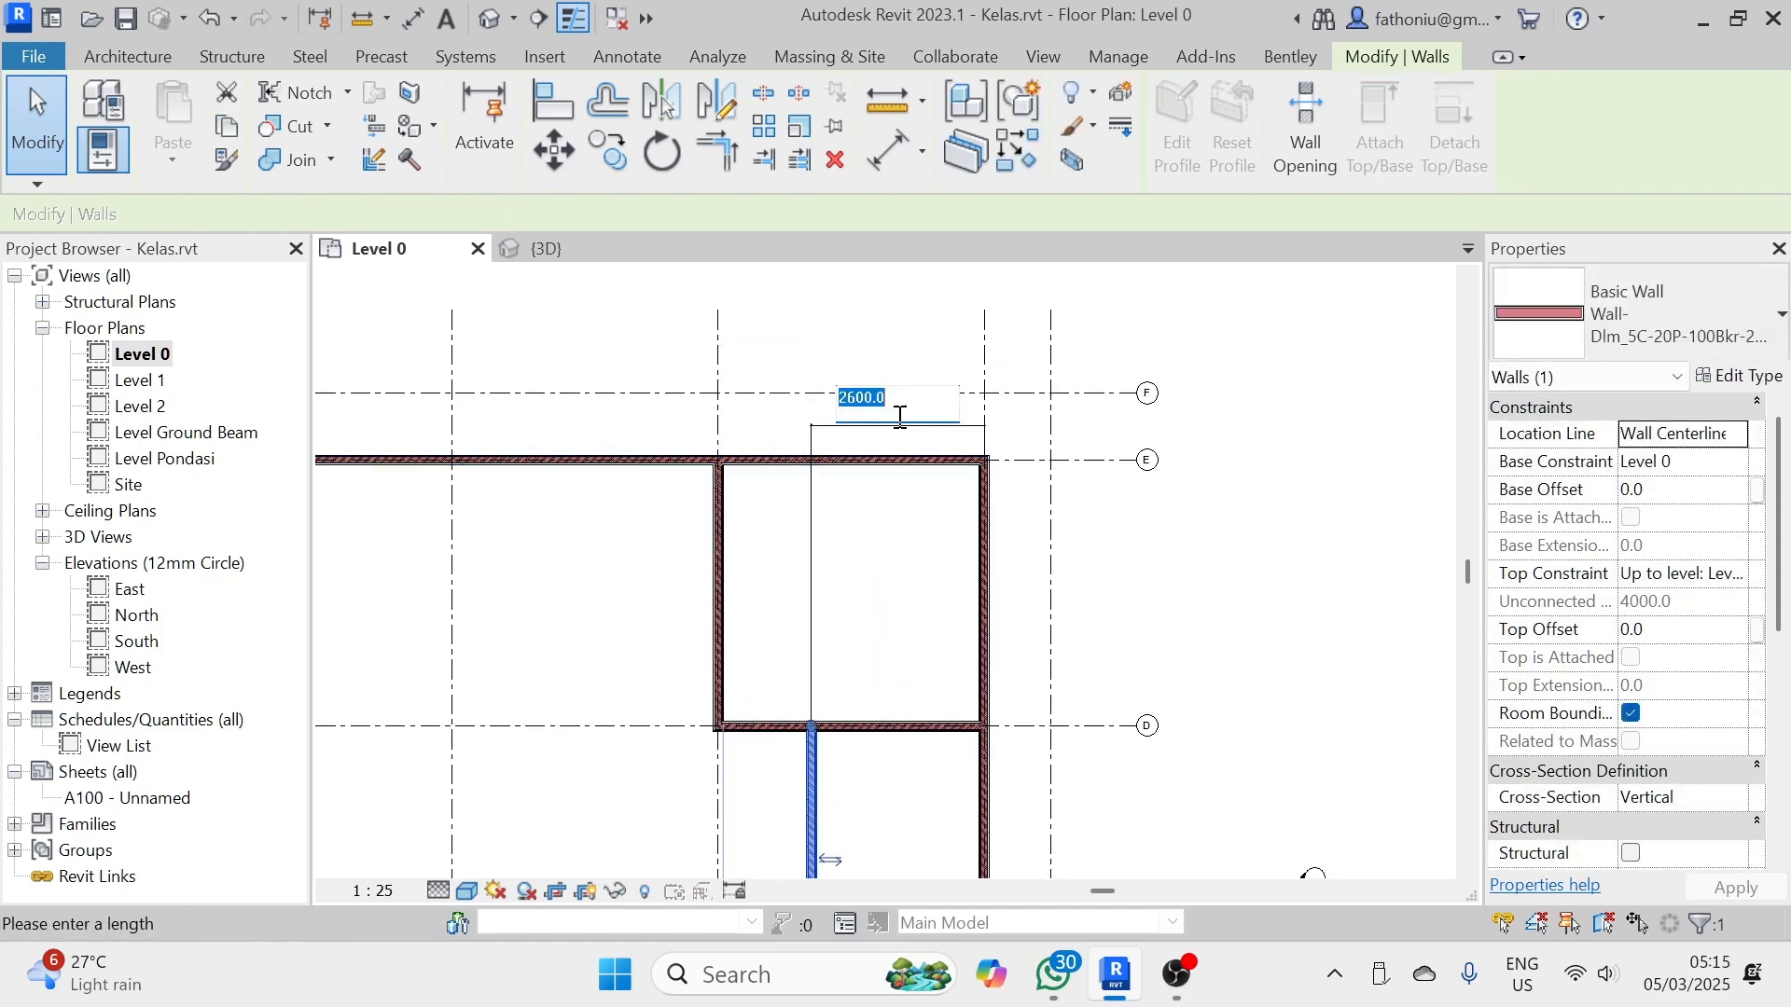
type("2")
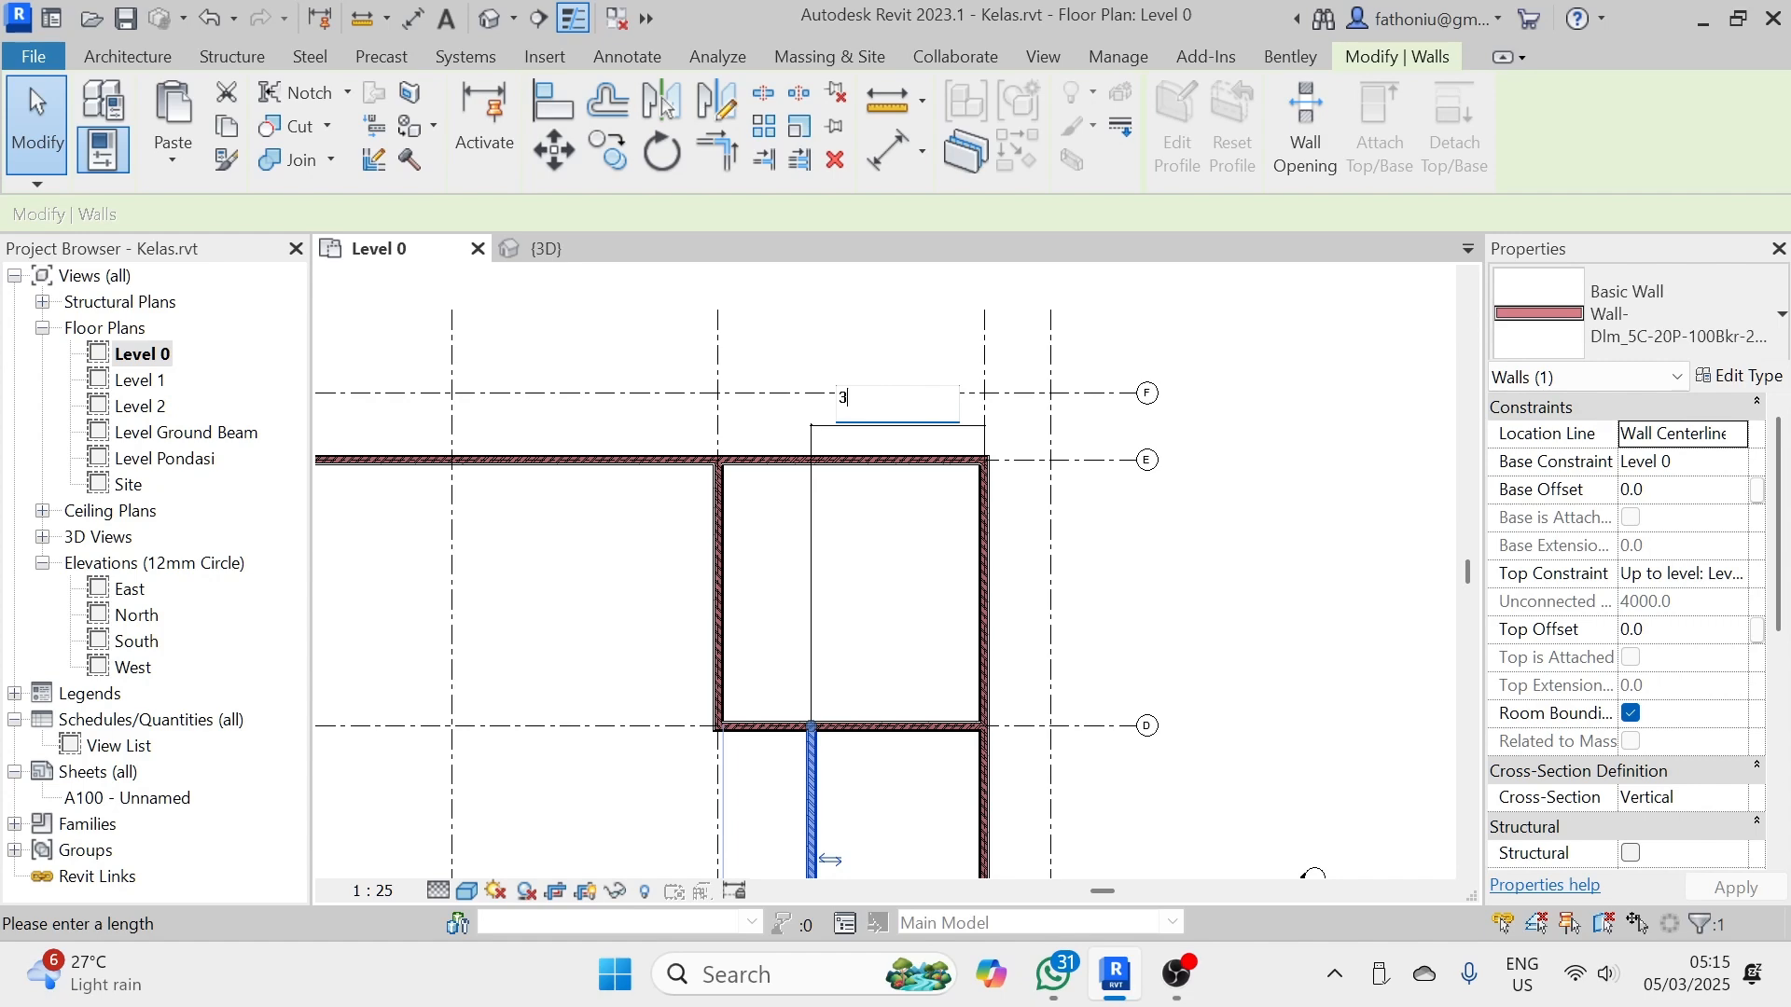
key("Return")
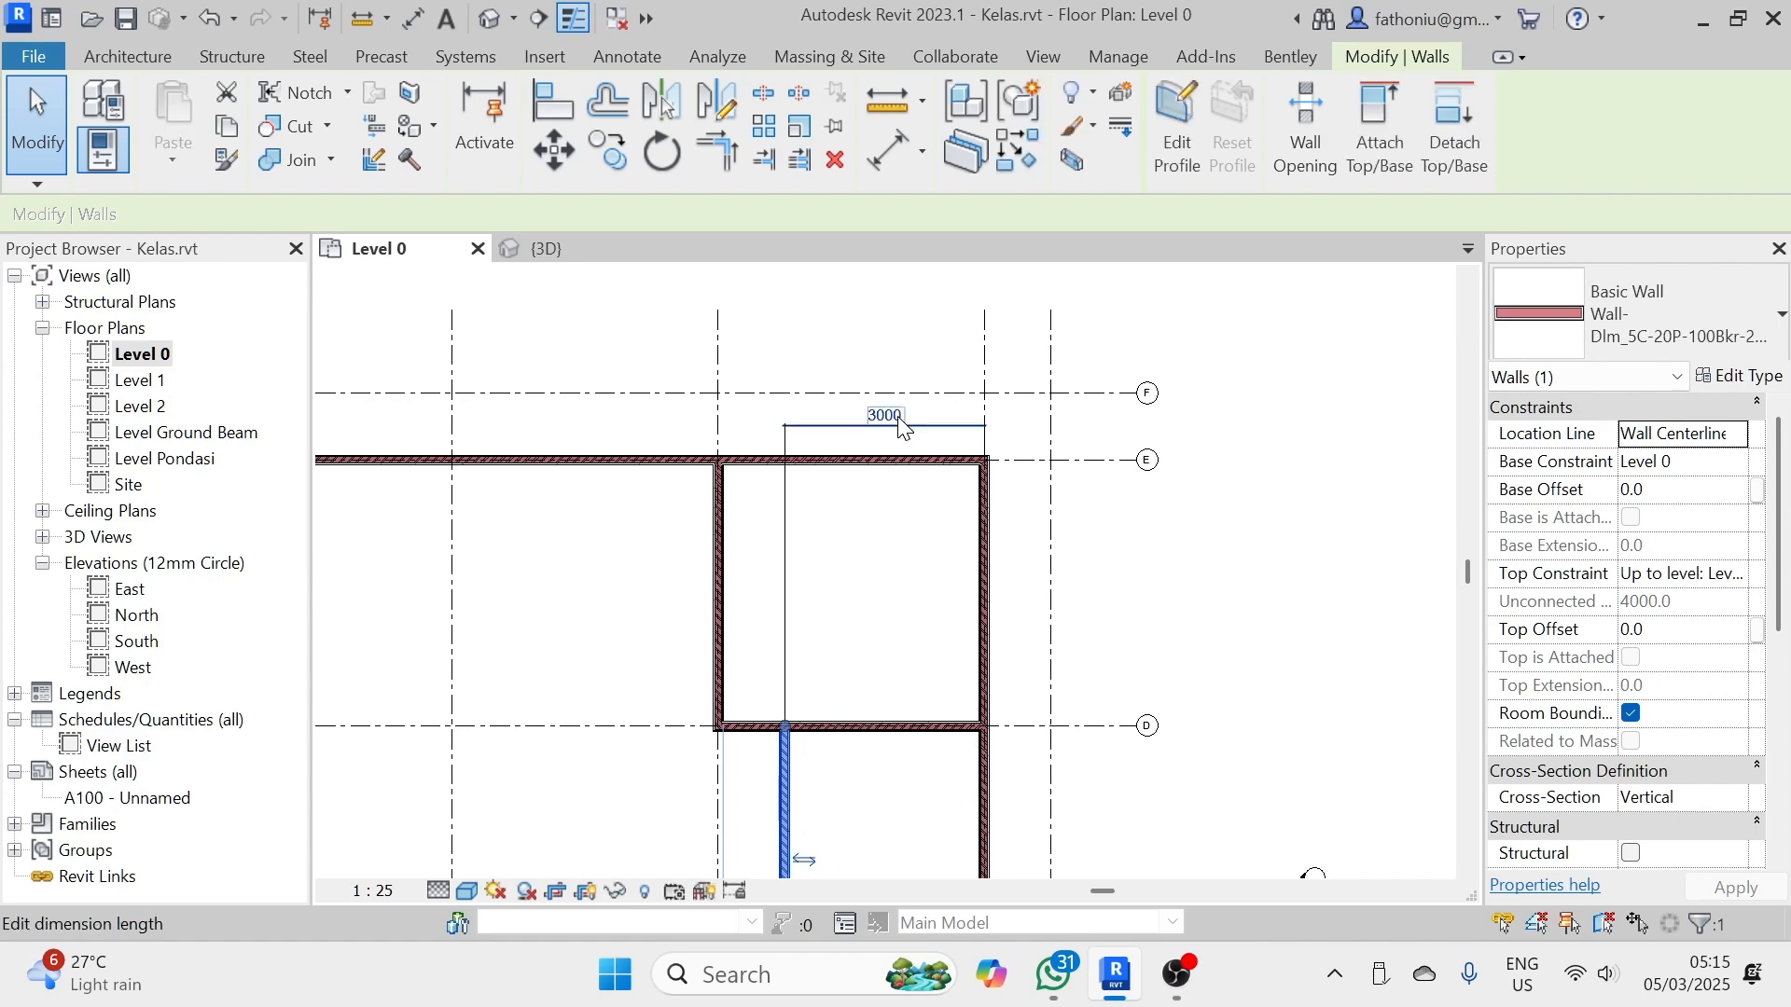
scroll(794, 719, "down", 2)
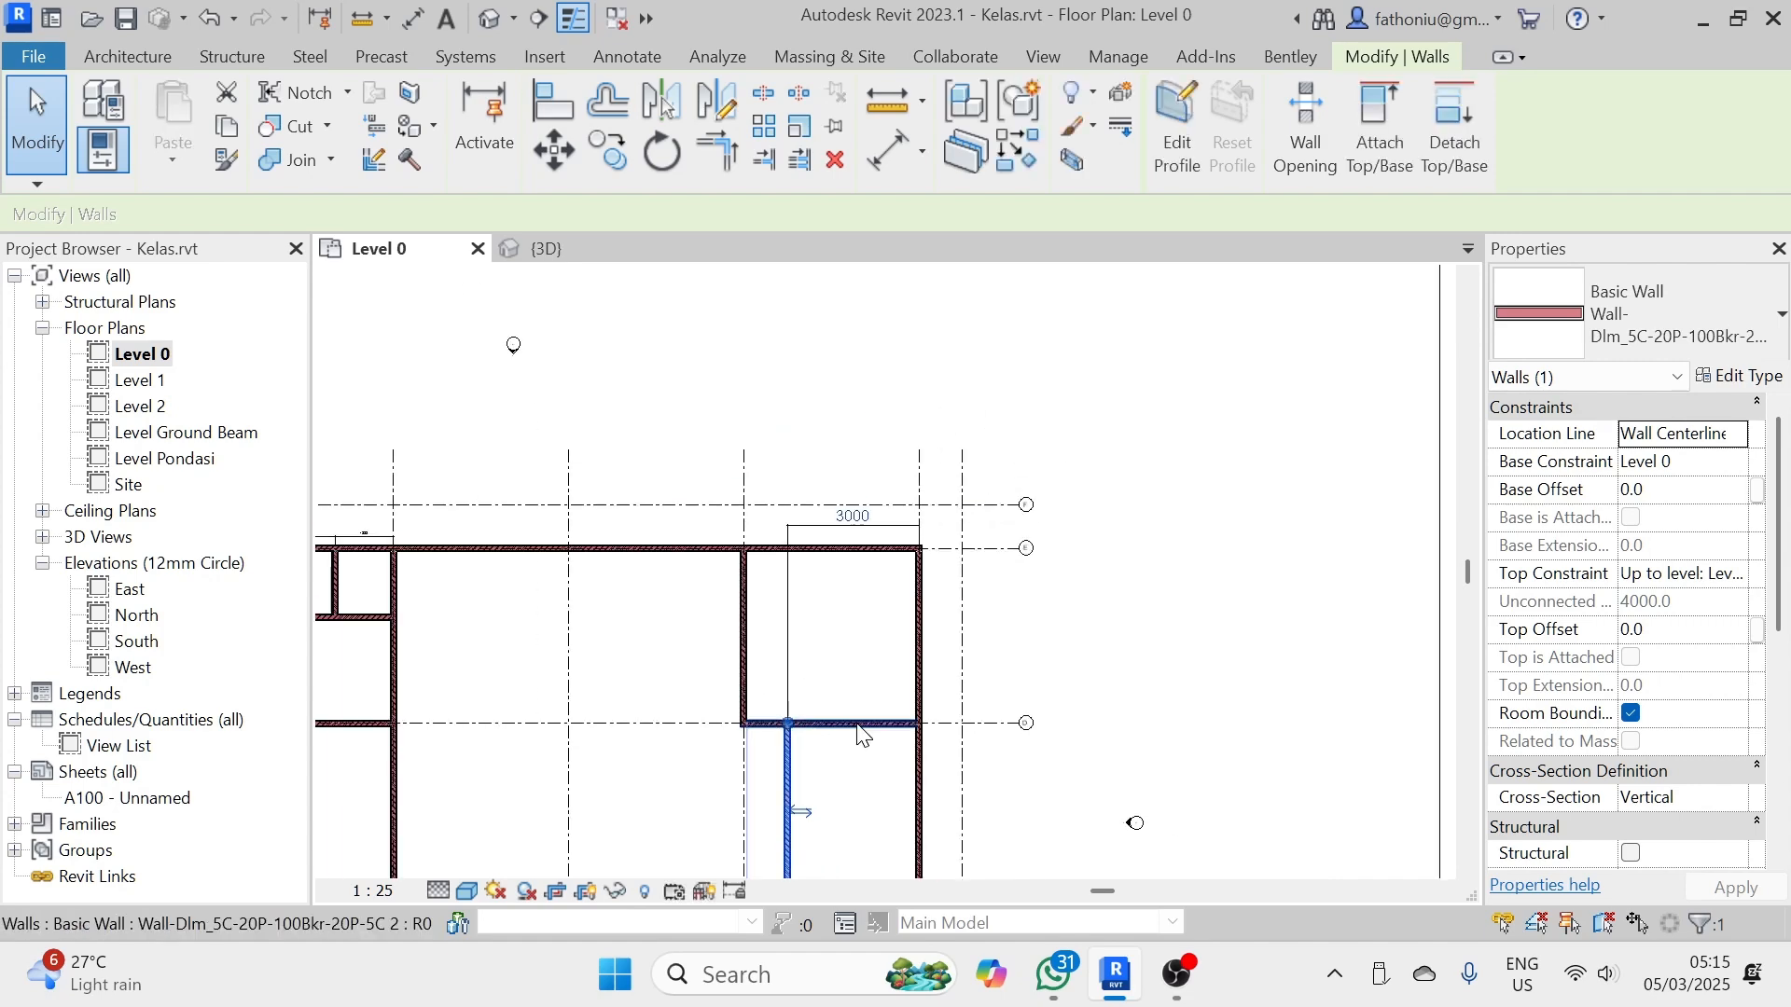
key("Escape")
- Set the Level 0 plan's view scale to 1 : 100
scroll(797, 630, "up", 3)
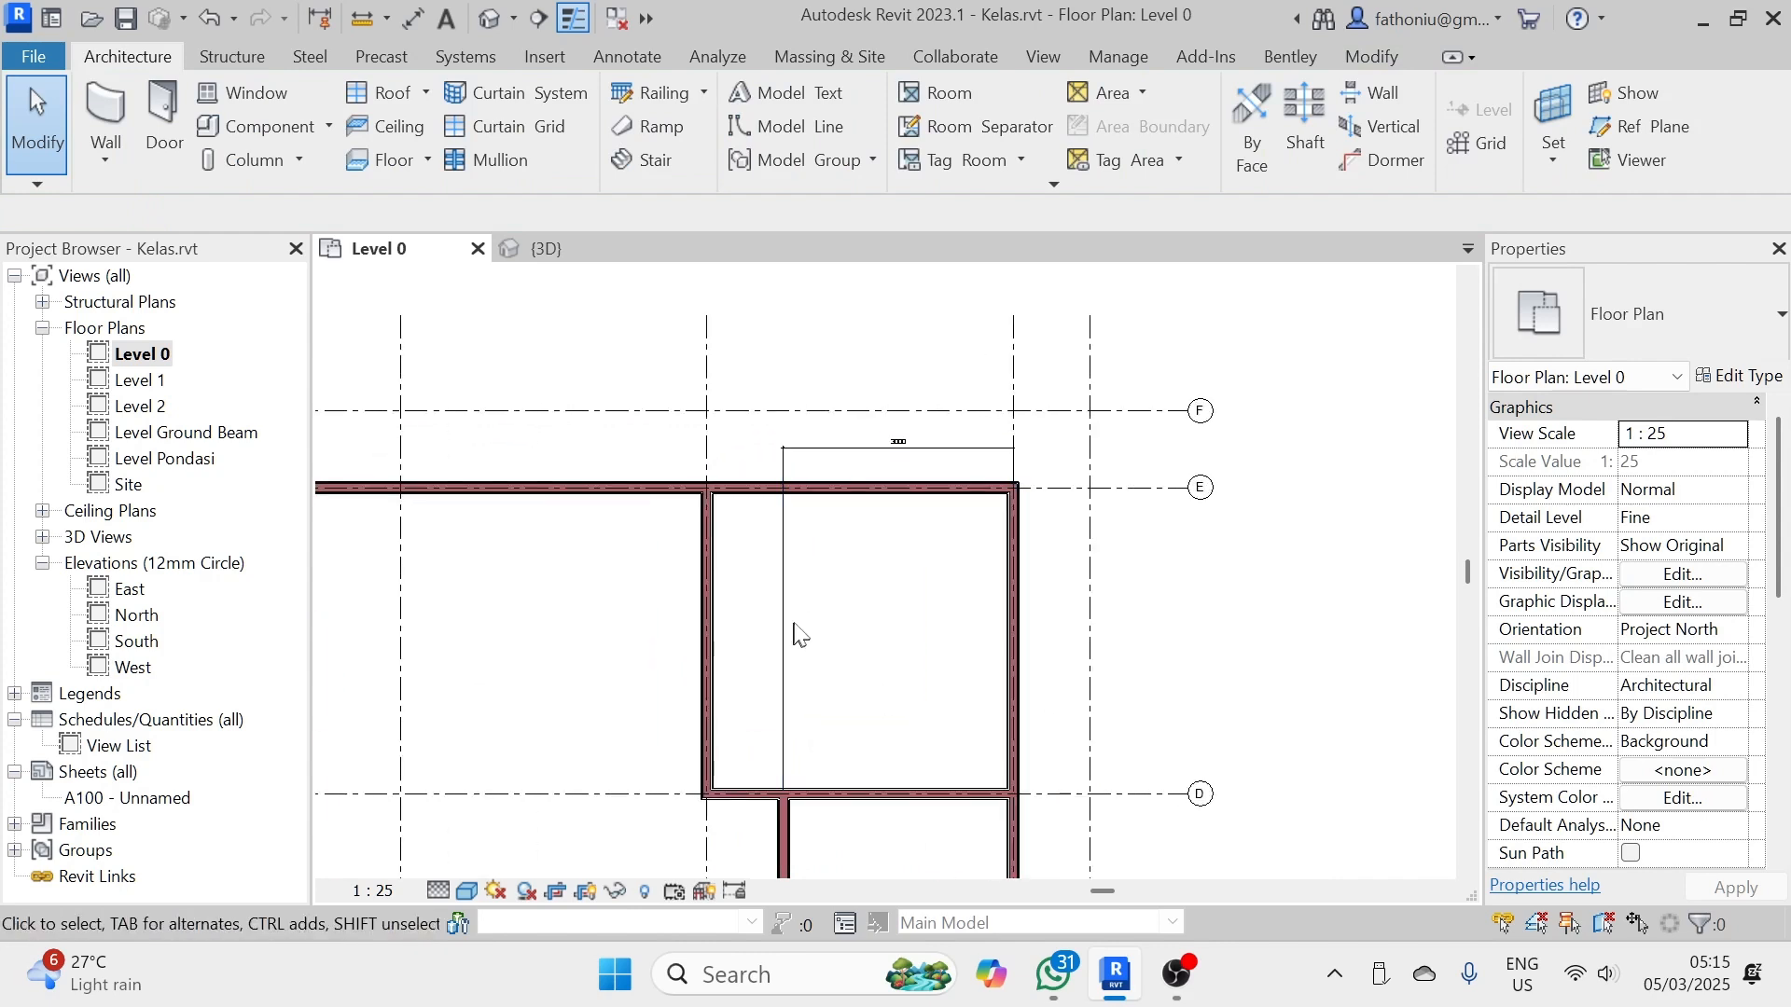
scroll(881, 467, "up", 2)
scroll(816, 662, "down", 3)
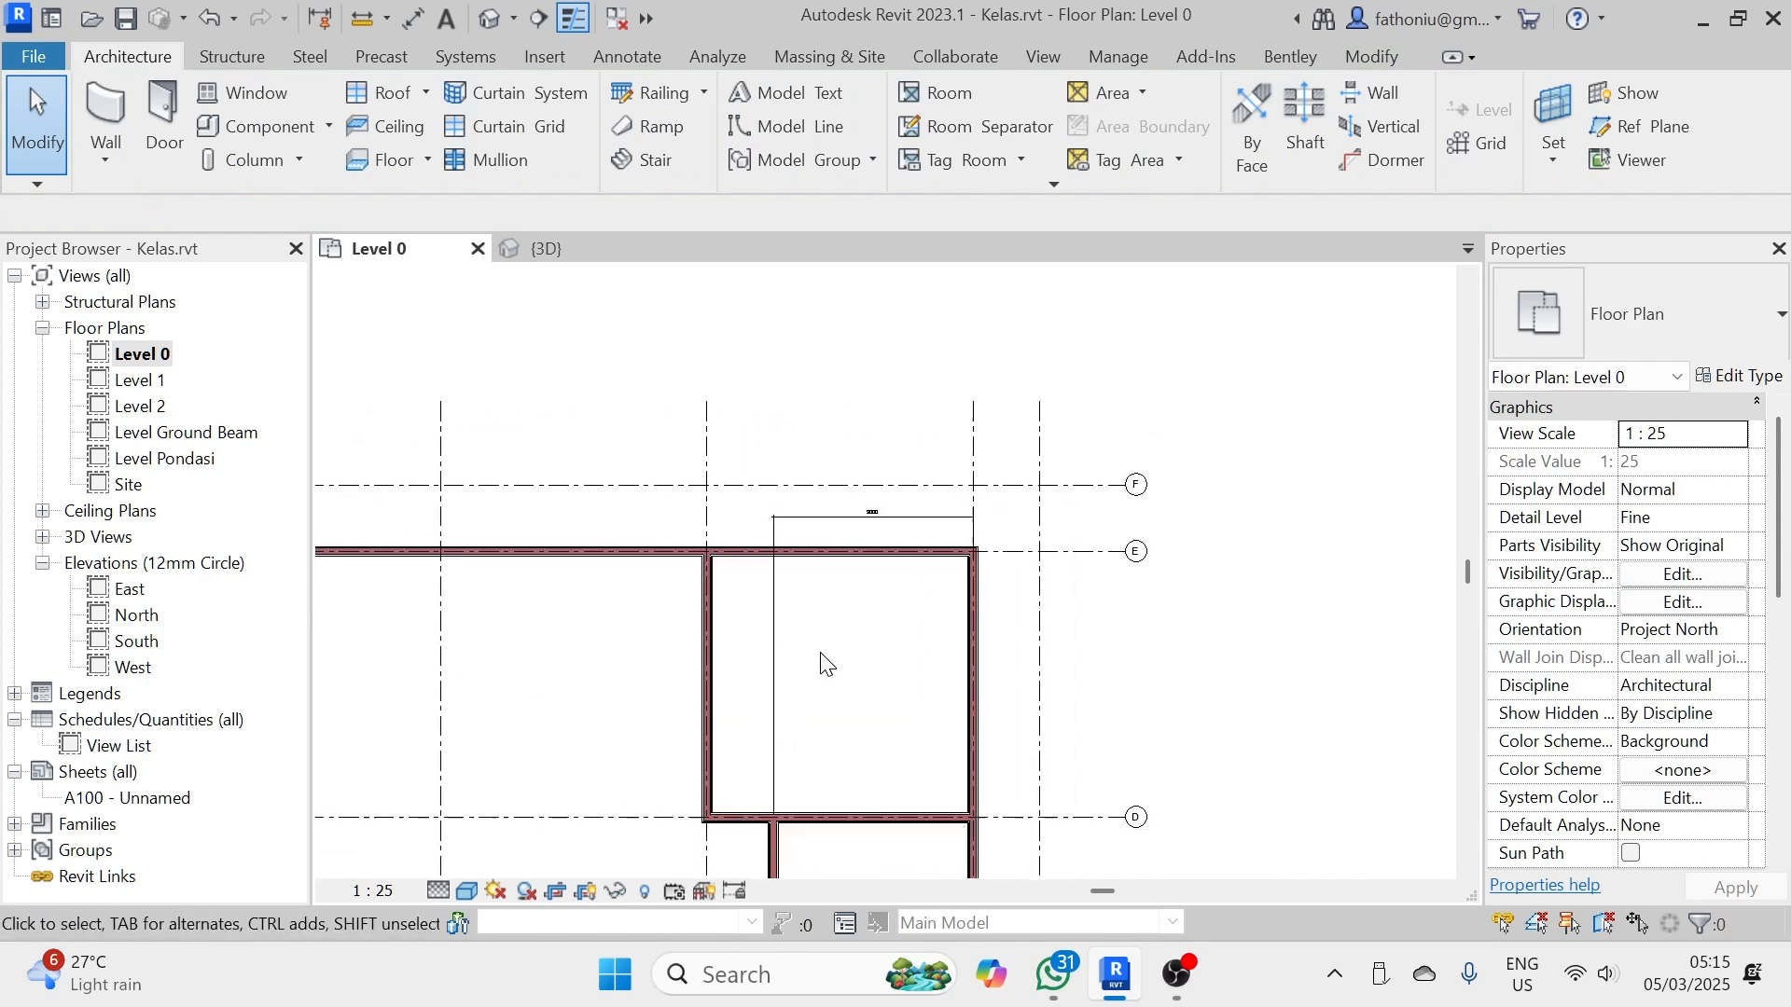
left_click(372, 890)
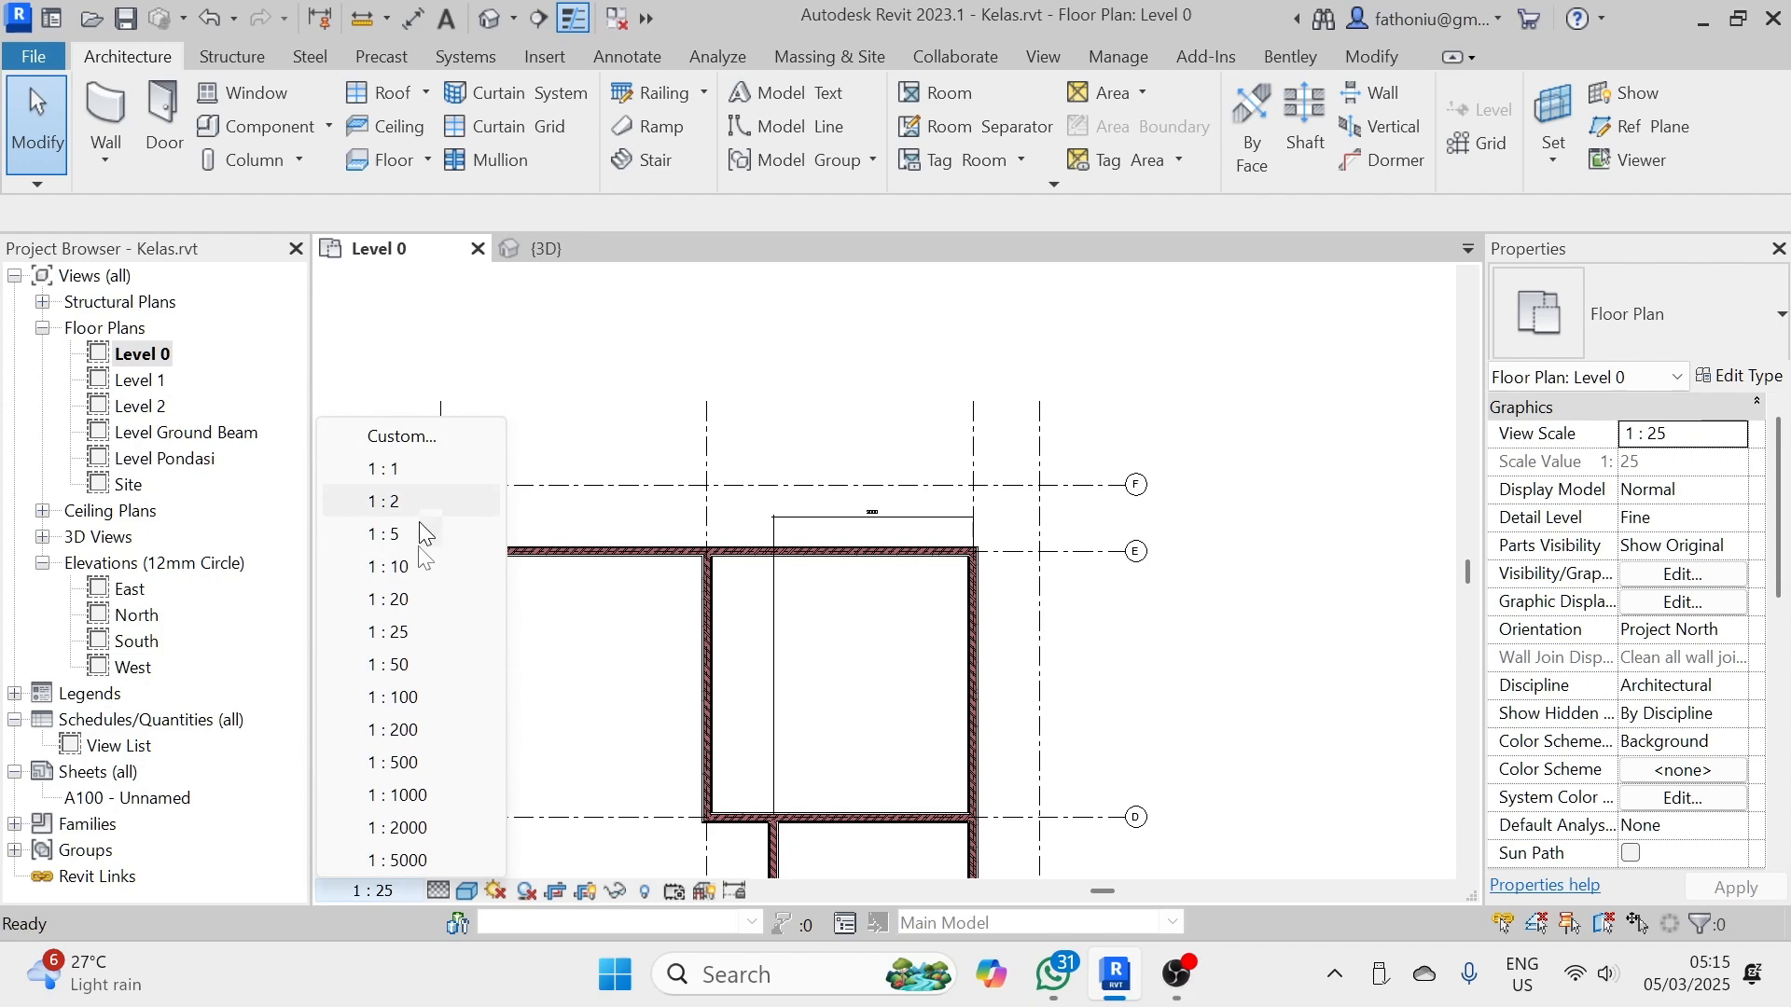
left_click(411, 695)
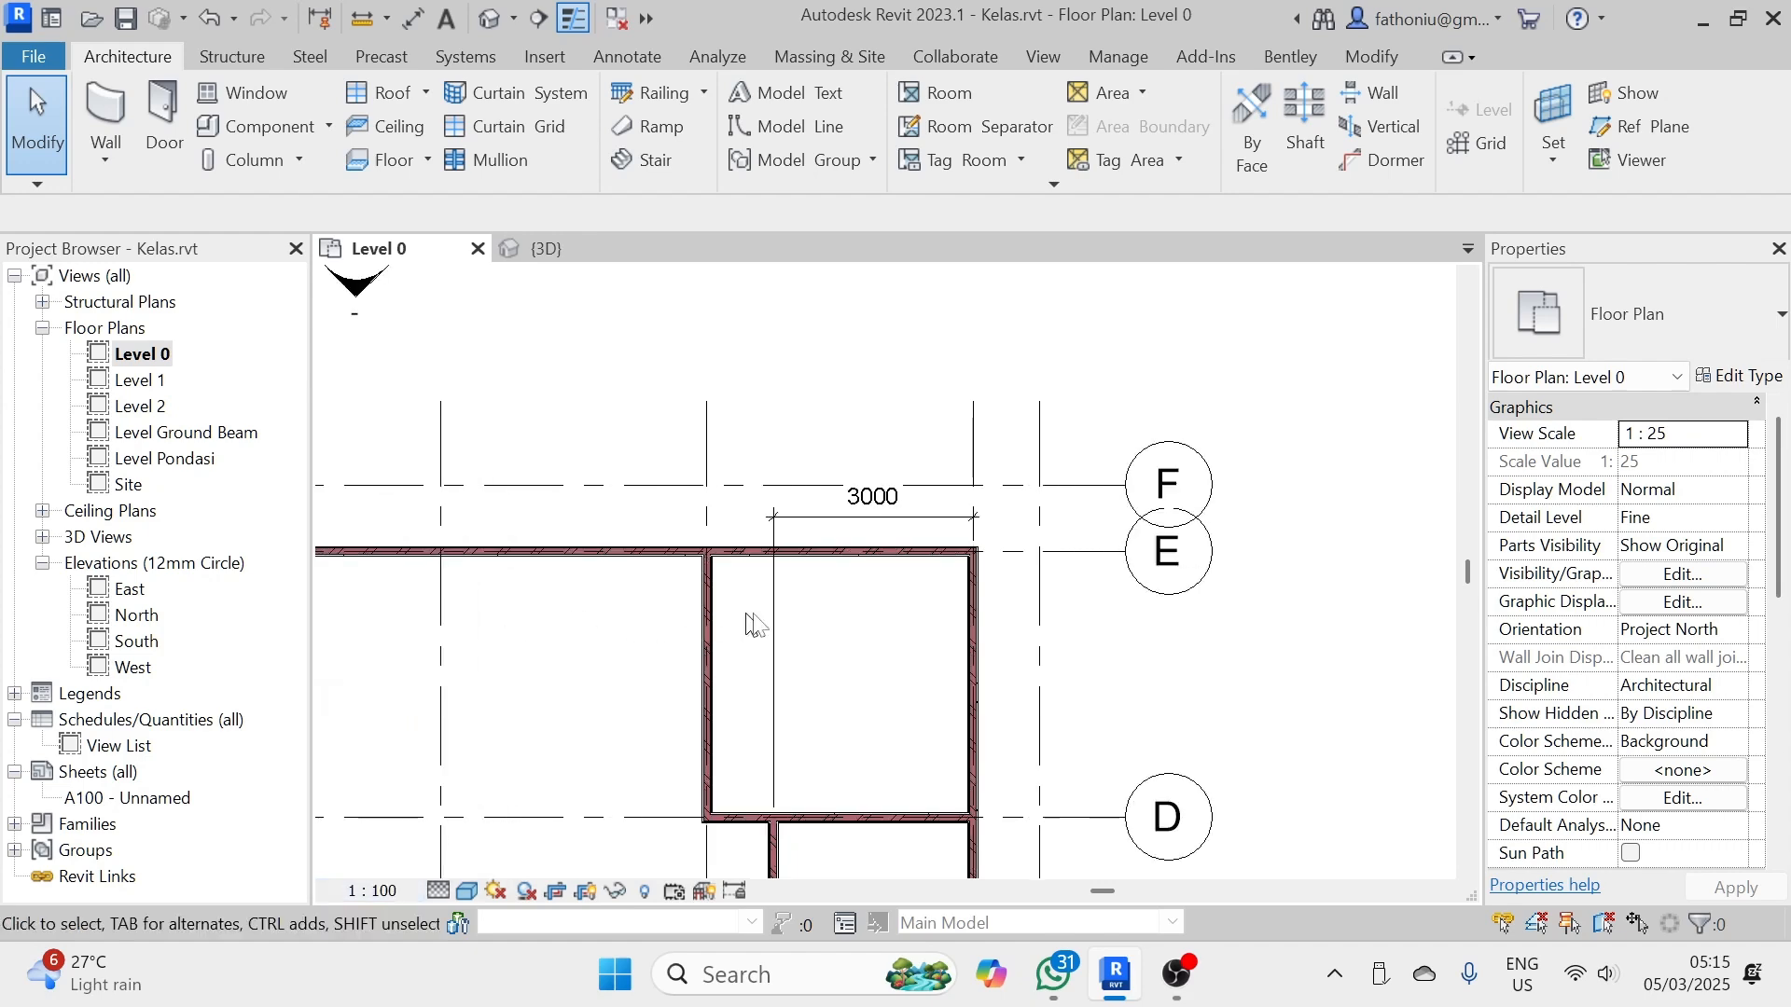
middle_click_drag(876, 662, 911, 619)
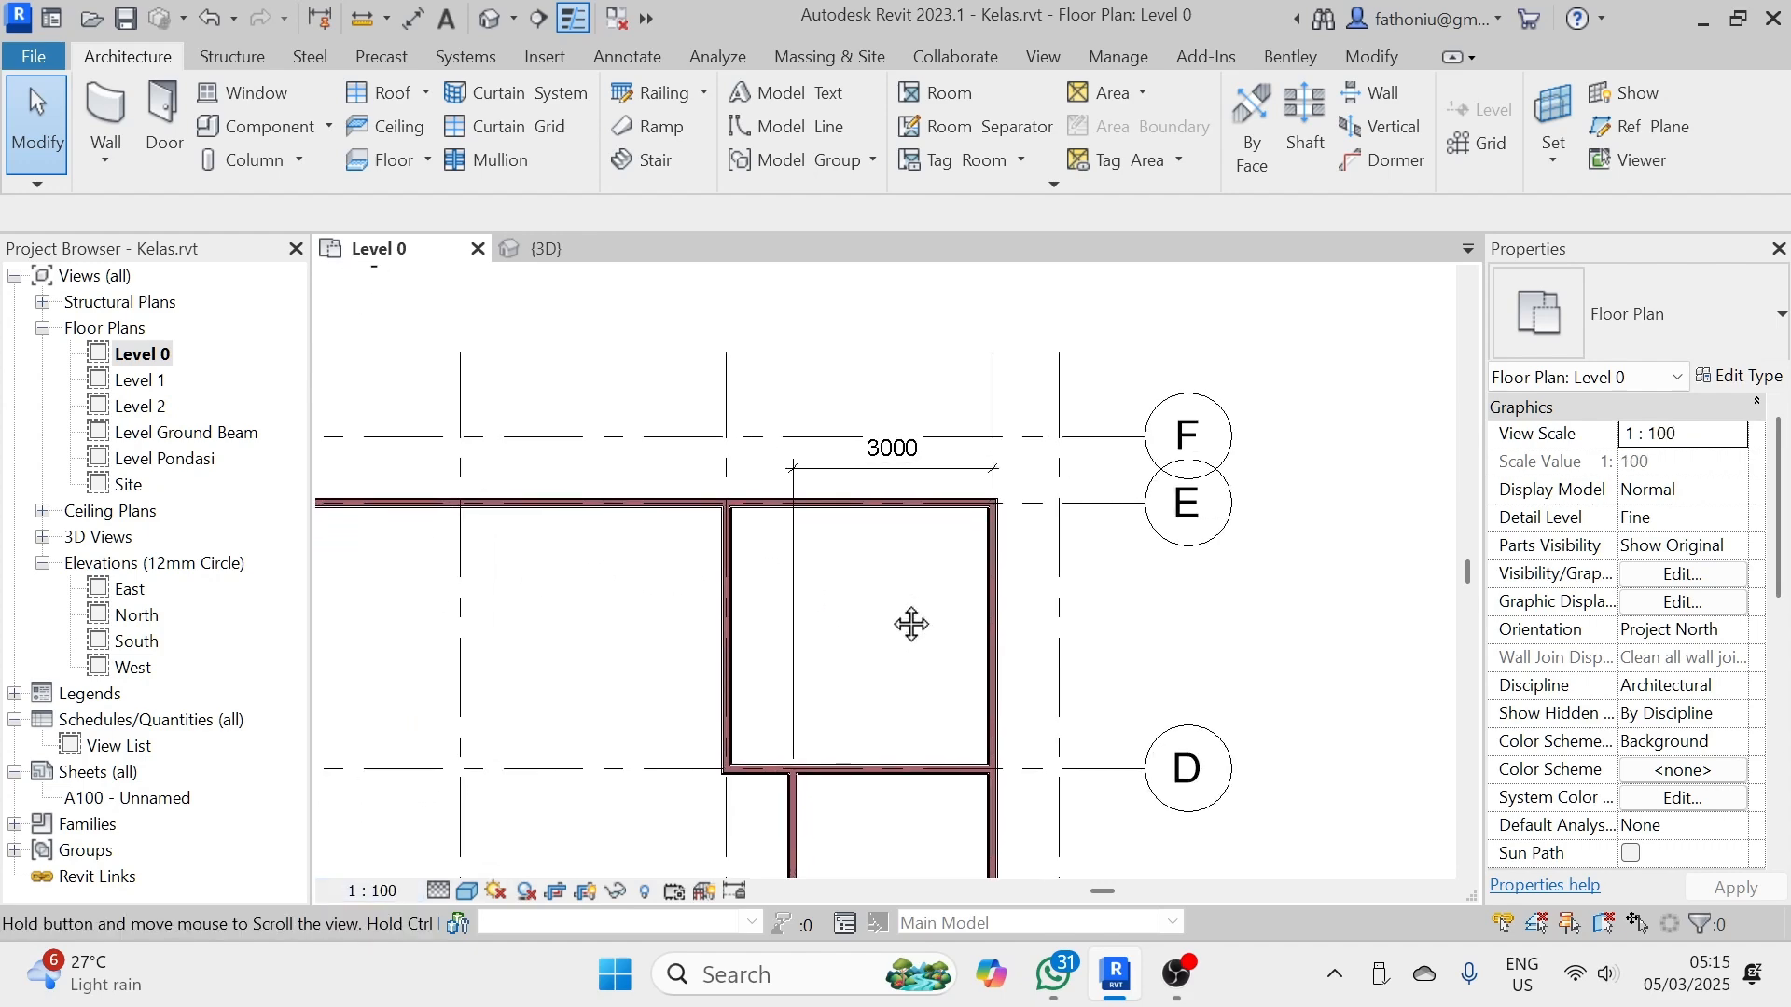
- Shorten the left witness line of the 3000 mm dimension so it ends just above the wall on grid E
left_click(793, 660)
scroll(832, 489, "up", 2)
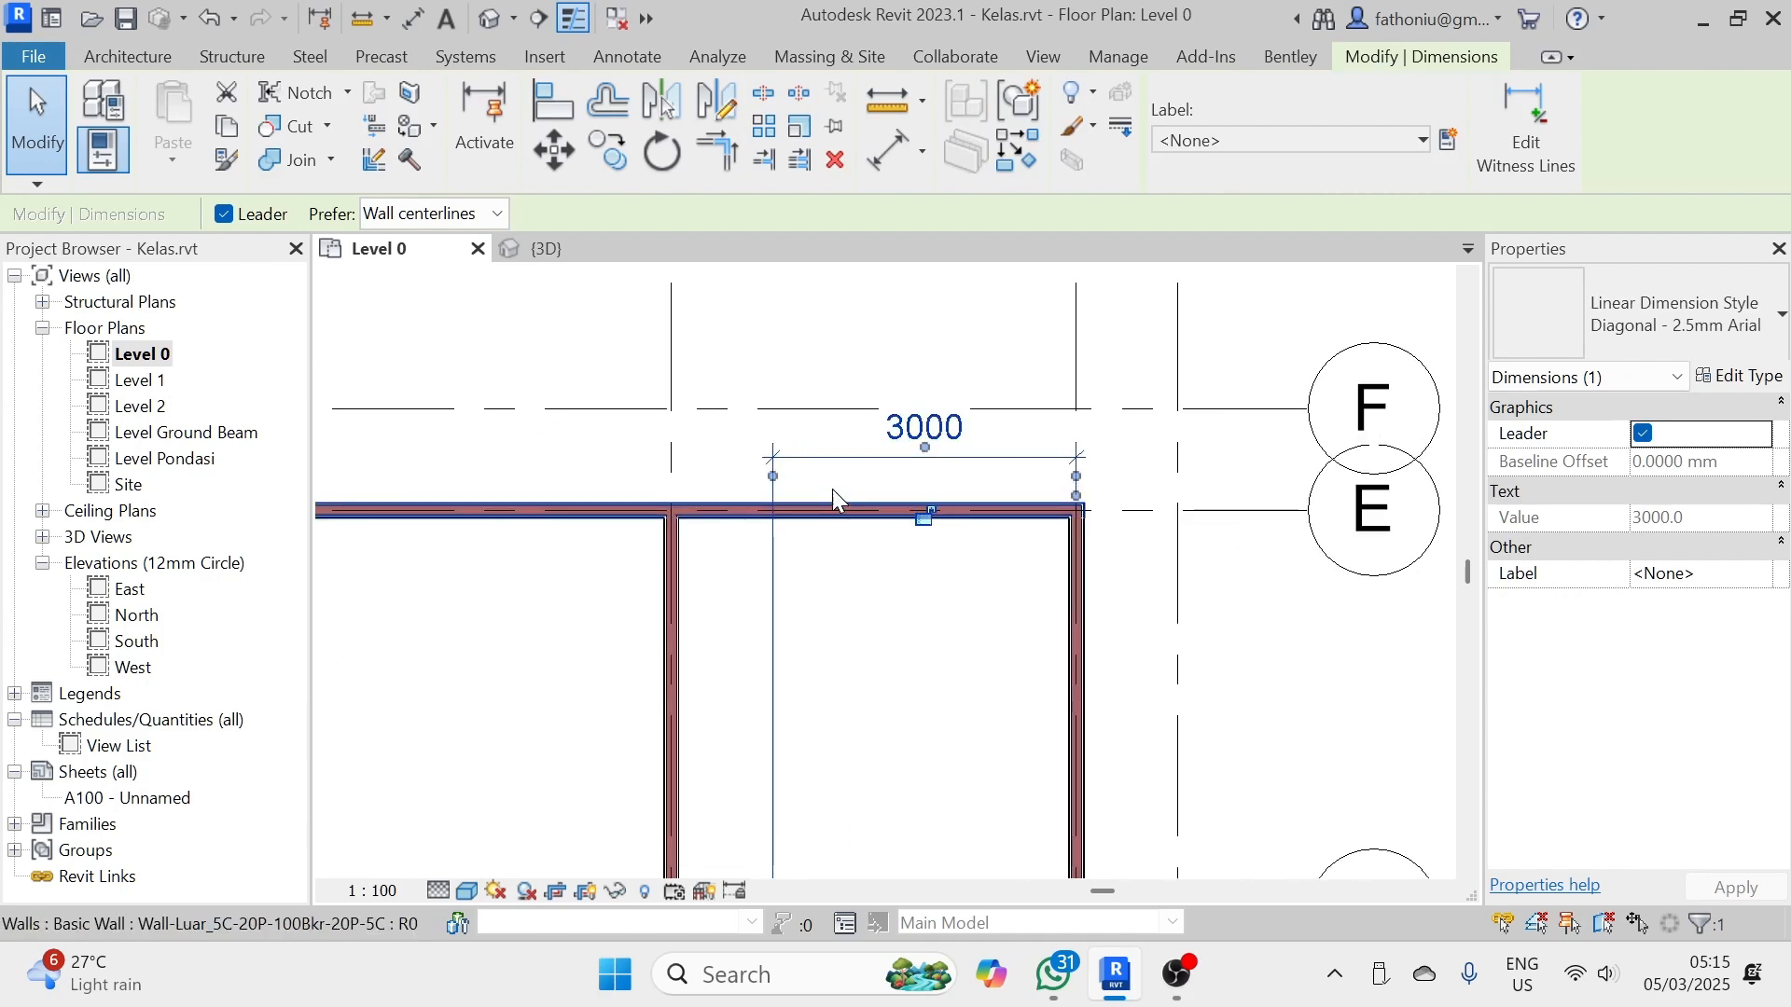
middle_click_drag(837, 684, 939, 587)
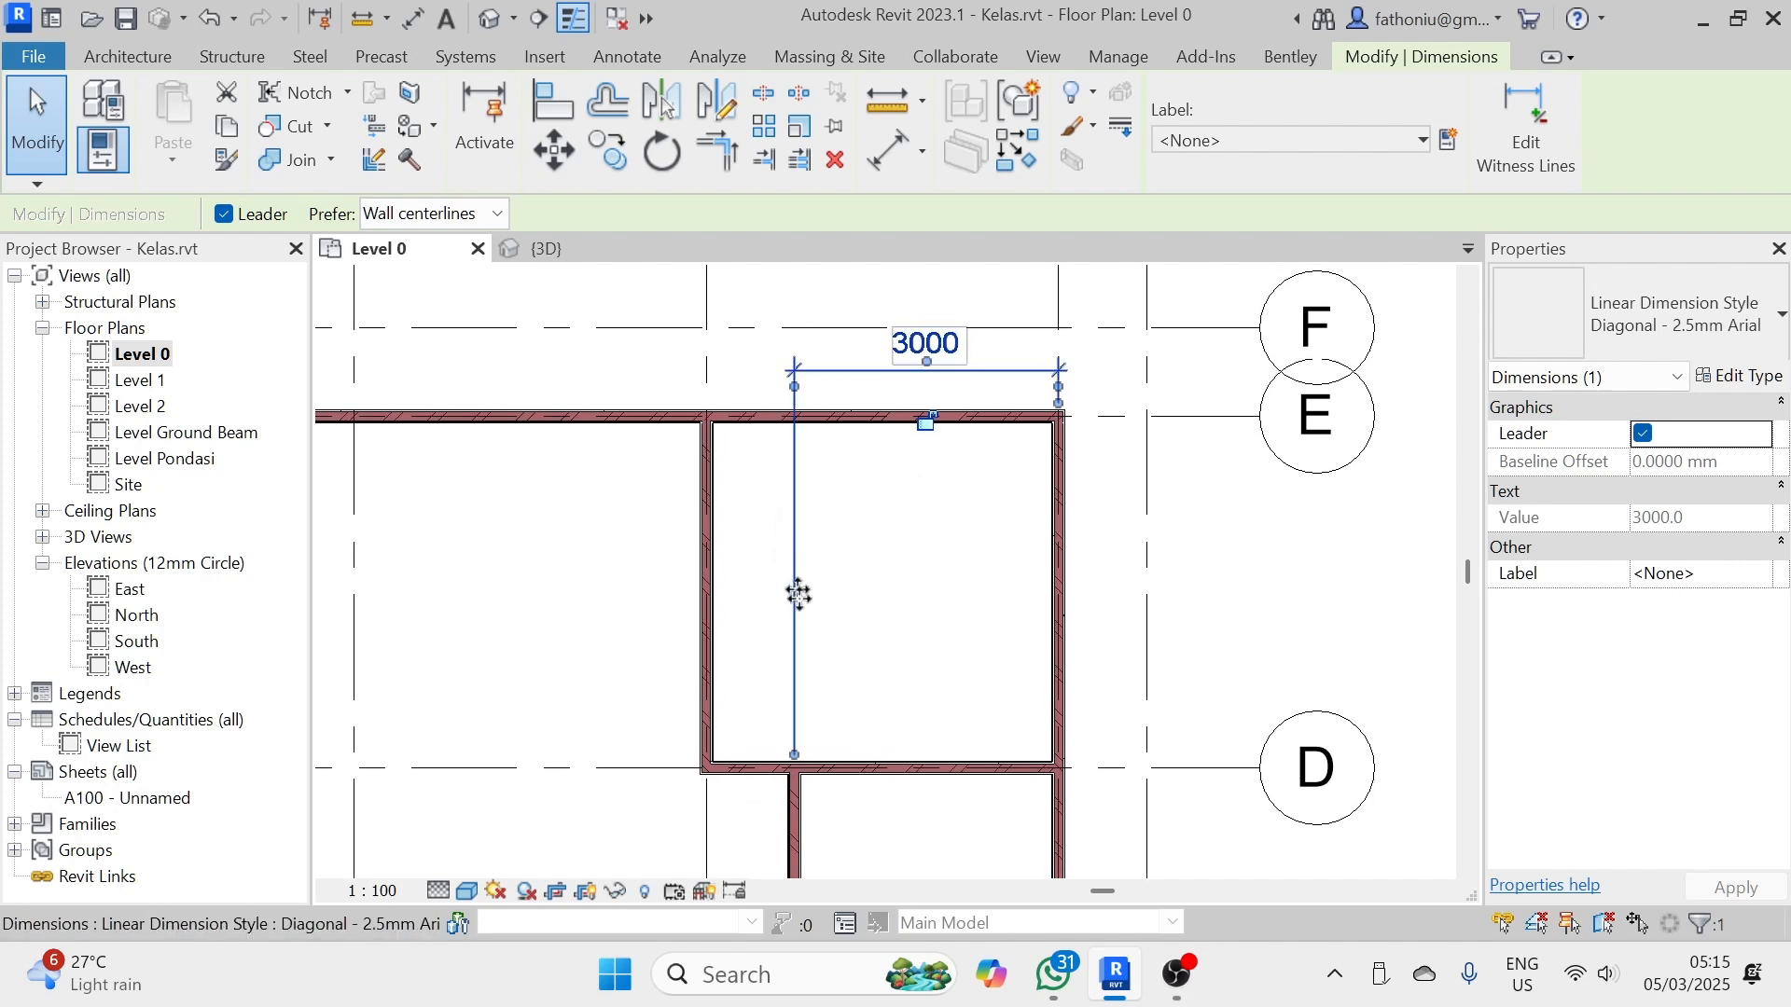
left_click_drag(797, 766, 817, 532)
left_click_drag(807, 471, 813, 422)
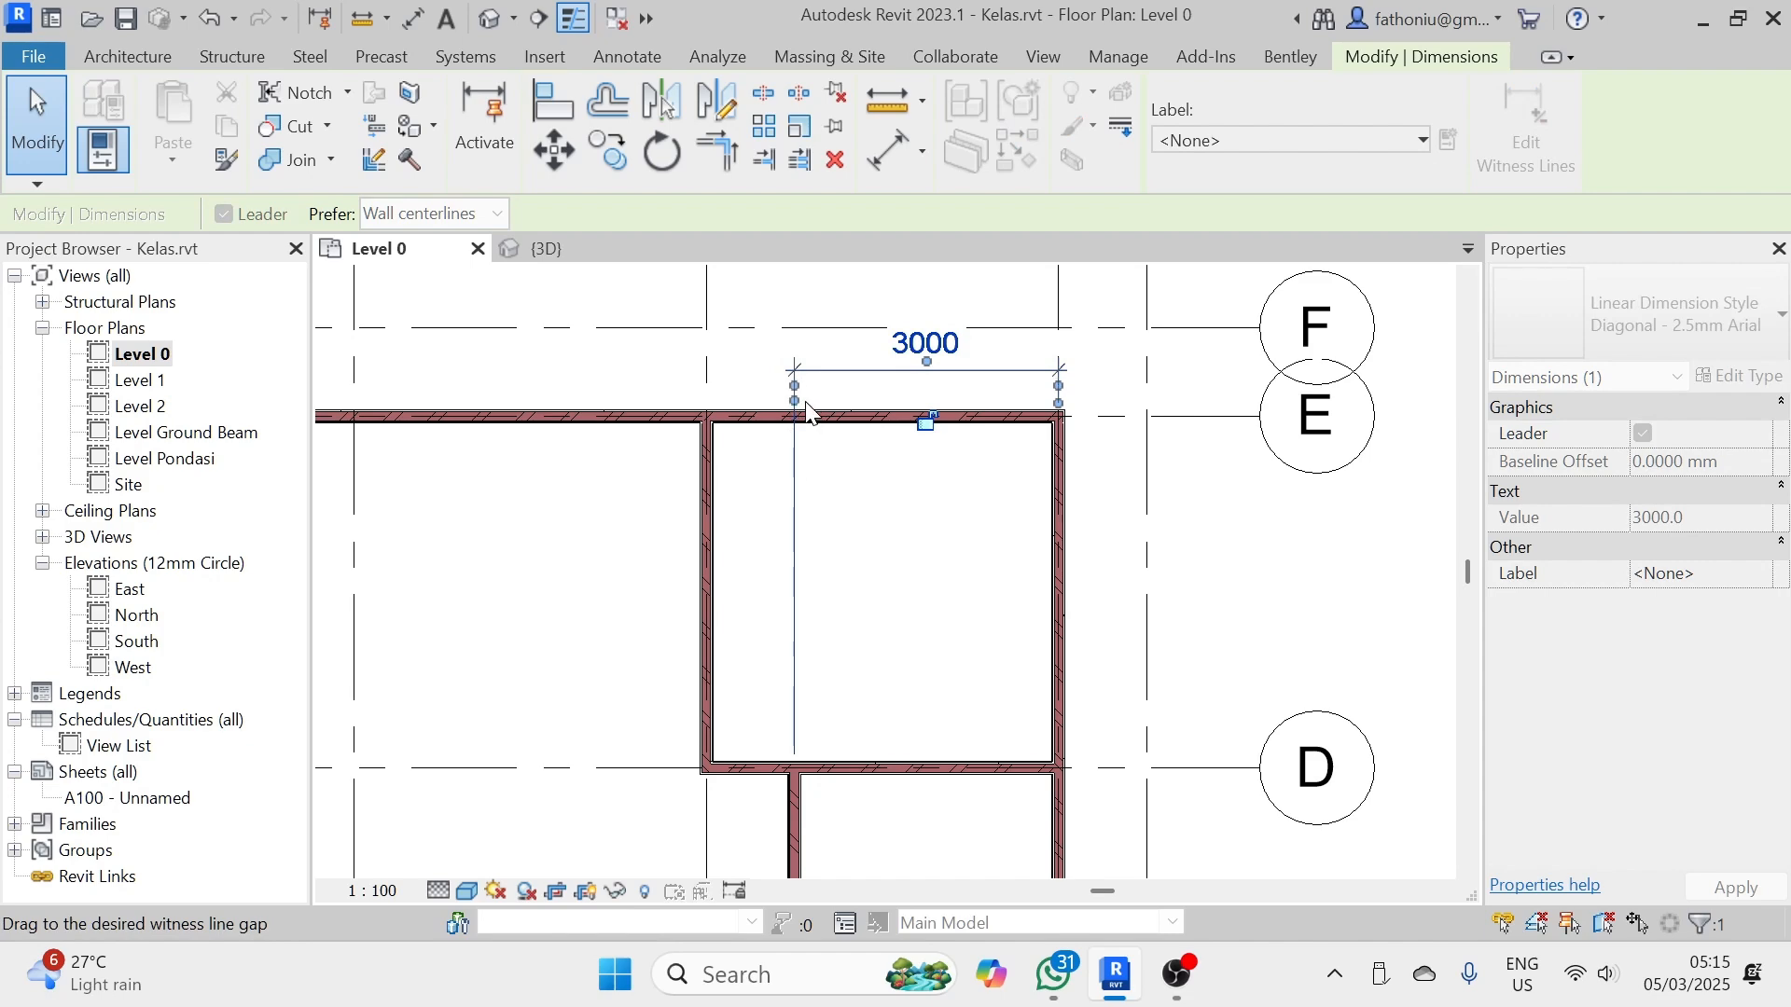
left_click_drag(806, 403, 804, 402)
left_click(851, 519)
scroll(852, 522, "down", 2)
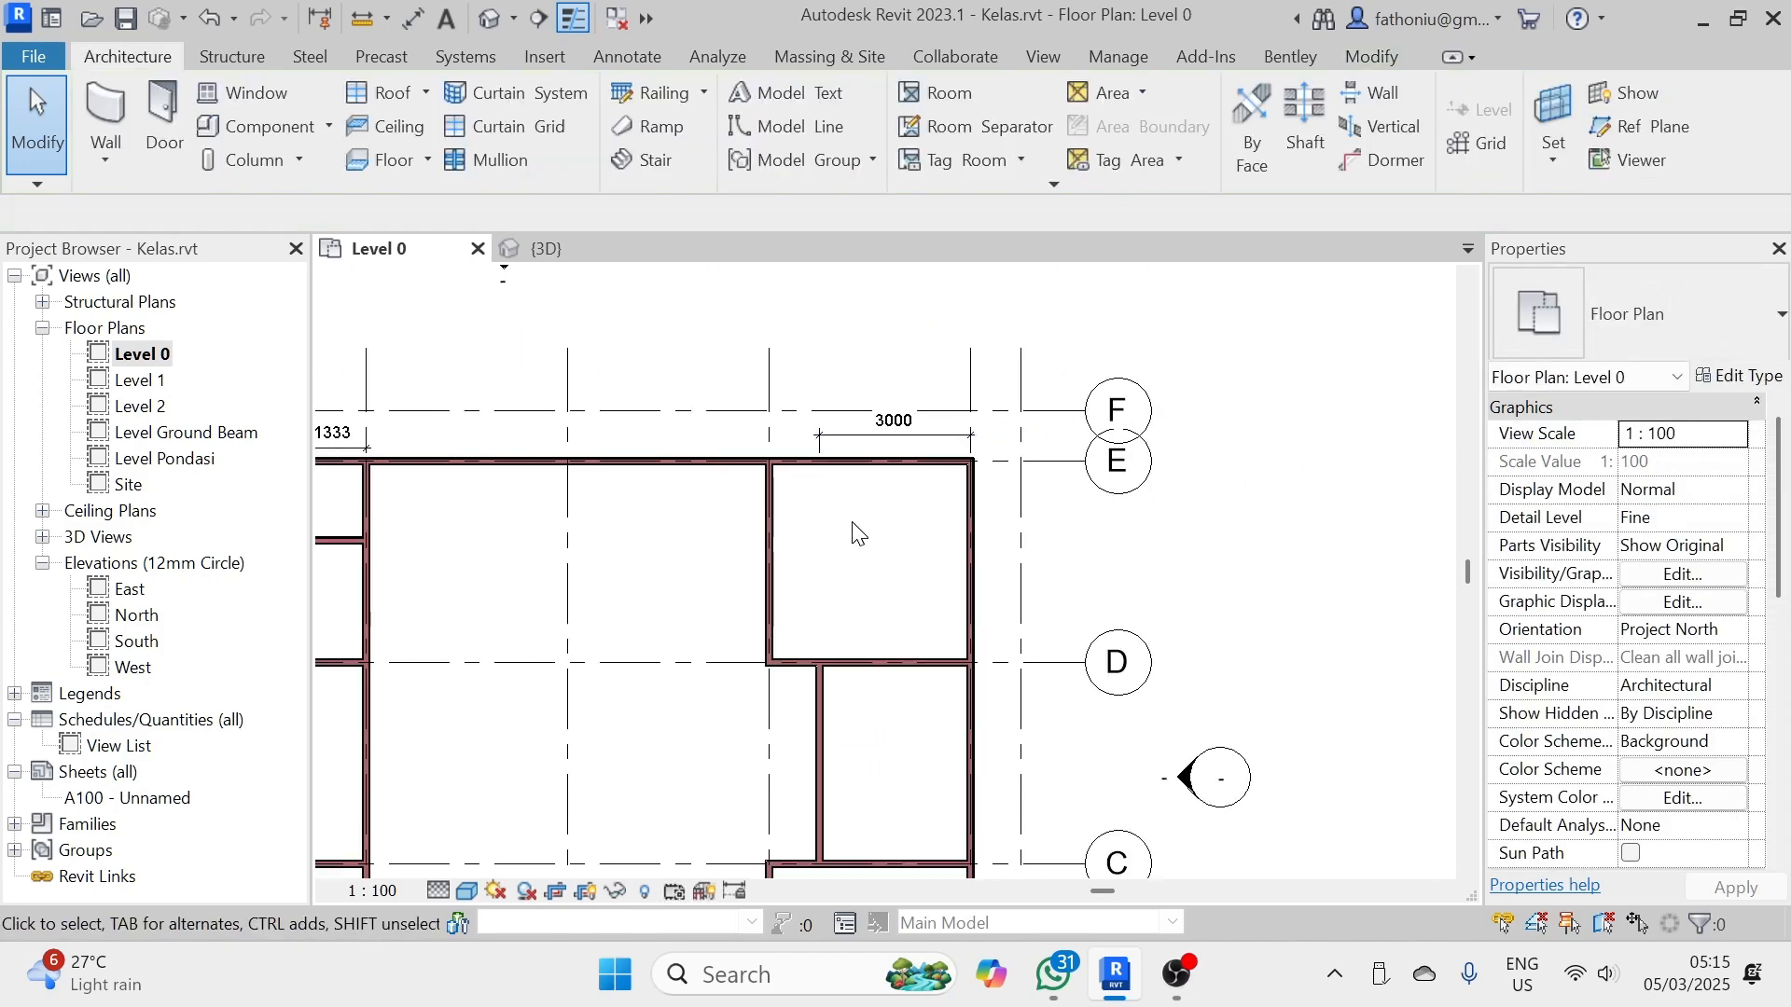
- Draw a 3000 mm horizontal wall midway between grids C and D, from the right outer wall to the short vertical wall's midpoint
middle_click_drag(858, 532, 887, 419)
scroll(875, 453, "down", 1)
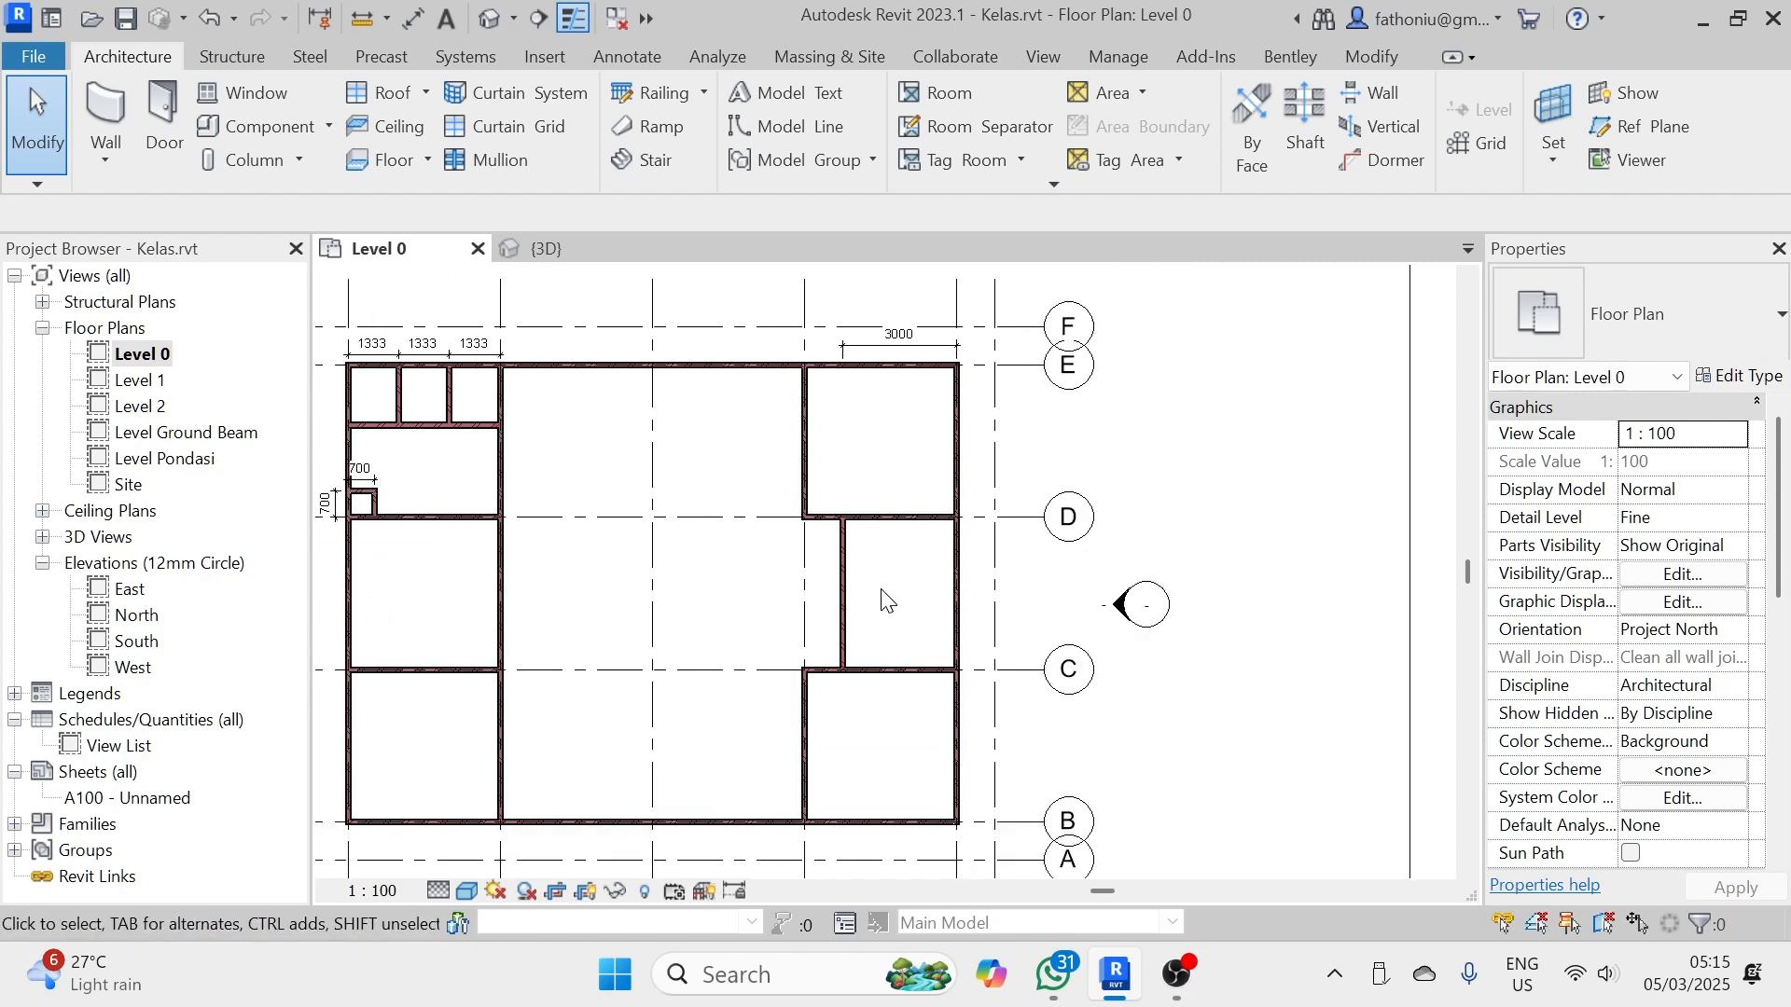
middle_click_drag(883, 600, 920, 528)
scroll(907, 520, "up", 2)
scroll(902, 523, "down", 1)
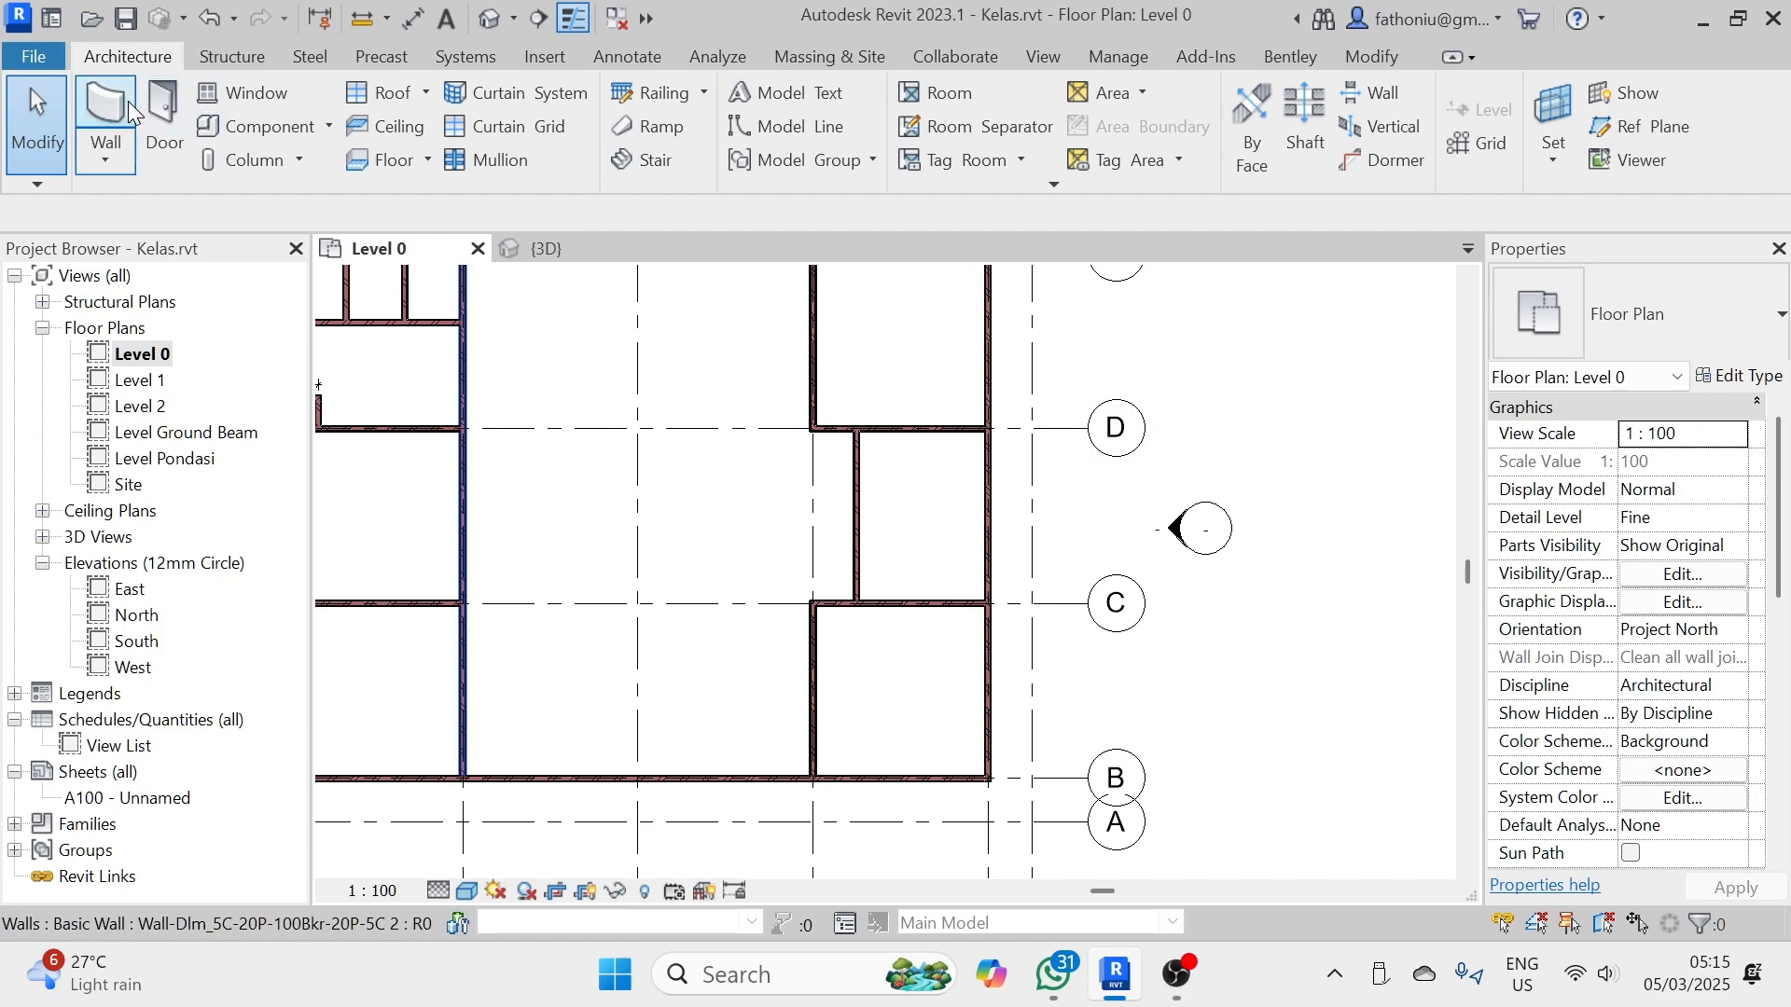
left_click(104, 105)
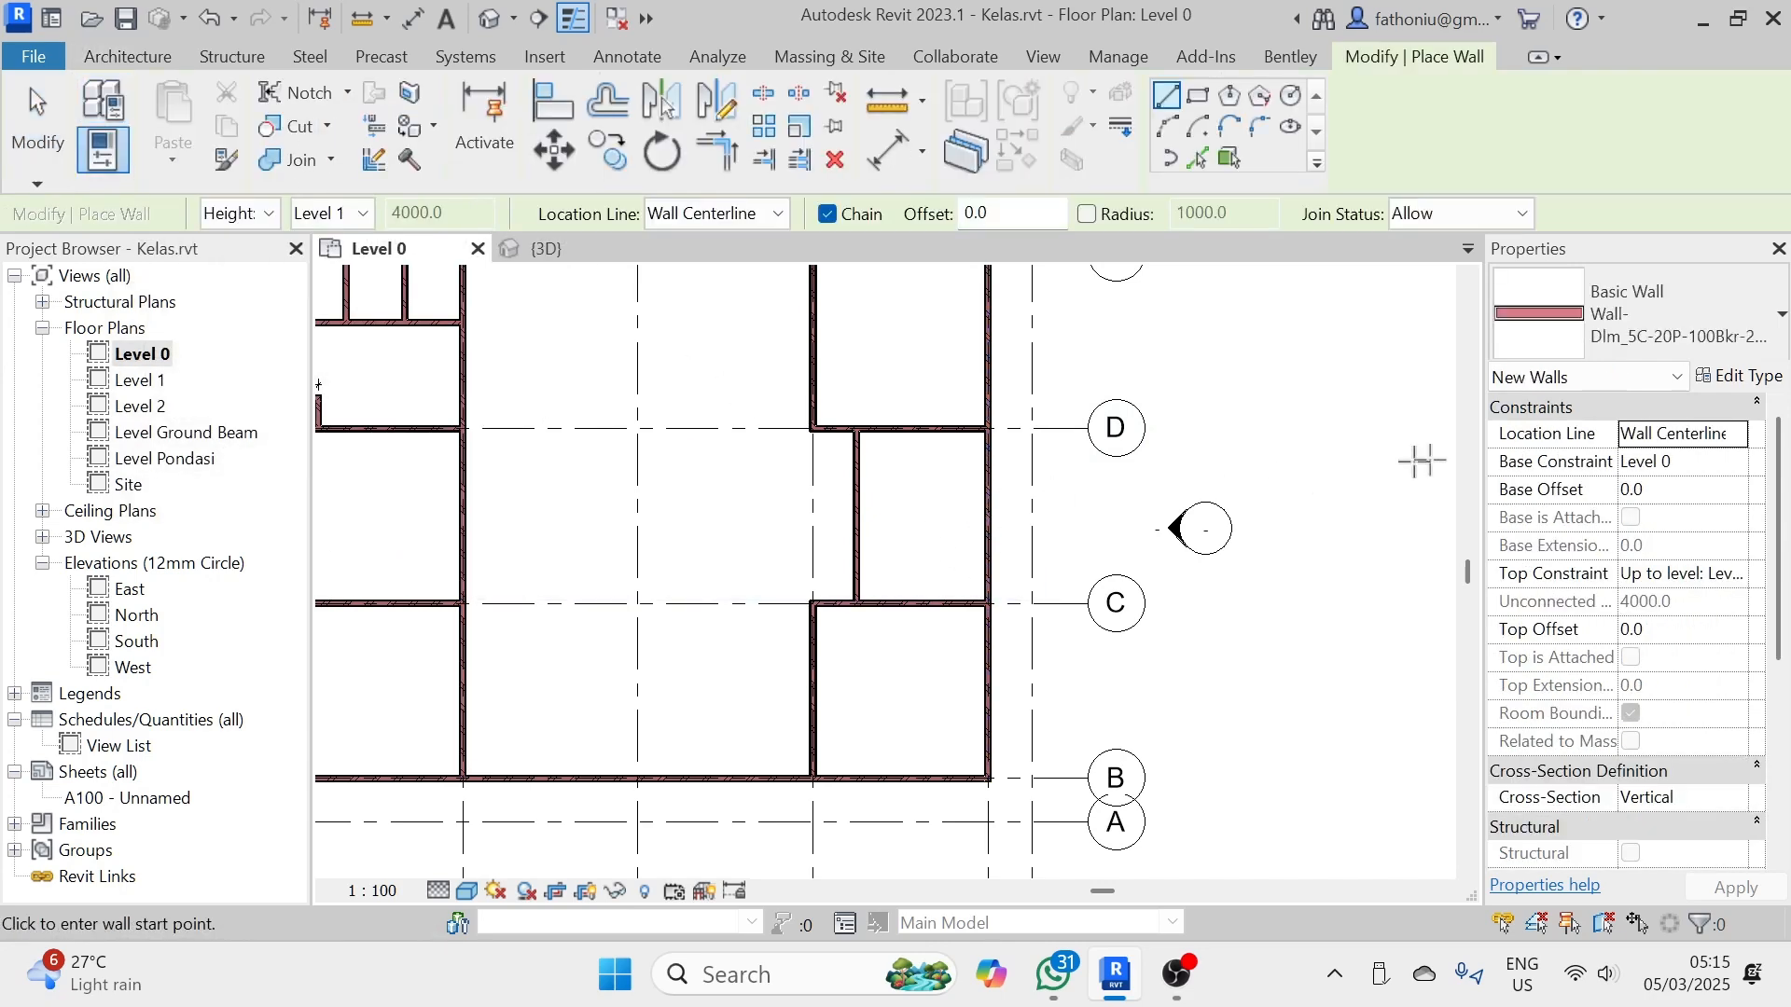
left_click(988, 516)
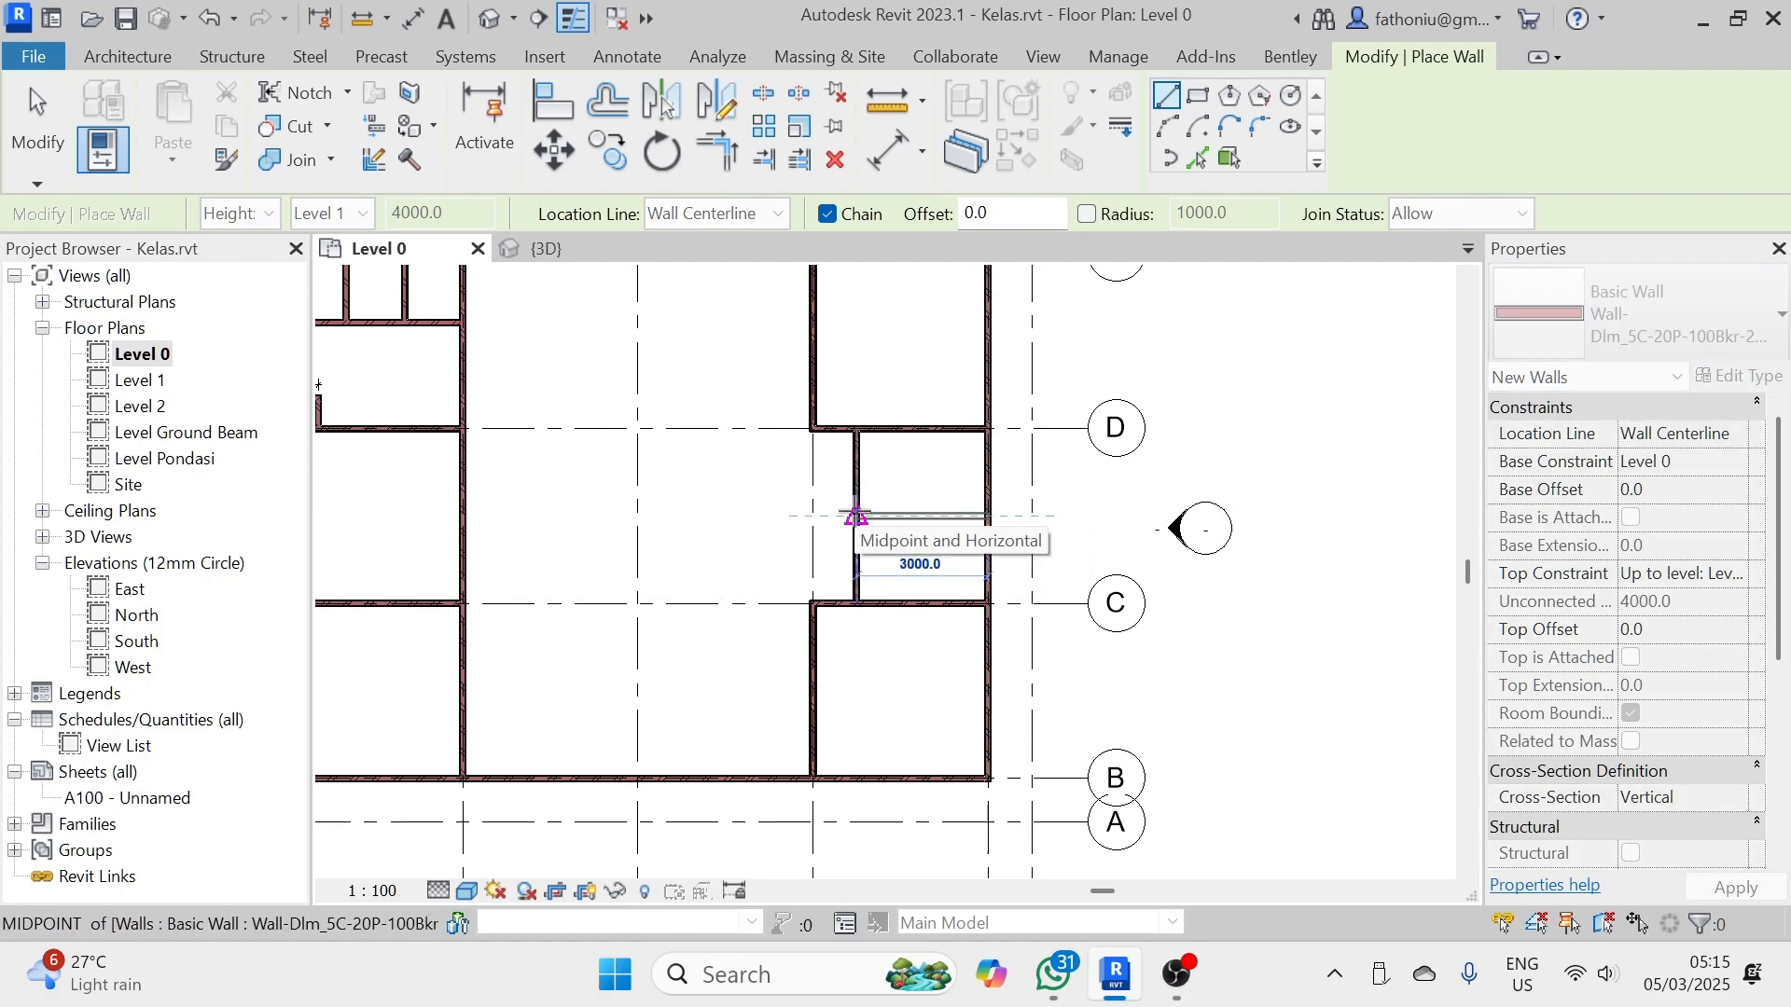
left_click(856, 516)
key("Escape")
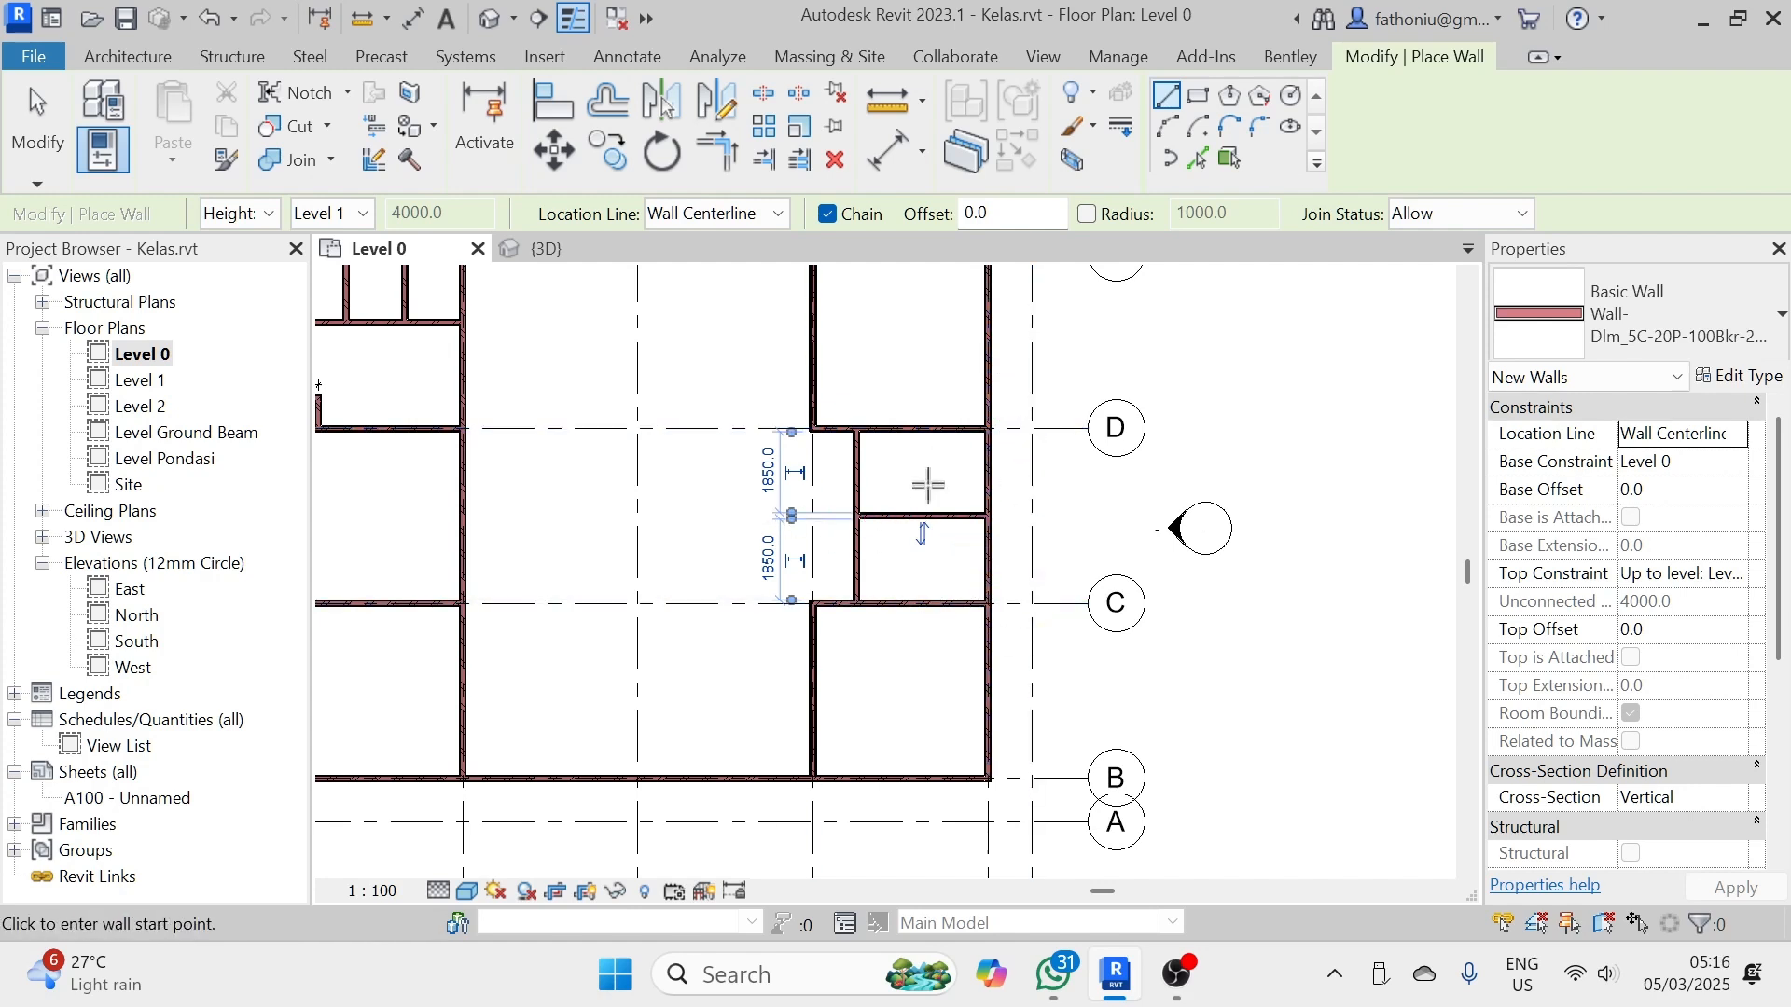
scroll(925, 503, "down", 2)
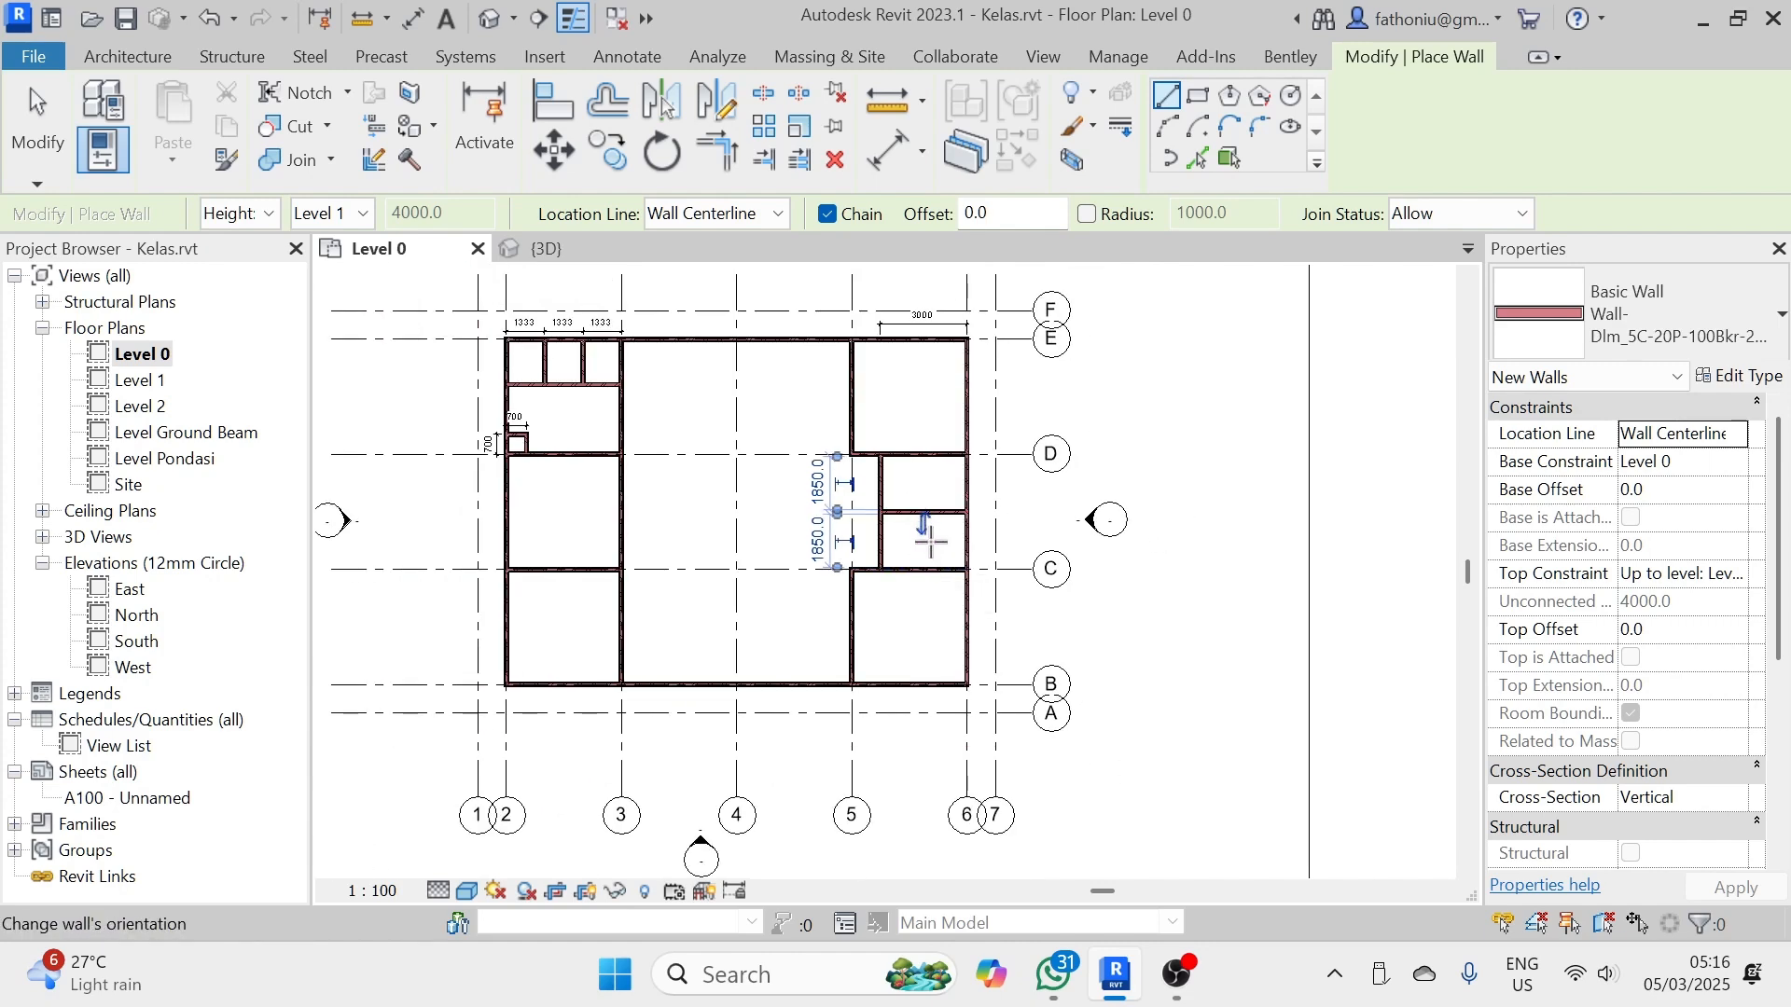
key("Escape")
key("Escape")
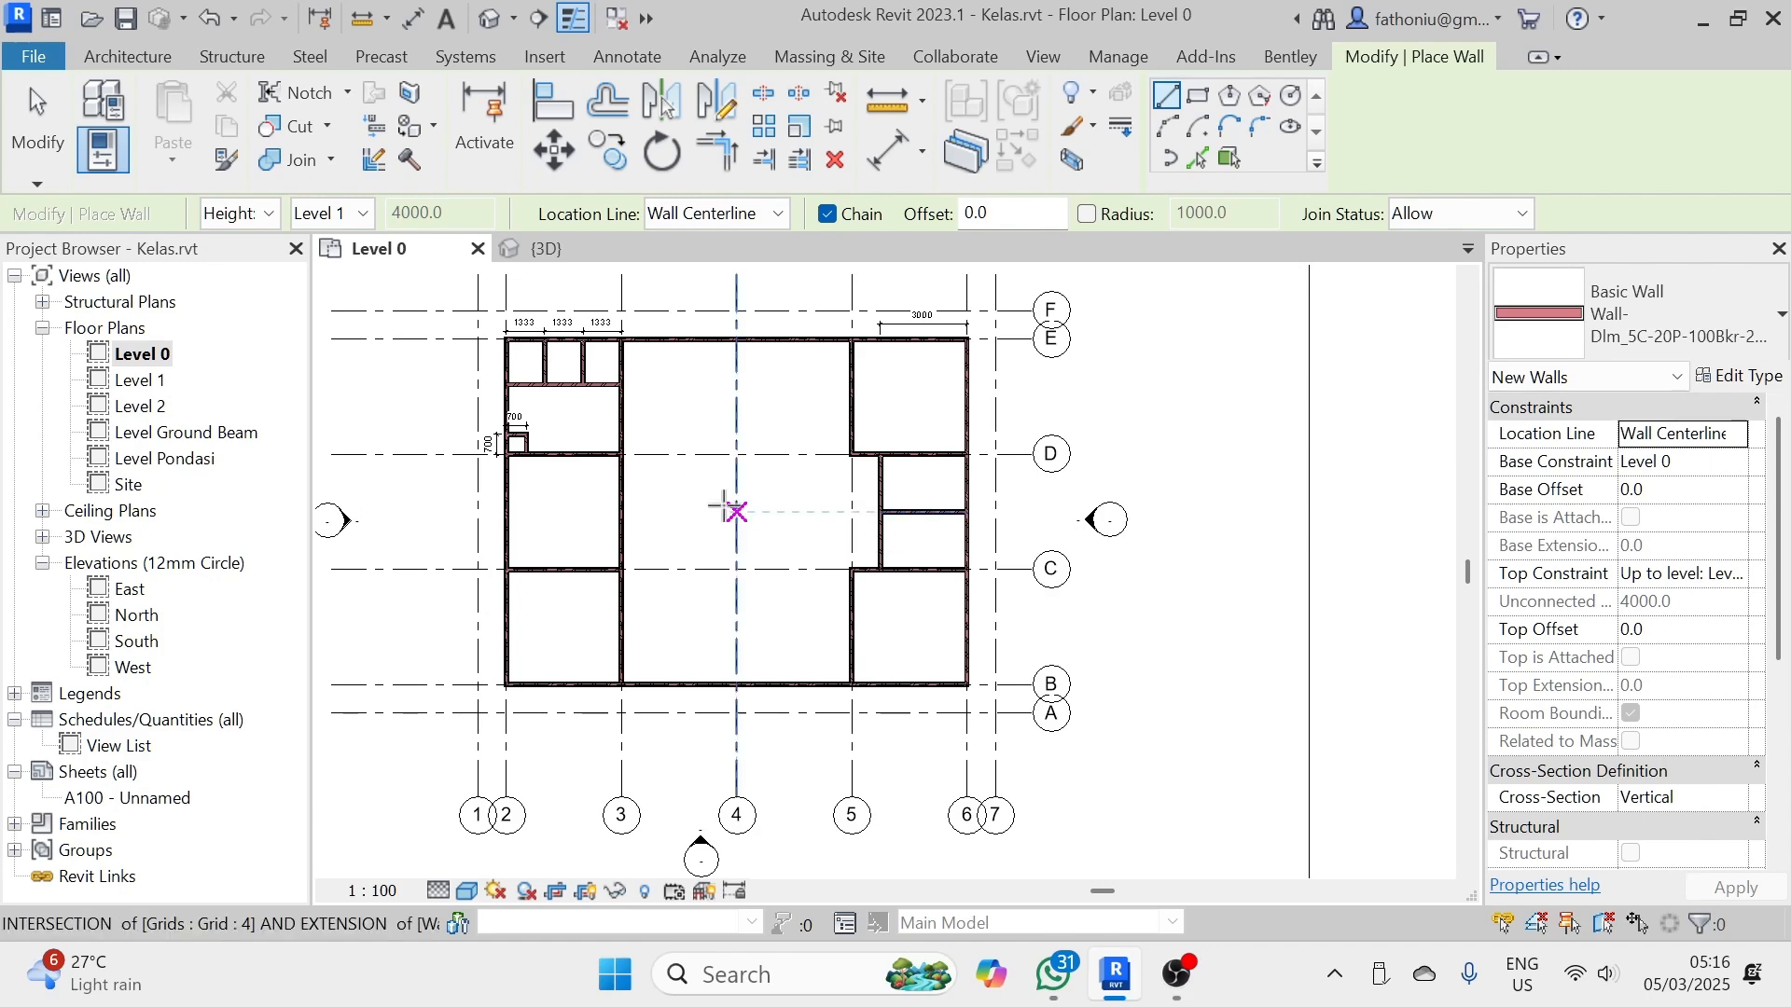
middle_click_drag(678, 496, 703, 527)
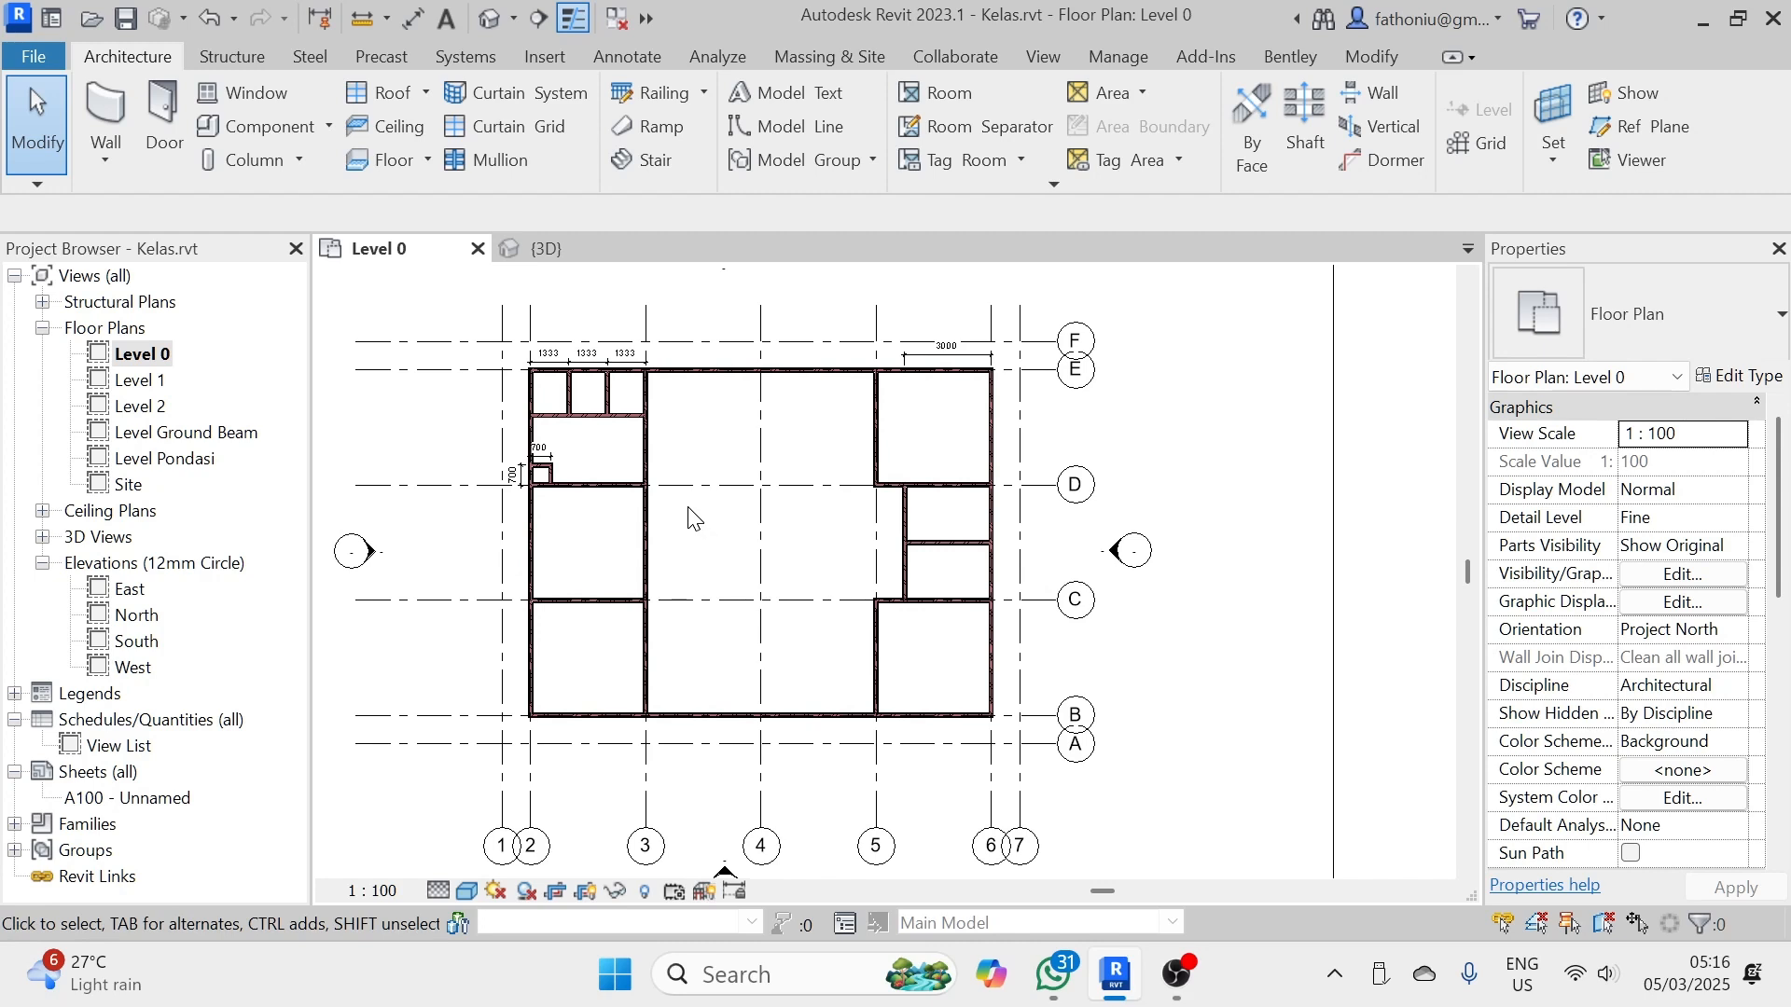
scroll(685, 516, "up", 1)
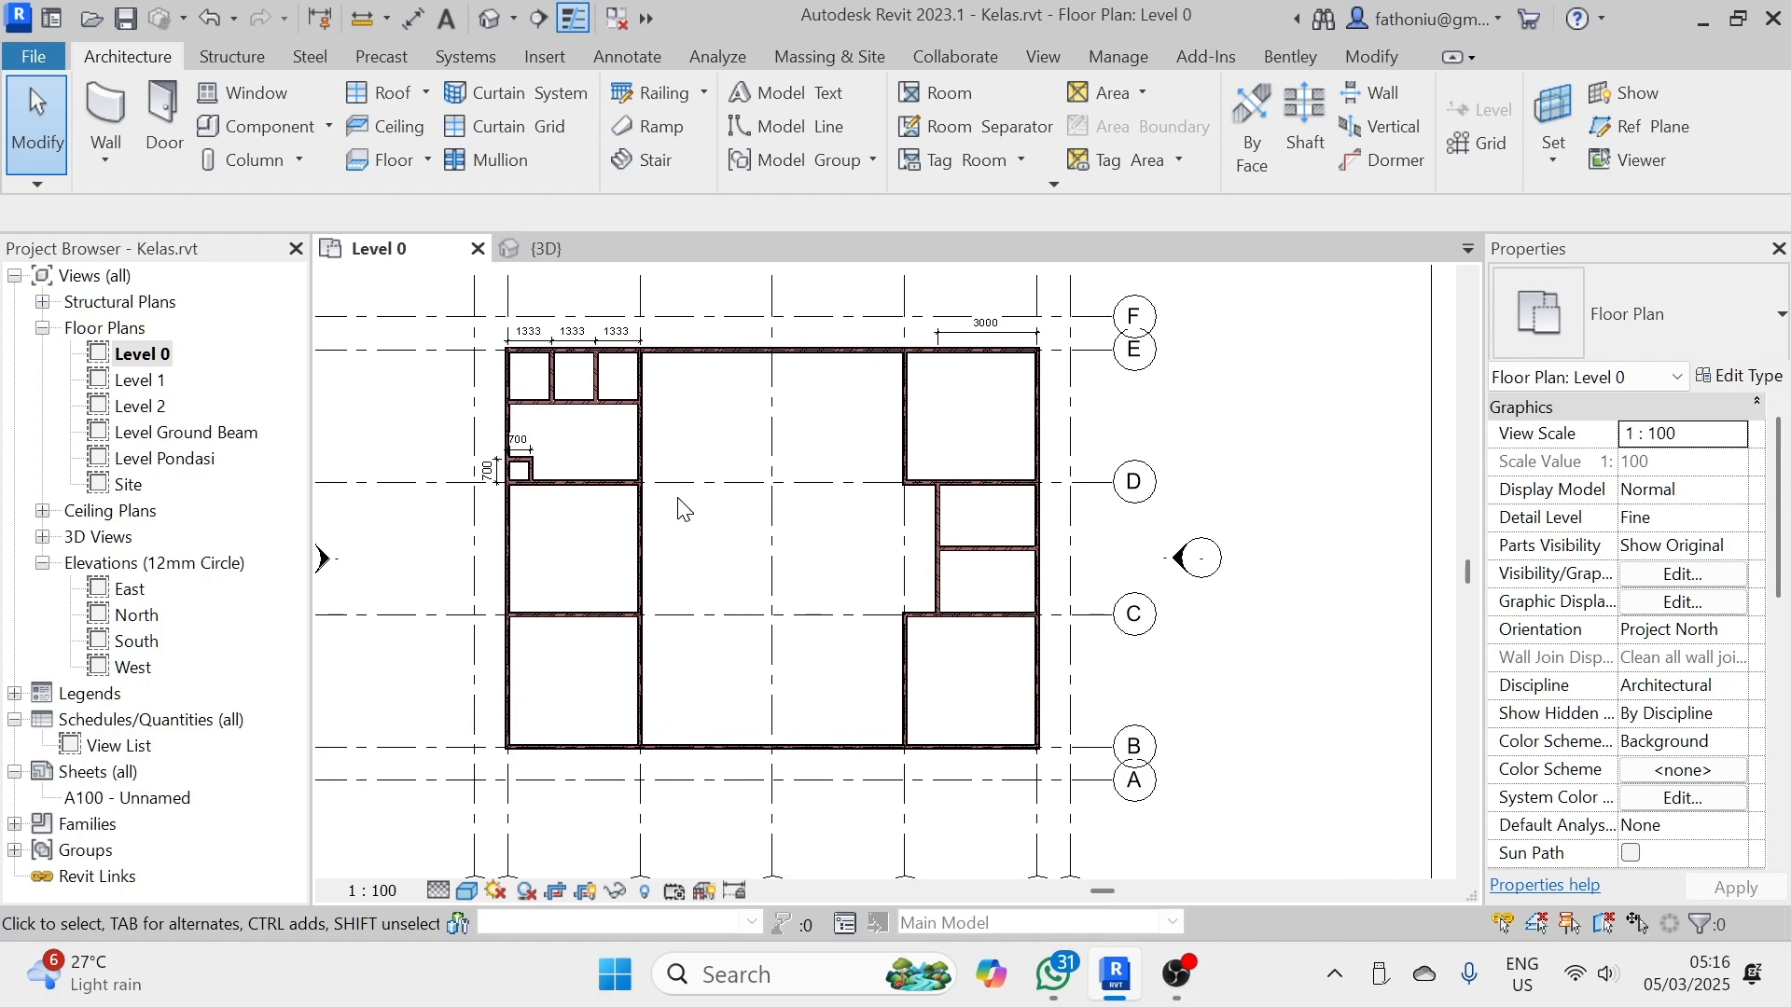
middle_click_drag(680, 504, 727, 507)
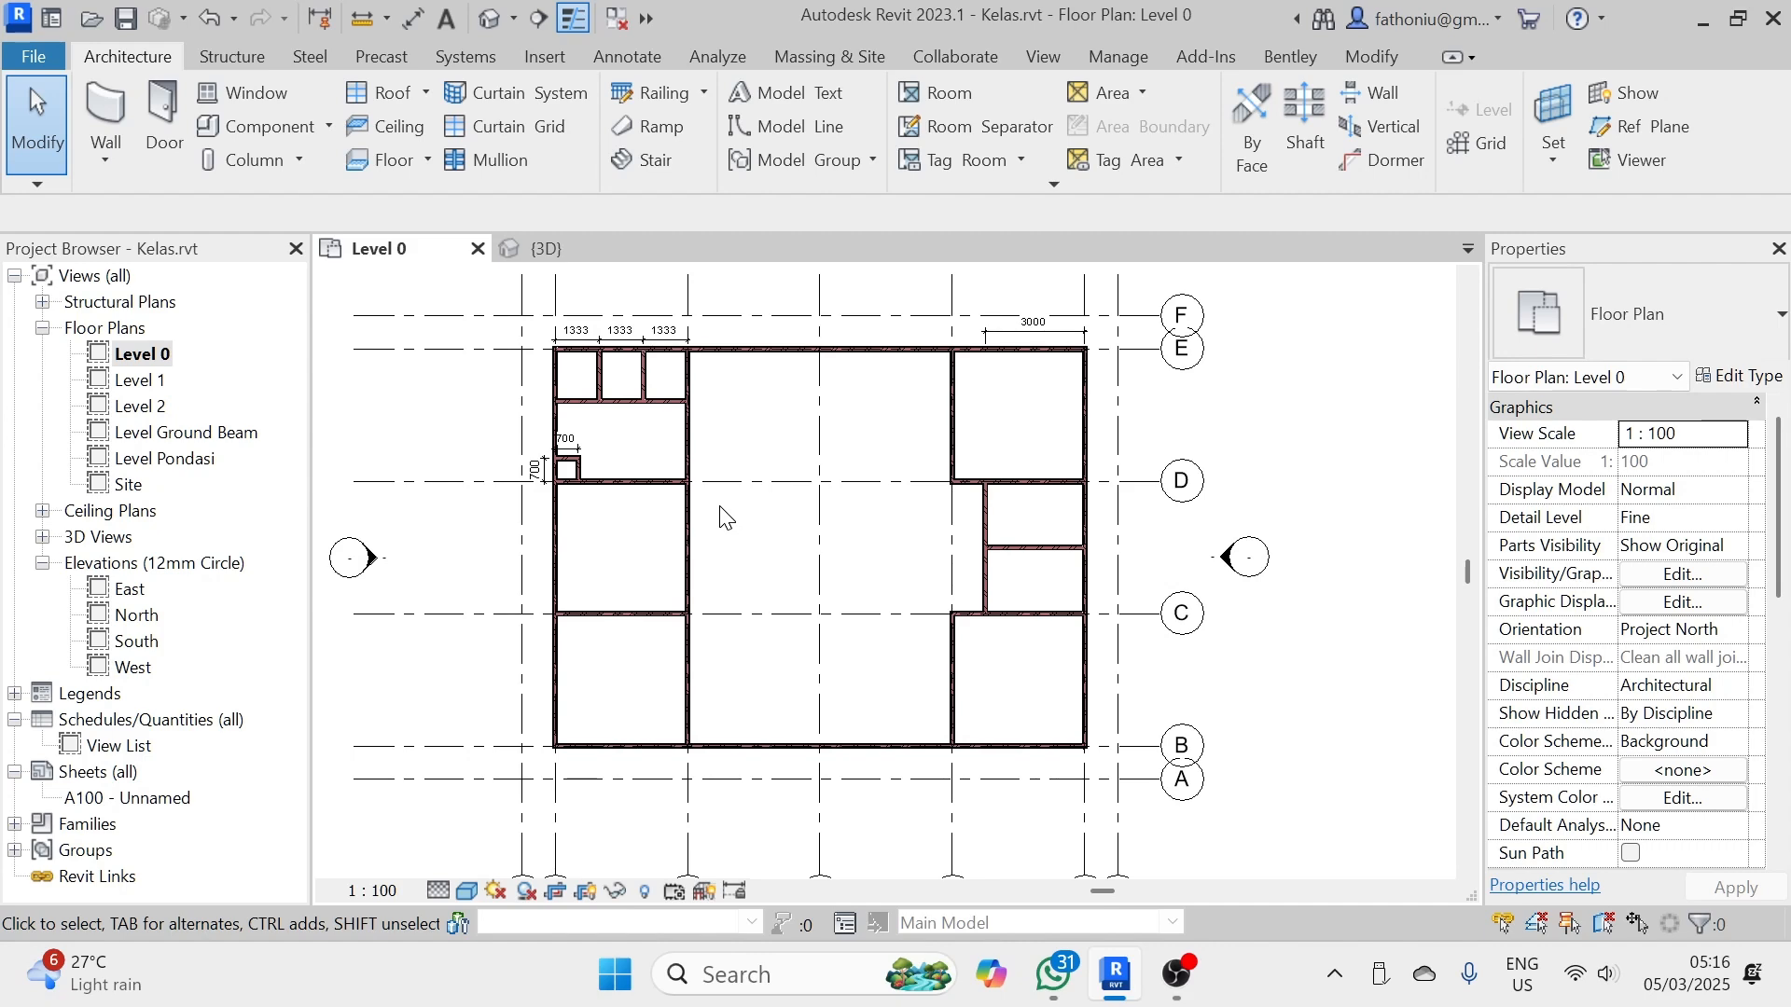
scroll(724, 504, "up", 2)
middle_click_drag(719, 480, 836, 548)
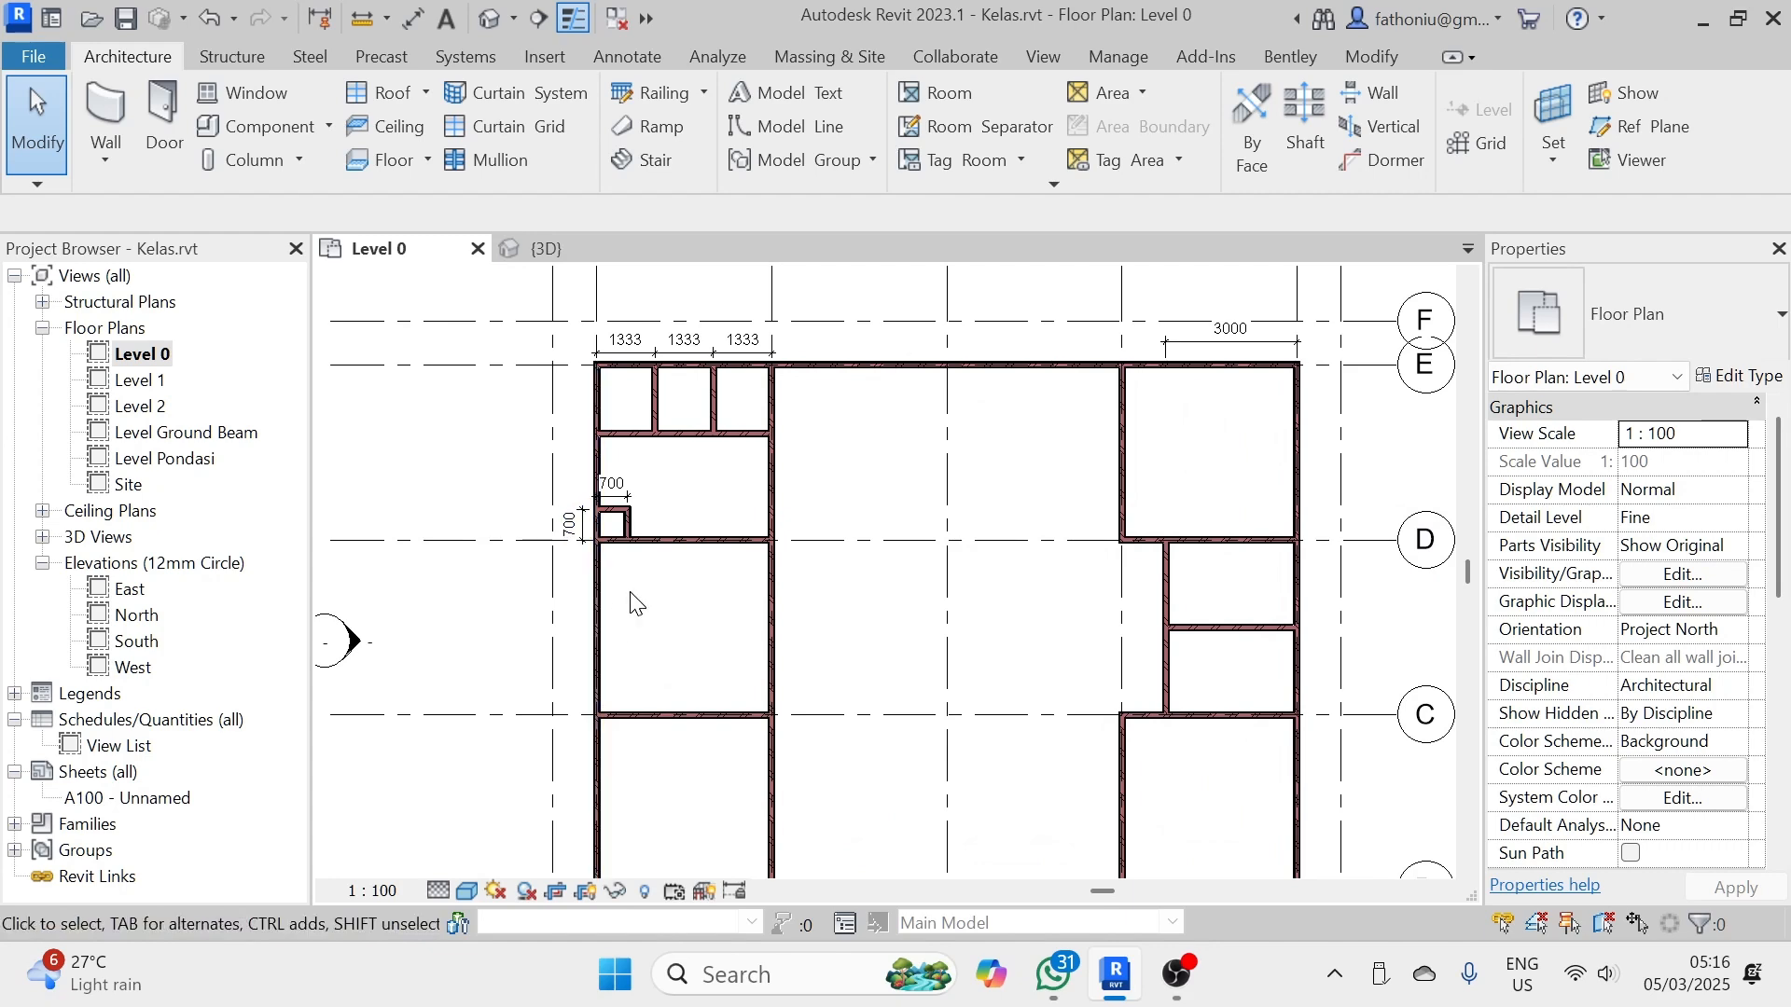
scroll(627, 600, "down", 2)
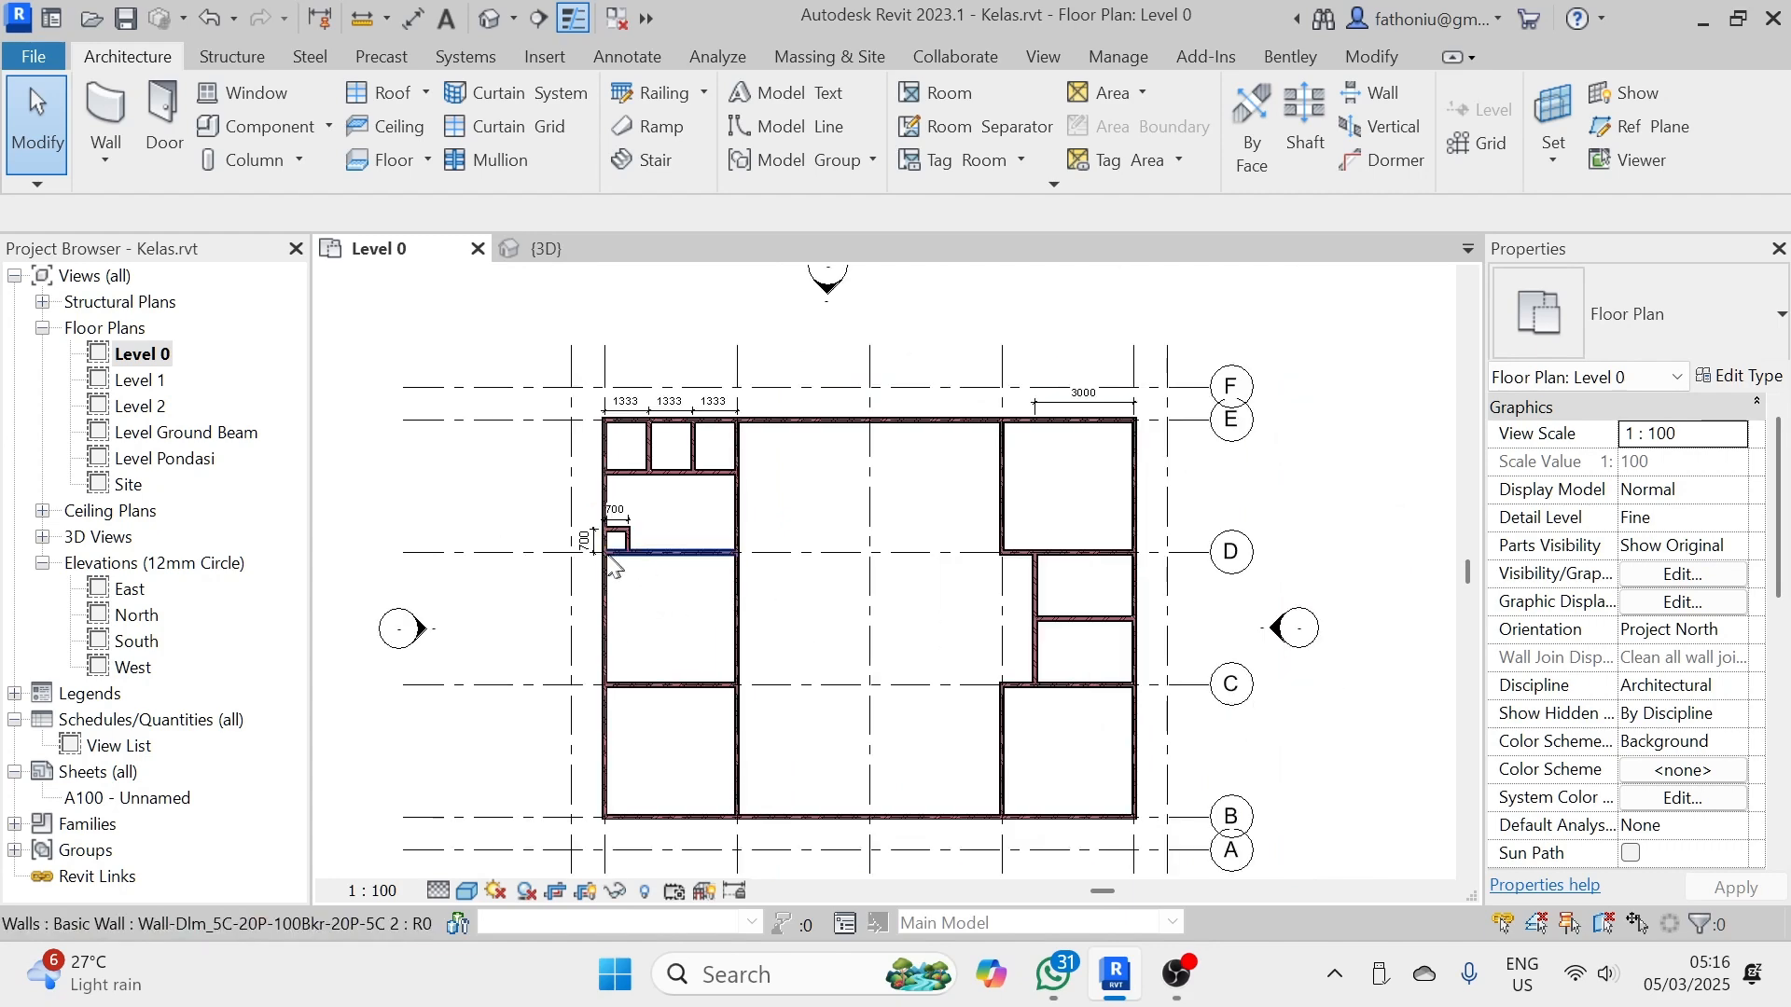
mouse_move(652, 603)
middle_mouse_down()
mouse_move(670, 637)
mouse_move(656, 634)
middle_mouse_up()
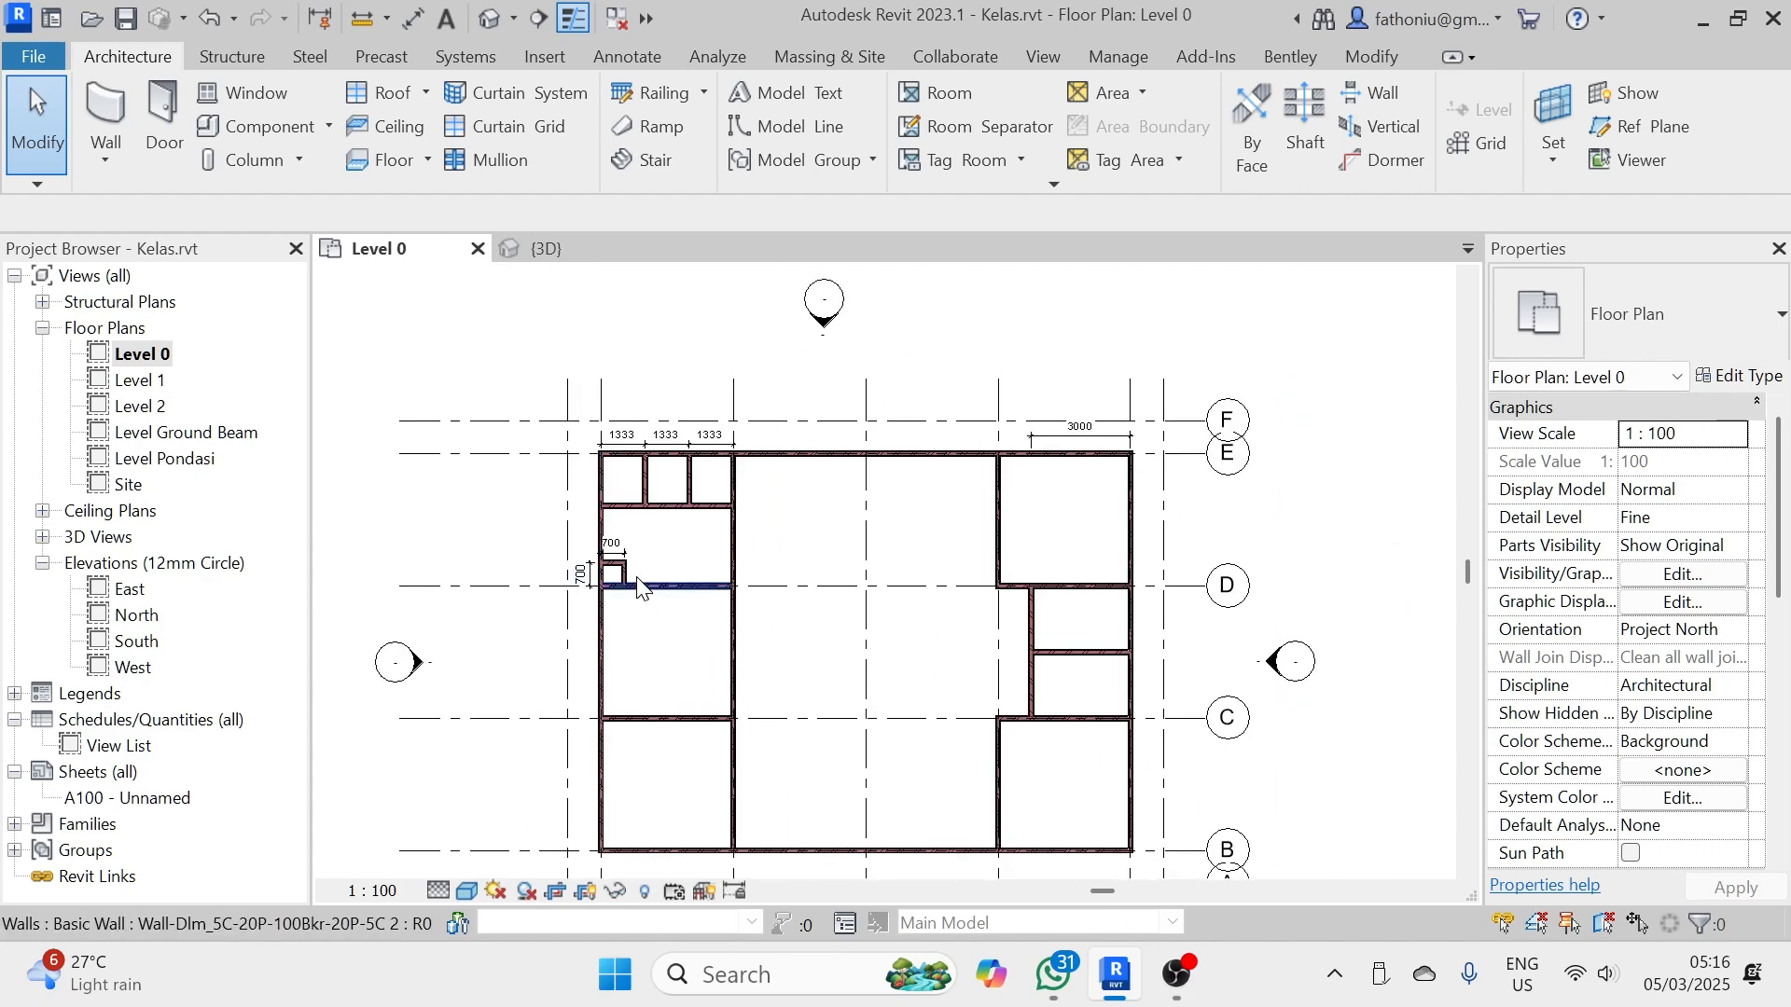
scroll(624, 565, "up", 1)
scroll(559, 518, "down", 1)
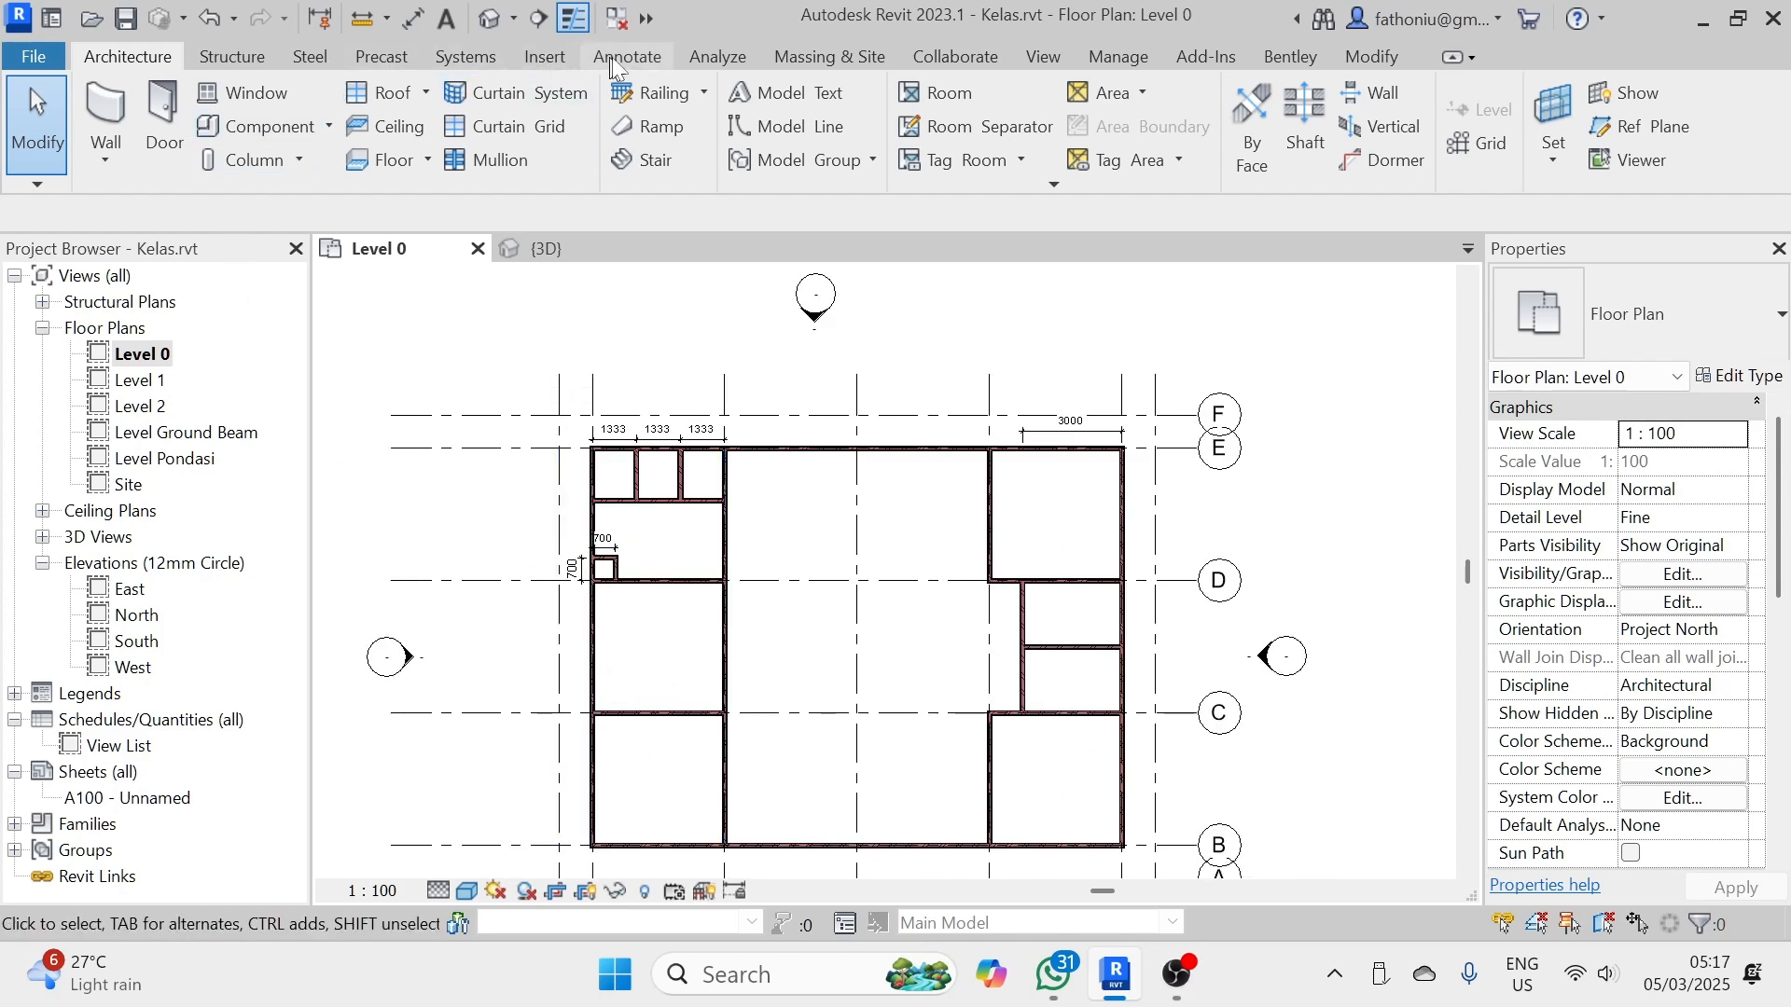
left_click(1037, 54)
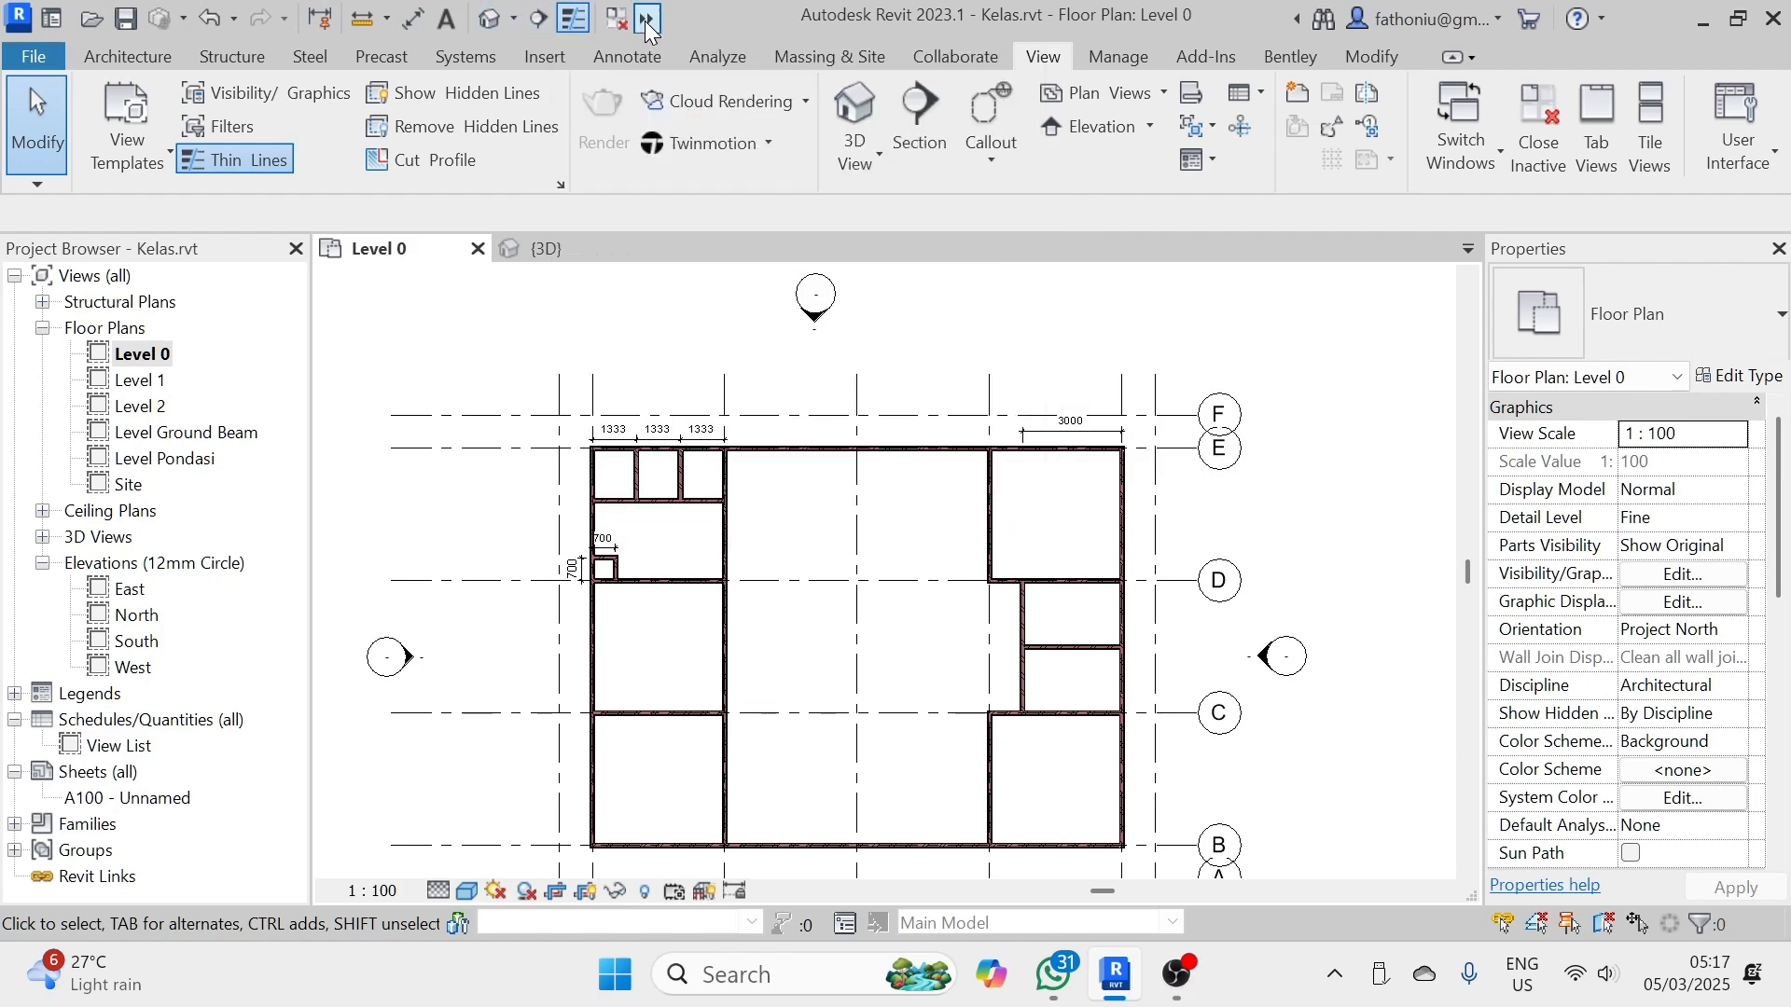
left_click(645, 21)
left_click(675, 55)
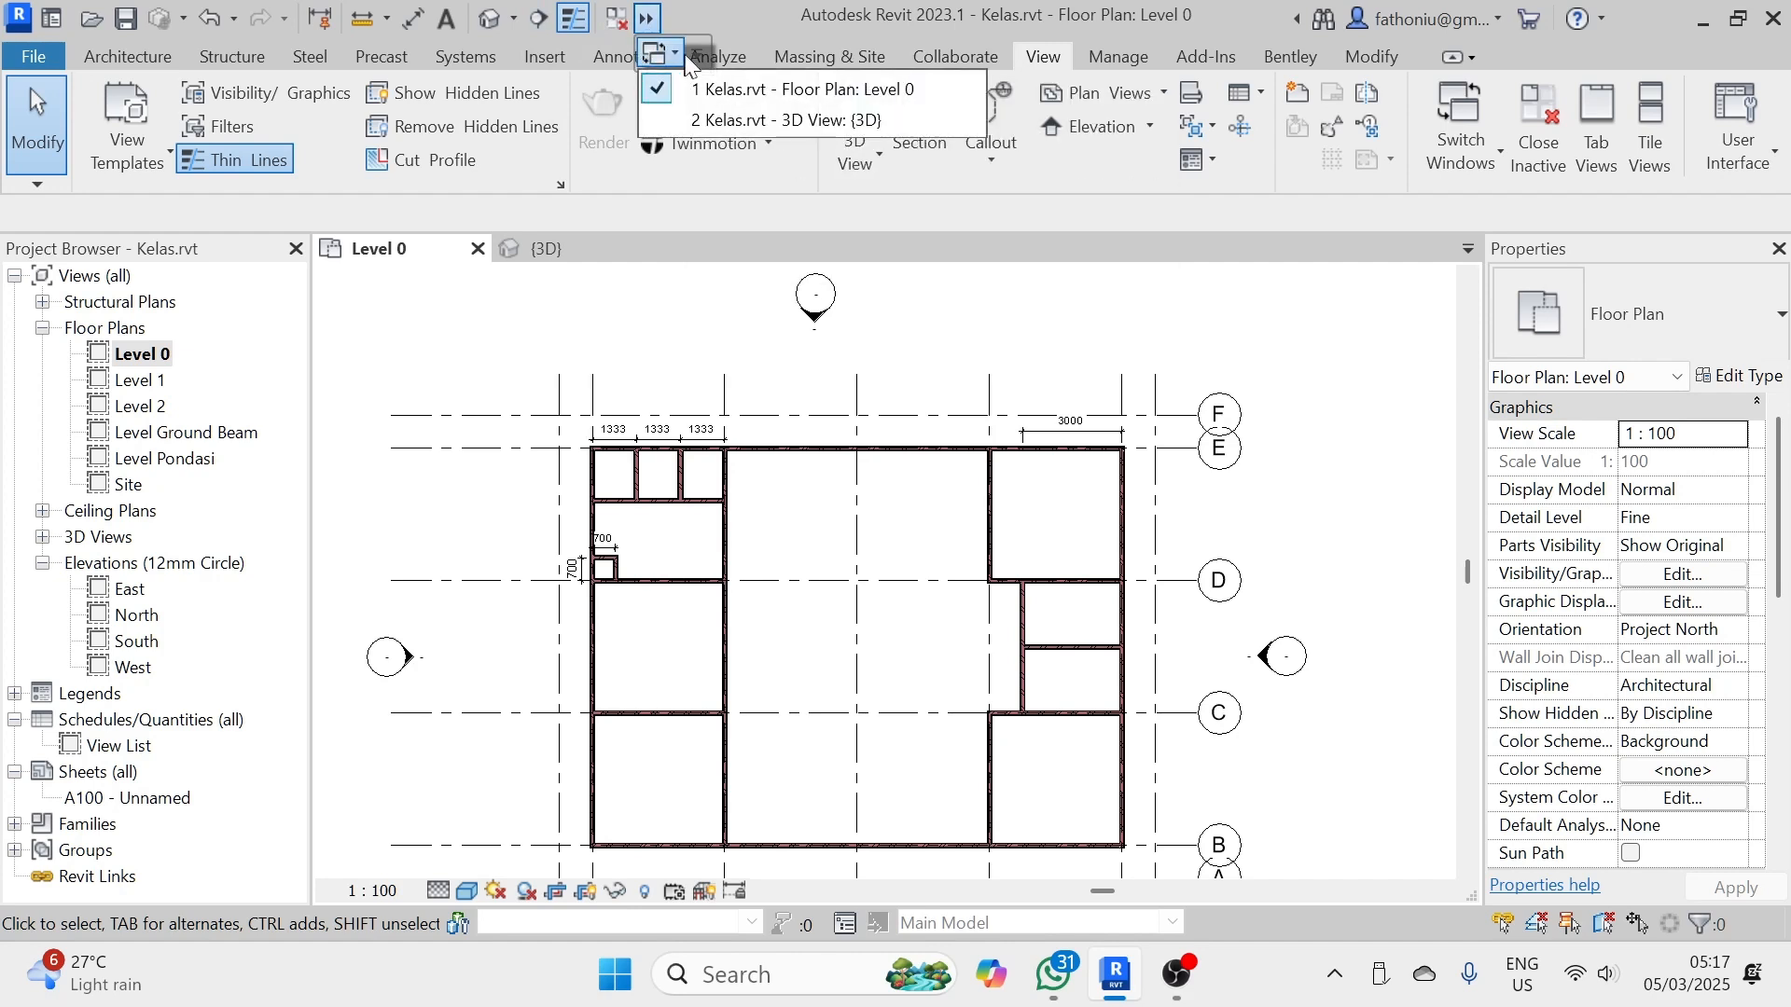
left_click(657, 21)
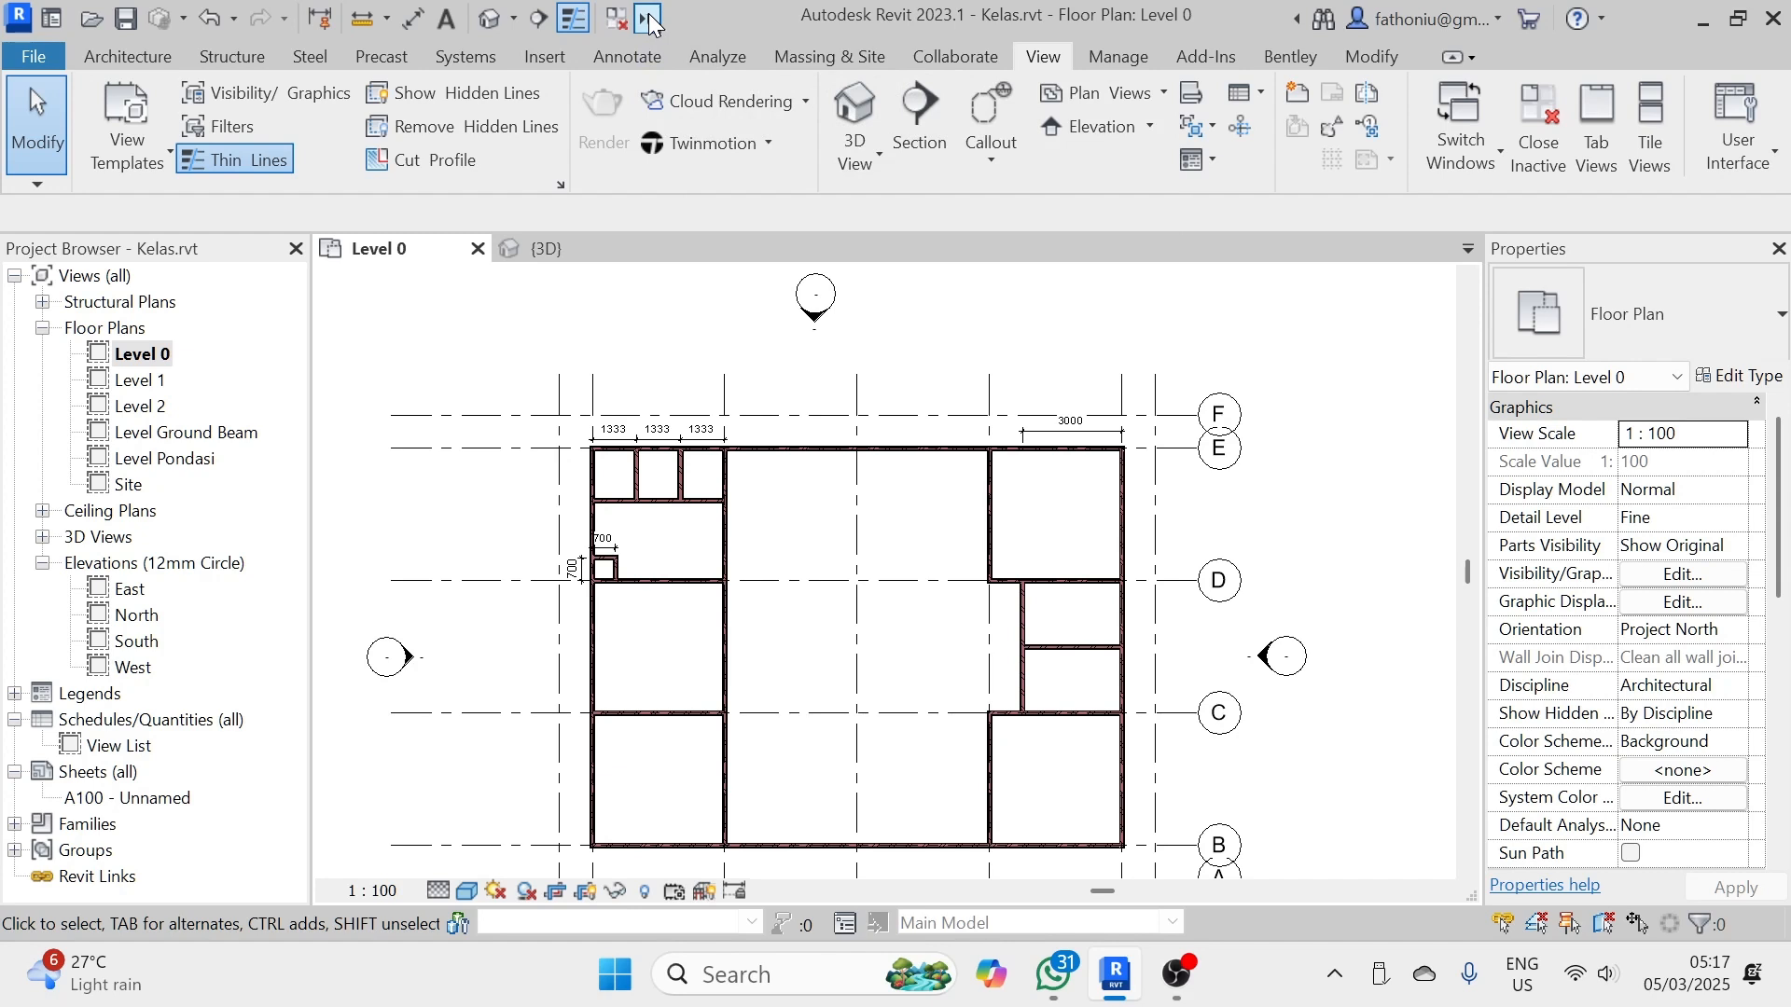
left_click(649, 21)
left_click(688, 14)
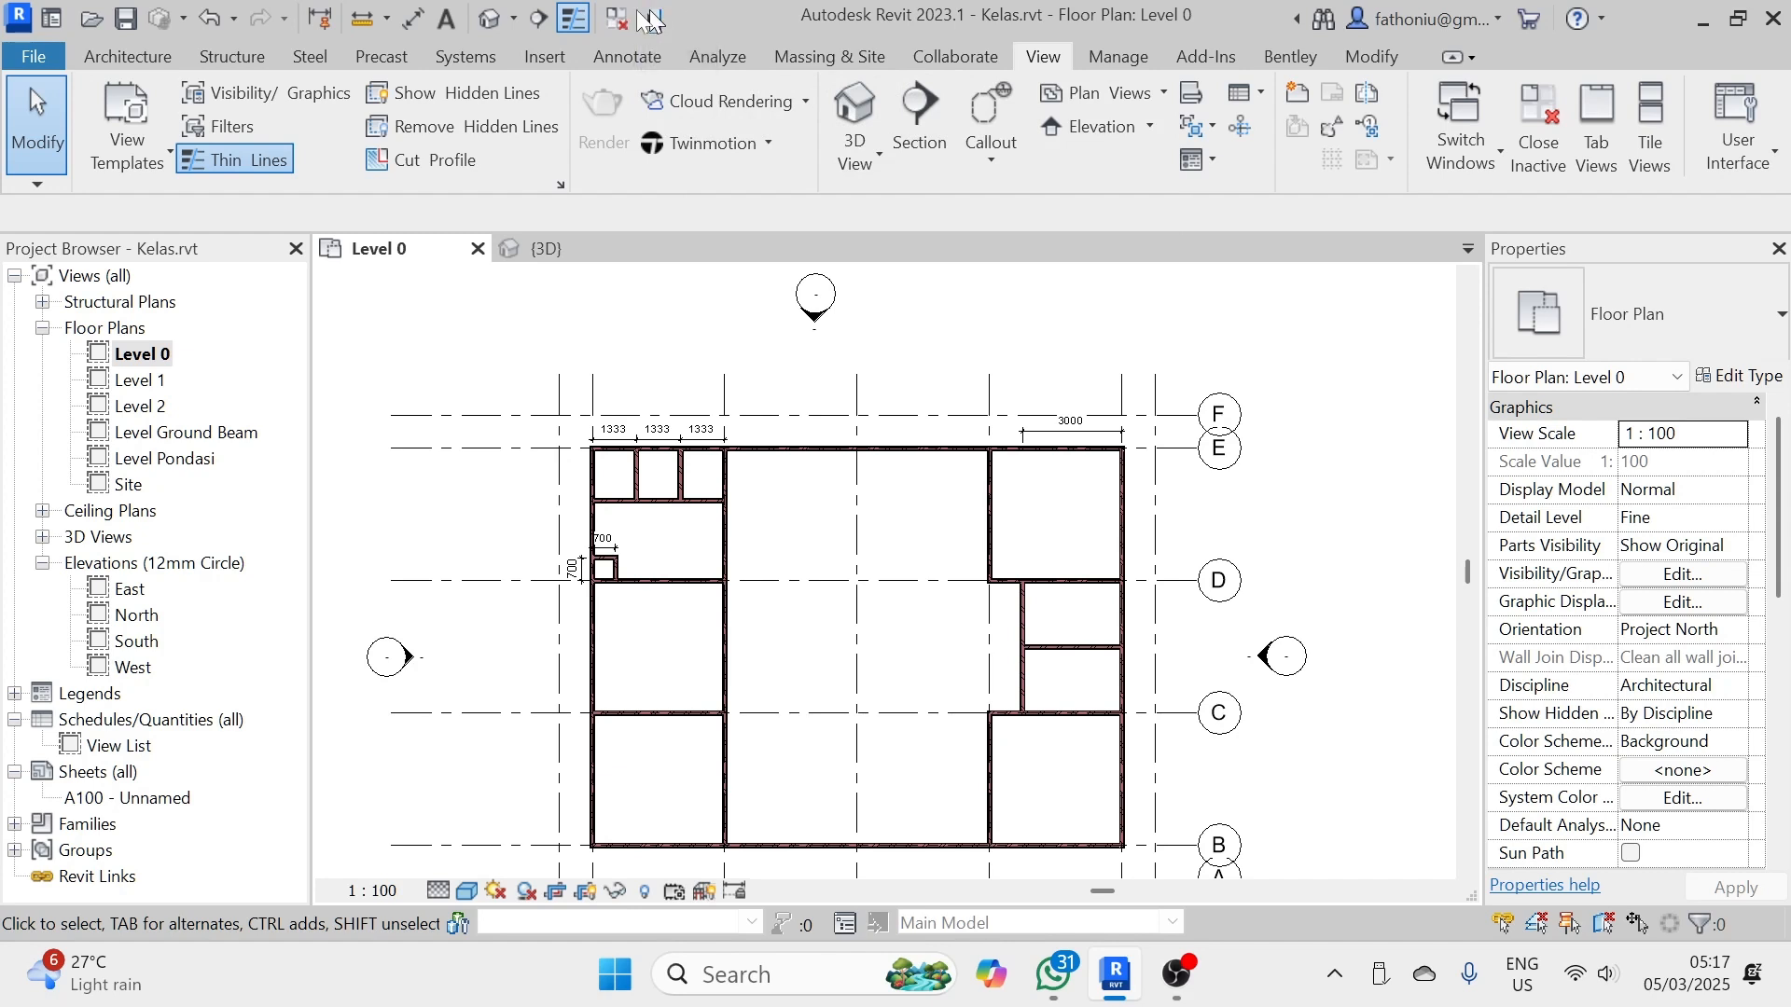
- Draw a short horizontal building section between grids C and D, facing grid D, just right of the left rooms' inner wall
left_click(537, 21)
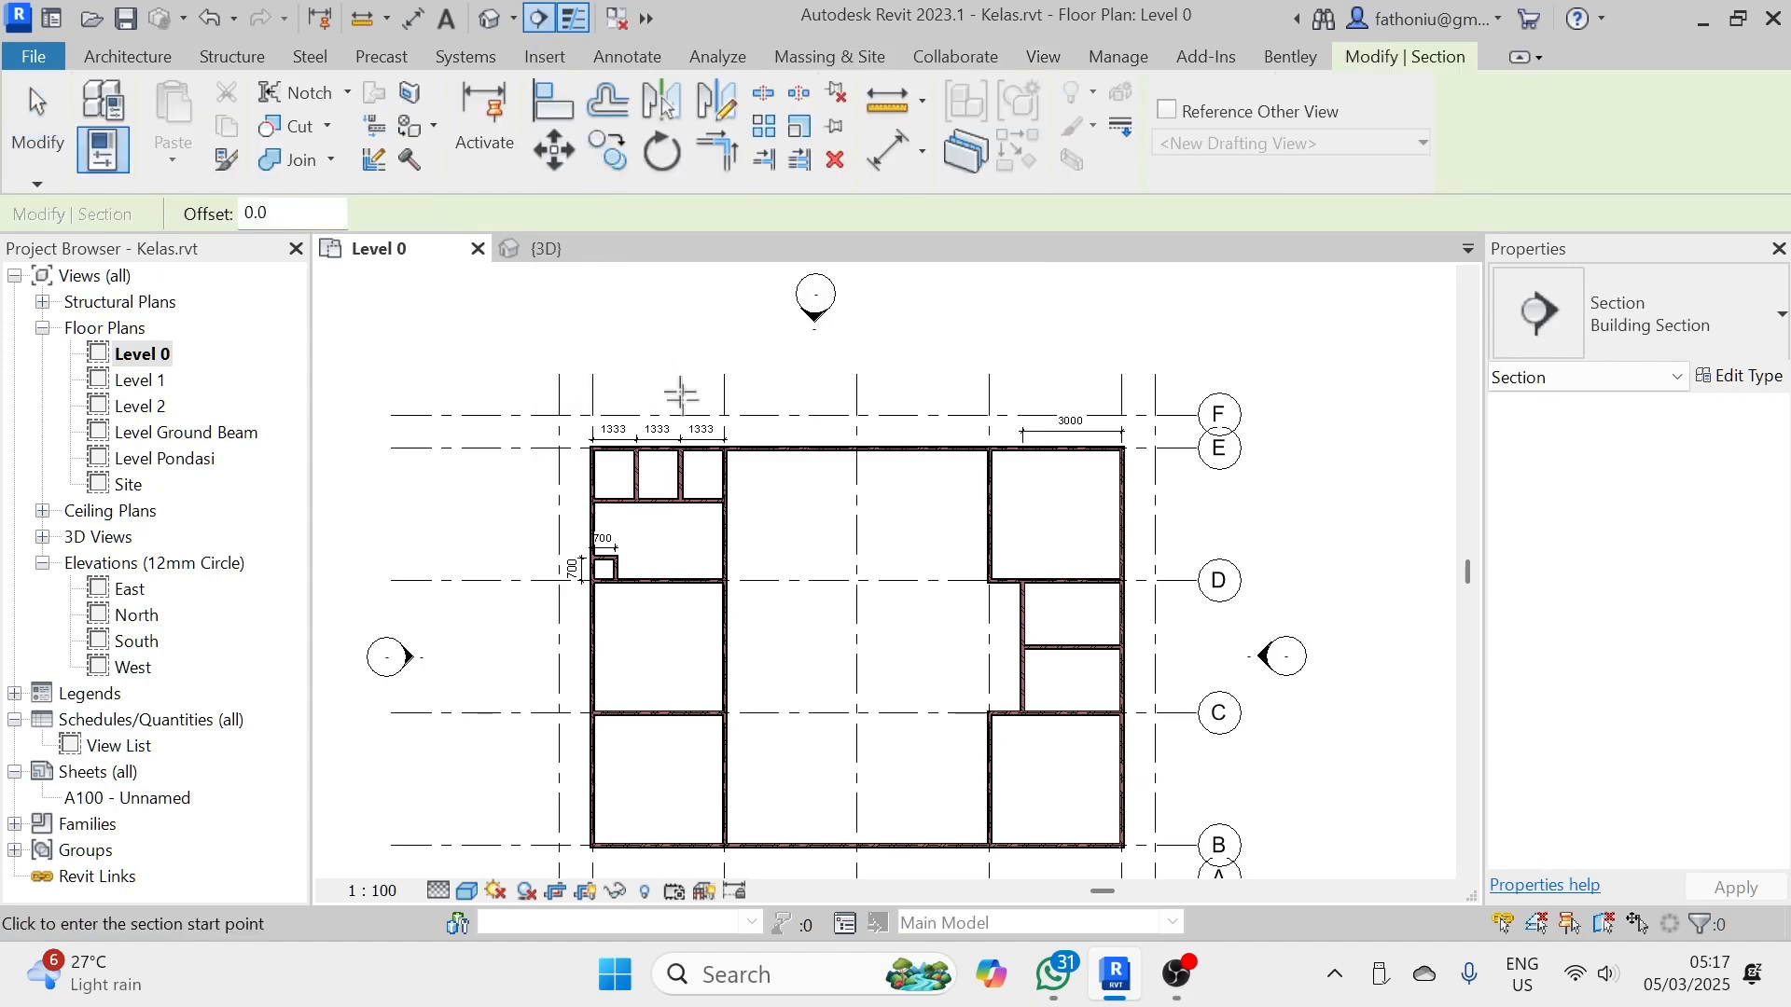
left_click(768, 634)
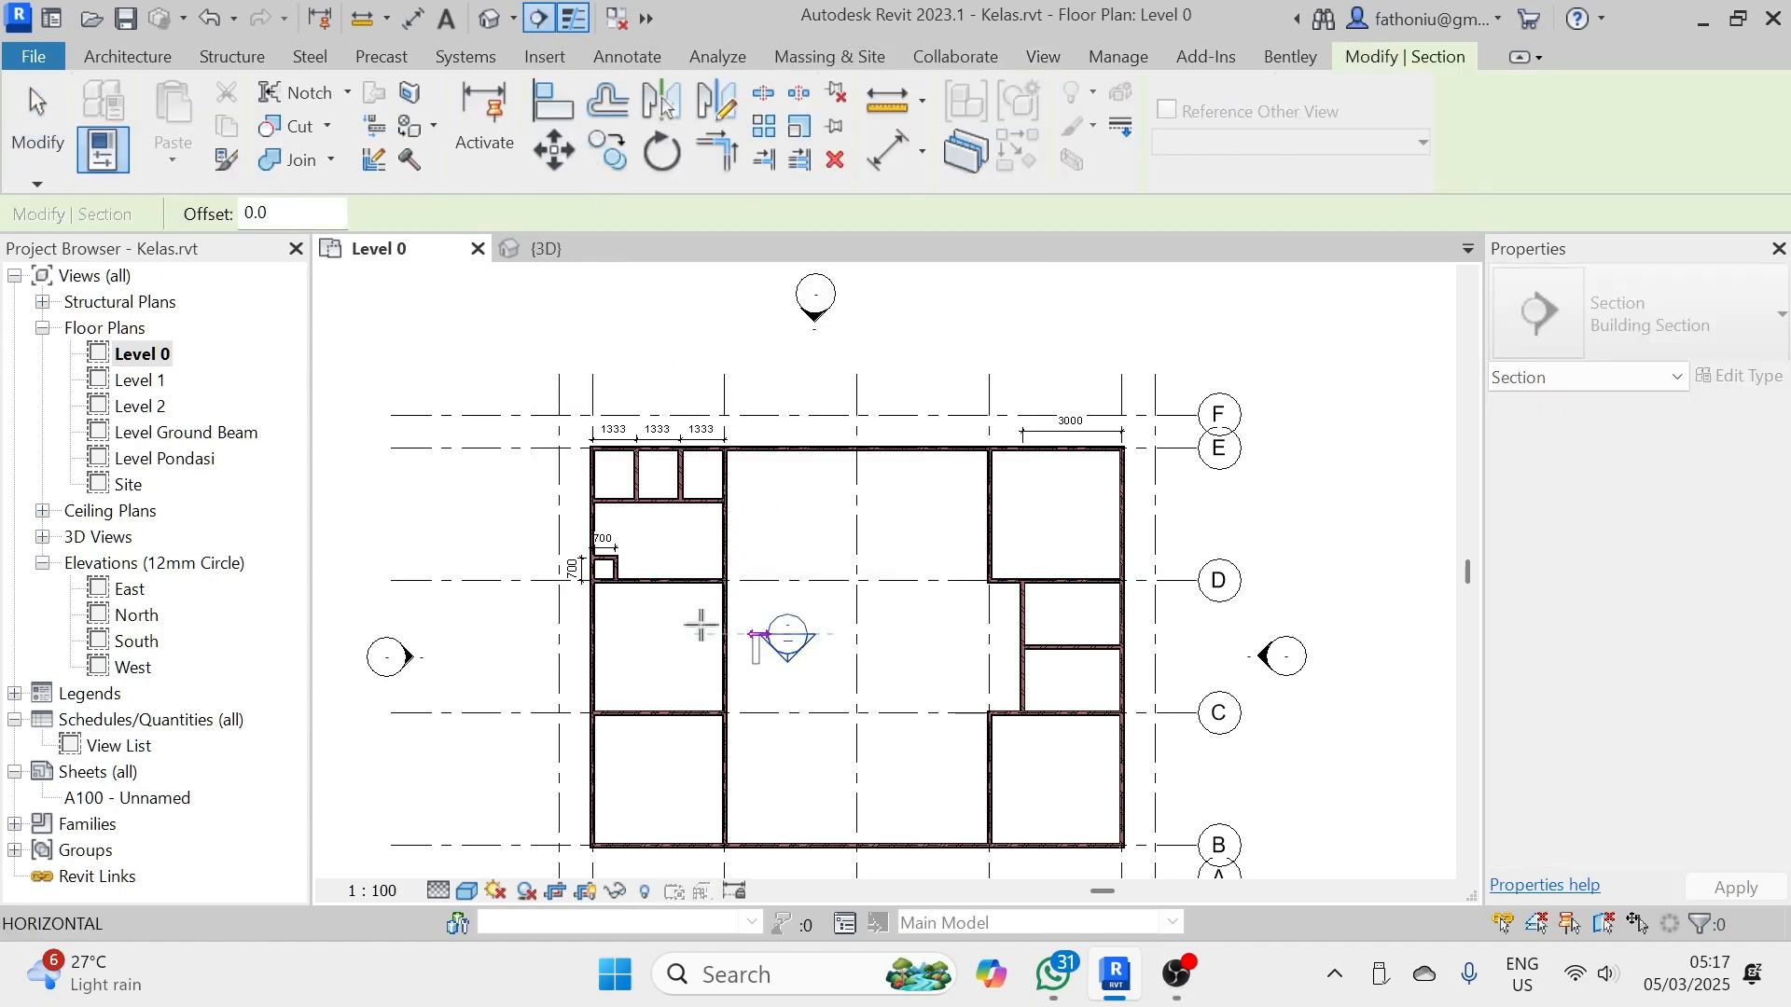
left_click(837, 634)
key("Escape")
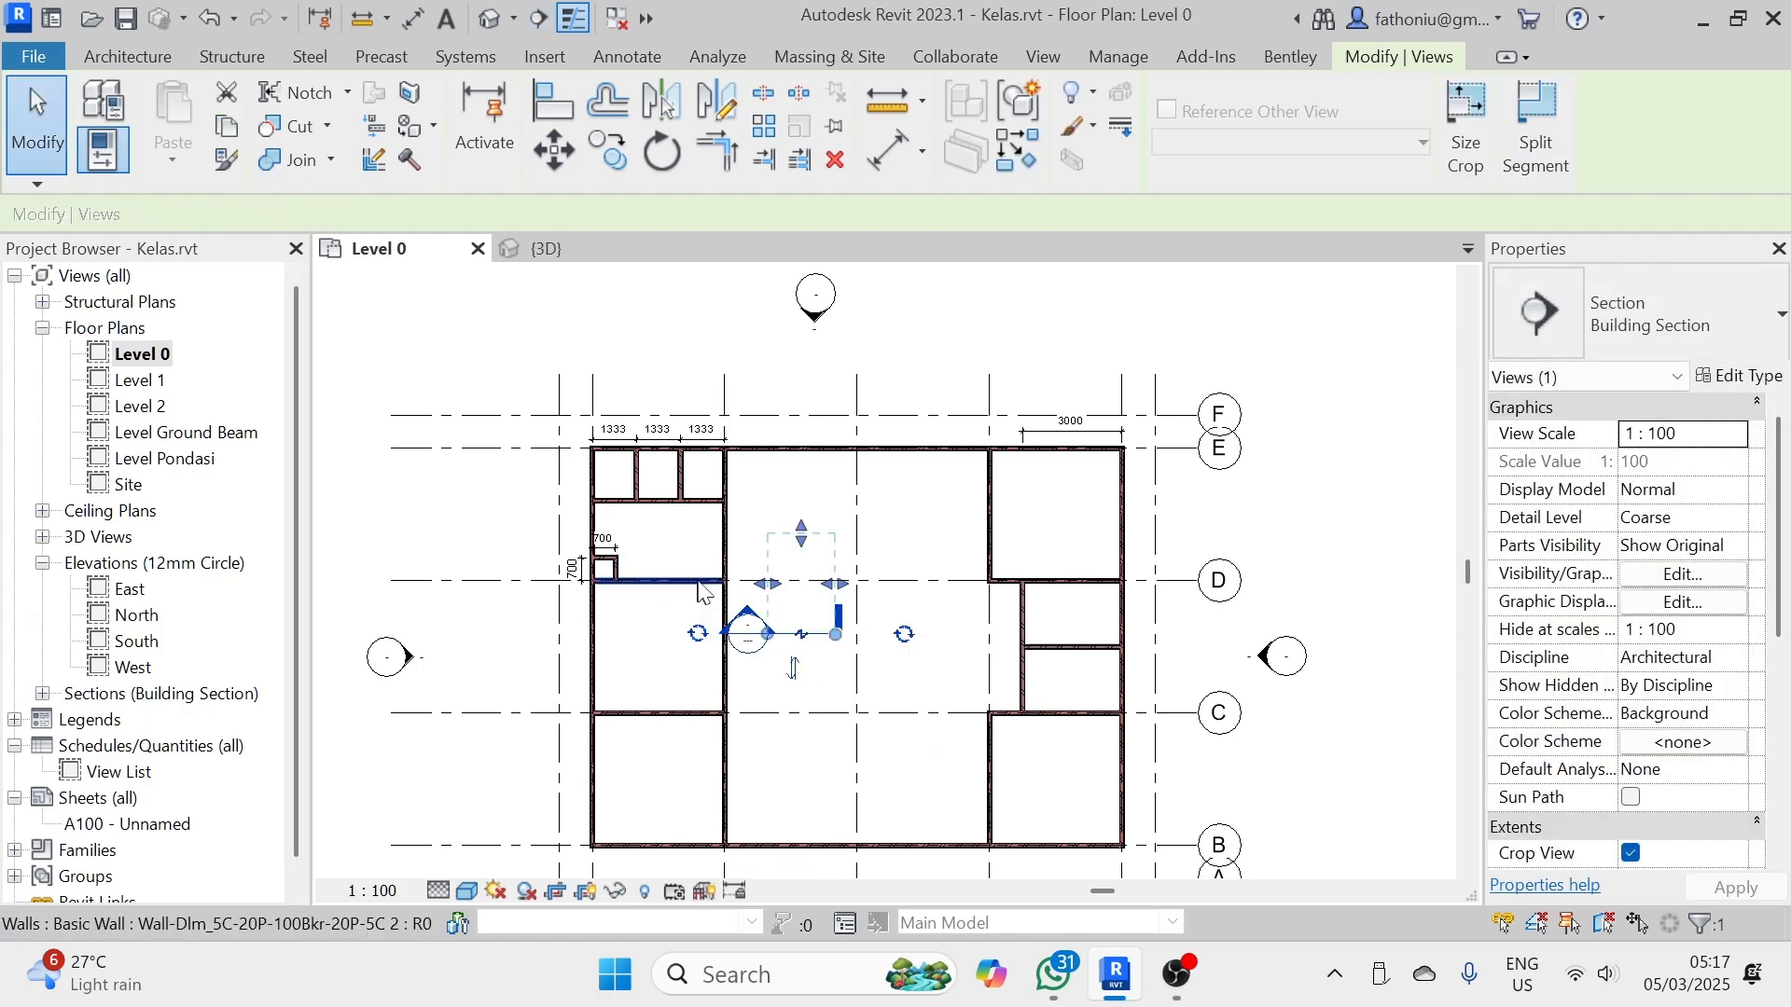
- Move the section's head into the left room and pull its tail and far crop edge in to just past the room's inner wall
left_click_drag(765, 588, 547, 585)
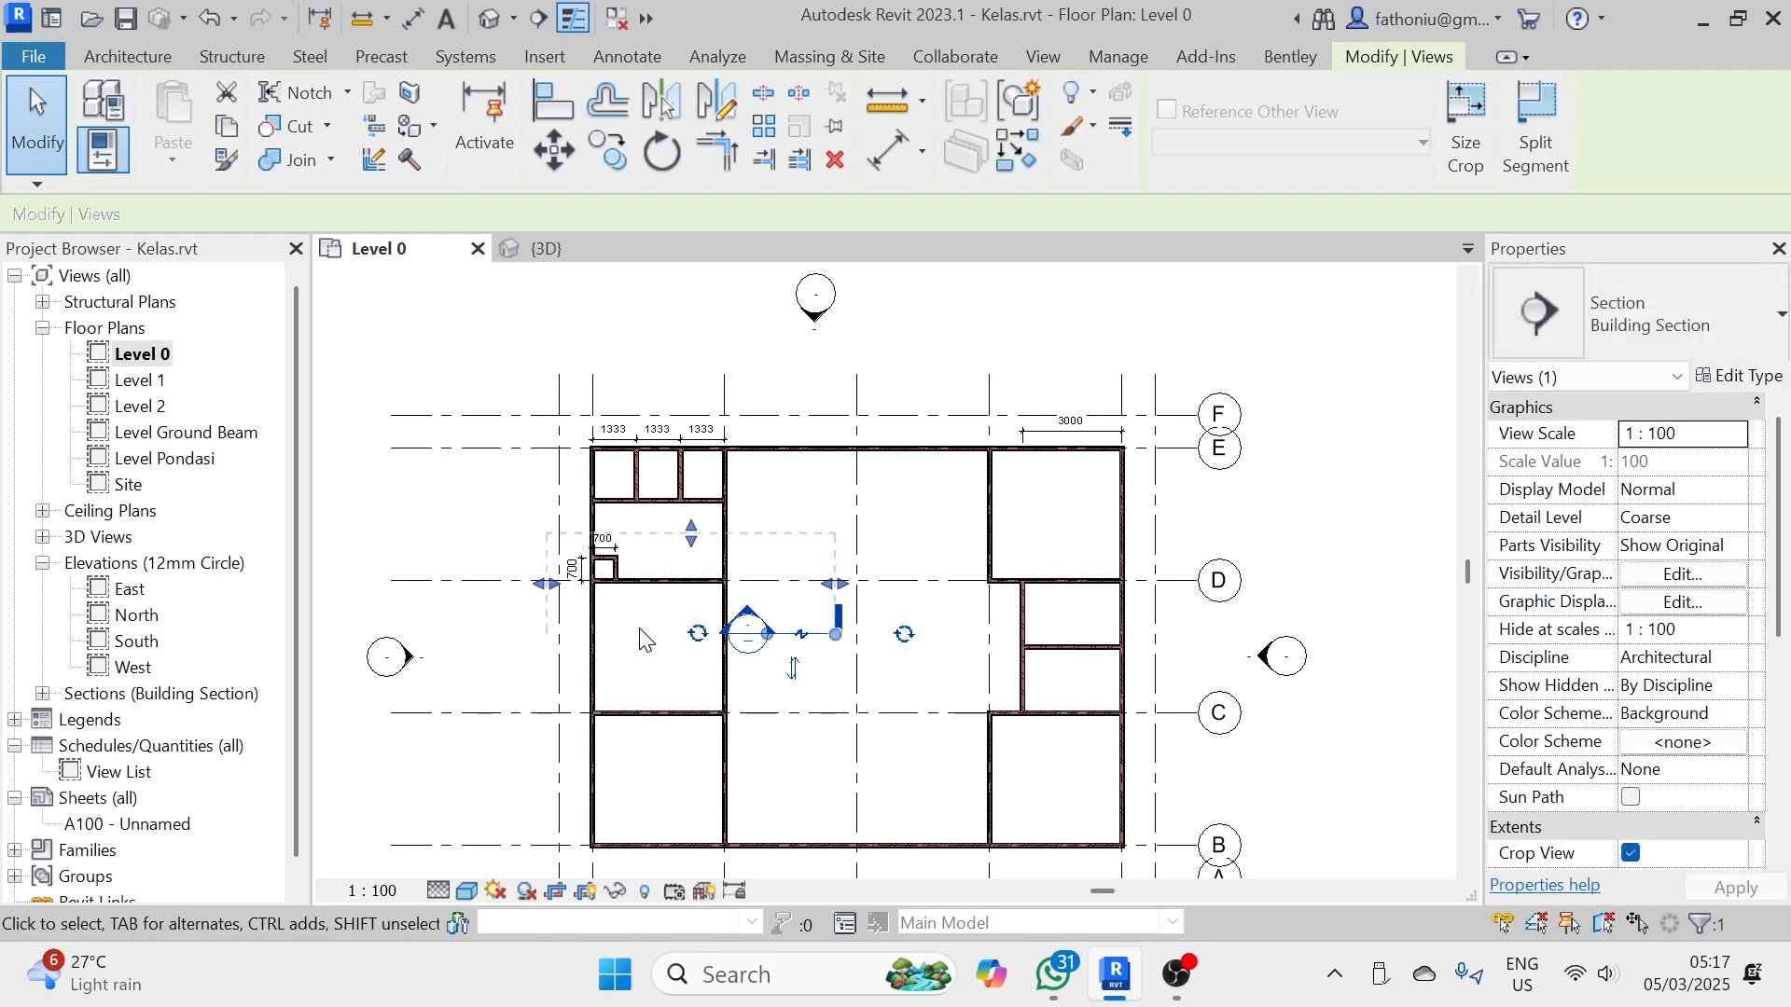
key("ctrl+z")
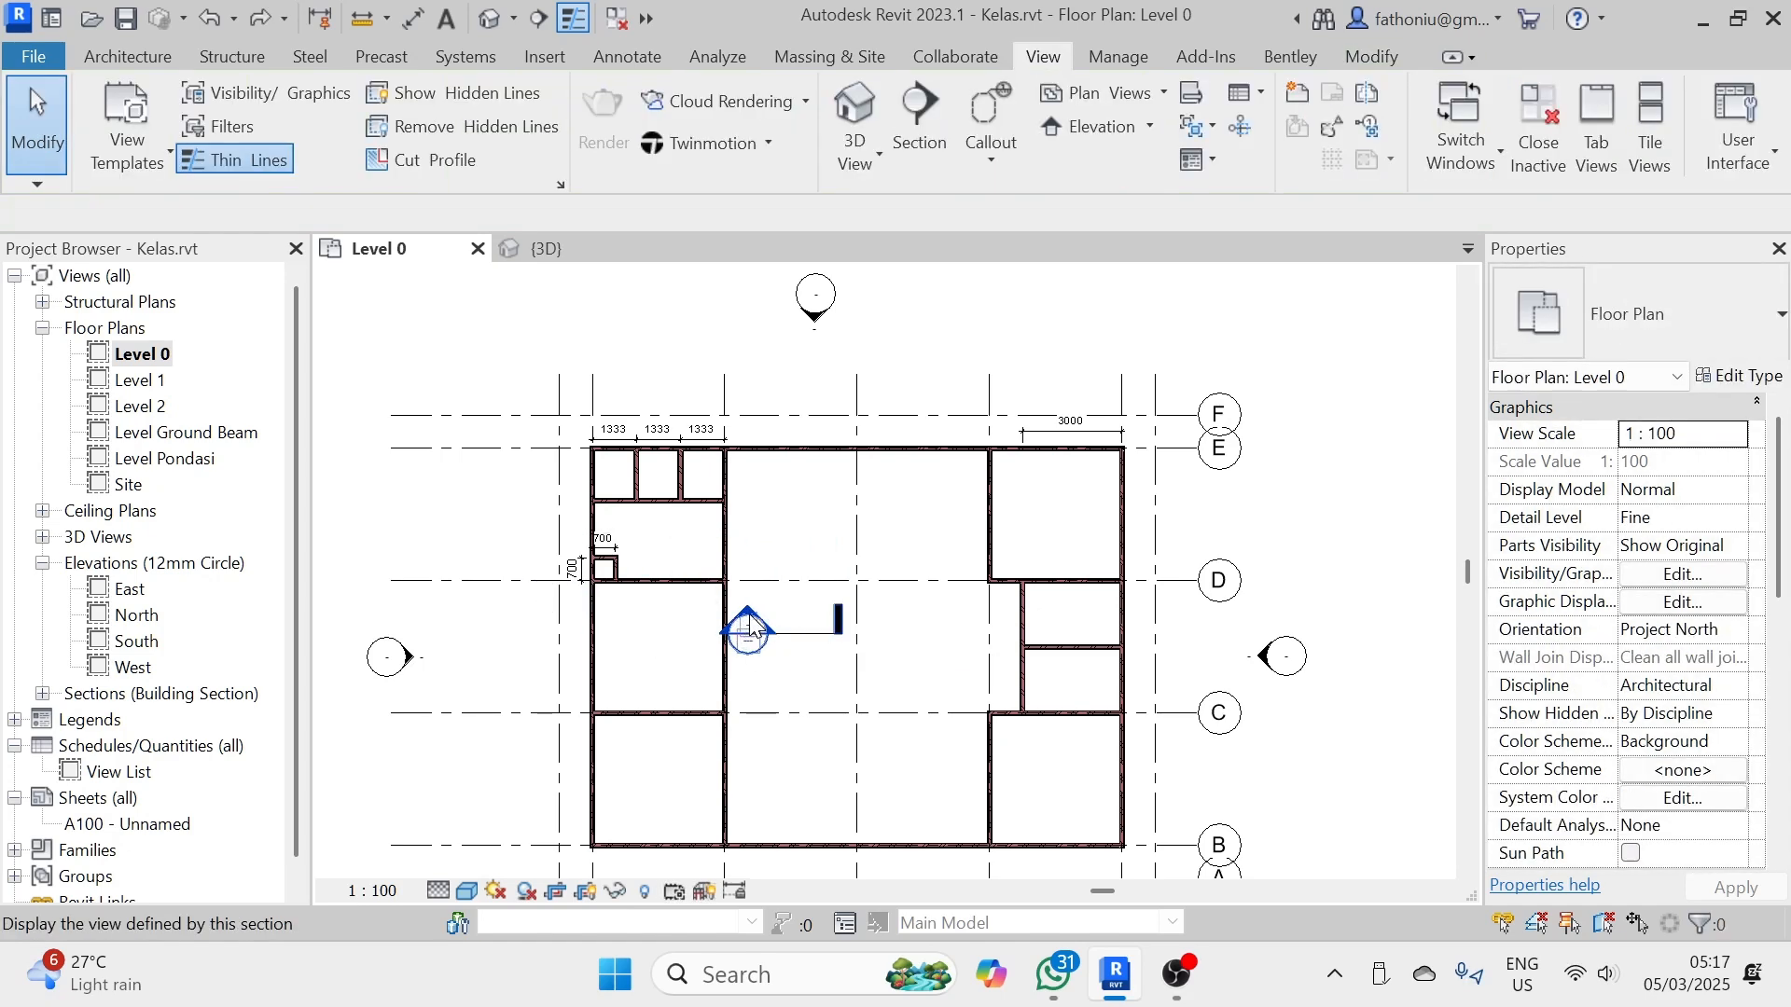
left_click(794, 632)
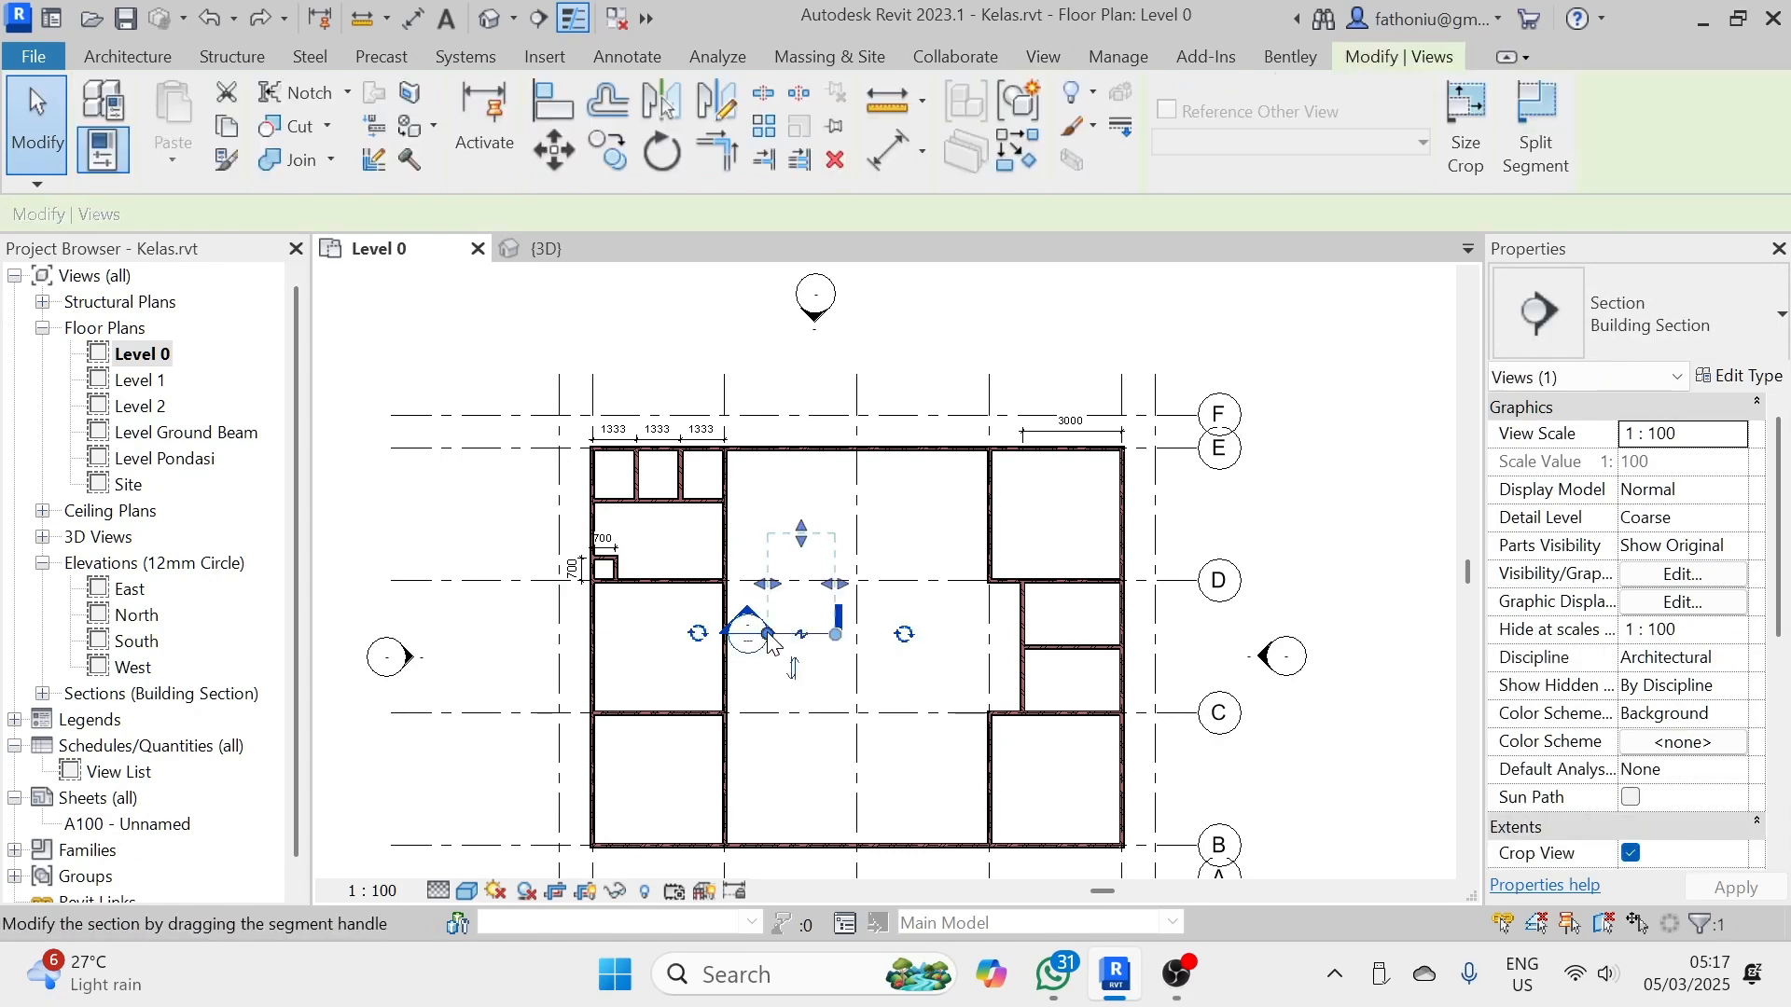
left_click_drag(767, 632, 666, 586)
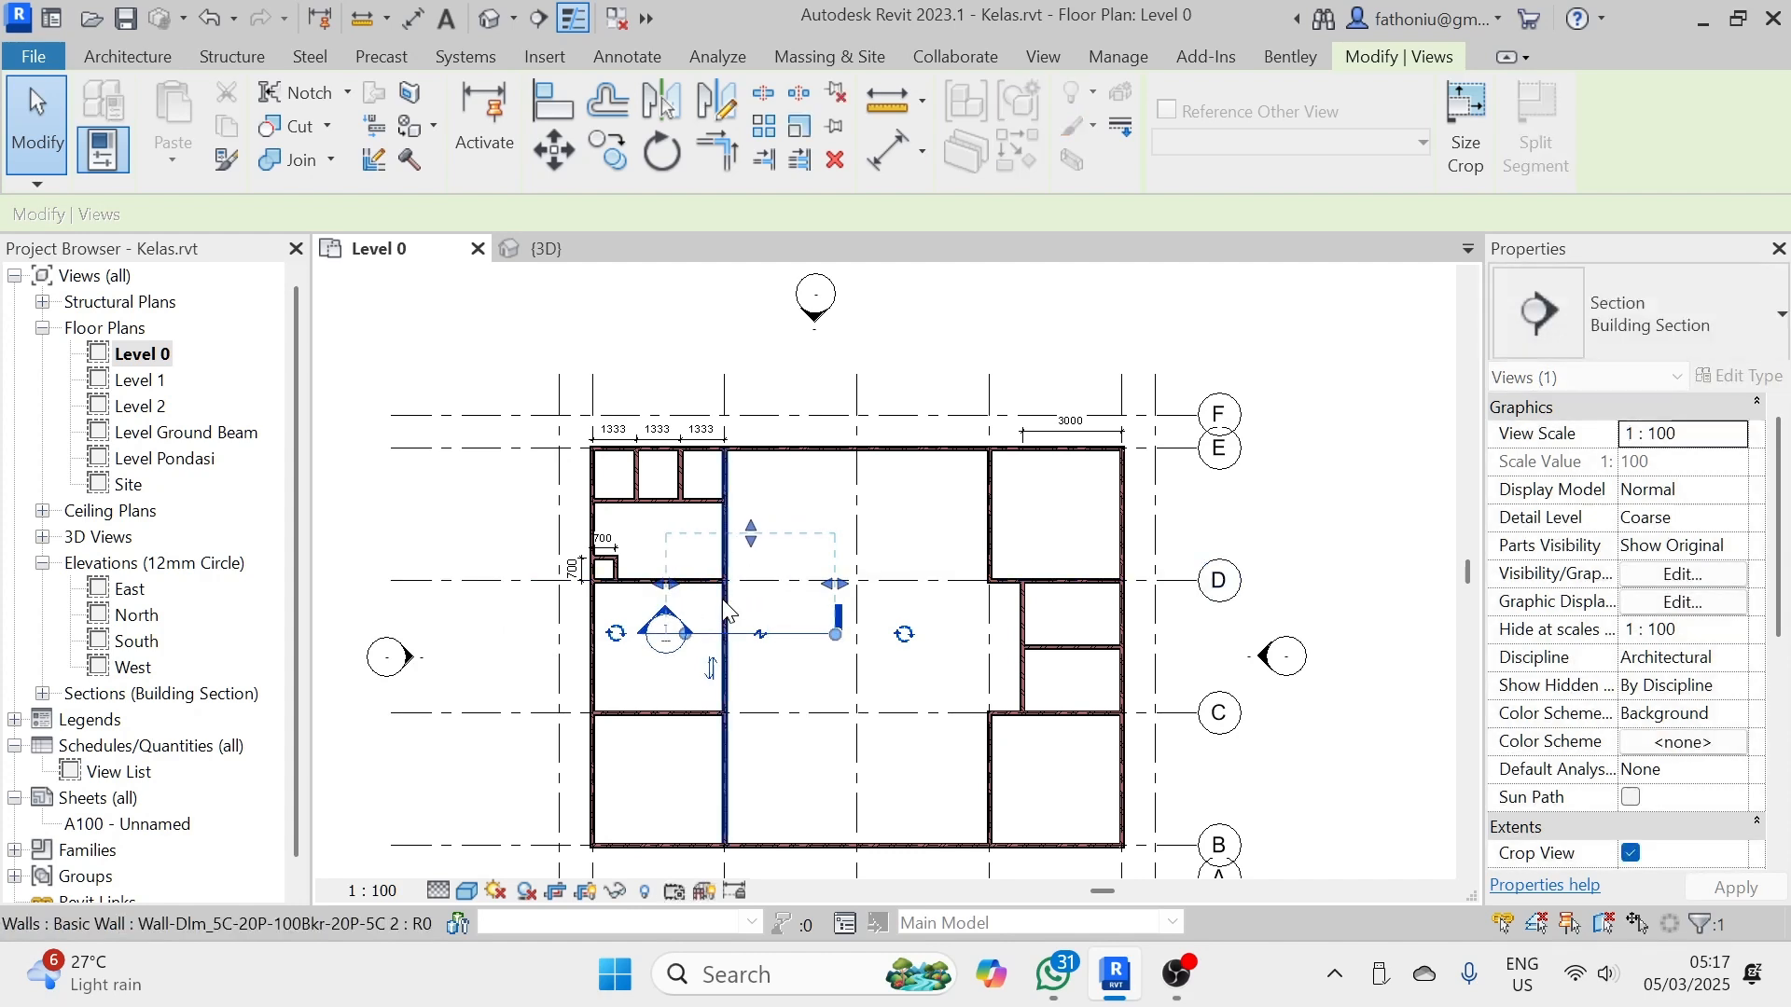
left_click_drag(834, 589, 758, 635)
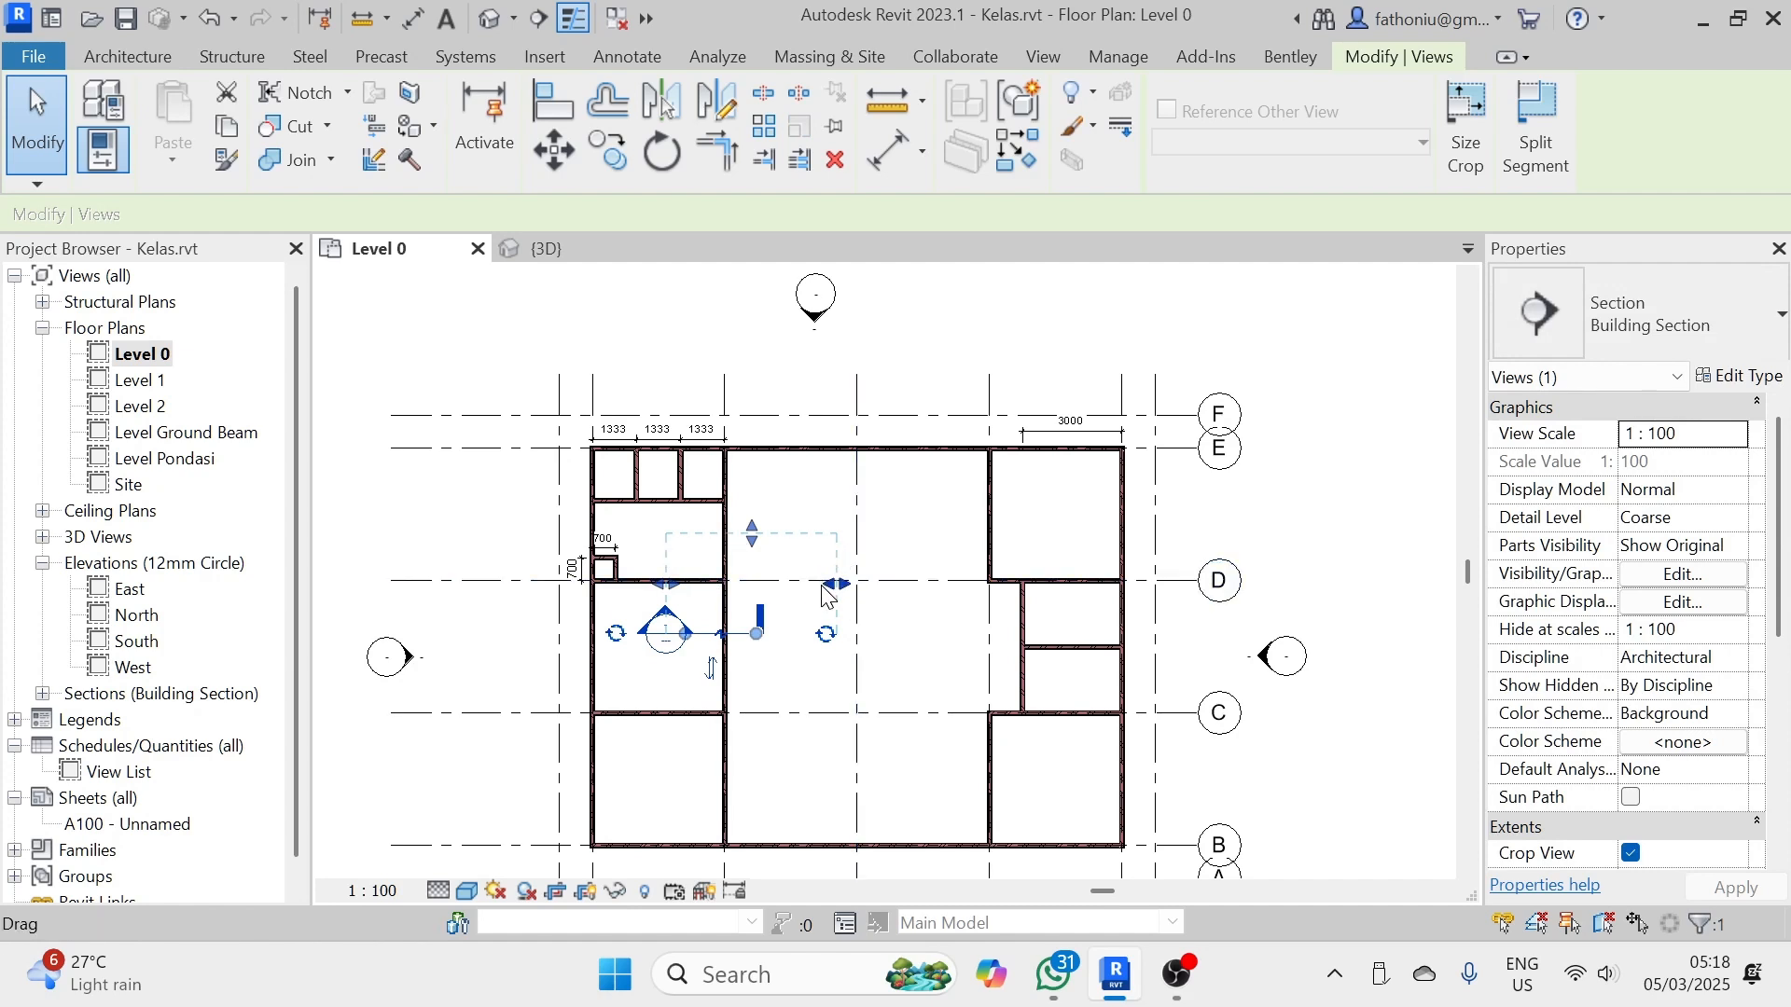
left_click_drag(830, 587, 752, 586)
left_click(748, 540)
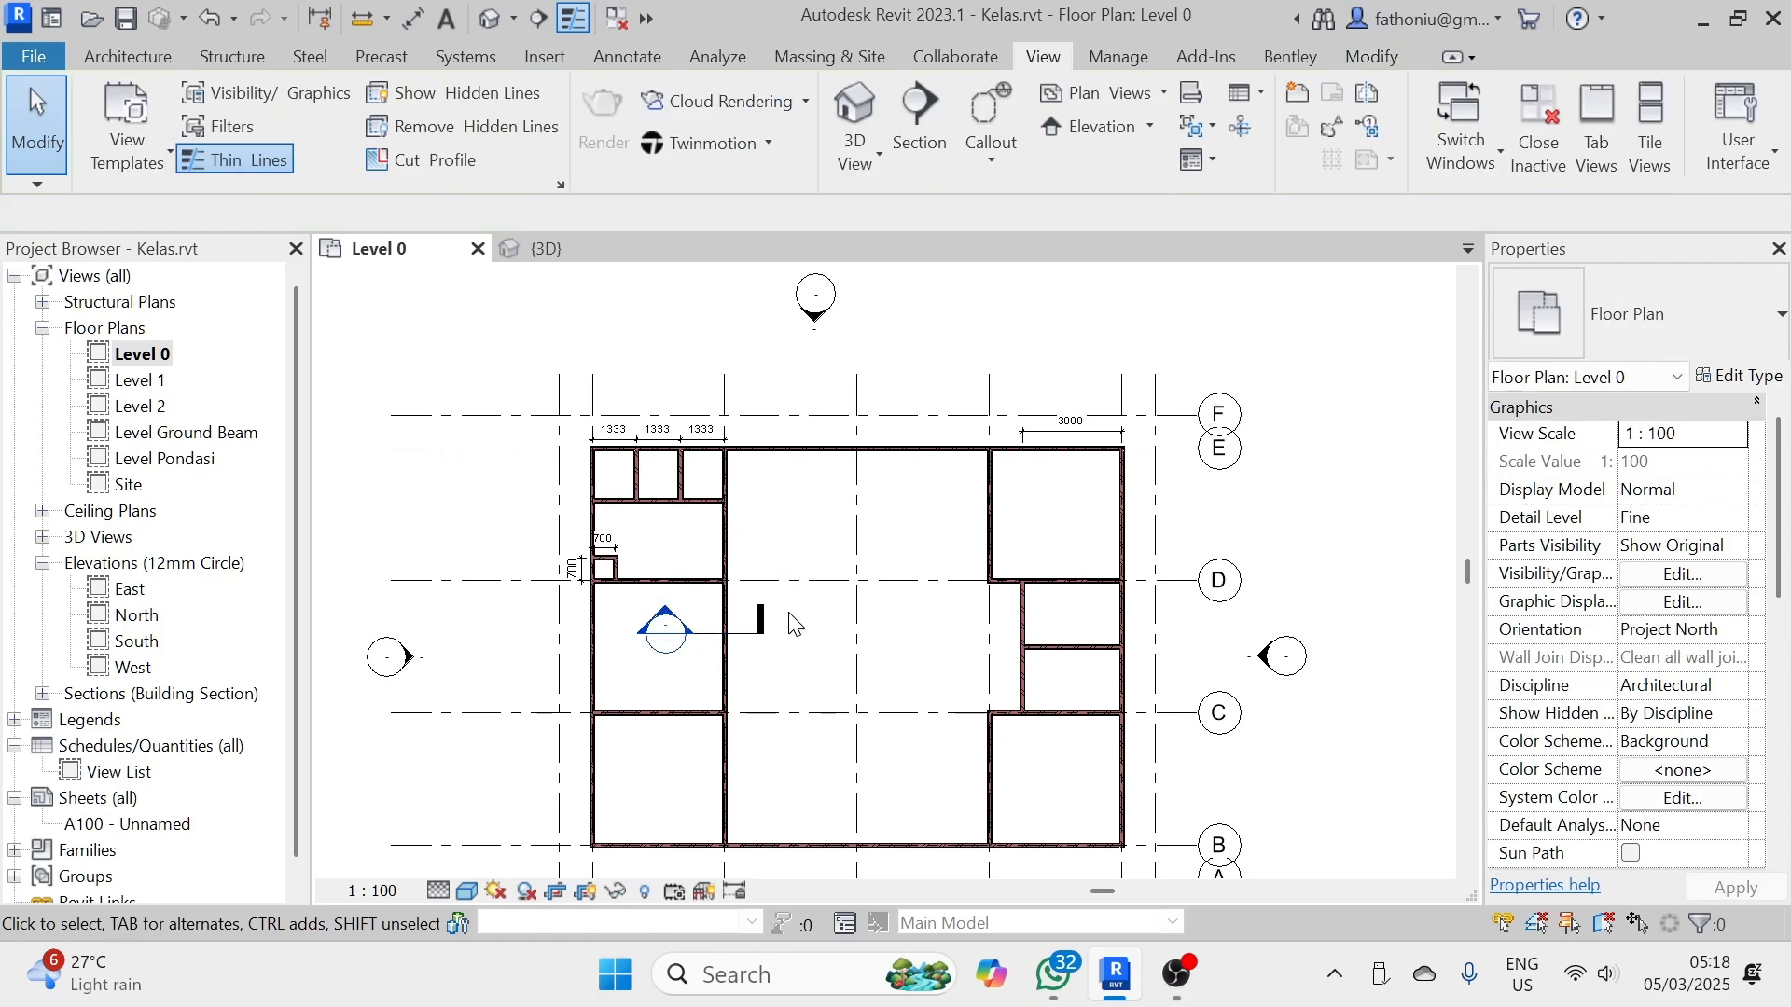
- Open the new section's view and bring the wall base at Level 0 and Level Ground Beam into focus
scroll(668, 625, "up", 5)
double_click(663, 612)
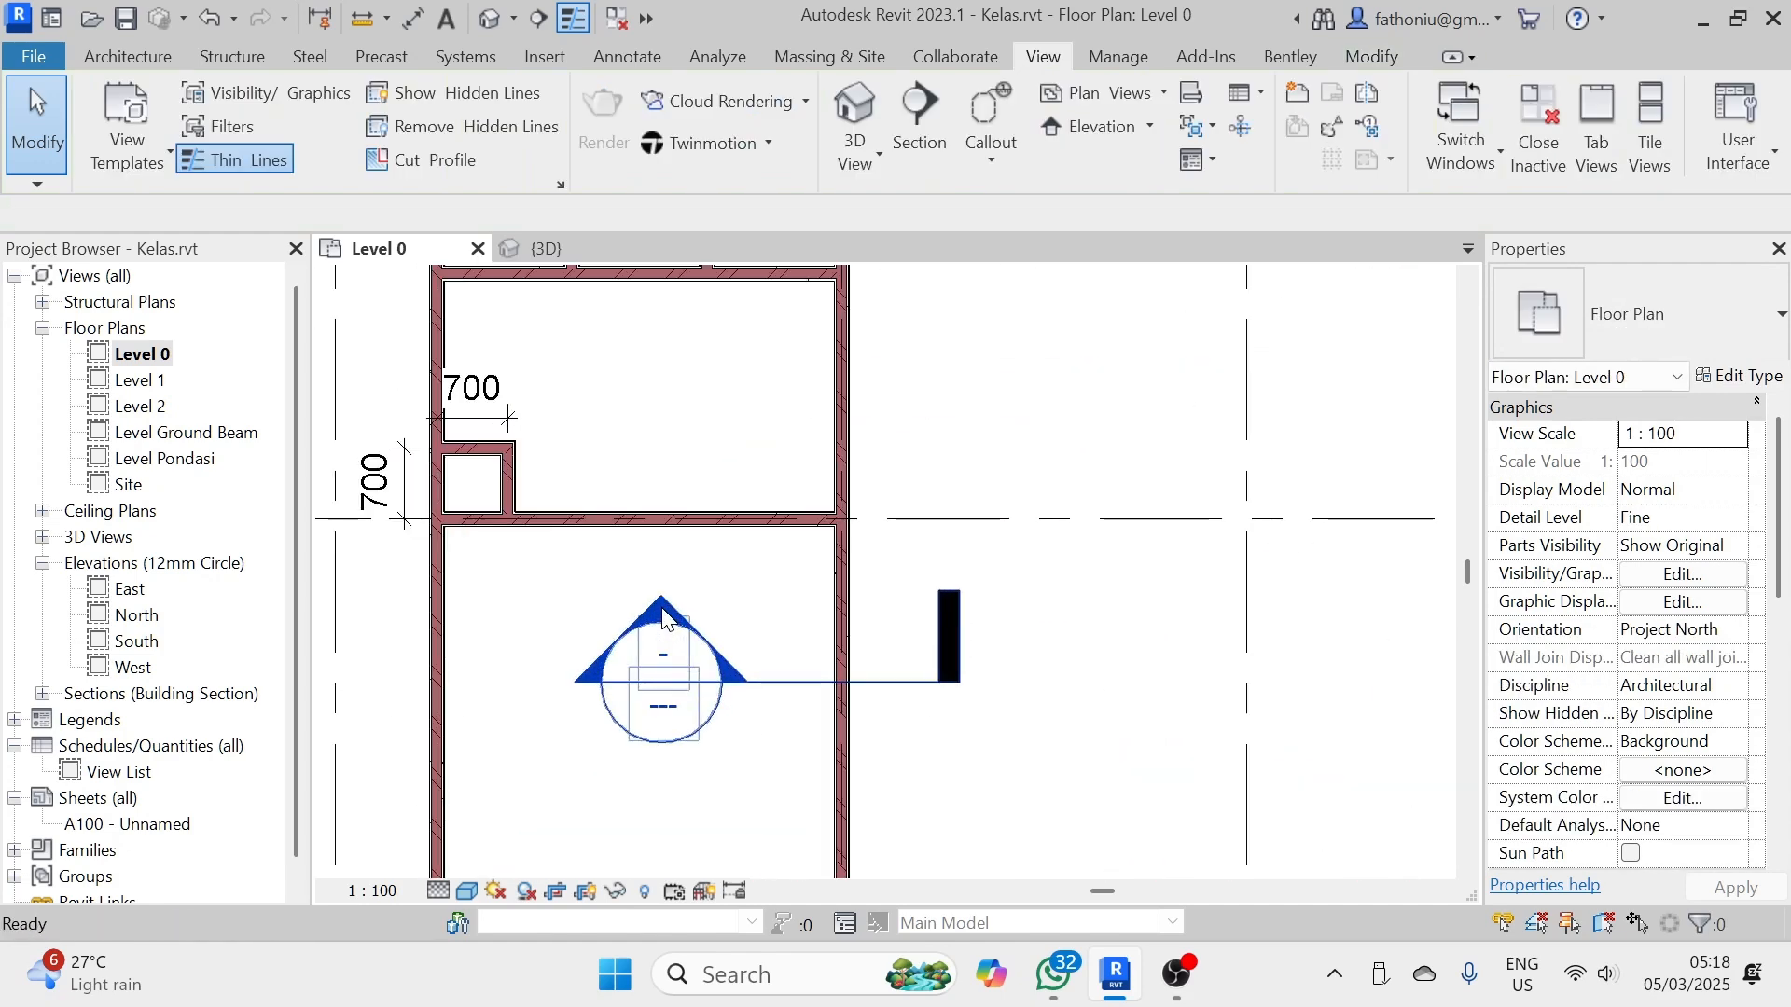
scroll(746, 597, "down", 2)
scroll(853, 634, "up", 3)
scroll(852, 634, "up", 2)
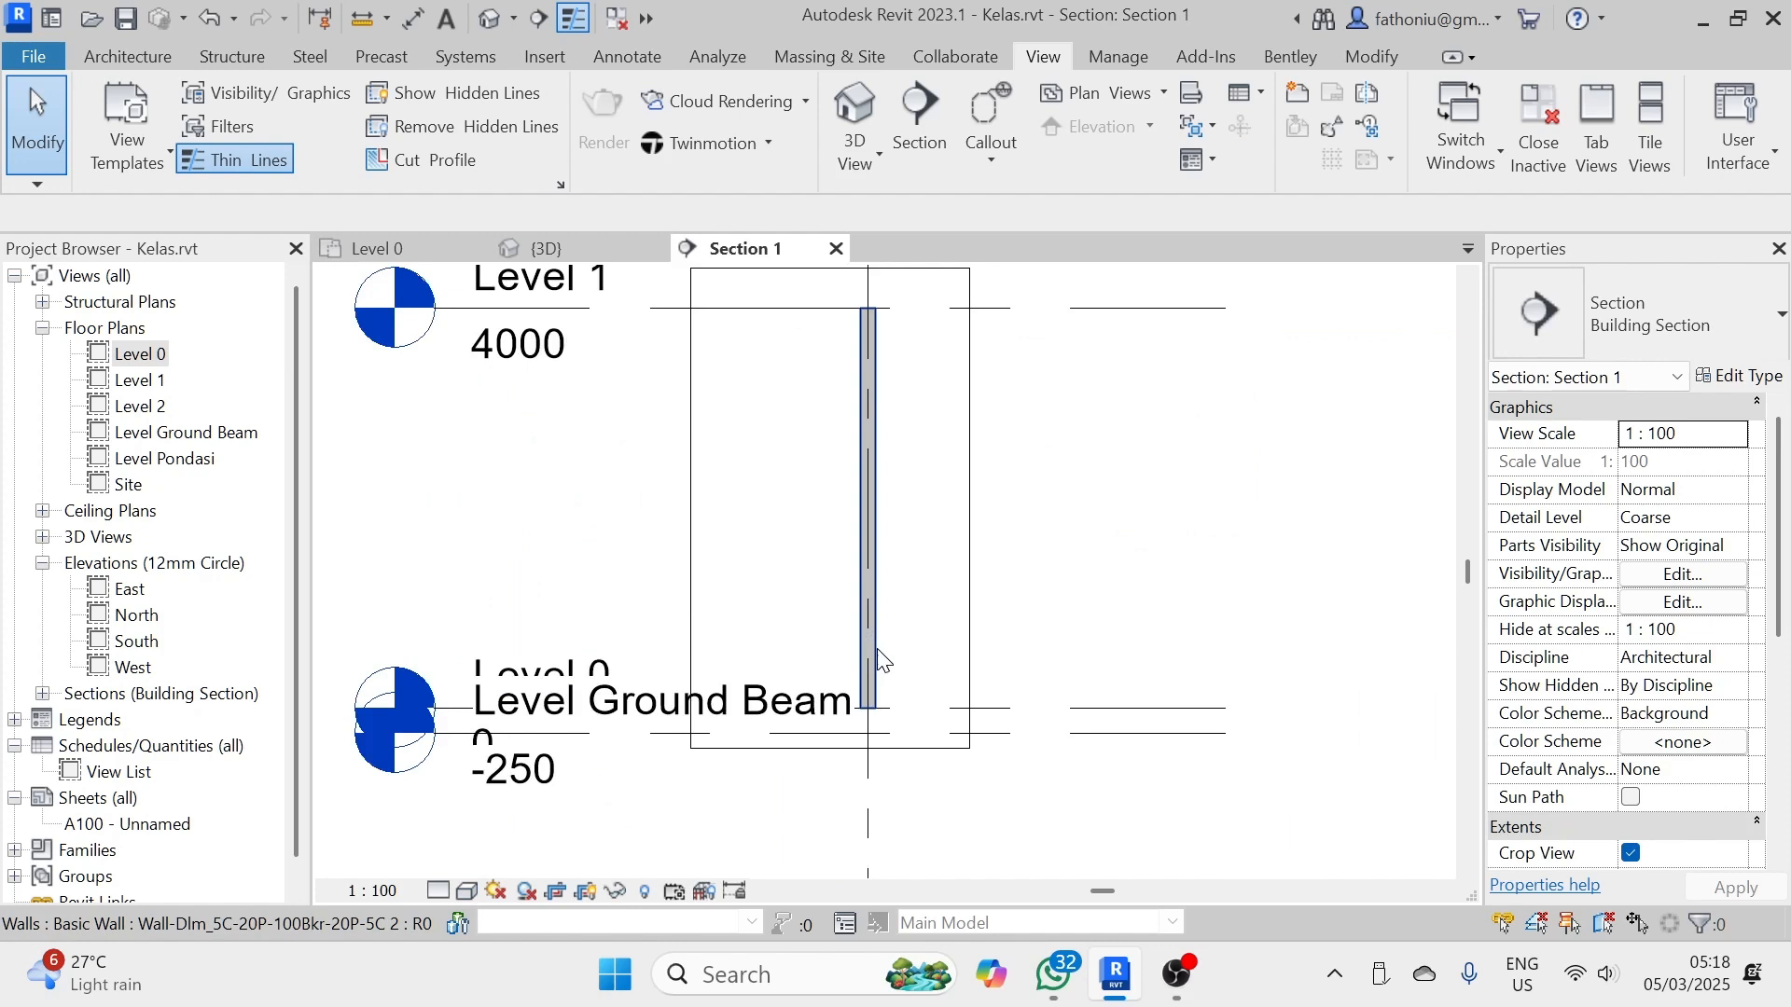
middle_click_drag(911, 619, 890, 521)
scroll(755, 579, "up", 3)
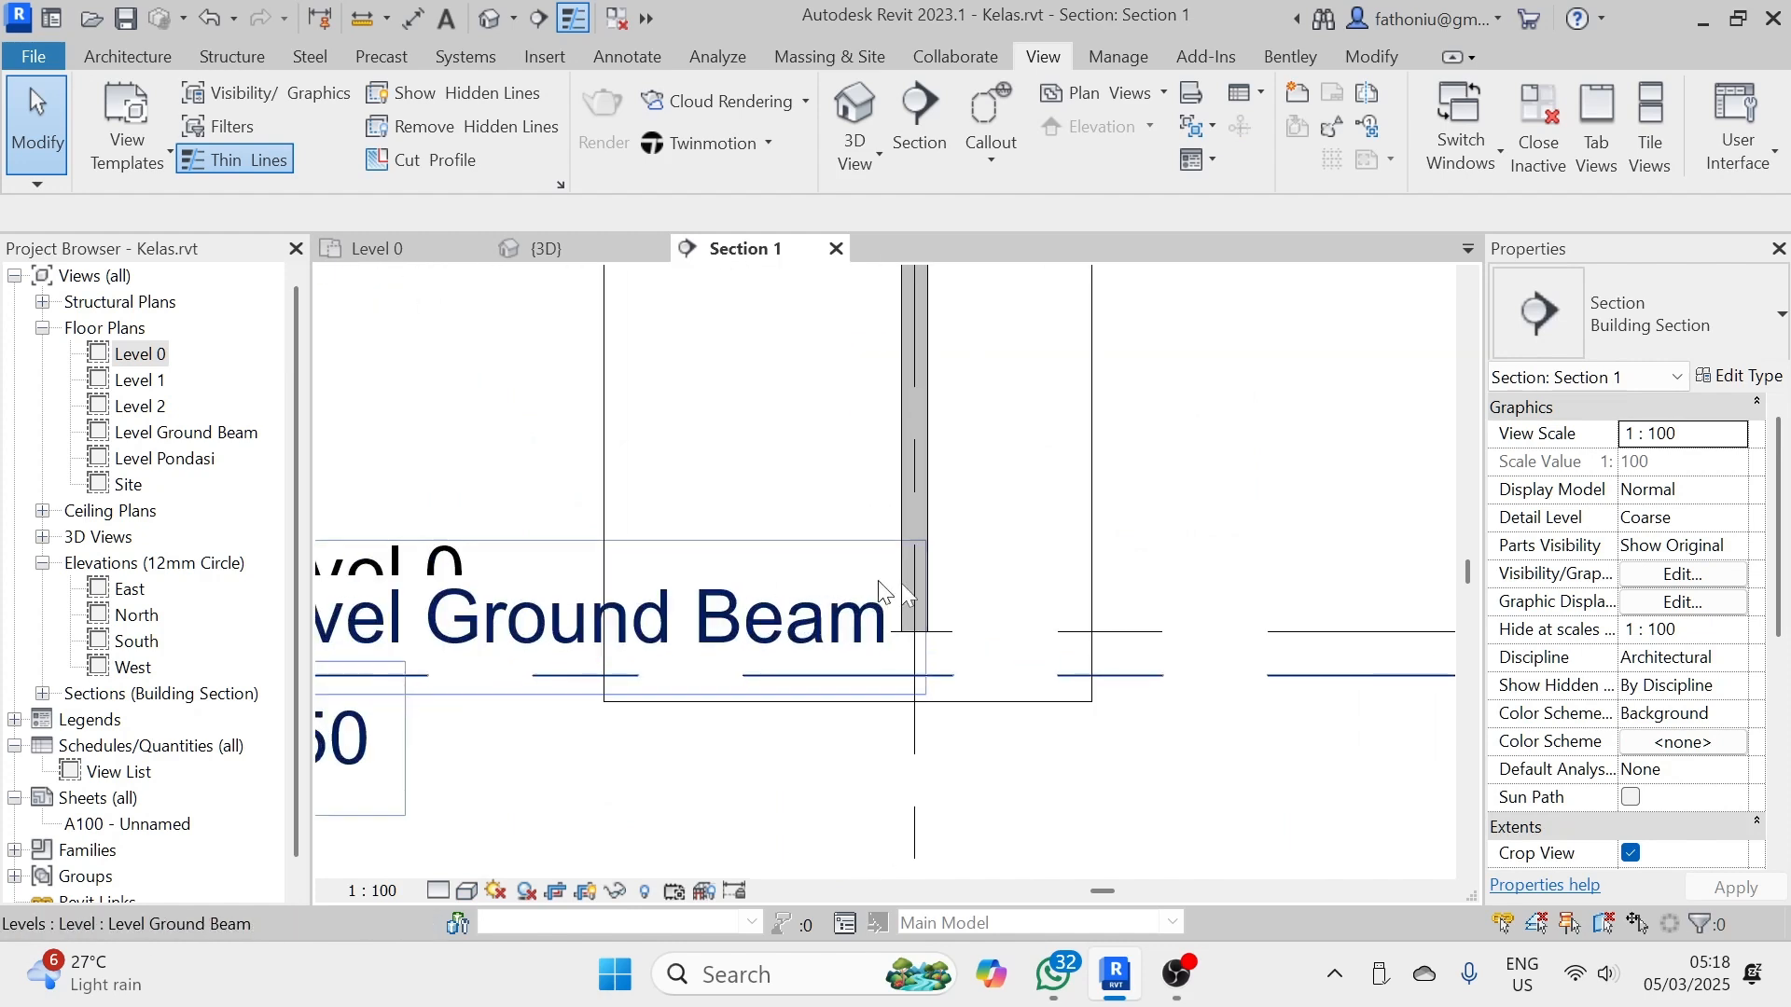
scroll(932, 579, "down", 3)
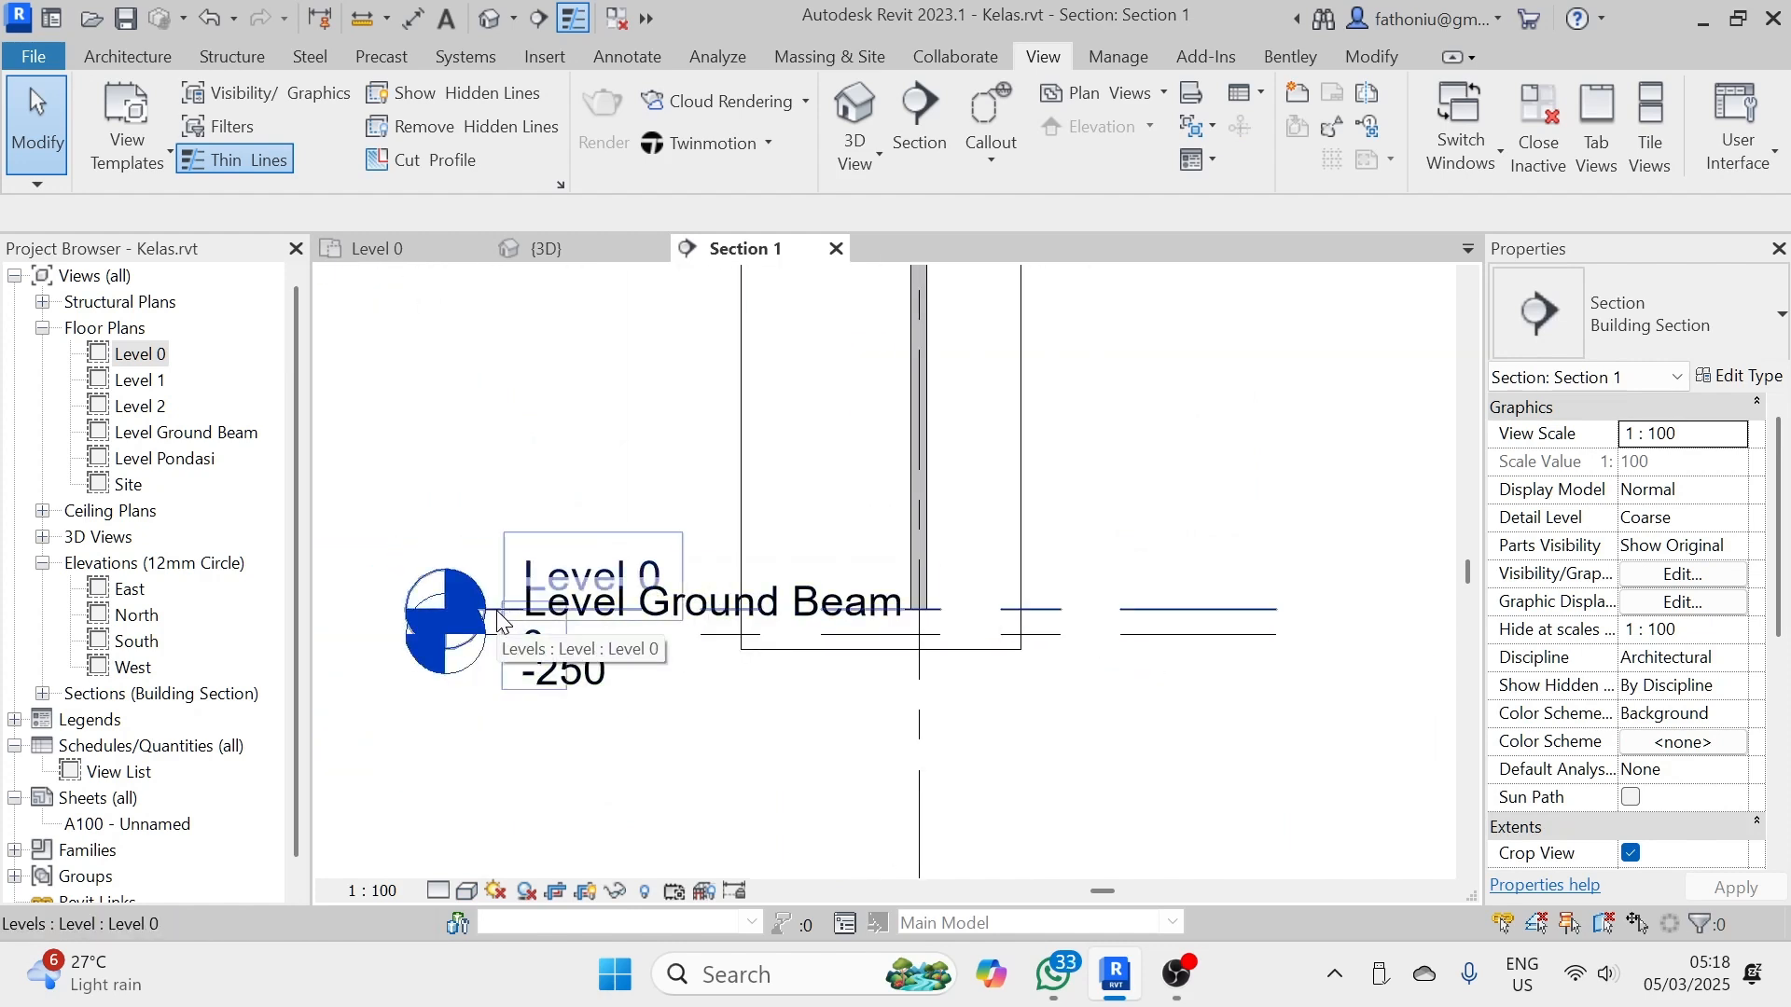
- Extend the Level Ground Beam line together with Level 0 so their heads sit farther from the section's crop boundary
left_click(978, 615)
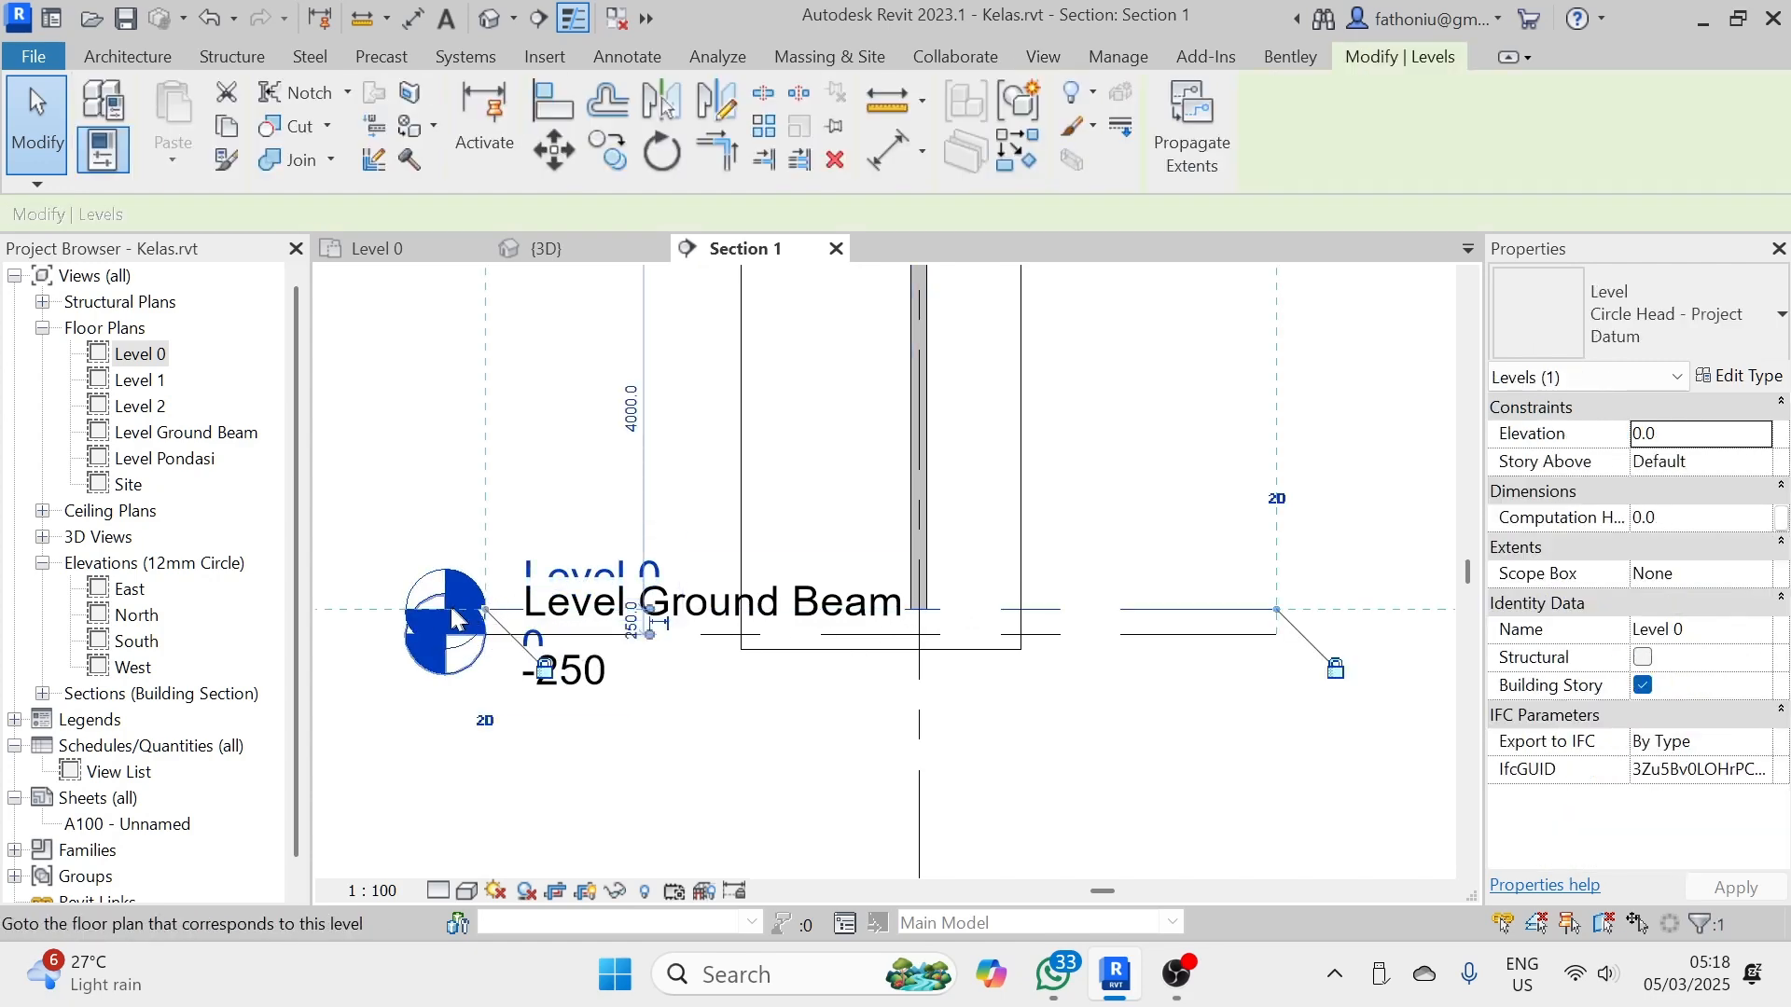
left_click(454, 618, "ctrl")
scroll(467, 617, "up", 2)
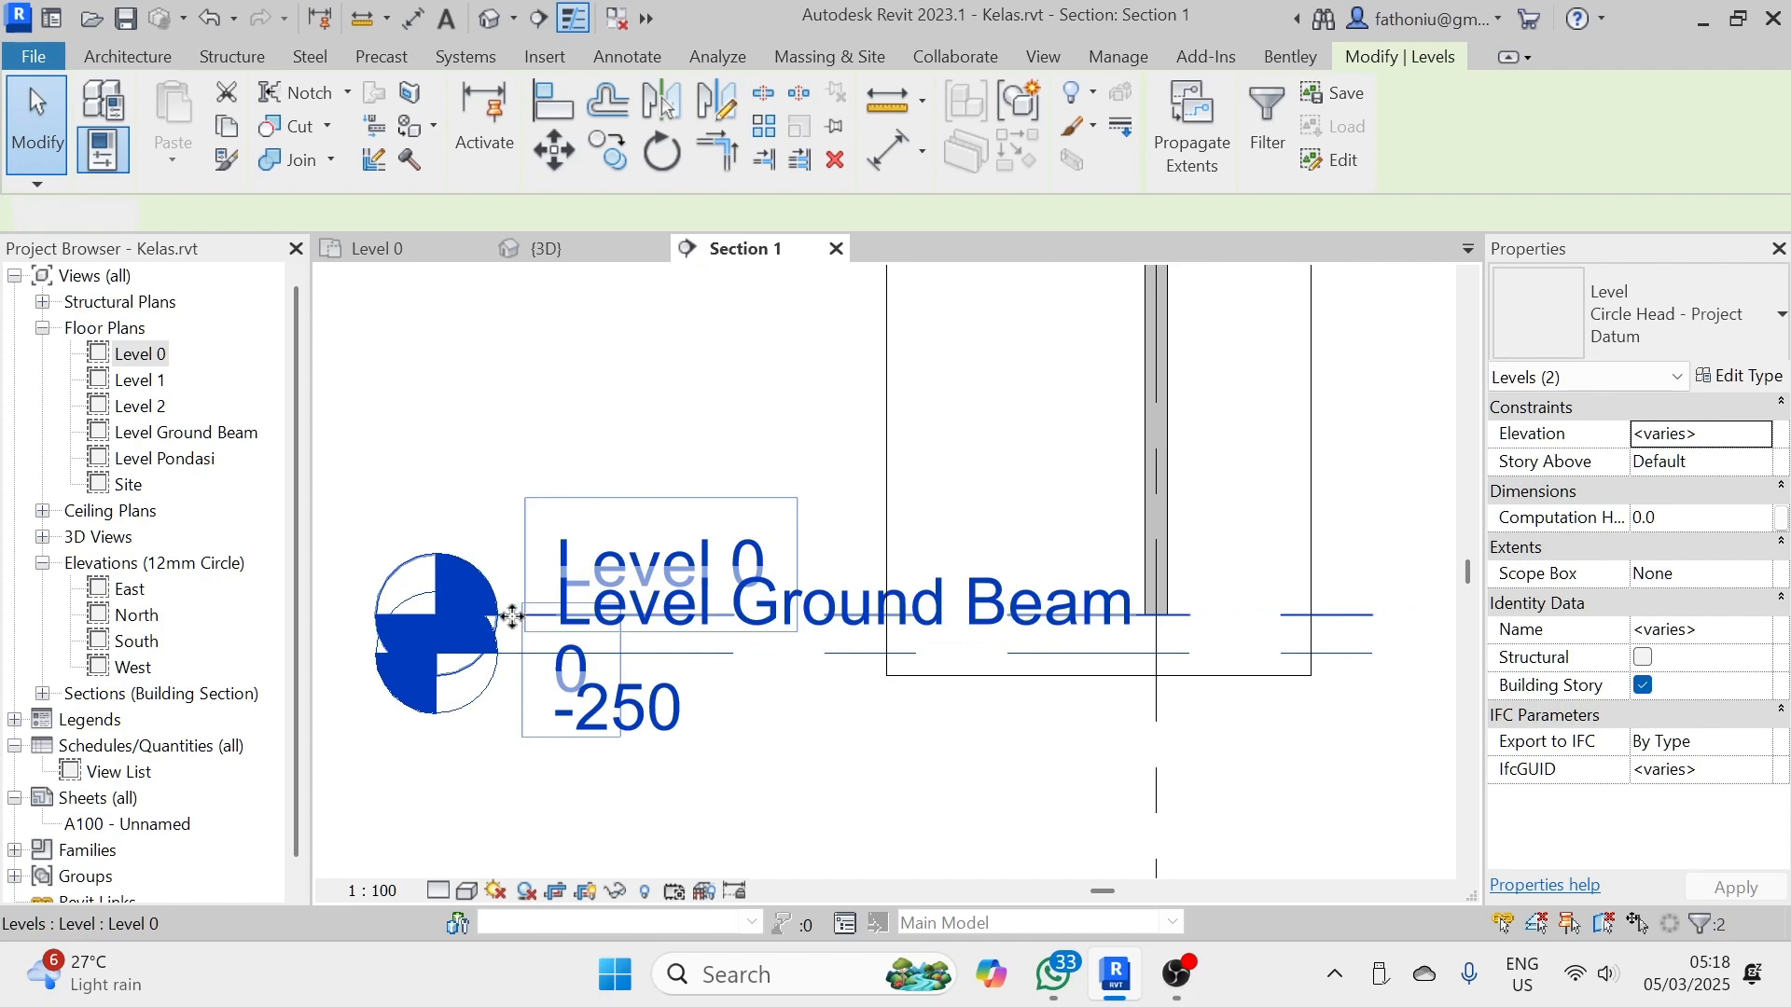
left_click(512, 618)
left_click(495, 620, "ctrl")
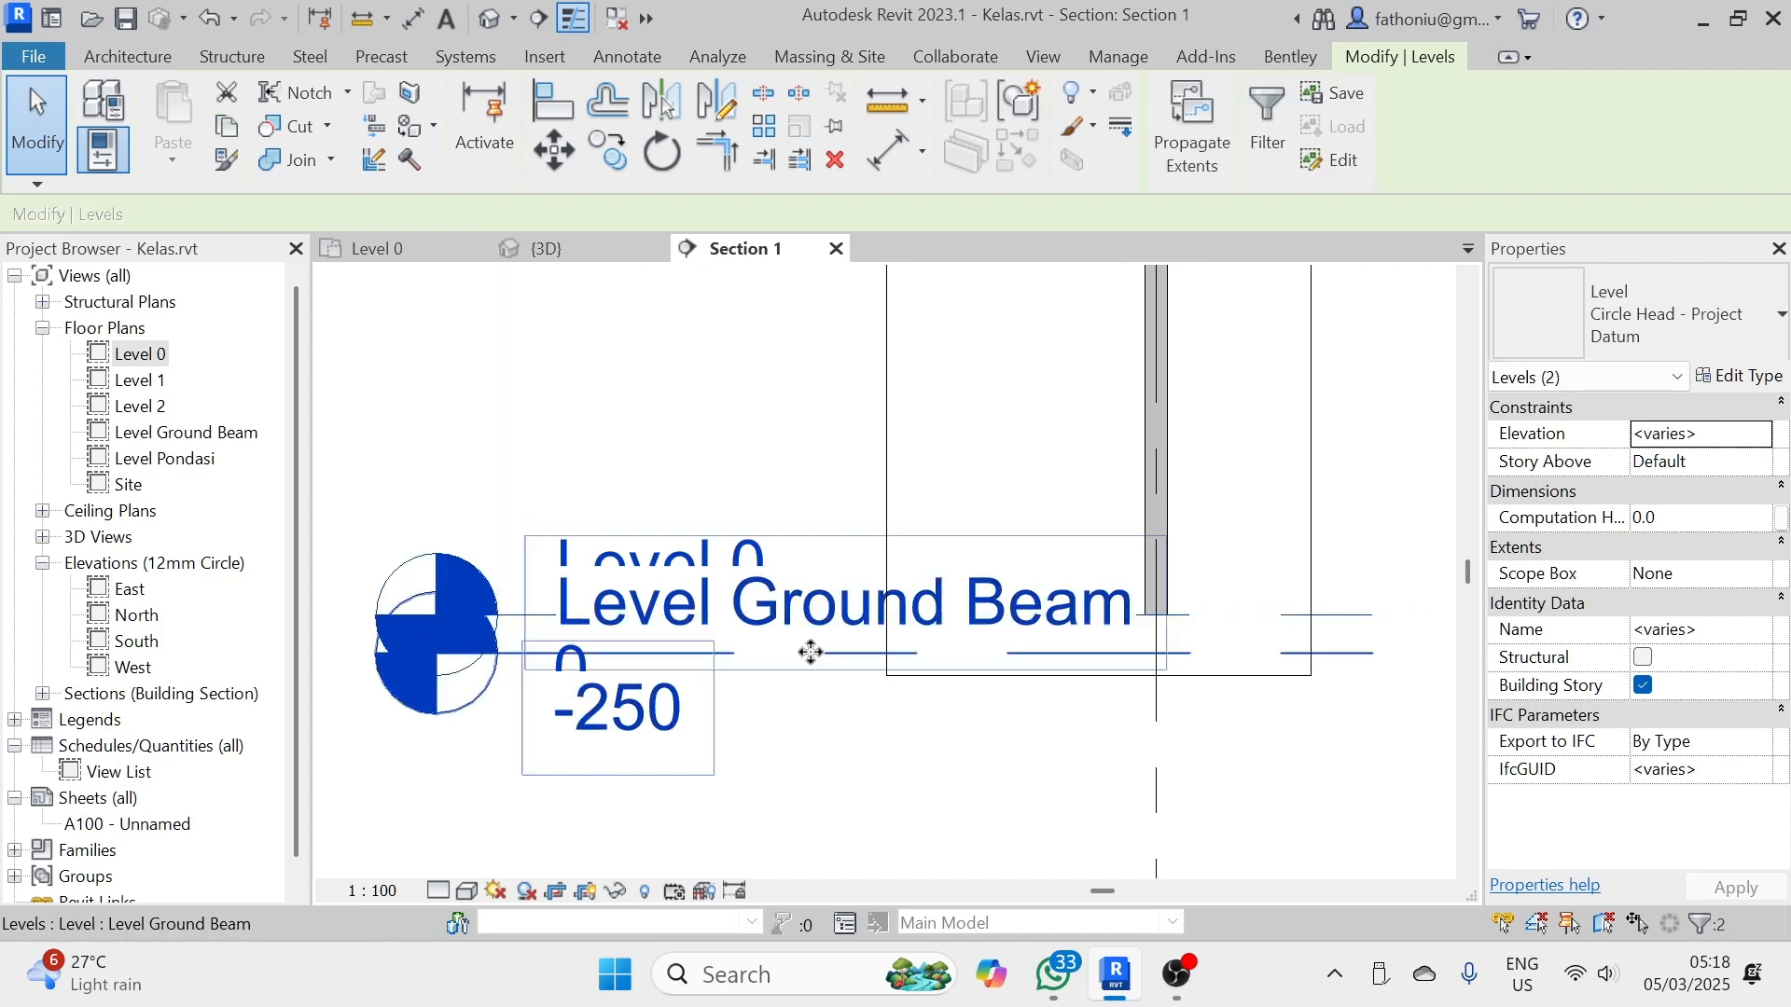
left_click(578, 650)
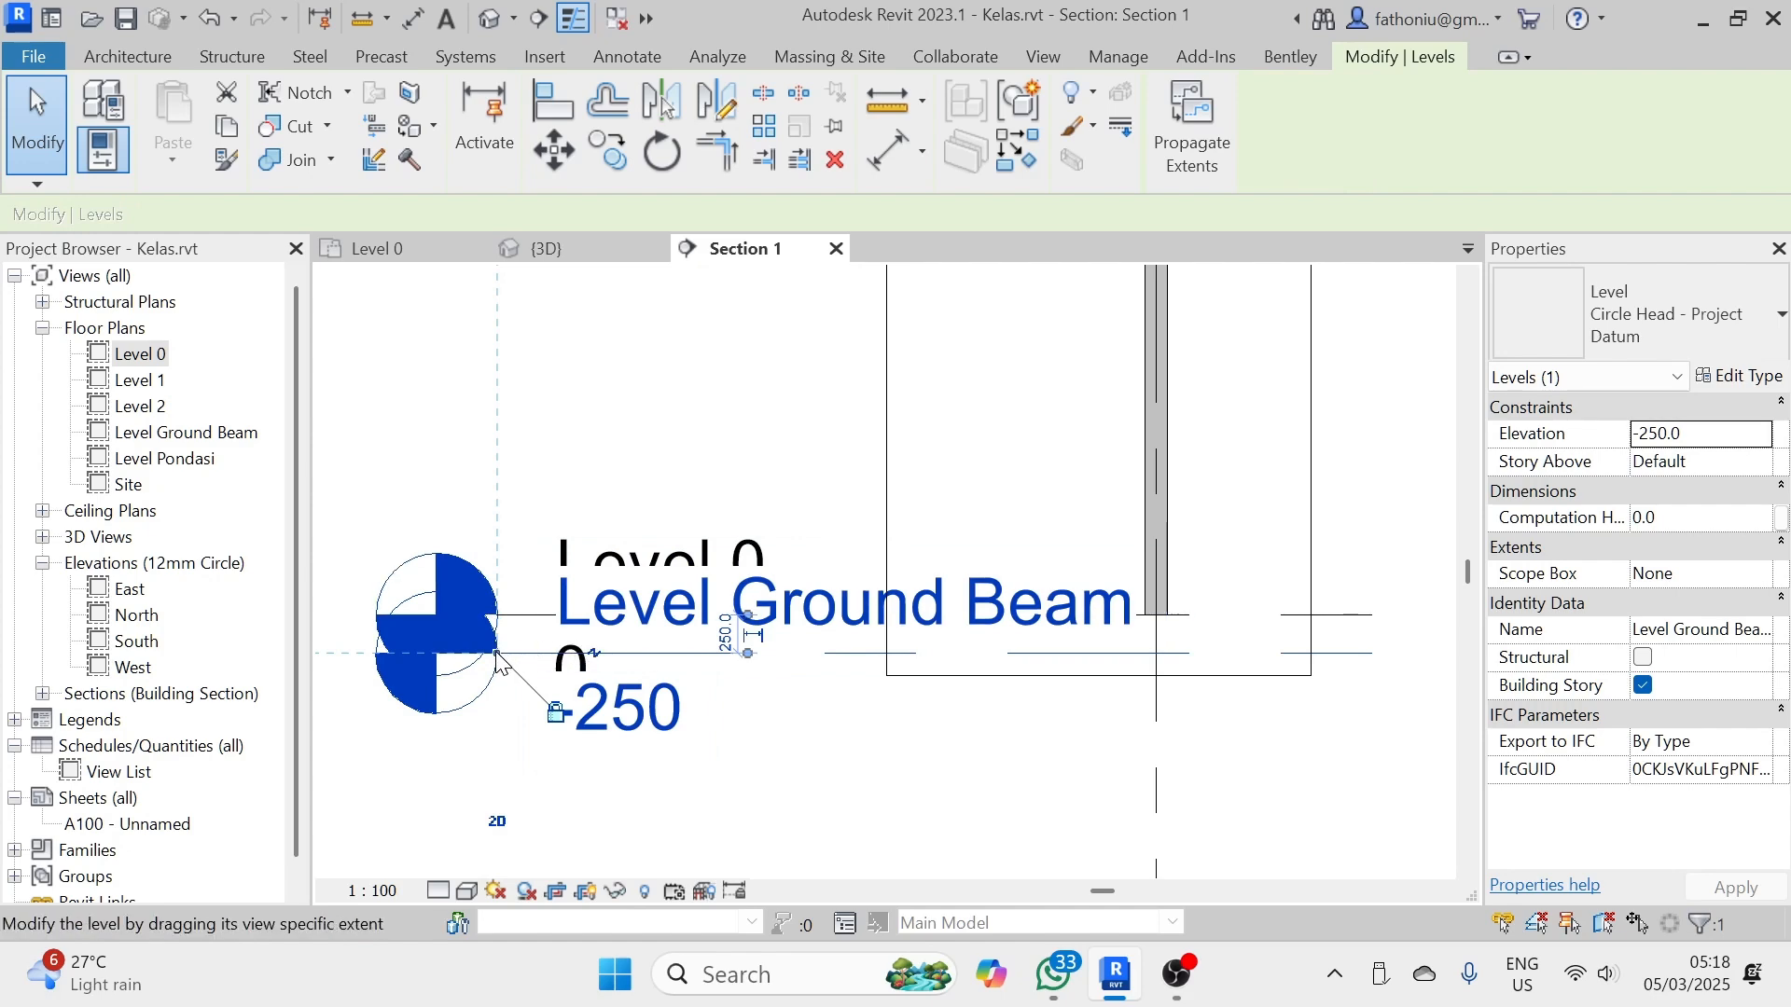
left_click_drag(495, 653, 386, 652)
scroll(392, 617, "down", 2)
middle_click_drag(583, 675, 807, 684)
scroll(646, 629, "up", 2)
left_click_drag(595, 653, 465, 651)
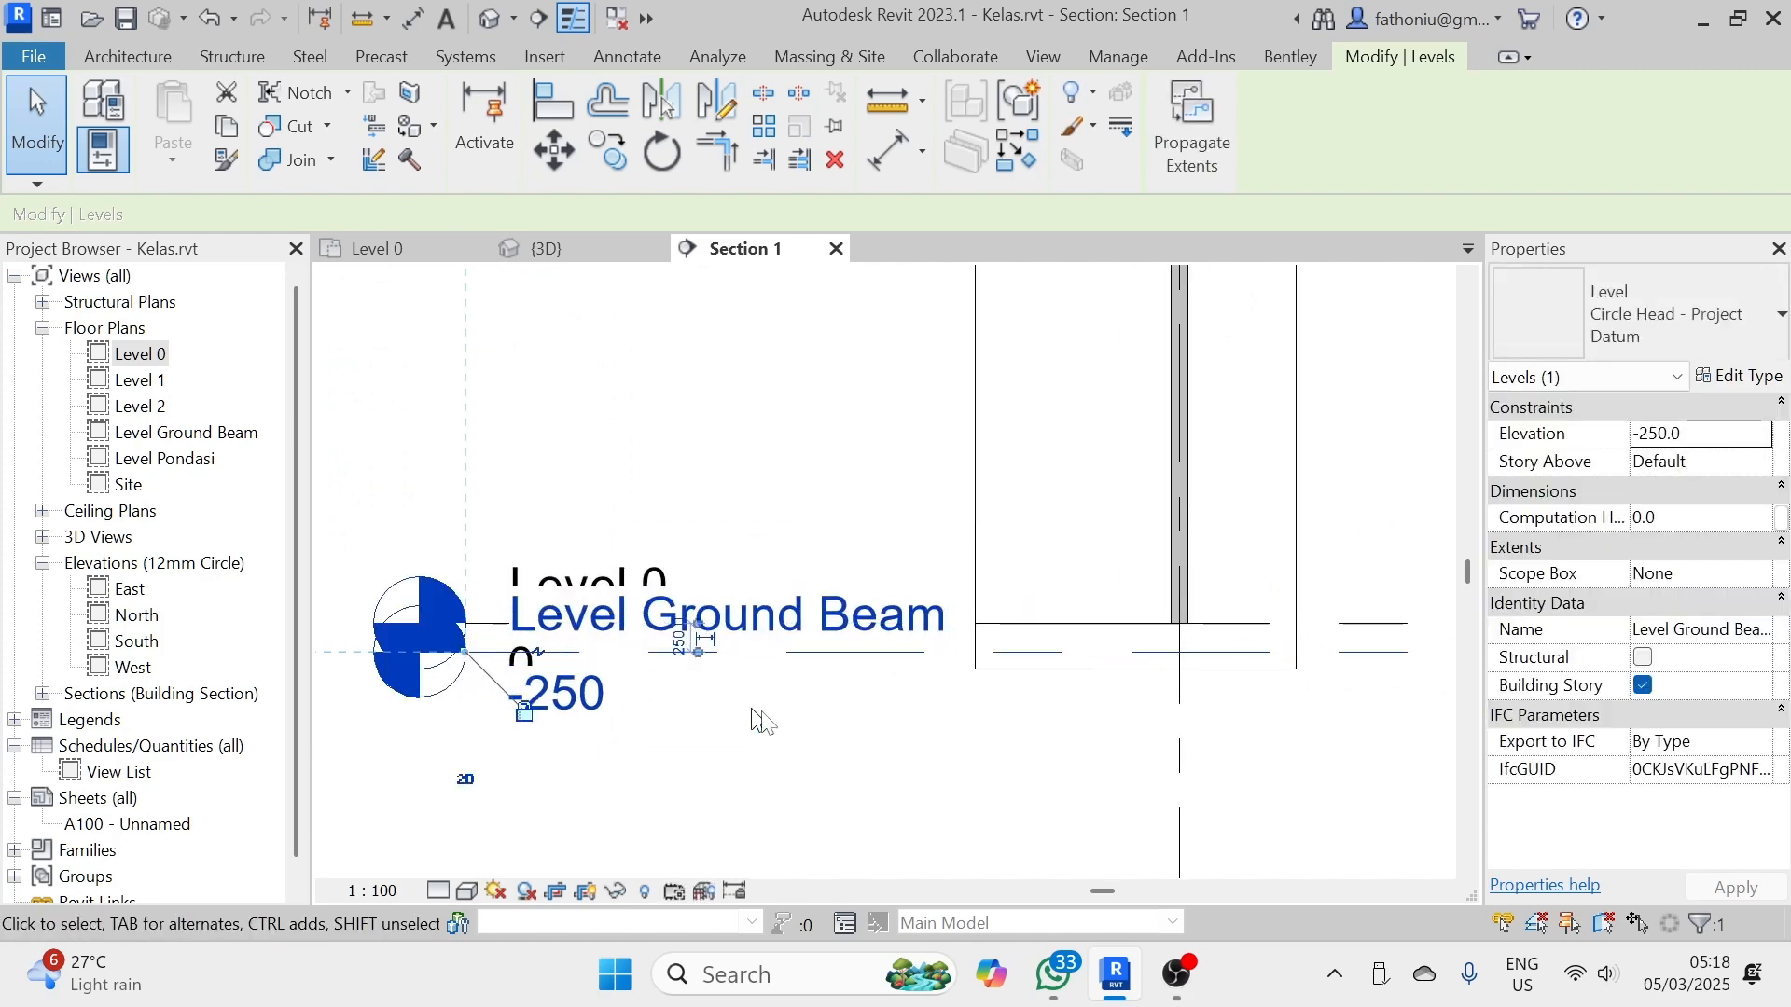
- Set the section view's scale to 1 : 50
left_click(390, 894)
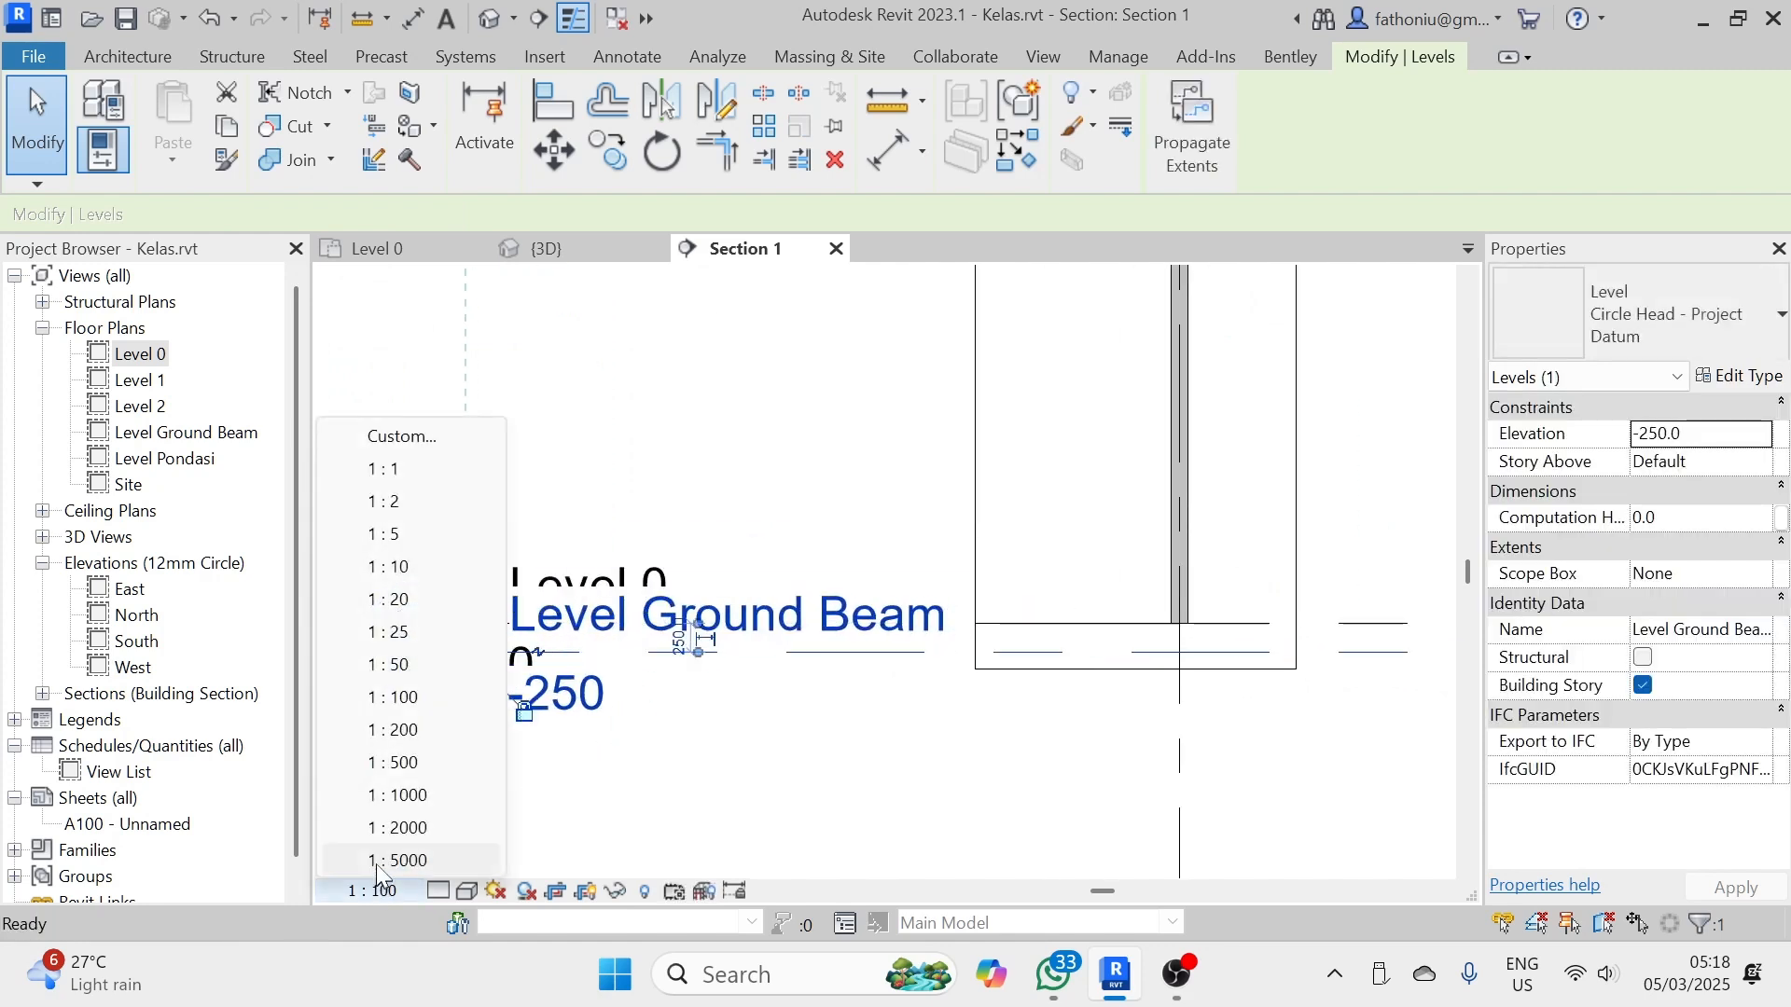
left_click(417, 665)
left_click(719, 700)
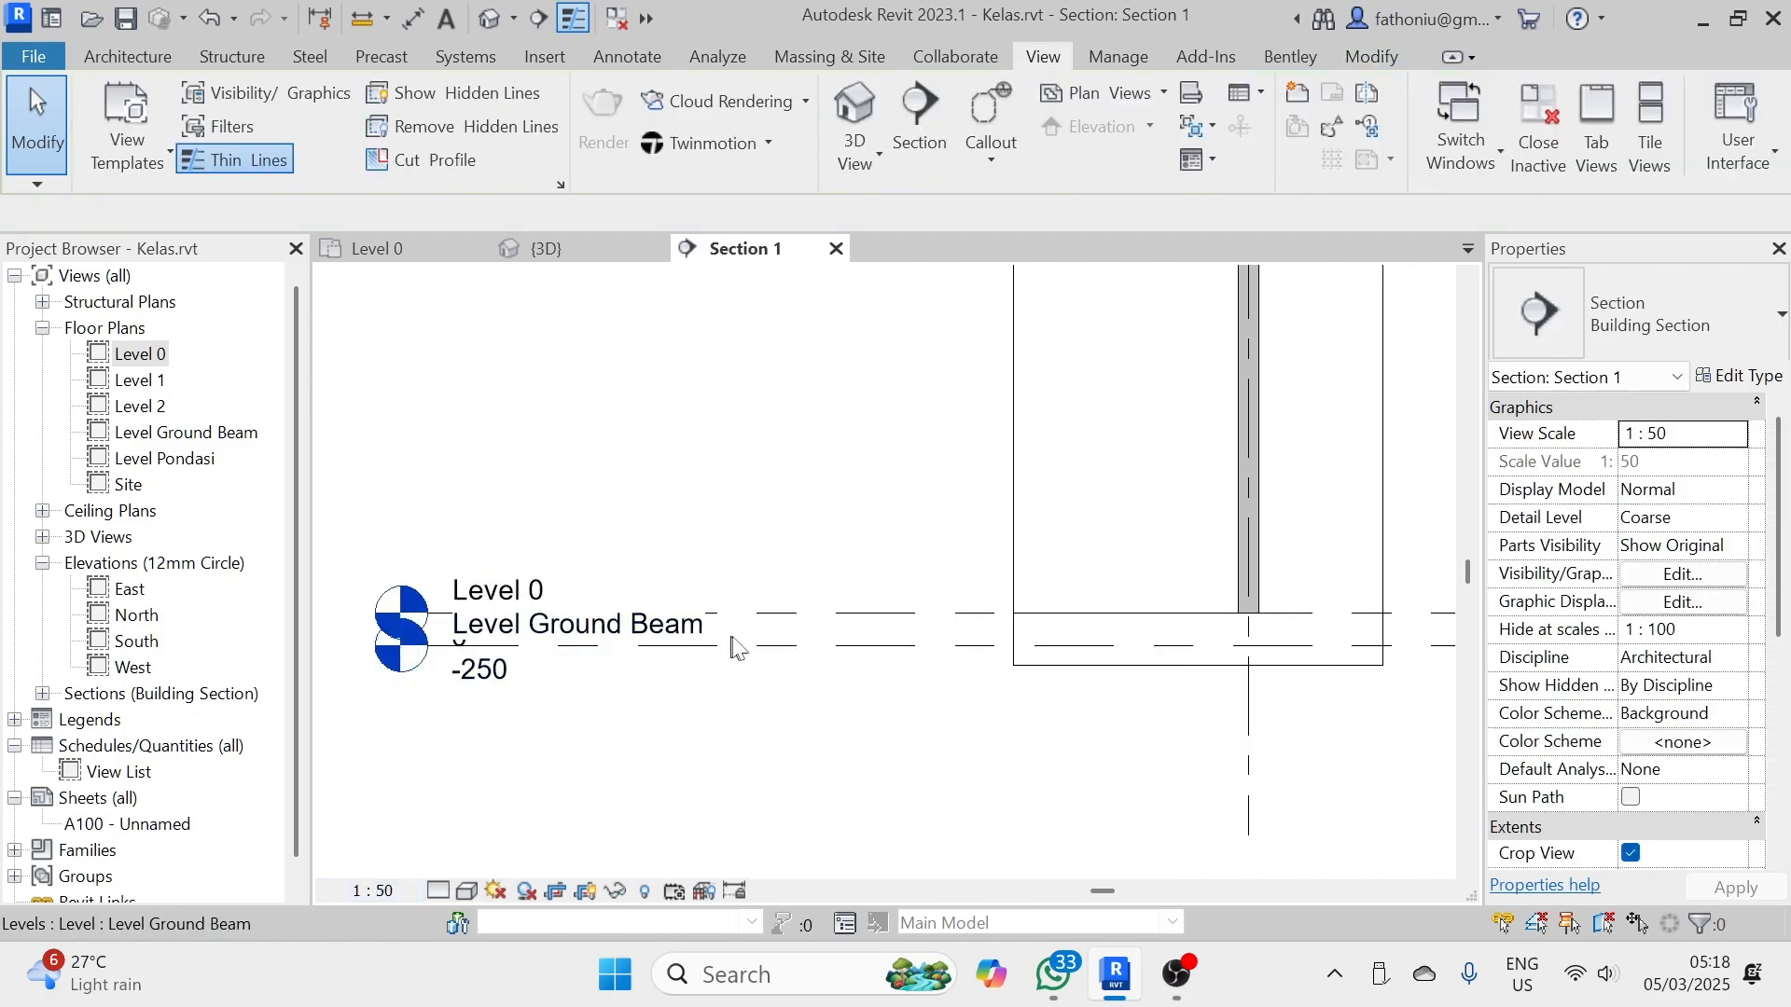
- Add an elbow to the Level Ground Beam line so its head and label sit below those of Level 0
left_click(788, 658)
scroll(463, 658, "up", 2)
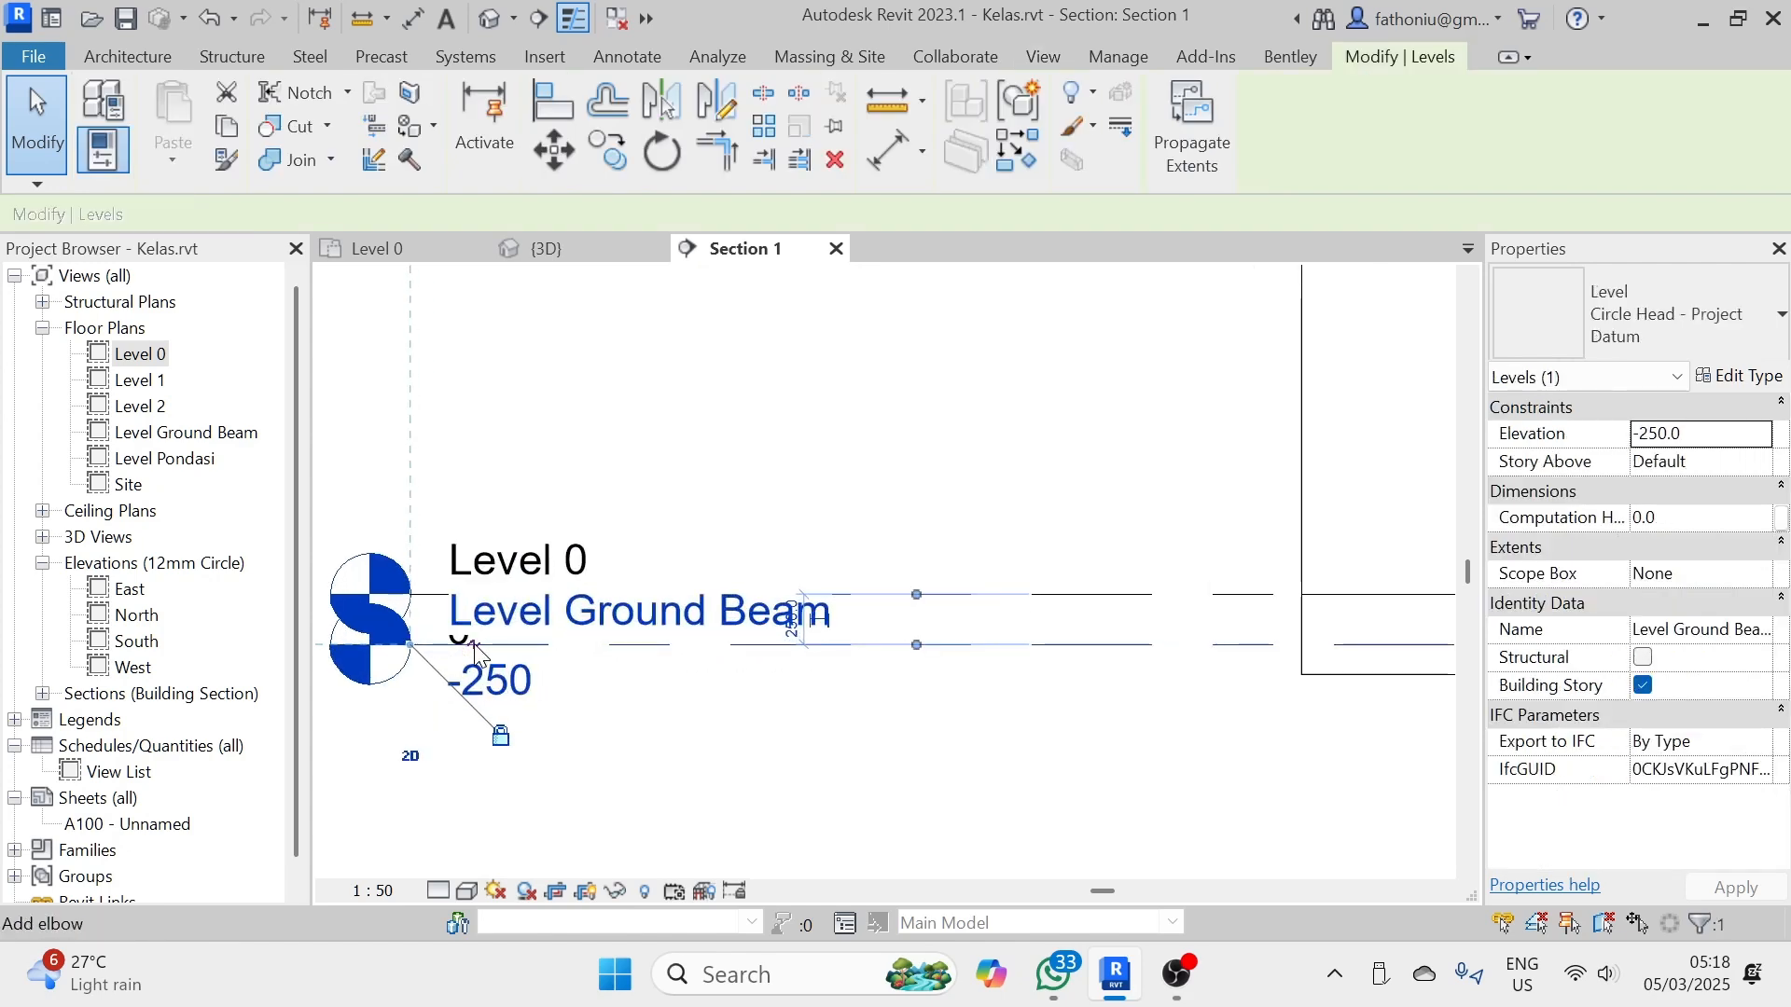
left_click(475, 653)
scroll(867, 709, "down", 2)
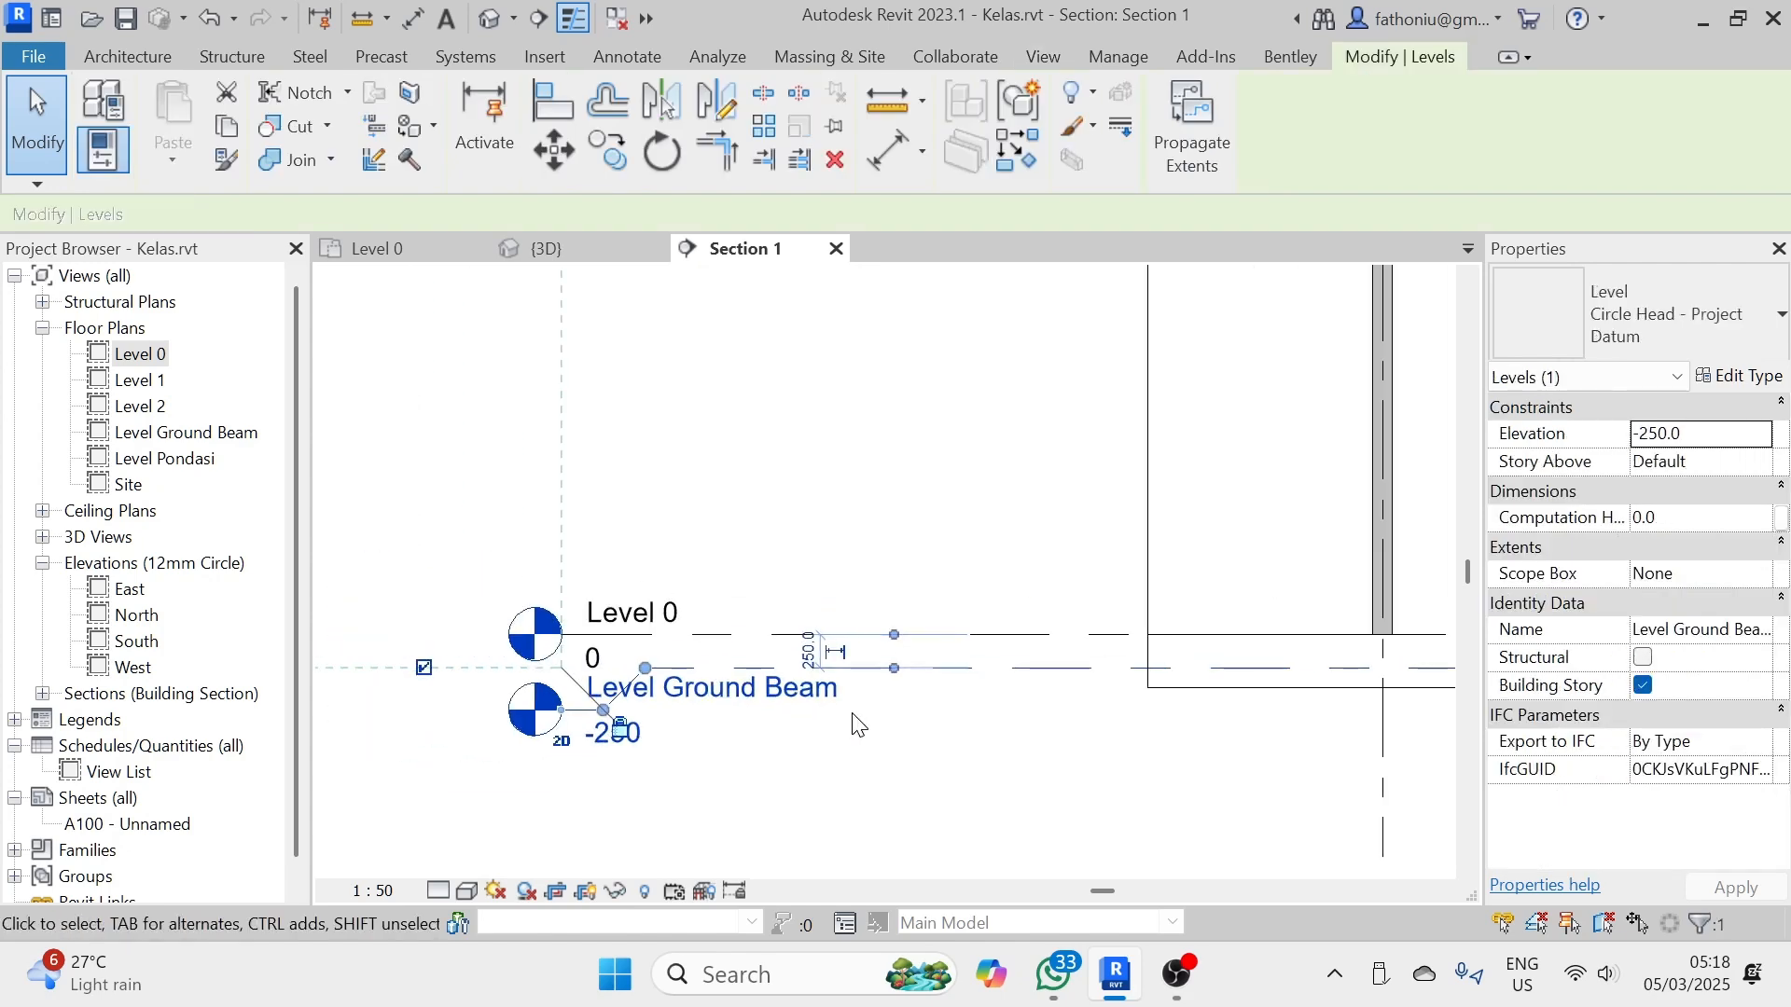
scroll(956, 755, "down", 1)
left_click(956, 755)
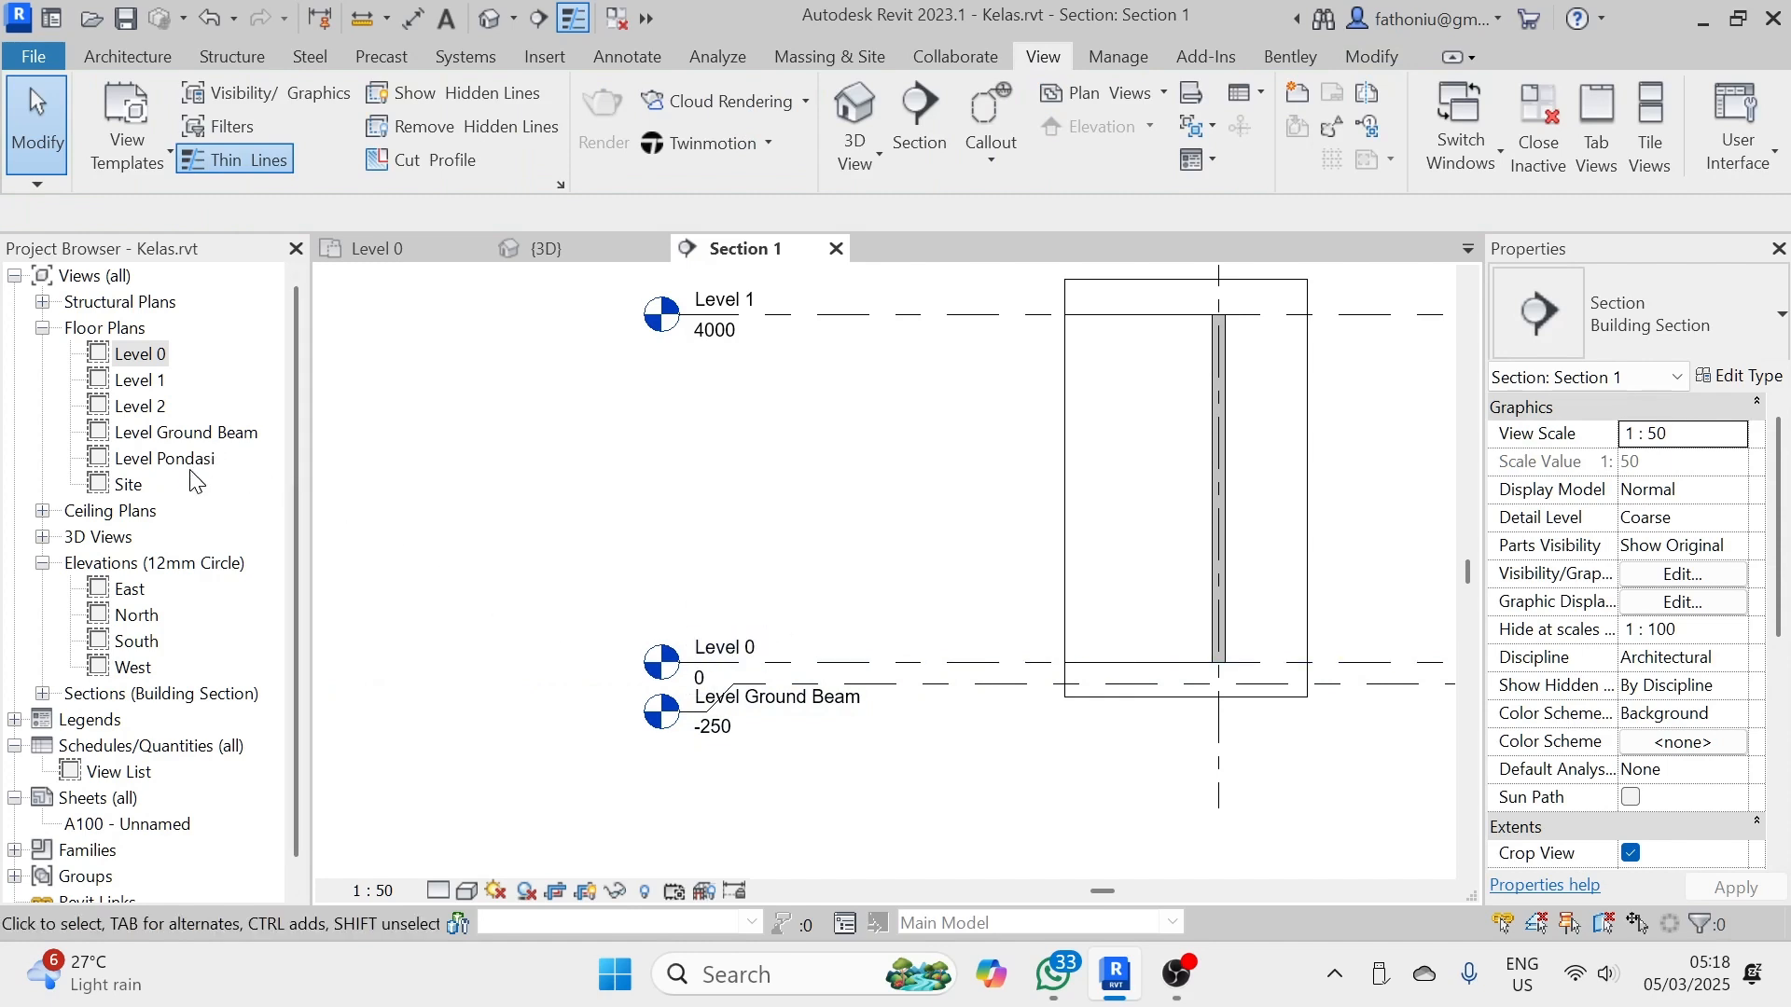
scroll(918, 751, "down", 3)
middle_click_drag(964, 803, 816, 722)
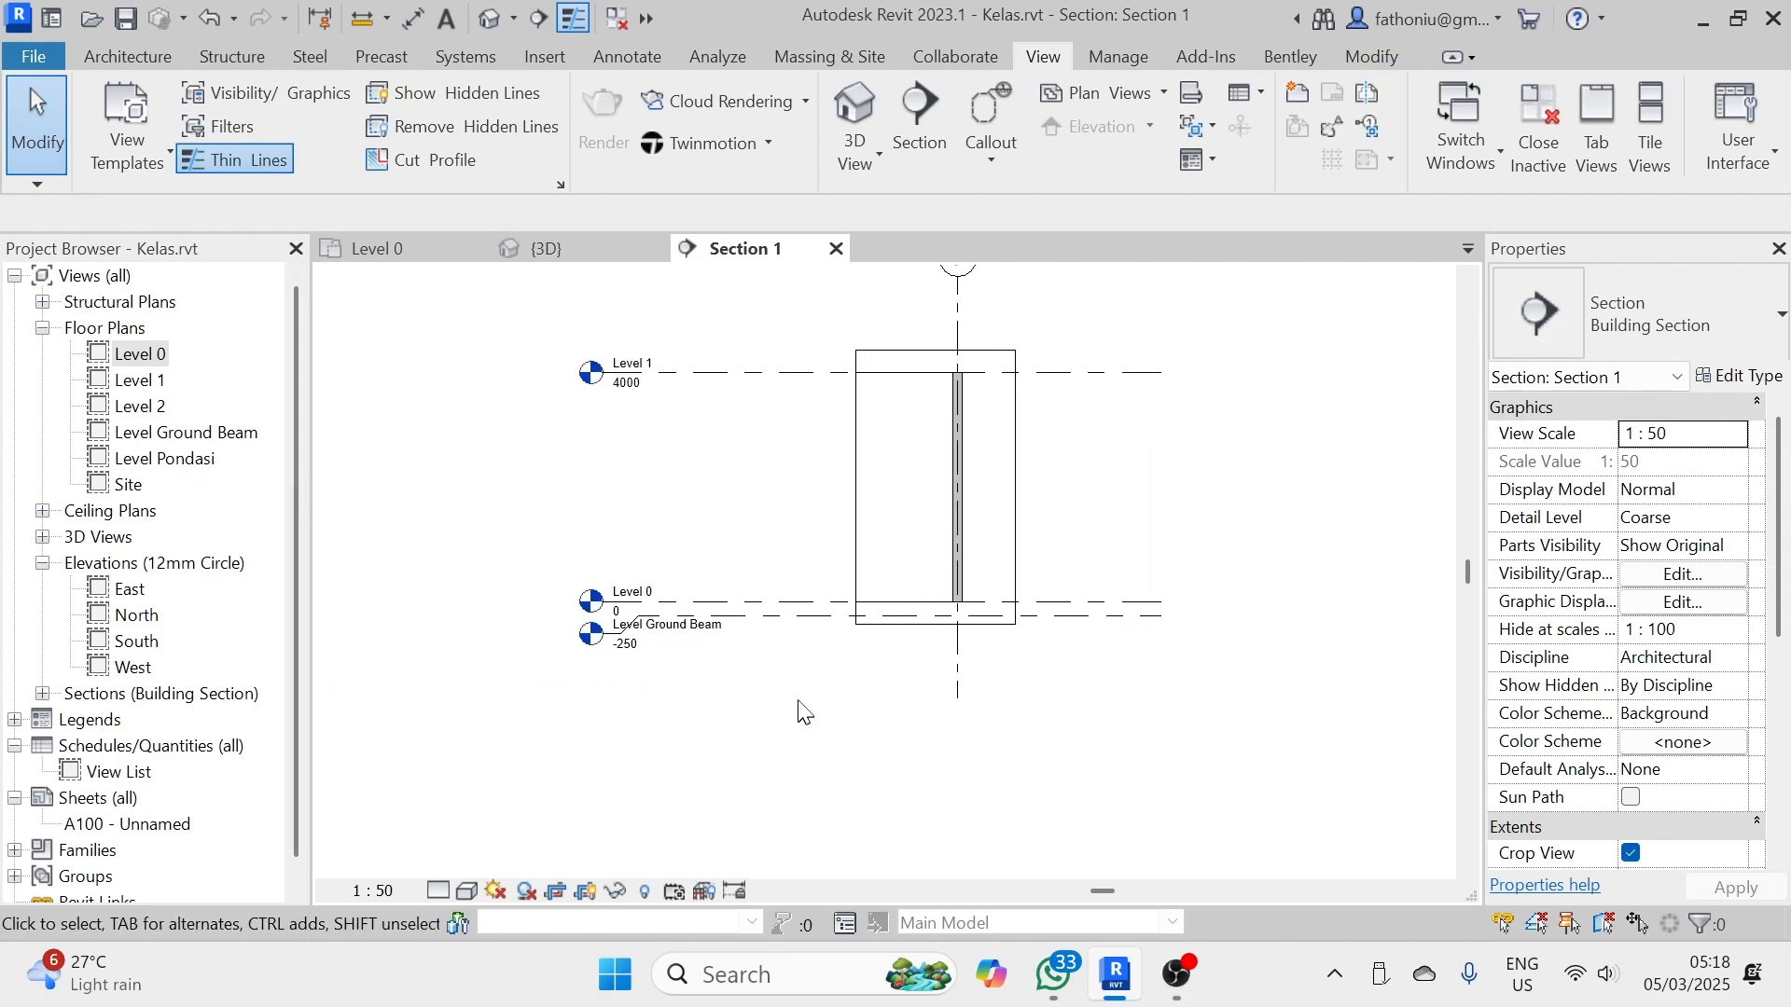
scroll(798, 672, "up", 2)
scroll(802, 679, "down", 1)
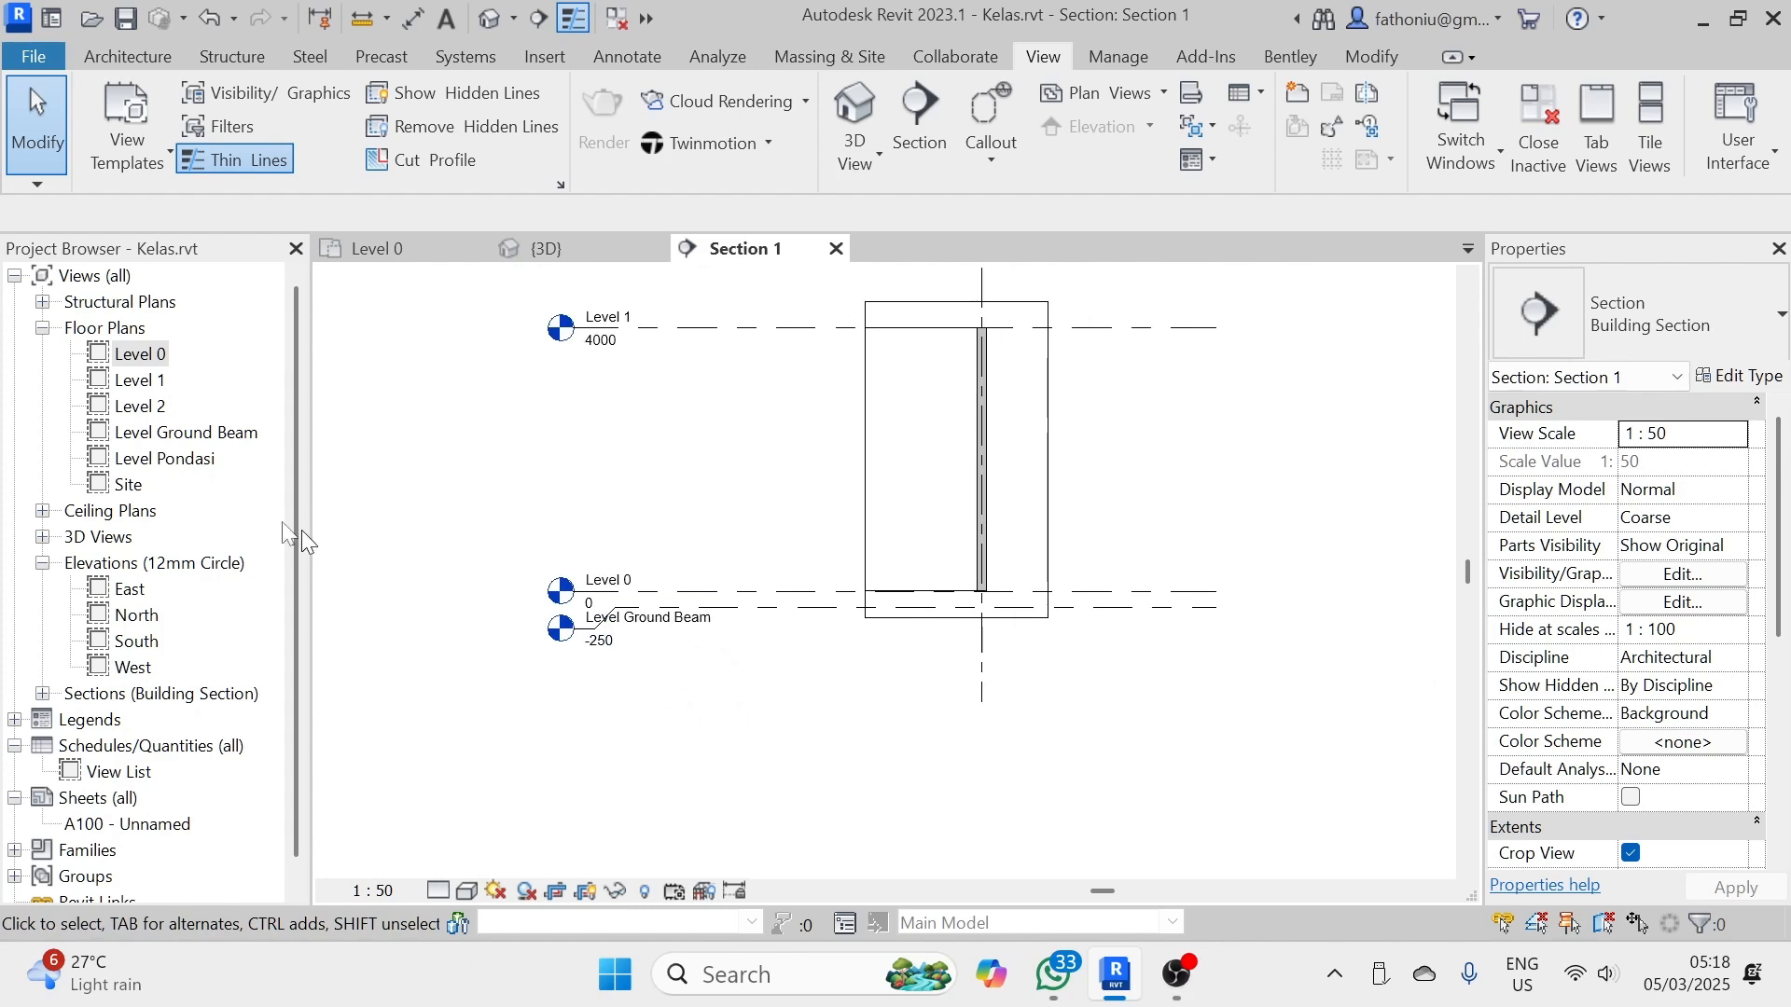
left_click(186, 461)
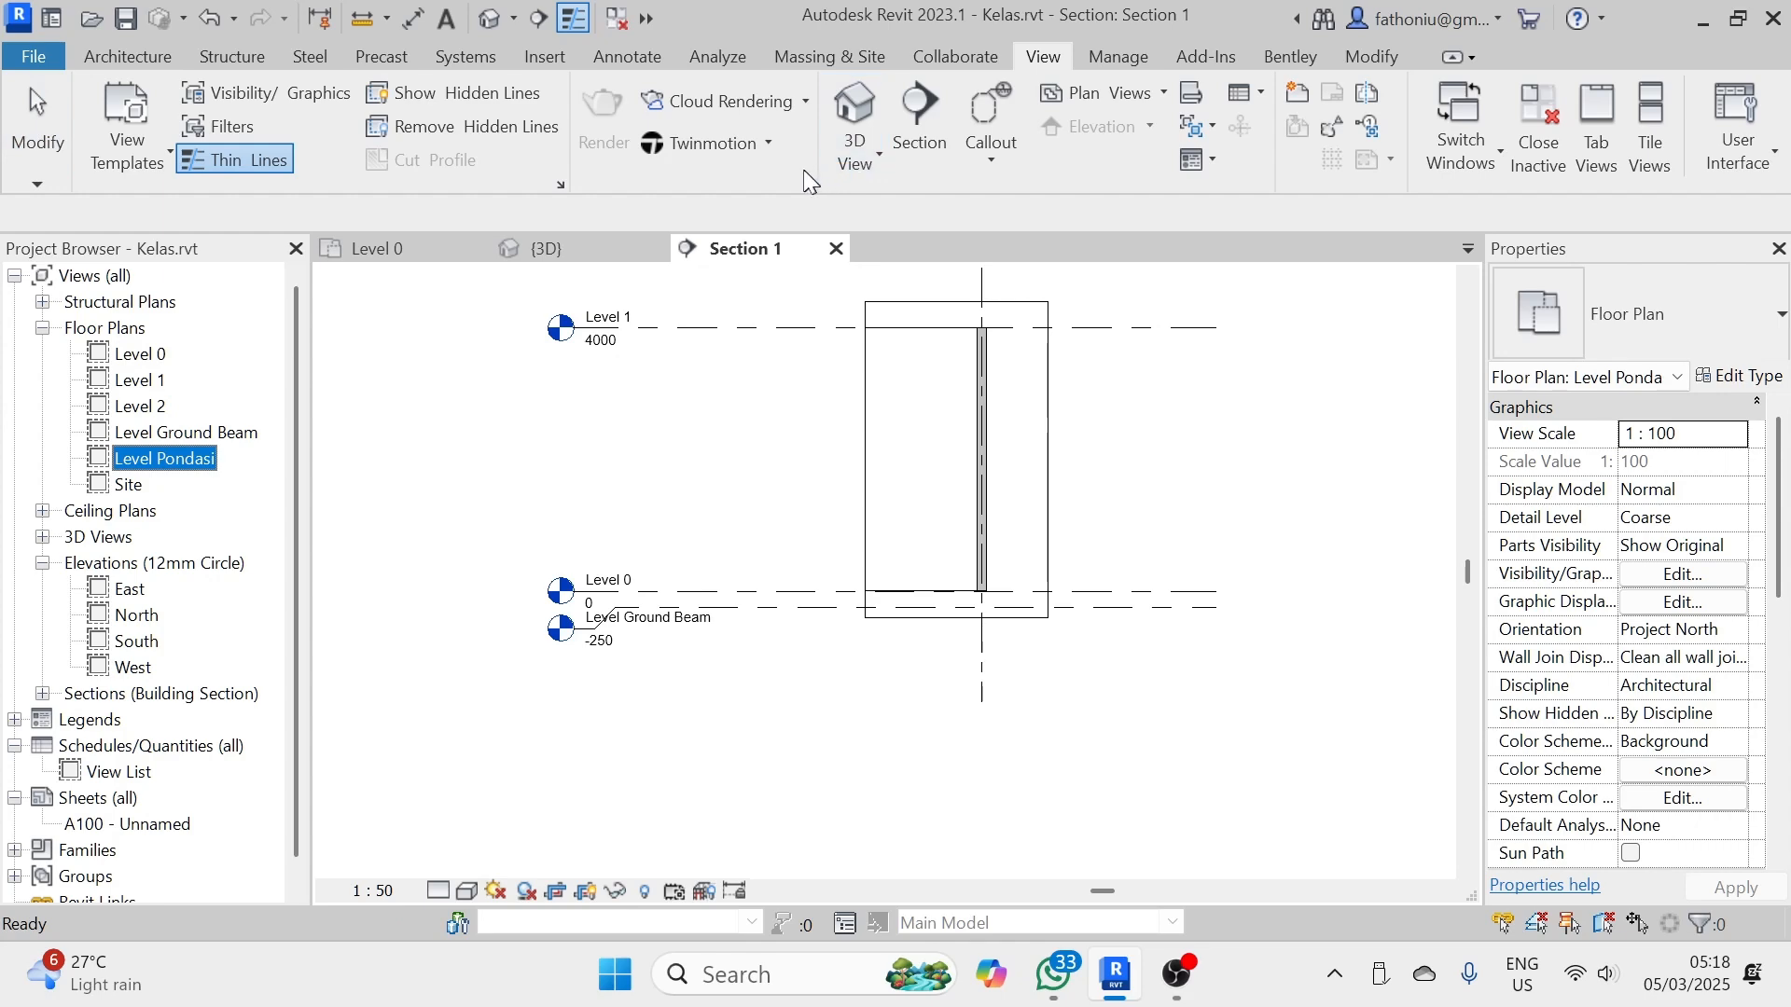
left_click(1066, 93)
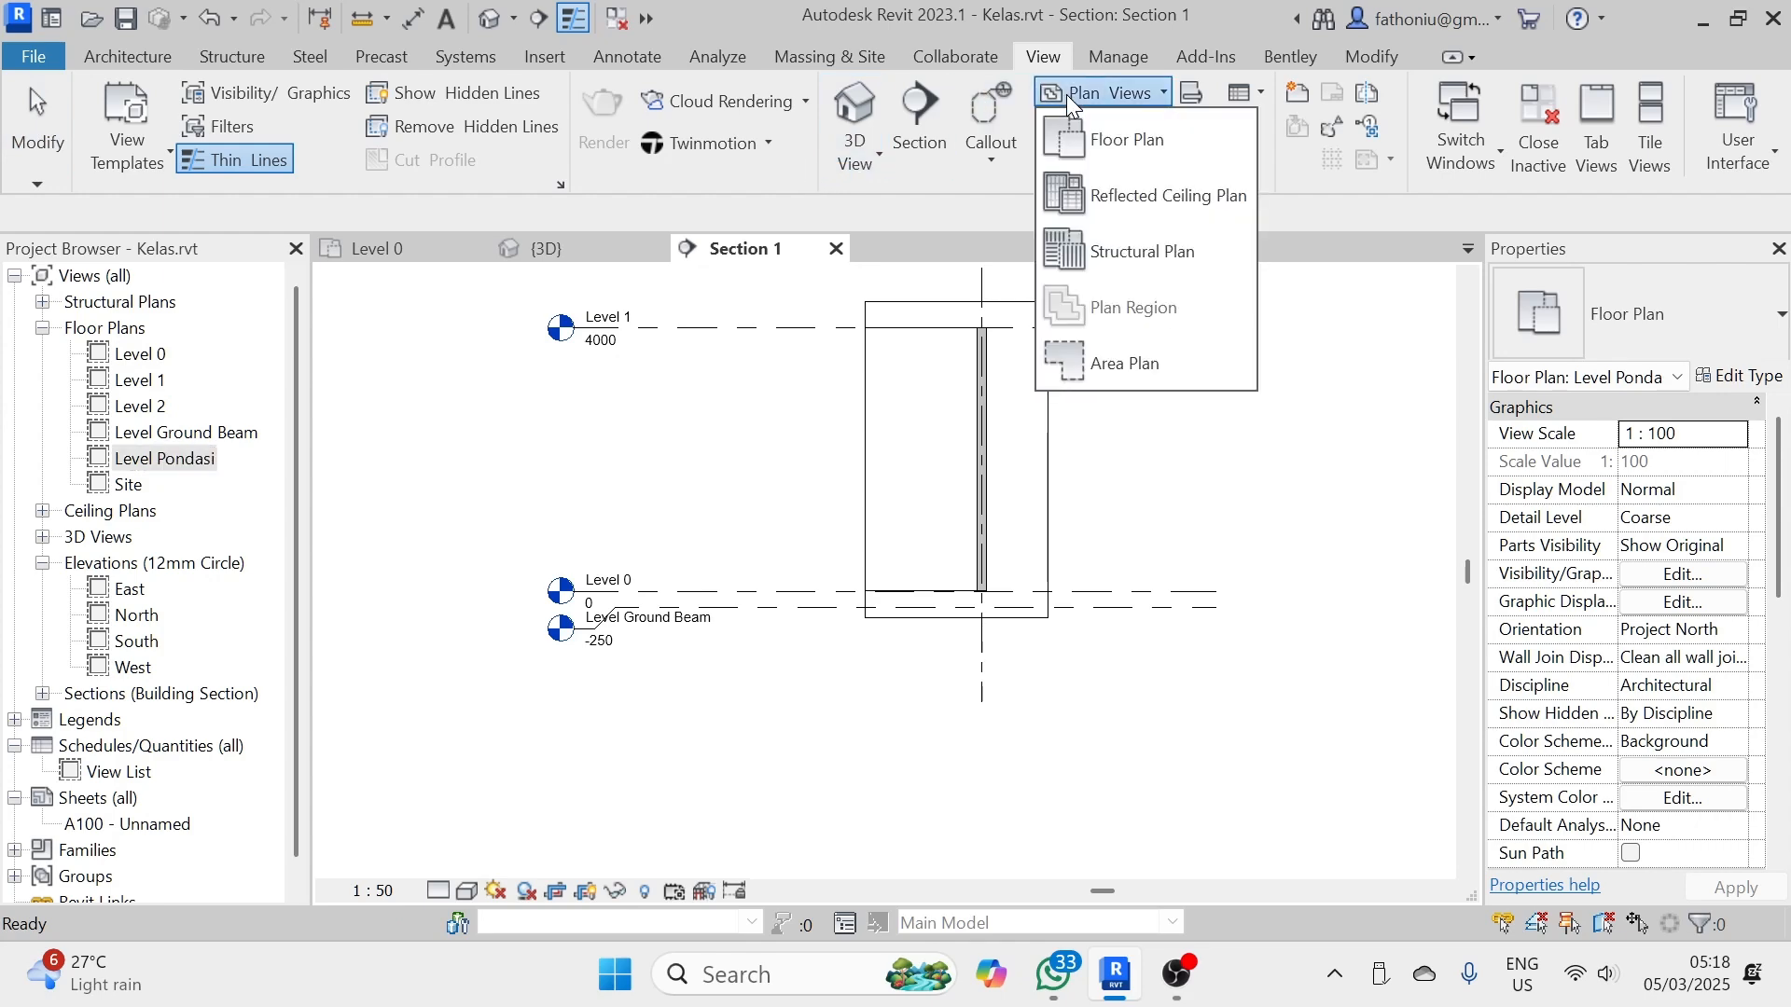
left_click(1096, 138)
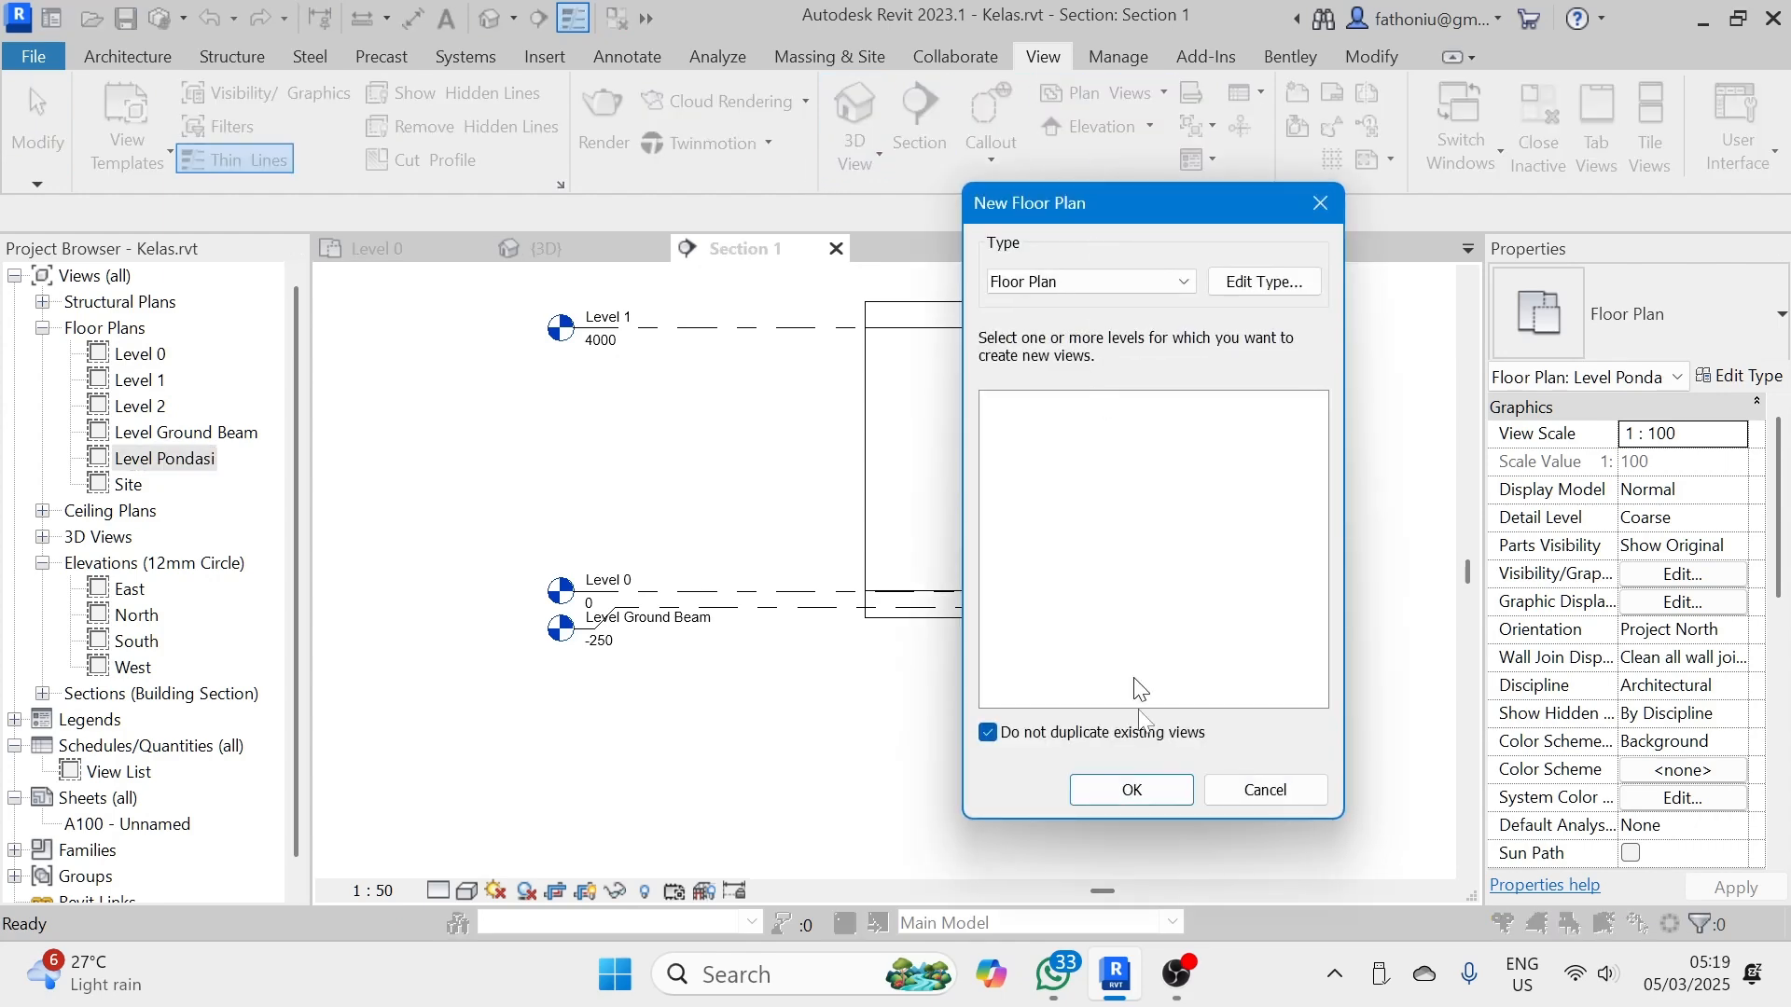
left_click(1265, 789)
scroll(674, 597, "up", 1)
scroll(673, 597, "up", 1)
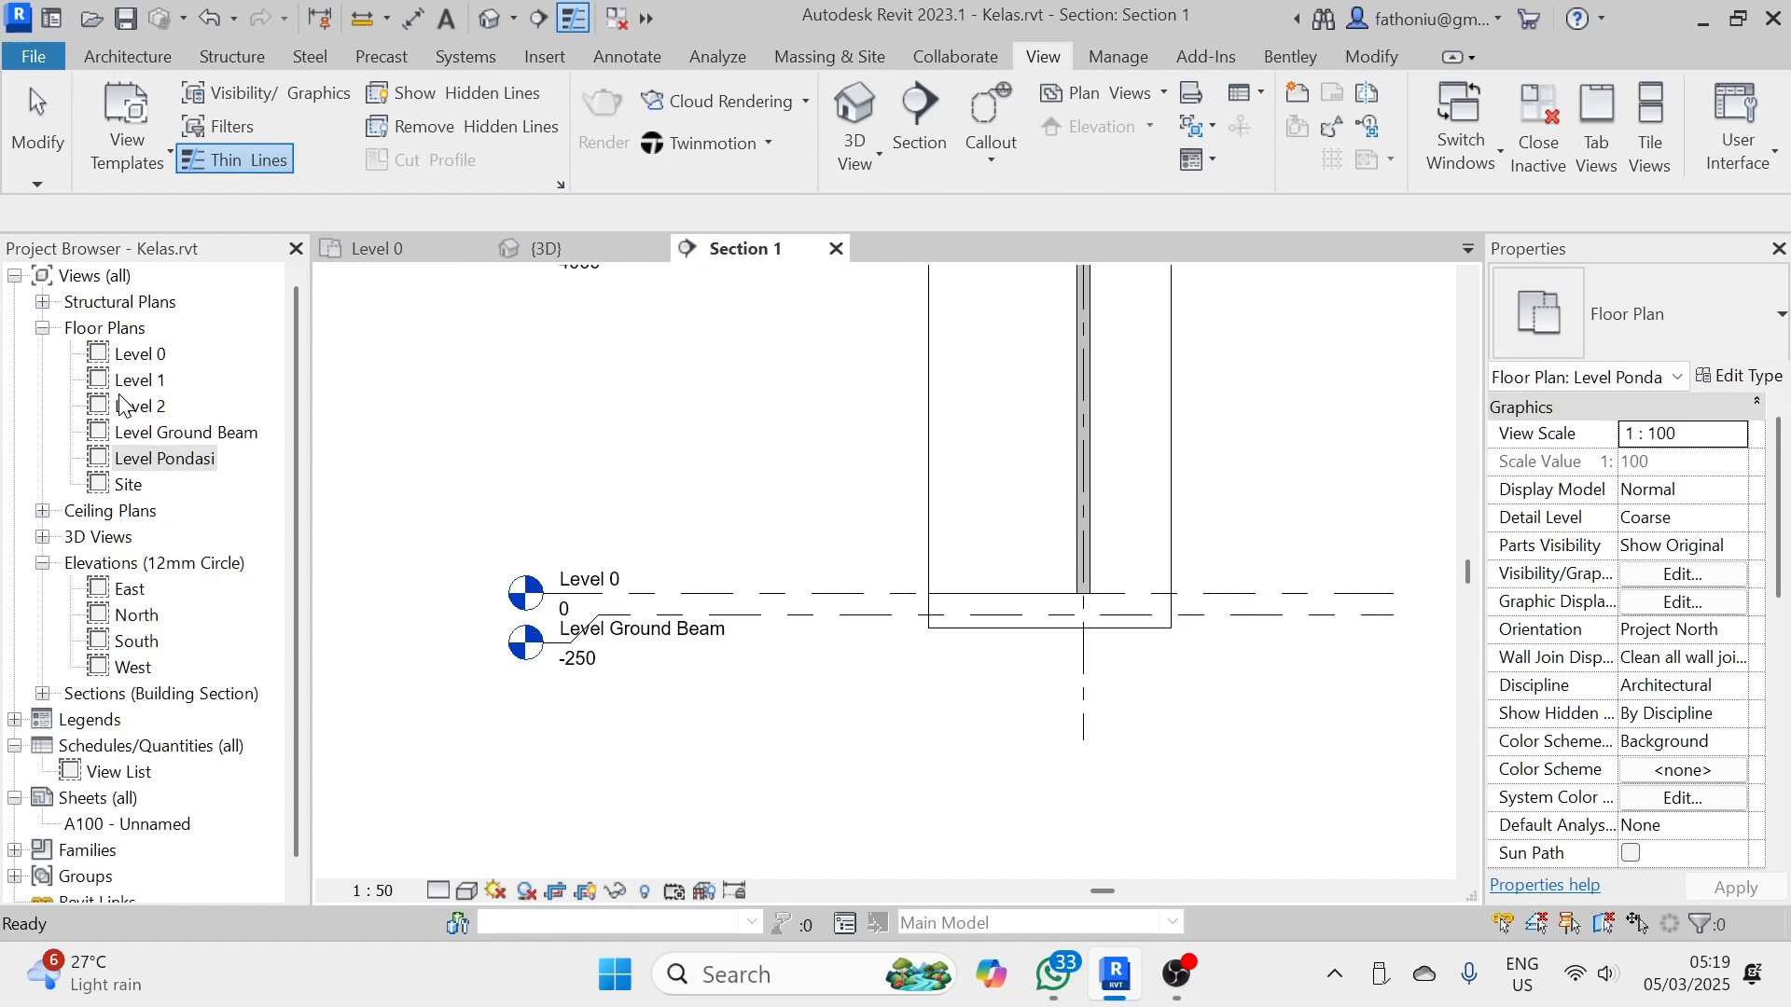
- Expand the structural plans to review the project's views, check the Level 0 plan, and open the Level Pondasi floor plan
left_click(43, 301)
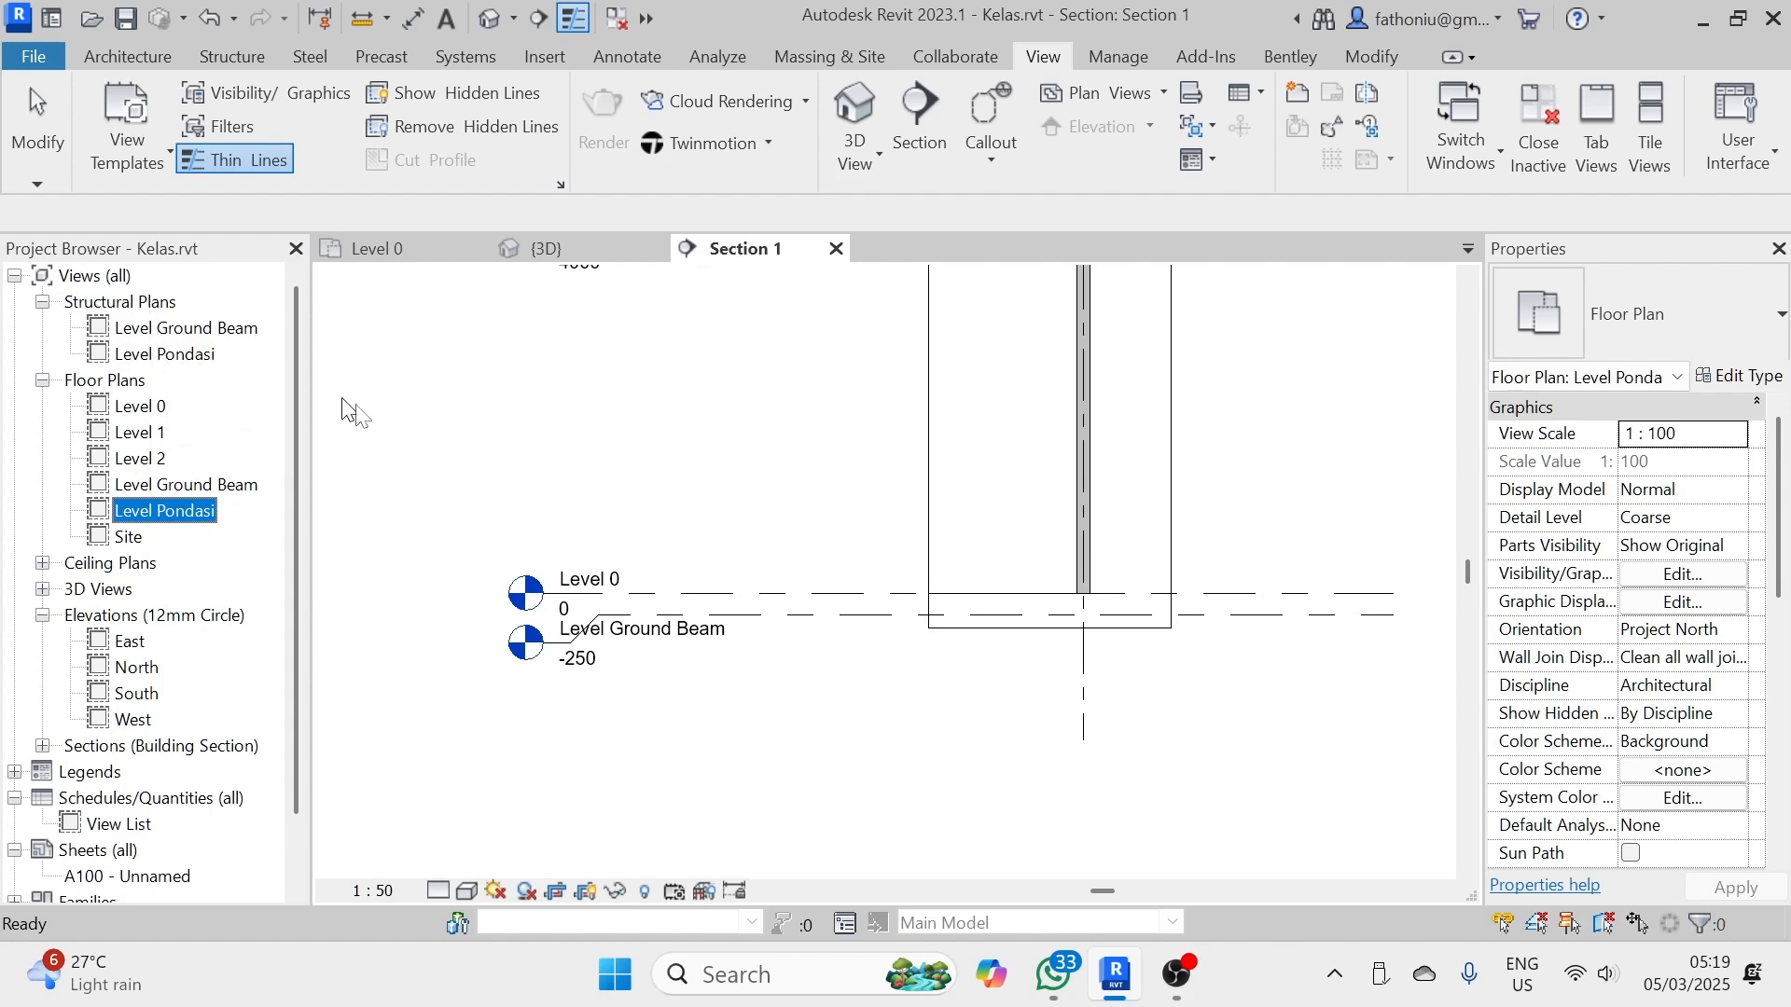
left_click(504, 438)
scroll(192, 588, "down", 3)
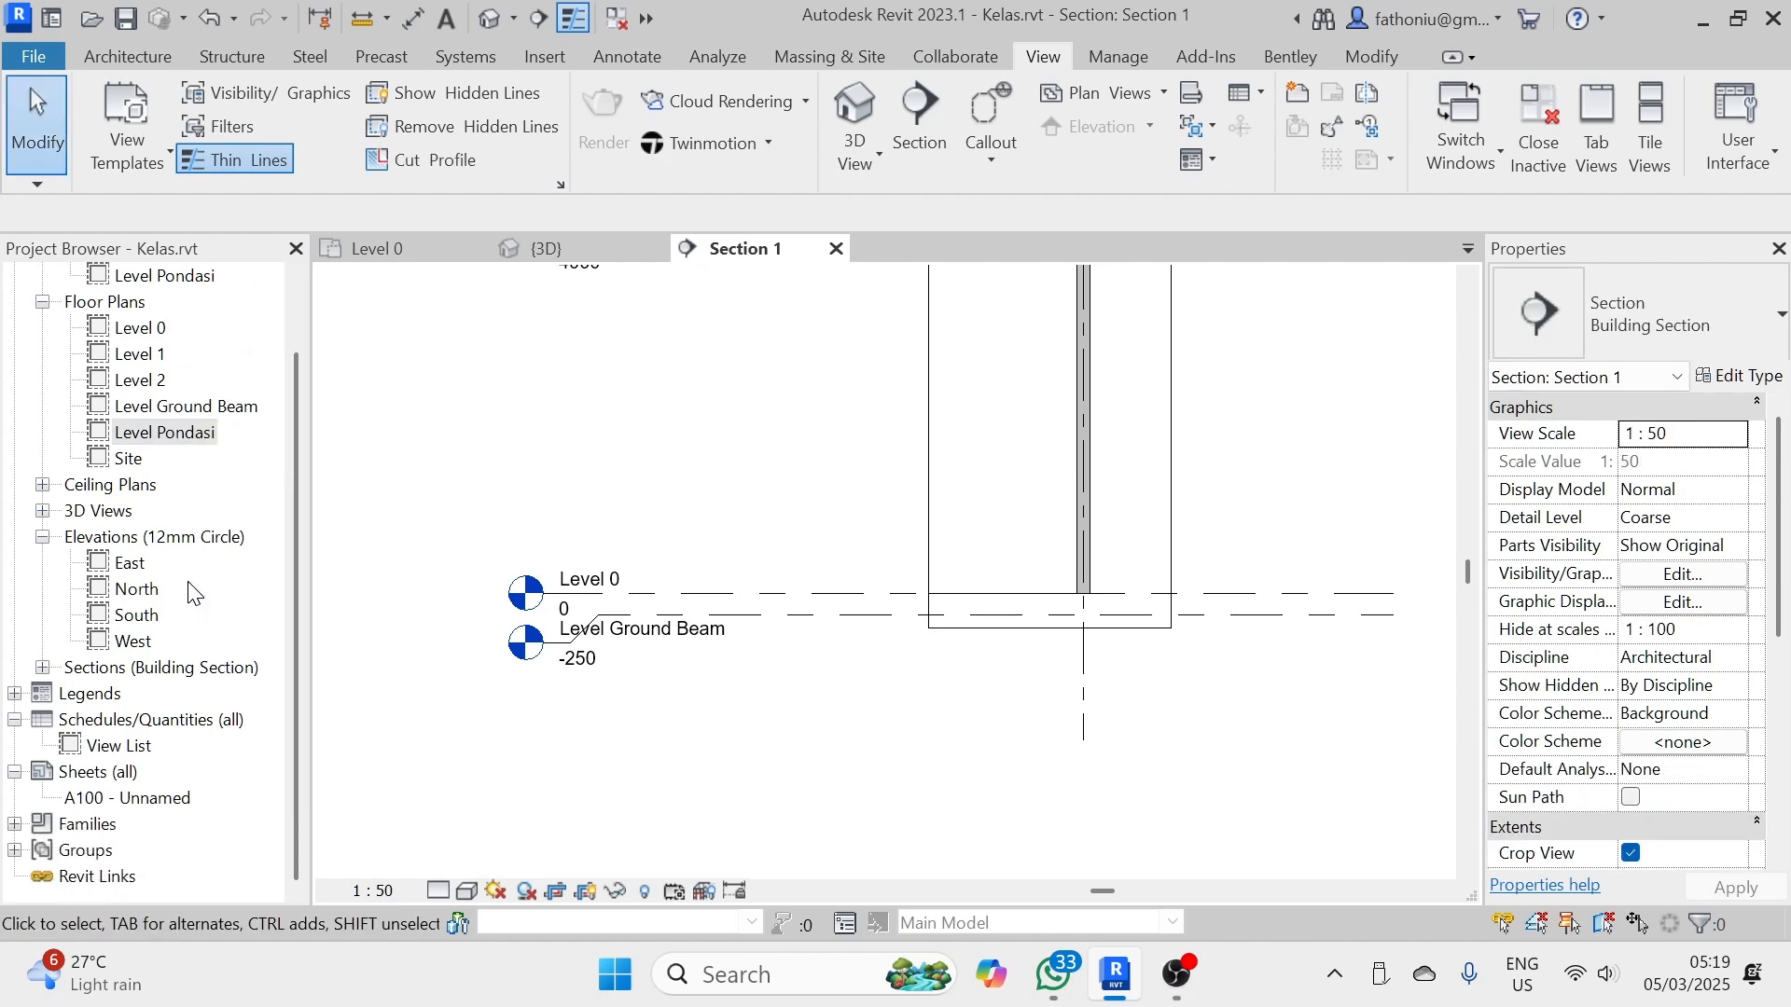
scroll(379, 500, "down", 4)
middle_click_drag(419, 480, 456, 506)
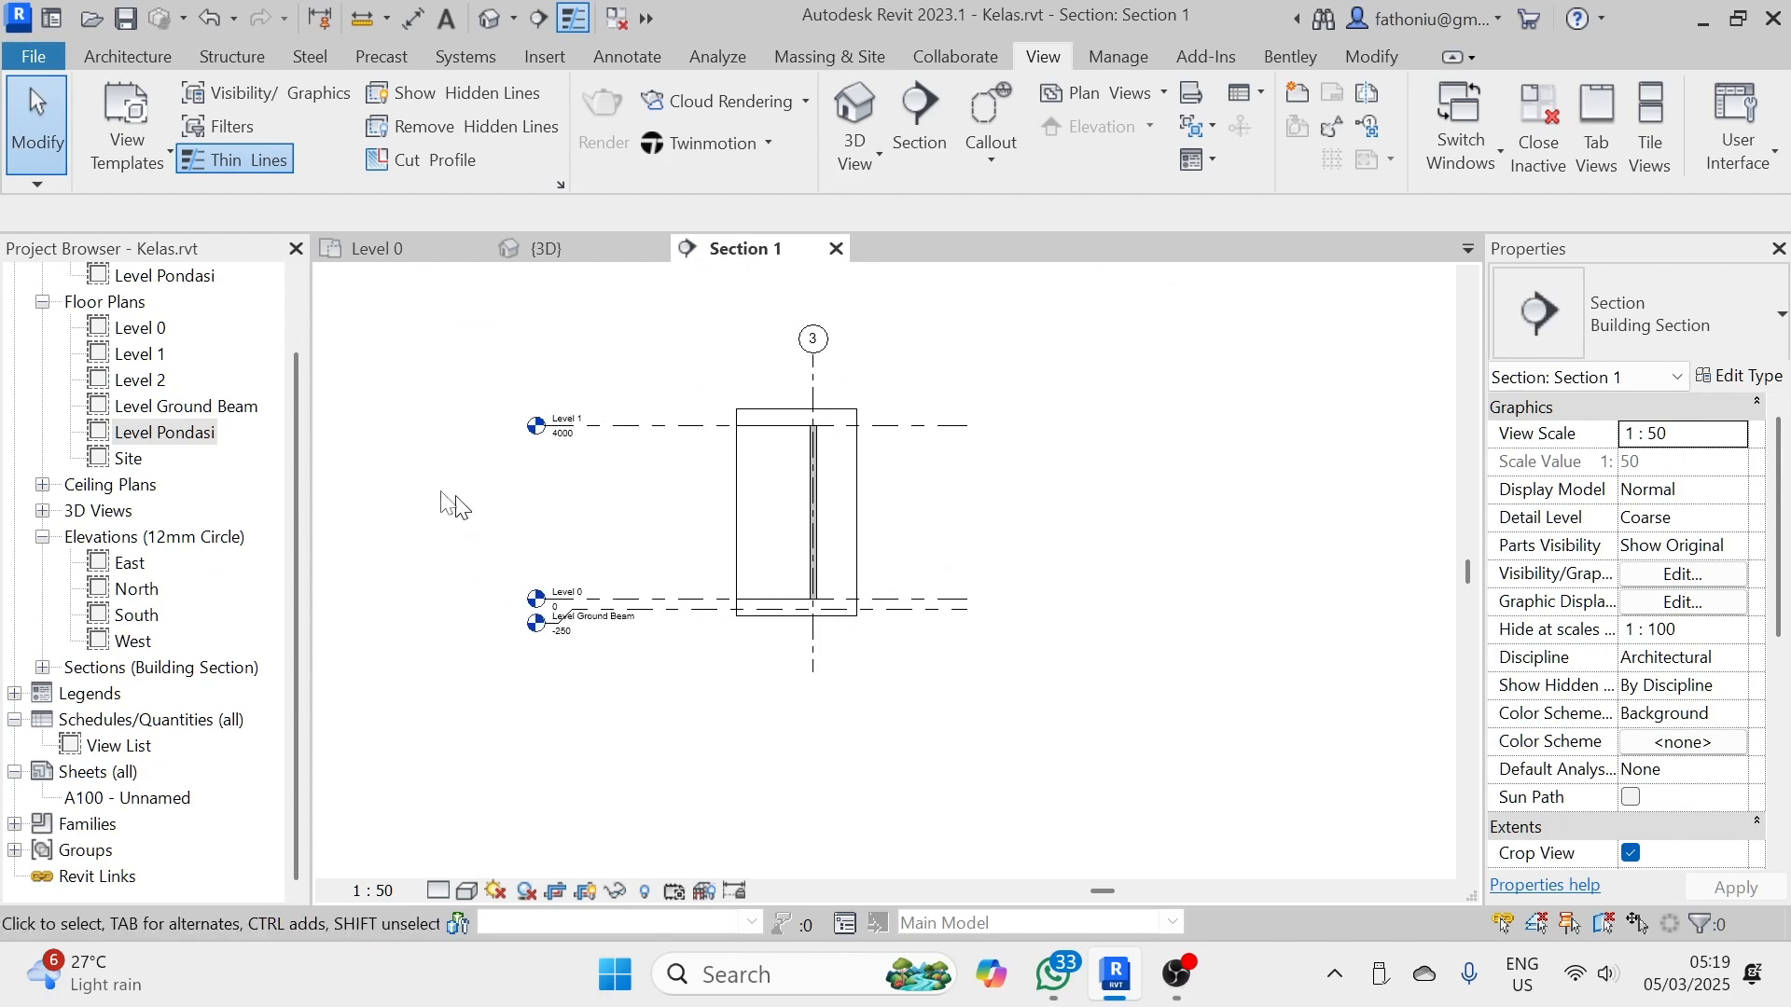
scroll(149, 332, "up", 3)
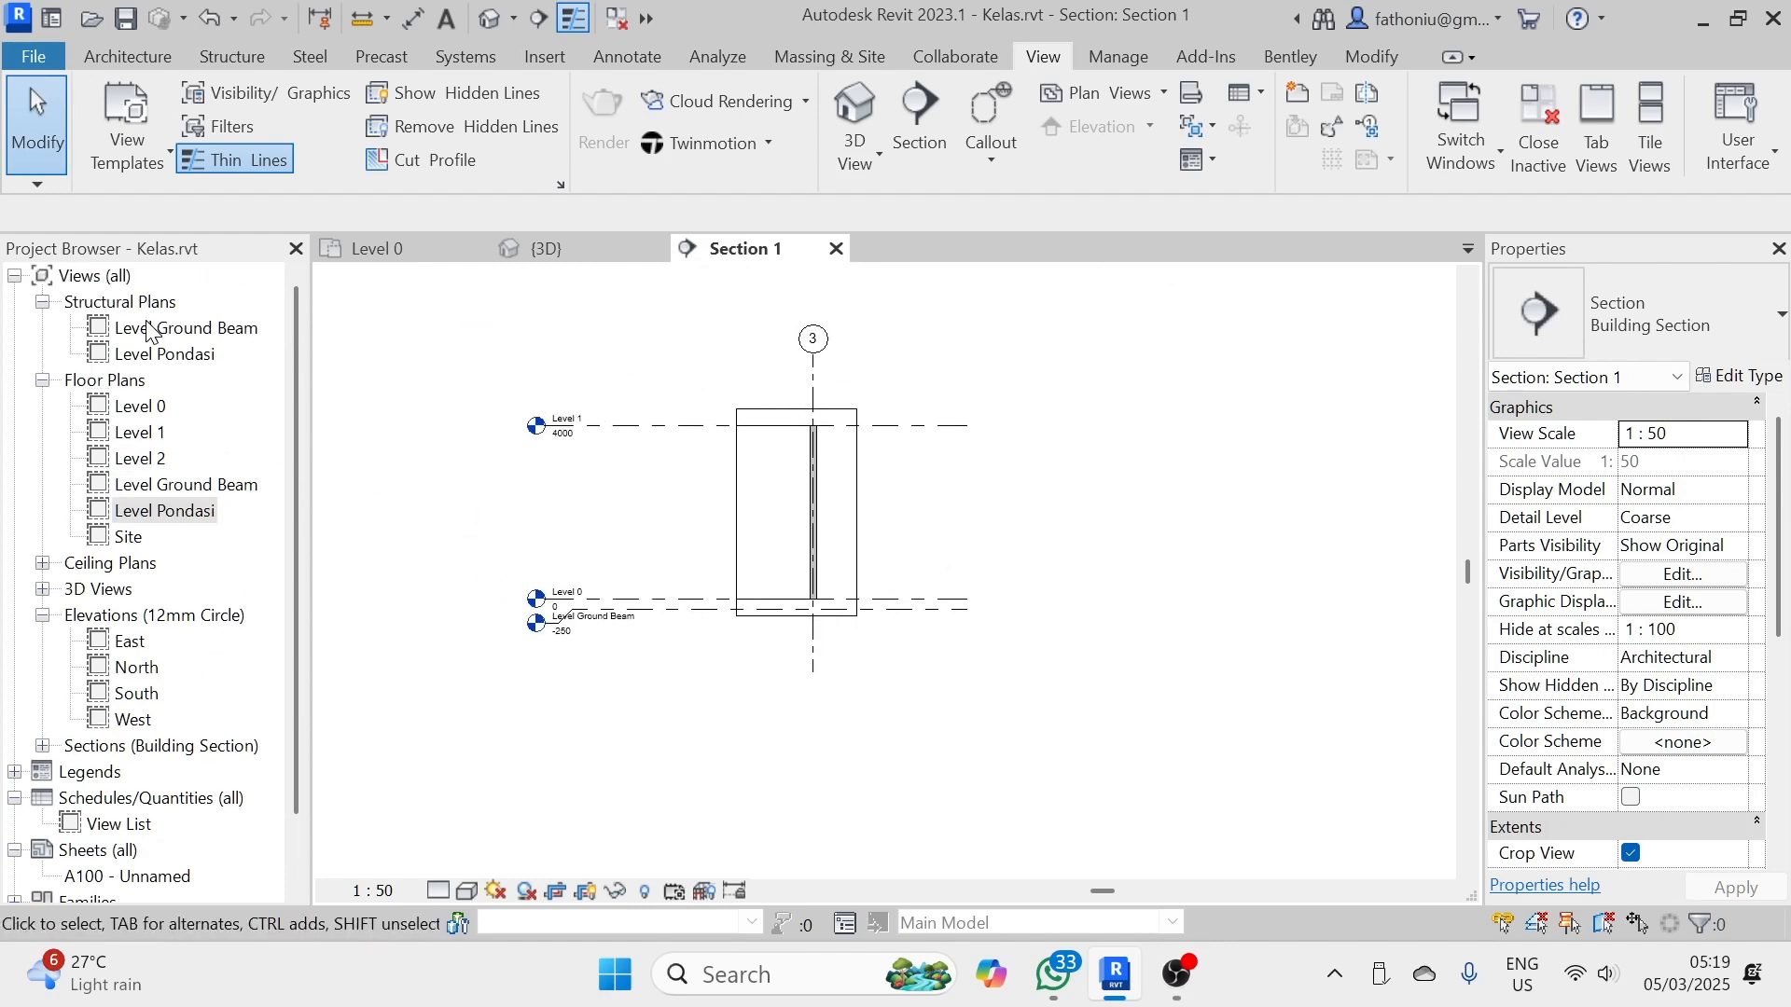
left_click(360, 250)
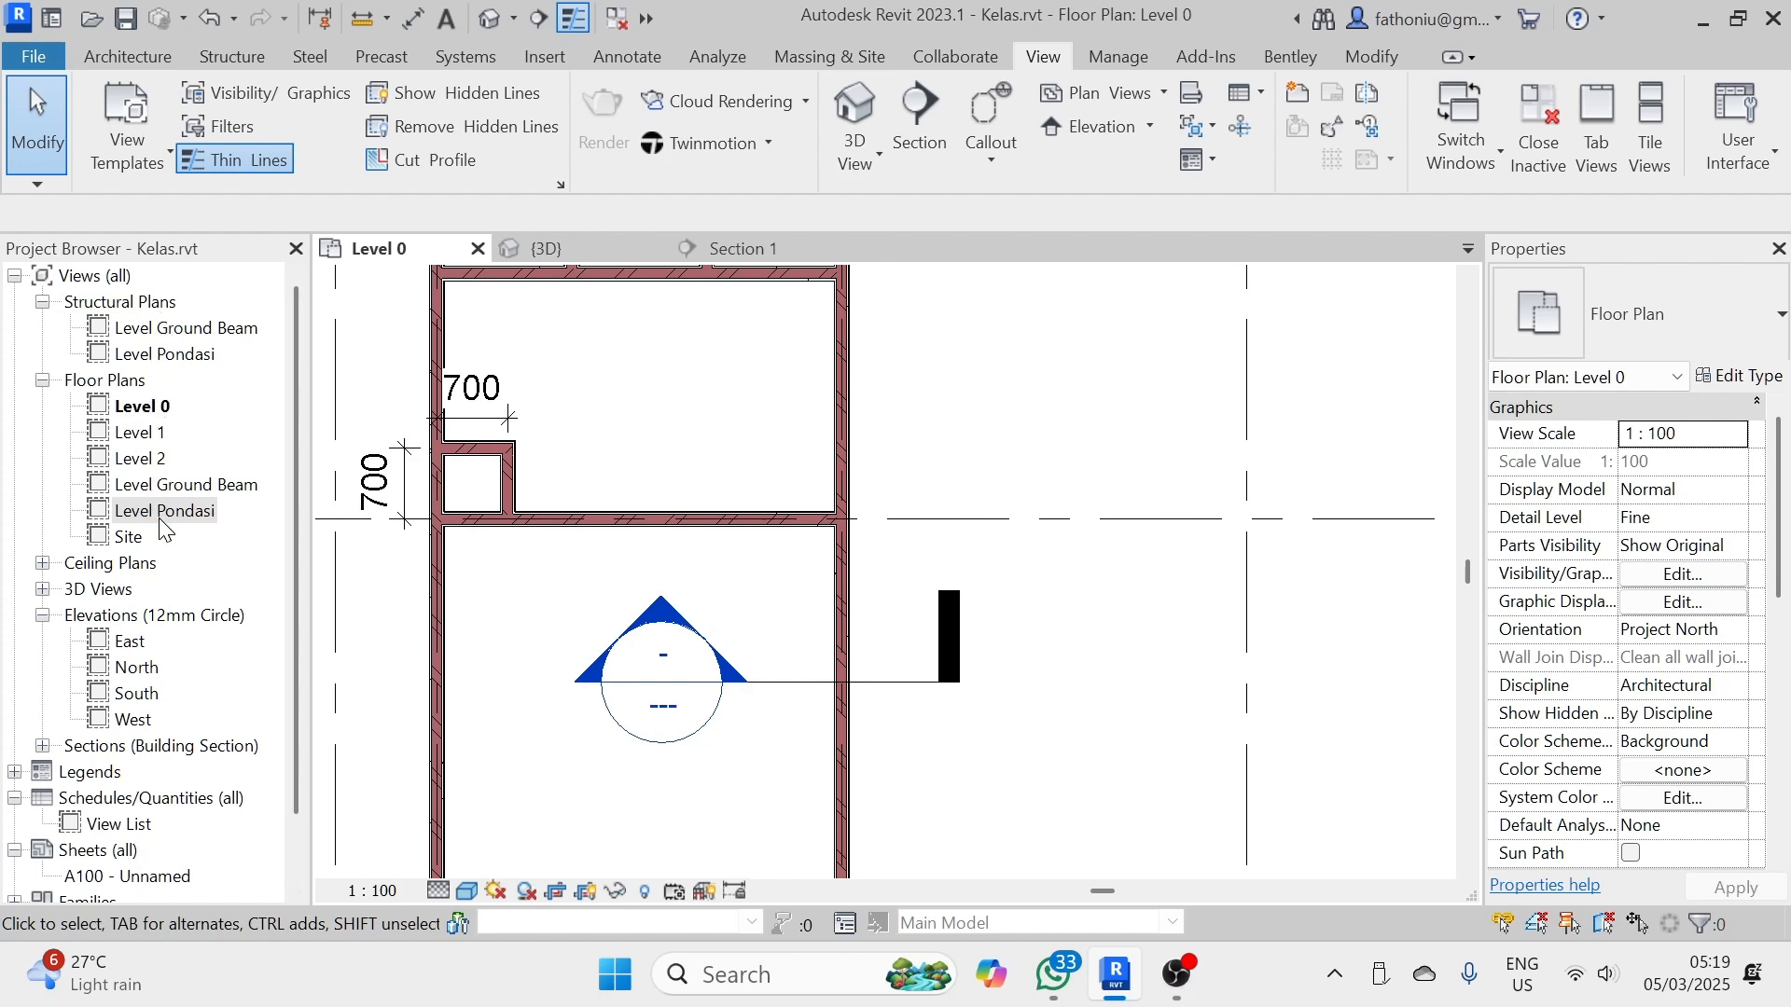
left_click(160, 489)
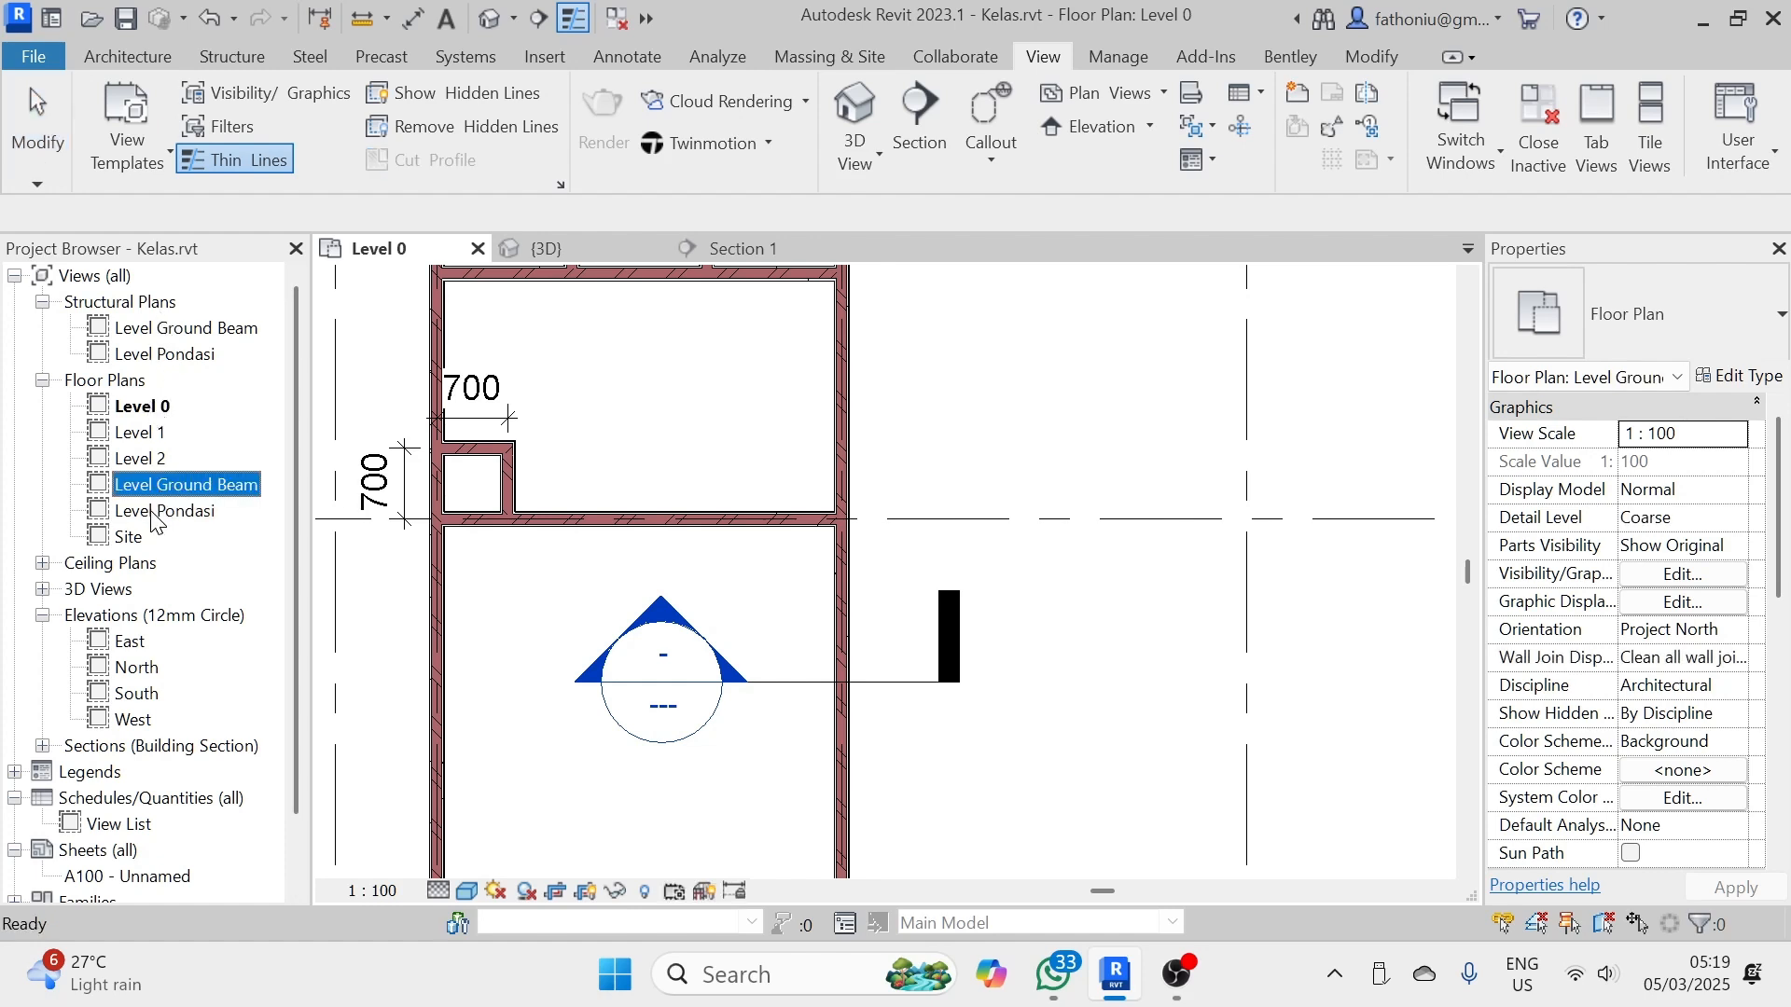
double_click(154, 513)
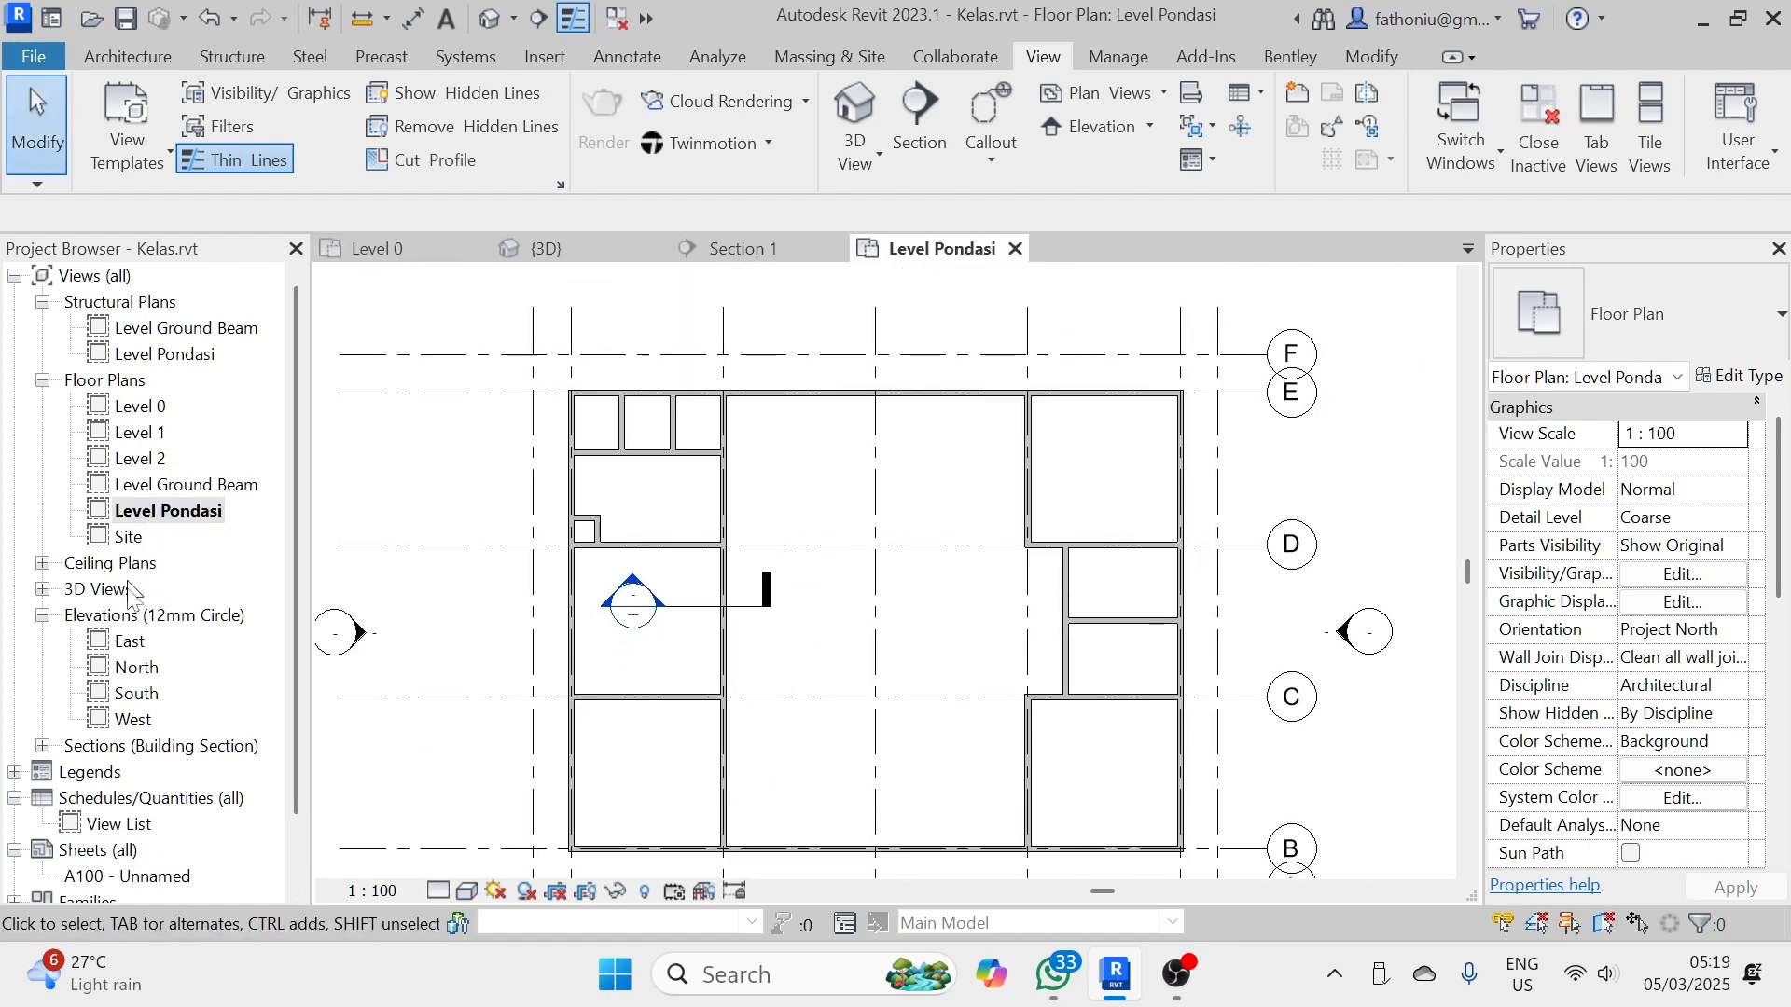
- Open the East elevation and extend the section's lower extent down past the Level Pondasi line
double_click(130, 643)
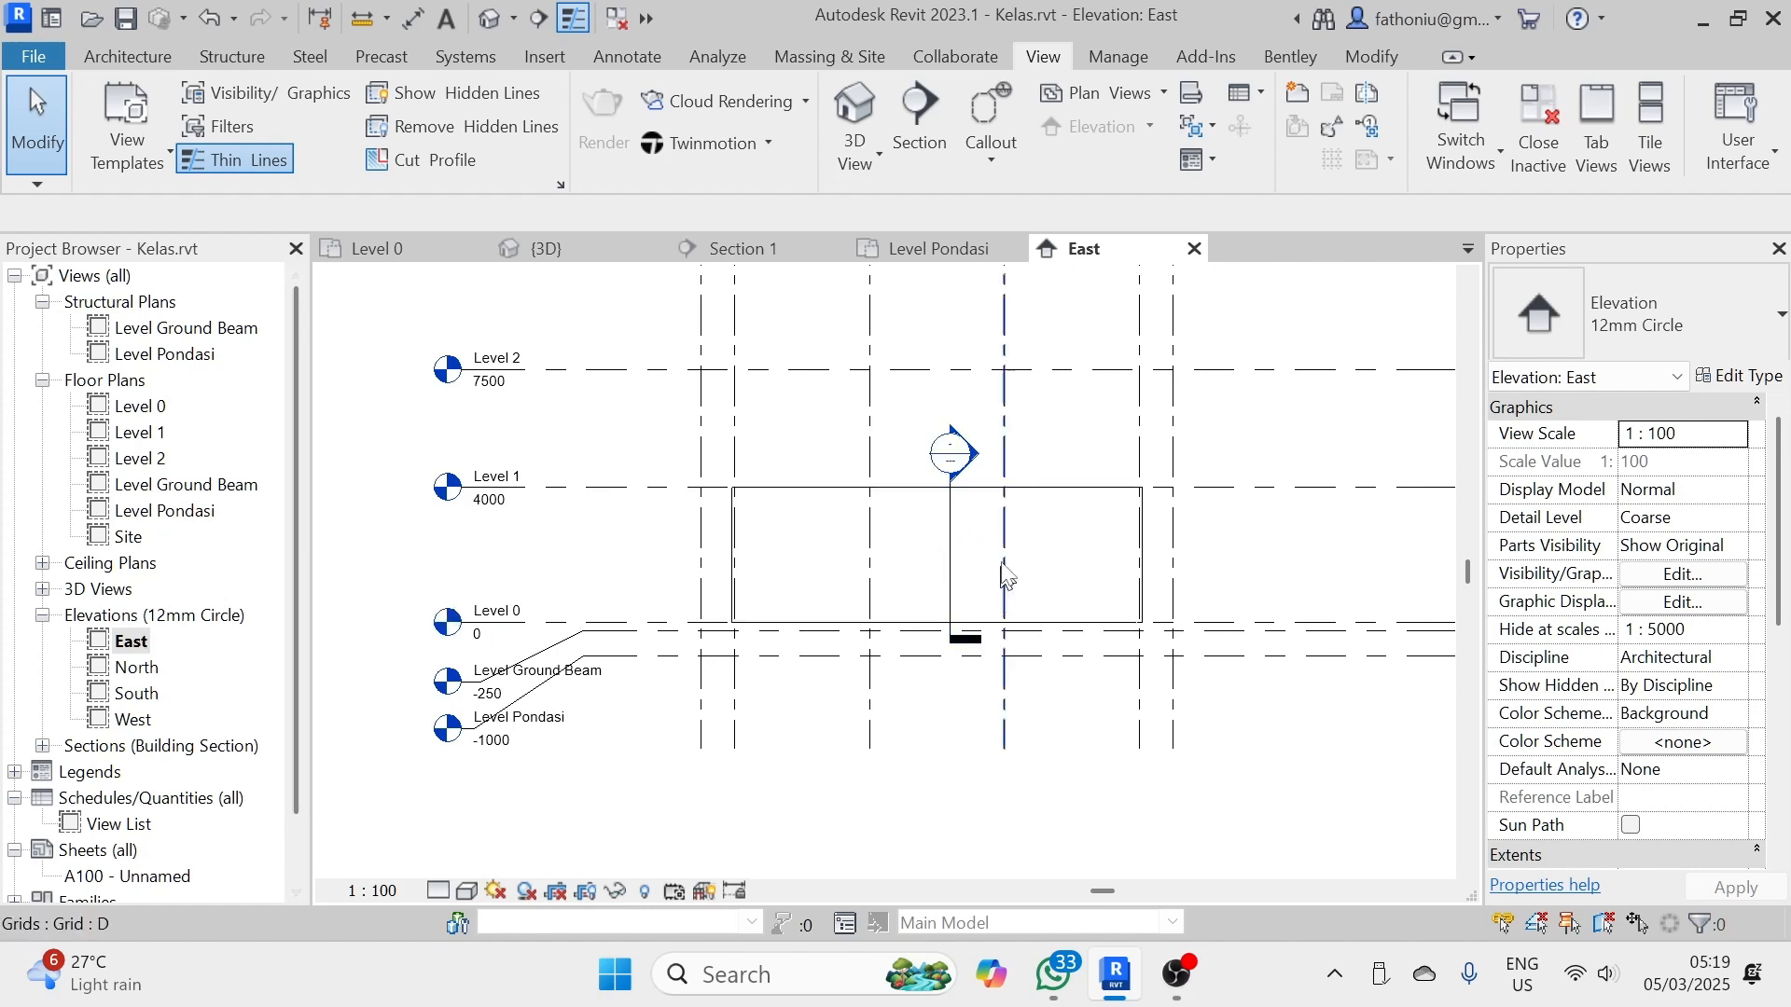
left_click(951, 522)
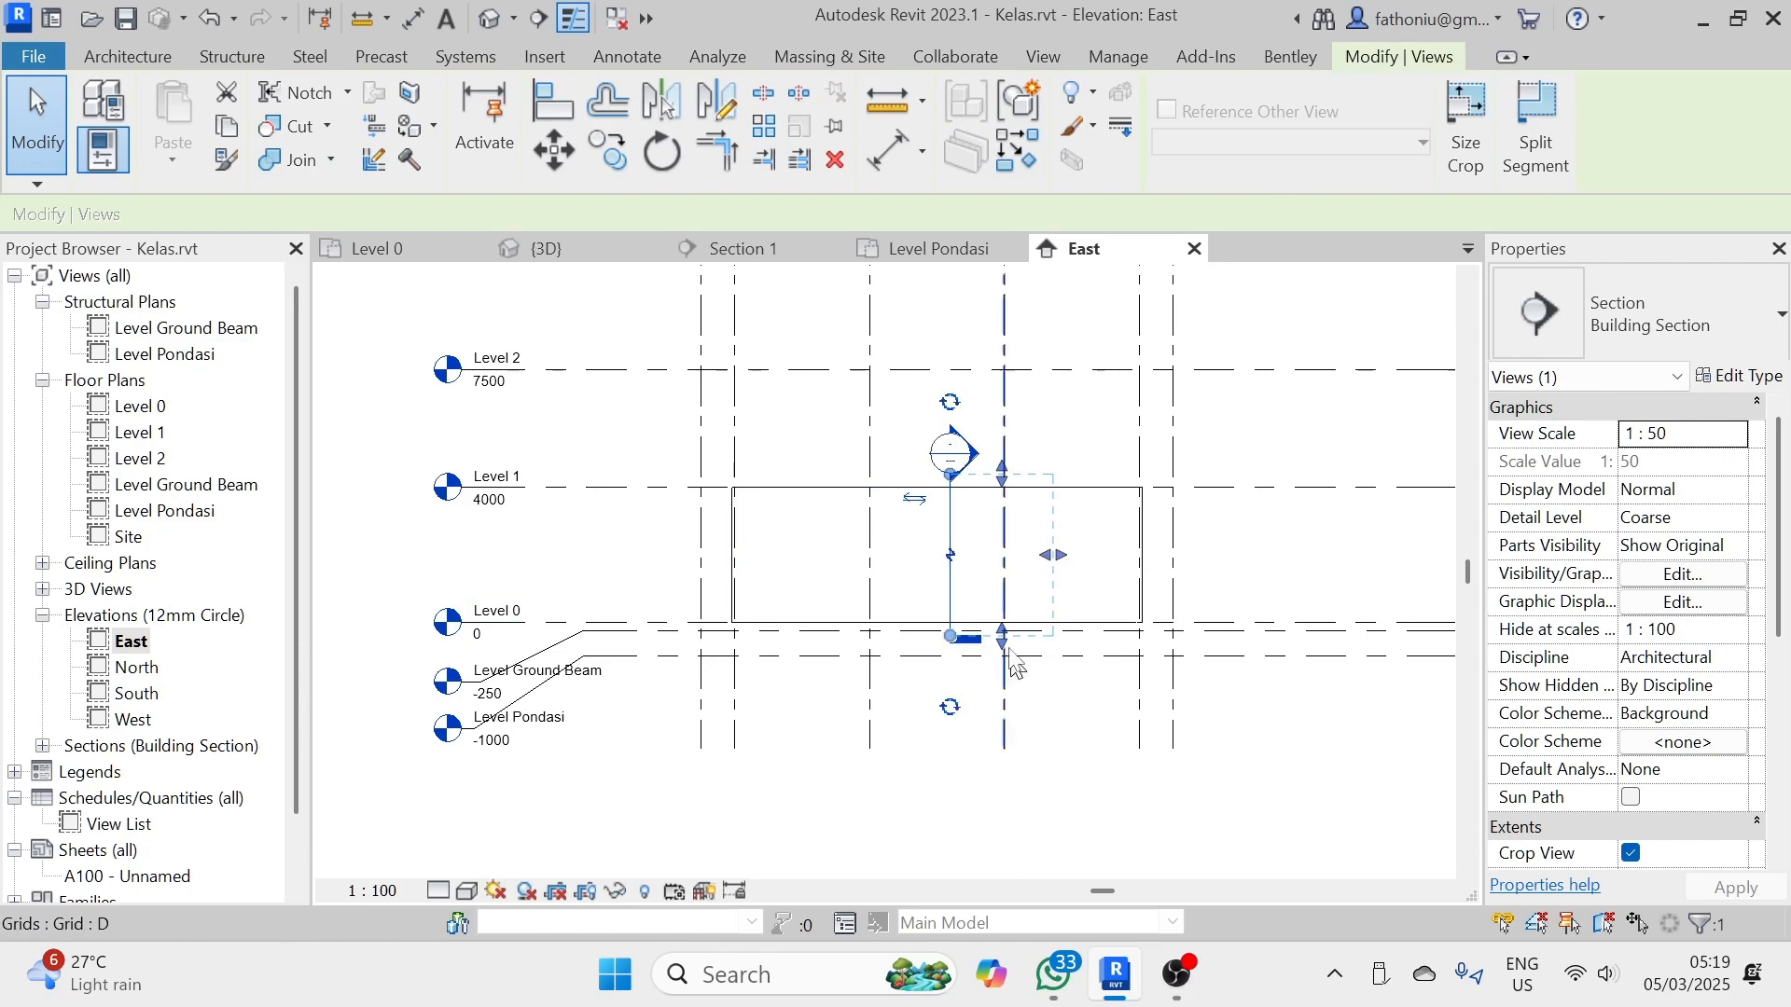
scroll(1002, 639, "up", 2)
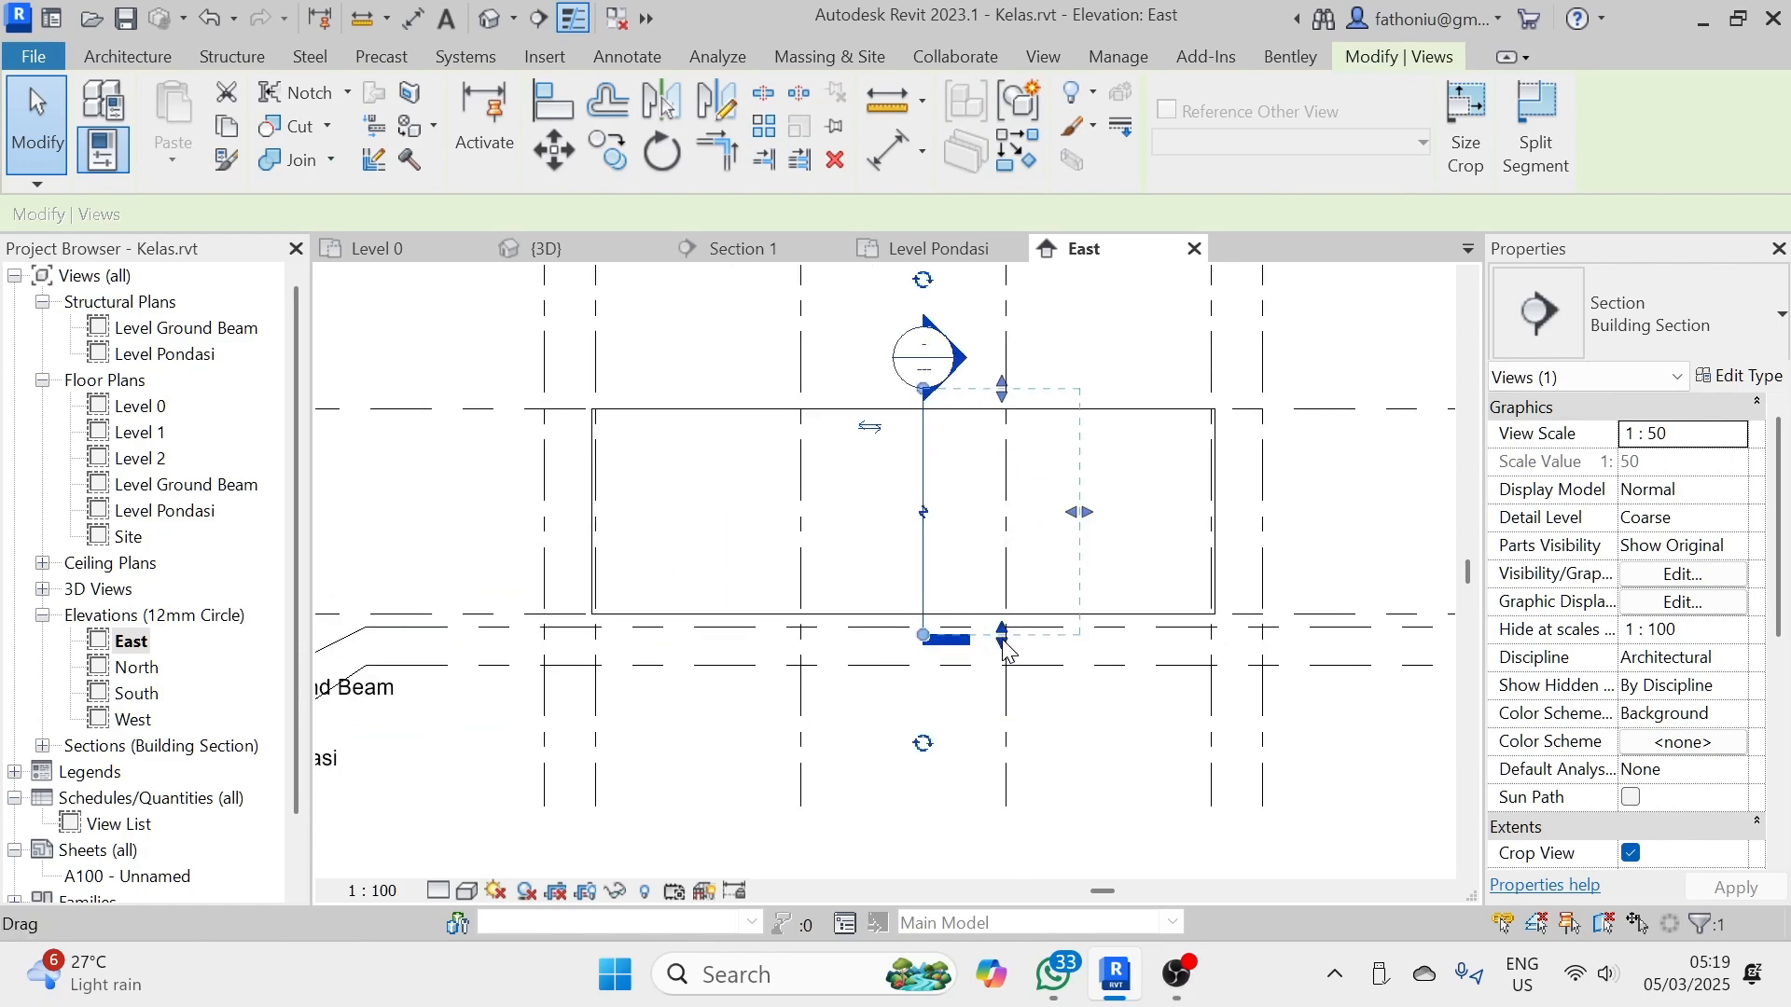
left_click_drag(1003, 642, 1007, 701)
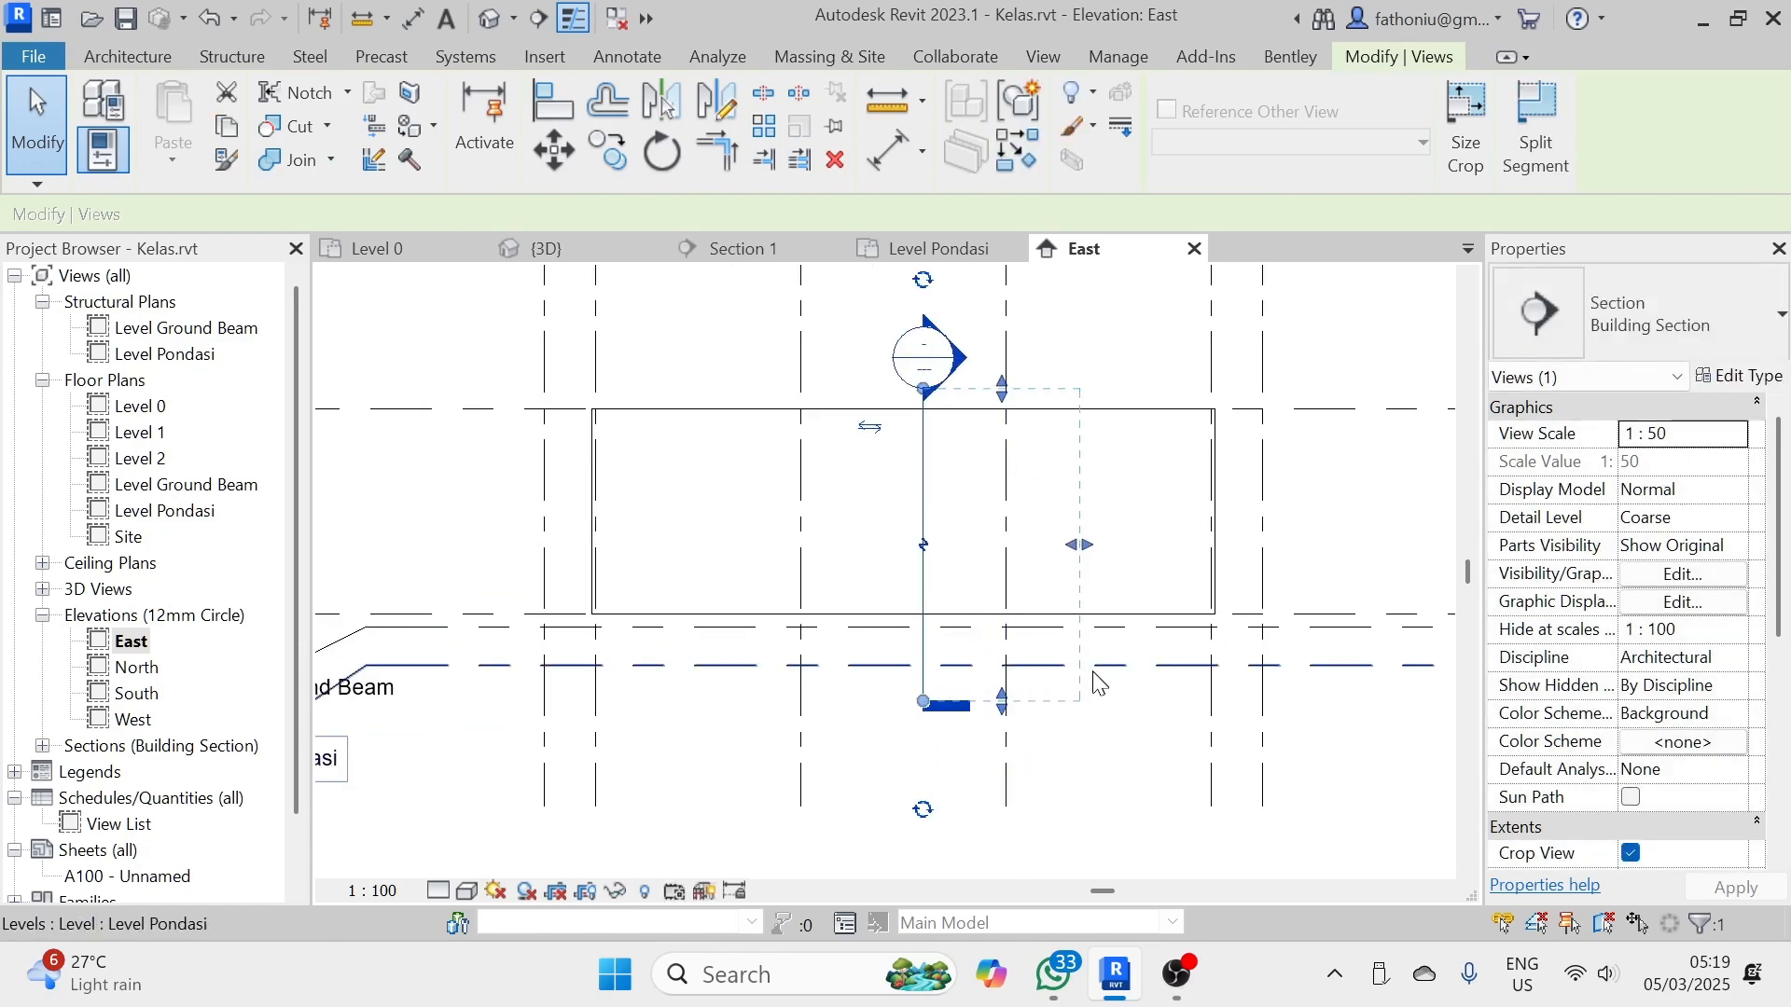
scroll(1098, 684, "down", 2)
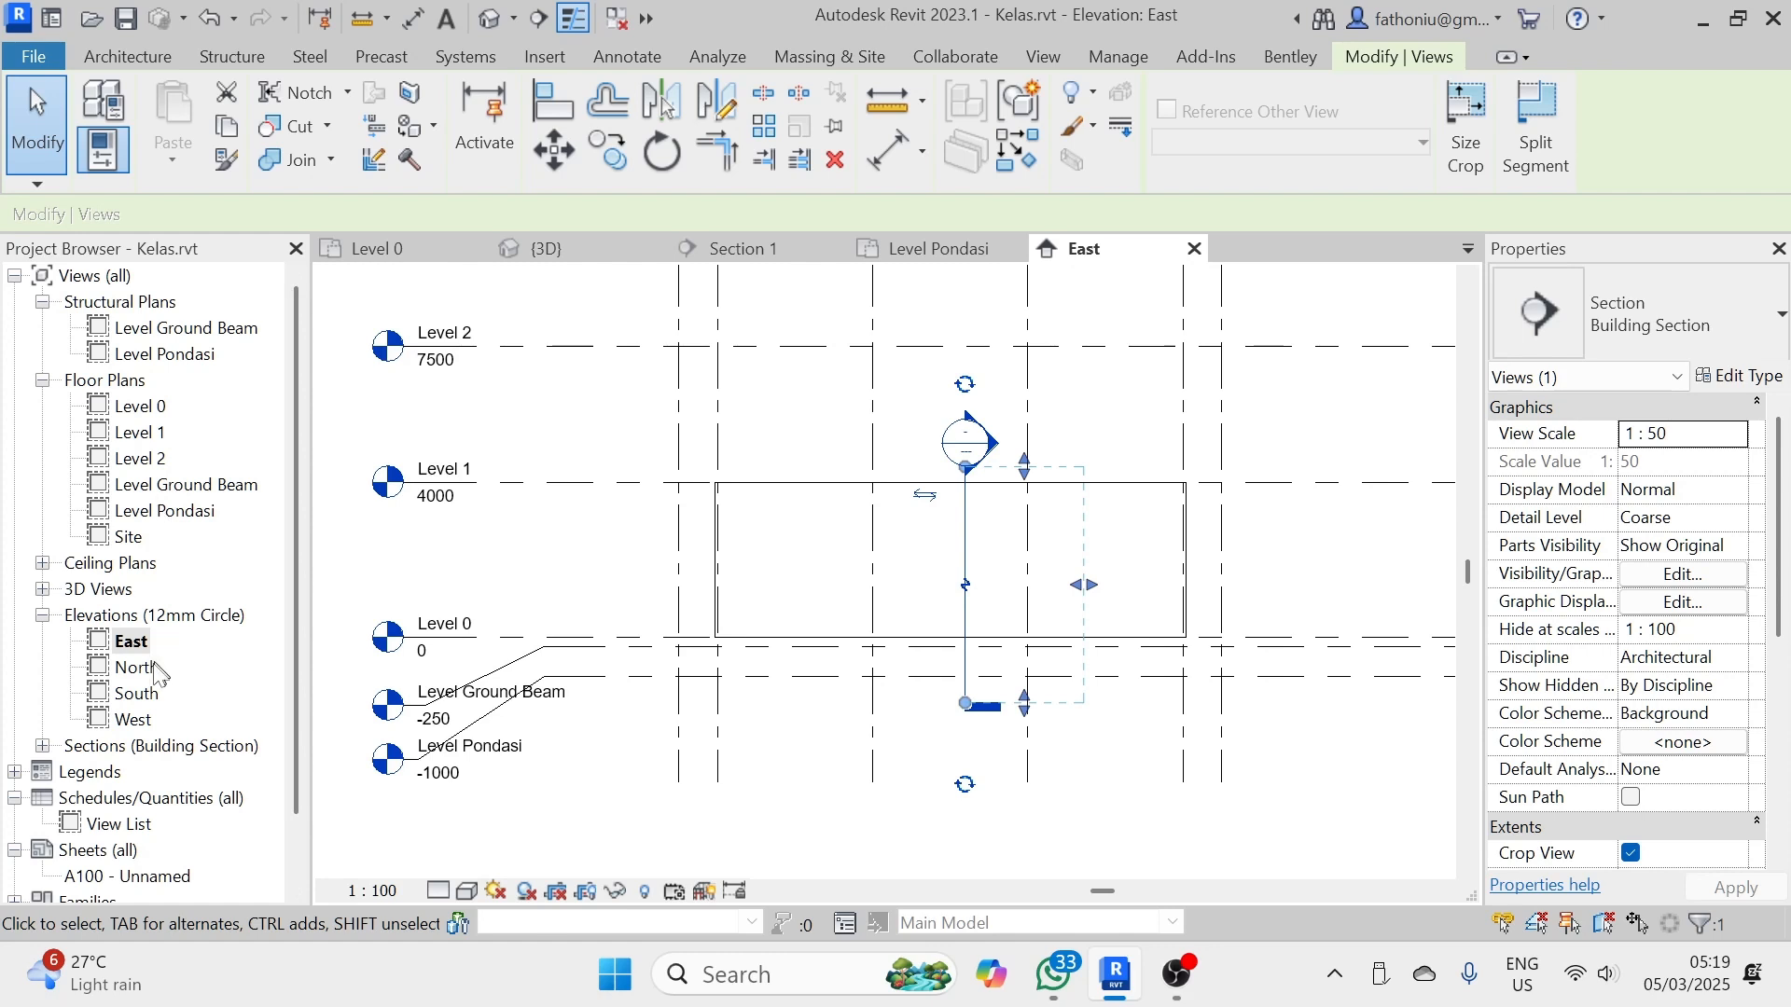
- Expand the building sections and reopen Section 1 to inspect its levels below the wall base
scroll(157, 674, "down", 1)
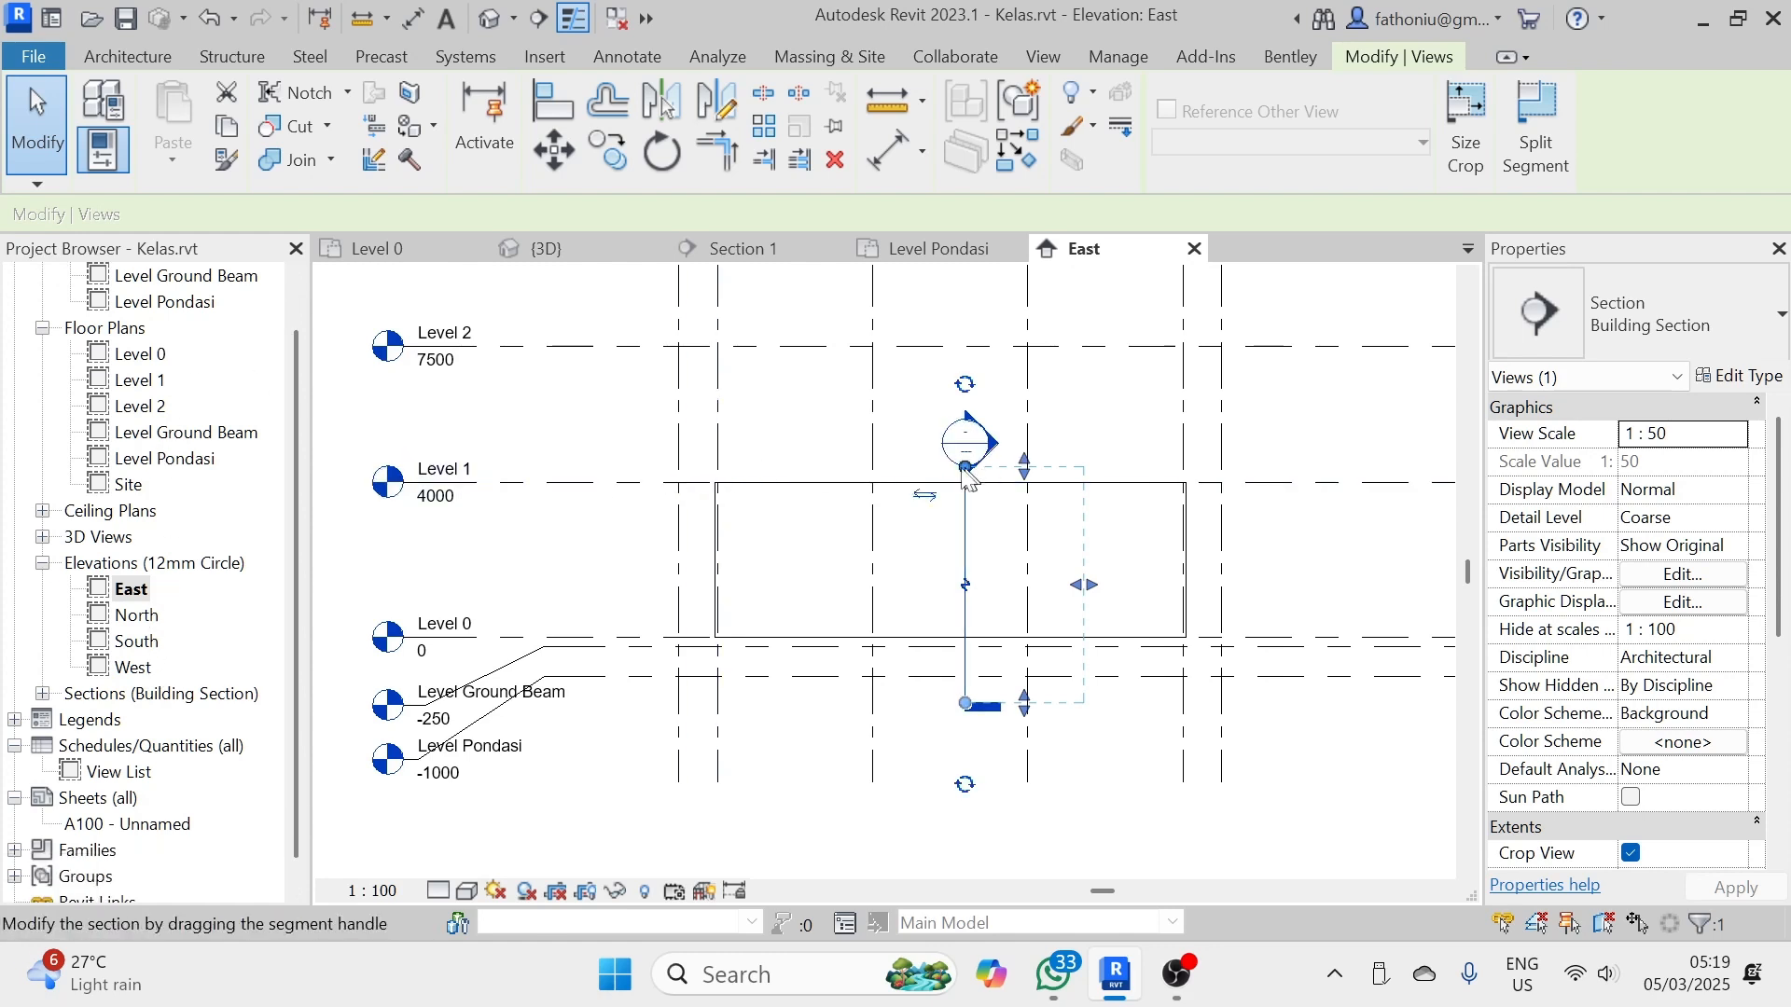
scroll(97, 604, "down", 1)
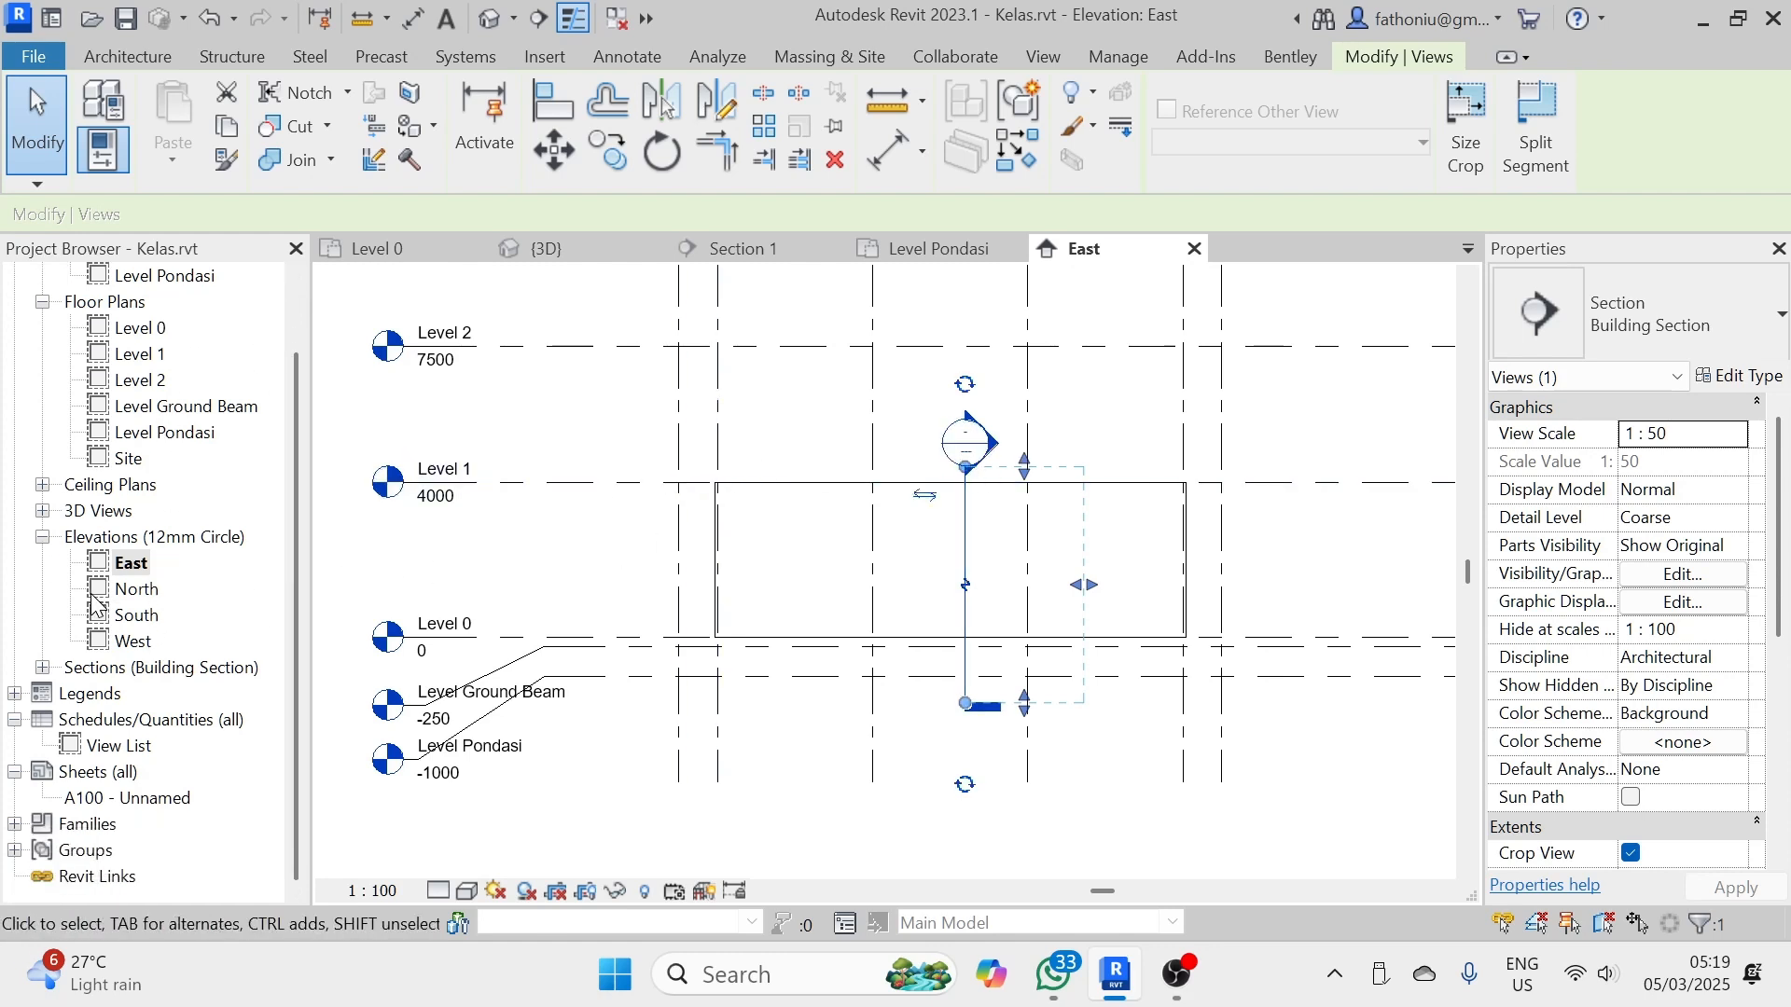
left_click(42, 668)
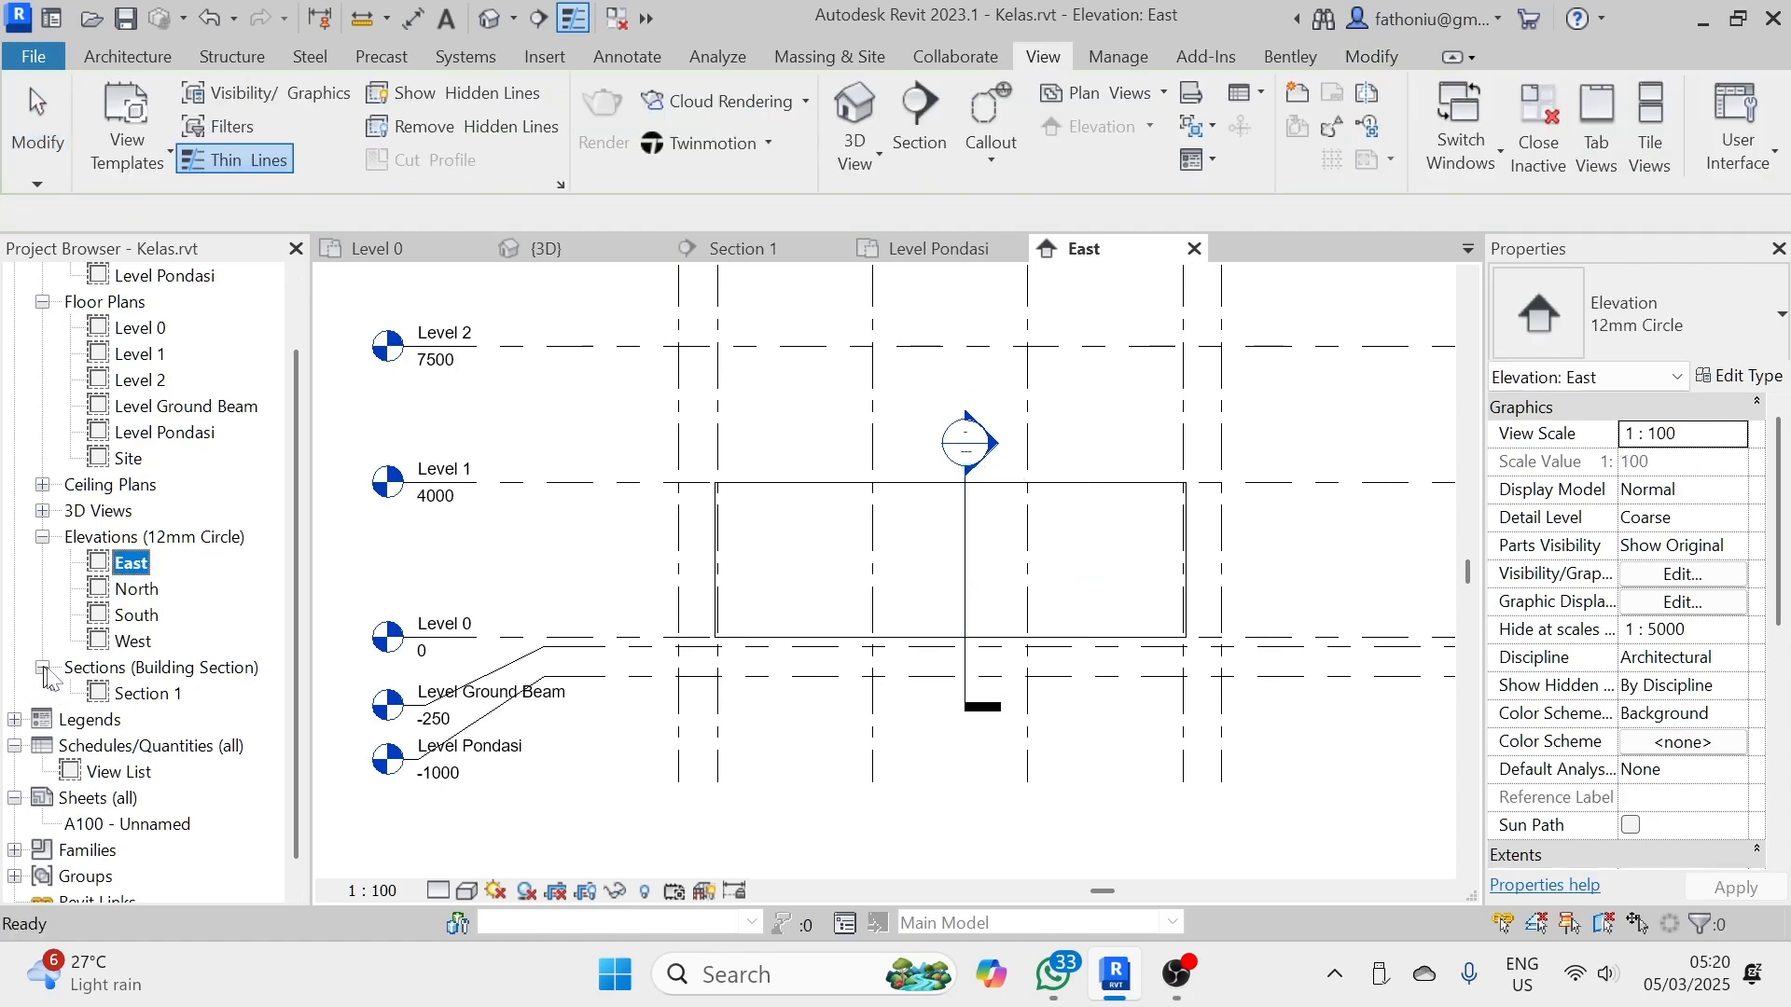
double_click(144, 694)
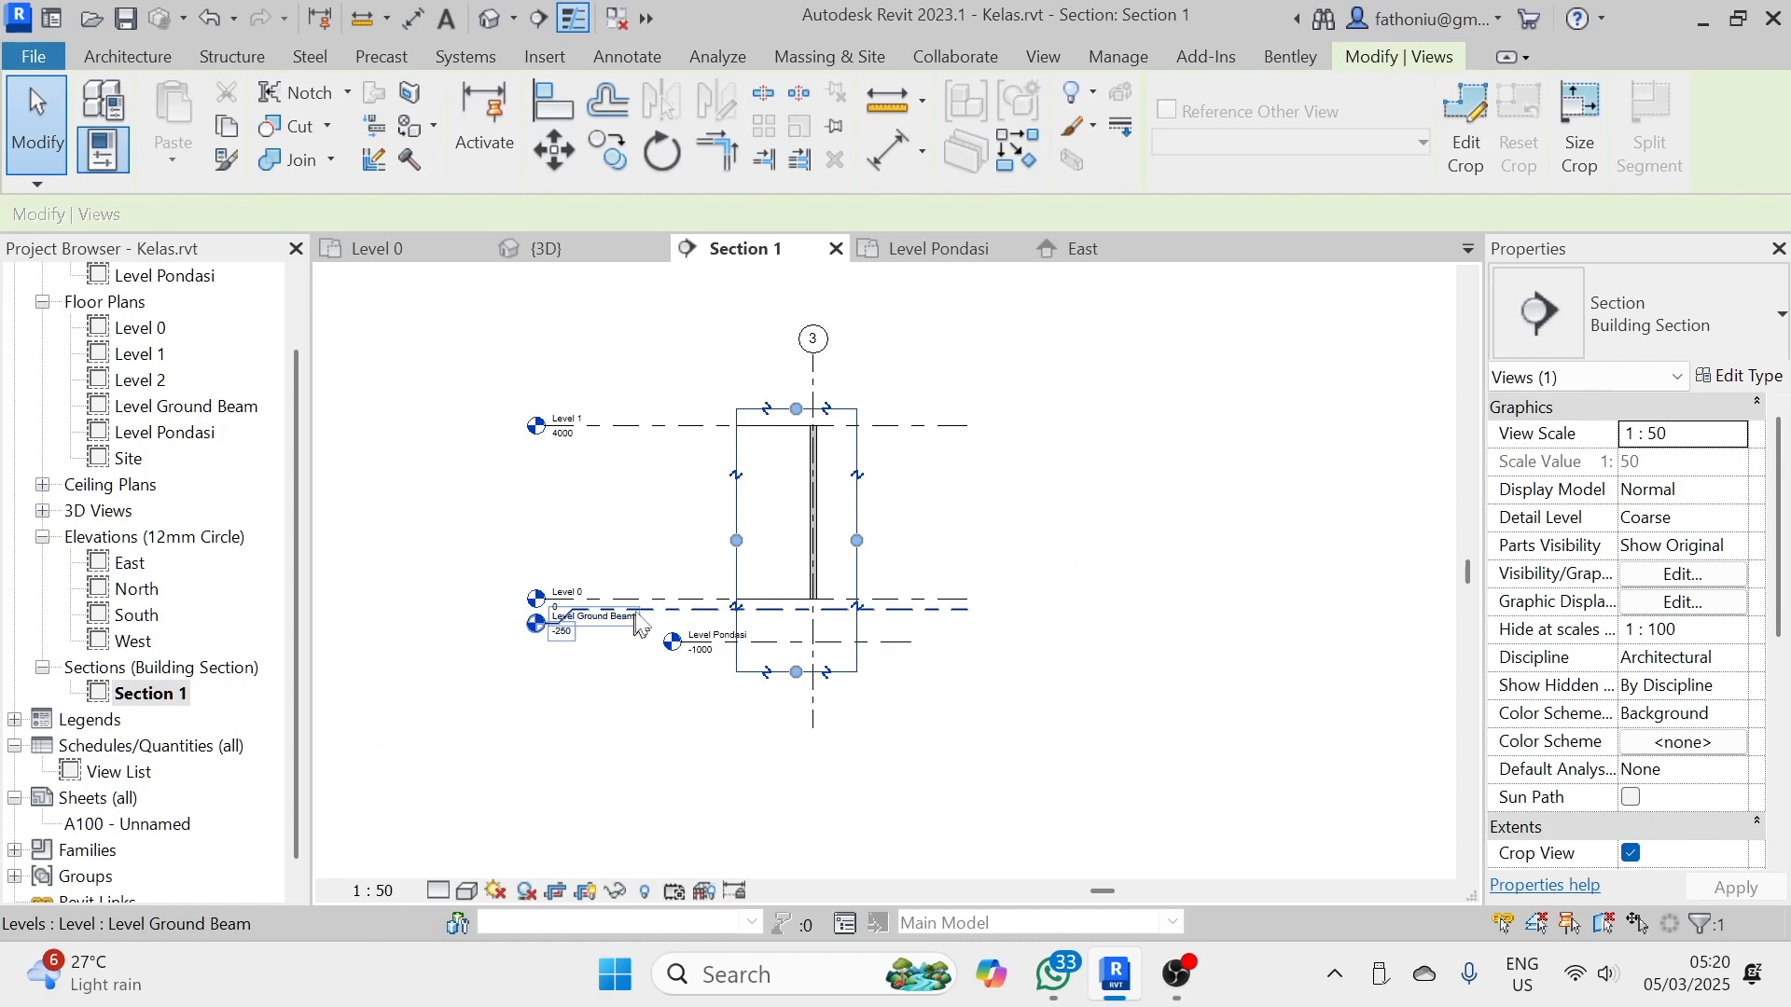
scroll(811, 627, "up", 1)
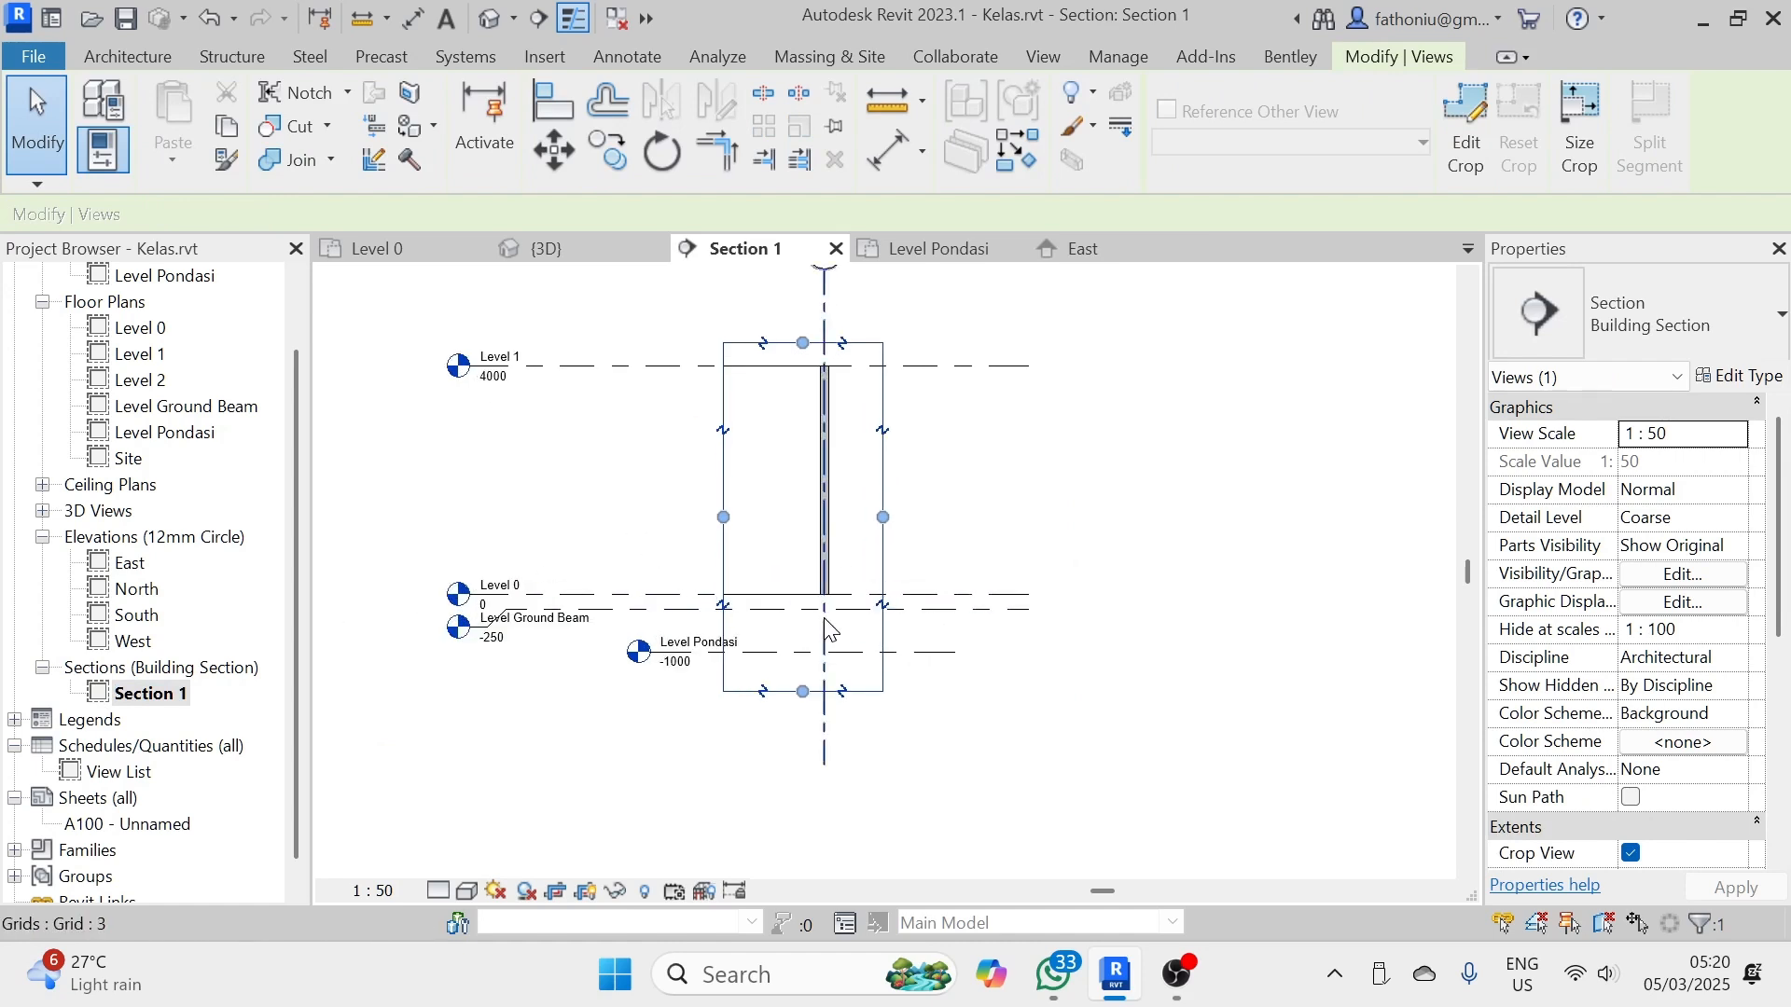
scroll(825, 631, "down", 1)
scroll(788, 597, "up", 1)
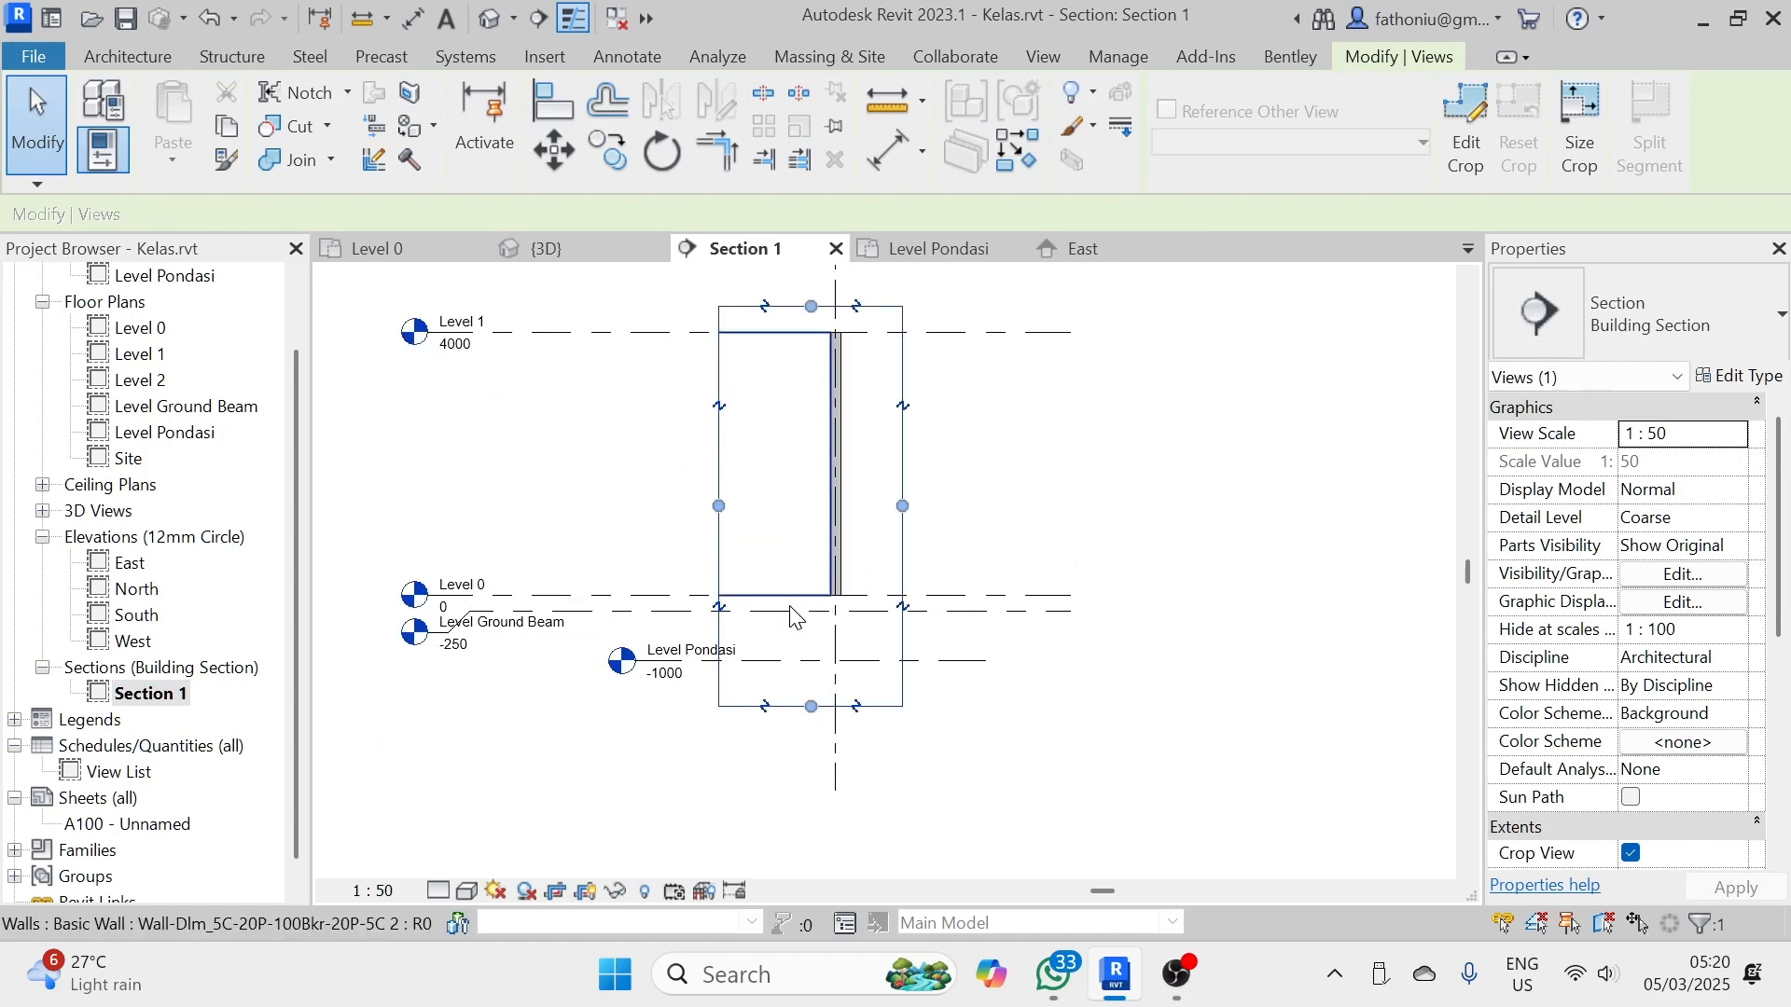
- Extend the Level Pondasi line to align its head with the other level heads and add an elbow lowering its label
left_click(800, 685)
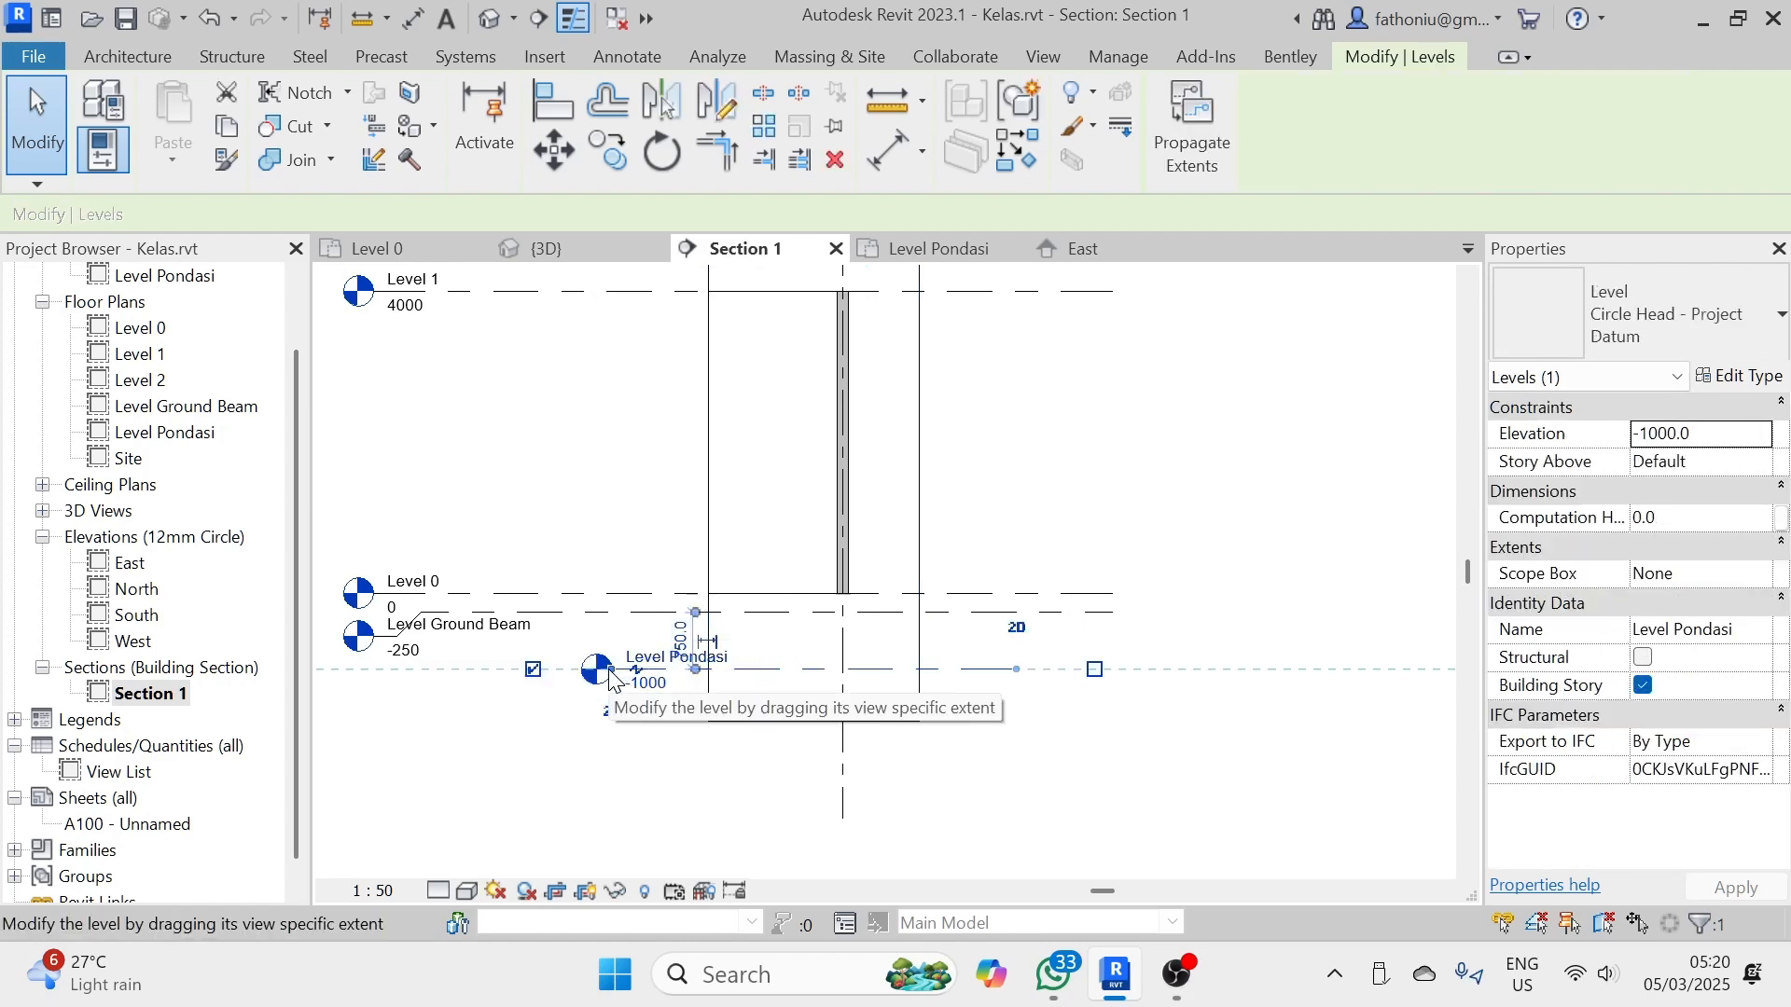
left_click_drag(609, 670, 360, 668)
scroll(385, 680, "up", 1)
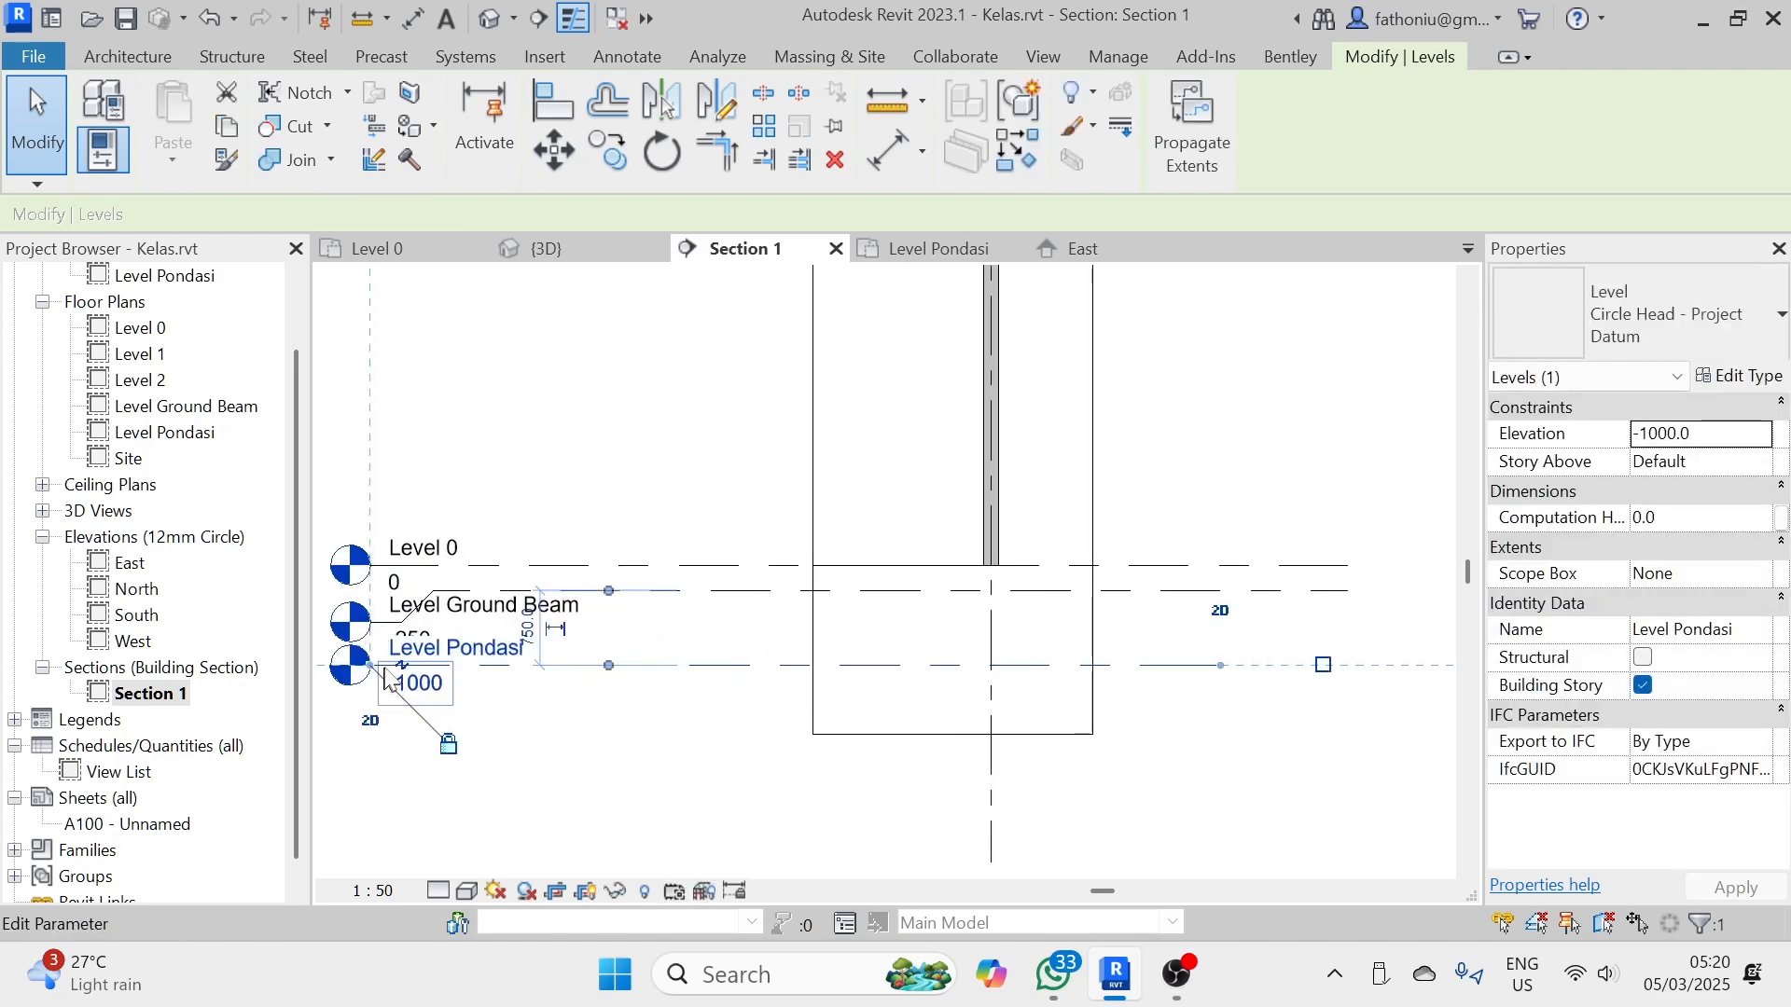
left_click(401, 665)
left_click(553, 742)
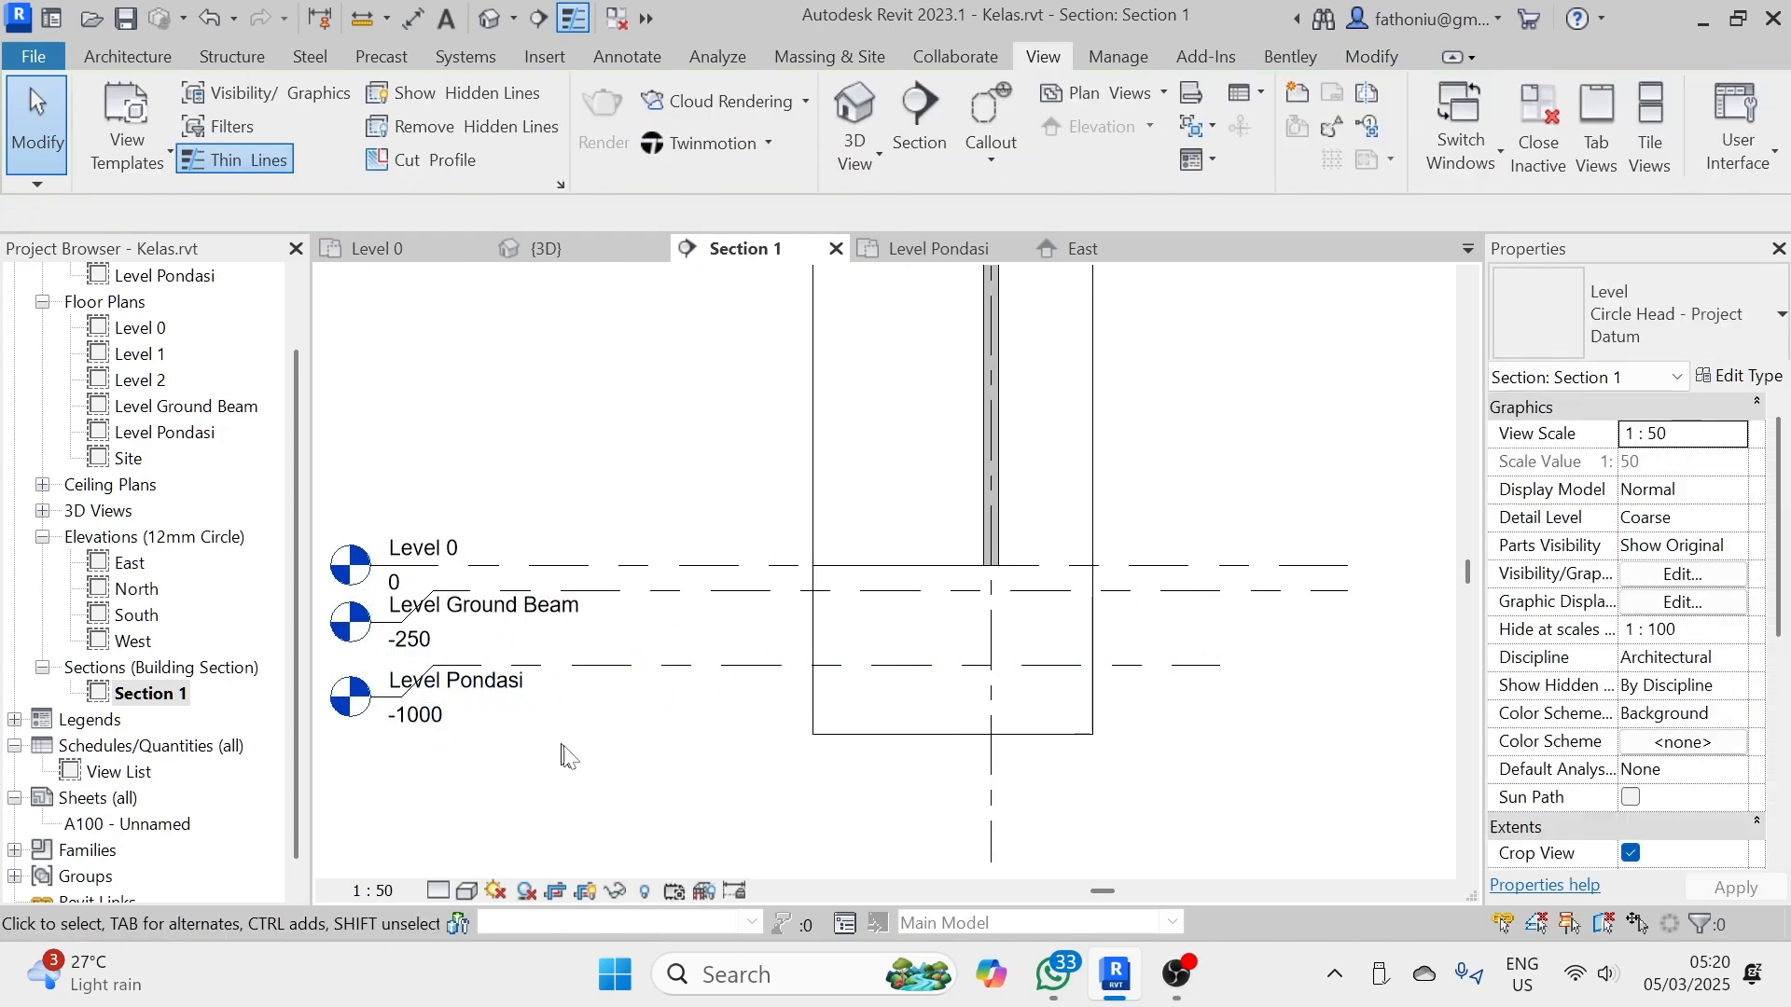
- Set the section view's detail level to Fine and its visual style to Shaded
scroll(578, 737, "down", 4)
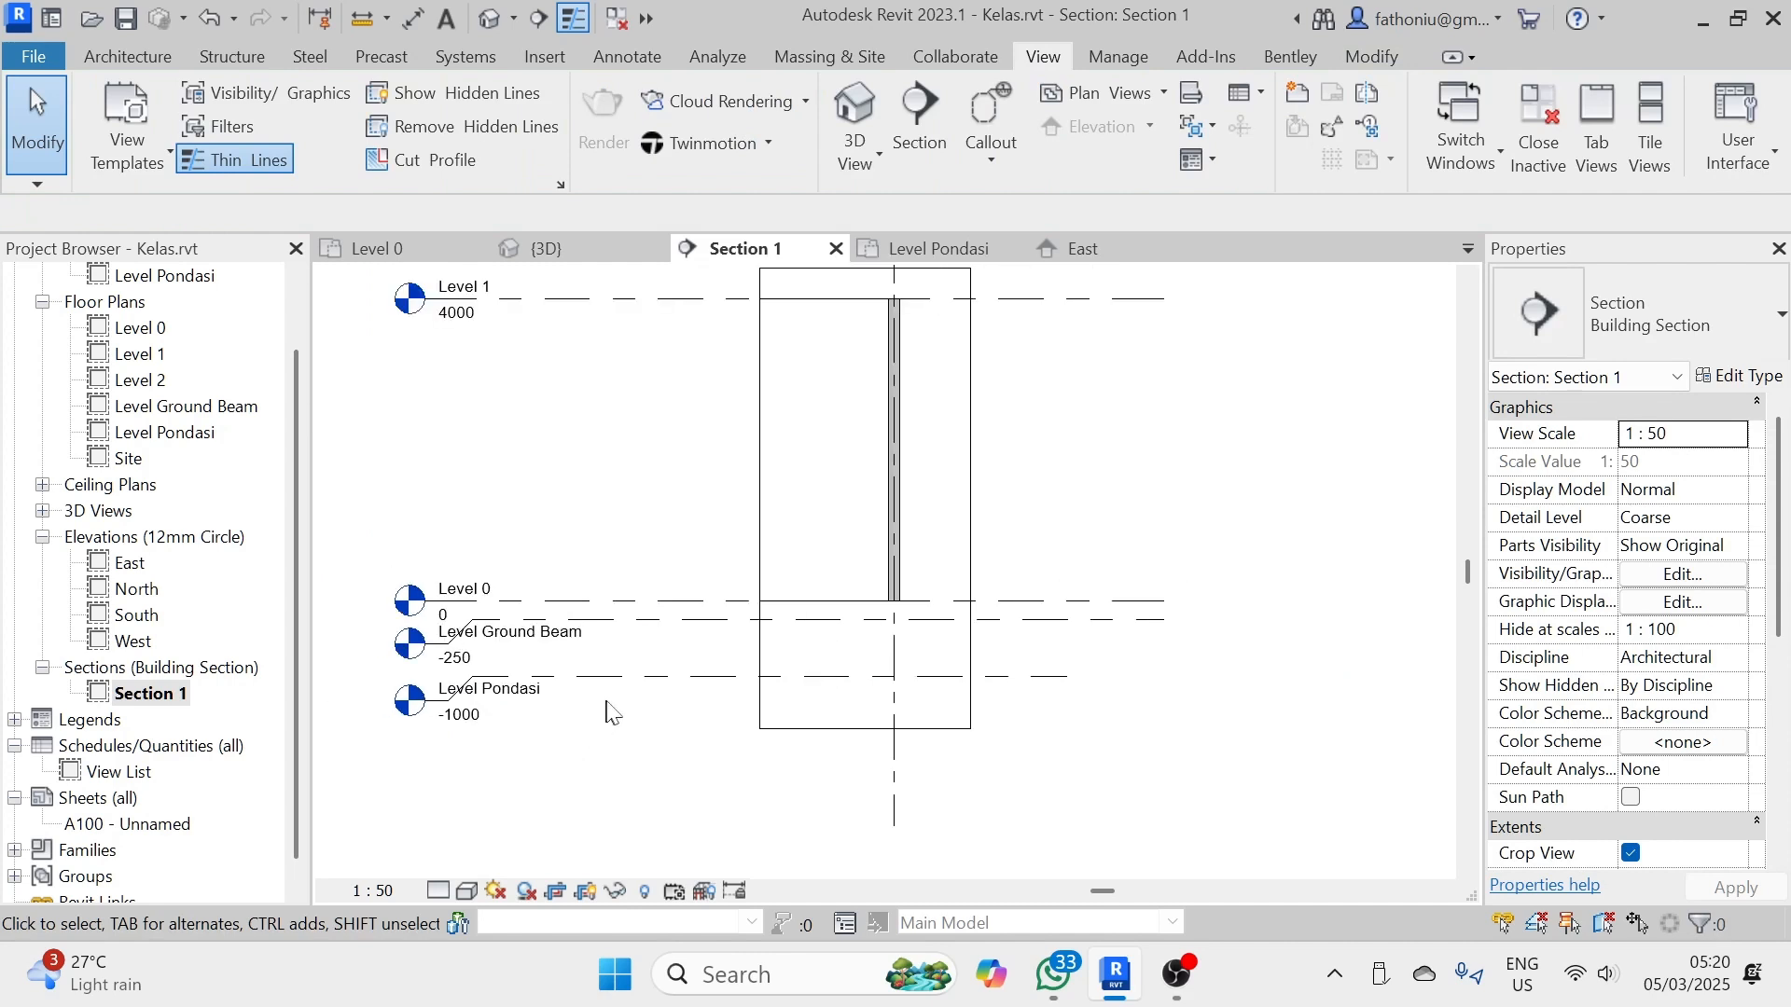
scroll(847, 560, "up", 3)
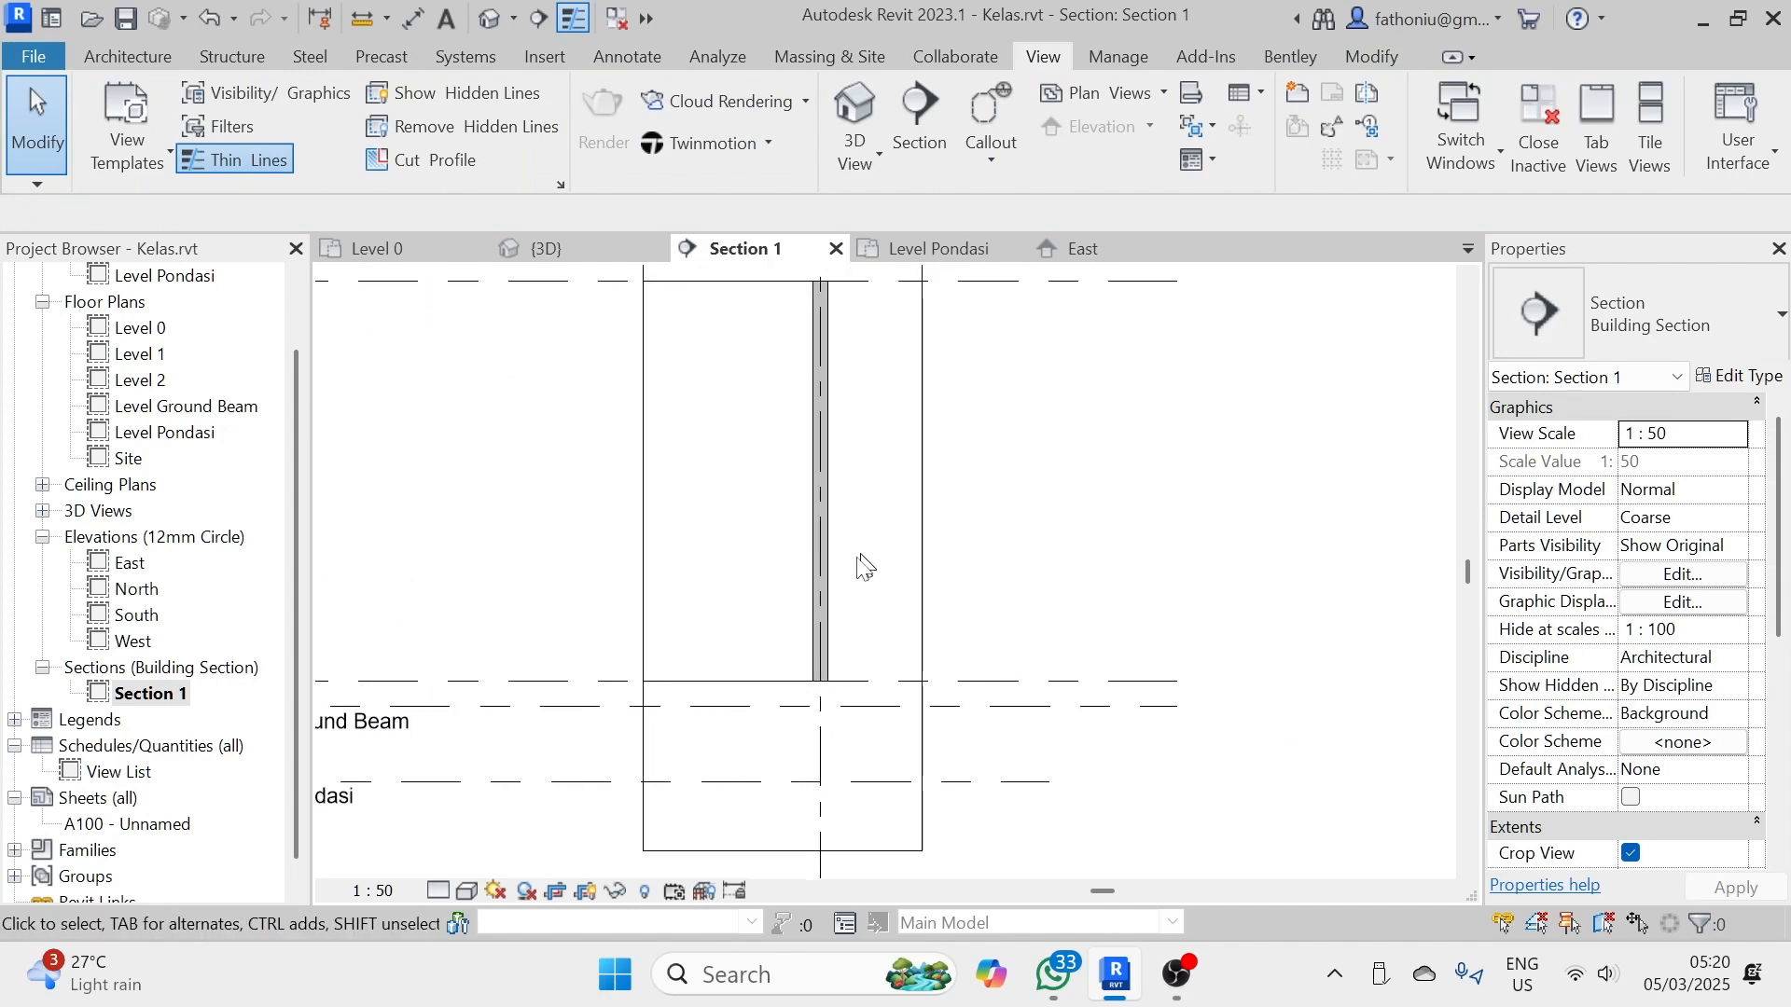
left_click(441, 892)
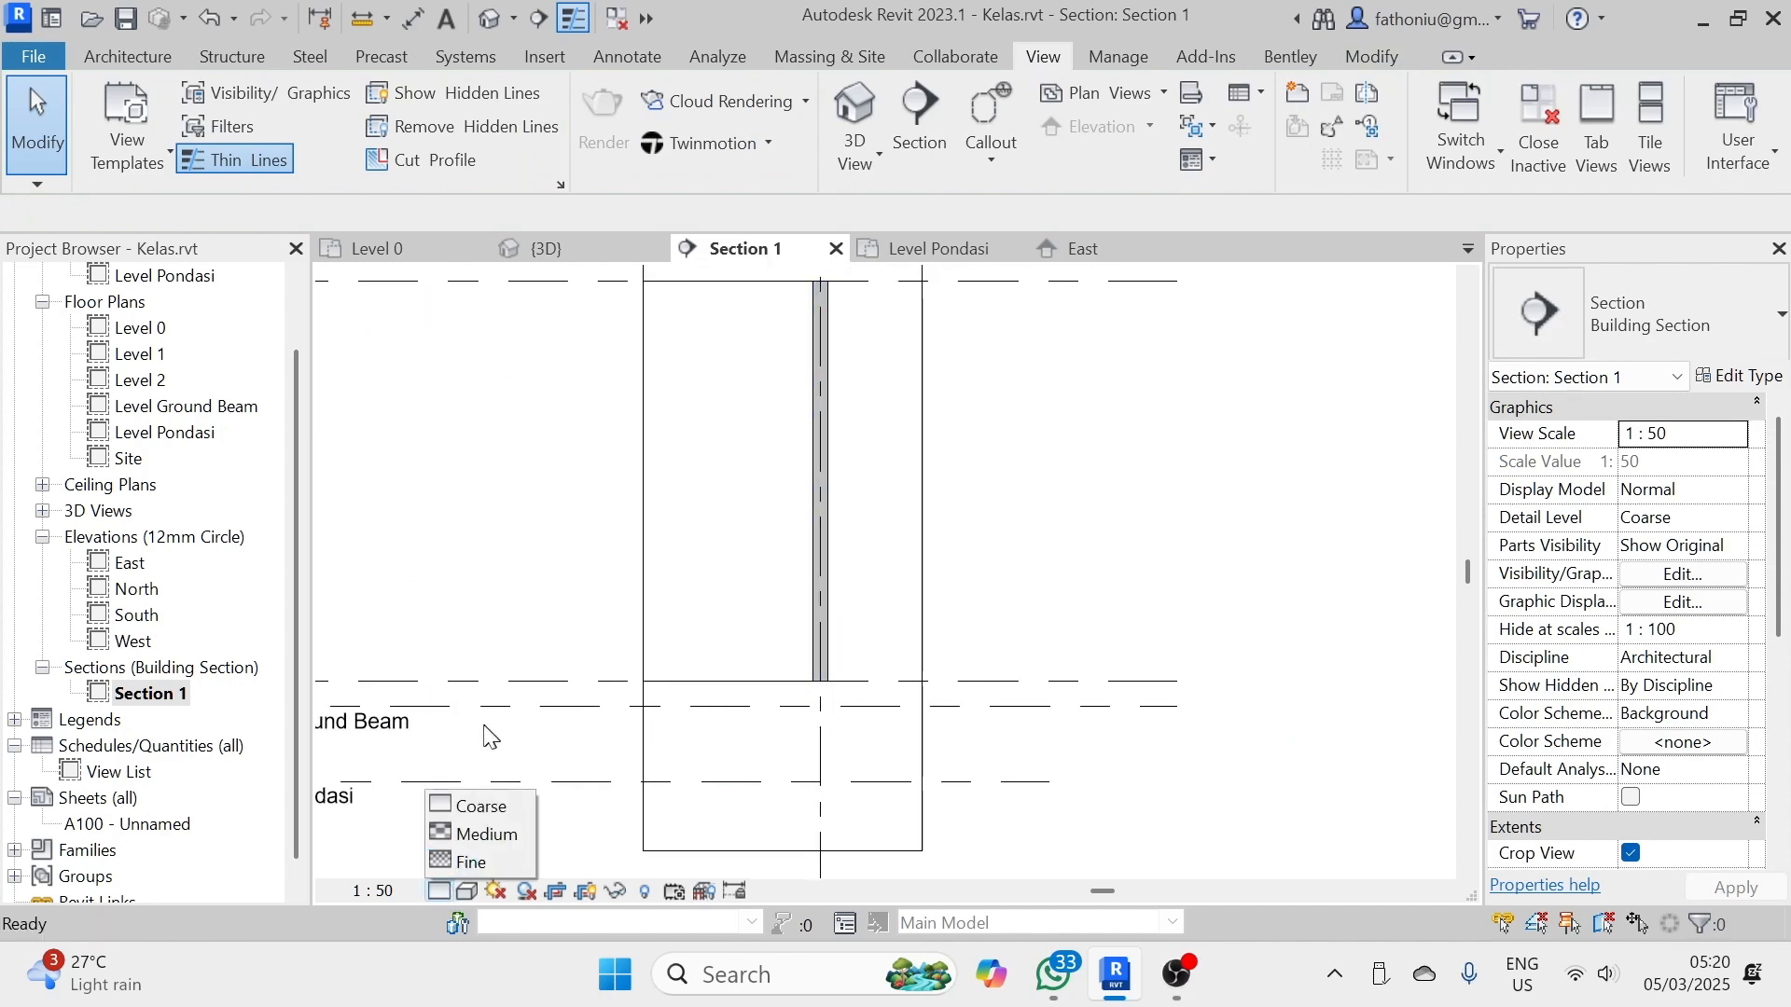
left_click(483, 862)
scroll(886, 550, "up", 3)
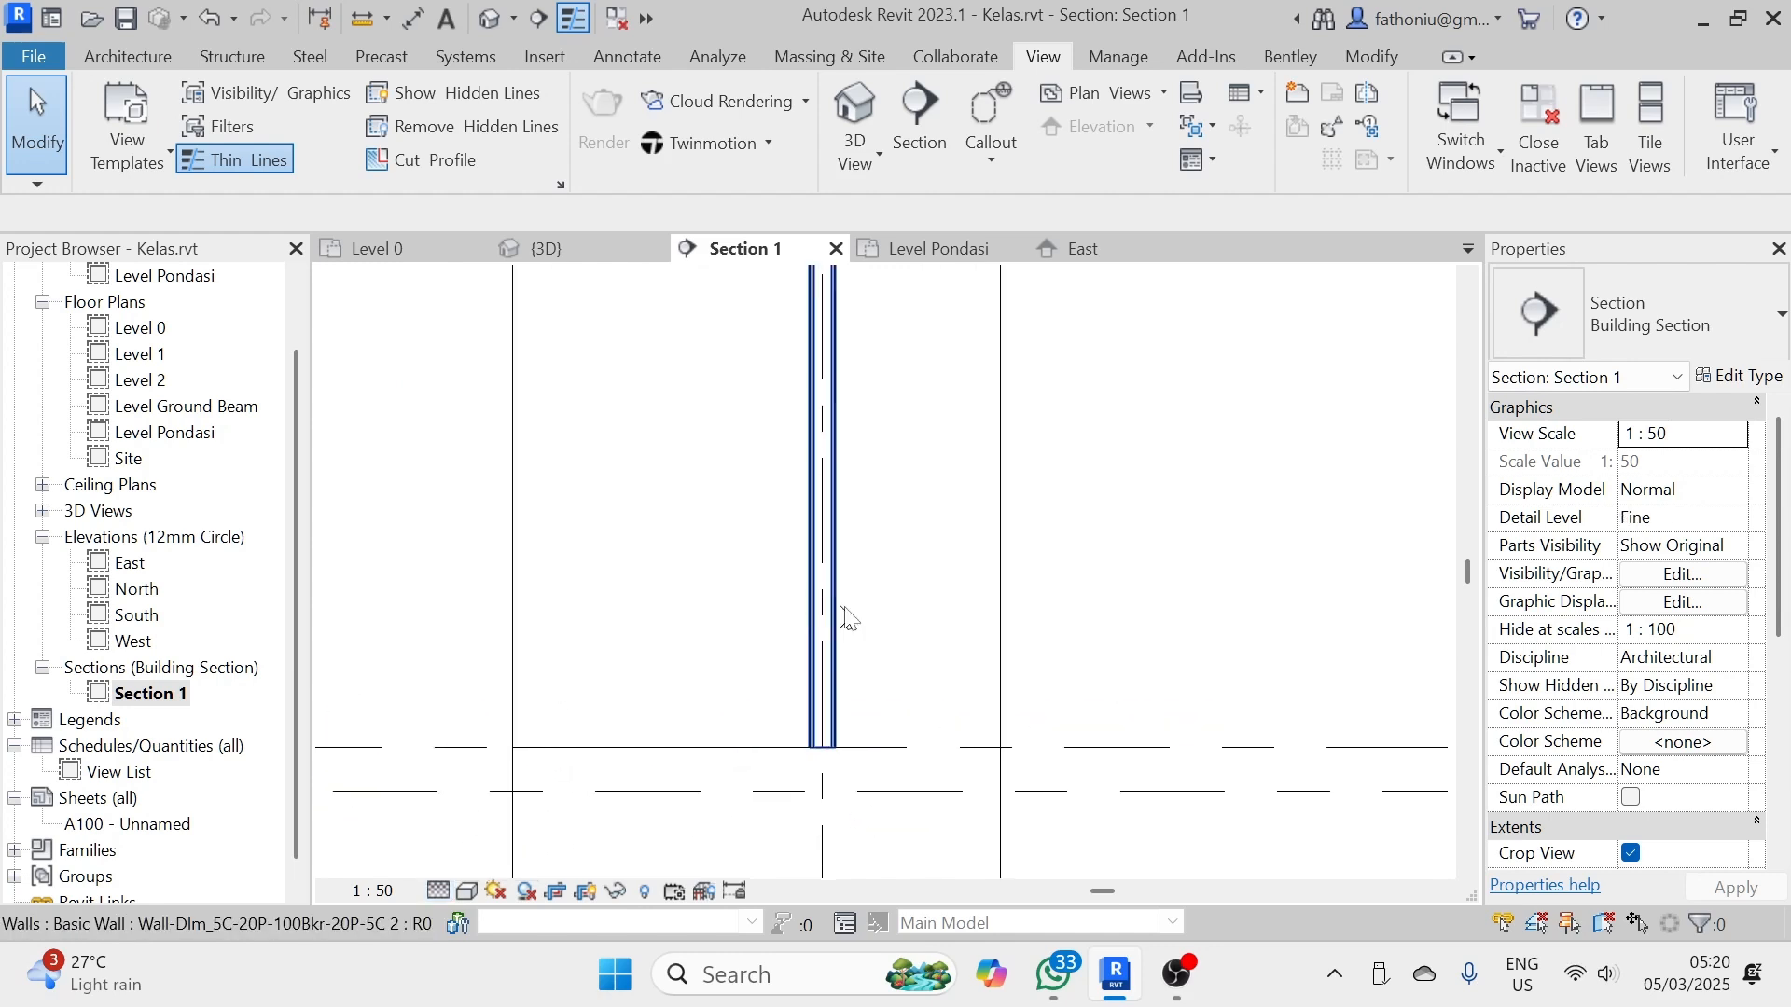
middle_click_drag(886, 541, 900, 569)
scroll(712, 484, "down", 3)
middle_click_drag(512, 592, 601, 621)
left_click(467, 890)
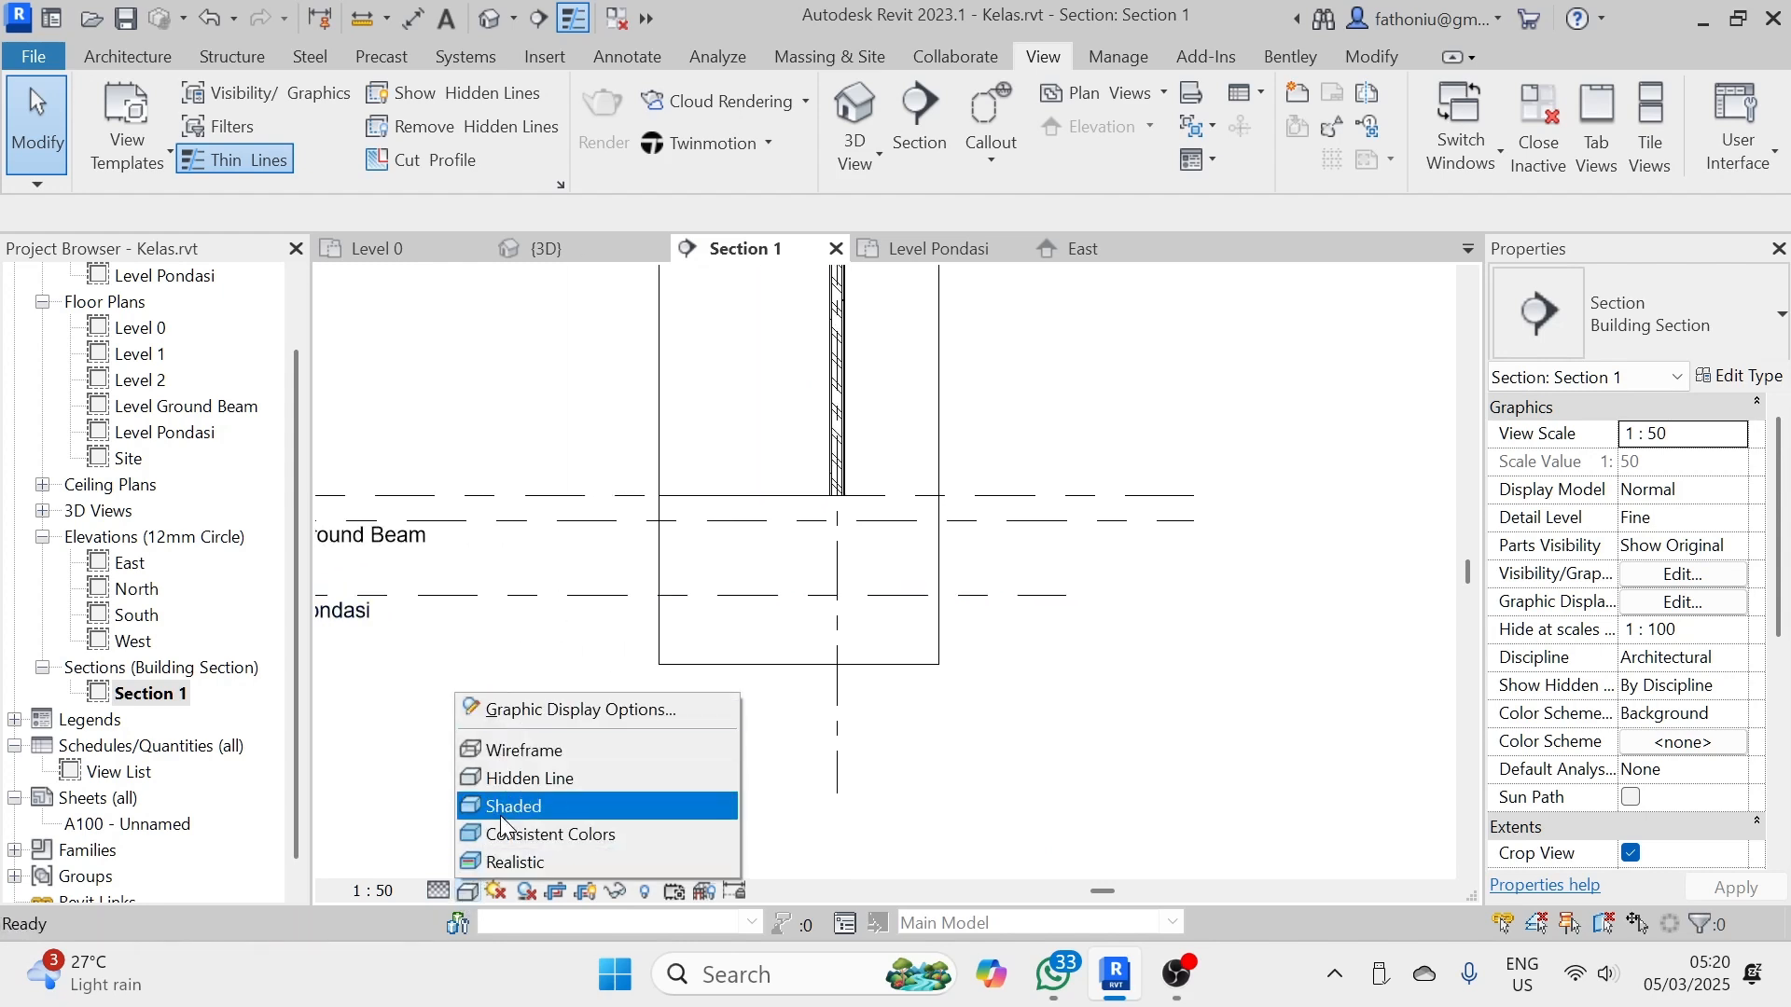
left_click(499, 804)
middle_click_drag(890, 492, 923, 690)
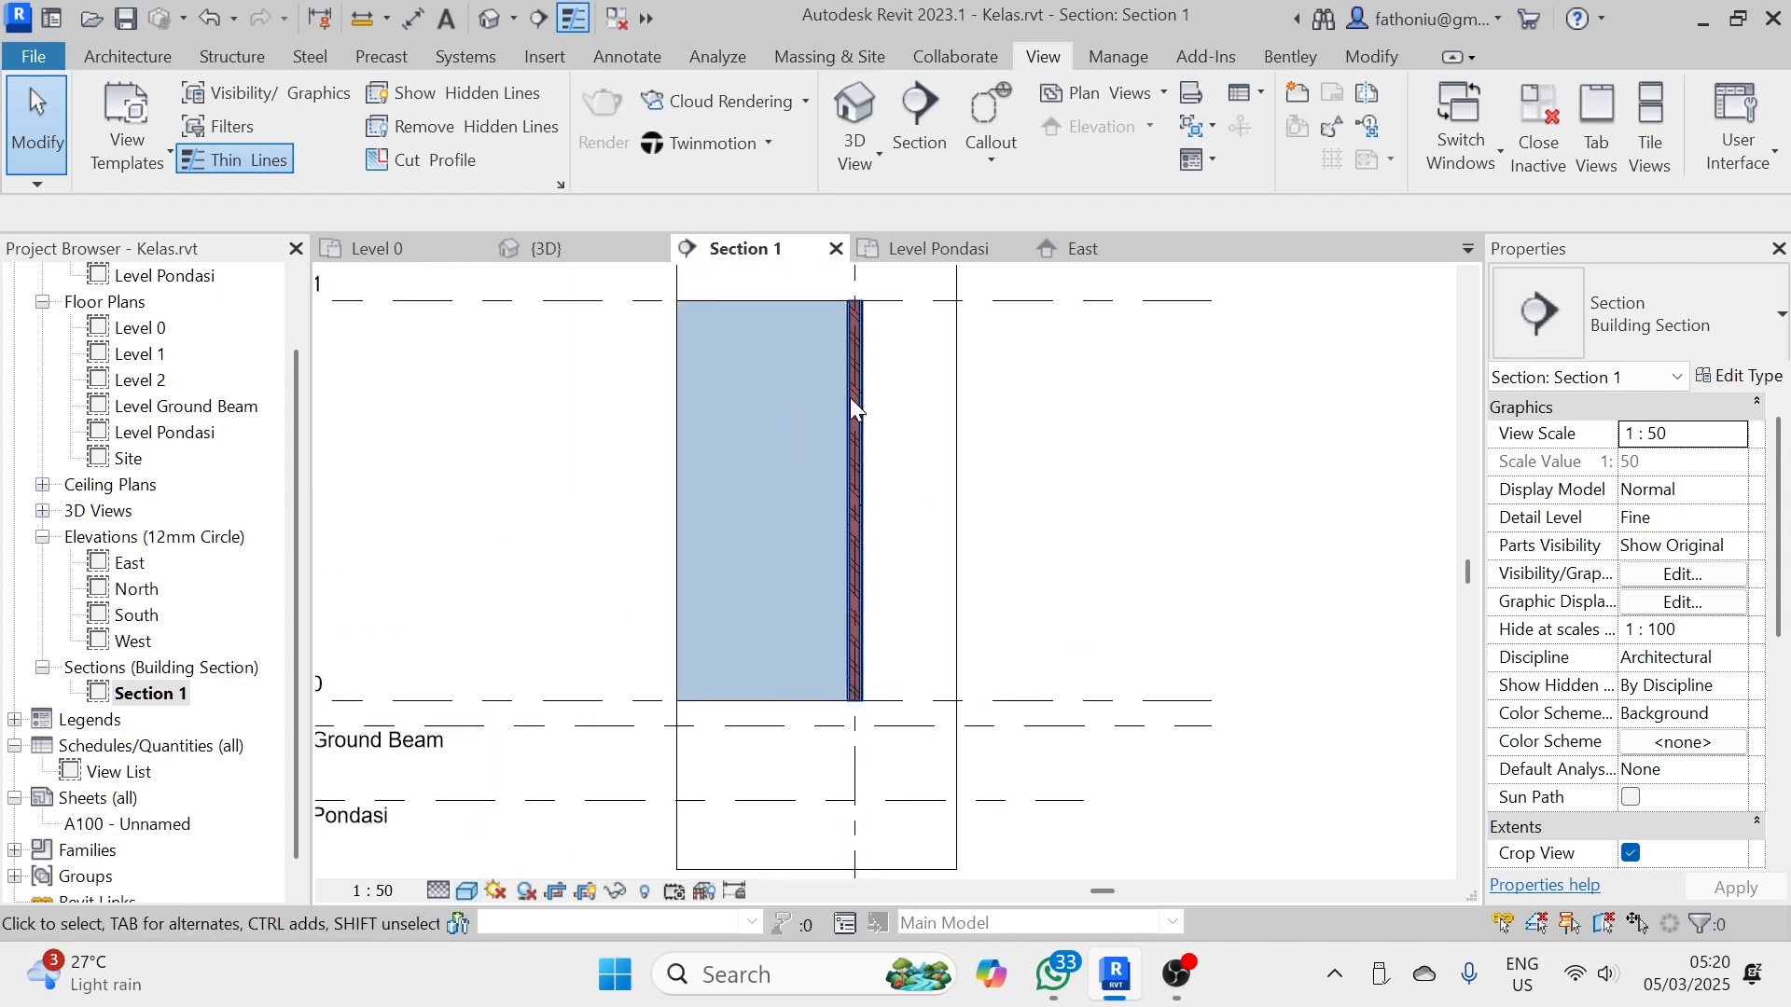
- Examine the cut wall and its base relative to Level 0, Level Ground Beam and Level Pondasi
scroll(835, 392, "up", 4)
scroll(821, 446, "down", 5)
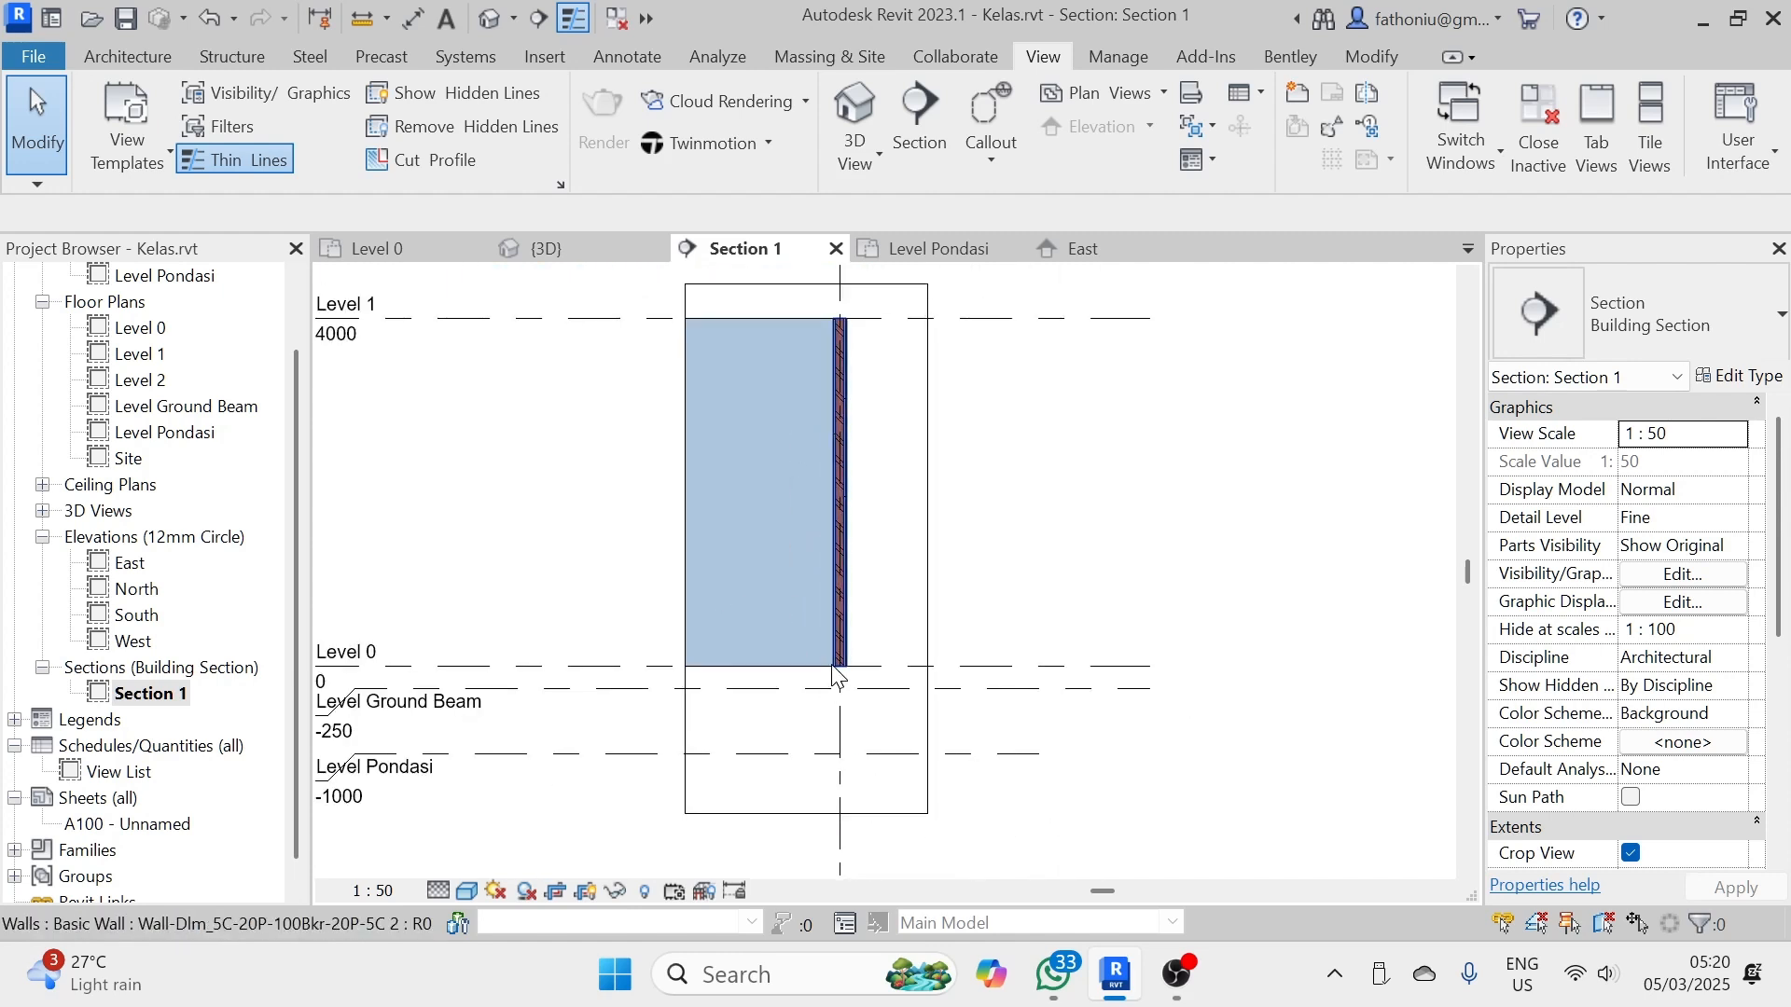
scroll(839, 704, "down", 2)
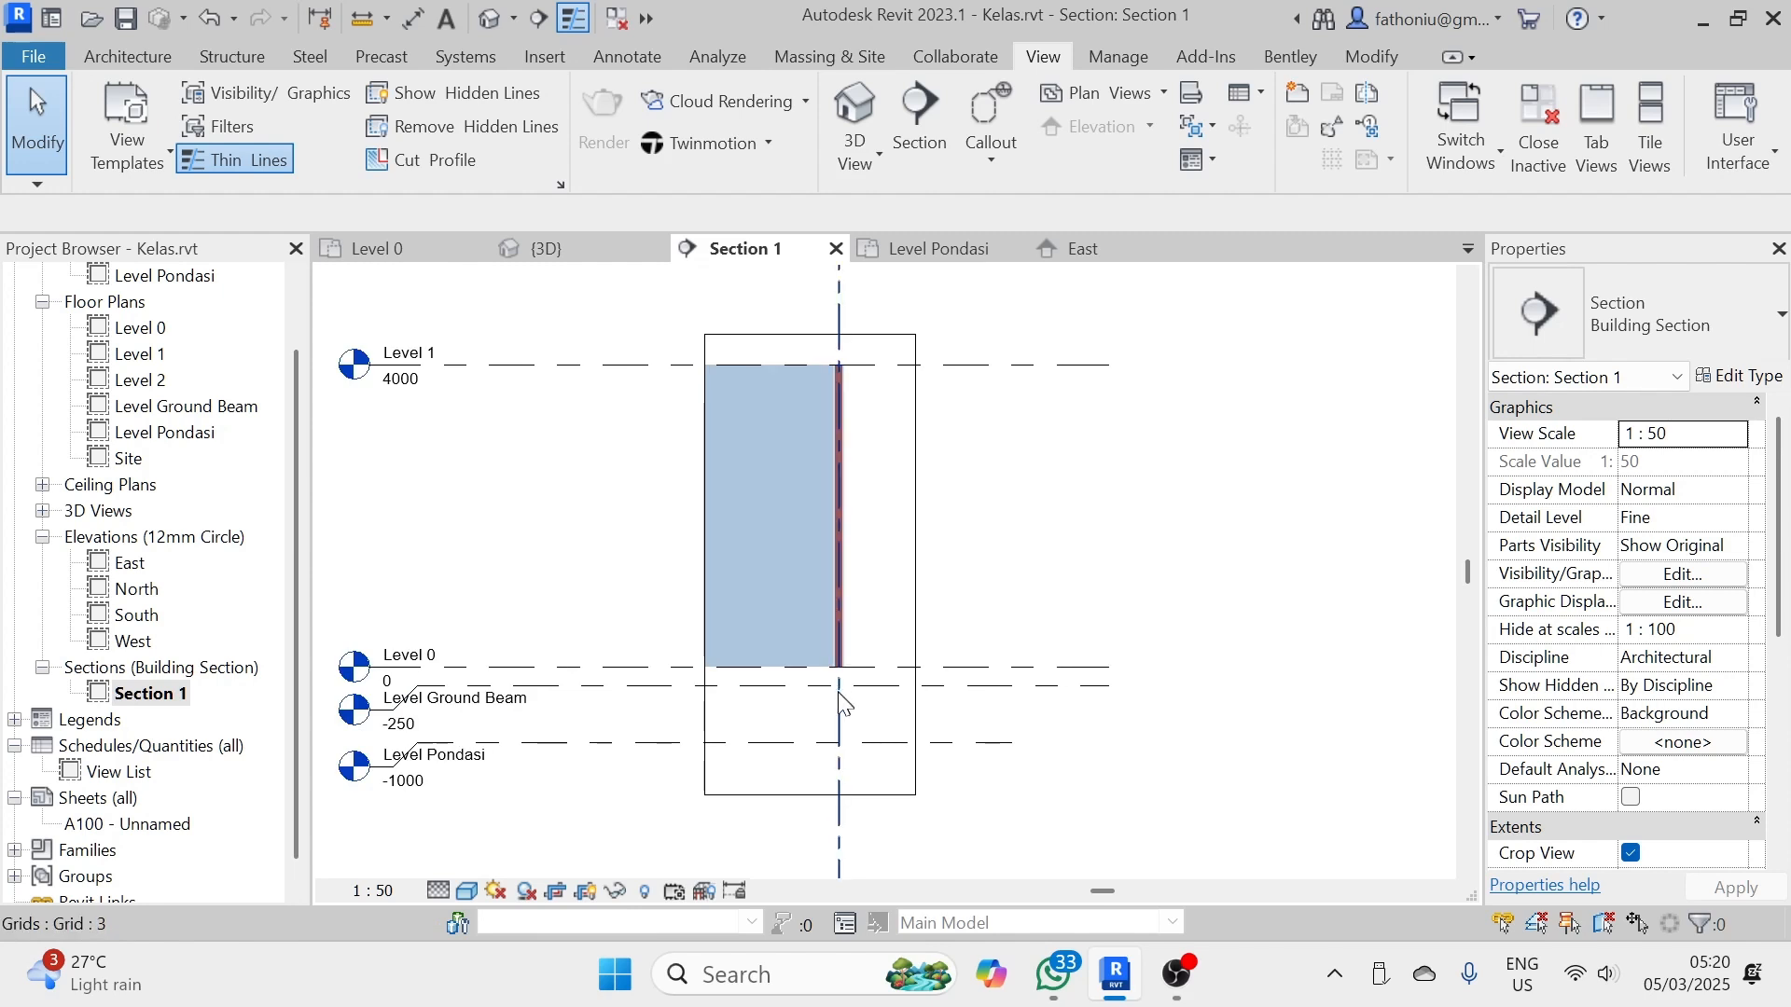
scroll(842, 706, "up", 3)
scroll(841, 696, "down", 3)
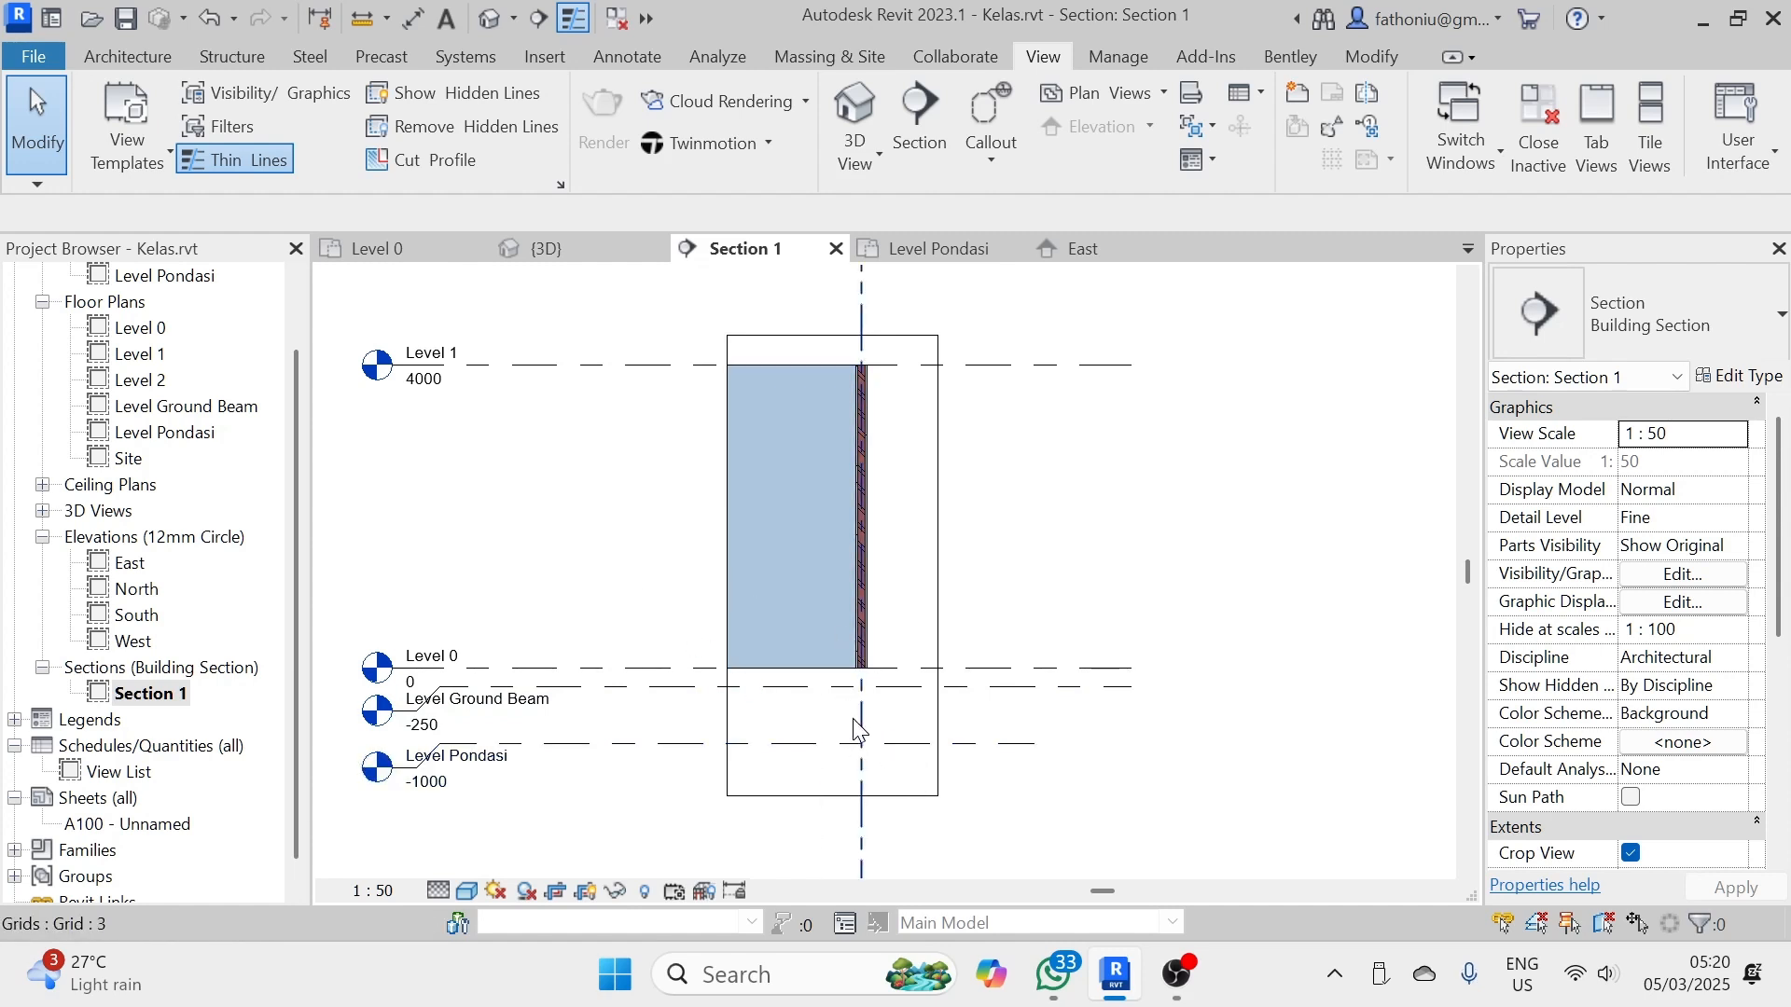
scroll(758, 604, "up", 2)
scroll(664, 550, "down", 2)
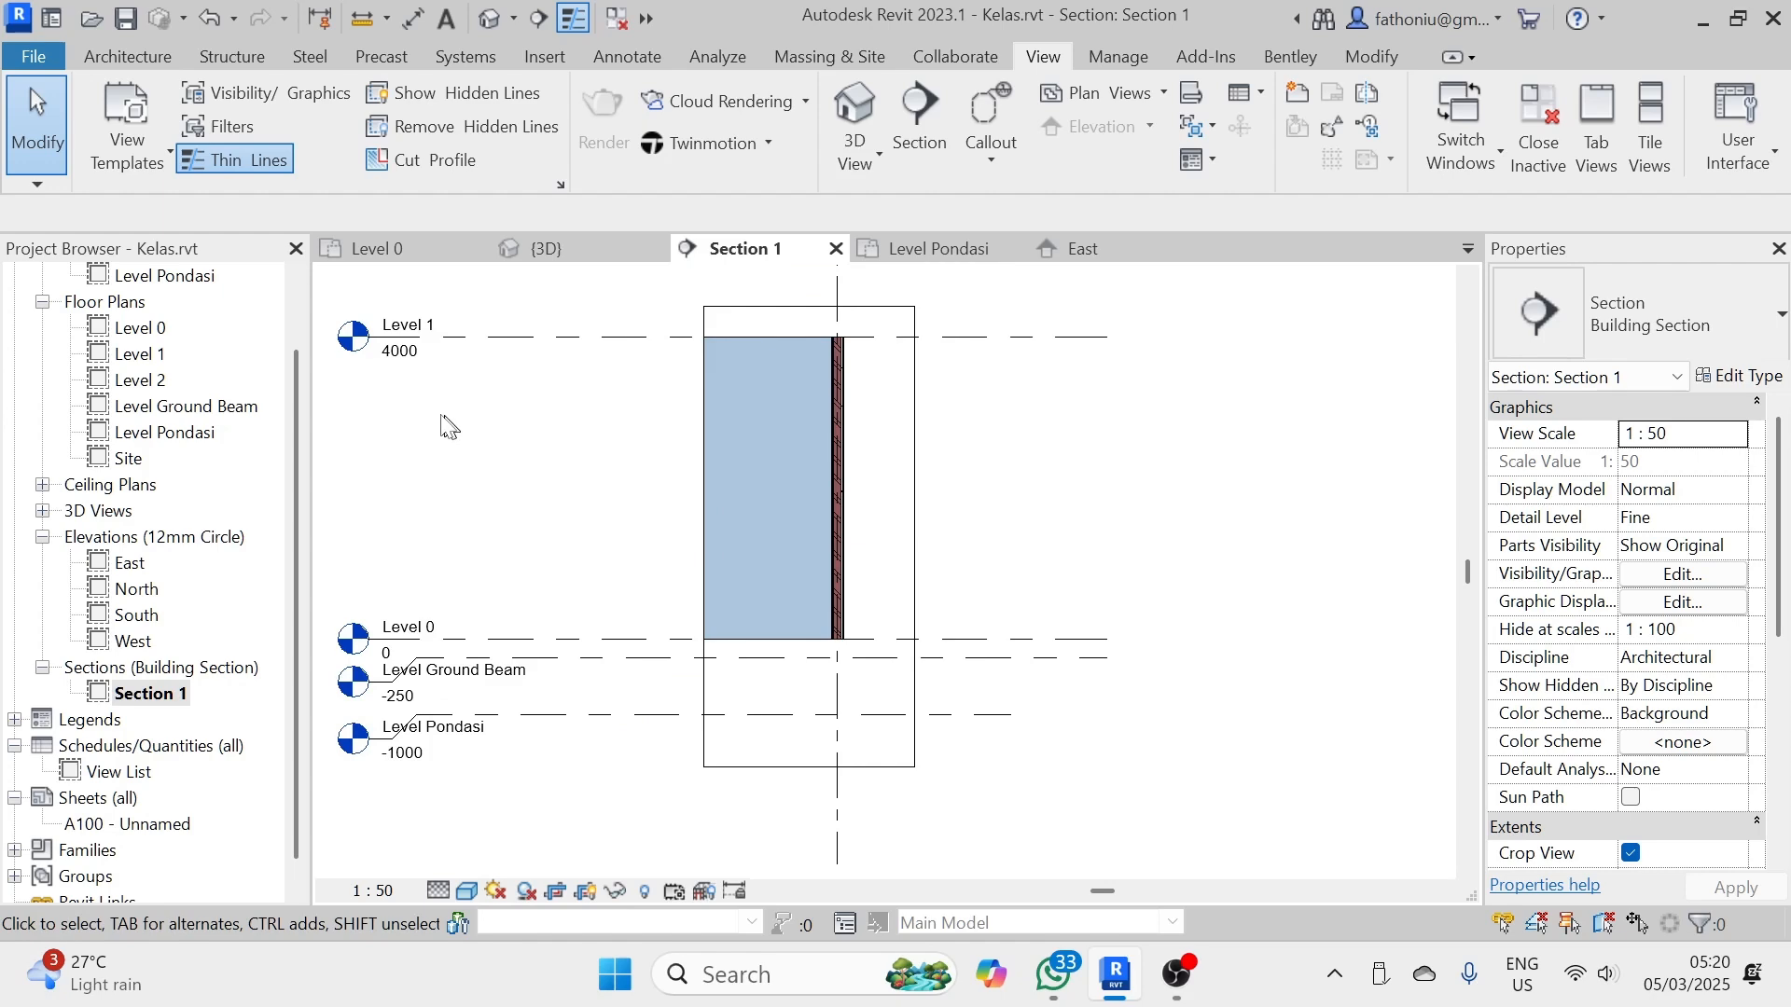
- Return to the Level 0 floor plan, inspect the section mark in the left room, and open the section view from it
double_click(145, 329)
scroll(746, 522, "down", 3)
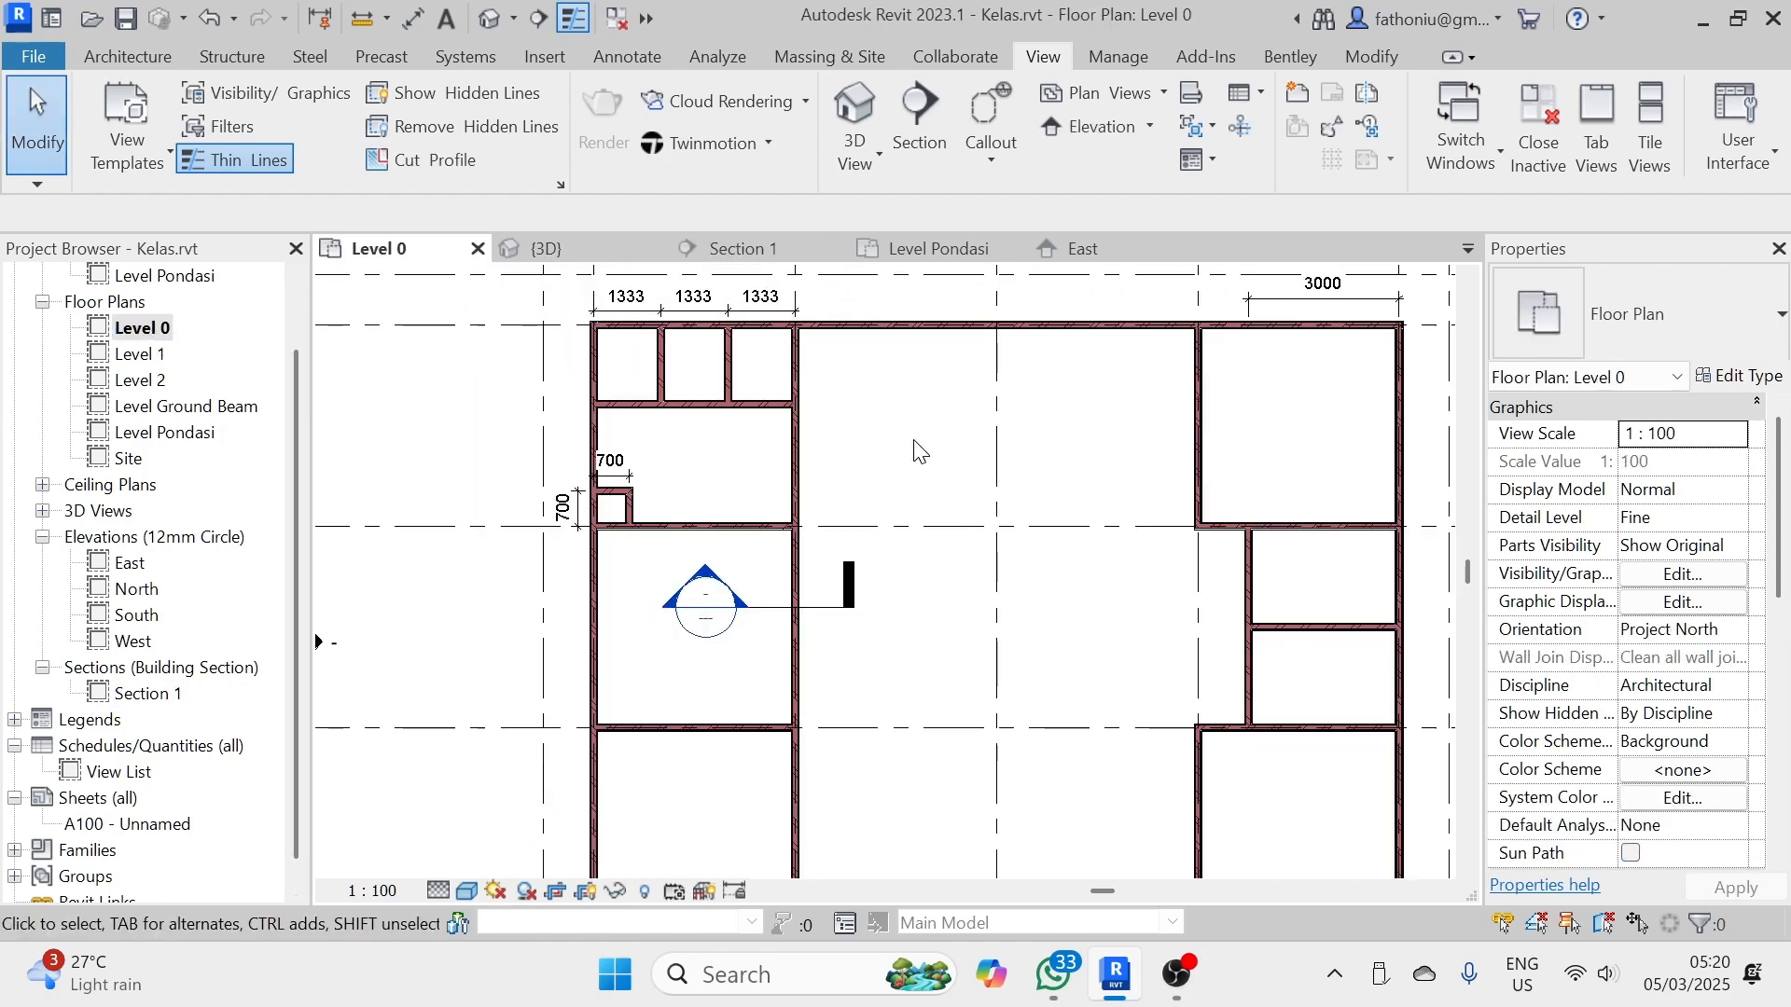
middle_click_drag(933, 457, 907, 535)
scroll(907, 586, "down", 1)
middle_click_drag(905, 690, 886, 627)
scroll(760, 606, "up", 2)
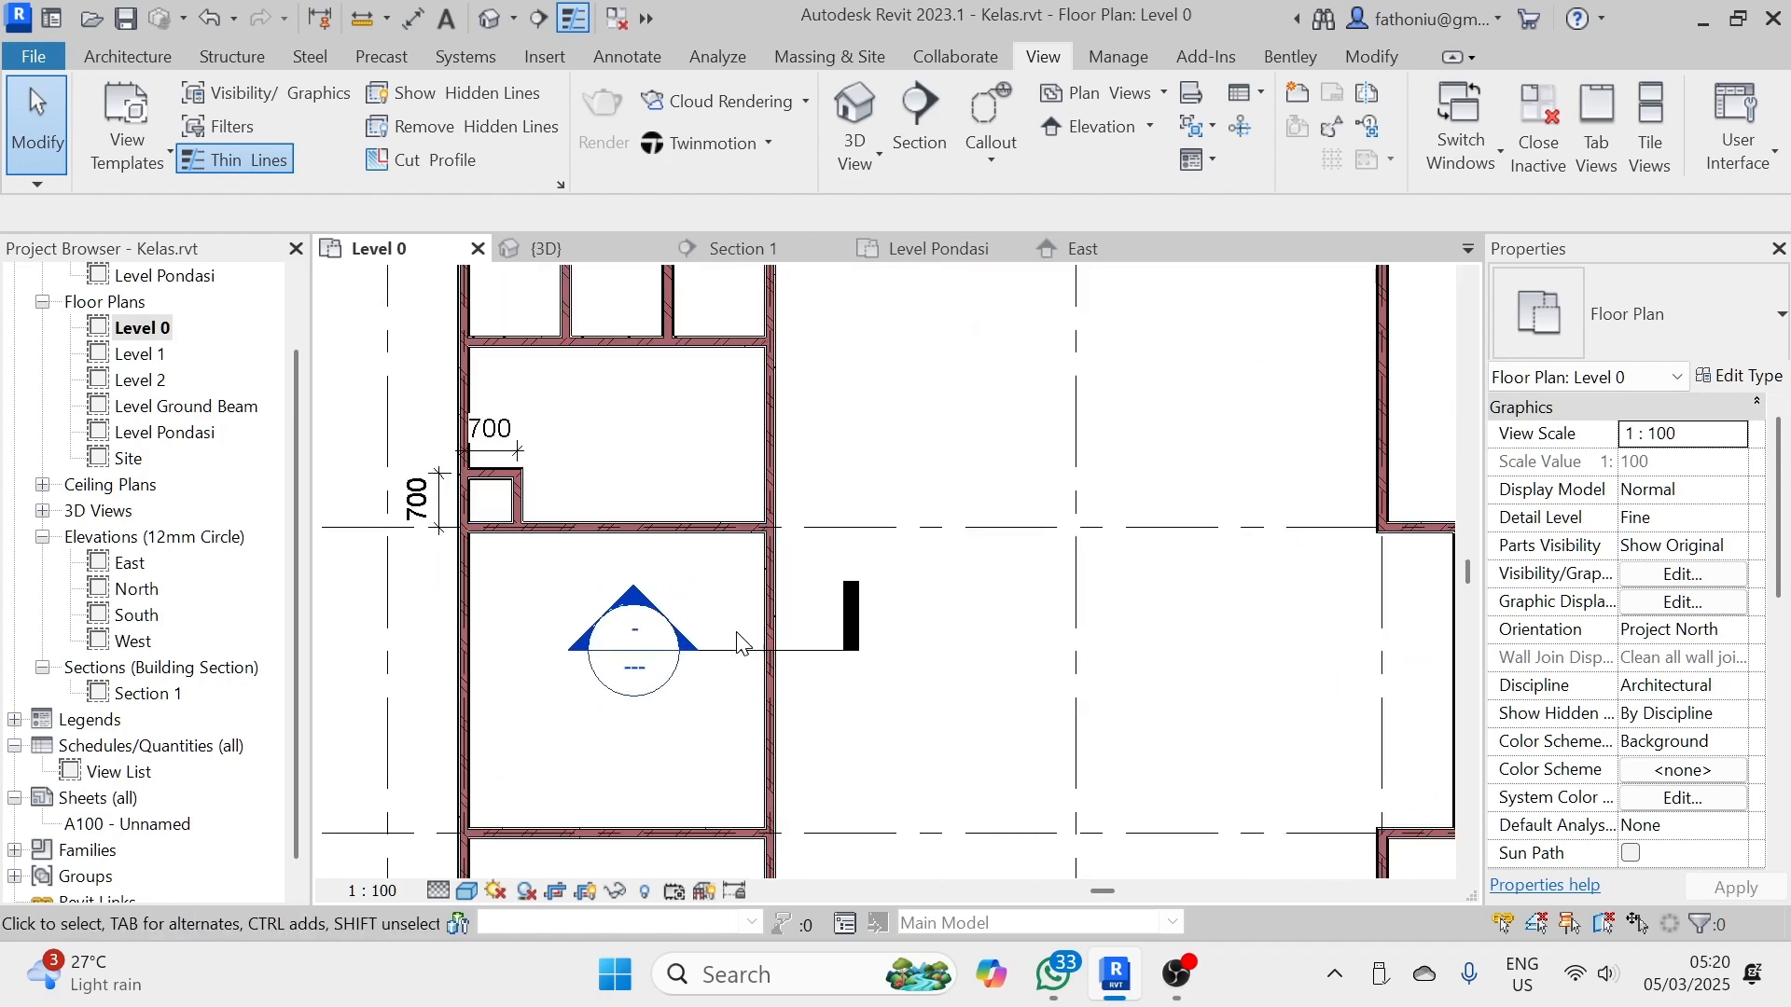
scroll(739, 634, "up", 1)
scroll(375, 547, "down", 1)
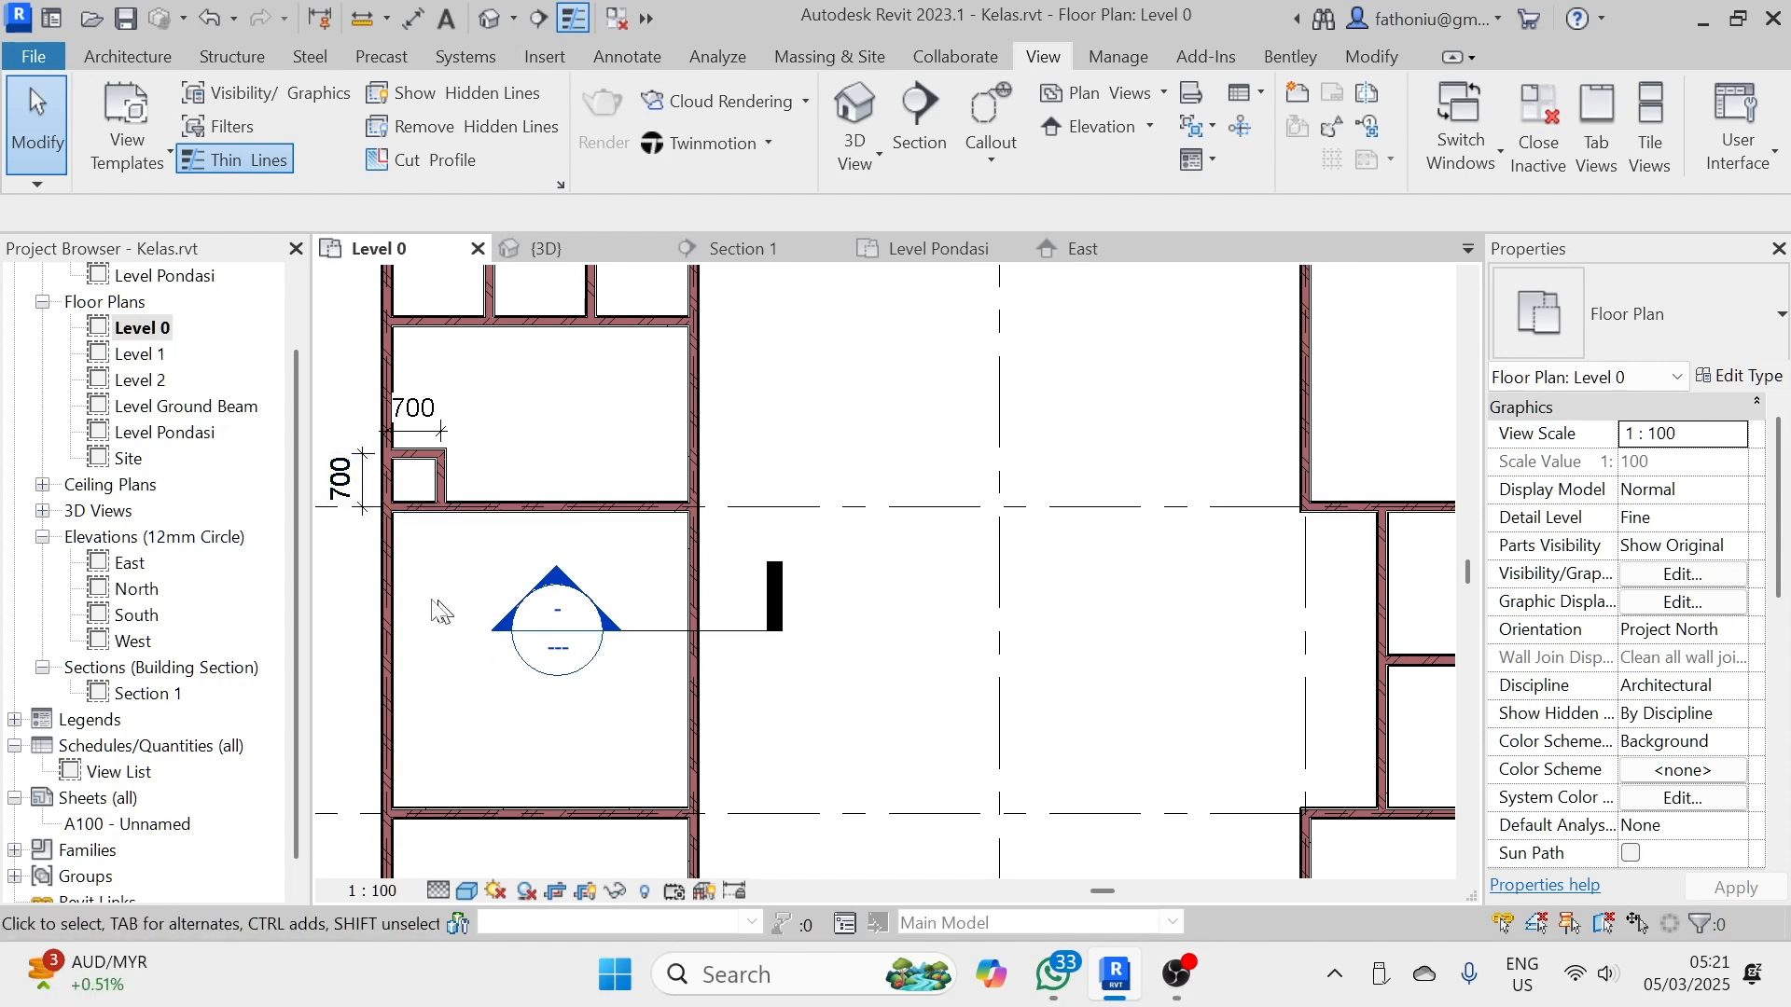
double_click(560, 590)
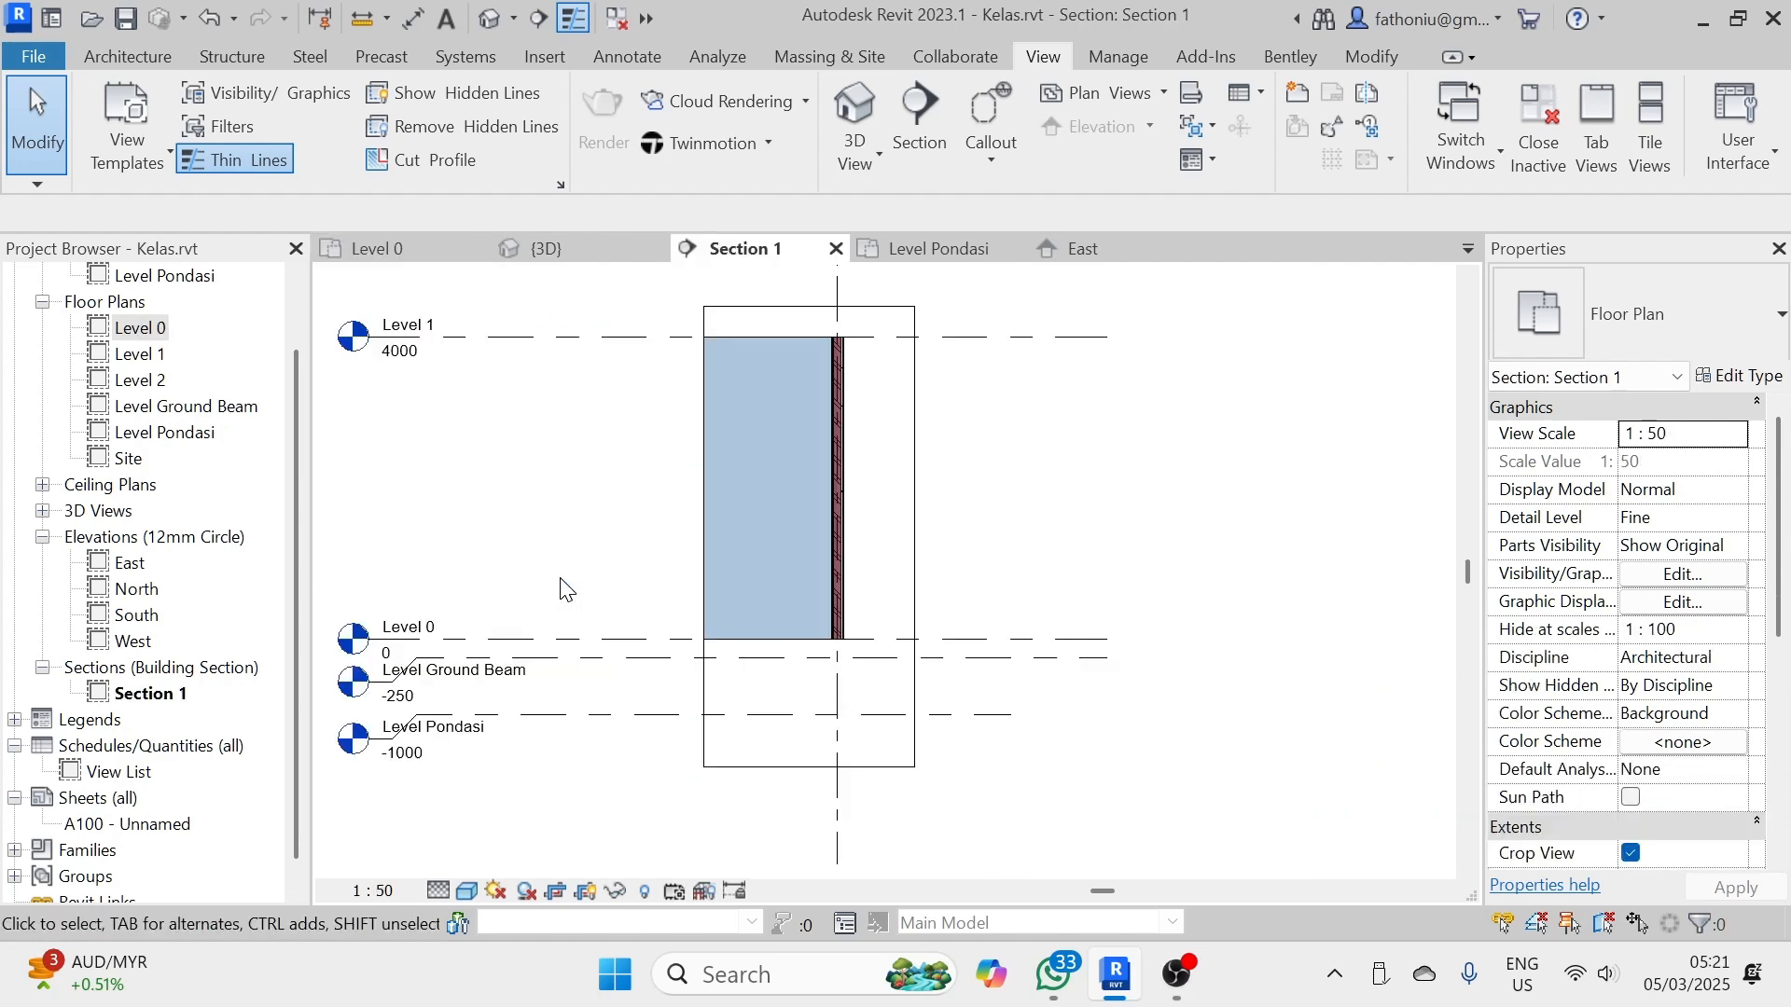
- Select every instance in the entire project of the wall type cut in the section
scroll(771, 700, "up", 4)
middle_click_drag(800, 668, 632, 650)
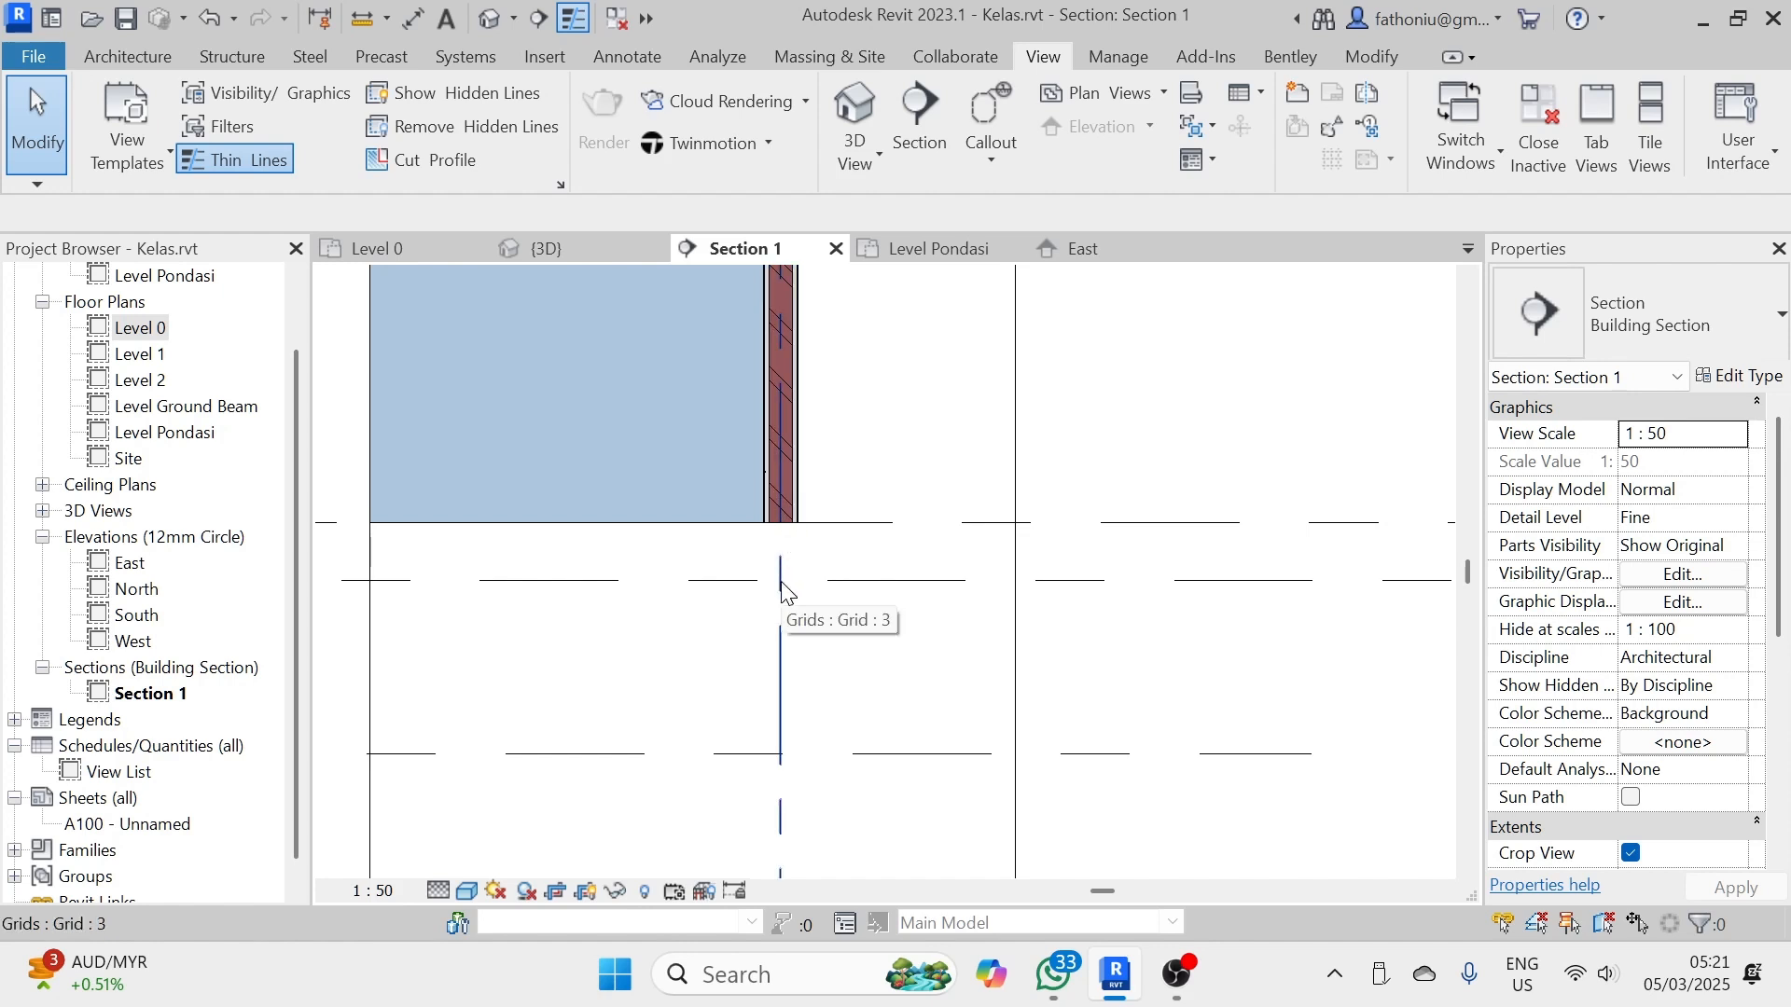
scroll(788, 583, "down", 1)
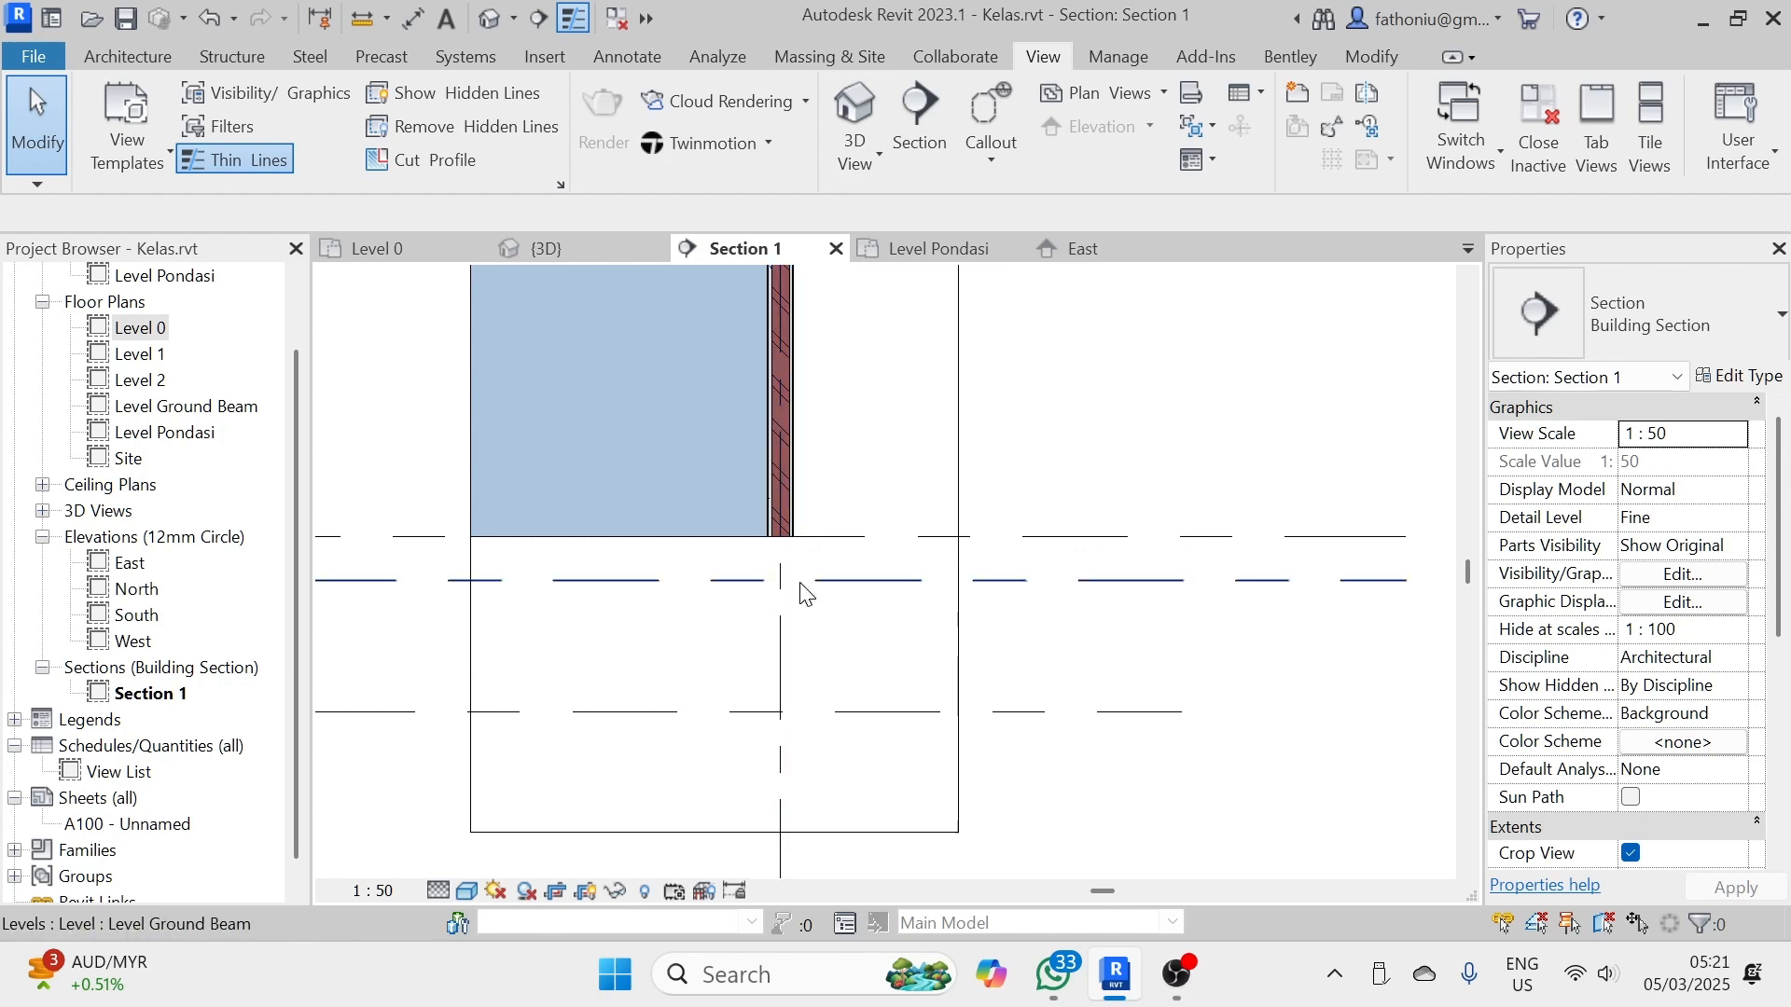
left_click(784, 493)
right_click(783, 490)
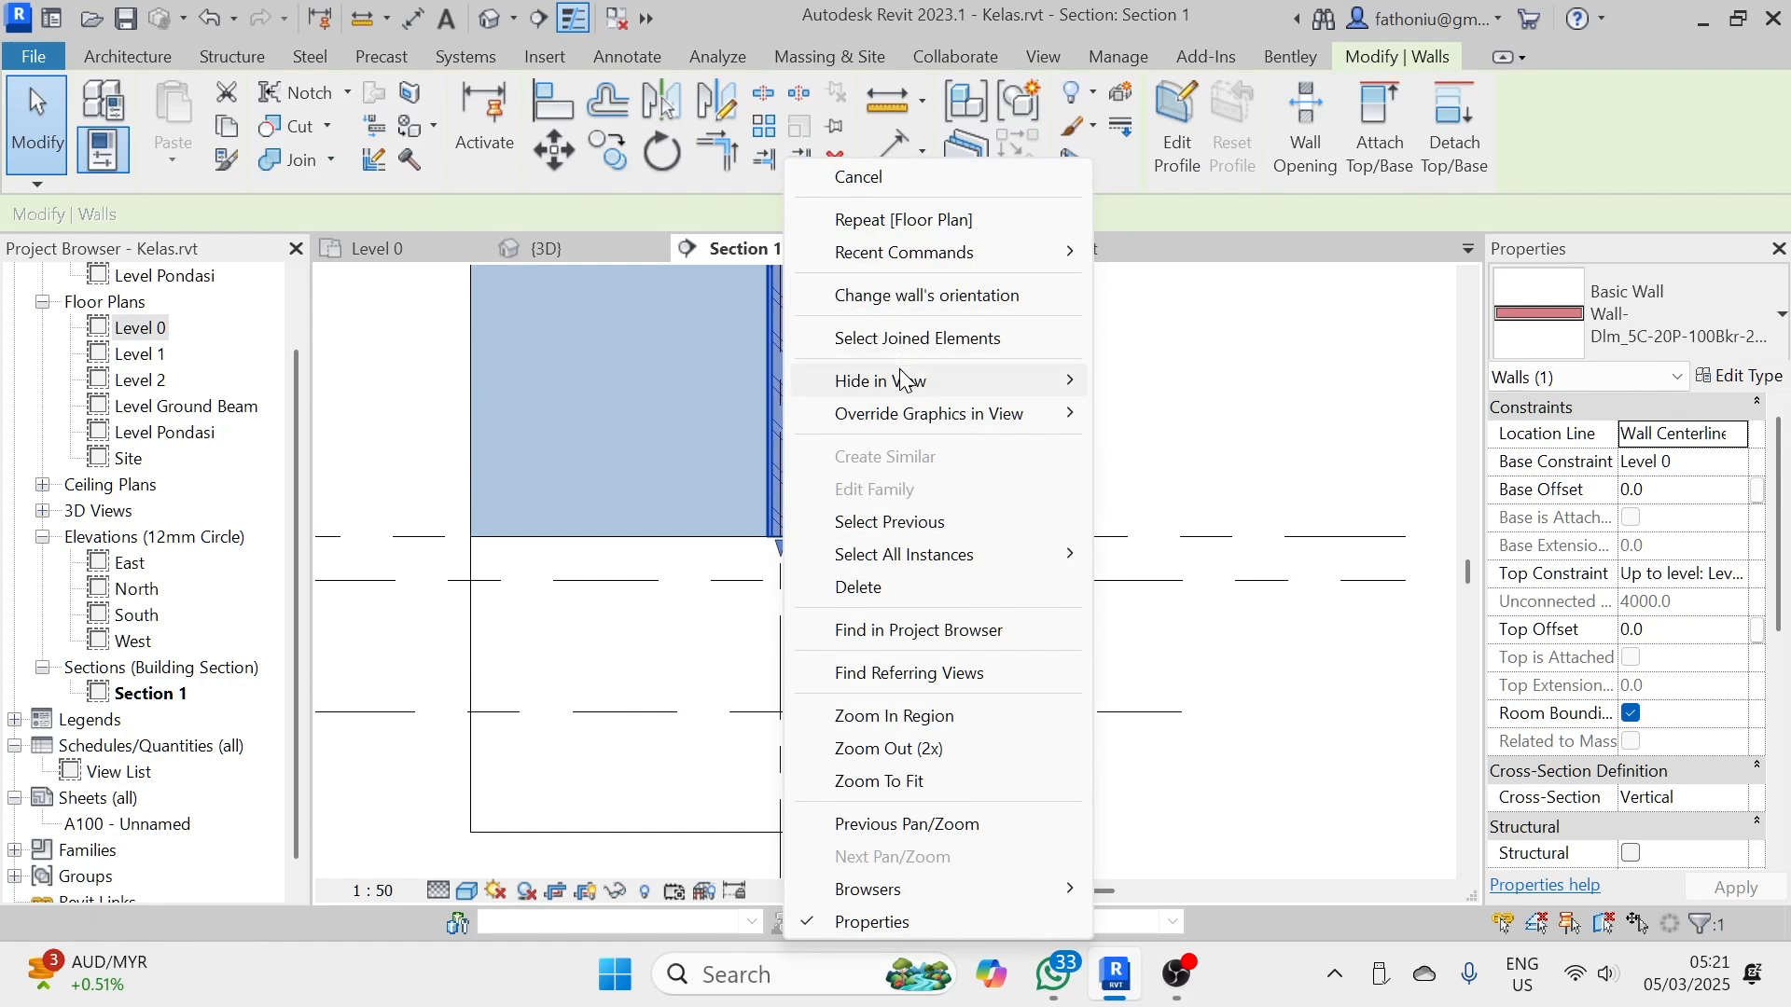
mouse_move(992, 386)
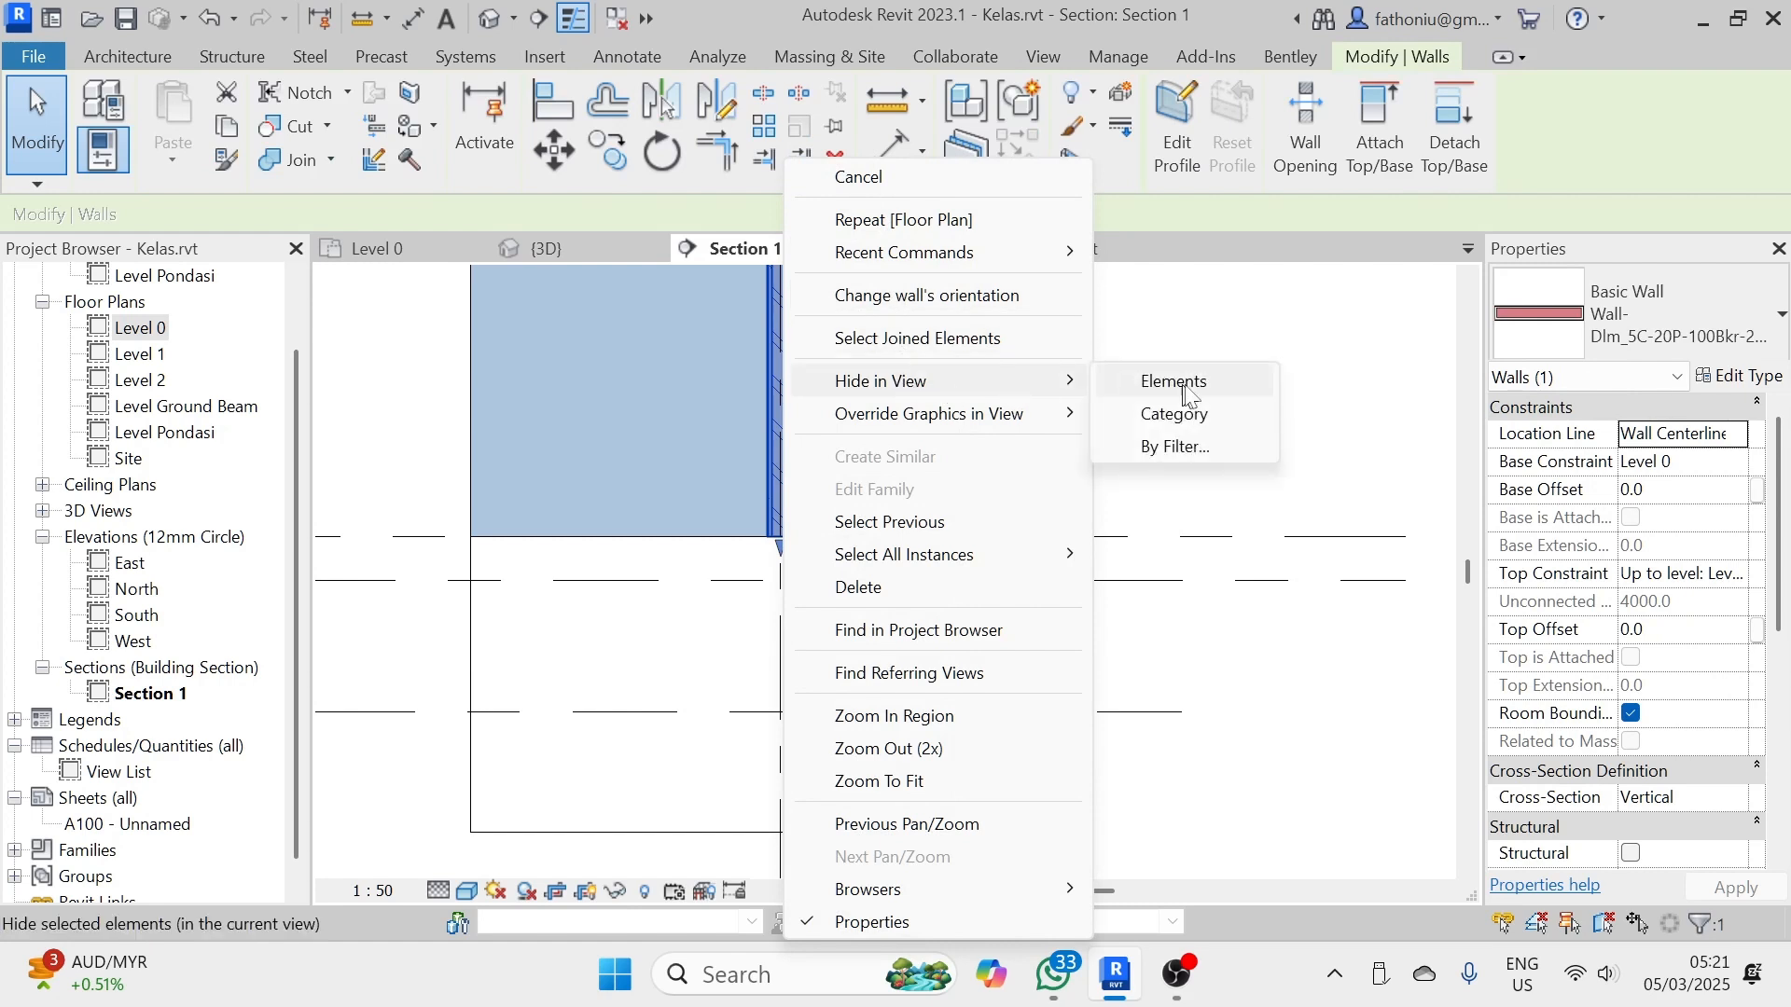
mouse_move(962, 553)
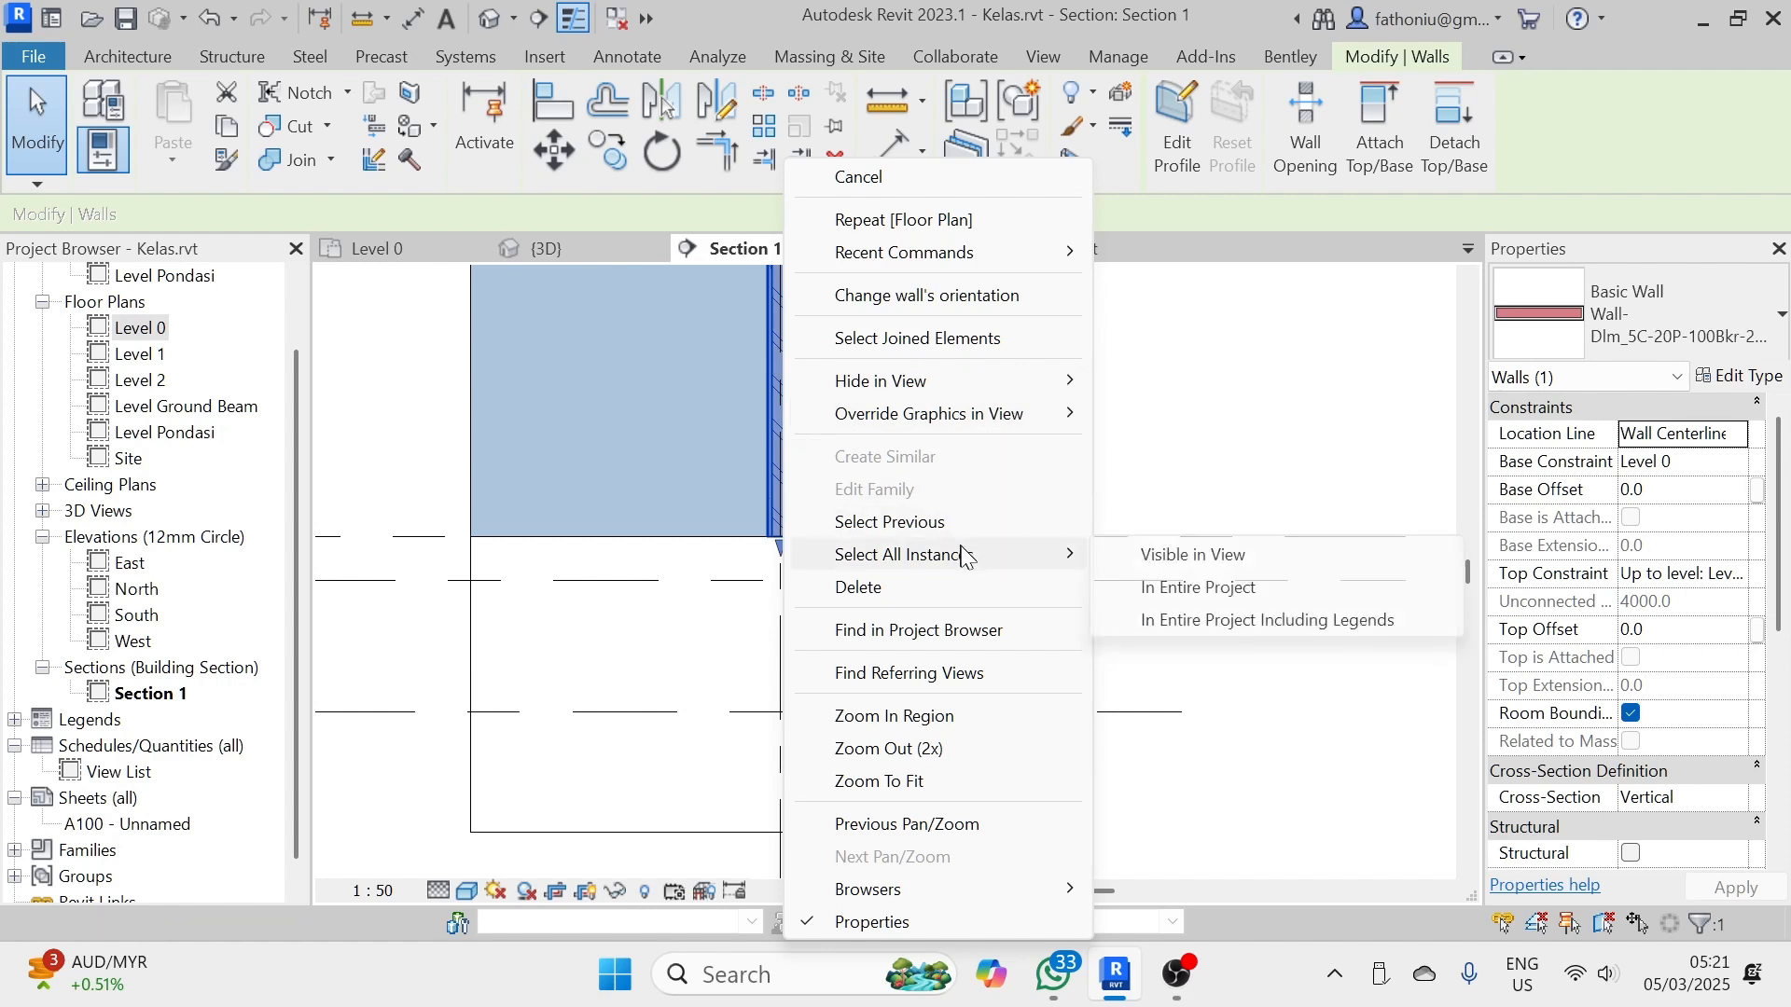
left_click(1196, 590)
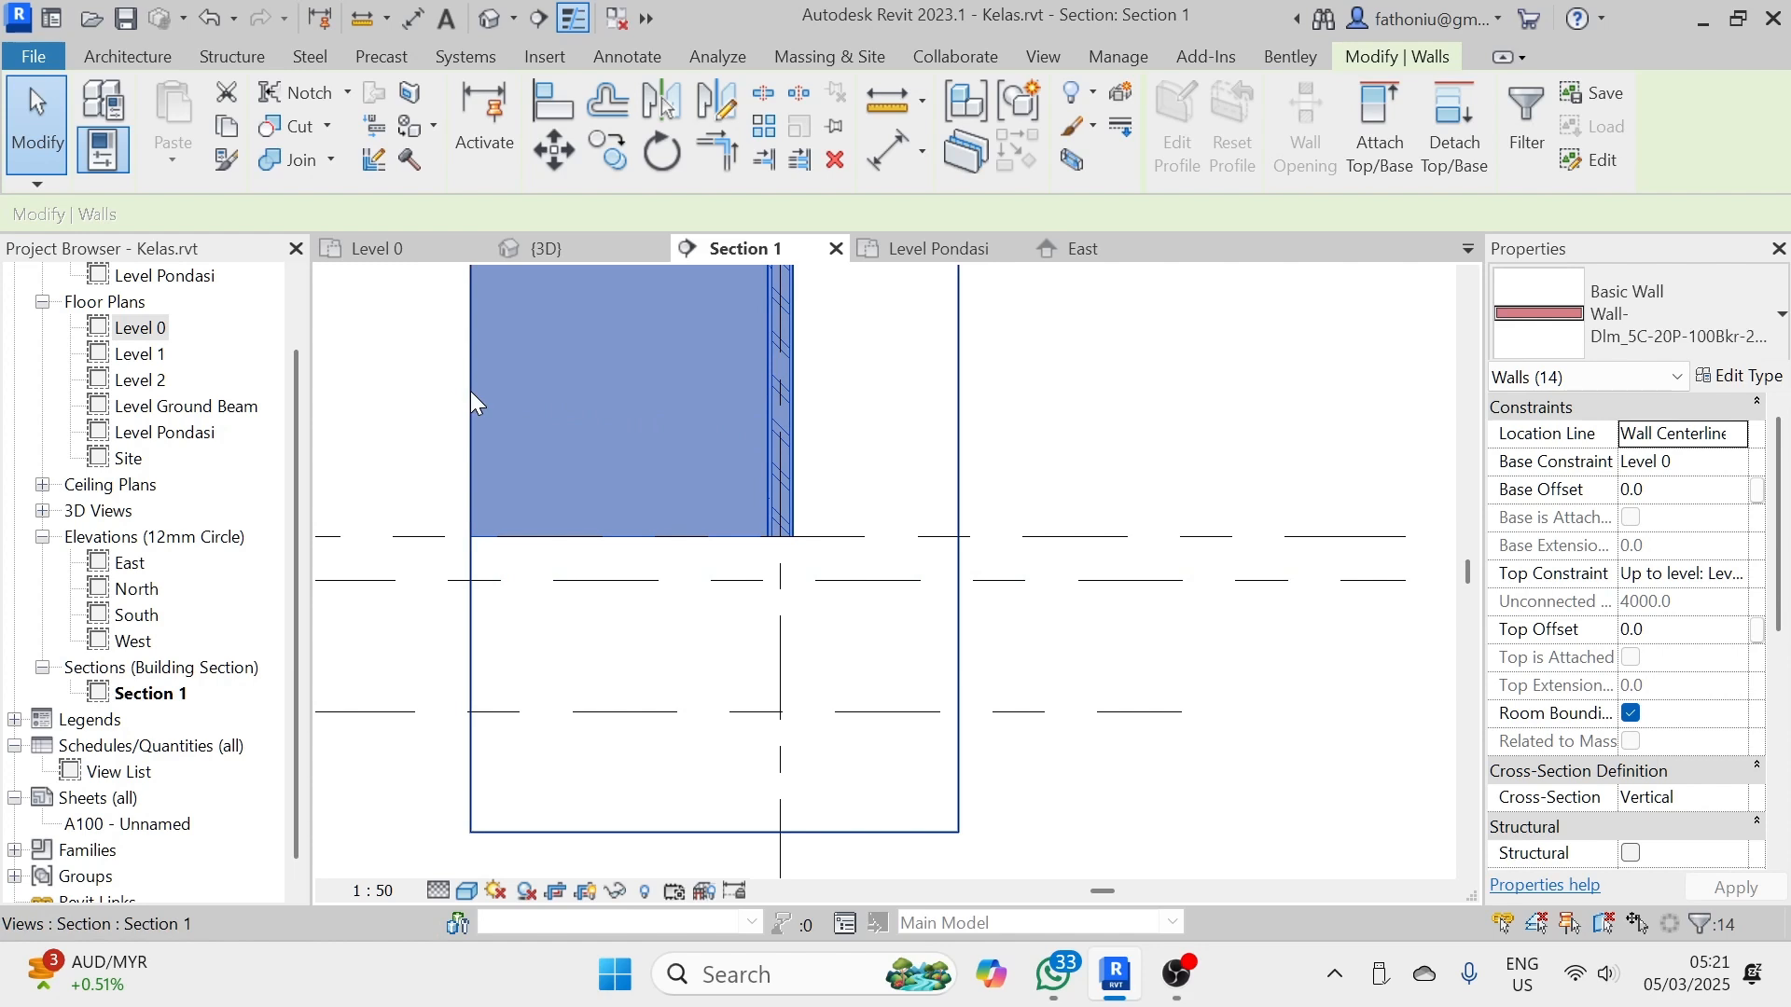
- Set the base offset of the selected walls to -250
scroll(911, 471, "down", 1)
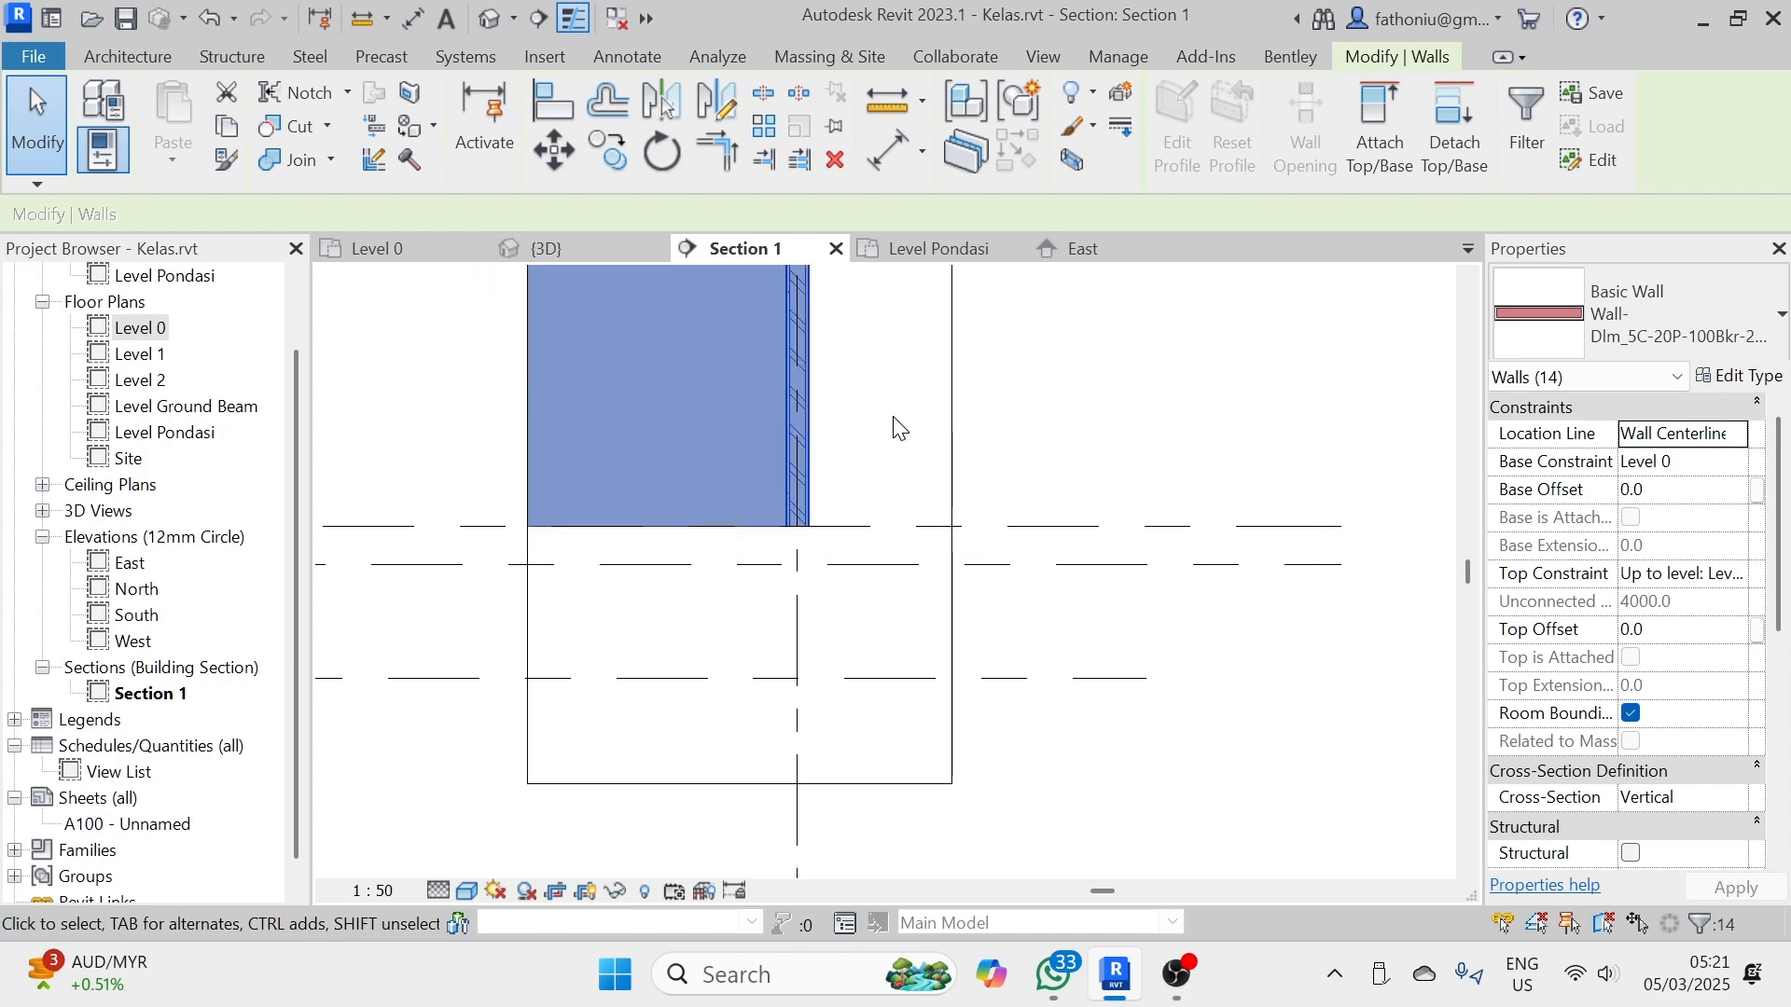
middle_click_drag(895, 428, 948, 512)
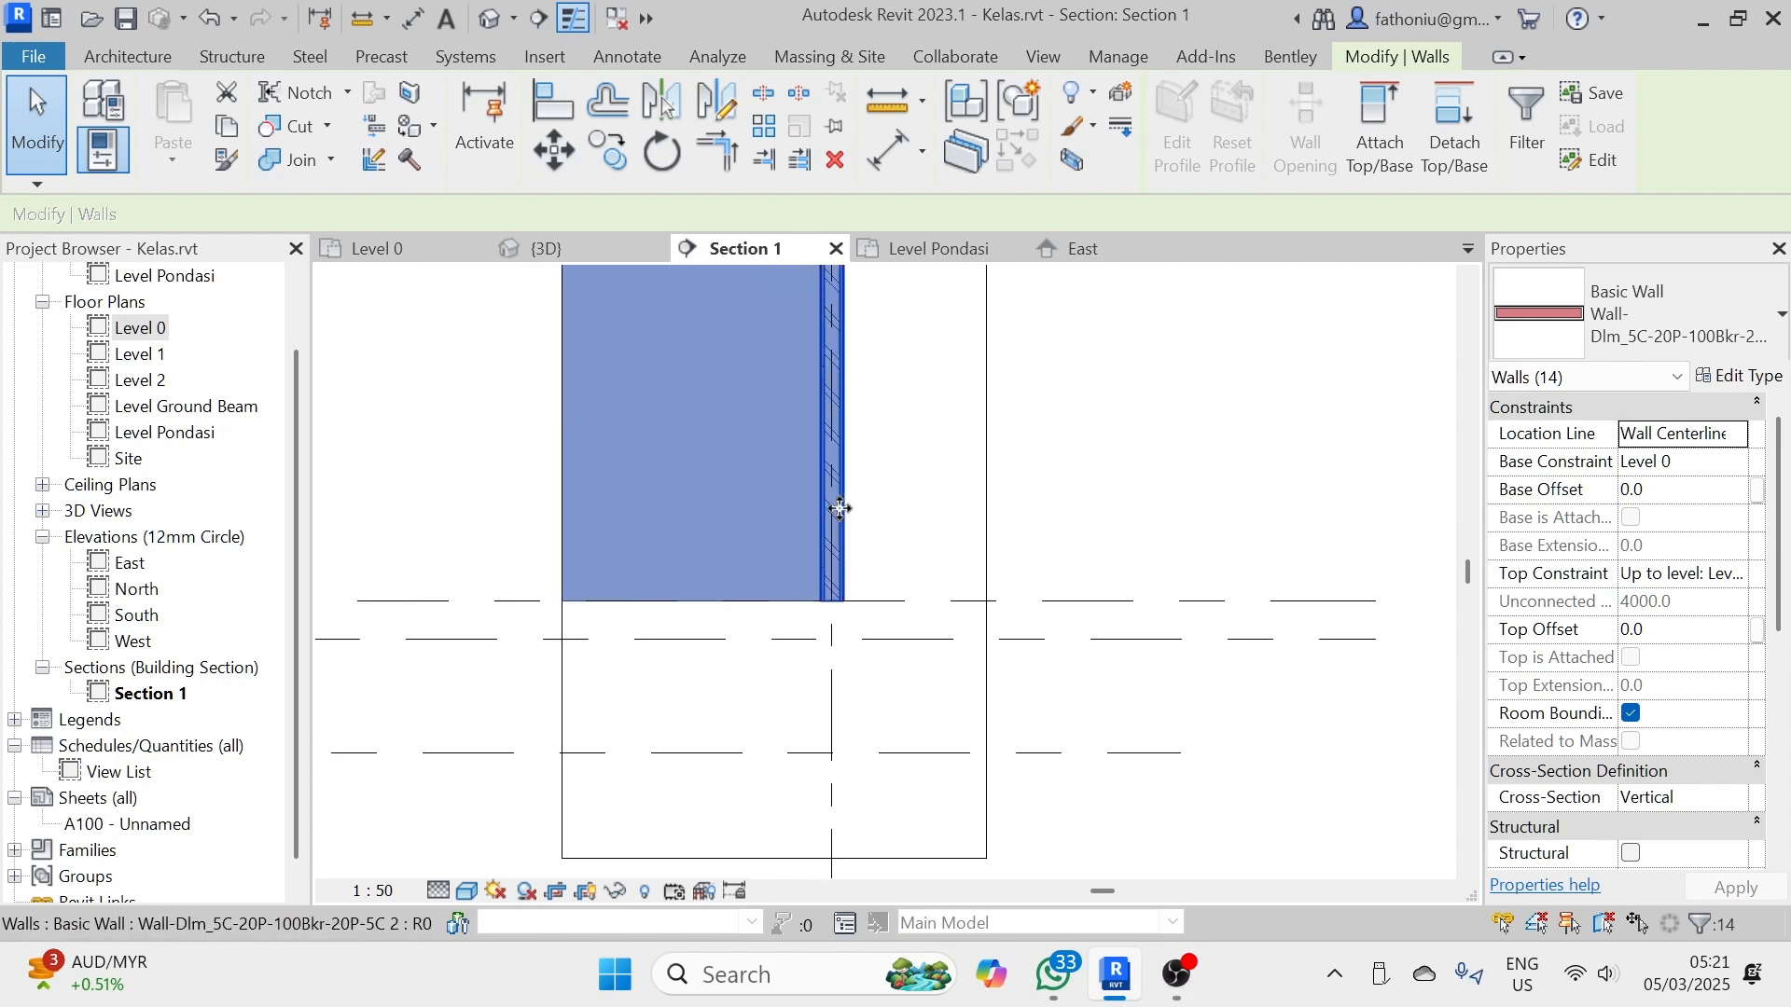
left_click(1651, 490)
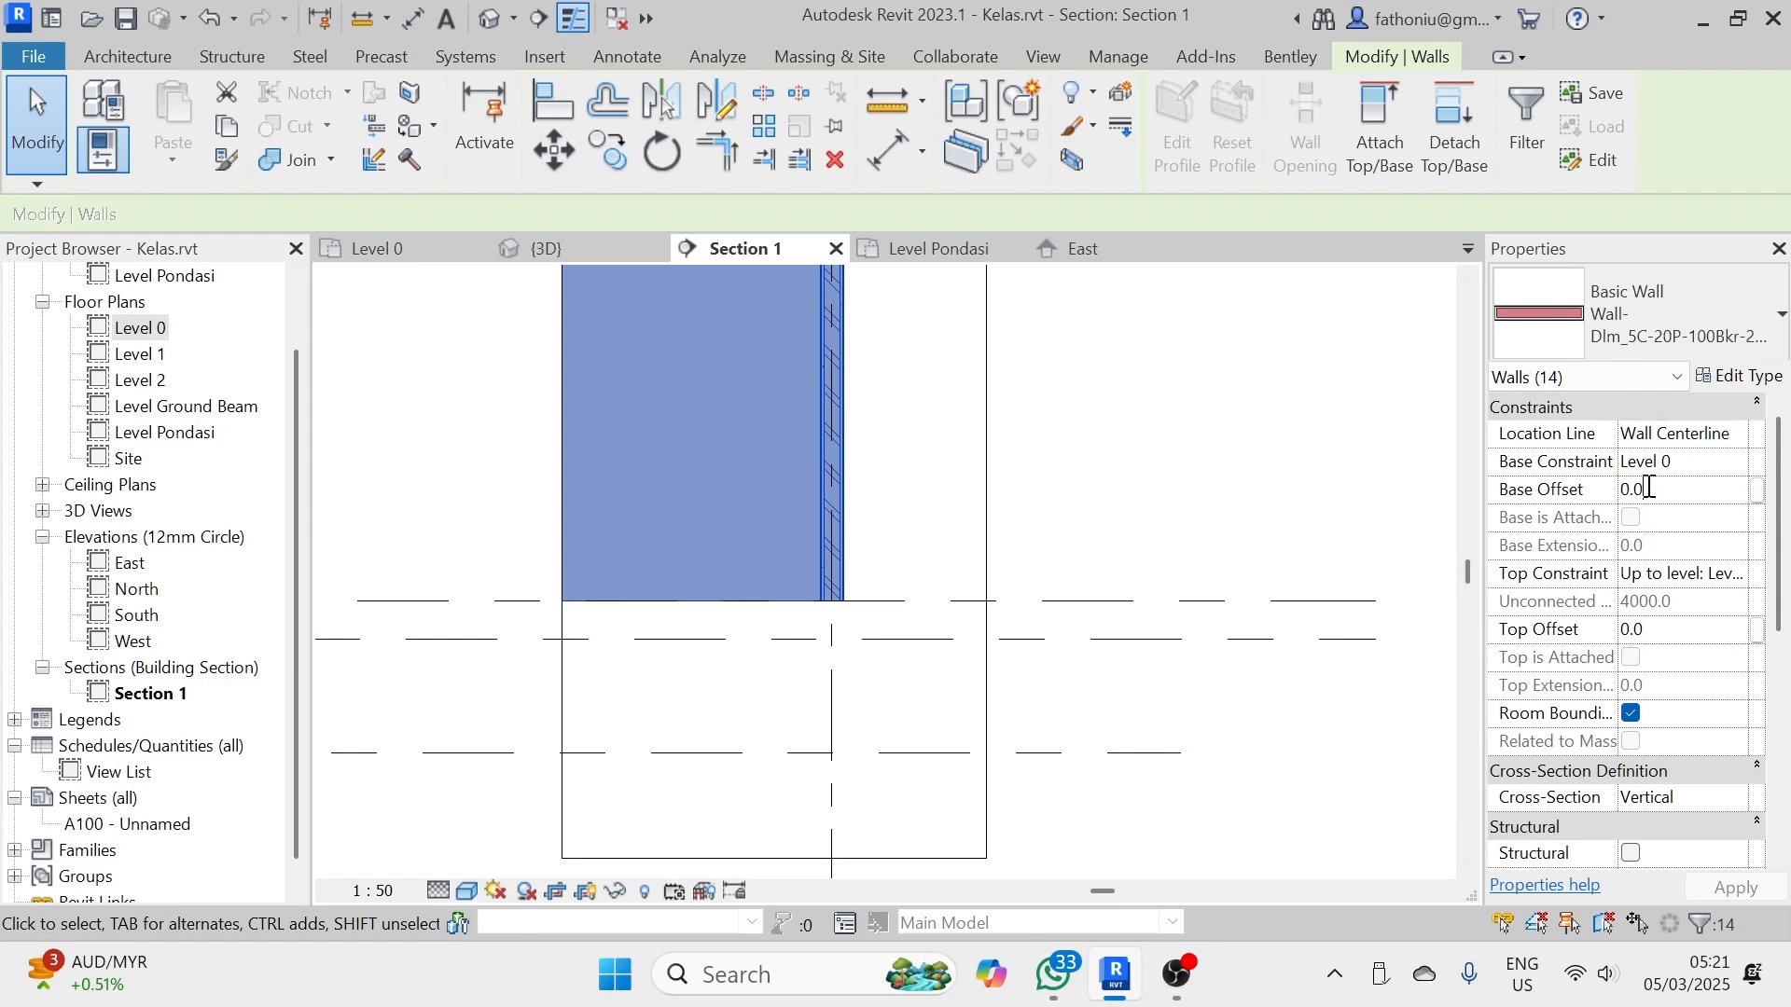
middle_click_drag(463, 548, 855, 531)
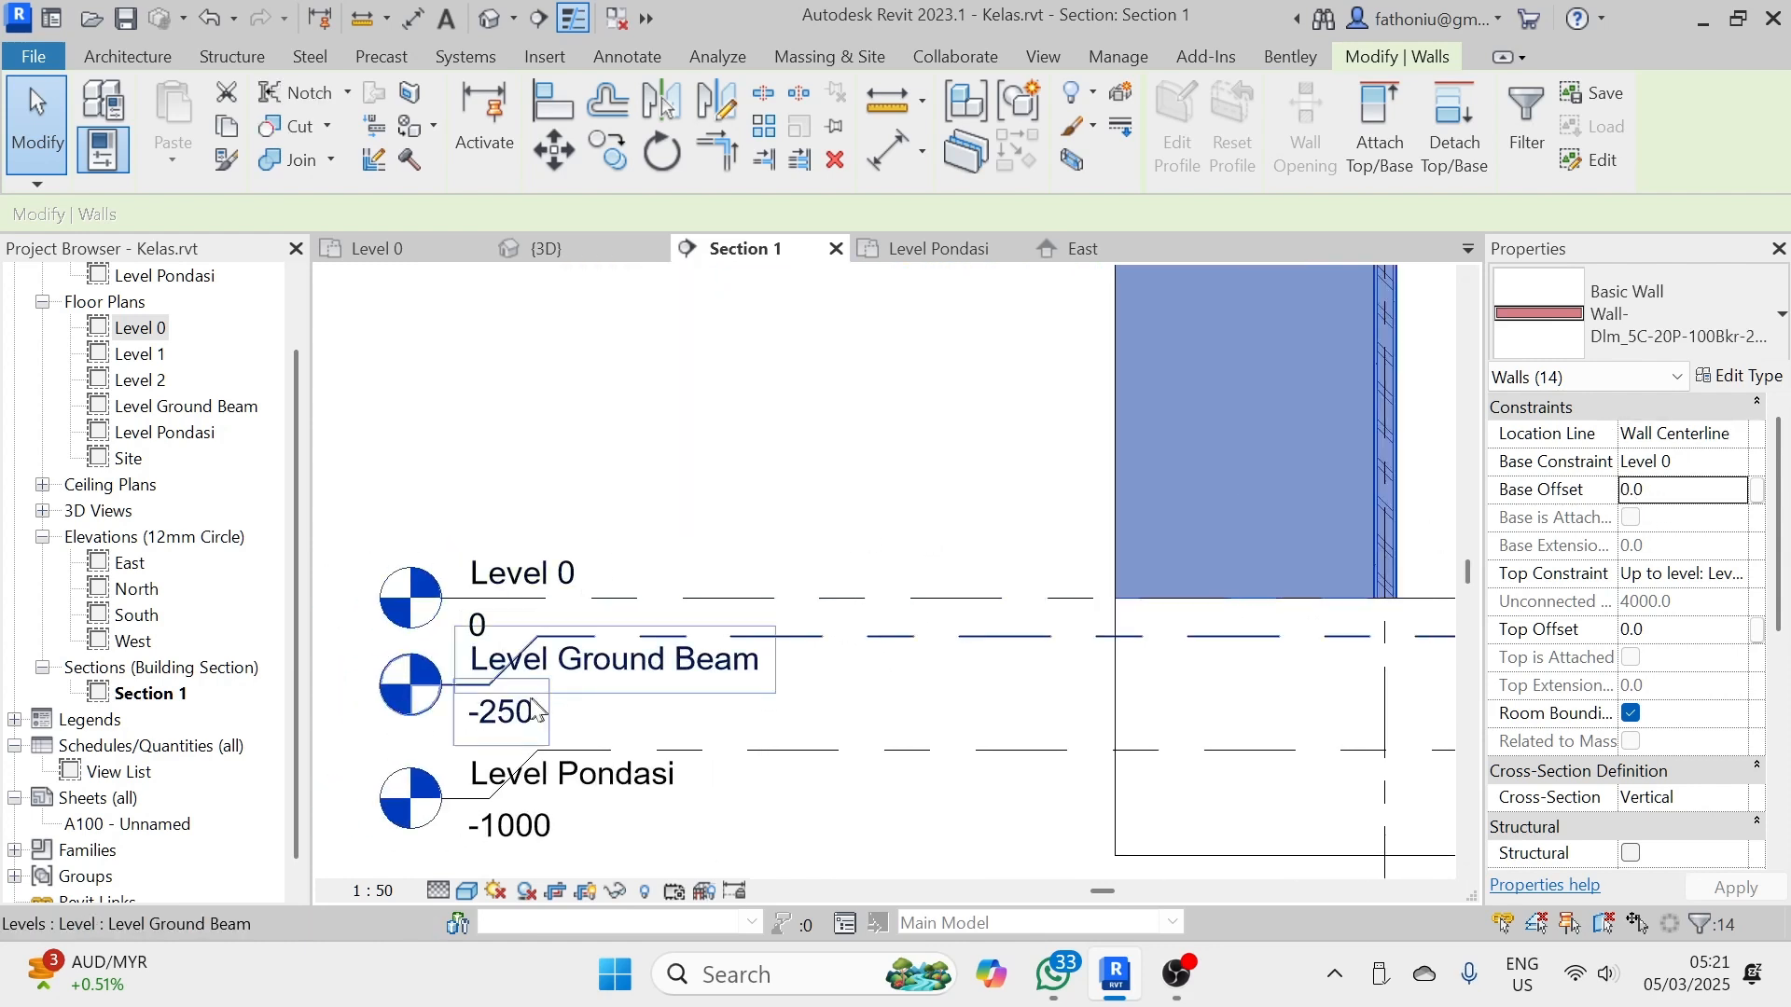
middle_click_drag(918, 693, 537, 653)
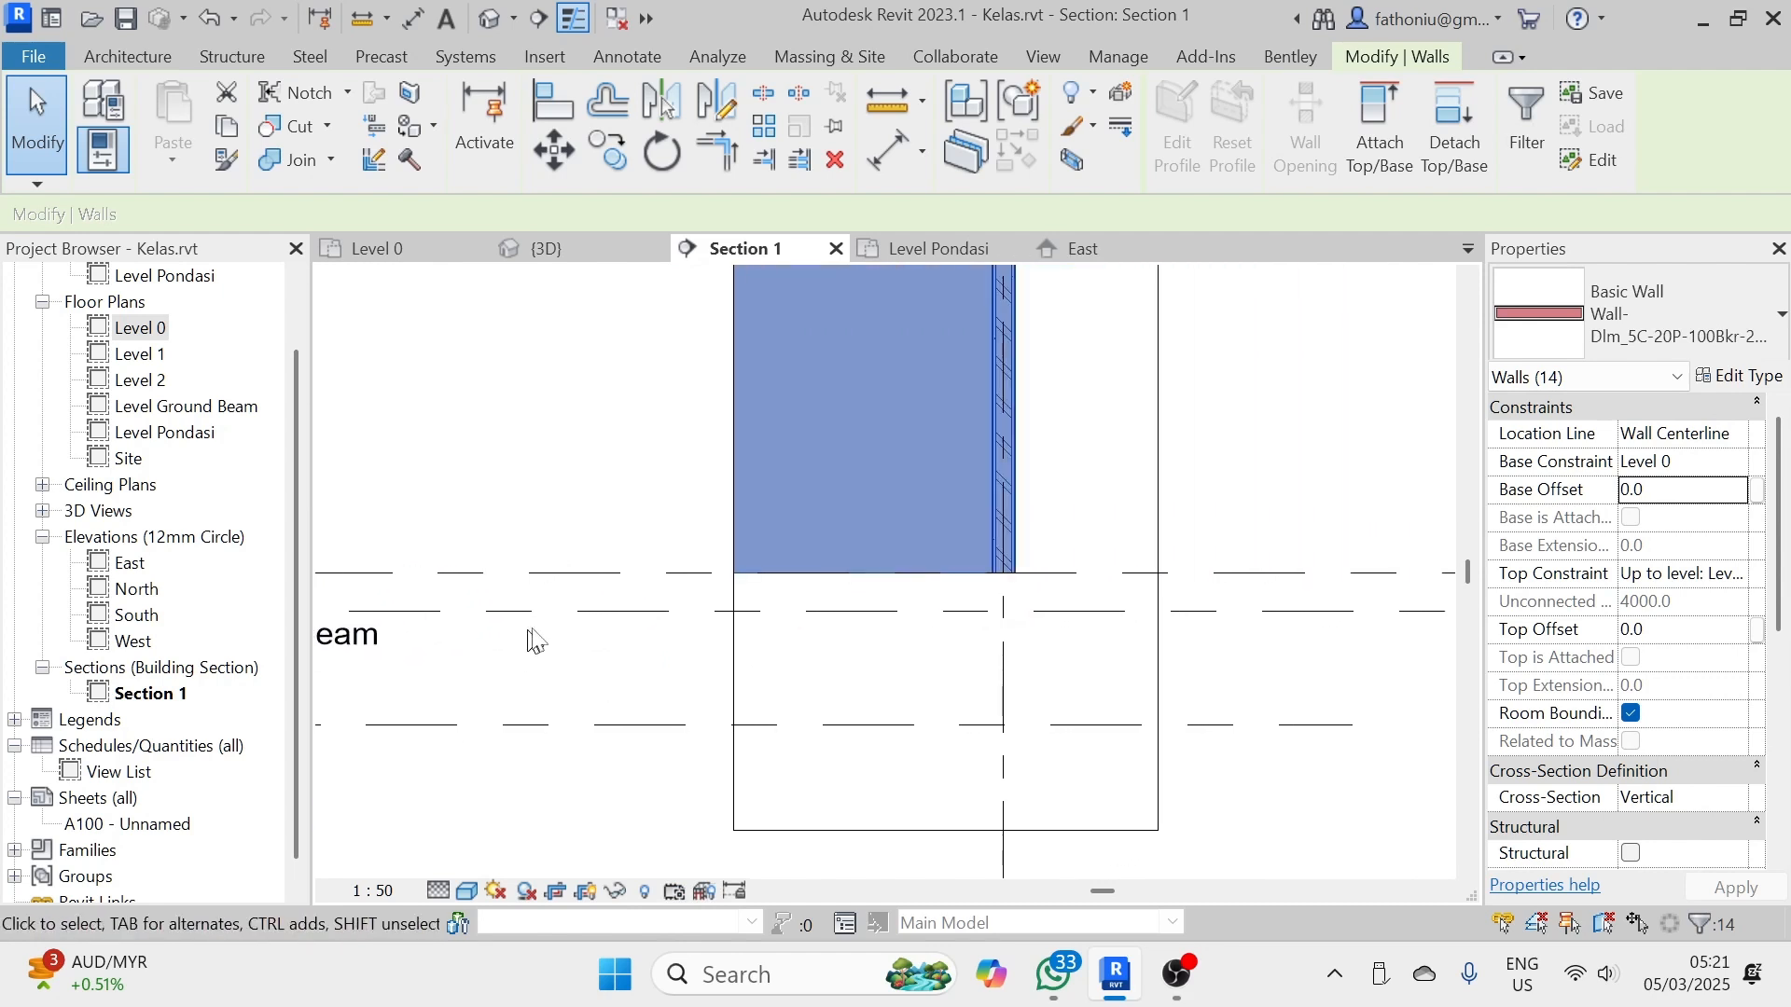
left_click(1659, 493)
left_click_drag(1658, 493, 1607, 493)
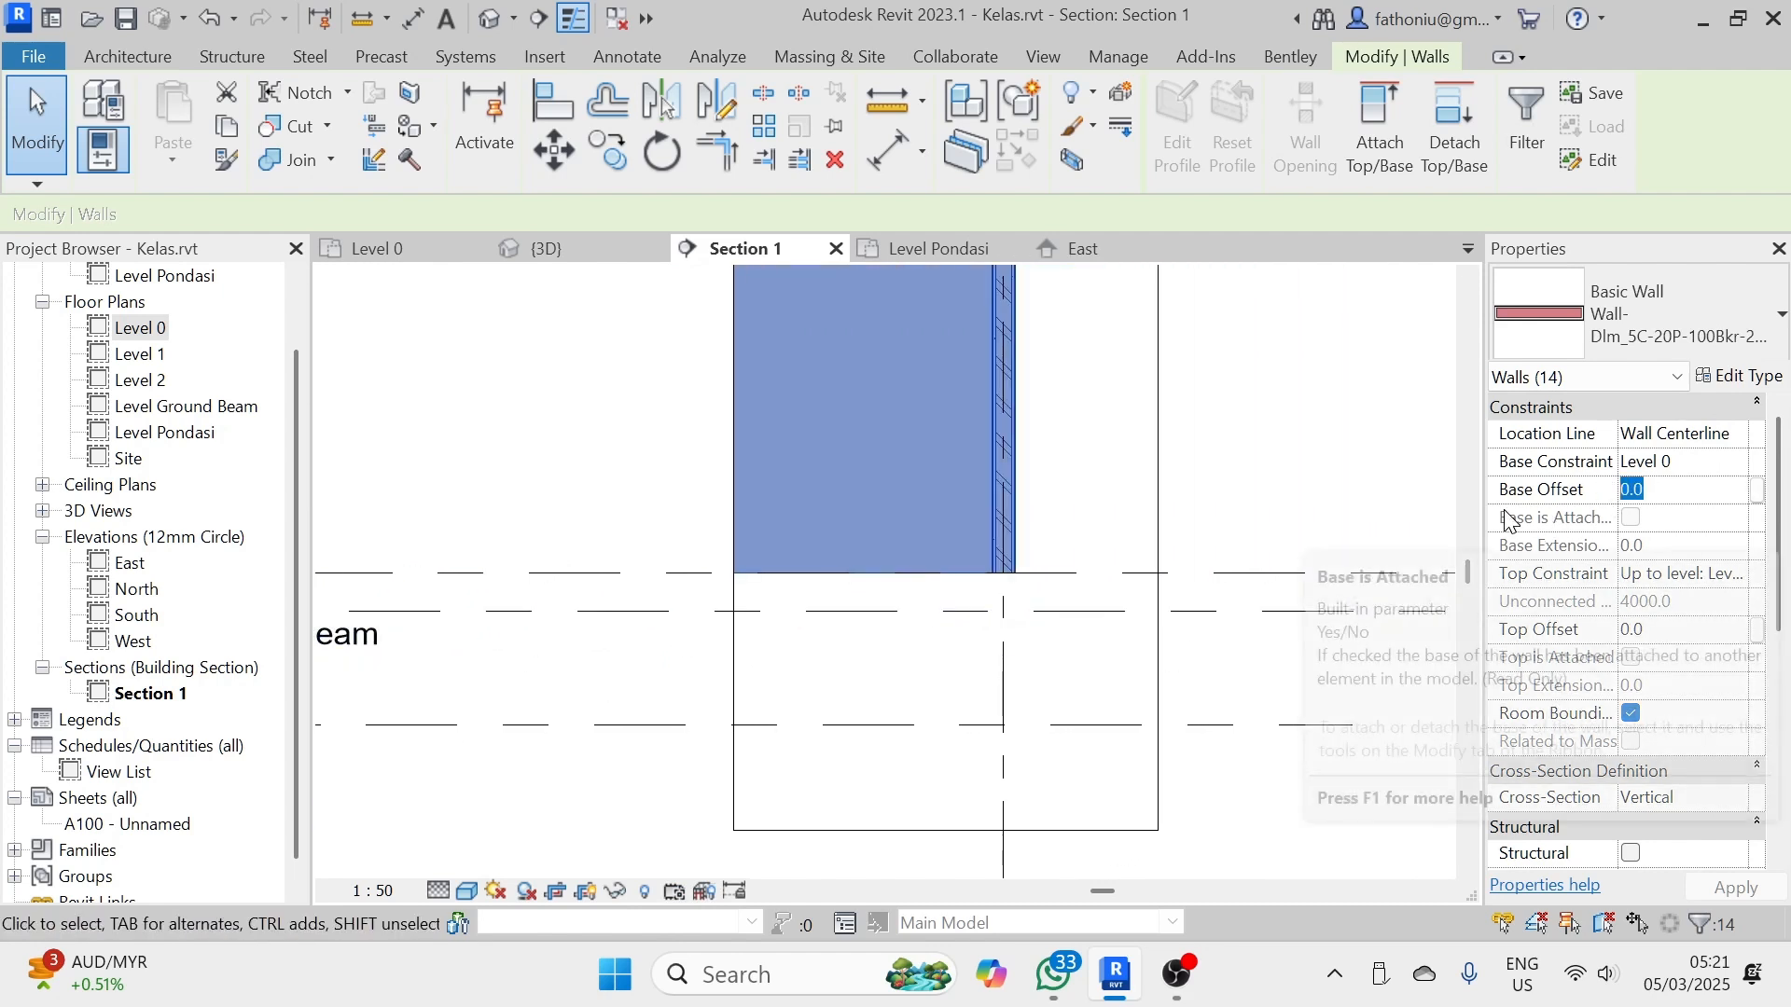
type("-250")
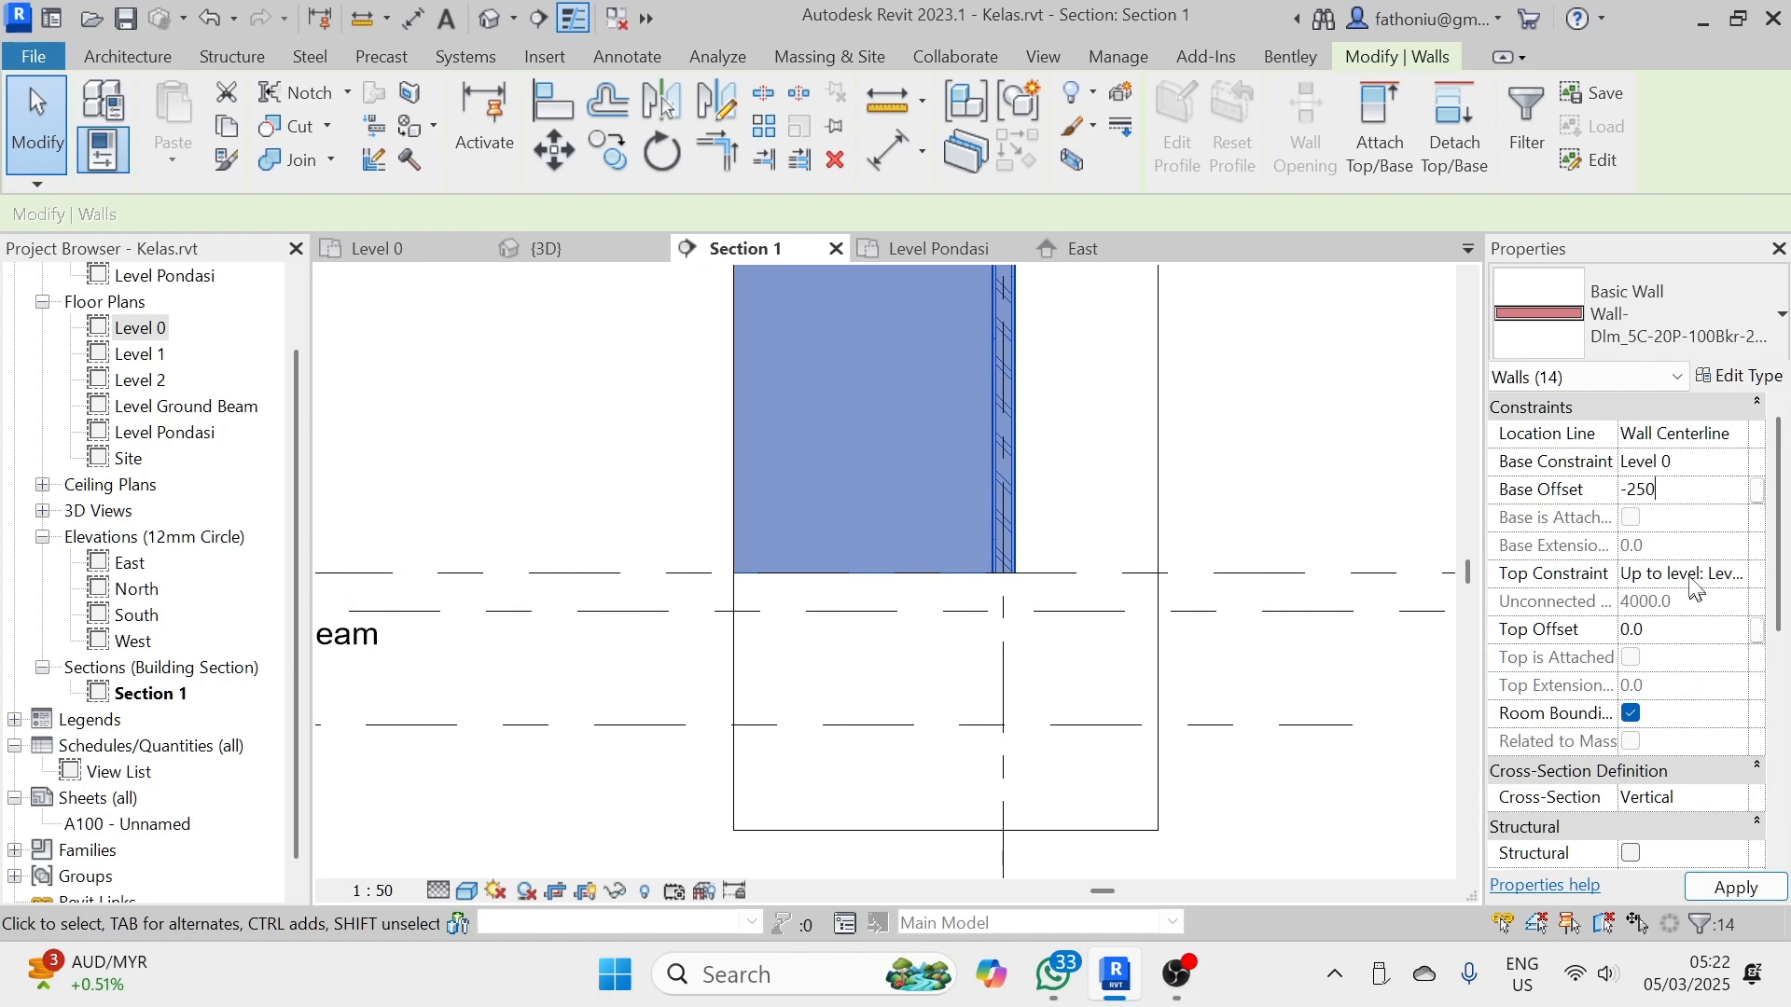
key("Return")
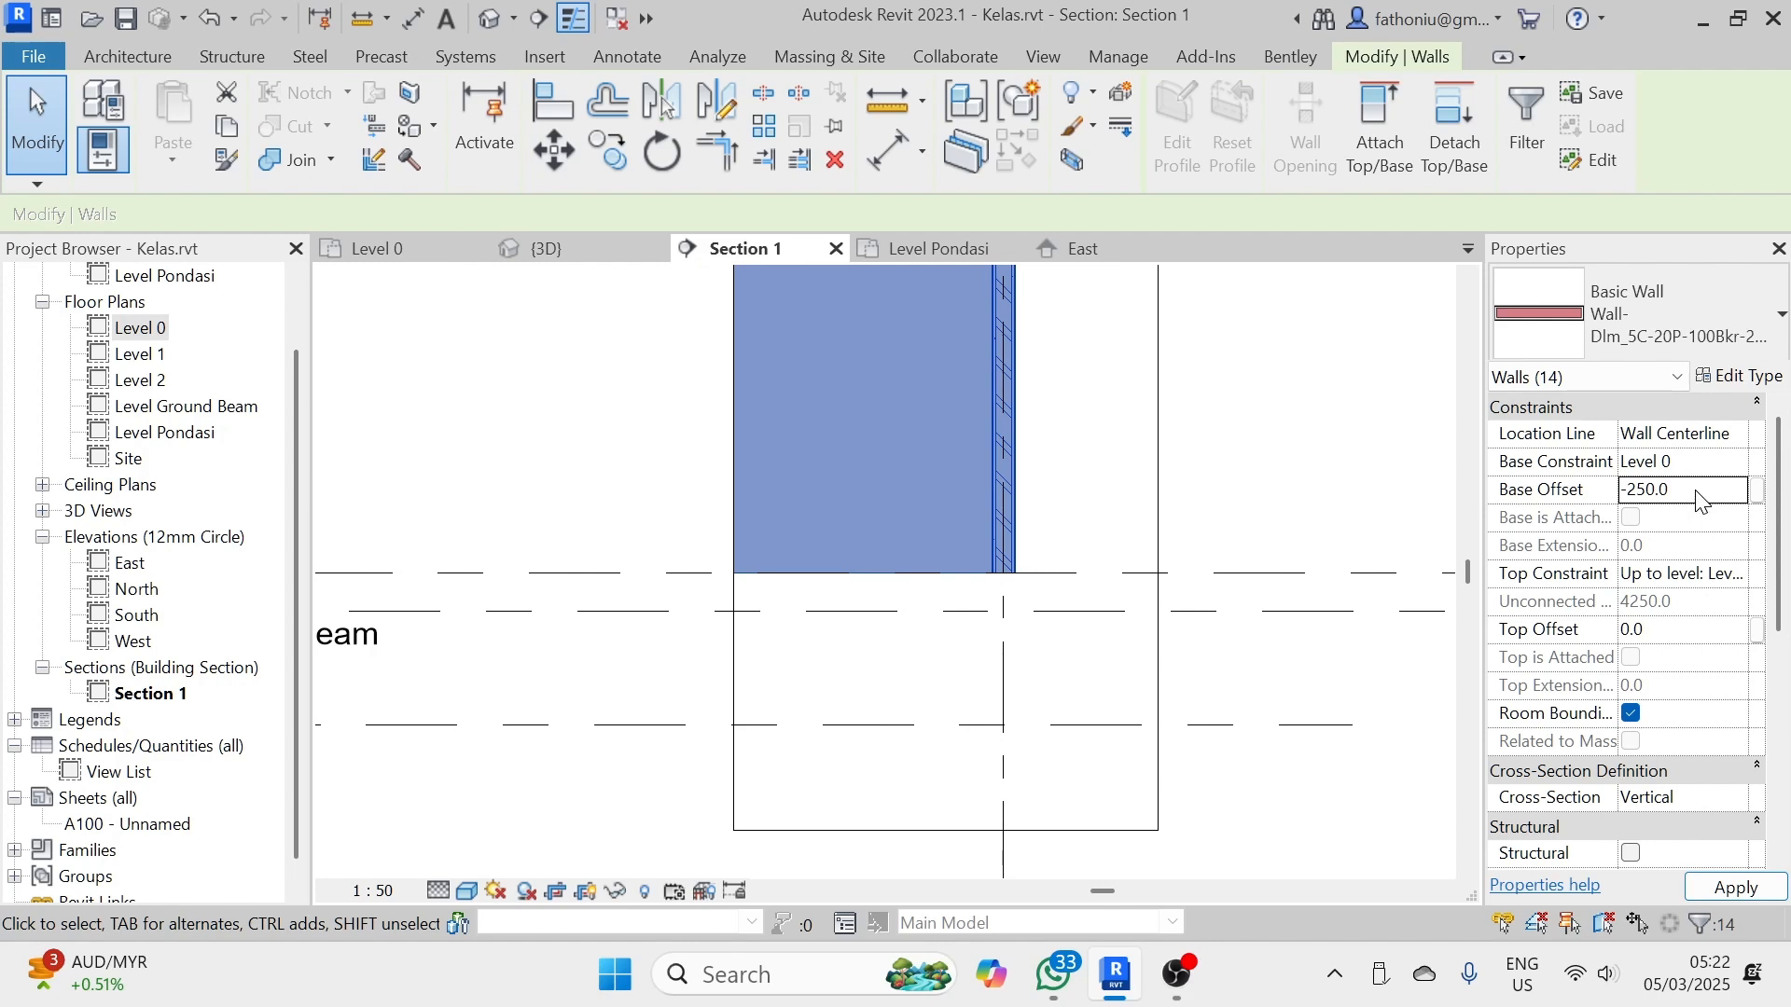
- Reset the selected walls' base offset to 0, set their base constraint to Level Ground Beam, and apply the change
left_click(1719, 491)
type("0")
left_click(1679, 463)
left_click(1739, 462)
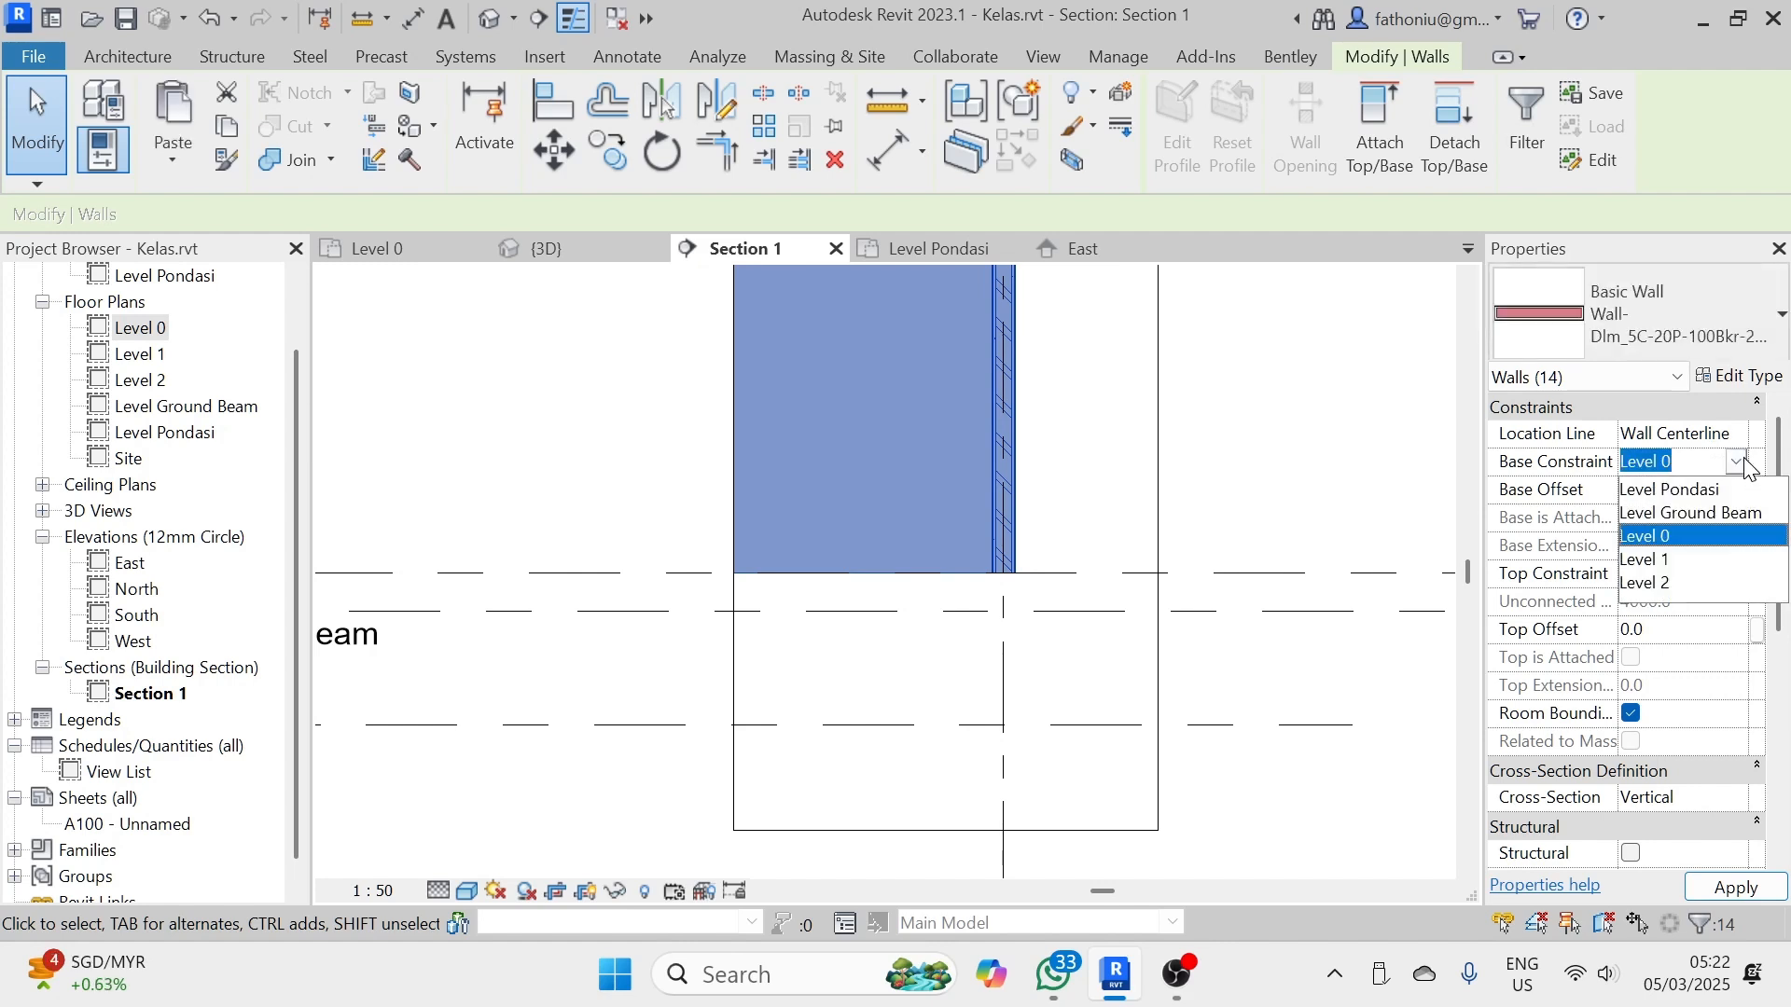
left_click(1723, 513)
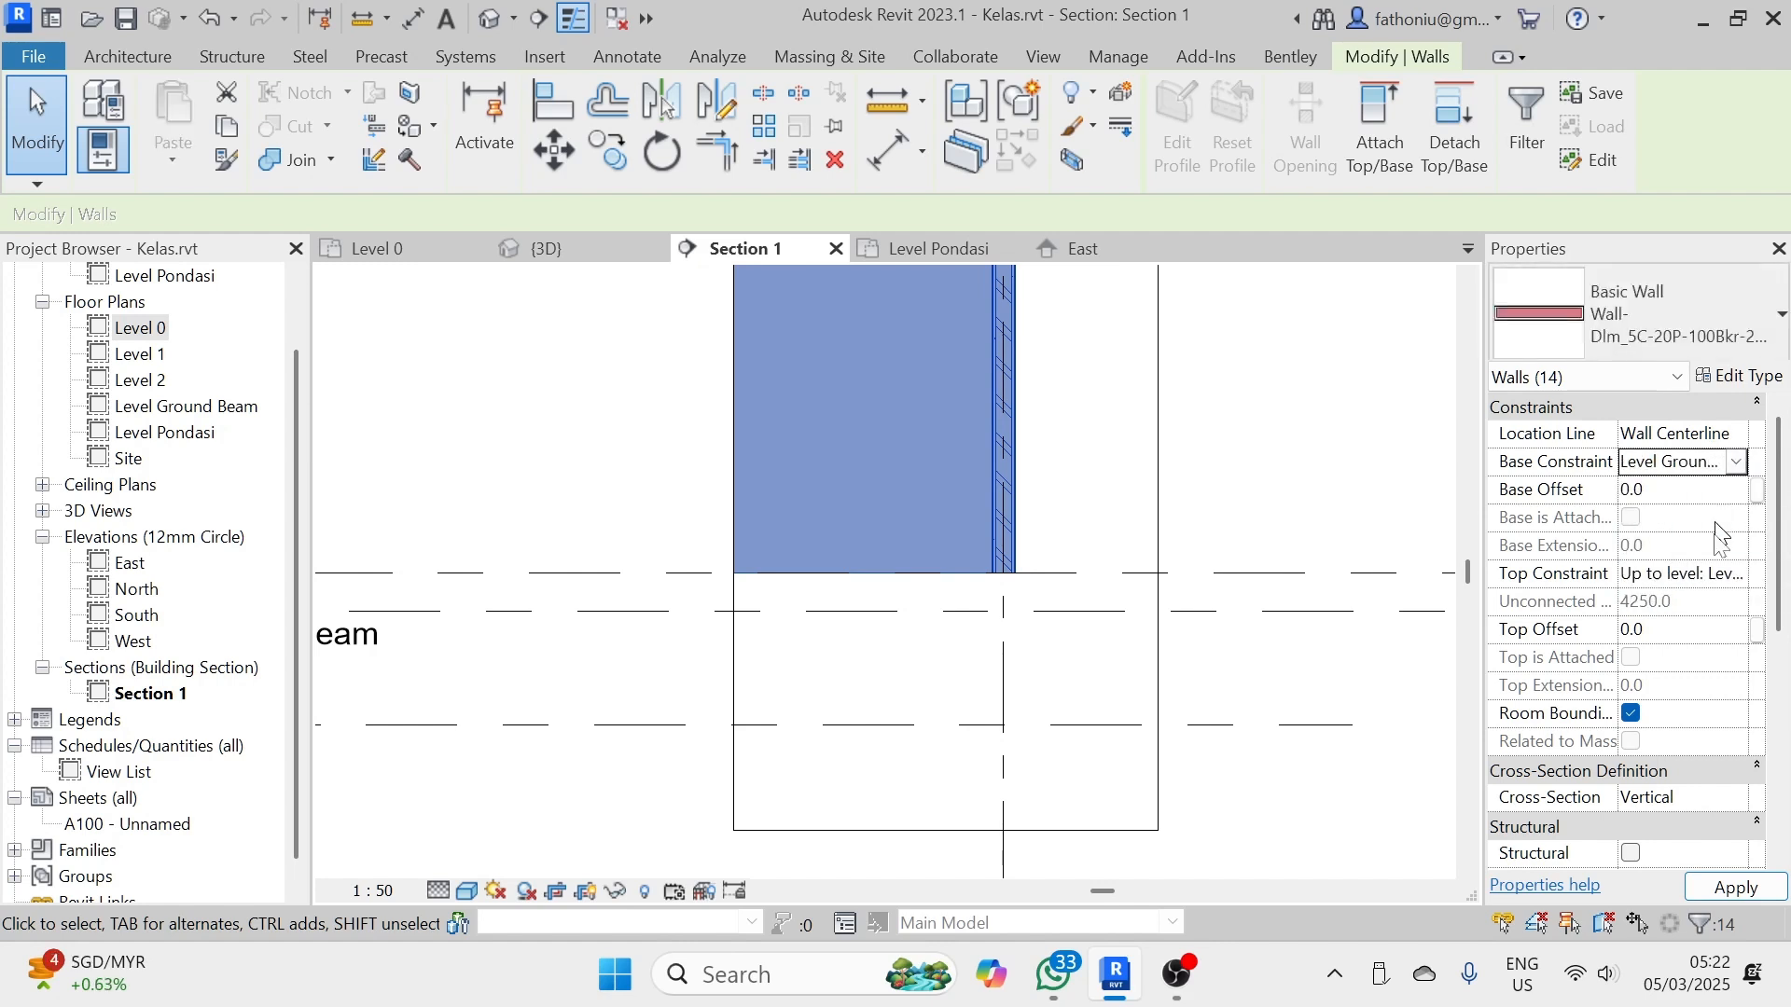
left_click(1731, 888)
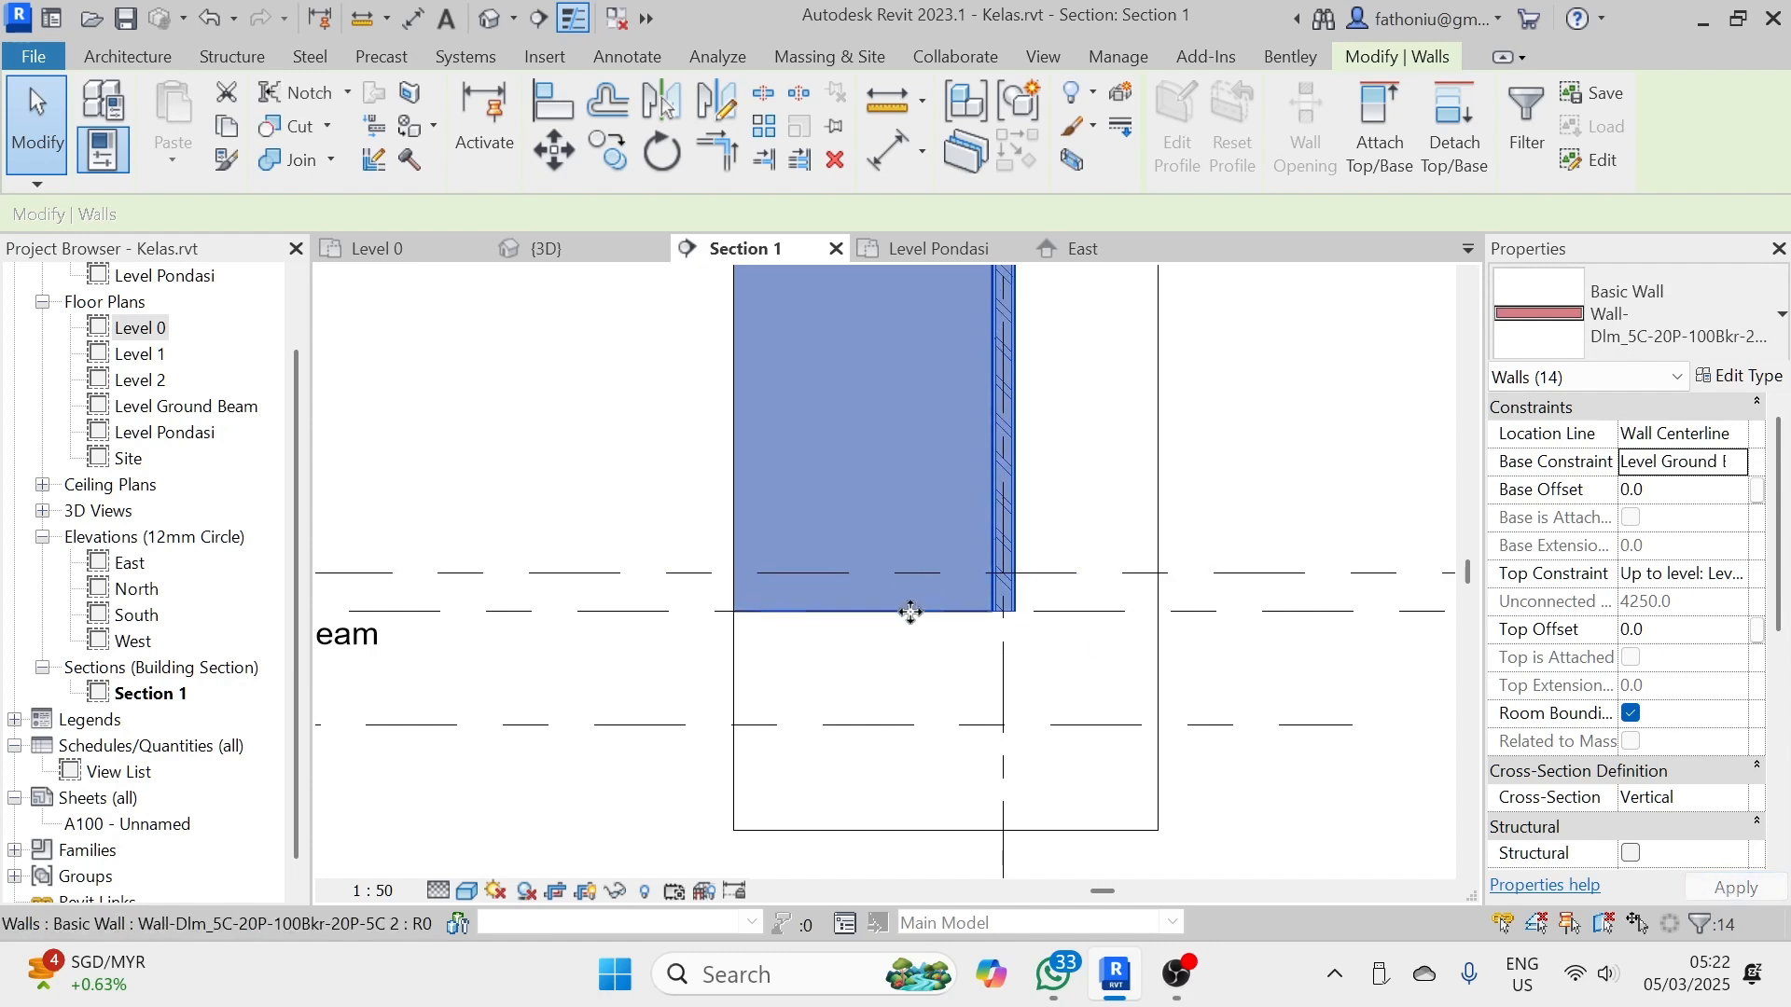
- Deselect the walls and examine the cut wall's layers and base against Level 0 and Level Ground Beam
scroll(1019, 660, "up", 1)
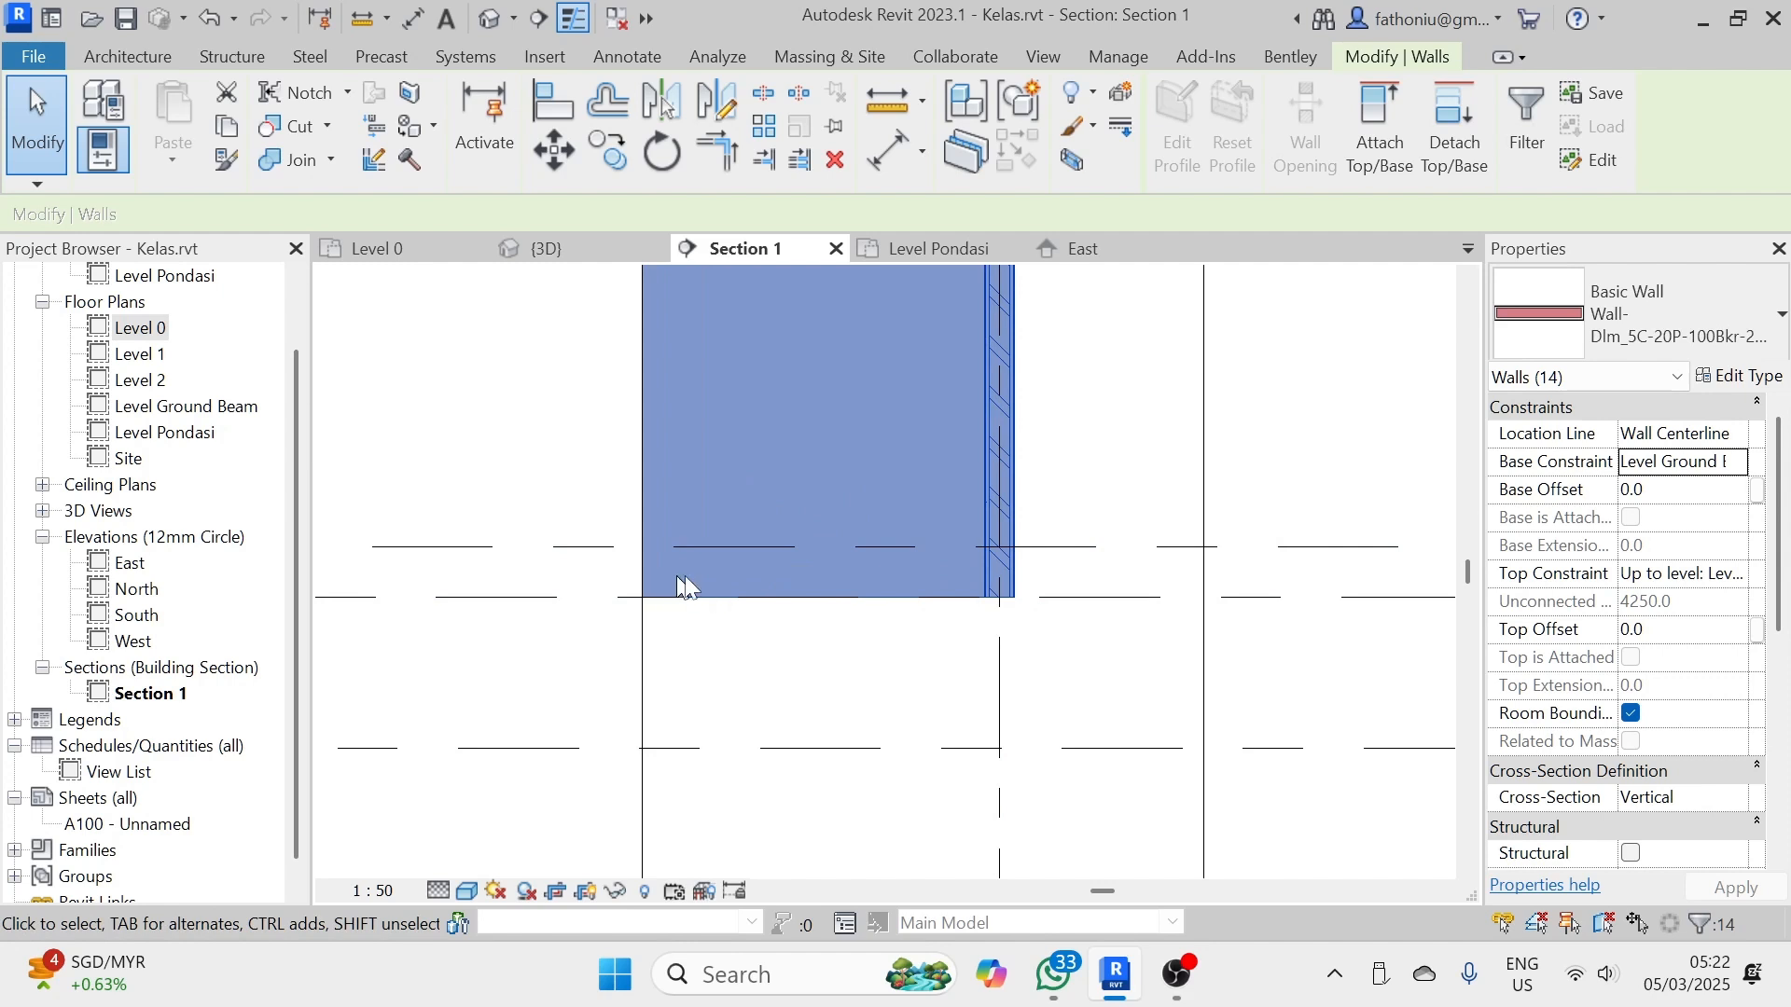
scroll(686, 586, "down", 1)
middle_click_drag(684, 587, 764, 591)
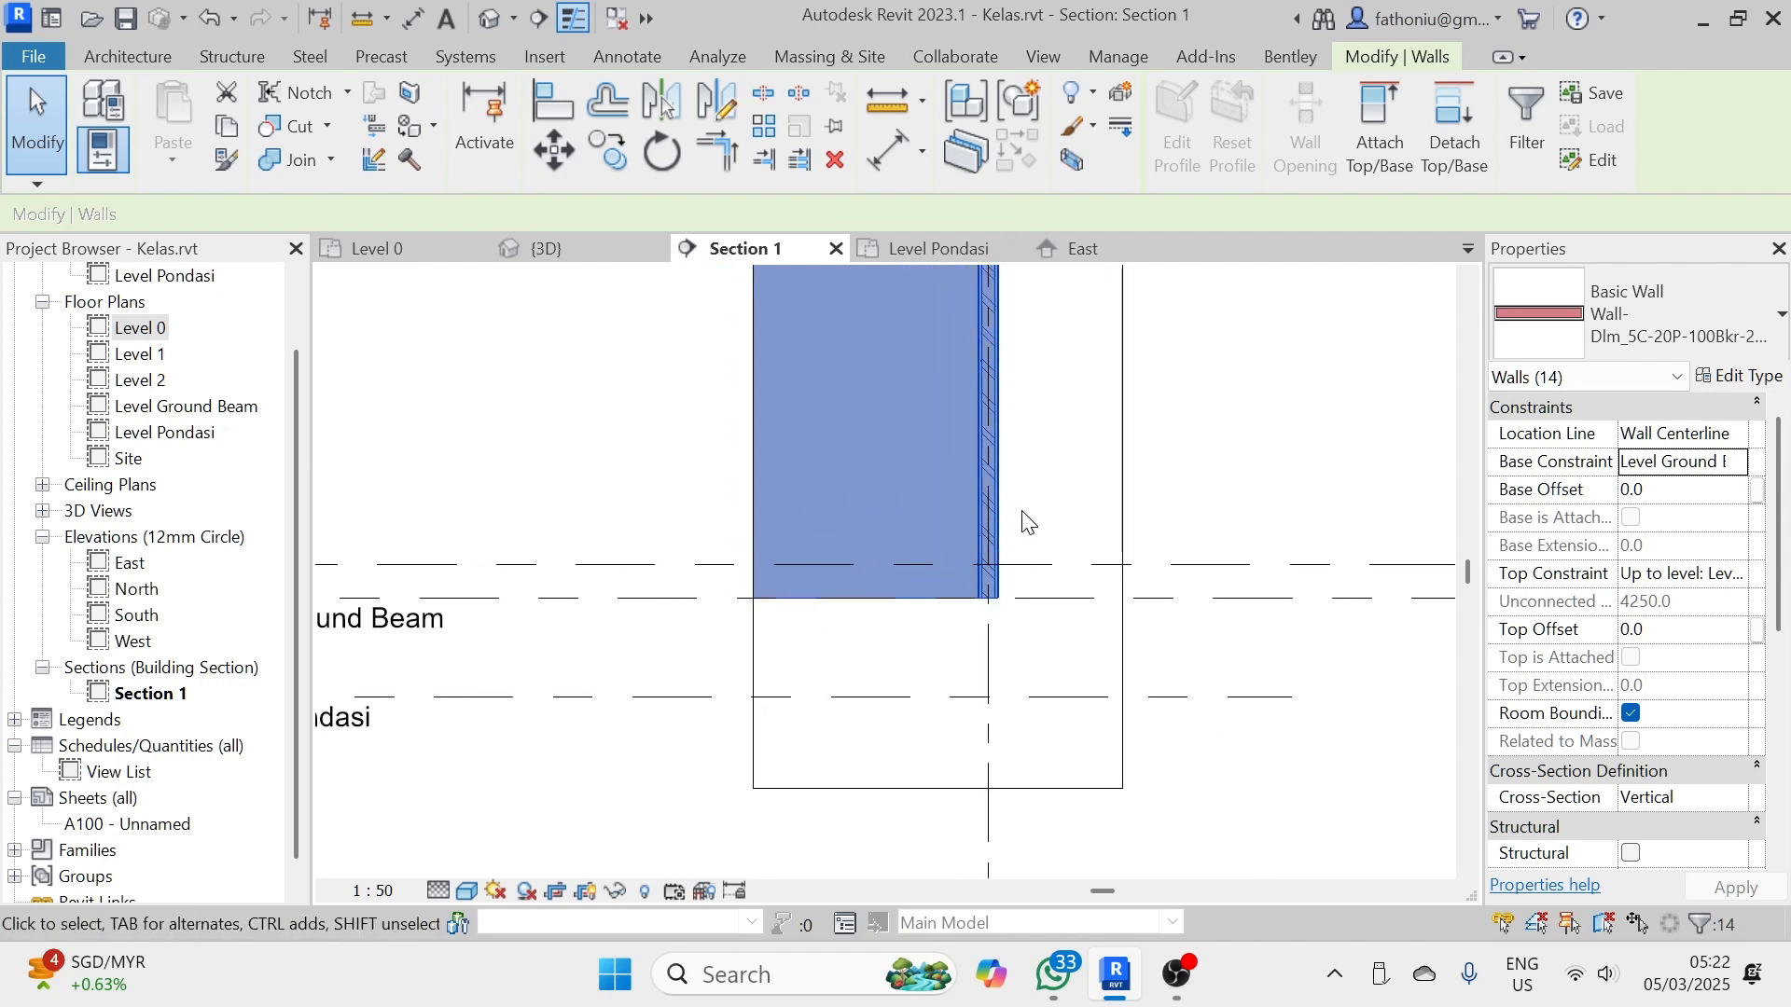
scroll(1029, 523, "up", 5)
left_click(1014, 732)
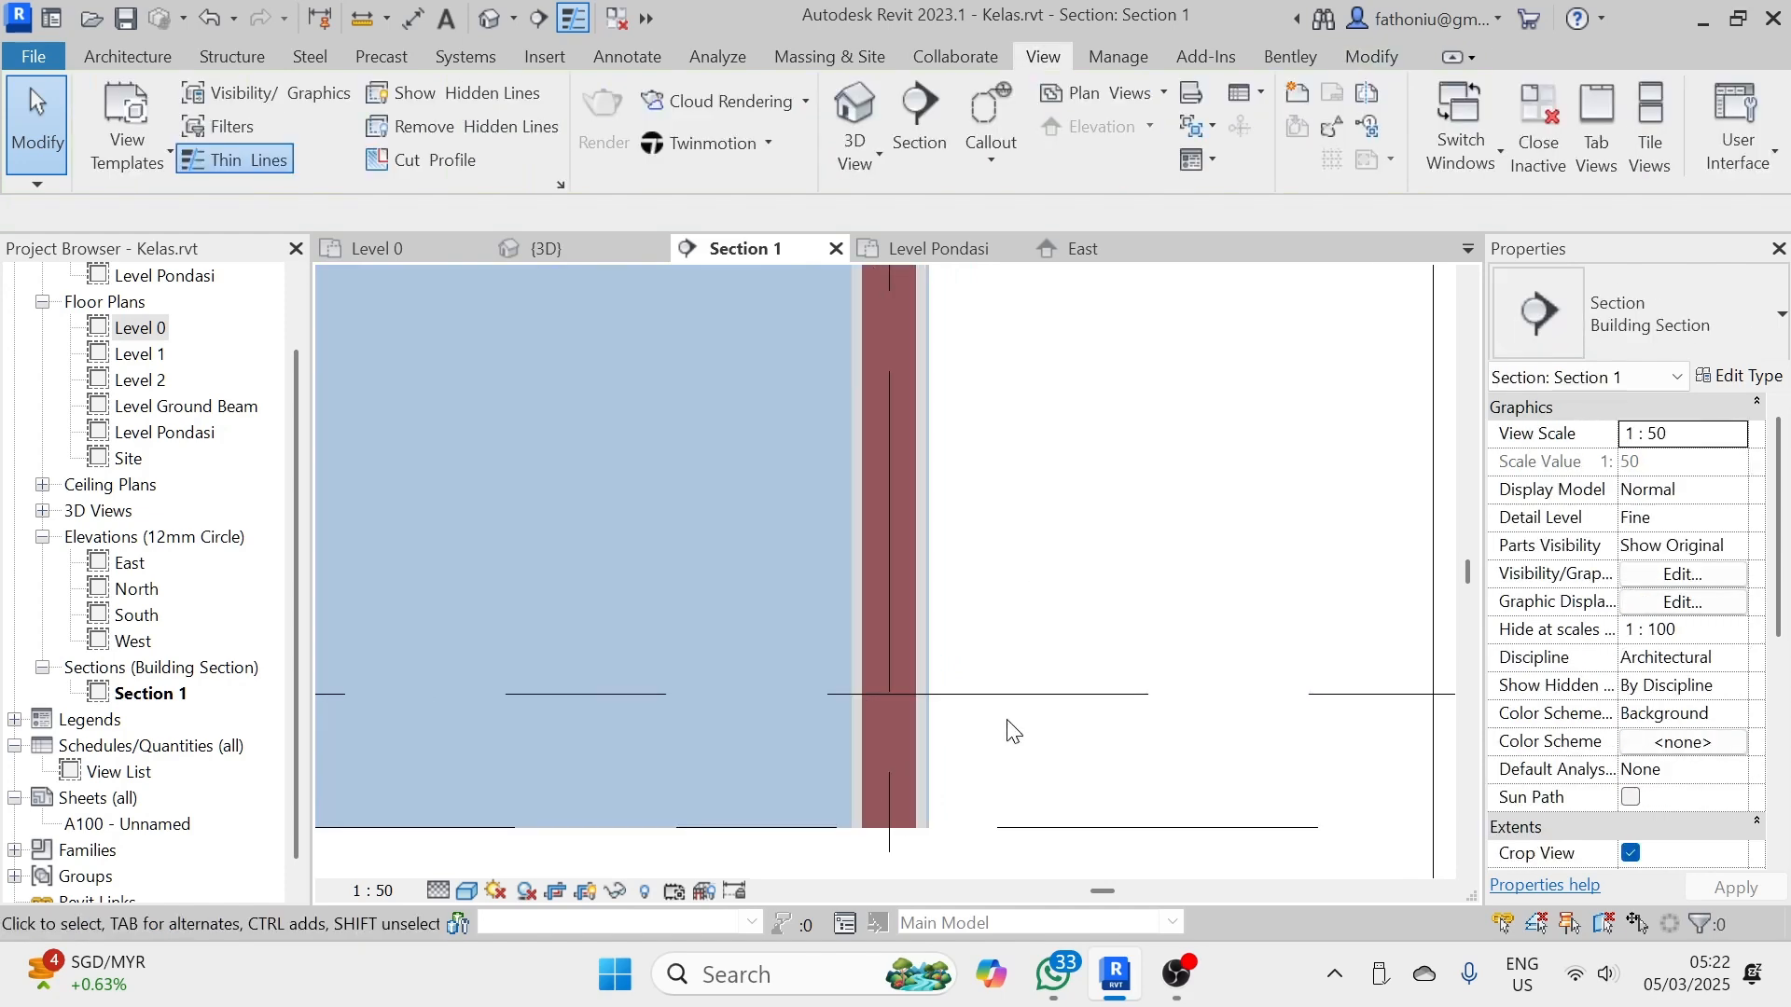
scroll(1016, 730, "up", 1)
middle_click_drag(1020, 727, 1007, 607)
scroll(995, 600, "up", 2)
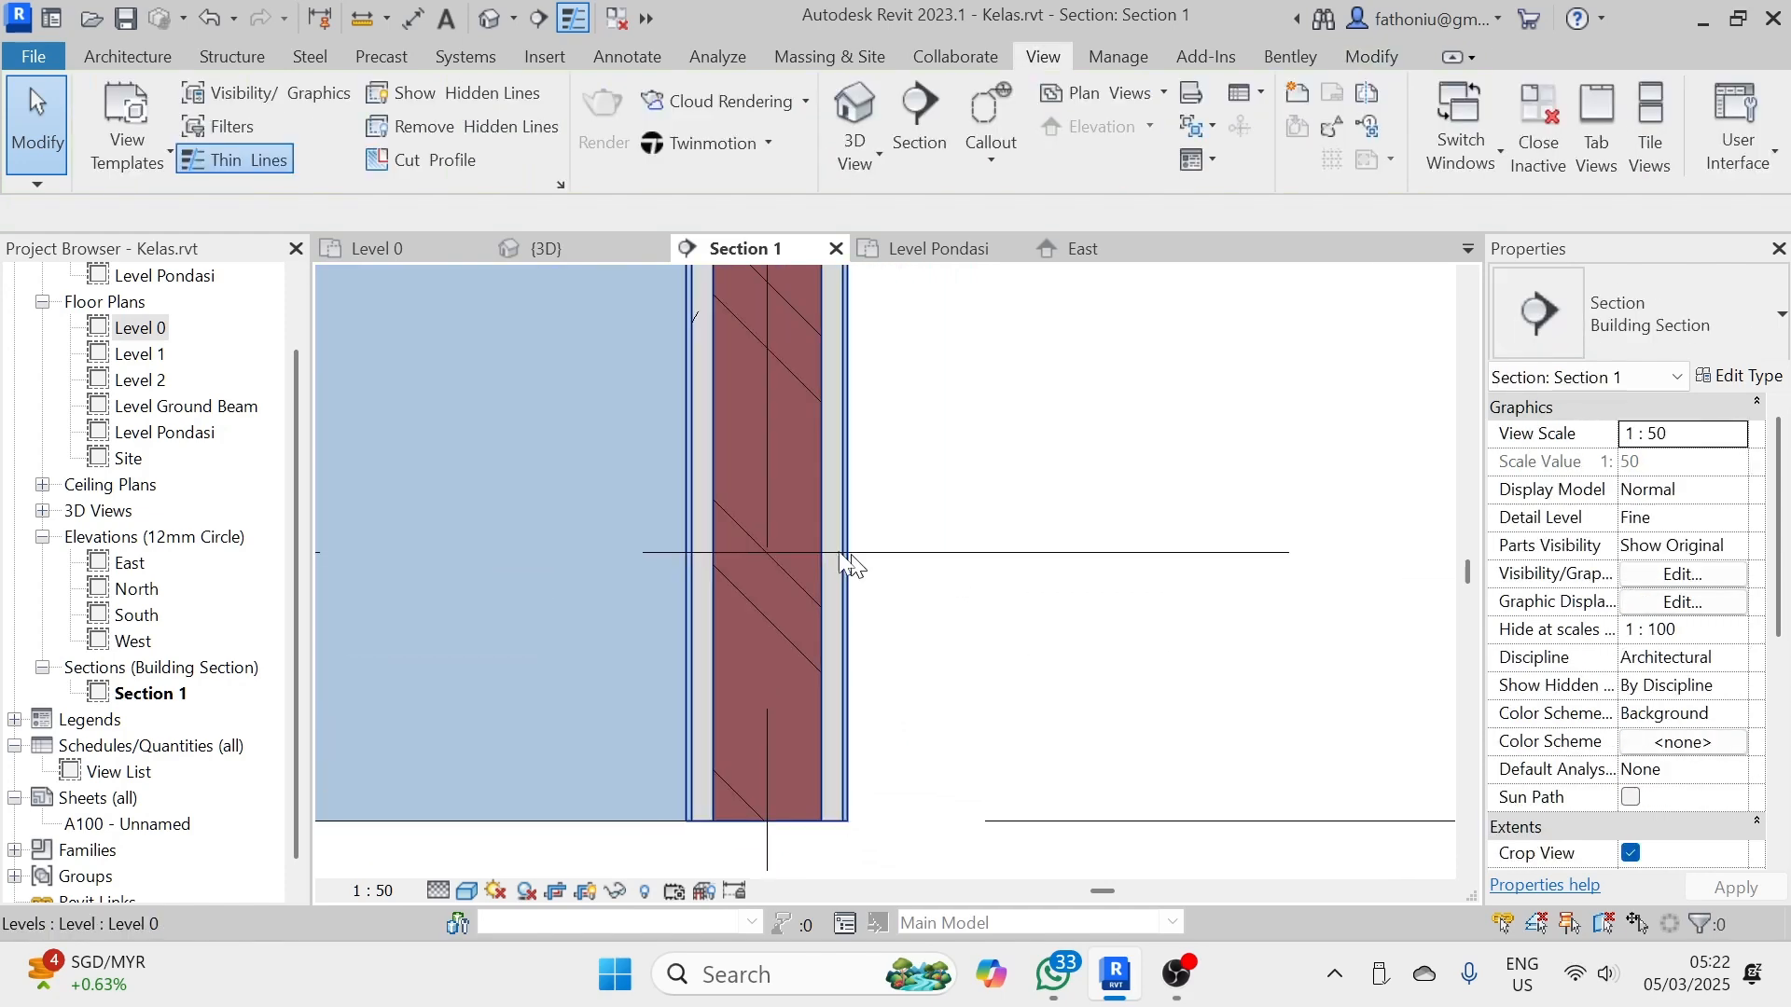
scroll(824, 557, "up", 1)
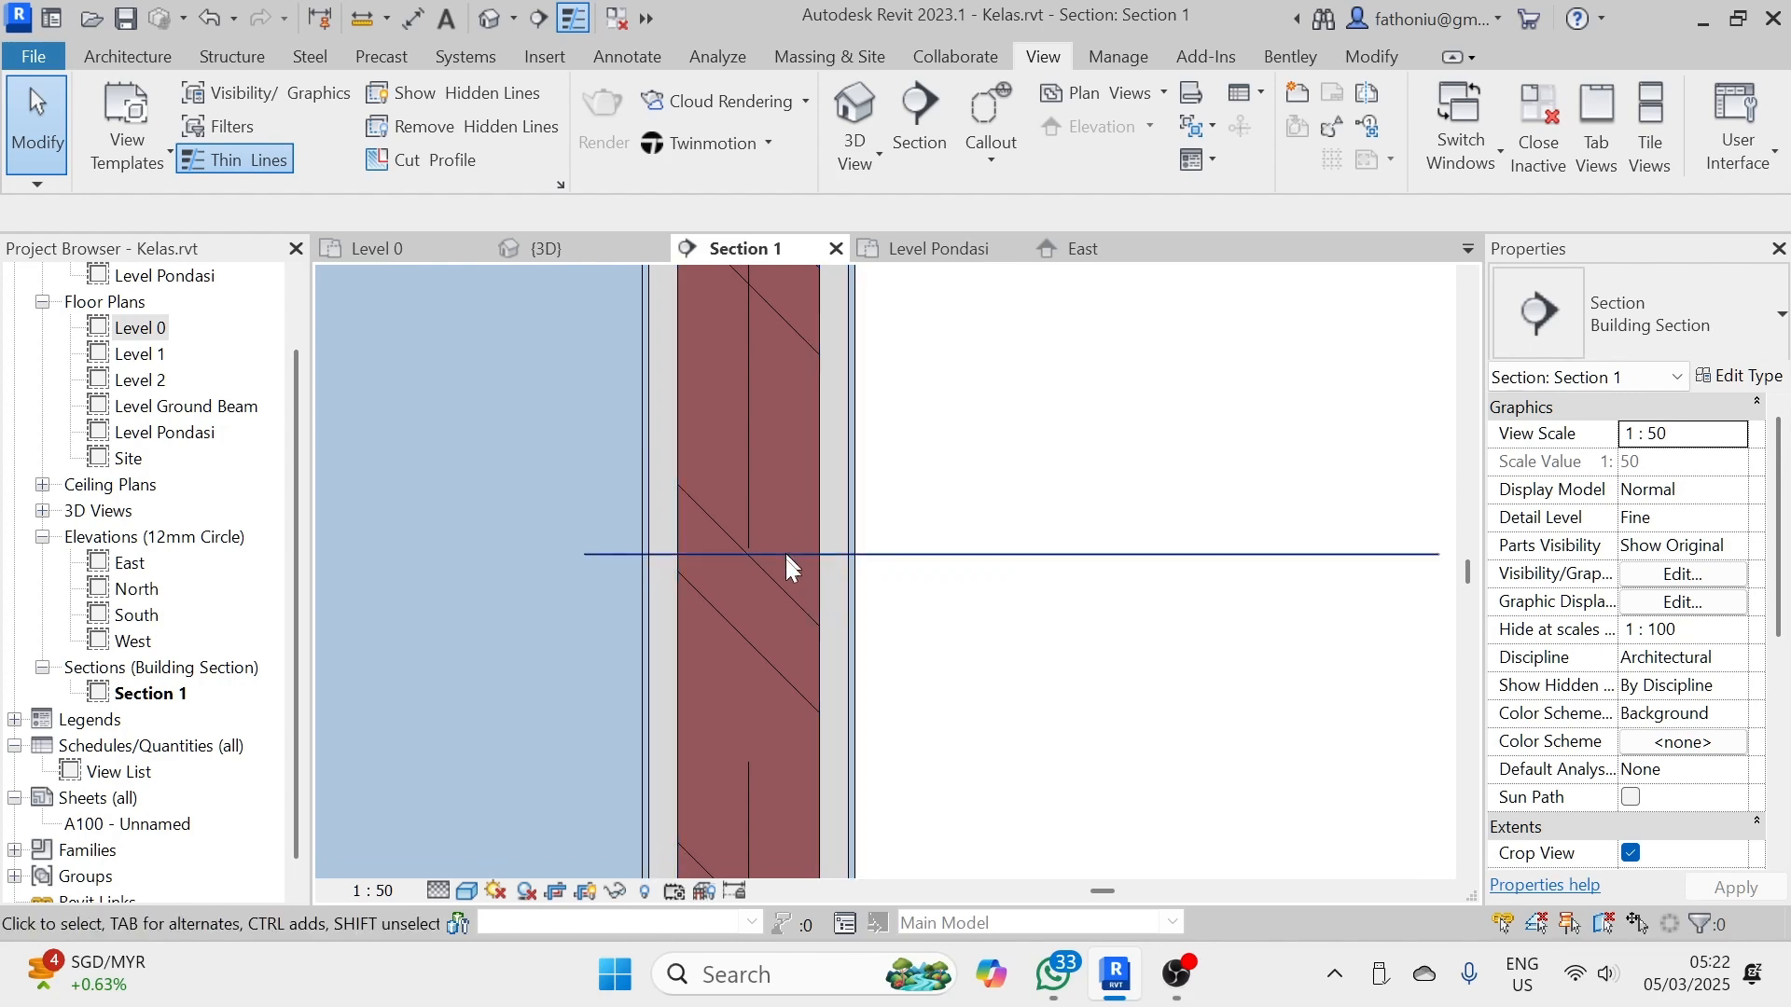
scroll(849, 462, "up", 2)
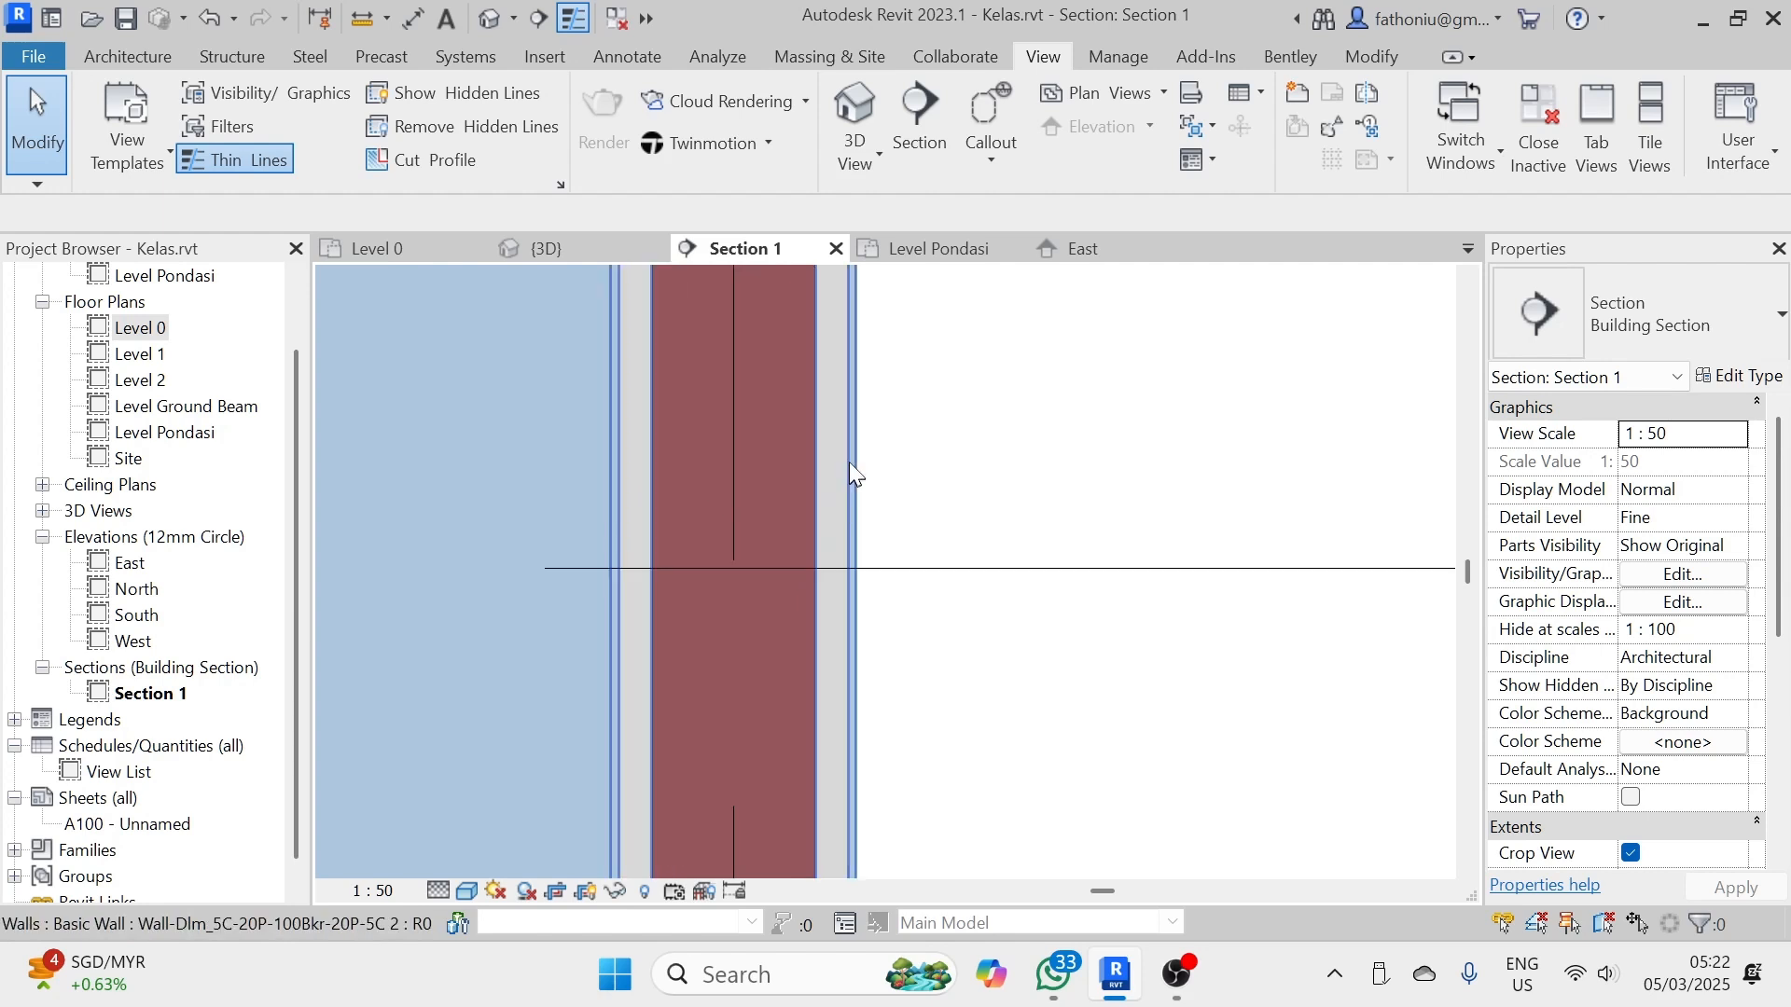
scroll(851, 472, "down", 2)
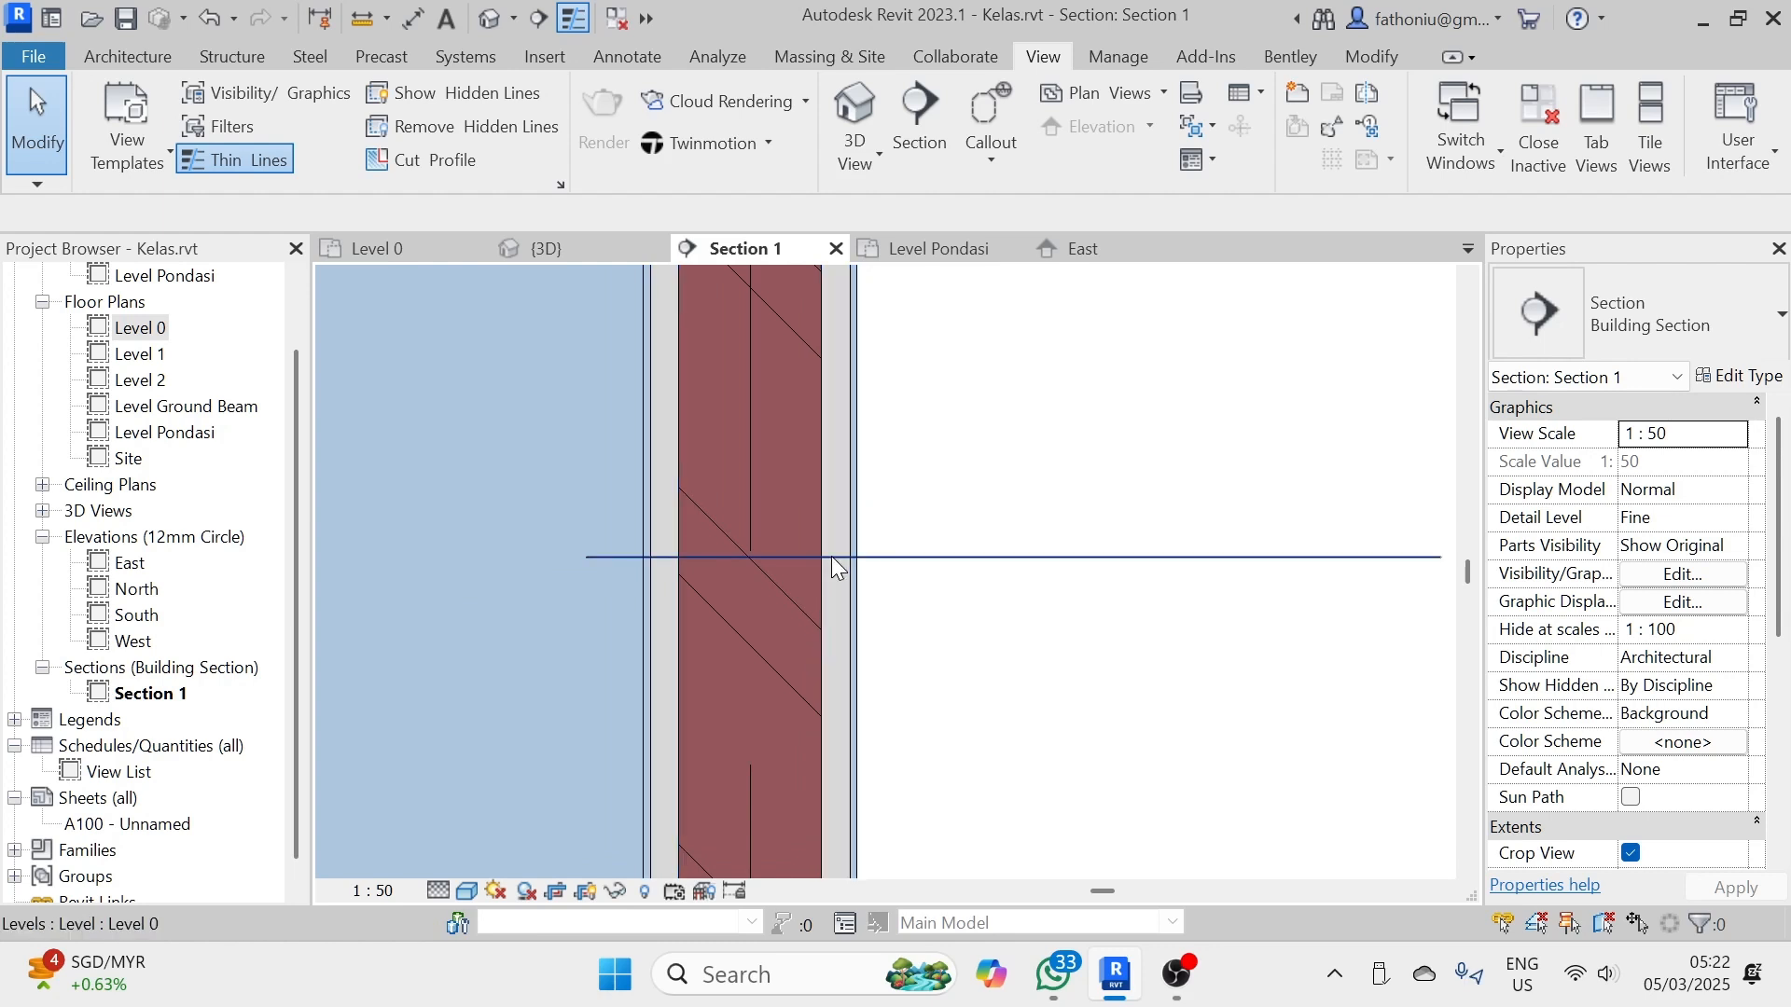
scroll(947, 427, "down", 1)
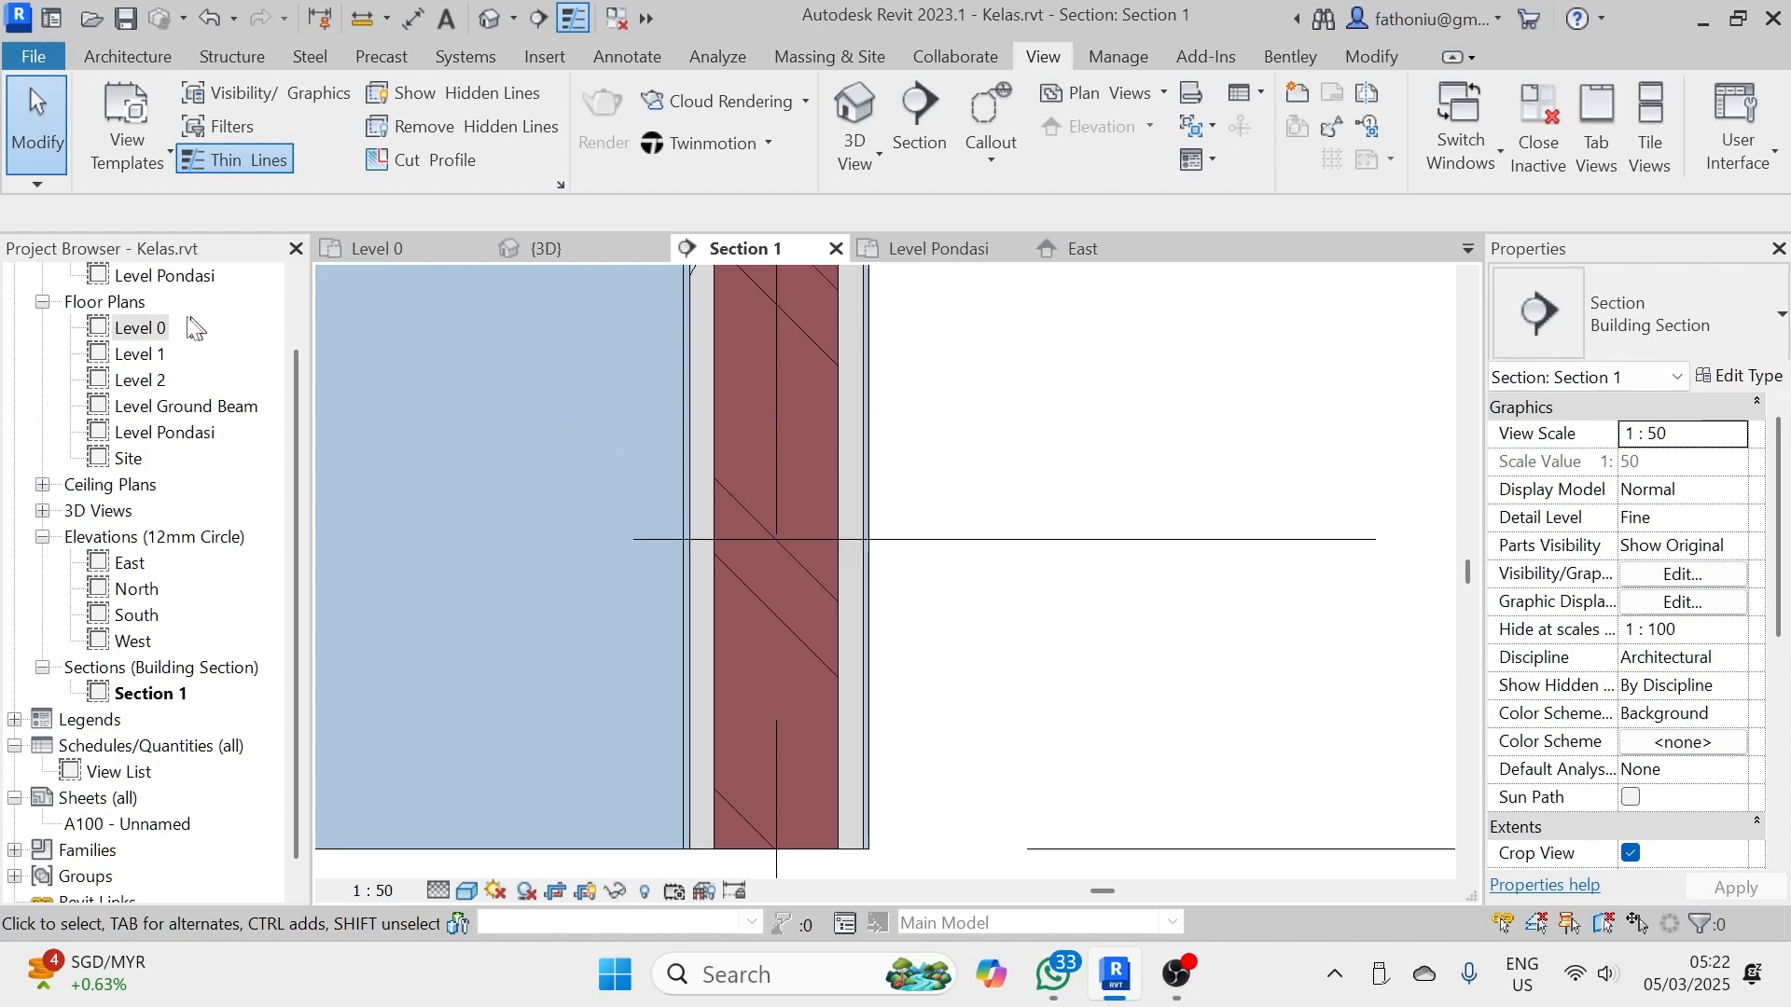
- Return to the Level 0 floor plan and examine the room layout around the section mark
double_click(154, 328)
scroll(803, 495, "down", 1)
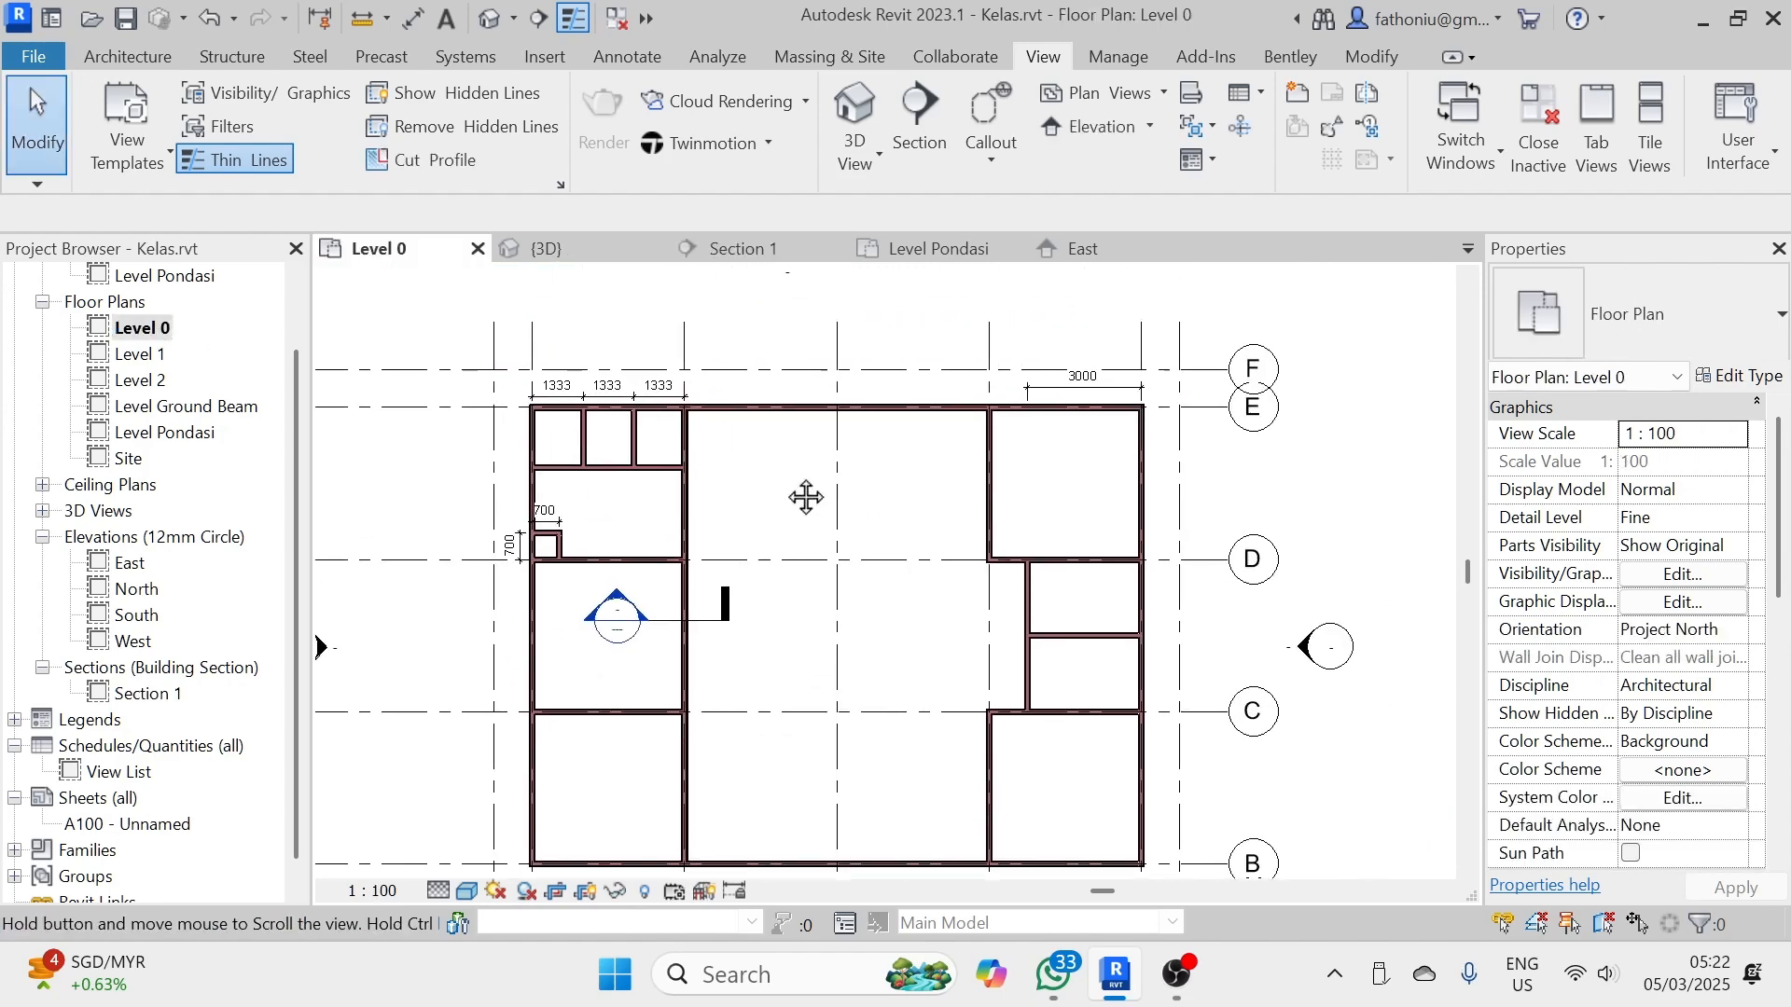
scroll(759, 467, "down", 1)
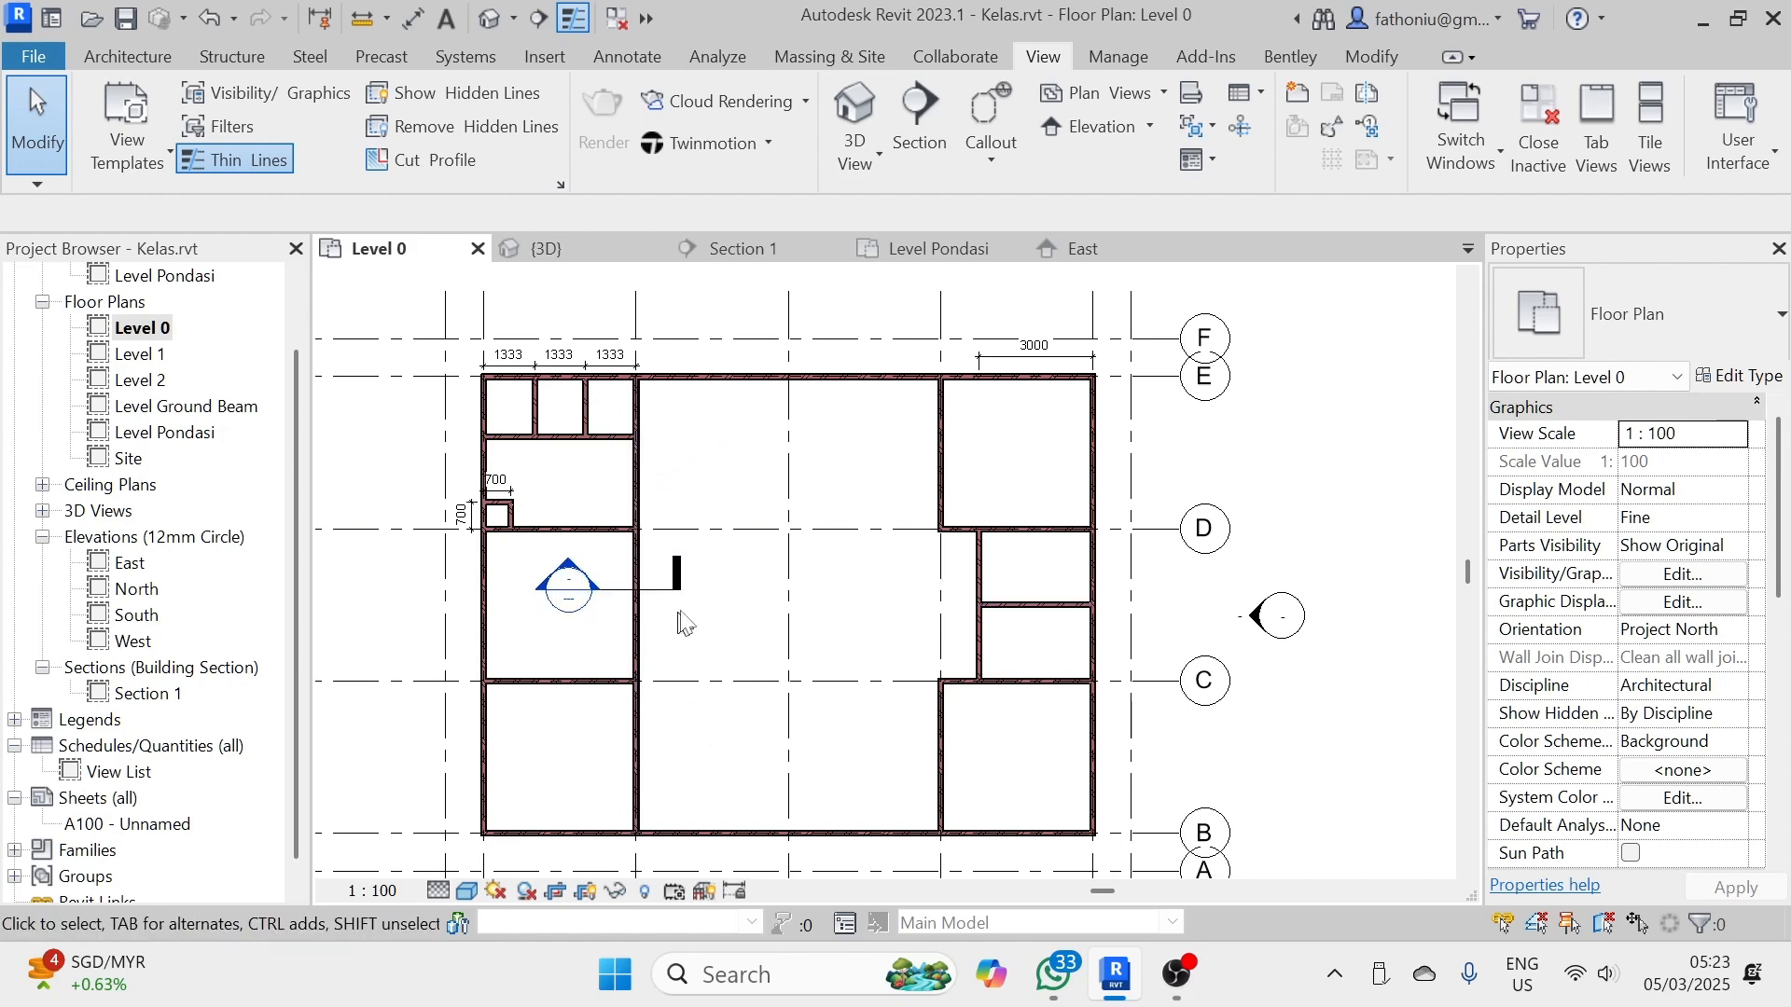
scroll(746, 626, "up", 2)
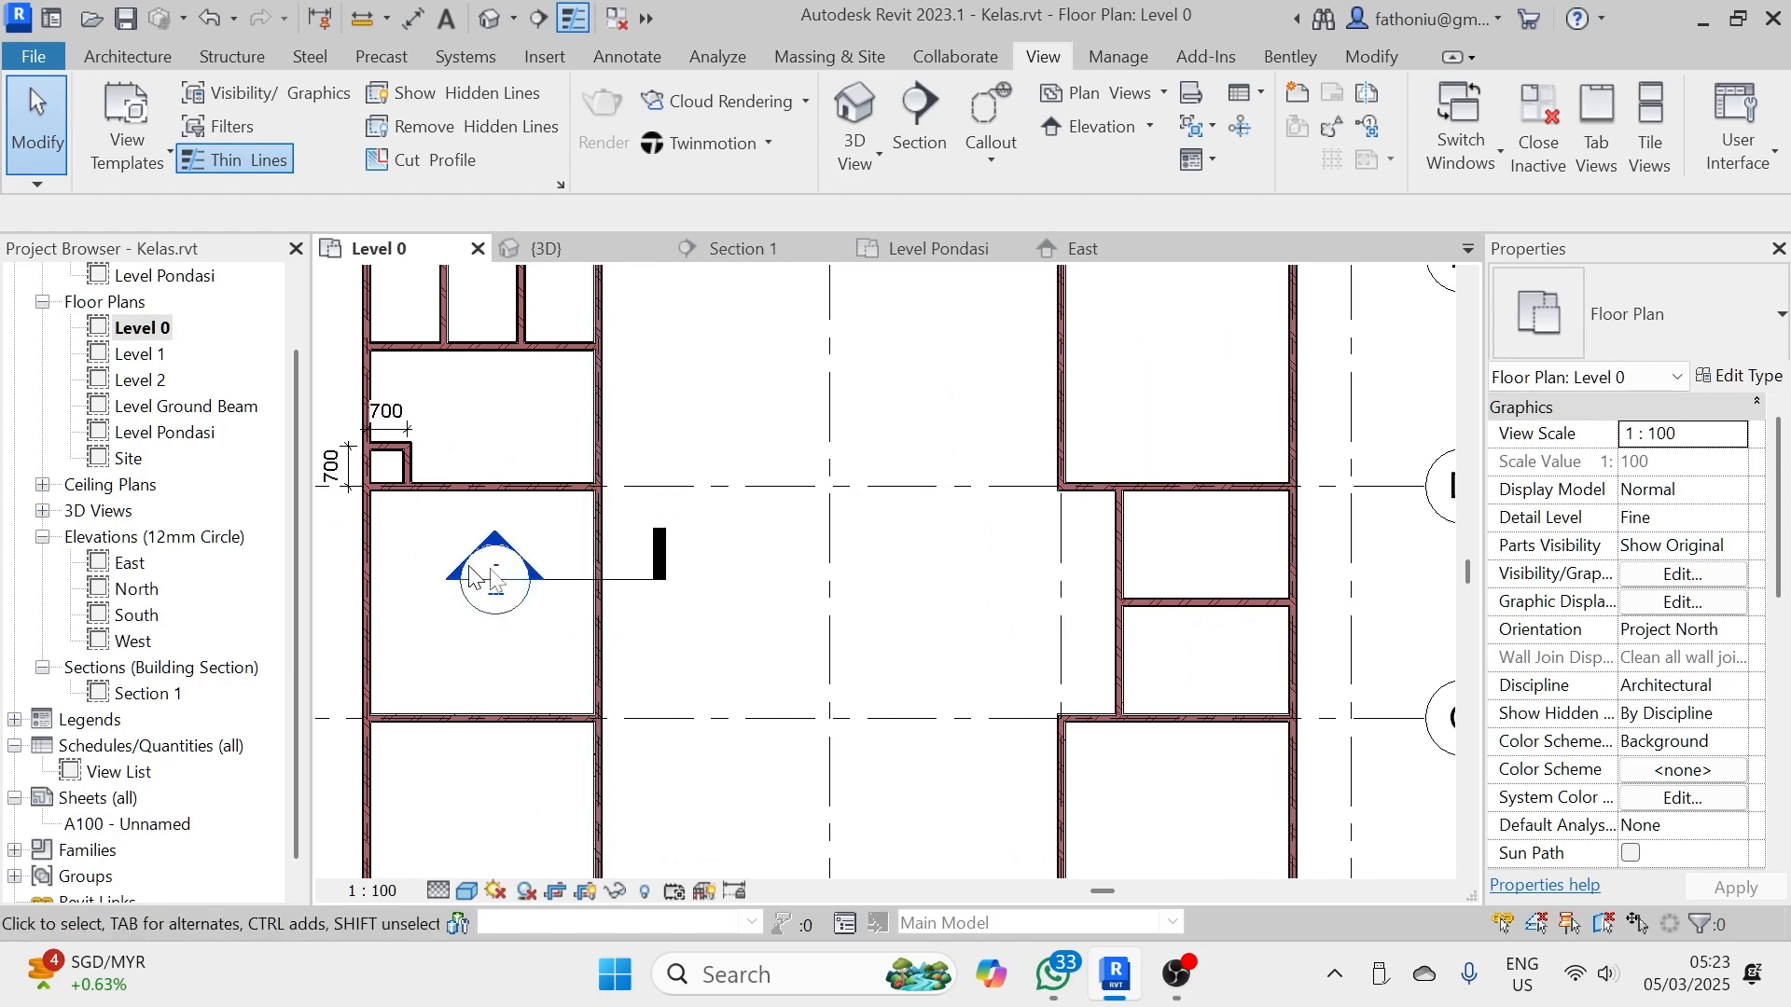
scroll(727, 586, "up", 2)
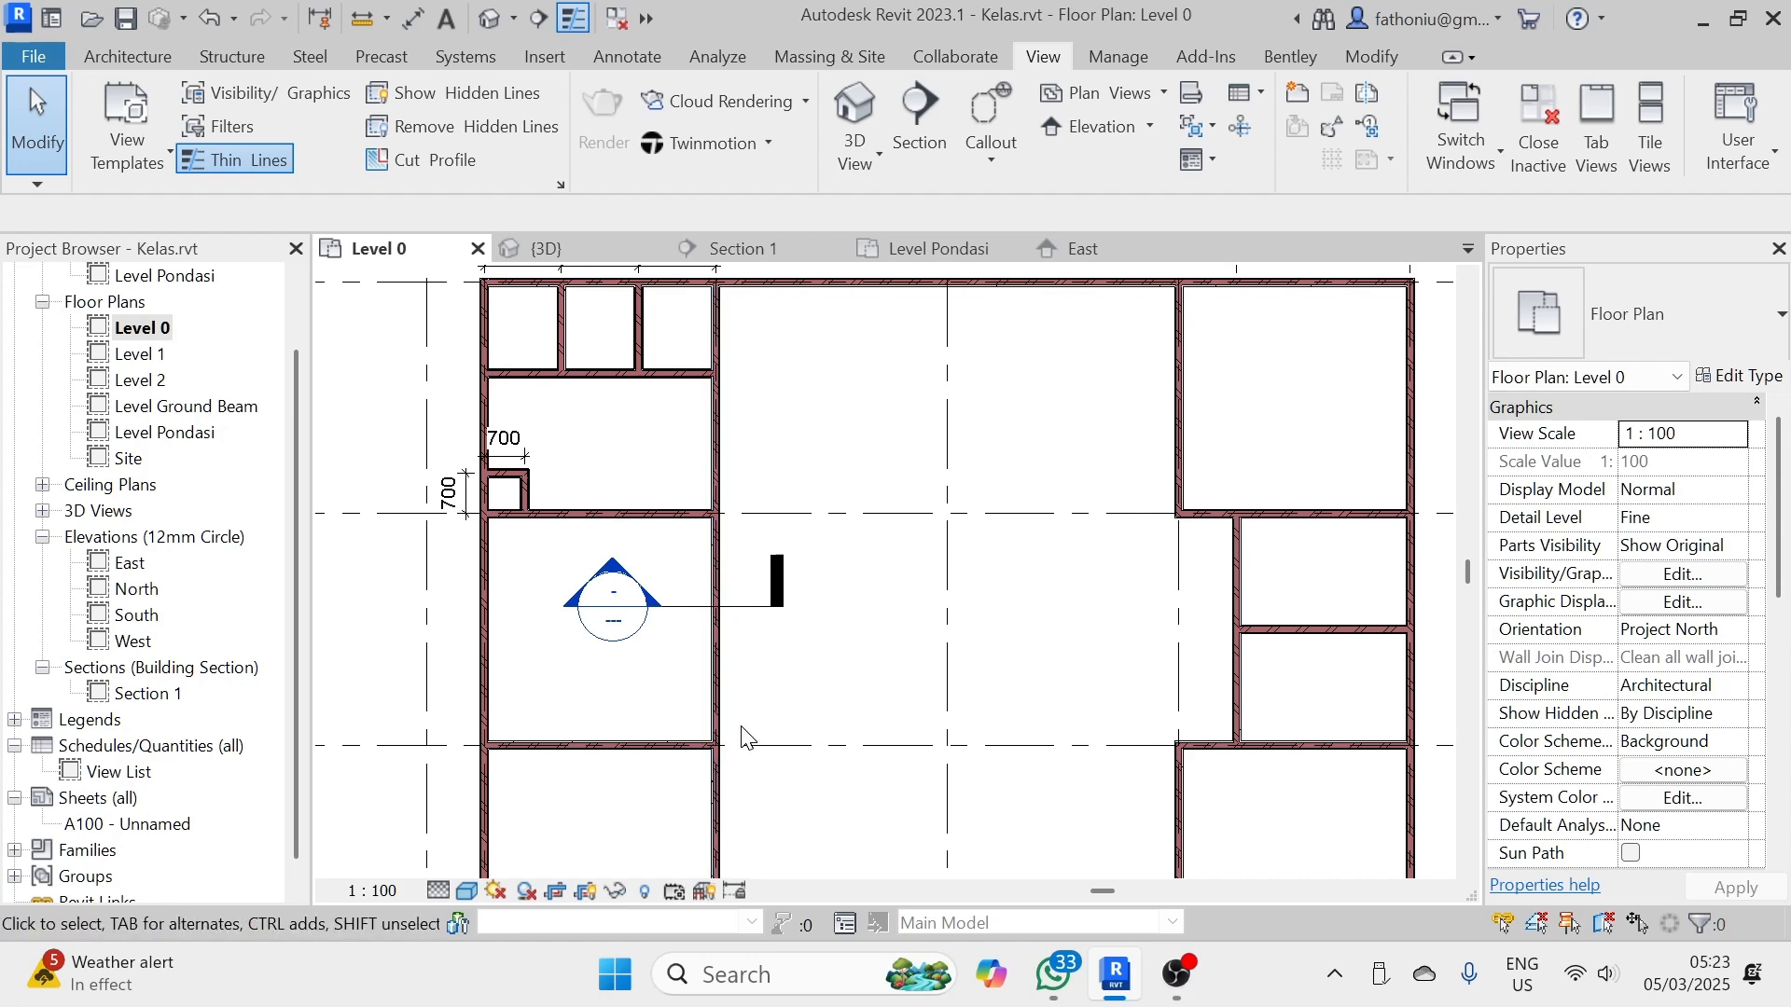
middle_click_drag(780, 714, 806, 728)
scroll(793, 599, "down", 1)
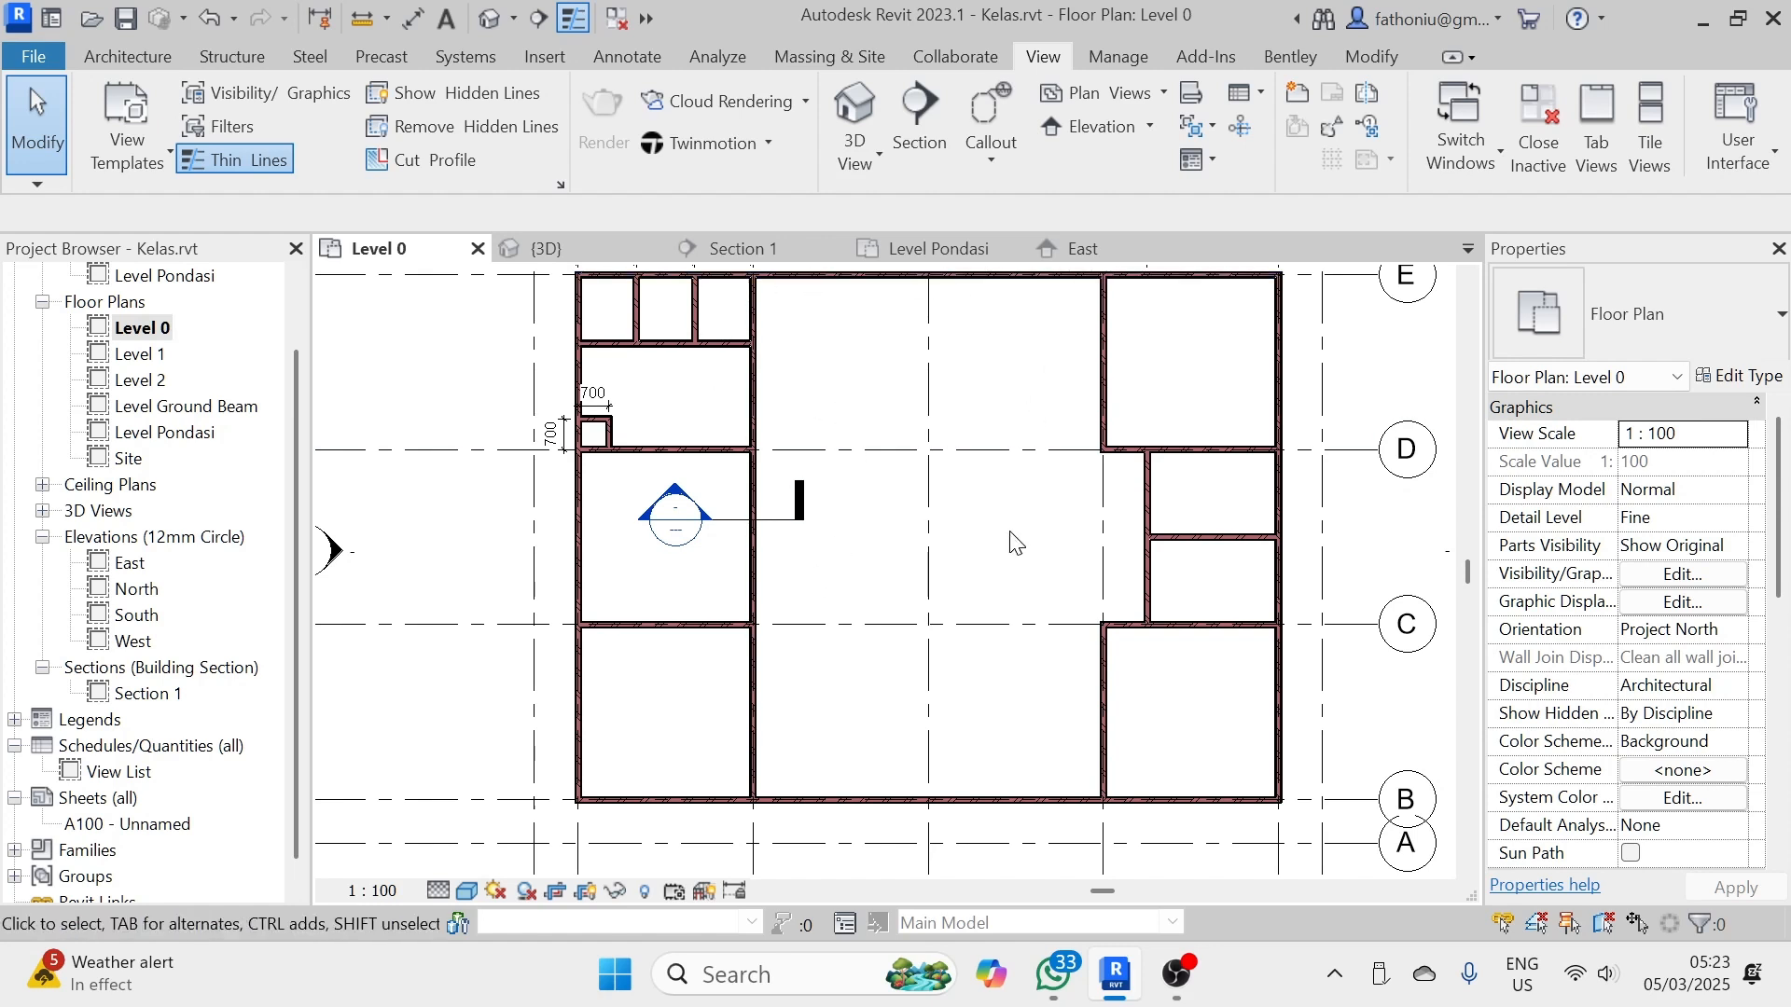
middle_click_drag(880, 401, 828, 462)
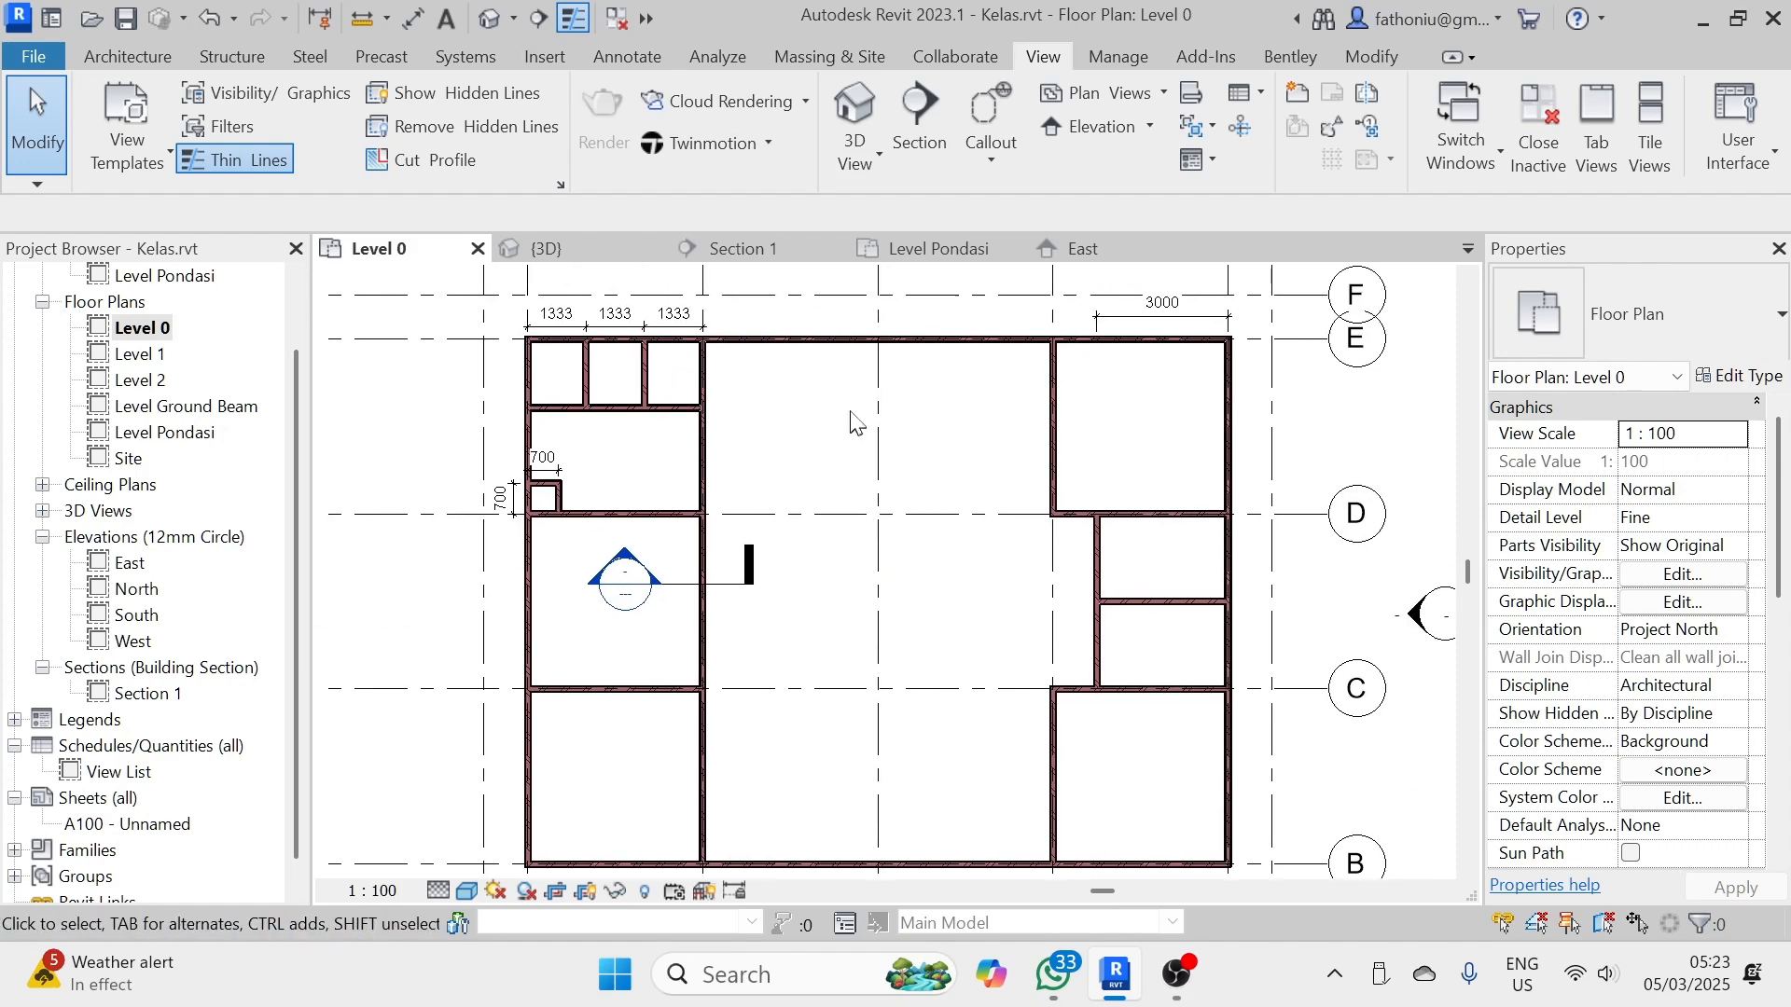
- Start an architectural floor on Level 0 using the type Floor-Grnd-Bearing_65Scr-90Ins-125Conc-50SBld-150Hcore
left_click(140, 61)
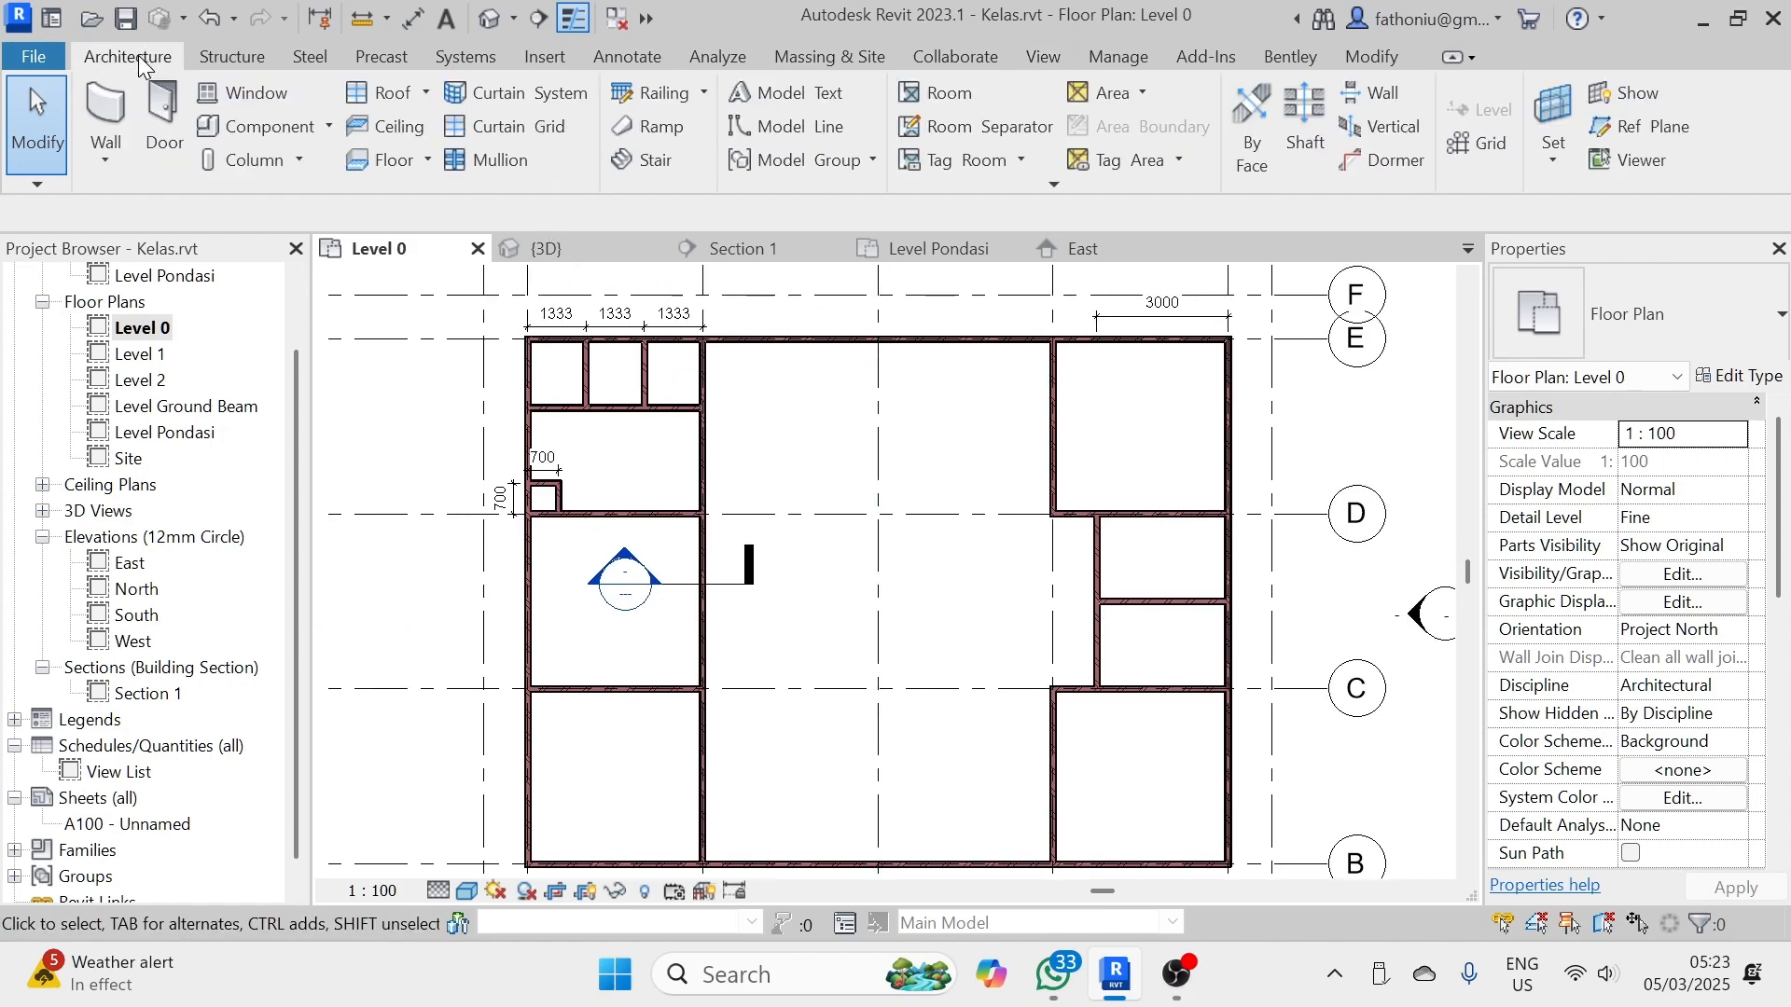
left_click(428, 160)
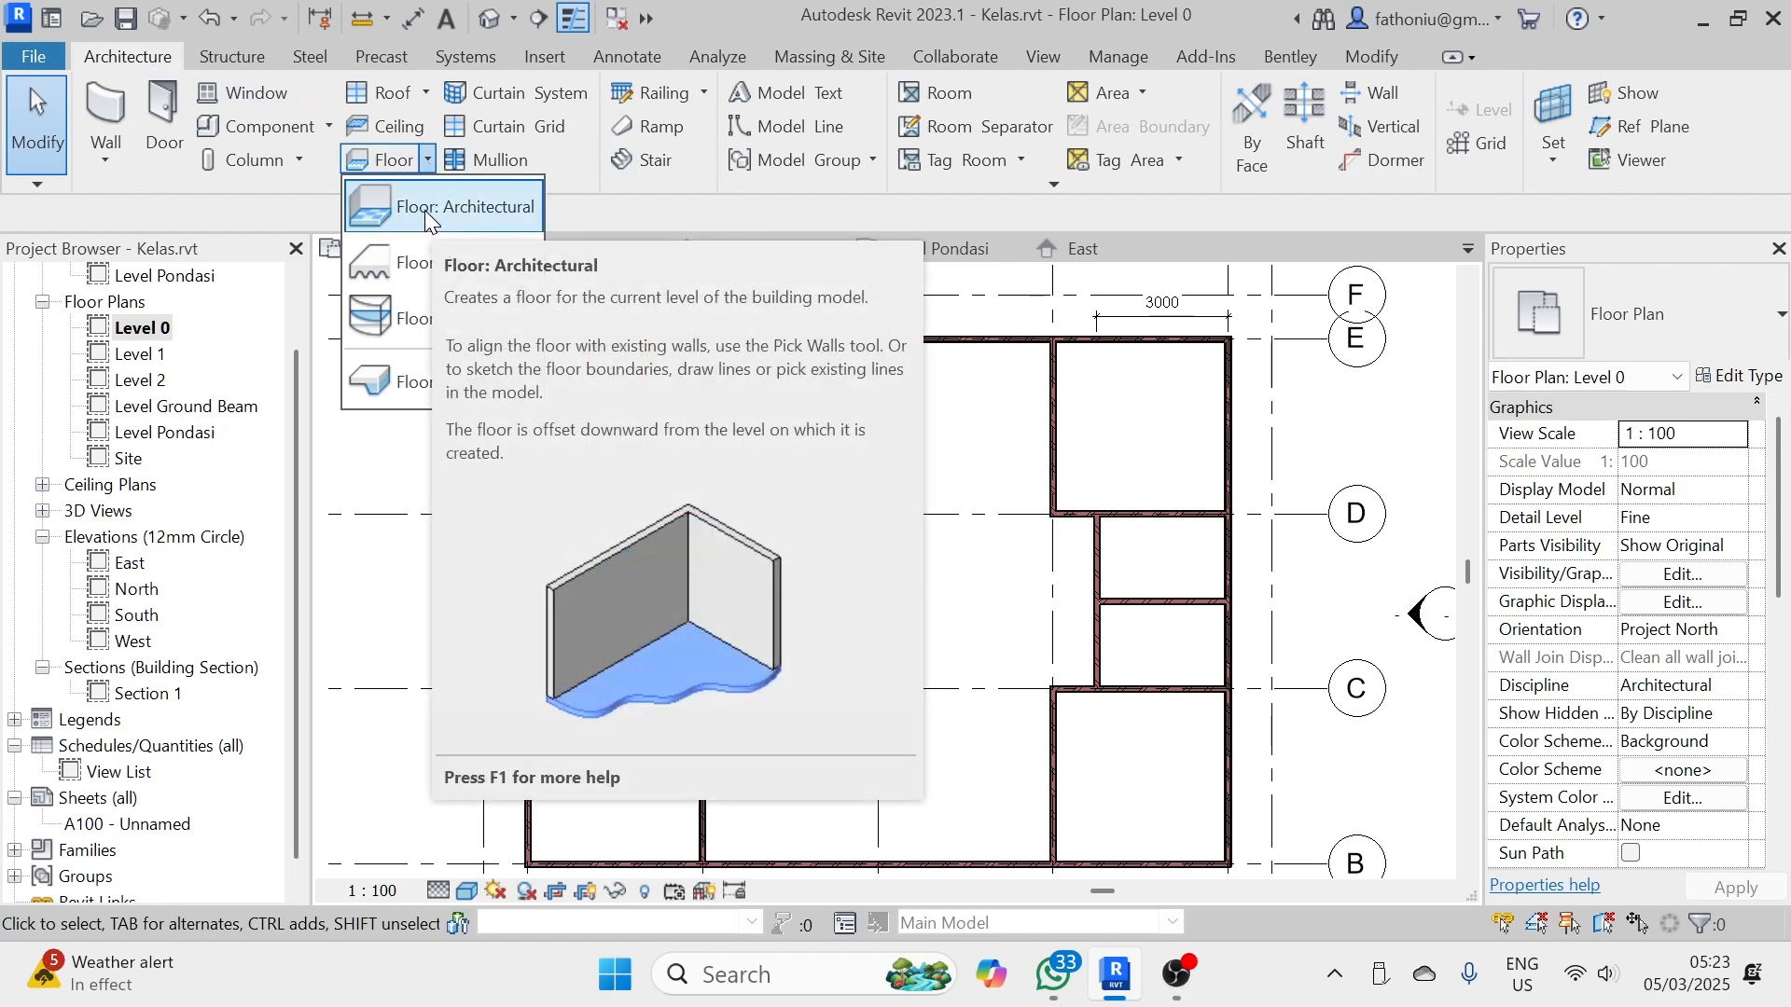
left_click(426, 209)
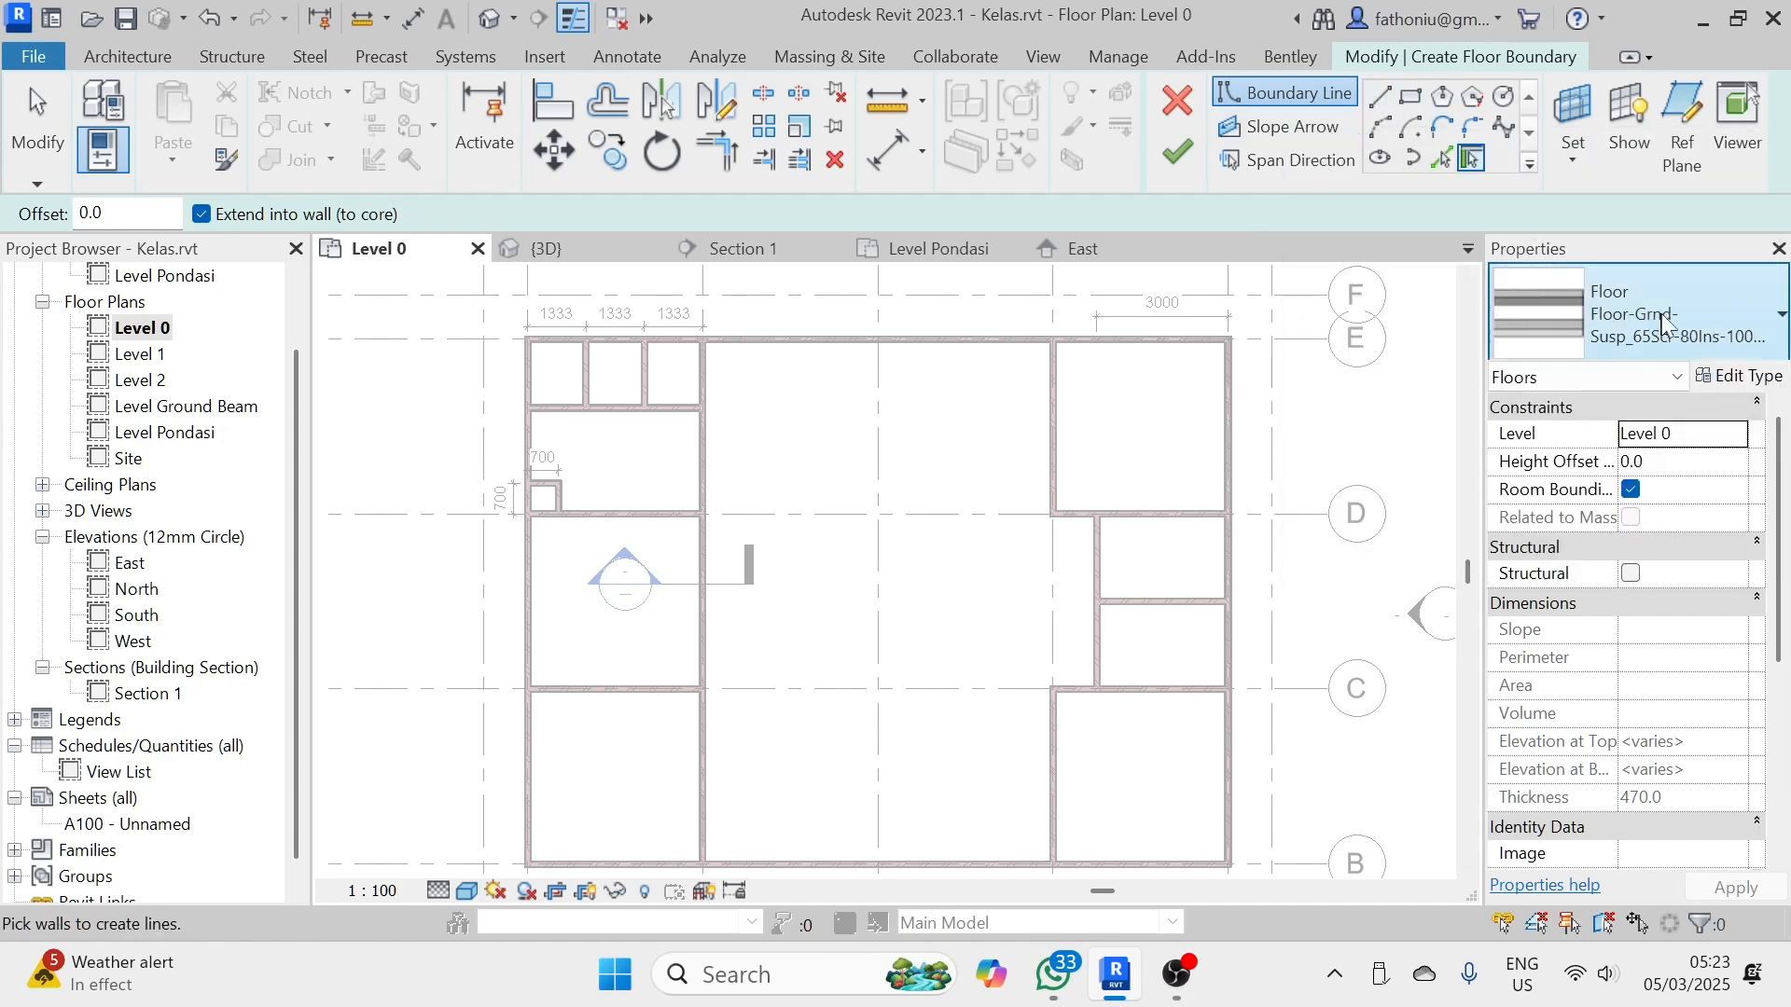
left_click(1780, 317)
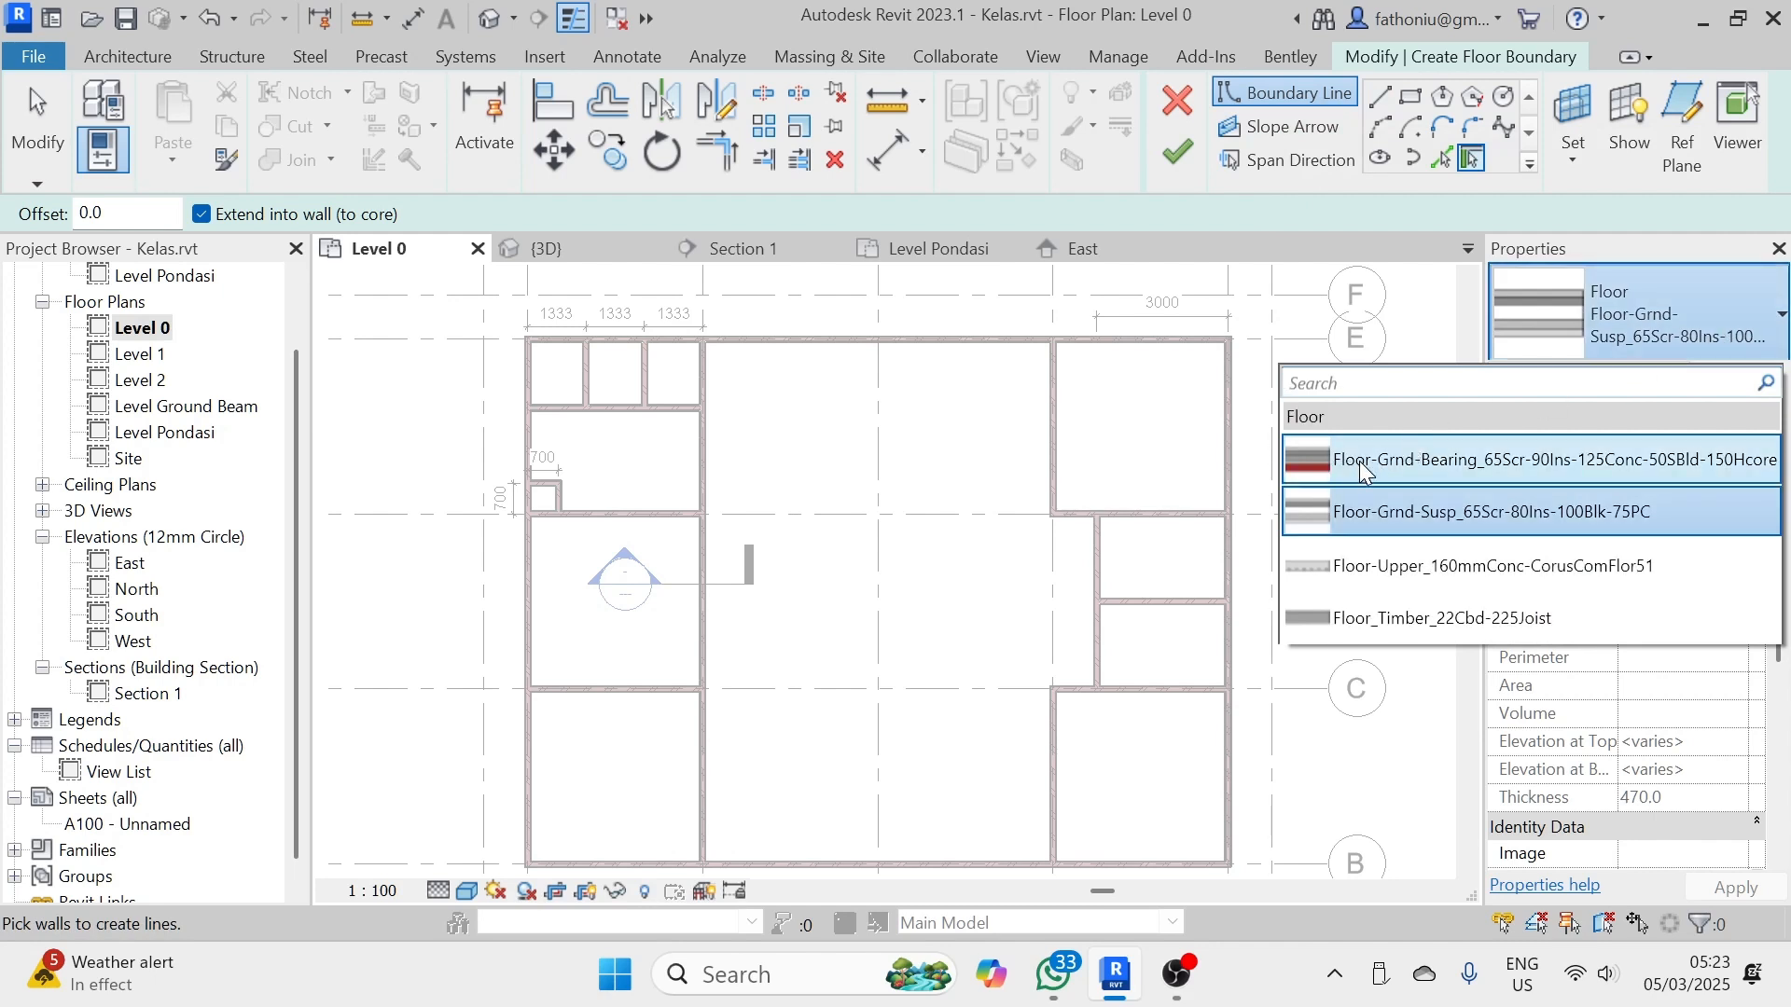
left_click(1447, 461)
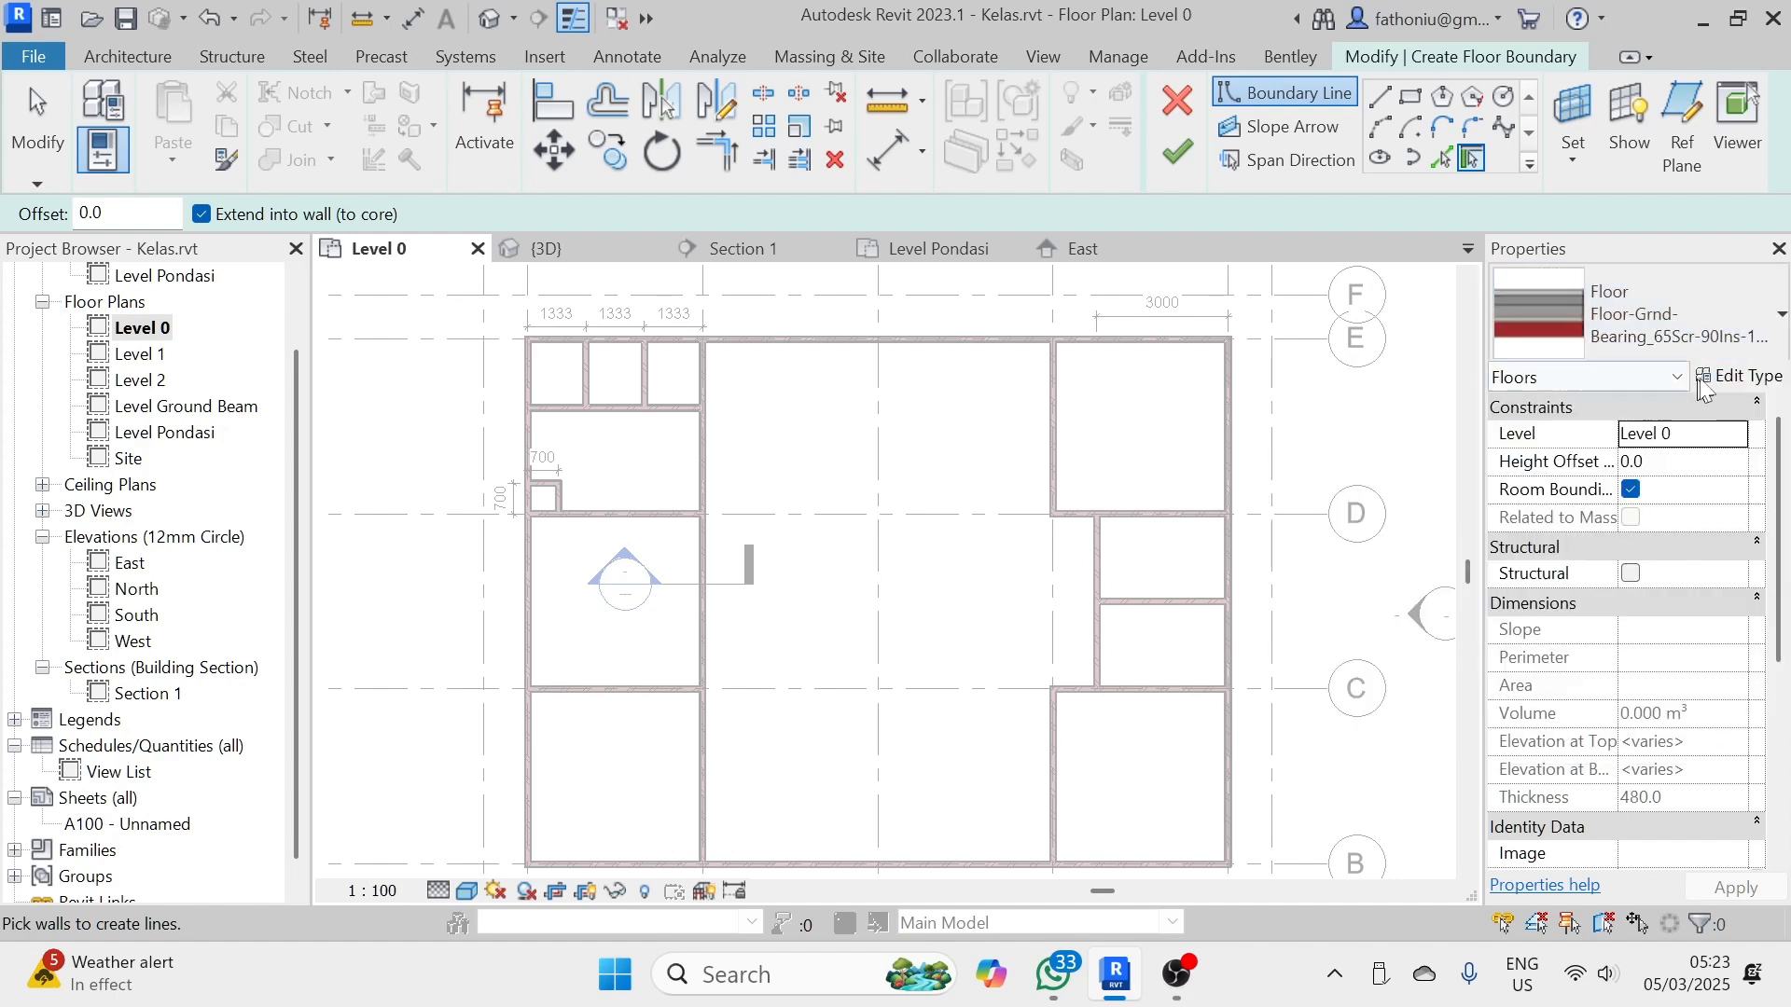
- Open the floor type's properties, resize the dialog and show the section preview of its layers
left_click(1752, 378)
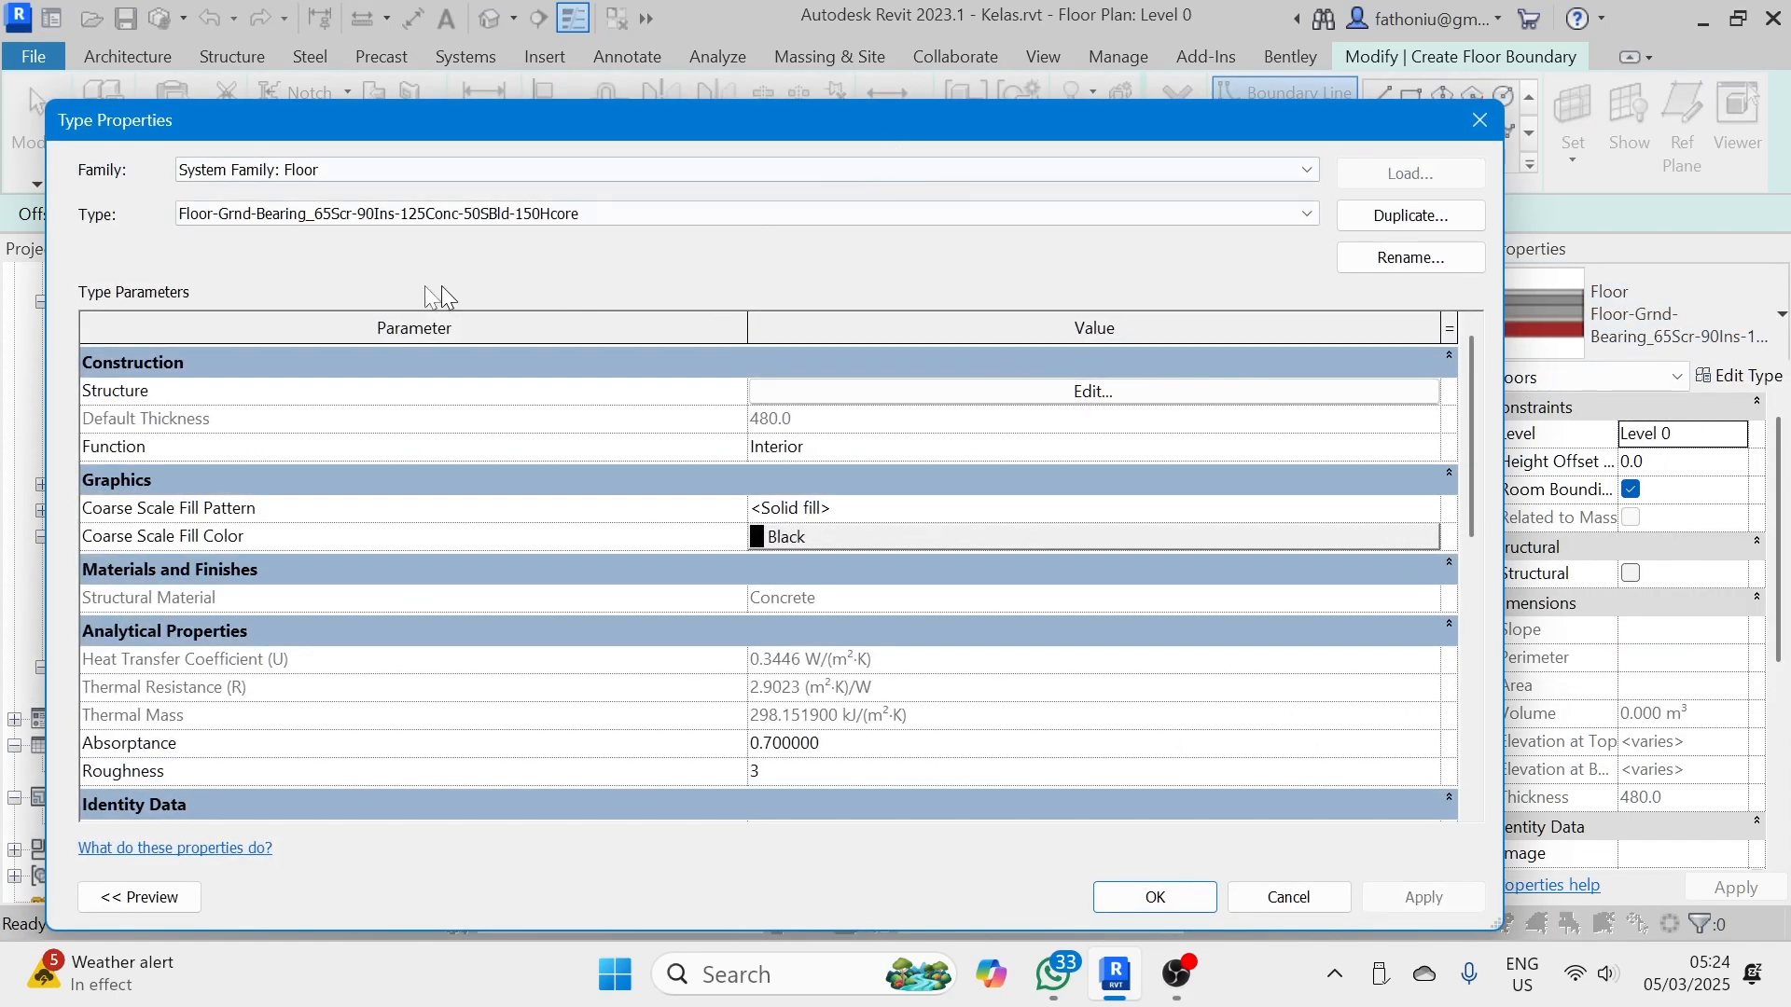
left_click_drag(48, 370, 385, 373)
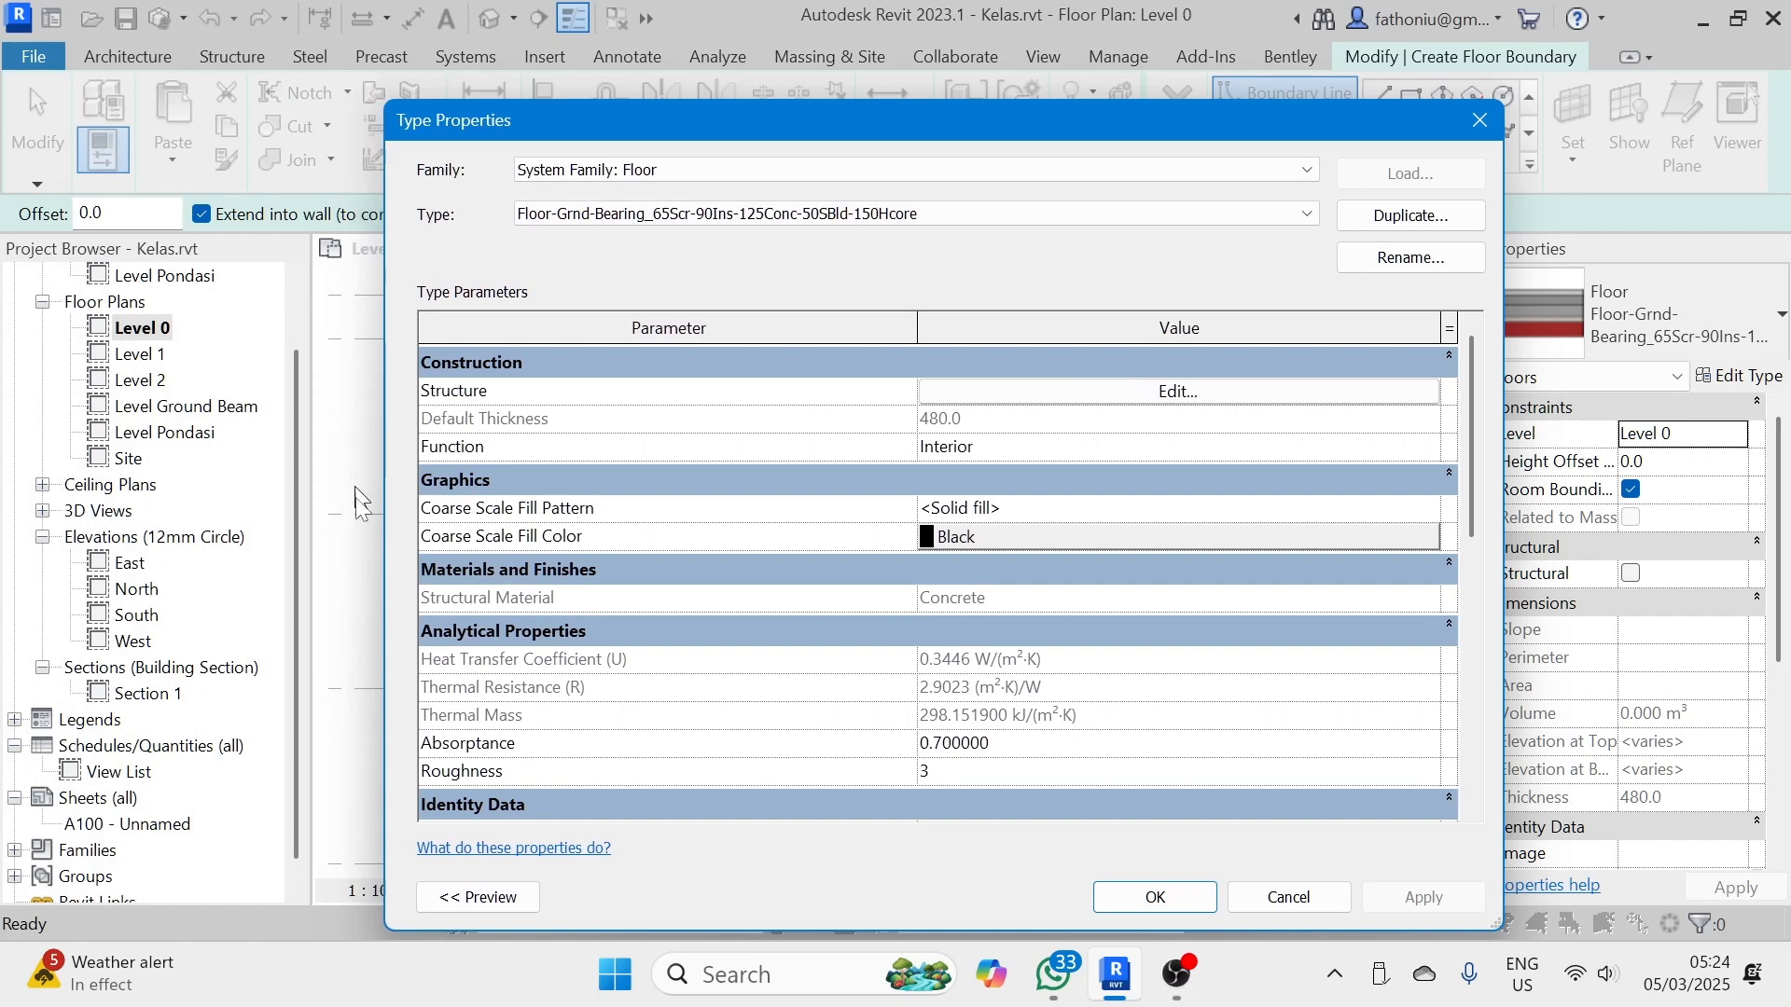
left_click(483, 887)
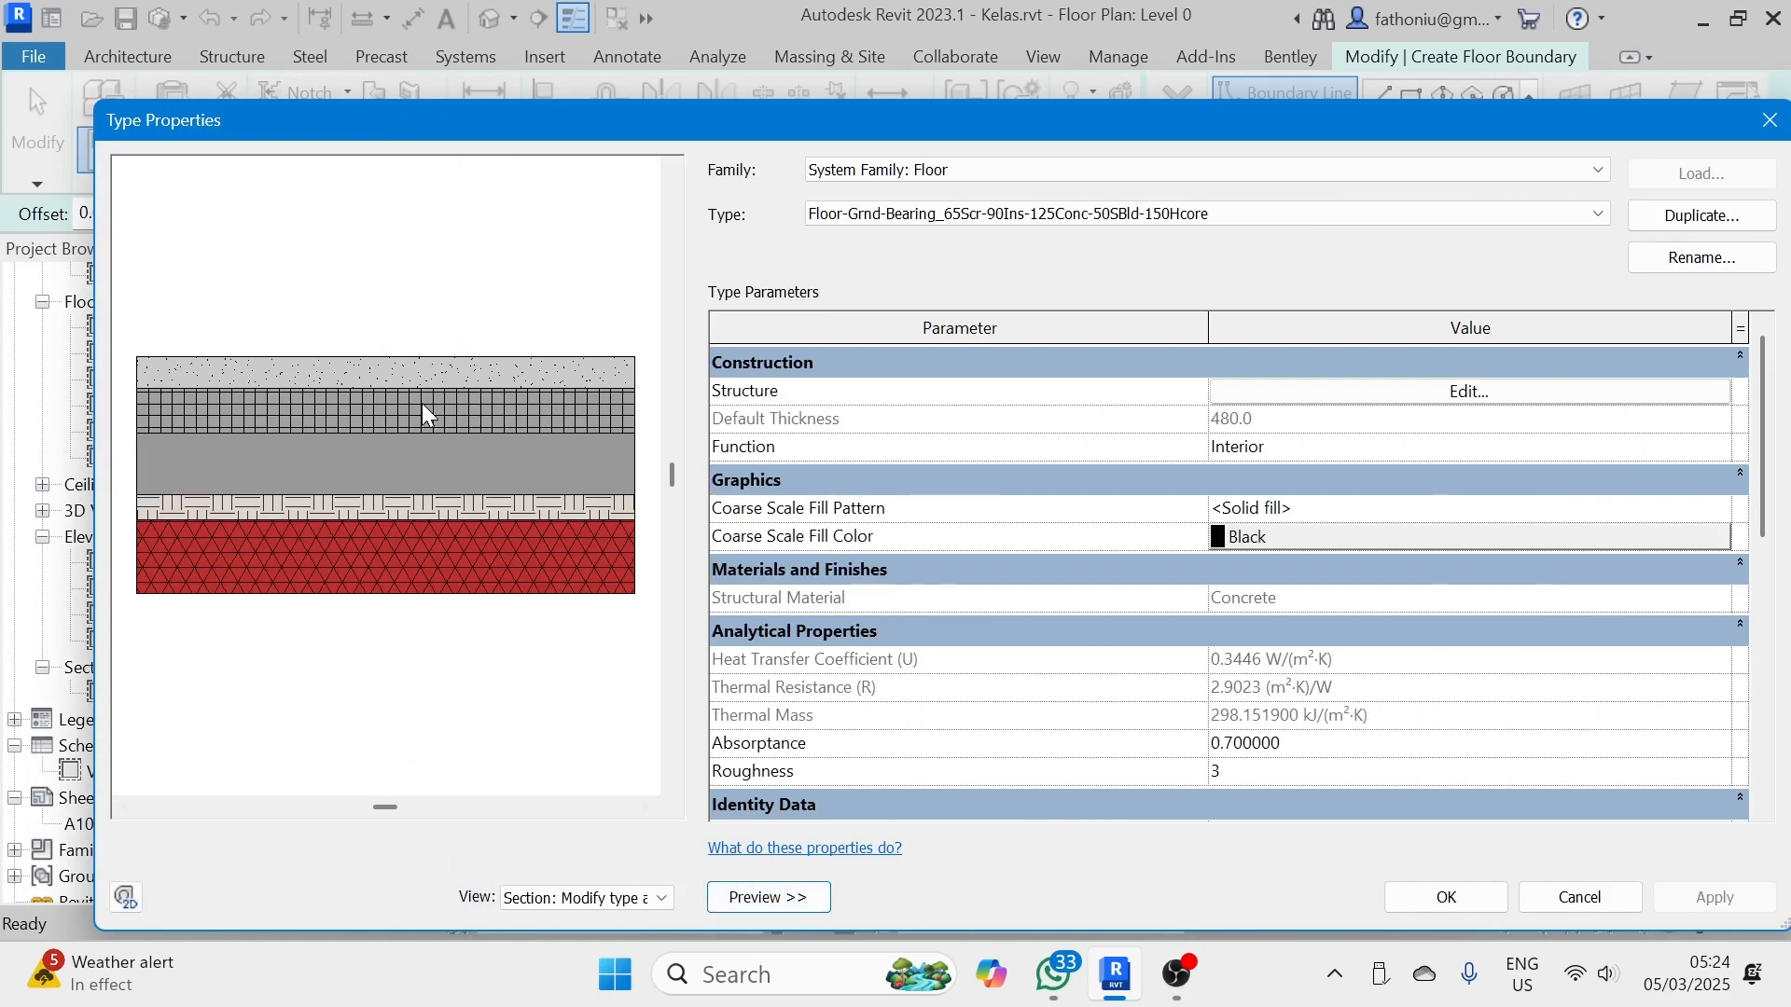
scroll(429, 541, "up", 1)
scroll(499, 580, "down", 1)
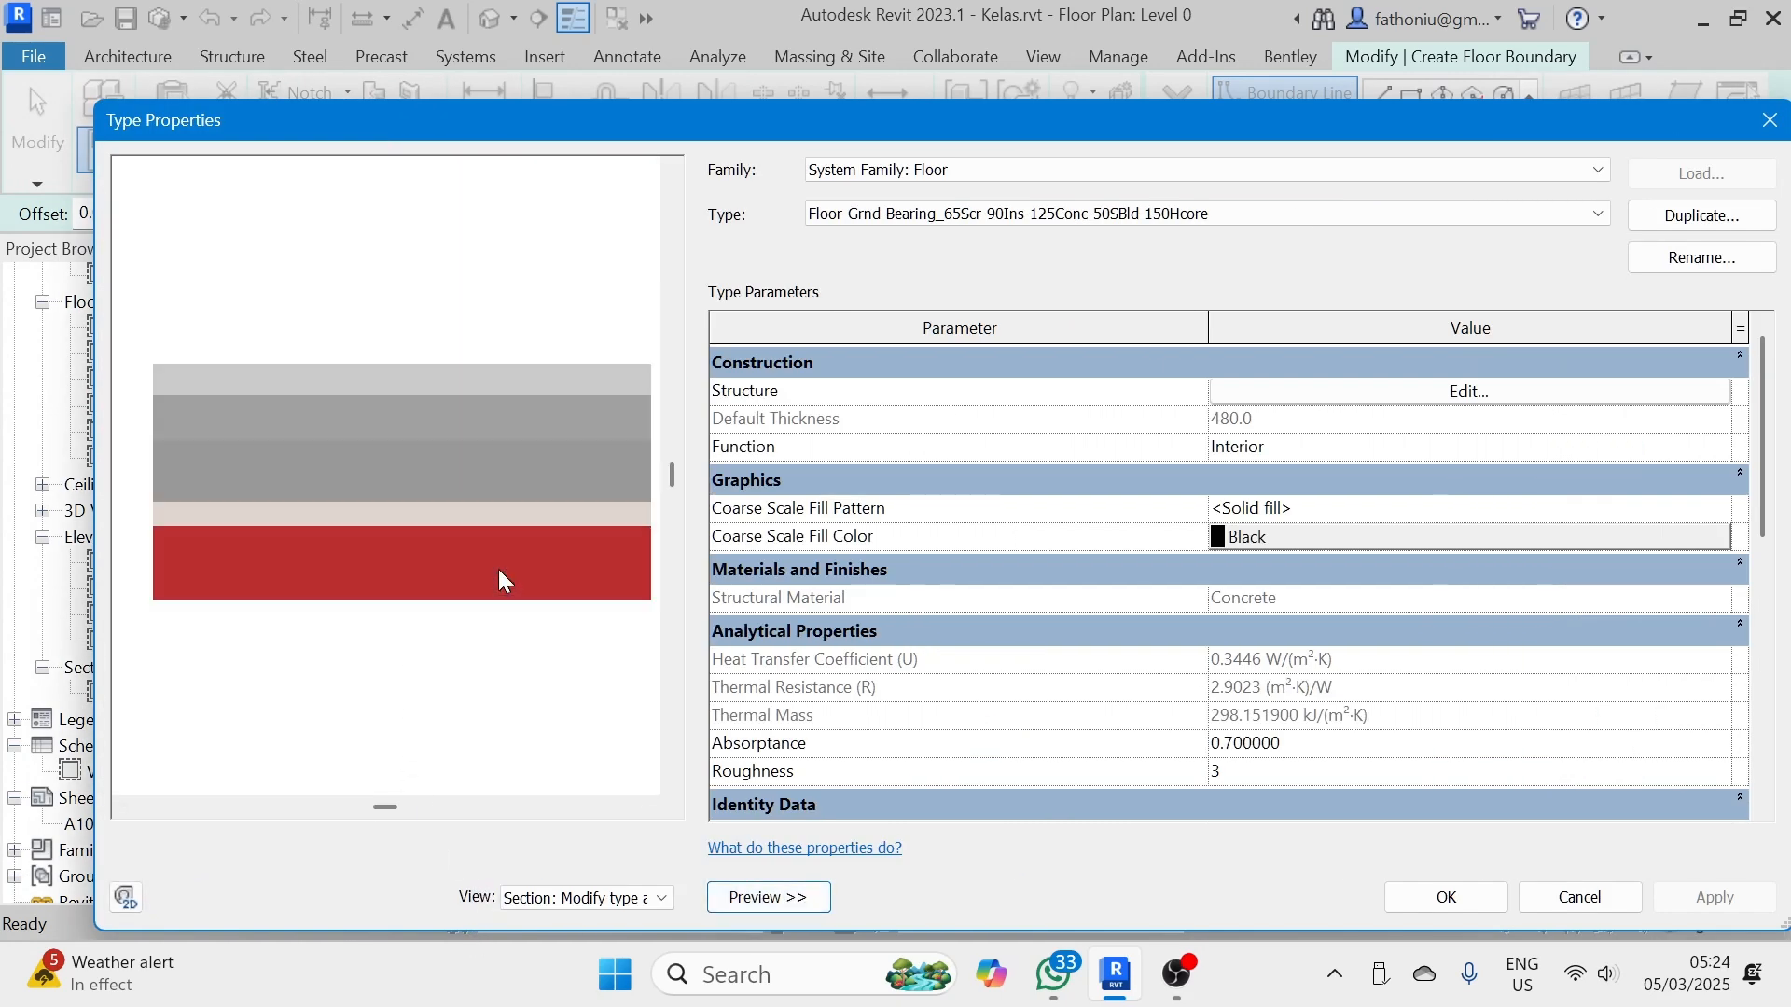
- Examine the bearing floor's layer functions, materials and thicknesses against the section preview, leaving the assembly without edits
left_click(1526, 394)
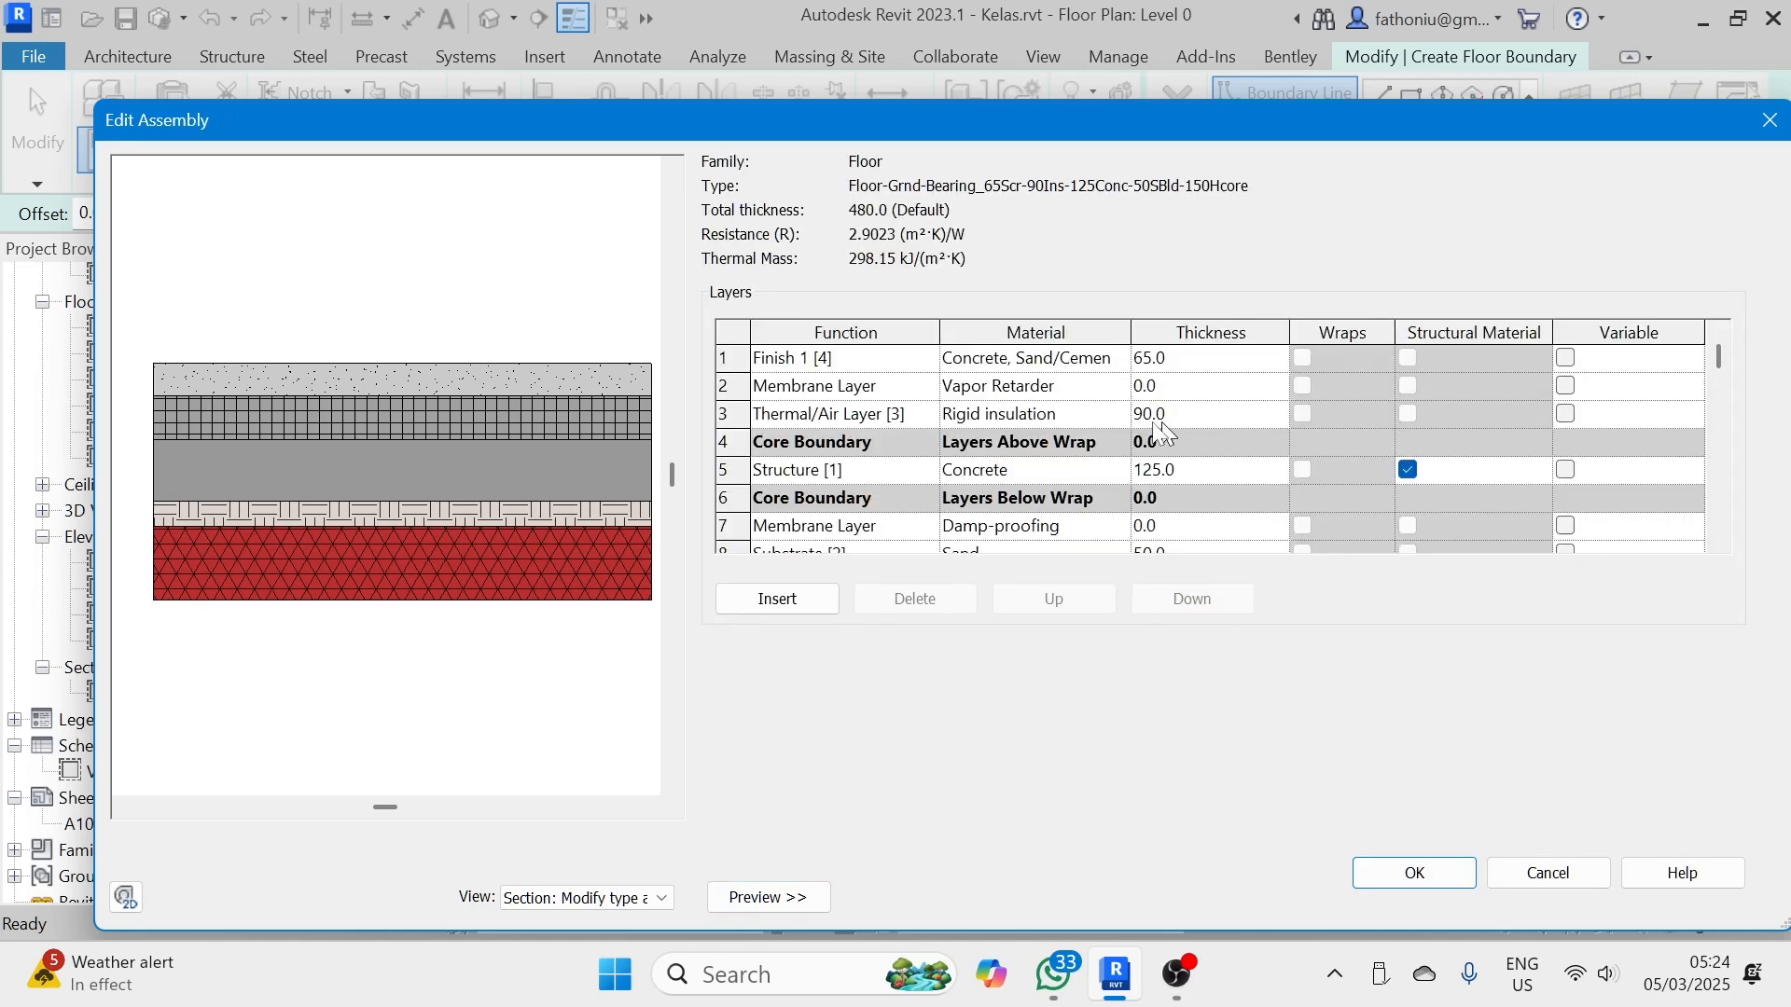
scroll(783, 497, "down", 1)
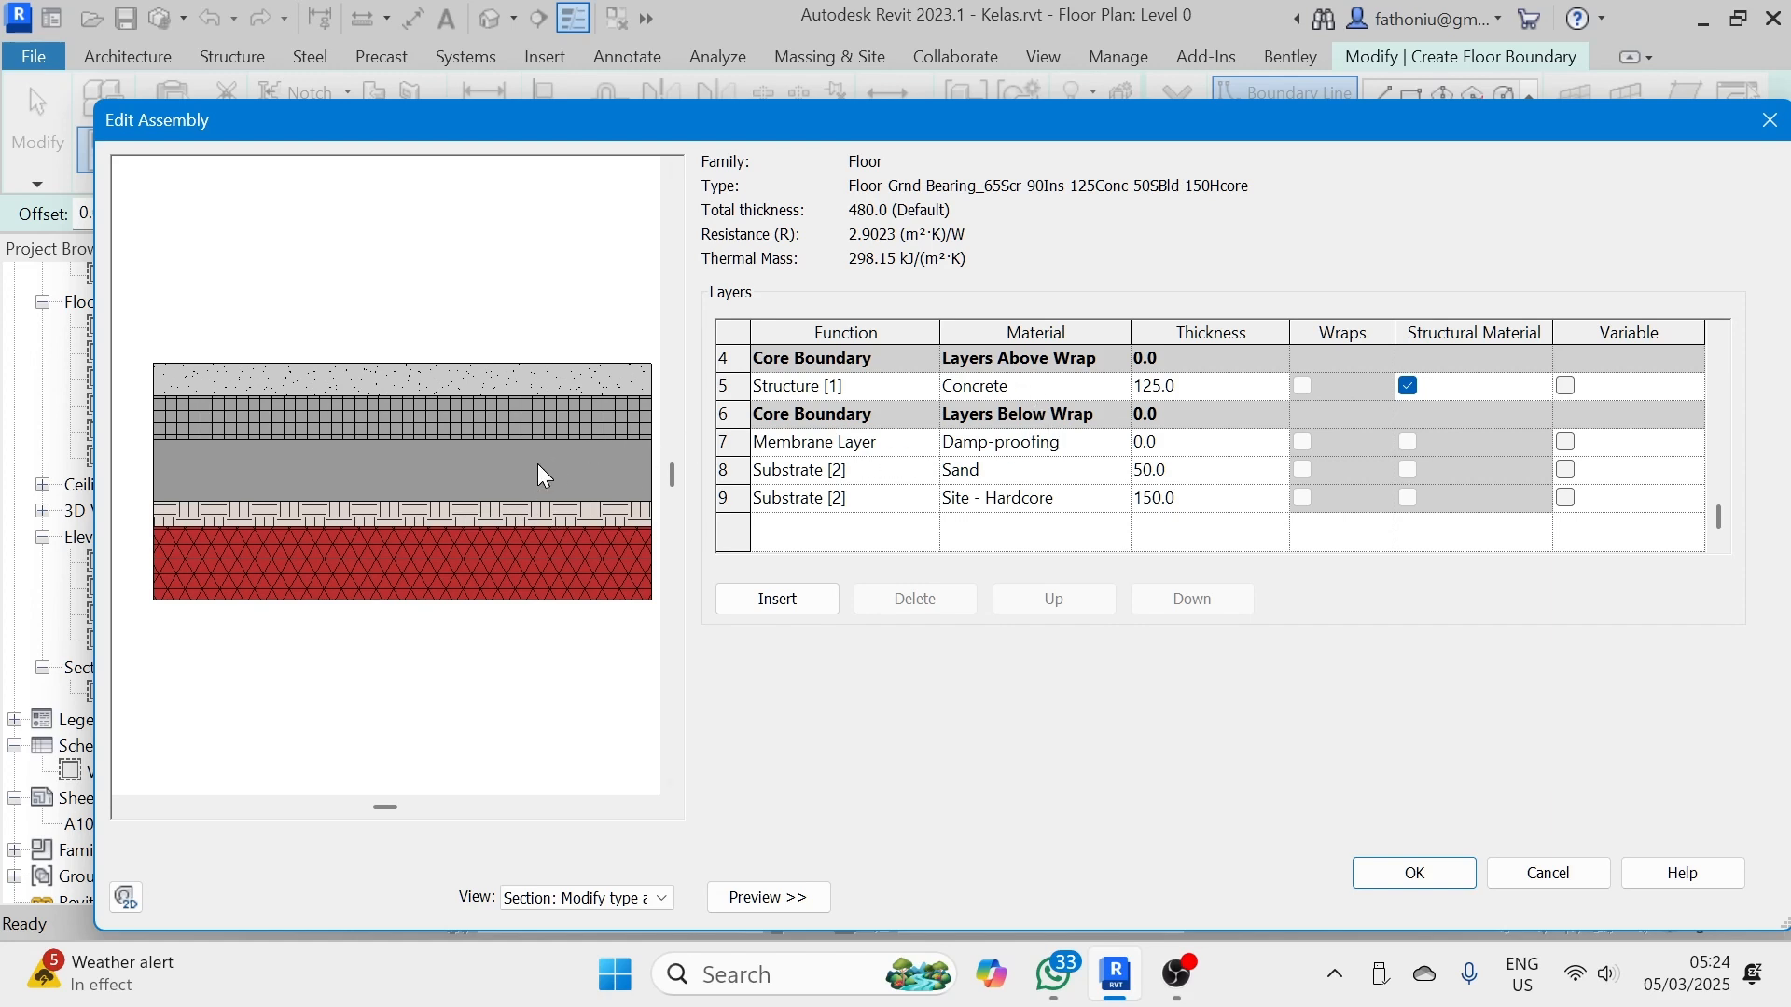
scroll(537, 476, "up", 2)
scroll(892, 429, "up", 1)
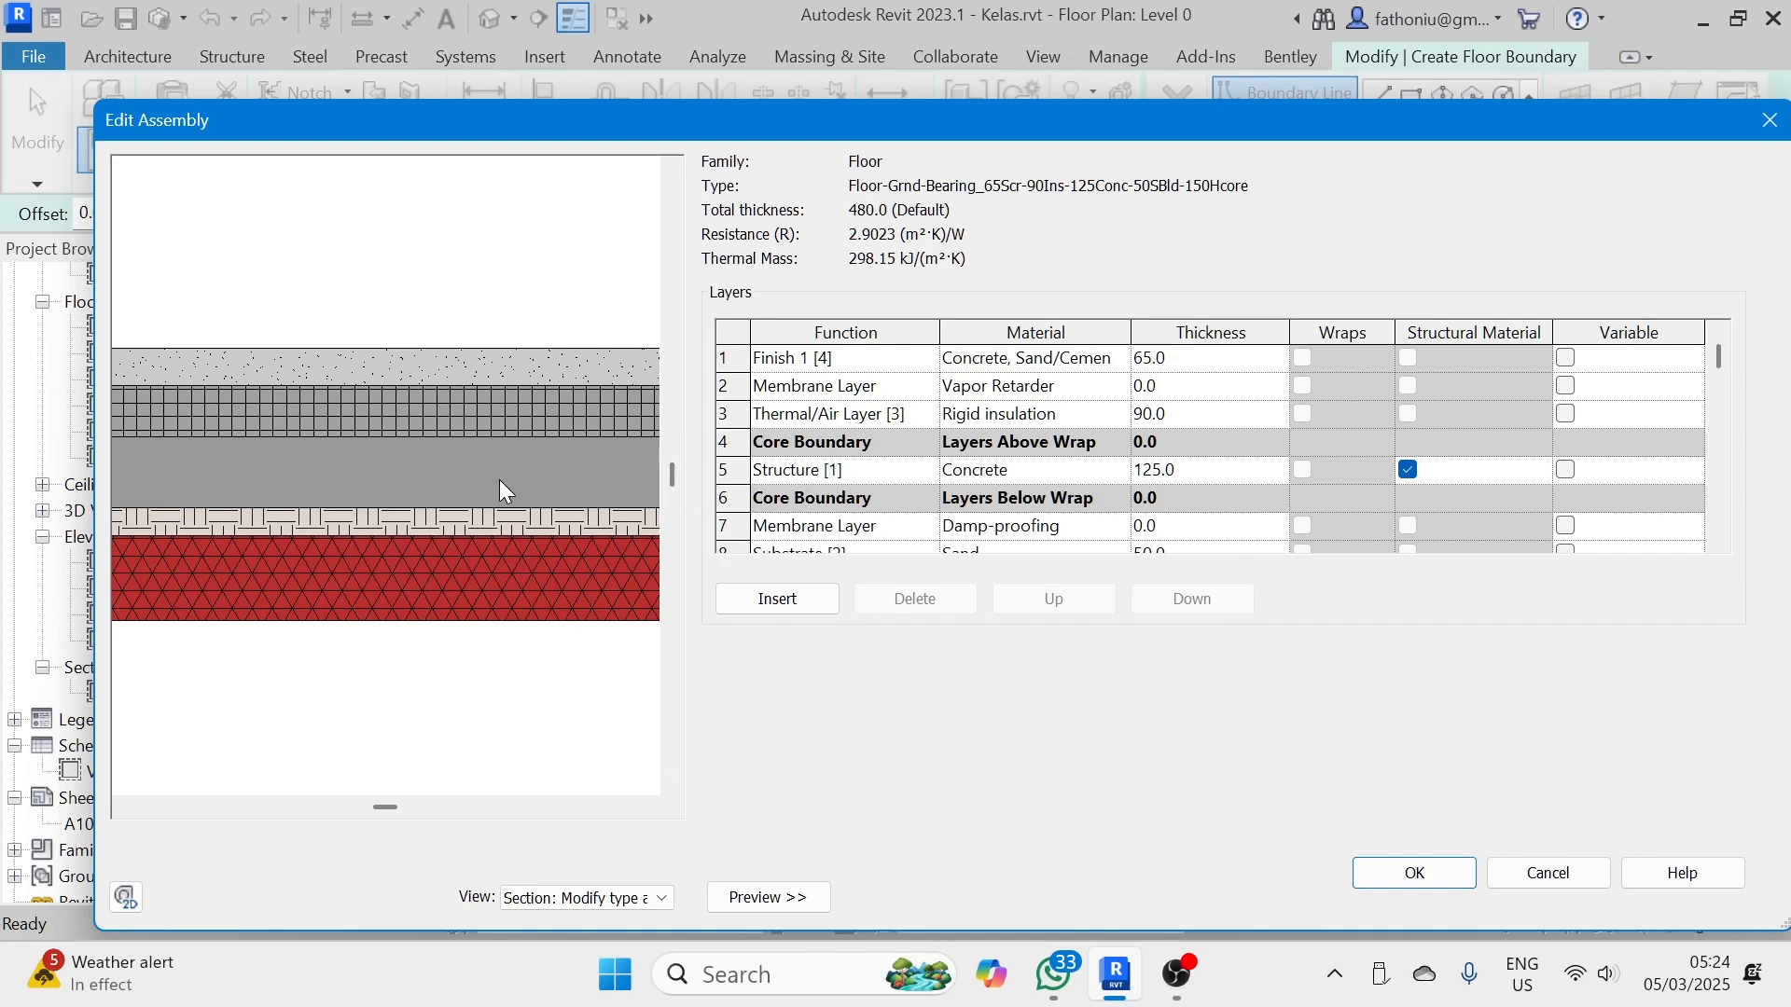
scroll(500, 479, "up", 2)
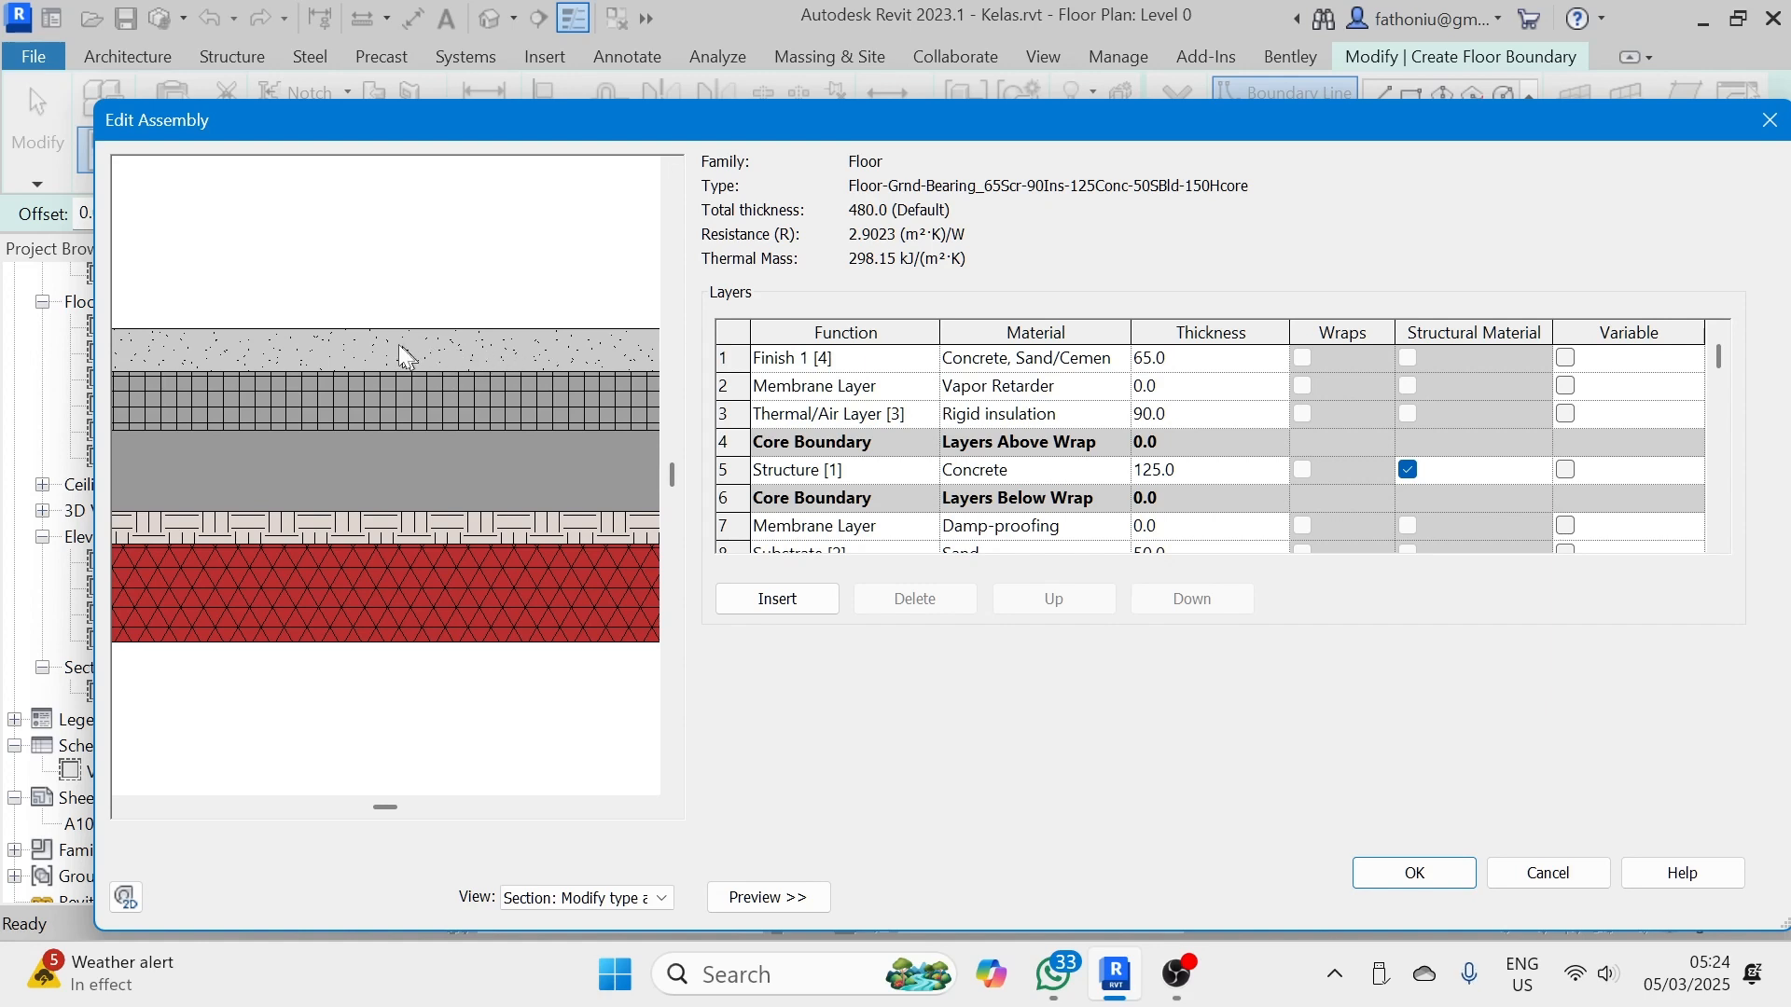
scroll(328, 338, "down", 2)
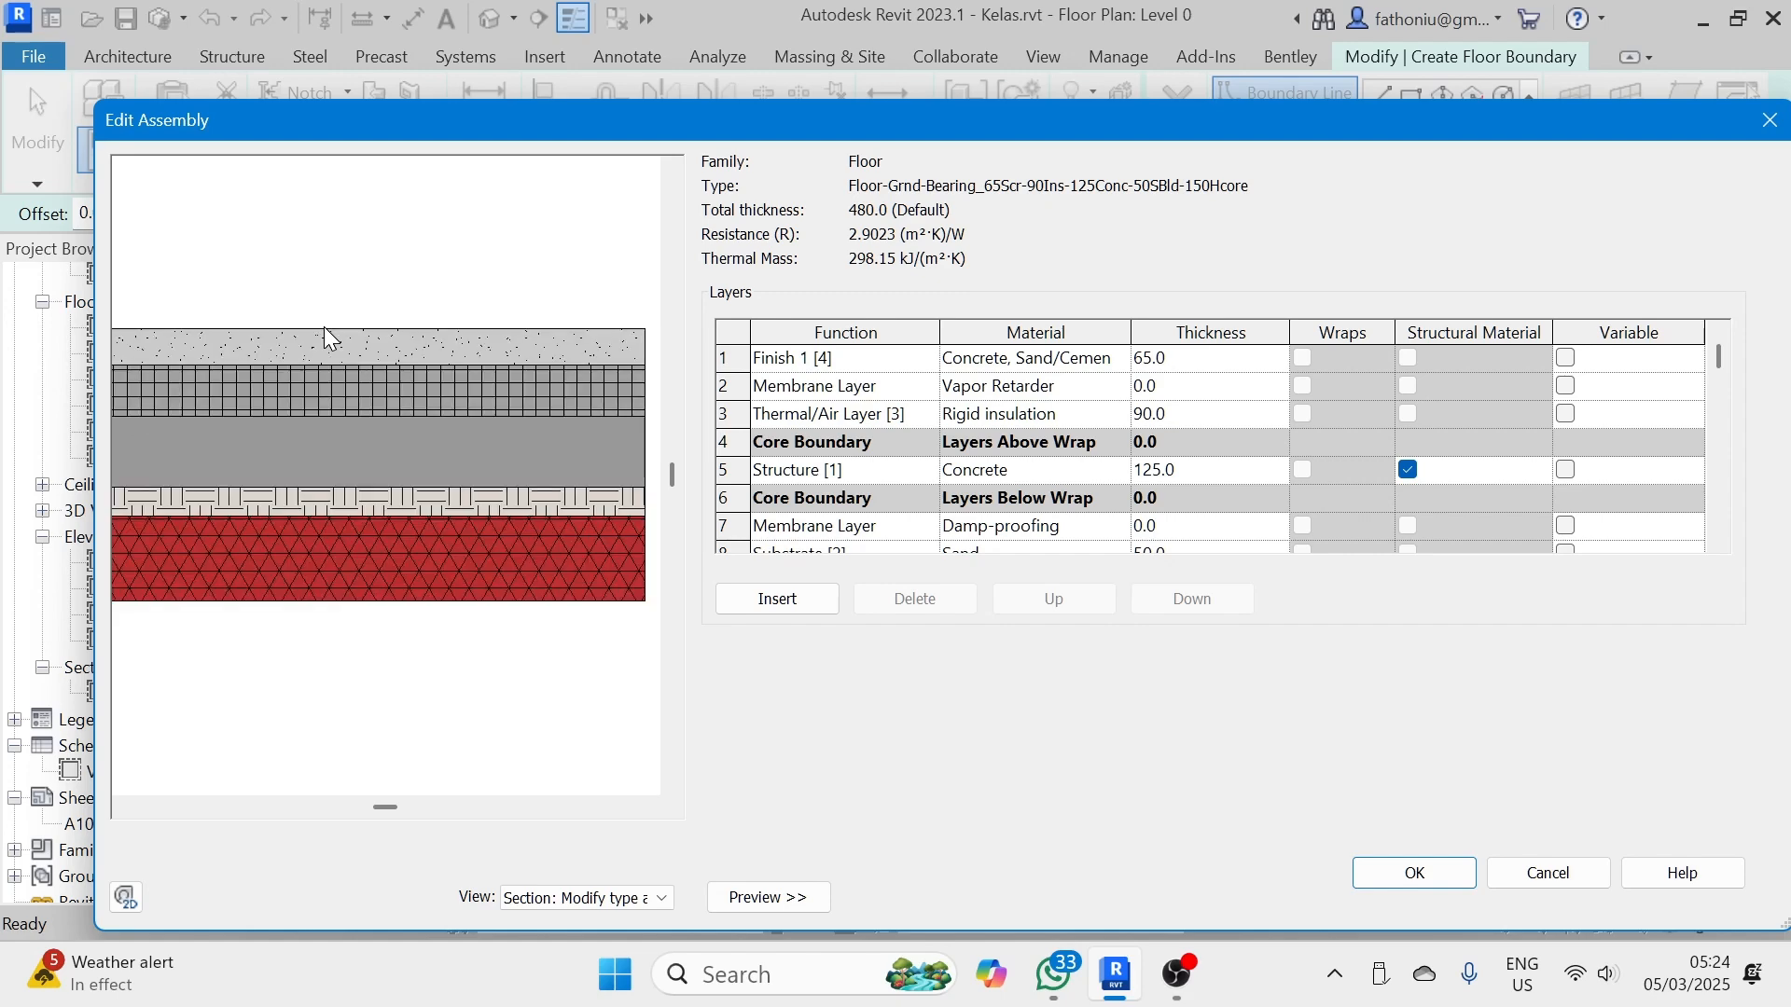
scroll(323, 327, "down", 1)
middle_click_drag(353, 315, 391, 332)
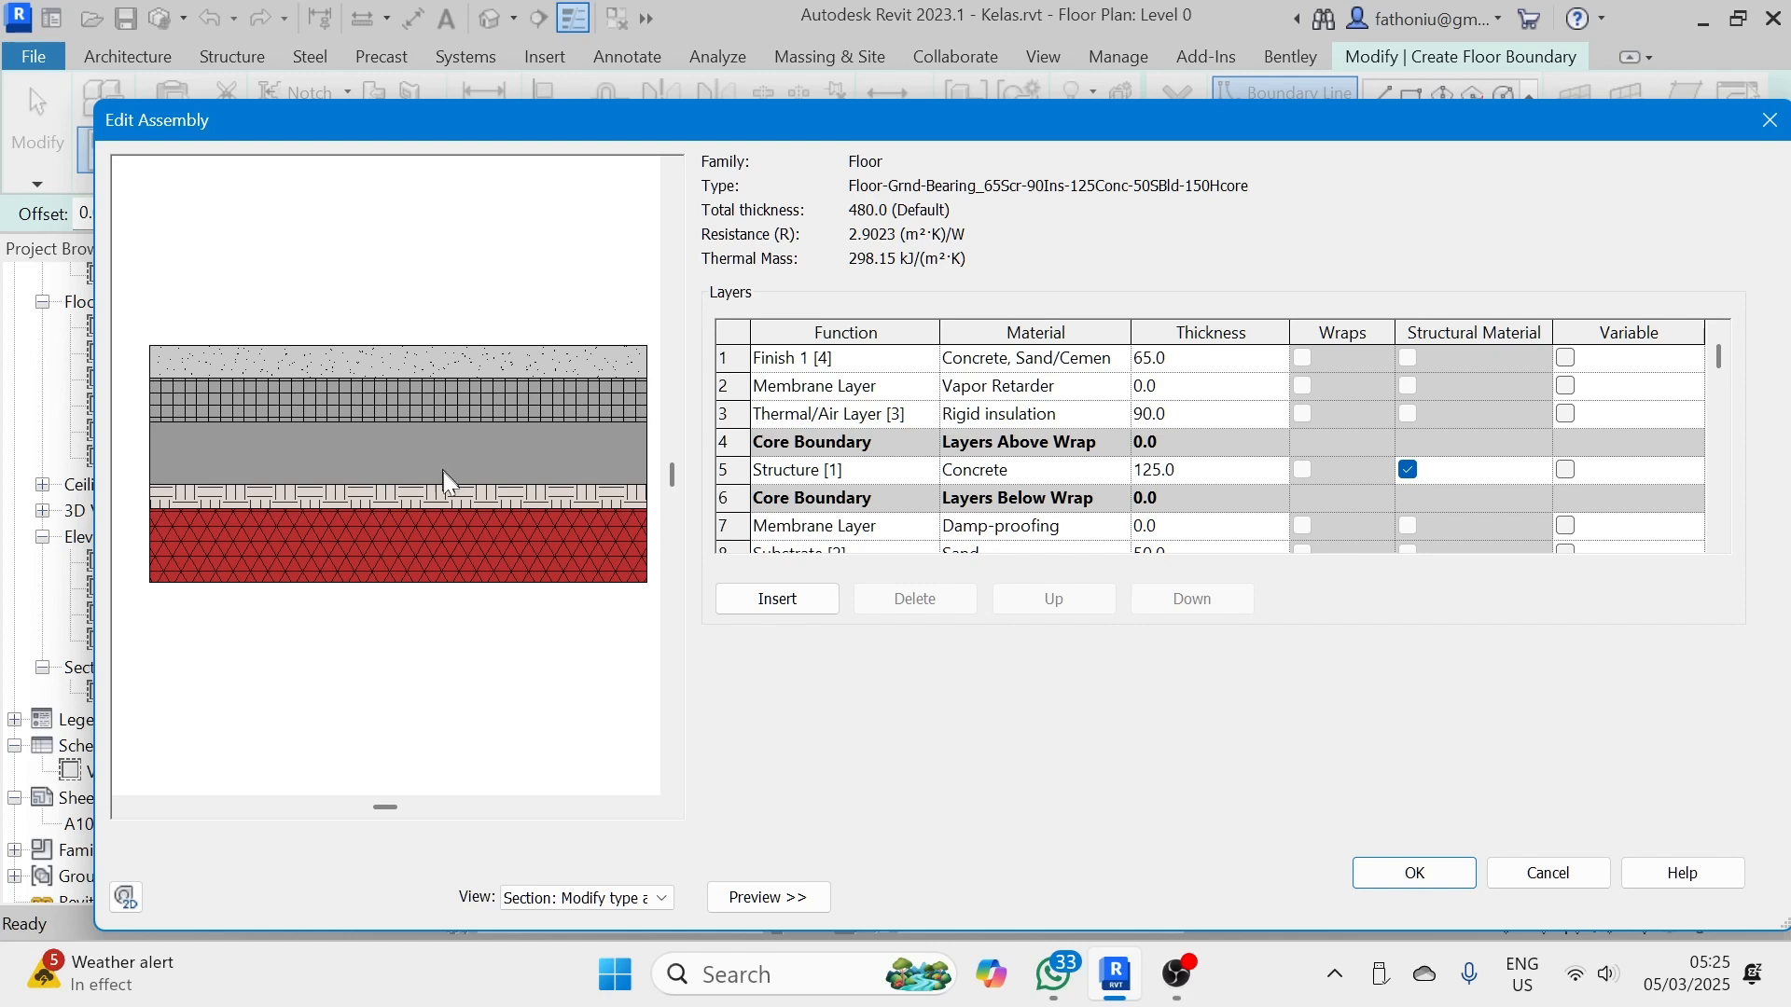
scroll(446, 562, "up", 1)
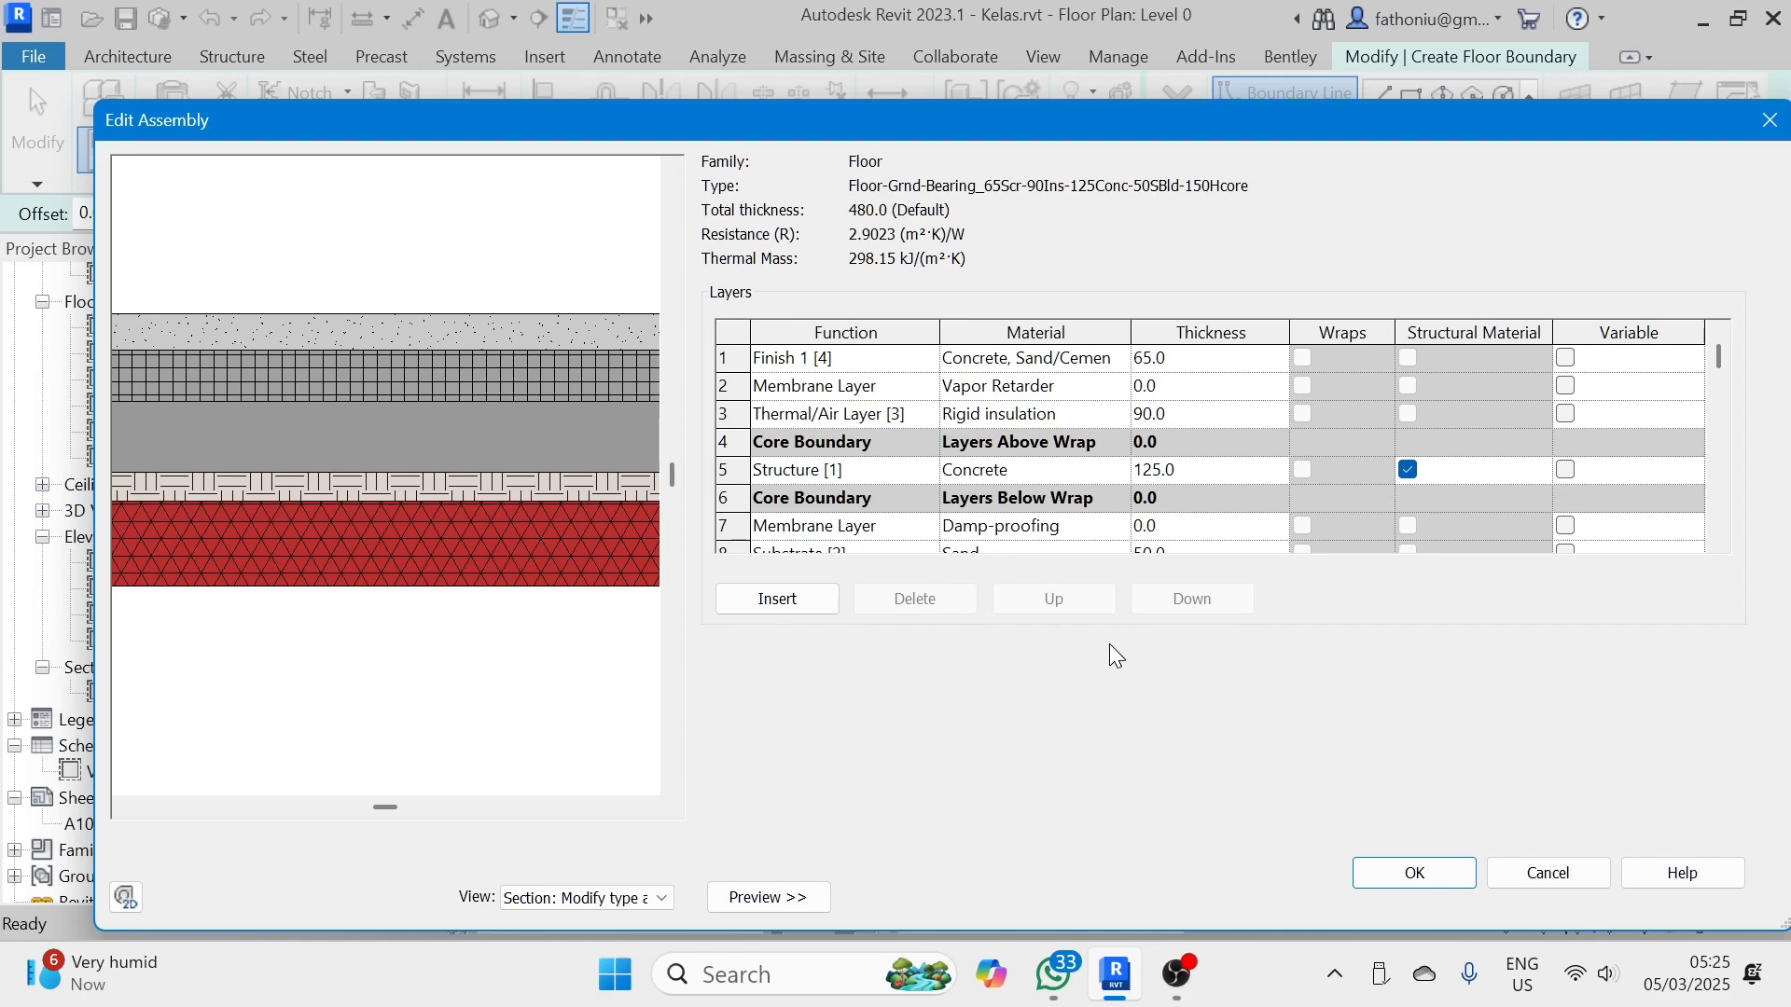
left_click(1544, 871)
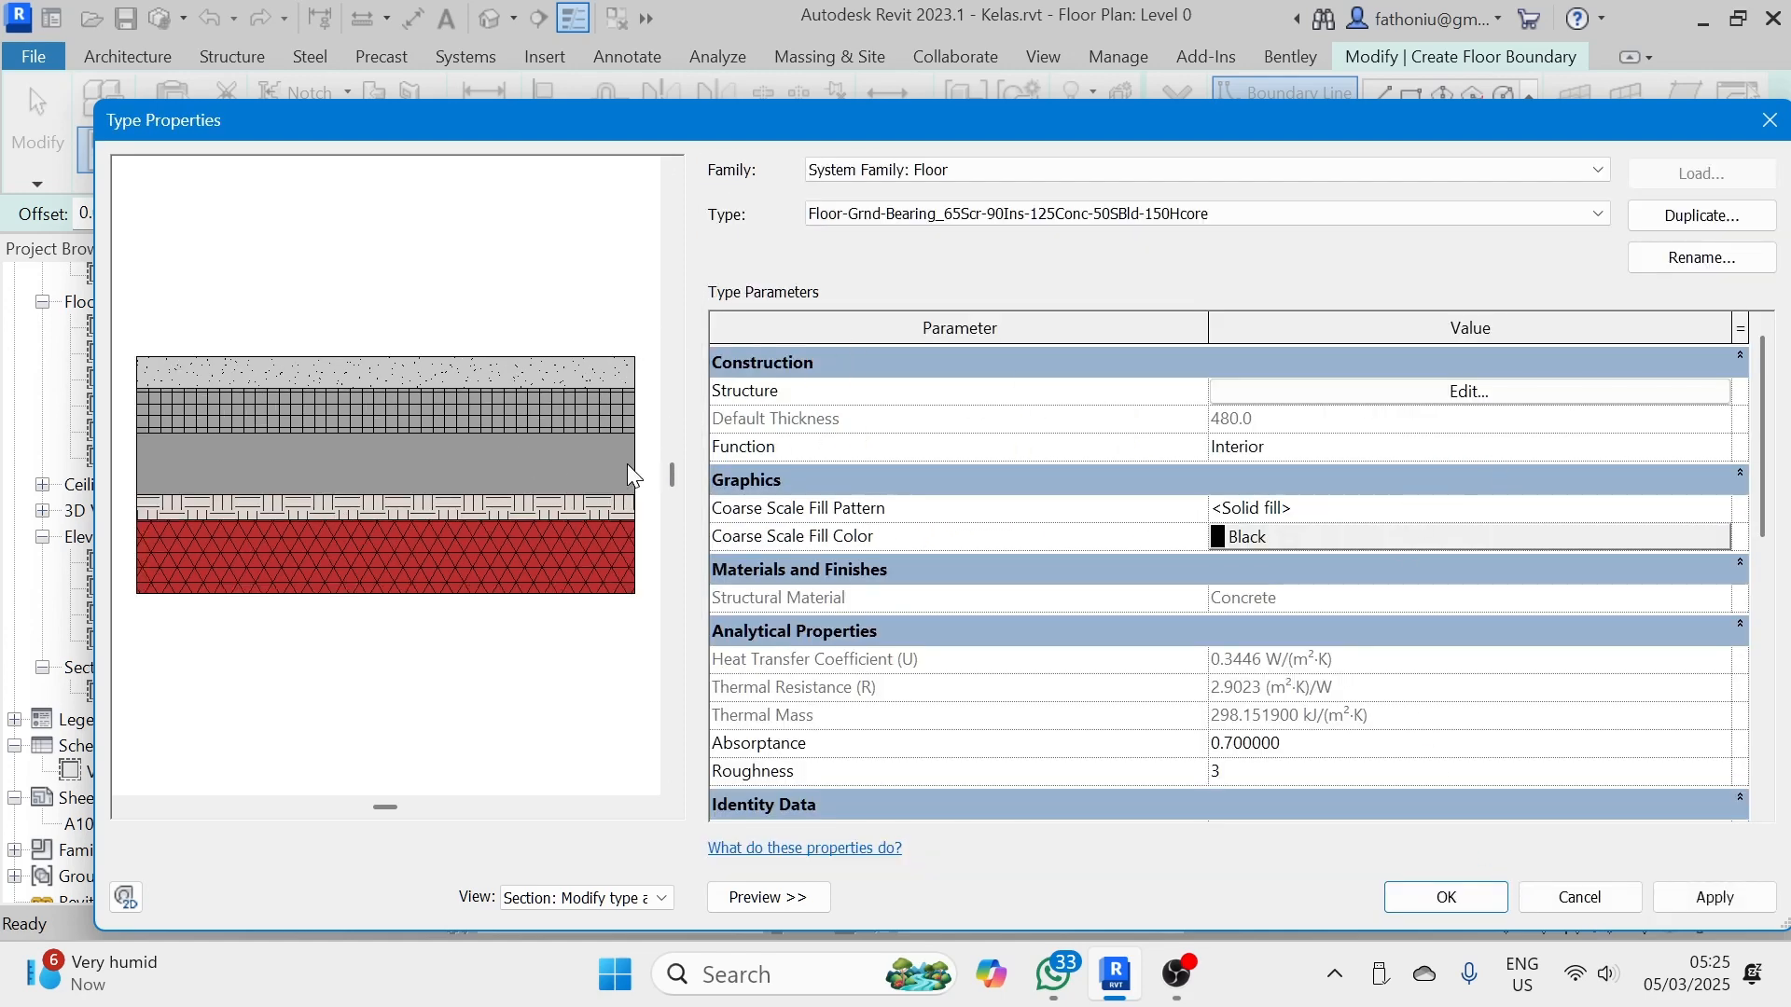
- Duplicate the bearing floor type under the name Floor-Grnd-nonBearing
left_click(1697, 219)
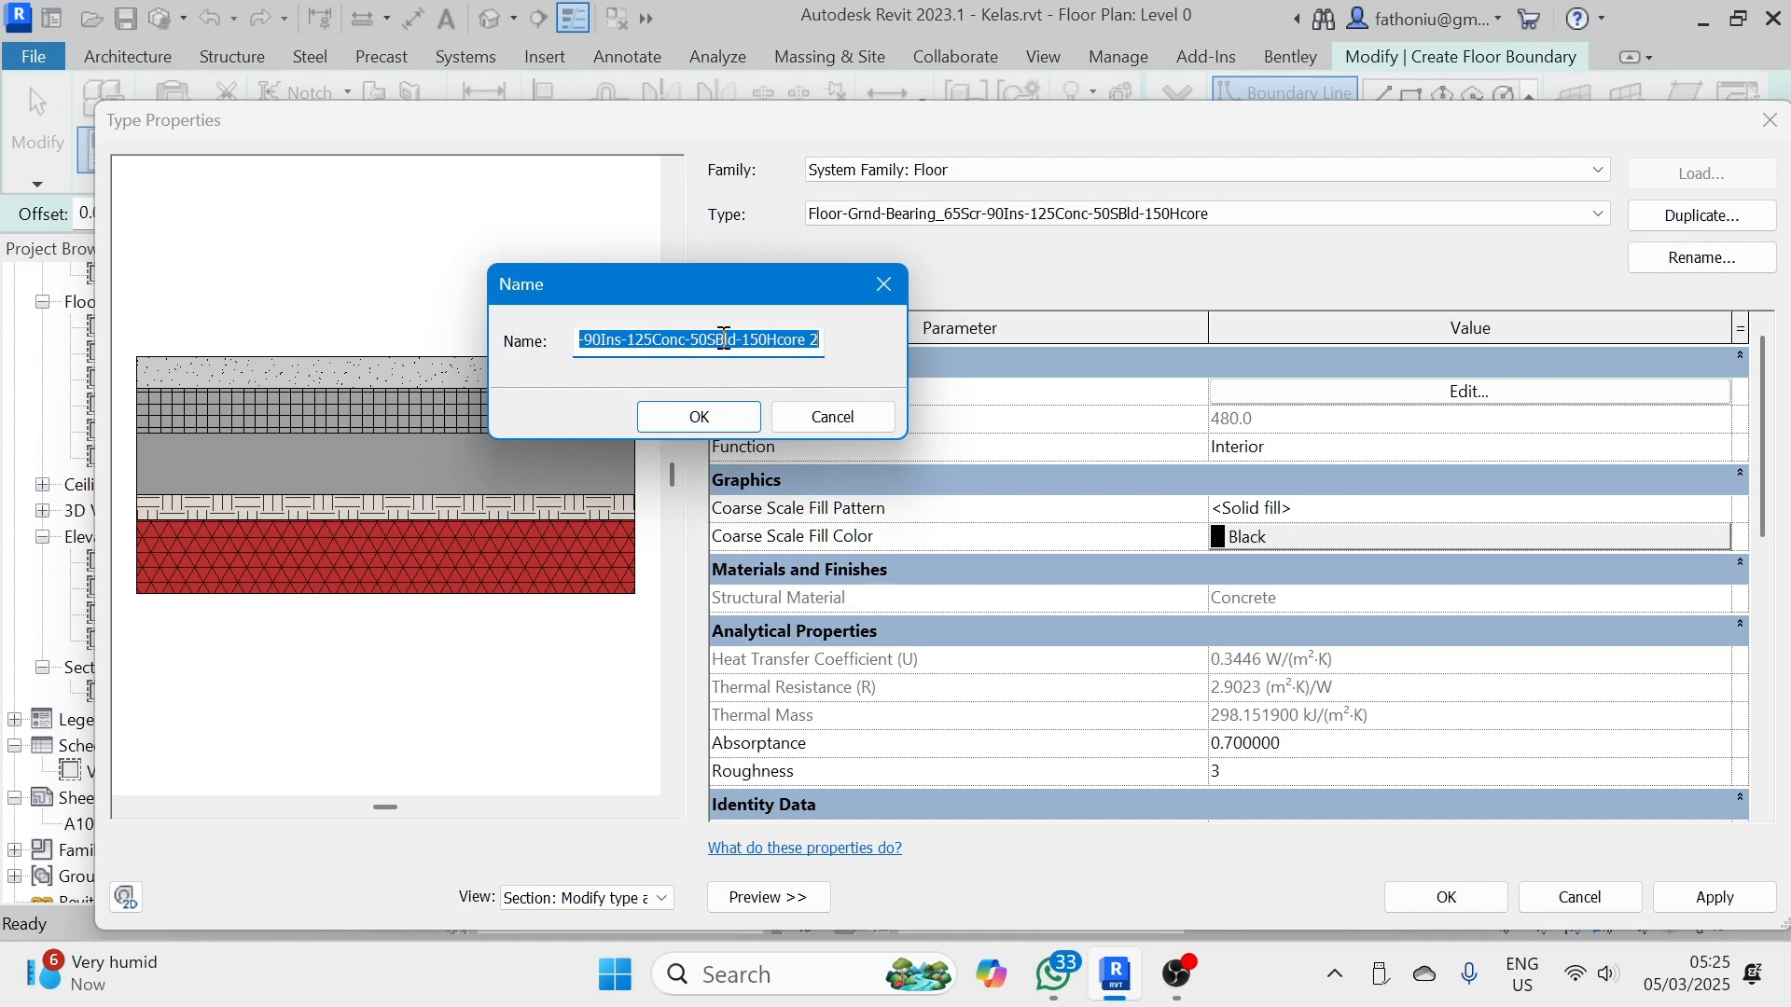
left_click(644, 340)
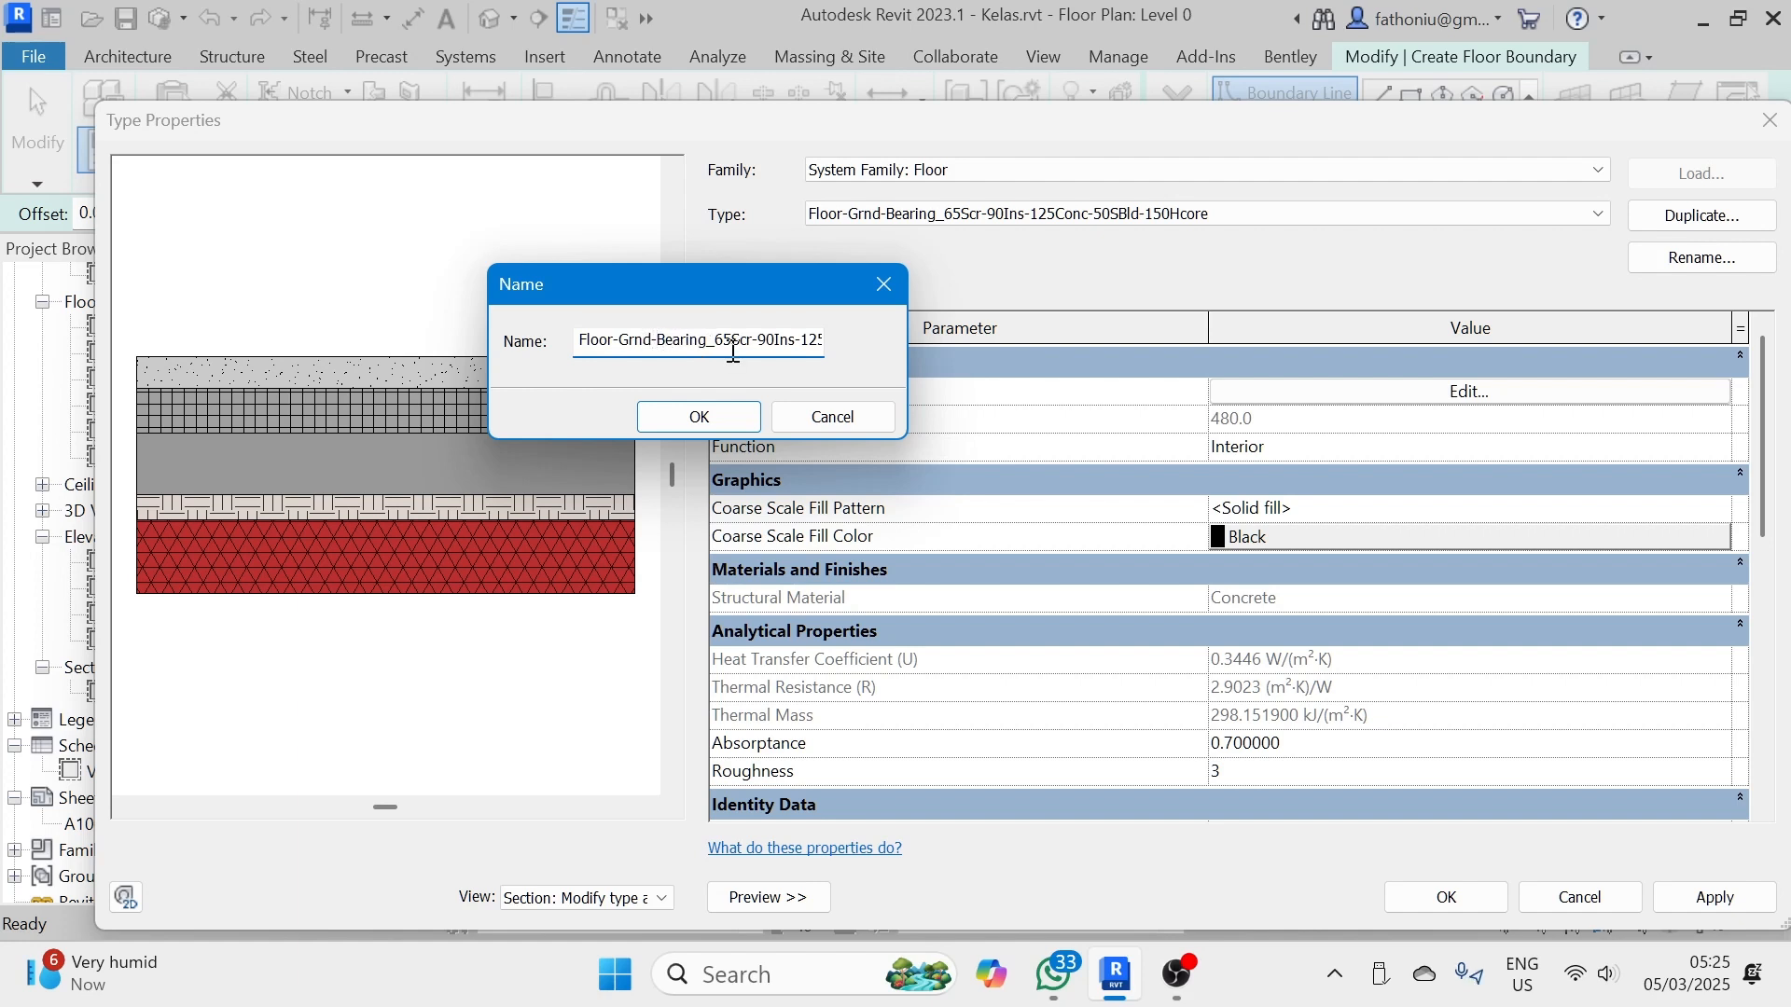
type("non")
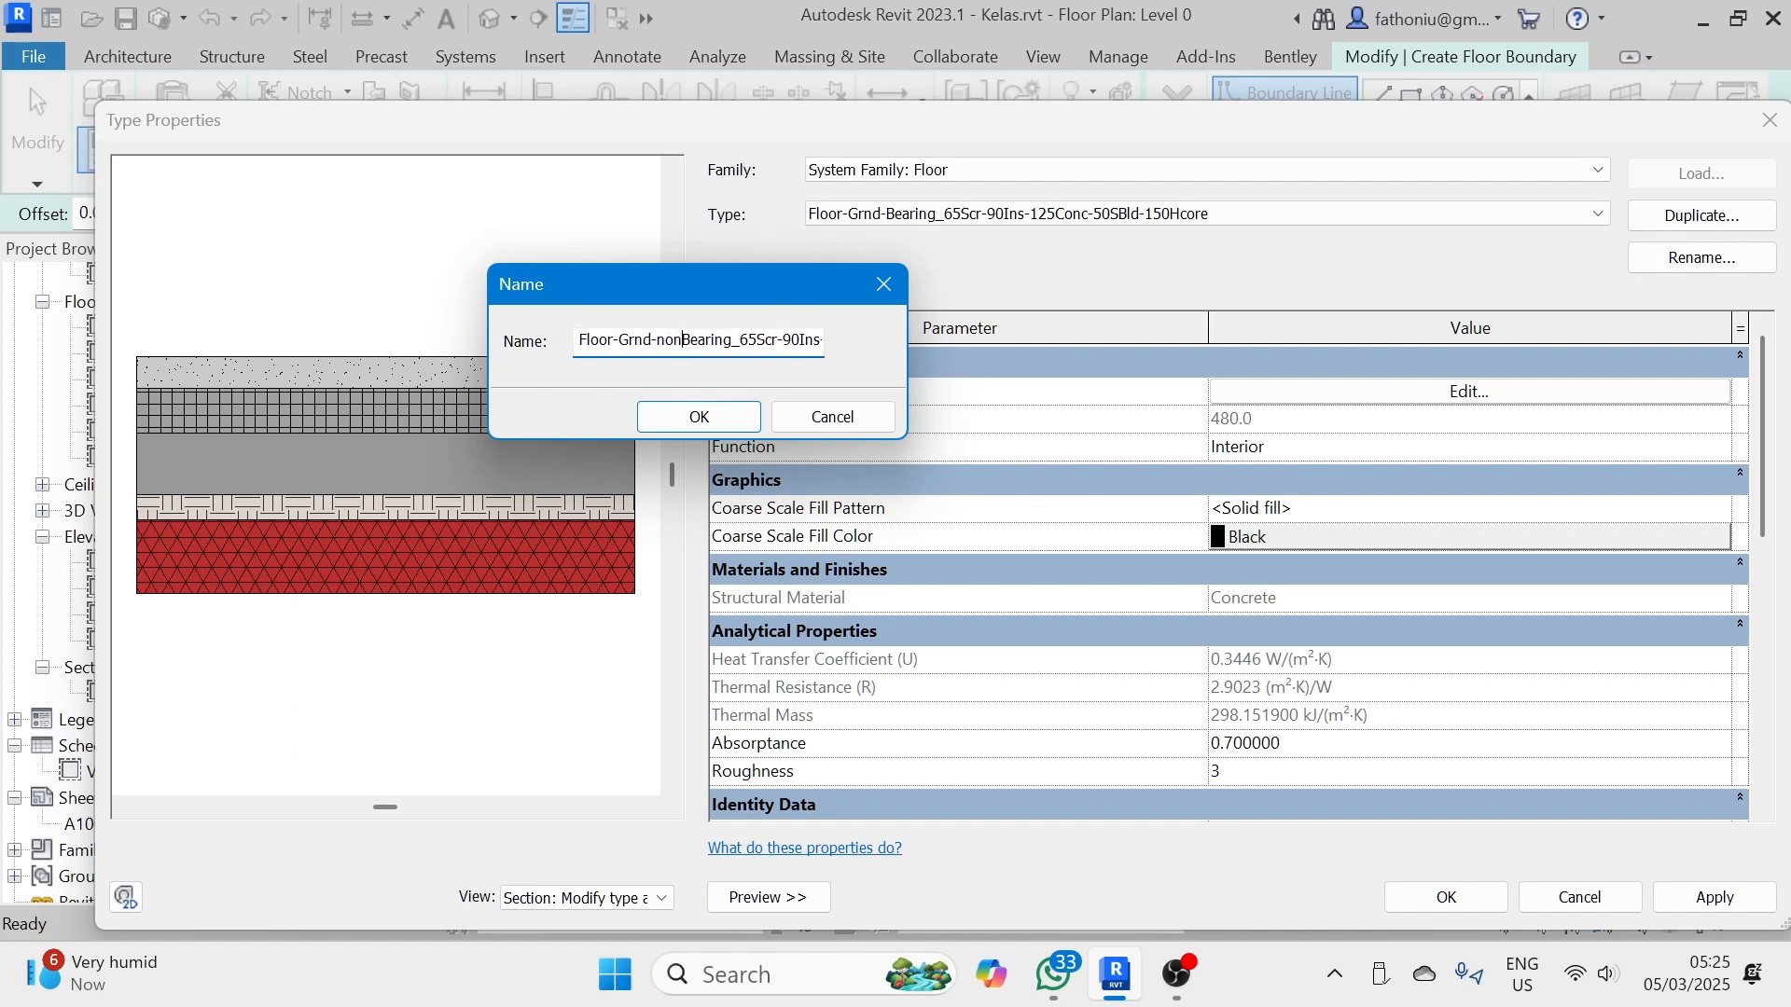
key("ctrl+a")
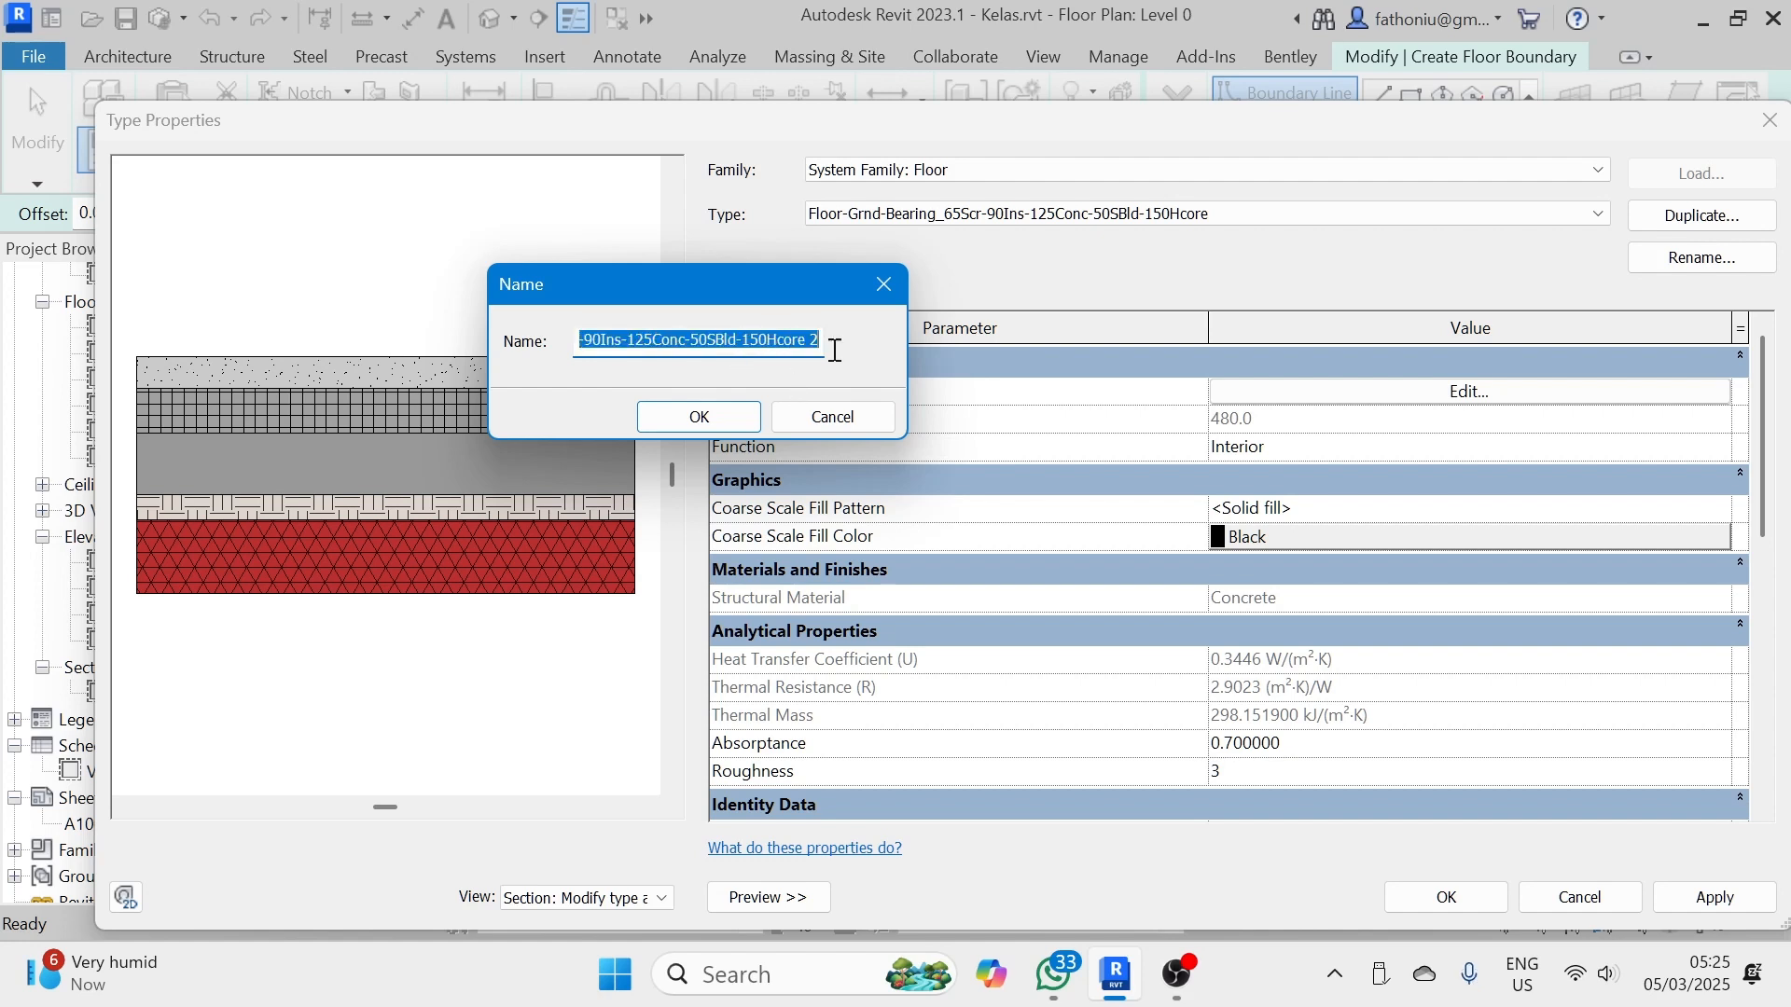
left_click(733, 341)
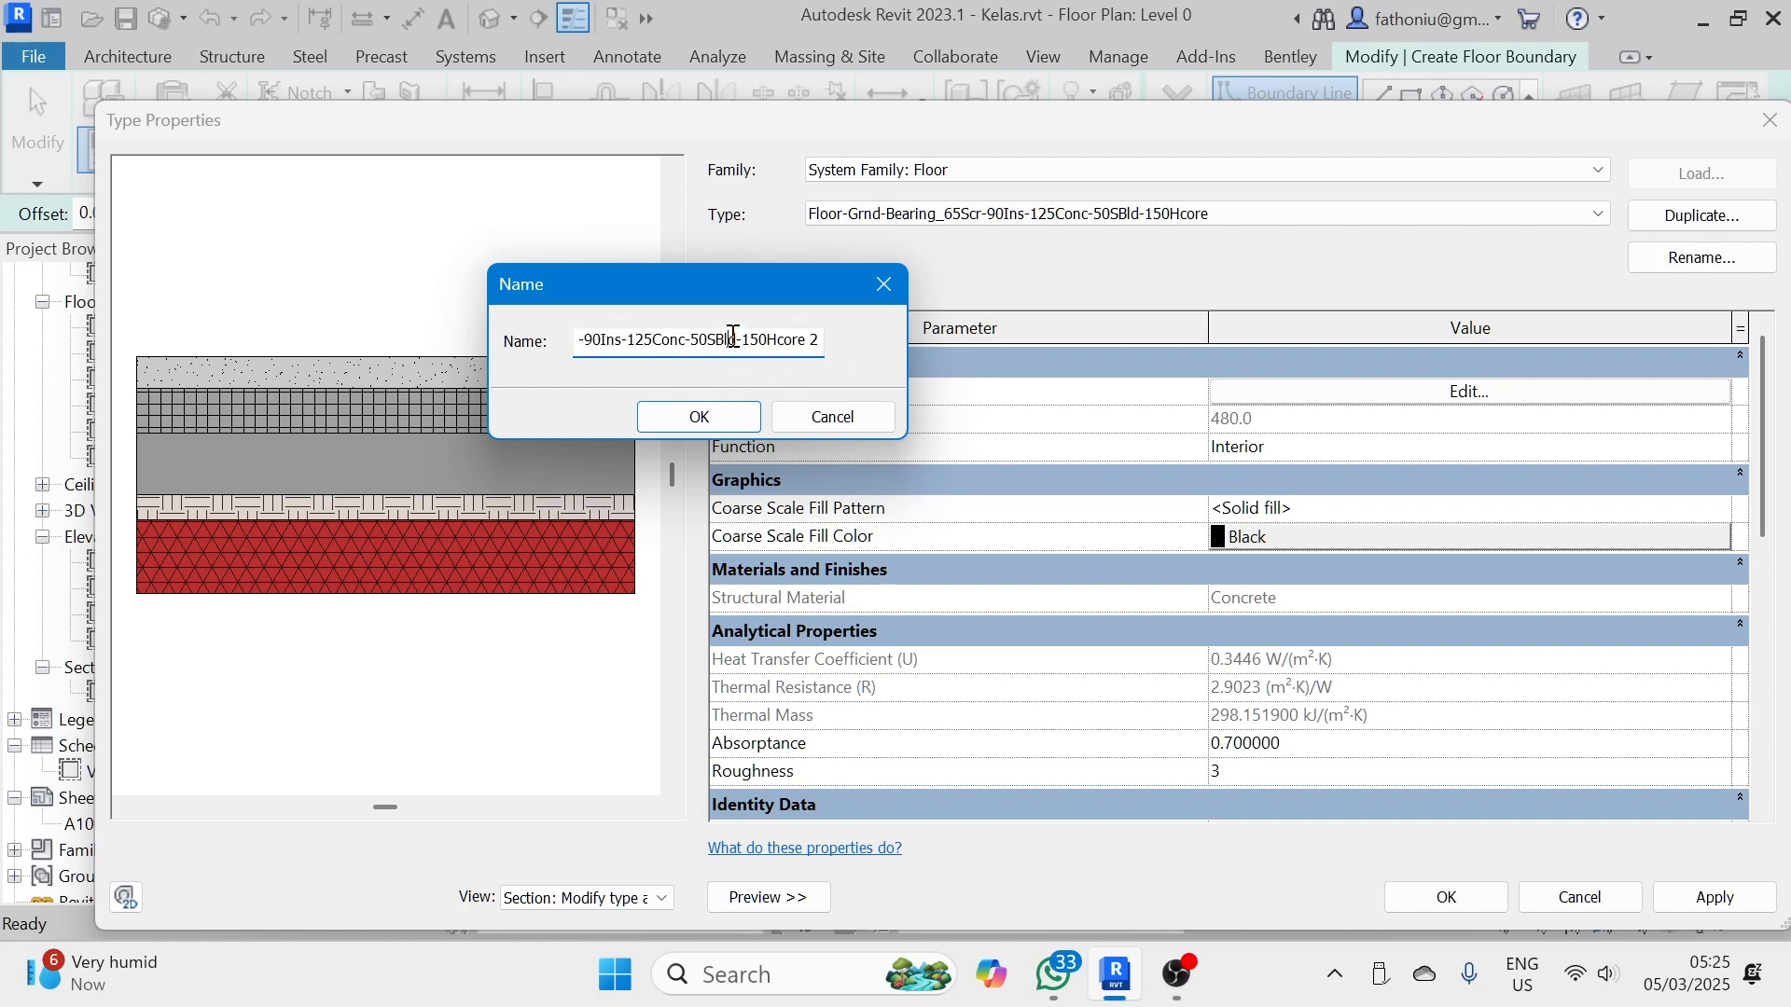
left_click_drag(593, 341, 831, 345)
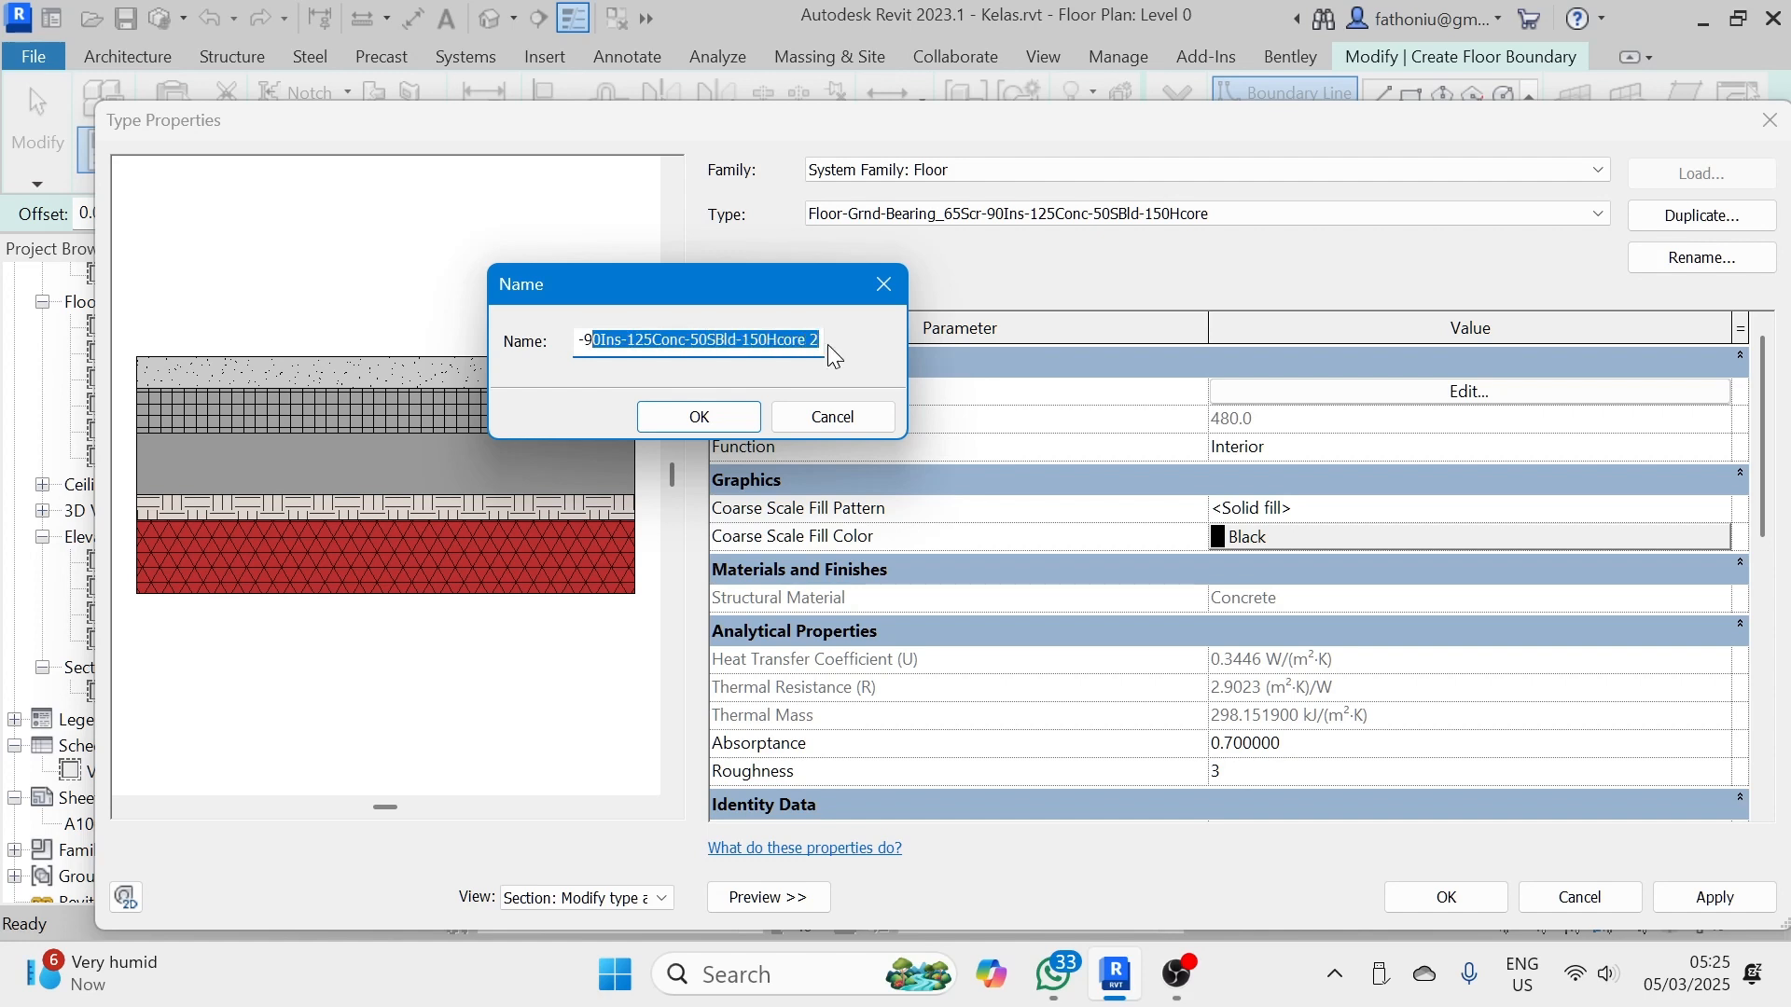
key("BackSpace")
key("BackSpace")
key("BackSpace")
key("BackSpace")
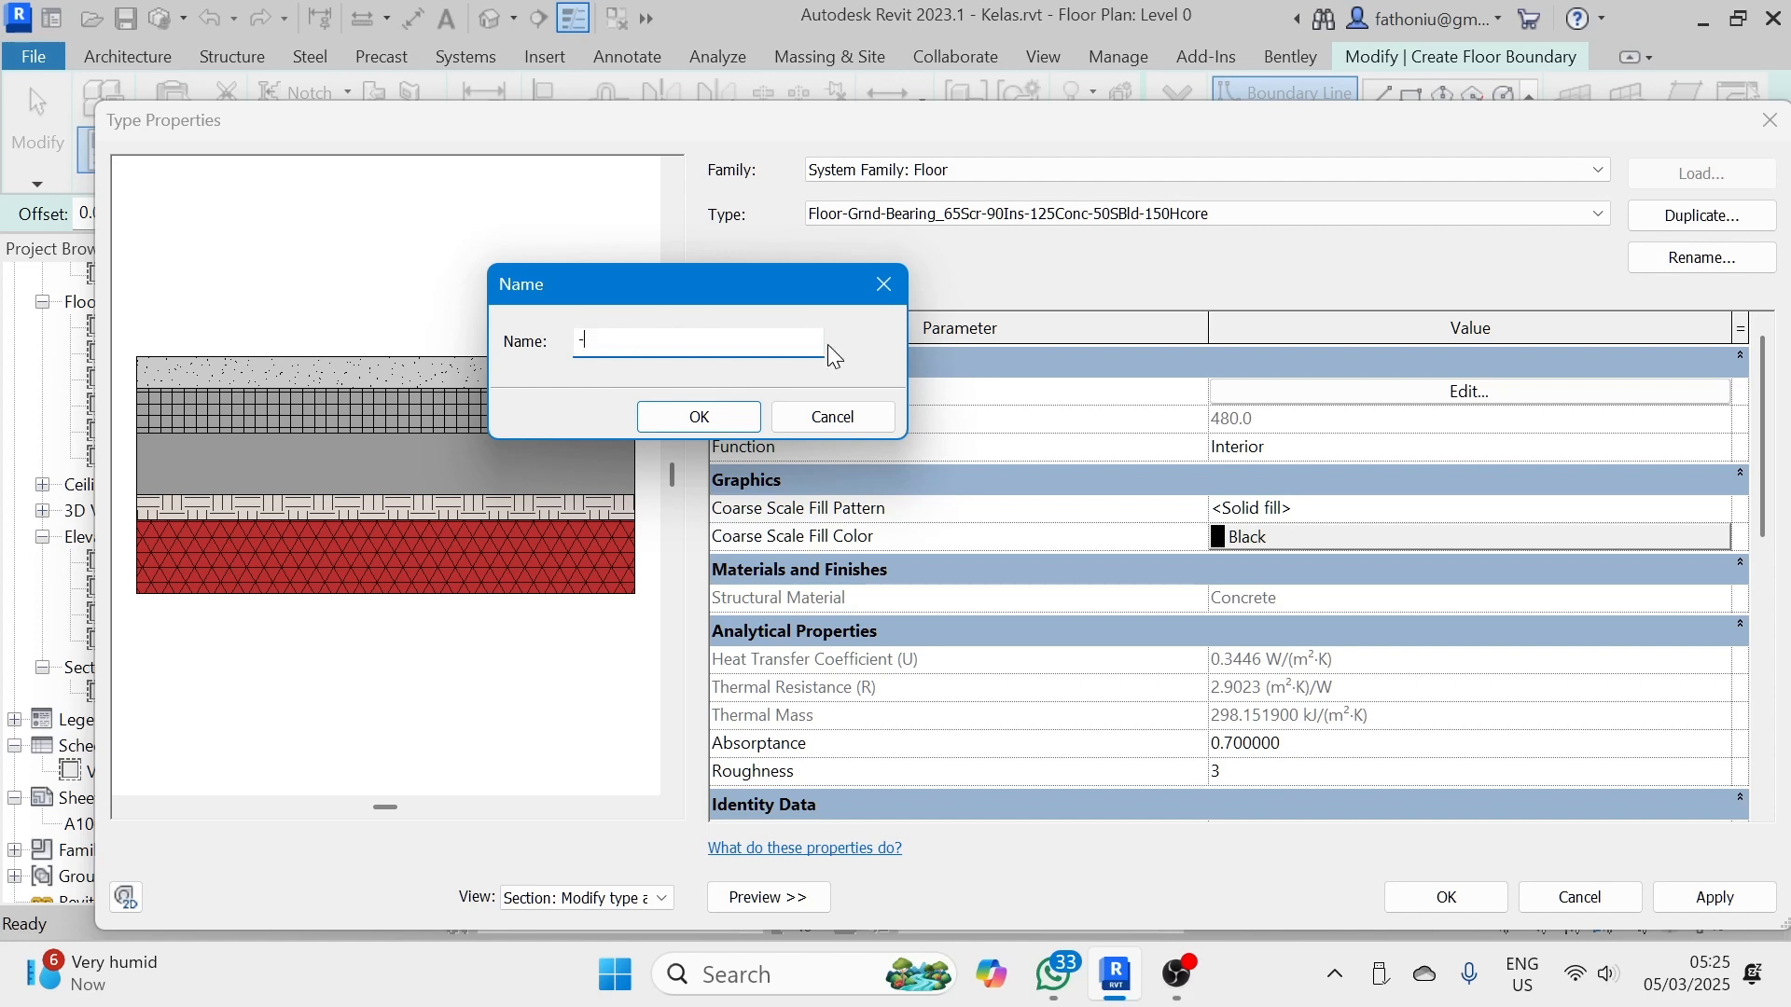
key("BackSpace")
key("BackSpace")
key("BackSpace")
key("BackSpace")
key("BackSpace")
key("BackSpace")
left_click_drag(756, 339, 483, 326)
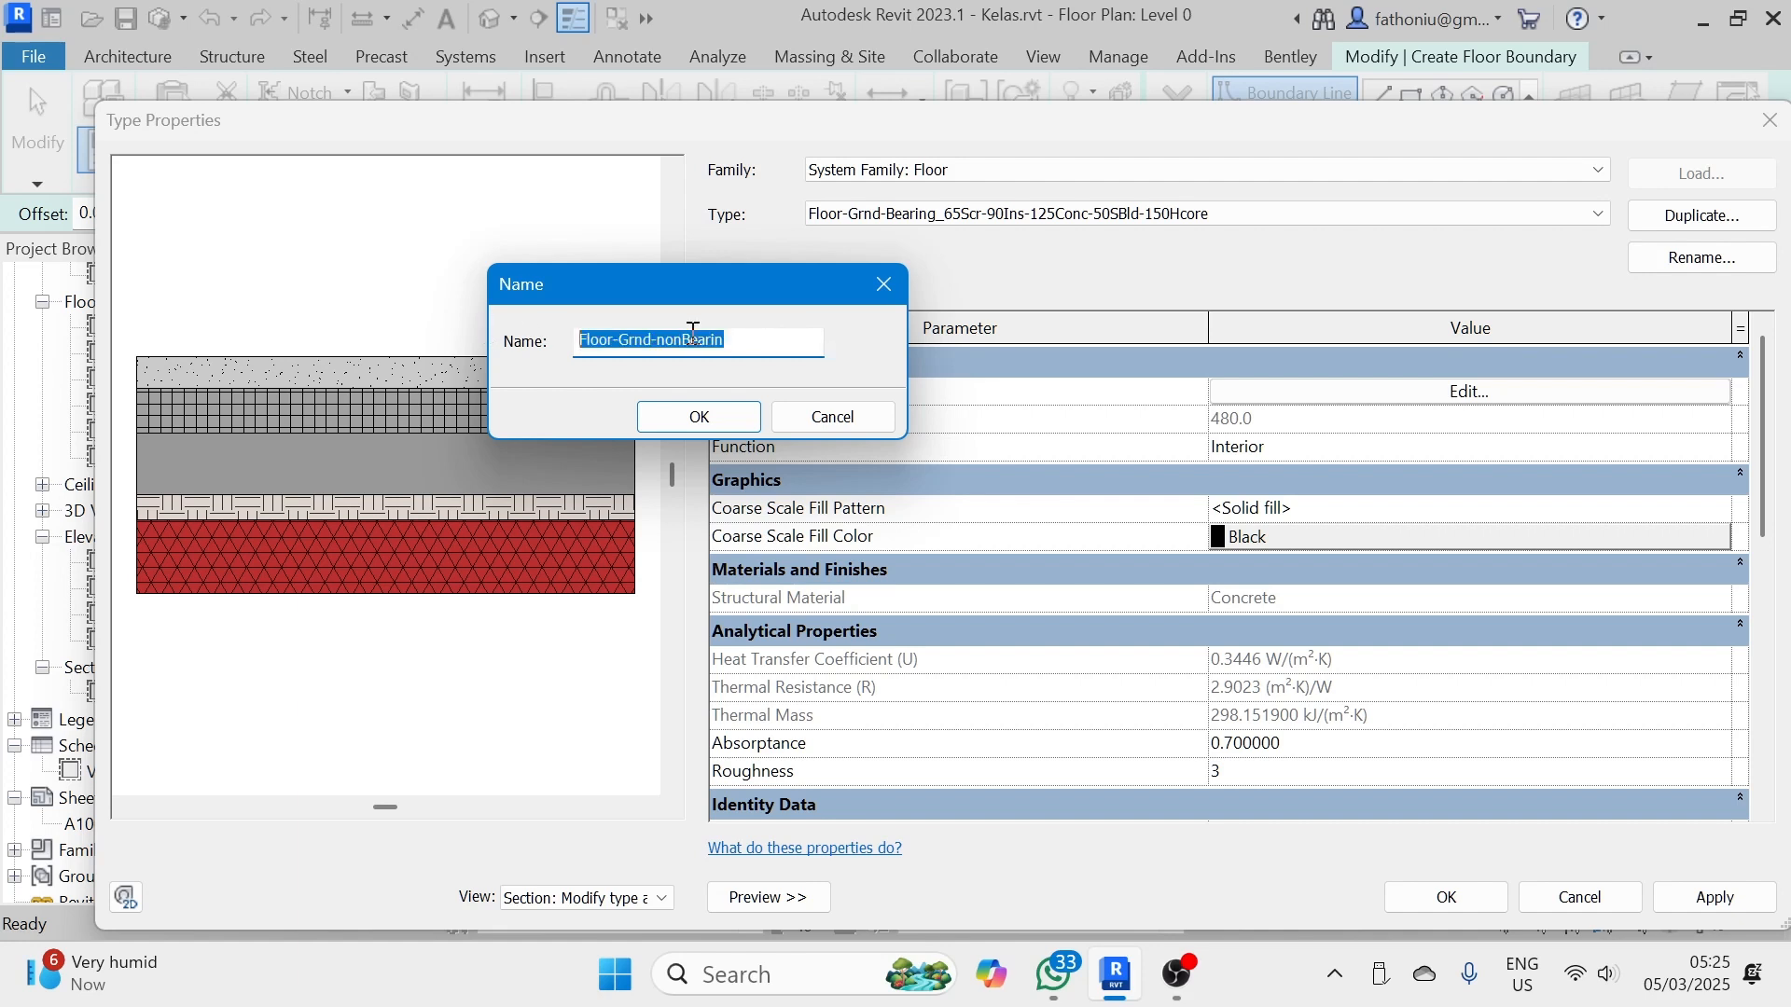
left_click(744, 340)
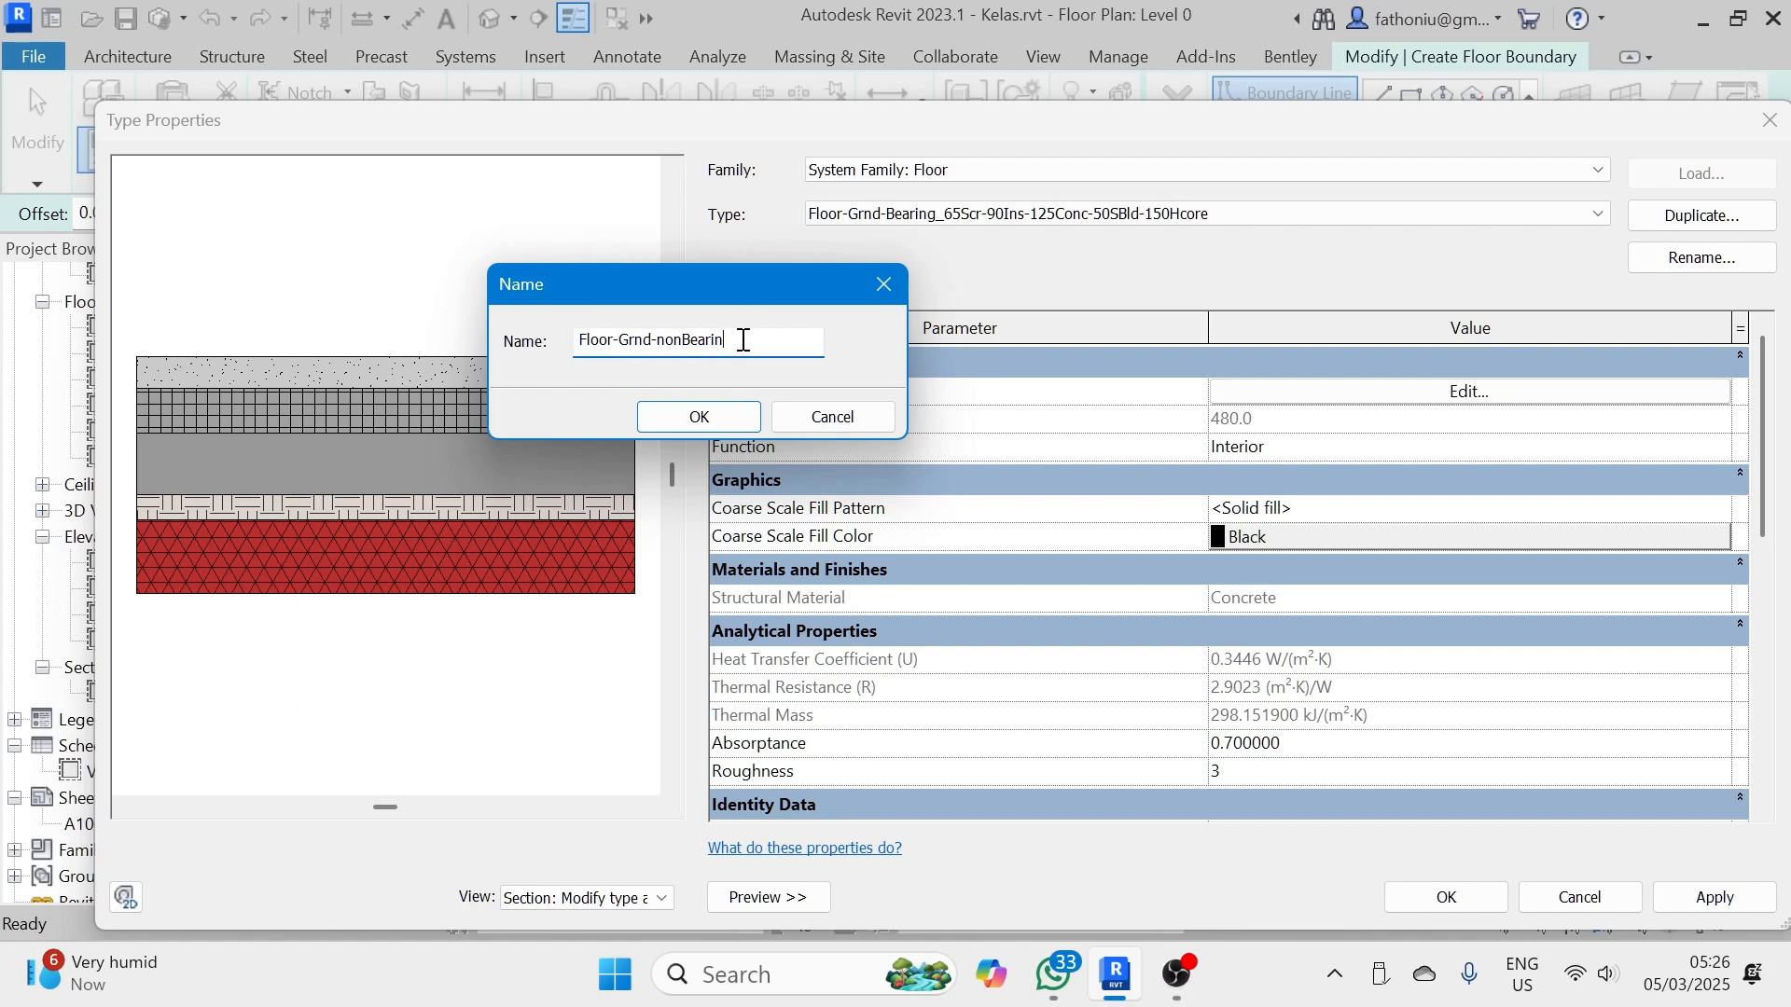
type("g")
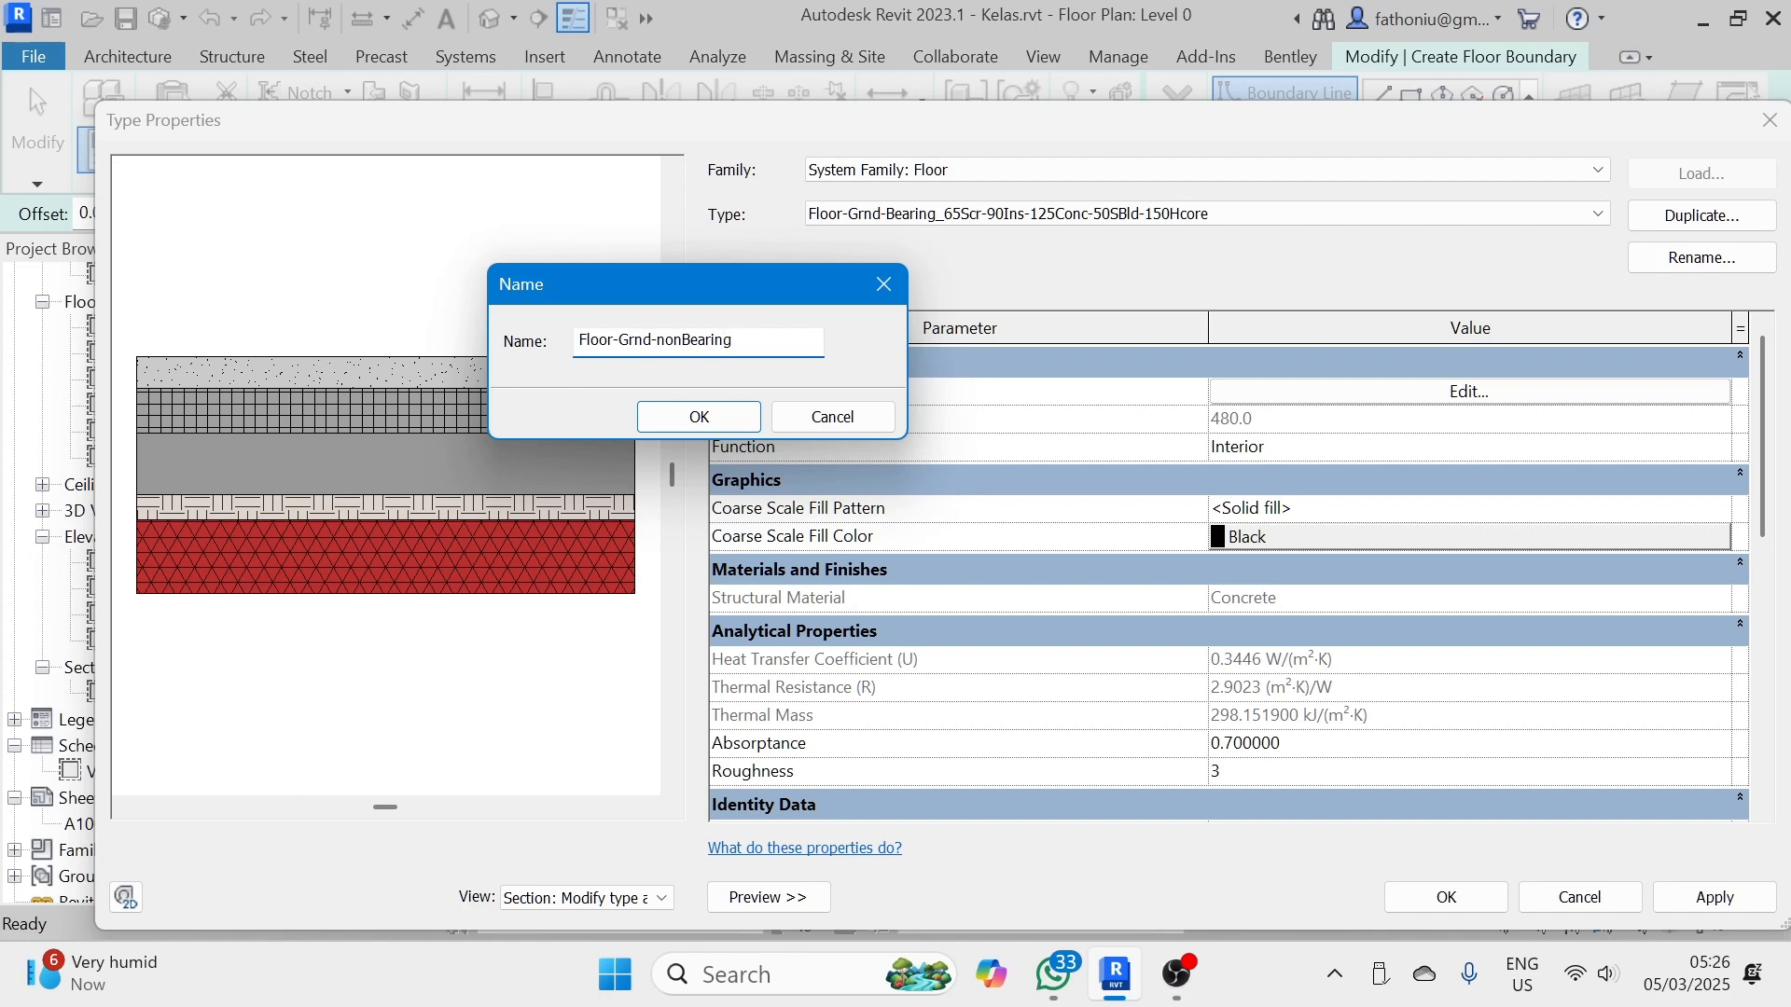
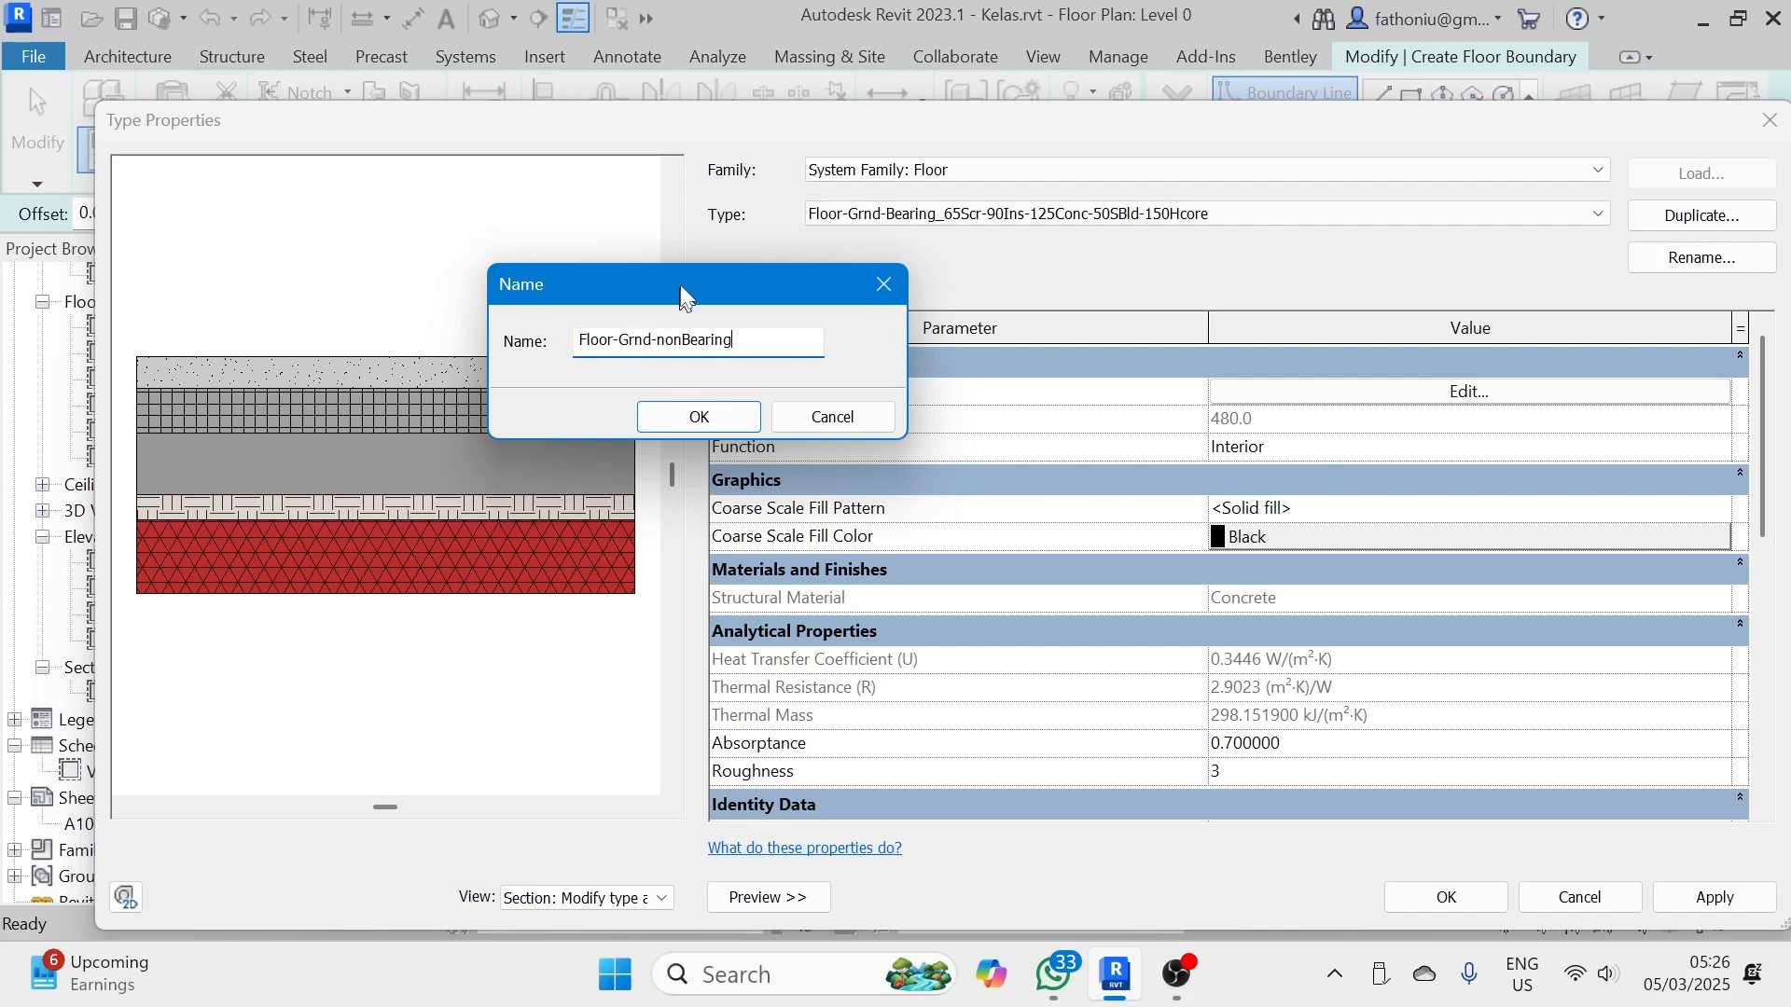
left_click(709, 430)
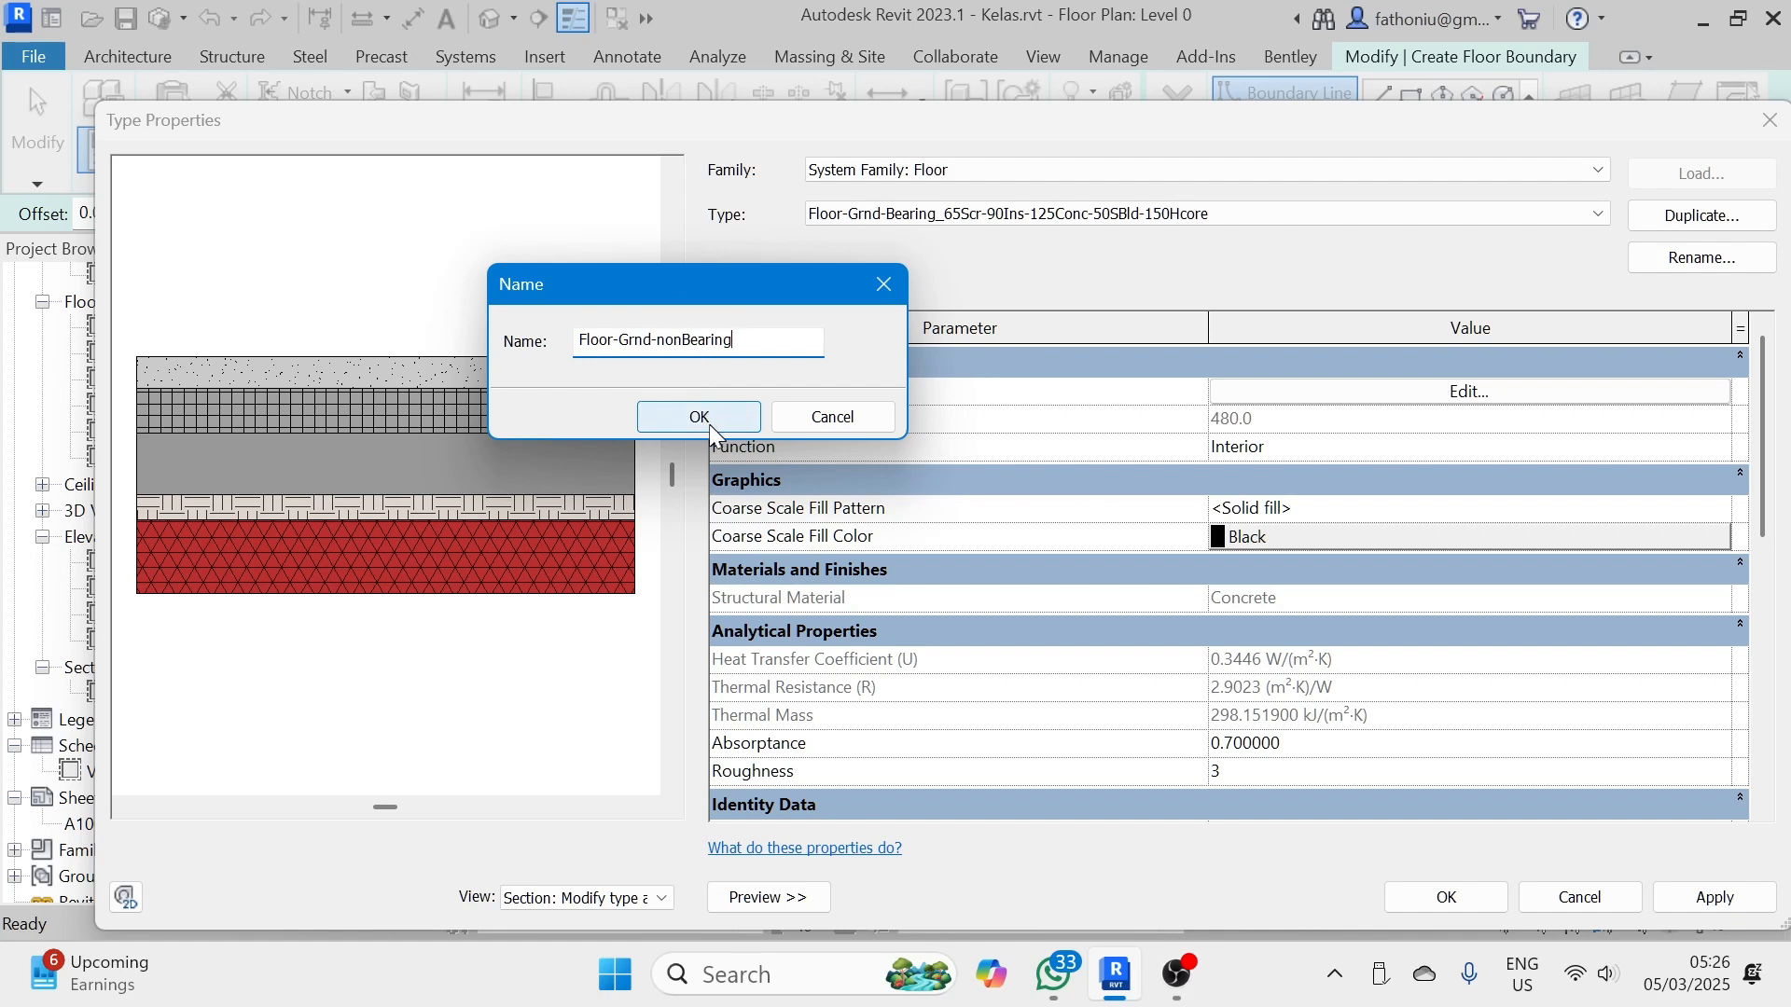
left_click(710, 420)
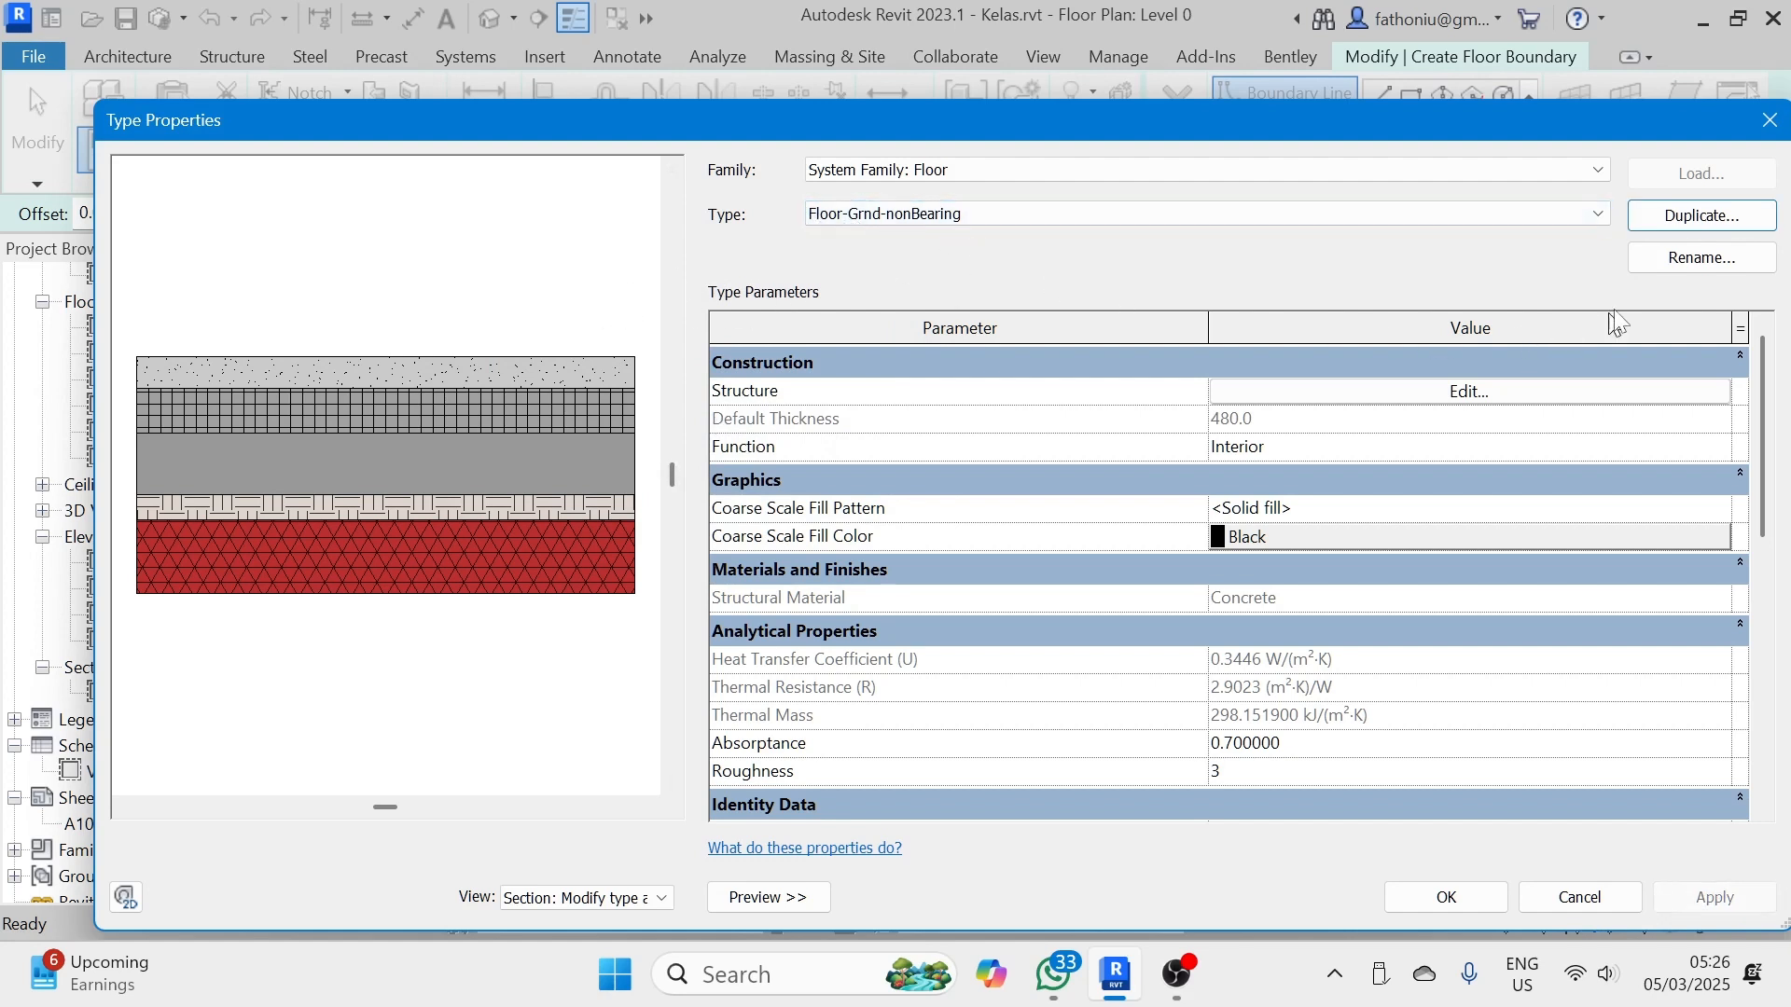
- Open the new floor type's layer structure and delete the Damp-proofing membrane layer below the core
left_click(1469, 392)
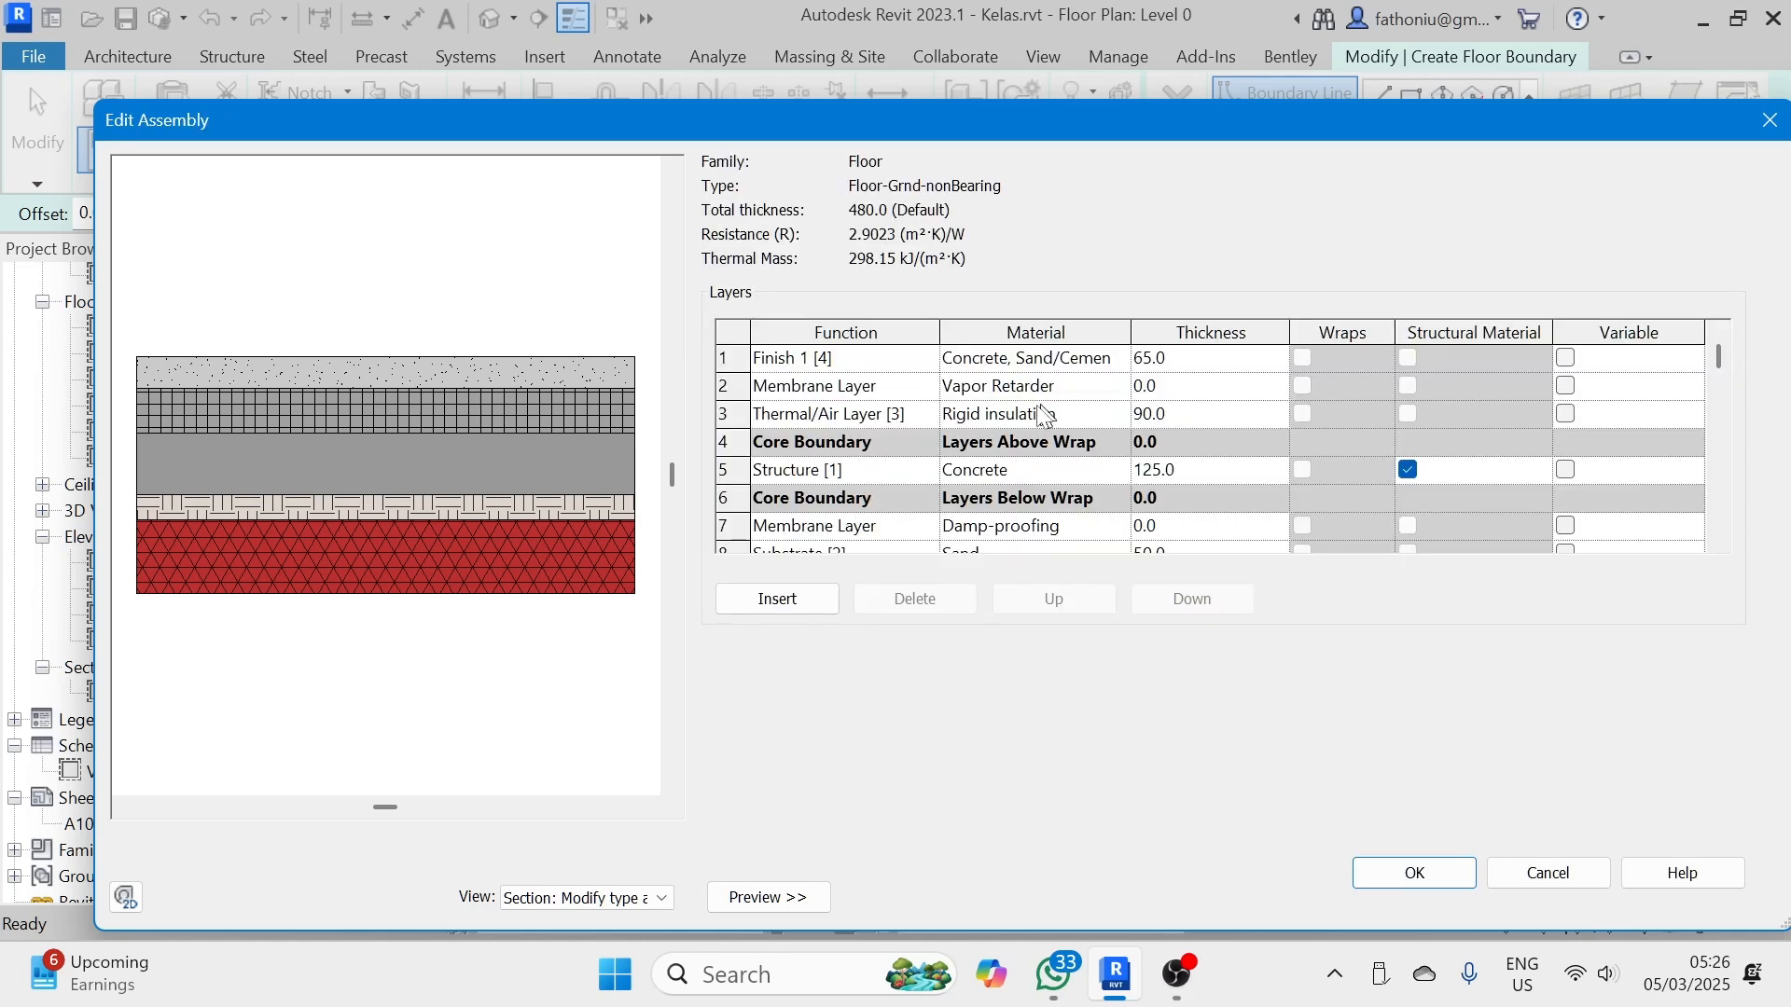
scroll(840, 480, "down", 2)
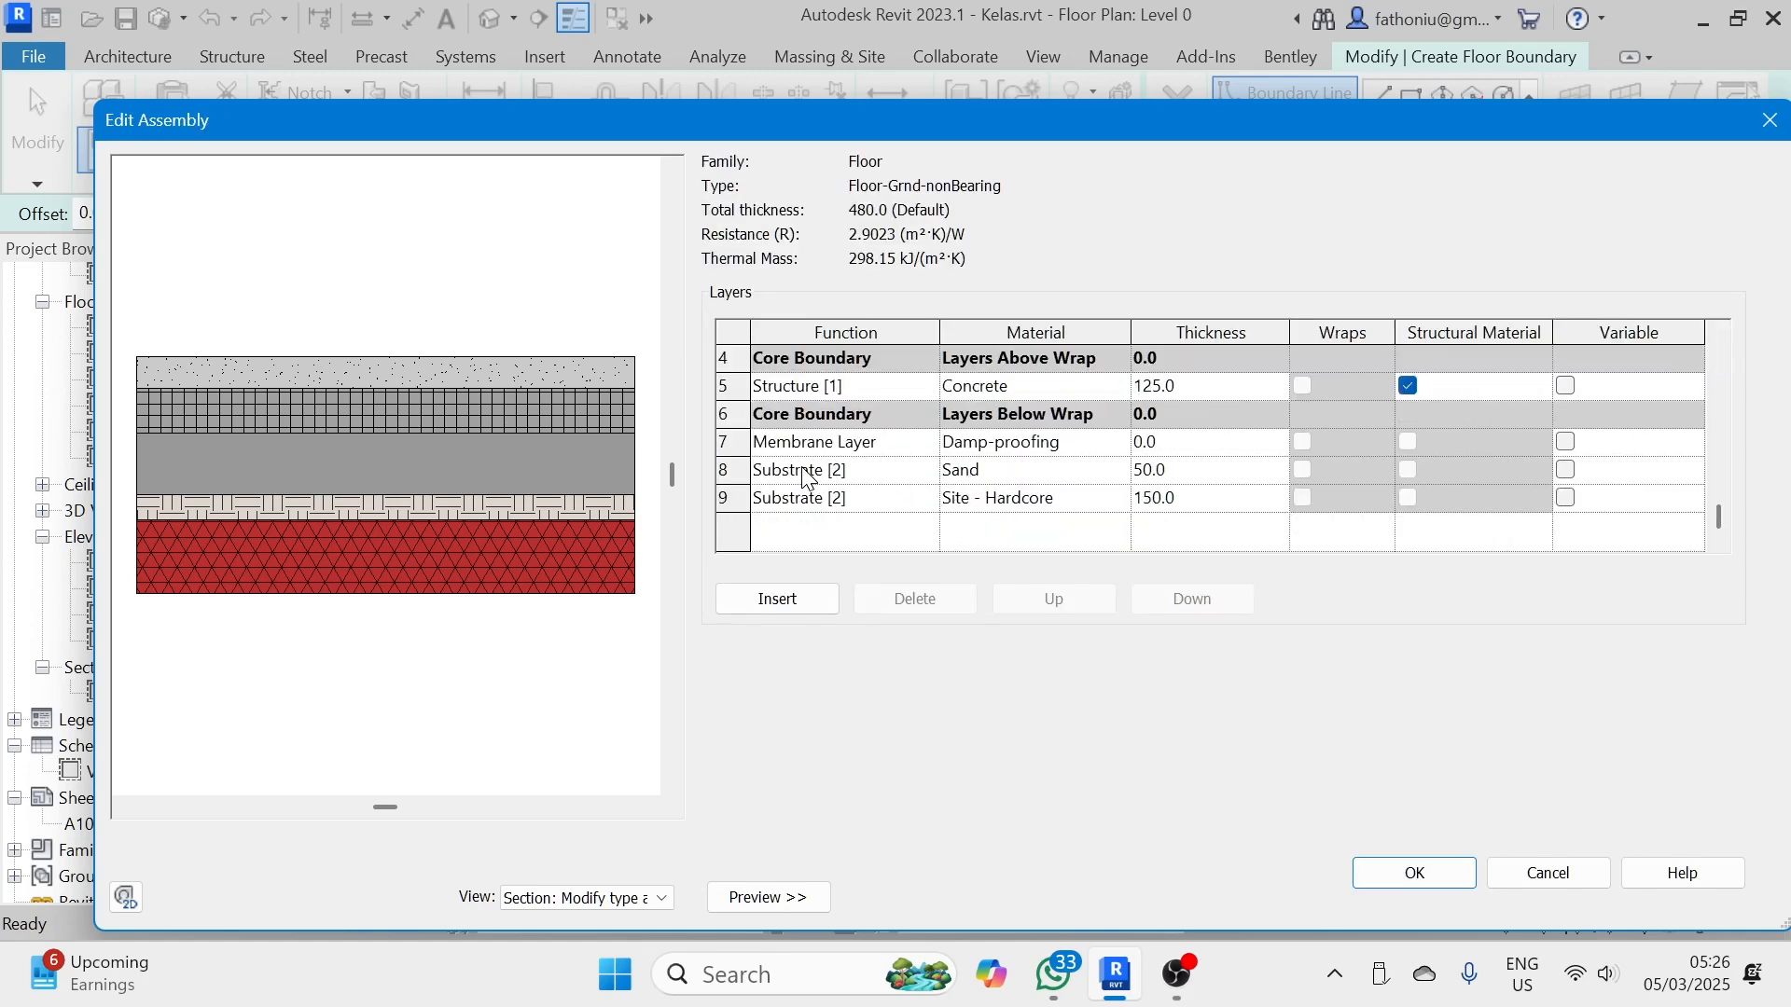
left_click(1156, 503)
left_click(727, 440)
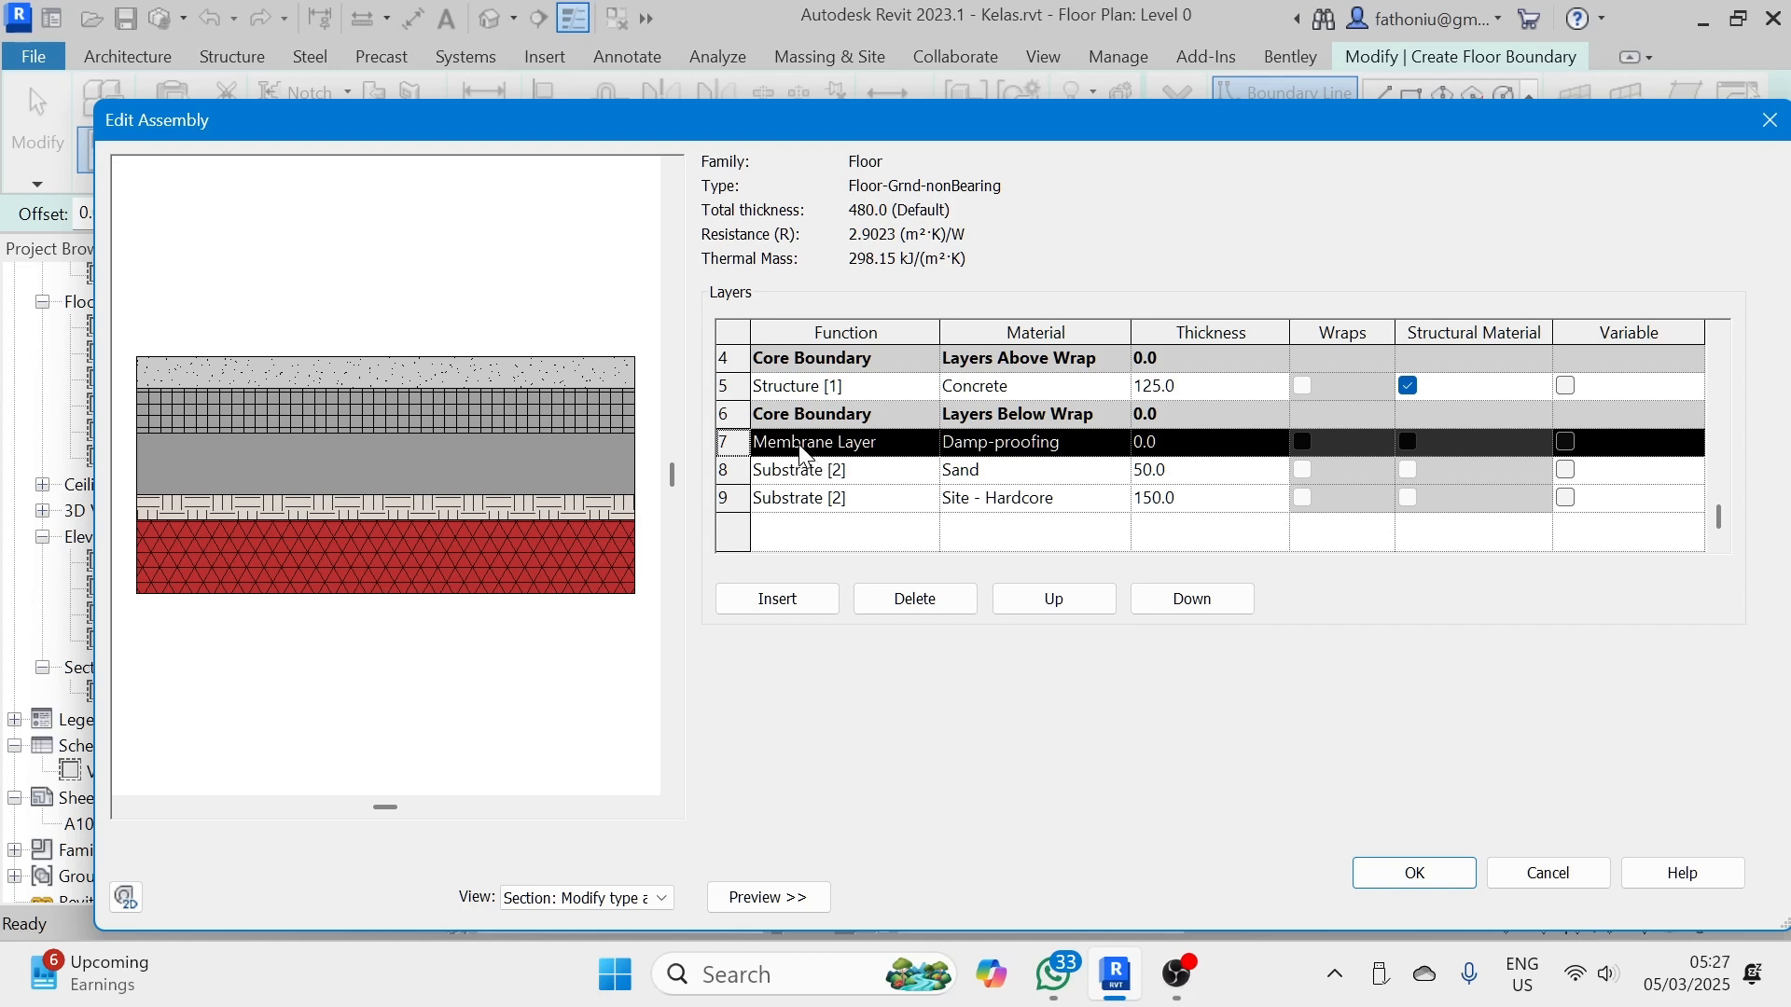
left_click(952, 600)
- Open the material selection for the Structure [1] layer of the floor assembly
scroll(835, 455, "up", 1)
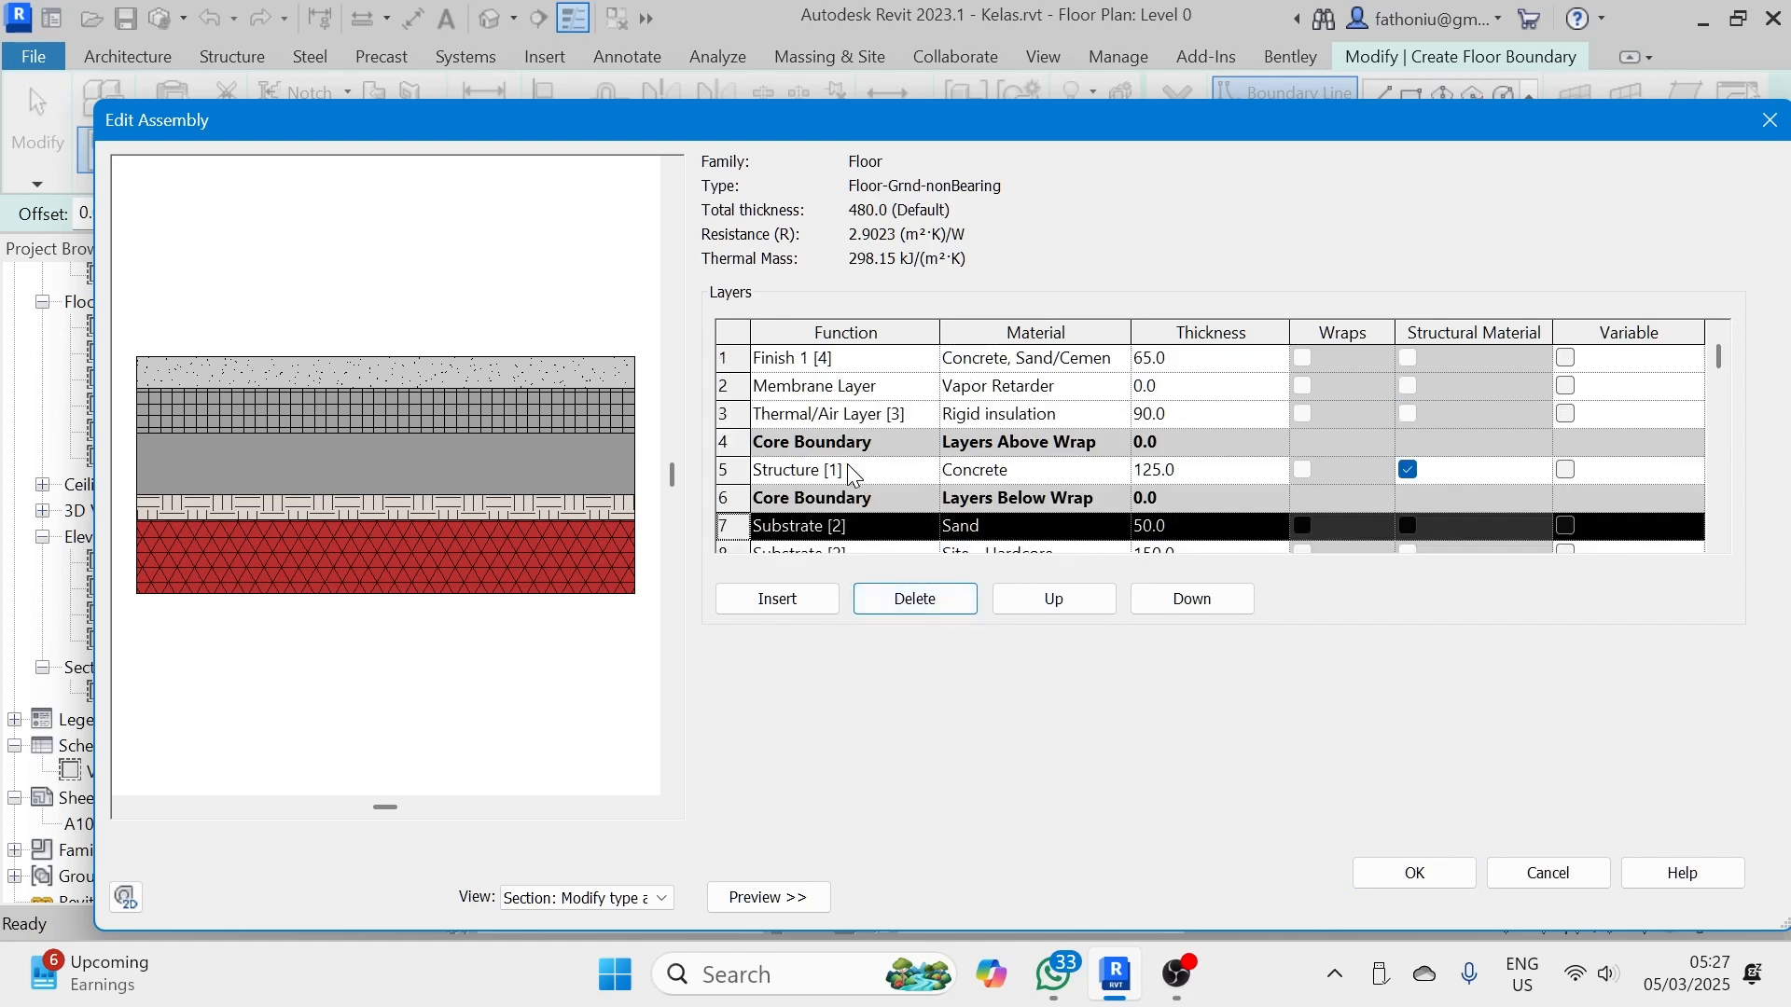
left_click(848, 466)
left_click(979, 471)
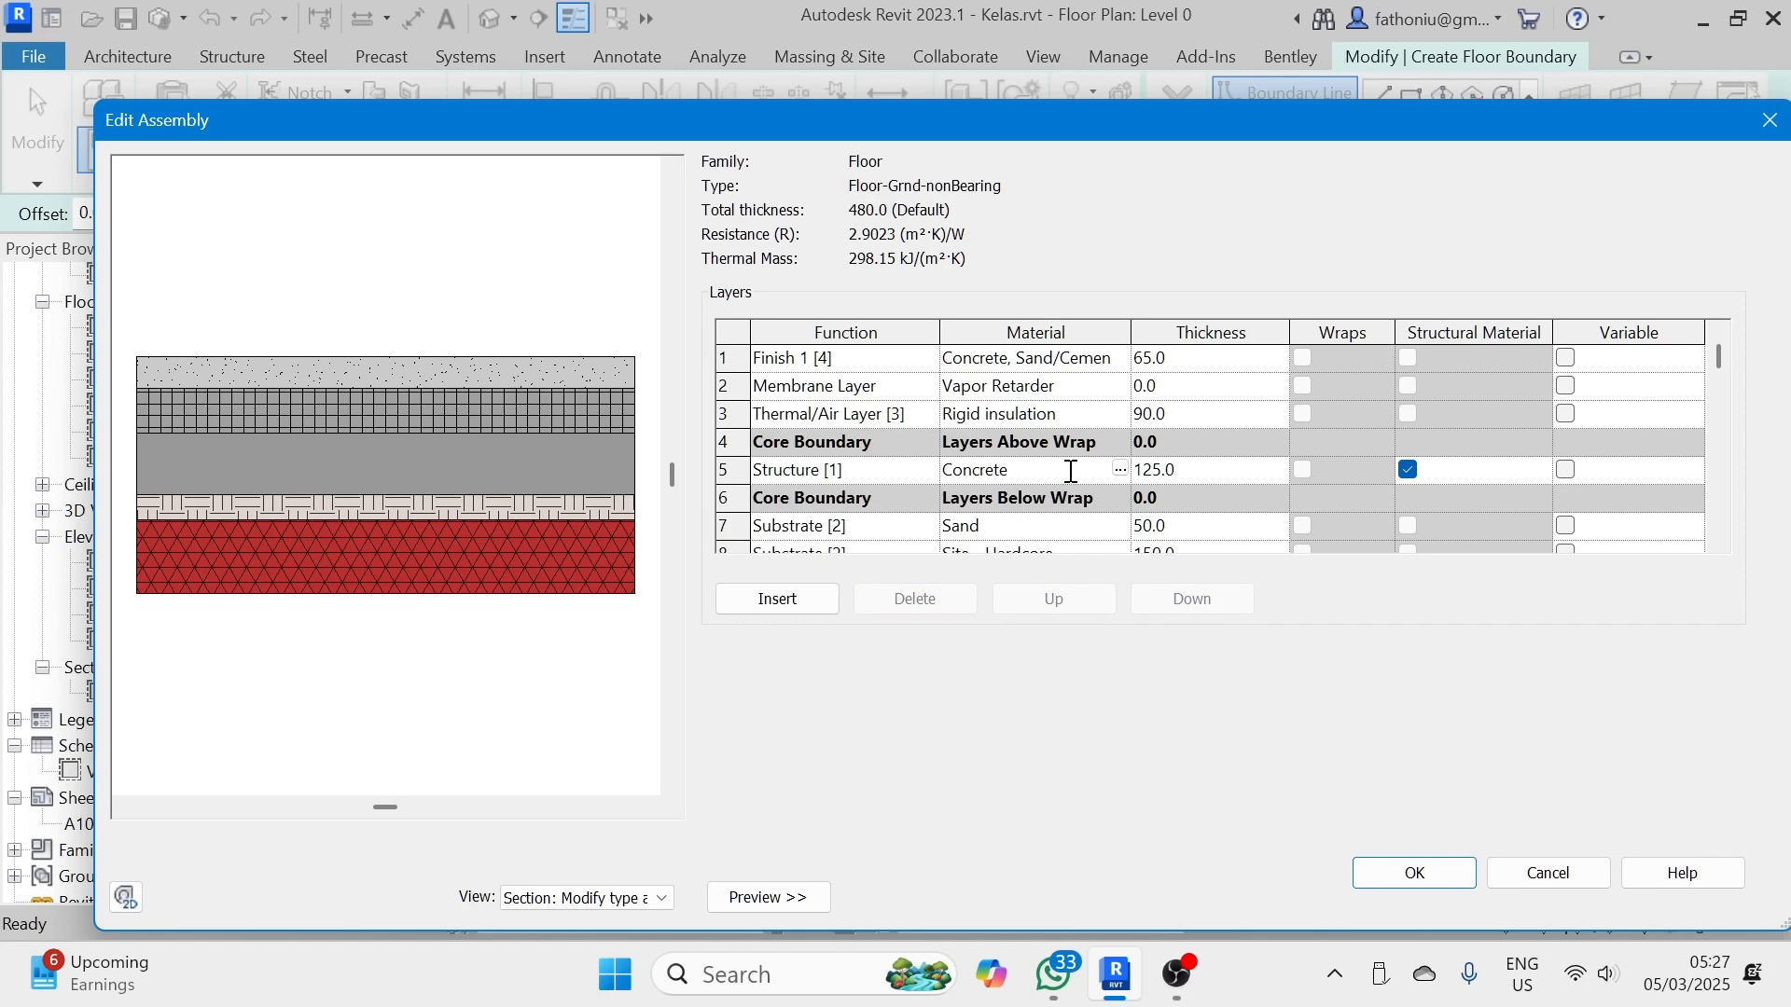
left_click(1120, 469)
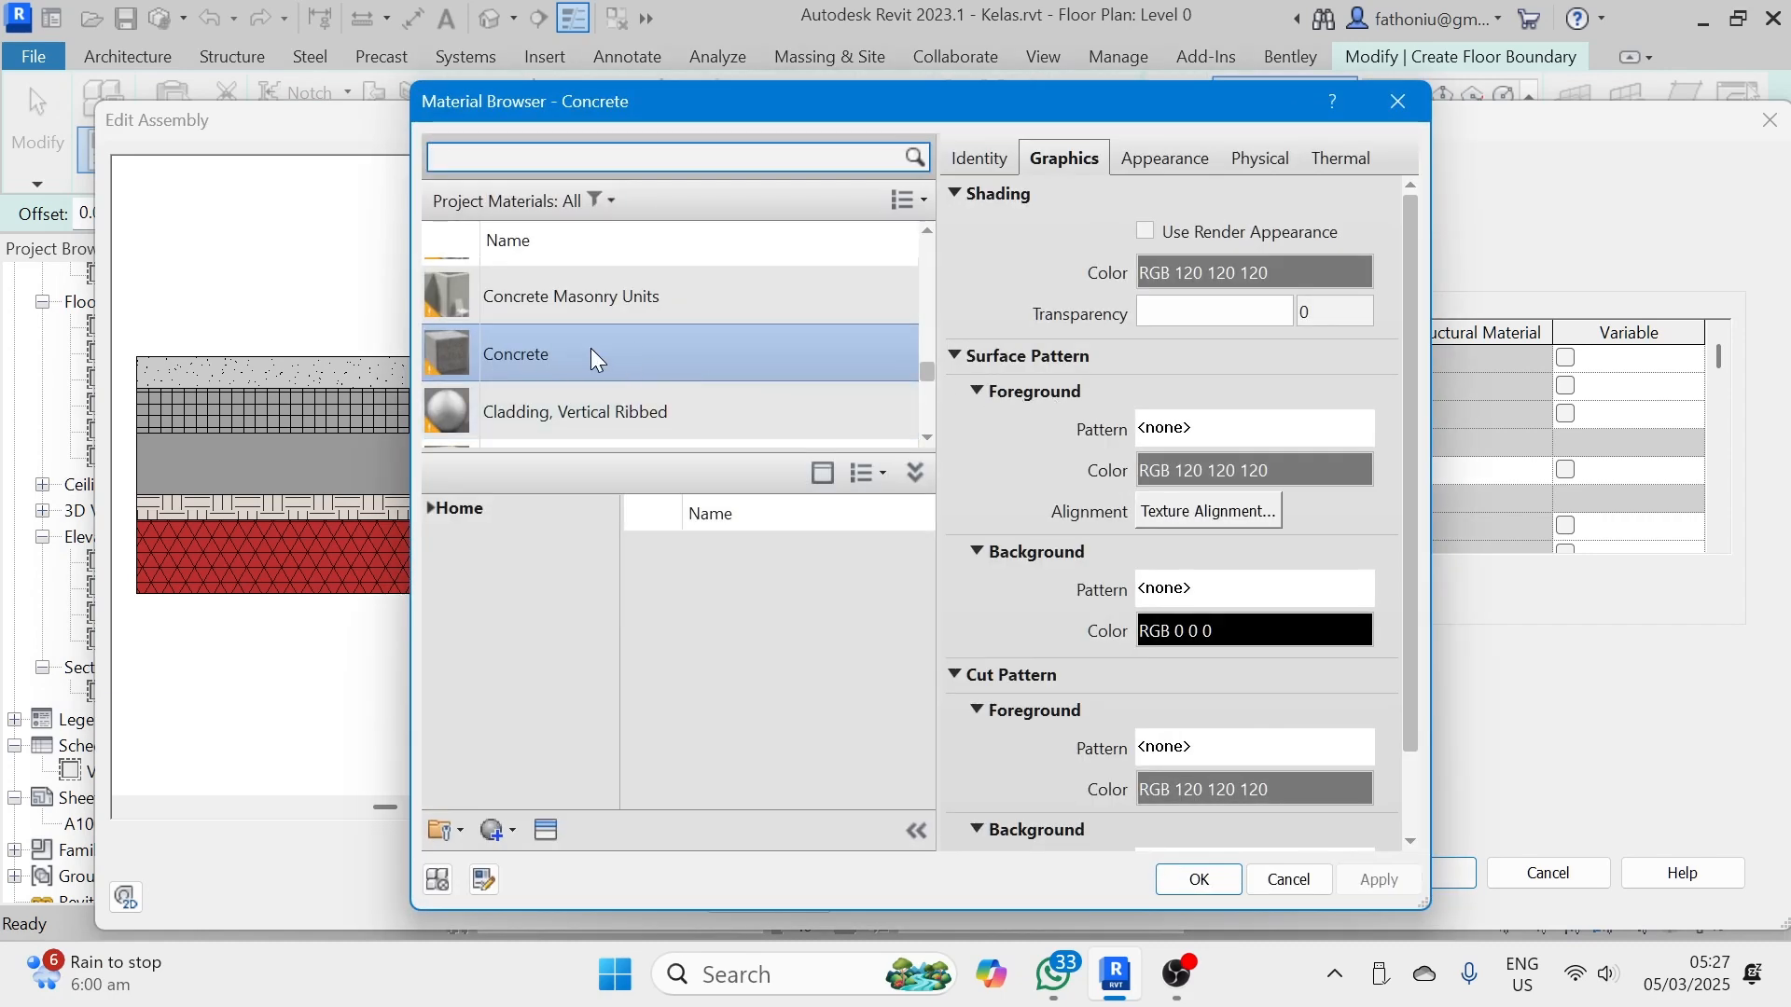
- Examine the Concrete material's appearance, physical and graphics settings and the neighbouring concrete materials in the project list
scroll(590, 348, "down", 2)
scroll(590, 350, "up", 5)
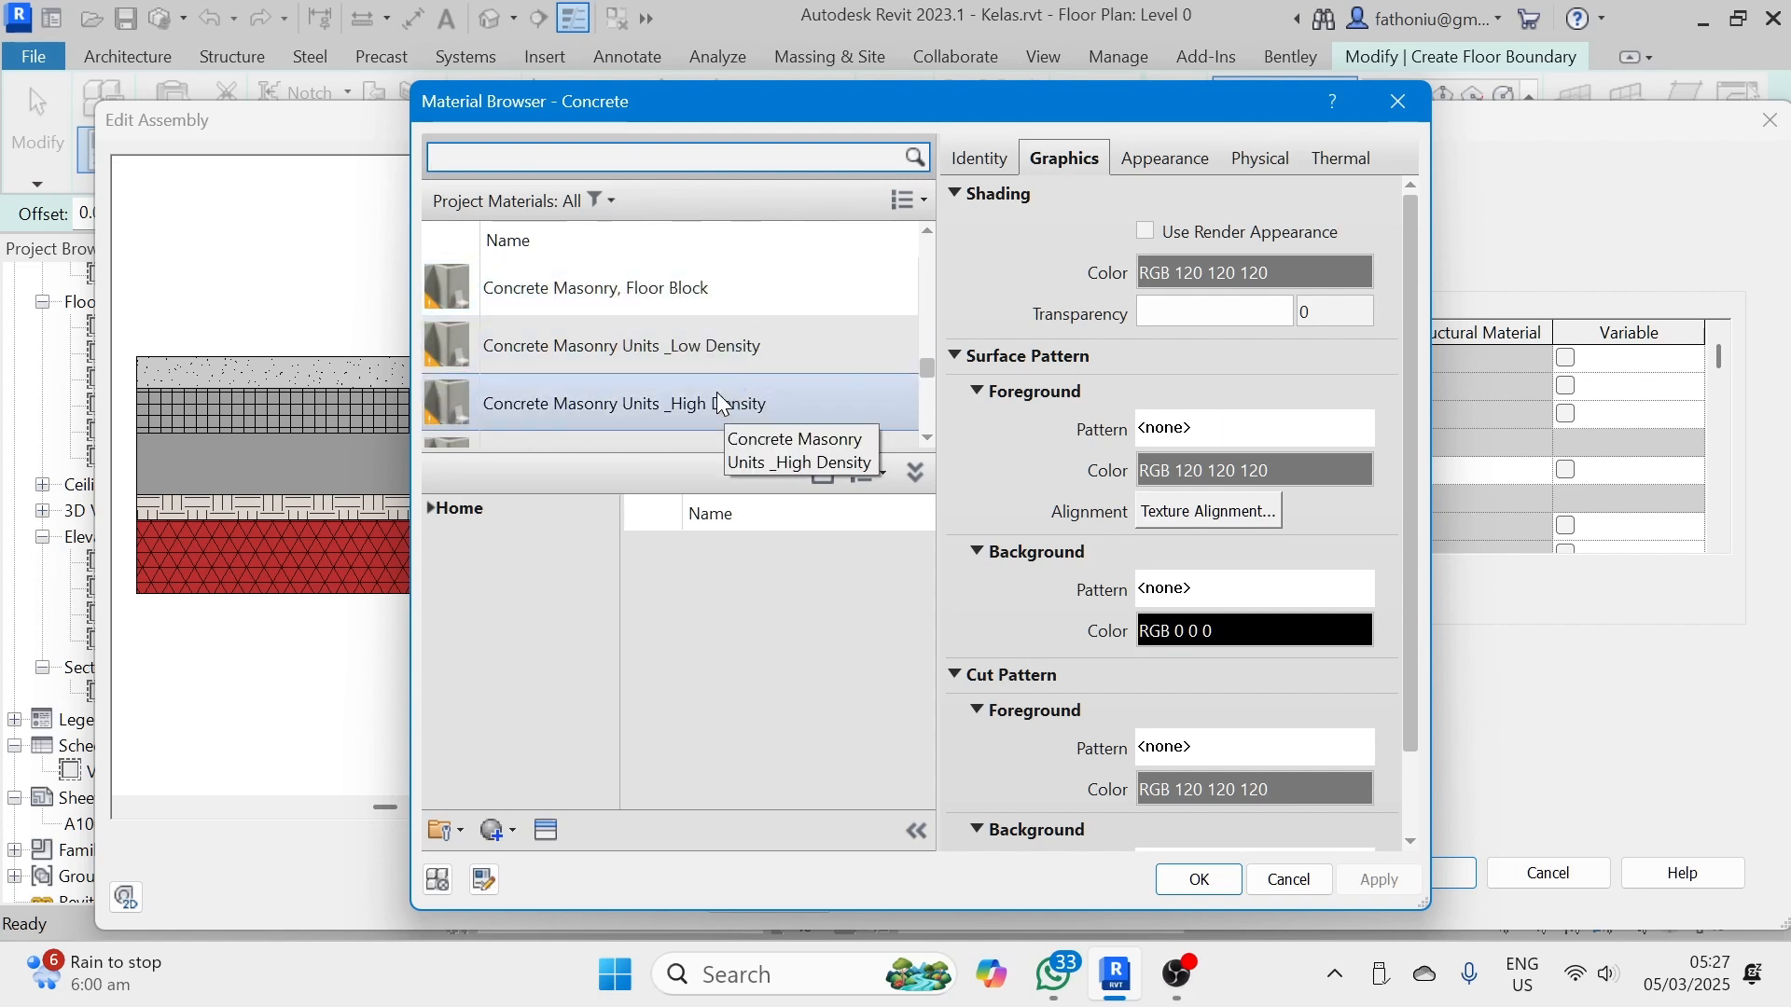
scroll(700, 405, "down", 4)
scroll(591, 267, "up", 3)
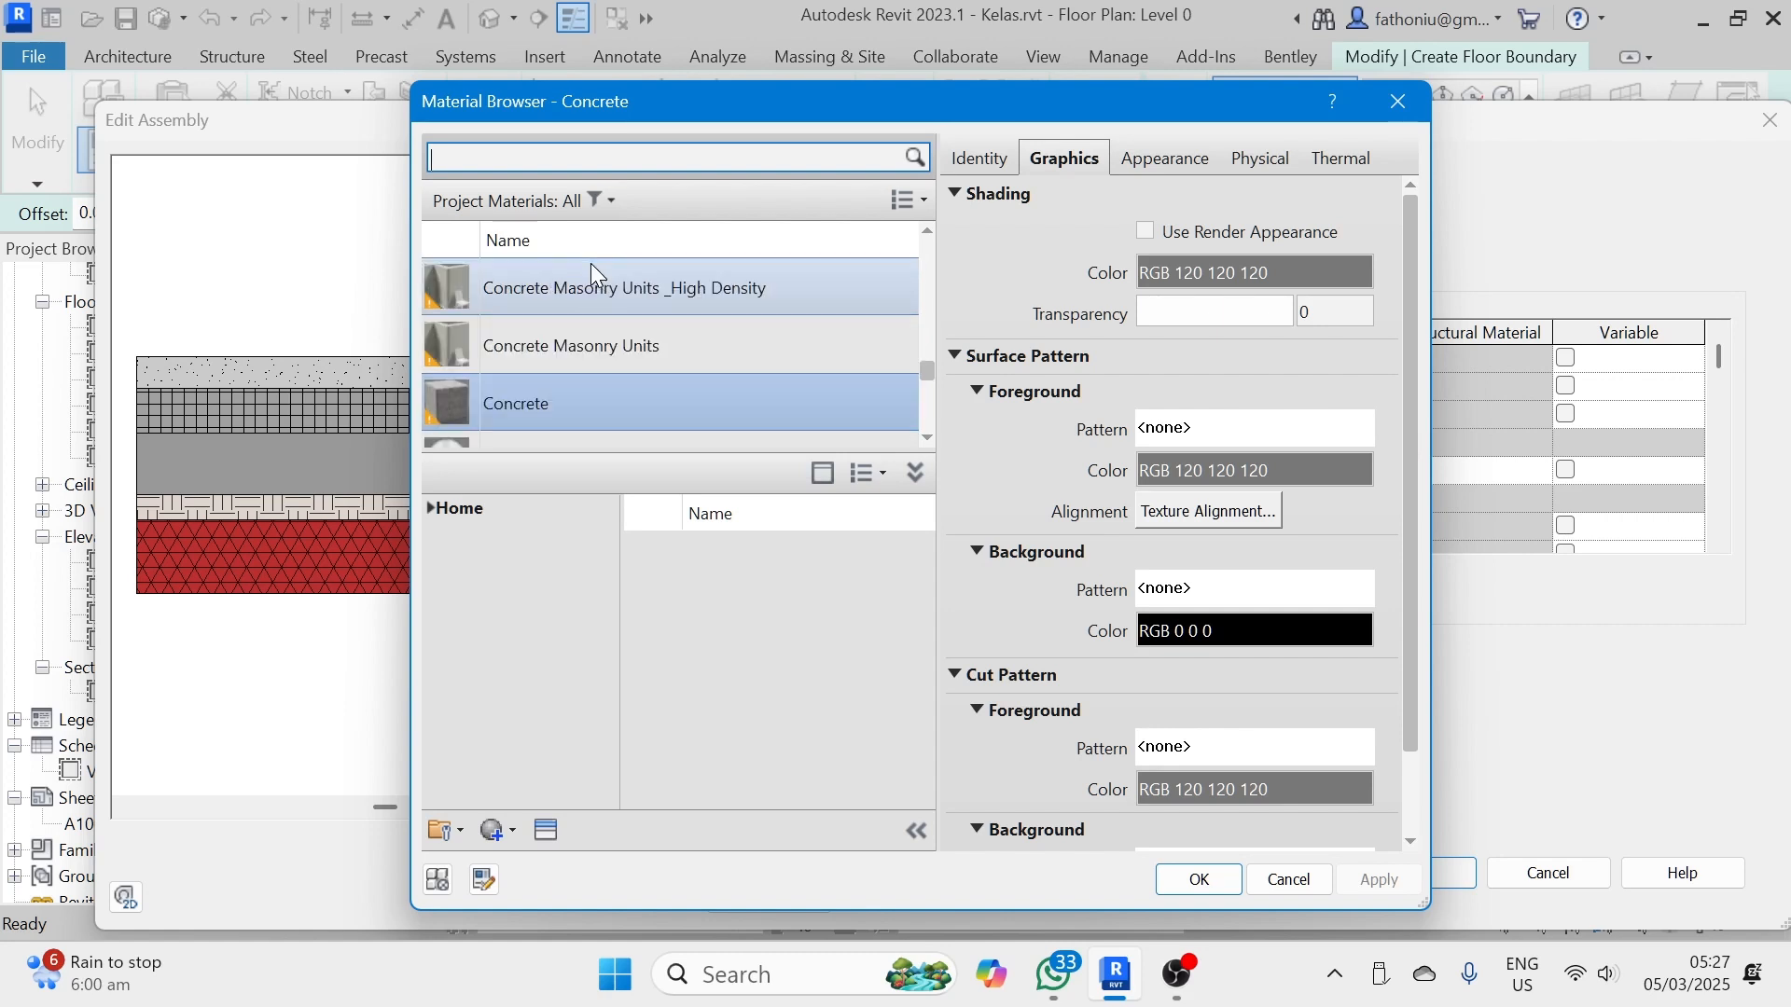
left_click(1177, 158)
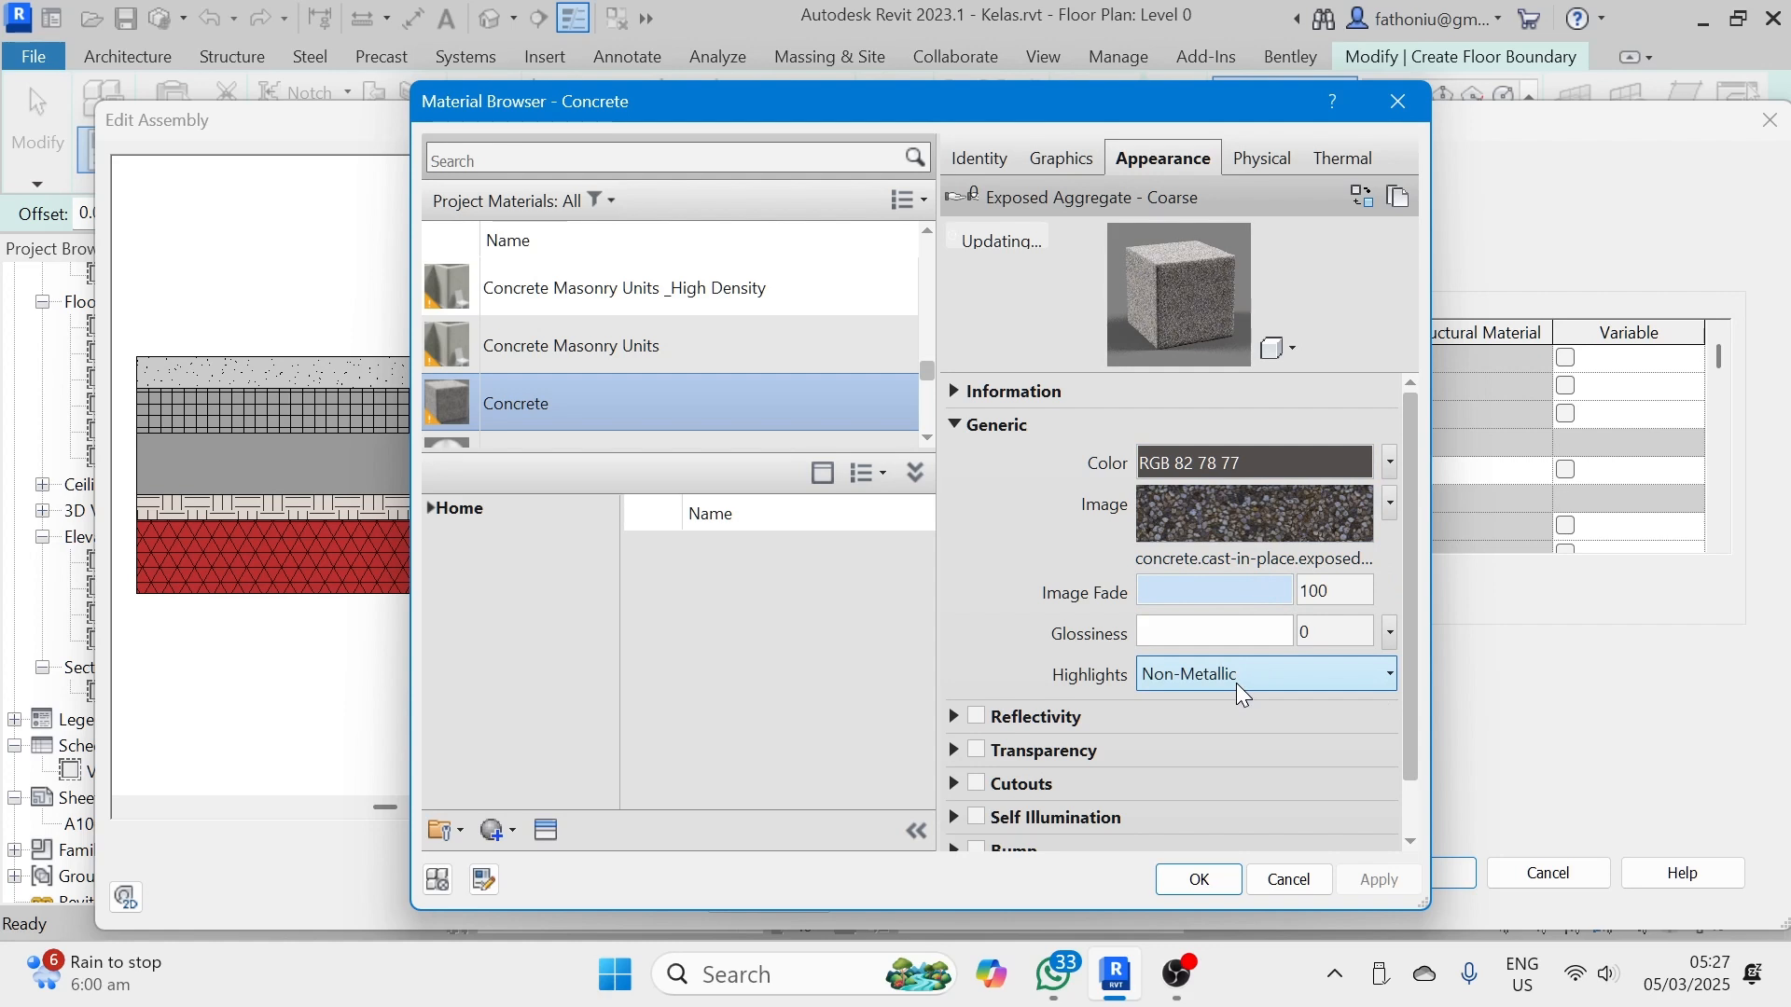
left_click(1276, 157)
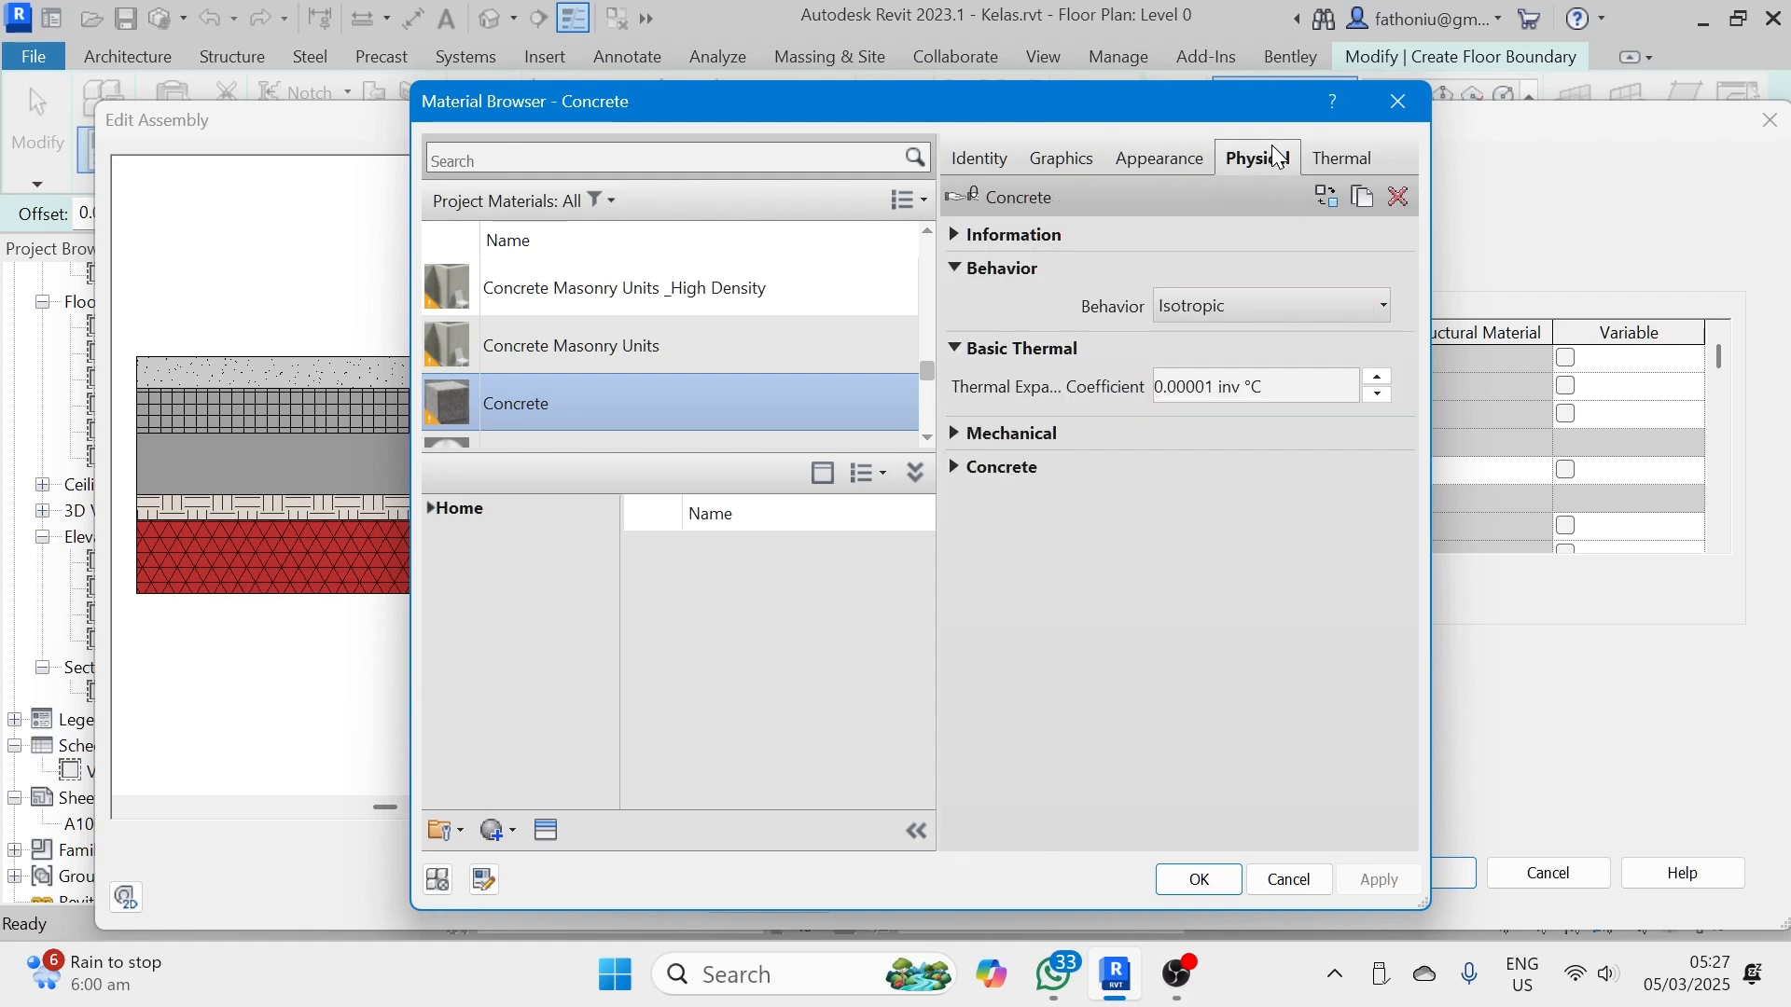
left_click(1162, 153)
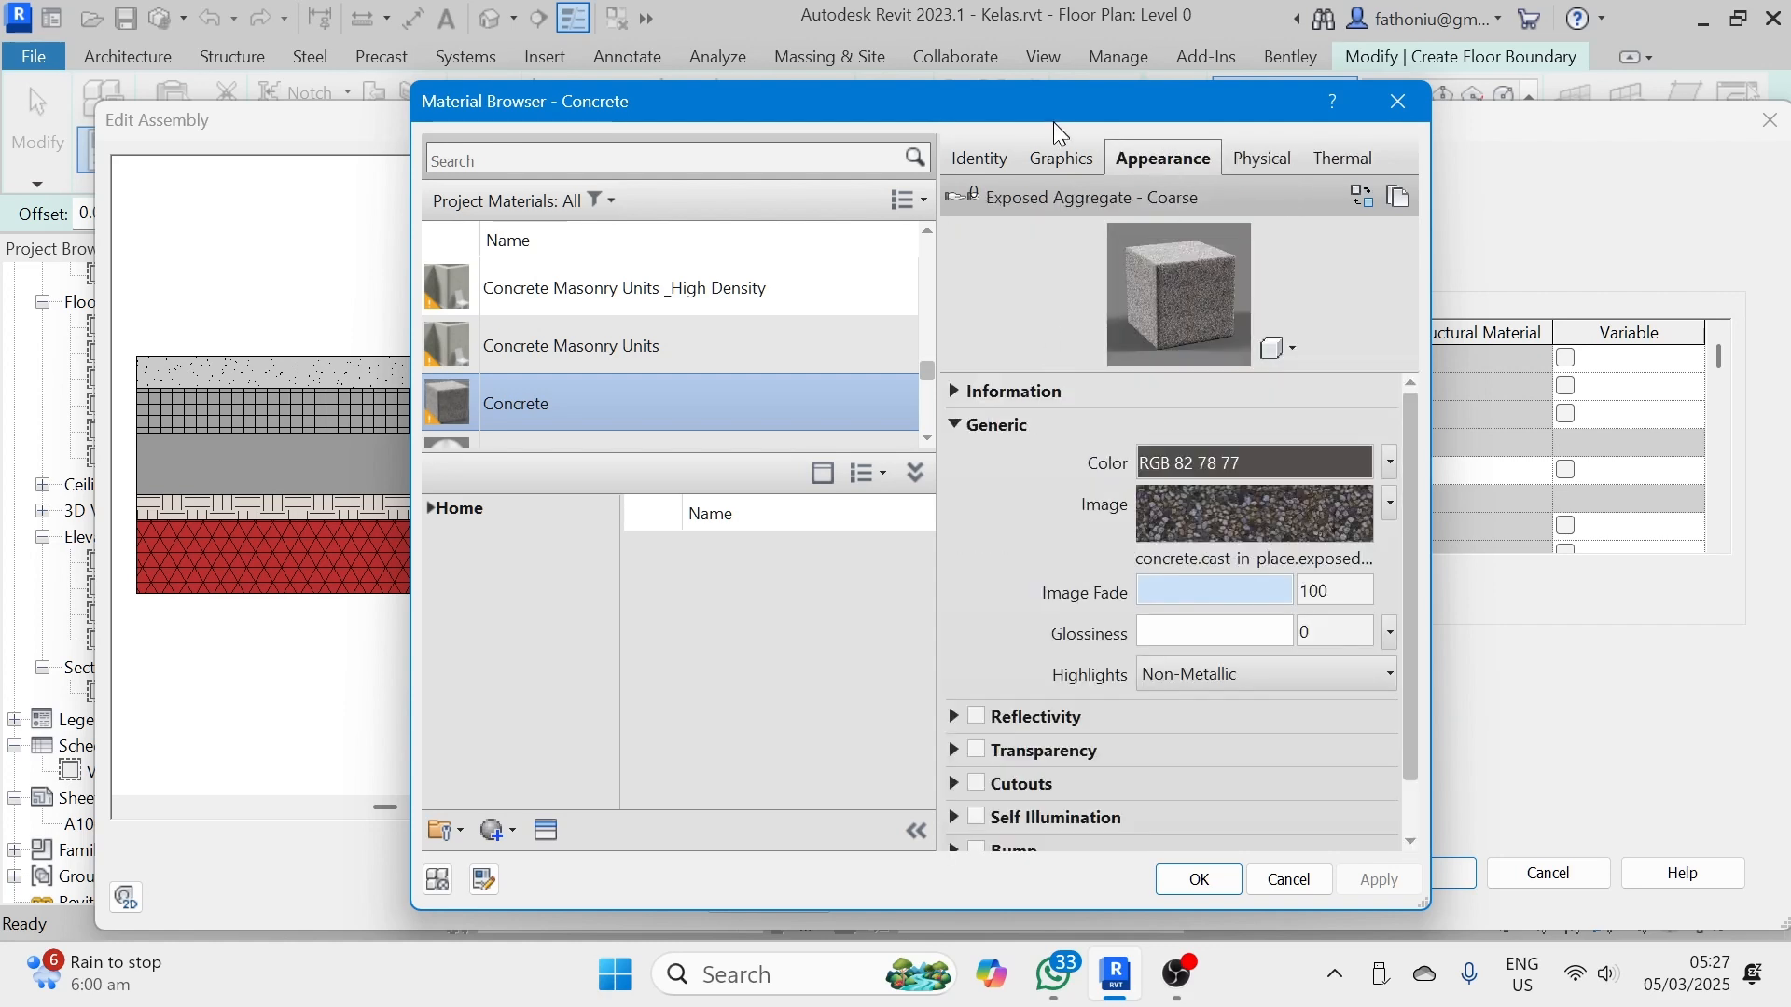
left_click(1061, 156)
scroll(1054, 578, "down", 2)
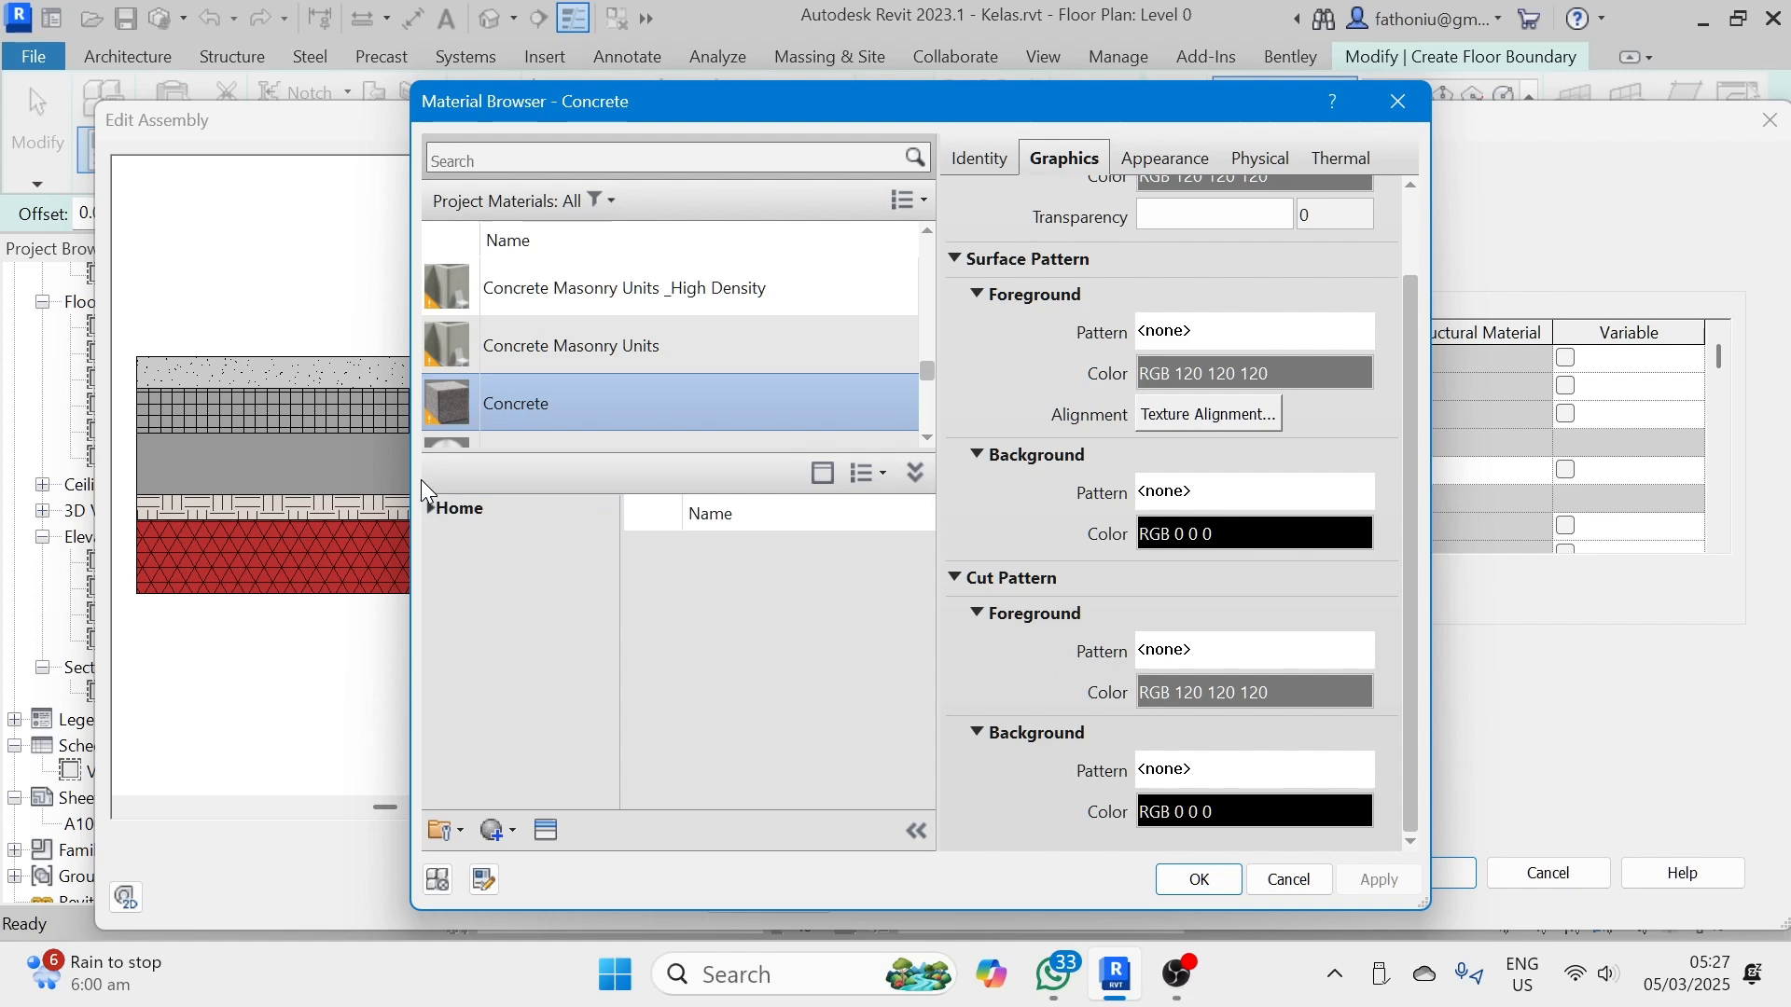
- Set the Concrete material's foreground cut pattern to the drafting pattern Concrete
left_click(1265, 652)
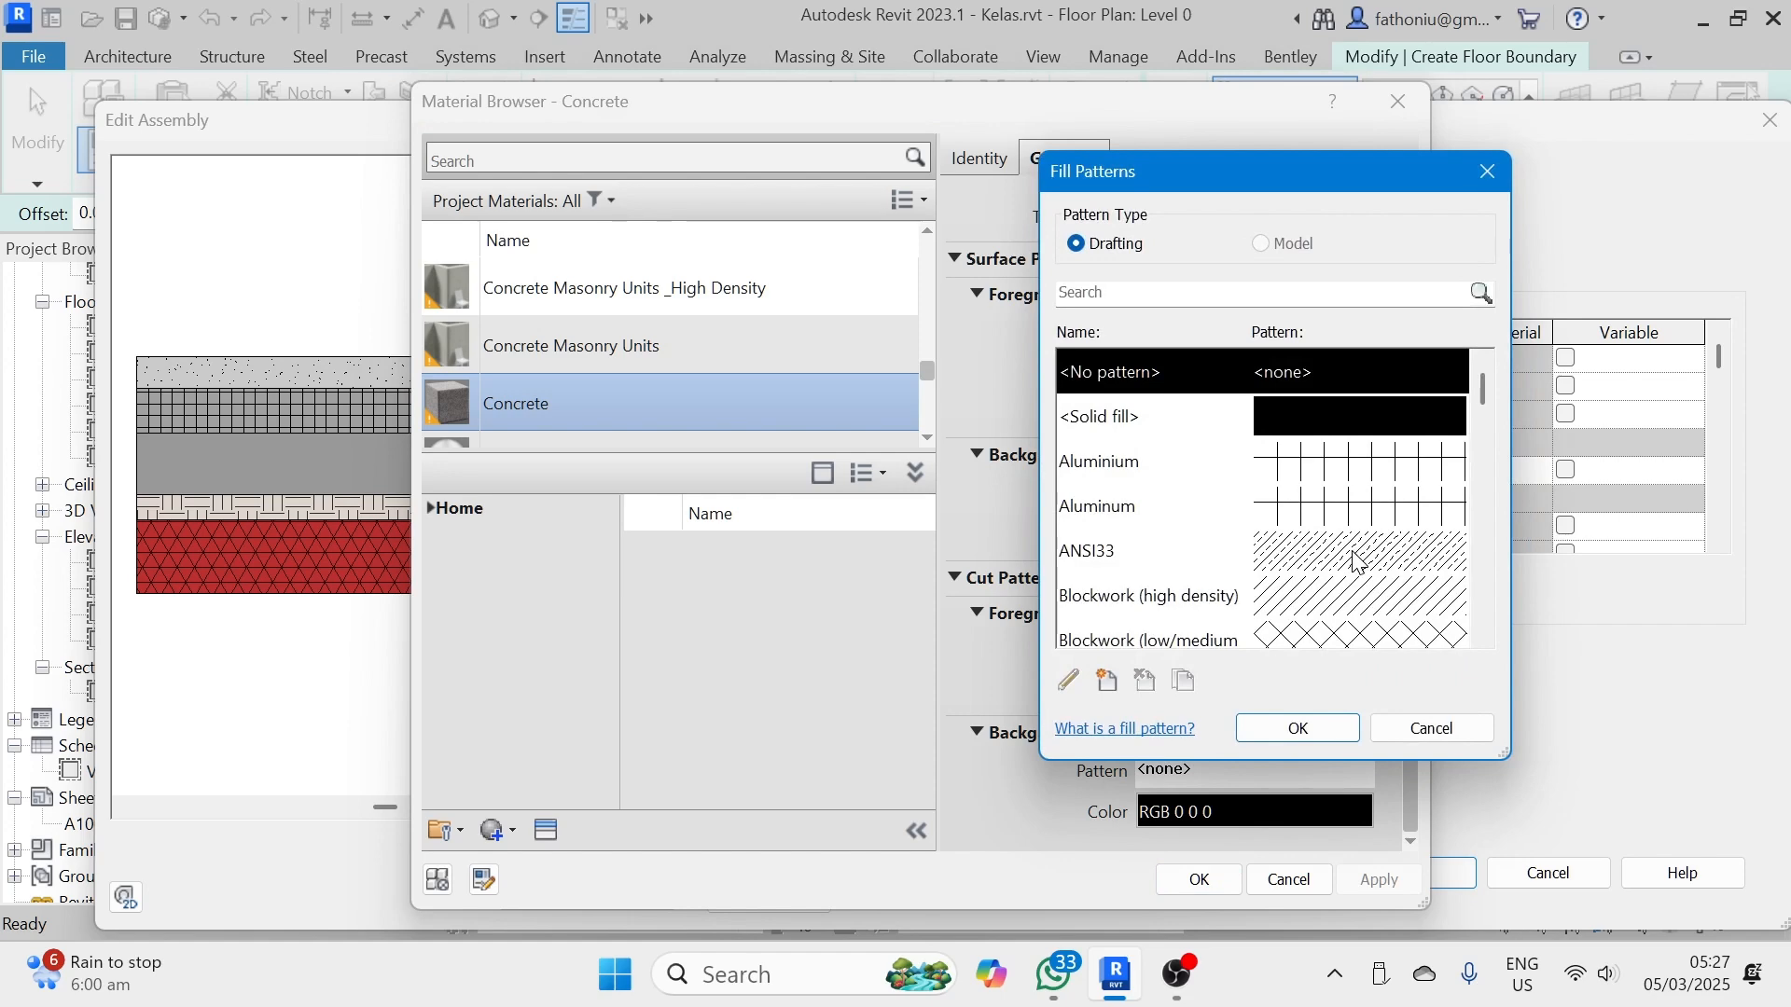
scroll(1353, 622, "down", 1)
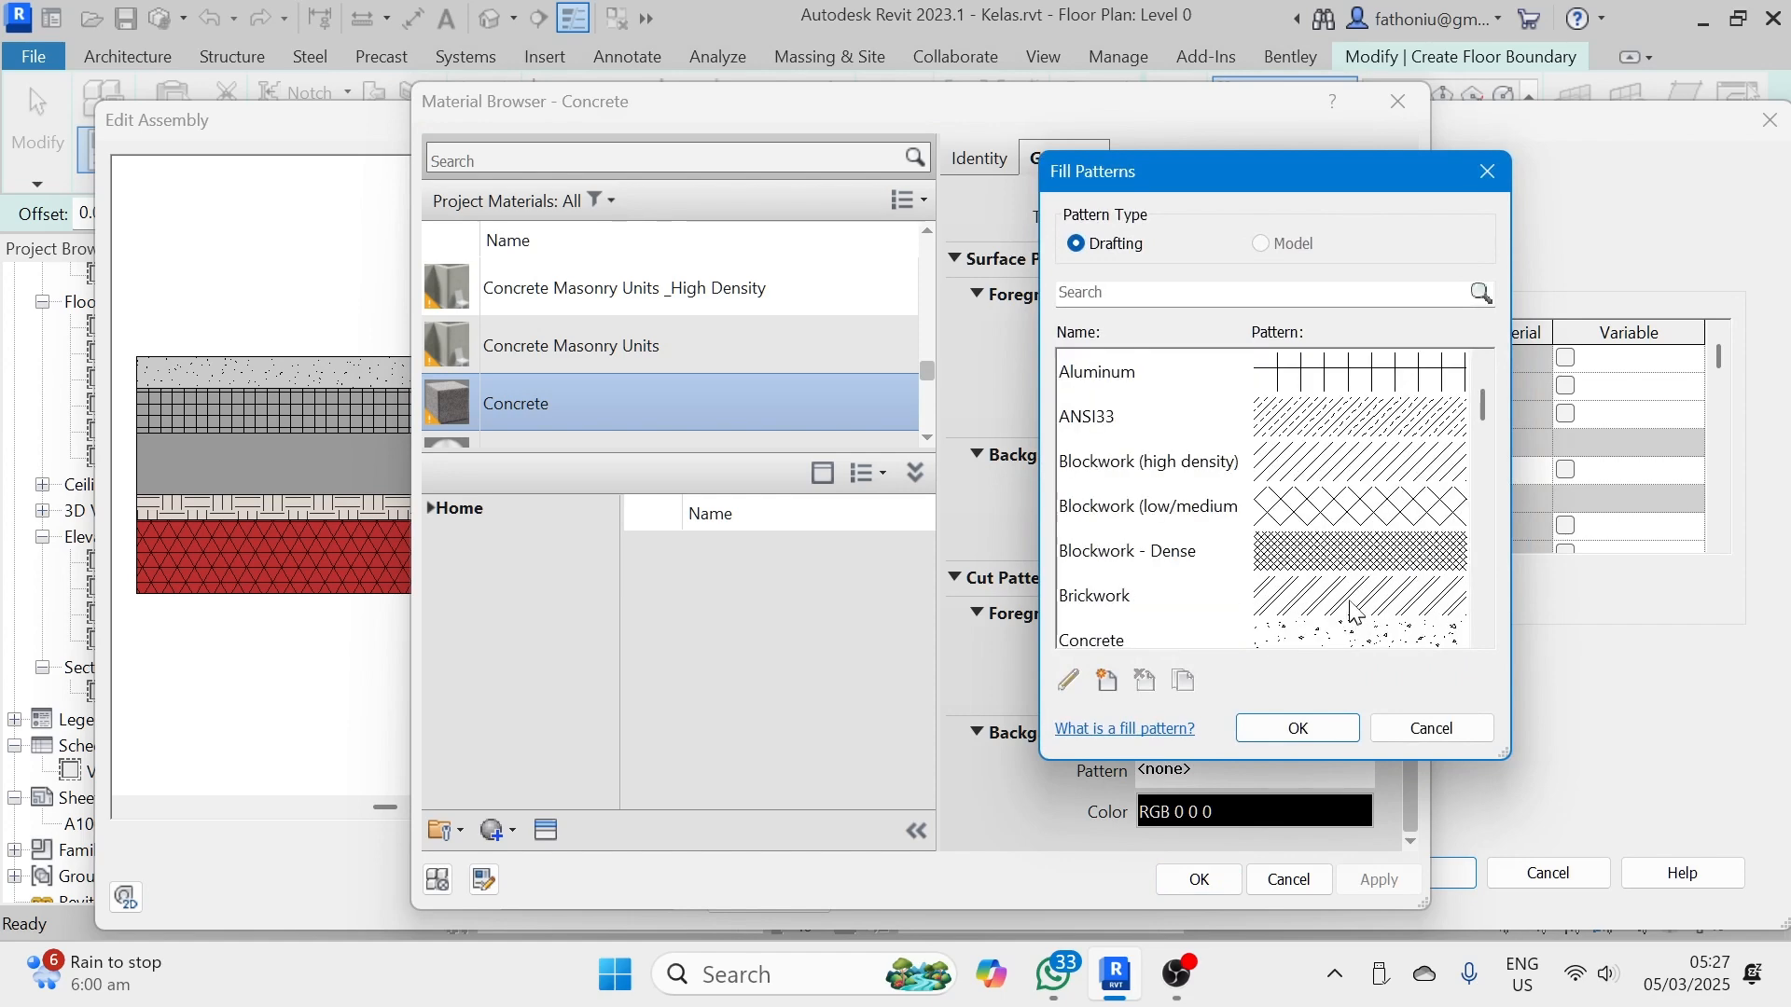
scroll(1354, 611, "down", 1)
left_click(1357, 508)
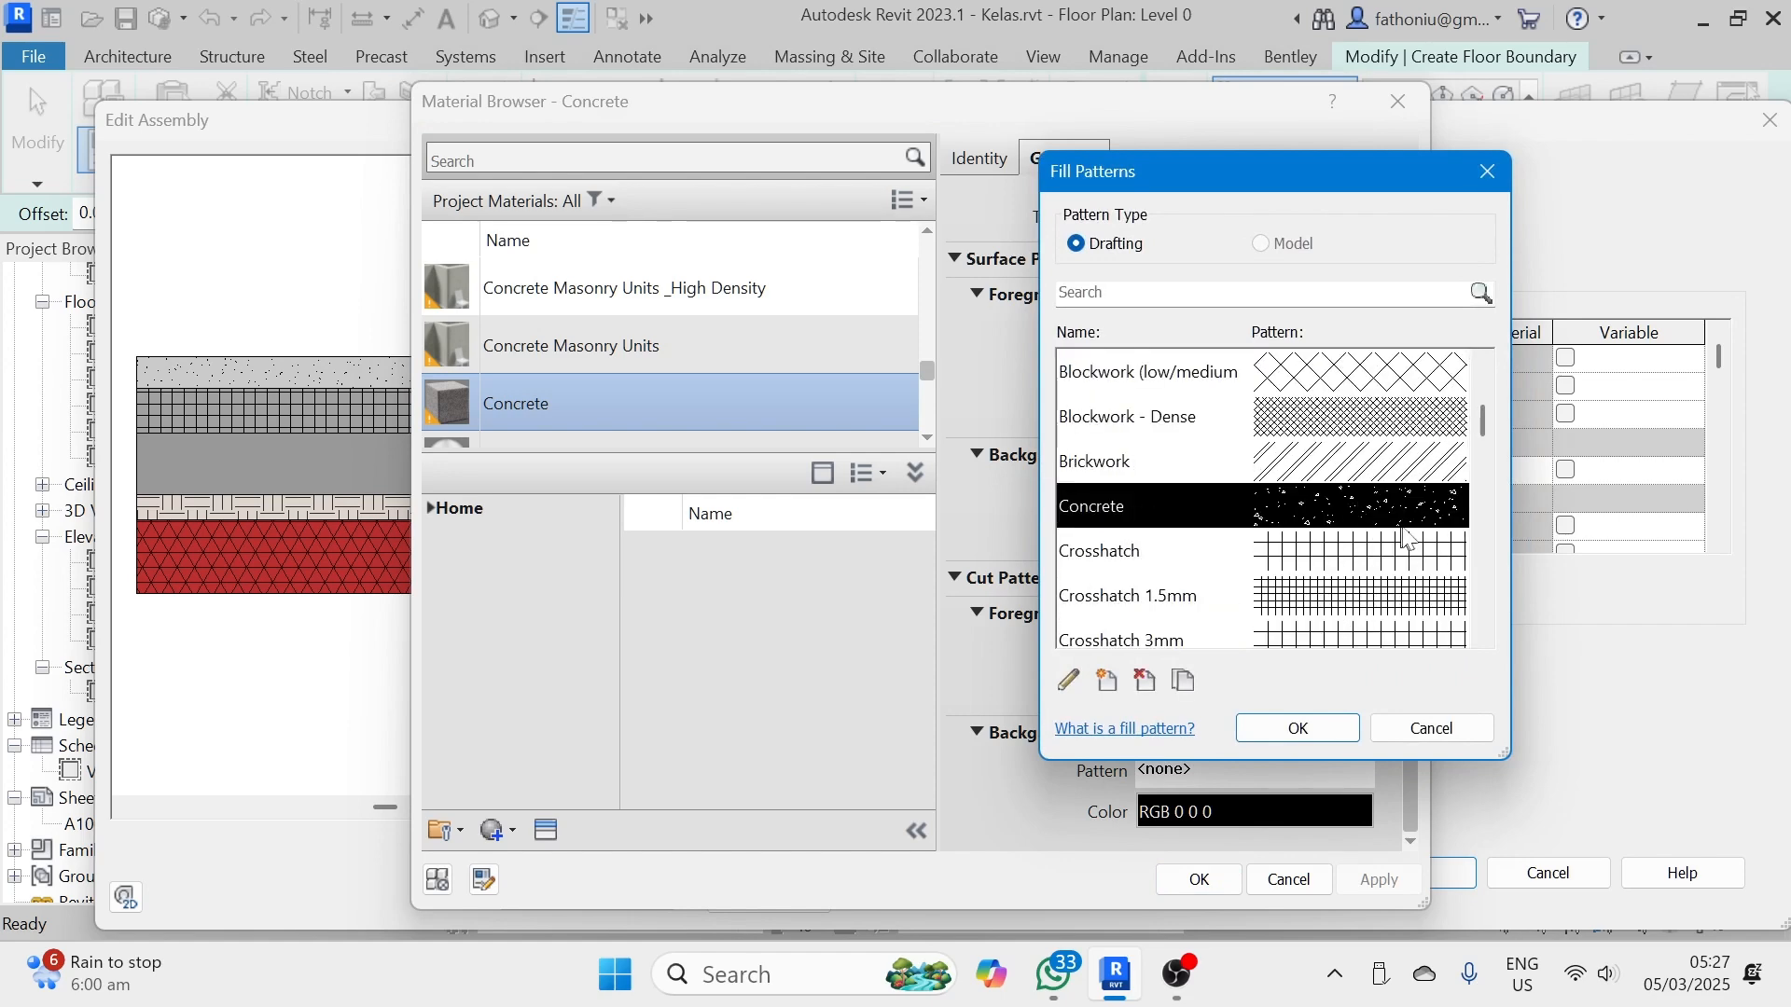
left_click(1316, 726)
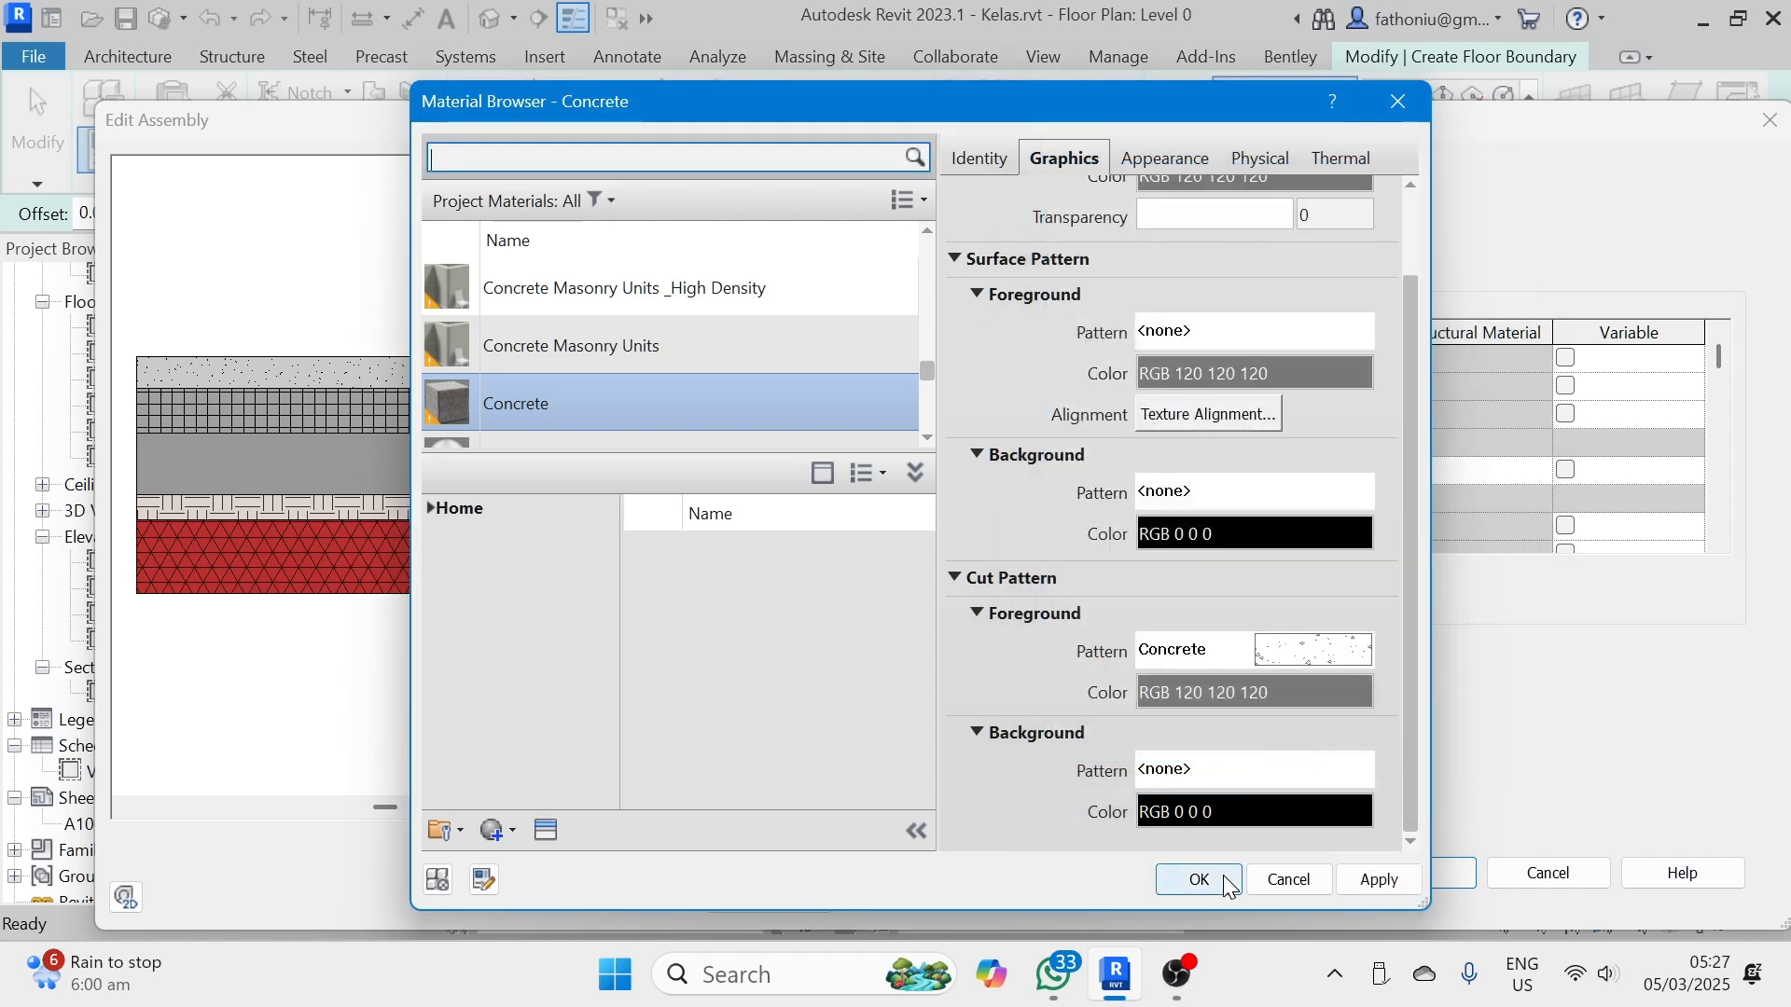
- Set the Concrete material's foreground cut pattern back to <No pattern>
scroll(675, 383, "down", 1)
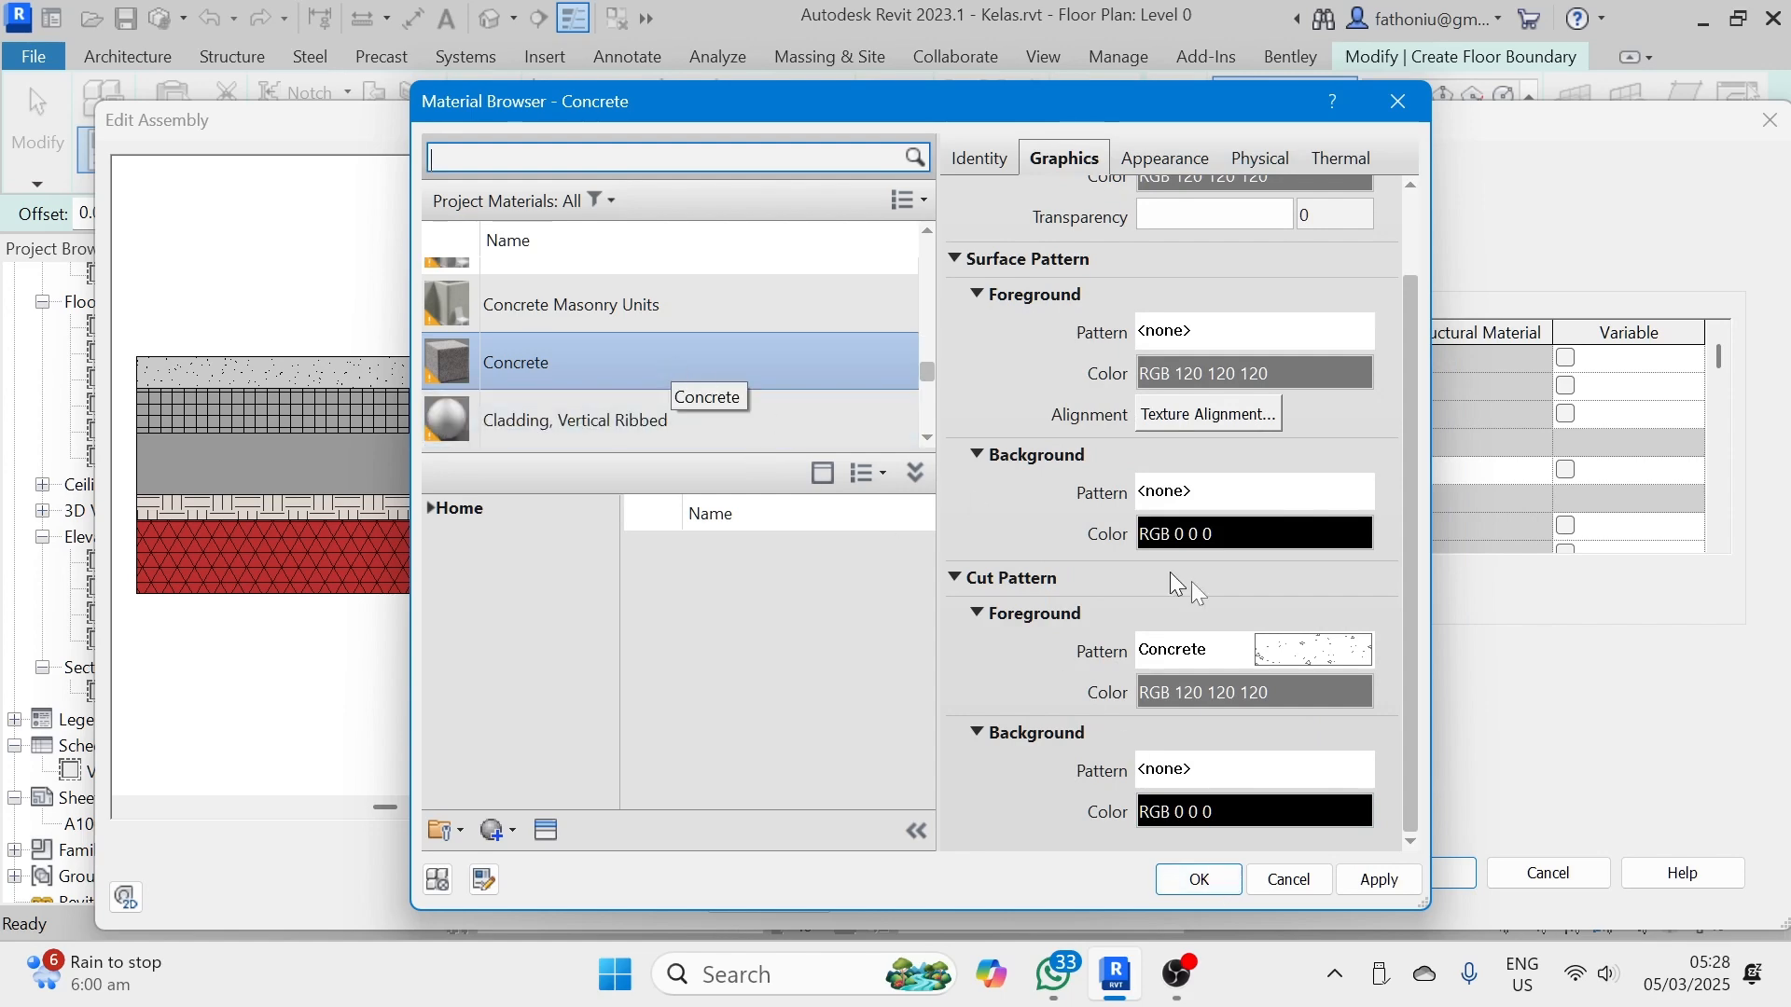
left_click(1323, 658)
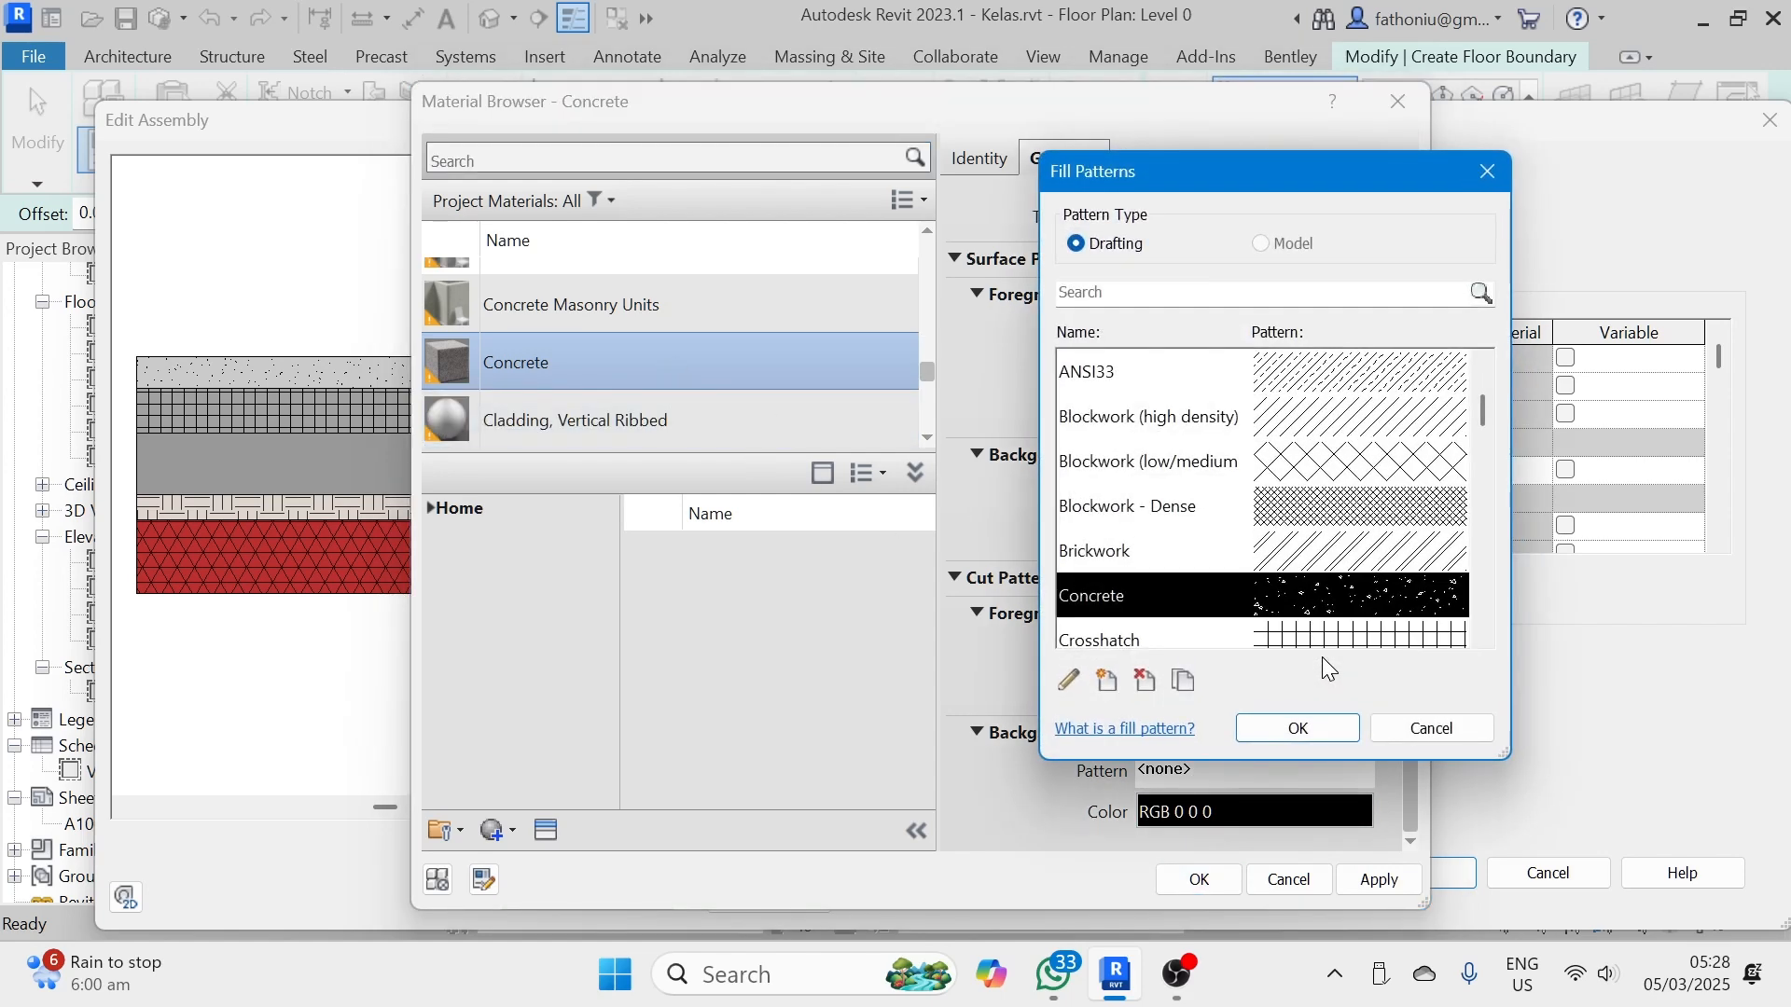
scroll(1349, 442, "up", 5)
left_click(1346, 378)
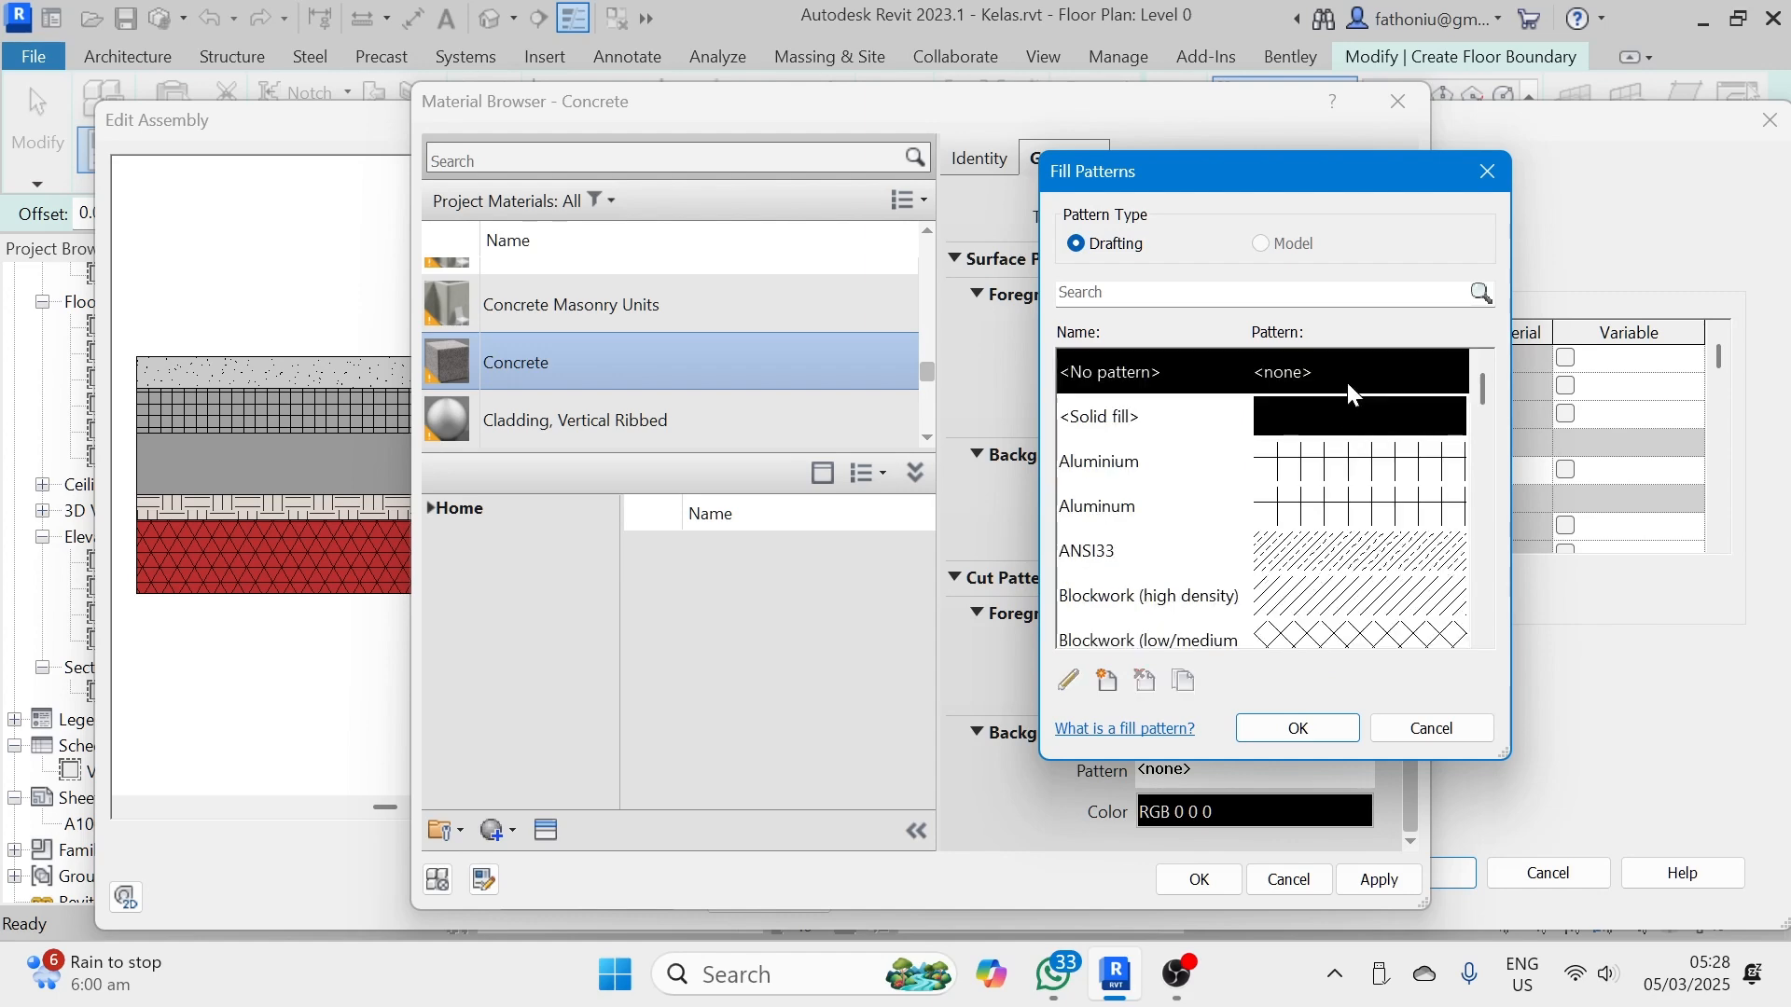
left_click(1304, 728)
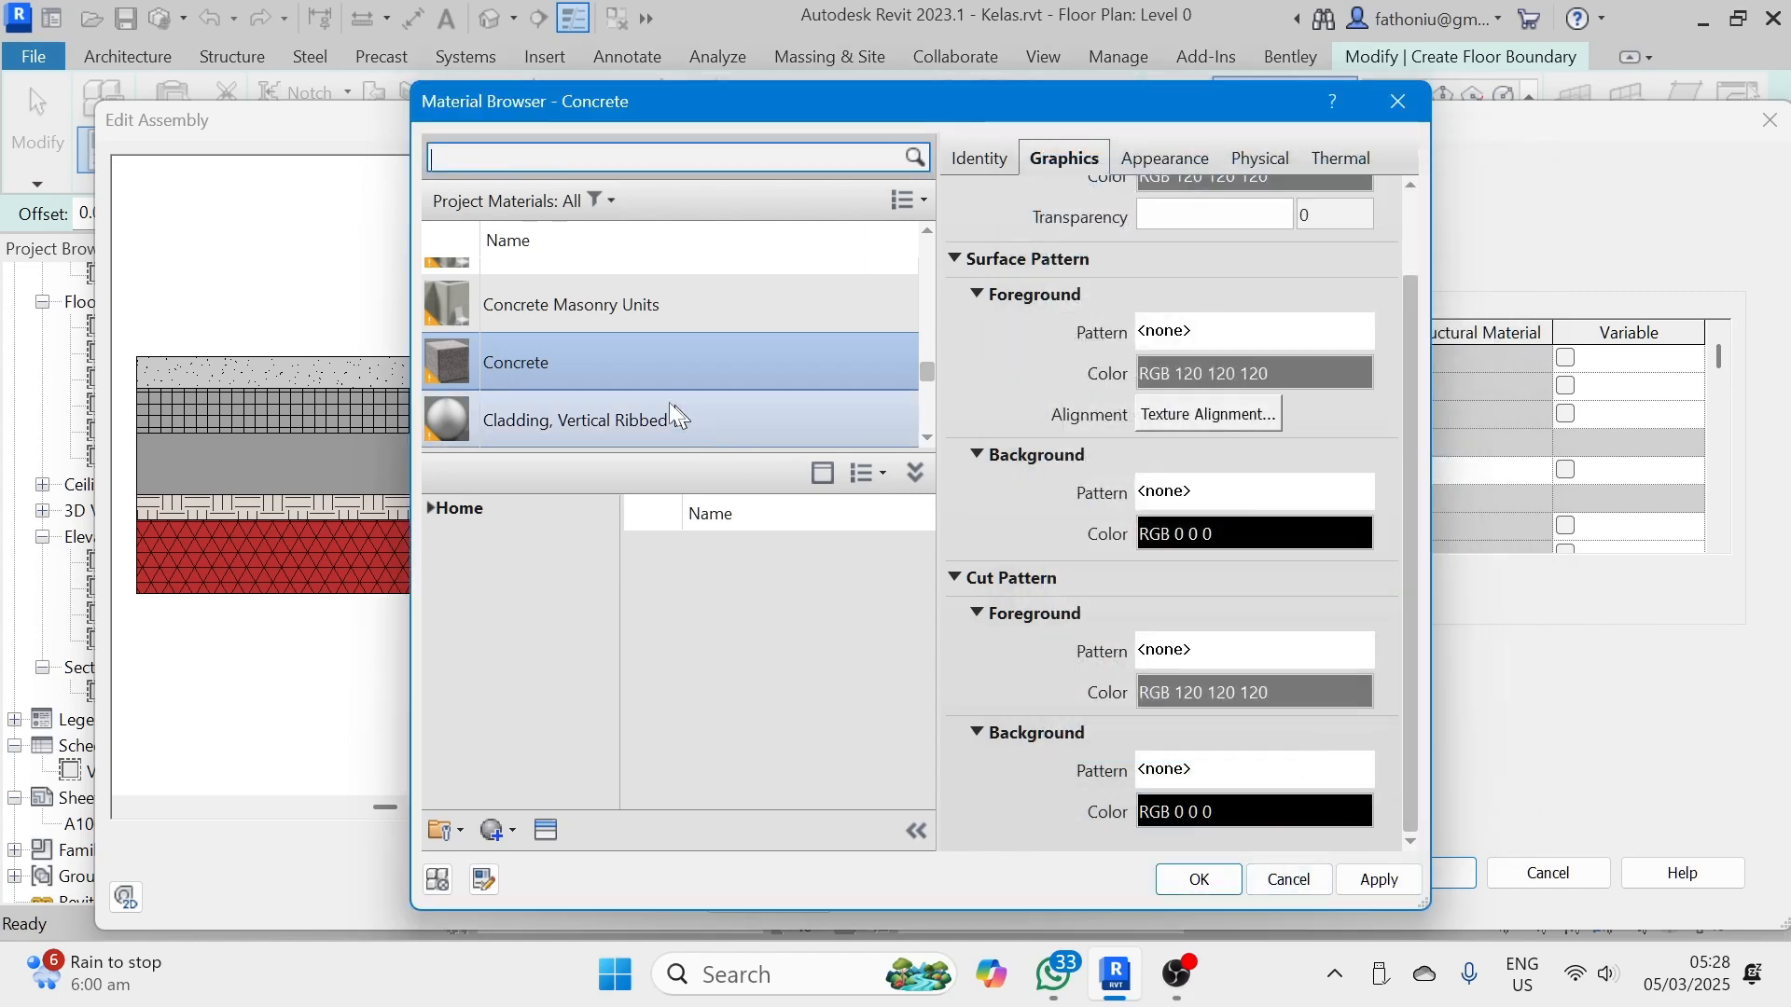
- Duplicate the Concrete material together with its assets, and view the graphics of Concrete, Cast In Situ
right_click(543, 367)
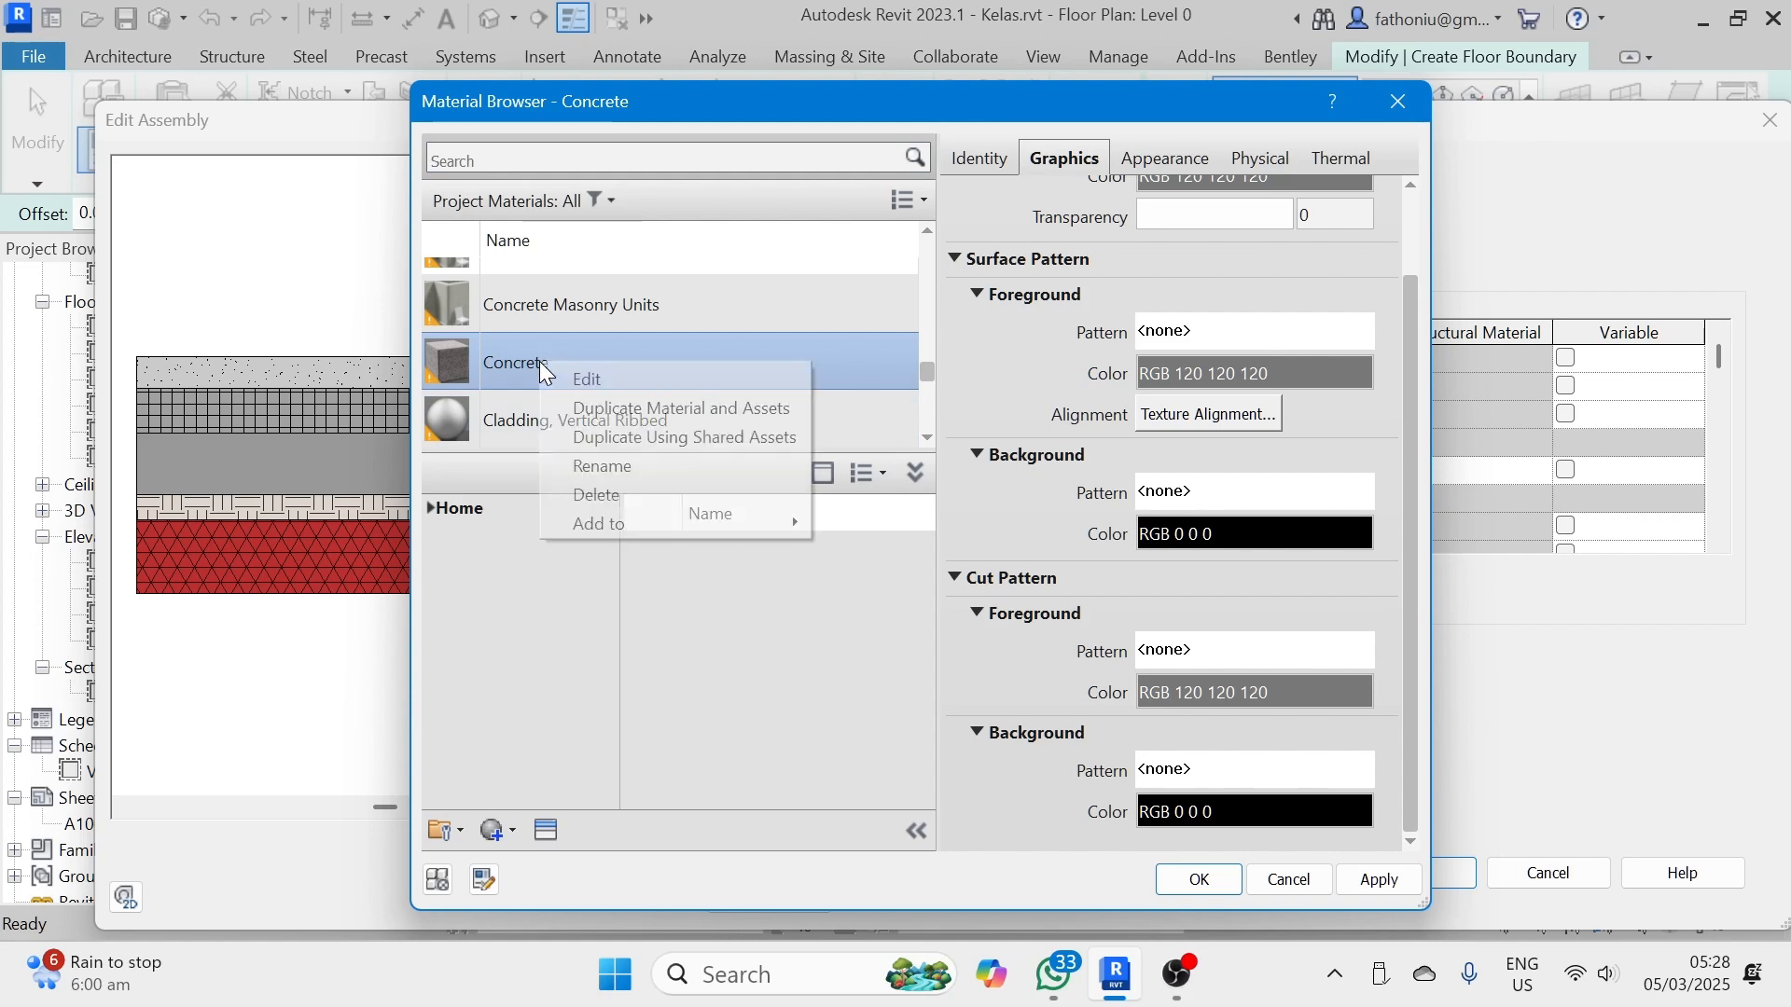
left_click(614, 408)
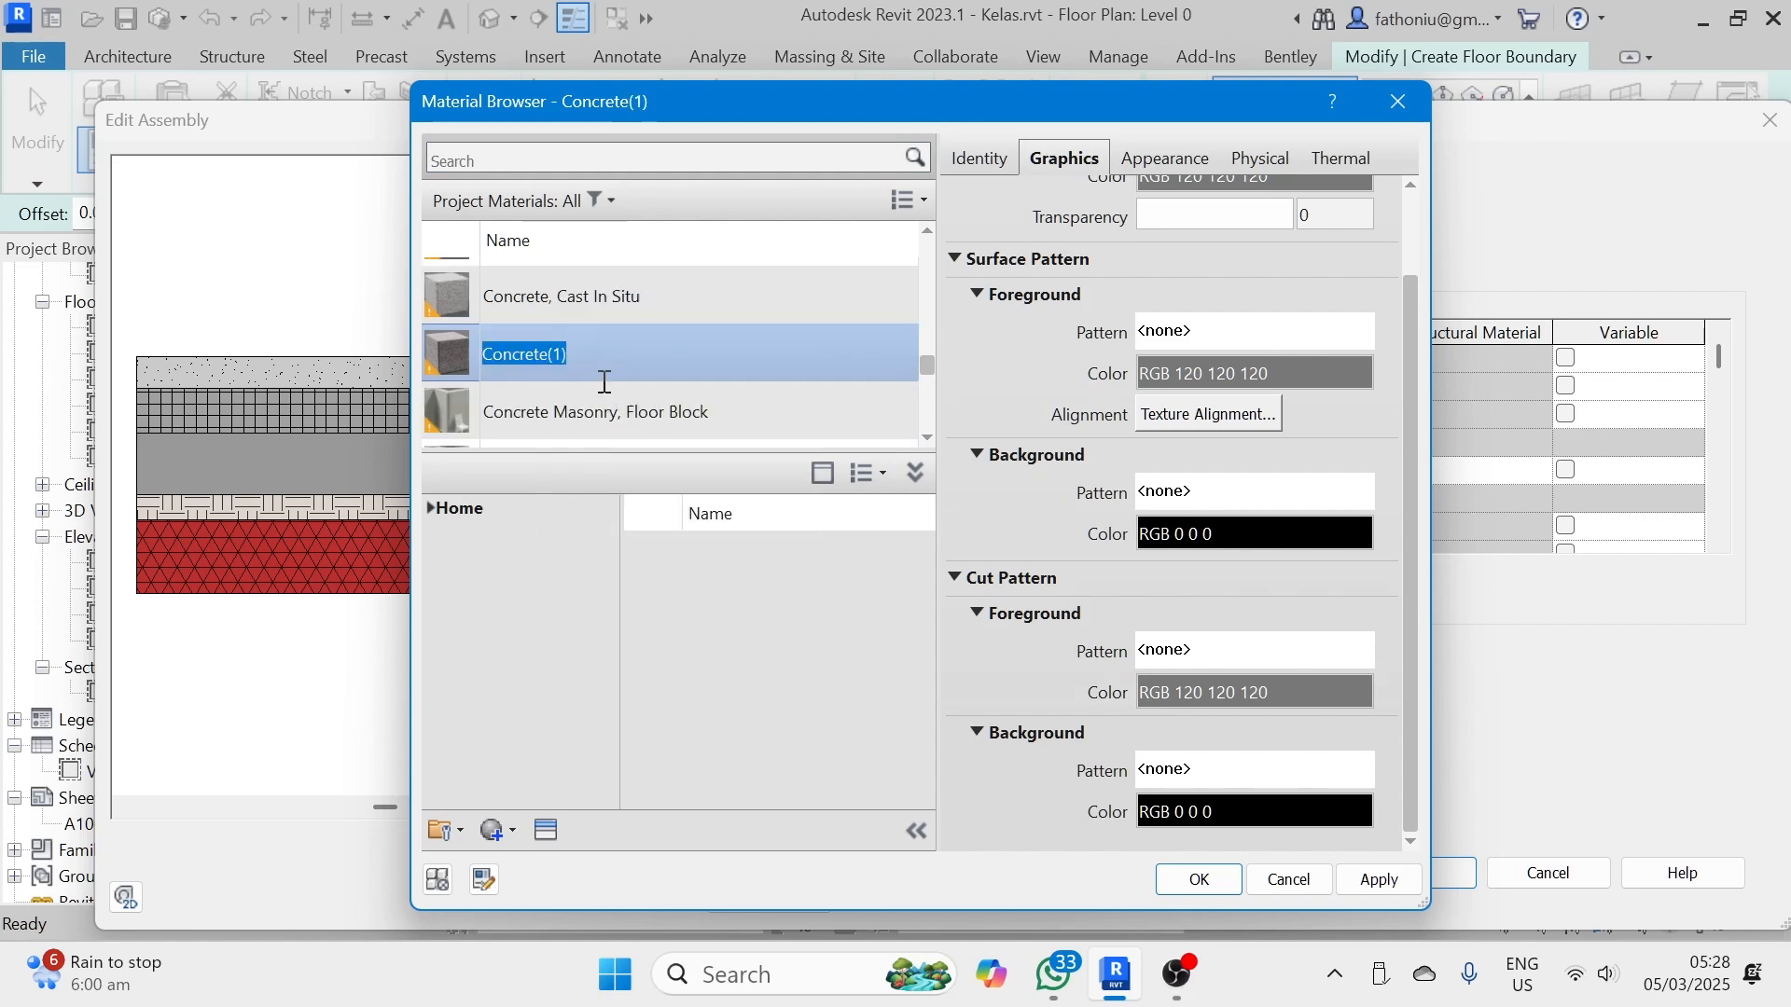
left_click(608, 309)
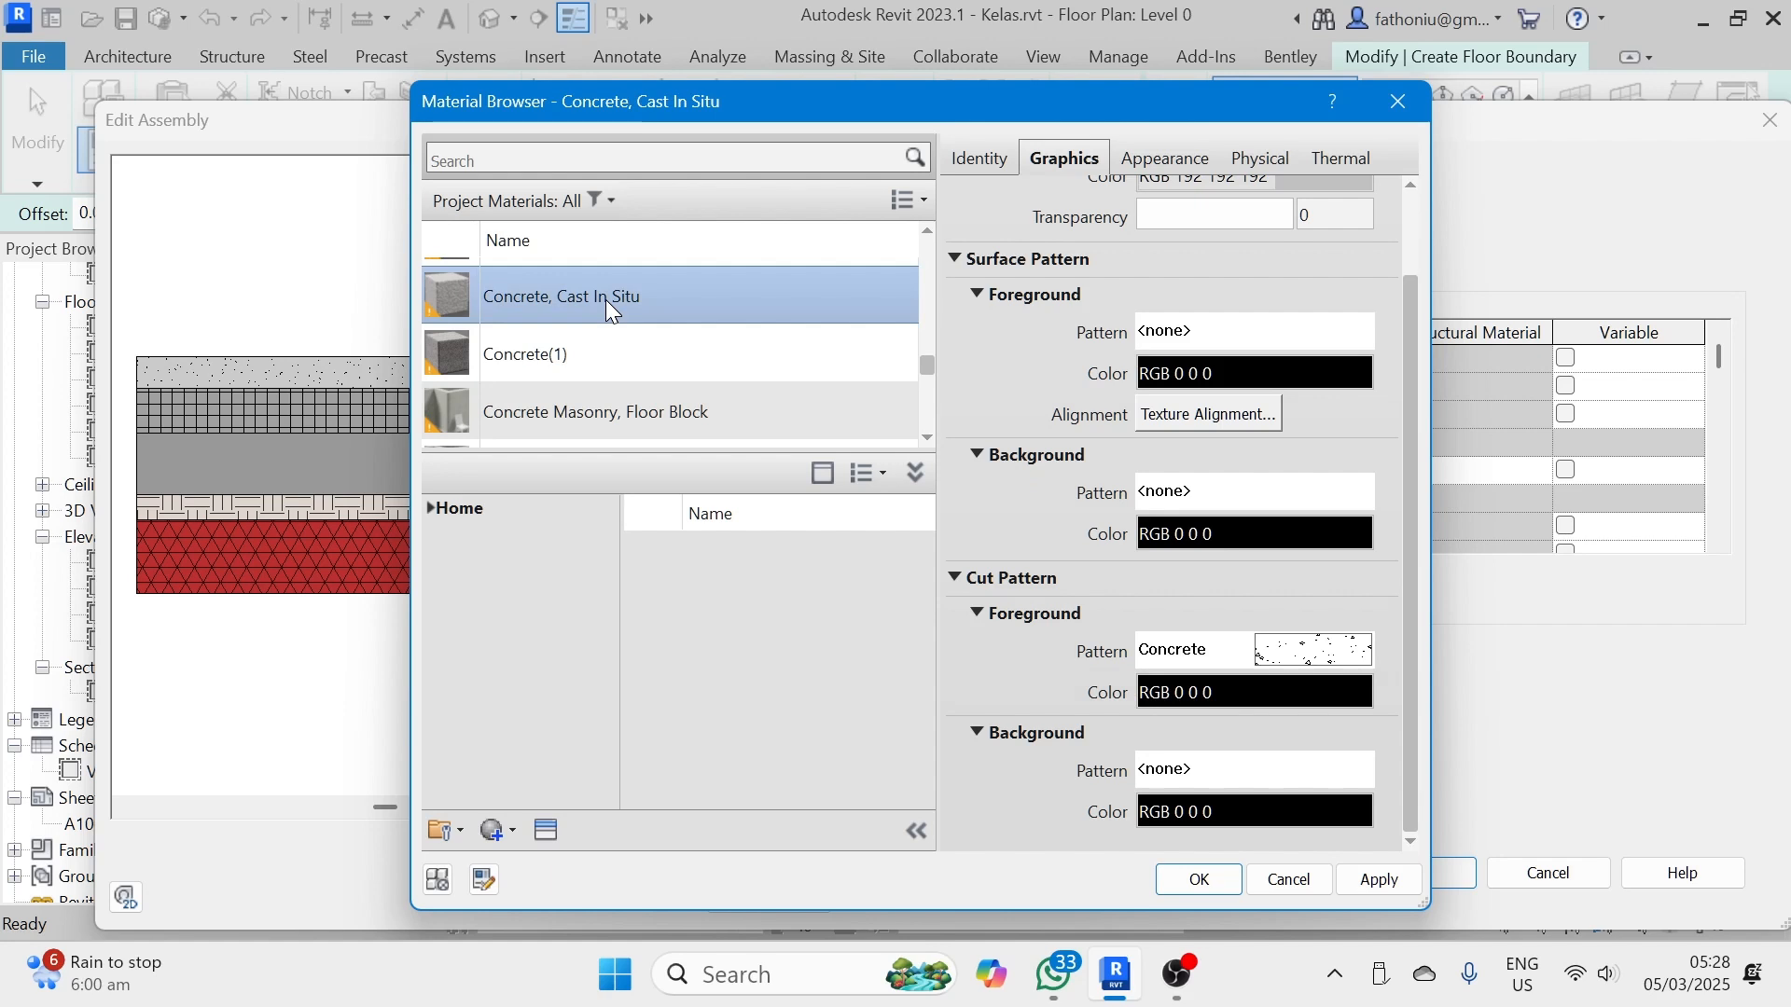
scroll(691, 373, "down", 1)
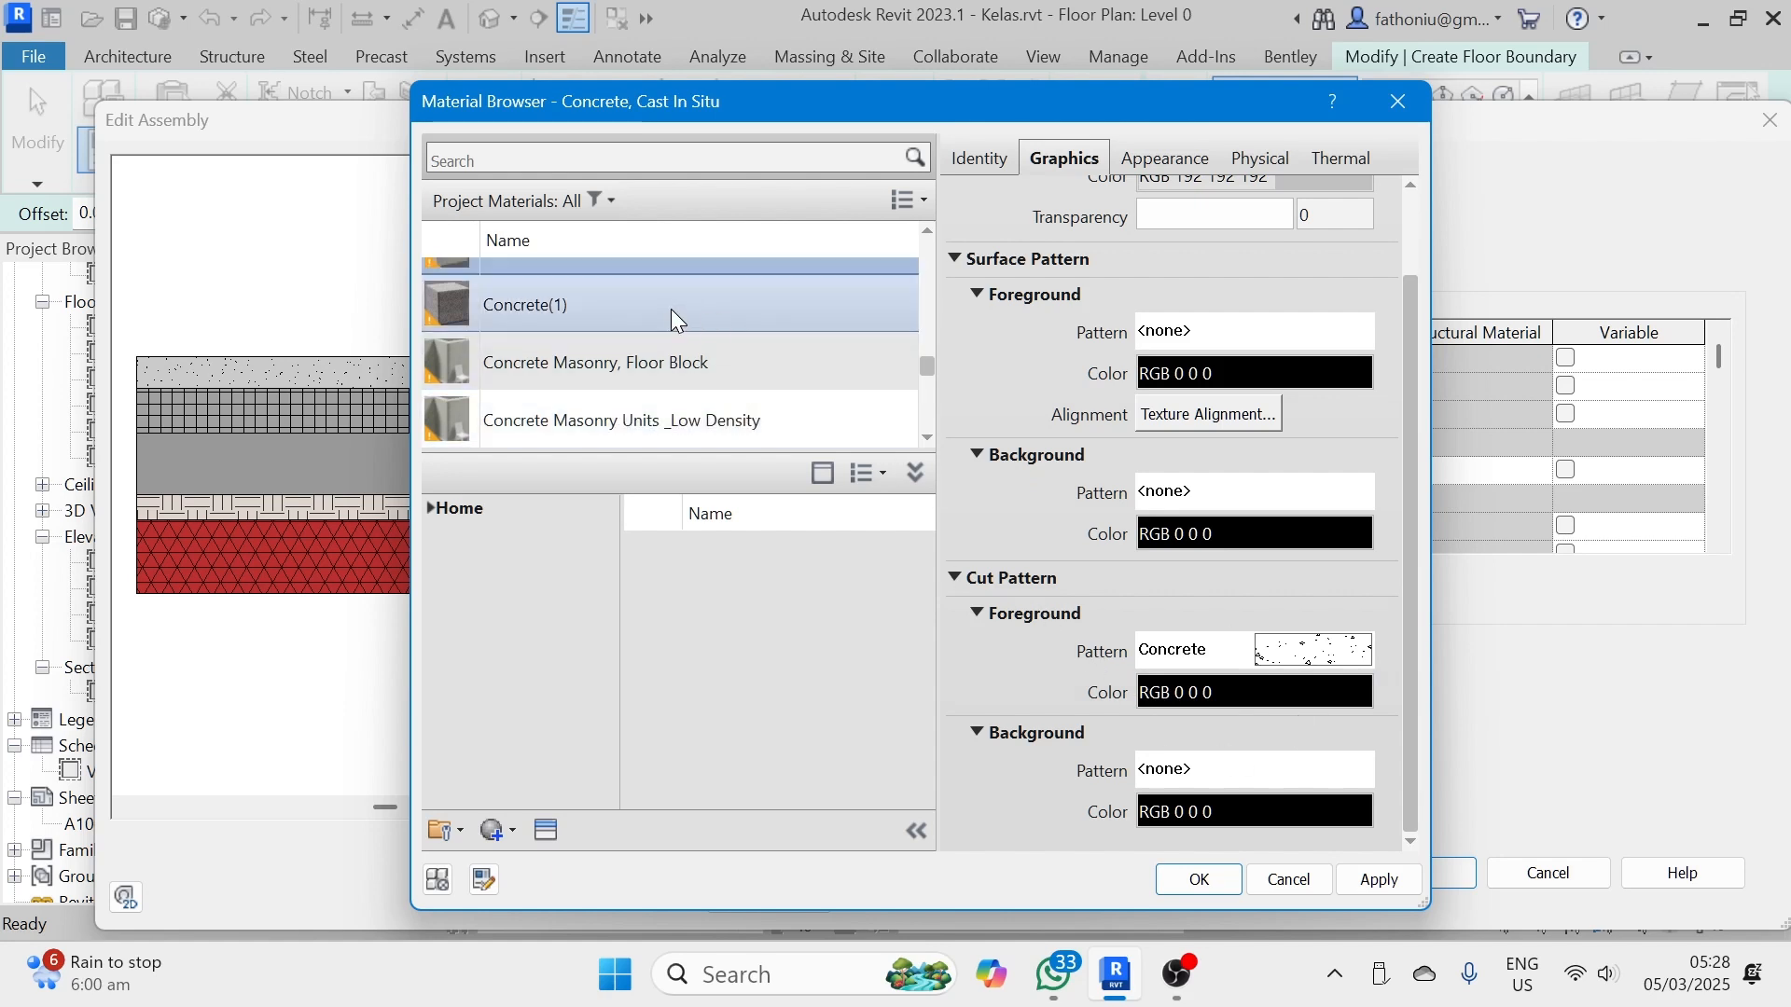
scroll(668, 351, "up", 2)
scroll(663, 390, "down", 2)
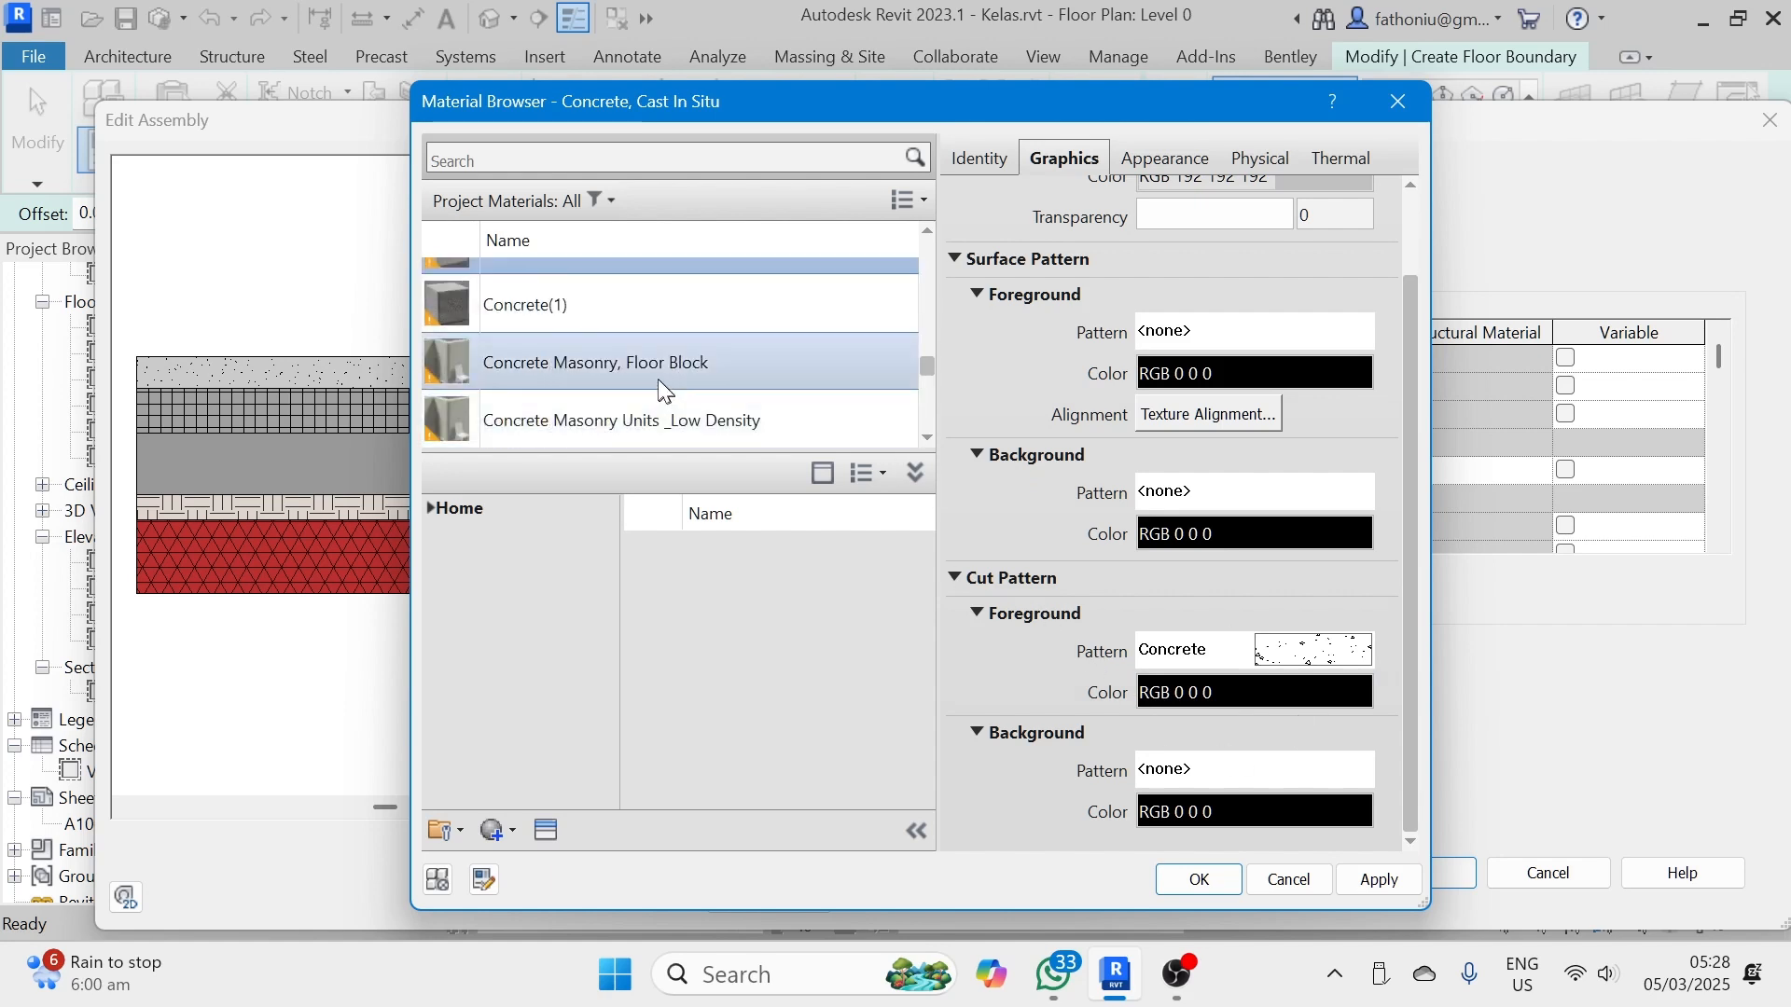
- Delete the duplicated material Concrete(1) from the project materials
left_click(630, 316)
right_click(631, 316)
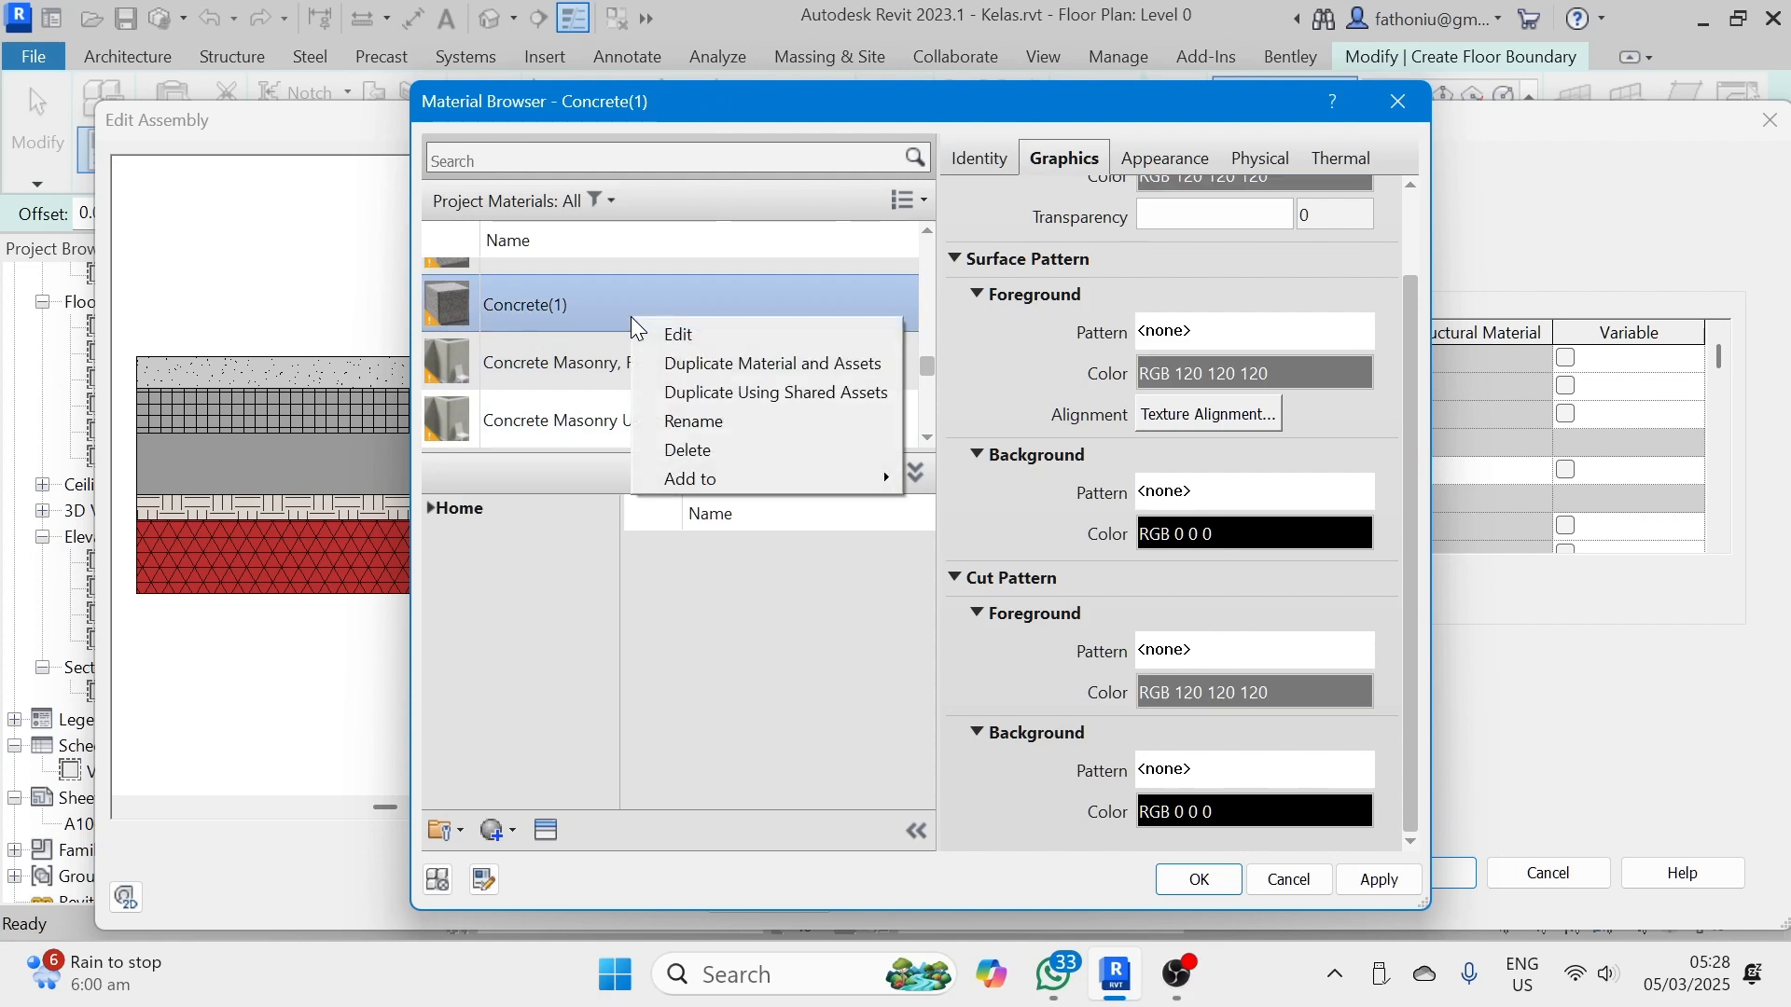
left_click(724, 450)
- Assign the material Concrete, Cast-in-Place - C15 to the Structure [1] layer
scroll(712, 397, "down", 1)
scroll(703, 352, "up", 2)
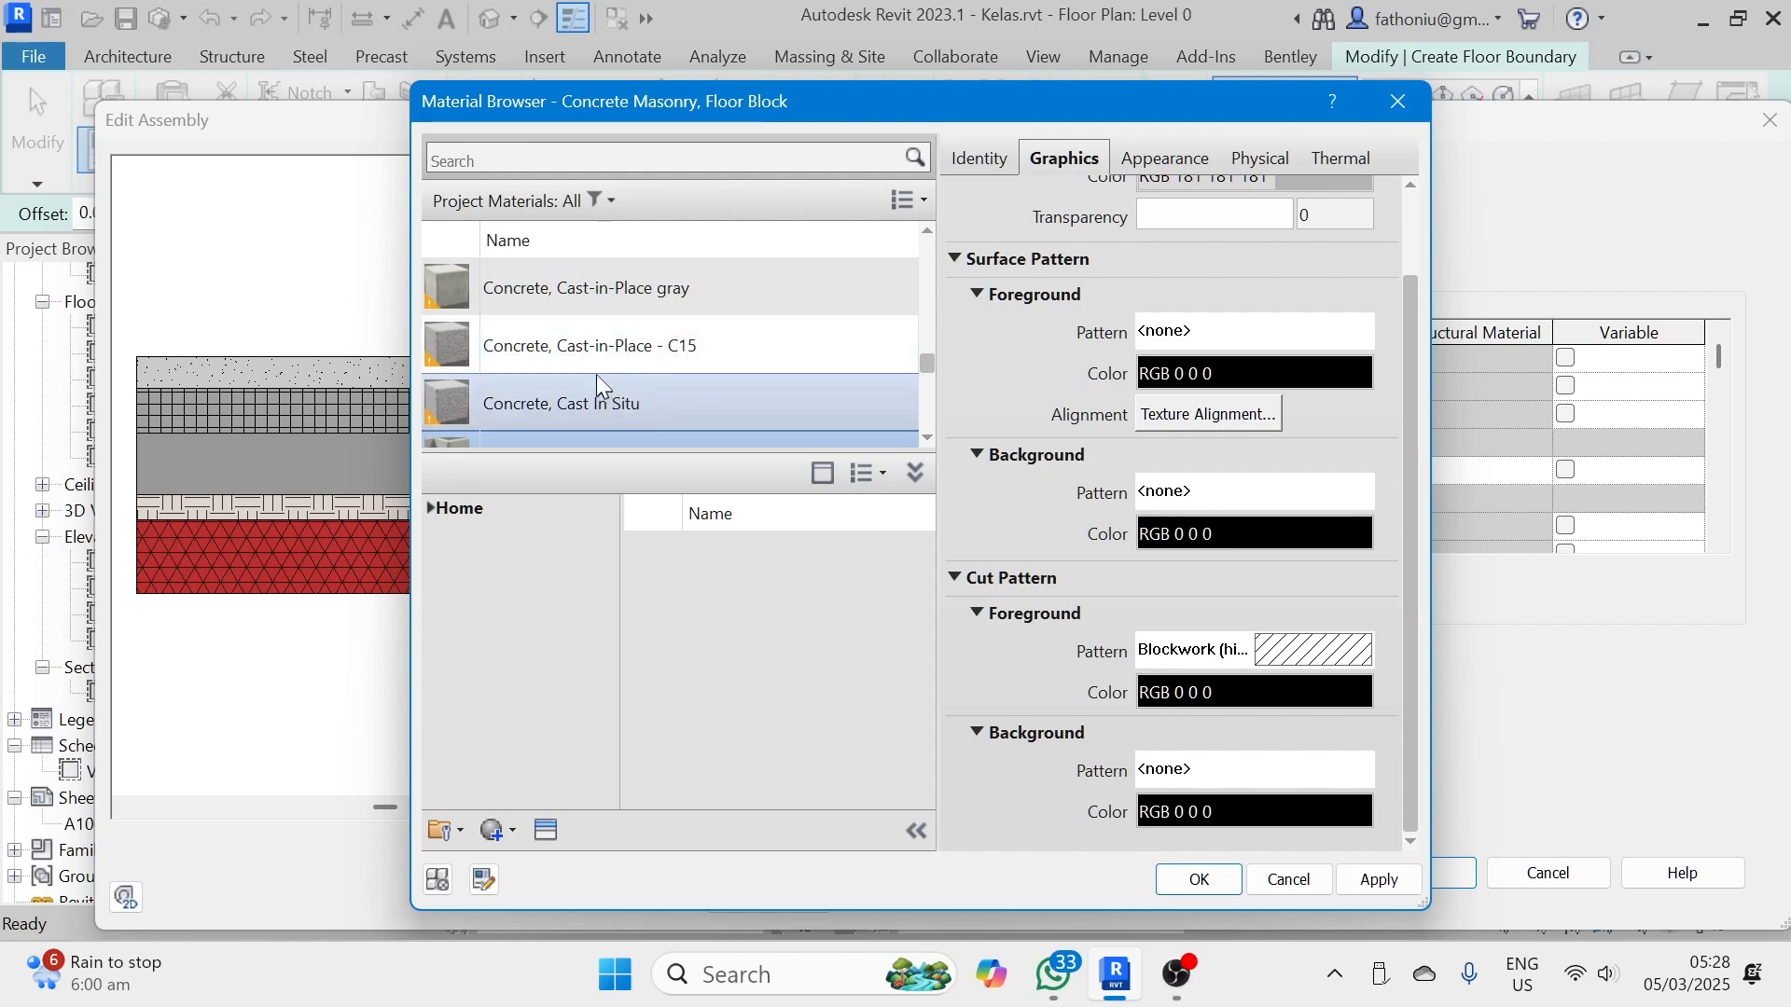
left_click(661, 341)
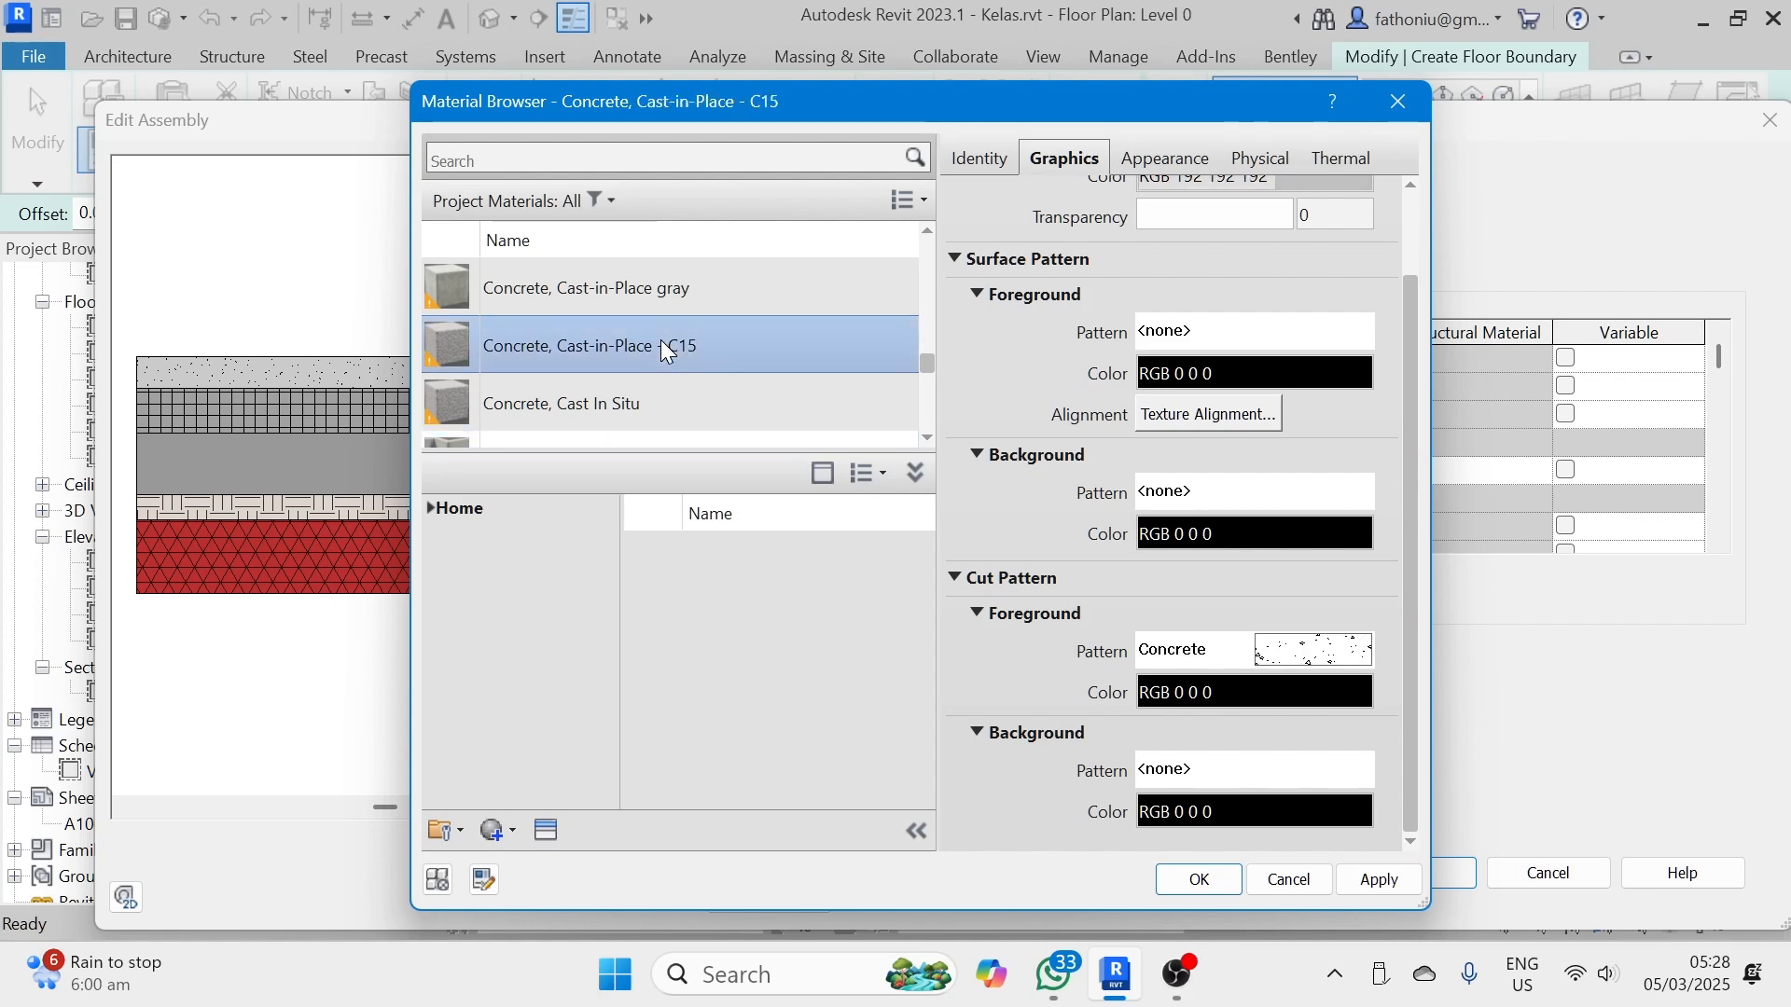
scroll(627, 337, "down", 1)
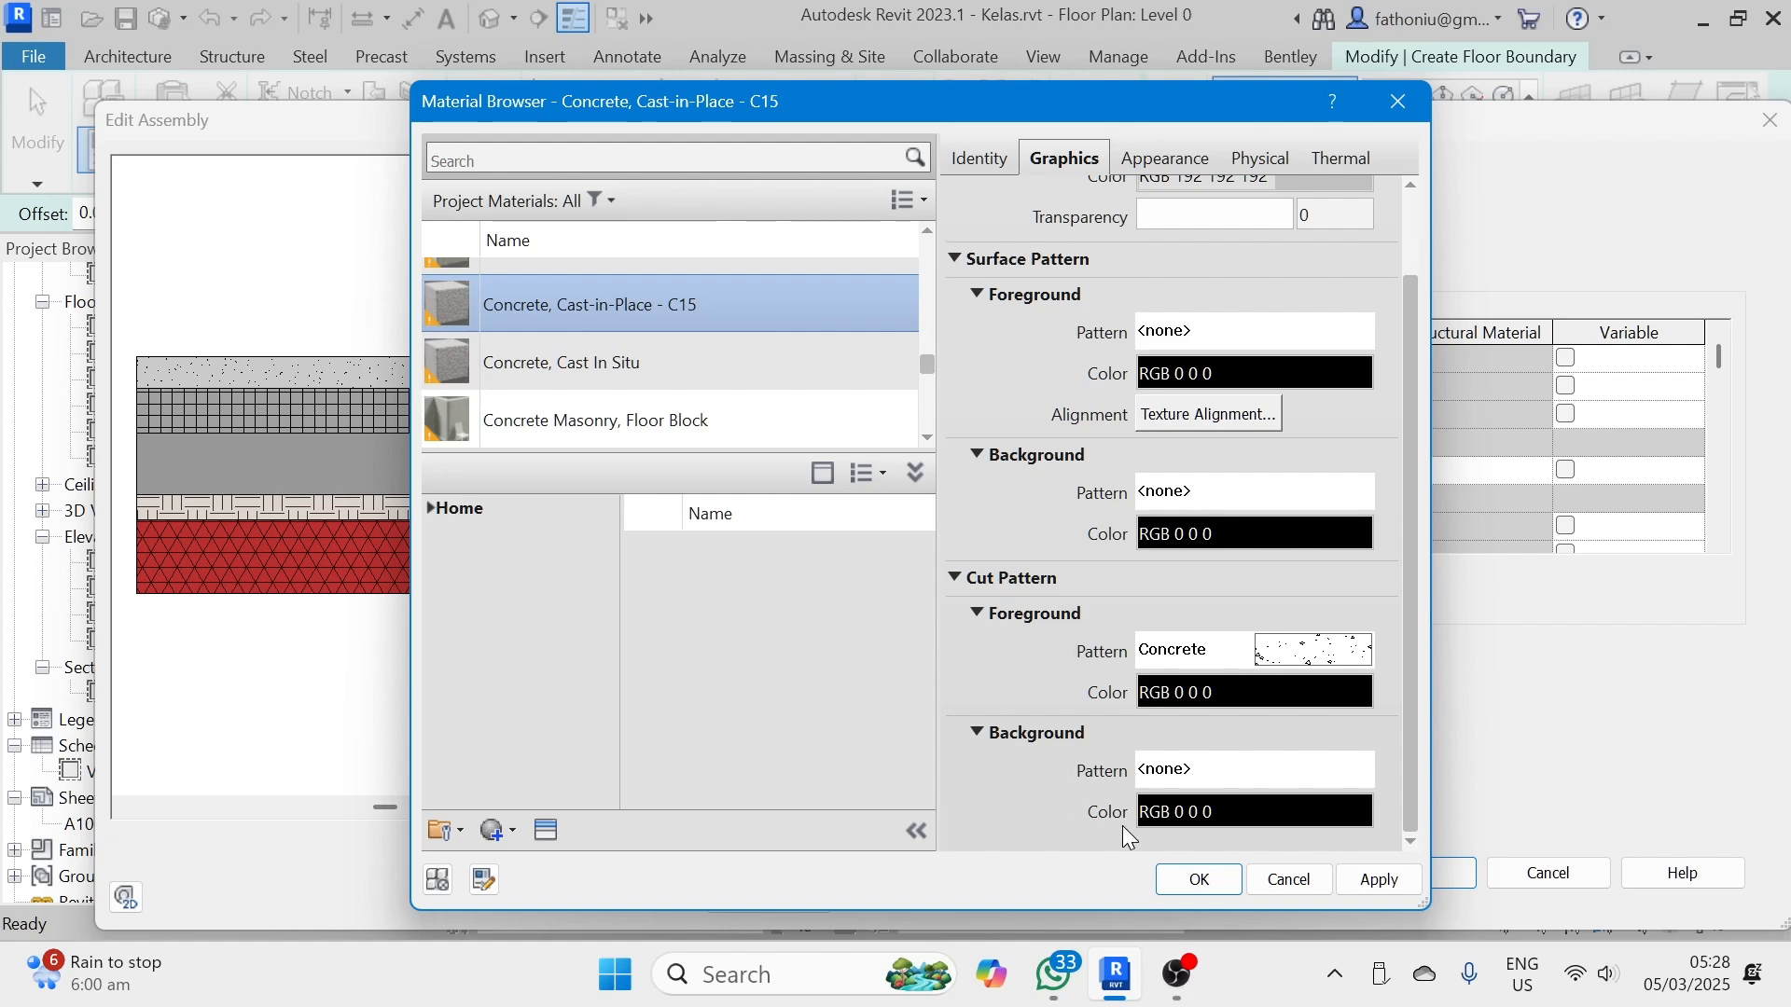
left_click(1200, 879)
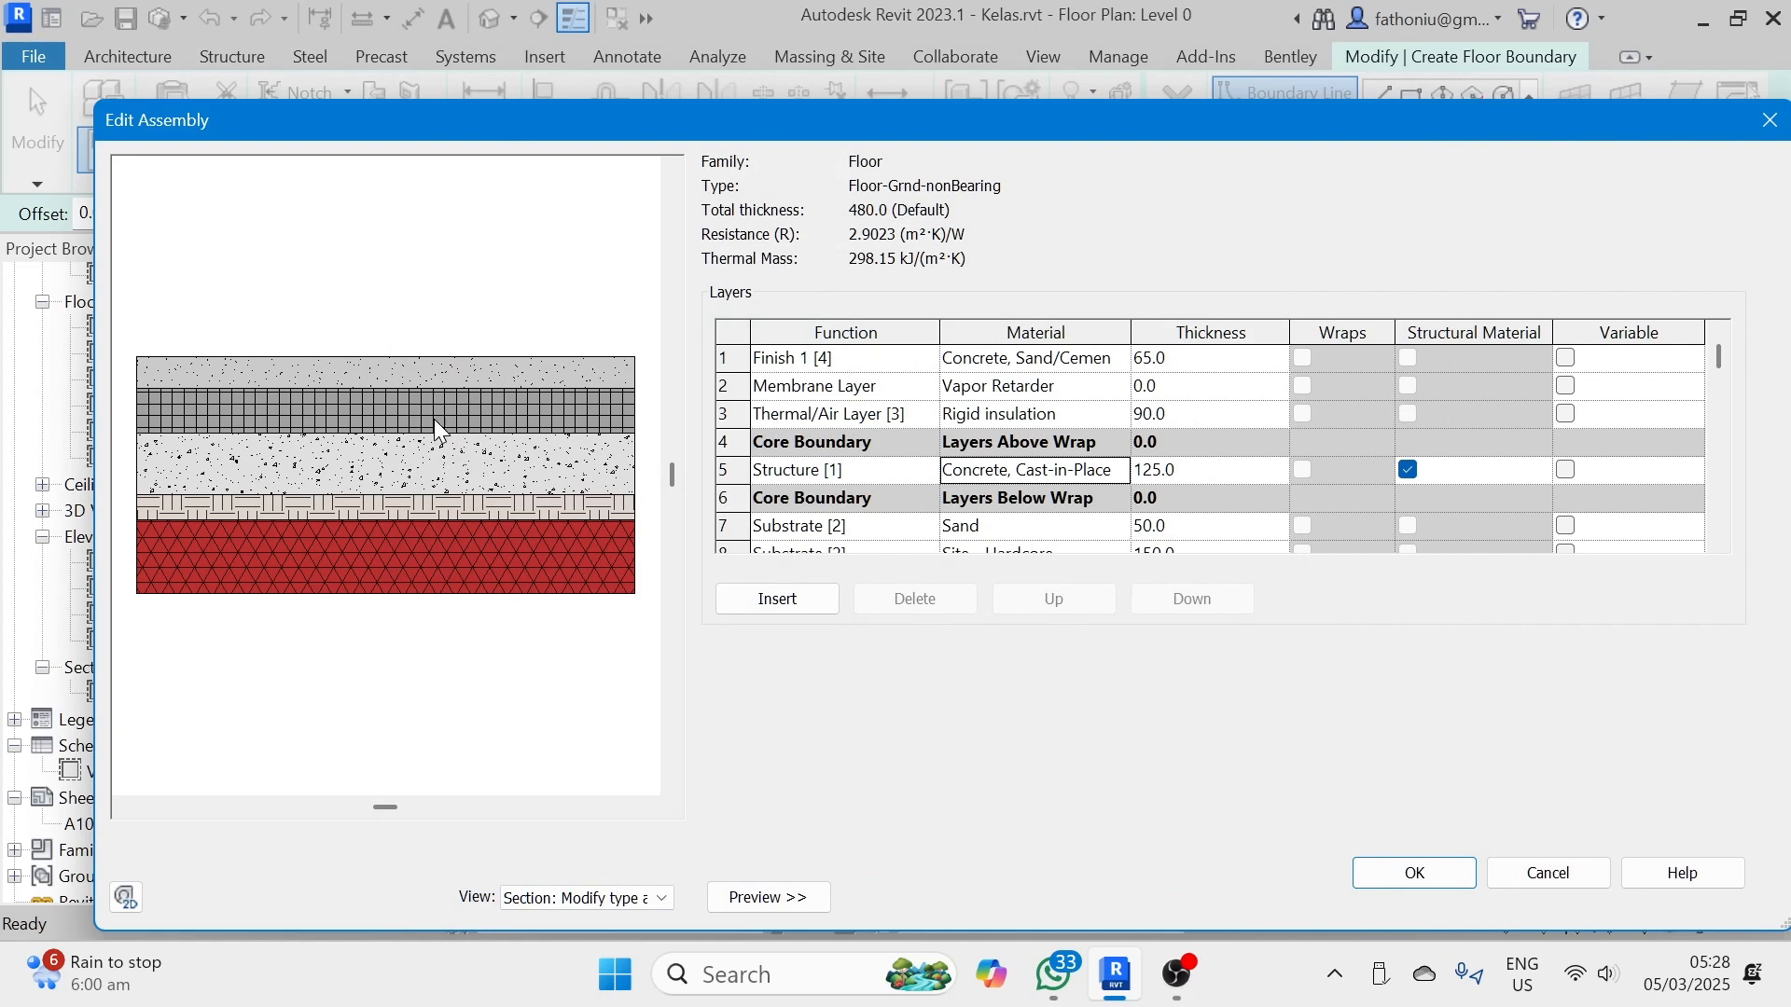
- Set the Structure [1] layer's thickness to 50
left_click(1180, 471)
left_click_drag(1180, 471, 1112, 464)
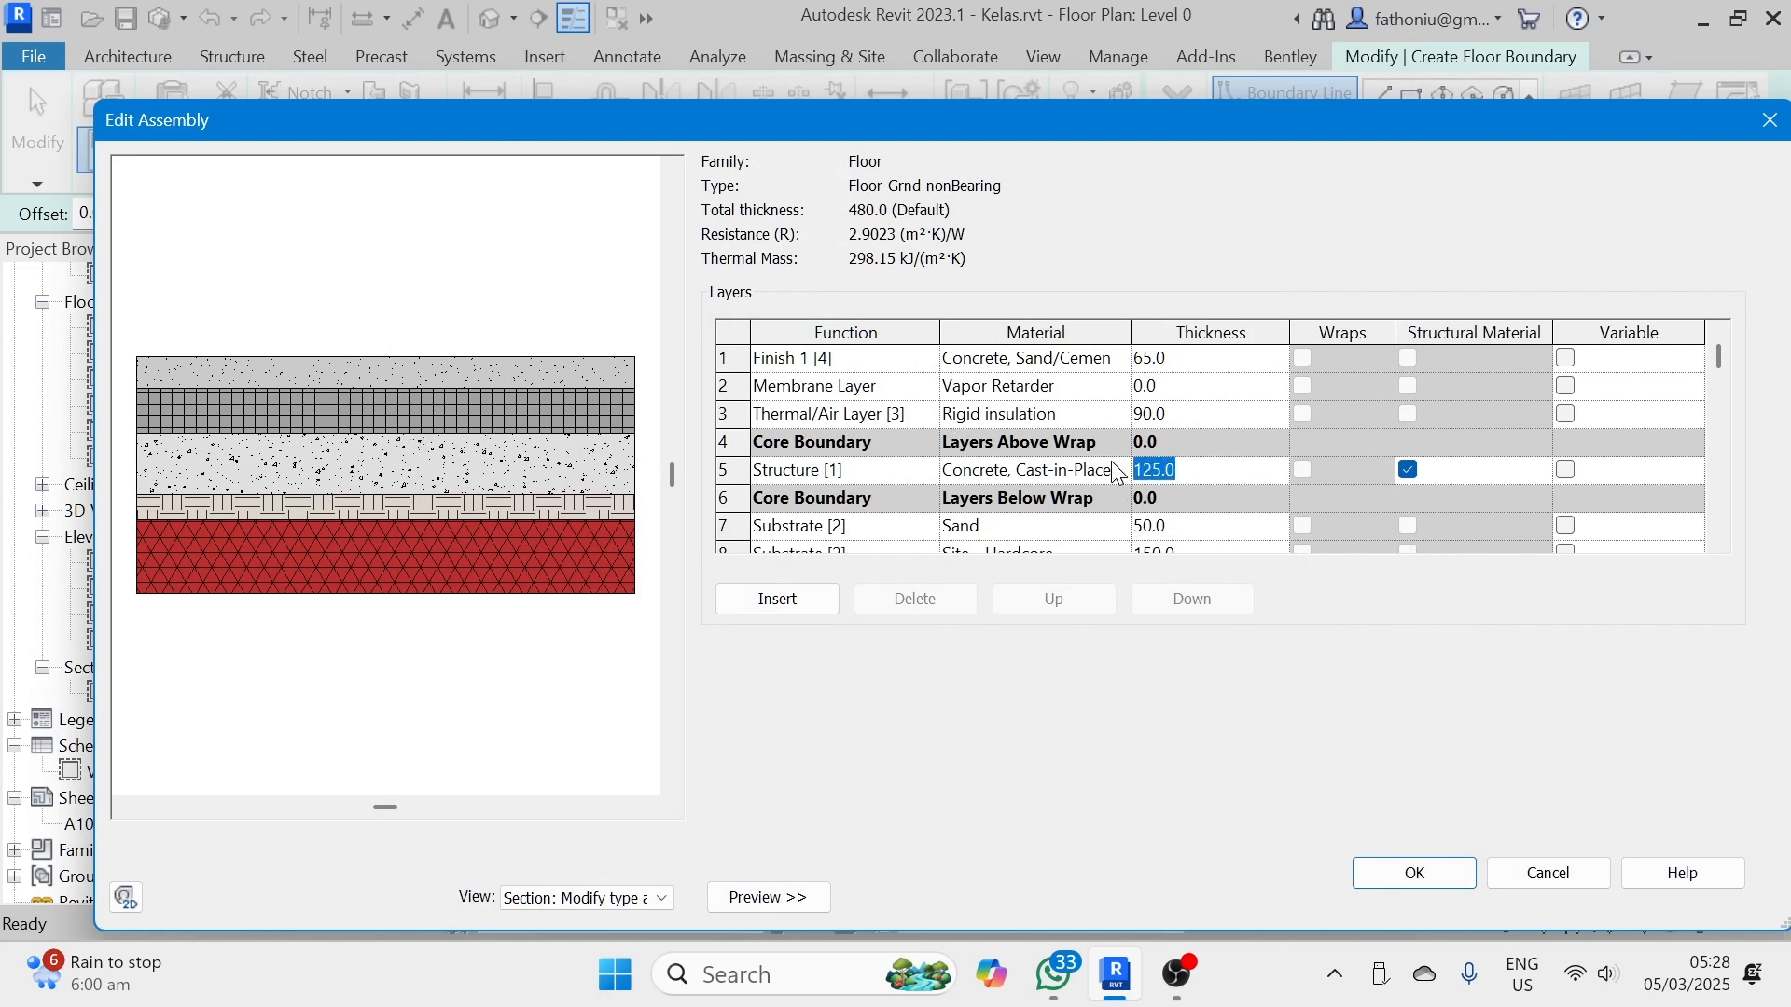
type("50")
- Delete the Rigid insulation thermal layer and the Vapor Retarder membrane layer above the core
left_click(723, 414)
left_click(910, 598)
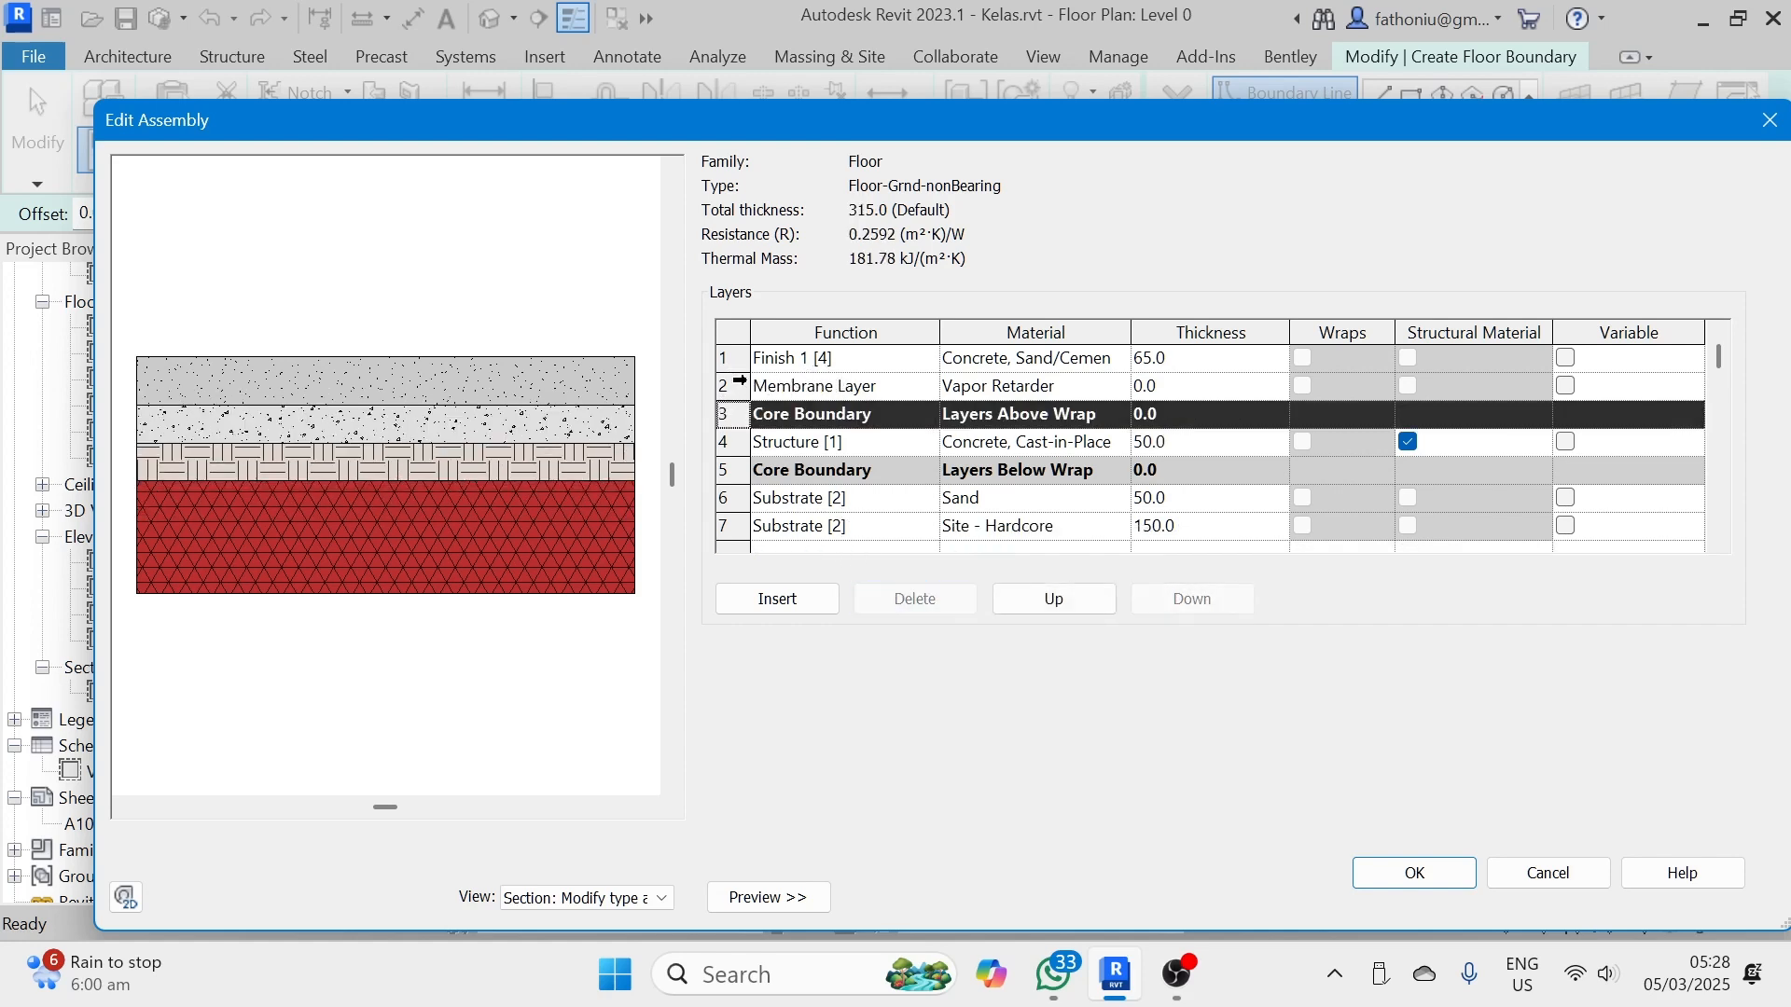
left_click(746, 392)
left_click(882, 590)
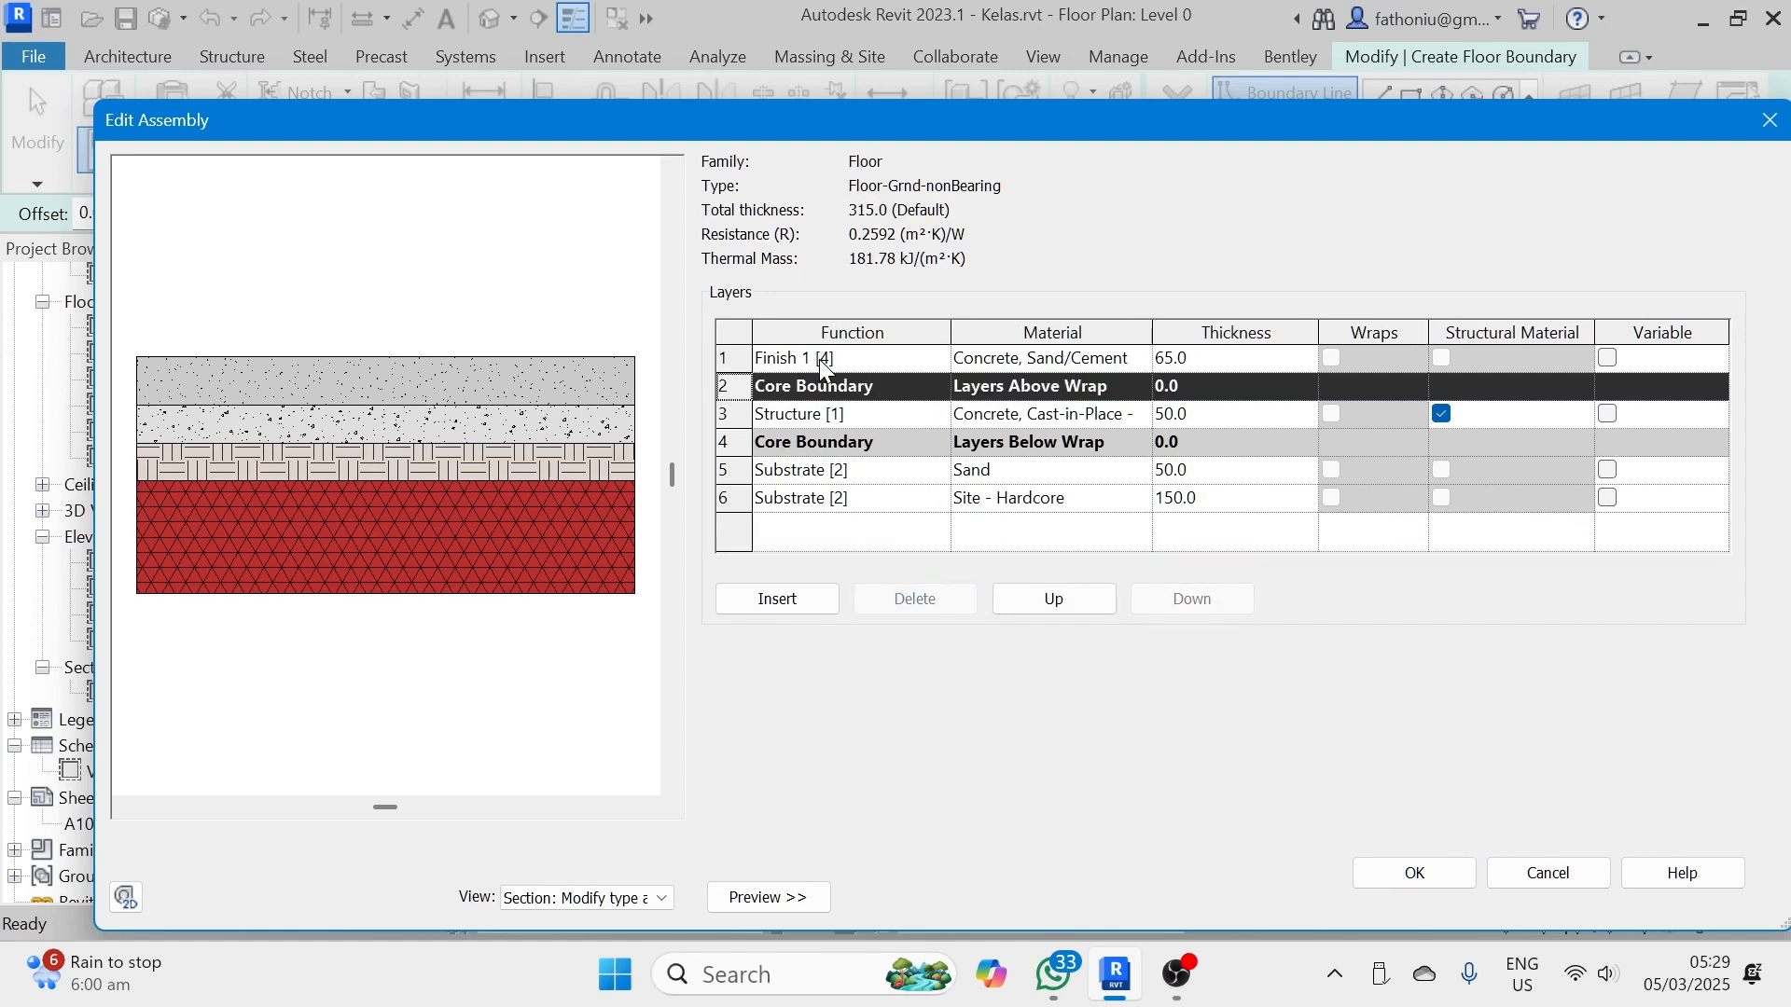
- Search the materials for "tiles" for the Finish 1 [4] layer and add Tiles 25 x 25 to the project materials
left_click(819, 360)
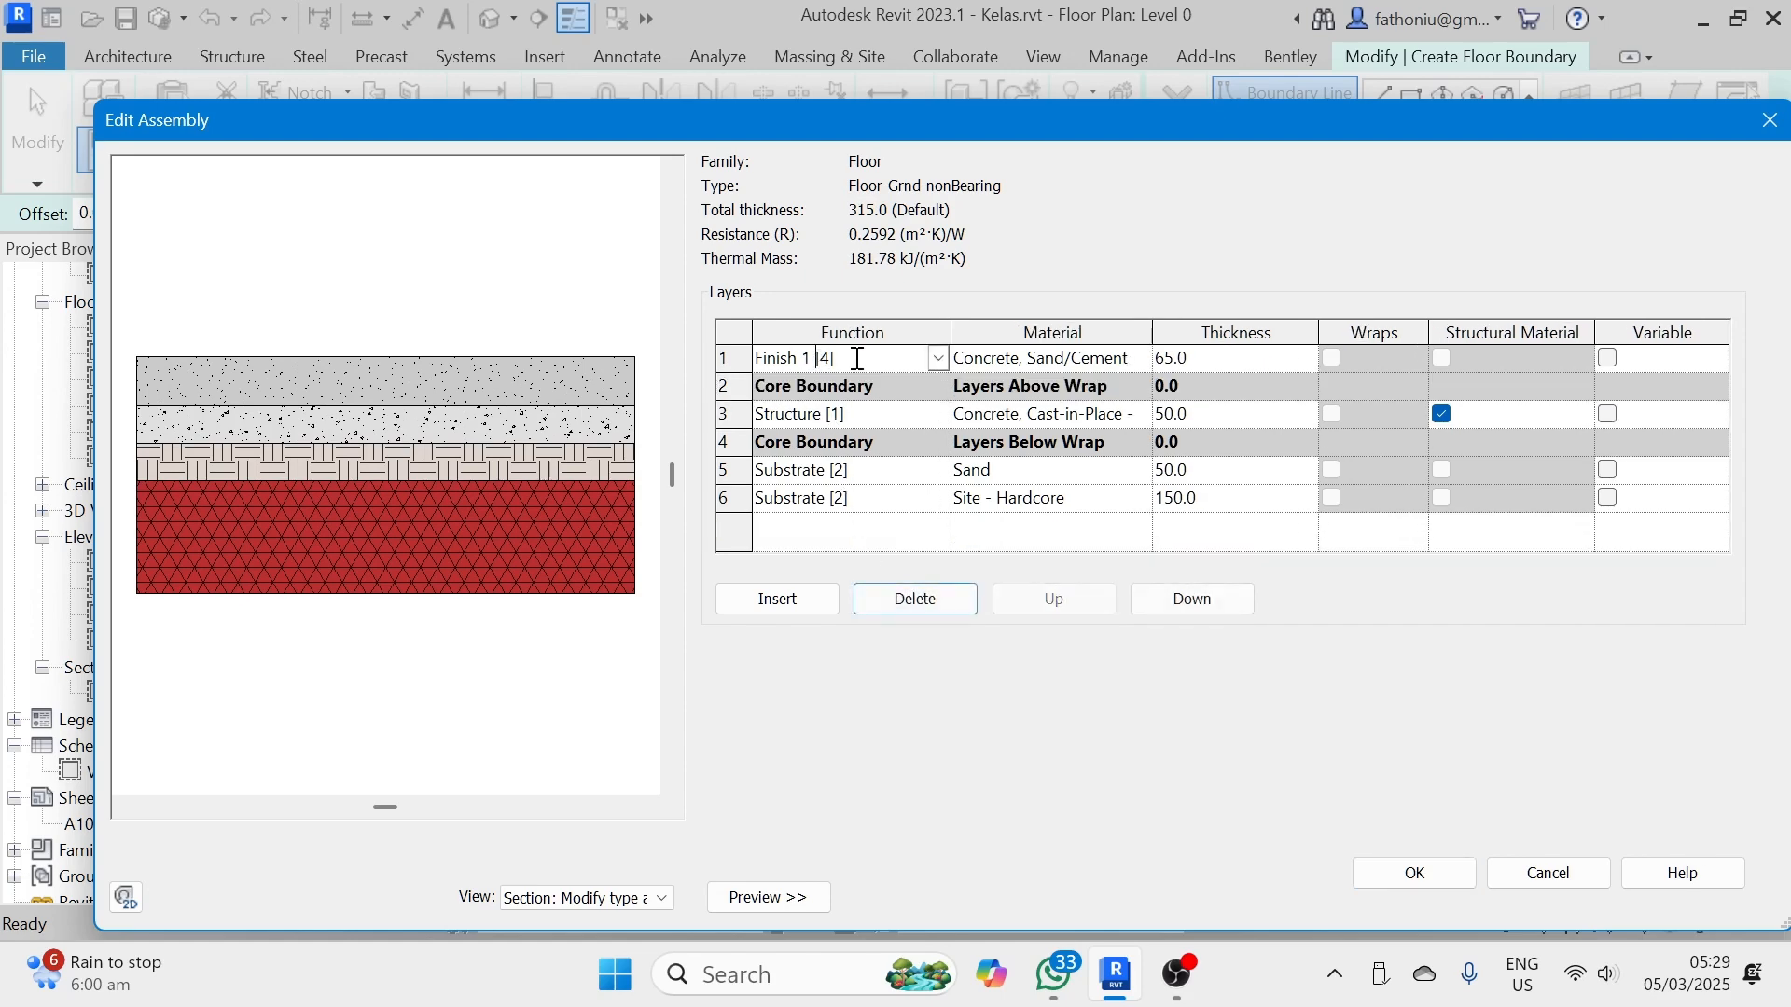
left_click(1144, 358)
left_click(1143, 358)
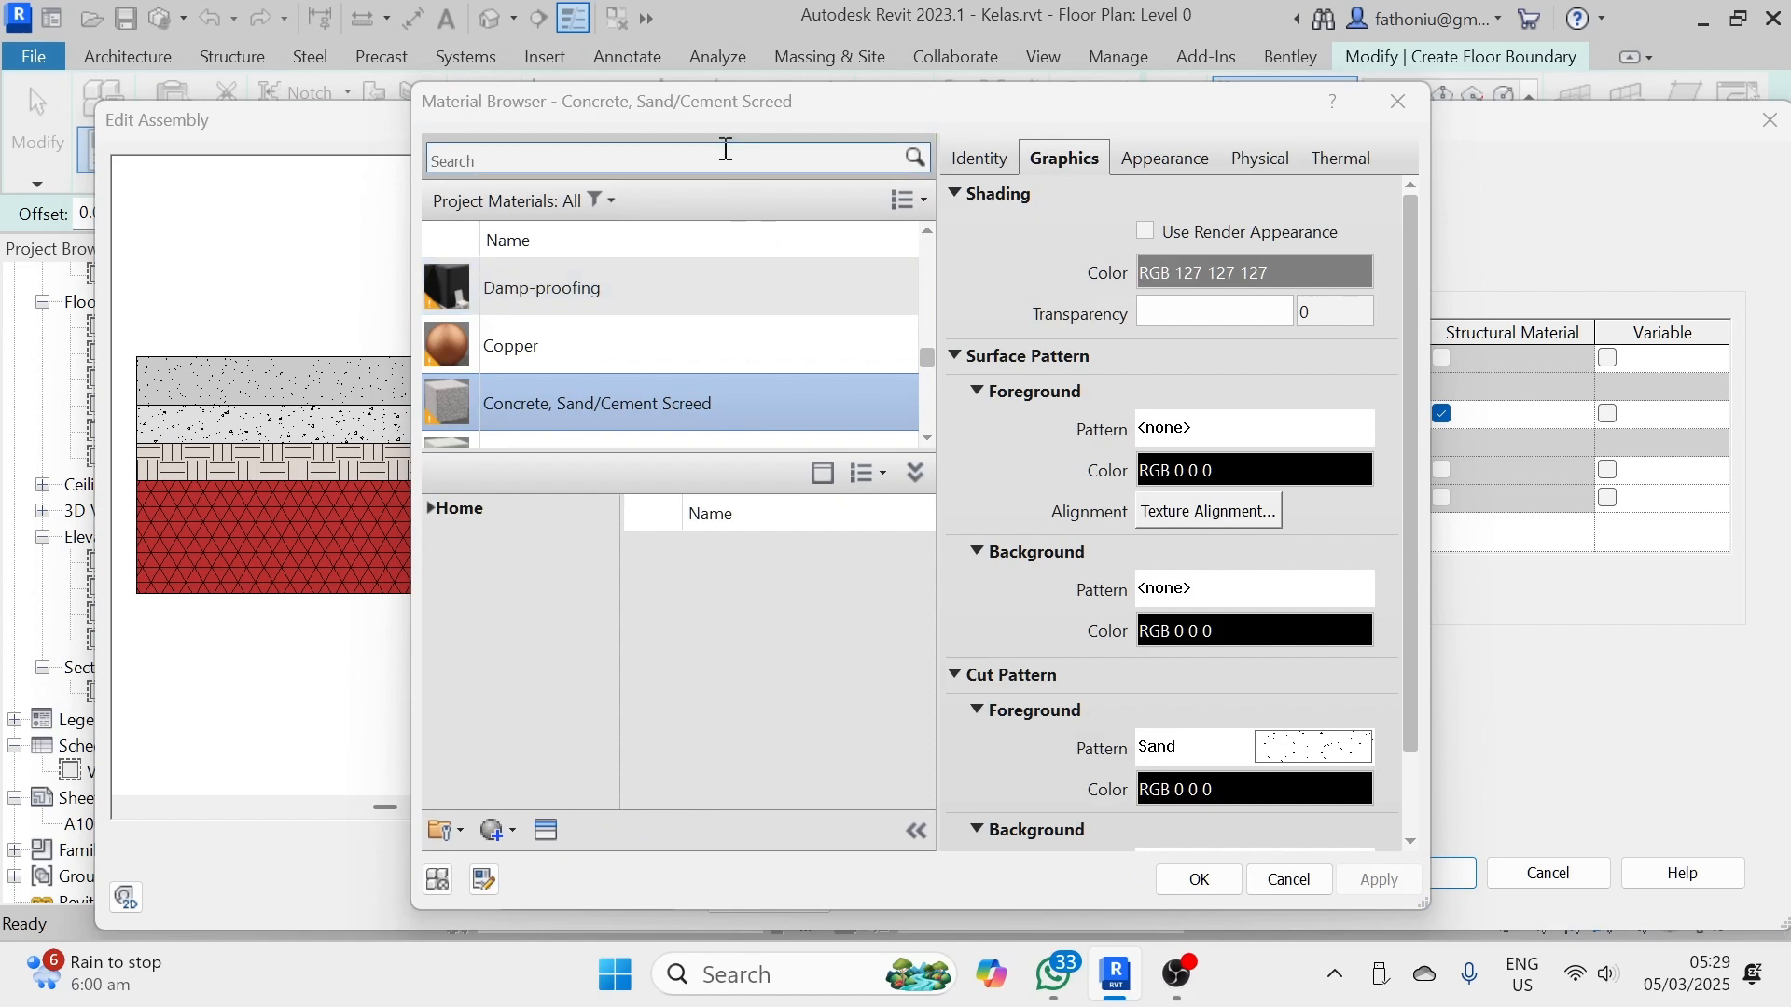
left_click(725, 149)
type("t")
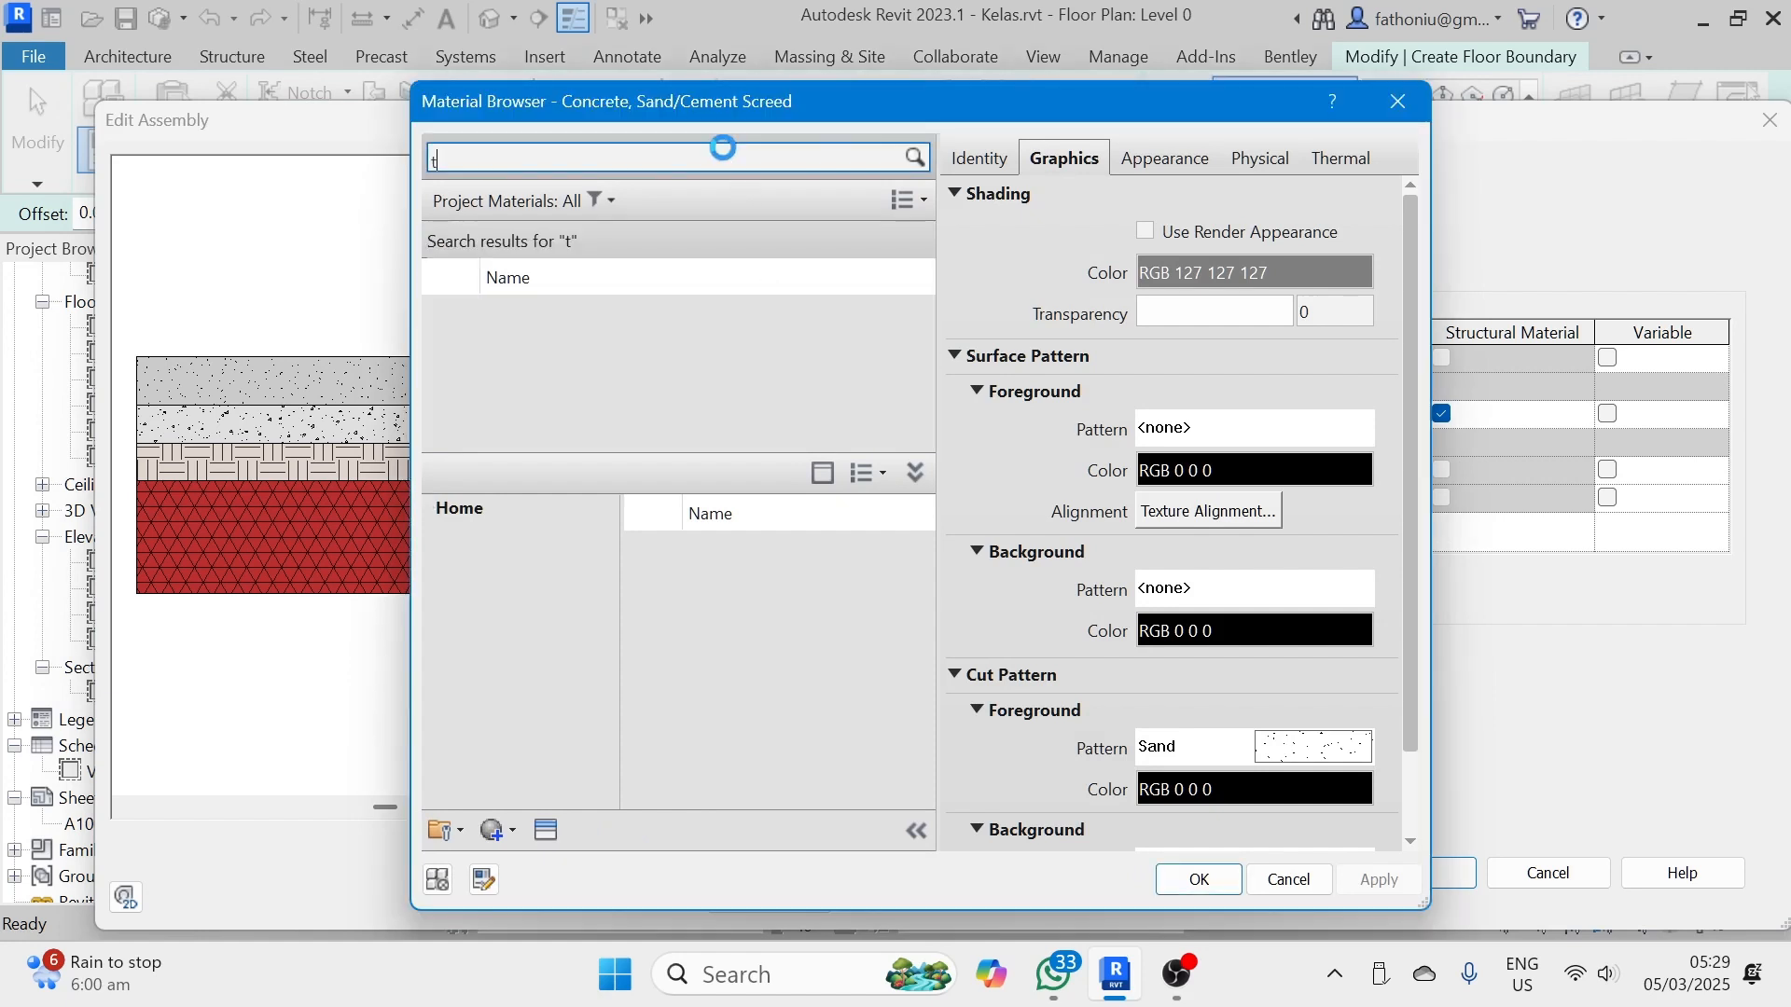
type("iles")
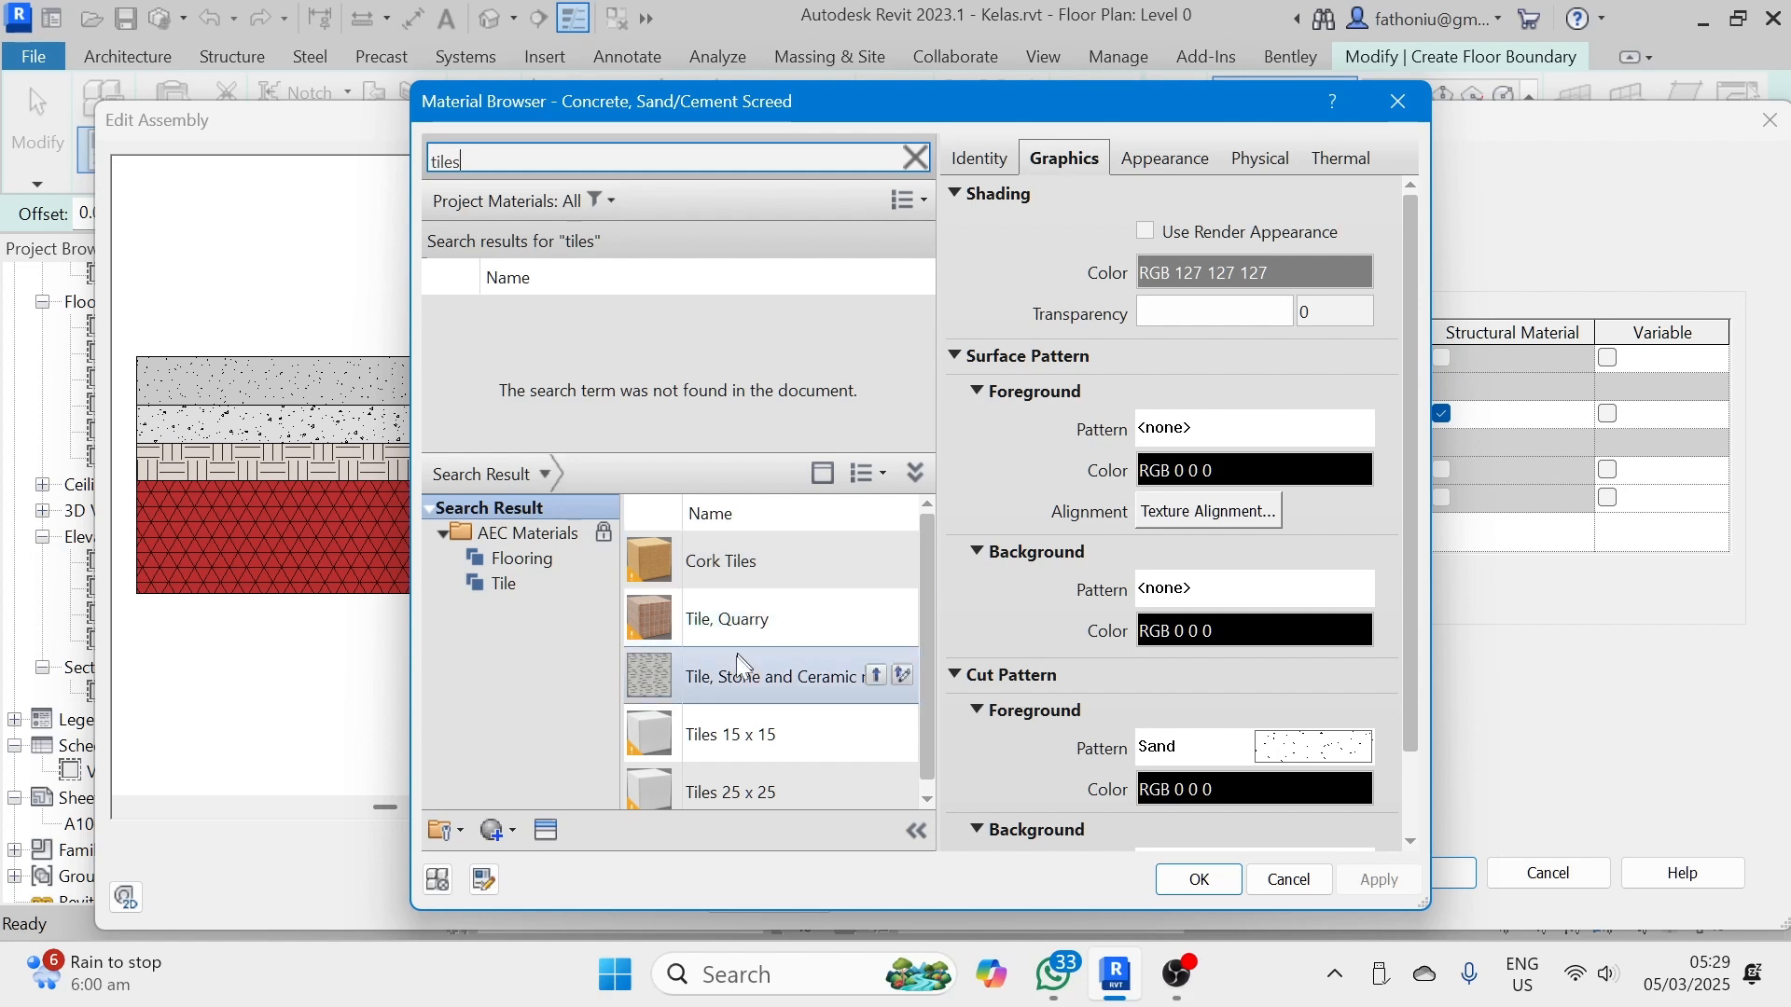
scroll(744, 737, "down", 1)
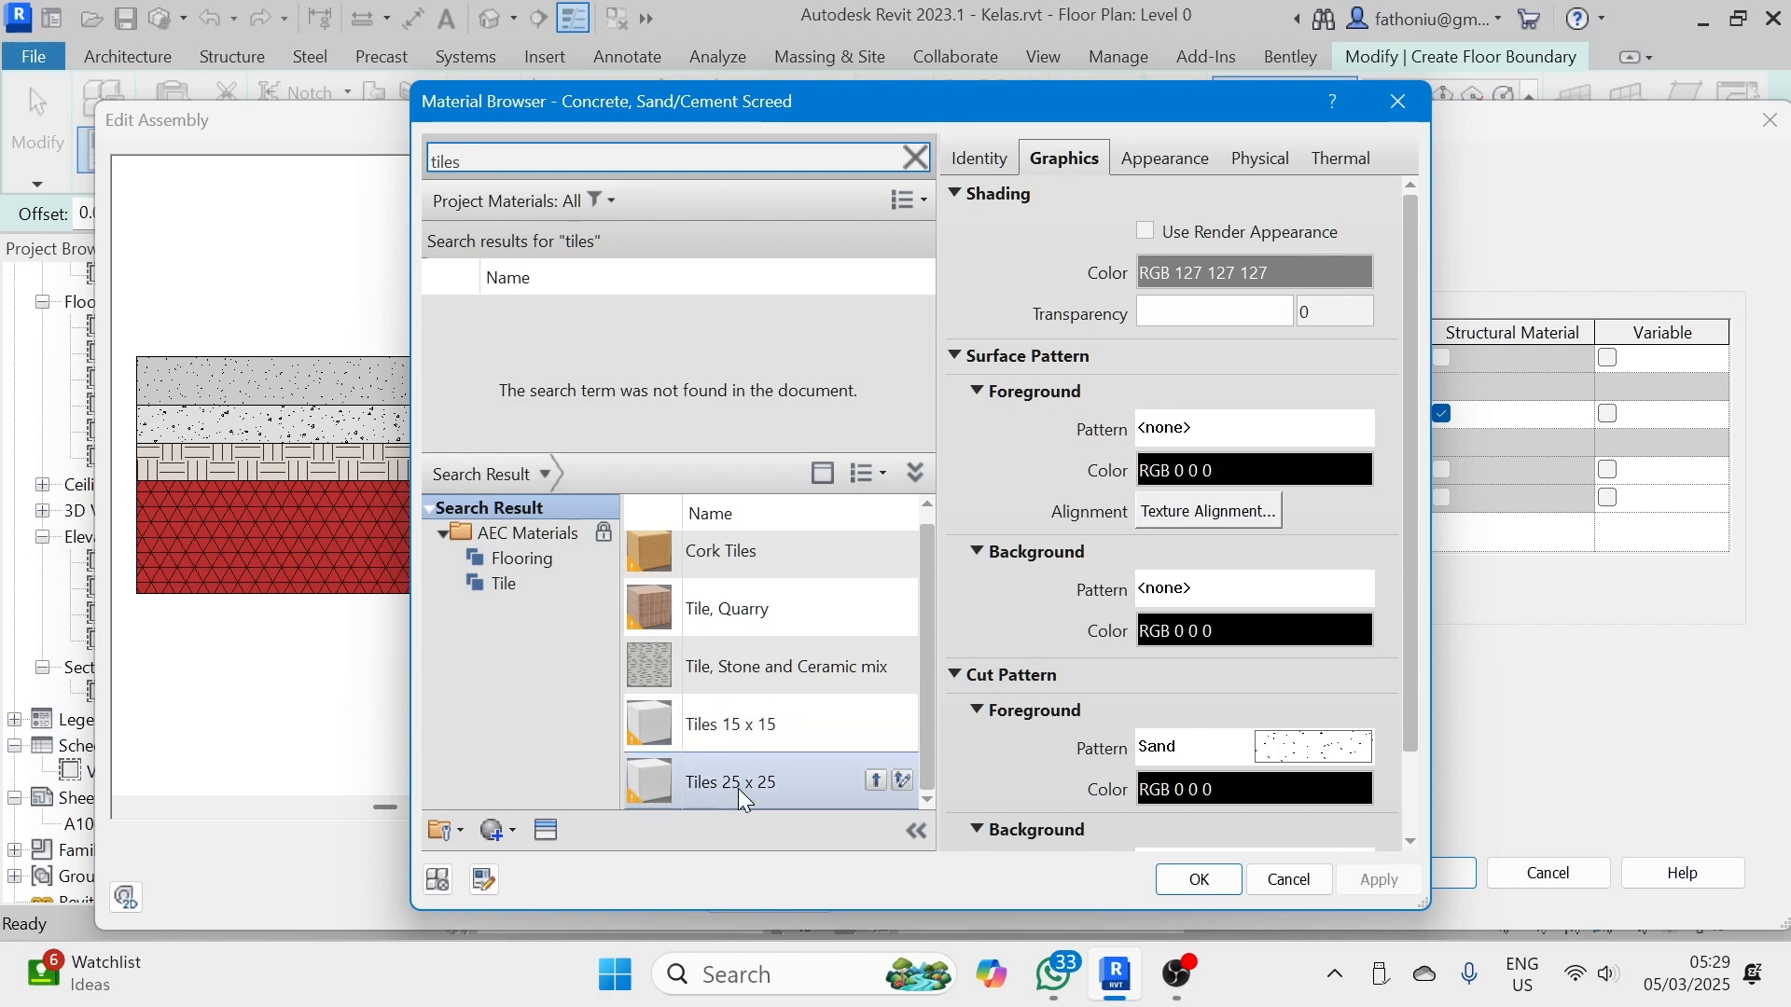
left_click(877, 781)
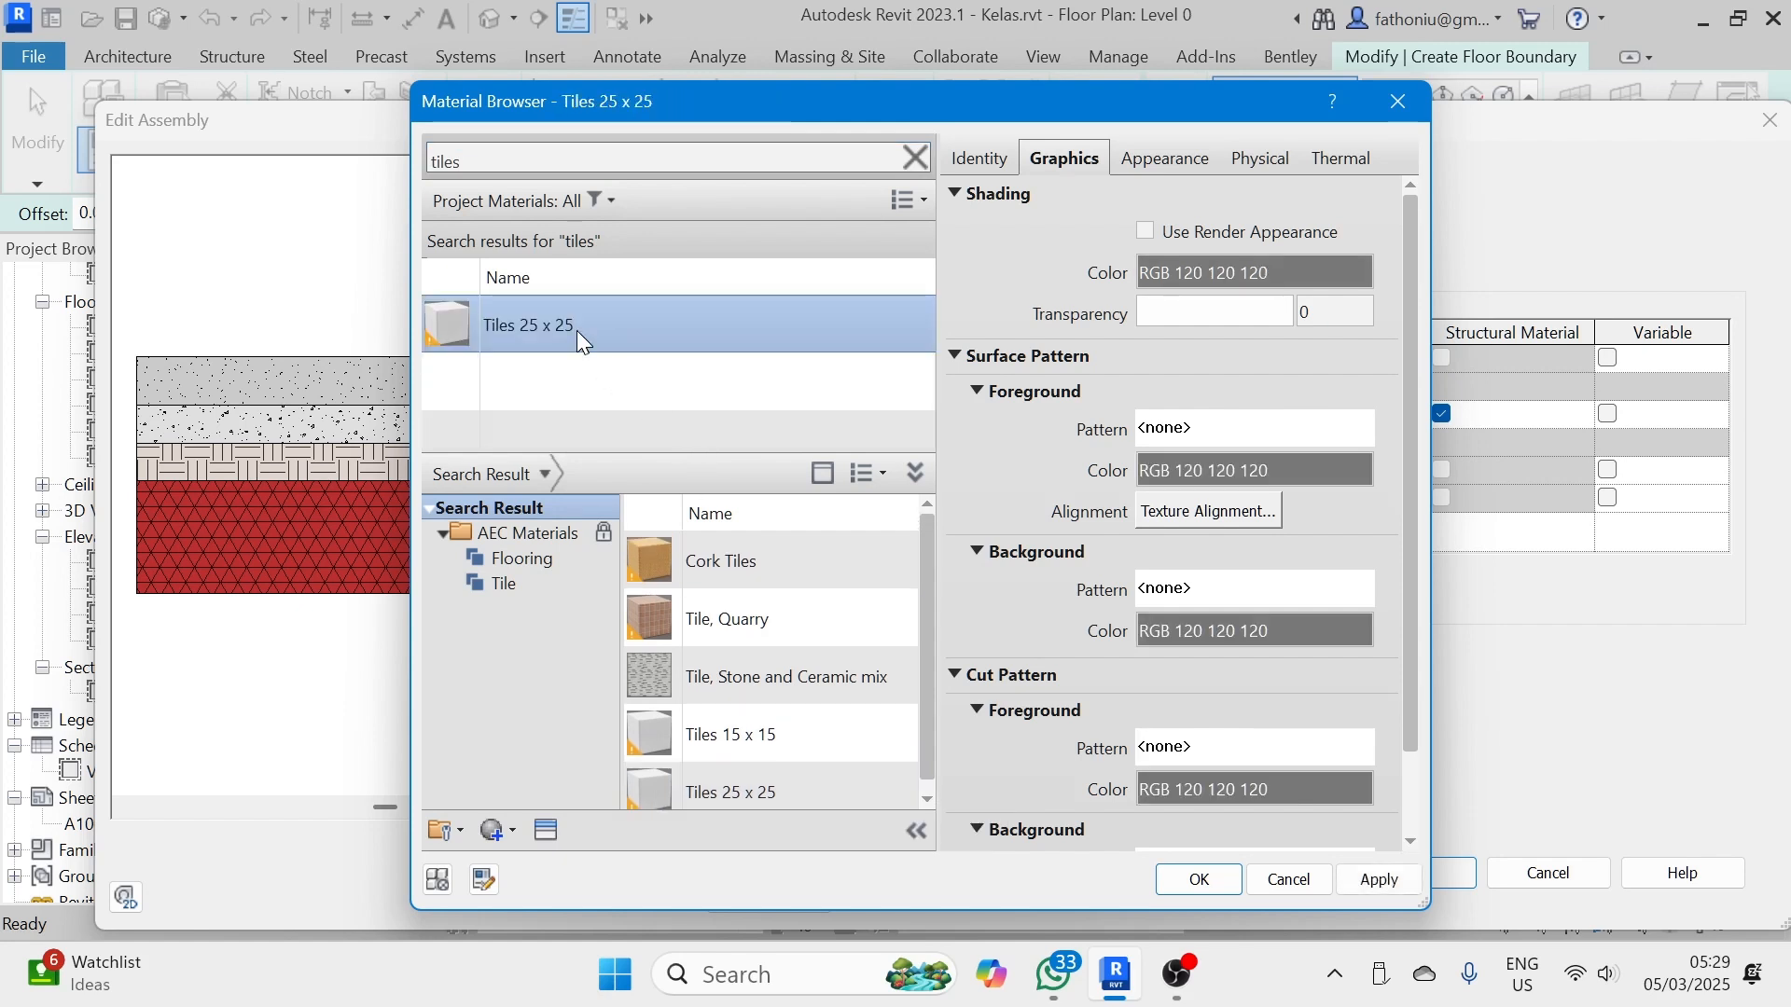
- Duplicate the Tiles 25 x 25 material with its assets and name the copy Tiles 40 x 40 cm
right_click(562, 321)
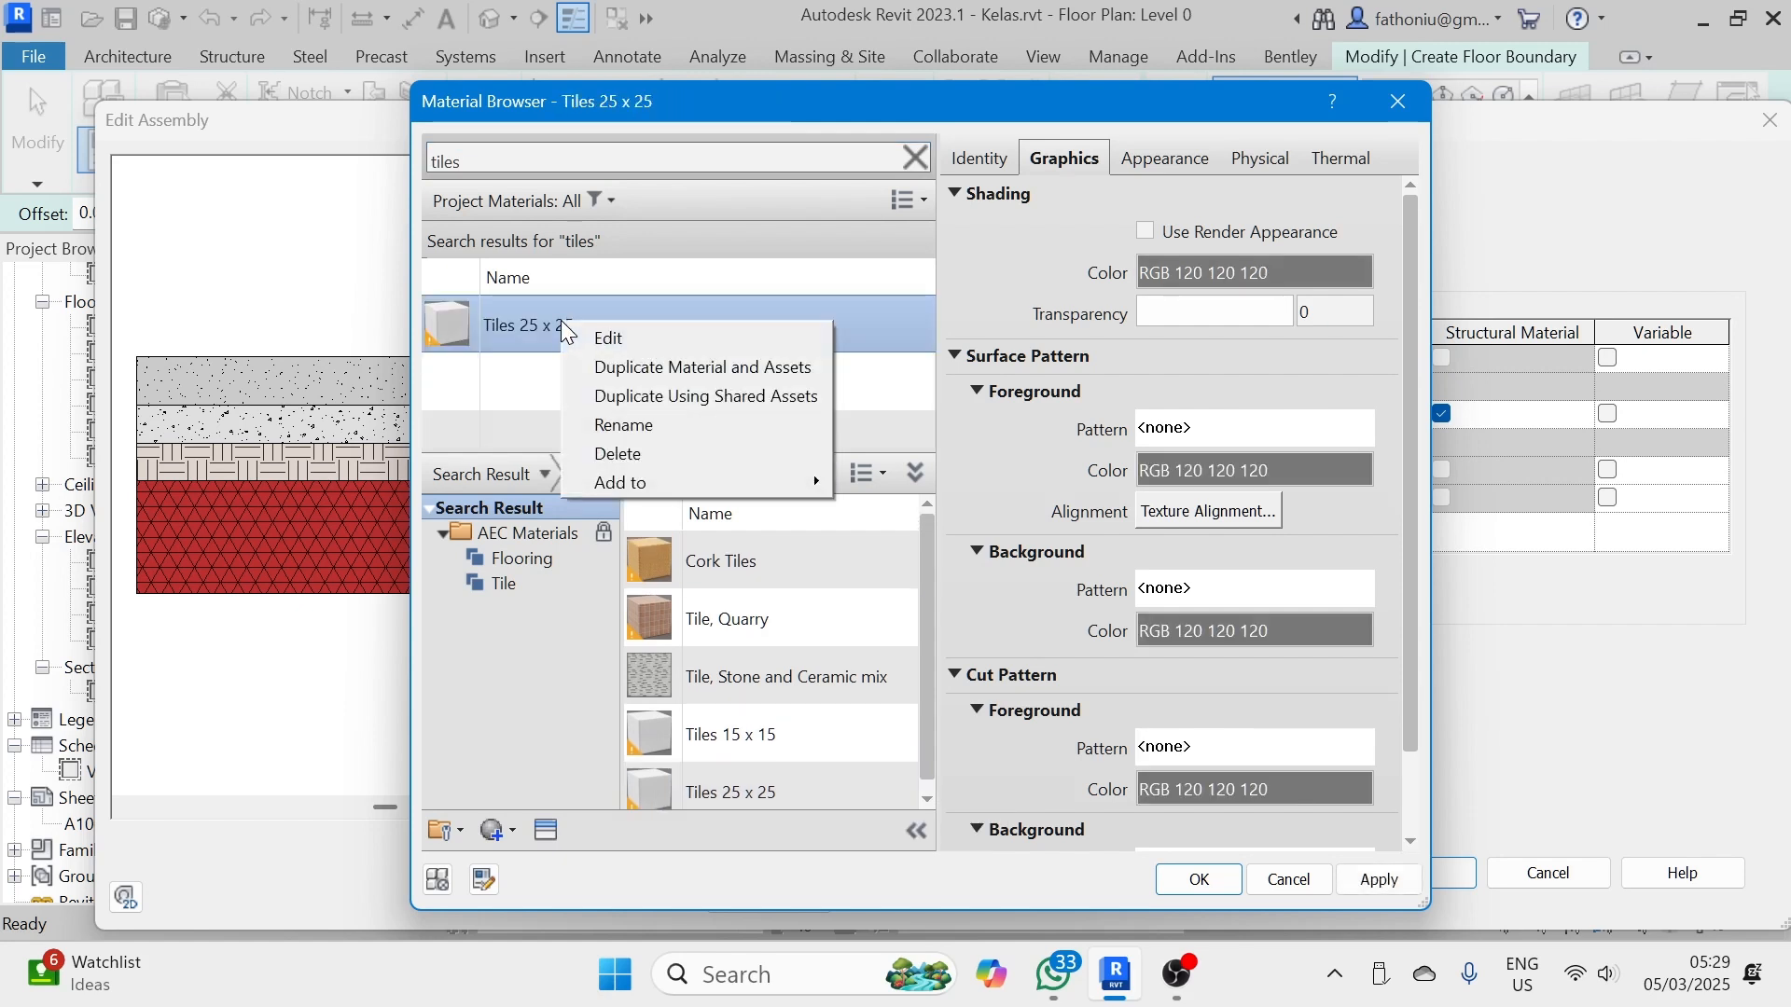
left_click(624, 369)
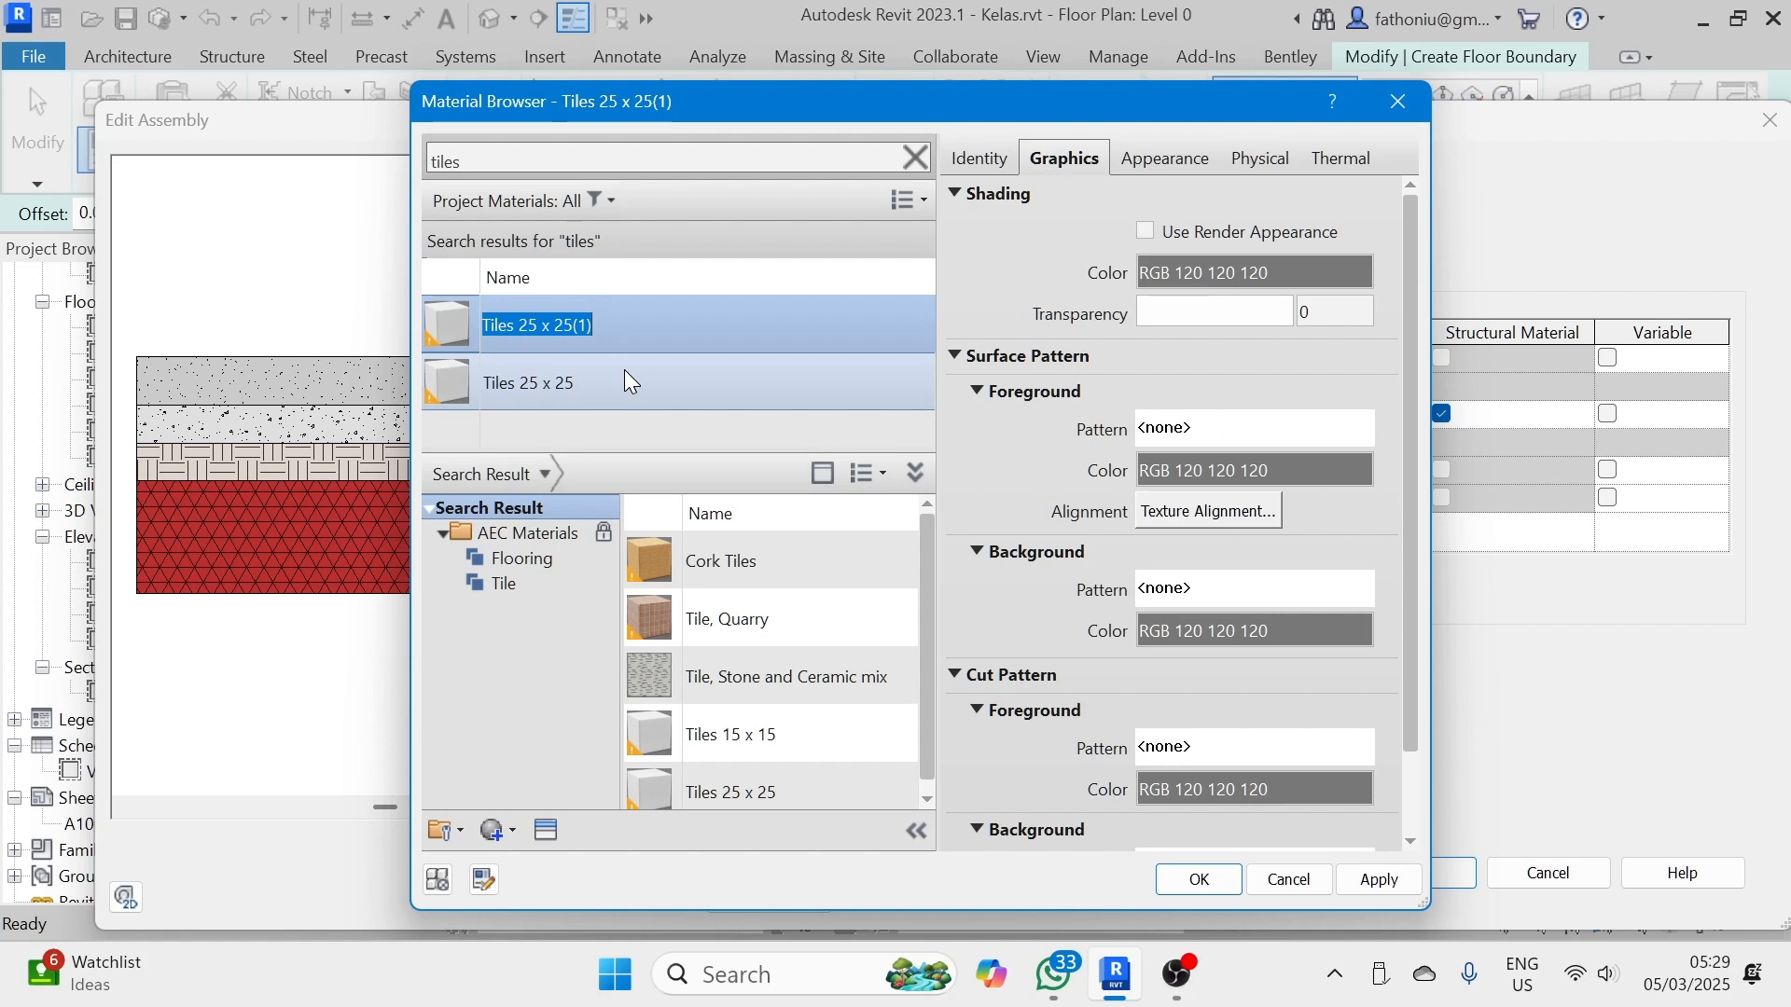
left_click_drag(627, 329, 524, 326)
type("2")
type("0")
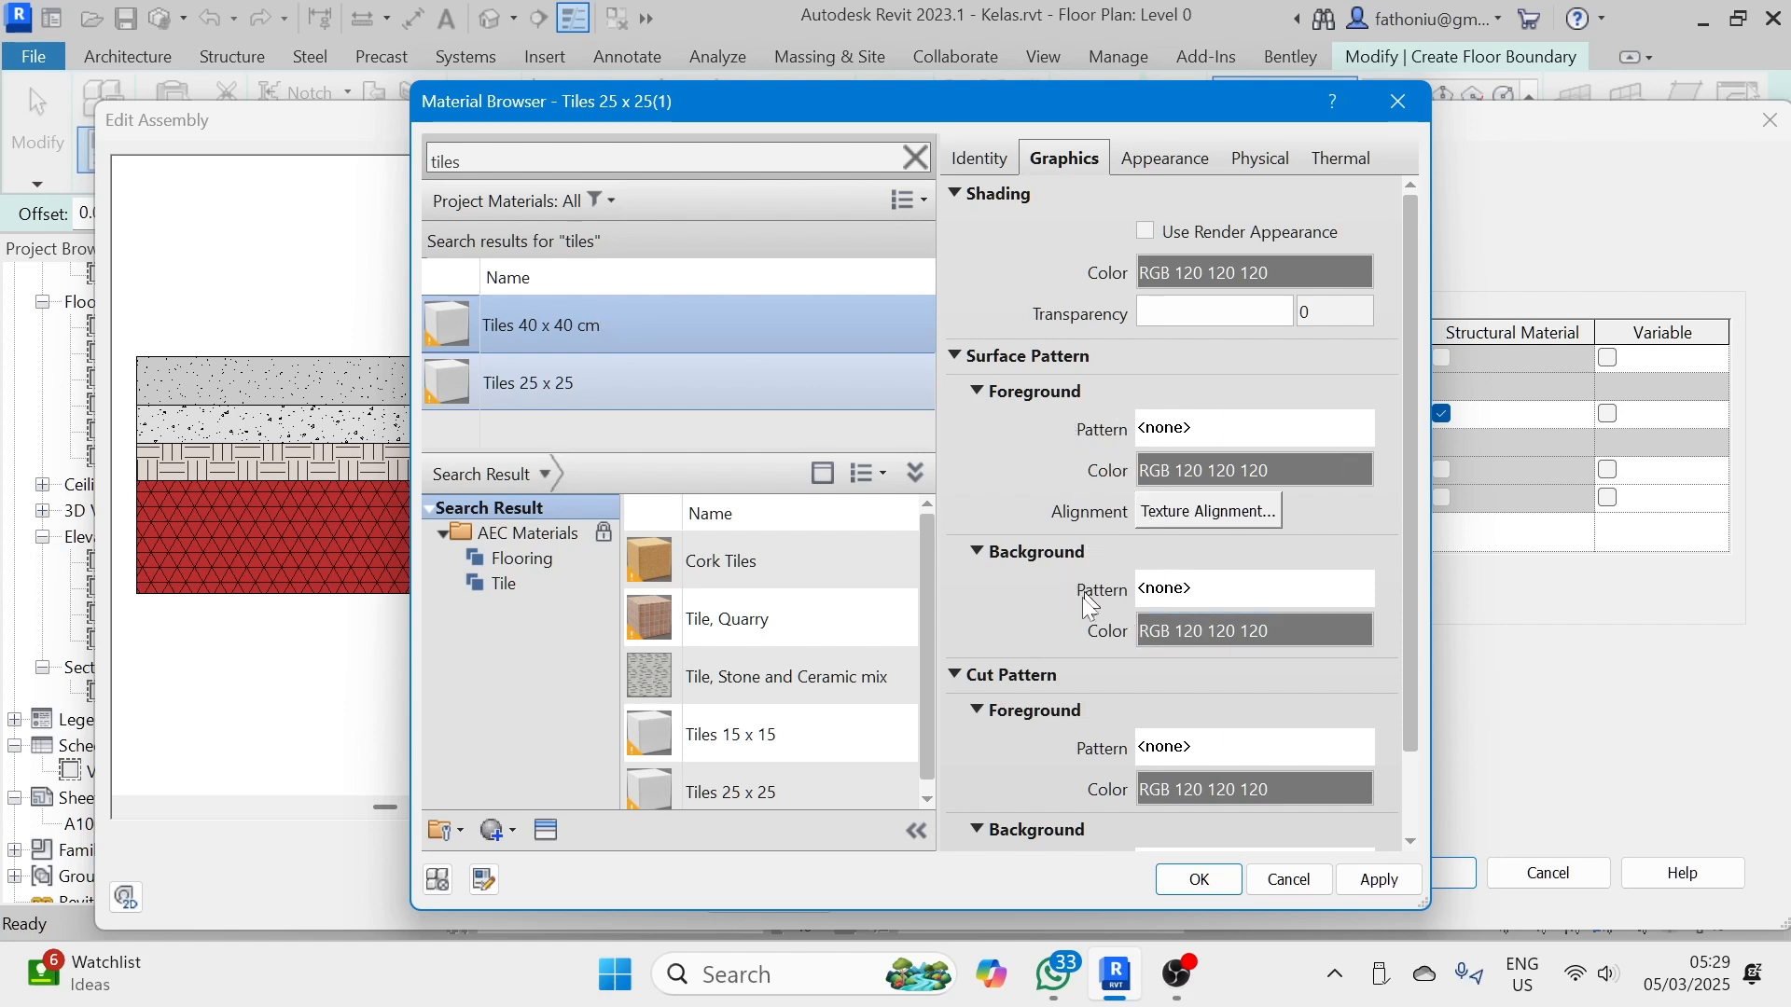
- Set the cut foreground pattern of the Tiles 40 x 40 cm material to <Solid fill>
scroll(1176, 739, "down", 1)
left_click(1235, 700)
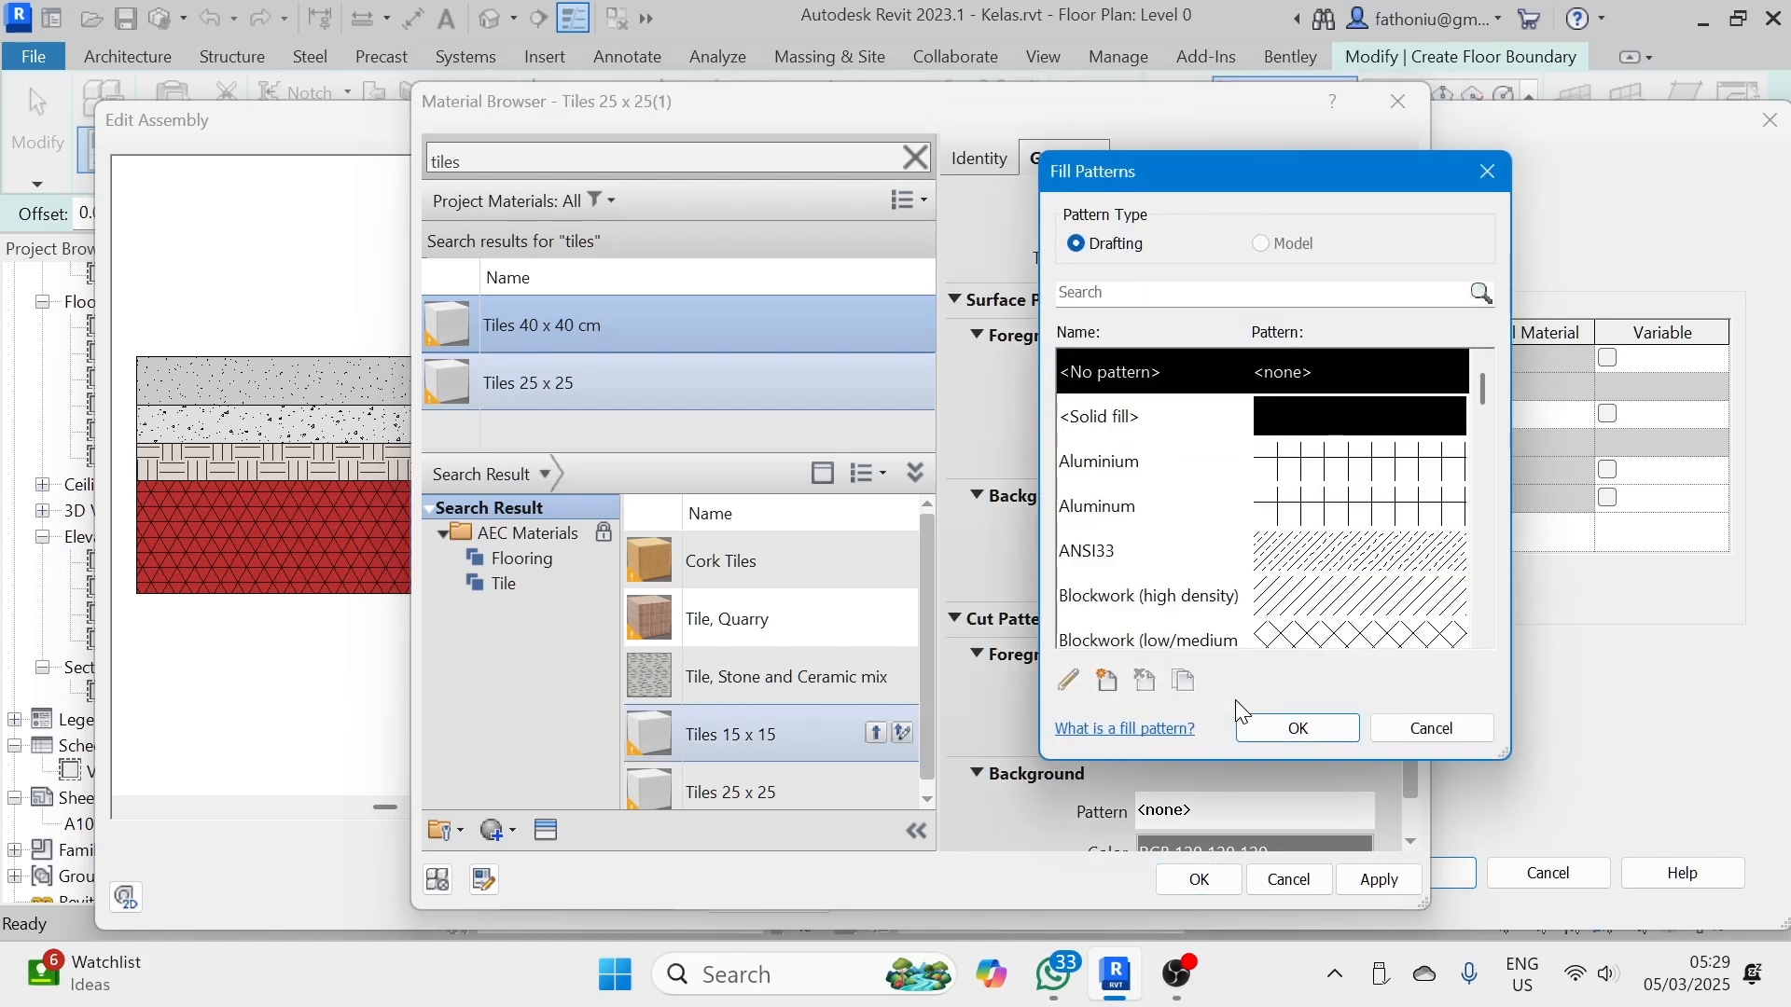
scroll(1345, 513, "down", 2)
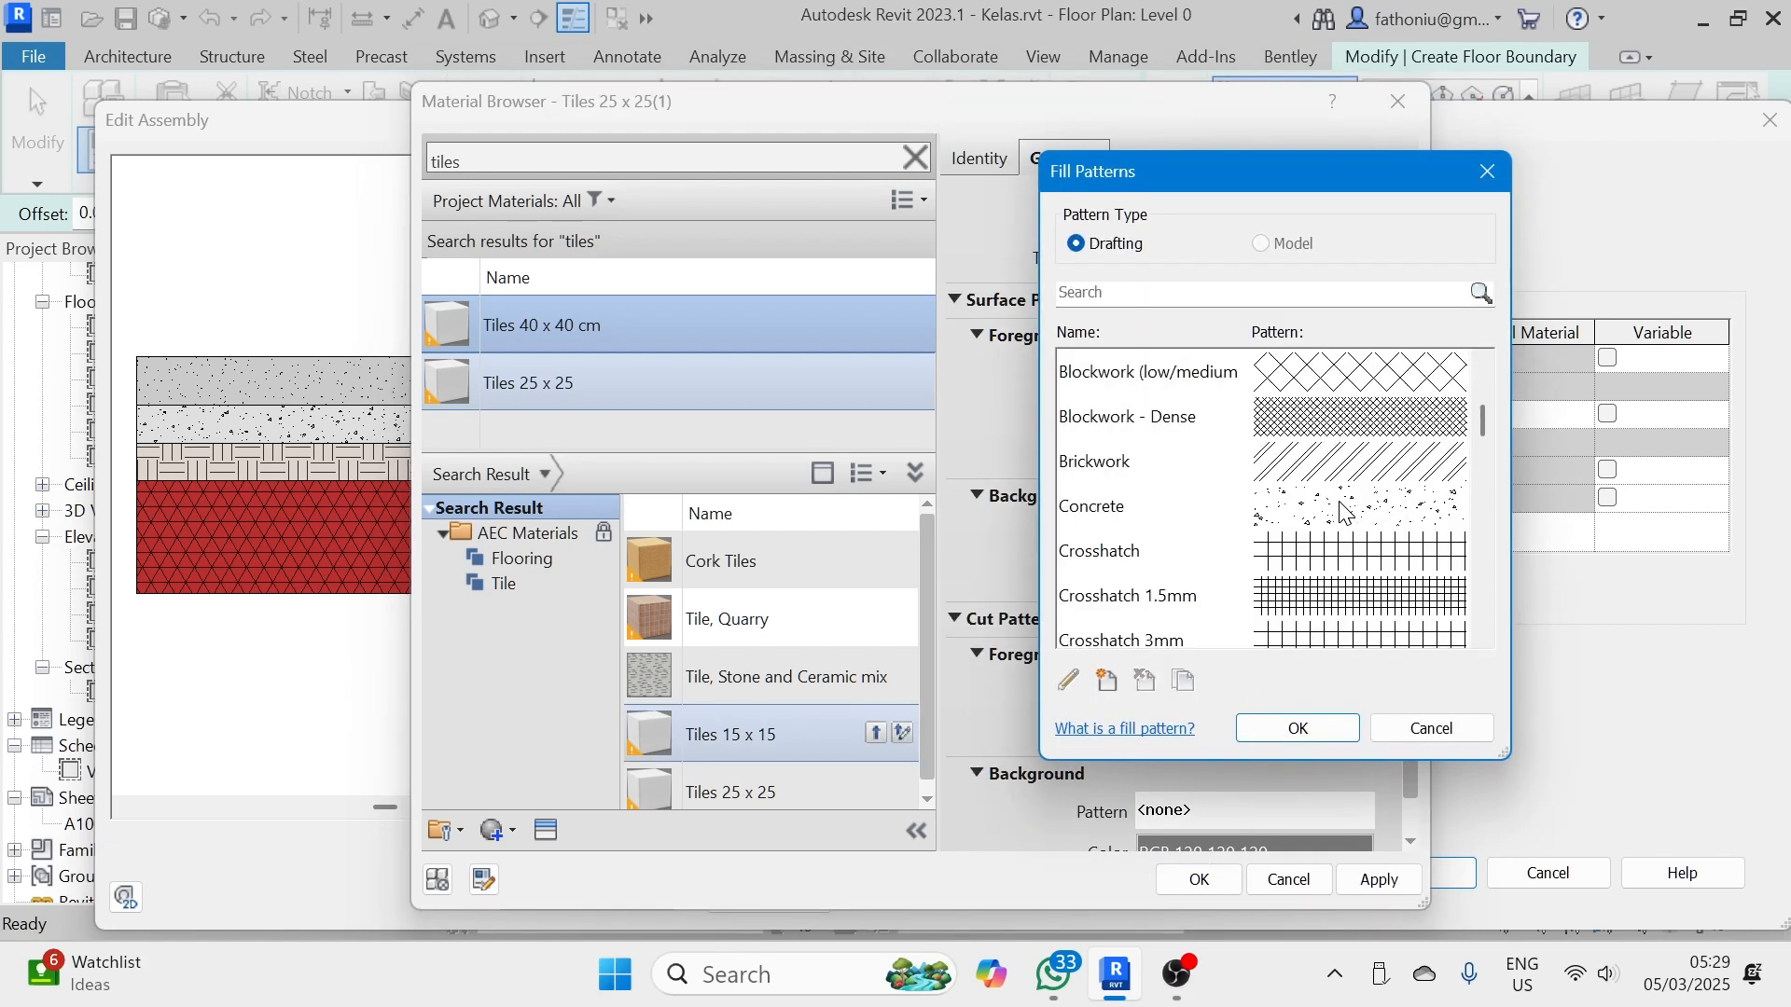
scroll(1346, 513, "up", 2)
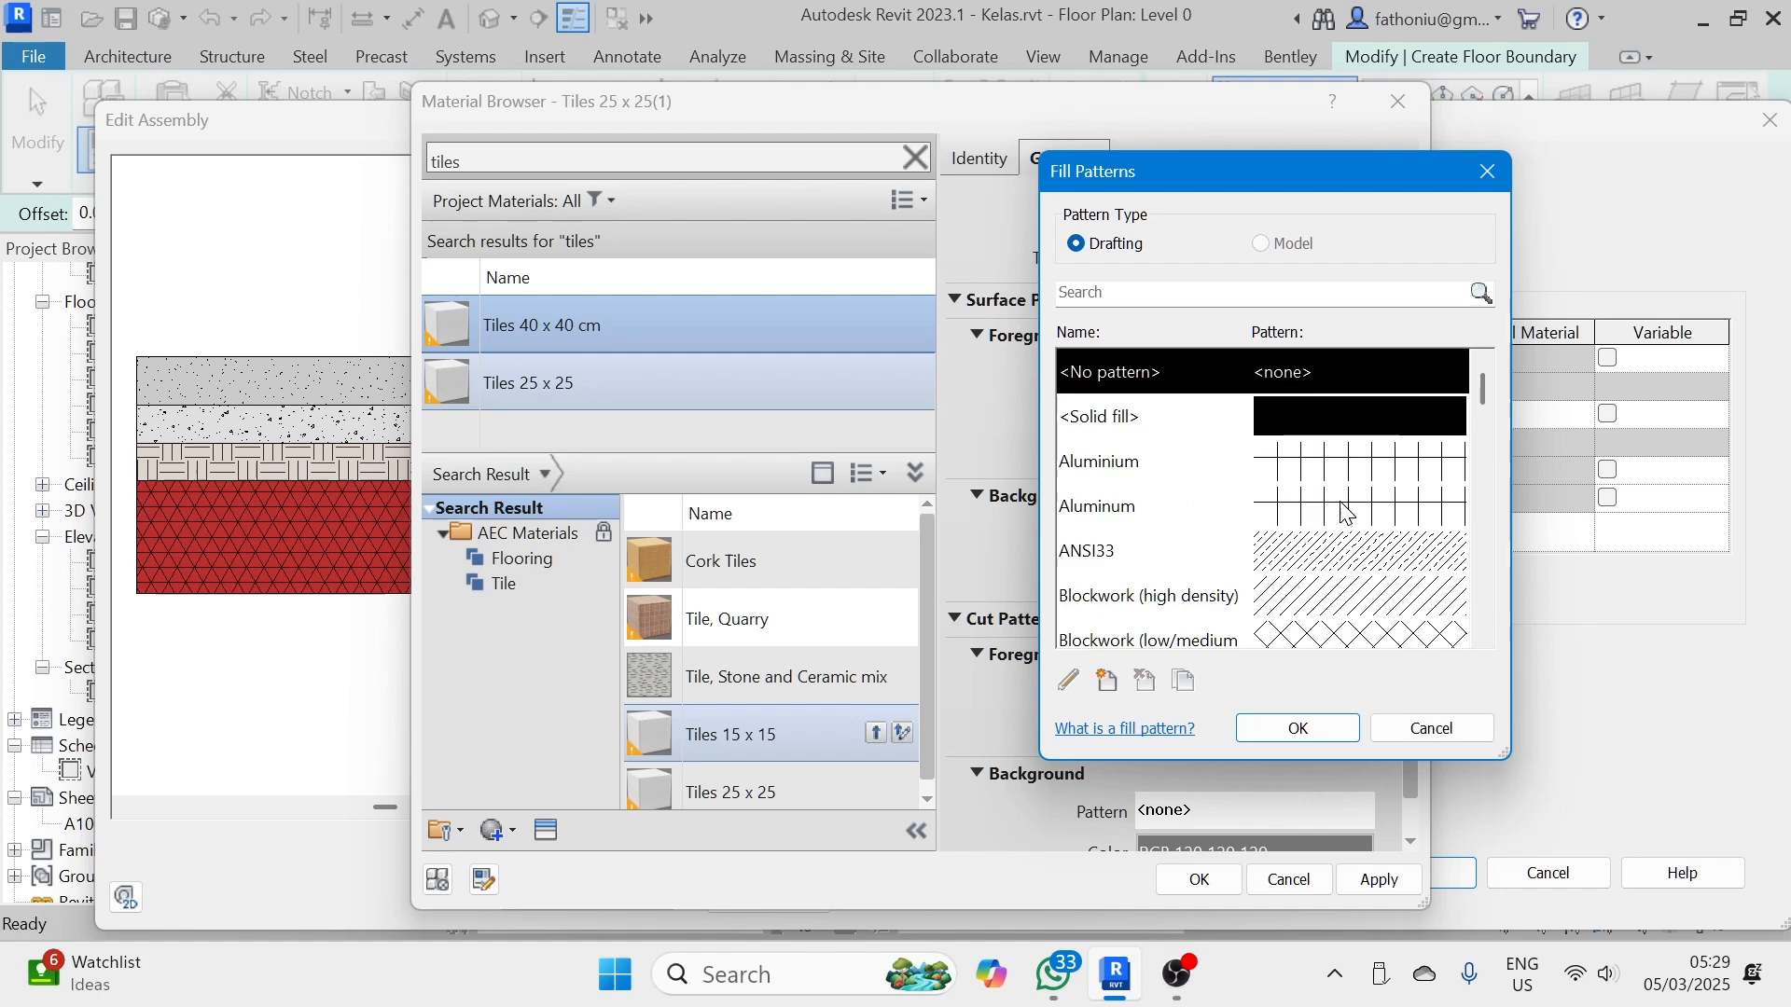
left_click(1334, 421)
left_click(1324, 724)
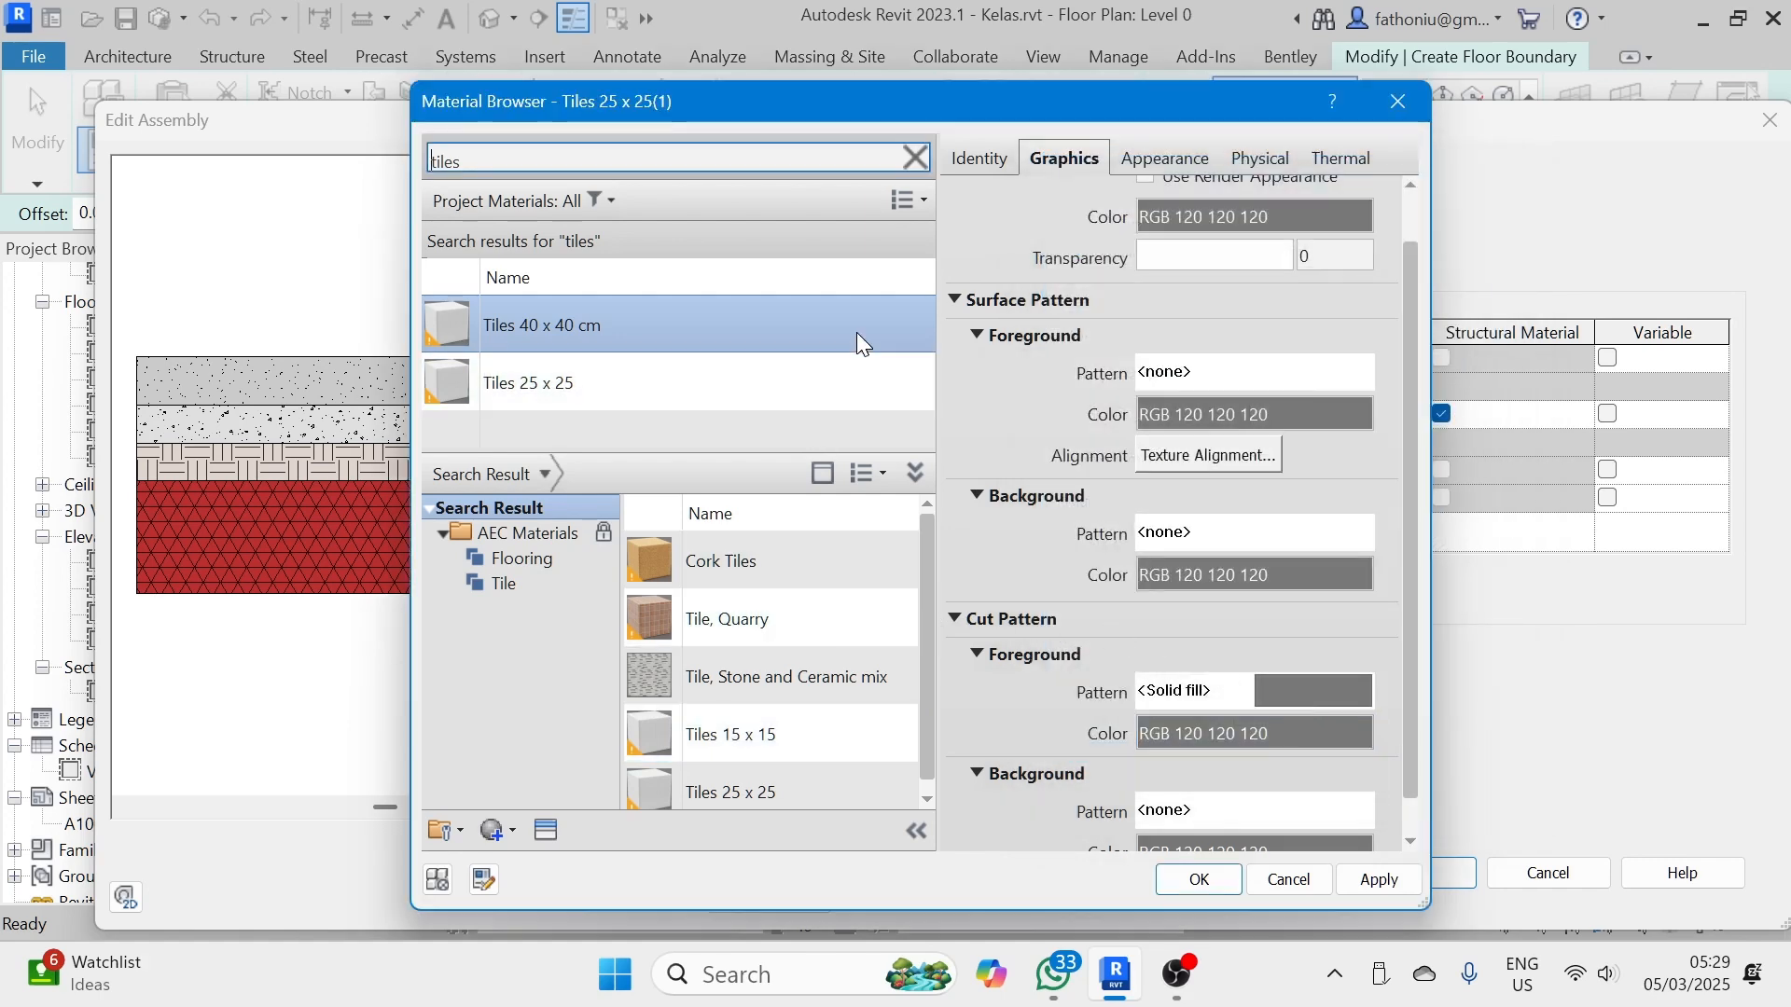
- Replace the plain ceramic color in the Tiles 40 x 40 cm material's appearance with a Tiles texture
left_click(1173, 164)
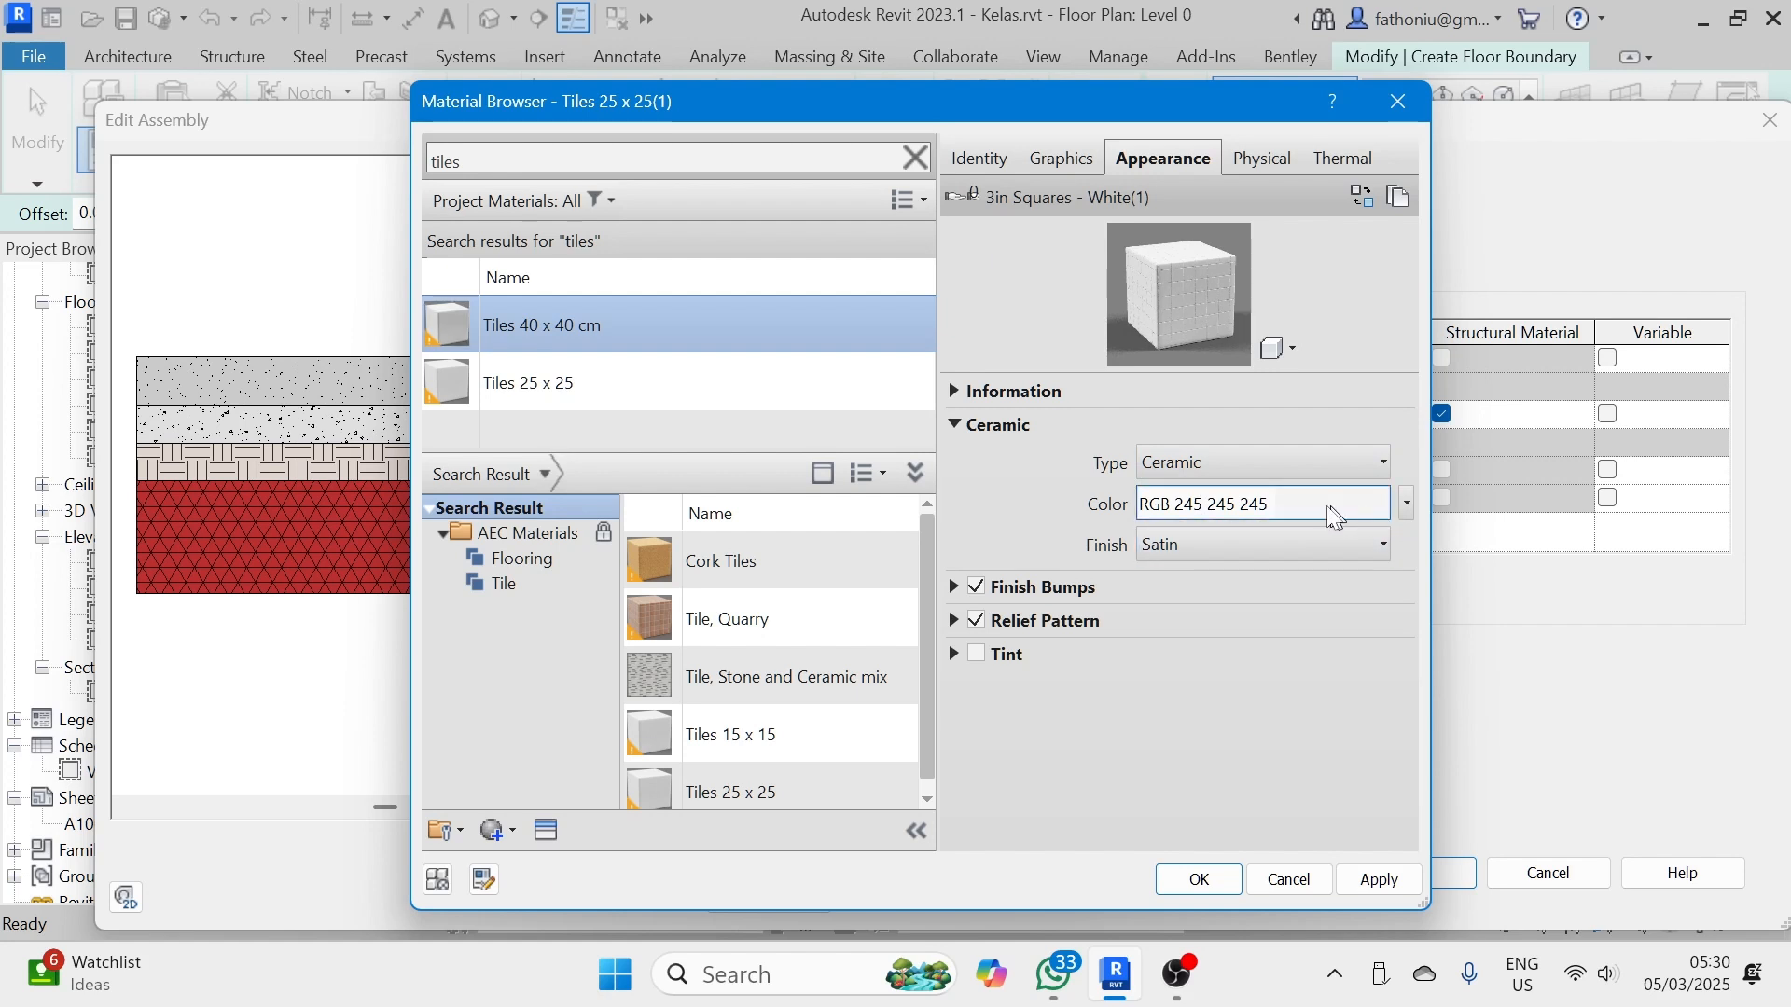
left_click(1406, 504)
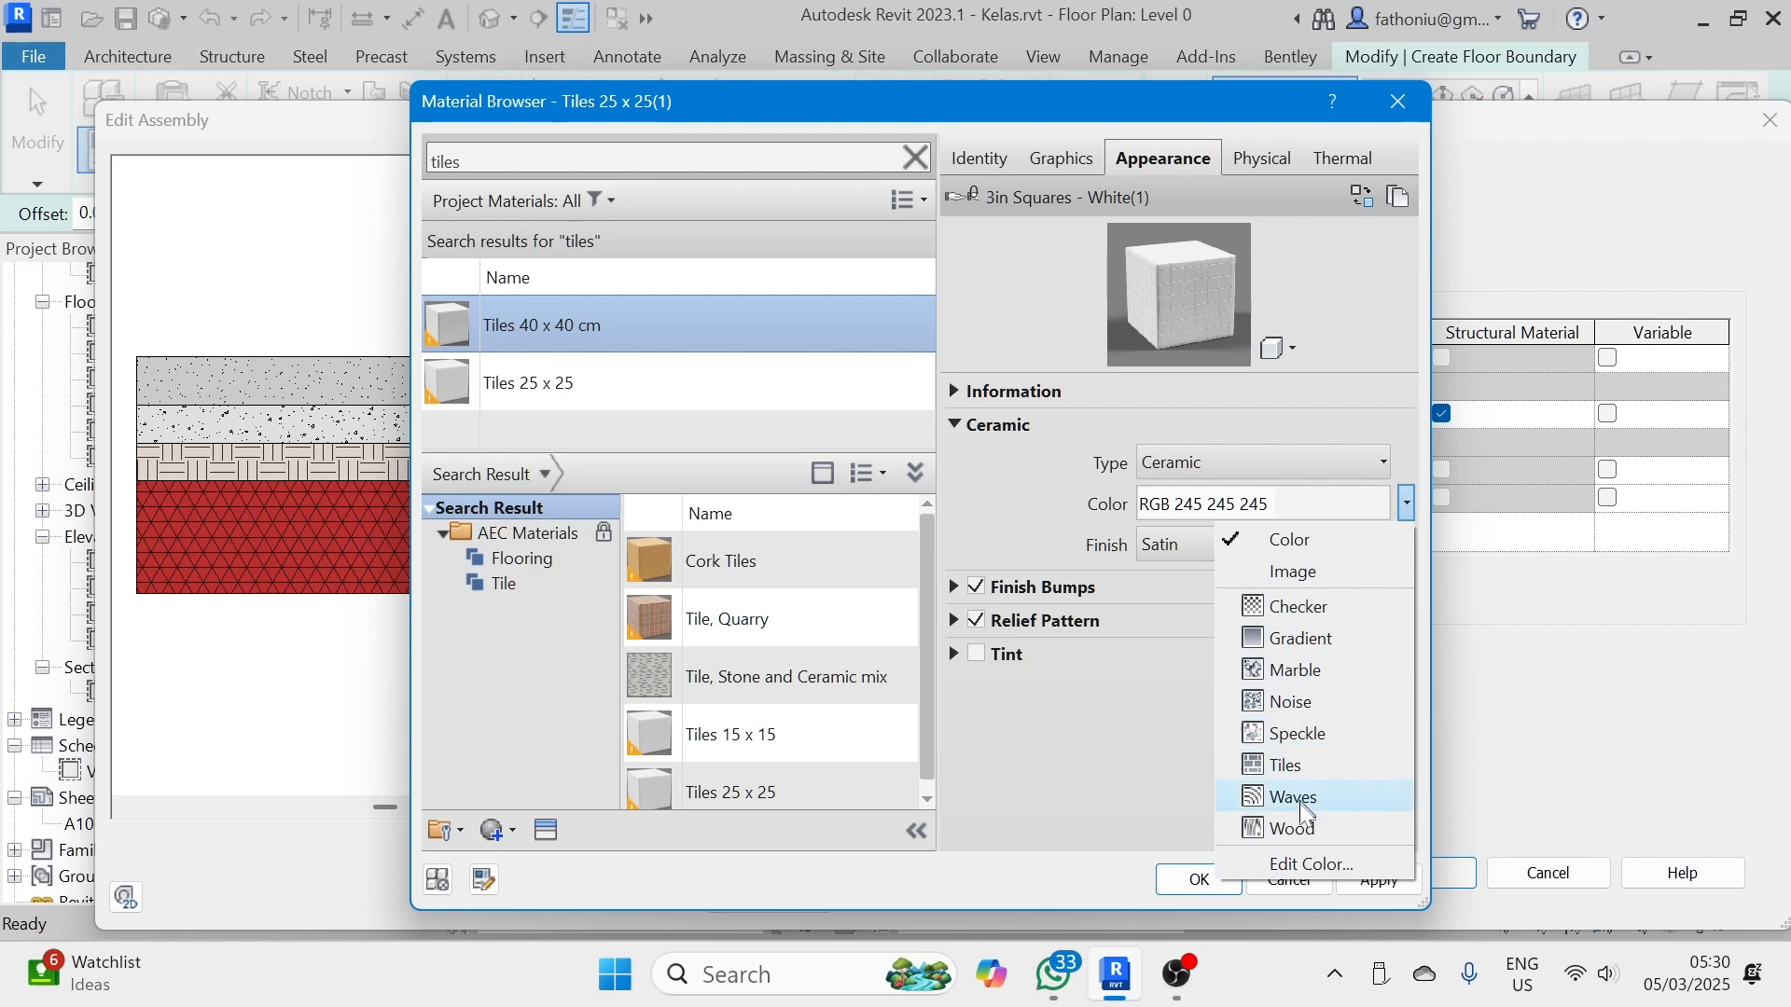
left_click(1298, 772)
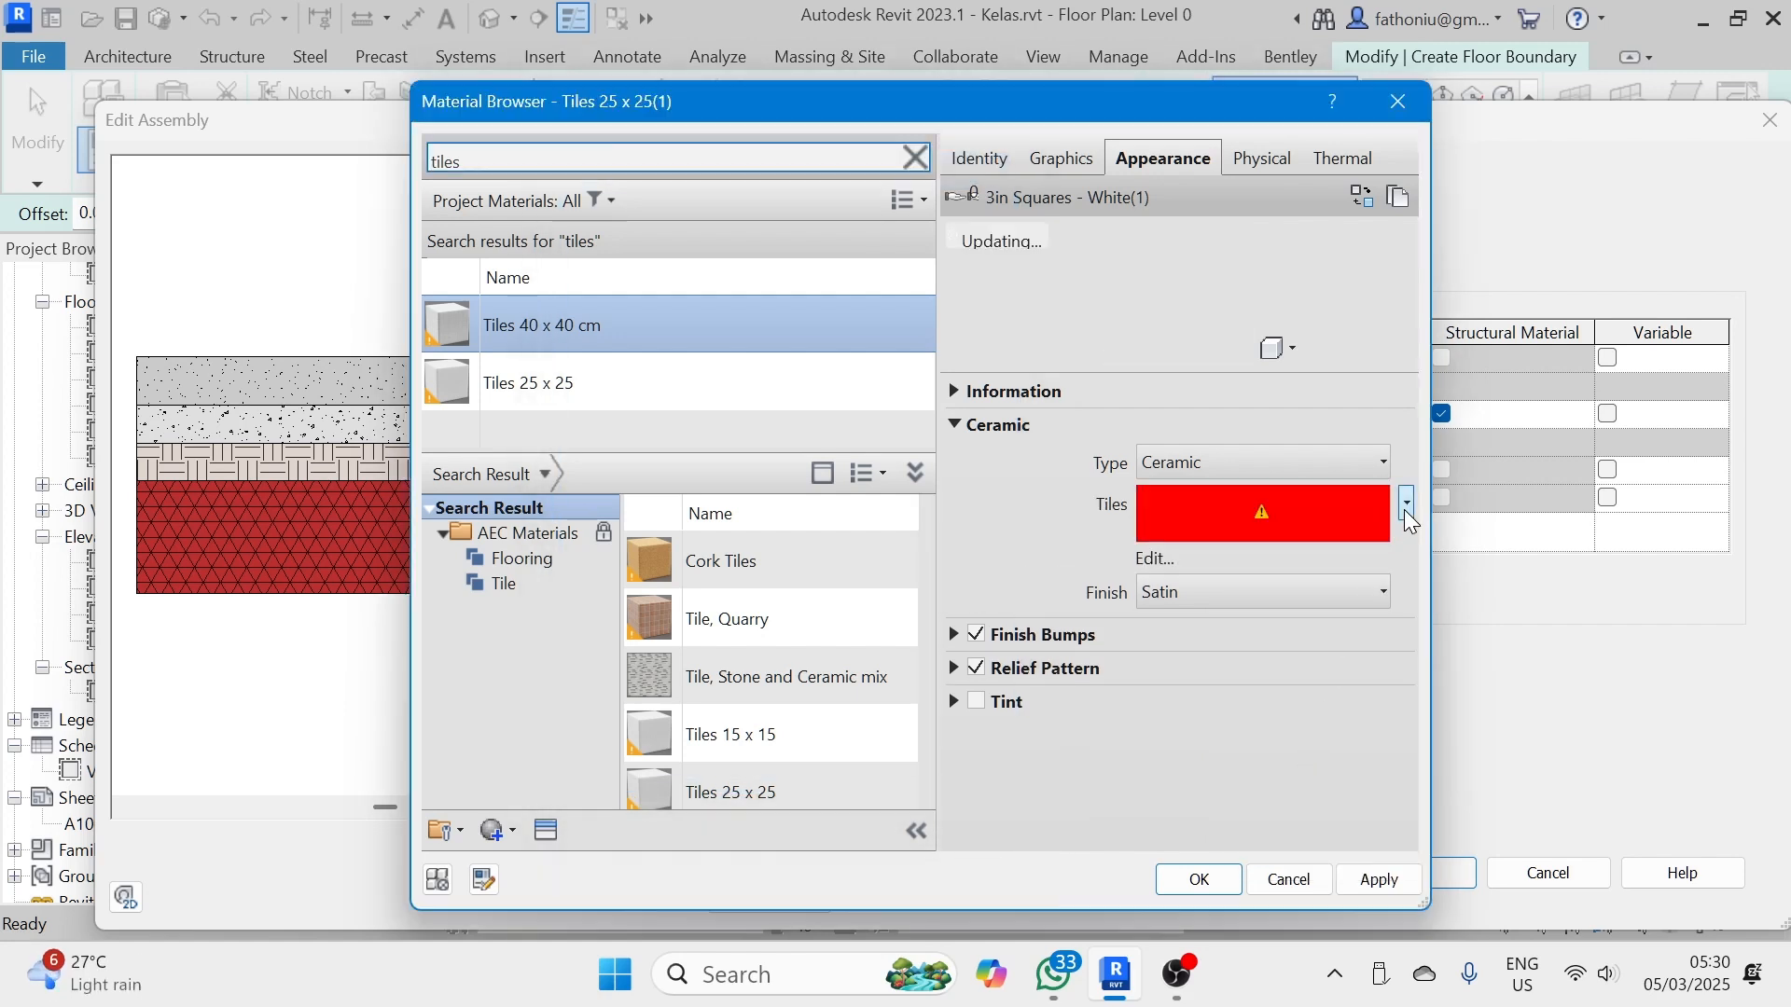
- Edit the Tiles texture so its tile count is 1 per row and 1 per column
left_click(1162, 560)
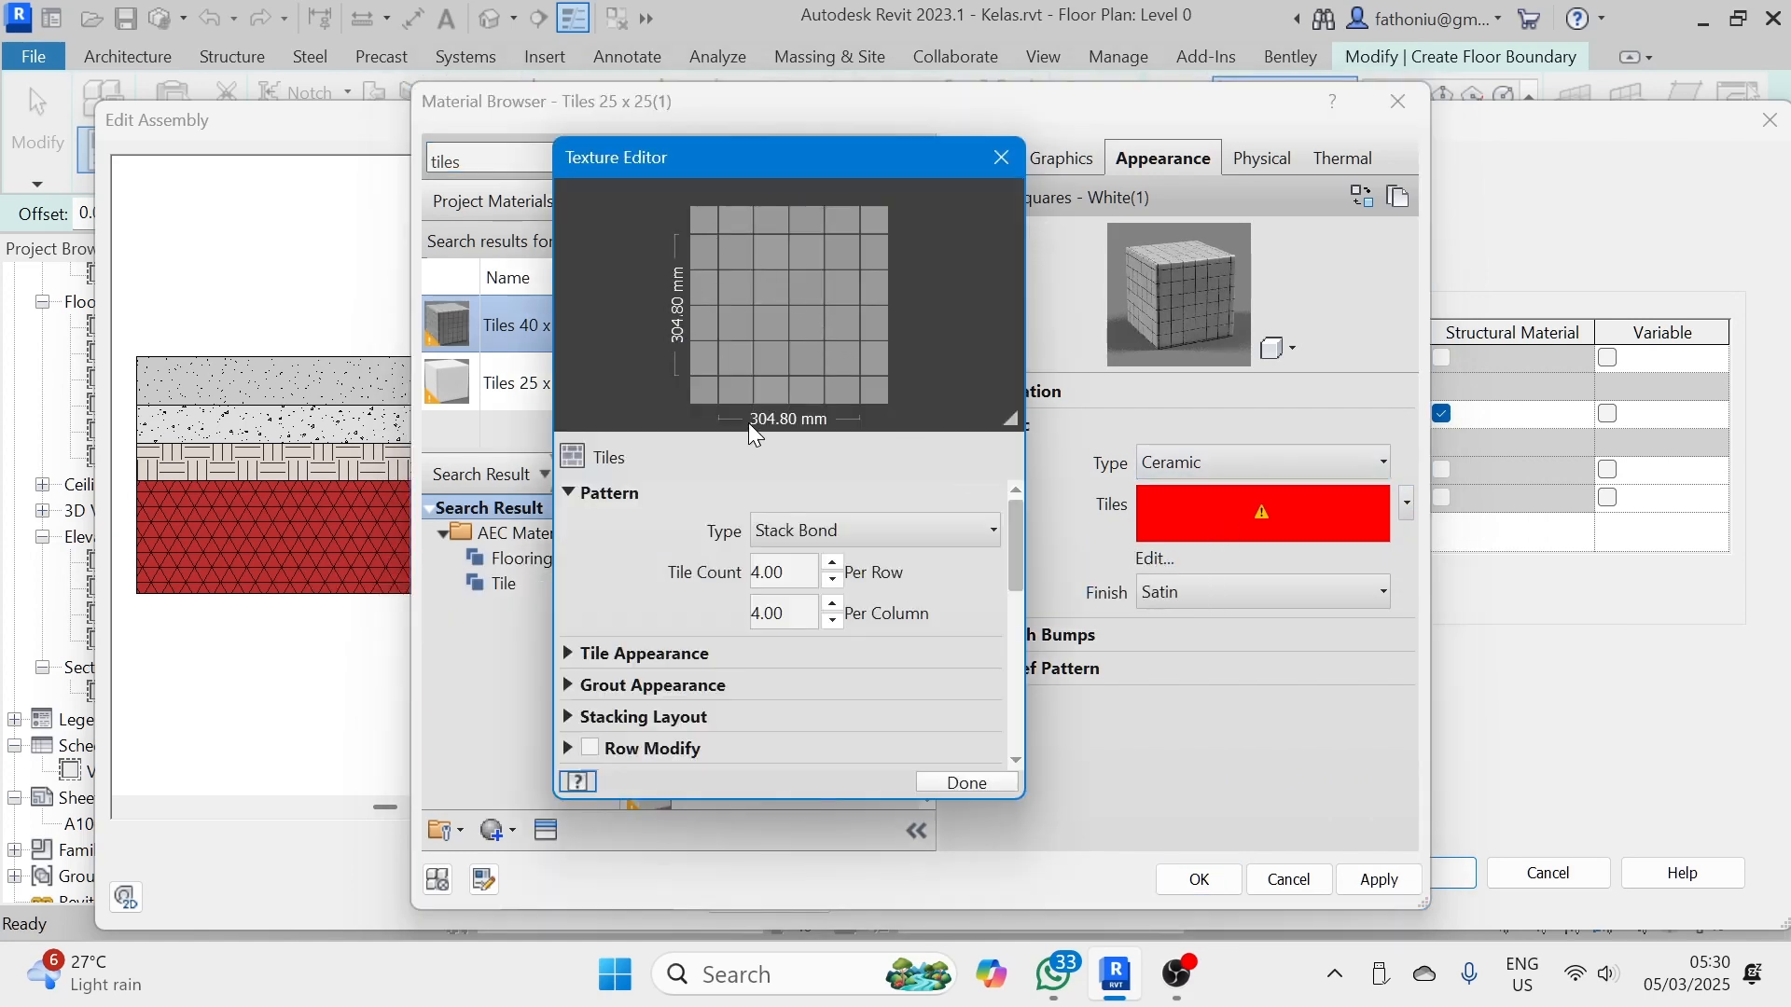
left_click(789, 579)
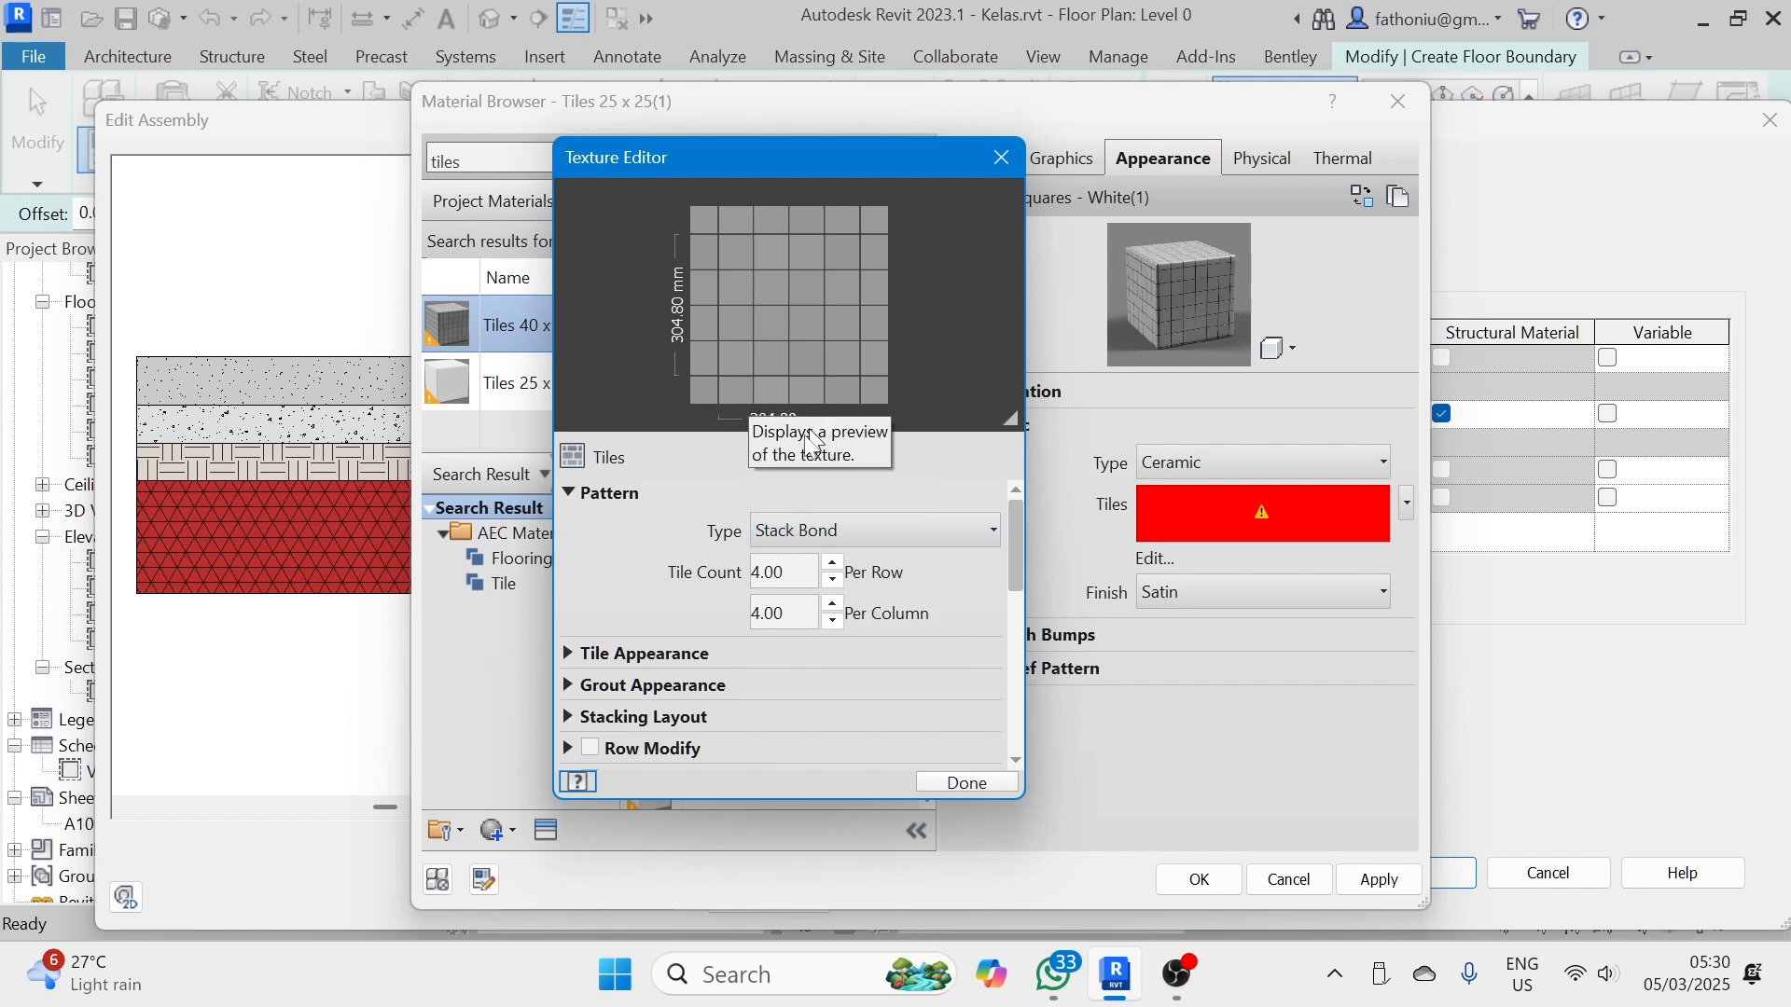
left_click(833, 565)
left_click(834, 566)
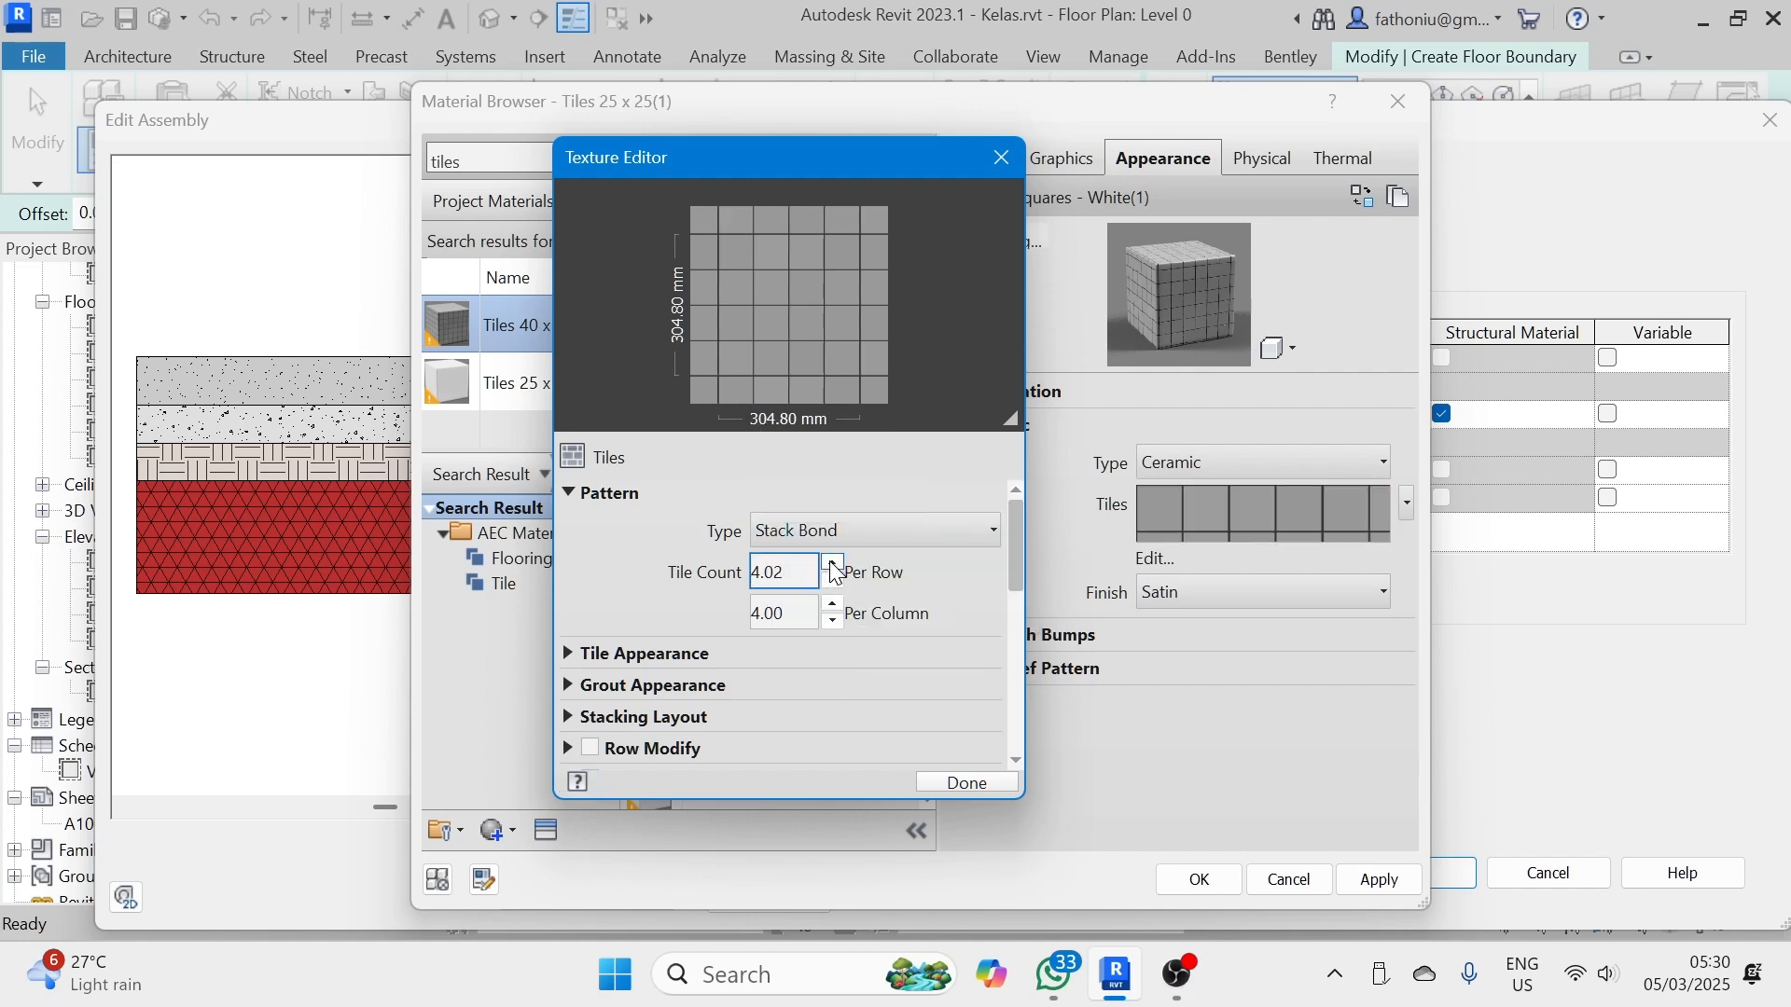
left_click(834, 565)
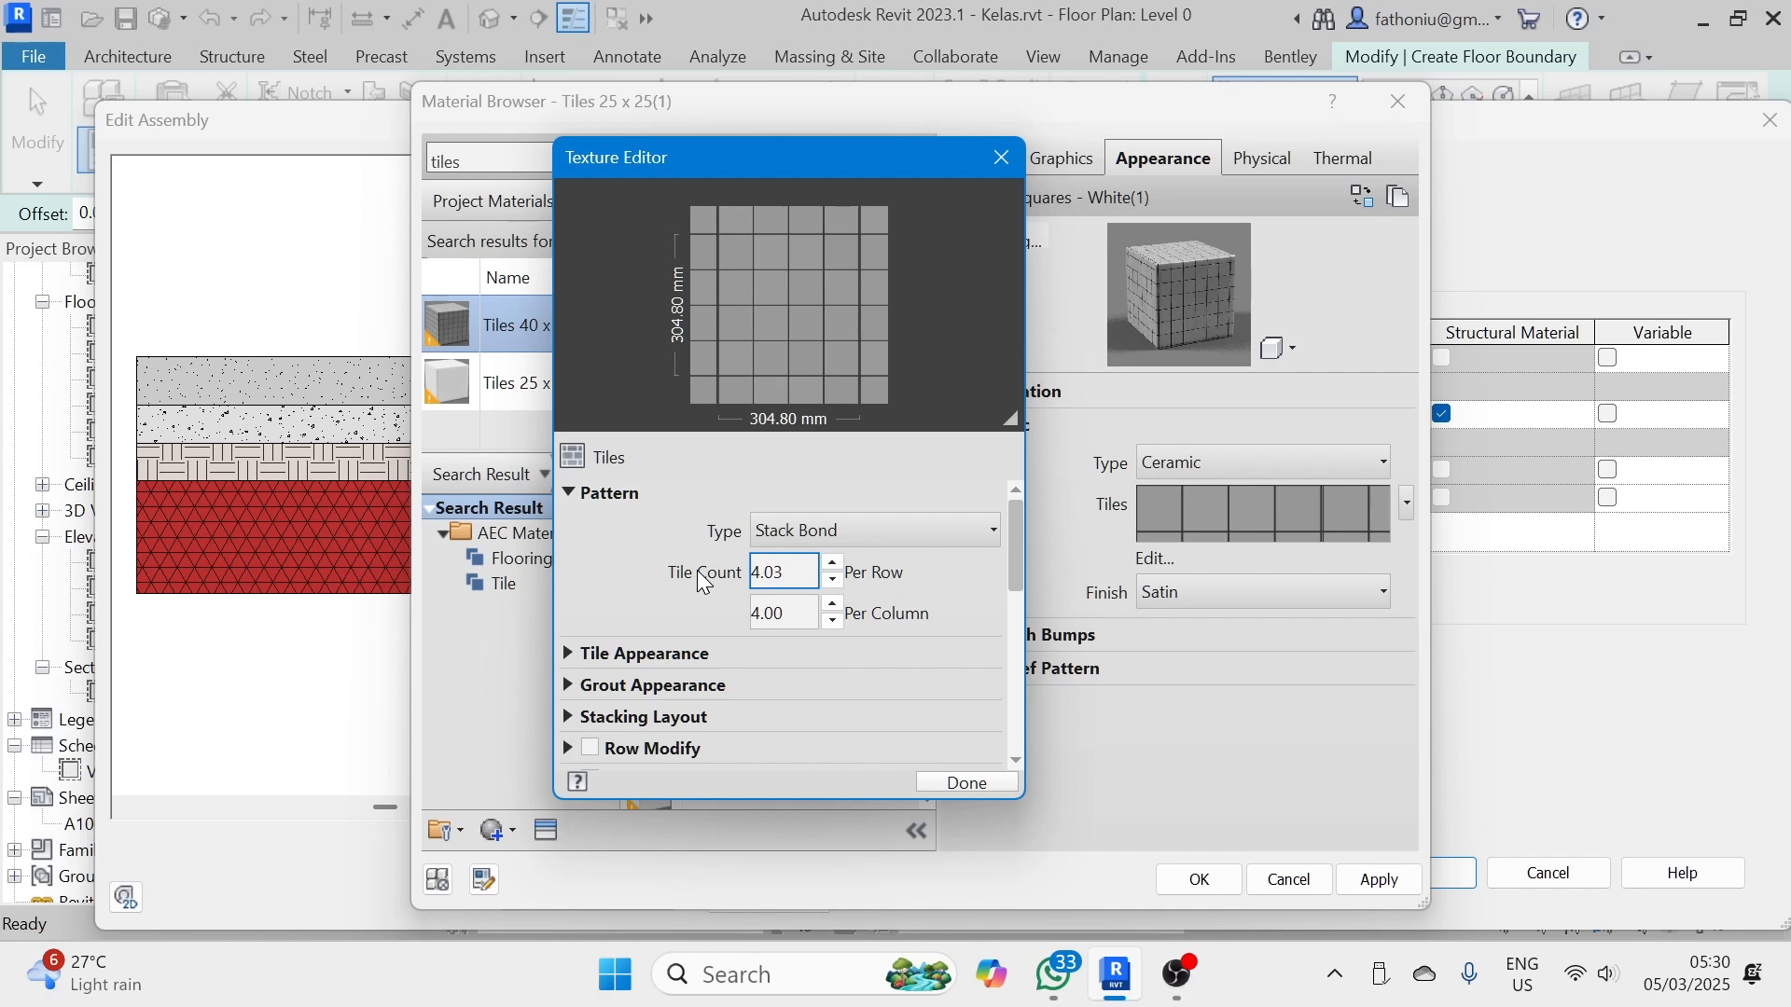
left_click_drag(806, 571, 723, 571)
type("1")
key("Tab")
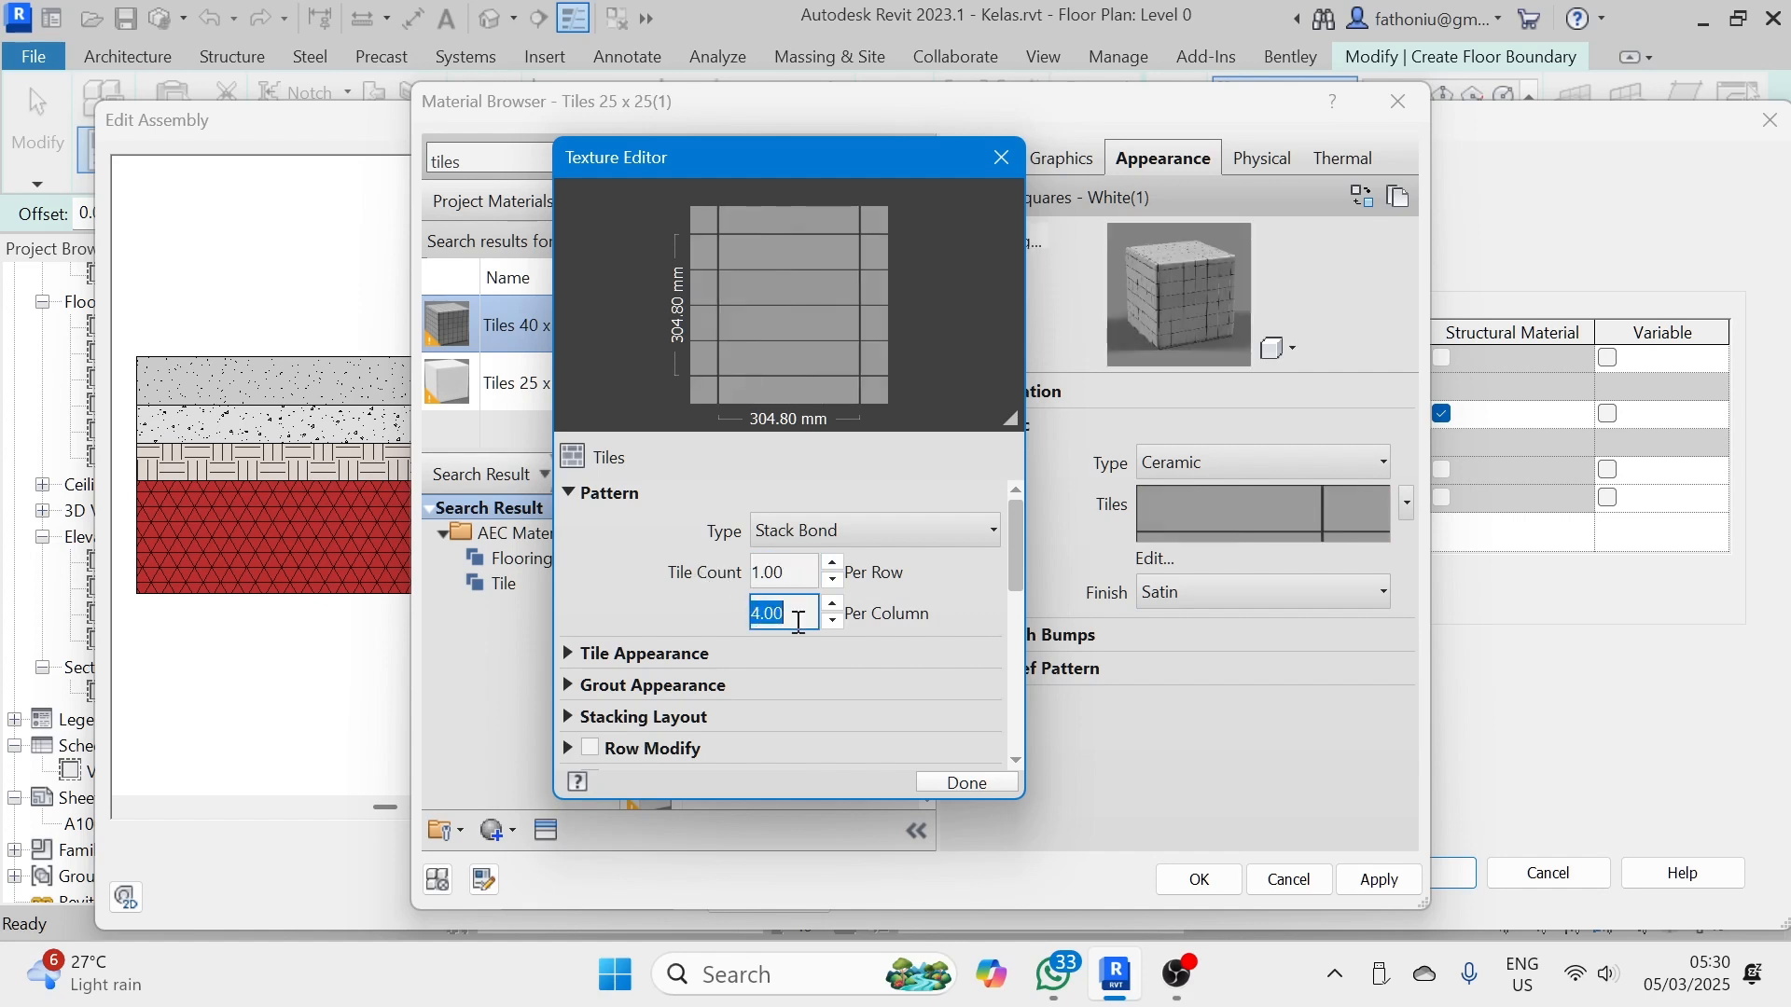
type("1")
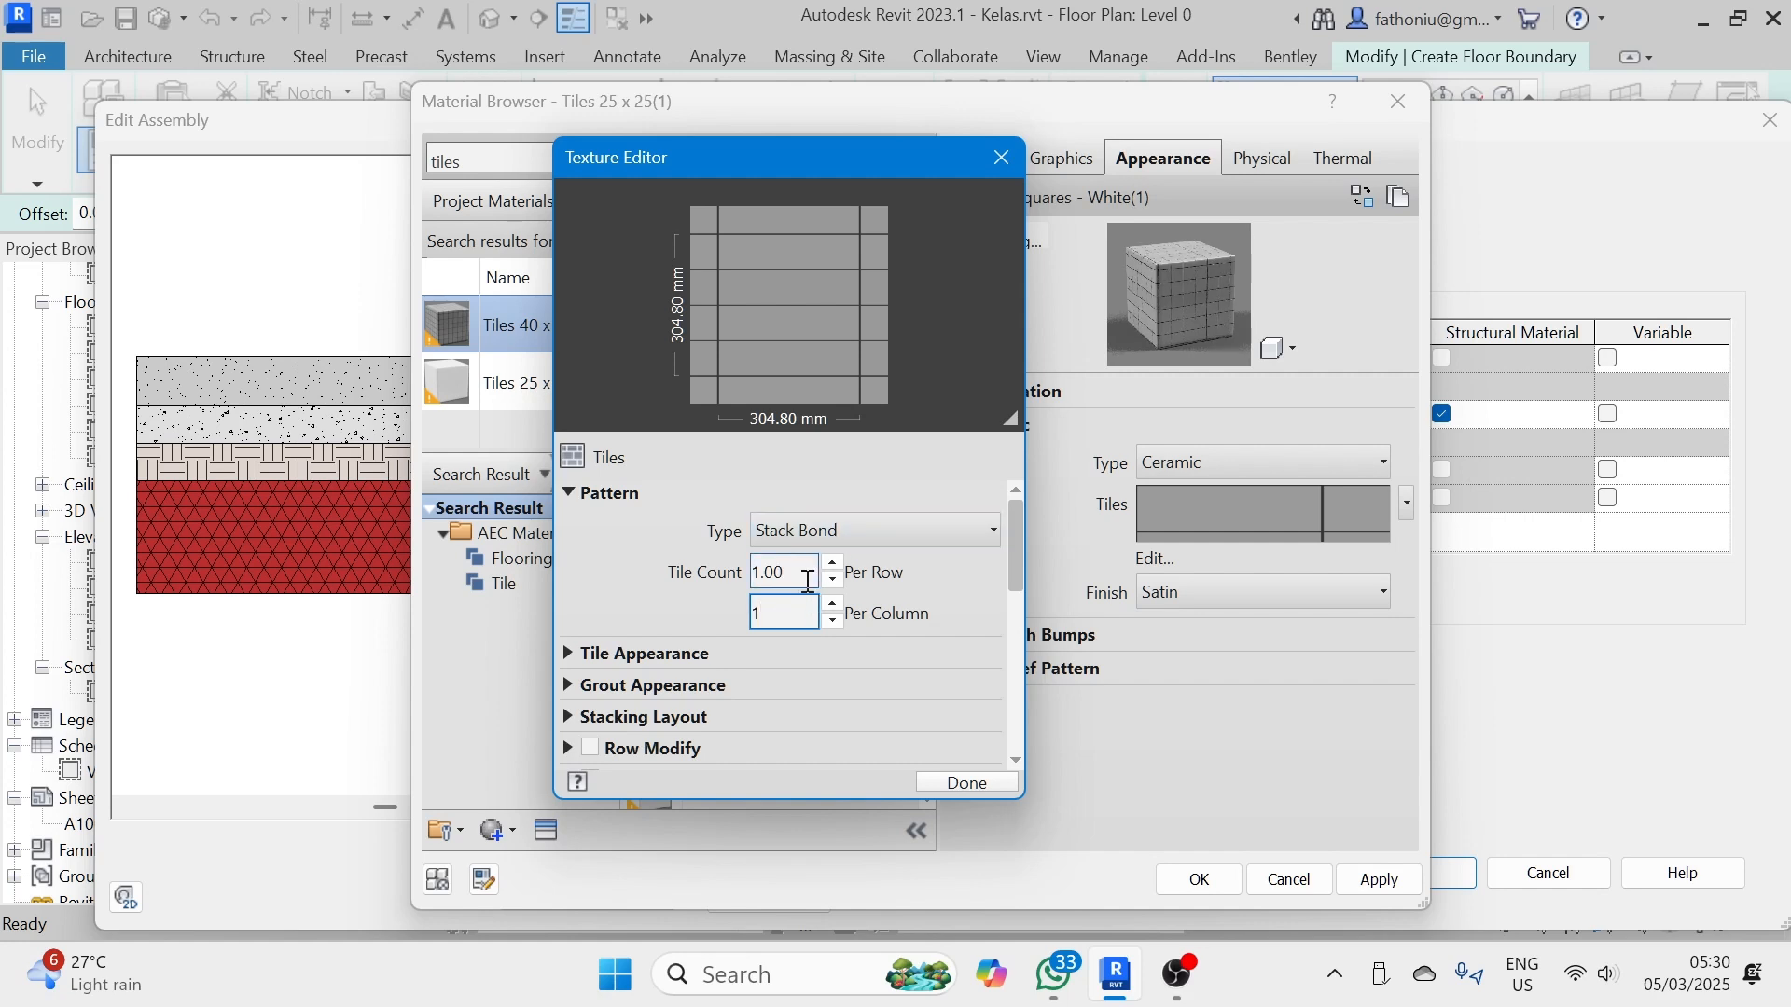
left_click(808, 580)
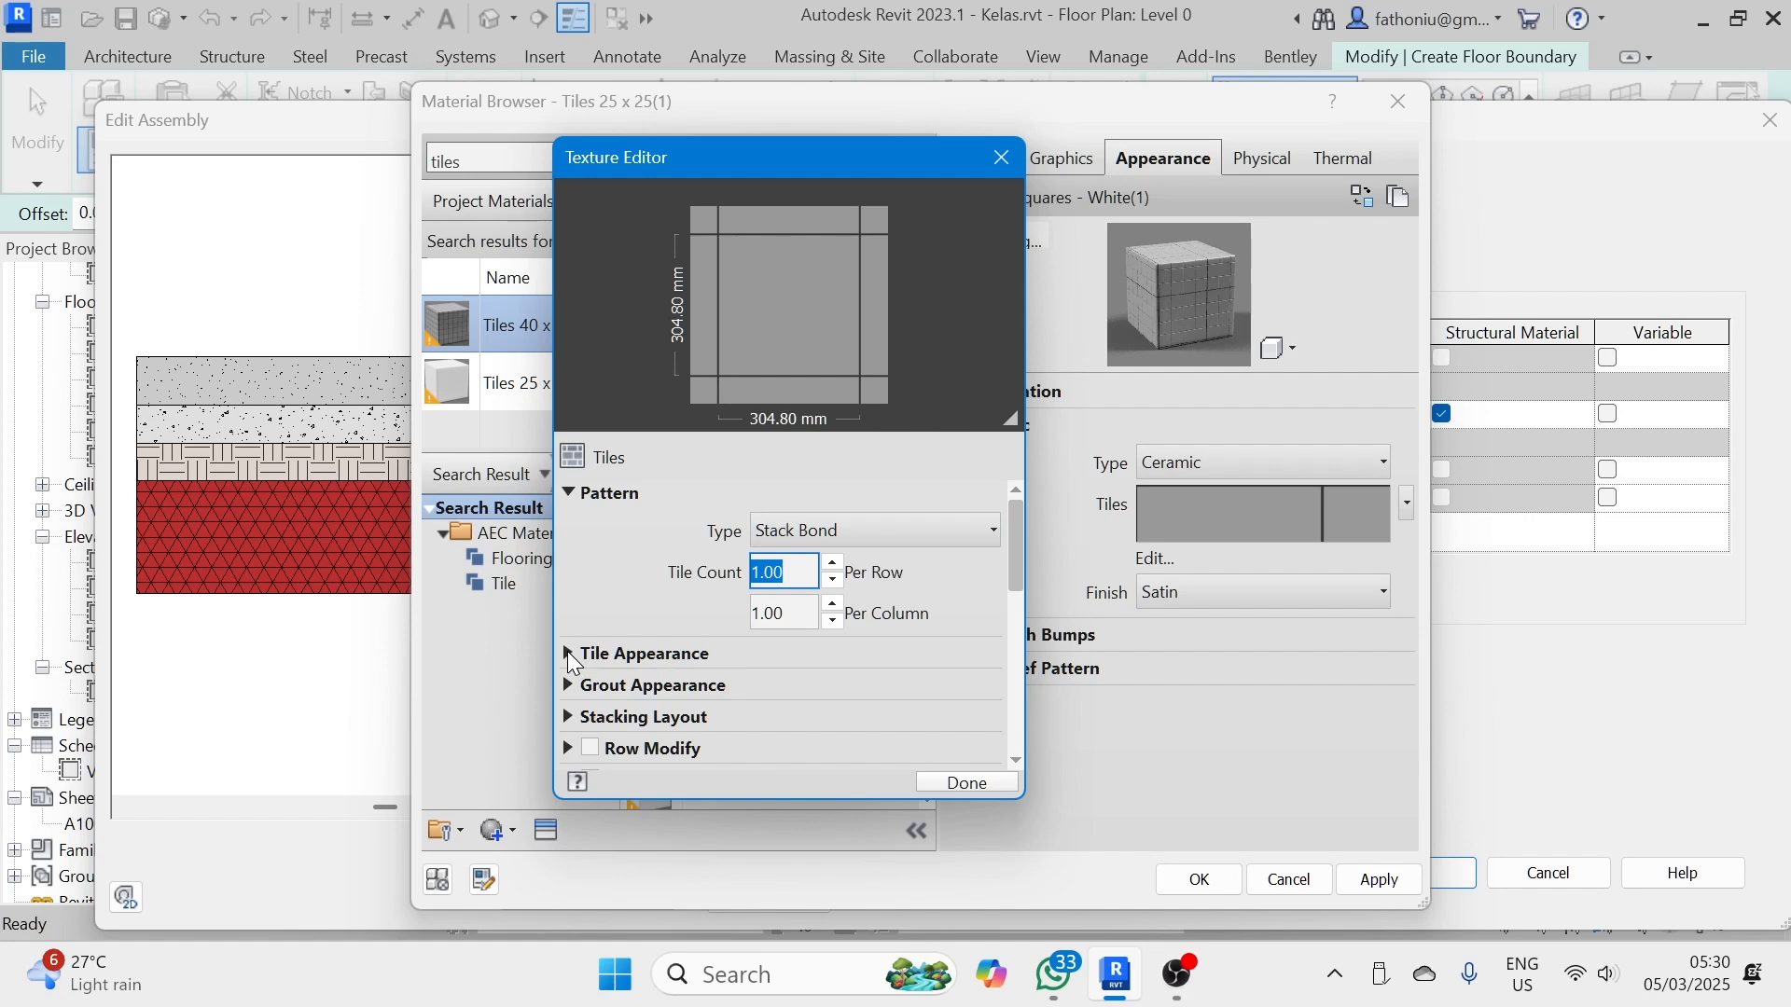
- Examine the Tiles texture's Row Modify, Tile Appearance and pattern type options
scroll(565, 664, "down", 3)
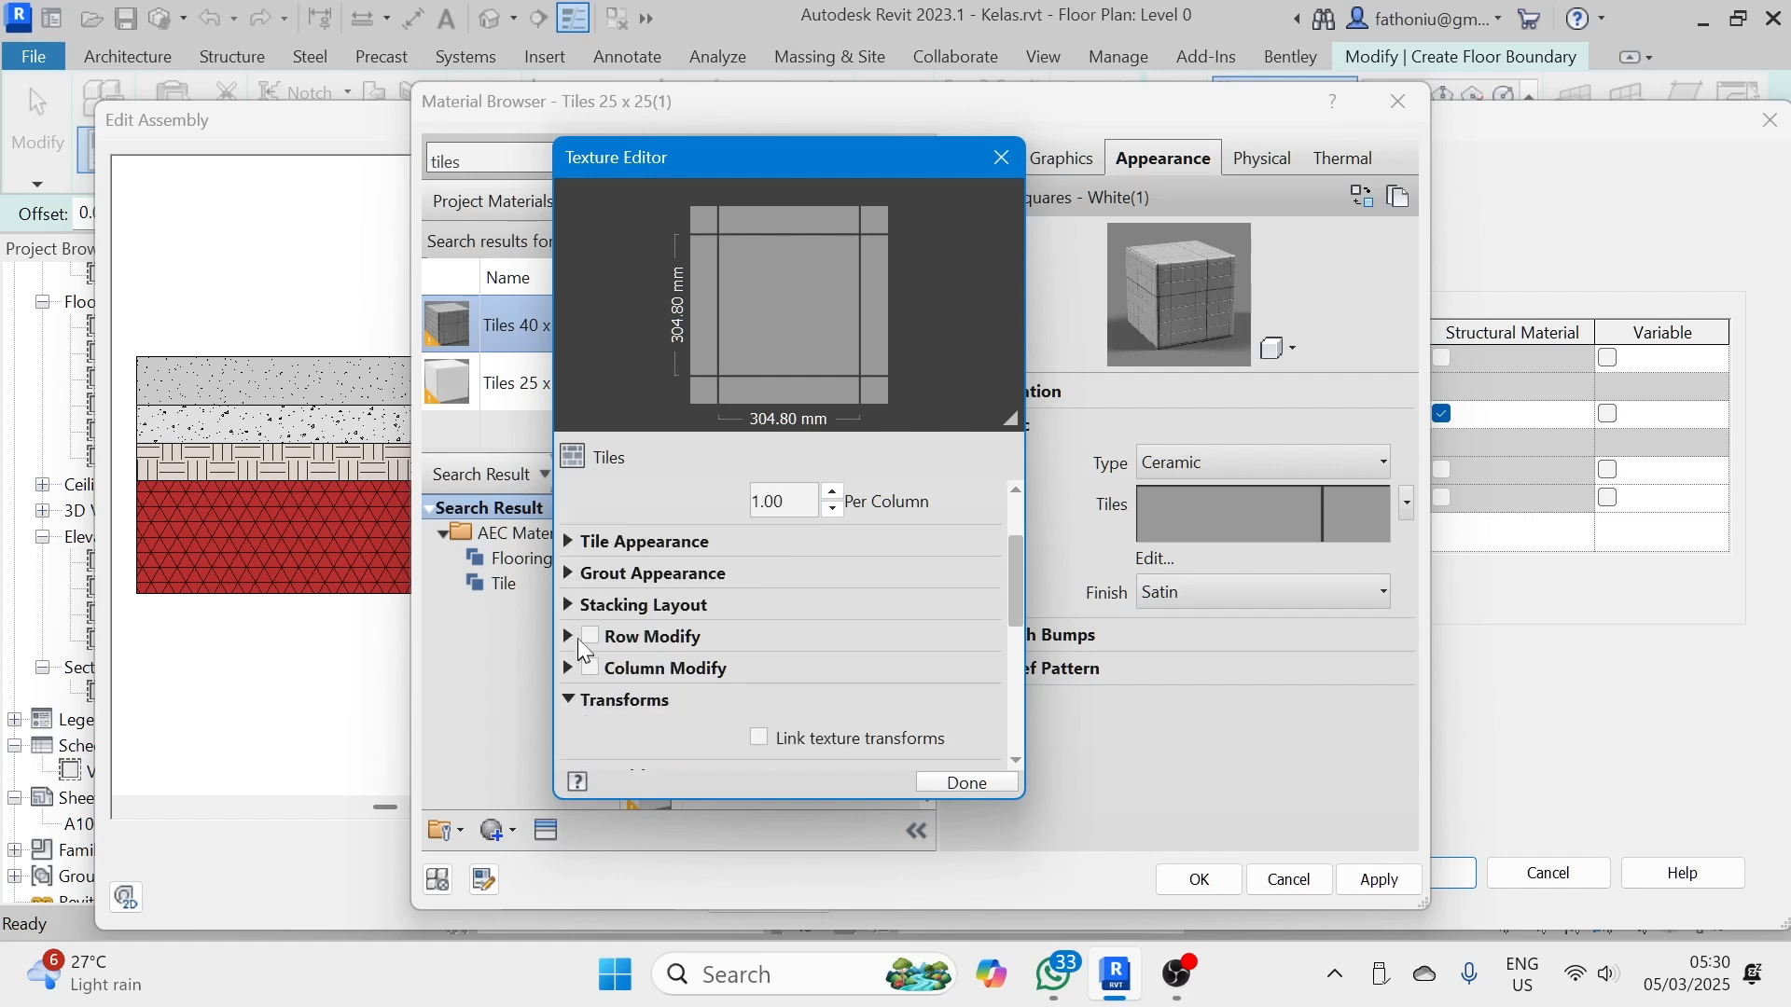
left_click(565, 637)
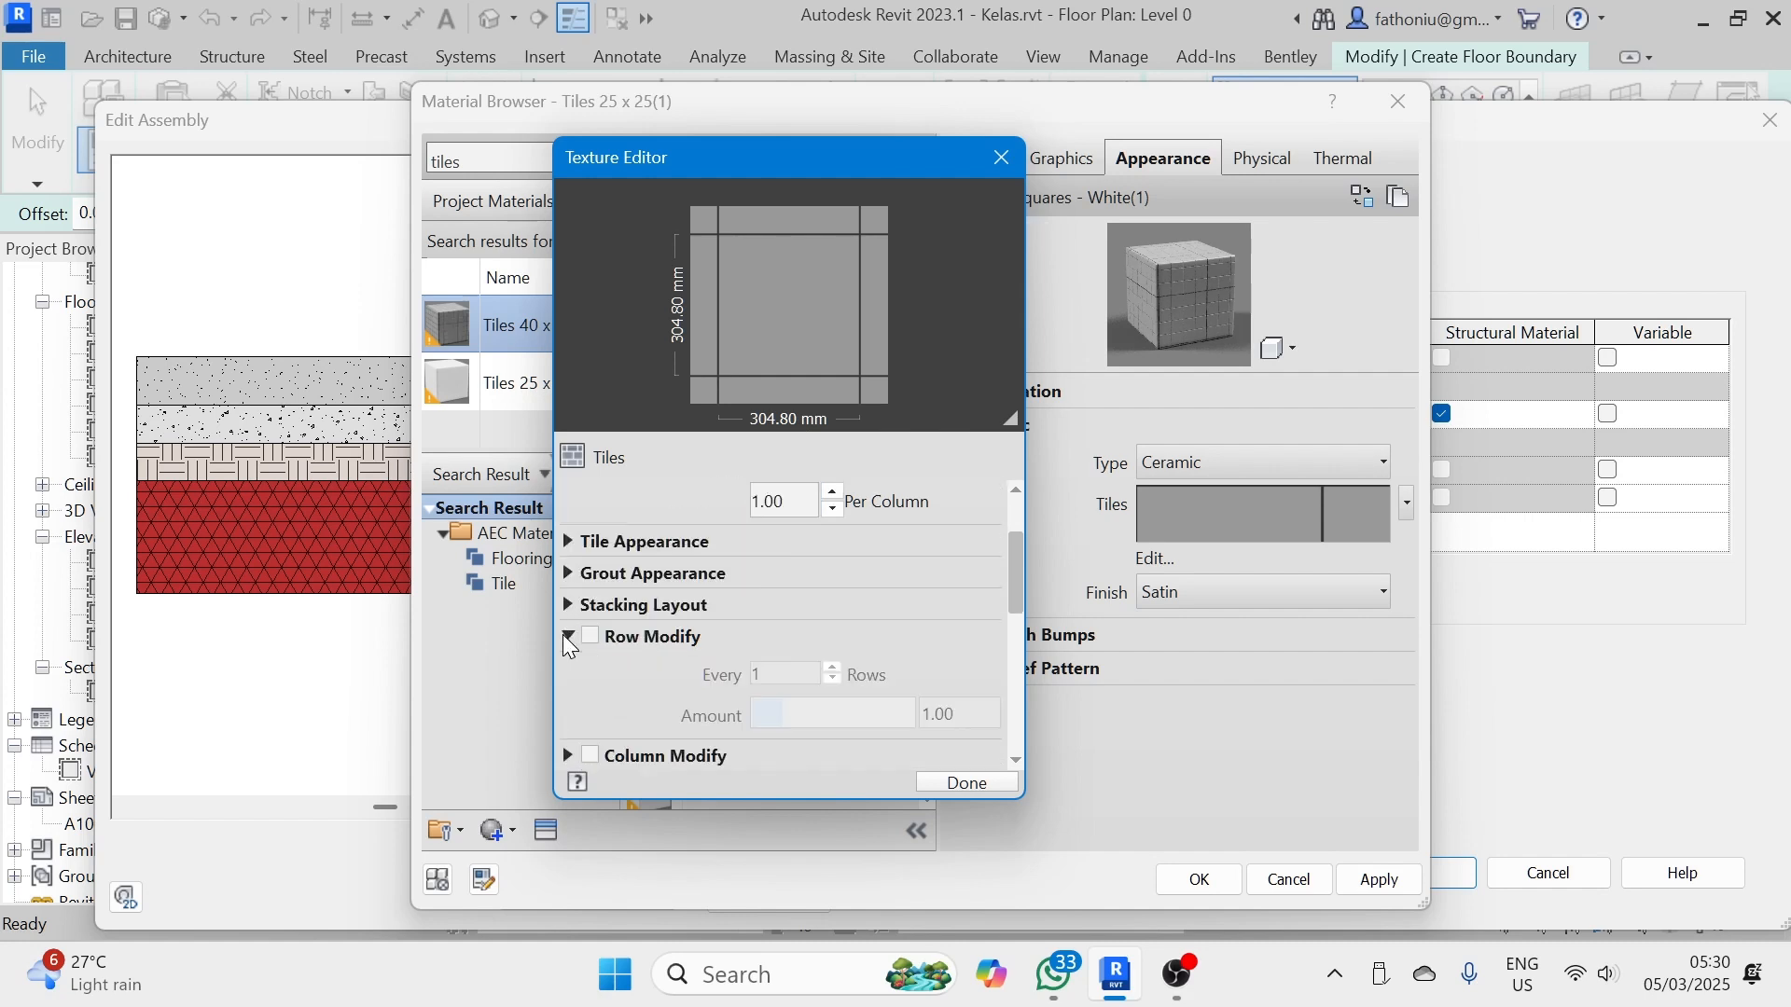
left_click(565, 637)
left_click(566, 543)
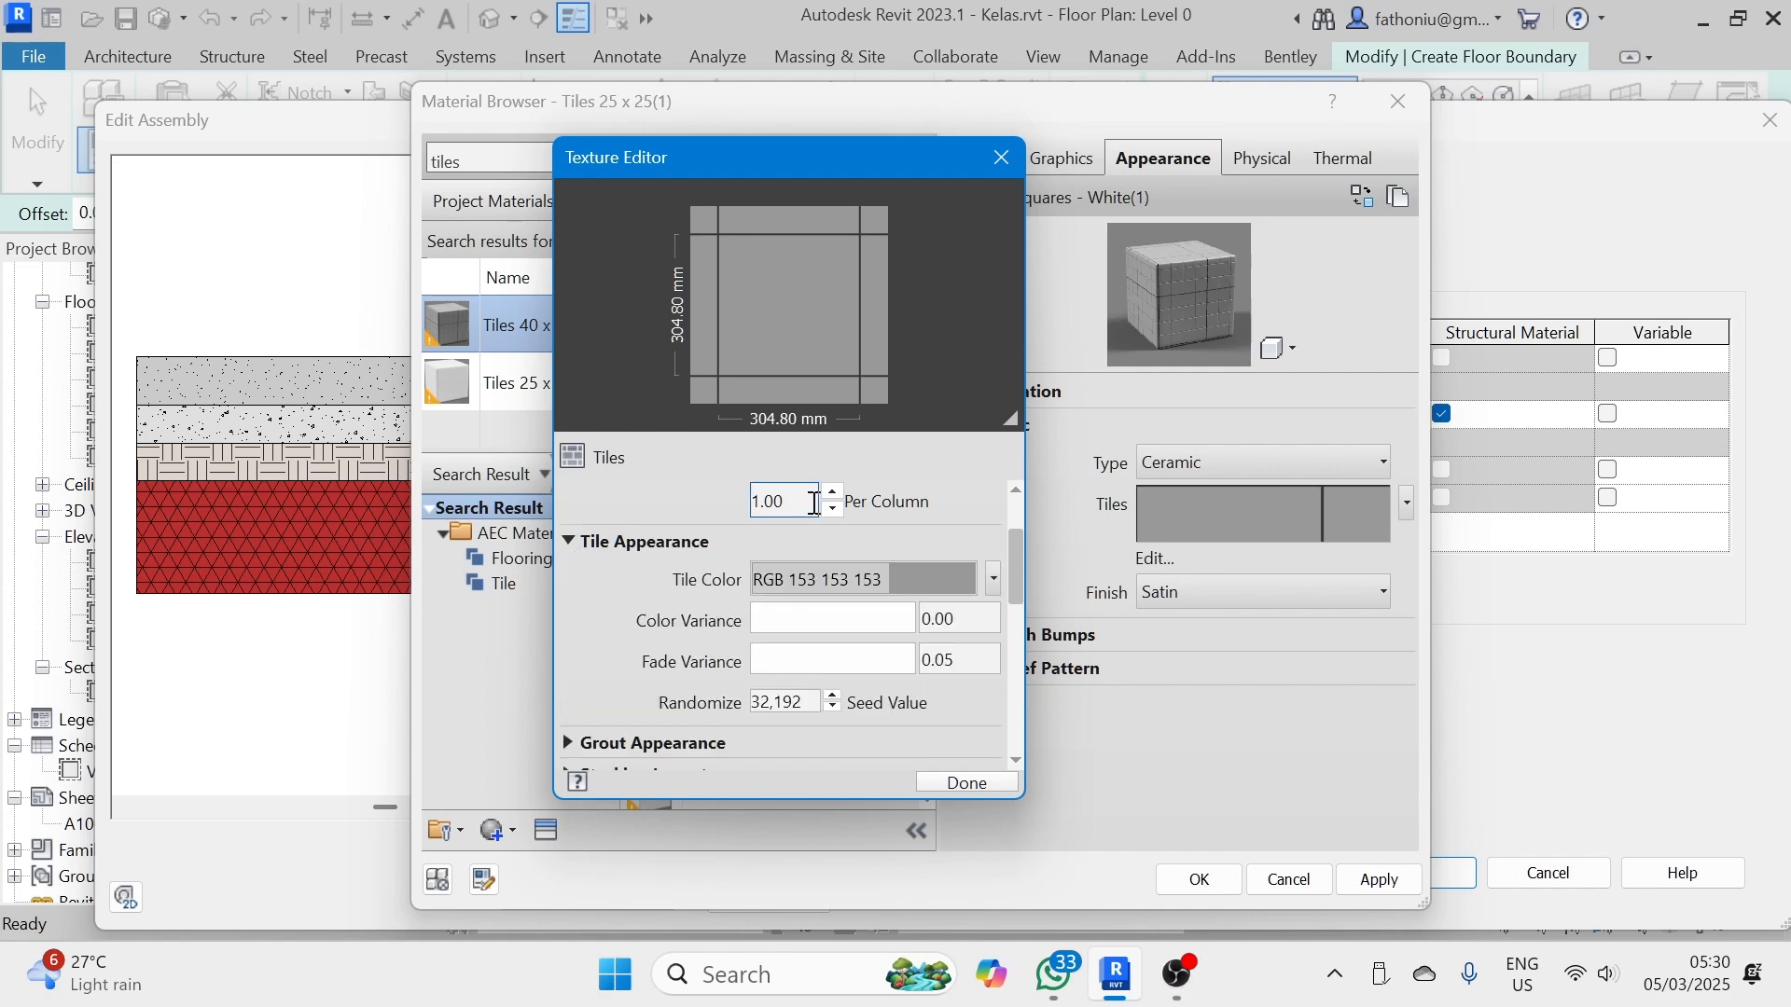
scroll(814, 503, "up", 1)
scroll(960, 493, "up", 2)
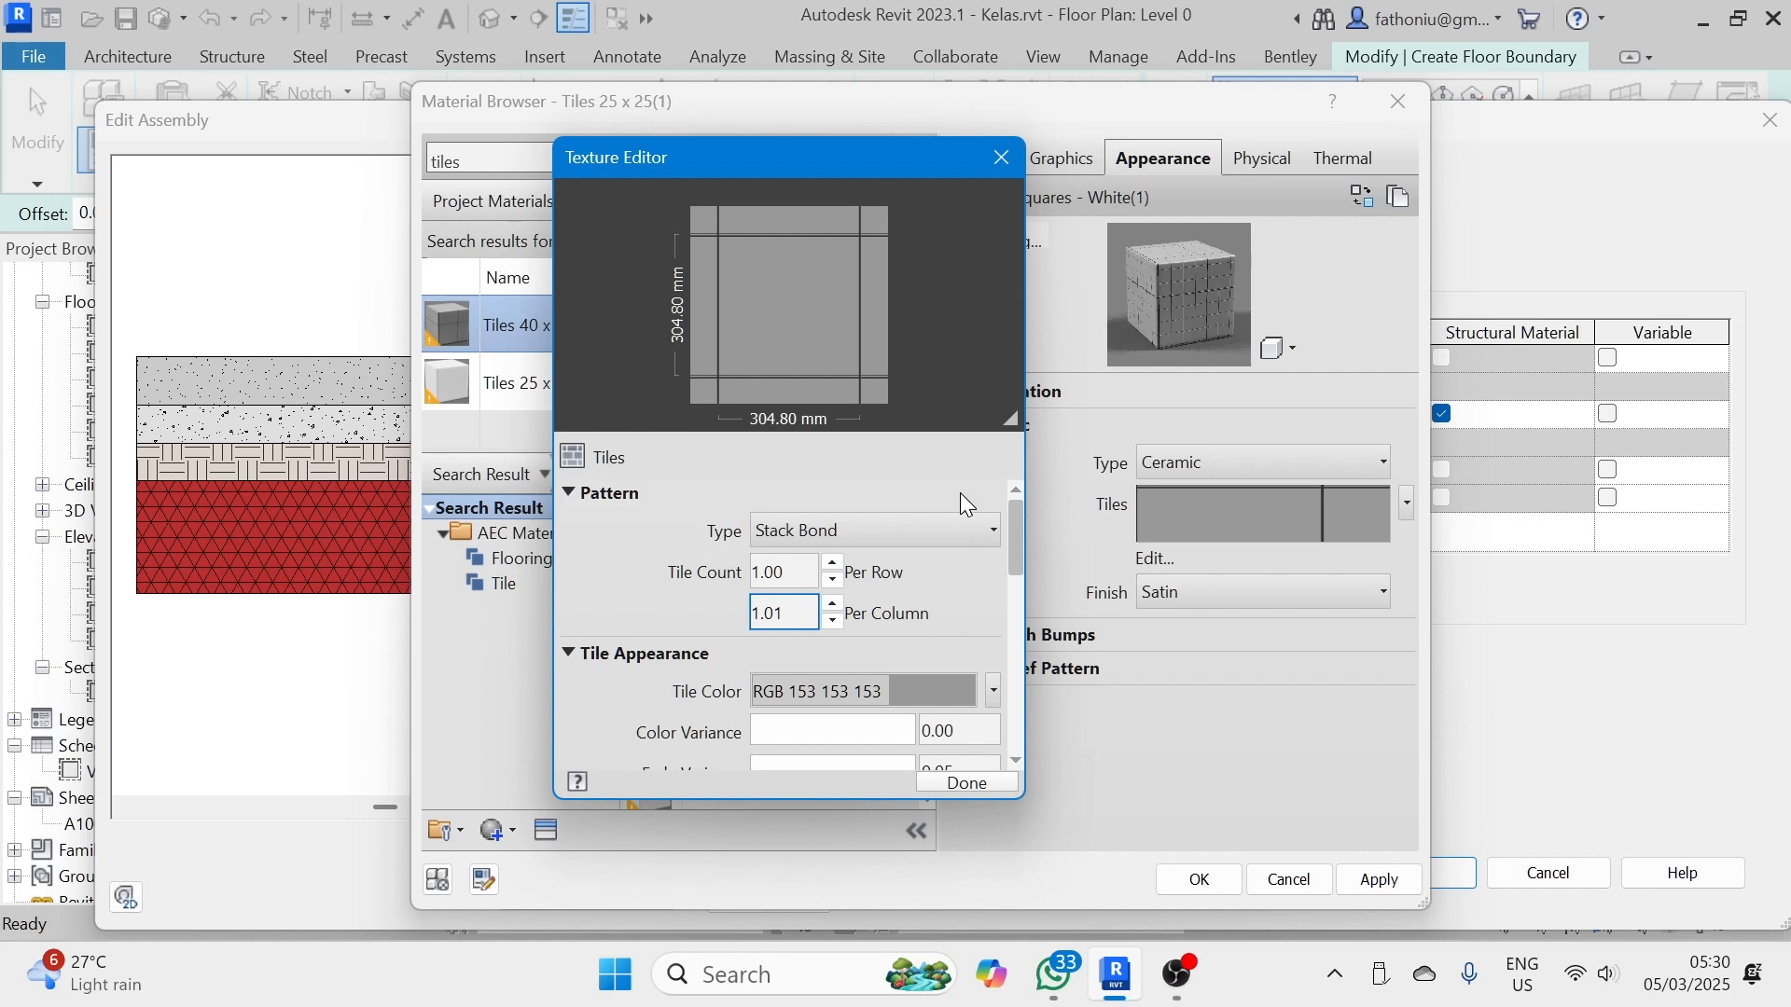
left_click(972, 546)
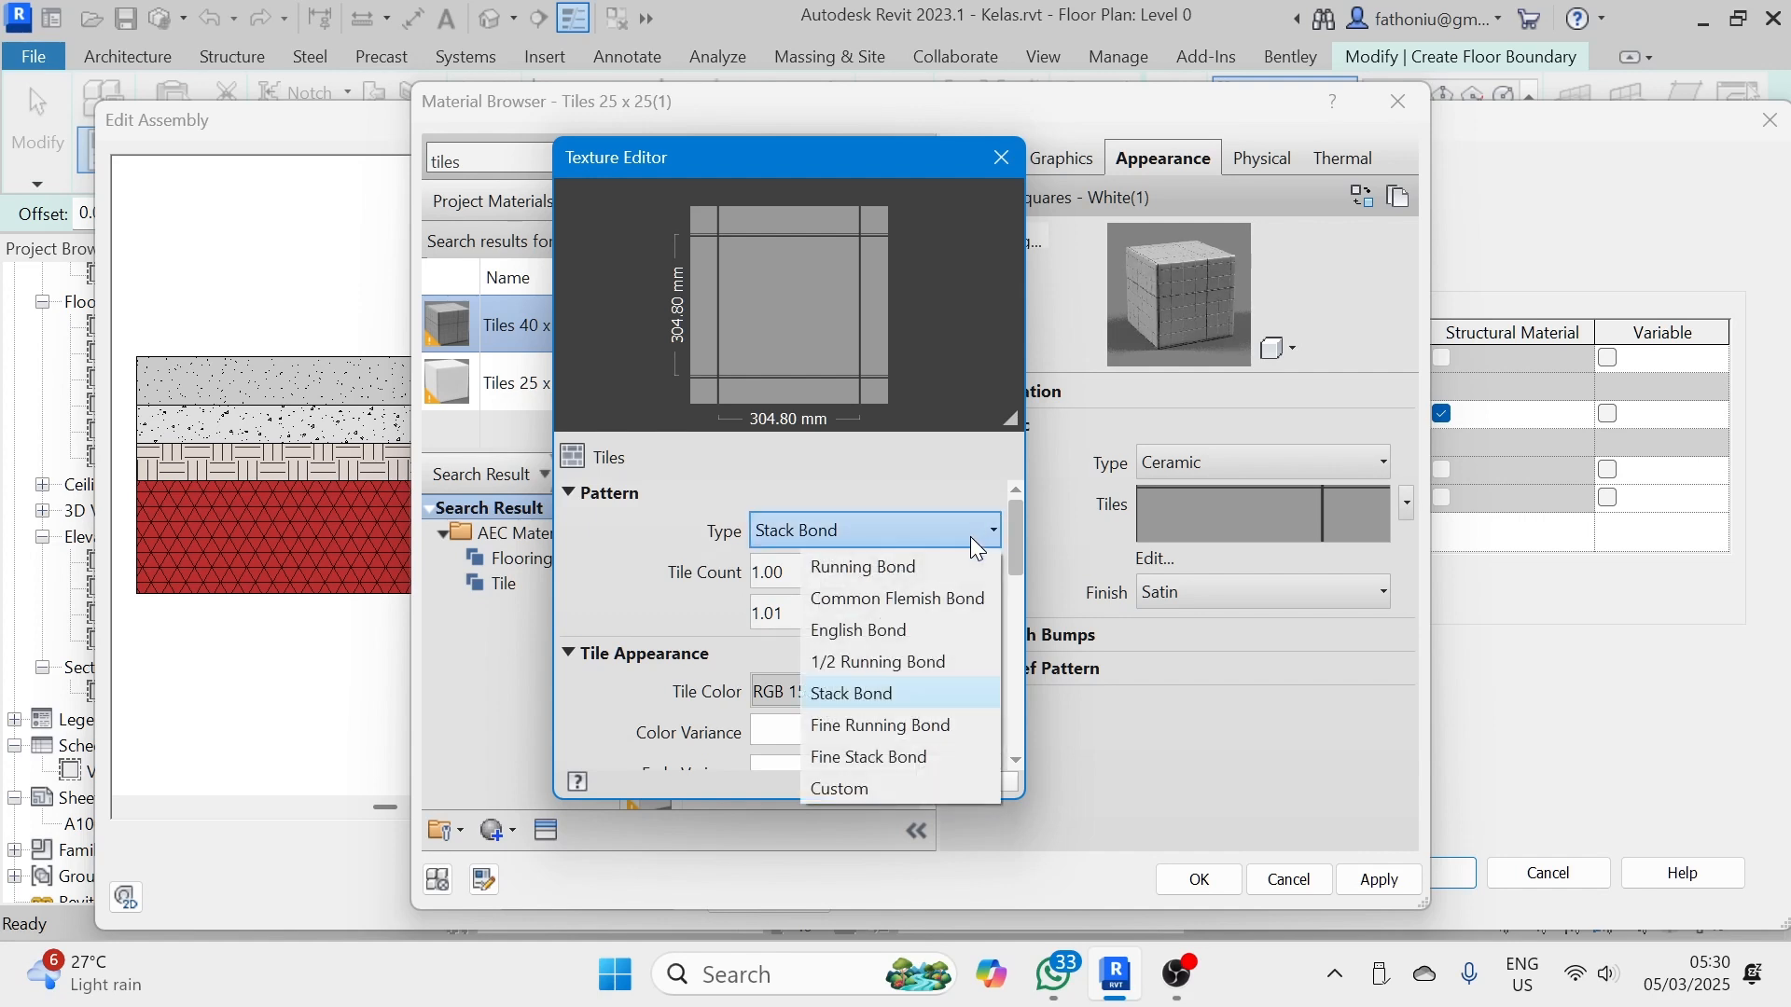
left_click(970, 538)
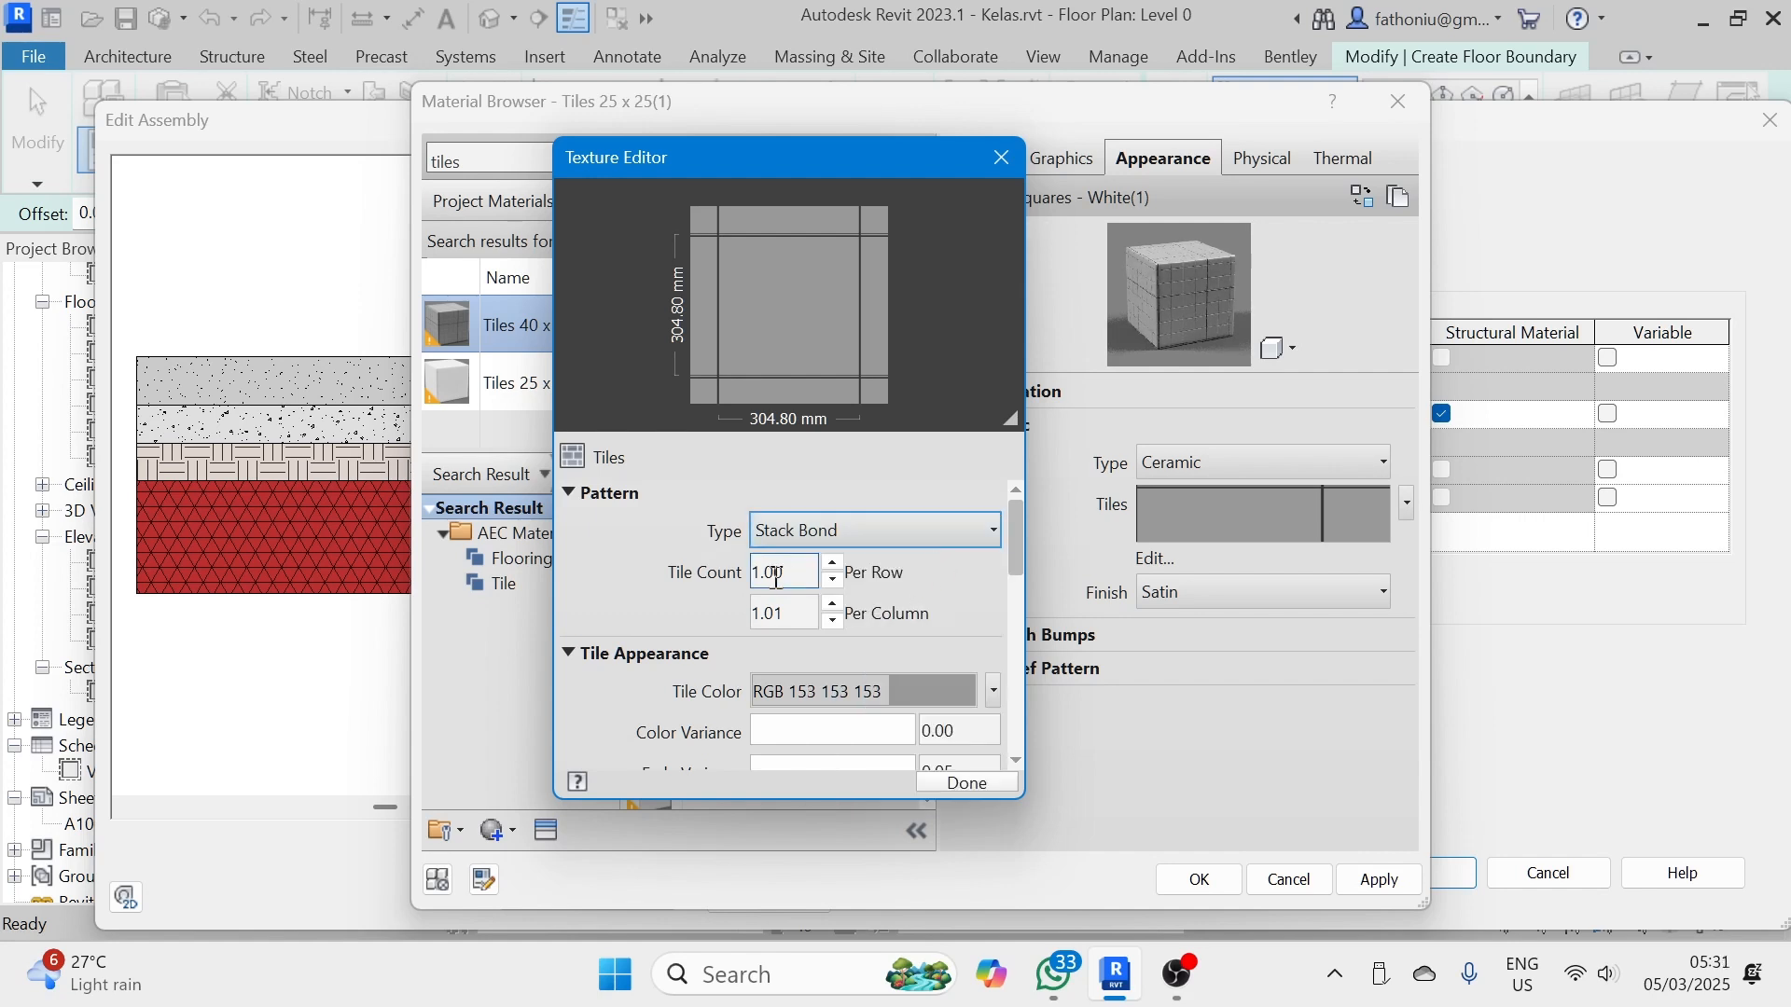
- Set the Tiles texture's sample size to 400 mm wide and 400 mm high
left_click(1153, 561)
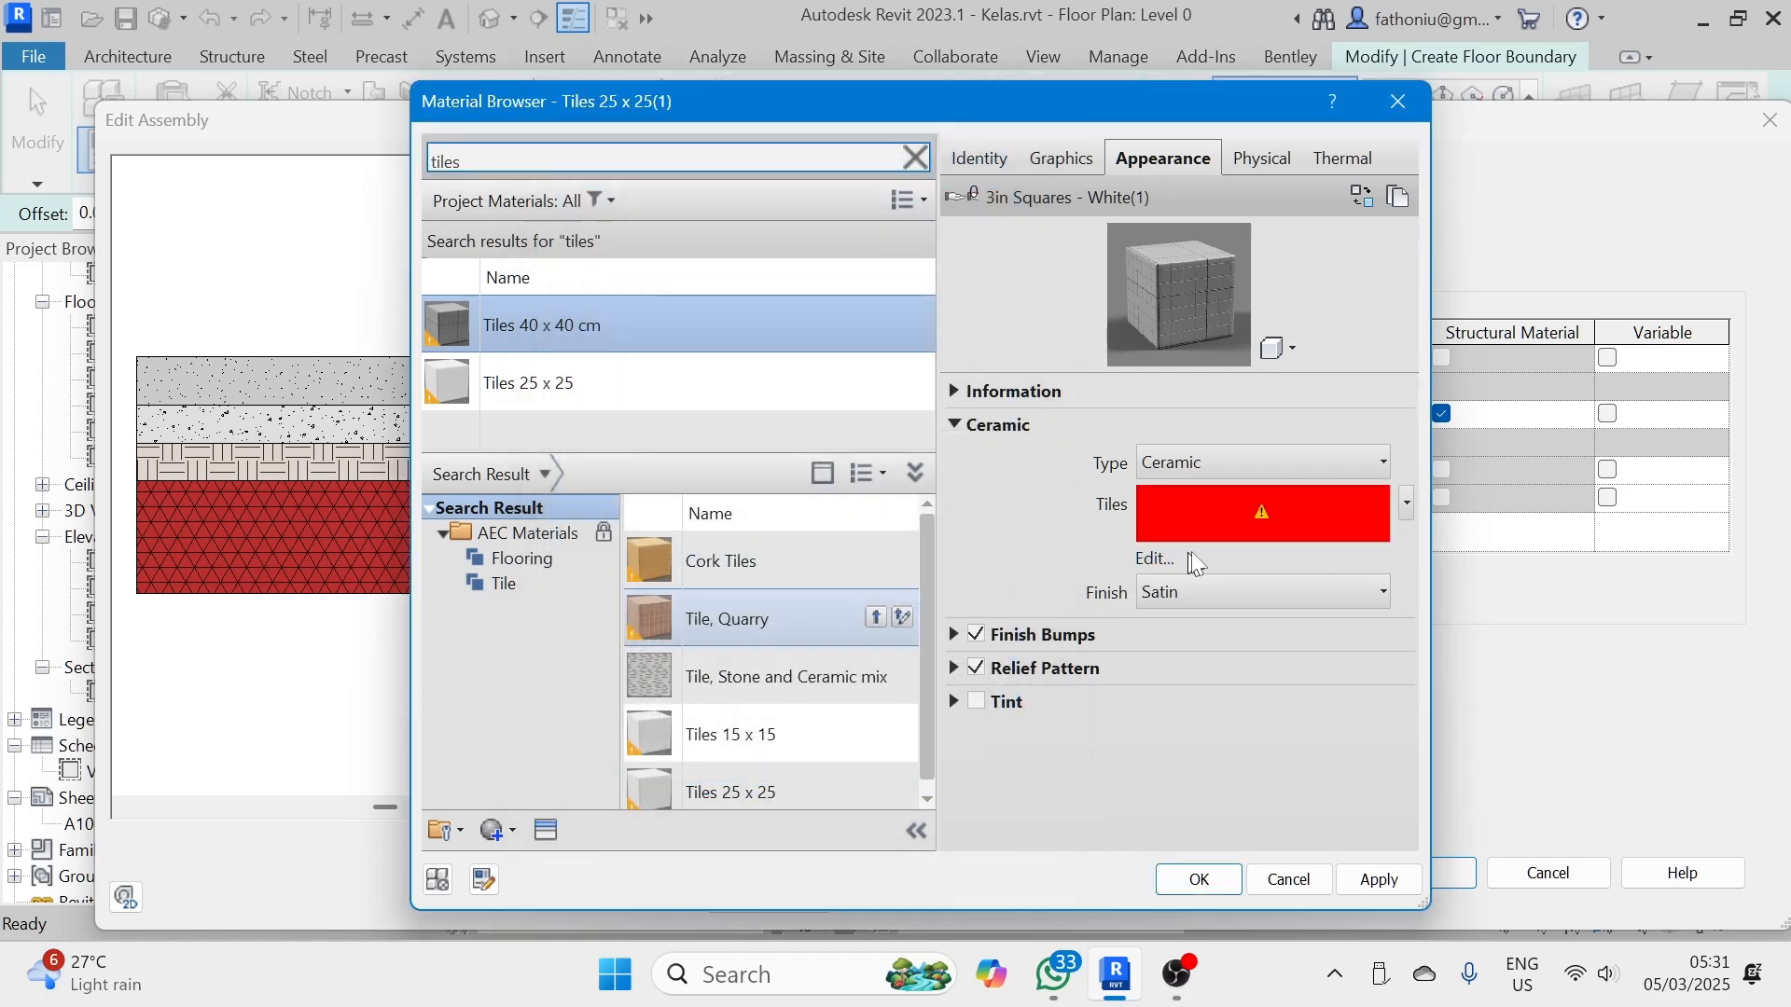
left_click(1157, 560)
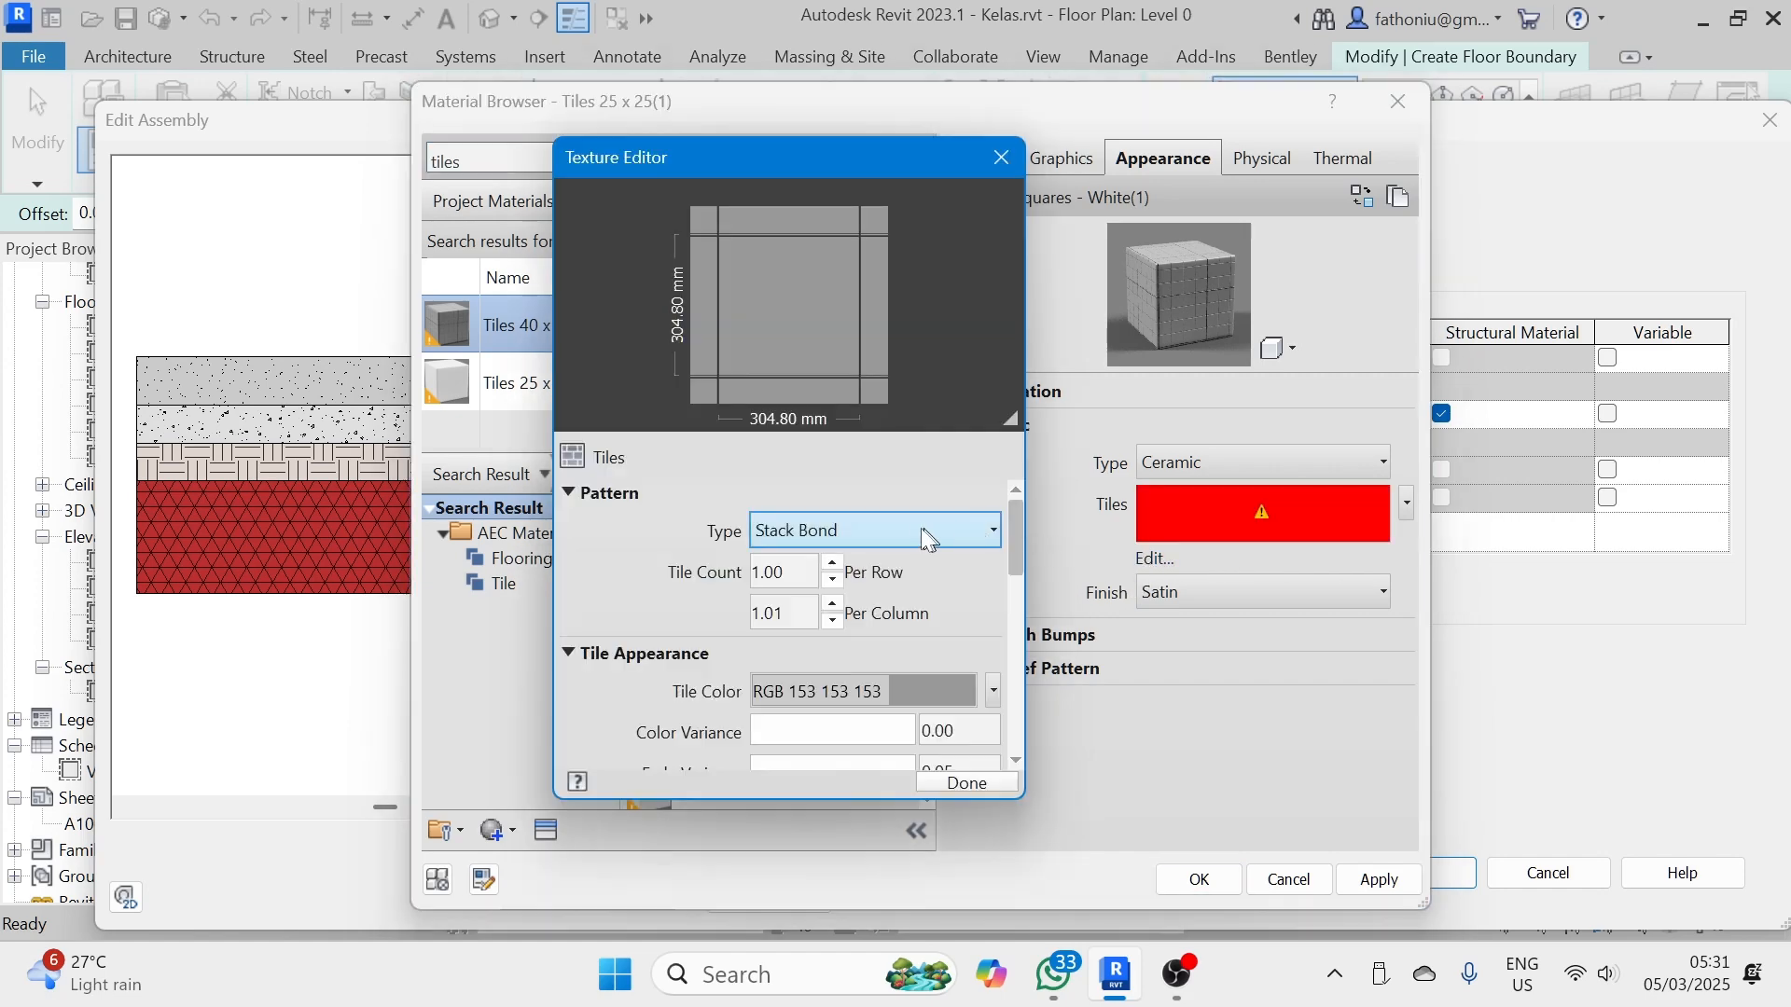
left_click_drag(1016, 539, 1022, 623)
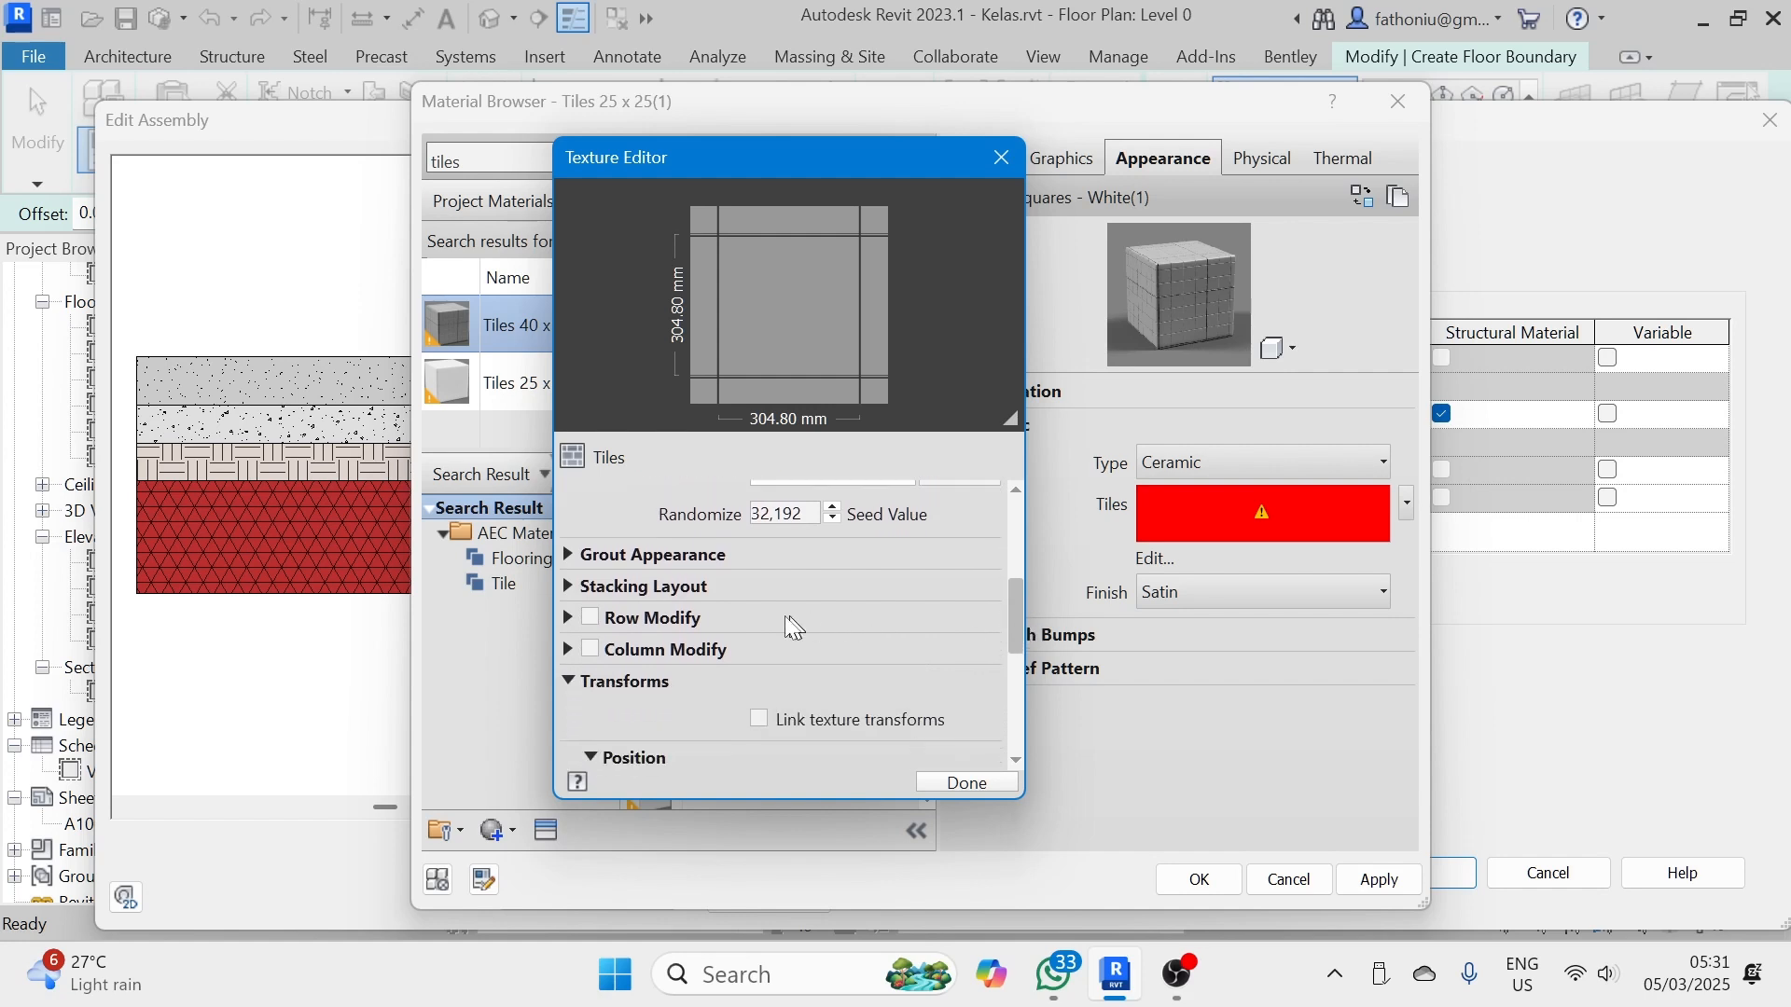
scroll(793, 627, "down", 3)
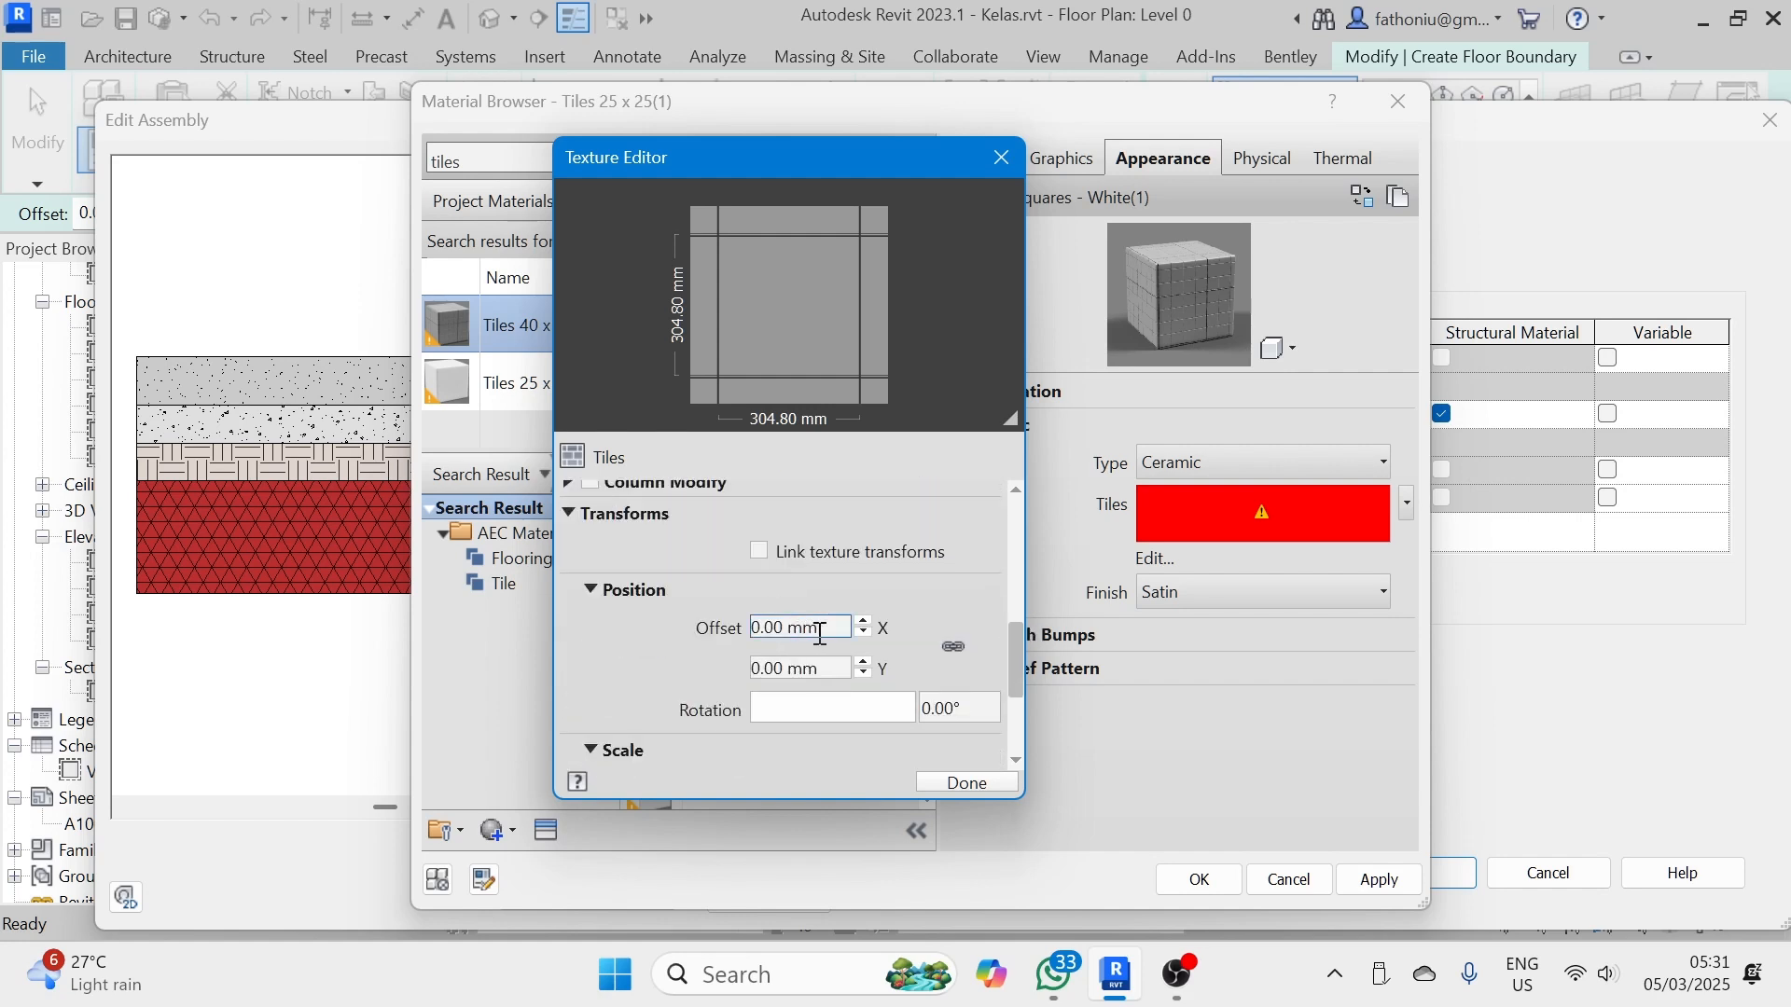
scroll(819, 634, "down", 2)
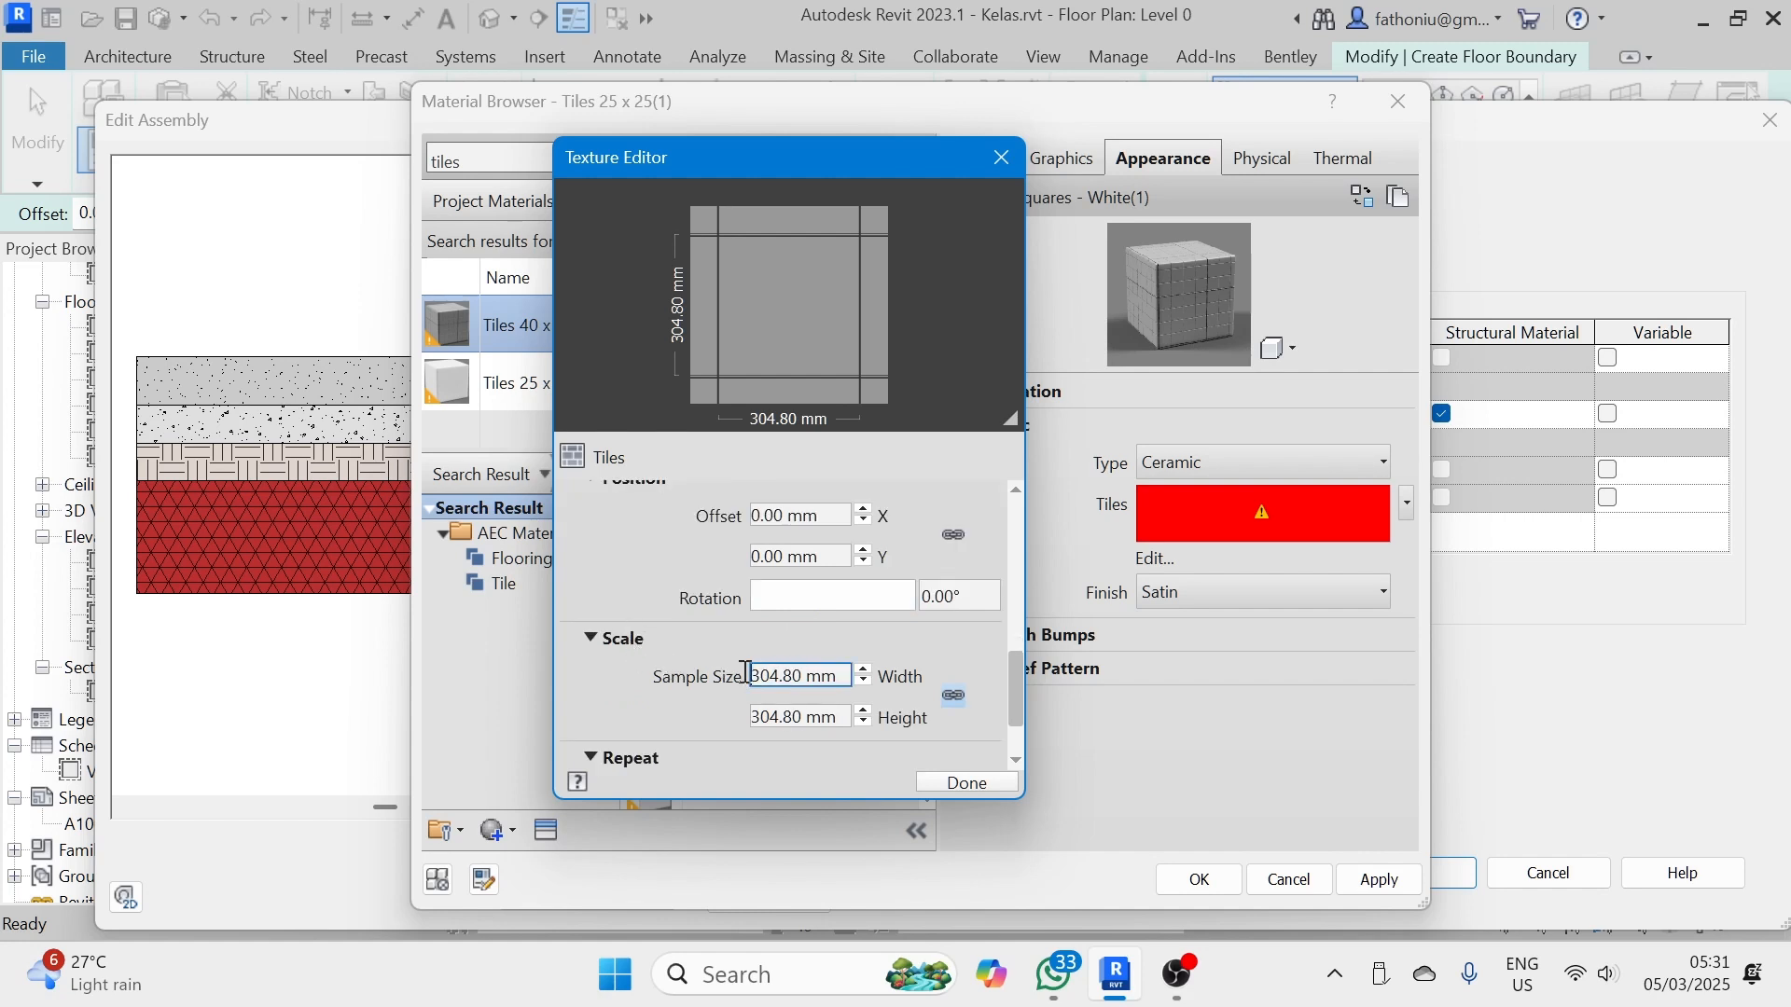
double_click(805, 677)
type("400")
double_click(802, 719)
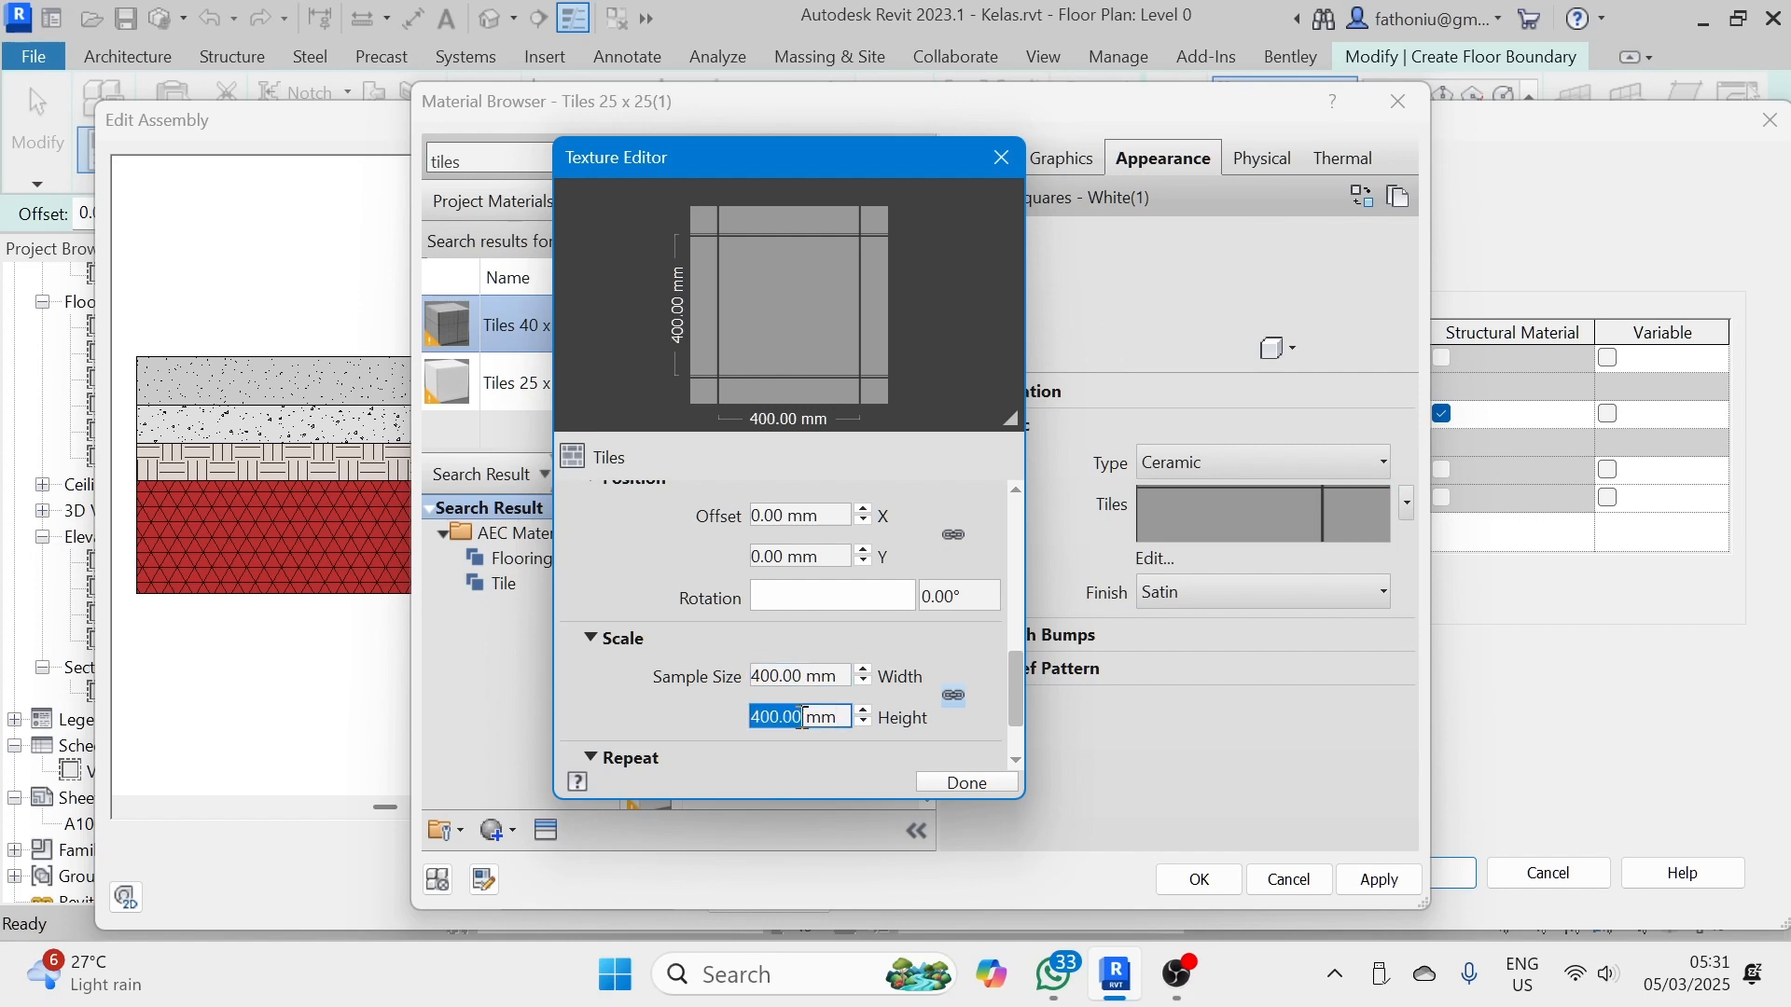
- Confirm the Tiles texture's 400 mm sample height and set the ceramic finish to High Gloss / Glazed
type("400")
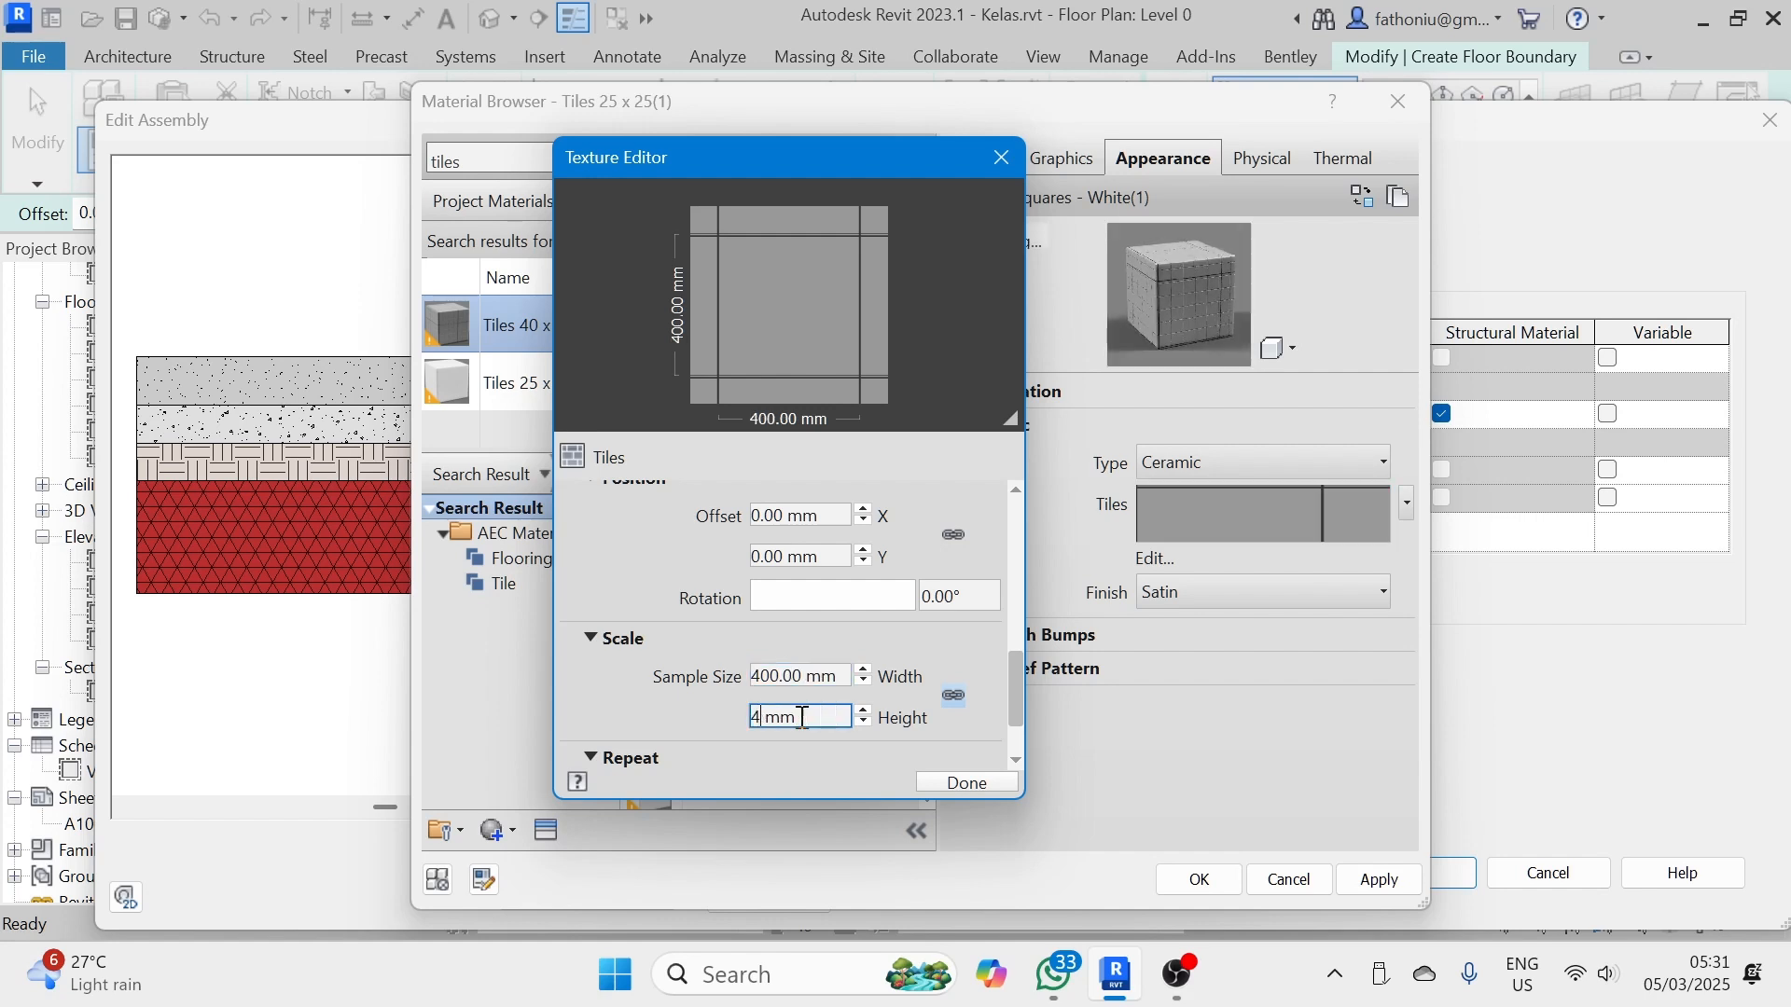
left_click(976, 780)
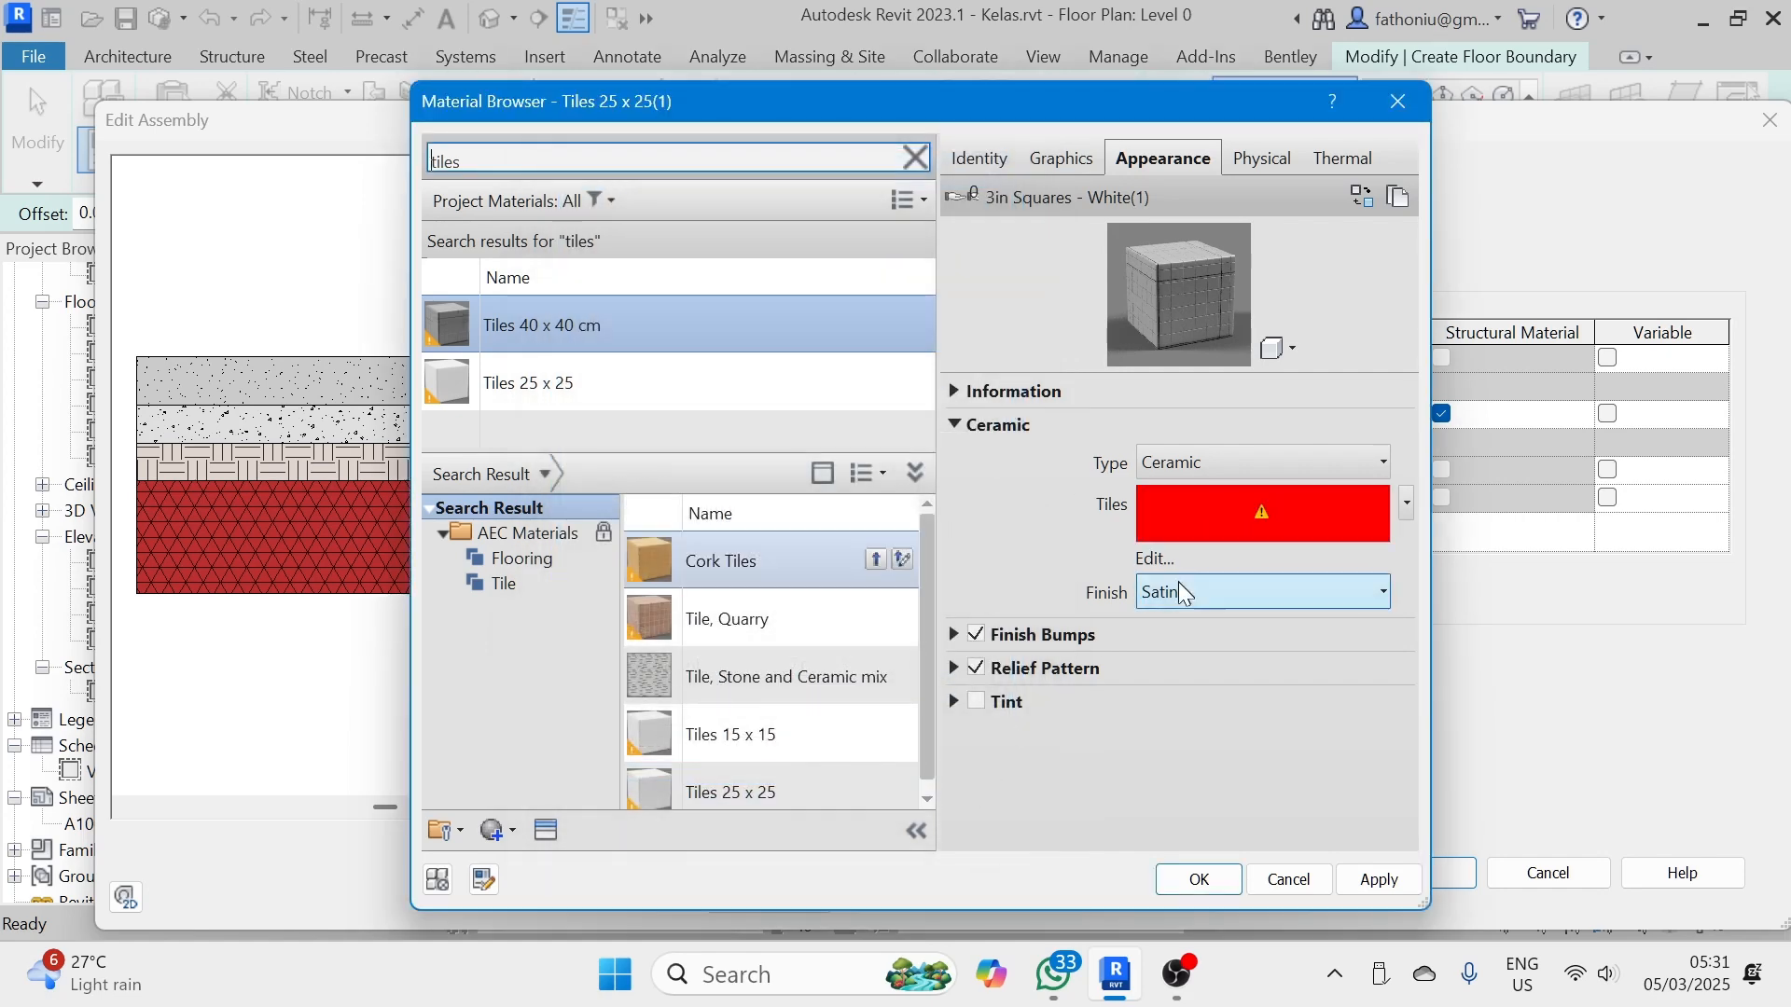
left_click(1296, 585)
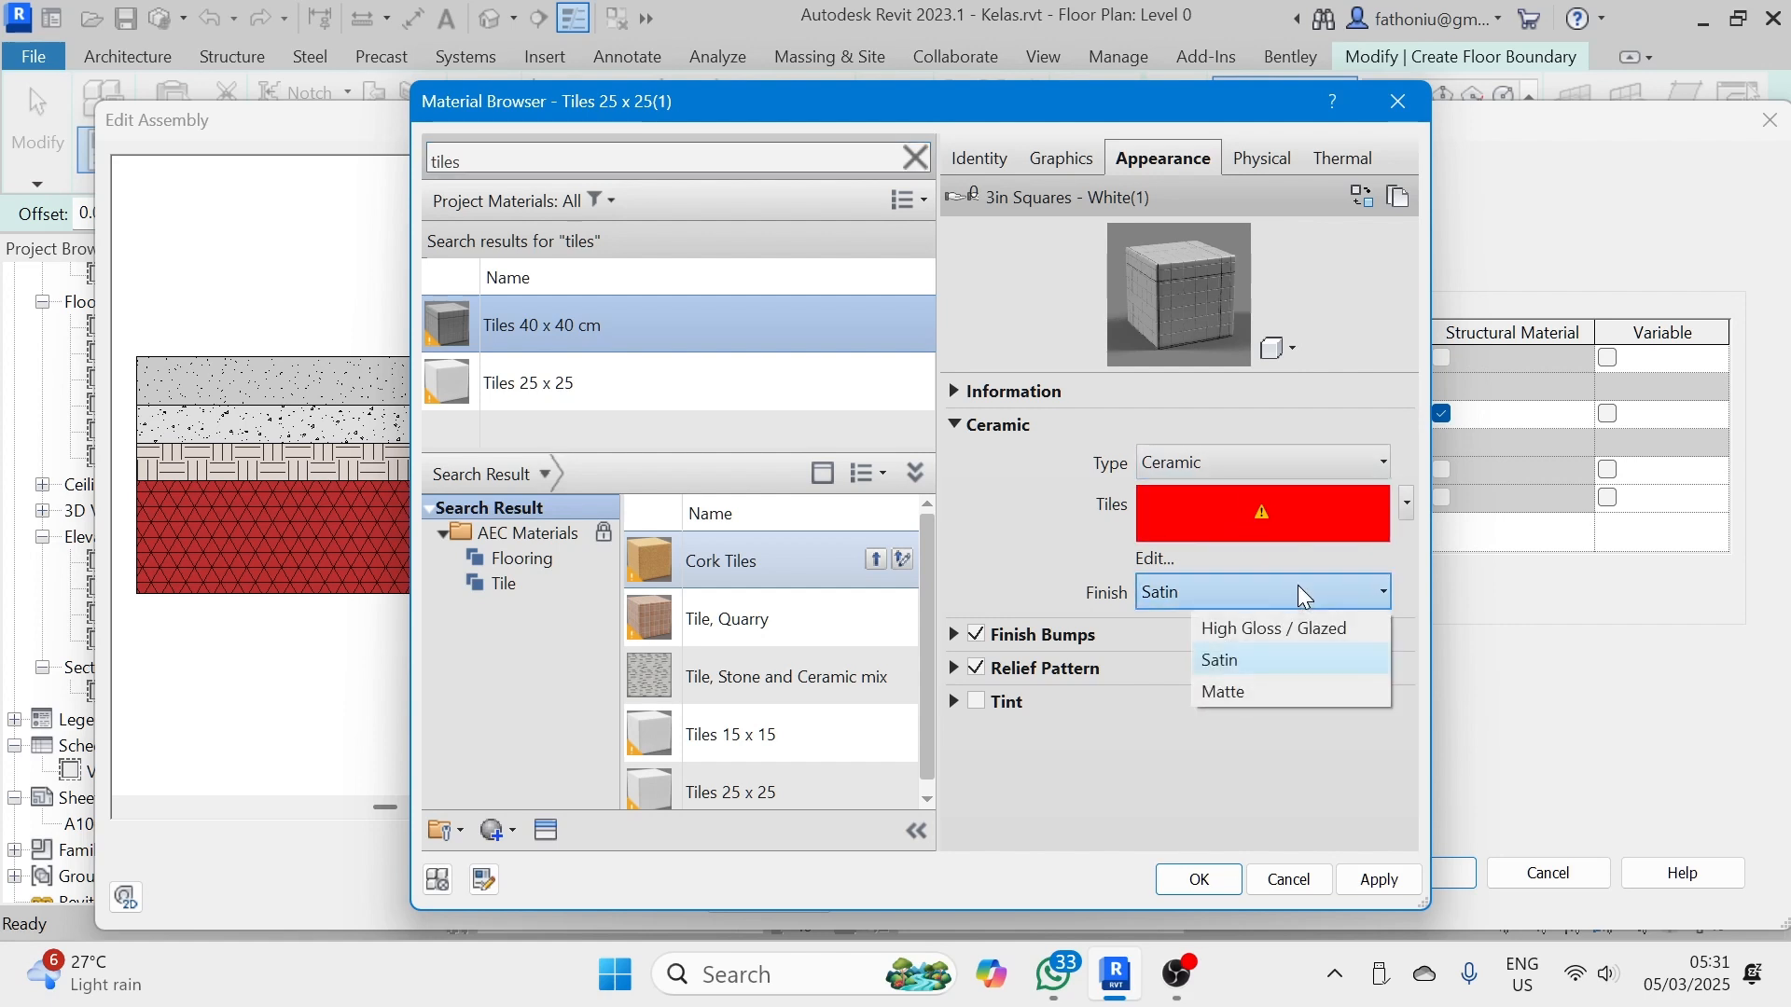
left_click(1289, 627)
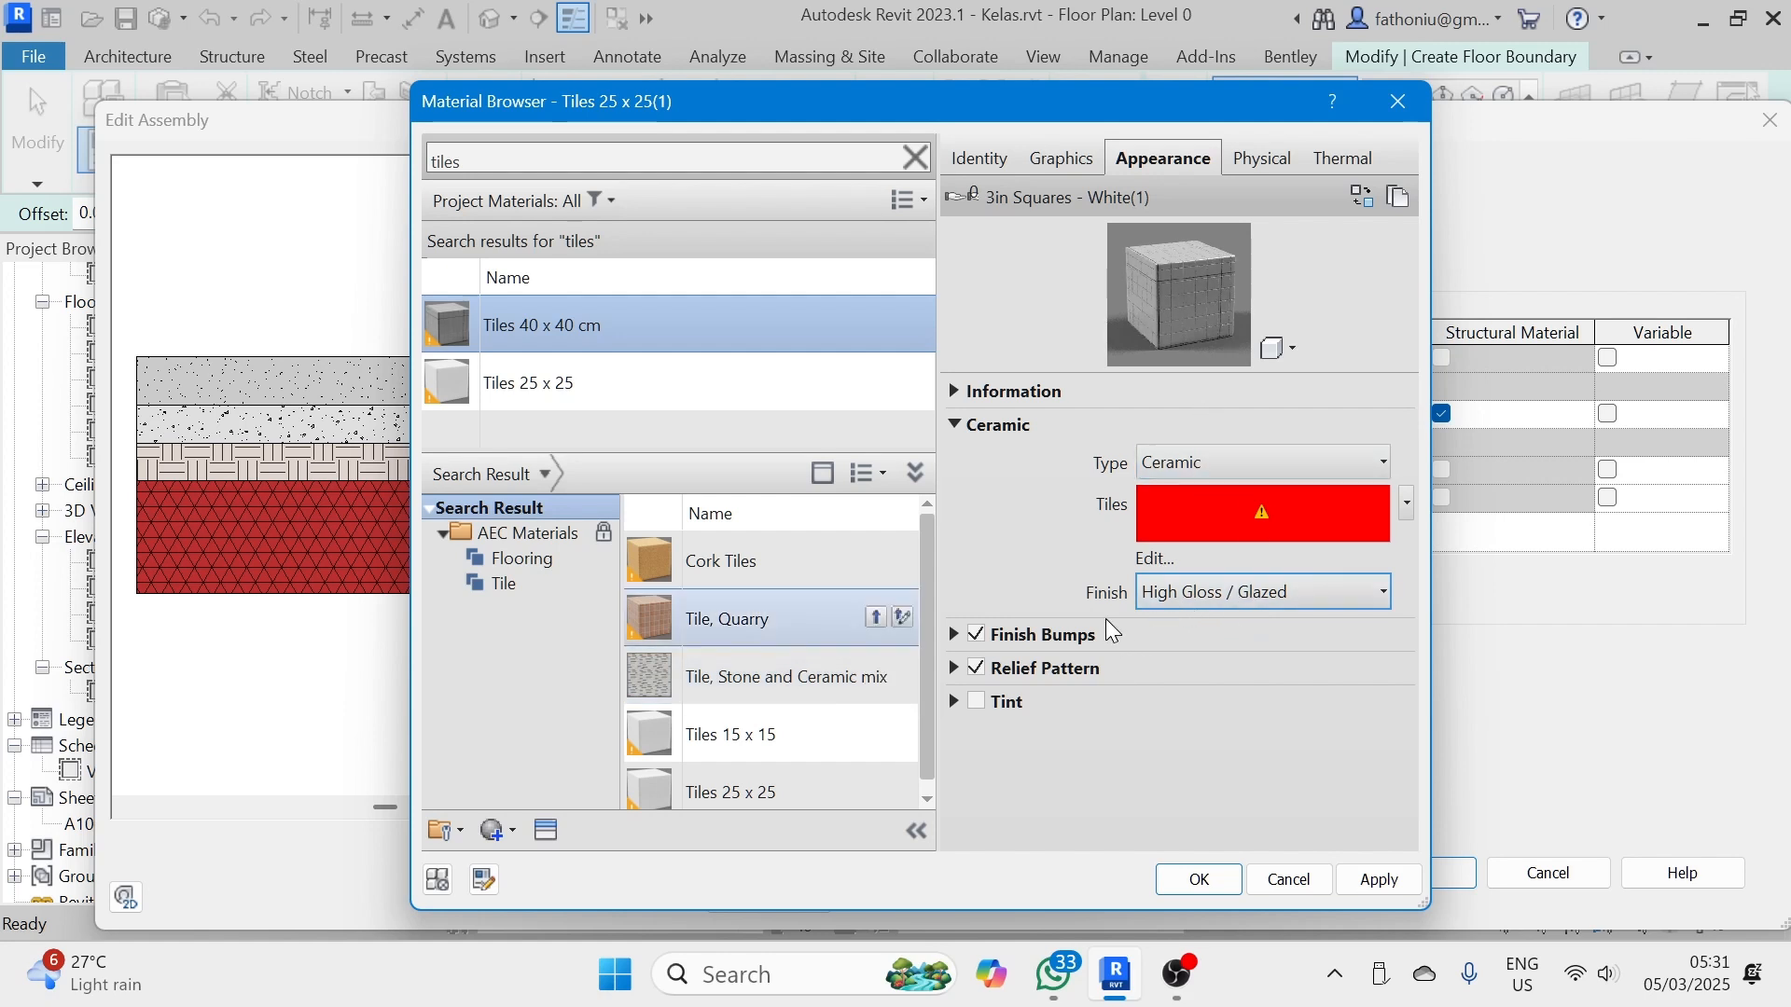
left_click(1406, 505)
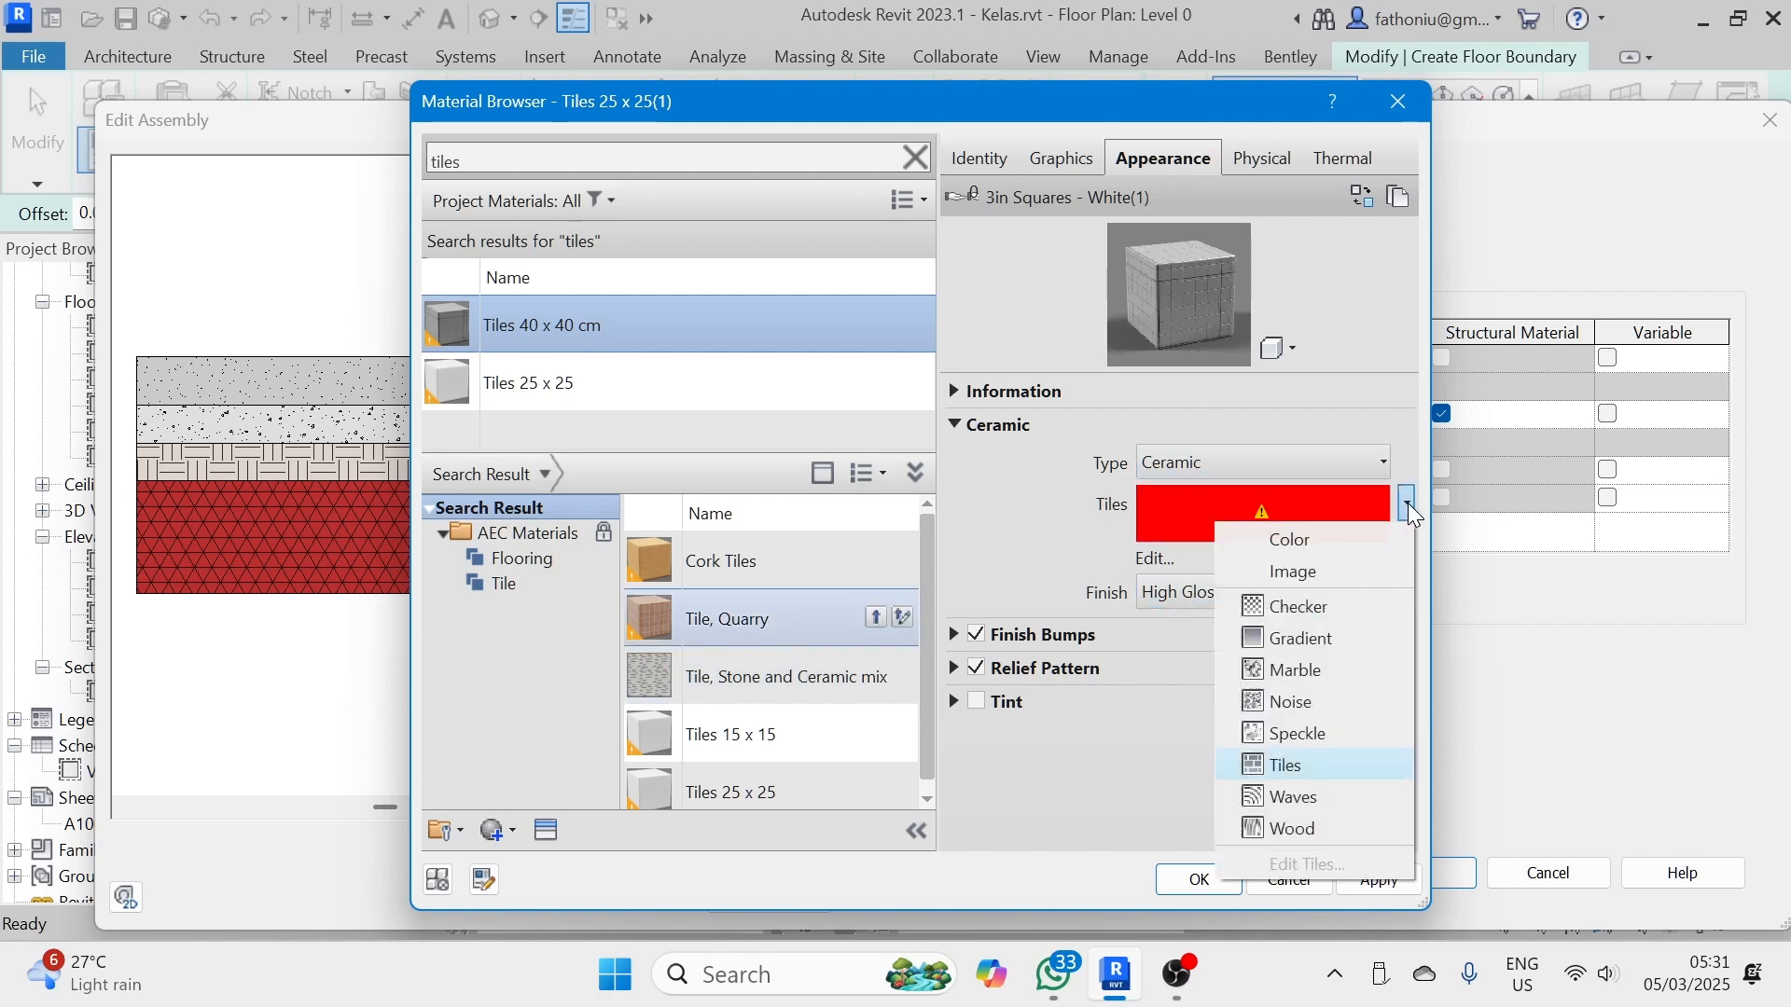
left_click(1407, 504)
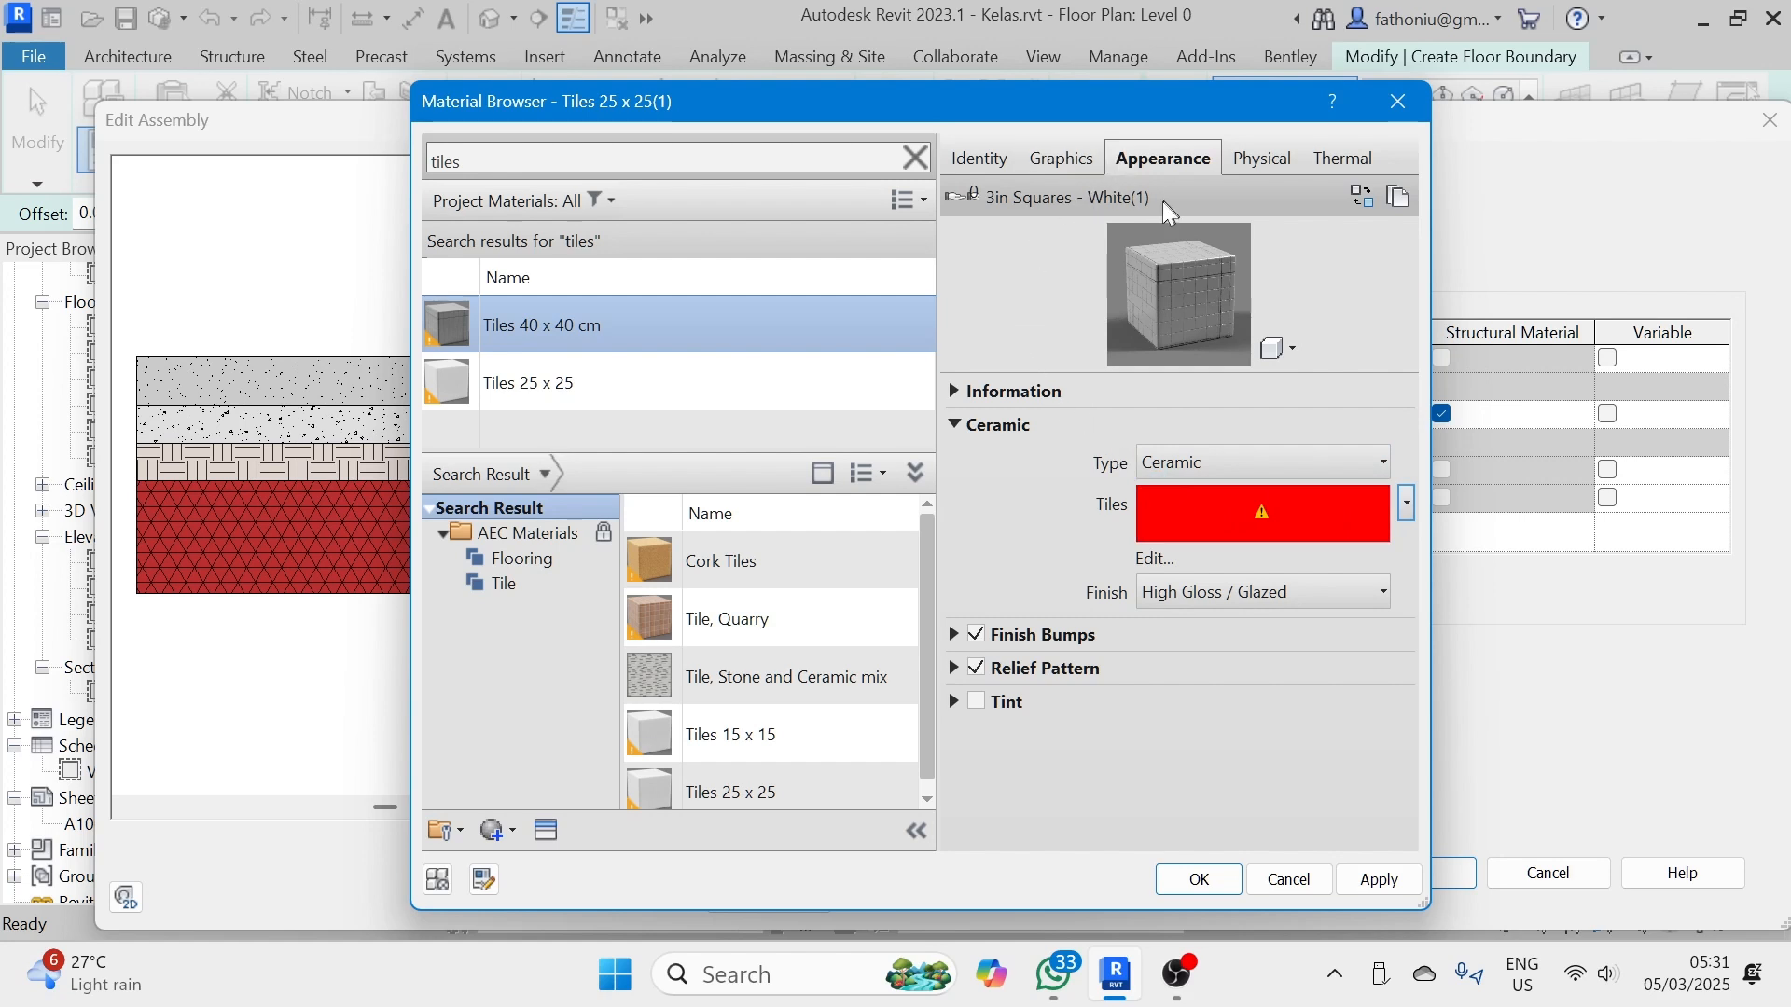
- Replace the Tiles 40 x 40 cm material's appearance with Terra Cotta and then Square - Tan from the Appearance Library's Flooring: Tile category
left_click(546, 831)
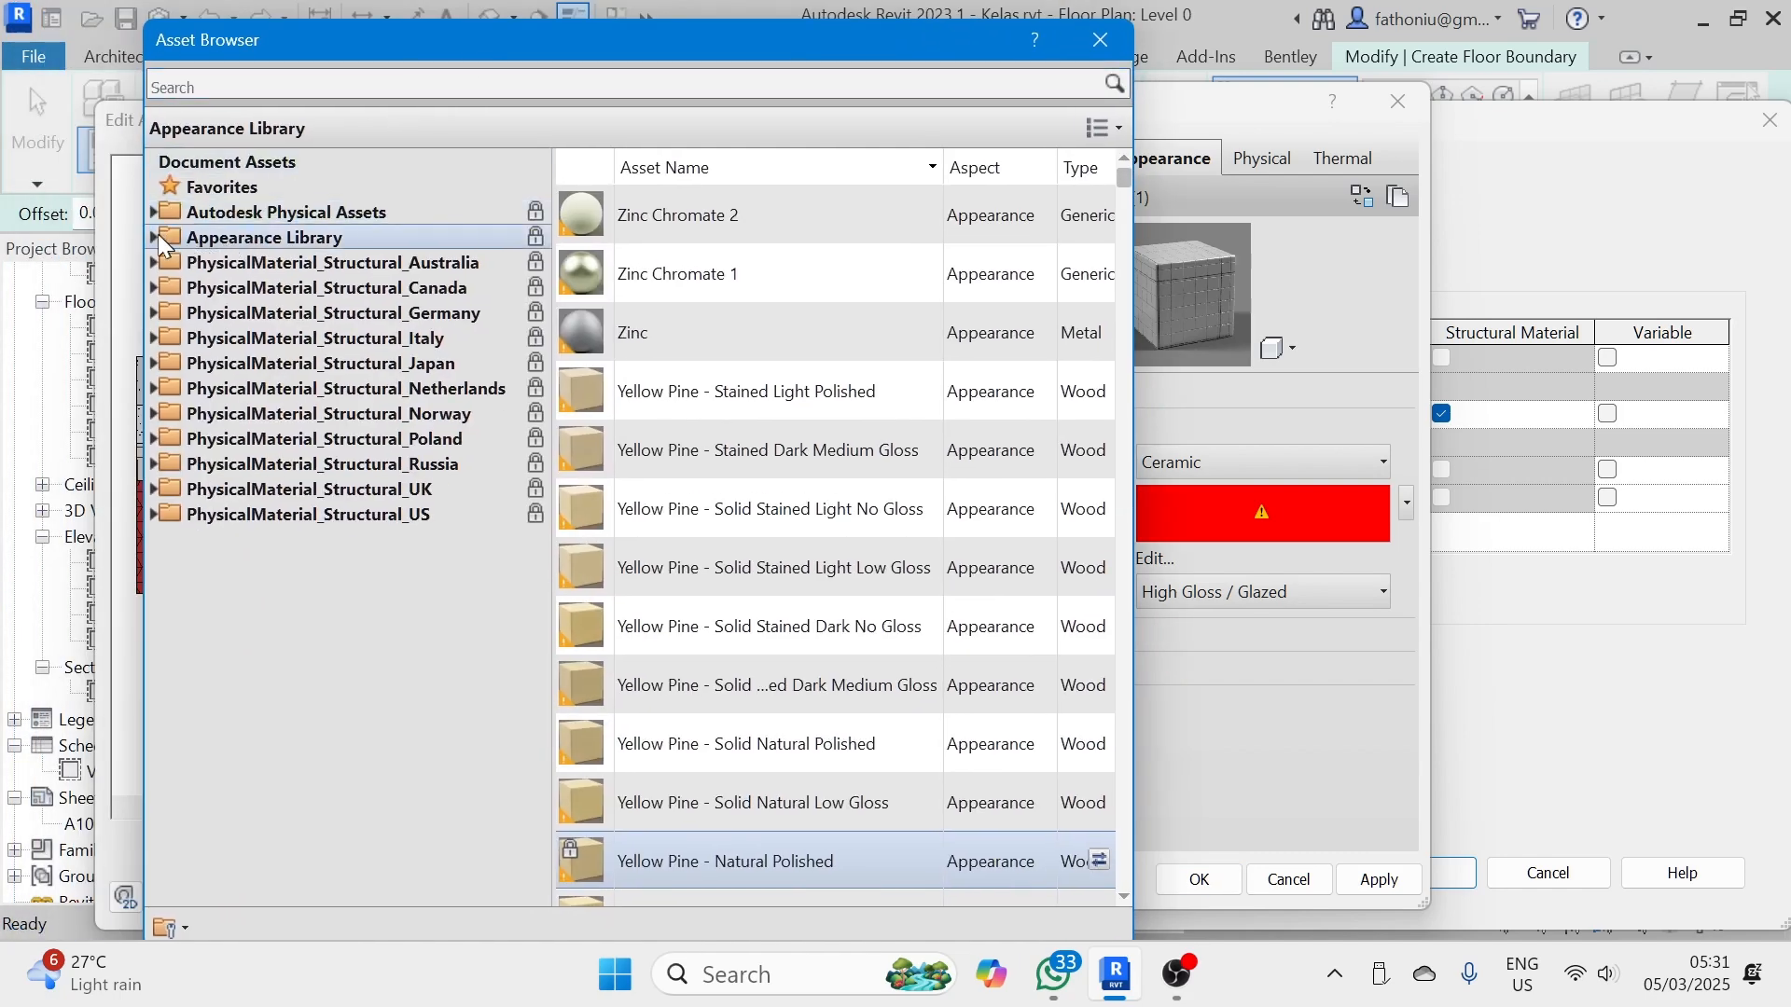
left_click(154, 238)
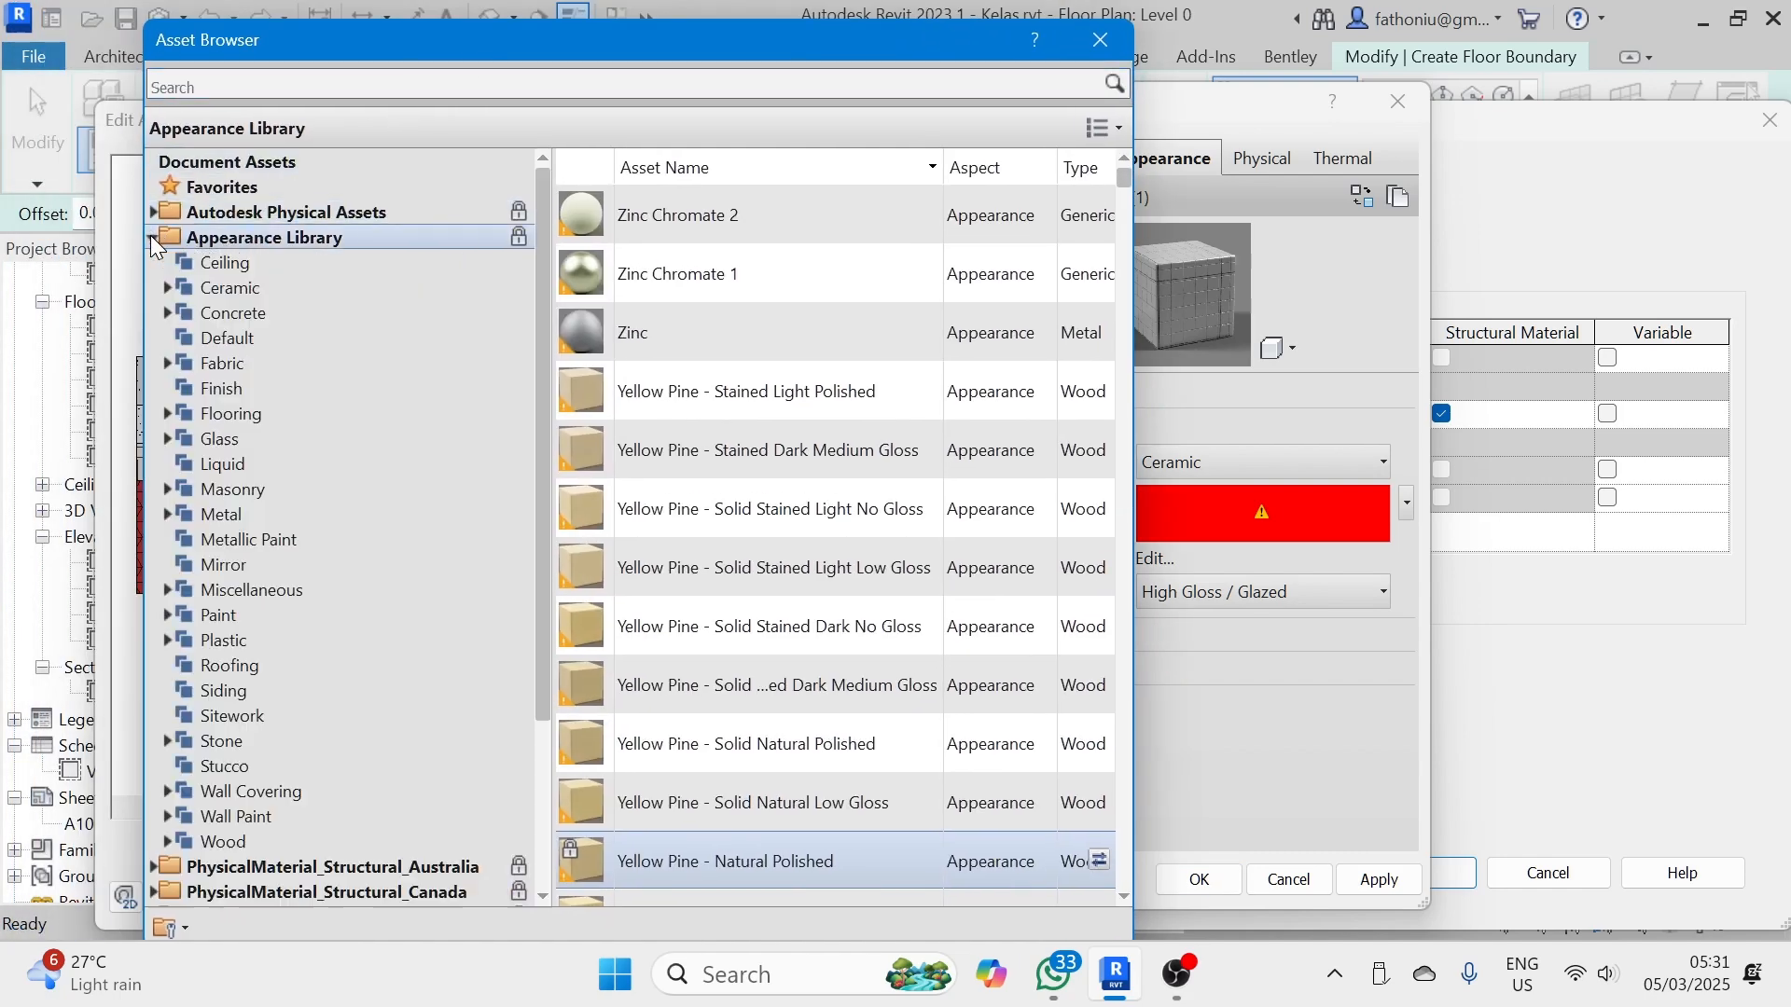
scroll(207, 457, "down", 2)
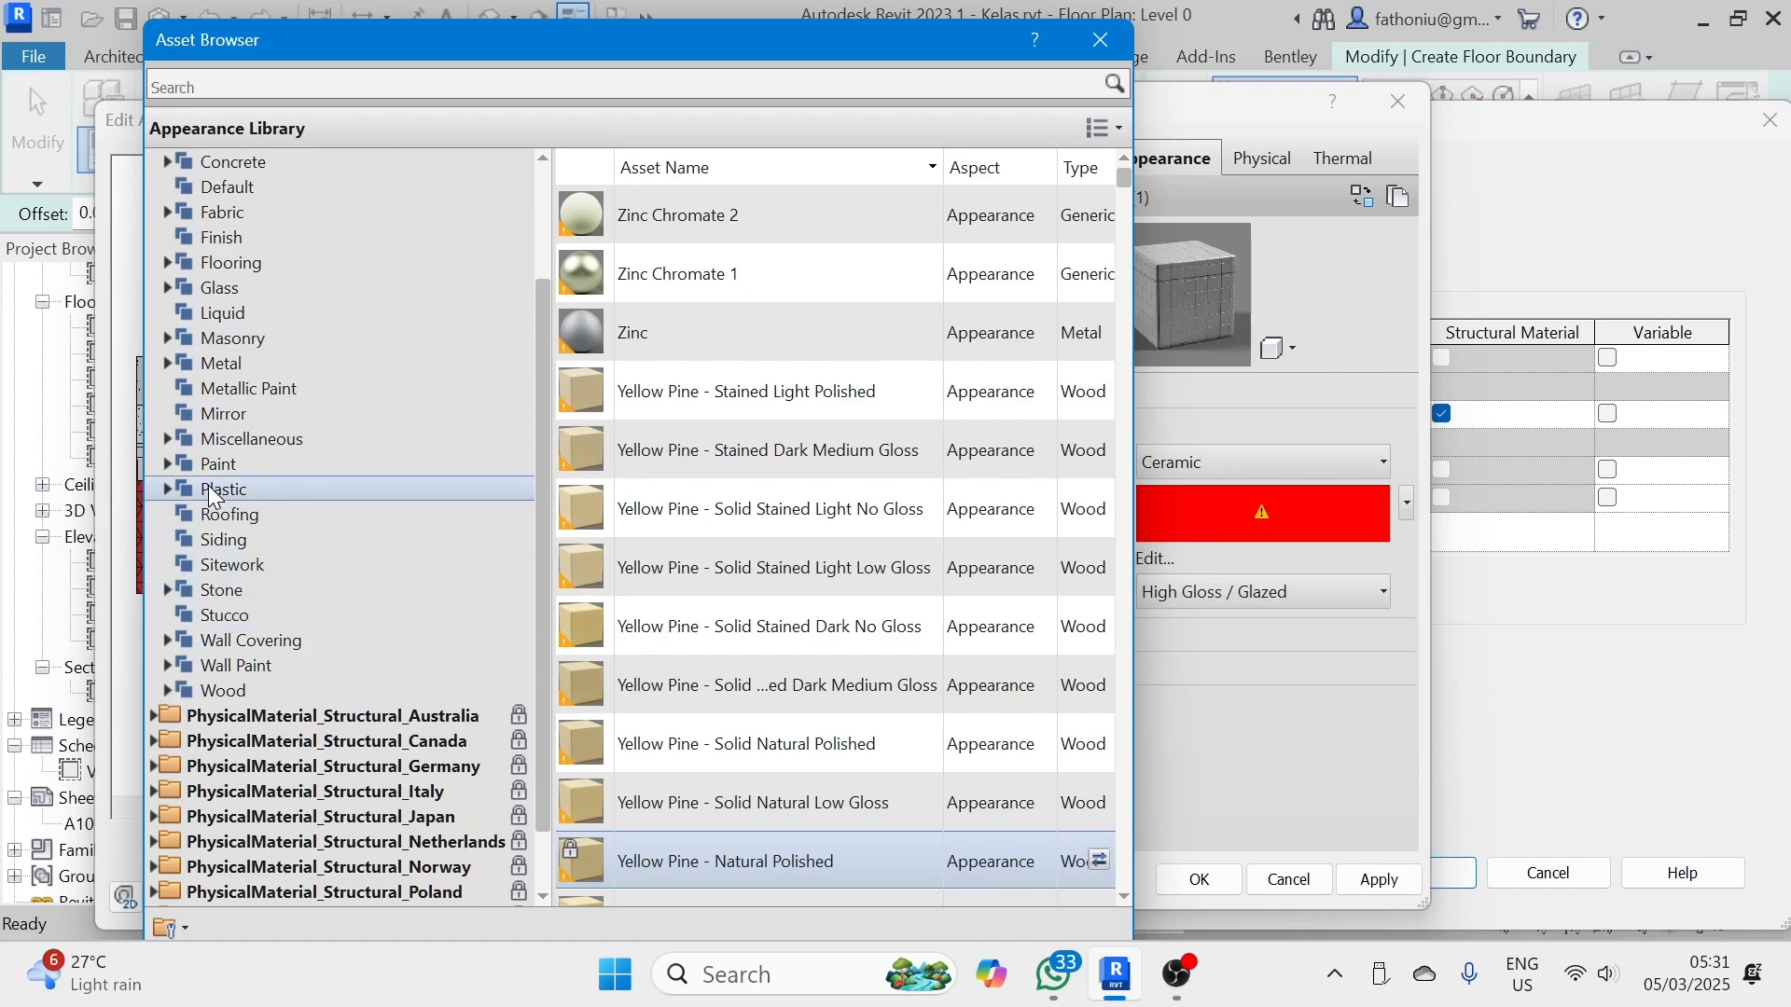
scroll(209, 495, "down", 1)
scroll(209, 494, "up", 1)
scroll(209, 494, "up", 1)
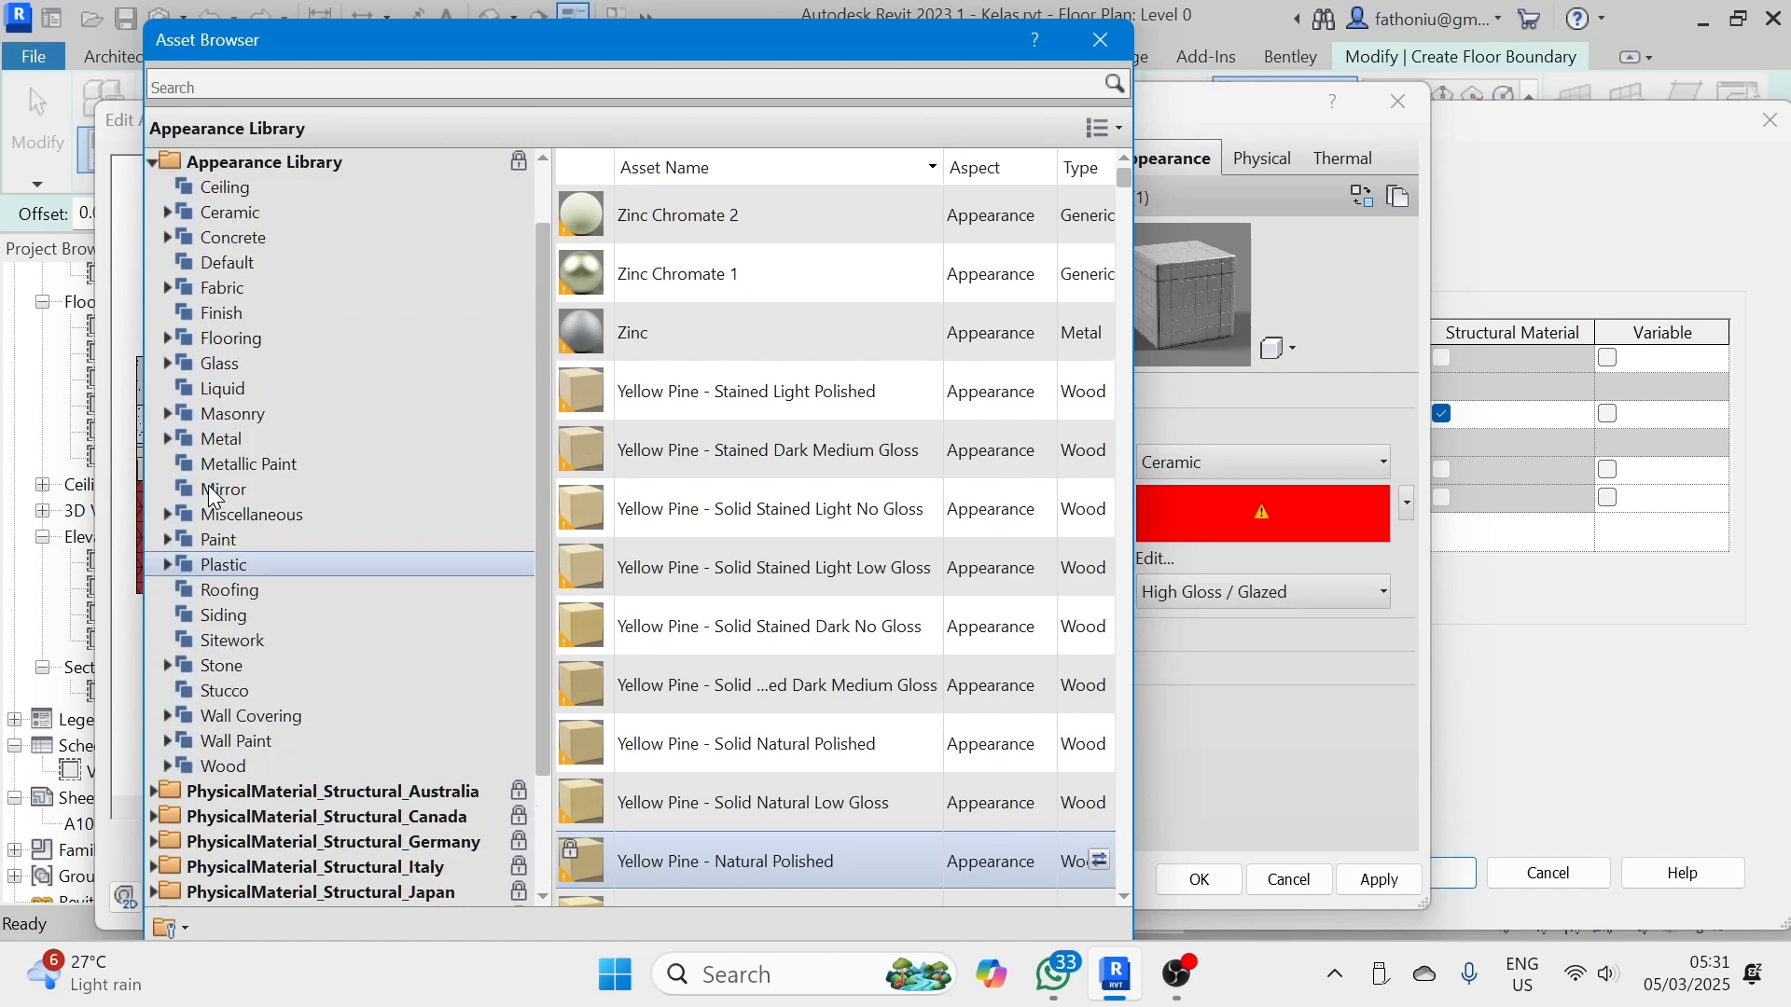
left_click(166, 337)
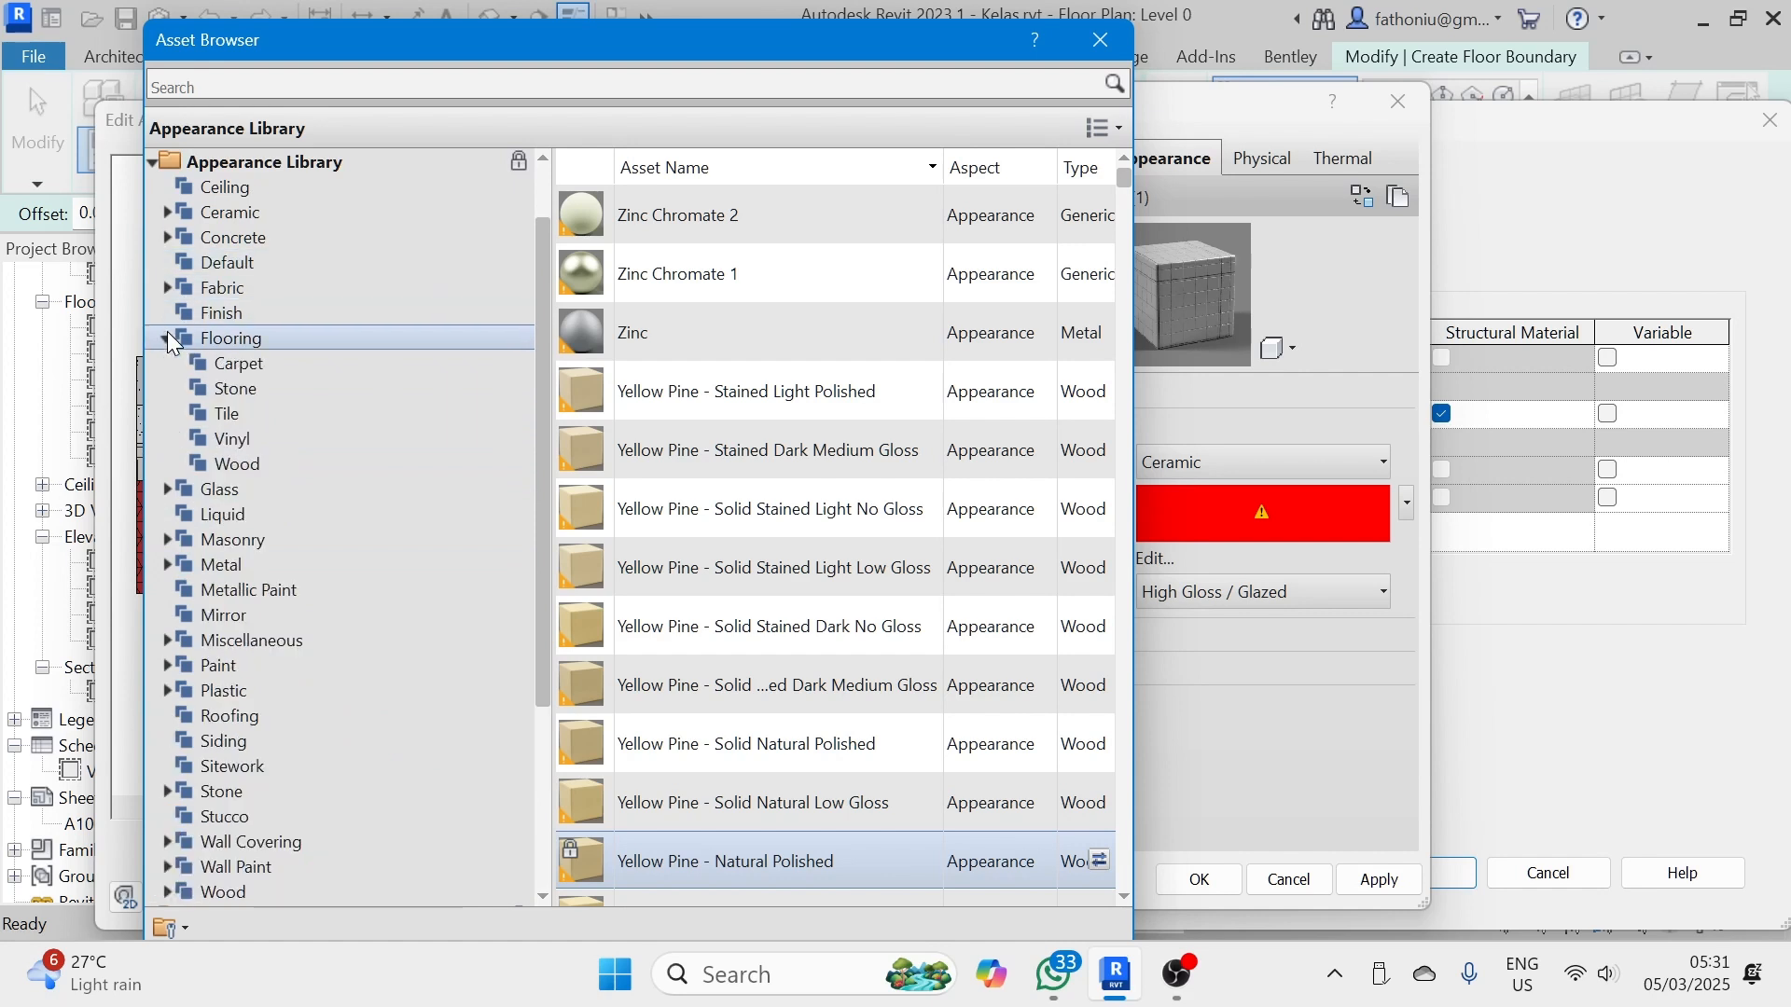
left_click(221, 412)
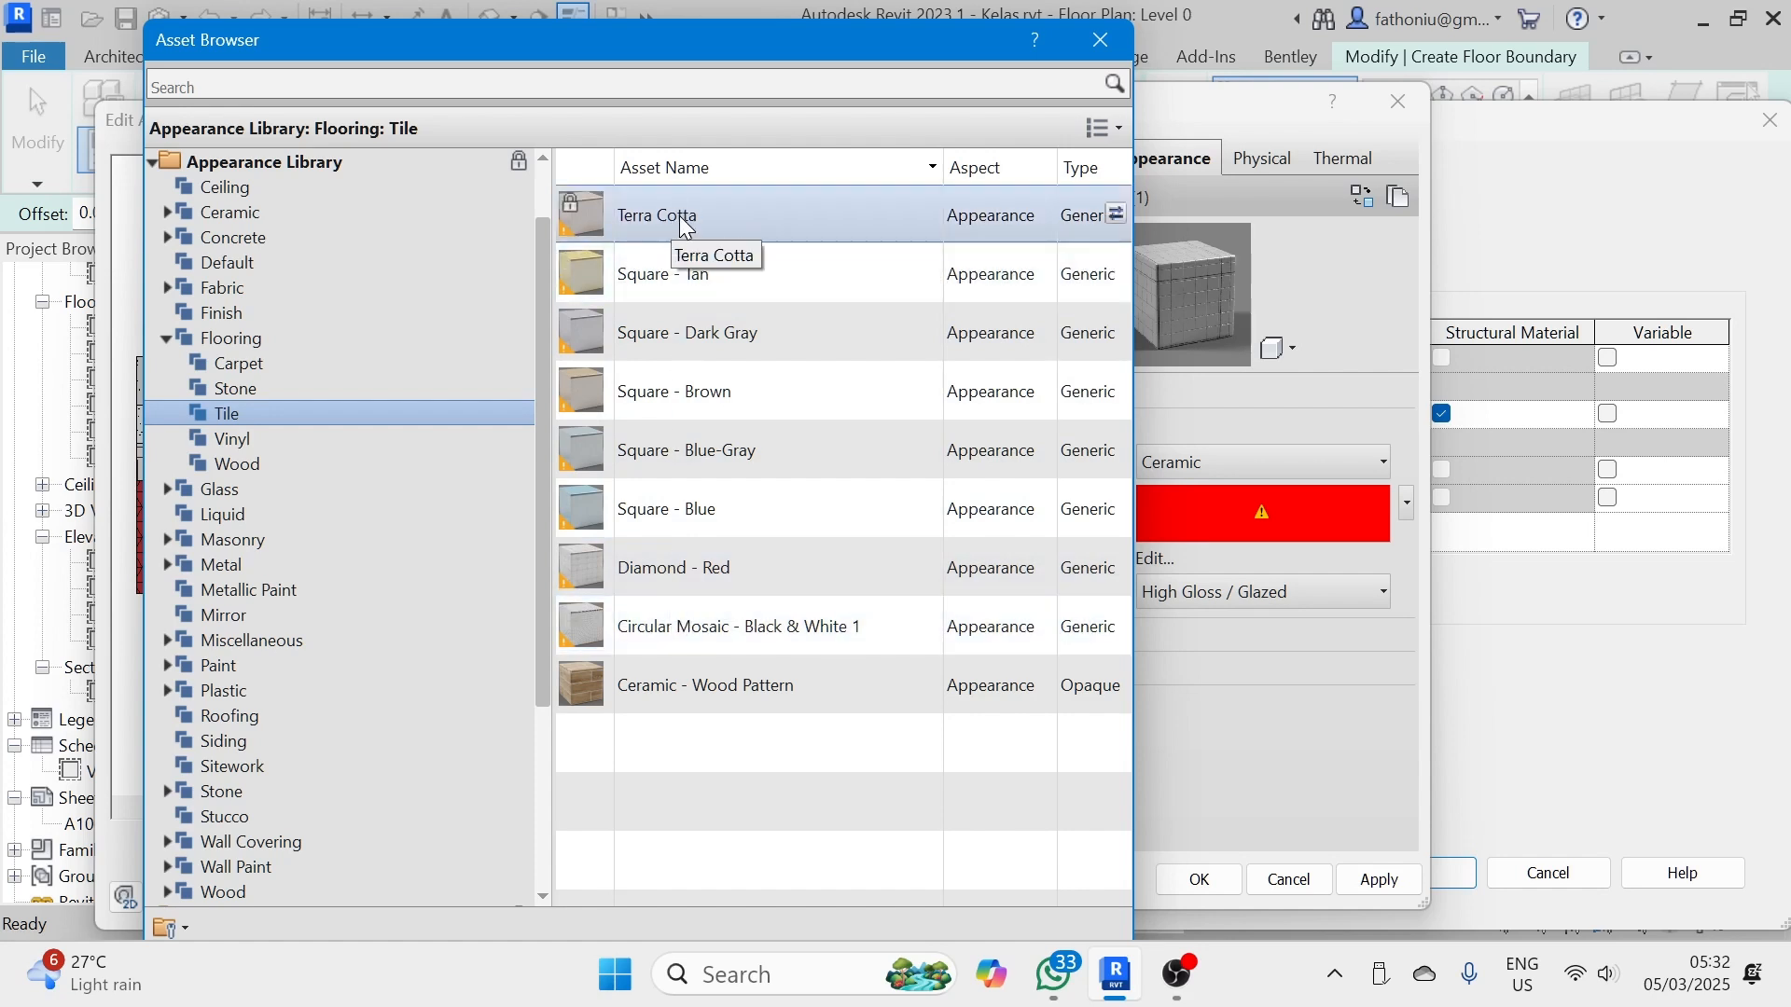
left_click(1115, 216)
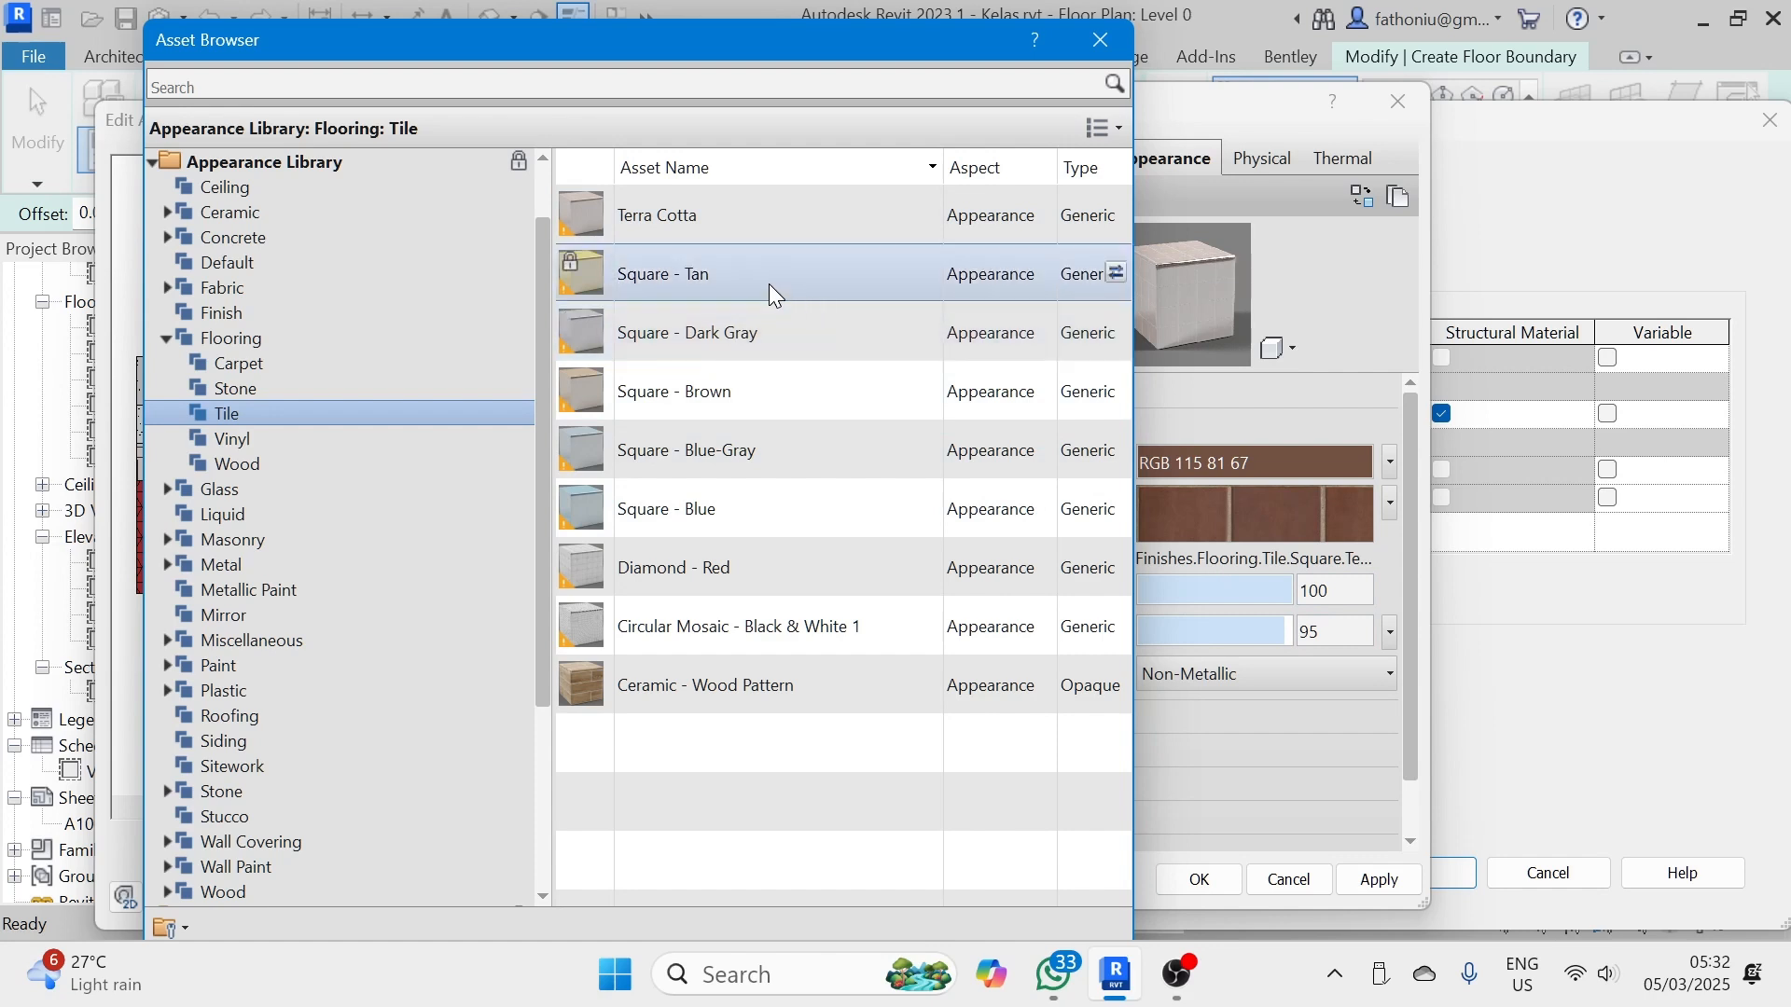
left_click(1116, 274)
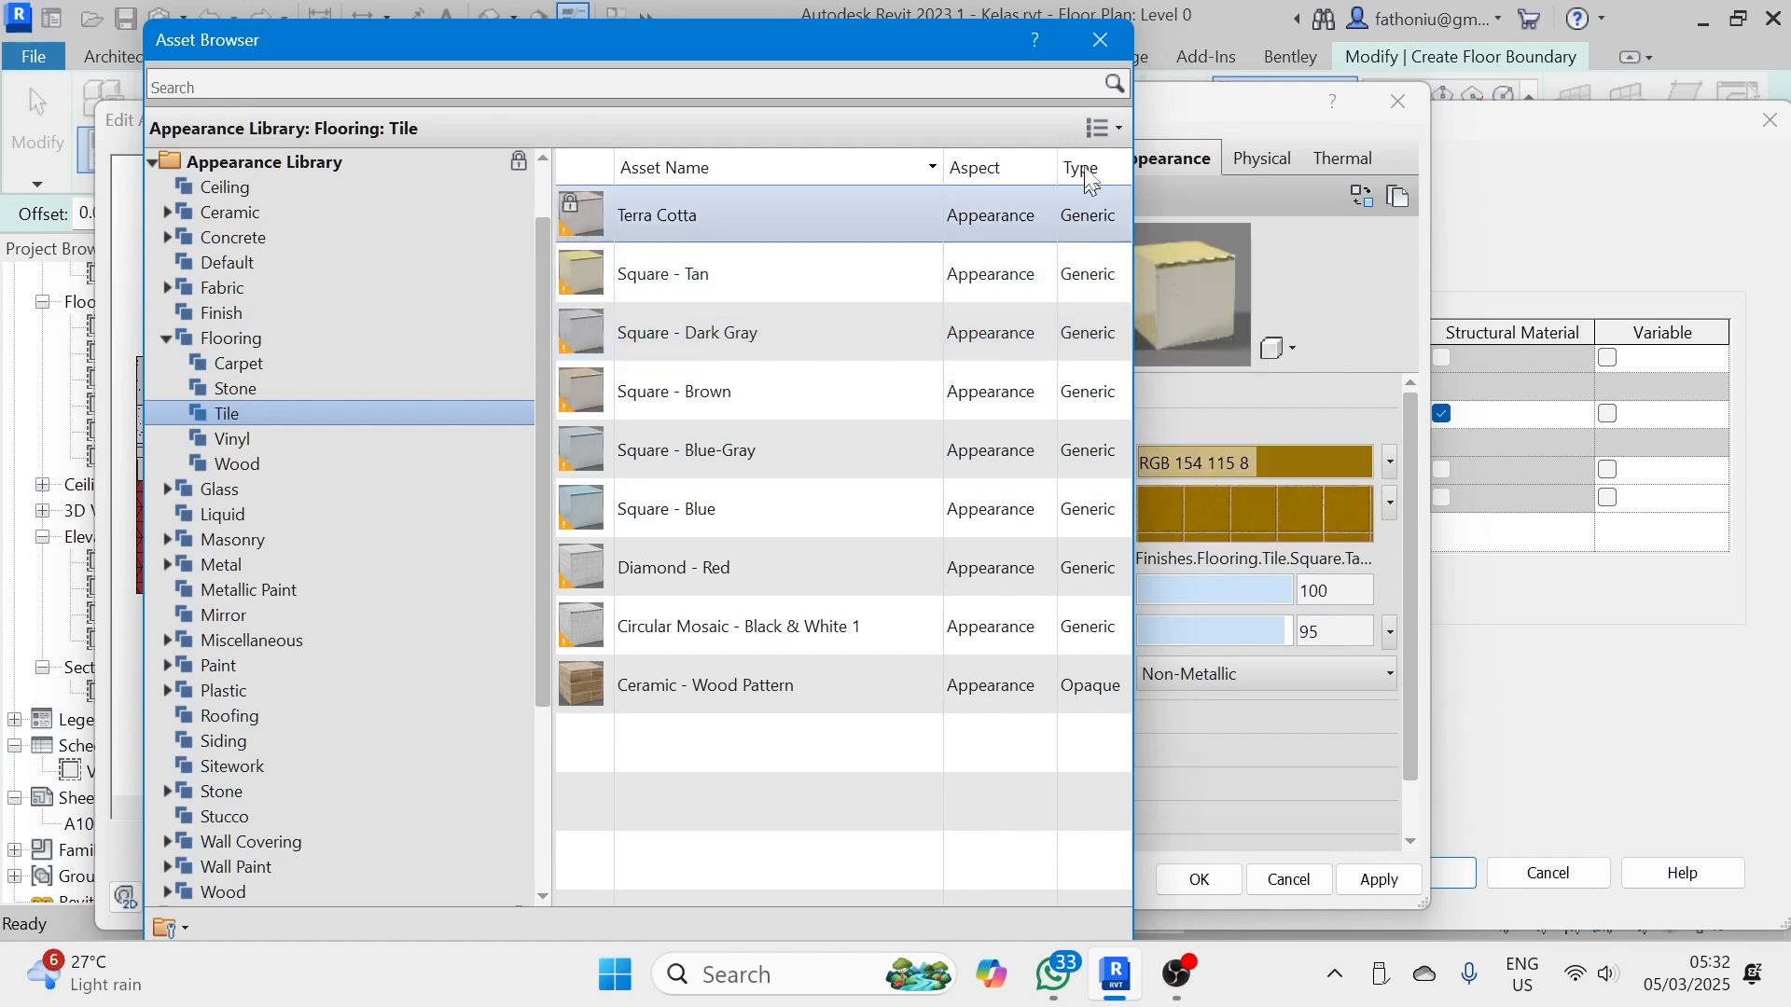
left_click(1098, 41)
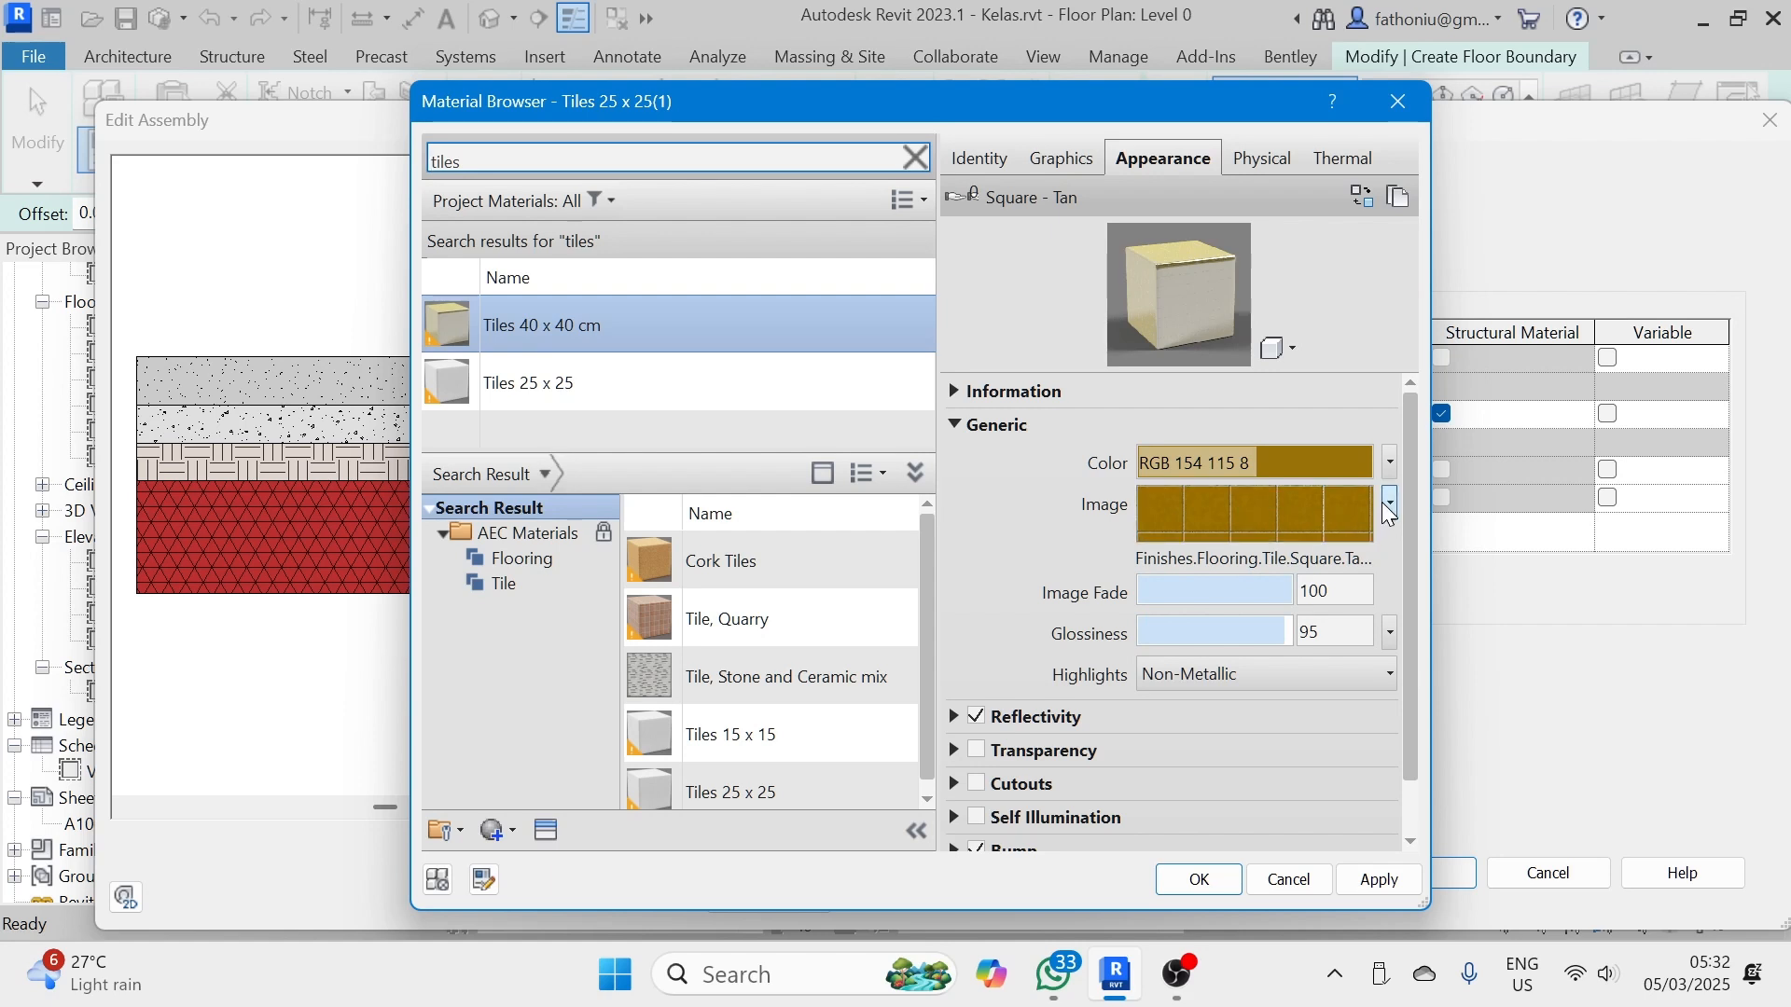
- Set the generic color of the Square - Tan appearance to white, RGB 255 255 255
left_click(1389, 461)
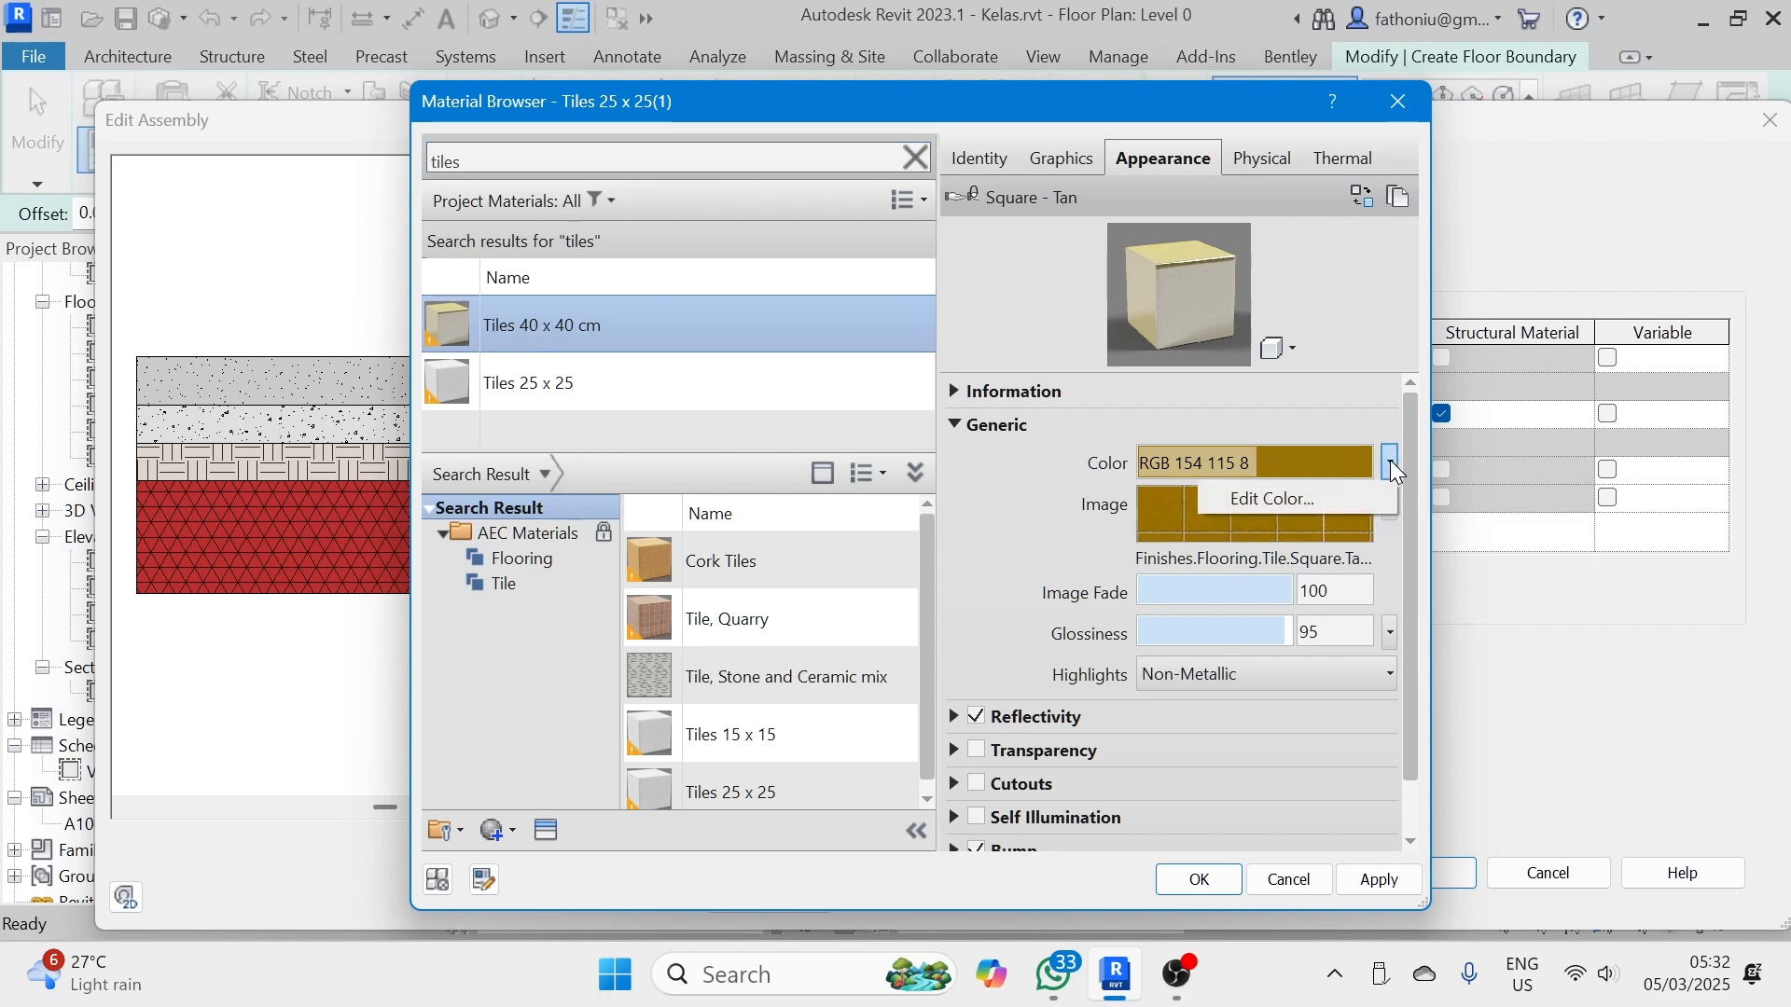
left_click(1313, 496)
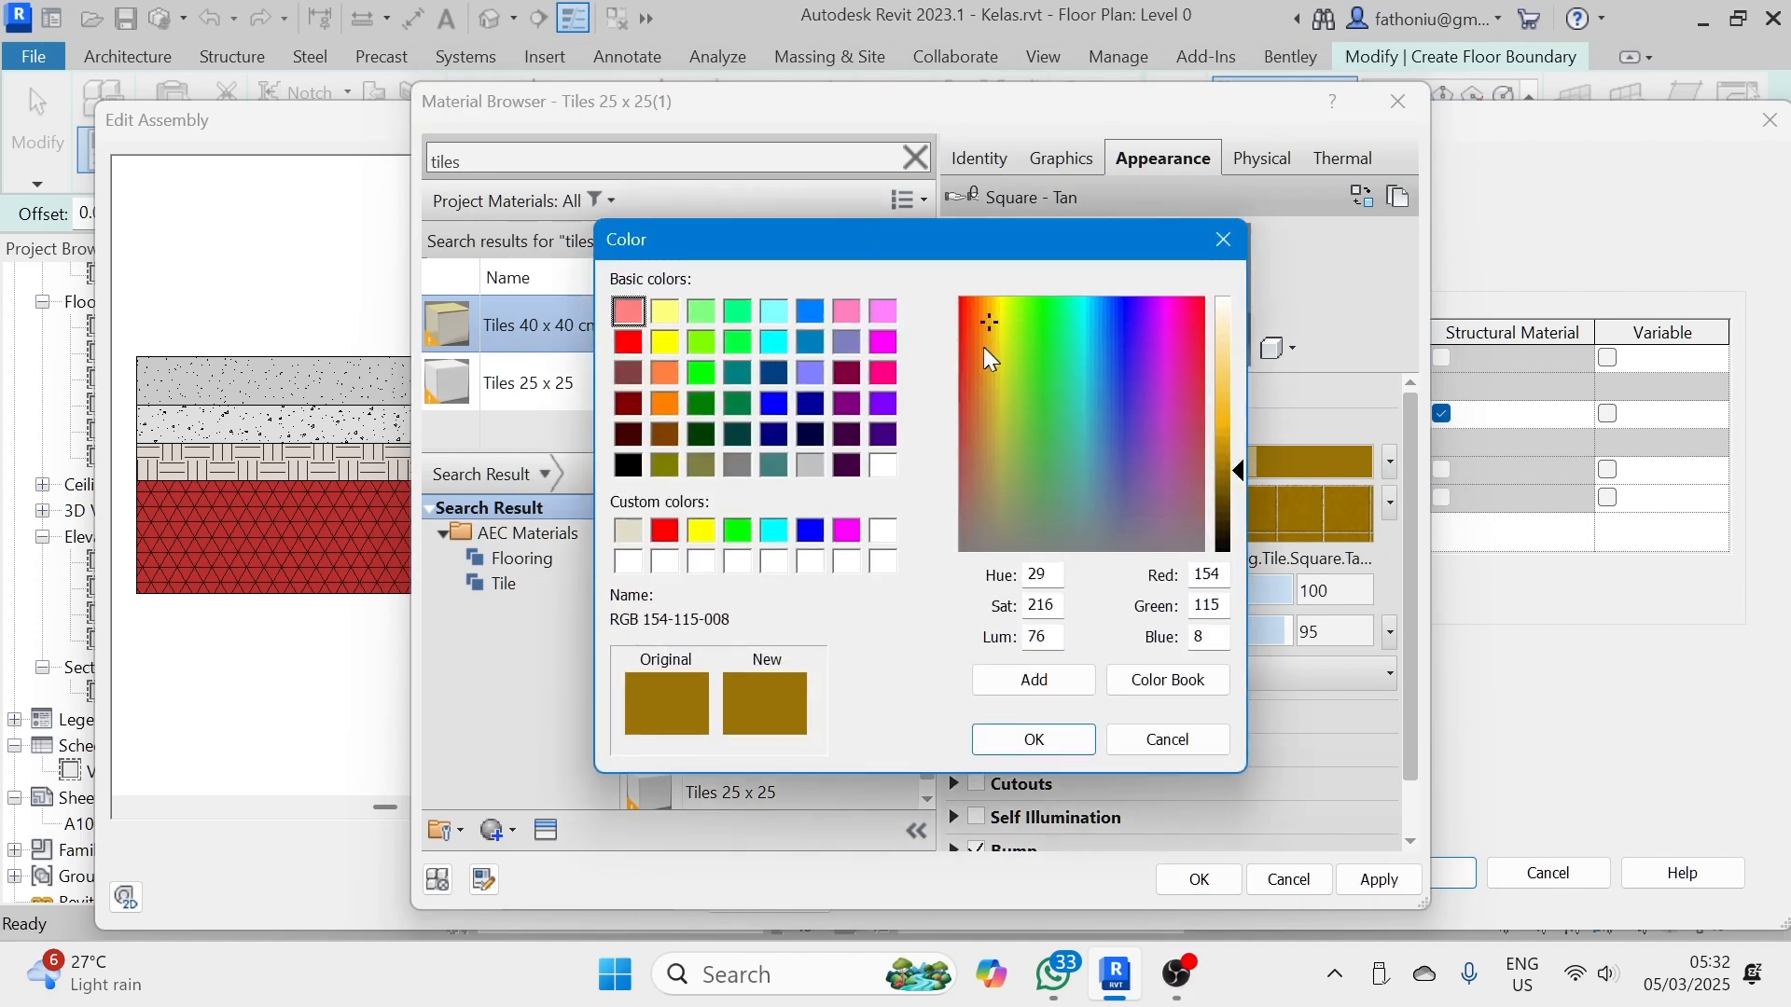
left_click(884, 467)
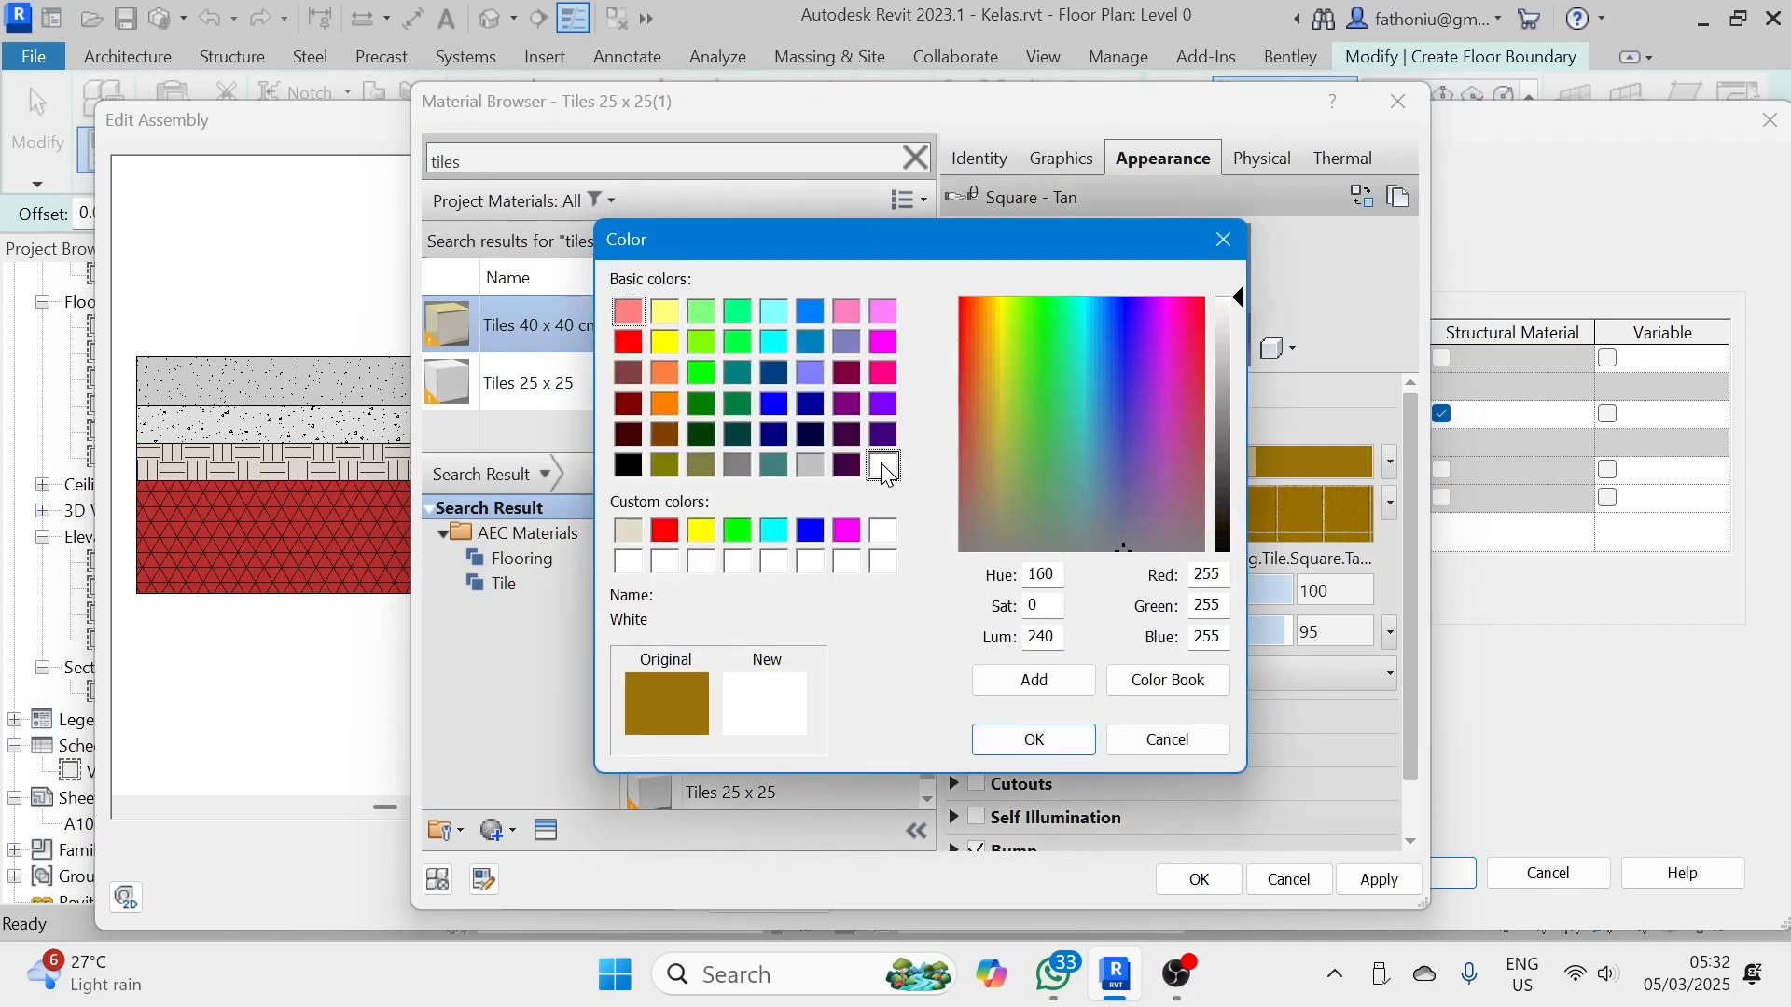
left_click(1030, 744)
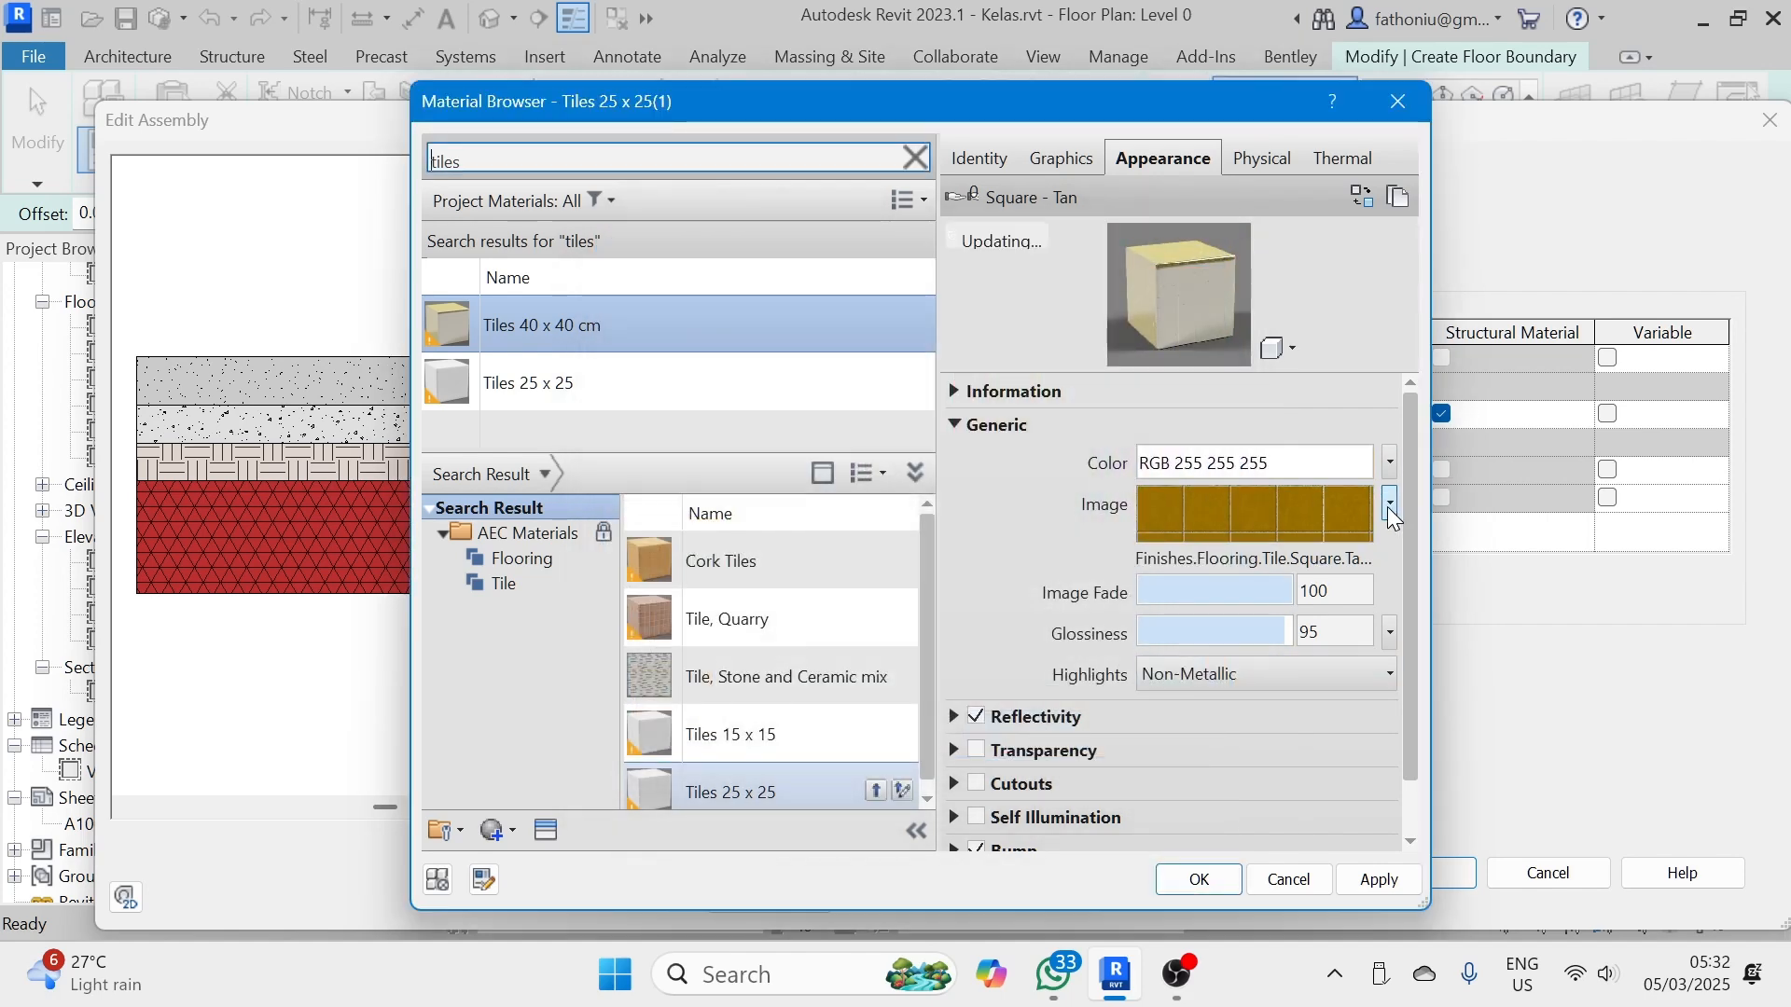
- Edit the Square - Tan image texture, setting its brightness to 97, and check its sample size settings
left_click(1388, 504)
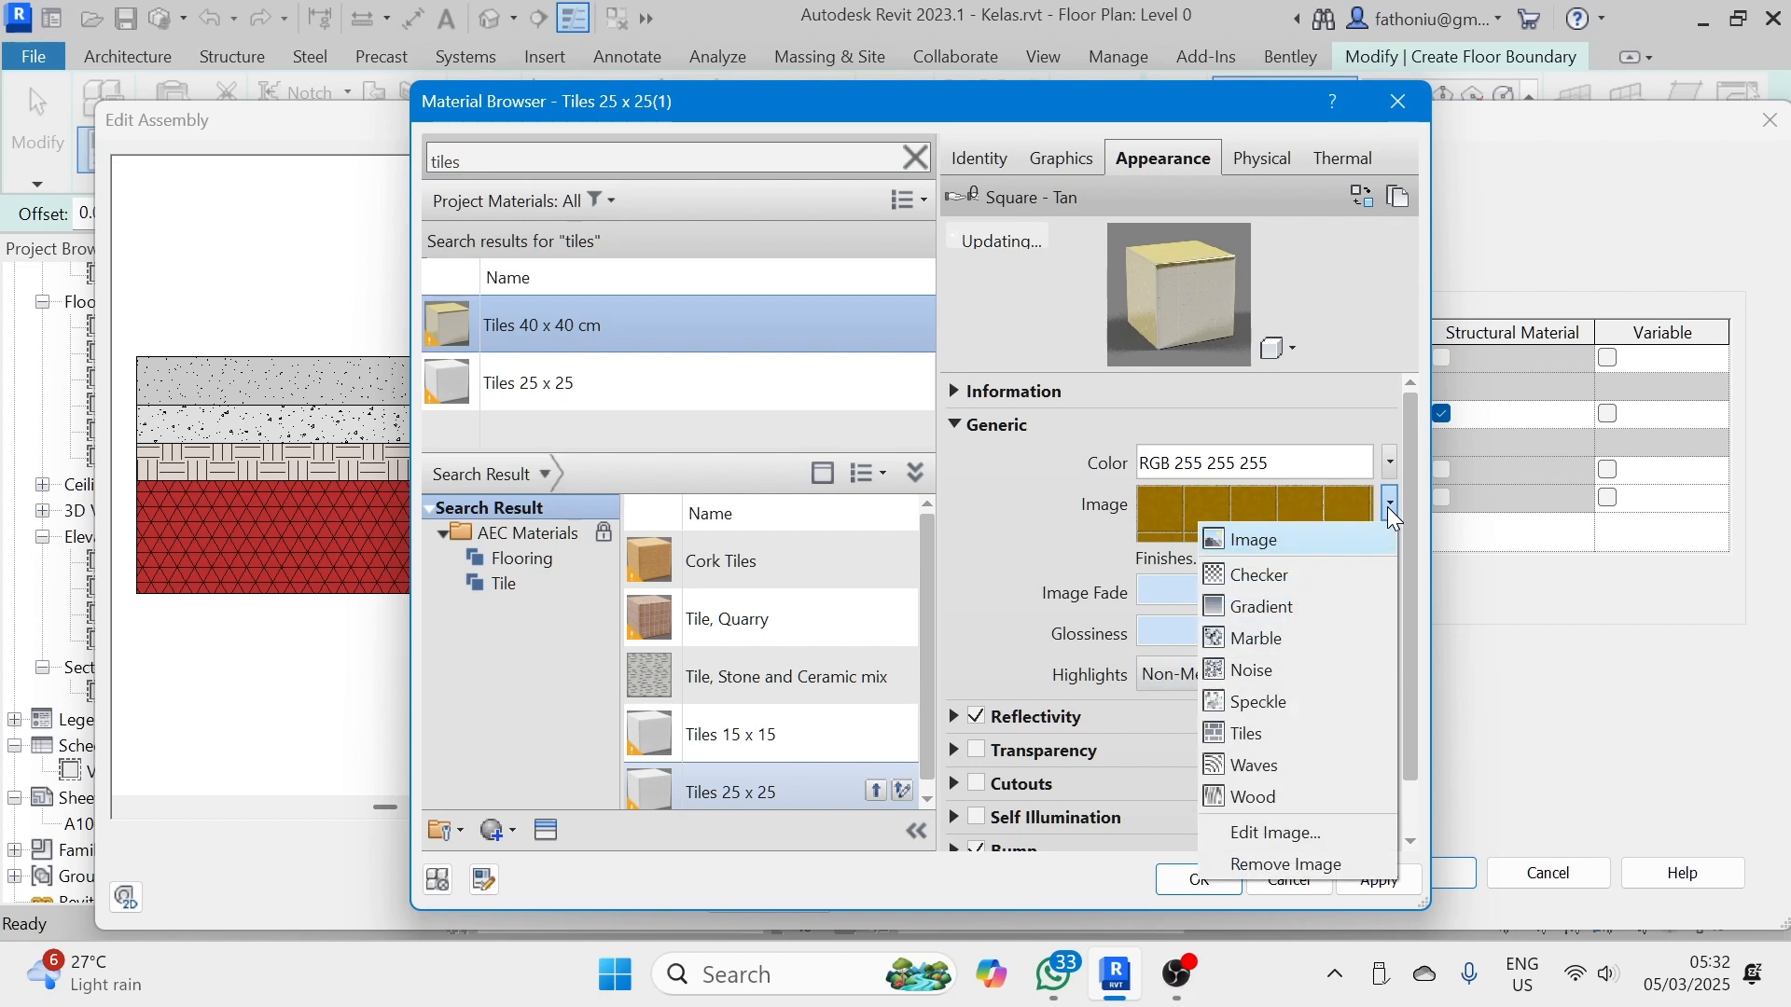
left_click(1258, 835)
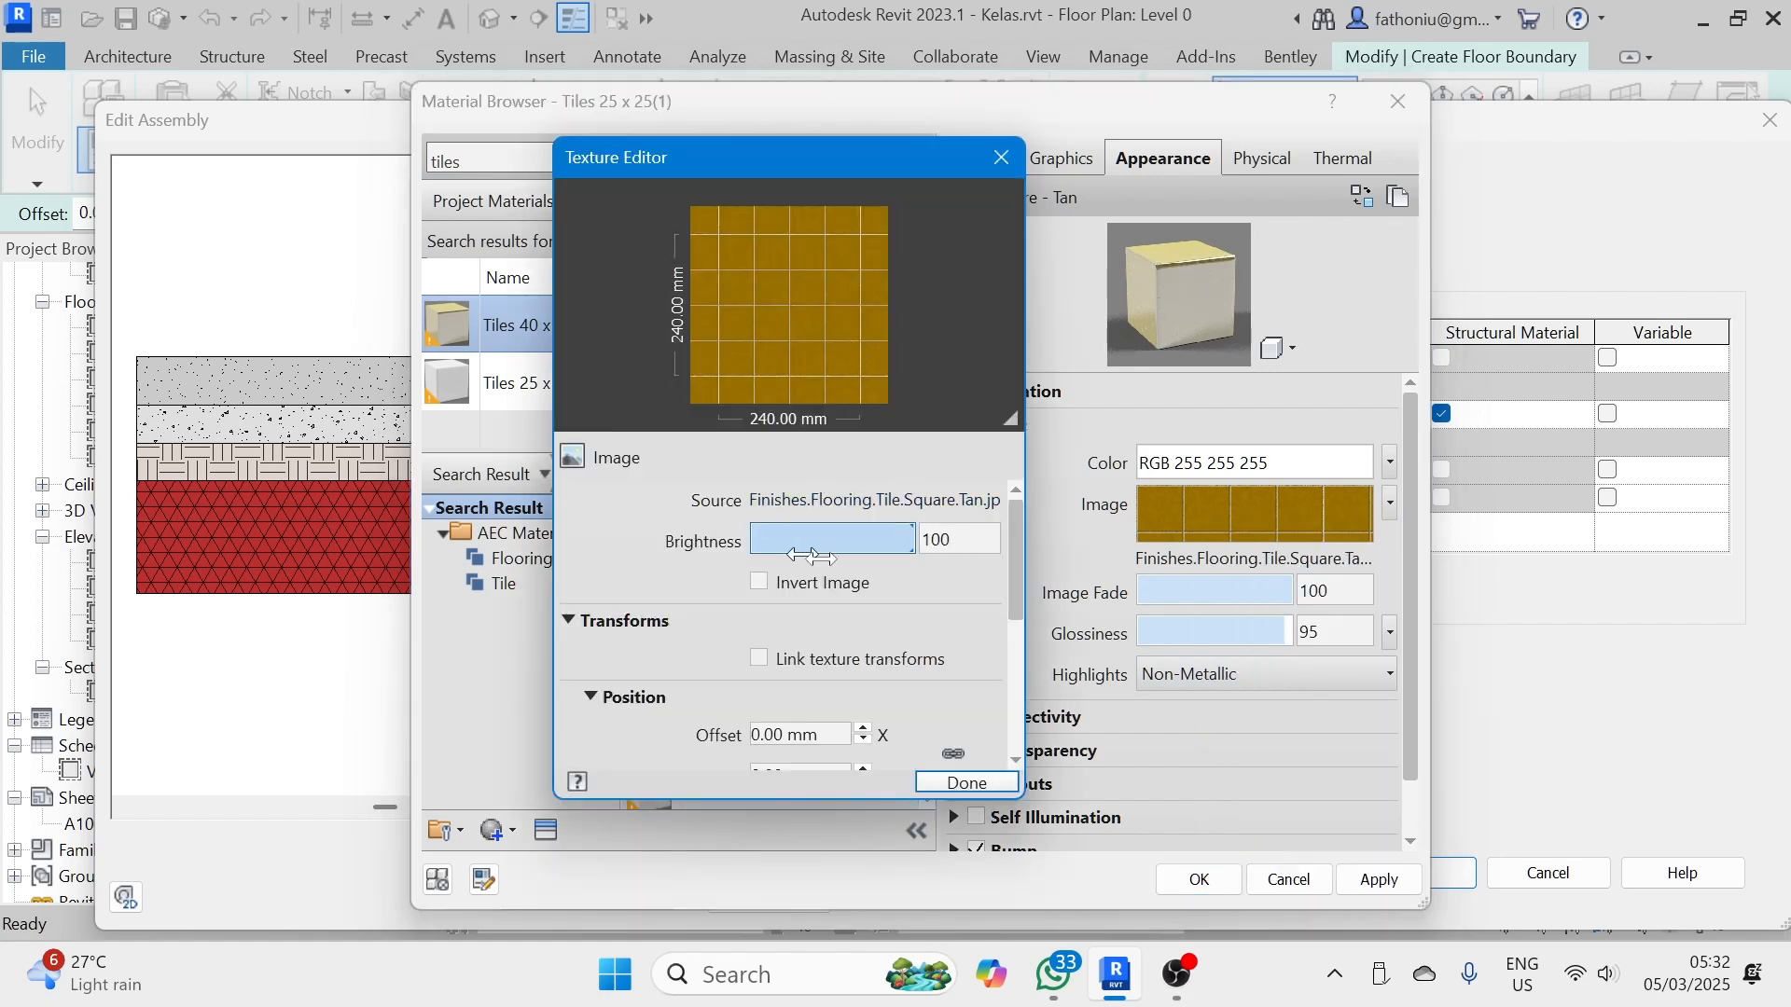
scroll(897, 595, "down", 3)
scroll(898, 581, "up", 3)
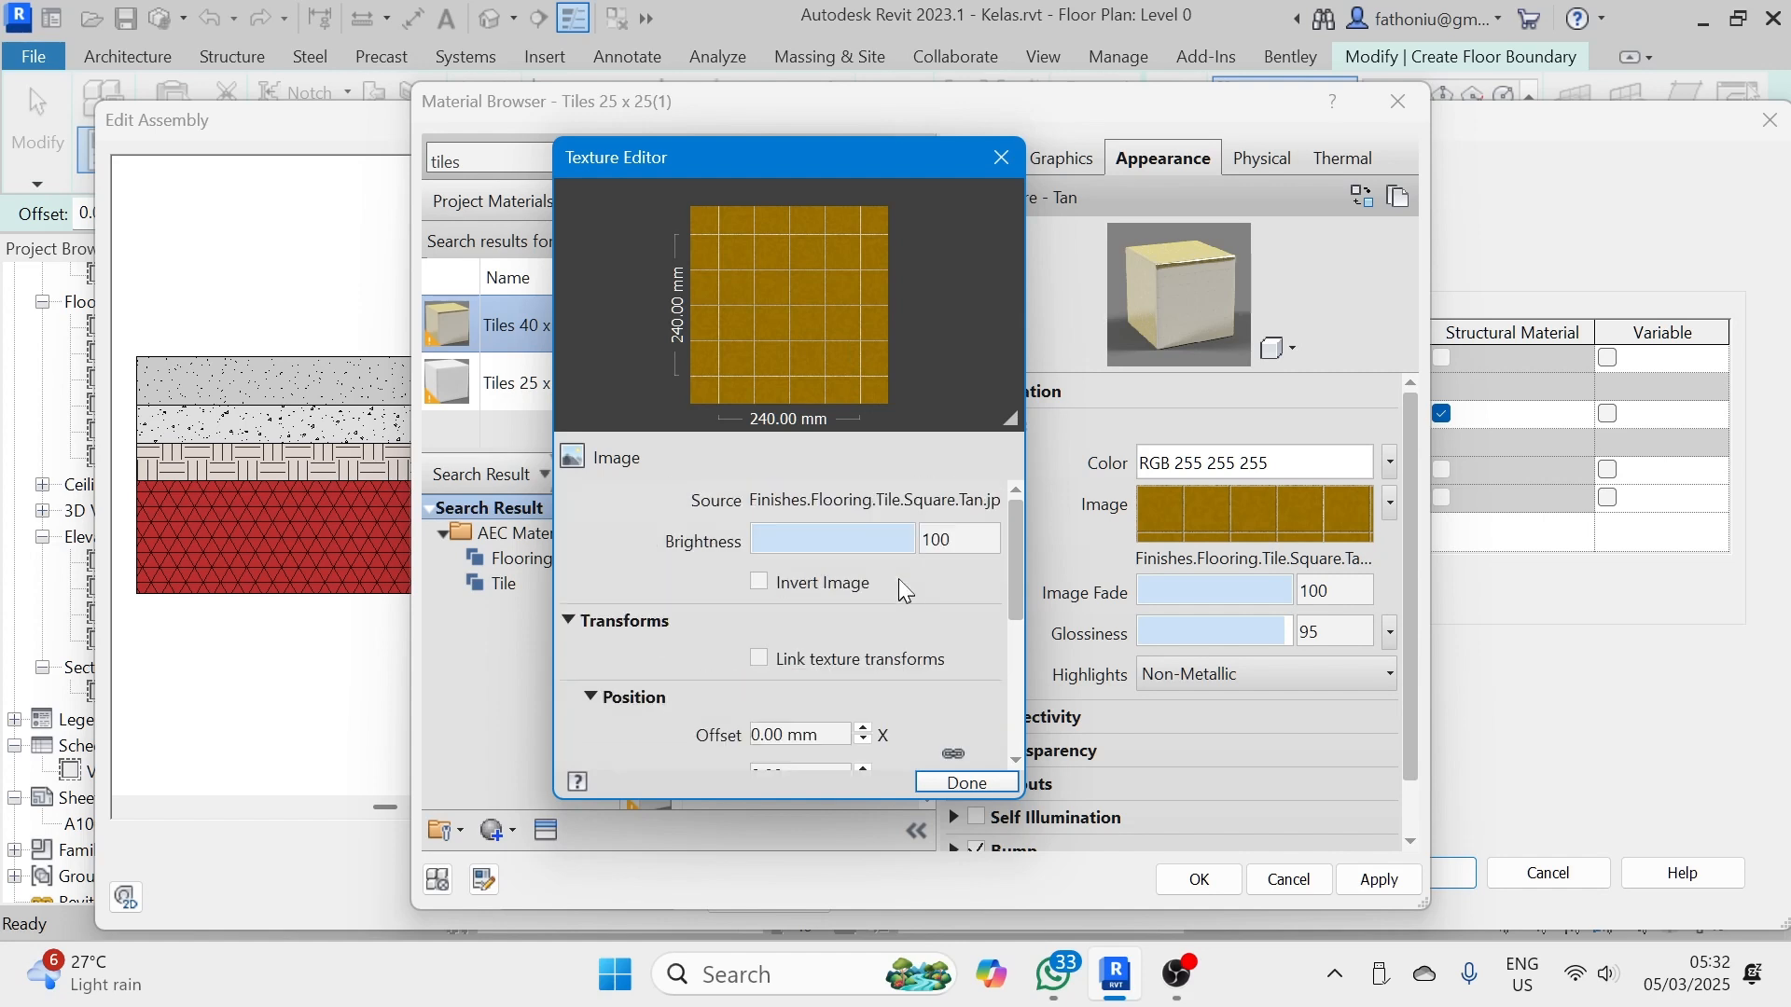
left_click_drag(863, 534, 858, 534)
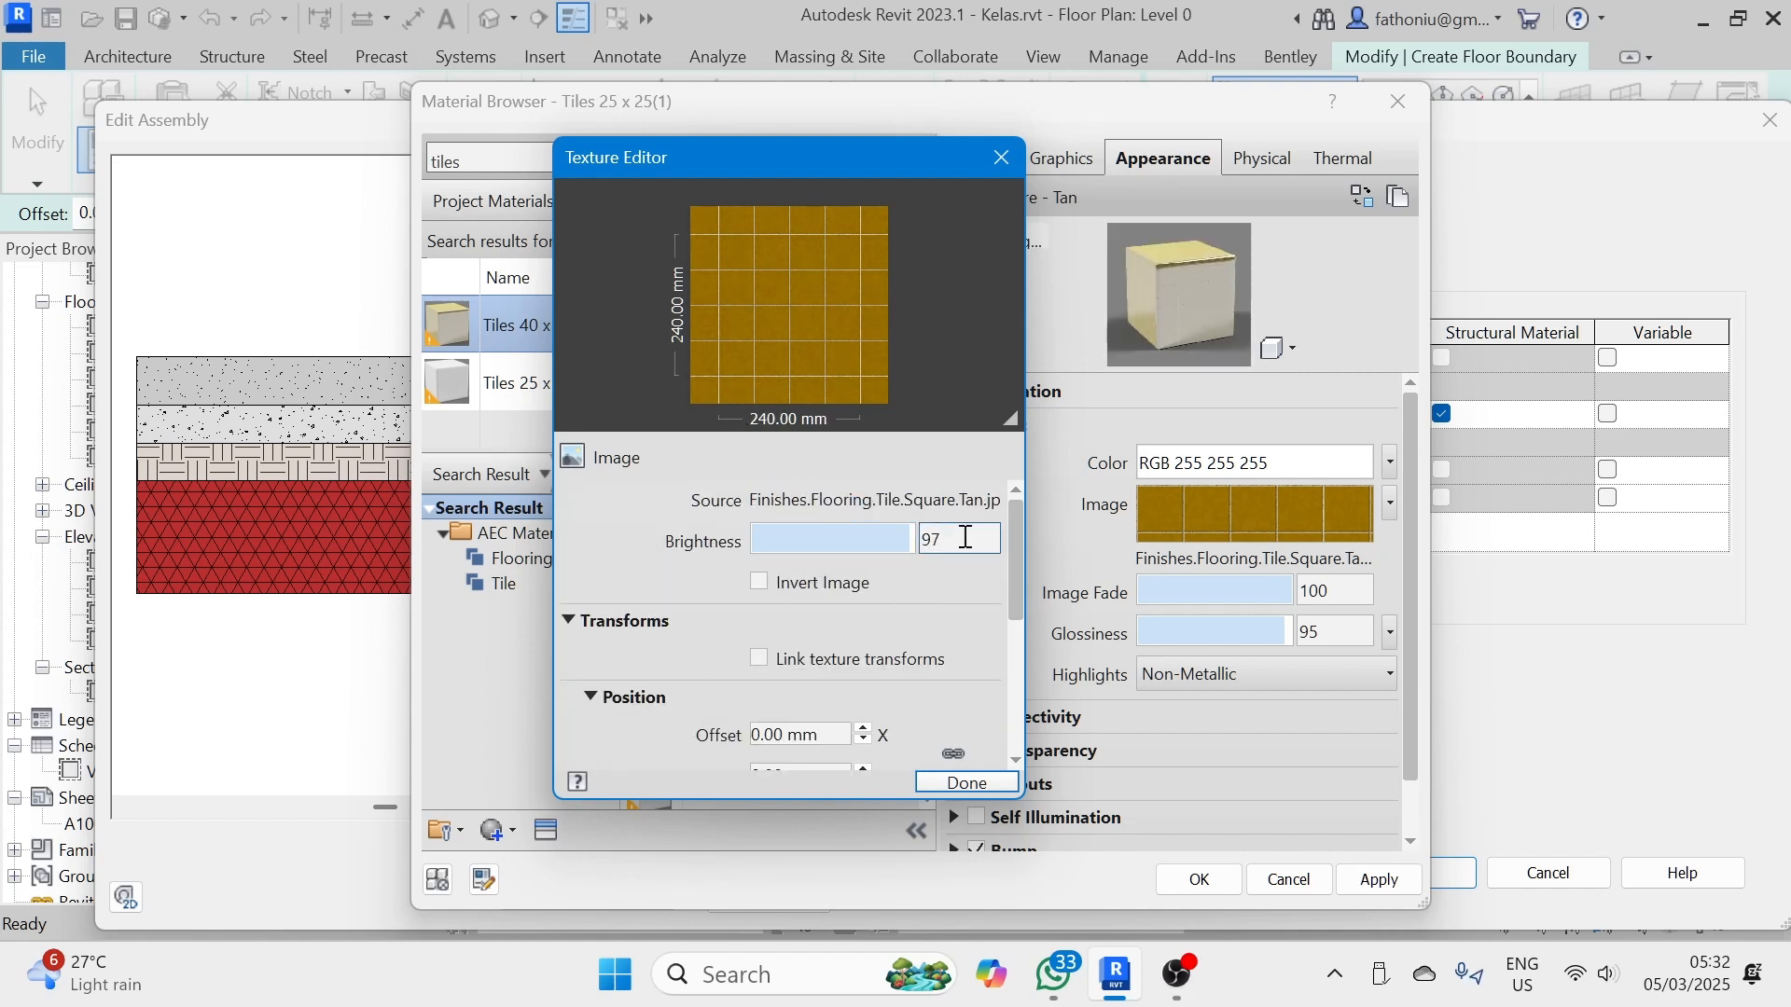
left_click_drag(1014, 528, 1008, 659)
left_click(804, 591)
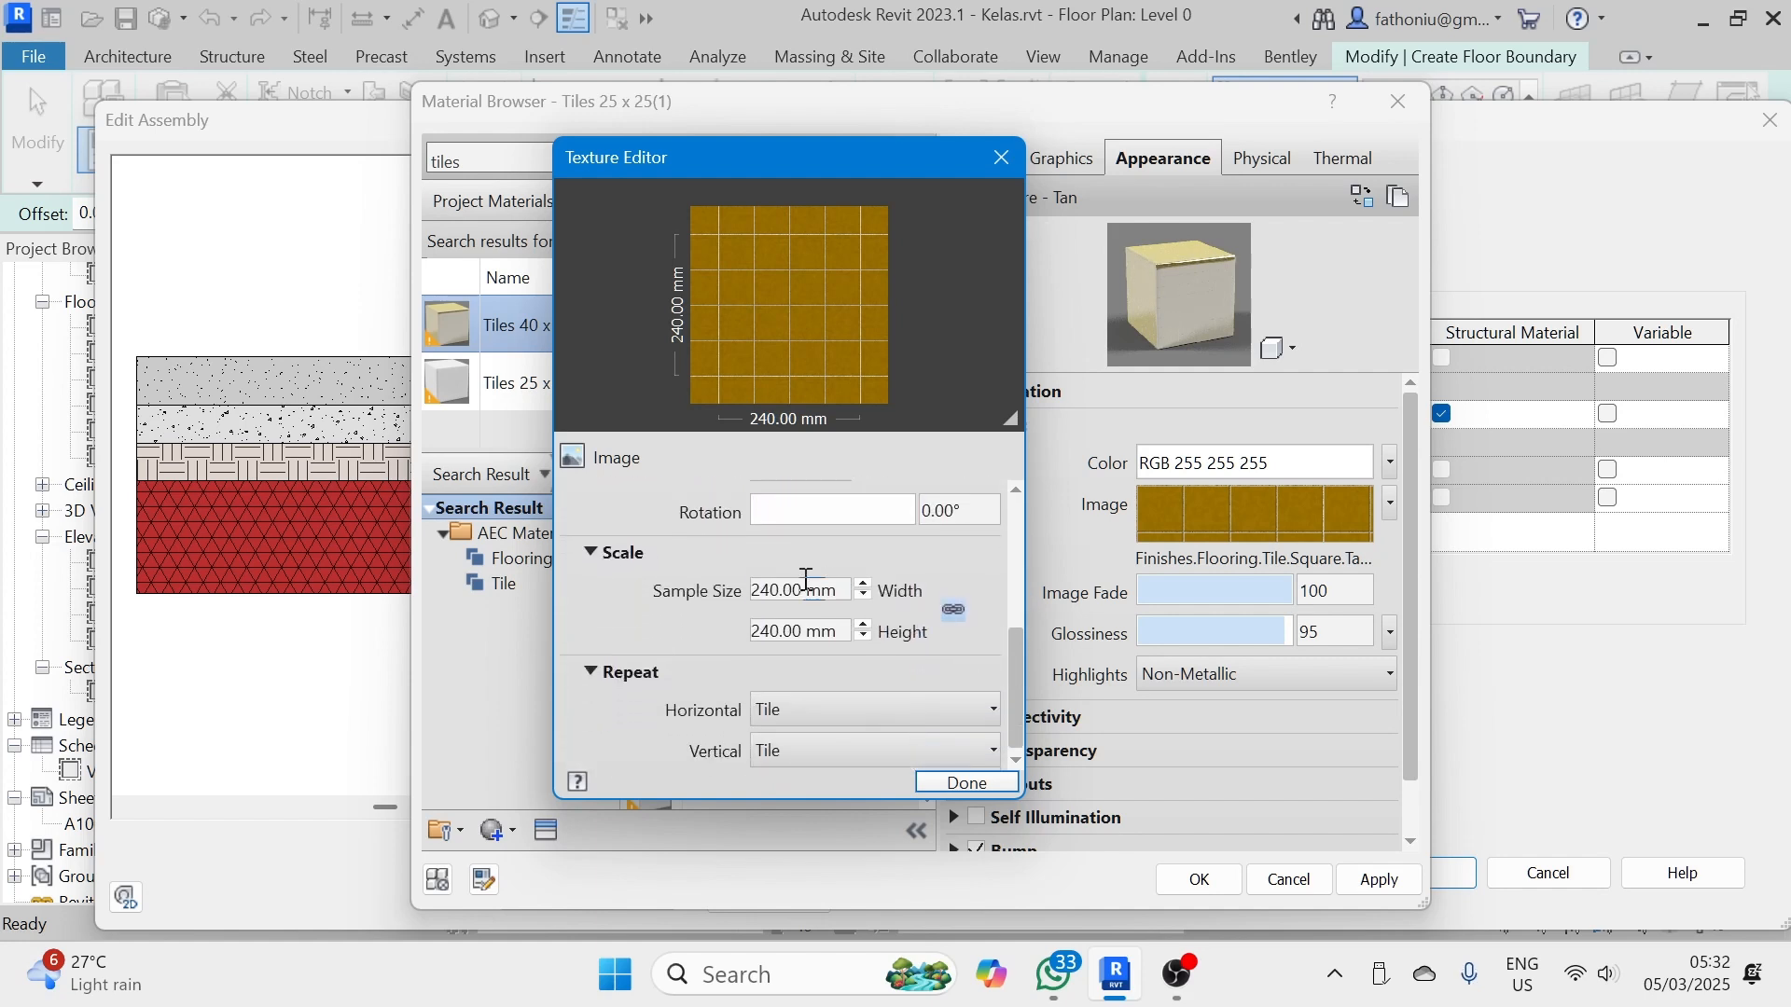
double_click(804, 591)
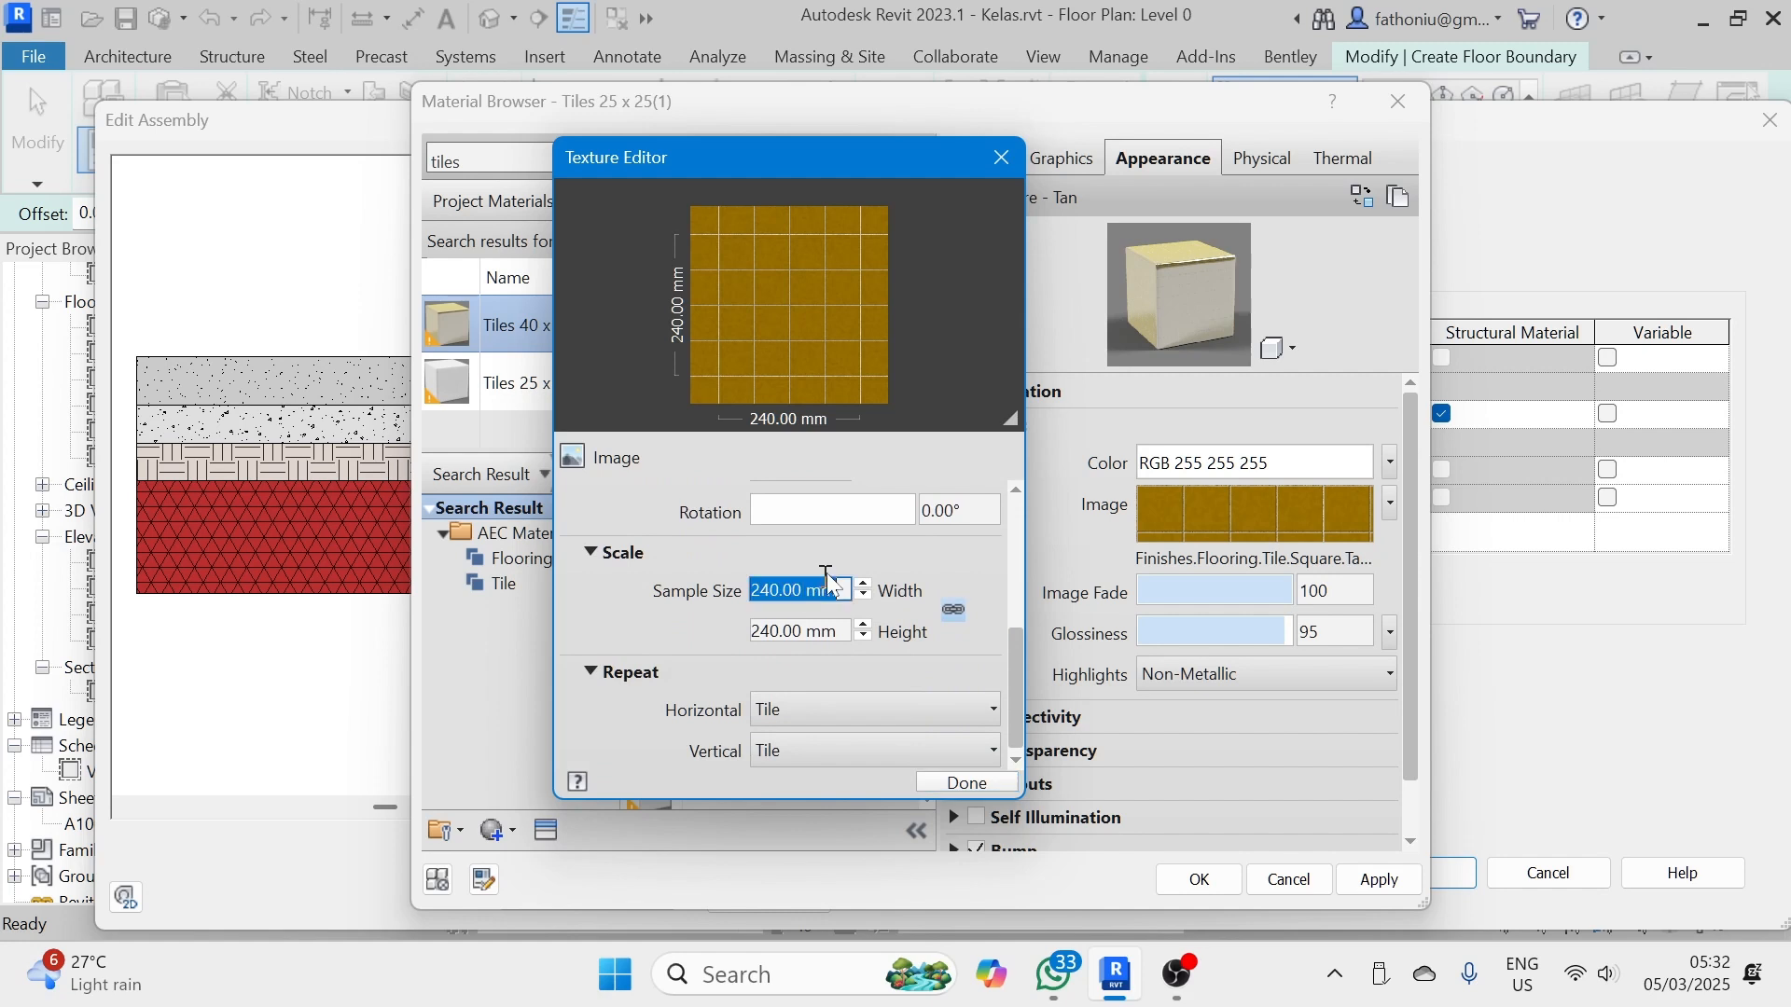
left_click_drag(1015, 666, 1014, 507)
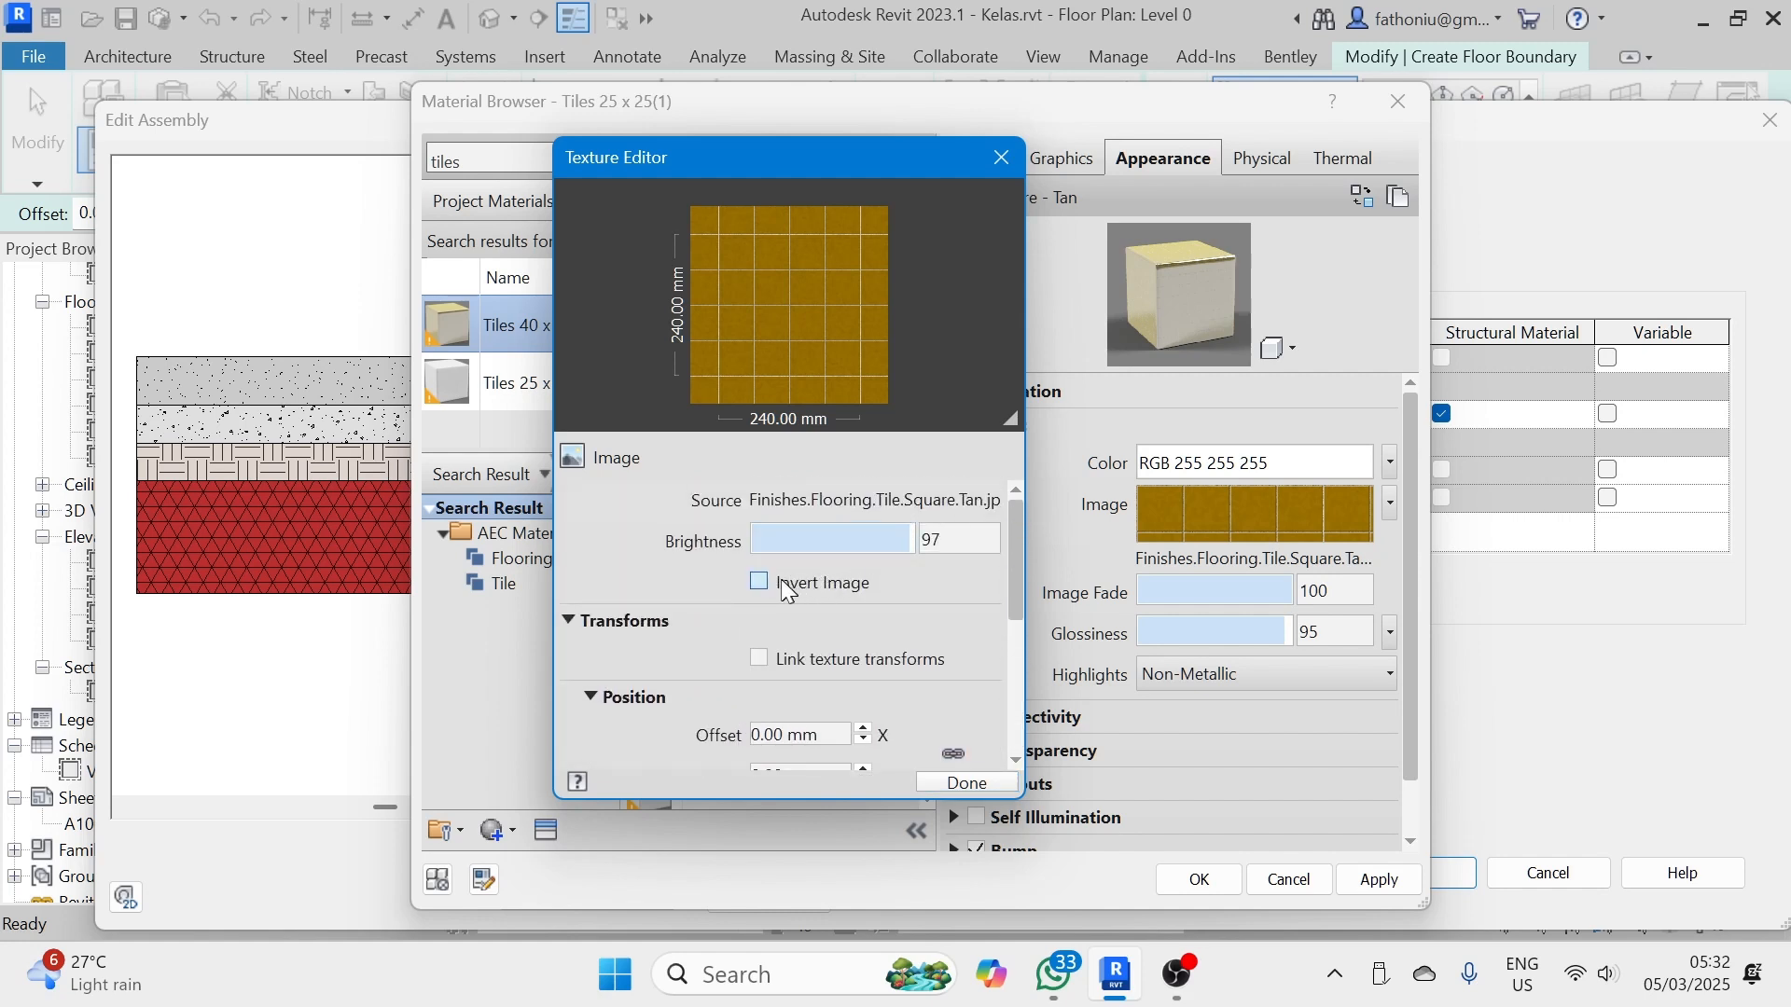
- Open the Square - Tan texture's source image selection and browse the Mats folder for a replacement, examining the tile images
left_click(807, 509)
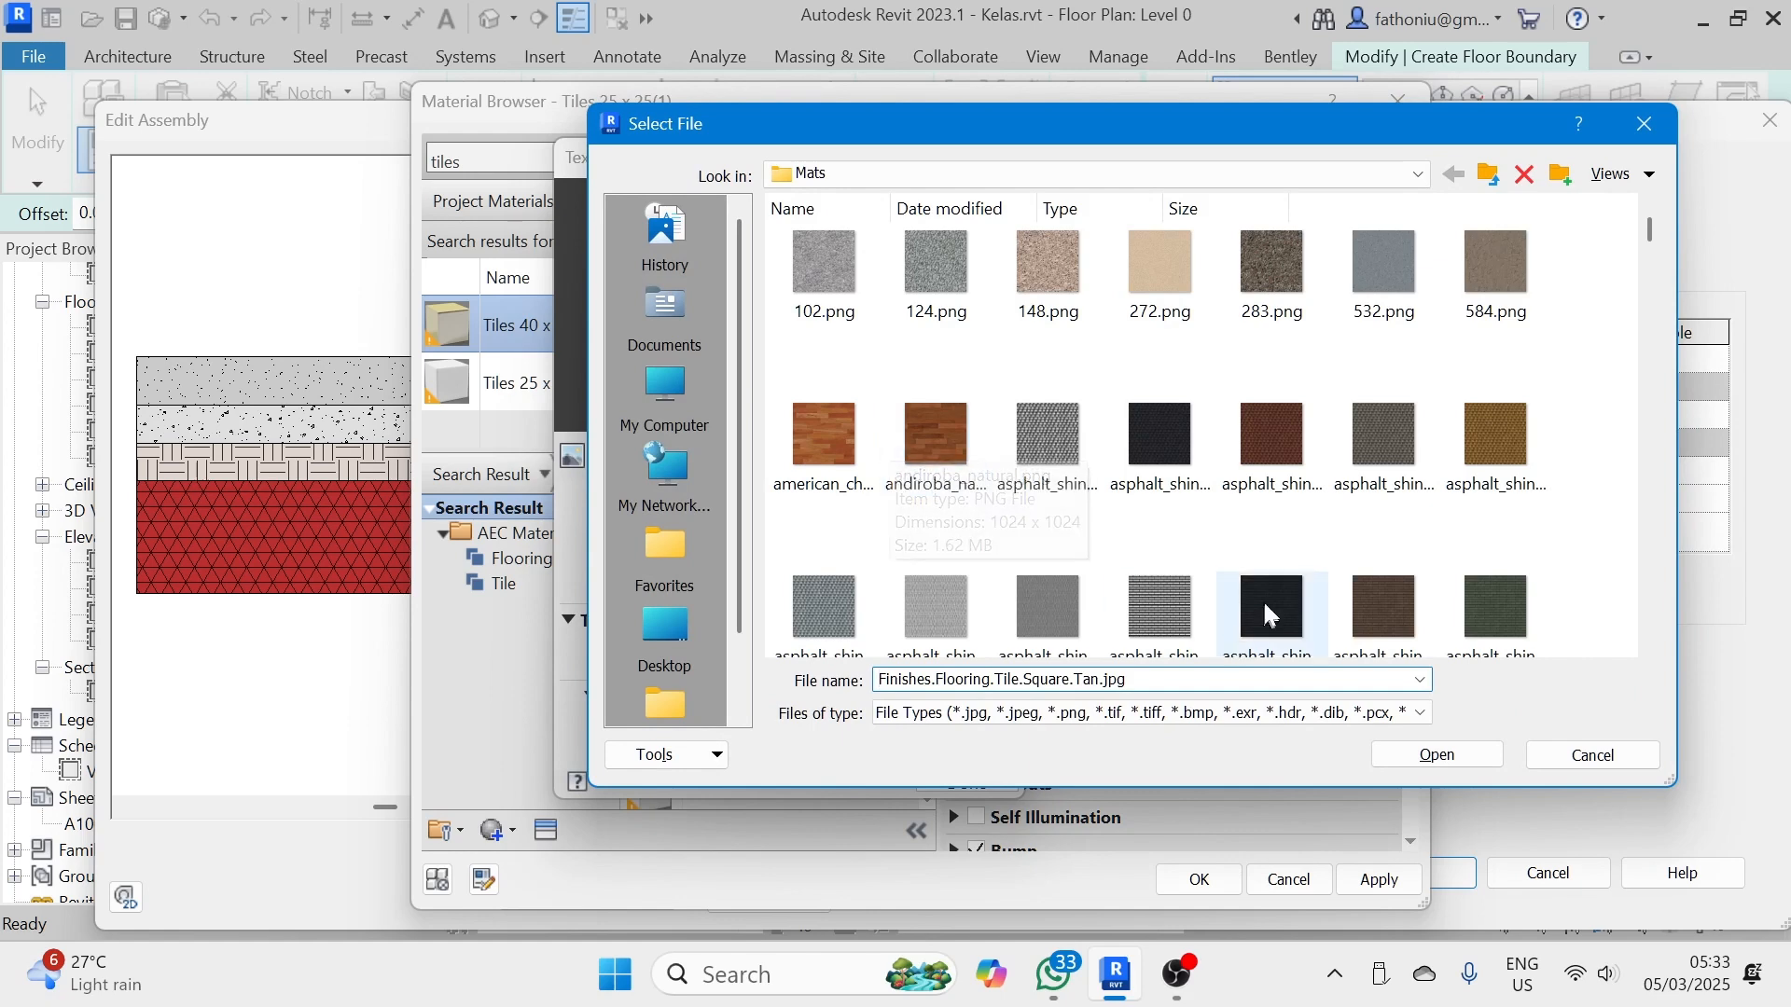
scroll(1326, 527, "down", 5)
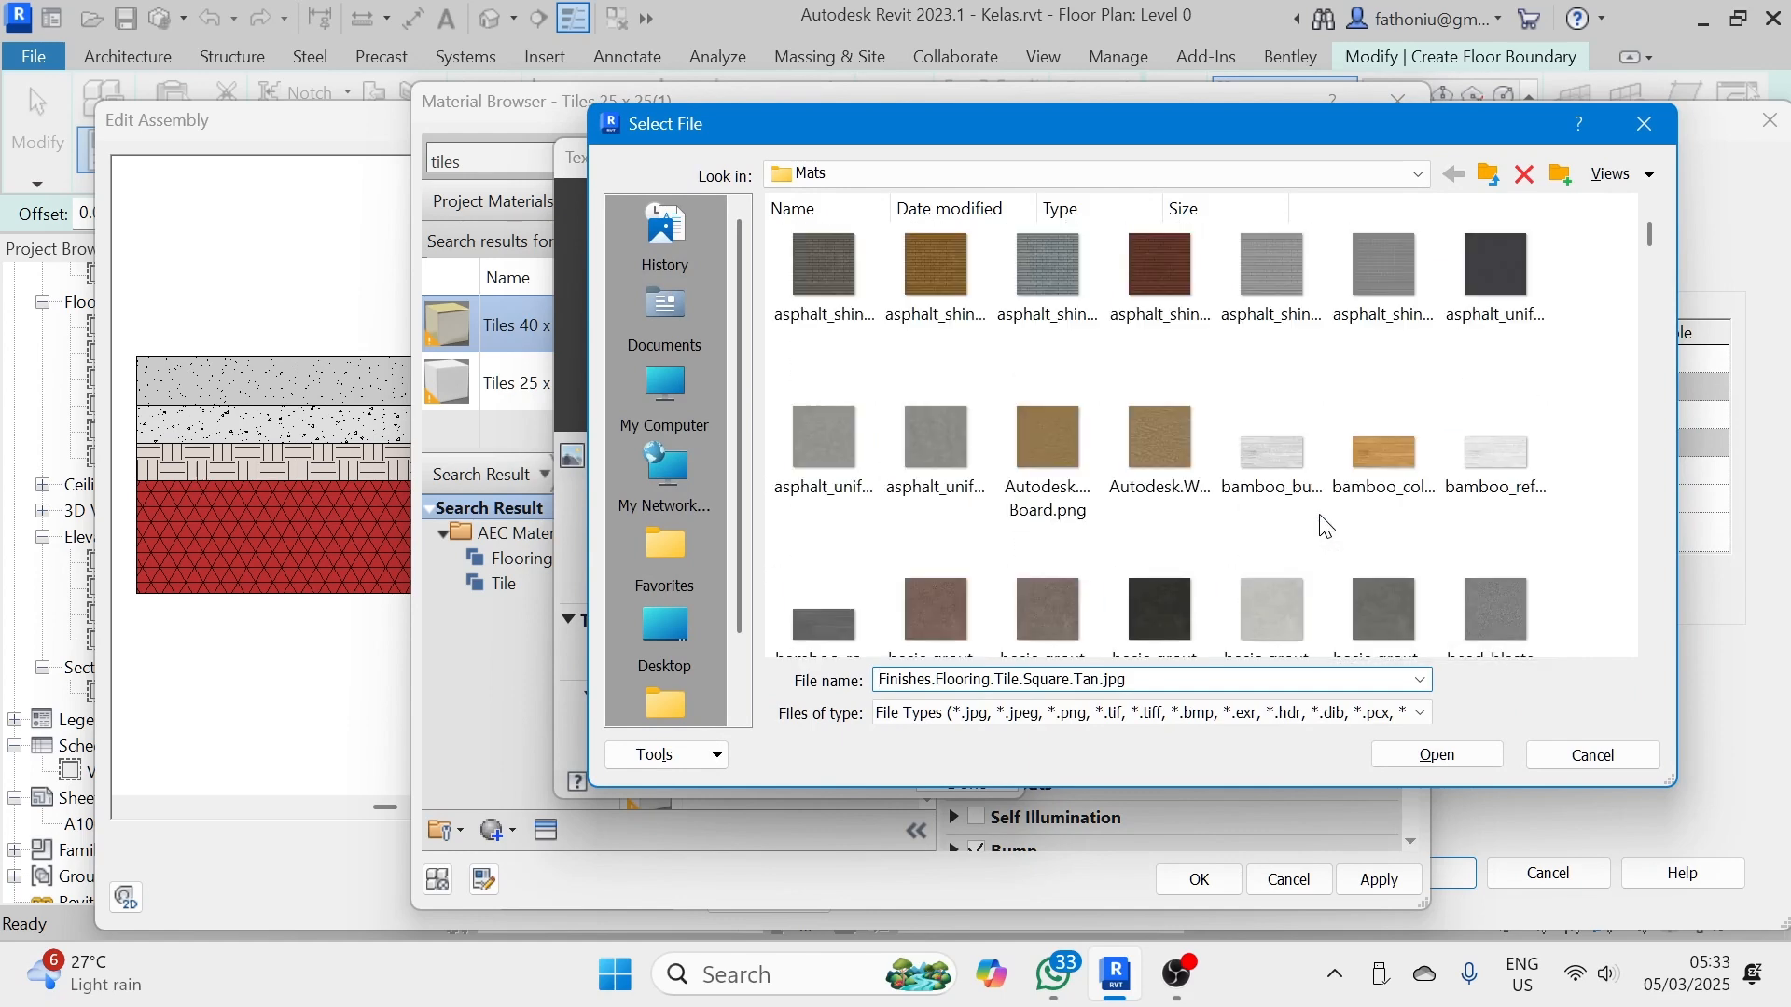
scroll(1326, 527, "down", 3)
scroll(1327, 527, "down", 3)
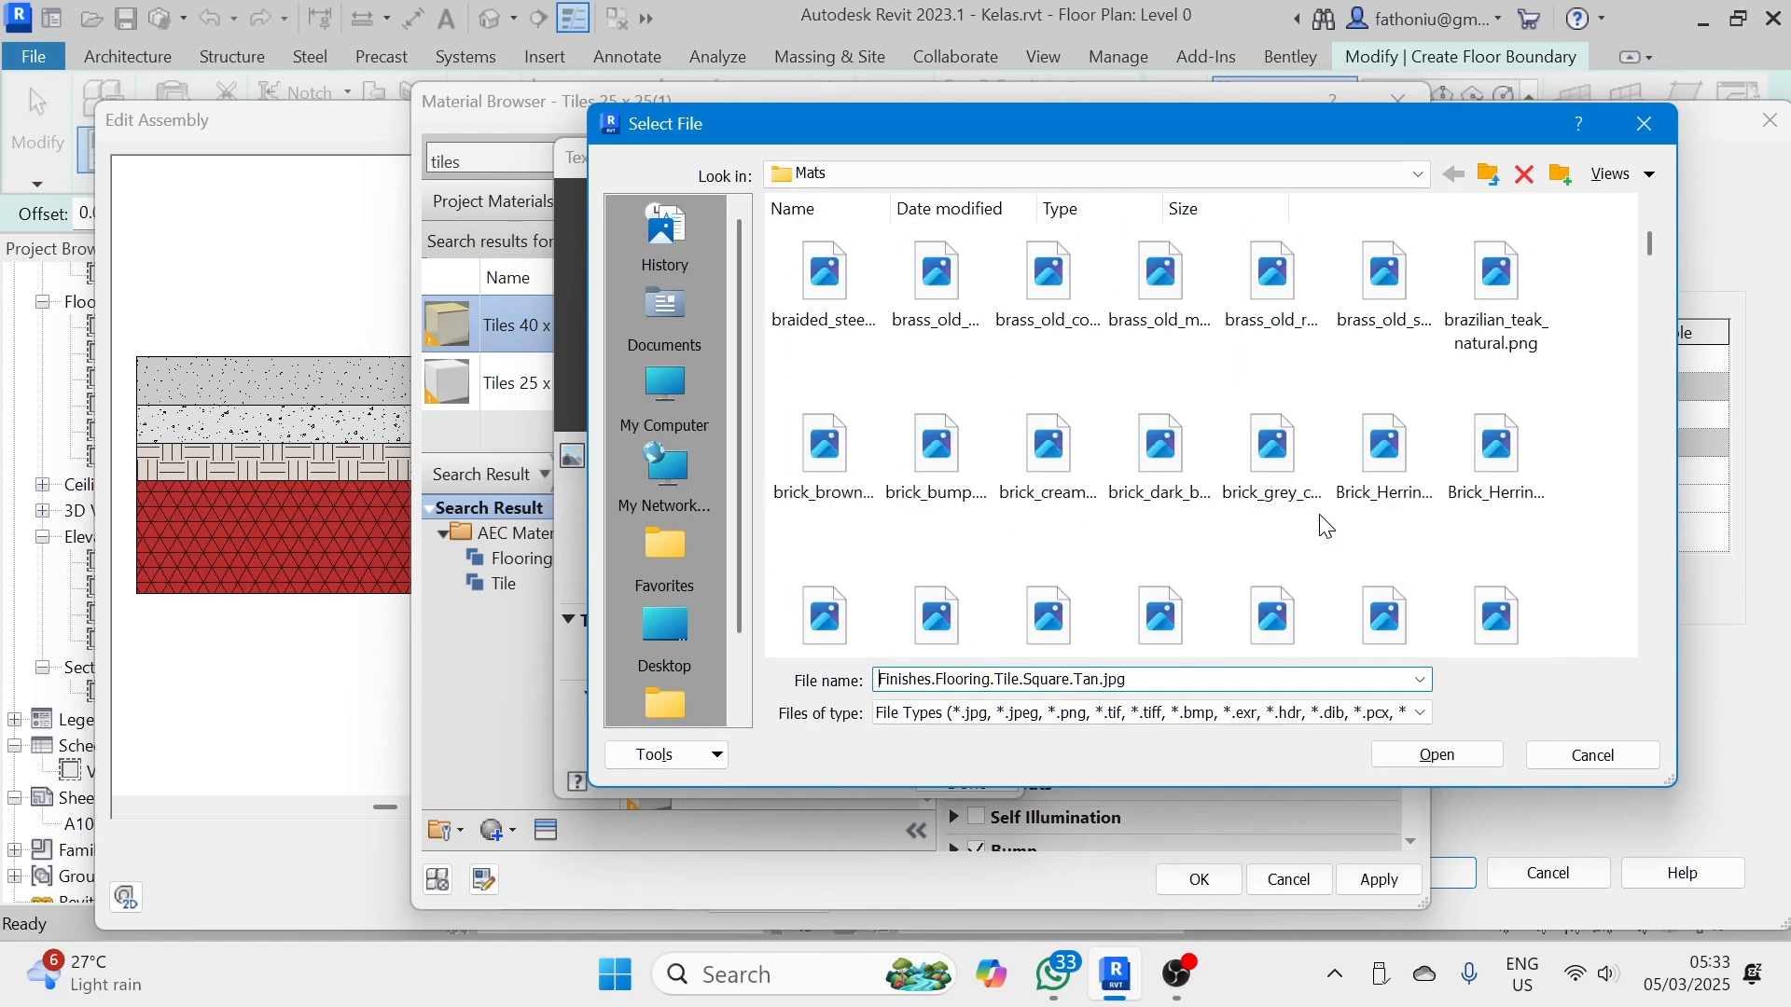
scroll(1326, 527, "down", 3)
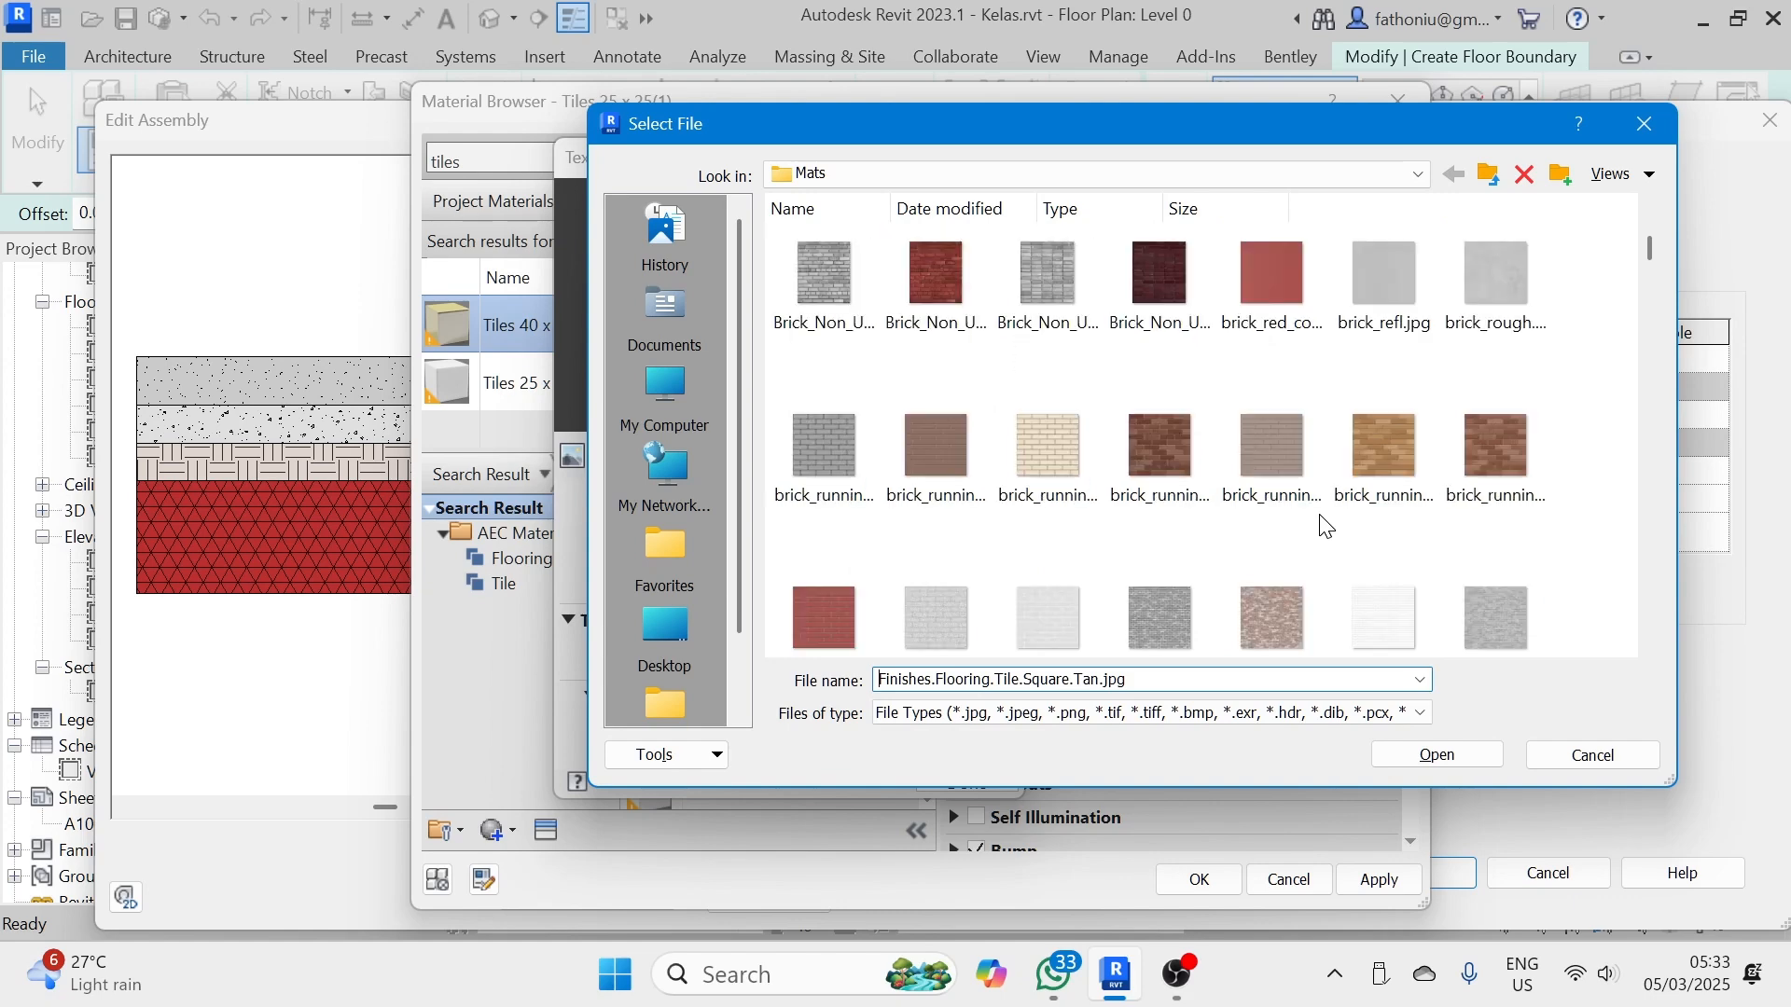
scroll(1188, 491, "down", 3)
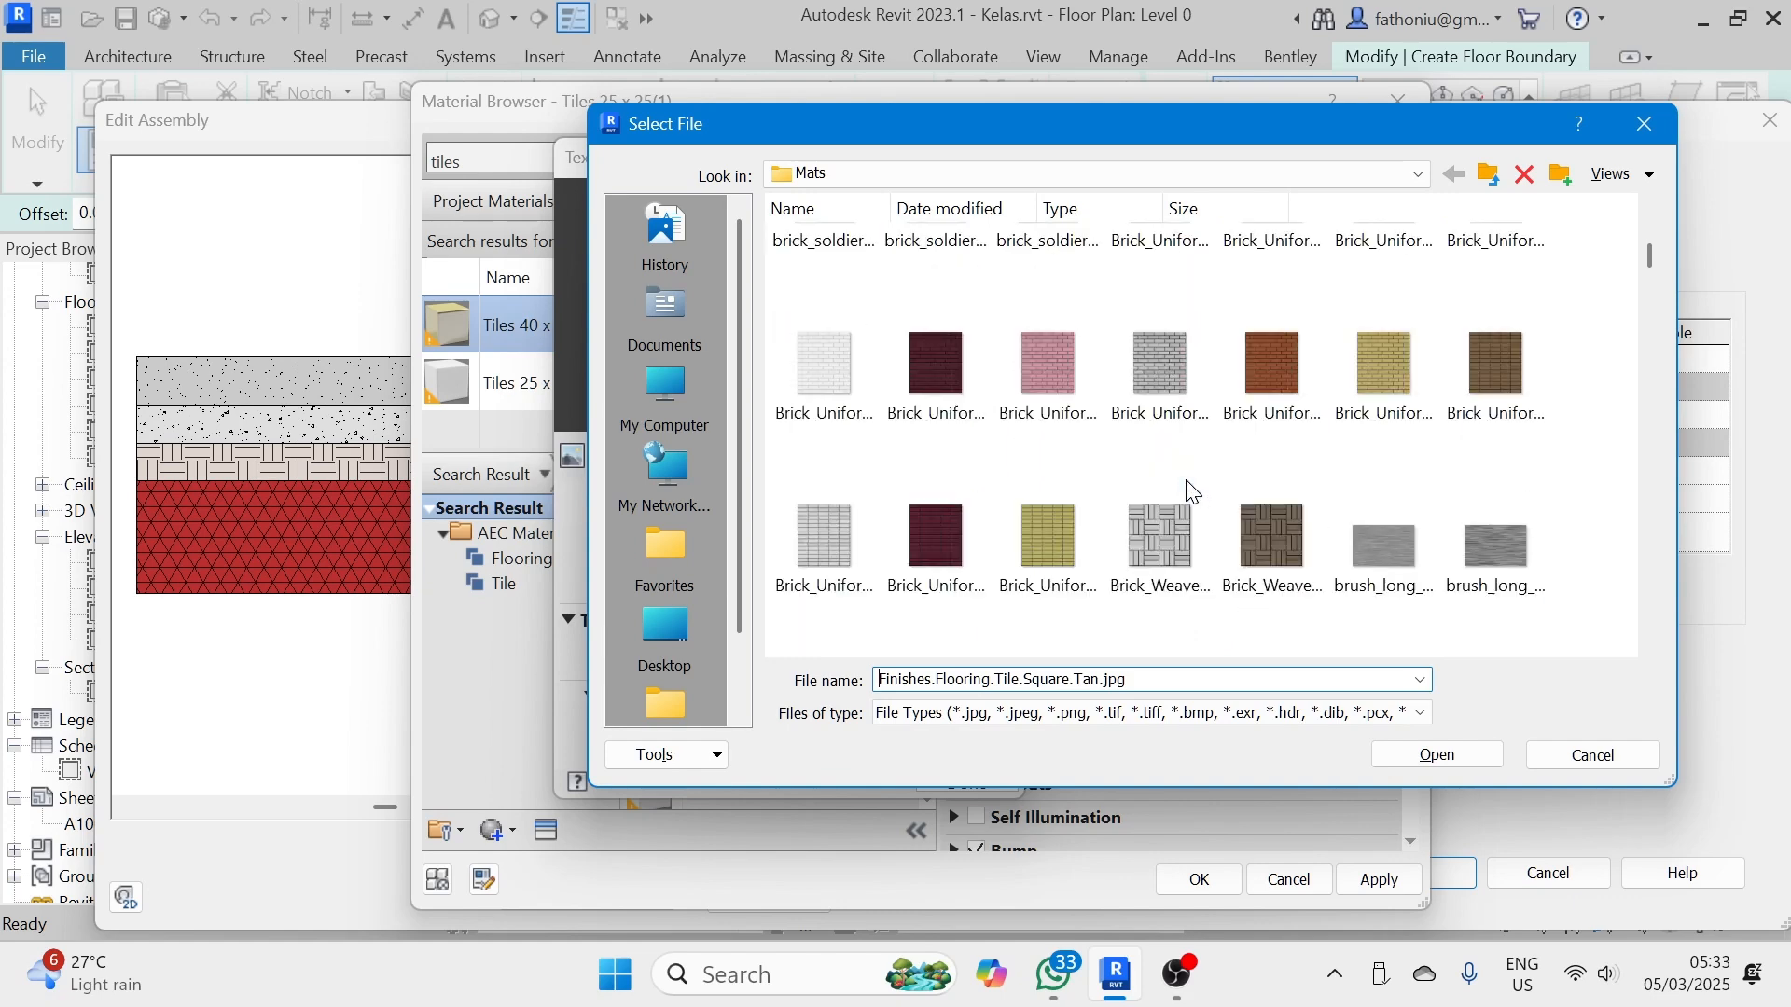
scroll(1187, 491, "down", 3)
scroll(1187, 489, "down", 3)
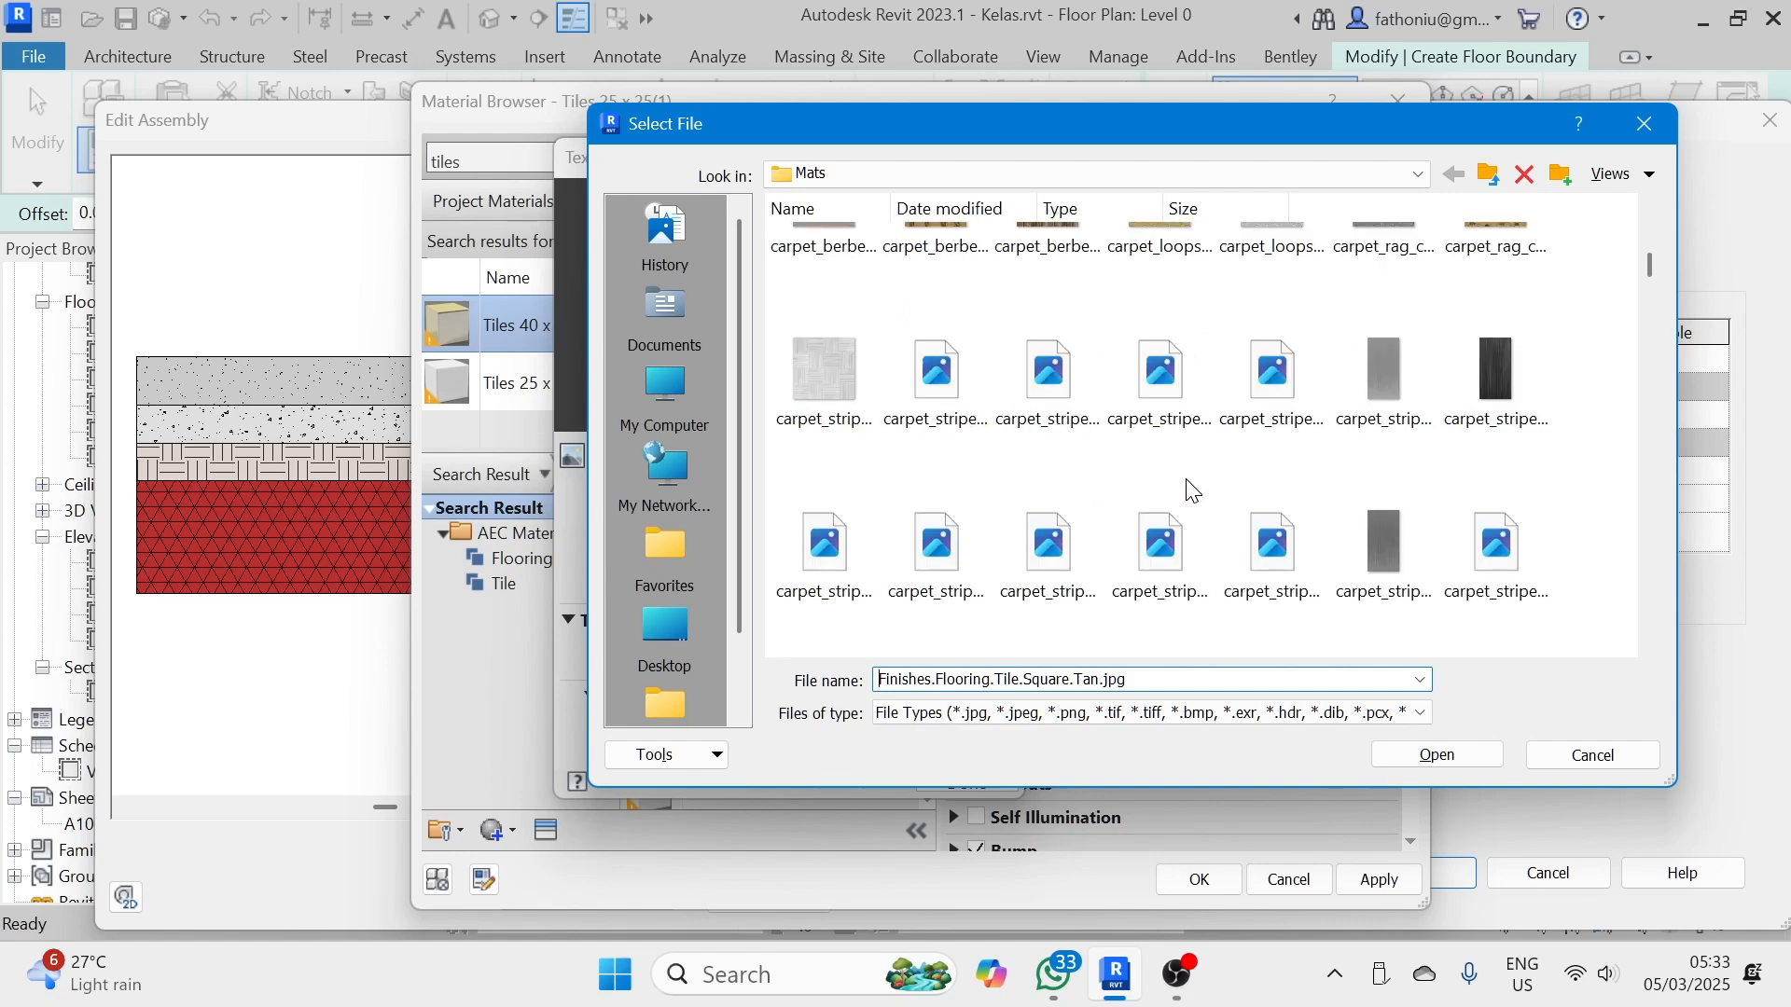
left_click_drag(1652, 261, 1623, 554)
scroll(1200, 513, "down", 3)
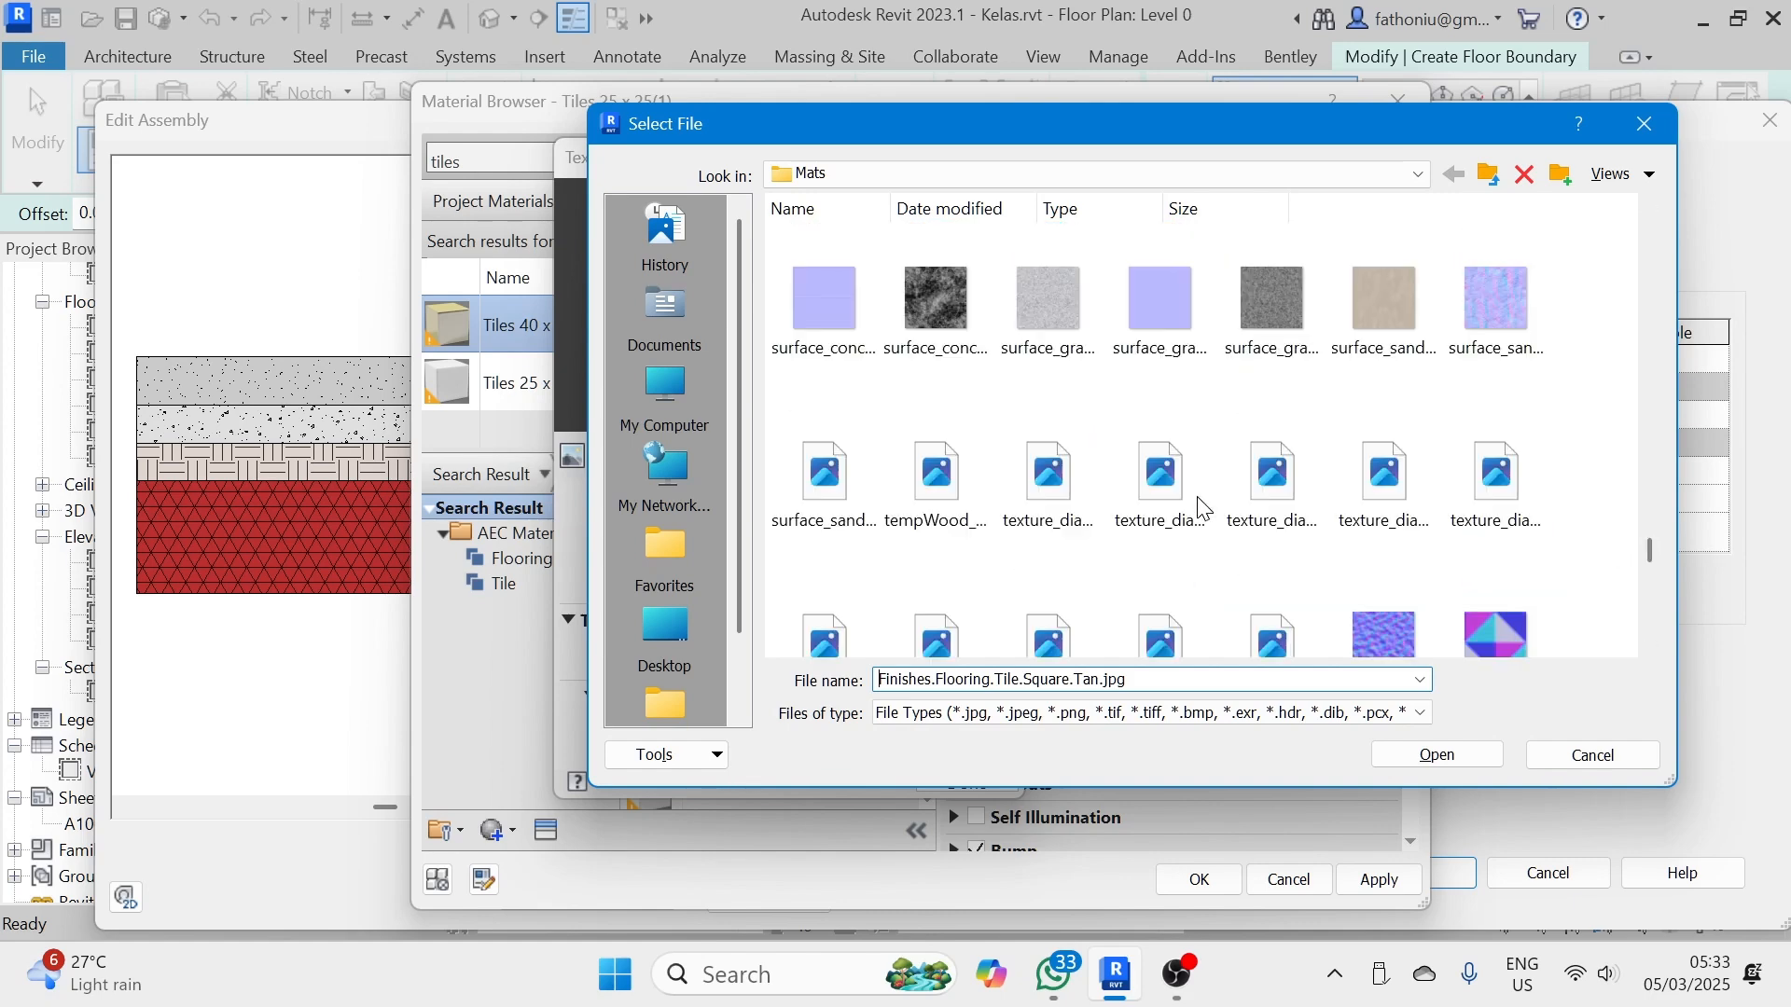
scroll(1199, 508, "down", 5)
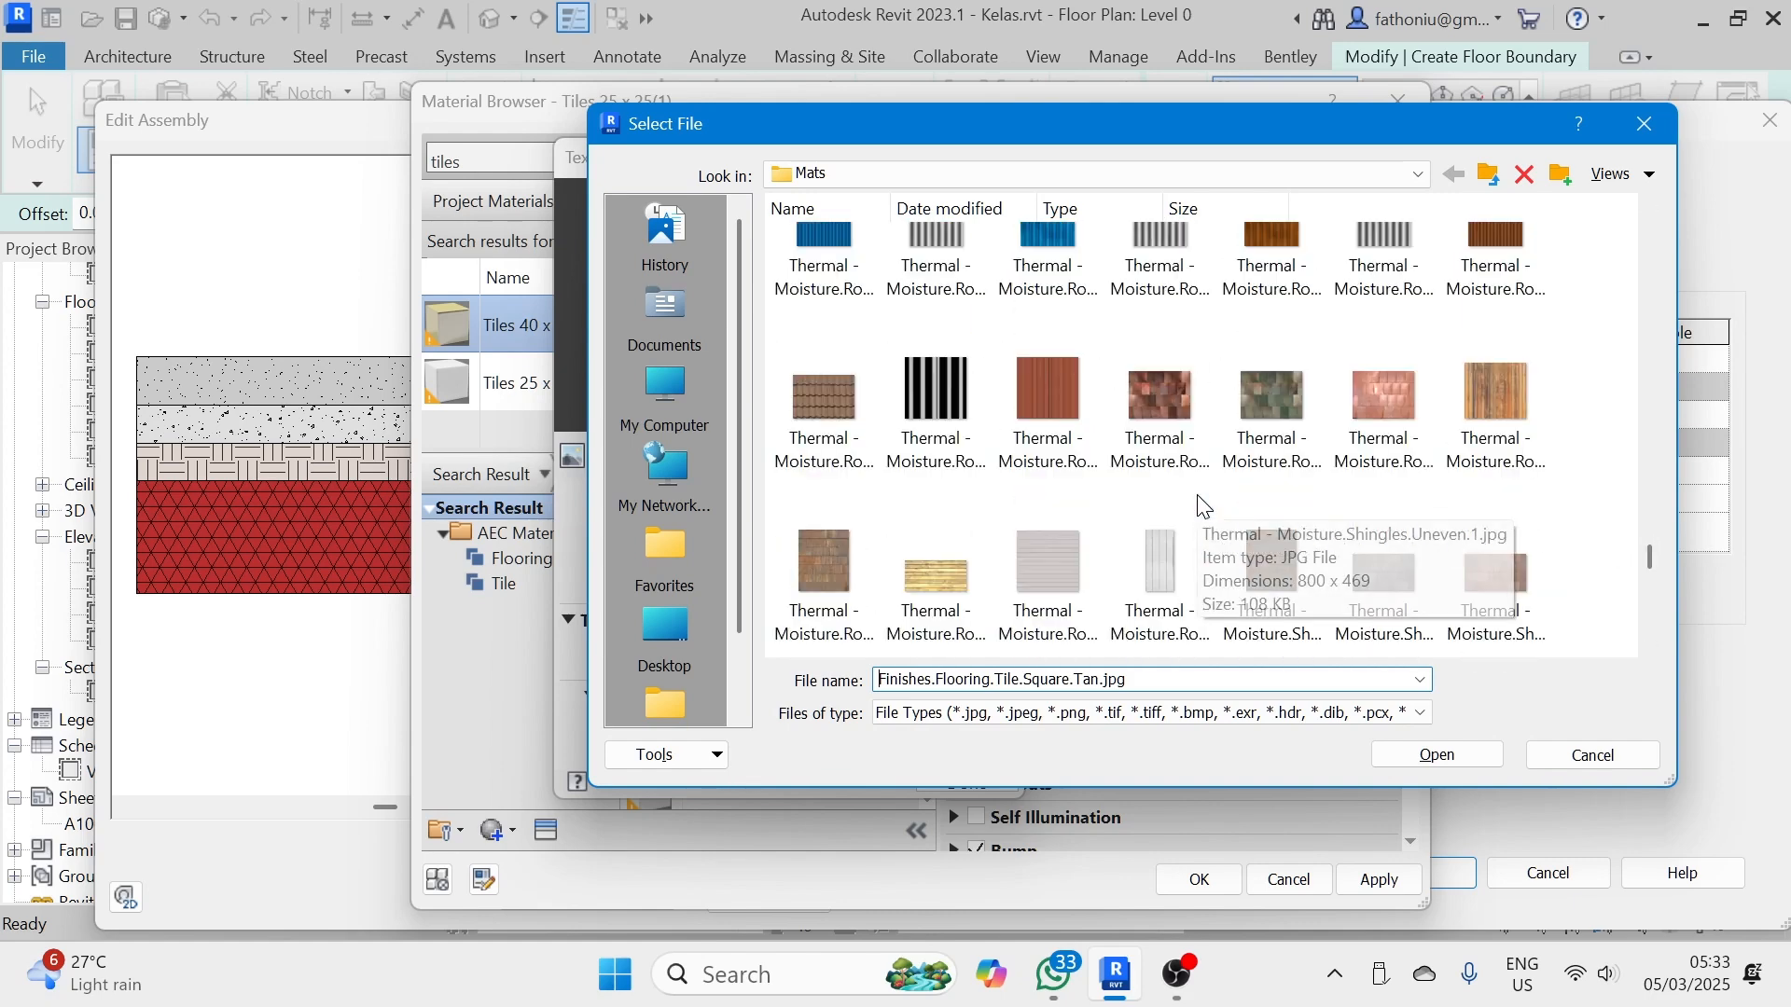
scroll(1199, 509, "up", 2)
scroll(1203, 505, "up", 3)
scroll(1203, 505, "down", 5)
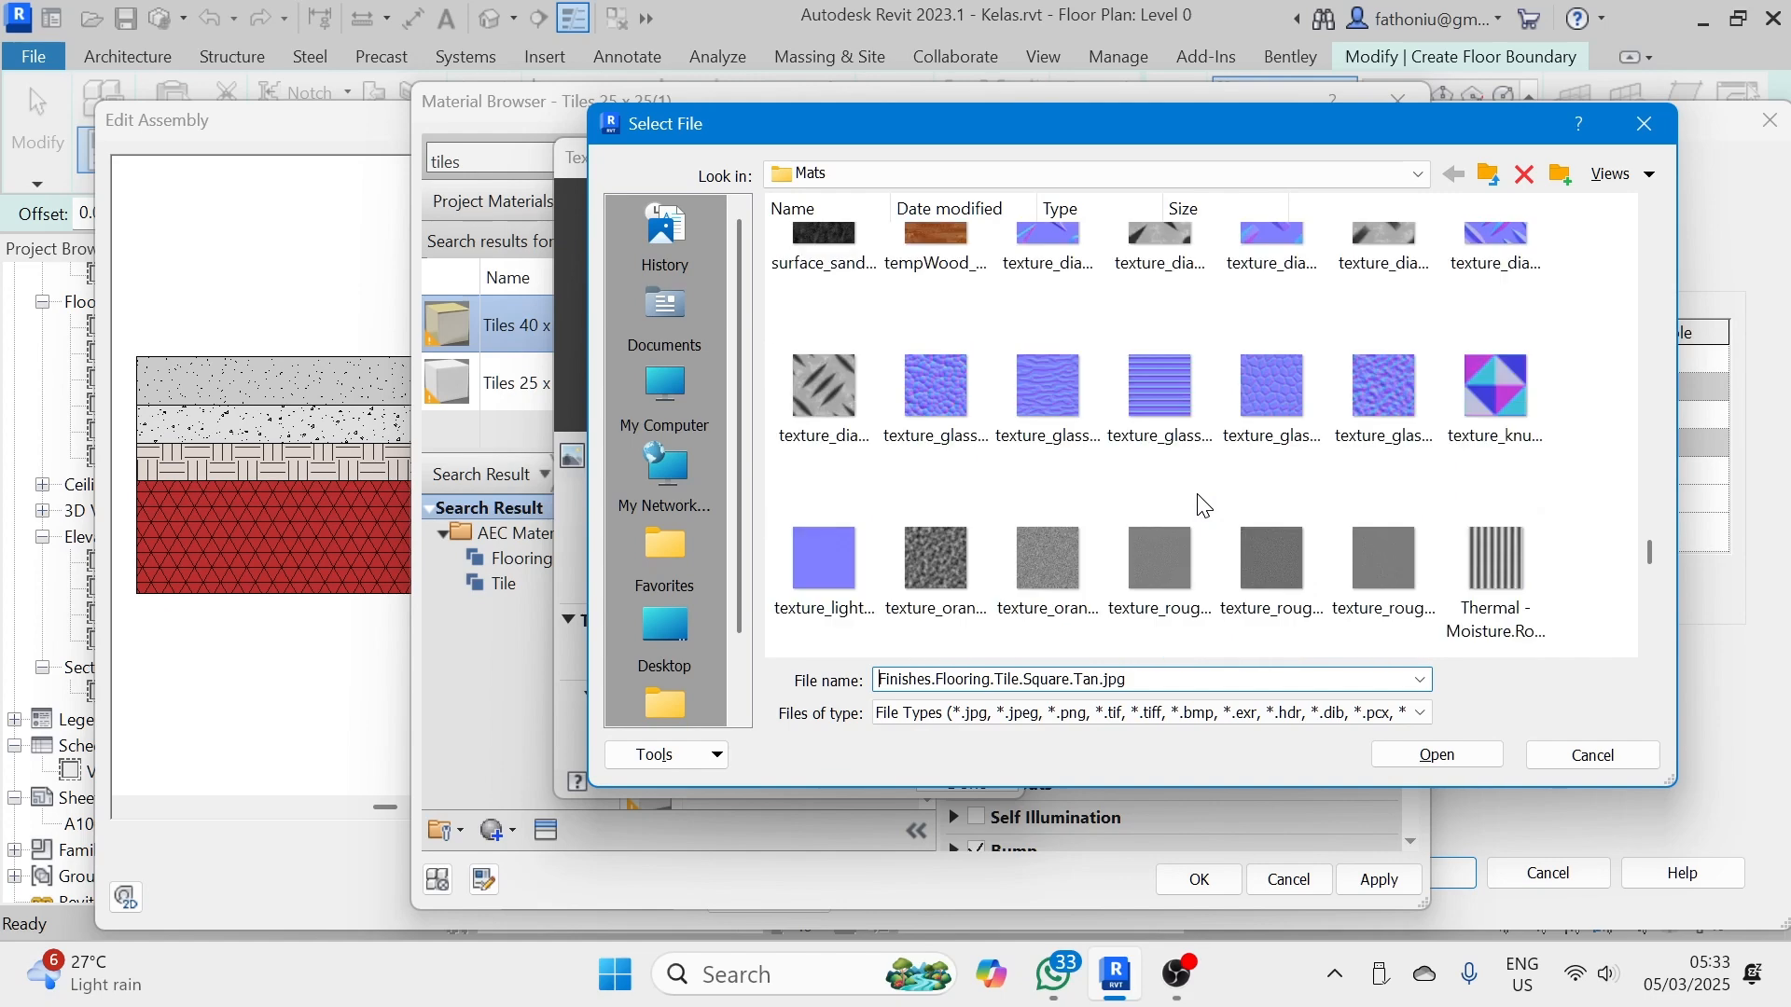
scroll(1203, 505, "down", 3)
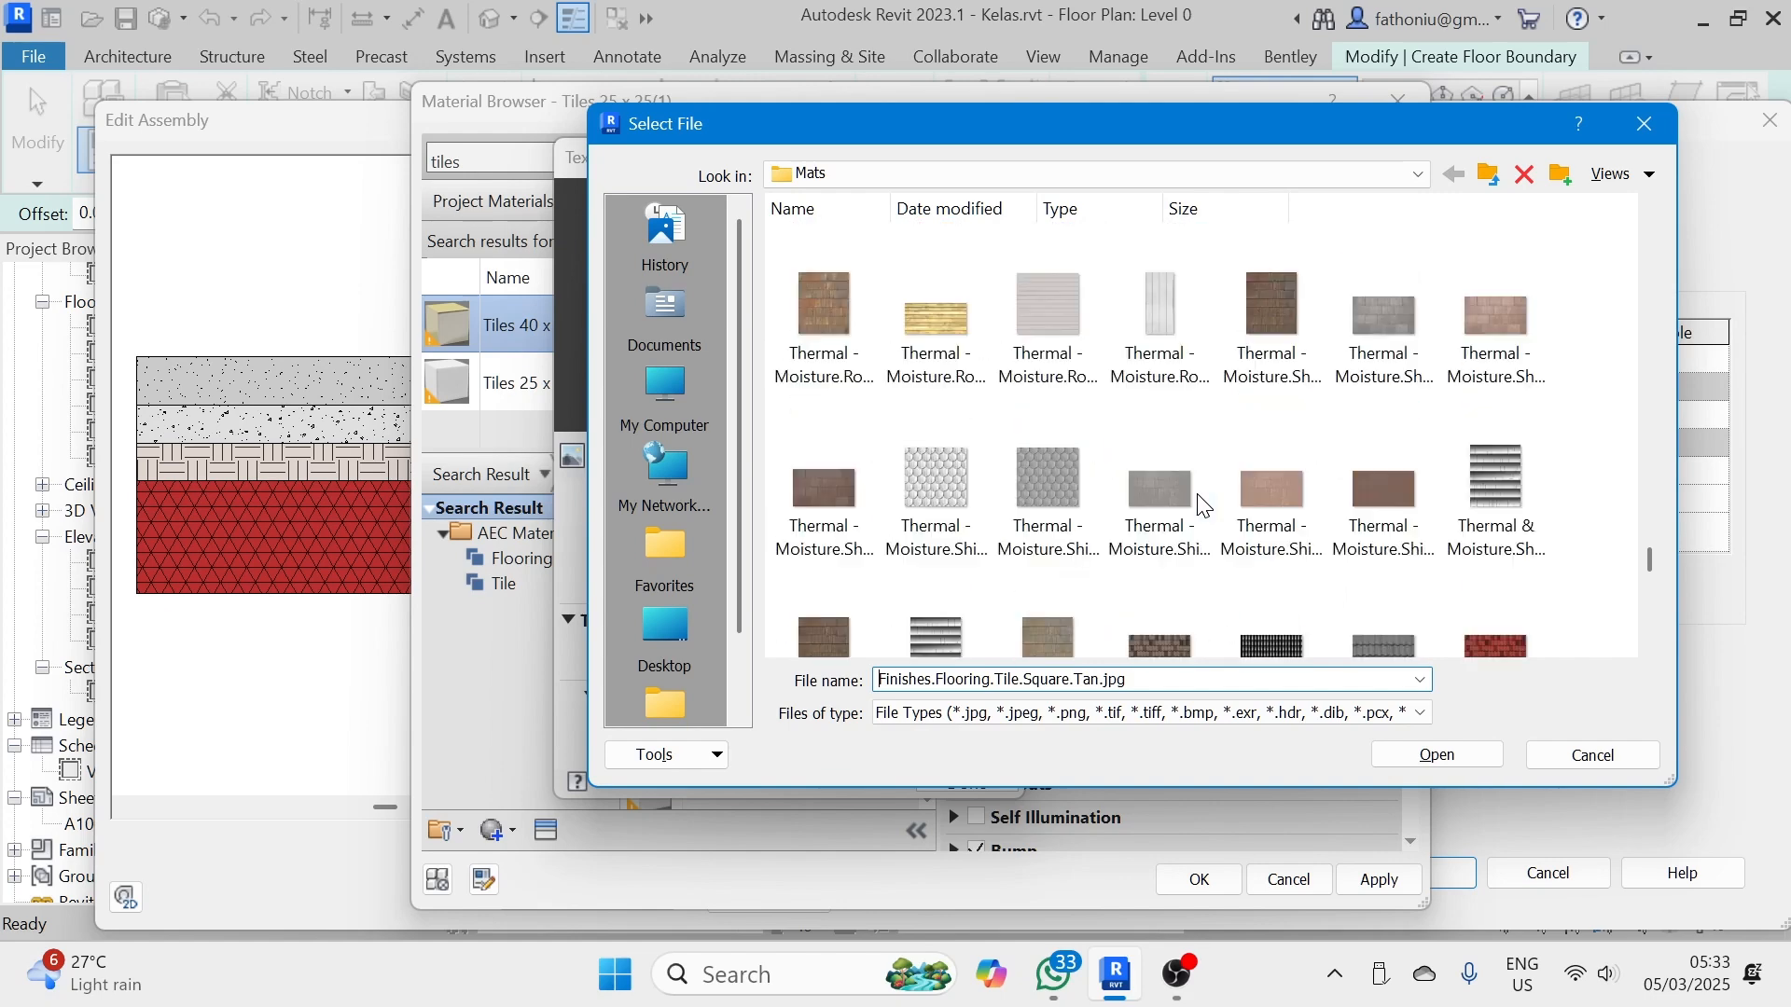
scroll(1203, 506, "down", 6)
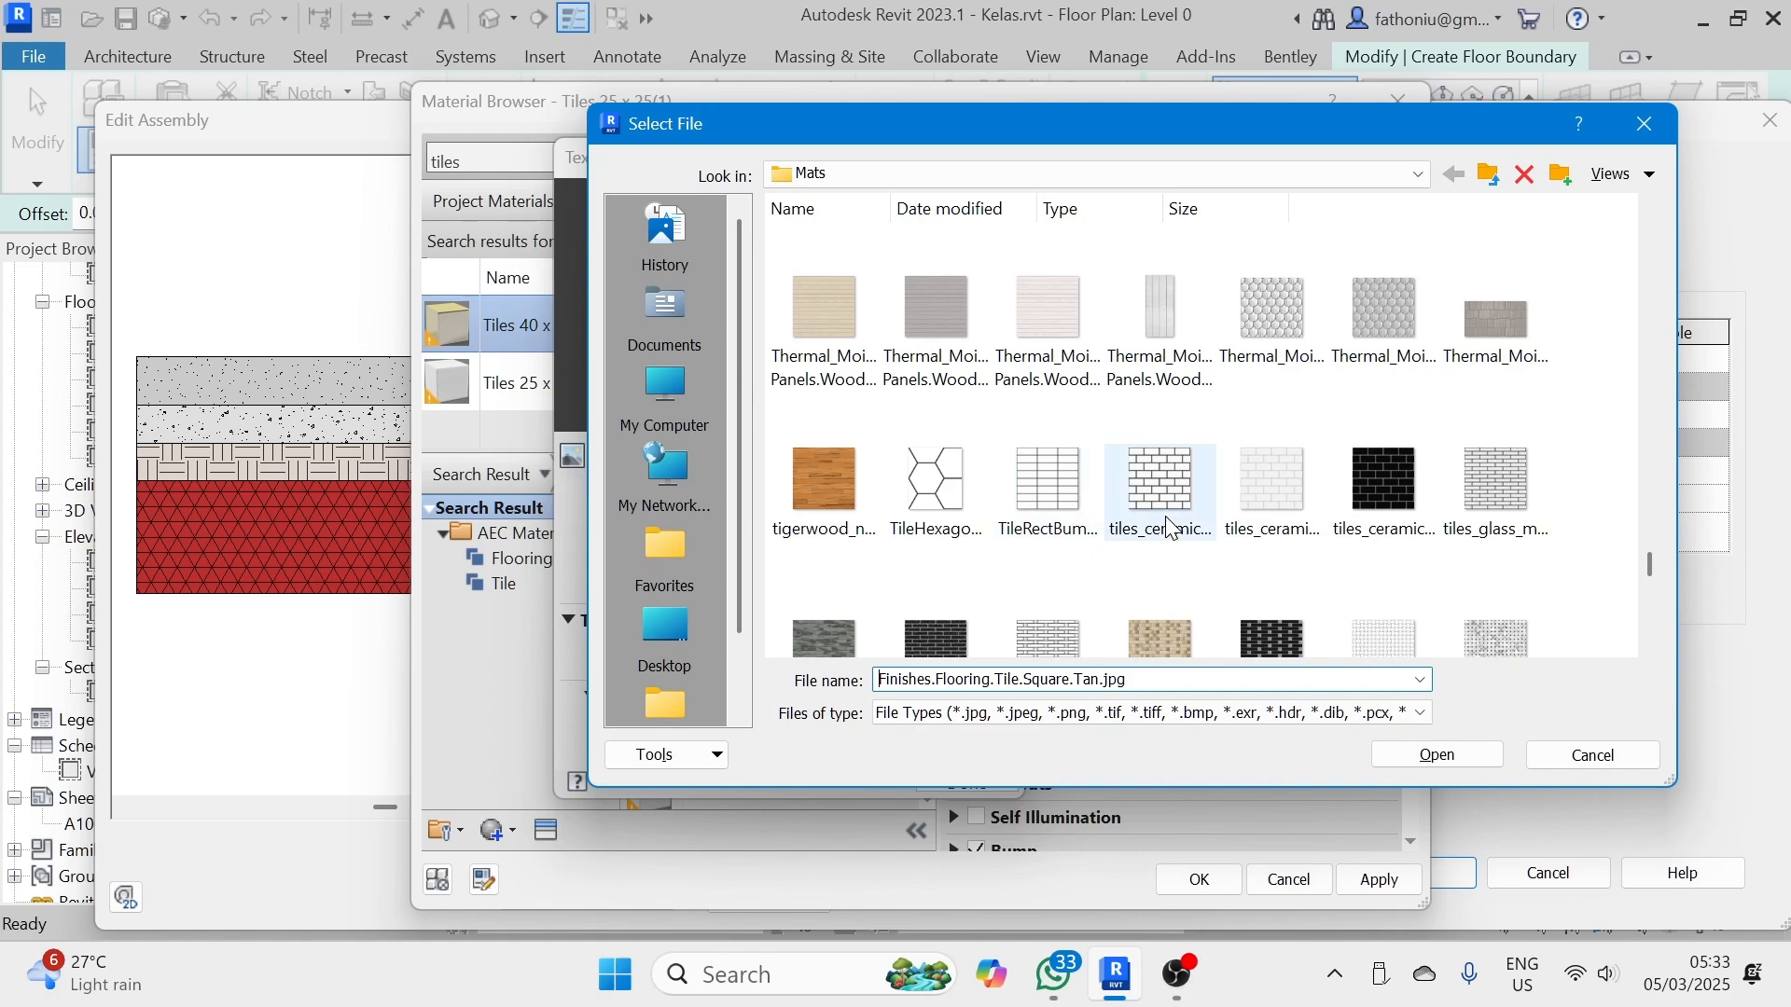
scroll(1262, 502, "down", 3)
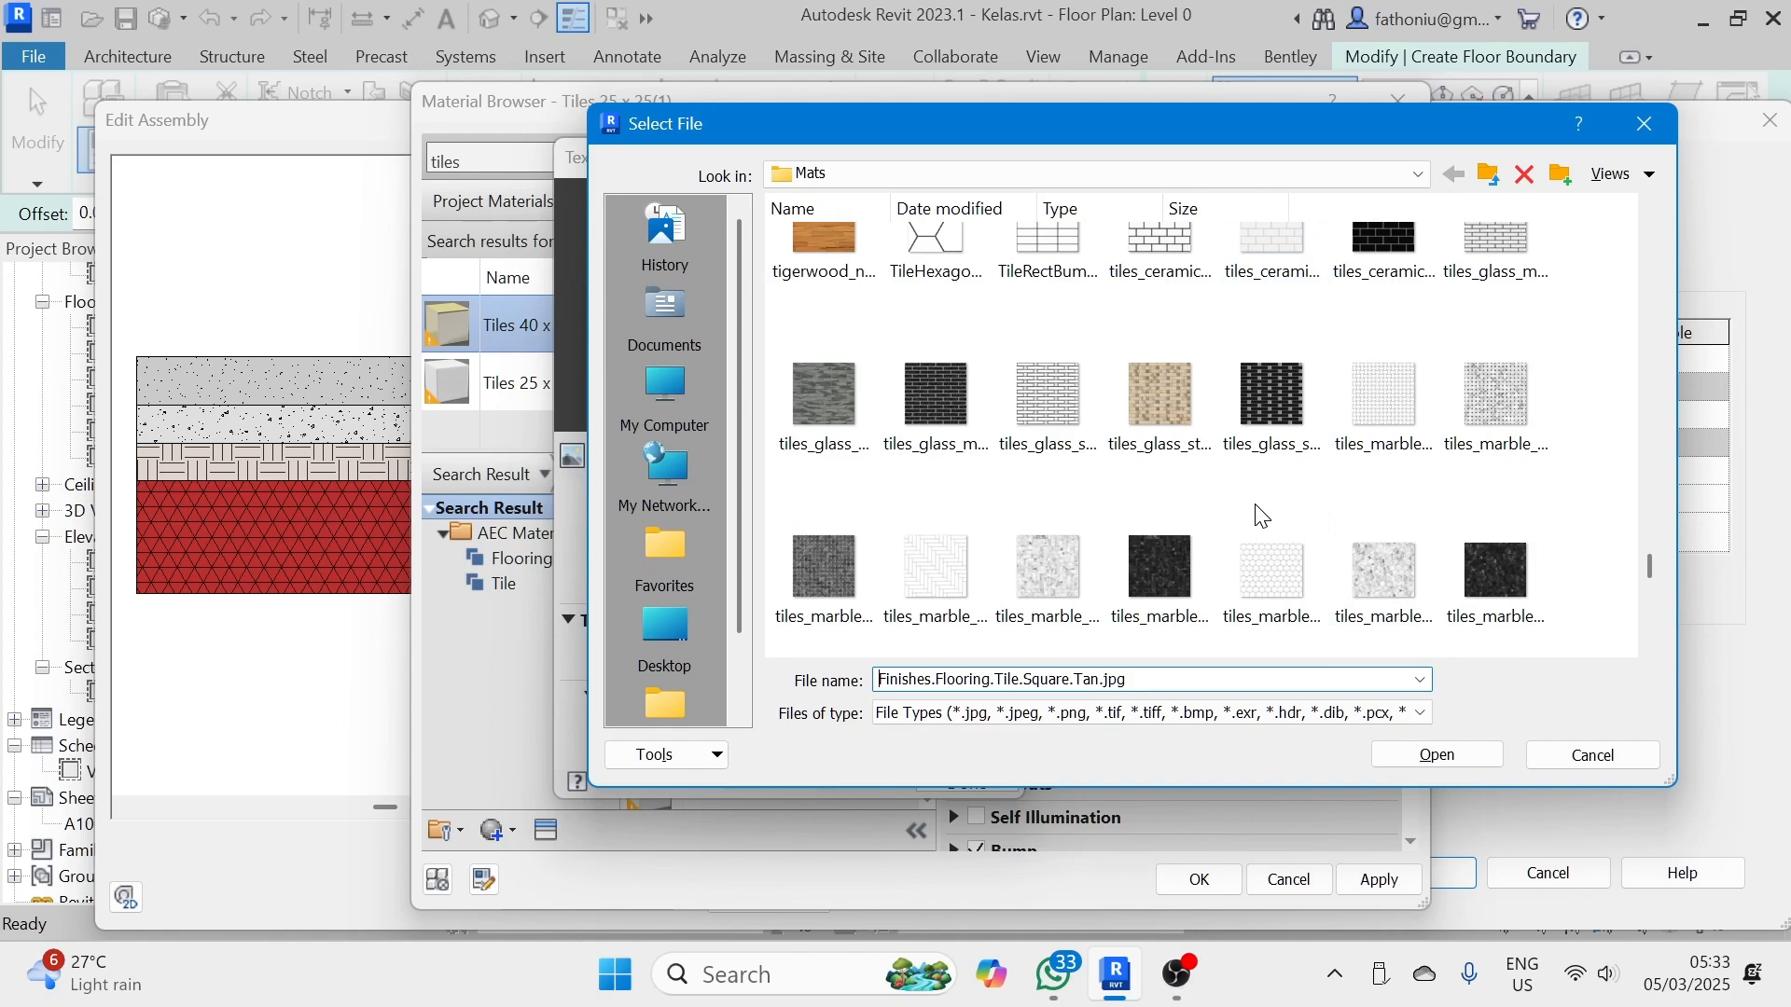
scroll(1257, 505, "down", 3)
scroll(1256, 505, "down", 3)
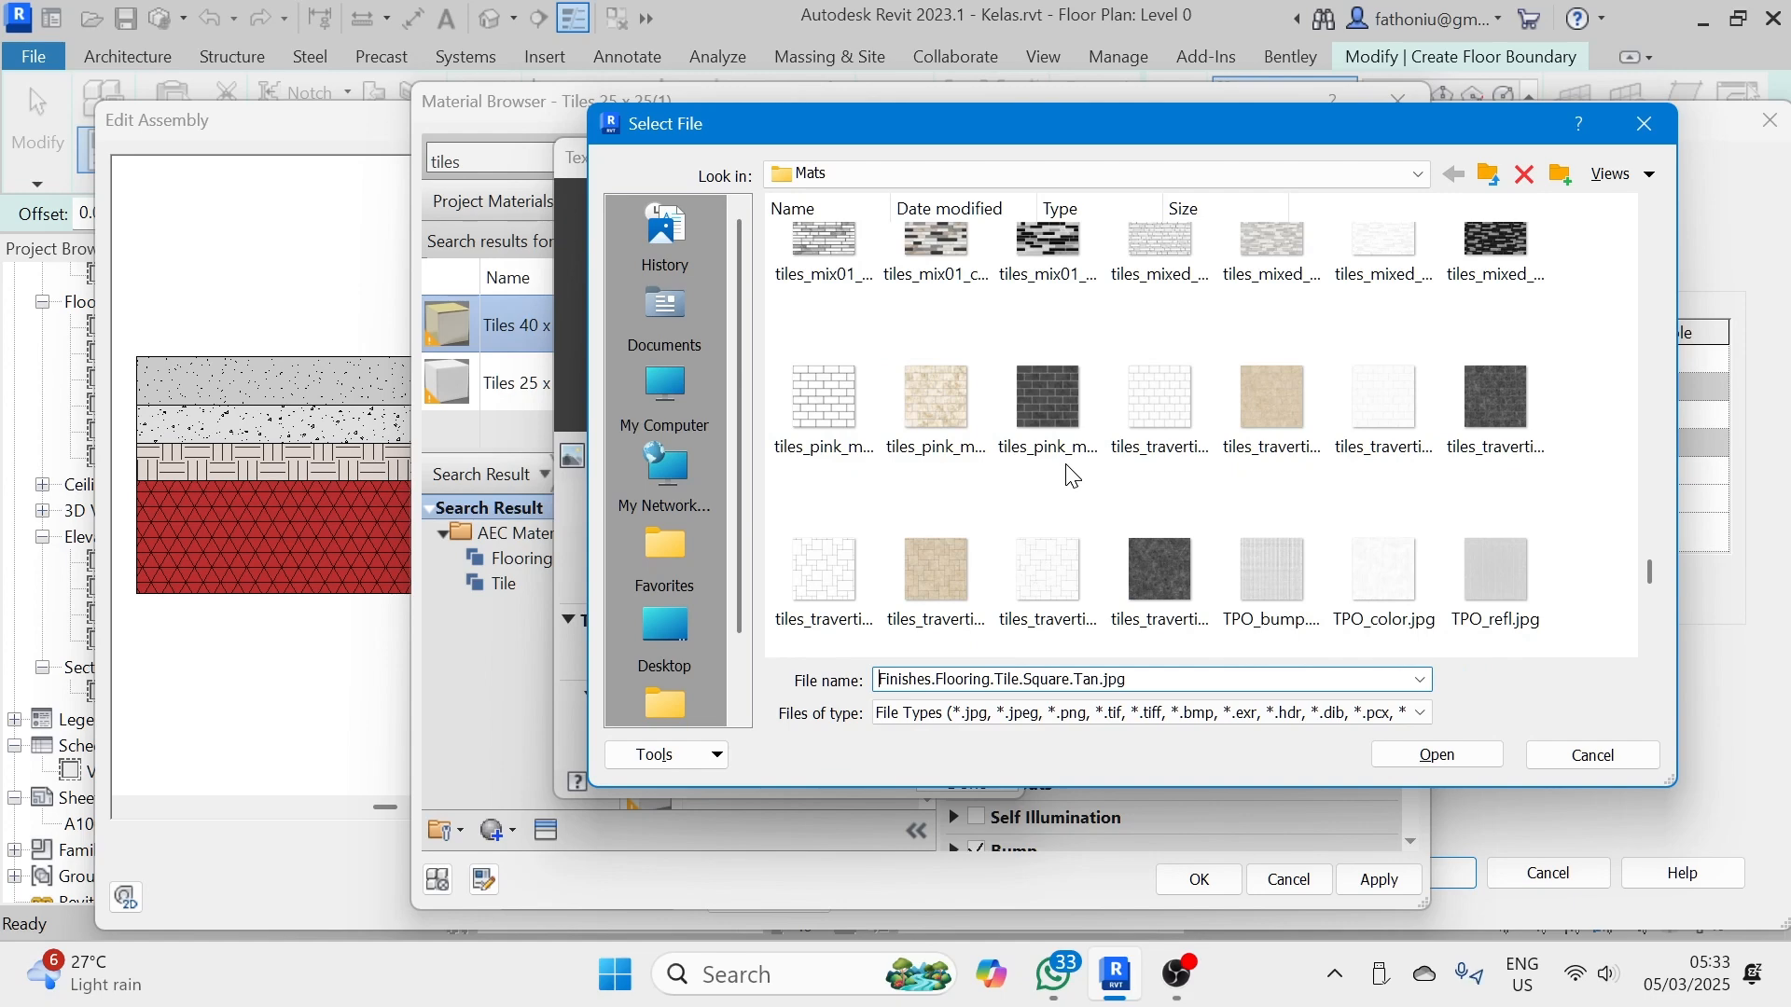
scroll(1071, 476, "down", 1)
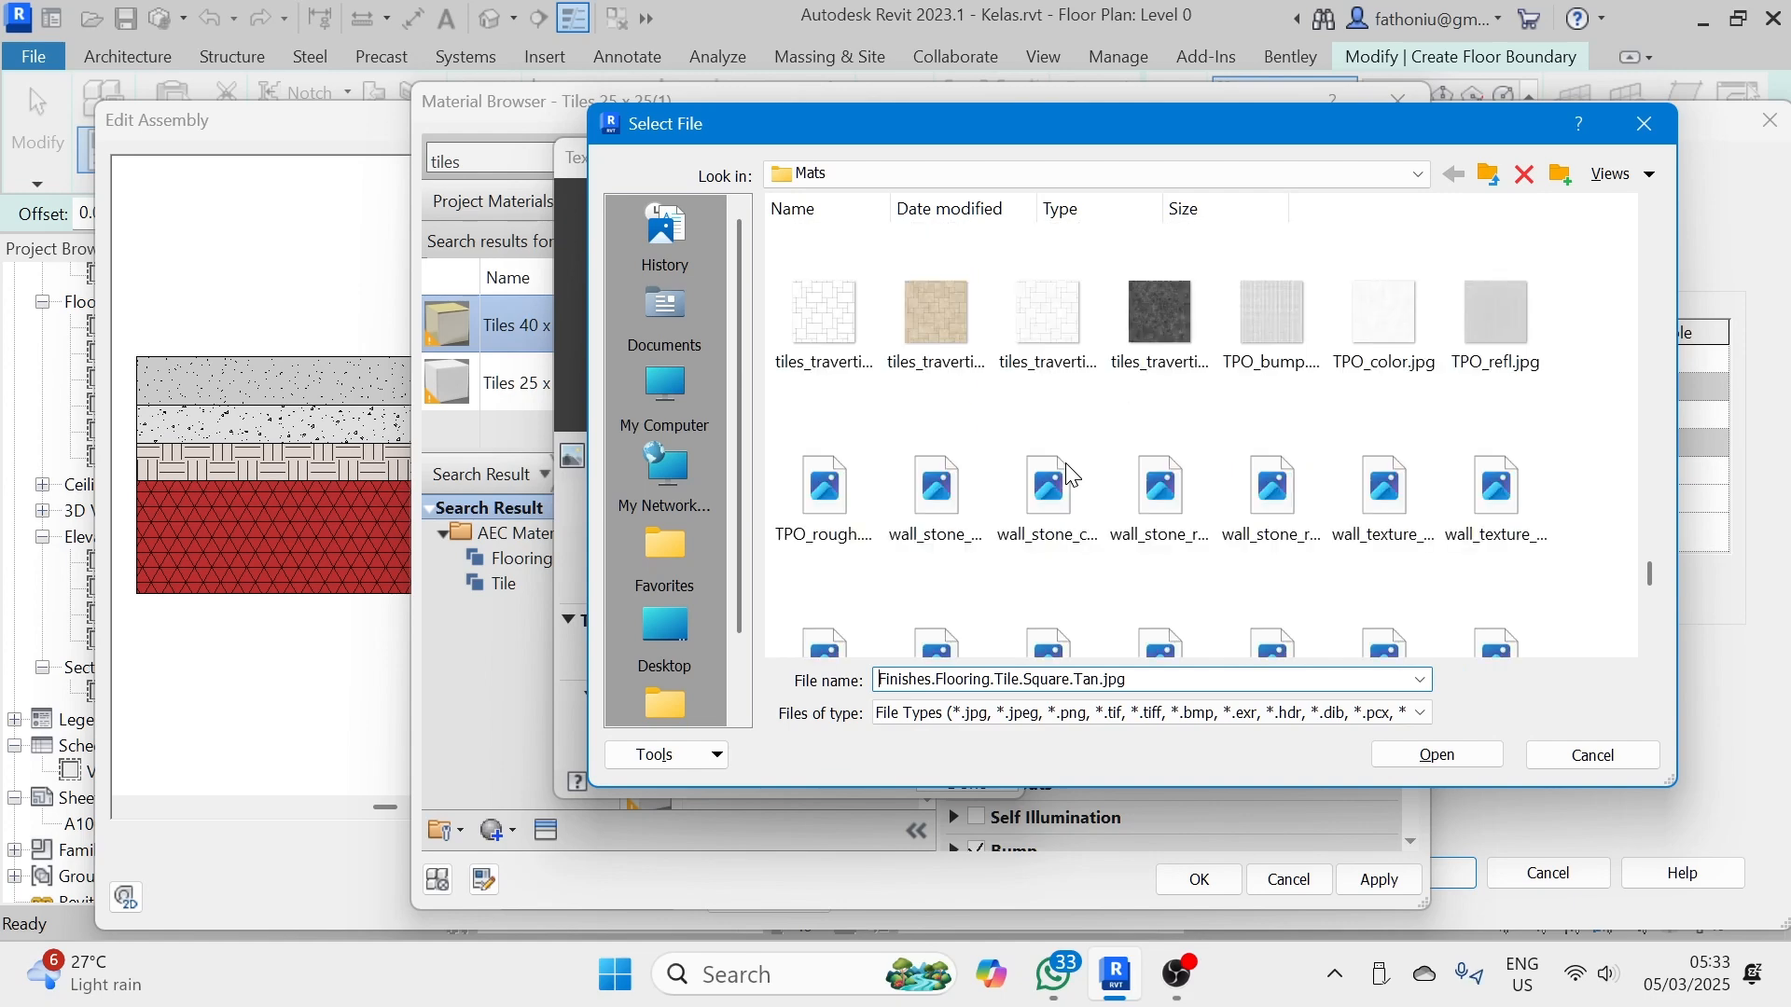
scroll(1065, 463, "up", 1)
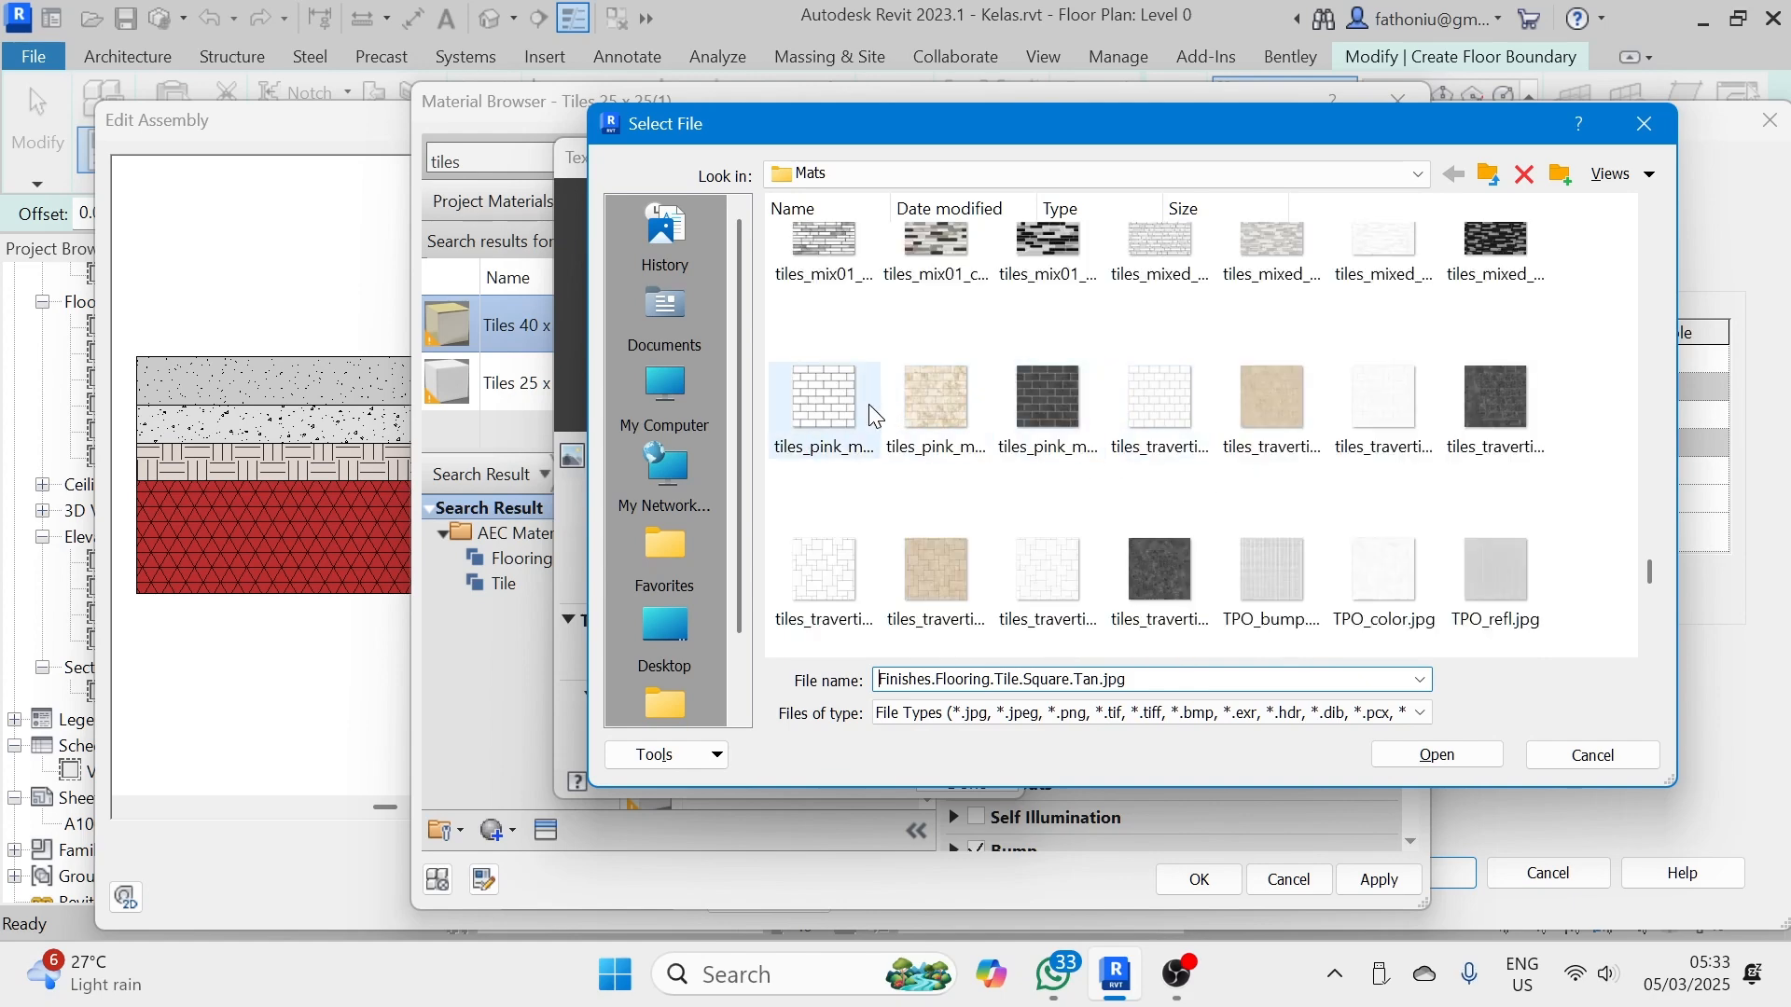
scroll(872, 410, "up", 1)
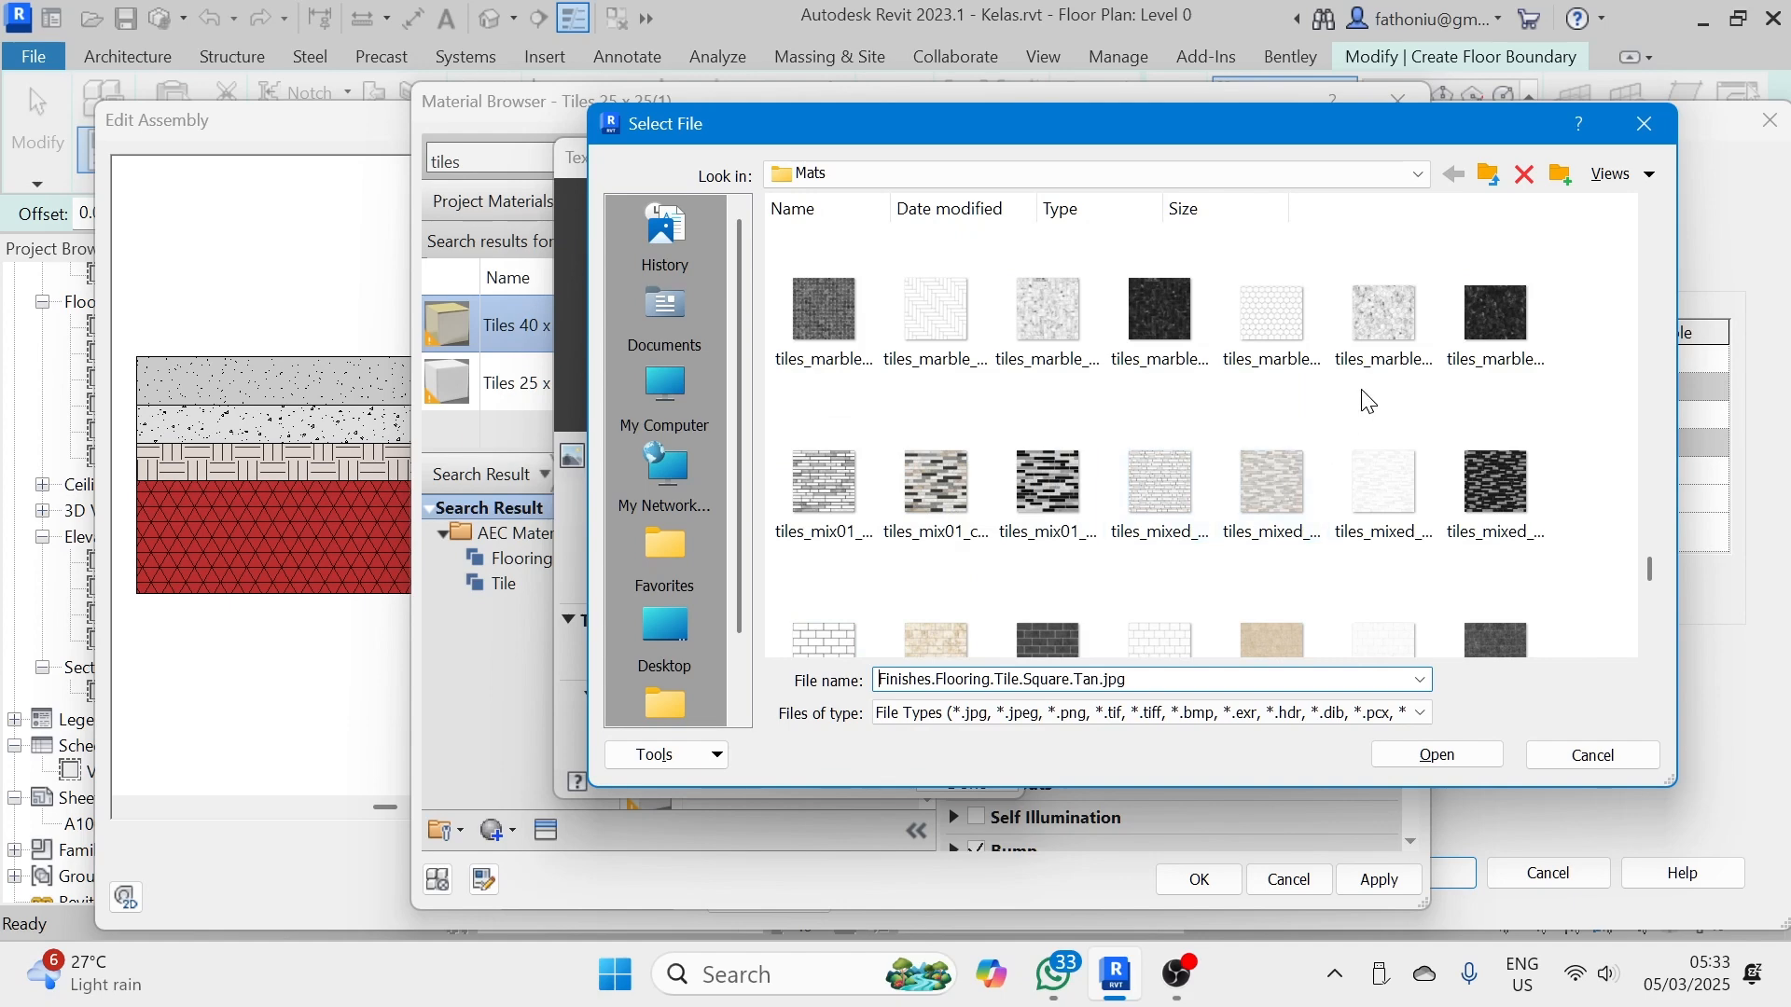
- Load the tiles_marble_herringbone_color image as the tile material's texture and set its sample size to 400 x 400 mm
left_click(1043, 309)
left_click(1426, 755)
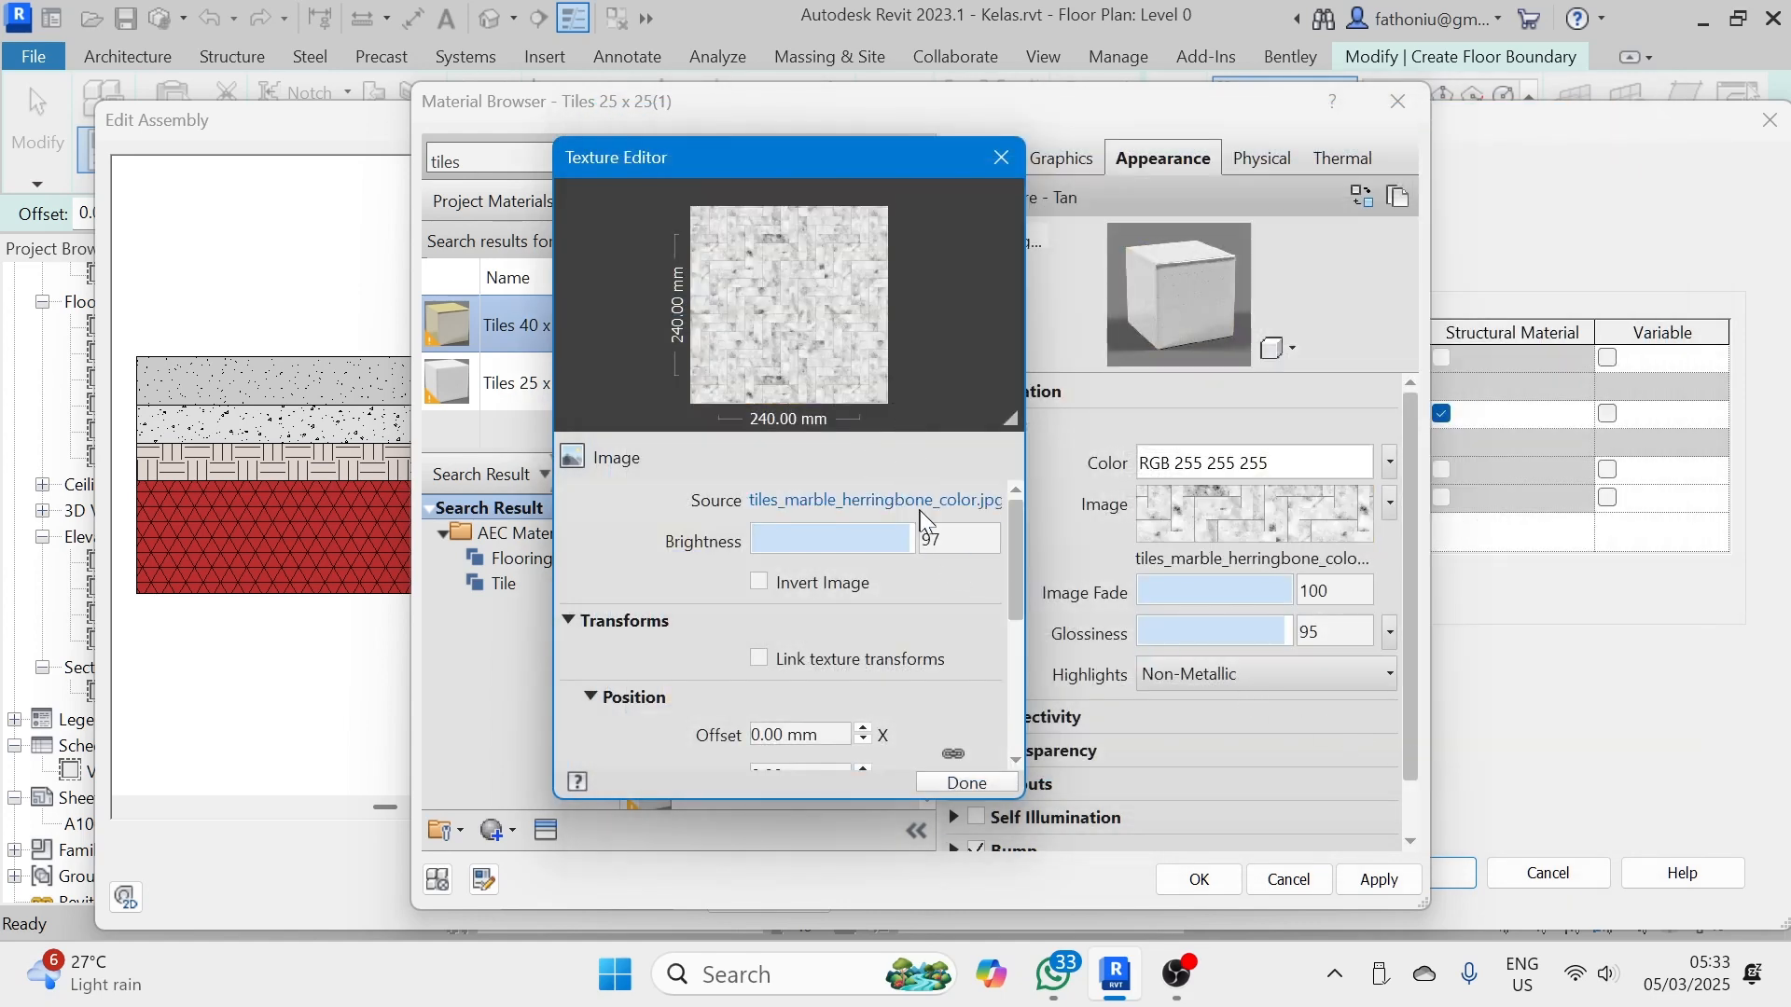
scroll(920, 582, "down", 3)
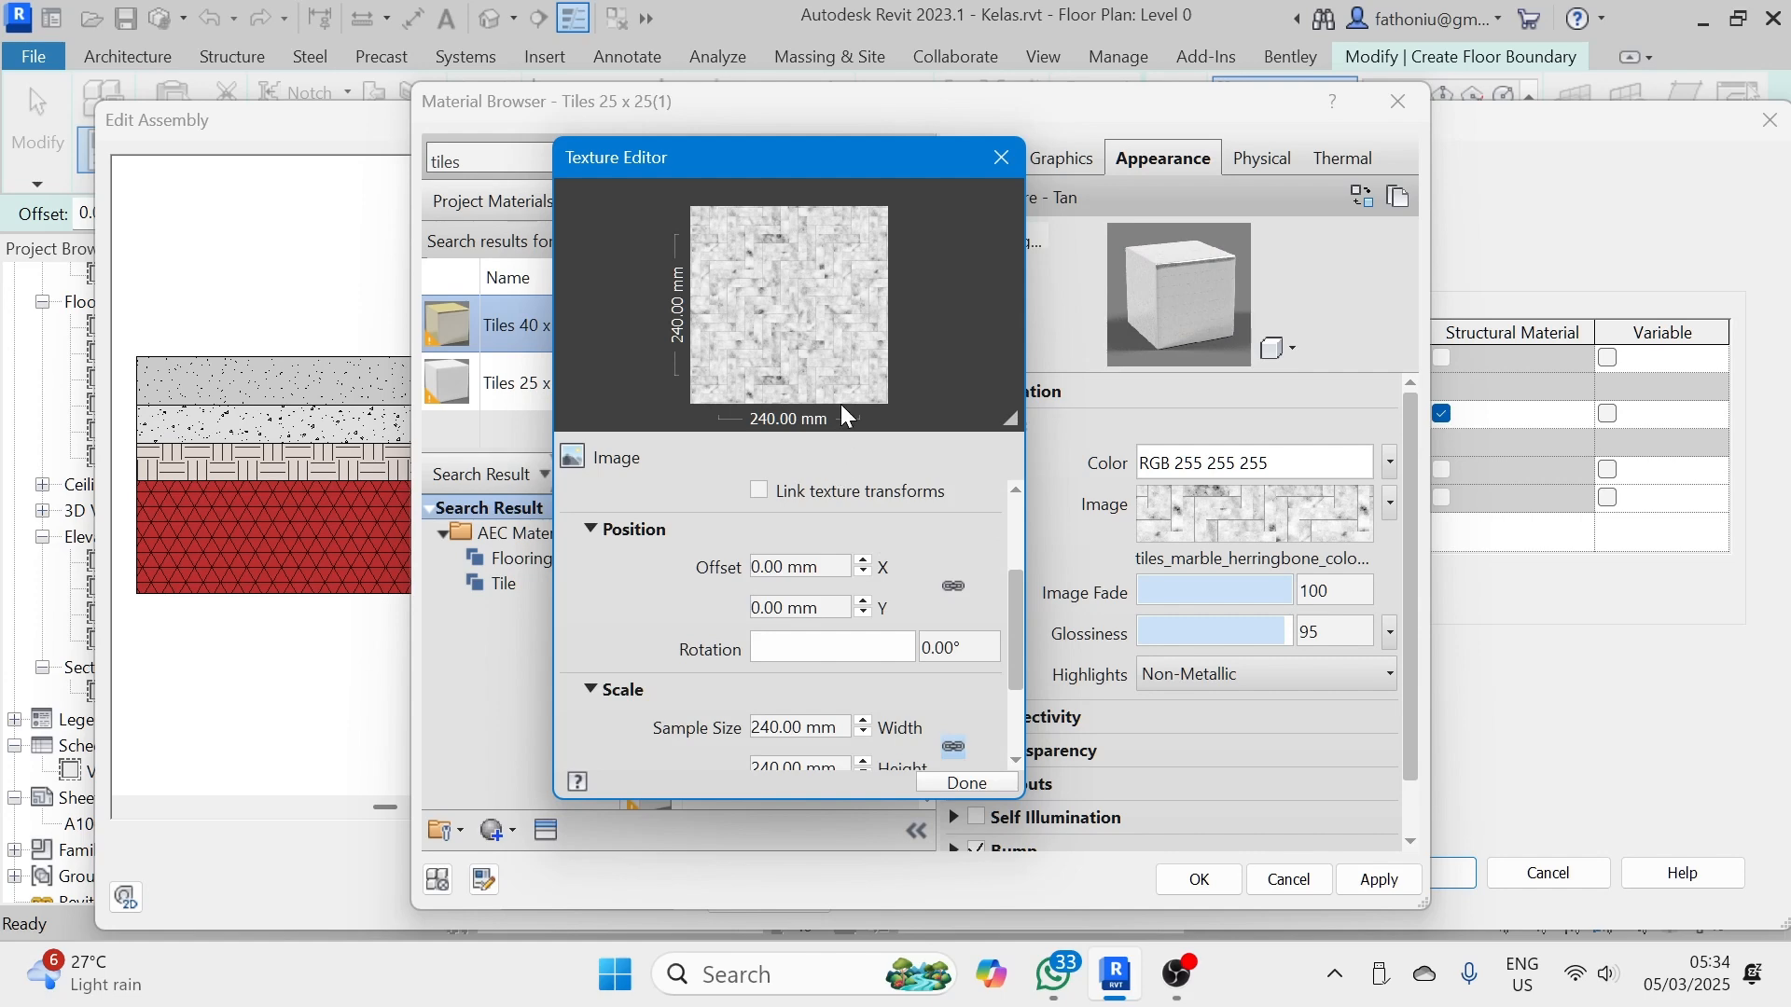
scroll(809, 591, "down", 2)
left_click(804, 619)
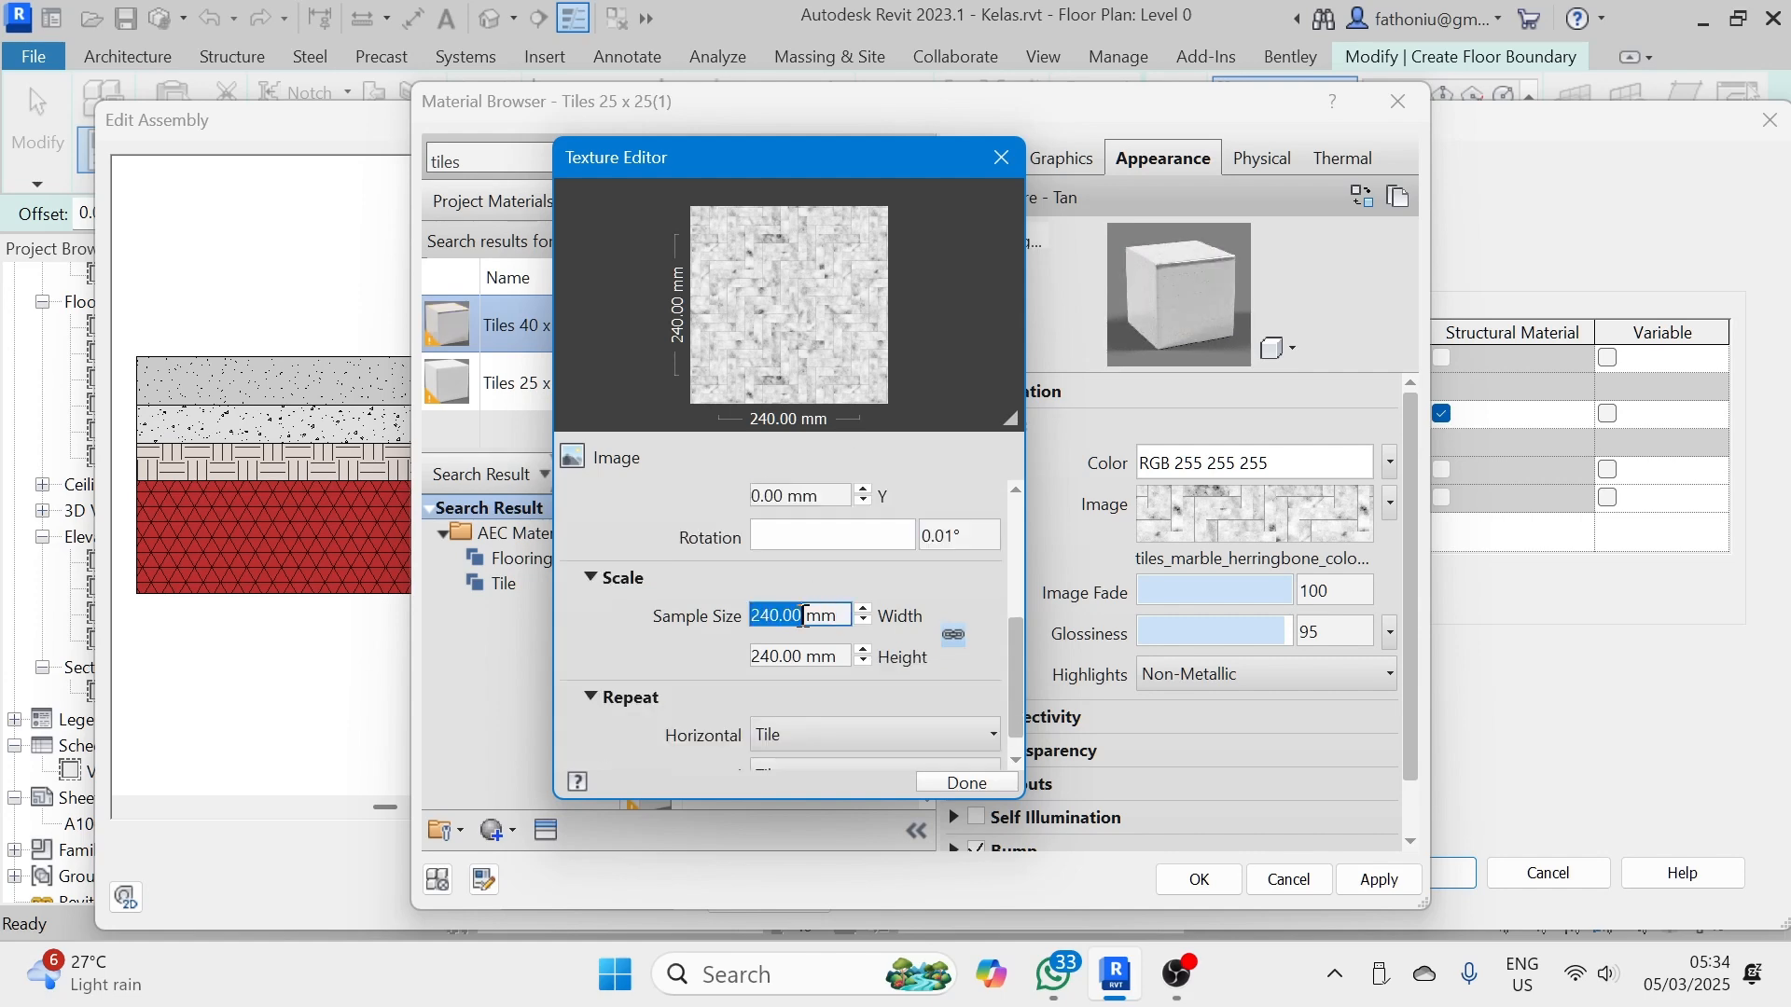
left_click_drag(804, 618, 734, 617)
type("400")
left_click(804, 656)
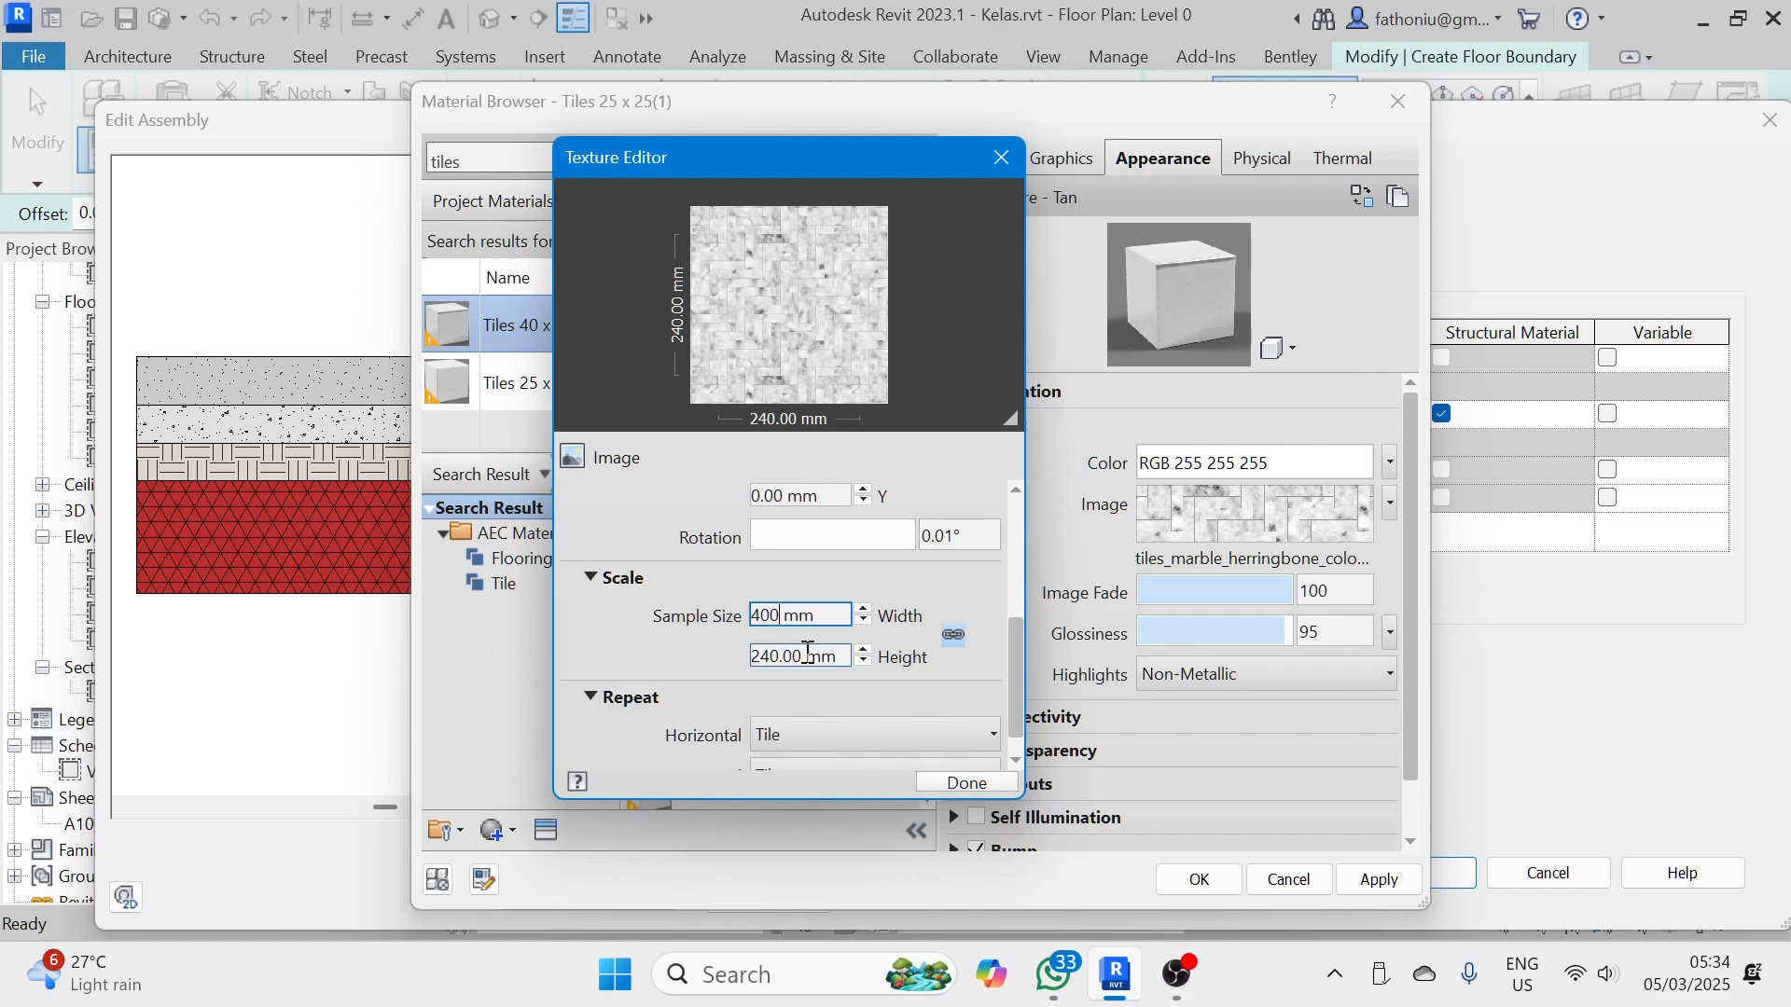
left_click_drag(804, 655, 723, 644)
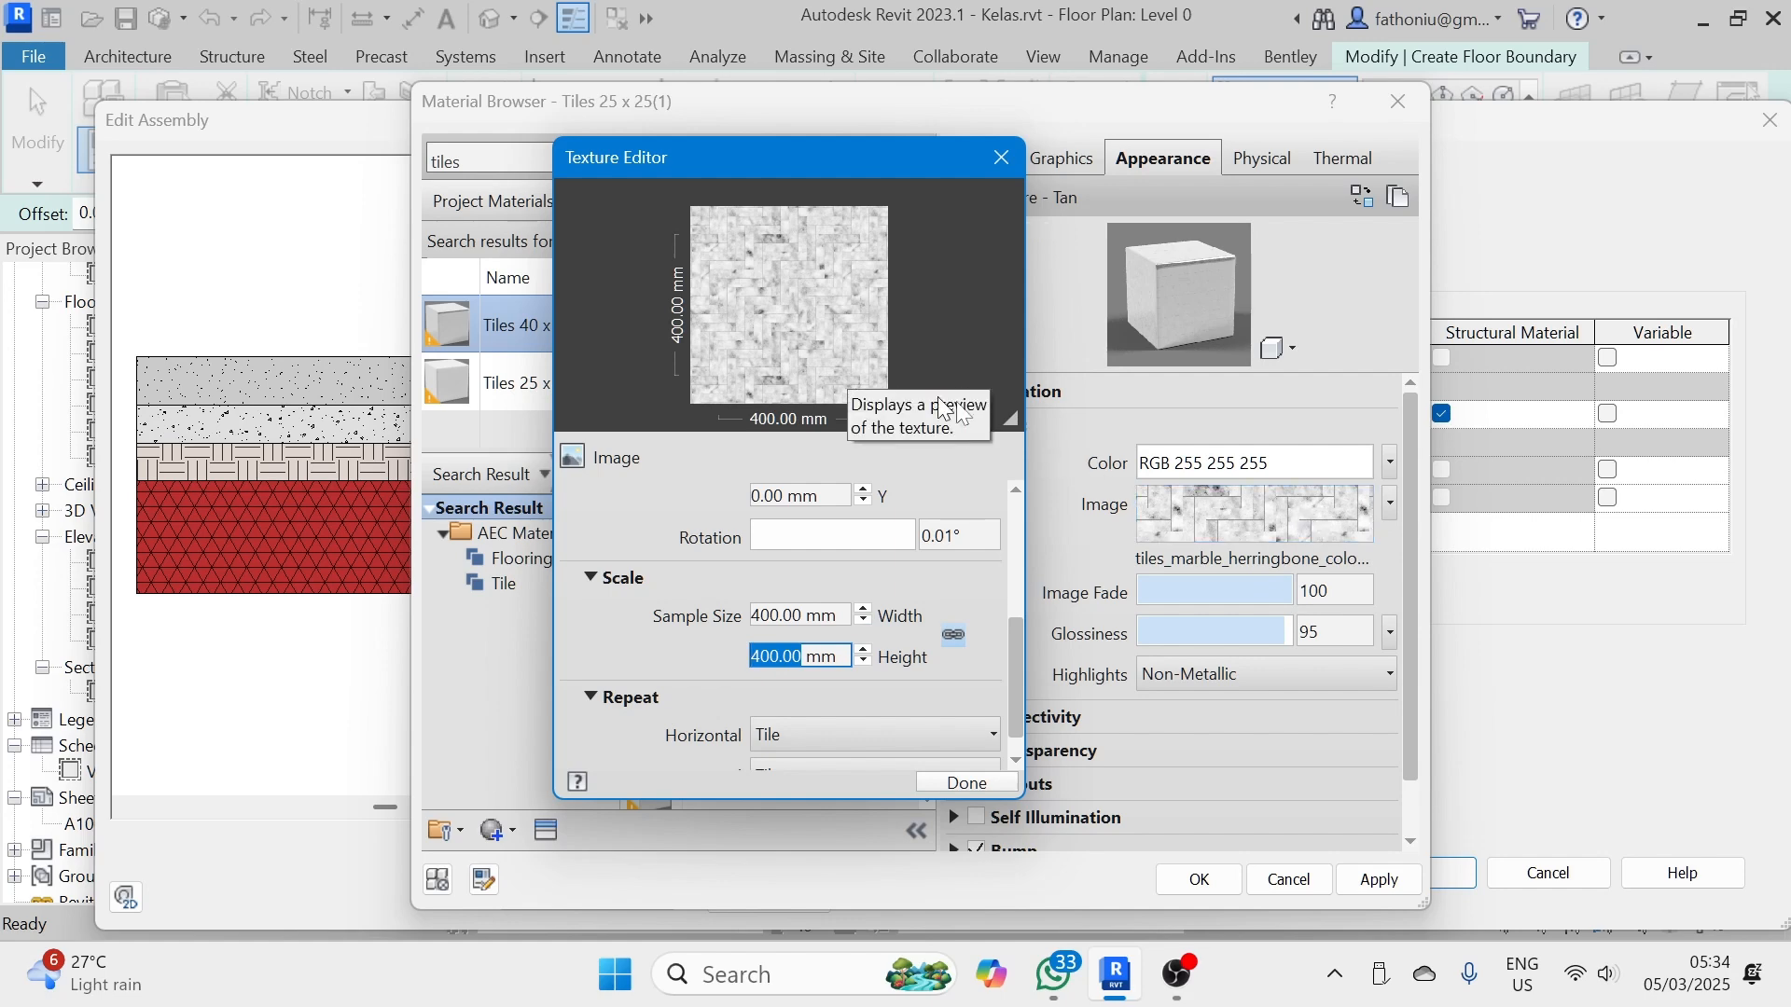
- Finish the herringbone texture edit with its tiled repeat and apply the appearance to the Tiles 40 x 40 cm material
scroll(951, 736, "down", 1)
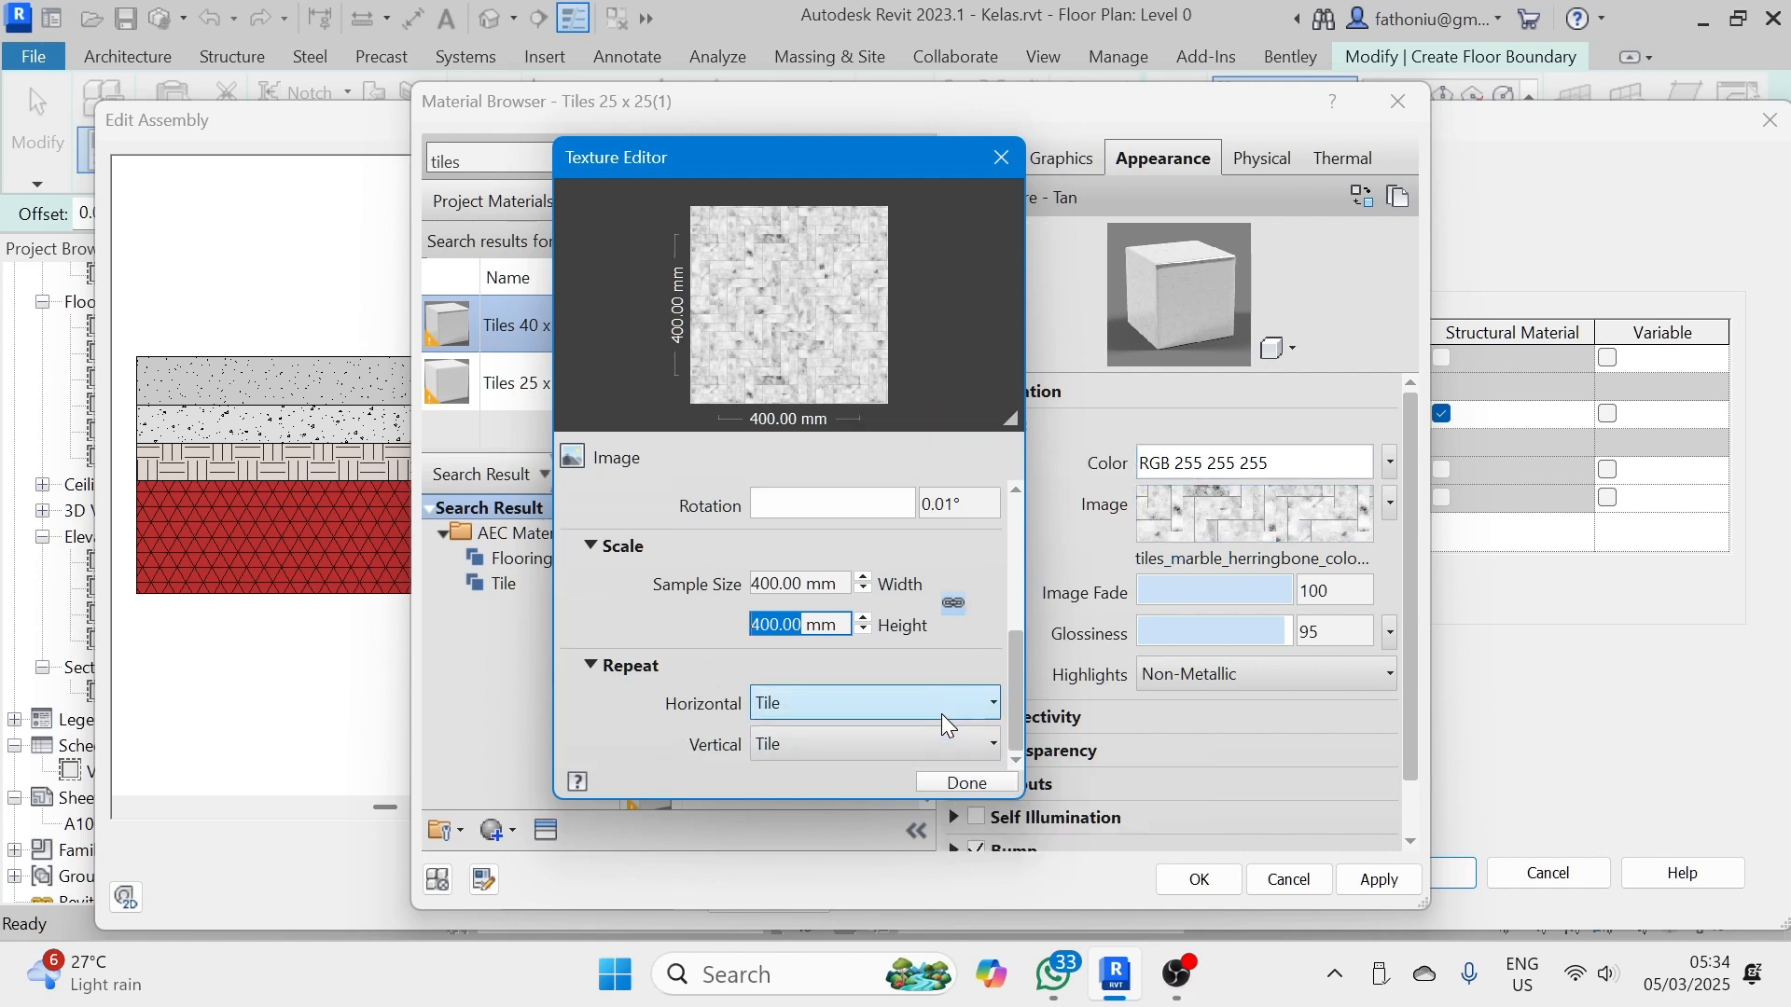
left_click(978, 700)
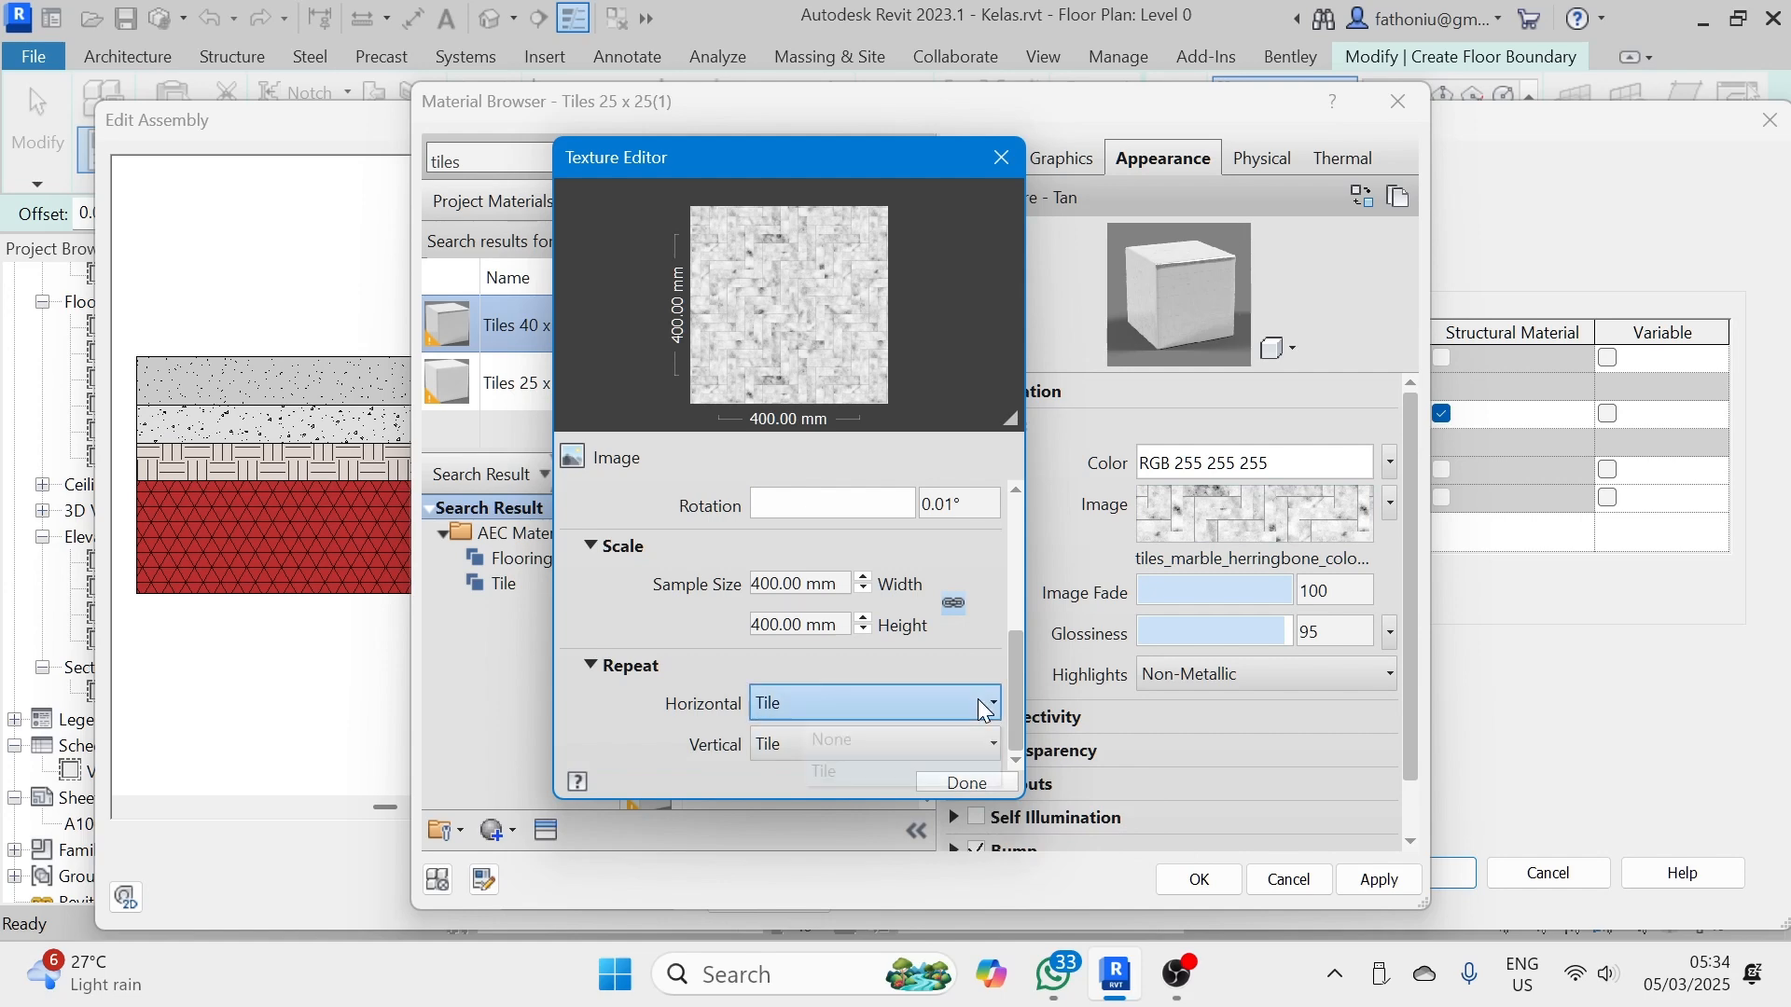
left_click(977, 700)
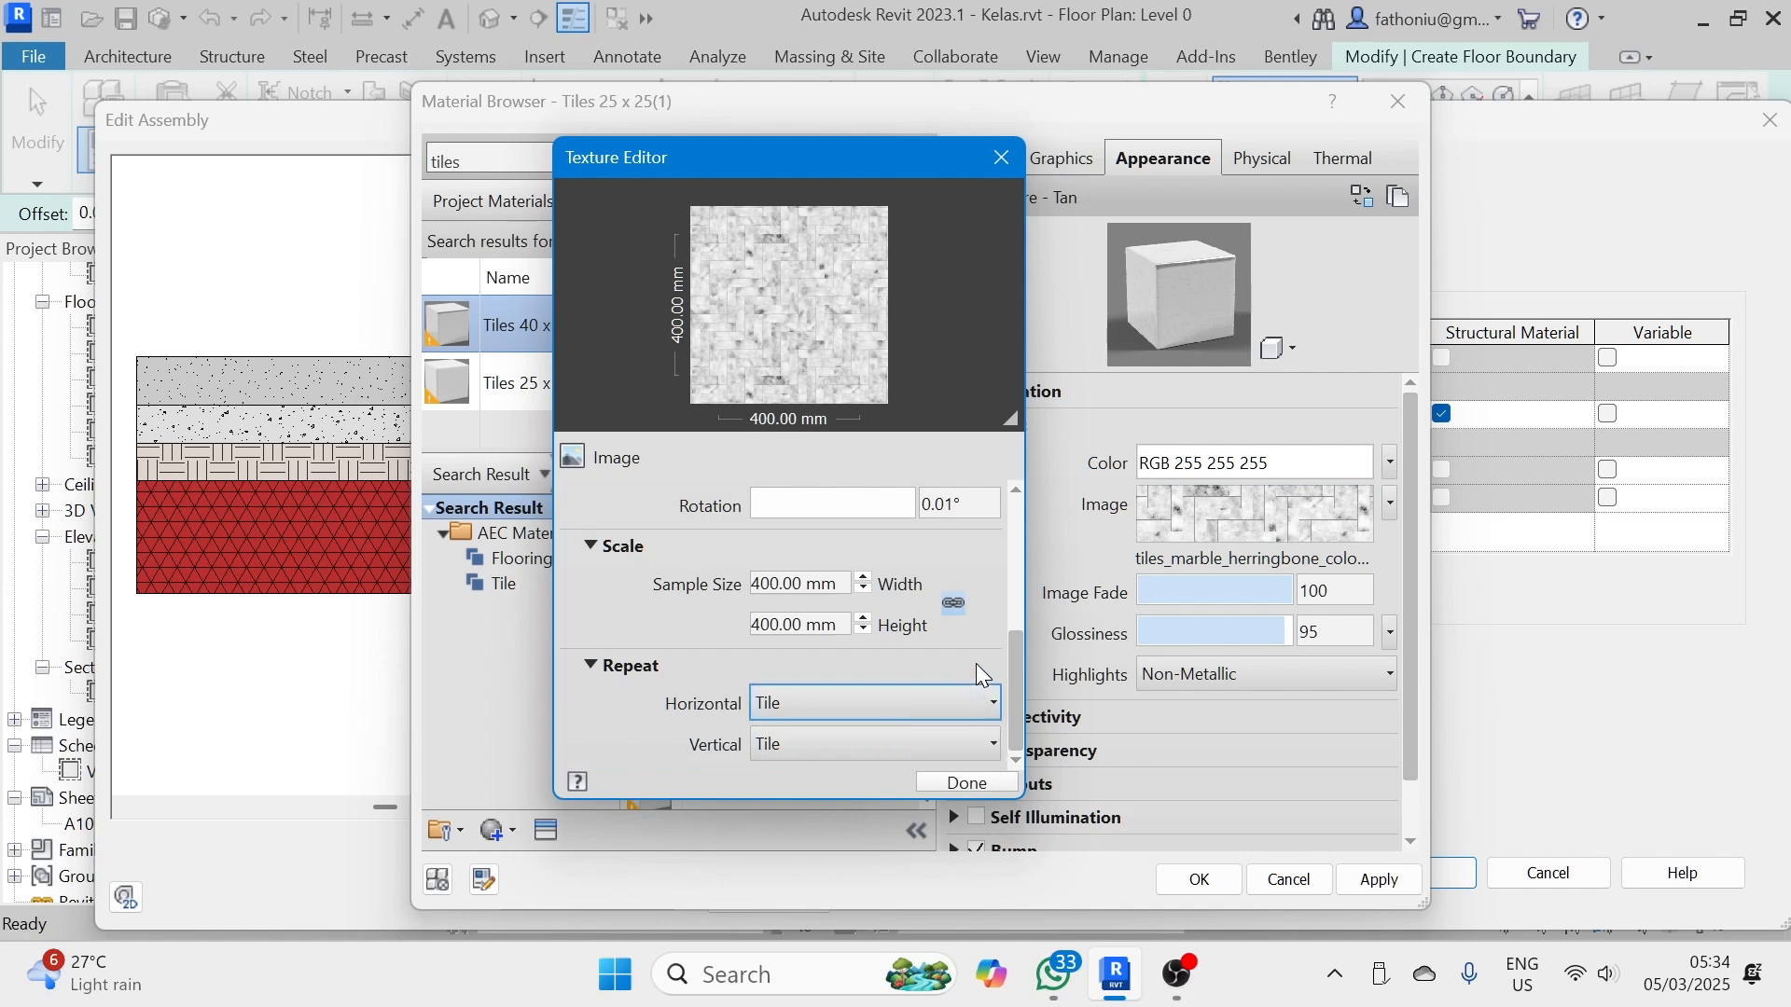
left_click(1017, 629)
left_click_drag(1023, 639, 1016, 729)
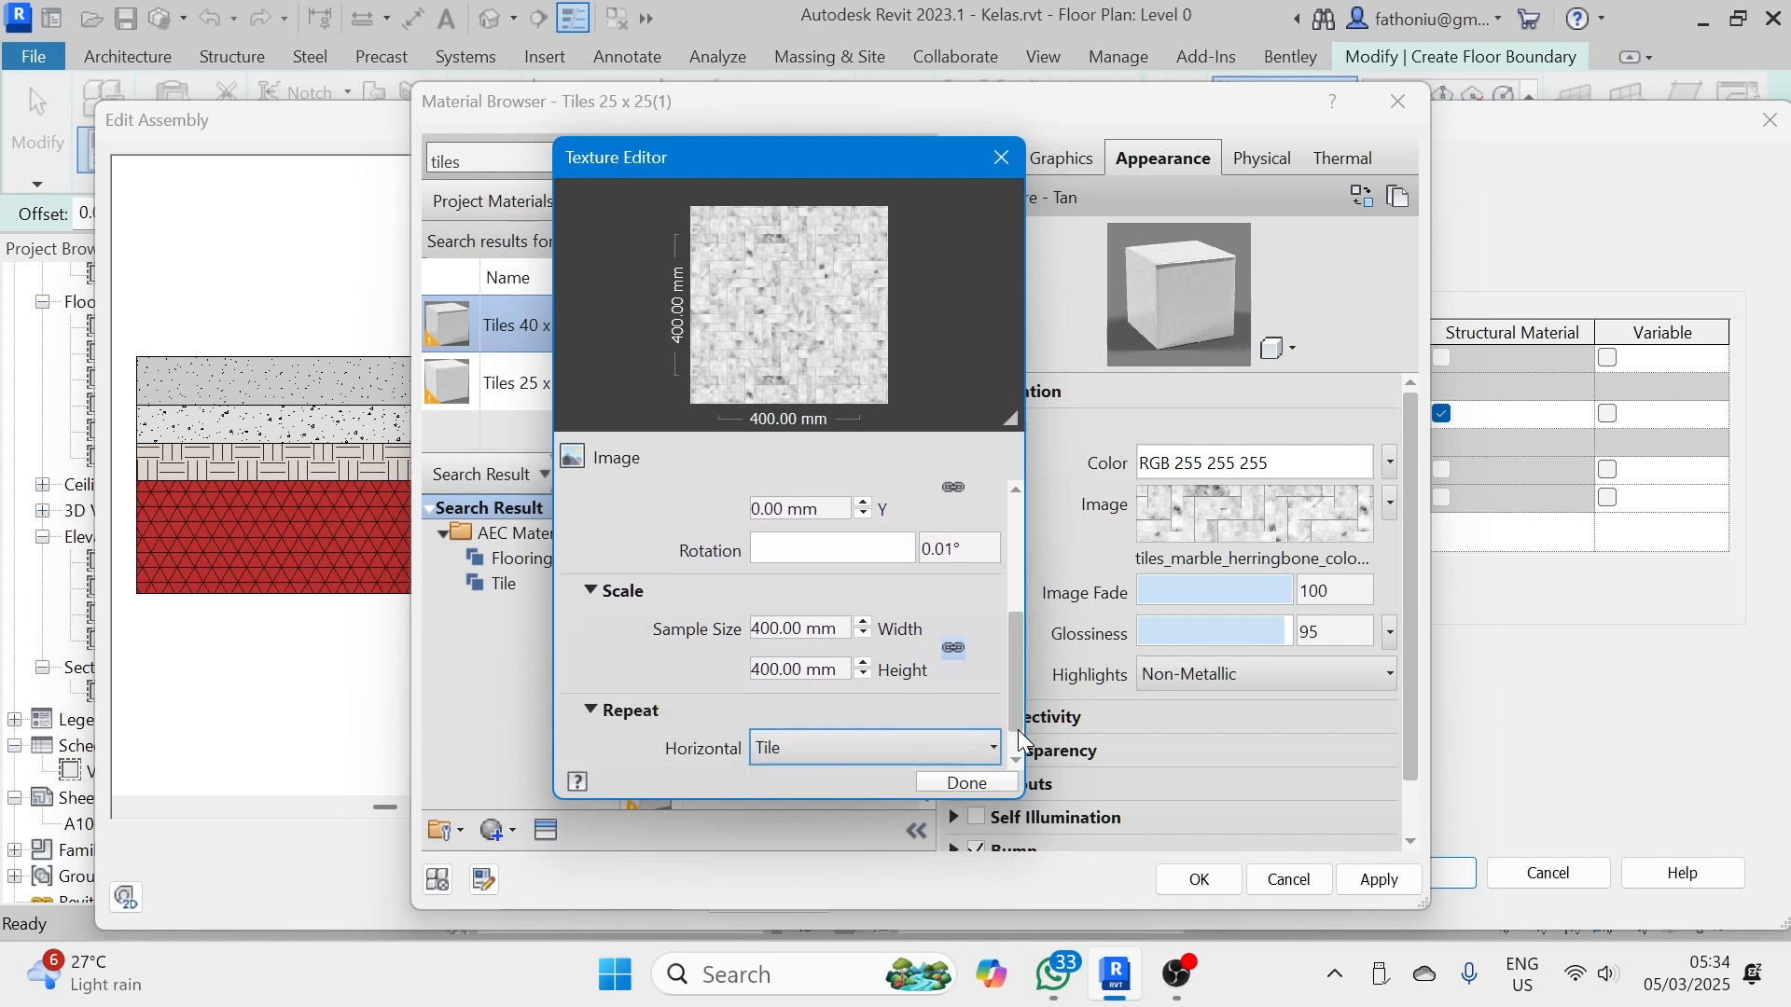
left_click(964, 788)
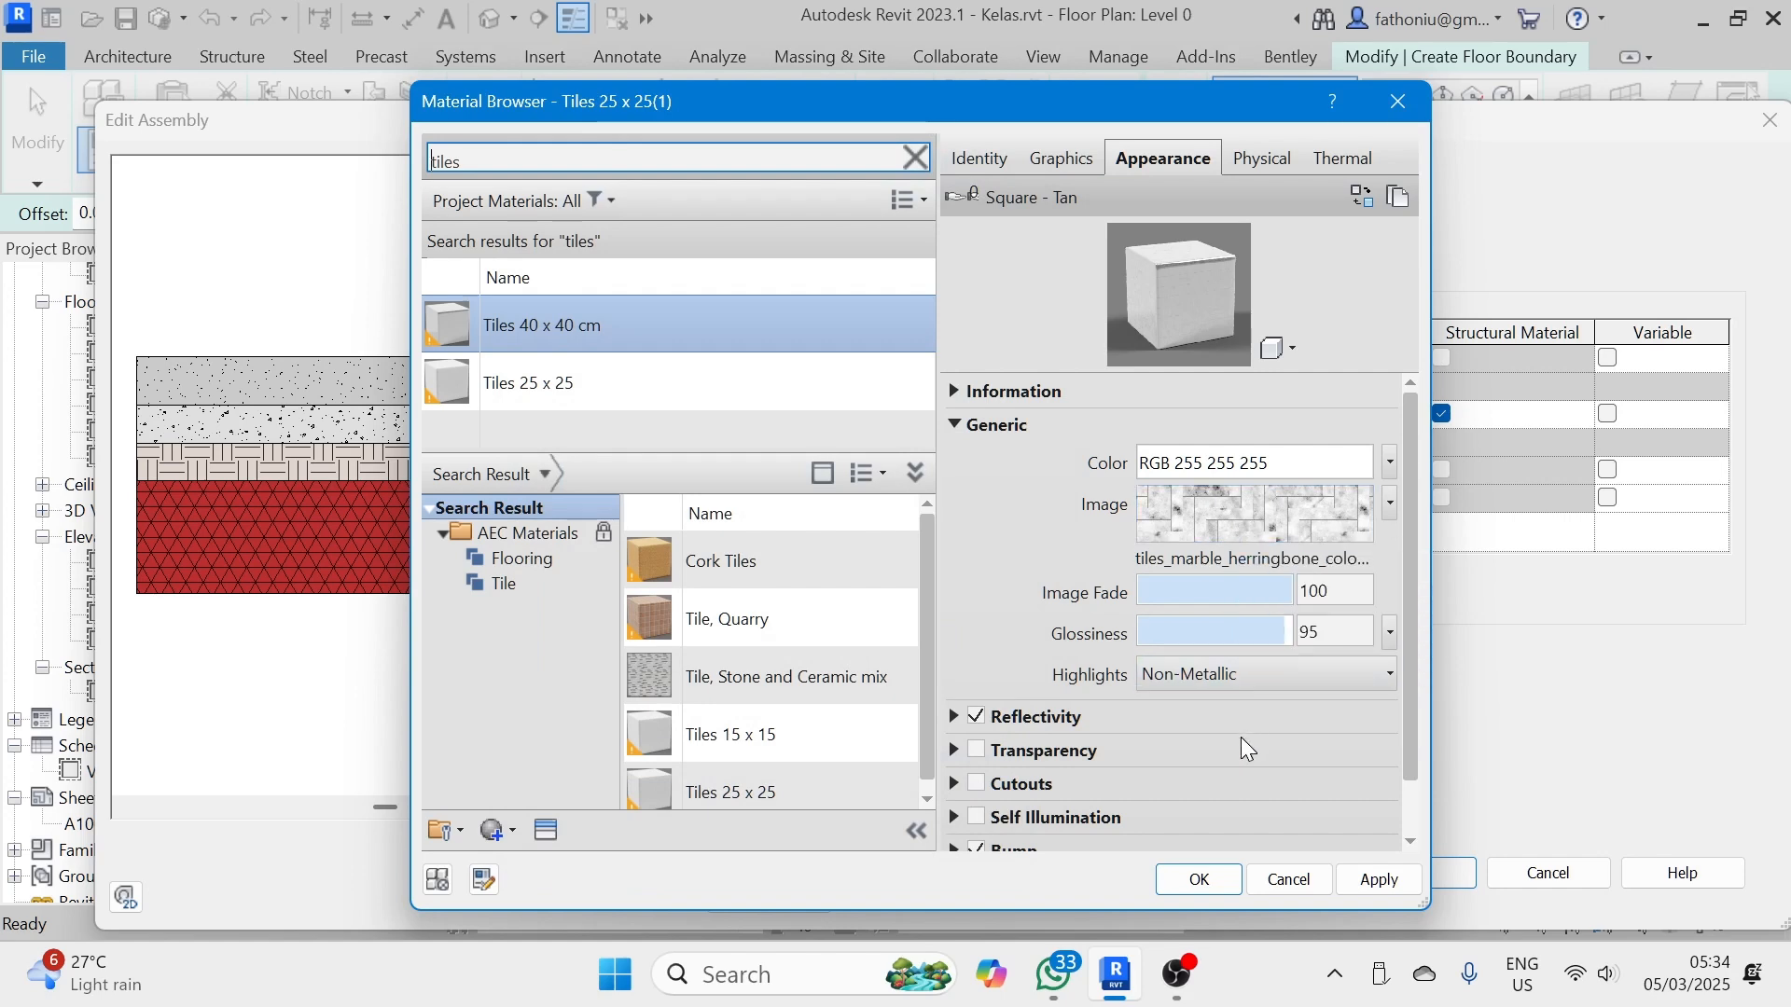
left_click(1240, 676)
left_click(1240, 675)
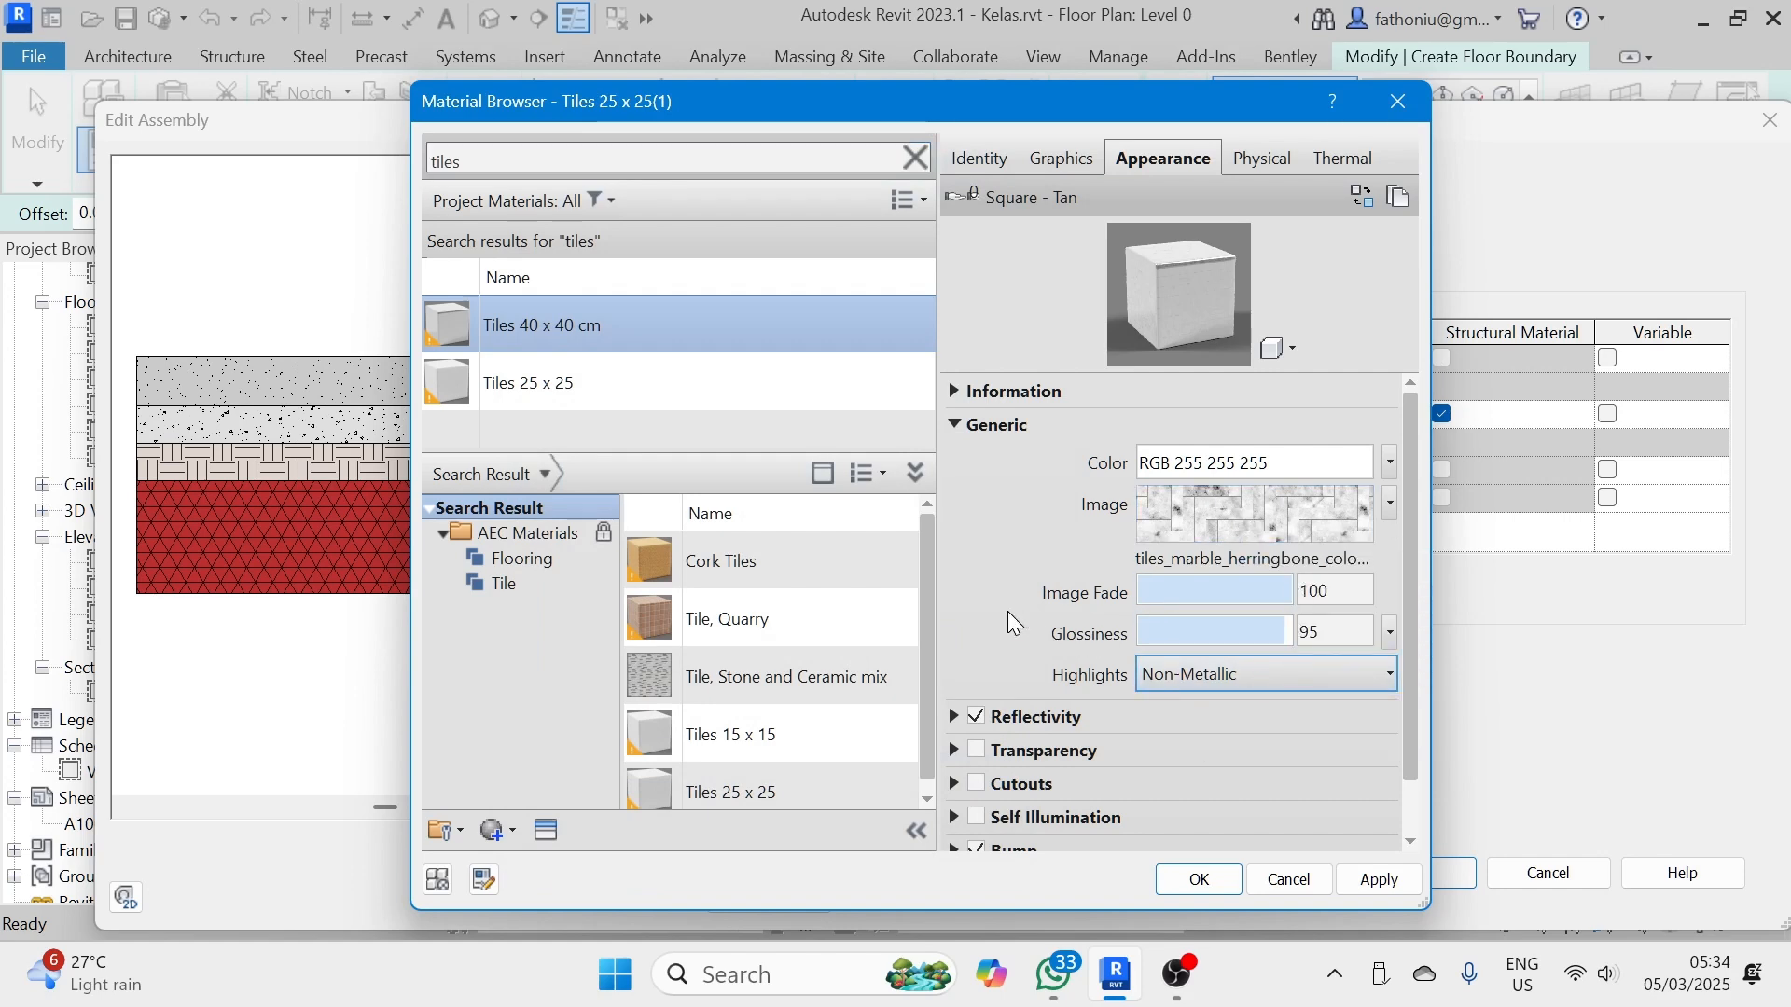
scroll(1007, 613, "down", 2)
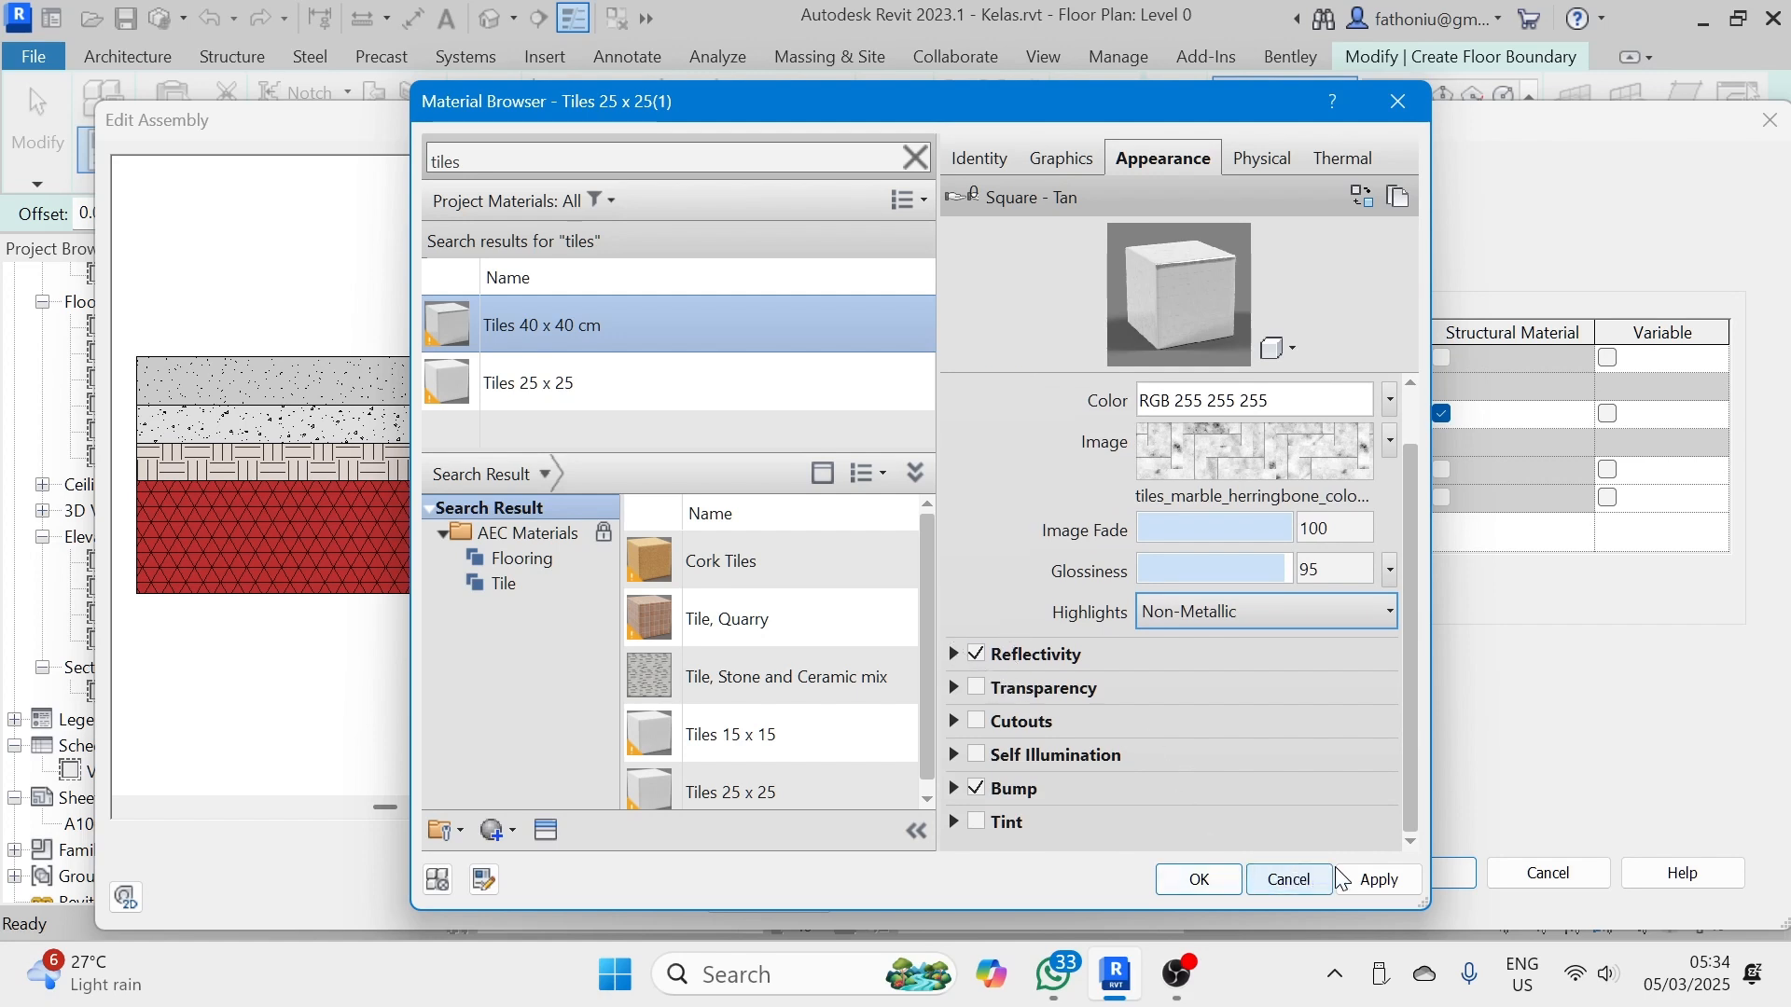
left_click(1362, 882)
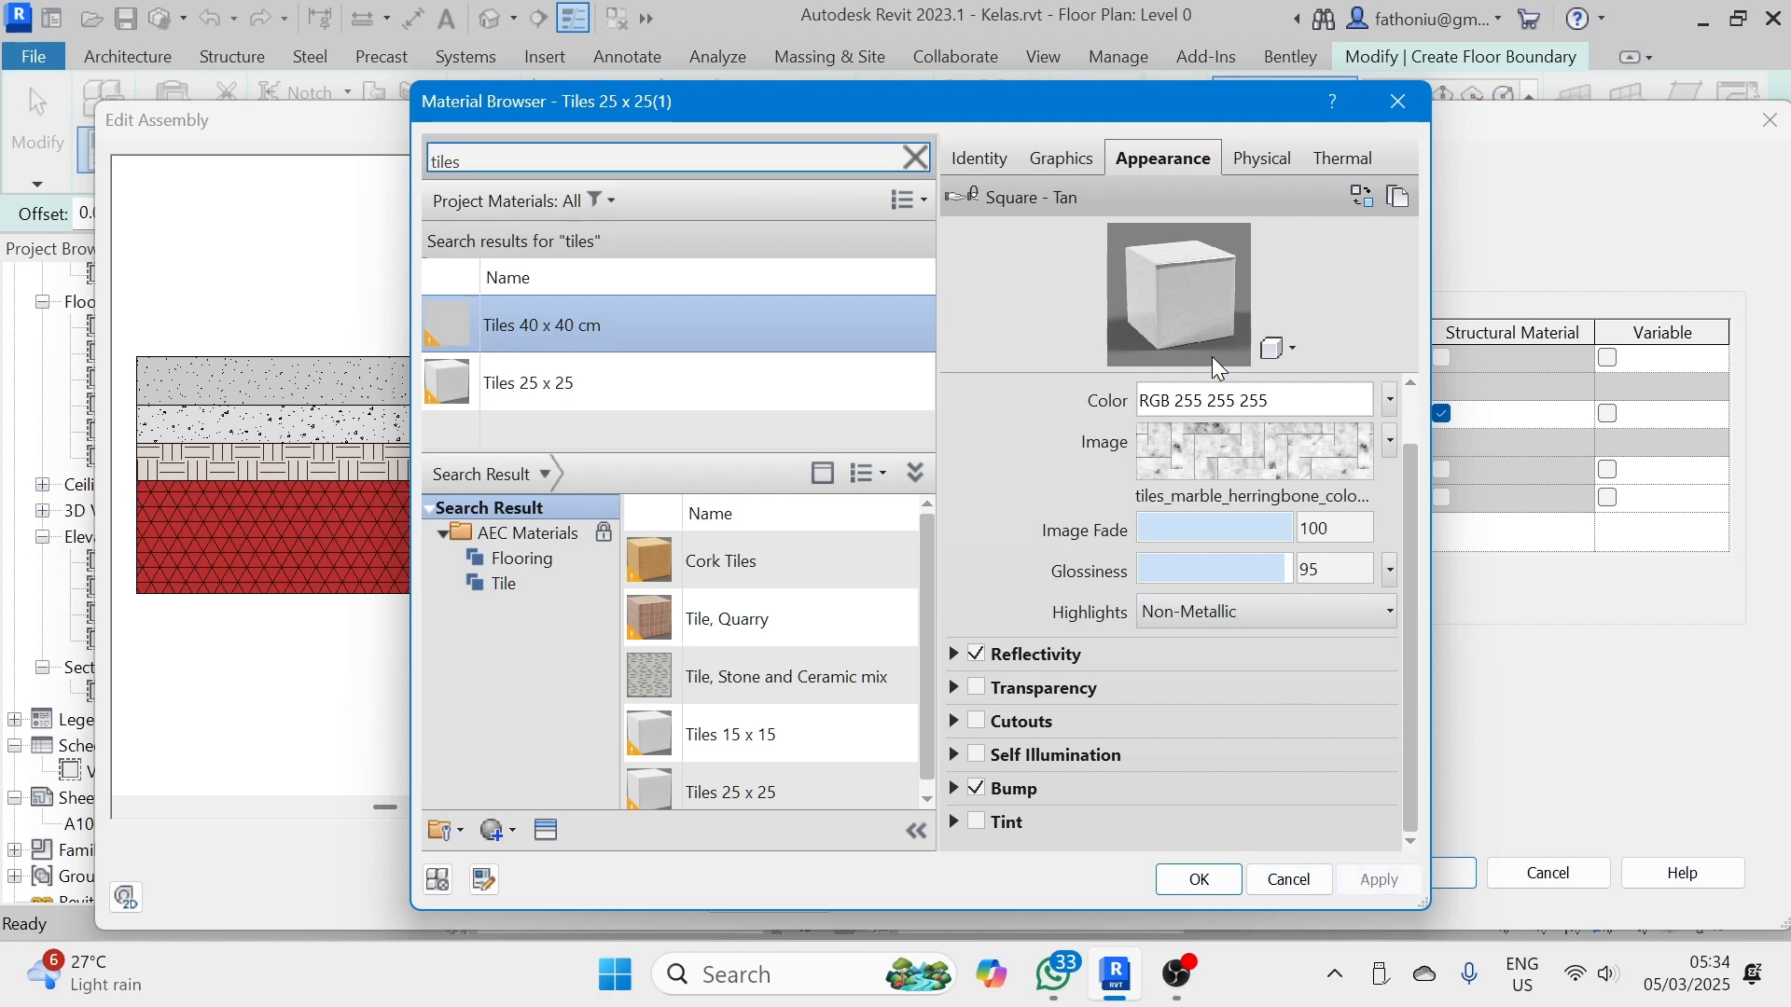
- Replace the image with a procedural Tiles texture and set its tile count to 1 per row and 1 per column
left_click(1388, 440)
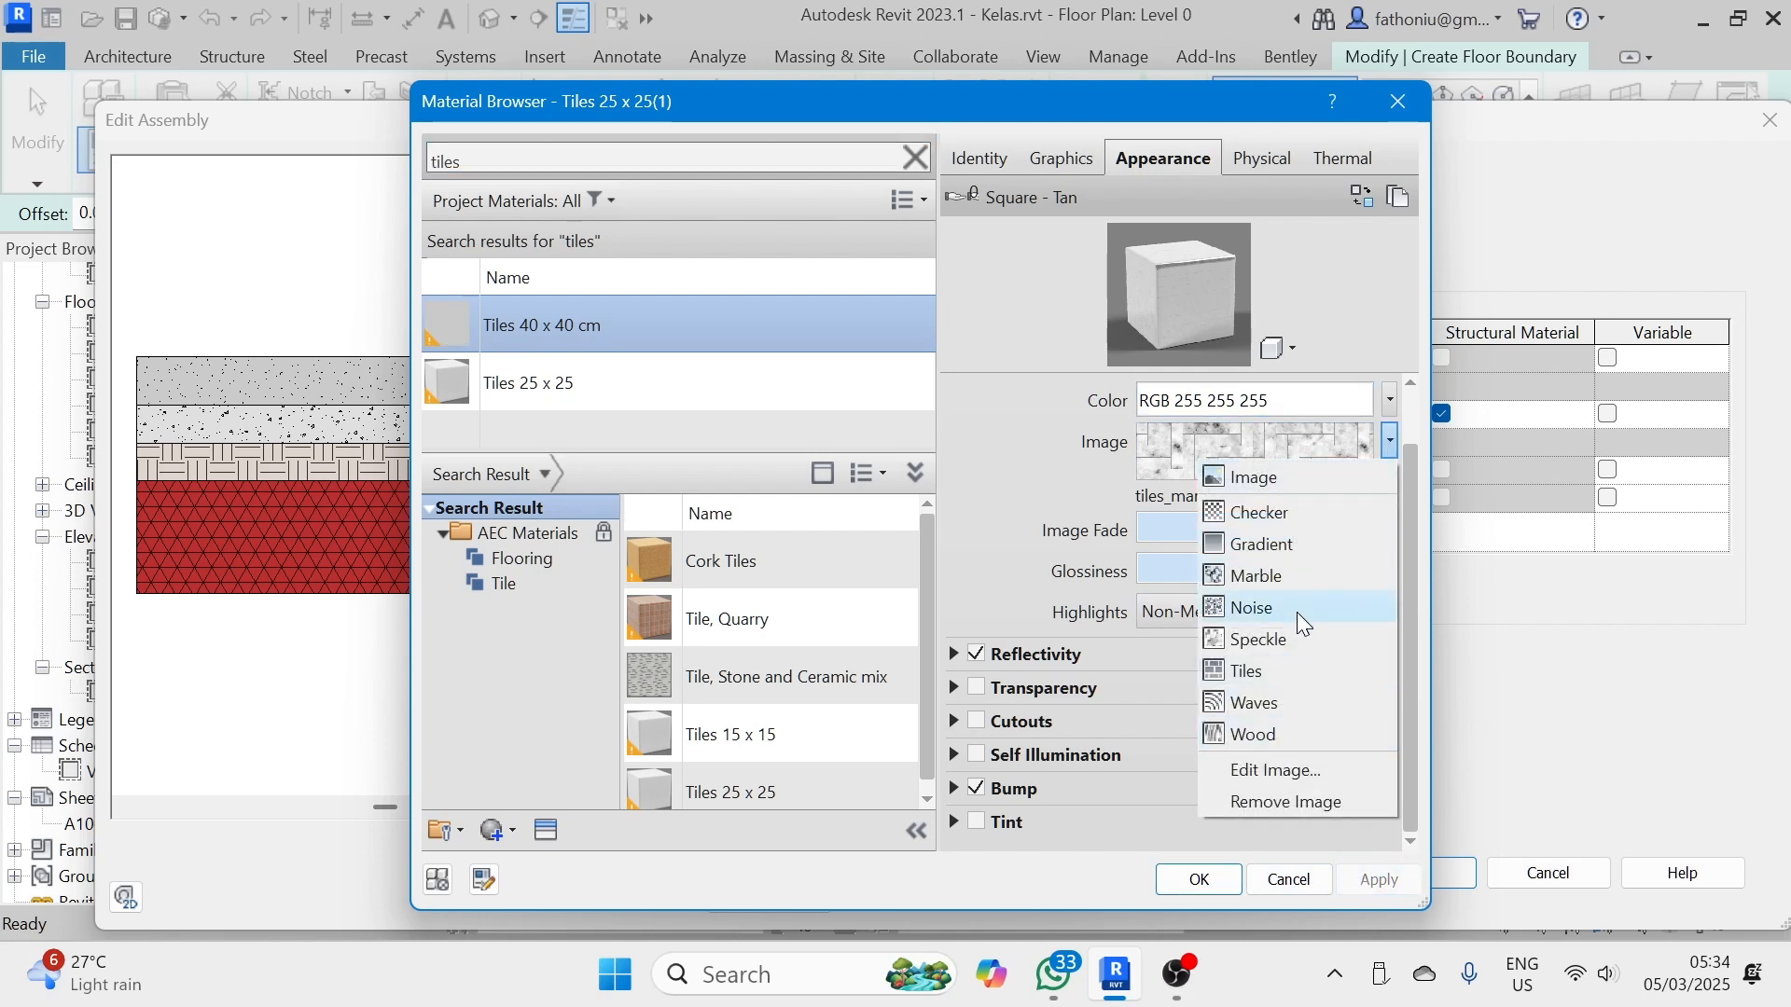
left_click(1248, 670)
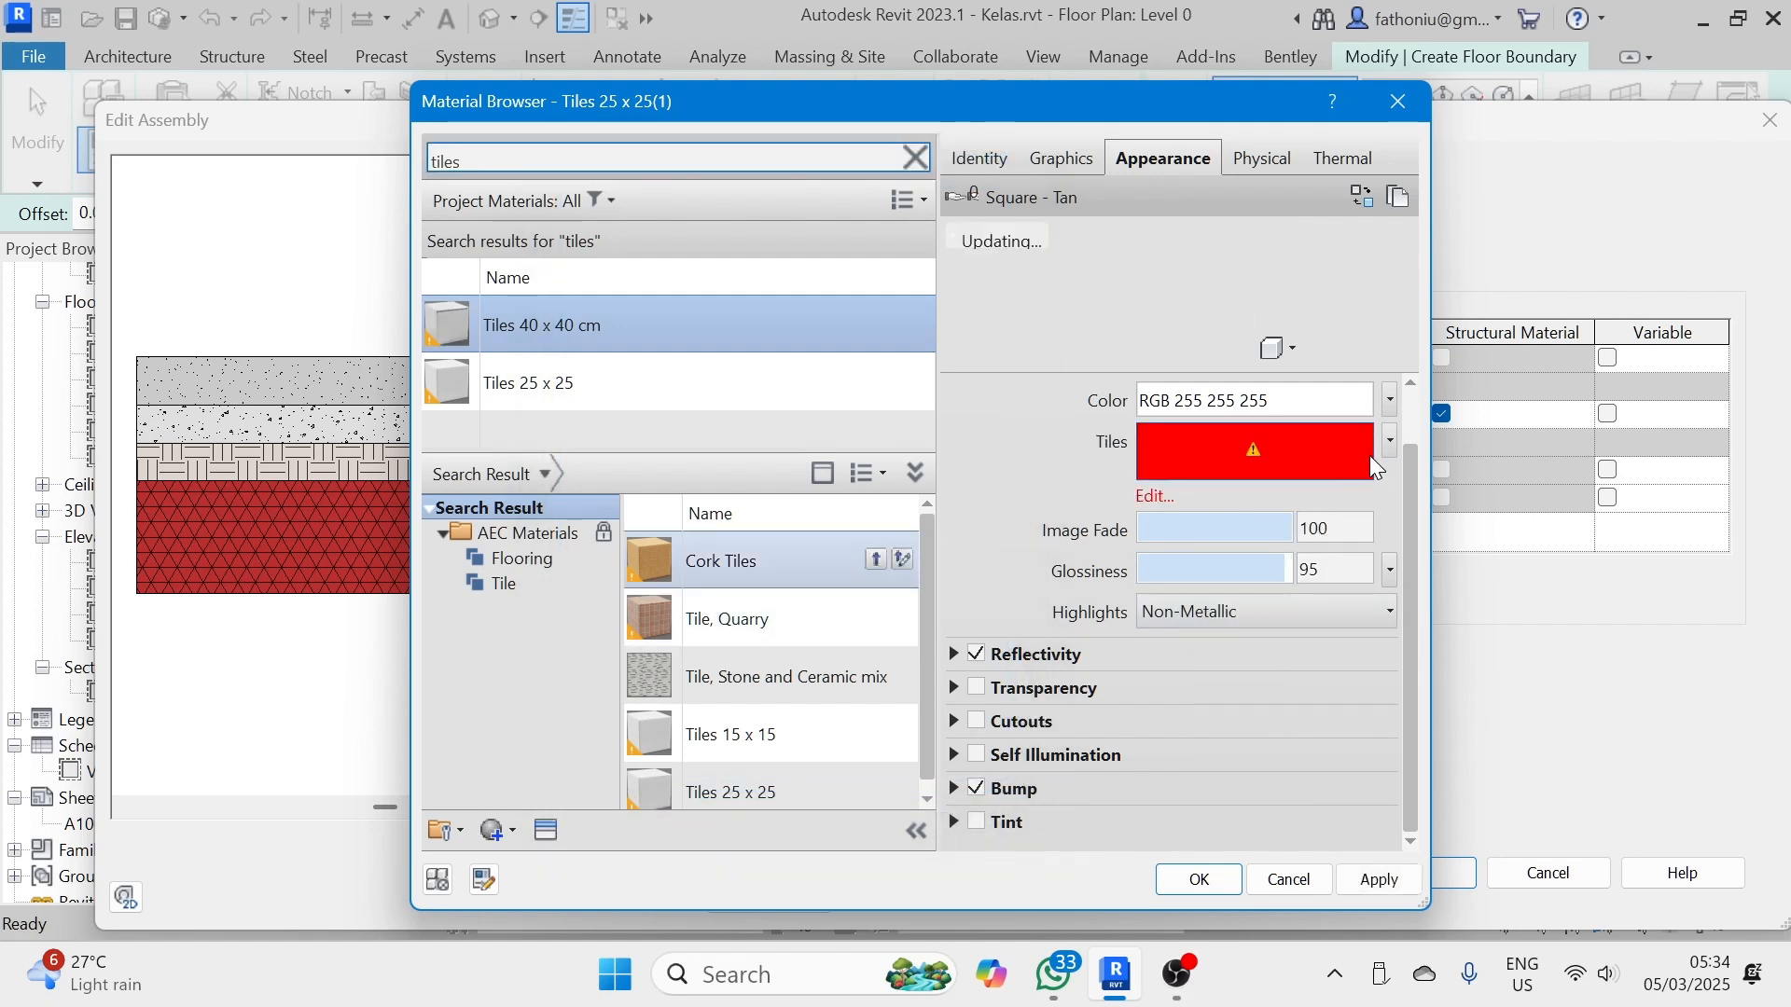
left_click(1154, 499)
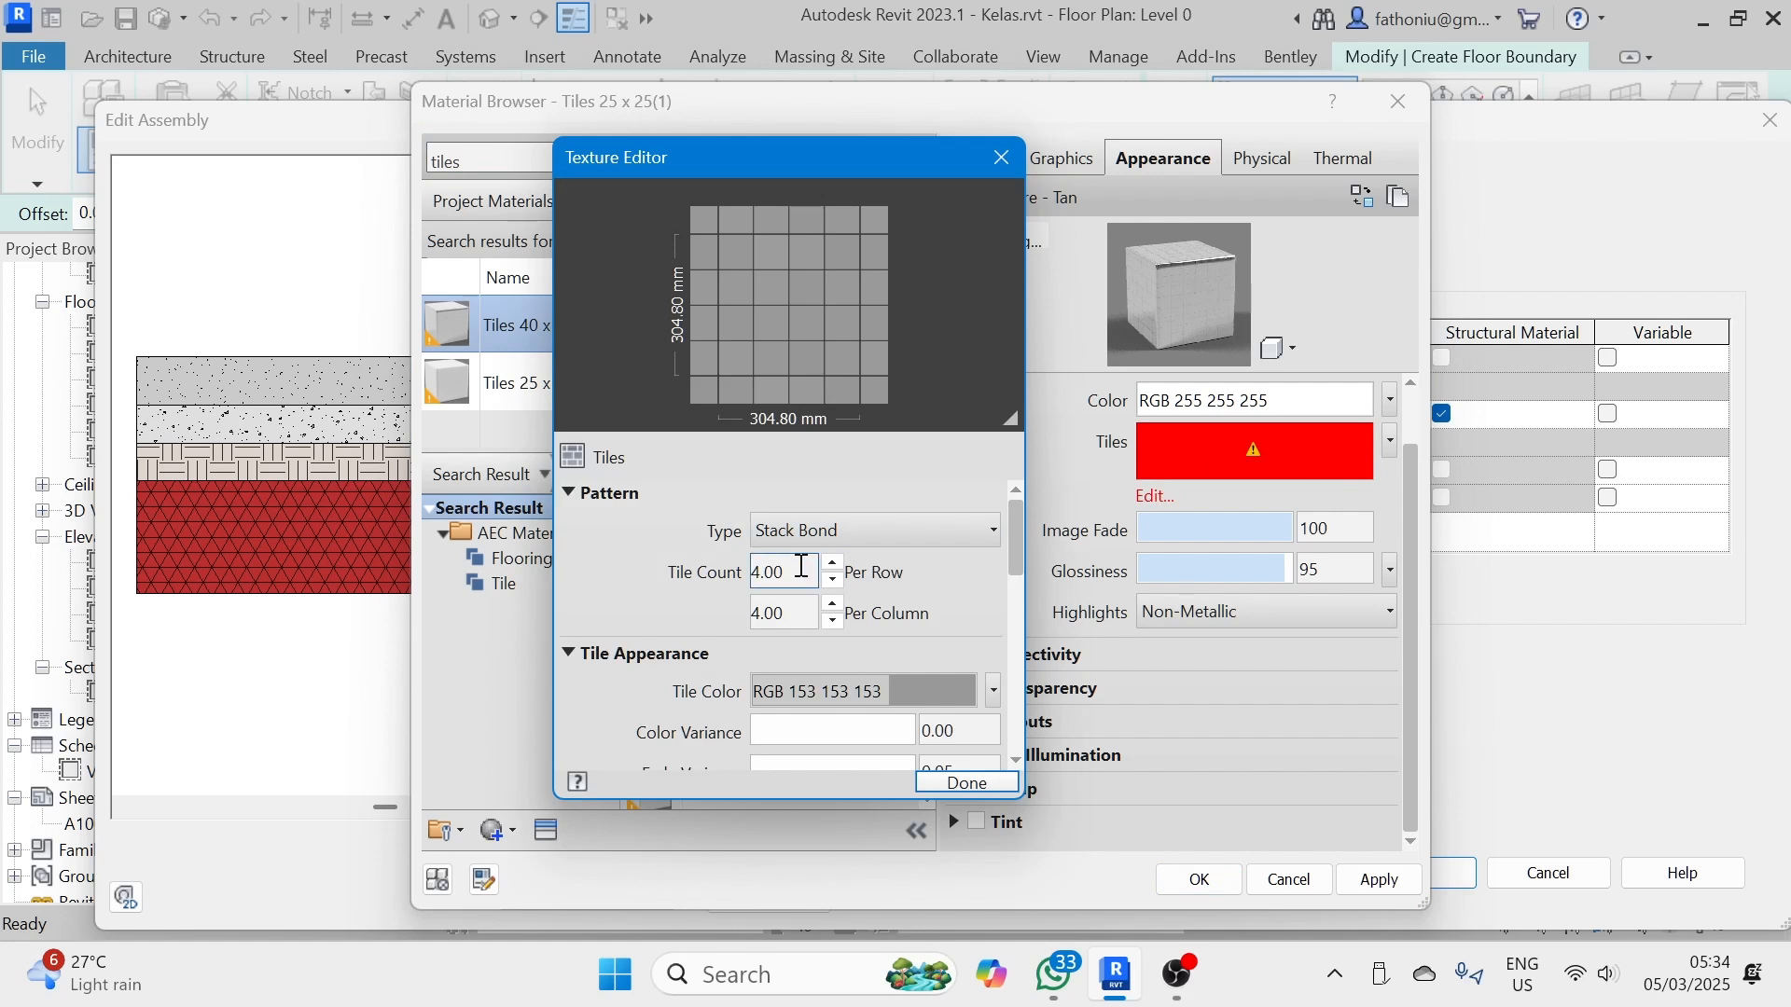
left_click_drag(752, 572, 817, 573)
type("1")
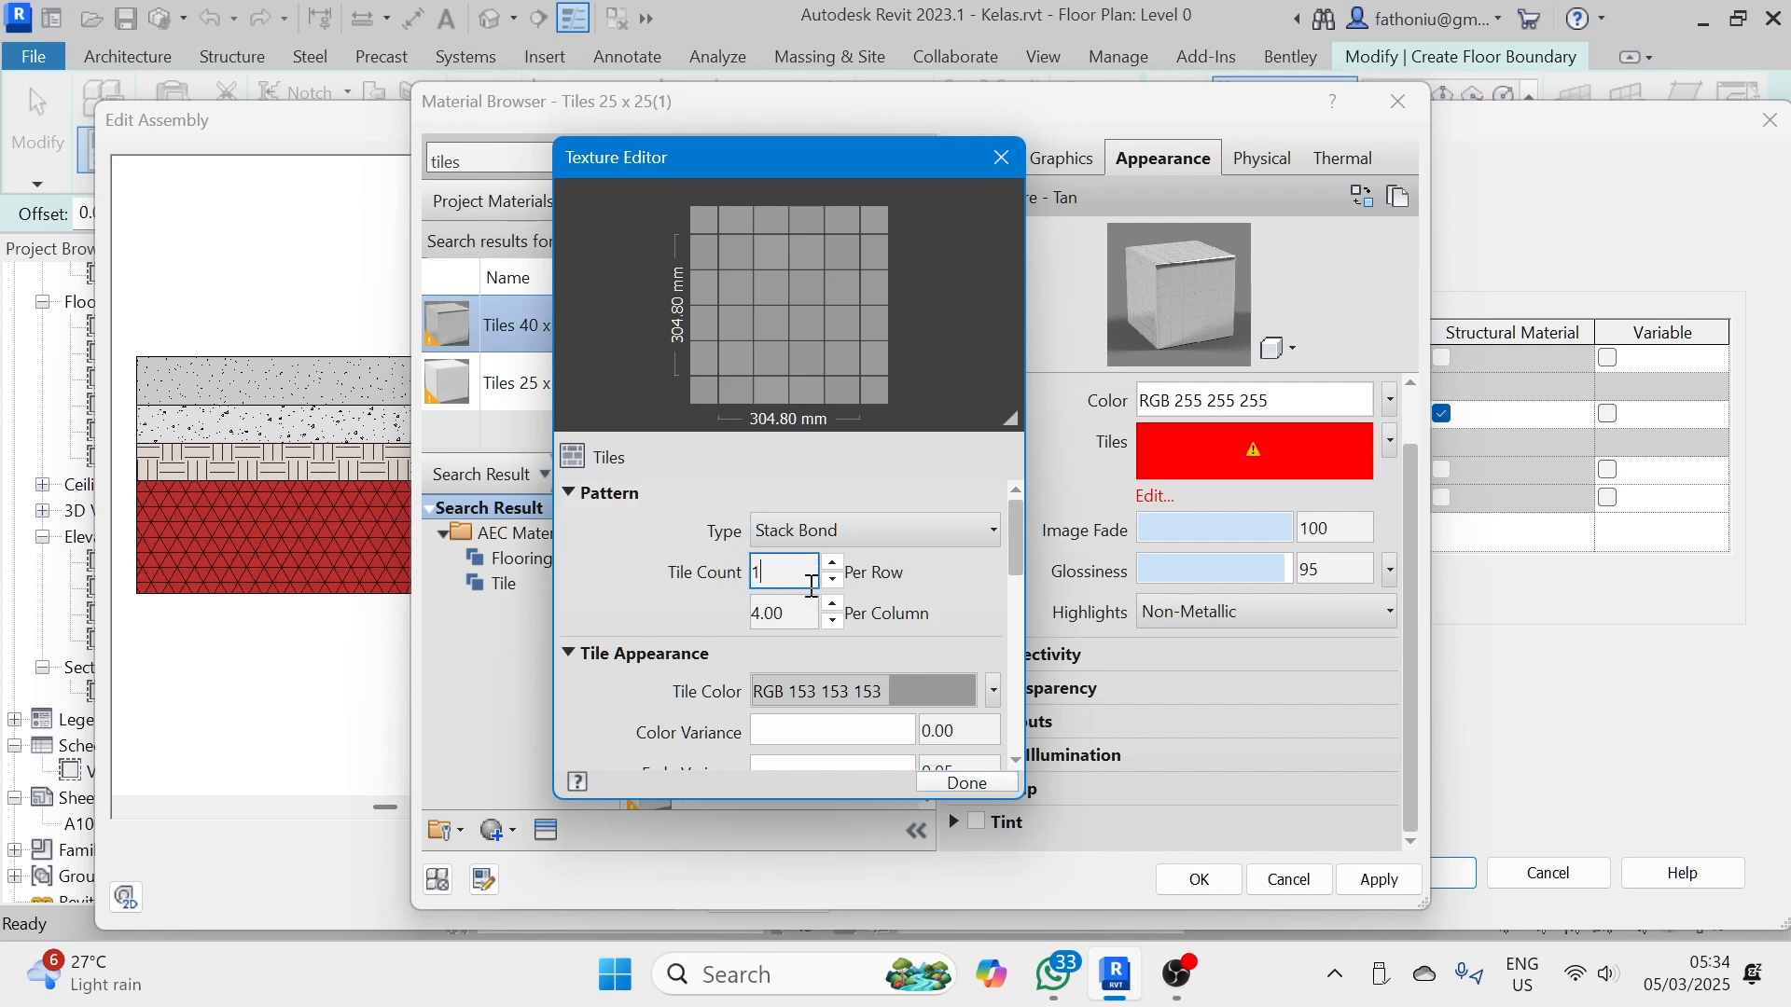
key("Tab")
scroll(800, 623, "down", 2)
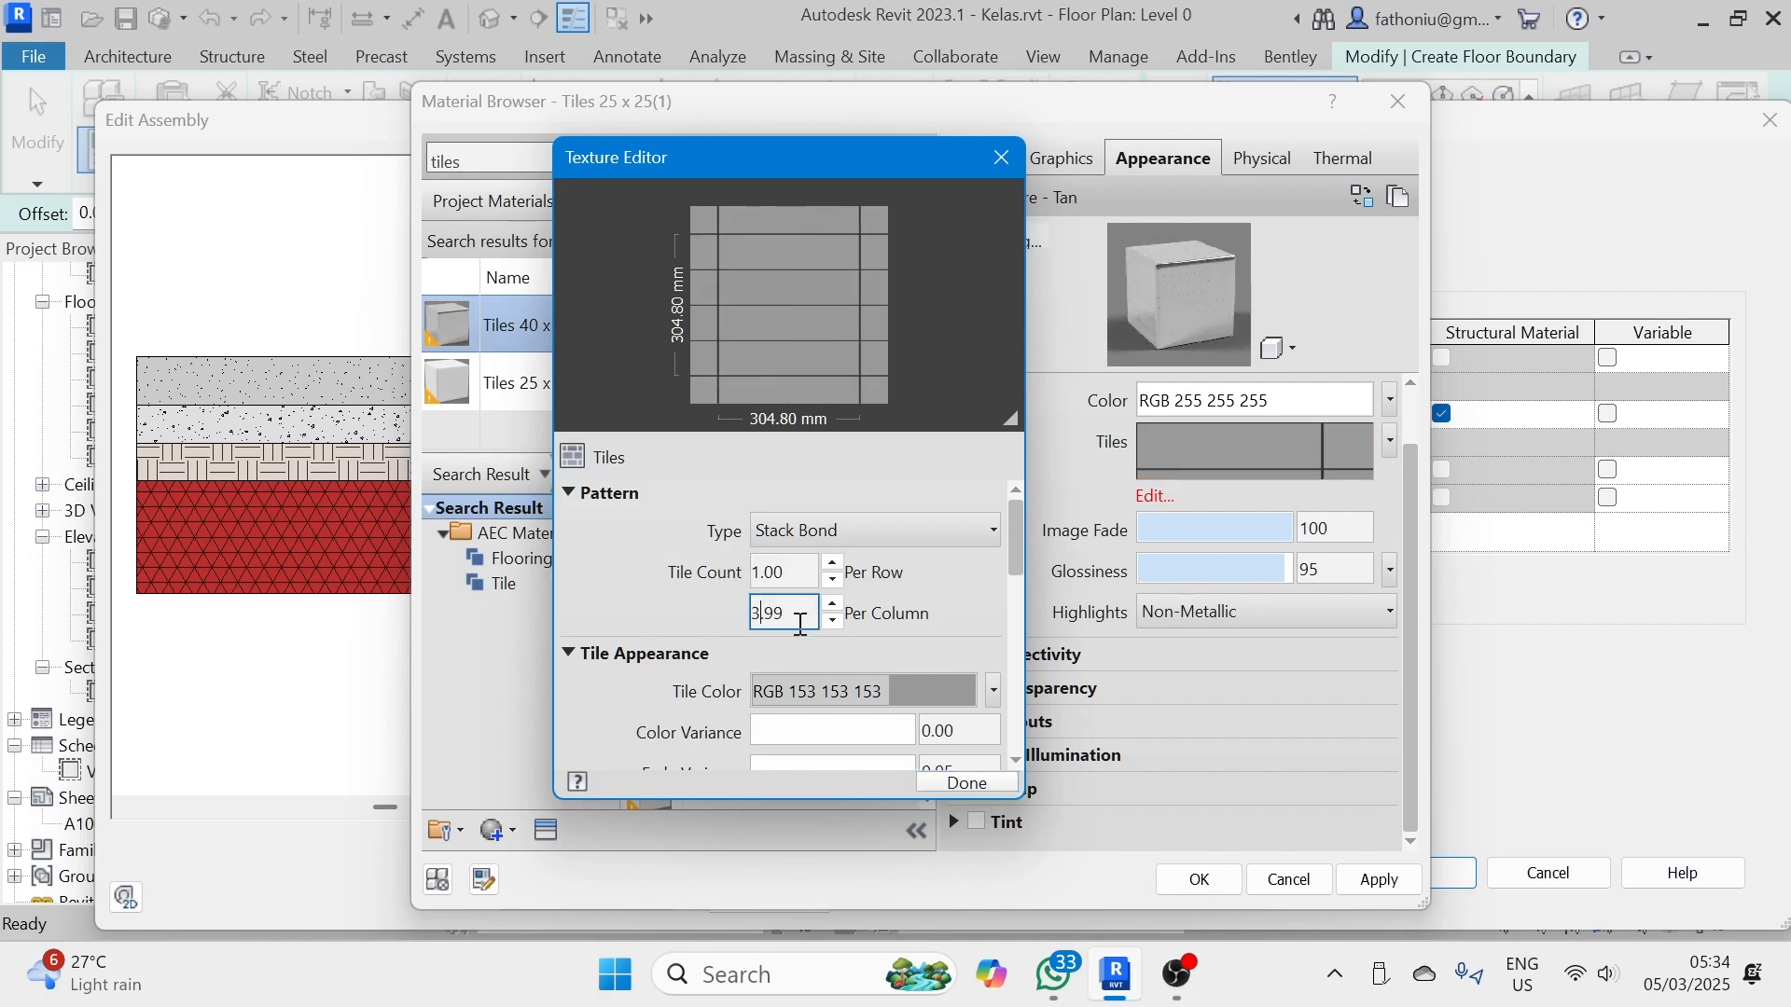
left_click_drag(798, 612, 758, 612)
type("4")
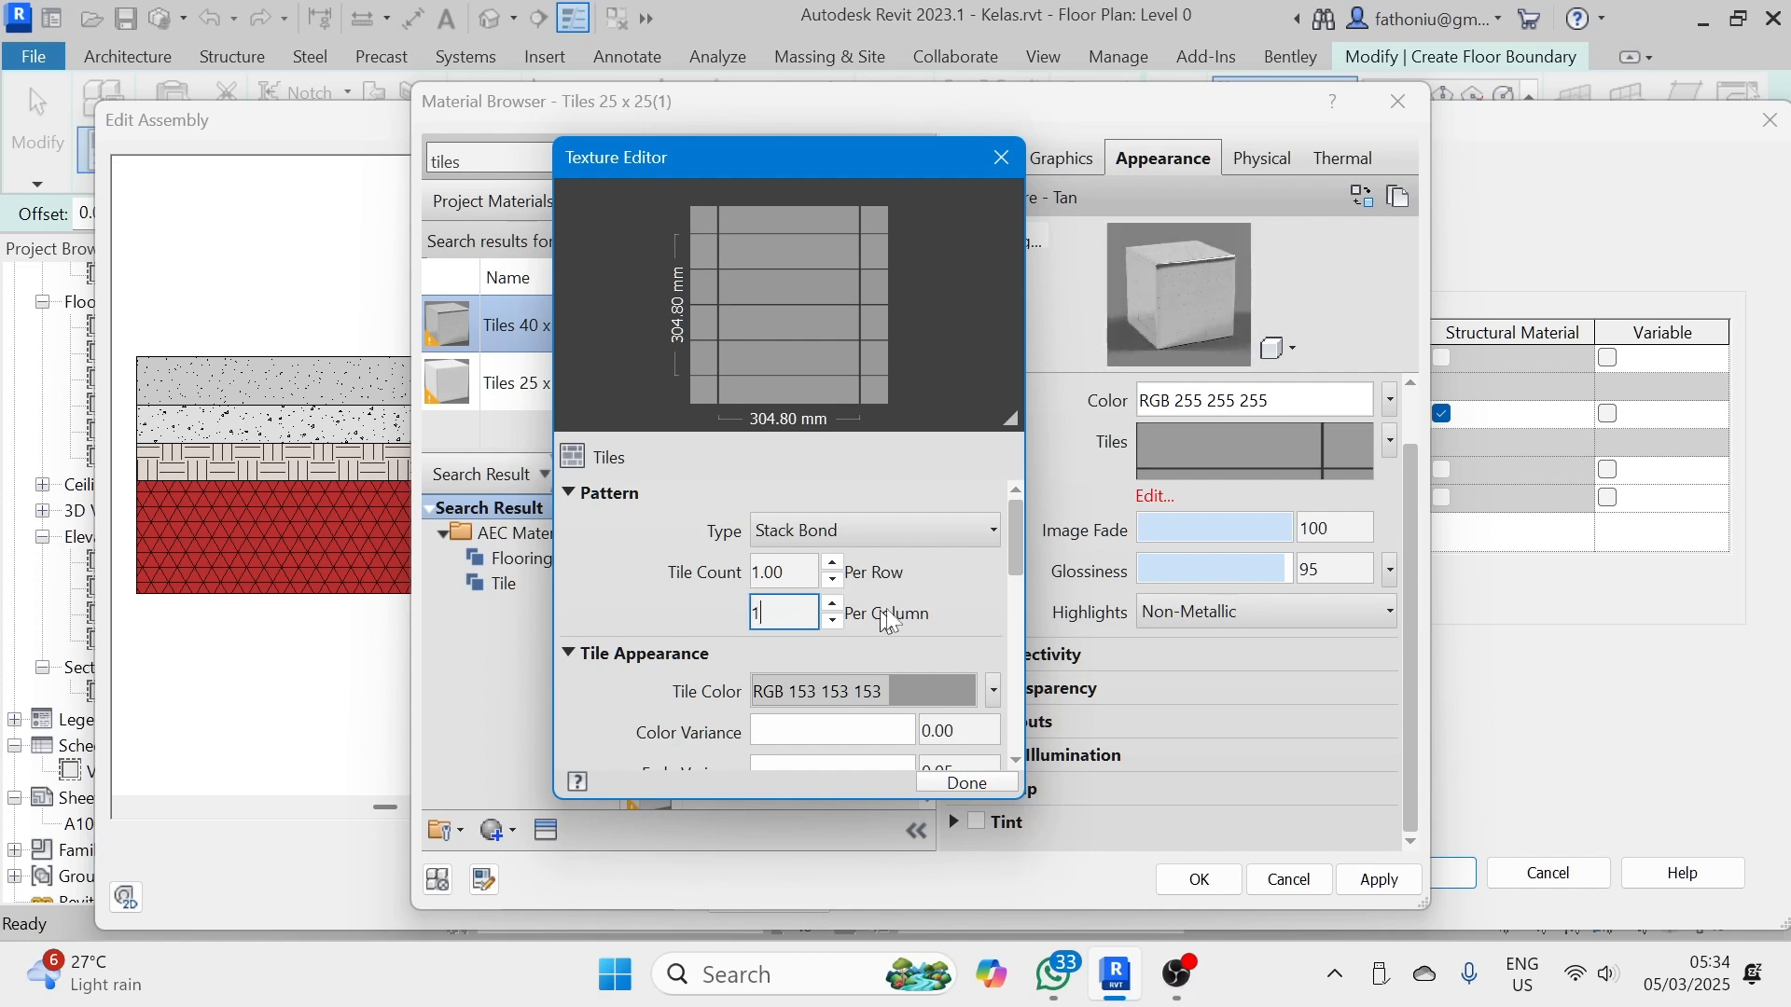
- Set the Tiles texture's sample size to 400 mm, then apply and confirm the Tiles 40 x 40 cm material
left_click_drag(1015, 537, 1017, 658)
scroll(978, 651, "down", 1)
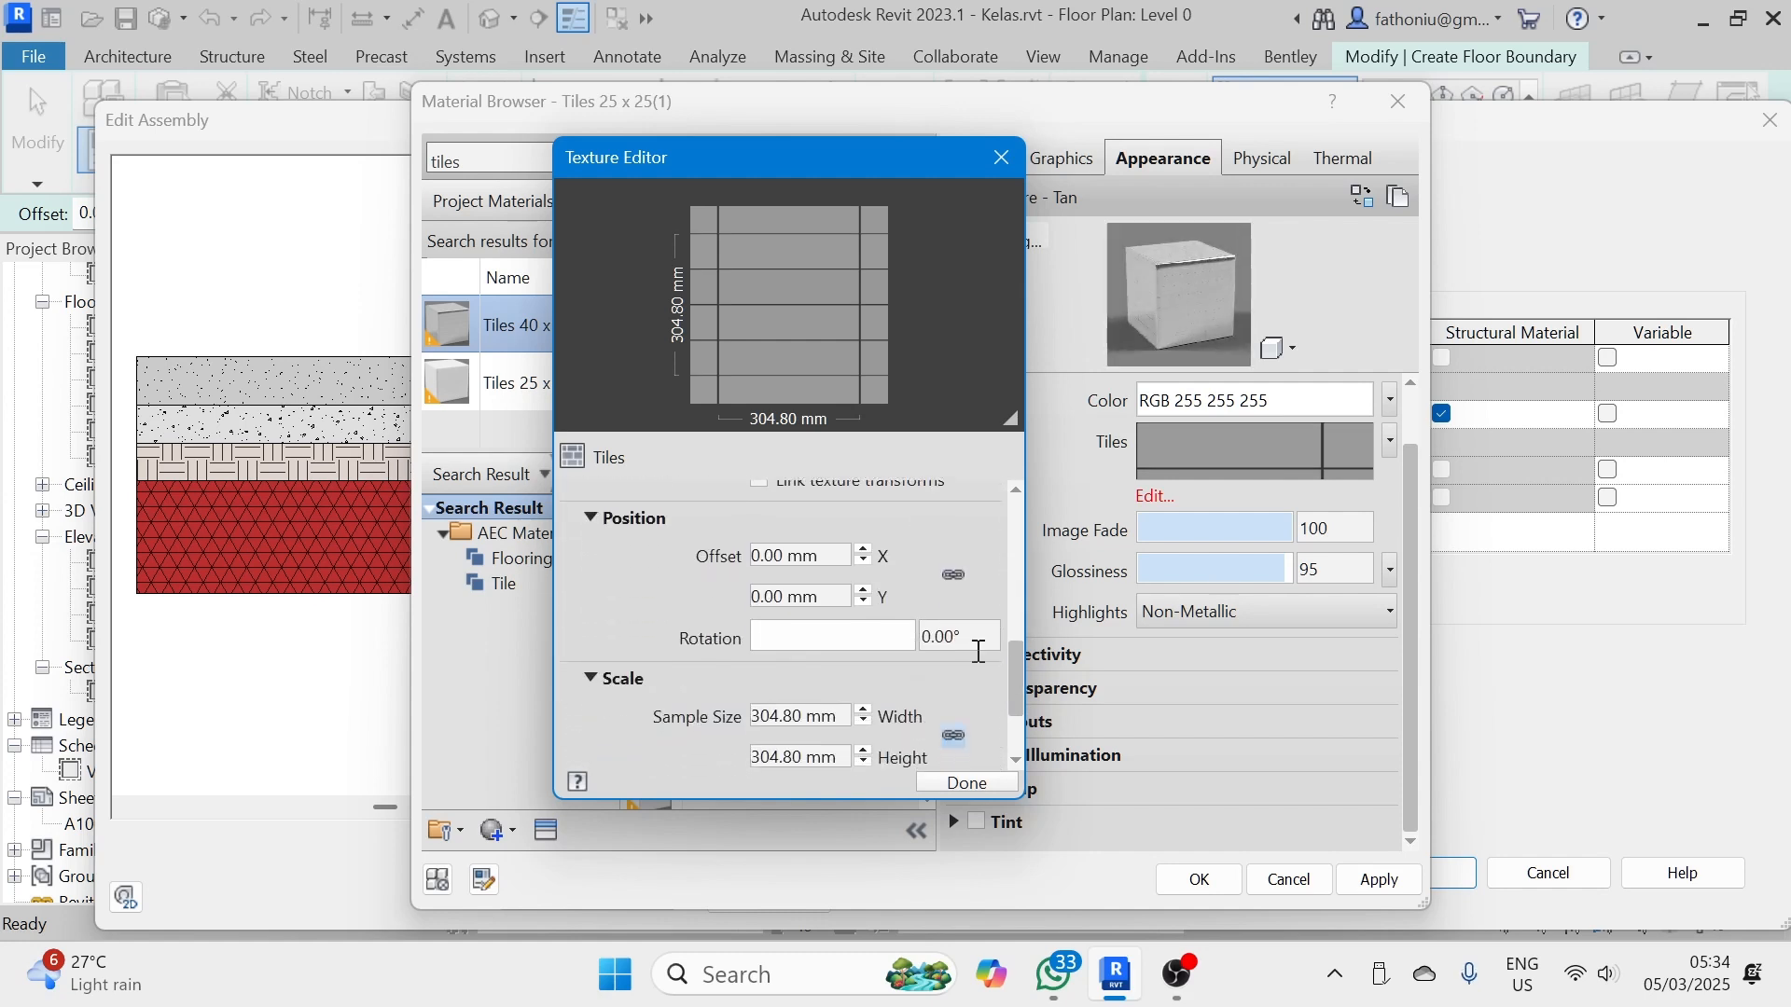
left_click_drag(752, 716, 798, 718)
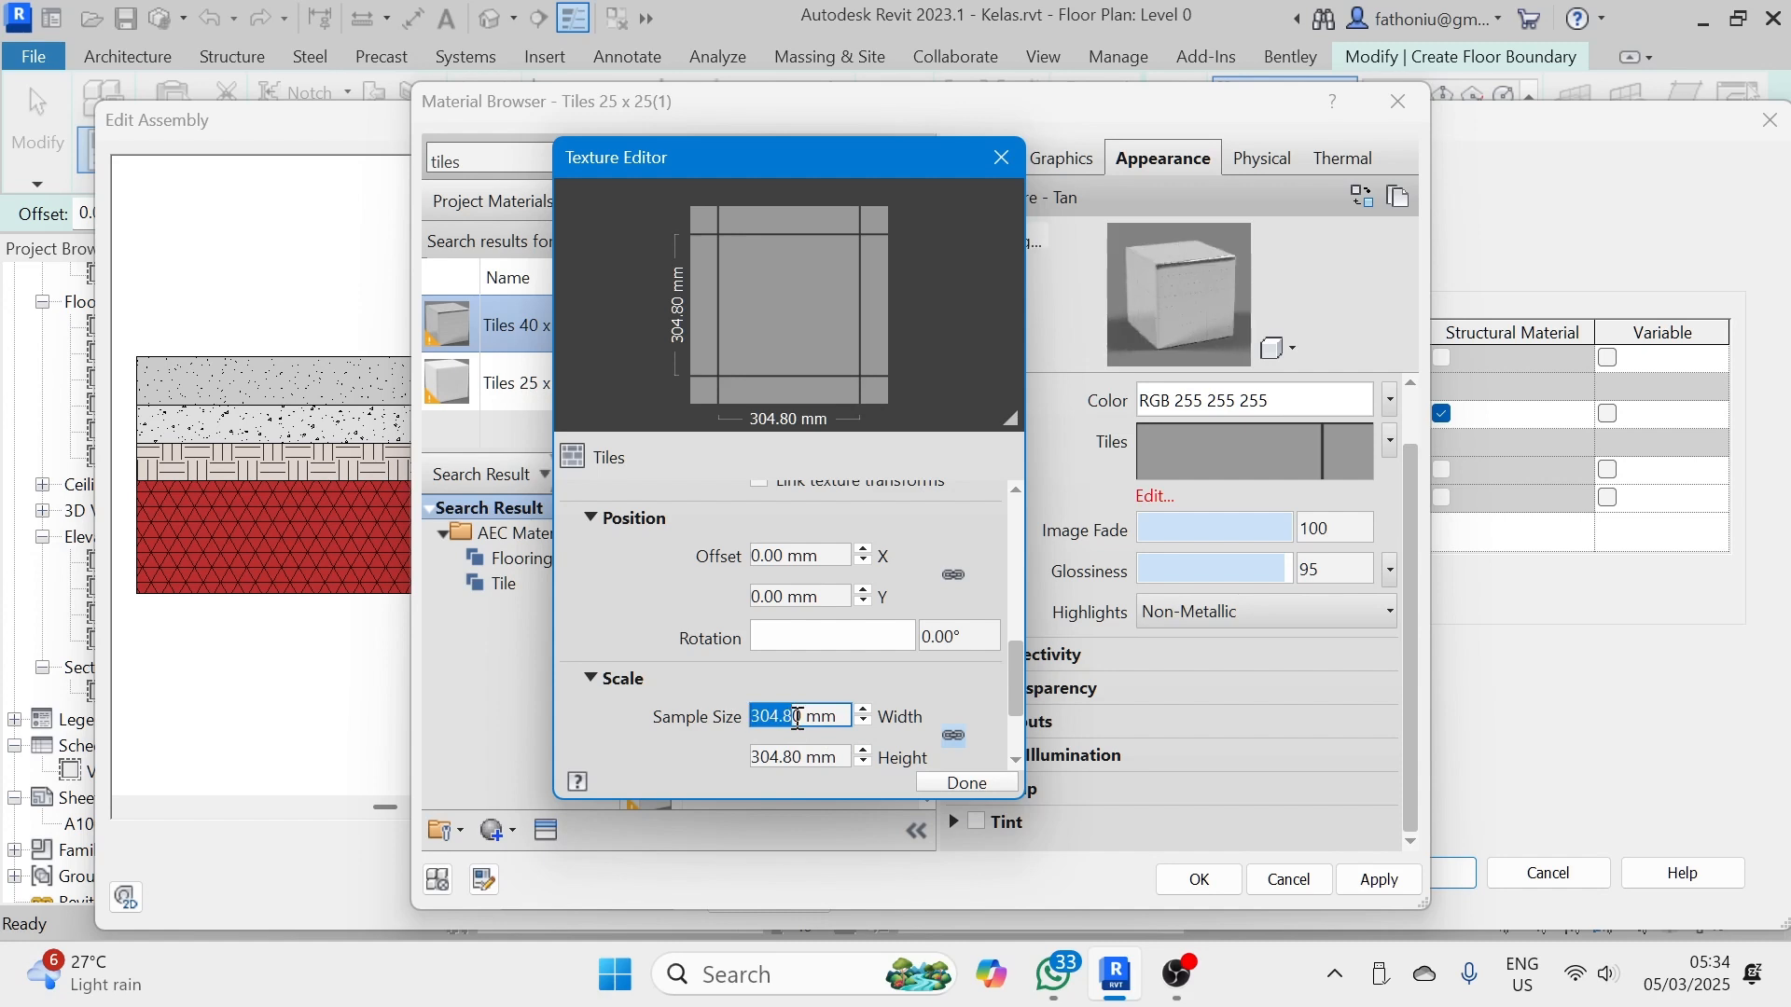
type("400")
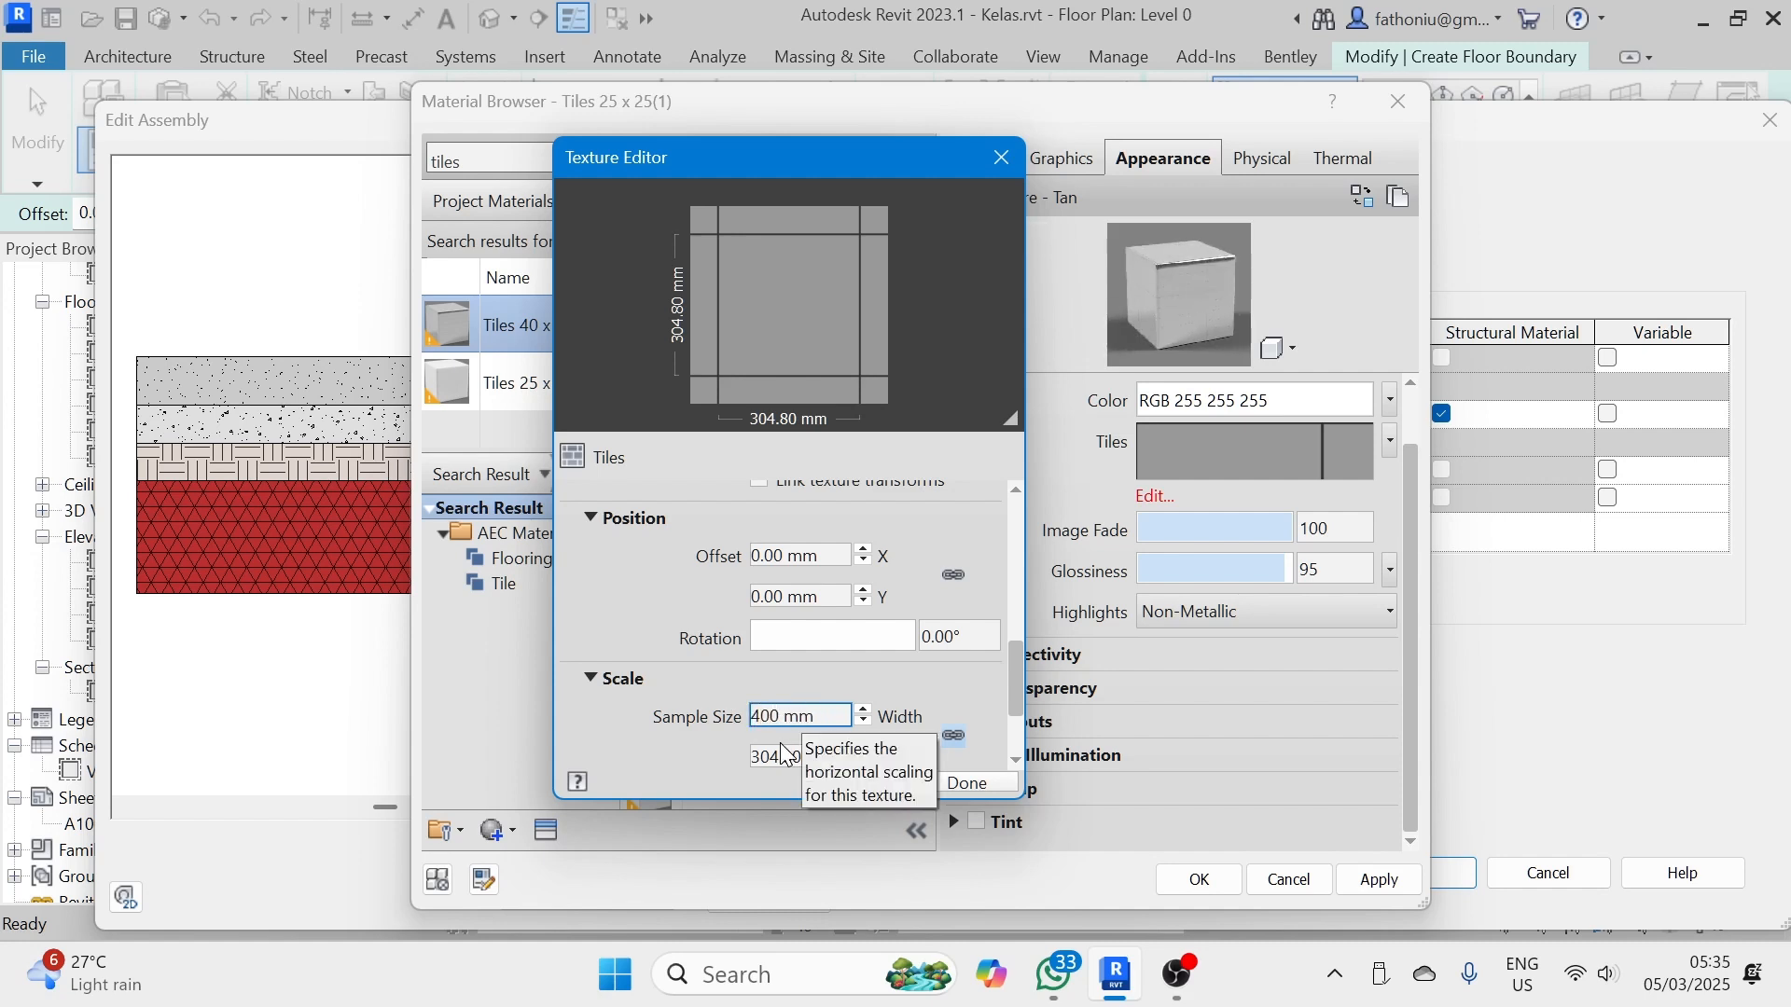
key("Tab")
left_click_drag(802, 756, 709, 746)
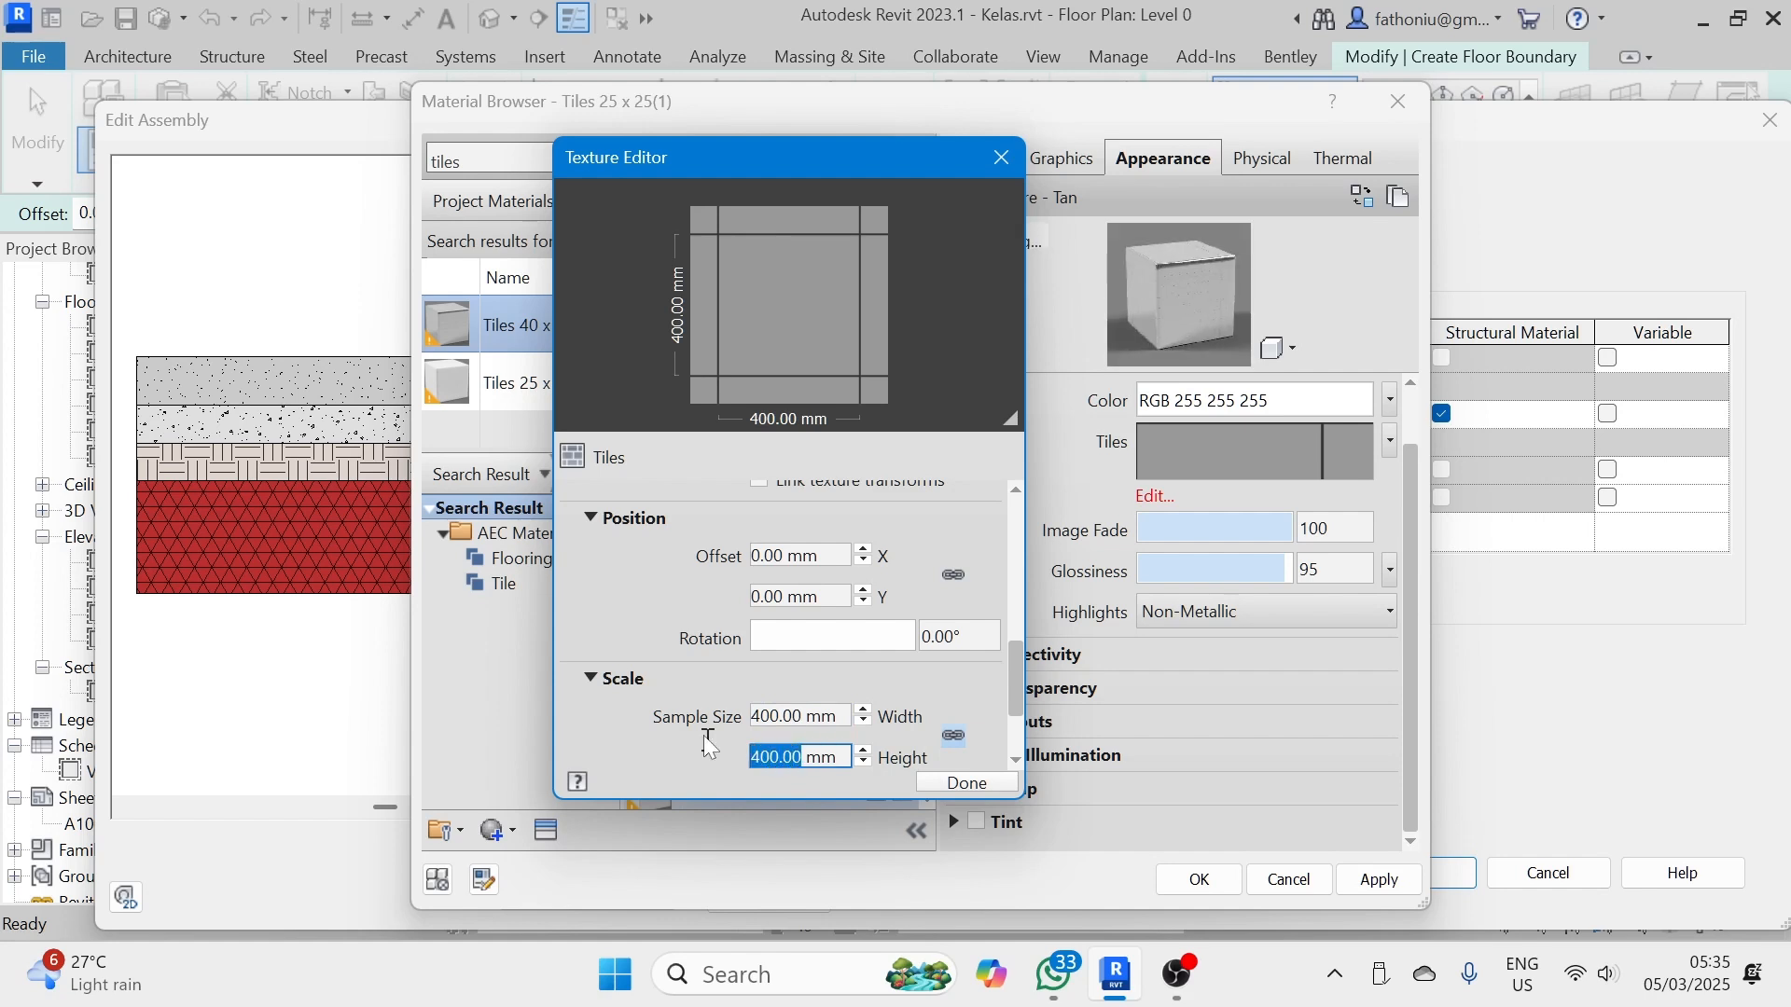
type("40")
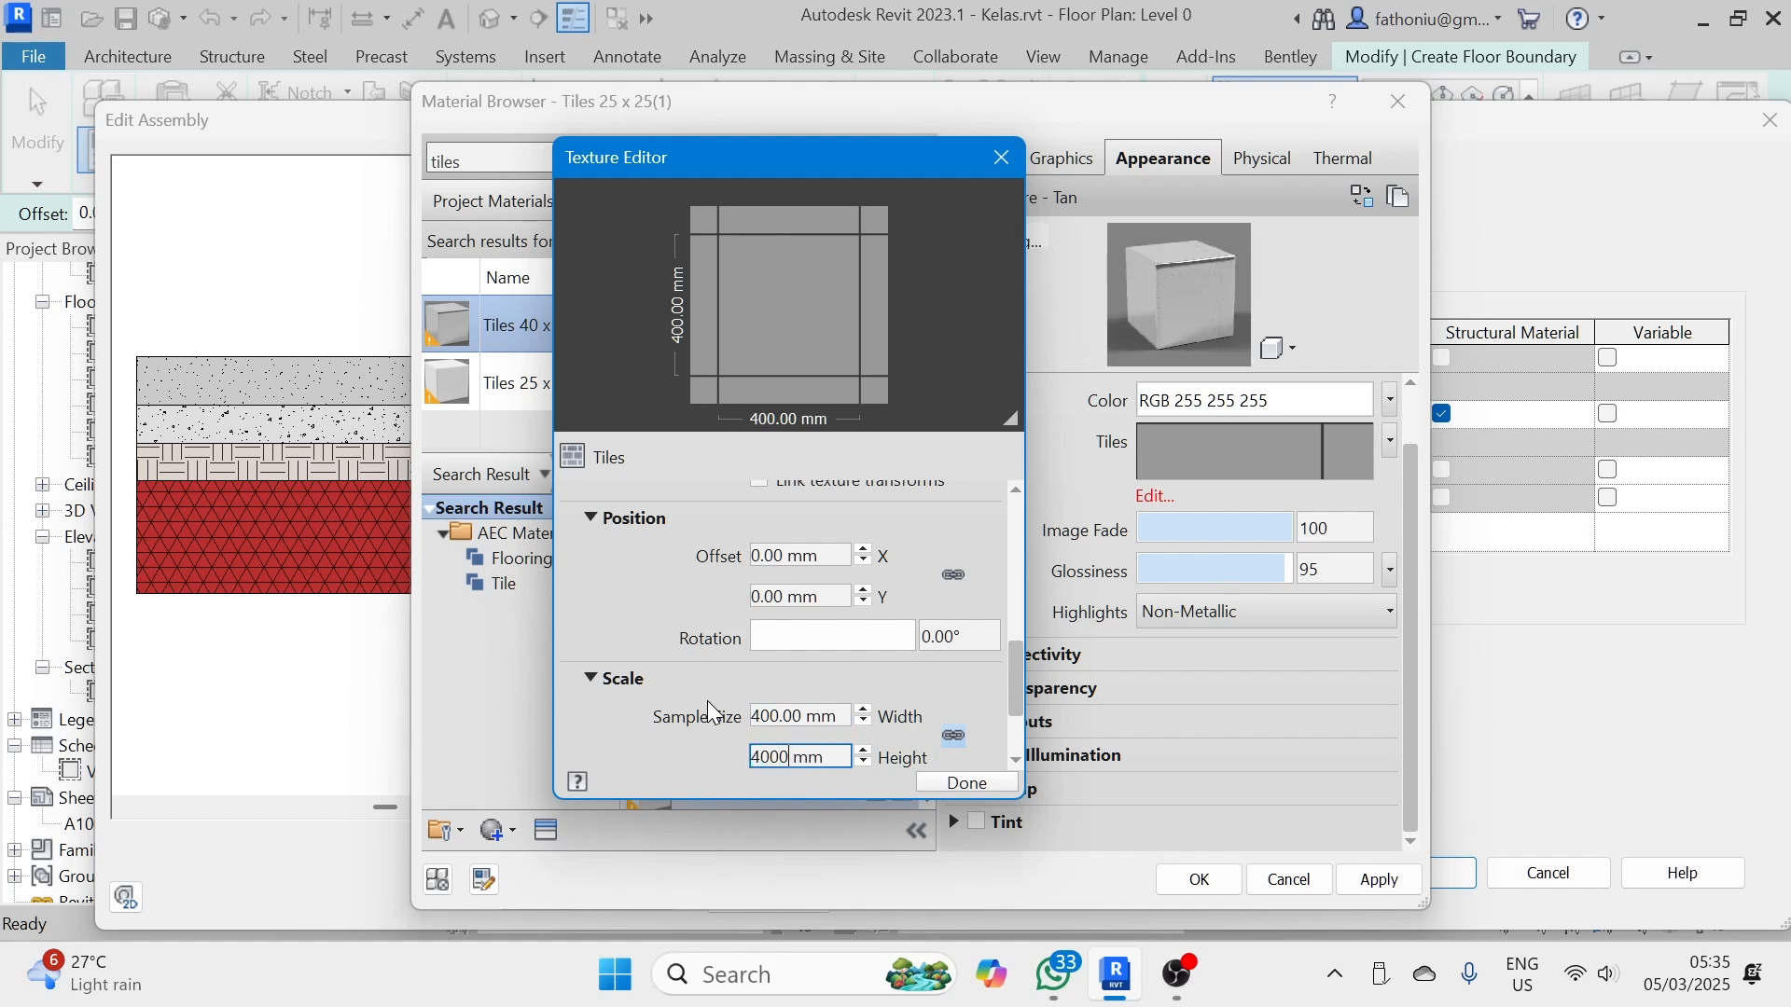
type("00")
left_click(970, 783)
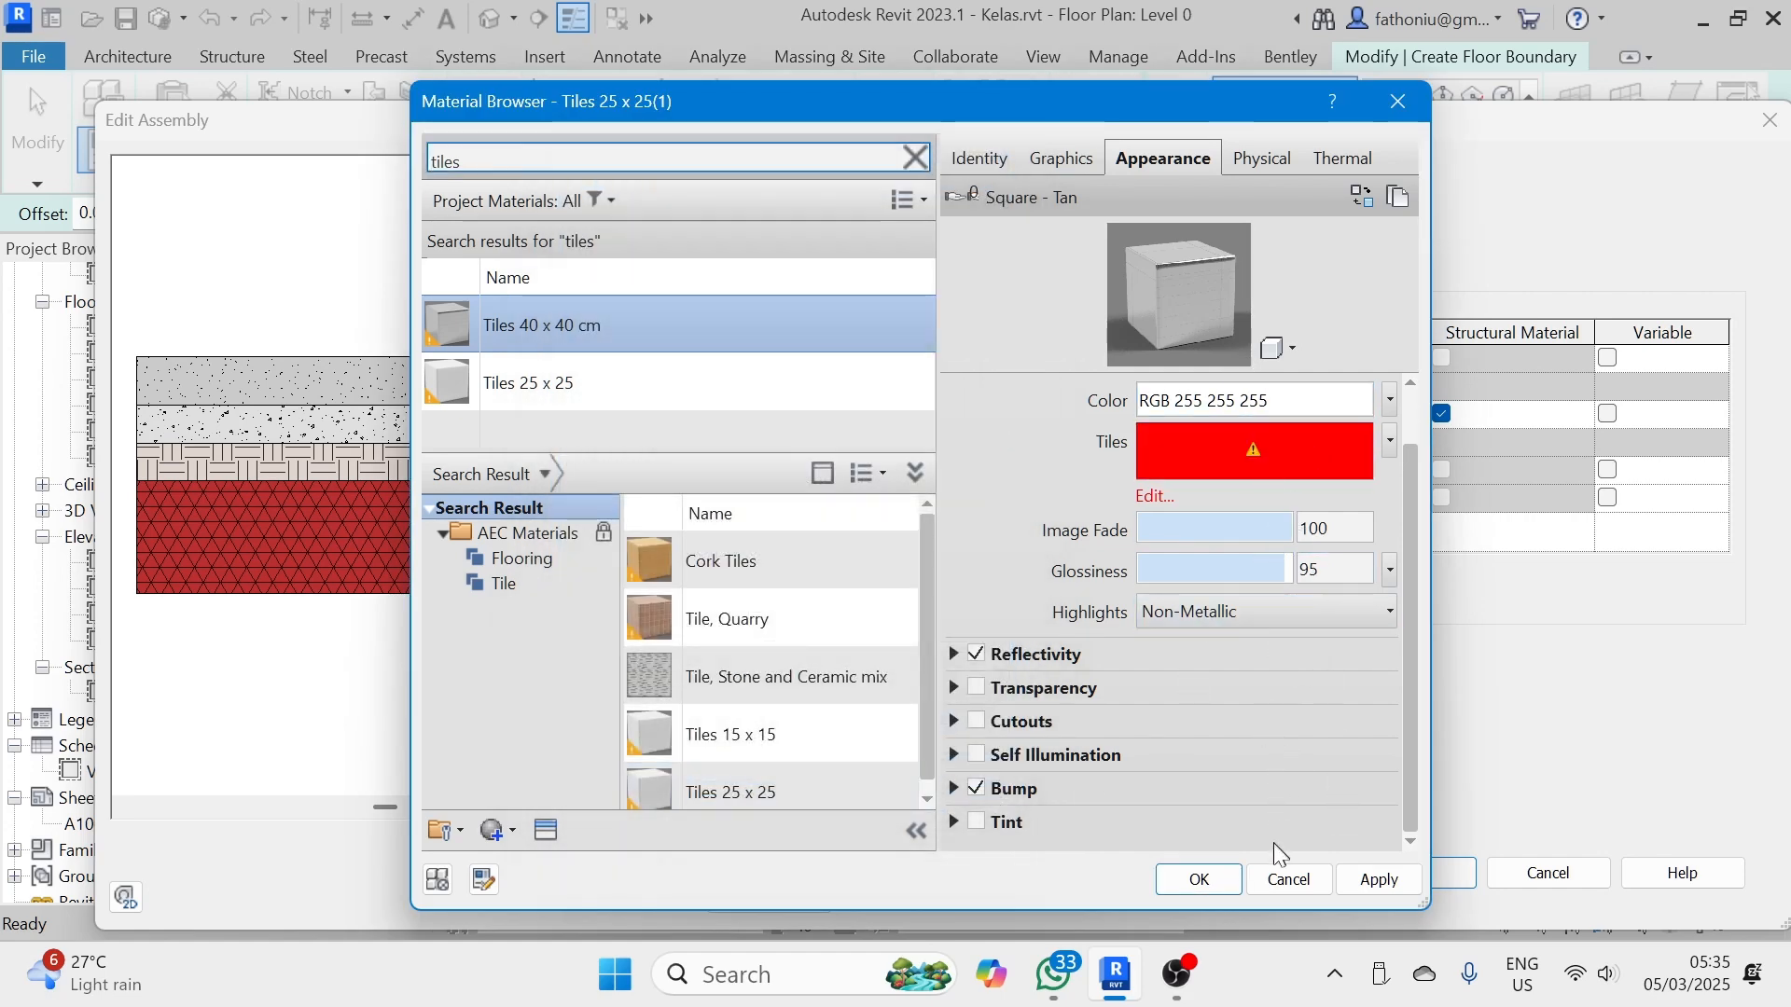
left_click(1357, 881)
left_click(1223, 881)
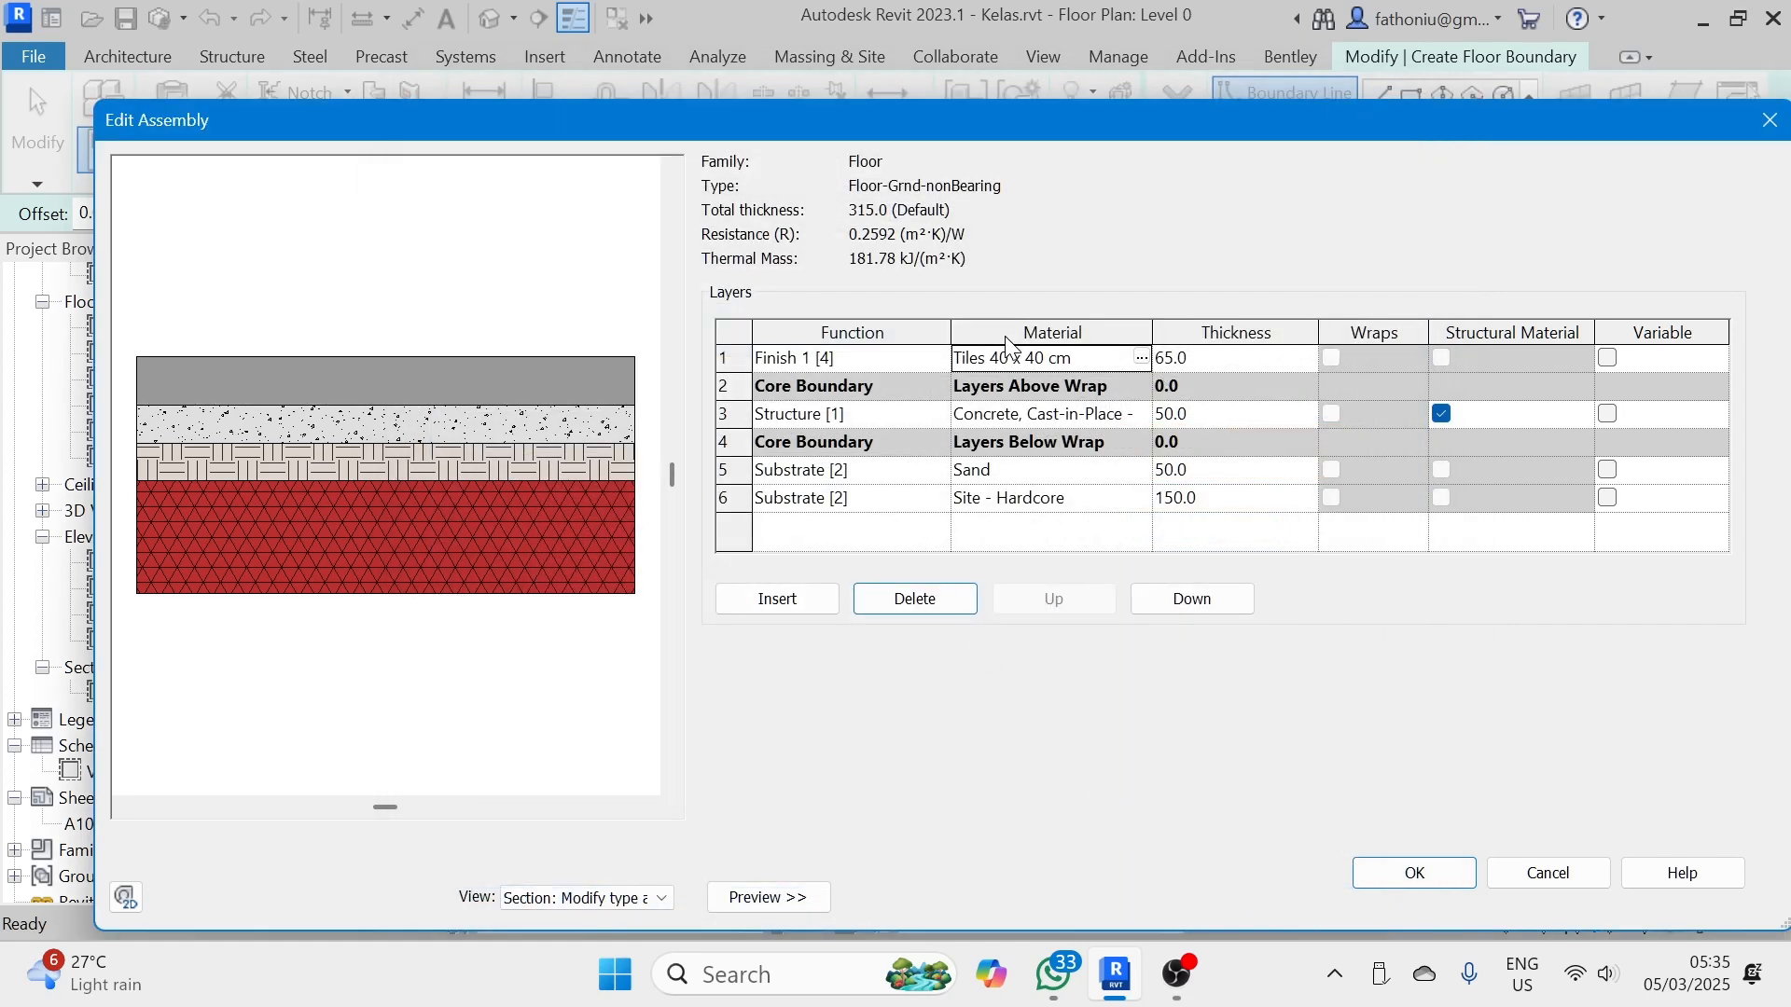
- Set the Tiles 40 x 40 cm finish layer's thickness to 10 mm and the Site - Hardcore layer's thickness to 140 mm
left_click(1188, 364)
left_click_drag(1198, 359, 1151, 359)
left_click(1205, 412)
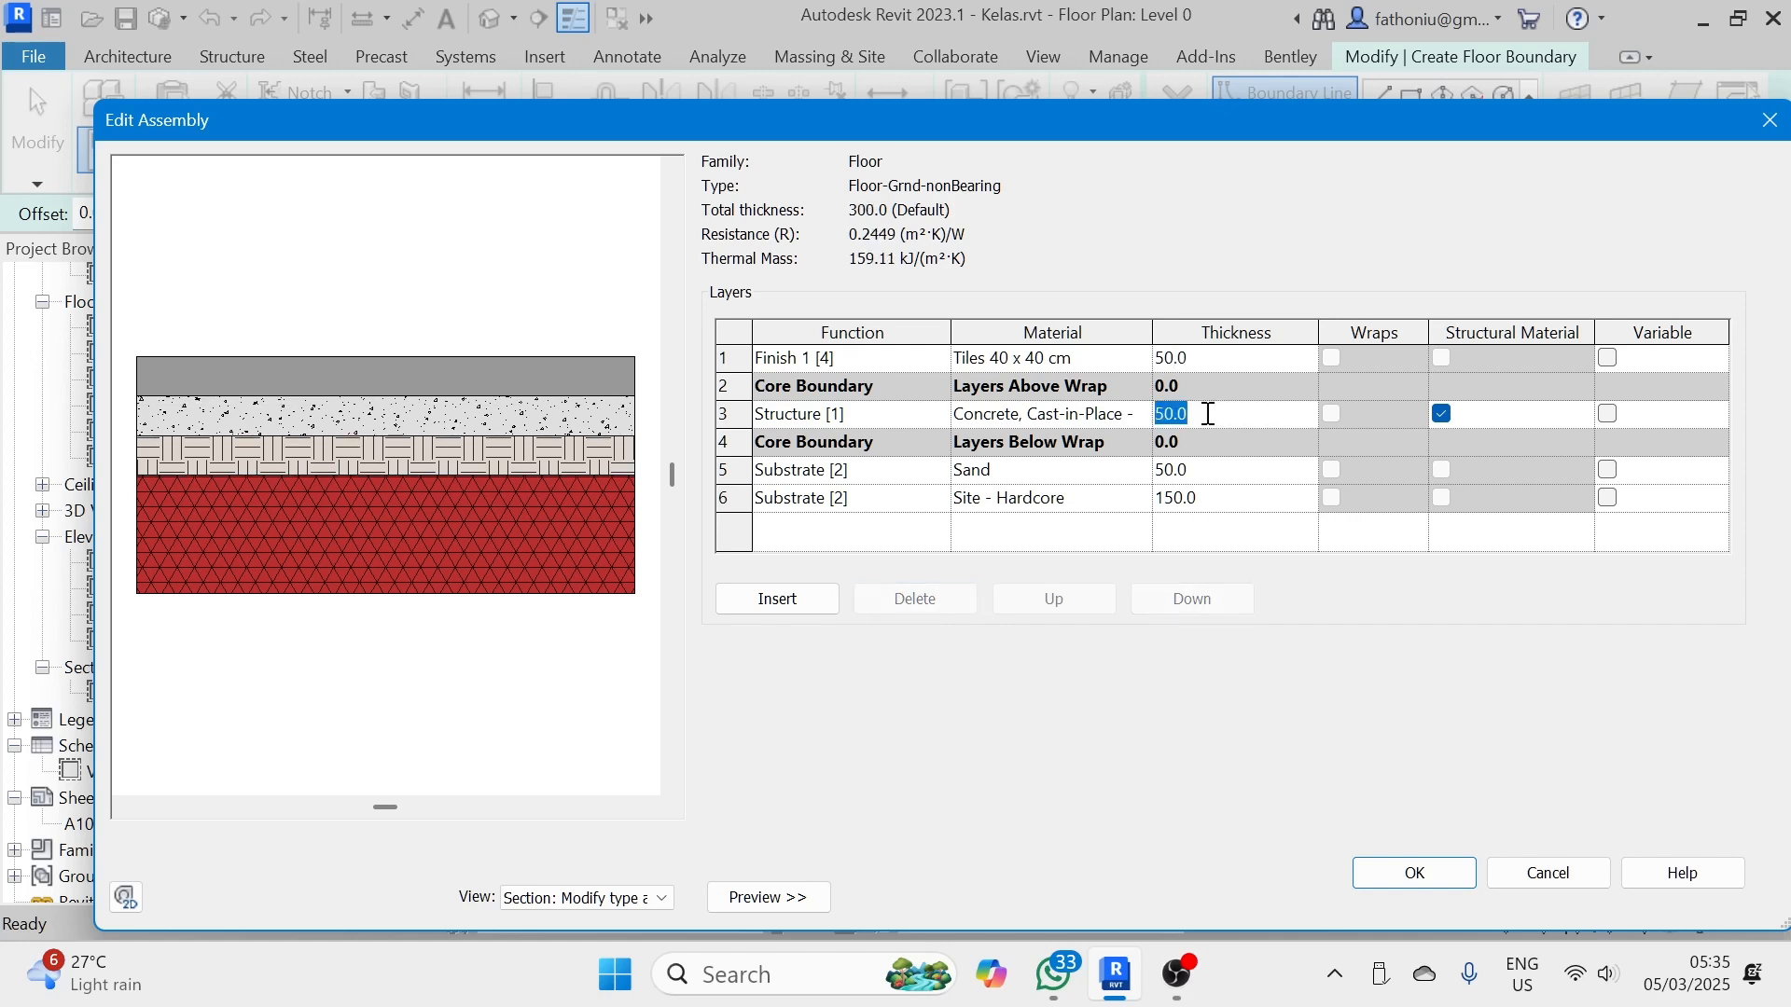
left_click(1200, 351)
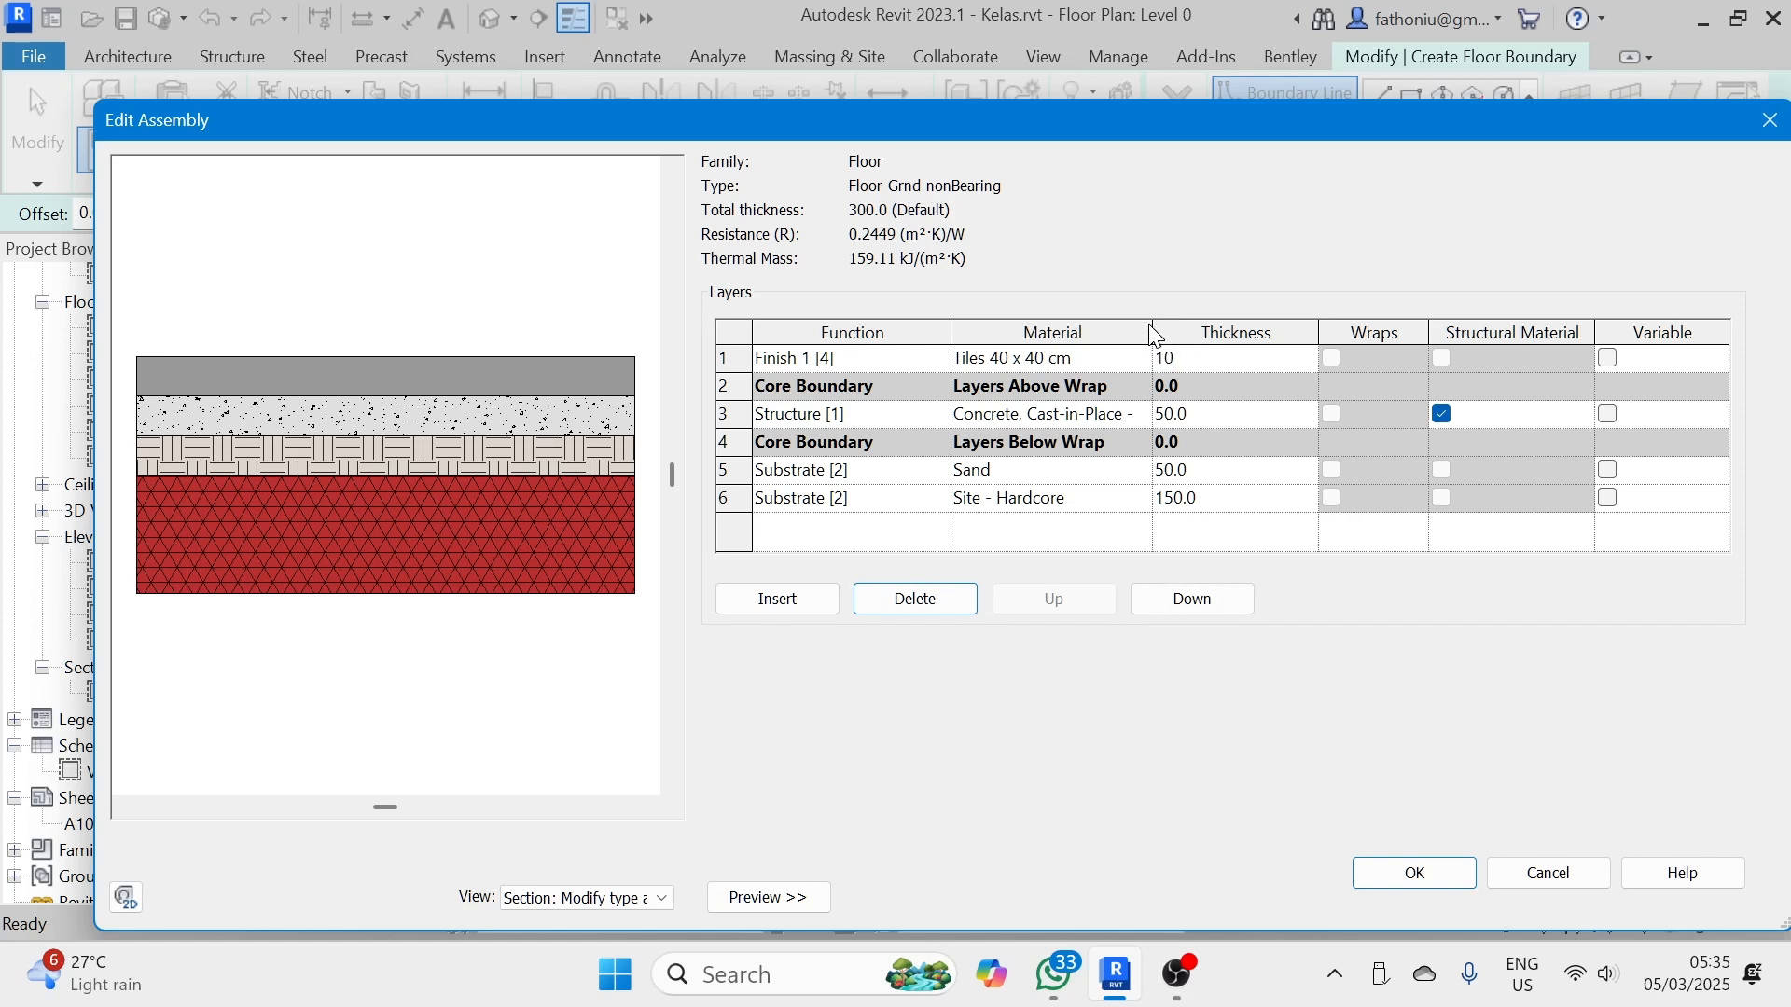
left_click(1199, 411)
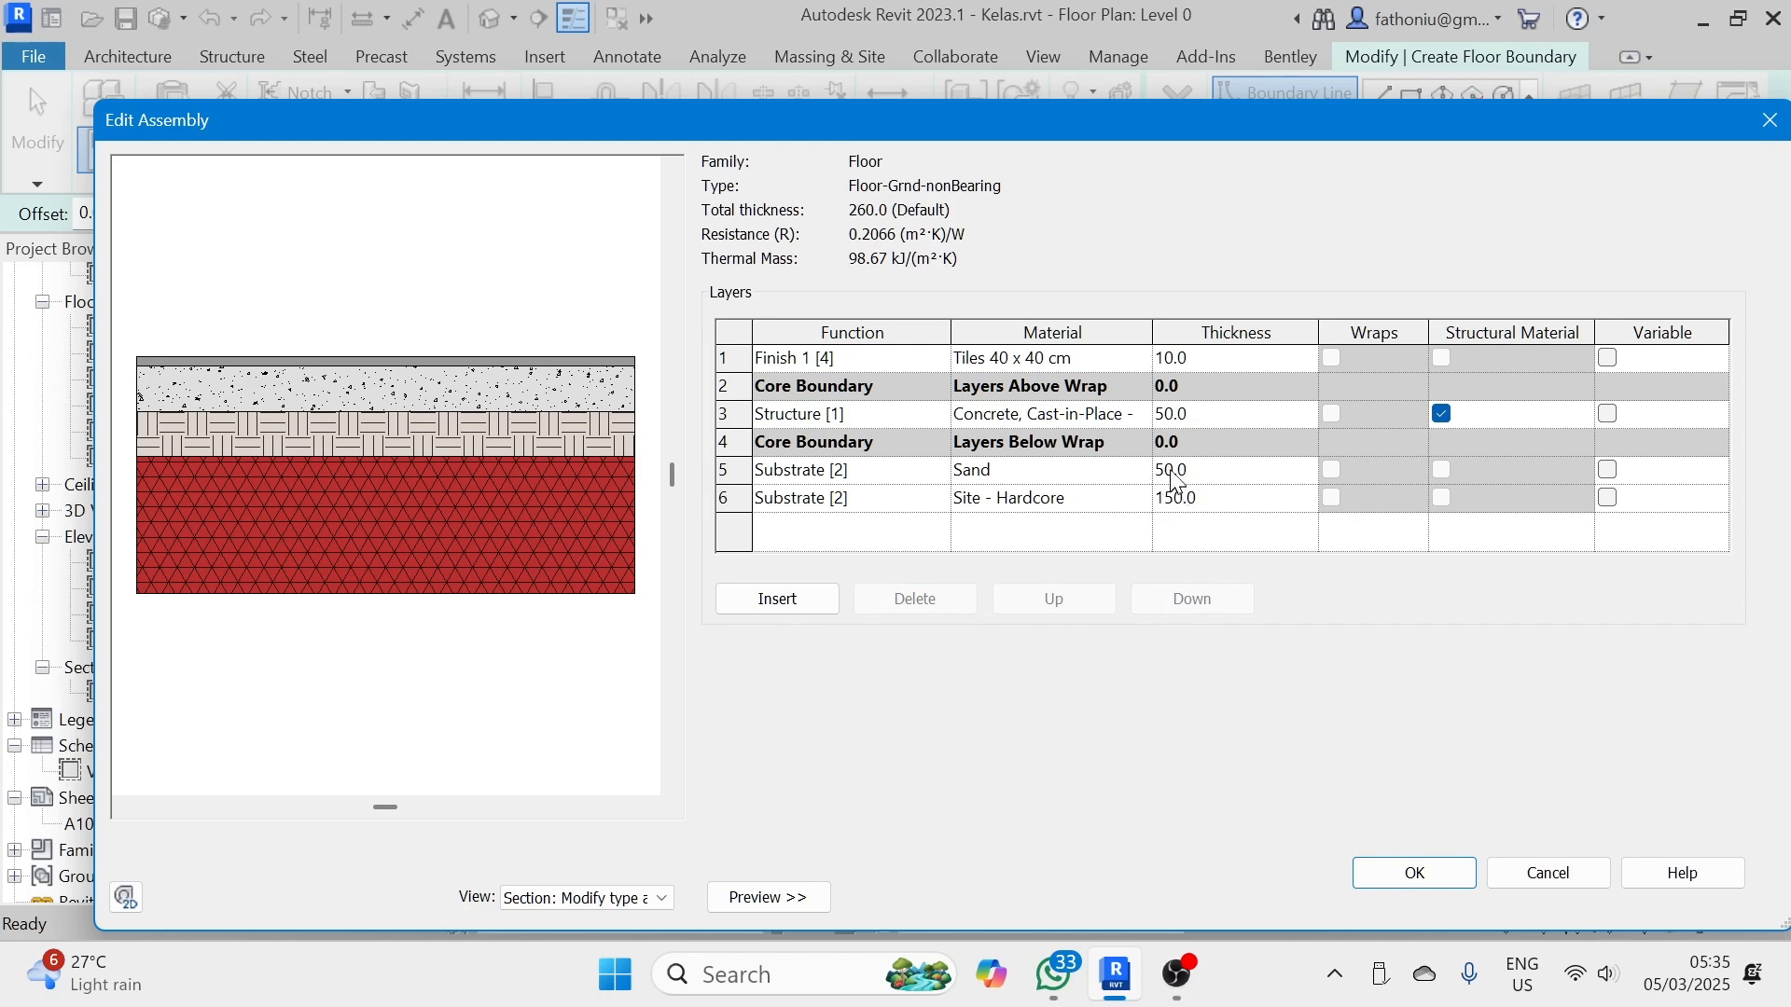
left_click(1176, 504)
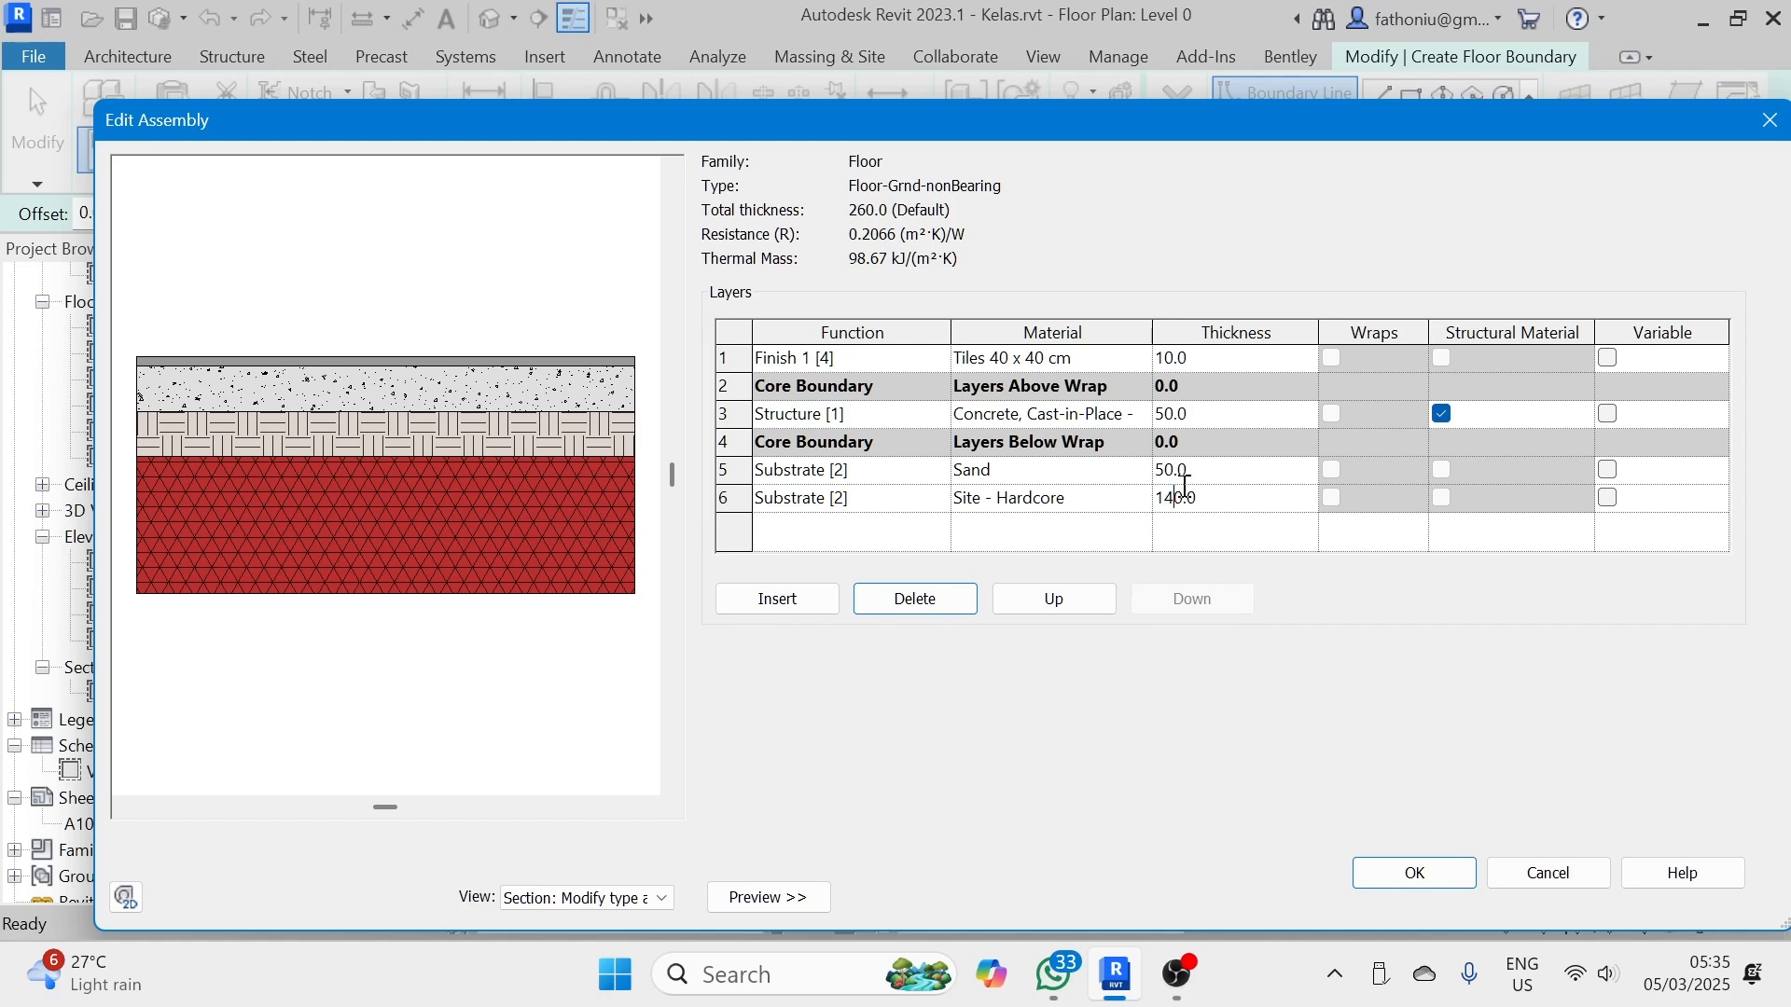
left_click(1222, 469)
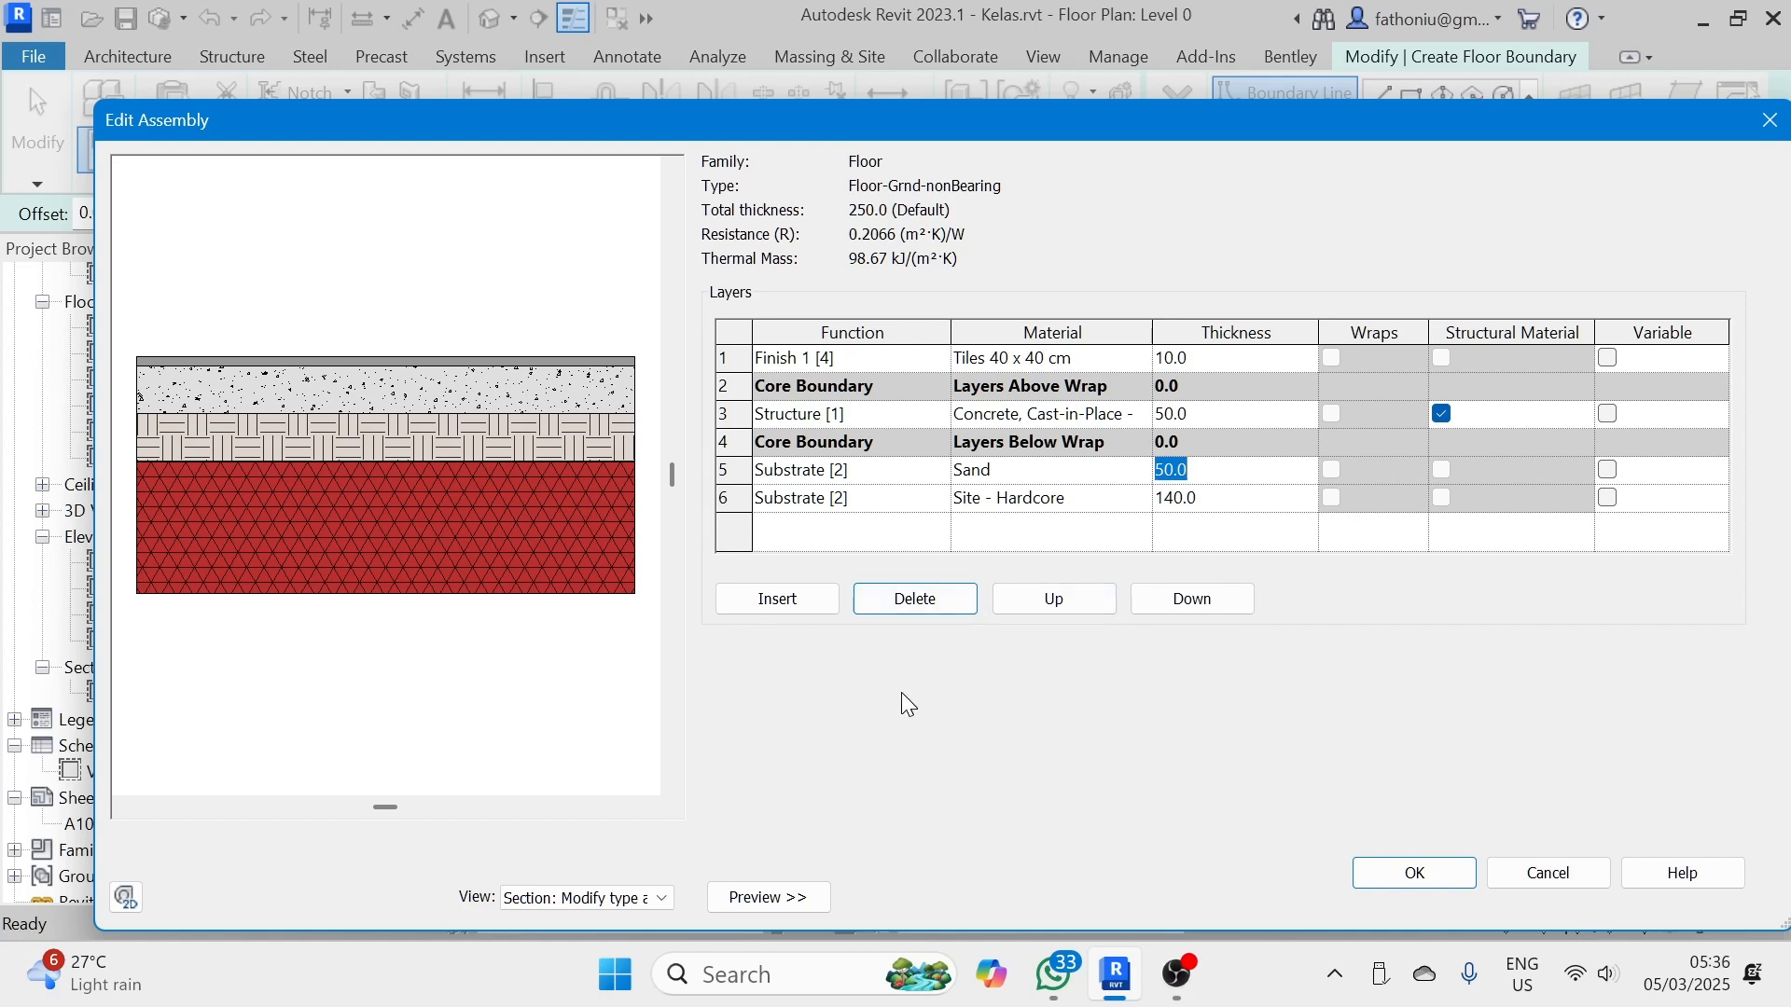
- Check the drafting fill patterns available for the Site - Hardcore material's foreground cut pattern, keeping Triangles
left_click(1073, 504)
left_click(1142, 498)
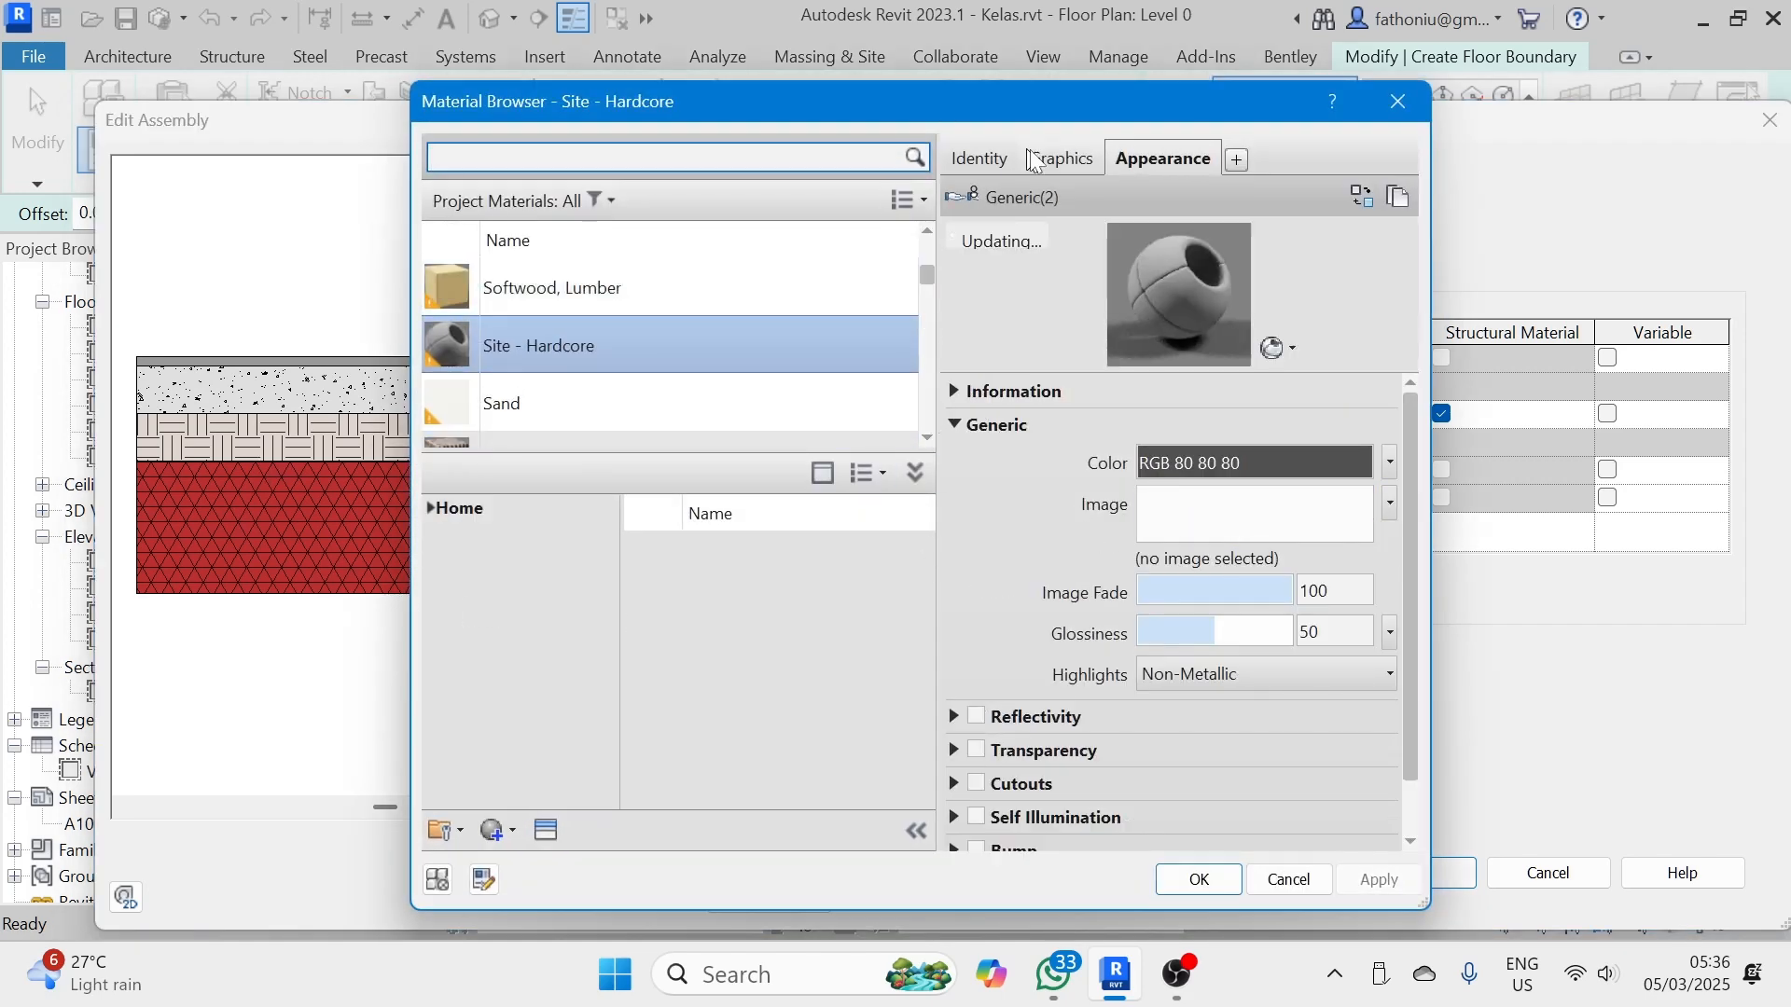
left_click(1063, 160)
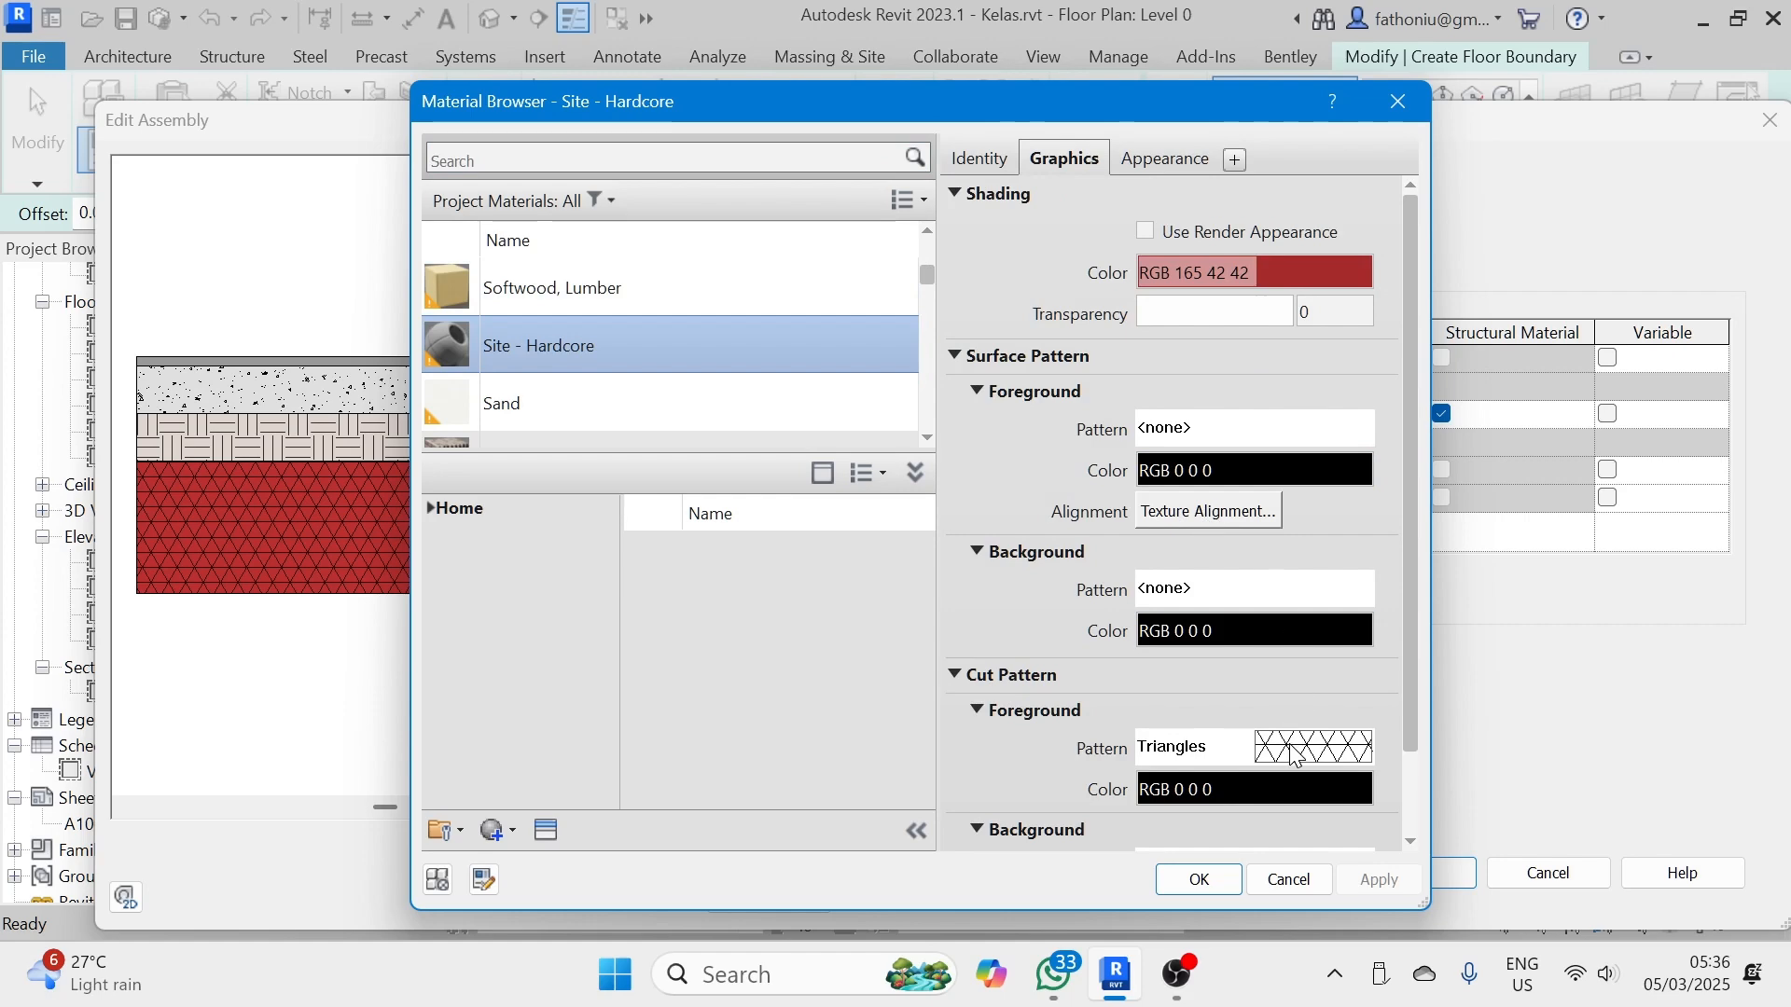
left_click(1295, 756)
scroll(1380, 522, "down", 1)
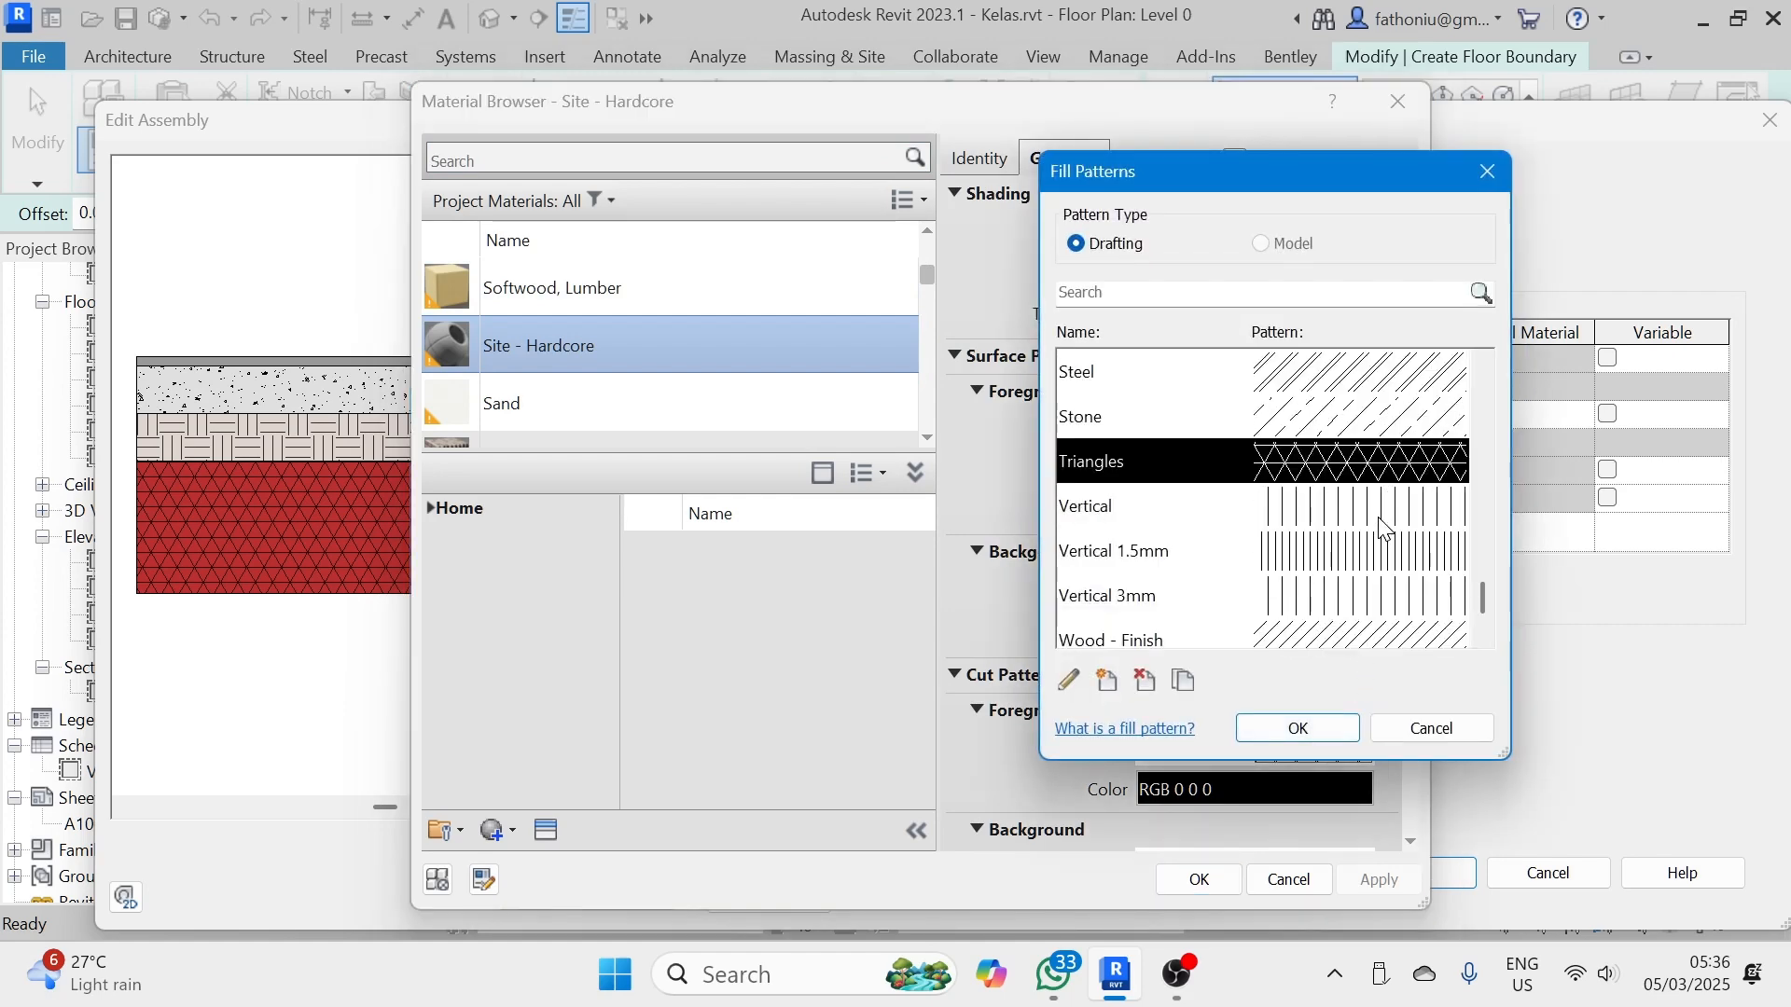
scroll(1384, 528, "down", 1)
scroll(1384, 528, "up", 3)
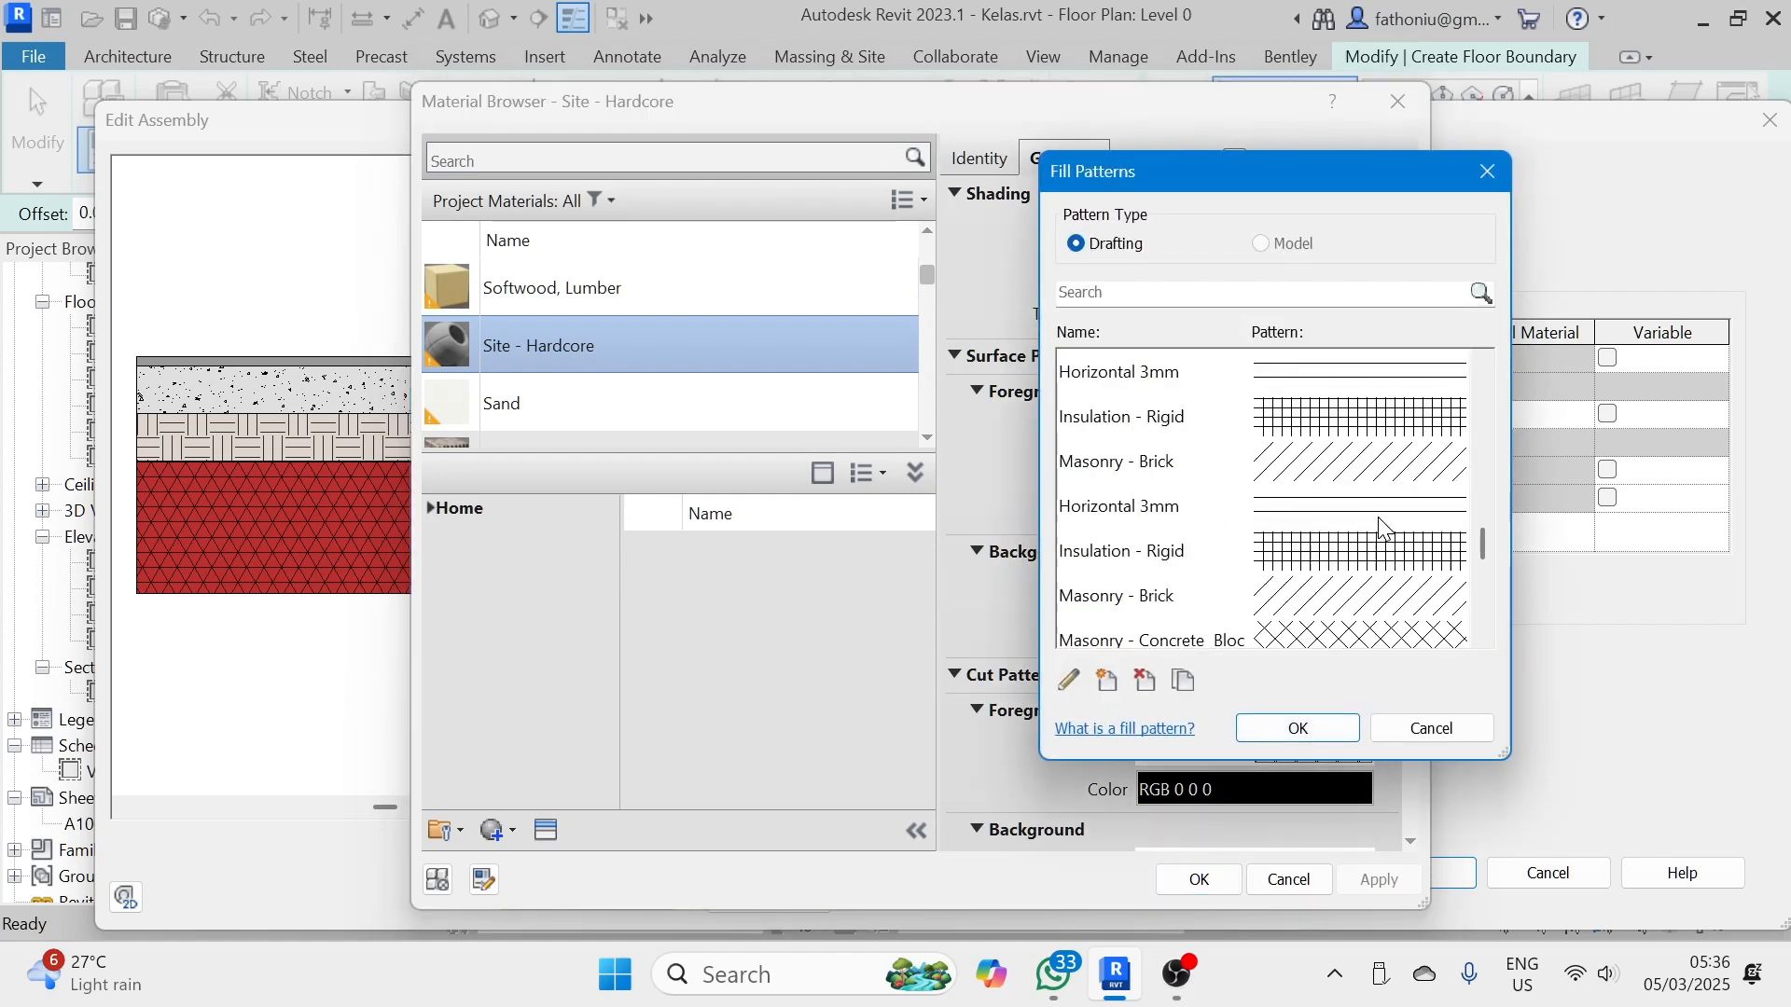
scroll(1384, 528, "up", 2)
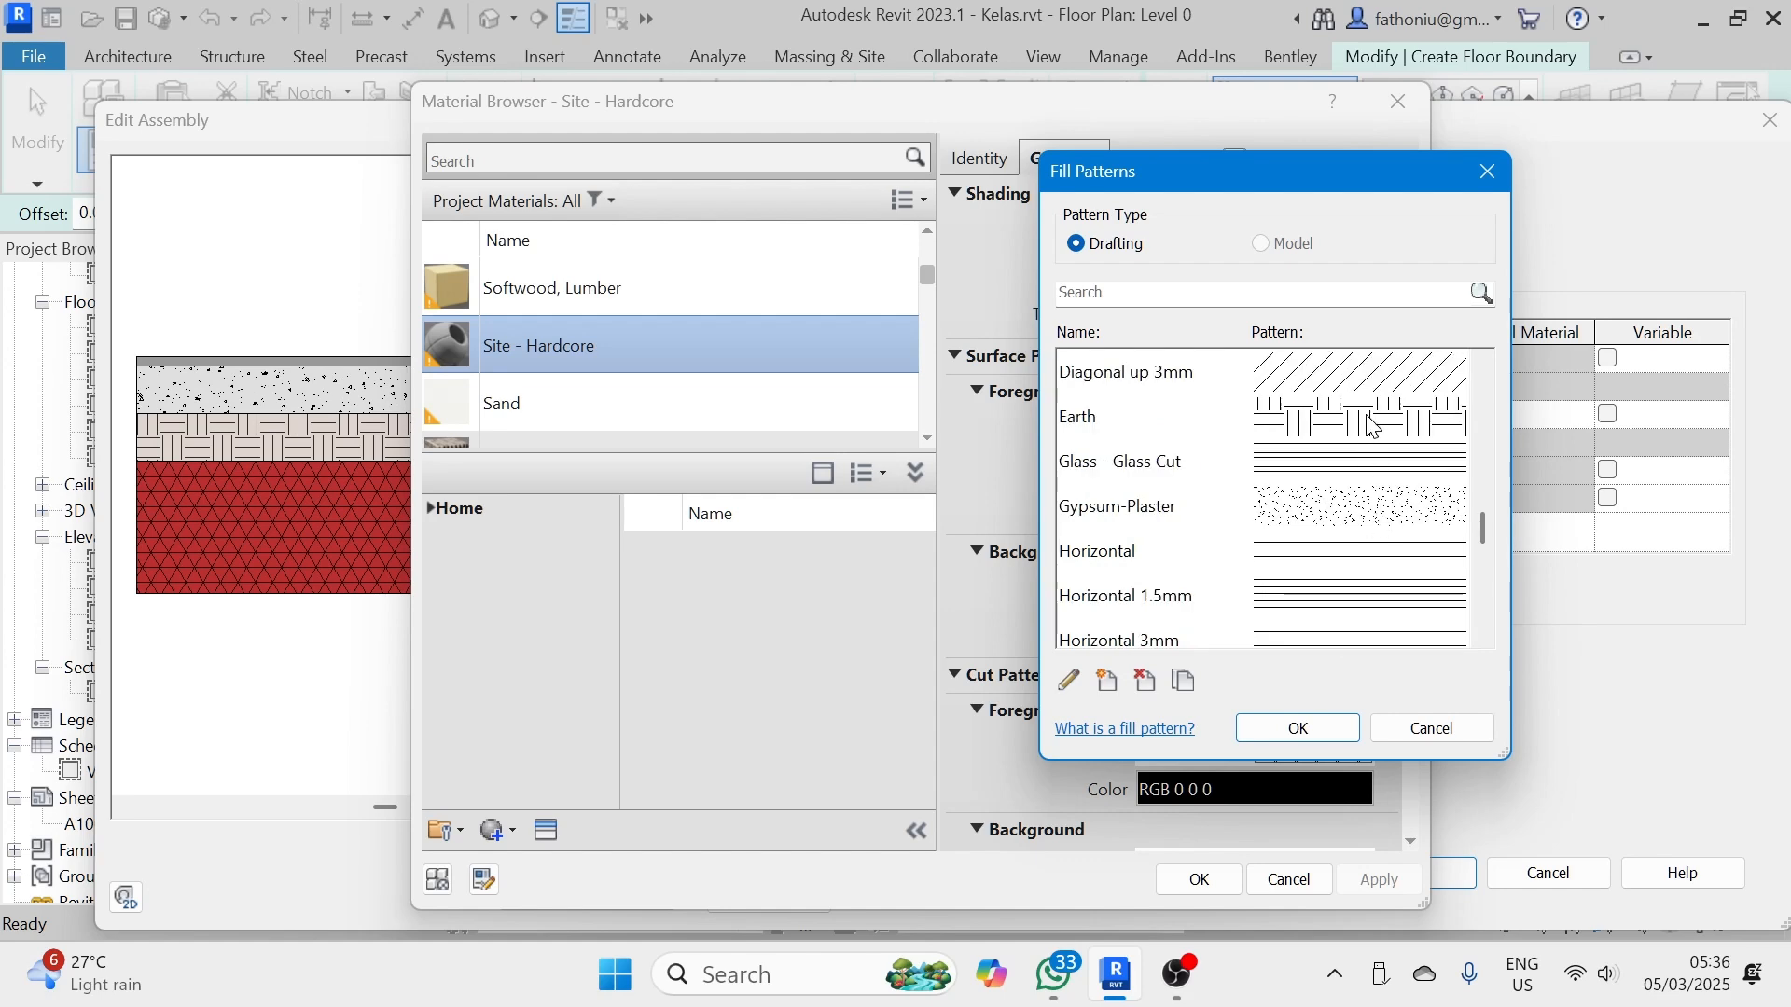
scroll(1372, 427, "up", 1)
scroll(1370, 425, "down", 3)
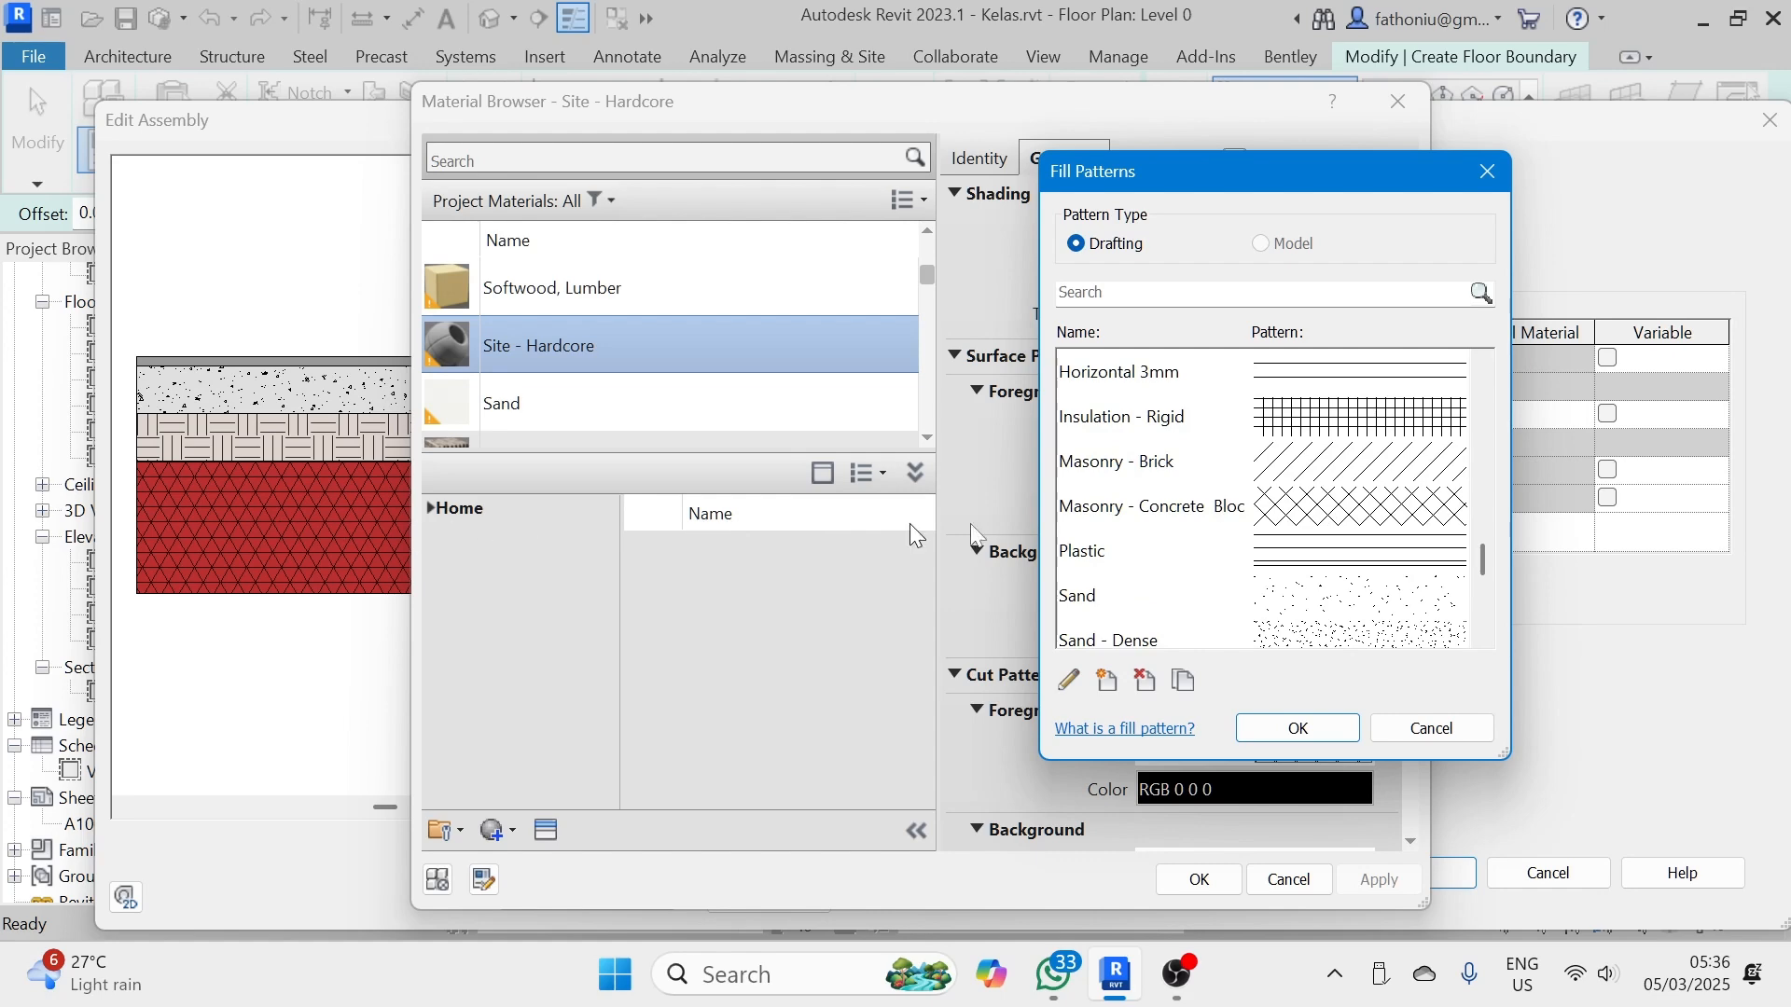
scroll(1390, 557, "down", 1)
scroll(1388, 557, "down", 1)
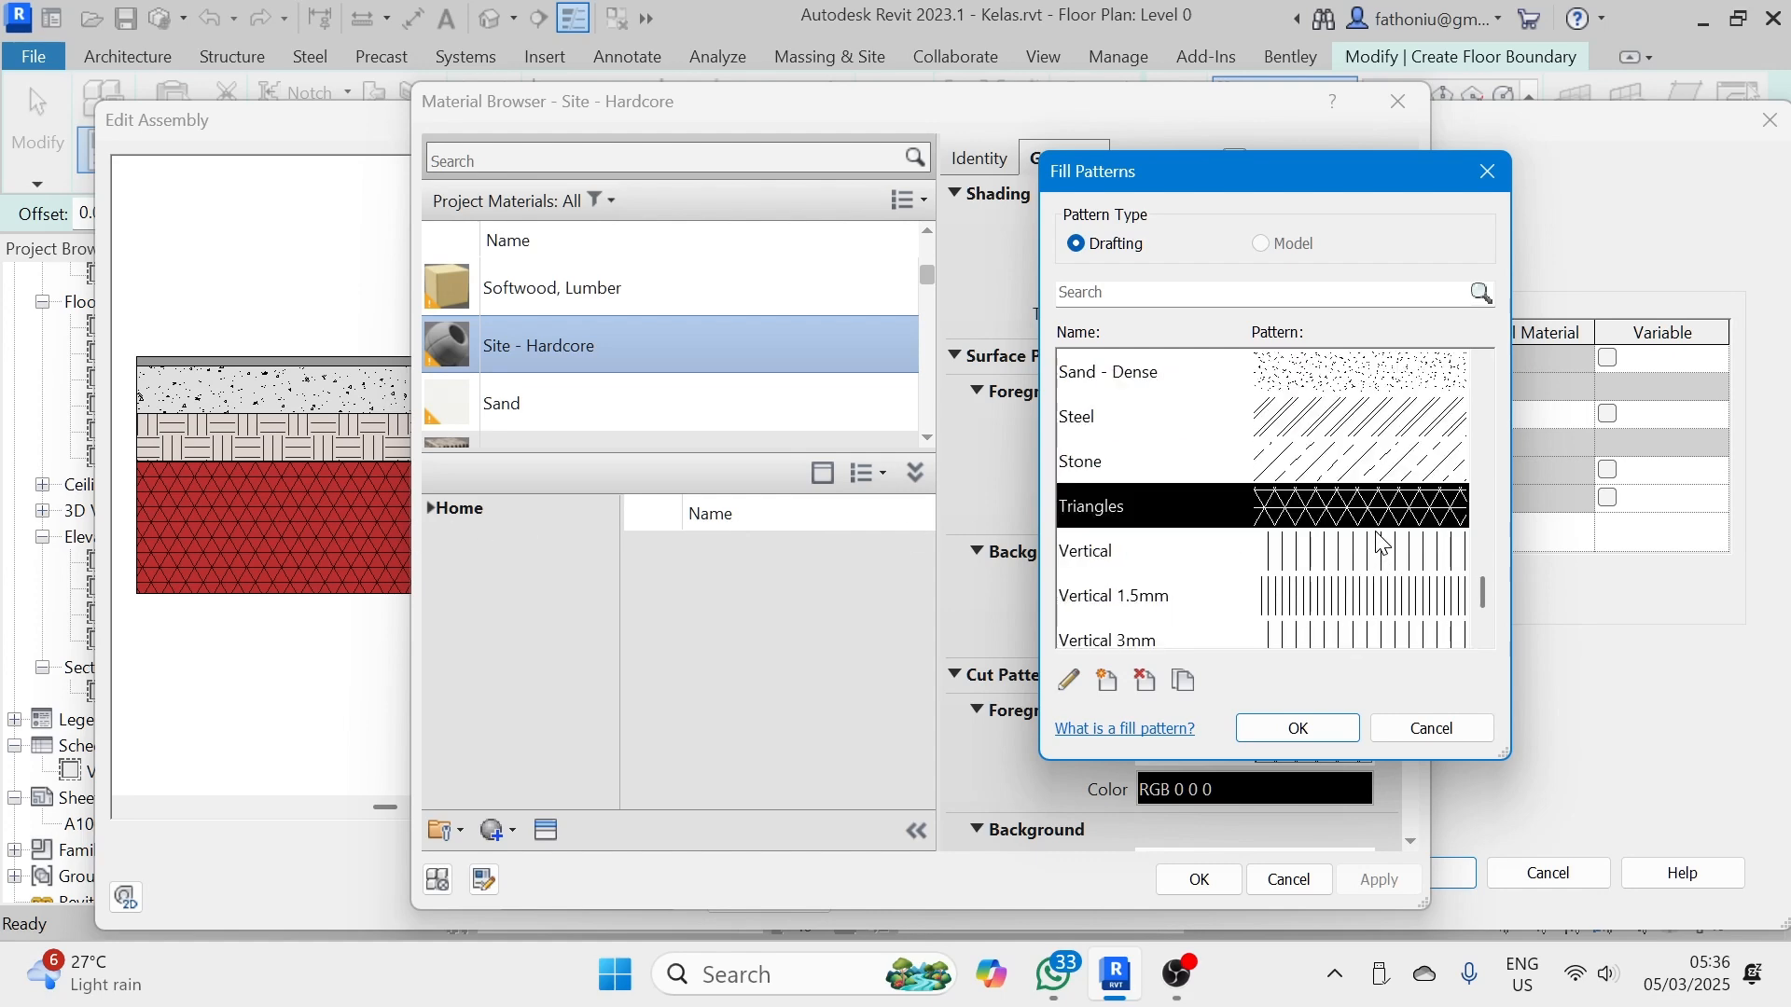
left_click(1329, 728)
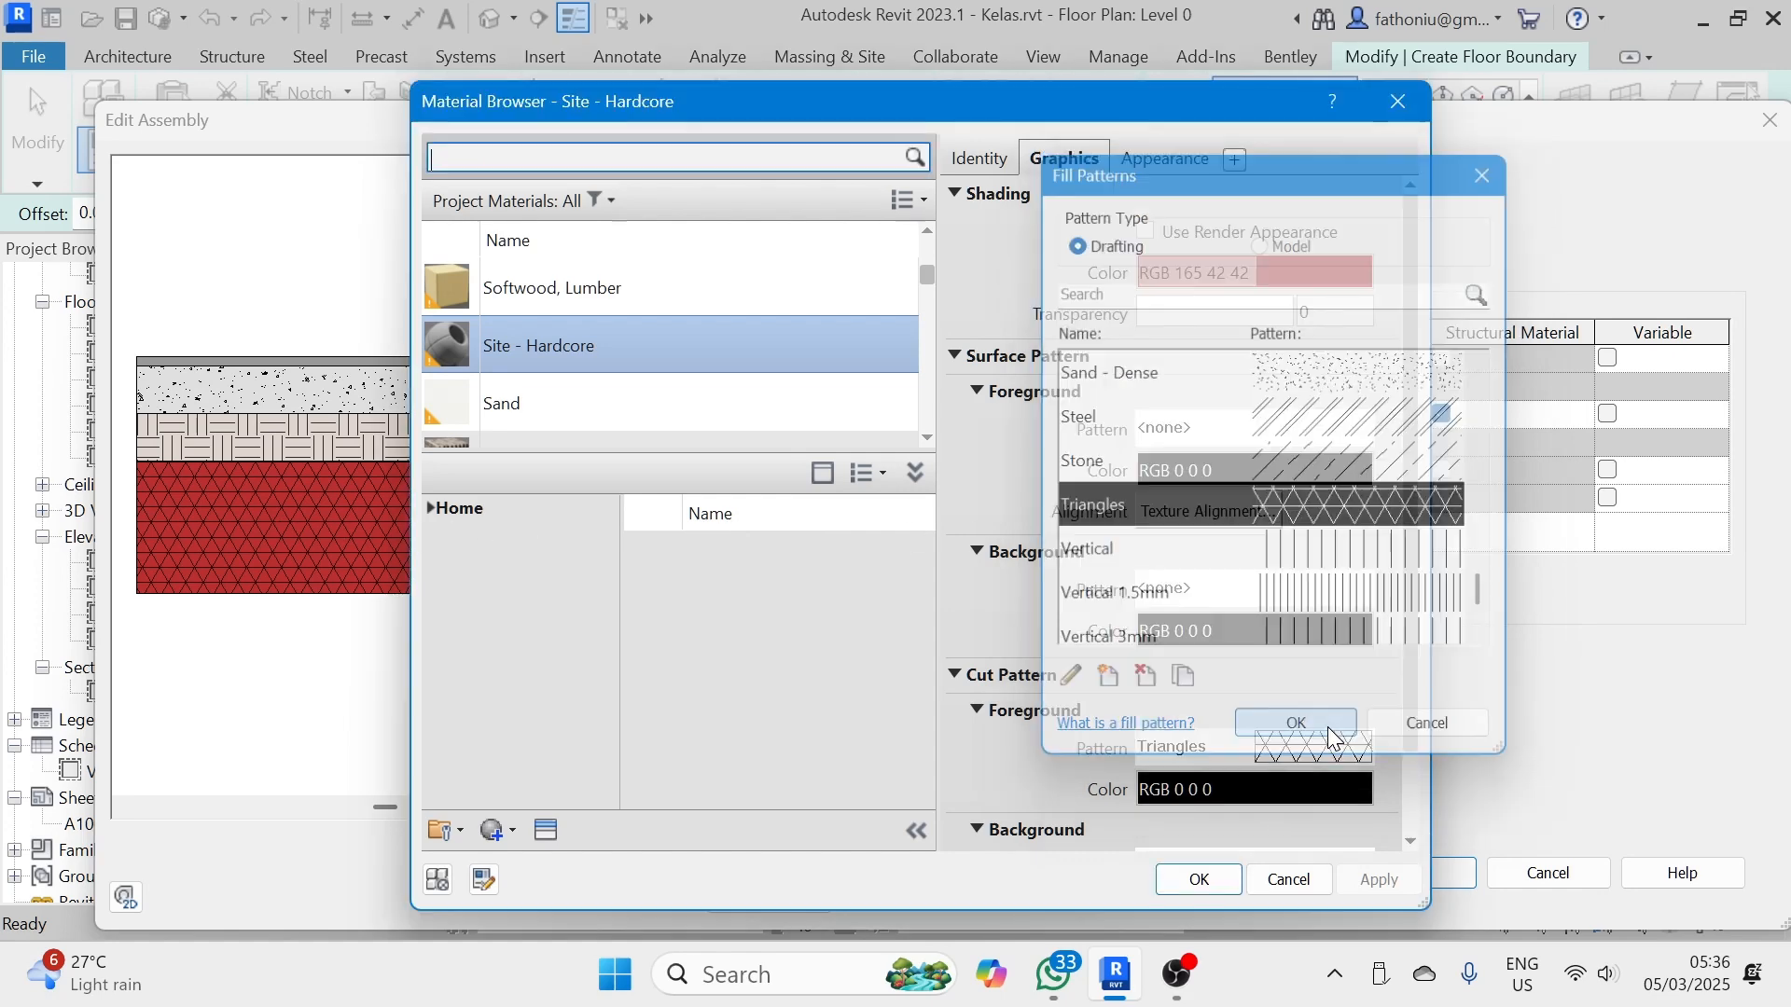
left_click(1200, 880)
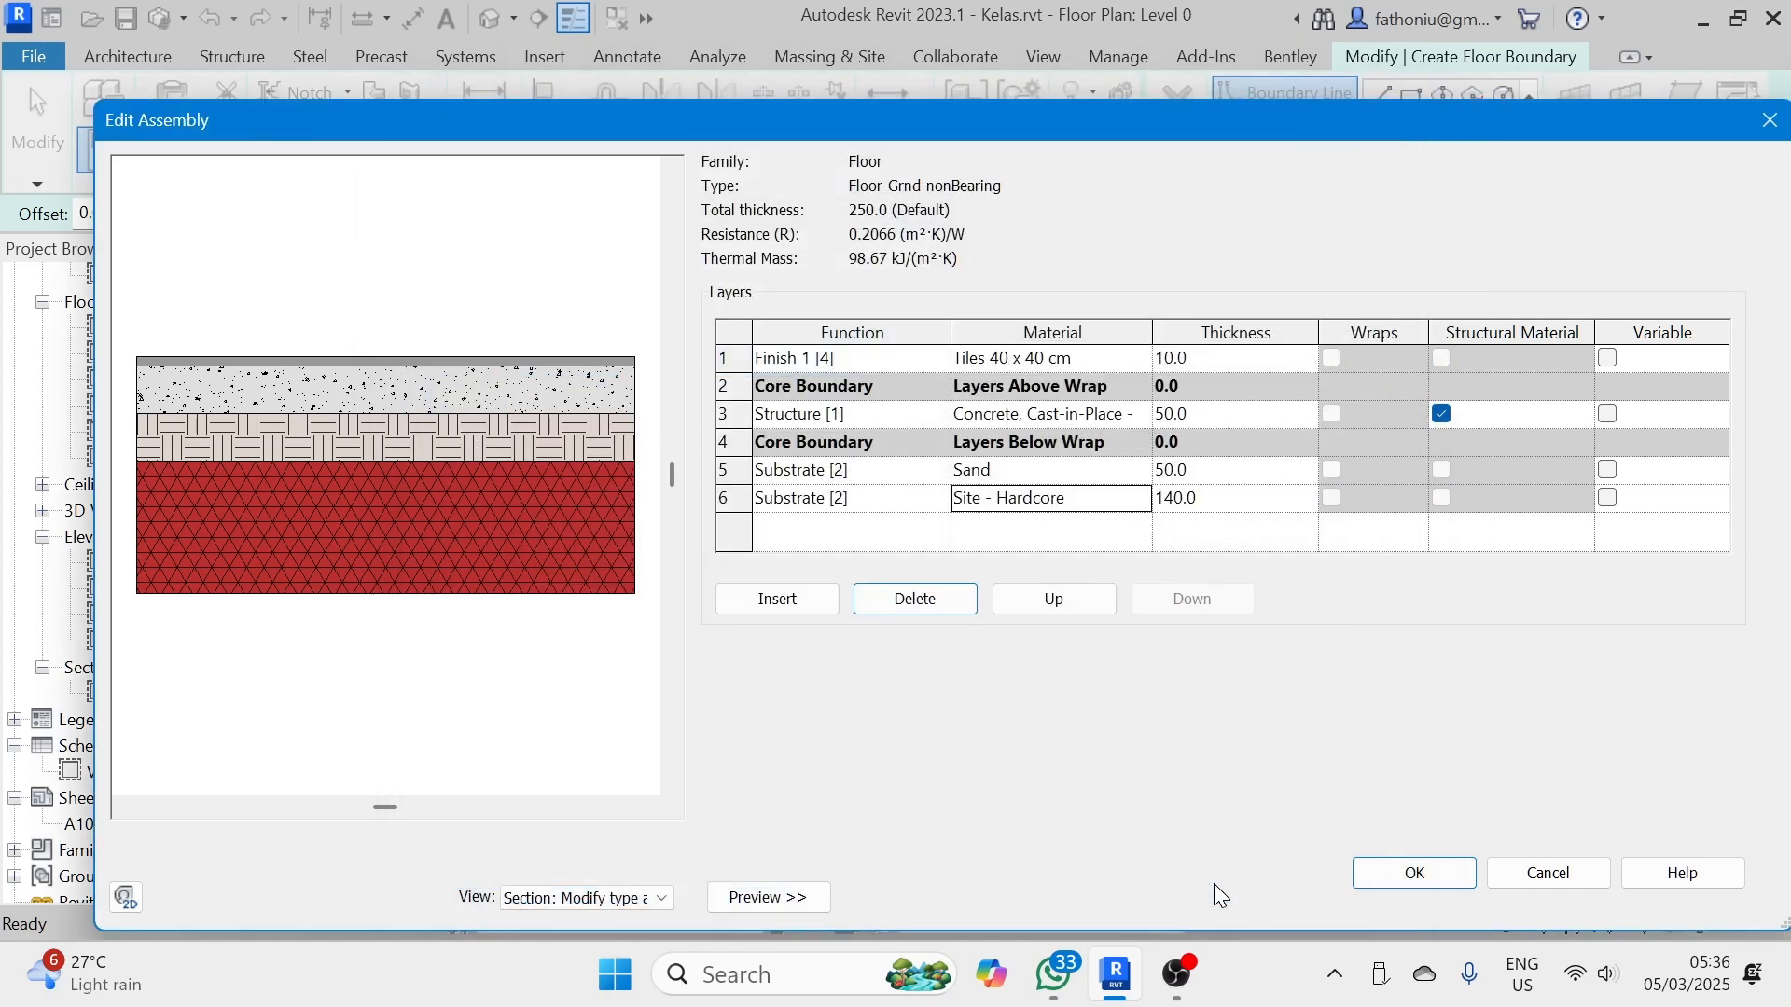
- Confirm the edited layer assembly and the Floor-Grnd-nonBearing type properties to return to the floor boundary sketch
left_click(1440, 869)
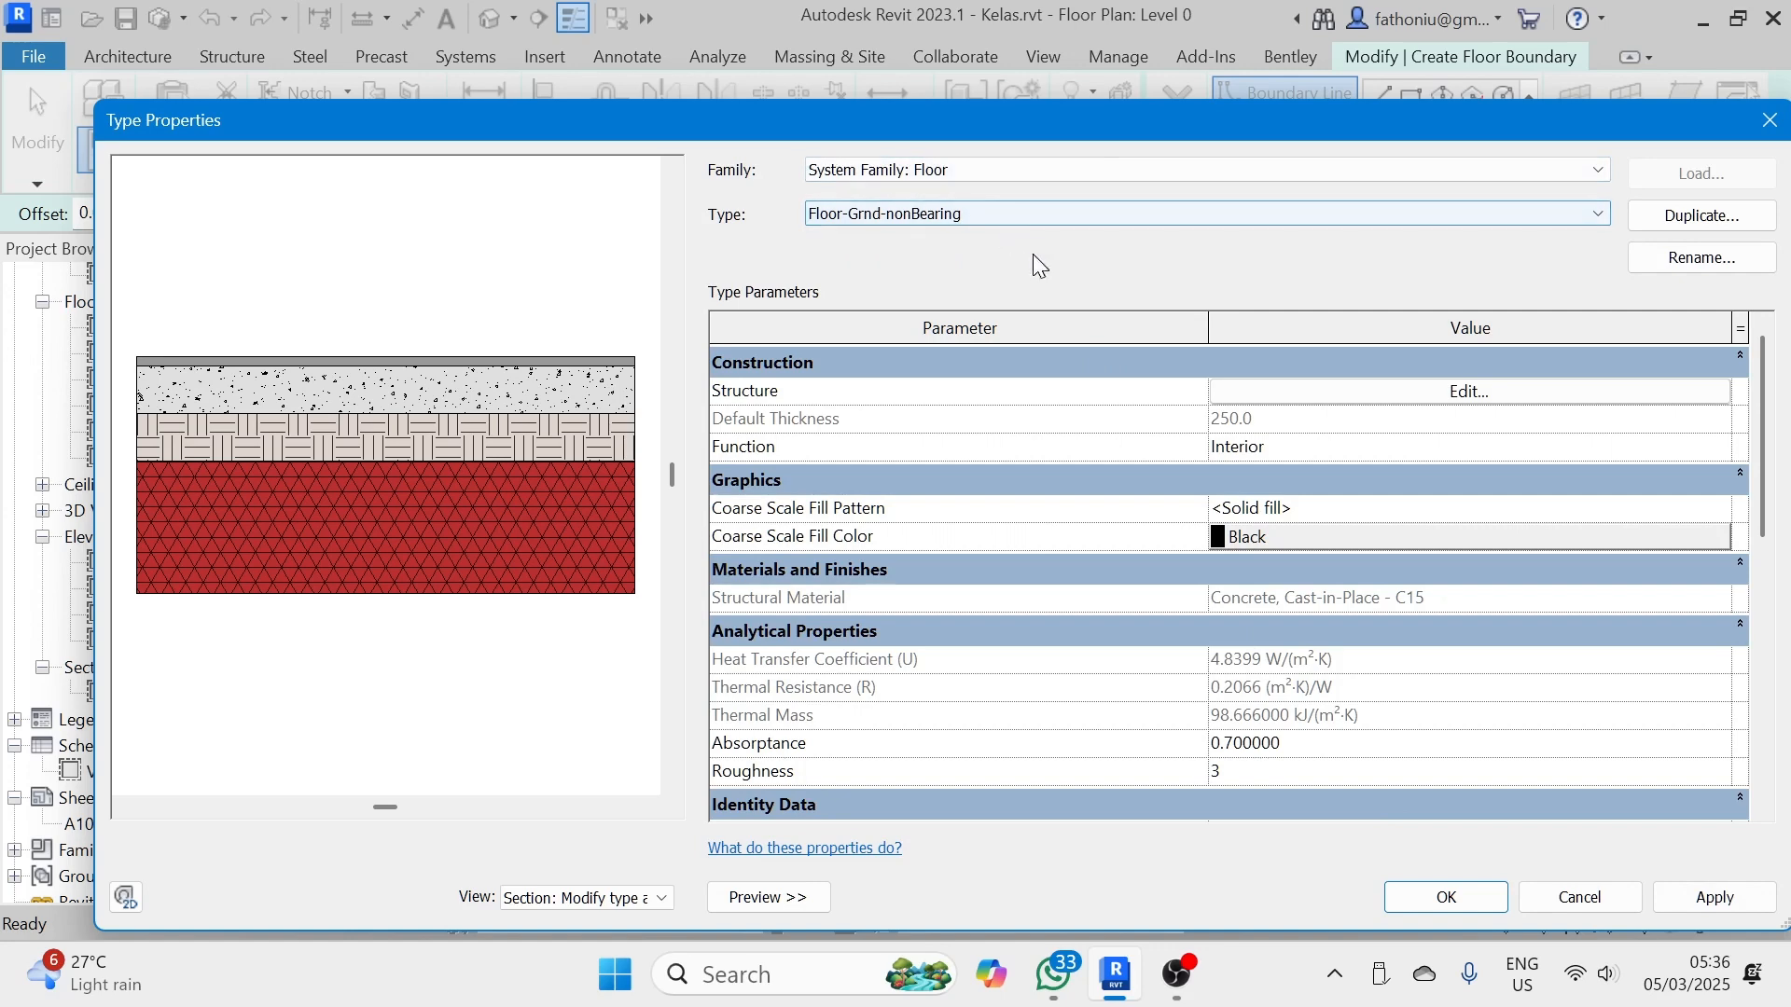
left_click(1427, 896)
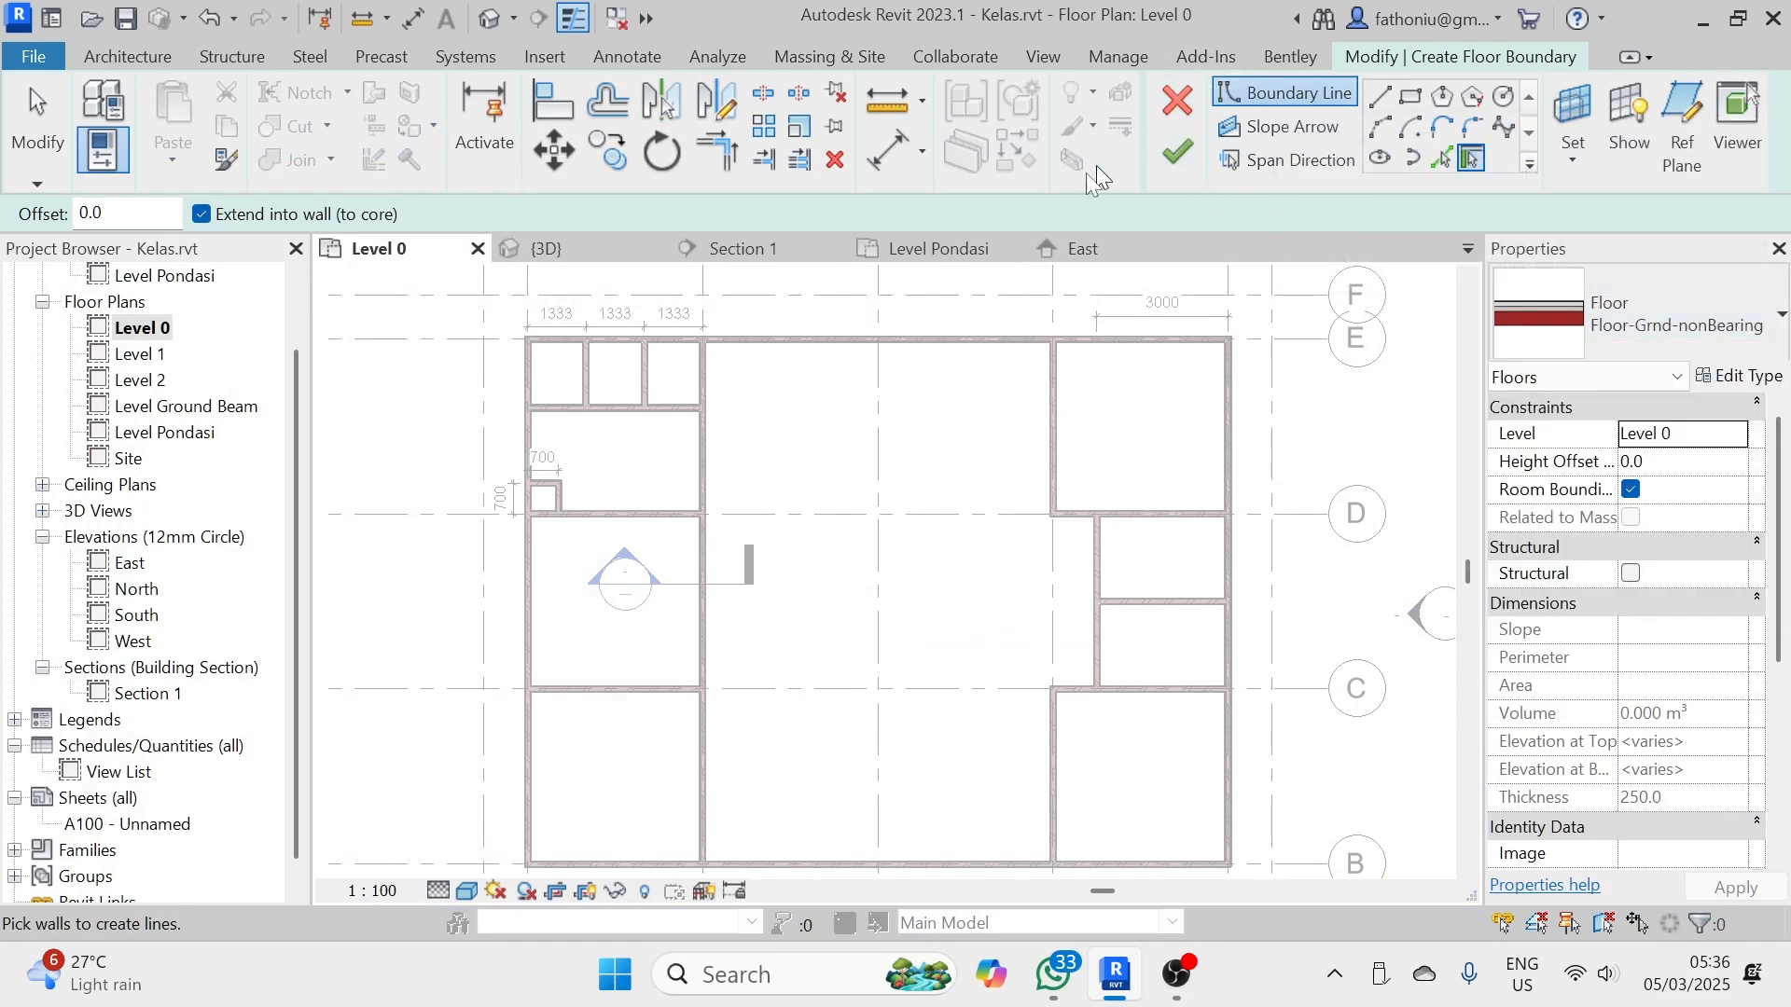
- Sketch a straight boundary line along the inner core face of the grid E wall, from the western rooms' wall to the northeastern room's wall
scroll(709, 357, "up", 6)
scroll(709, 358, "up", 2)
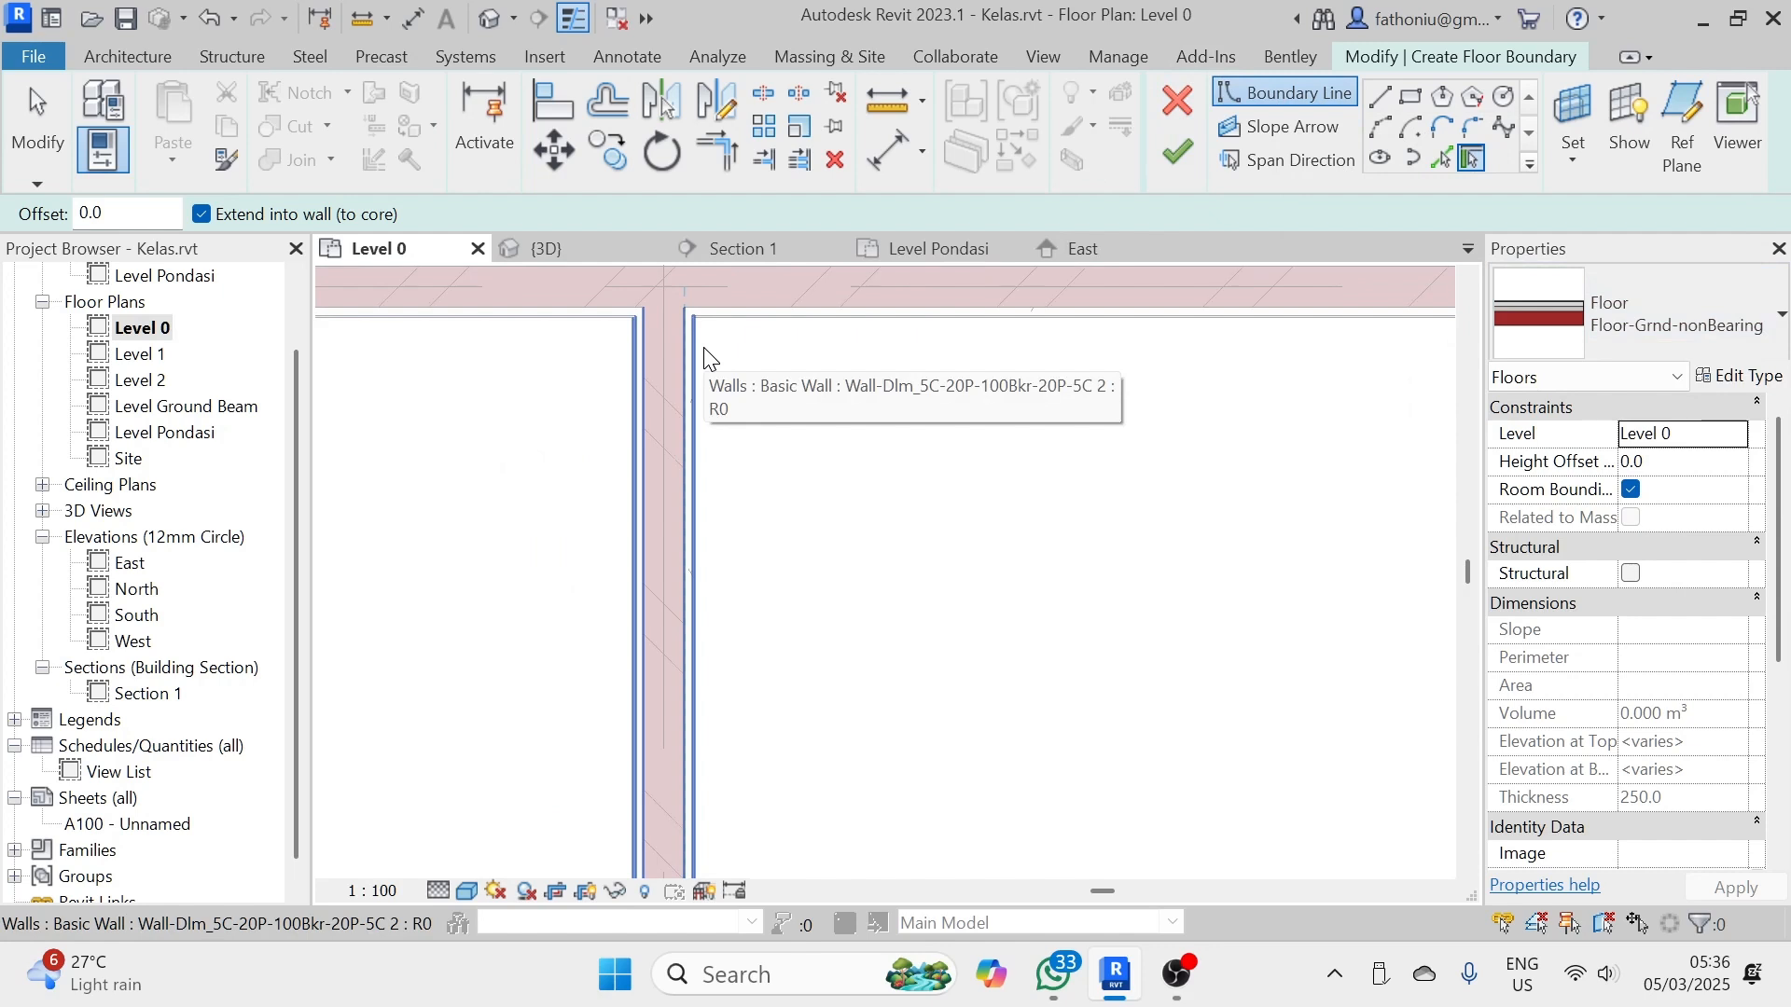
left_click(1294, 107)
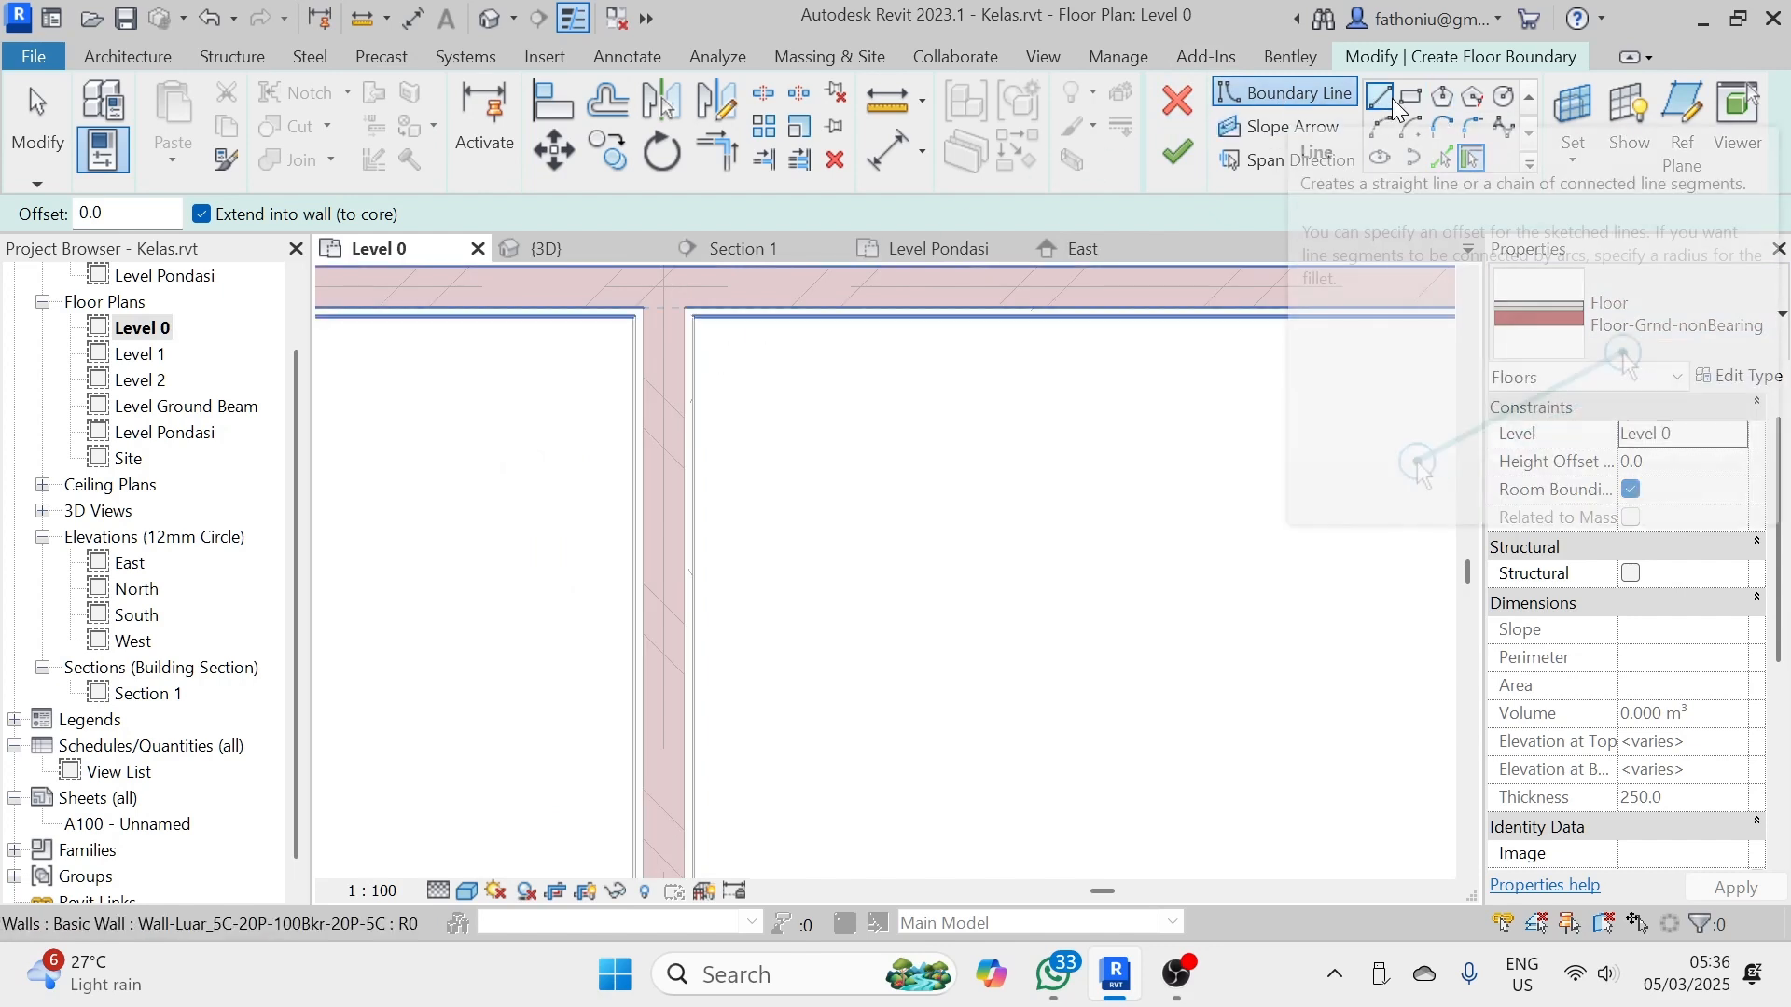
middle_click_drag(724, 343, 664, 424)
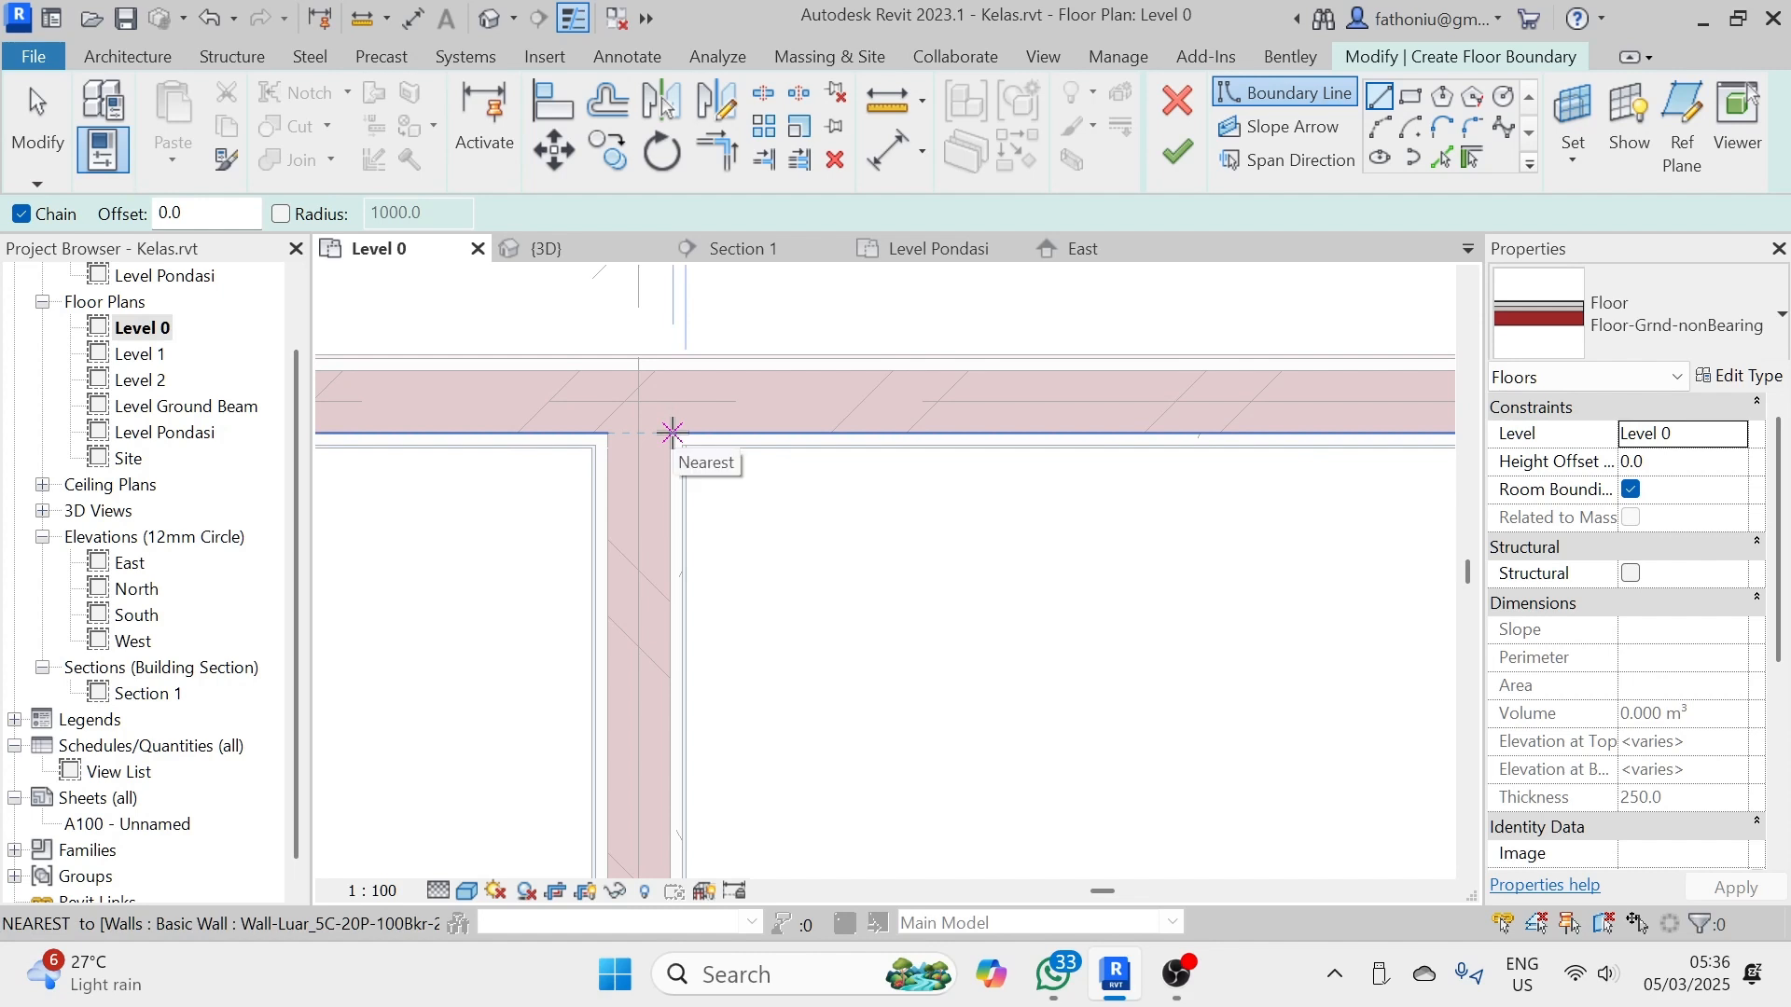
scroll(671, 429, "up", 3)
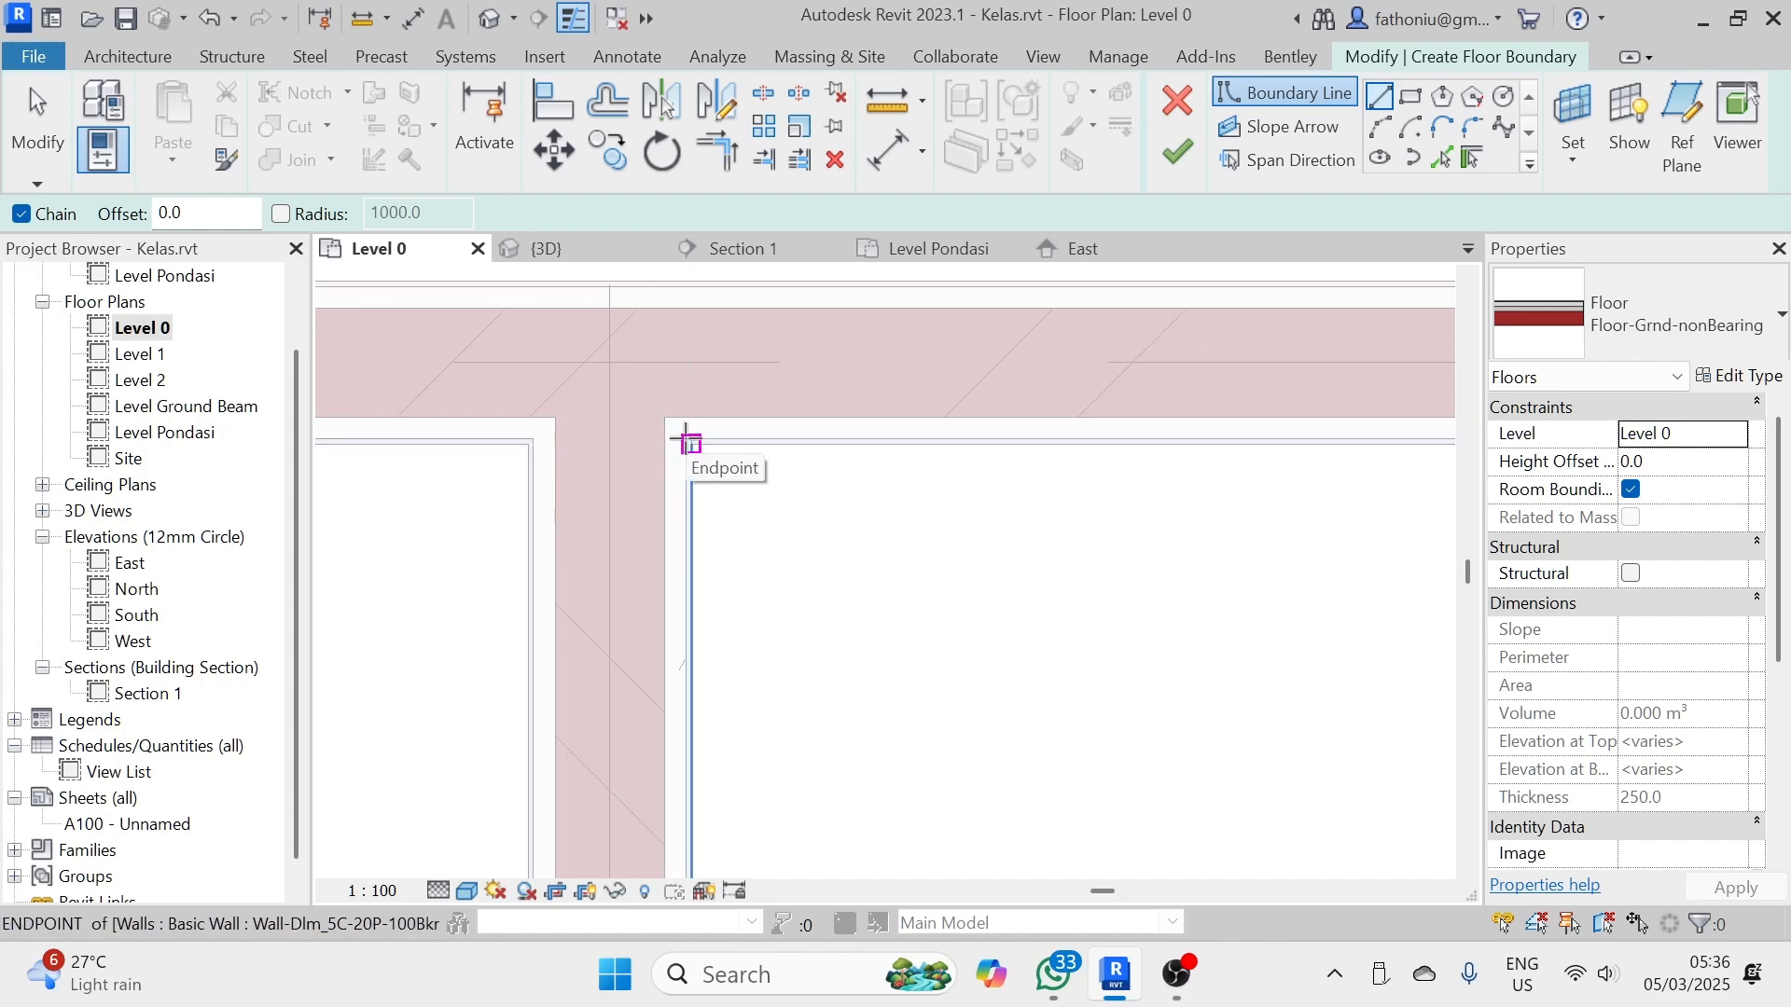
left_click(664, 418)
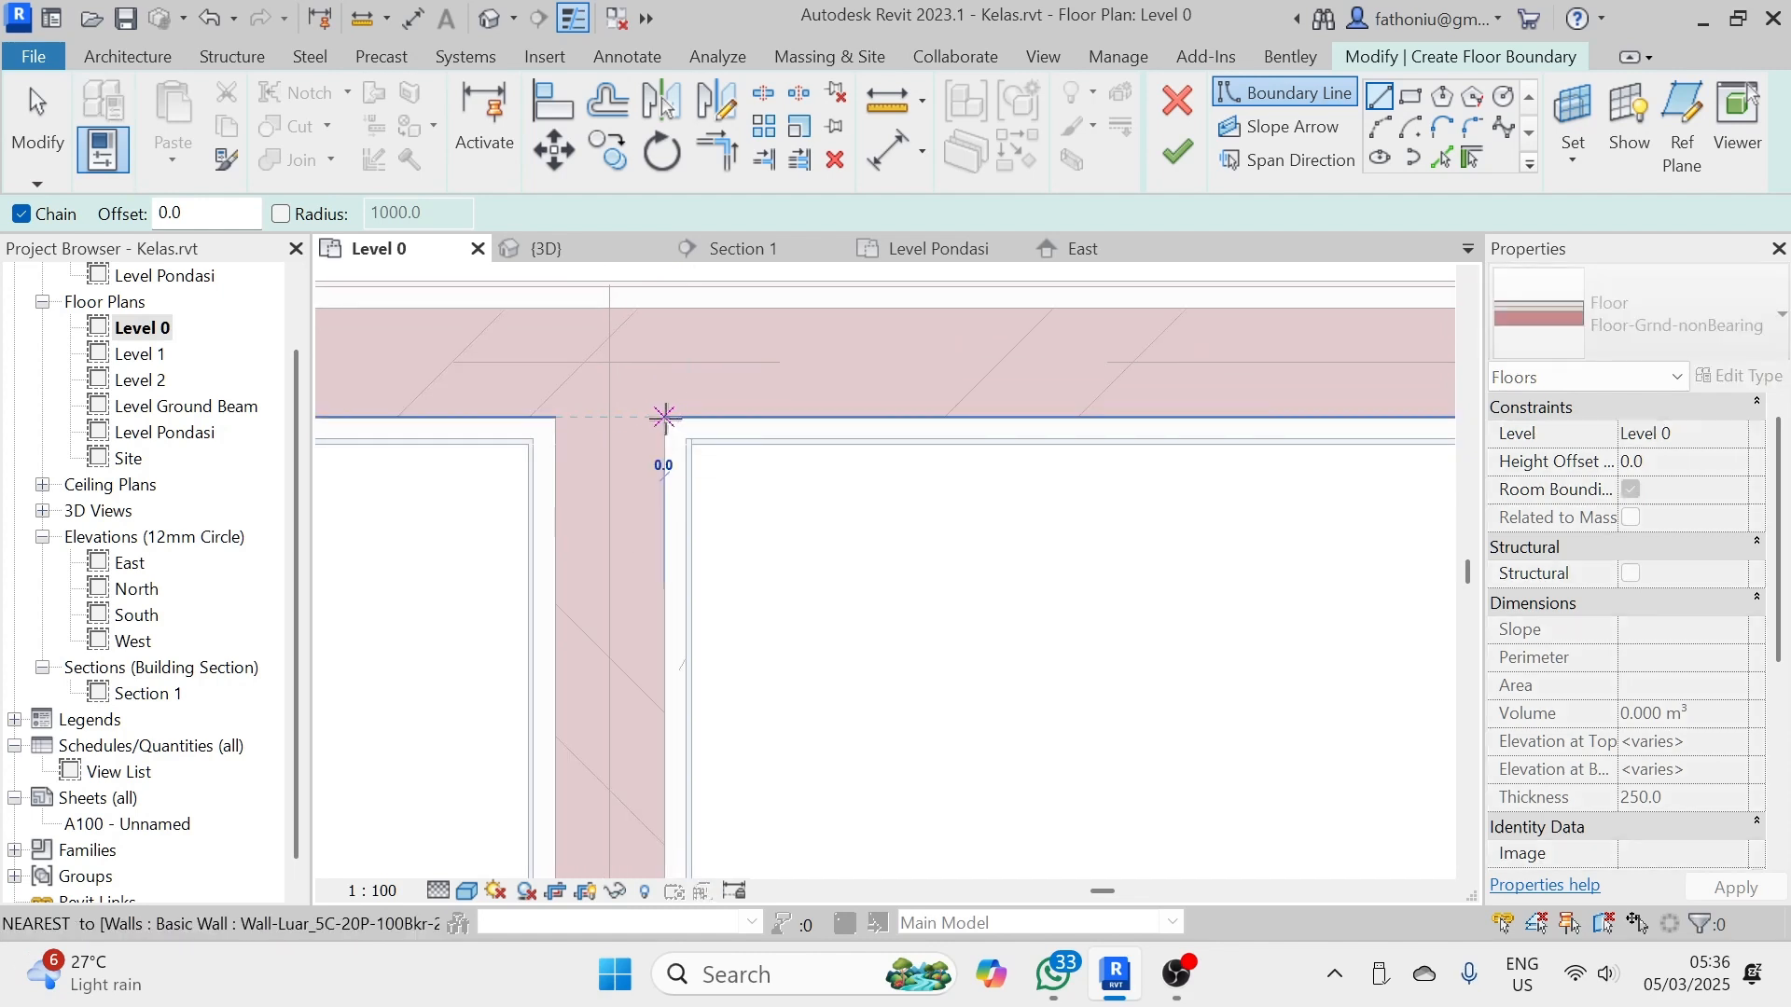
scroll(1147, 460, "down", 3)
middle_click_drag(1147, 460, 532, 496)
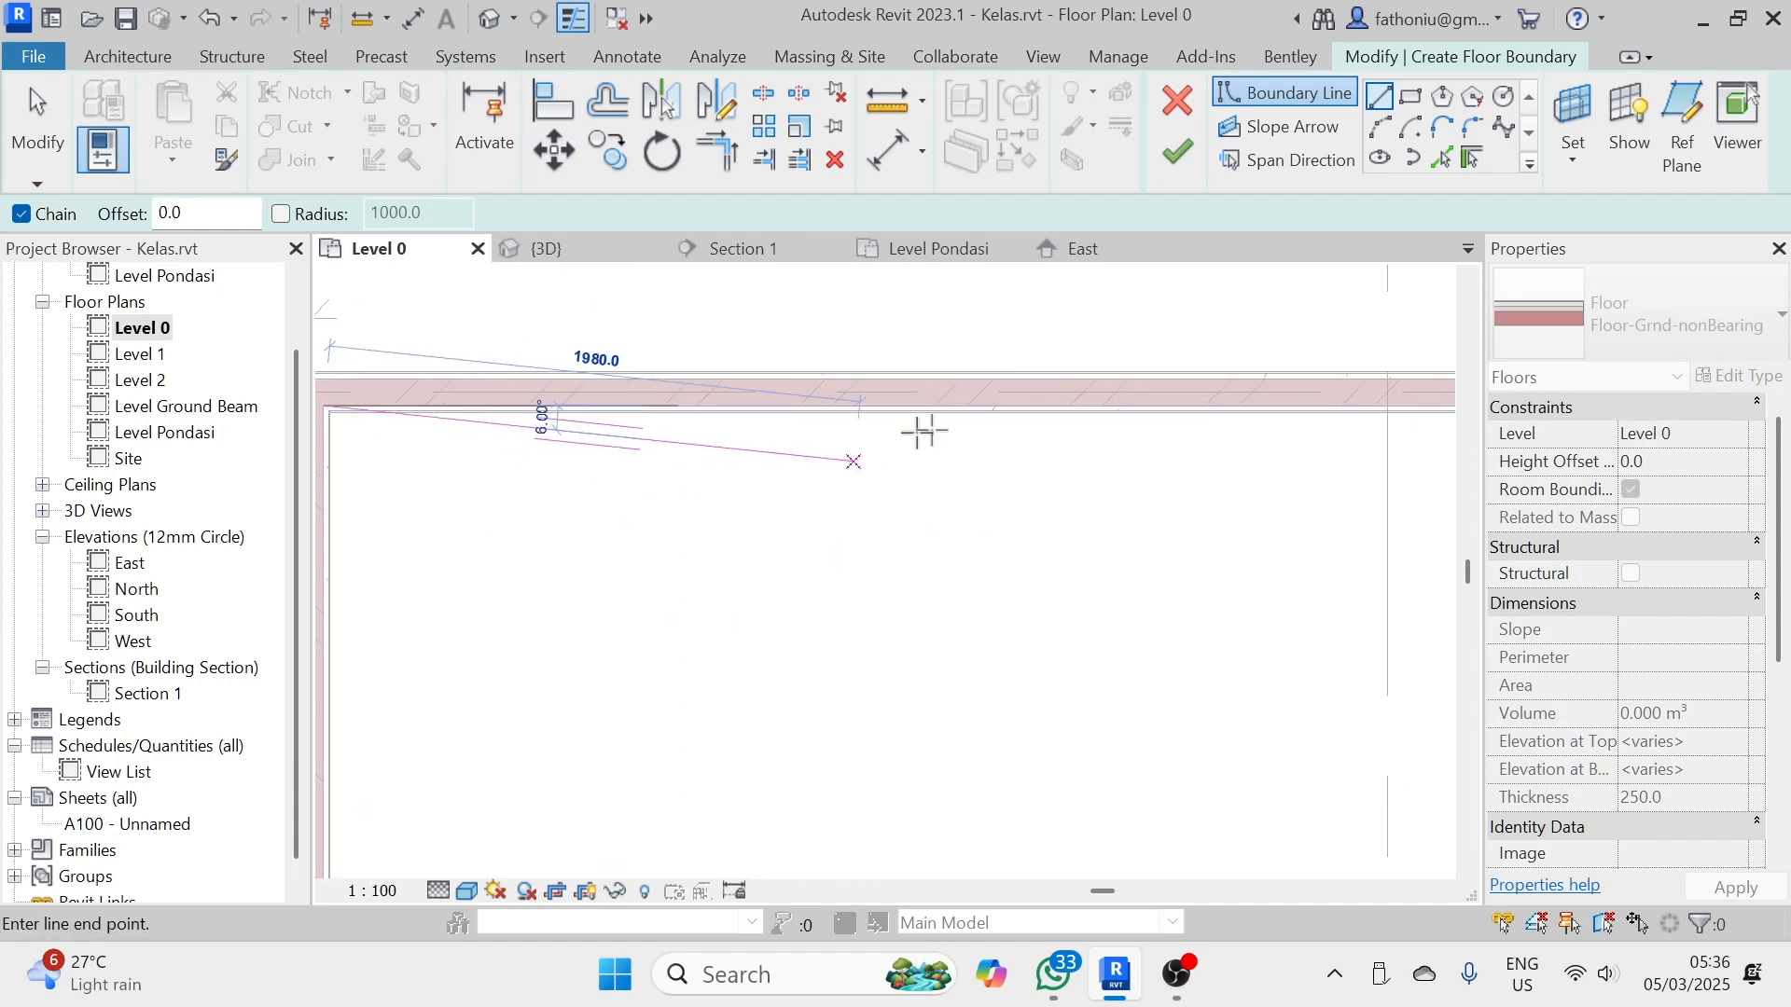
scroll(923, 432, "down", 2)
middle_click_drag(1244, 458, 722, 497)
scroll(1263, 456, "up", 2)
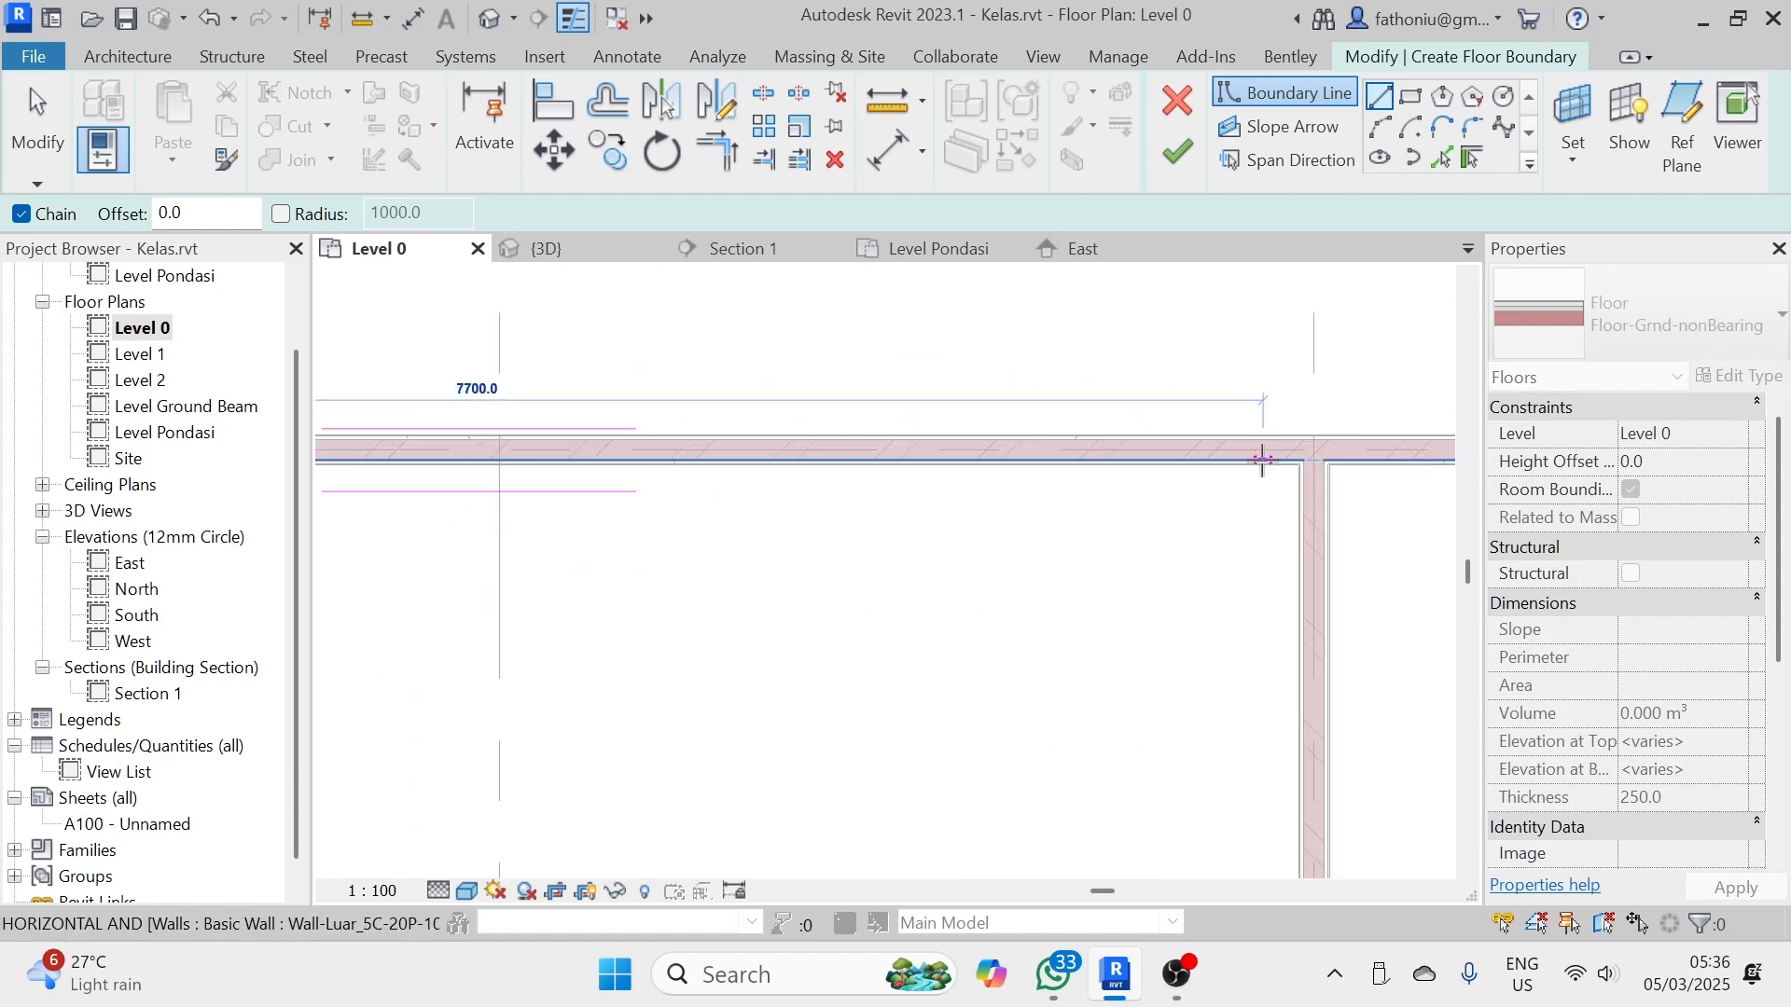
scroll(1340, 457, "up", 1)
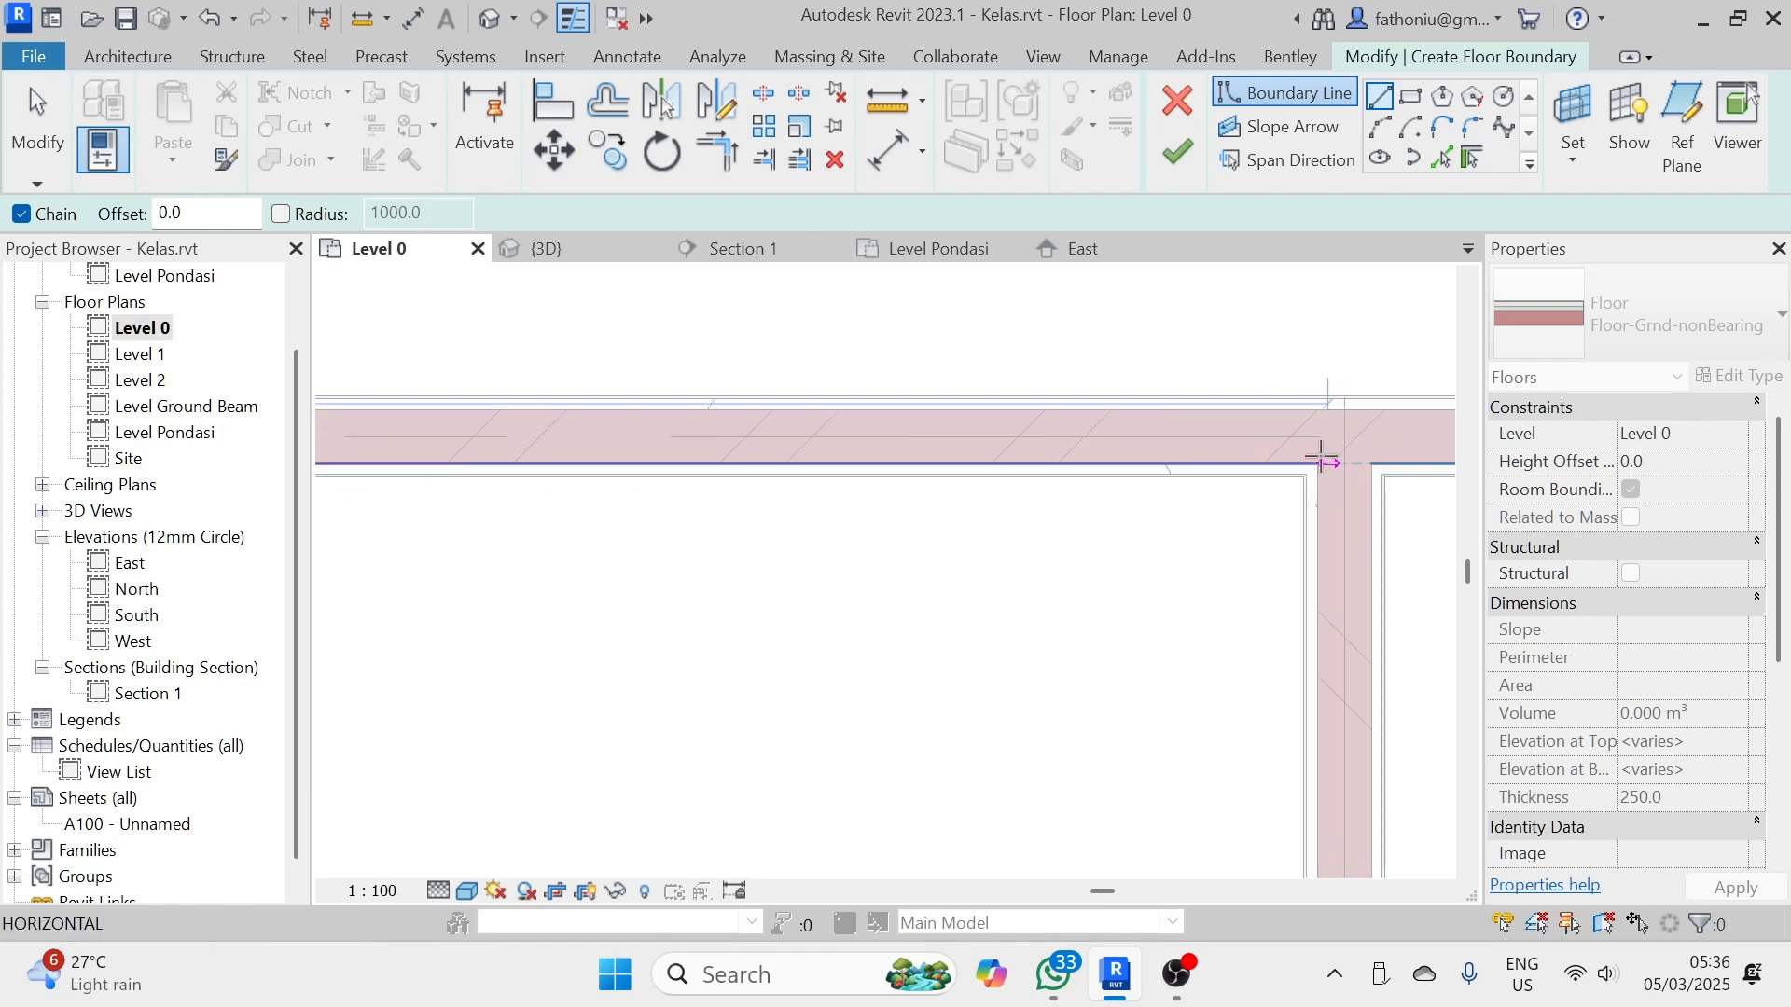
left_click(1317, 464)
- Continue the boundary south along the northeastern room's wall core face to its outer corner at grid D
scroll(1309, 643, "down", 2)
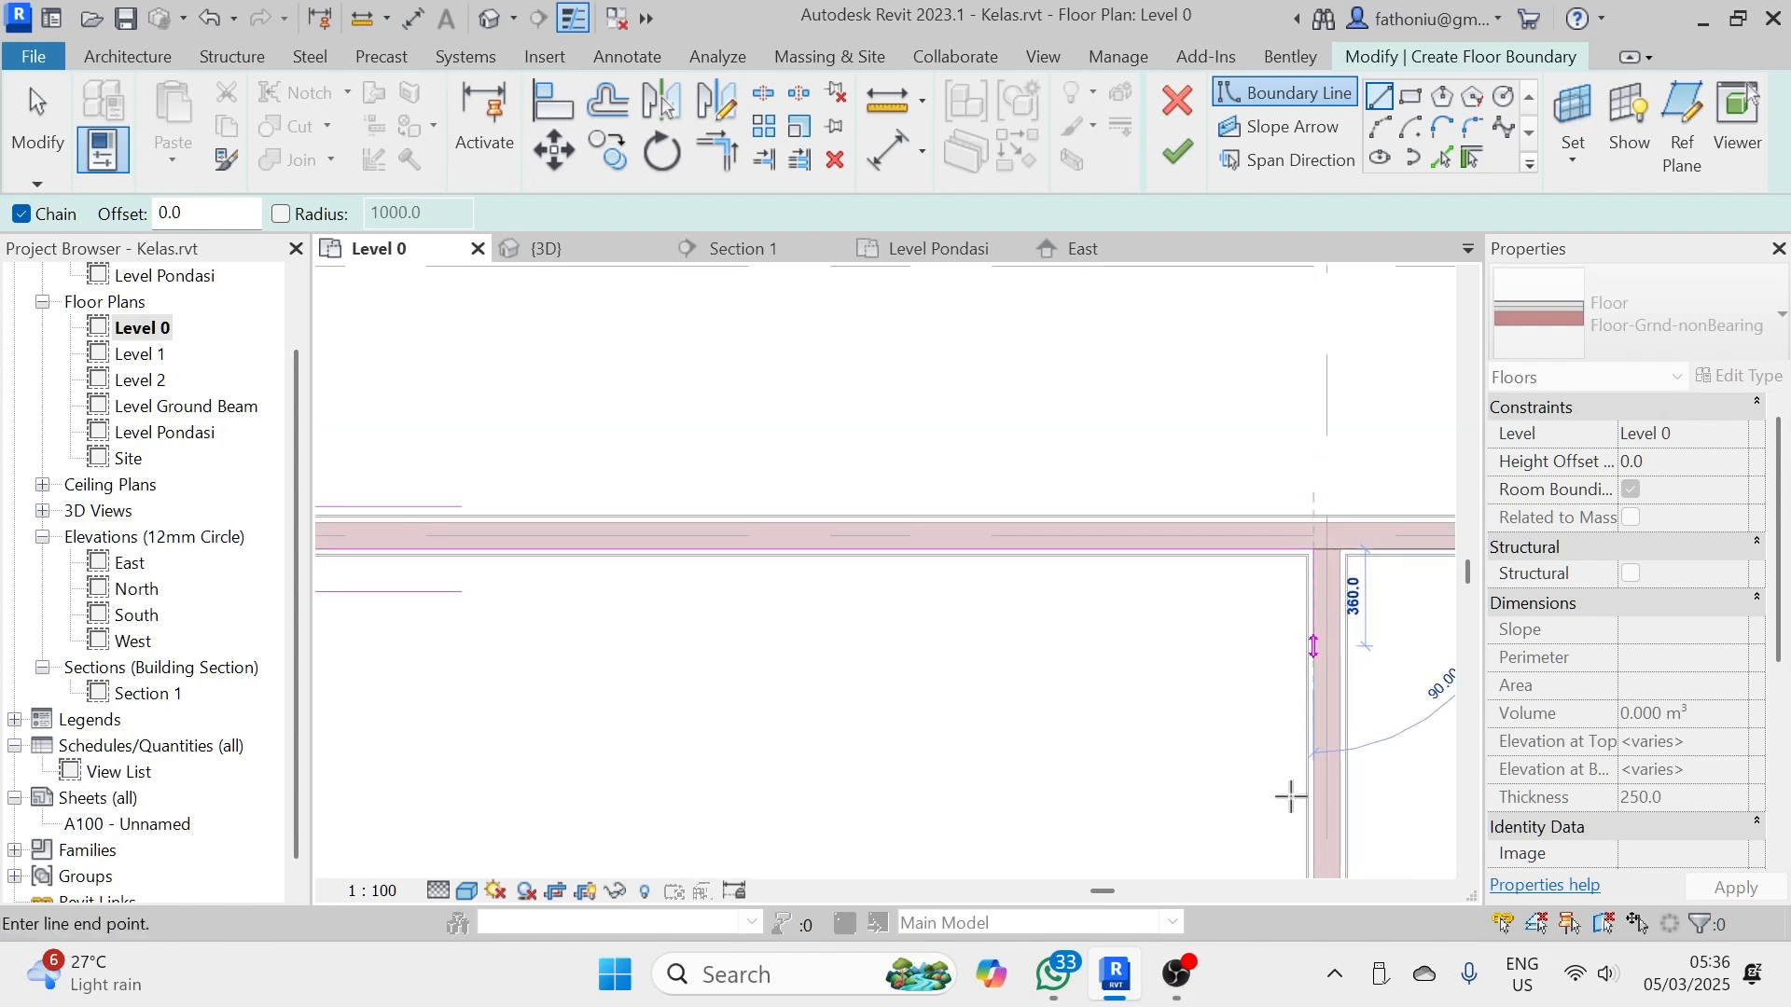
scroll(1293, 797, "down", 3)
middle_click_drag(1296, 812, 1135, 305)
scroll(1129, 466, "down", 2)
scroll(1132, 602, "up", 1)
scroll(1130, 605, "up", 4)
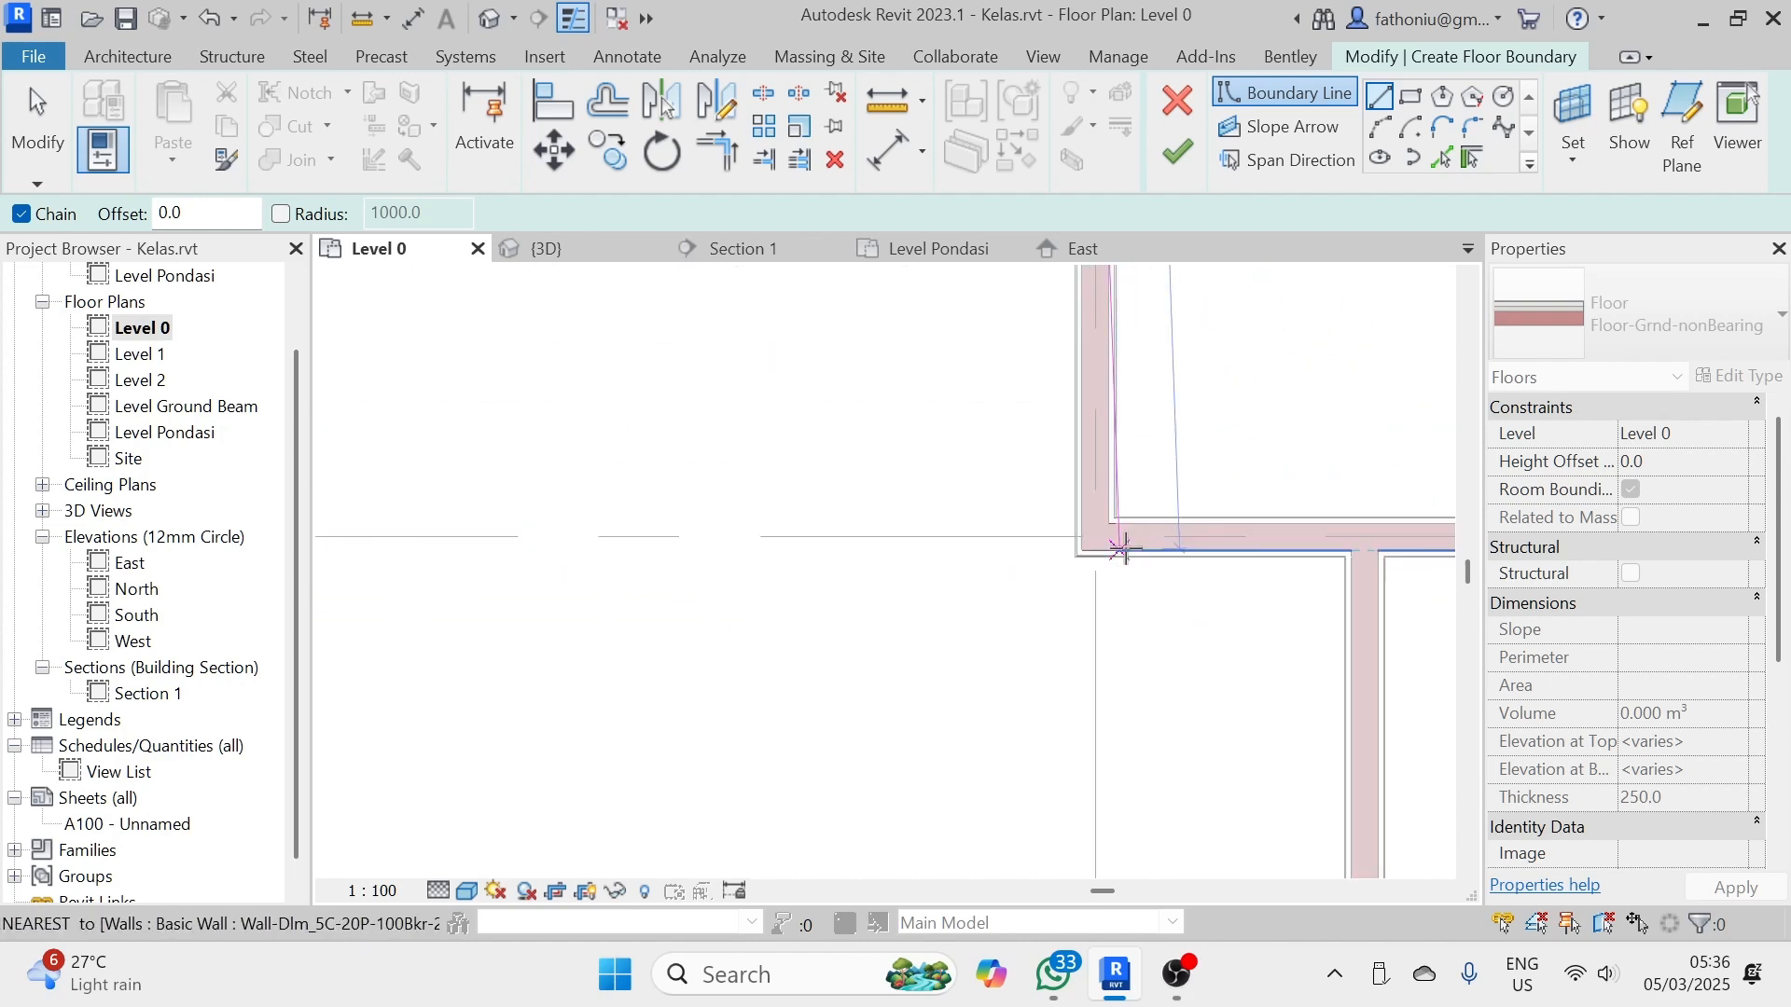
scroll(1056, 562, "up", 2)
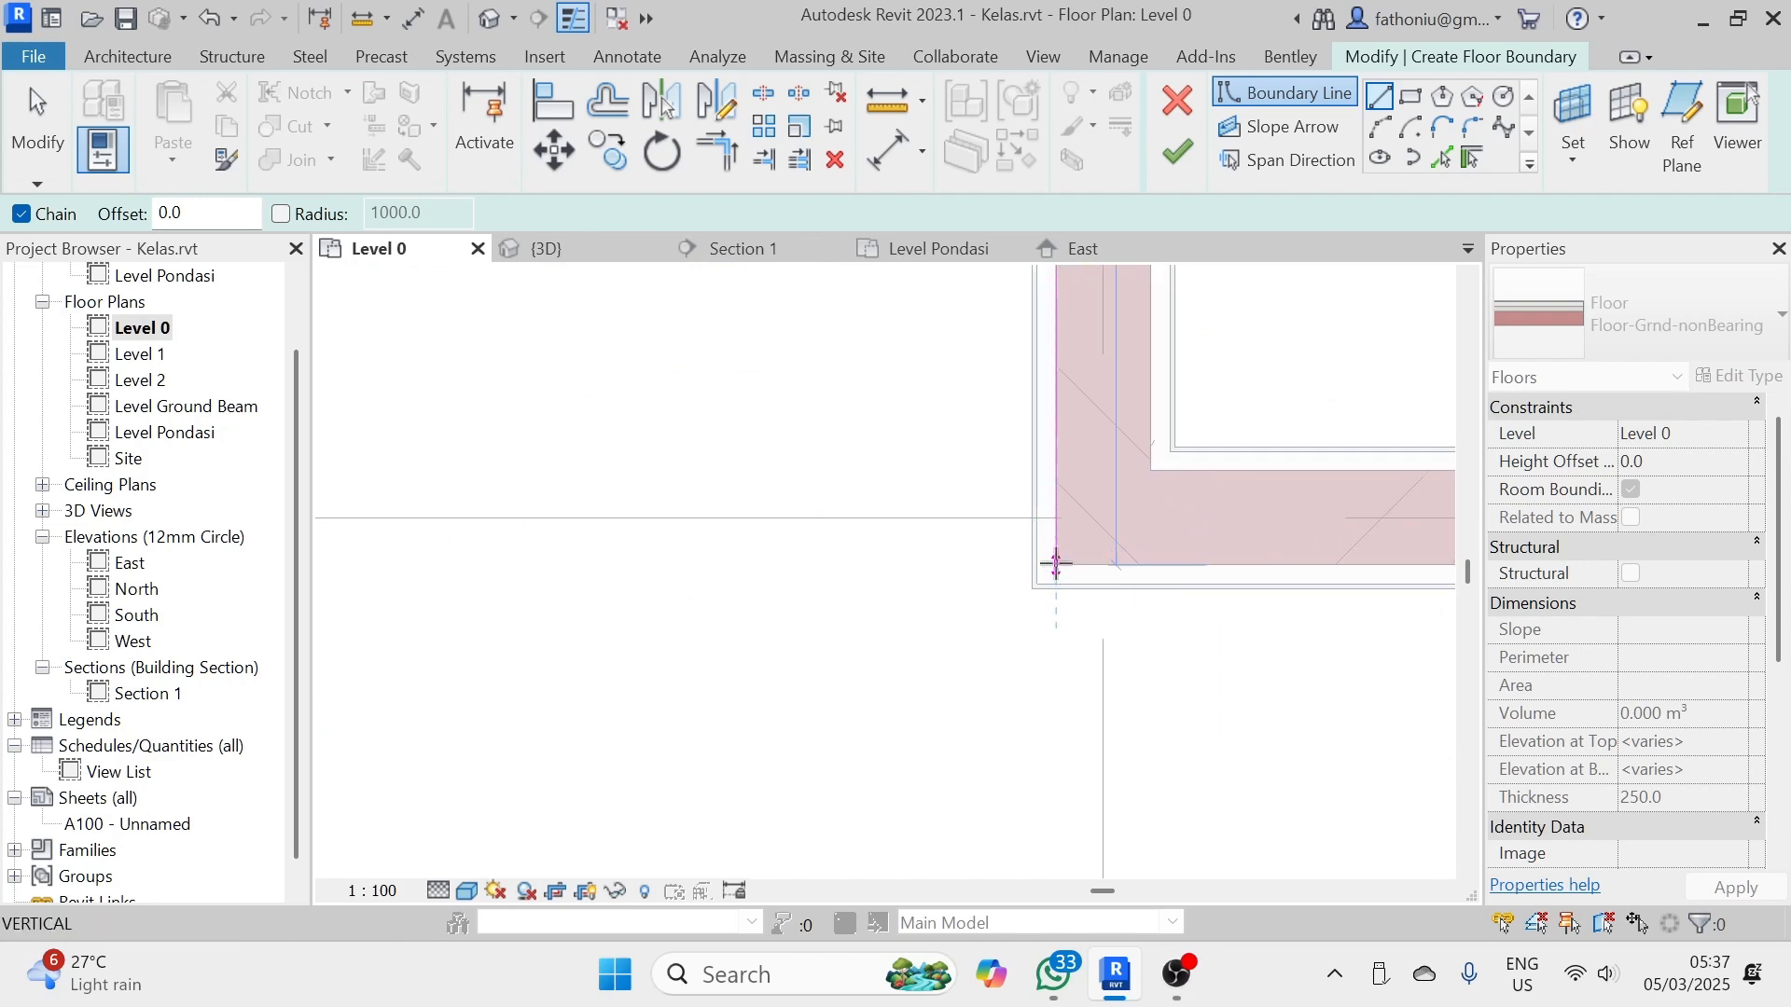
left_click(1055, 566)
- Continue the boundary east along the grid D wall core to the recessed rooms' wall, and south along it to grid C
scroll(1347, 537, "down", 1)
middle_click_drag(1360, 549, 567, 441)
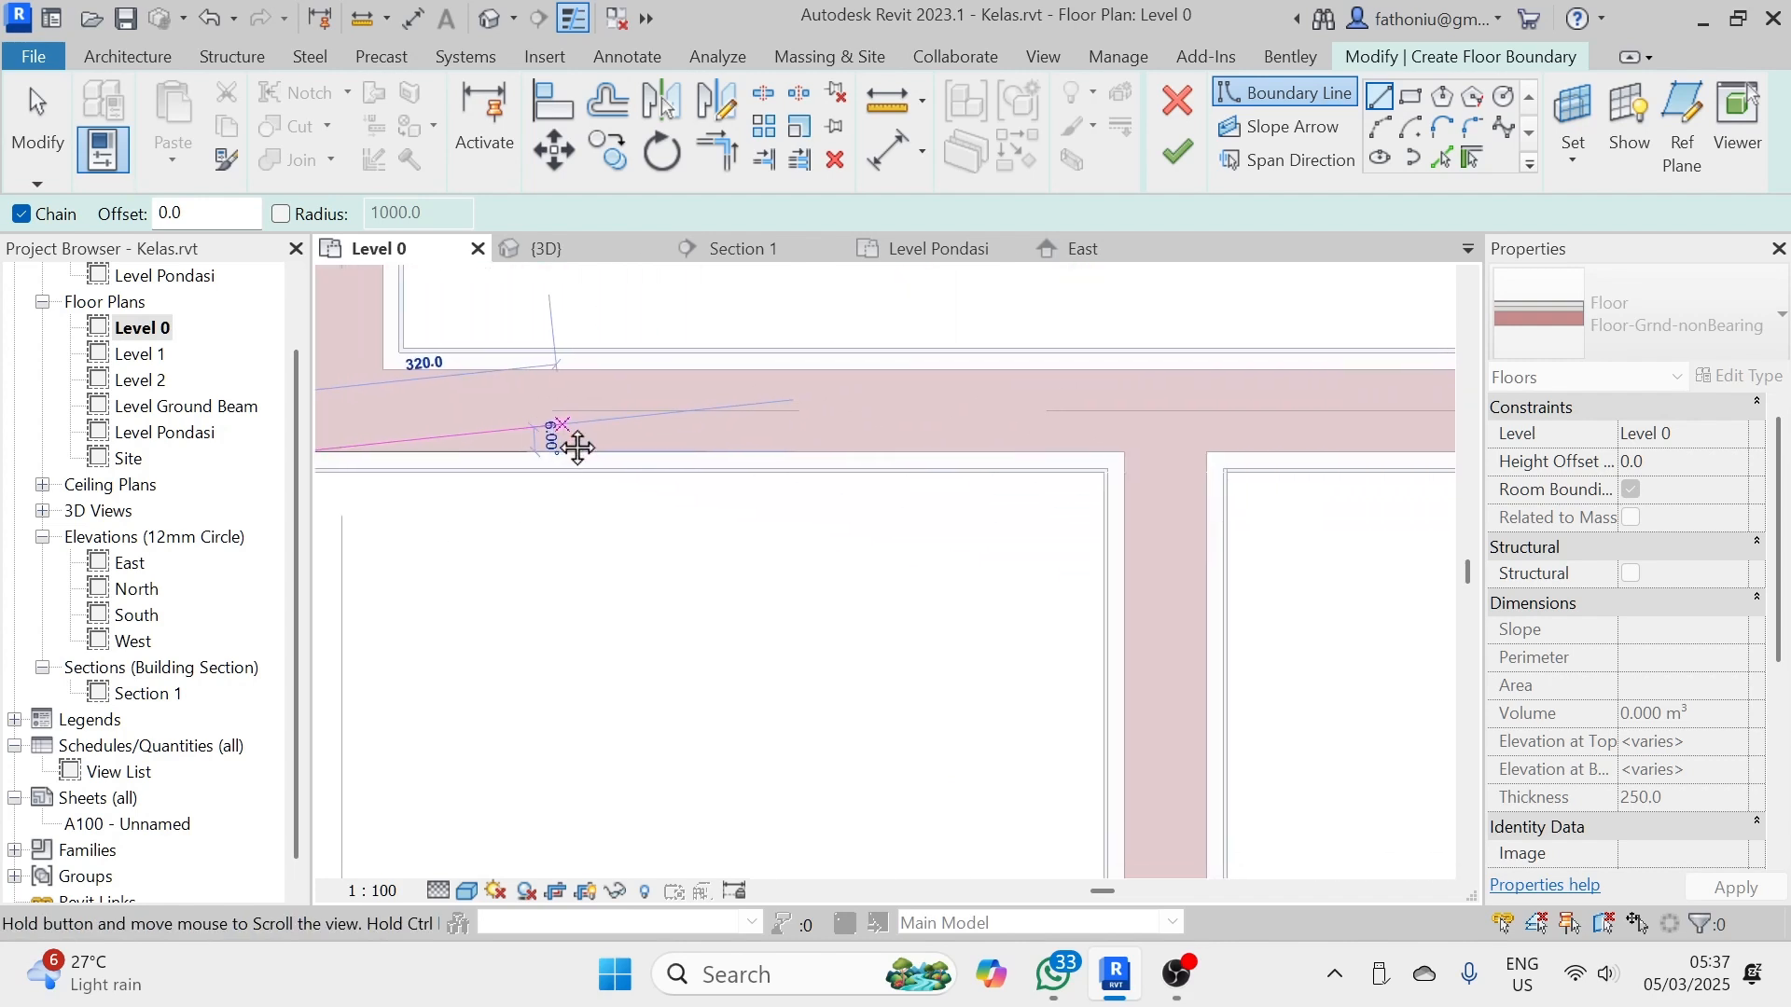
left_click(1122, 452)
scroll(1120, 591, "down", 5)
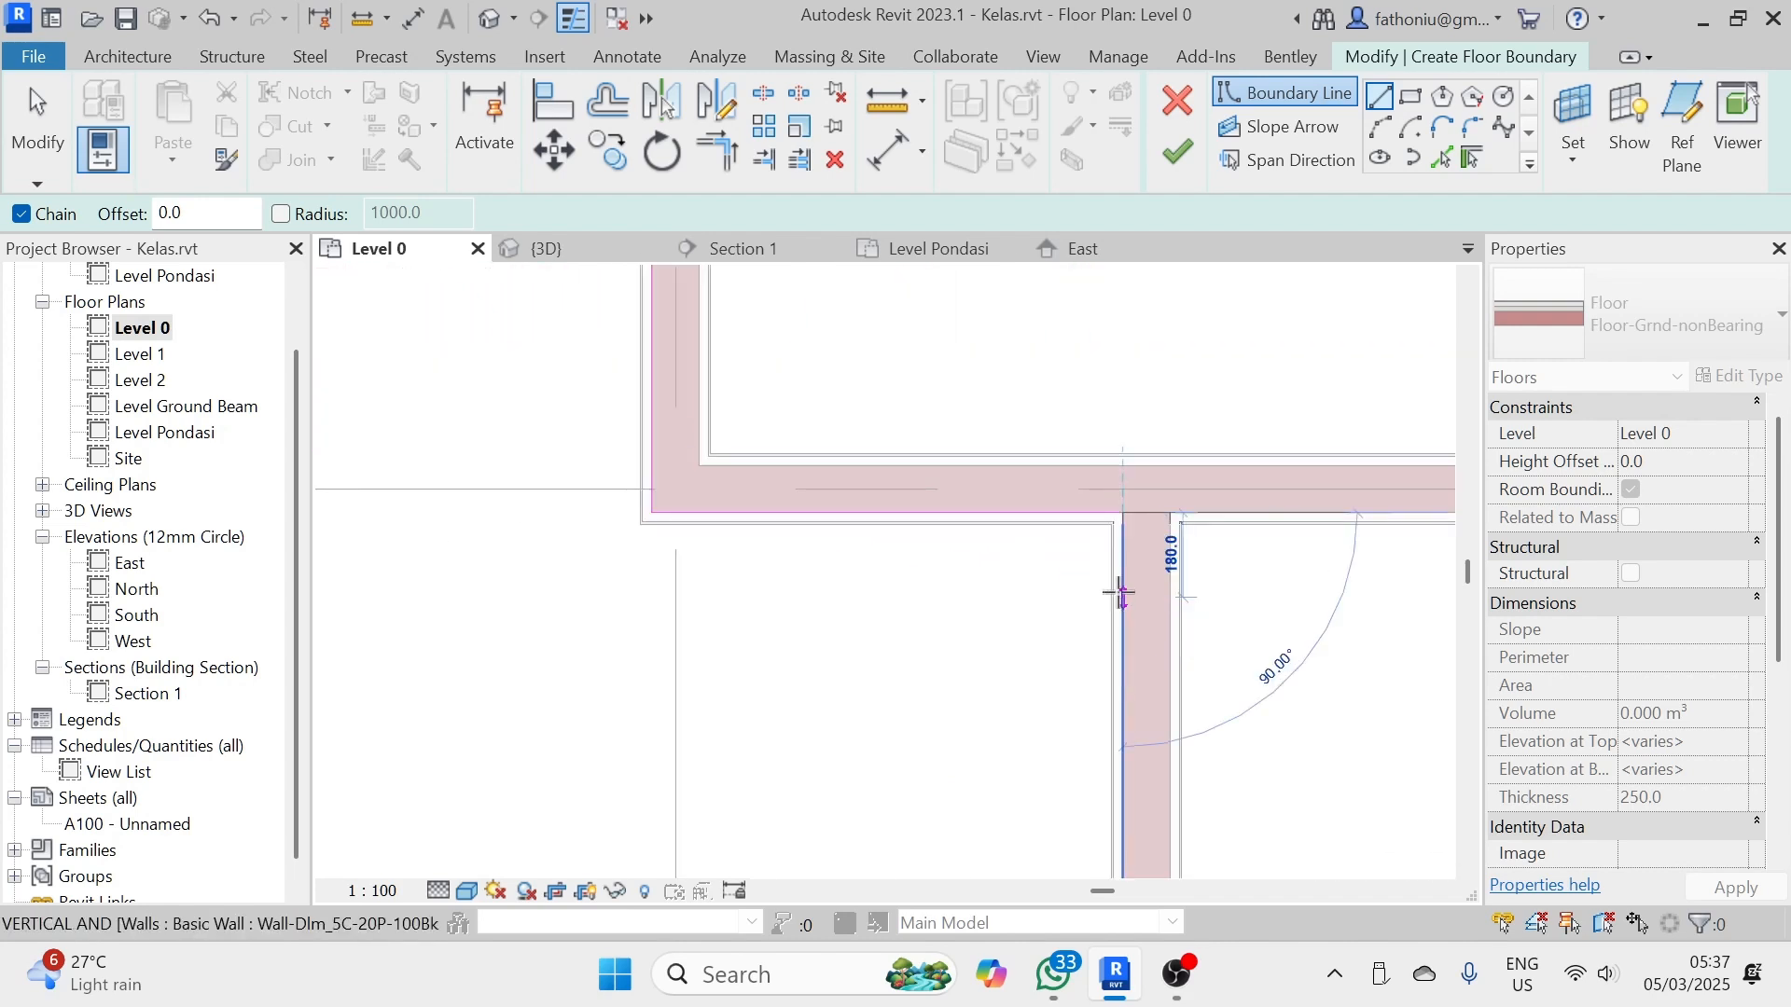
scroll(1039, 544, "down", 2)
middle_click_drag(1065, 712, 1016, 227)
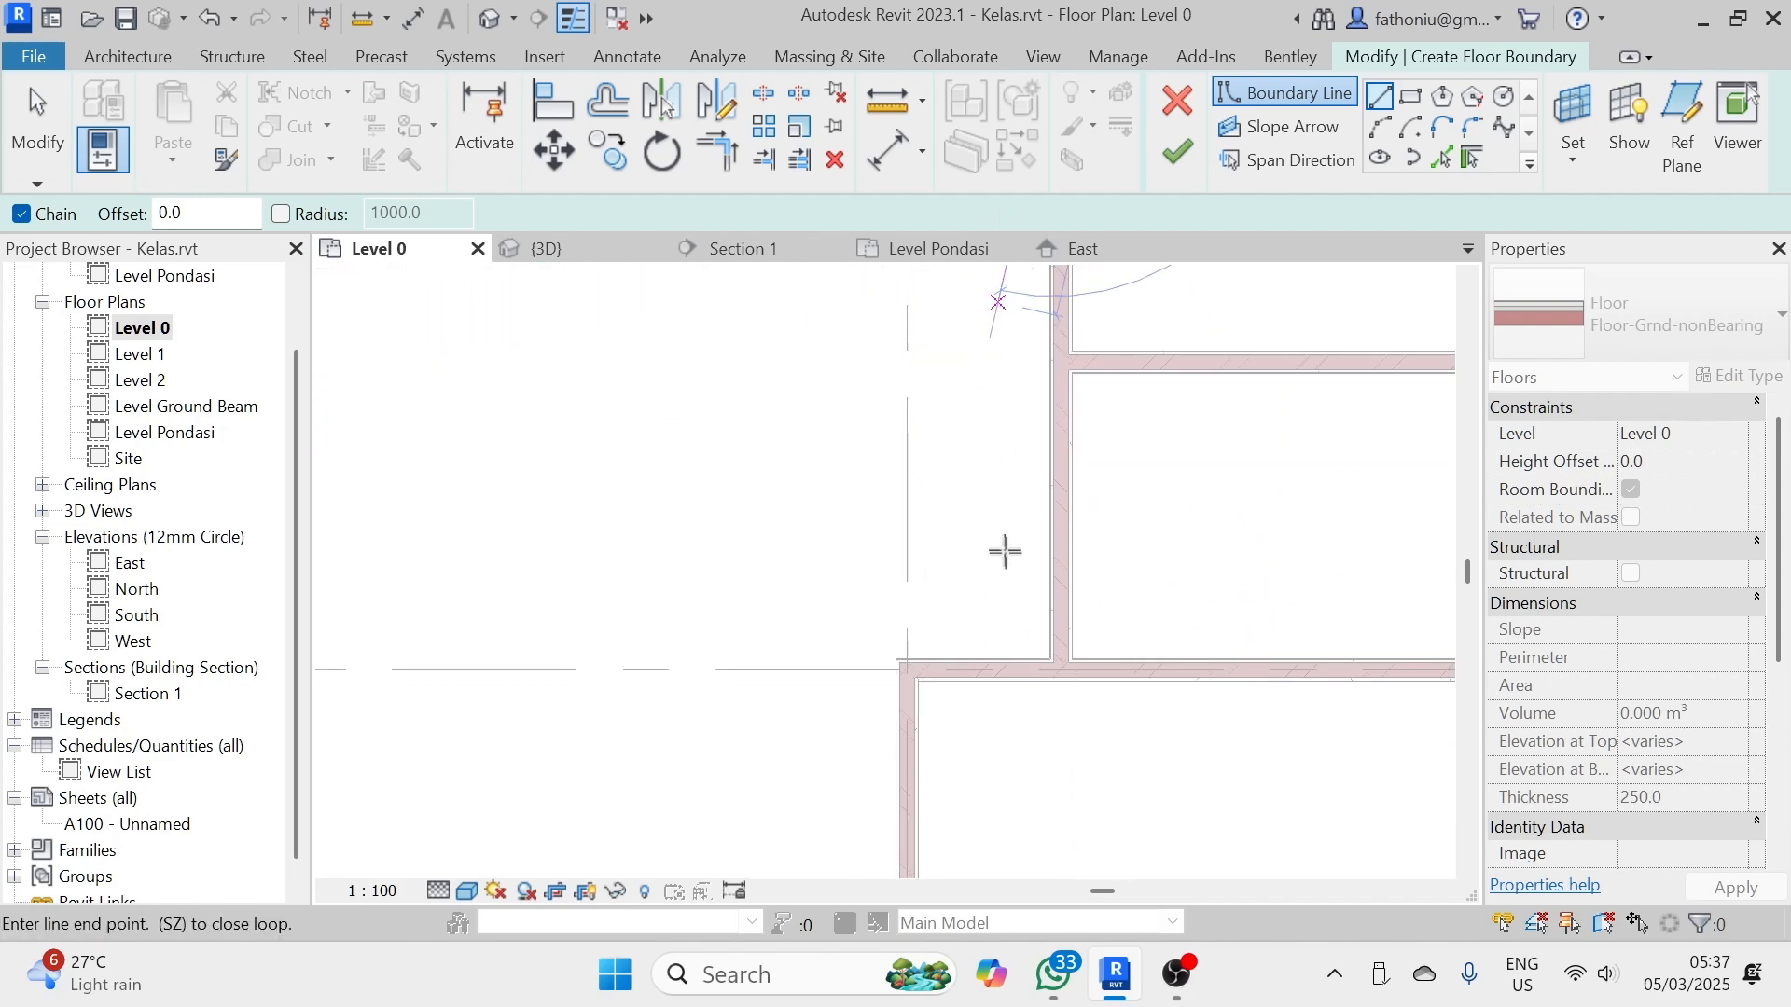
scroll(1006, 552, "down", 1)
scroll(1054, 644, "up", 5)
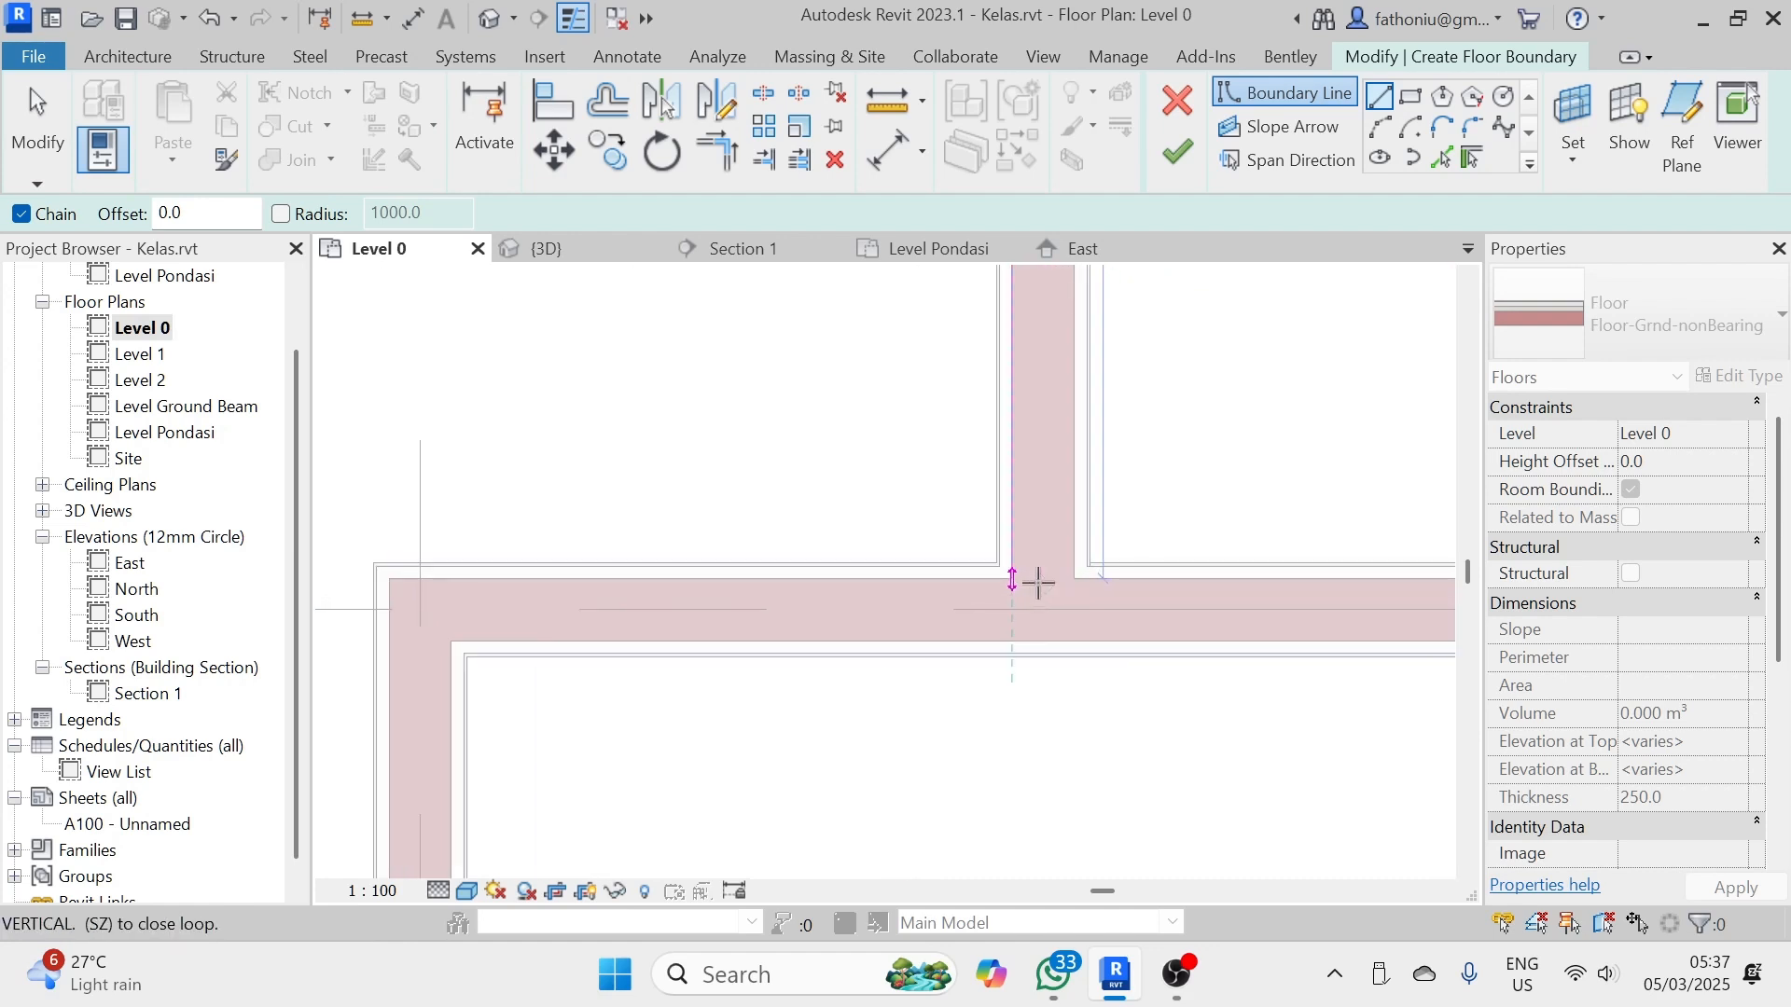
left_click(1014, 579)
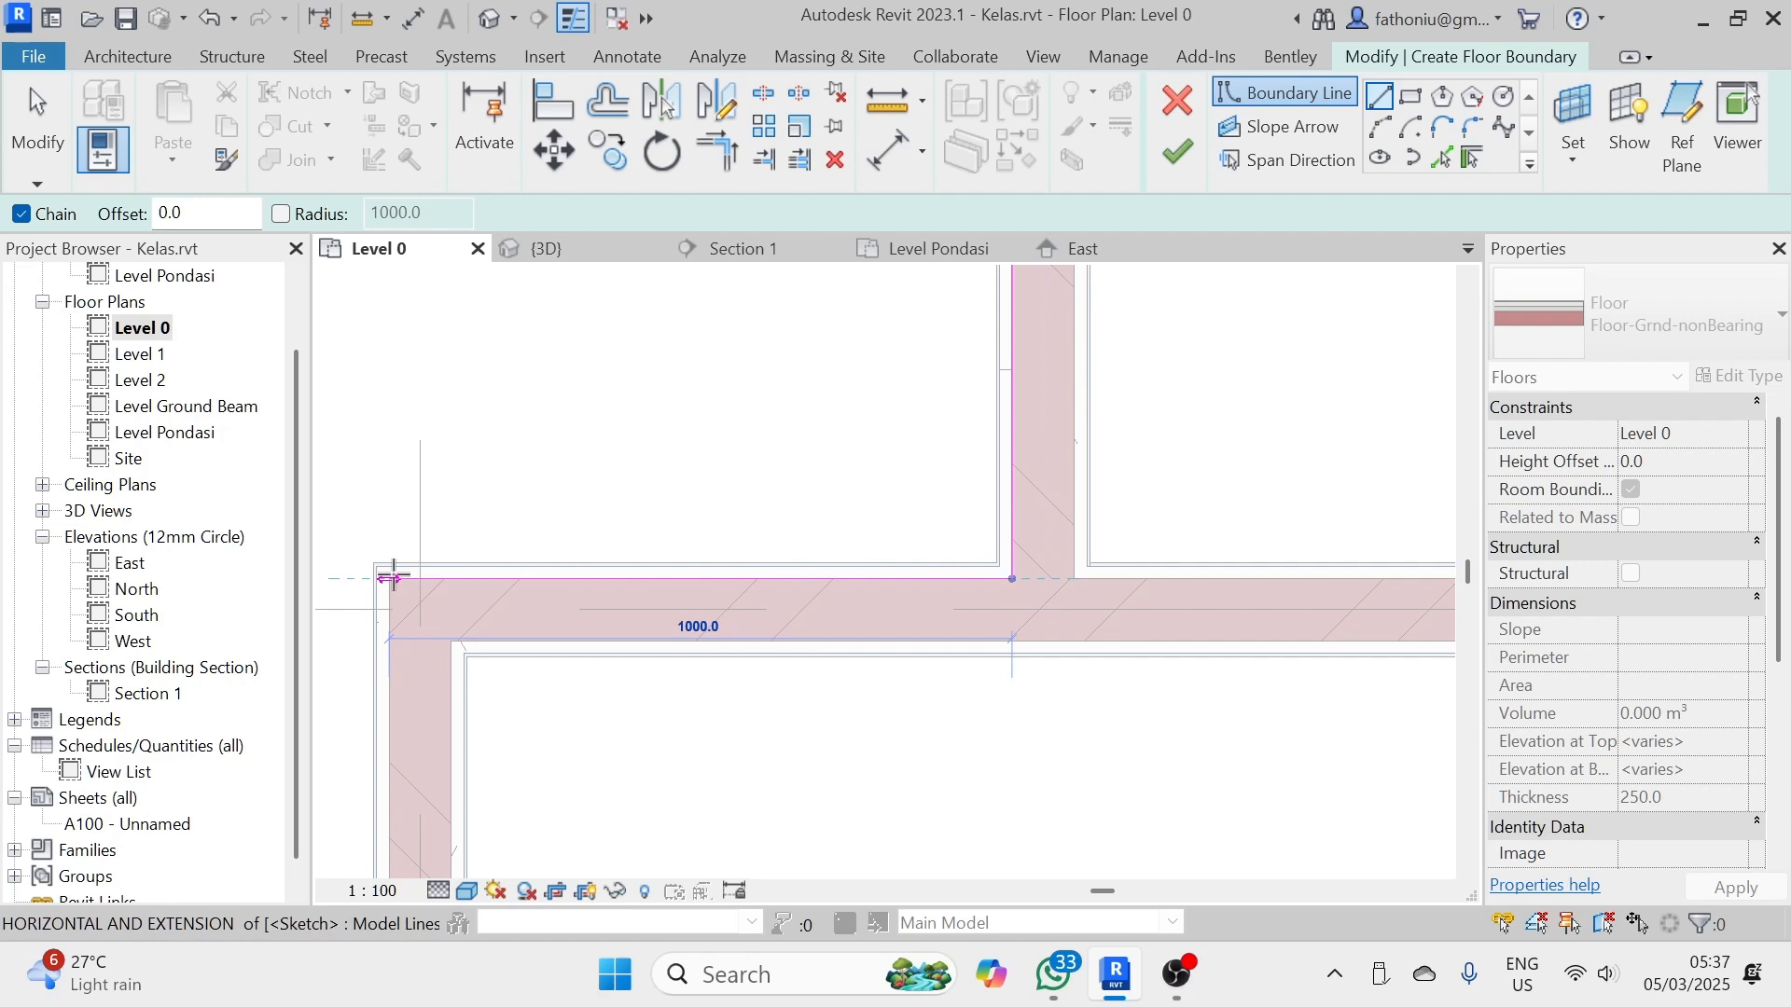
- Continue the boundary 1000 mm west to the southeastern room's core corner, and south to the grid B wall's inner core face
left_click(391, 578)
scroll(401, 582, "down", 6)
middle_click_drag(424, 658, 658, 98)
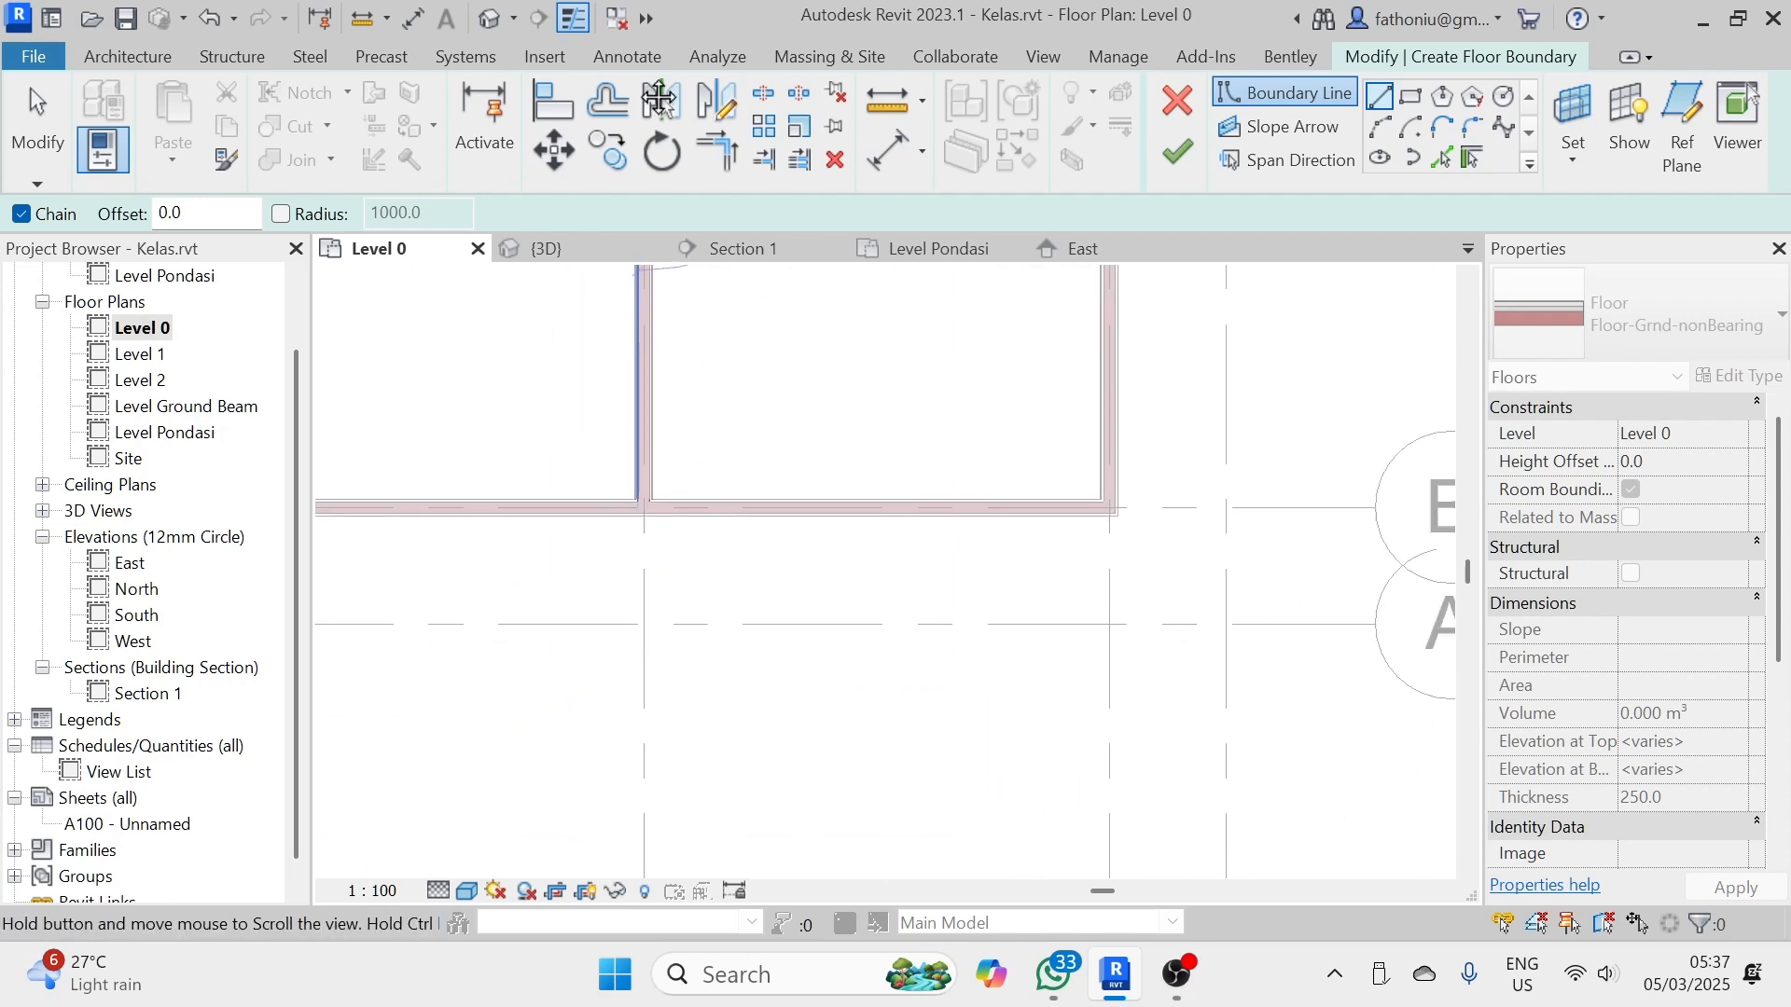
scroll(632, 457, "up", 5)
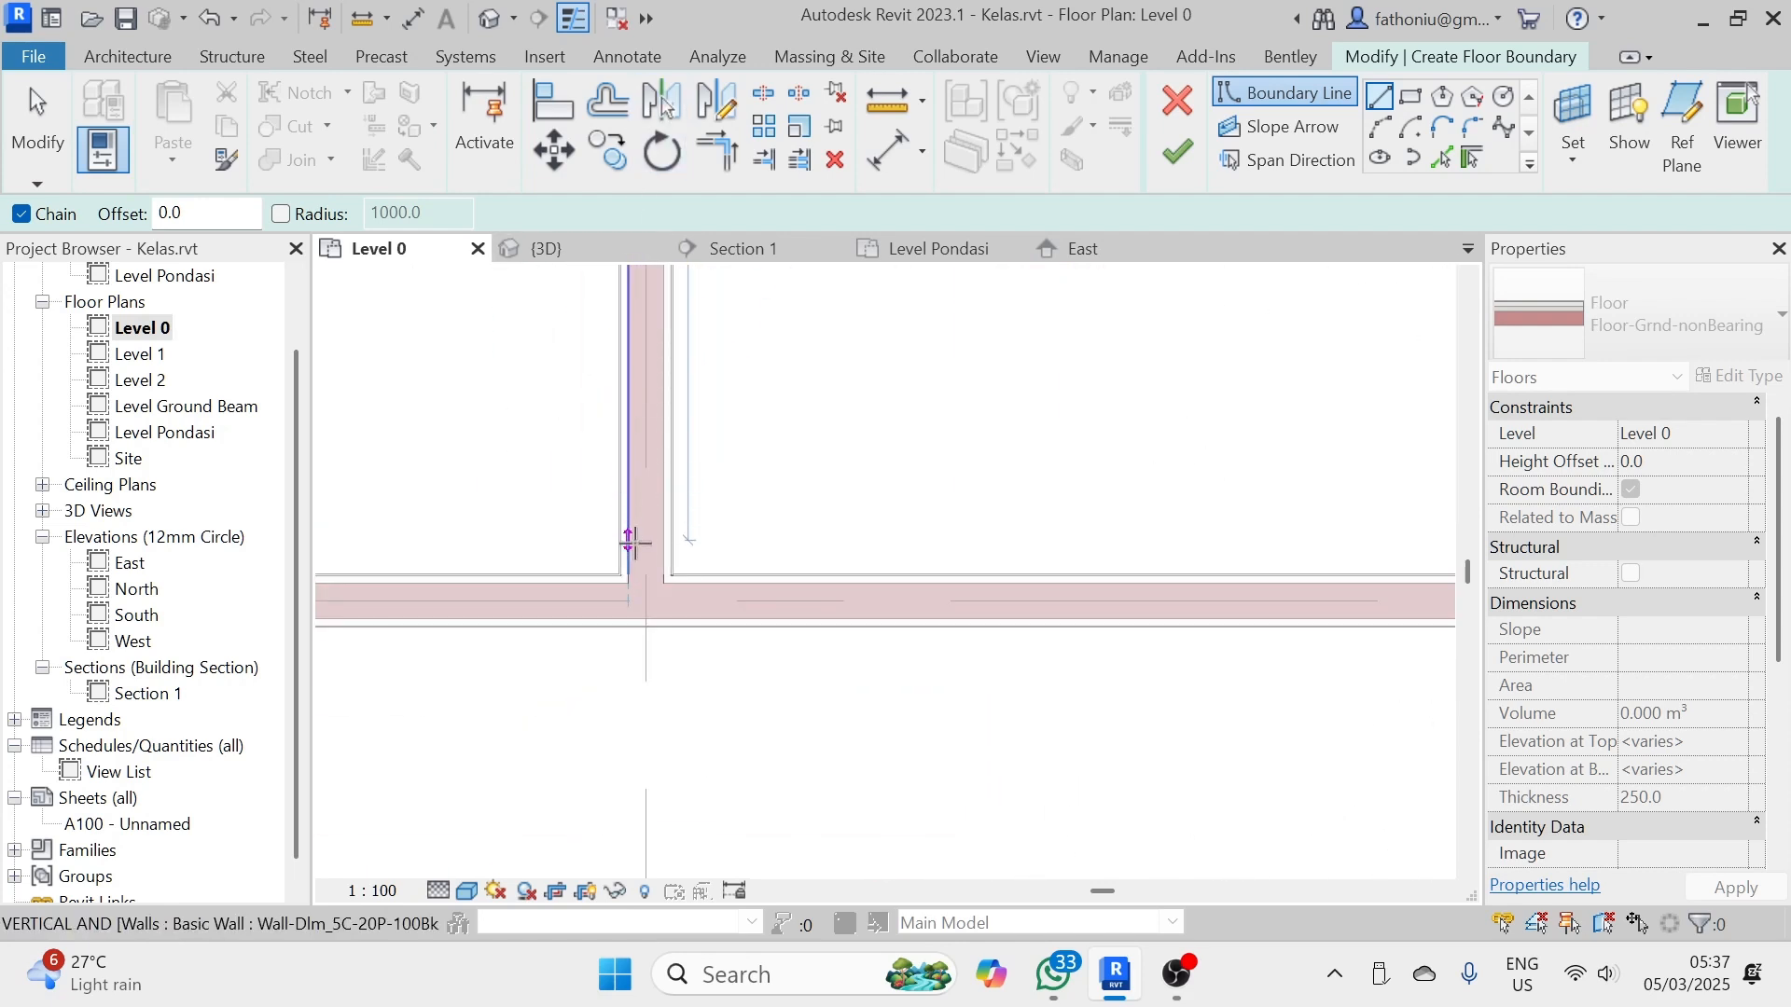
scroll(630, 559, "up", 2)
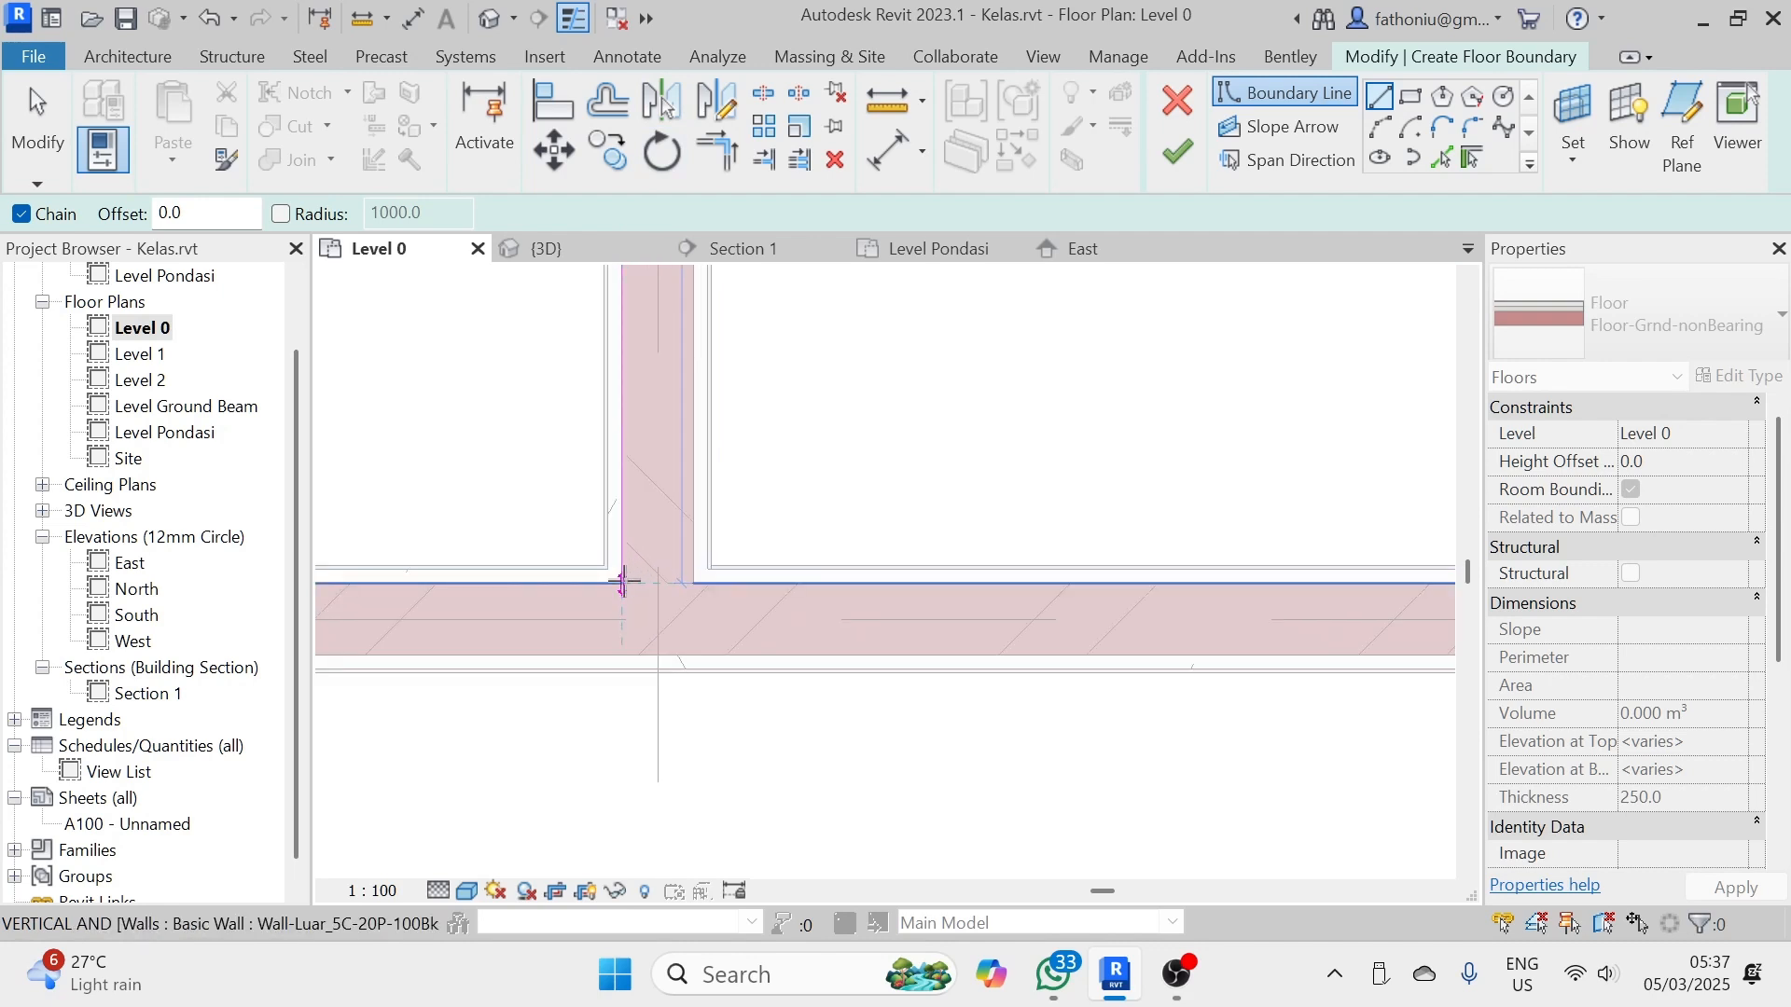
left_click(623, 582)
- Continue the boundary west along the grid B wall's inner core face to the core corner of the western rooms' wall
middle_click_drag(649, 499, 1092, 425)
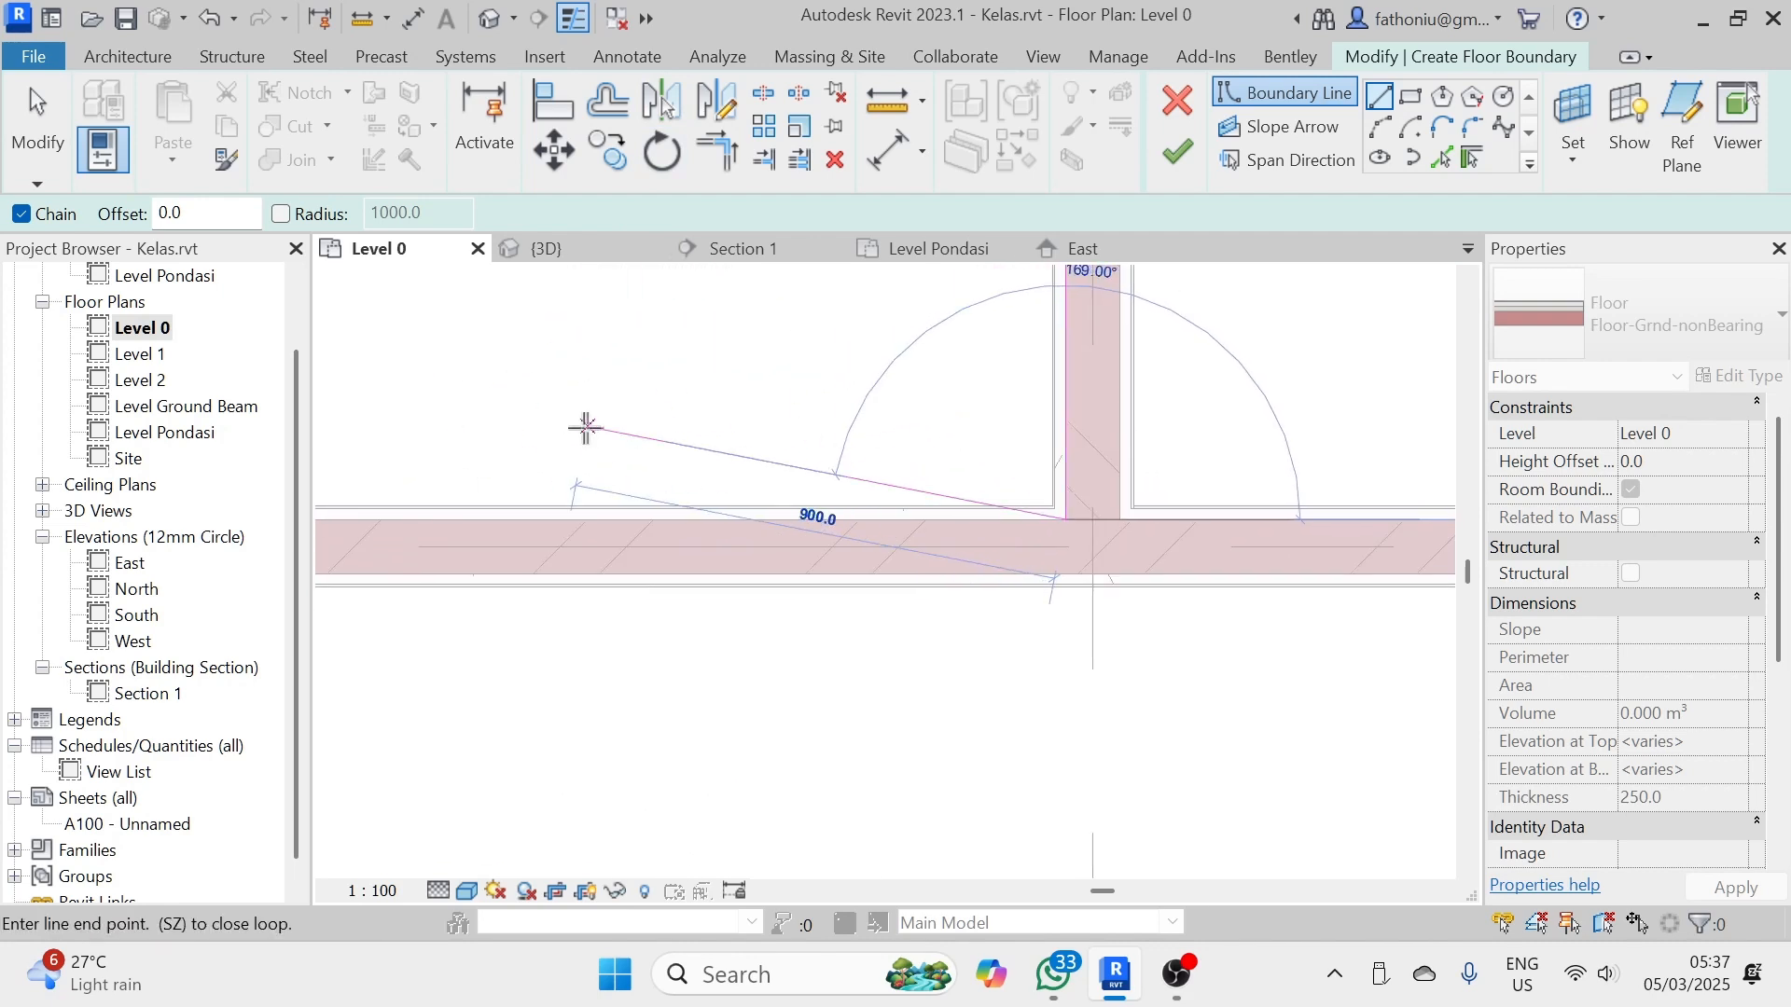
middle_click_drag(397, 459, 751, 420)
scroll(643, 408, "down", 3)
middle_click_drag(597, 387, 1156, 388)
middle_click_drag(929, 379, 1065, 469)
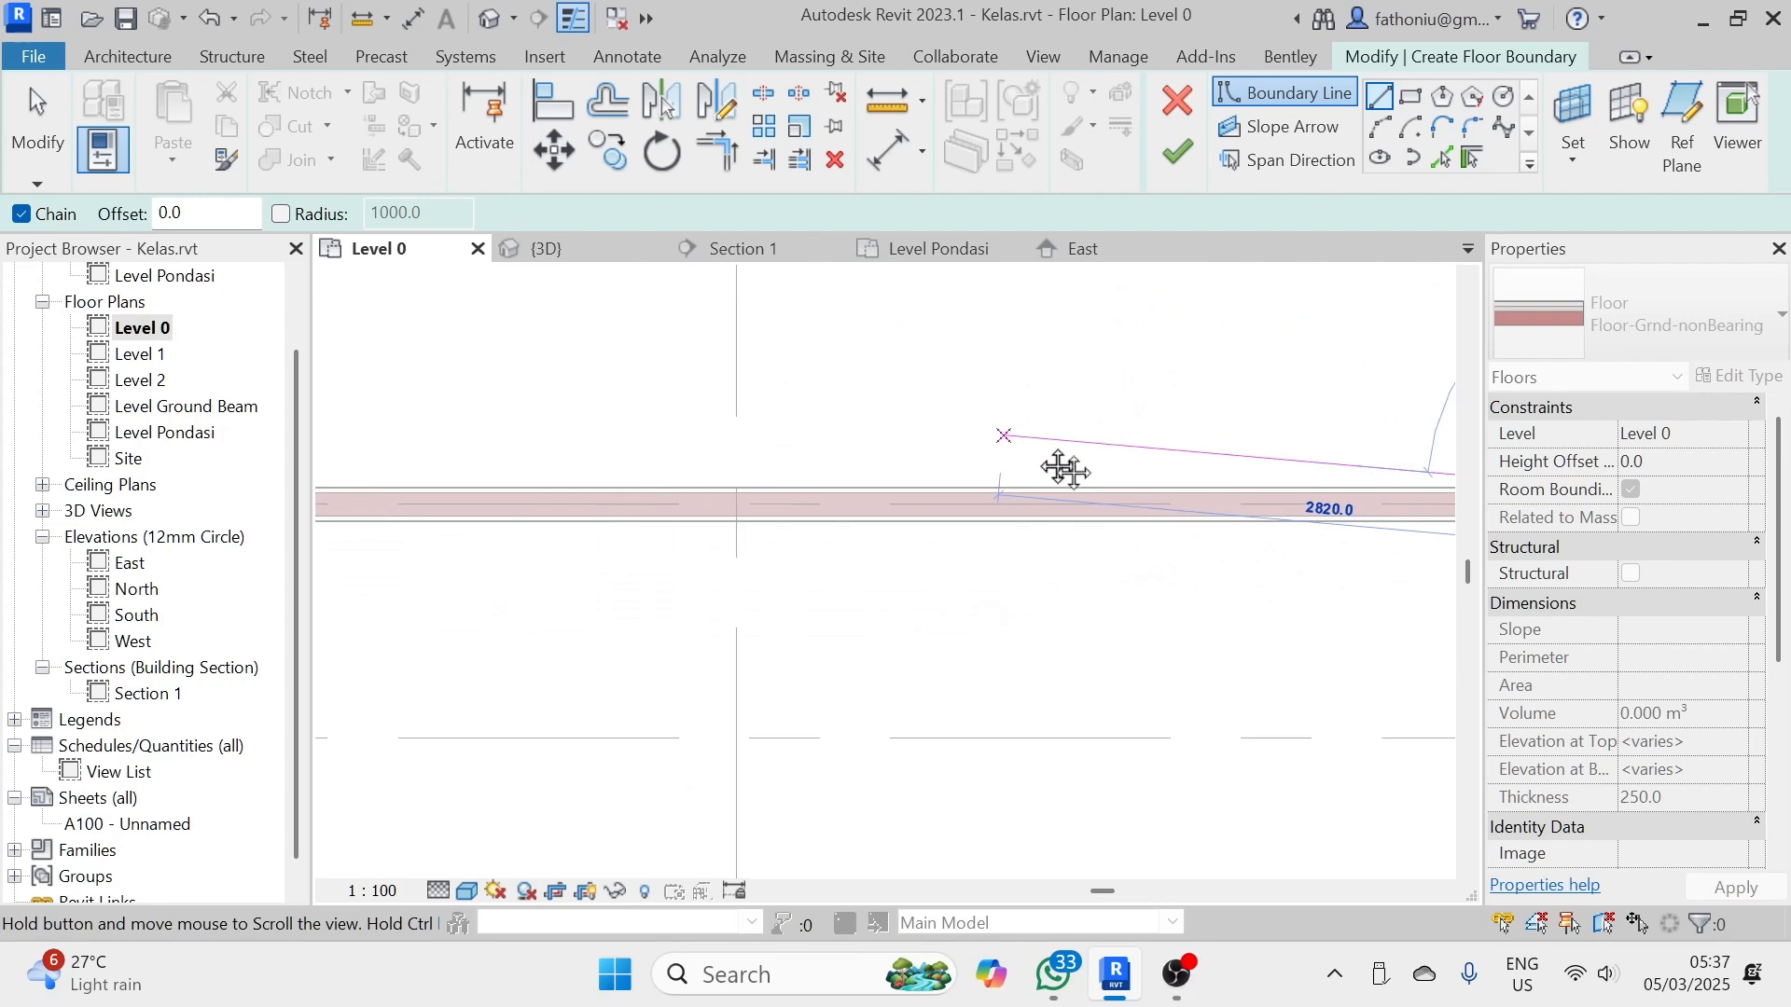
scroll(1063, 471, "down", 2)
scroll(671, 362, "down", 2)
middle_click_drag(632, 360, 1110, 371)
scroll(847, 431, "up", 3)
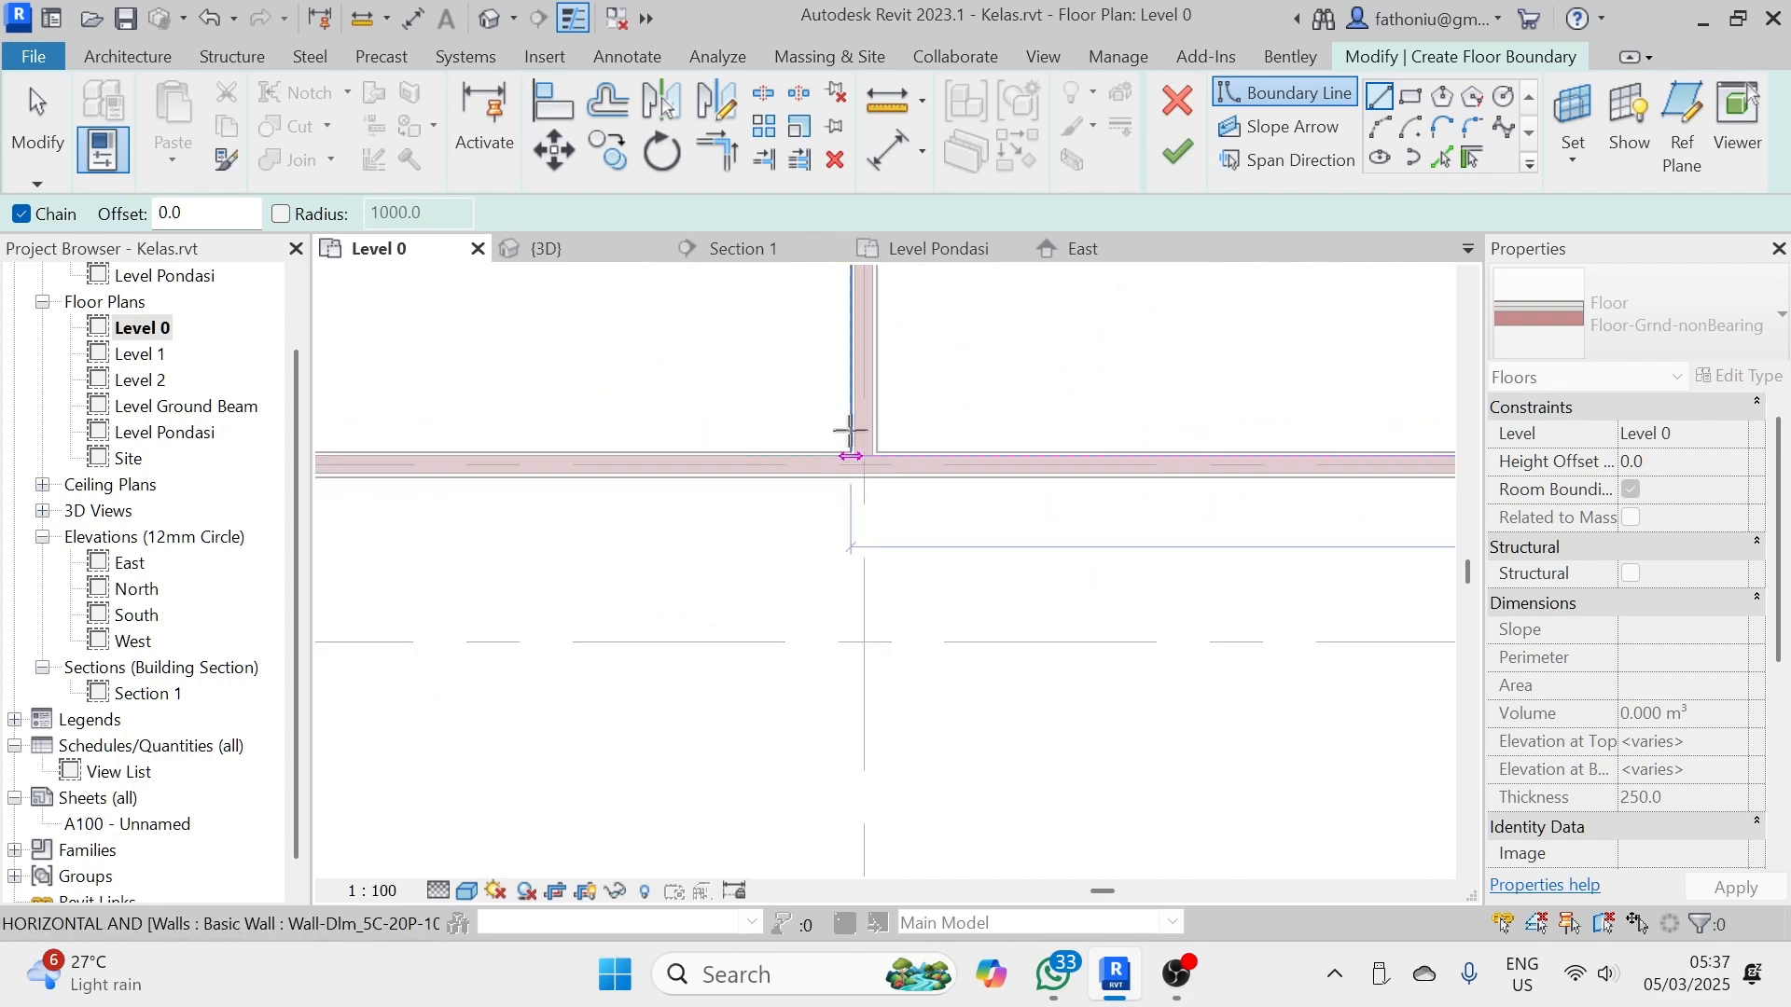
scroll(849, 431, "up", 5)
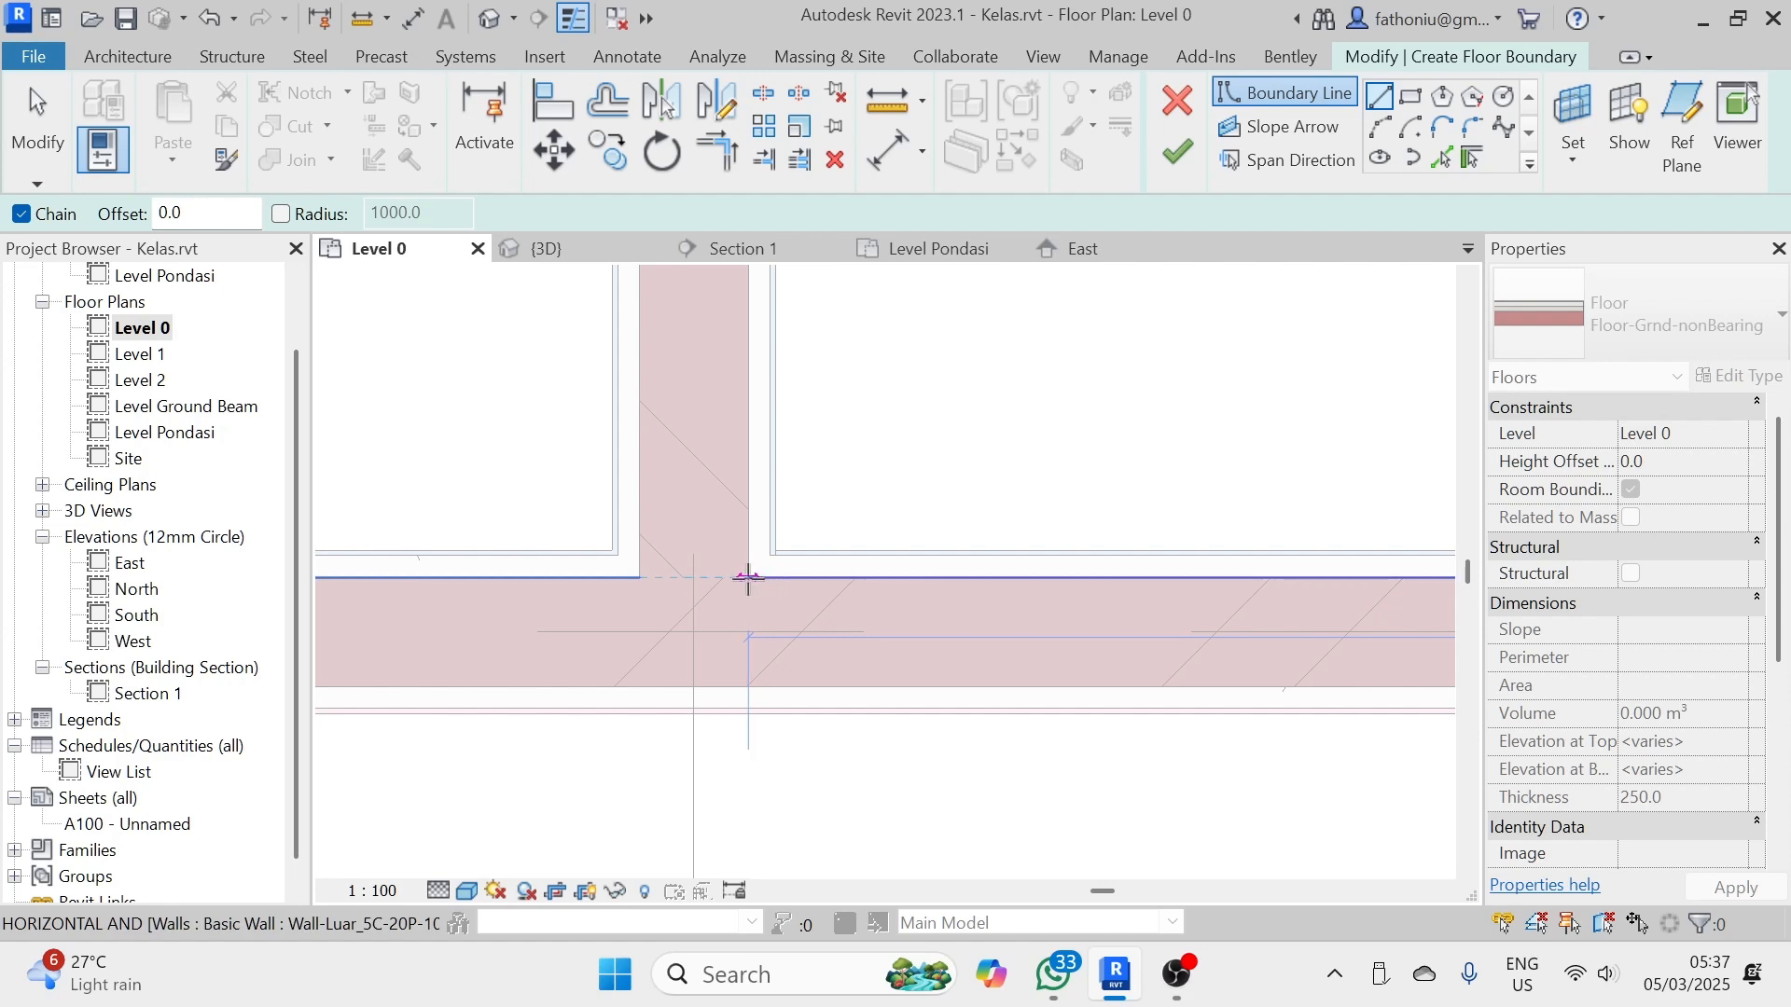
left_click(748, 578)
scroll(813, 380, "down", 5)
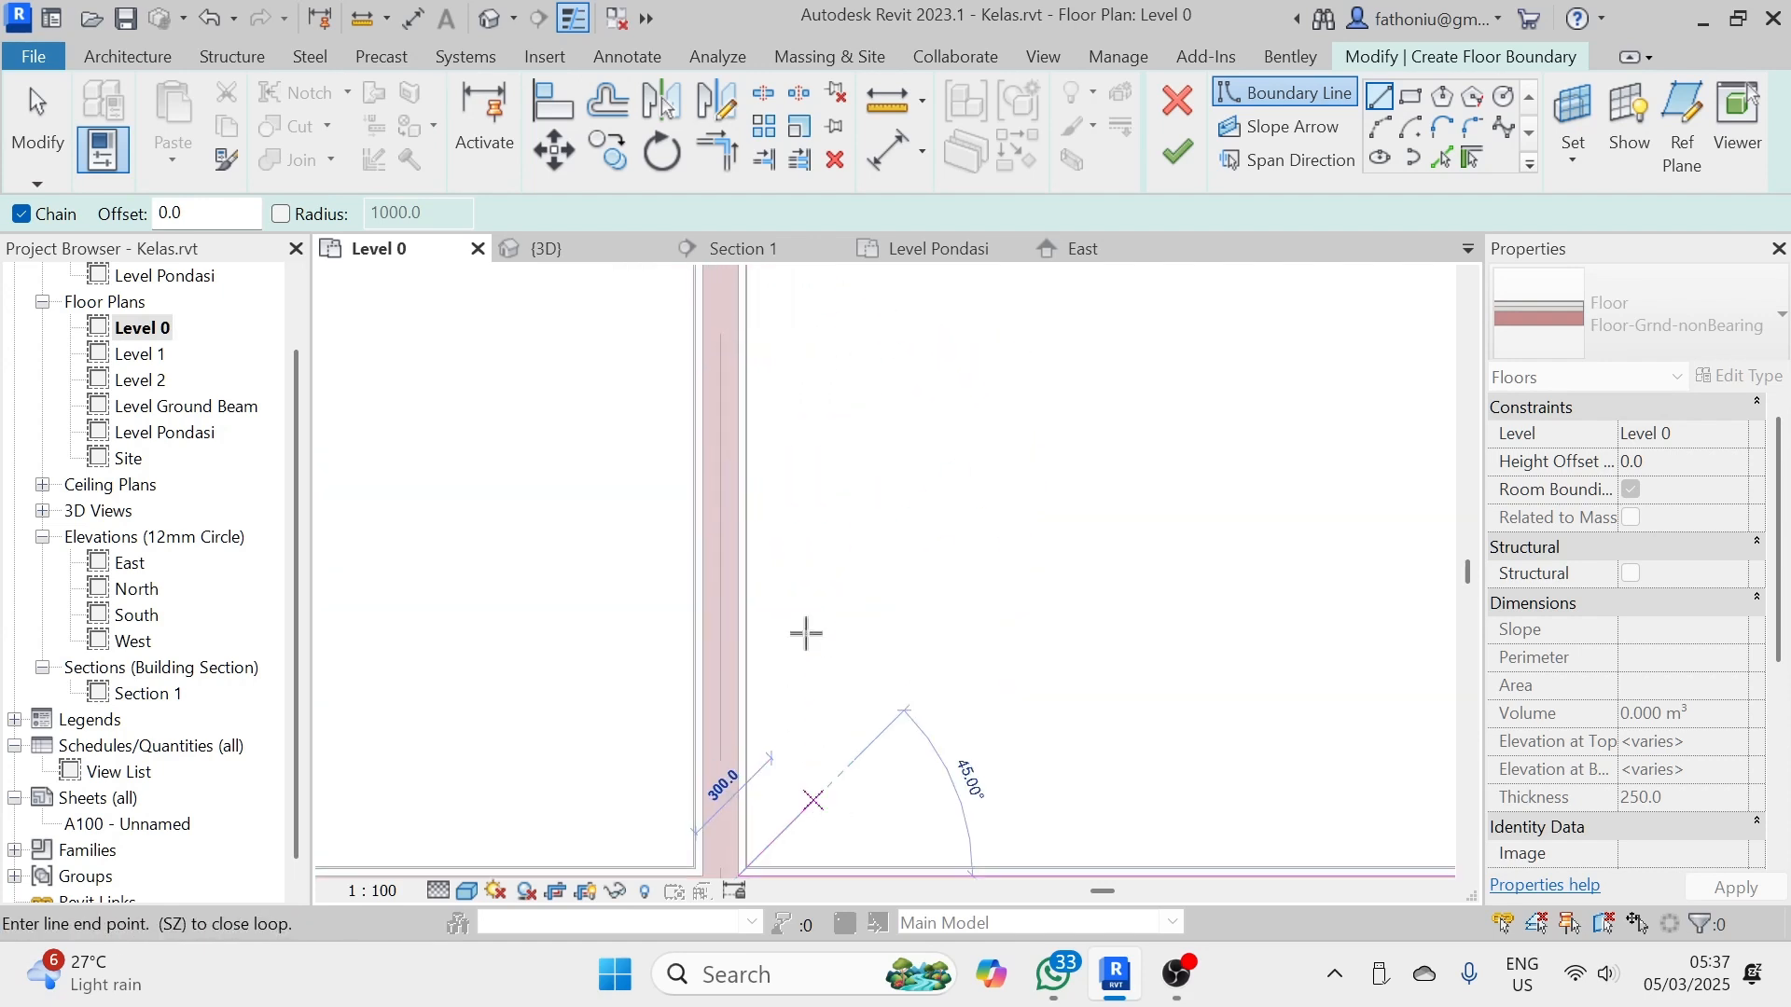
- Close the floor boundary by sketching north along the western rooms' wall core face to the northern wall's inner core corner
middle_click_drag(818, 331, 733, 778)
scroll(743, 582, "down", 3)
middle_click_drag(724, 348, 648, 708)
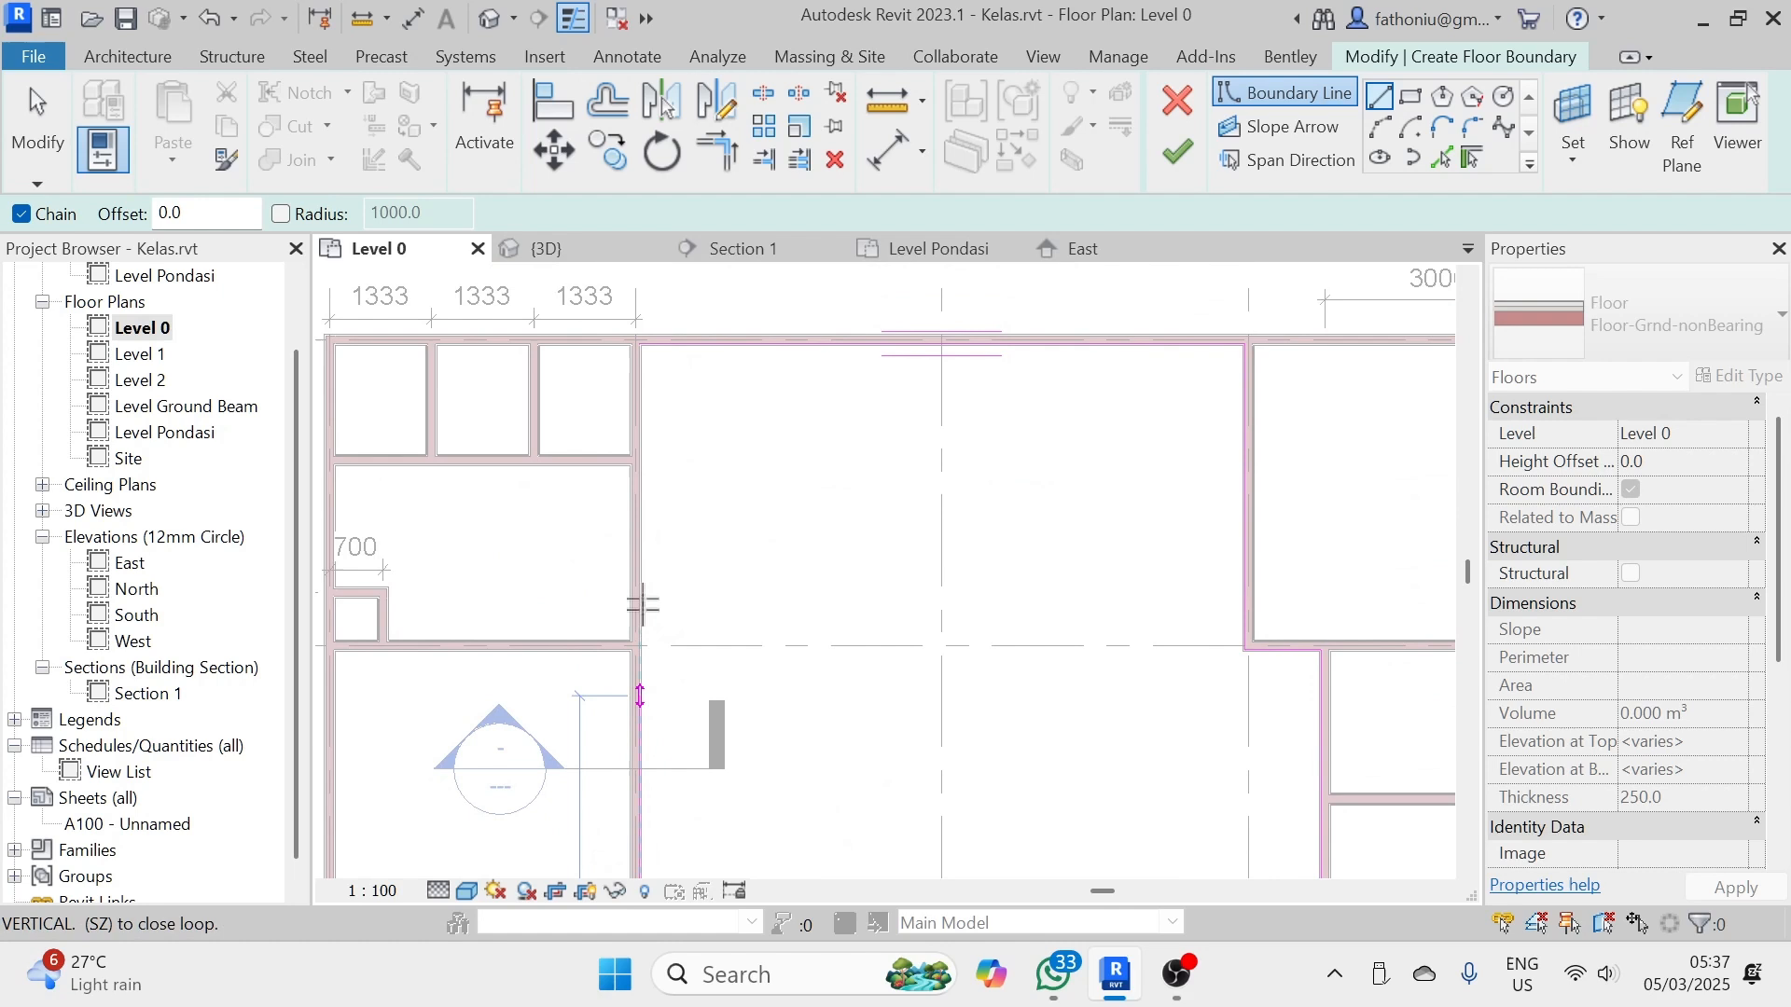
scroll(657, 396, "up", 1)
middle_click_drag(649, 375, 627, 460)
scroll(588, 500, "up", 3)
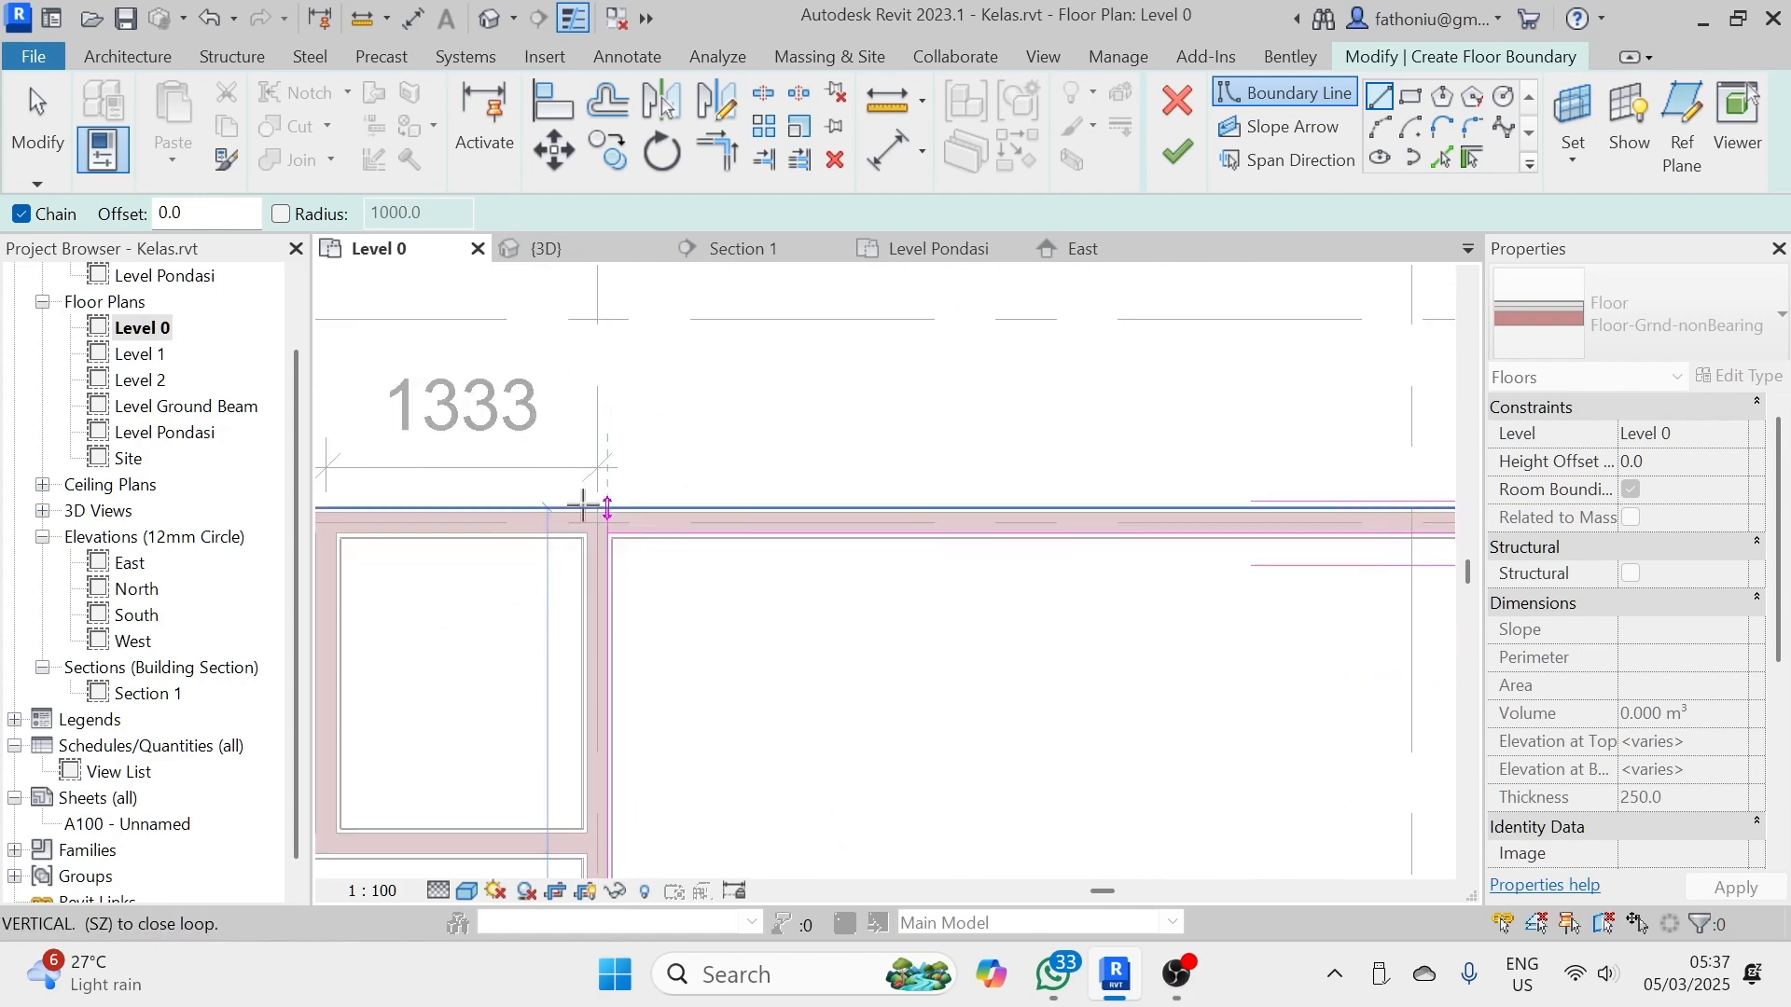
left_click(606, 534)
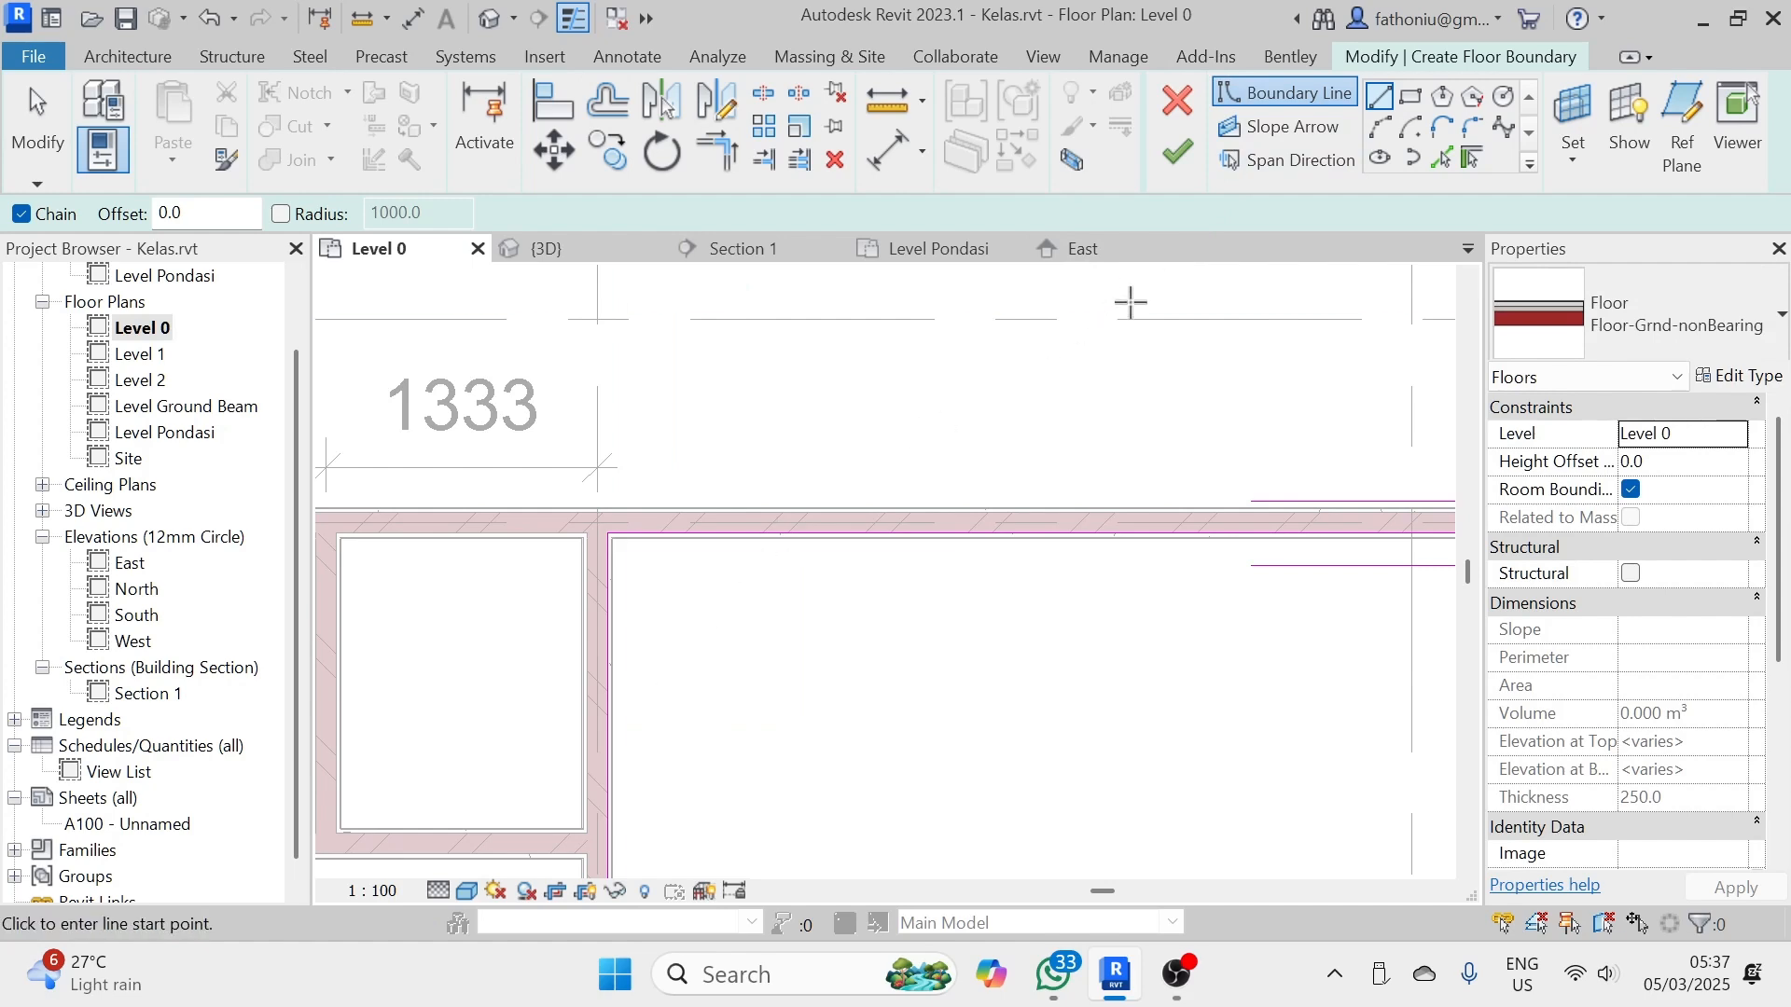
- Finish the floor sketch, dismiss the save reminder without saving, and deselect the new floor
left_click(1180, 154)
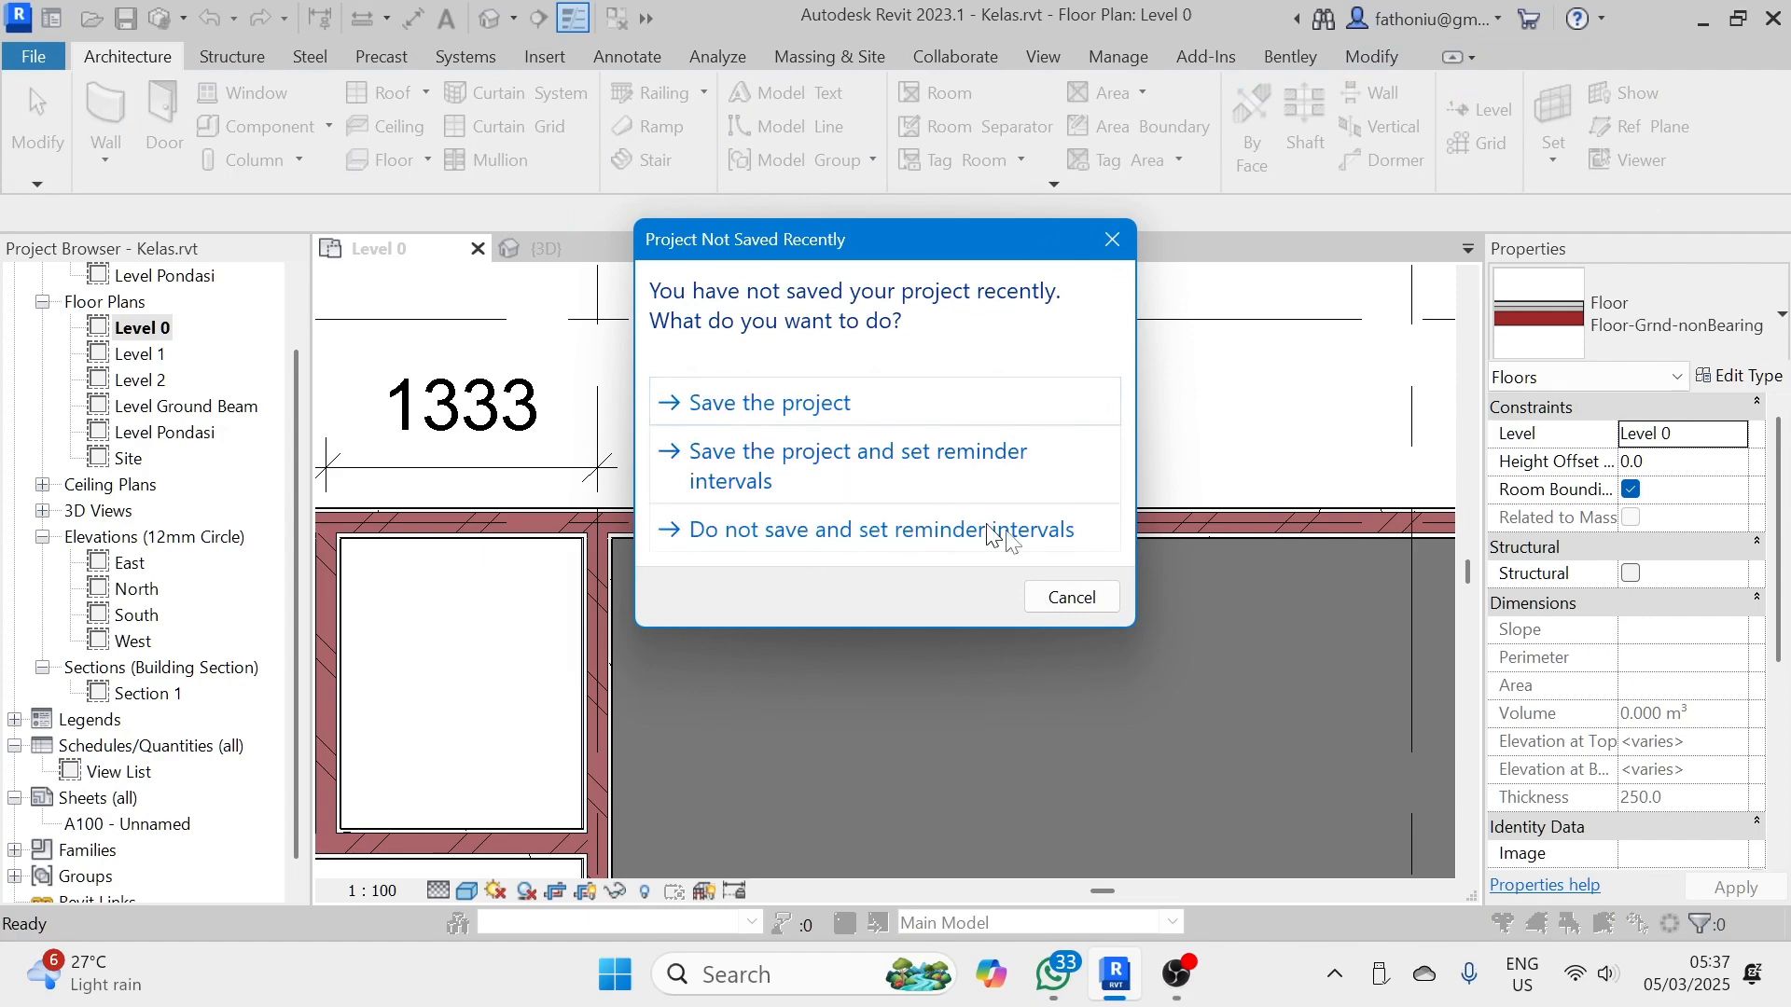
left_click(1073, 597)
scroll(1081, 593, "down", 3)
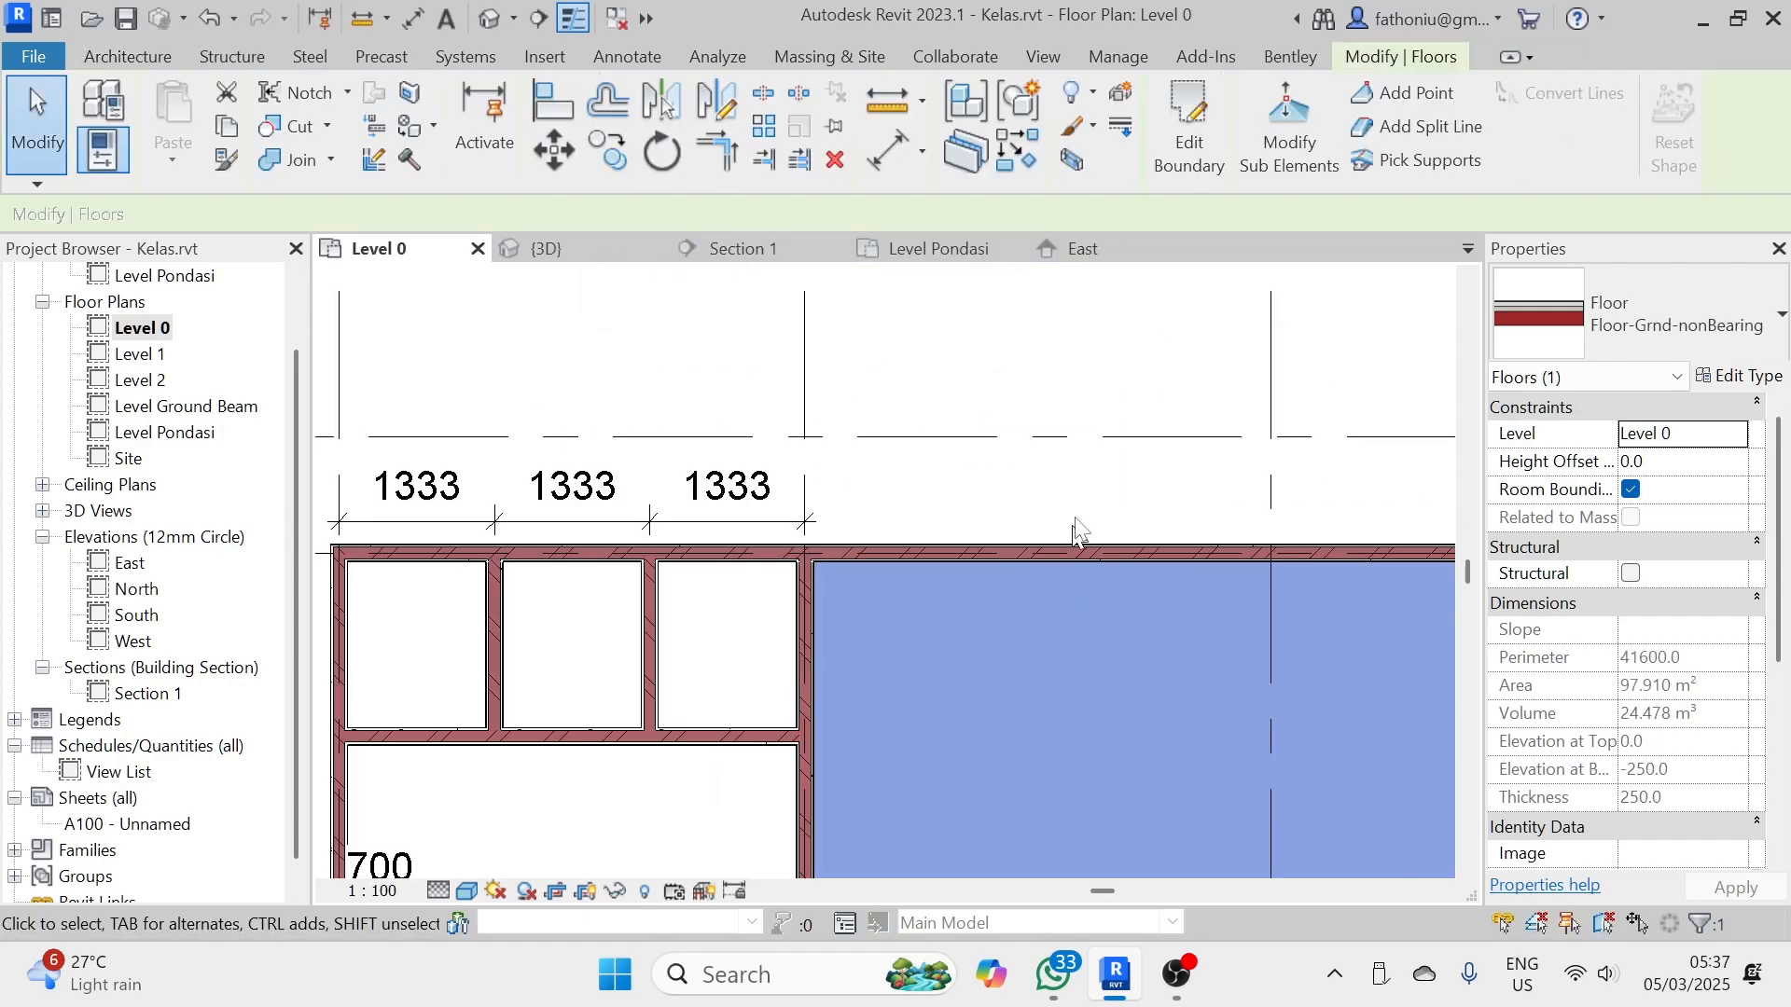
key("Escape")
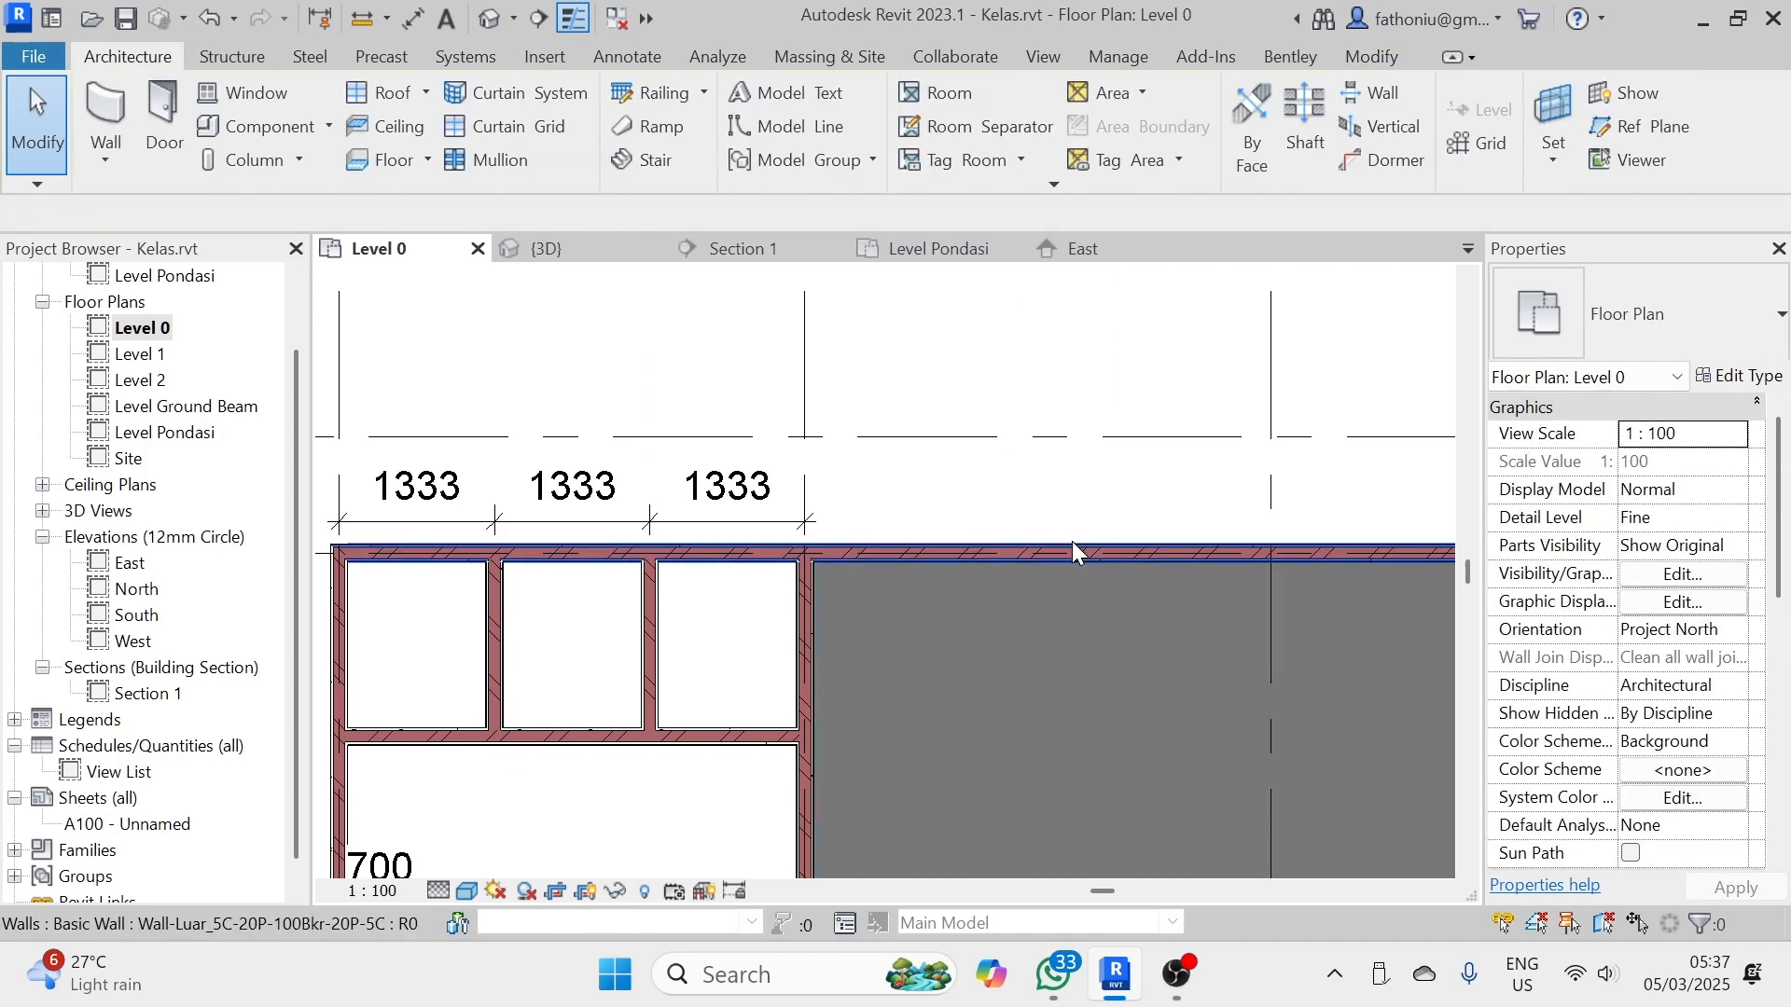
- Open Section 1 from its section mark in the Level 0 plan and set its view scale to 1:10
middle_click_drag(1071, 544, 762, 354)
scroll(815, 716, "down", 3)
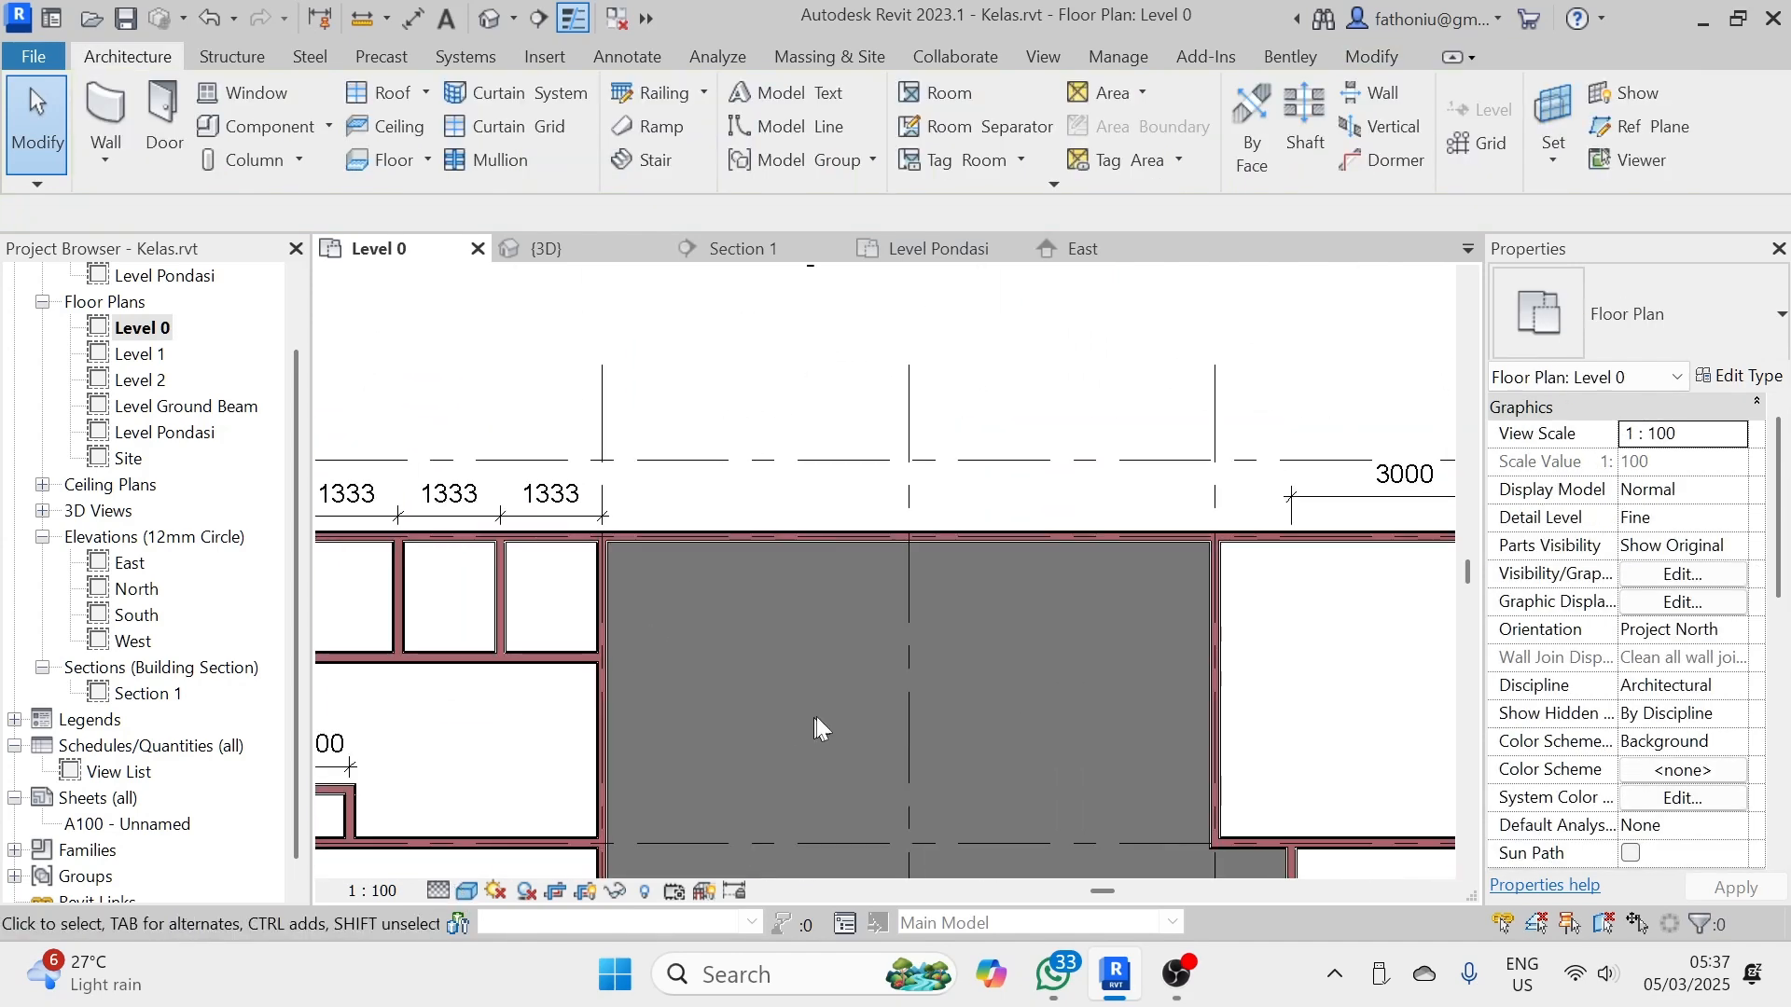
middle_click_drag(864, 730, 813, 465)
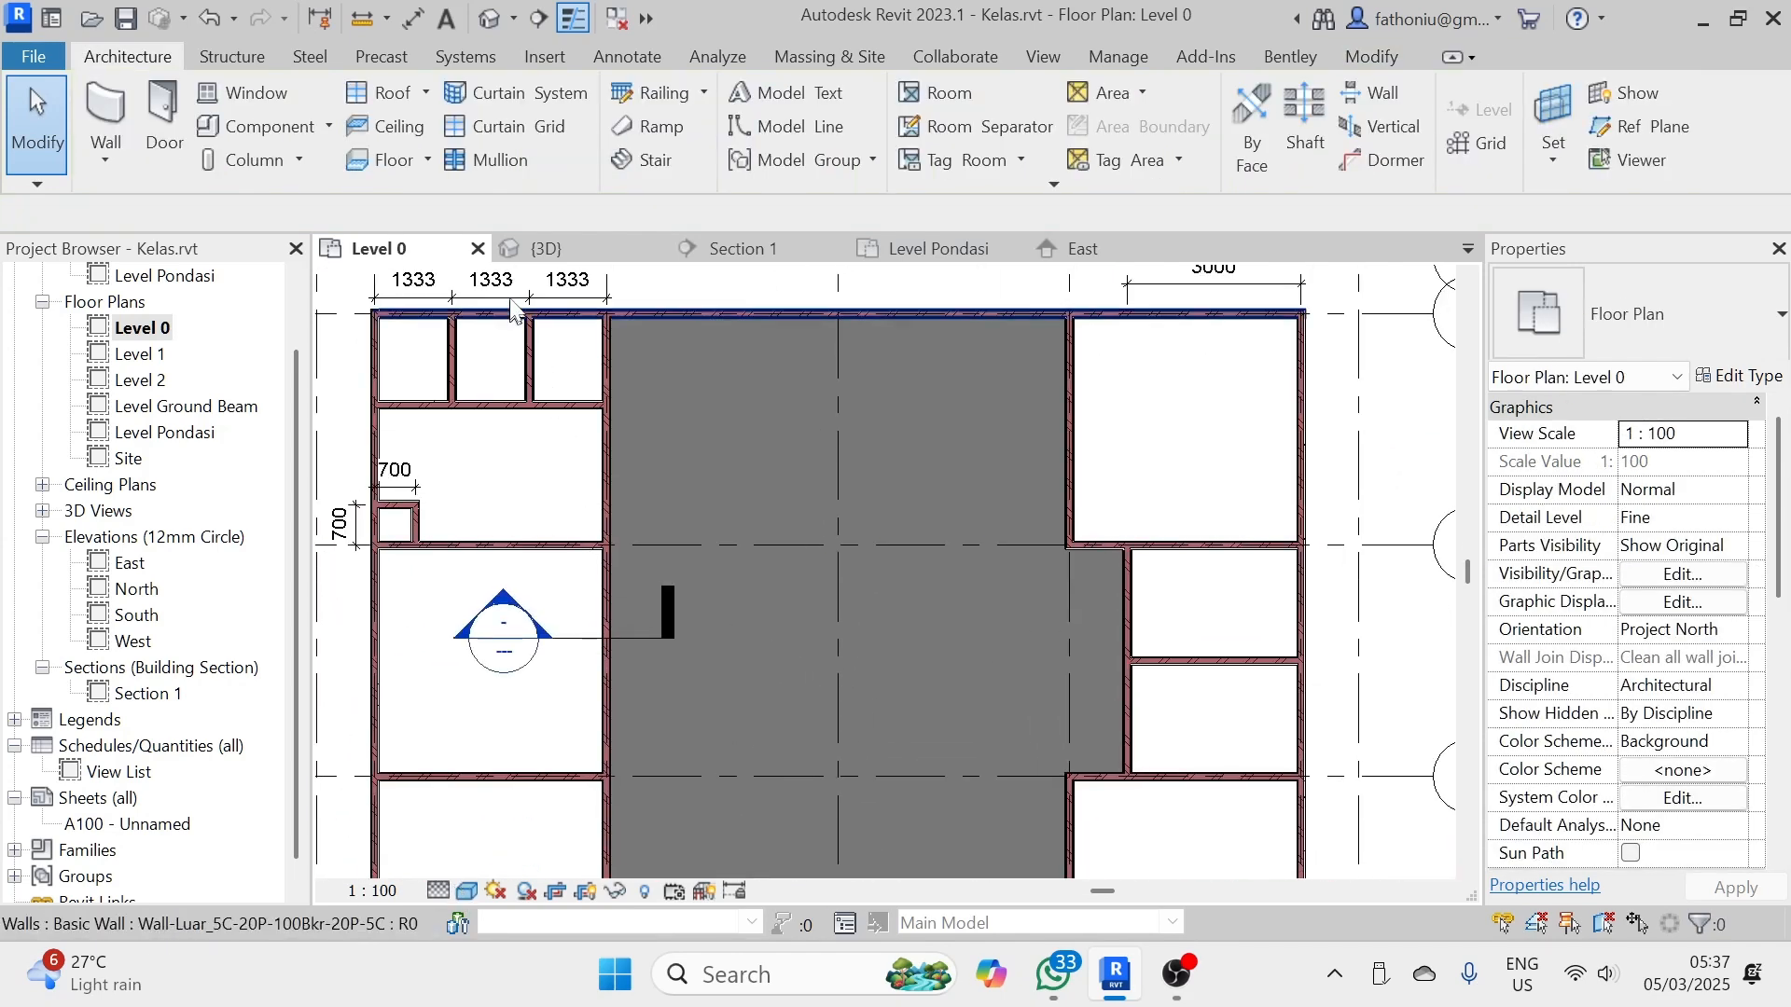
double_click(504, 598)
scroll(1091, 718, "down", 3)
middle_click_drag(1091, 716, 815, 473)
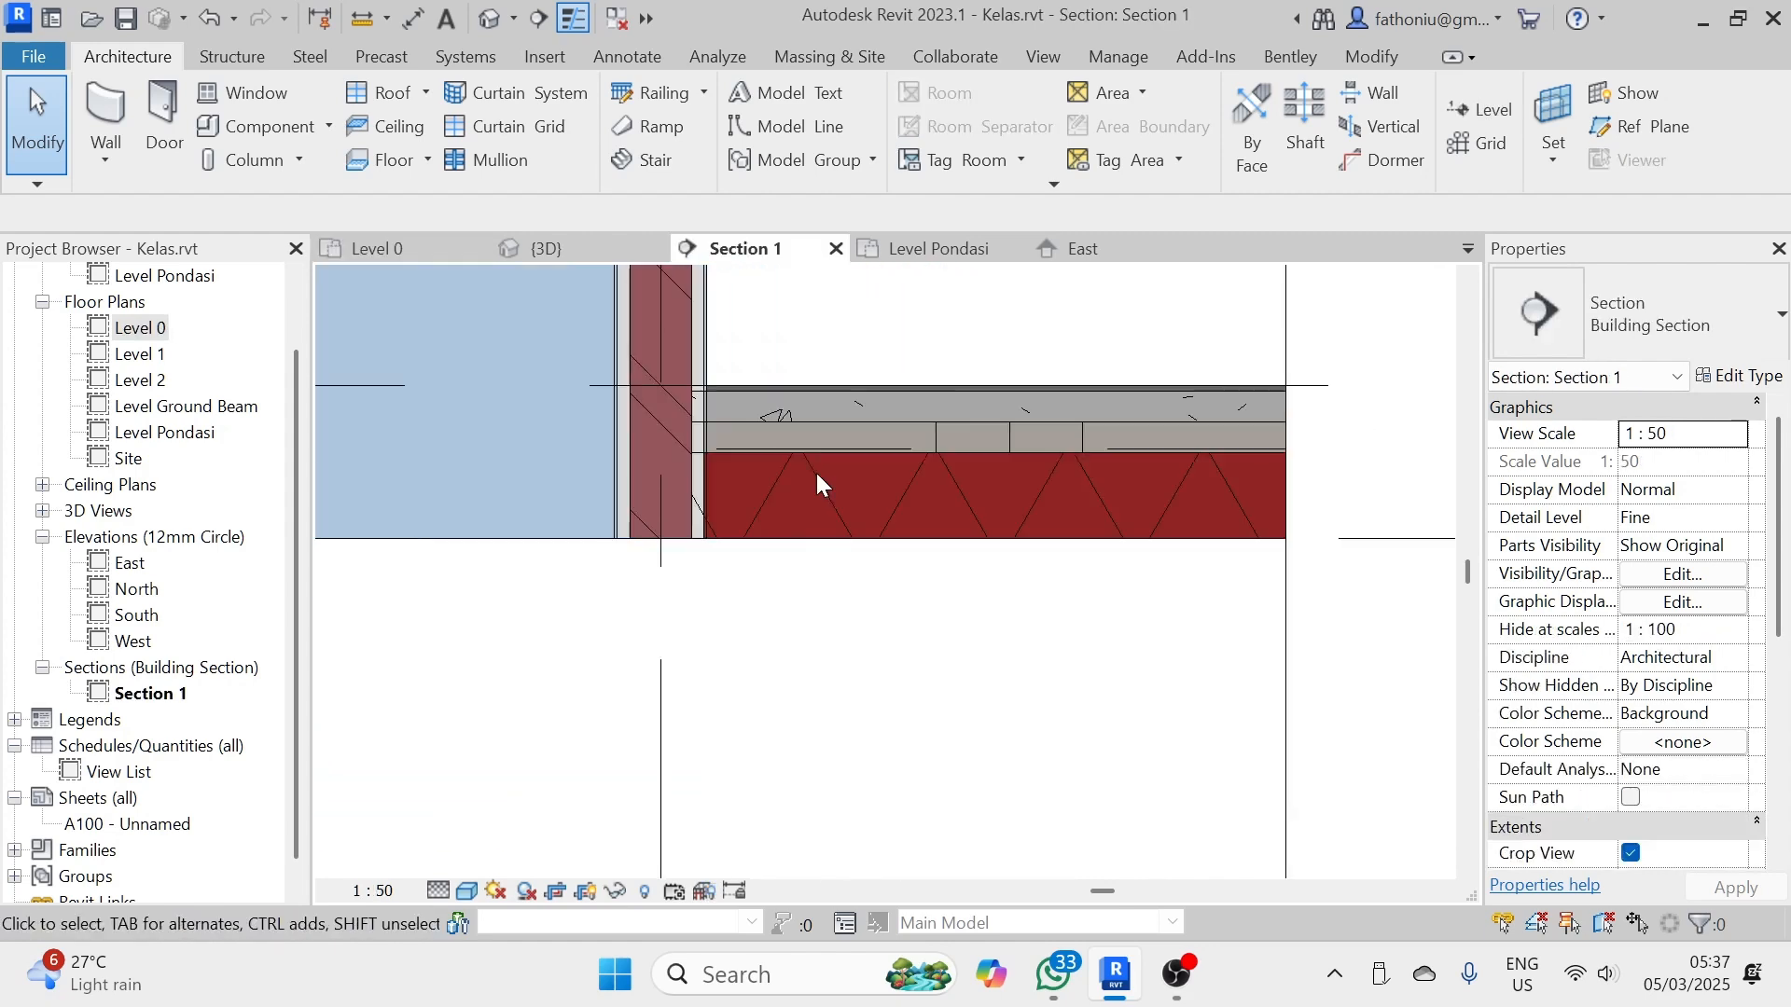
scroll(982, 403, "up", 1)
scroll(981, 403, "up", 1)
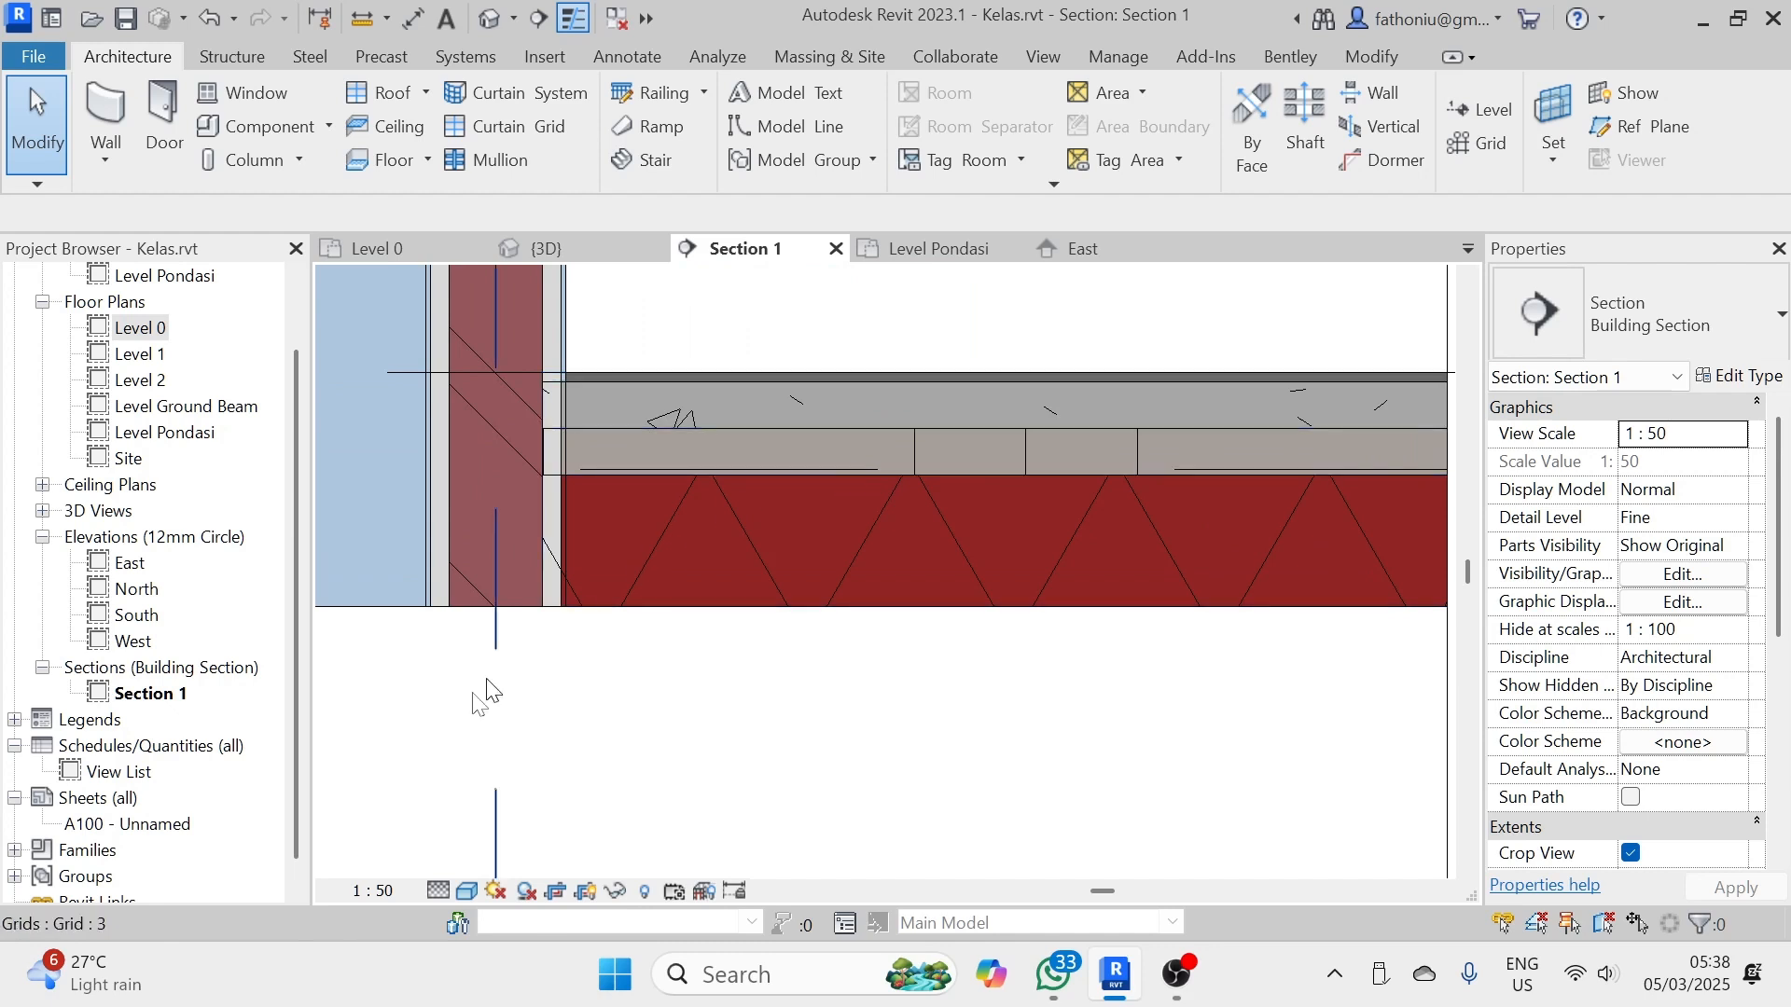
left_click(374, 892)
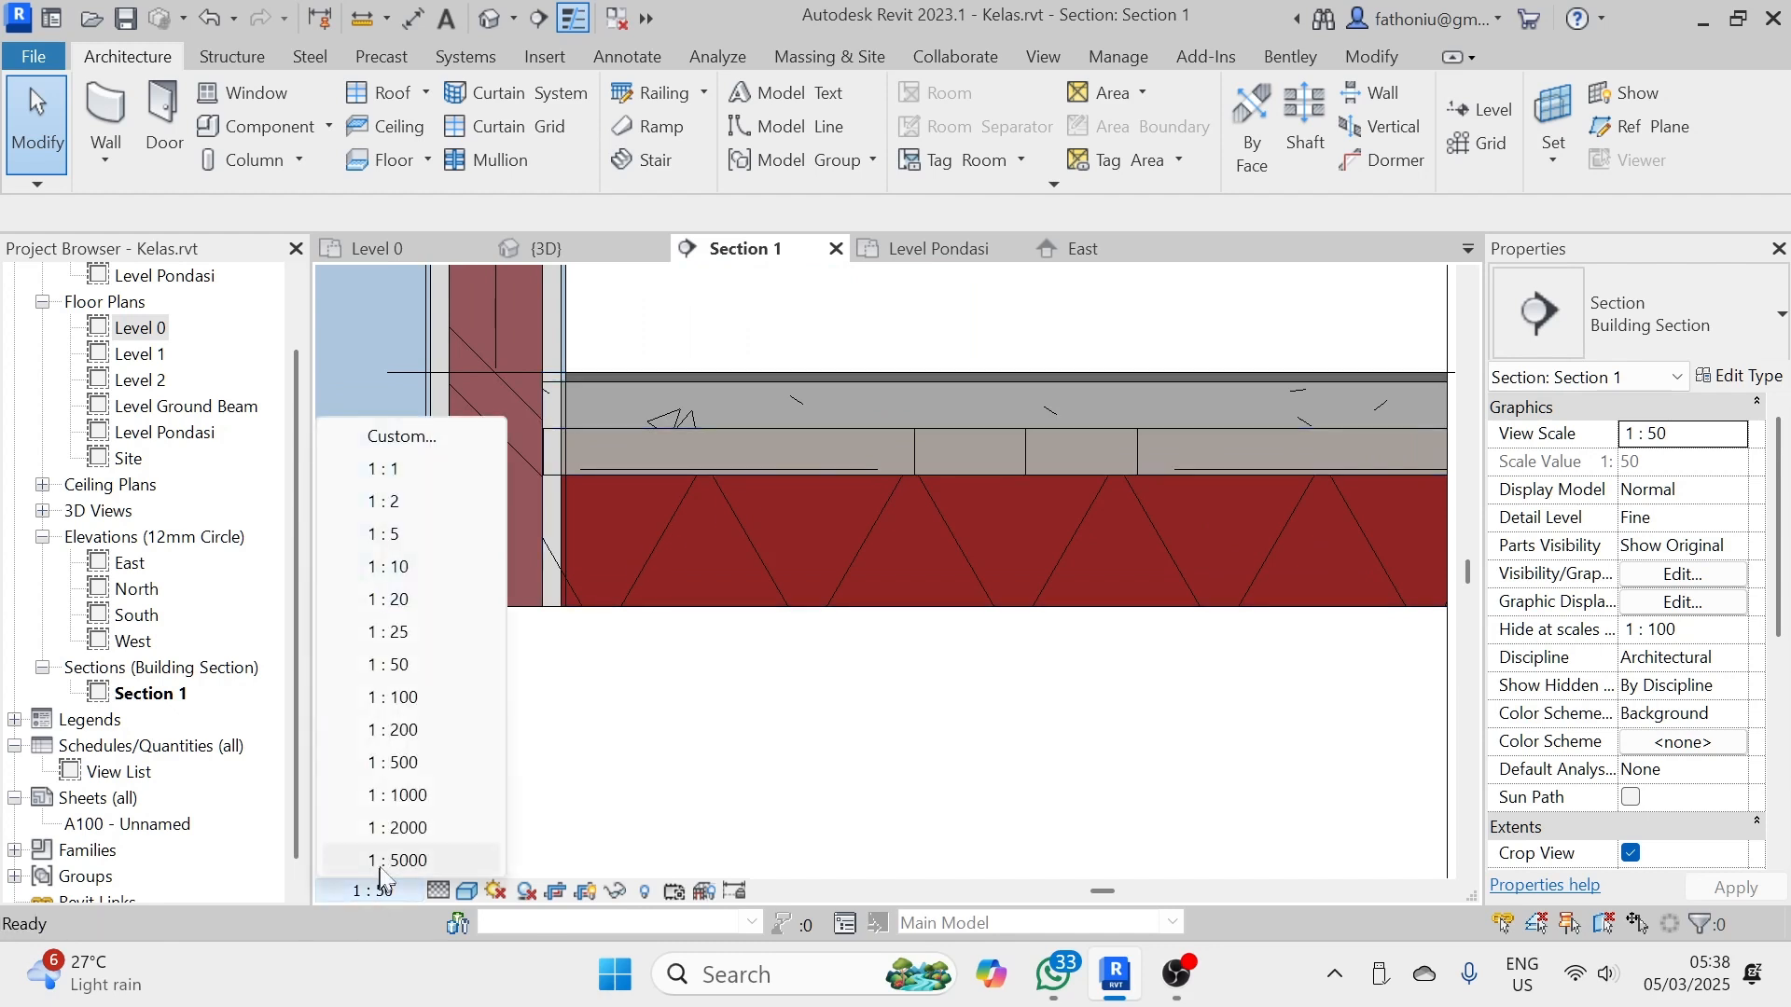
left_click(399, 567)
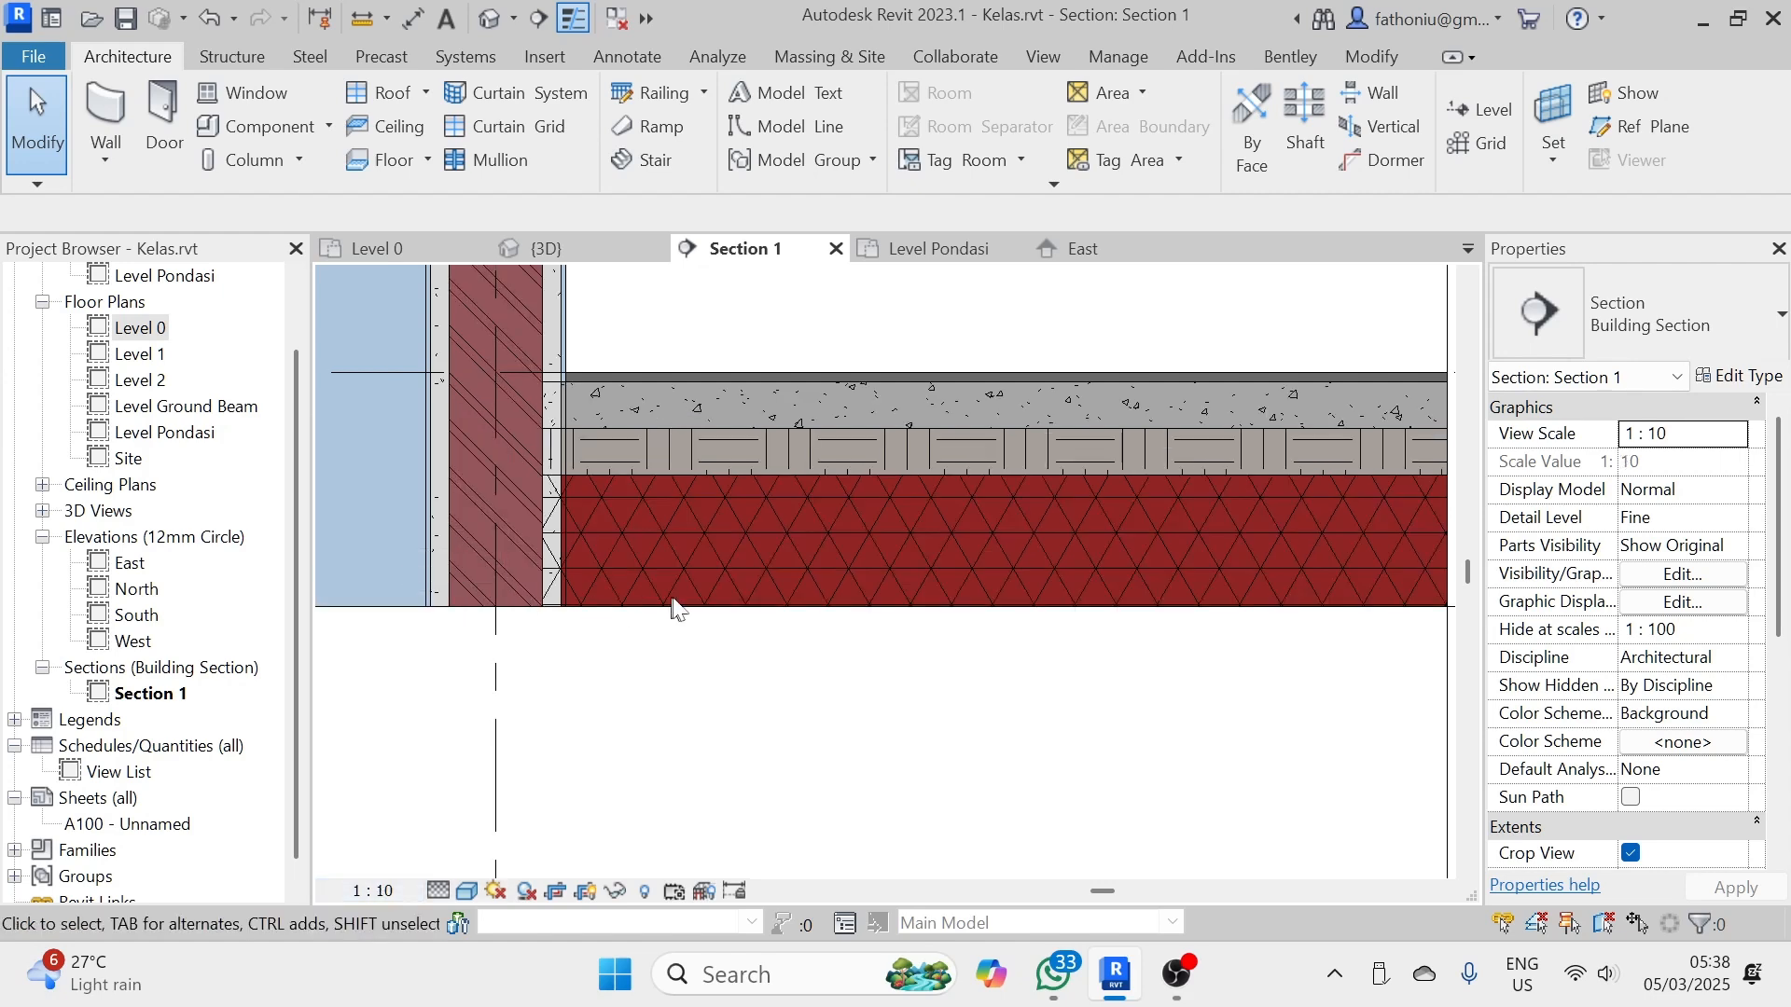
- Examine the floor layers and how they meet the interior wall's core and plaster in Section 1
scroll(671, 599, "down", 3)
middle_click_drag(815, 719, 827, 799)
scroll(765, 597, "up", 3)
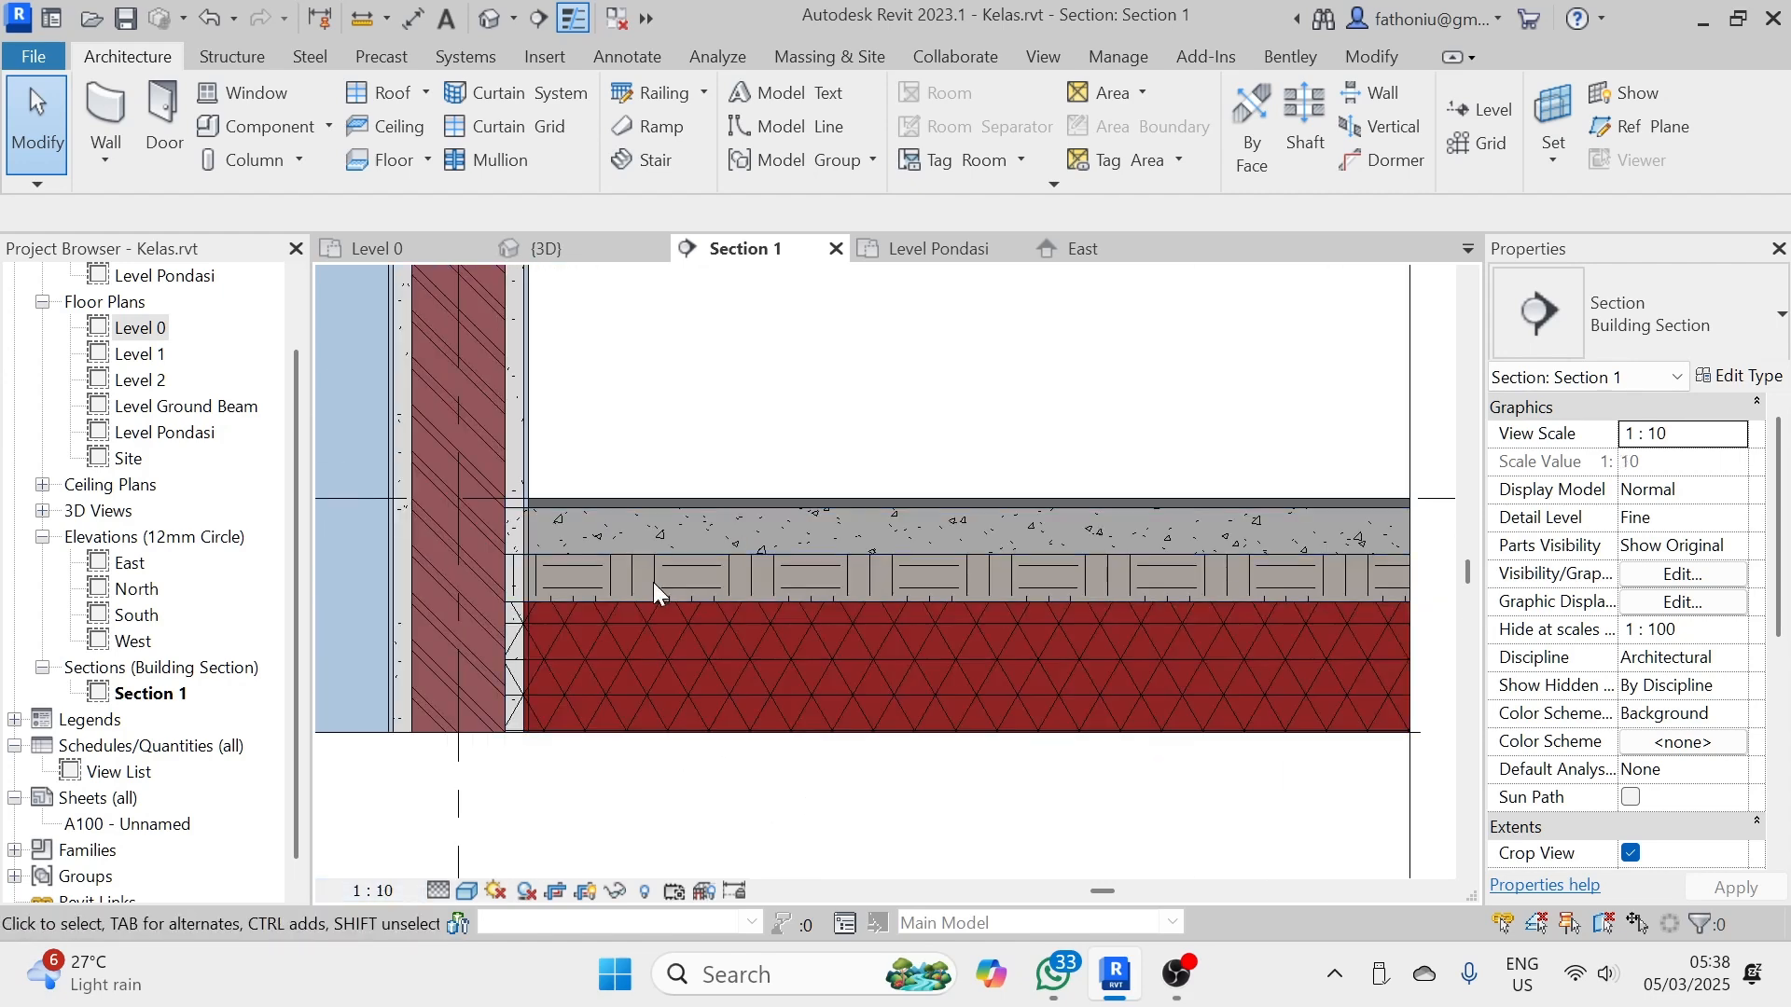
scroll(643, 578, "up", 2)
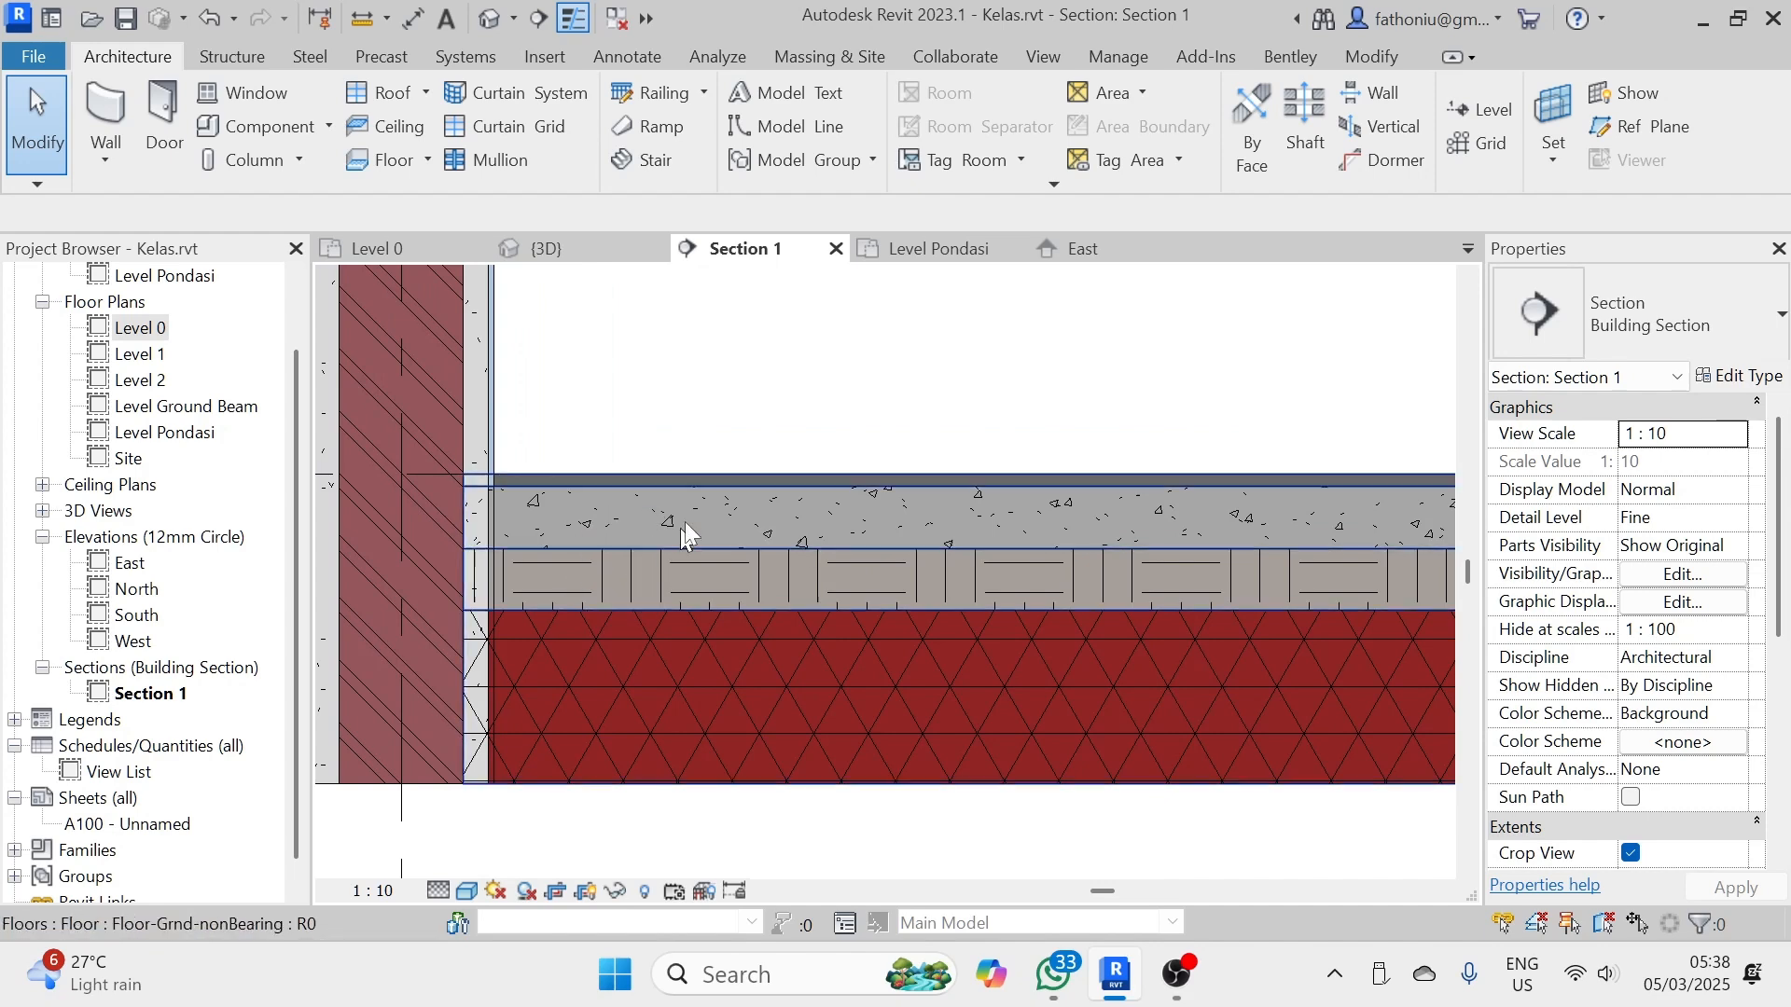
scroll(703, 567, "down", 3)
scroll(703, 565, "down", 2)
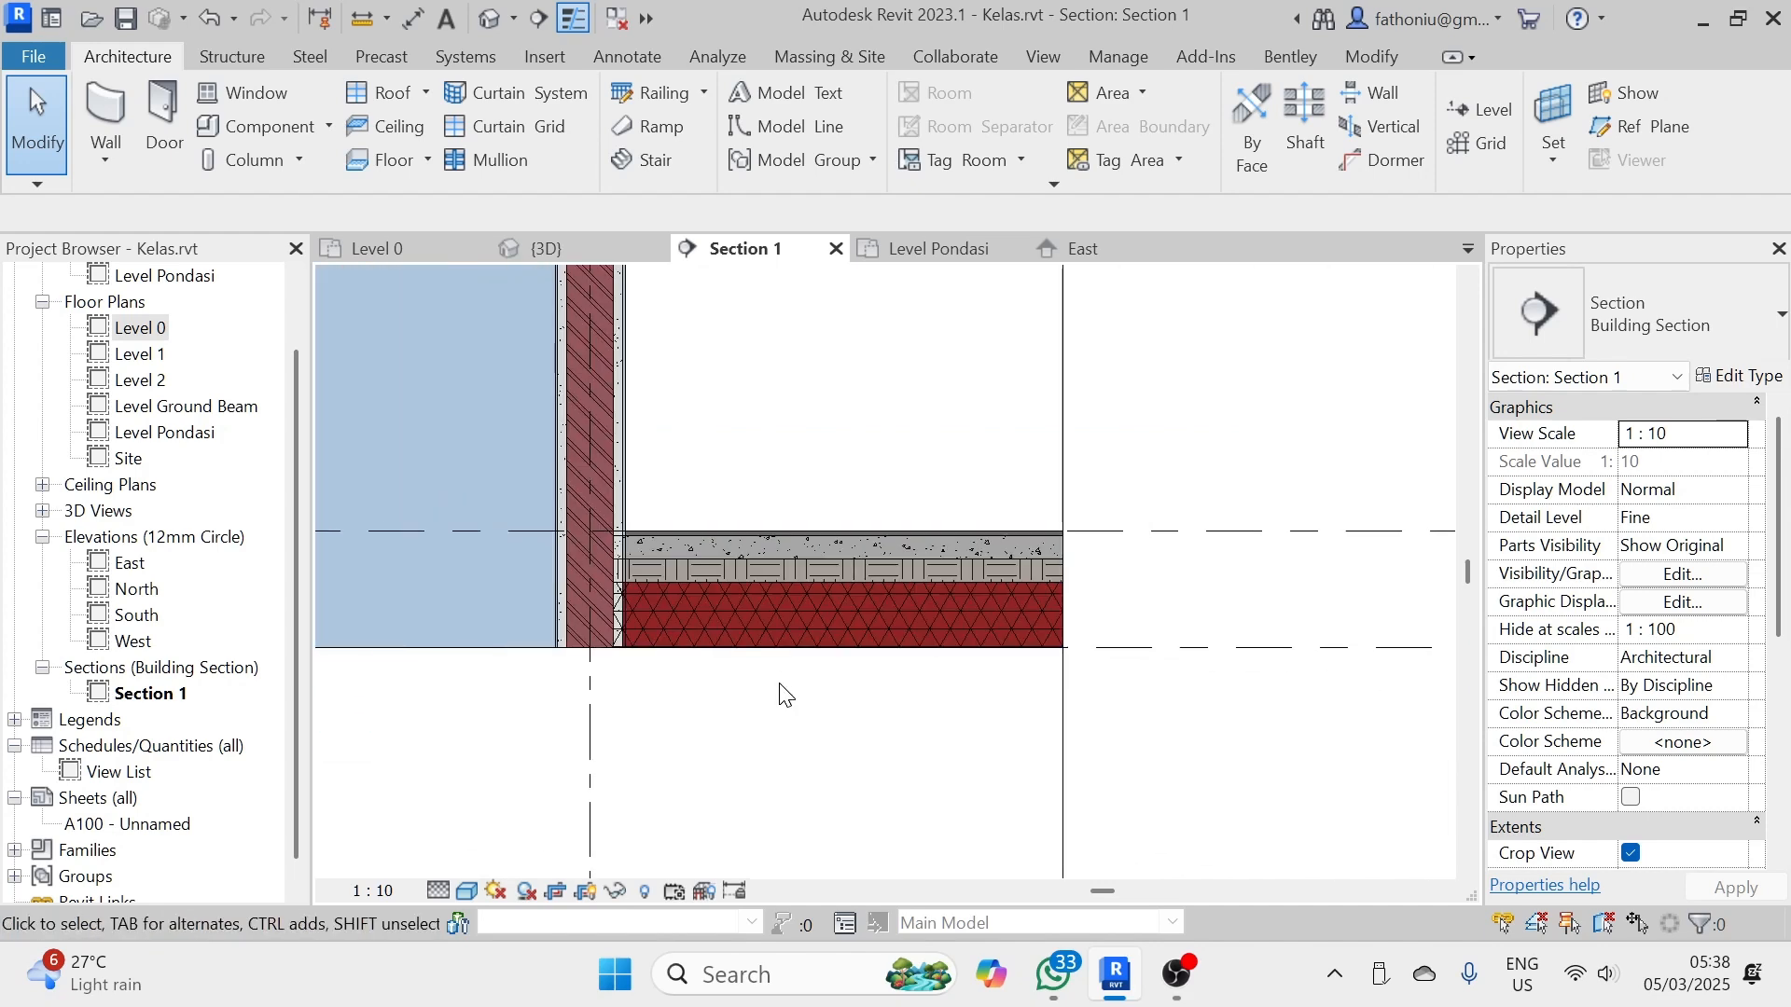
middle_click_drag(770, 675, 788, 740)
scroll(682, 619, "up", 2)
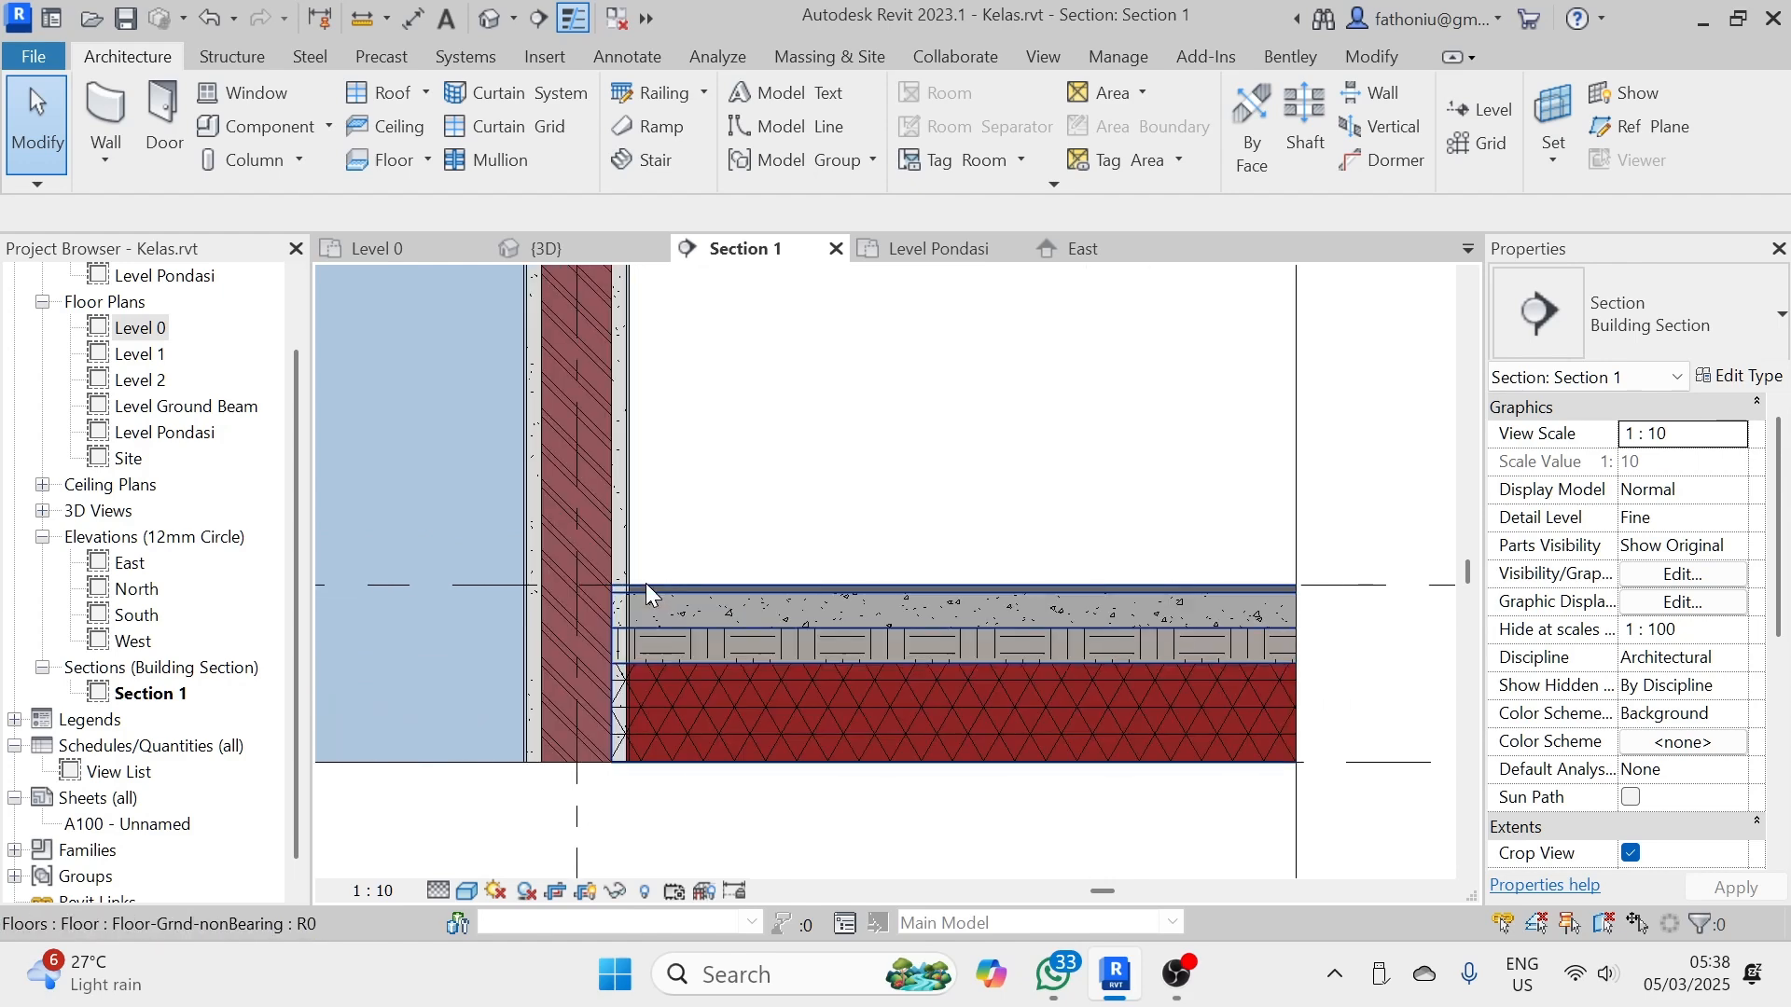
scroll(603, 537, "up", 2)
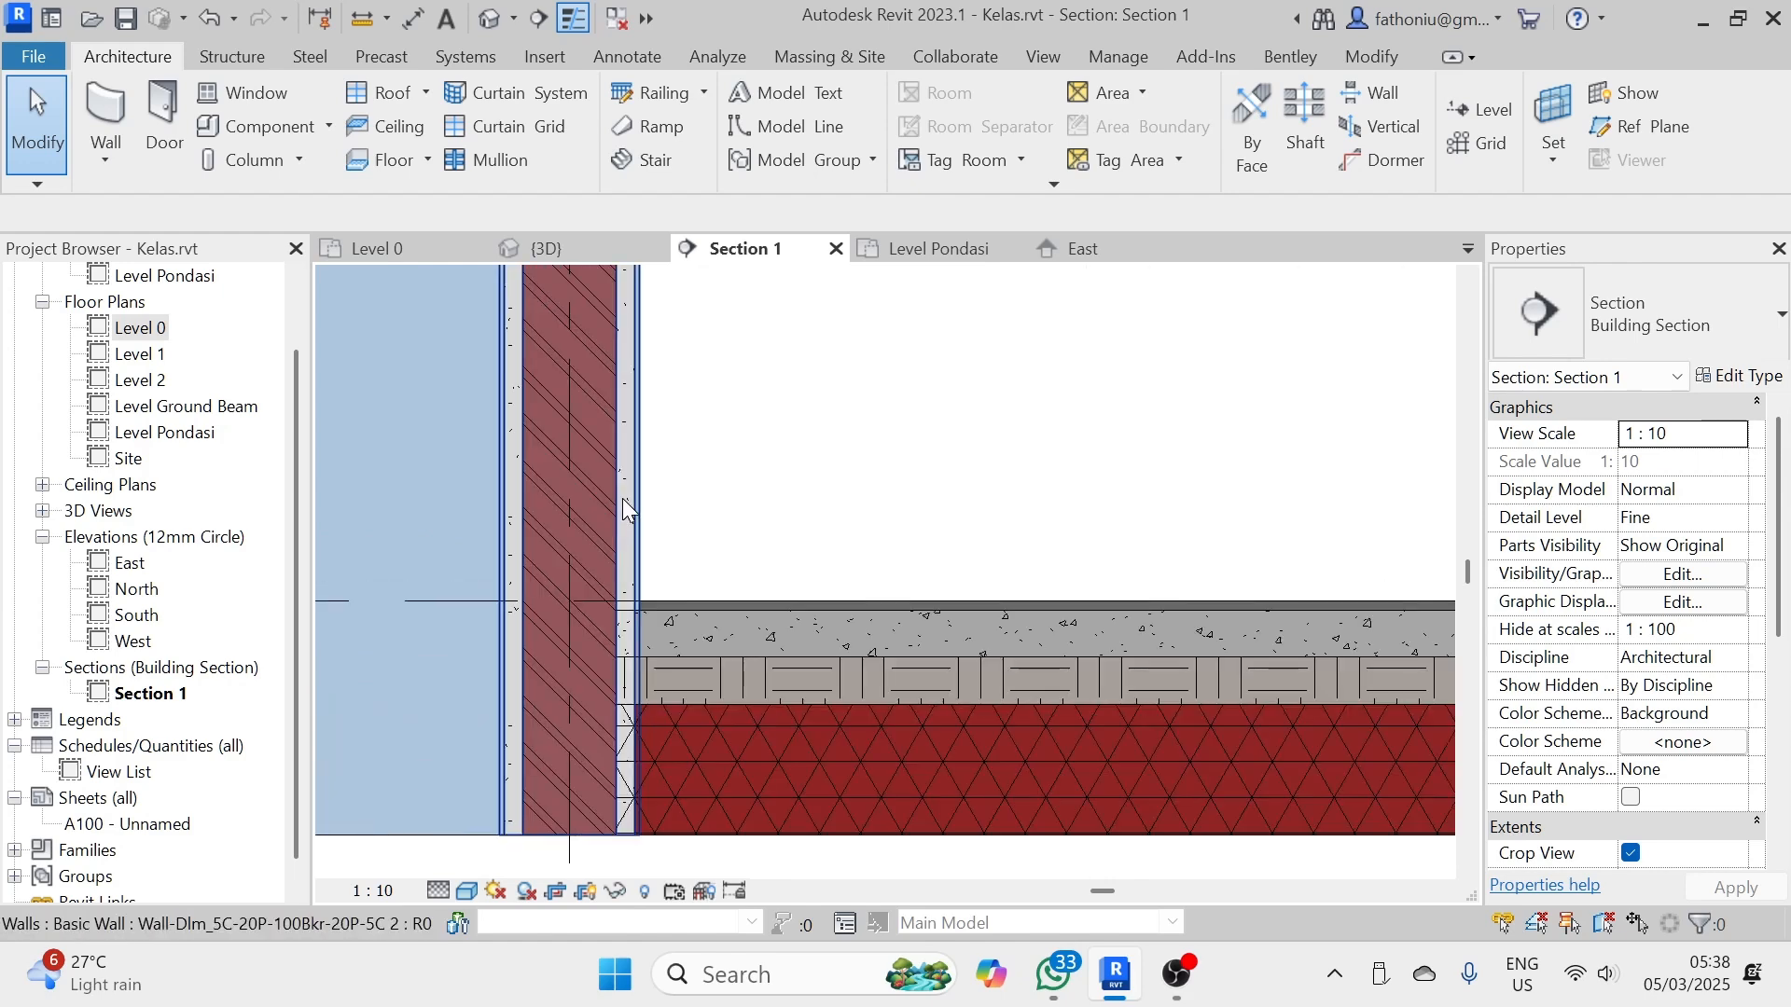
scroll(619, 590, "up", 1)
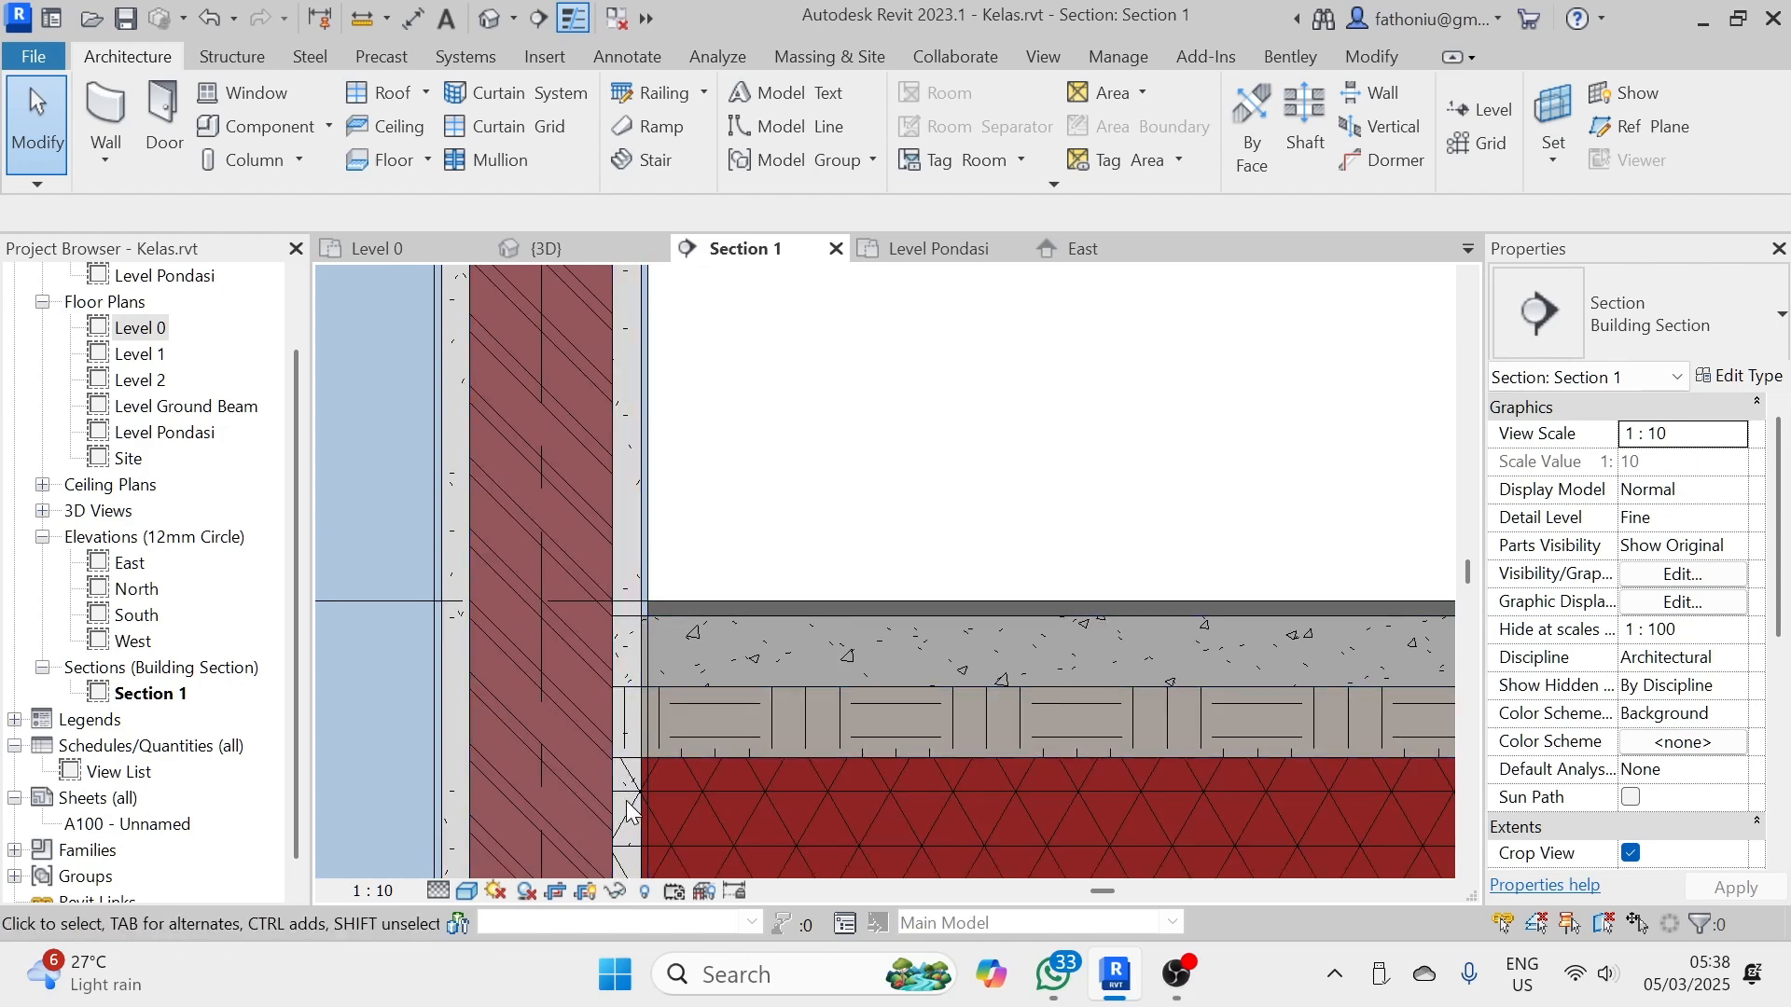
scroll(701, 558, "down", 2)
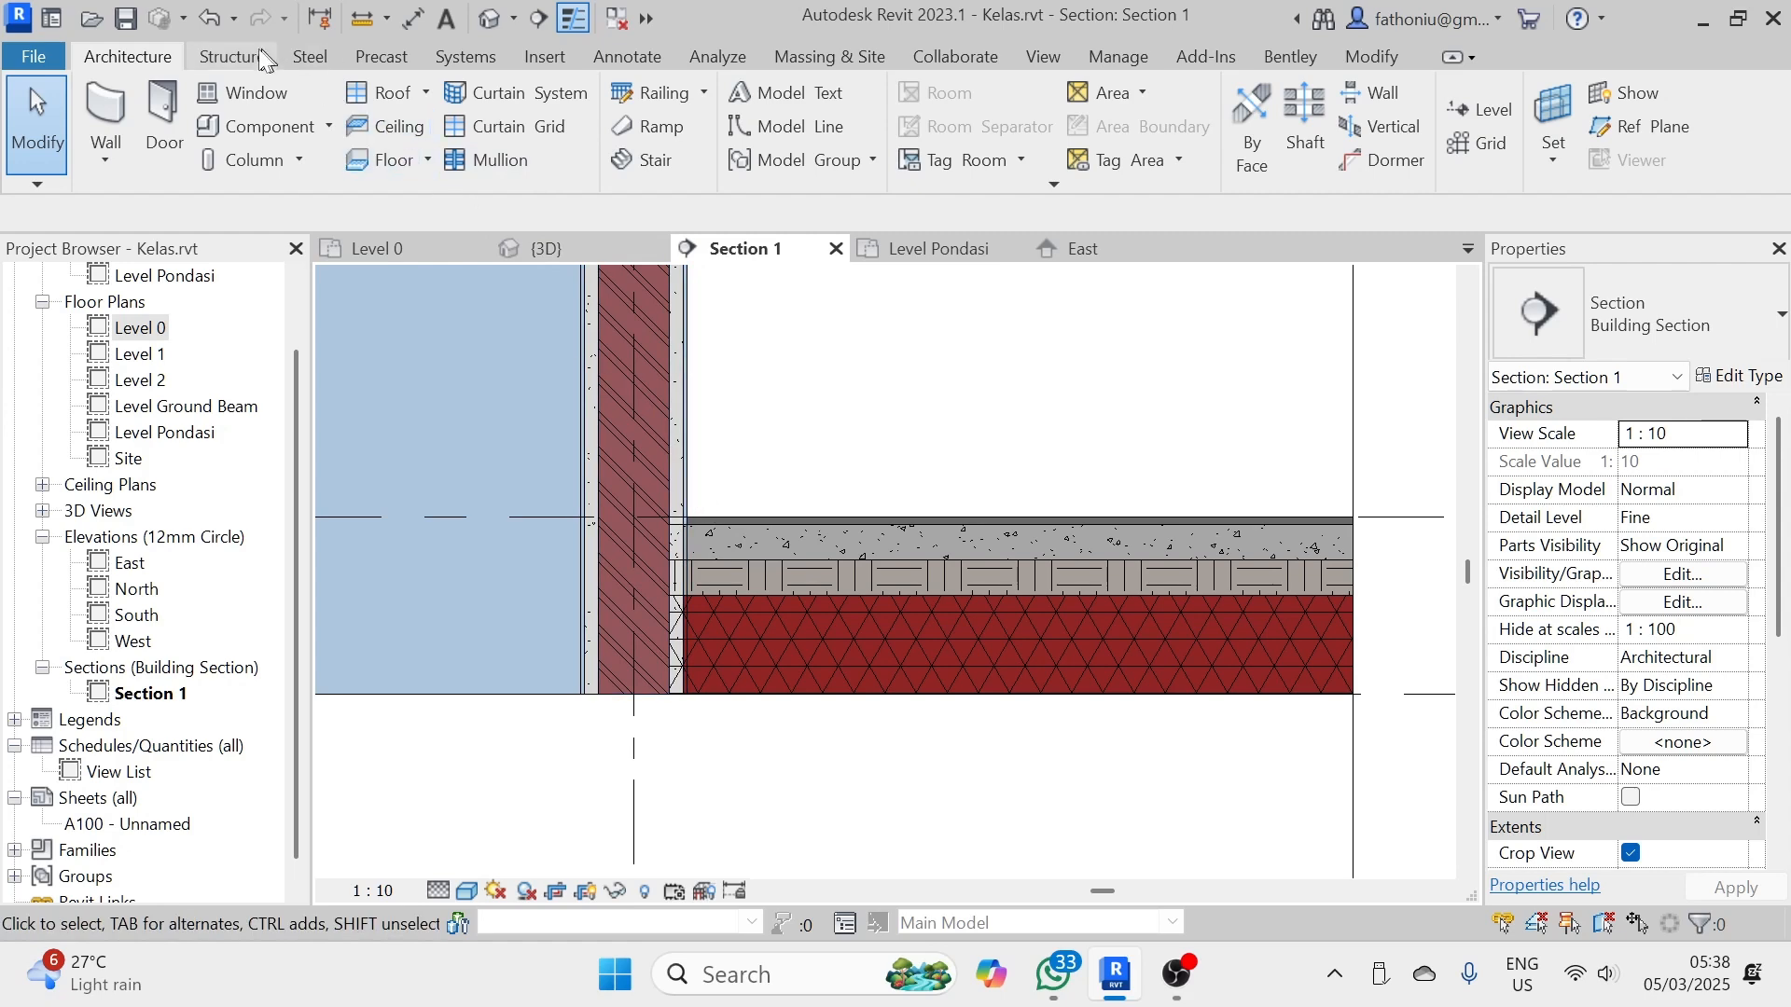
- Join the ground floor's geometry with the interior wall at grid 3, and inspect the joint between them
left_click(1367, 61)
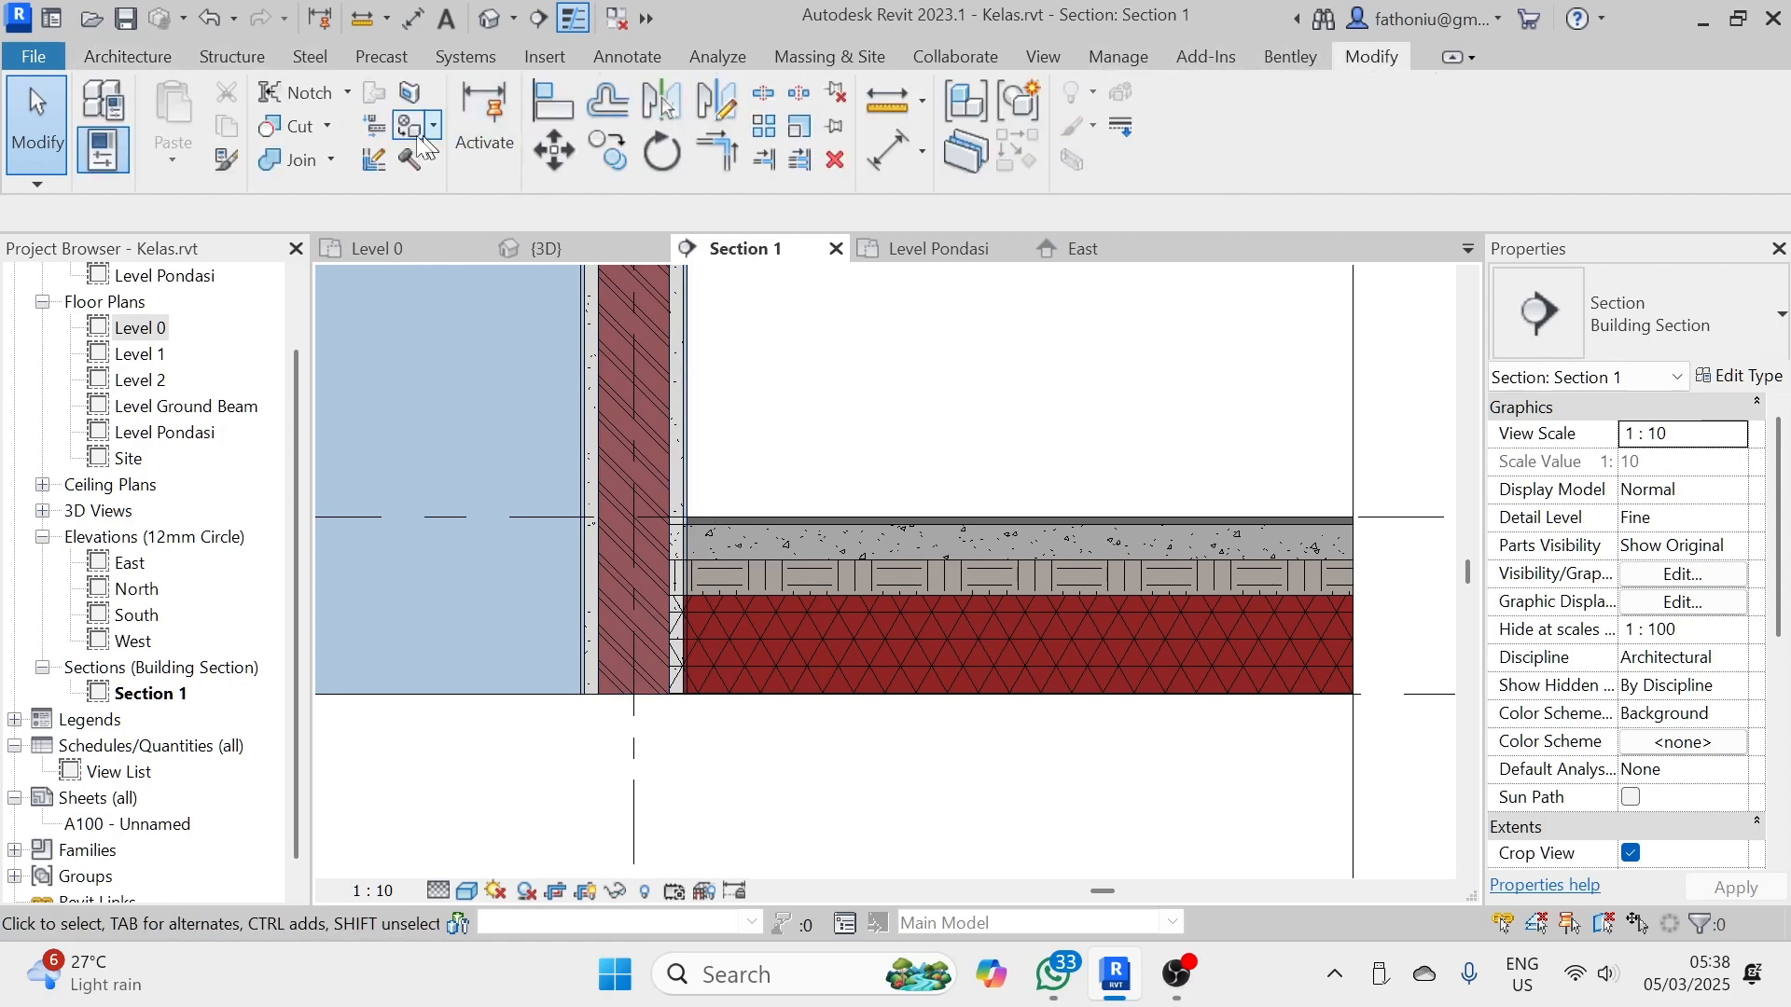
left_click(333, 160)
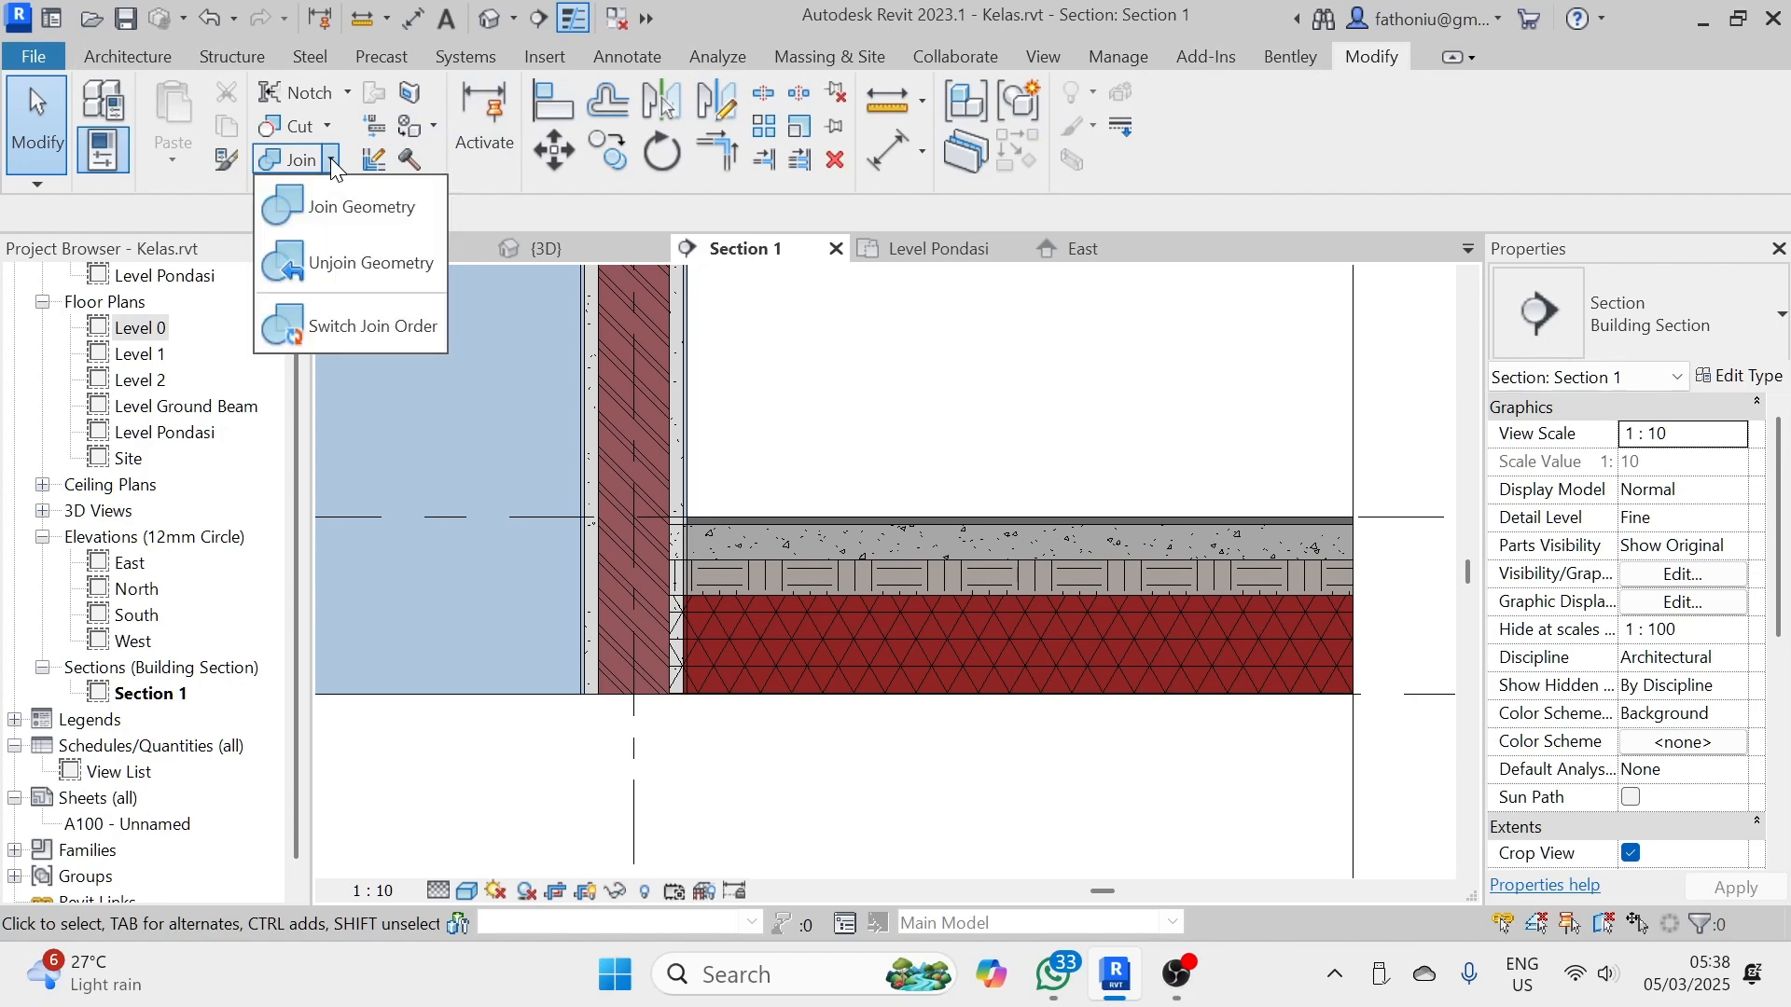
left_click(308, 205)
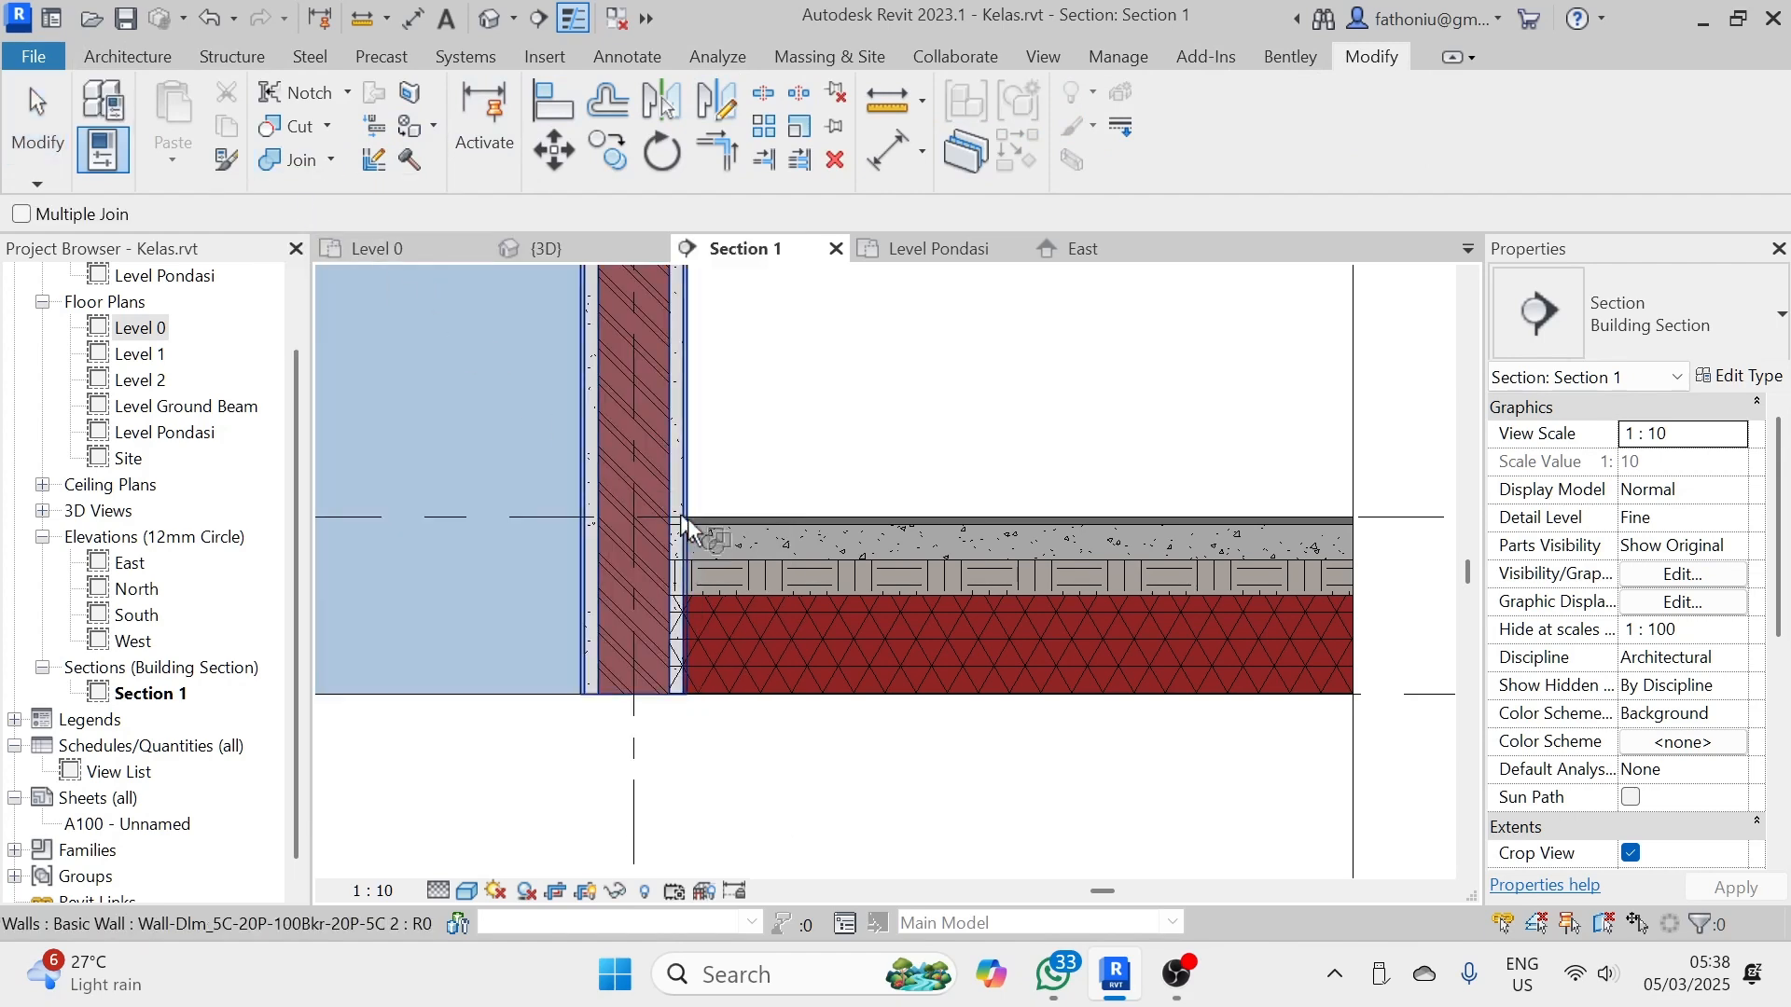
left_click(737, 533)
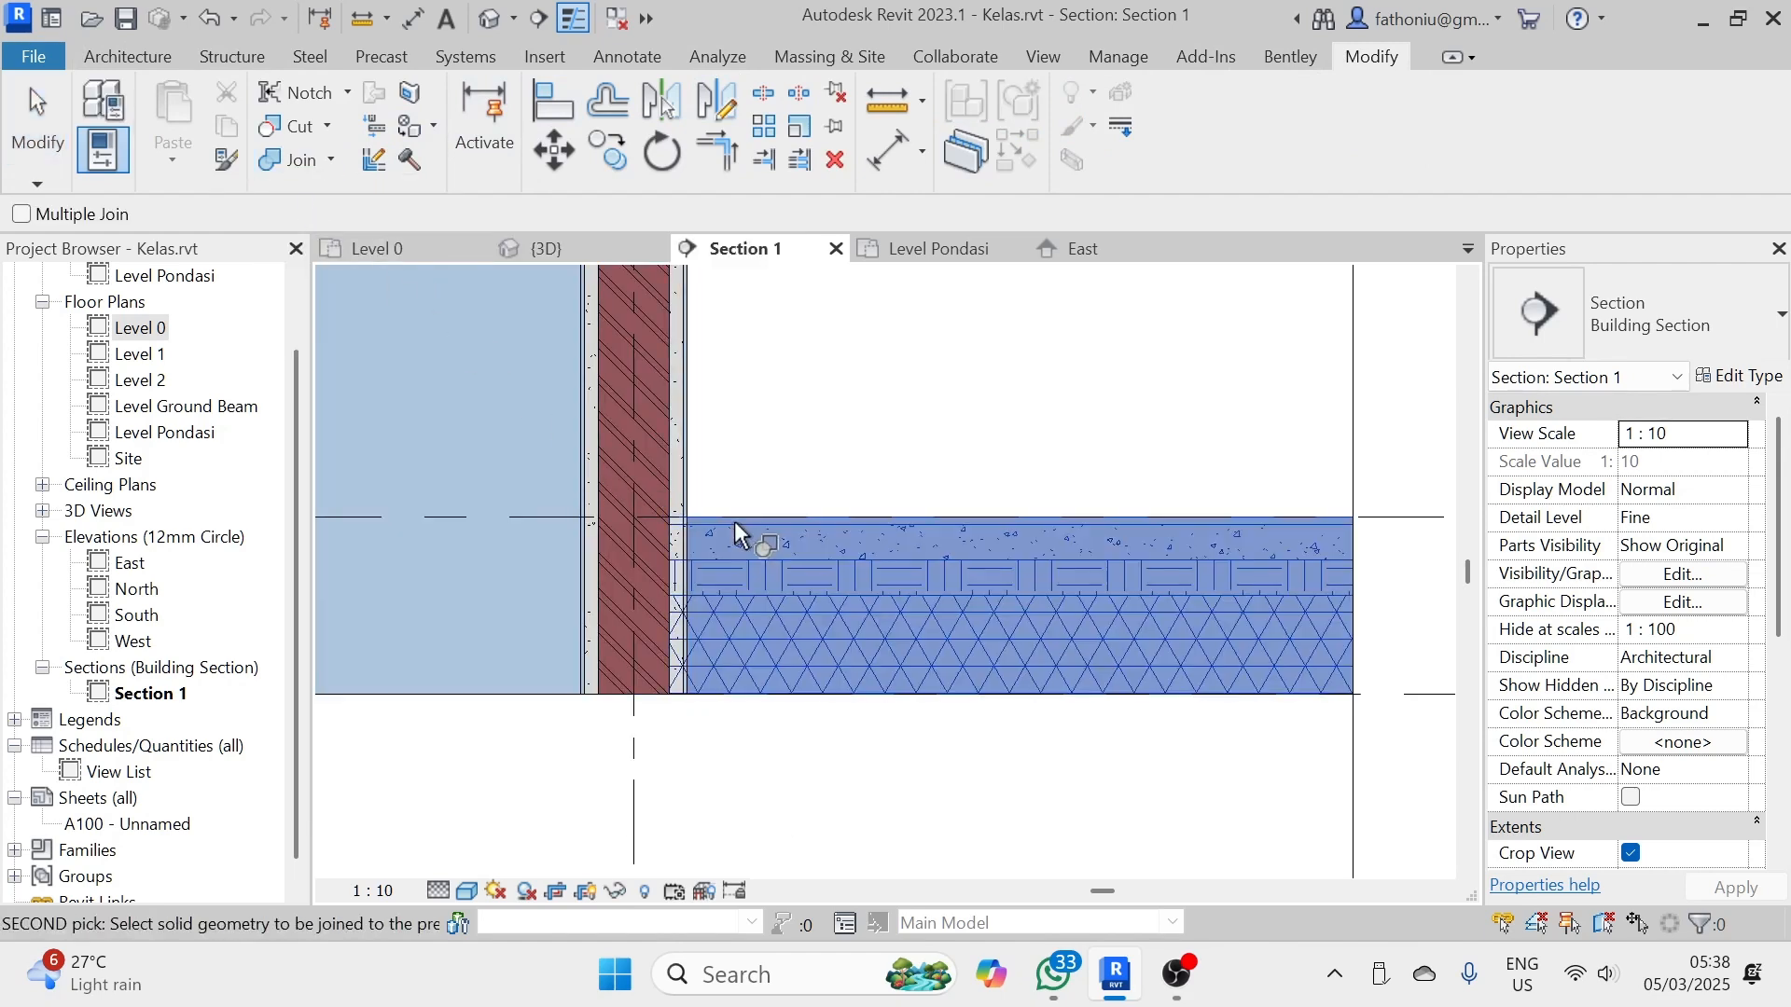
left_click(638, 509)
scroll(701, 607, "up", 3)
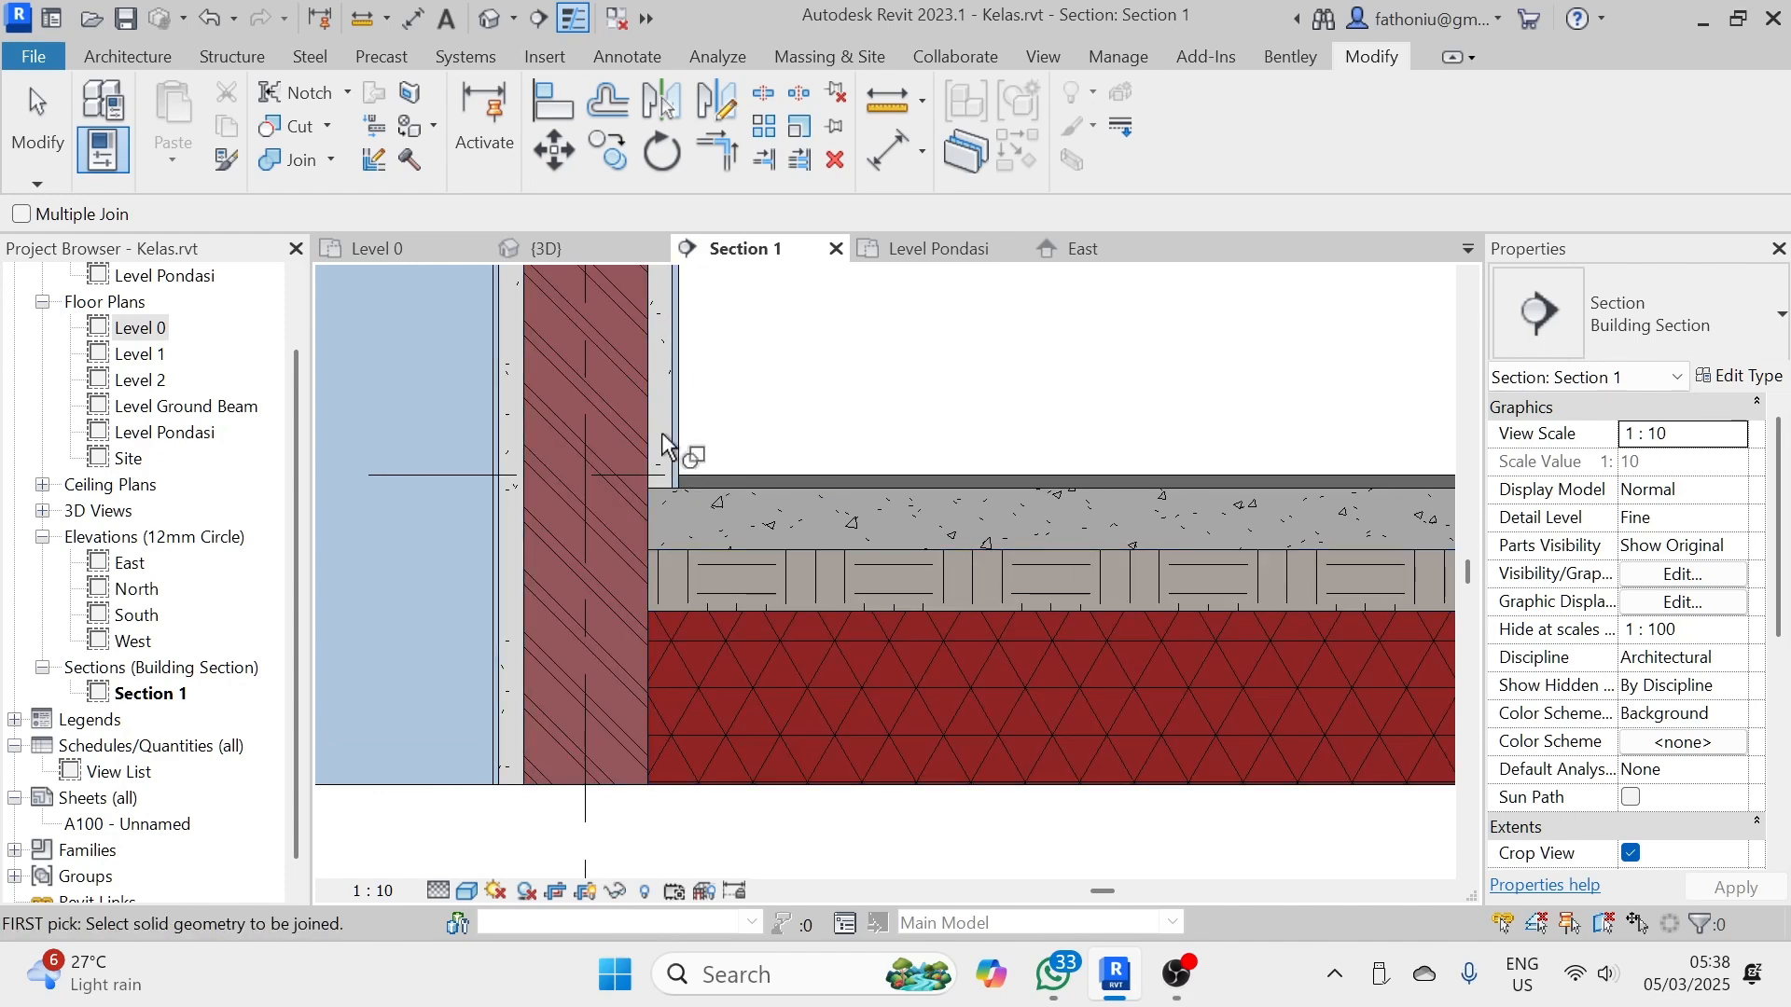
scroll(664, 452, "up", 2)
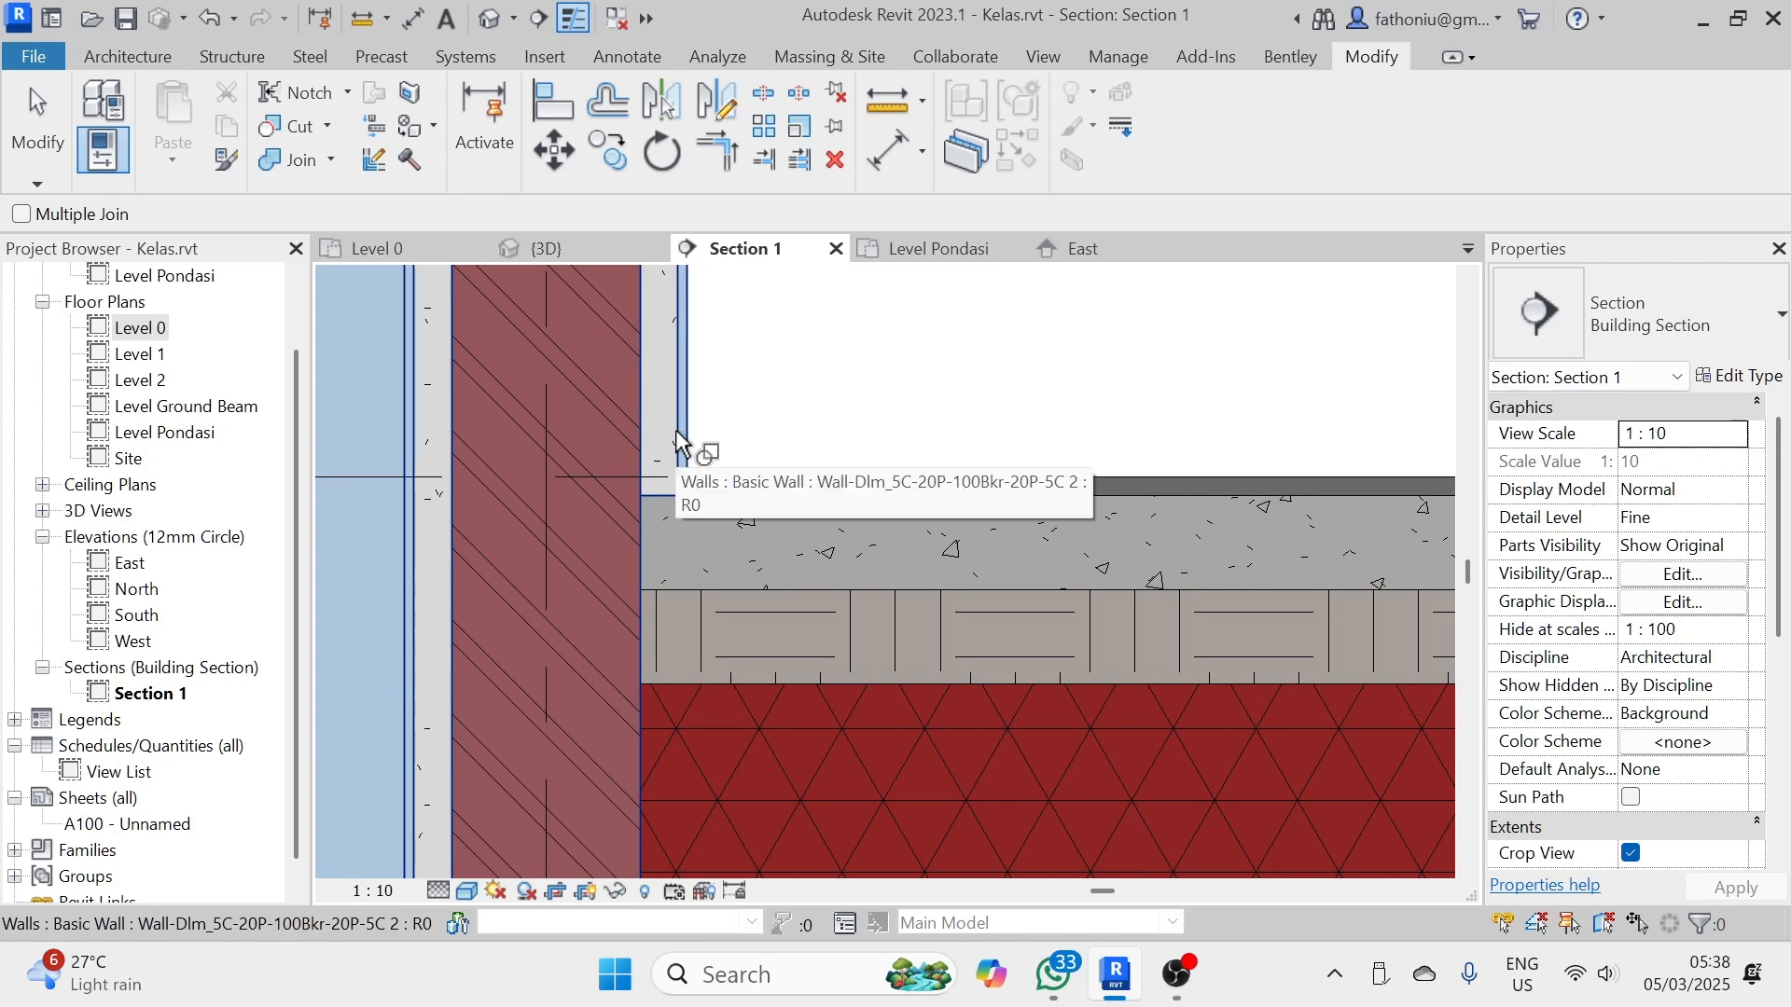
scroll(743, 554, "down", 1)
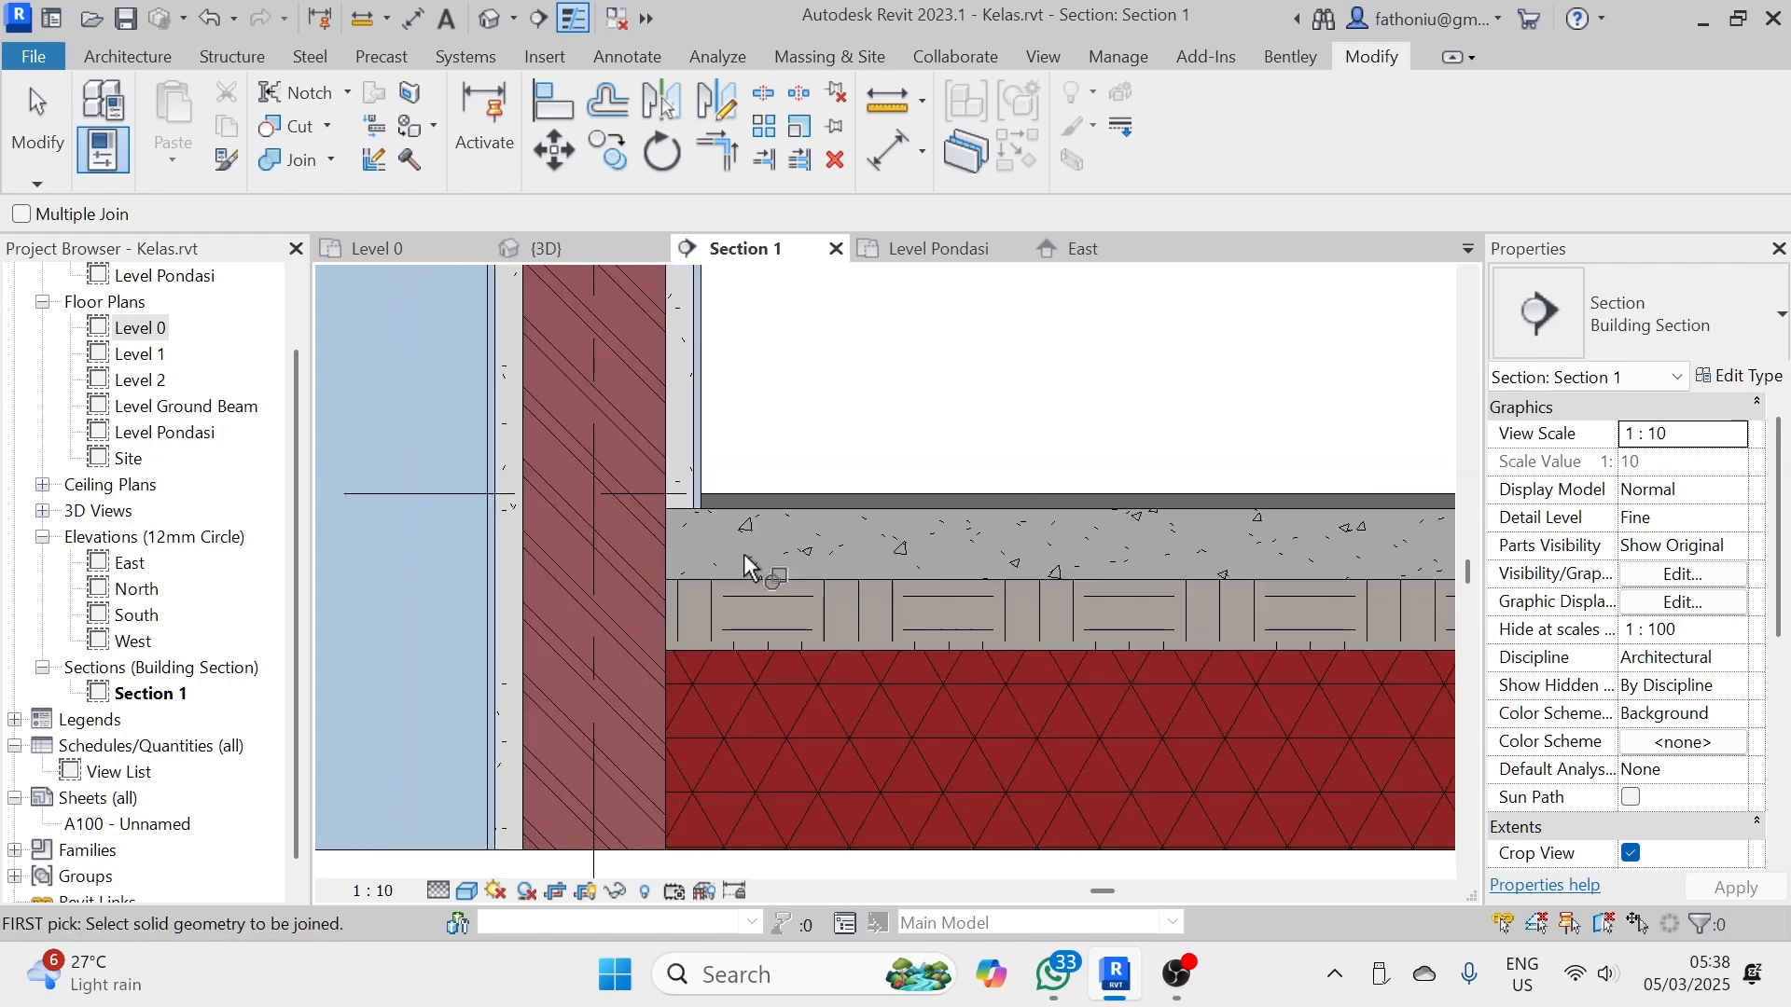
middle_click_drag(748, 568, 720, 411)
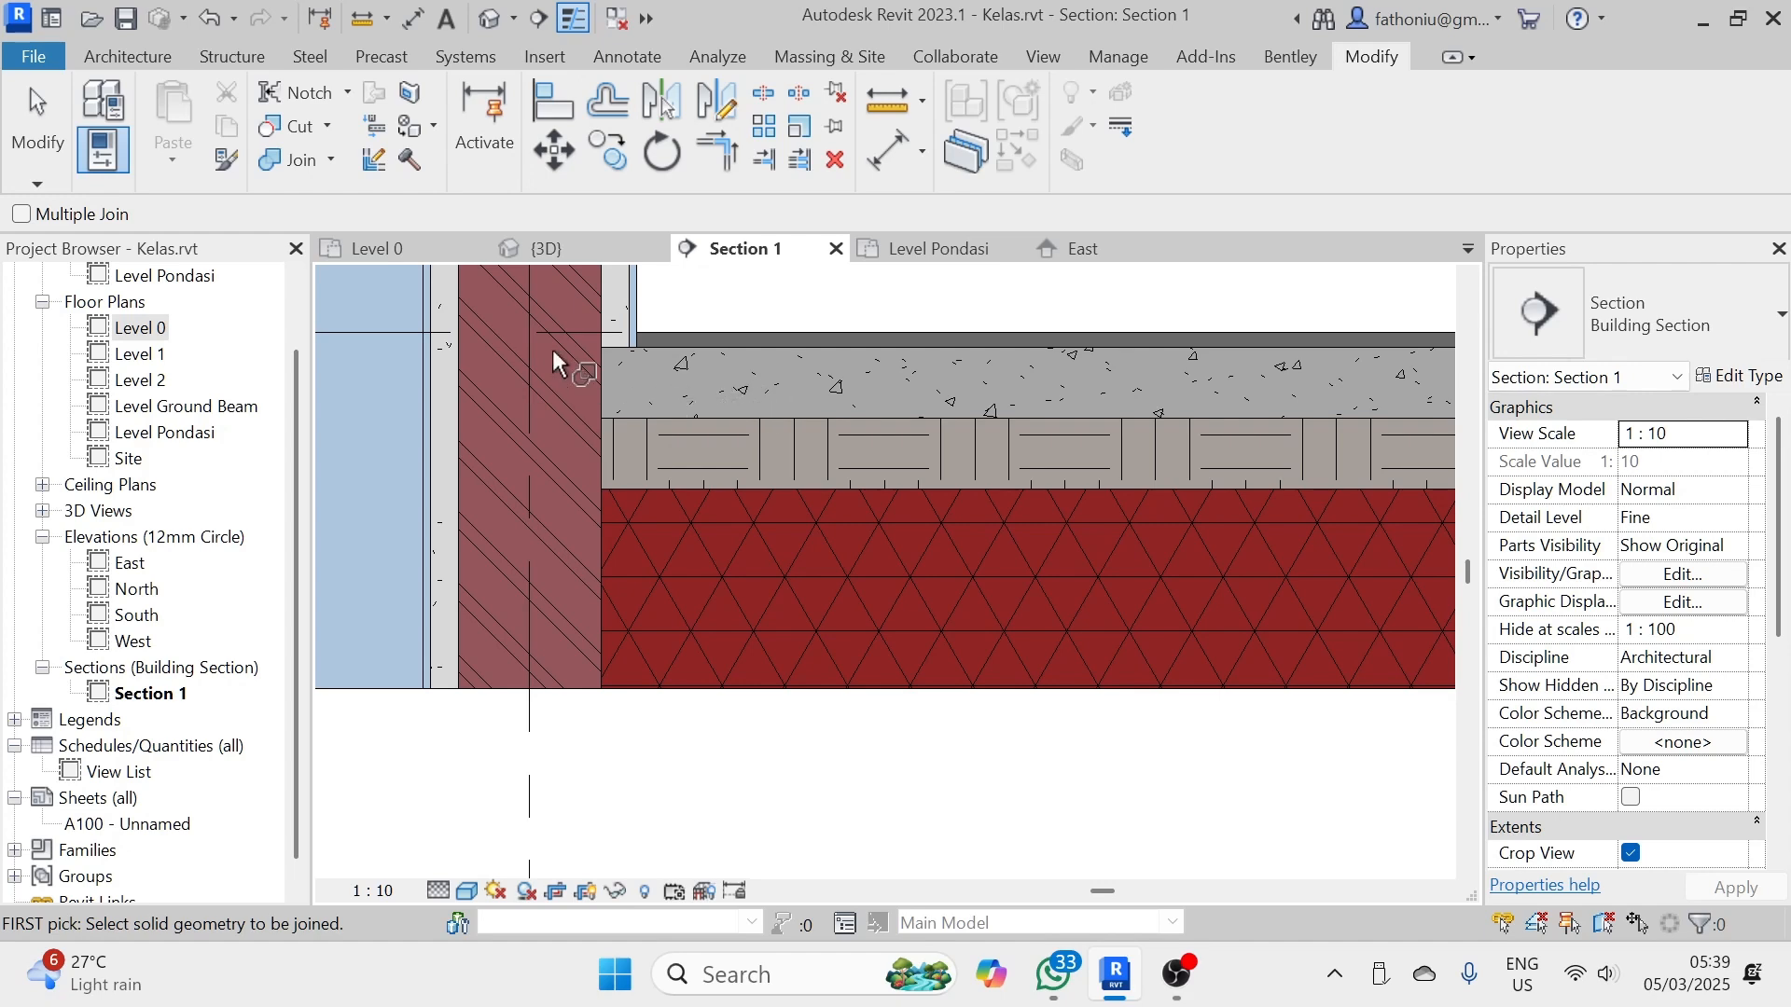
scroll(663, 440, "down", 1)
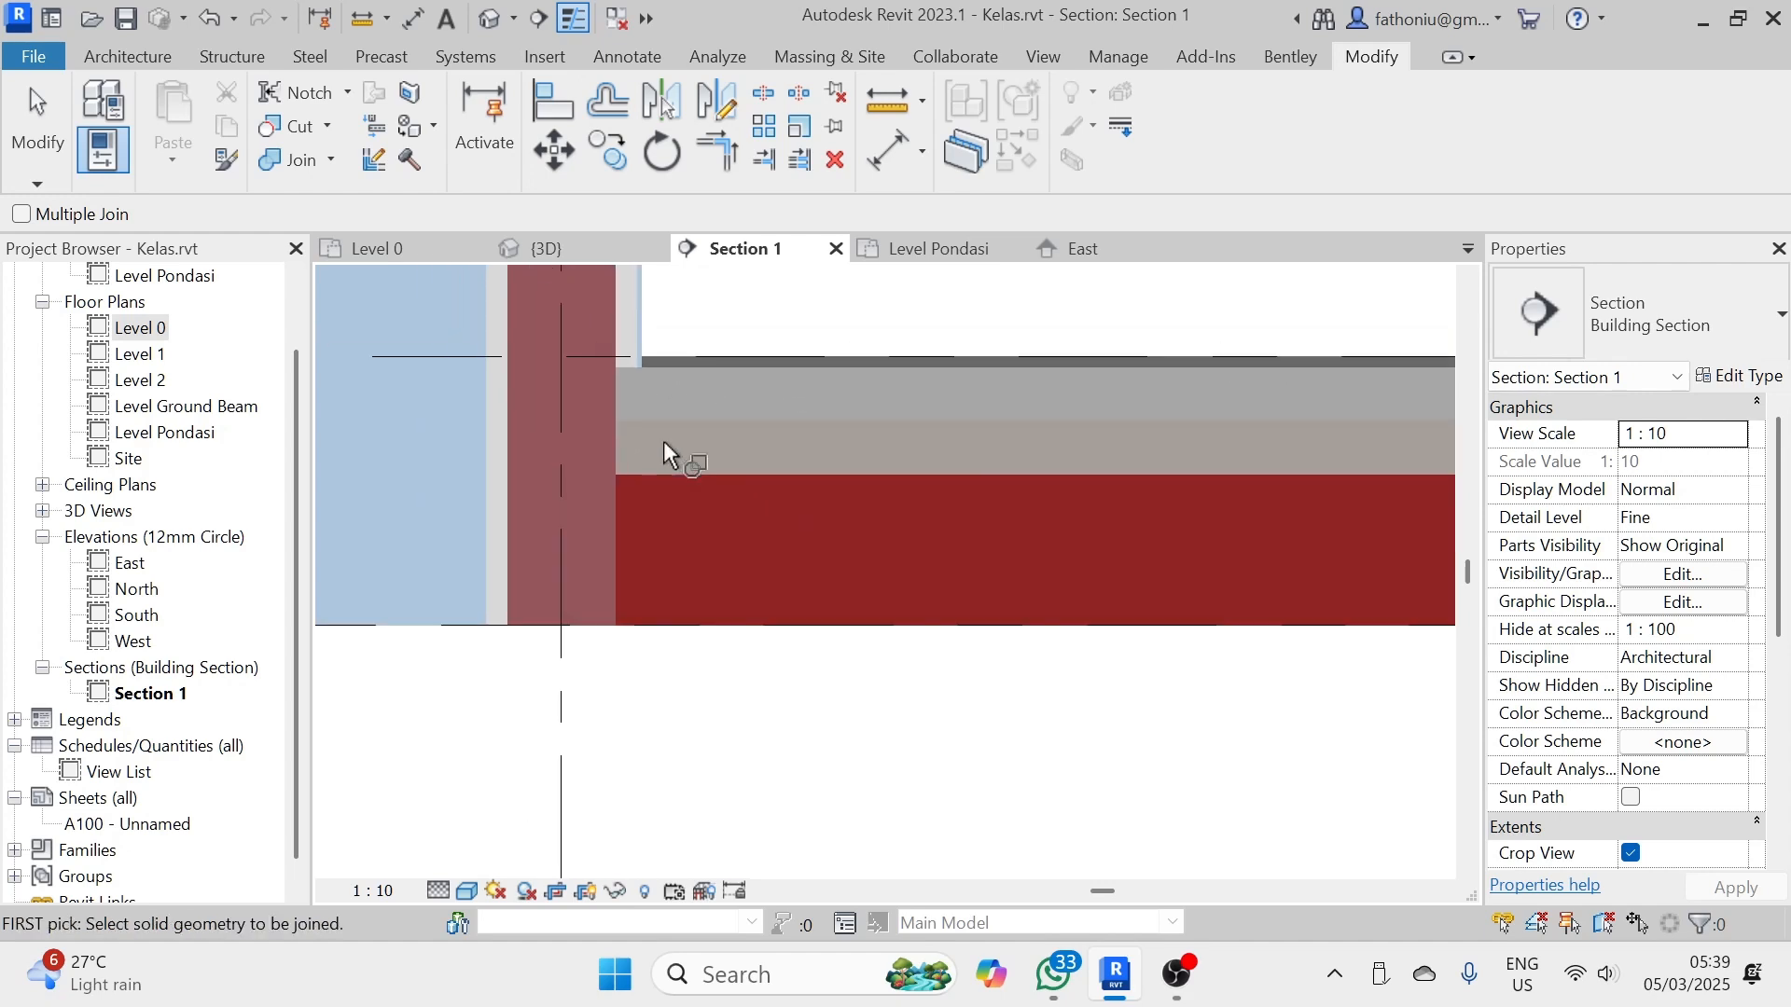
key("Escape")
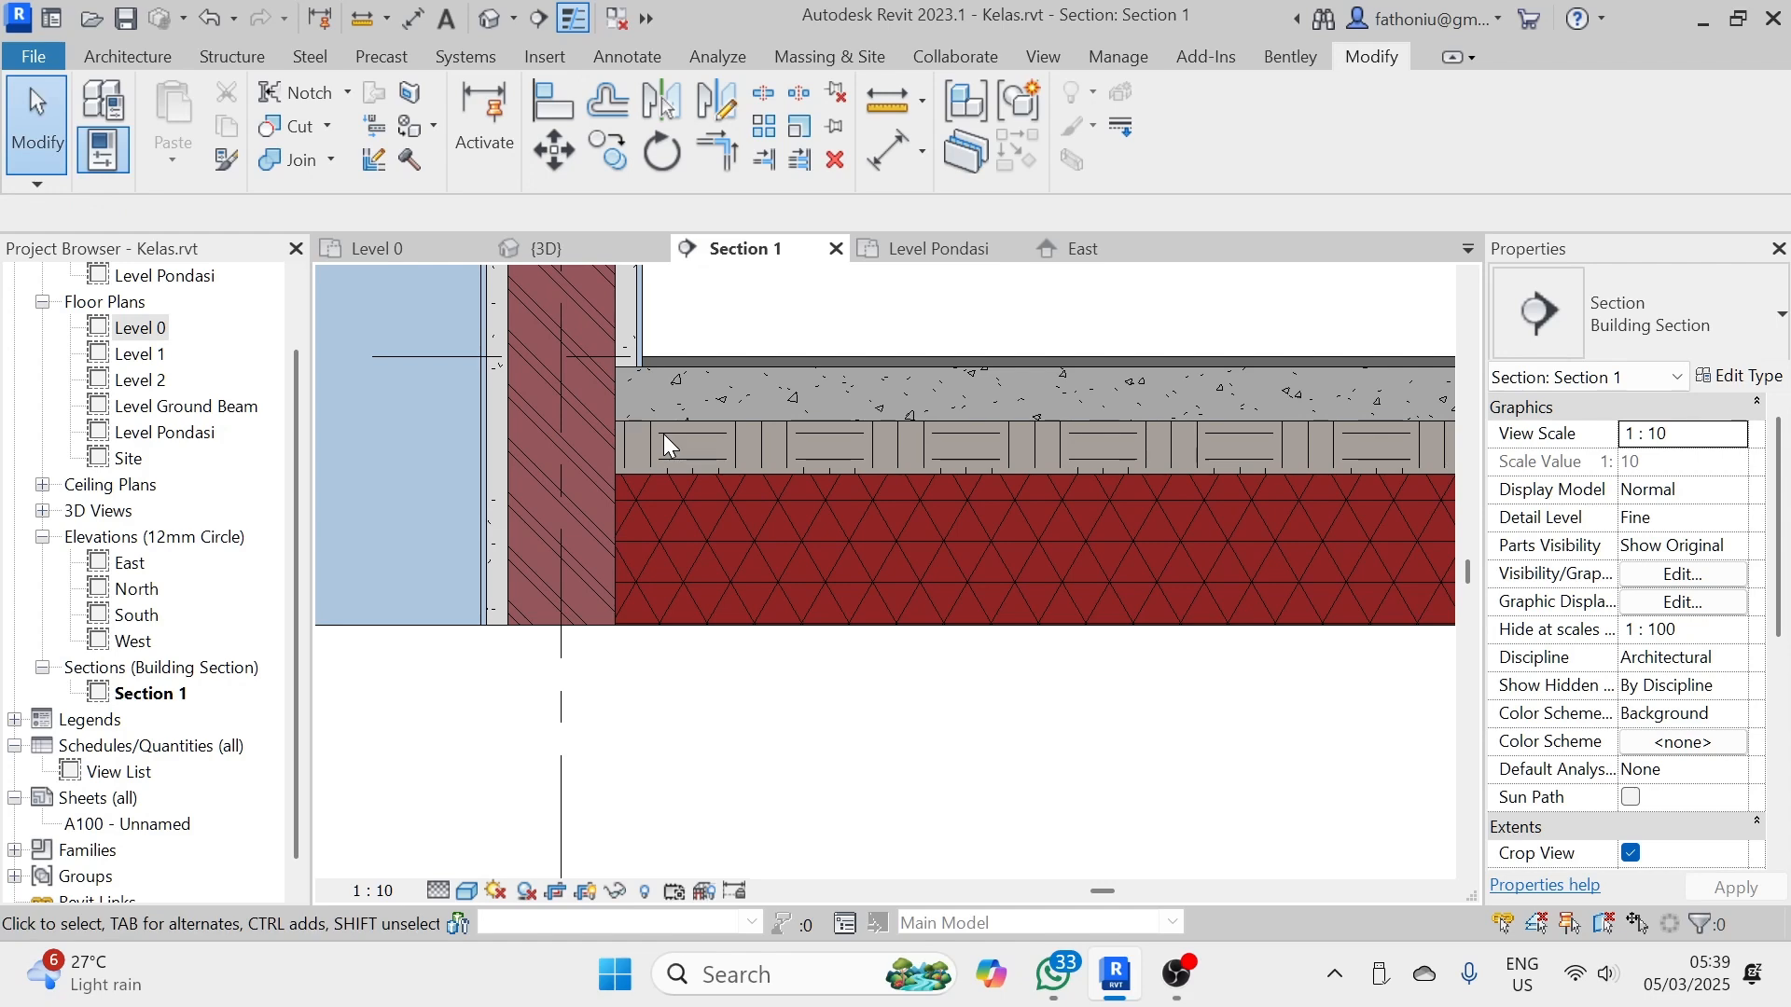
- Open the material of the Sand layer in the ground floor type's layer assembly
left_click(1741, 382)
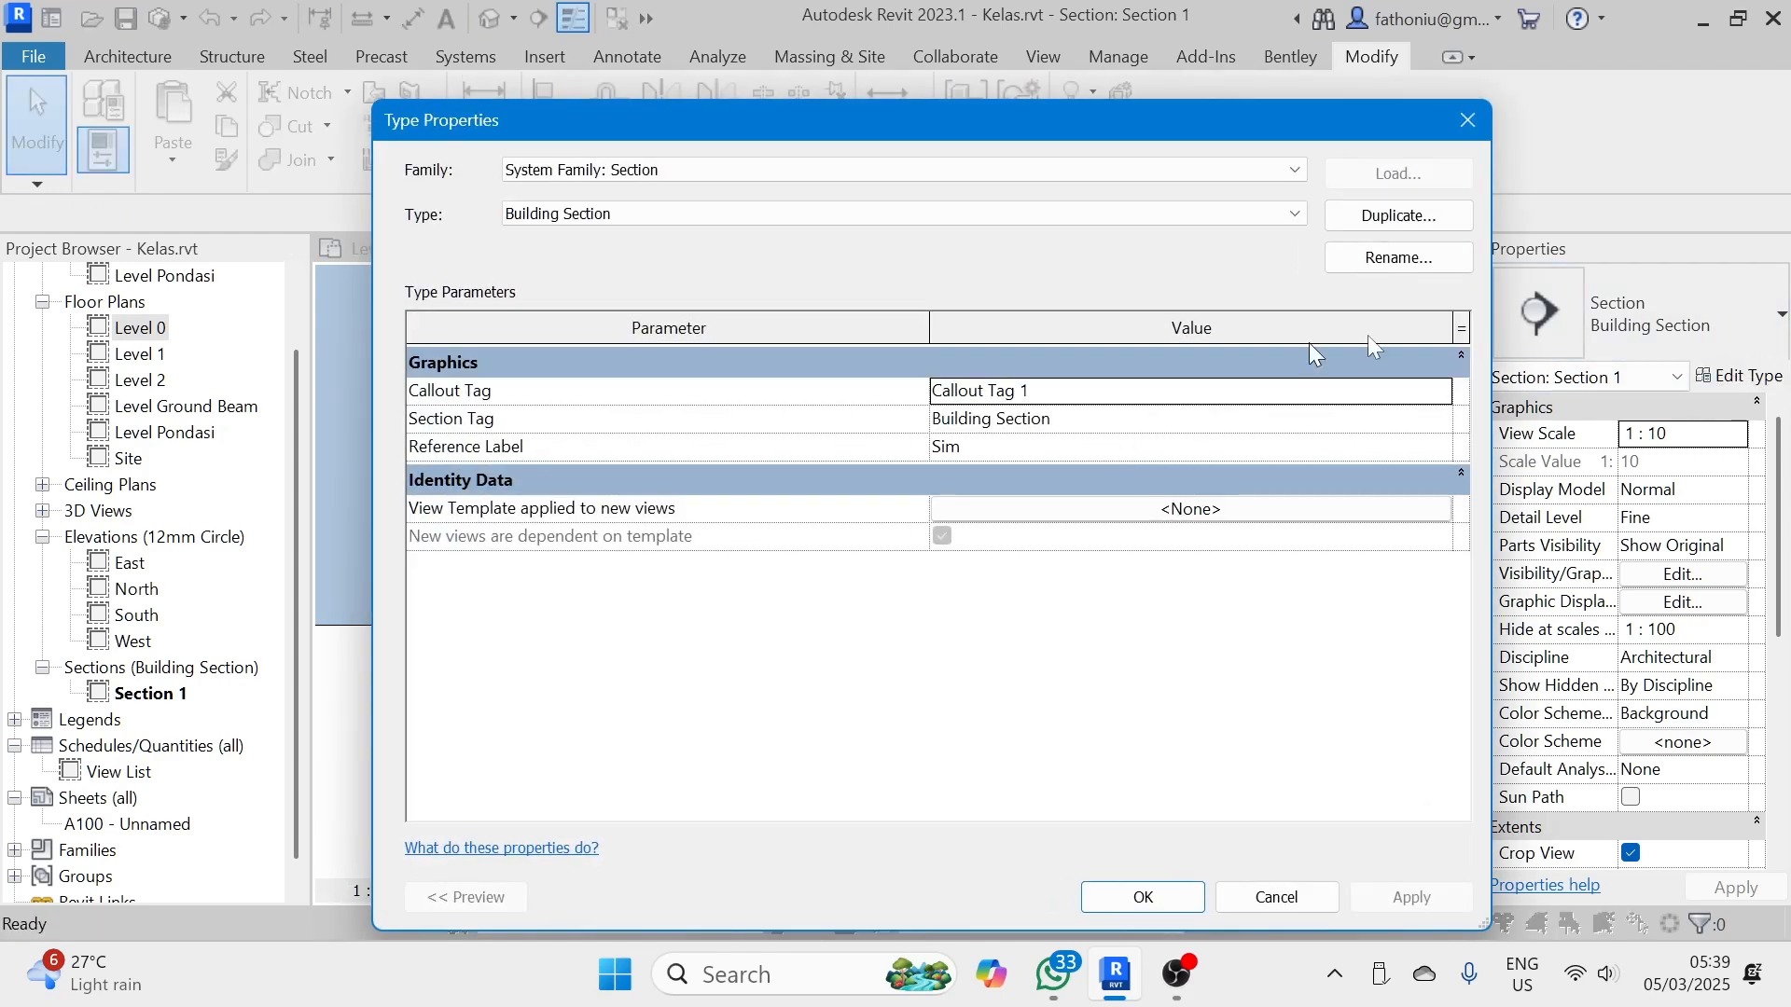
left_click(1466, 122)
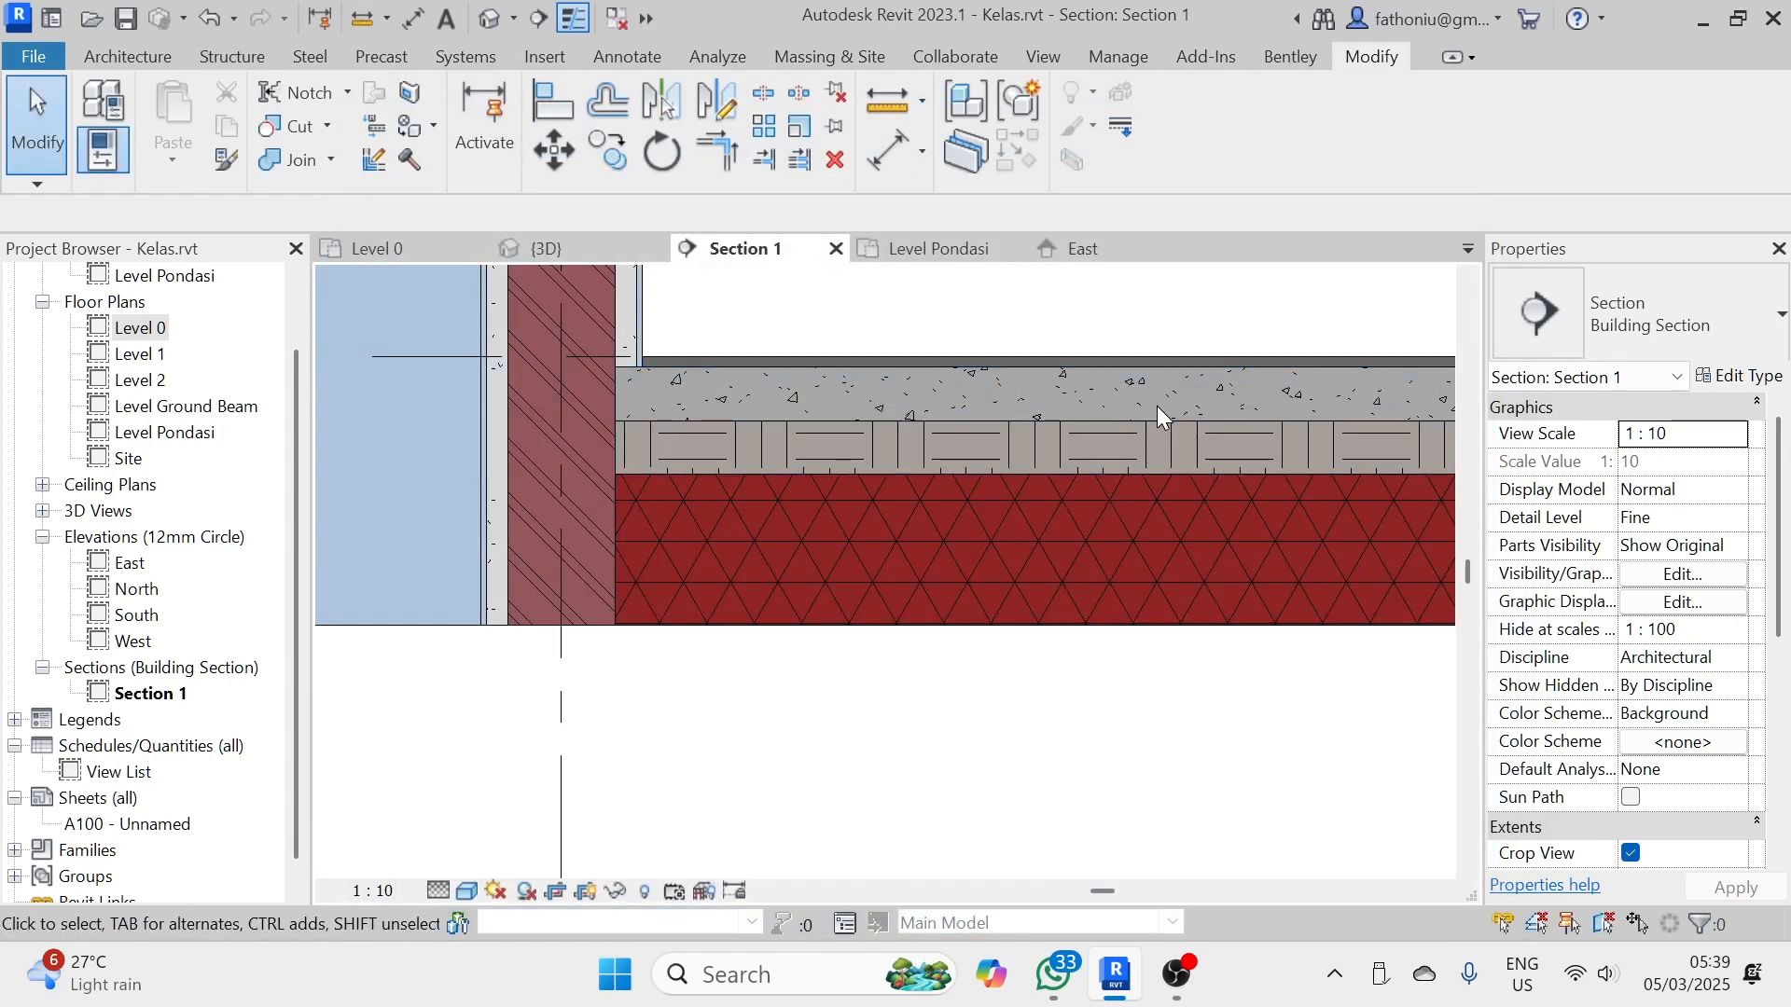
left_click(1180, 359)
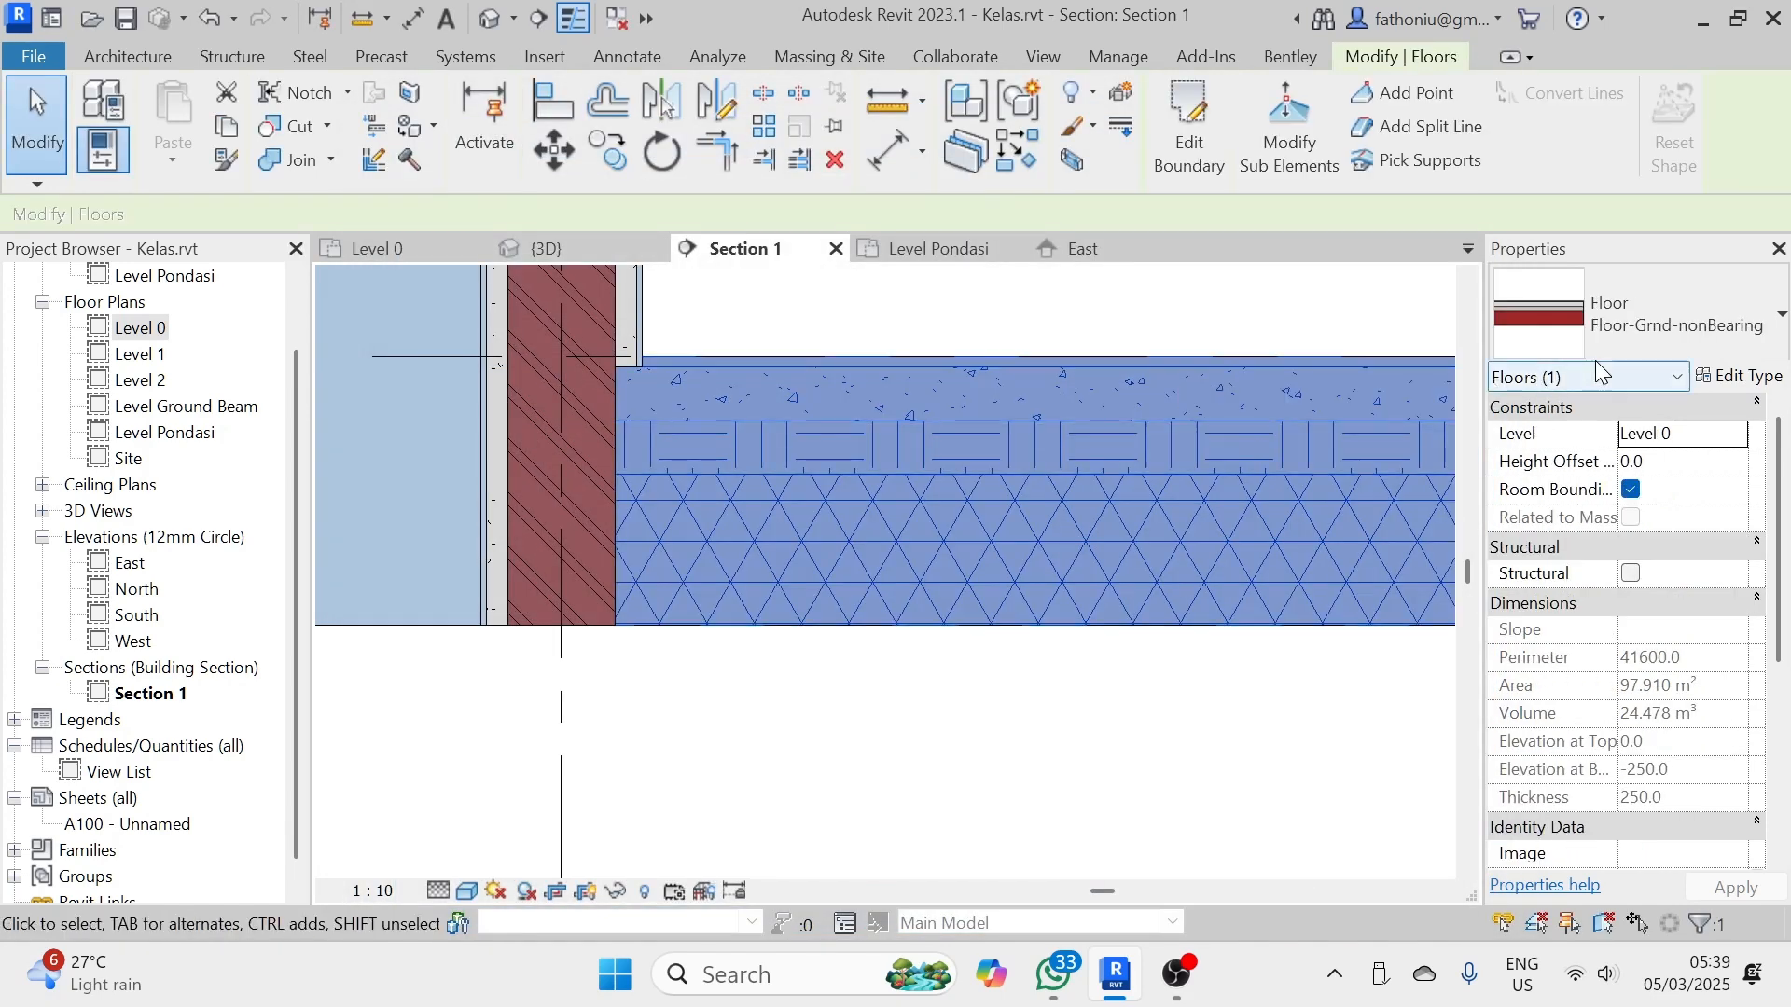
left_click(1740, 377)
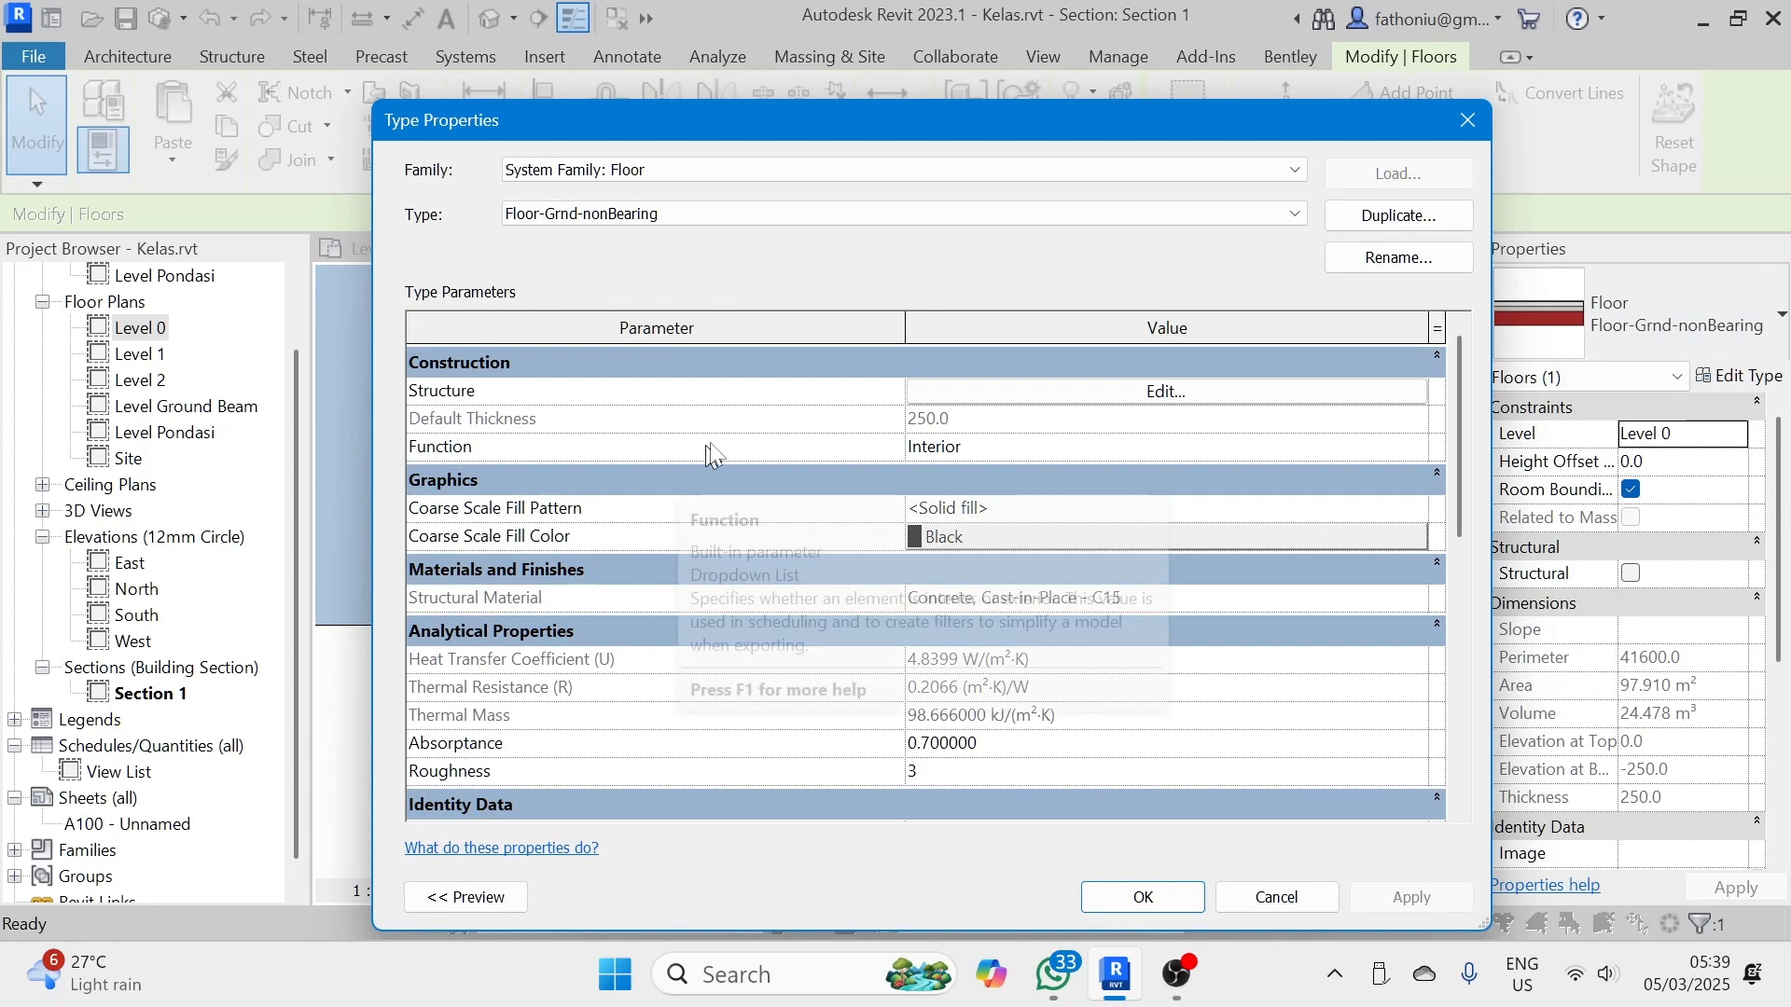
left_click(1071, 395)
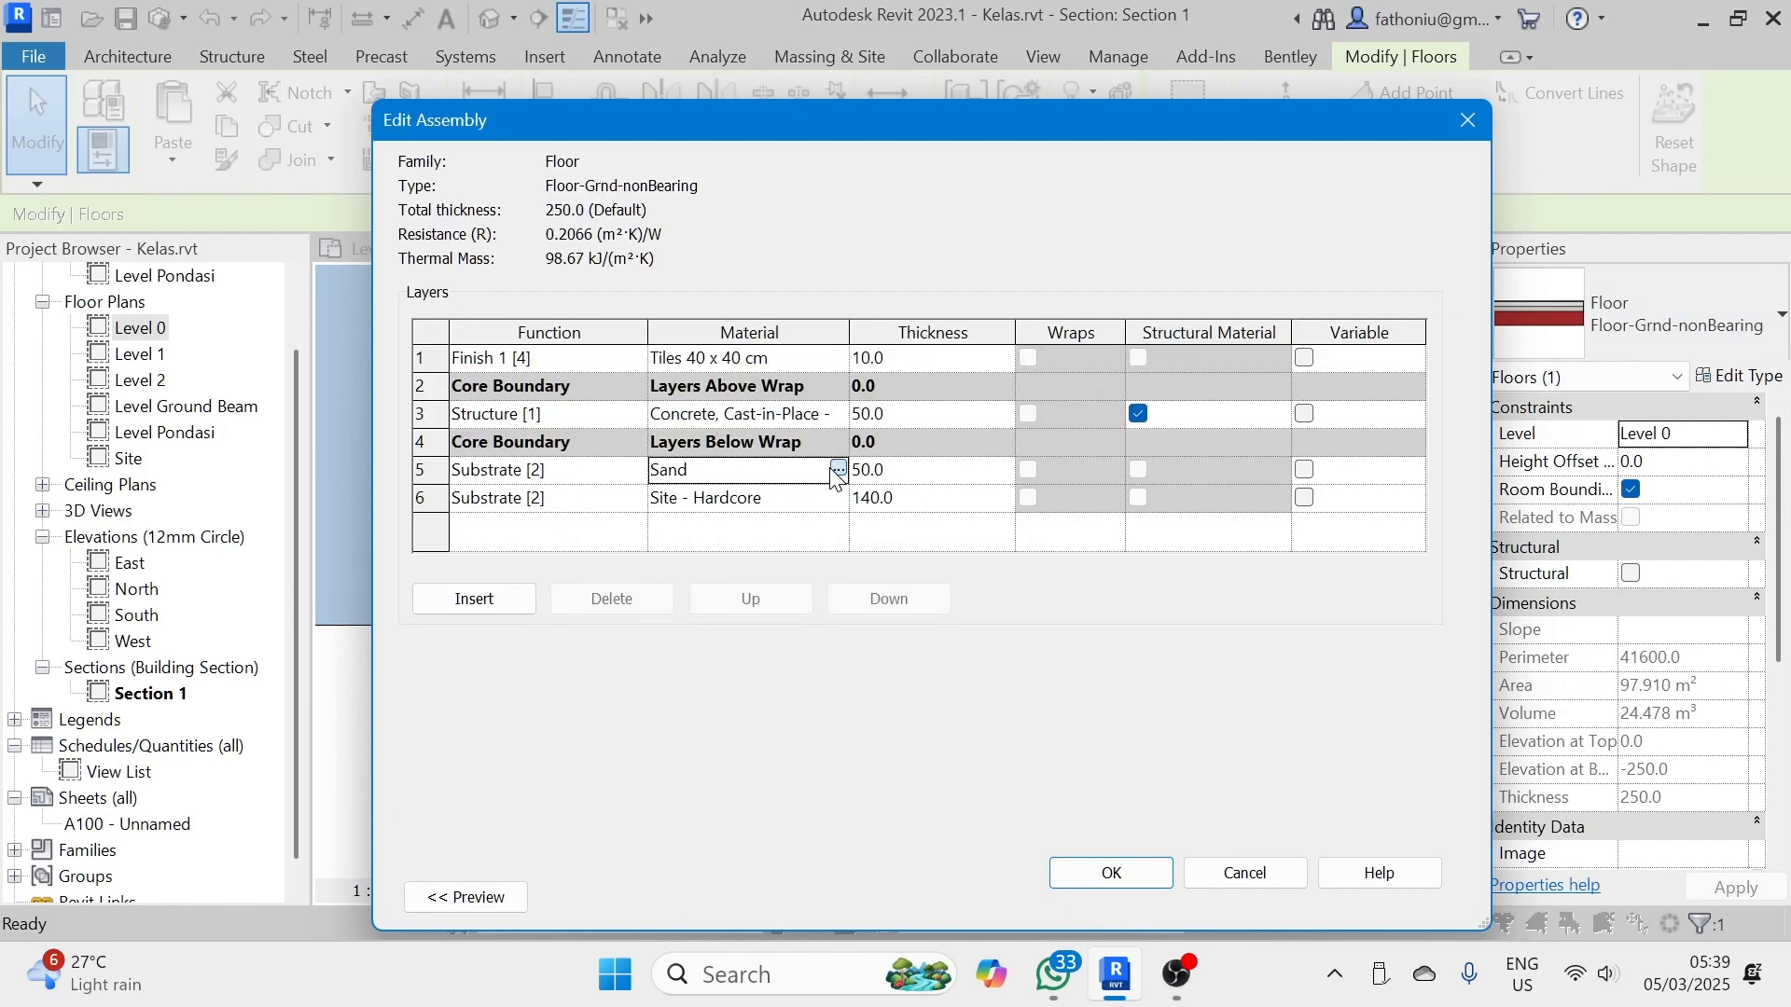
left_click(837, 471)
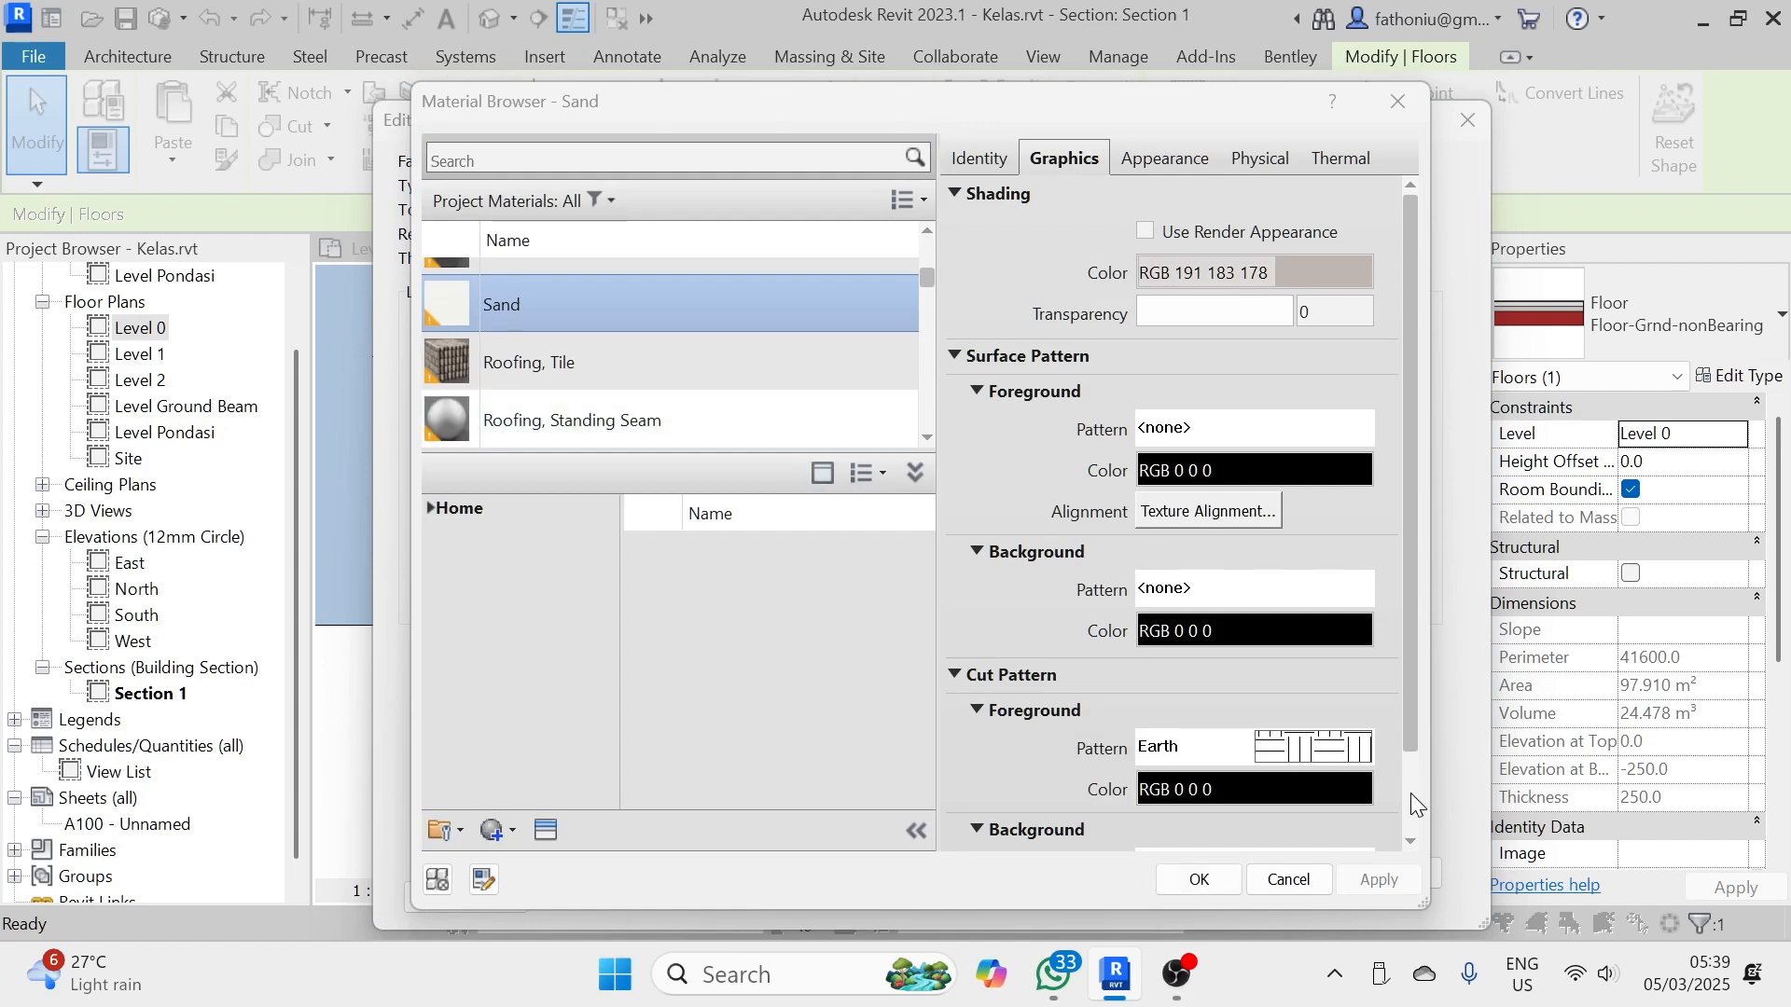
- Set the Sand material's foreground cut pattern to Vertical 1.5mm
left_click(1345, 750)
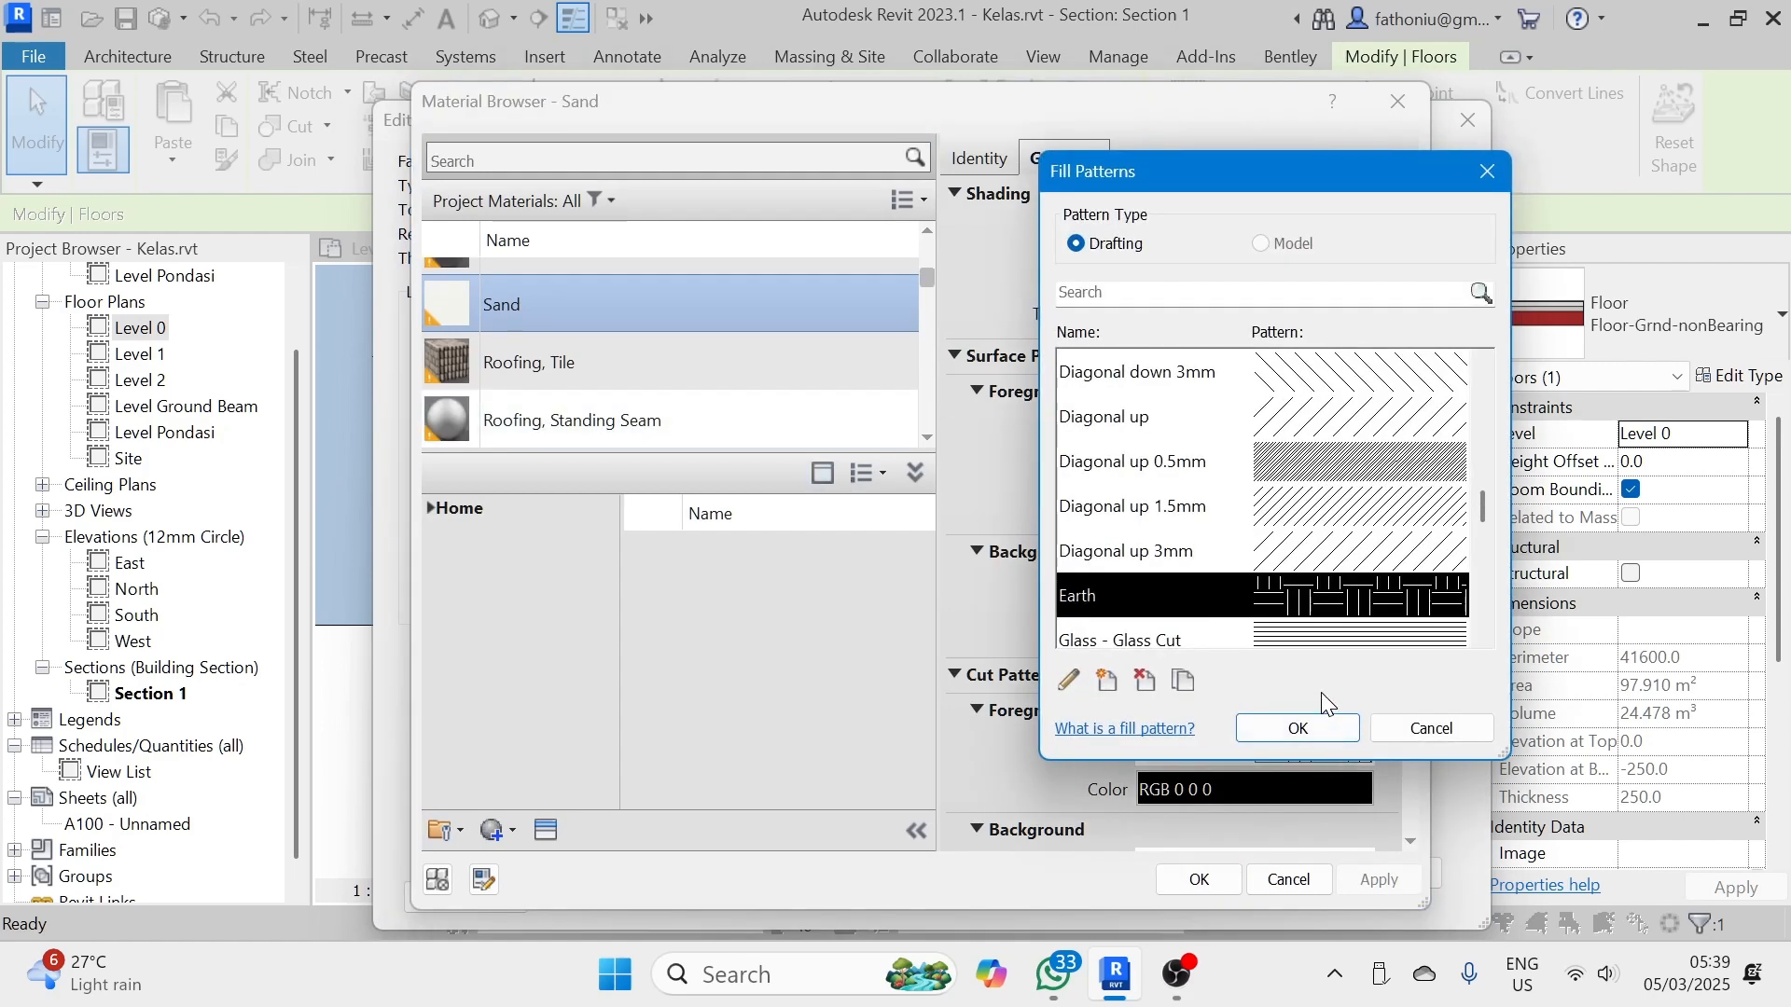
scroll(1282, 539, "up", 5)
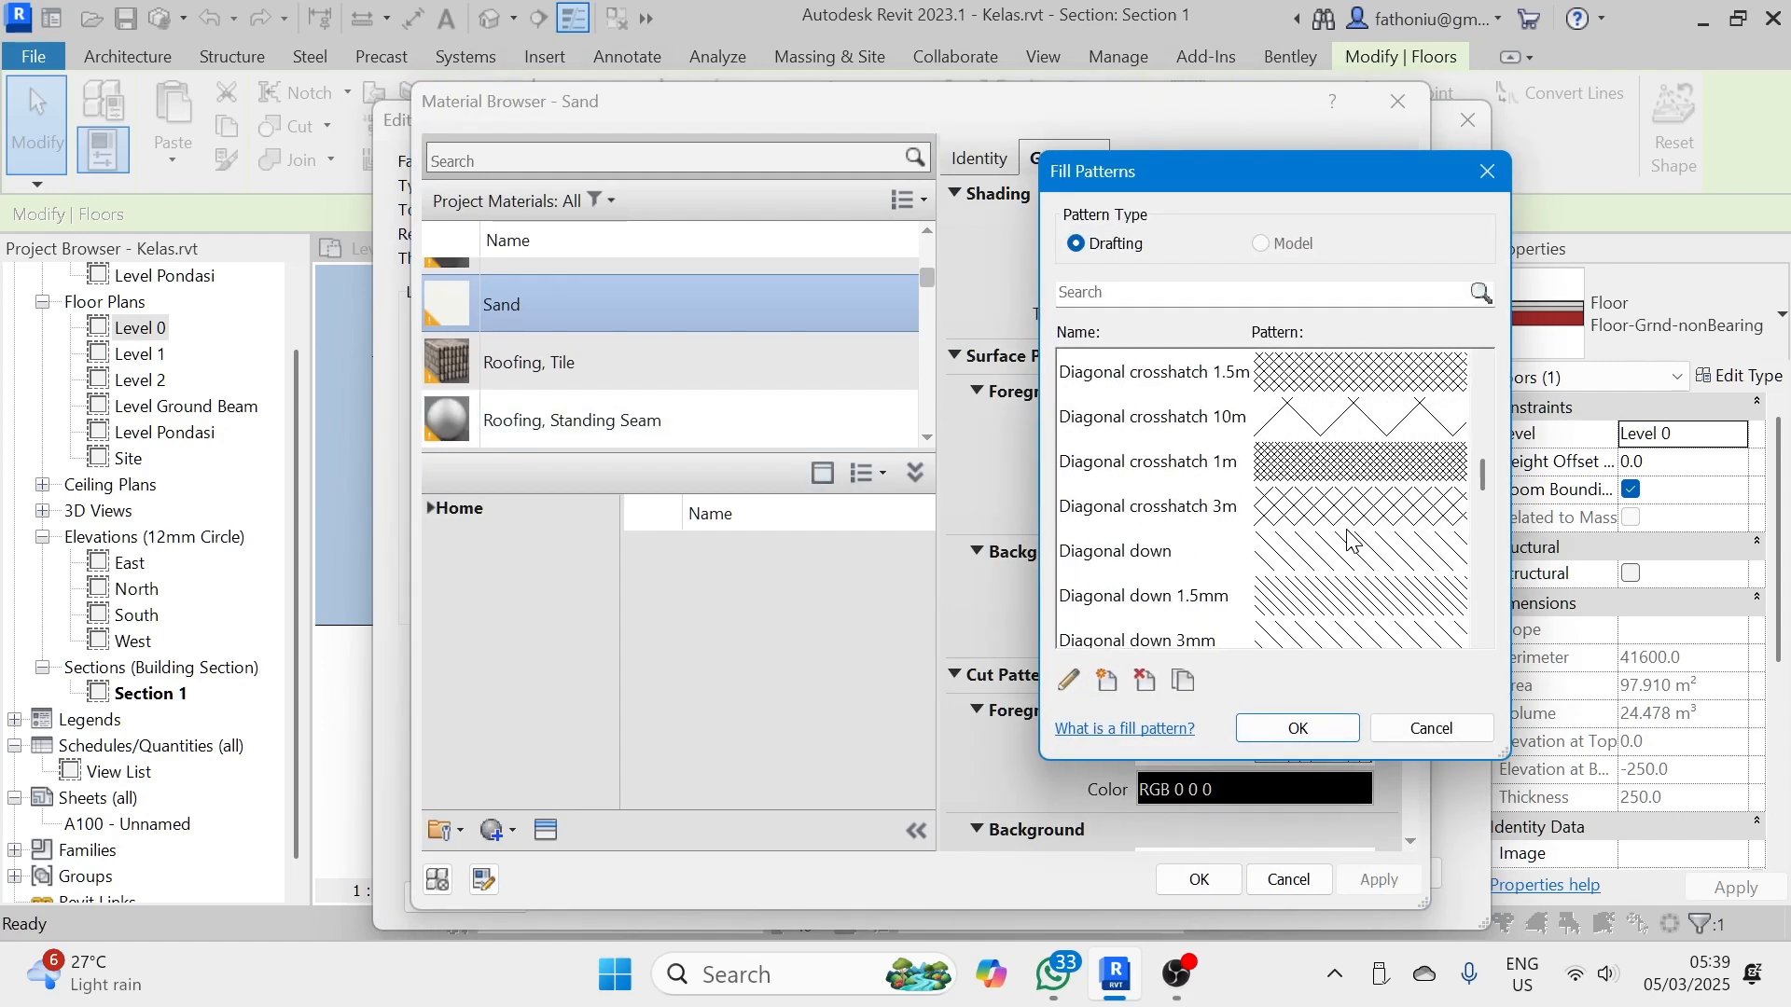
scroll(1354, 541, "up", 1)
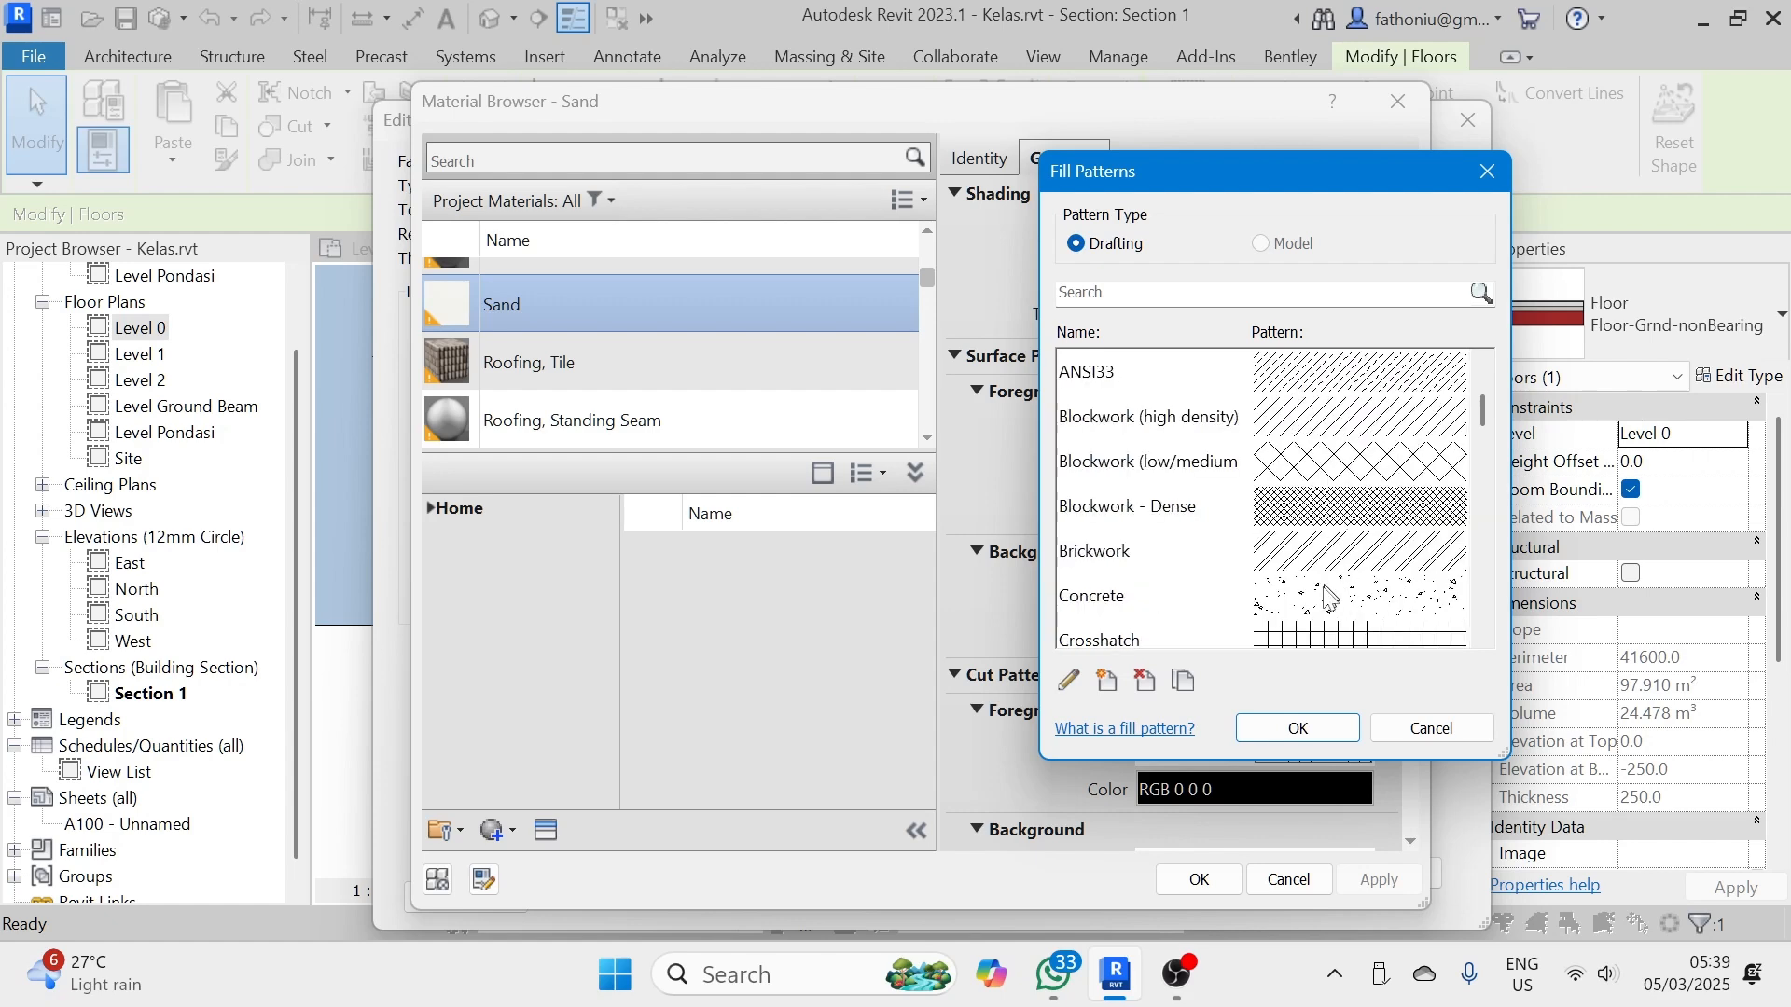
scroll(1334, 555, "up", 2)
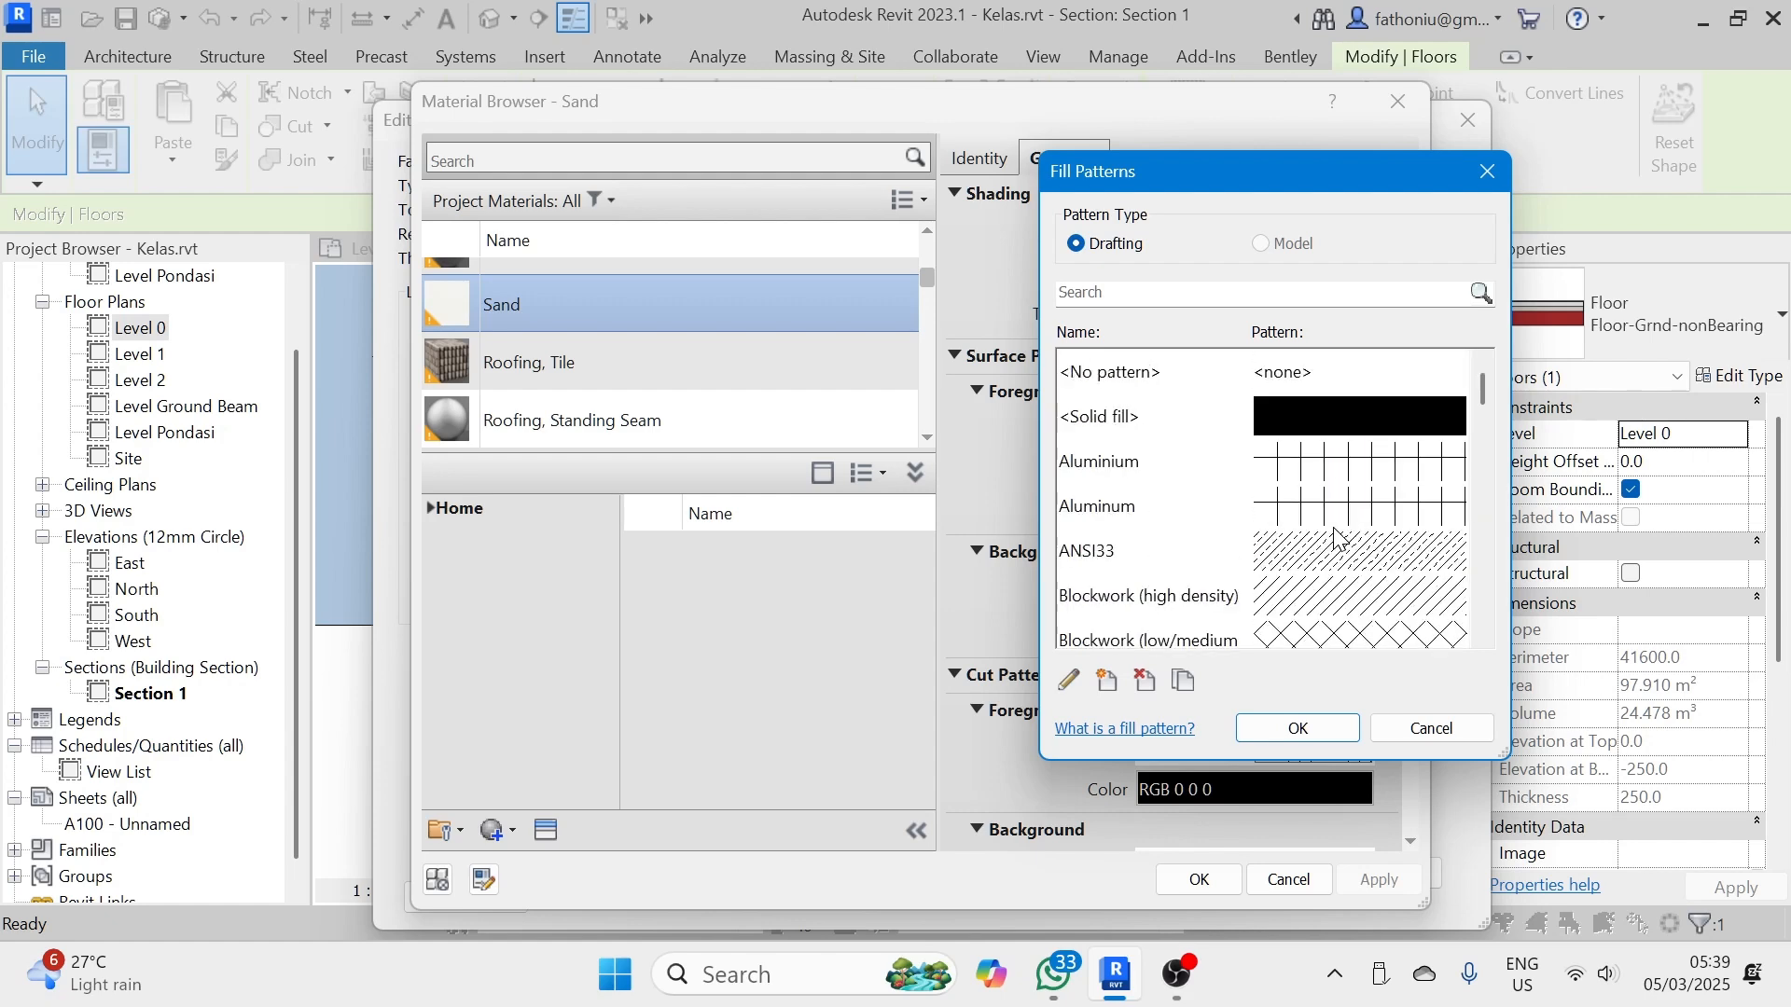
scroll(1339, 539, "down", 2)
scroll(1340, 539, "down", 2)
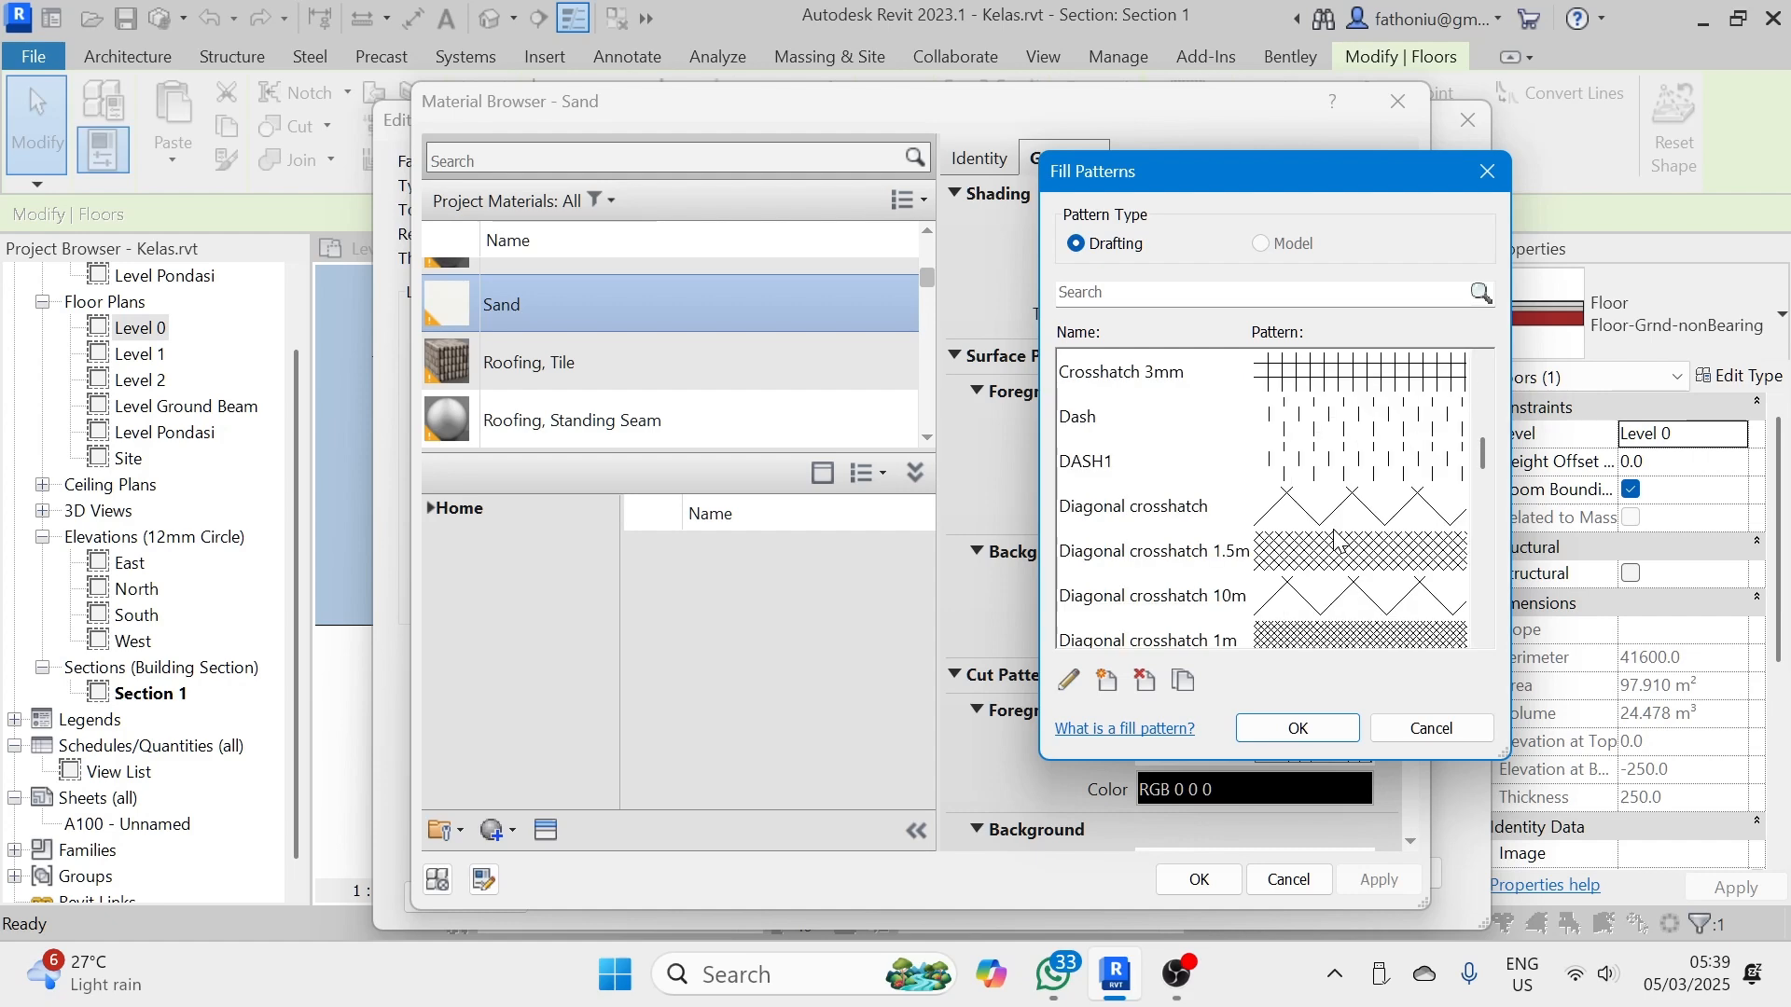
scroll(1340, 539, "down", 3)
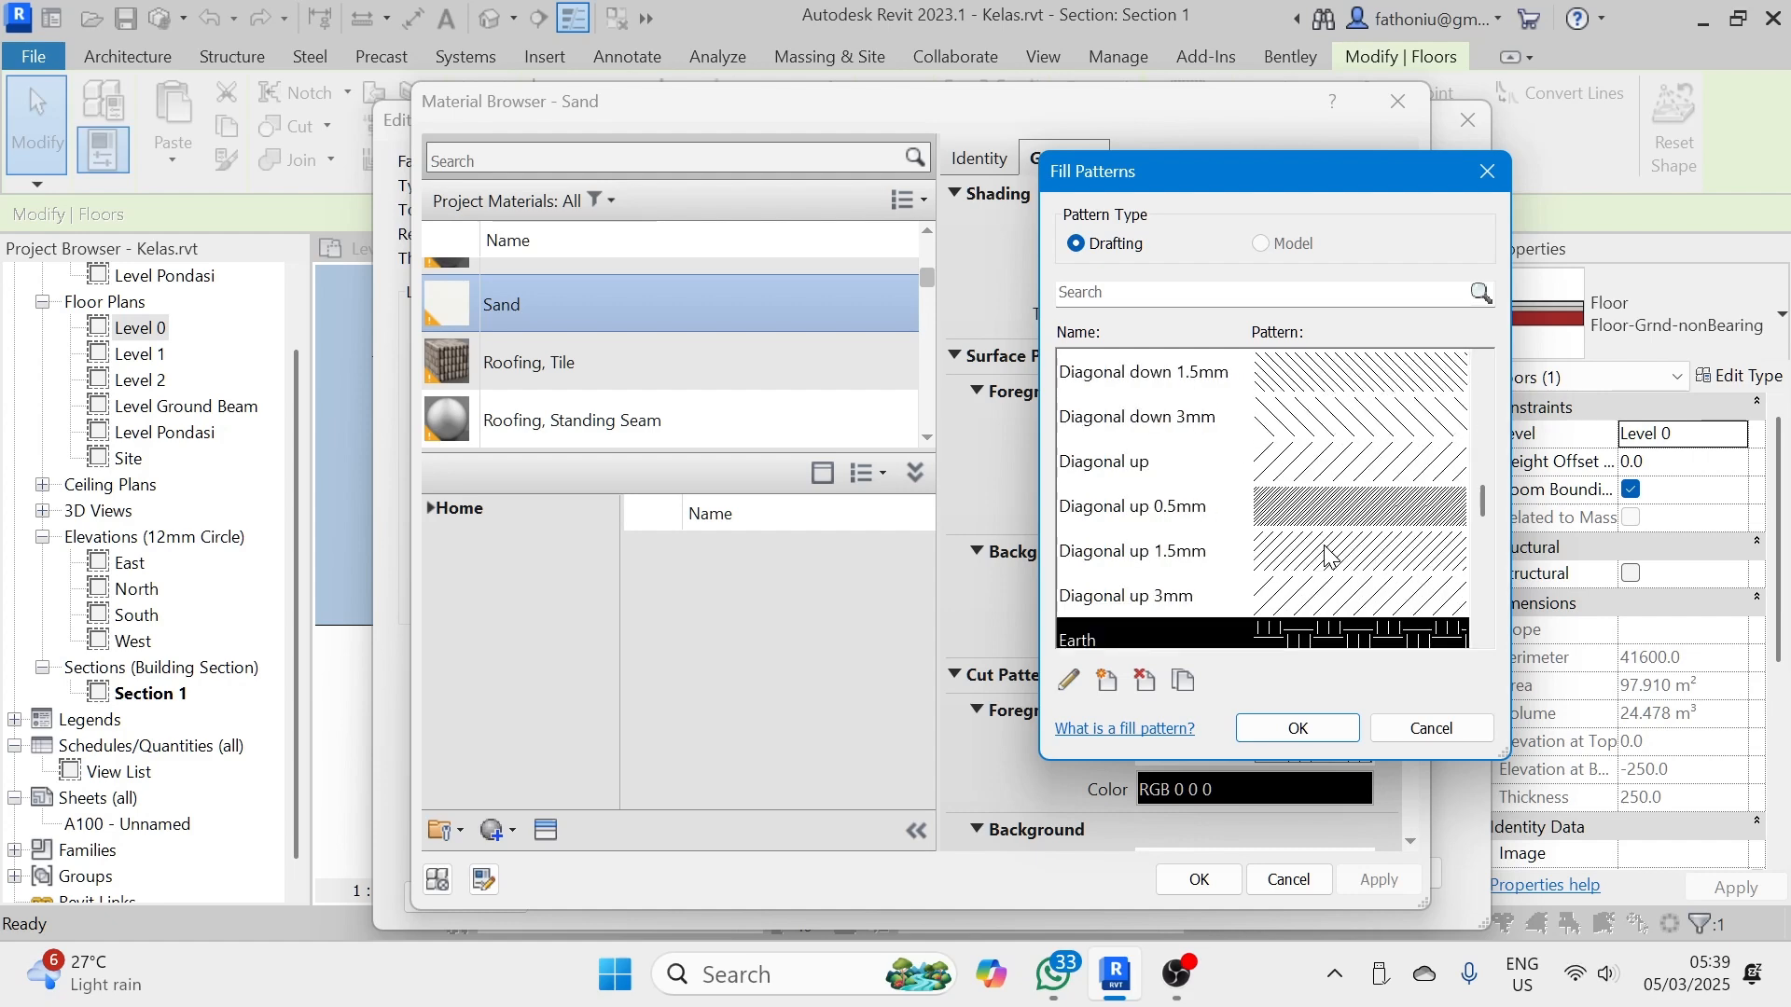
scroll(1330, 557, "down", 1)
scroll(1330, 556, "down", 5)
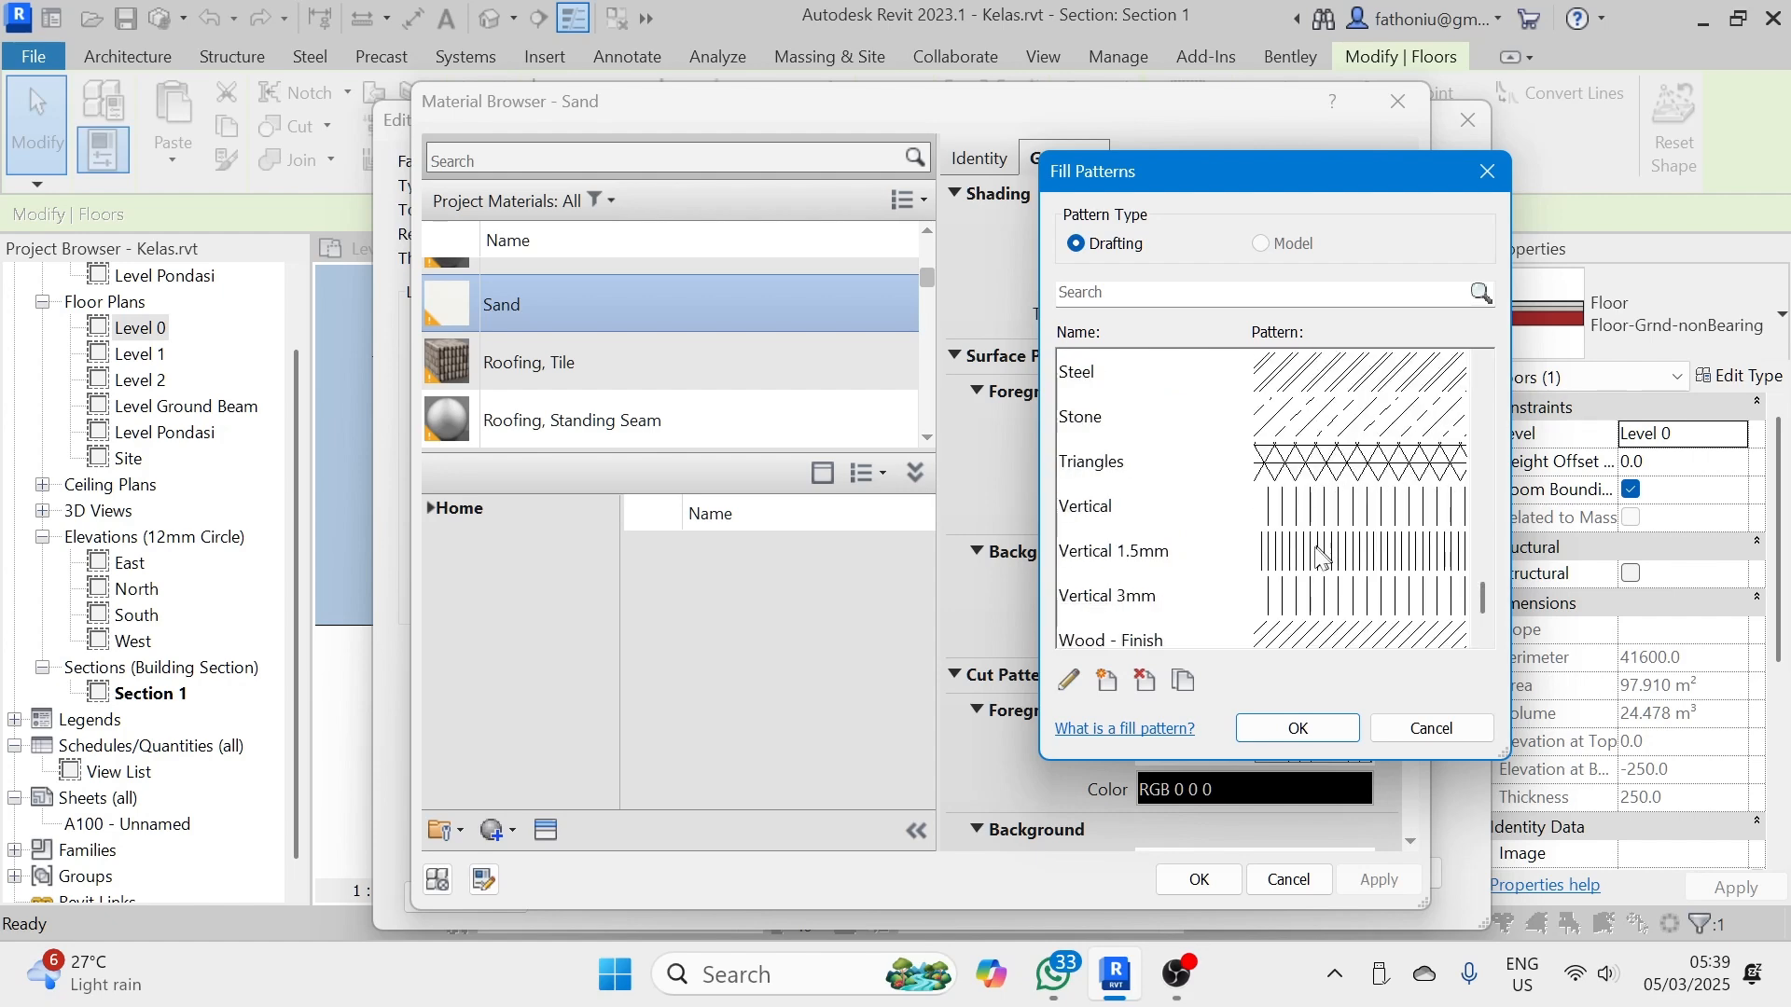
scroll(1325, 558, "down", 1)
left_click(1296, 461)
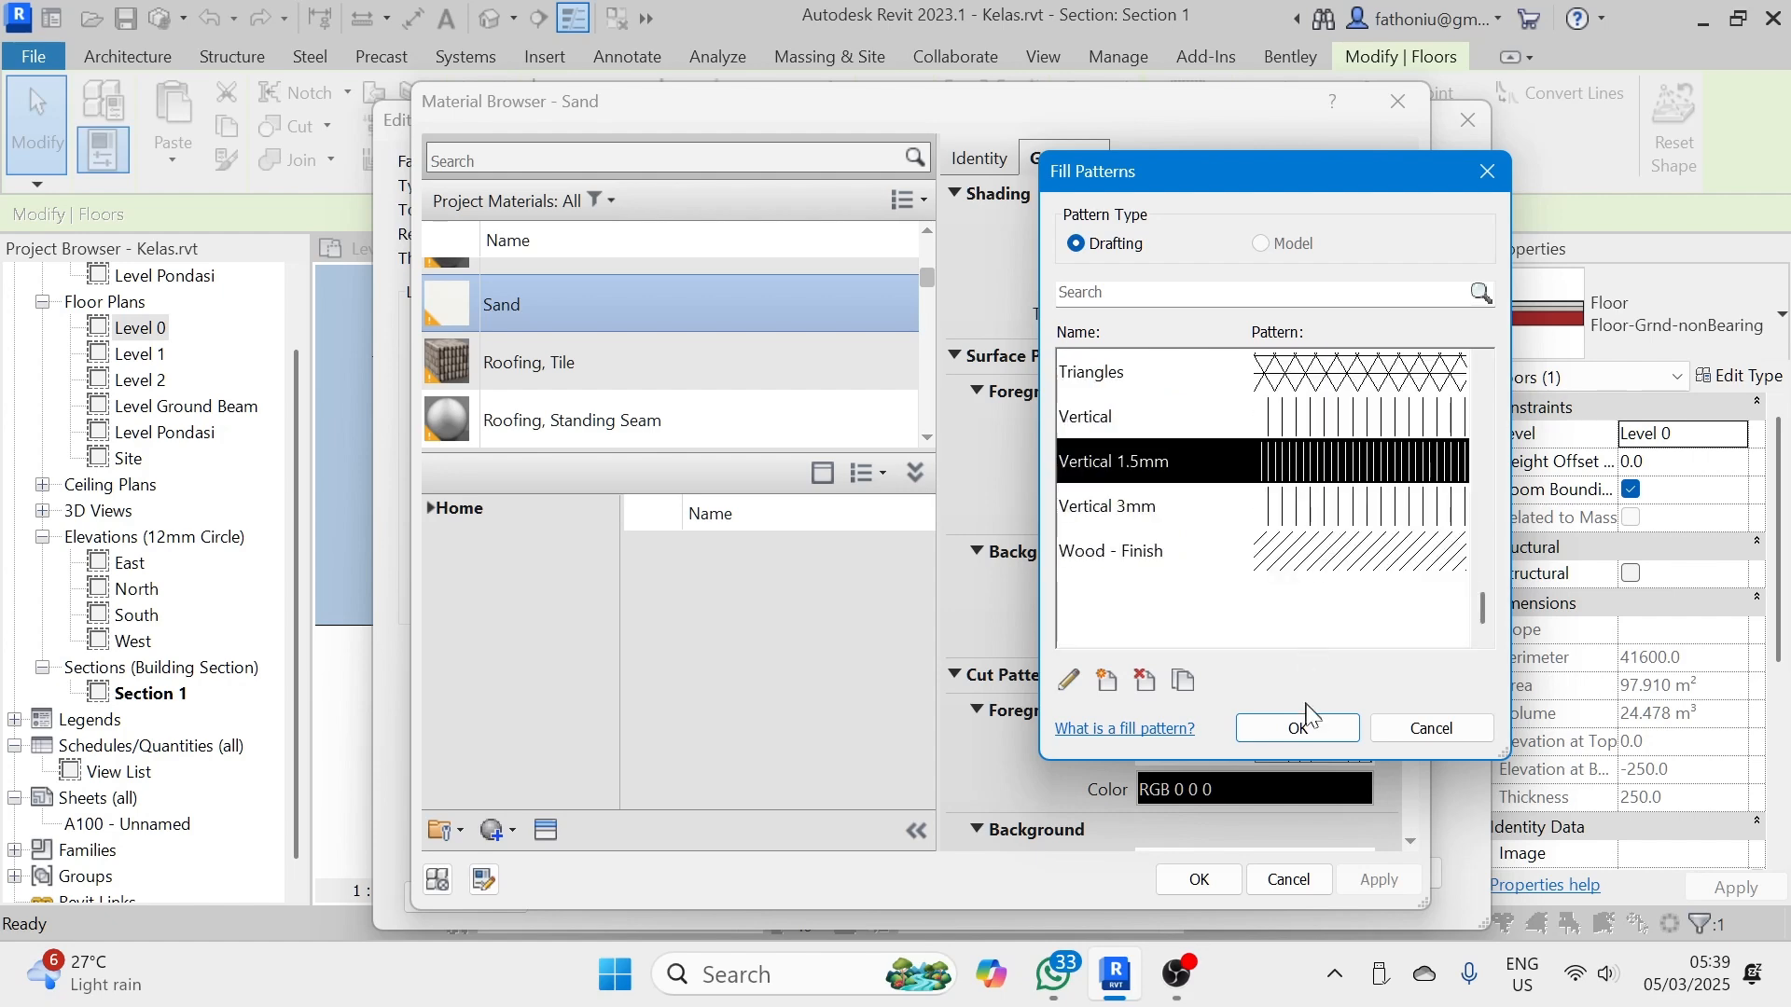
left_click(1316, 734)
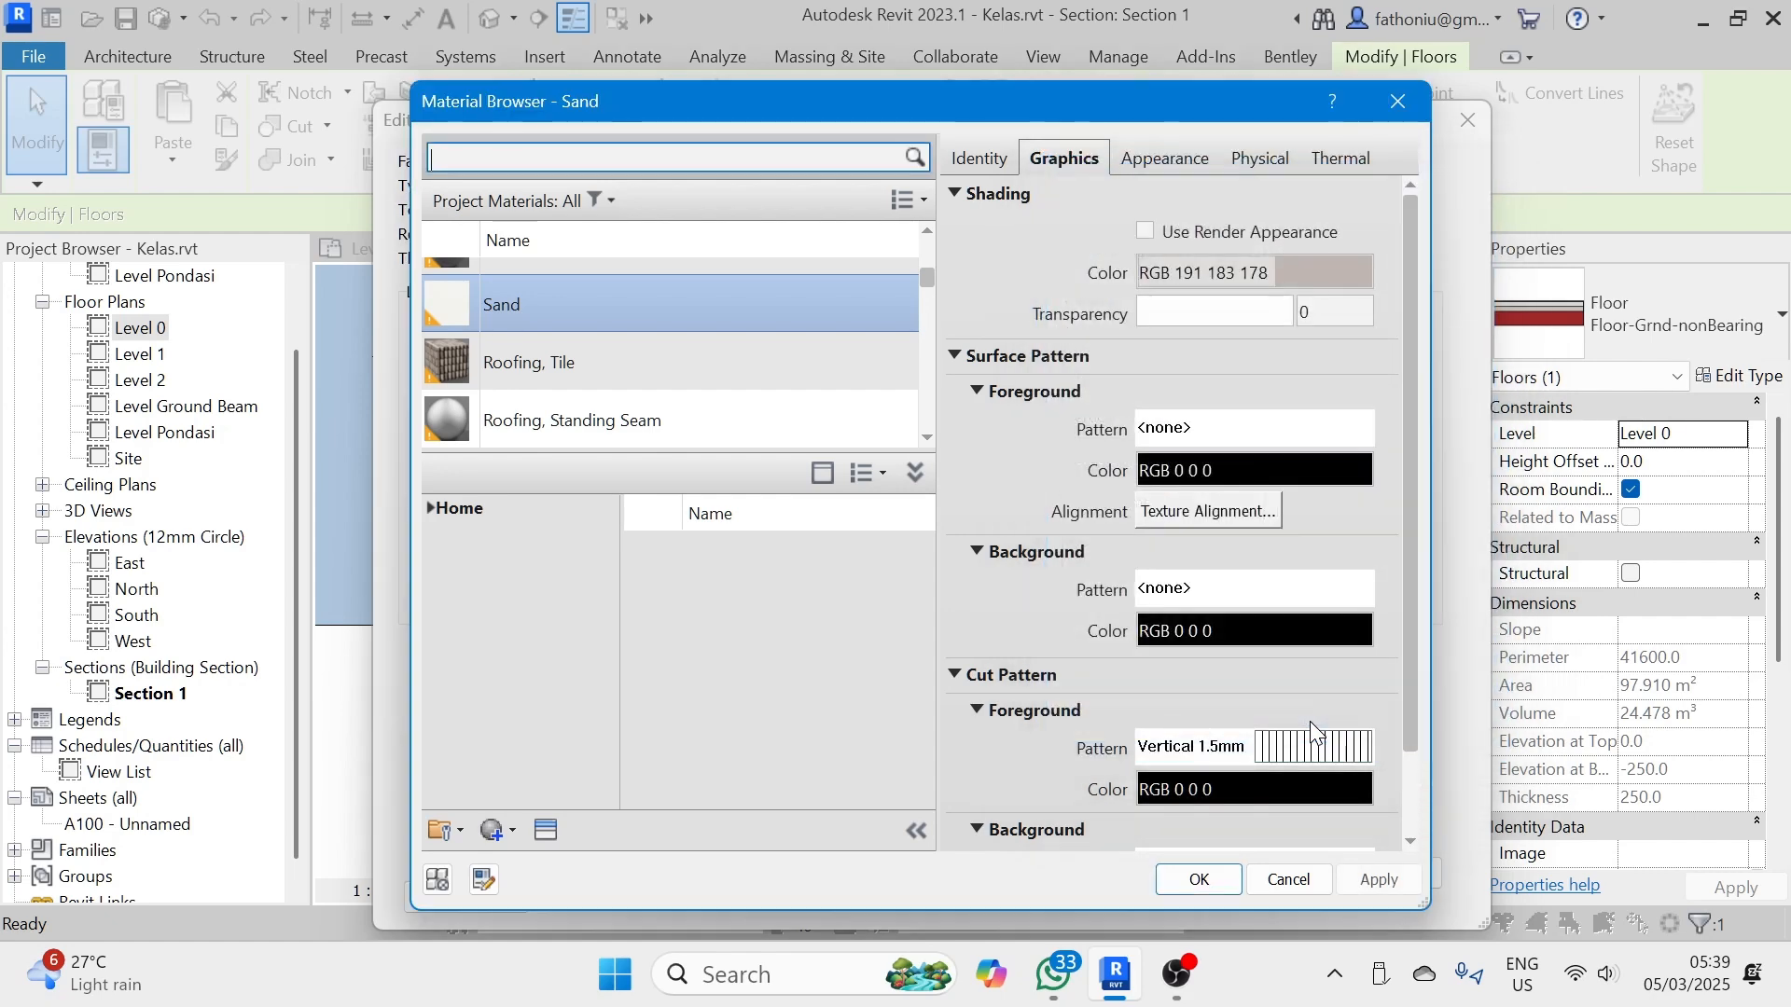
- Confirm the material, assembly and floor type changes, deselect the floor, and check its layers in Section 1
left_click(1199, 880)
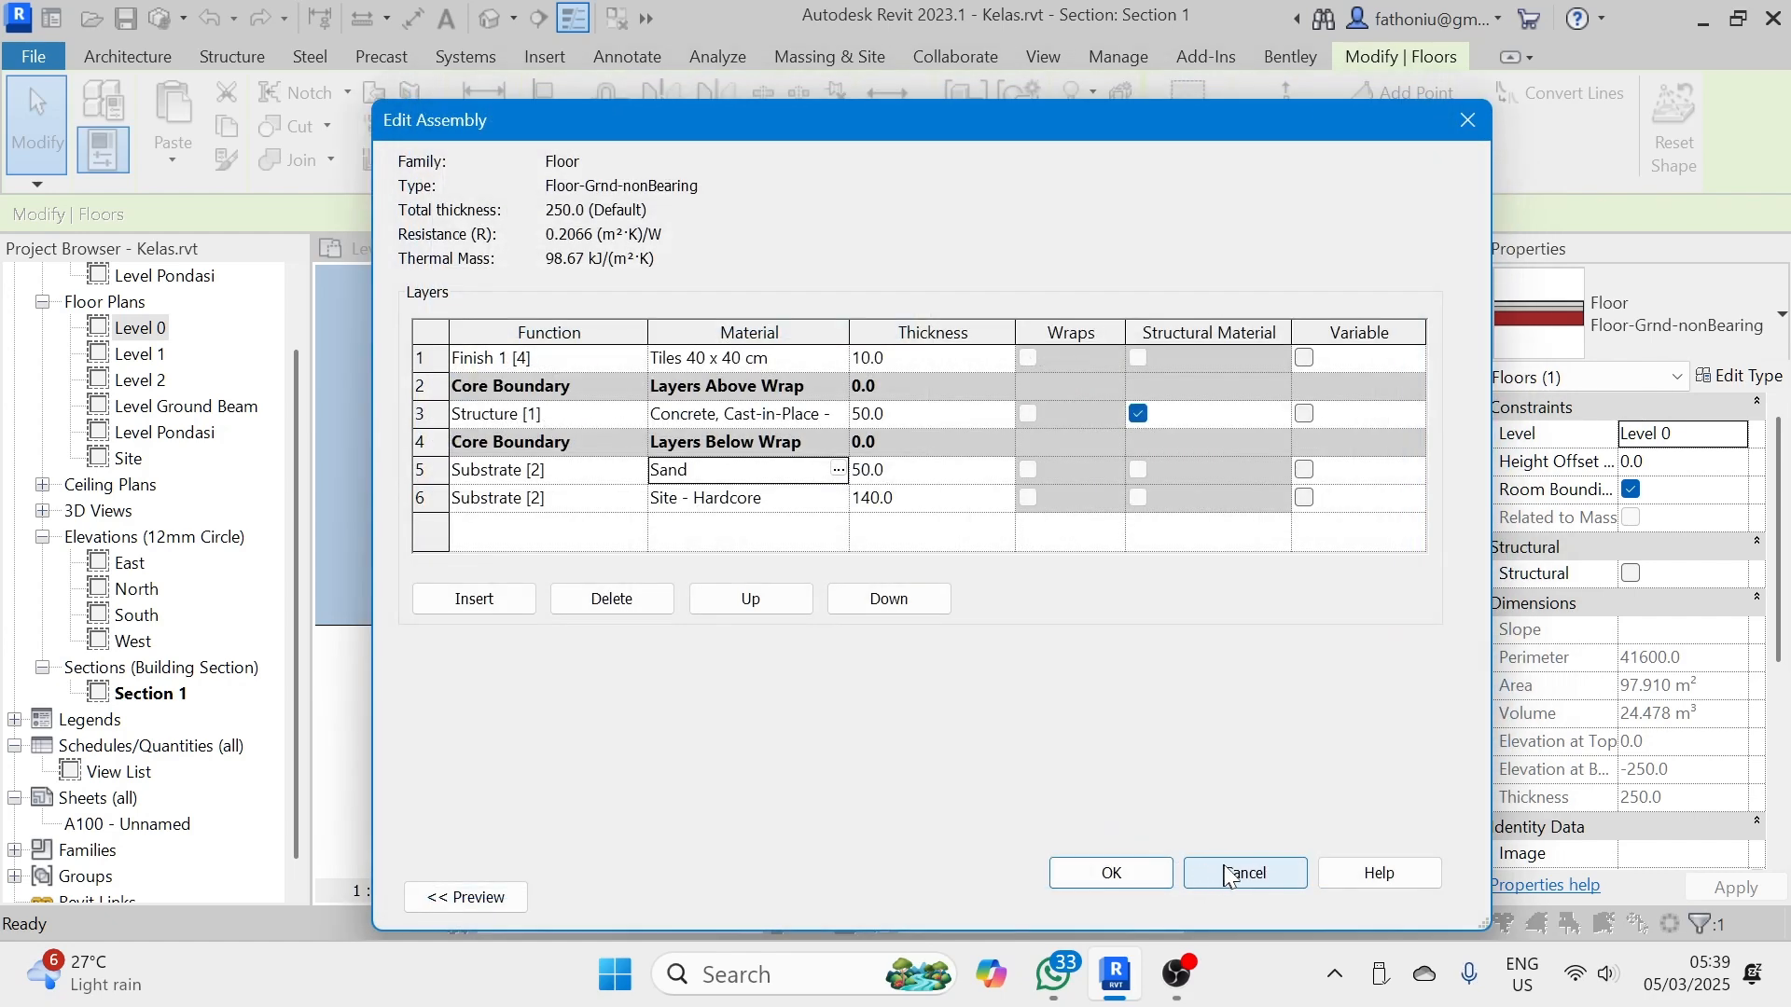
left_click(1107, 873)
left_click(1142, 899)
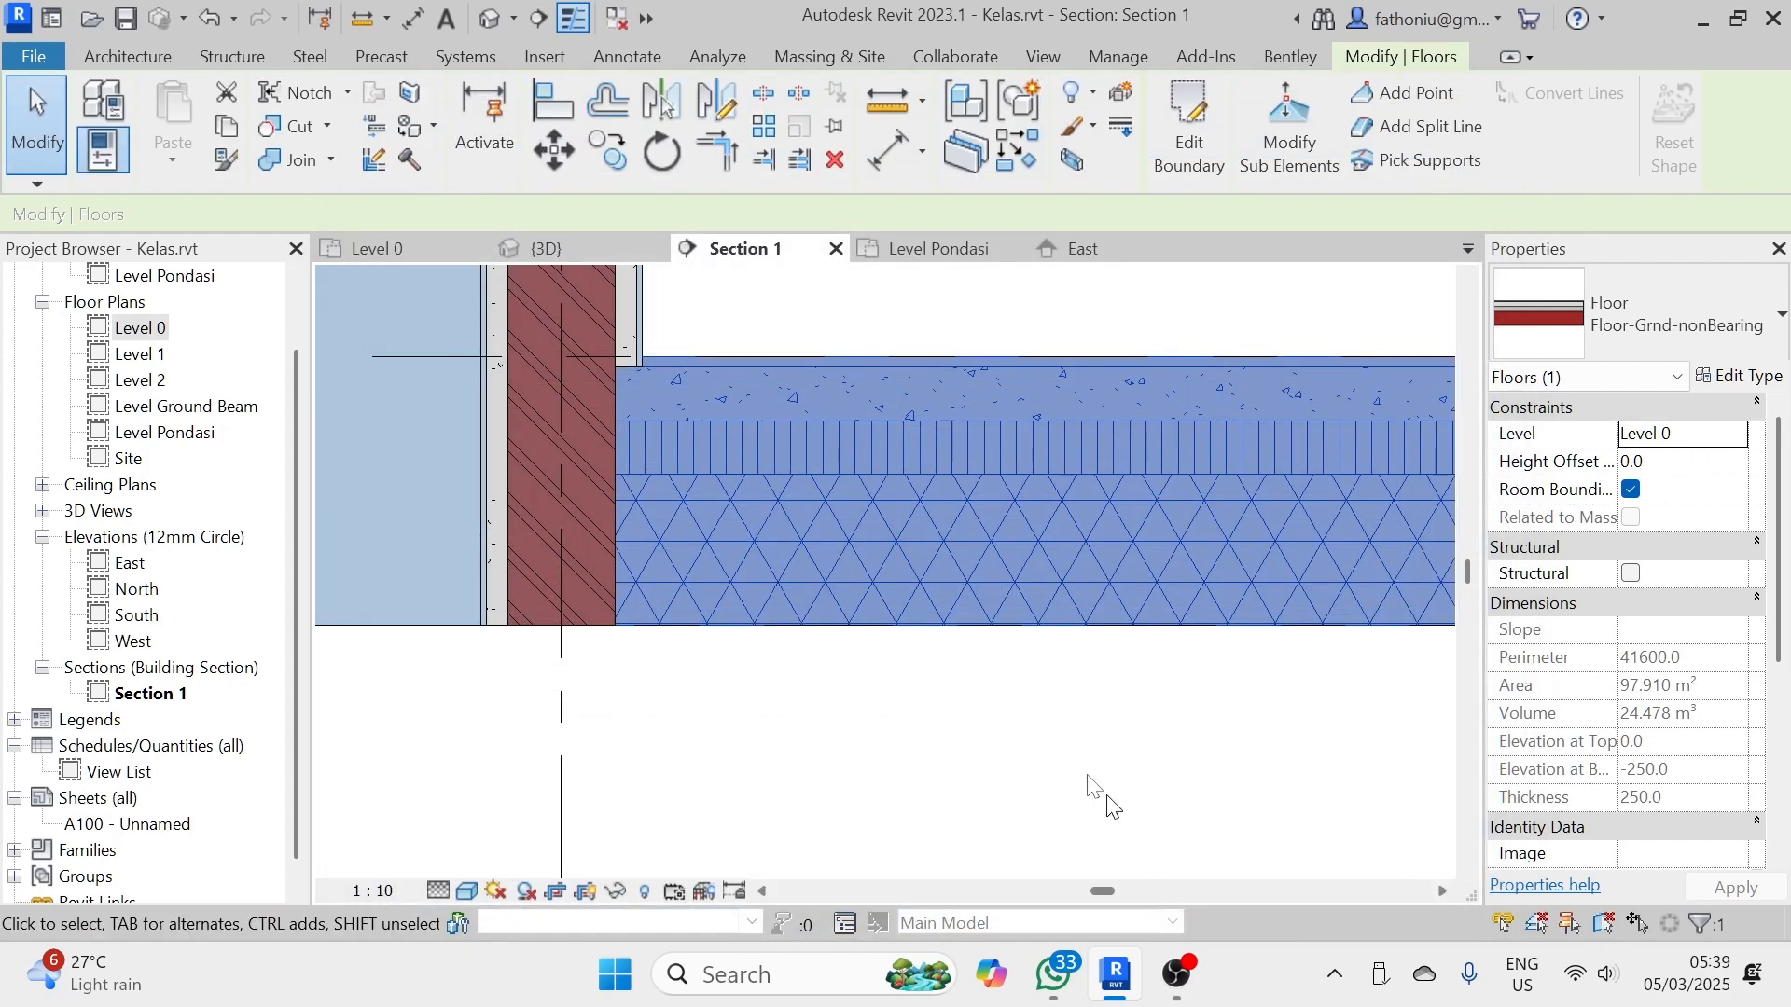
left_click(848, 733)
scroll(854, 735, "down", 4)
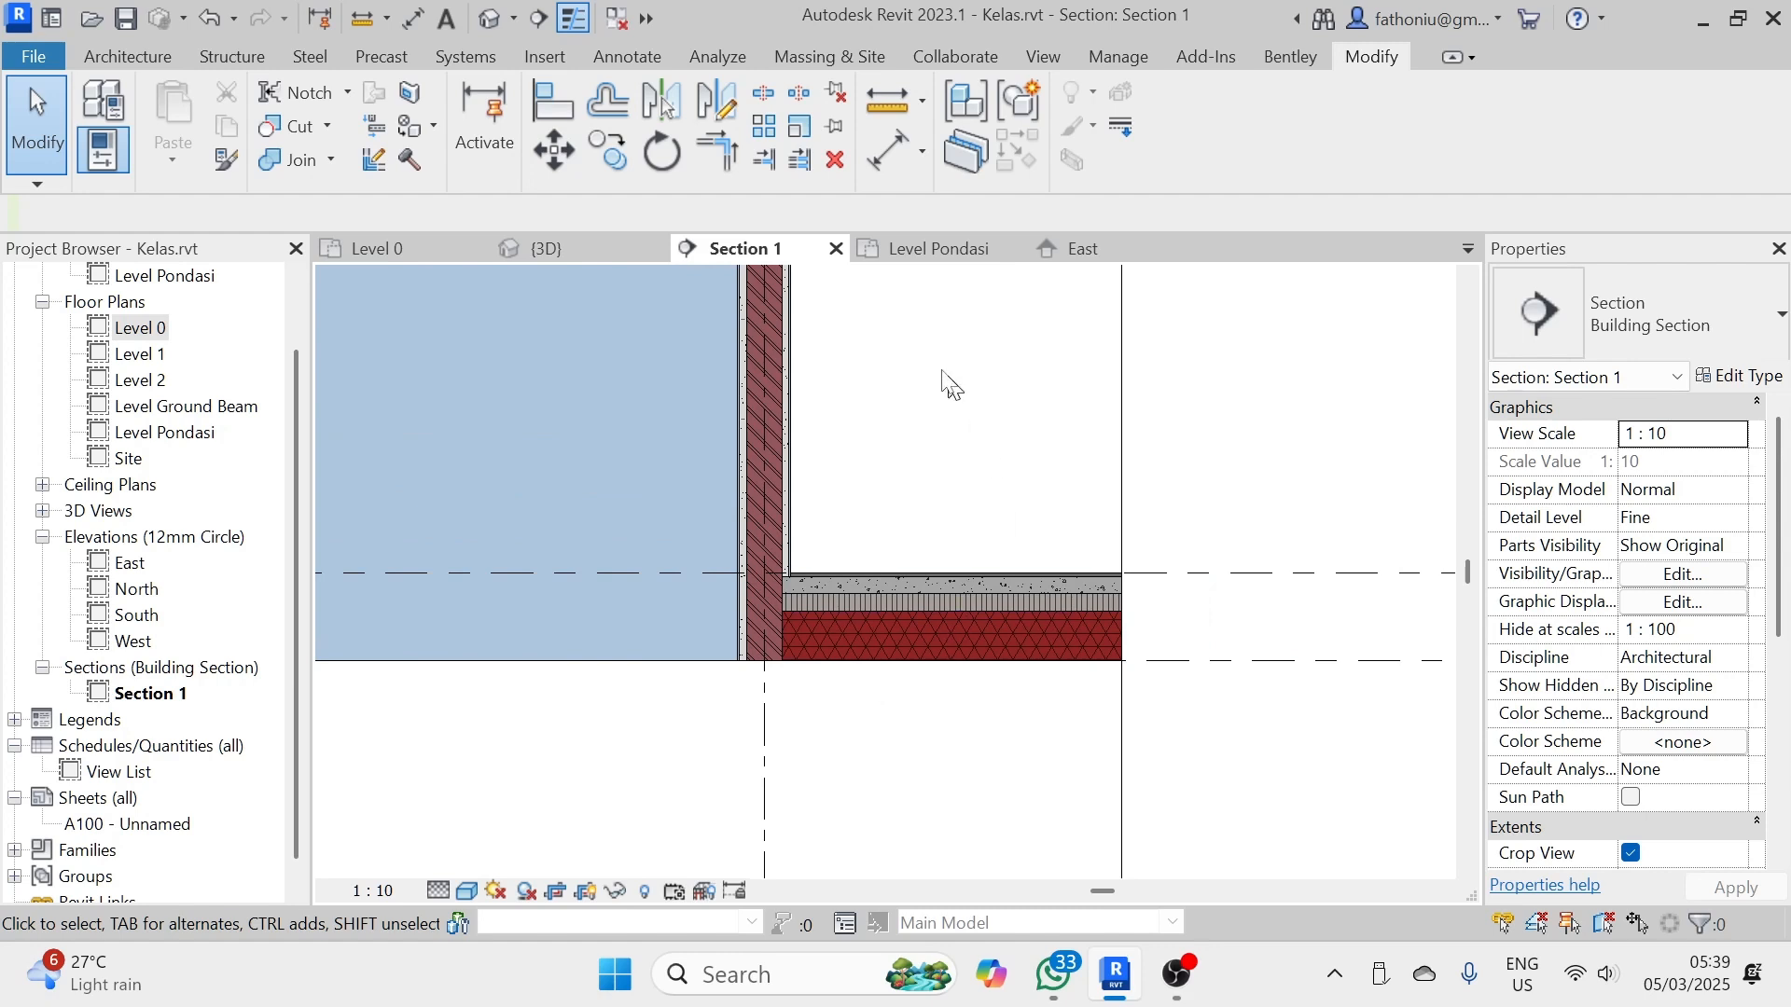
scroll(909, 667, "down", 3)
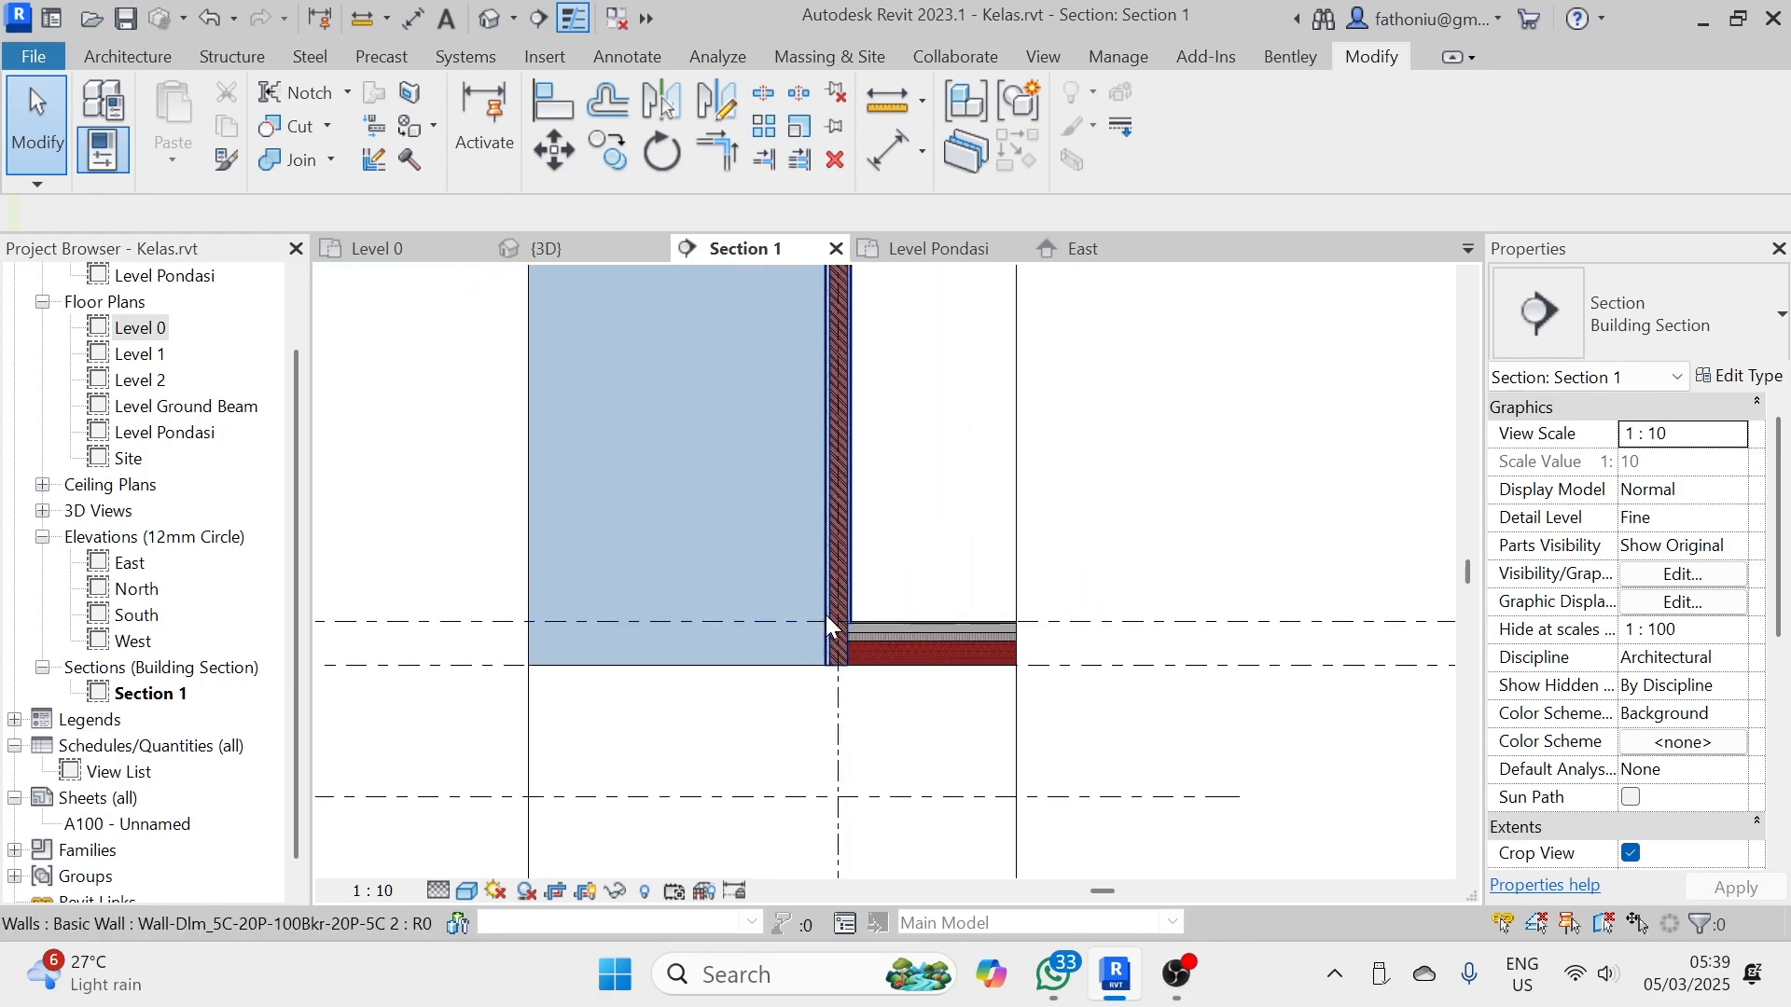
scroll(839, 644, "up", 1)
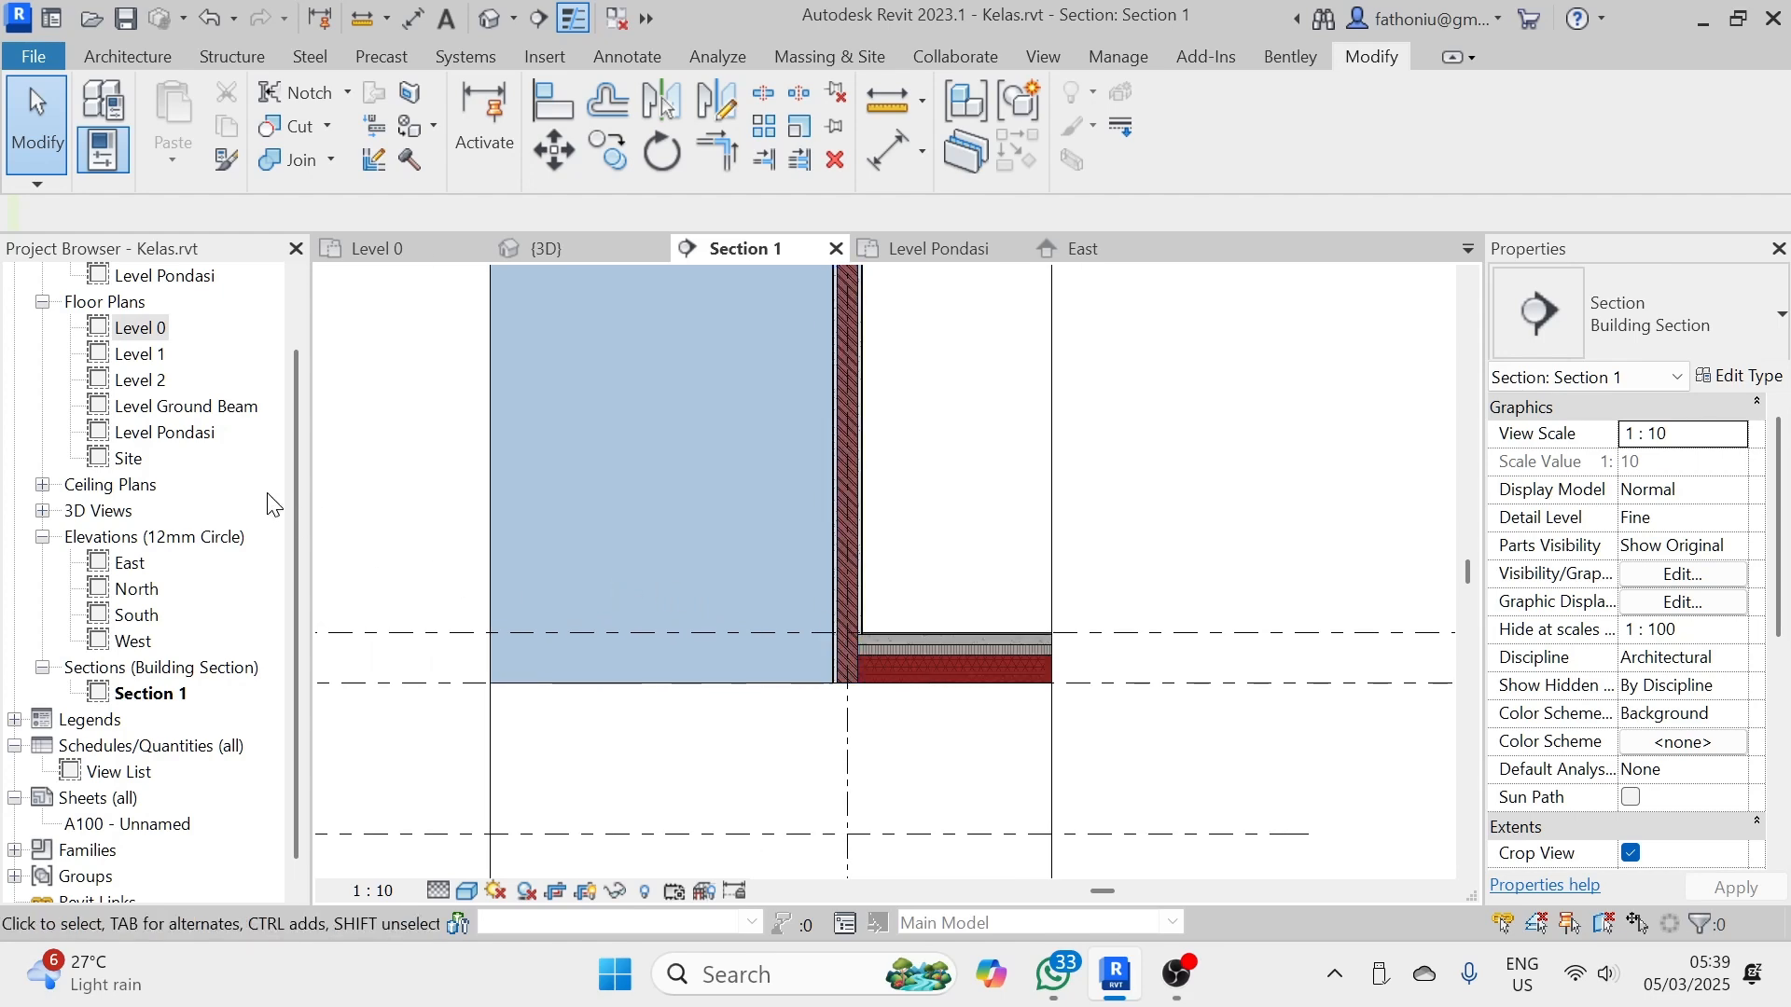
- Return to the Level 0 floor plan and start a new Floor-Grnd-nonBearing architectural floor
double_click(147, 334)
scroll(743, 522, "down", 2)
middle_click_drag(742, 522, 839, 572)
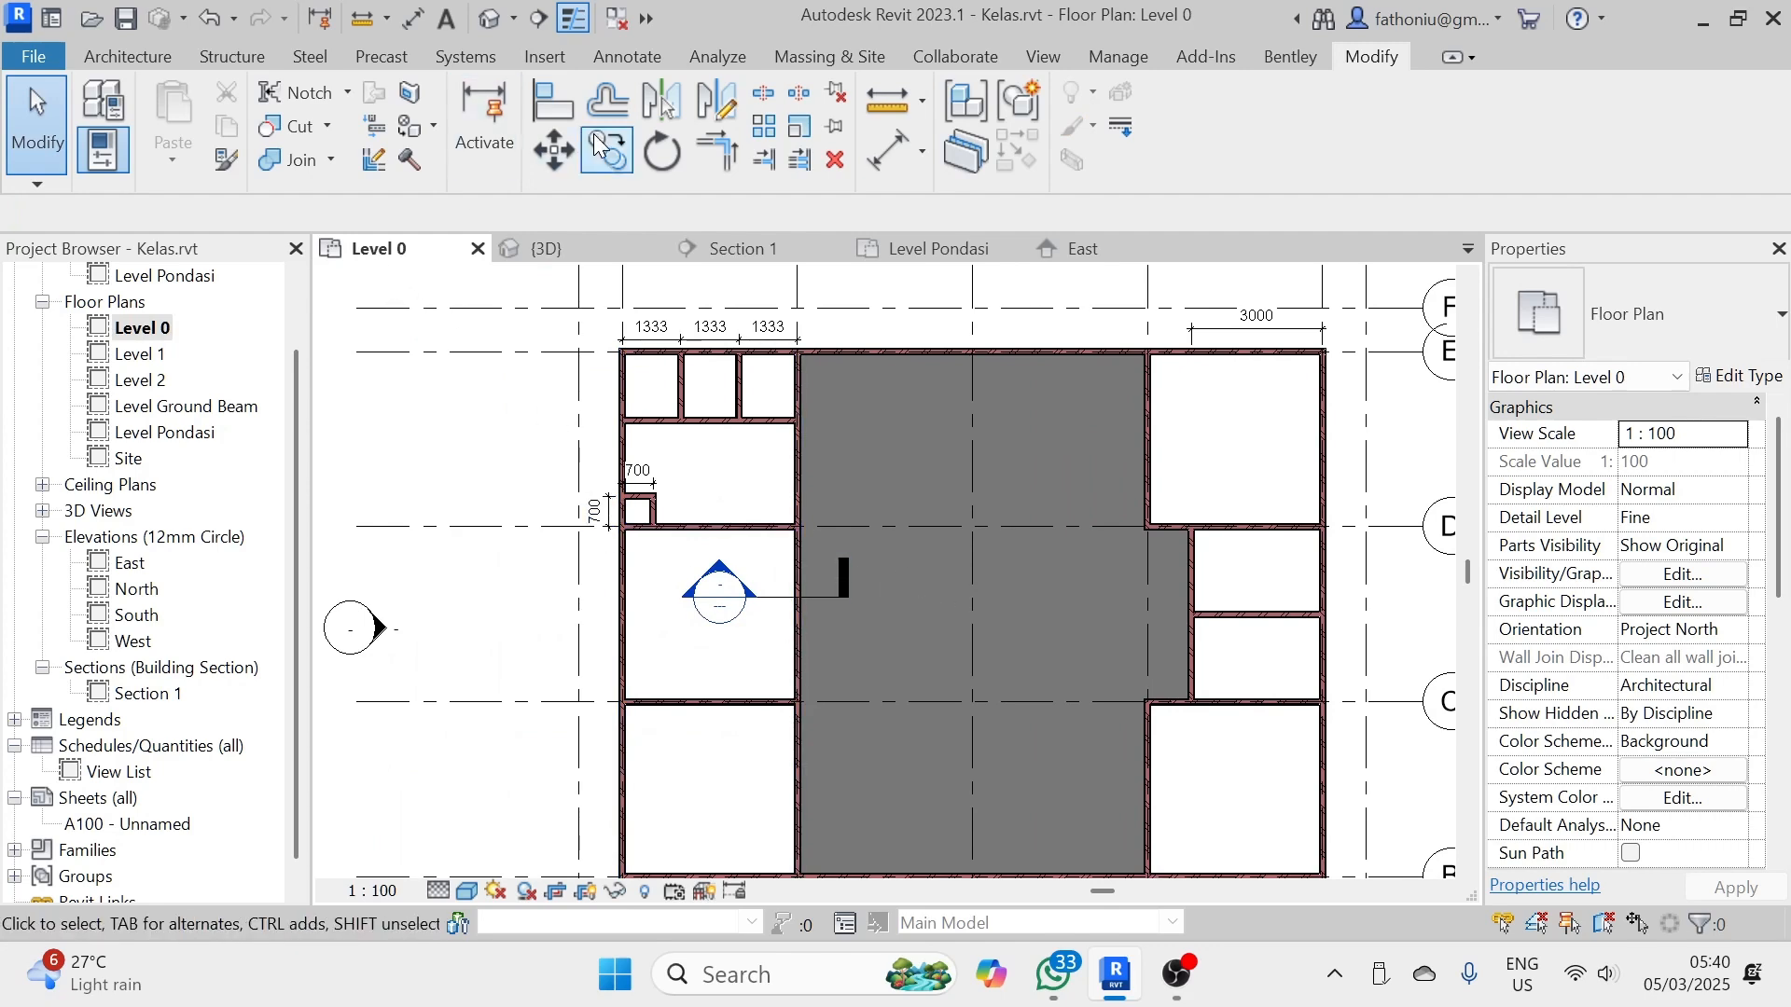
left_click(115, 58)
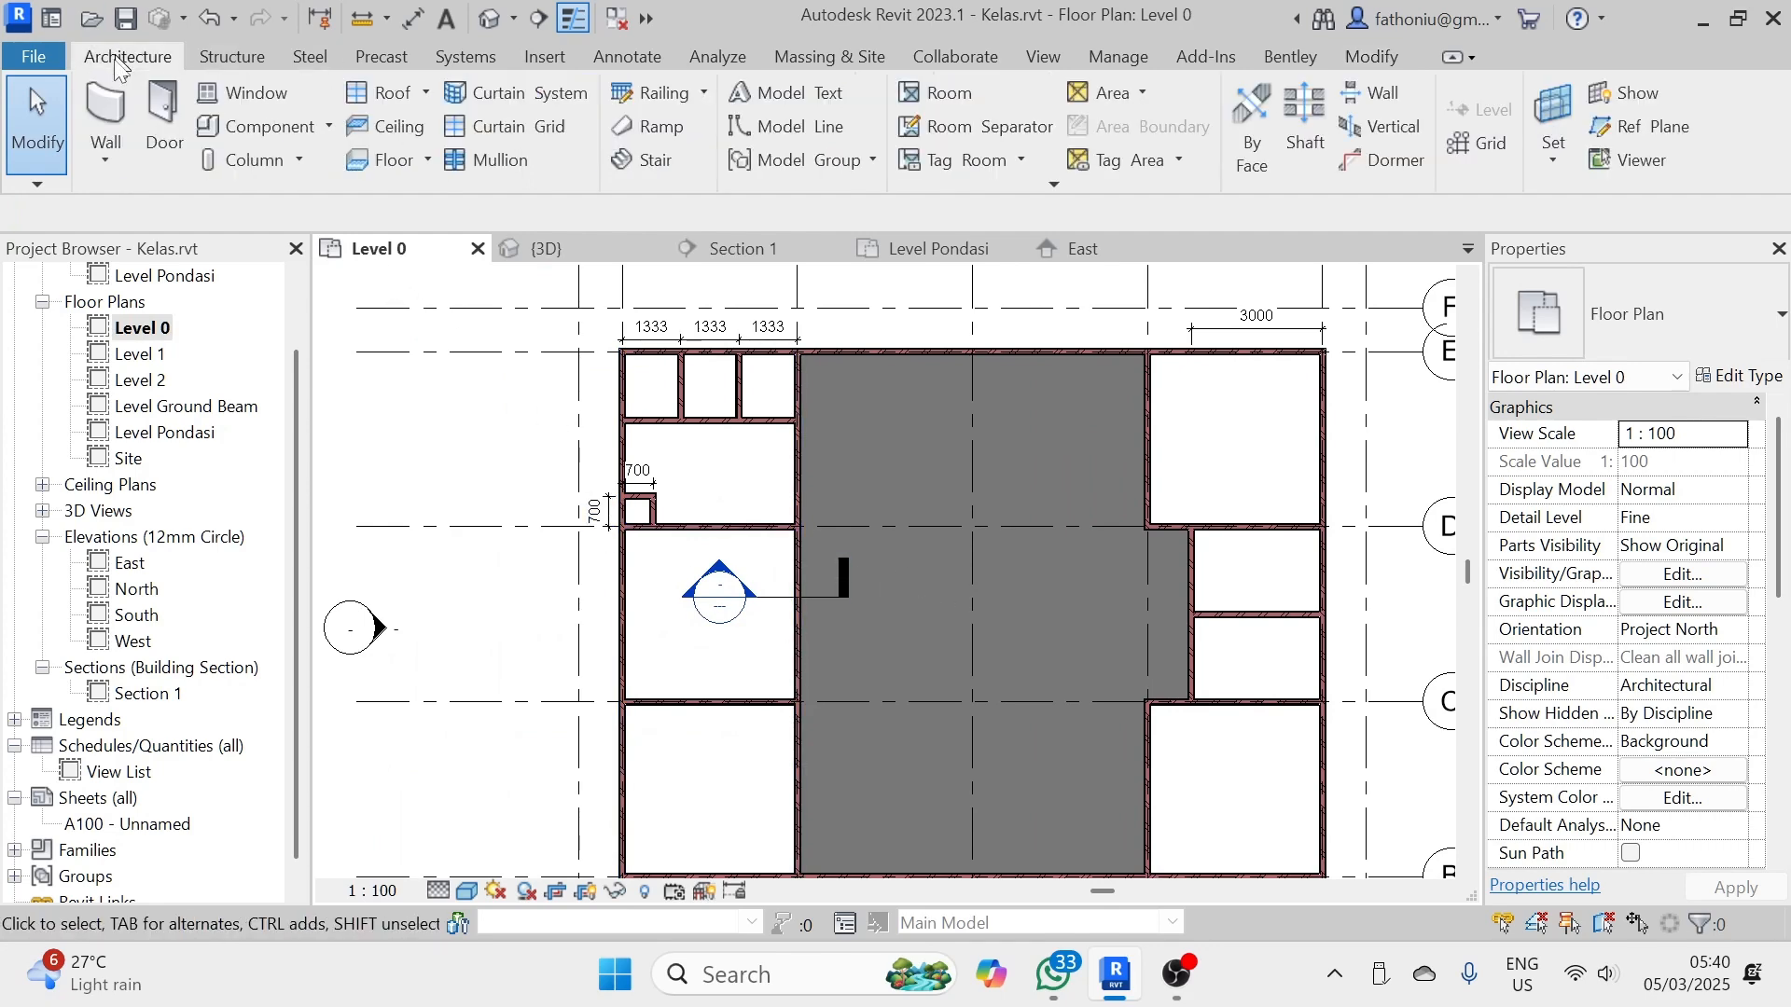
left_click(115, 112)
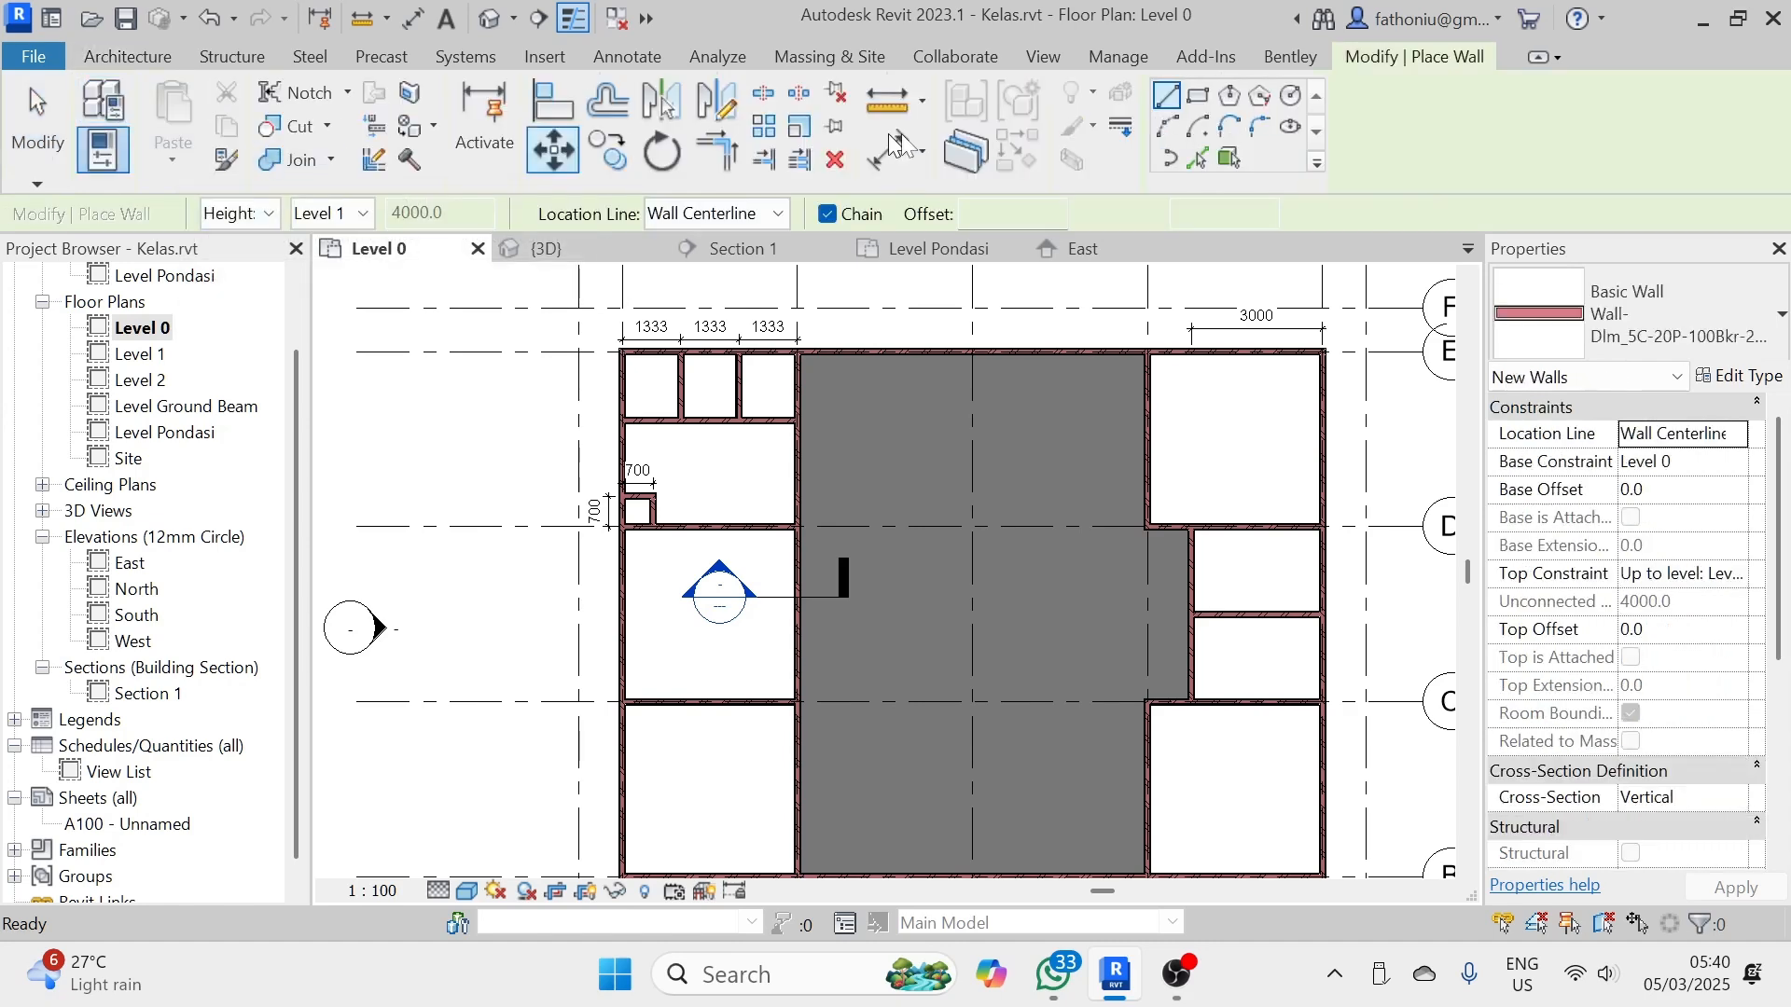
left_click(118, 62)
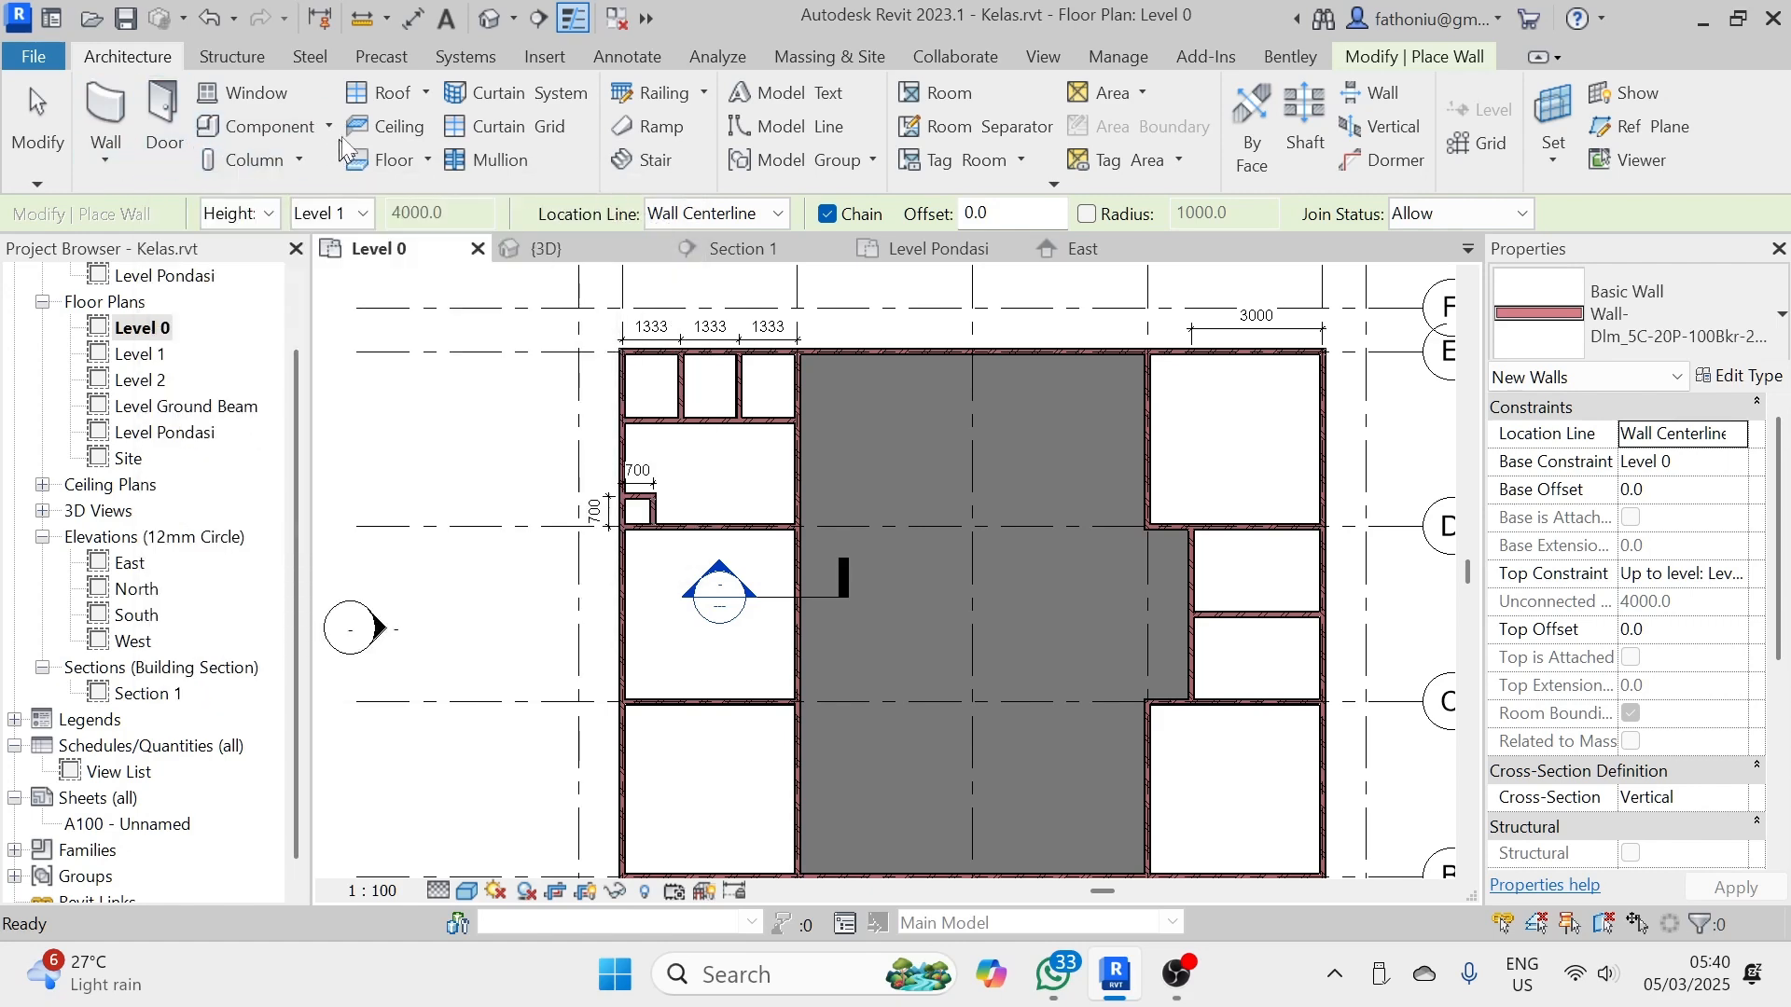
left_click(396, 177)
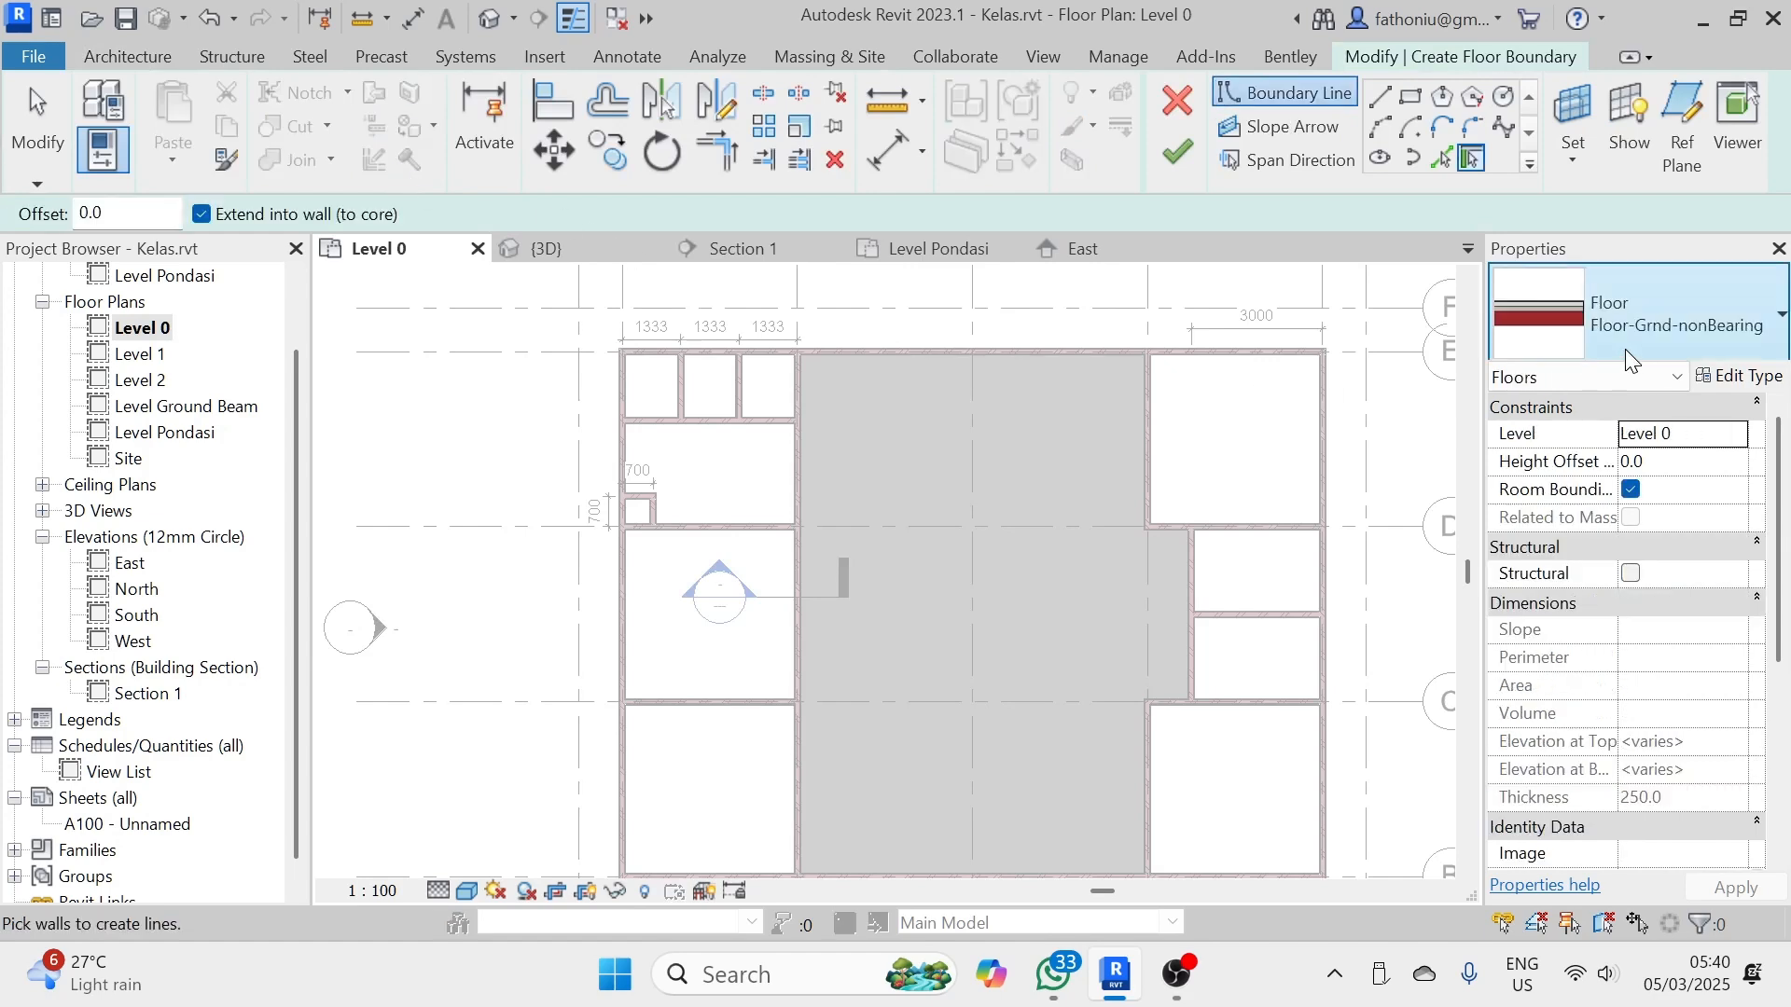
scroll(699, 558, "up", 3)
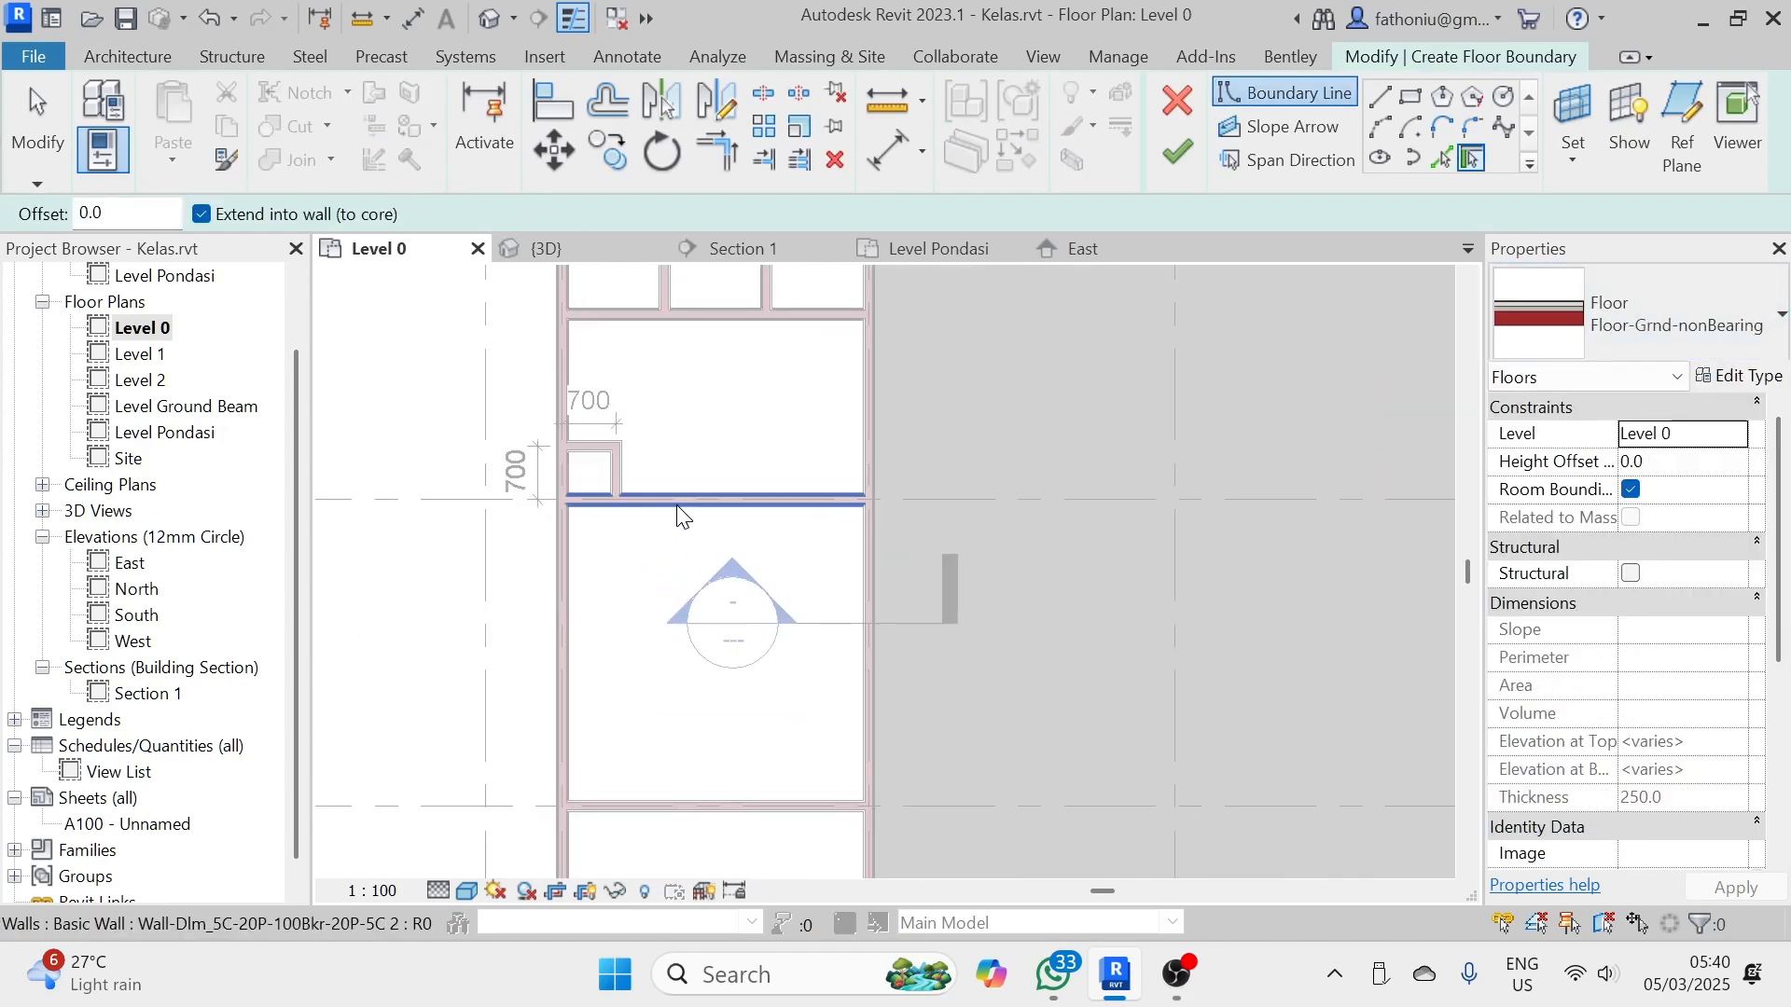
left_click(1381, 97)
scroll(495, 448, "up", 5)
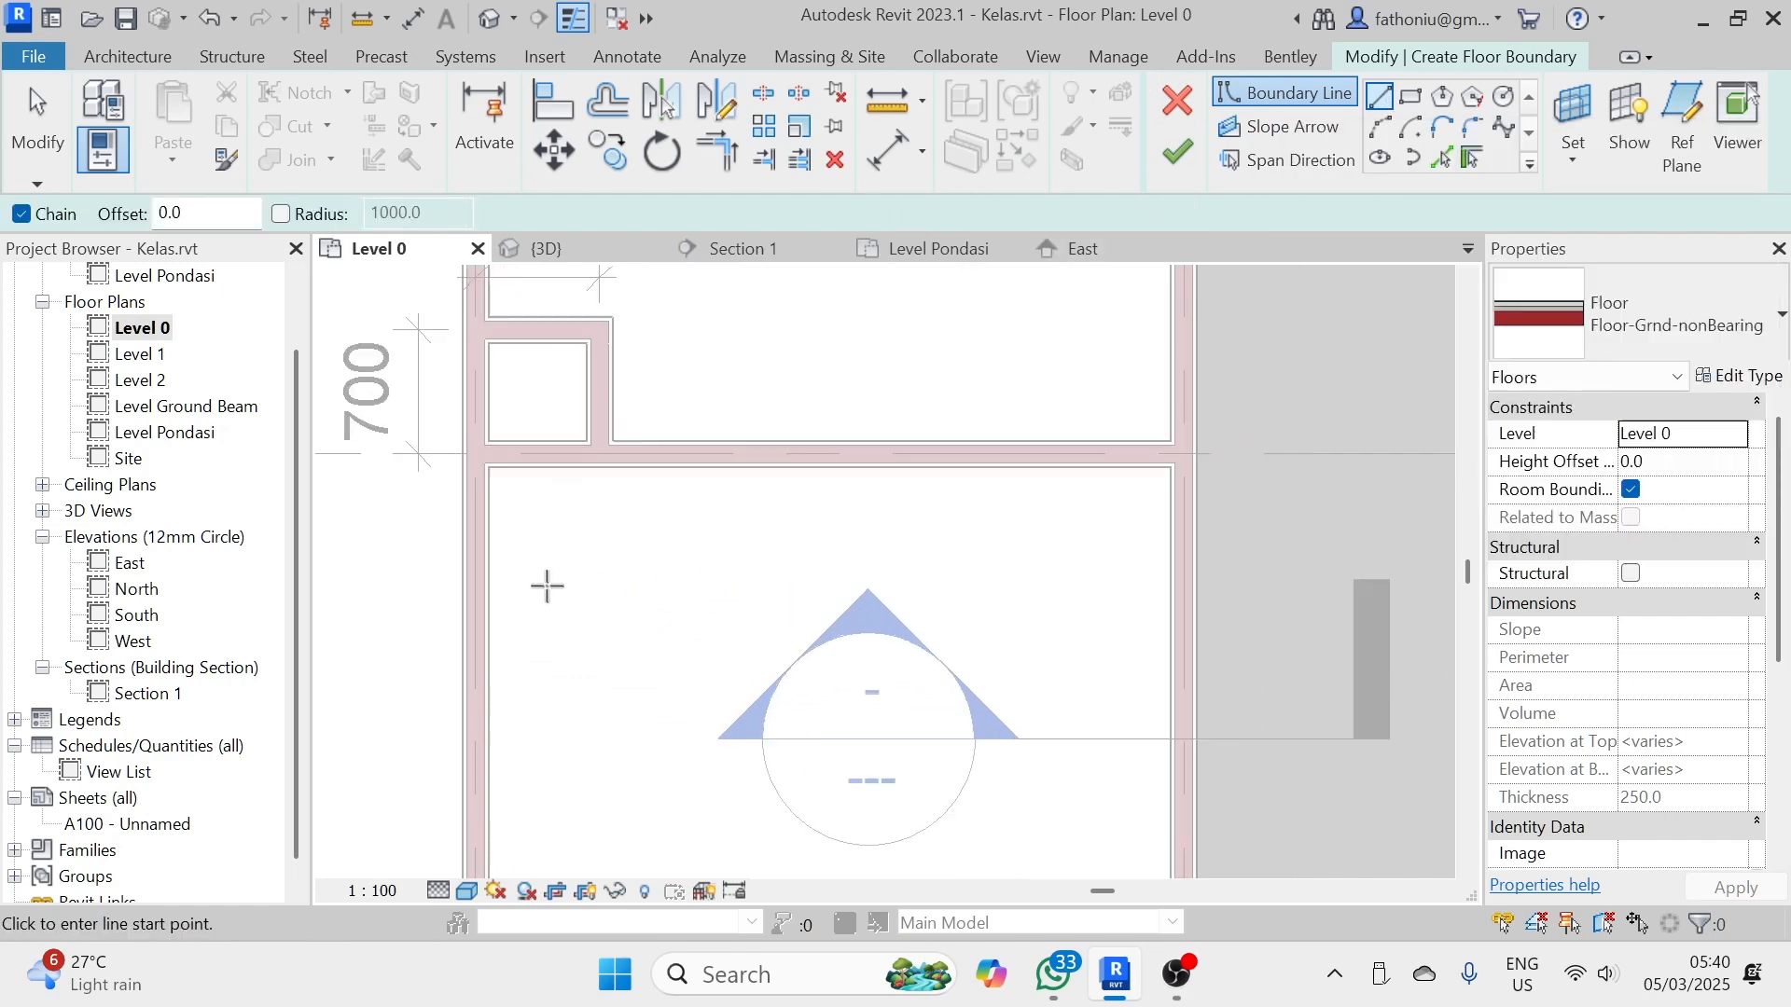
scroll(920, 299, "down", 5)
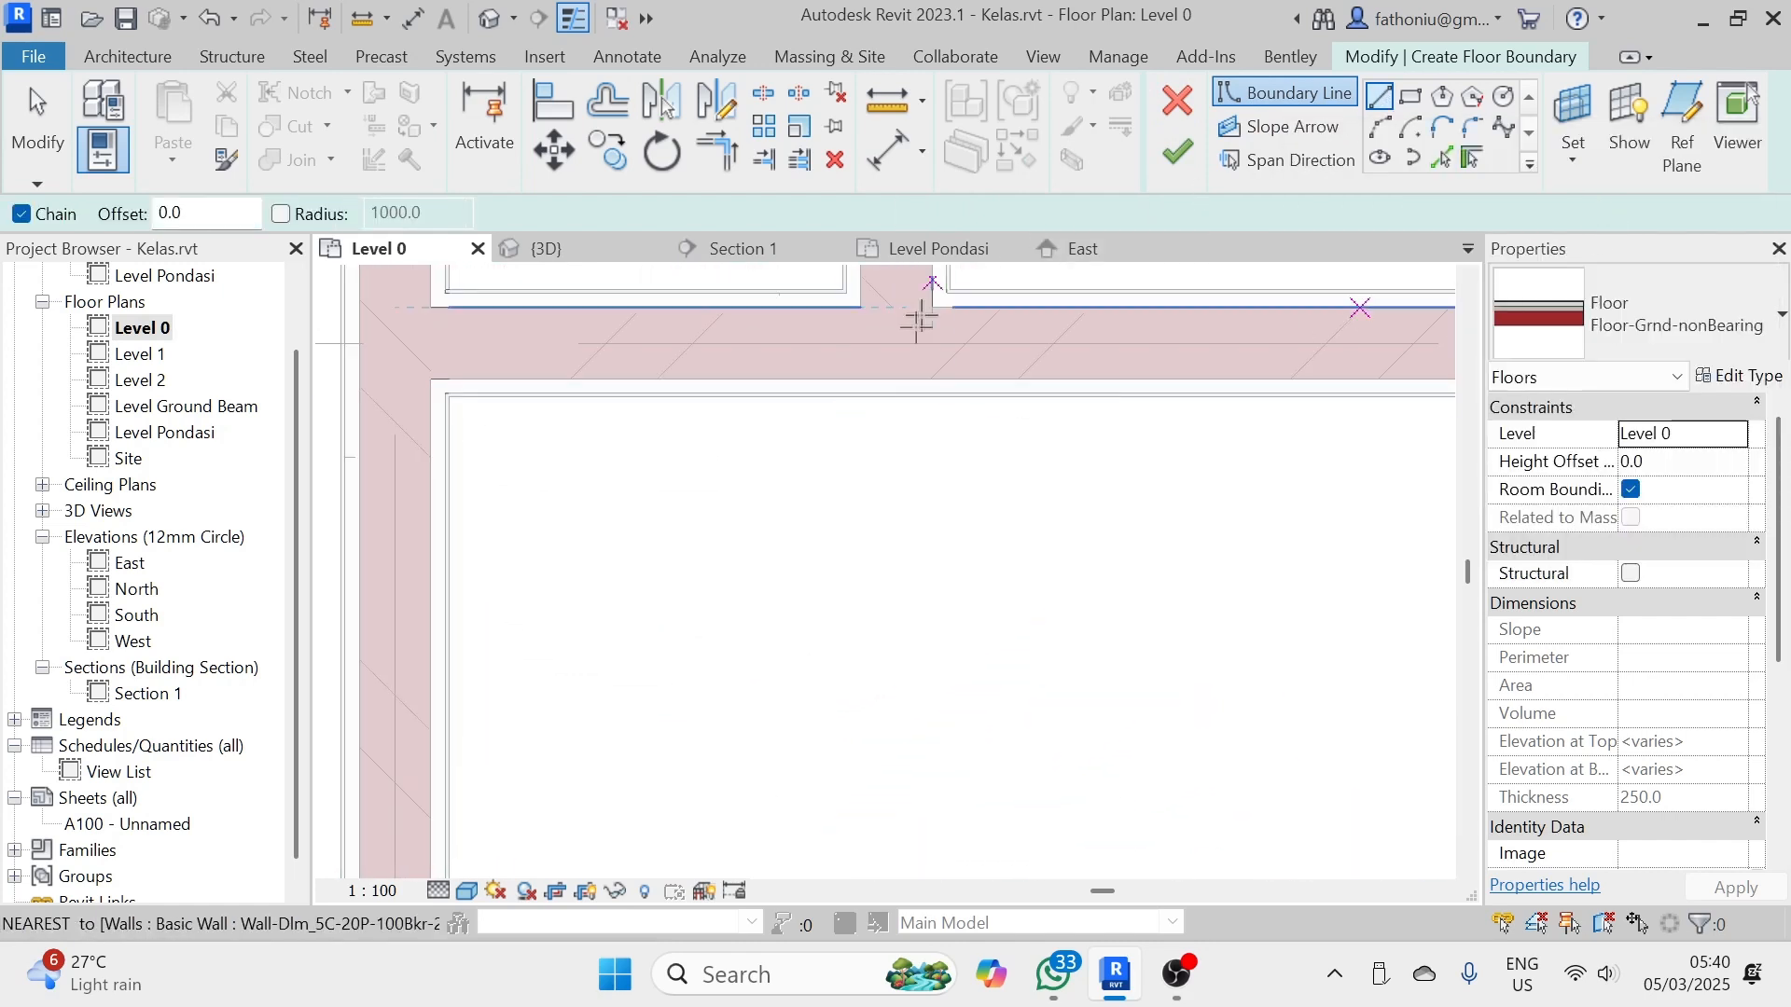
middle_click_drag(958, 531, 821, 469)
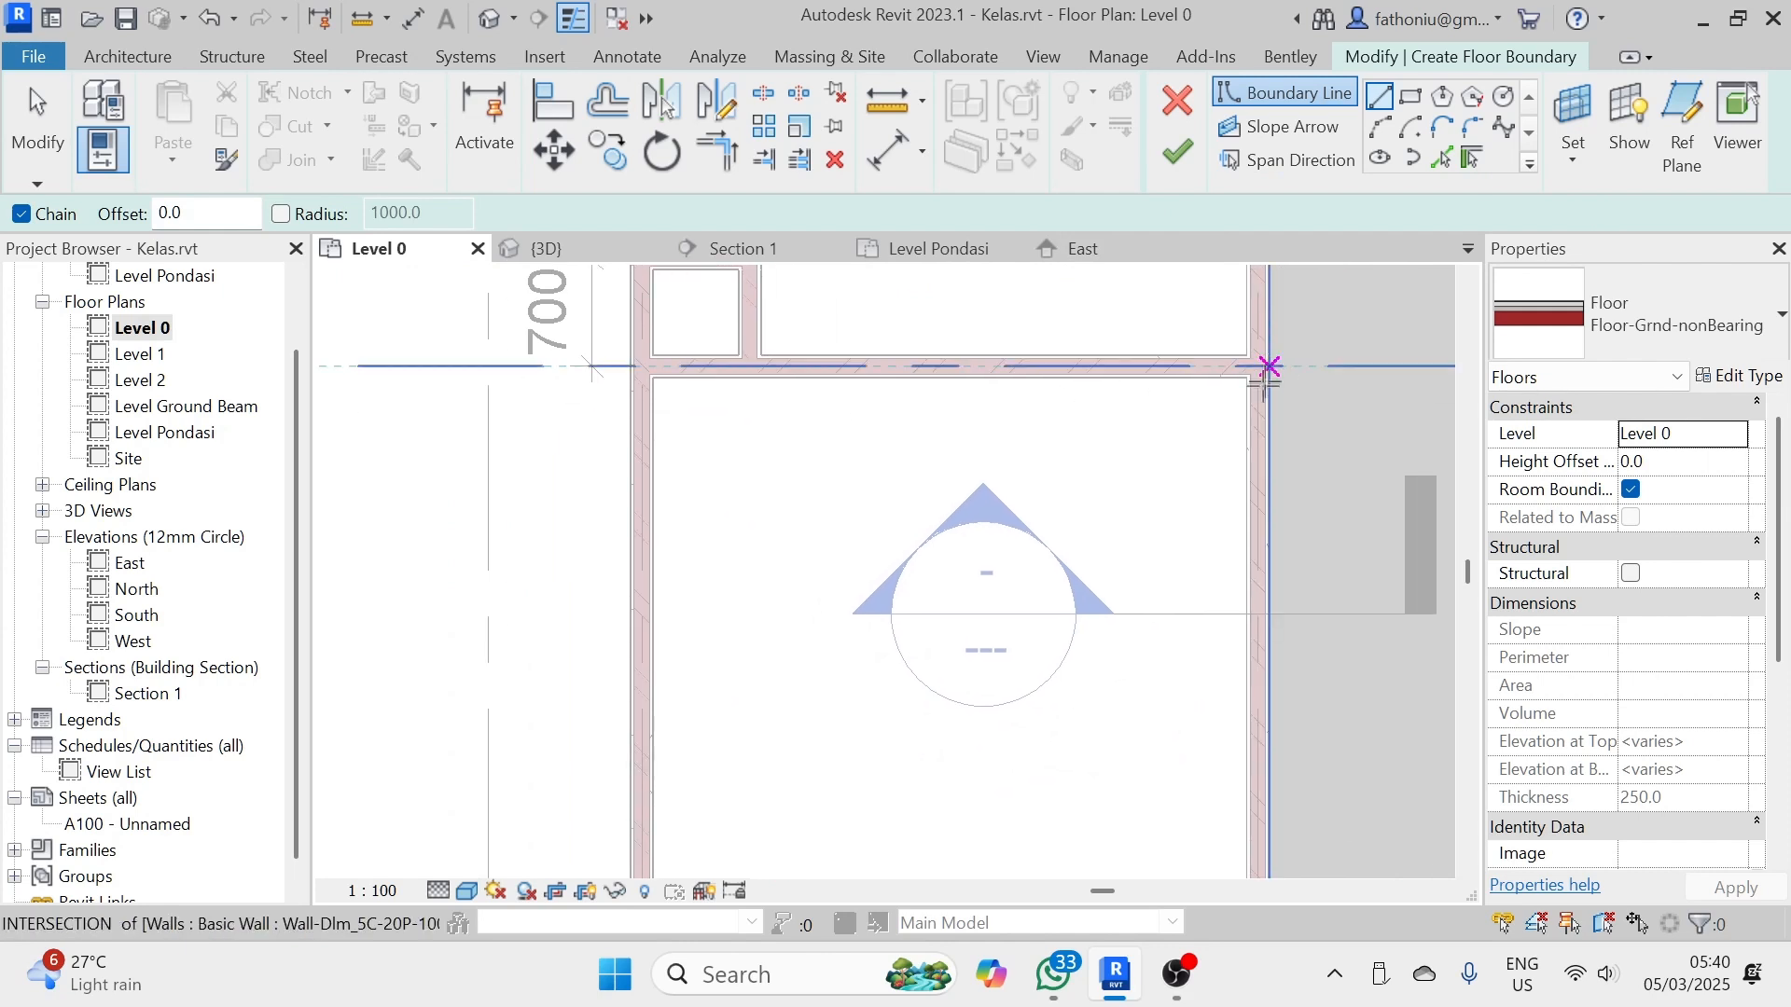
scroll(1226, 747, "down", 3)
middle_click_drag(1232, 772, 1209, 660)
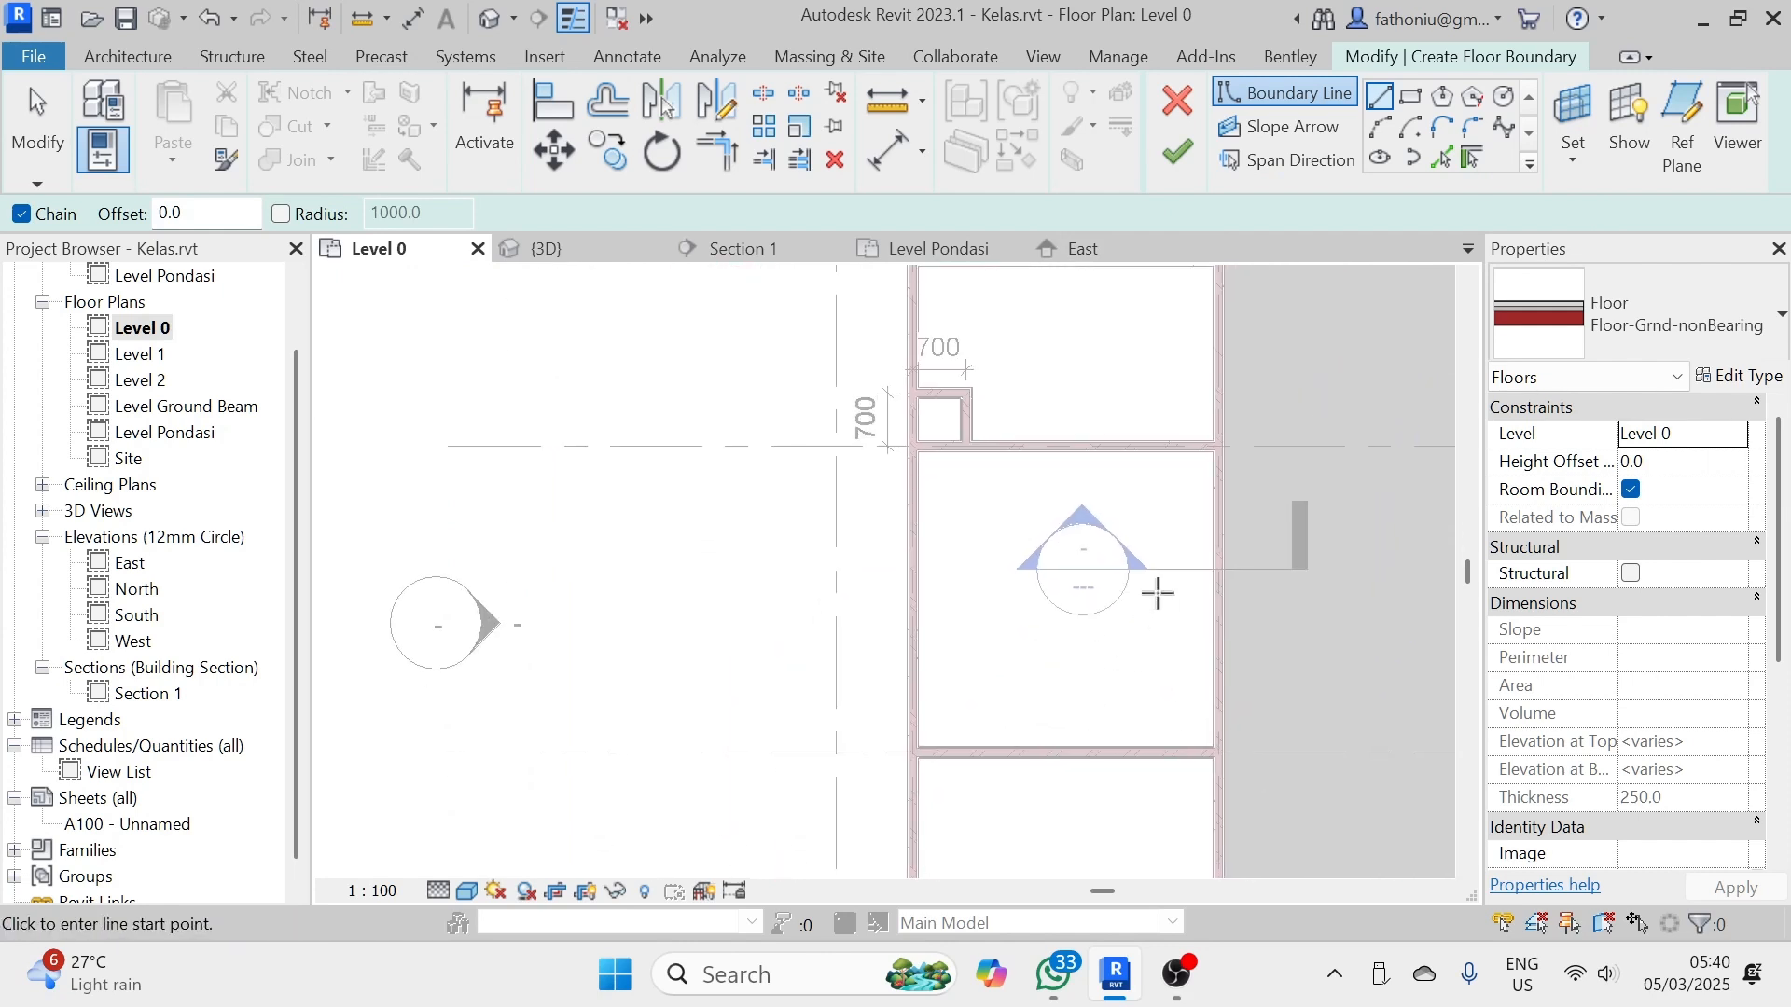
scroll(1157, 593, "up", 1)
- Sketch a rectangular floor boundary around the room with the section marker, between opposite inner corners of the wall cores
left_click(1411, 97)
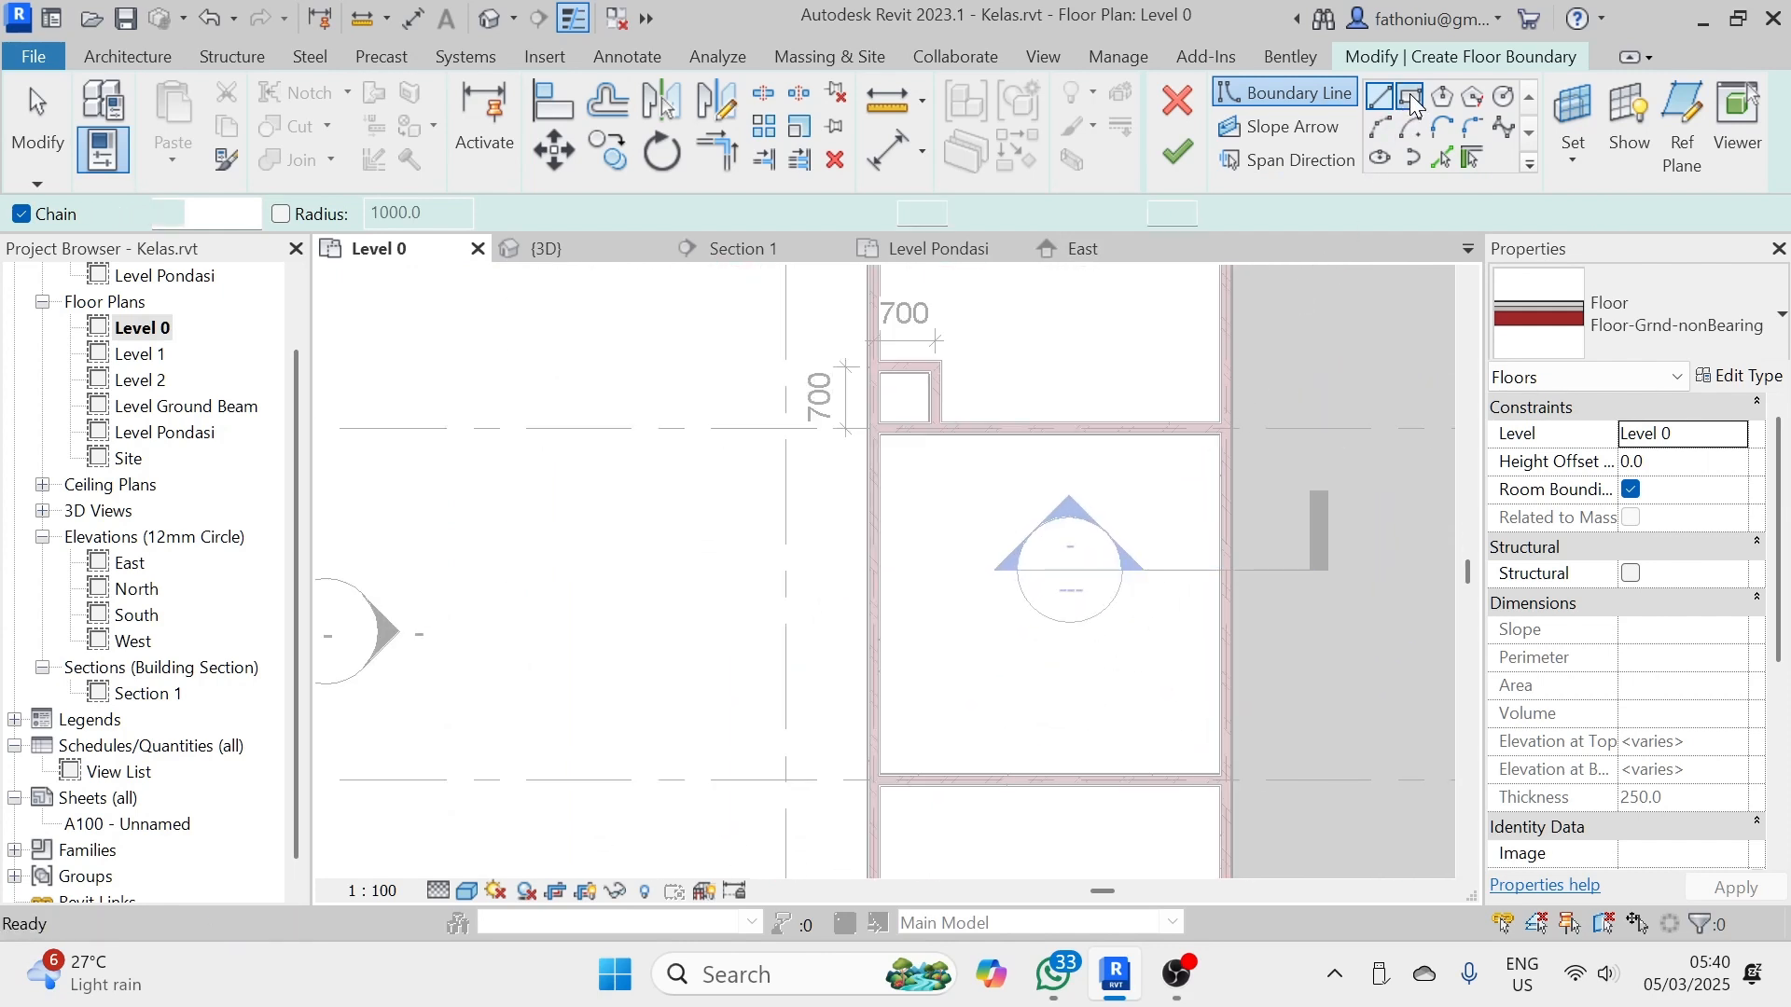
scroll(887, 428, "up", 5)
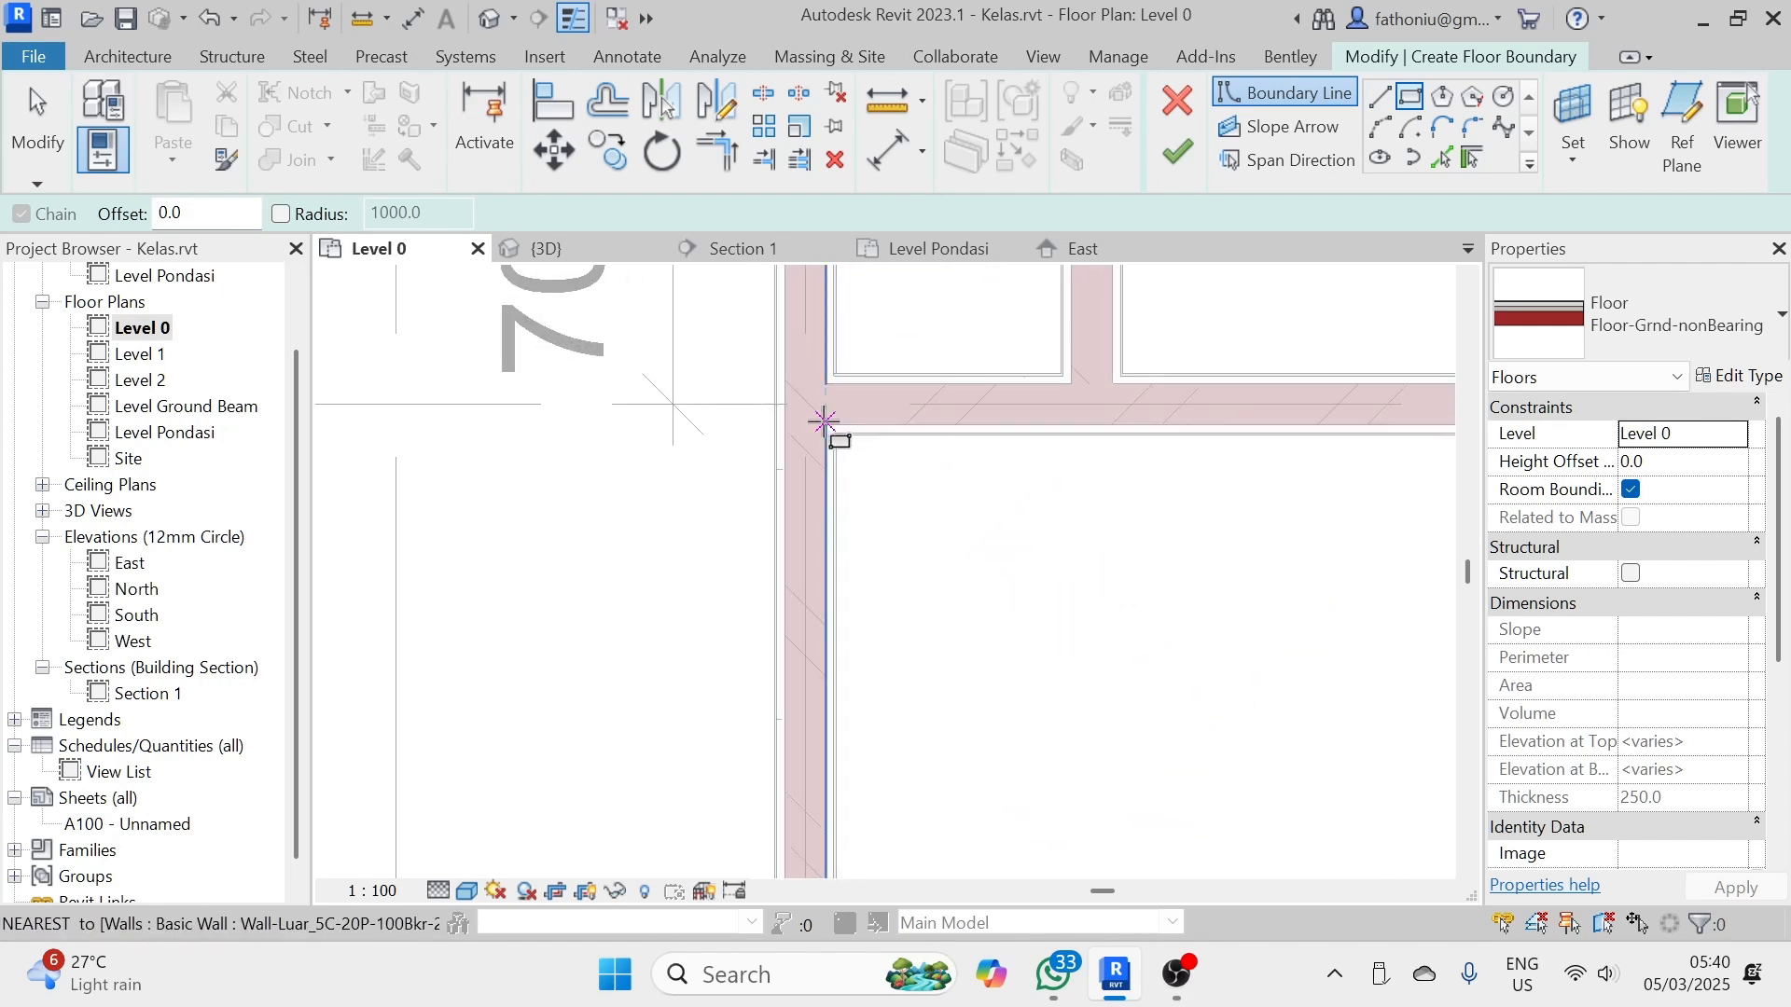
scroll(828, 429, "up", 4)
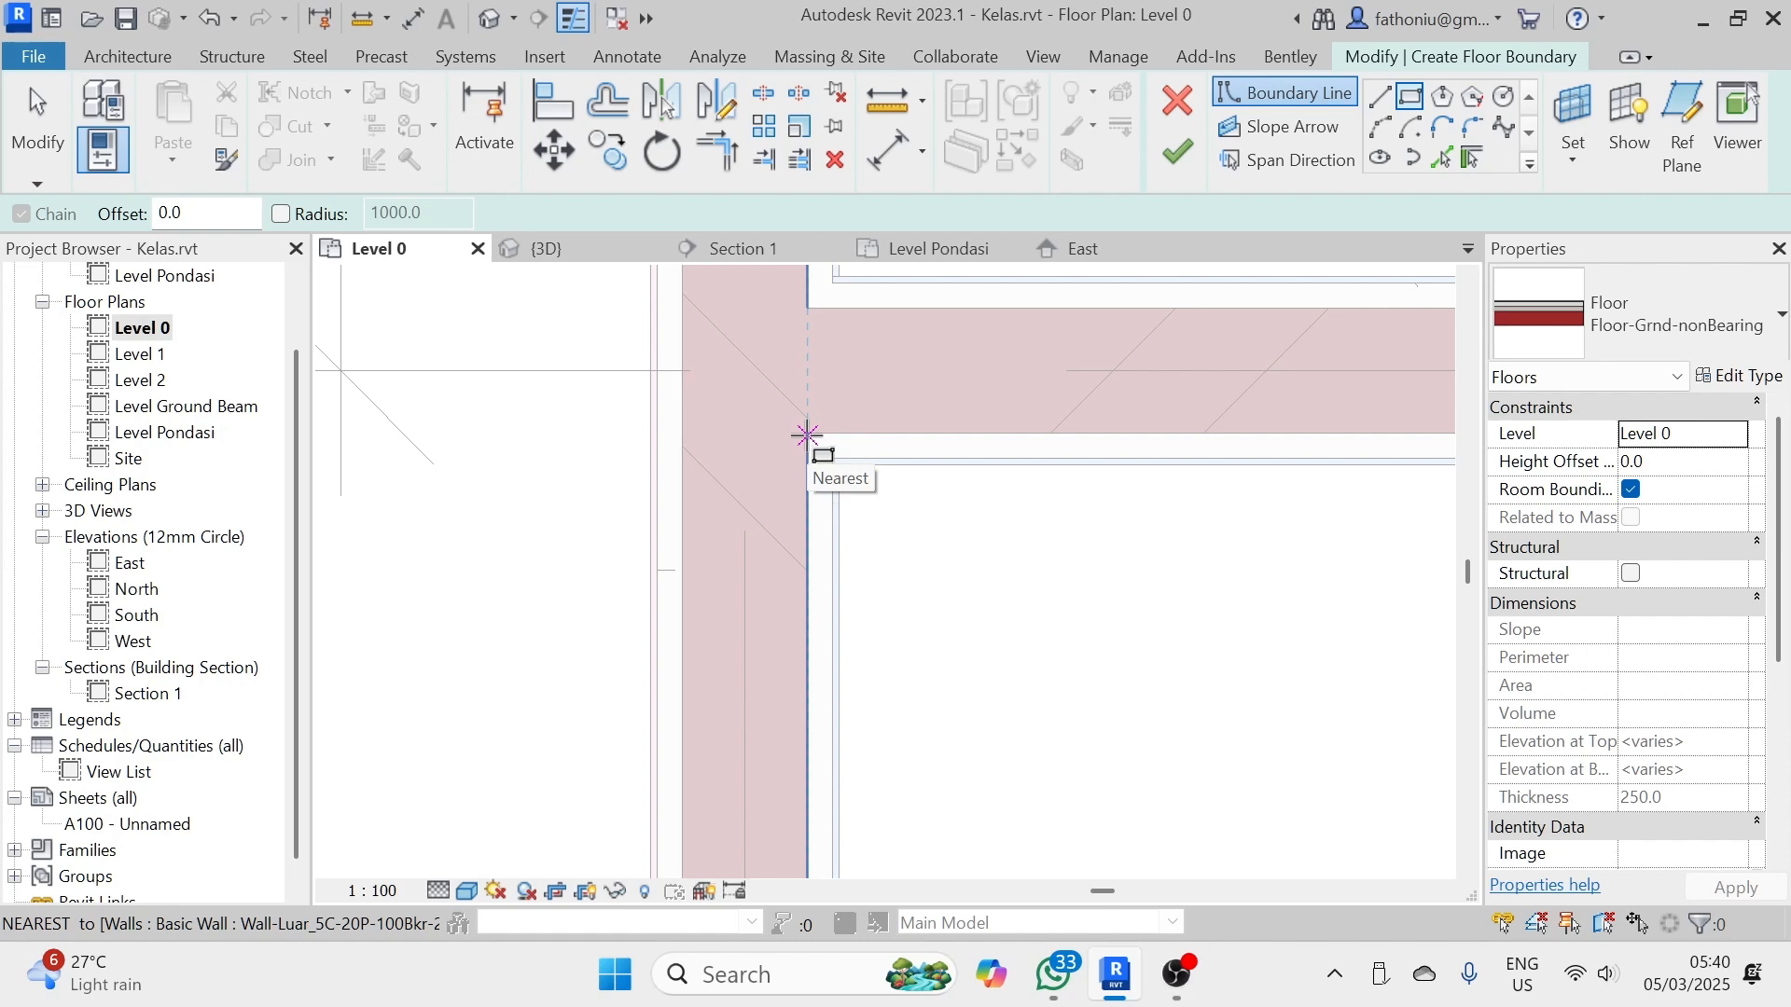
left_click(808, 435)
scroll(1119, 690, "down", 5)
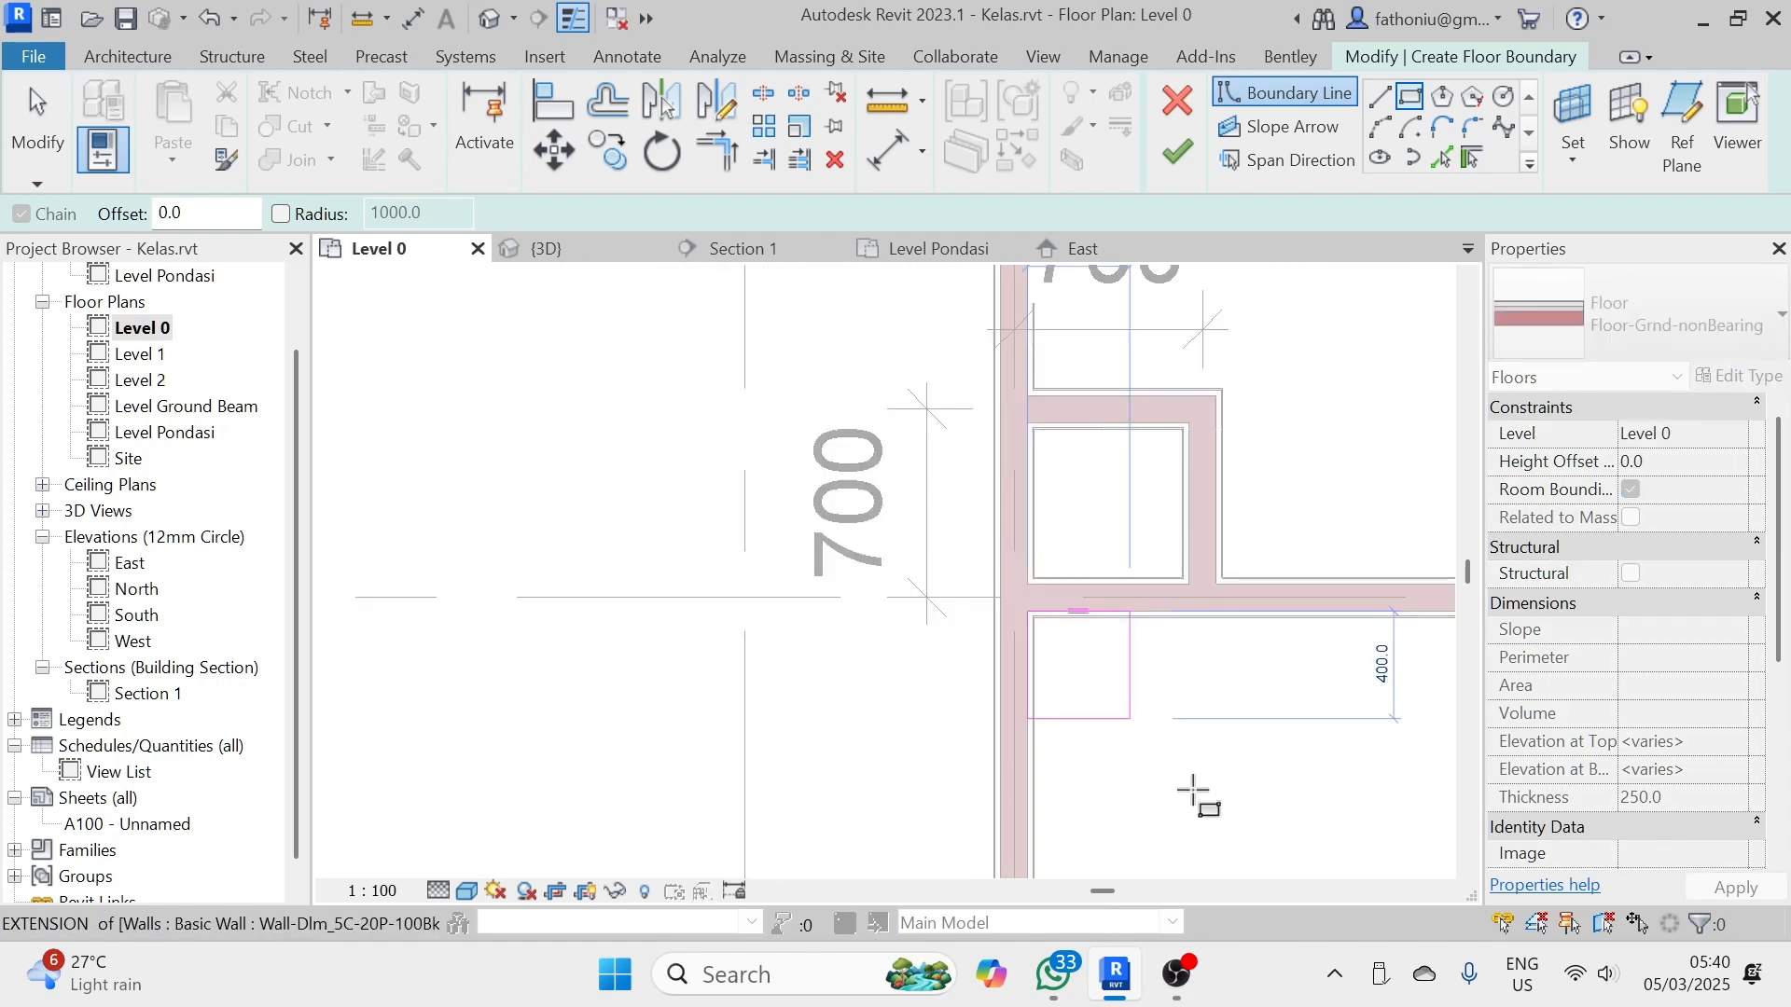
middle_click_drag(1193, 789, 859, 439)
scroll(859, 439, "down", 4)
middle_click_drag(1039, 652, 904, 462)
scroll(1023, 565, "up", 4)
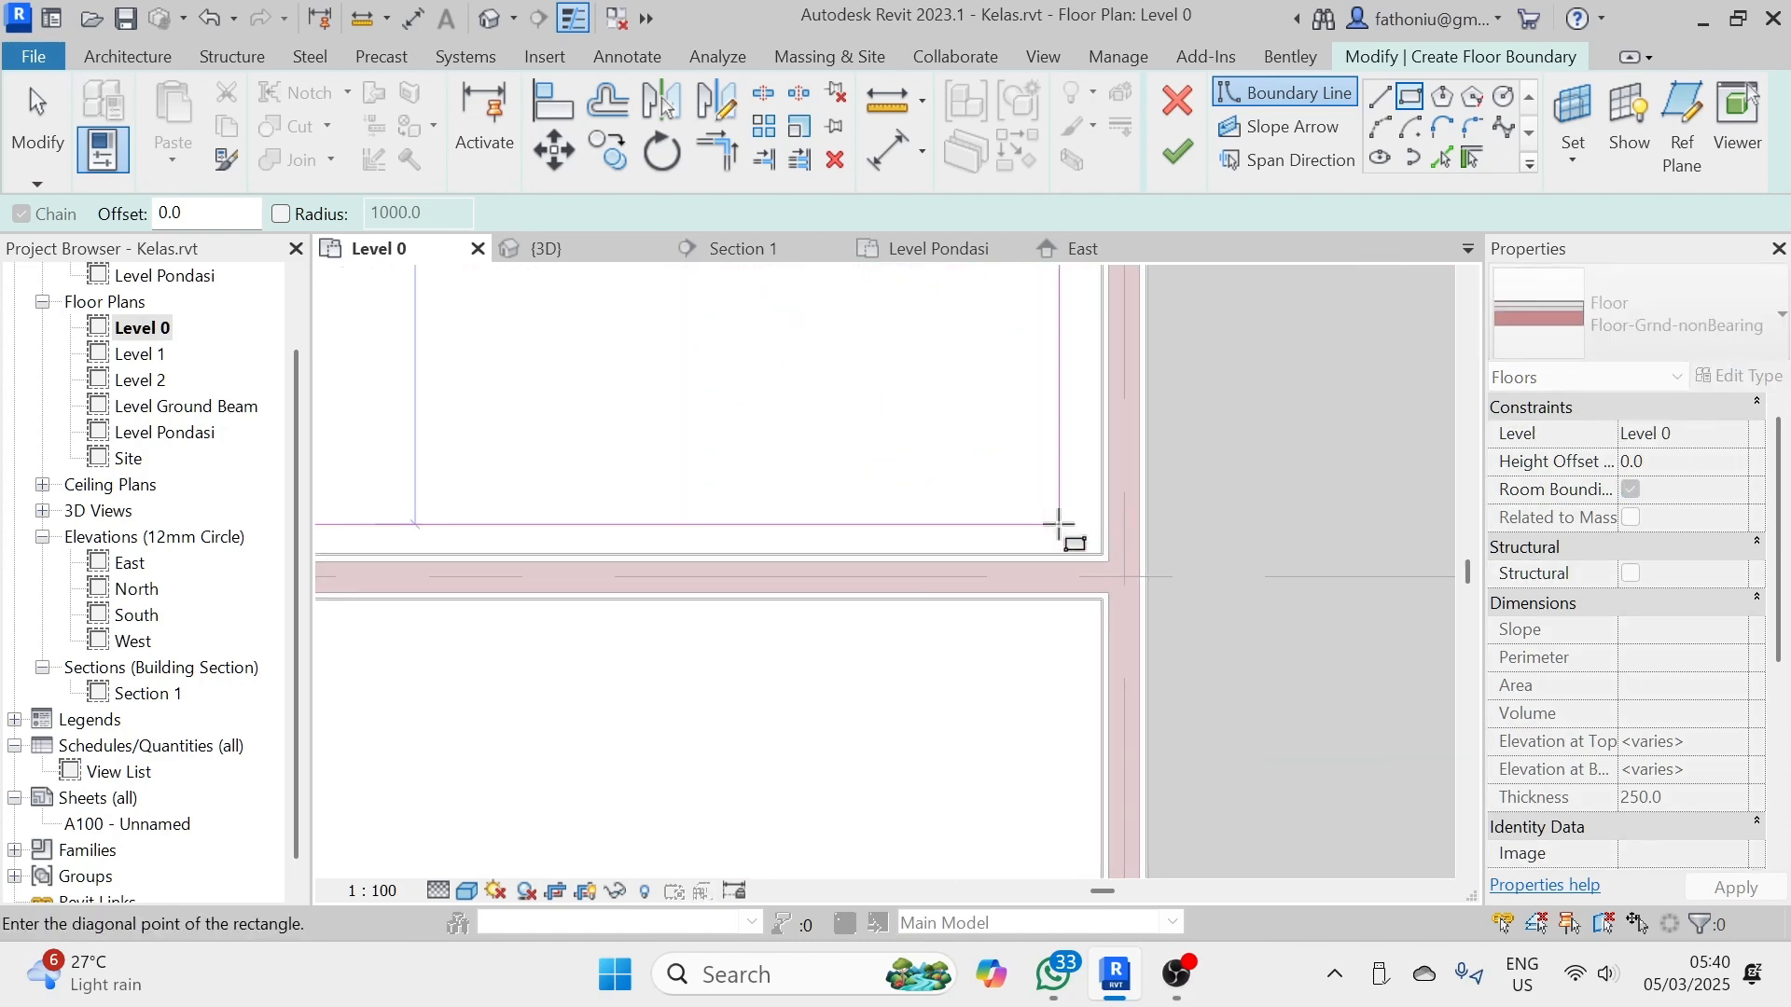
scroll(1058, 526, "up", 2)
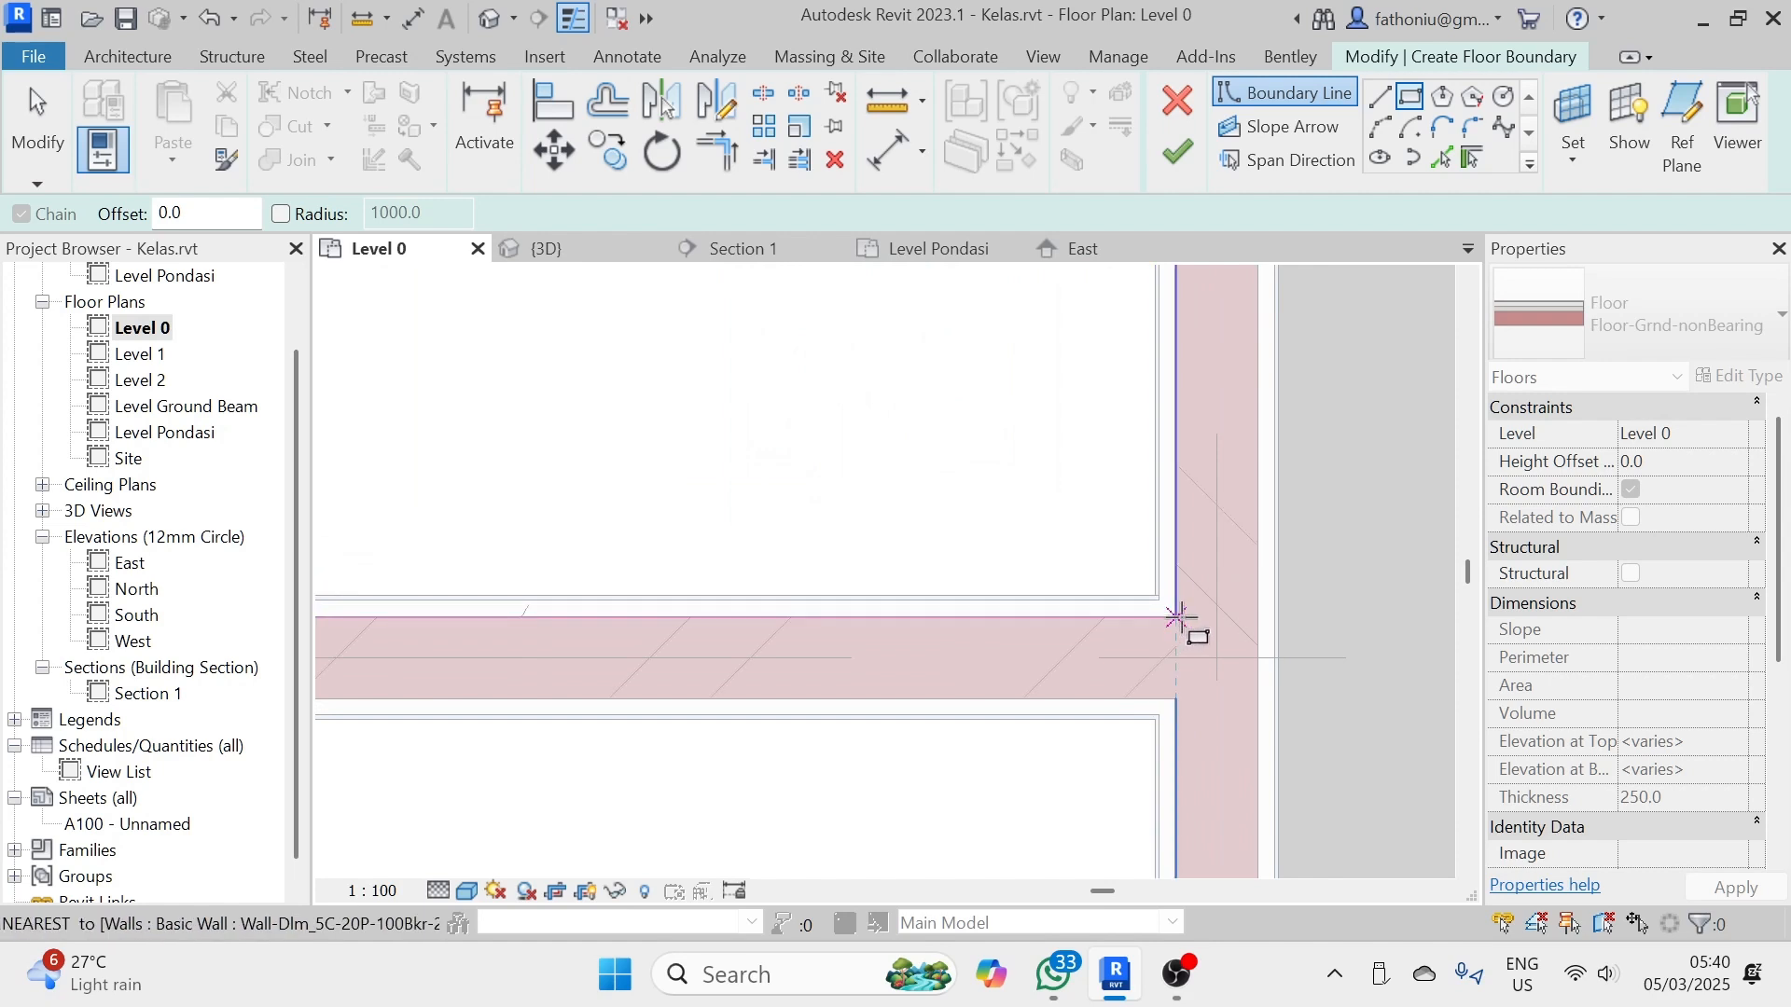
scroll(1179, 617, "up", 3)
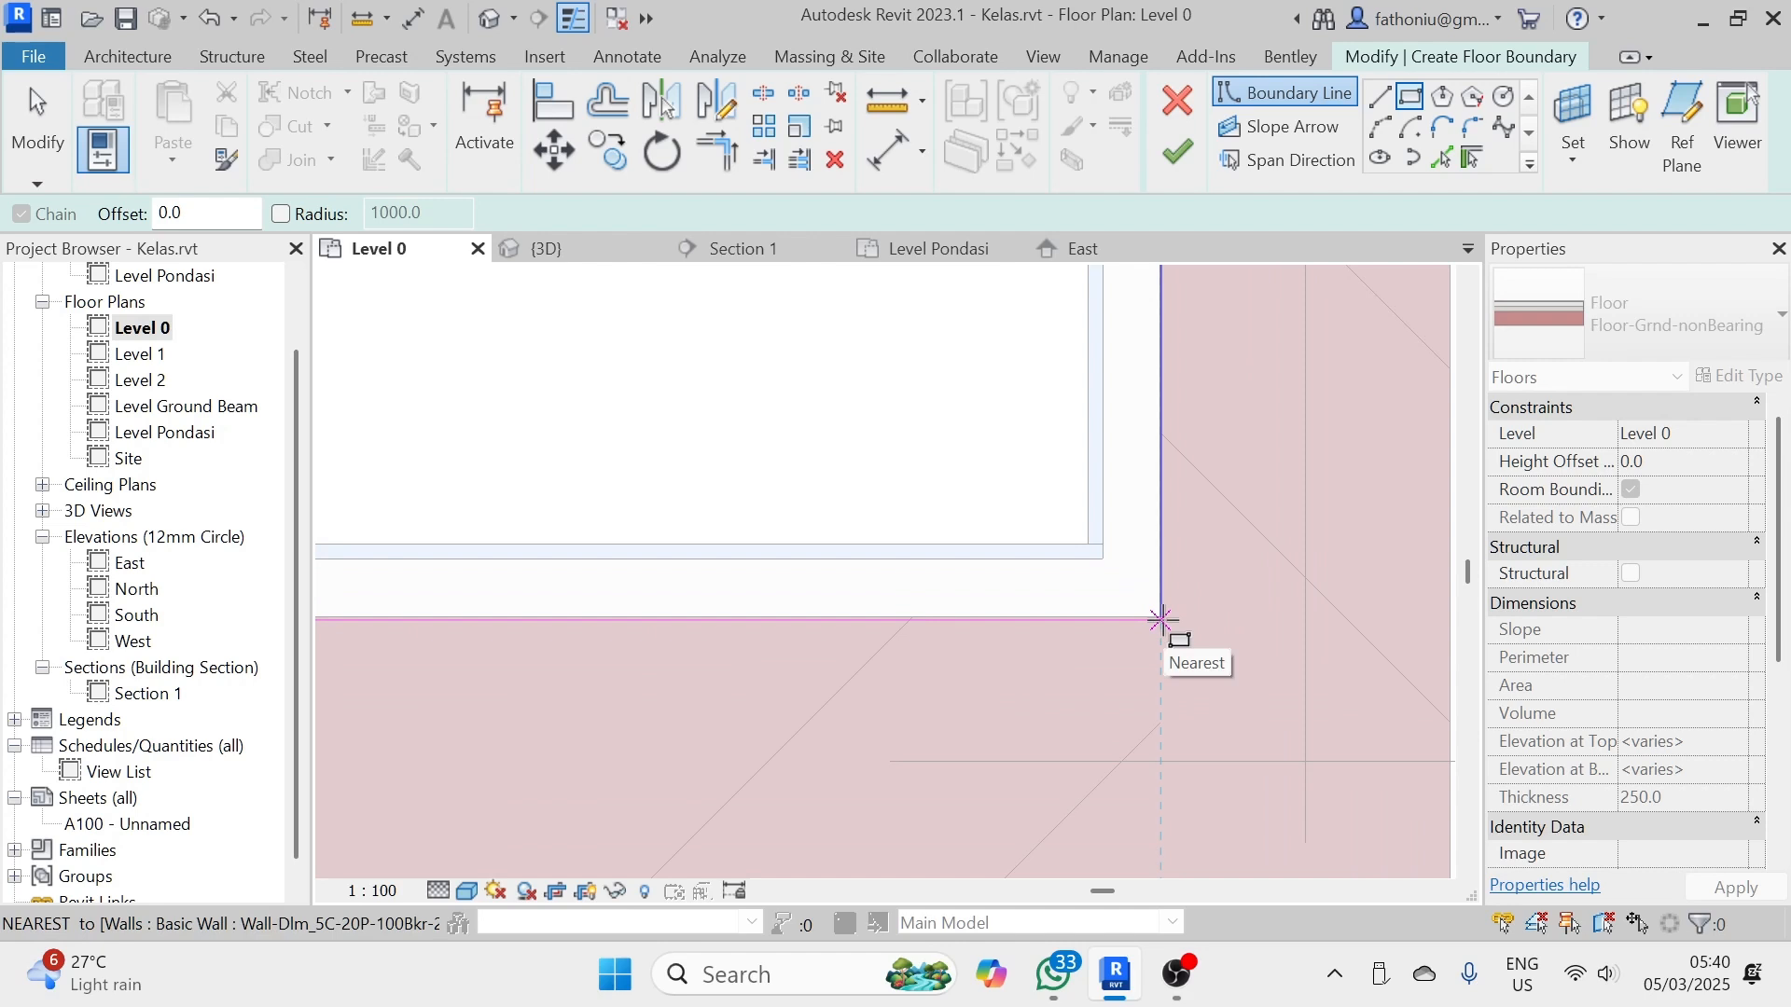
left_click(1161, 619)
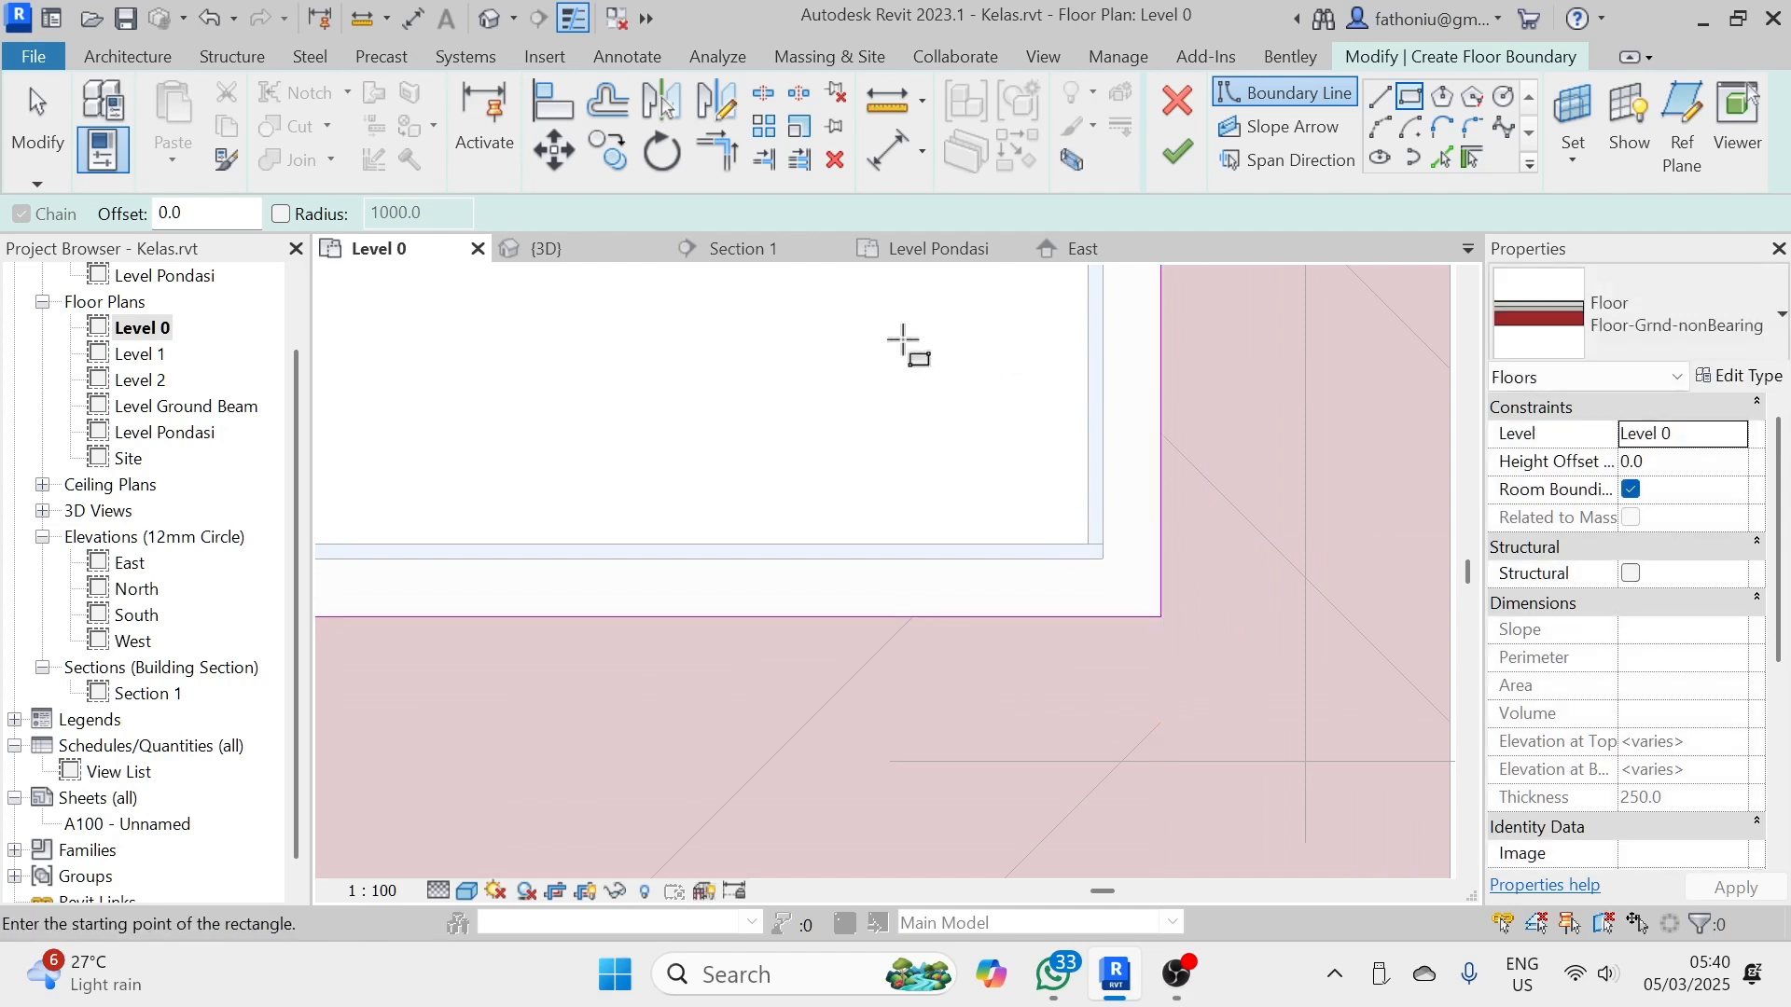
scroll(909, 345, "down", 3)
key("Escape")
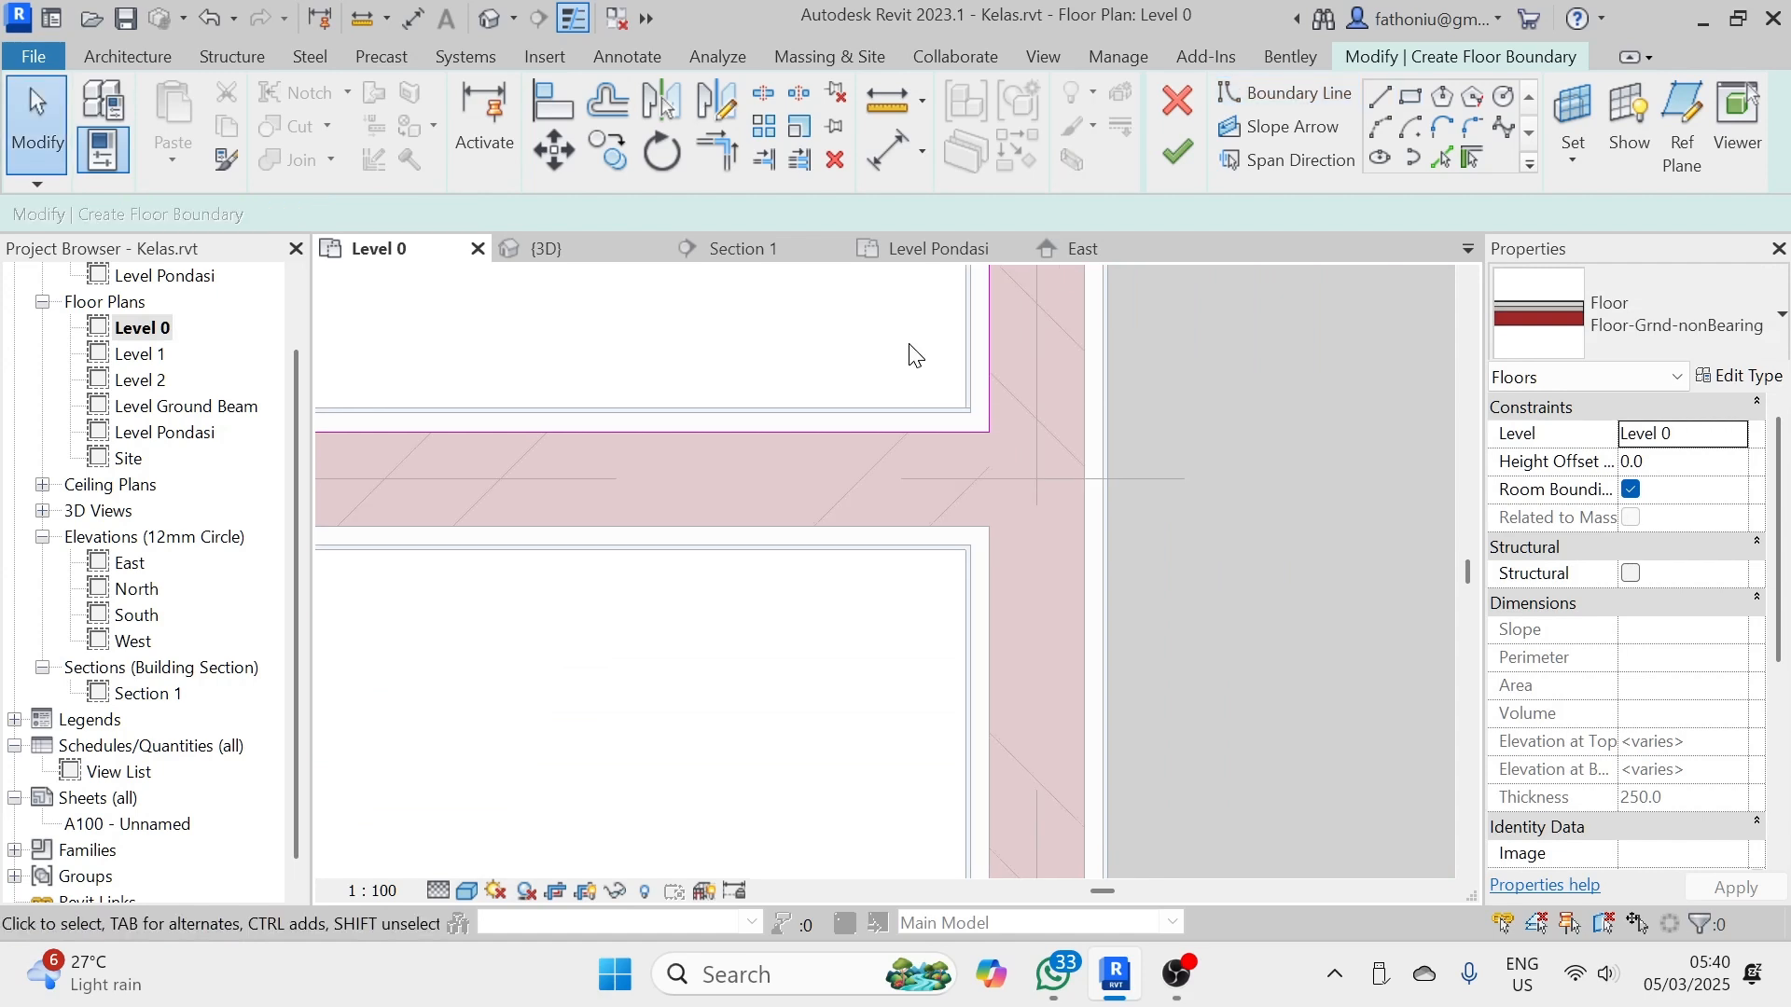
- Move the boundary's lower line off the wall and back onto its core face, and finish the floor sketch
middle_click_drag(911, 352, 1299, 500)
scroll(919, 519, "down", 2)
scroll(774, 438, "down", 1)
middle_click_drag(561, 376, 916, 561)
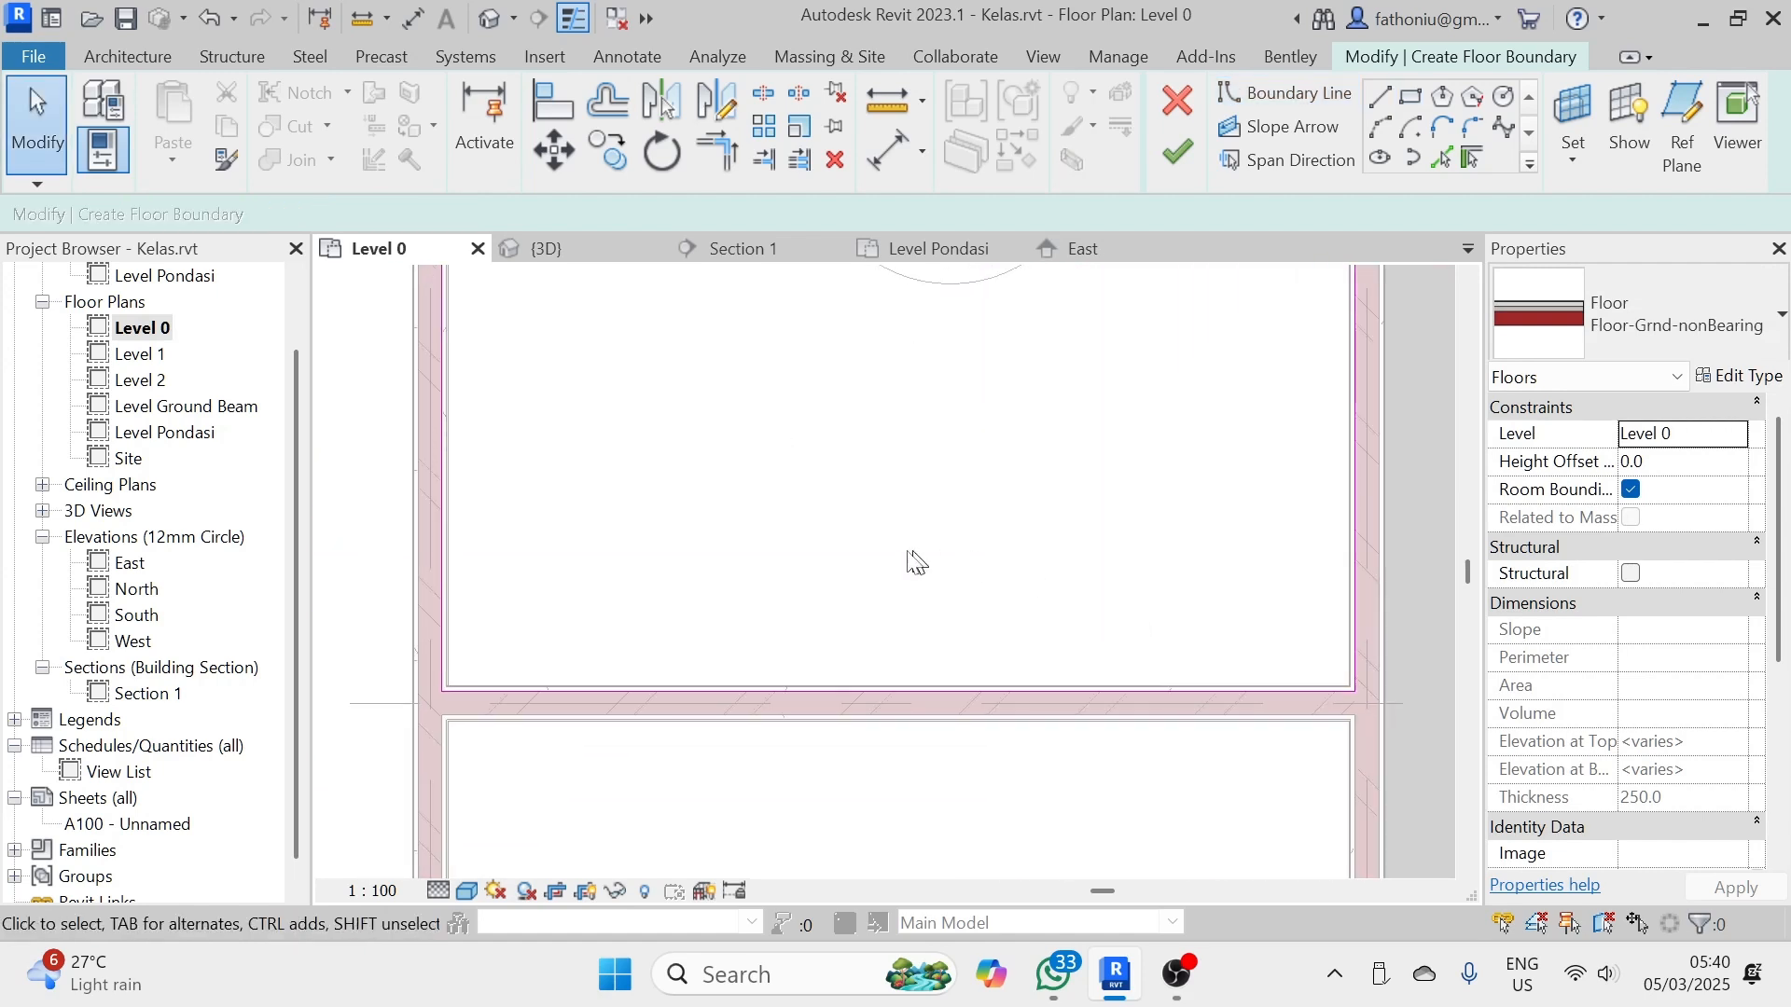
mouse_move(849, 705)
left_mouse_down()
mouse_move(864, 584)
mouse_move(859, 699)
mouse_move(852, 656)
left_mouse_up()
scroll(858, 644, "up", 5)
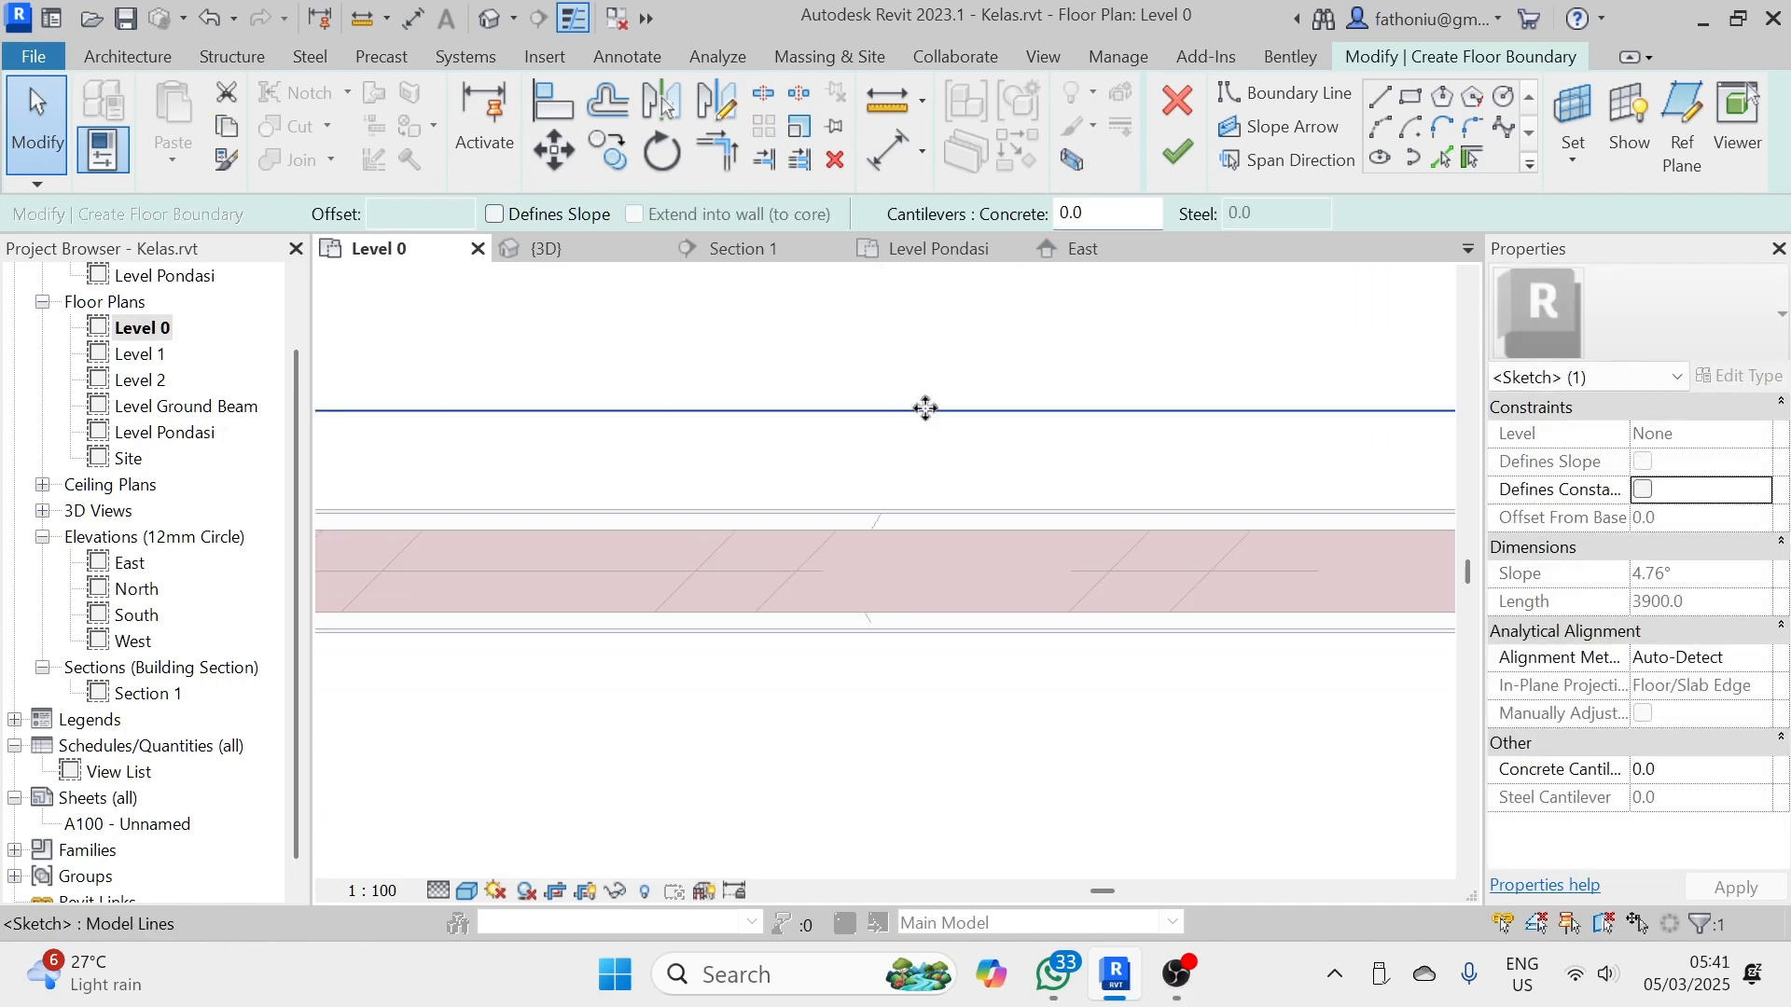
left_click_drag(923, 408, 930, 539)
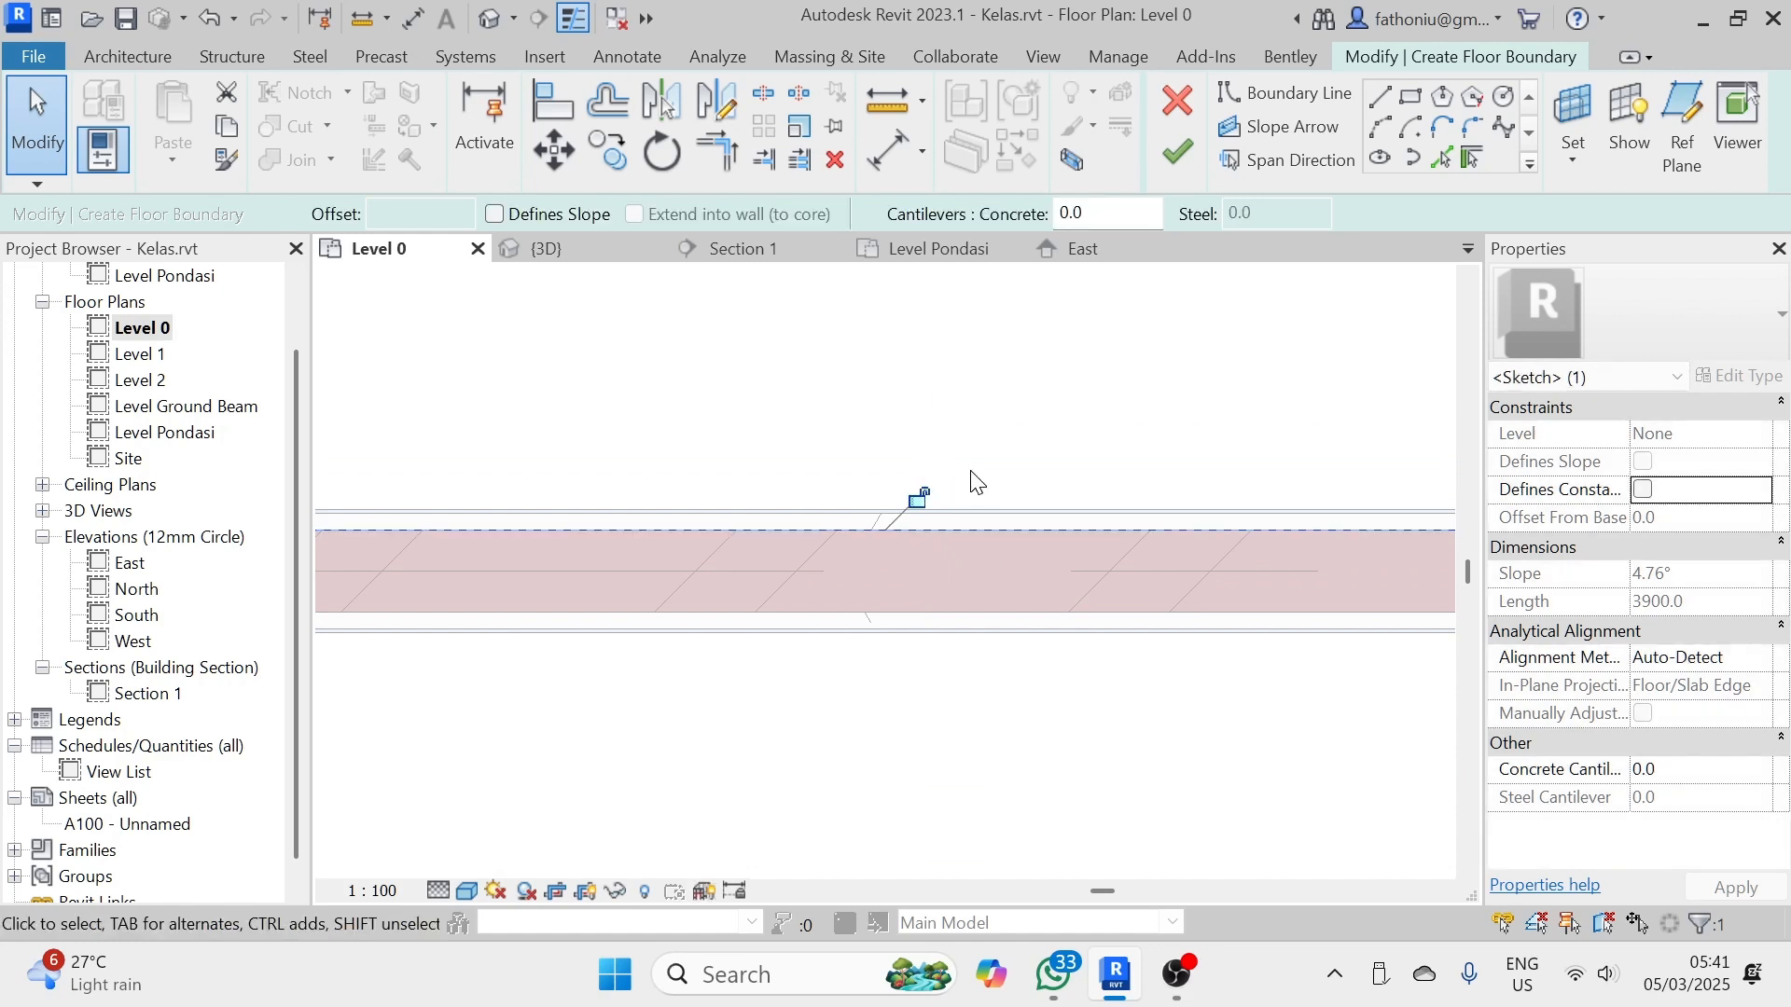
scroll(970, 479, "down", 4)
mouse_move(1016, 416)
middle_mouse_down()
mouse_move(1042, 484)
mouse_move(959, 616)
middle_mouse_up()
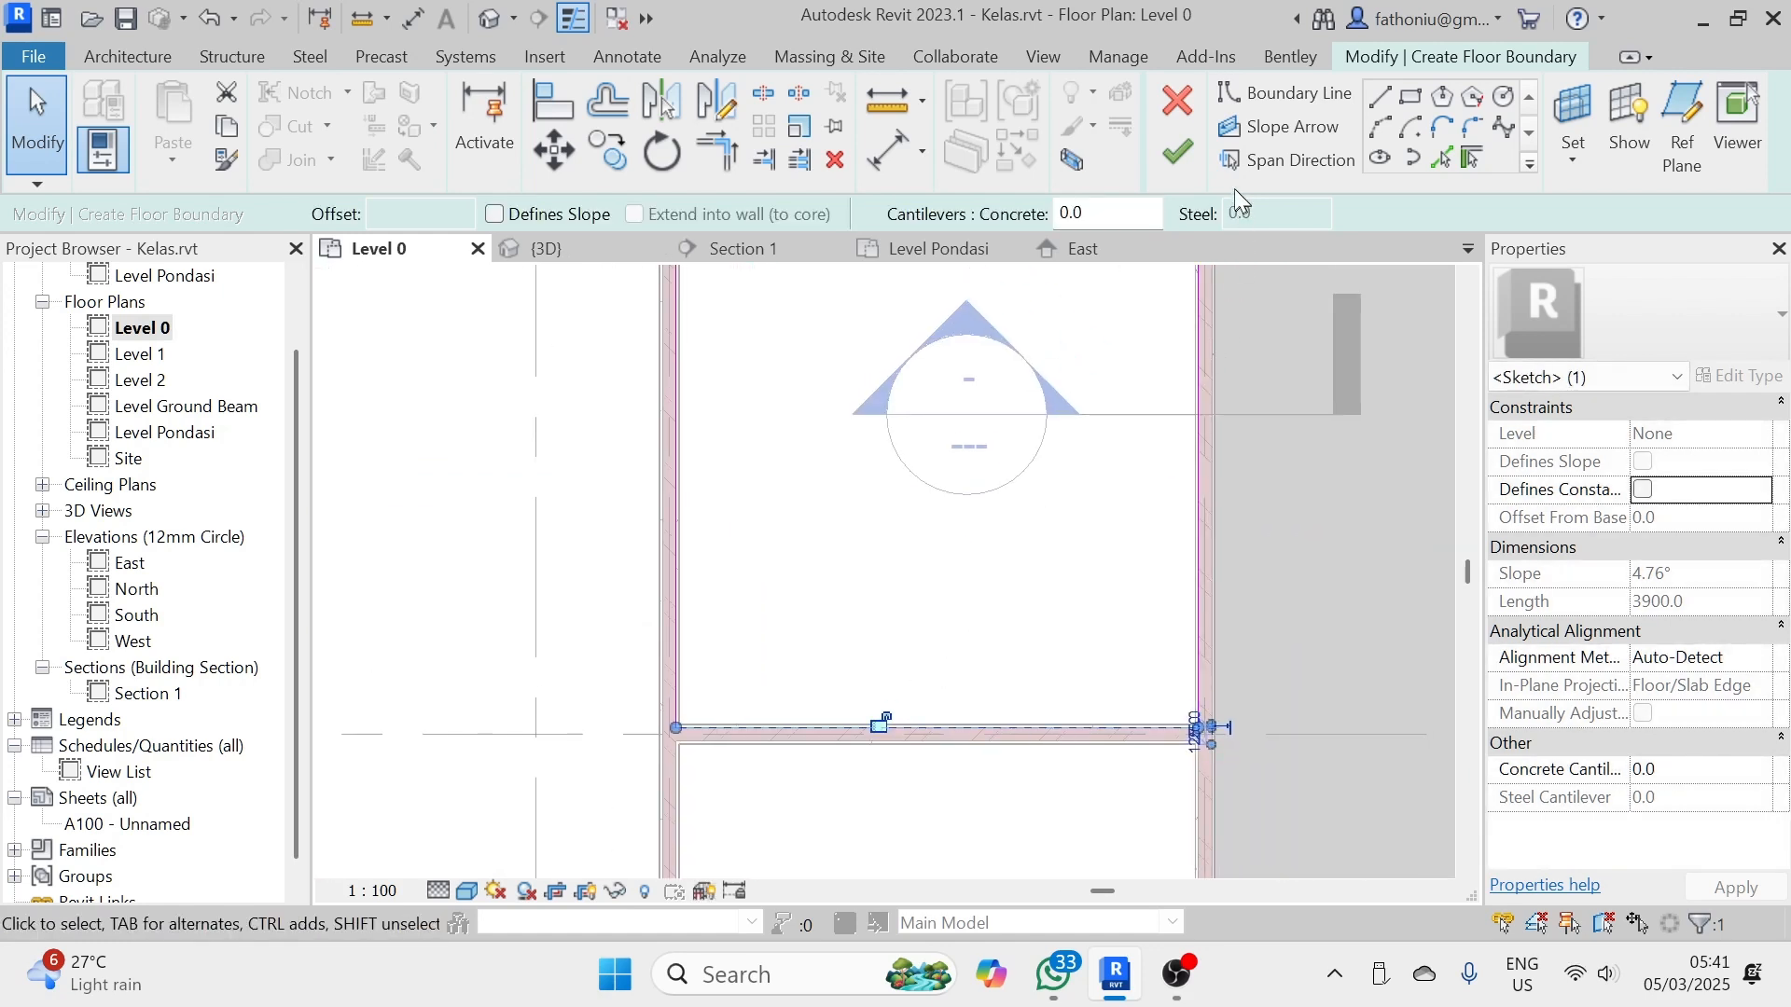
left_click(1180, 158)
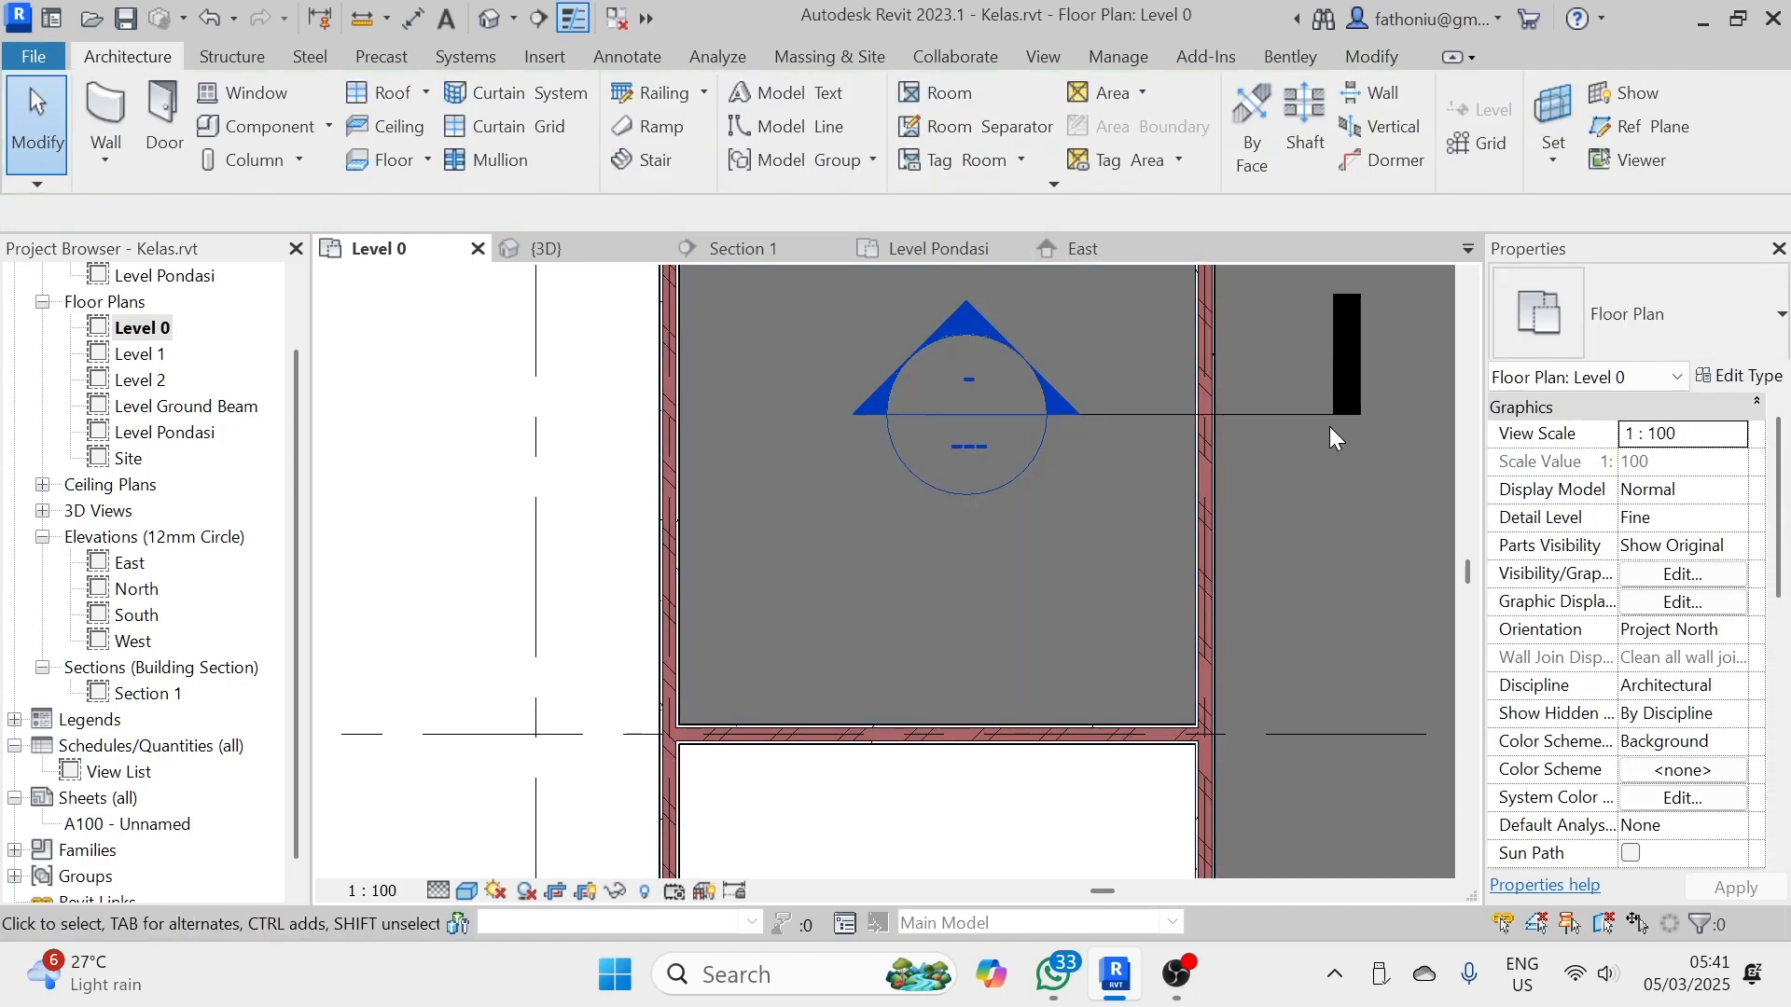
- Open Section 1 from its marker in the plan and examine where the new floor meets the interior wall
scroll(1240, 494, "down", 2)
middle_click_drag(1272, 483, 1035, 543)
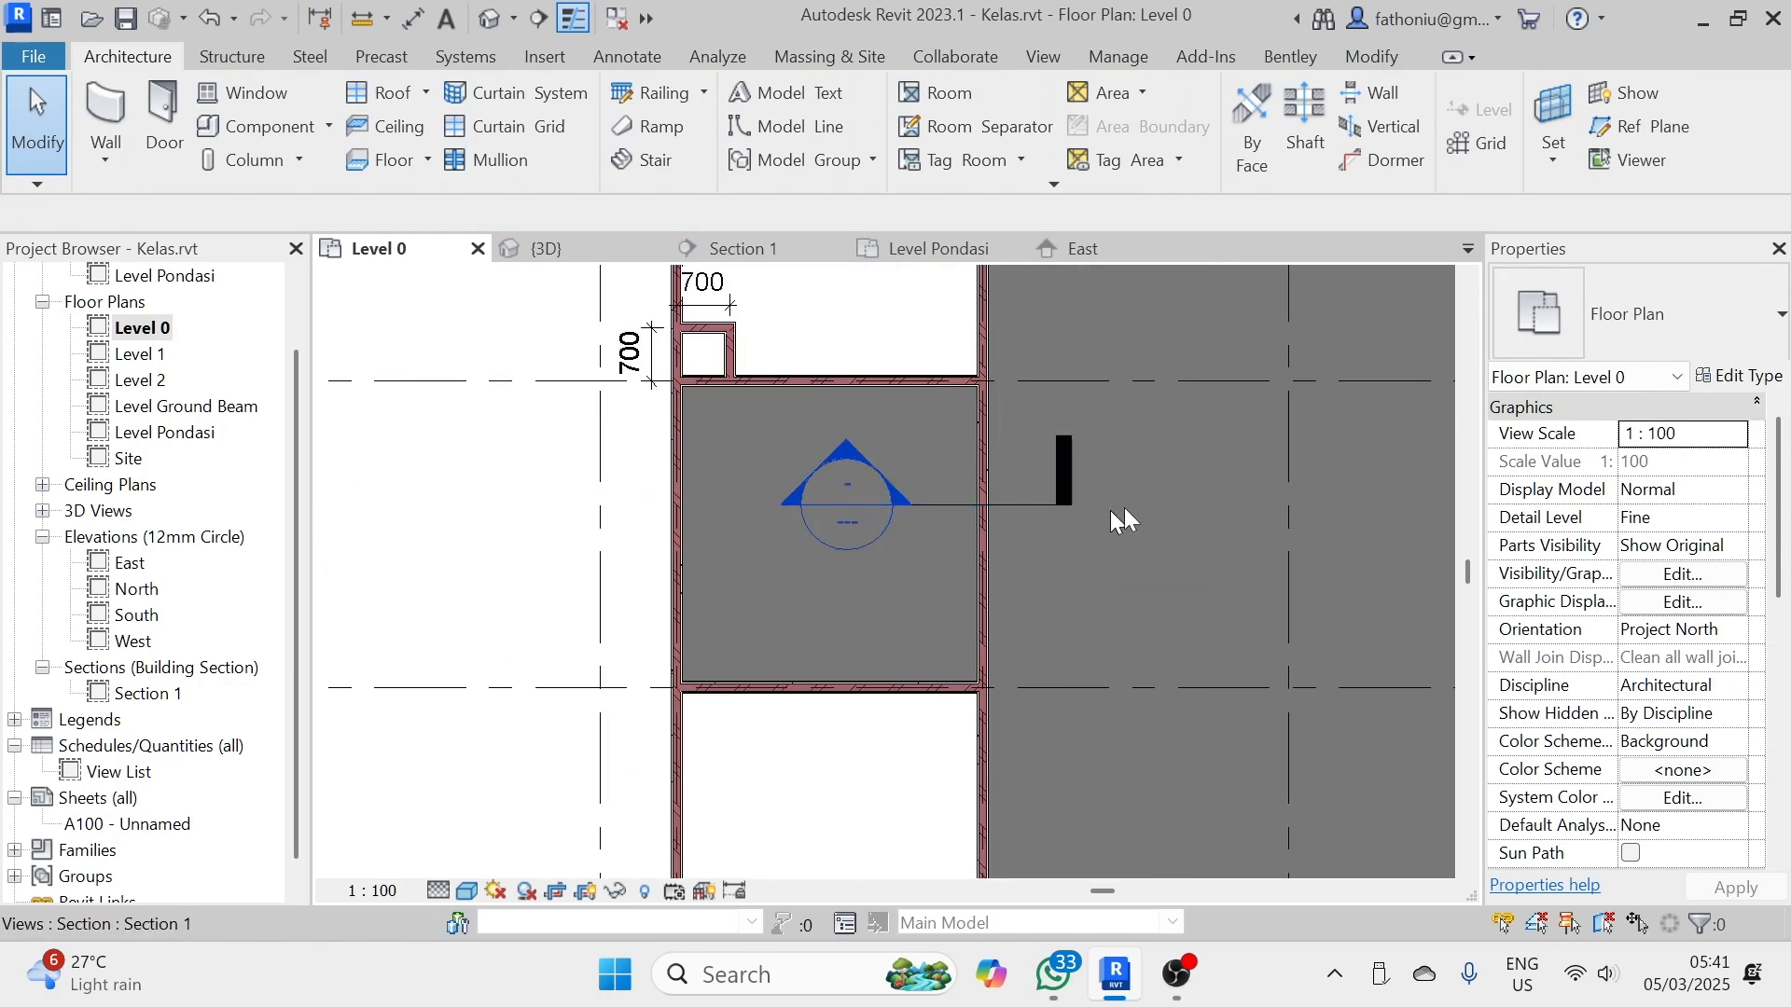
scroll(1114, 461, "down", 1)
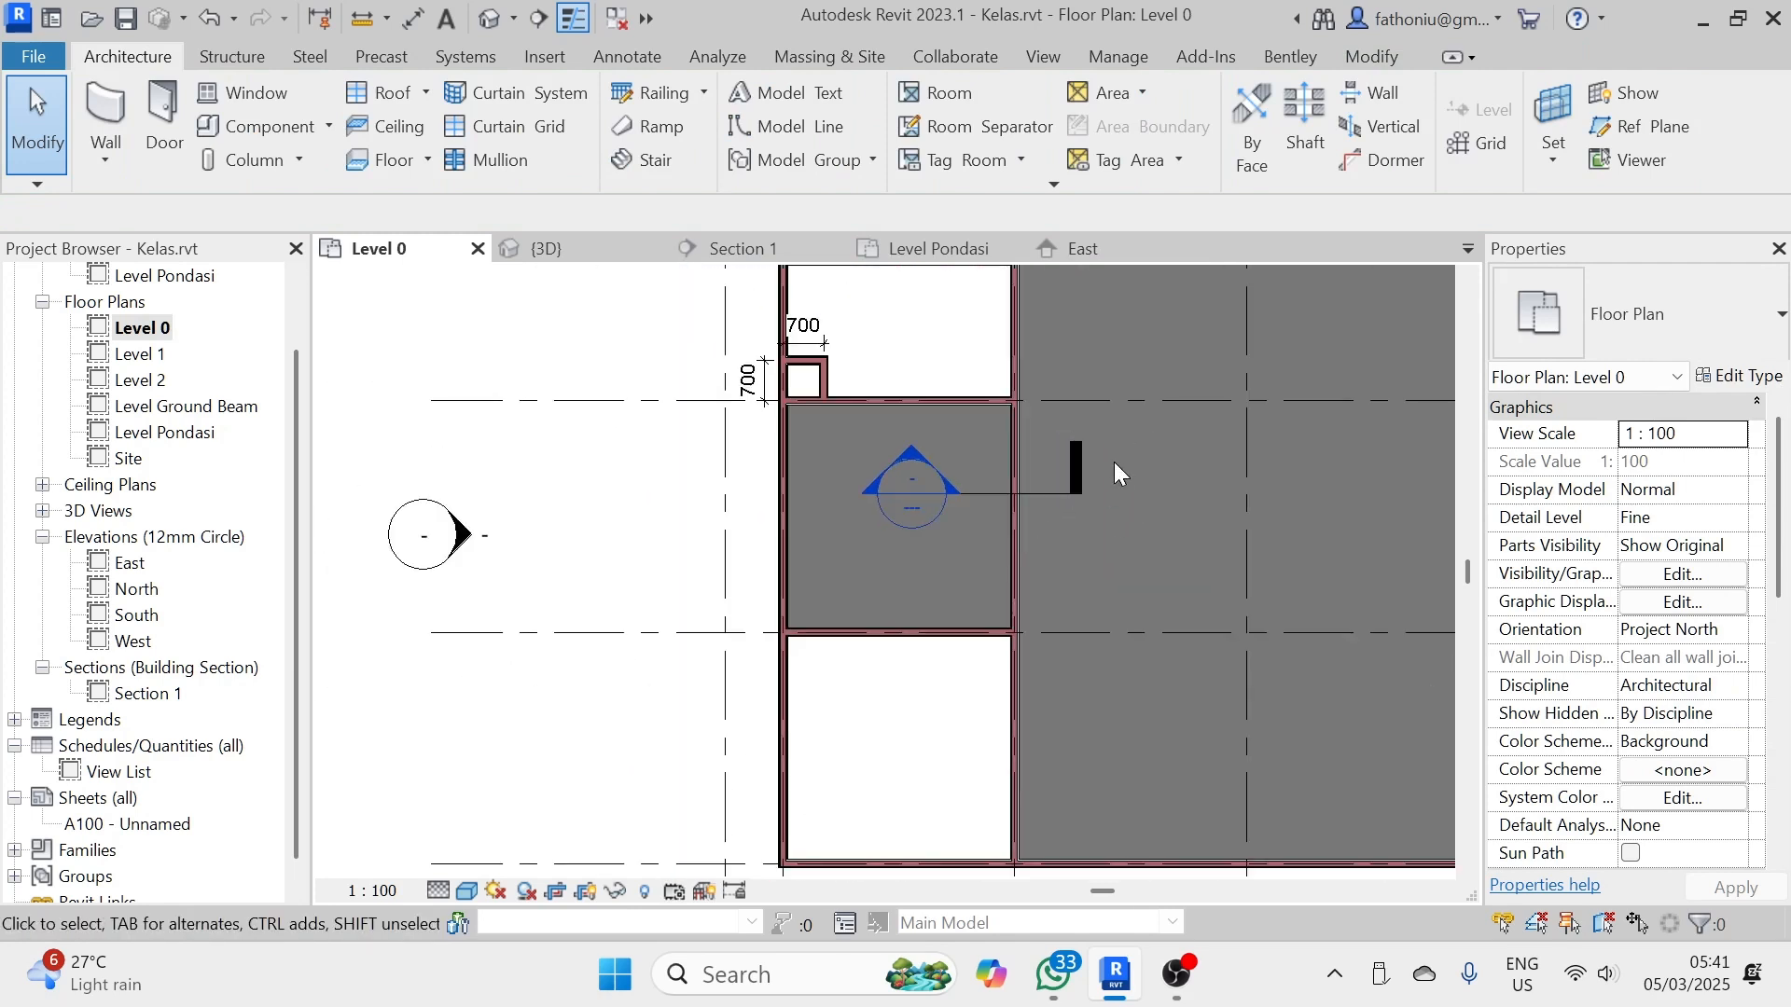
double_click(910, 452)
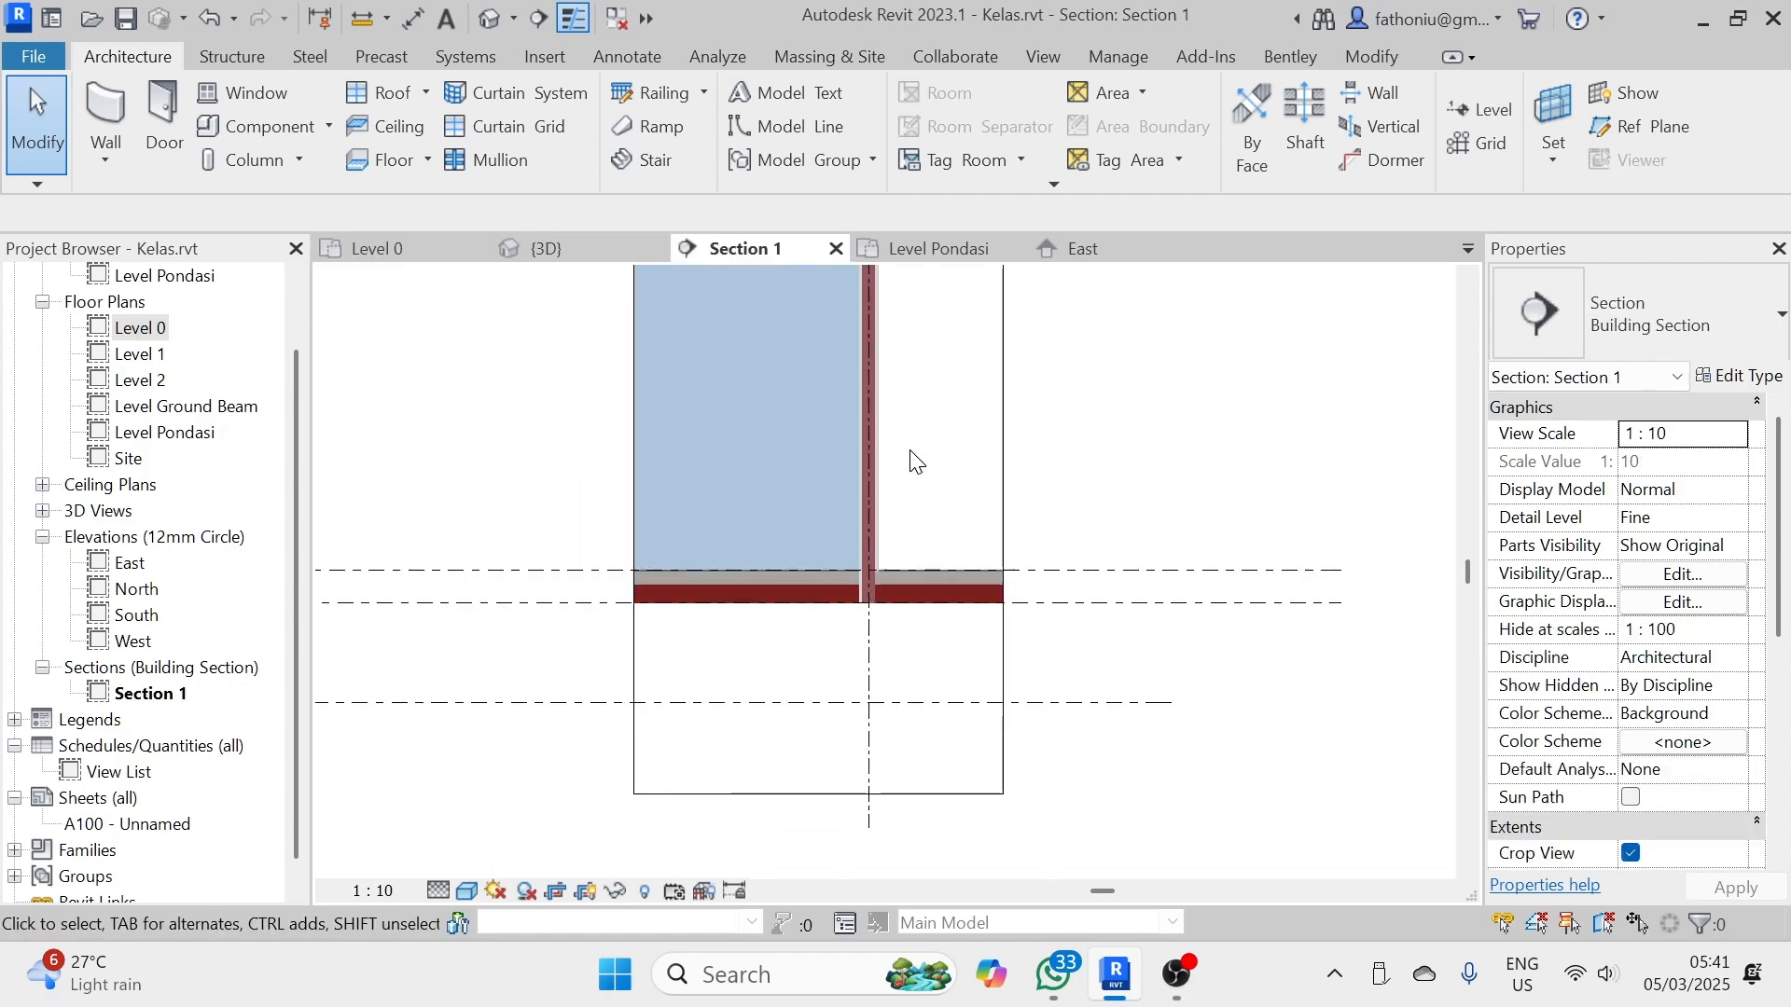
scroll(868, 564, "up", 5)
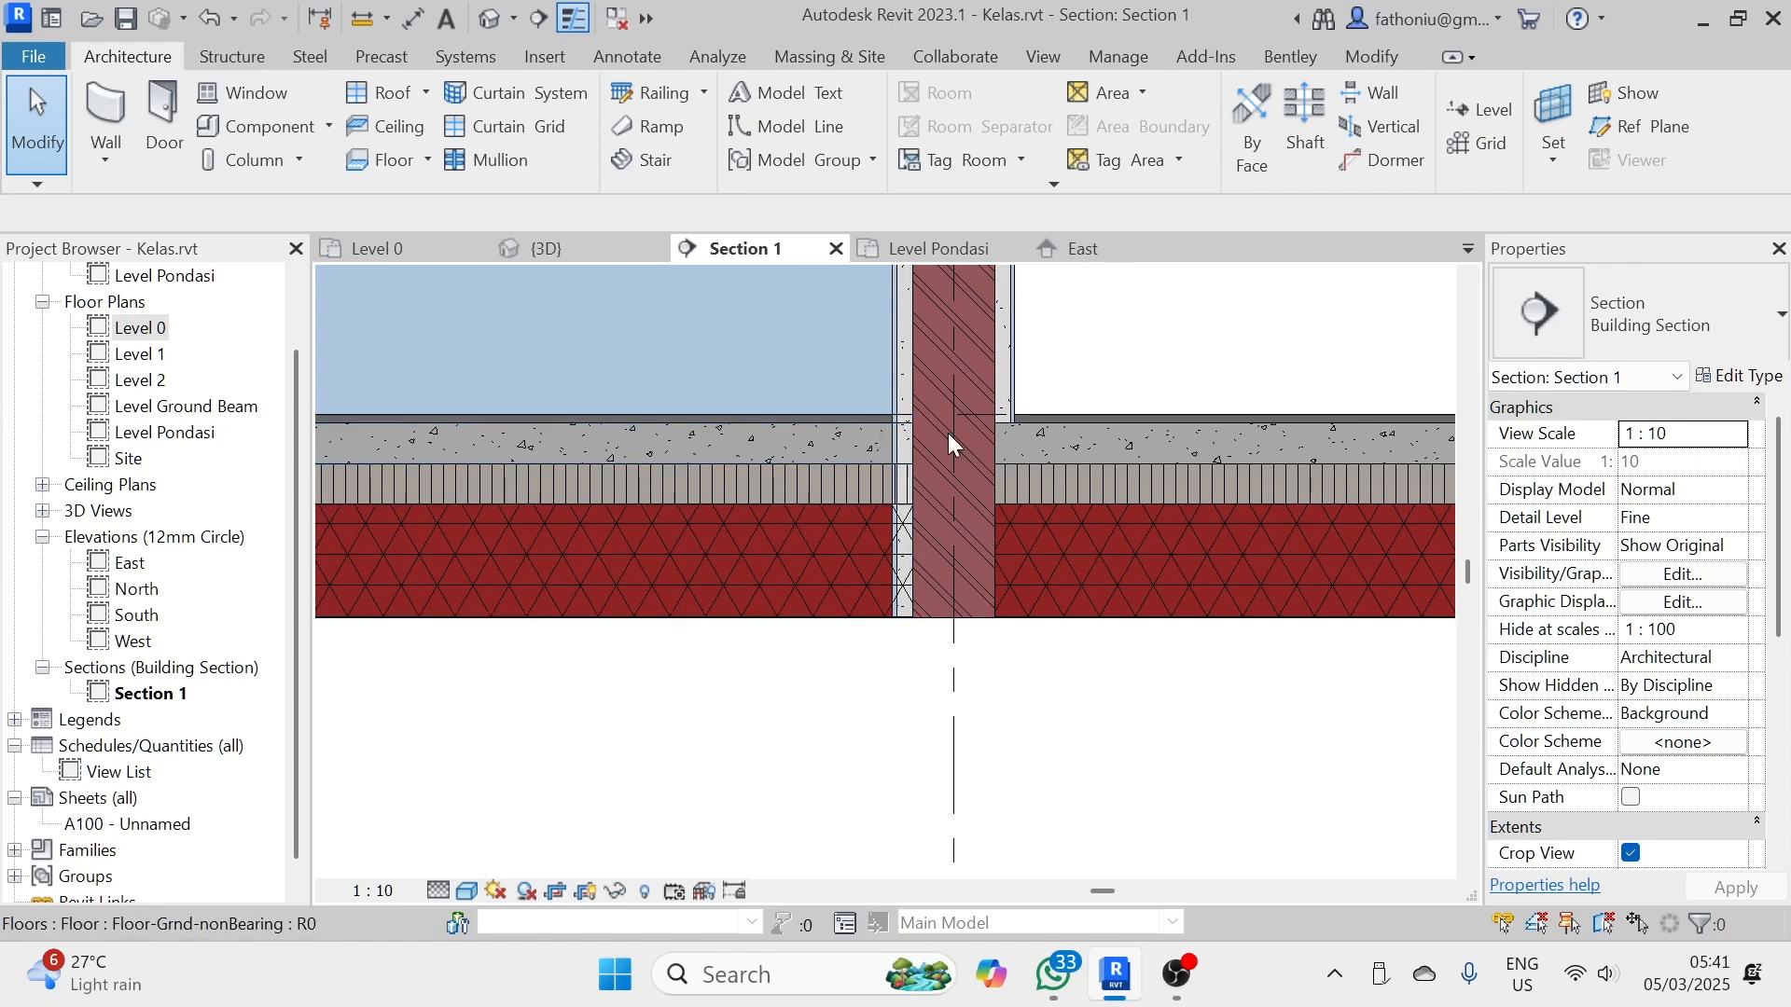
scroll(903, 484, "up", 1)
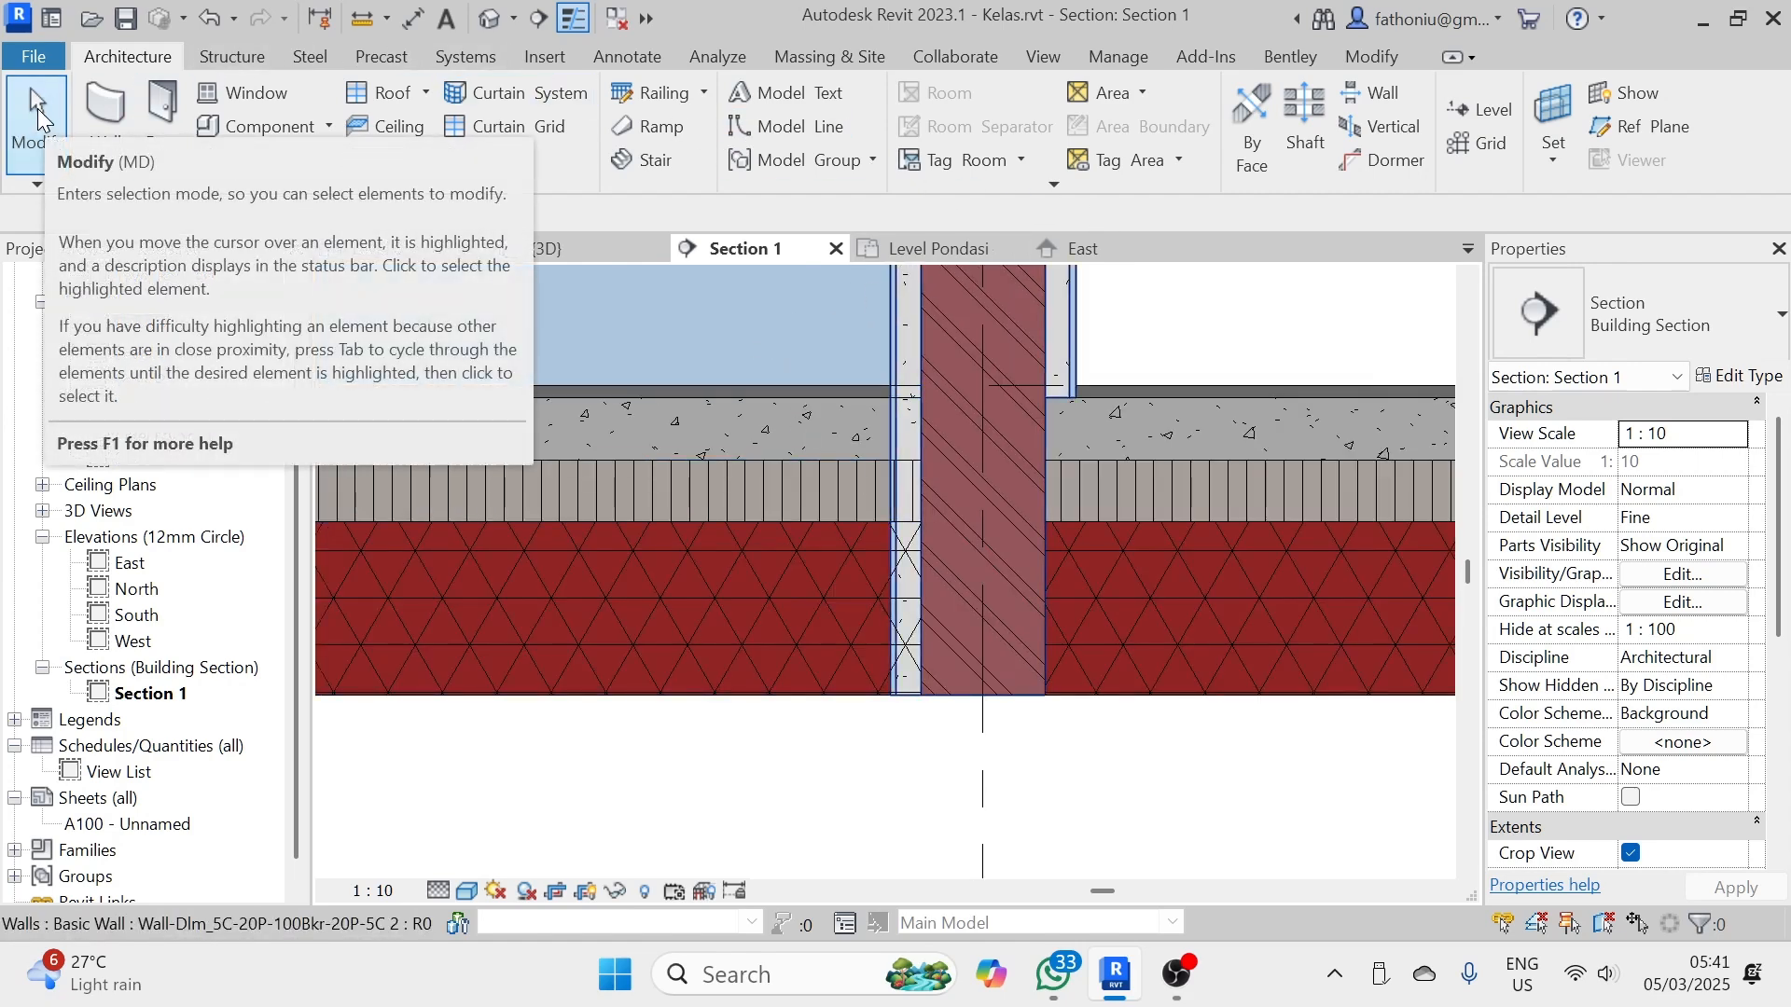
- Join the new room's floor to the interior wall with Join Geometry in Section 1, and leave the command
left_click(39, 118)
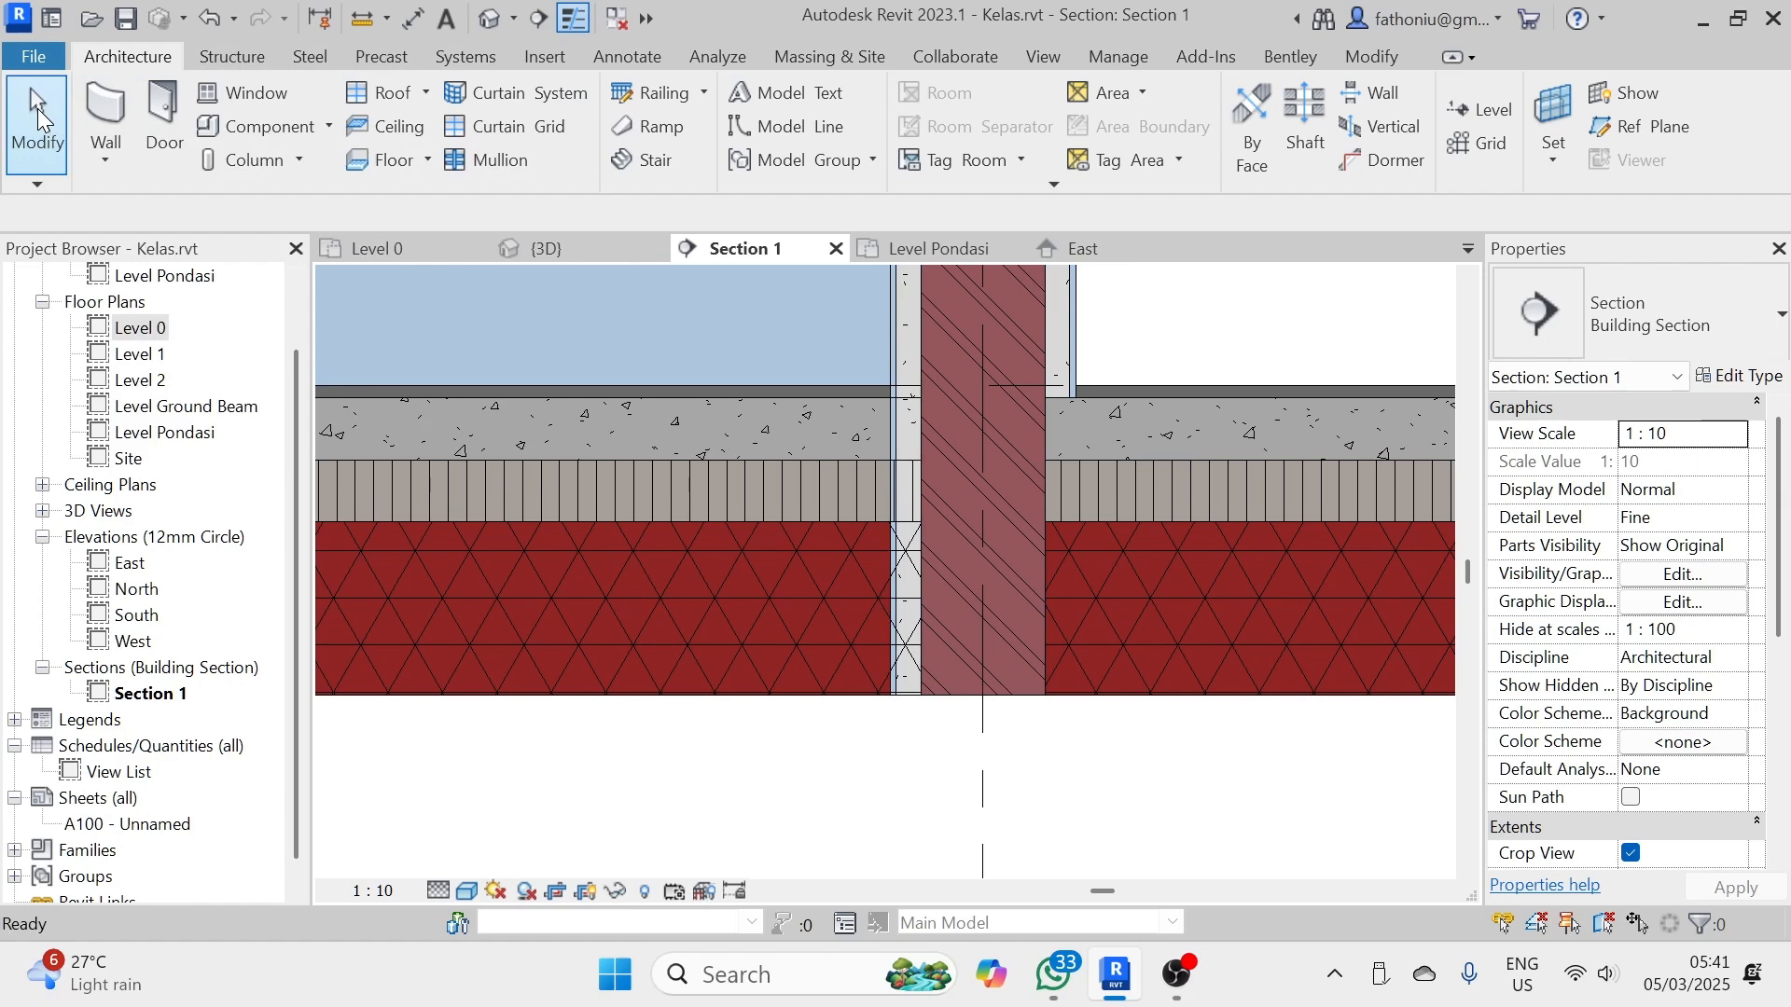
left_click(1371, 58)
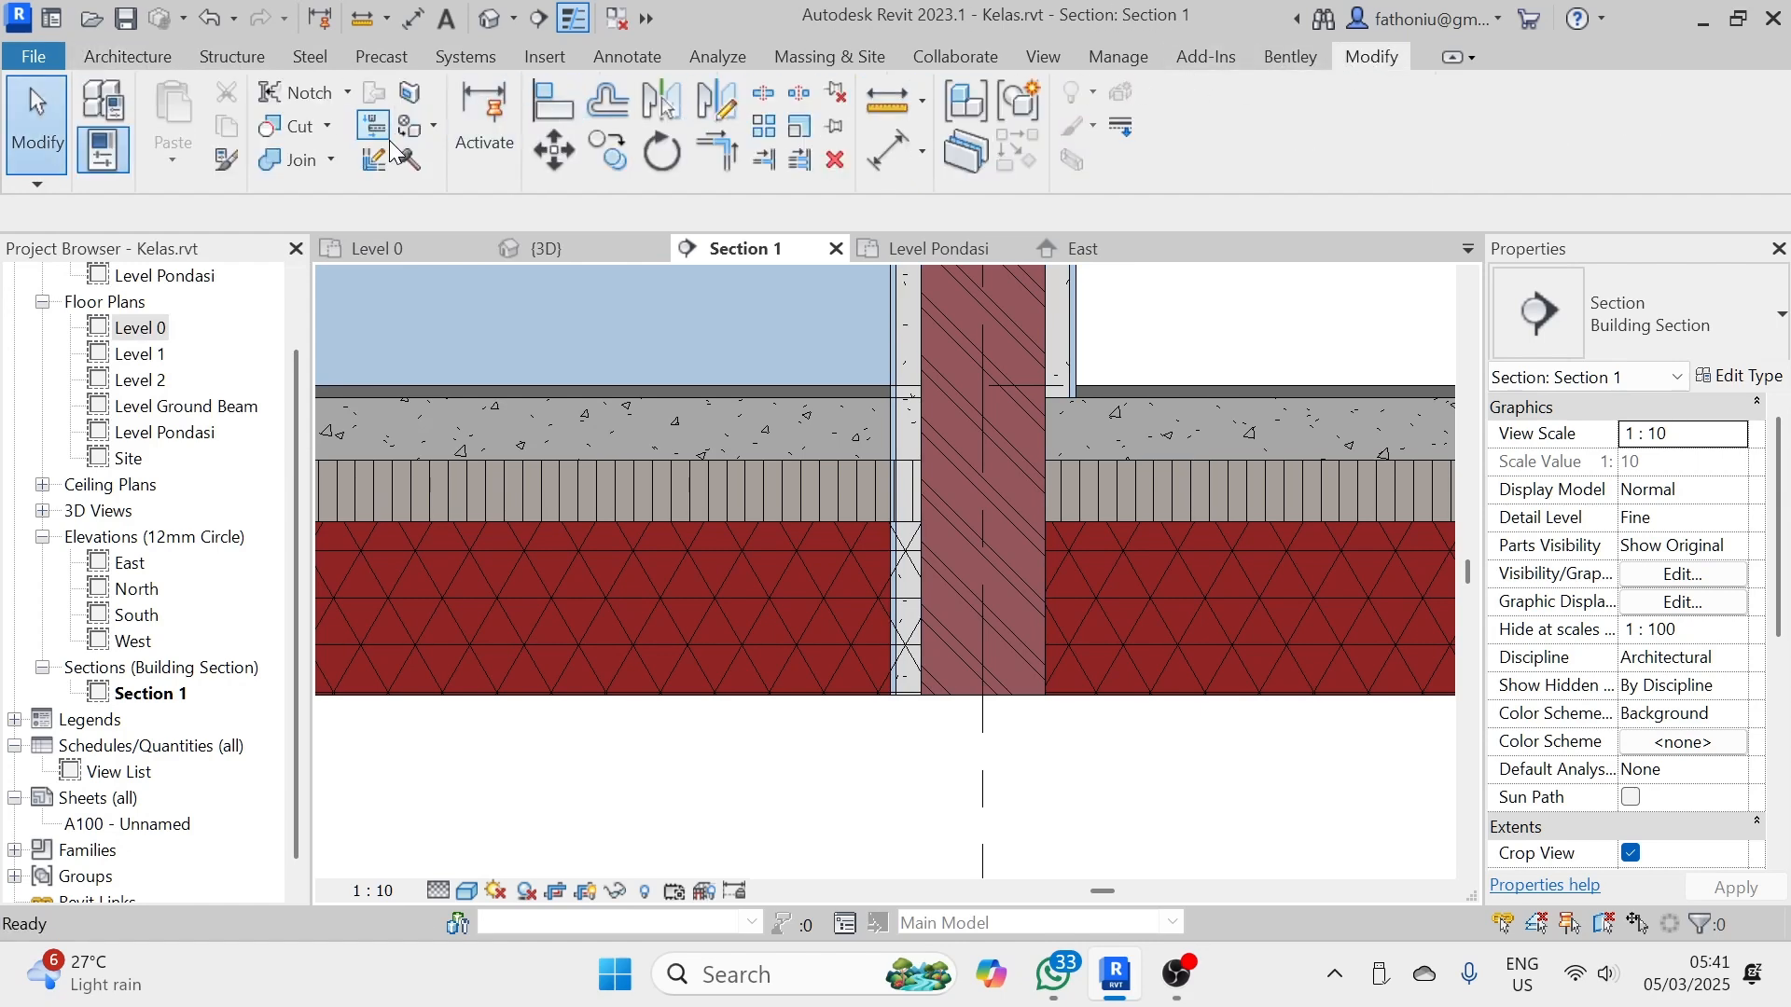
left_click(332, 161)
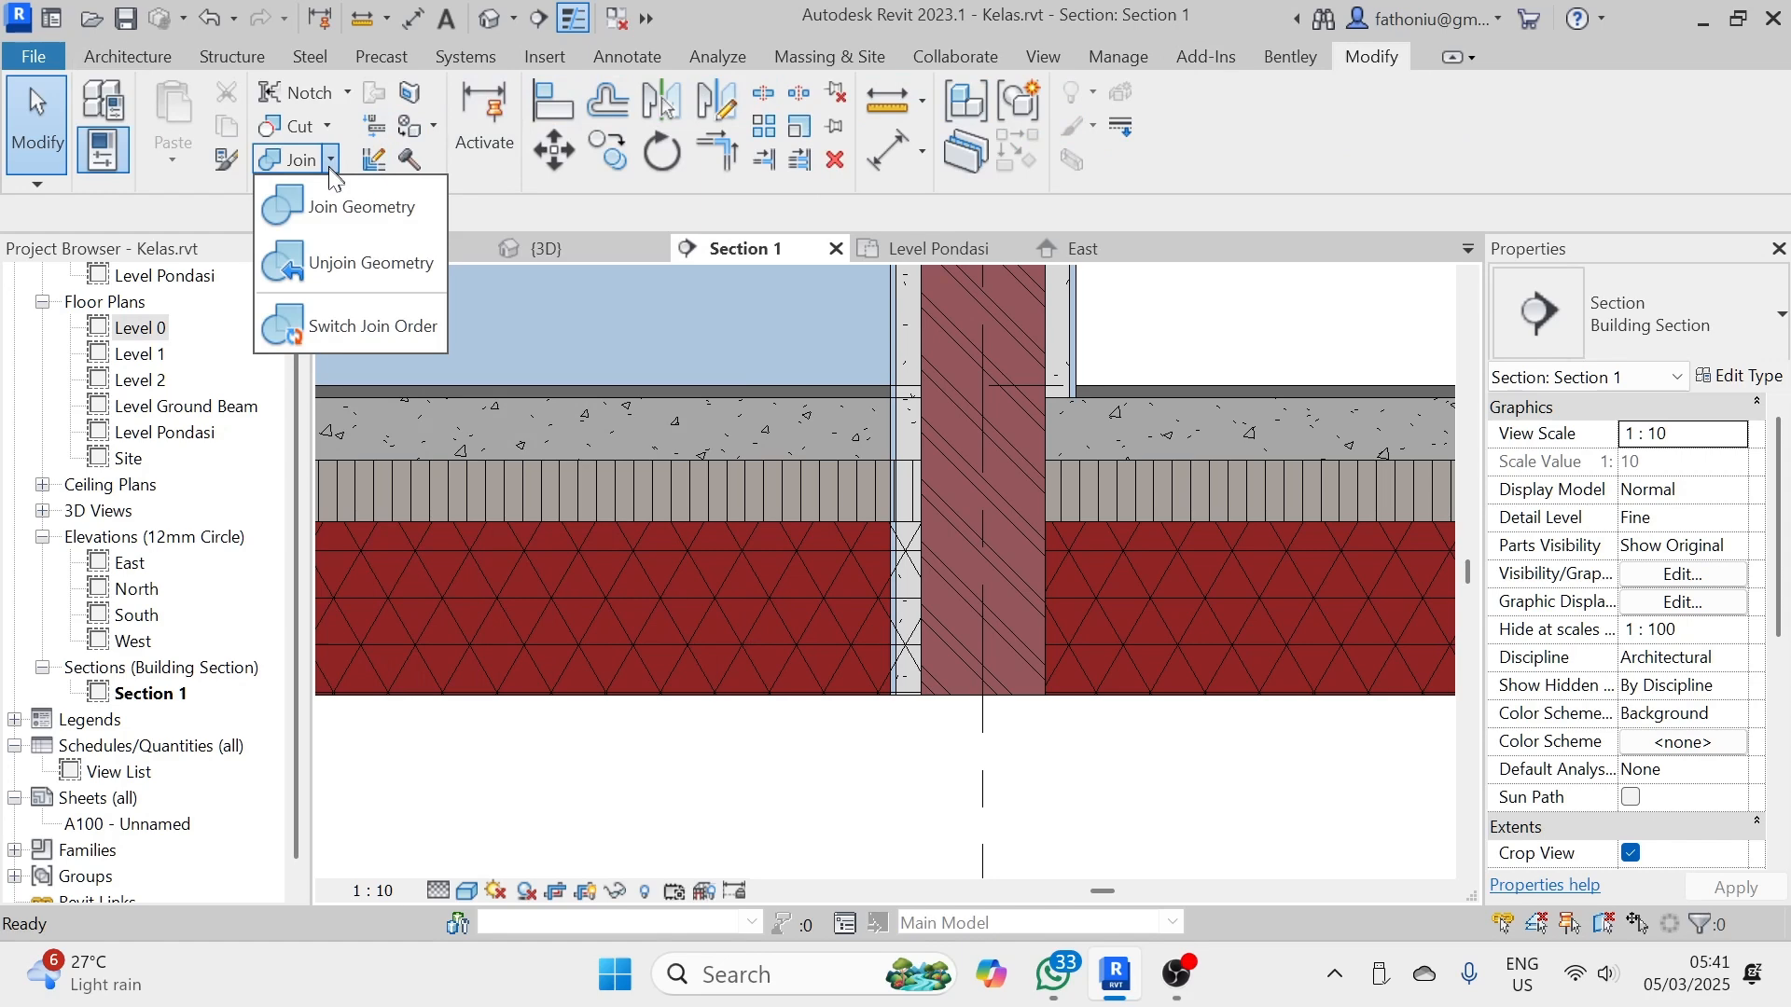
left_click(328, 210)
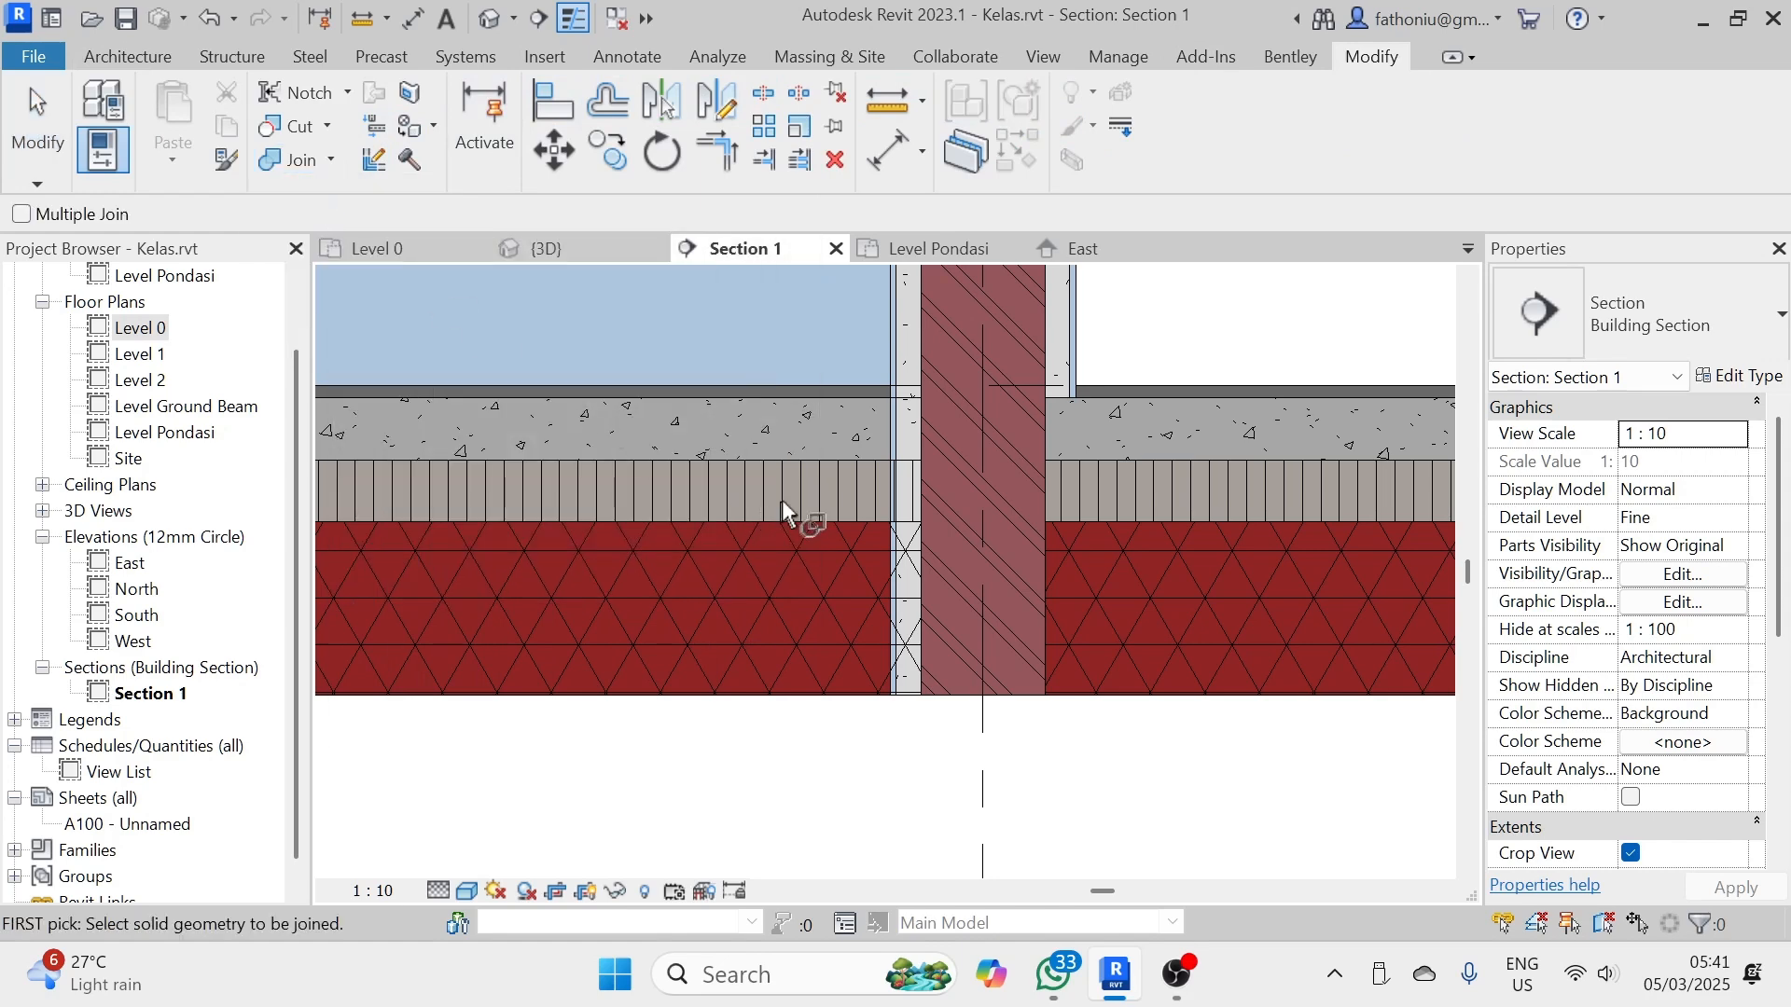
left_click(839, 411)
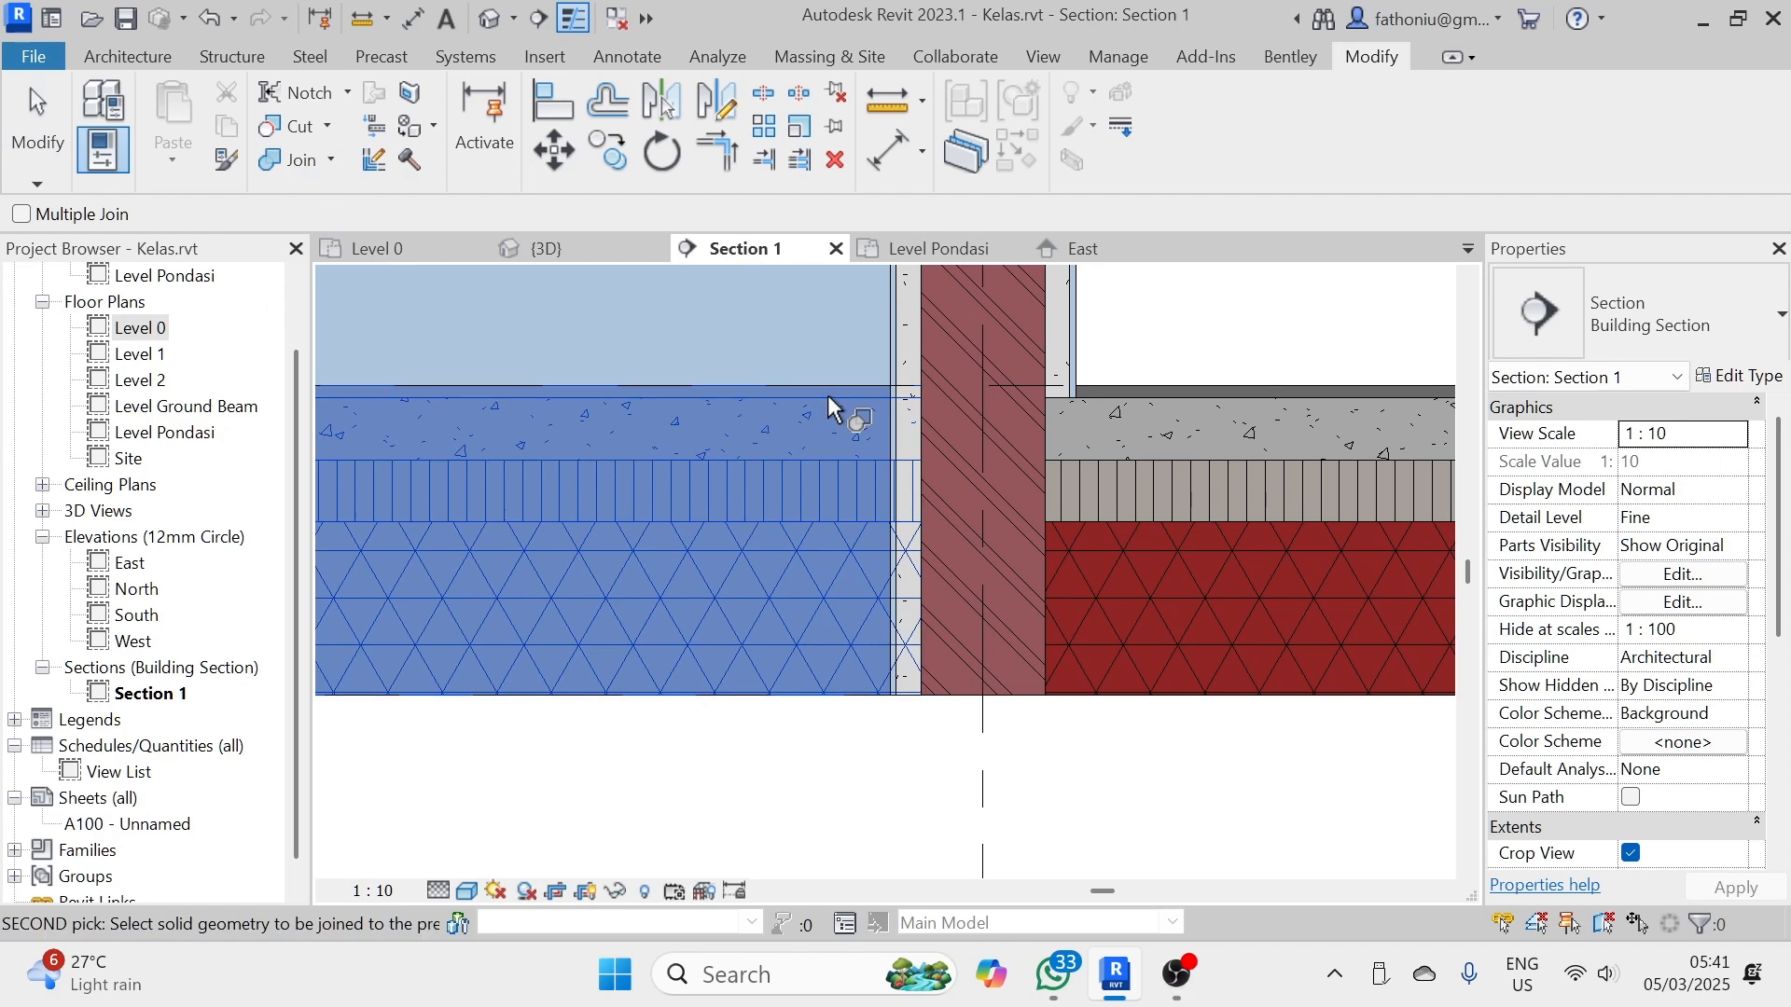
left_click(906, 379)
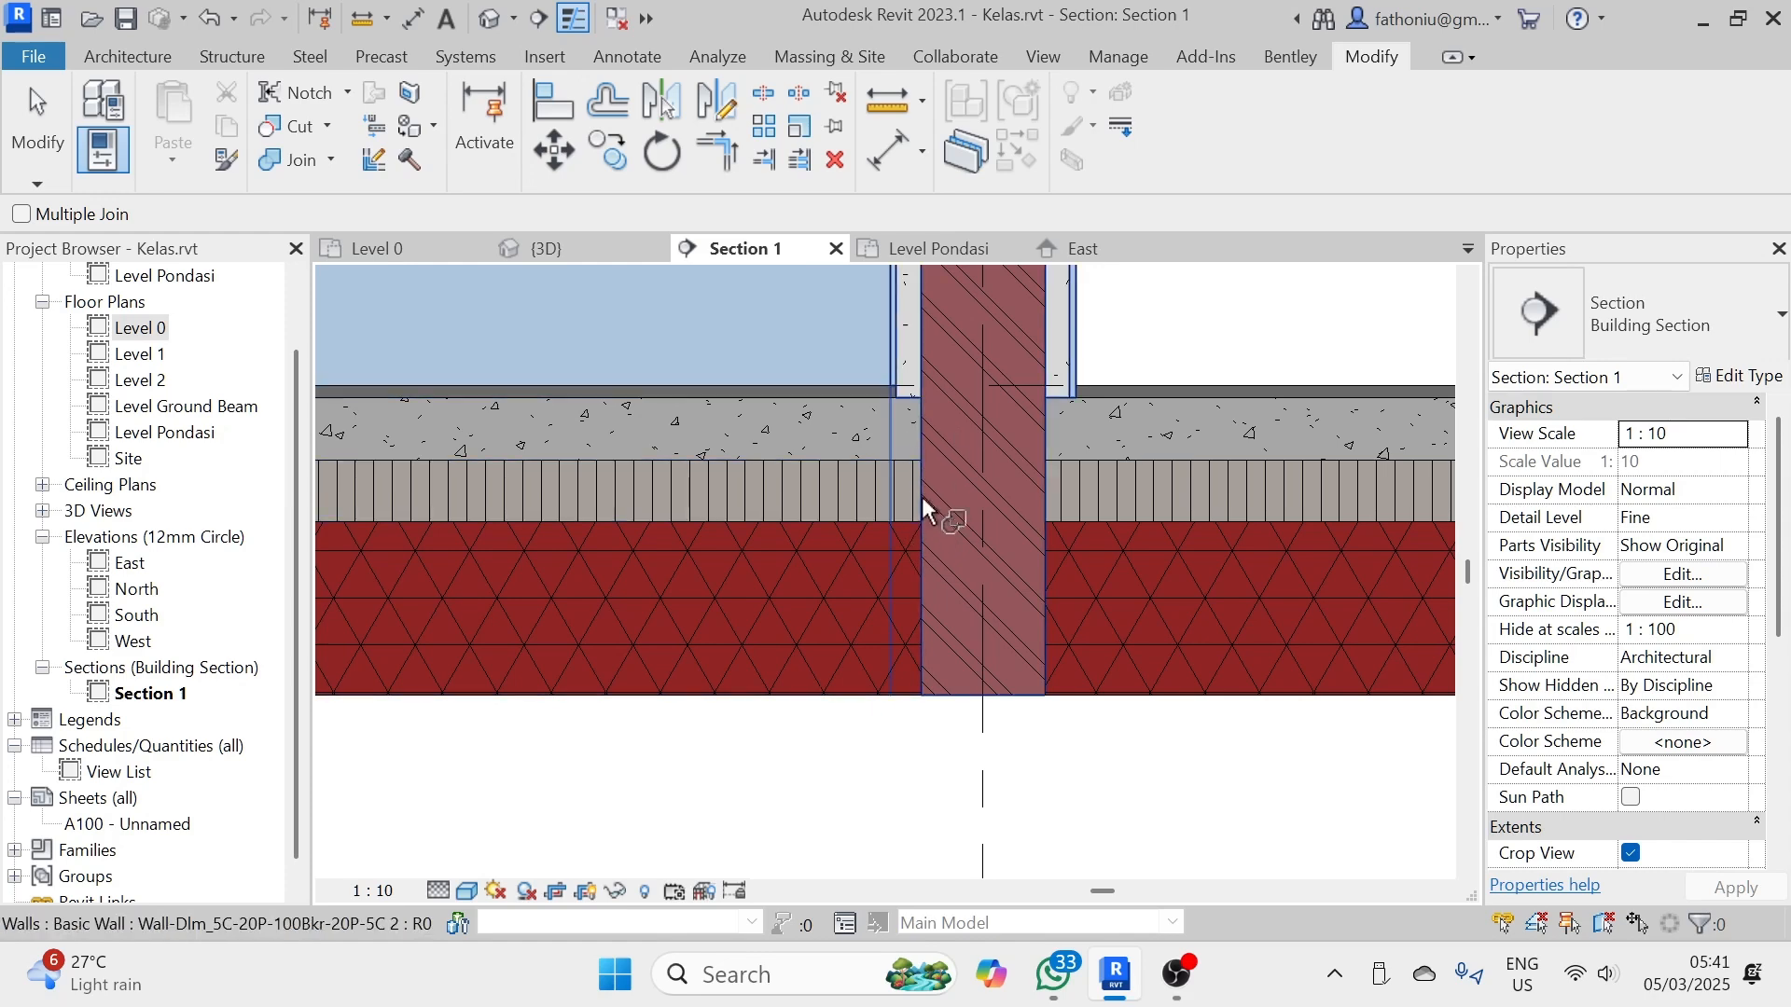
scroll(918, 546, "down", 1)
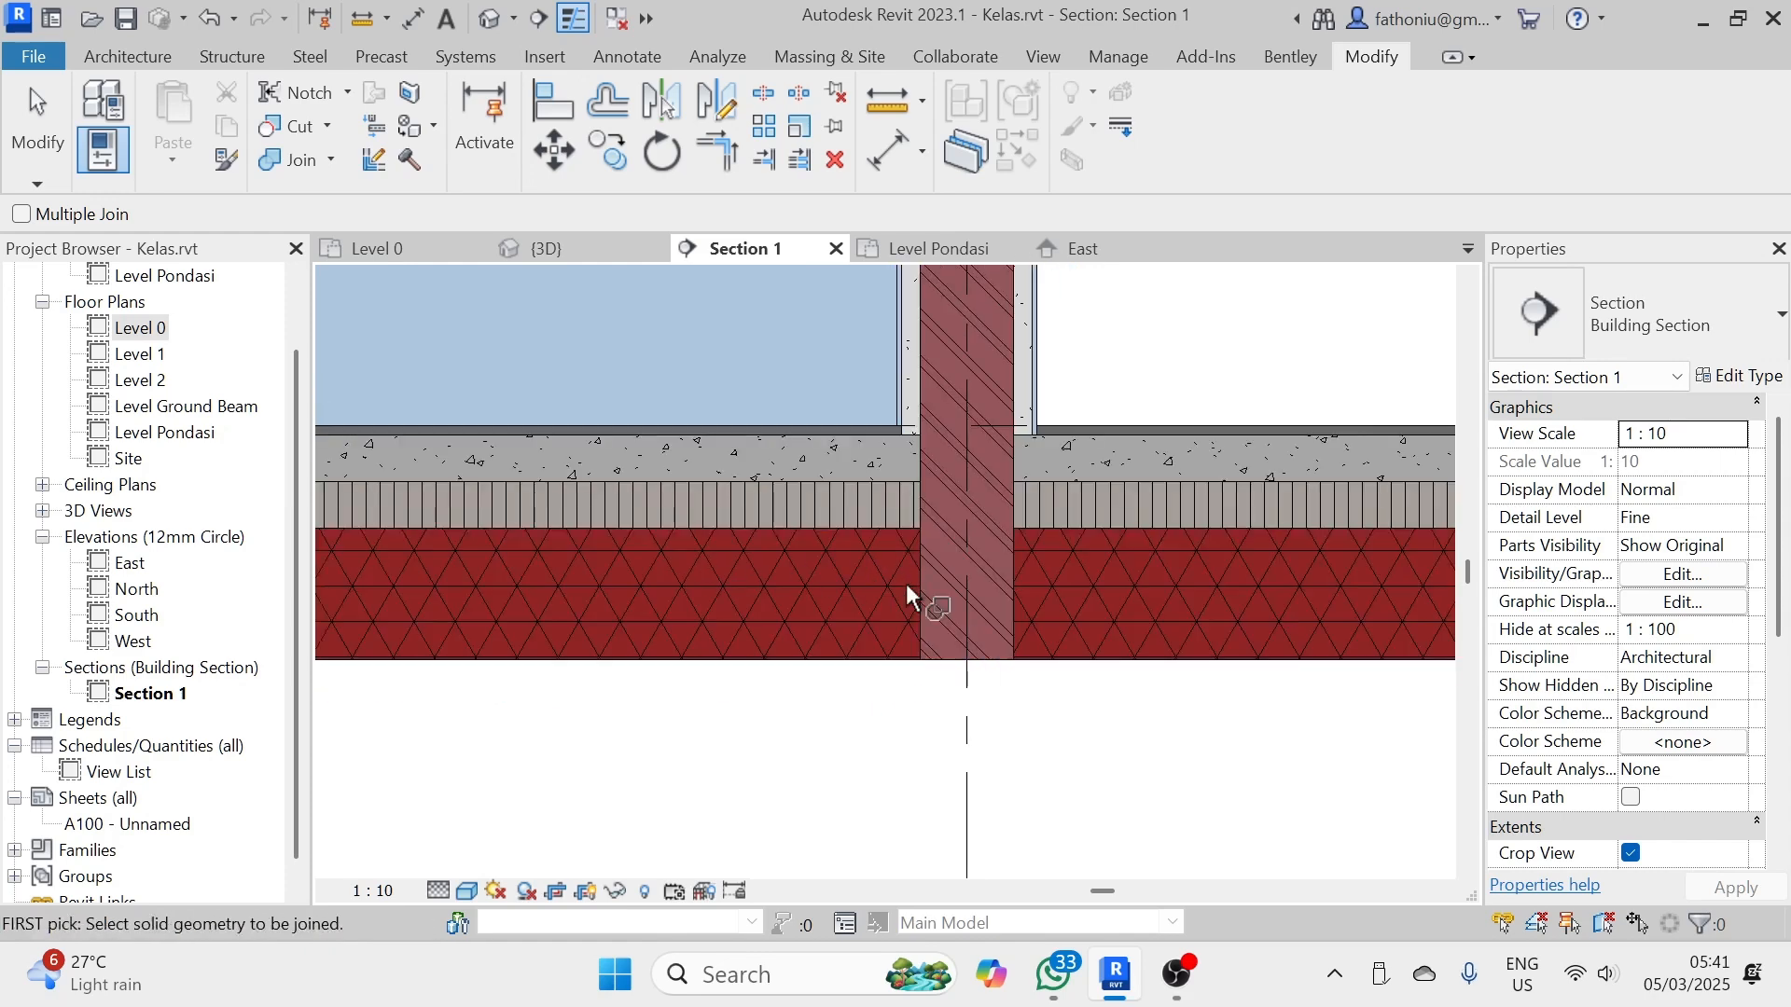
scroll(963, 521, "down", 1)
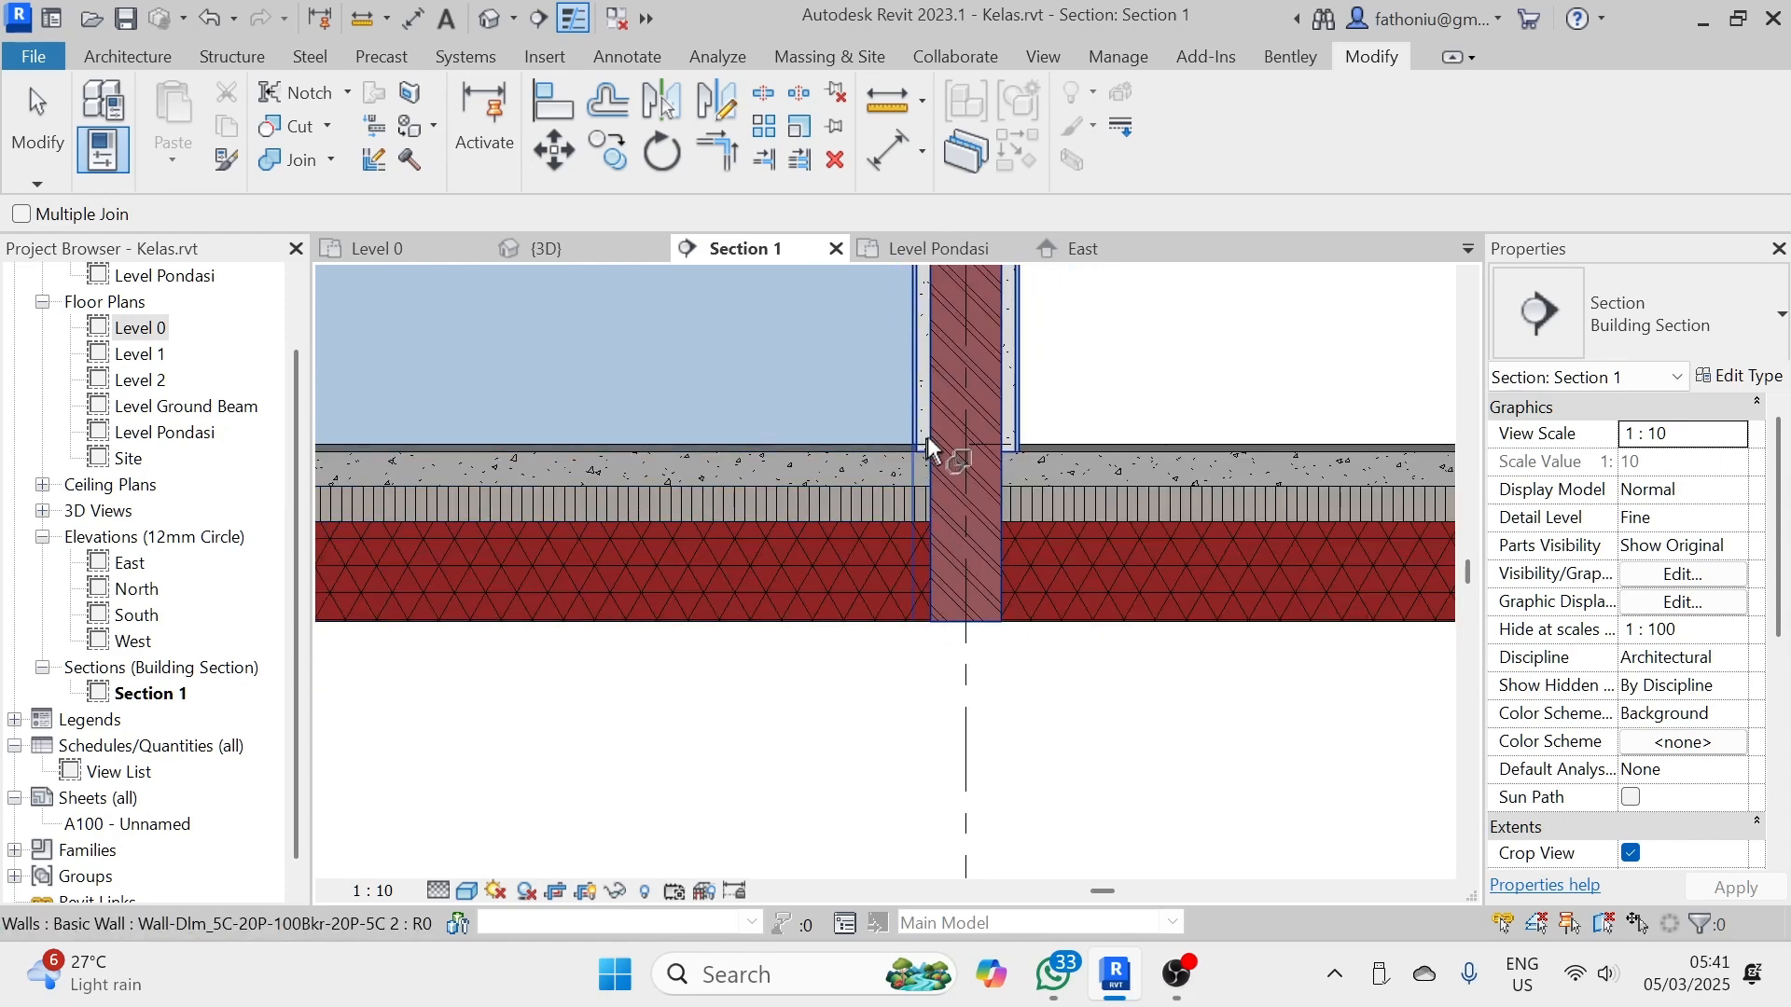
scroll(979, 541, "down", 2)
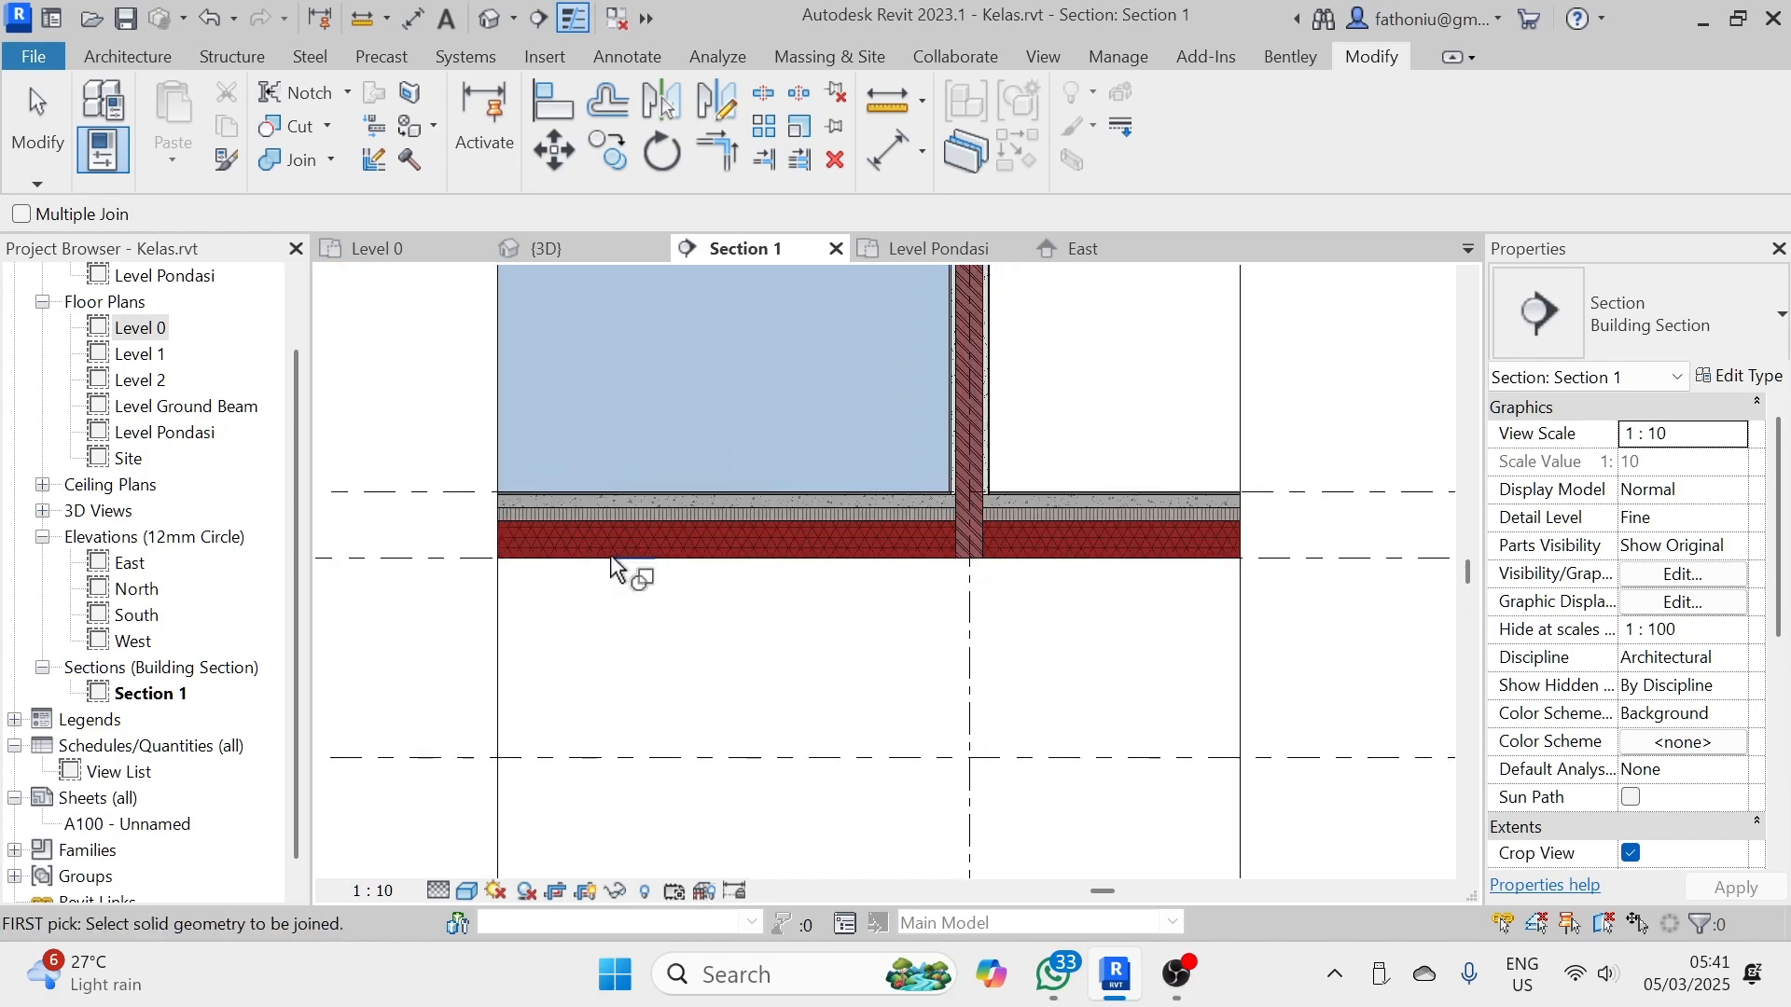
scroll(898, 403, "down", 2)
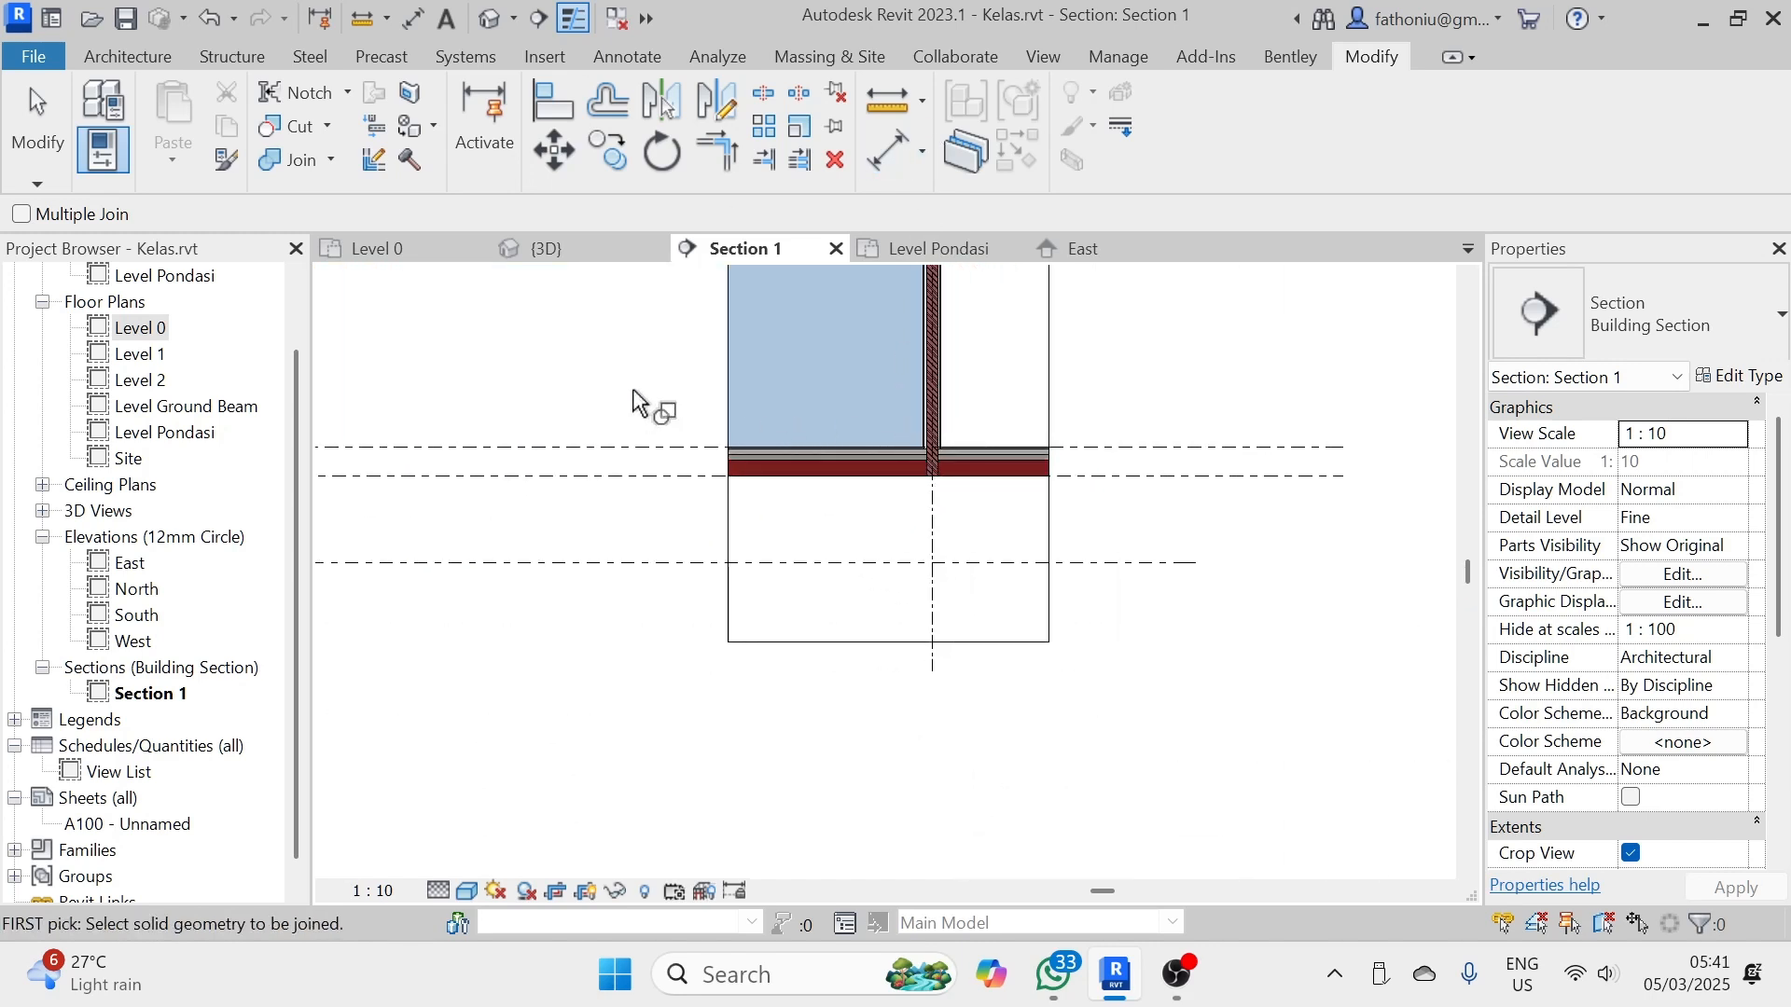
key("Escape")
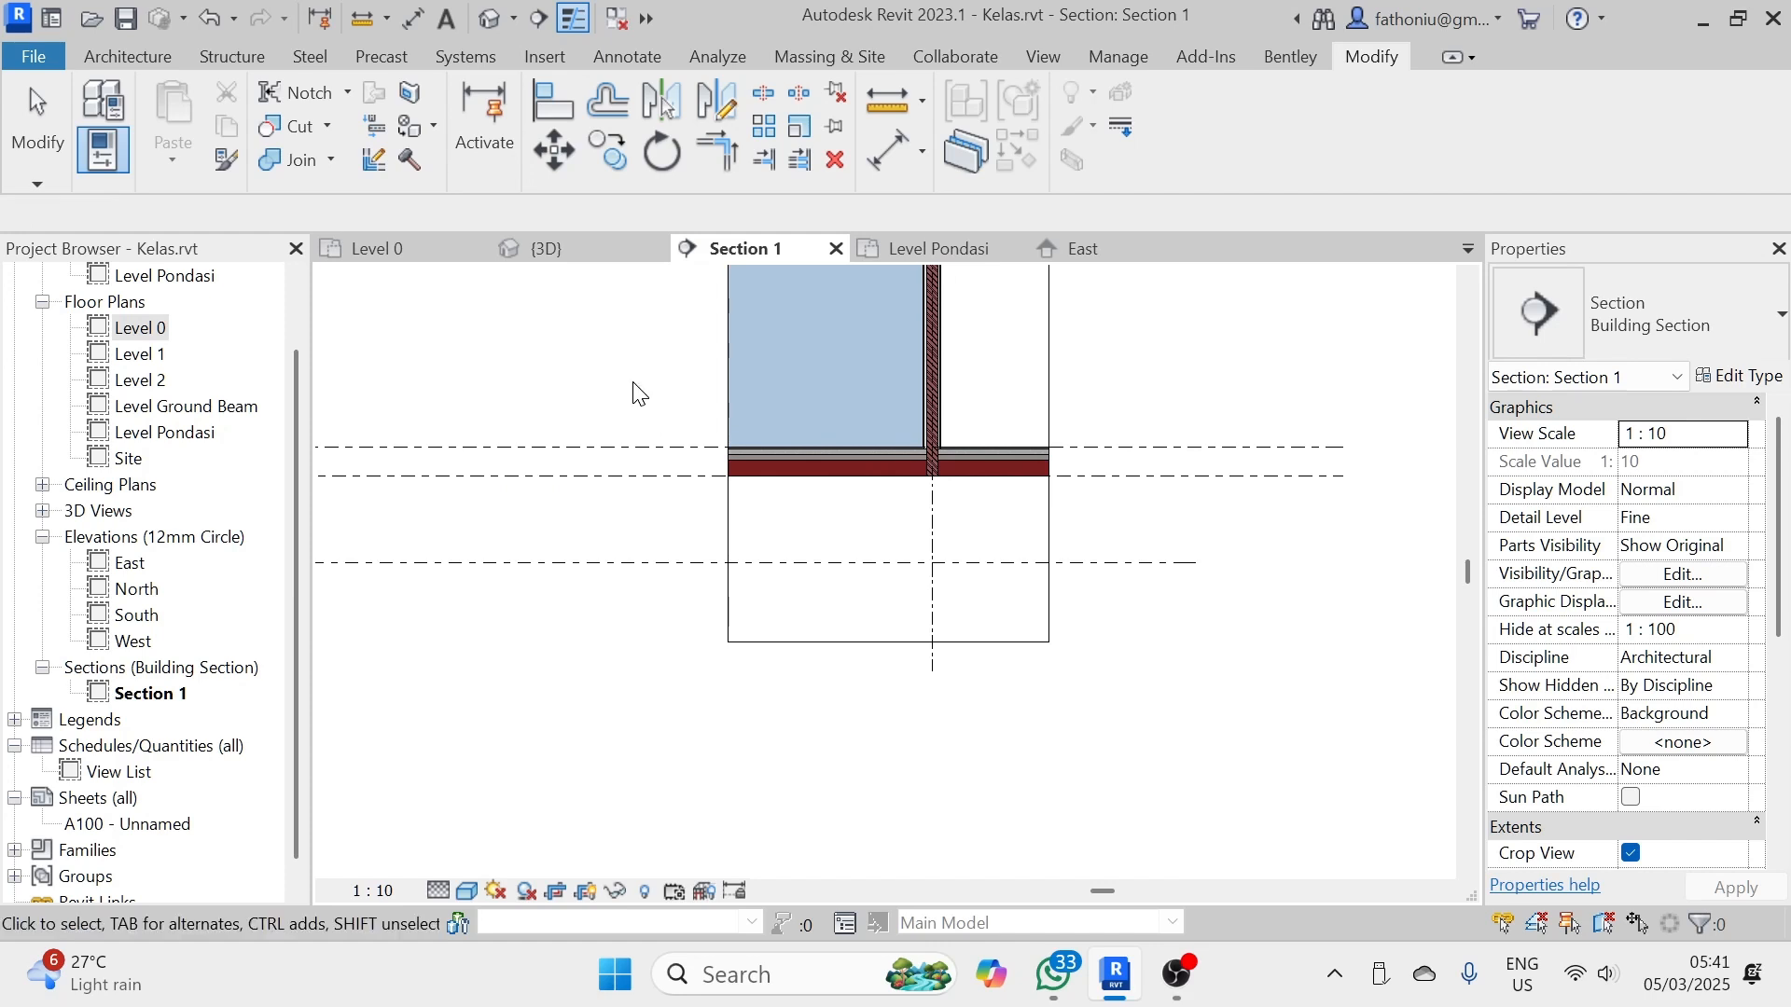
- Examine how the floor layers on both sides meet the interior wall in Section 1
scroll(765, 431, "down", 1)
middle_click_drag(970, 410, 987, 560)
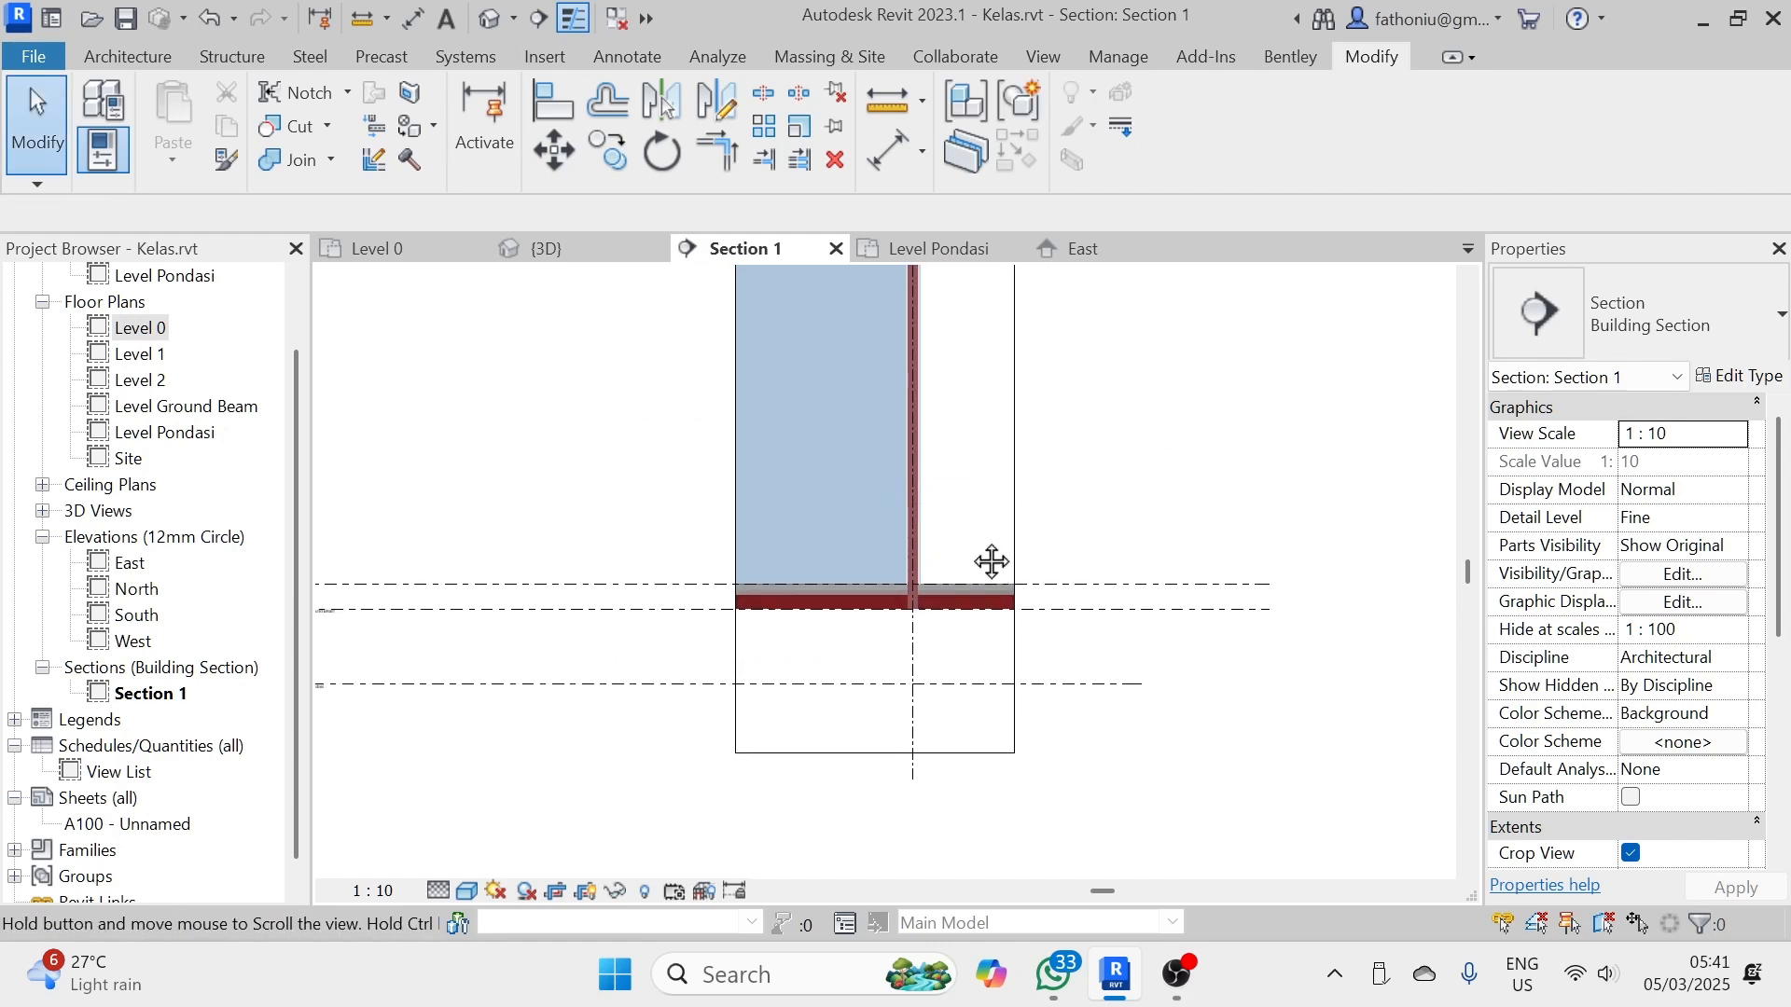
scroll(942, 504, "up", 2)
scroll(943, 524, "up", 2)
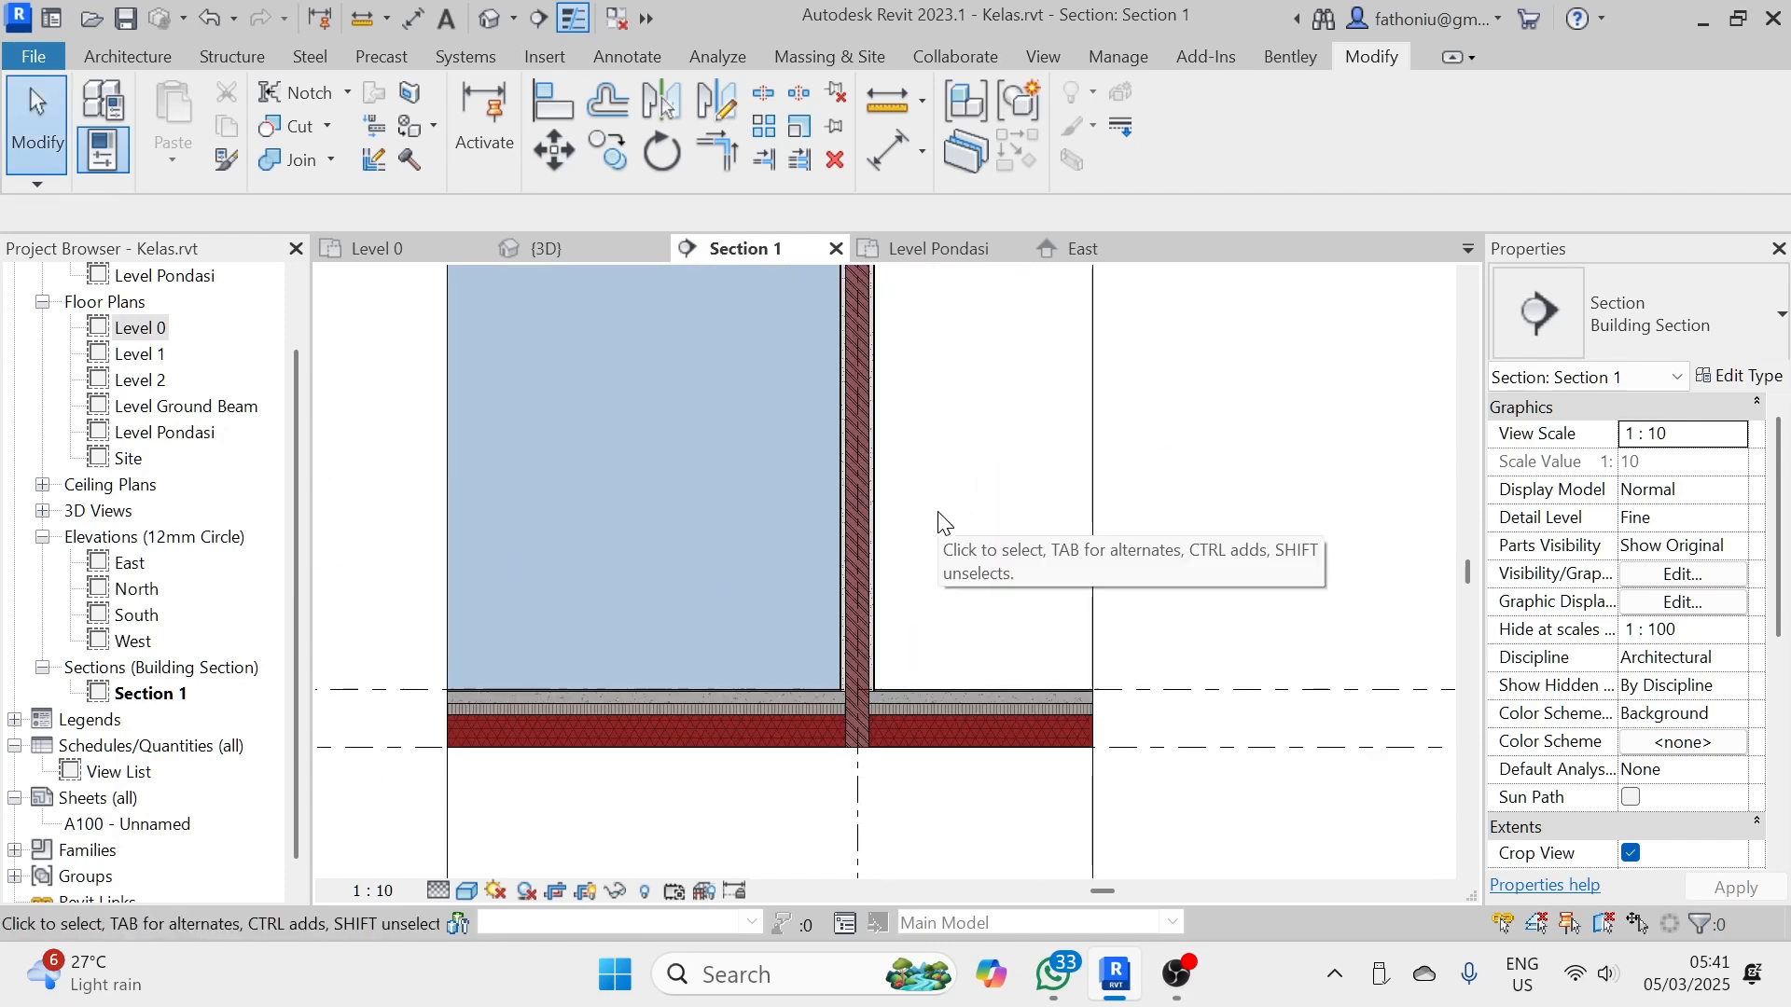
scroll(943, 524, "down", 1)
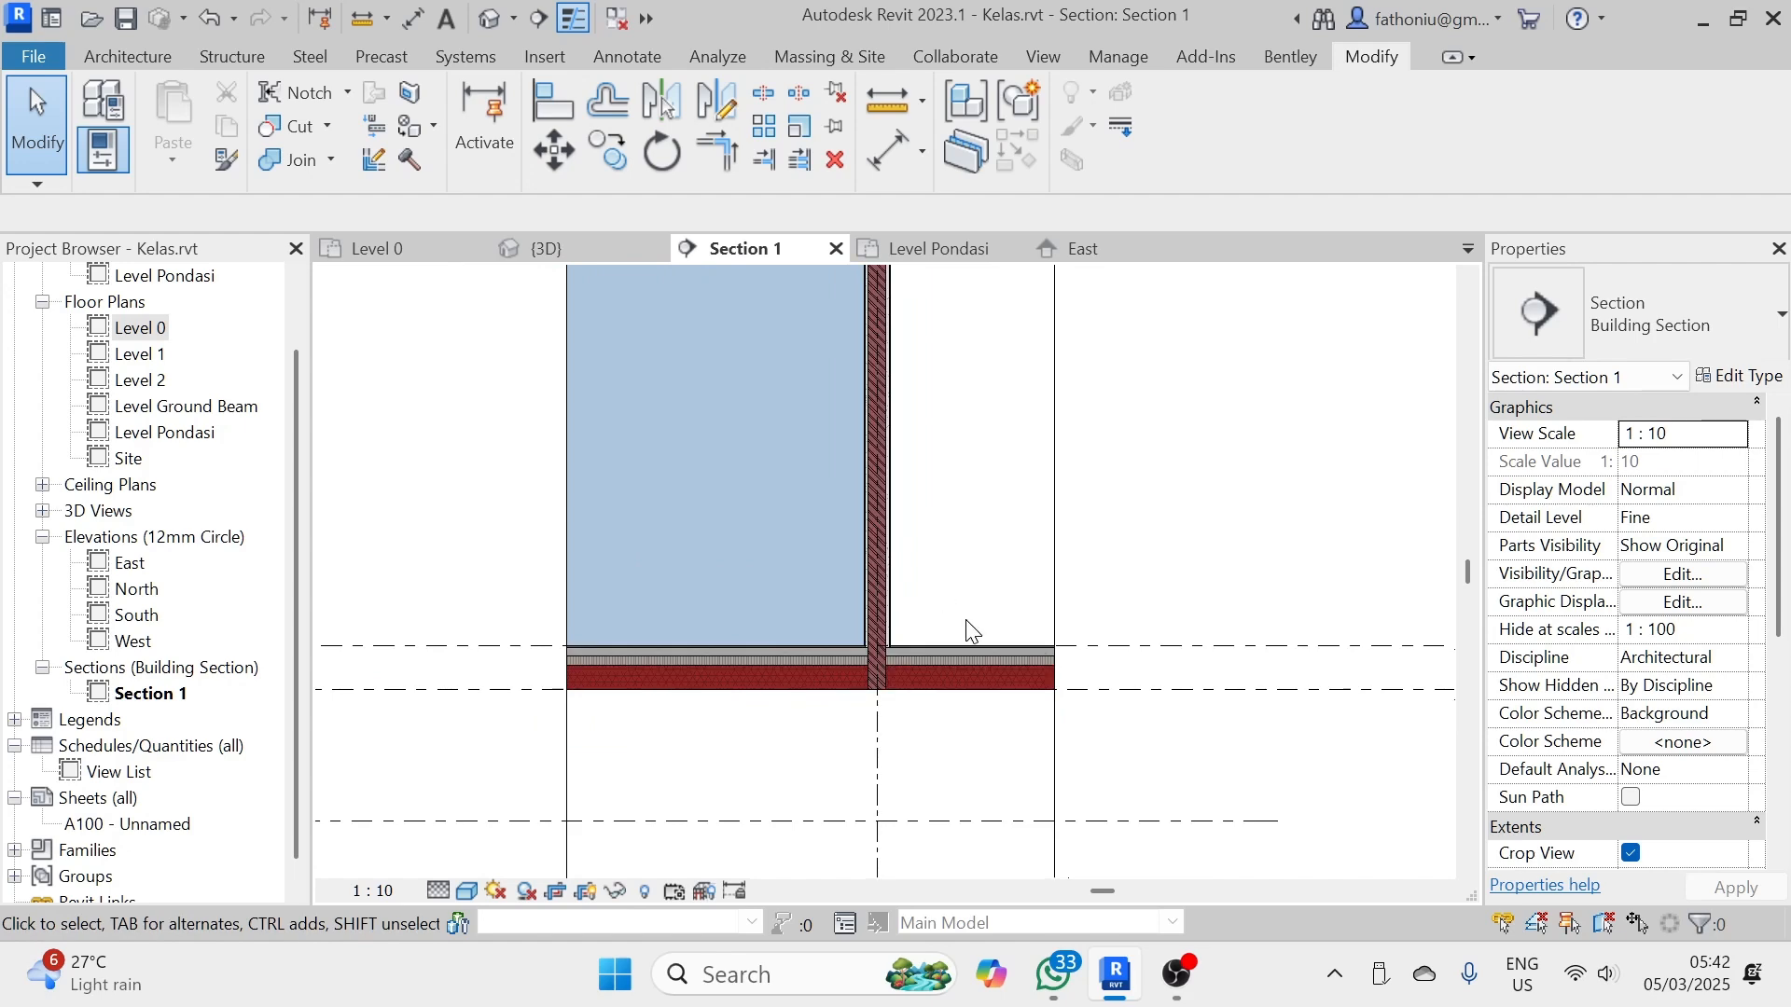
scroll(966, 619, "up", 3)
middle_click_drag(955, 619, 904, 436)
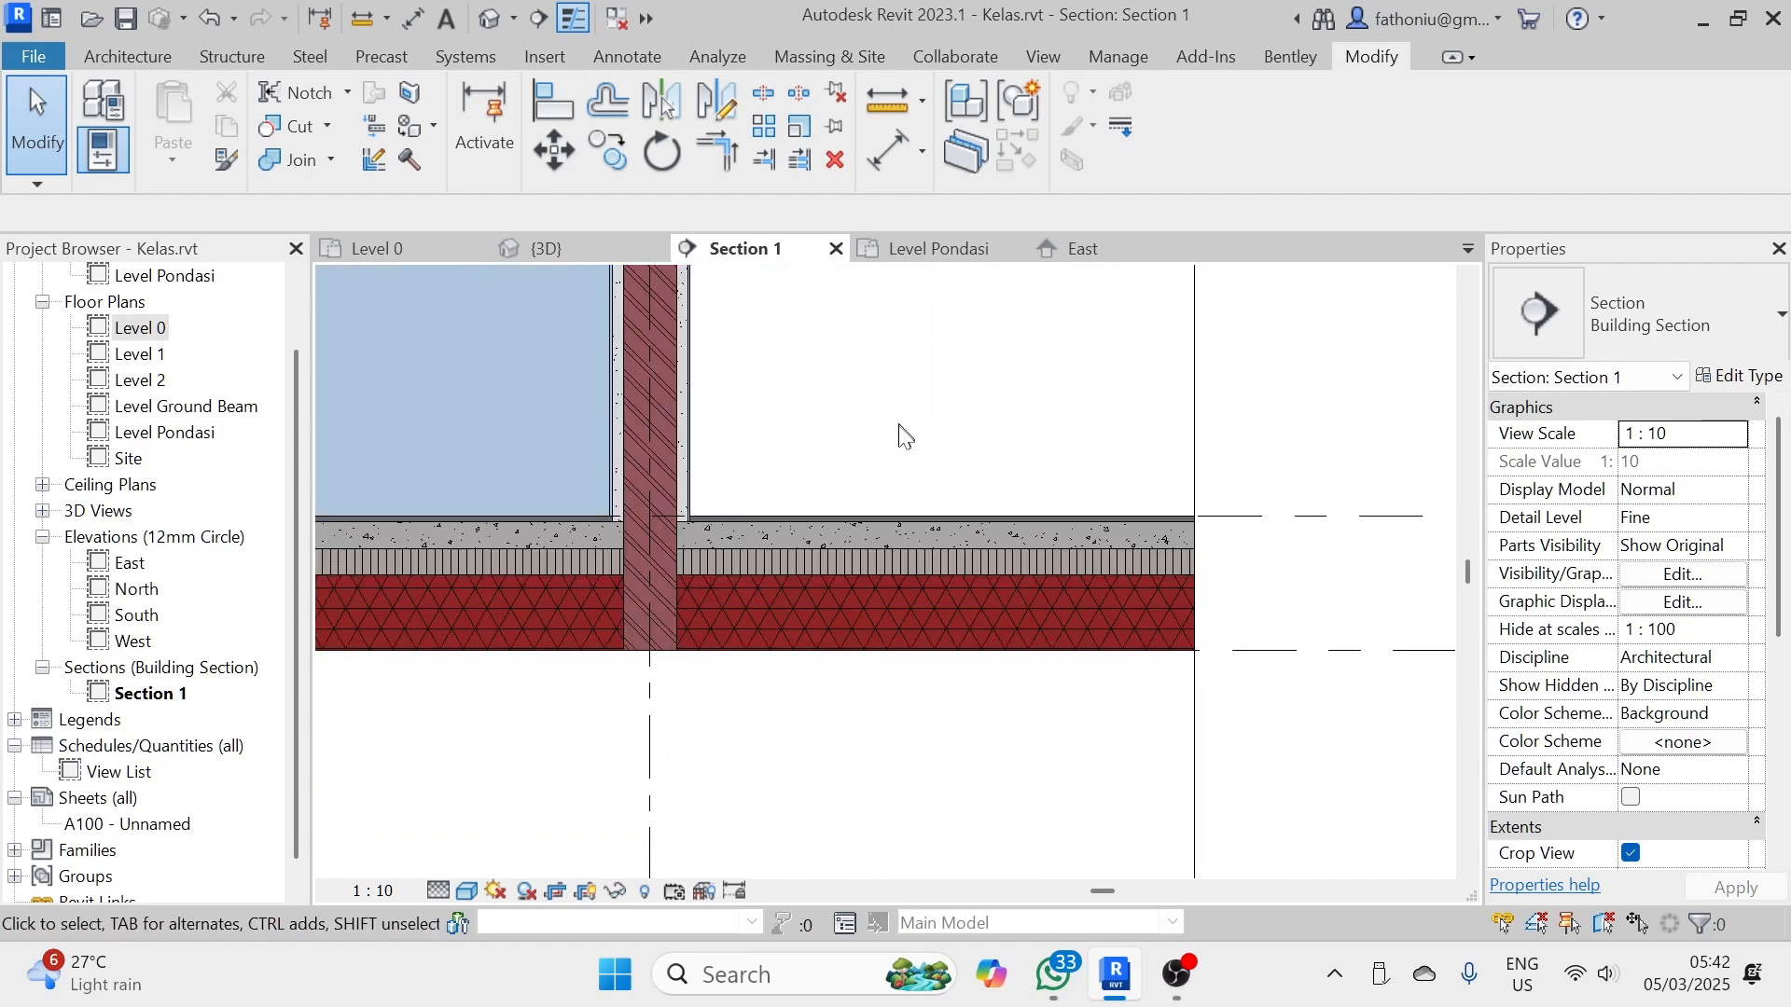
- Open the Tiles 40 x 40 cm finish material for editing from the layer structure of the Floor-Grnd-nonBearing floor beside the wall
left_click(848, 529)
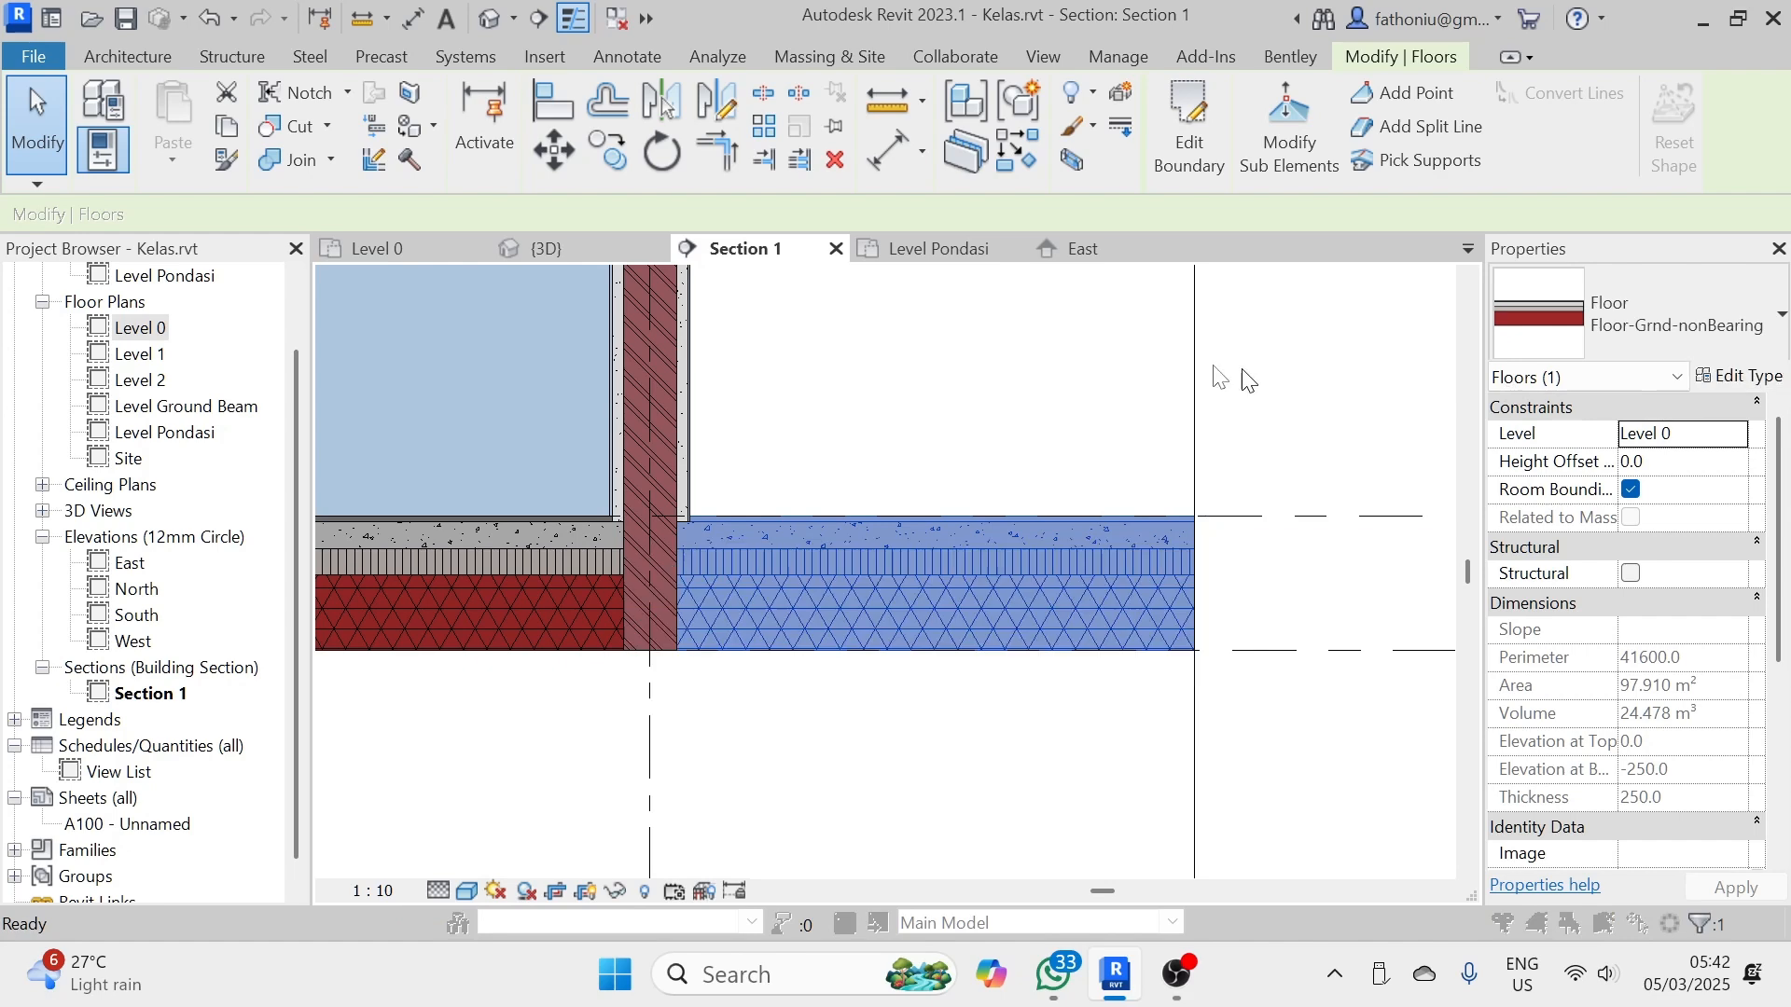
left_click(1740, 376)
left_click(1131, 400)
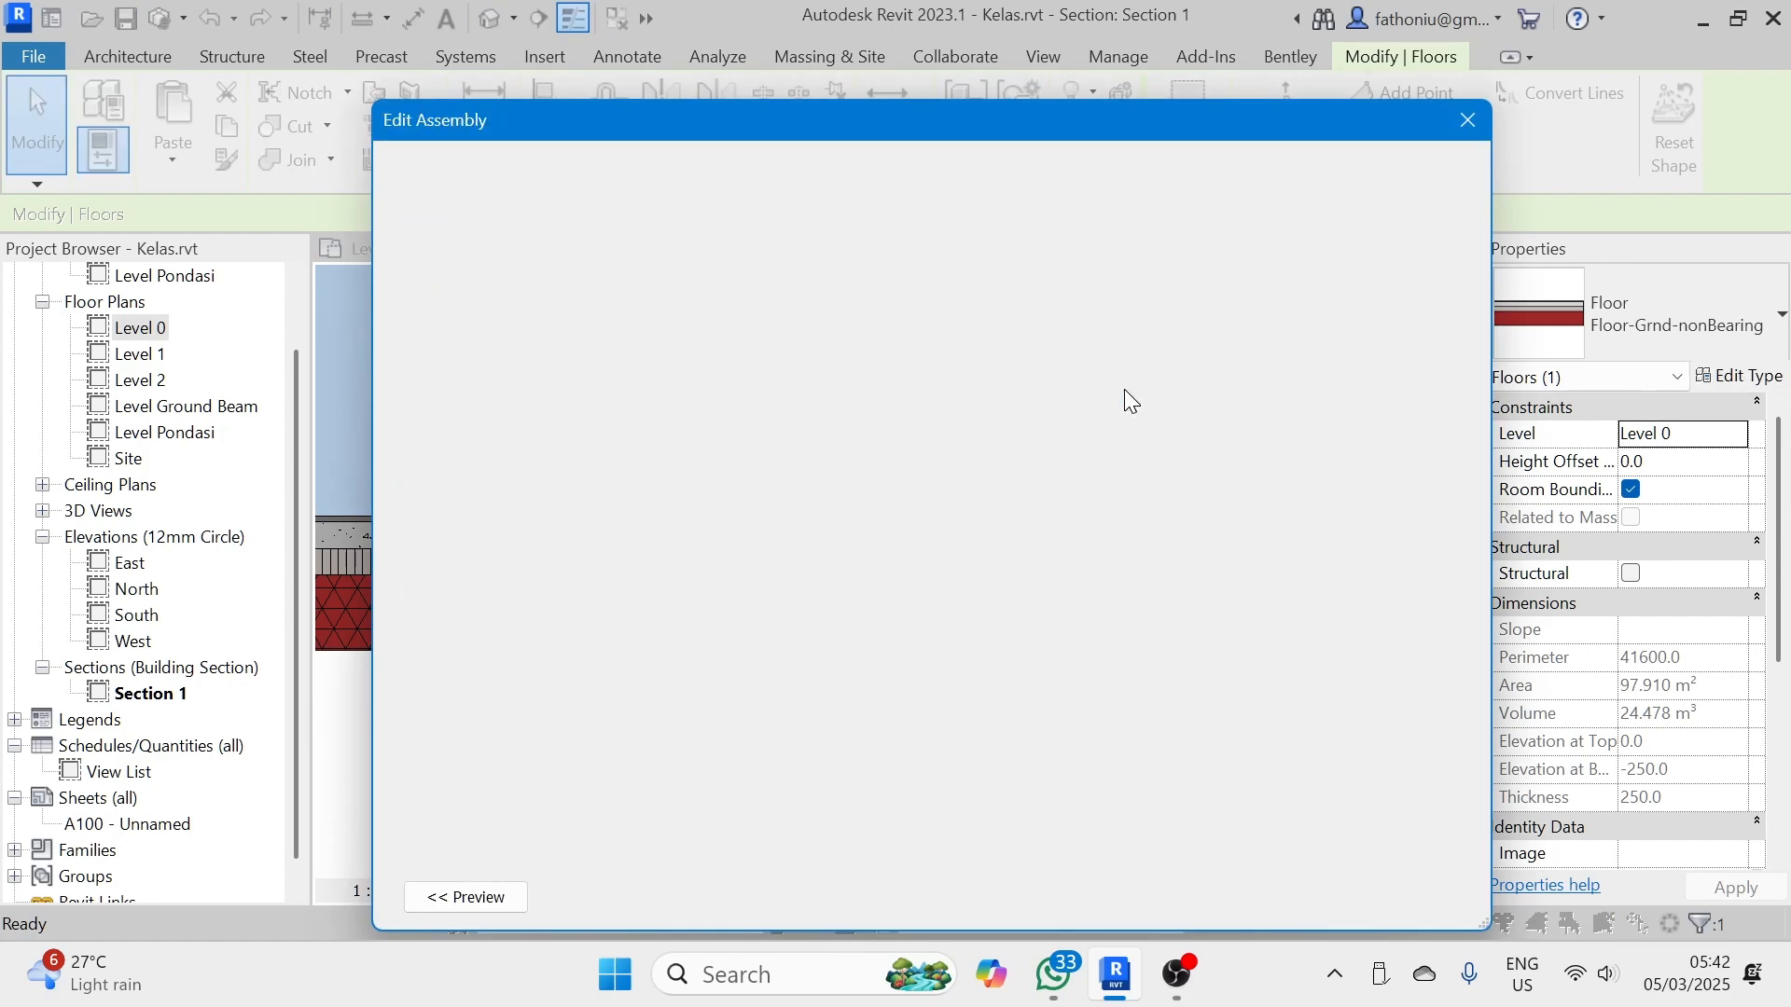
left_click(495, 360)
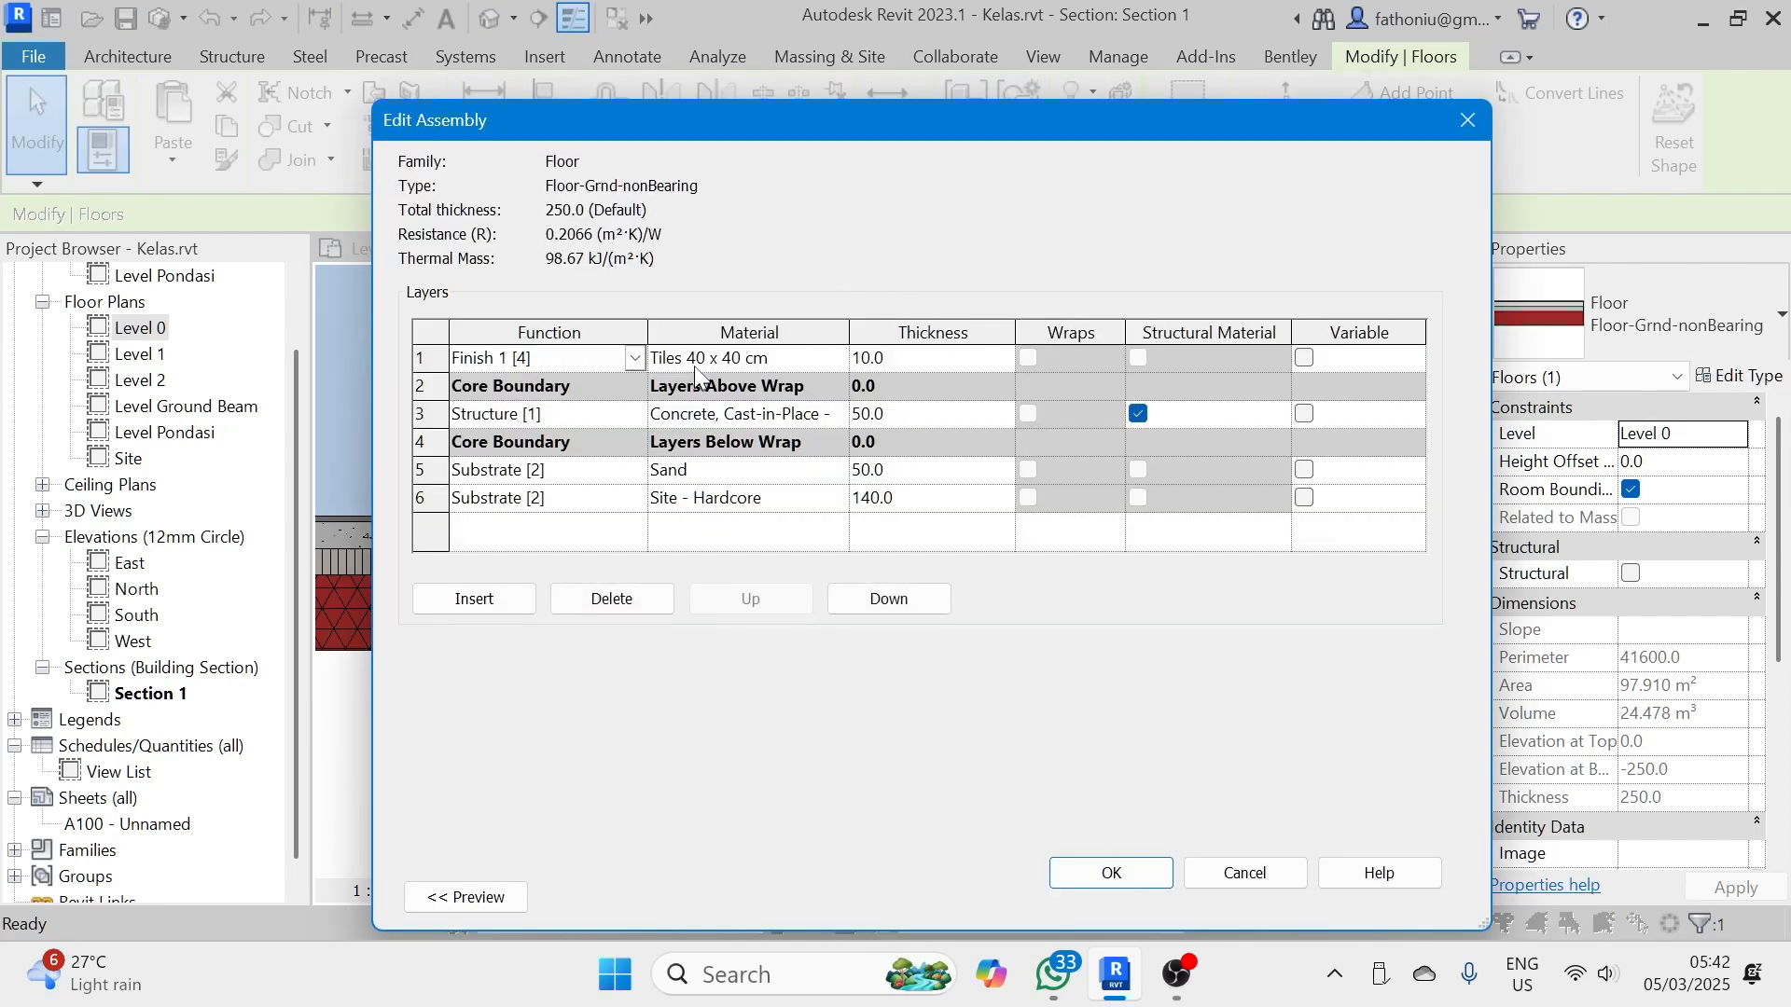
left_click(815, 369)
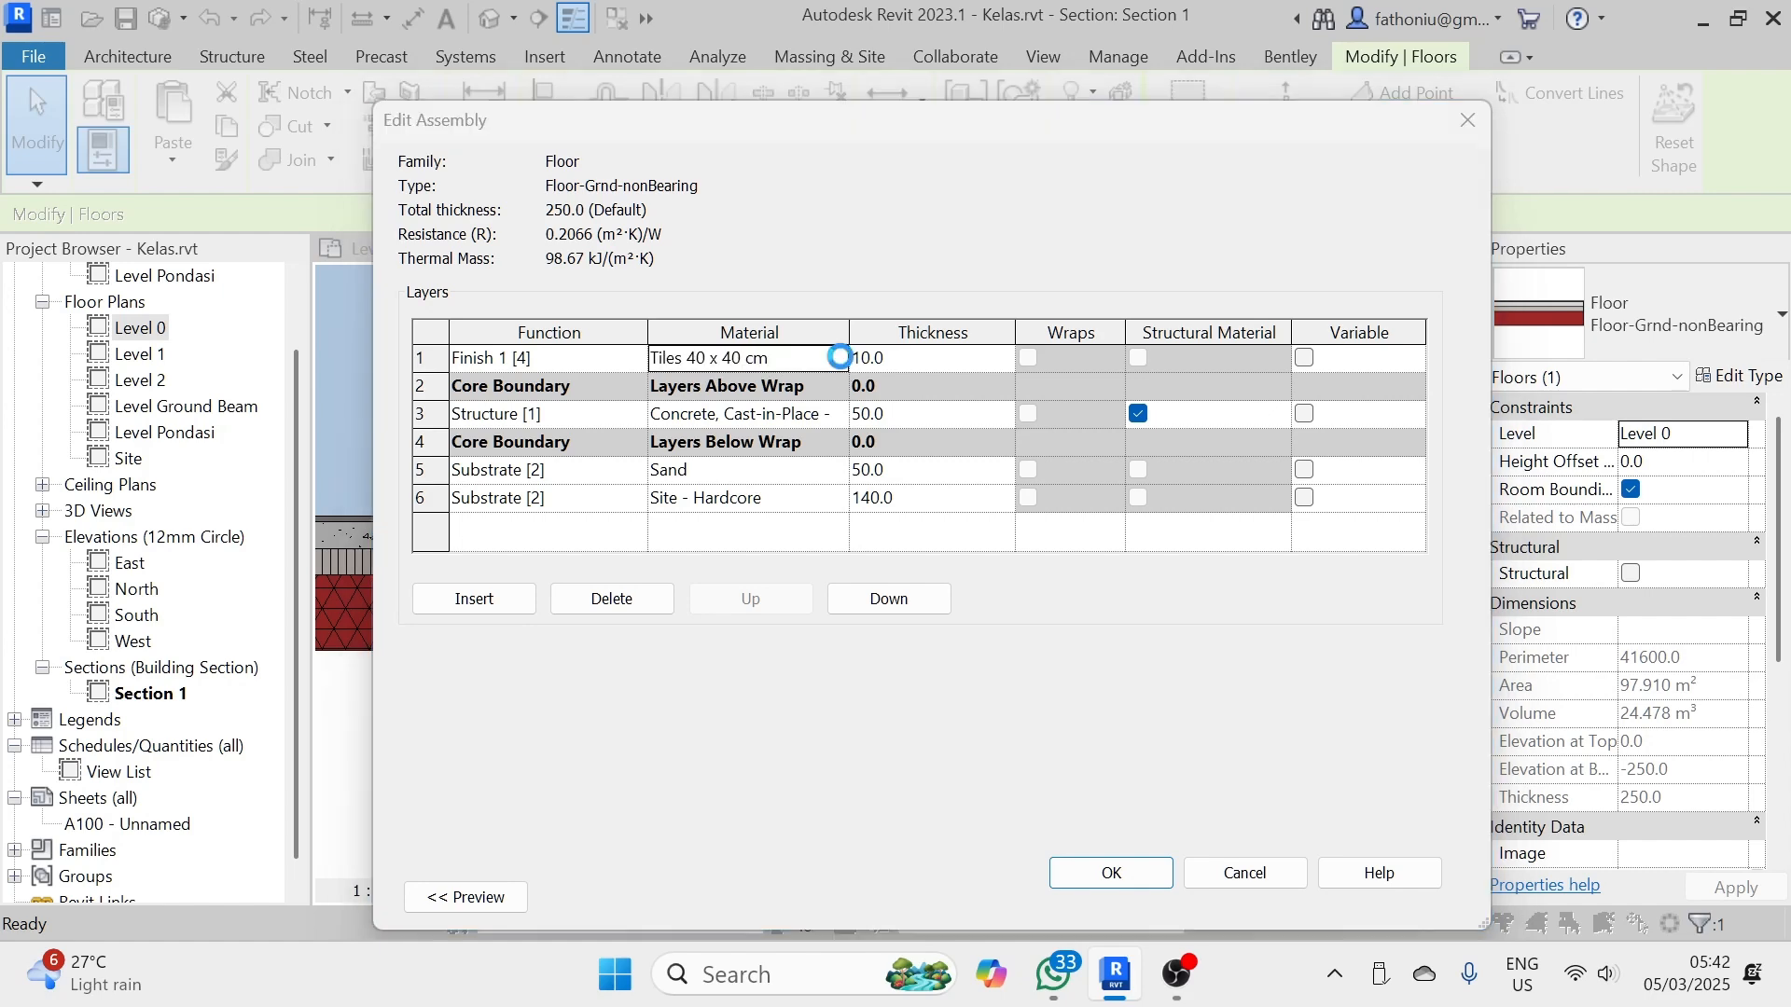
left_click(838, 359)
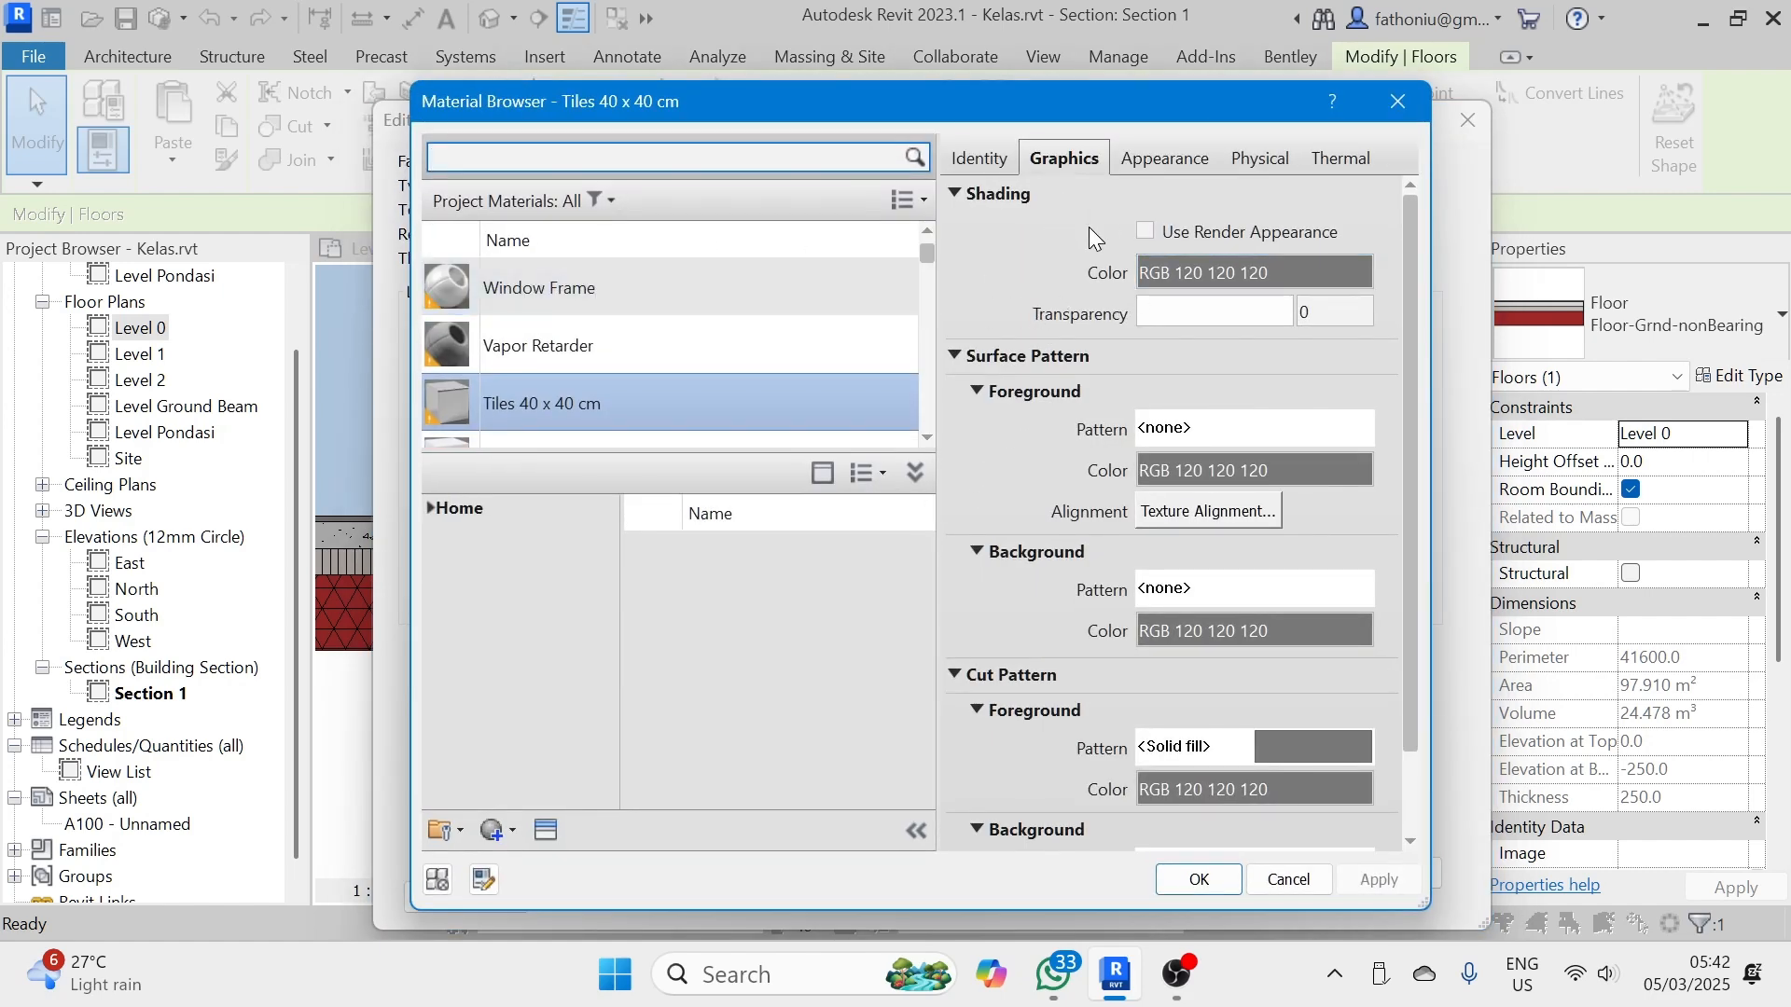
- Set the shading color of the Tiles 40 x 40 cm material to white, RGB 255 255 255
left_click(1242, 269)
left_click(884, 467)
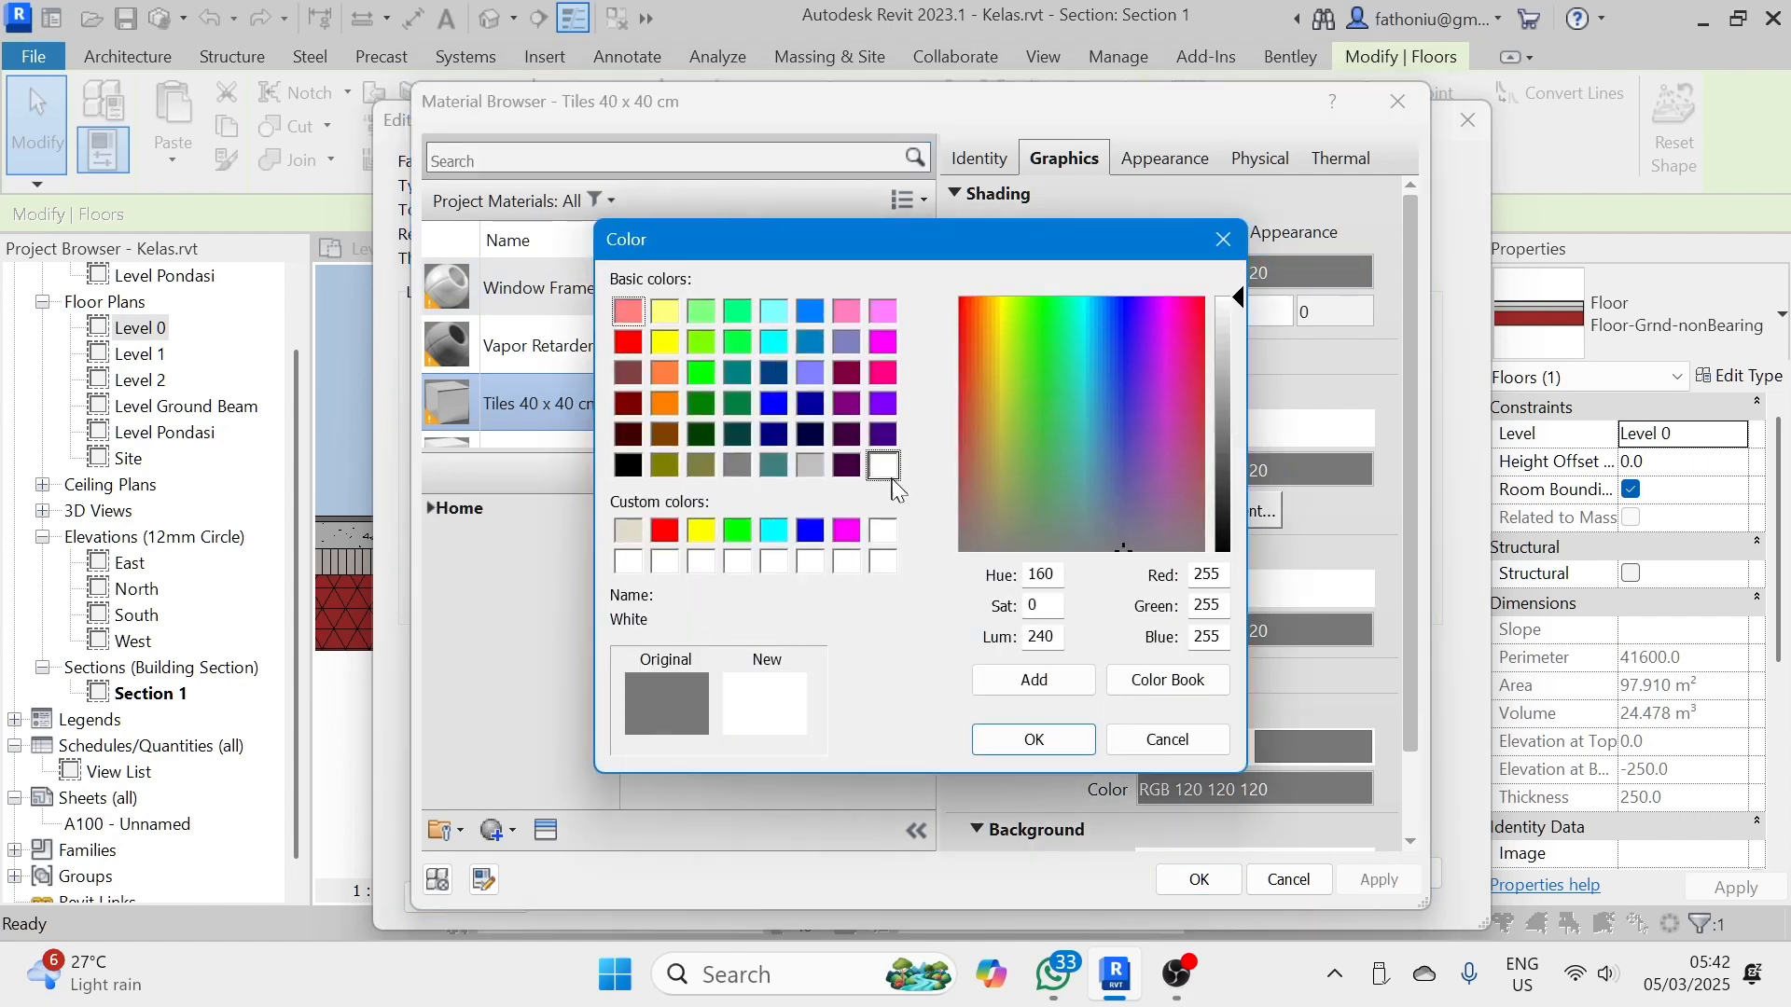
left_click(1031, 738)
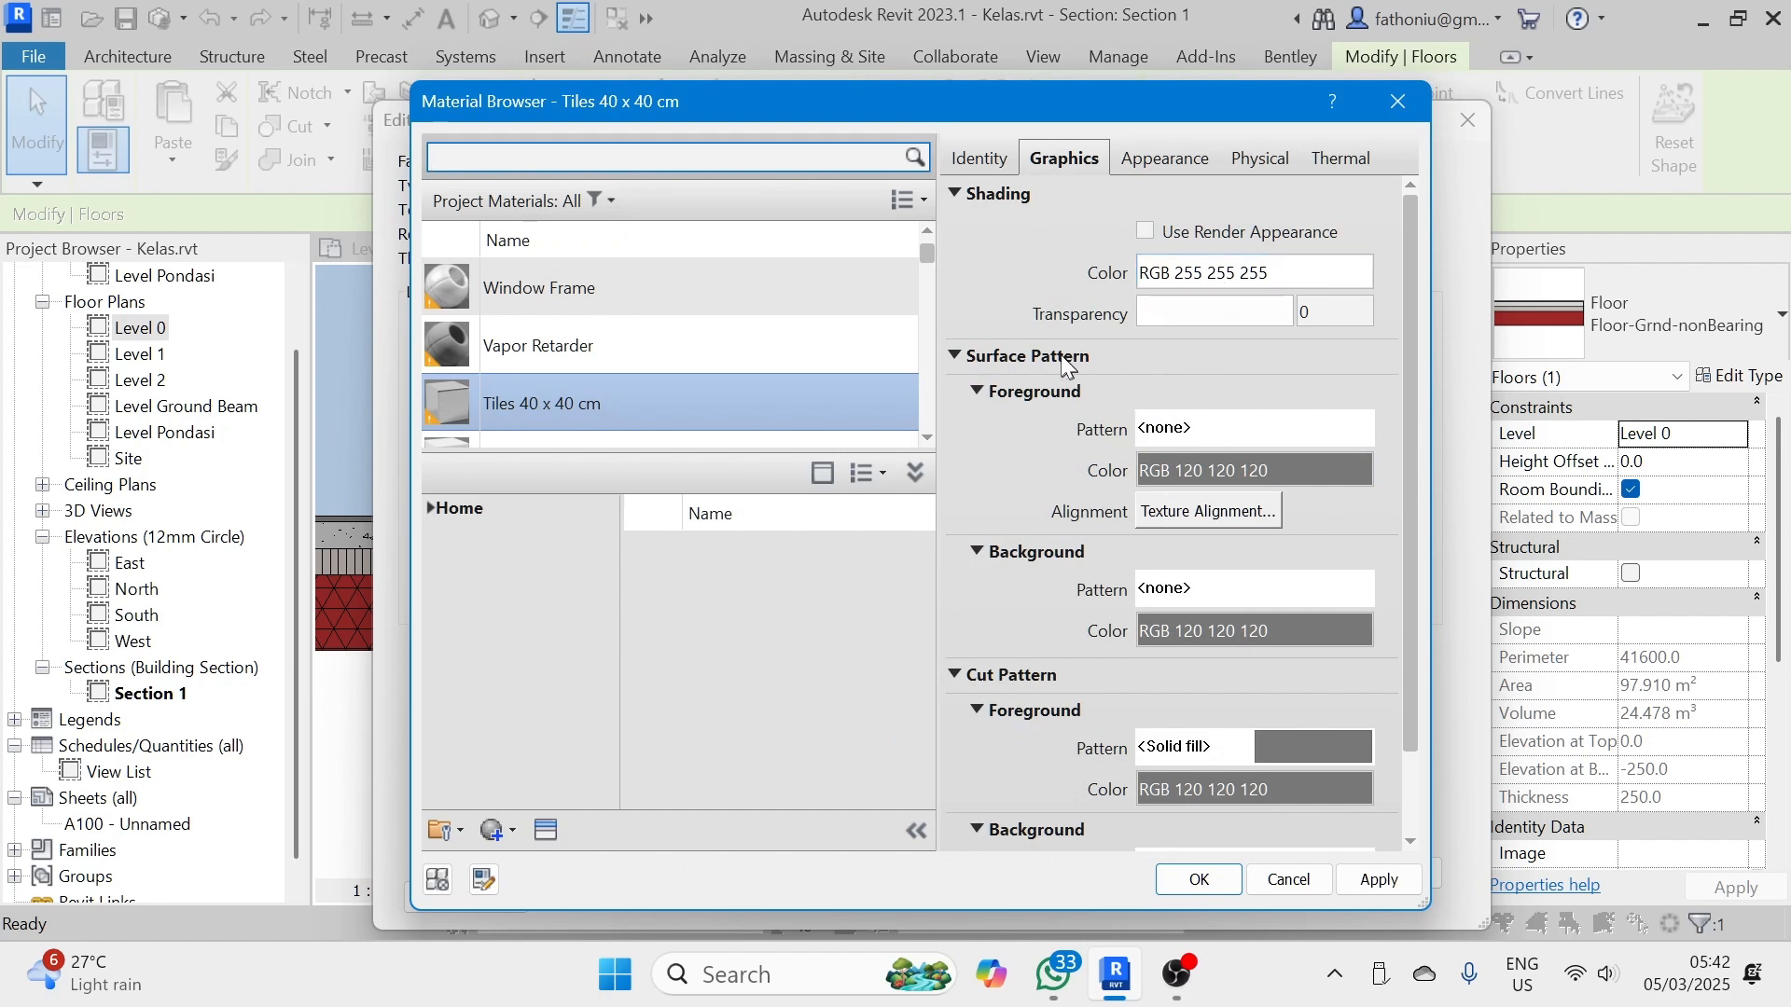
left_click(1259, 429)
scroll(1327, 528, "down", 5)
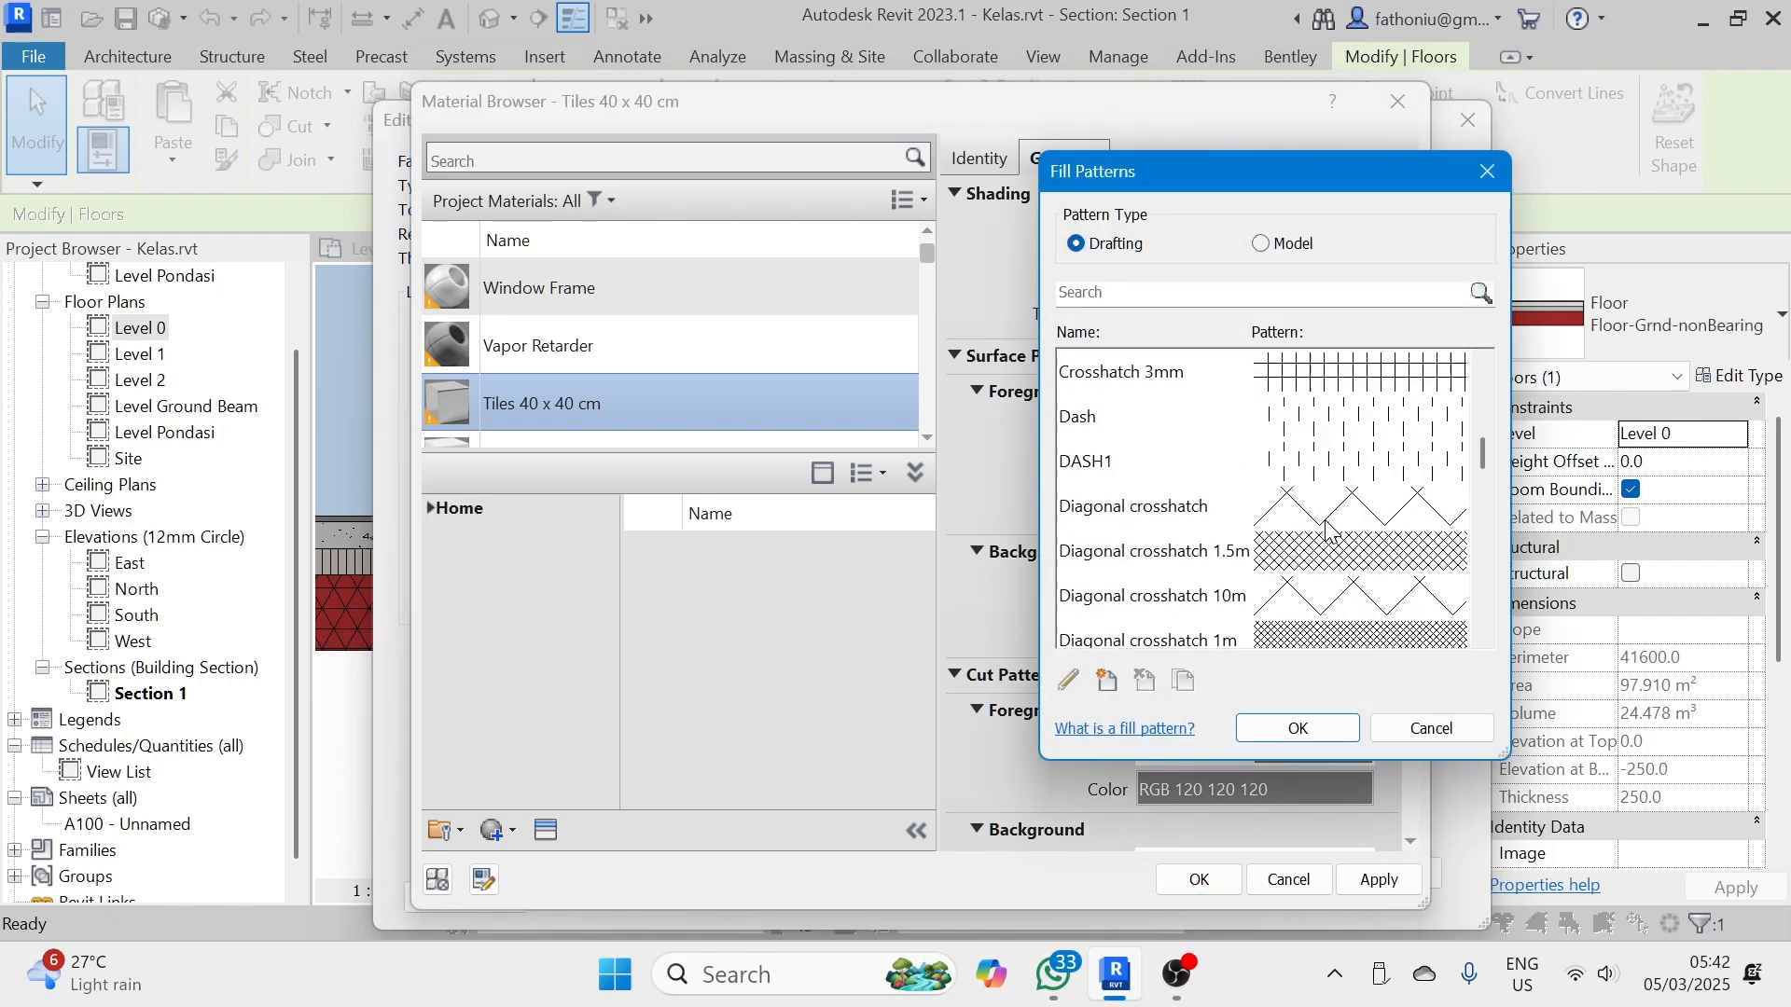
scroll(1326, 527, "up", 5)
scroll(1326, 527, "down", 10)
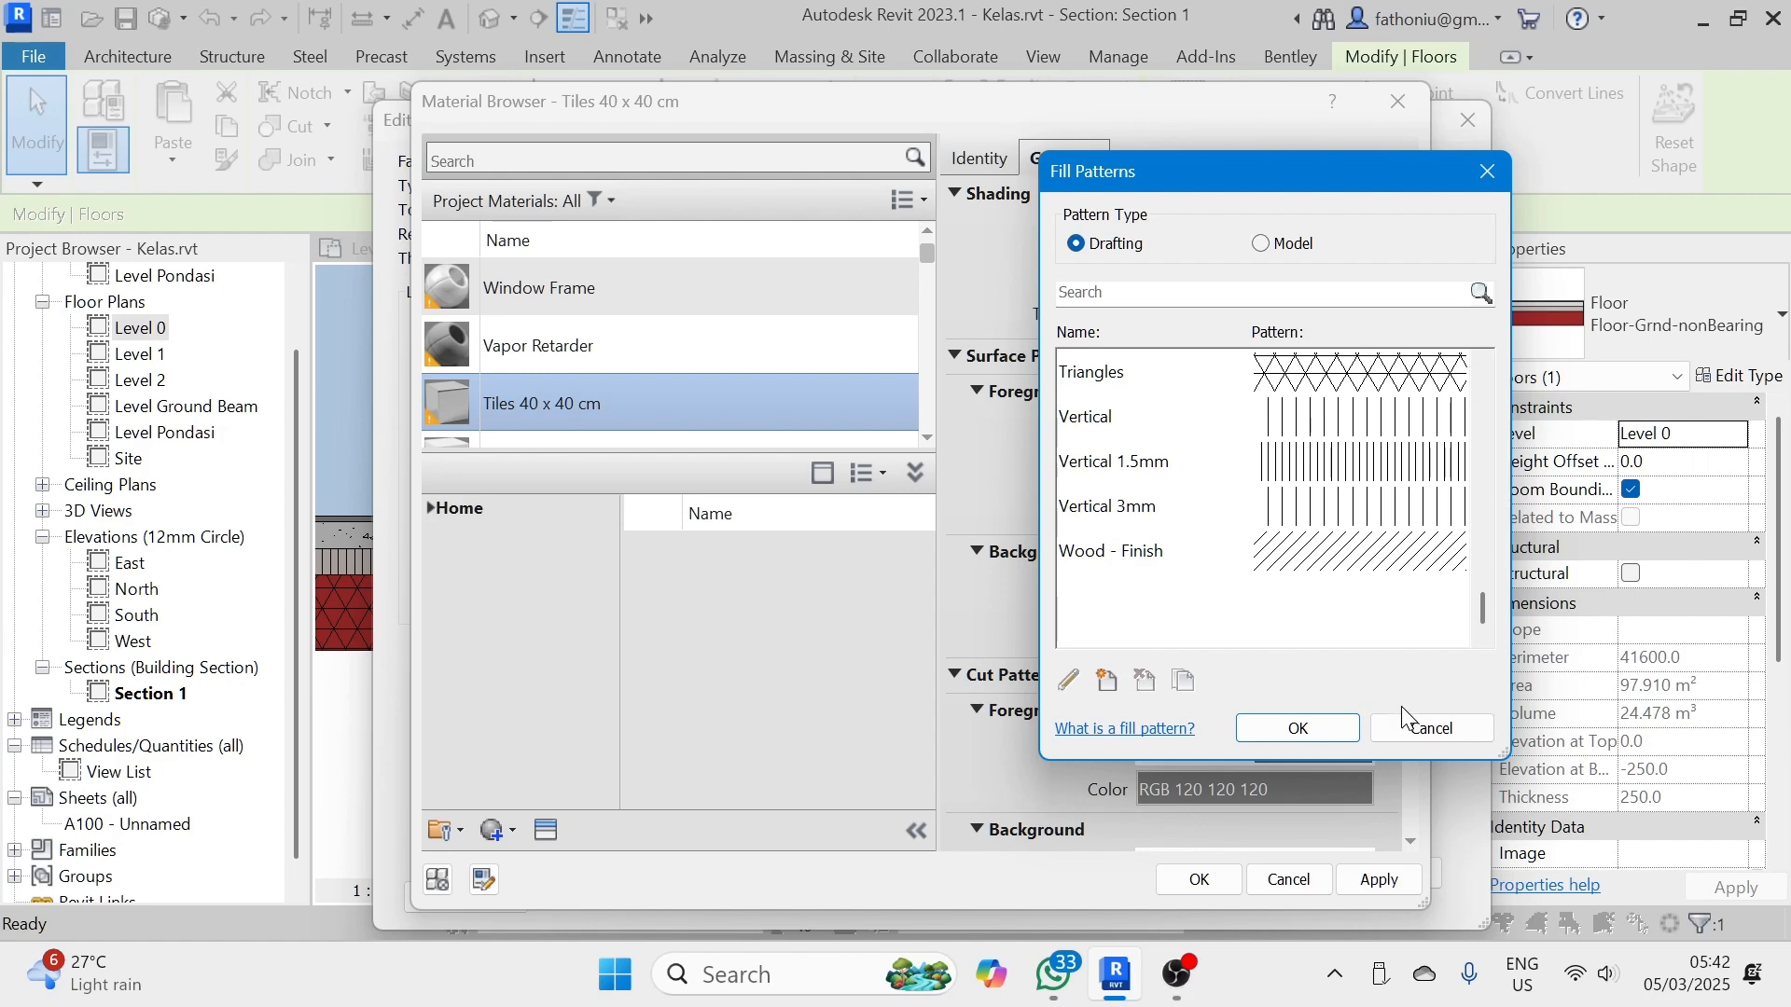
left_click(1414, 733)
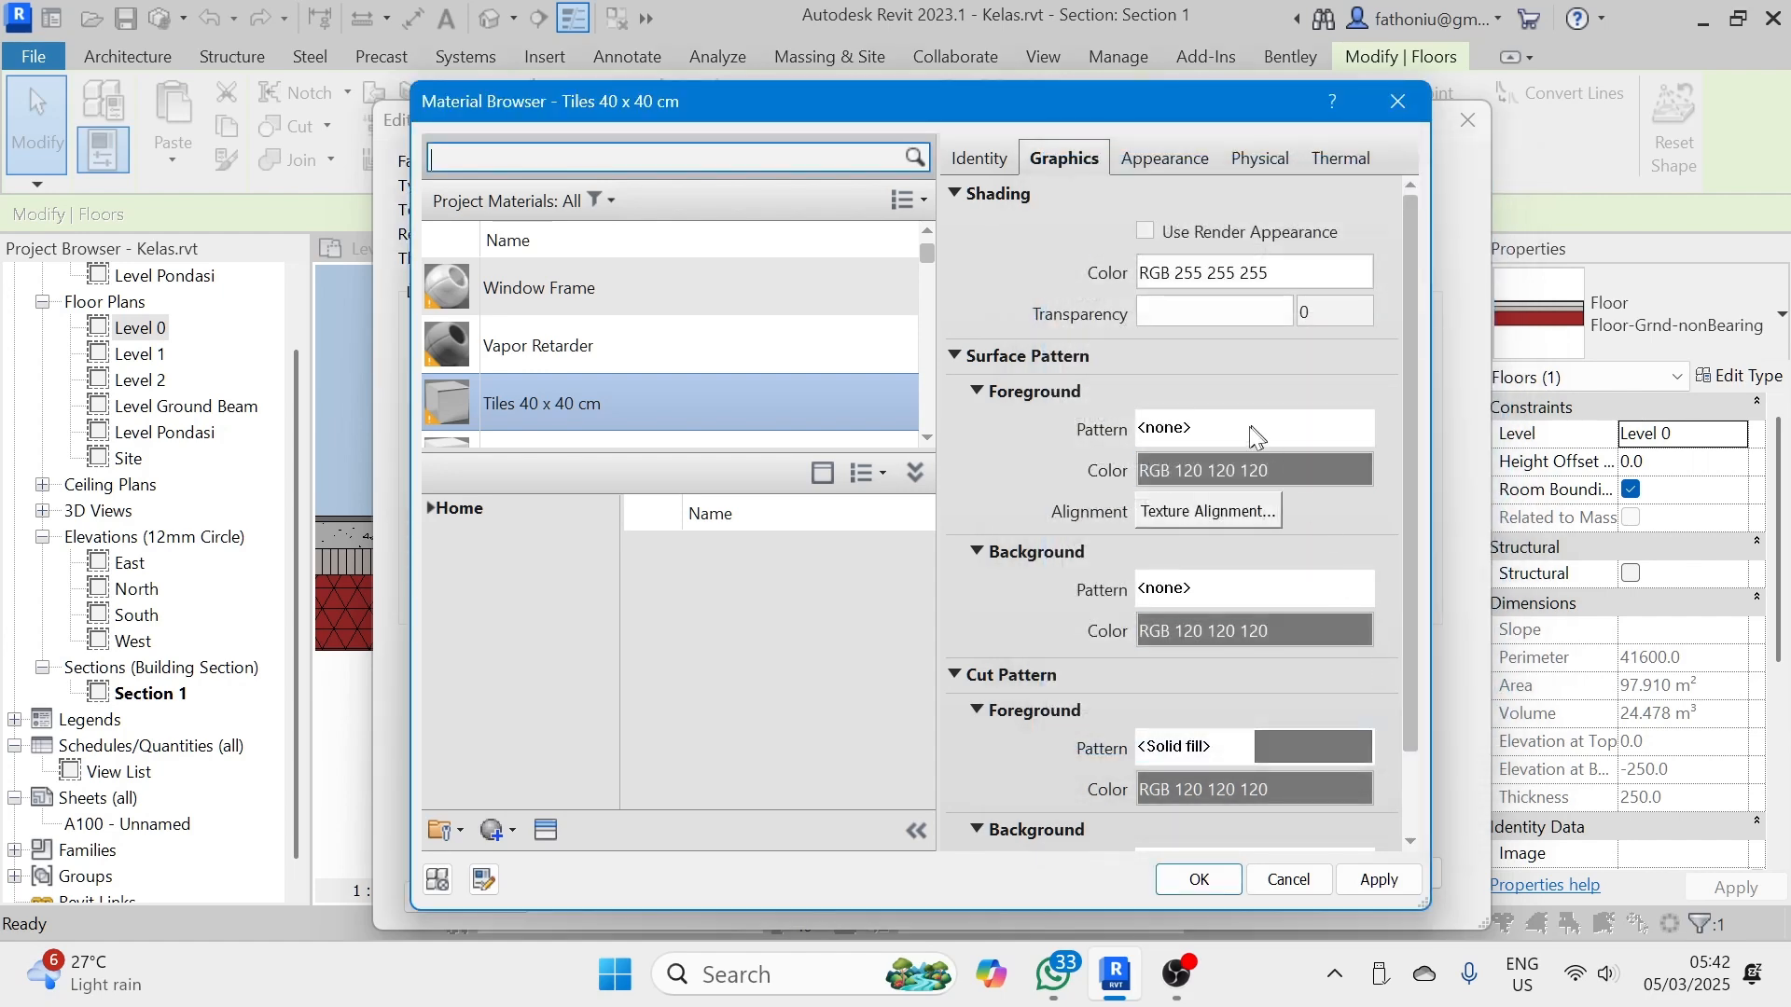
left_click(1297, 468)
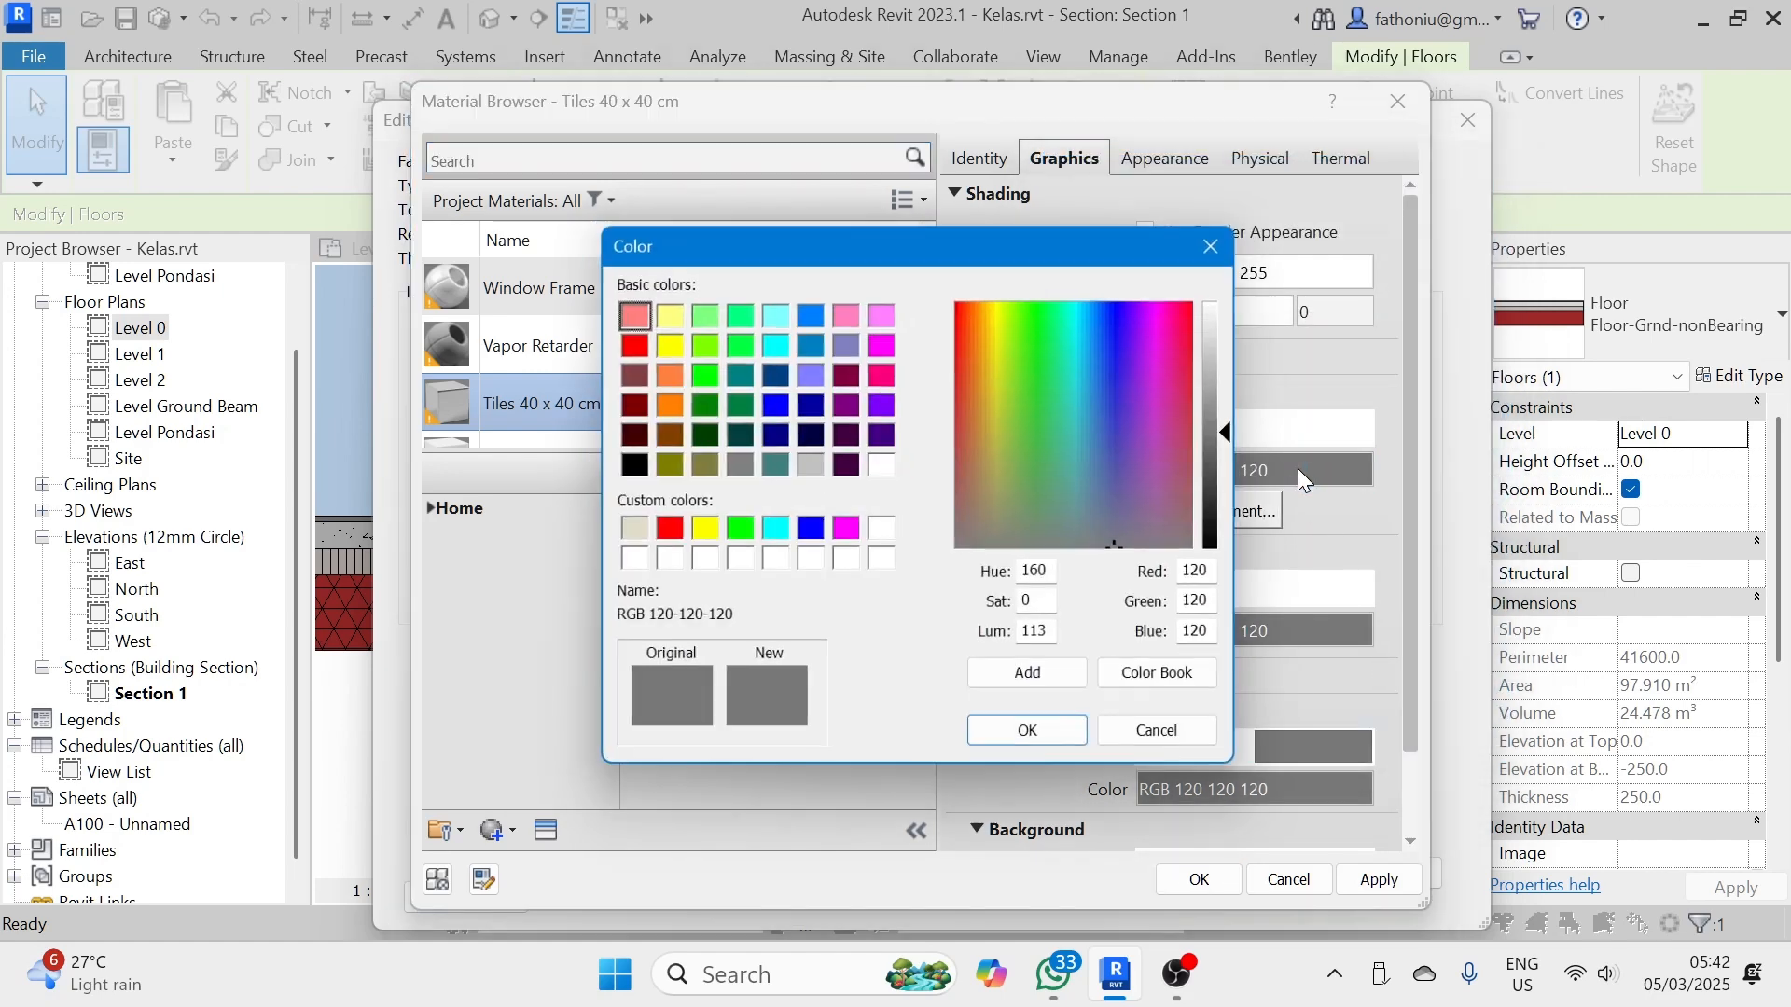
left_click(1218, 239)
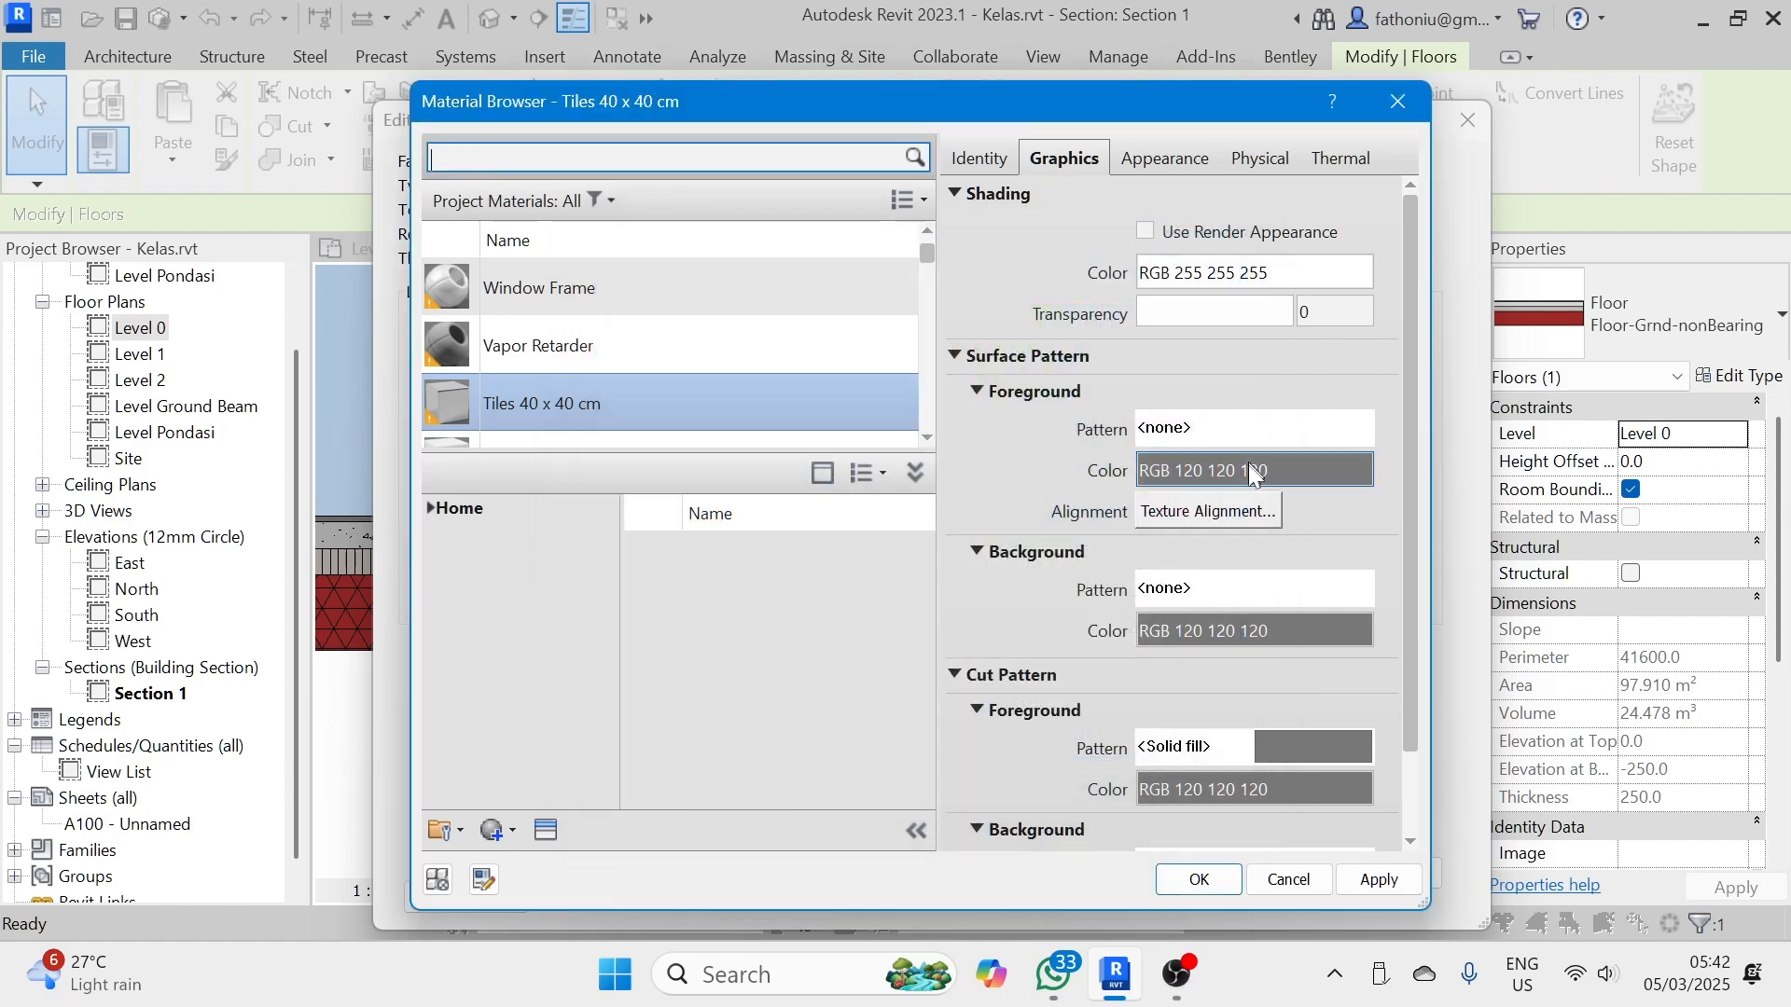
left_click(1248, 512)
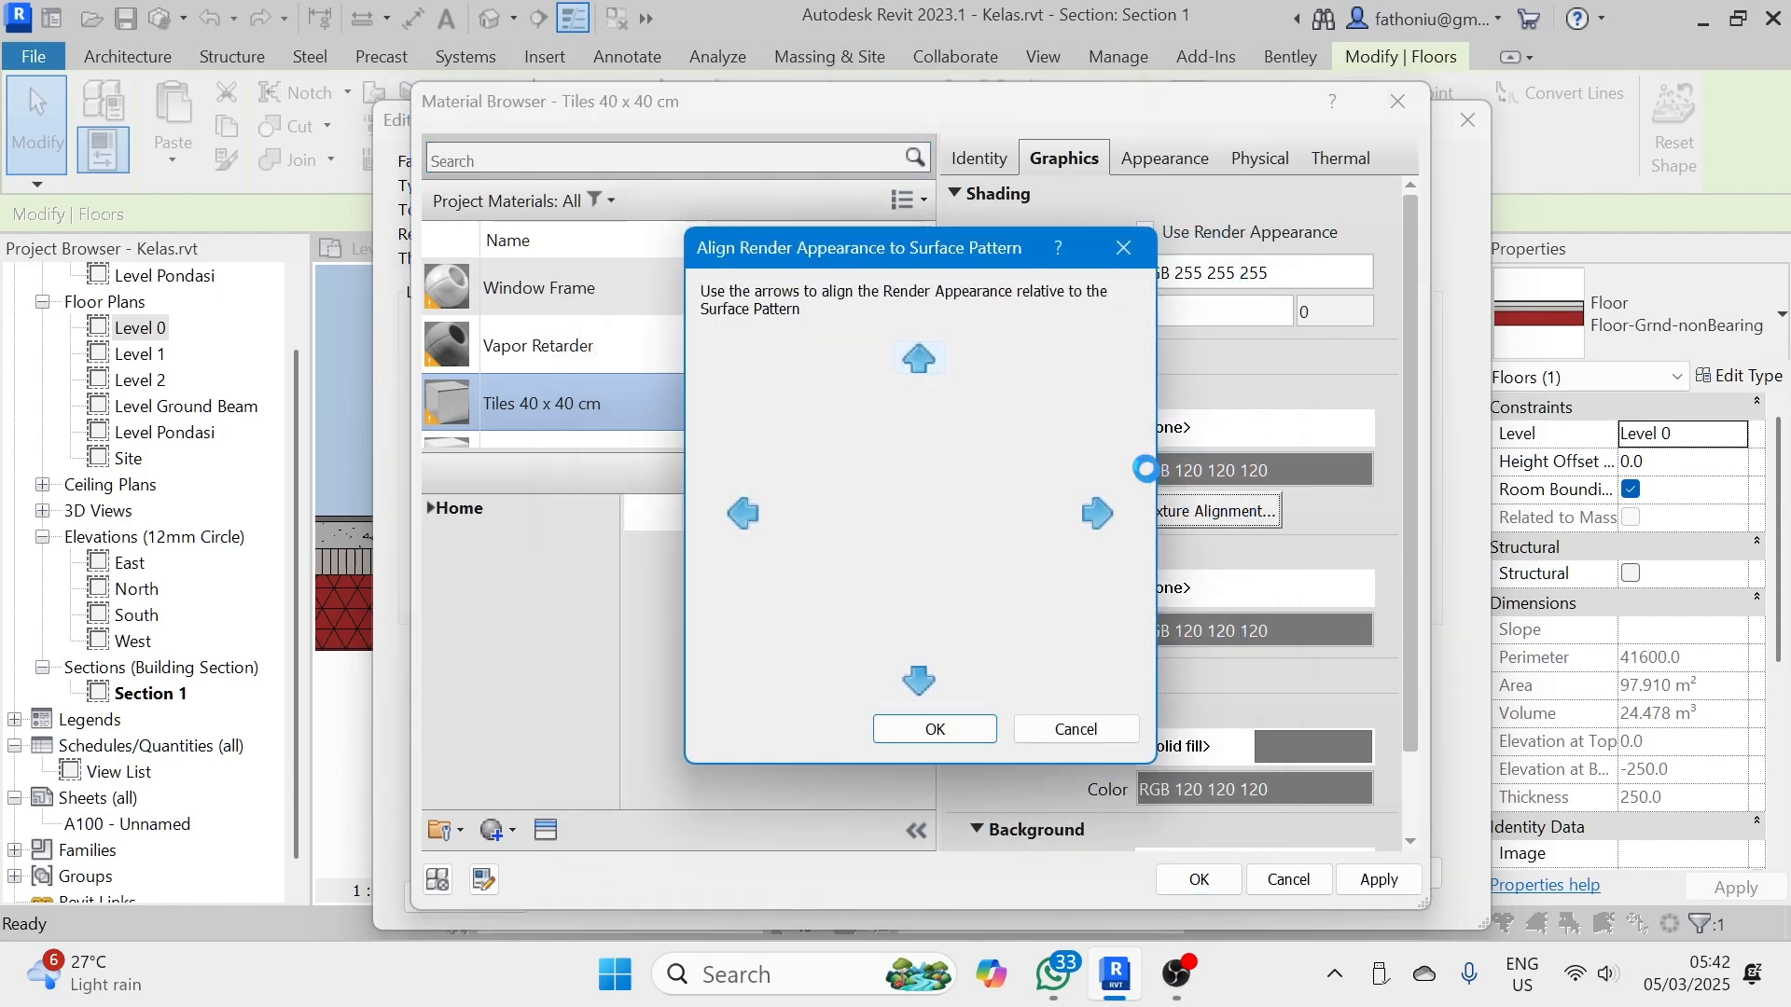
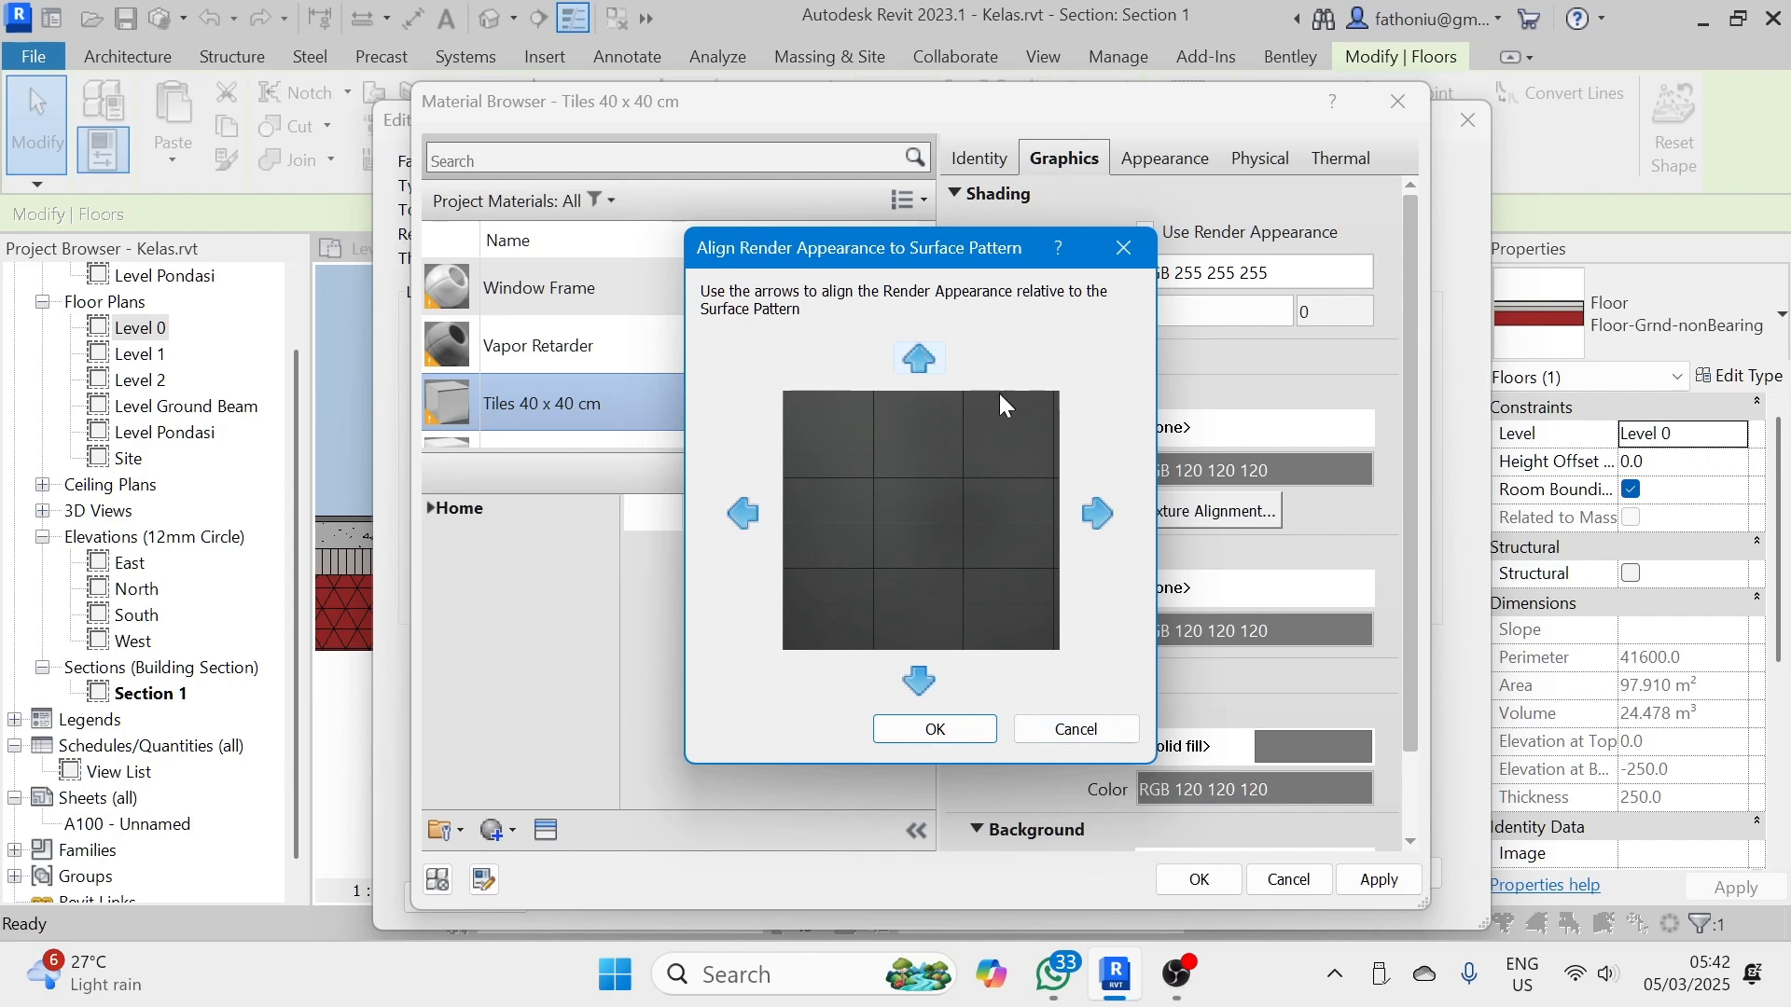
left_click(972, 731)
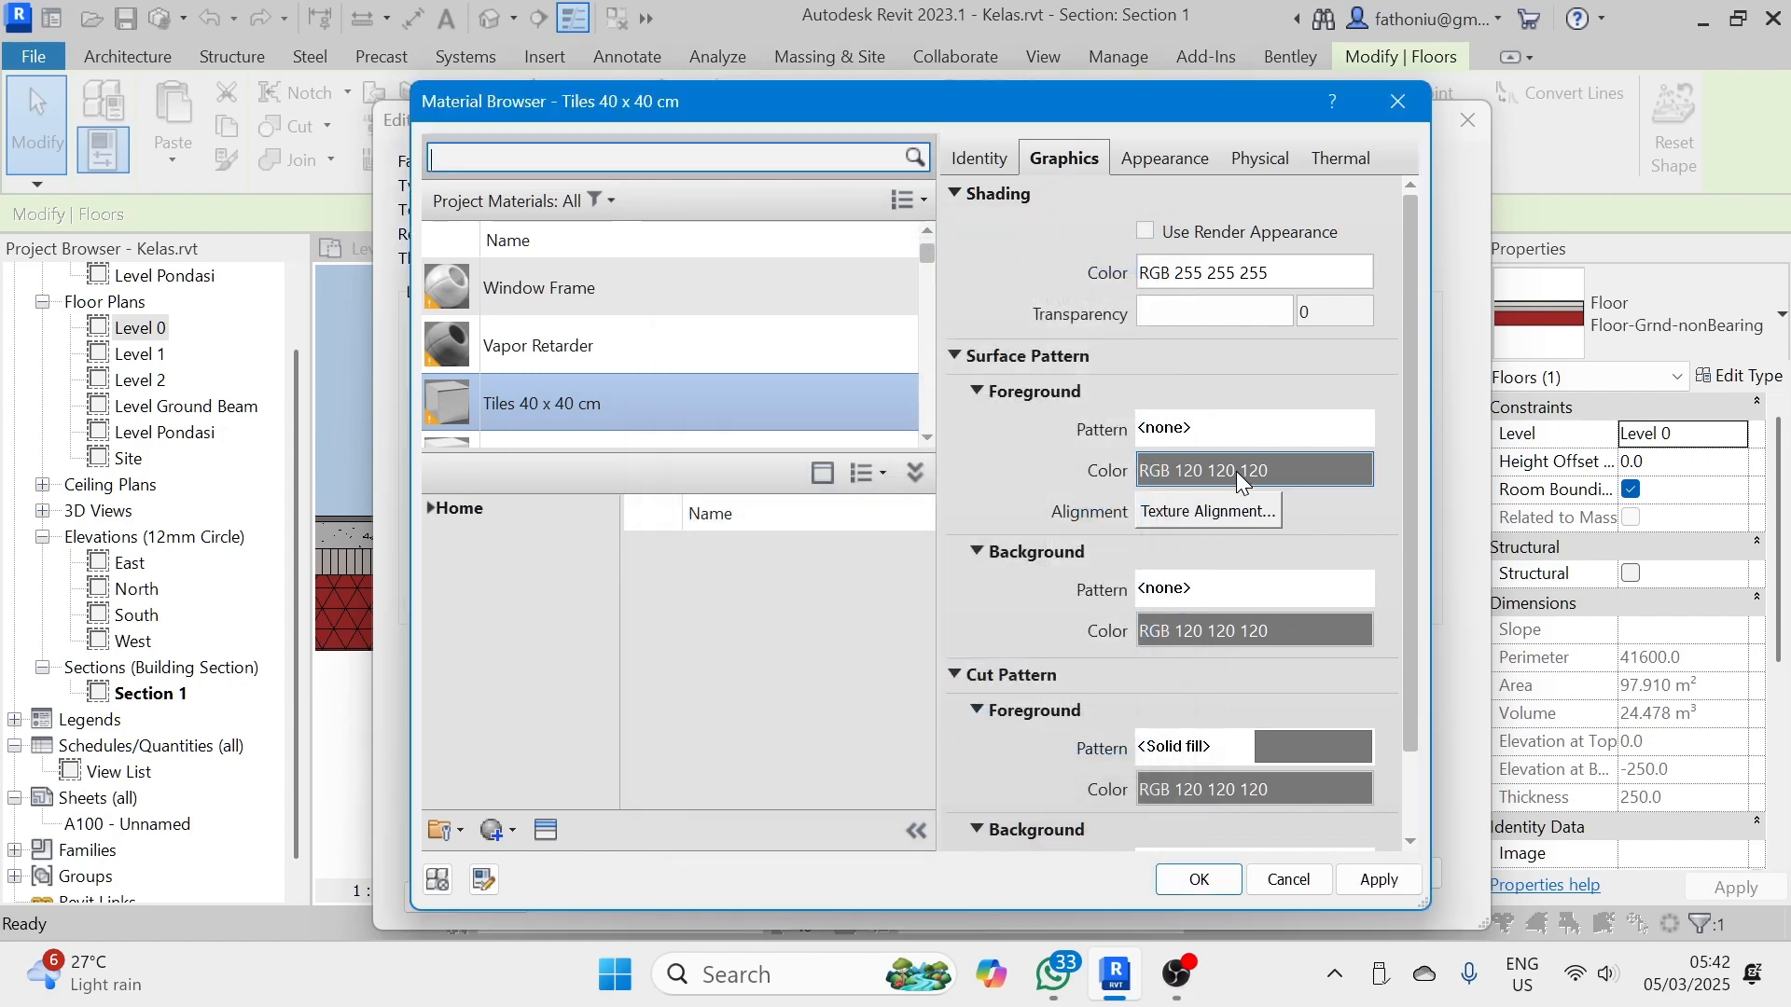
- Set the surface pattern foreground color of the Tiles 40 x 40 cm material to white, RGB 255 255 255
left_click(1237, 474)
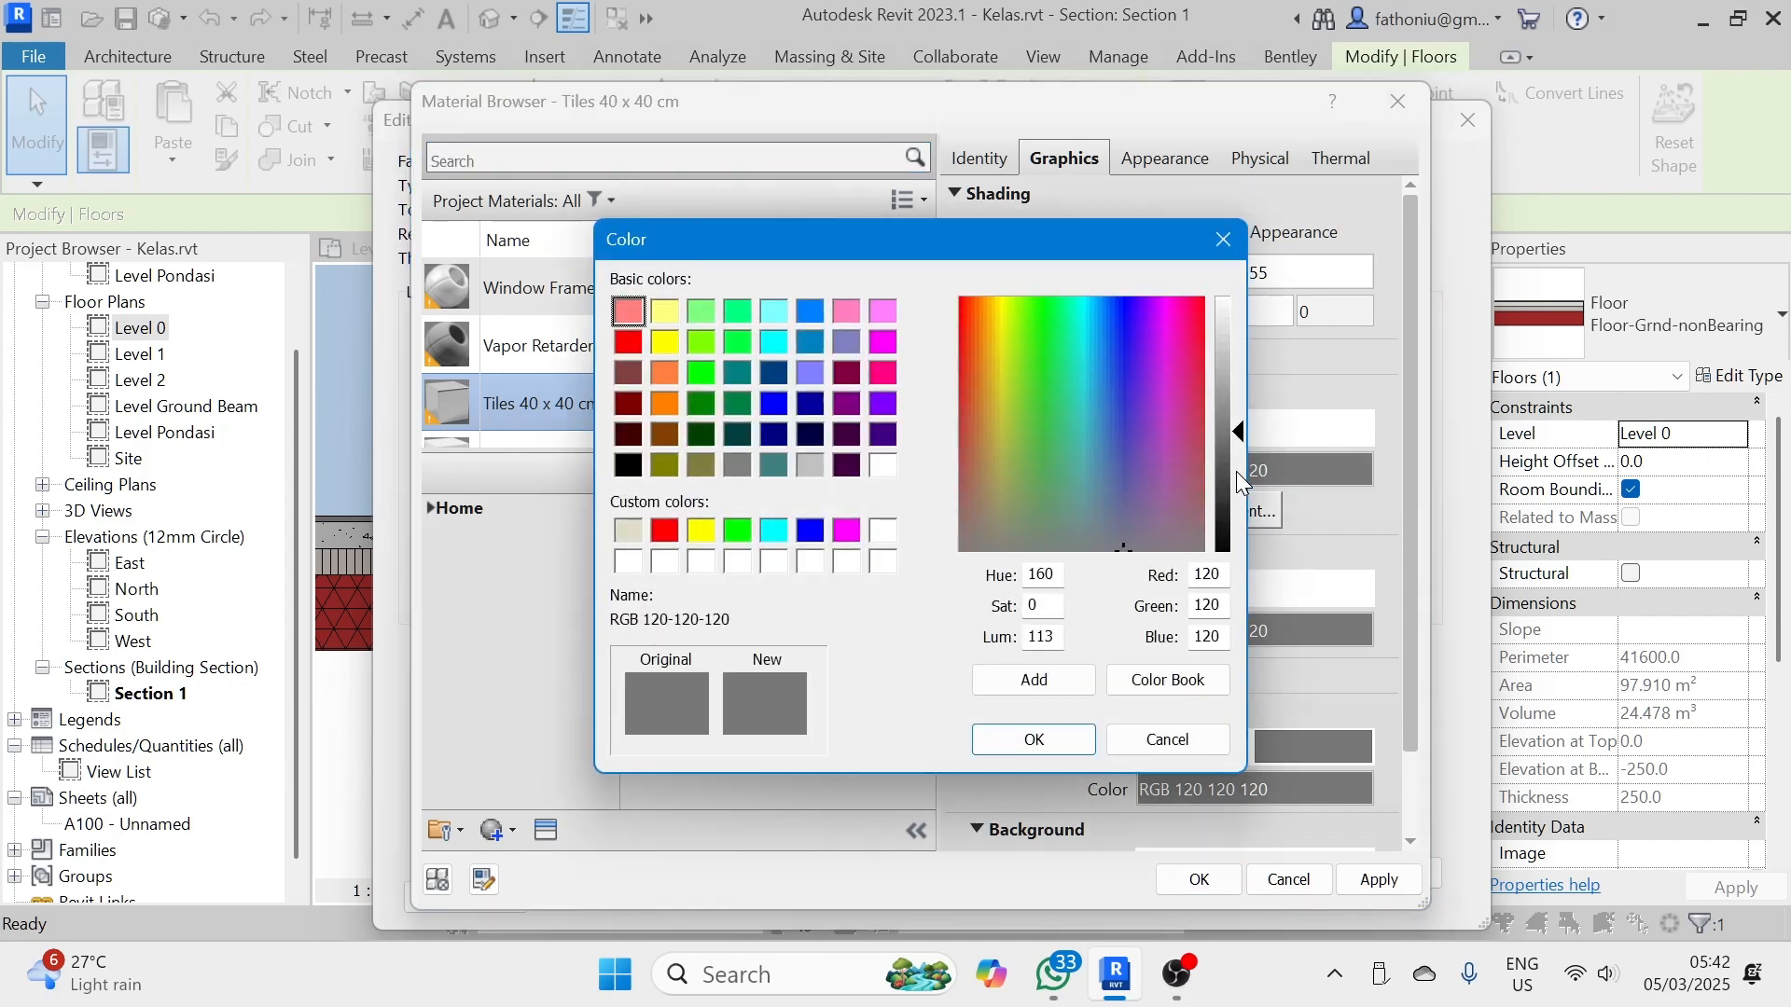
left_click(886, 466)
left_click(1048, 742)
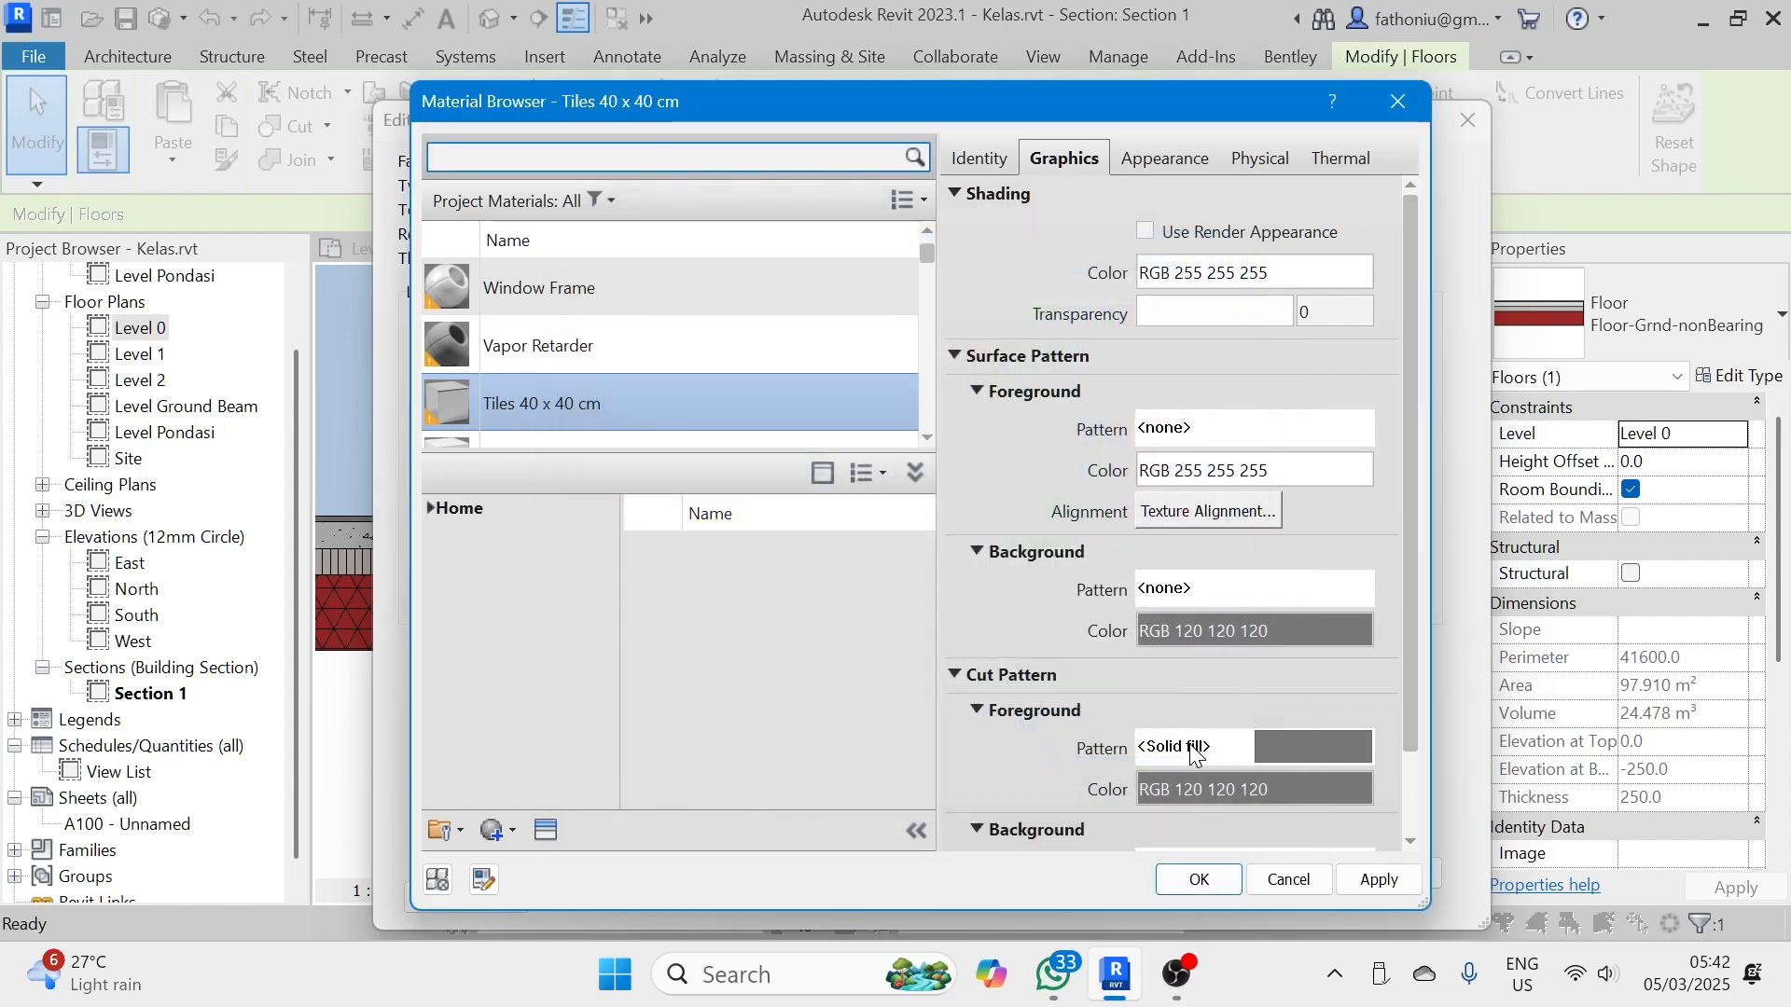
left_click(1300, 750)
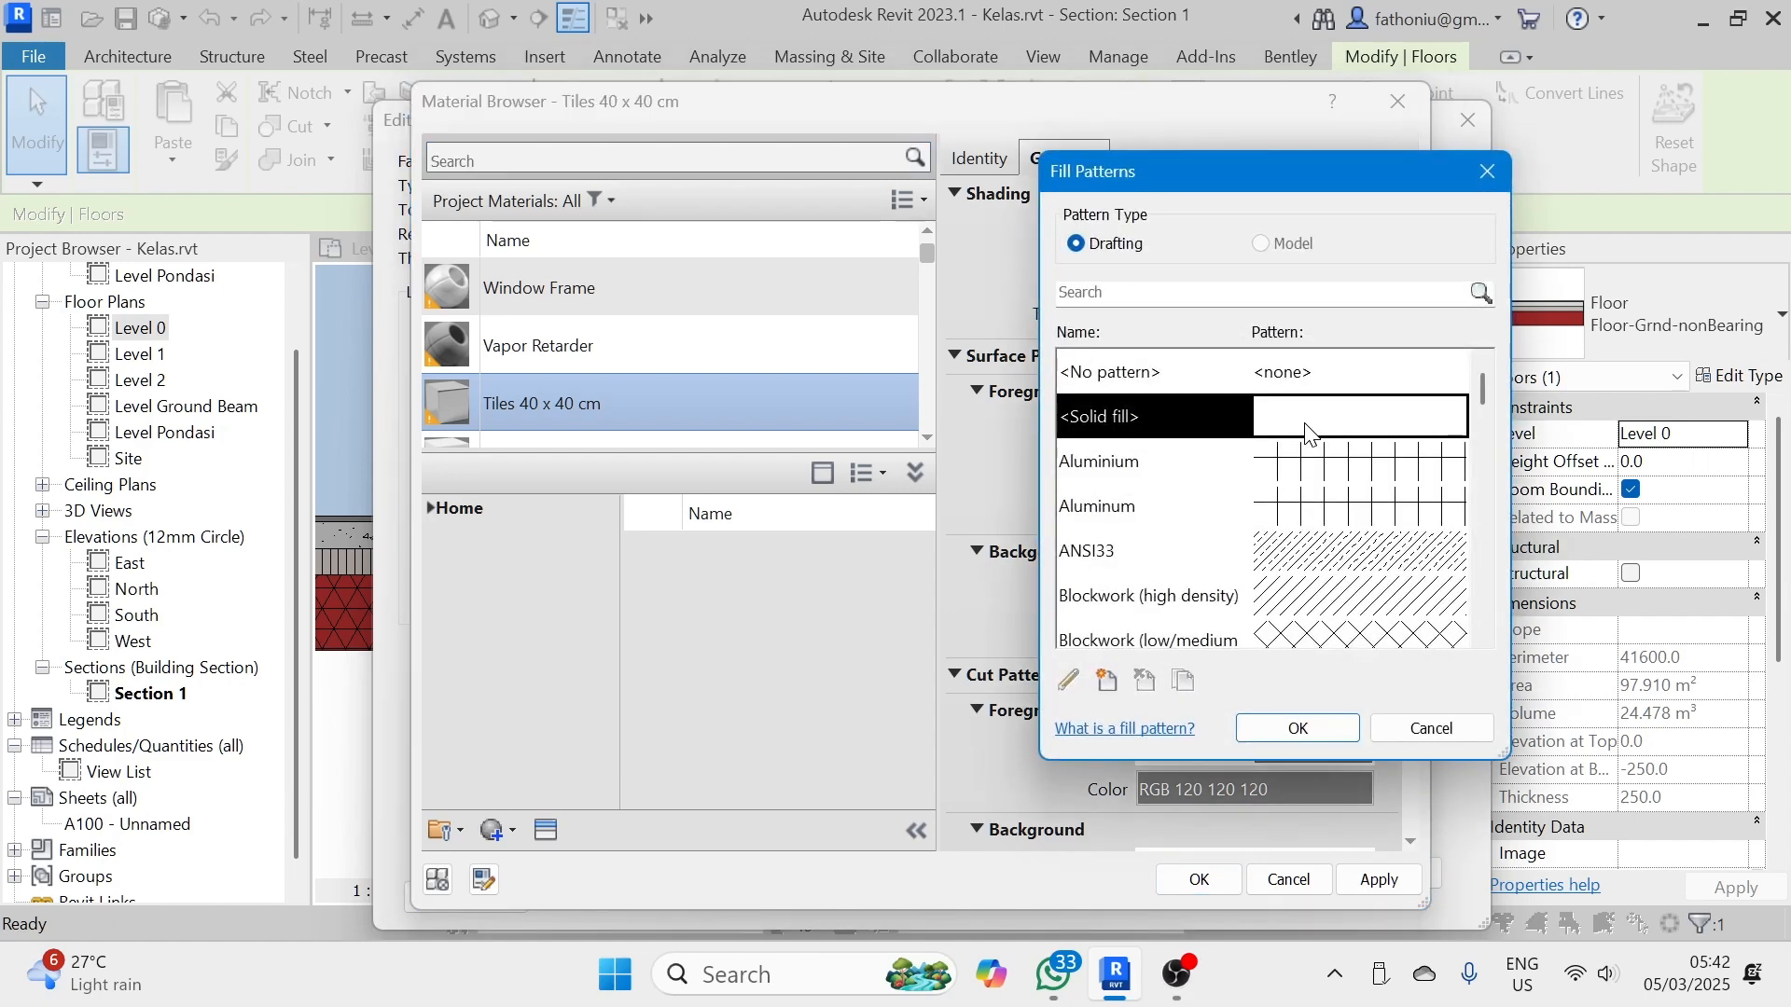
scroll(1313, 558, "down", 1)
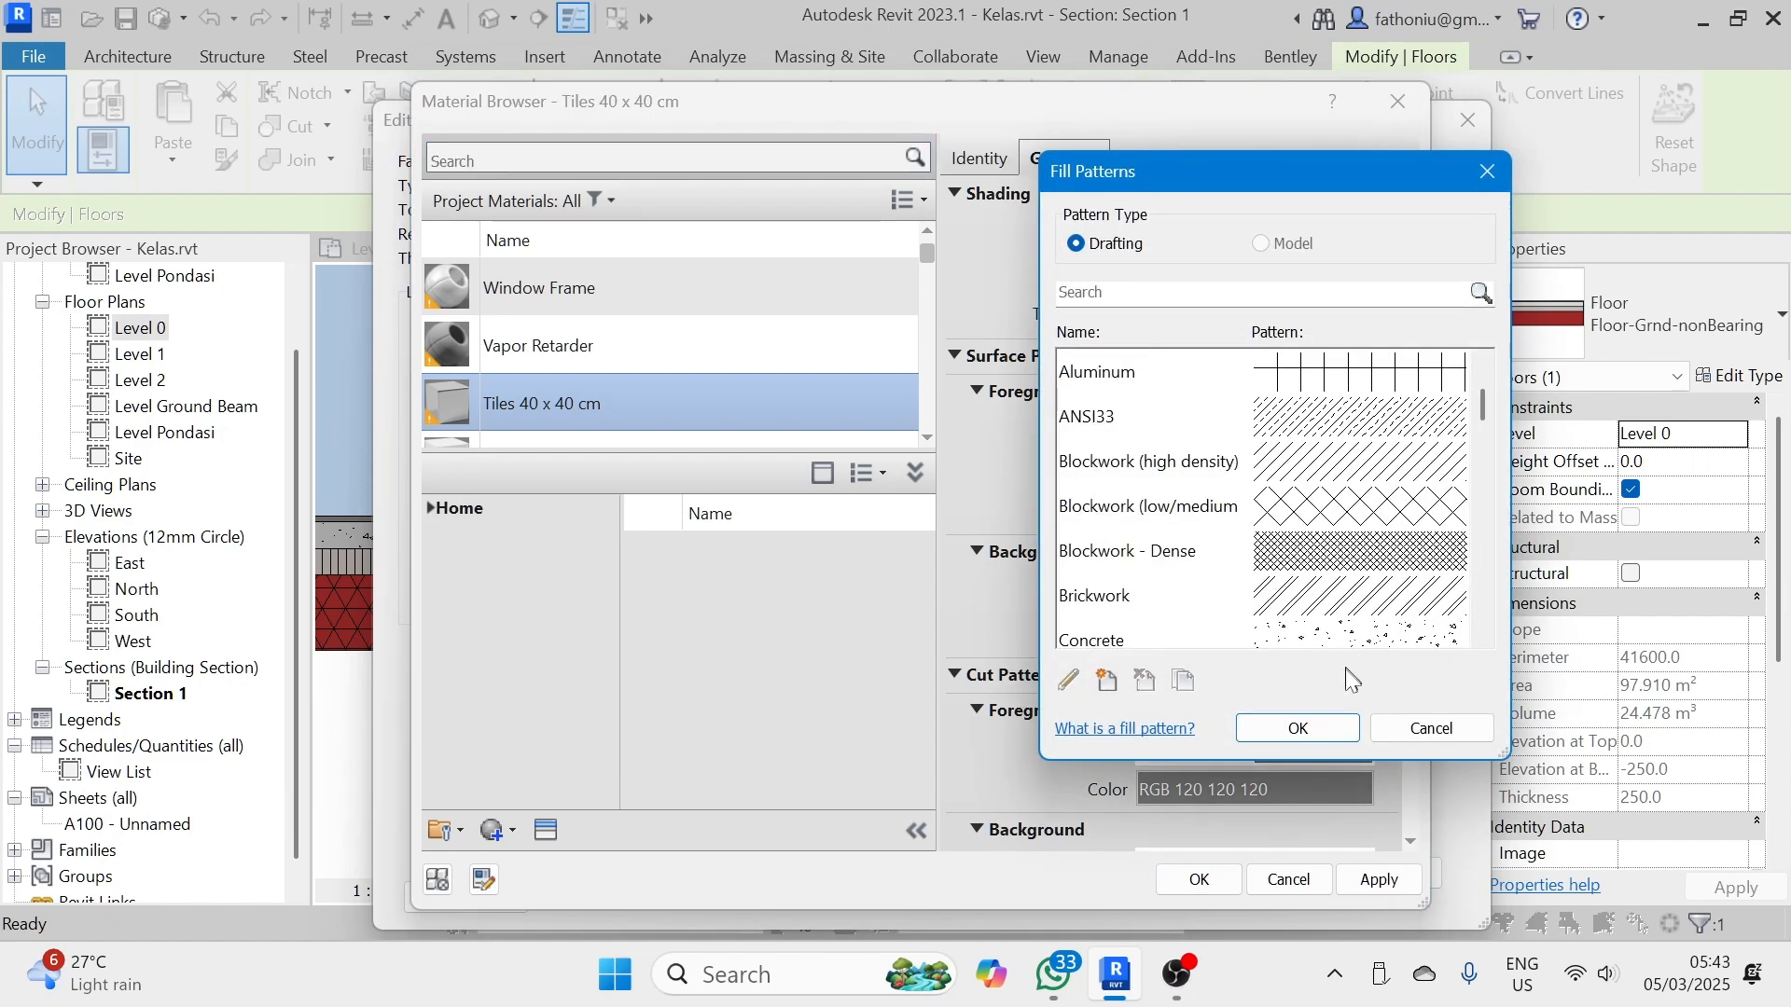
left_click(1441, 729)
- Set the cut pattern foreground color of the Tiles 40 x 40 cm material to white, RGB 255 255 255
left_click(1304, 784)
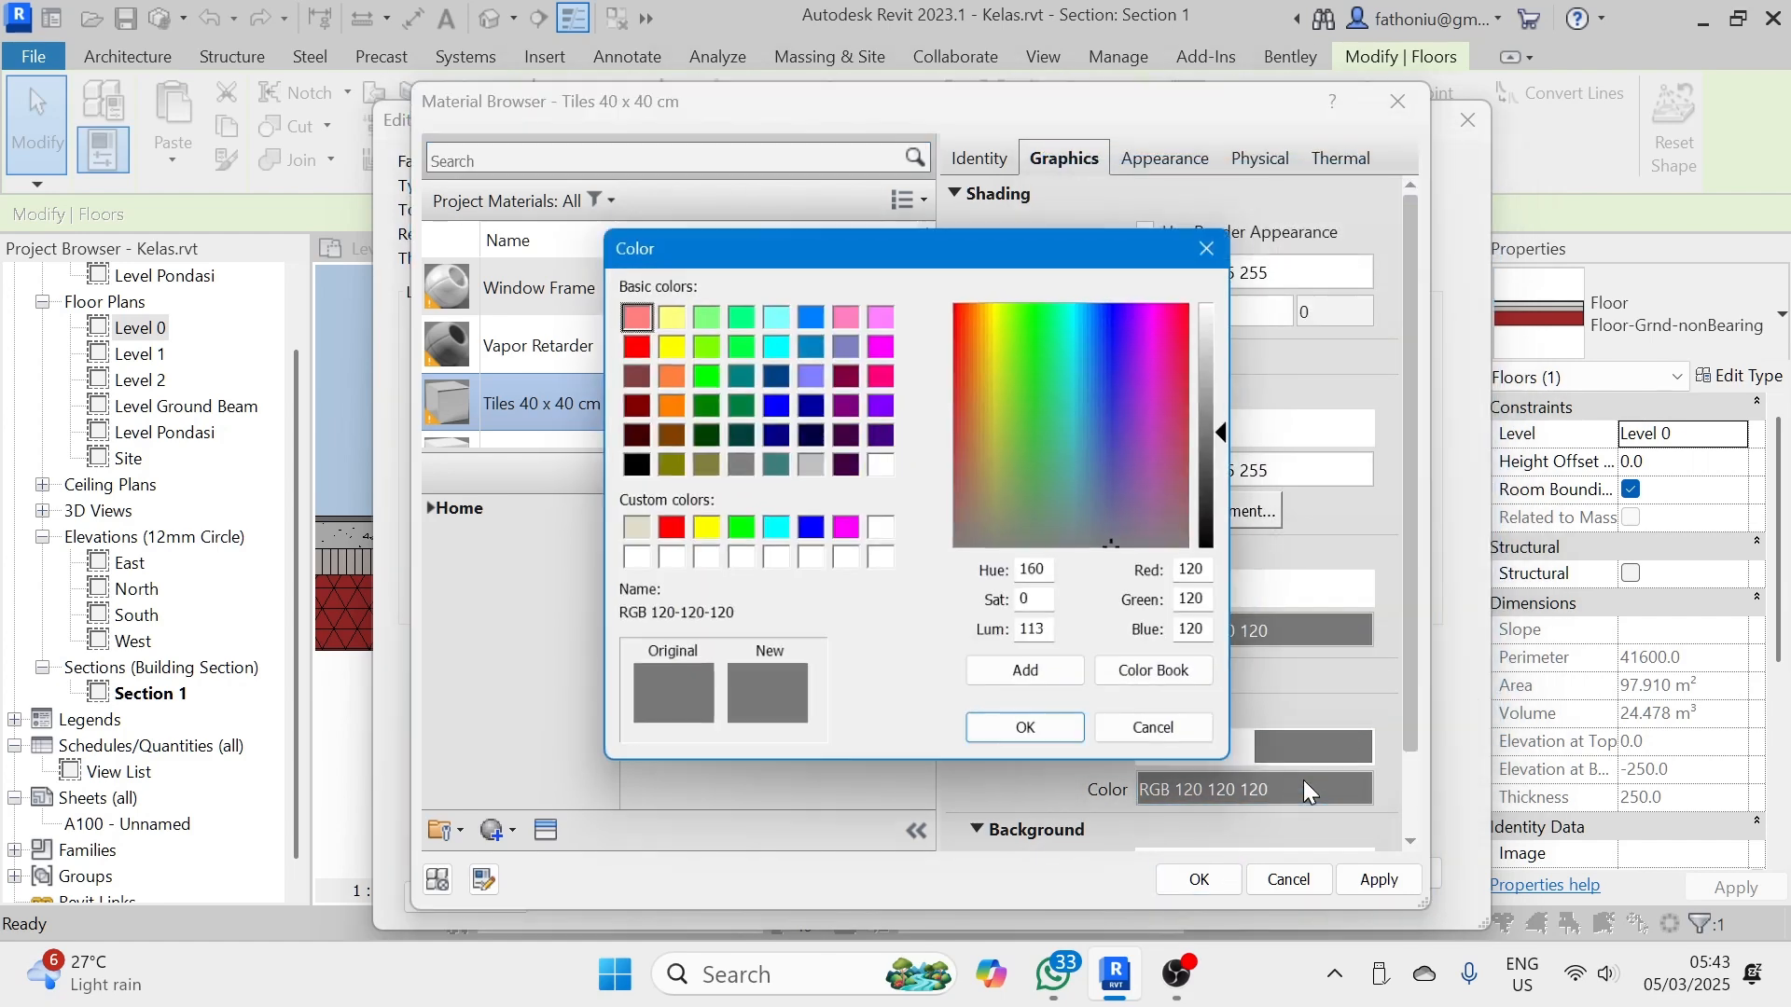
left_click(882, 466)
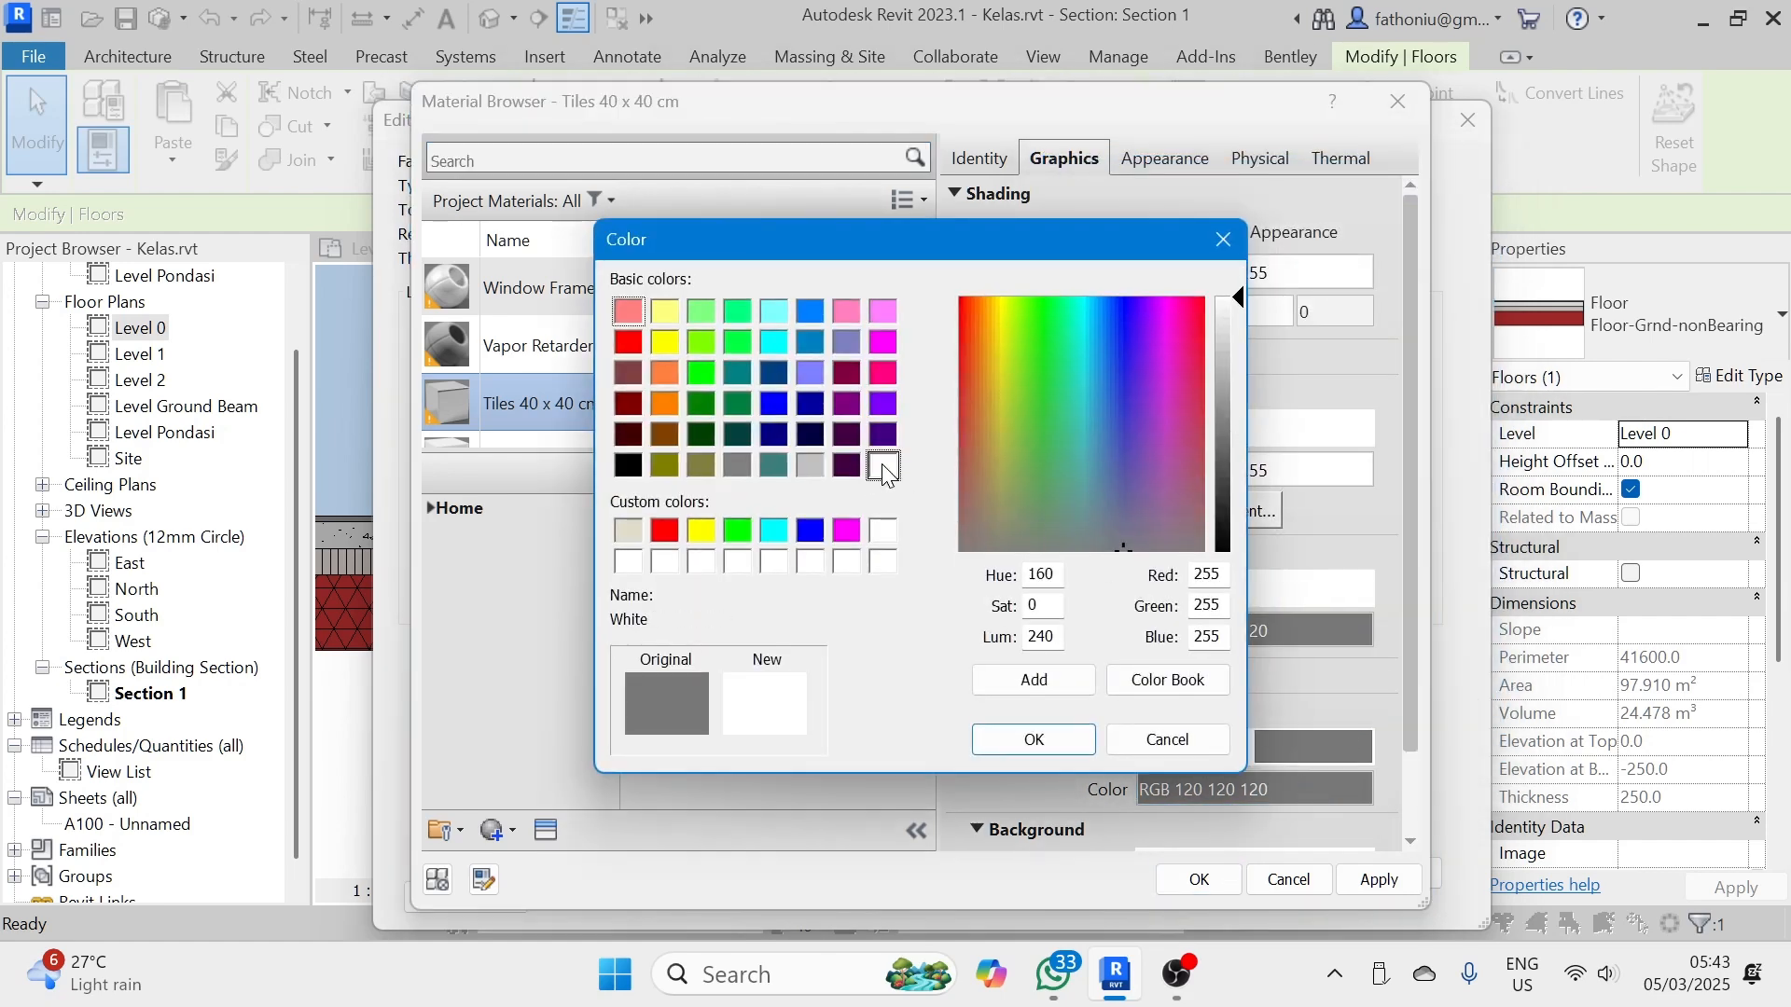
left_click(1031, 737)
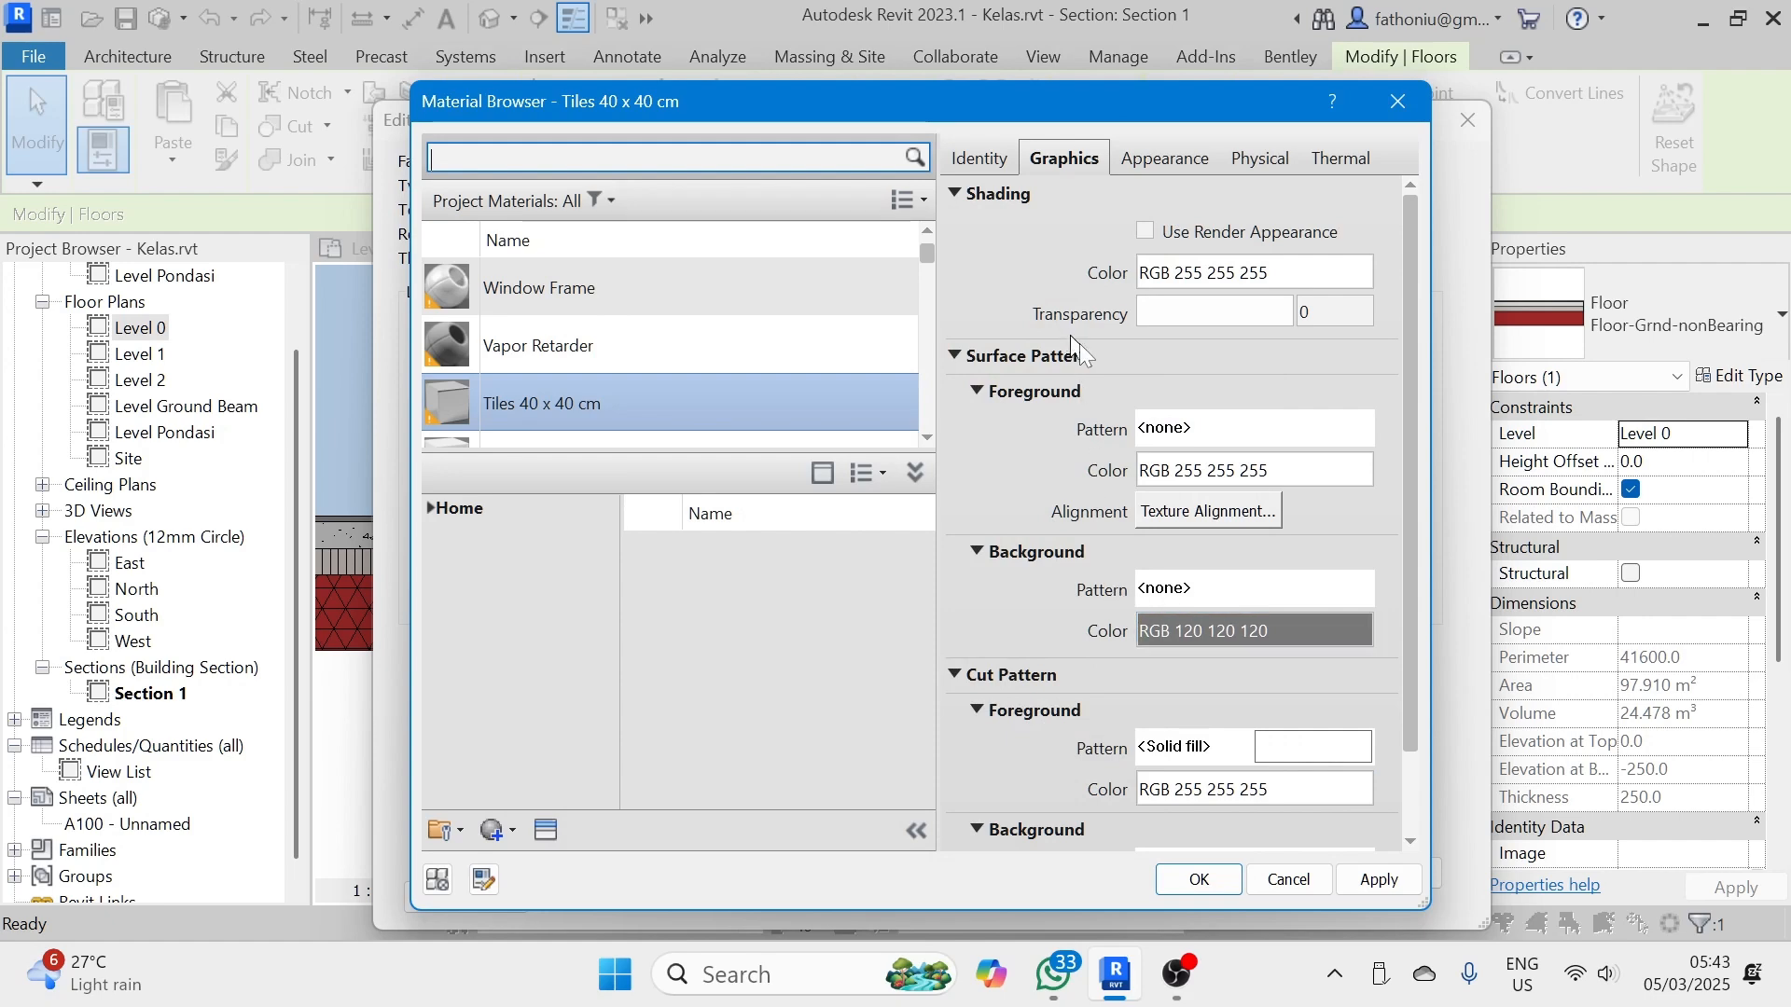
- Assign the Crosshatch drafting pattern as the surface foreground pattern of the Tiles 40 x 40 cm material
left_click(1246, 429)
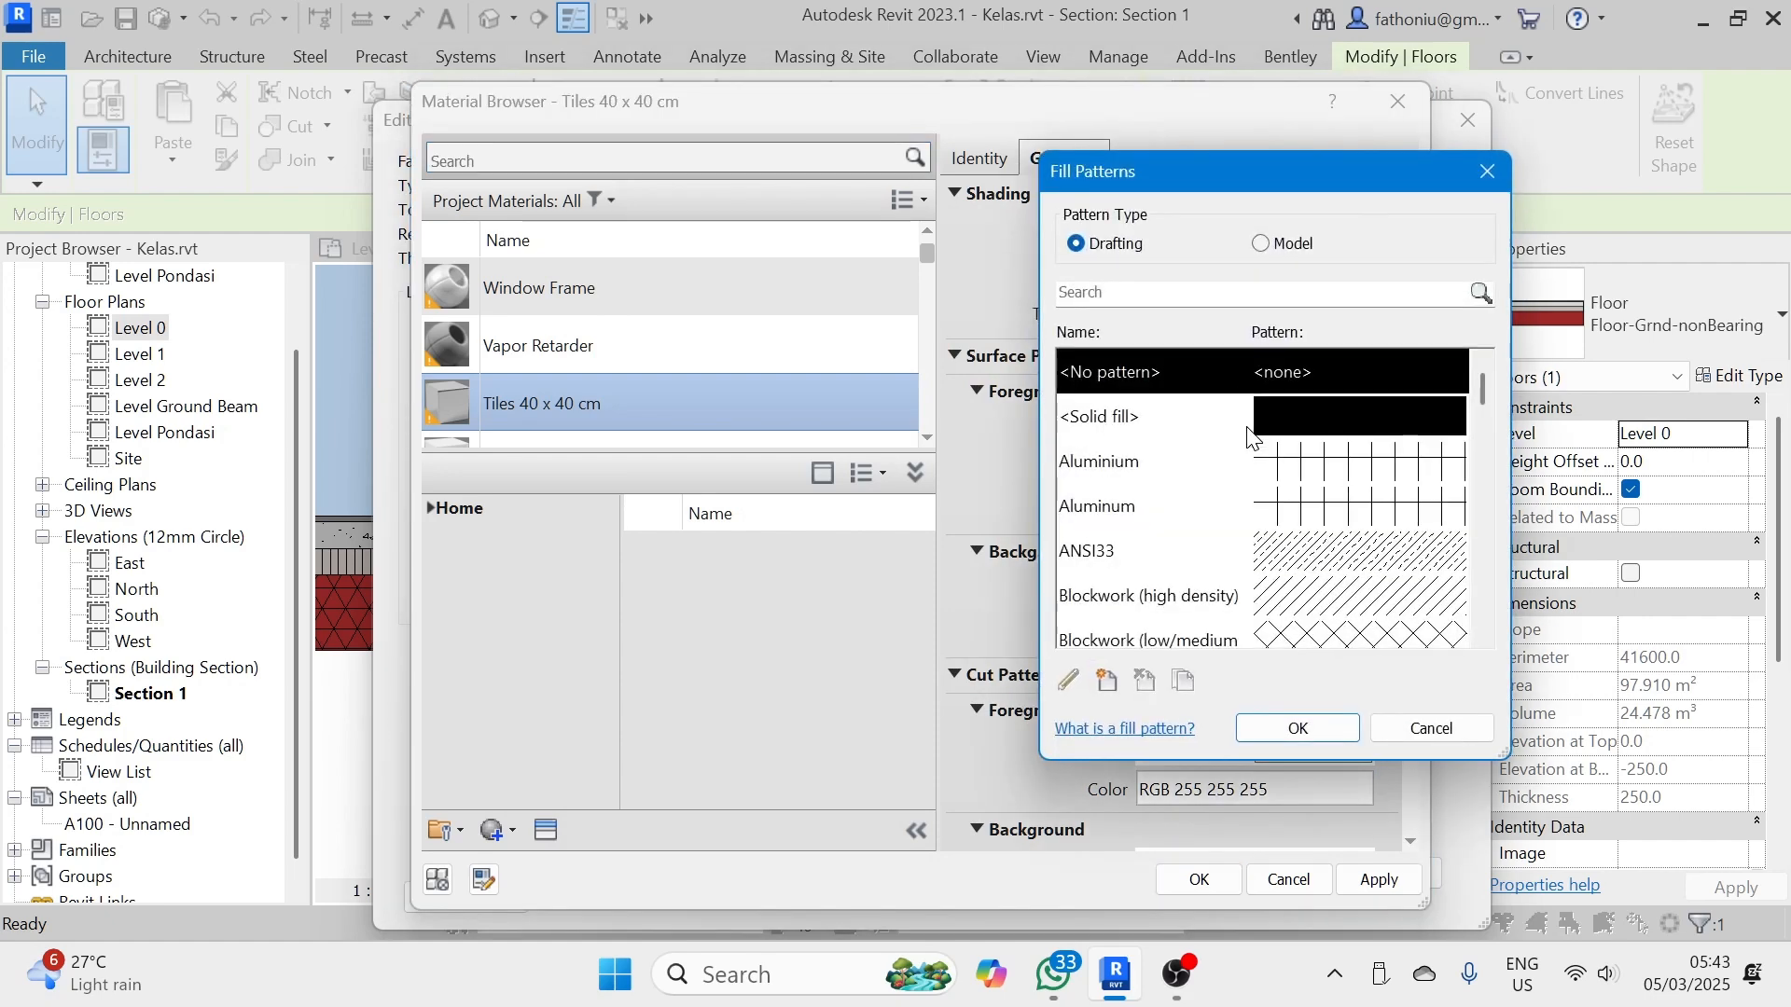
scroll(1317, 516, "down", 5)
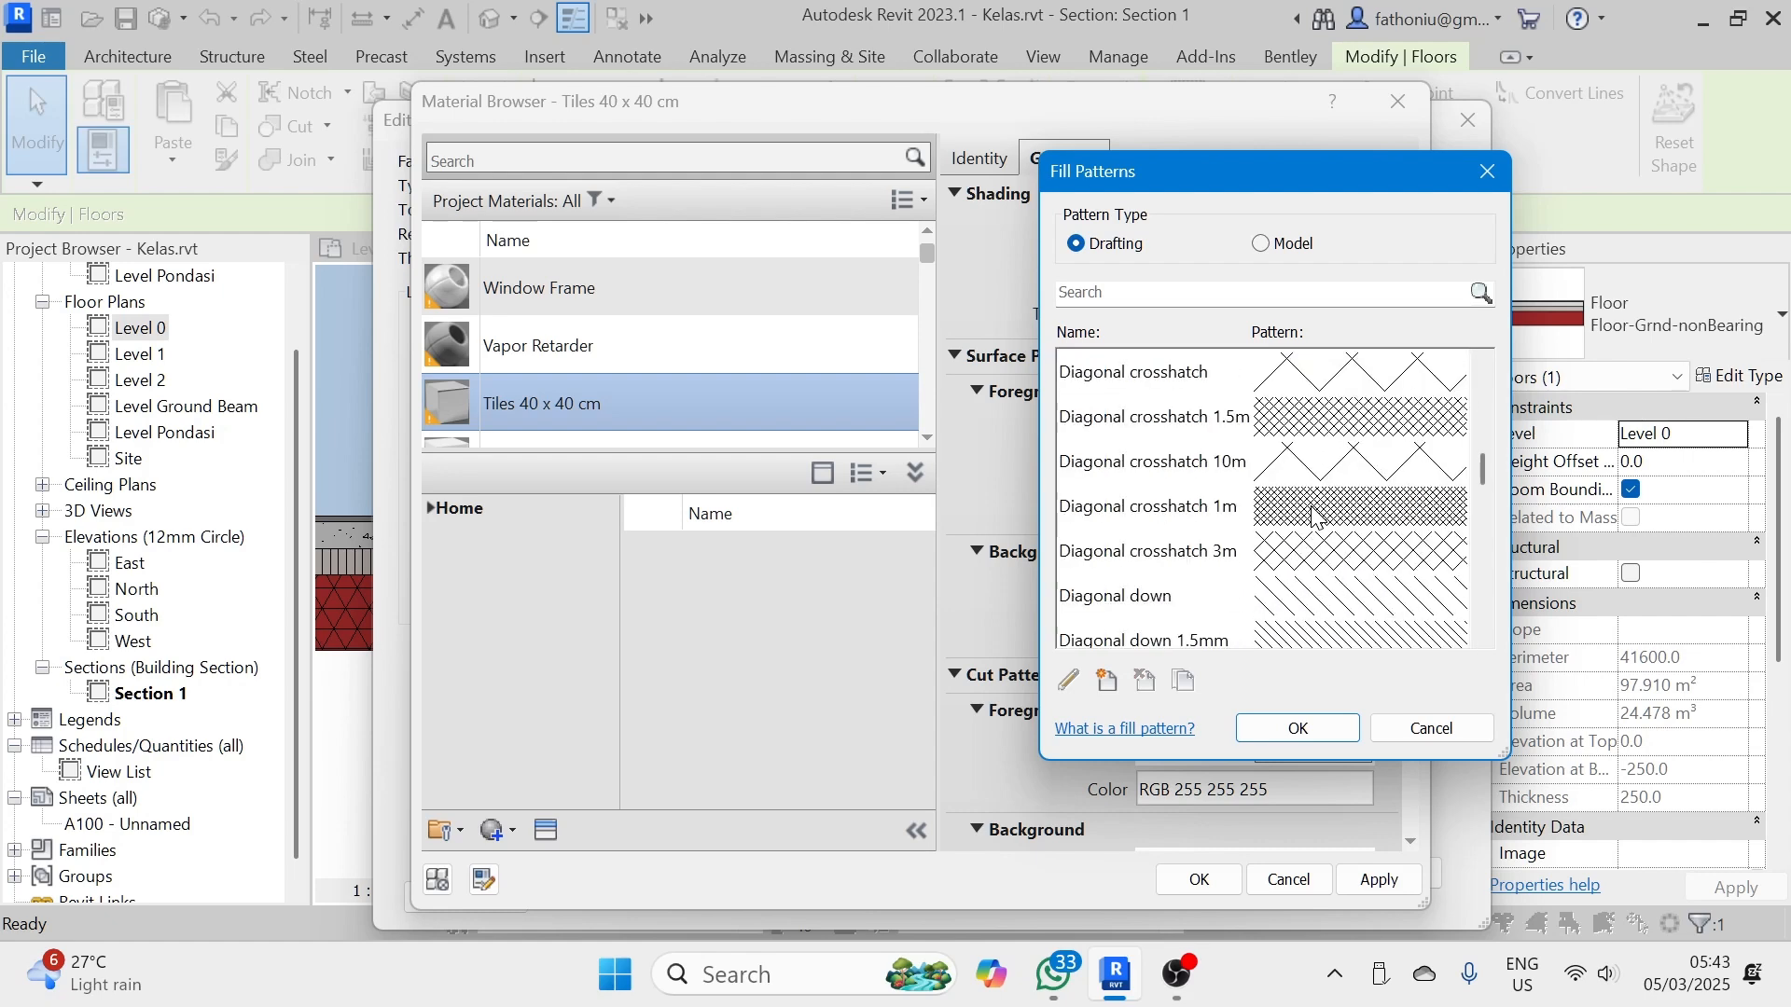
scroll(1317, 516, "up", 2)
scroll(1315, 516, "down", 7)
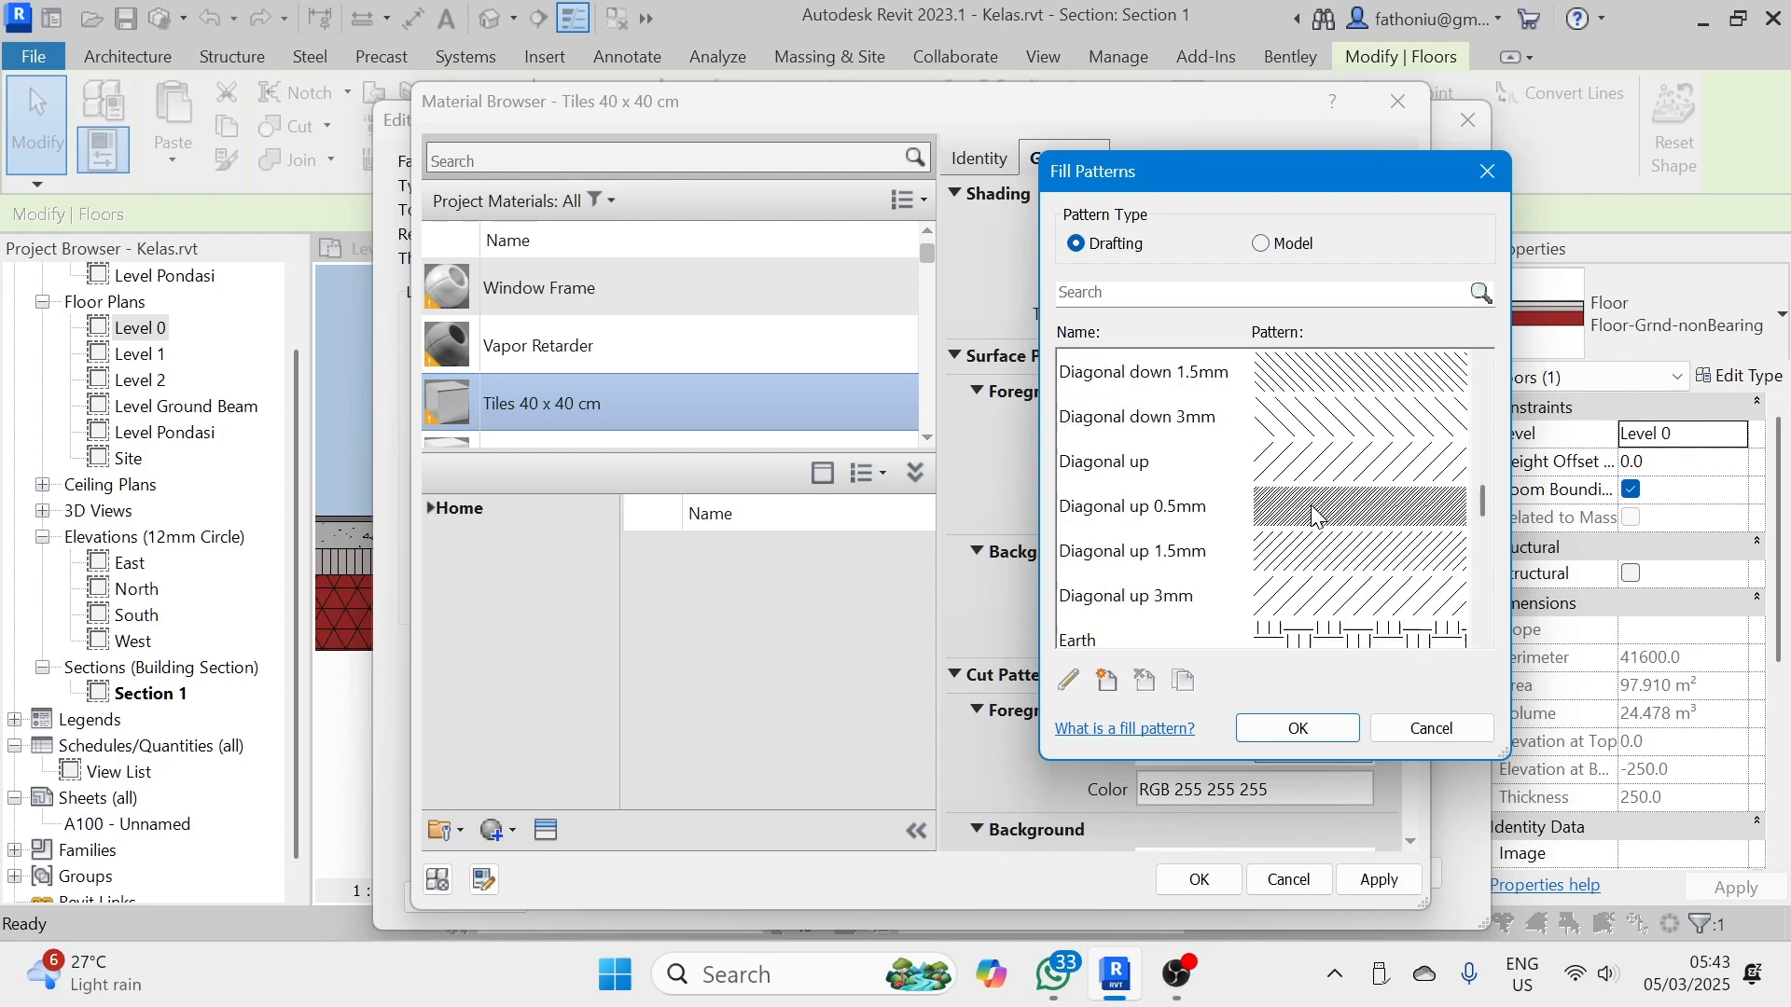
scroll(1315, 515, "up", 6)
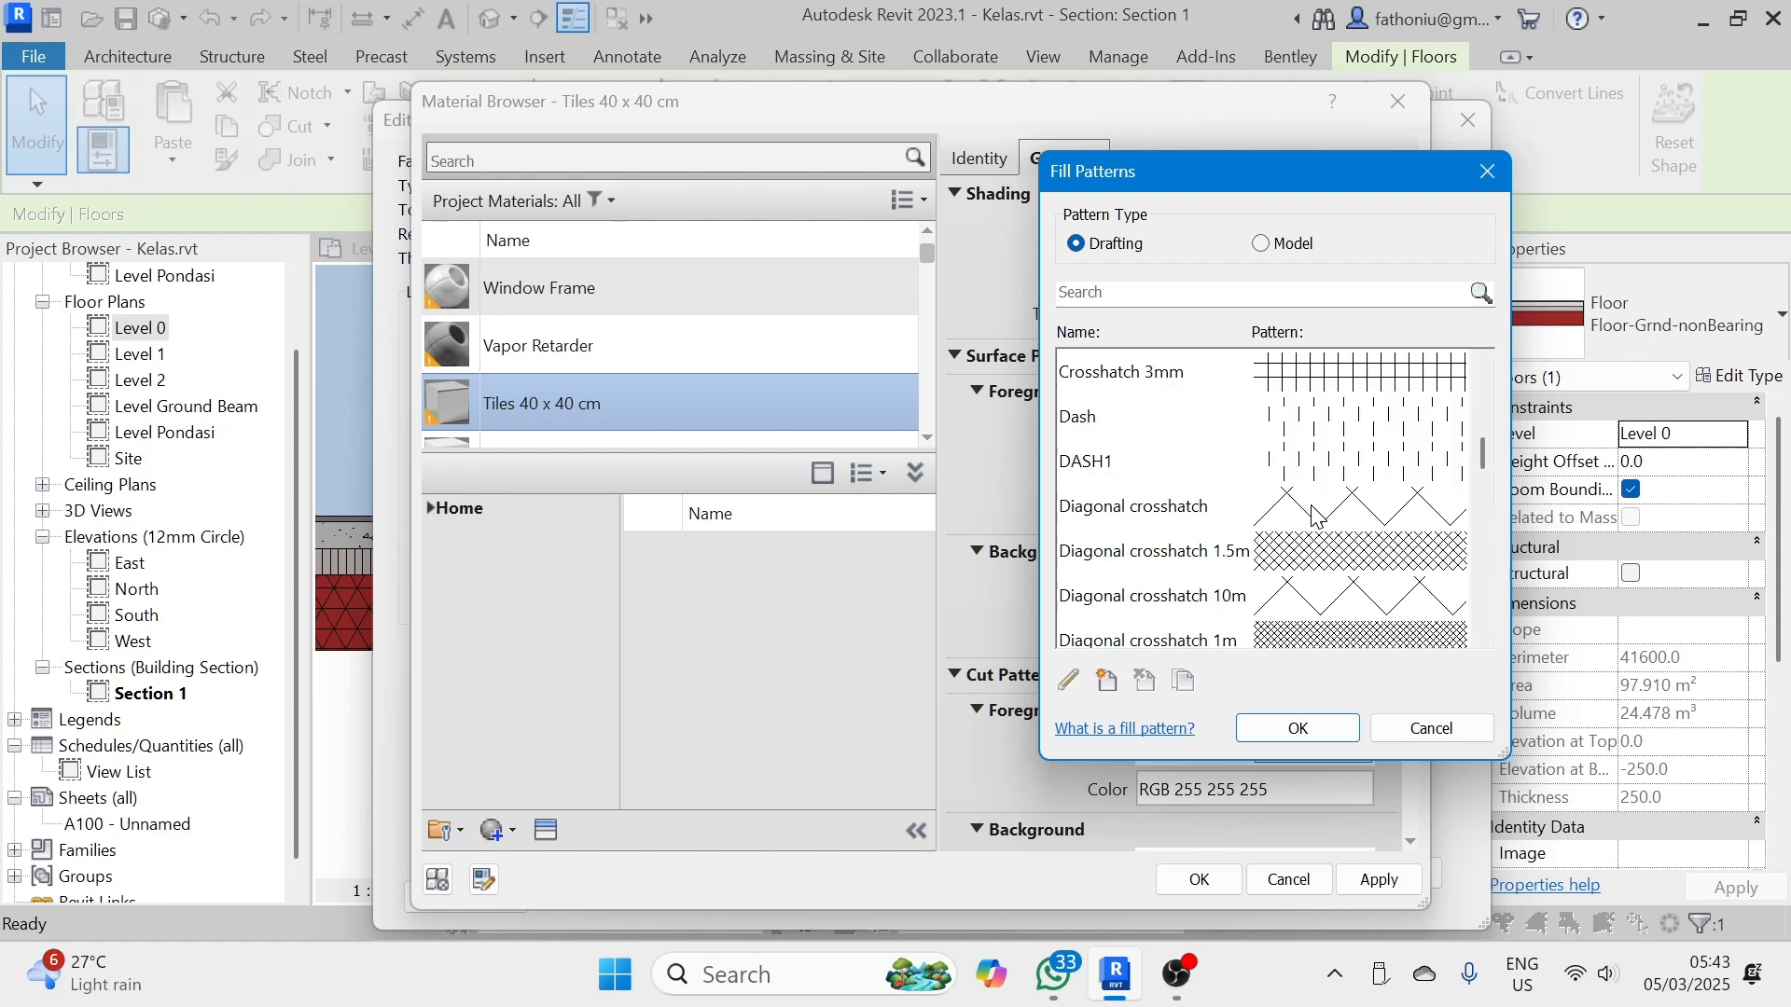
scroll(1315, 516, "up", 2)
scroll(1315, 516, "up", 2)
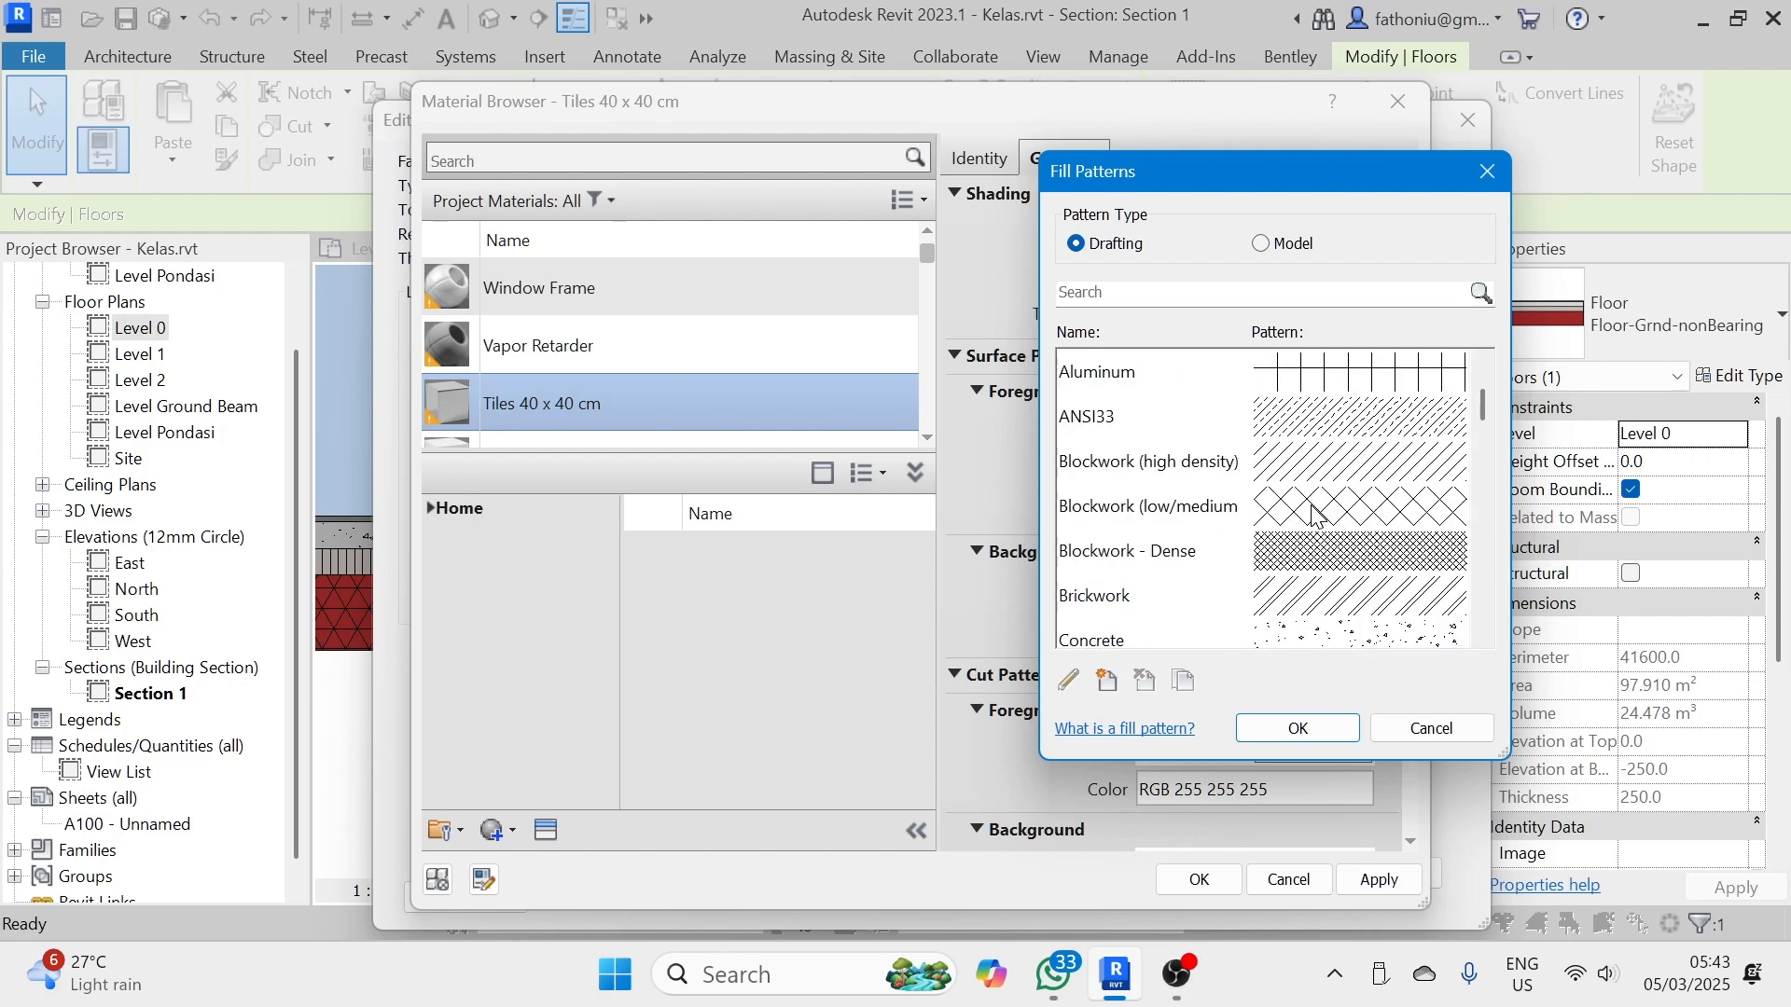
scroll(1315, 516, "down", 3)
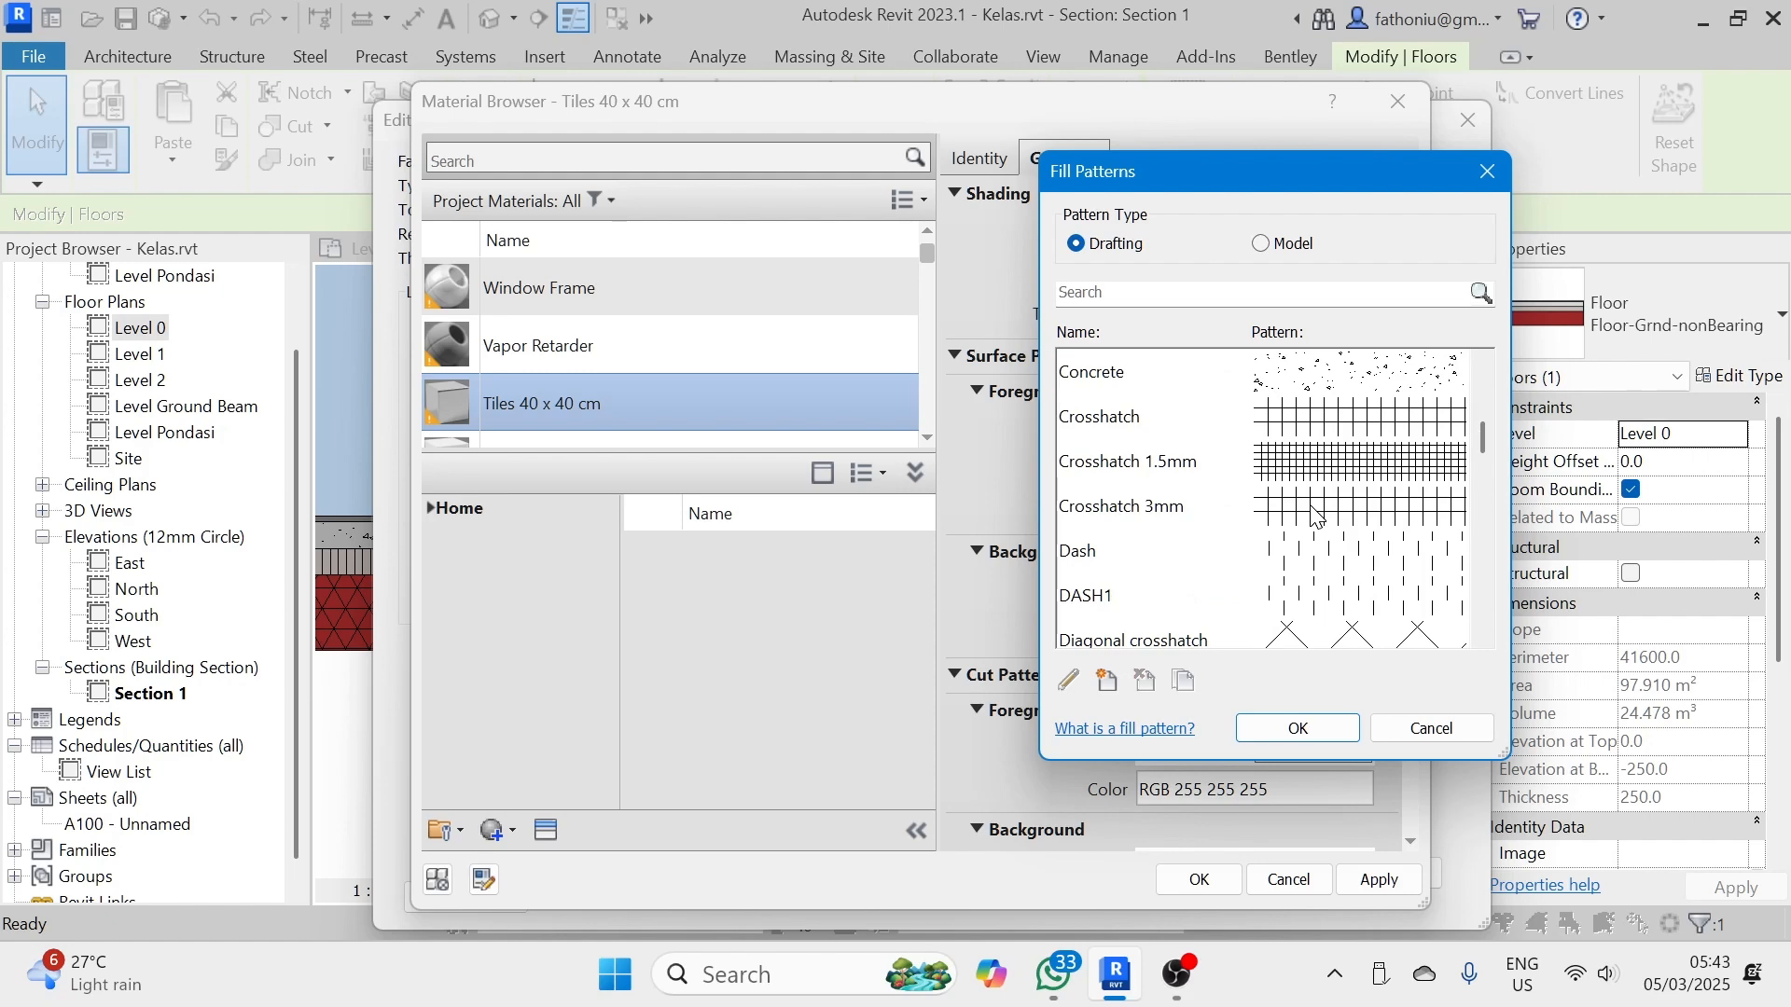
left_click(1331, 426)
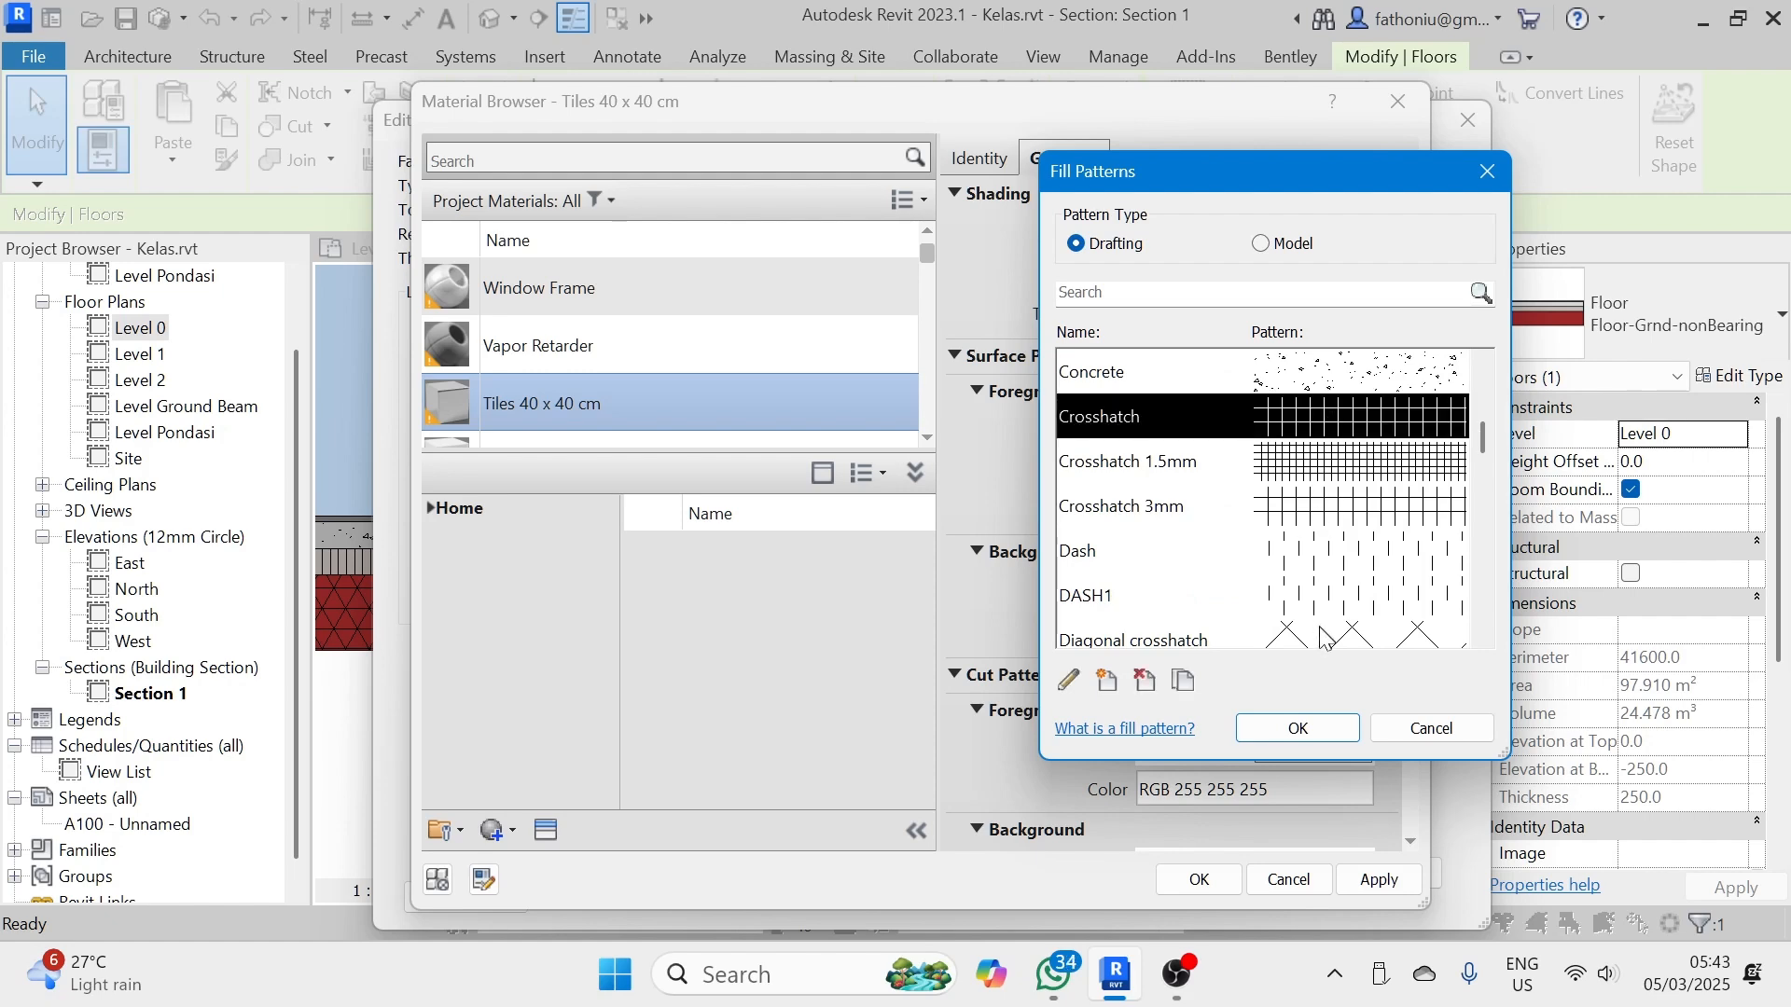
left_click(1299, 727)
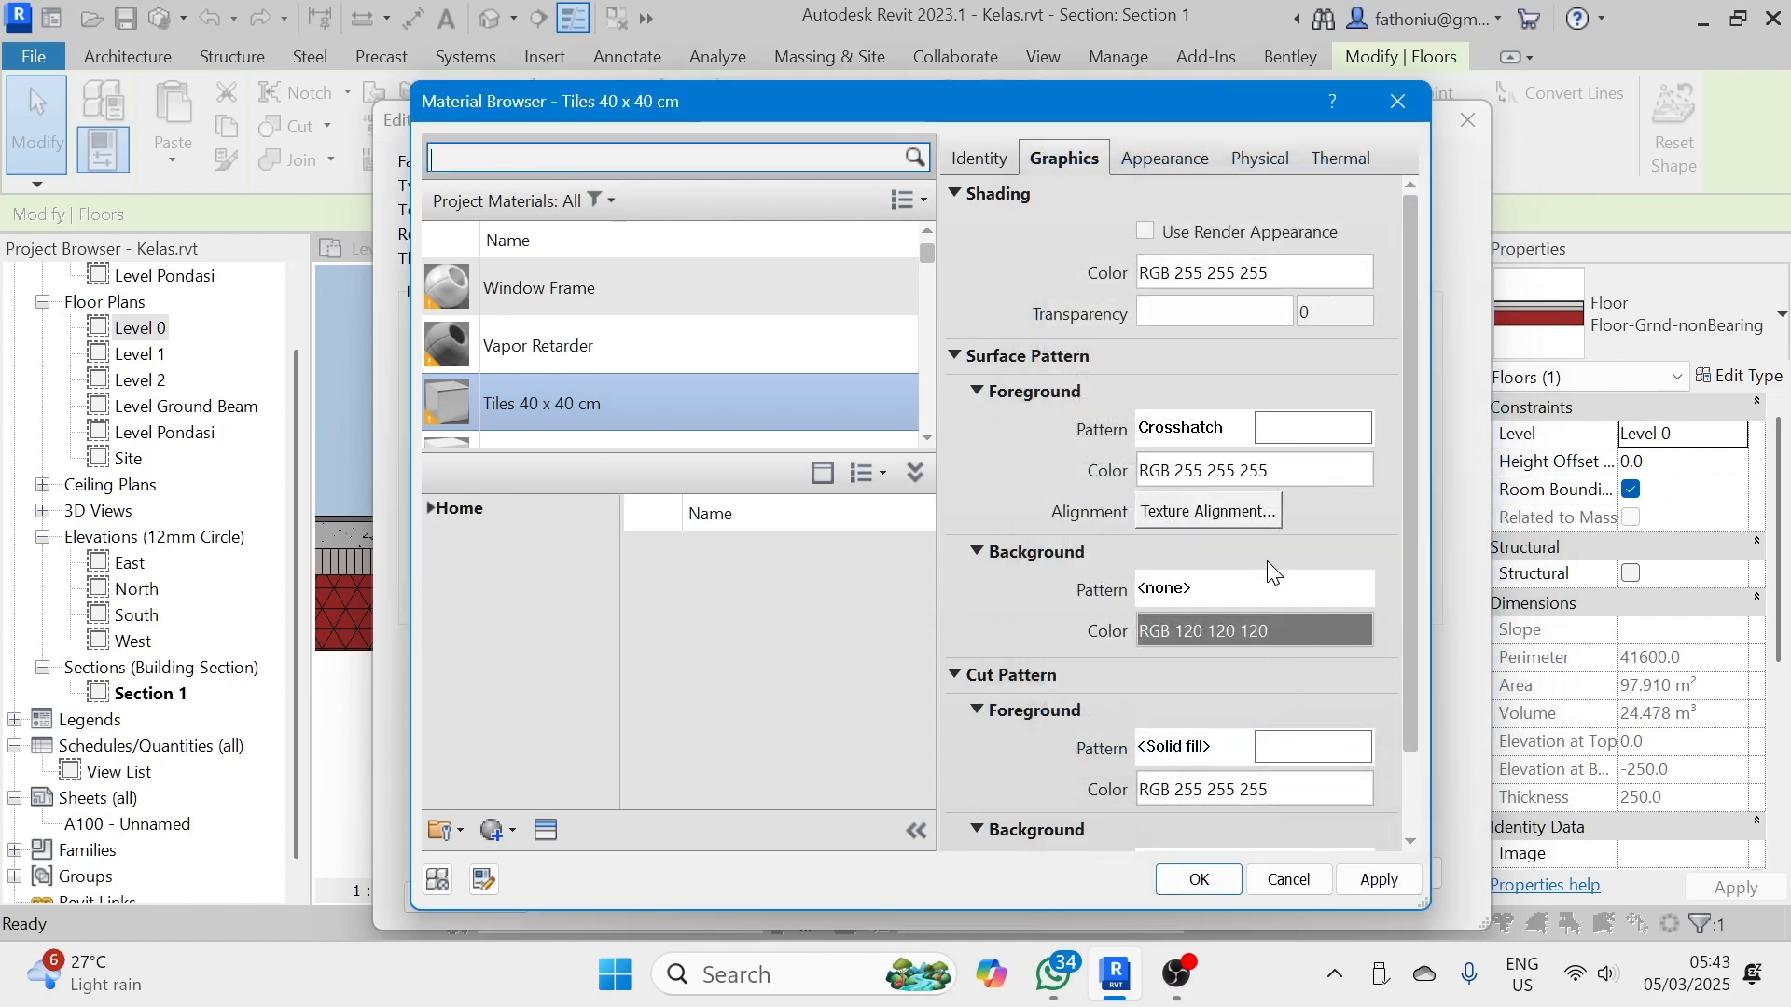
- Set the tile color of the Tiles texture in the Tiles 40 x 40 cm material's appearance to white, RGB 255 255 255
left_click(1225, 508)
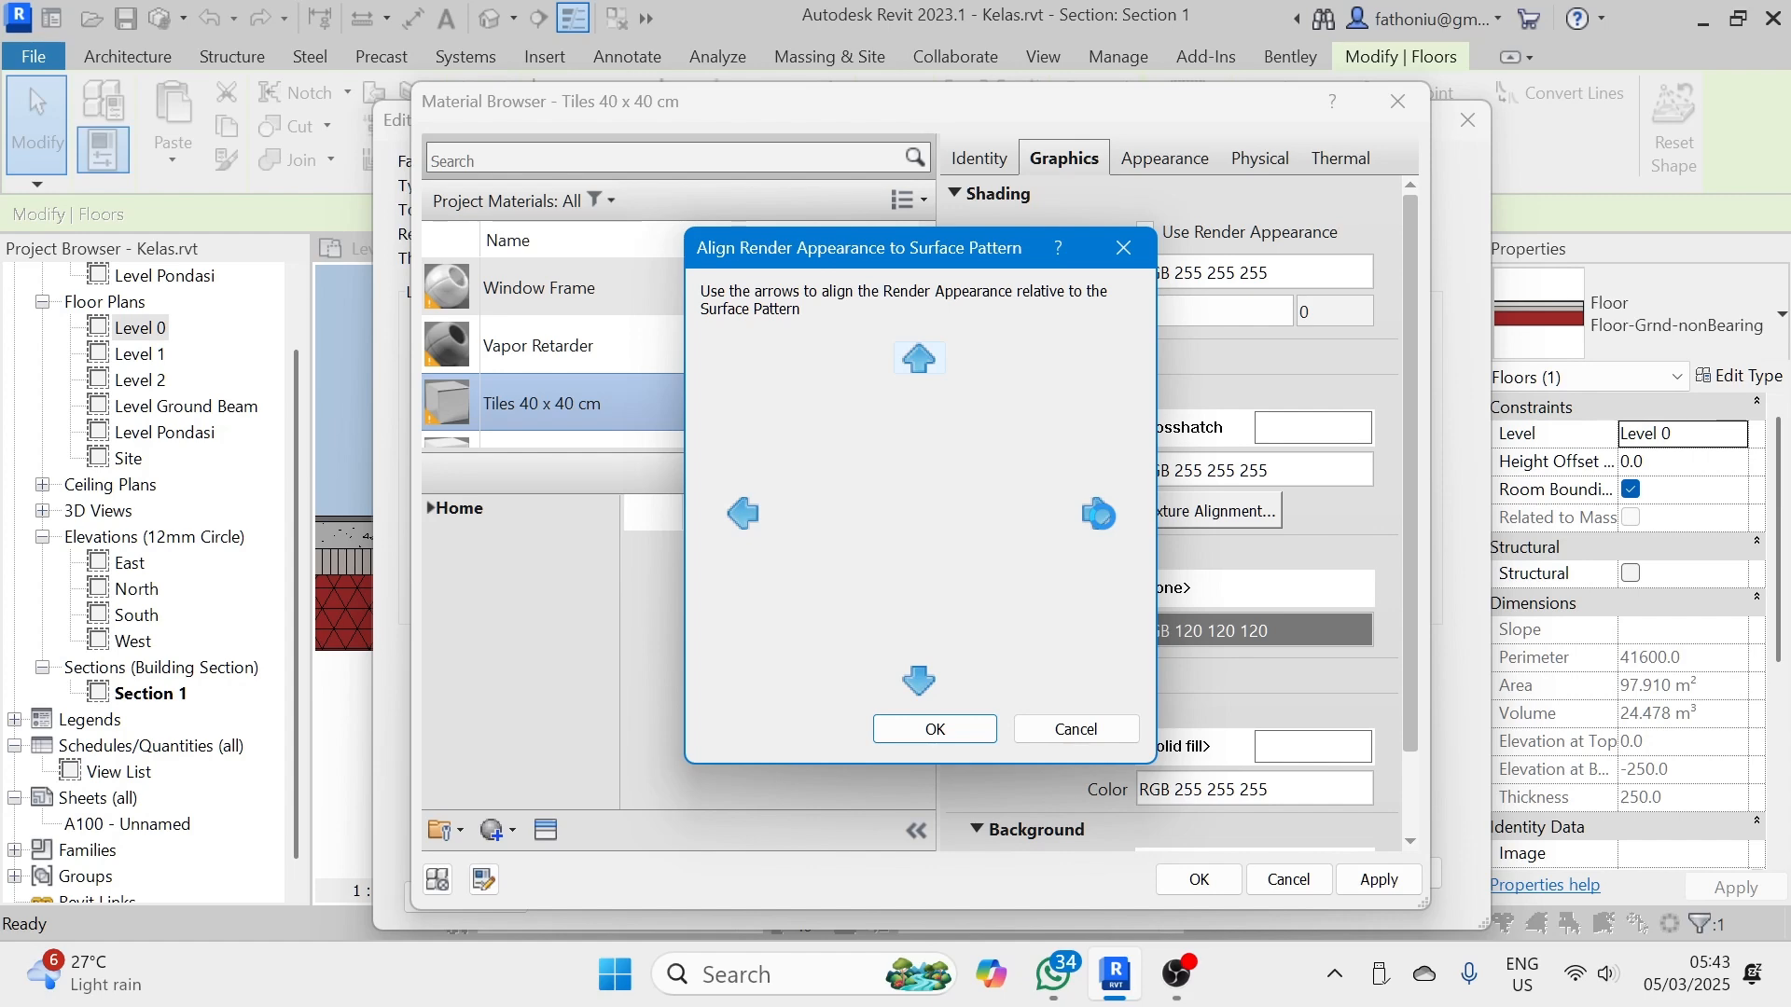
left_click(1074, 730)
left_click(1169, 165)
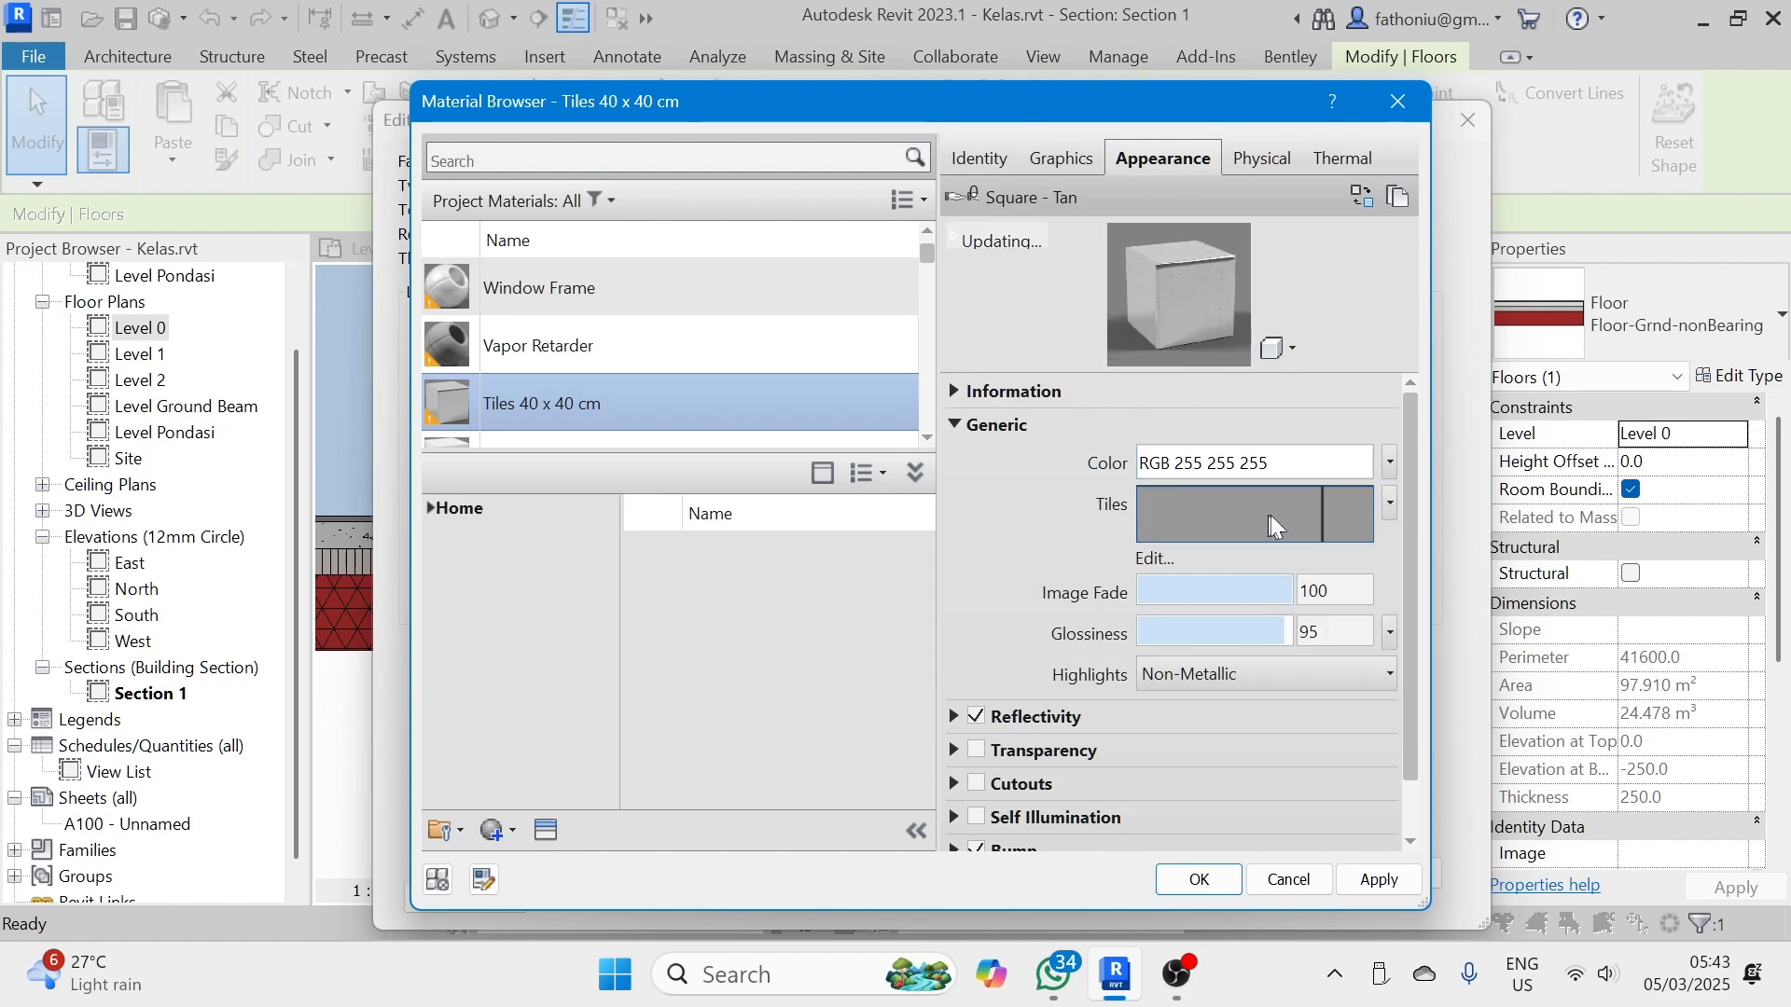
left_click(1390, 503)
left_click(1389, 504)
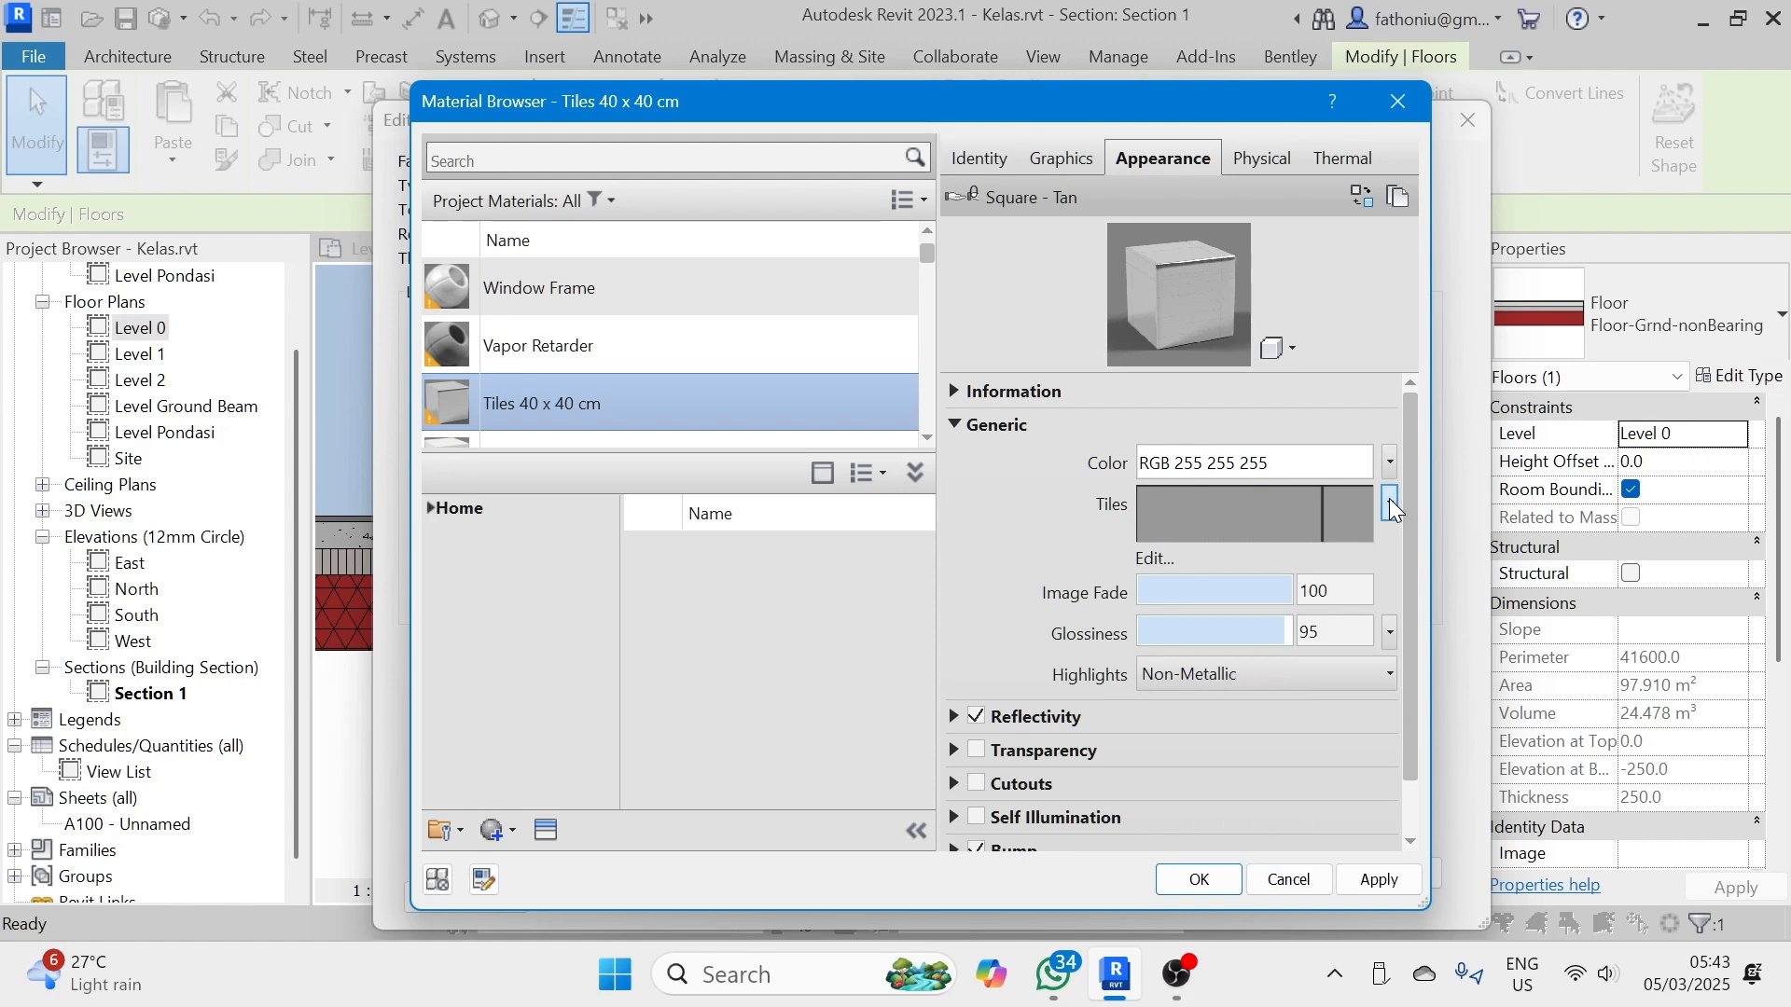
left_click(1156, 557)
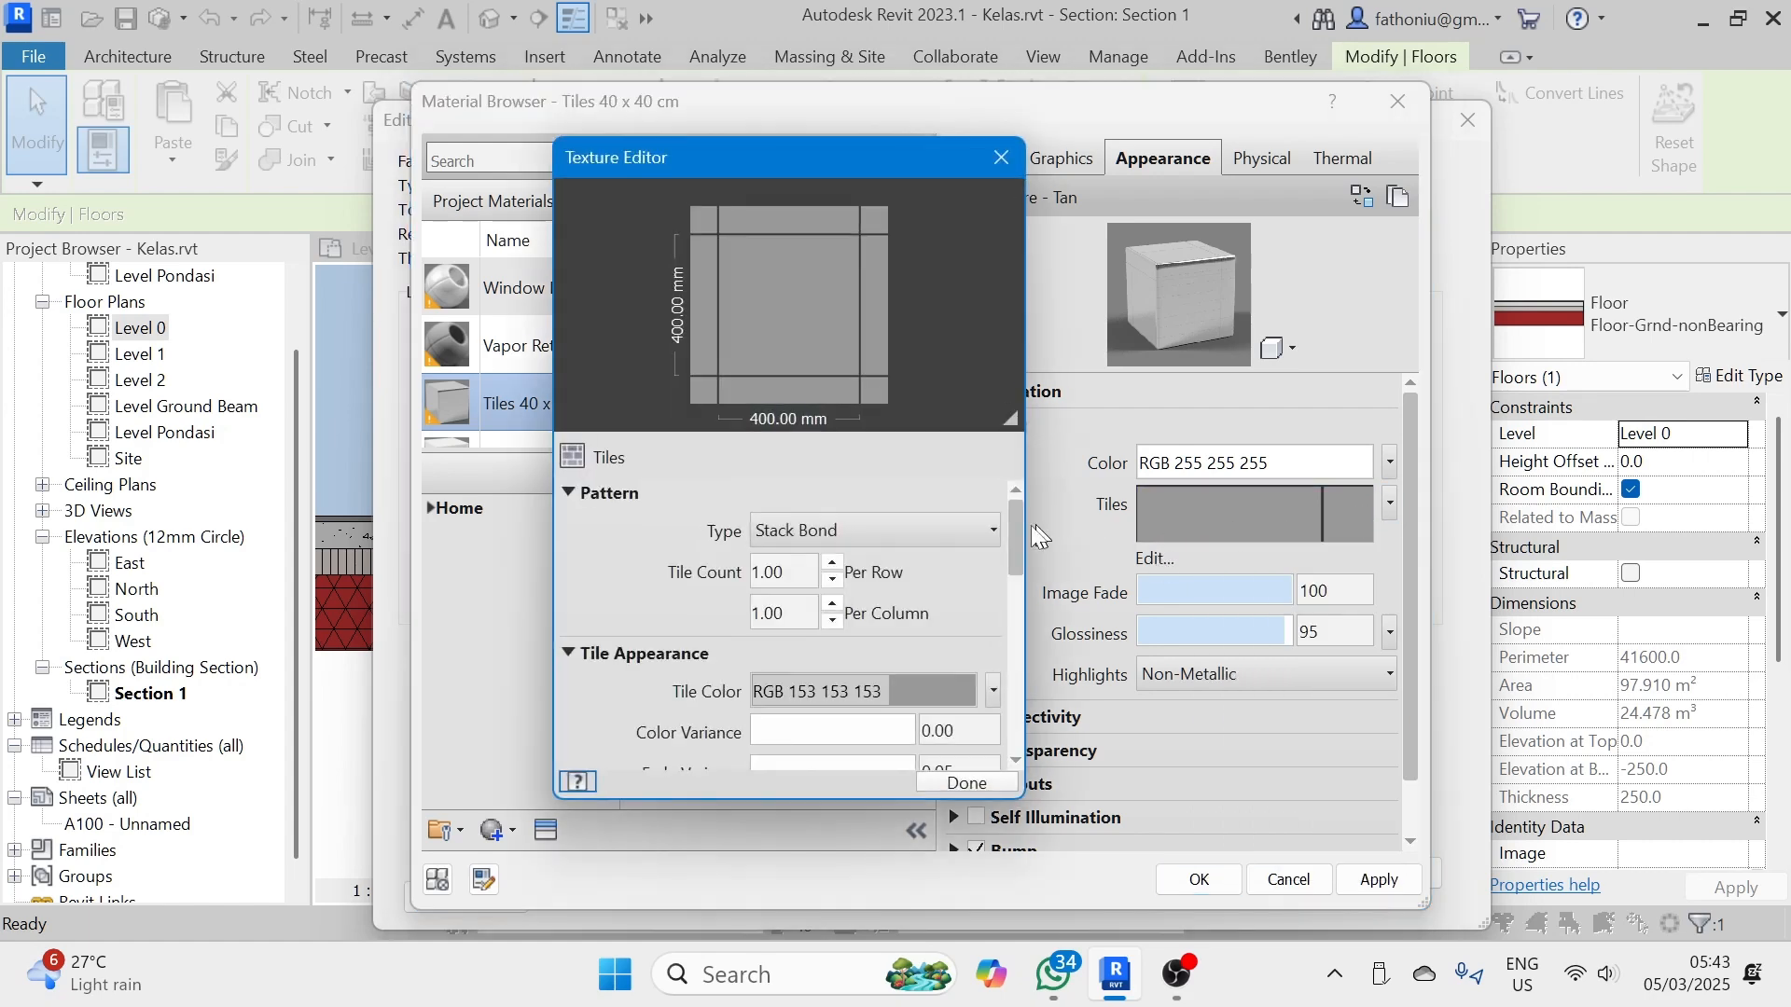
left_click(991, 691)
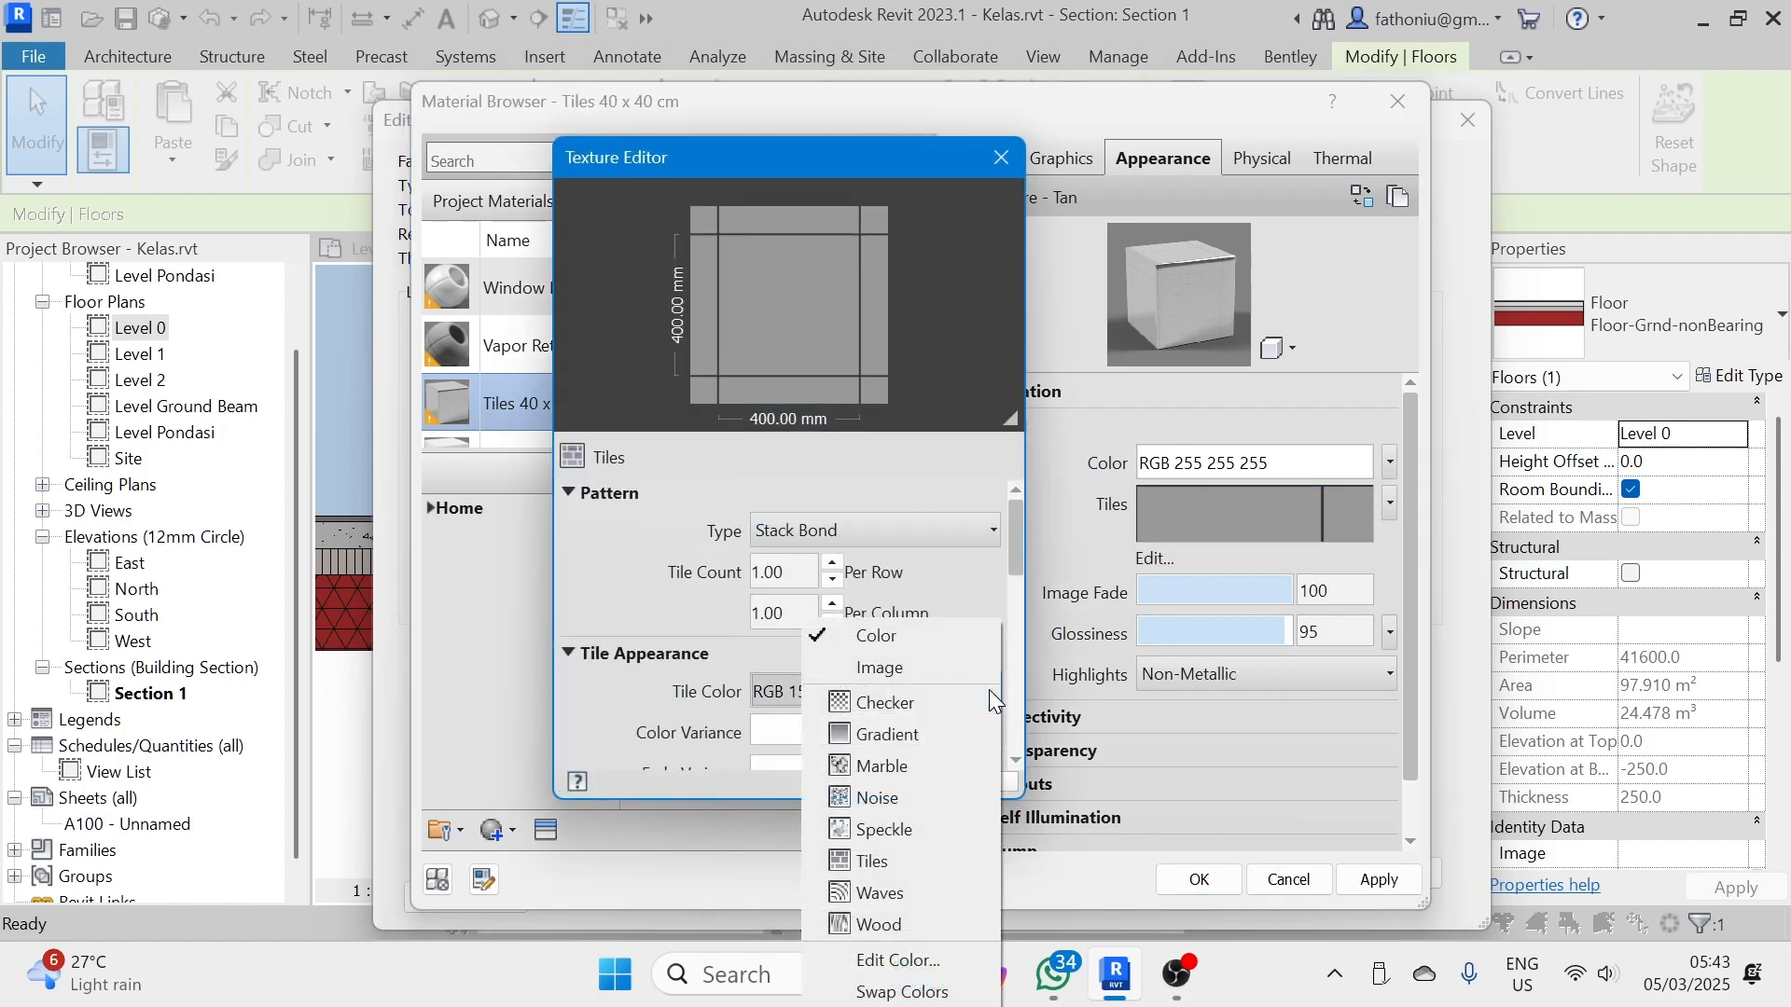
left_click(631, 585)
left_click(886, 688)
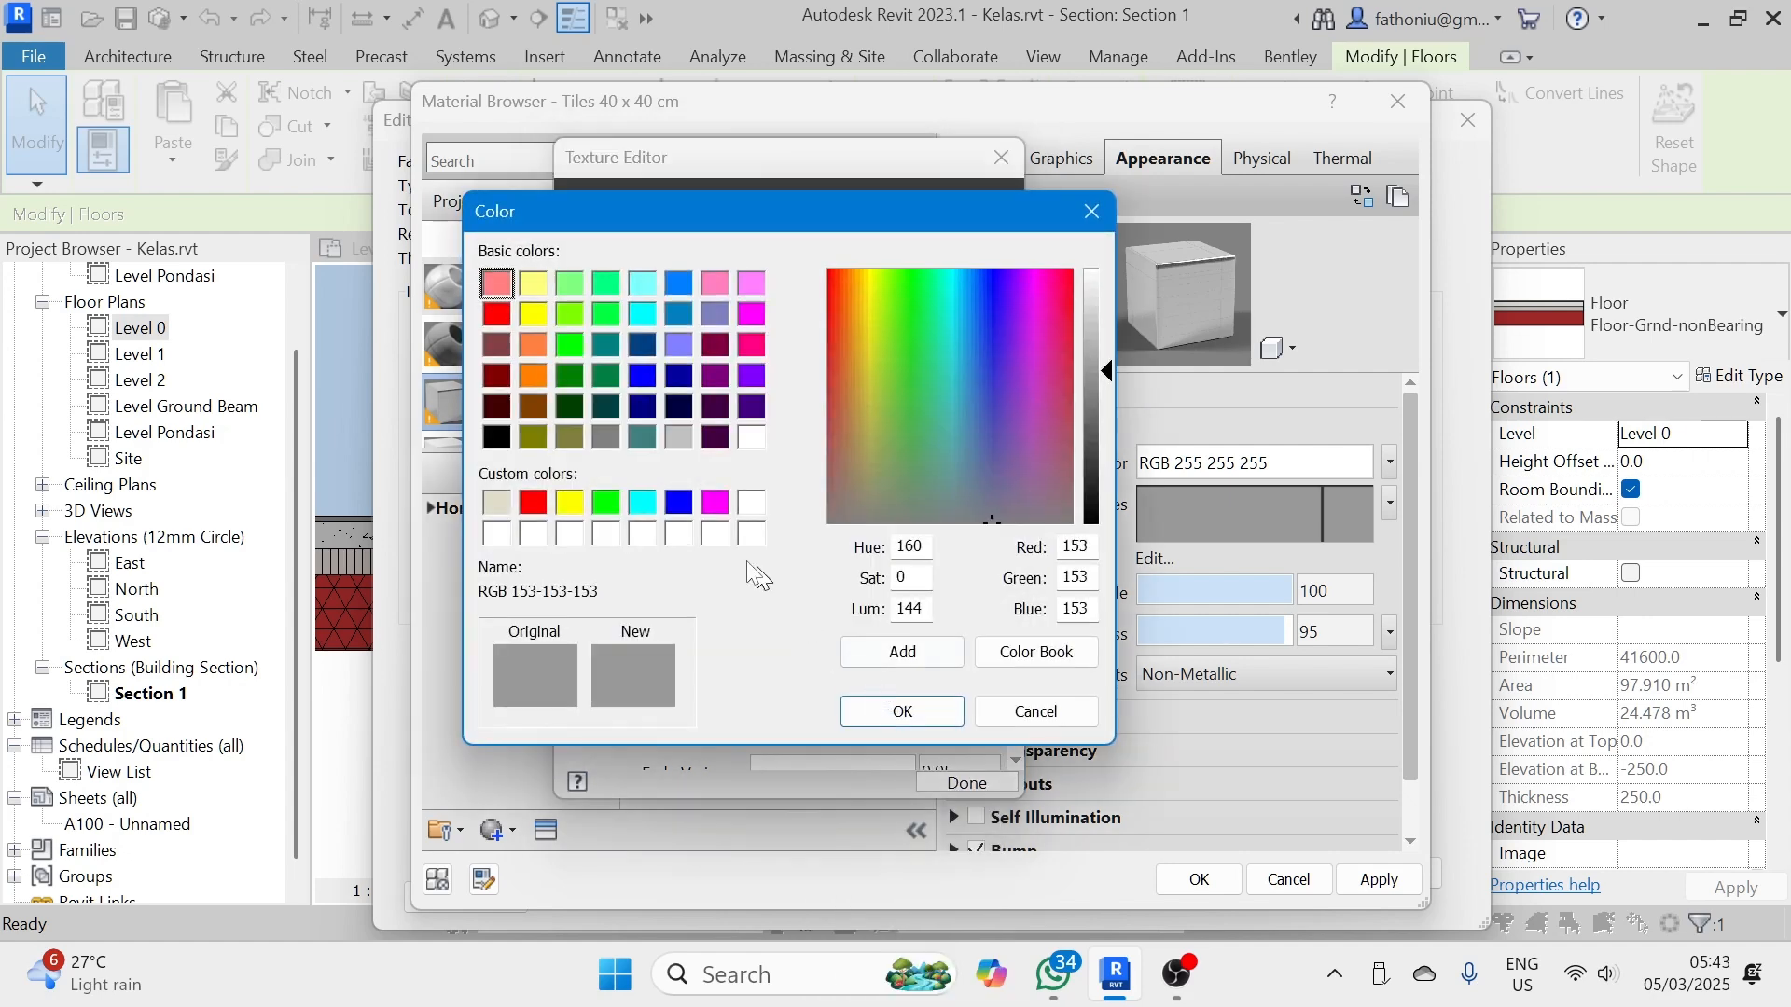
left_click(753, 439)
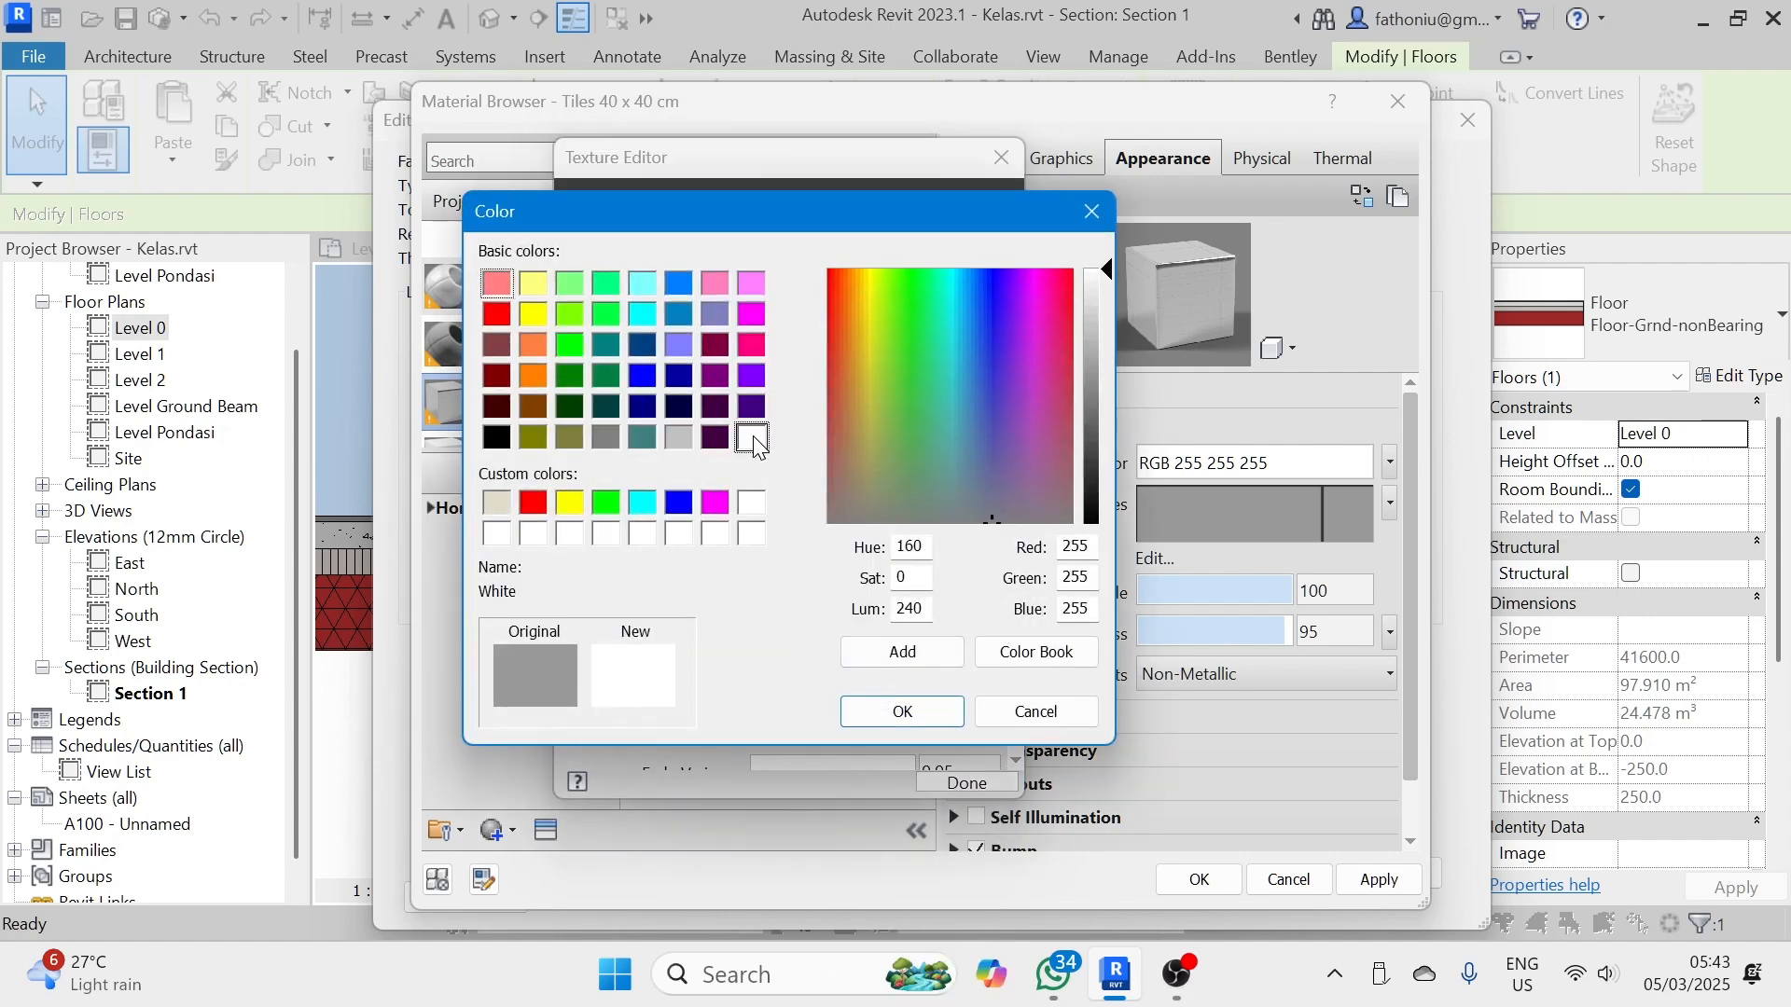
left_click(891, 711)
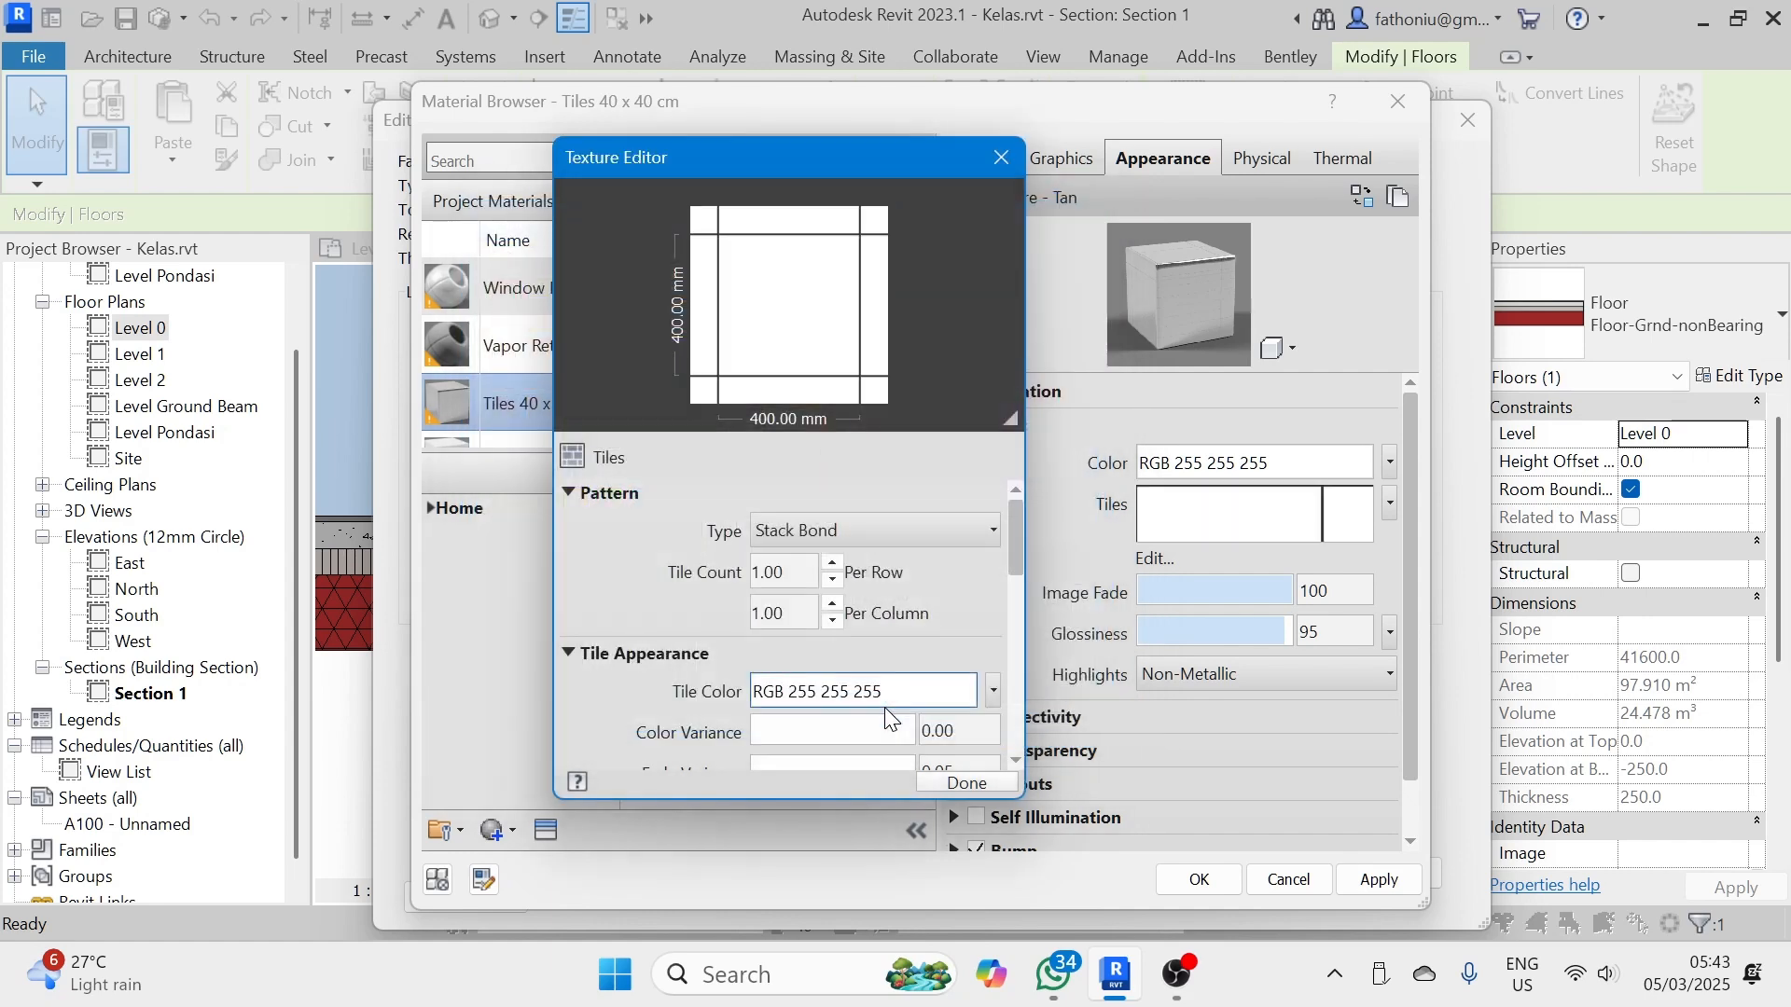
- Examine the grout, row modification, position, scale and repeat settings of the Tiles texture, and finish editing the texture
left_click_drag(1019, 534, 1016, 637)
right_click(1017, 639)
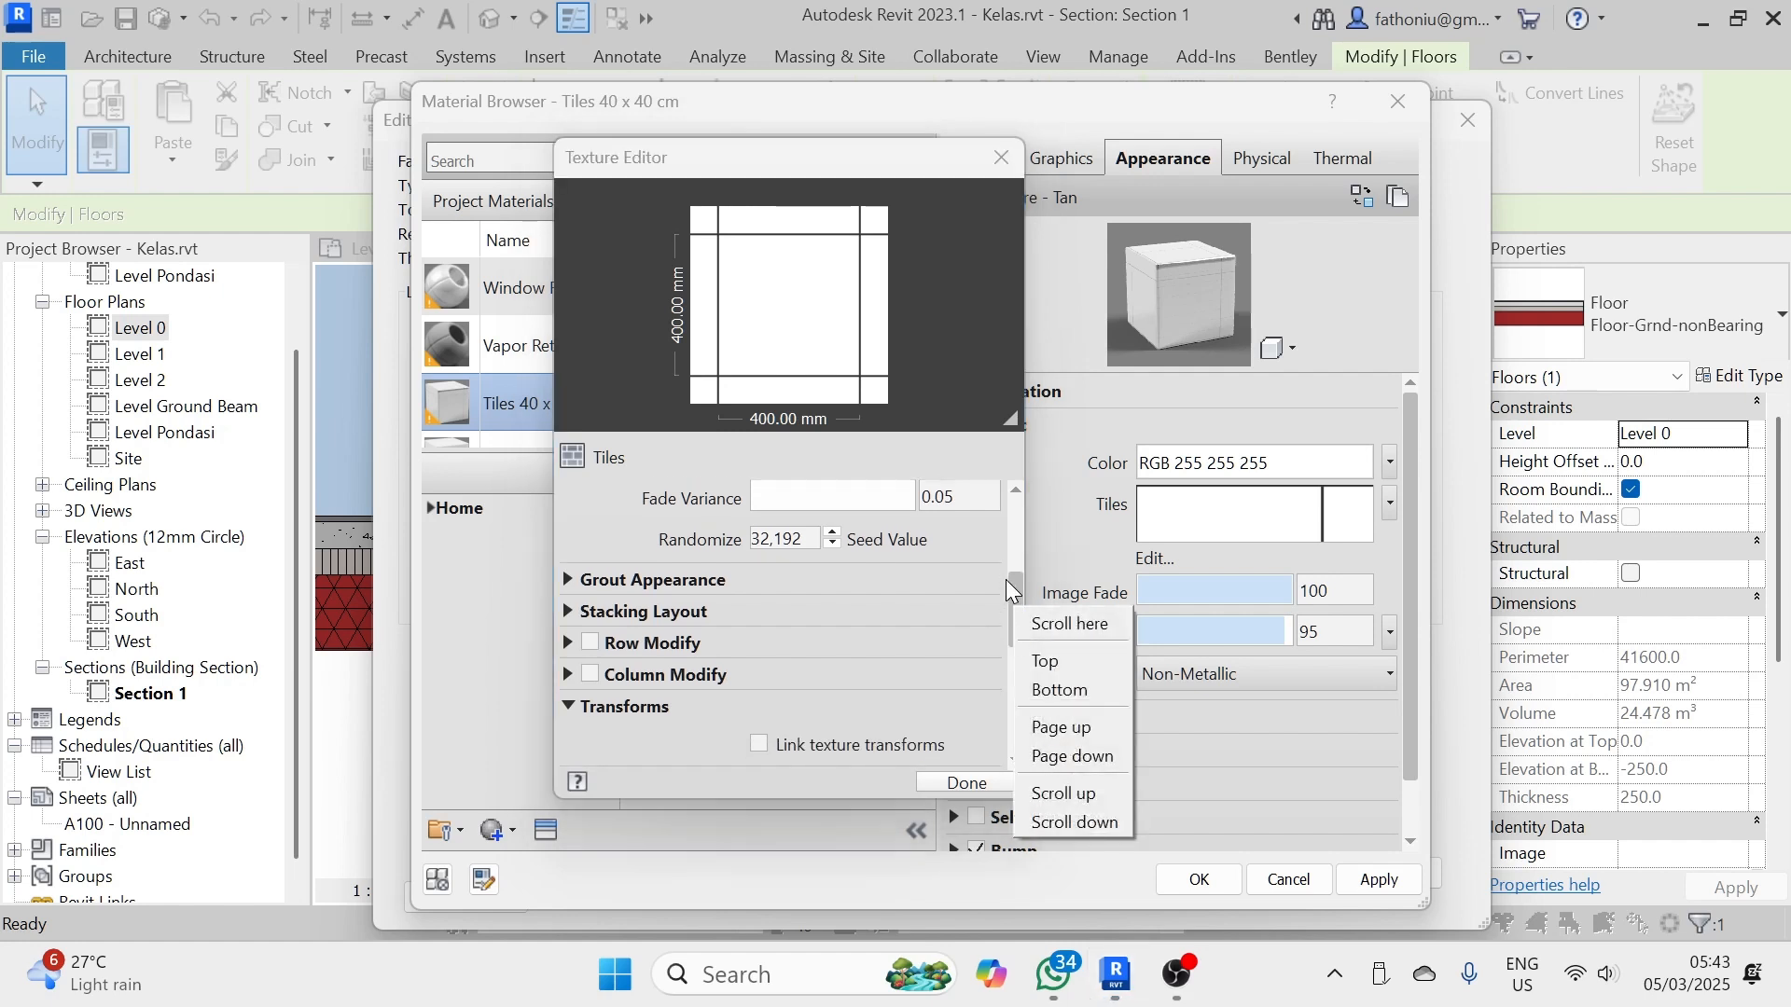
left_click(1012, 580)
left_click(568, 581)
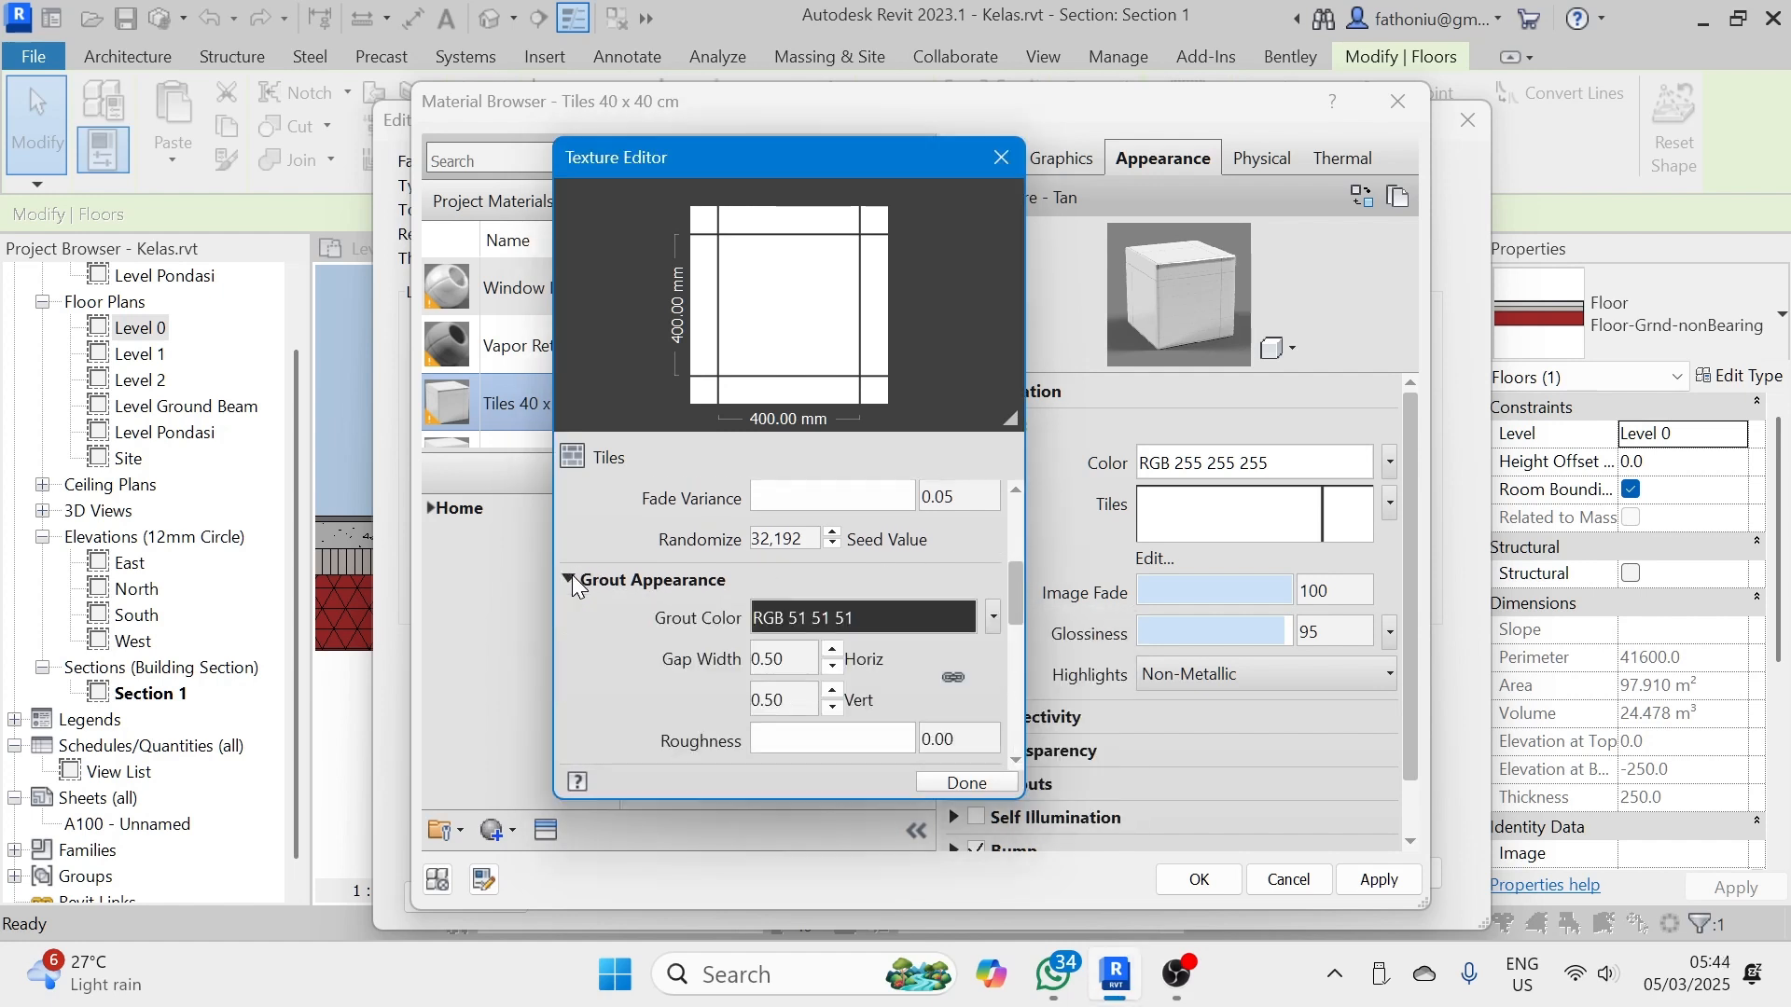
scroll(646, 629, "down", 1)
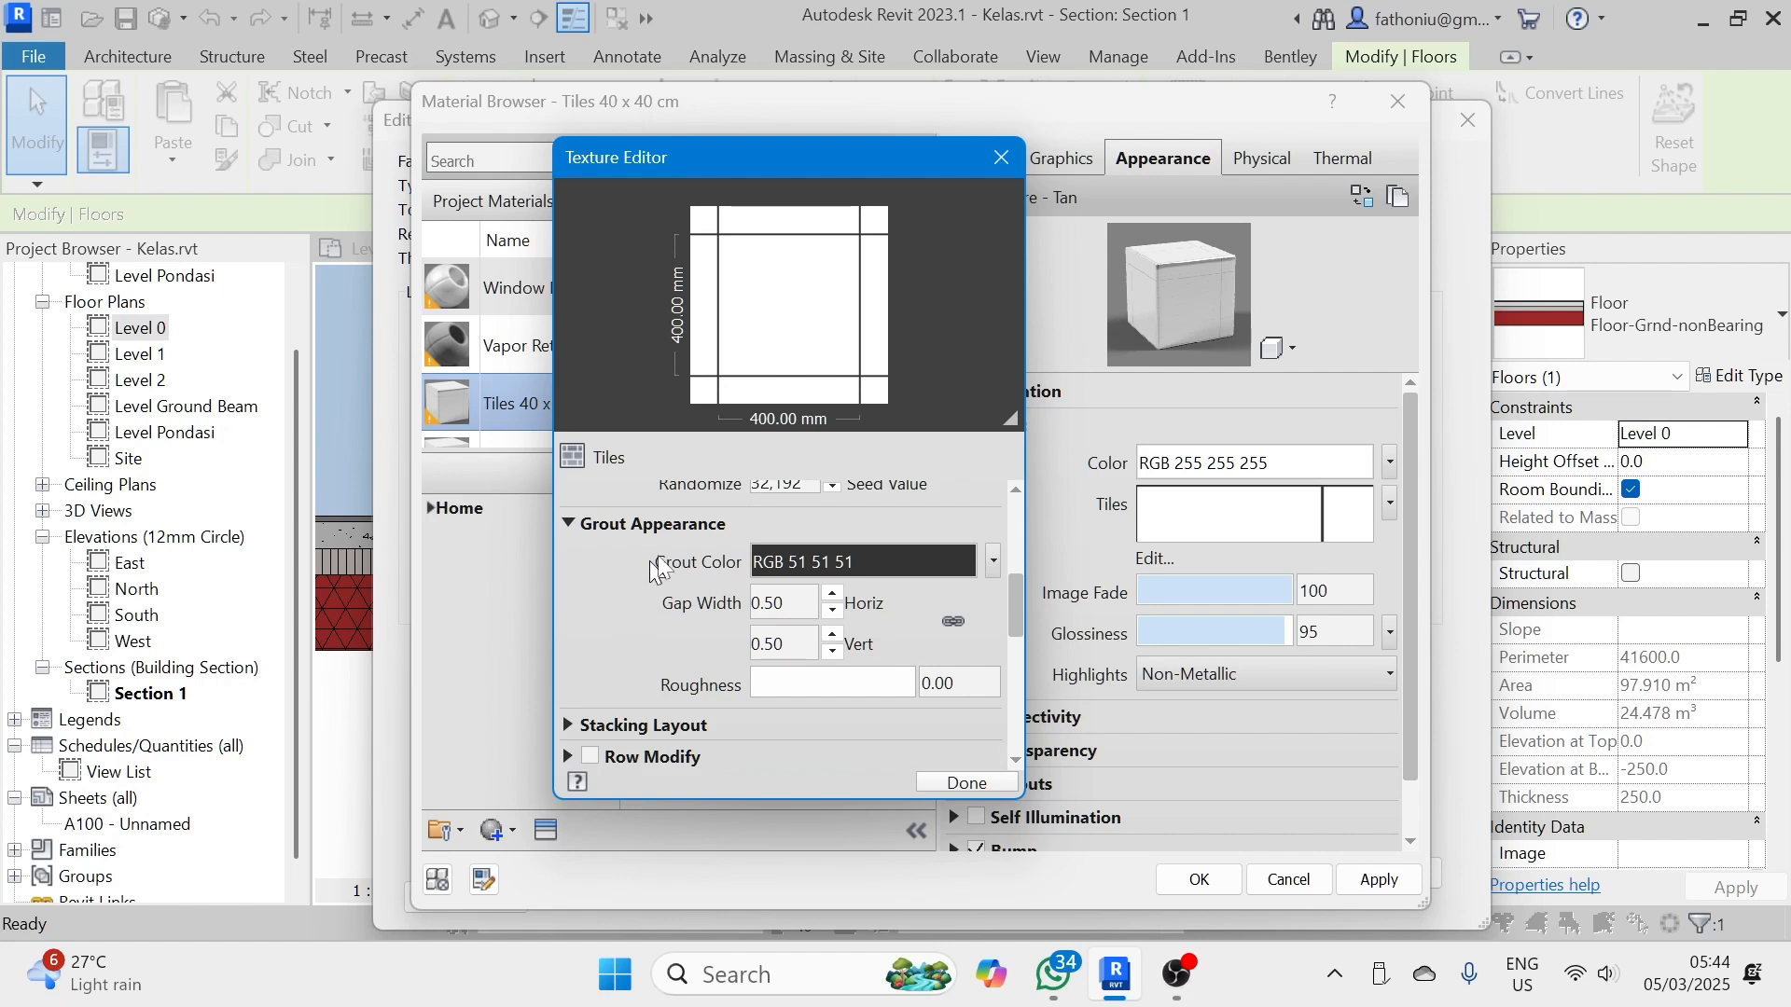
scroll(690, 634, "down", 1)
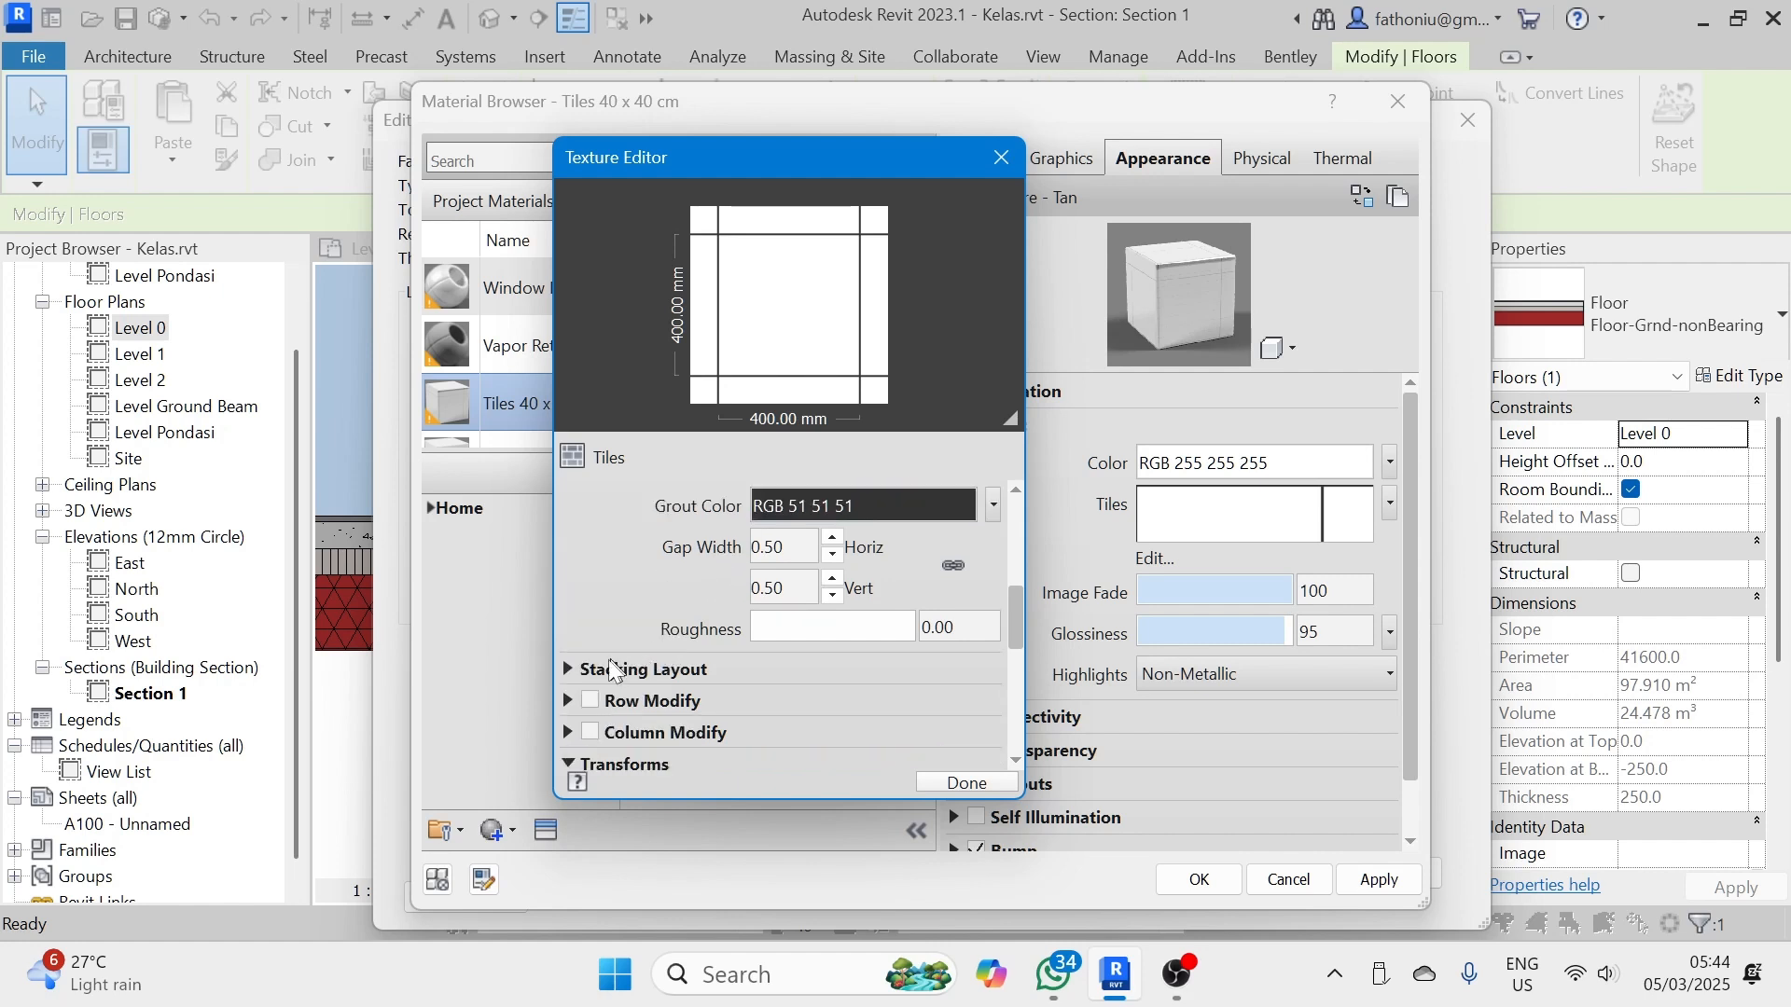
scroll(583, 687, "down", 1)
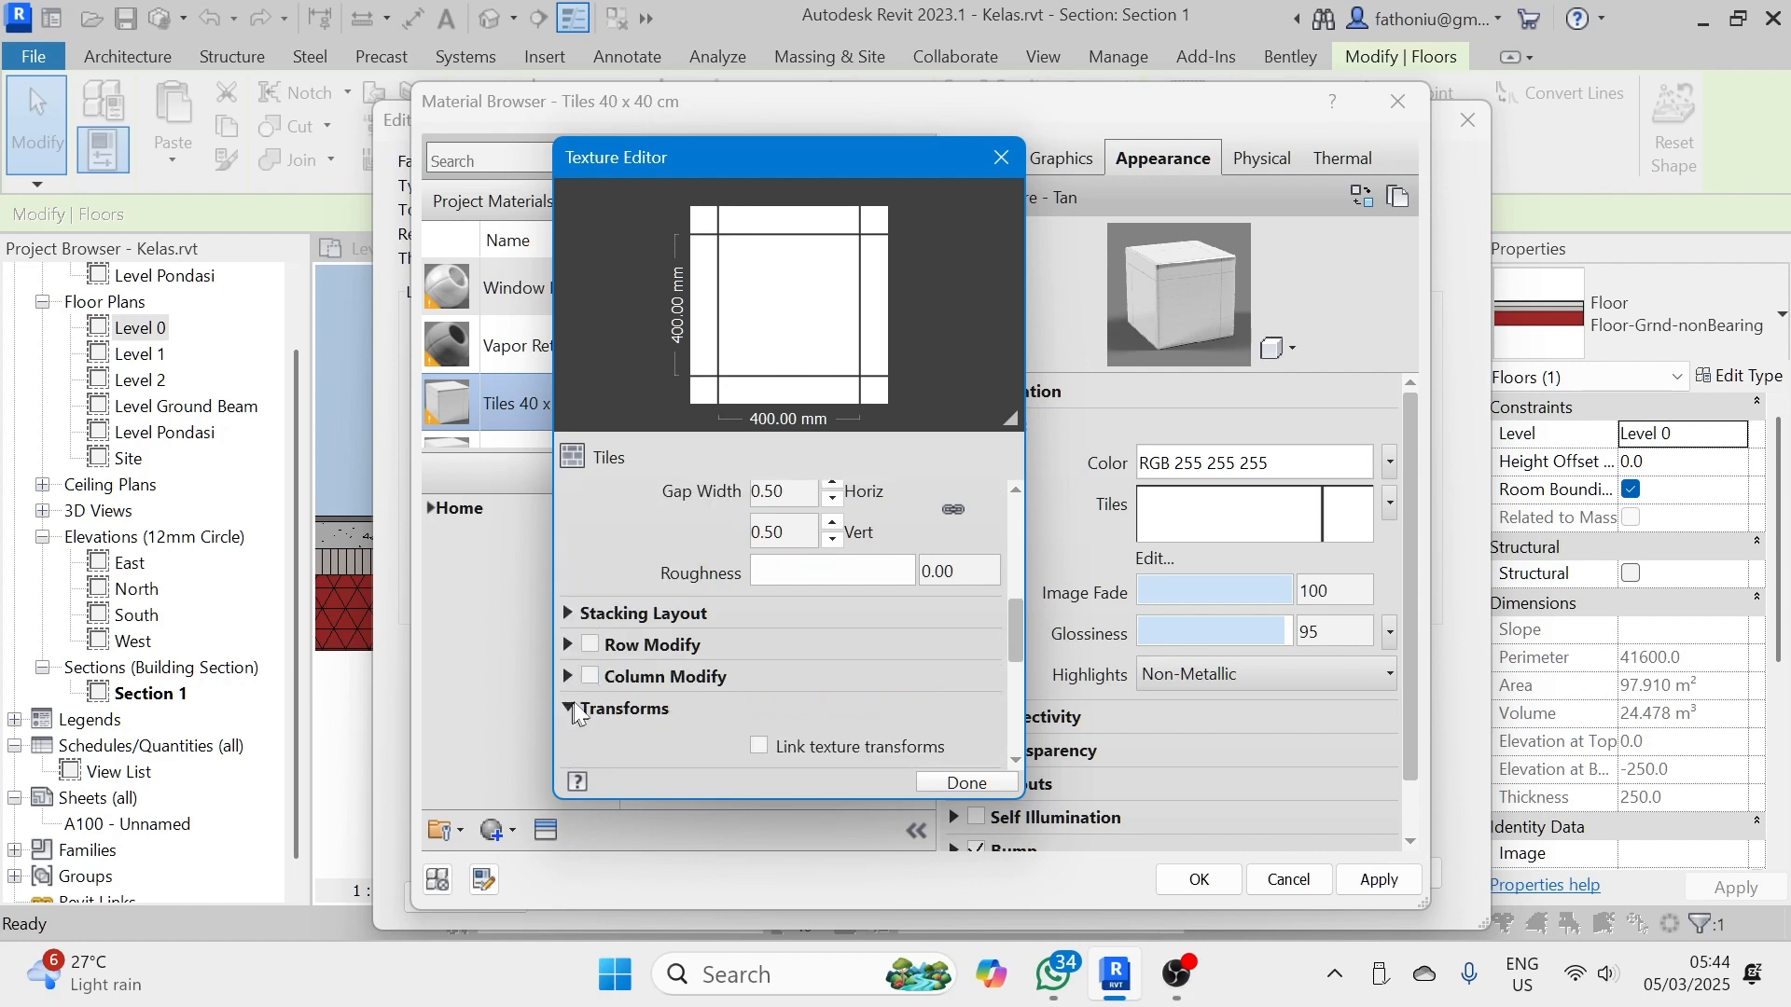
left_click(567, 645)
scroll(567, 645, "down", 1)
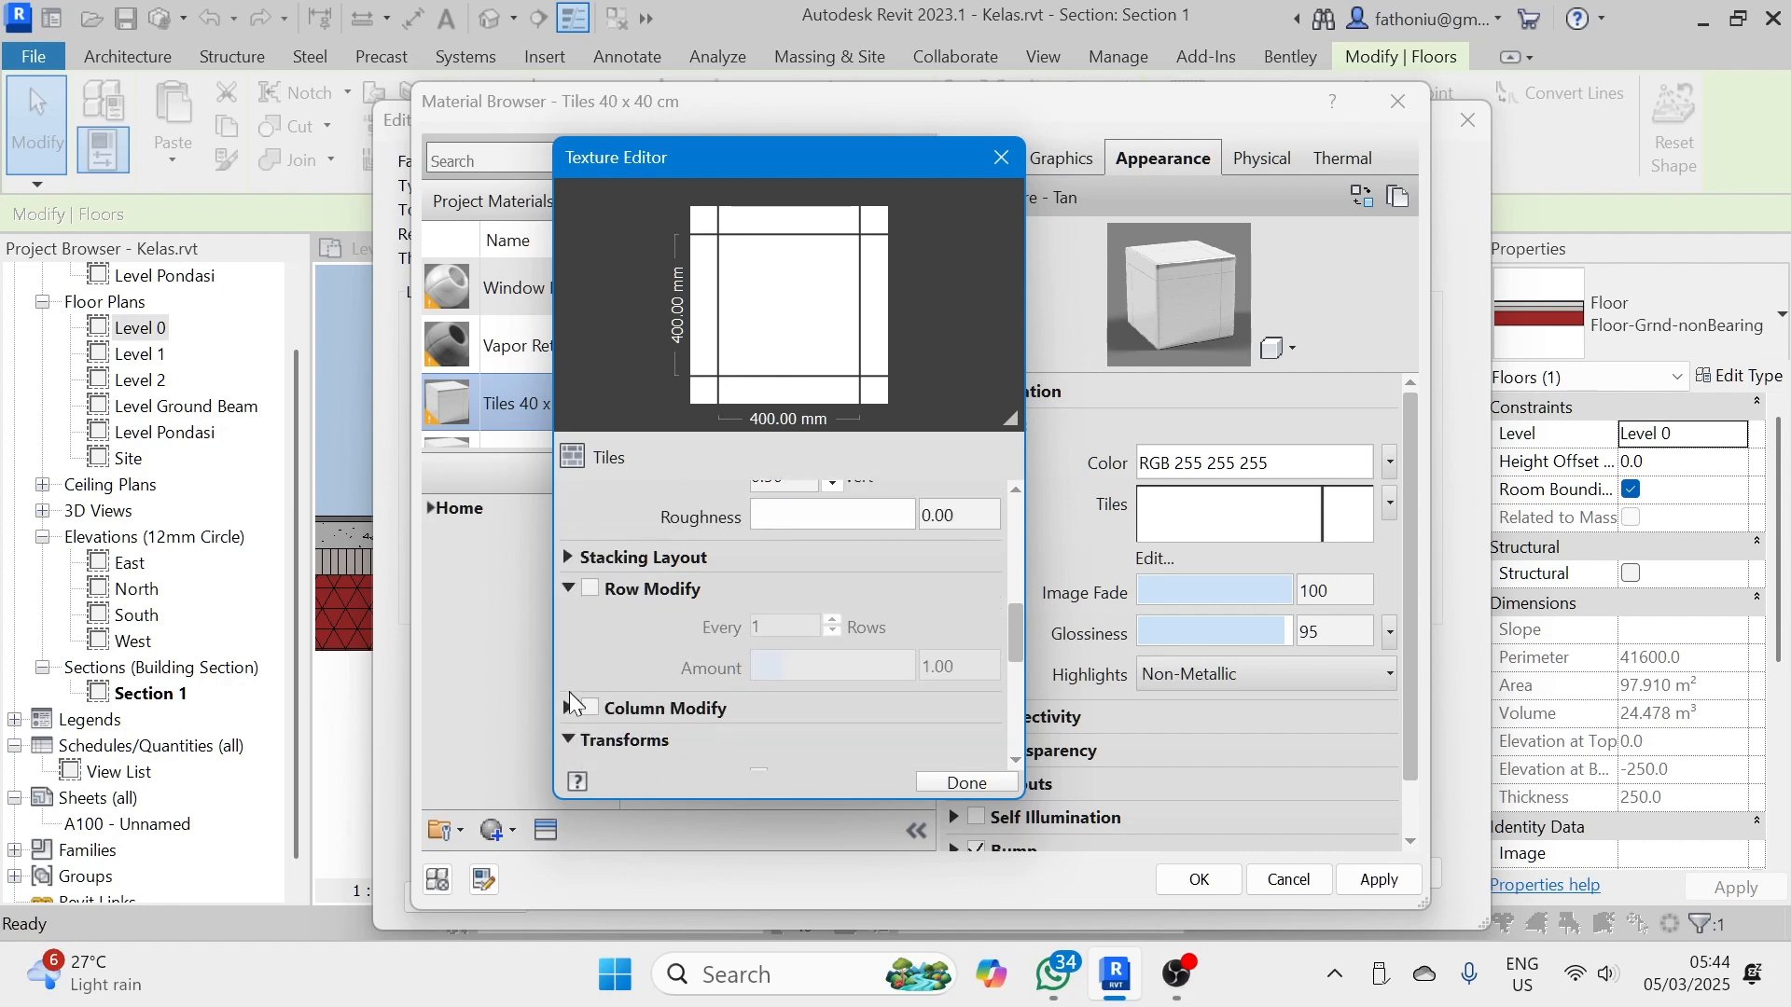
left_click(576, 595)
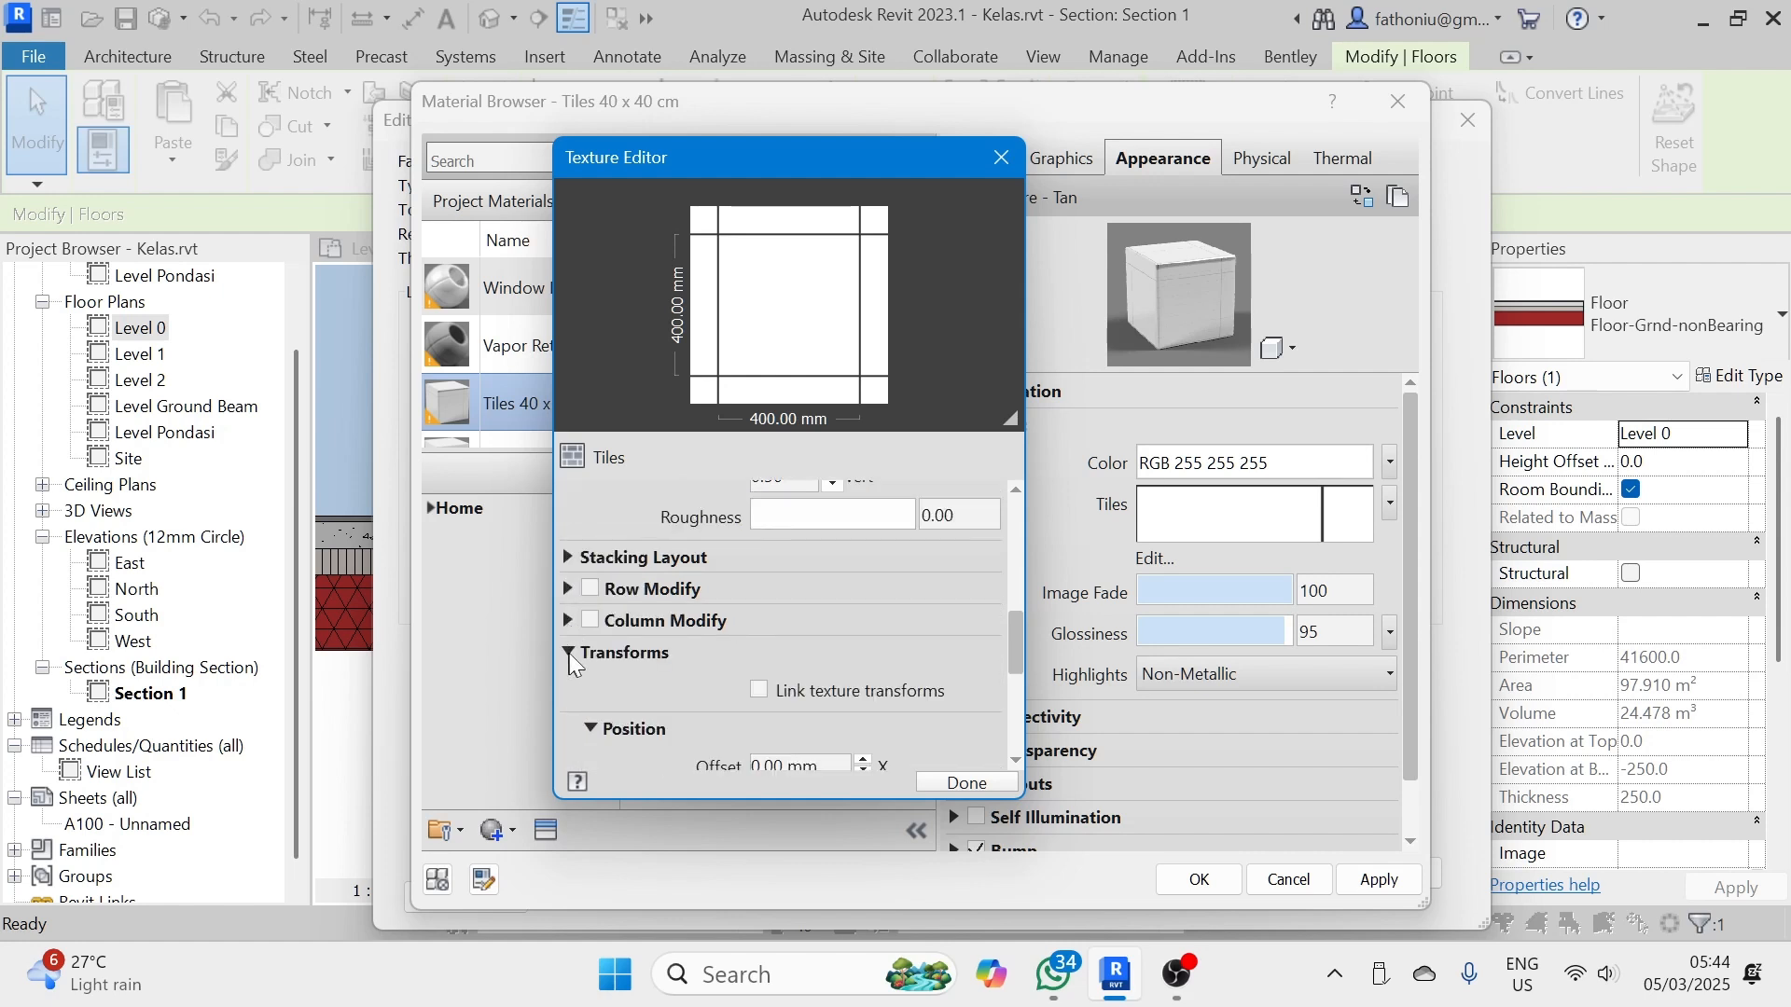
scroll(569, 660, "down", 4)
scroll(579, 664, "down", 2)
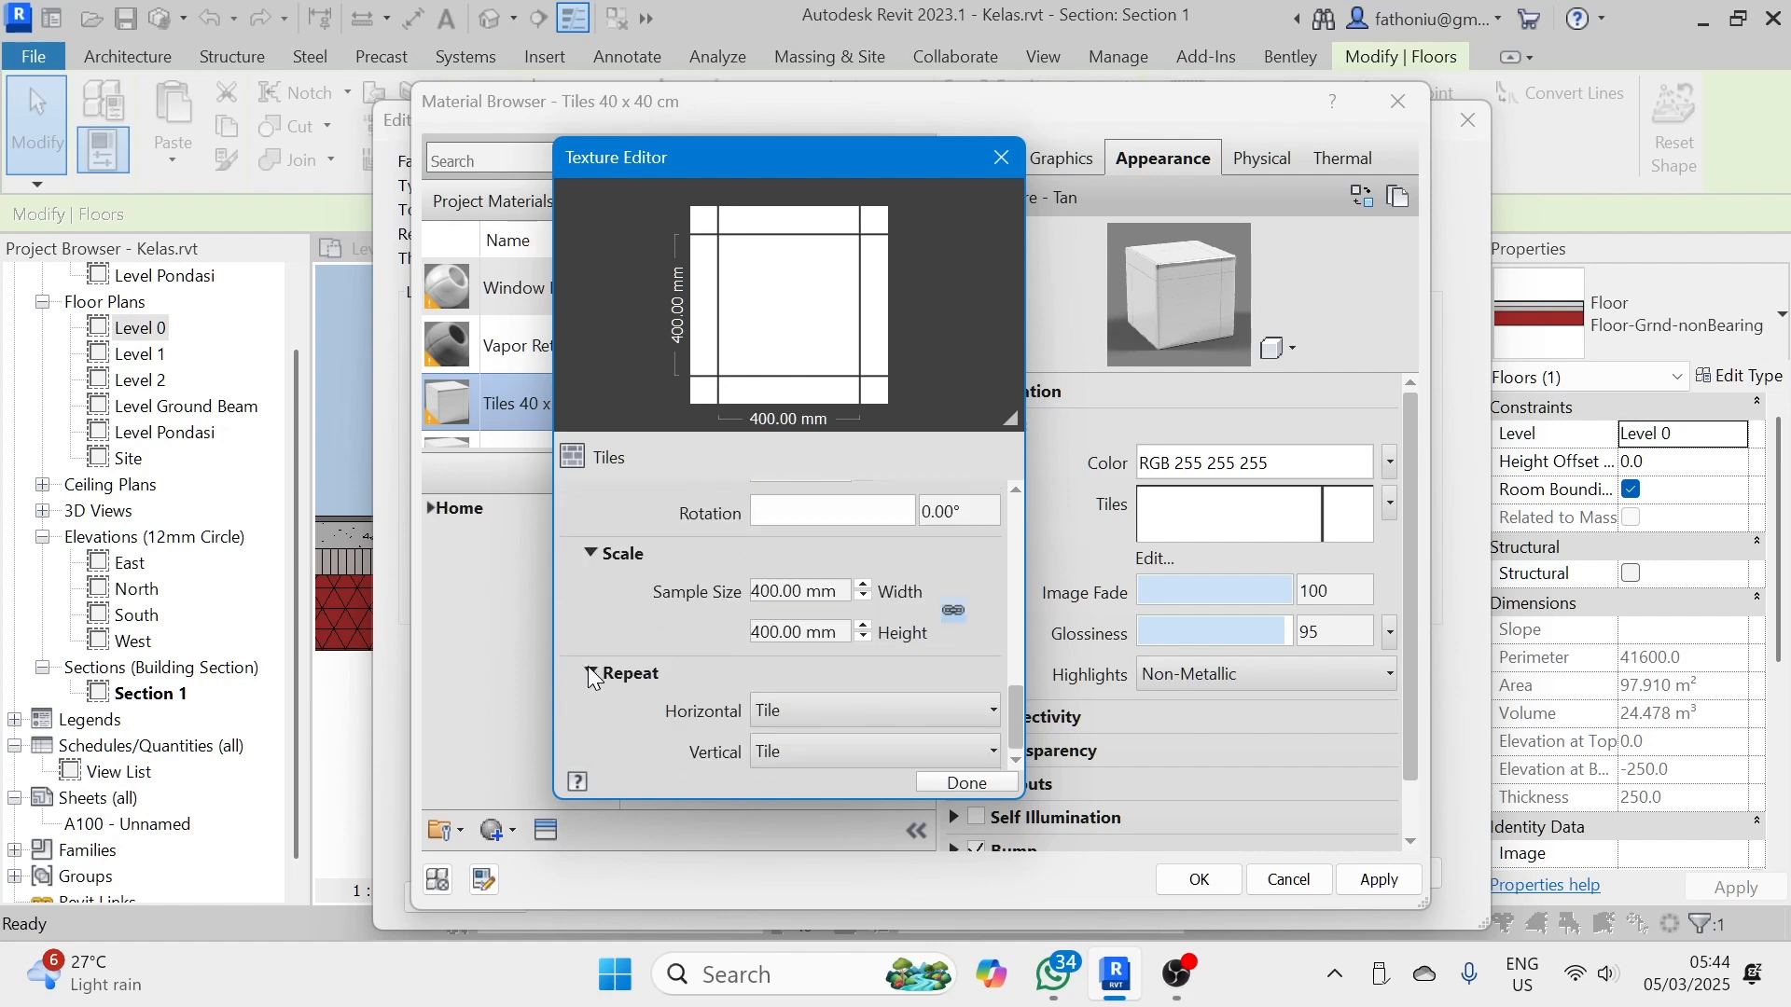
scroll(679, 569, "up", 6)
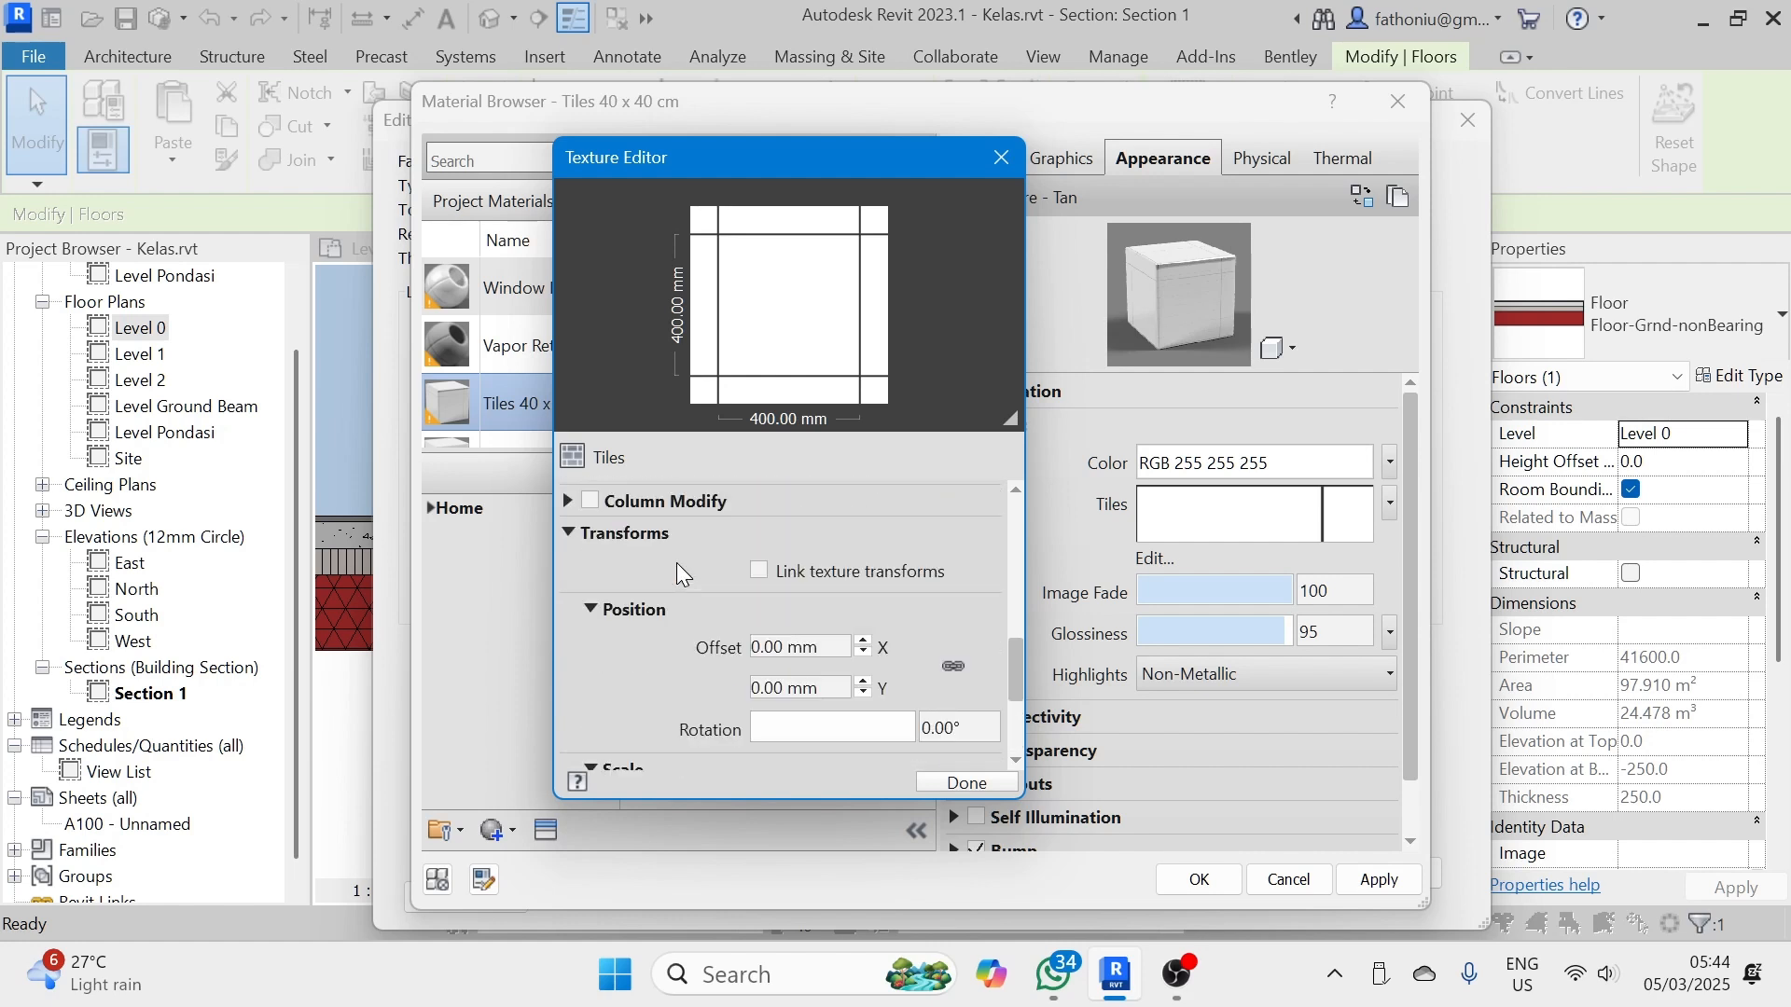
scroll(683, 573, "up", 1)
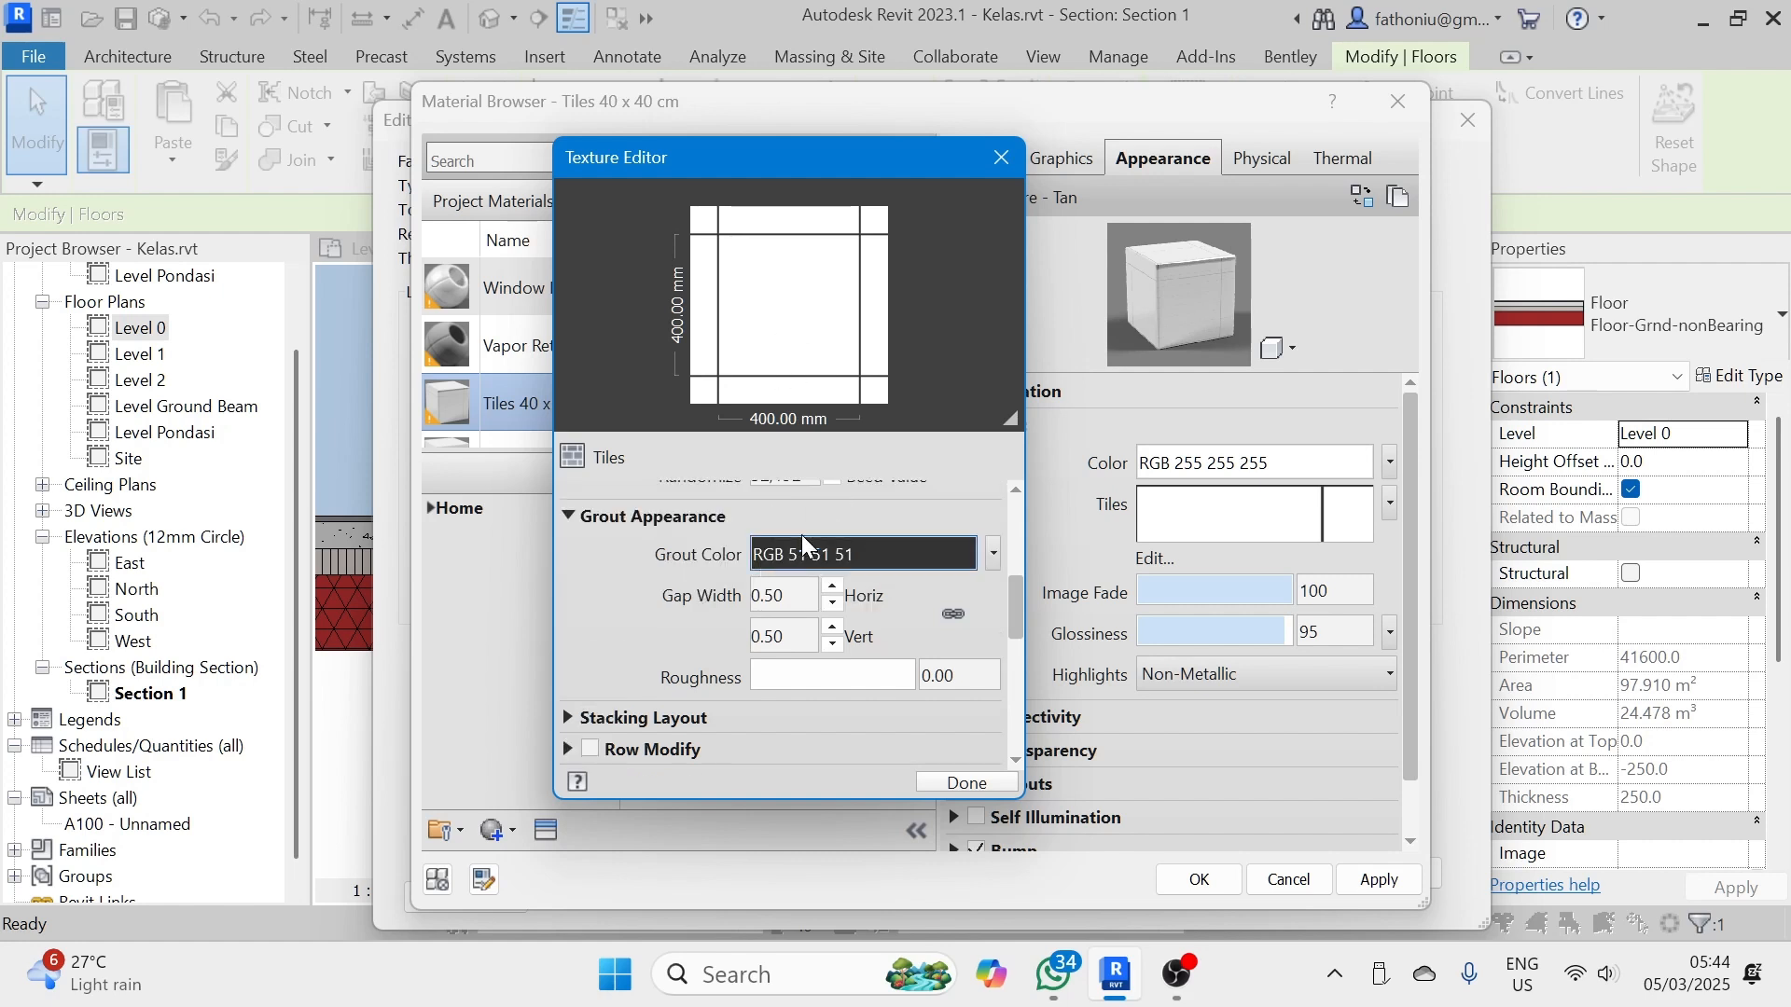
left_click(973, 791)
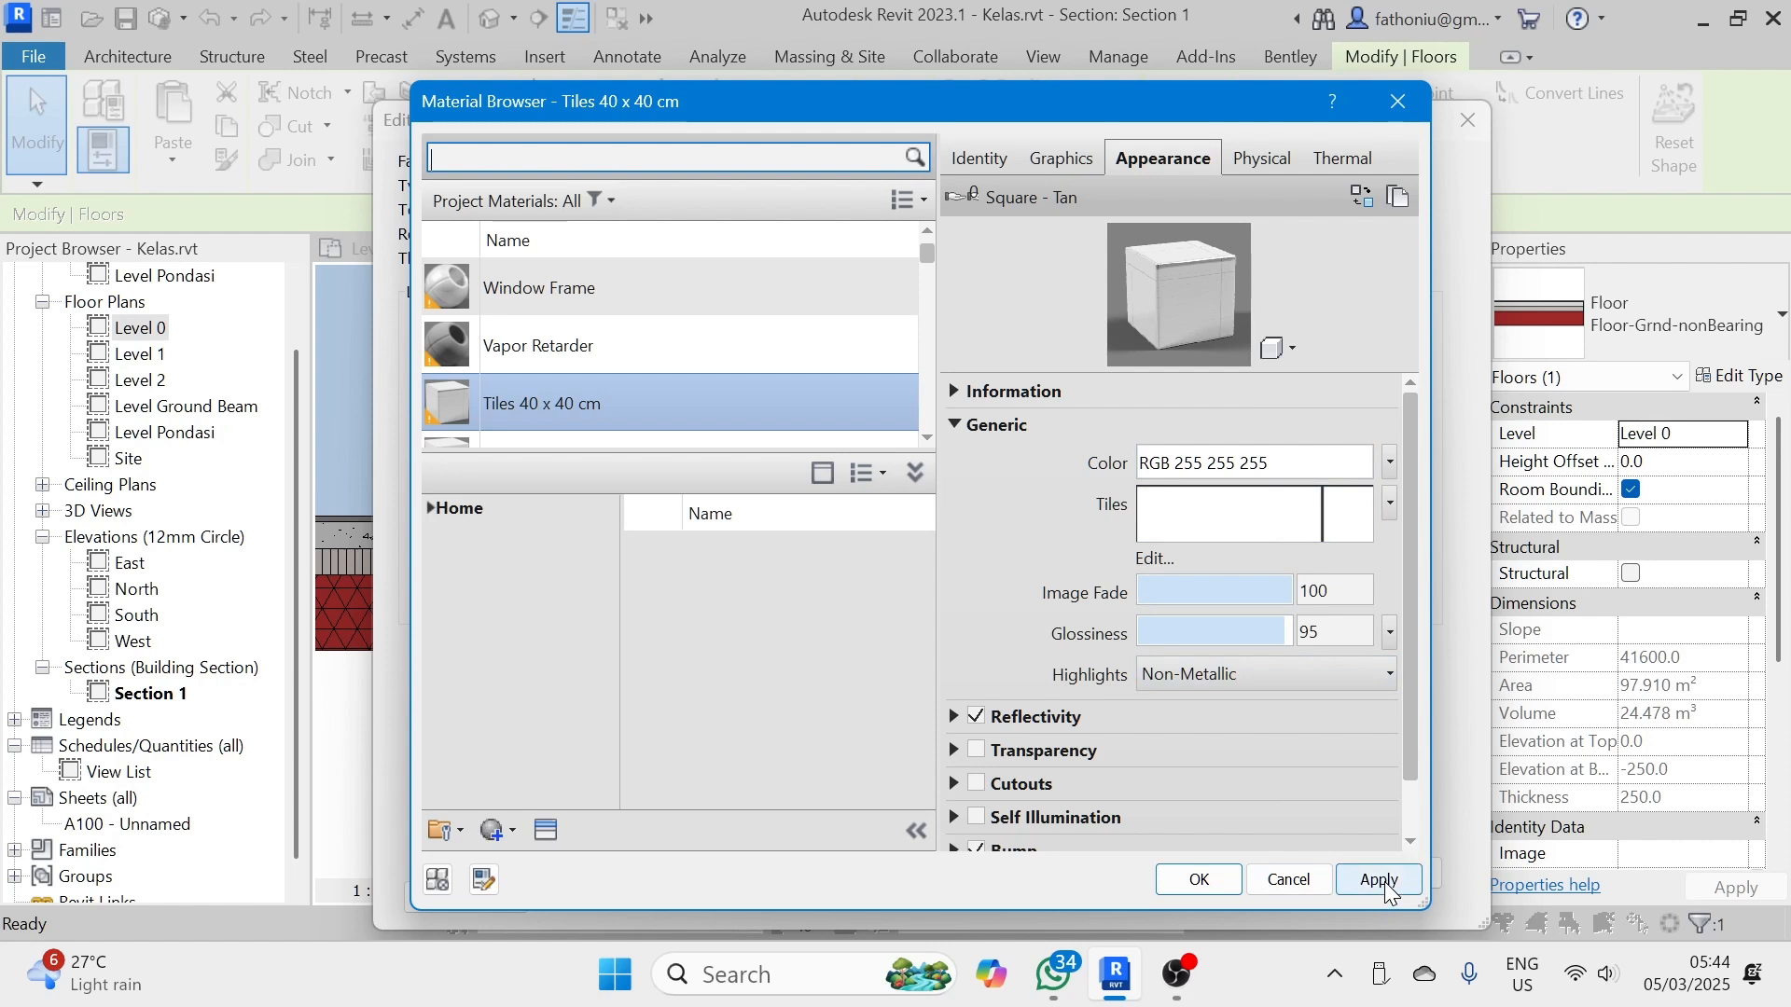
- Check the material's bump settings, apply the material changes and confirm the Floor-Grnd-nonBearing structure and type properties
scroll(1003, 761, "down", 1)
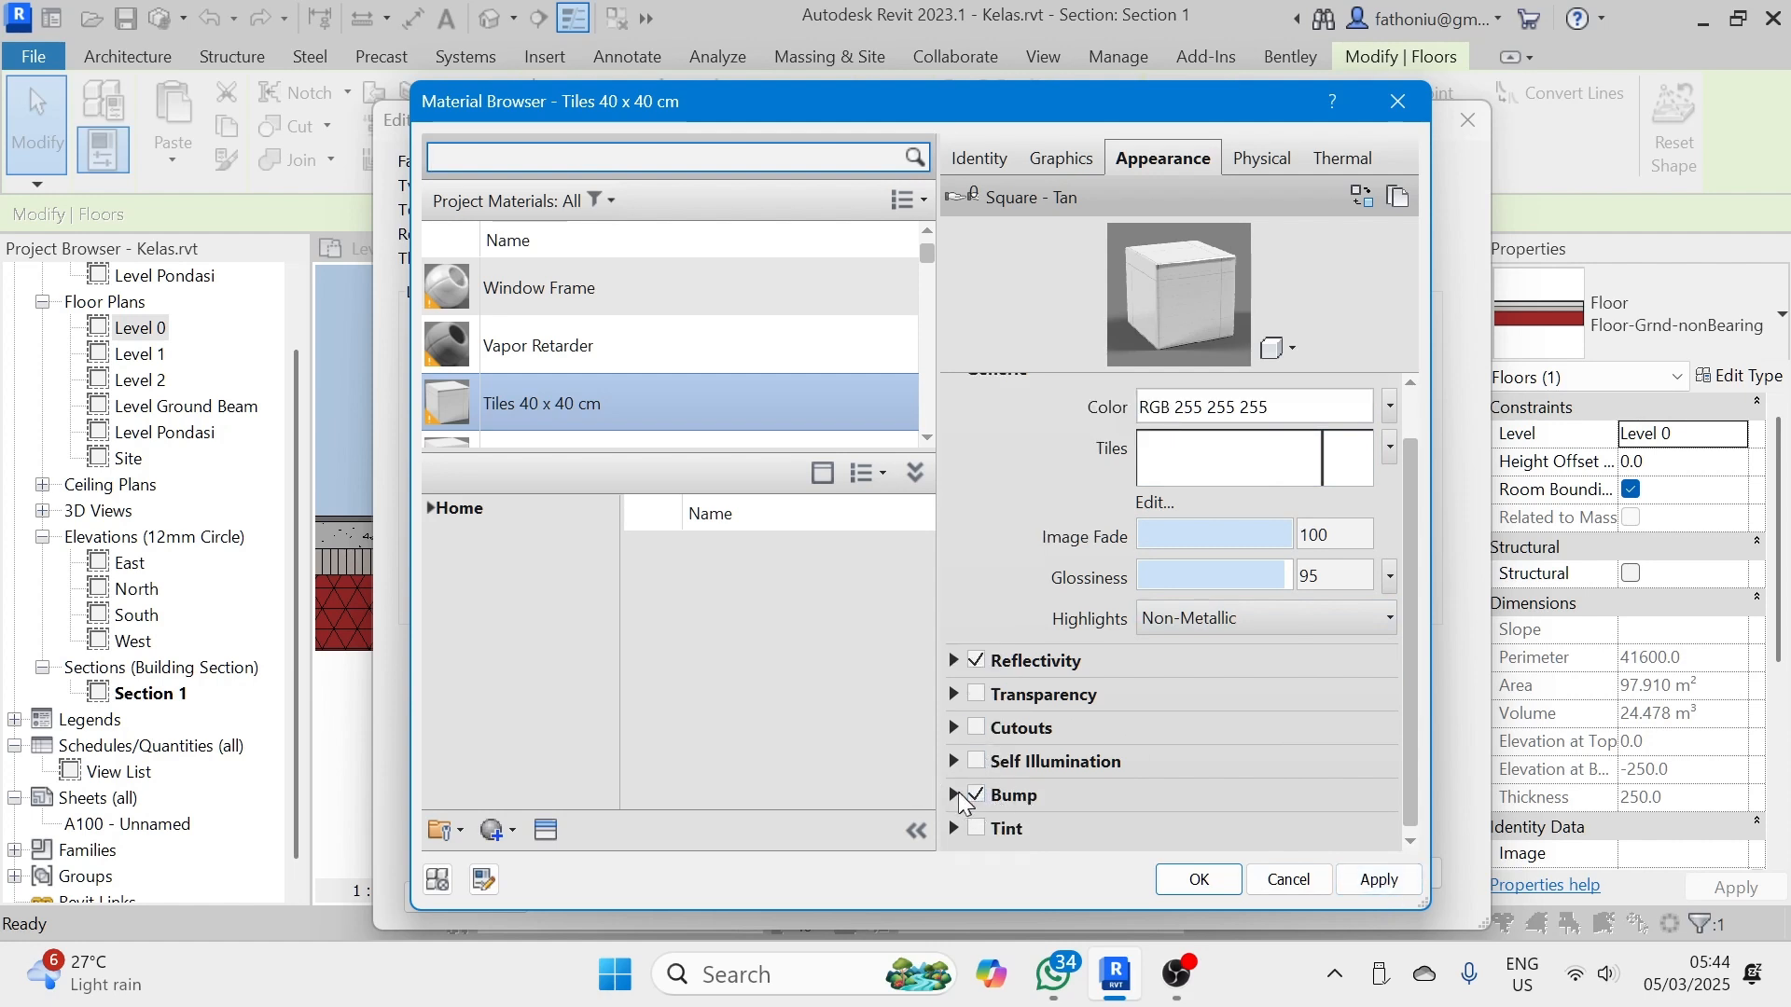
left_click(954, 792)
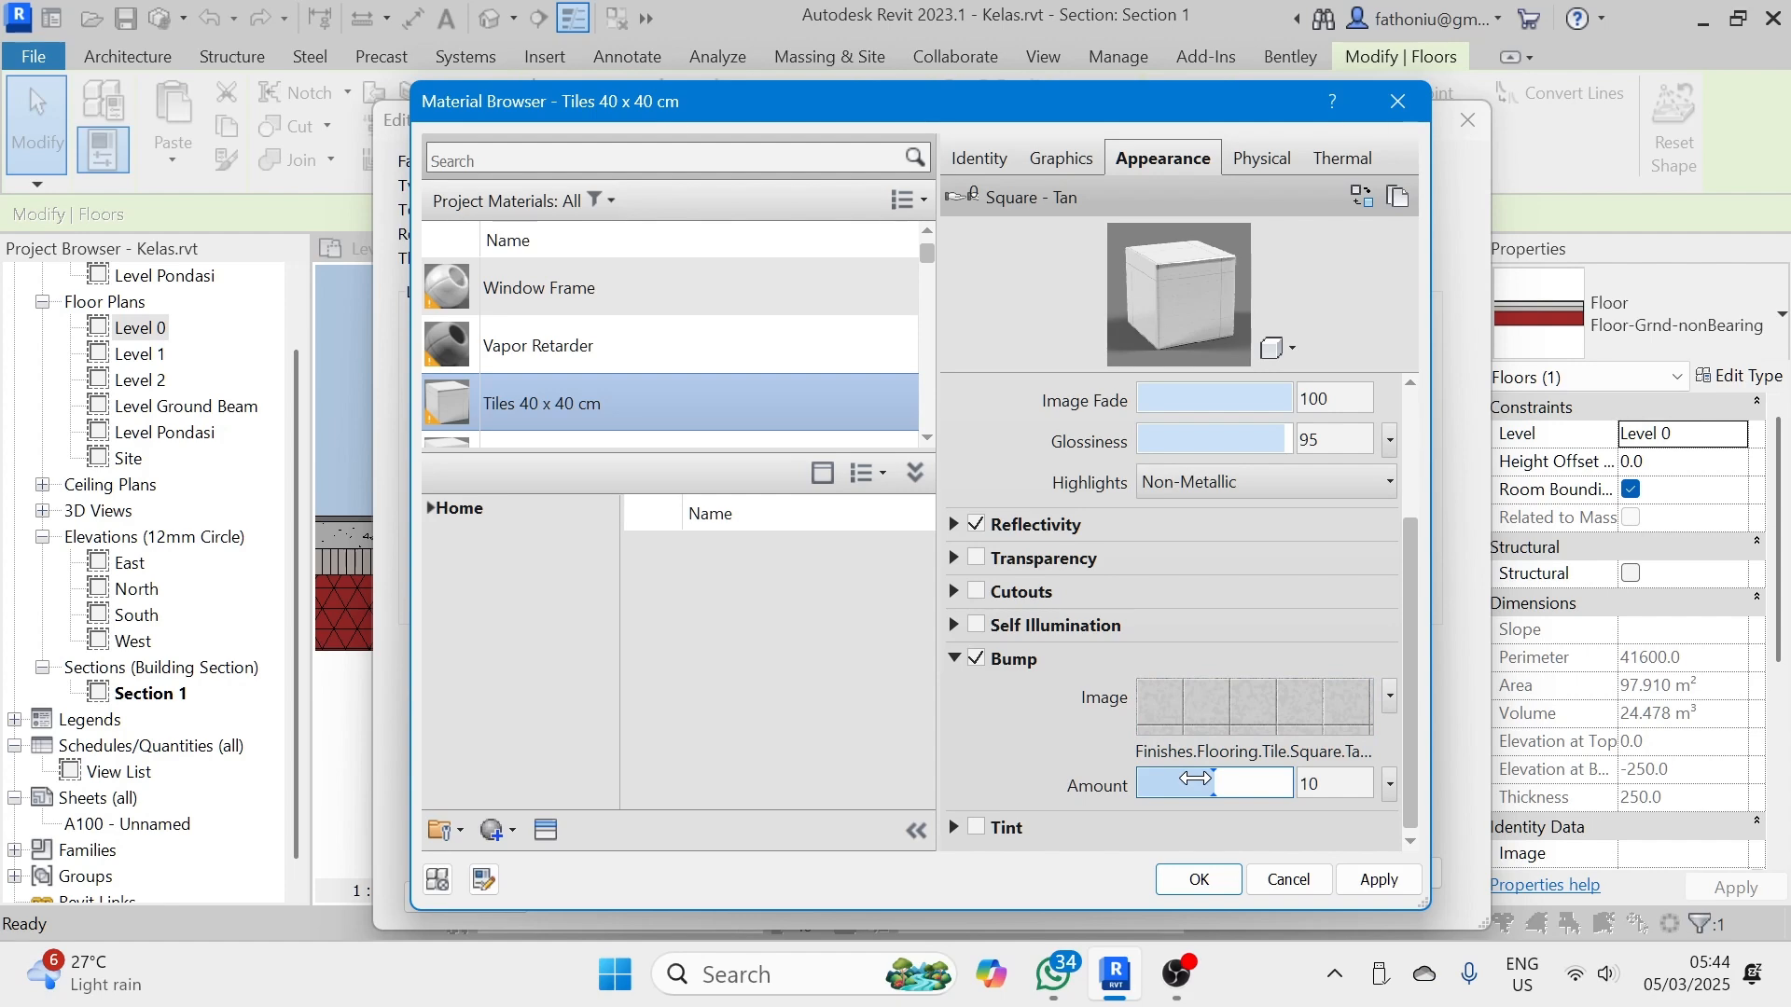
left_click(1373, 880)
left_click(1227, 881)
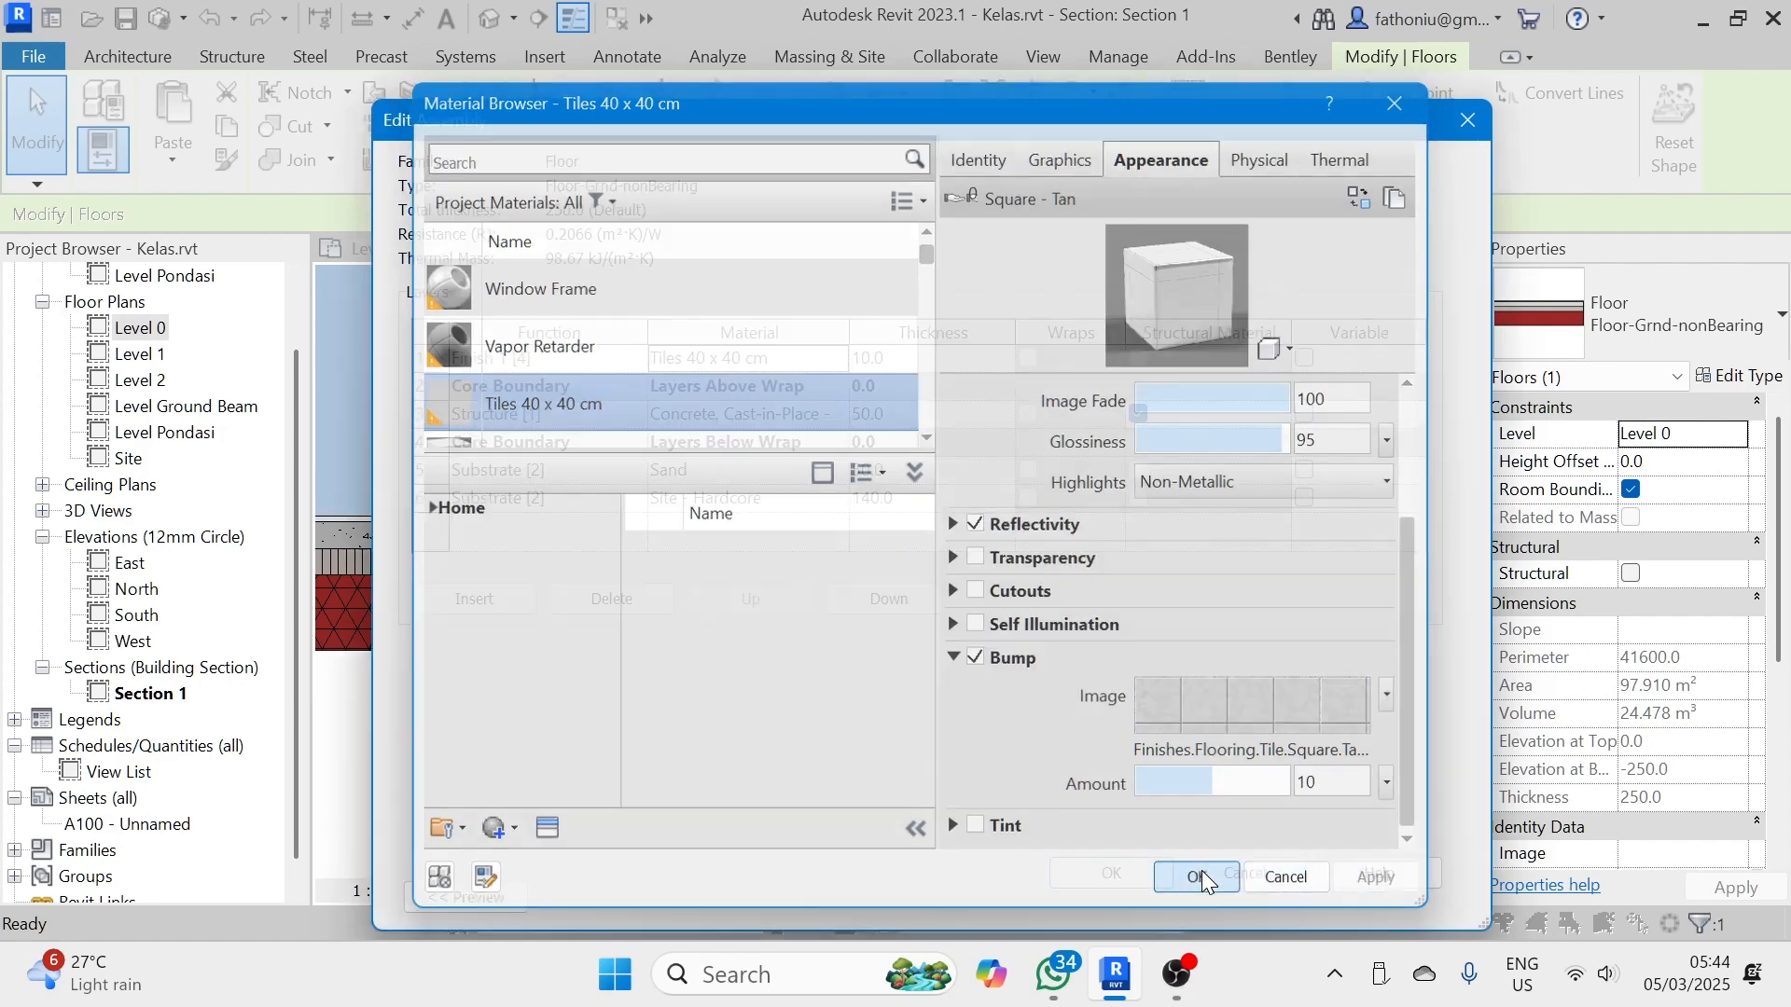
left_click(1130, 871)
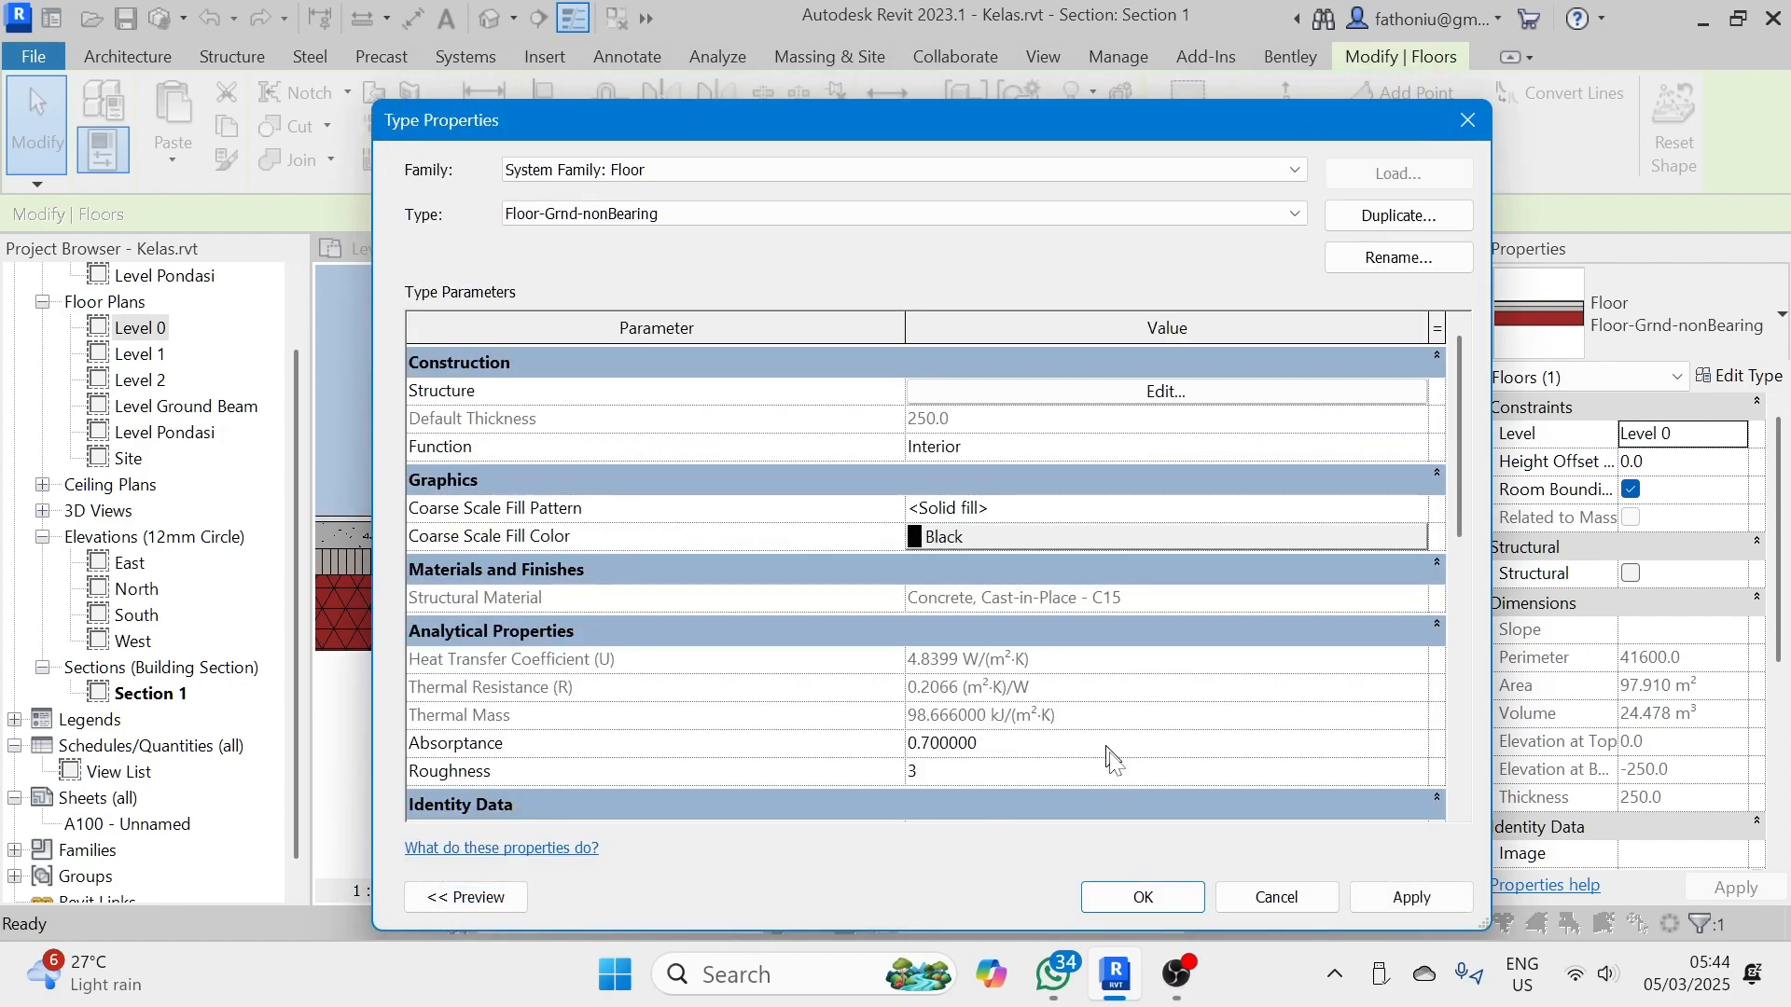
left_click(1145, 898)
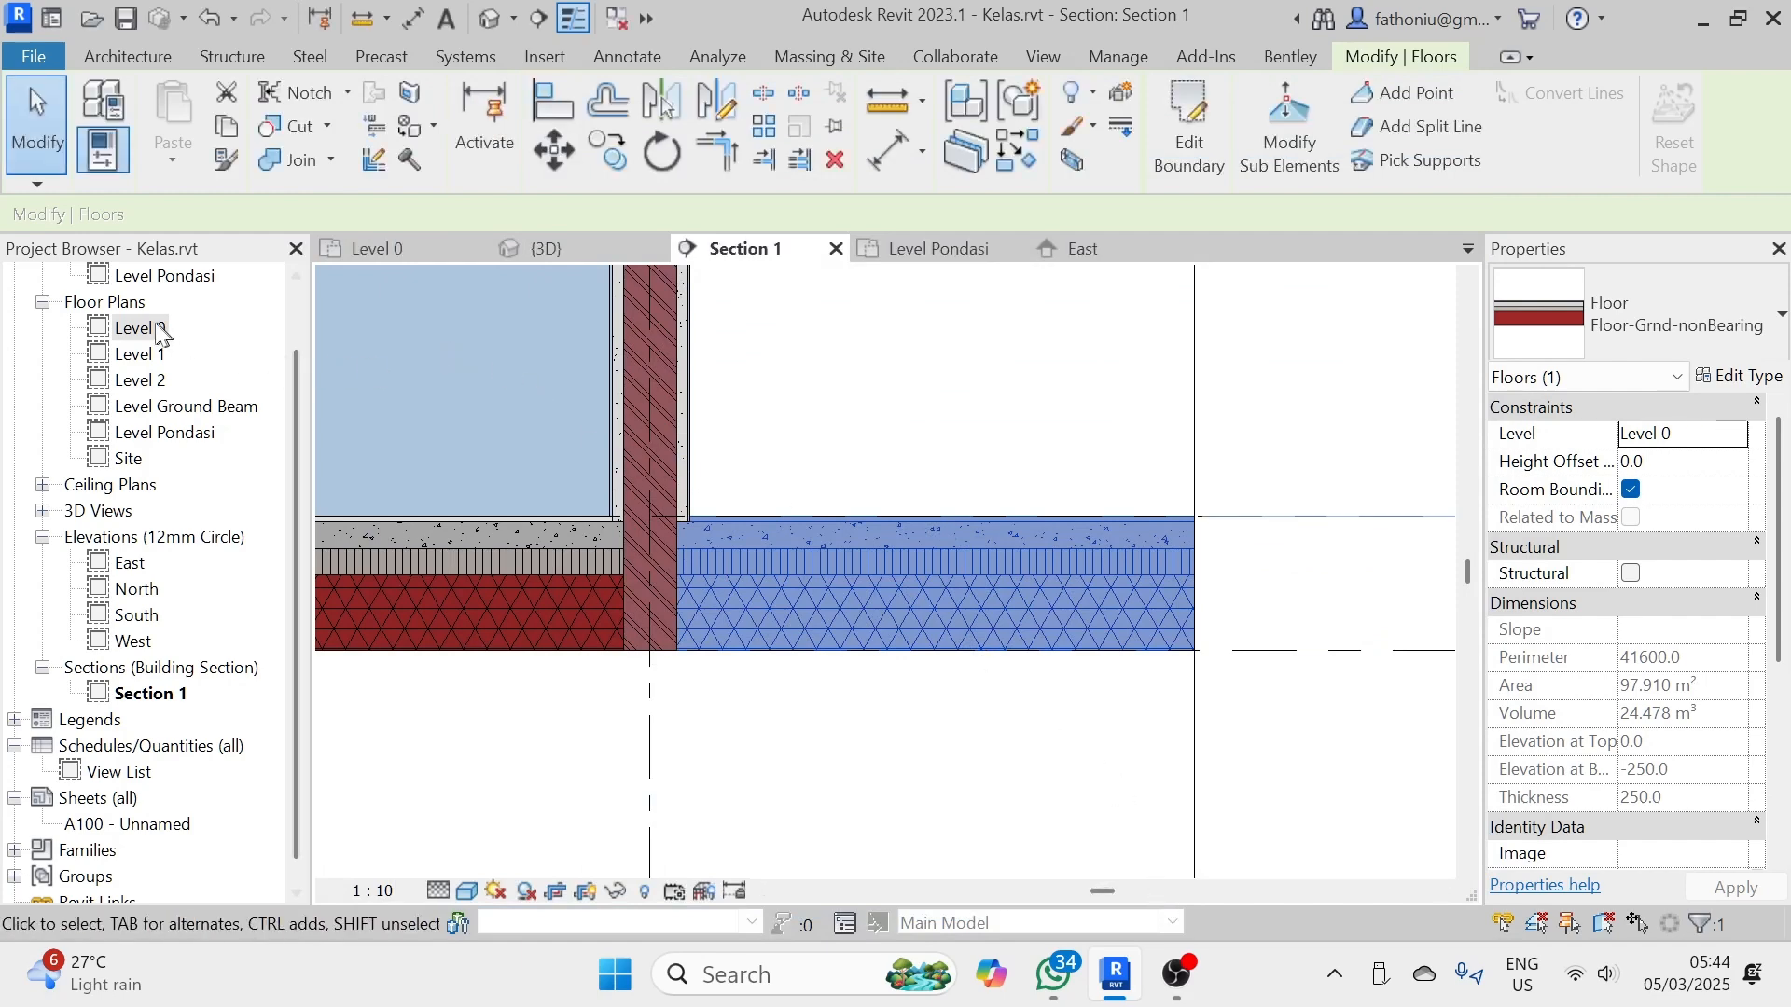
- Open the Level 0 floor plan, deselect the floor and inspect how its tile finish displays
double_click(142, 330)
scroll(1227, 448, "up", 2)
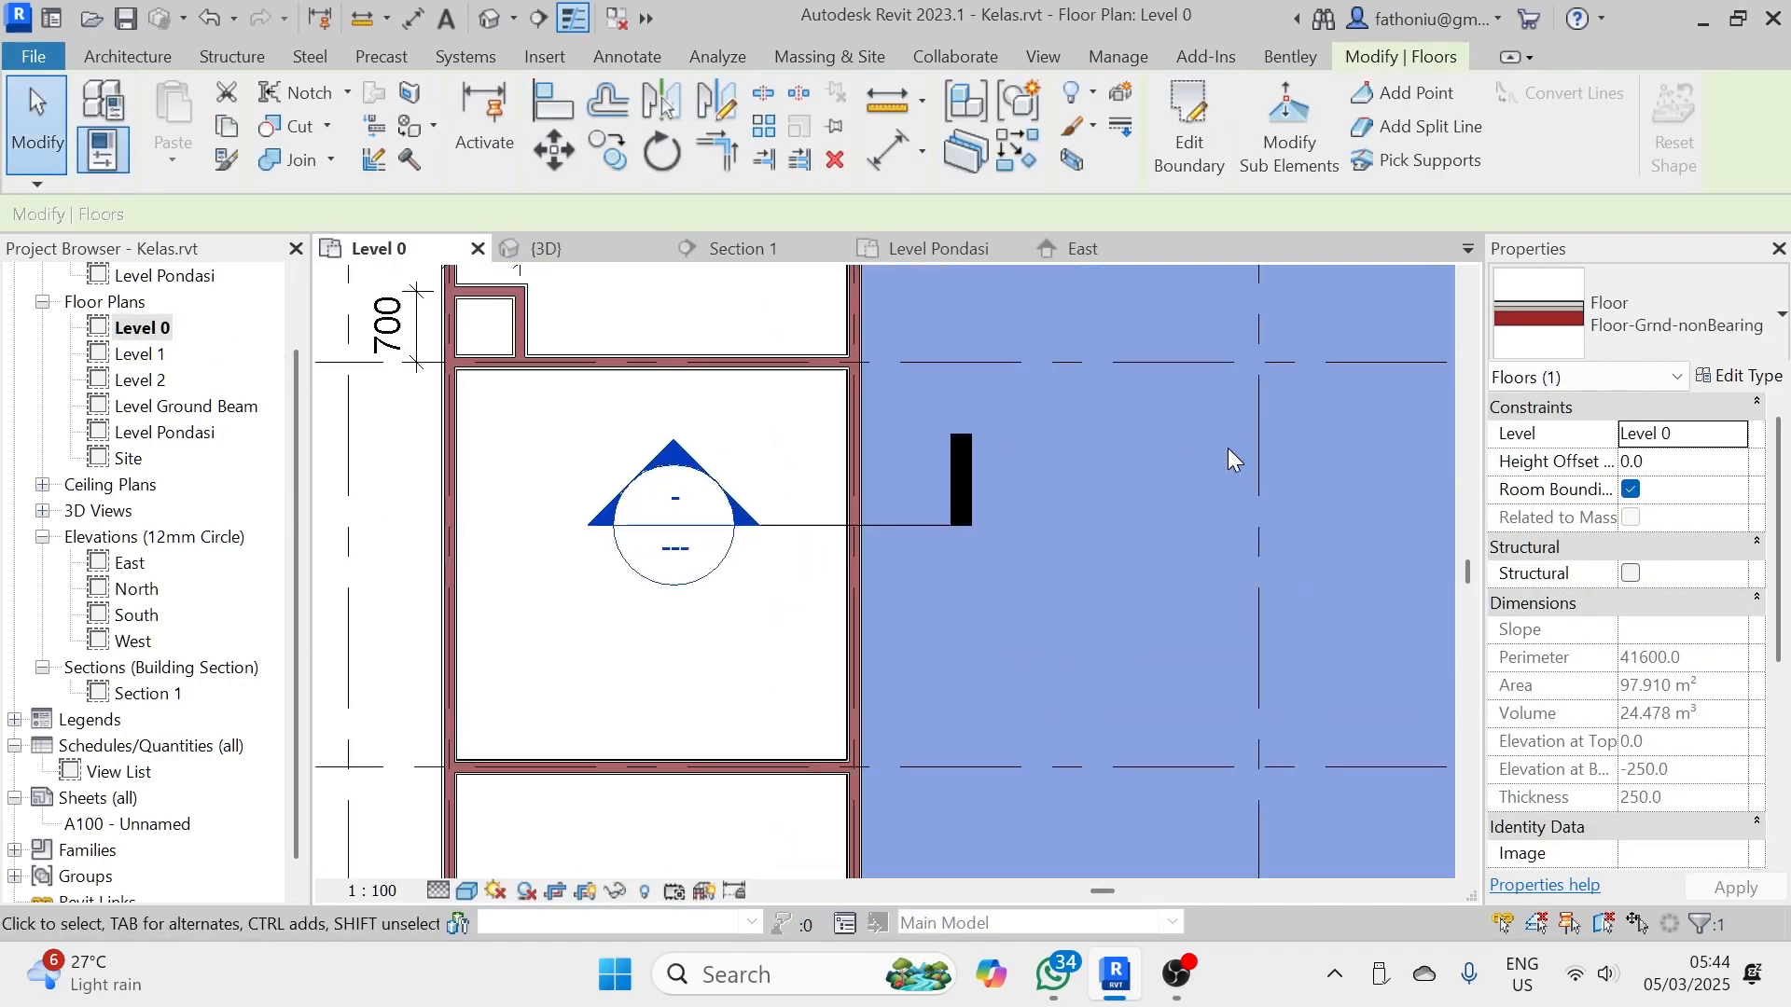
scroll(931, 490, "down", 4)
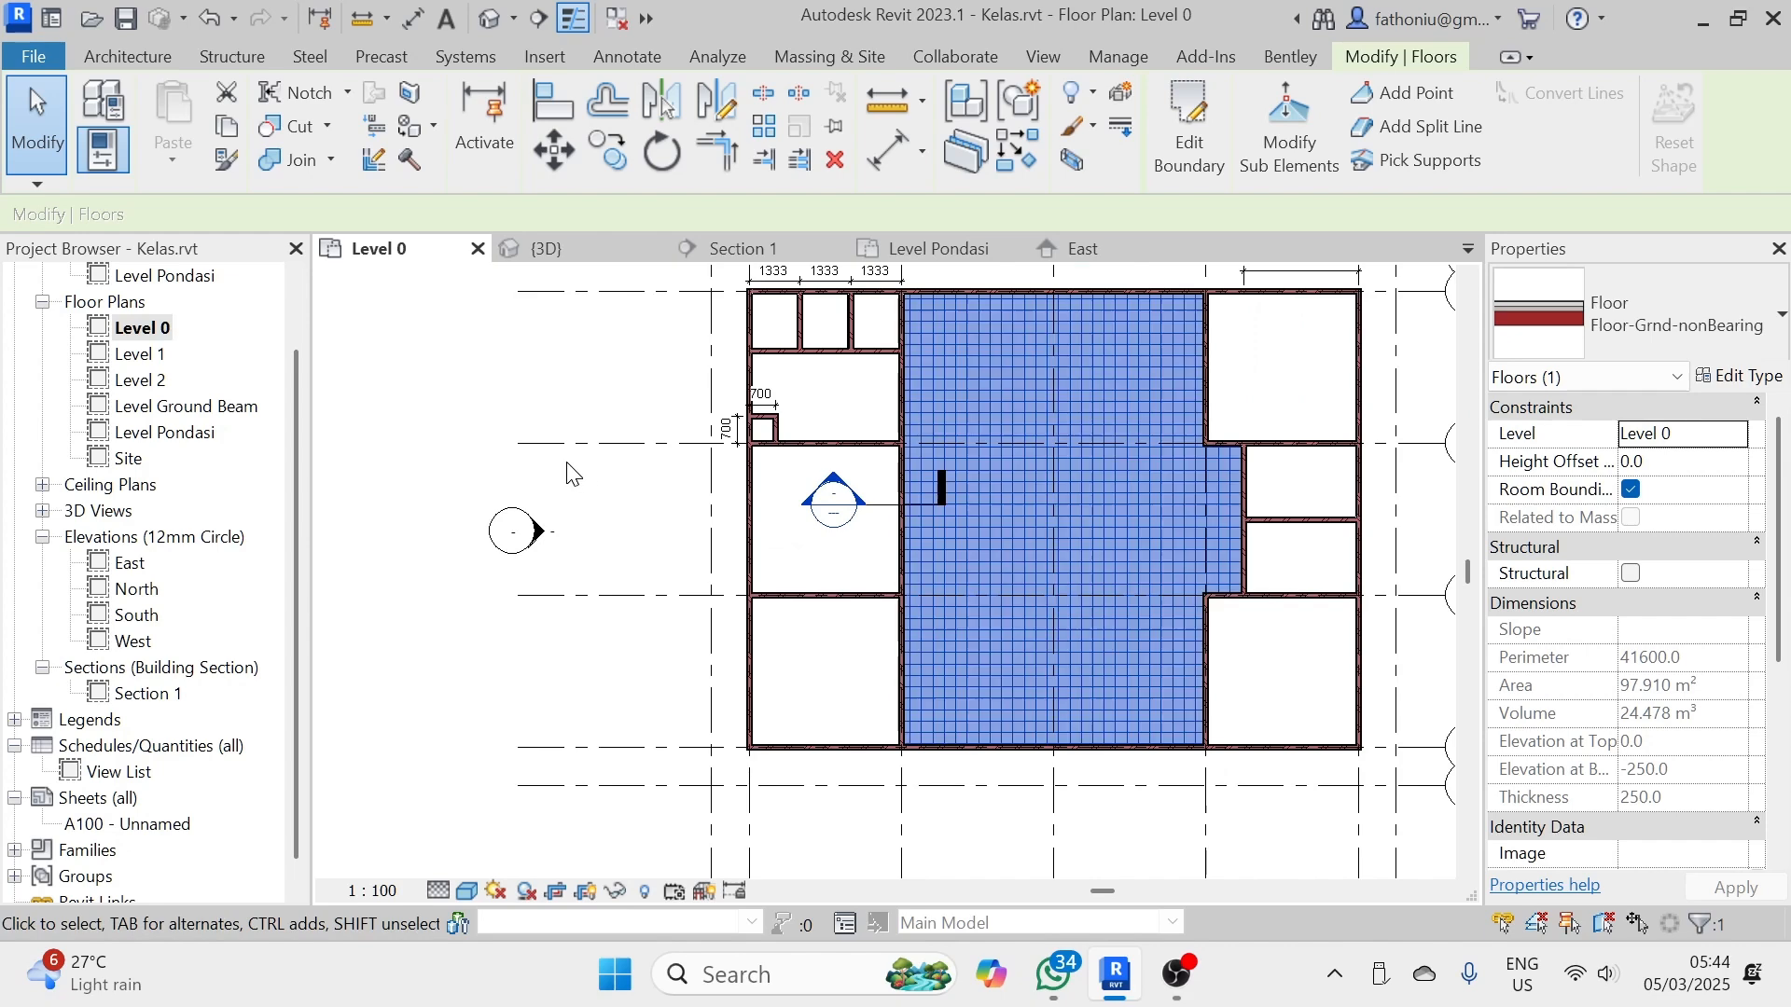
left_click(585, 414)
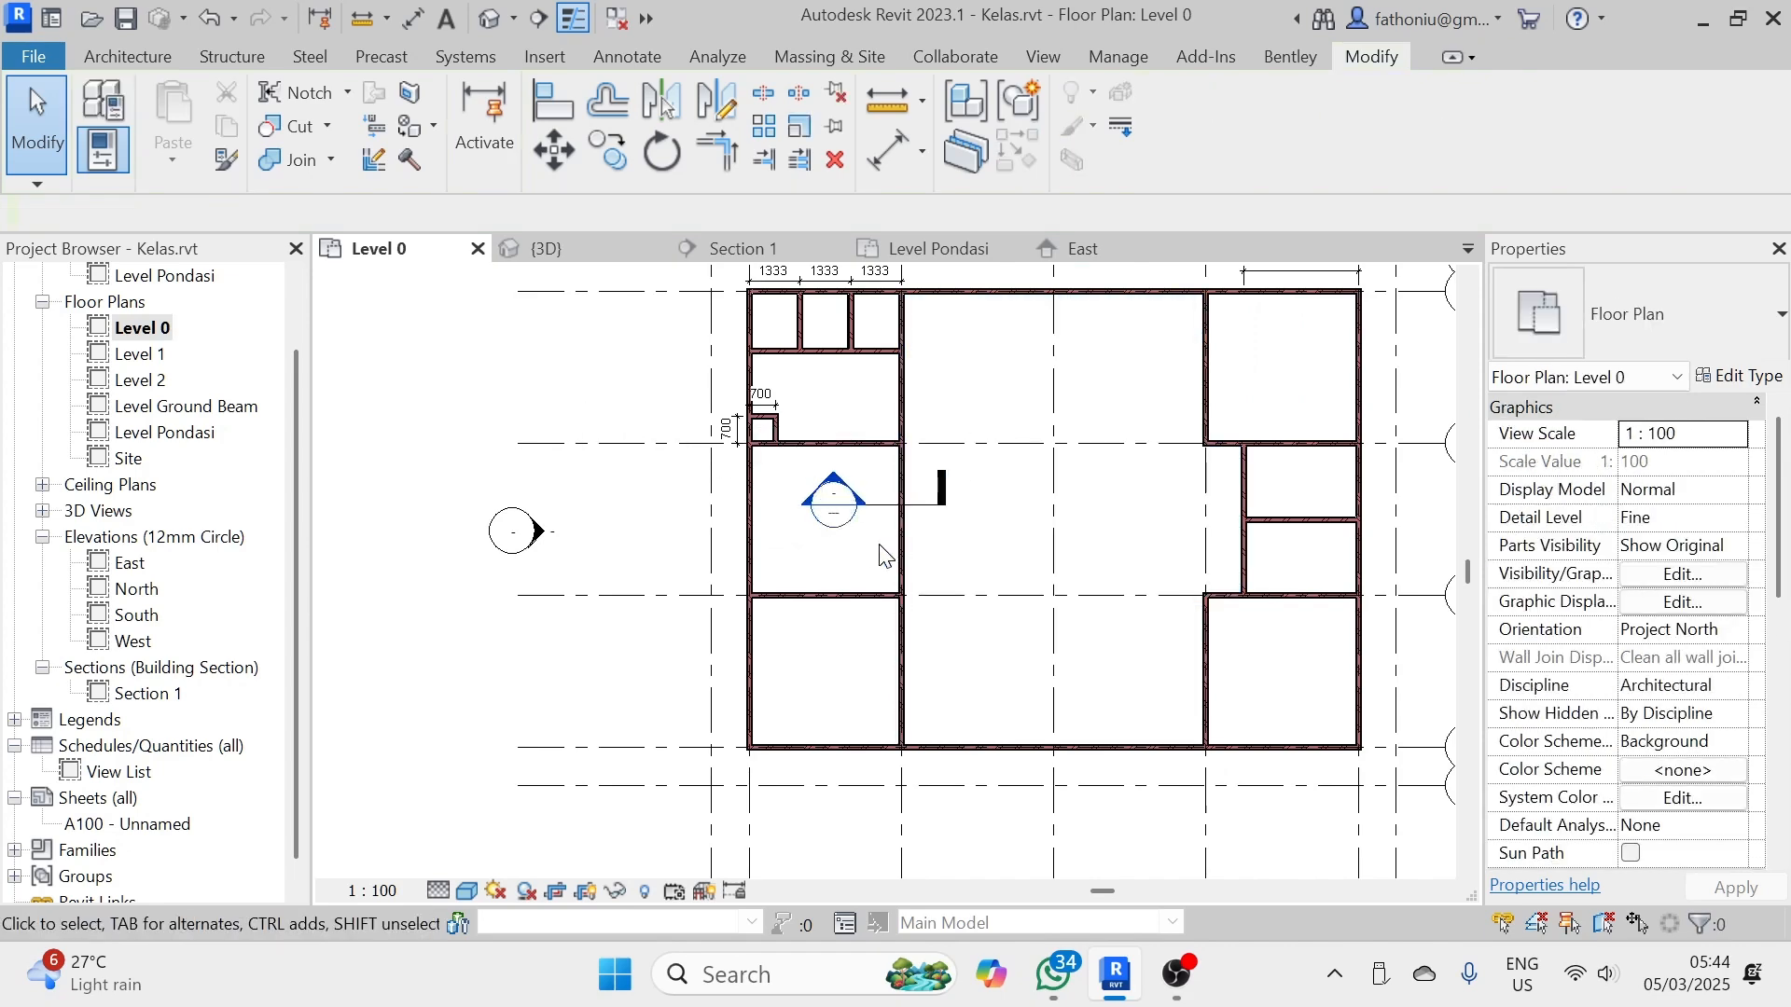
scroll(881, 540, "up", 4)
scroll(933, 564, "down", 2)
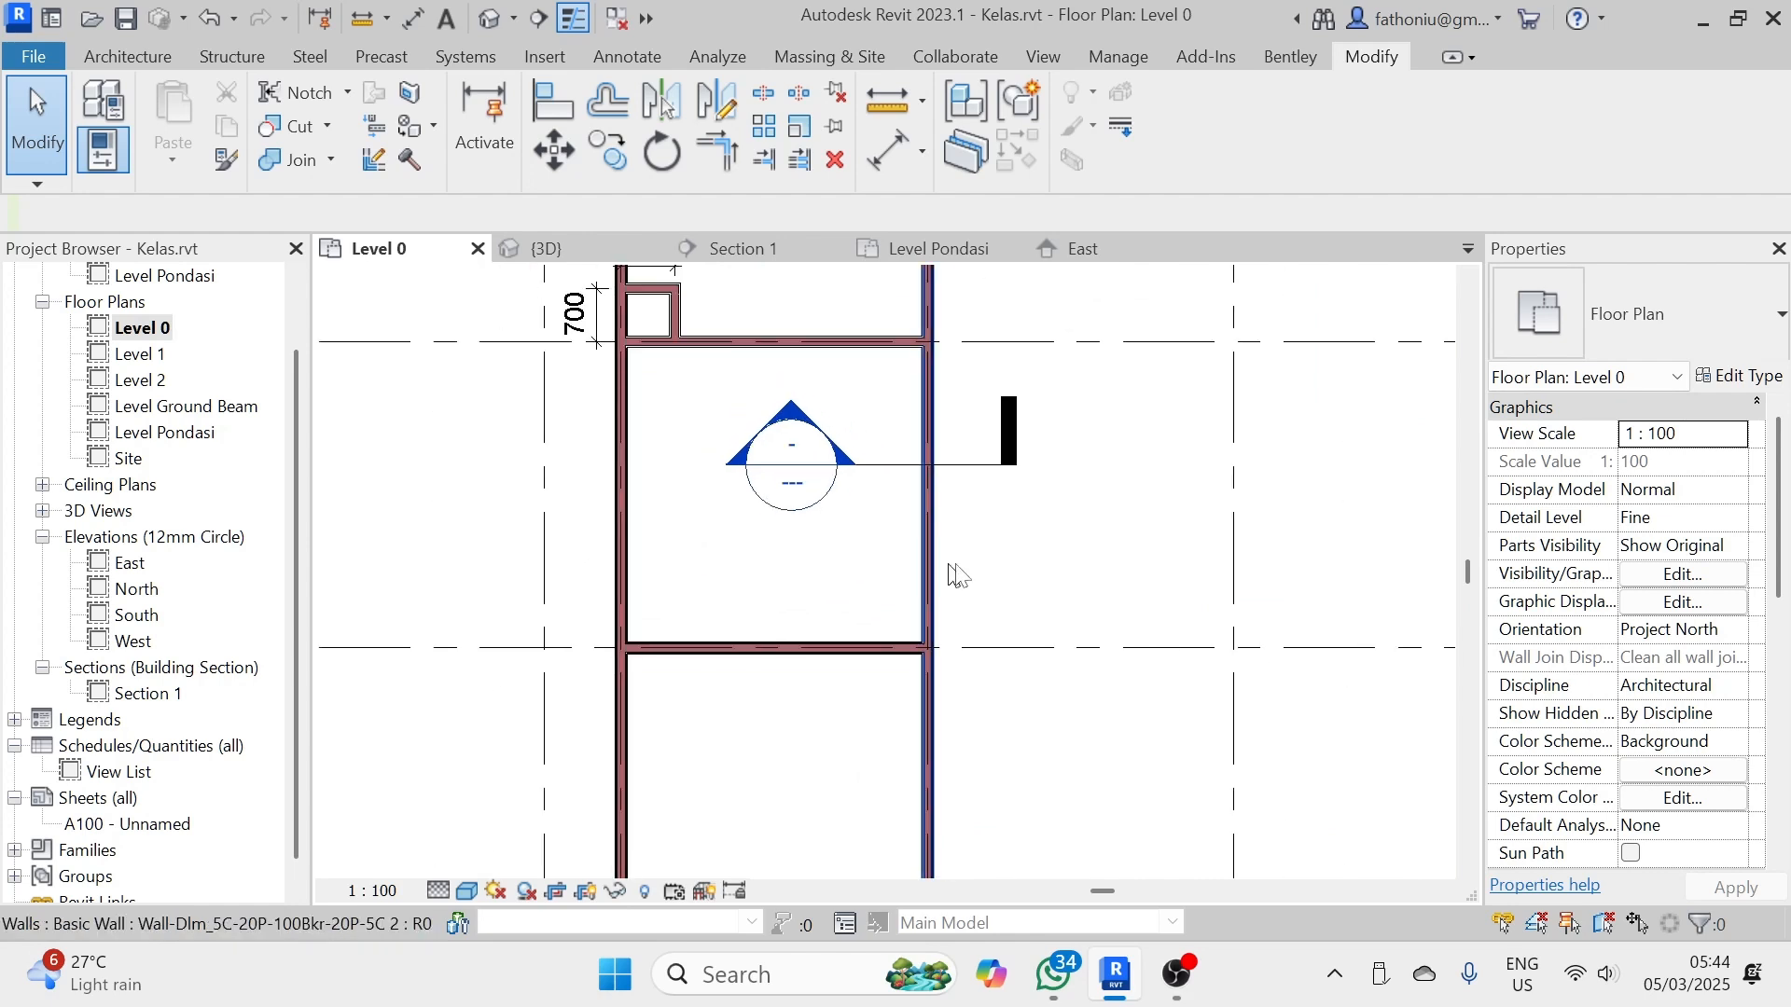
scroll(1007, 522, "down", 2)
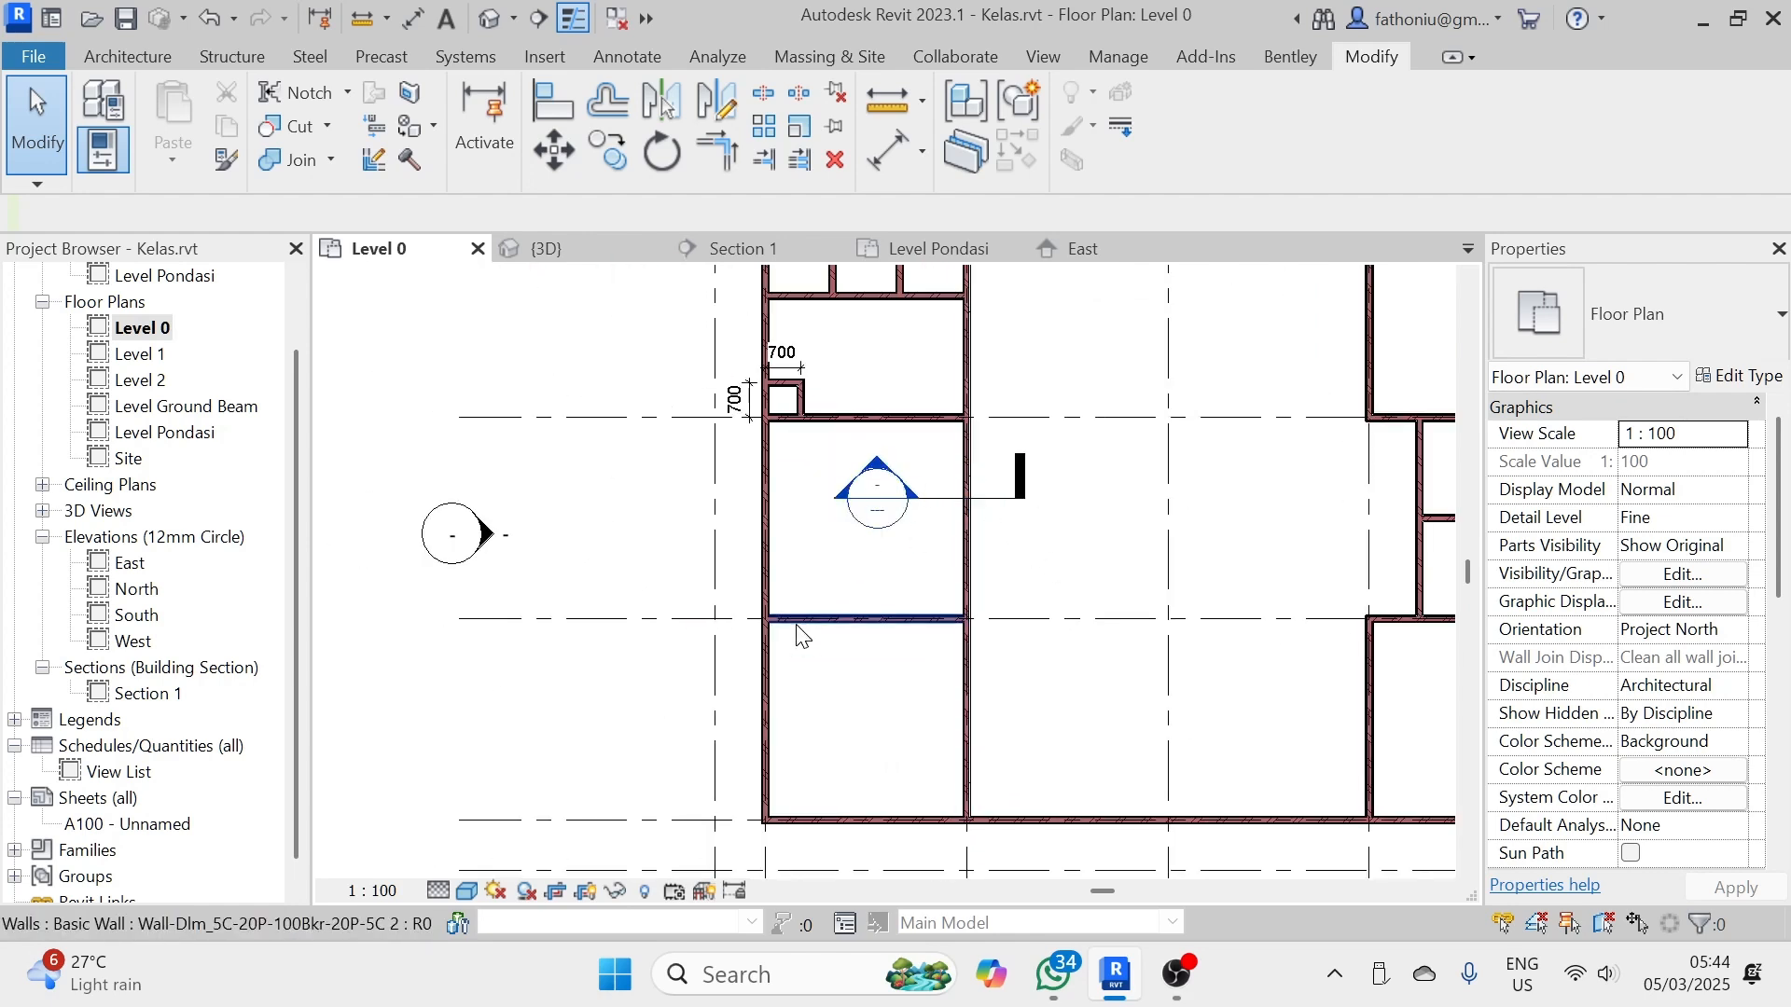
- Try the Consistent Colors and Realistic visual styles in the Level 0 floor plan and inspect the tiled floors
left_click(467, 891)
left_click(478, 863)
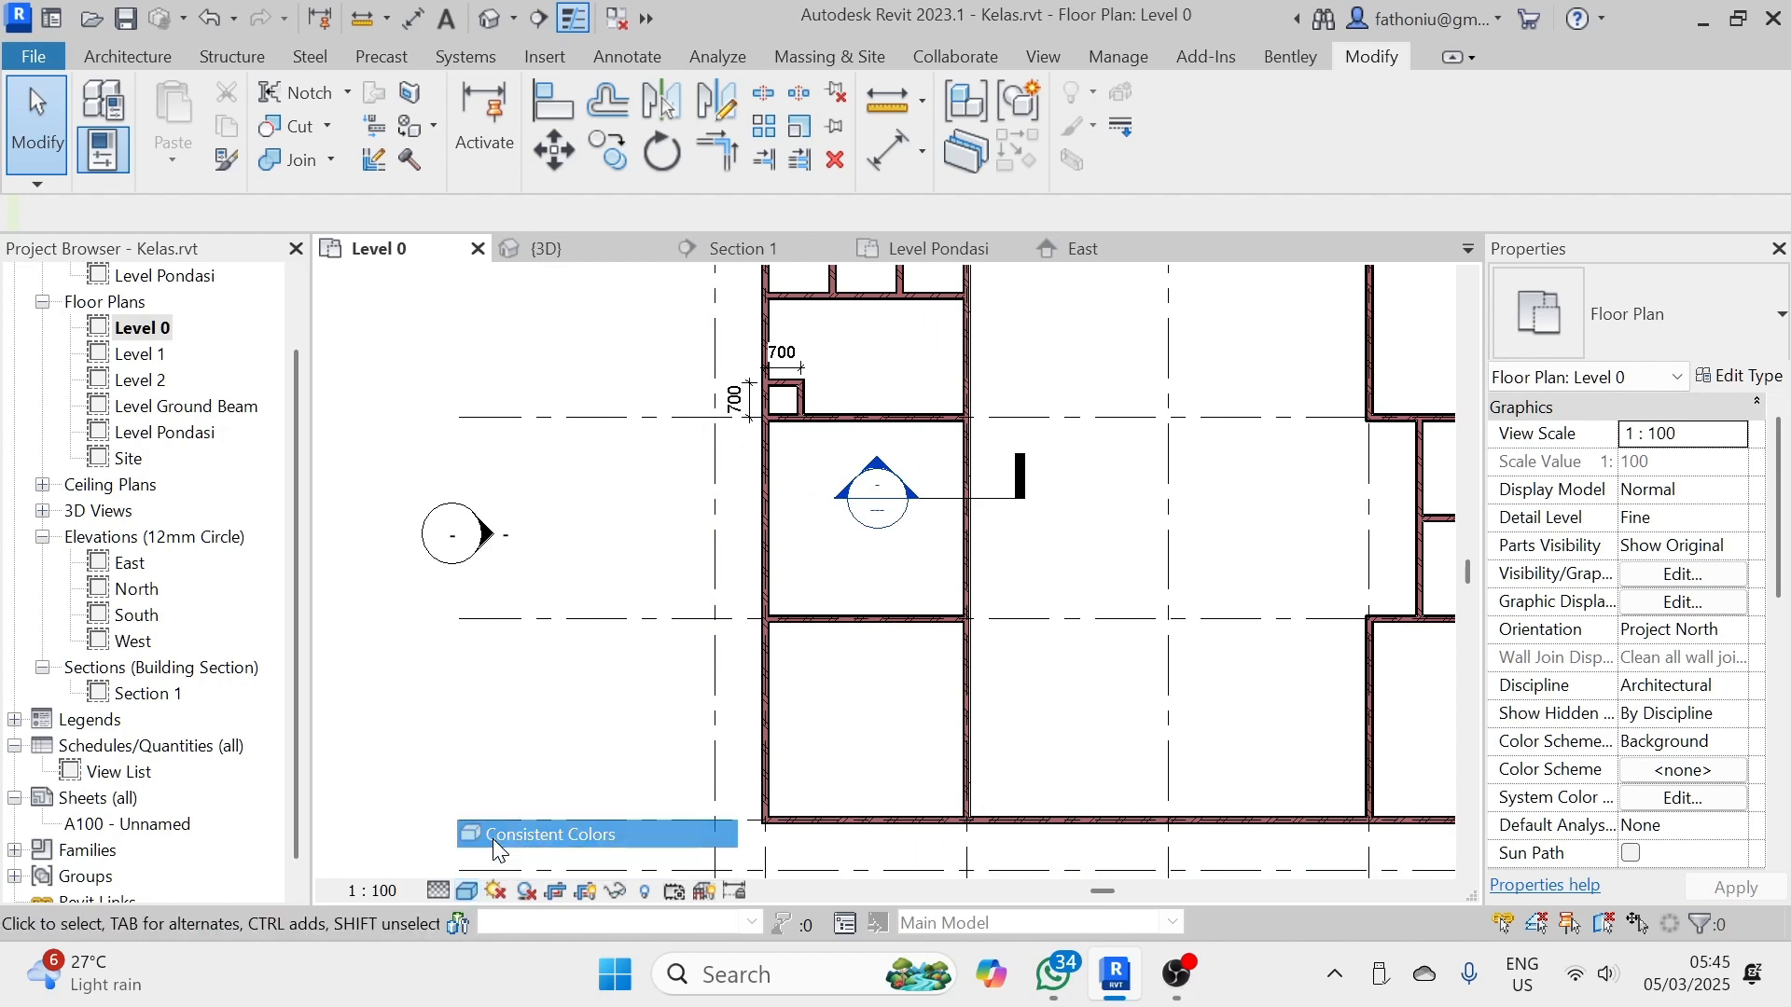
left_click(468, 891)
left_click(493, 863)
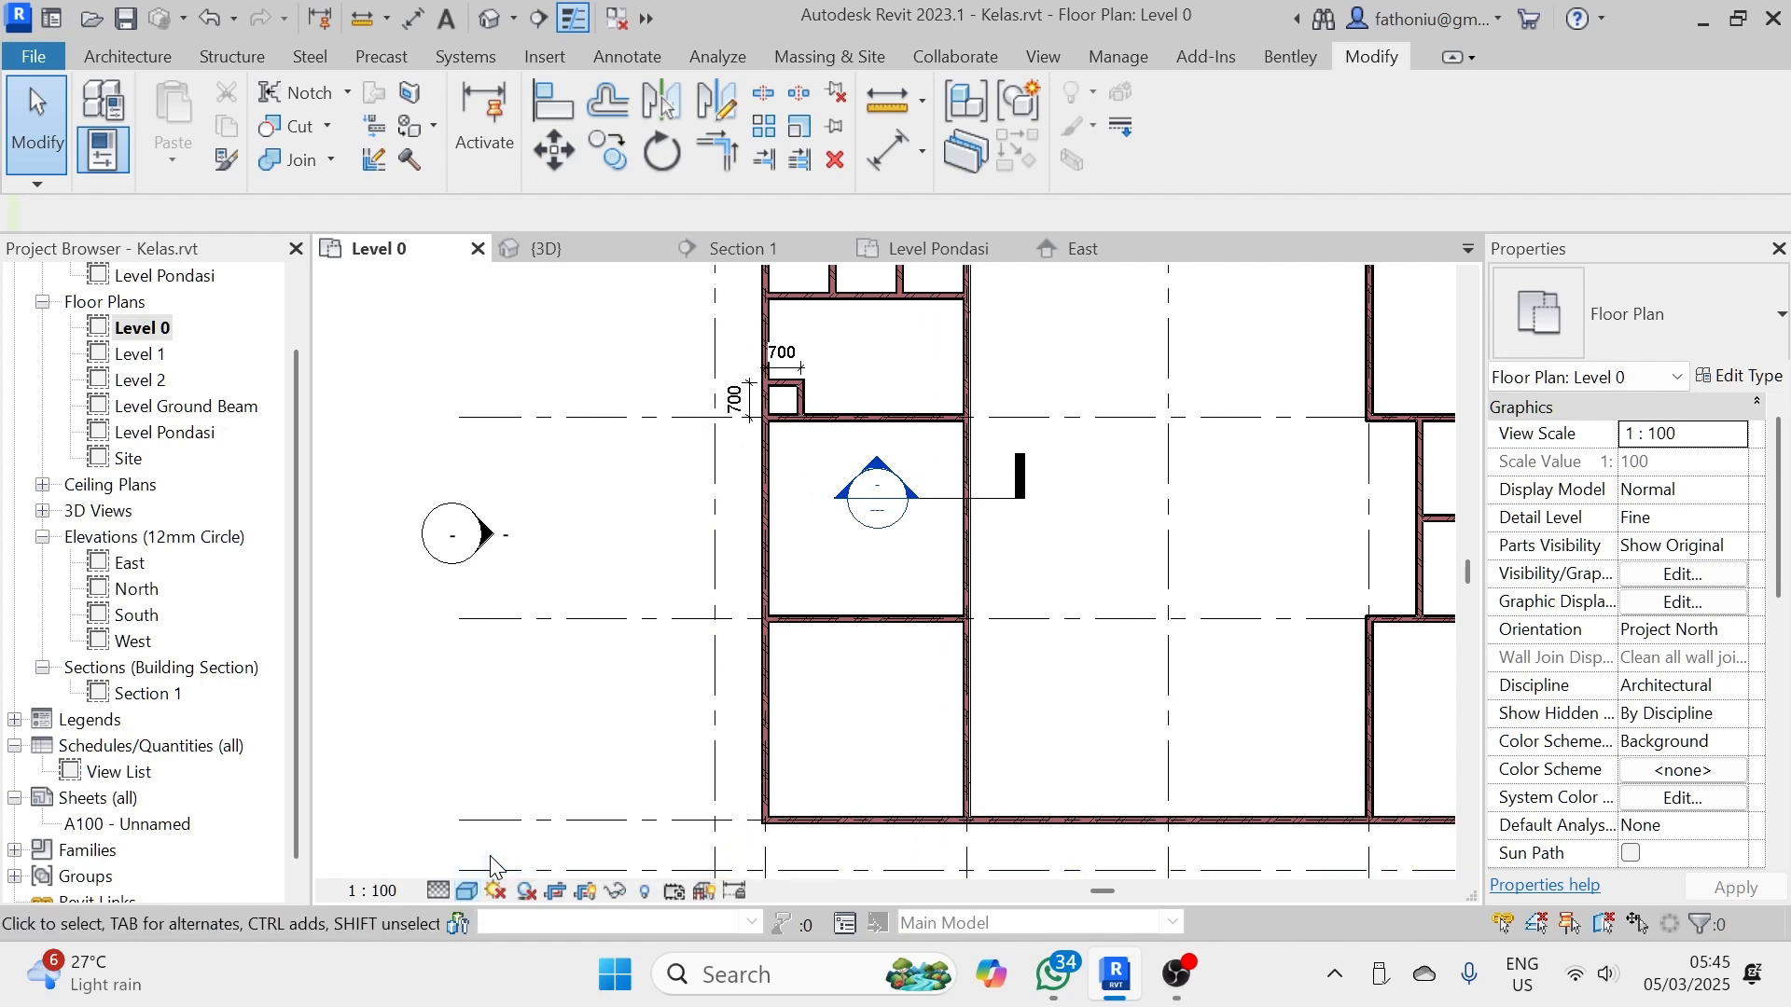
middle_click_drag(1117, 508, 958, 532)
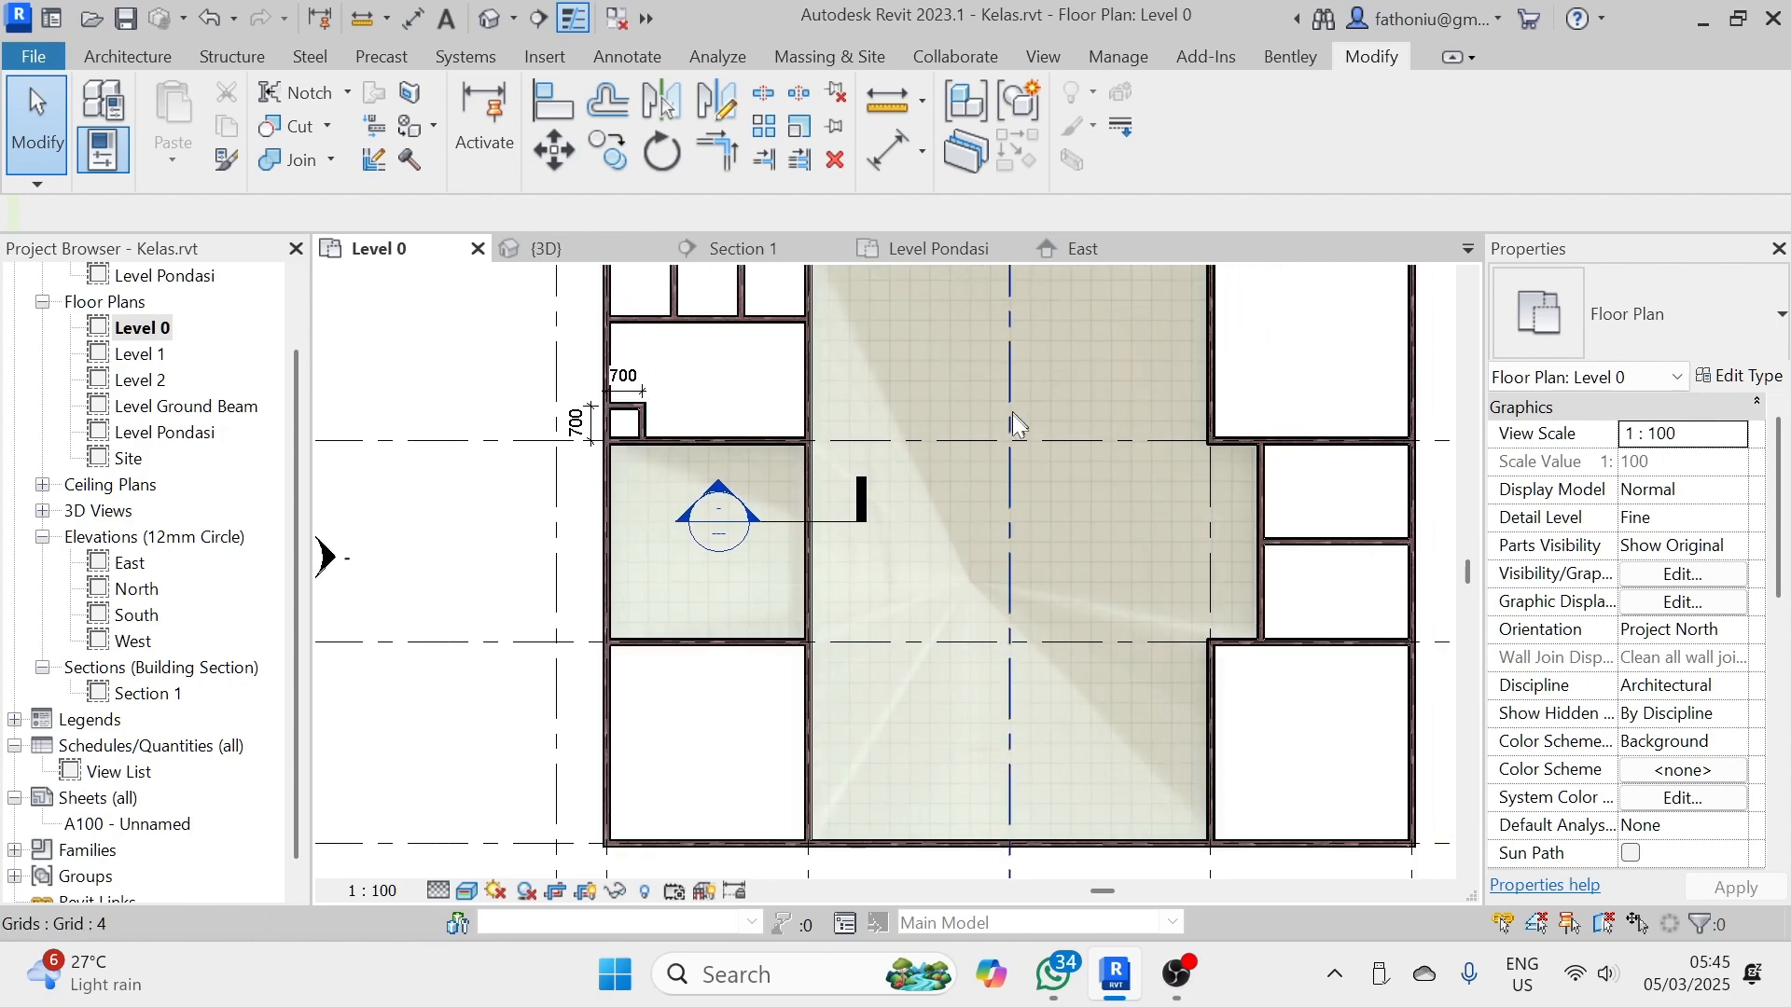
scroll(921, 534, "up", 2)
scroll(922, 533, "down", 1)
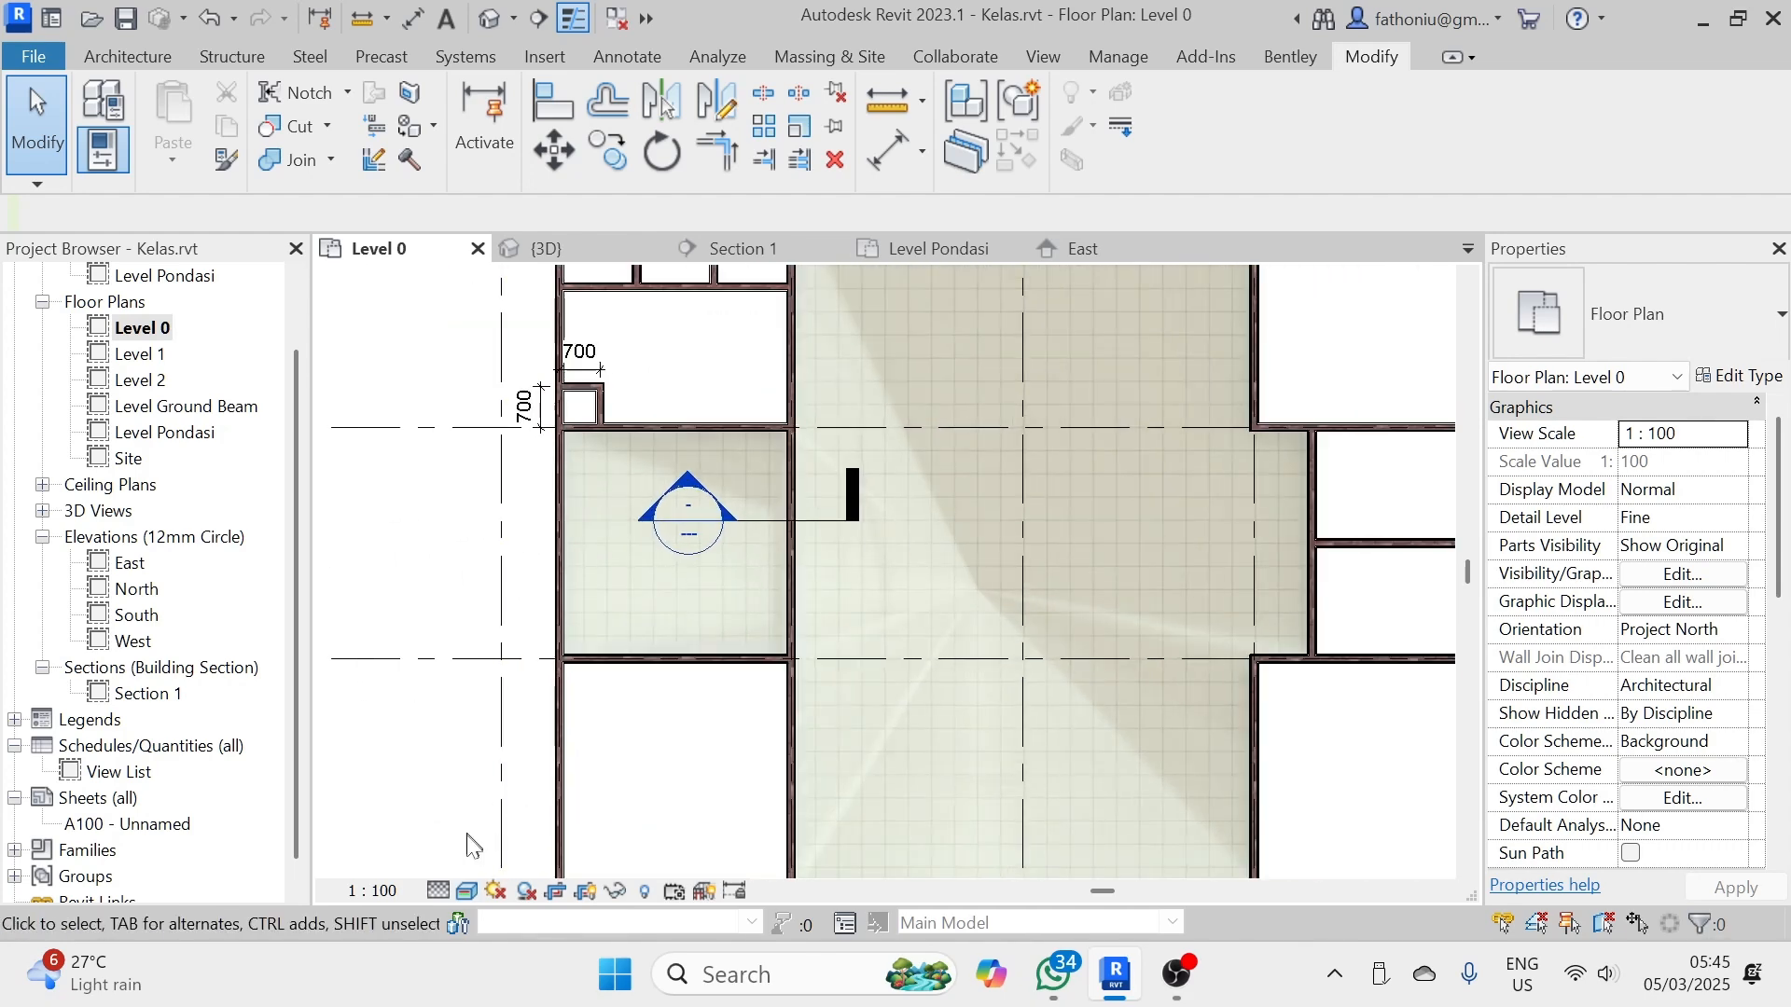
- Set the visual style of the Level 0 floor plan to Shaded
left_click(467, 891)
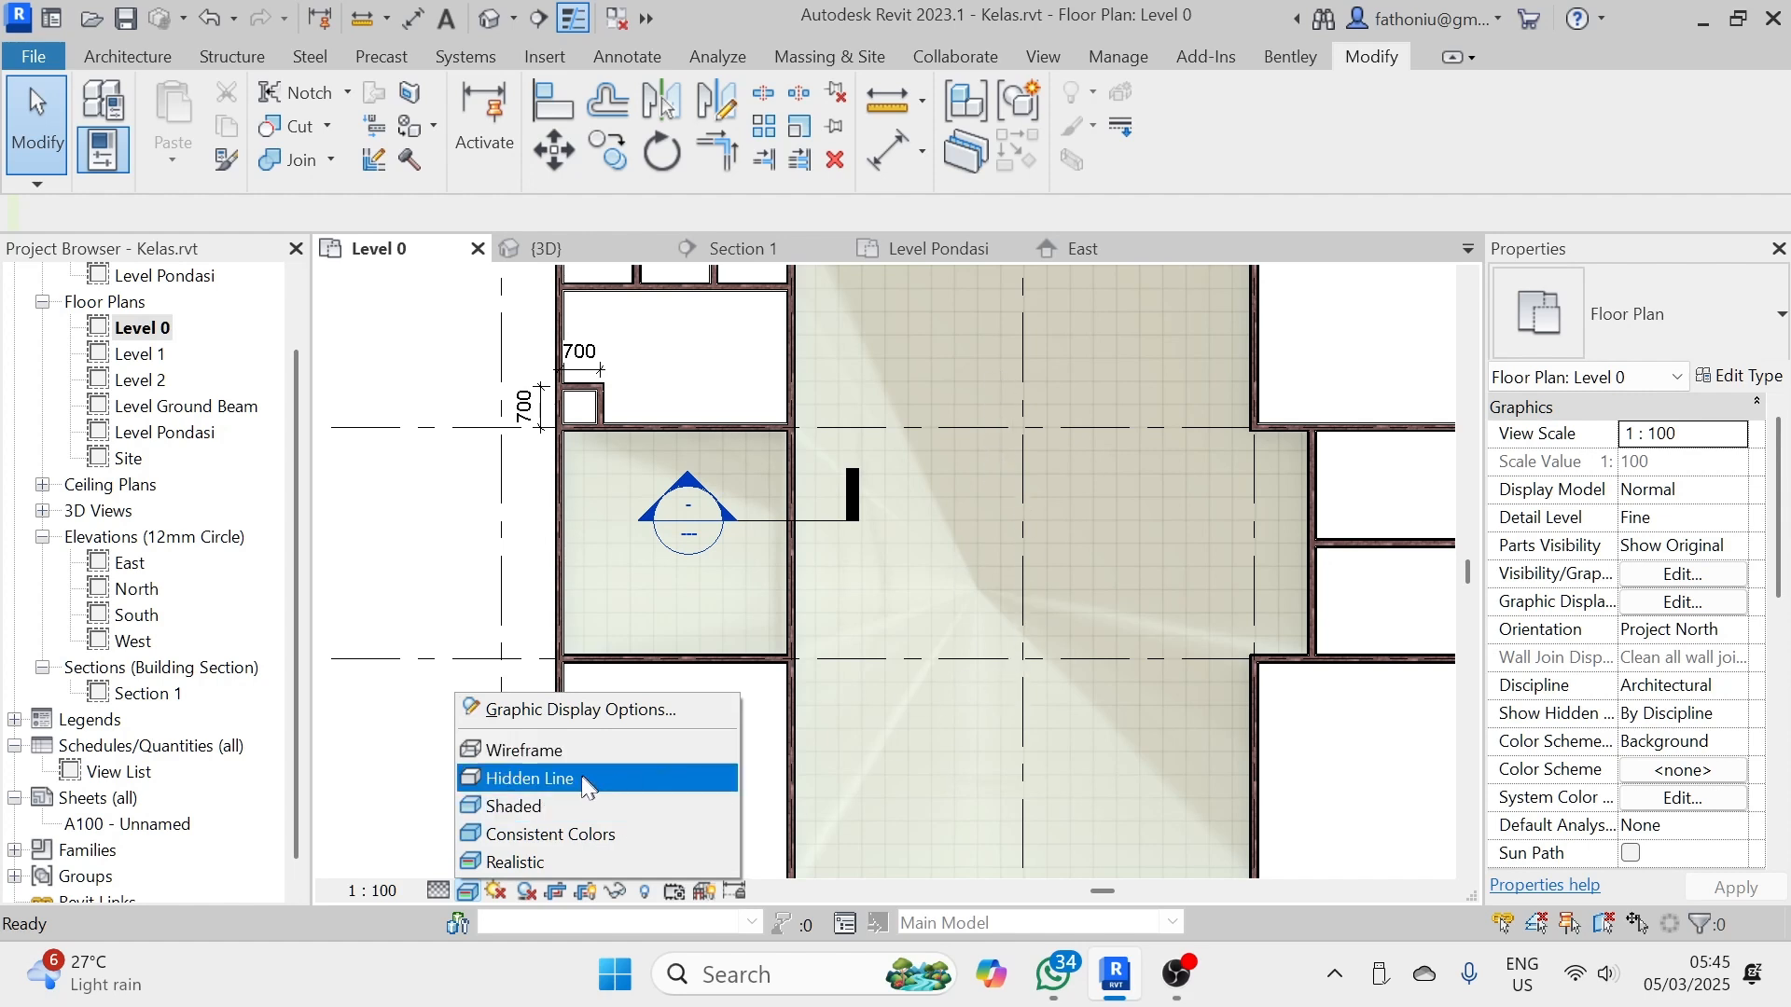
left_click(518, 806)
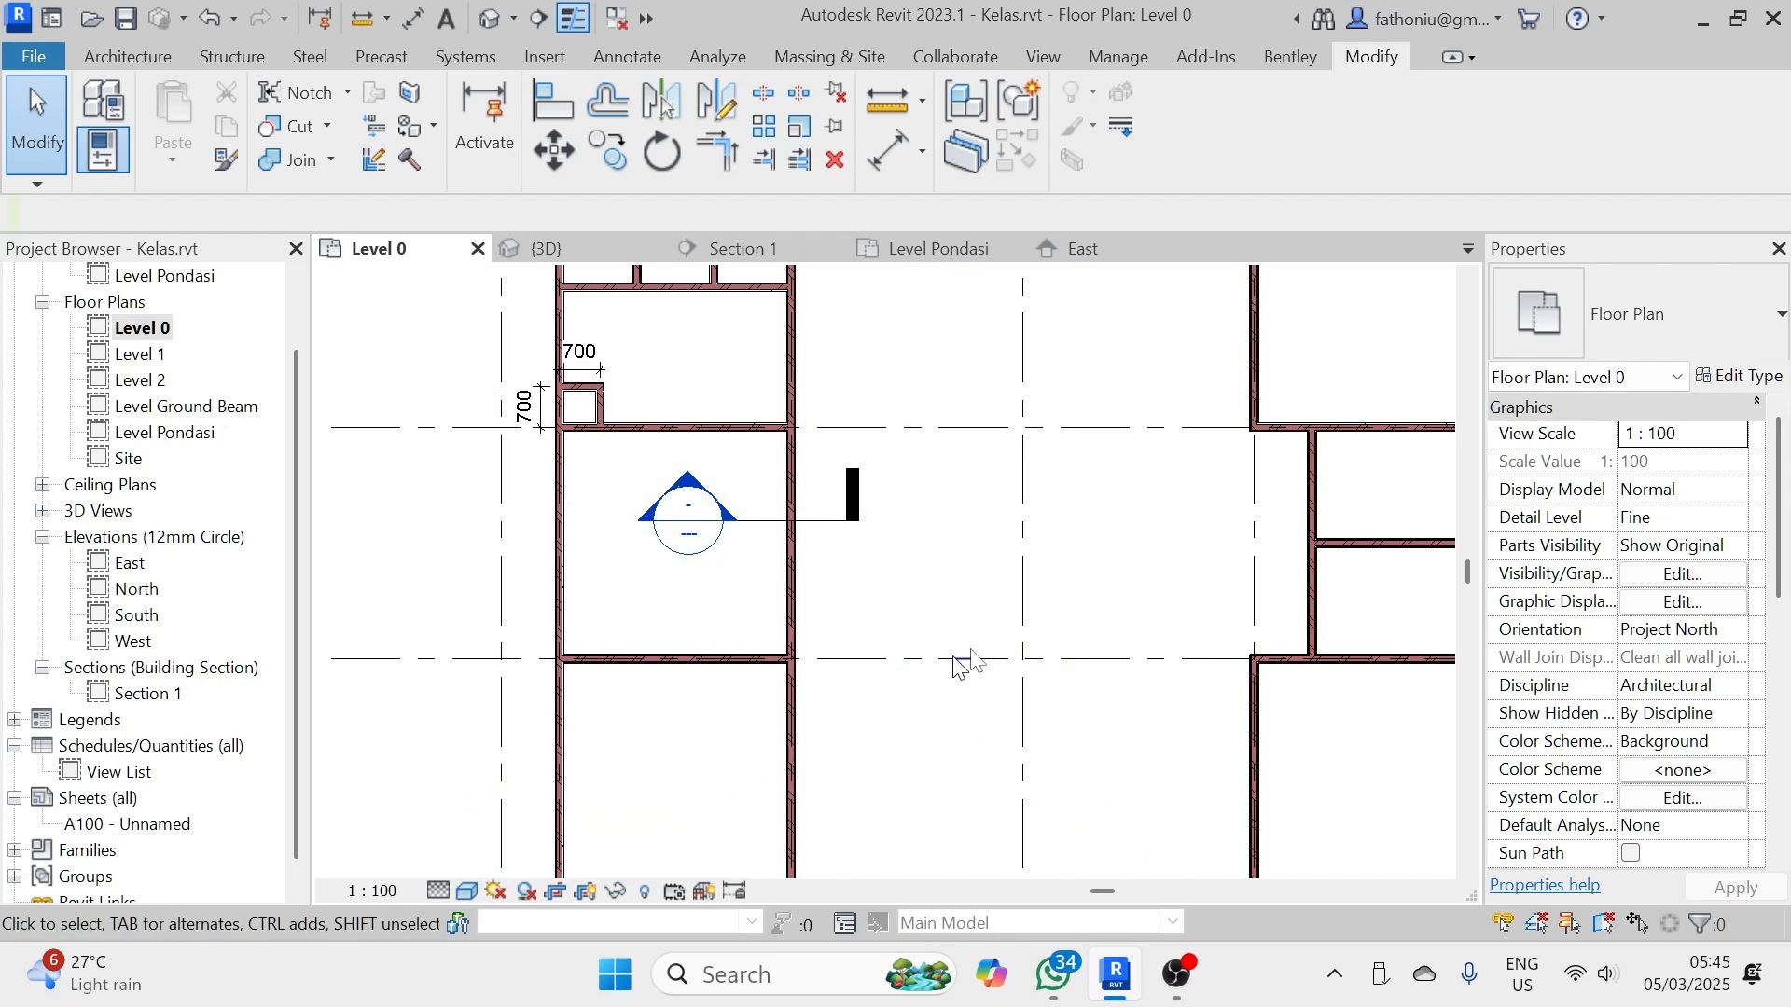
- Open the Section 1 view and open the Tiles 40 x 40 cm material in the Floor-Grnd-nonBearing floor's layer structure
scroll(166, 337, "up", 1)
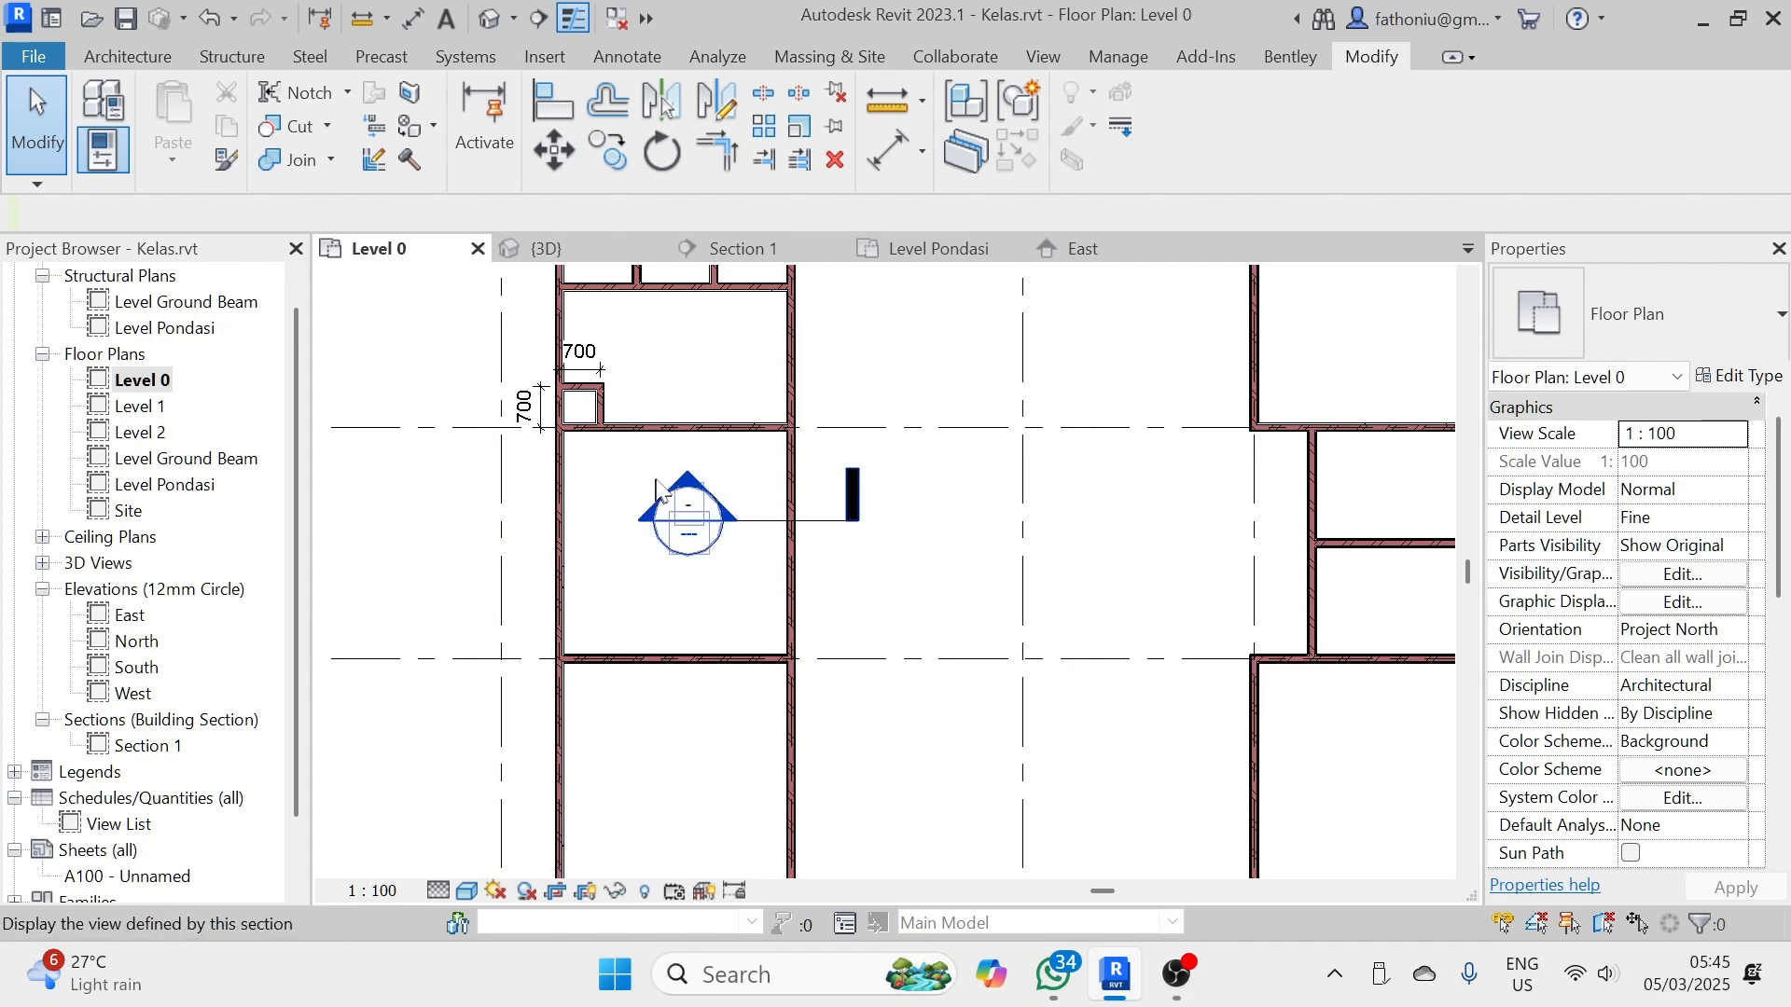
double_click(688, 485)
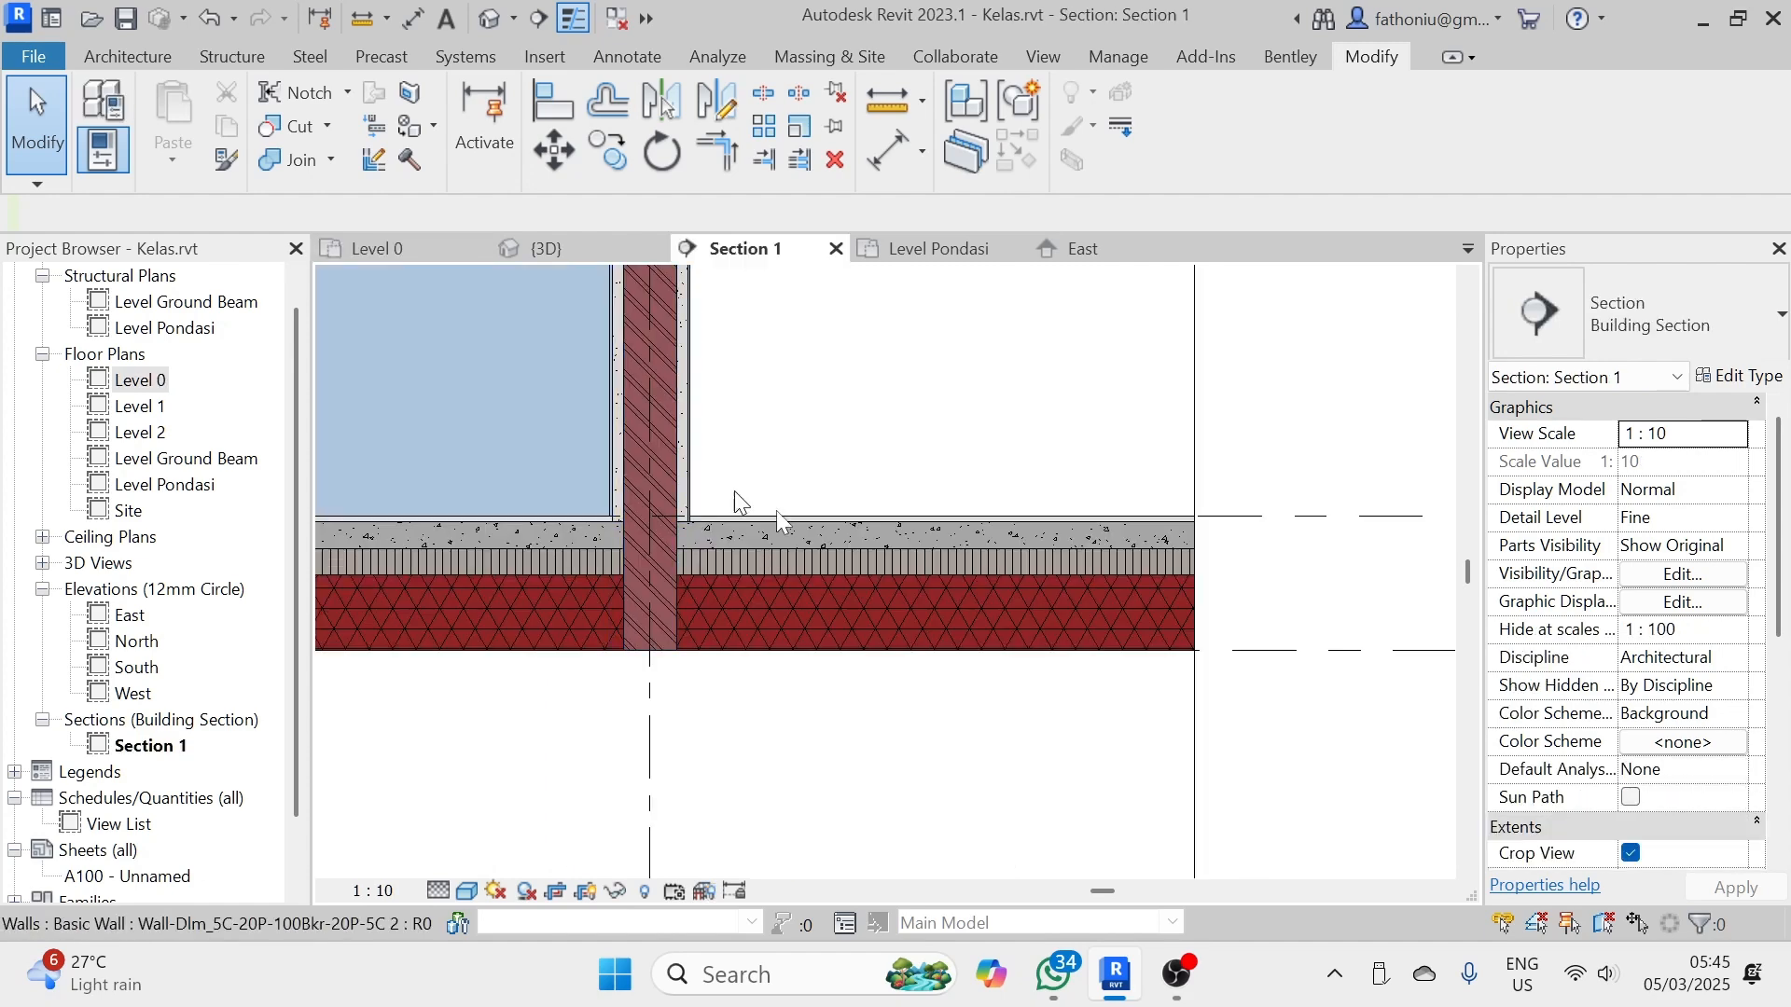
left_click(836, 541)
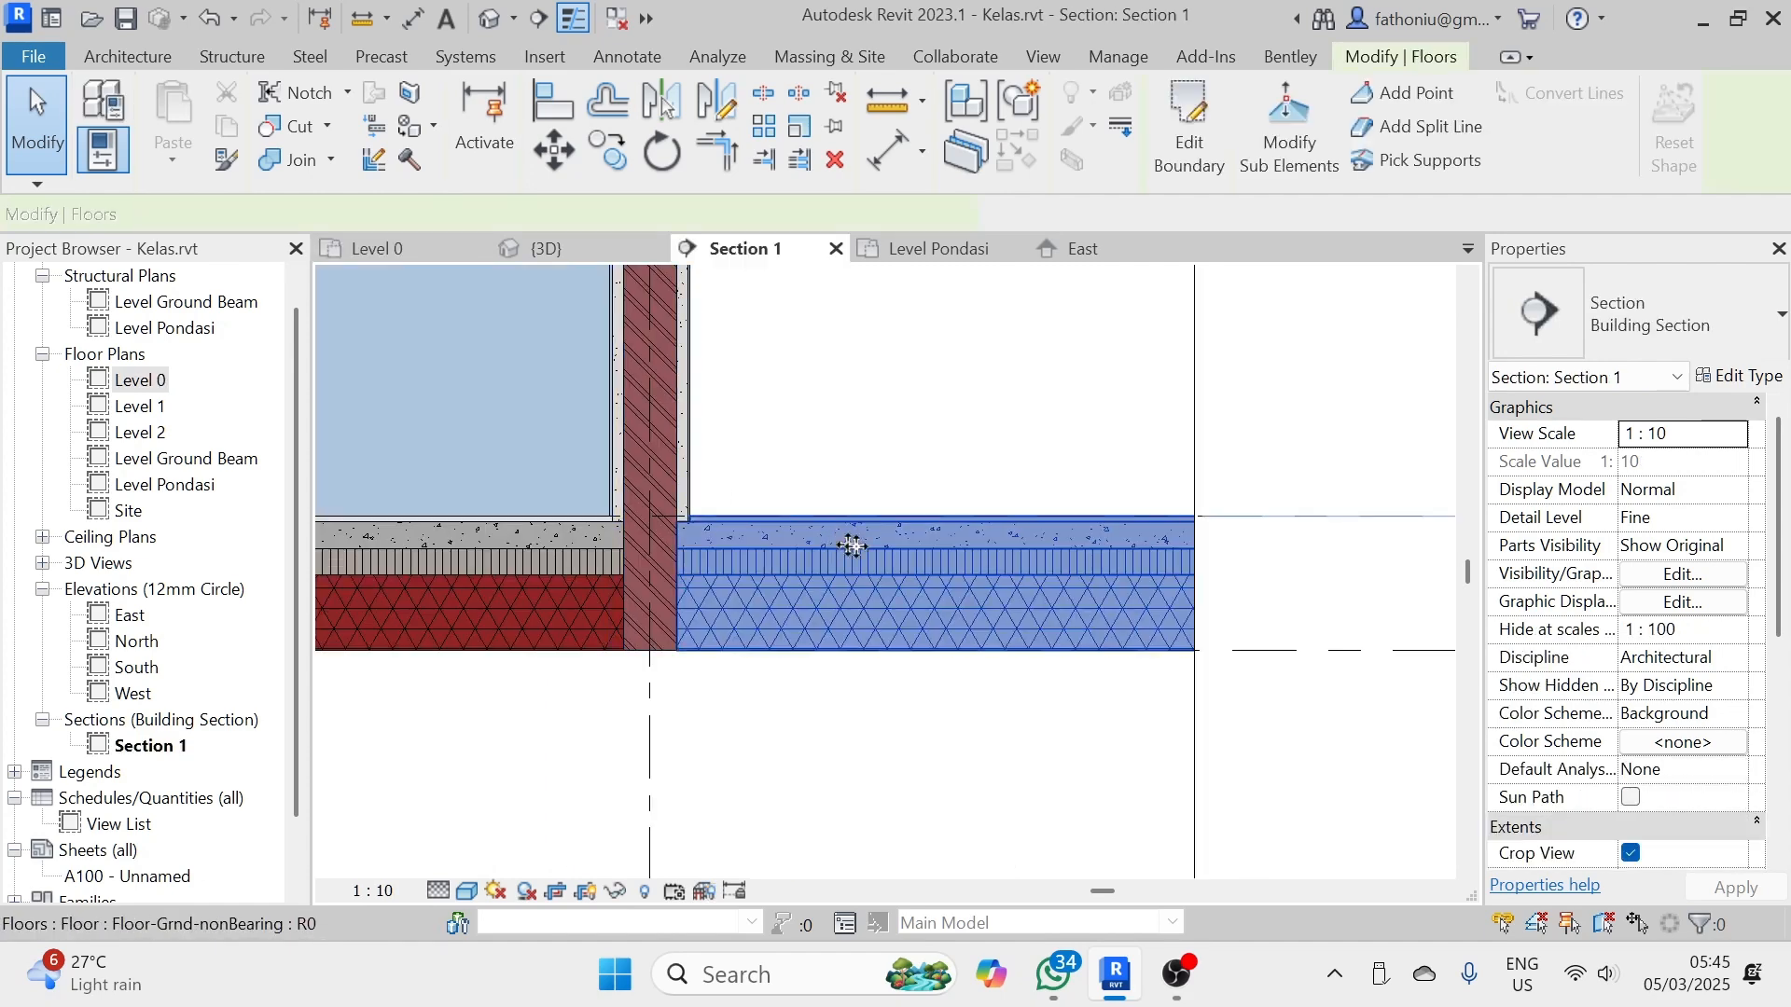
left_click(1741, 376)
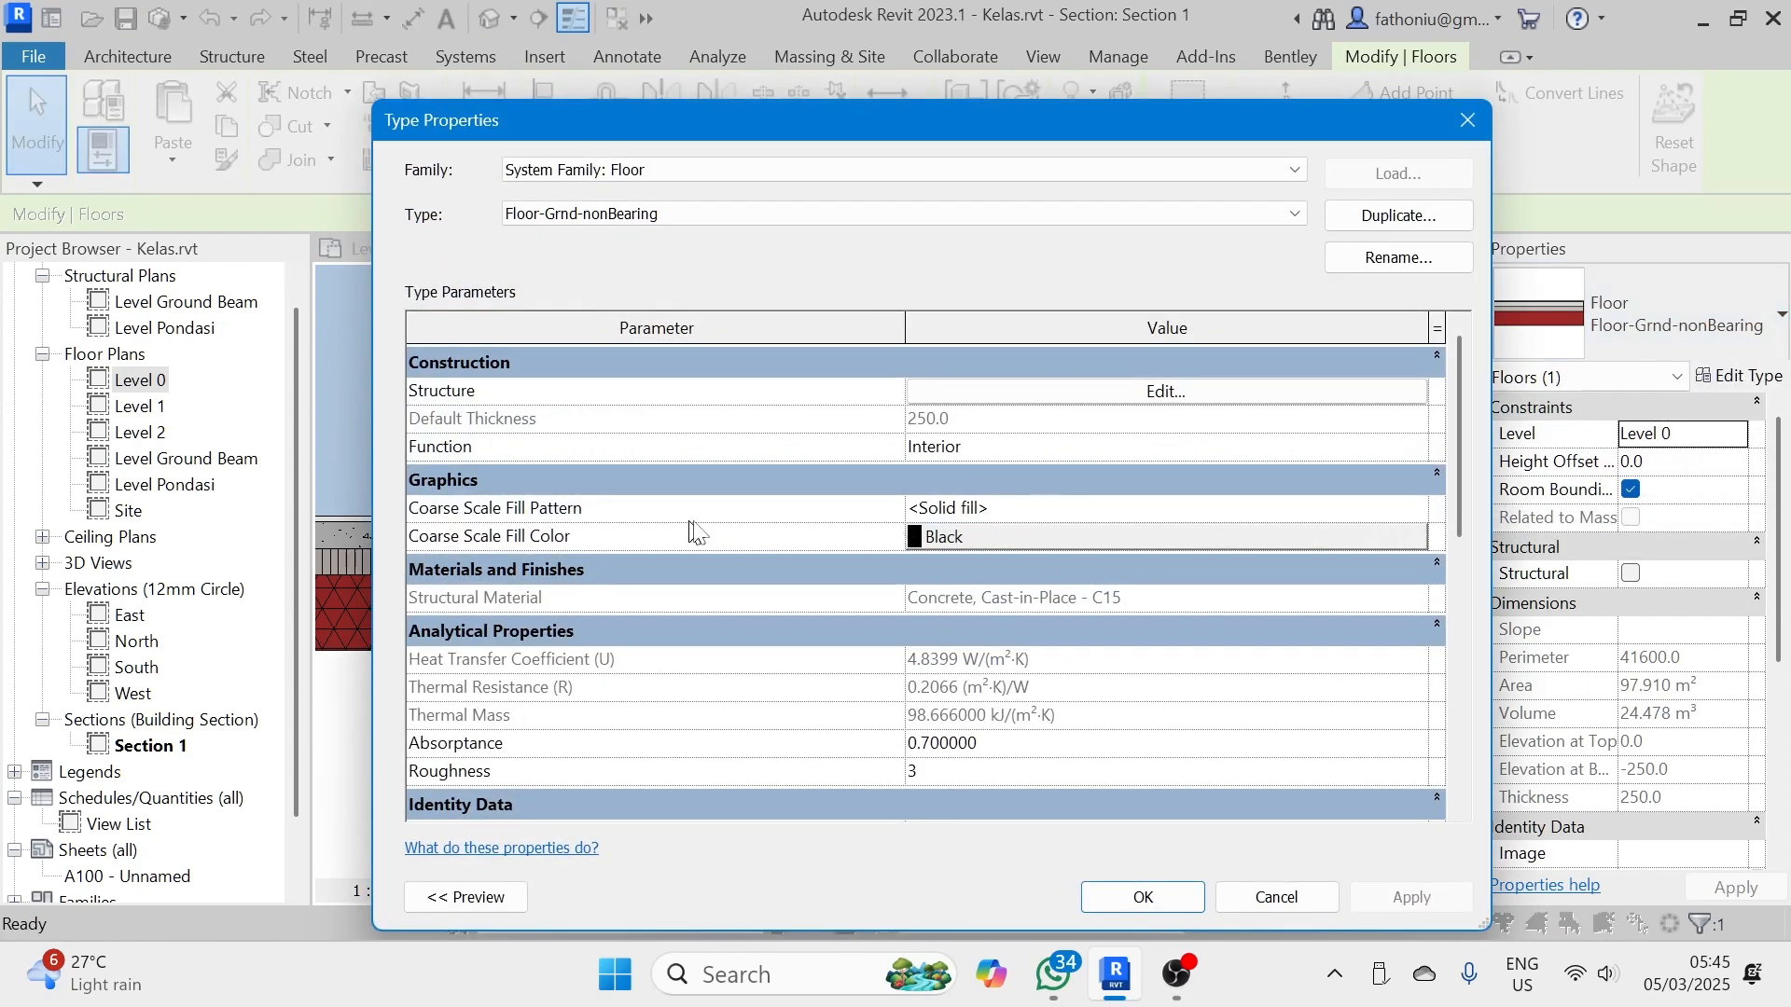
left_click(1131, 392)
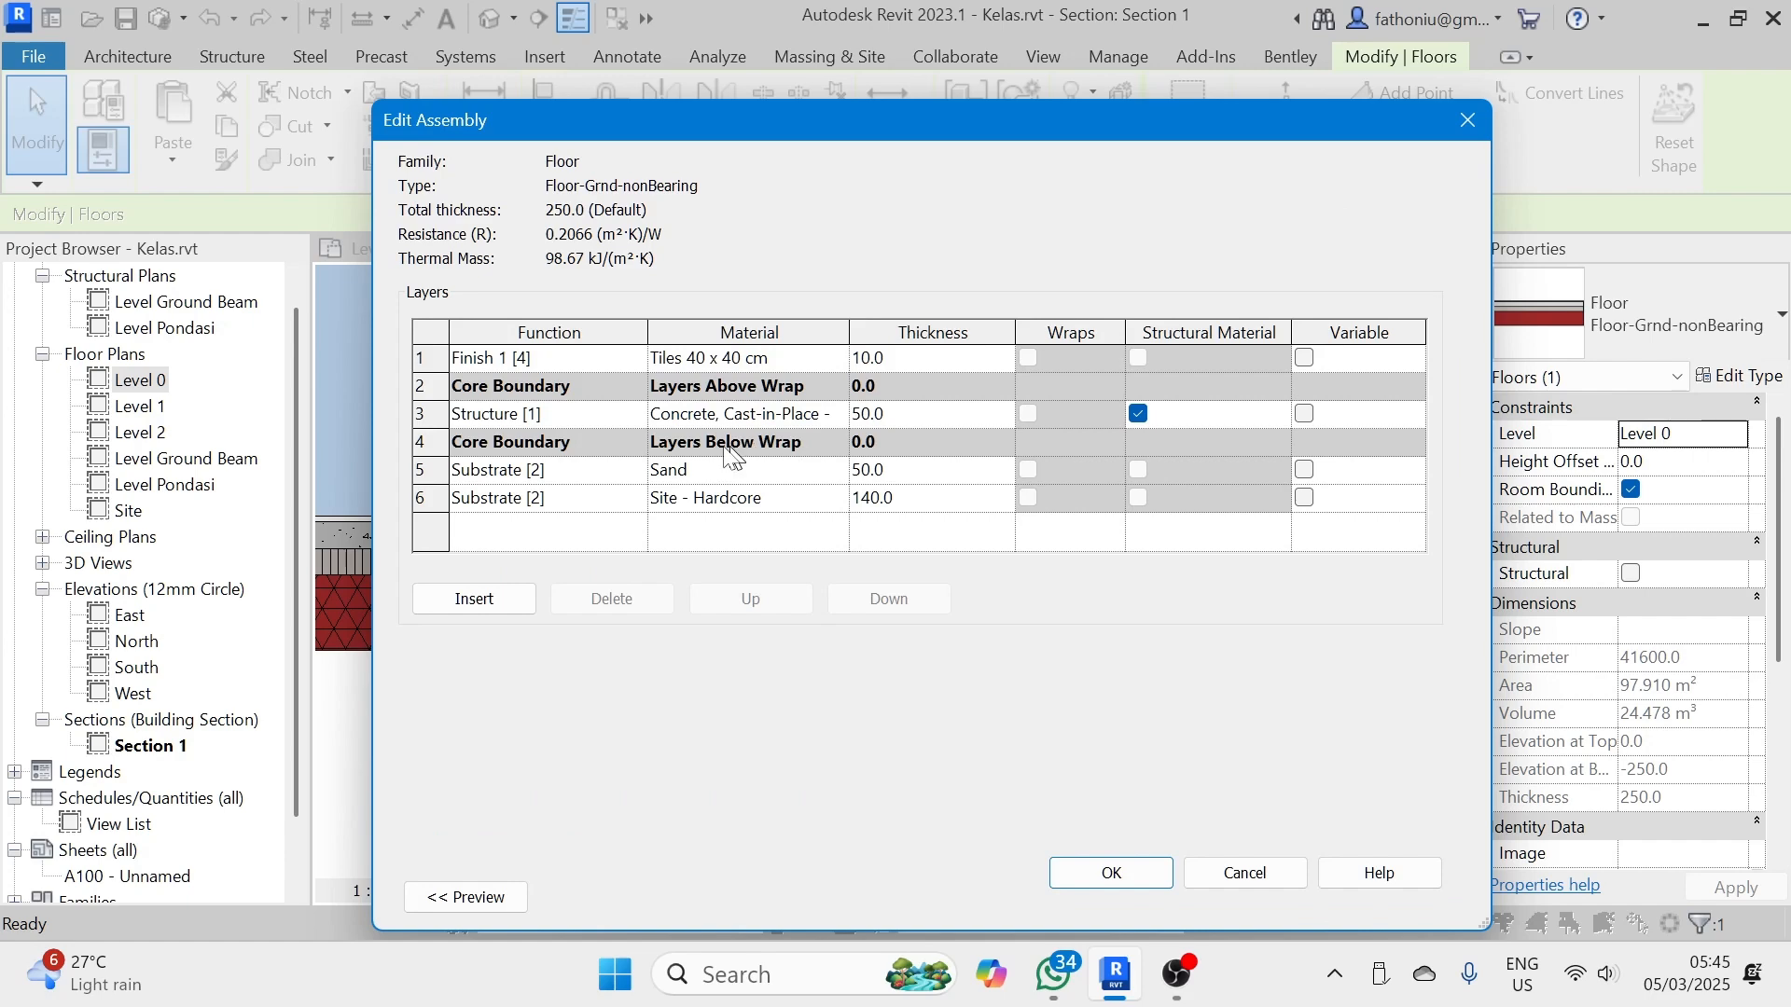
left_click(825, 369)
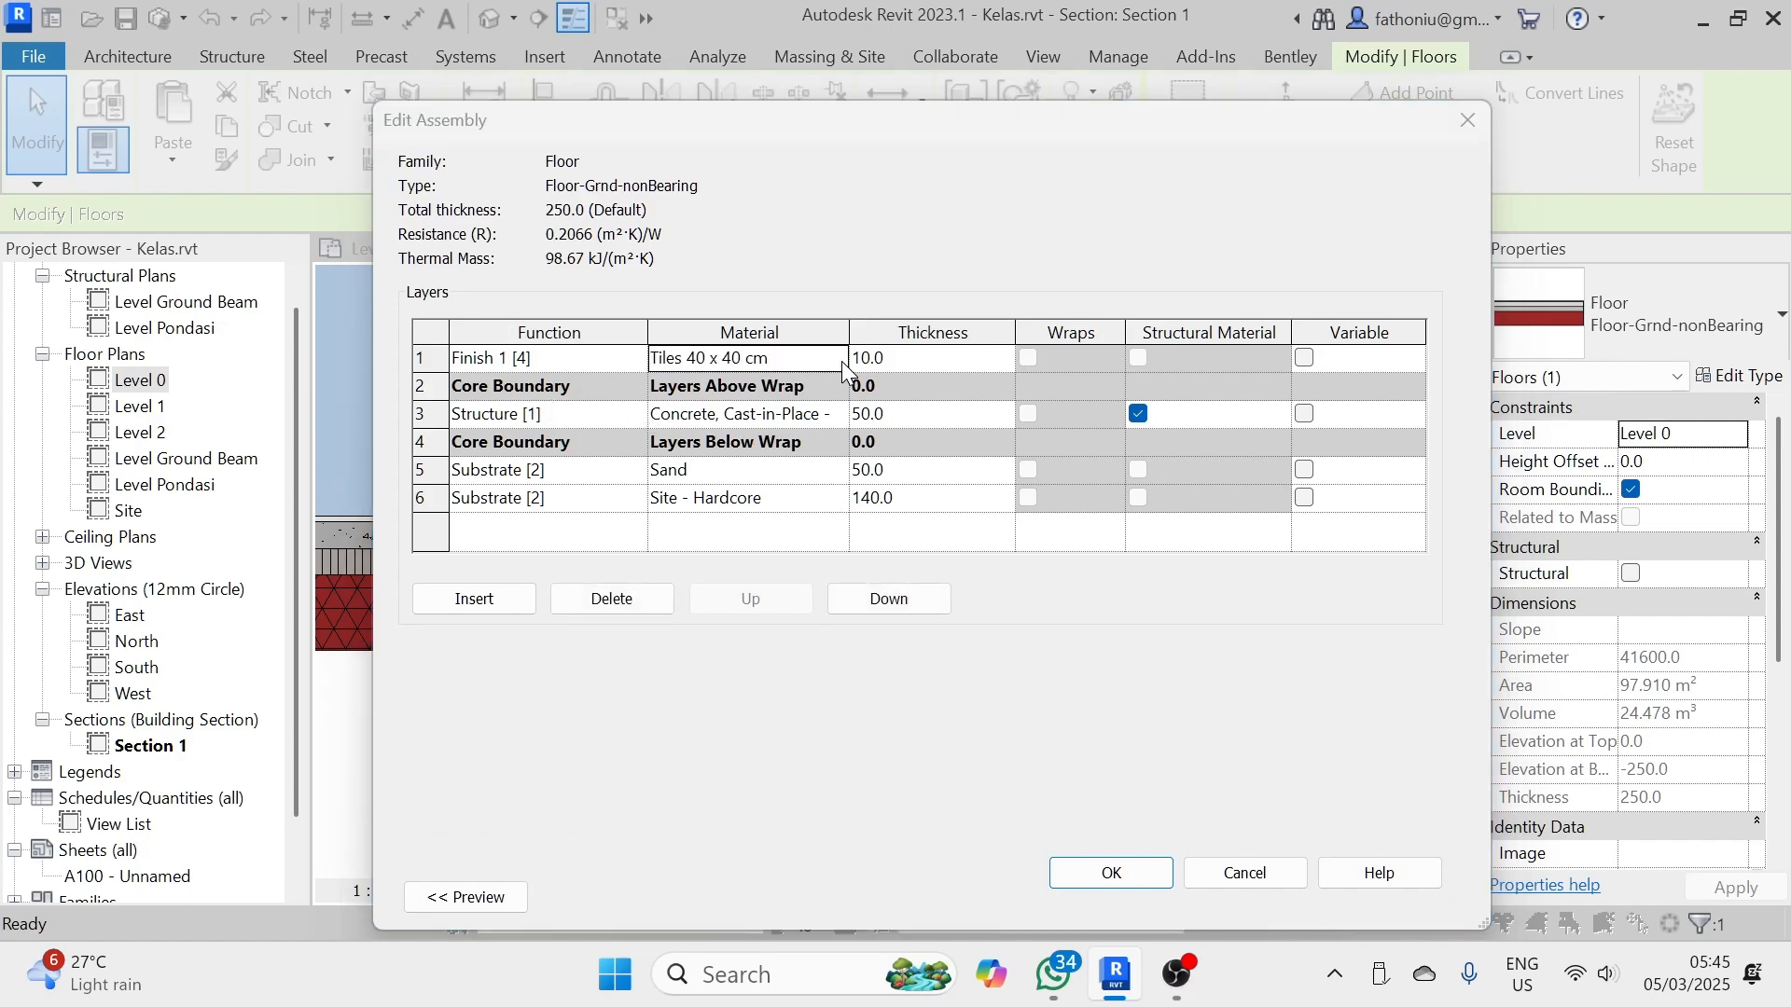
left_click(839, 360)
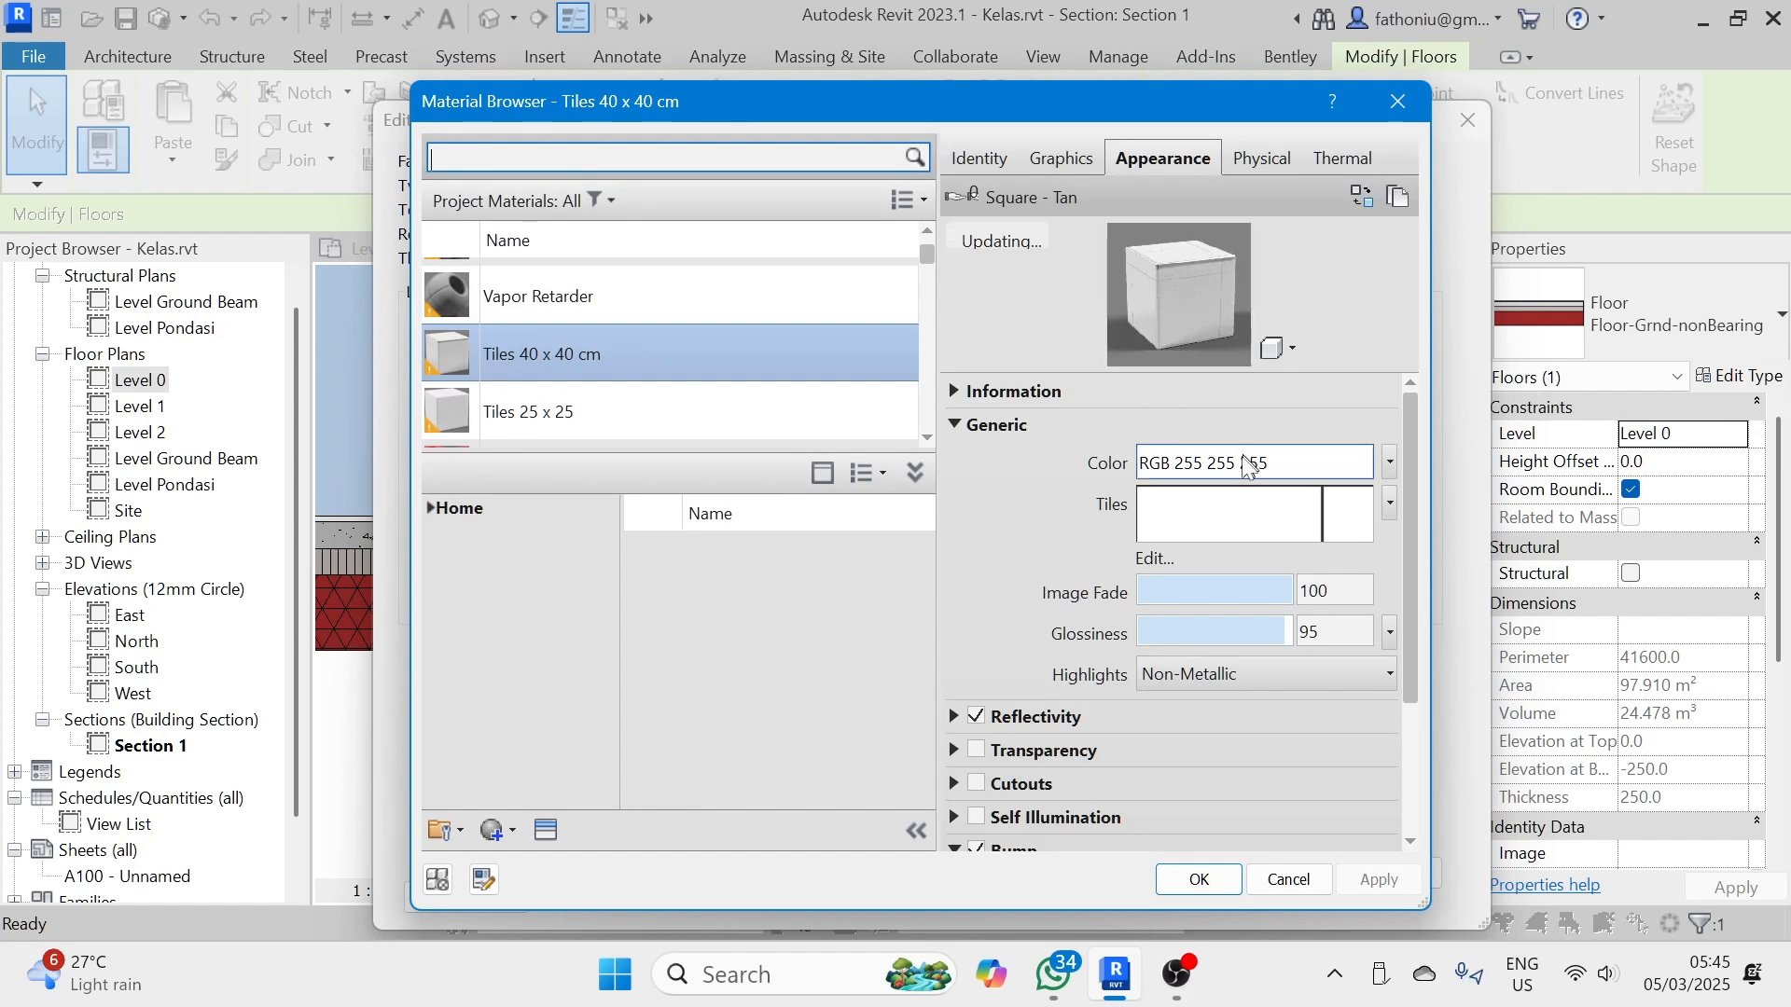
- Enable Use Render Appearance for the Tiles 40 x 40 cm shading and confirm the material, floor structure and type properties
mouse_move(1409, 479)
left_mouse_down()
mouse_move(1415, 565)
mouse_move(1402, 463)
left_mouse_up()
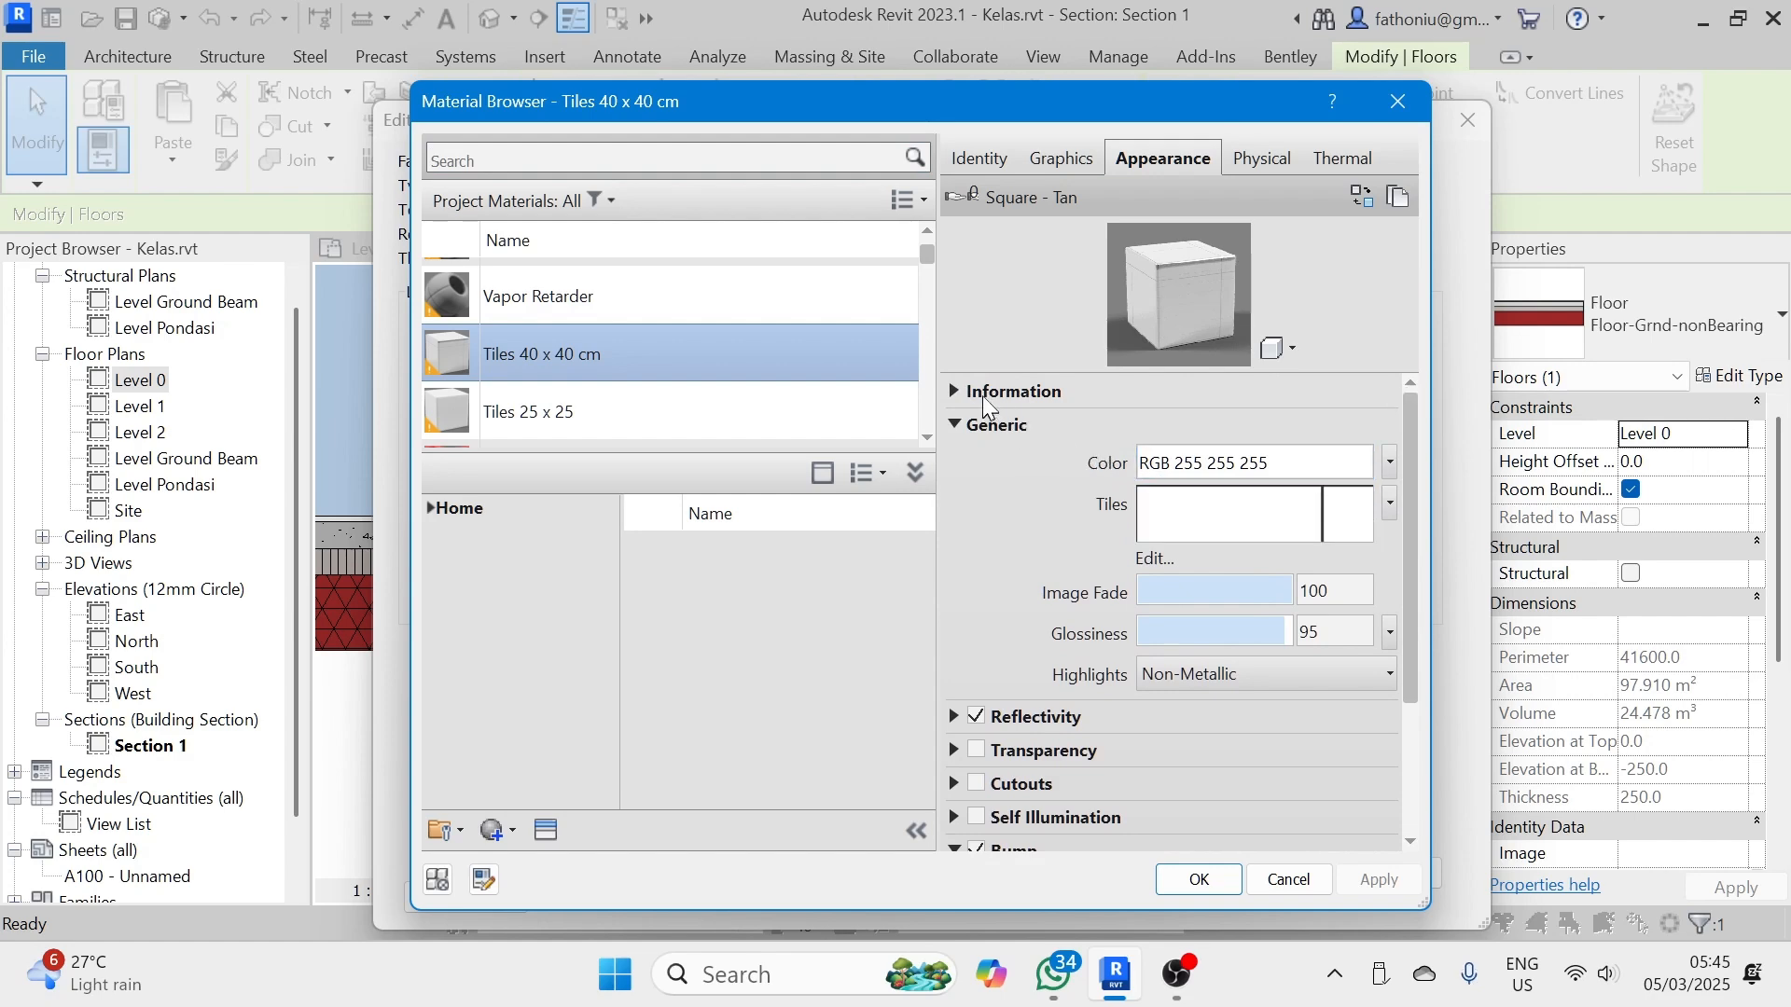
left_click(1063, 167)
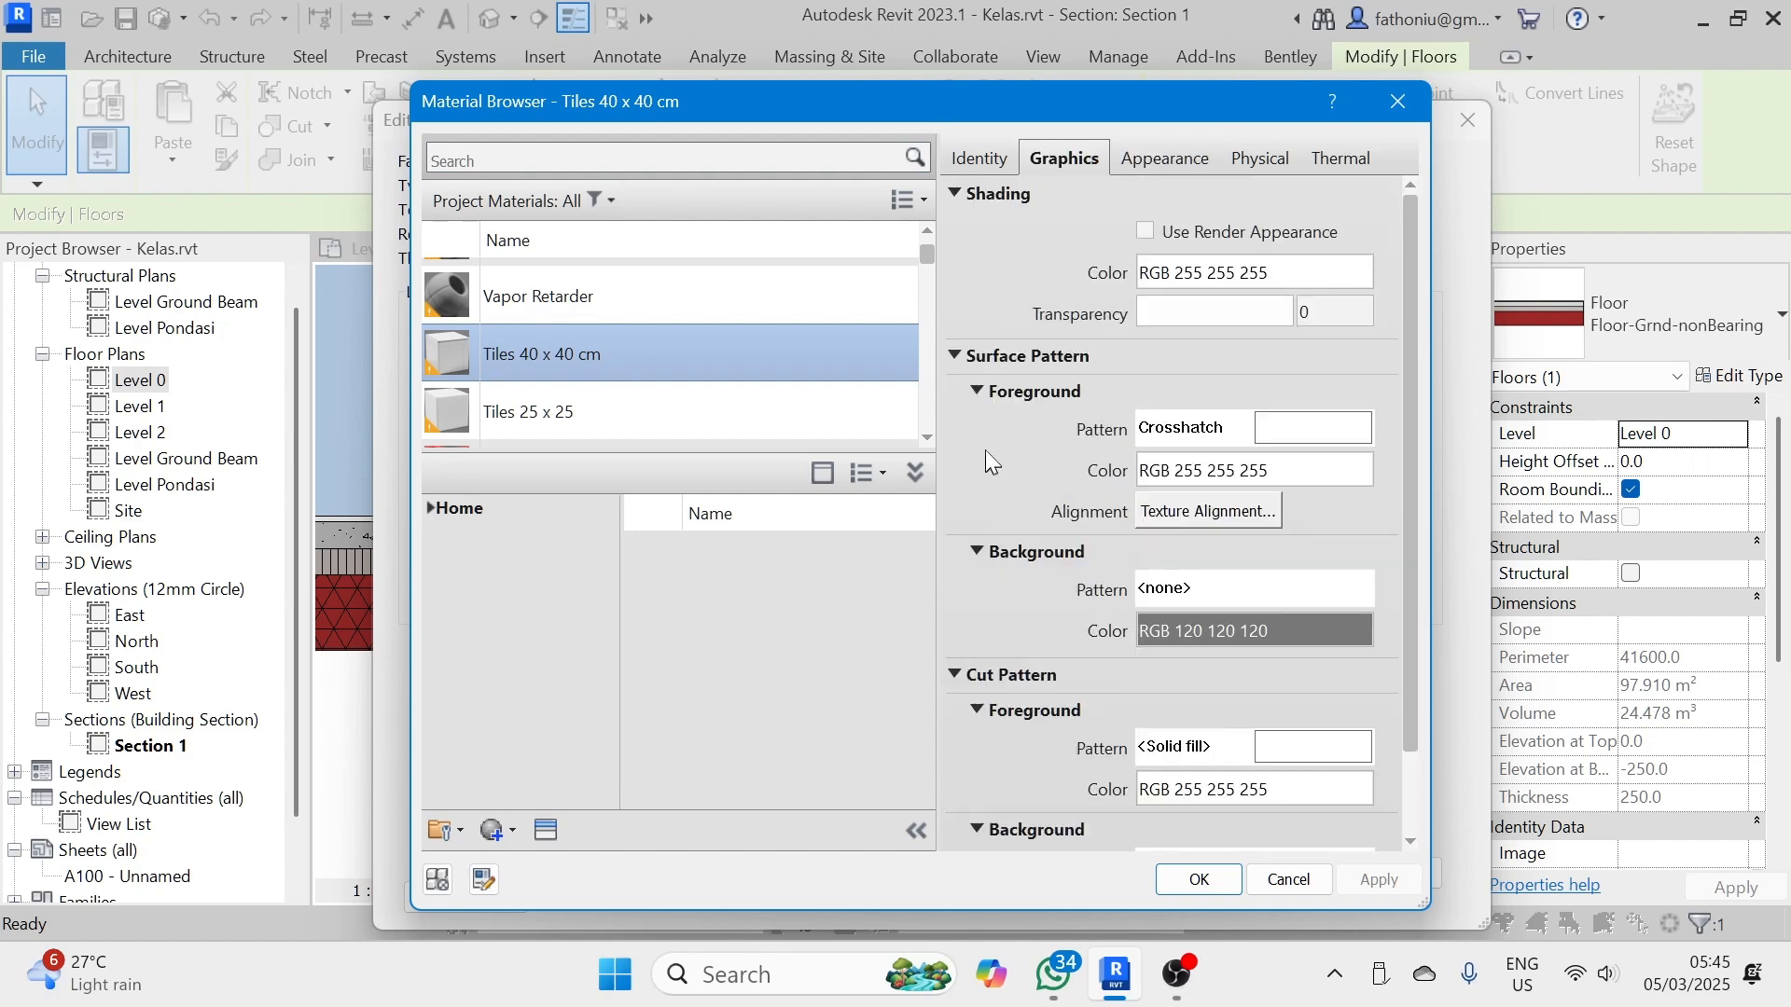
scroll(986, 446, "down", 2)
scroll(987, 446, "up", 2)
left_click(1145, 231)
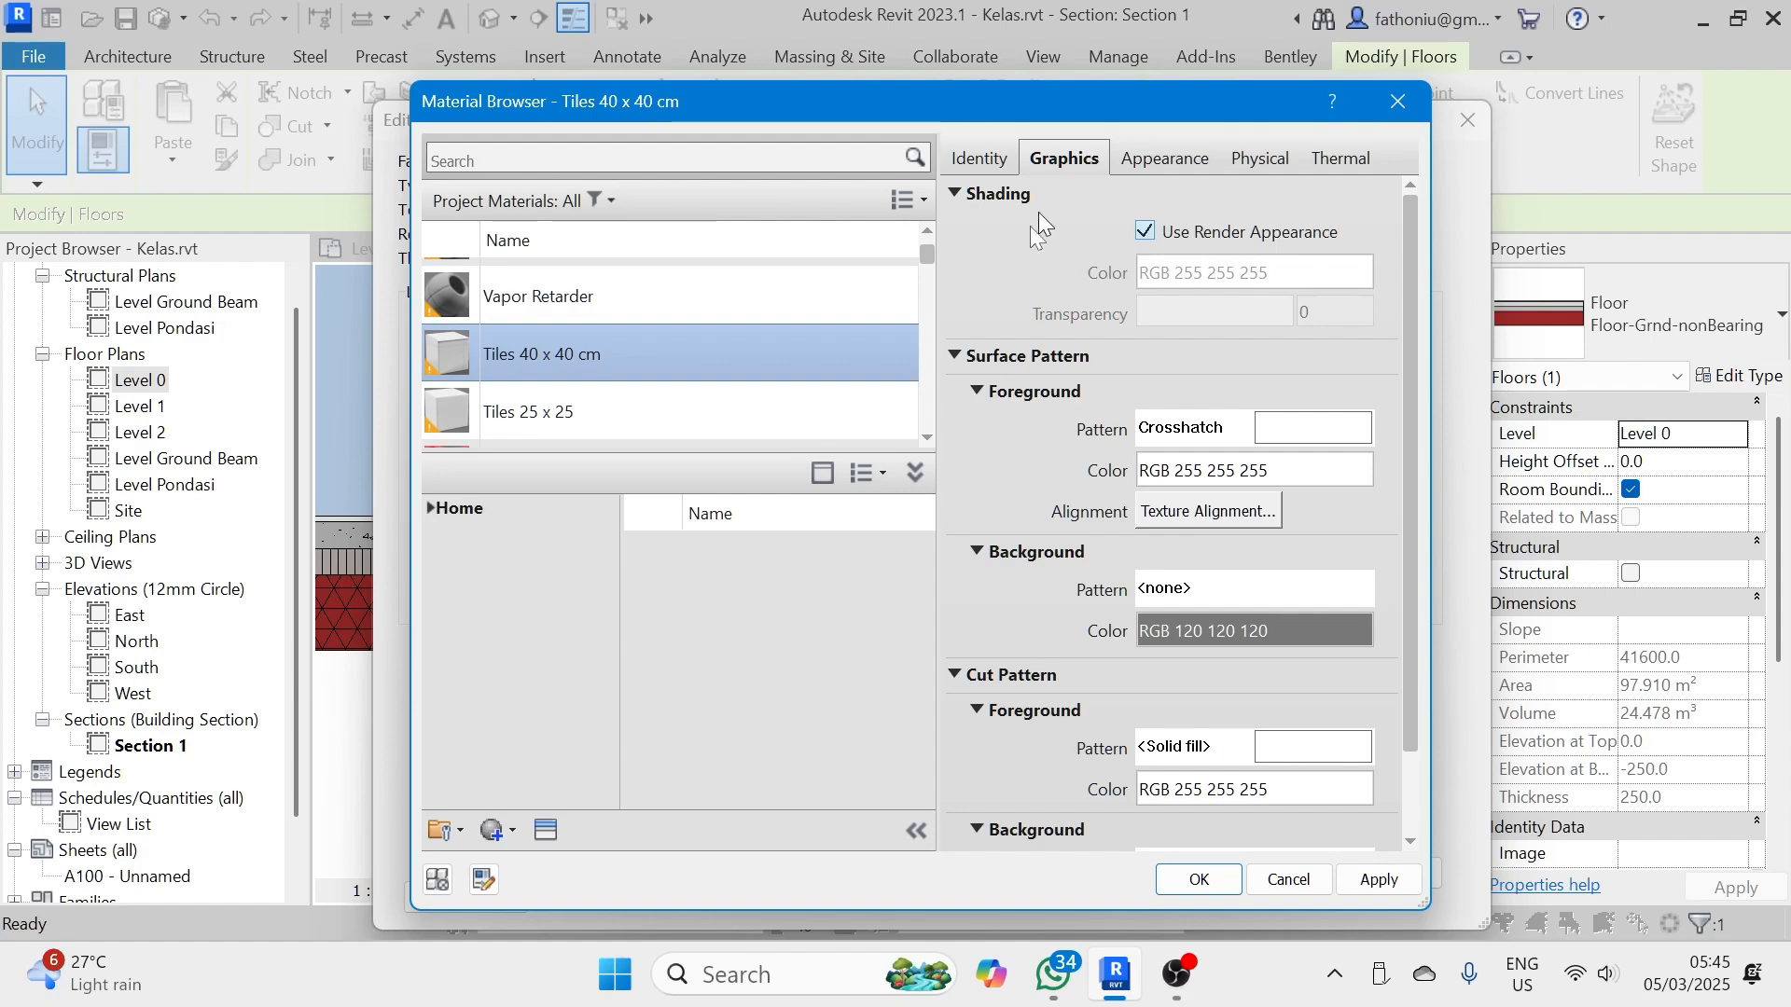
left_click(1203, 878)
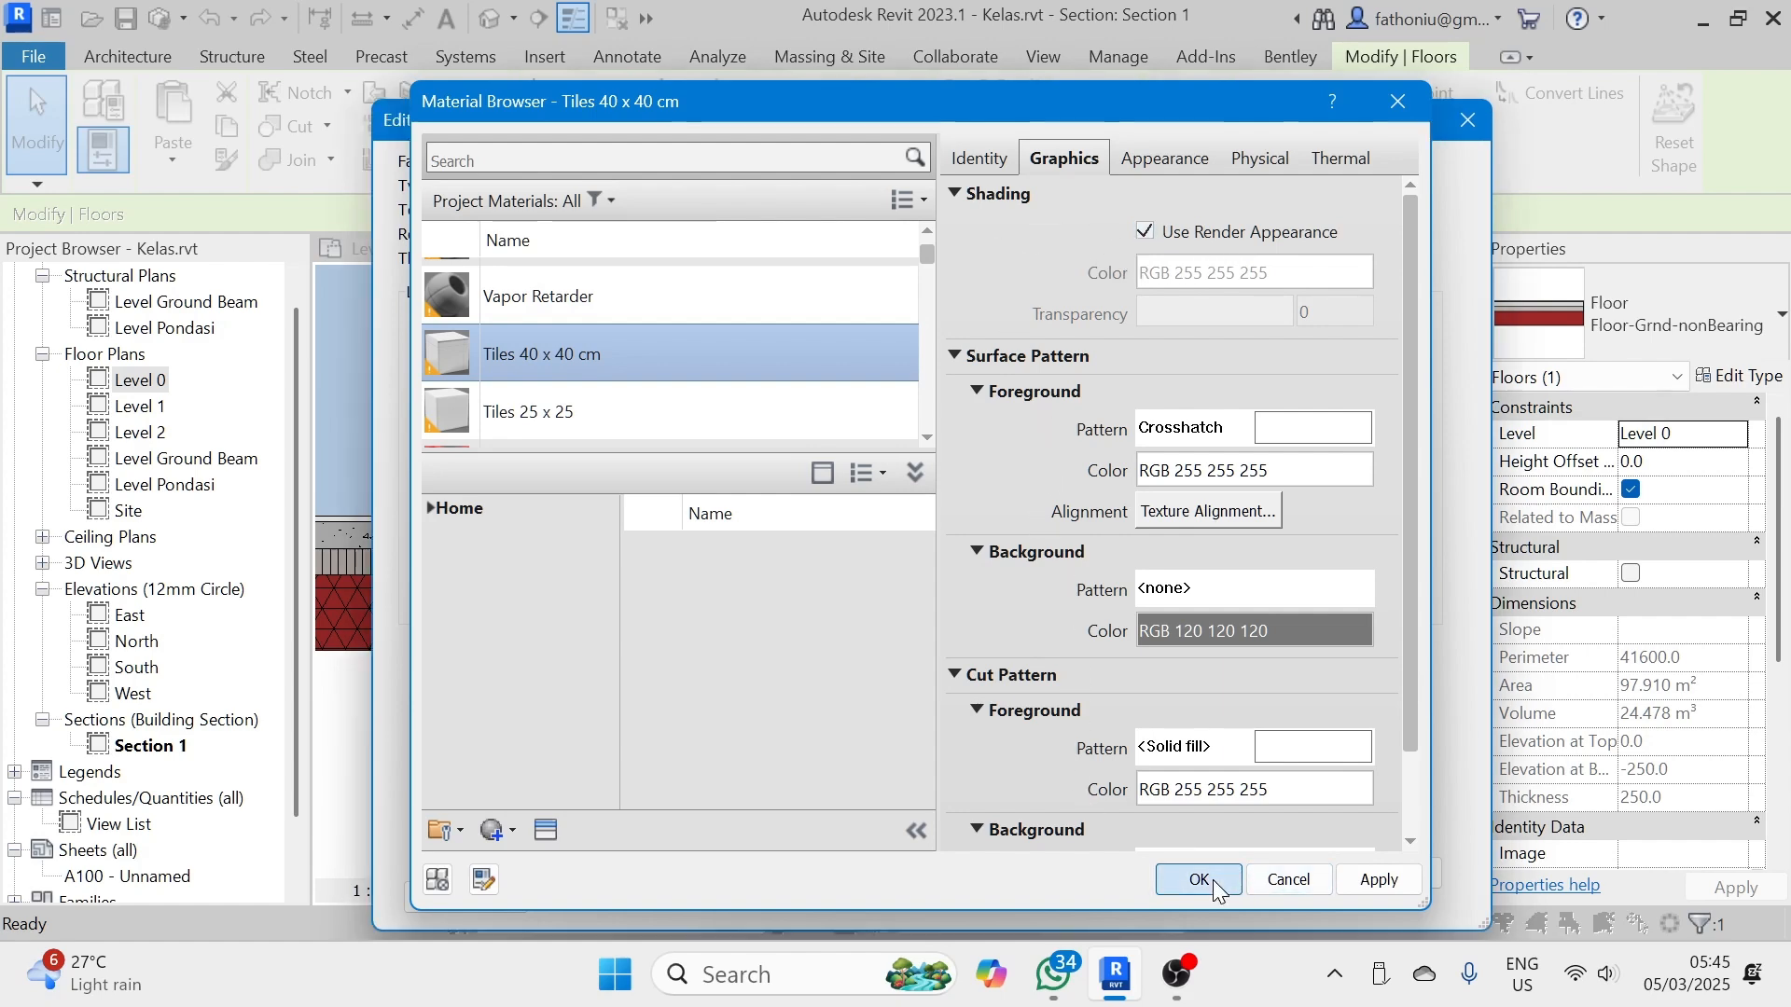
left_click(1114, 876)
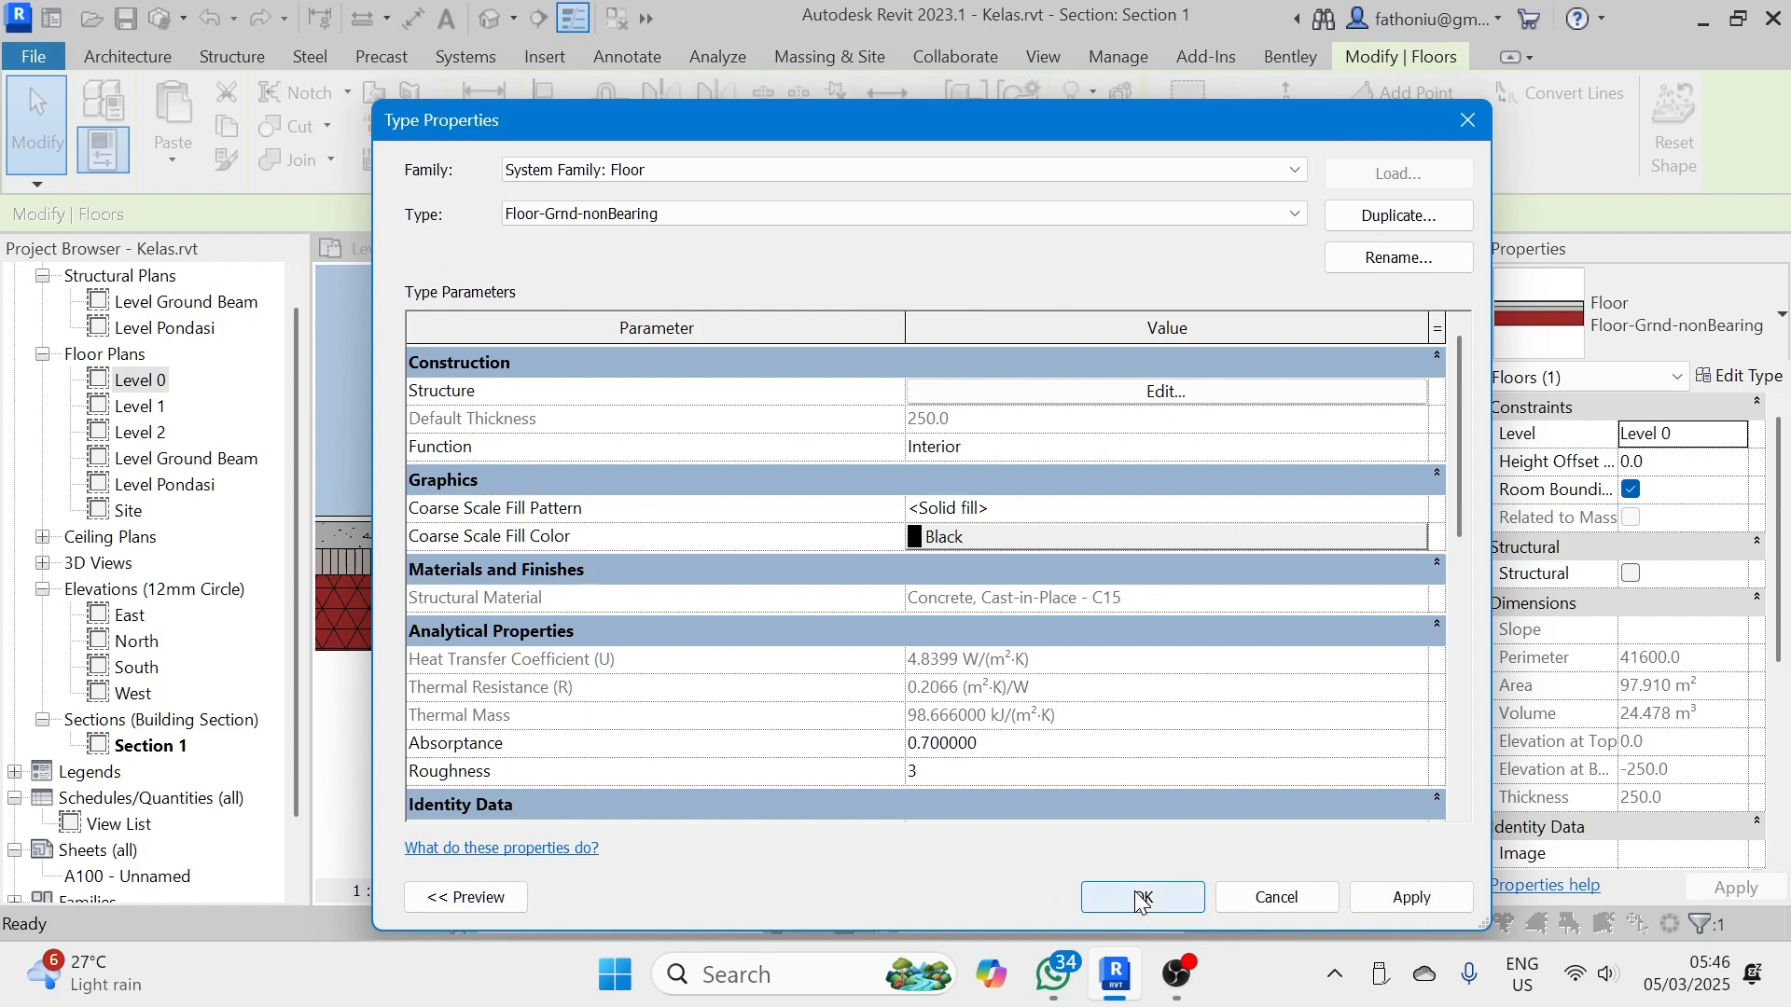
left_click(1139, 893)
- Open the Level 0 floor plan and compare the tiled floors in the Shaded and Realistic visual styles
double_click(140, 380)
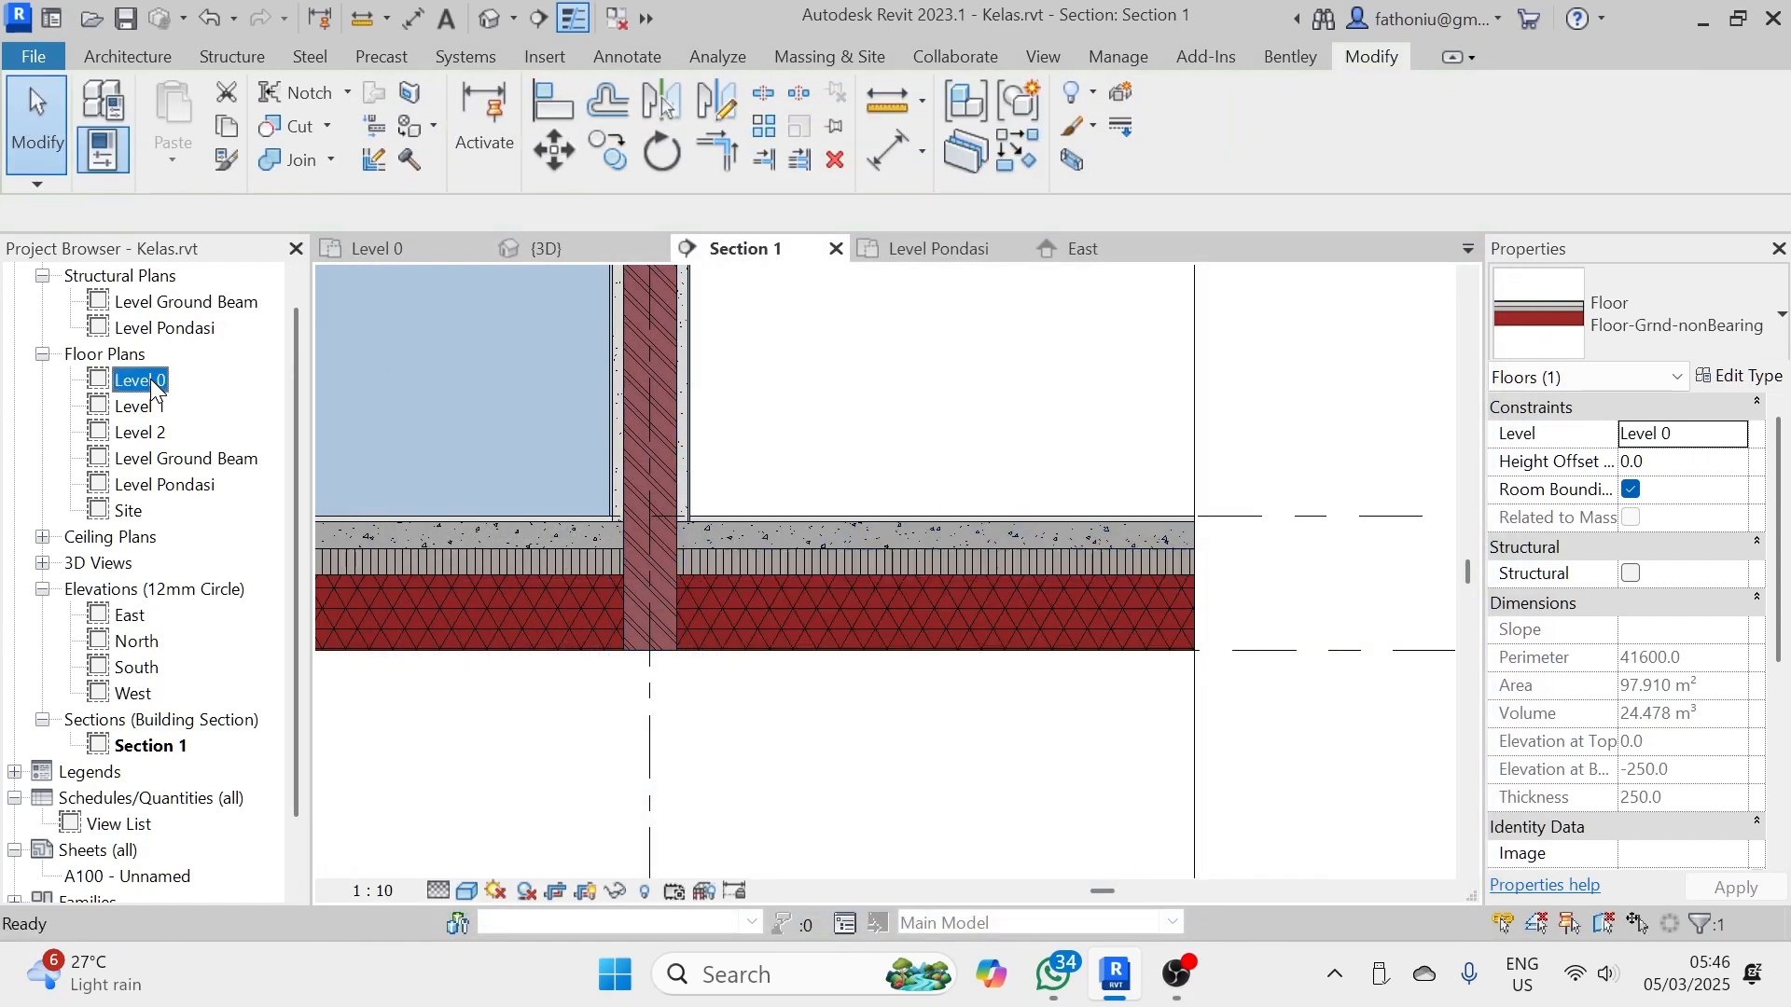
left_click(431, 529)
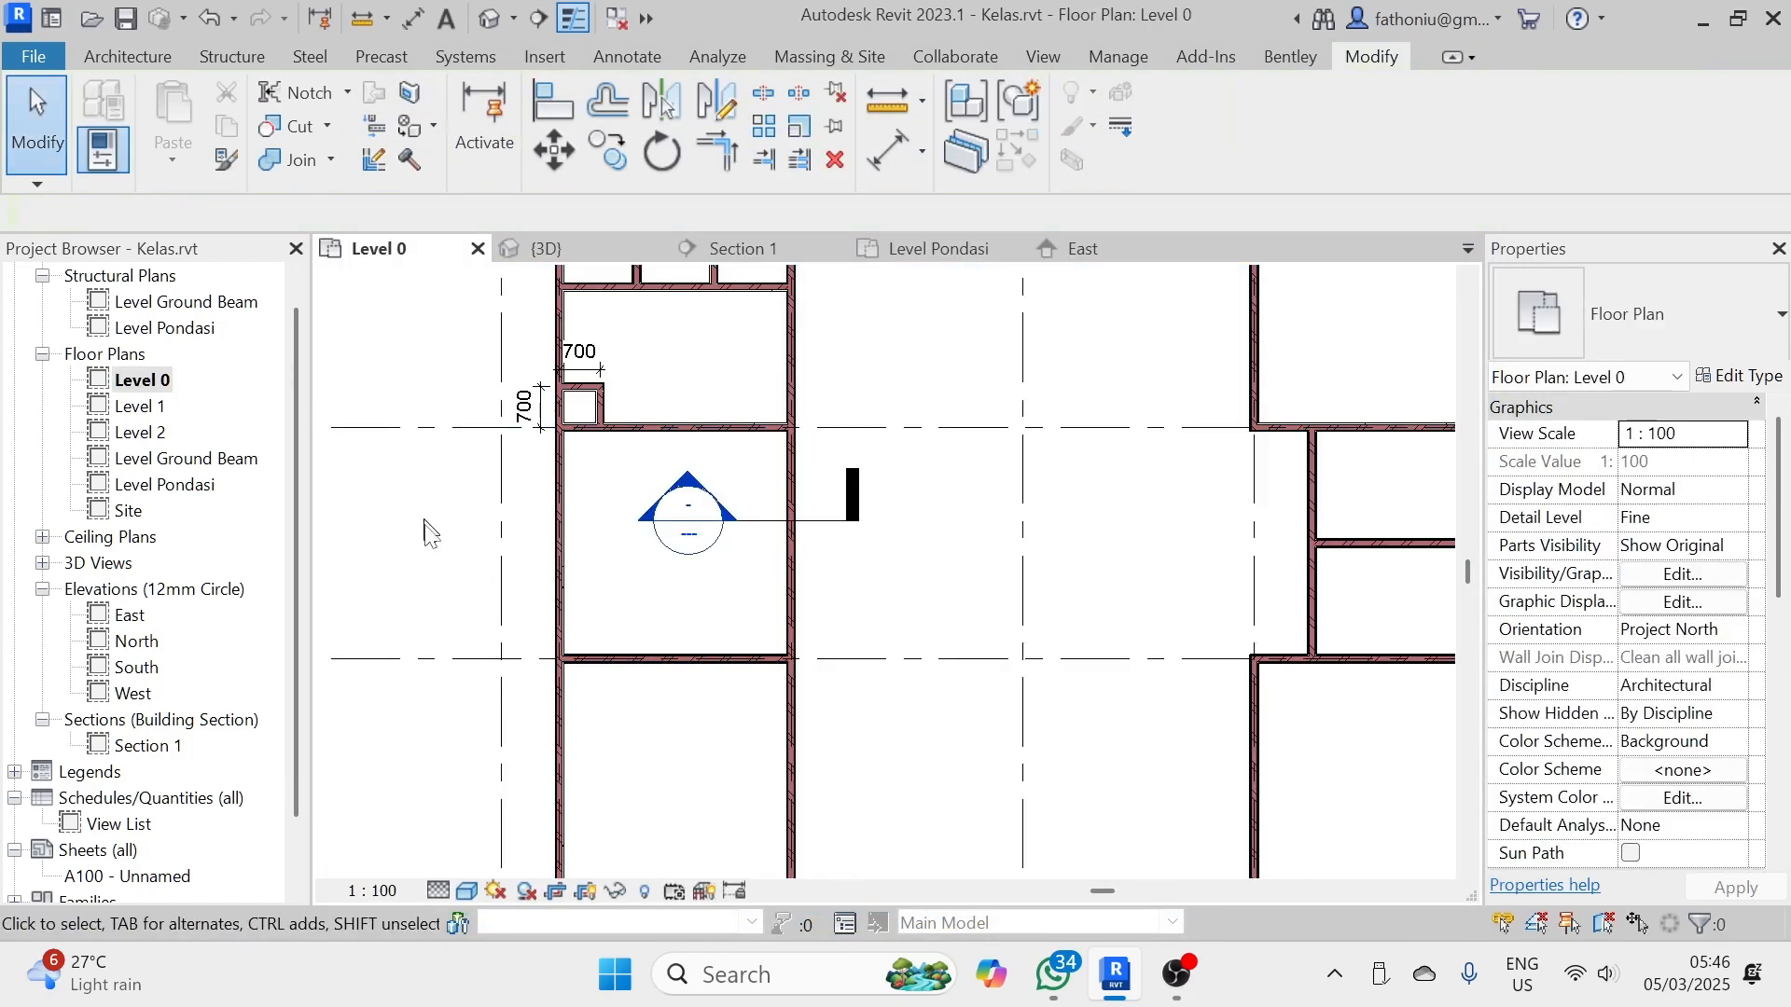
left_click(468, 891)
left_click(504, 808)
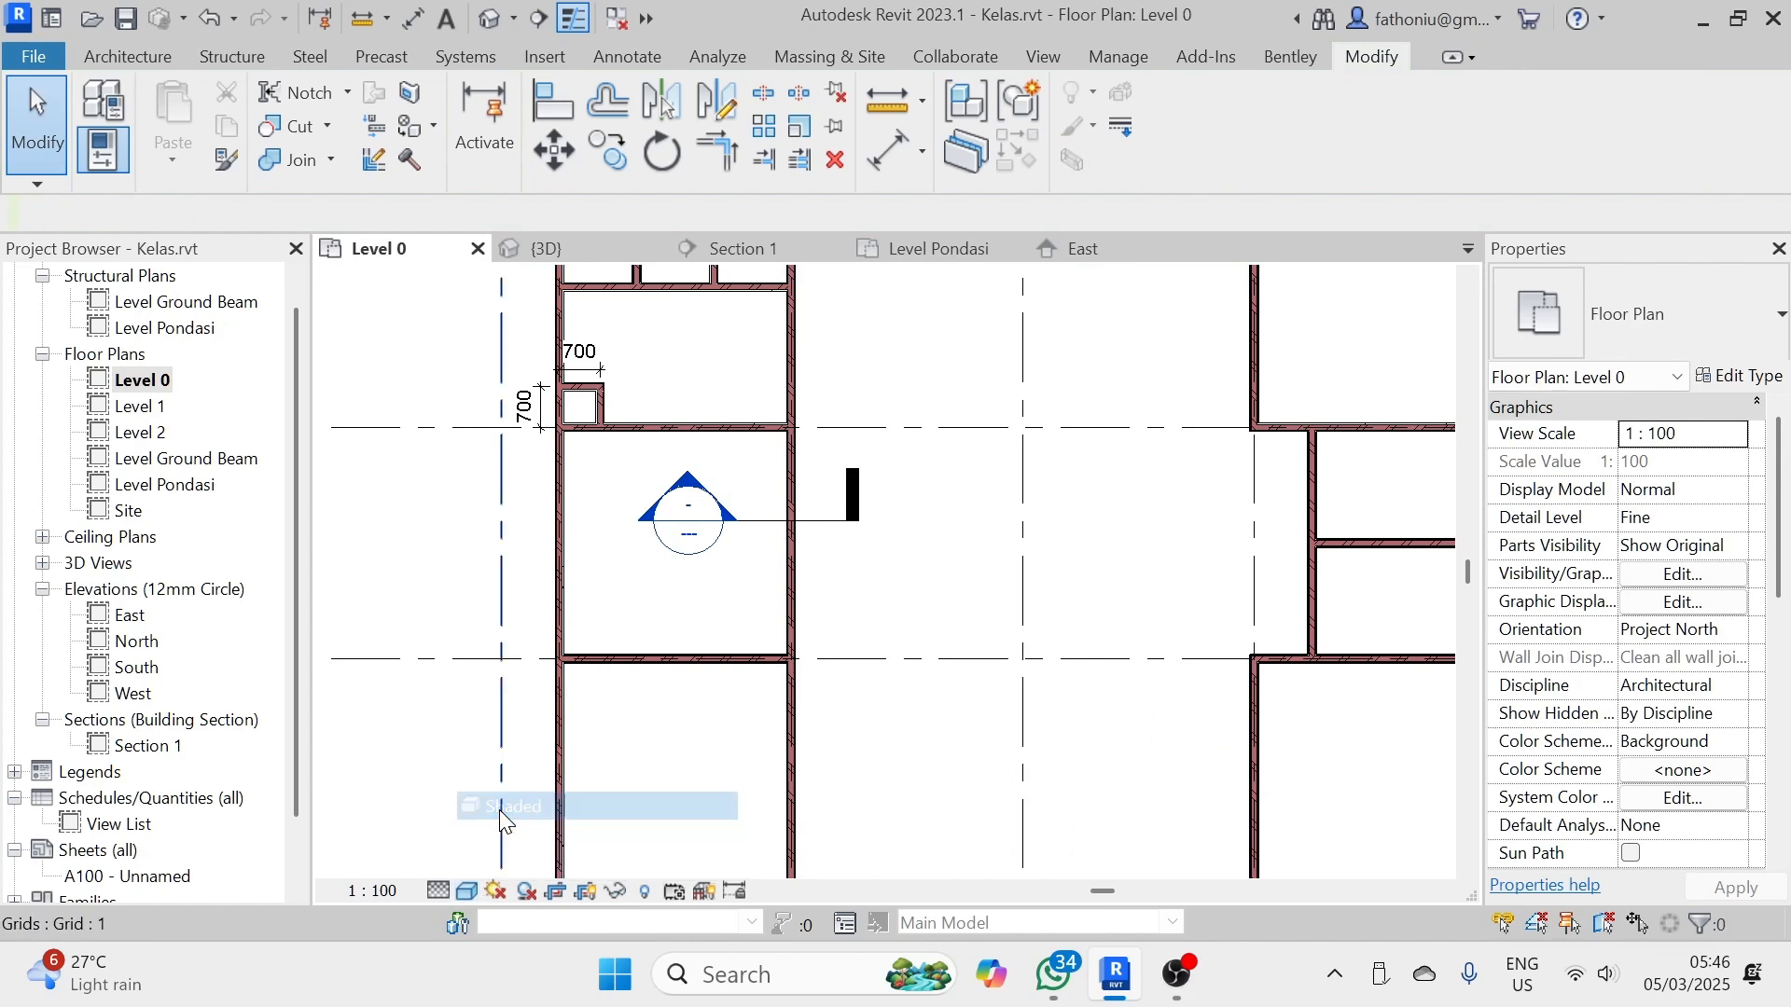
left_click(468, 895)
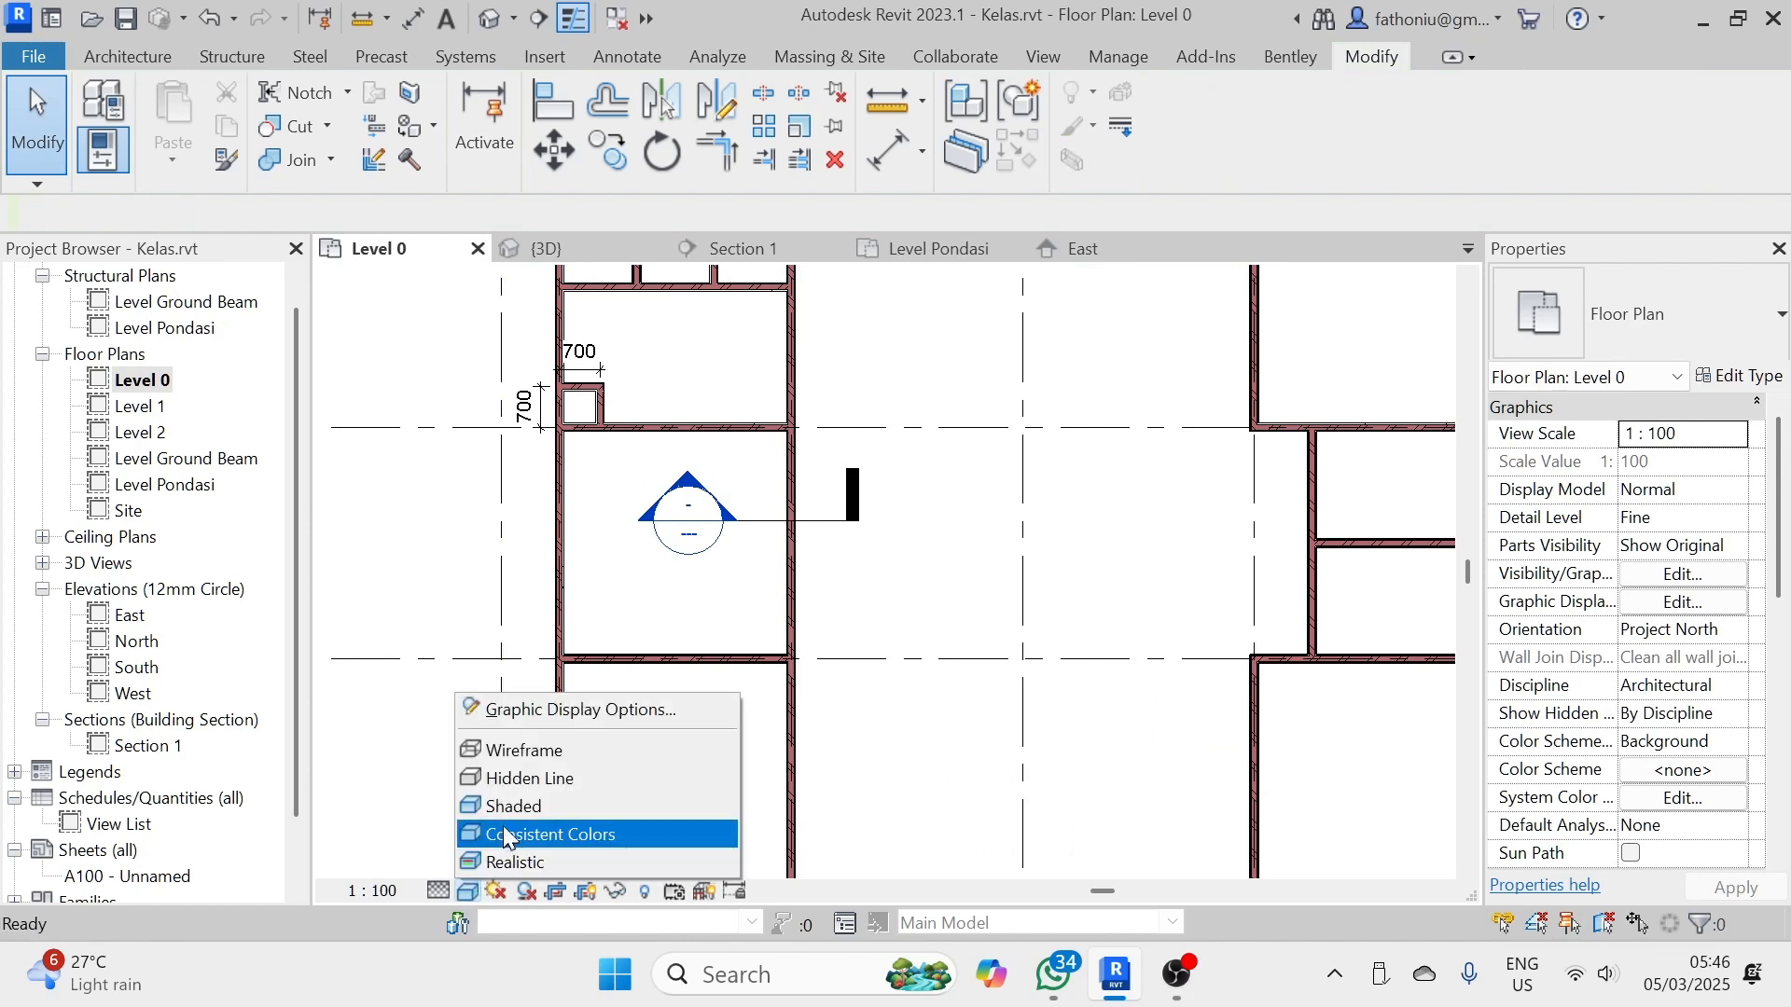
left_click(512, 859)
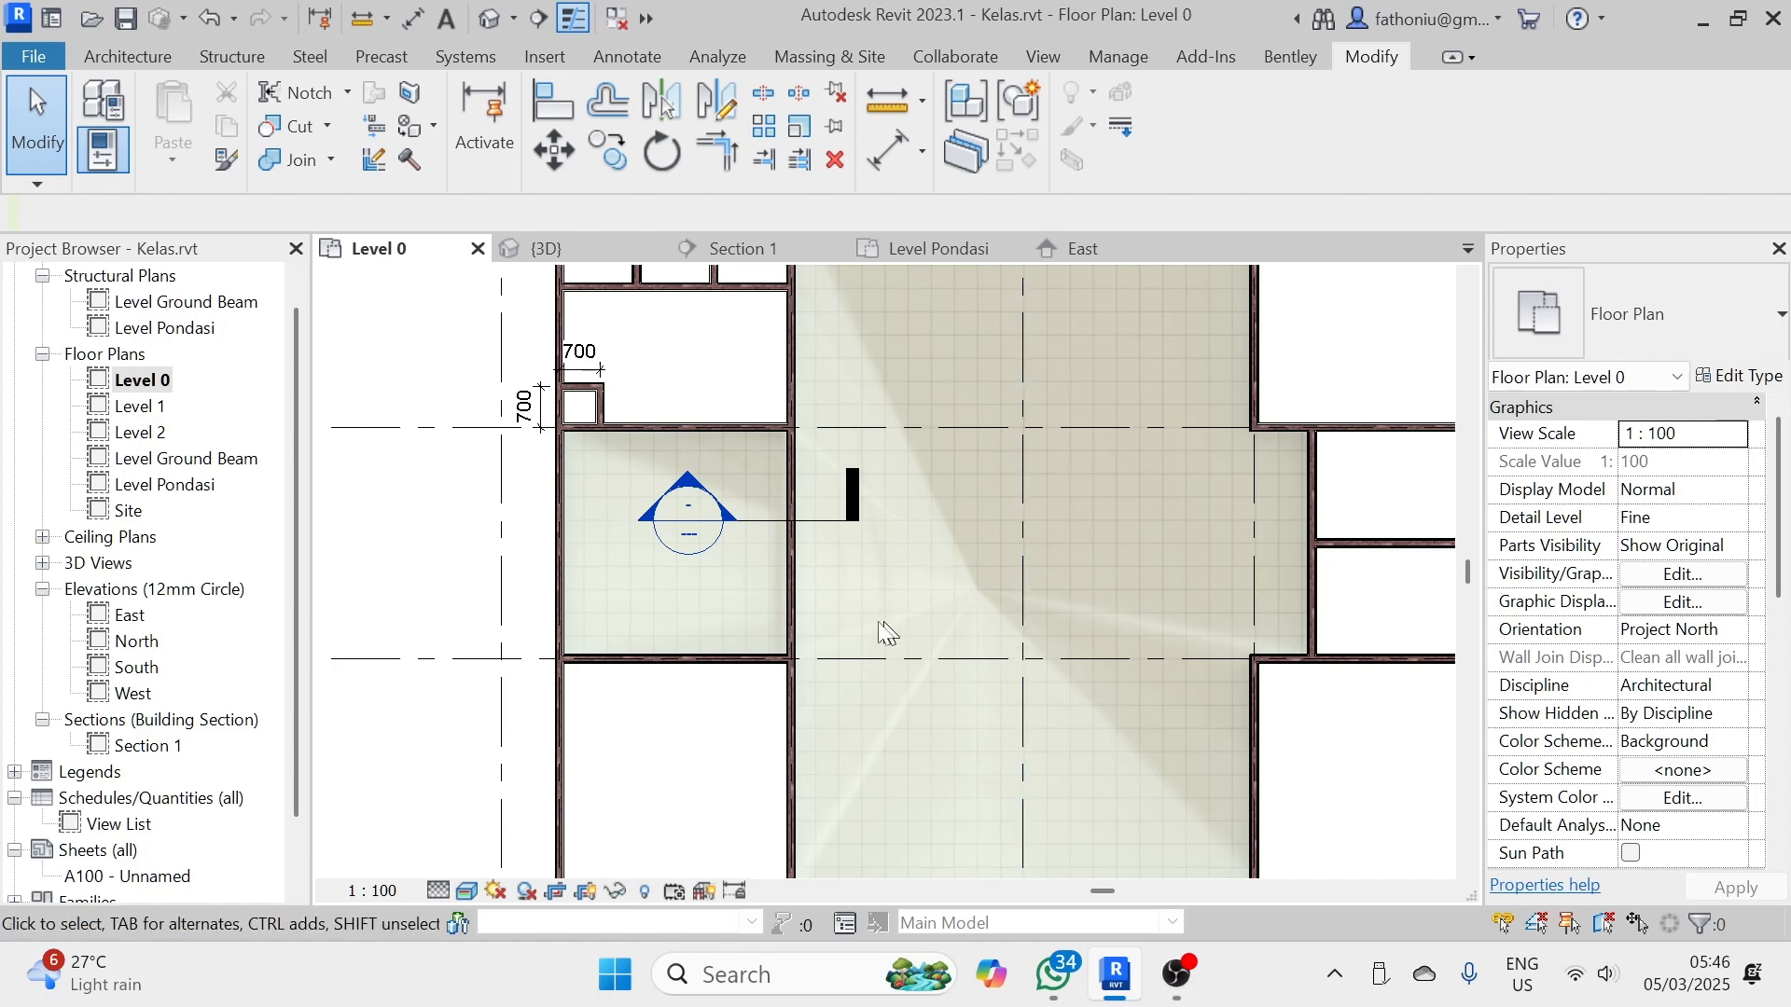
- Set the Level 0 floor plan's model display style to Shaded in the Graphic Display Options
left_click(468, 895)
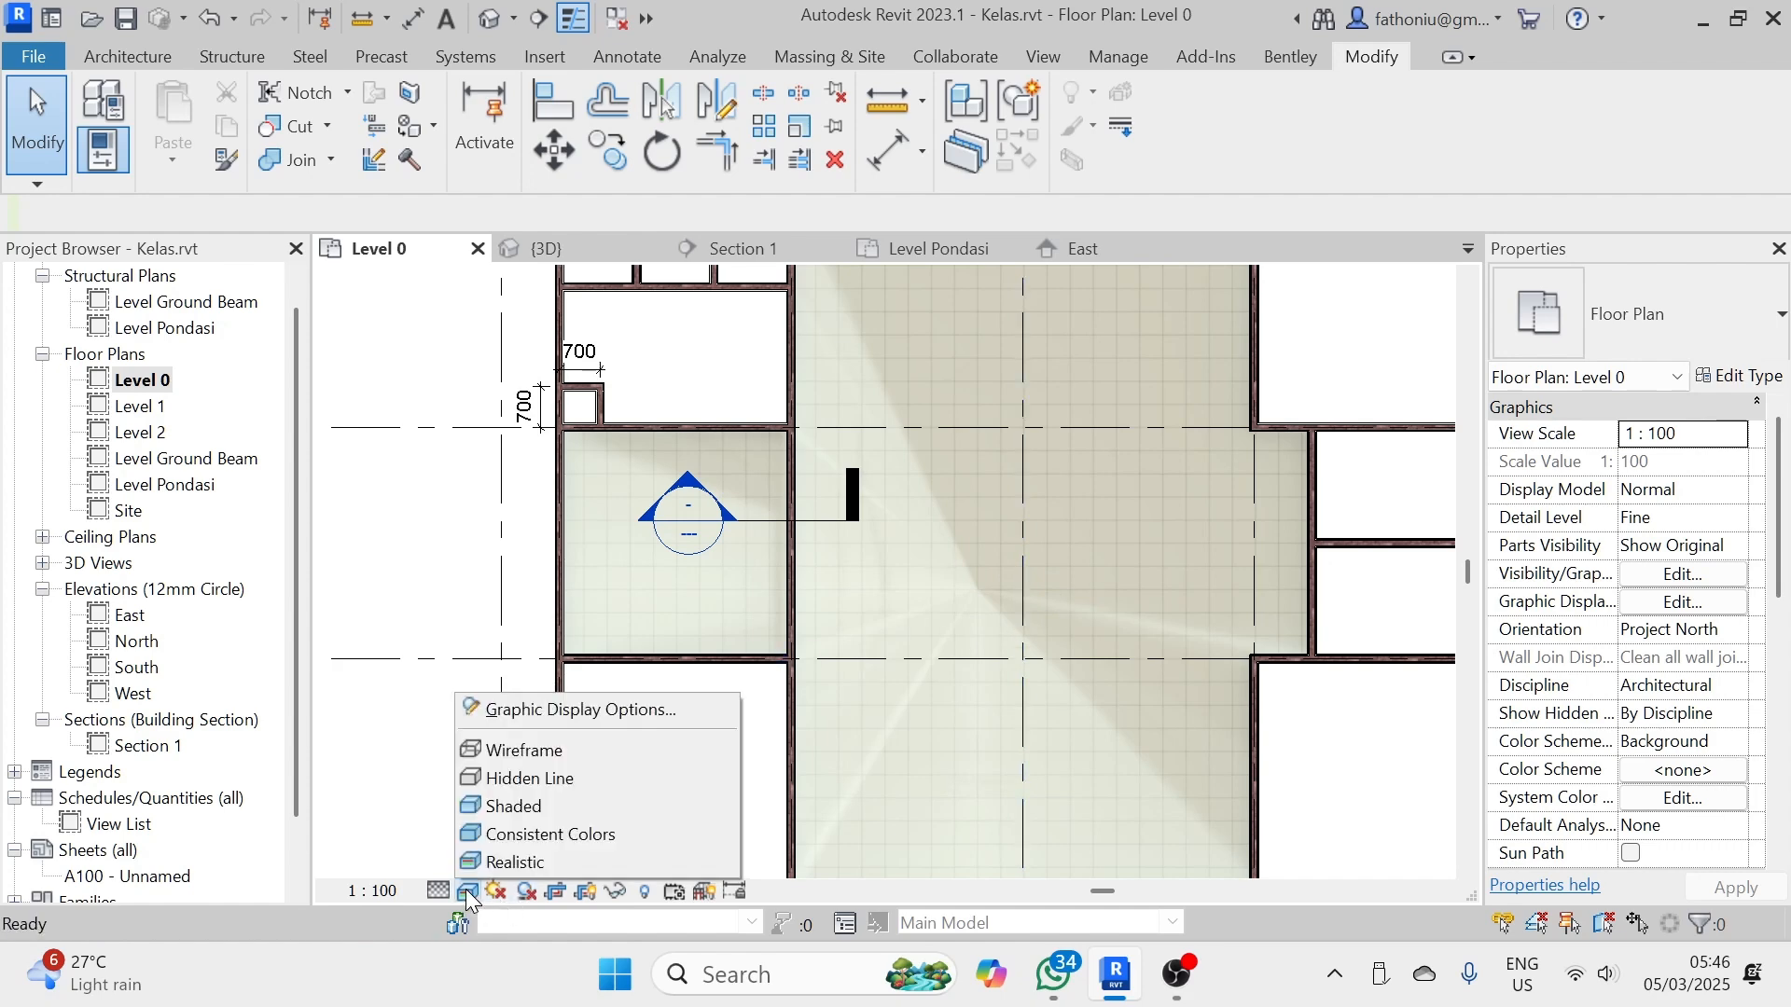
left_click(573, 715)
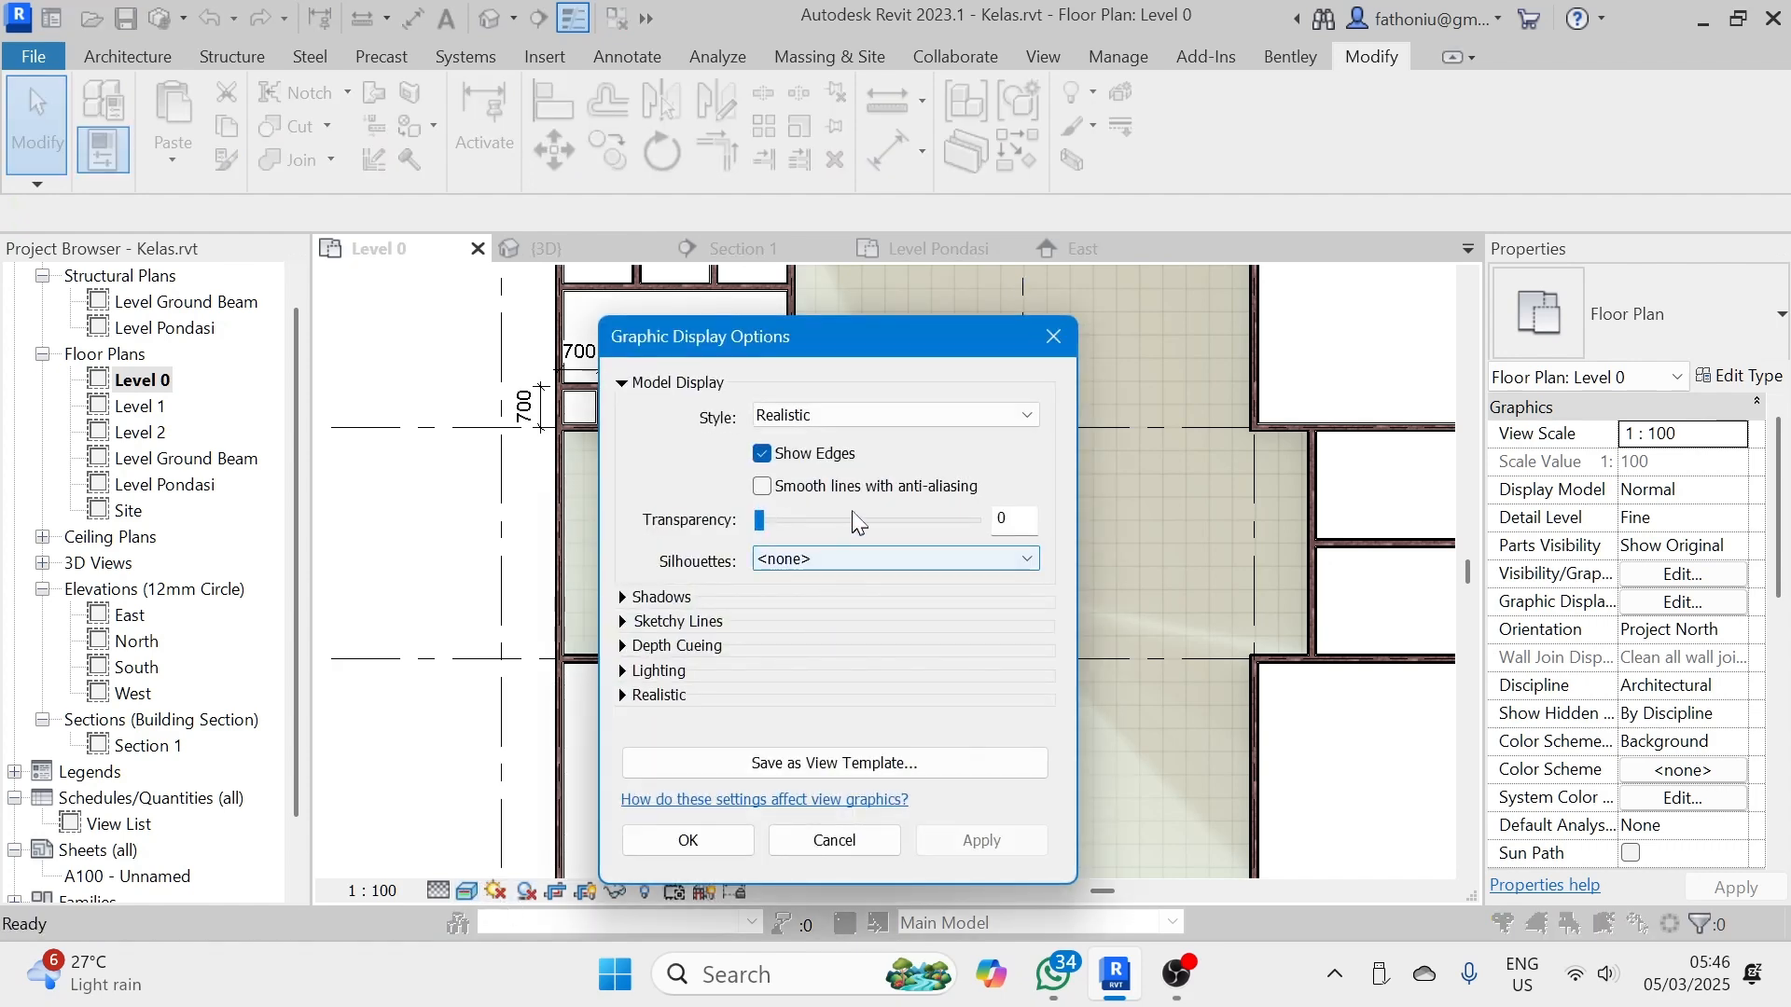
left_click(1026, 415)
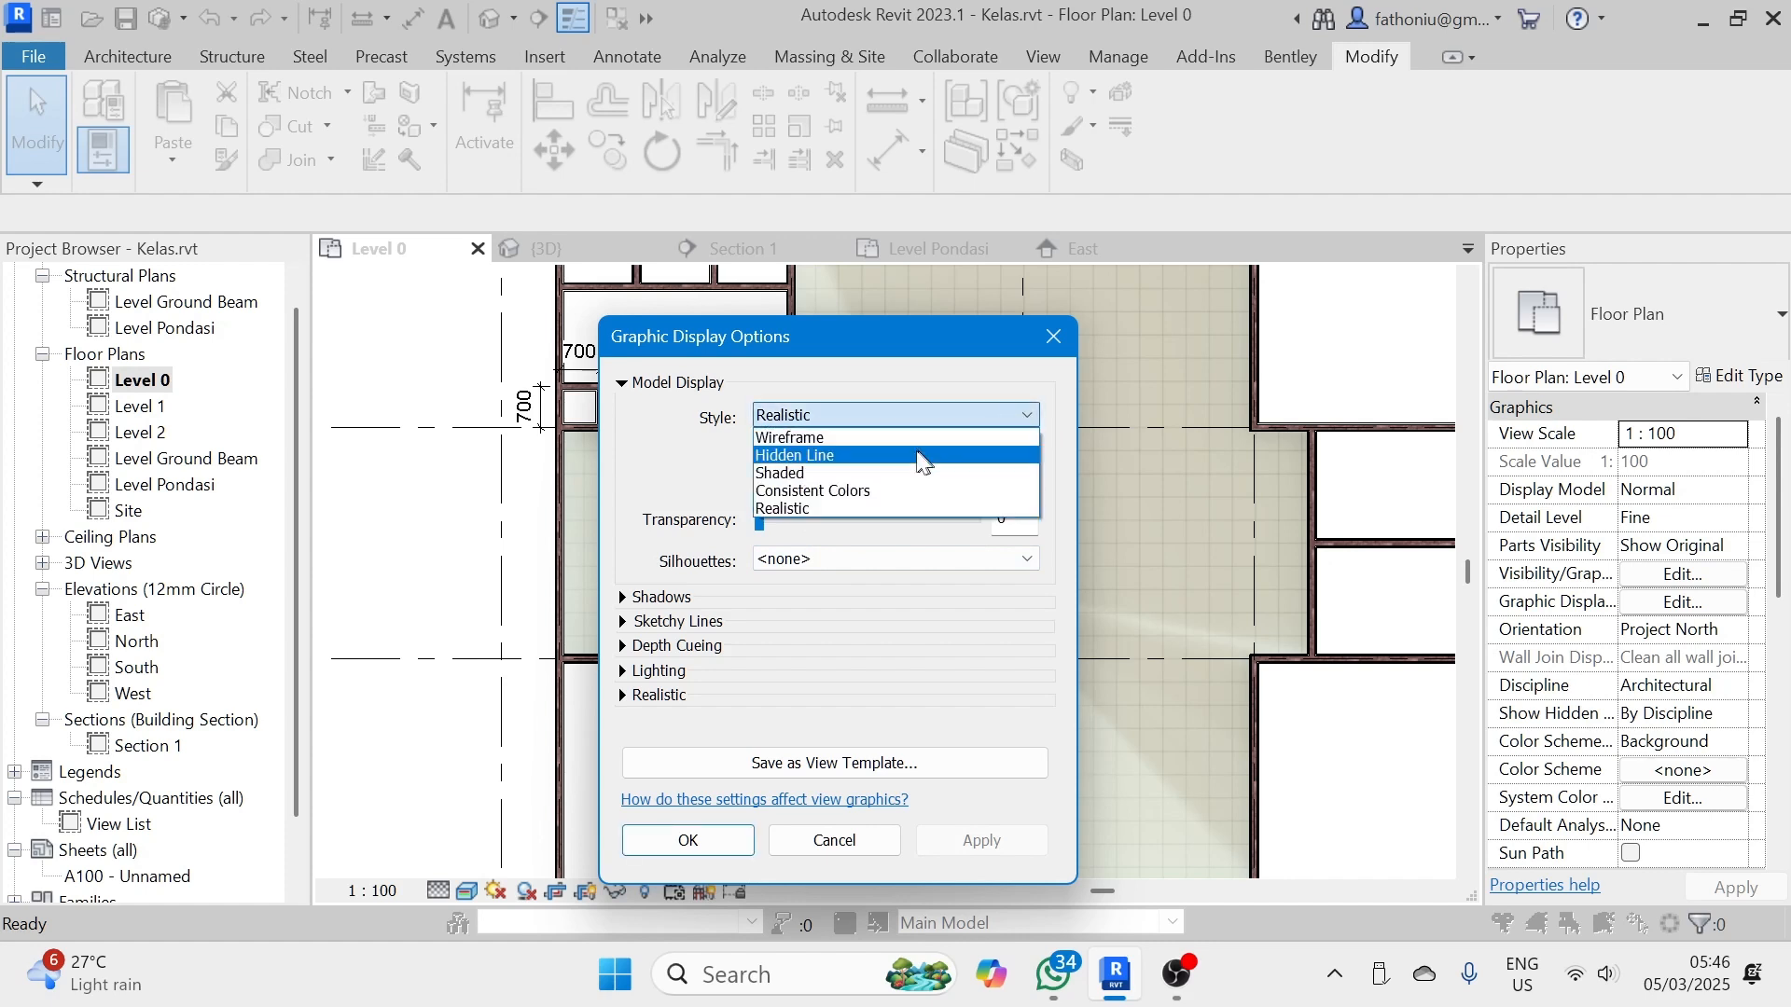
left_click(866, 469)
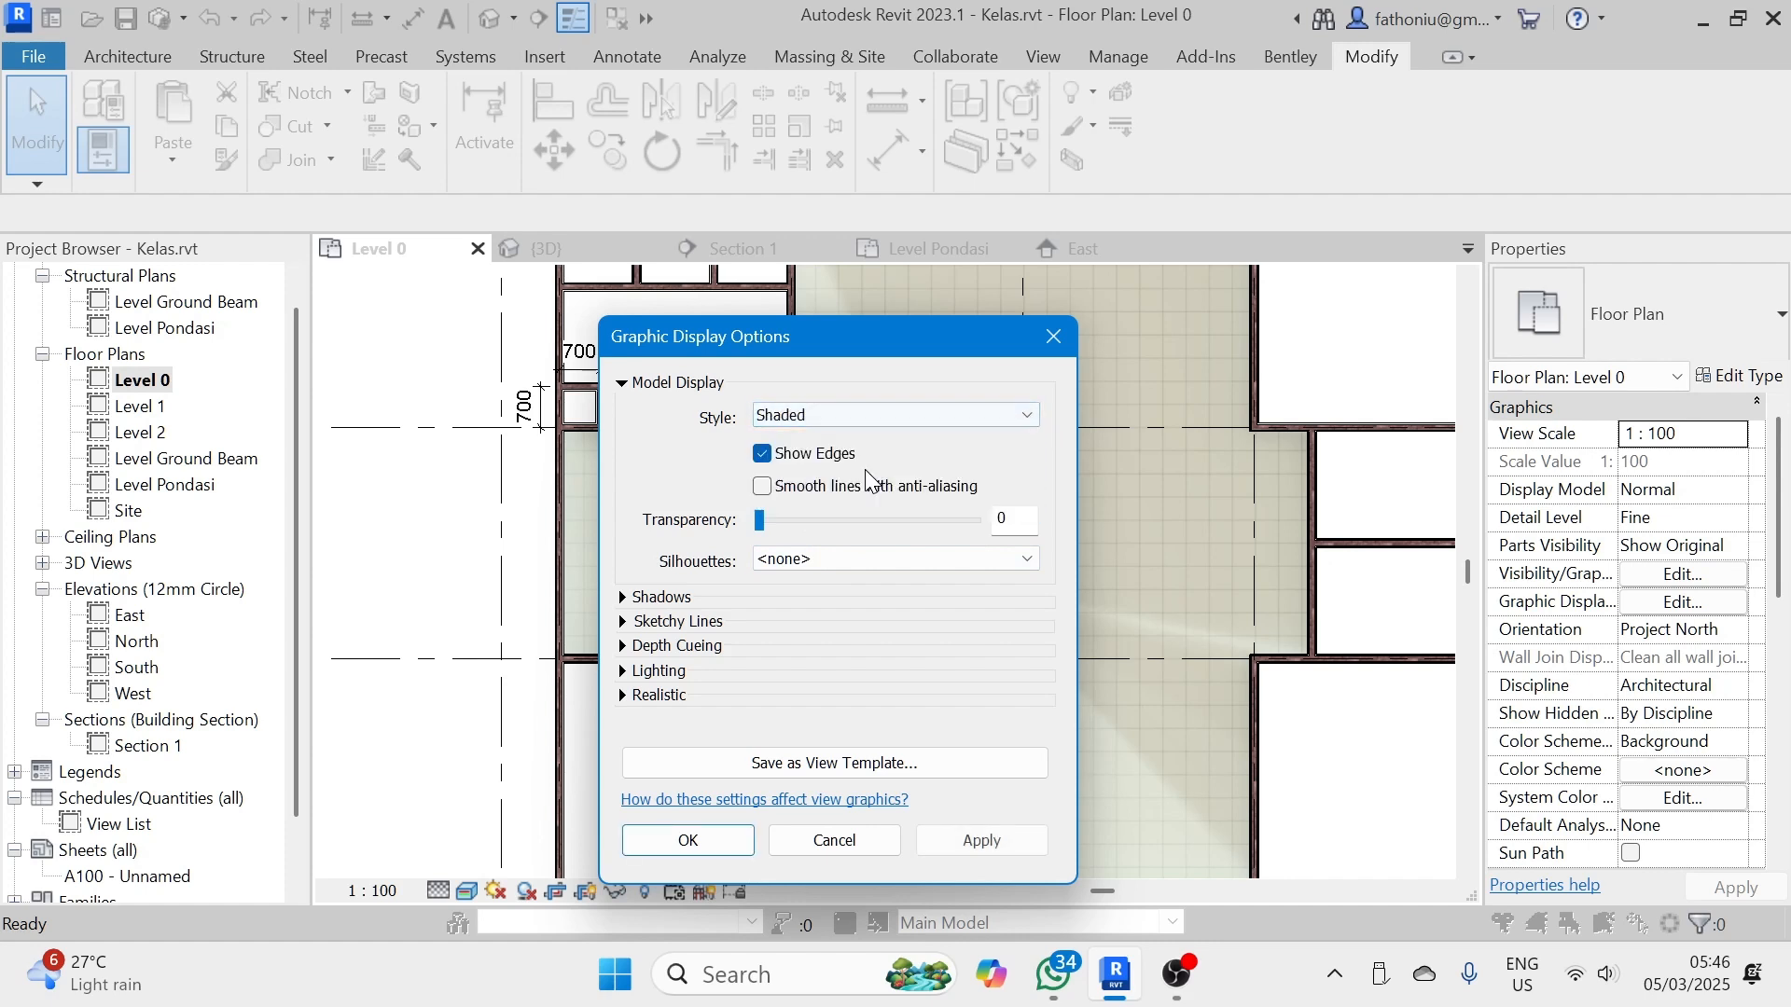
- Review the shadow and realistic display settings, enable Sketchy Lines and apply the graphic display options to the Level 0 plan
left_click(623, 623)
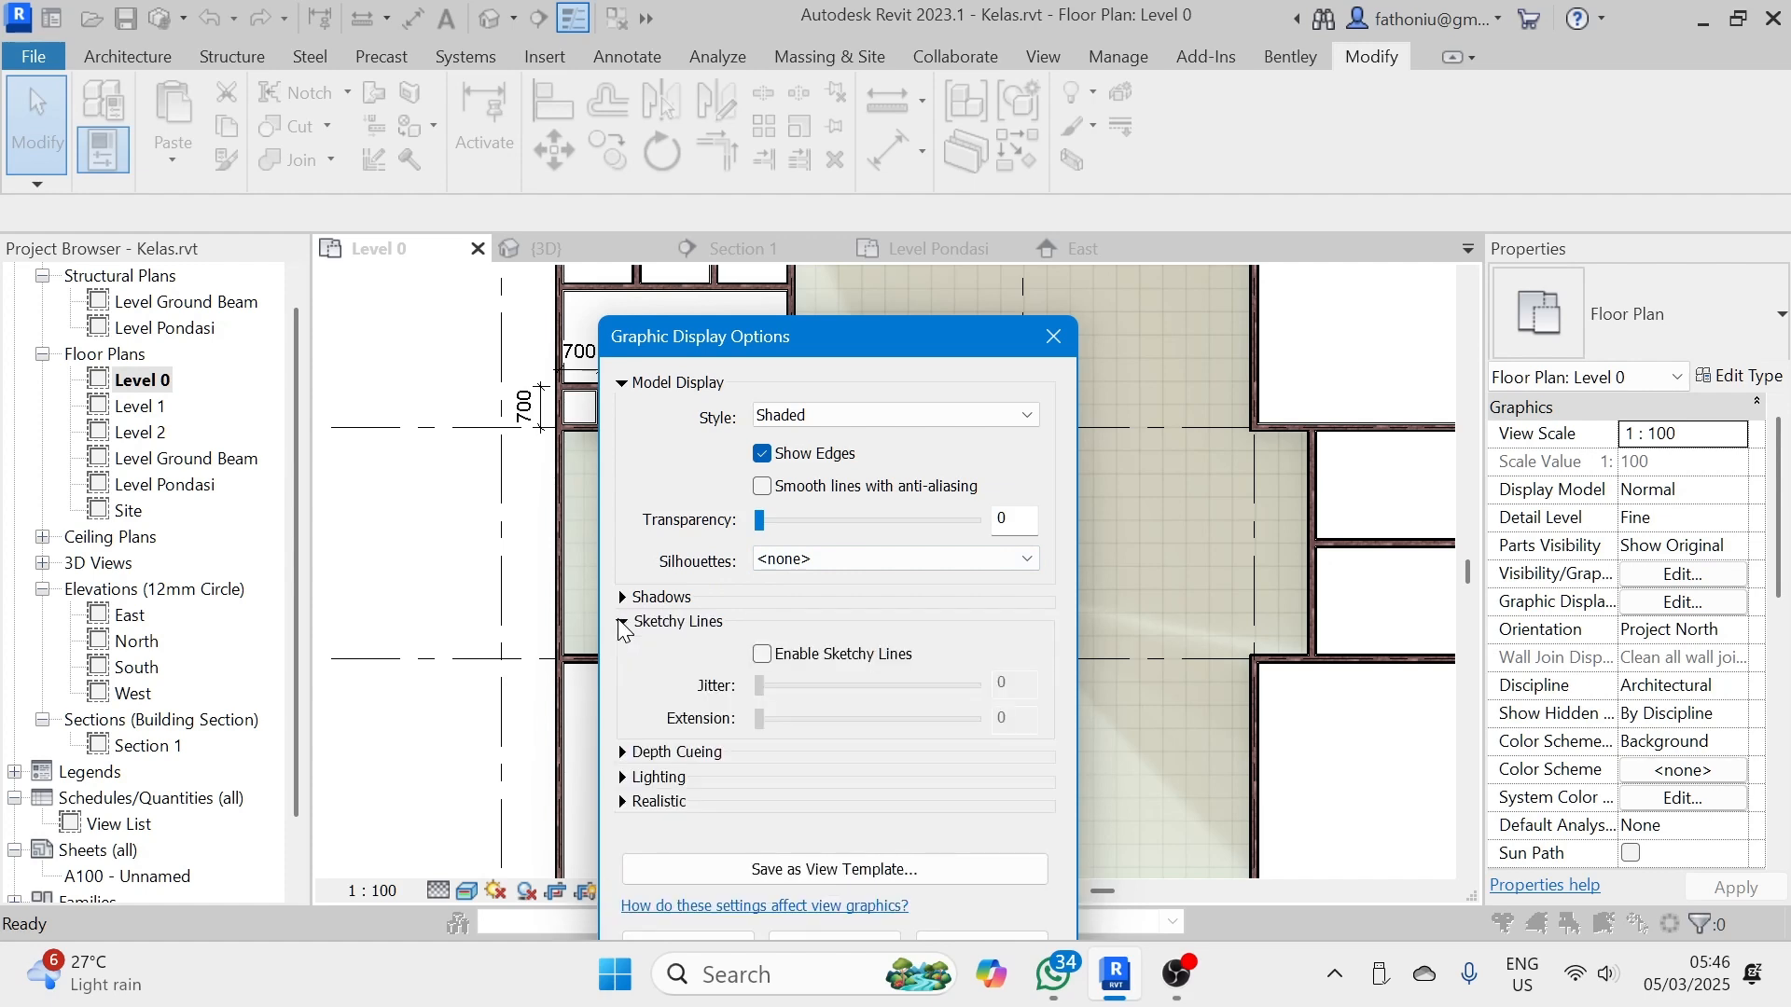
left_click(622, 598)
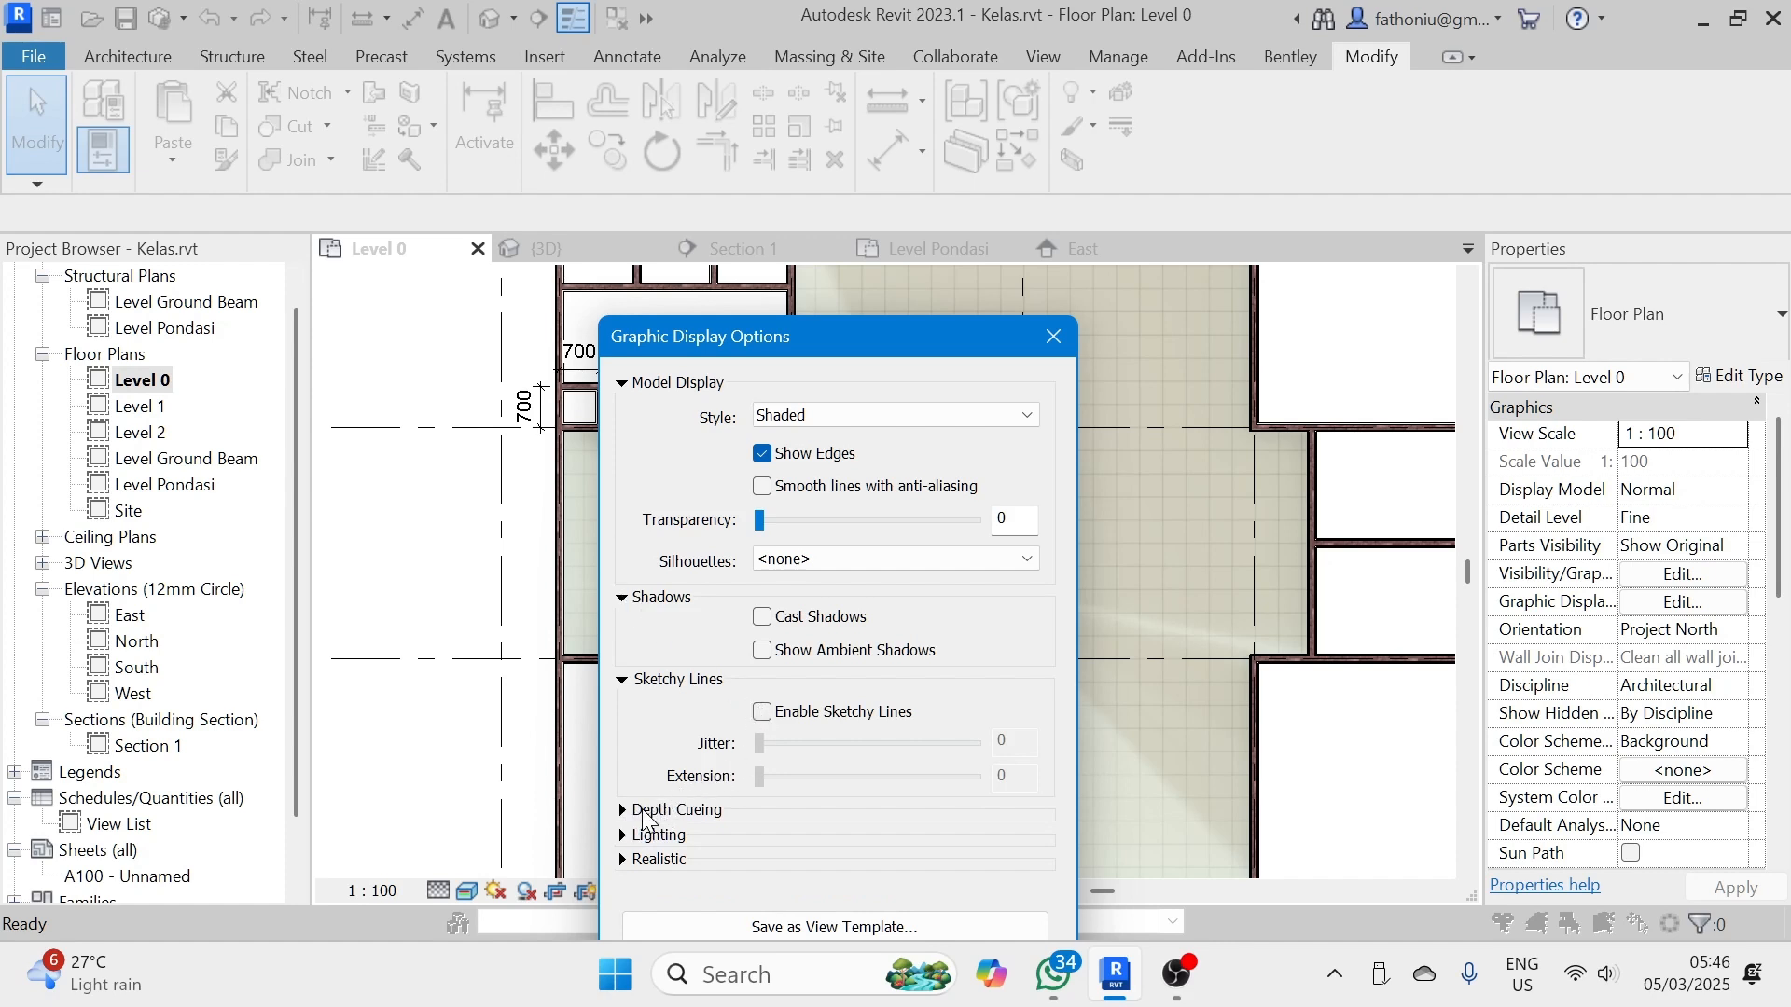
left_click(623, 860)
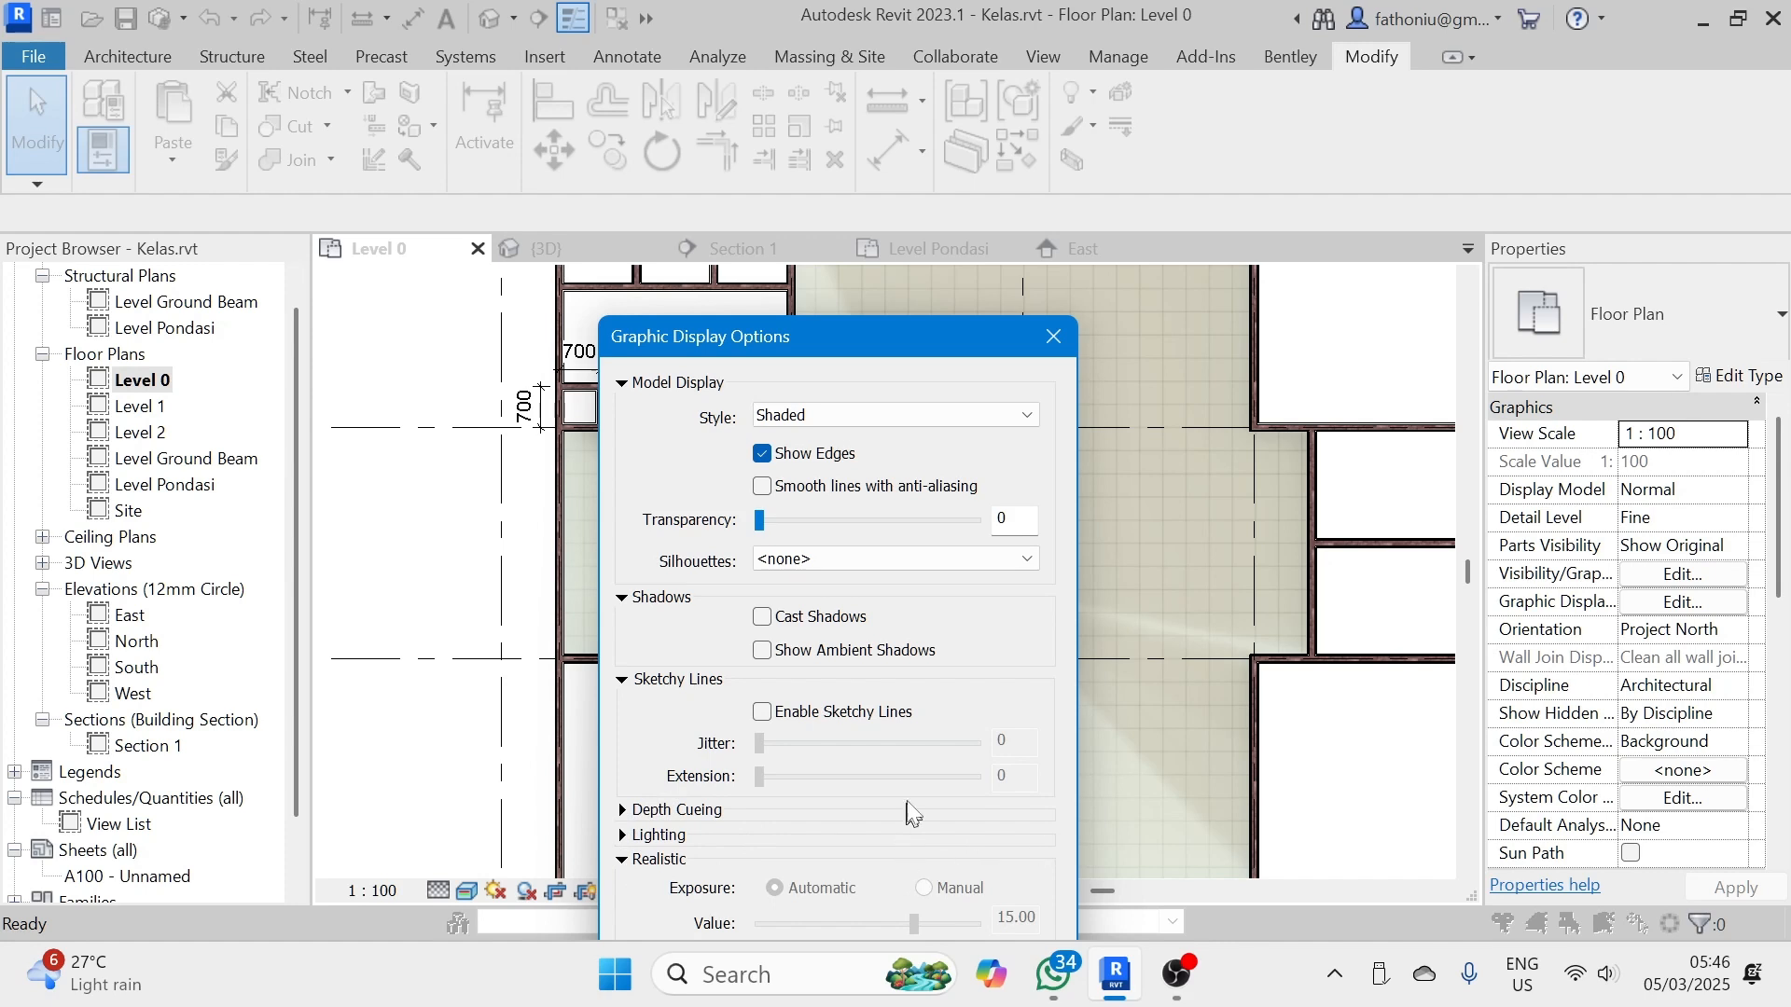
left_click(763, 712)
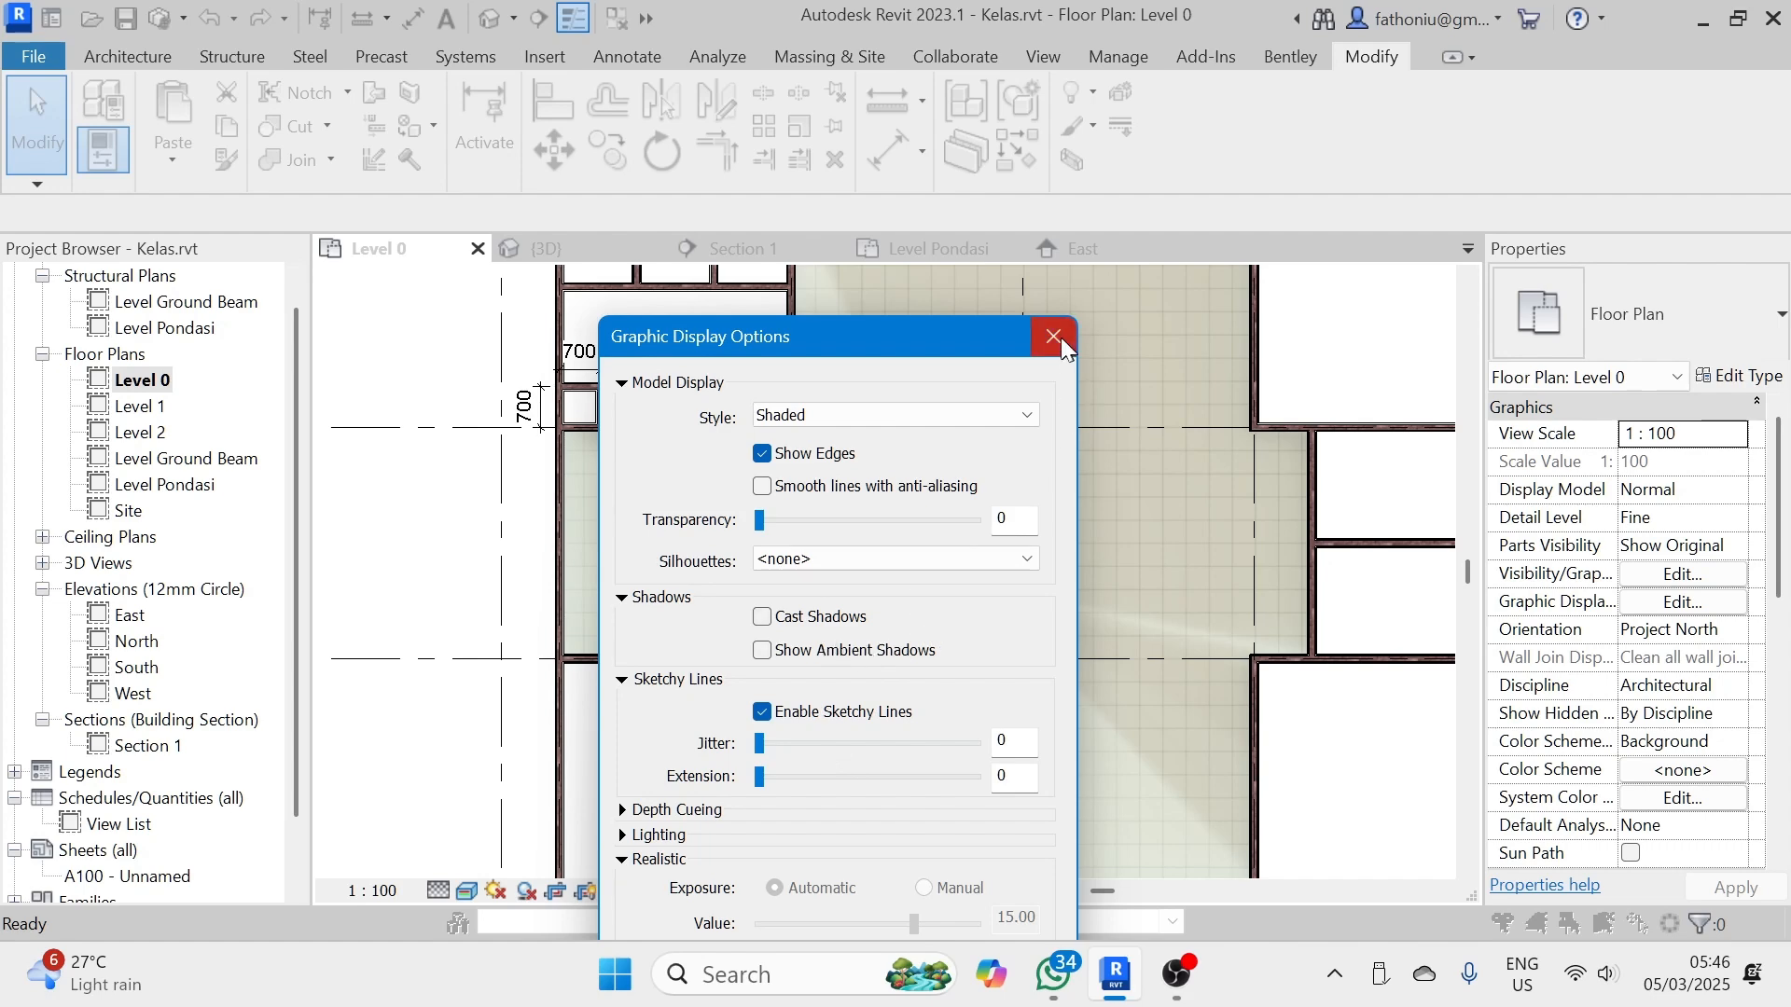
left_click_drag(915, 336, 937, 91)
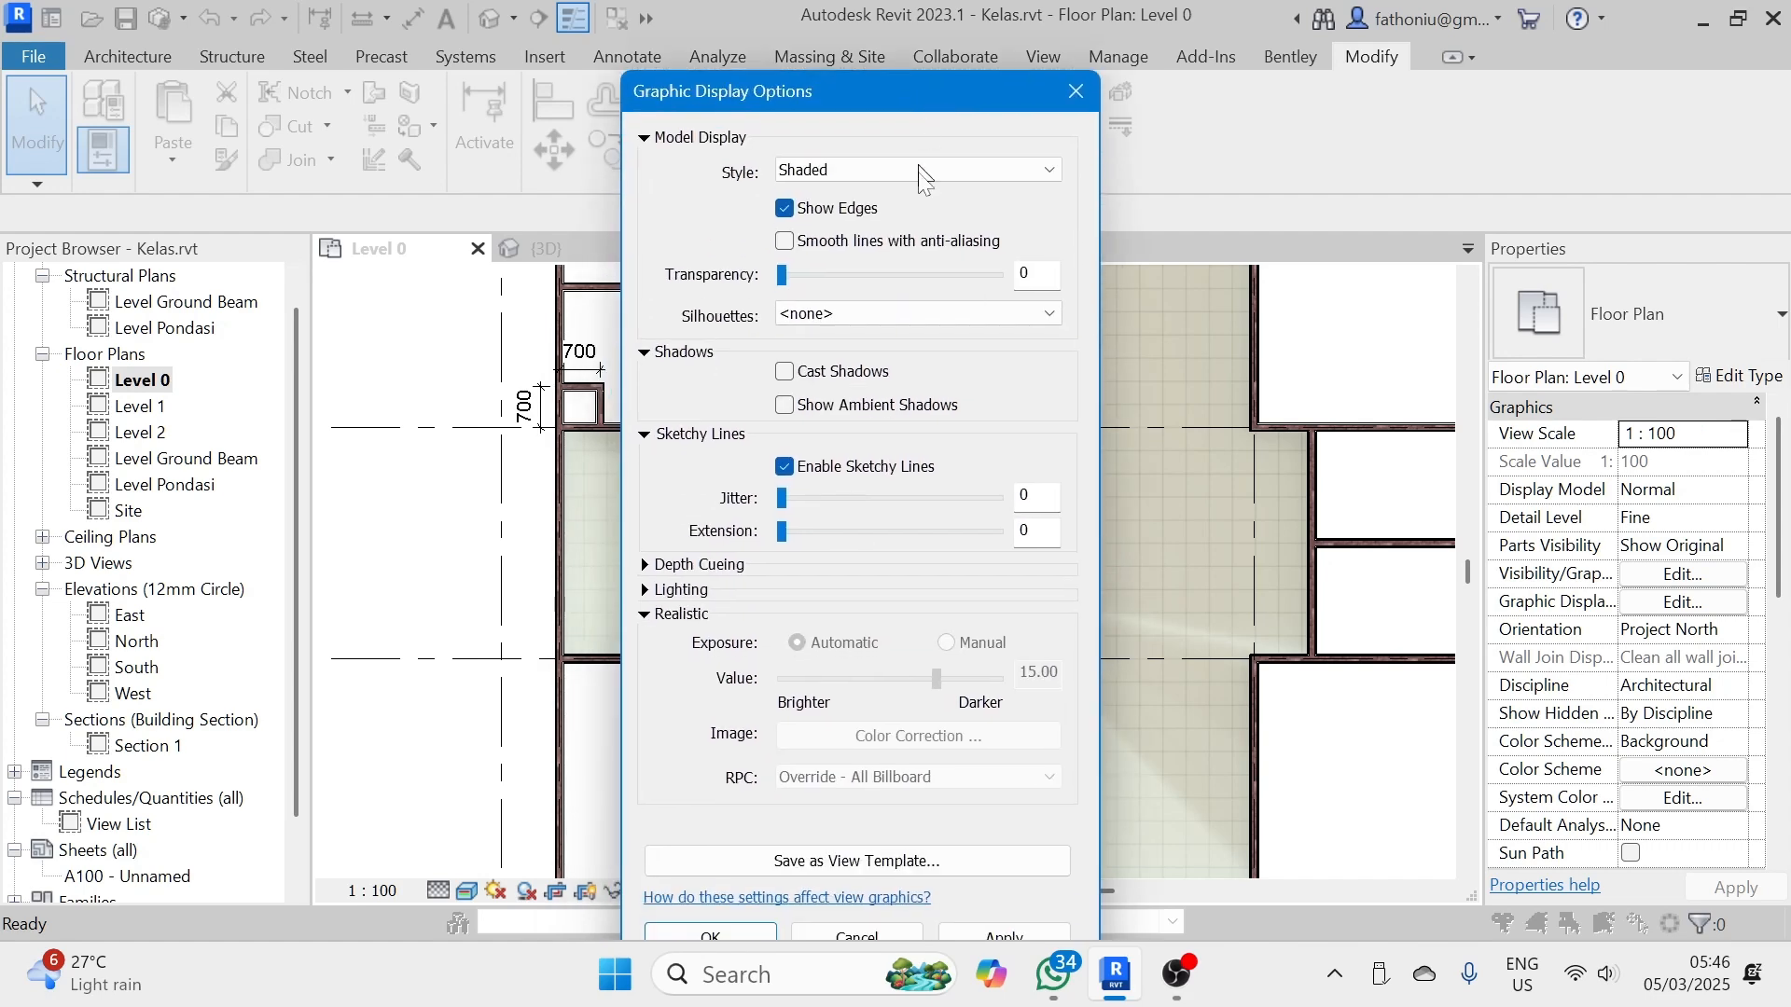
left_click(1001, 929)
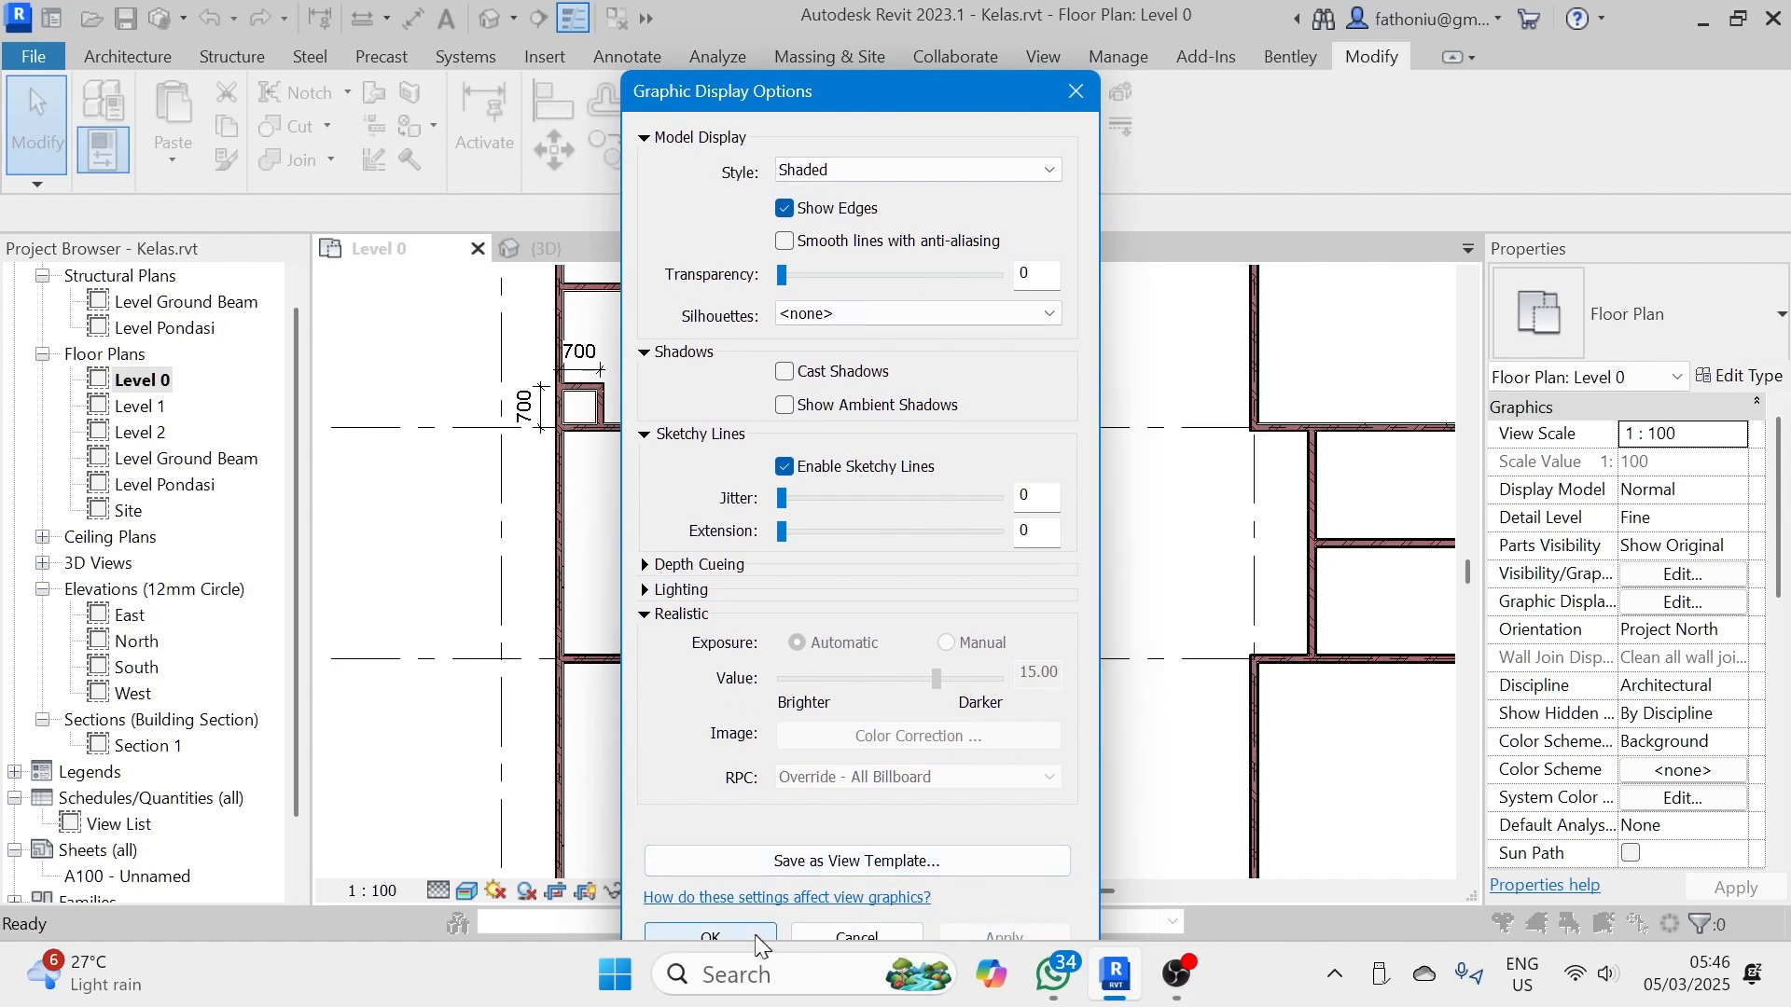
left_click(711, 931)
- Examine the whole Level 0 plan and the floor layers beside the wall in Section 1
scroll(999, 631, "down", 4)
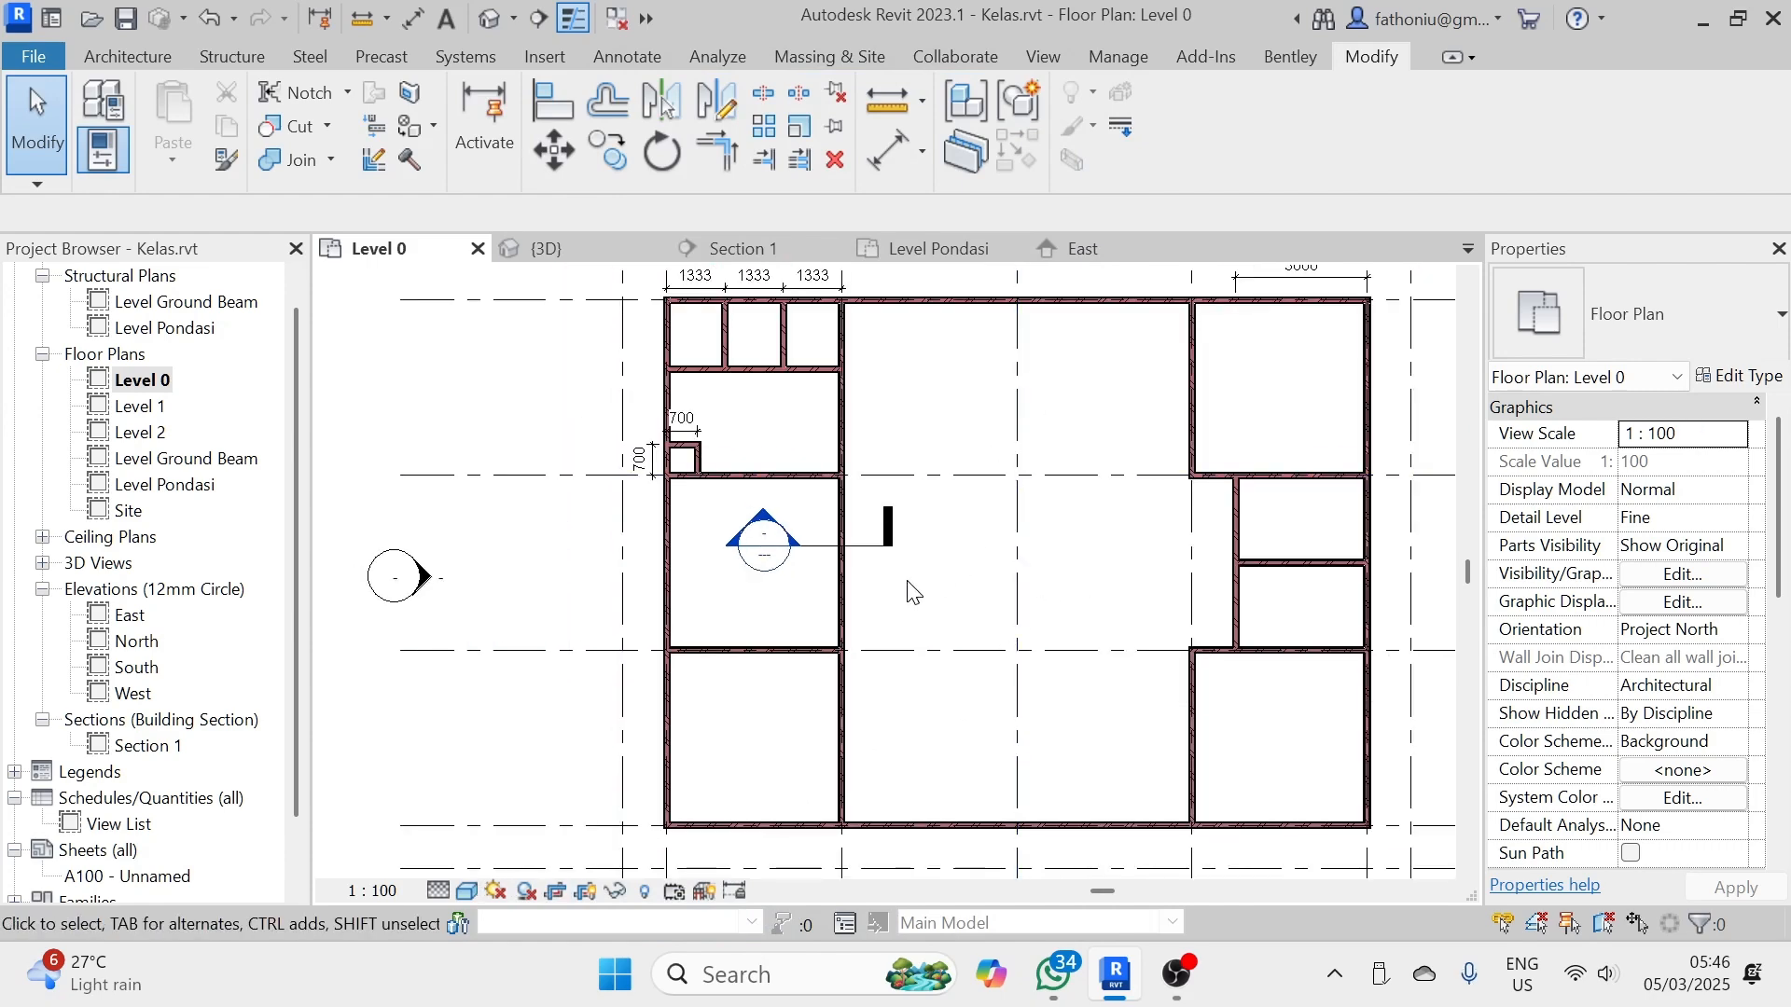
scroll(994, 482, "down", 1)
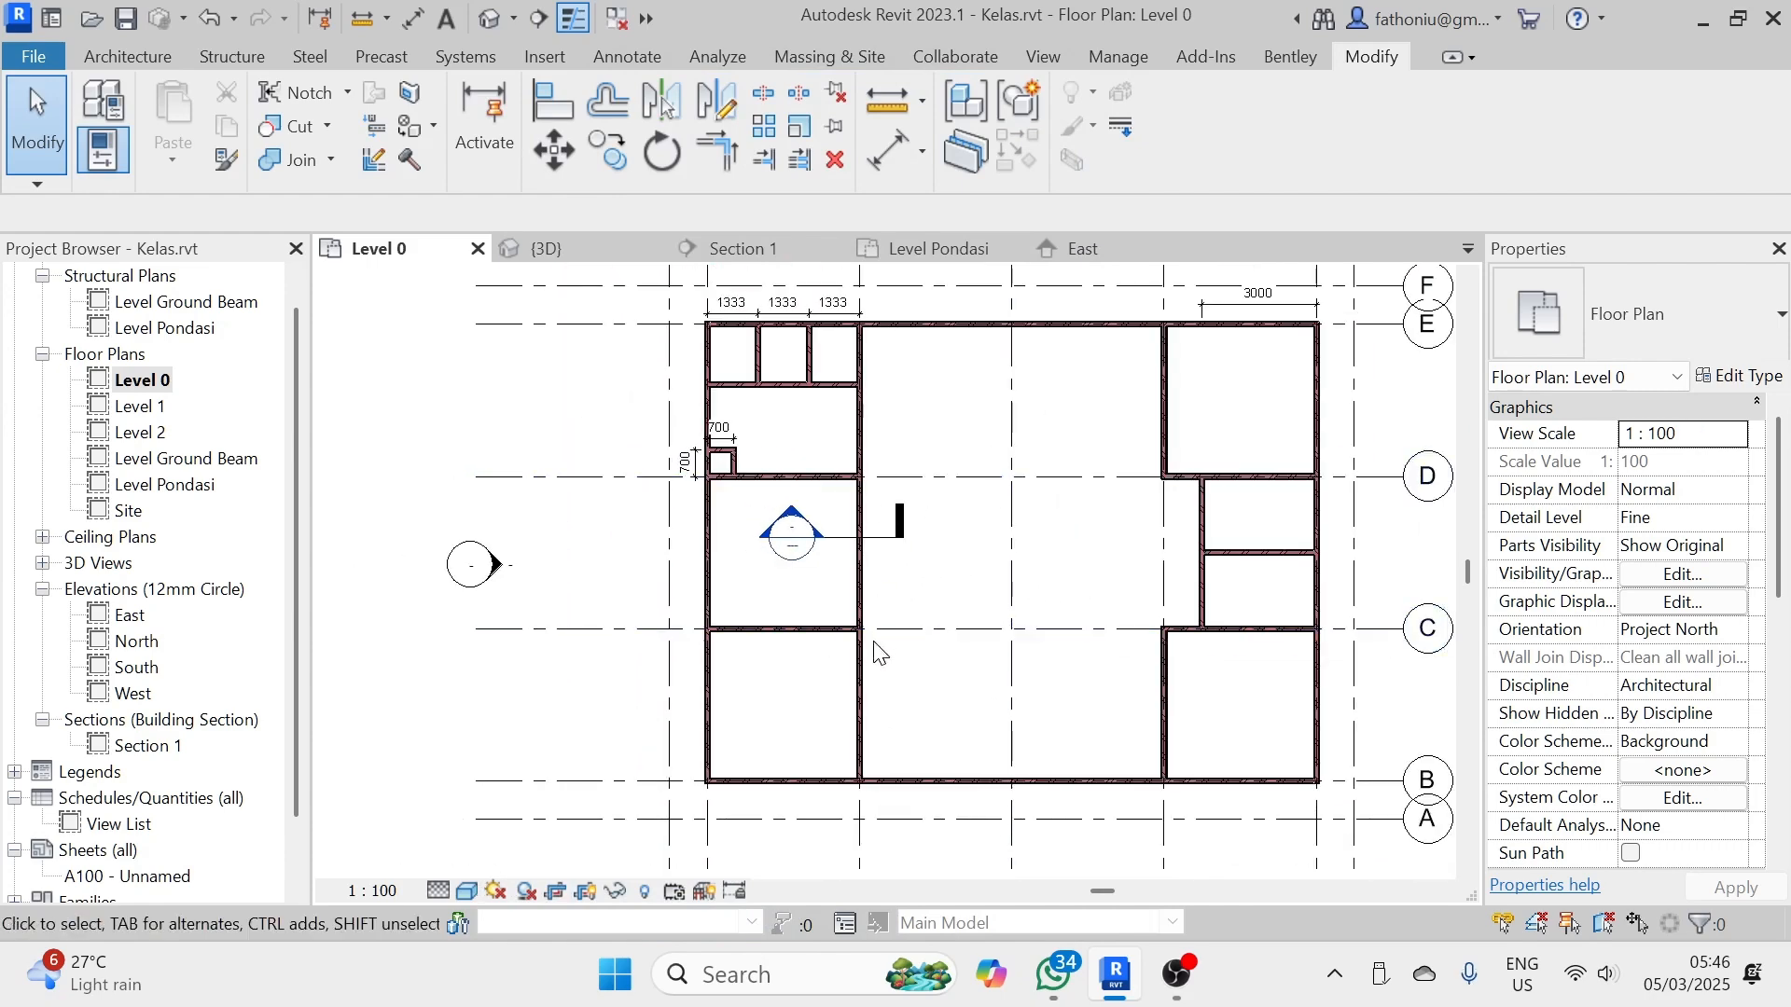
double_click(792, 518)
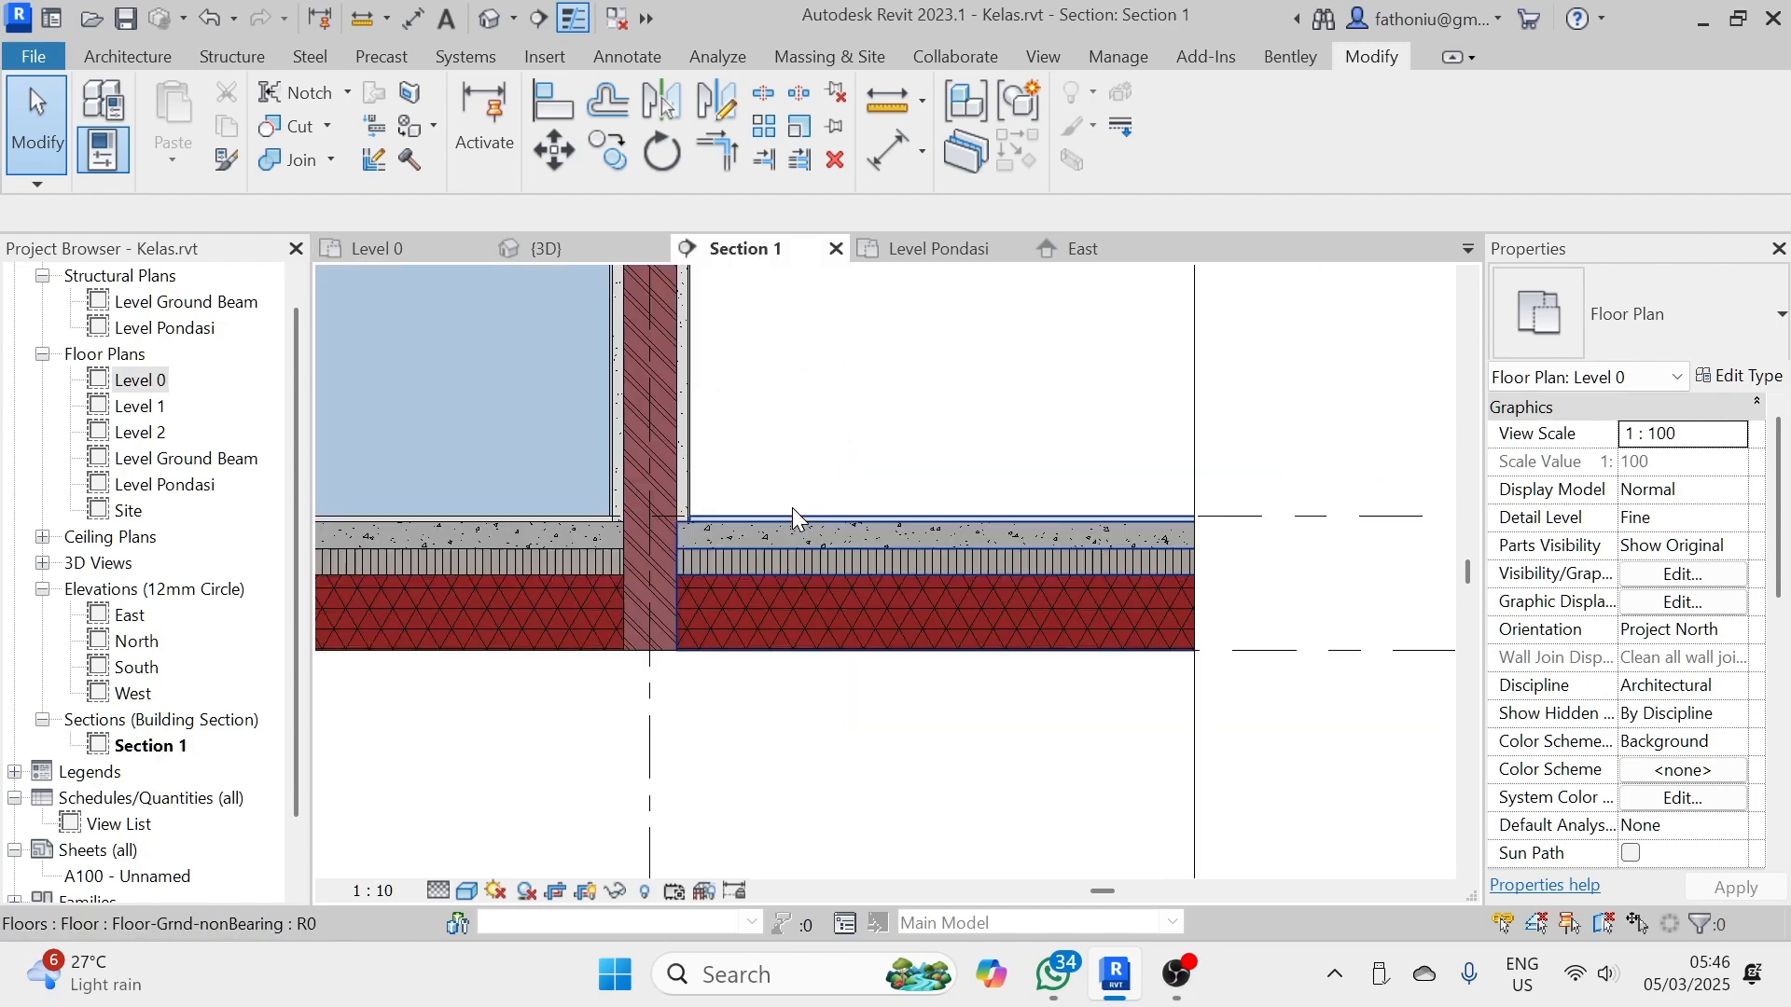
middle_click_drag(752, 529, 931, 560)
scroll(992, 546, "up", 2)
scroll(986, 539, "up", 2)
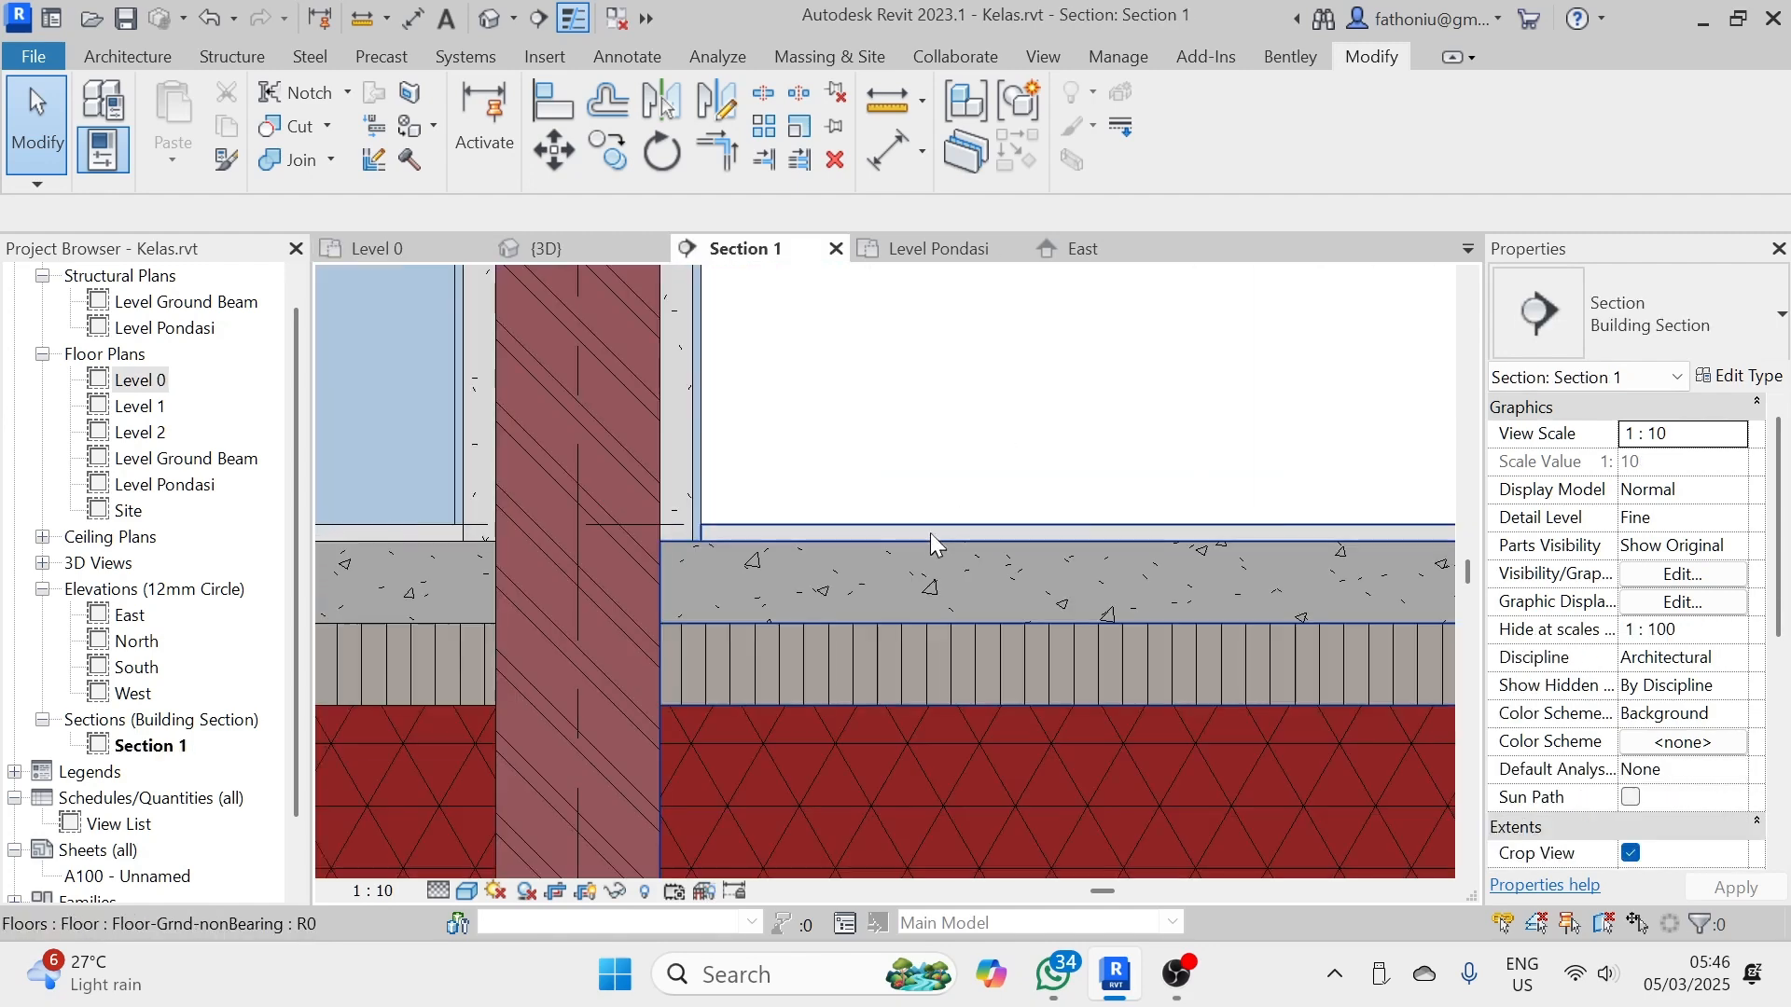
scroll(992, 533, "down", 2)
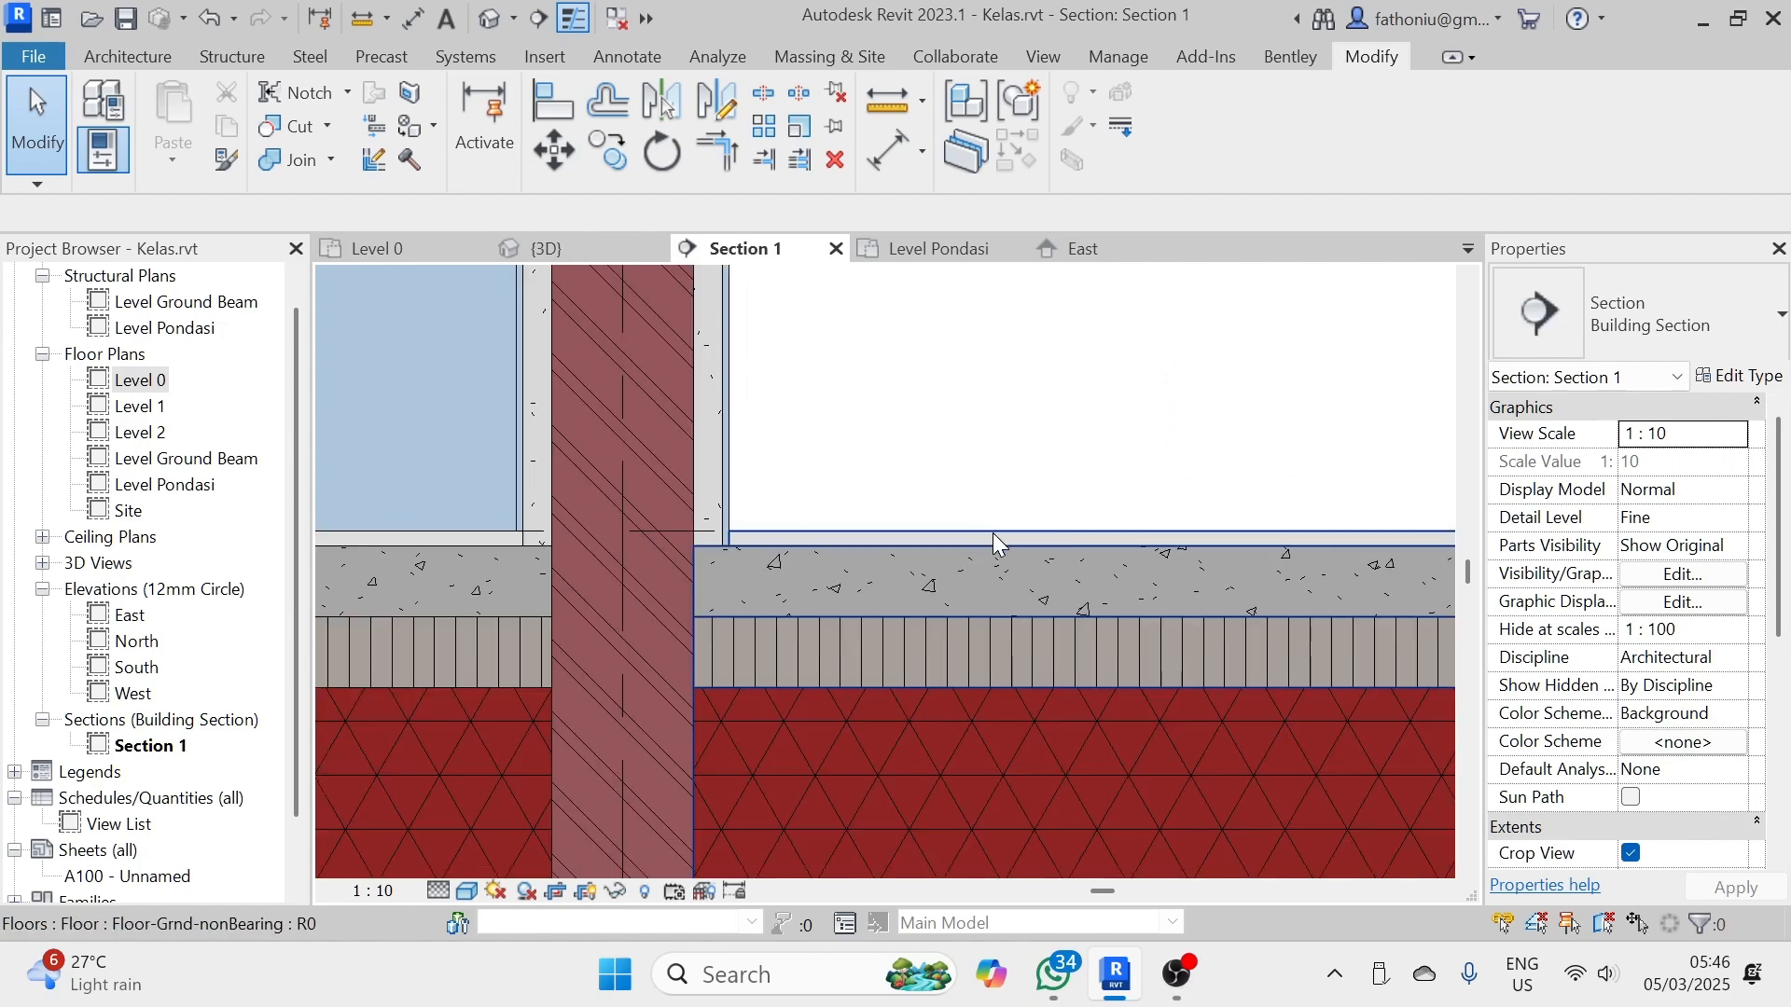
scroll(1164, 532, "down", 2)
middle_click_drag(1164, 529, 965, 579)
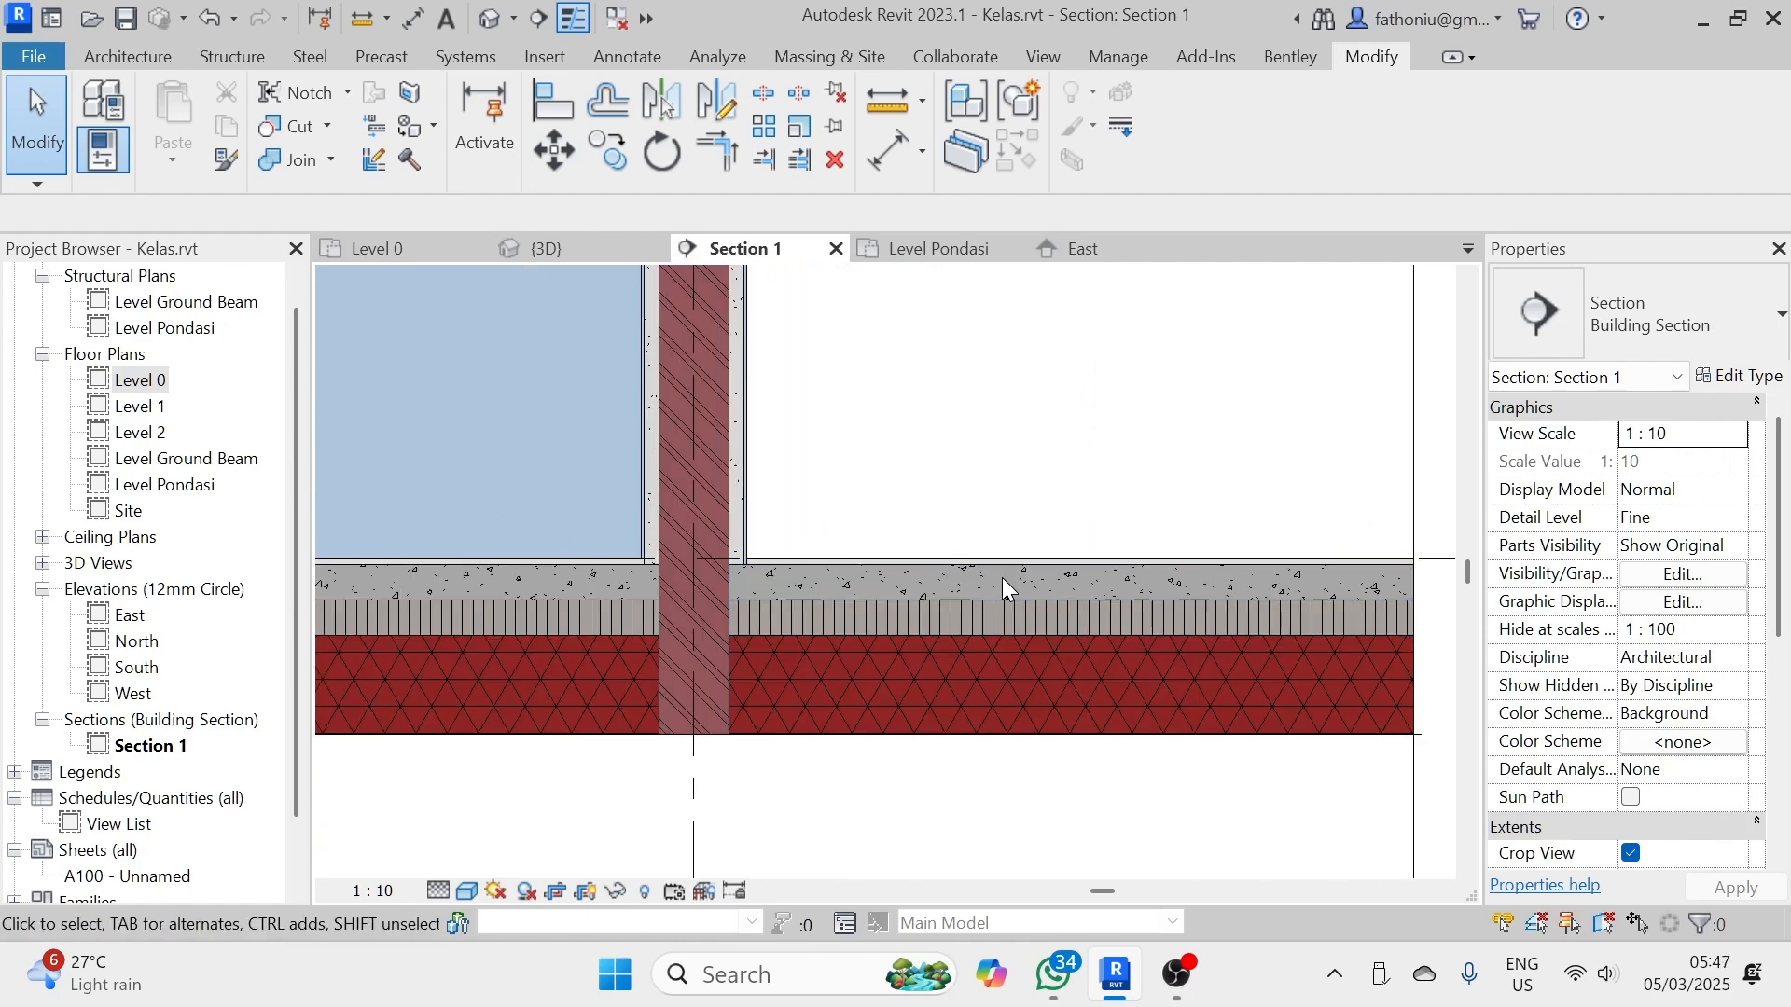
- Open the Tiles 40 x 40 cm material of the Finish 1 [4] layer in the Floor-Grnd-nonBearing floor type
left_click(1059, 567)
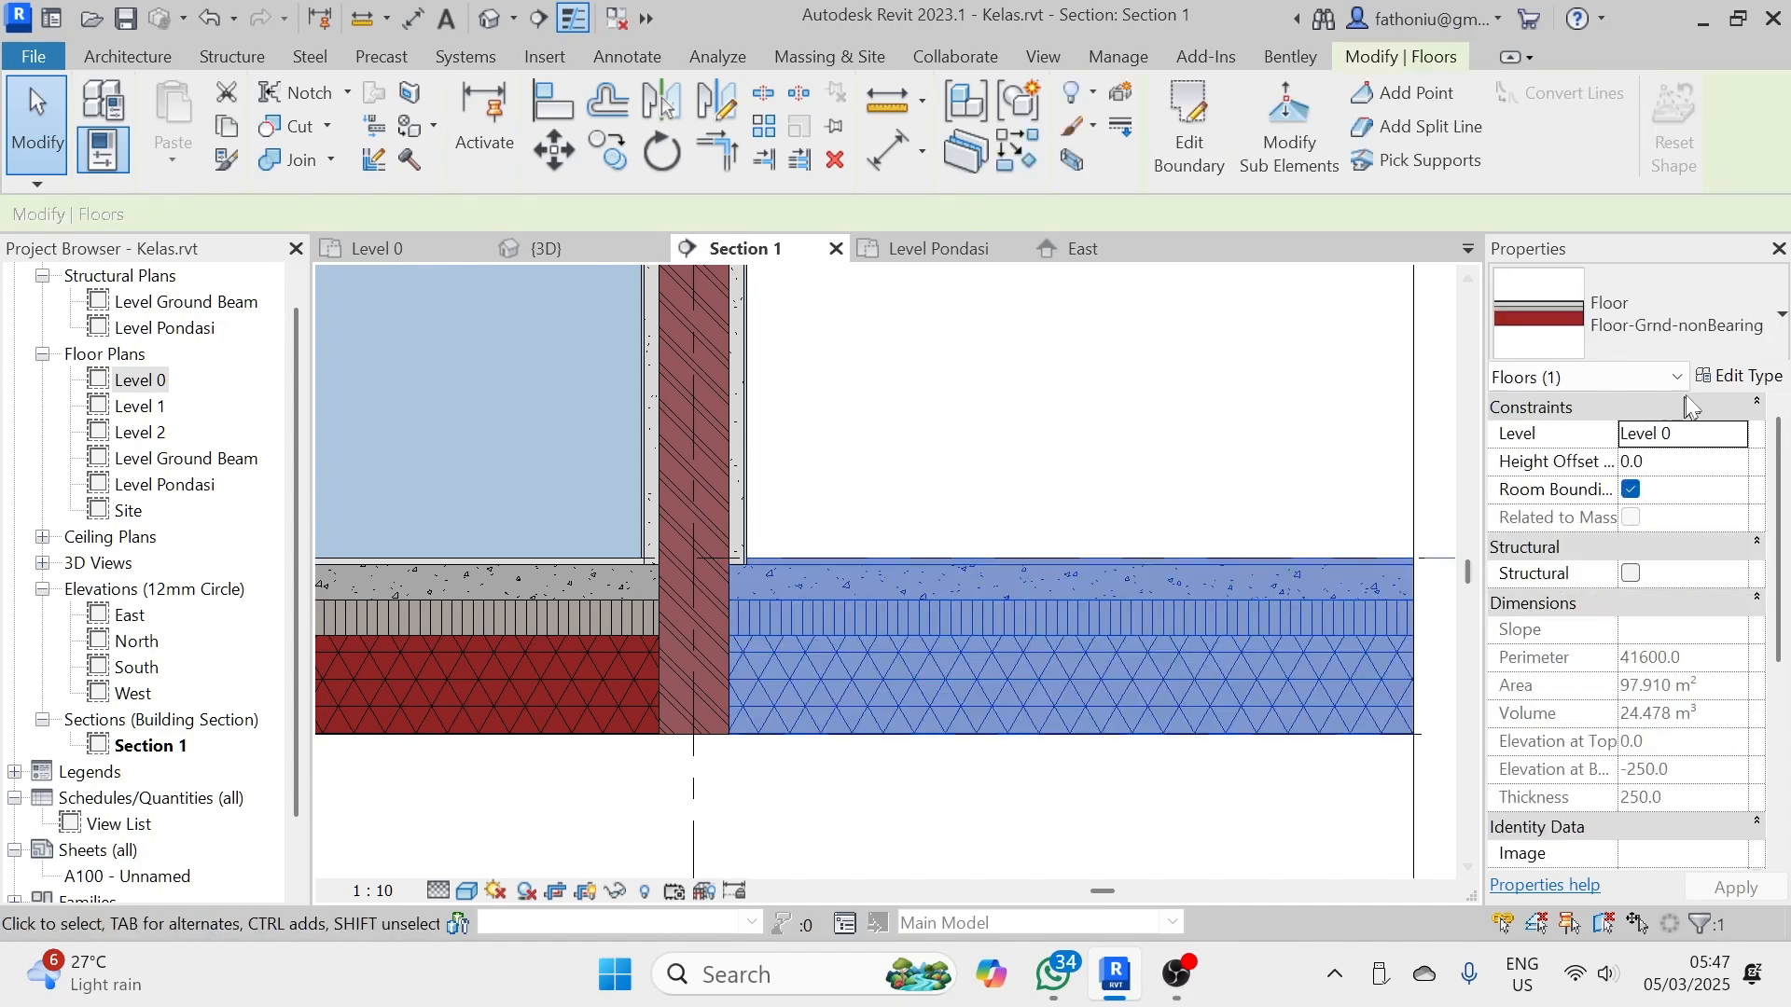
left_click(1747, 377)
scroll(981, 606, "down", 5)
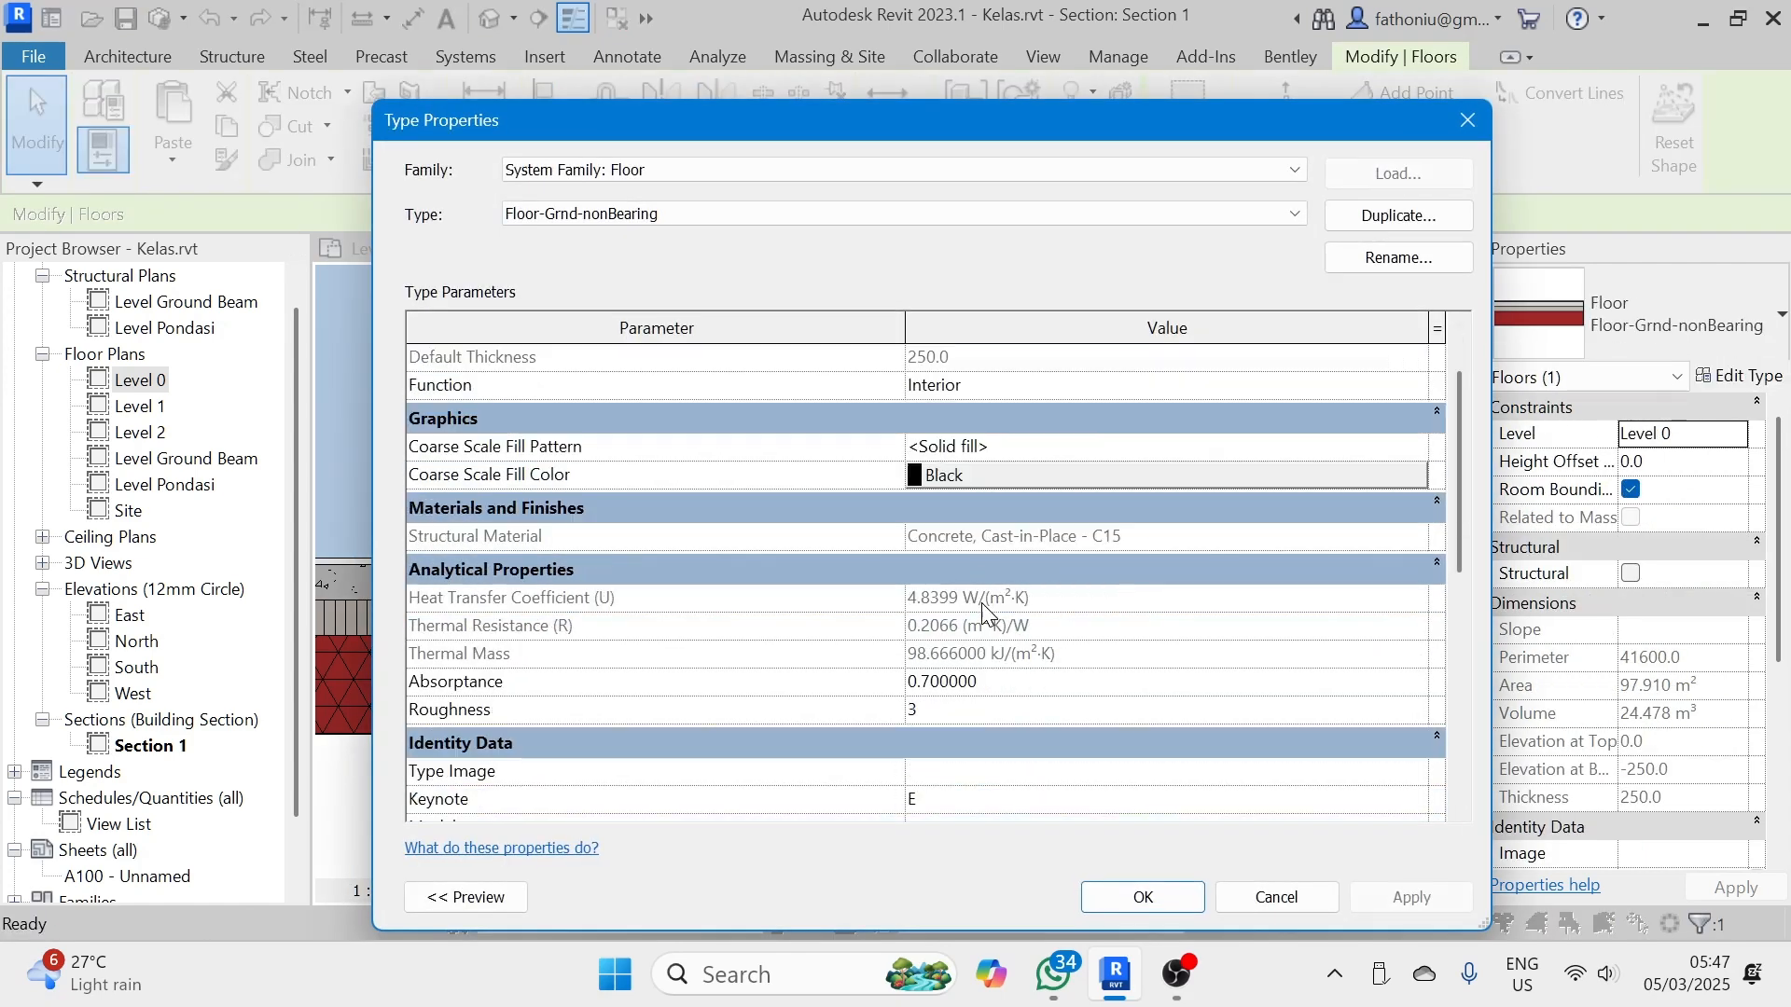
scroll(981, 603, "down", 3)
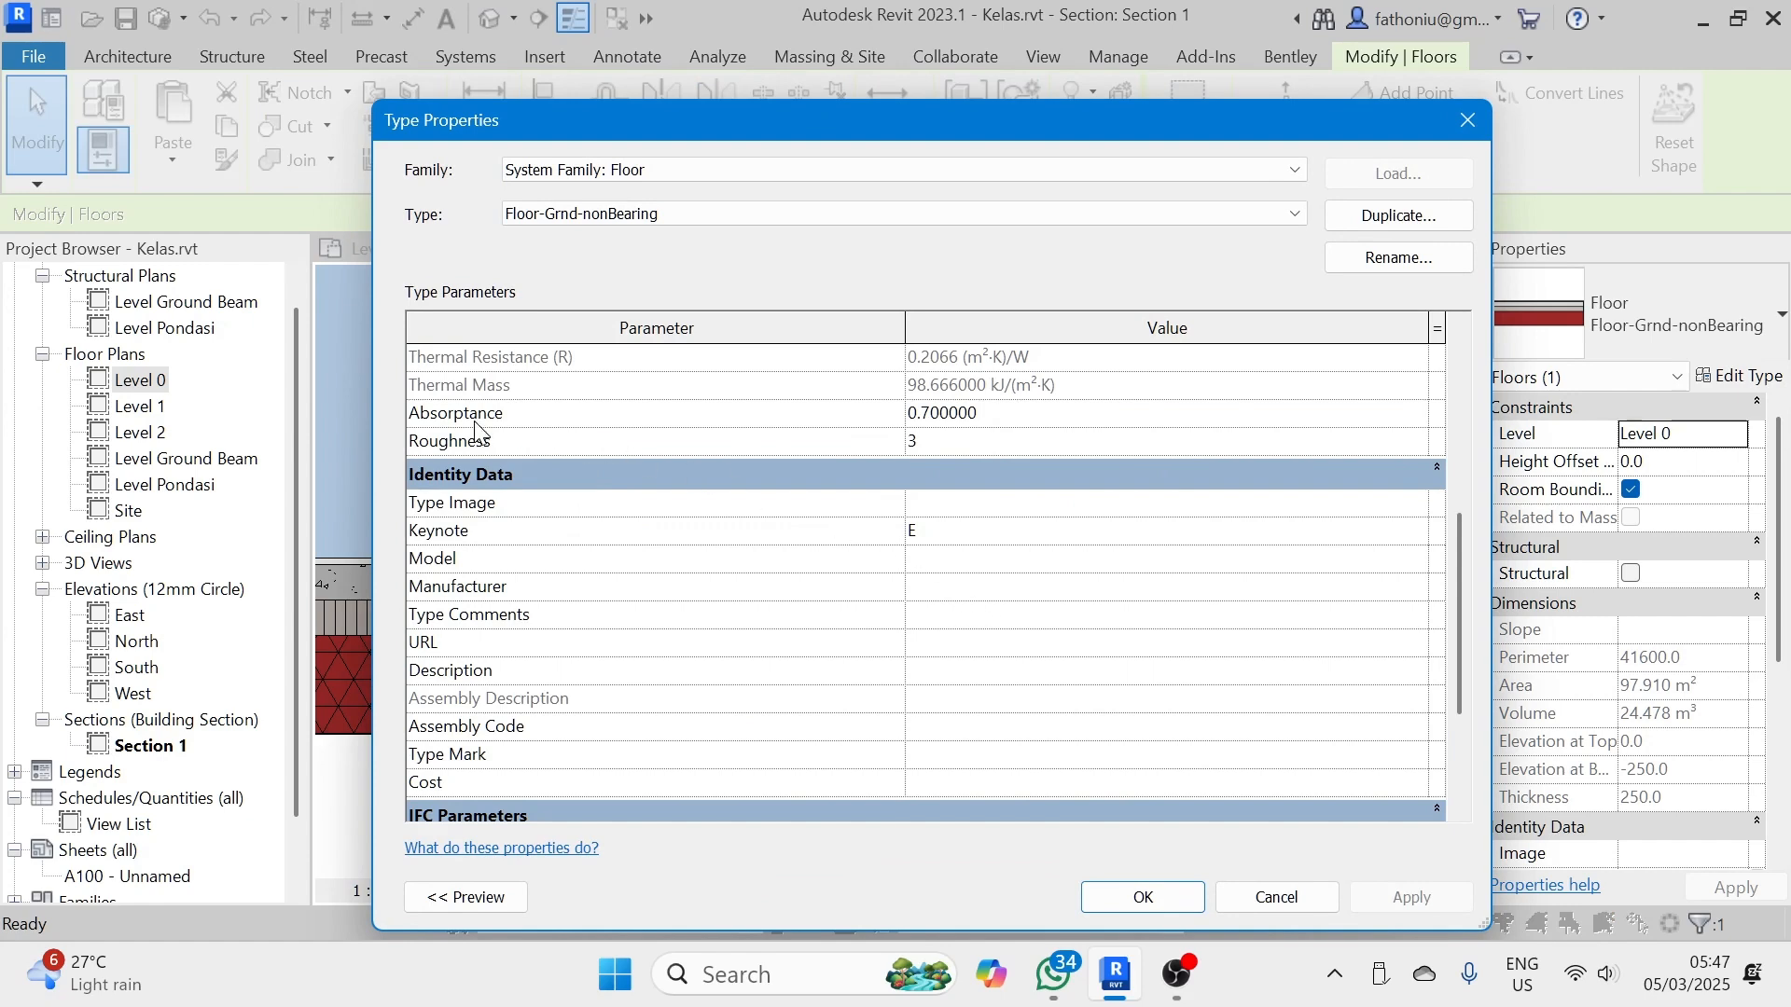
scroll(994, 373, "up", 8)
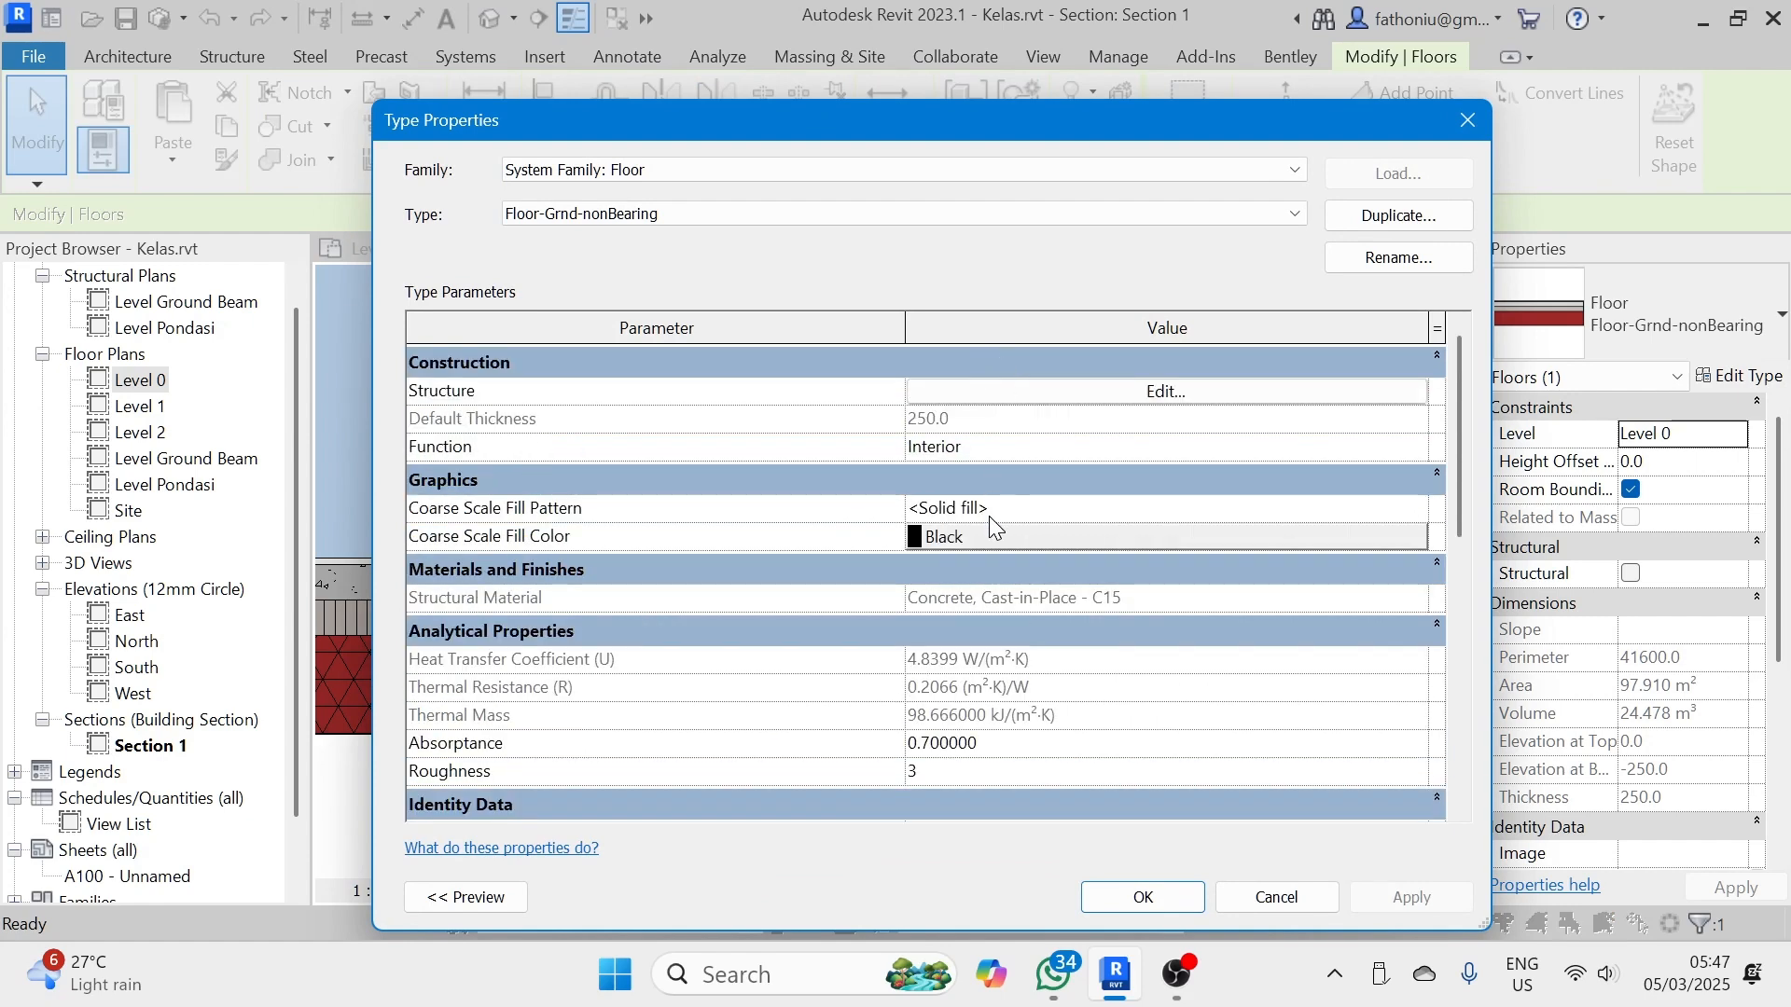
left_click(1106, 391)
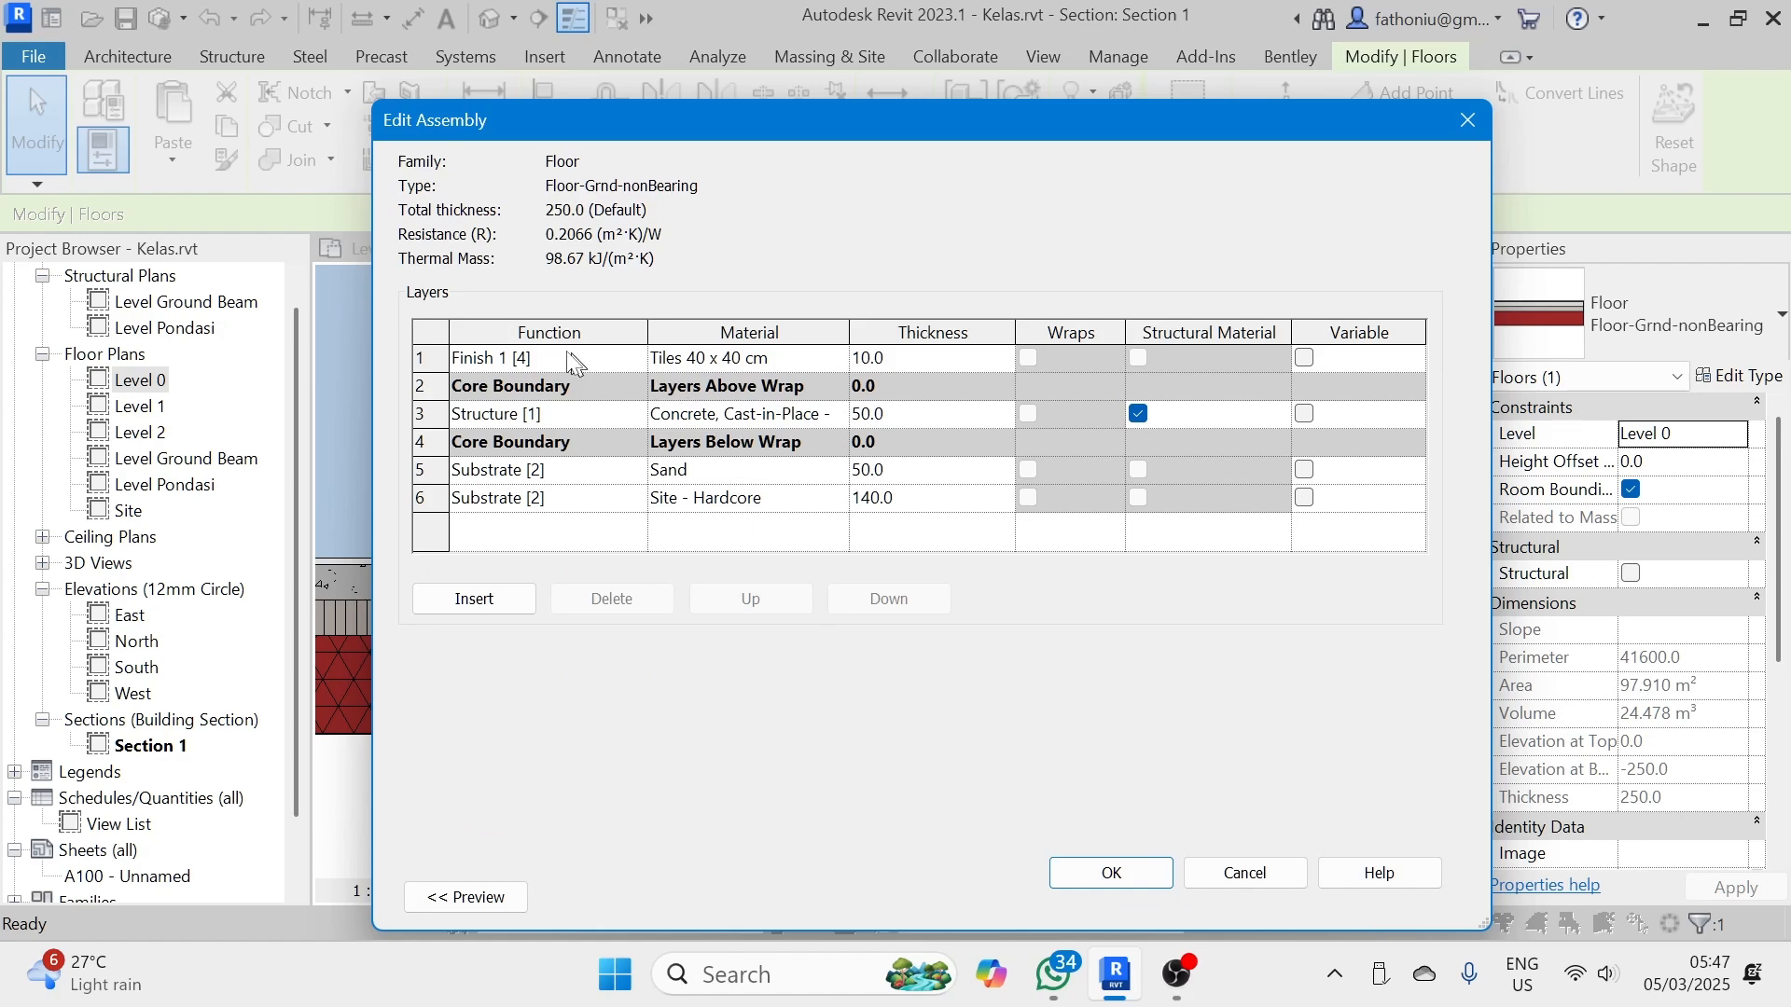
left_click(576, 363)
left_click(842, 364)
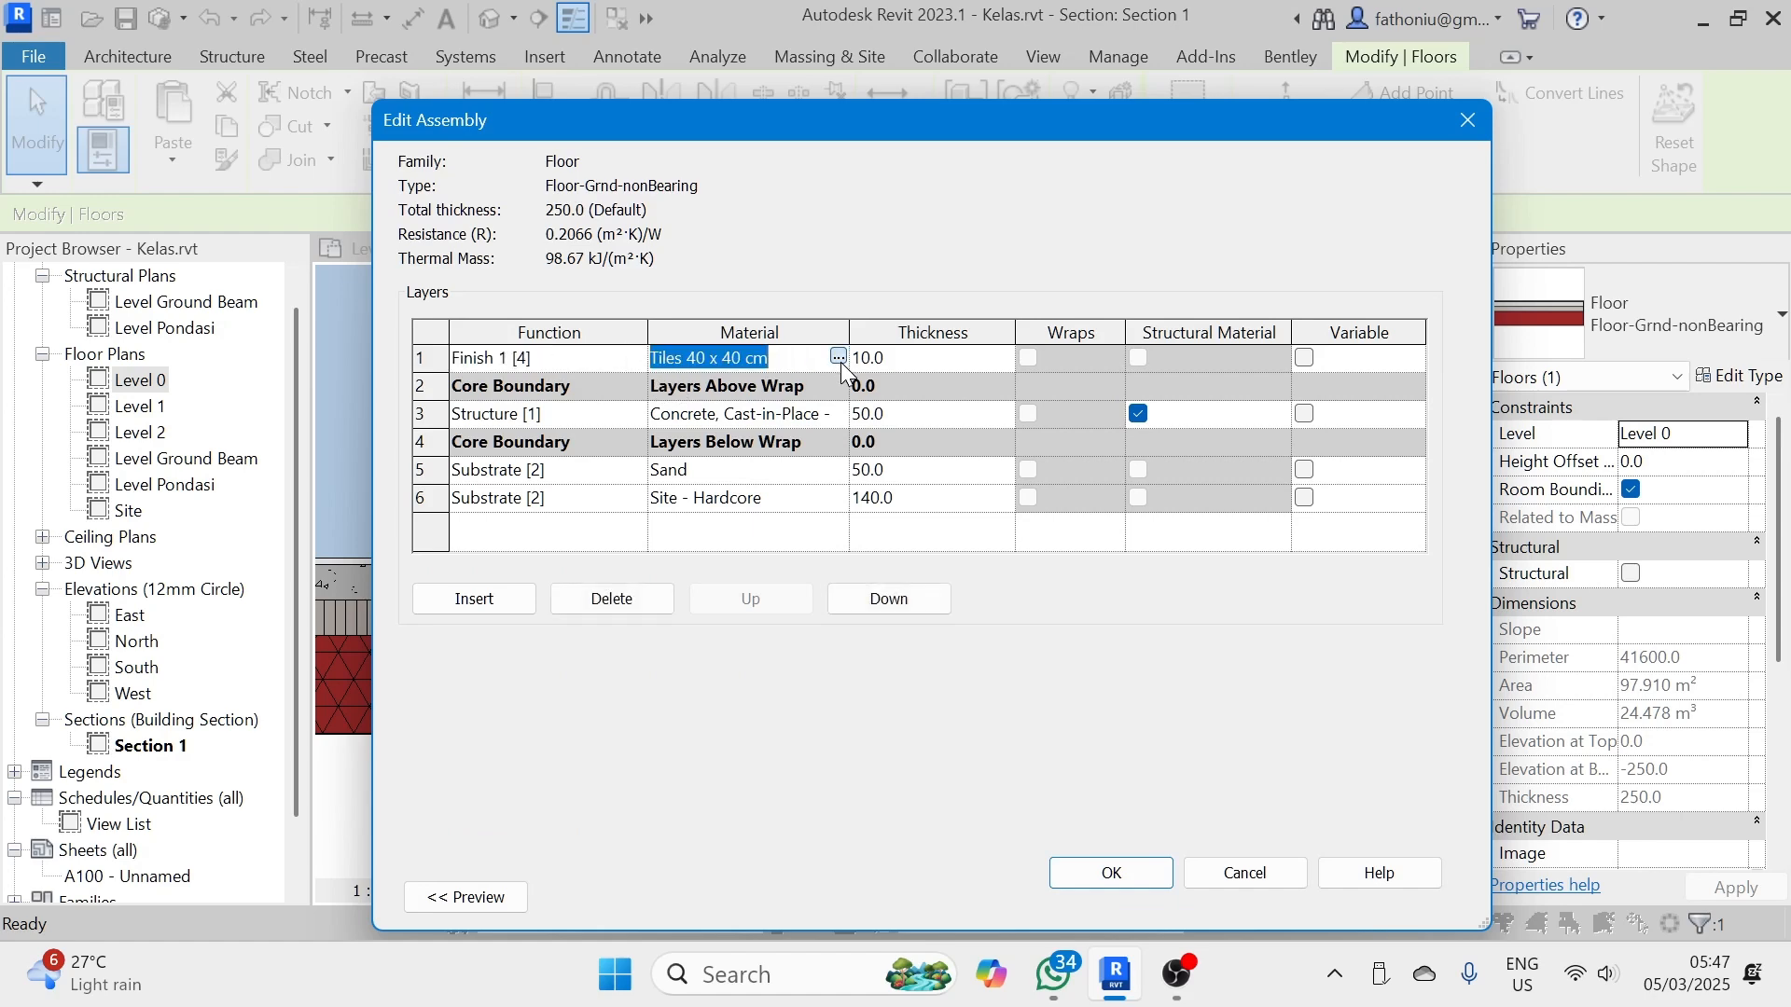
left_click(840, 360)
scroll(1075, 613, "down", 2)
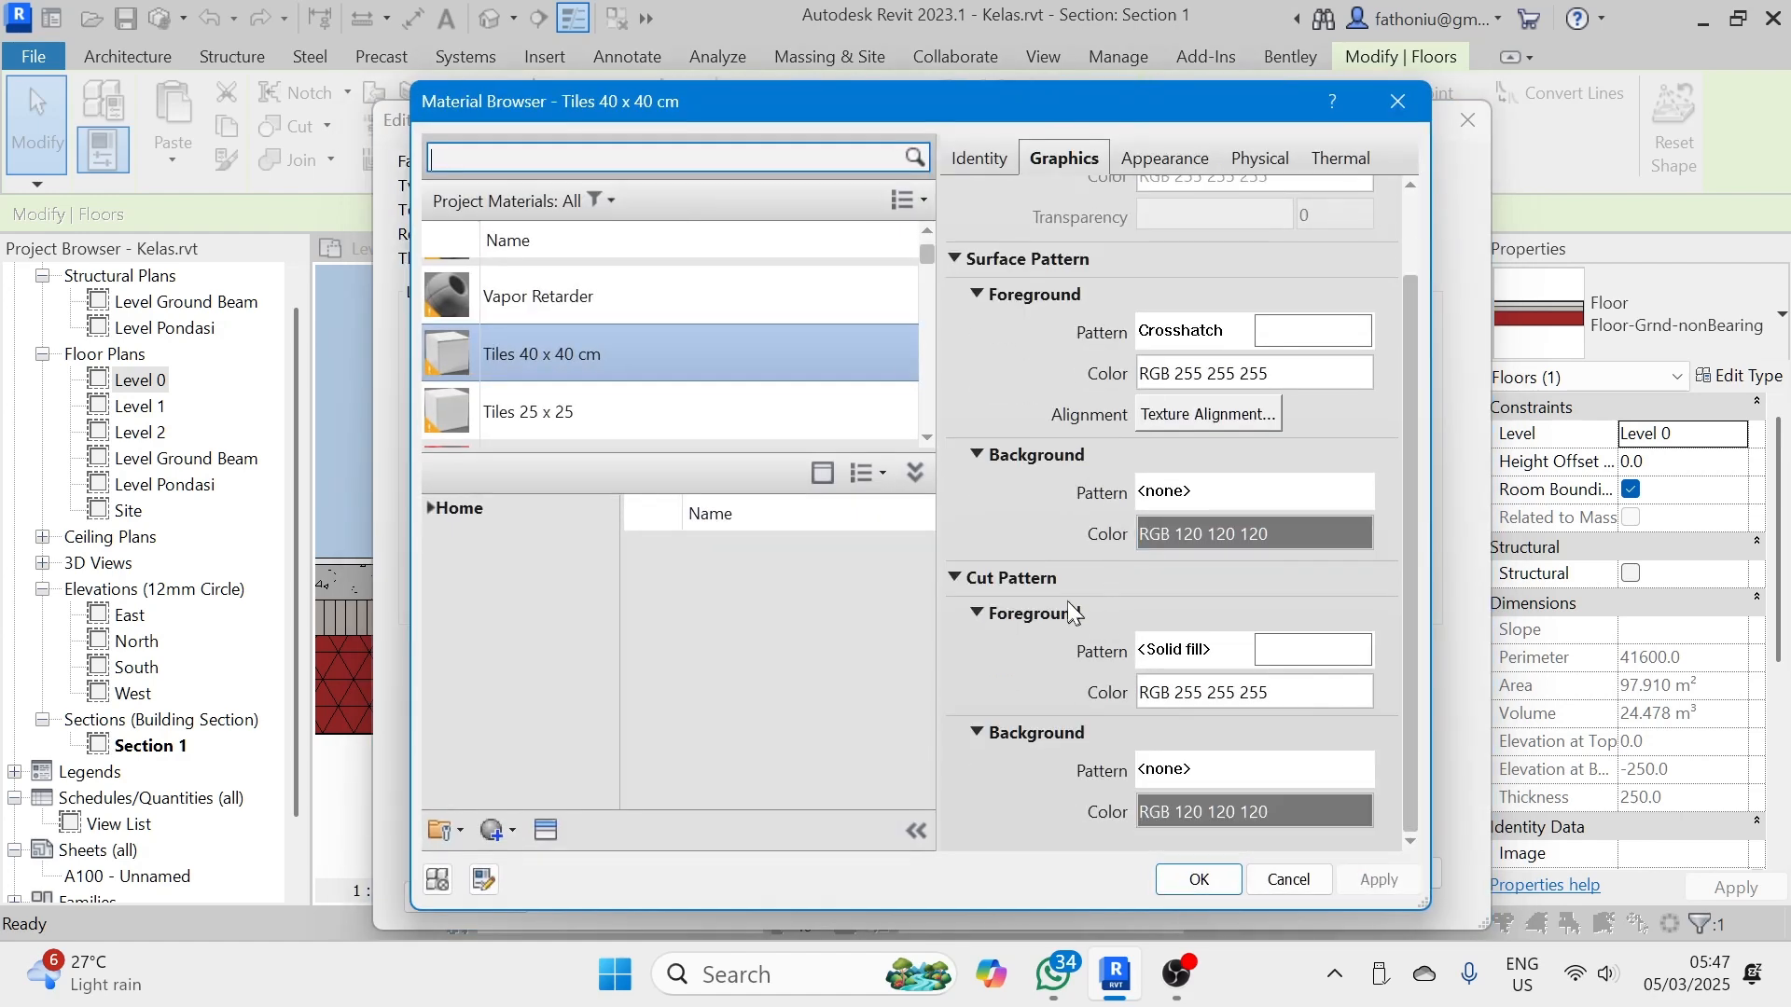
- Set the cut pattern foreground of the Tiles 40 x 40 cm material to Vertical 3mm
left_click(1307, 650)
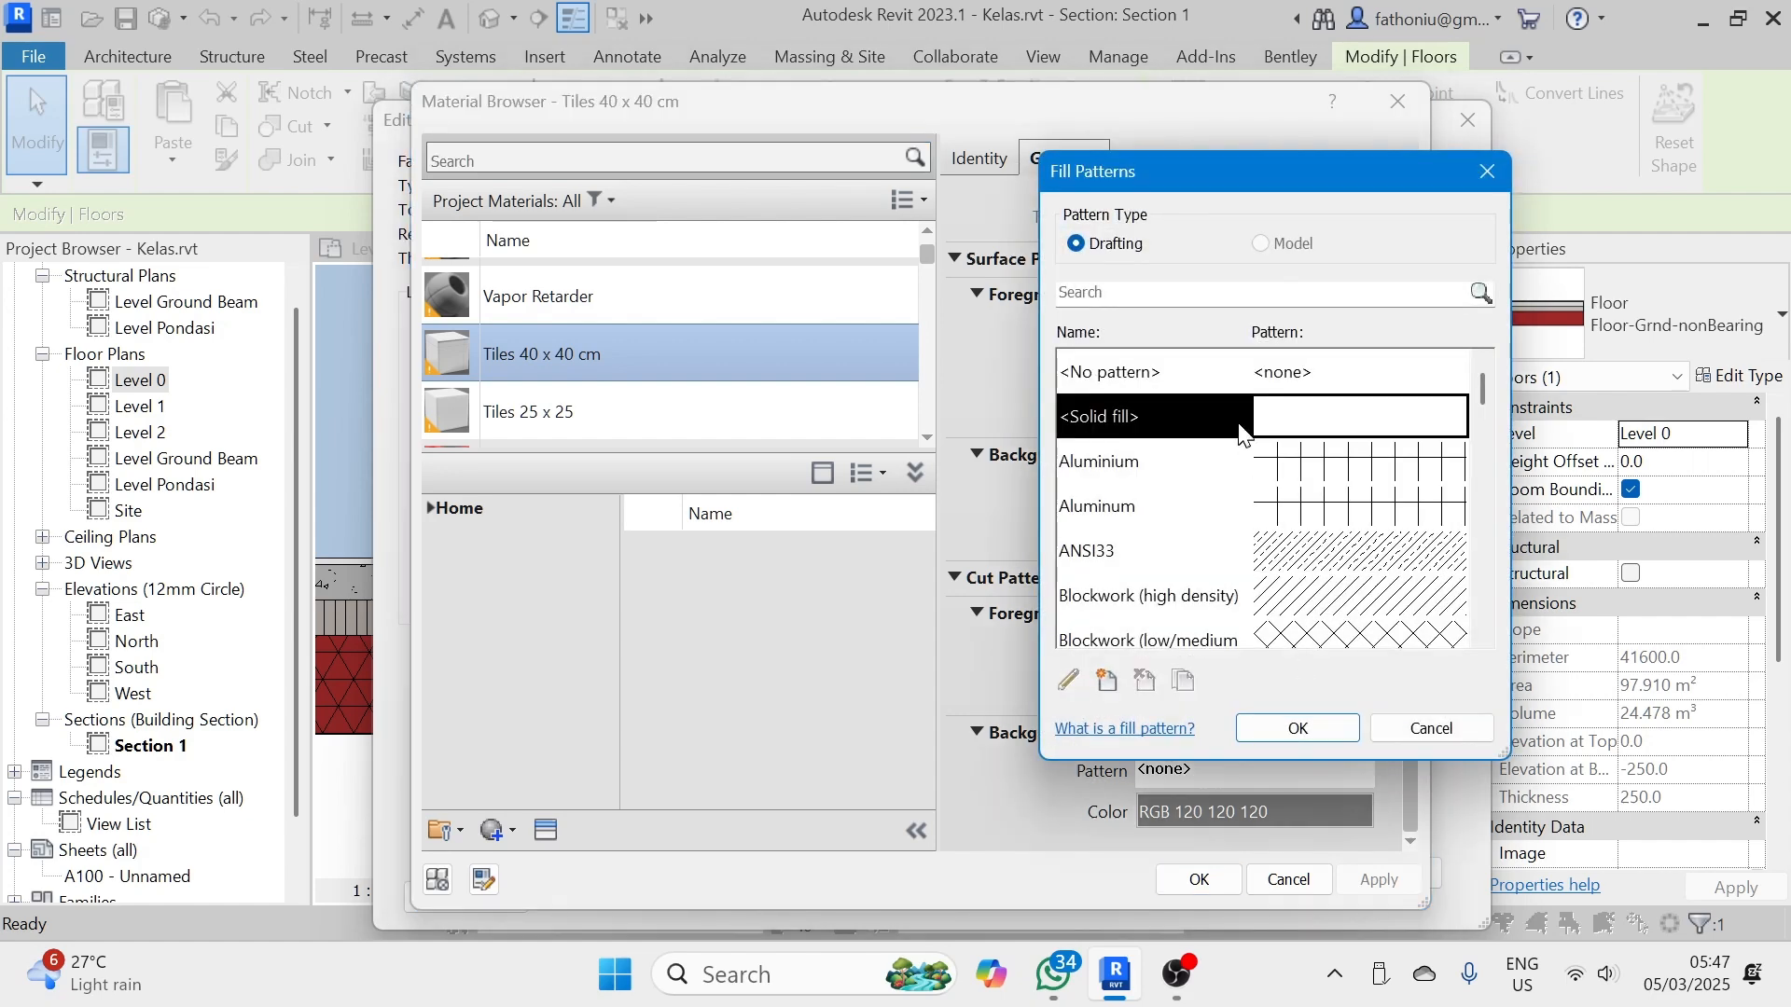
scroll(1318, 513, "down", 3)
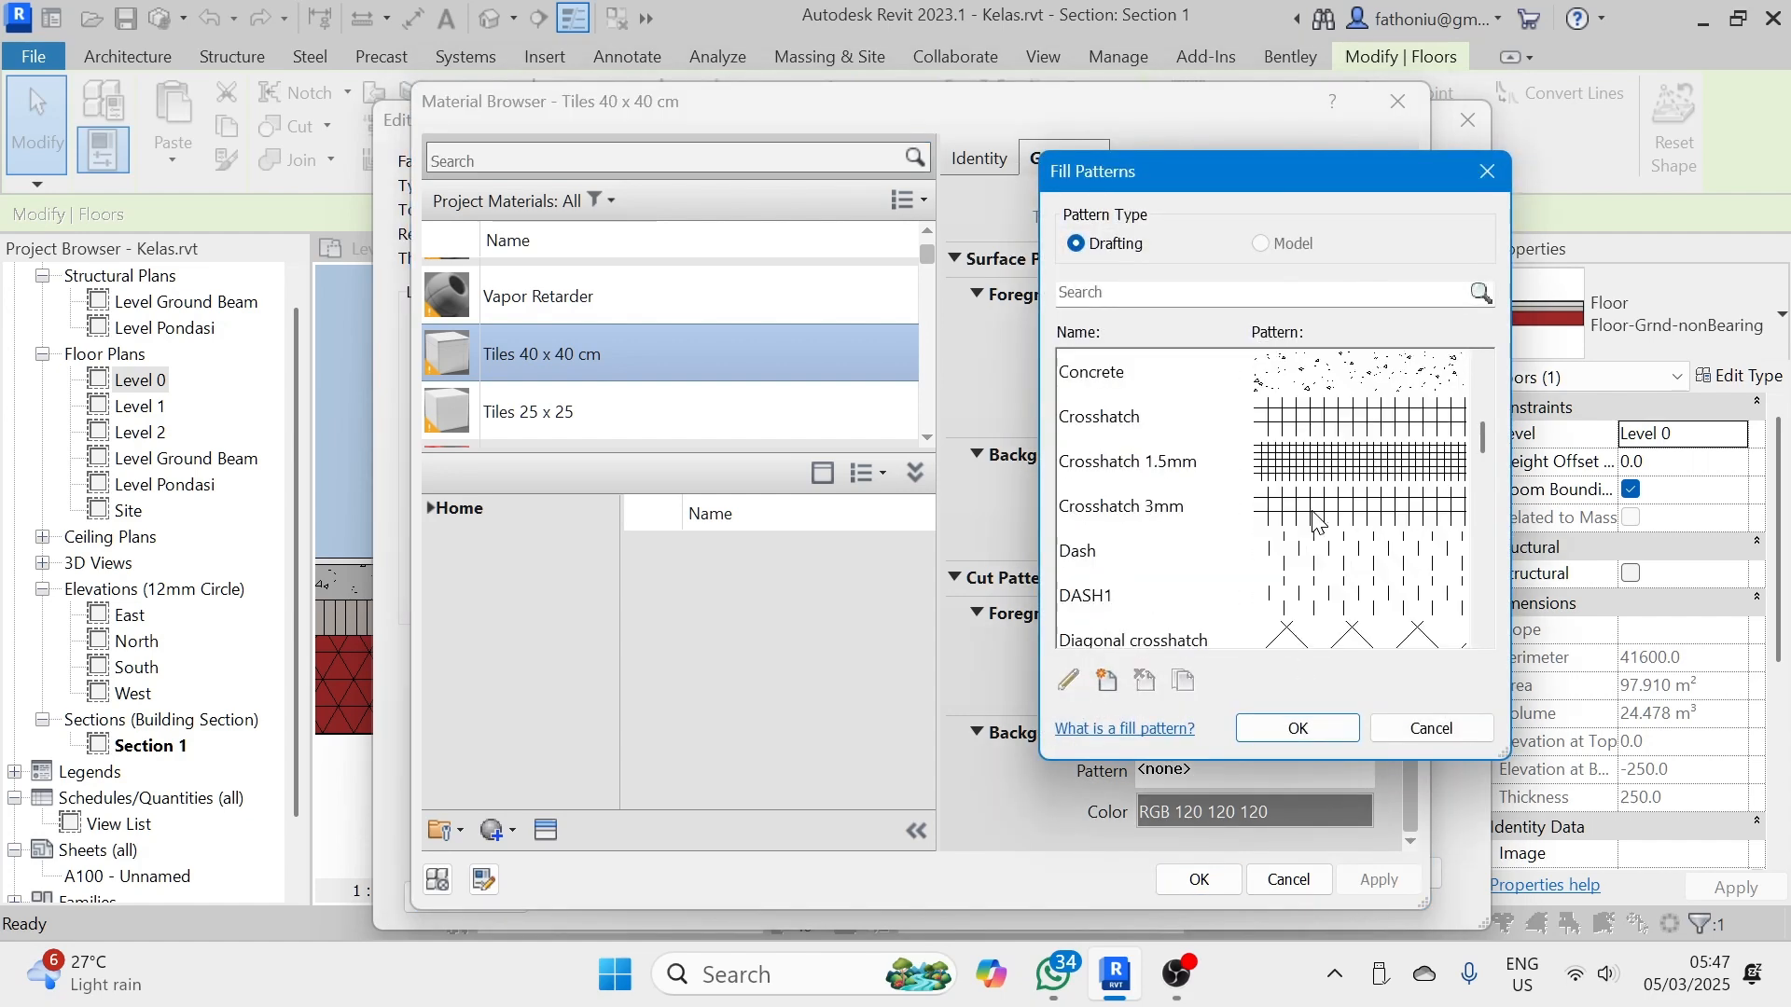
scroll(1250, 462, "down", 7)
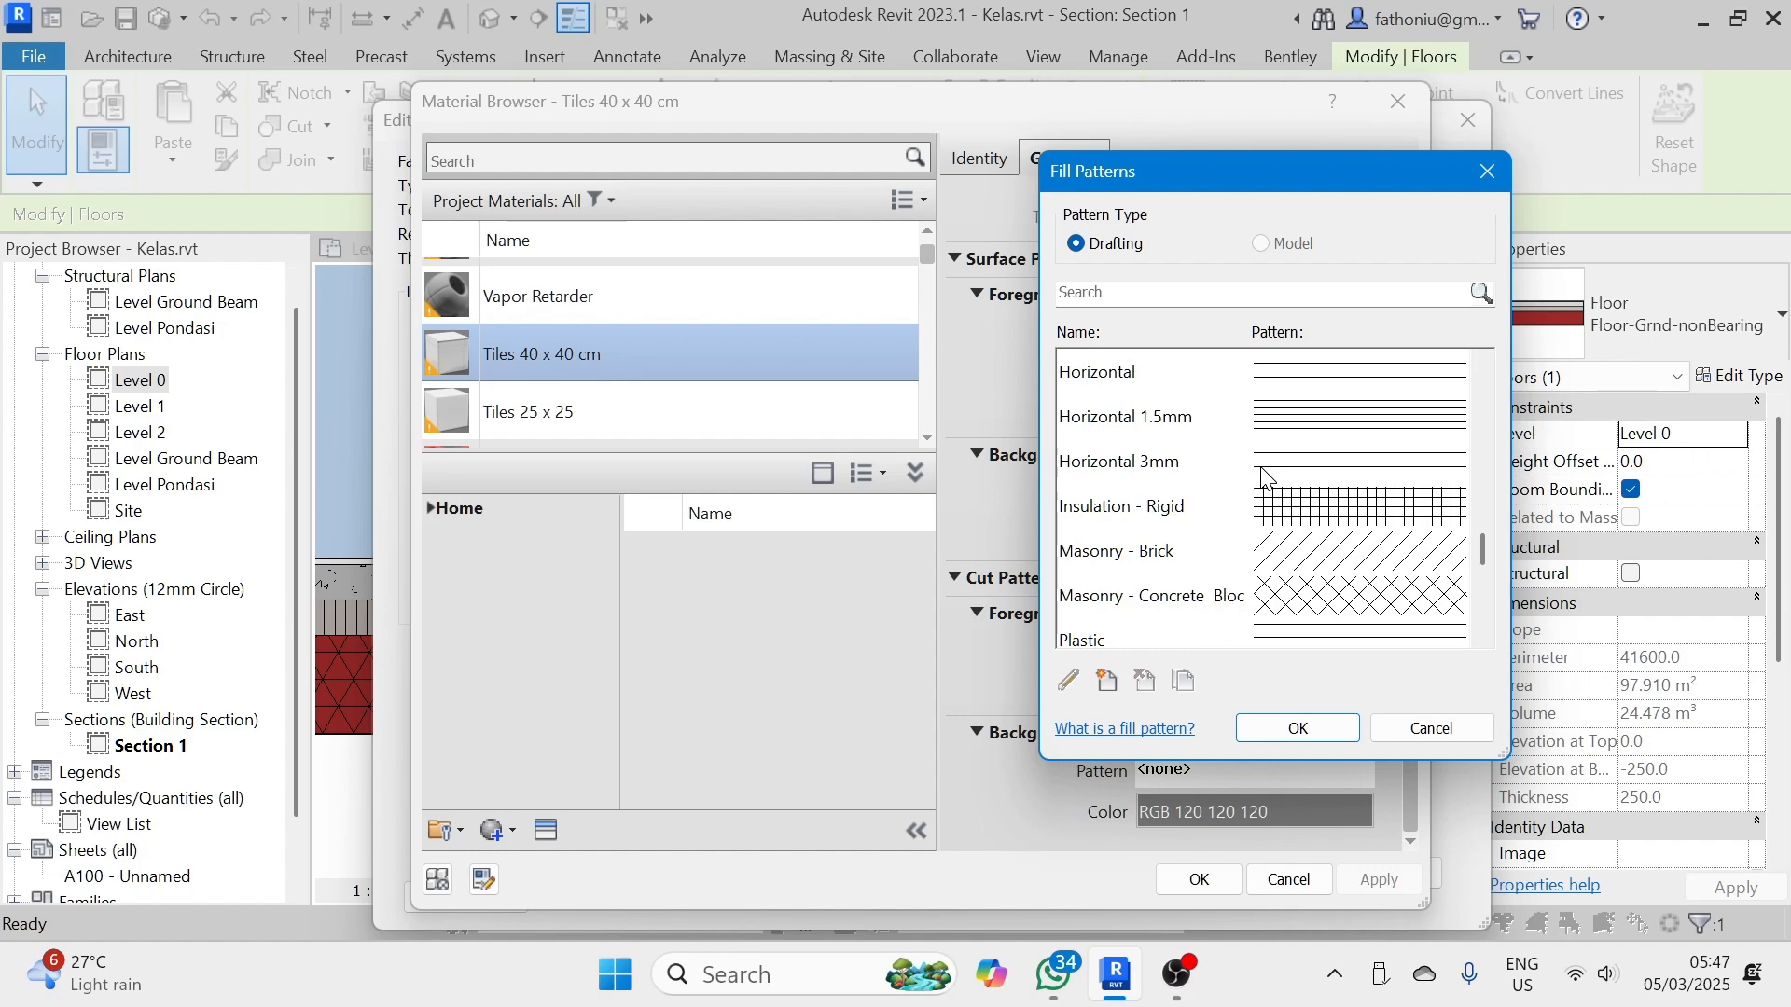
scroll(1263, 477, "down", 2)
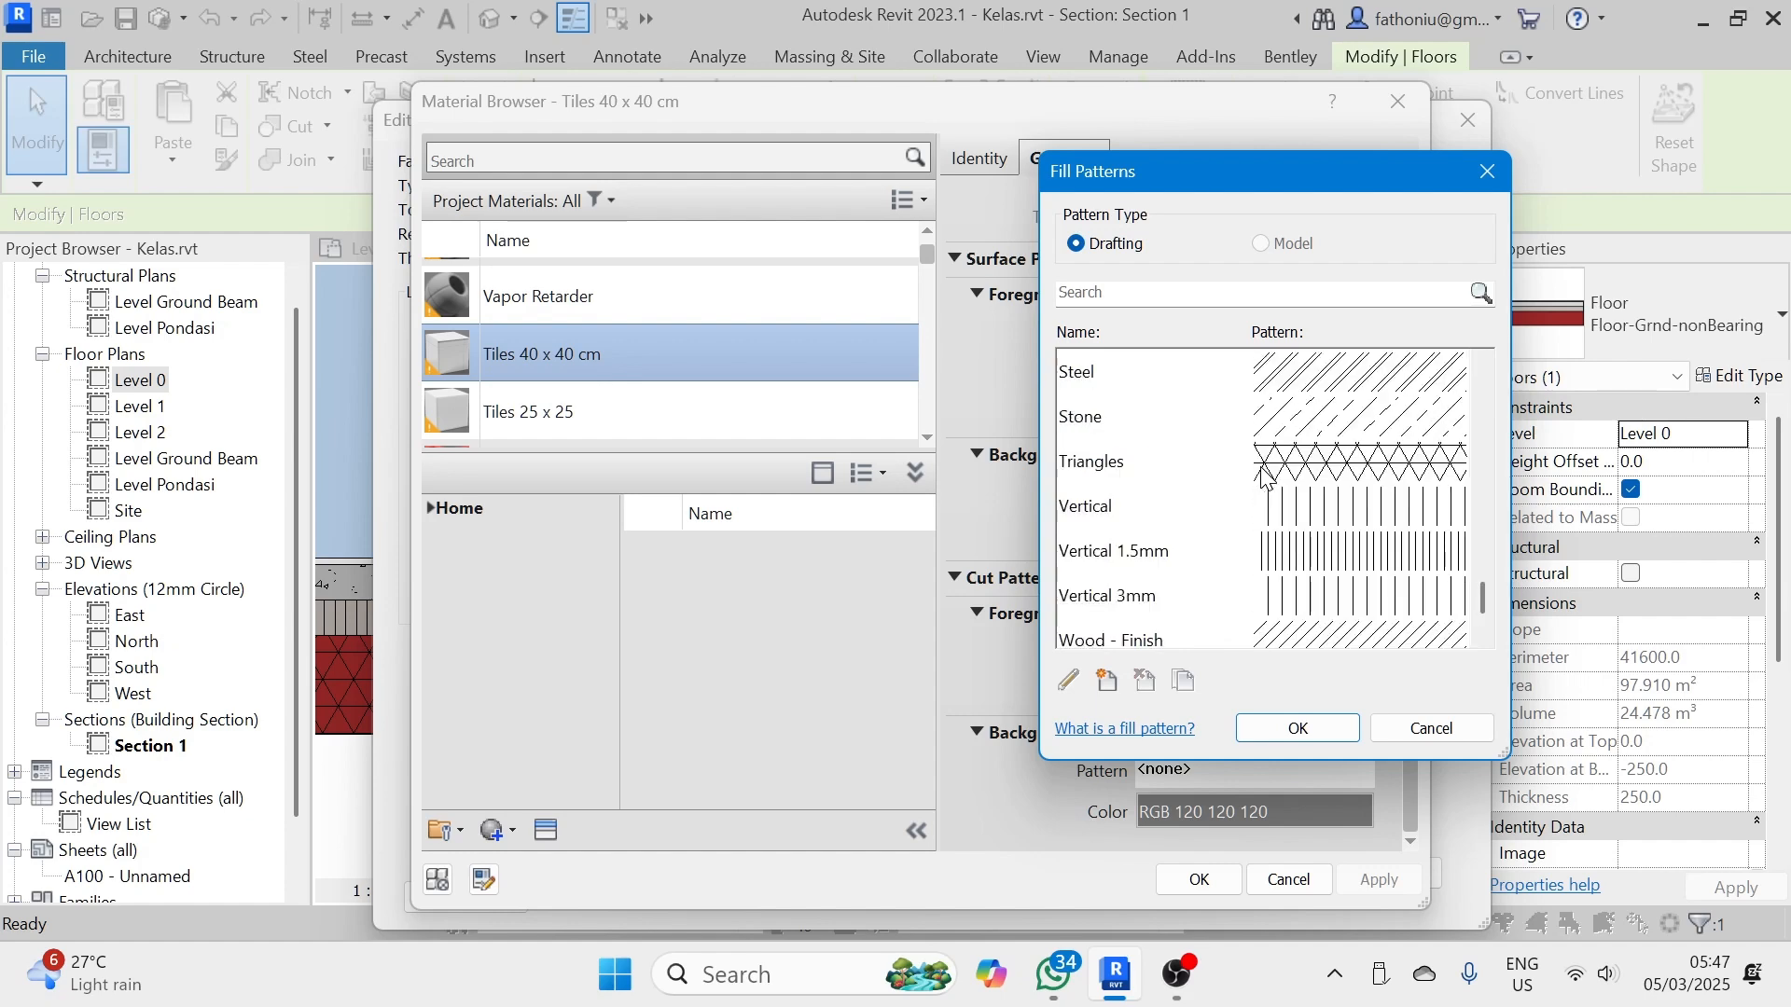
scroll(1264, 477, "down", 1)
scroll(1259, 494, "up", 12)
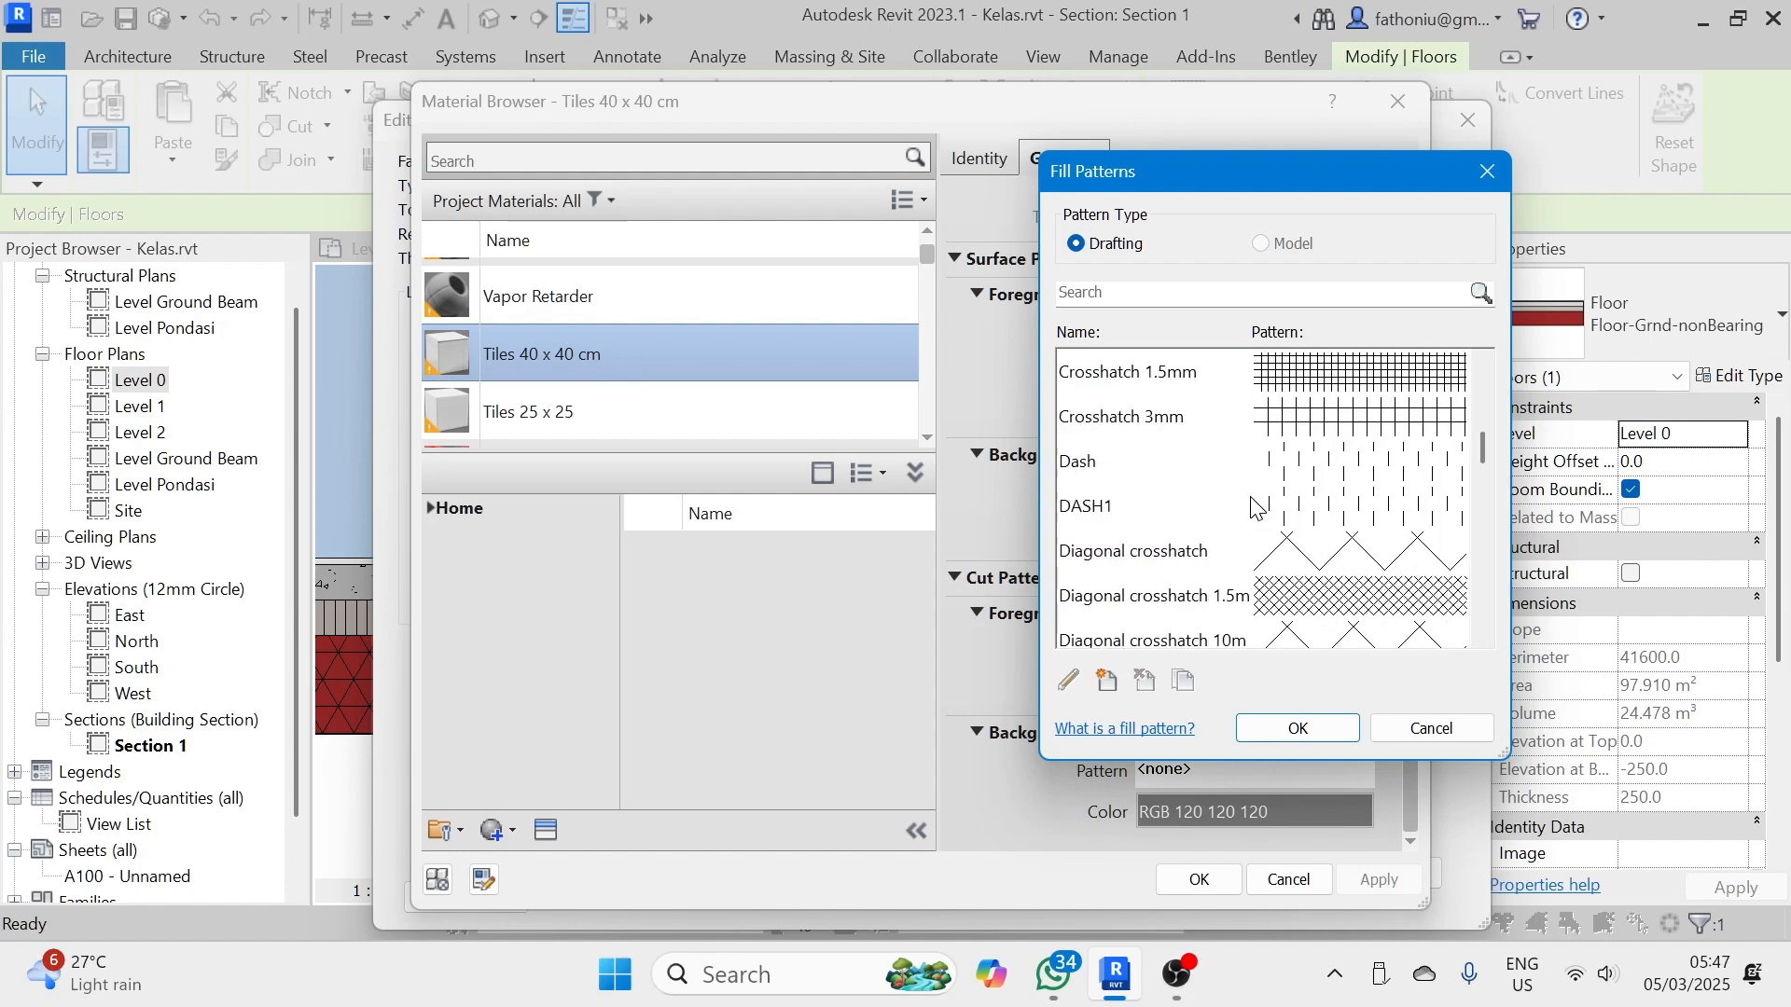
scroll(1256, 507, "up", 5)
scroll(1251, 507, "down", 6)
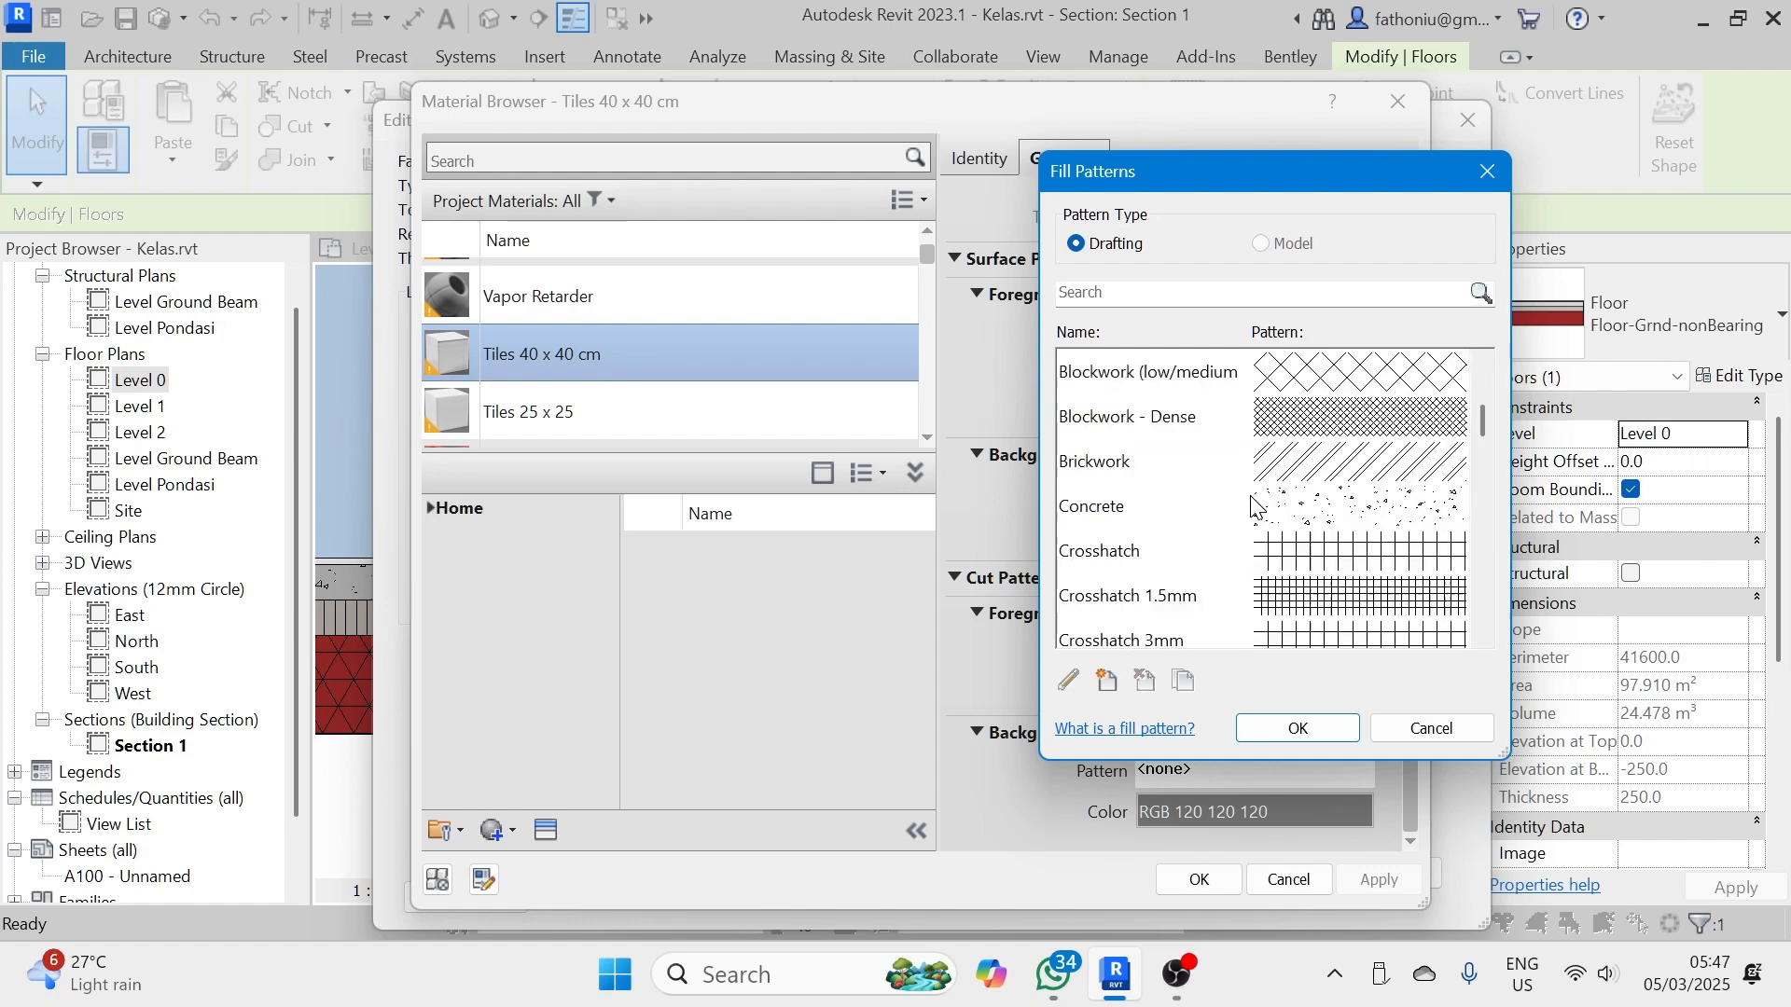
scroll(1322, 524, "down", 3)
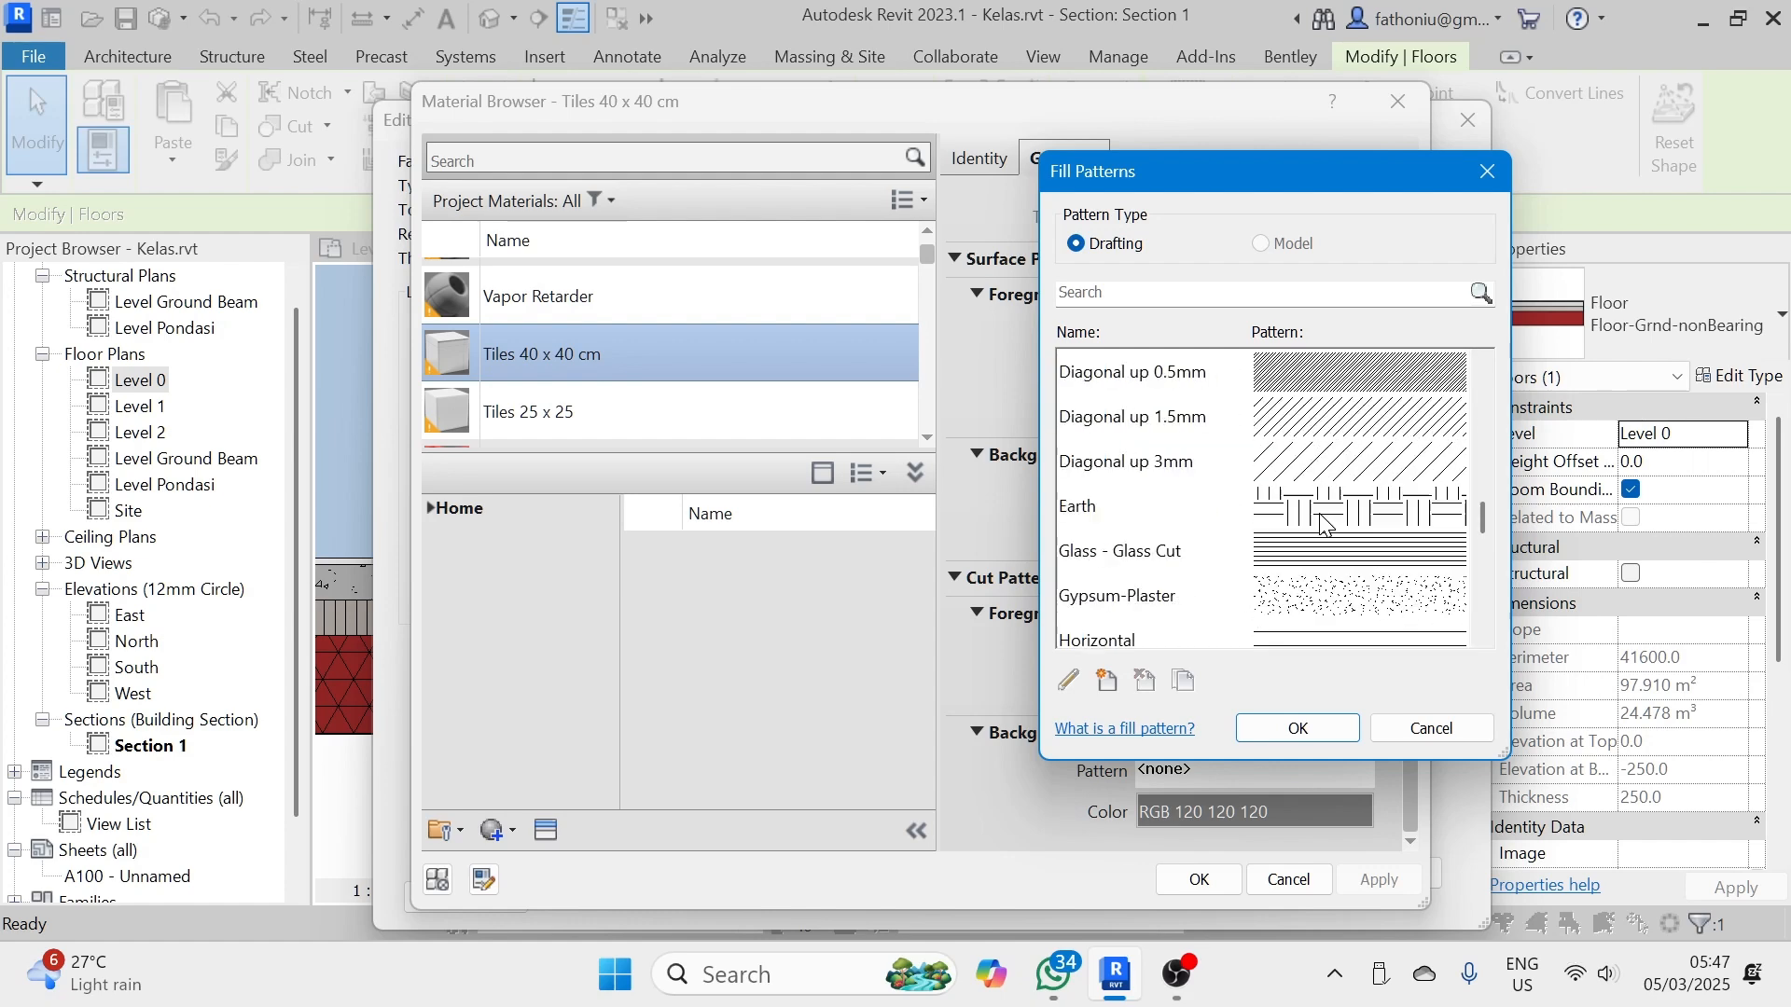
scroll(1326, 525, "down", 1)
scroll(1326, 525, "down", 5)
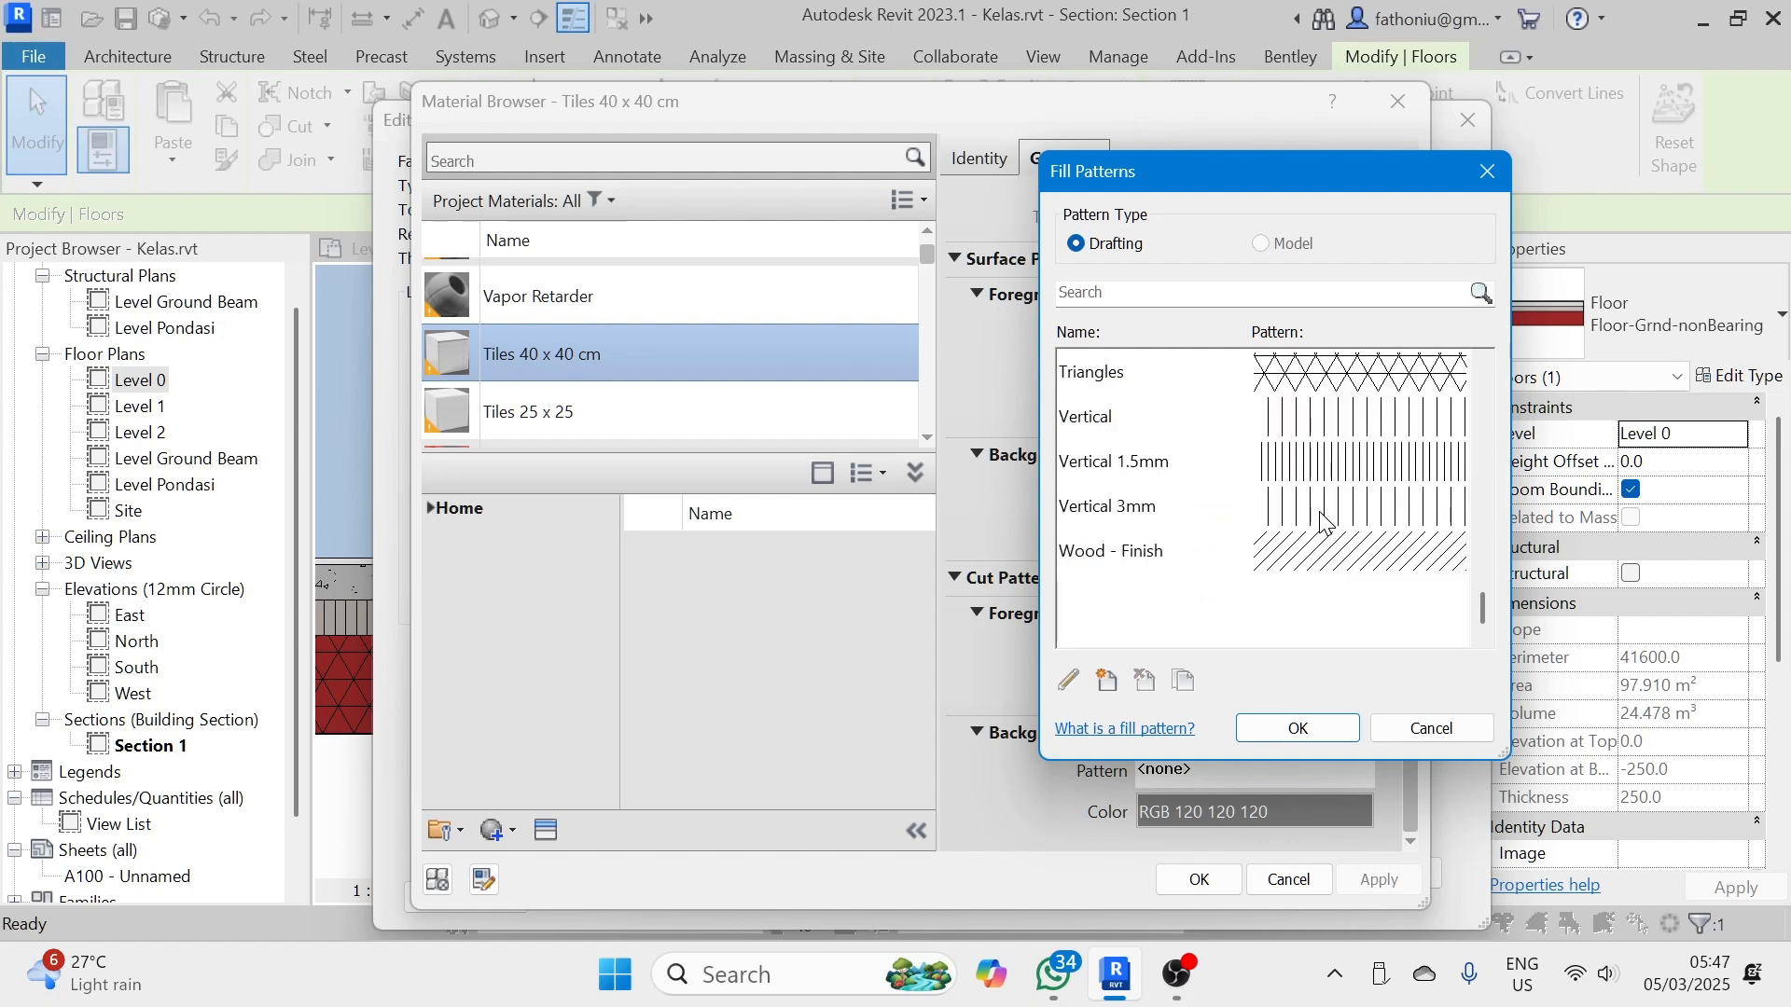
left_click(1330, 505)
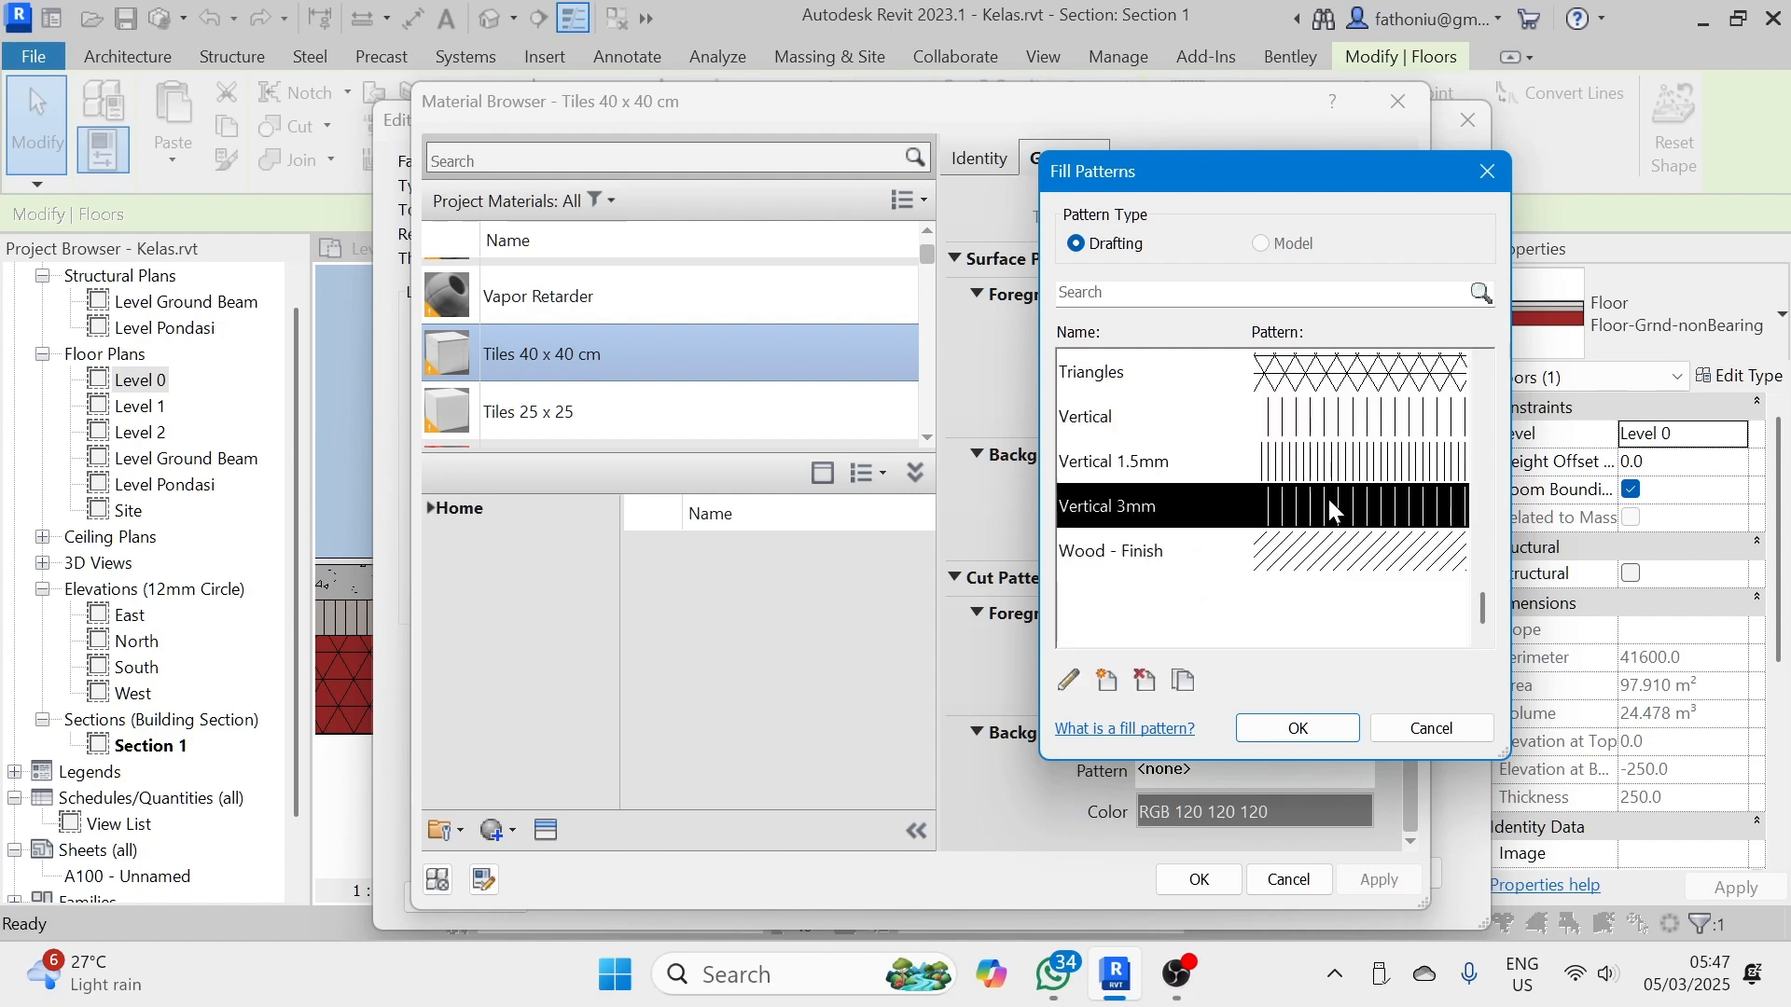
left_click(1321, 726)
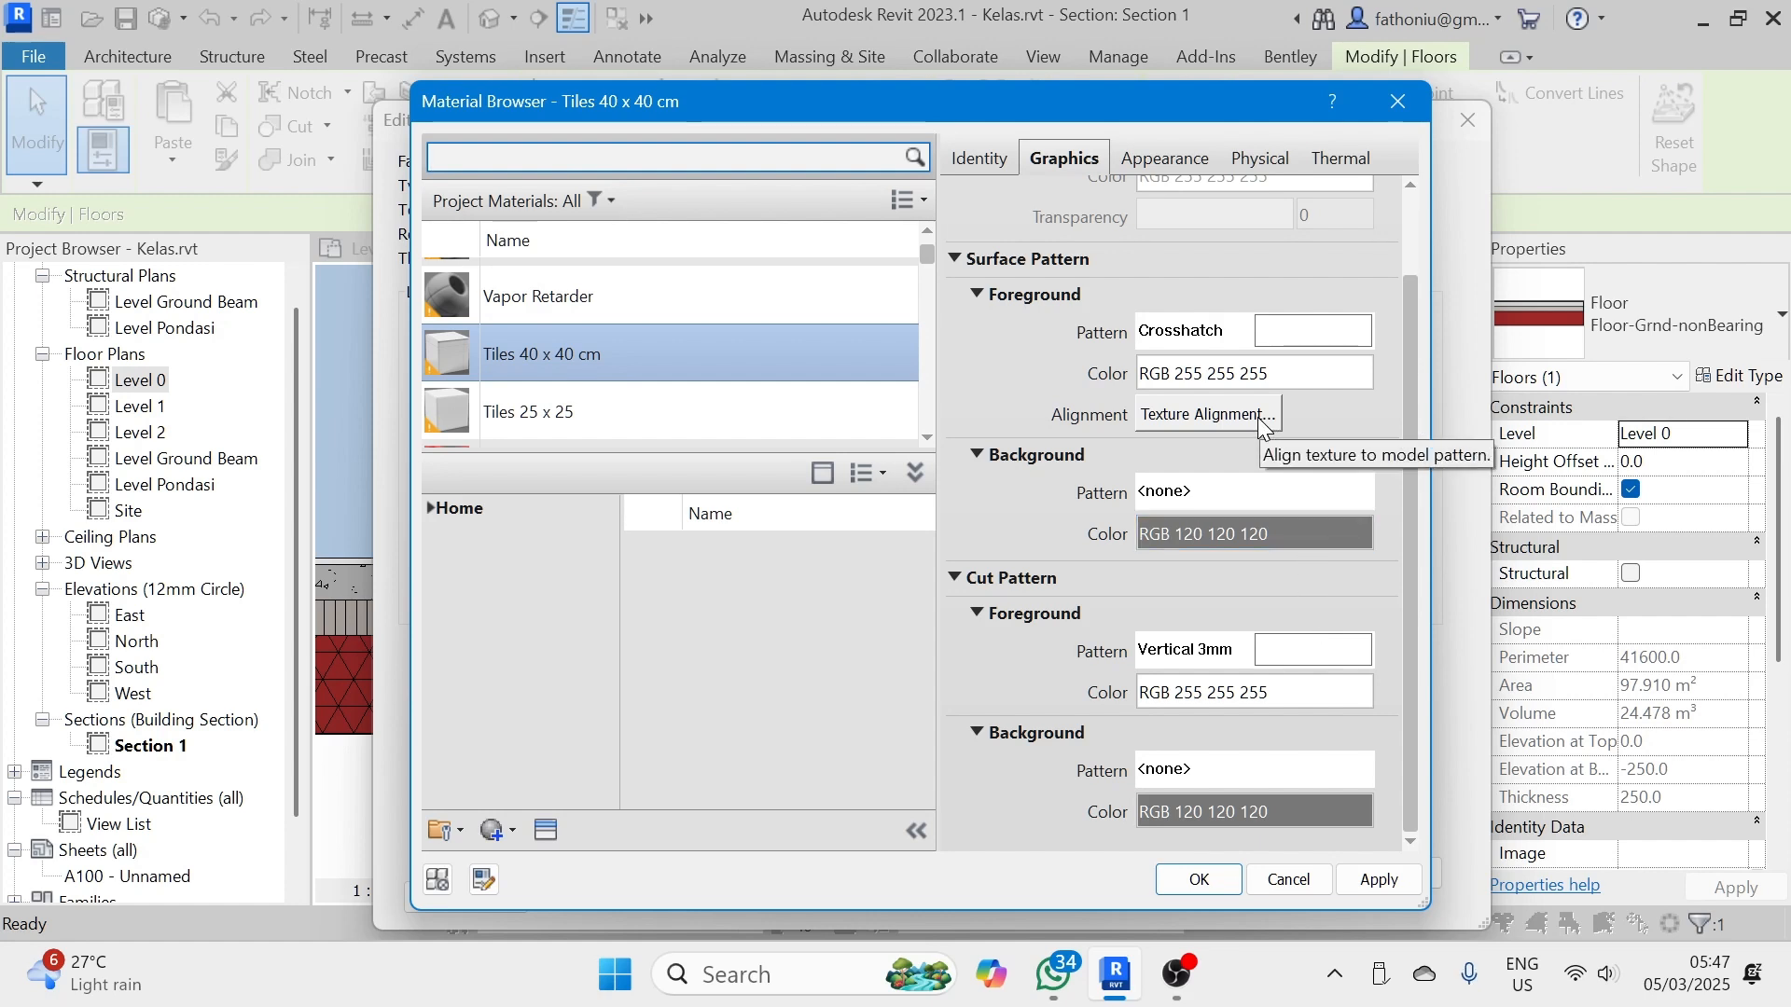
- Set the Tiles 40 x 40 cm cut pattern foreground to Solid fill, then apply the material and confirm the floor type
left_click(1301, 664)
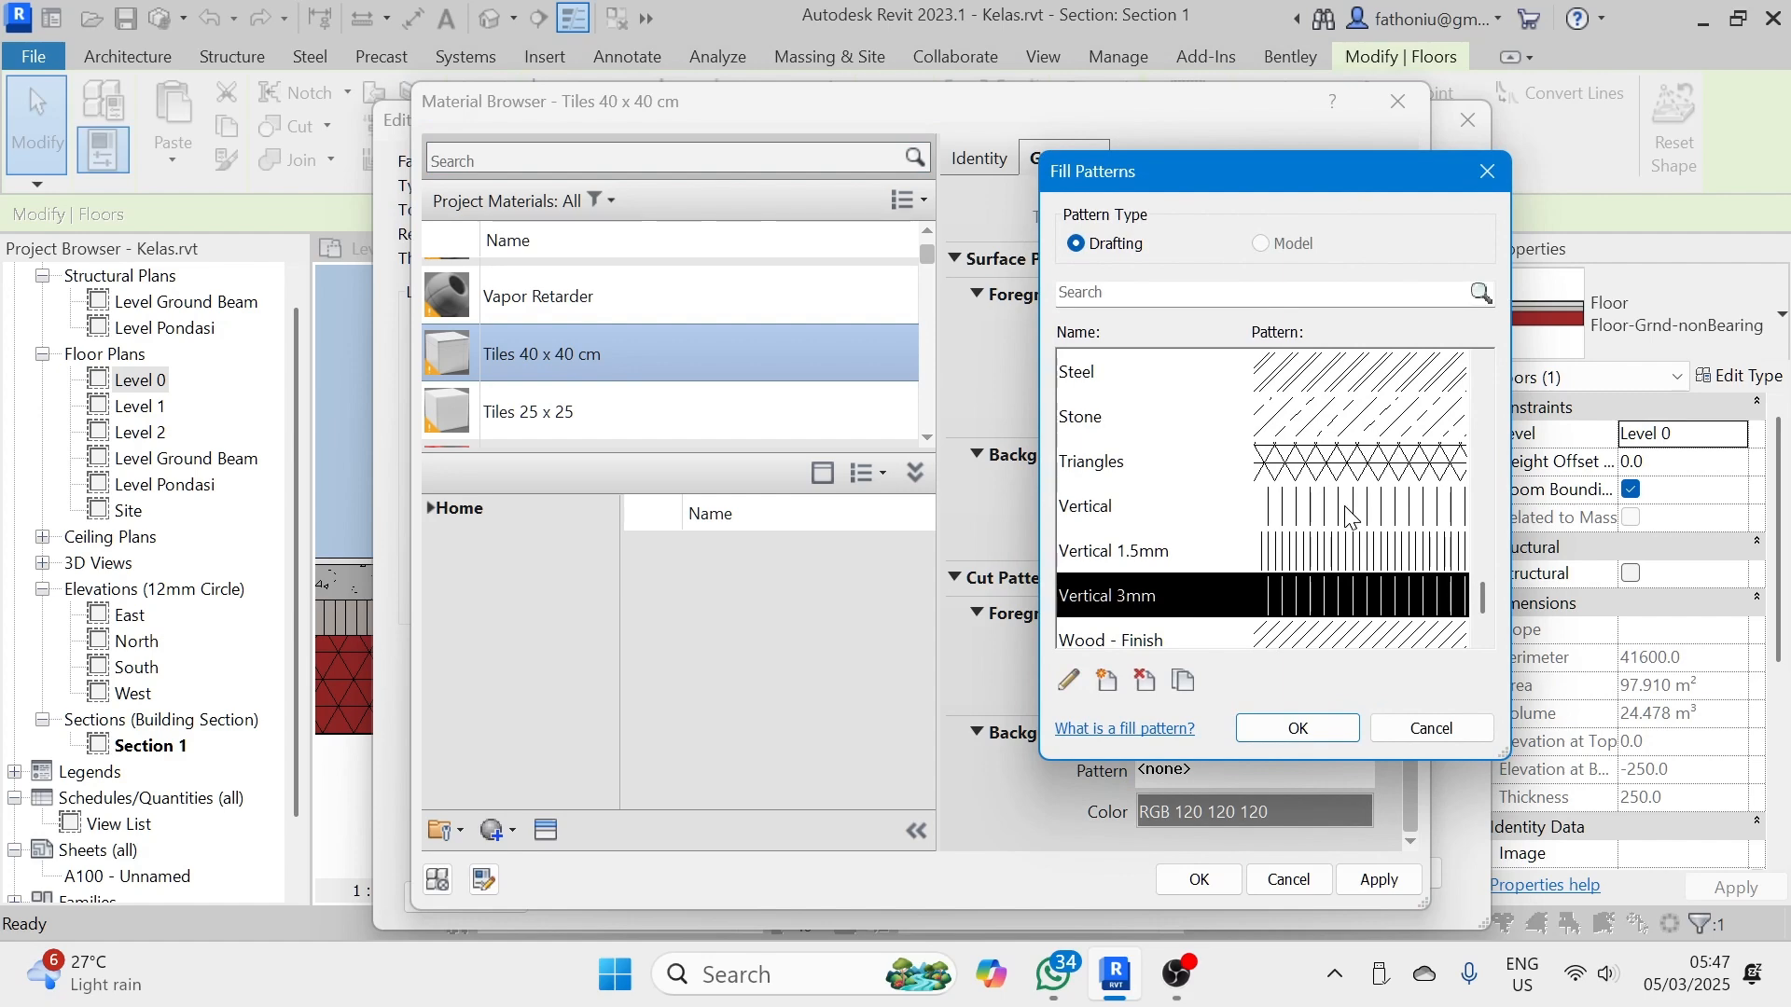
scroll(1349, 612, "down", 1)
scroll(1348, 613, "up", 5)
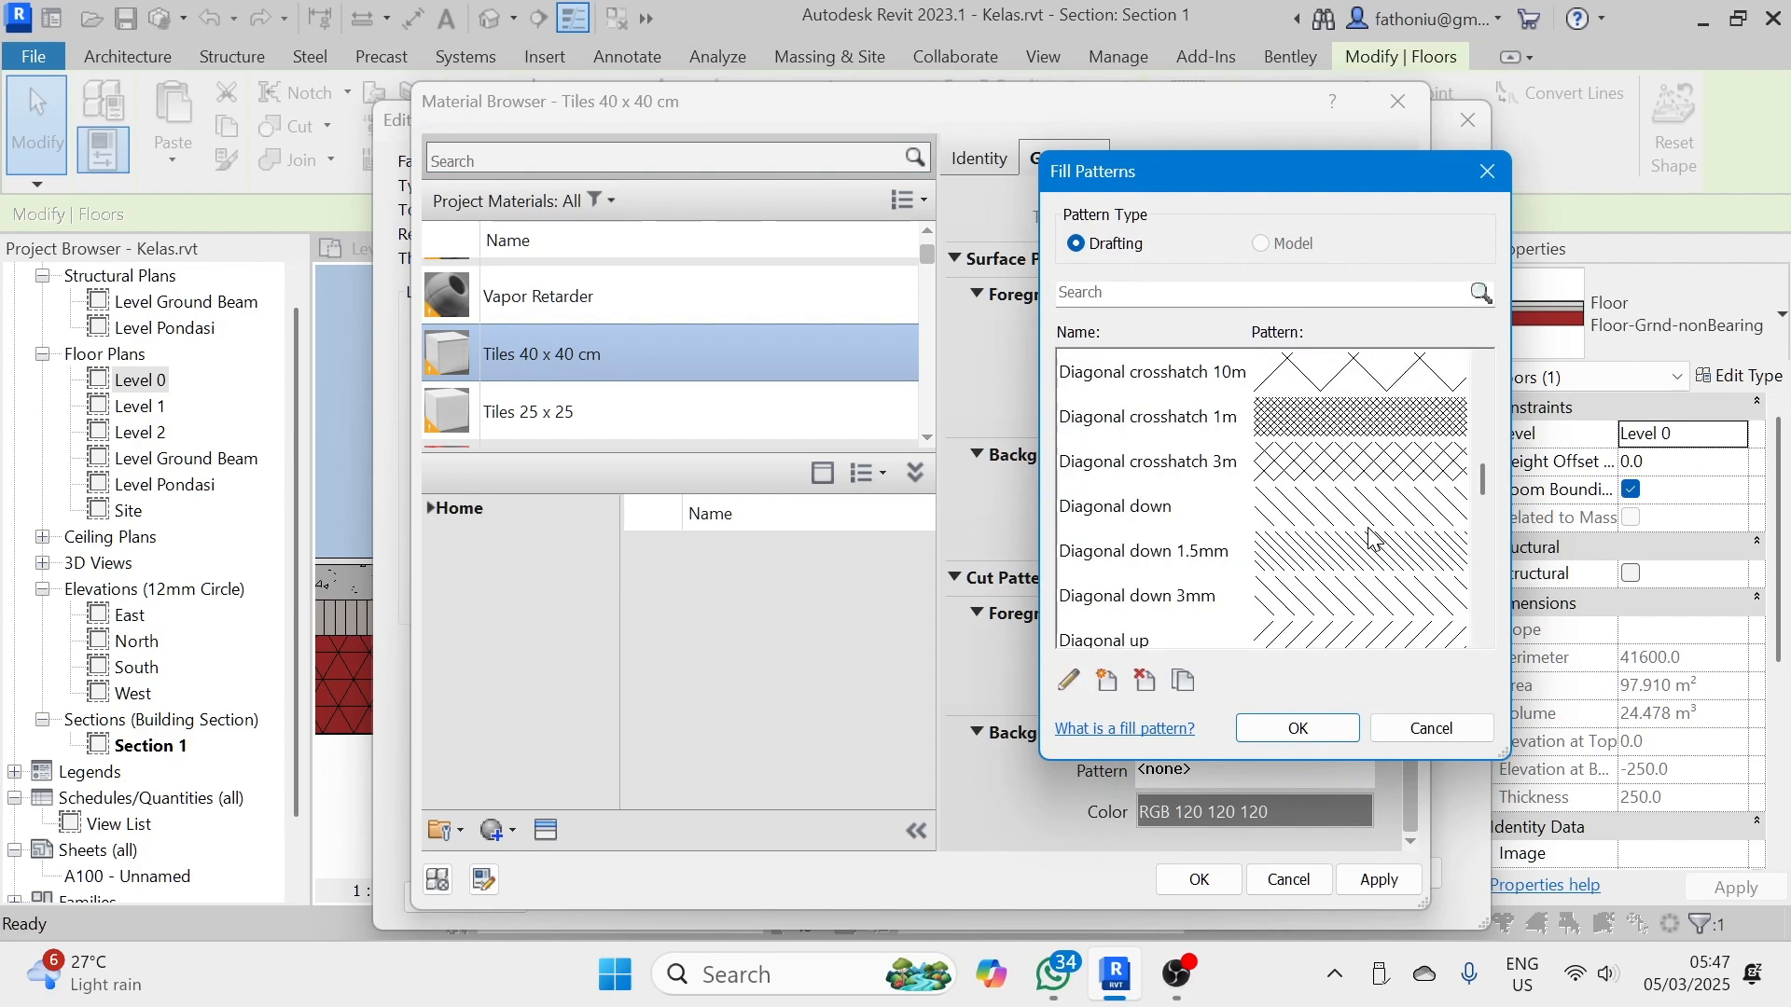
scroll(1371, 539, "up", 5)
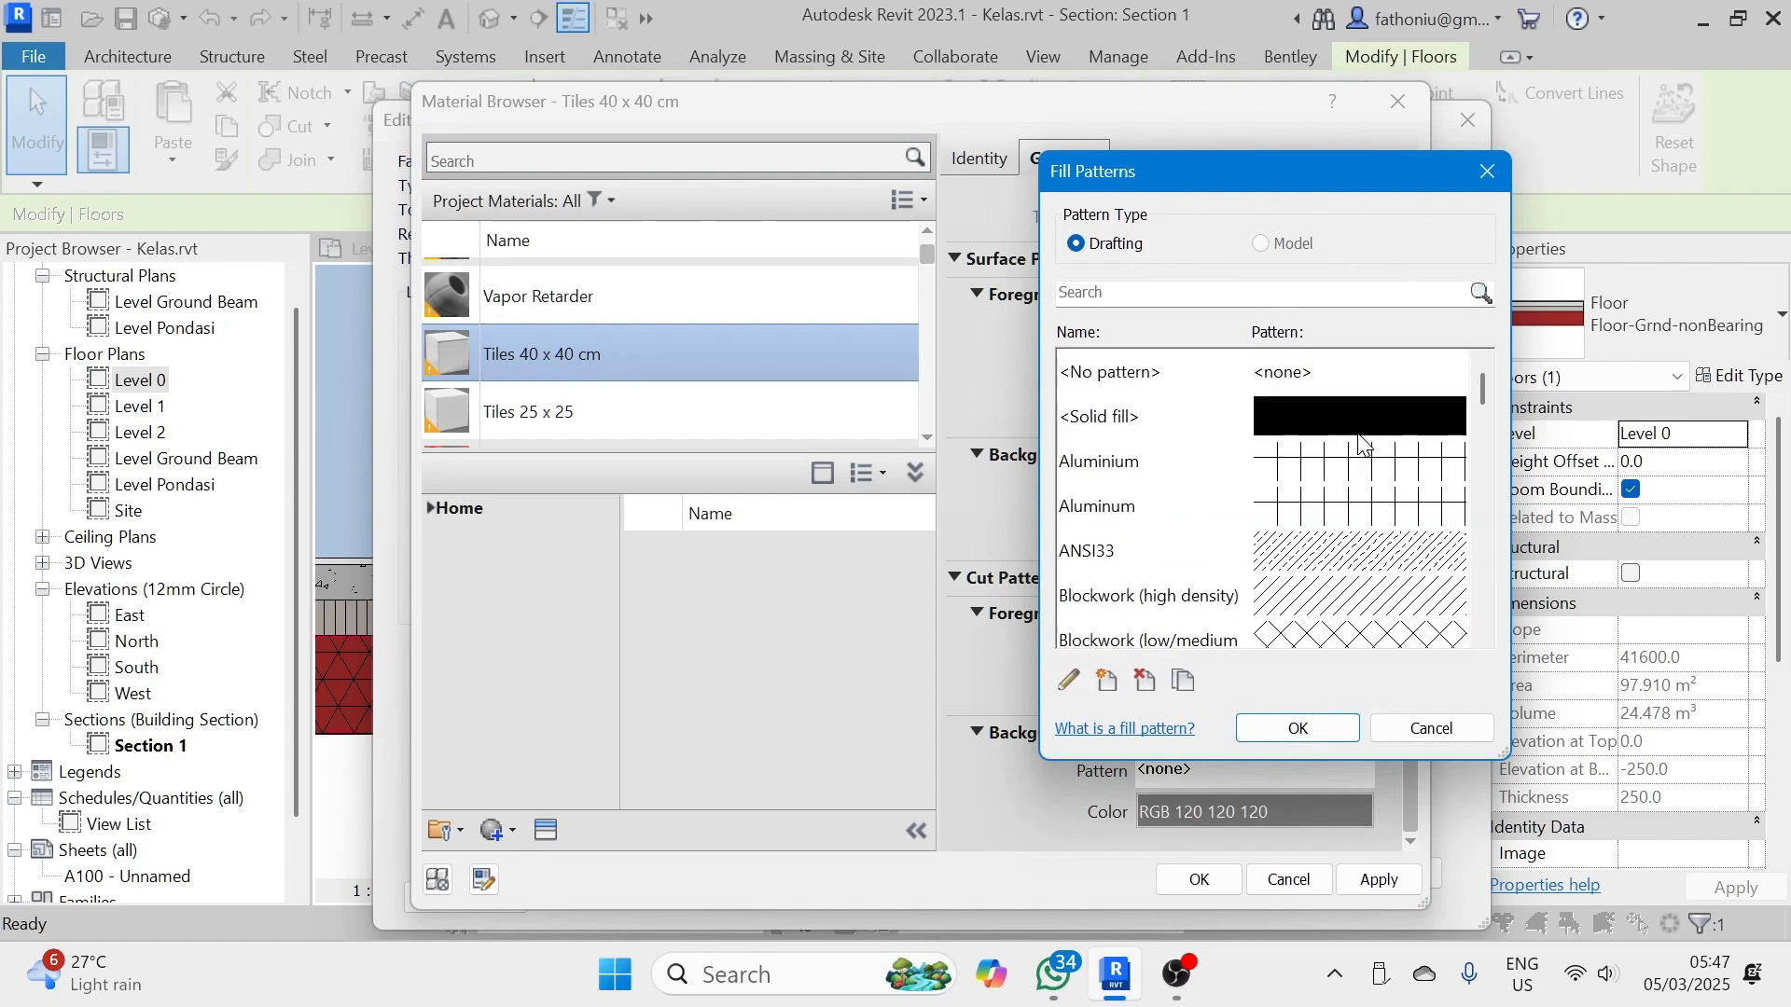
left_click(1364, 445)
left_click(1340, 732)
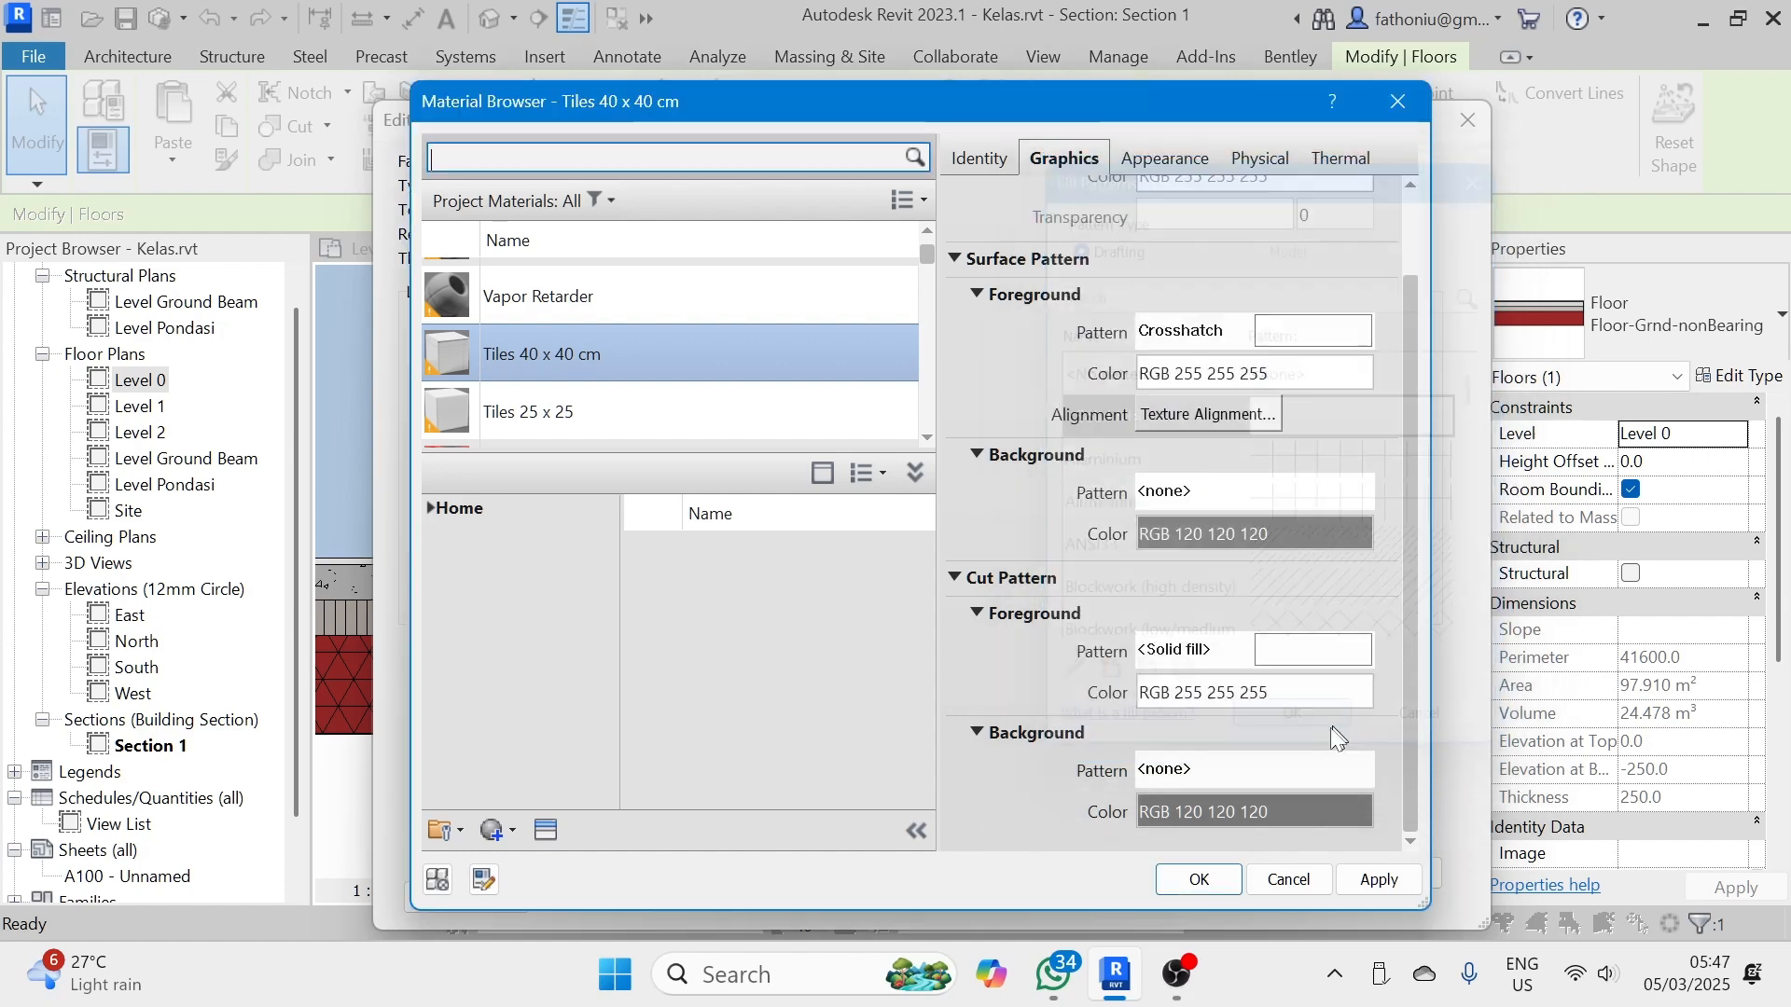
left_click(1380, 879)
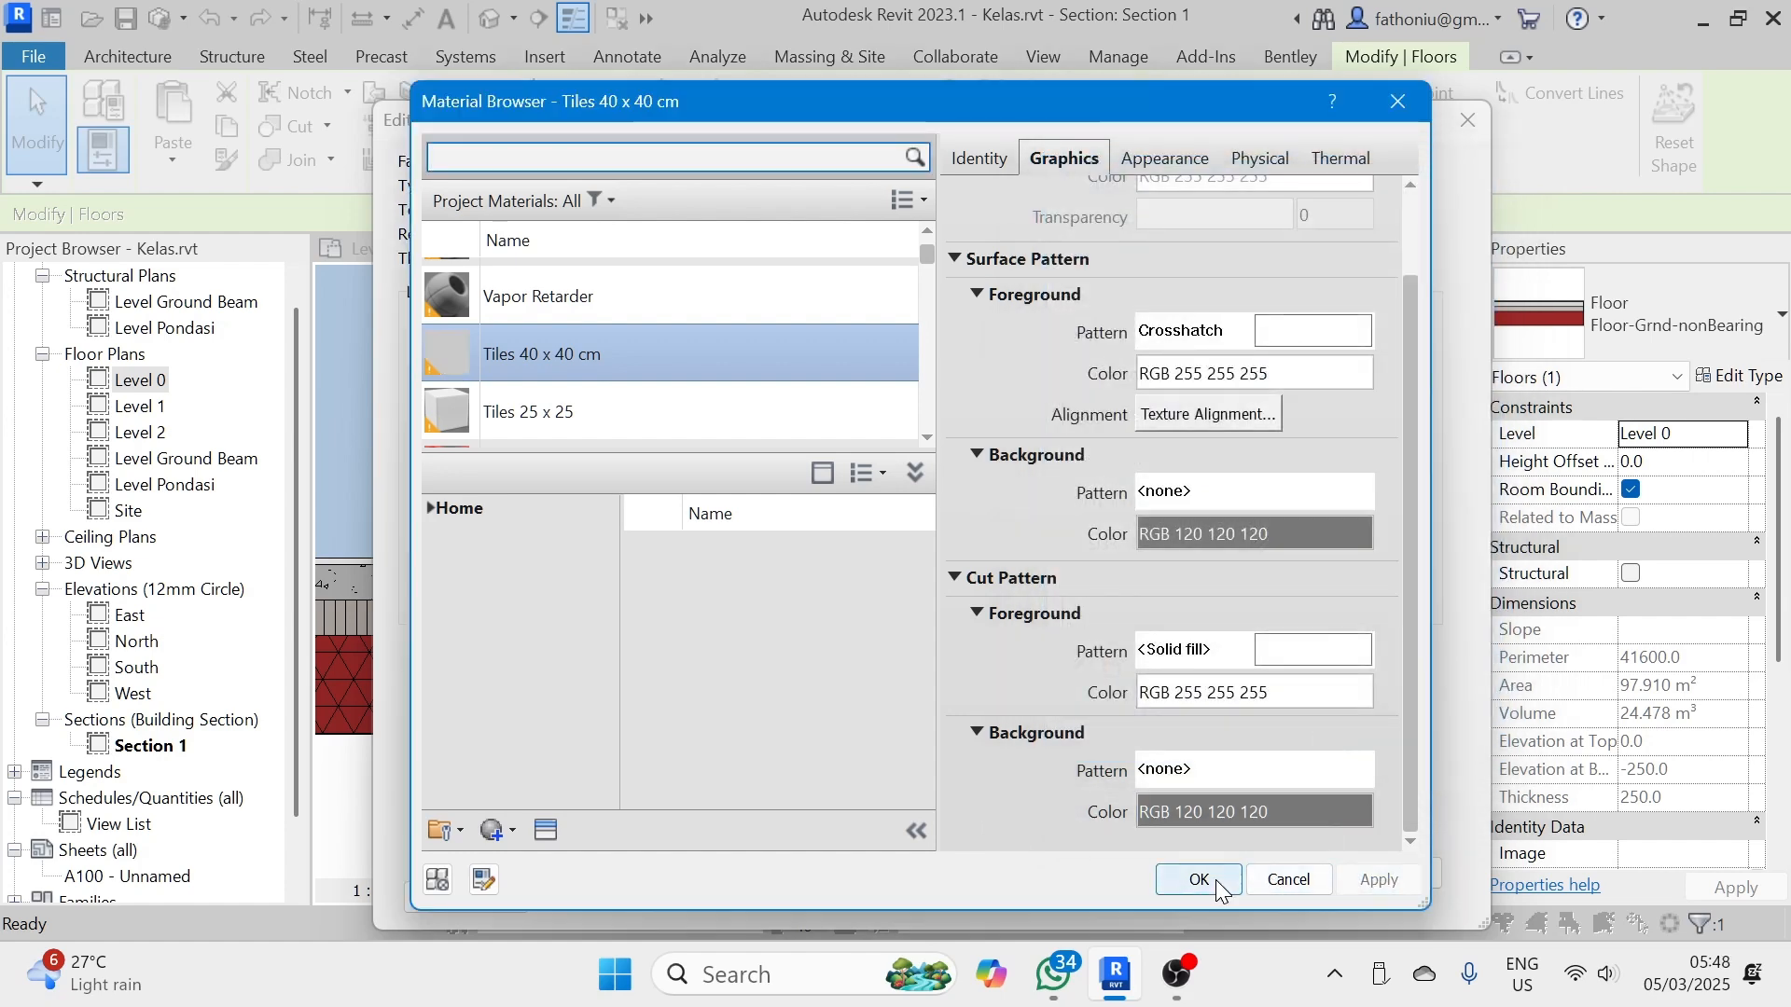
left_click(1201, 880)
left_click(1110, 871)
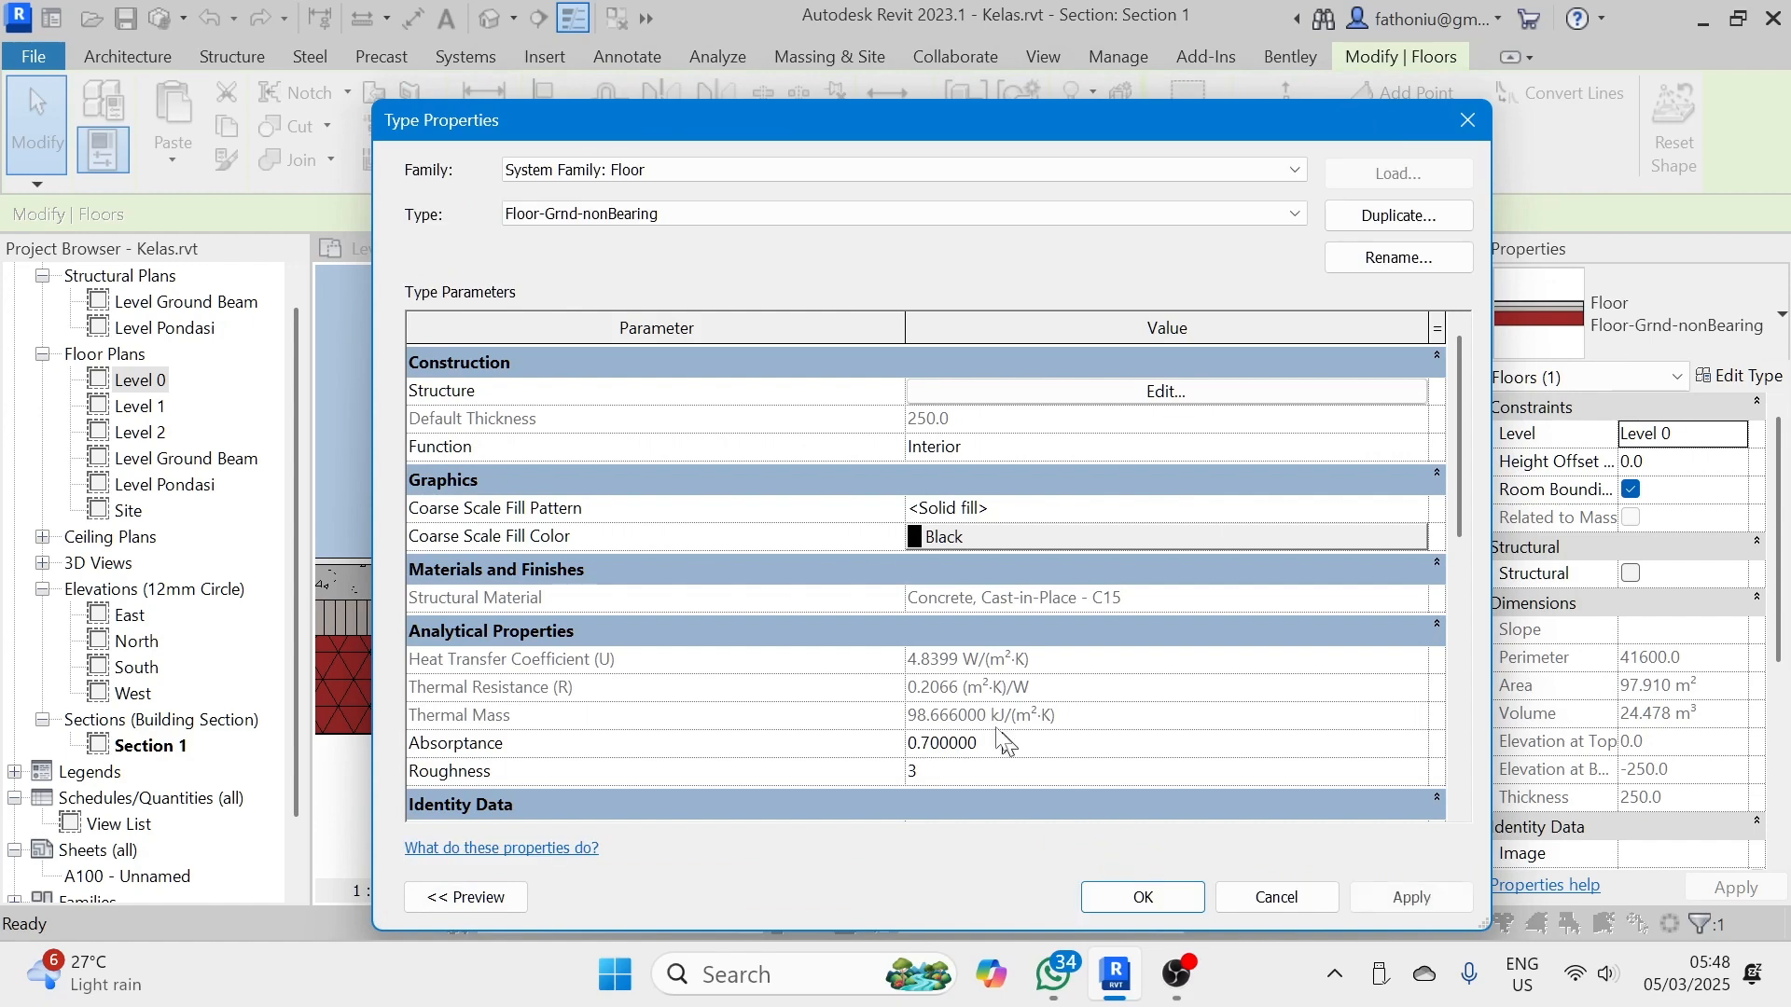
left_click(1173, 901)
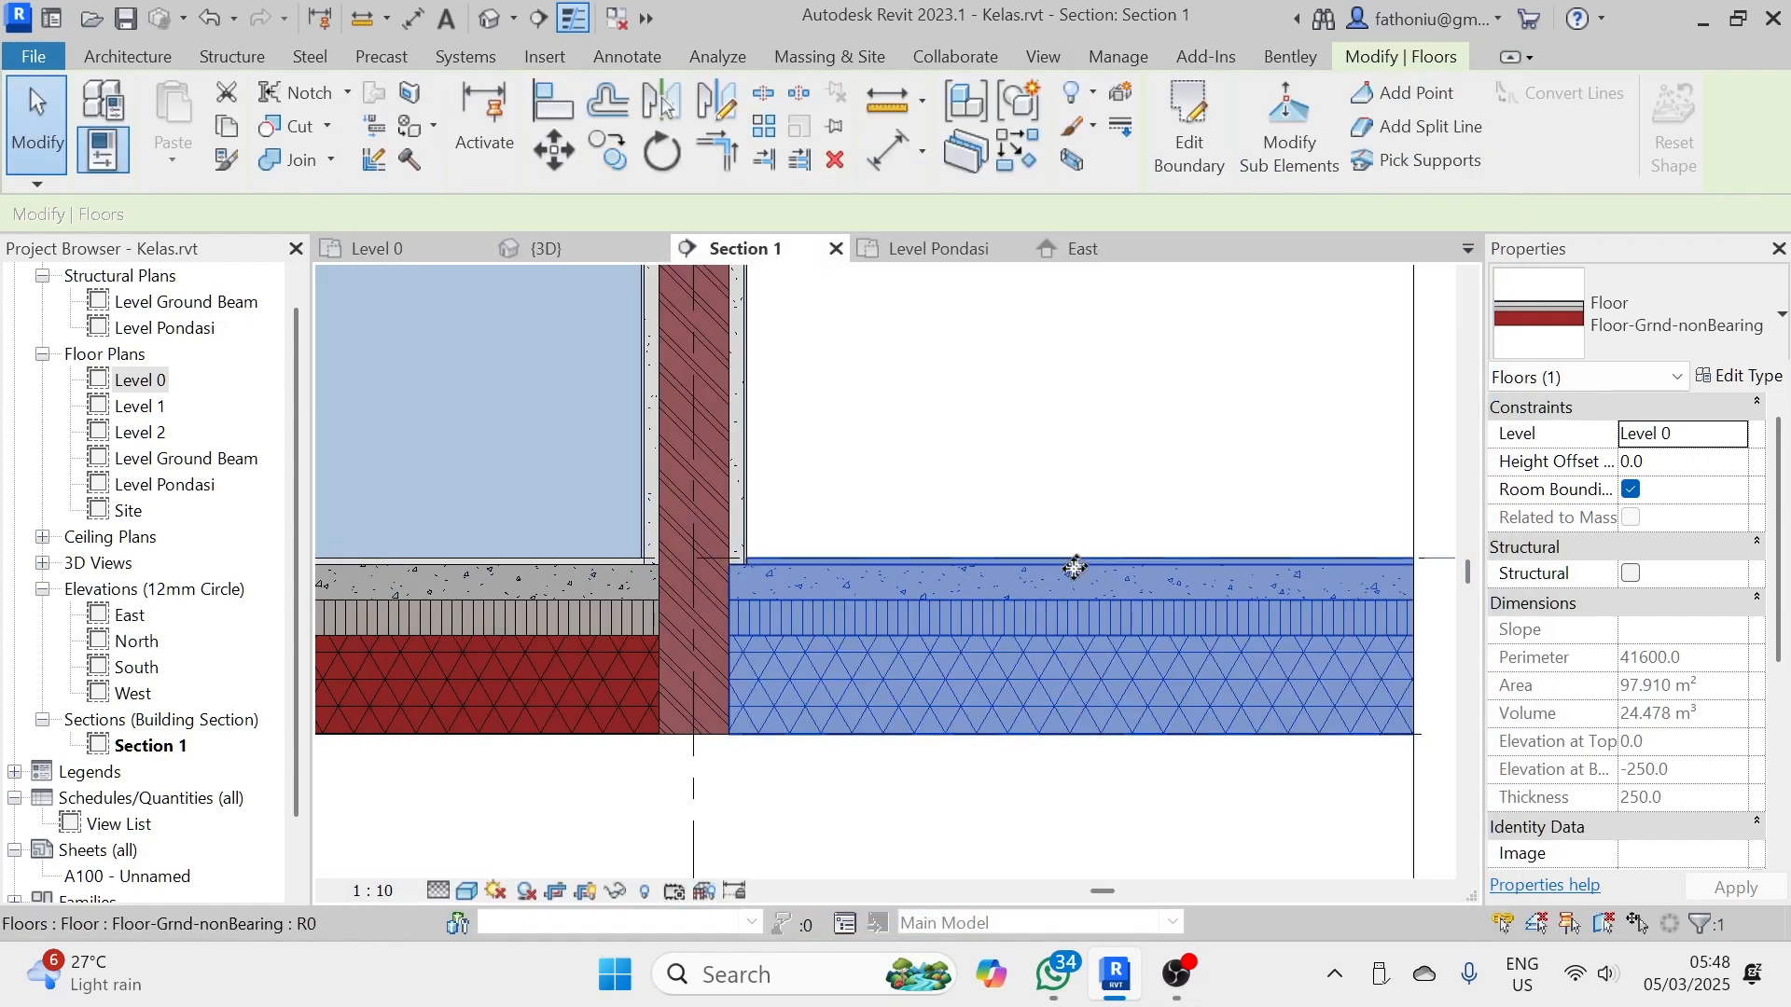
left_click(1076, 463)
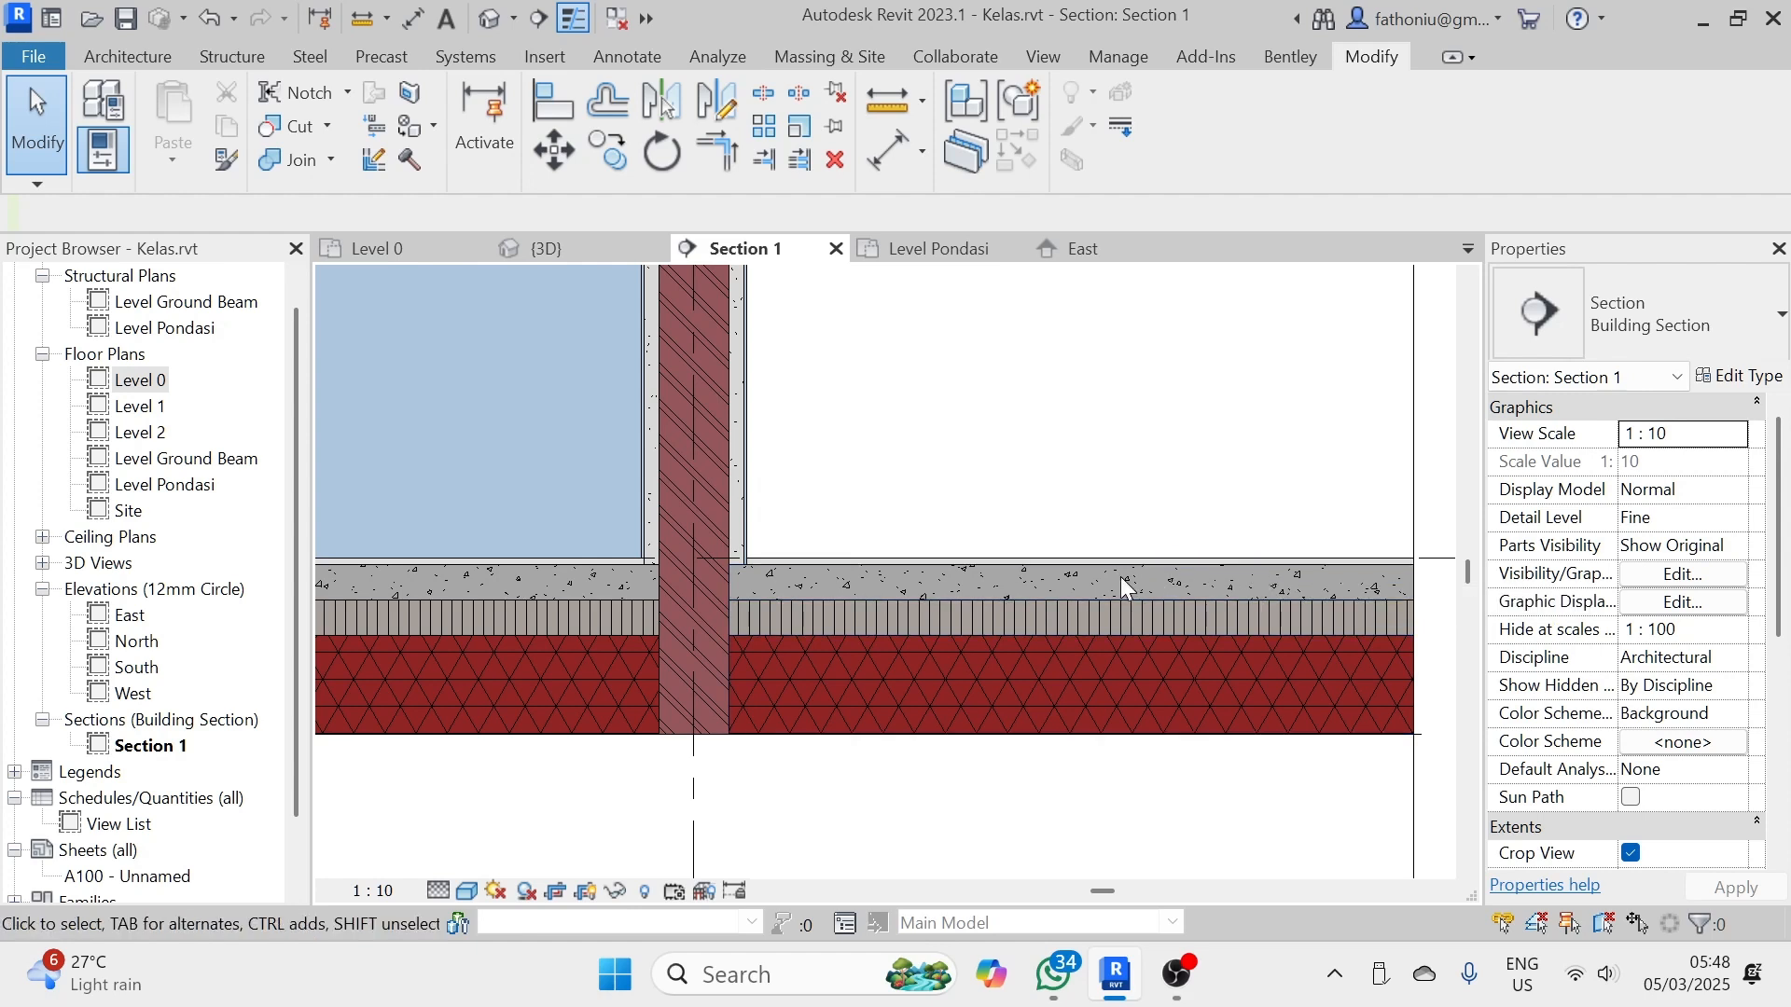
- Open the Level 0 floor plan and examine the overall wall and room layout
scroll(1132, 540, "down", 6)
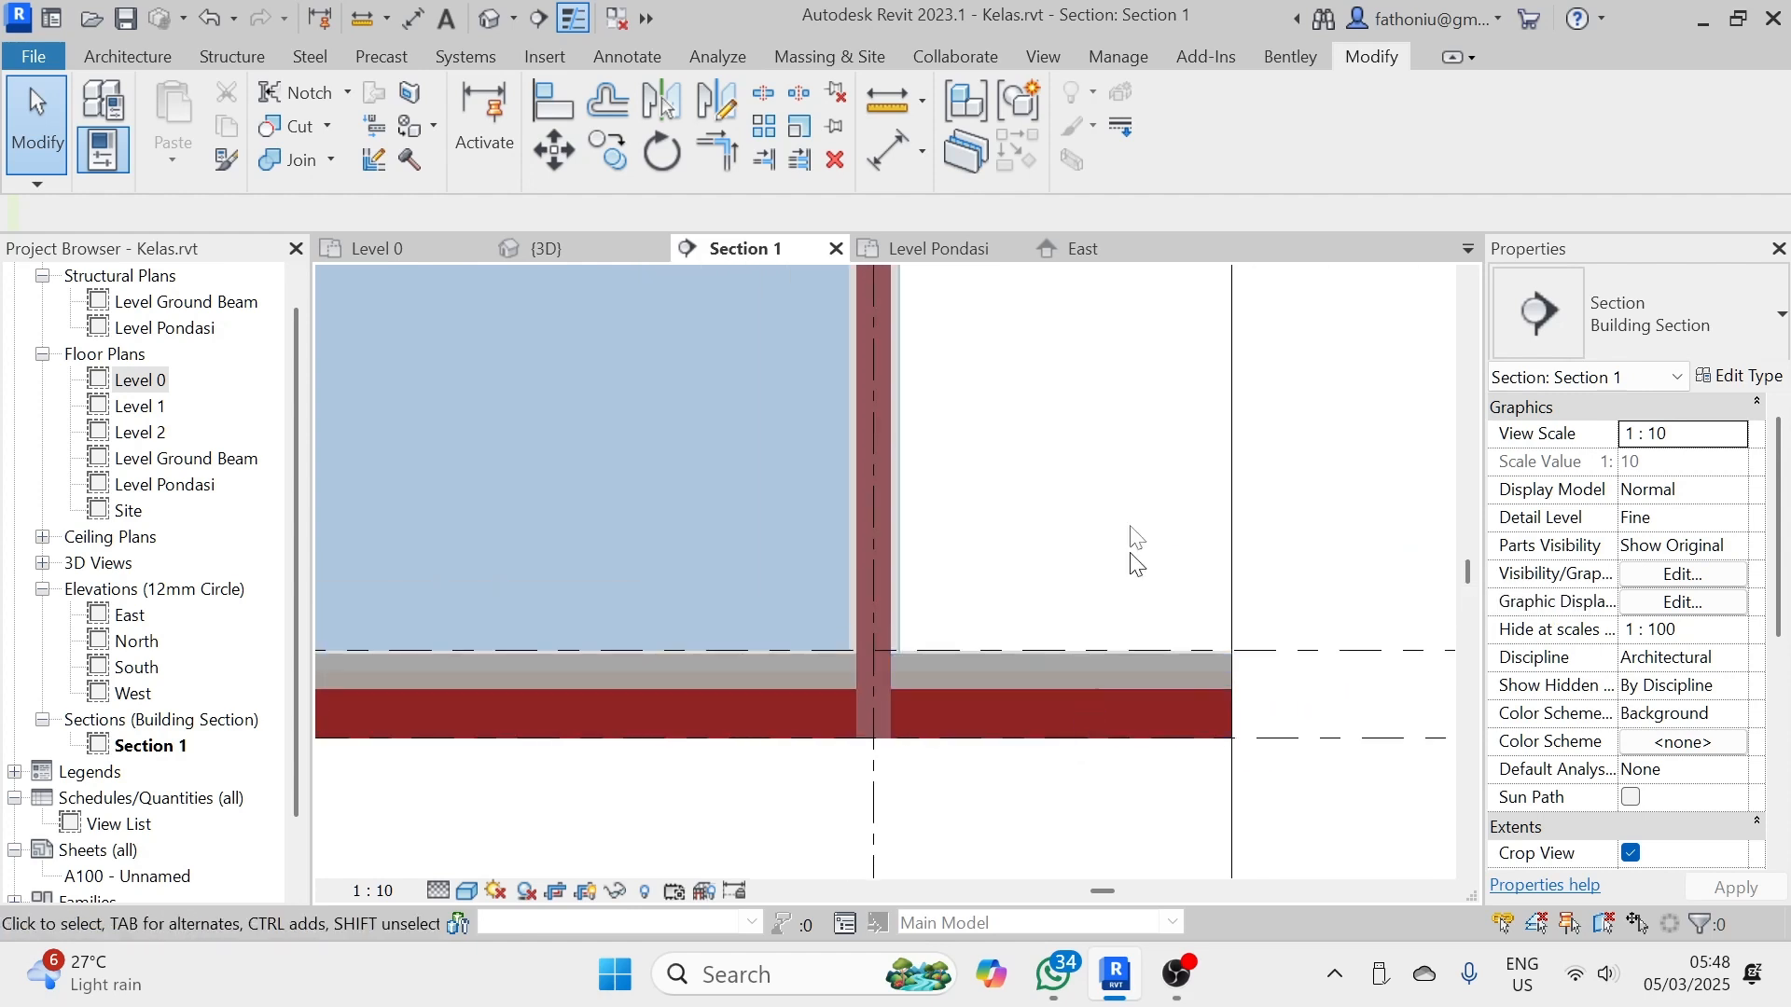
double_click(145, 382)
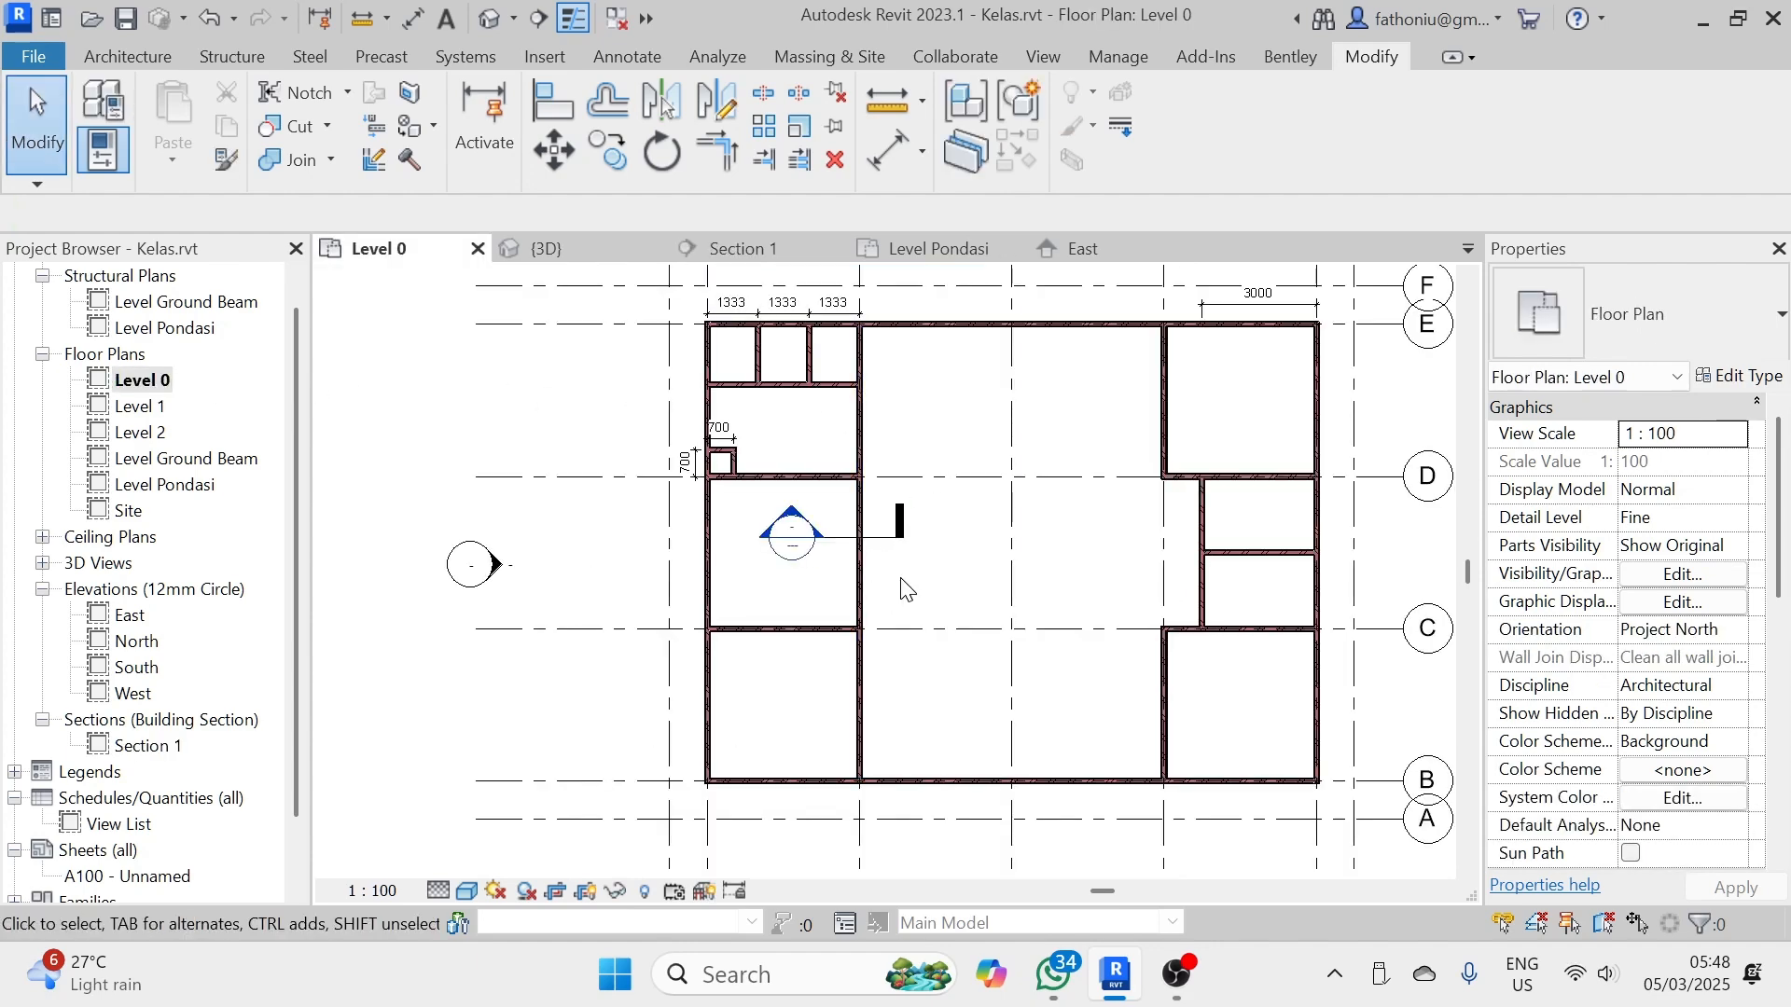
scroll(903, 588, "up", 2)
scroll(872, 585, "down", 1)
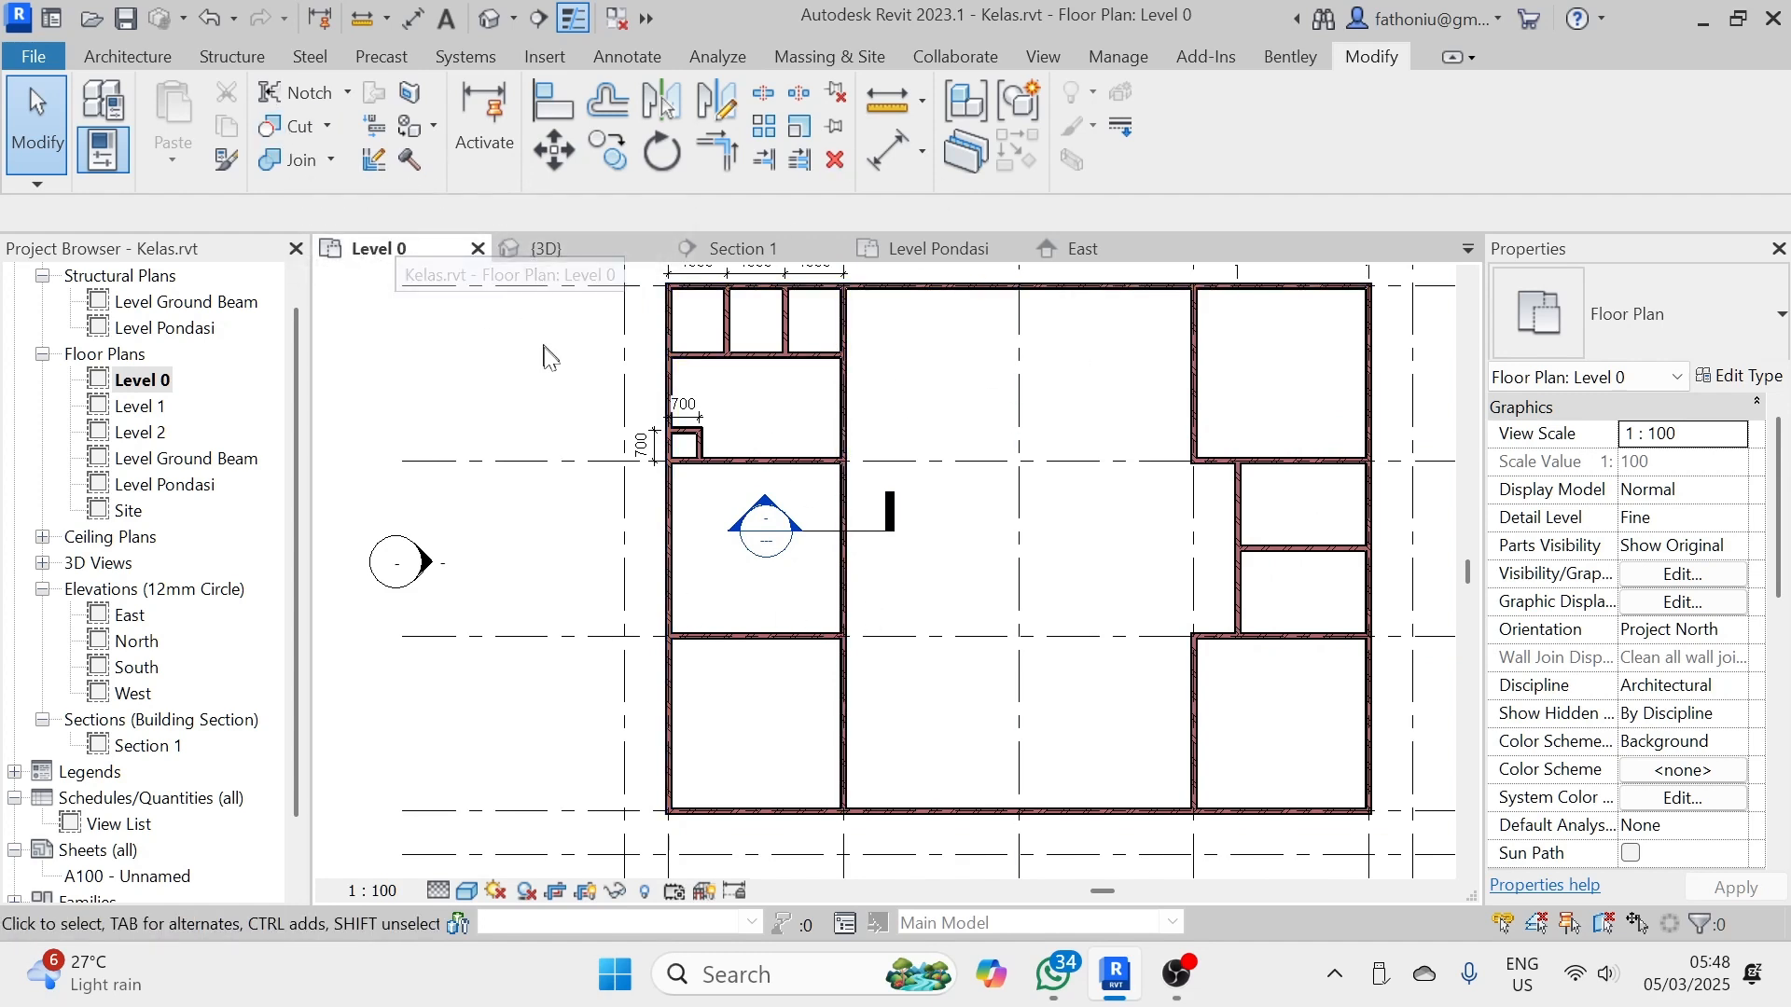
middle_click_drag(591, 380, 536, 394)
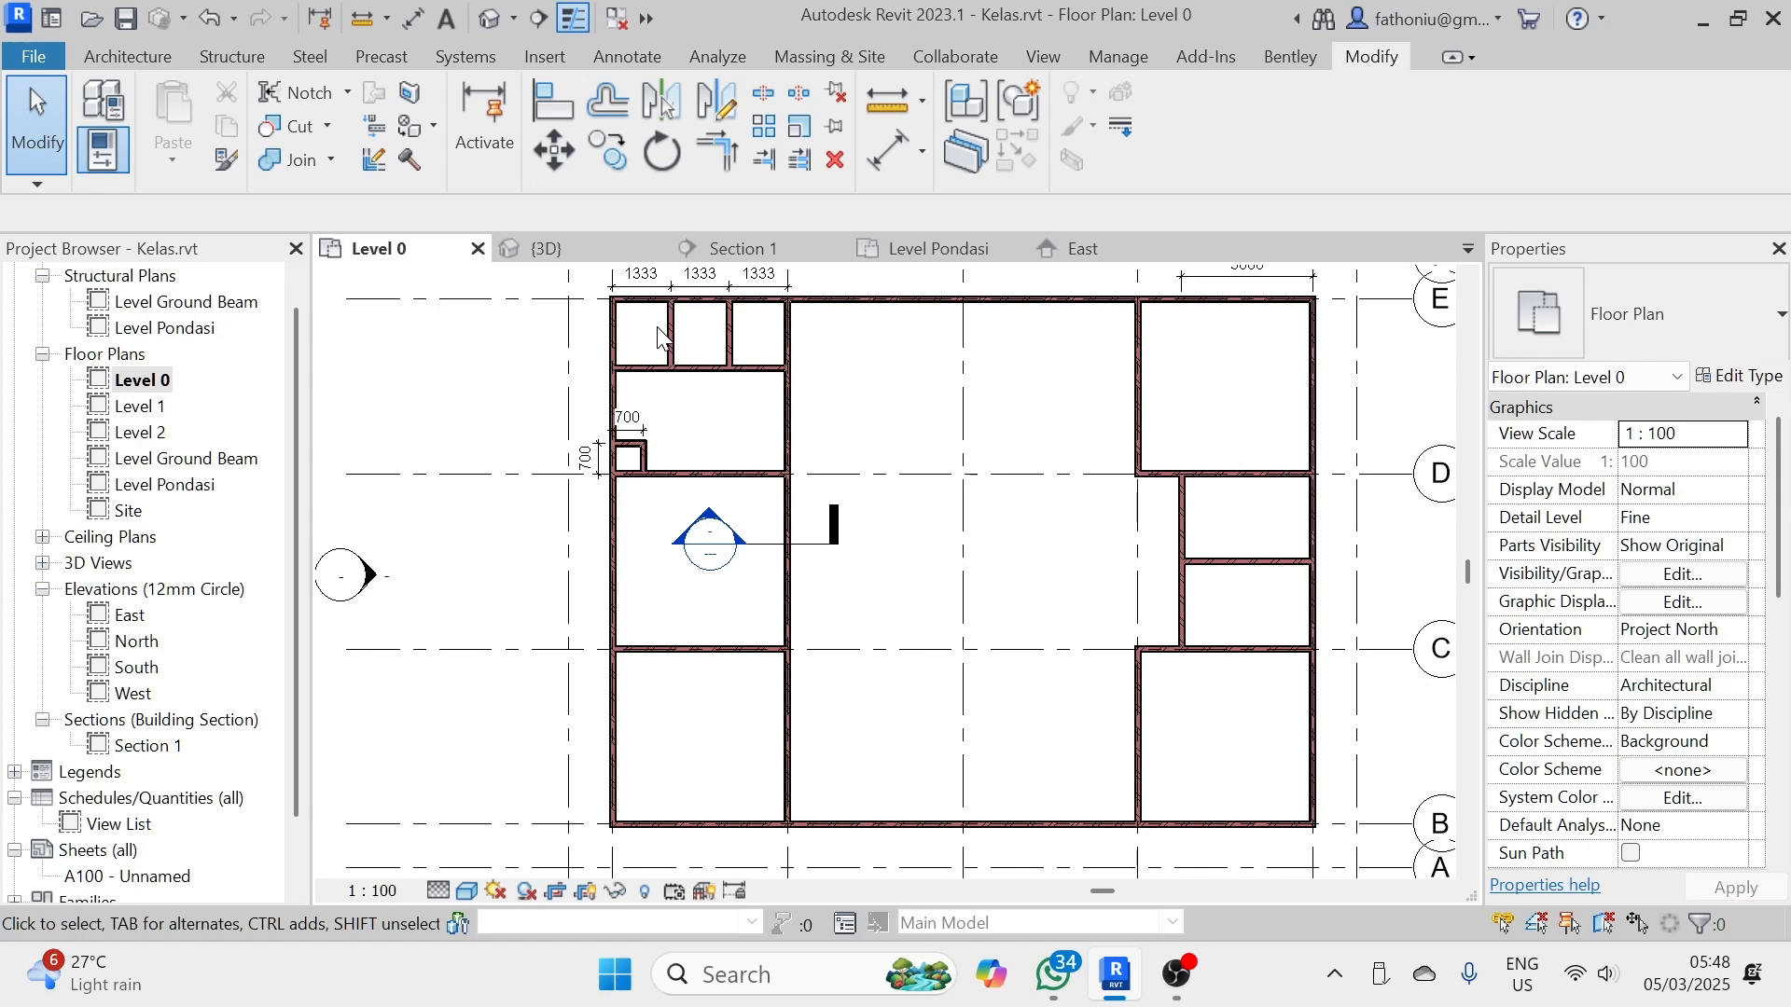
middle_click_drag(870, 406, 817, 420)
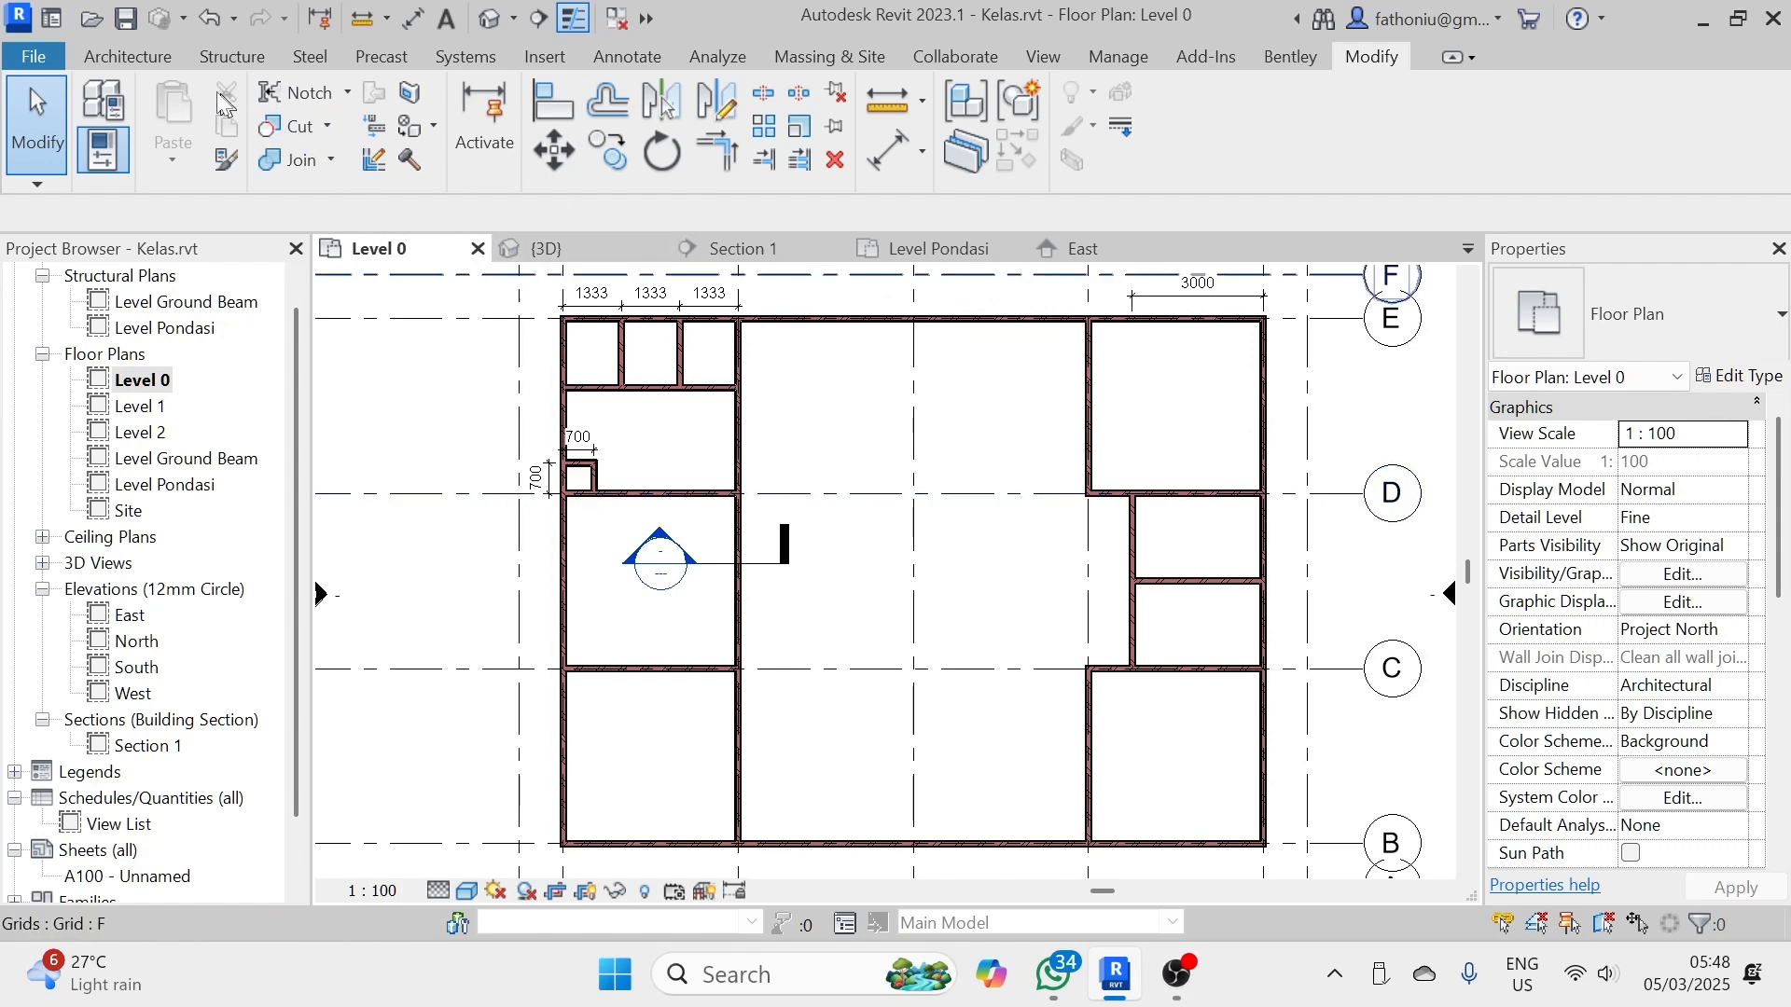
- Place a Doors_ExtDbl_Flush 1510x2110mm door centred in the inner wall of the west room between grids C and D
left_click(131, 58)
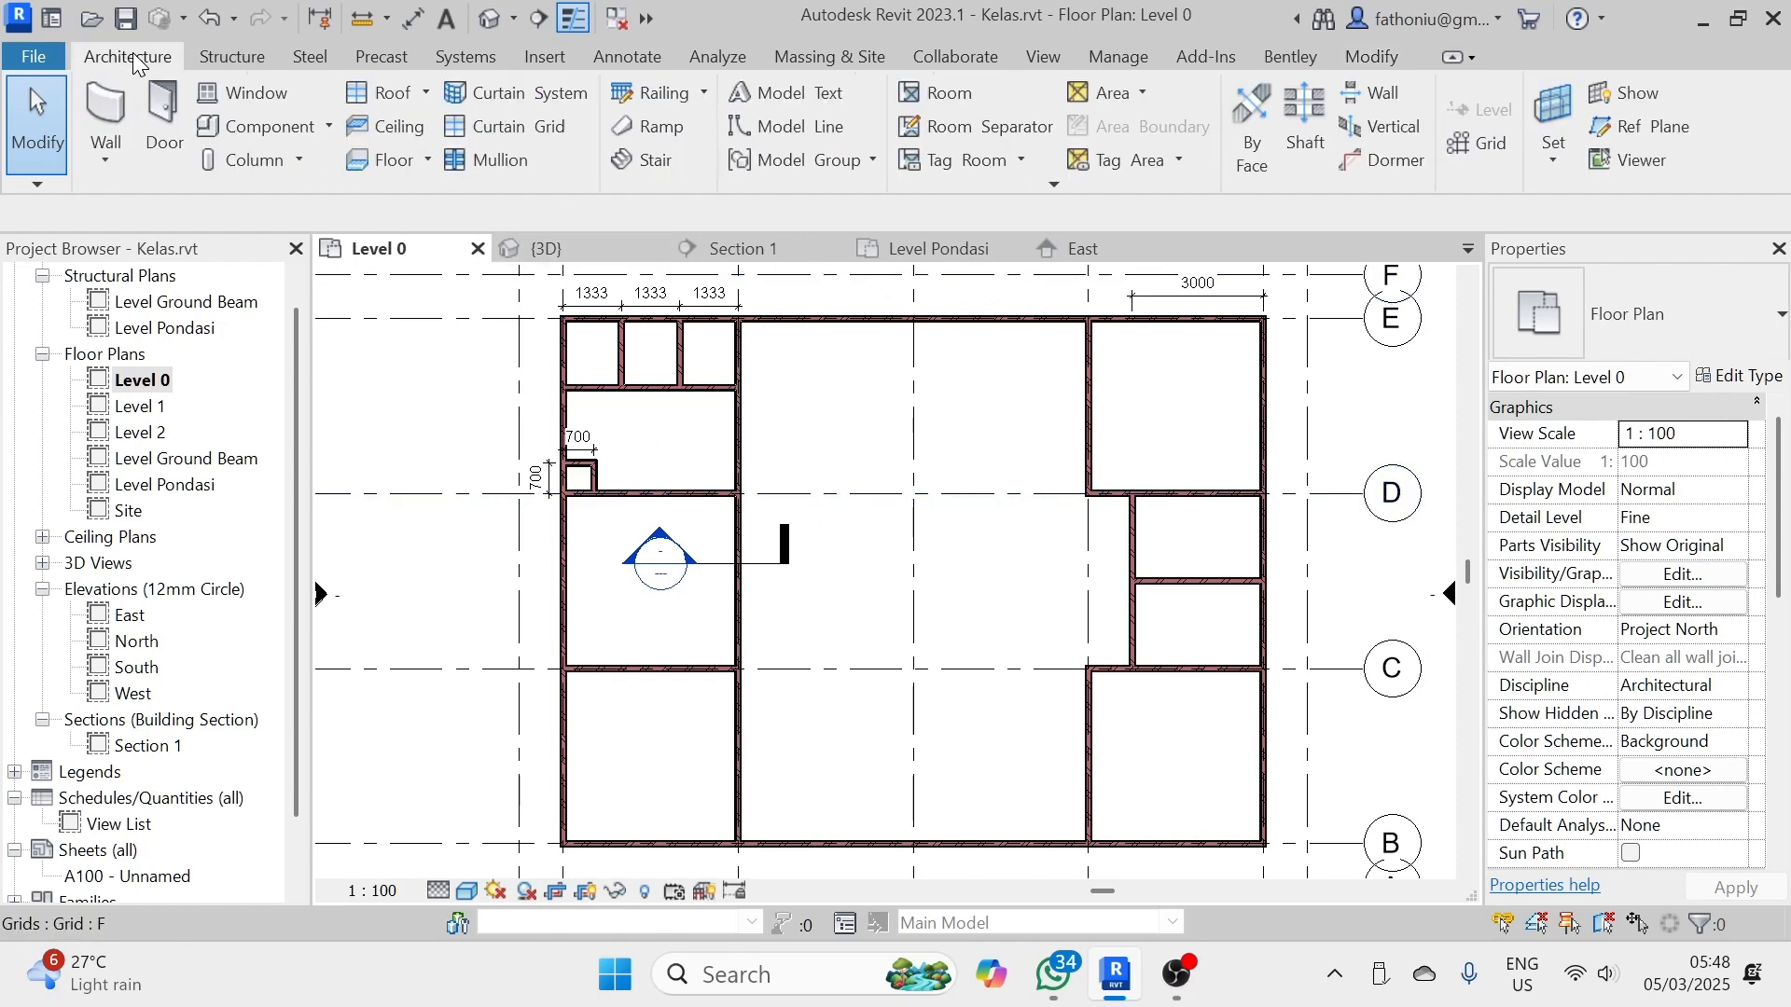
left_click(164, 110)
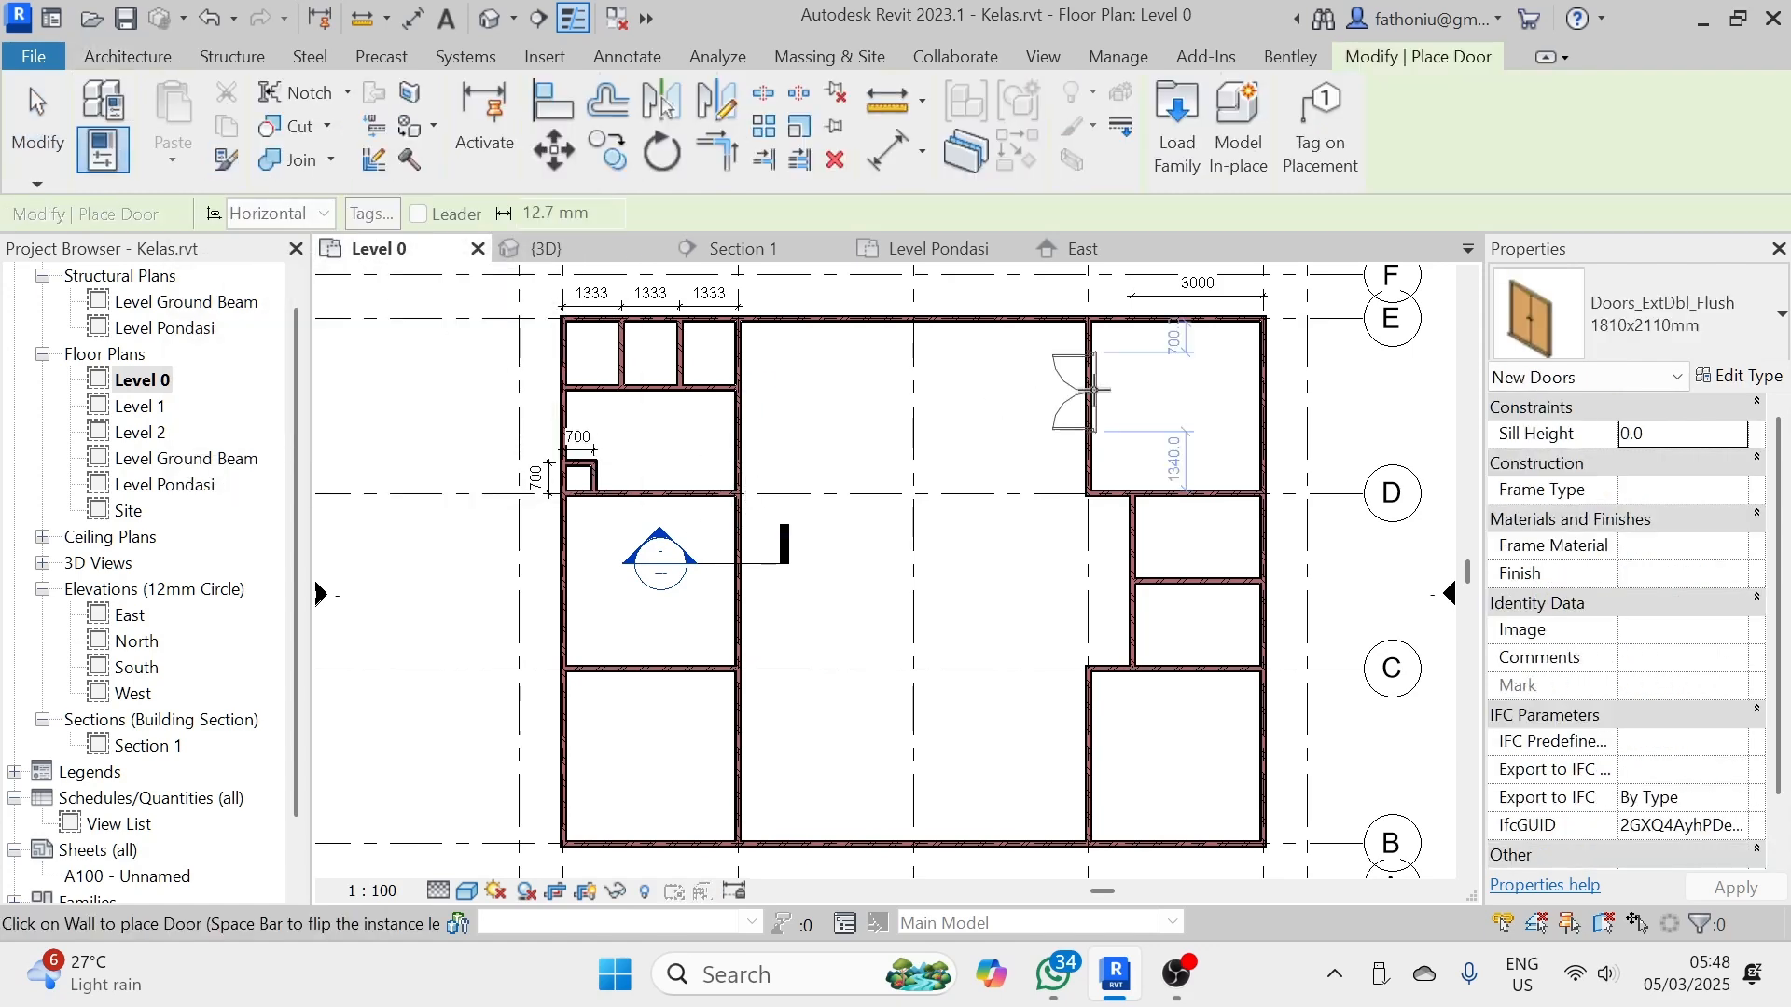
left_click(1775, 317)
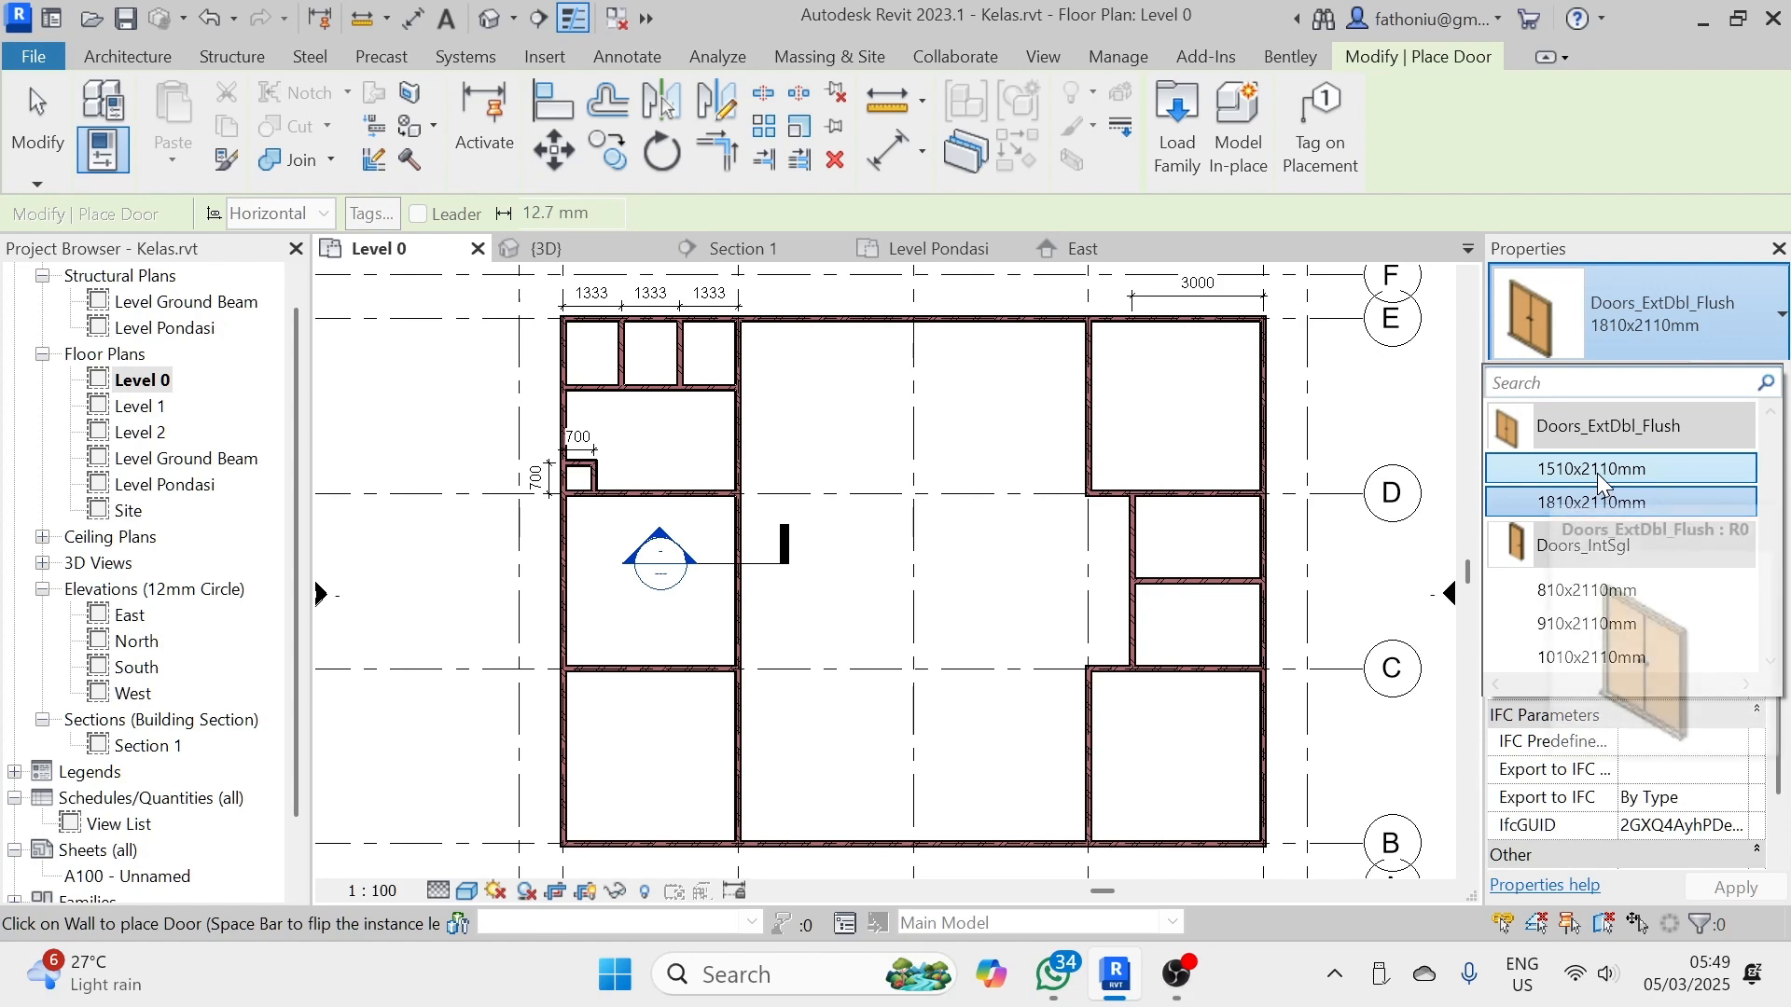
left_click(1597, 473)
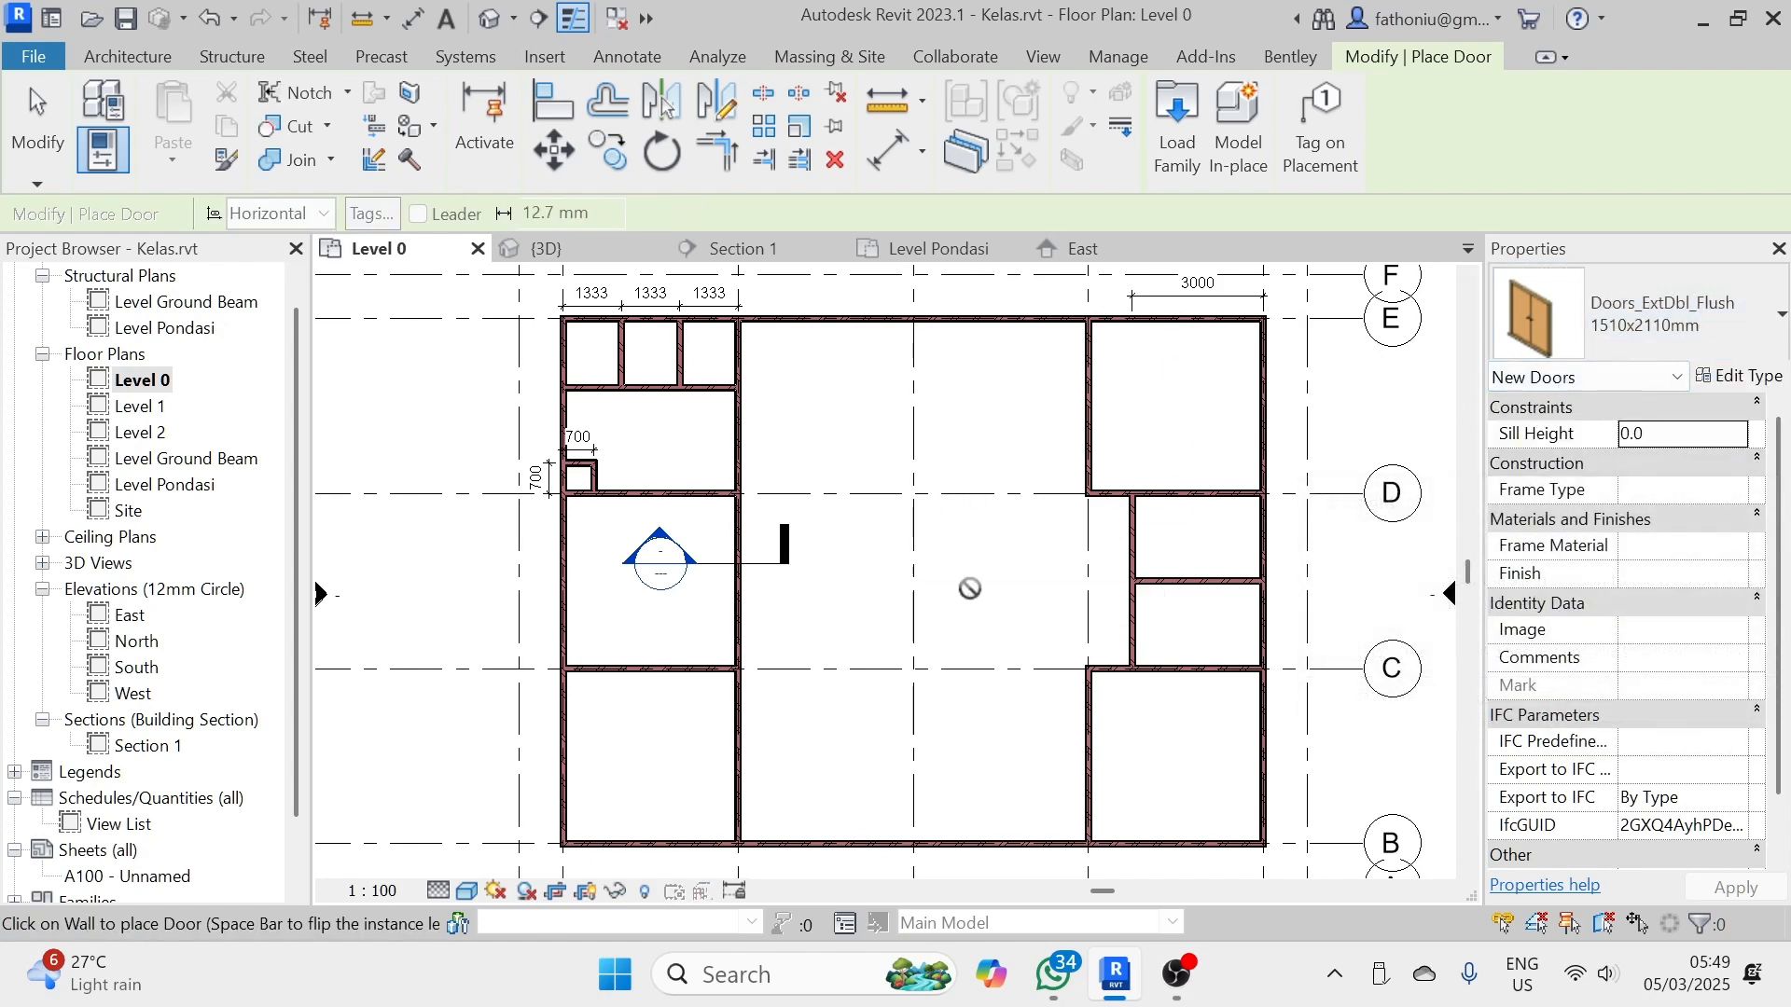
scroll(738, 587, "up", 2)
scroll(742, 589, "up", 2)
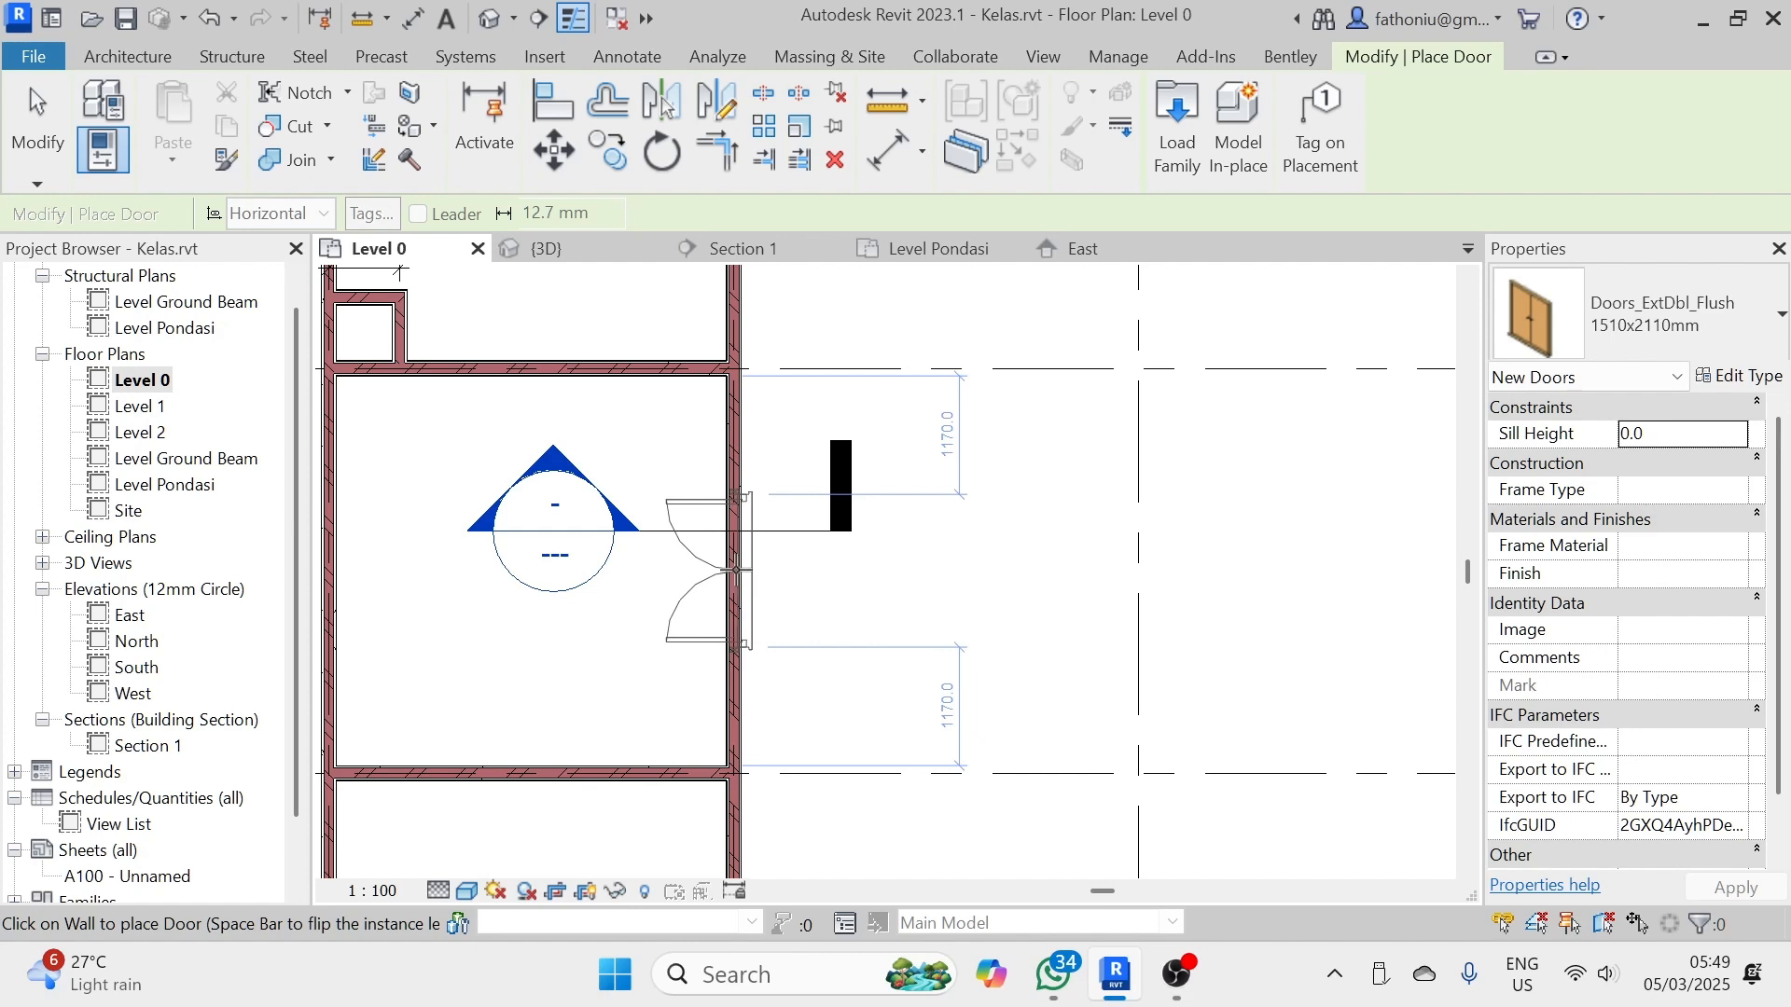
left_click(736, 569)
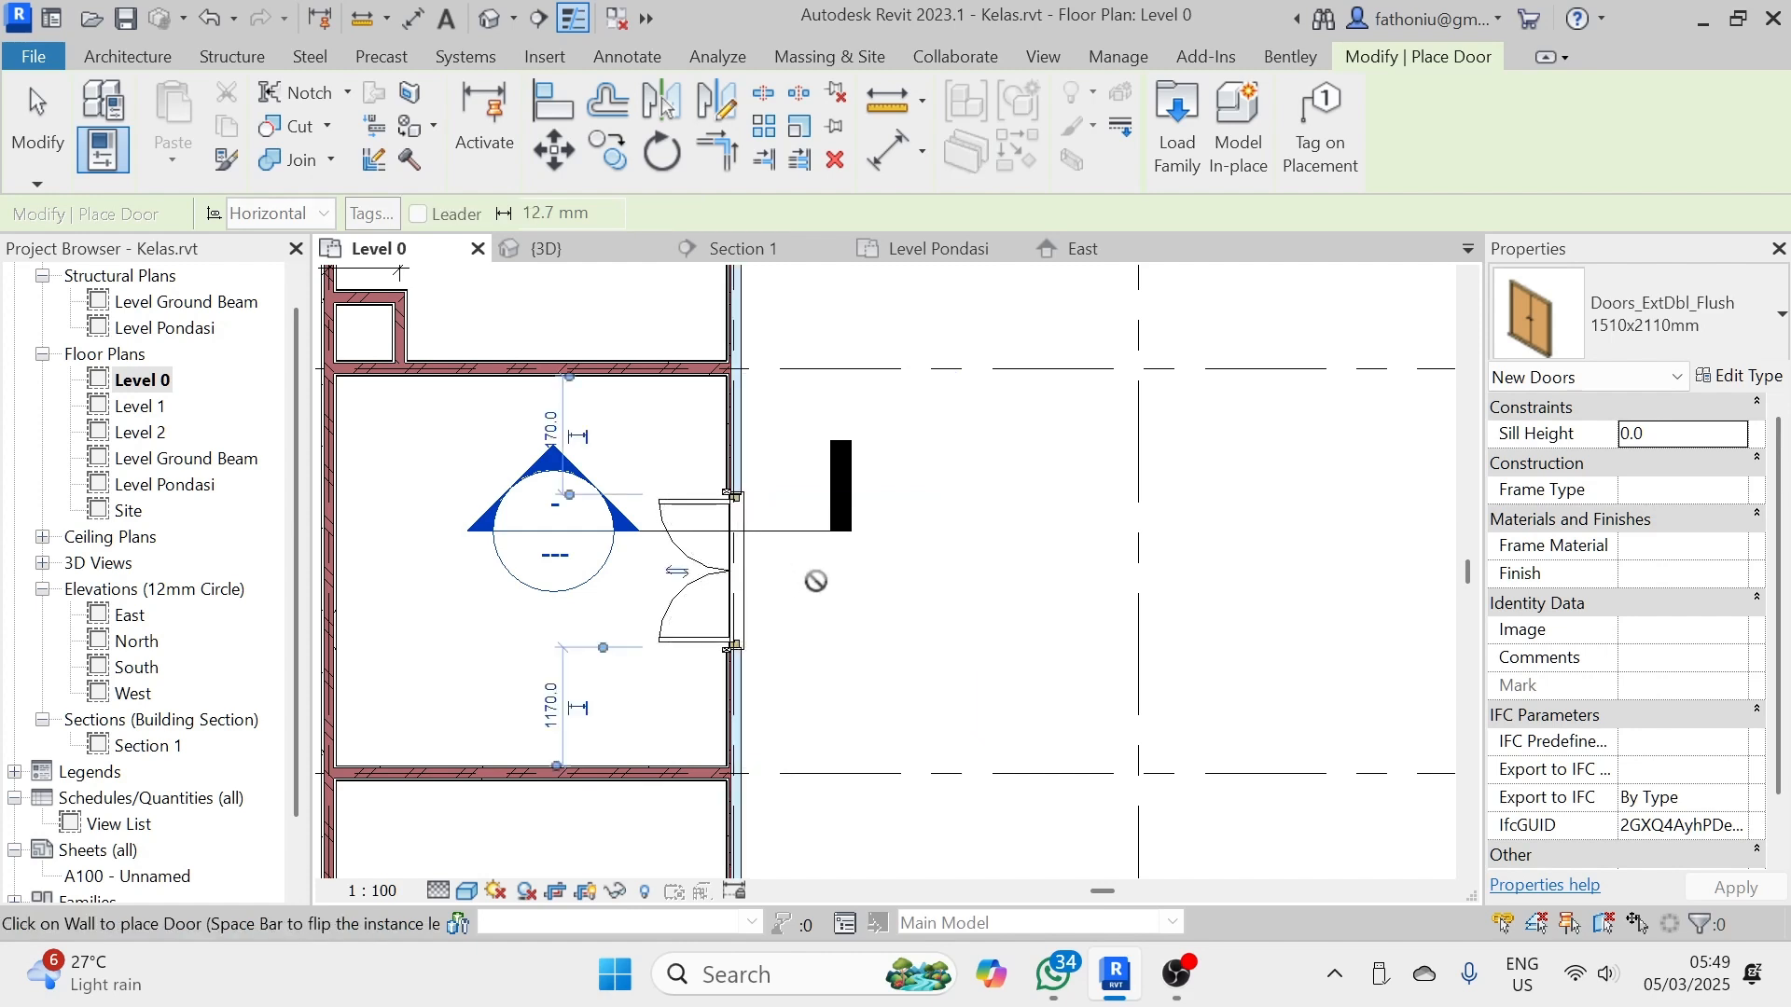
scroll(780, 560, "up", 3)
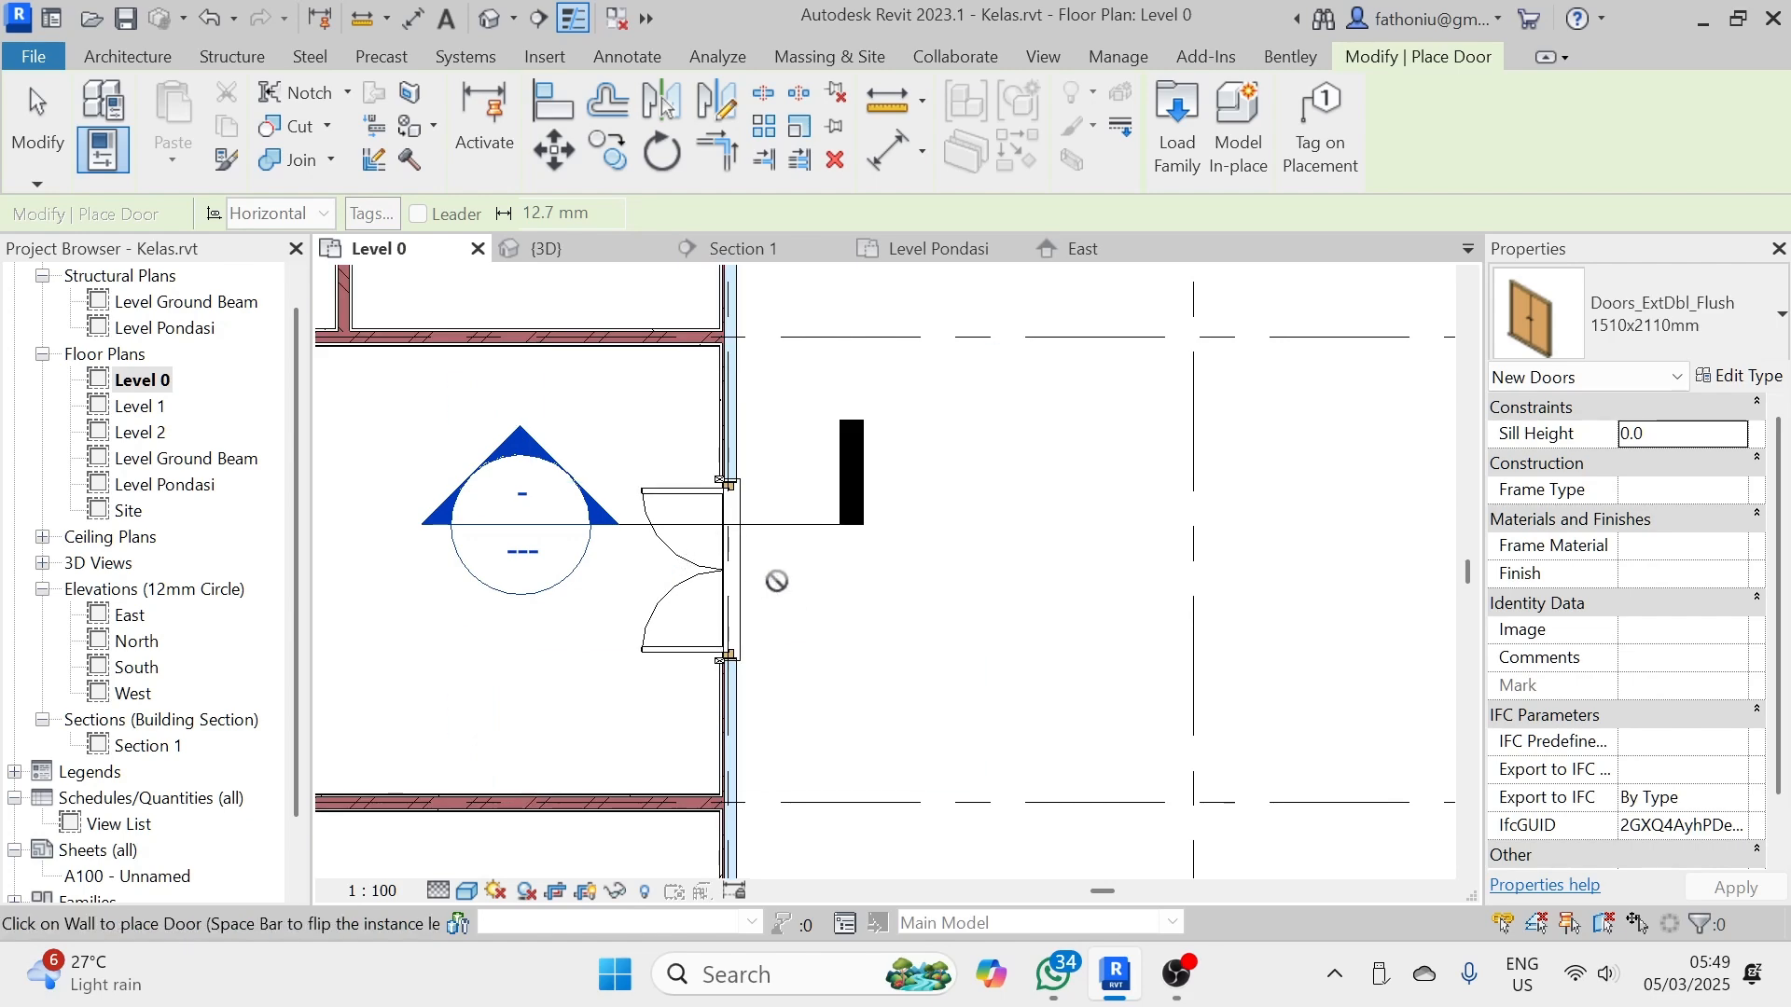
key("Escape")
key("Escape")
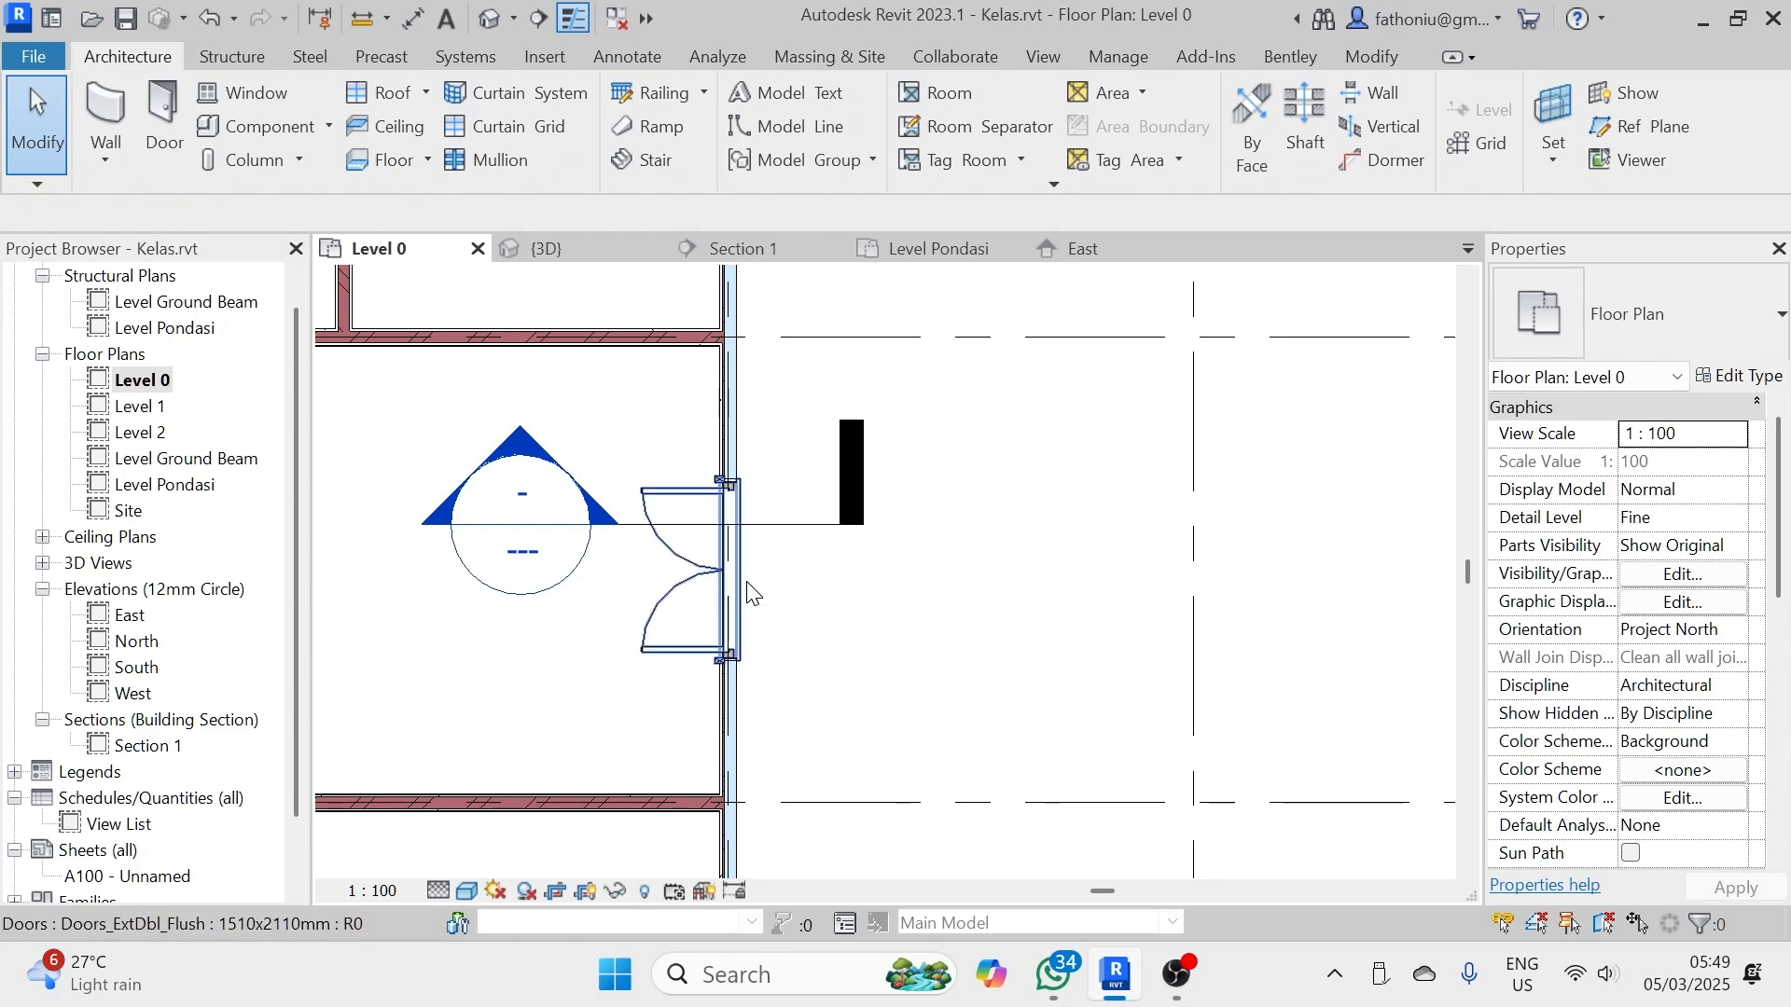
- Flip the facing of the new double door so its leaves swing out of the west room into the central space
left_click(747, 591)
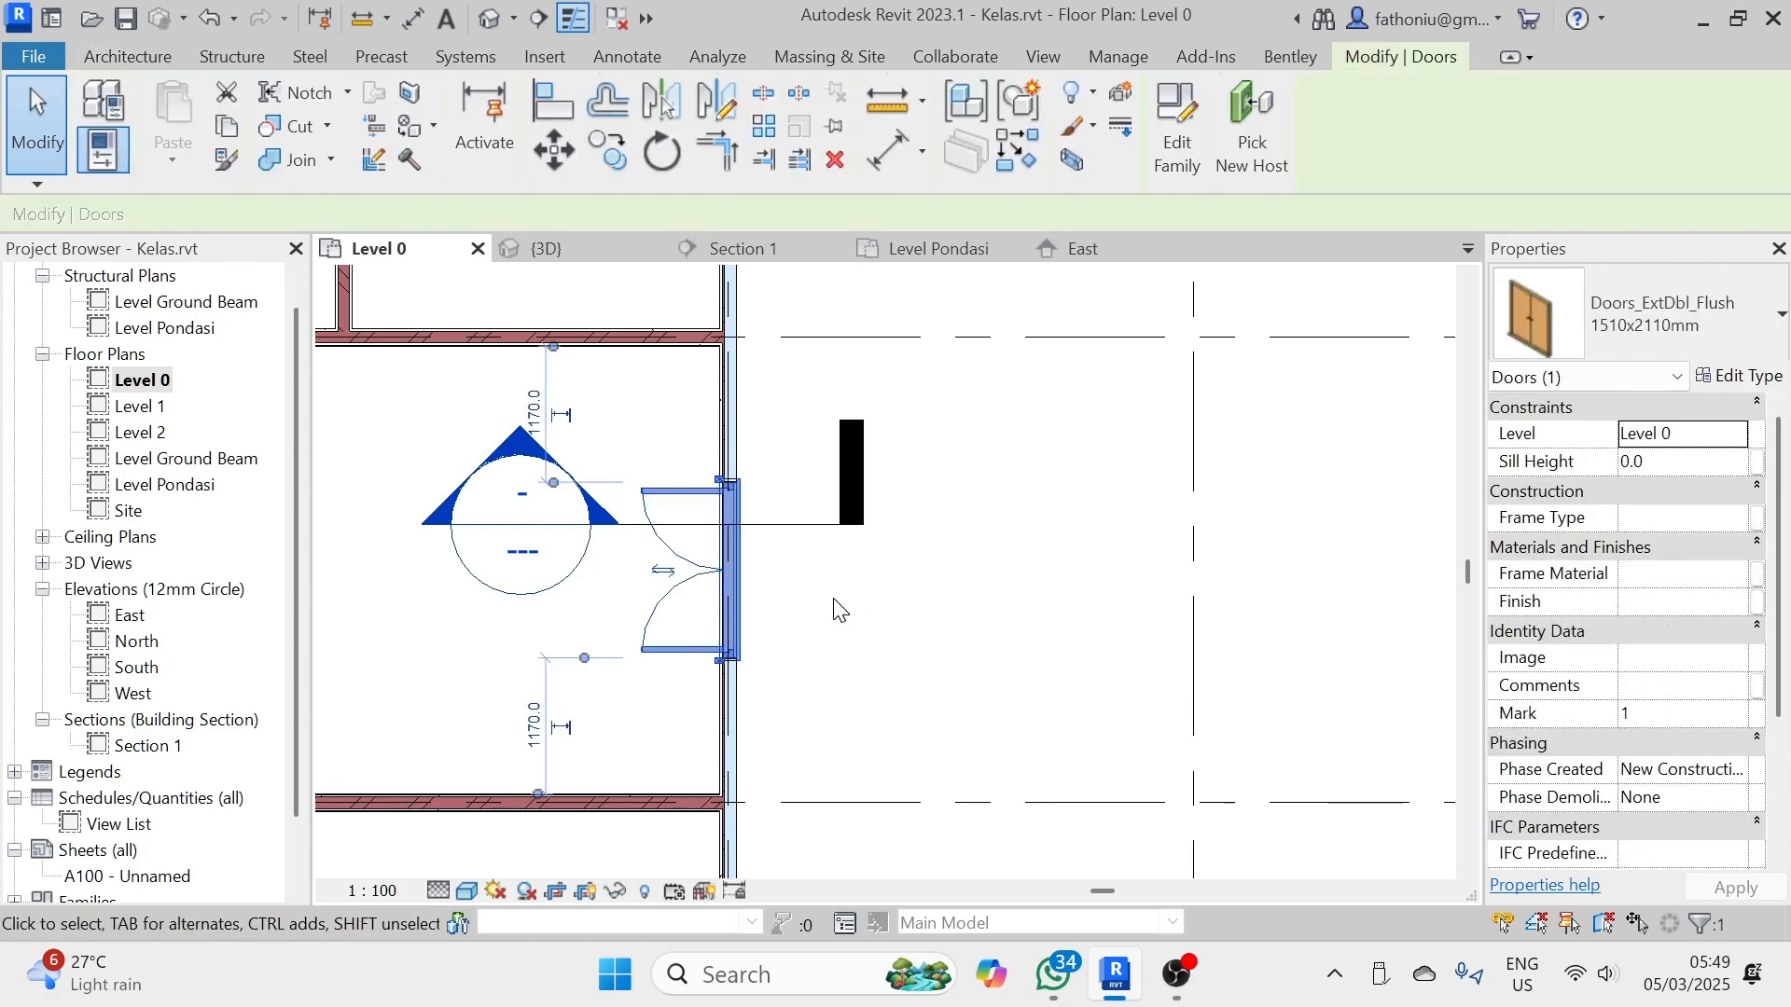
scroll(774, 571, "up", 2)
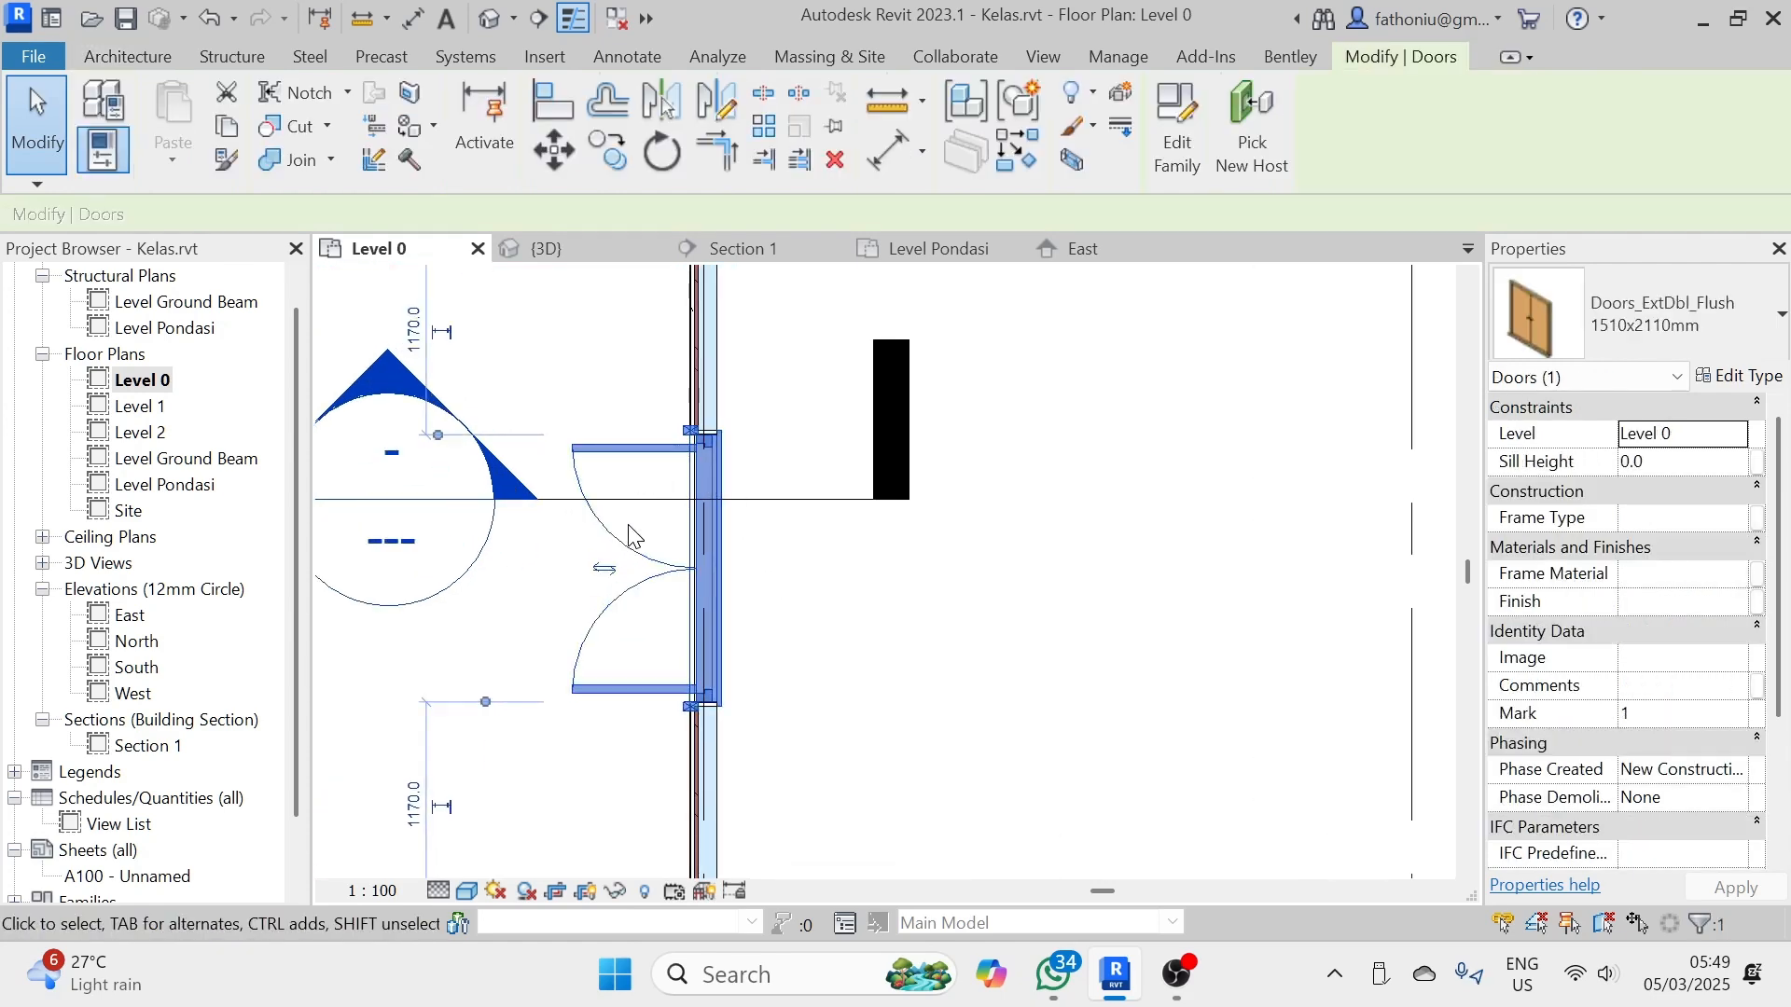
left_click(605, 572)
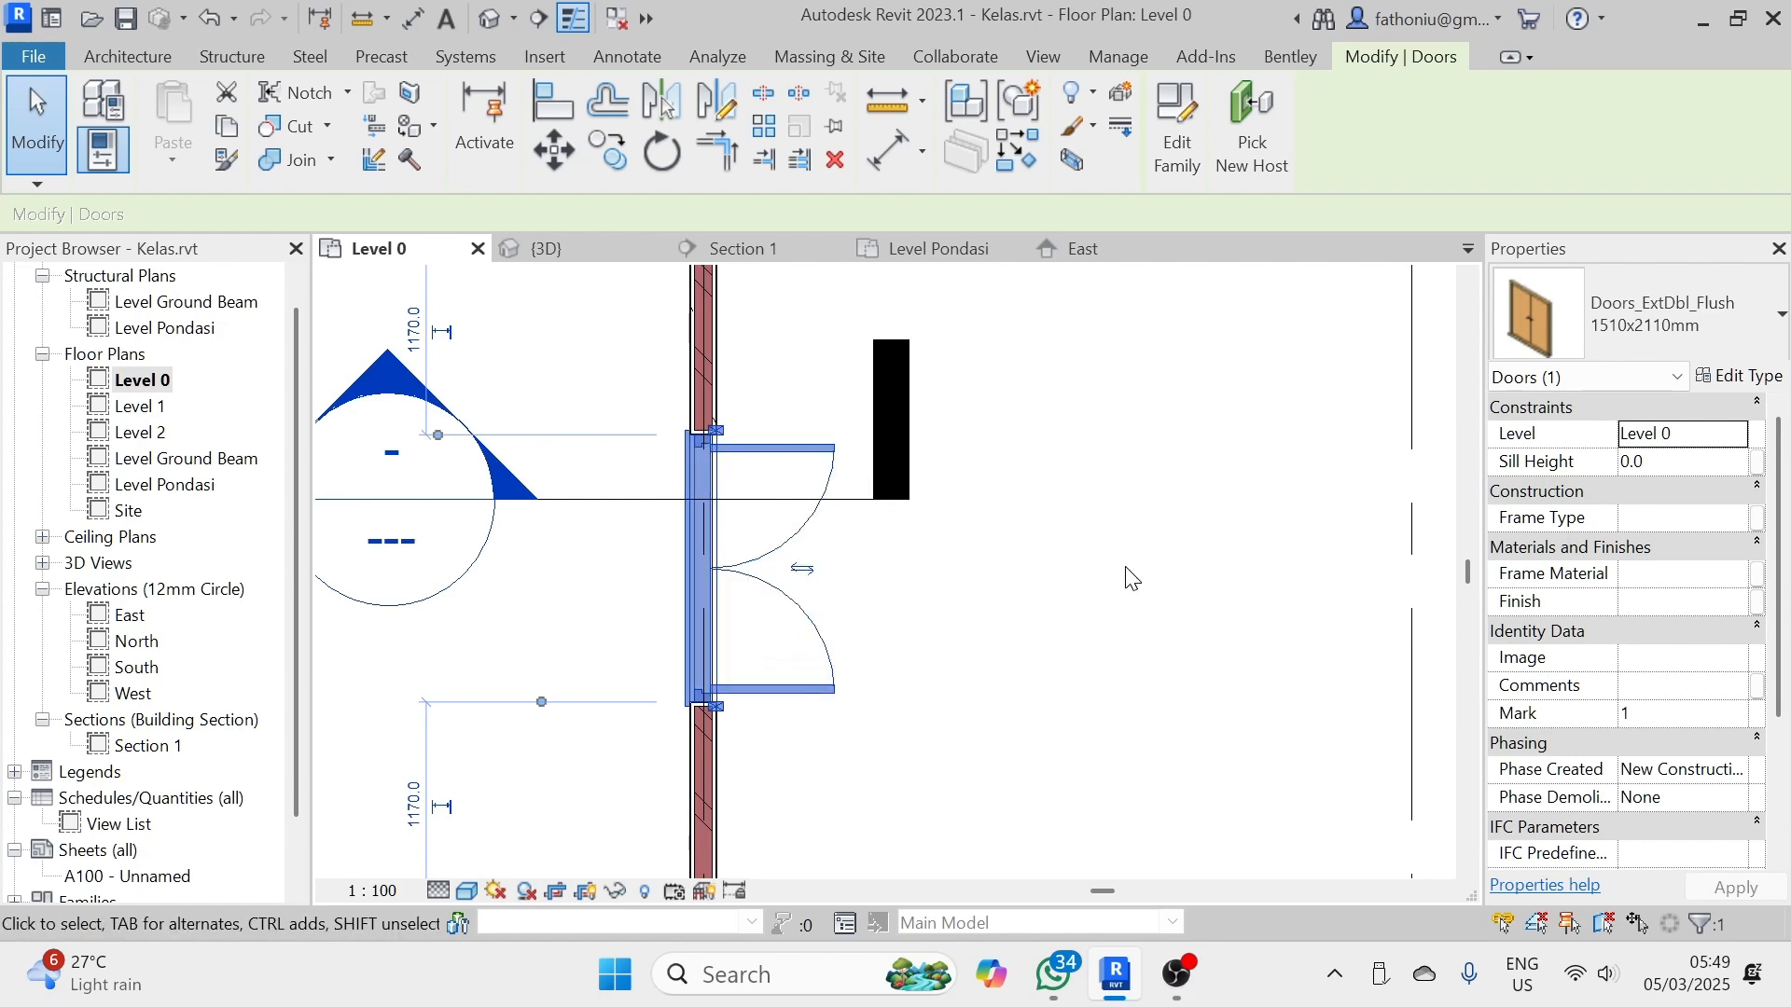
- Start placing a window, check the available window types, and browse to the UK library's Windows folder to load another family
scroll(1124, 571, "down", 2)
scroll(1157, 593, "down", 2)
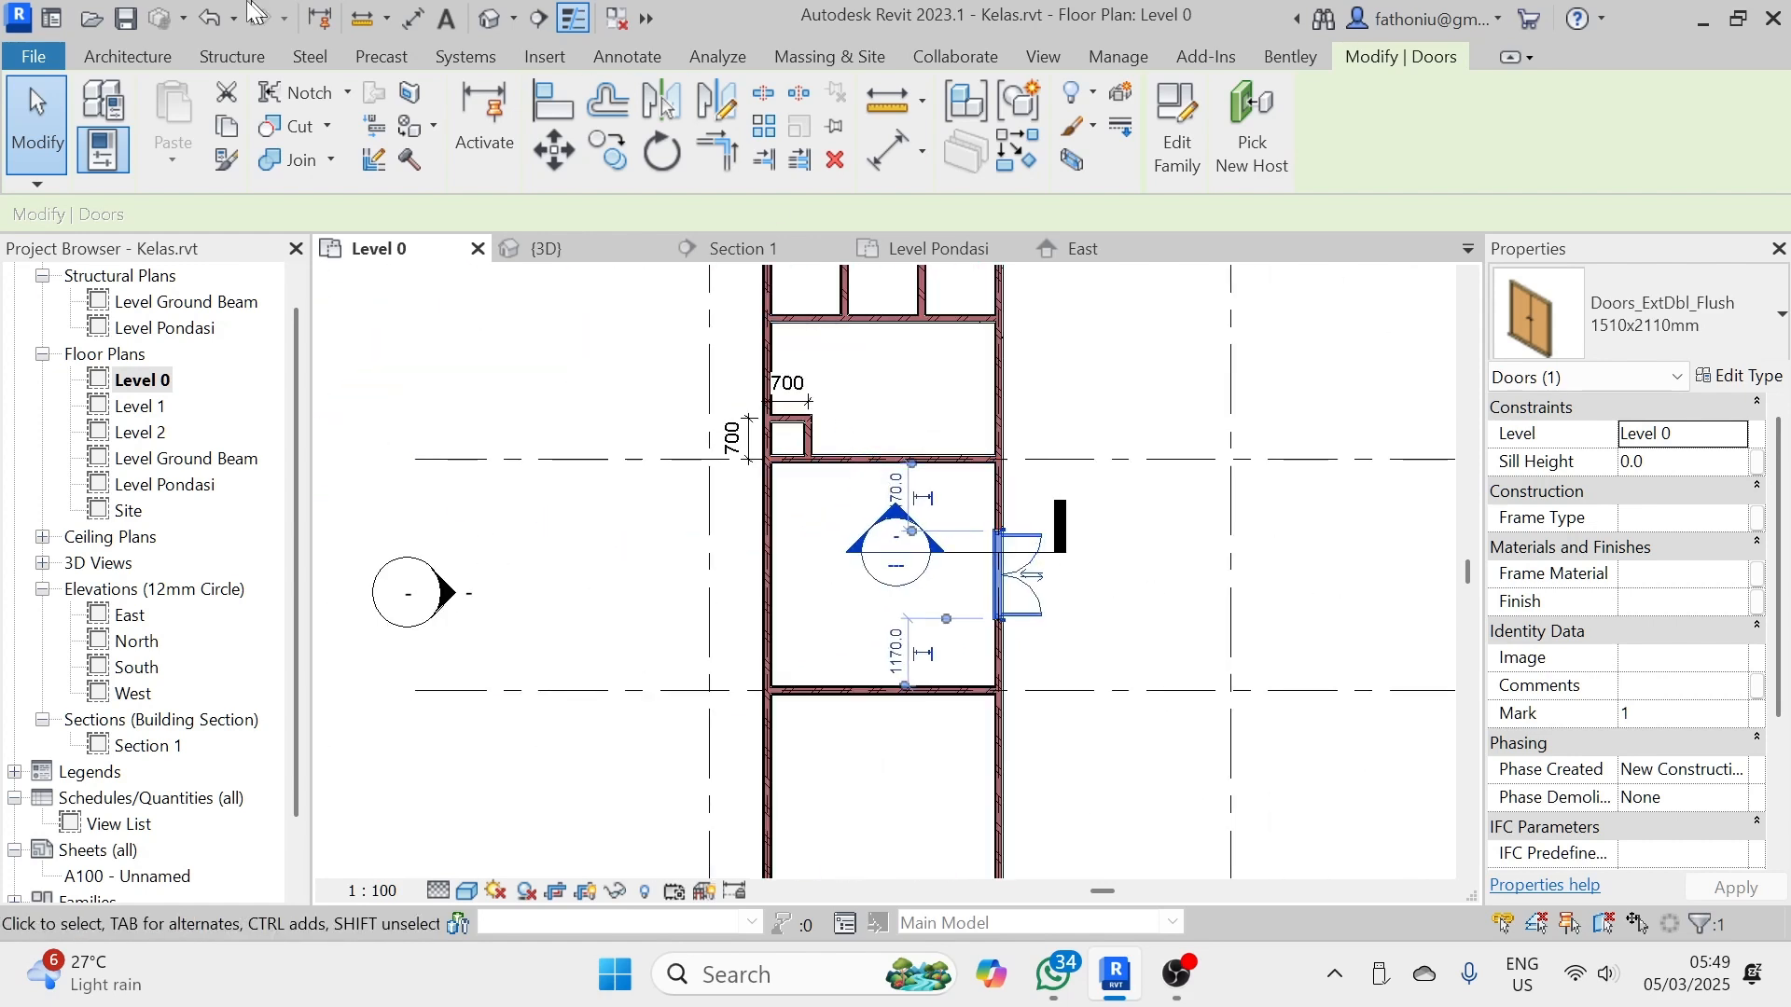
left_click(145, 56)
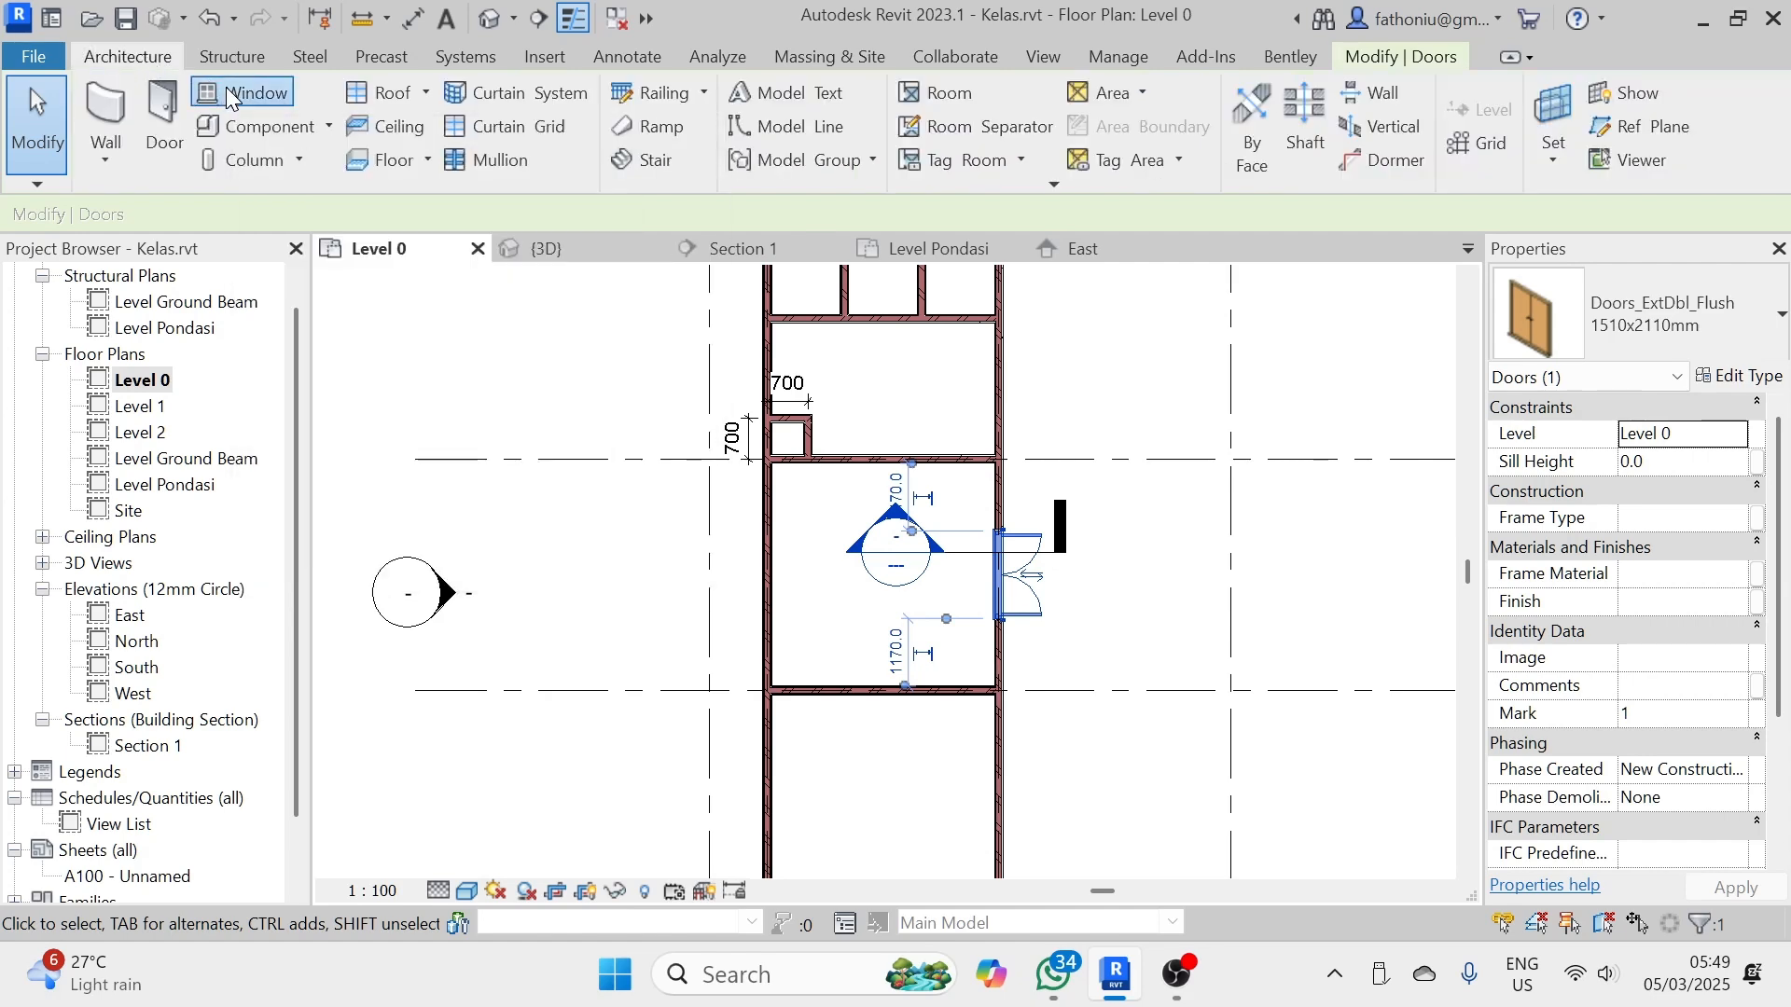
left_click(229, 96)
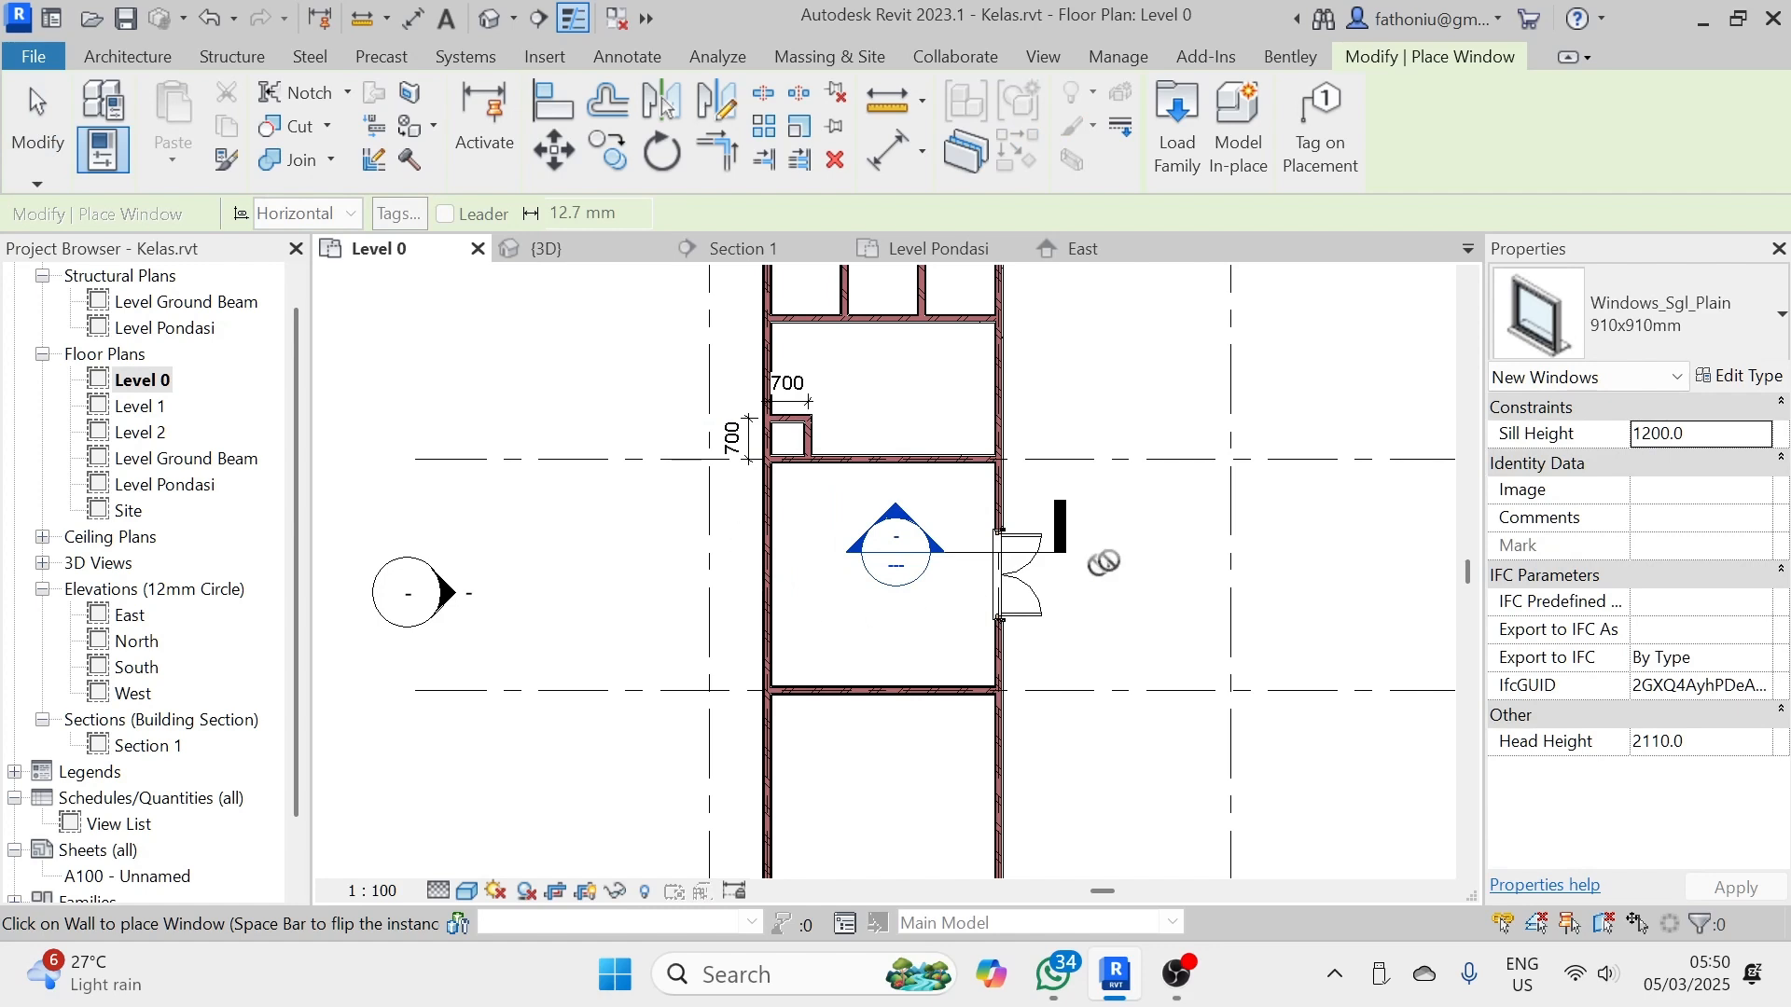
left_click(1637, 322)
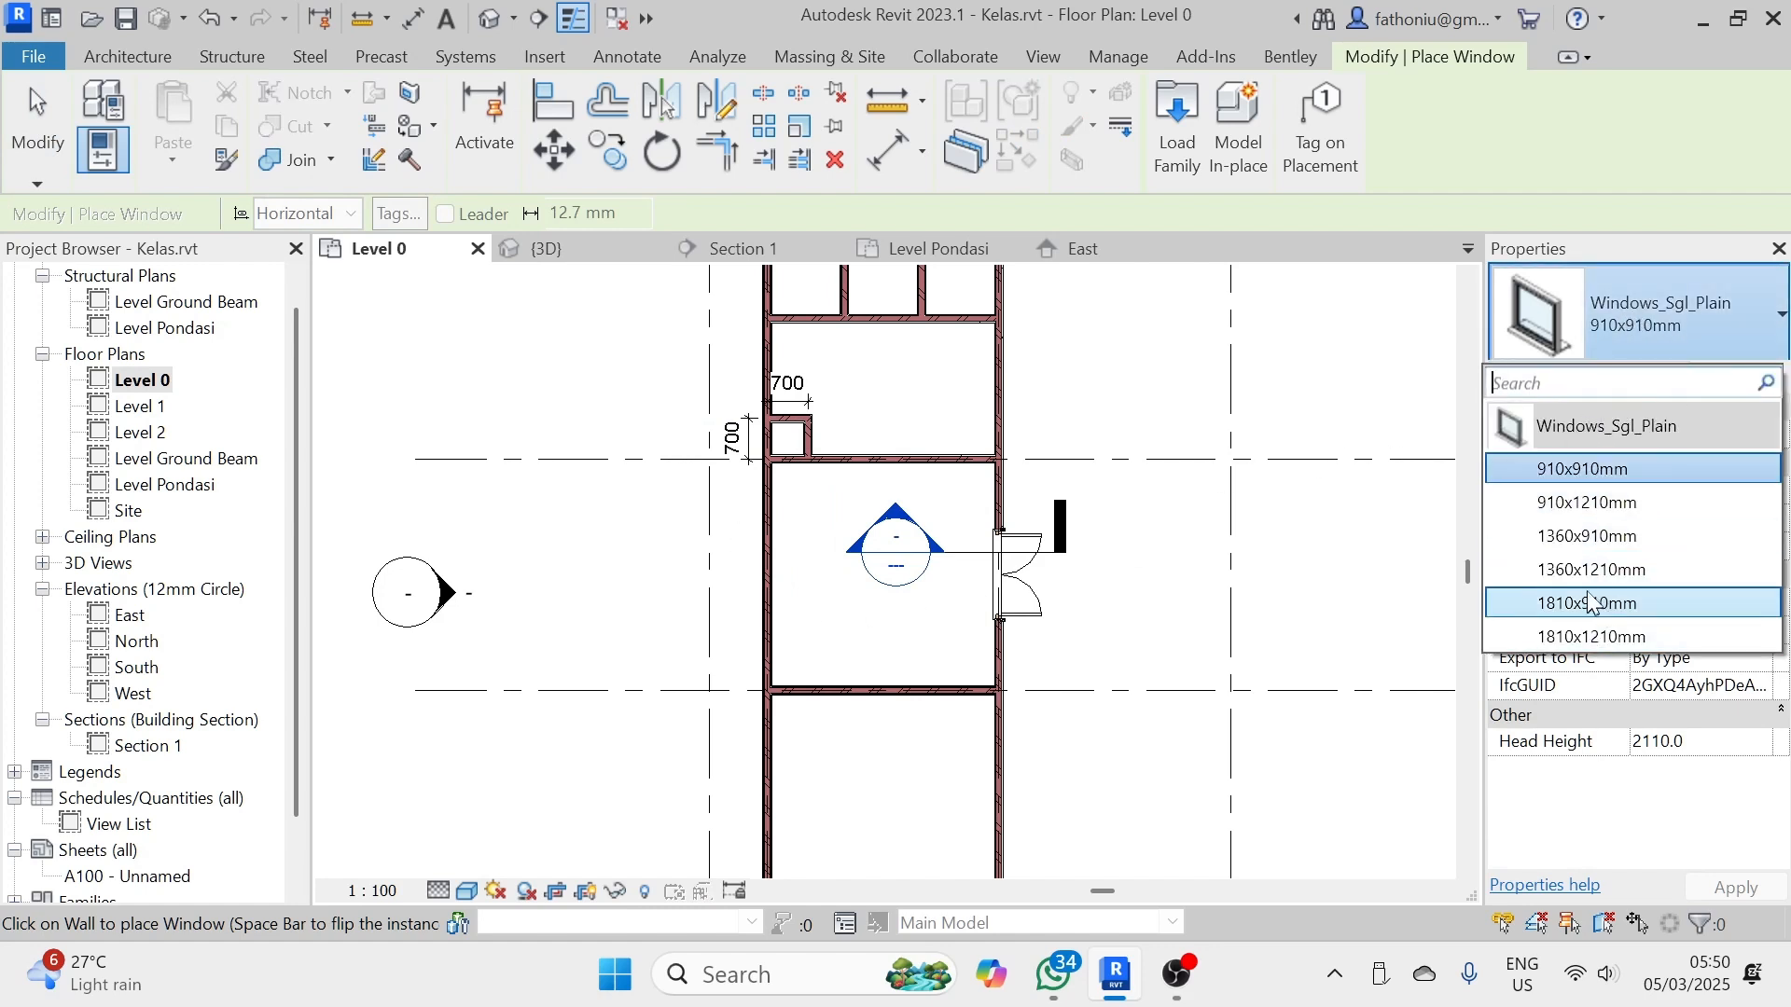
left_click(1184, 112)
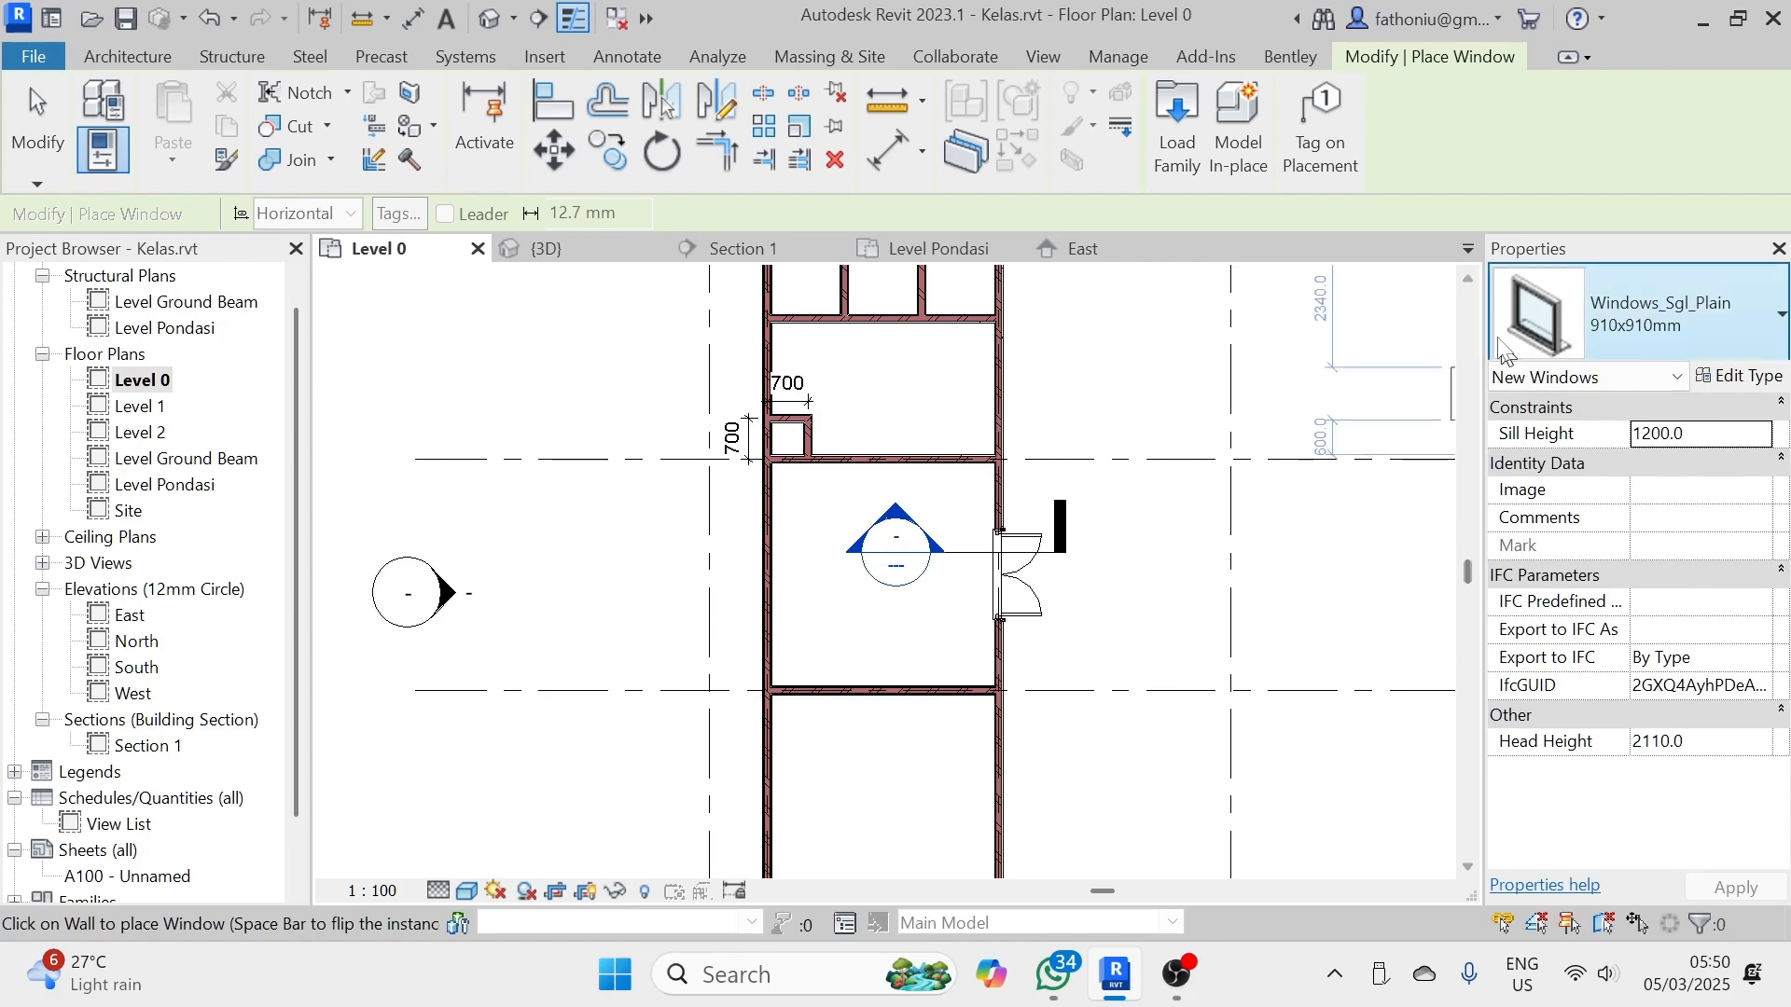
left_click(1178, 140)
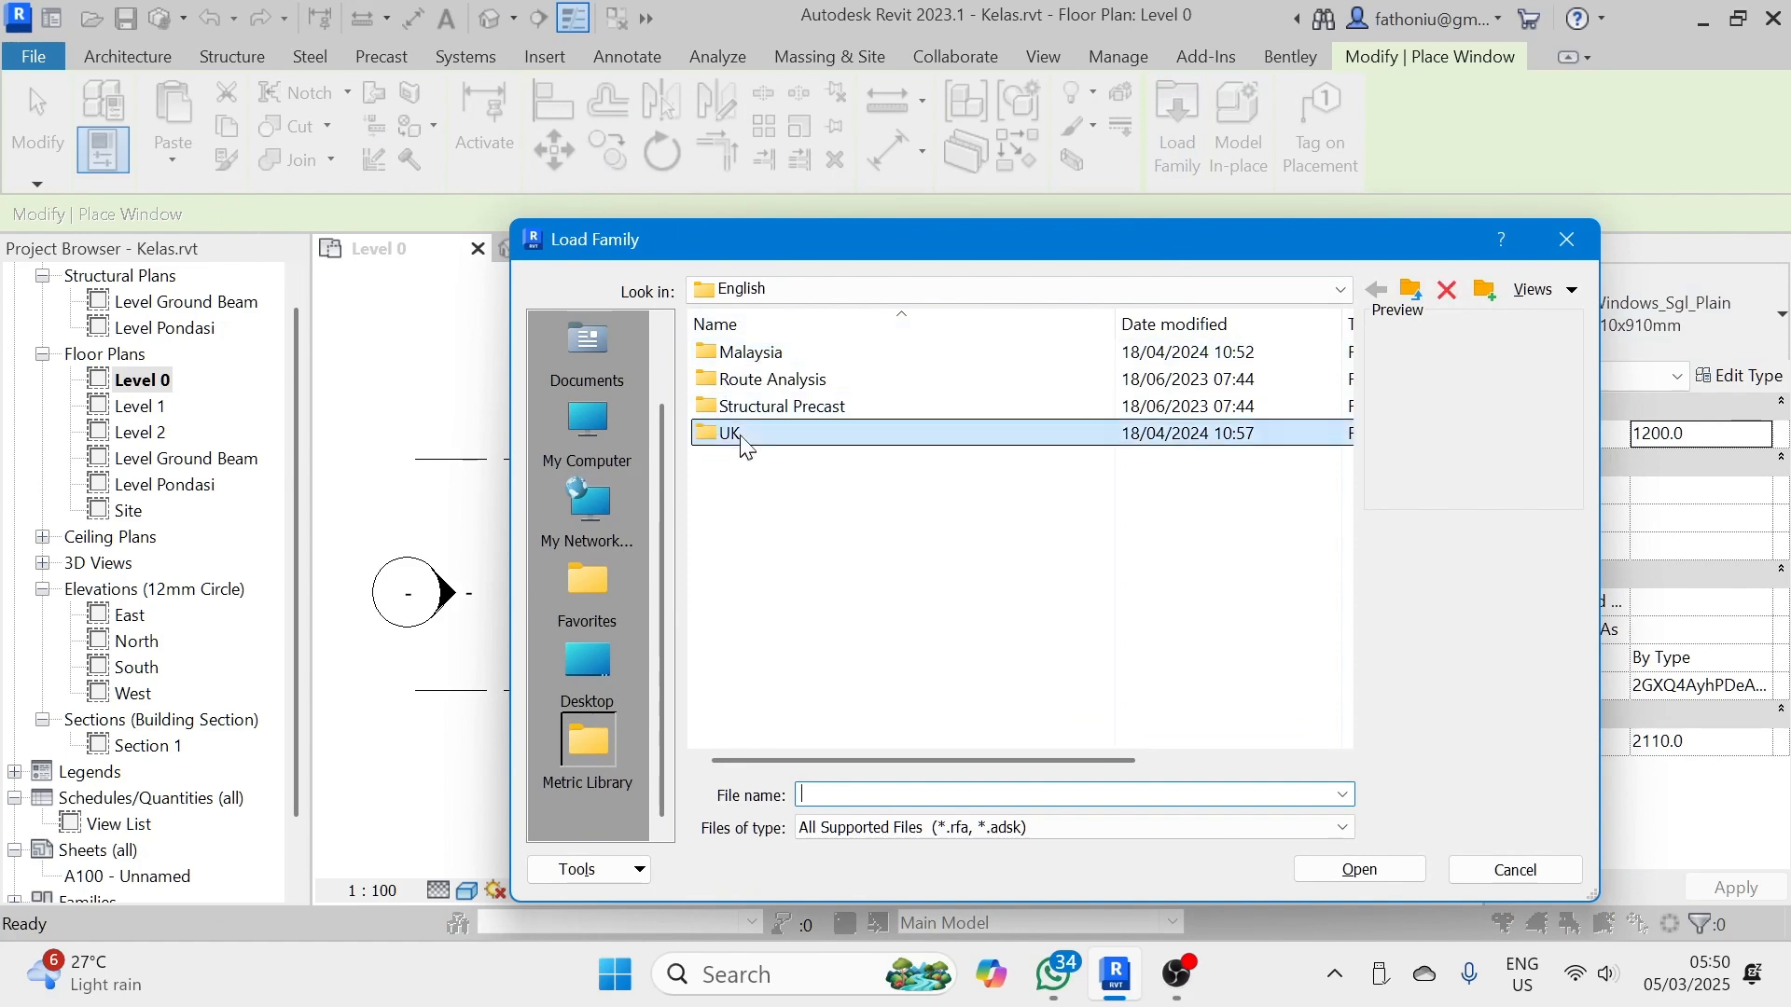
double_click(744, 443)
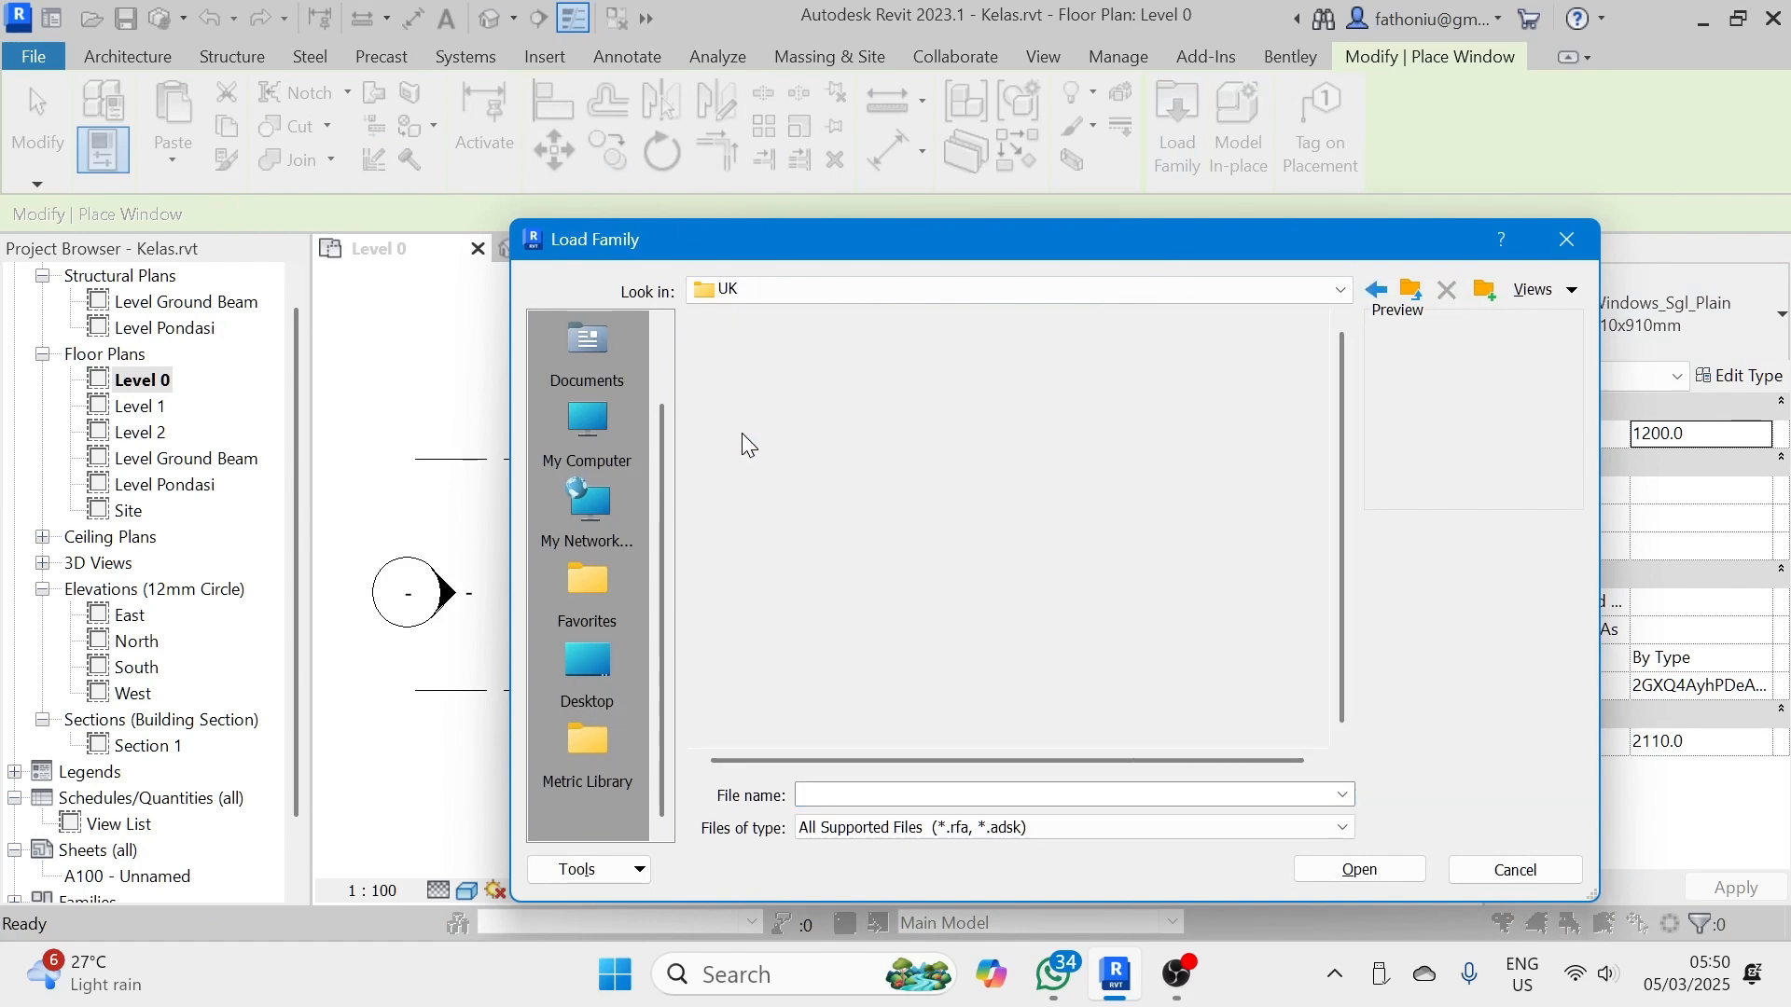
scroll(780, 490, "down", 1)
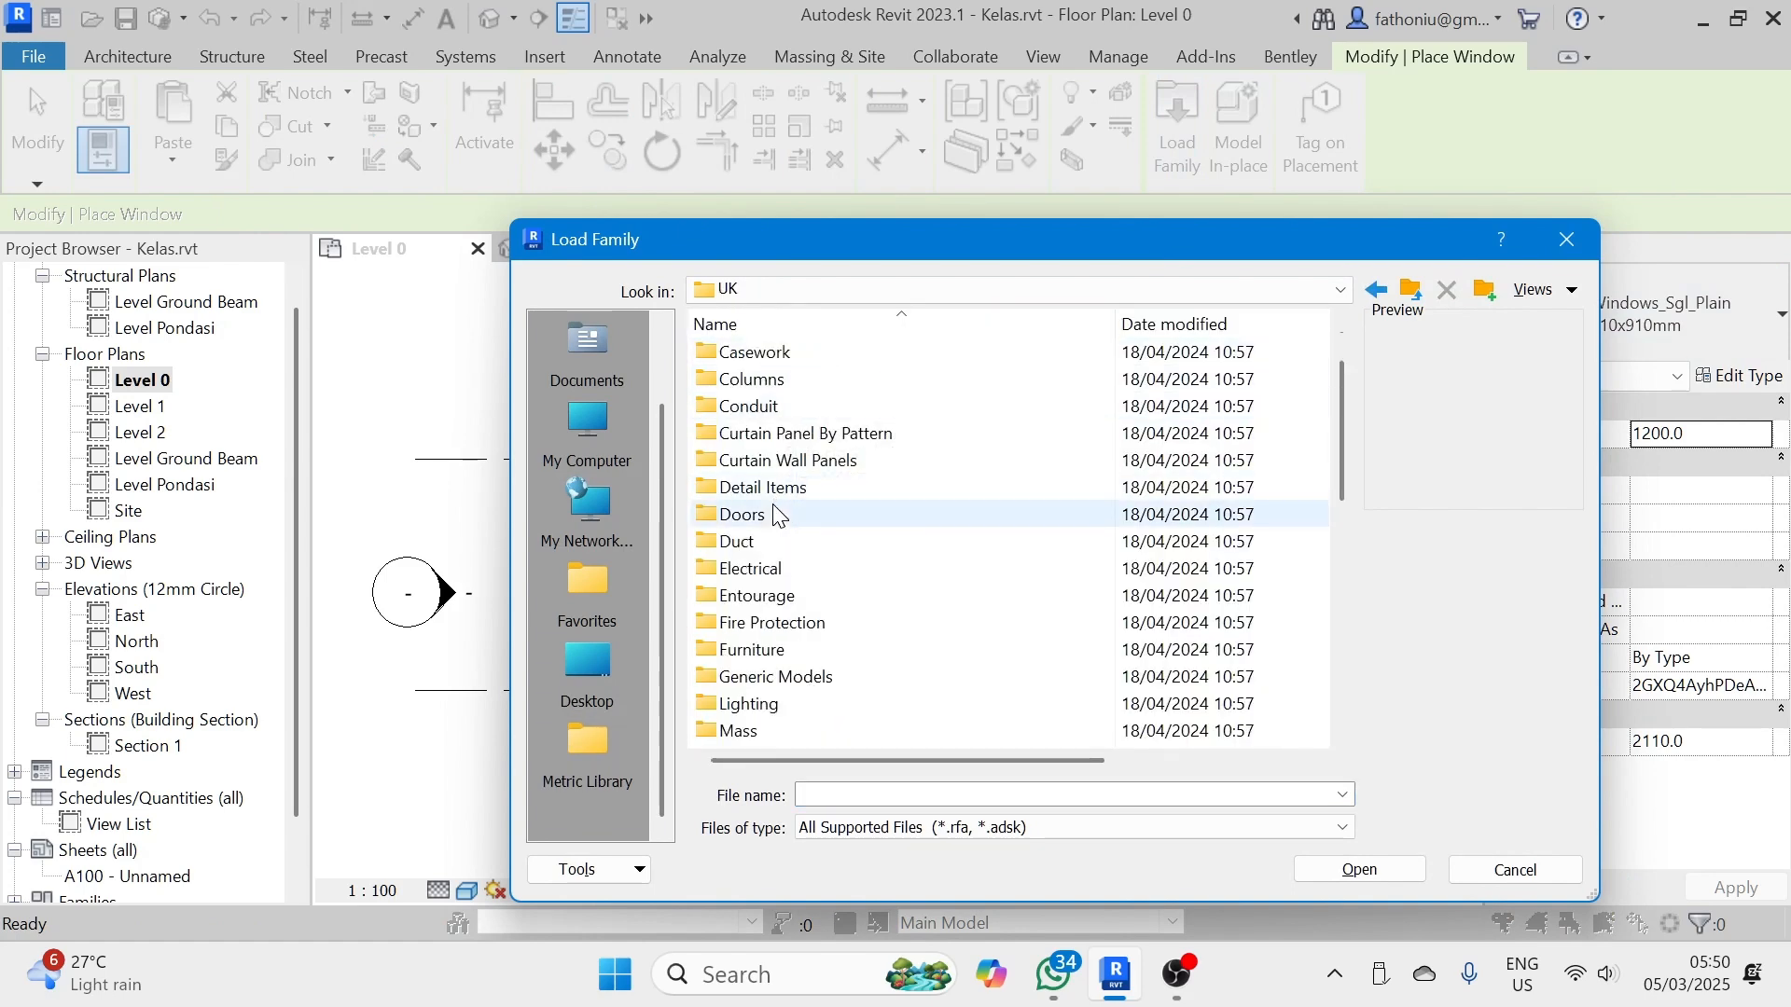
scroll(777, 522, "down", 5)
scroll(758, 668, "down", 3)
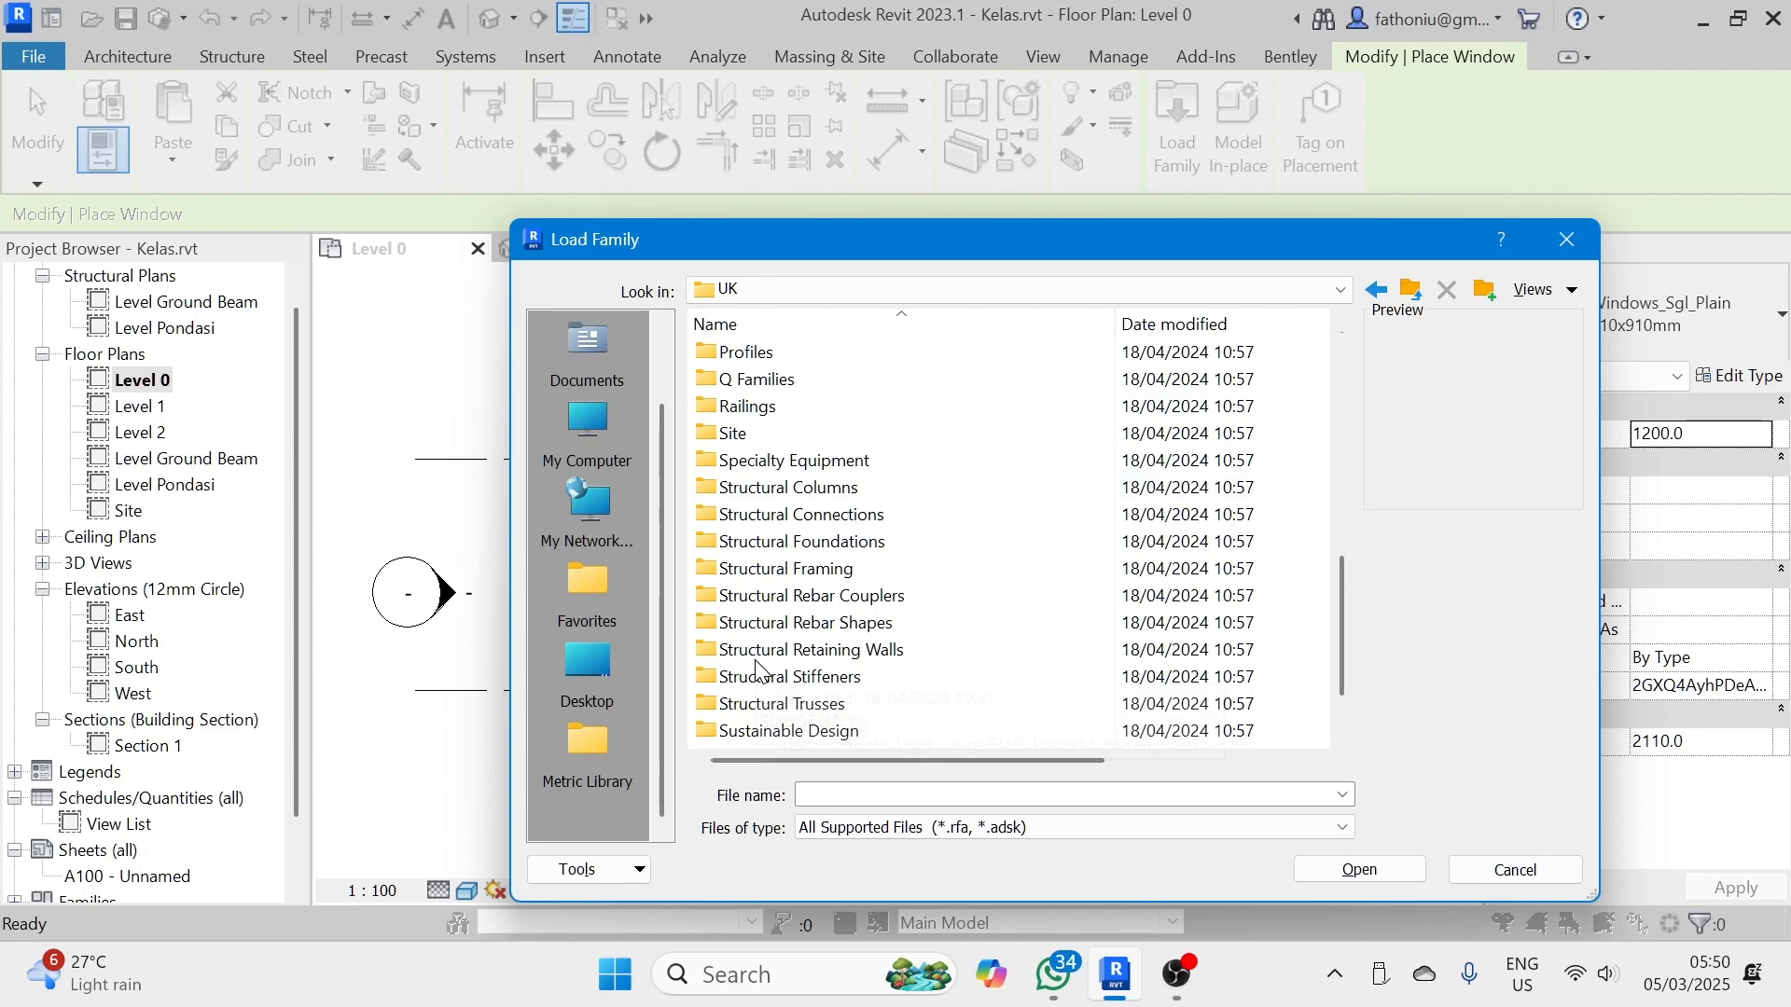
double_click(737, 731)
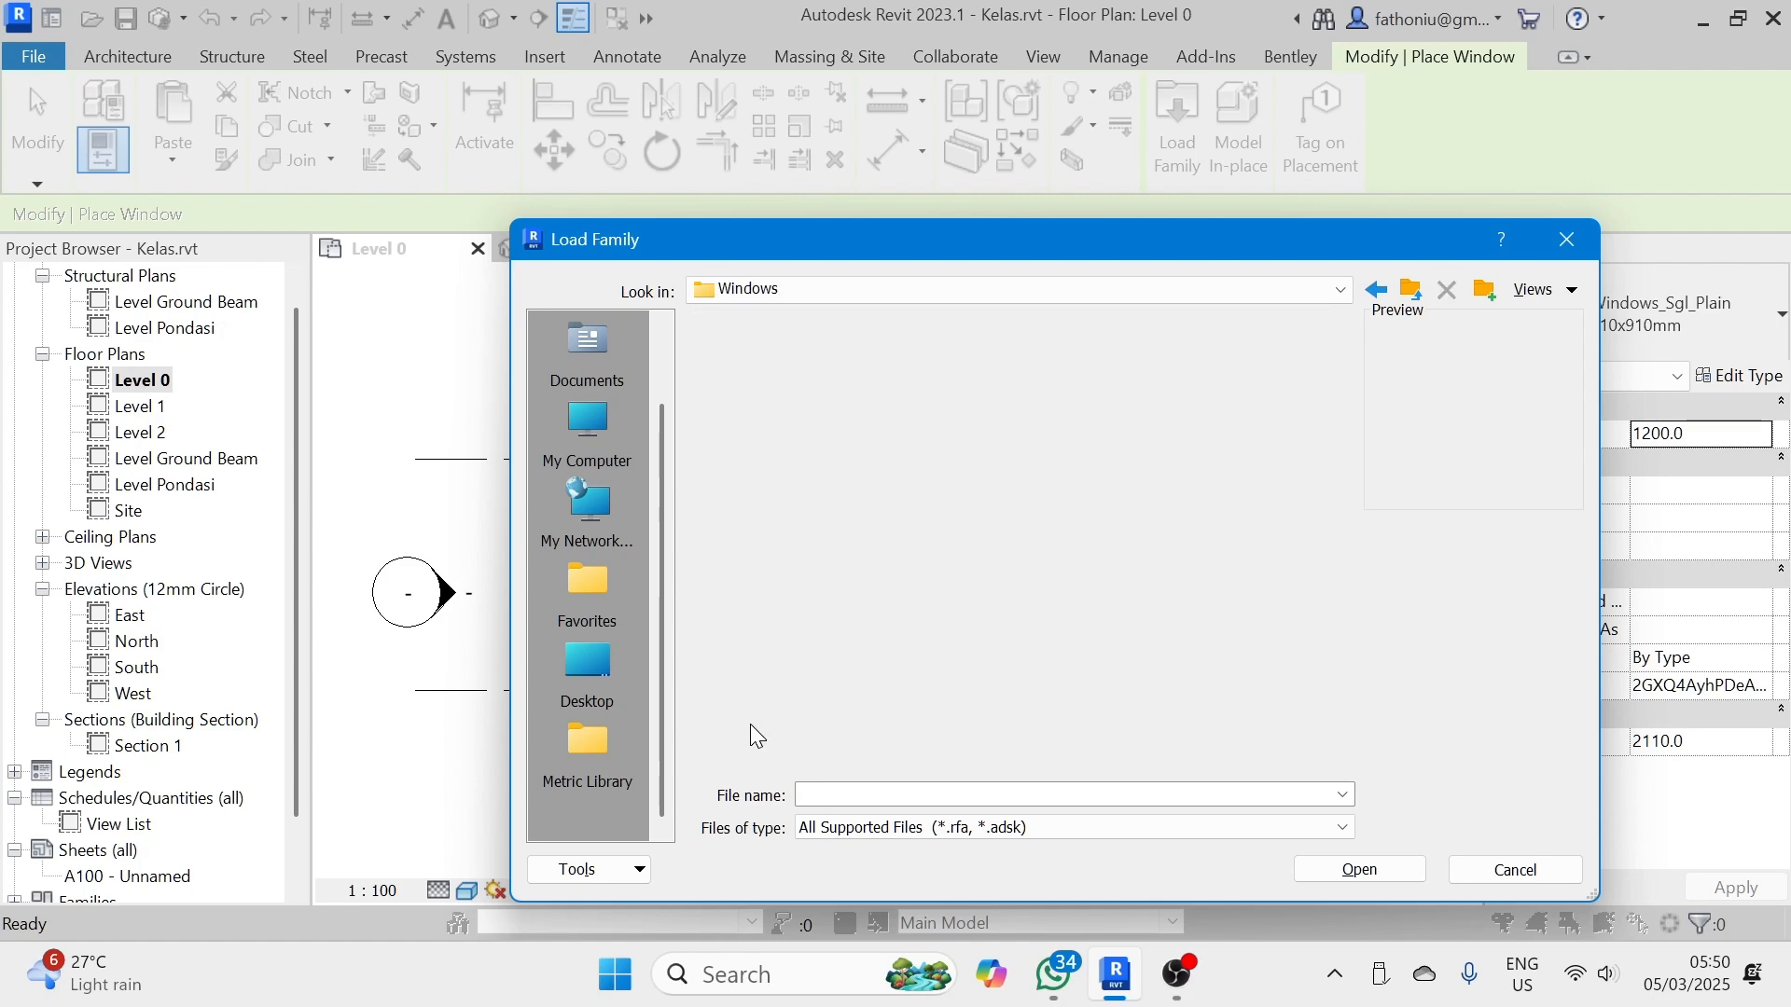
- Preview the window families in the Windows library folder, from Windows_Arched.rfa through Windows_Tpl_w-Glazing_Cross-Bars.rfa
left_click(773, 386)
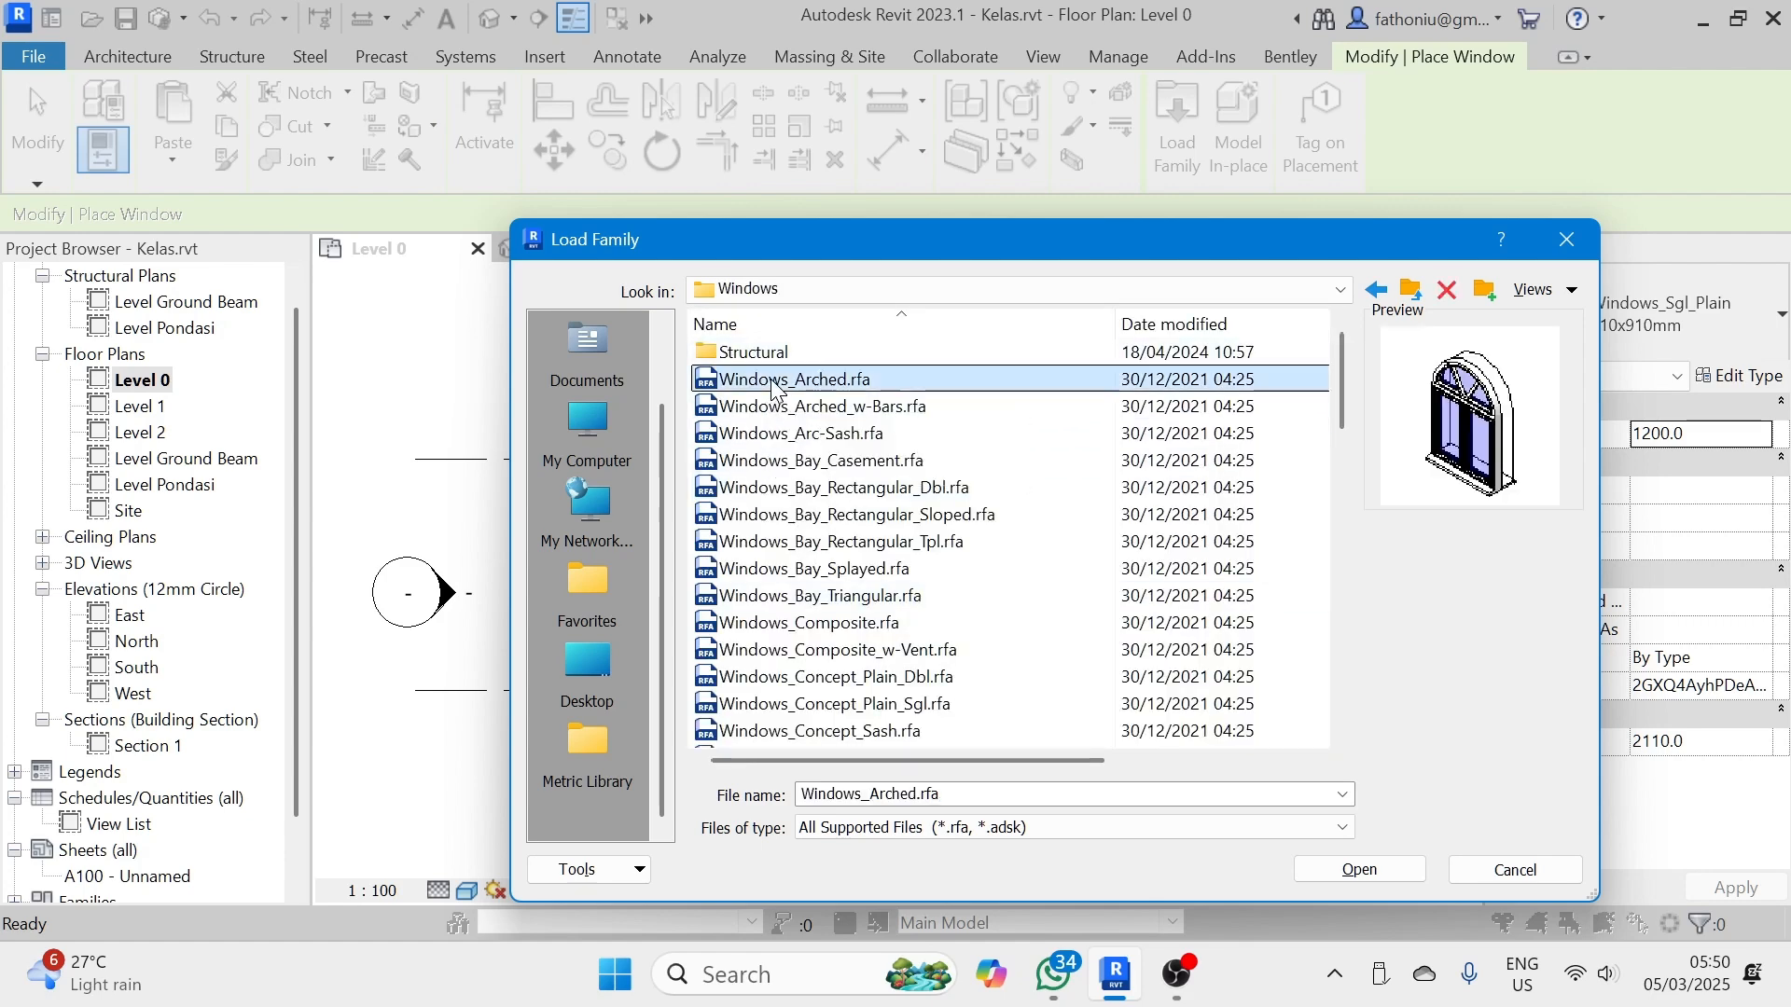
key("Down")
key("Down")
key("Down")
key("Down")
key("Down")
key("Down")
key("Down")
key("Down")
key("Down")
key("Down")
key("Down")
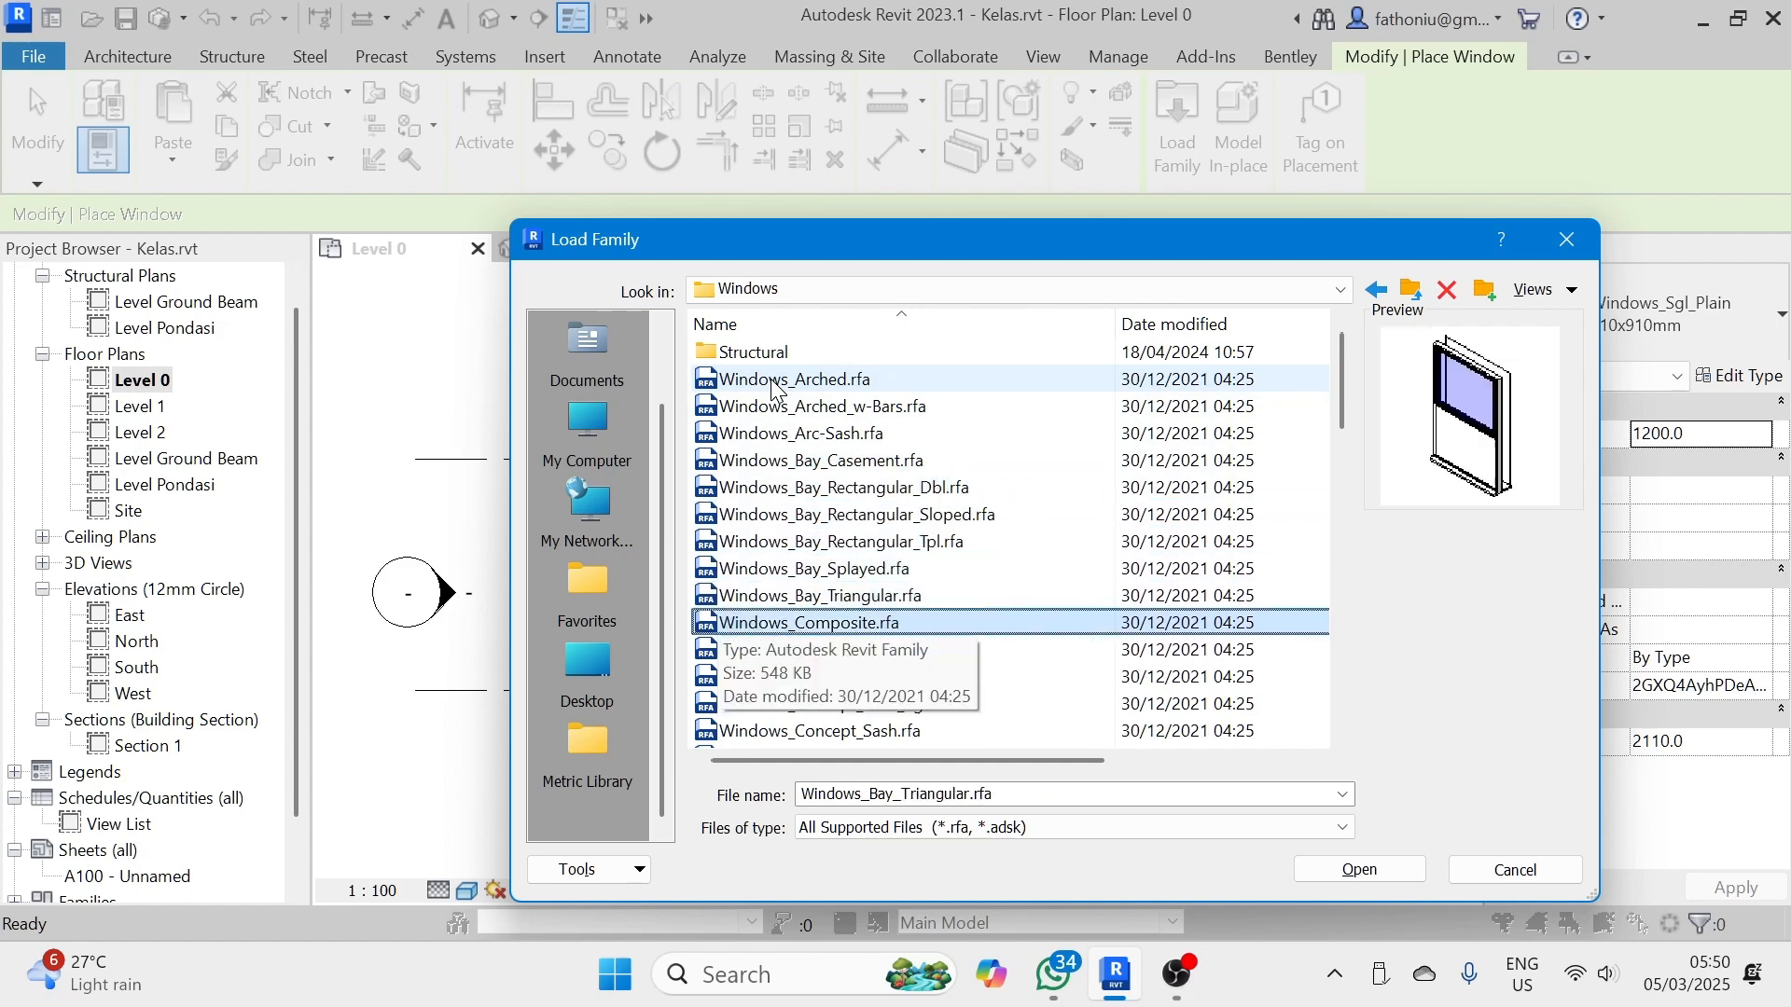
key("Down")
key("Down")
key("Down")
key("Down")
key("Down")
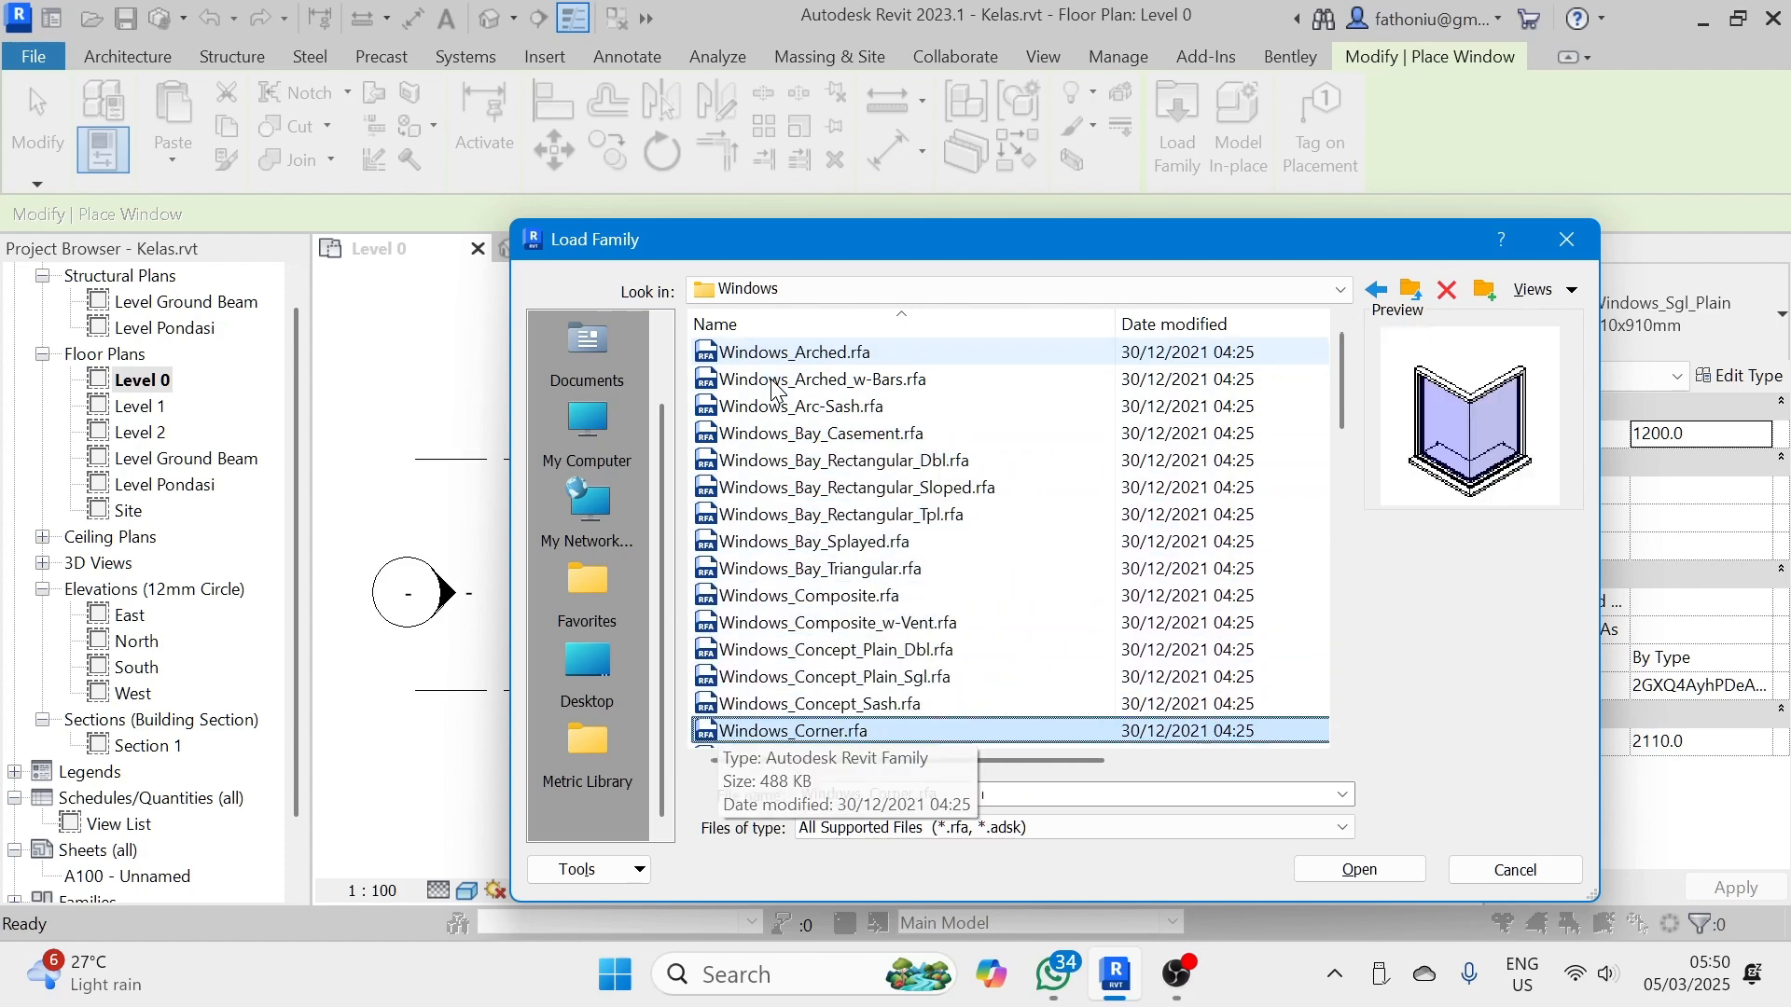
key("Up")
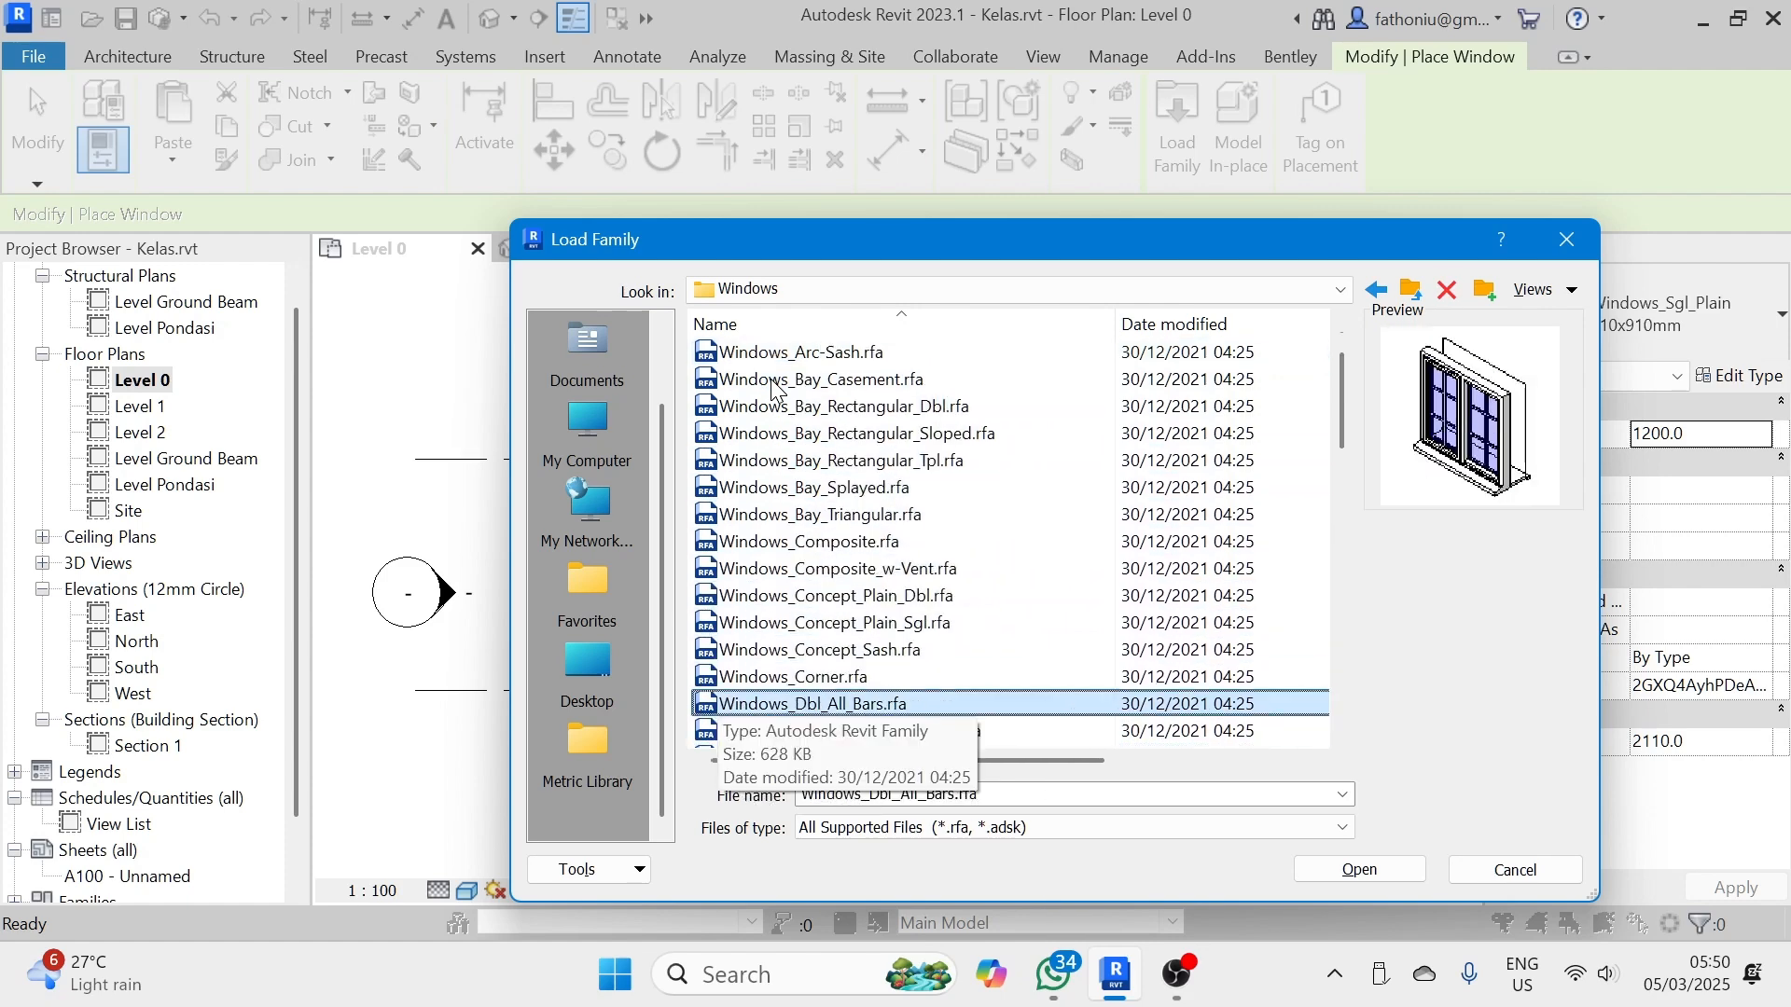
key("Down")
key("Down")
key("Down")
key("Down")
key("Down")
key("Down")
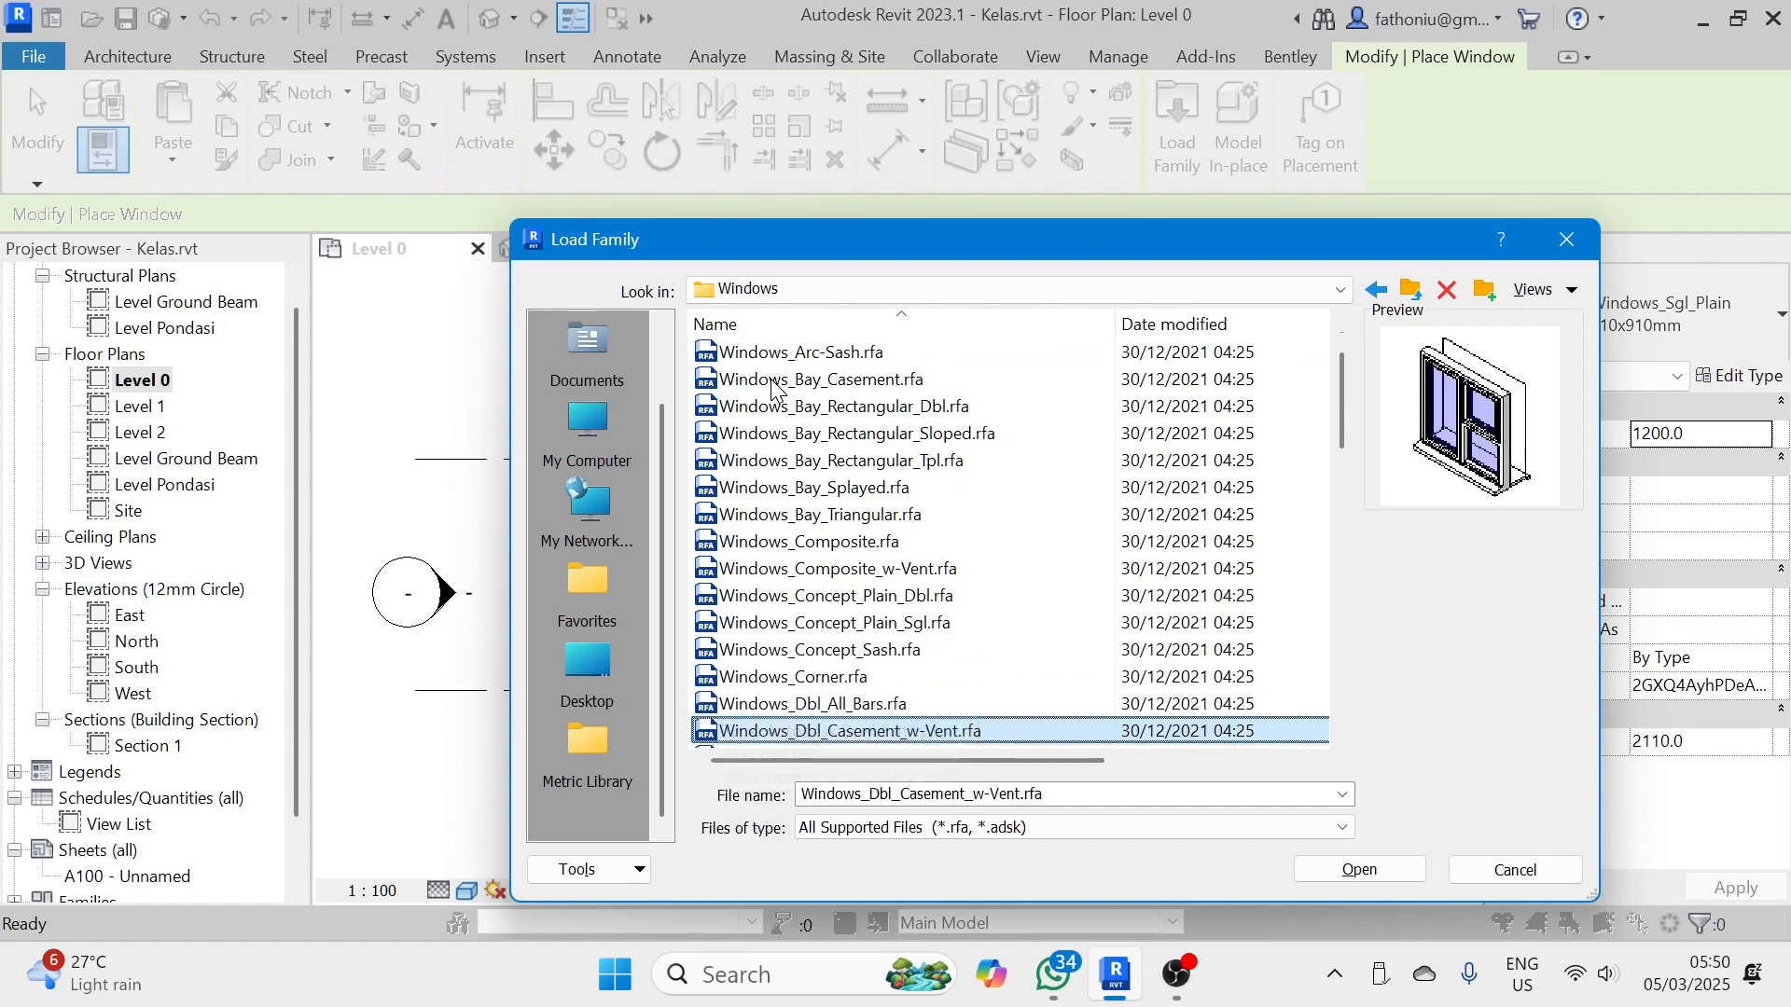
key("Down")
key("Down")
key("Down")
key("Down")
key("Down")
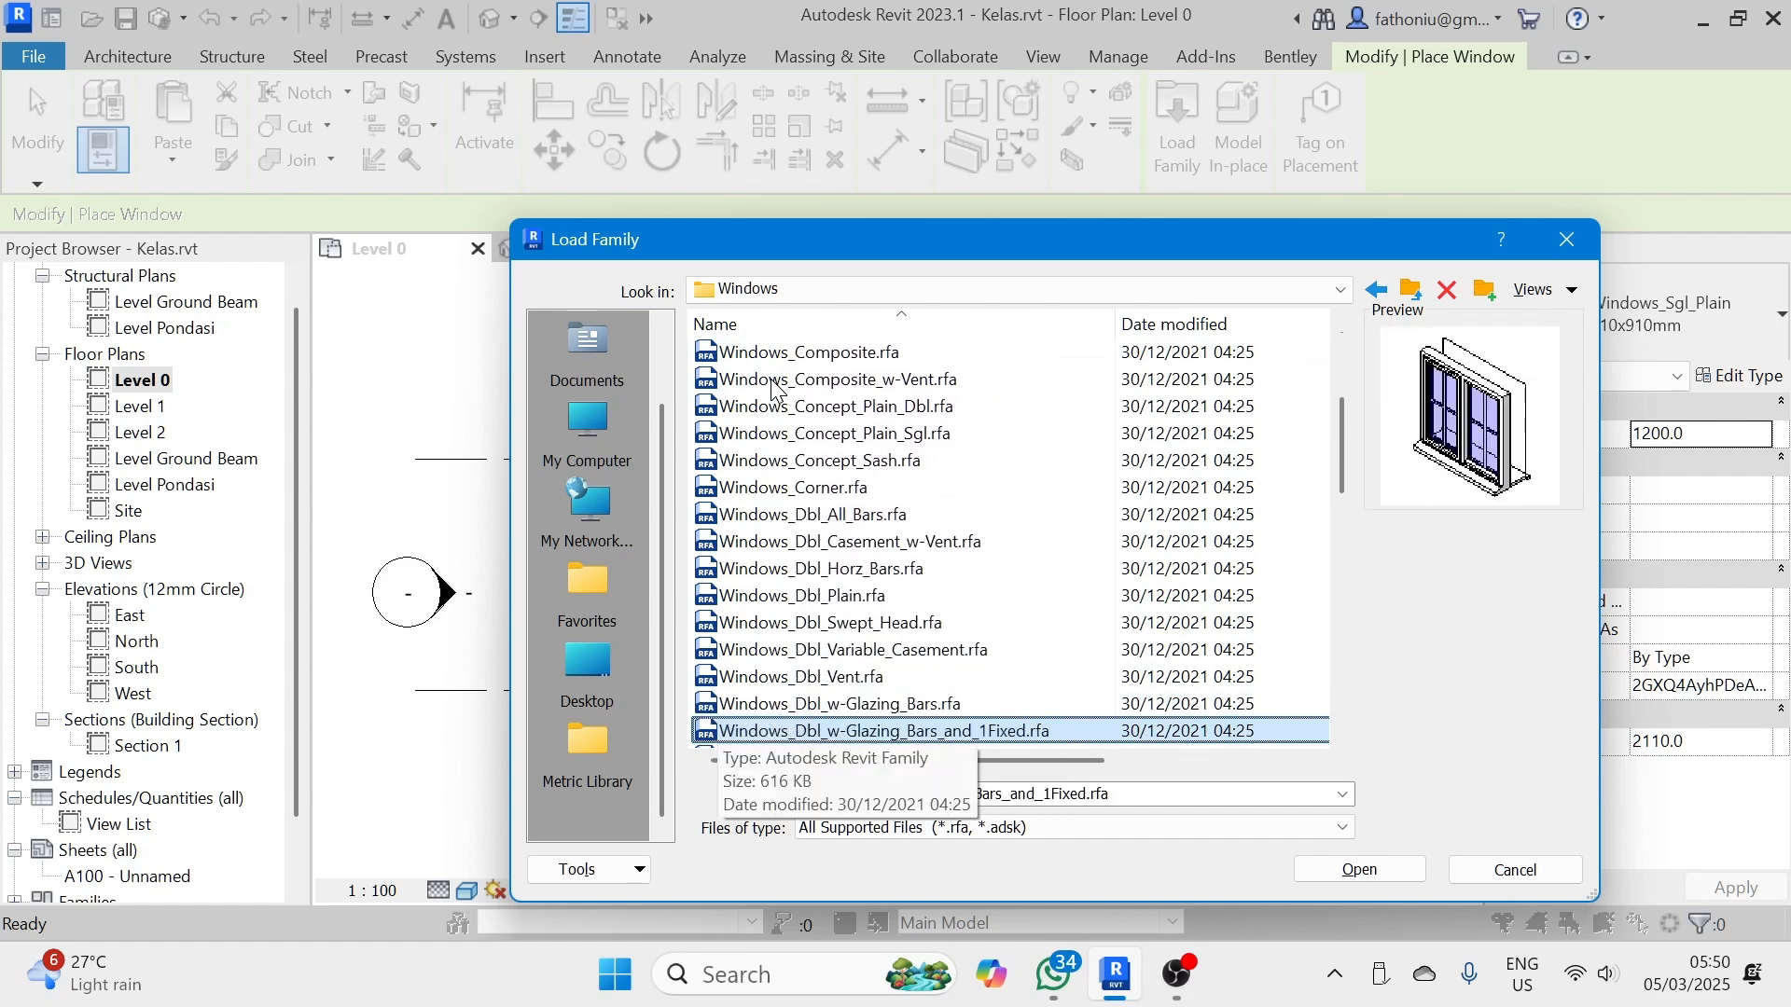
key("Up")
key("Down")
key("Down")
key("Down")
key("Down")
key("Down")
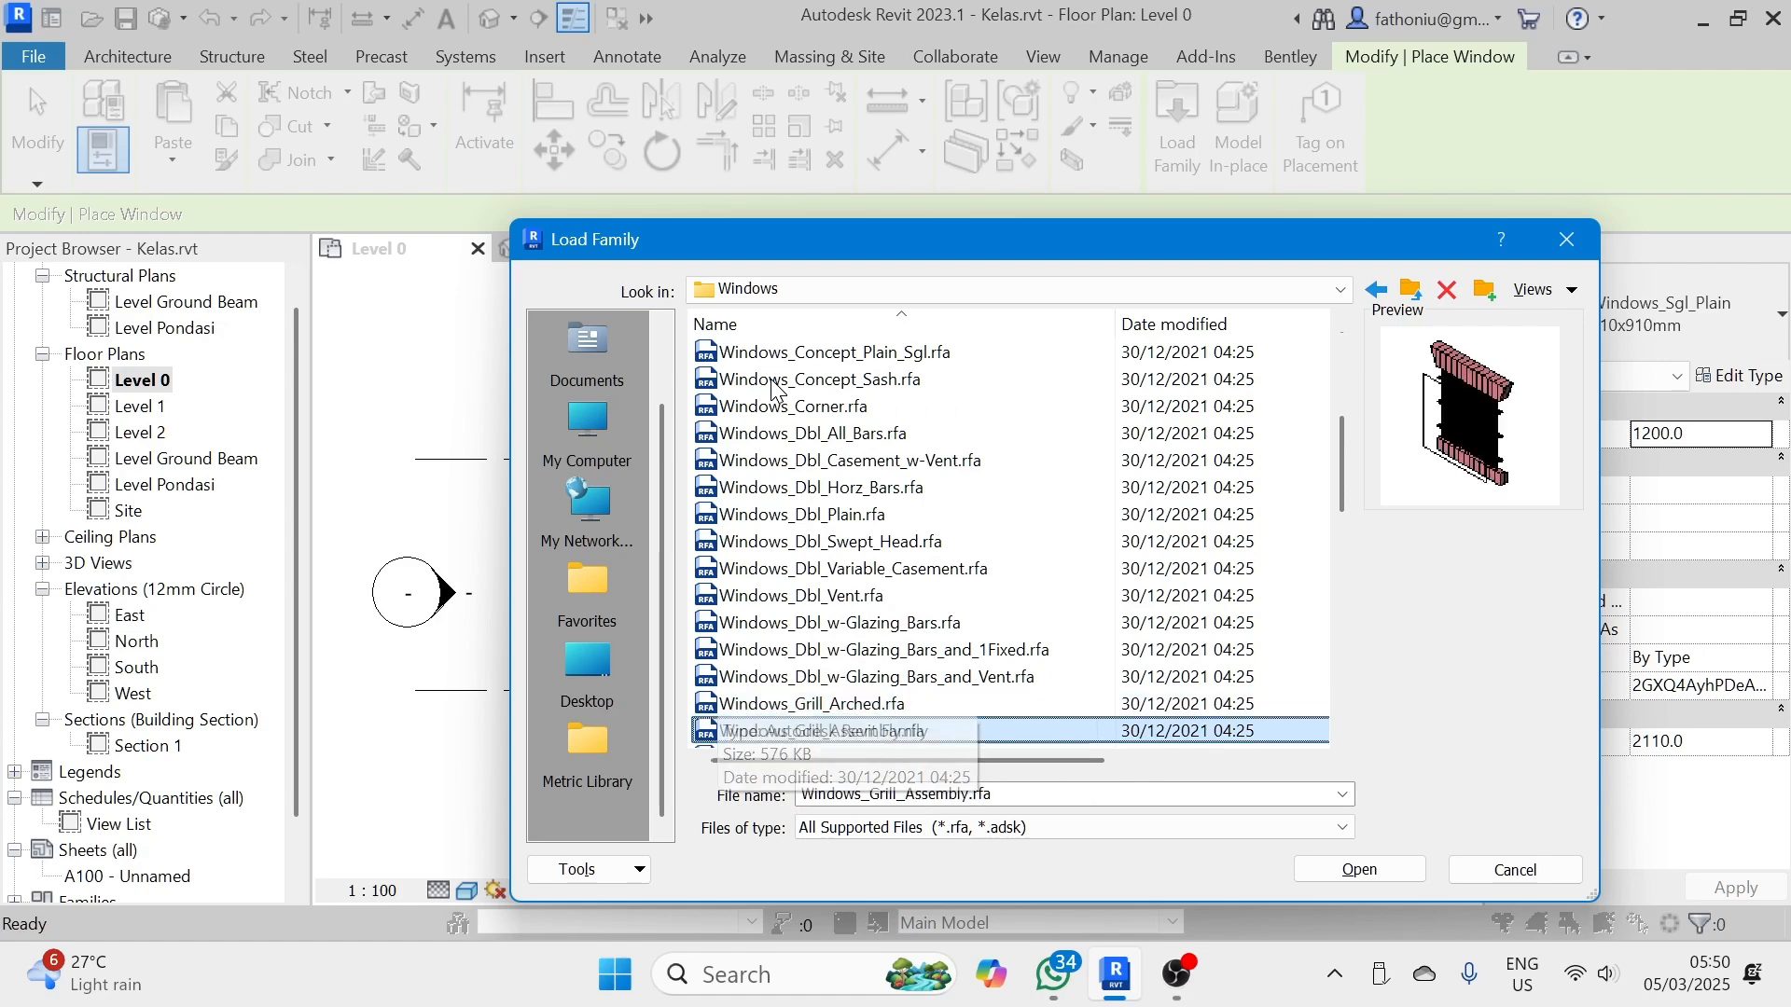
key("Down")
key("Down")
key("Down")
key("Down")
key("Down")
key("Down")
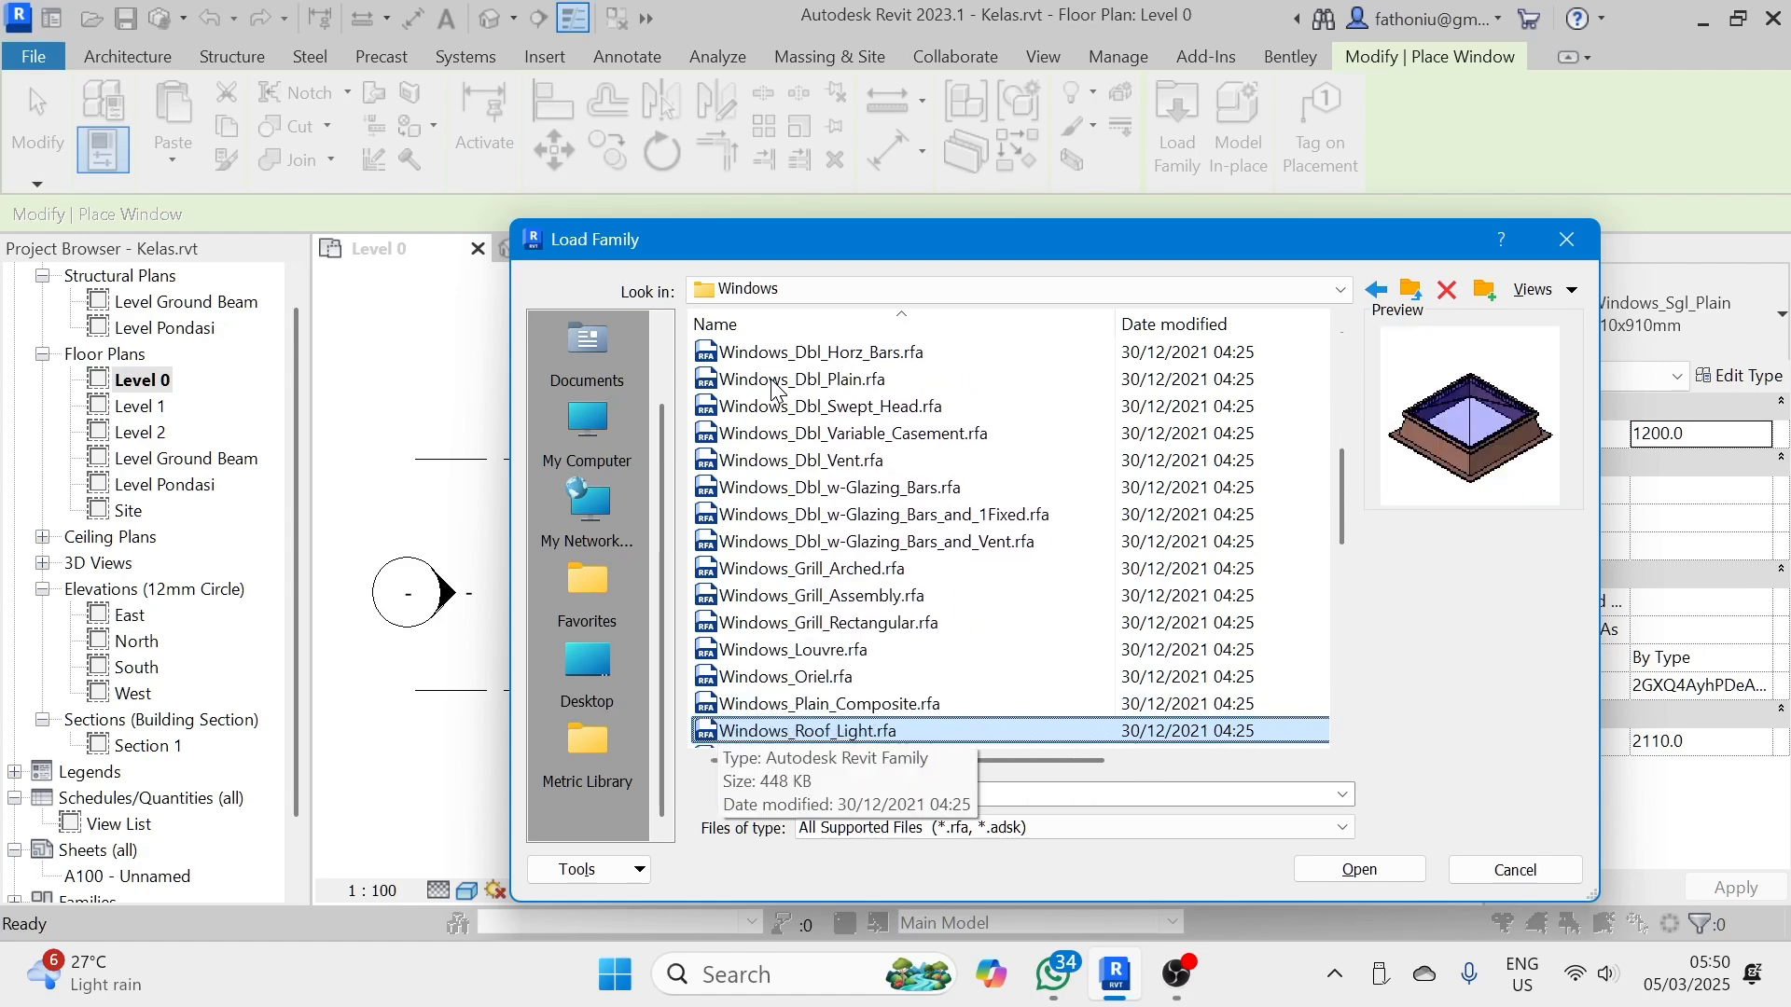
key("Down")
key("Down")
key("Down")
key("Down")
key("Down")
key("Down")
key("Down")
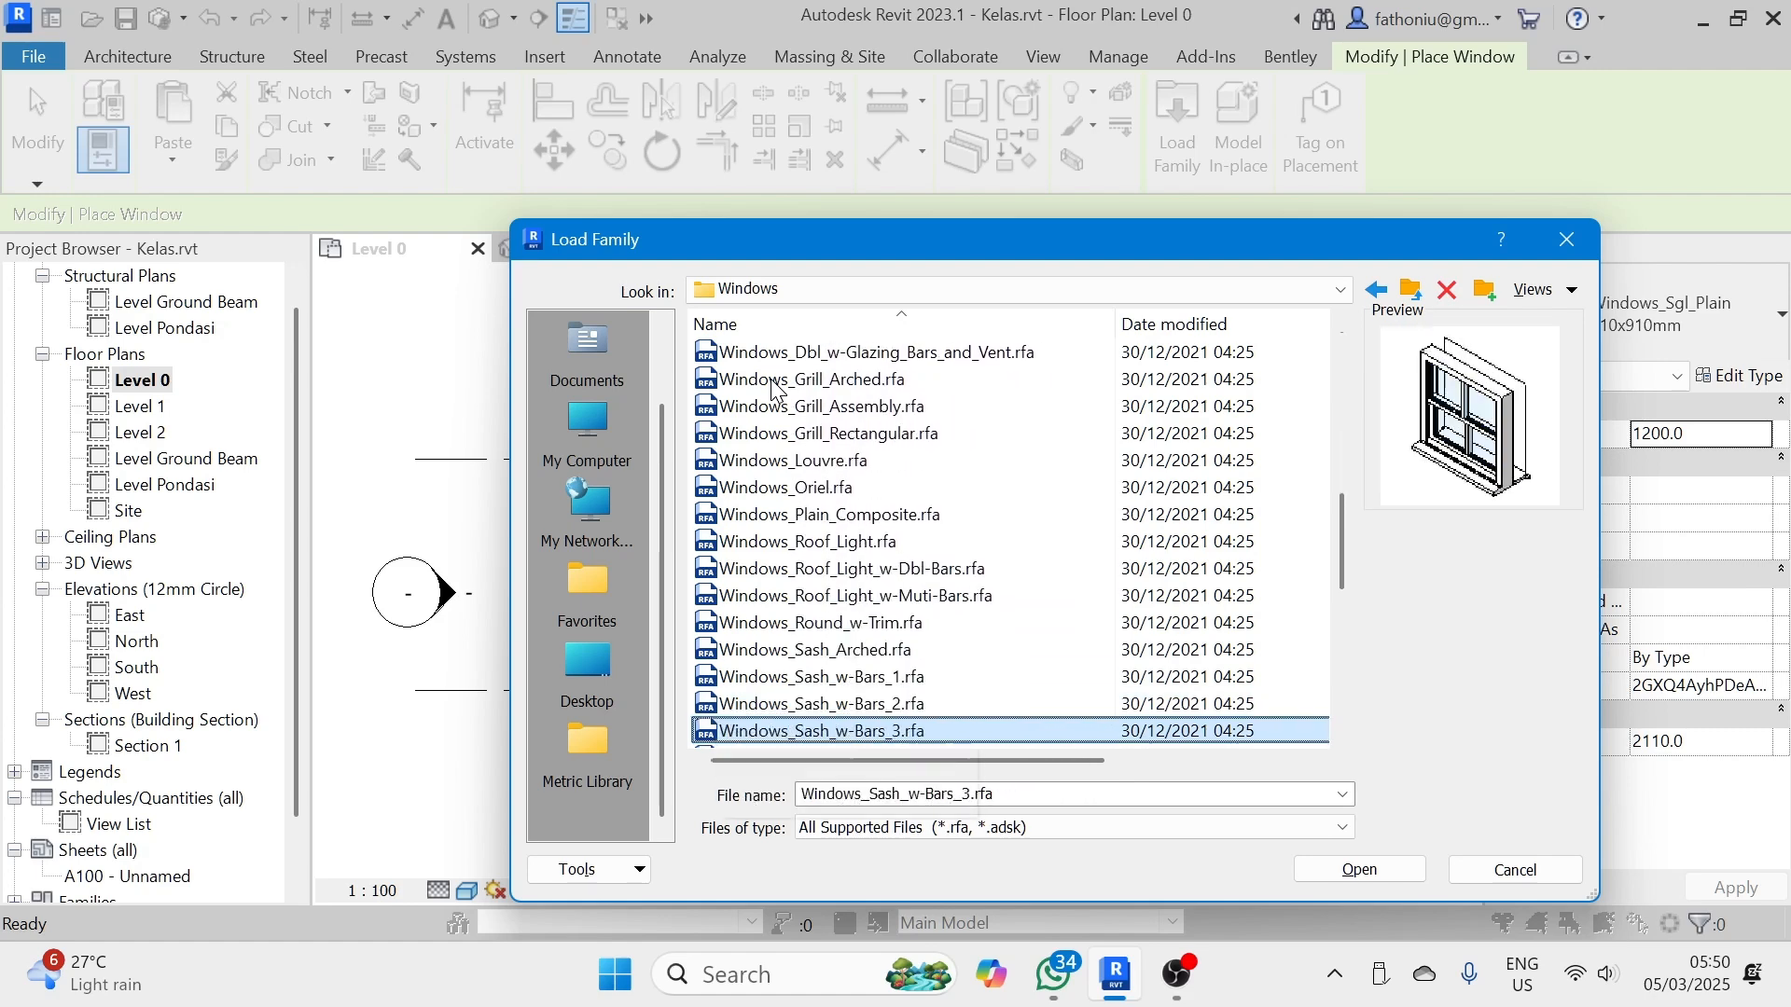
key("Down")
key("Down")
key("Down")
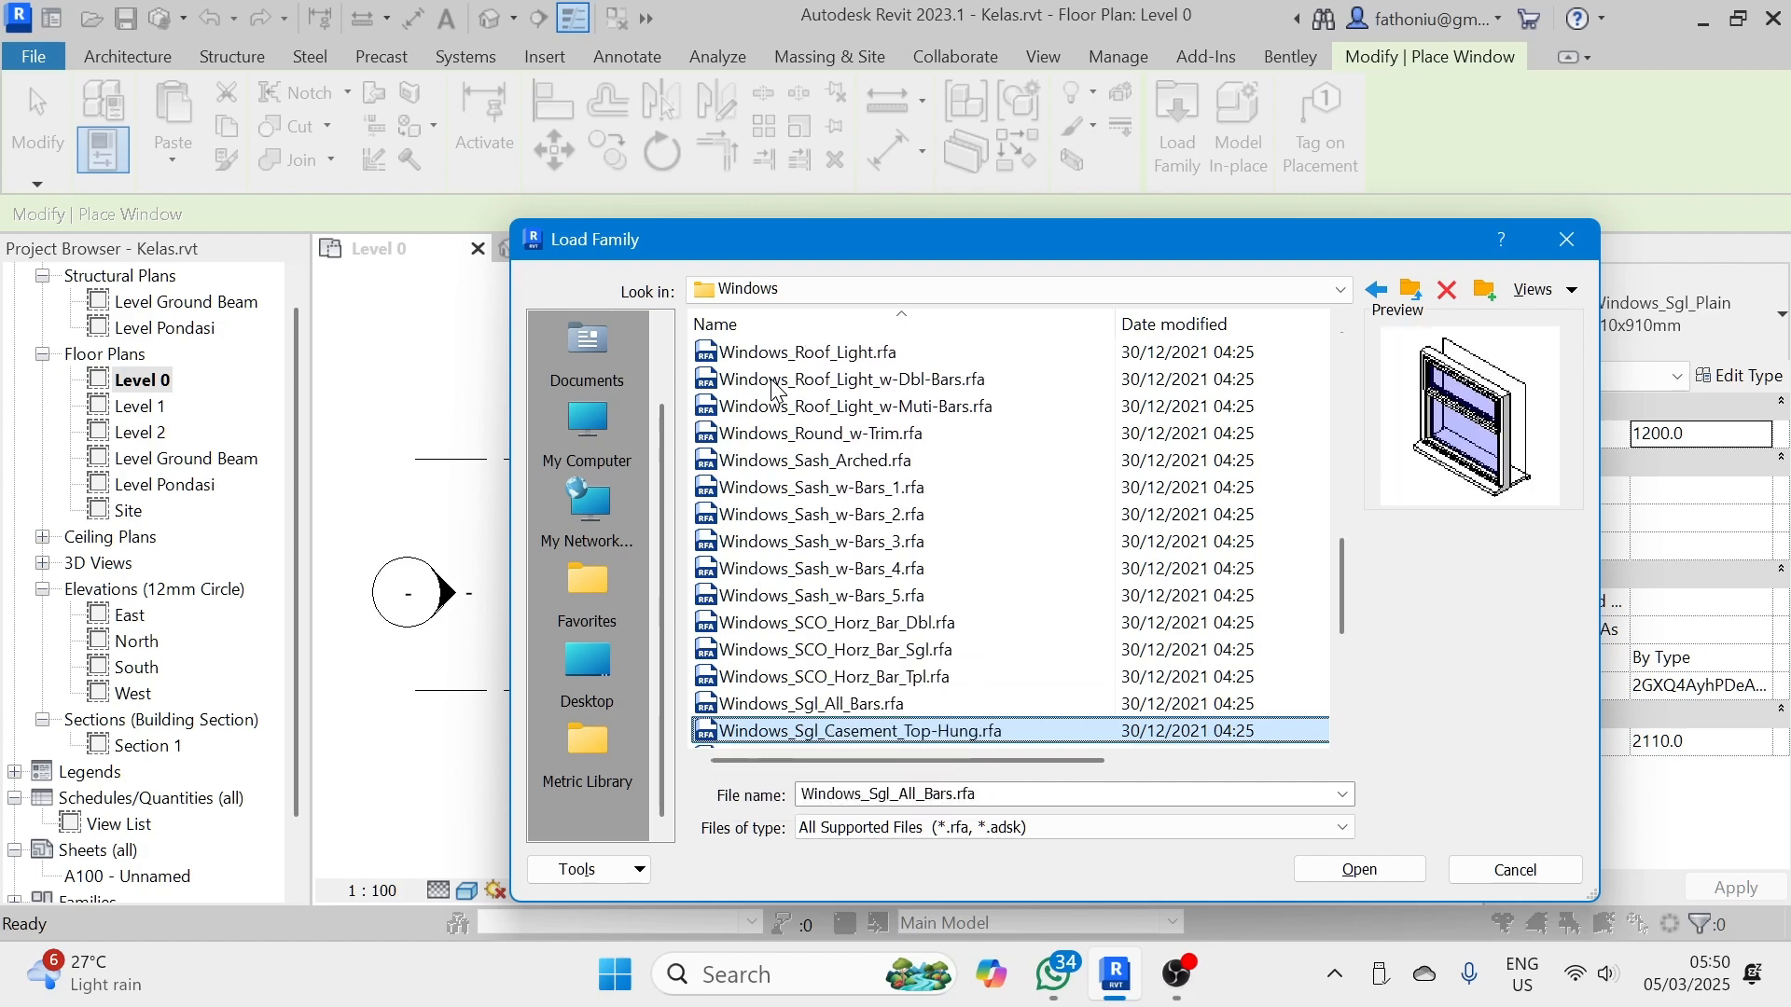
key("Down")
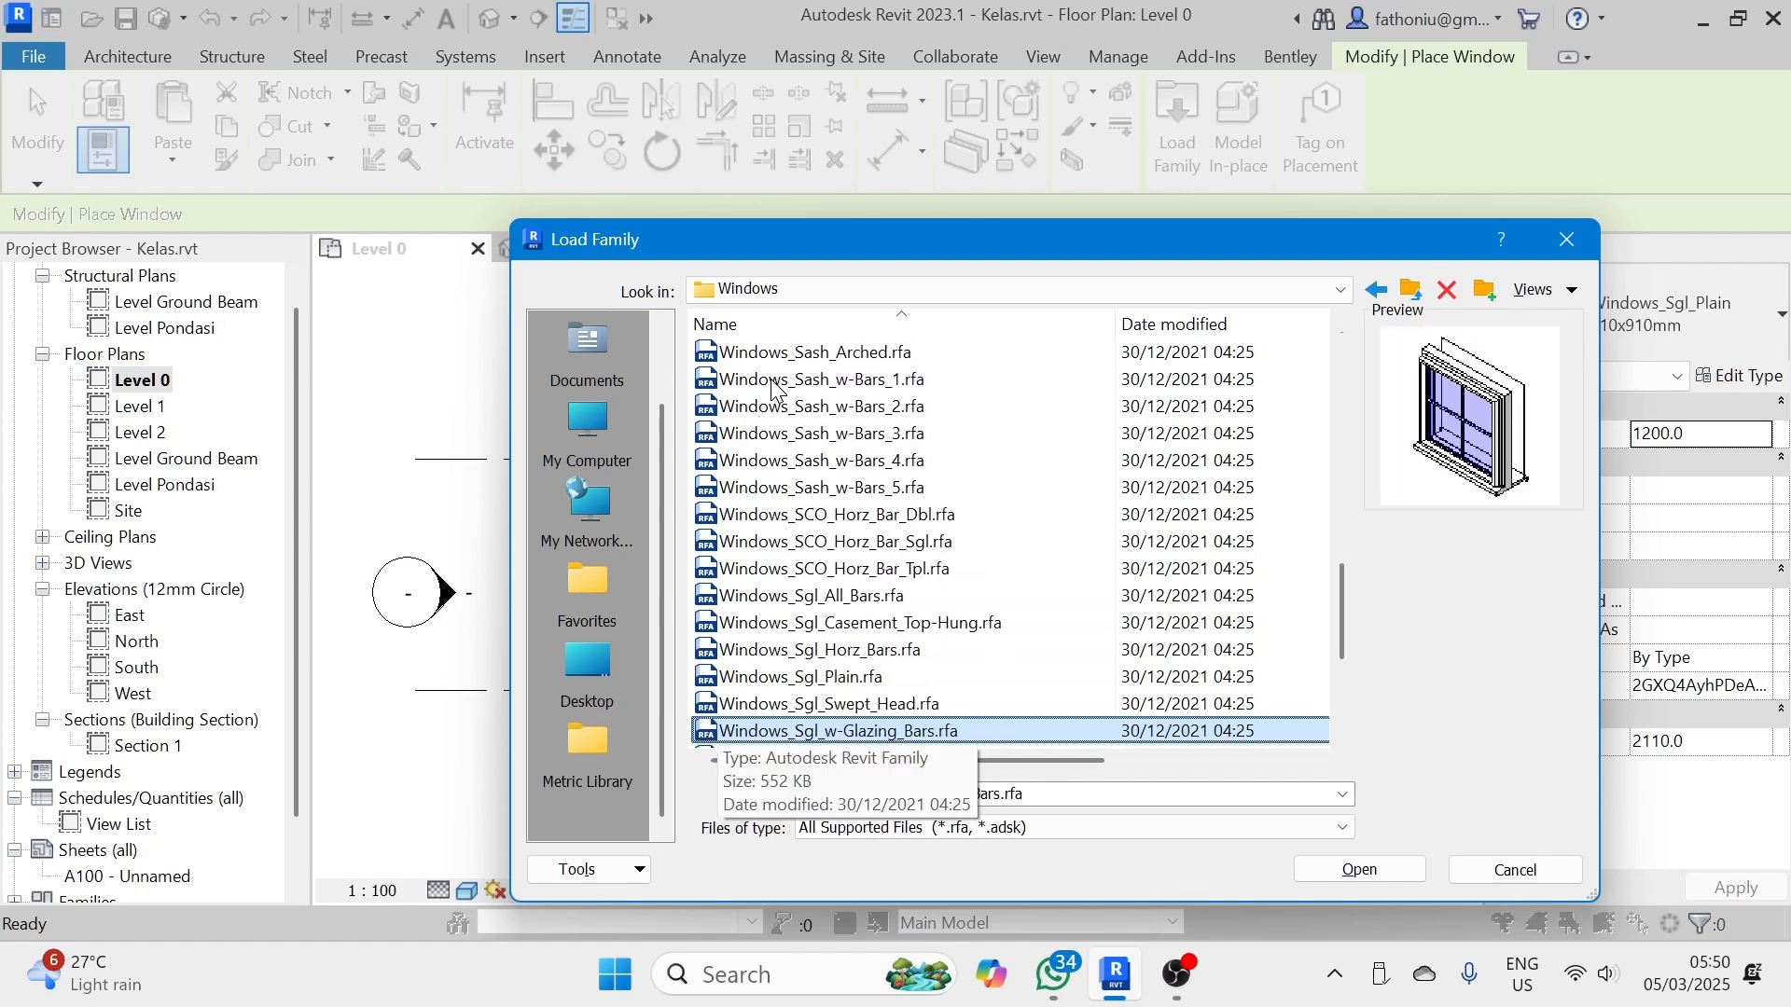
key("Down")
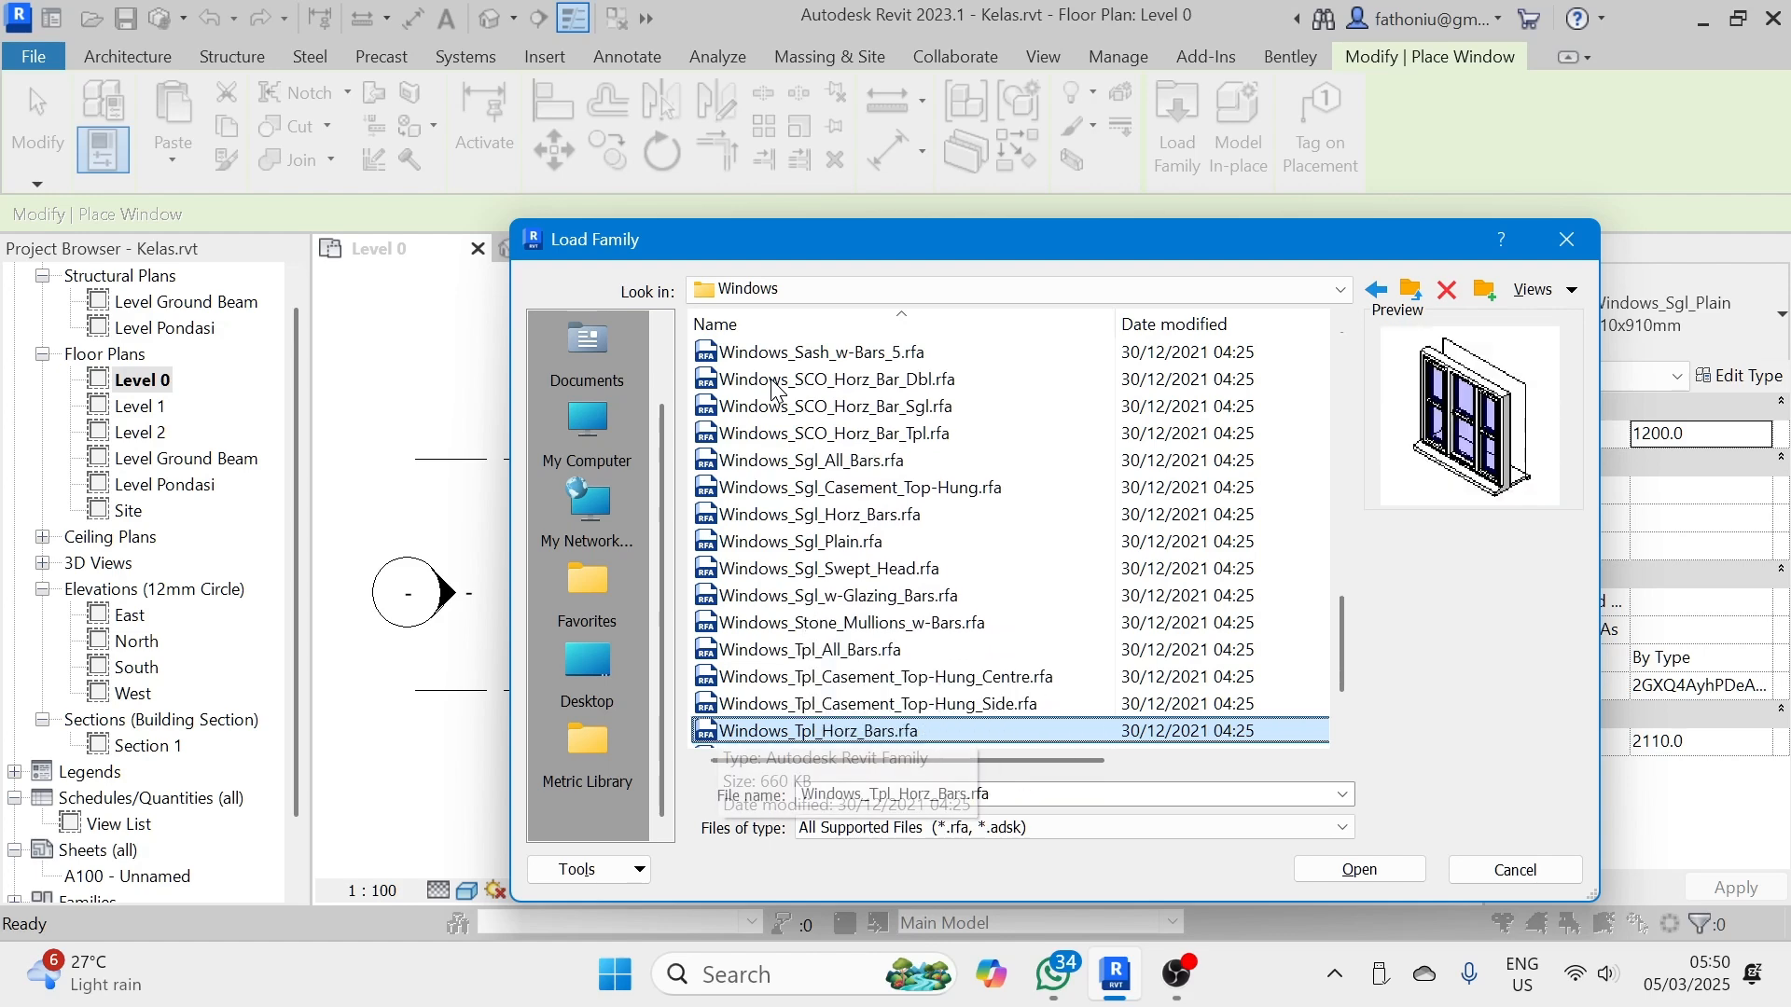
key("Down")
key("Down")
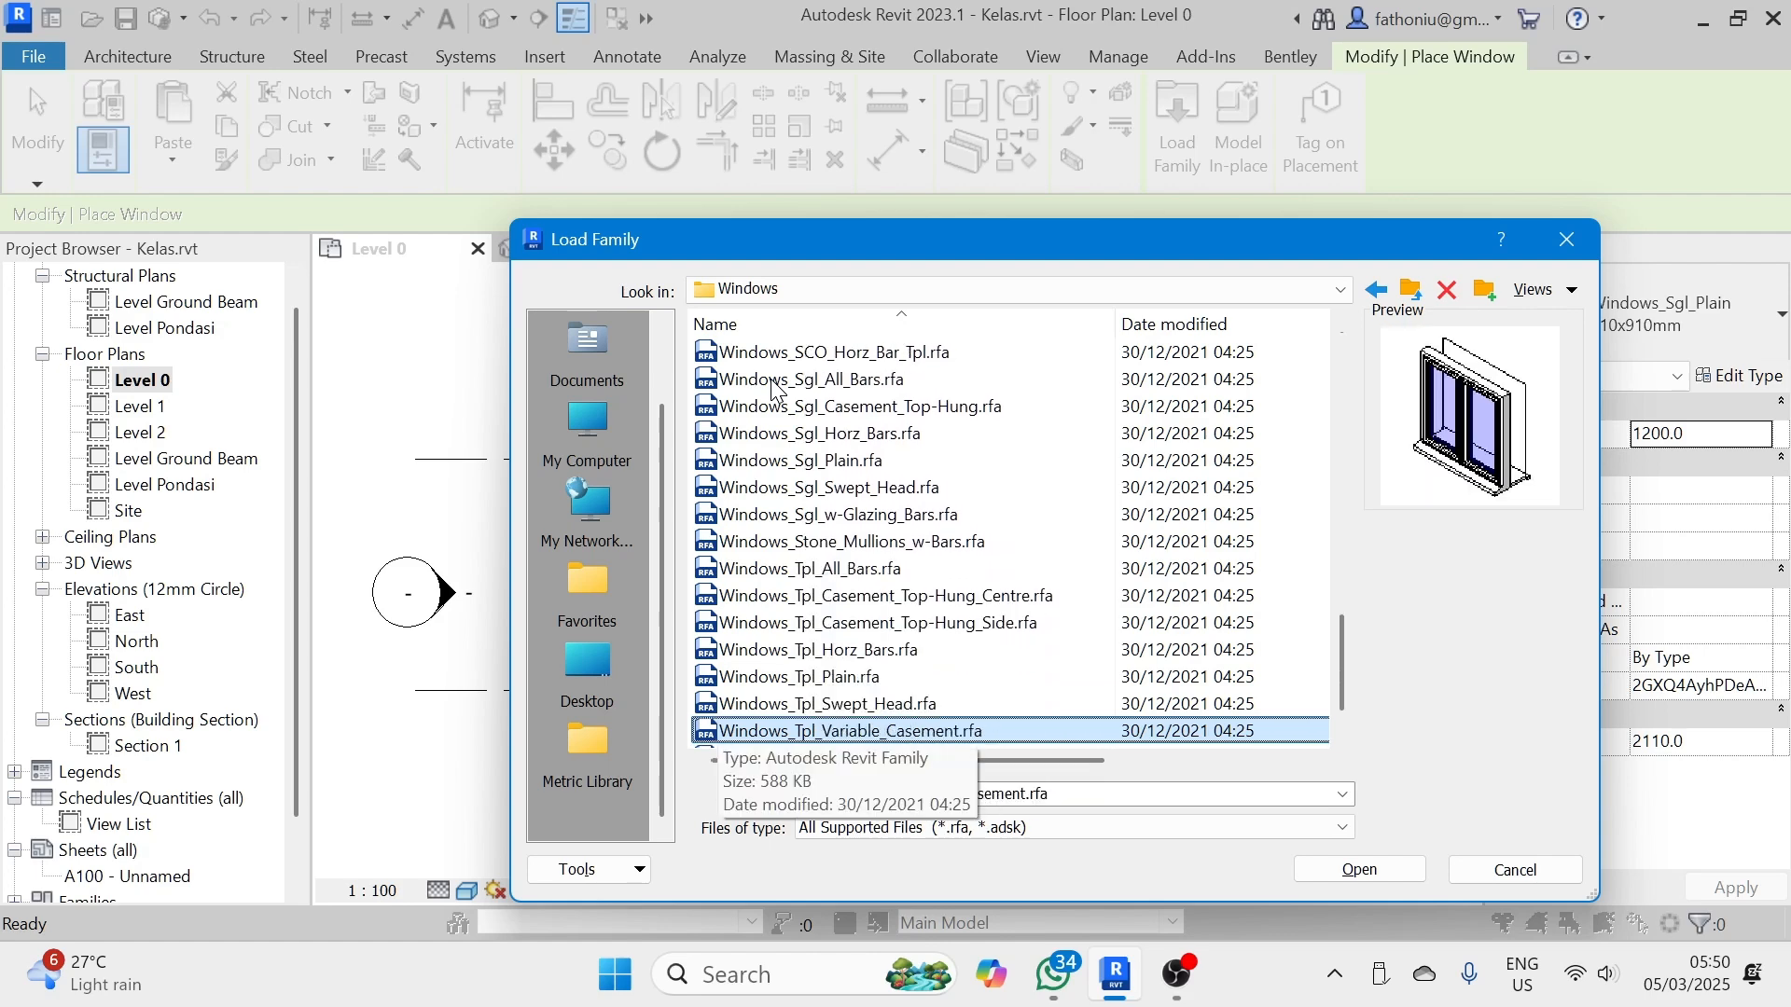
key("Up")
key("Down")
key("Down")
key("Down")
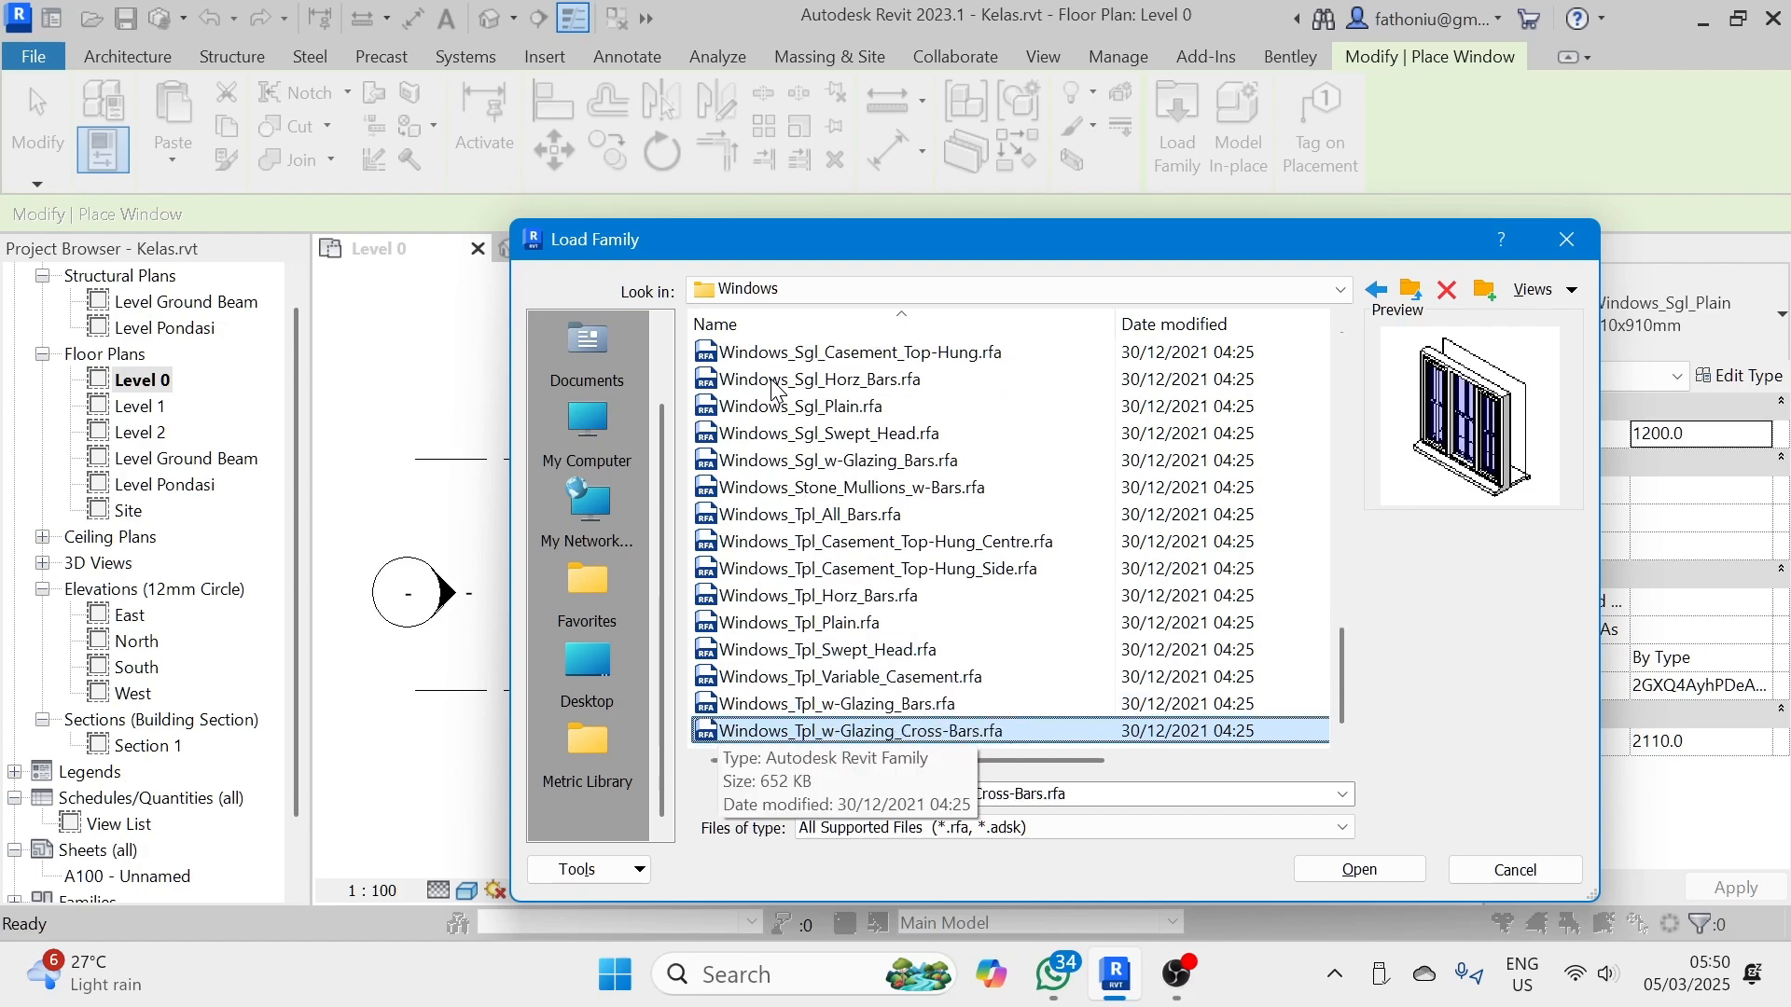
- Go back through the window families and load Windows_Dbl_w-Glazing_Bars_and_1Fixed.rfa into the project
key("Up")
key("Up")
key("Up")
key("Up")
key("Up")
key("Up")
key("Up")
key("Up")
key("Up")
key("Up")
key("Up")
key("Up")
key("Up")
key("Up")
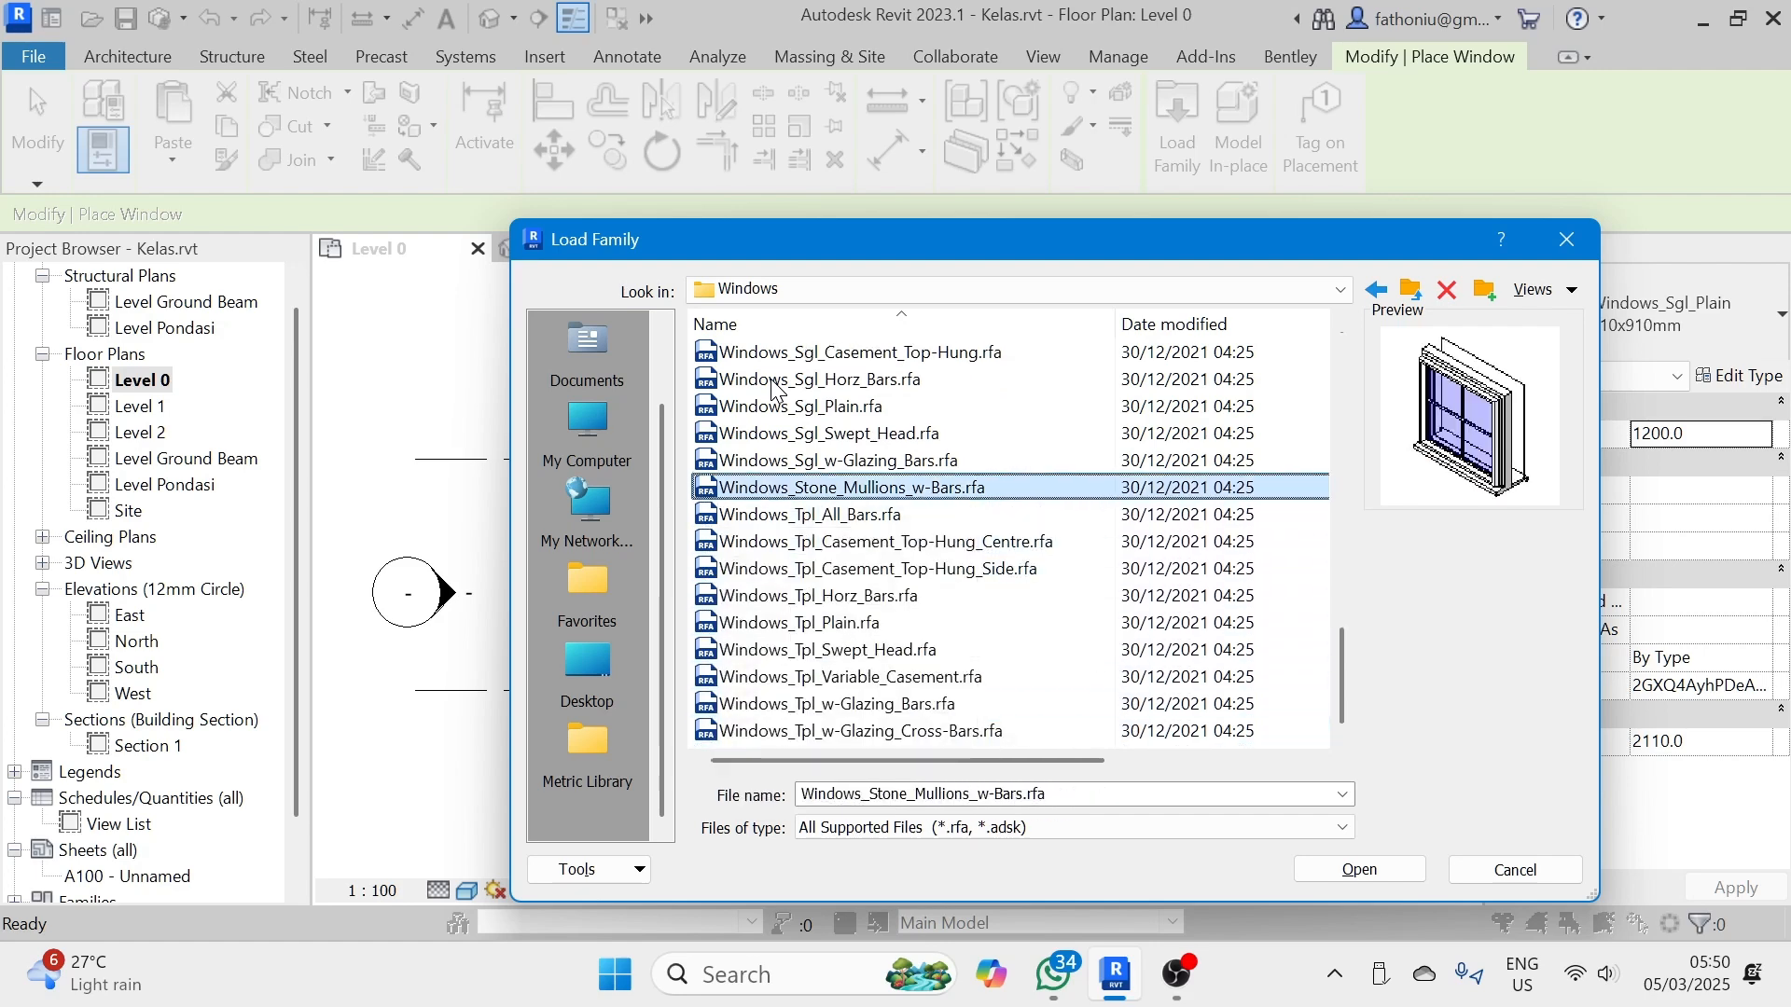
key("Up")
key("Up")
key("Up")
key("Up")
key("Up")
key("Up")
key("Up")
key("Up")
key("Up")
key("Up")
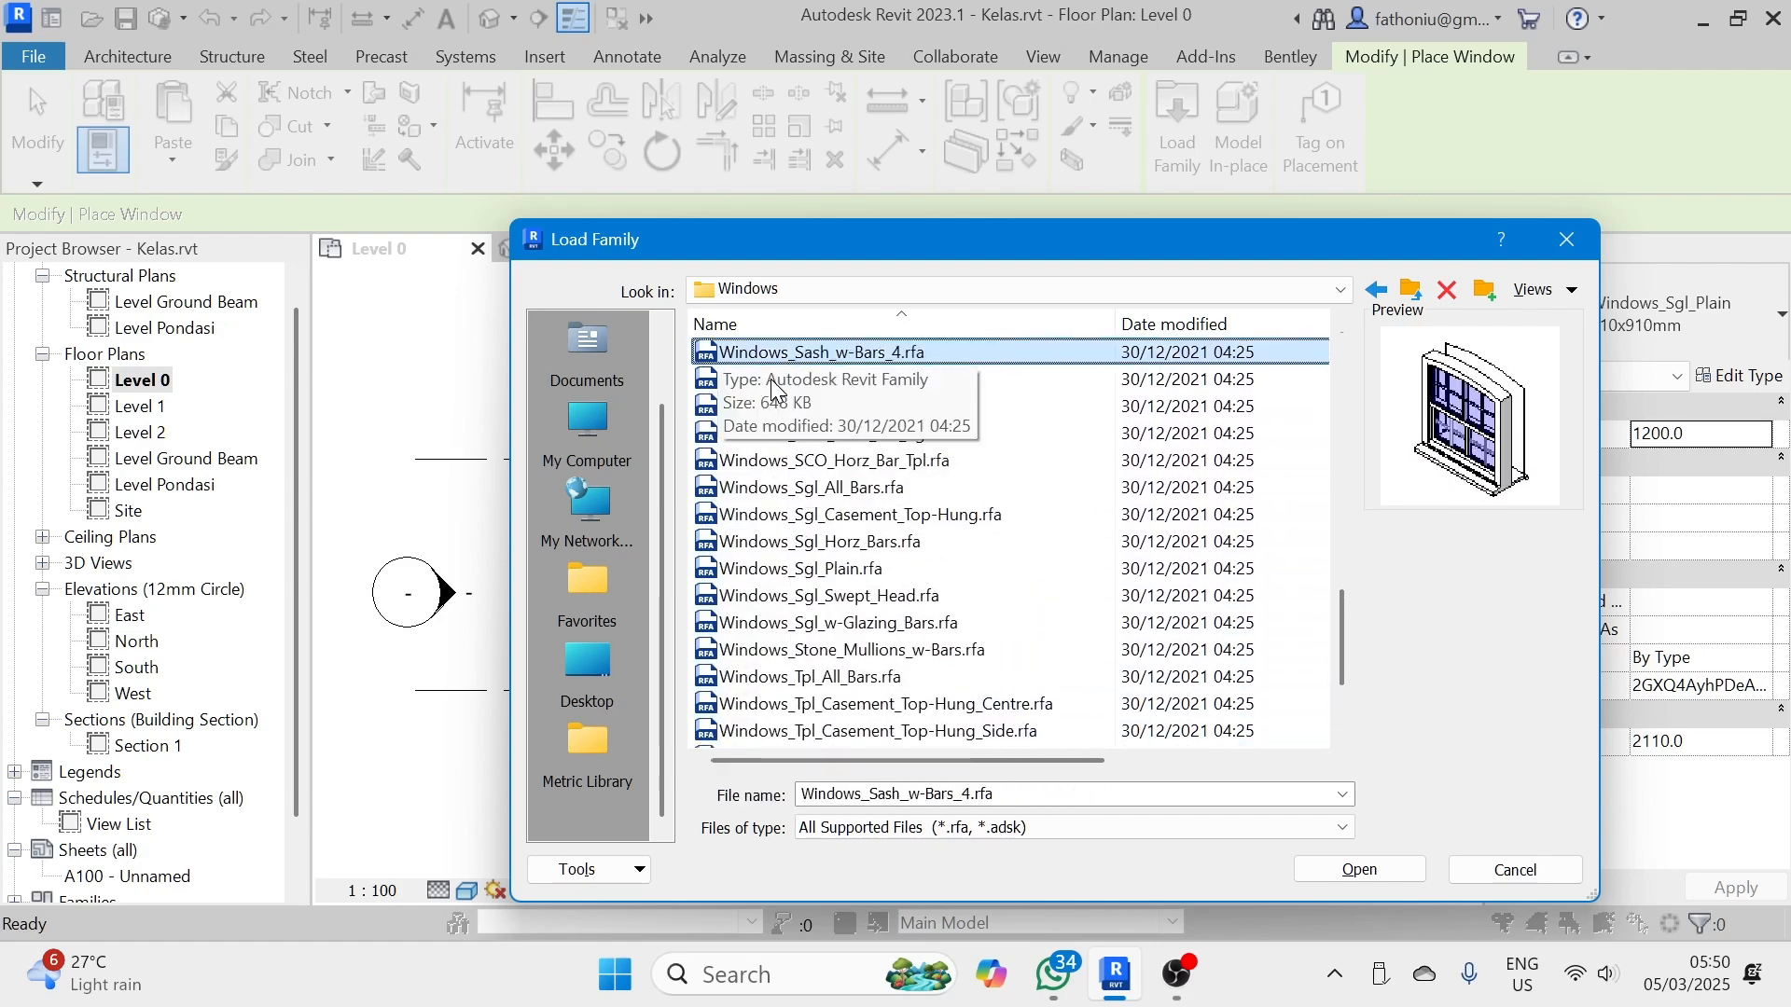
key("Up")
key("Up")
key("Up")
key("Up")
key("Up")
key("Up")
key("Up")
key("Up")
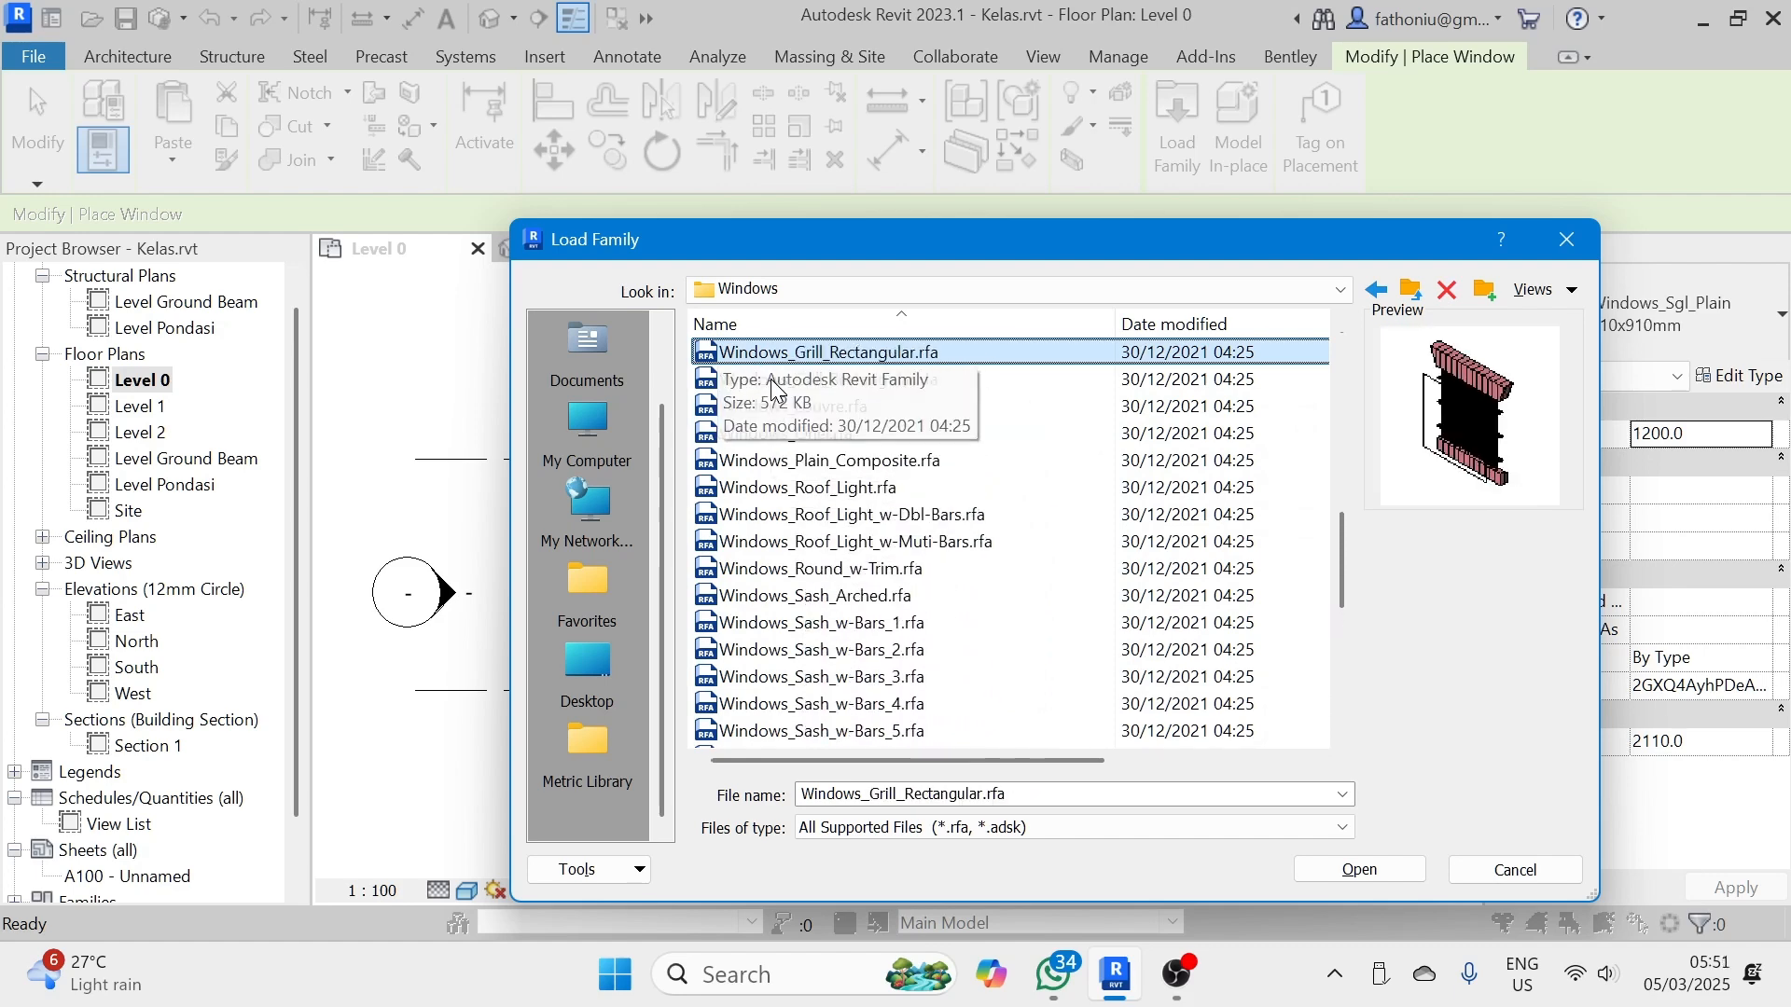
key("Up")
key("Up")
key("Up")
key("Up")
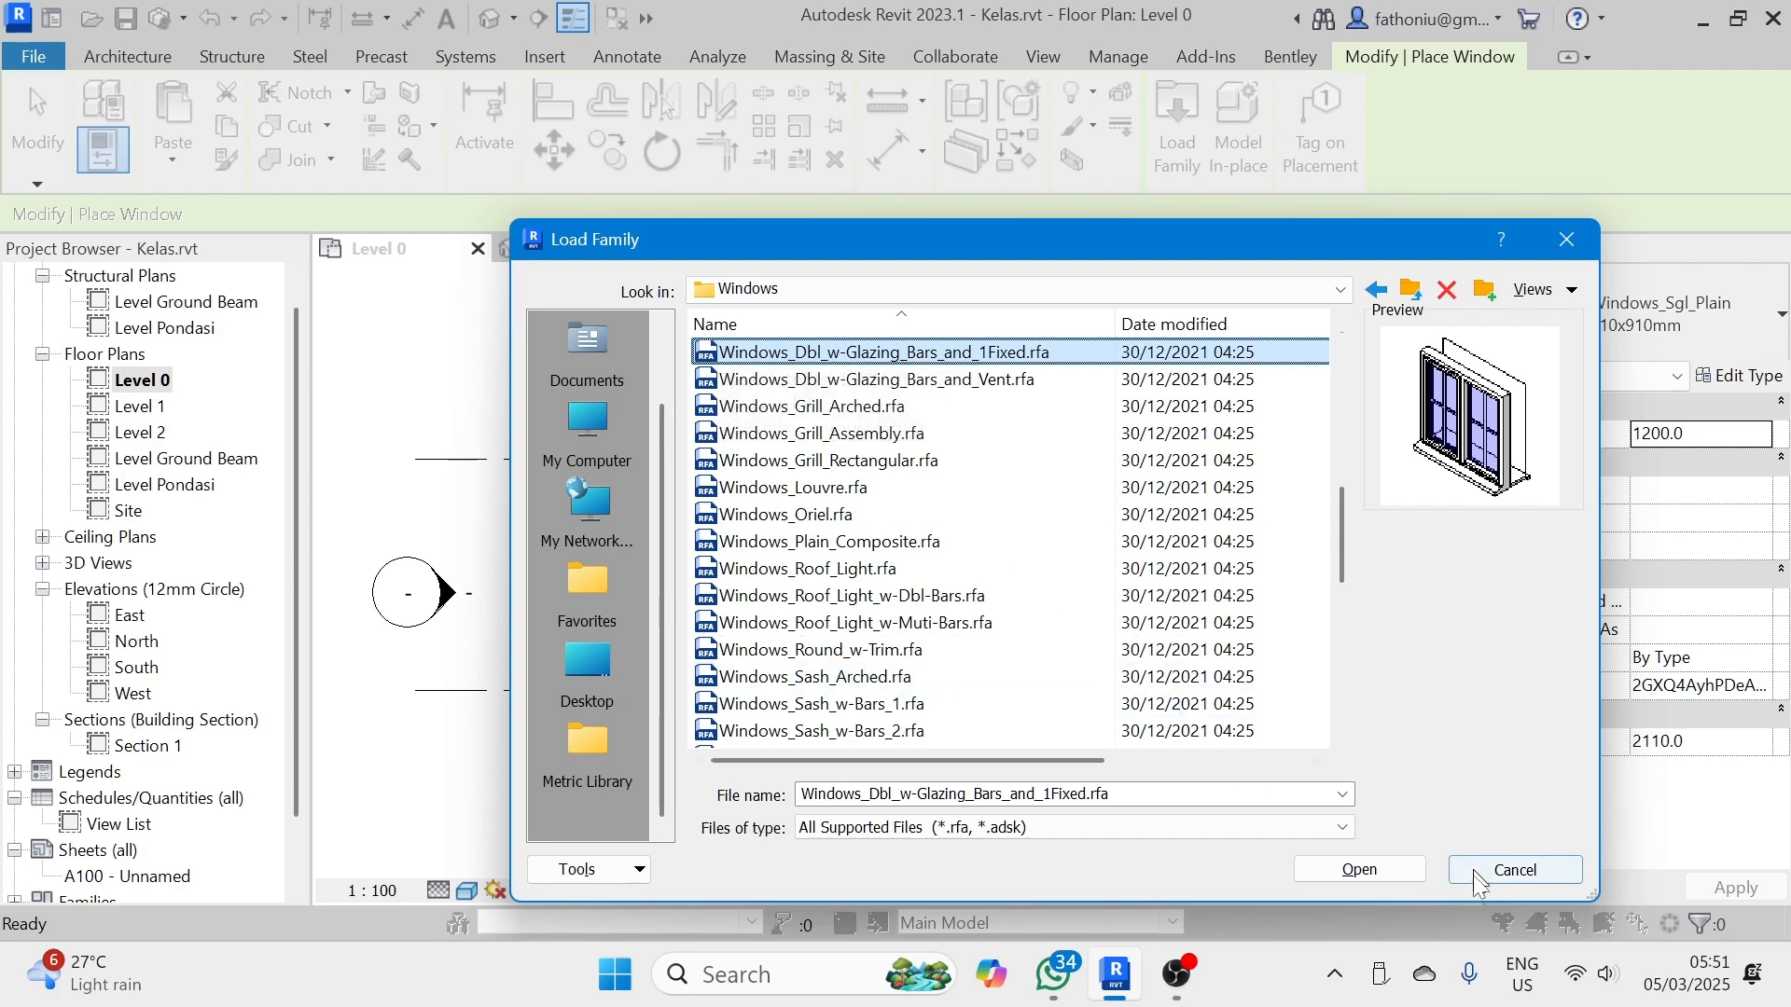
left_click(1371, 872)
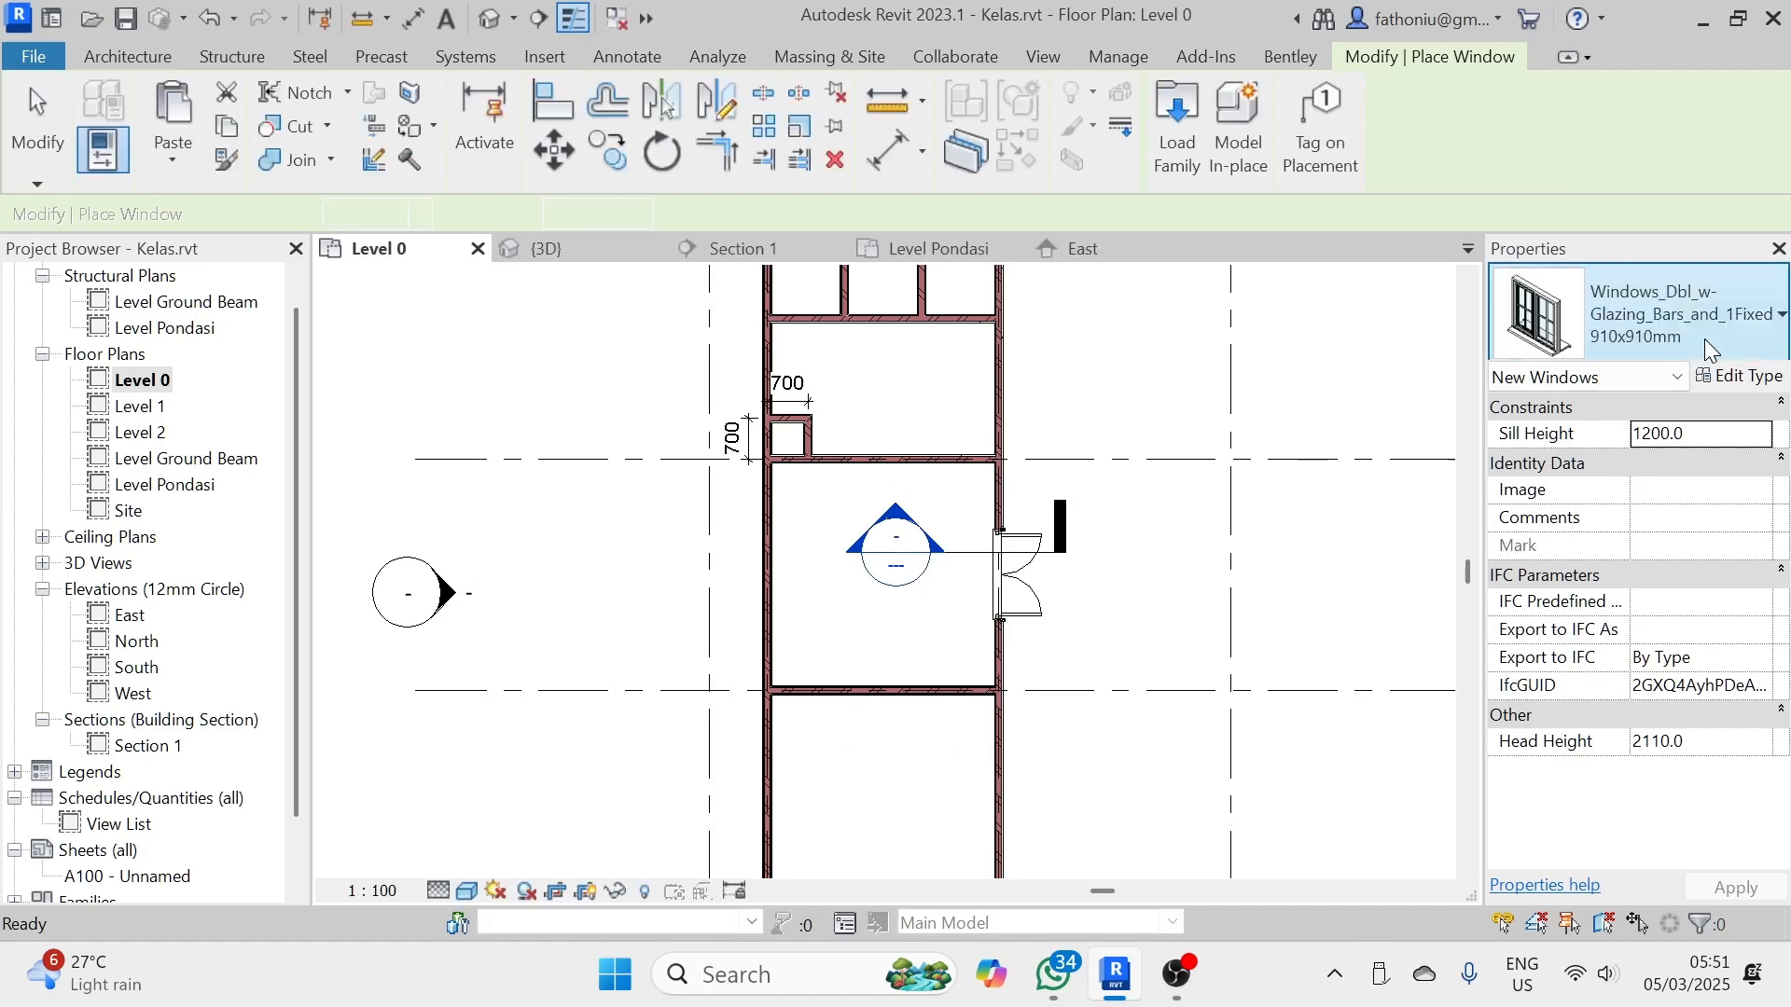
- Place a 910x1210mm Windows_Dbl_w-Glazing_Bars_and_1Fixed window in the outer west wall between grids C and D, 300 mm from the grid D cross wall
left_click(1776, 322)
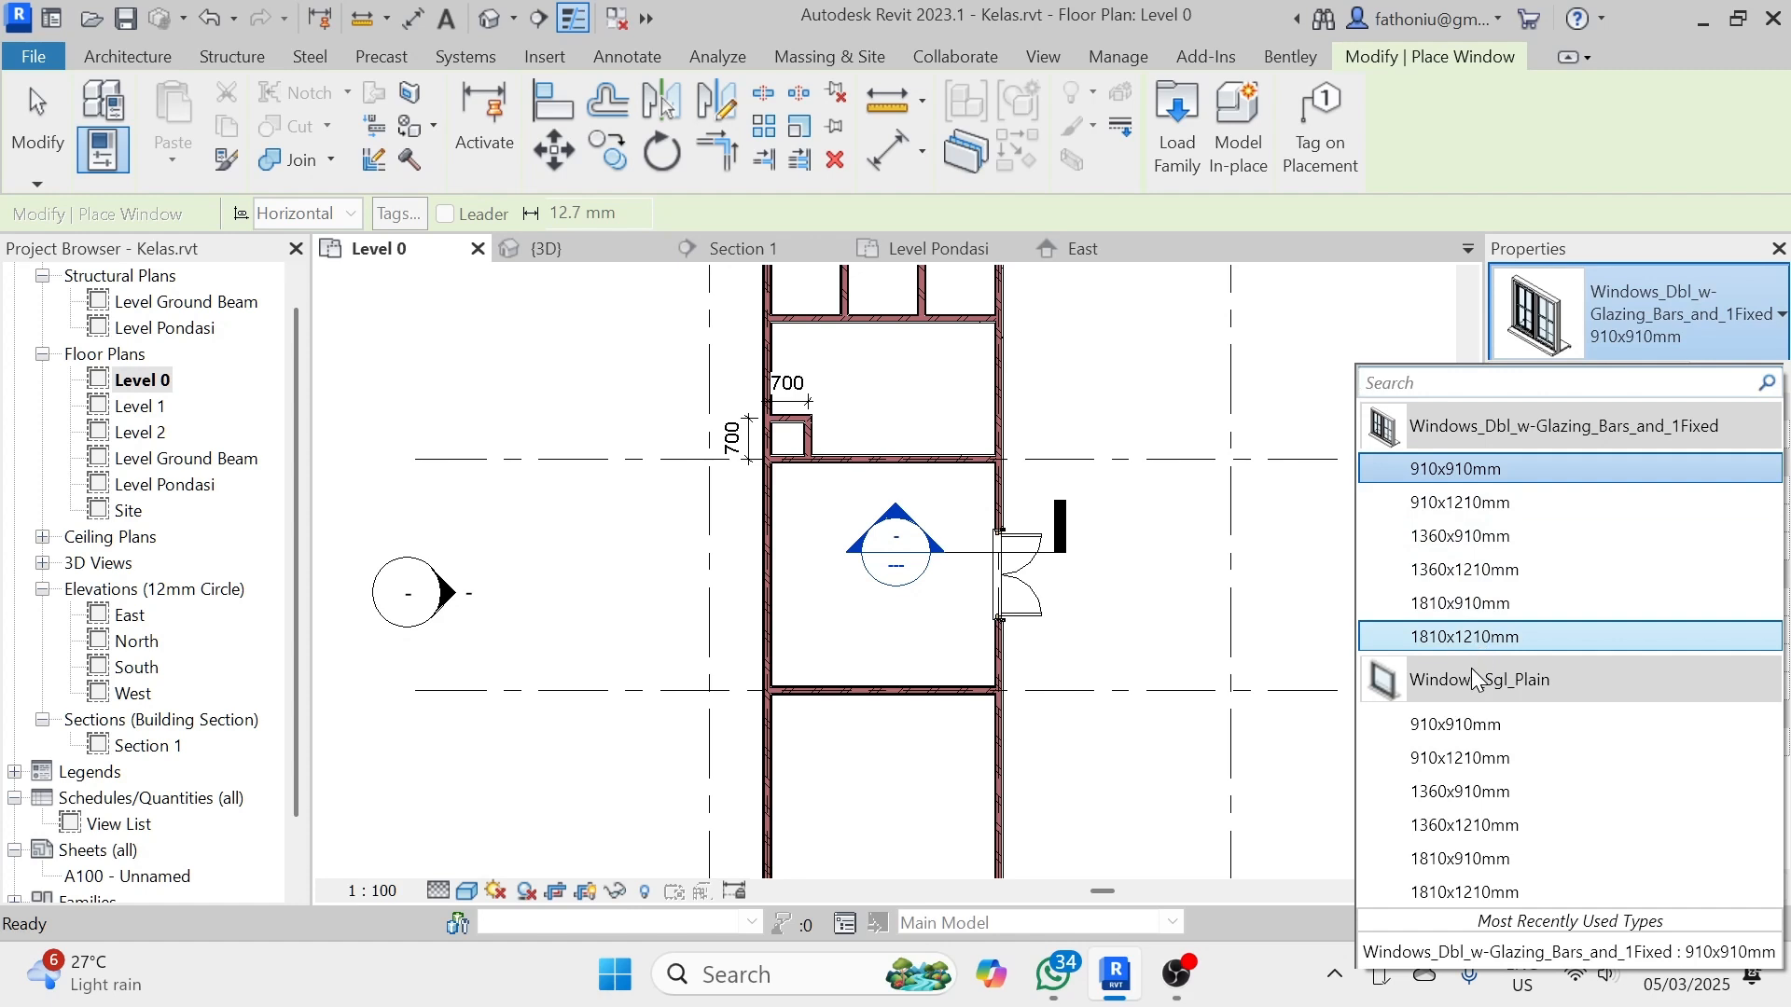
mouse_move(1474, 474)
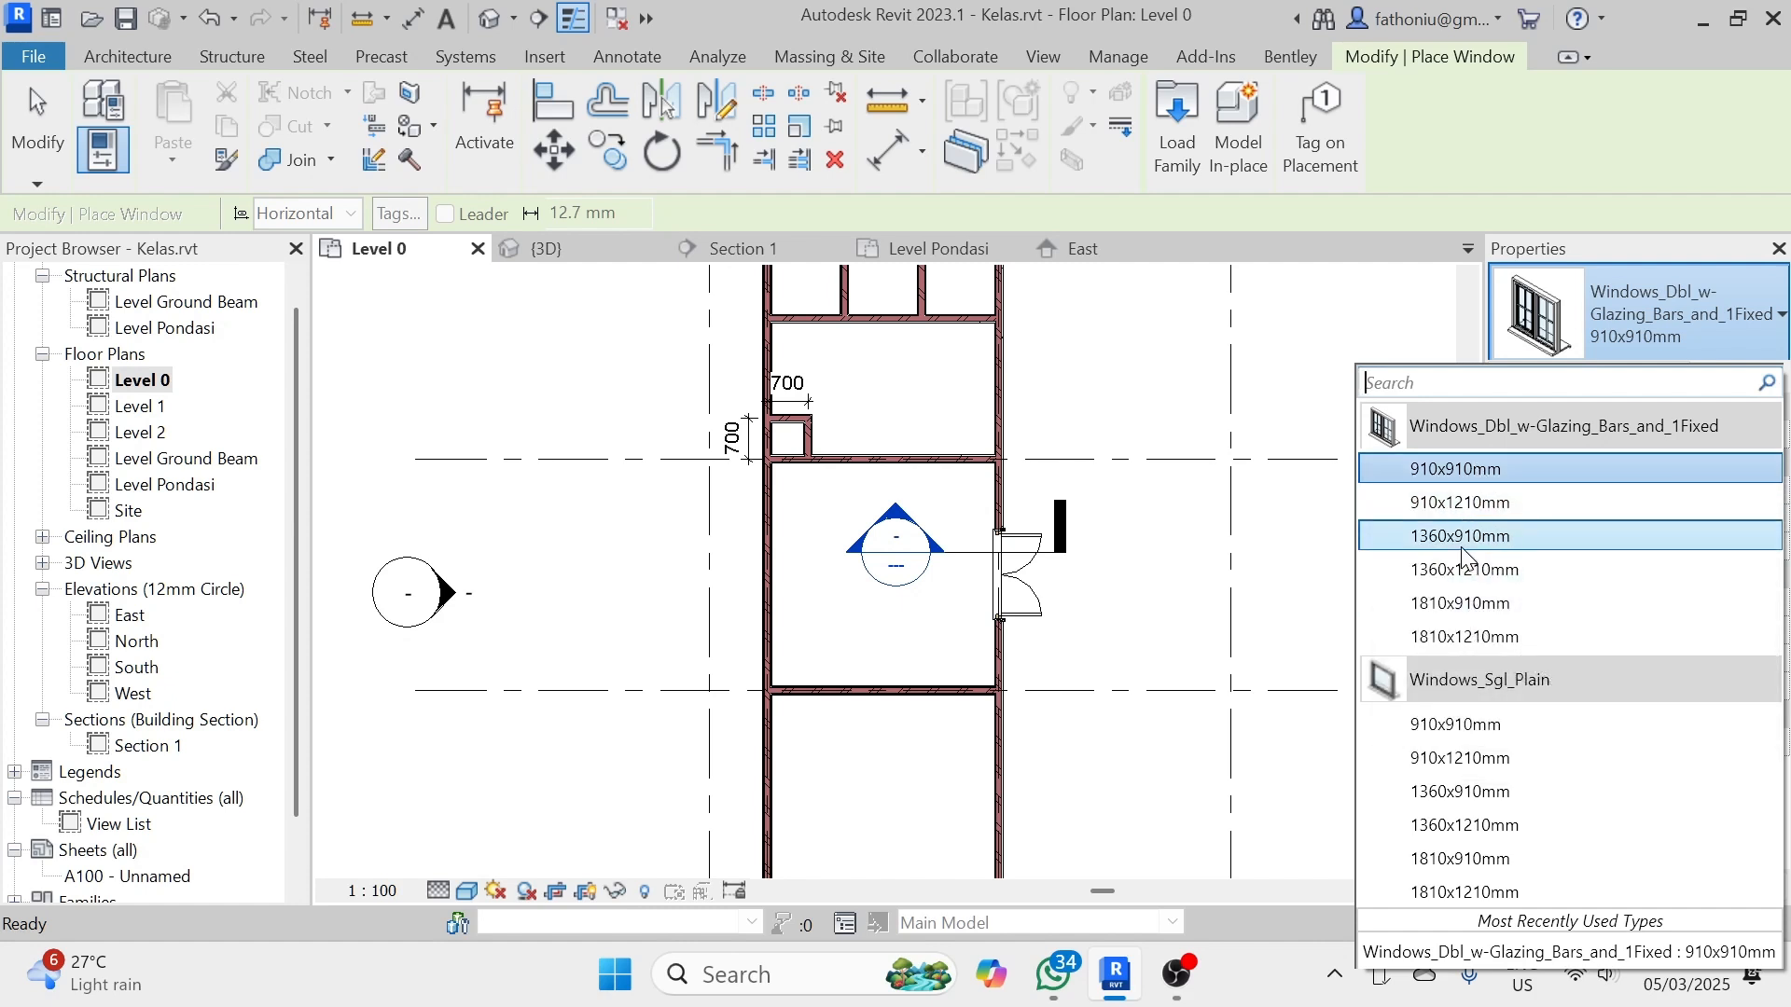
mouse_move(1462, 550)
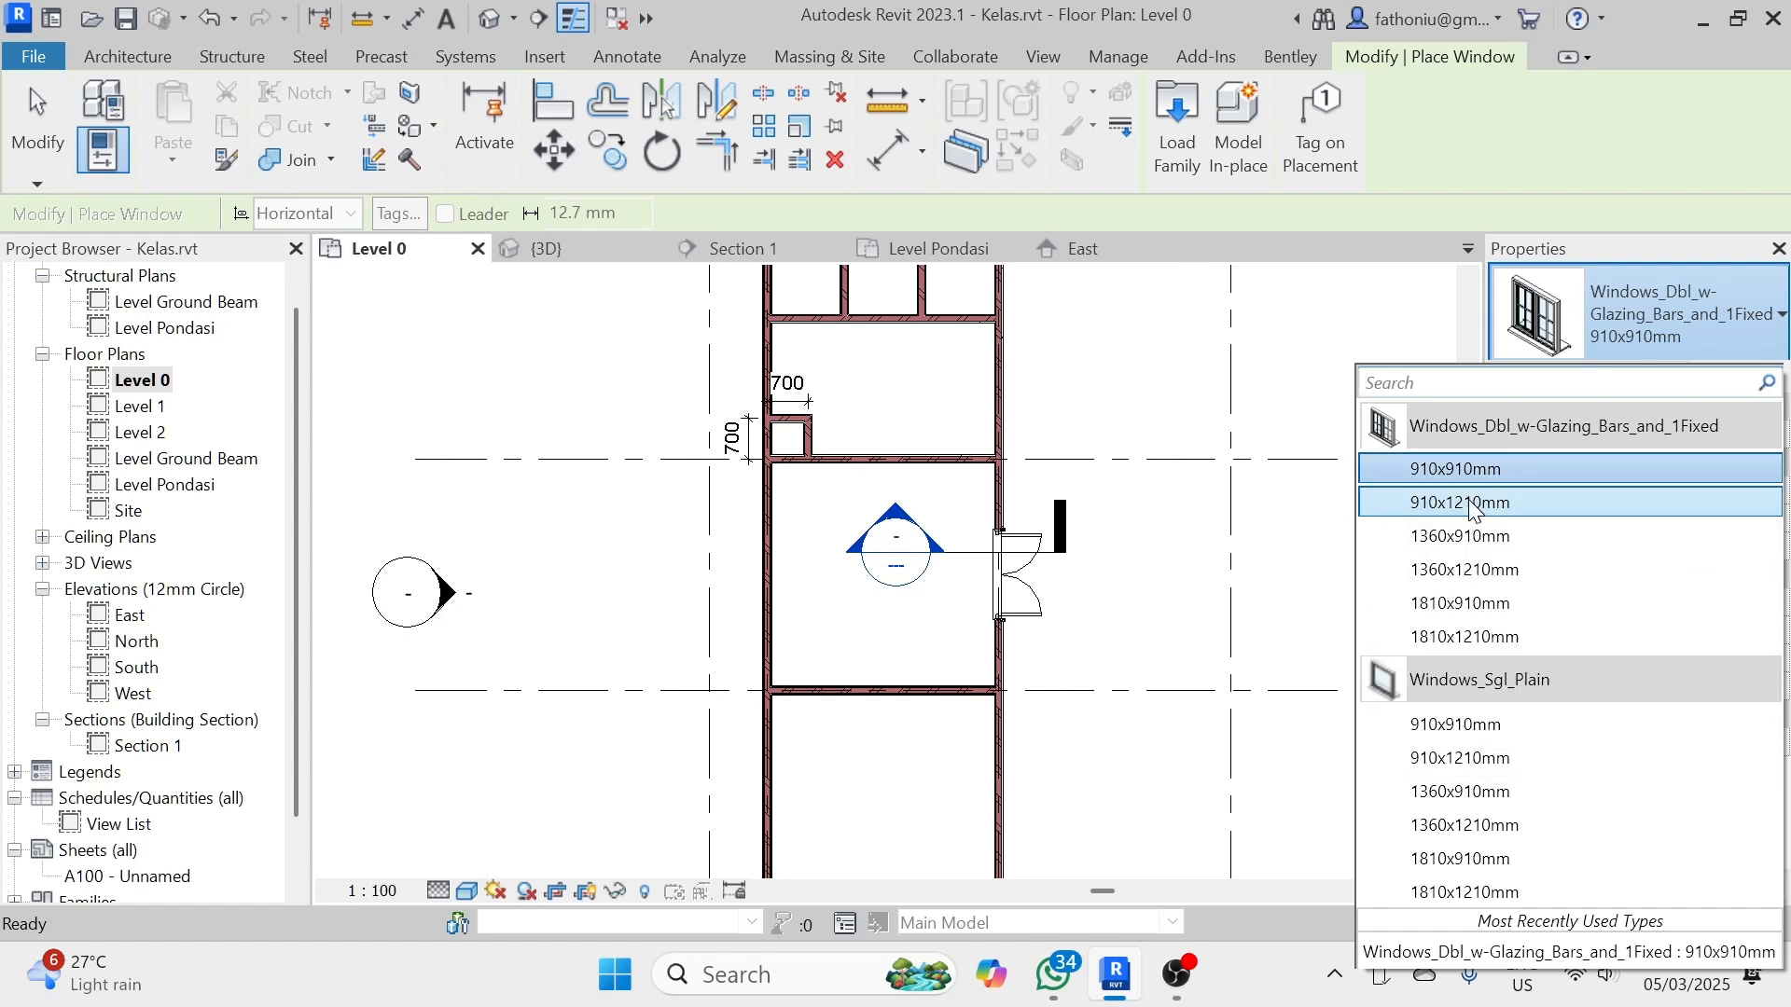
left_click(1469, 501)
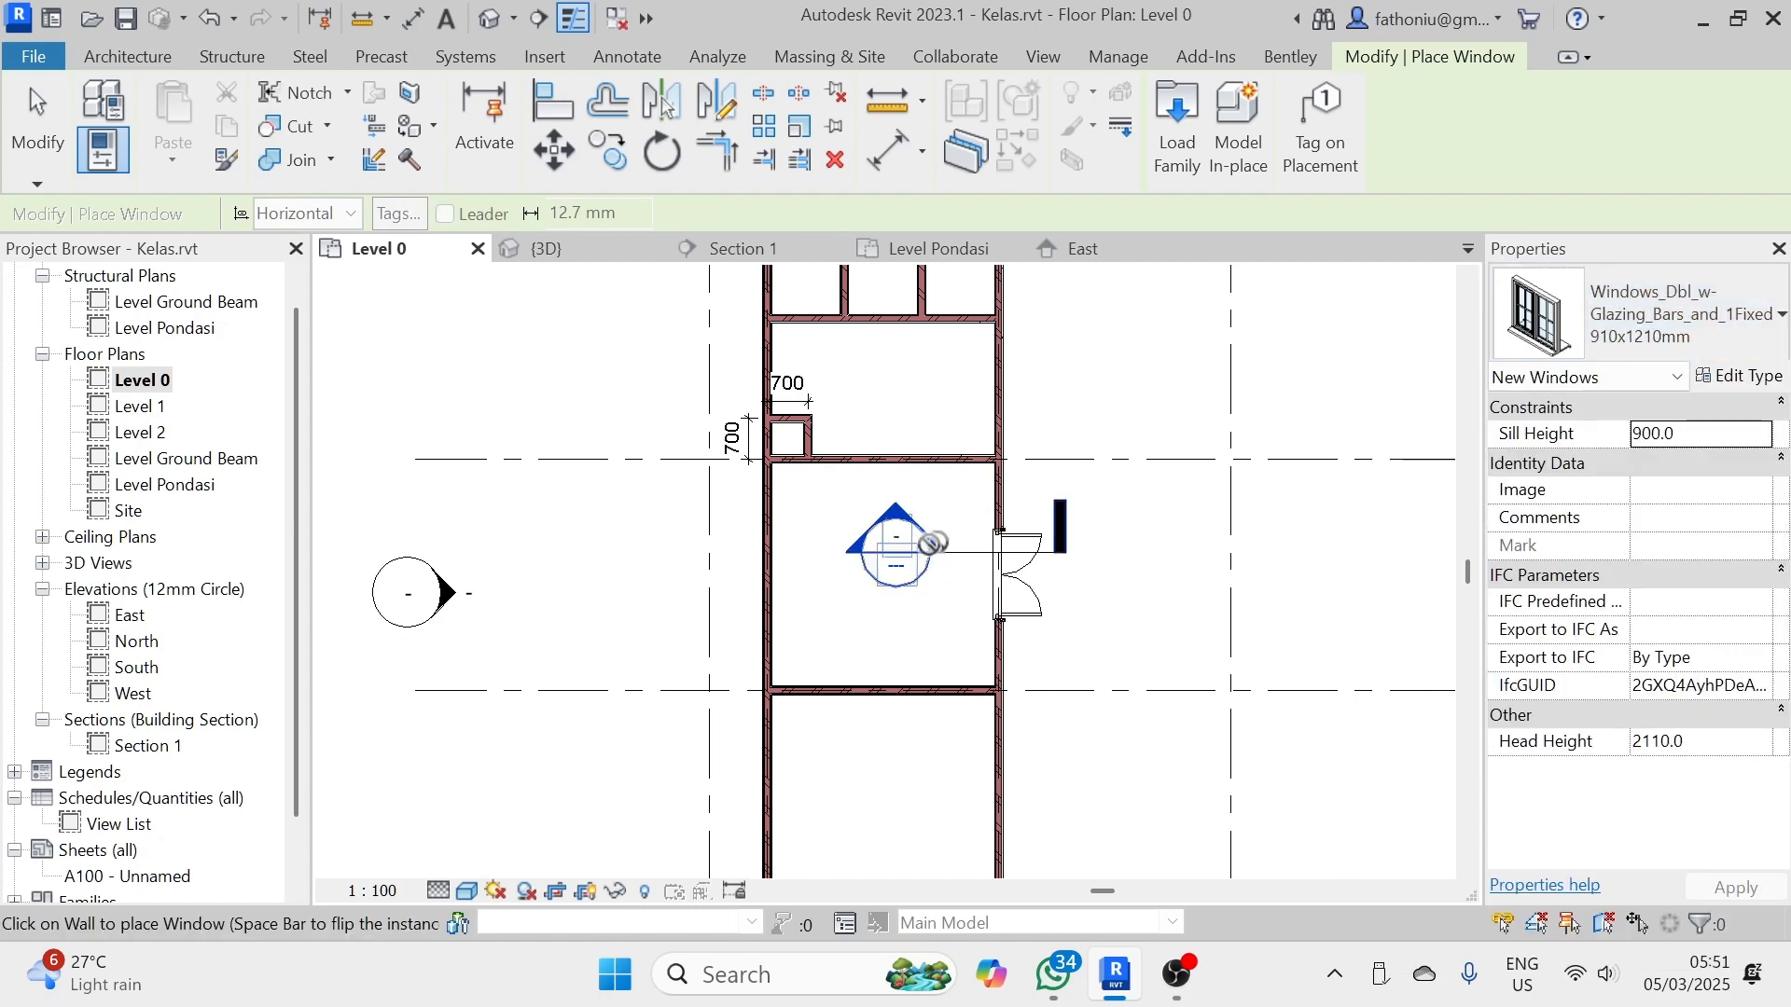
scroll(773, 513, "up", 5)
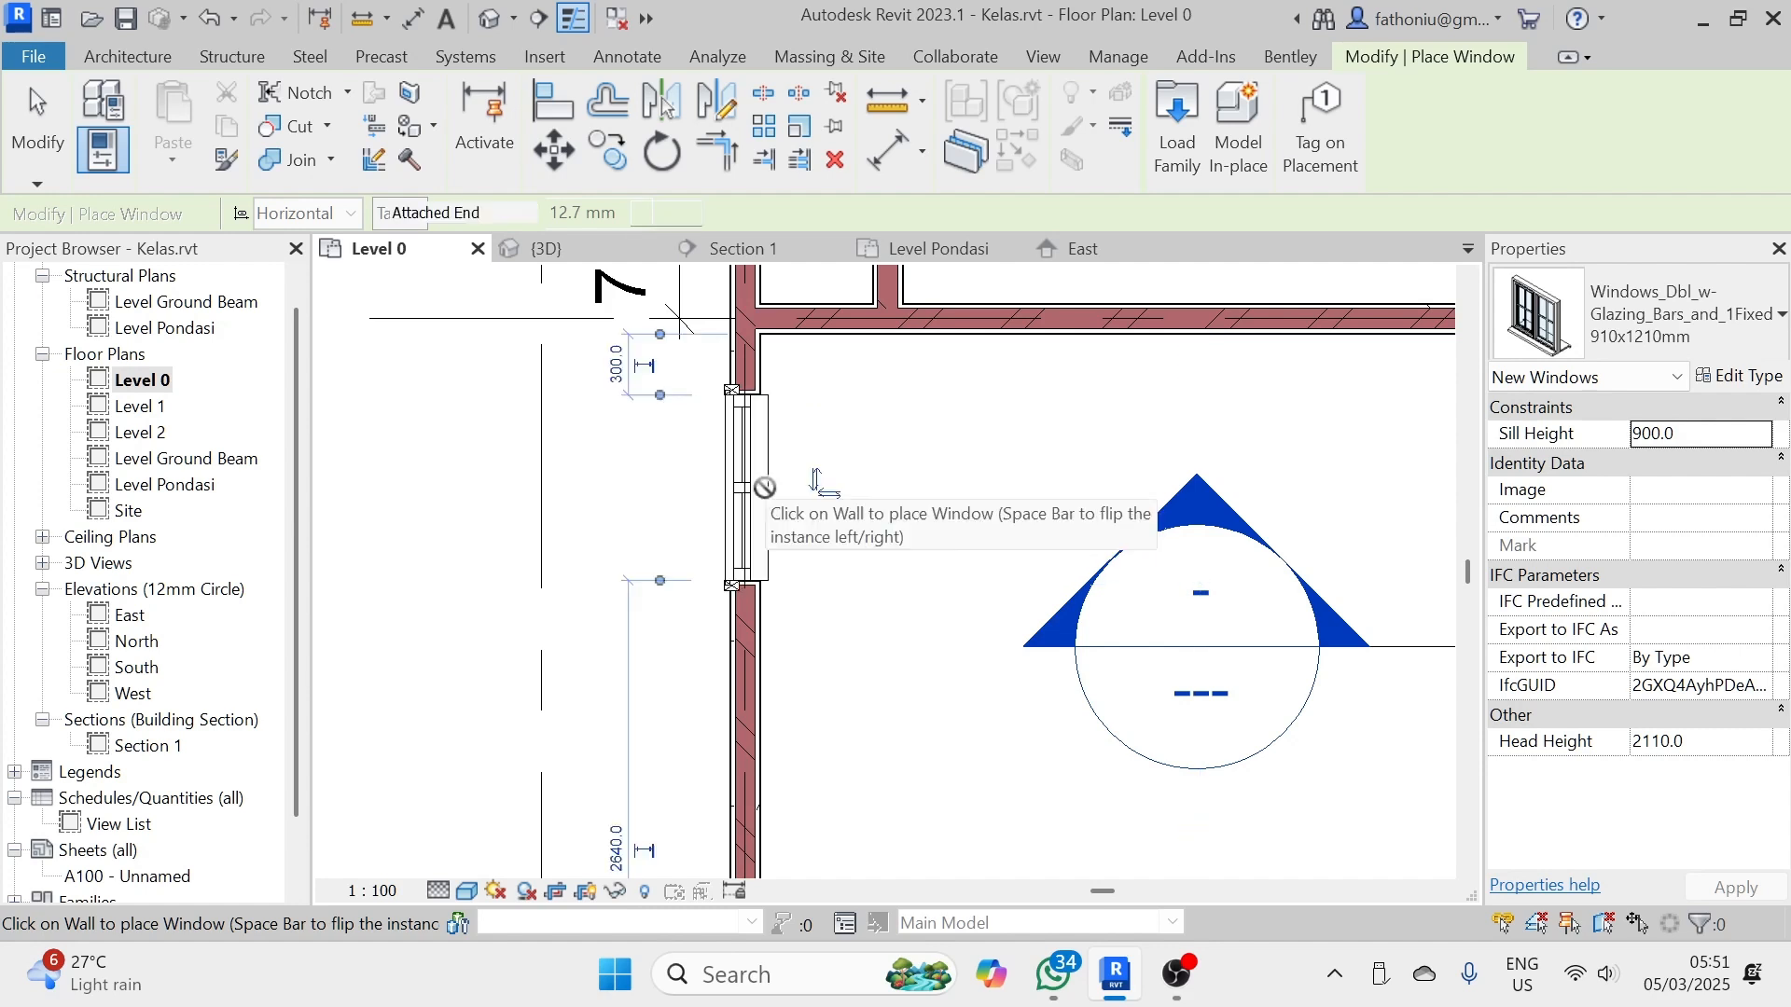
left_click(763, 487)
- Place a second 910x1210mm window in the same outer west wall, 300 mm from the grid C cross wall, and end window placement
scroll(782, 739, "down", 1)
middle_click_drag(794, 723, 799, 452)
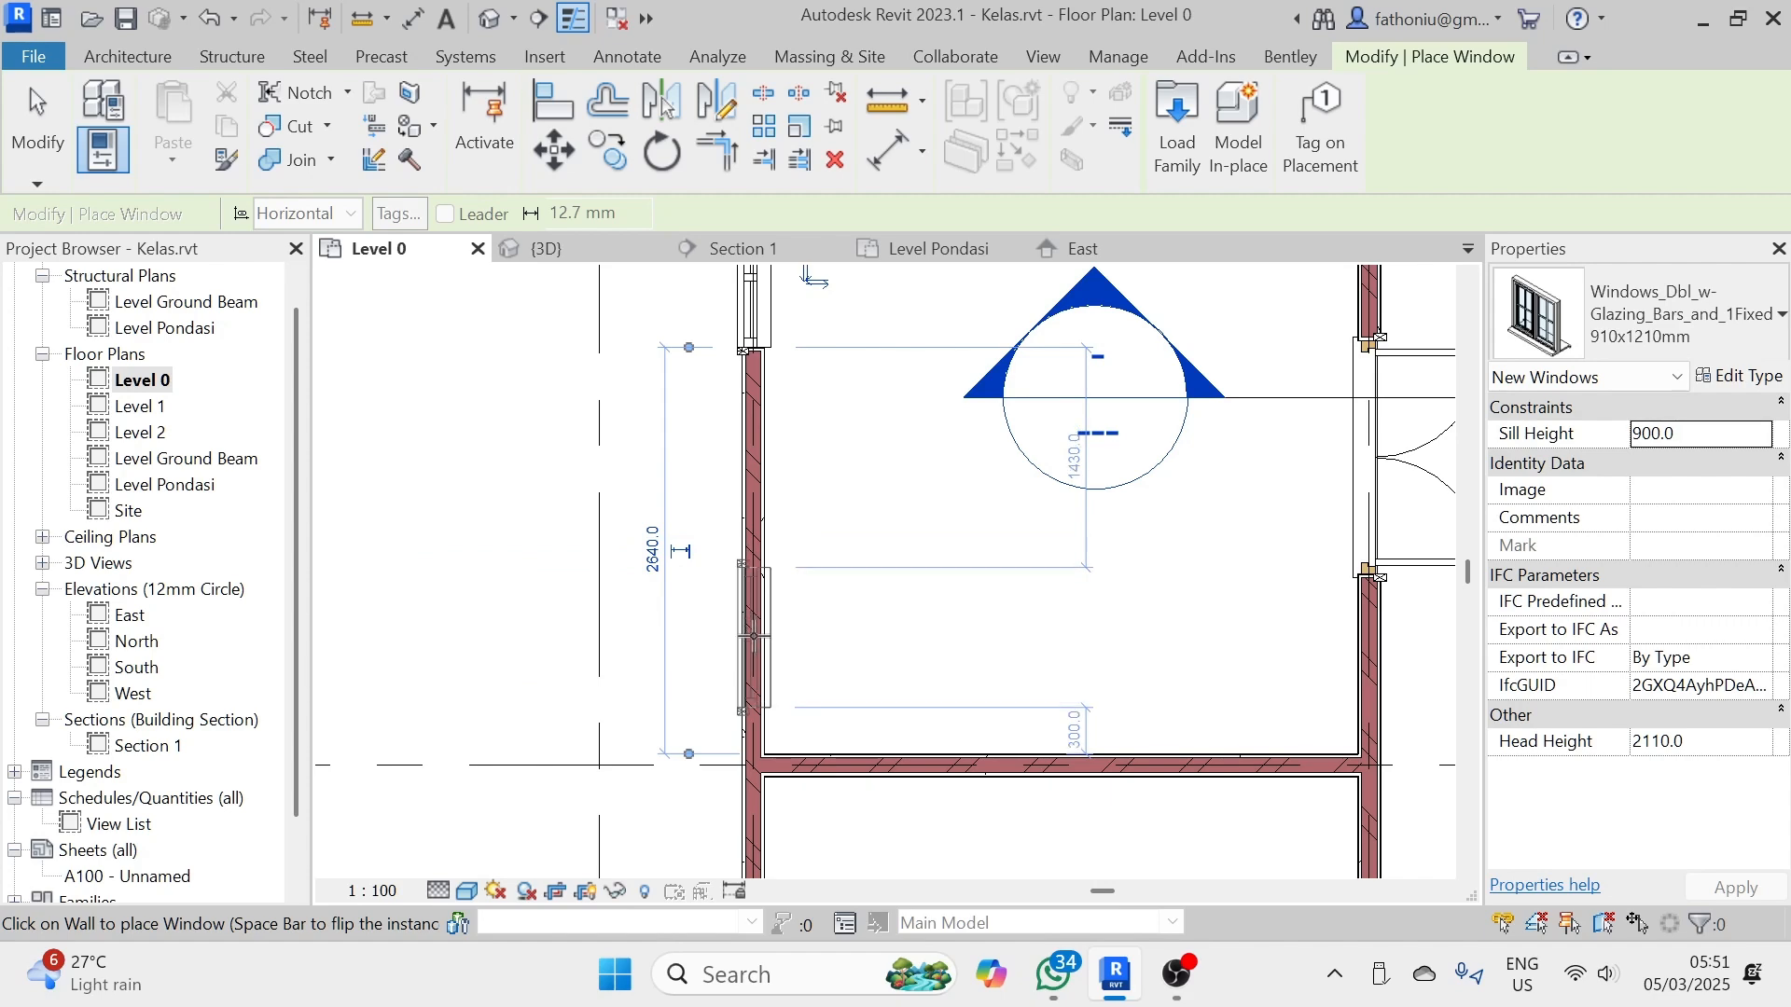
left_click(757, 623)
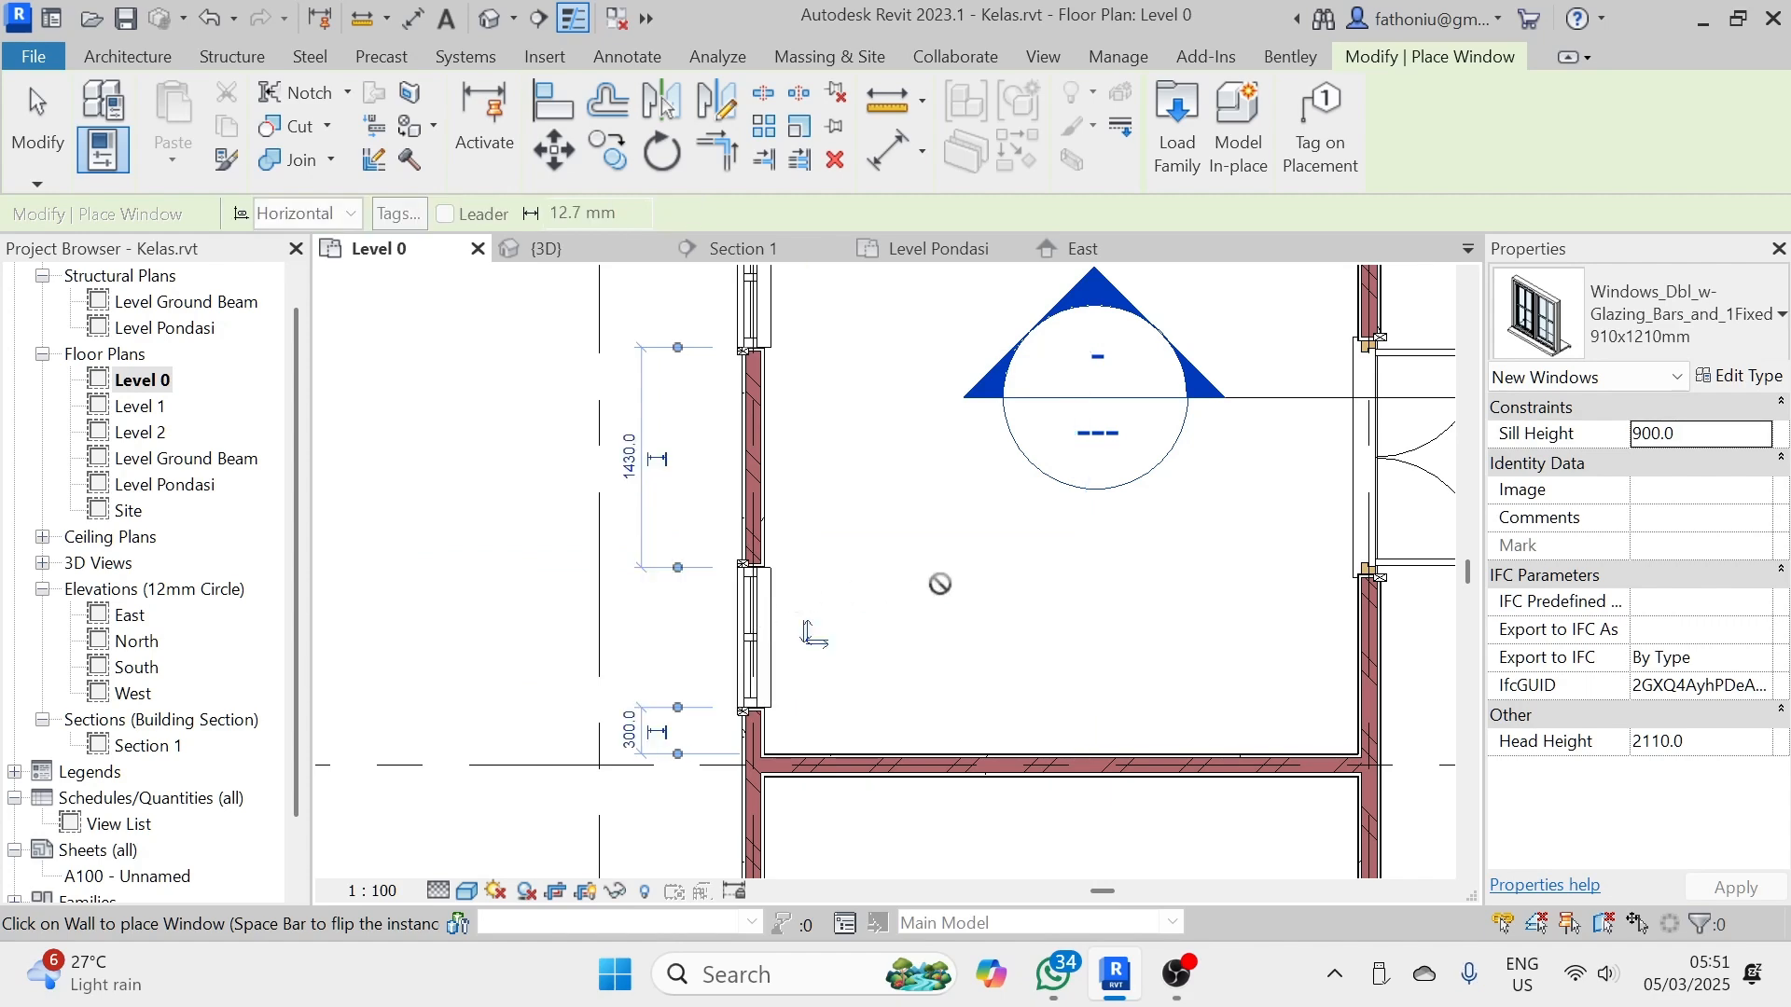
key("Escape")
key("Escape")
- Examine the two west wall windows up close and the surrounding room layout in the Level 0 plan
middle_click_drag(786, 526, 838, 524)
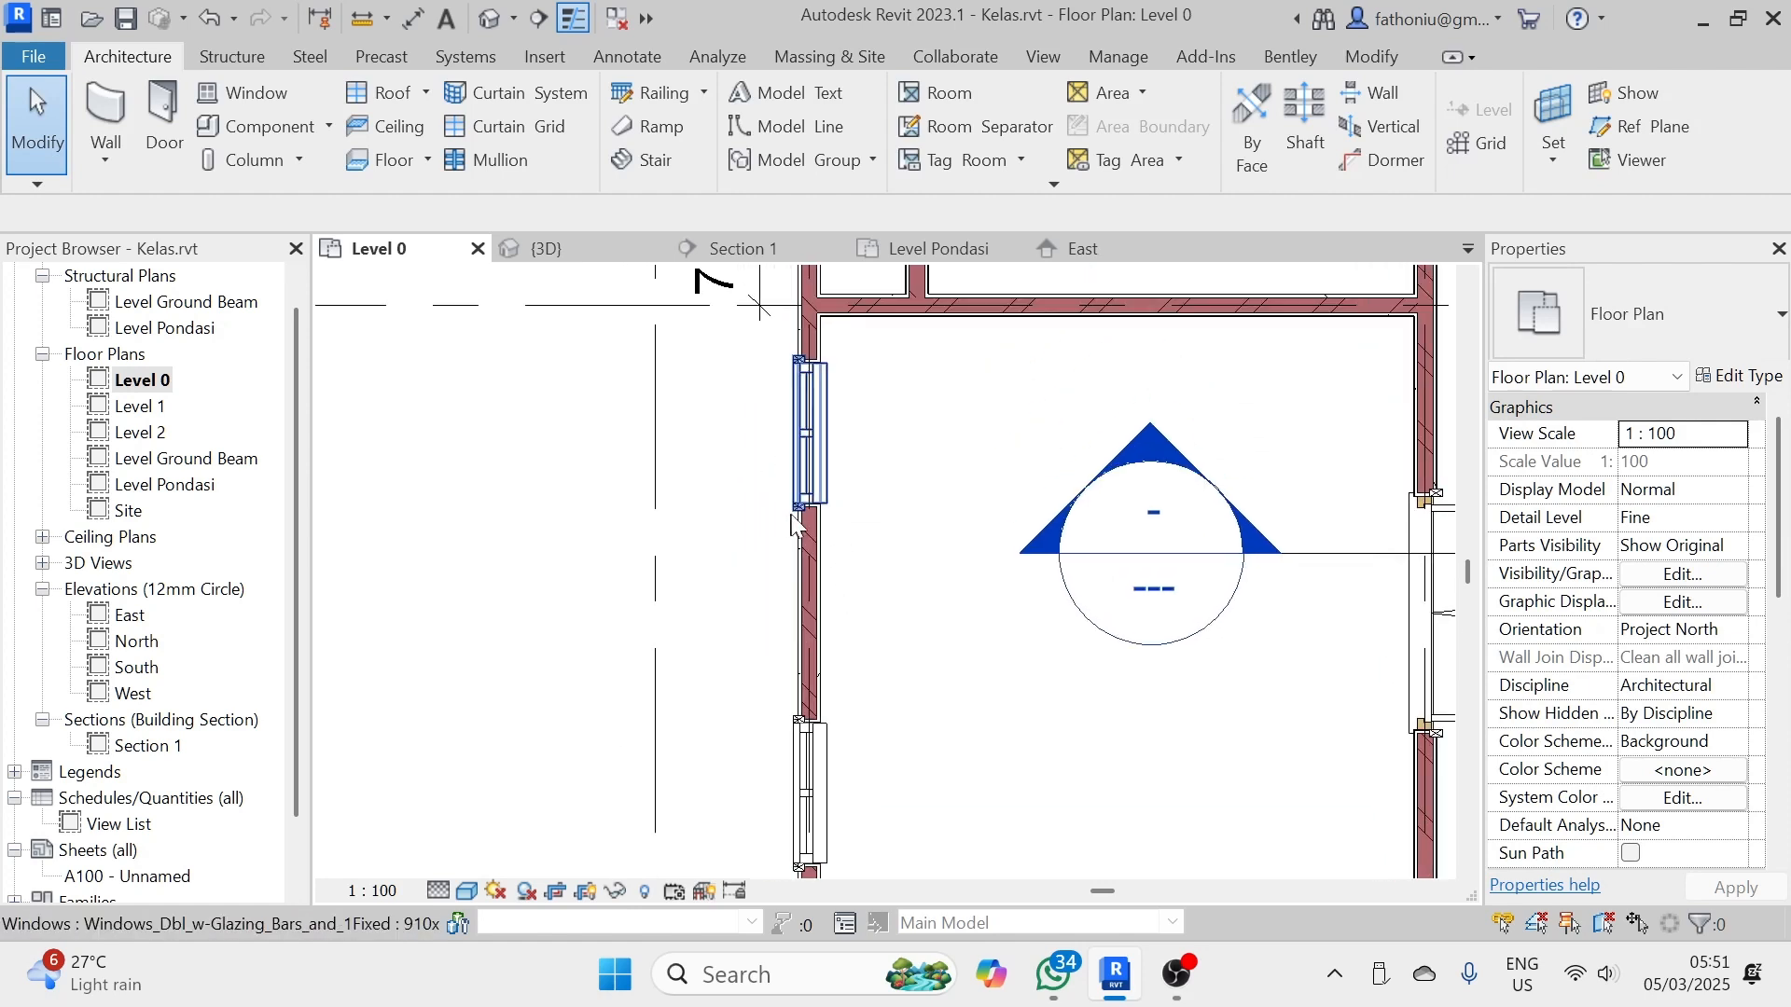
scroll(793, 511, "up", 5)
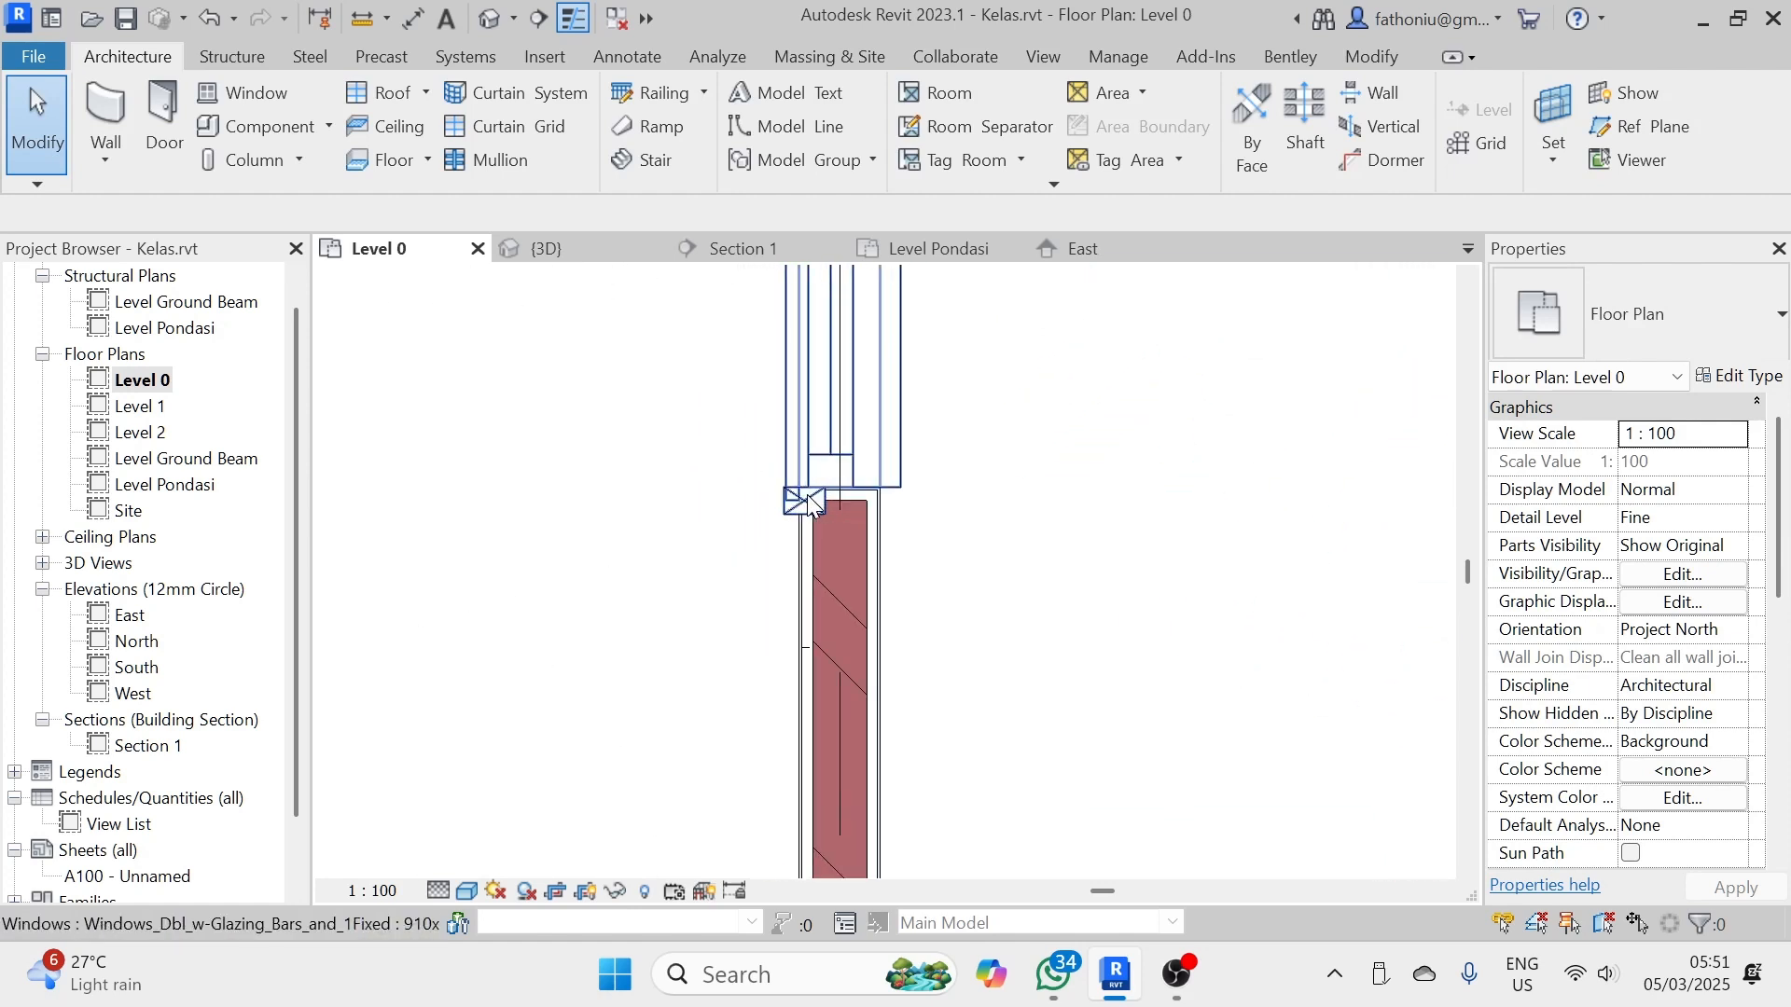
scroll(808, 502, "down", 5)
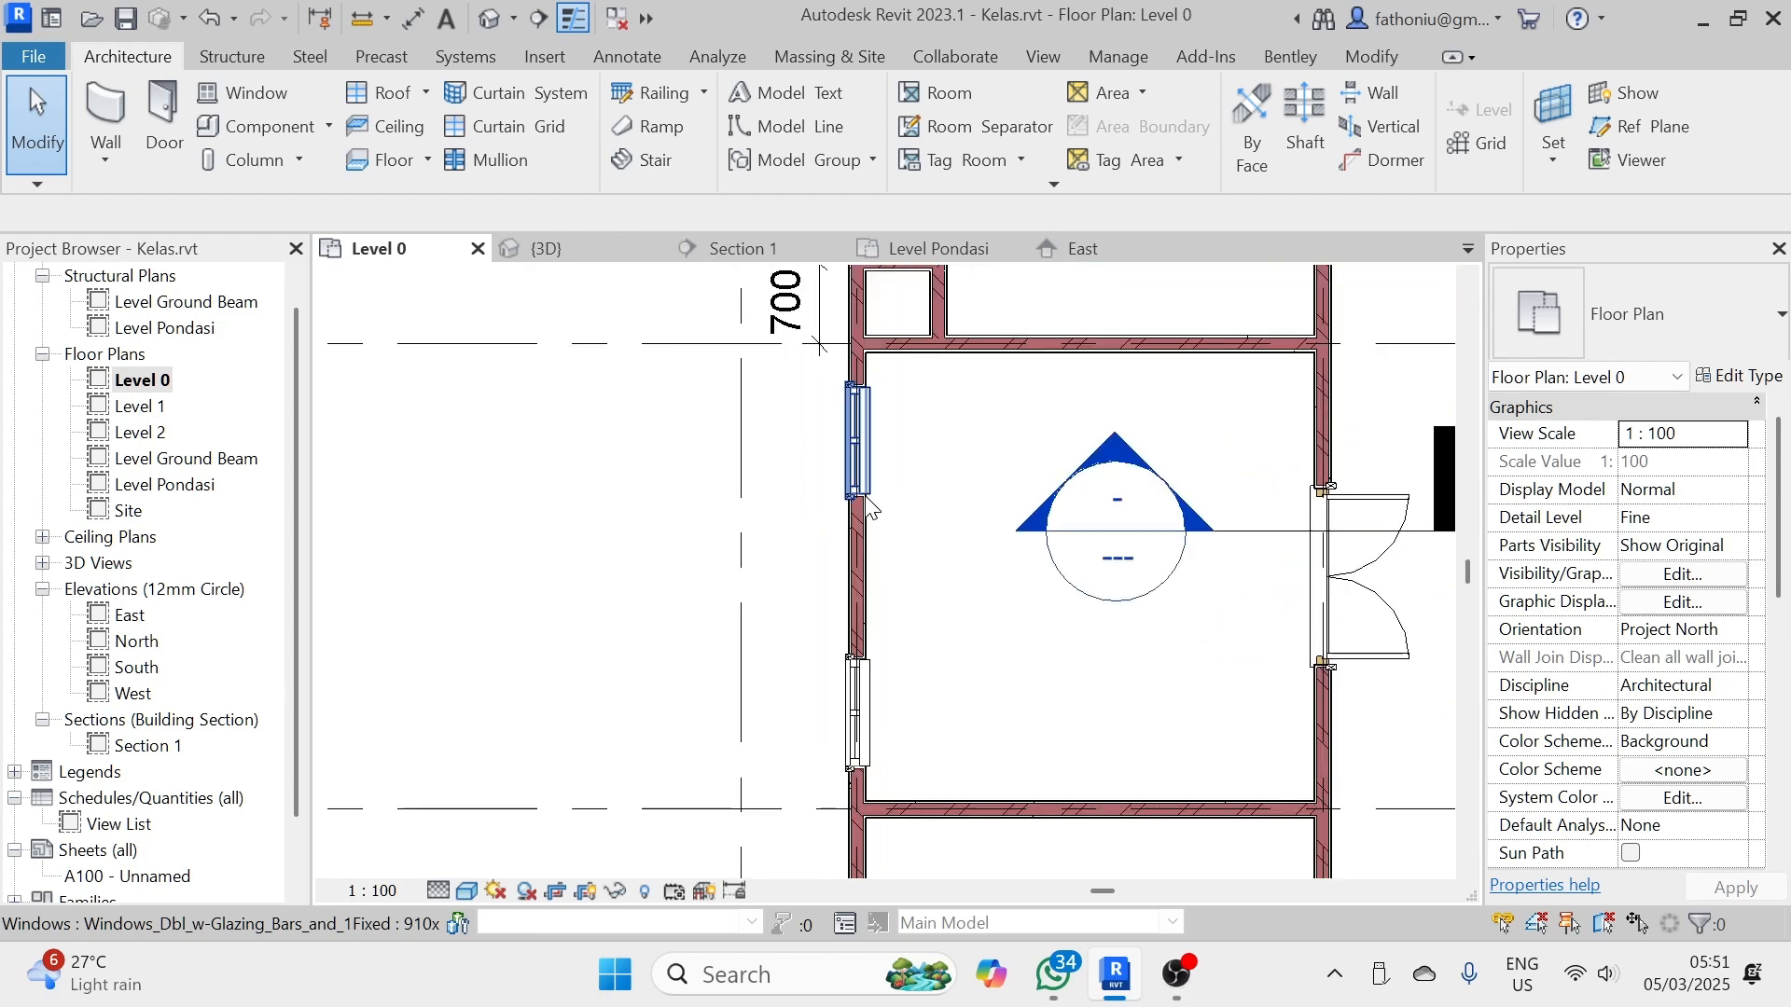
scroll(984, 528, "down", 2)
middle_click_drag(1089, 679, 840, 631)
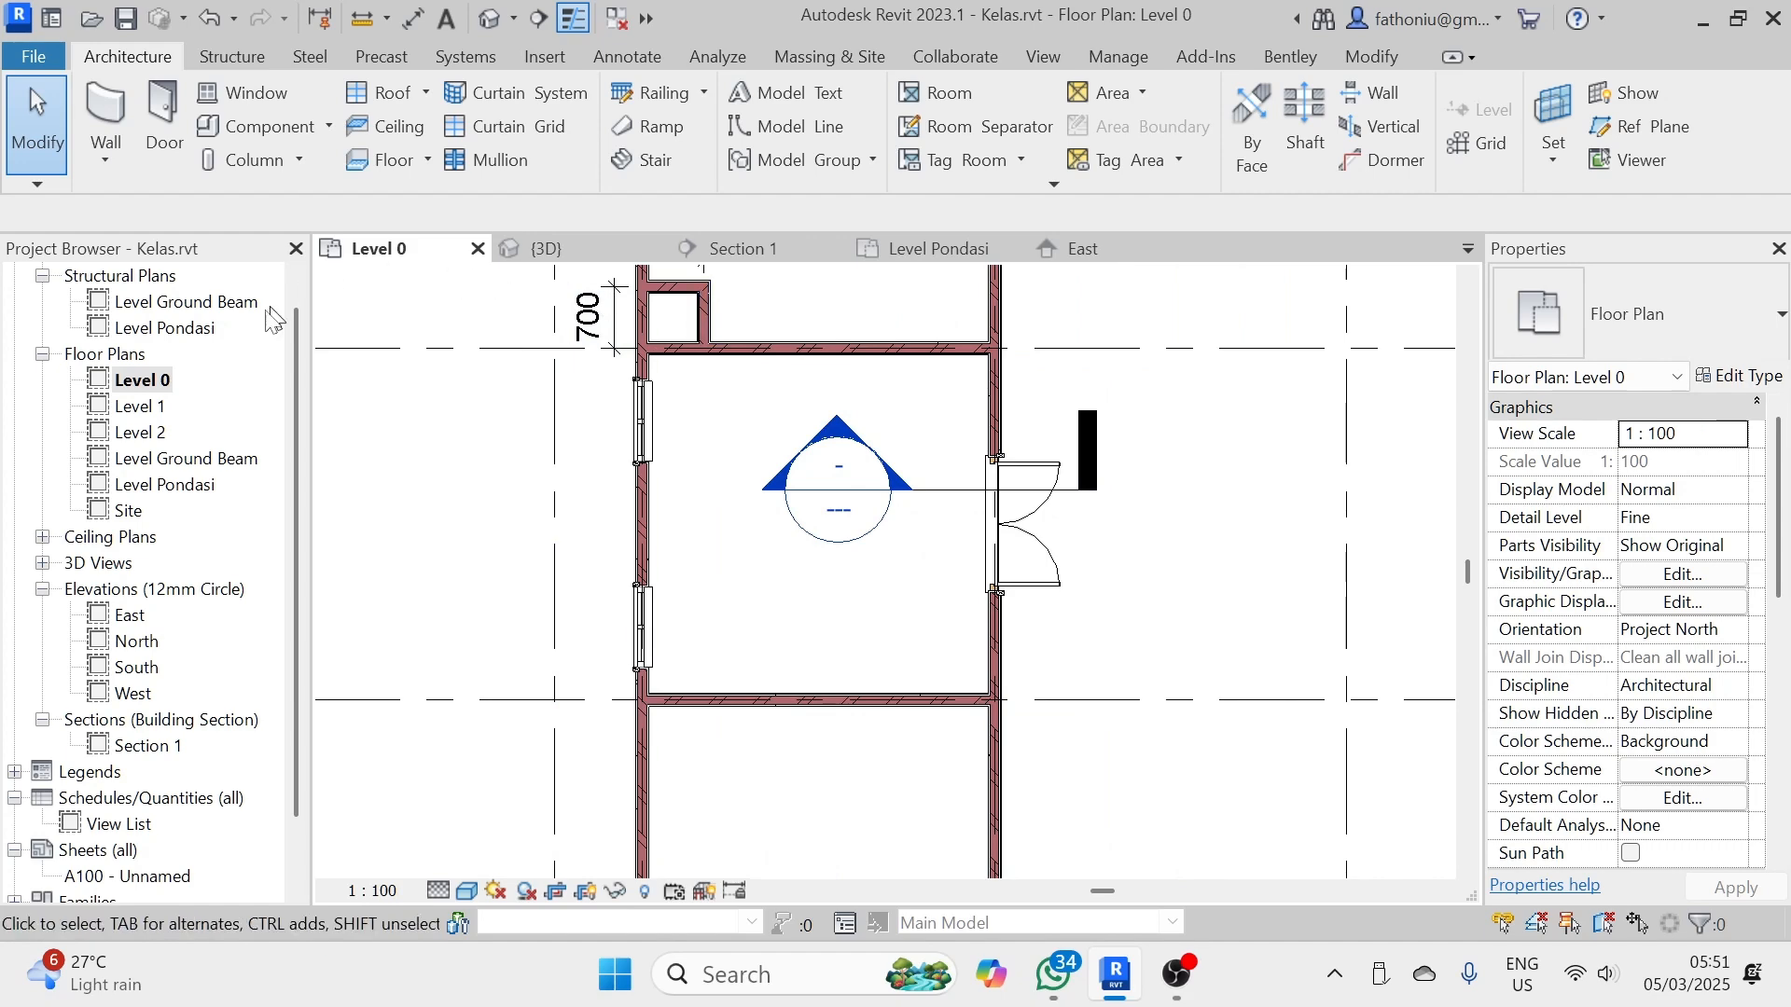
middle_click_drag(1152, 627, 881, 607)
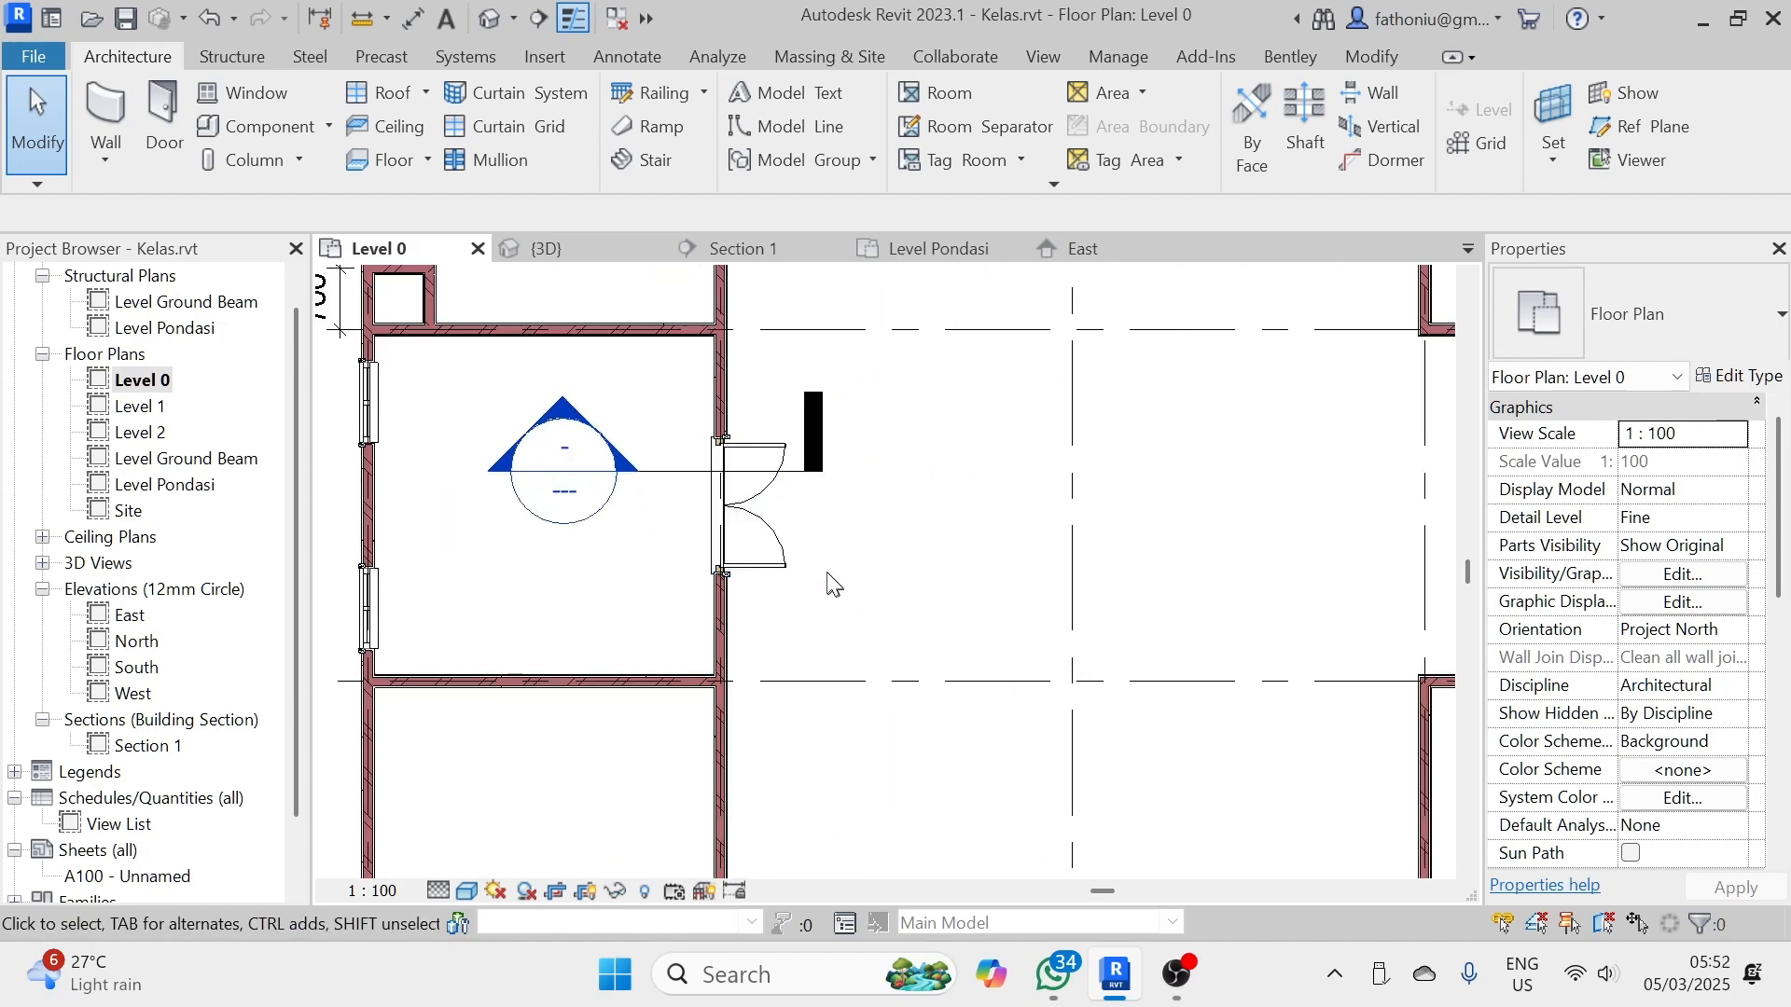
scroll(847, 551, "down", 2)
scroll(848, 552, "down", 2)
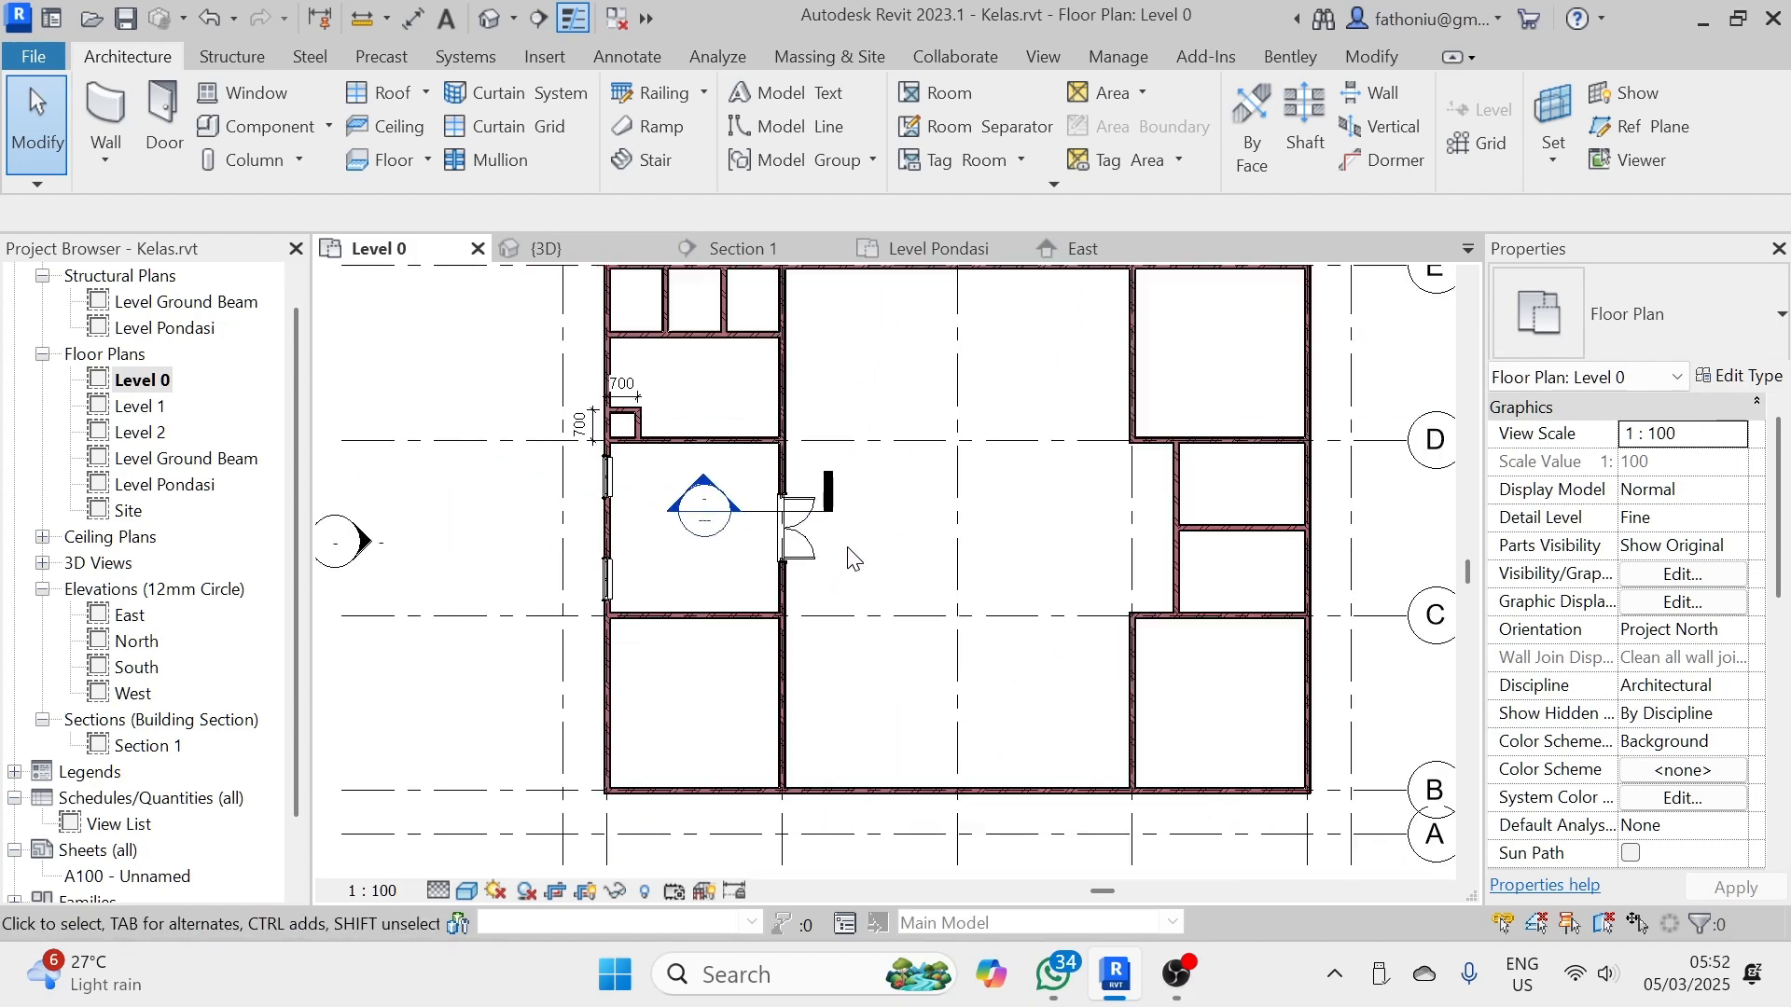
- Open the 3D view and examine the double door, the new windows and the overall building from several angles
left_click(491, 24)
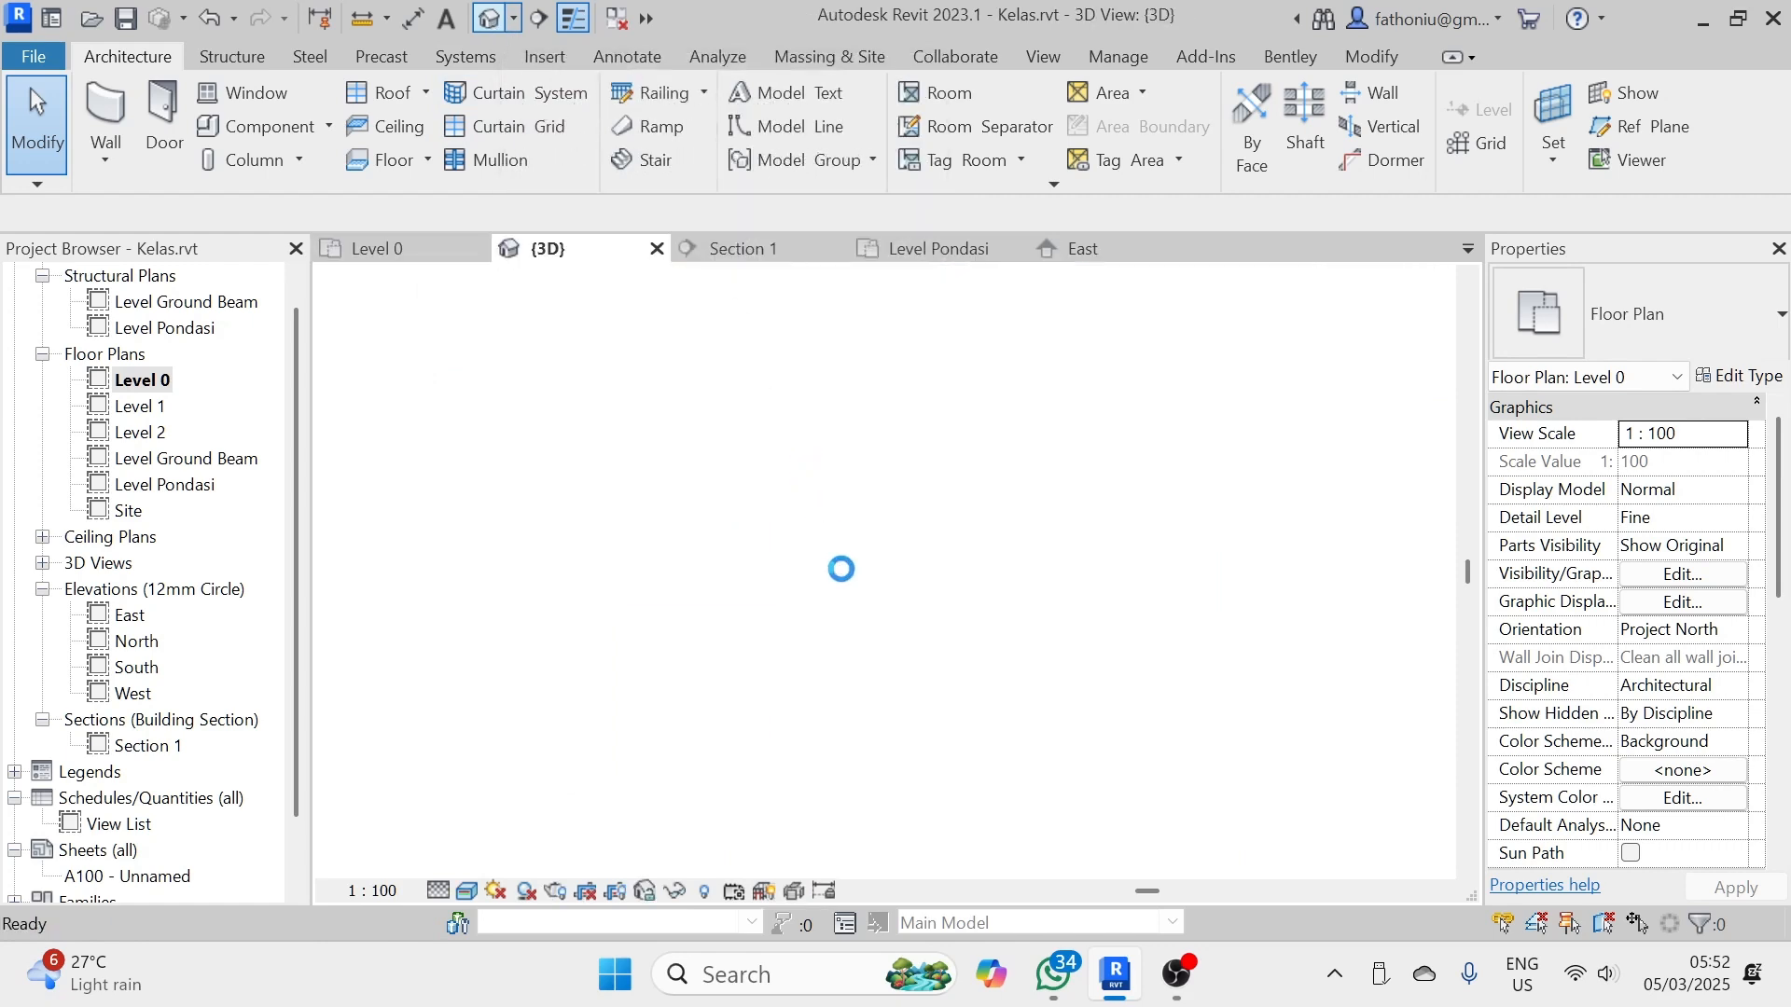
scroll(909, 714, "up", 5)
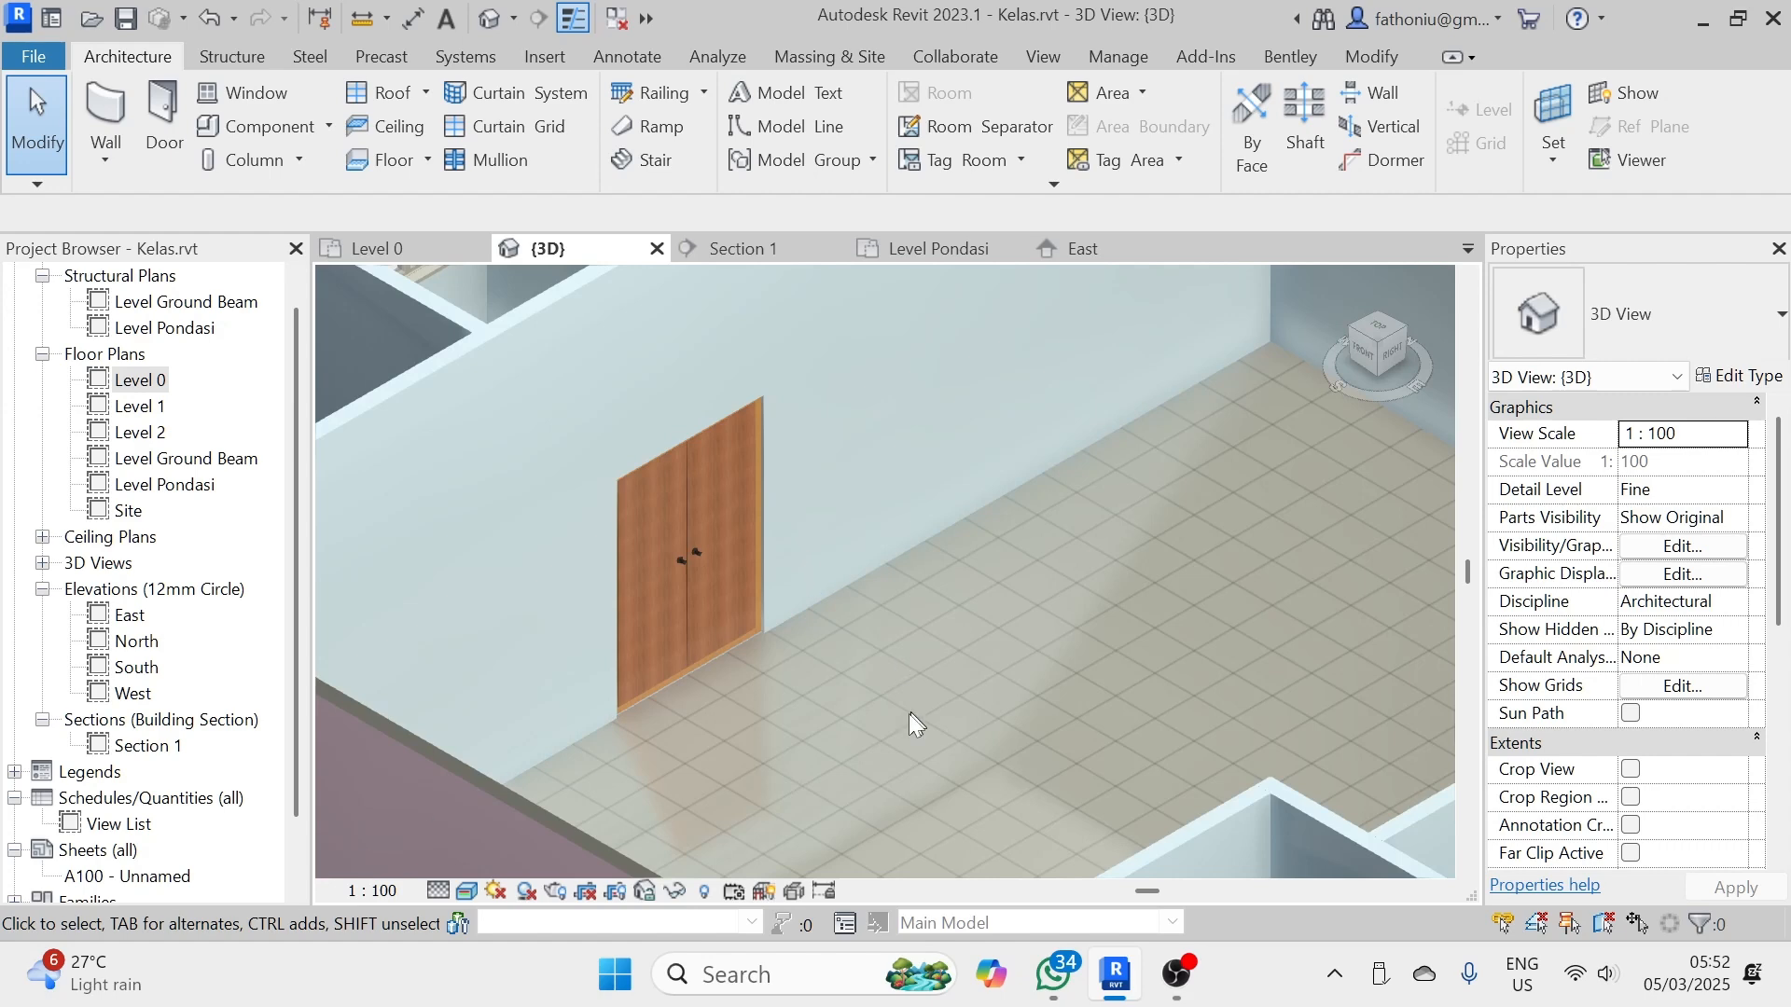
scroll(715, 551, "down", 6)
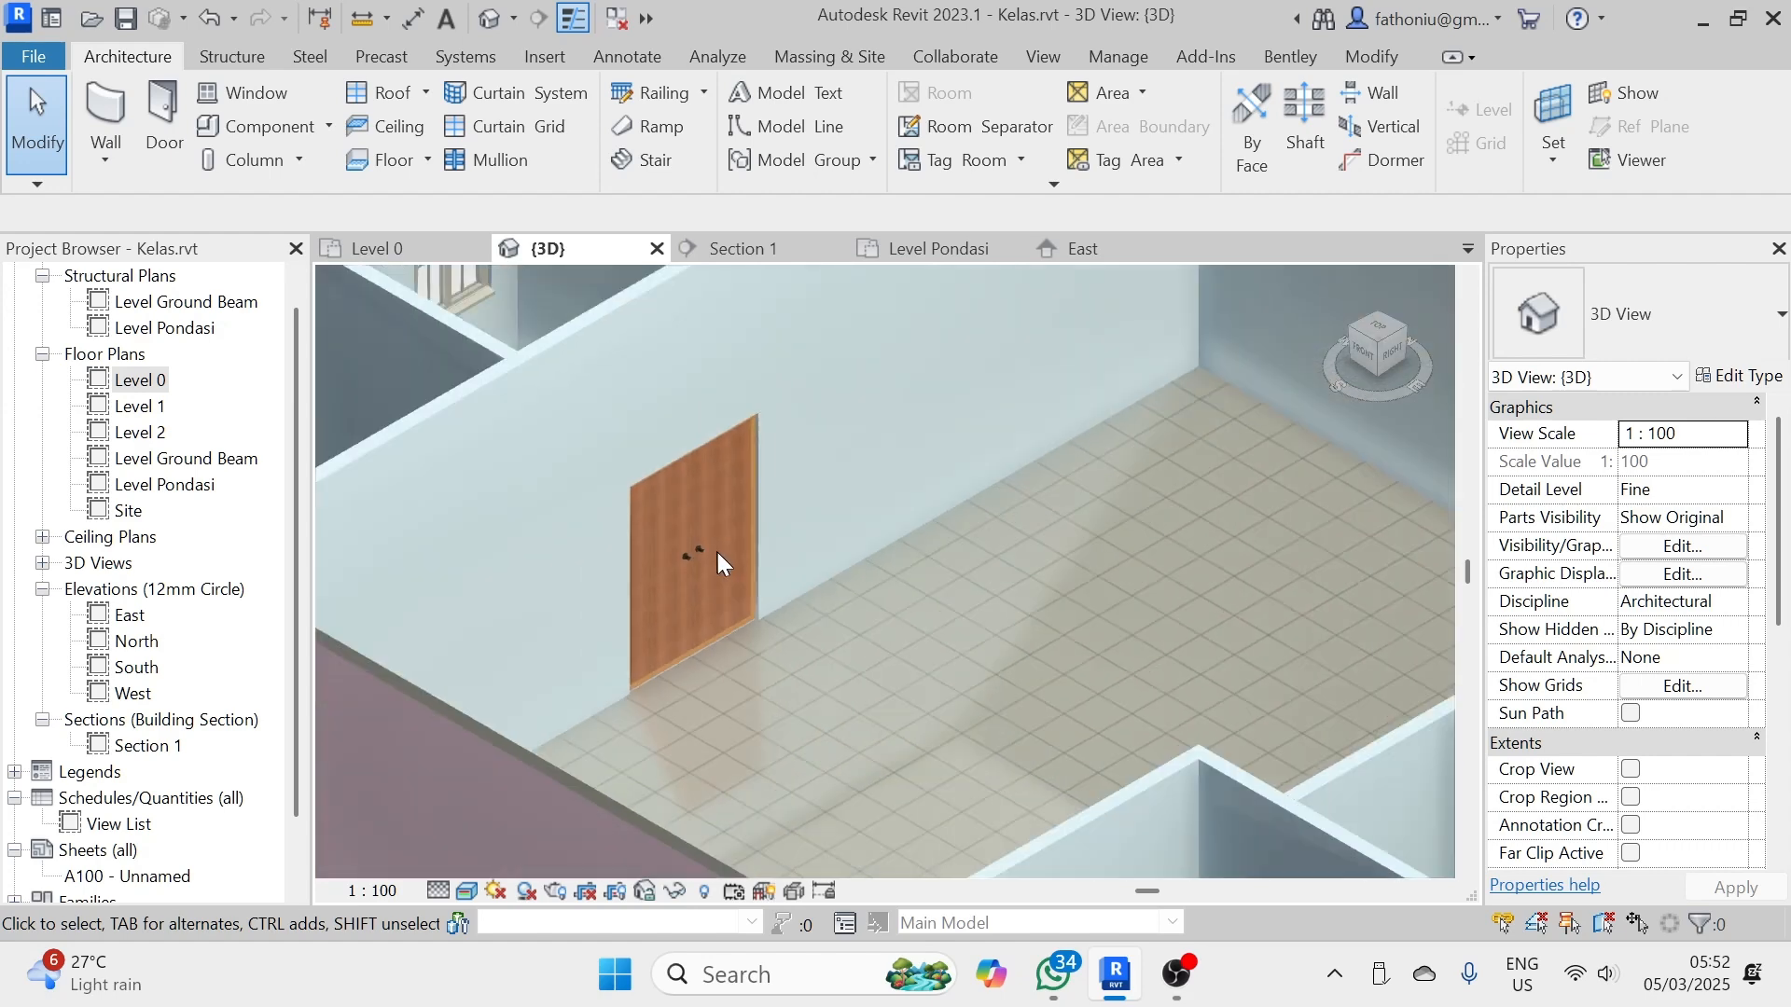
scroll(634, 436, "up", 6)
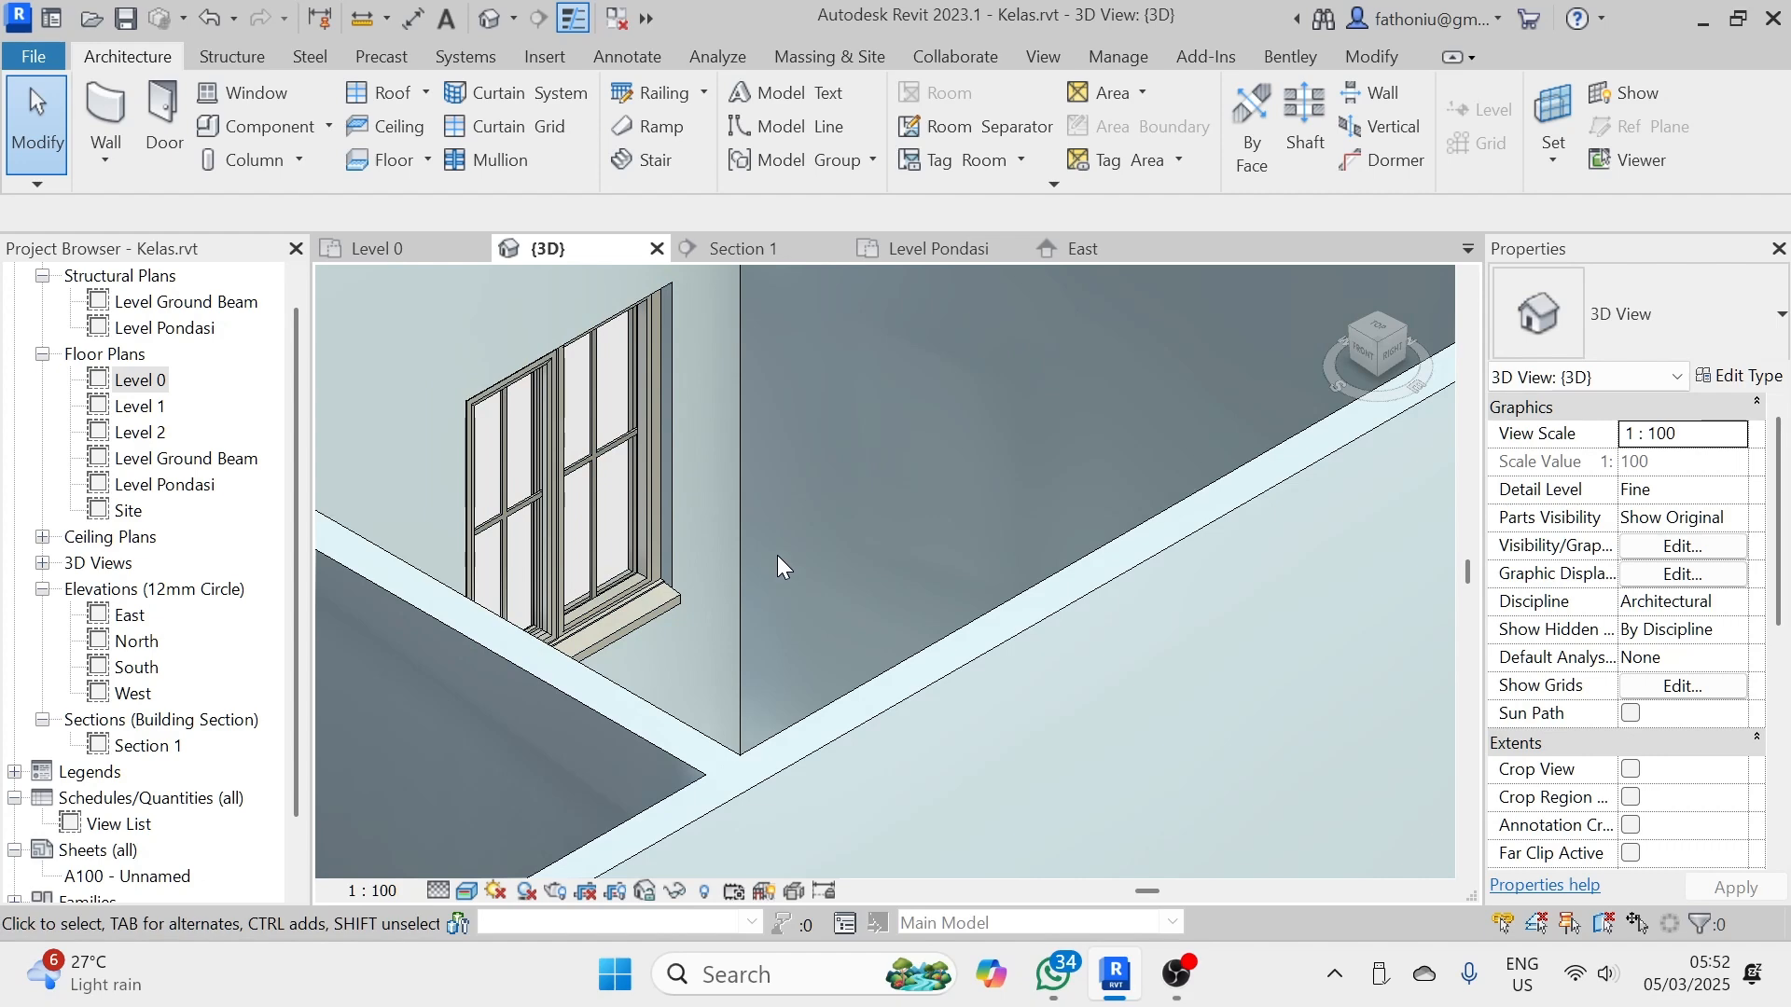
middle_click_drag(776, 554, 1027, 619, "shift")
scroll(779, 536, "down", 2)
scroll(787, 519, "down", 4)
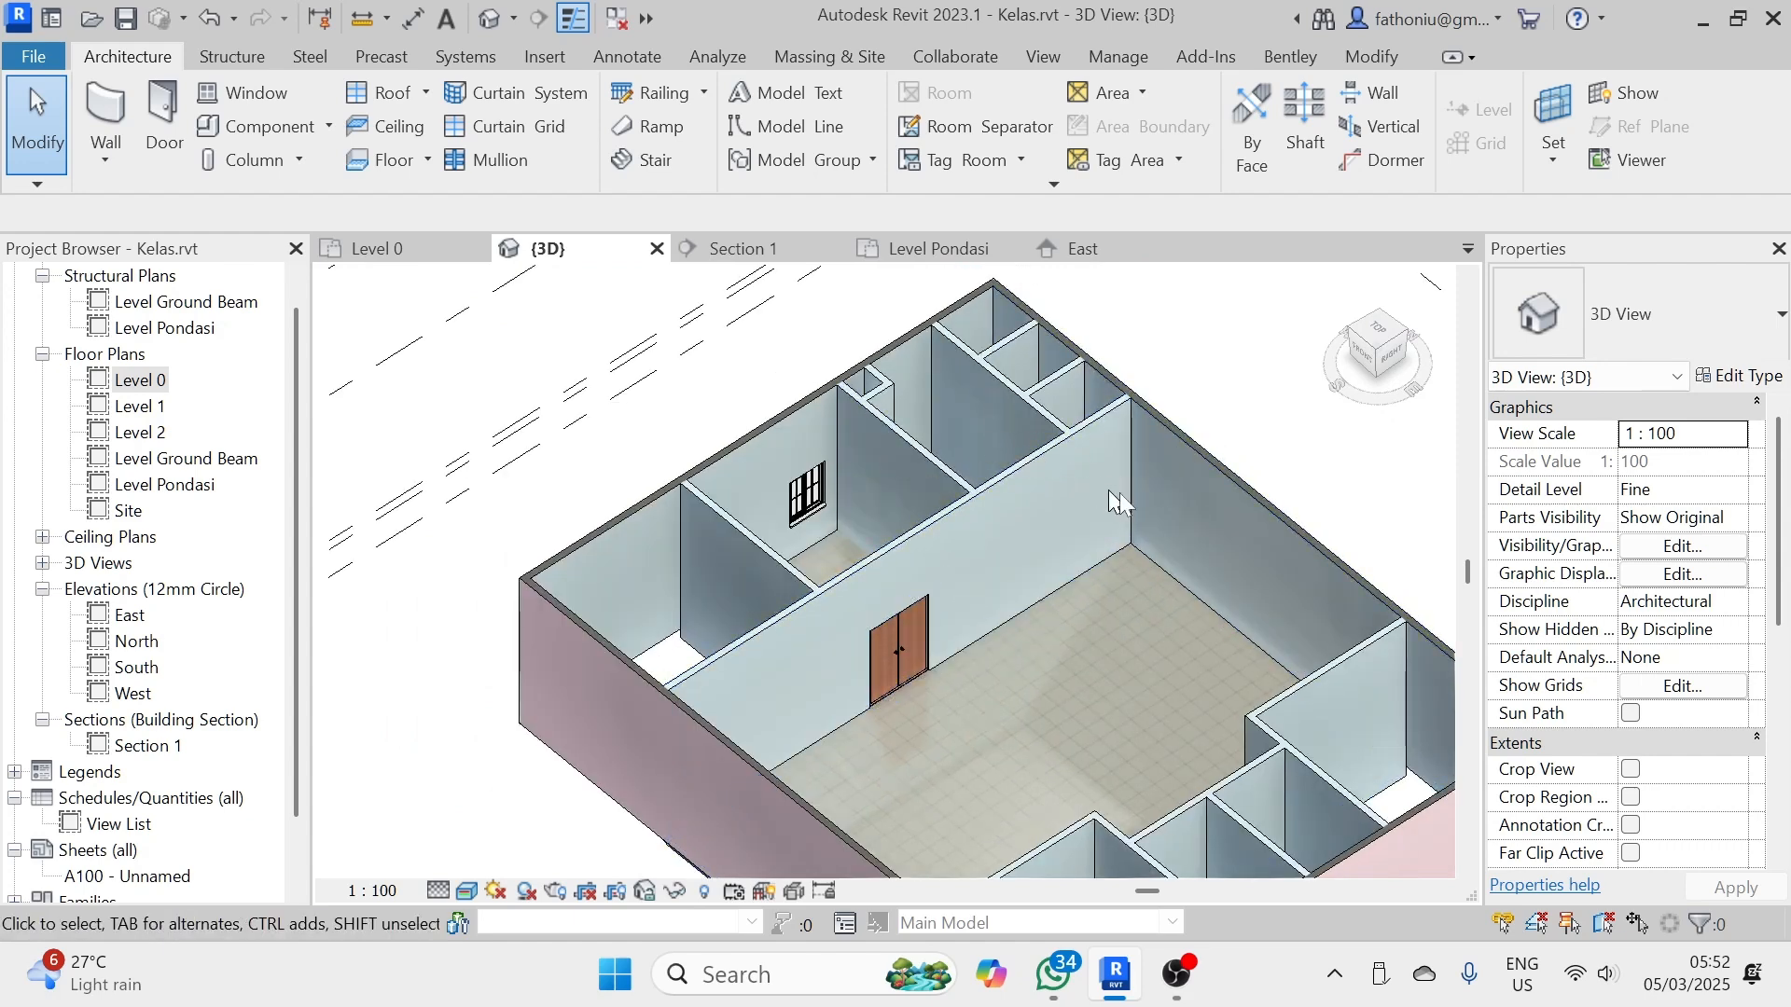
mouse_move(1119, 493)
middle_mouse_down()
mouse_move(1212, 643)
mouse_move(1091, 506)
middle_mouse_up()
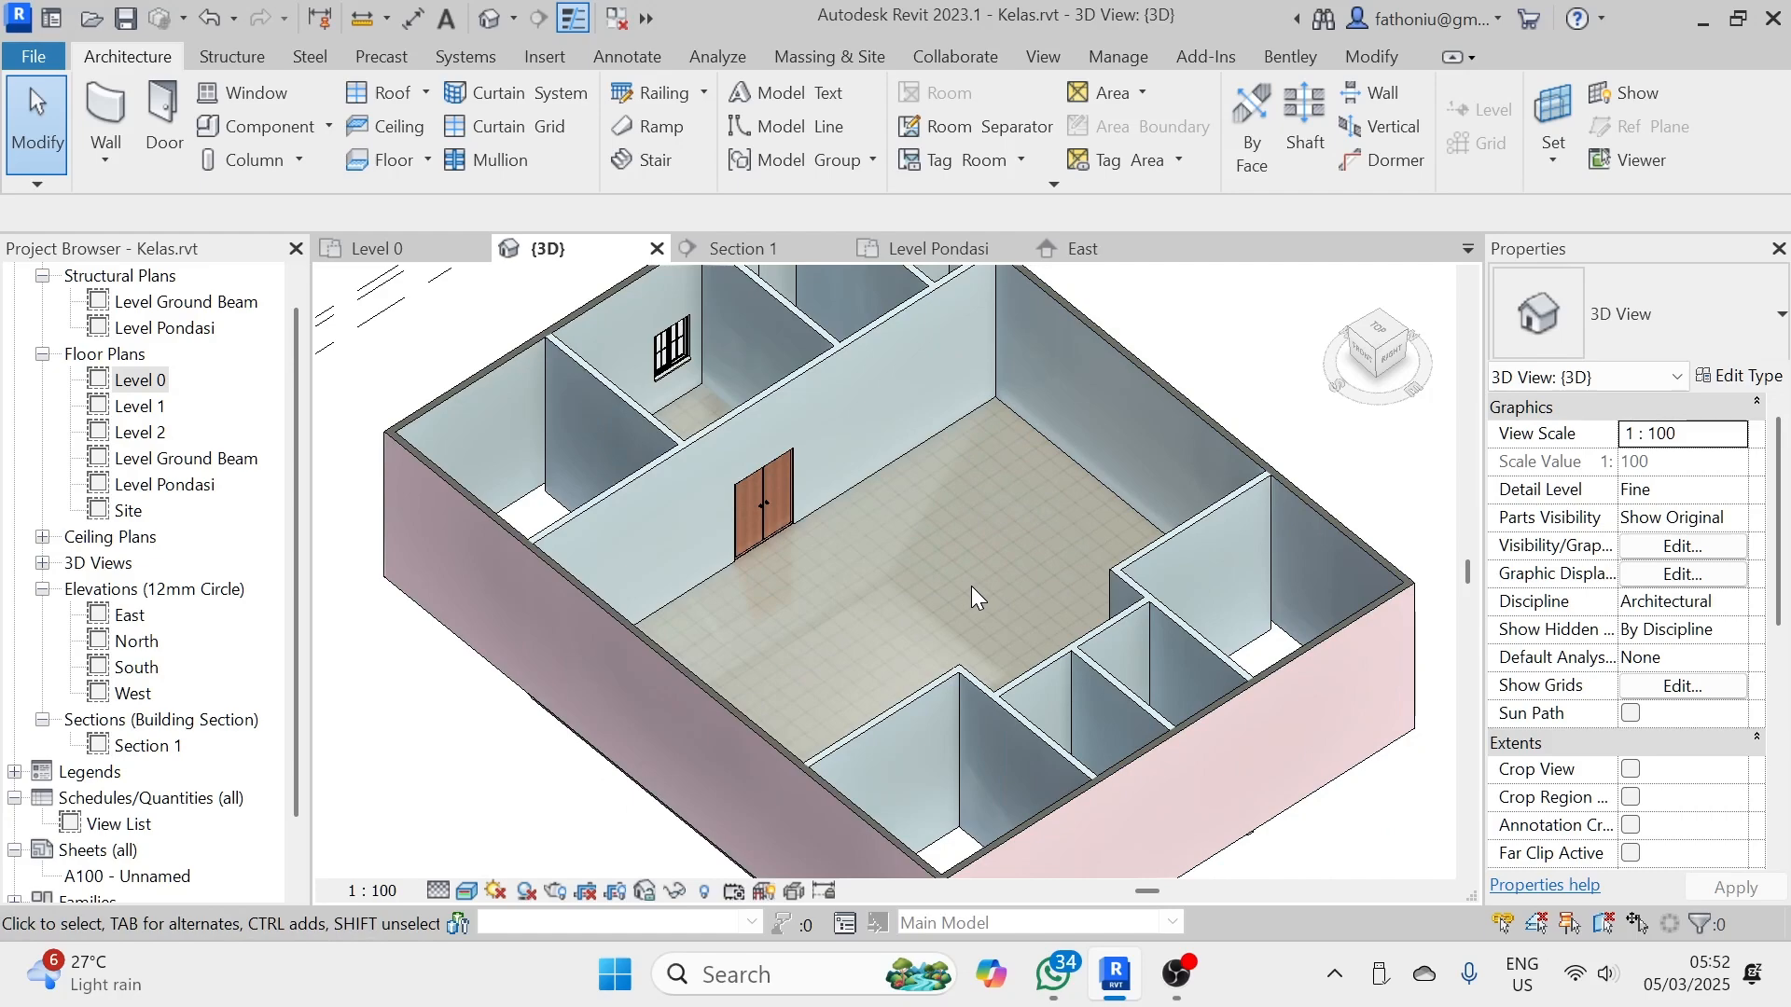
scroll(971, 585, "down", 3)
middle_click_drag(971, 585, 971, 588, "shift")
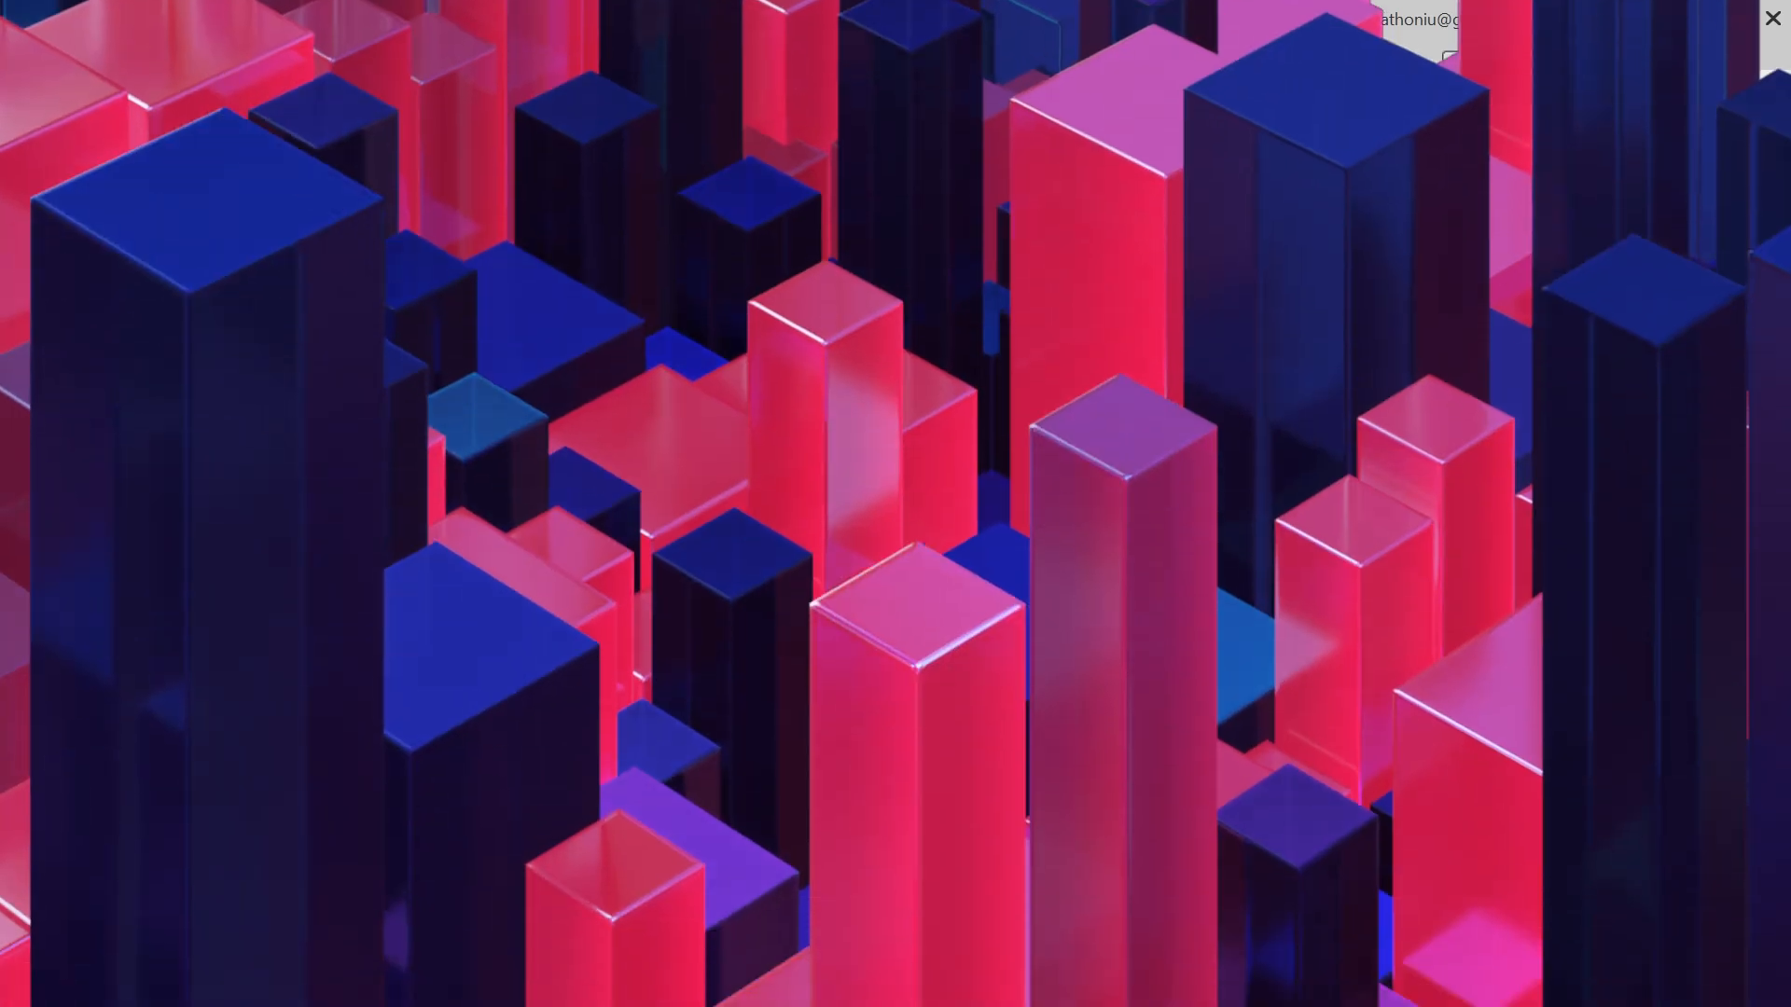